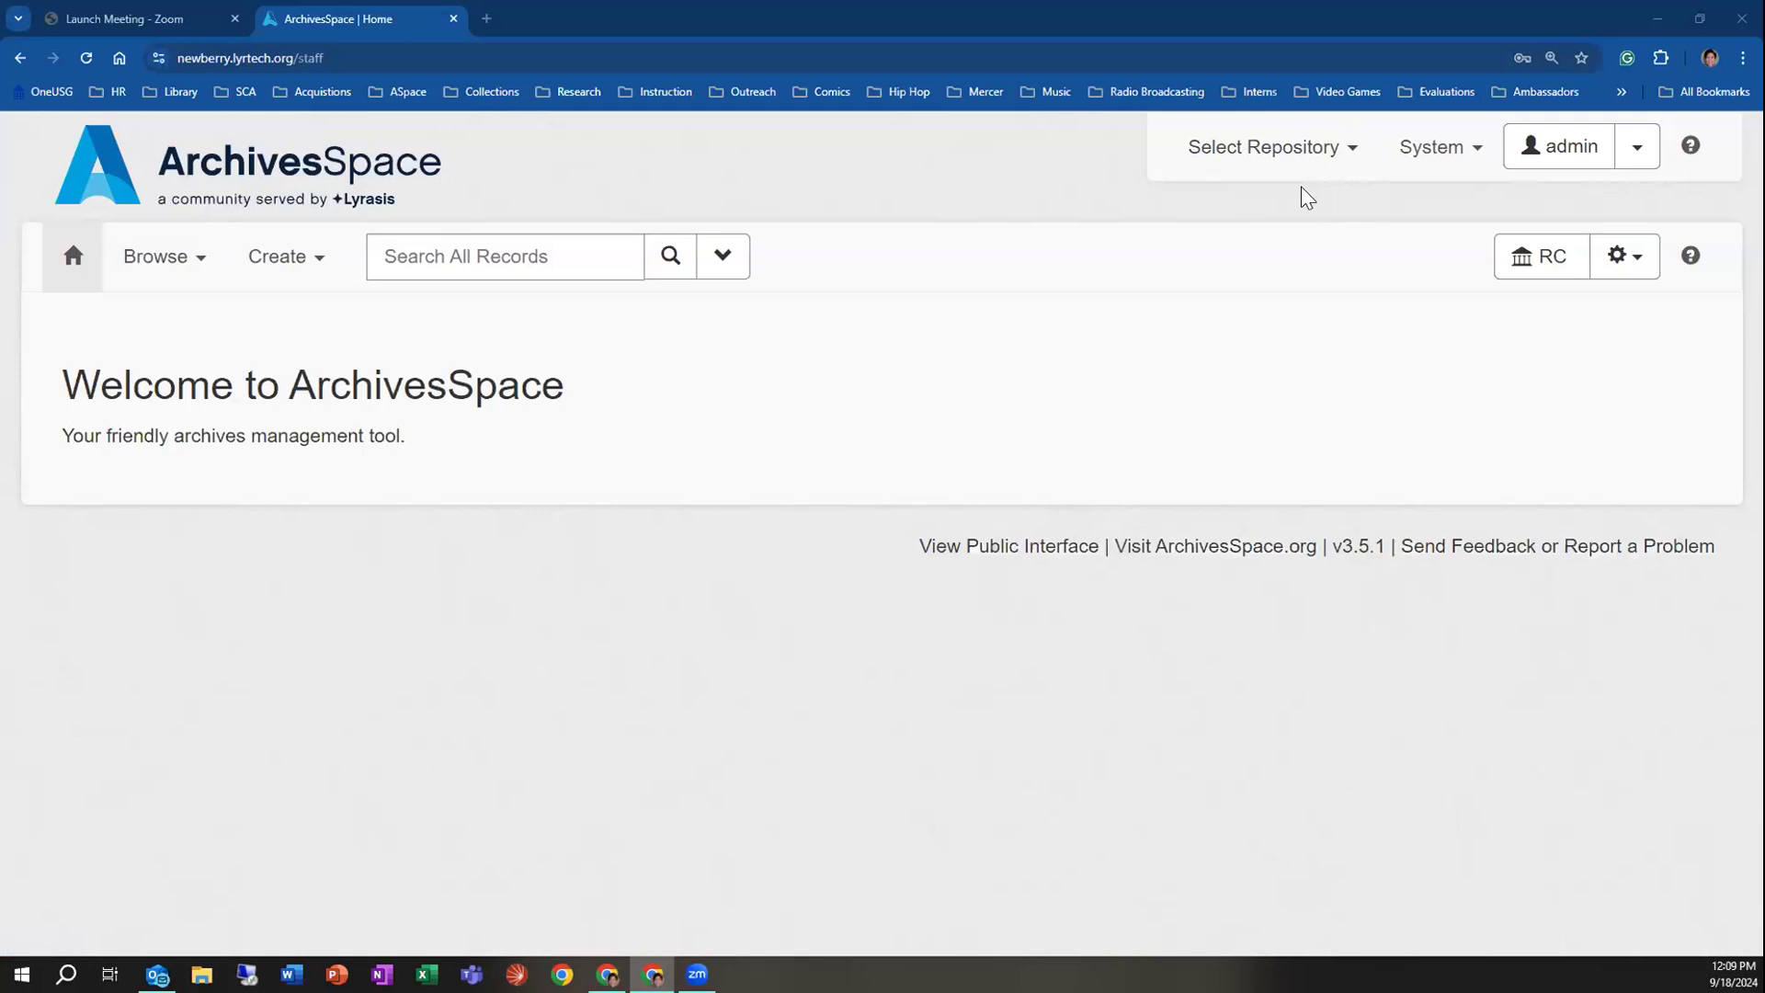
Examine the repositories available for selection, leaving the RC repository active
click(1291, 161)
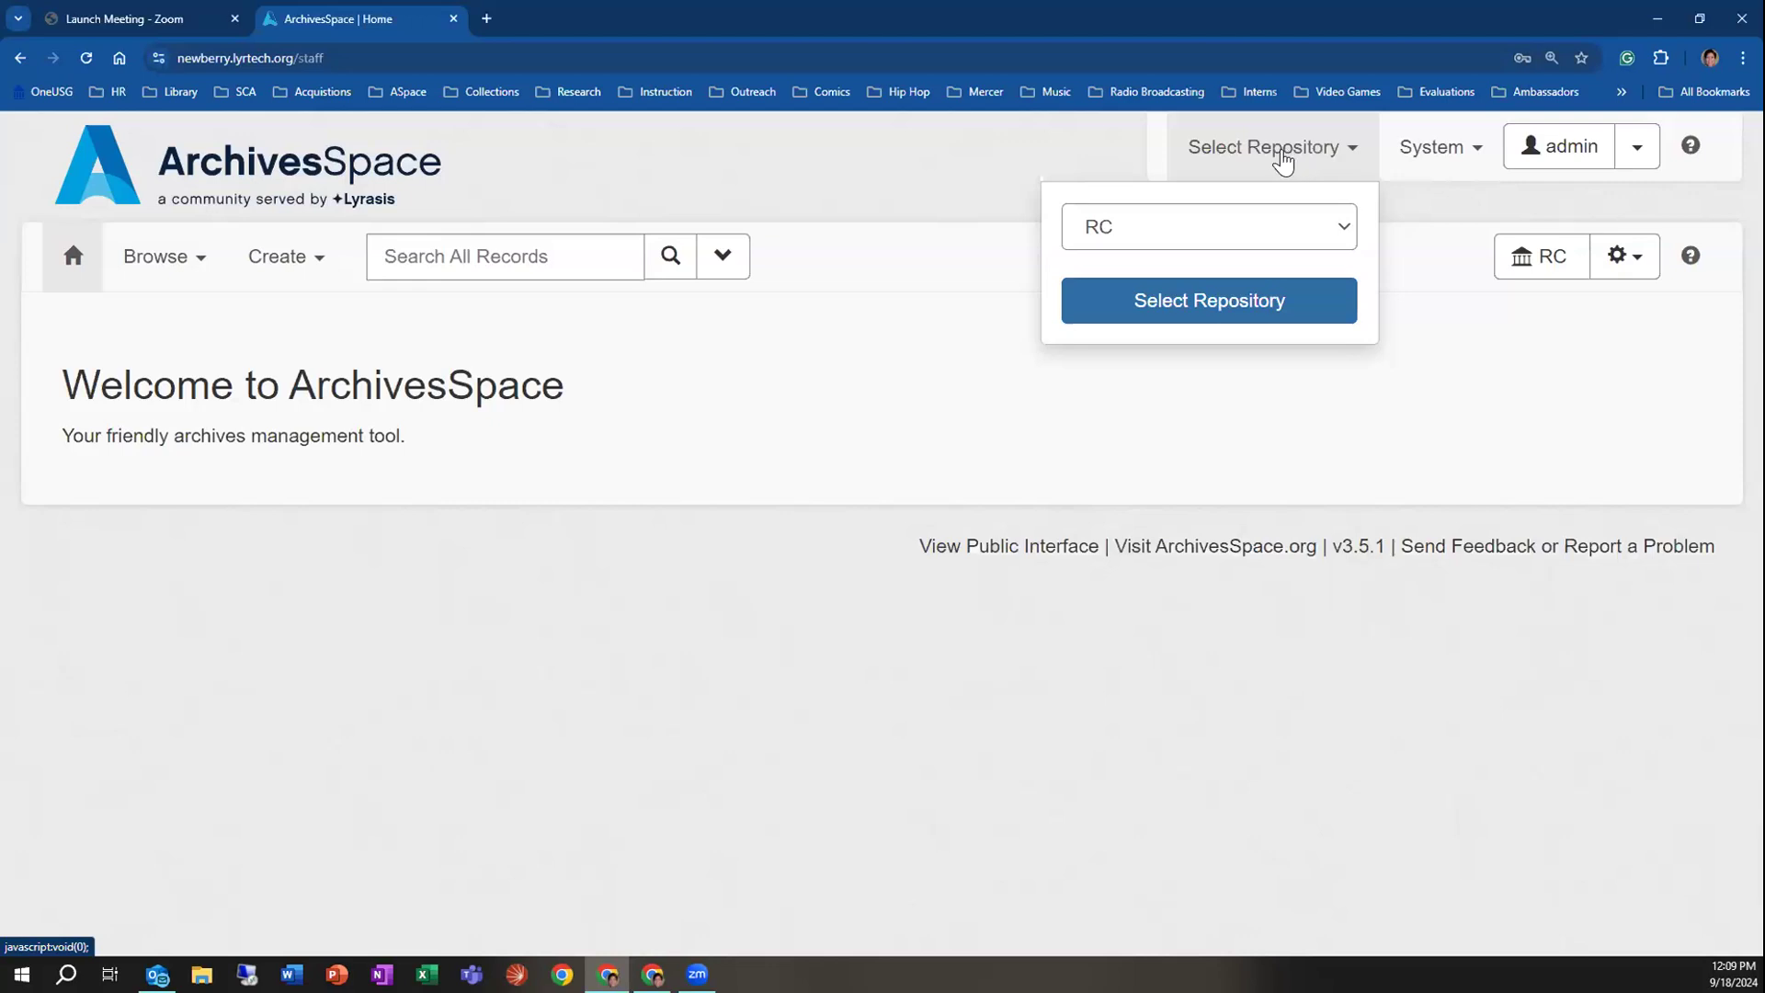
click(1225, 227)
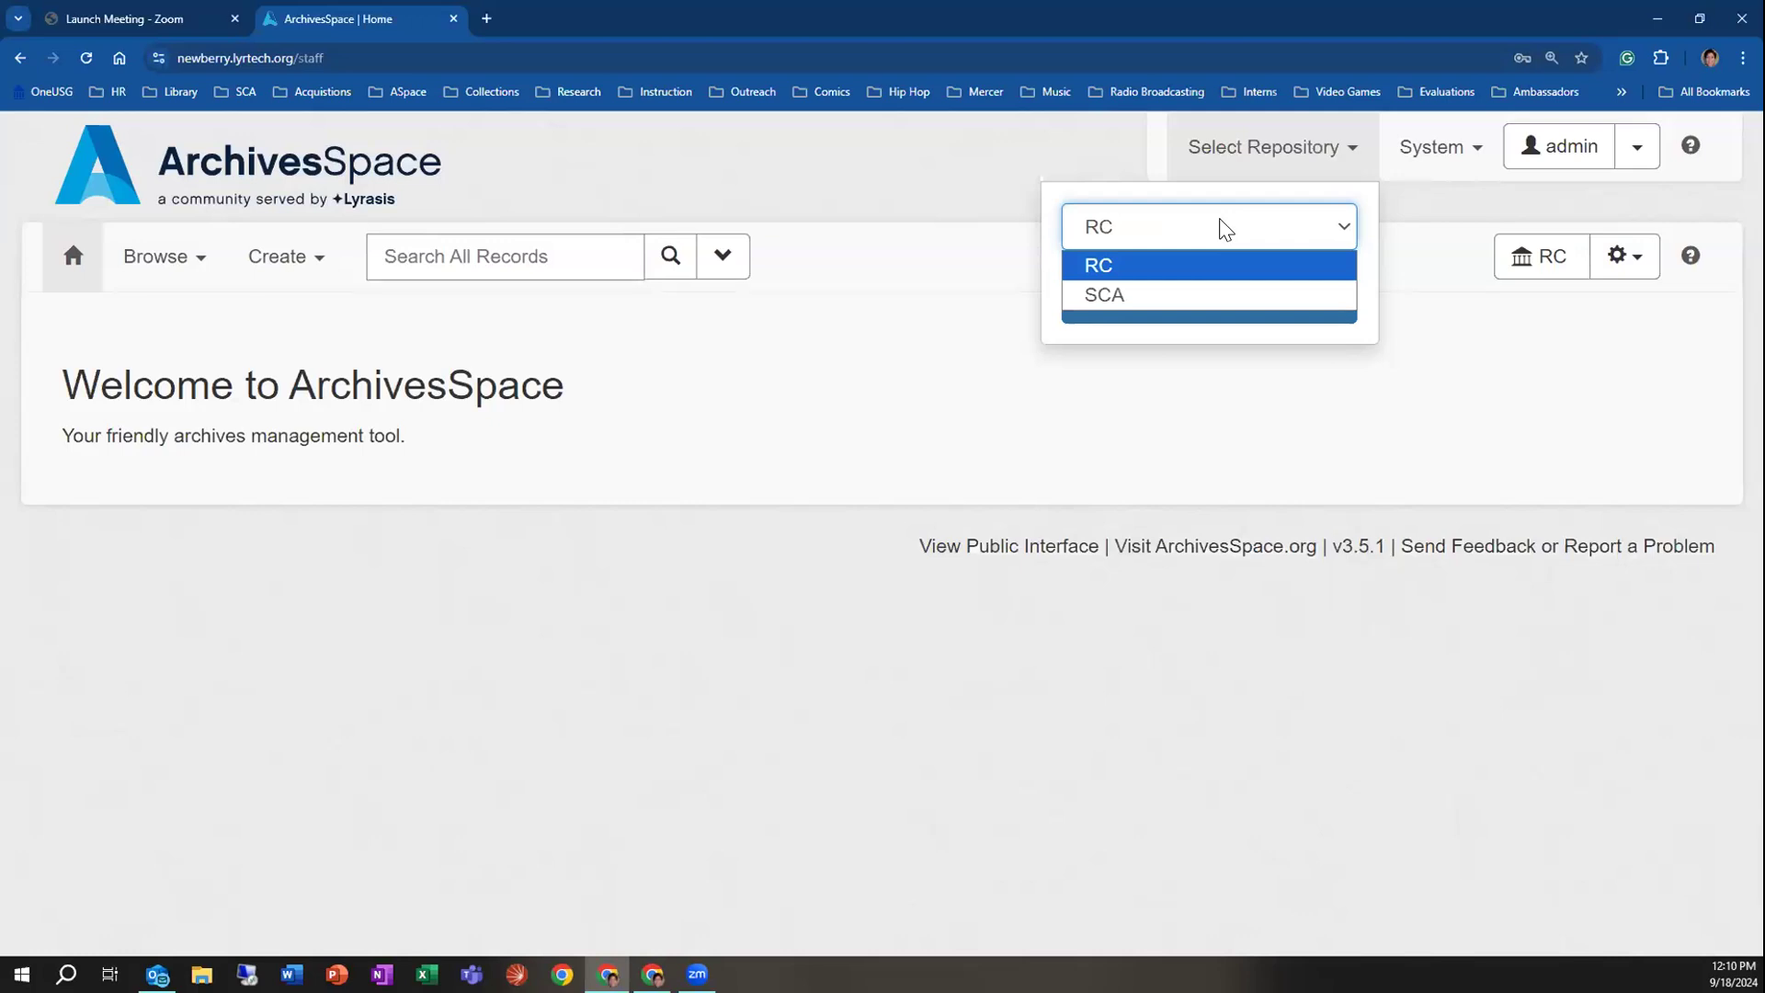
click(1239, 334)
click(1228, 334)
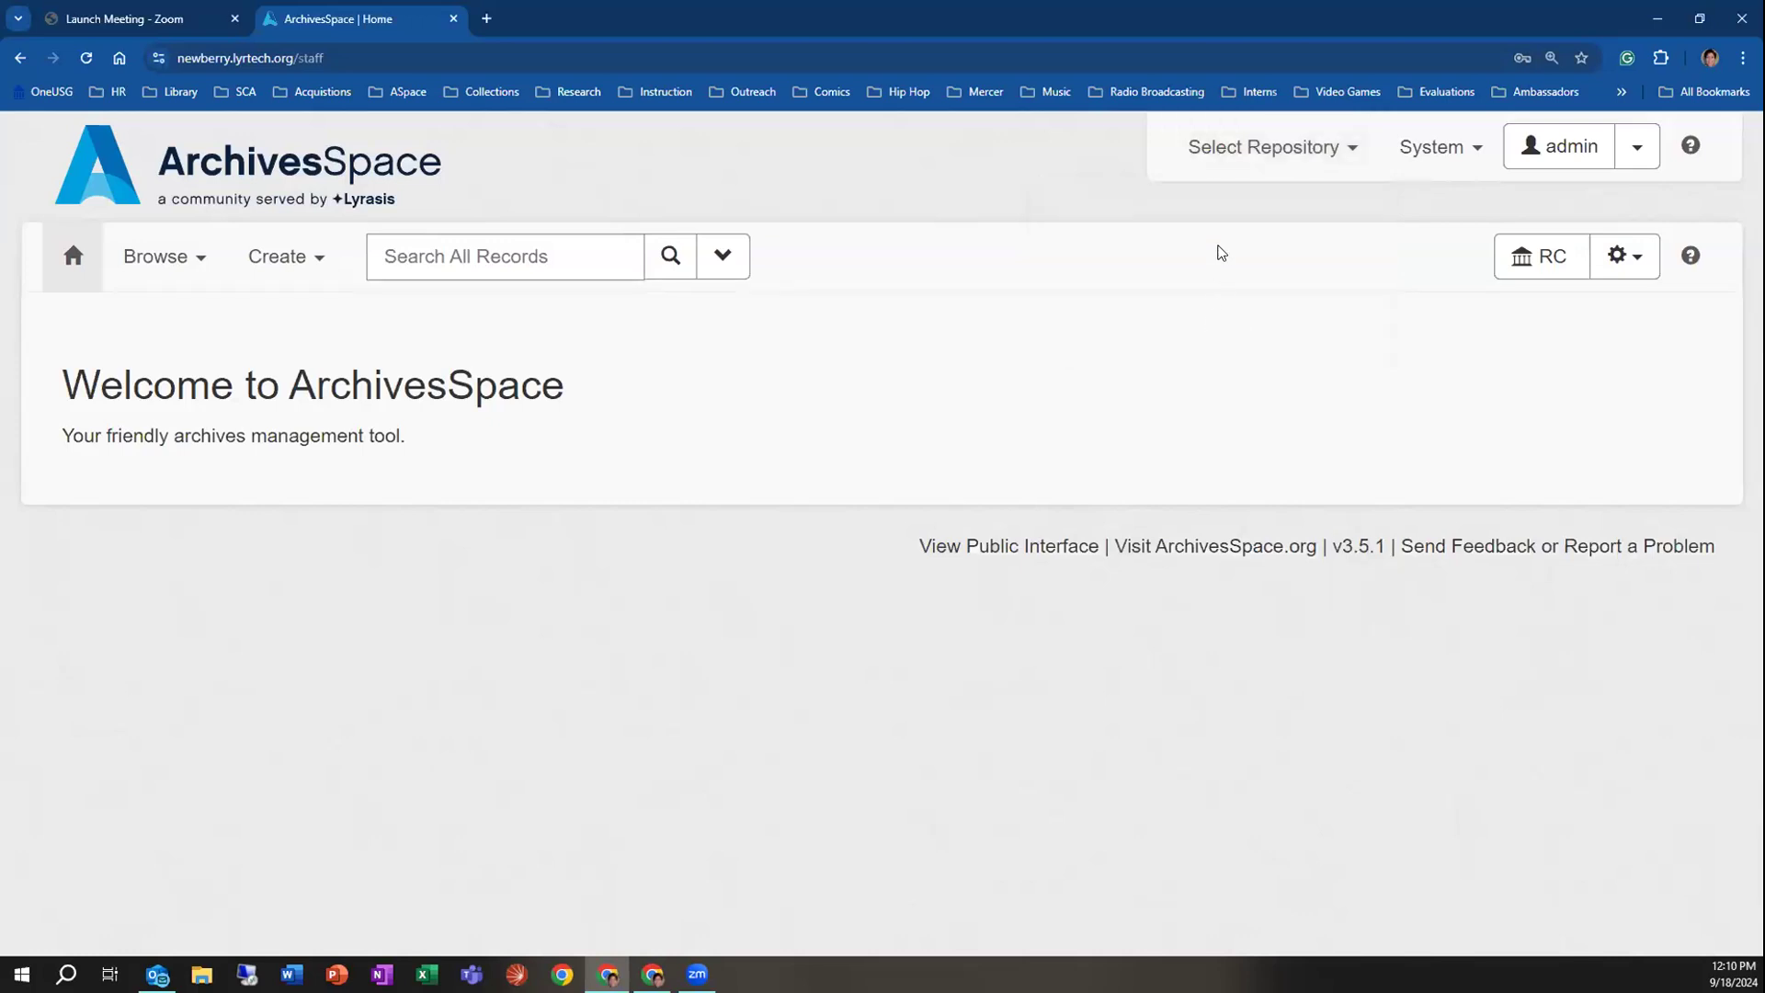
click(1226, 168)
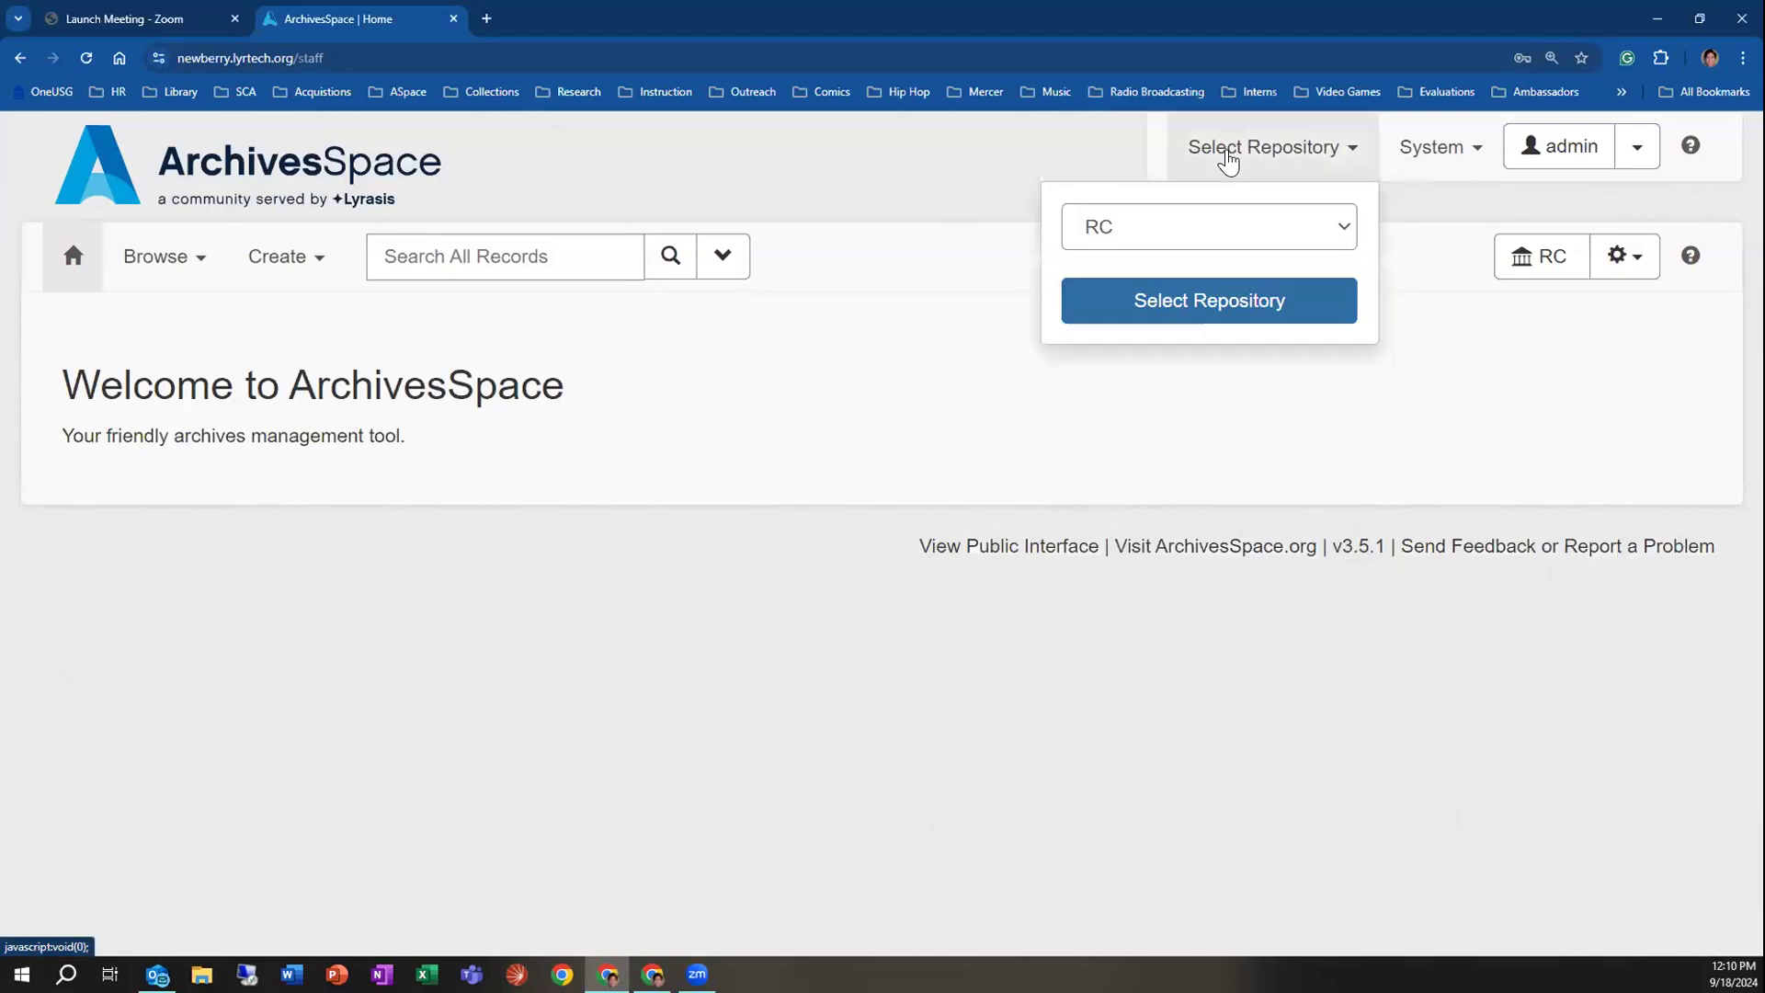
click(1200, 237)
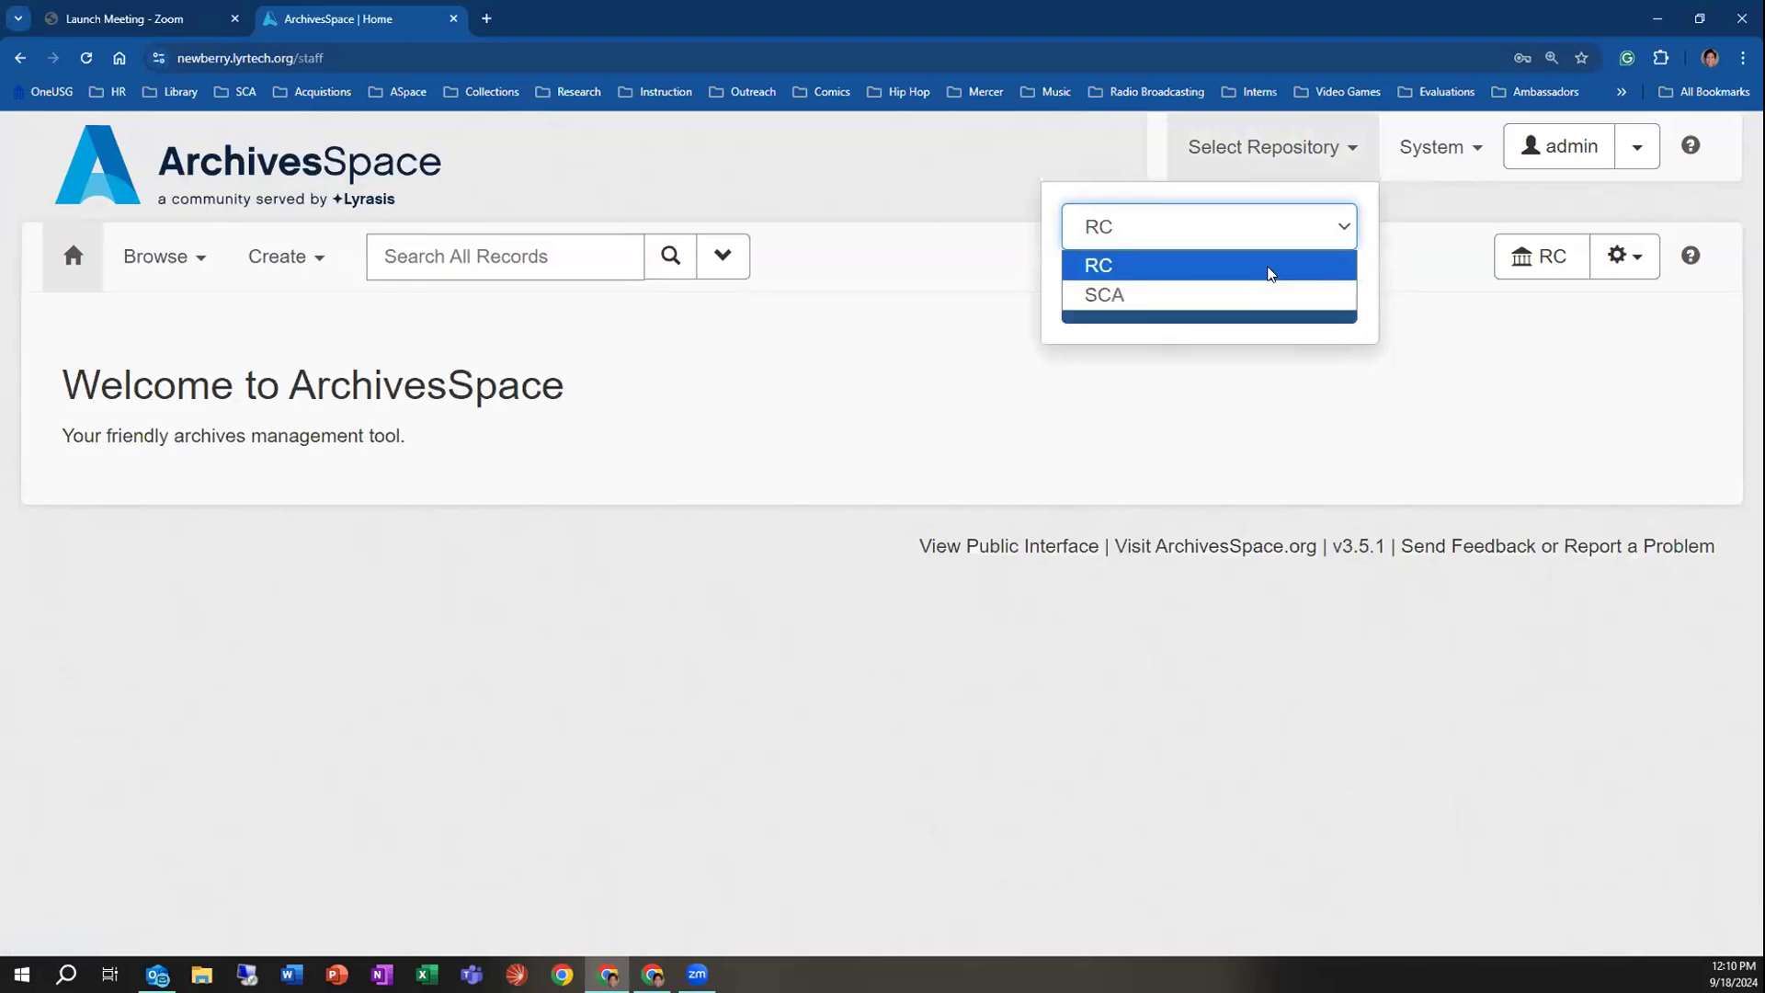
click(1411, 320)
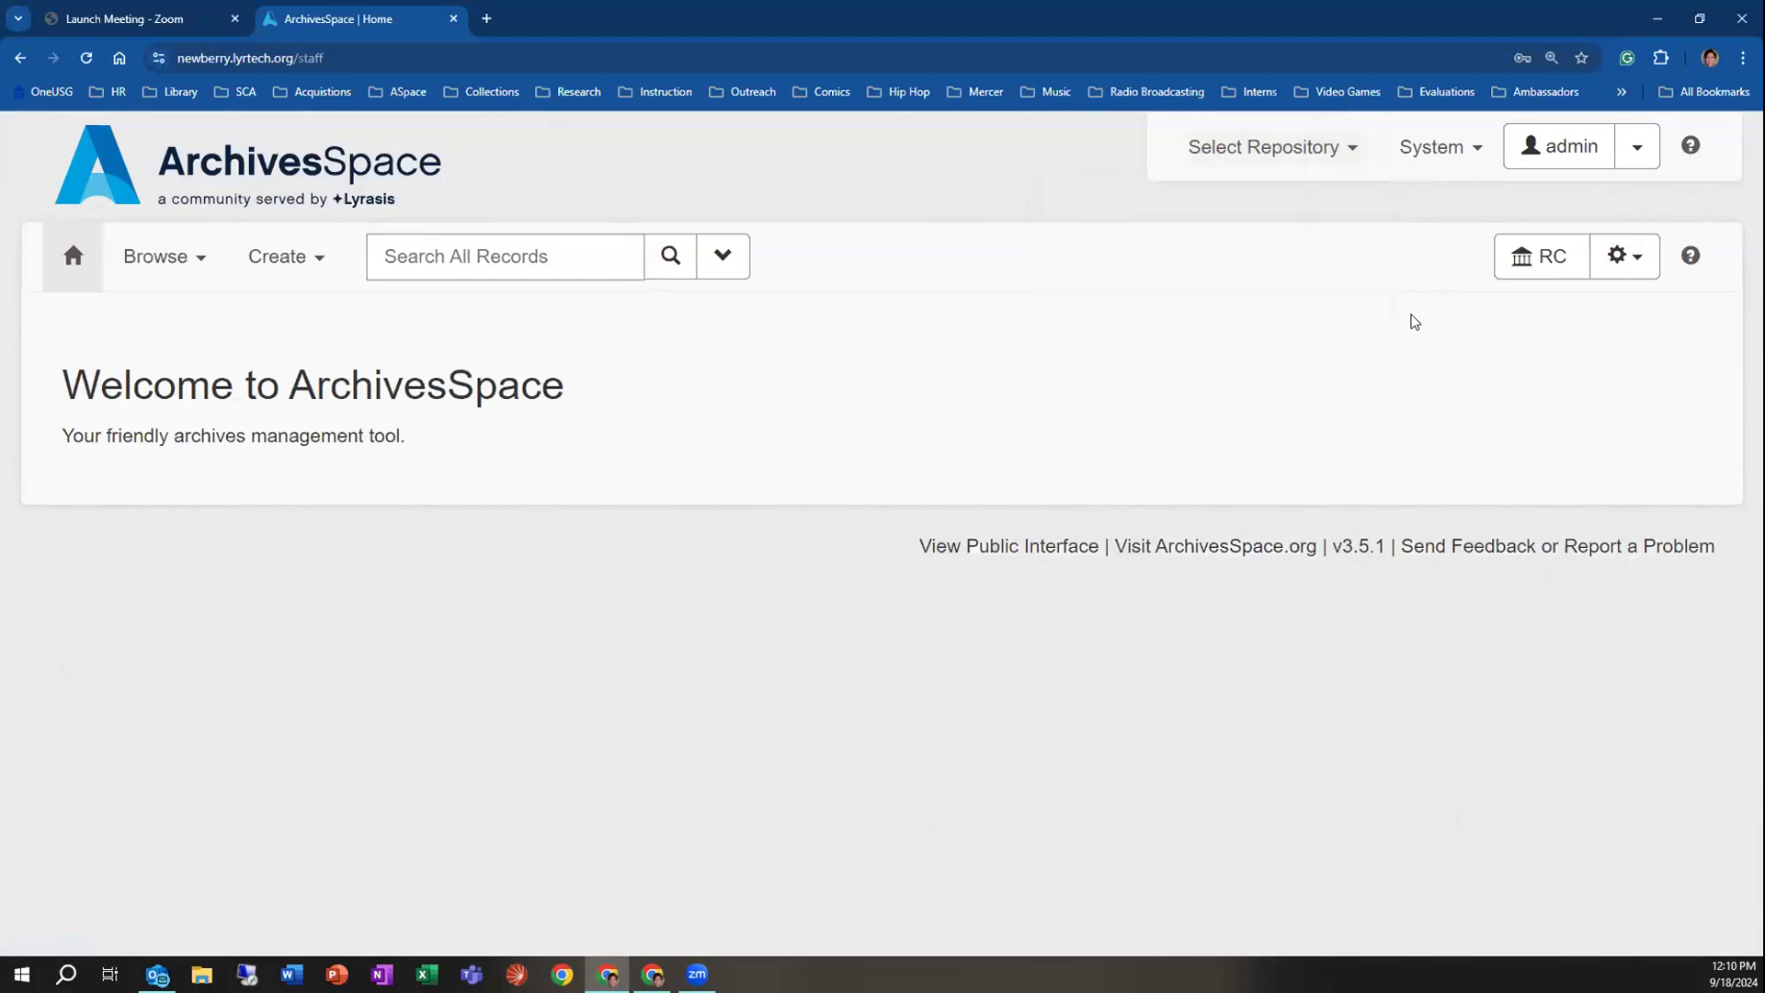
Review the system management options and the admin account's preference and user options
click(1415, 153)
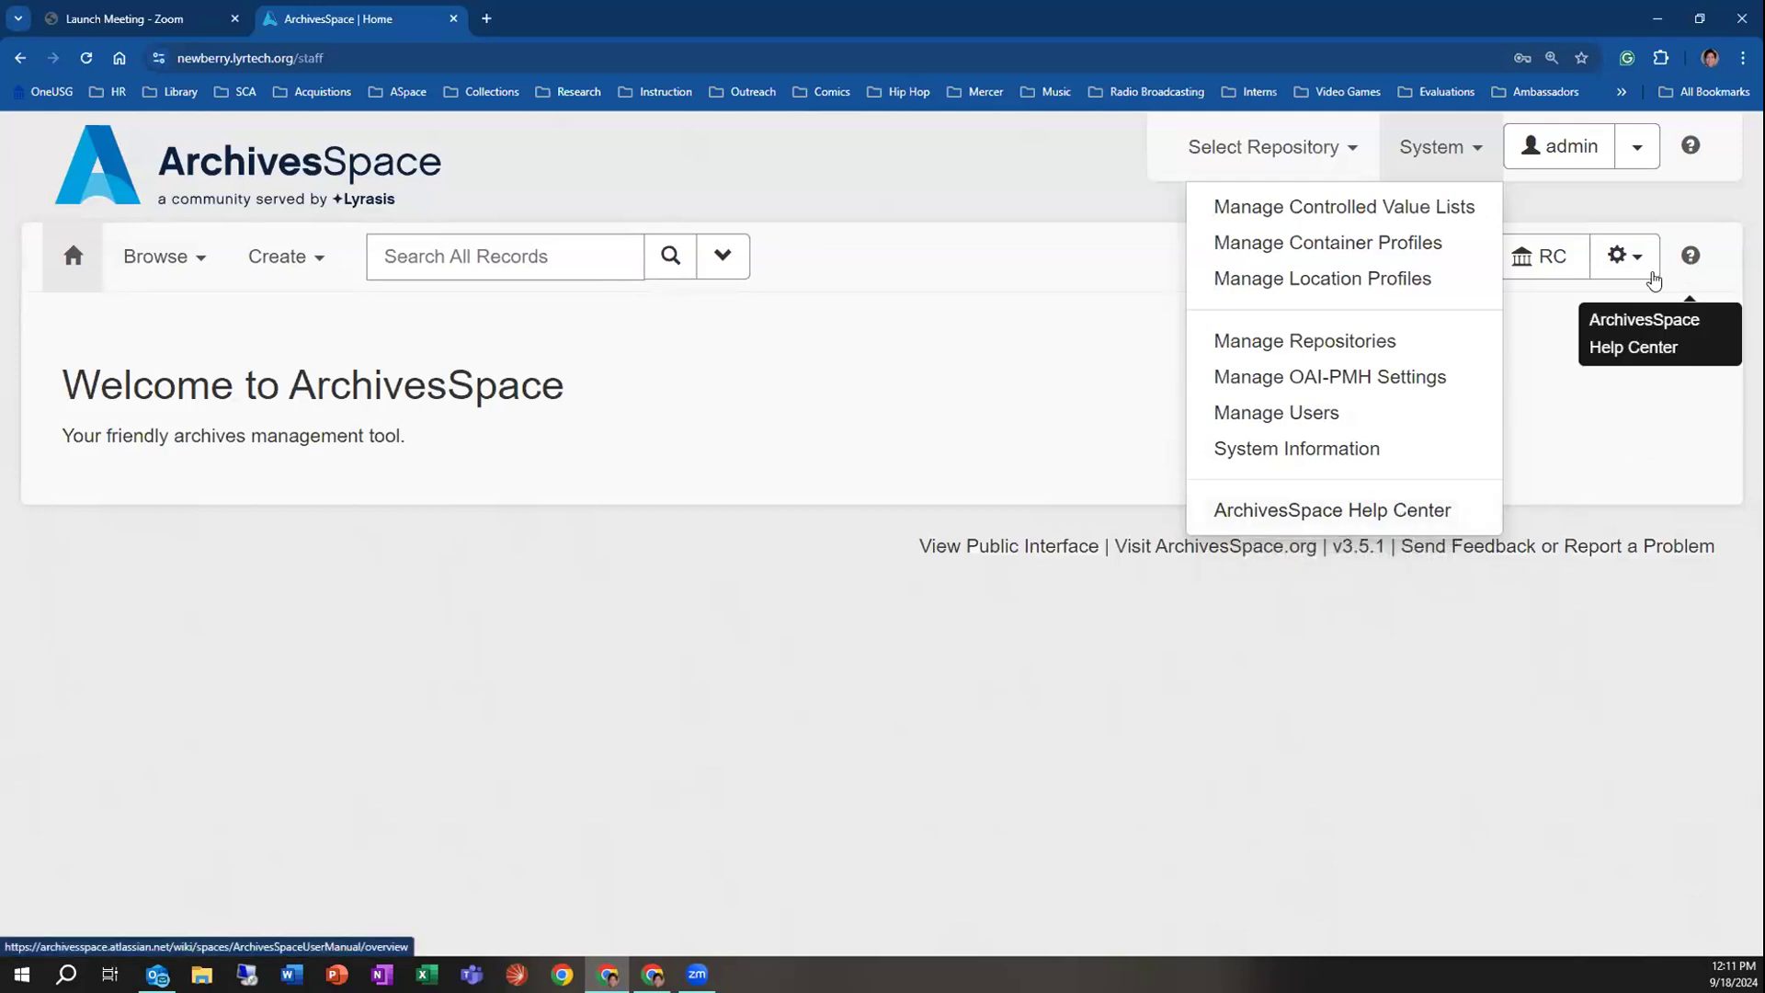
click(1629, 385)
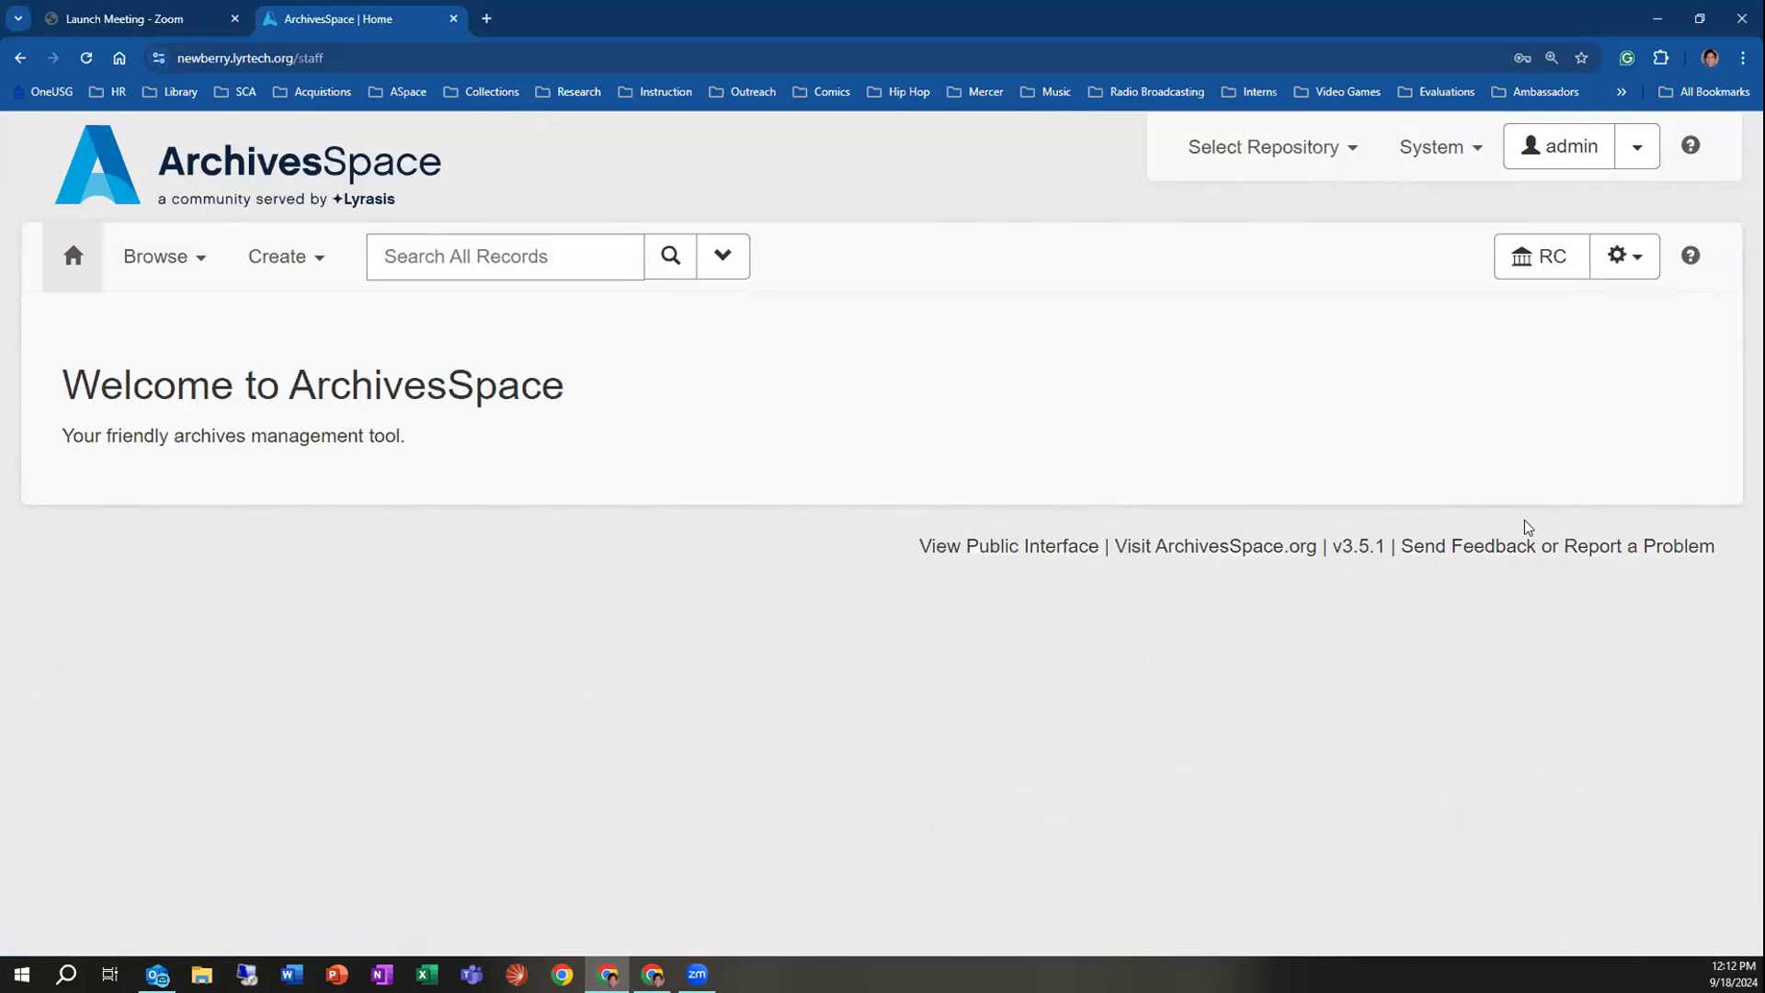
click(1431, 158)
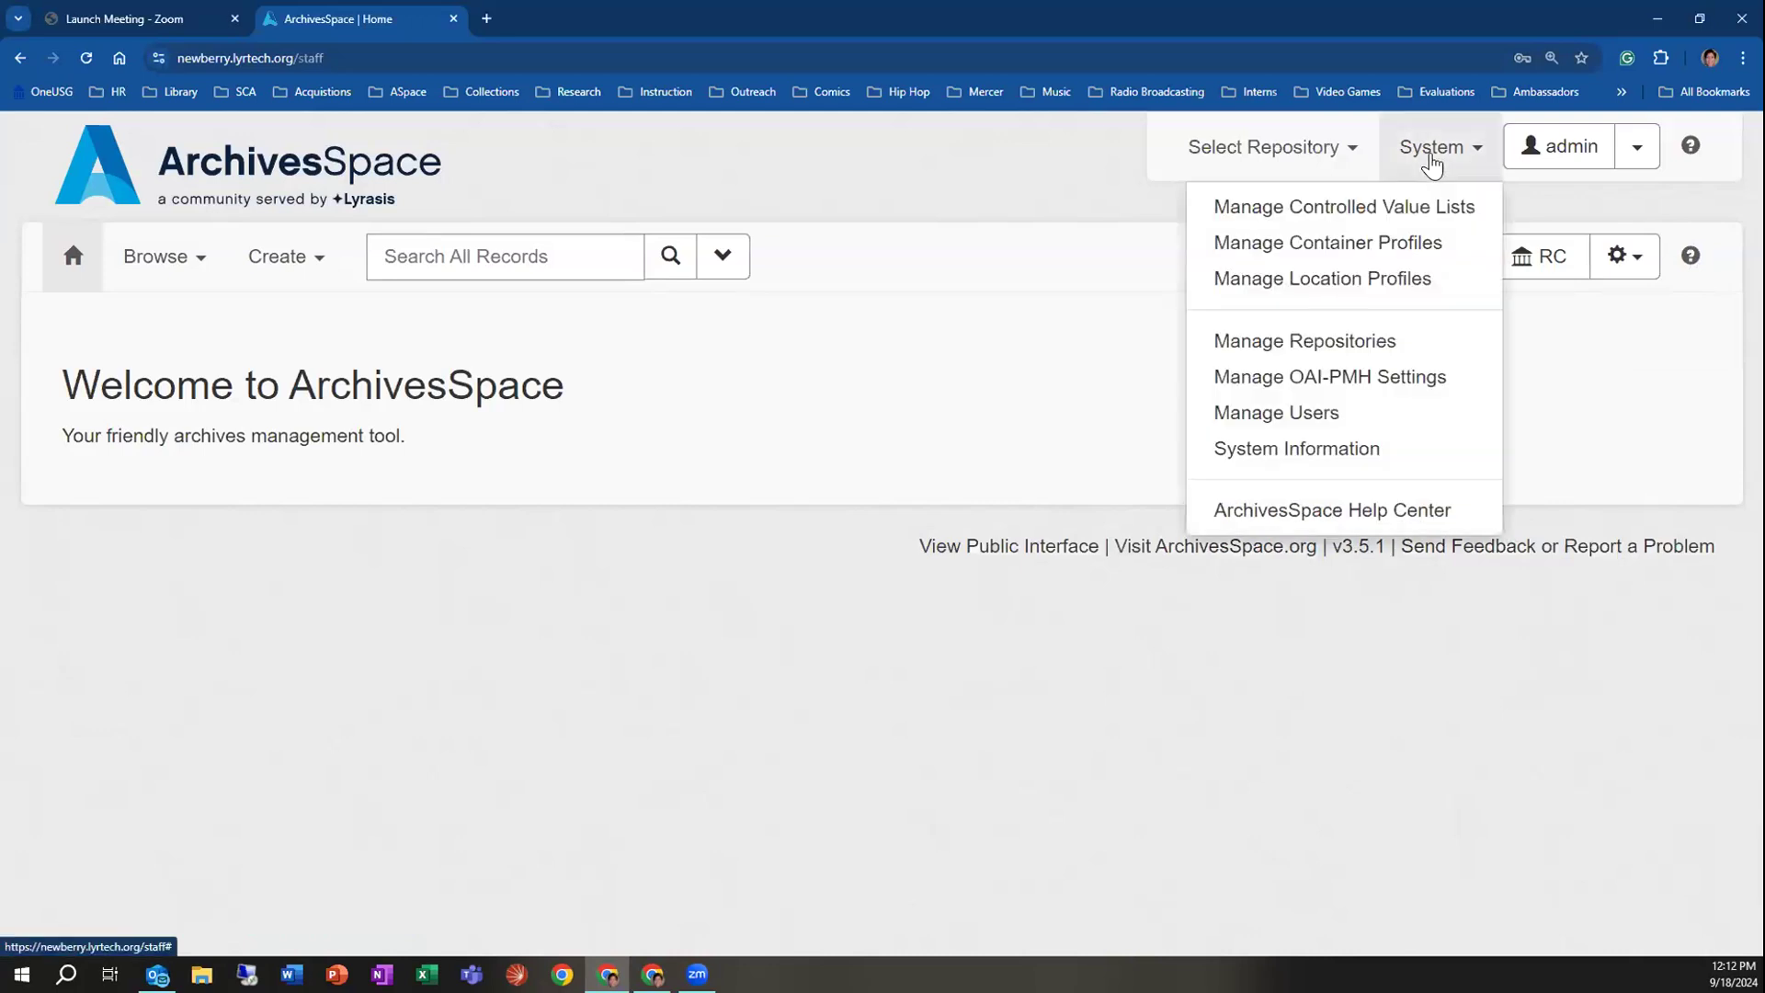
click(1639, 155)
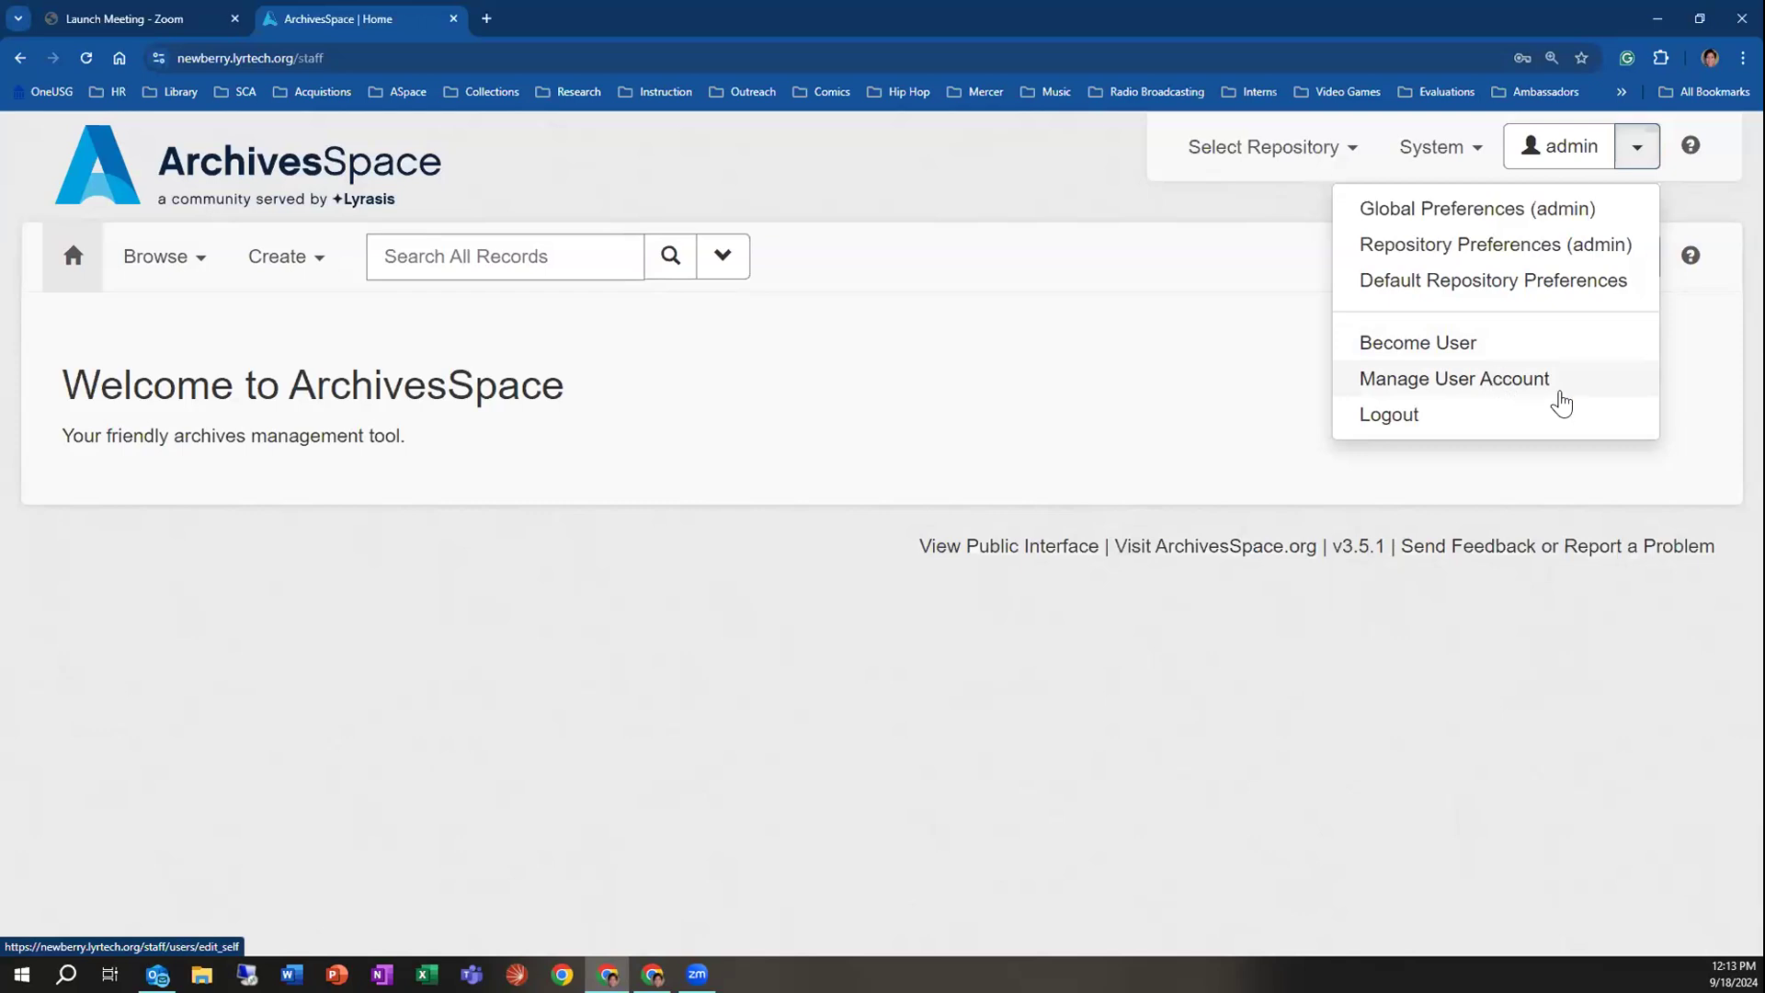
click(1690, 384)
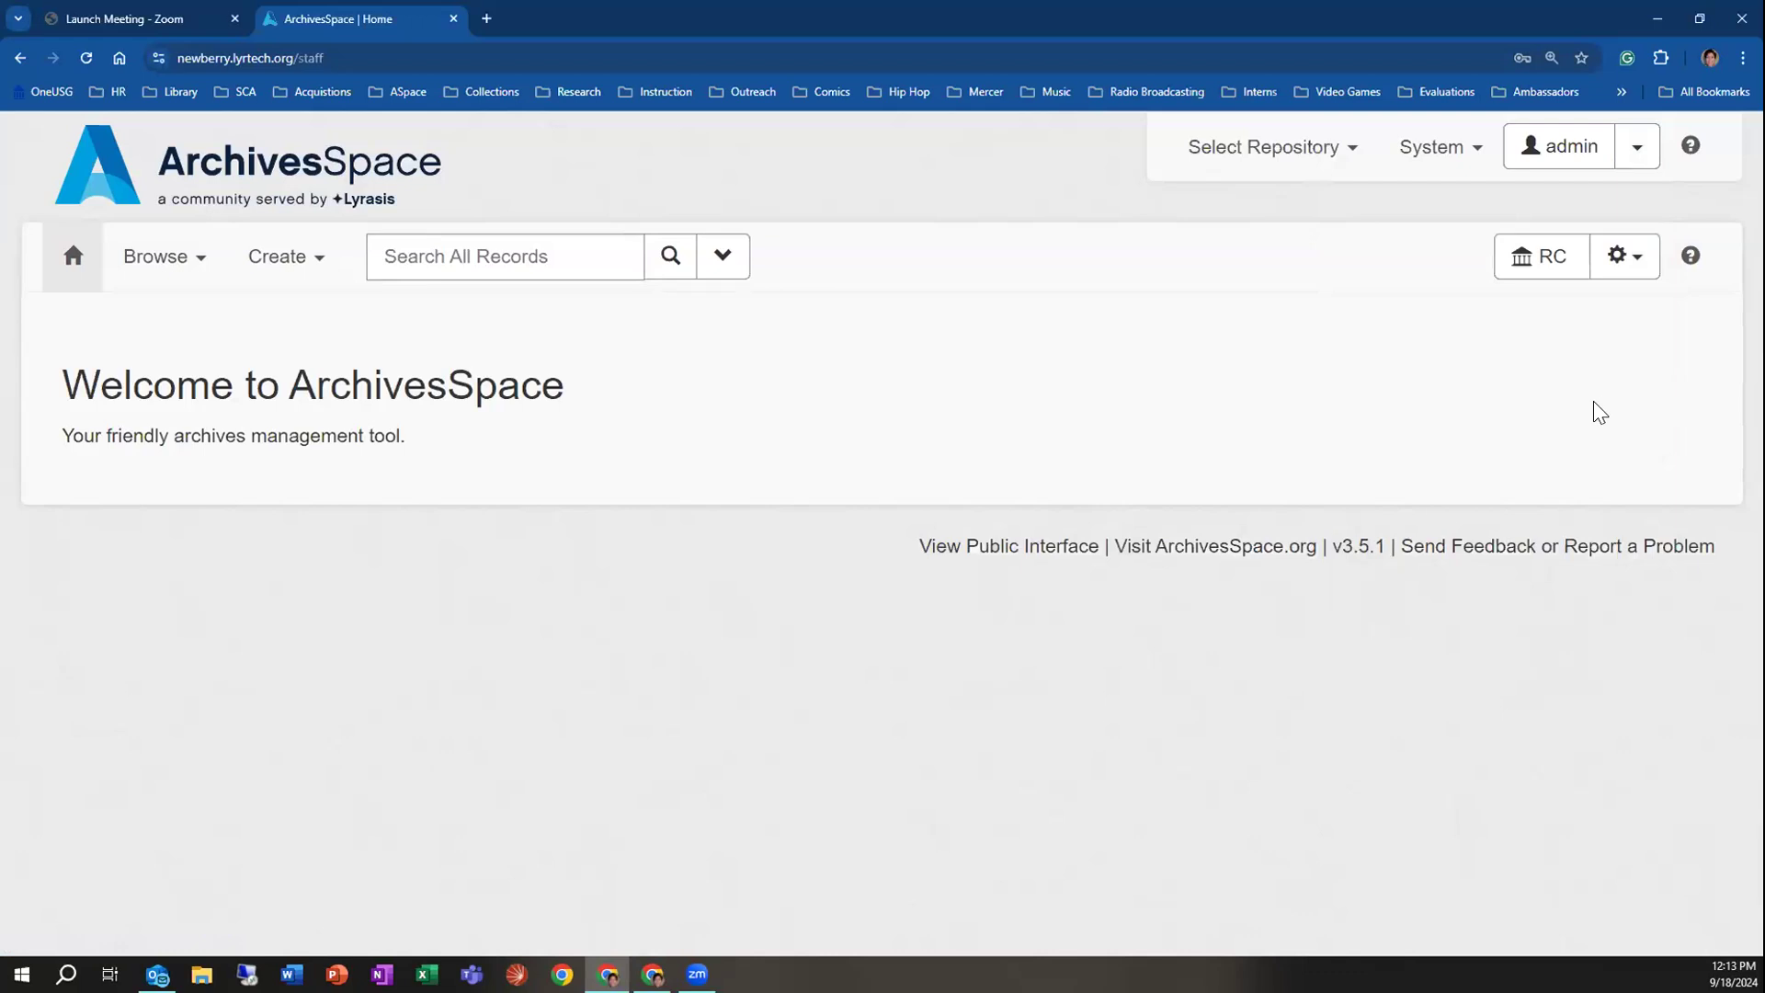
Open the Bulk Import Templates page and review the templates offered for each record type
click(1623, 274)
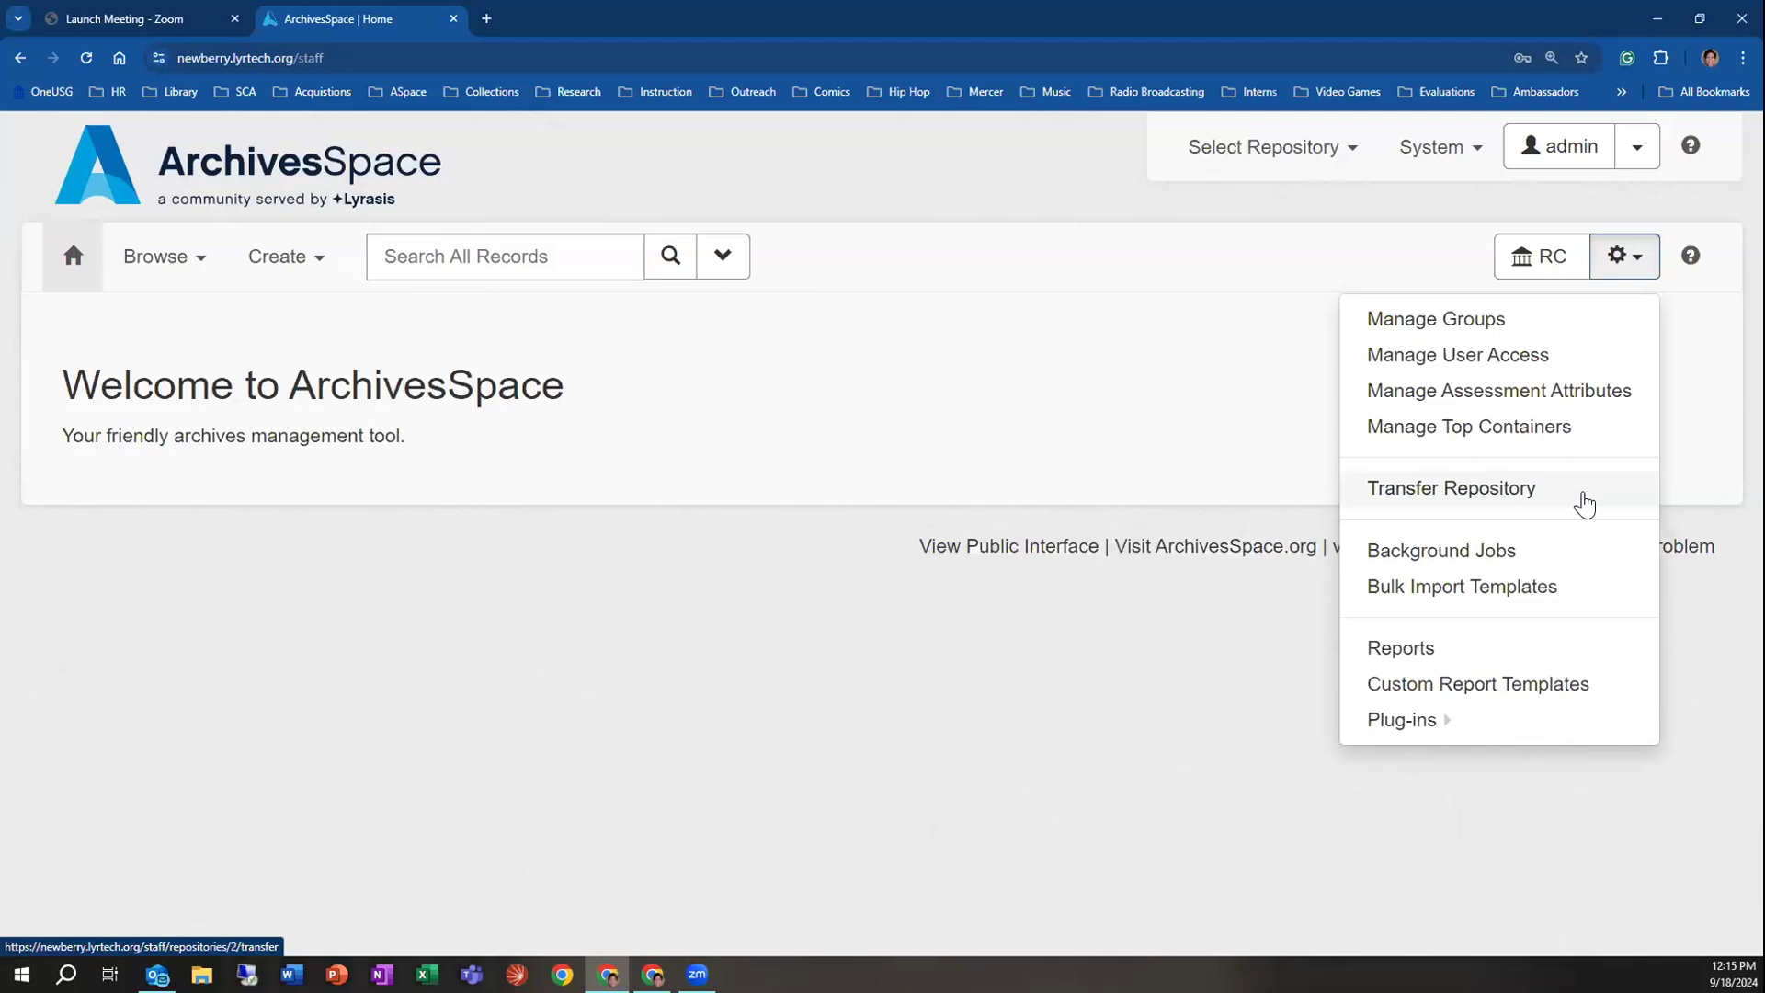
click(1575, 584)
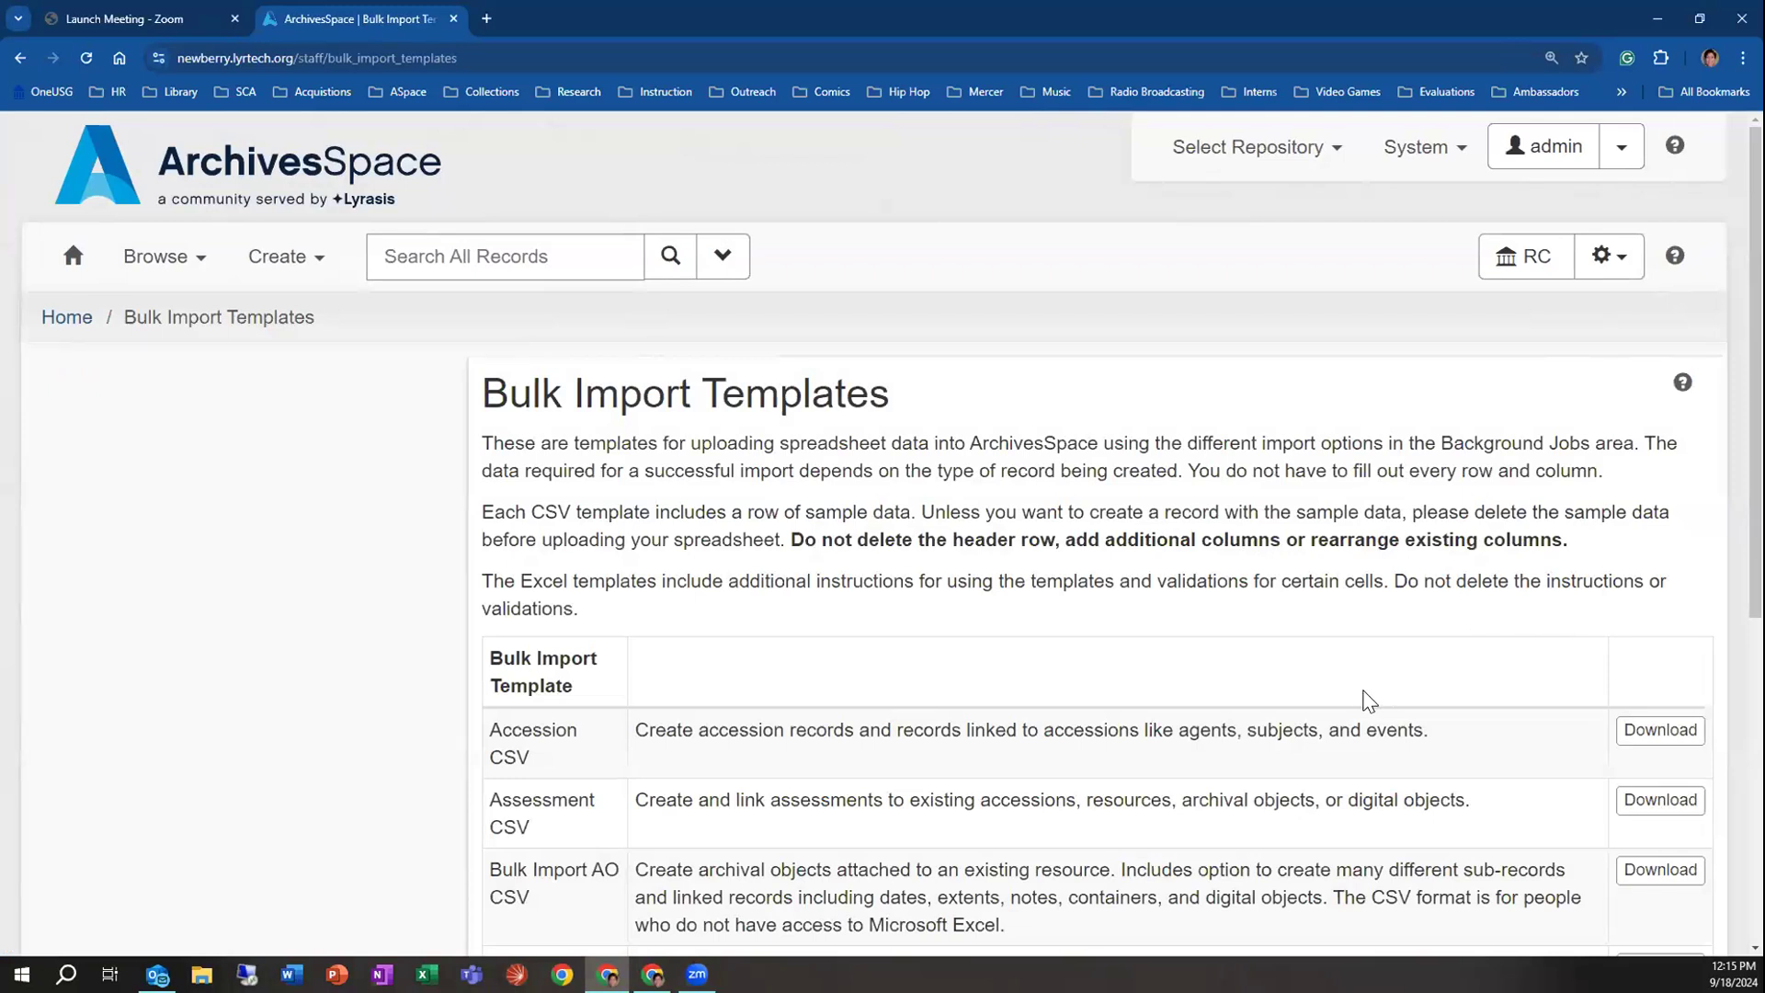
scroll(1313, 715, down, 5)
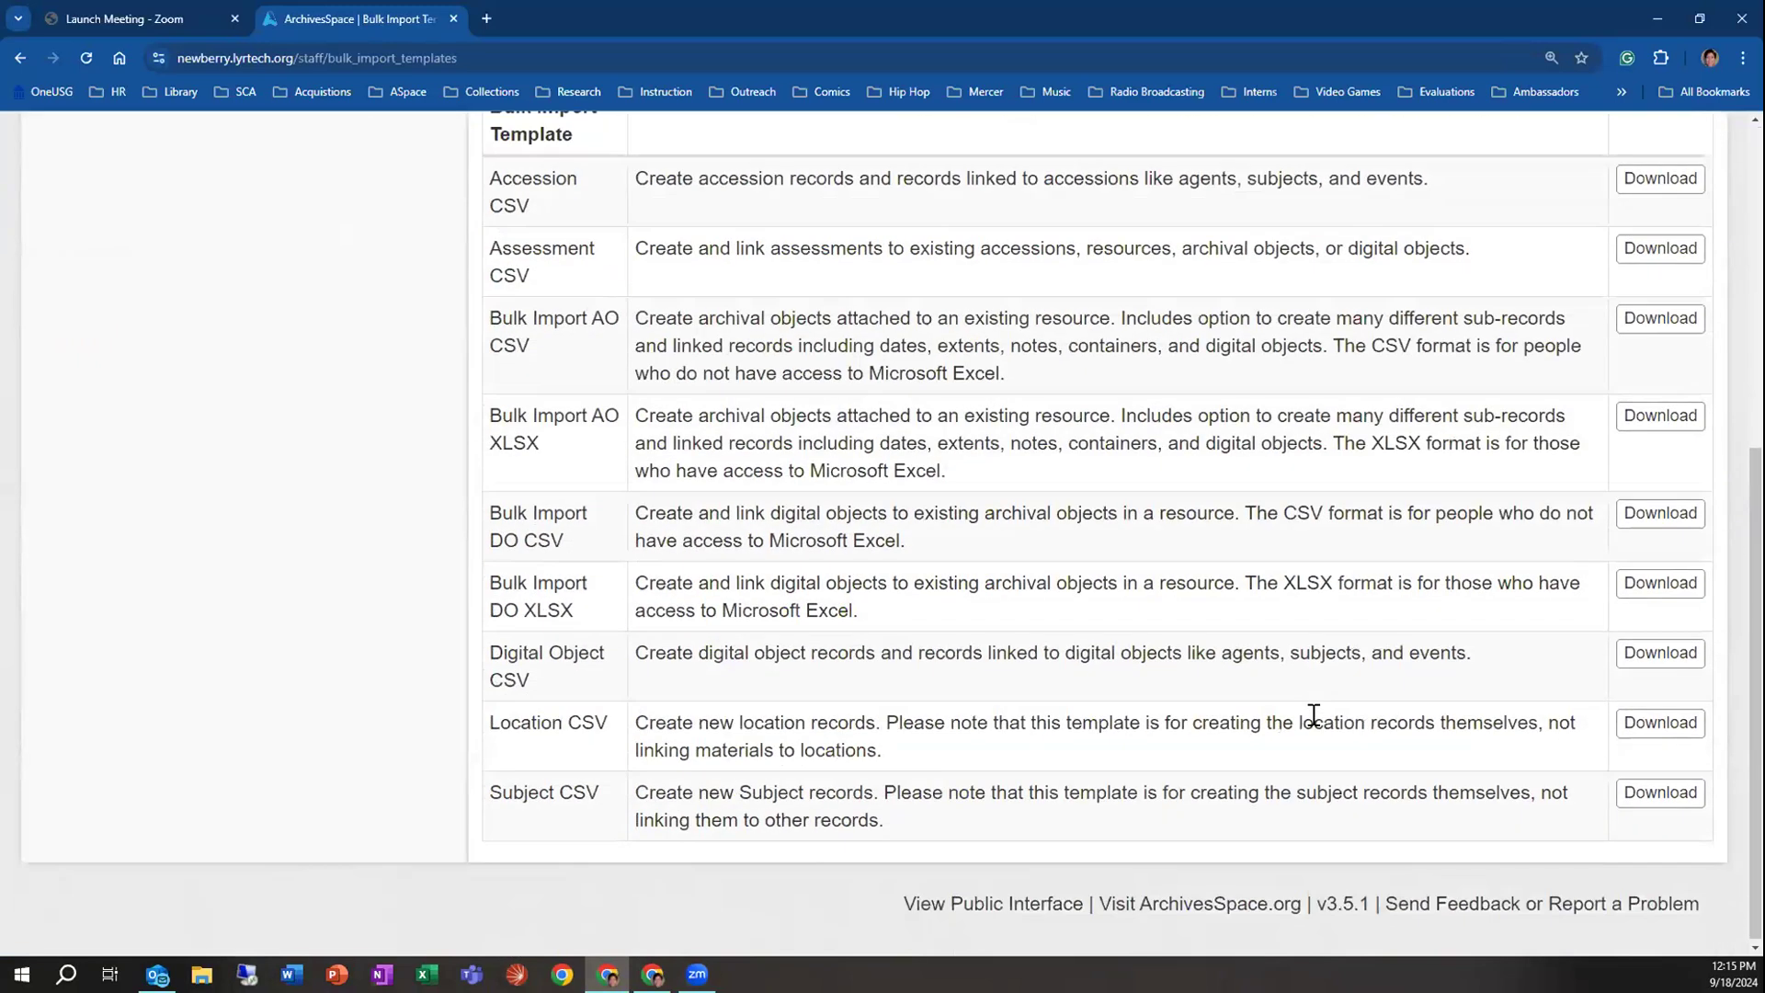
scroll(1286, 715, up, 3)
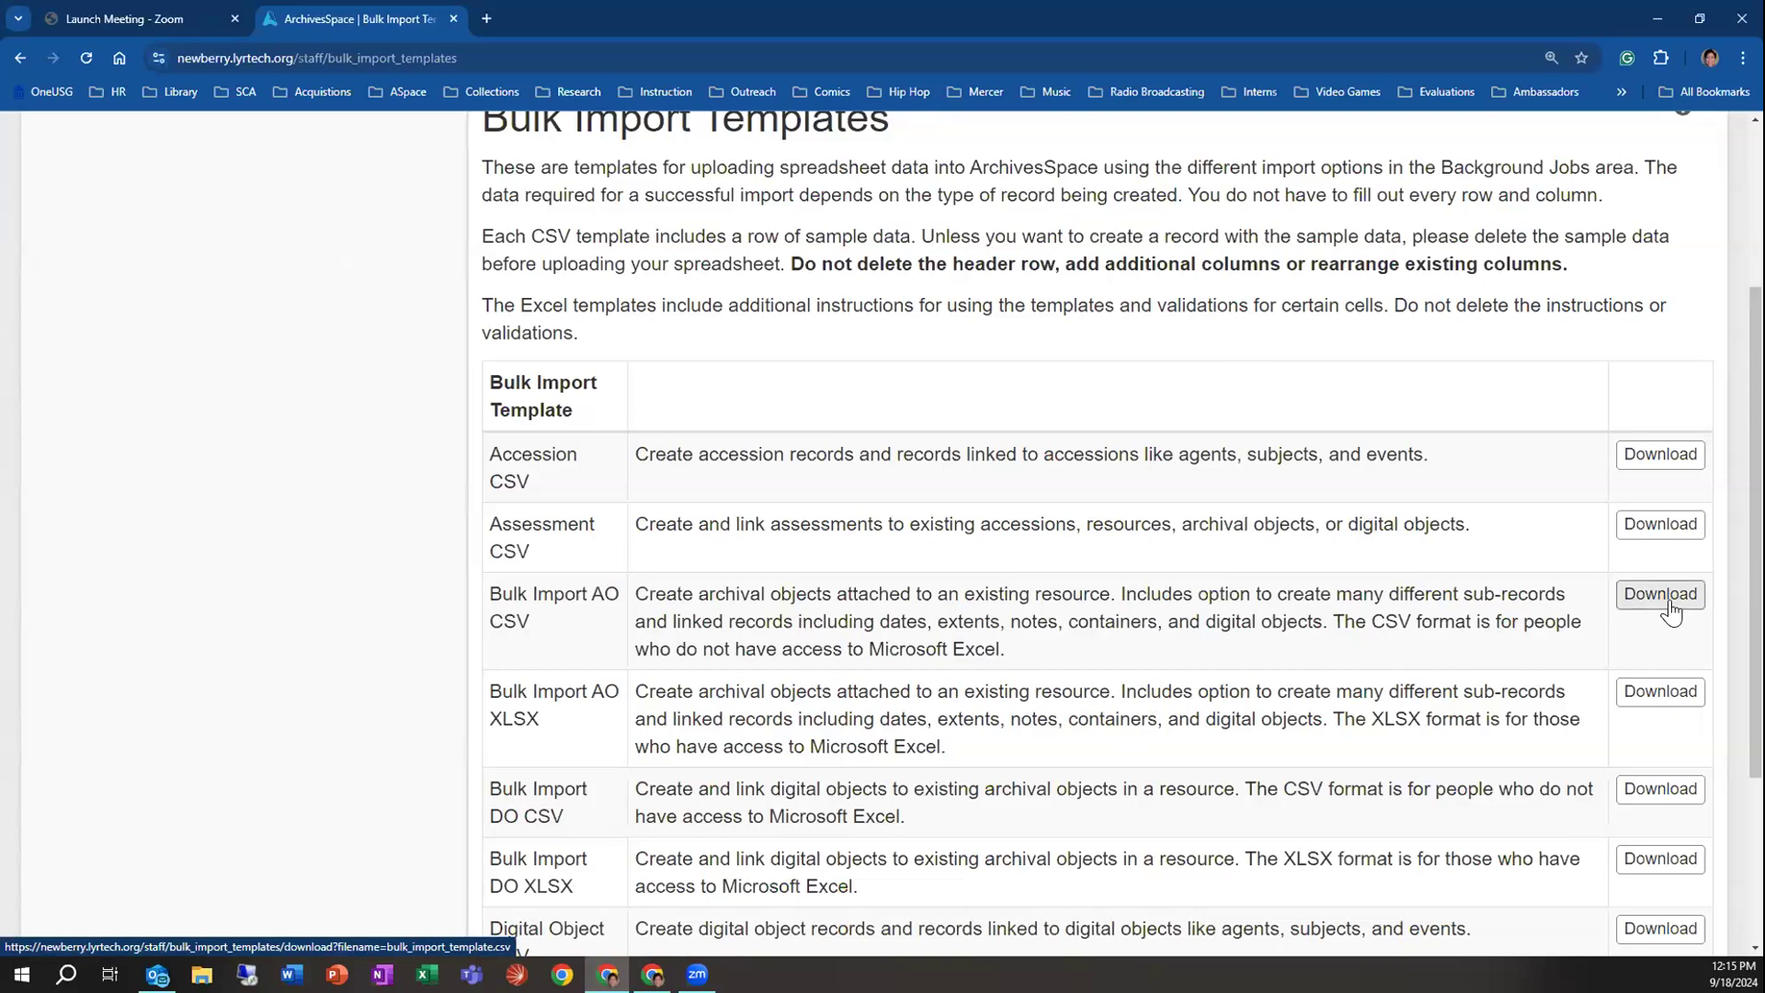
scroll(1332, 625, down, 2)
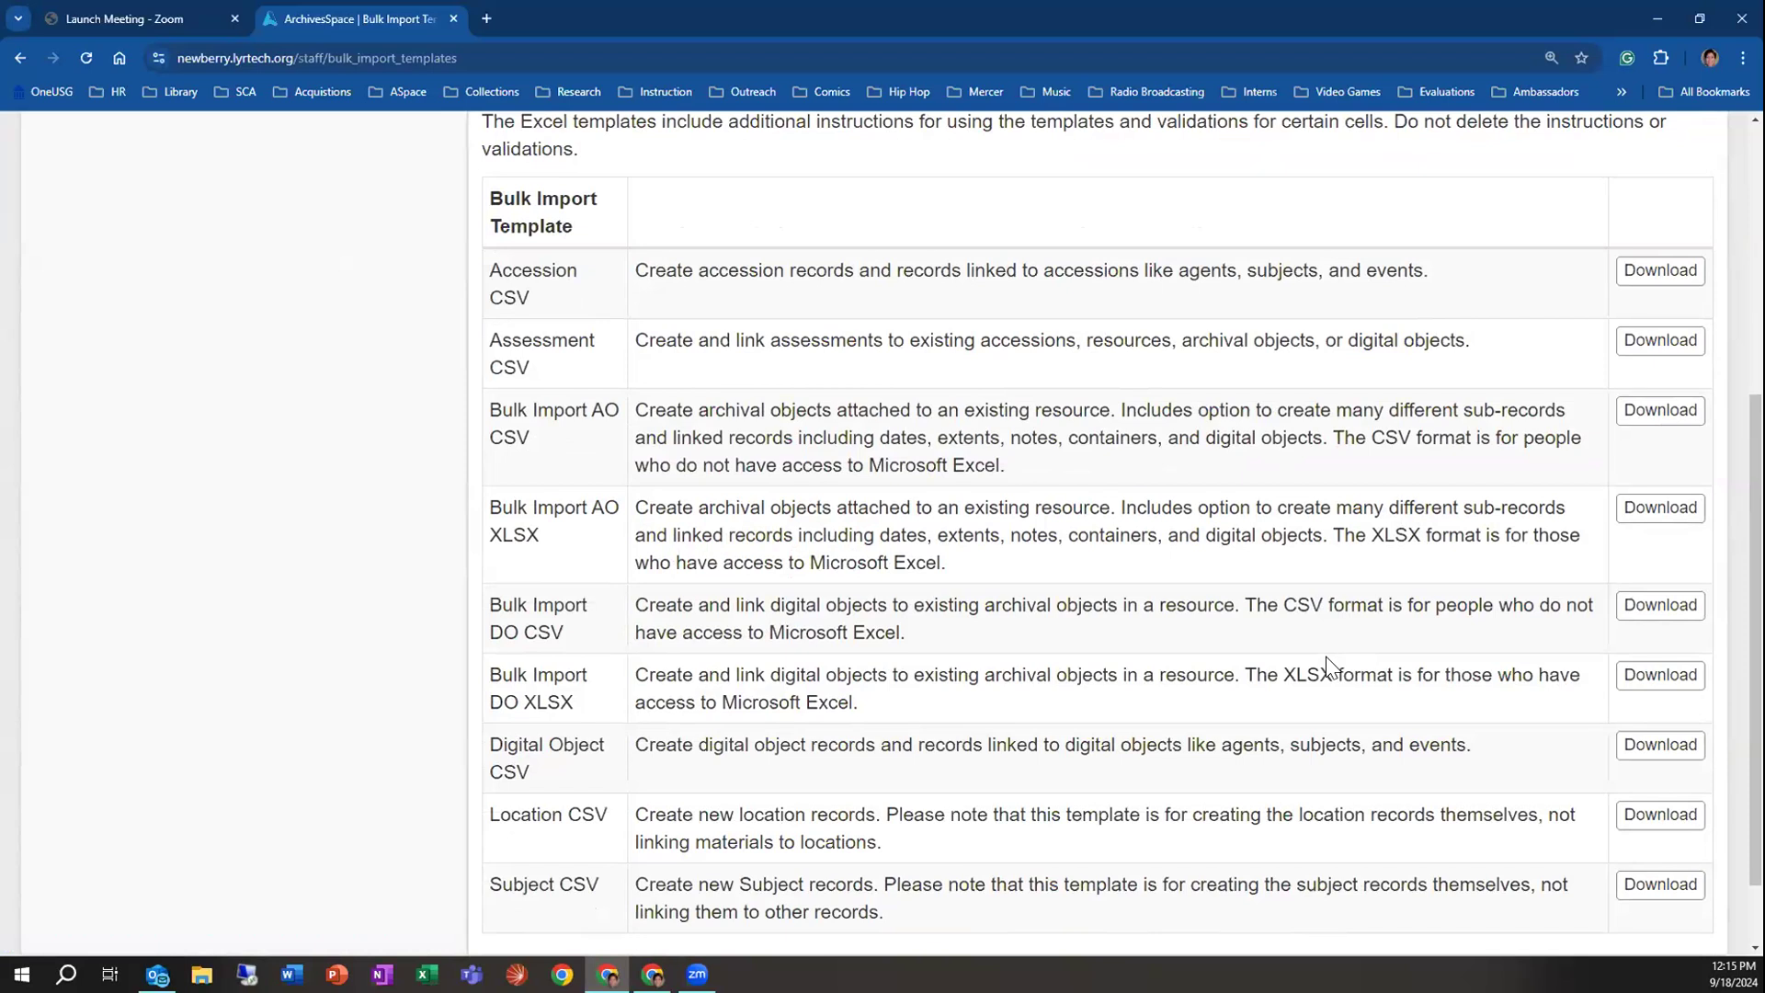
scroll(1326, 665, down, 1)
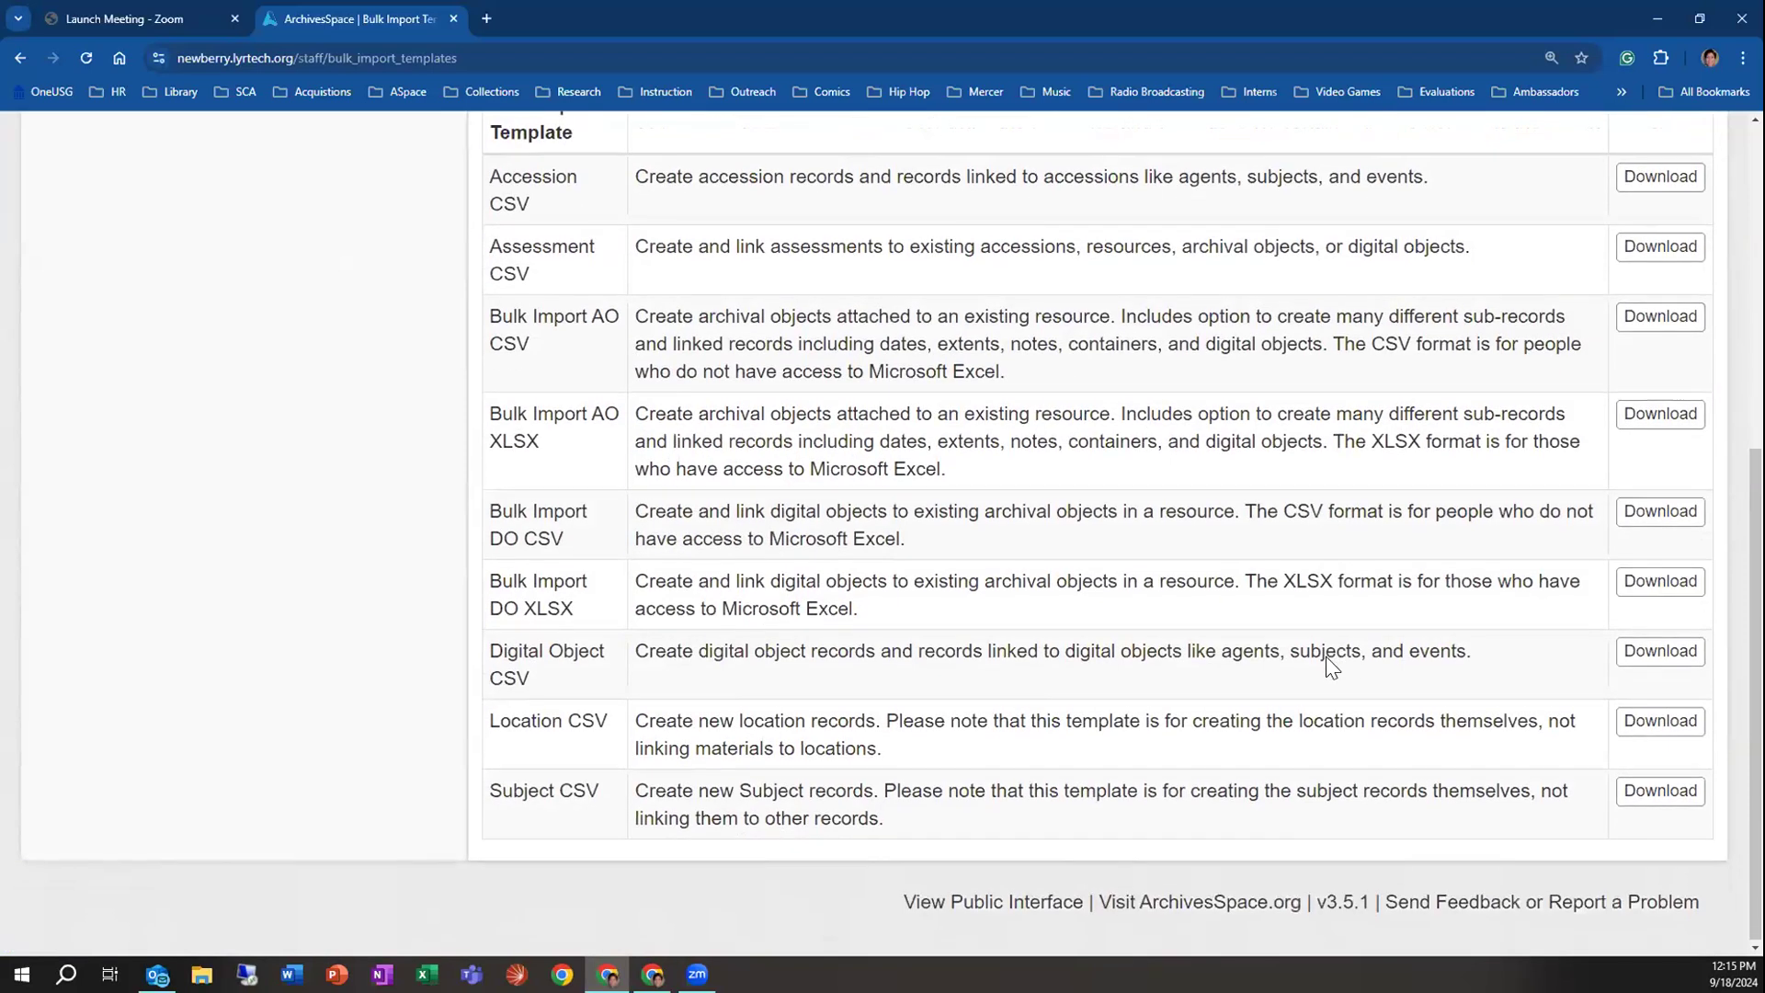
scroll(1303, 682, up, 1)
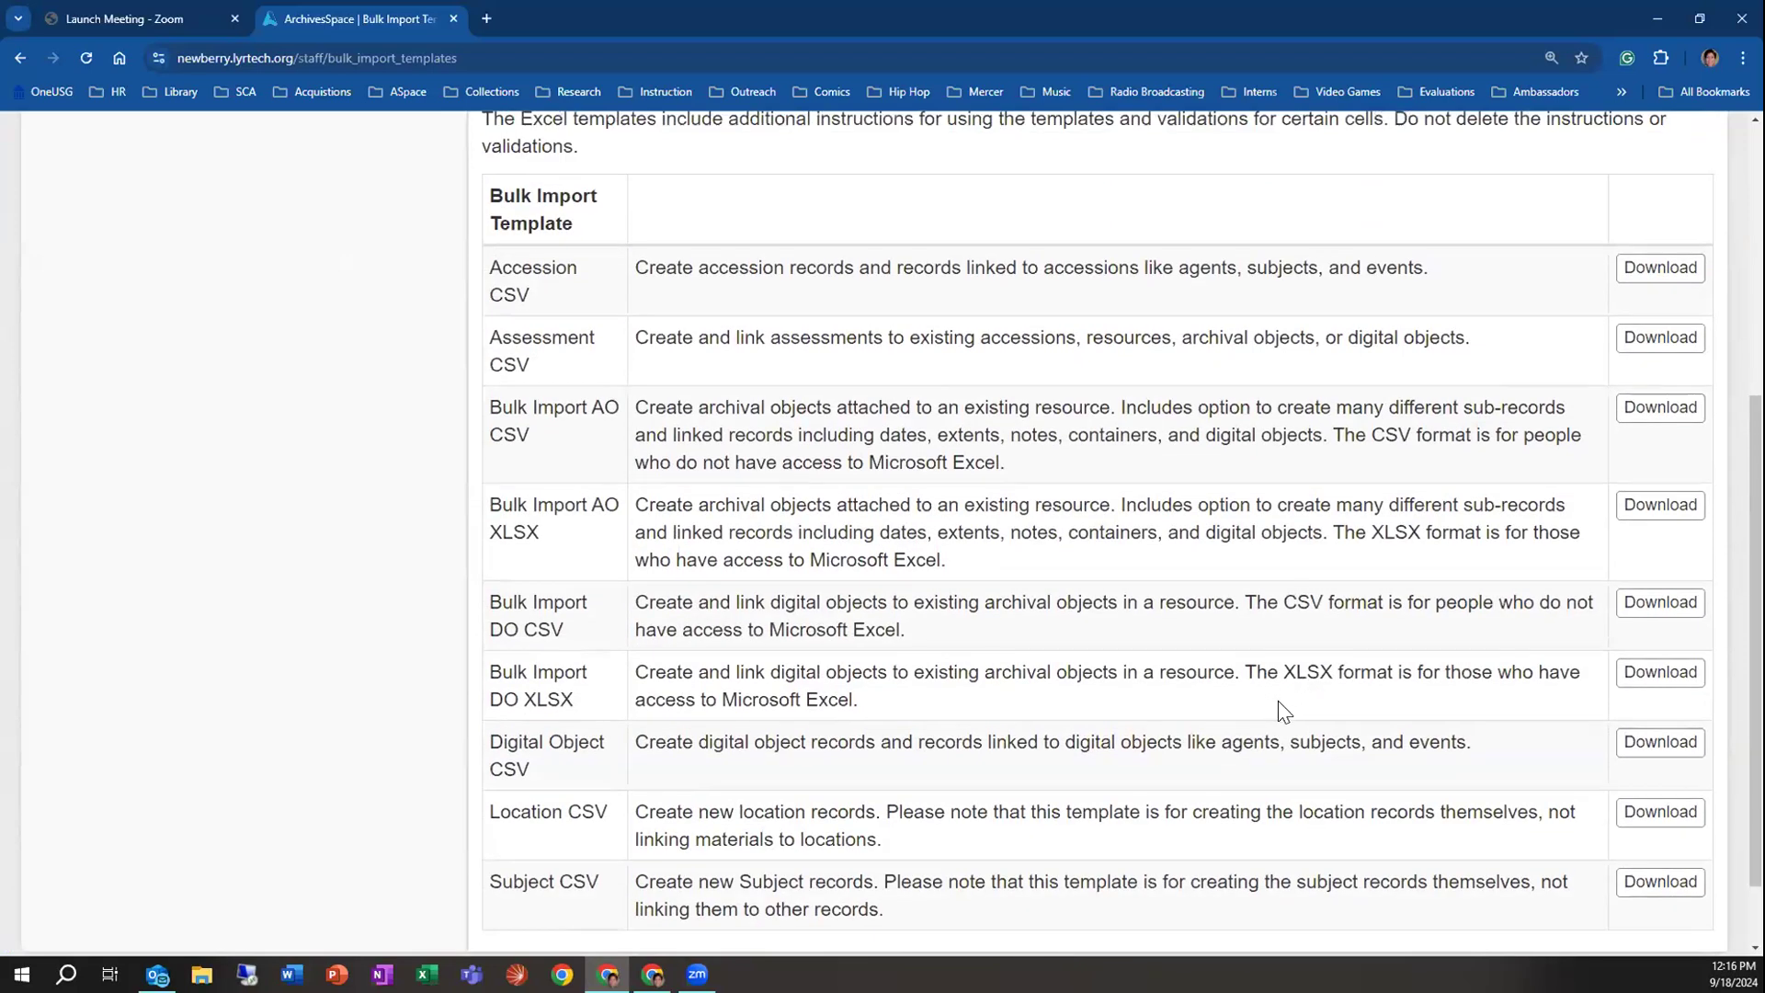
scroll(1280, 708, up, 3)
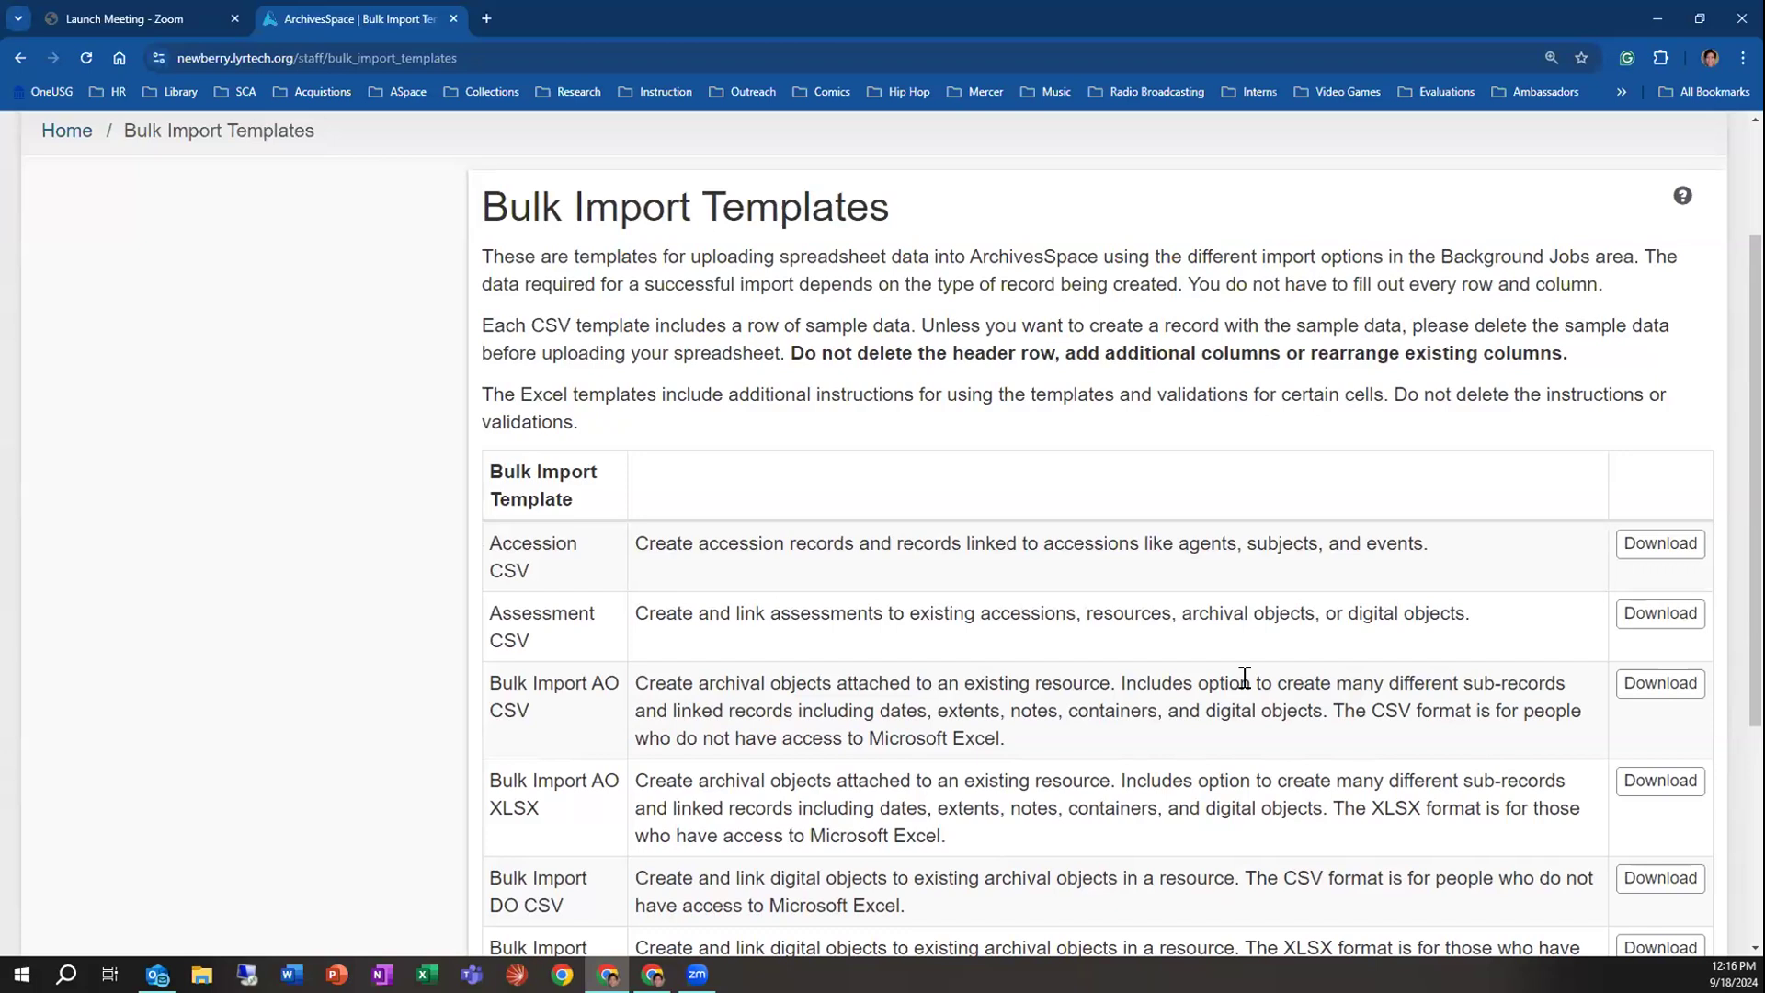
scroll(1241, 680, up, 2)
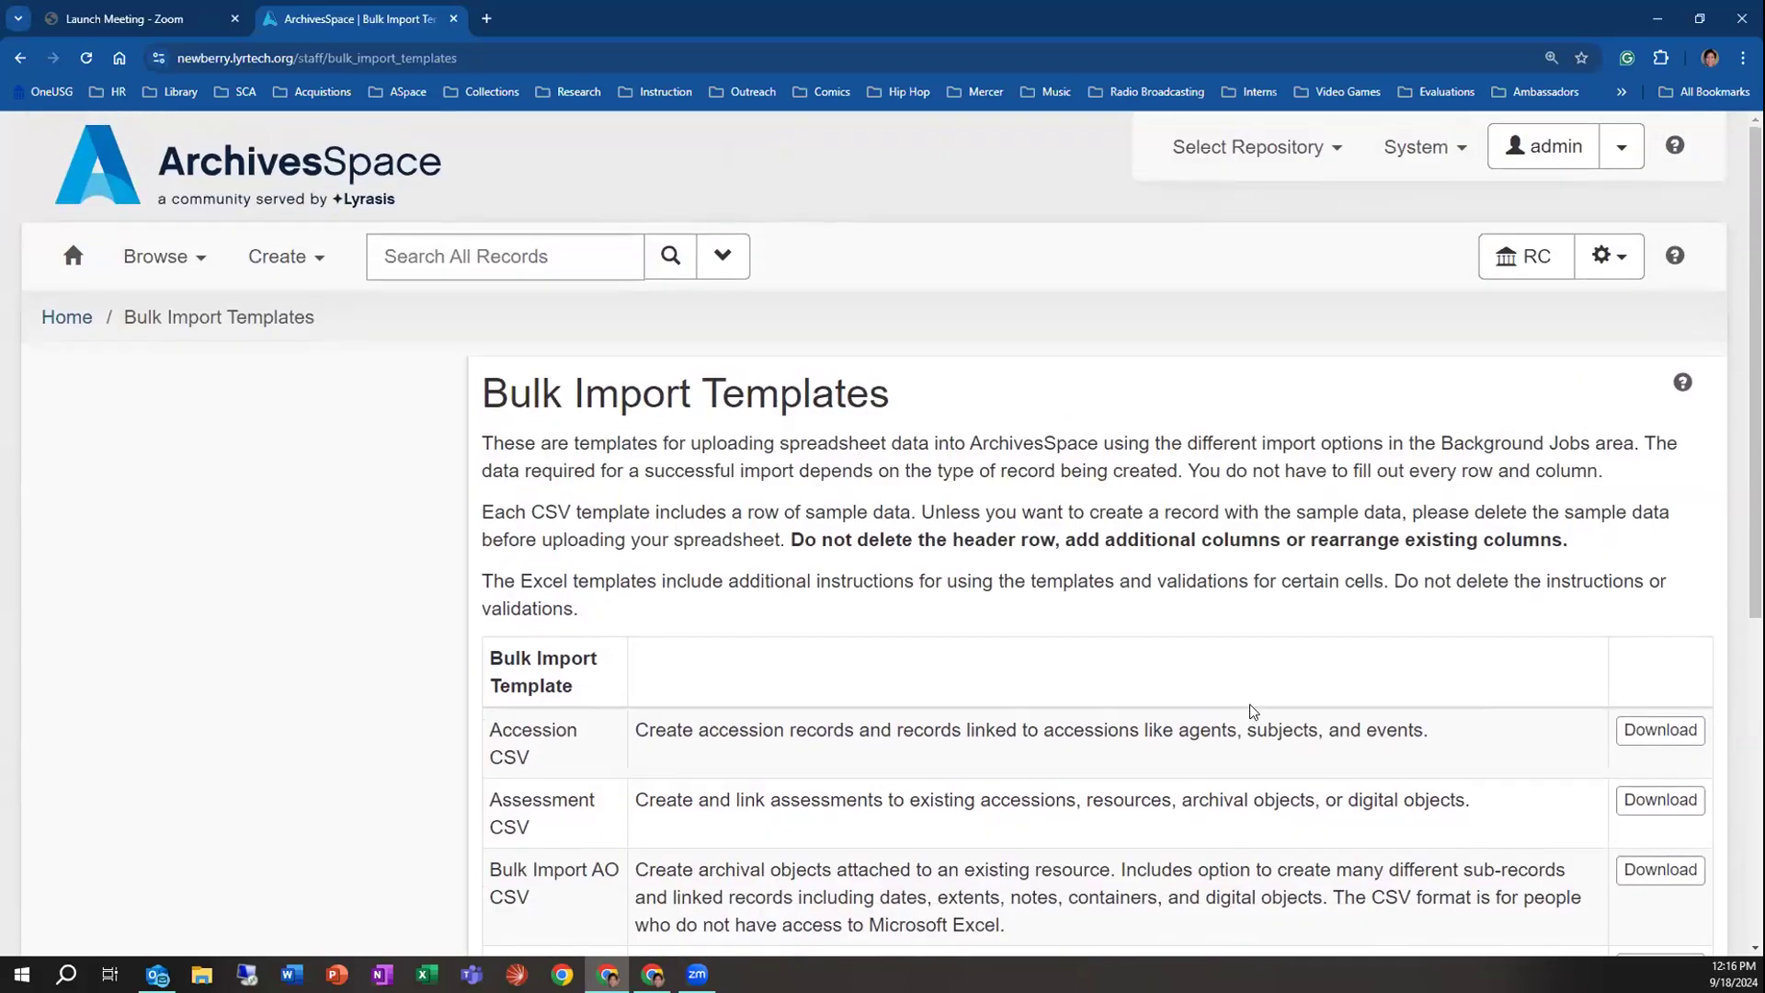
Review the RC repository's management options, including reports, custom report templates and plug-ins
click(1609, 265)
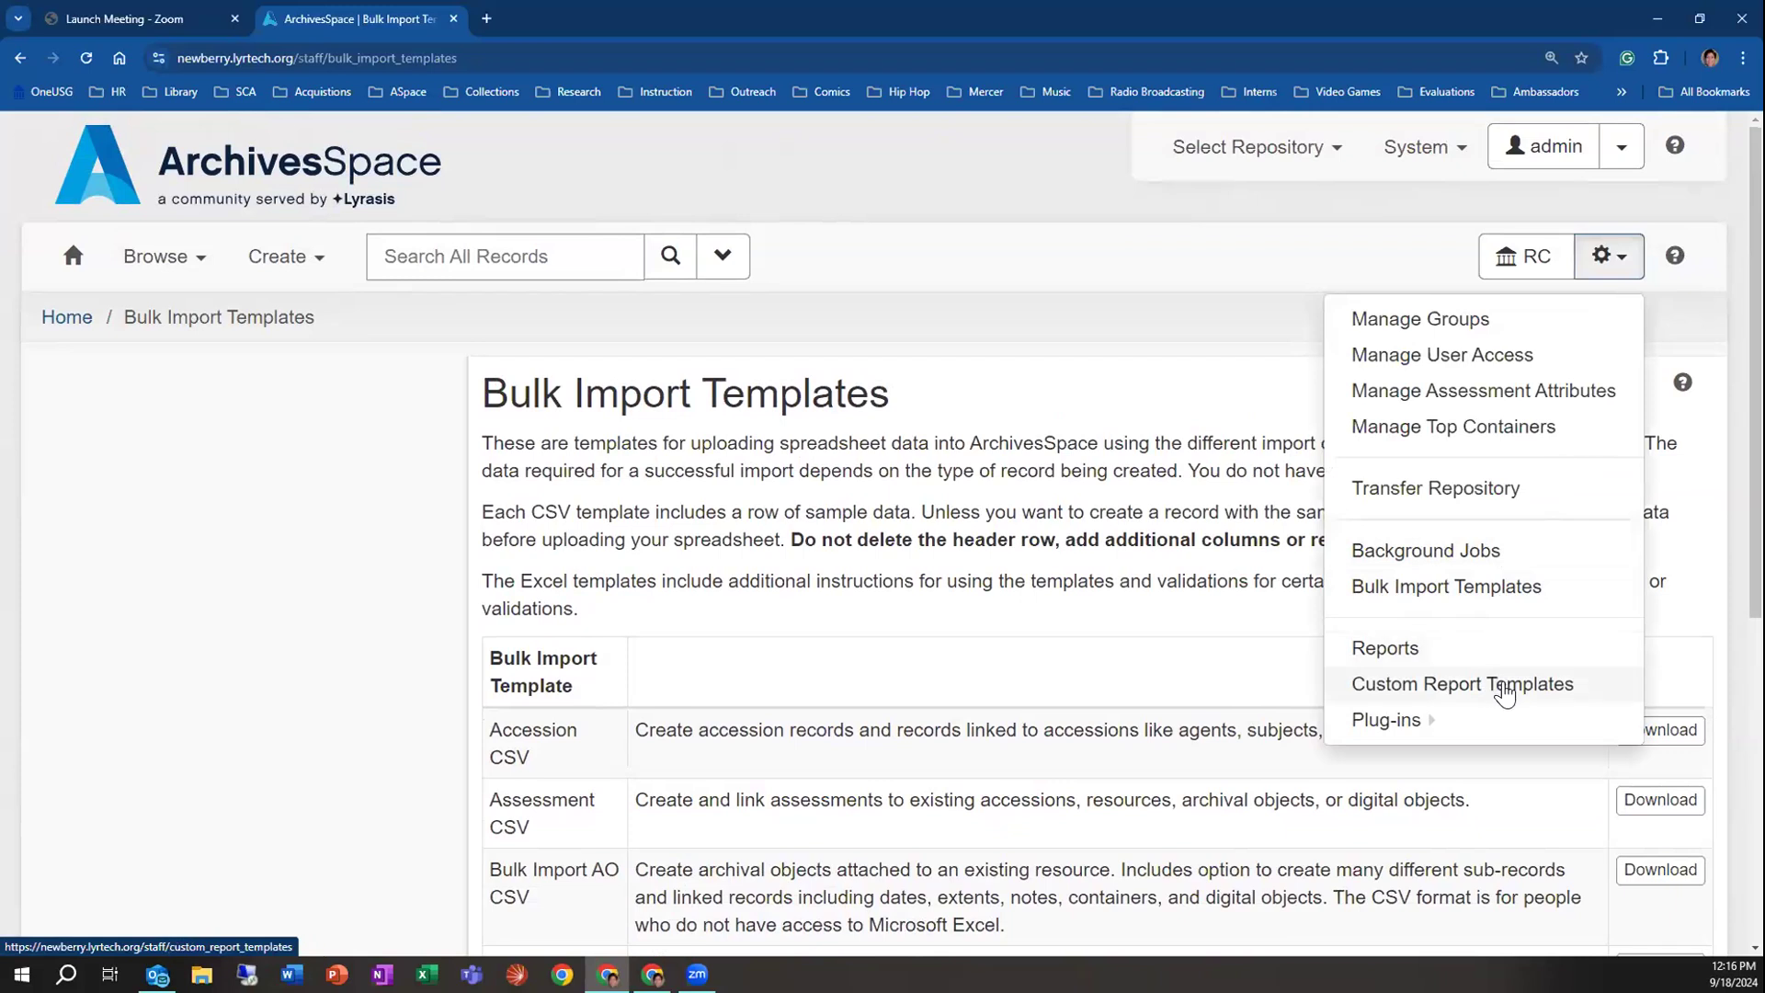
mouse_move(1427, 723)
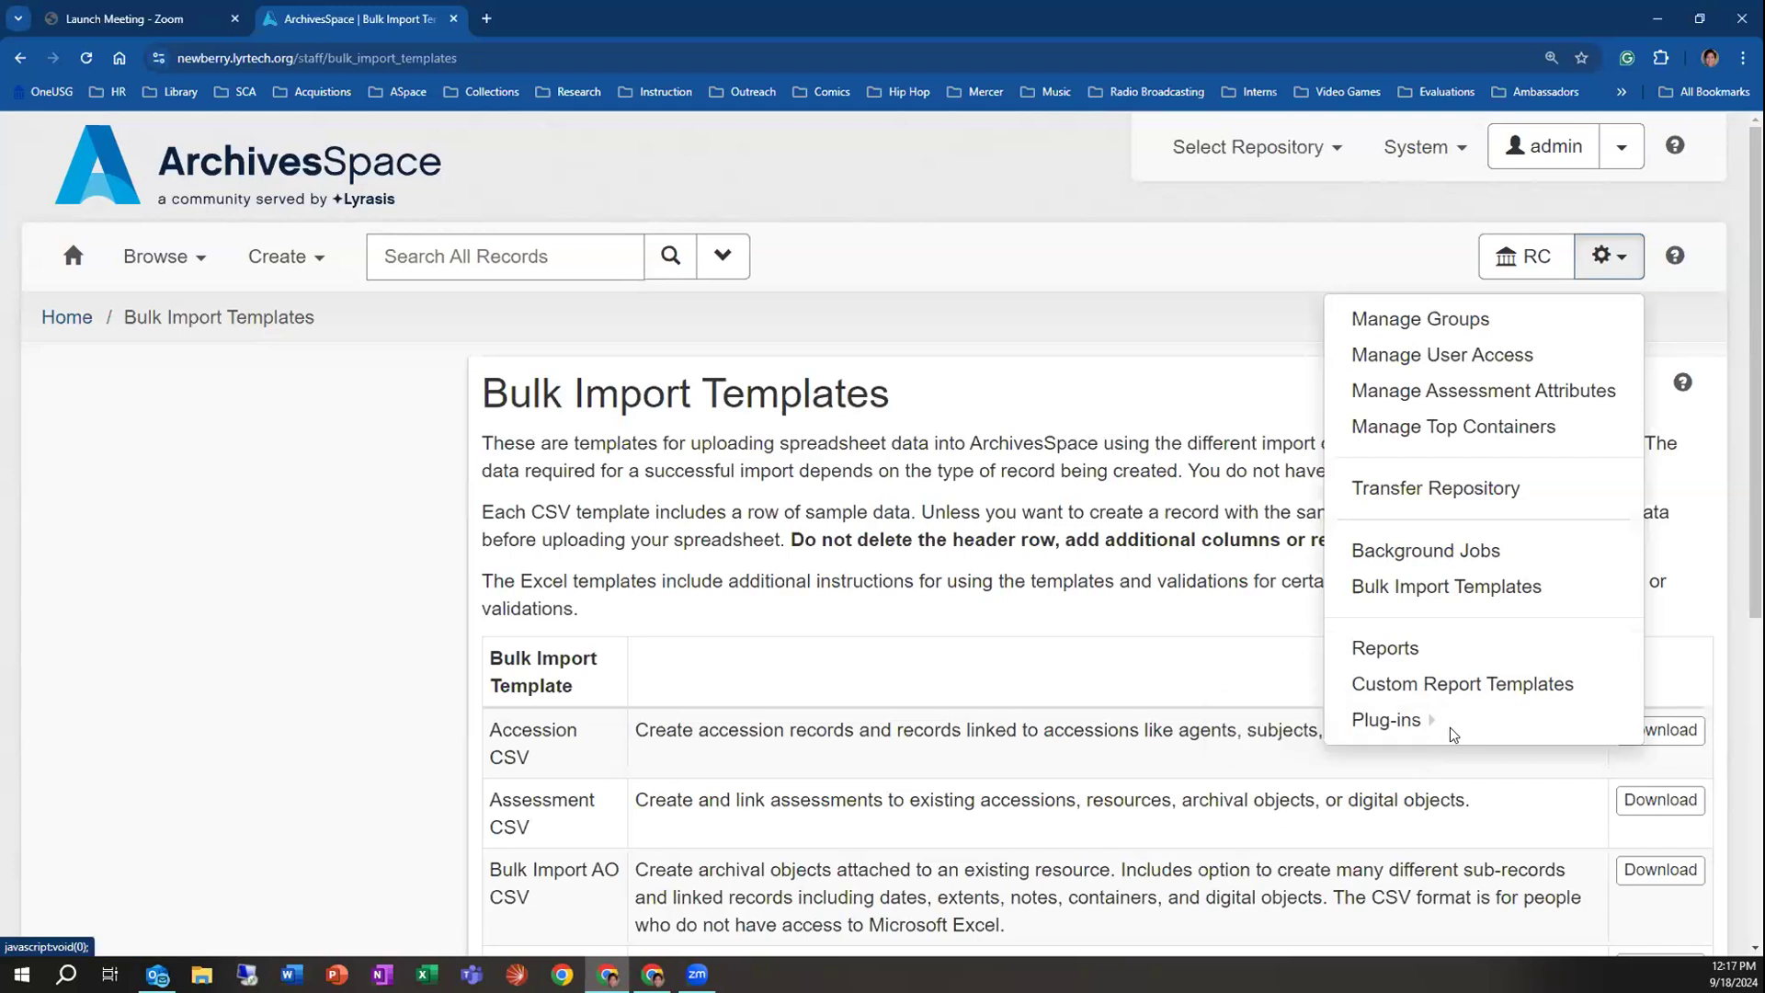
click(1617, 262)
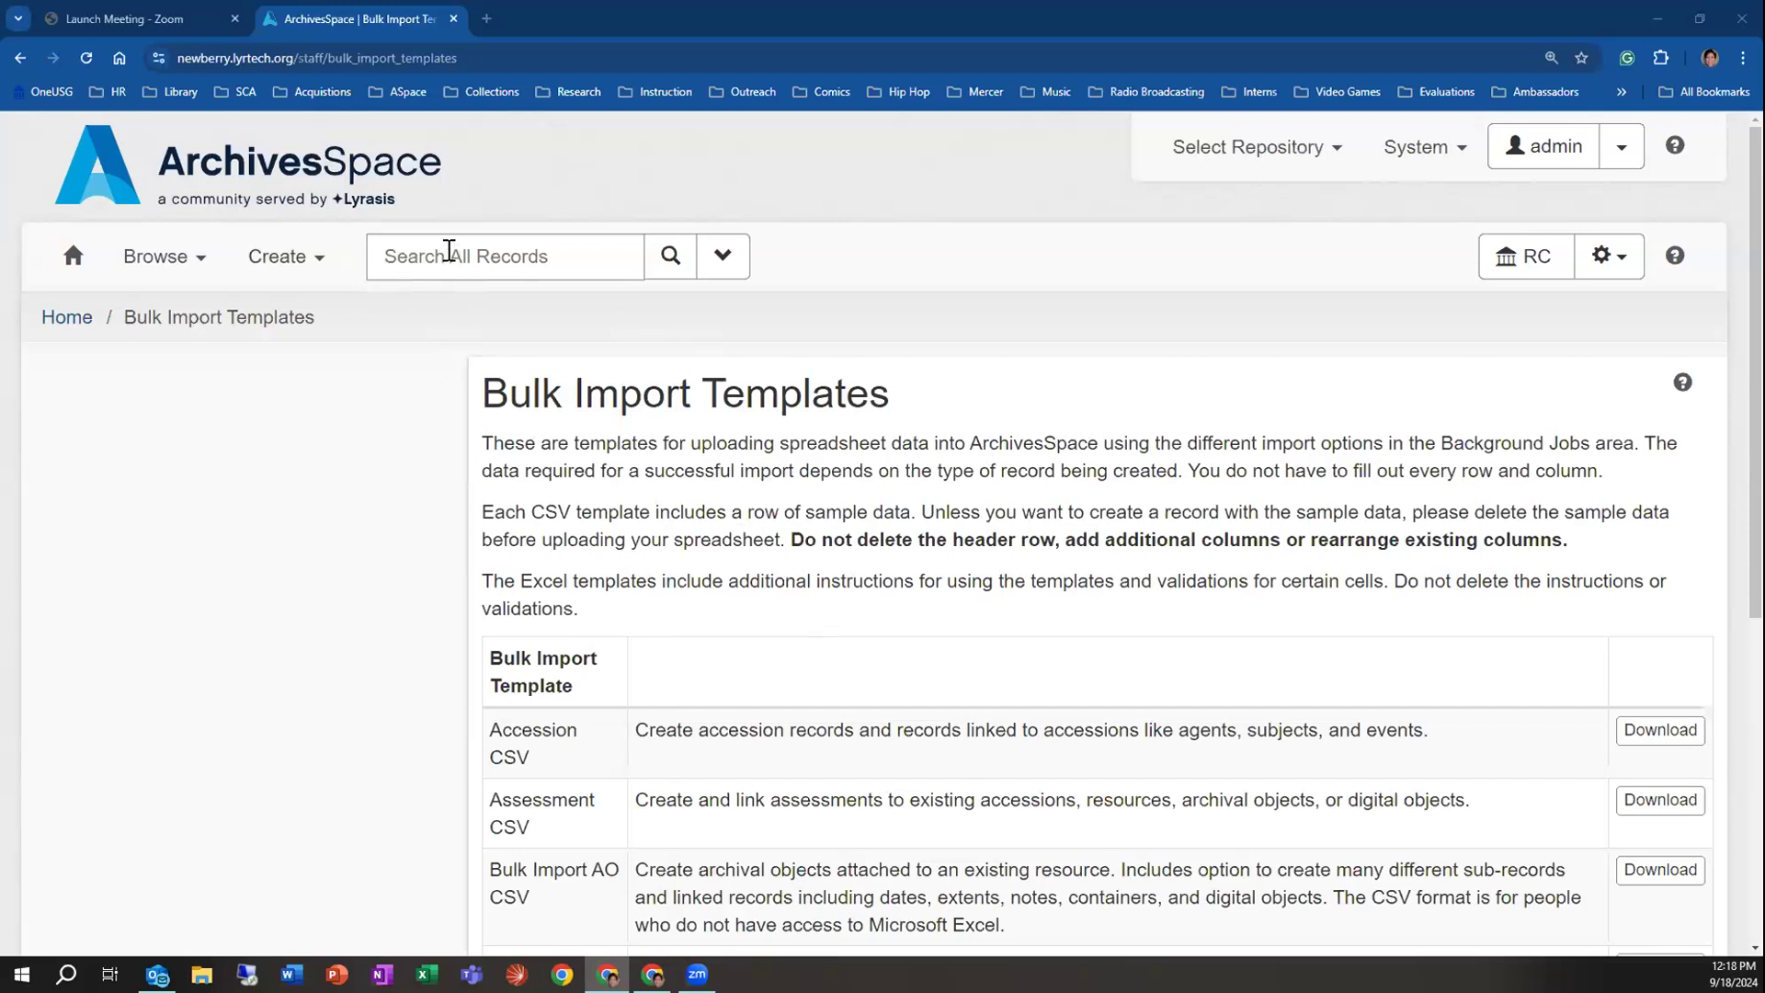
Return to the home page and examine which record types and background jobs can be created
click(72, 254)
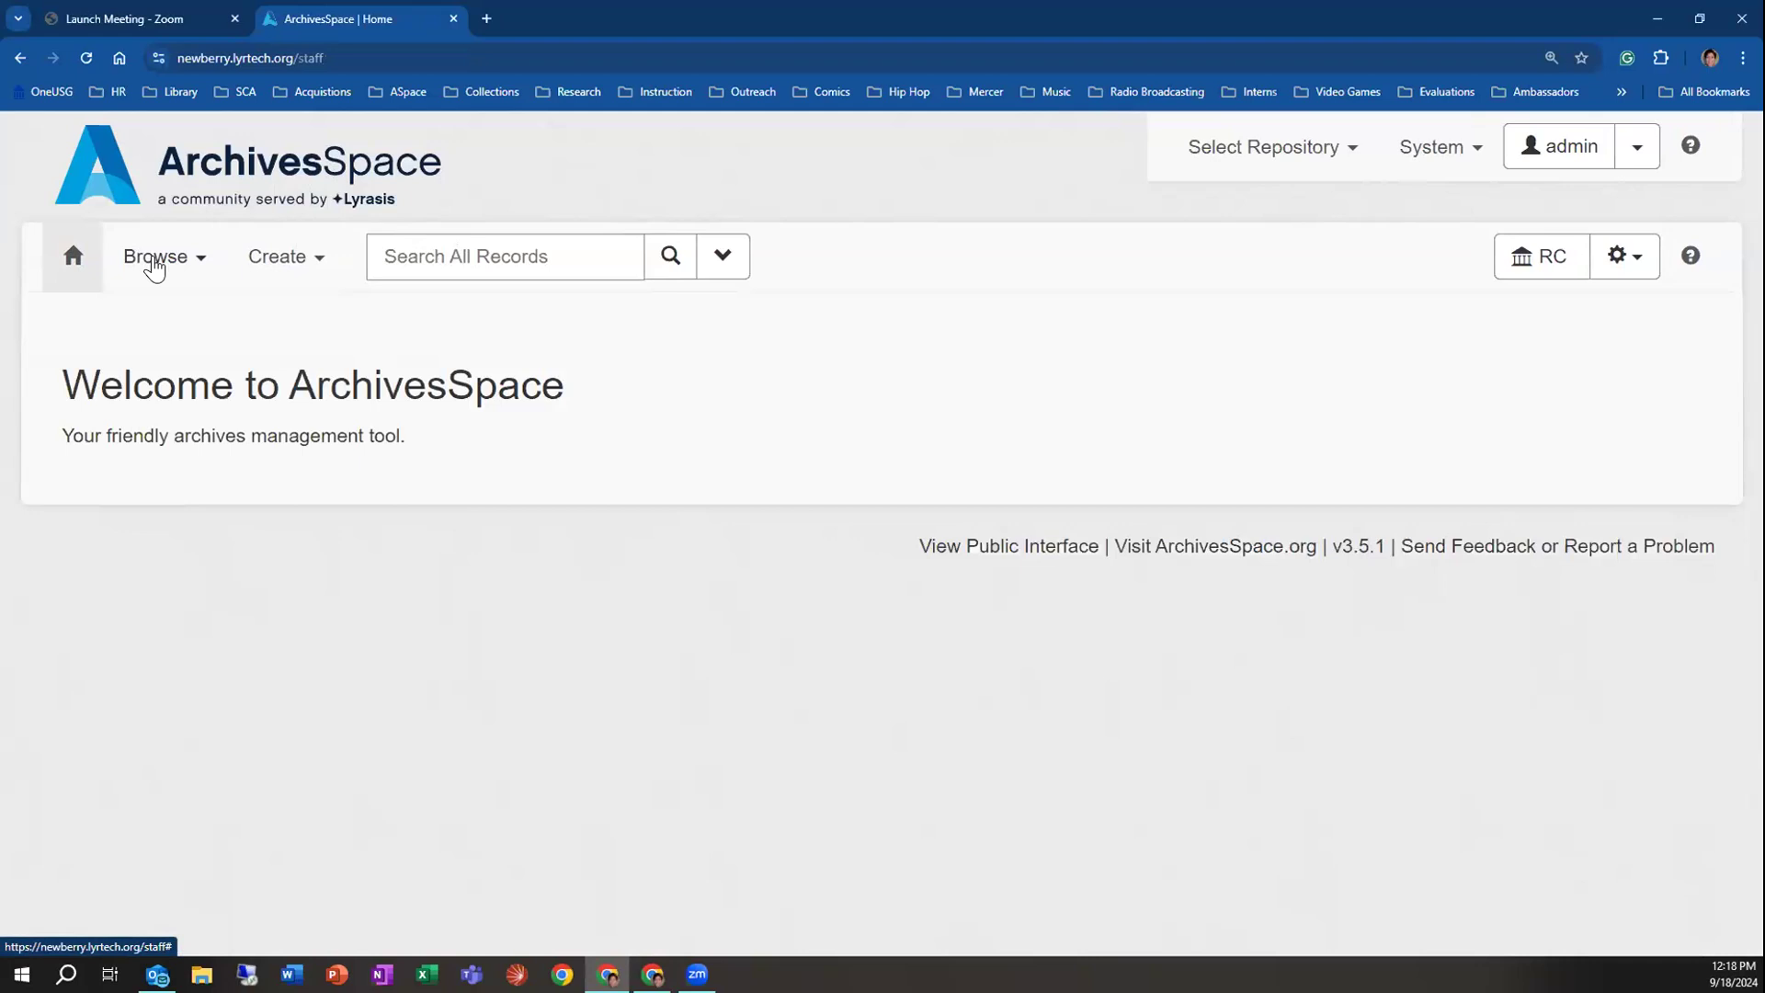
click(288, 274)
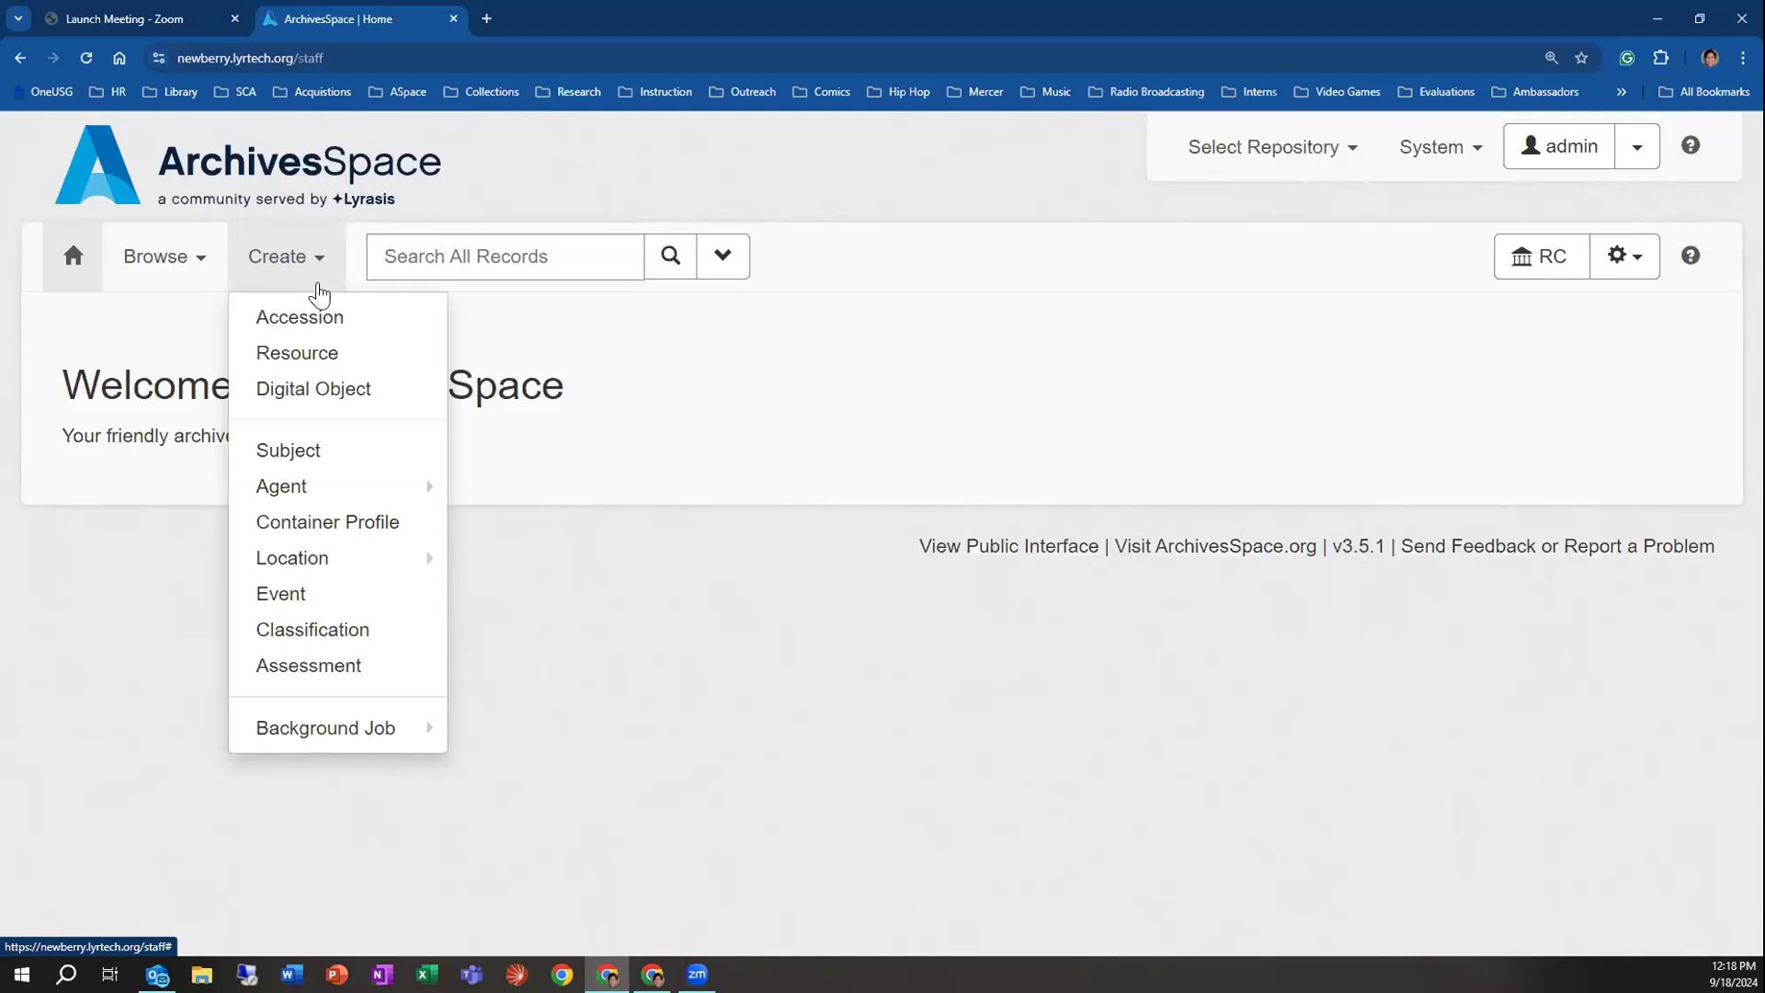
mouse_move(366, 504)
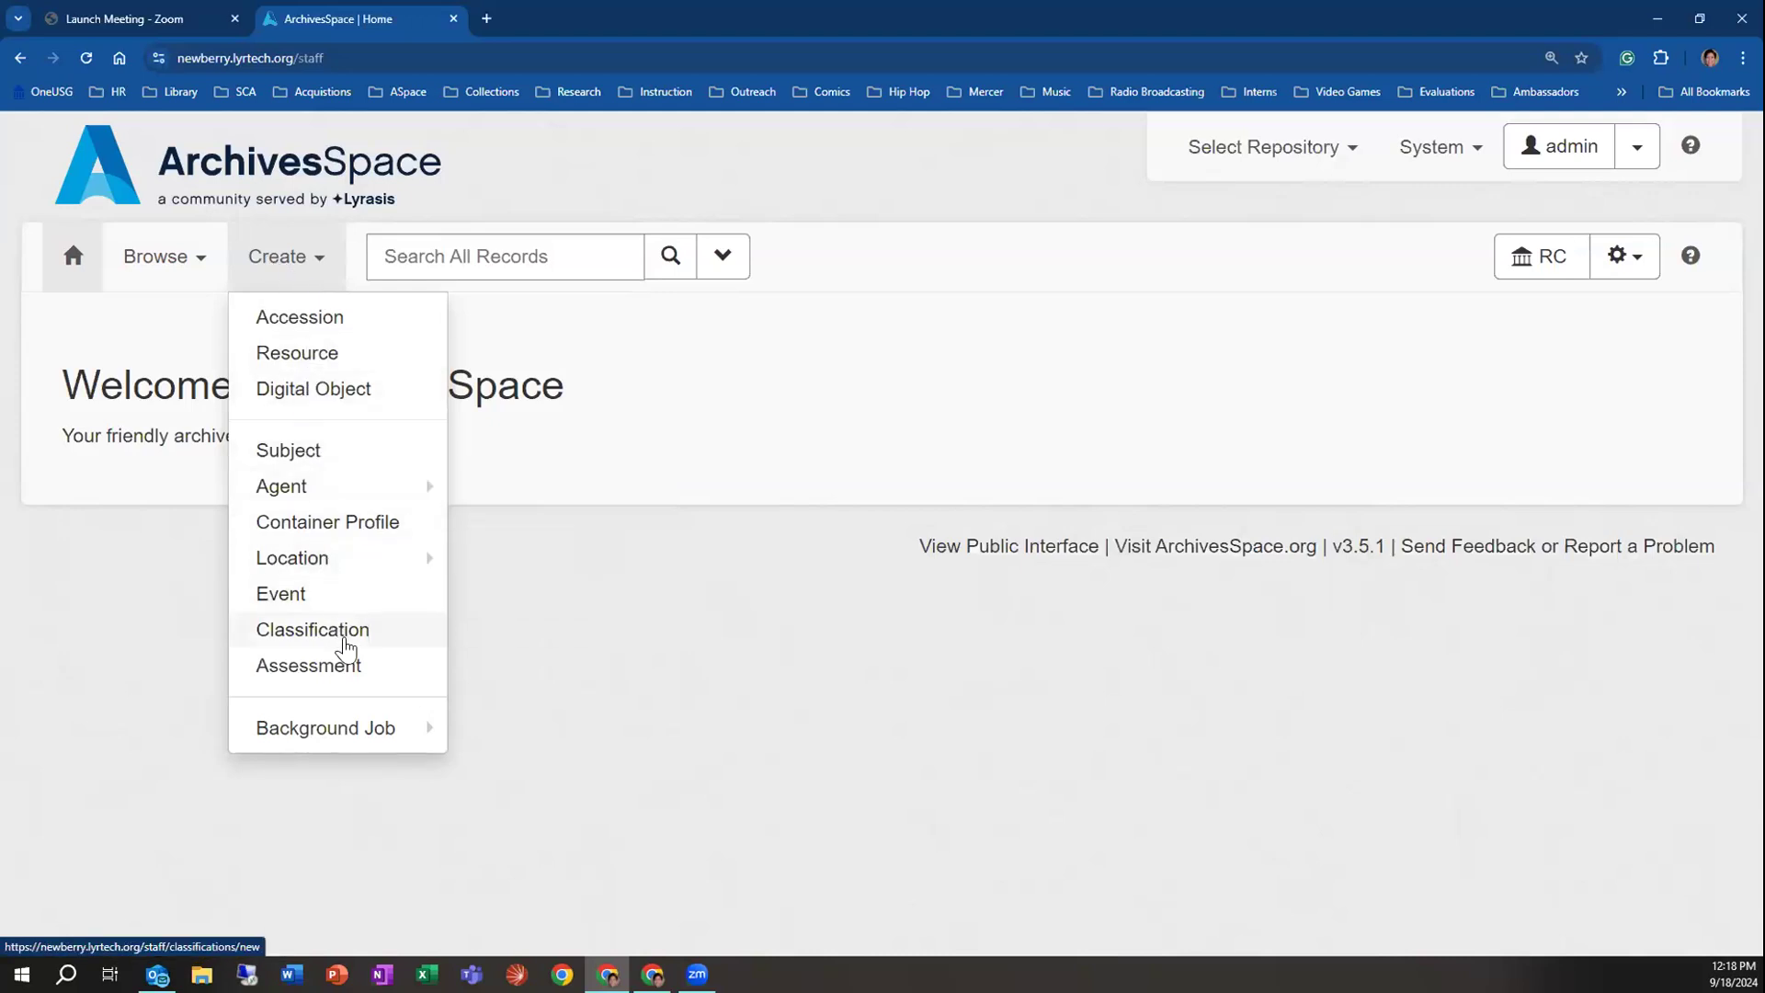
mouse_move(365, 726)
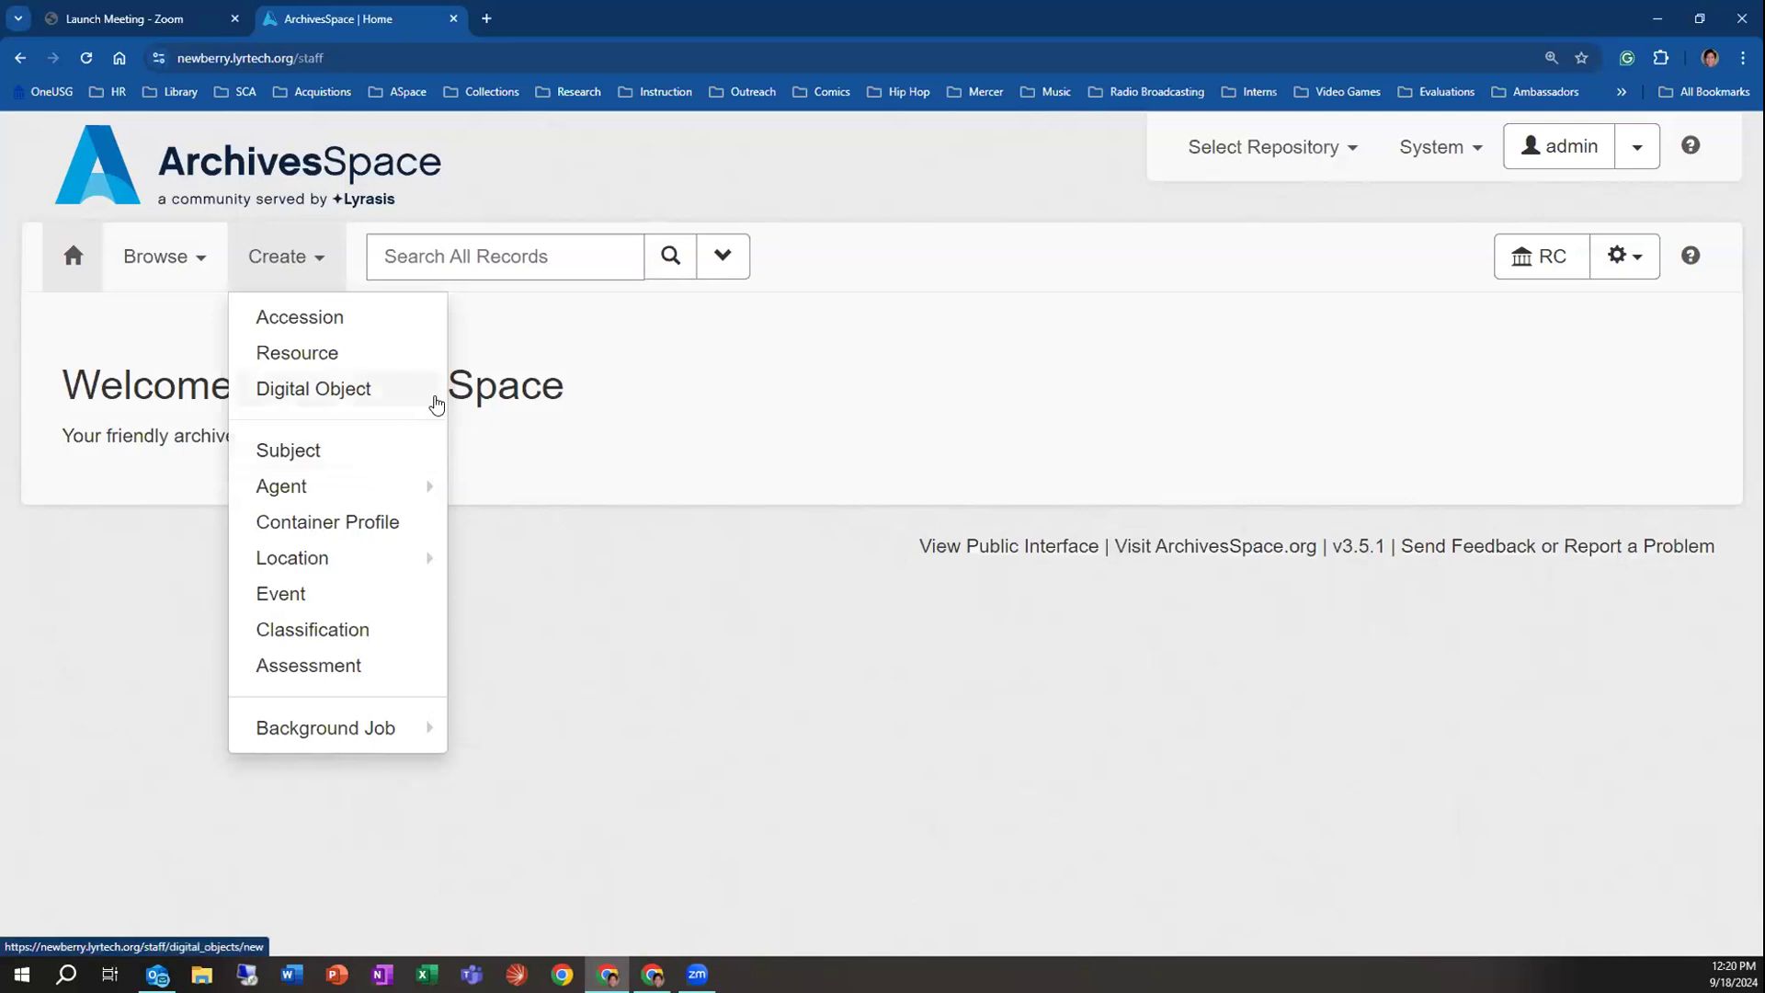
Browse the repository's accession records and examine the list's primary and secondary sort options
click(191, 258)
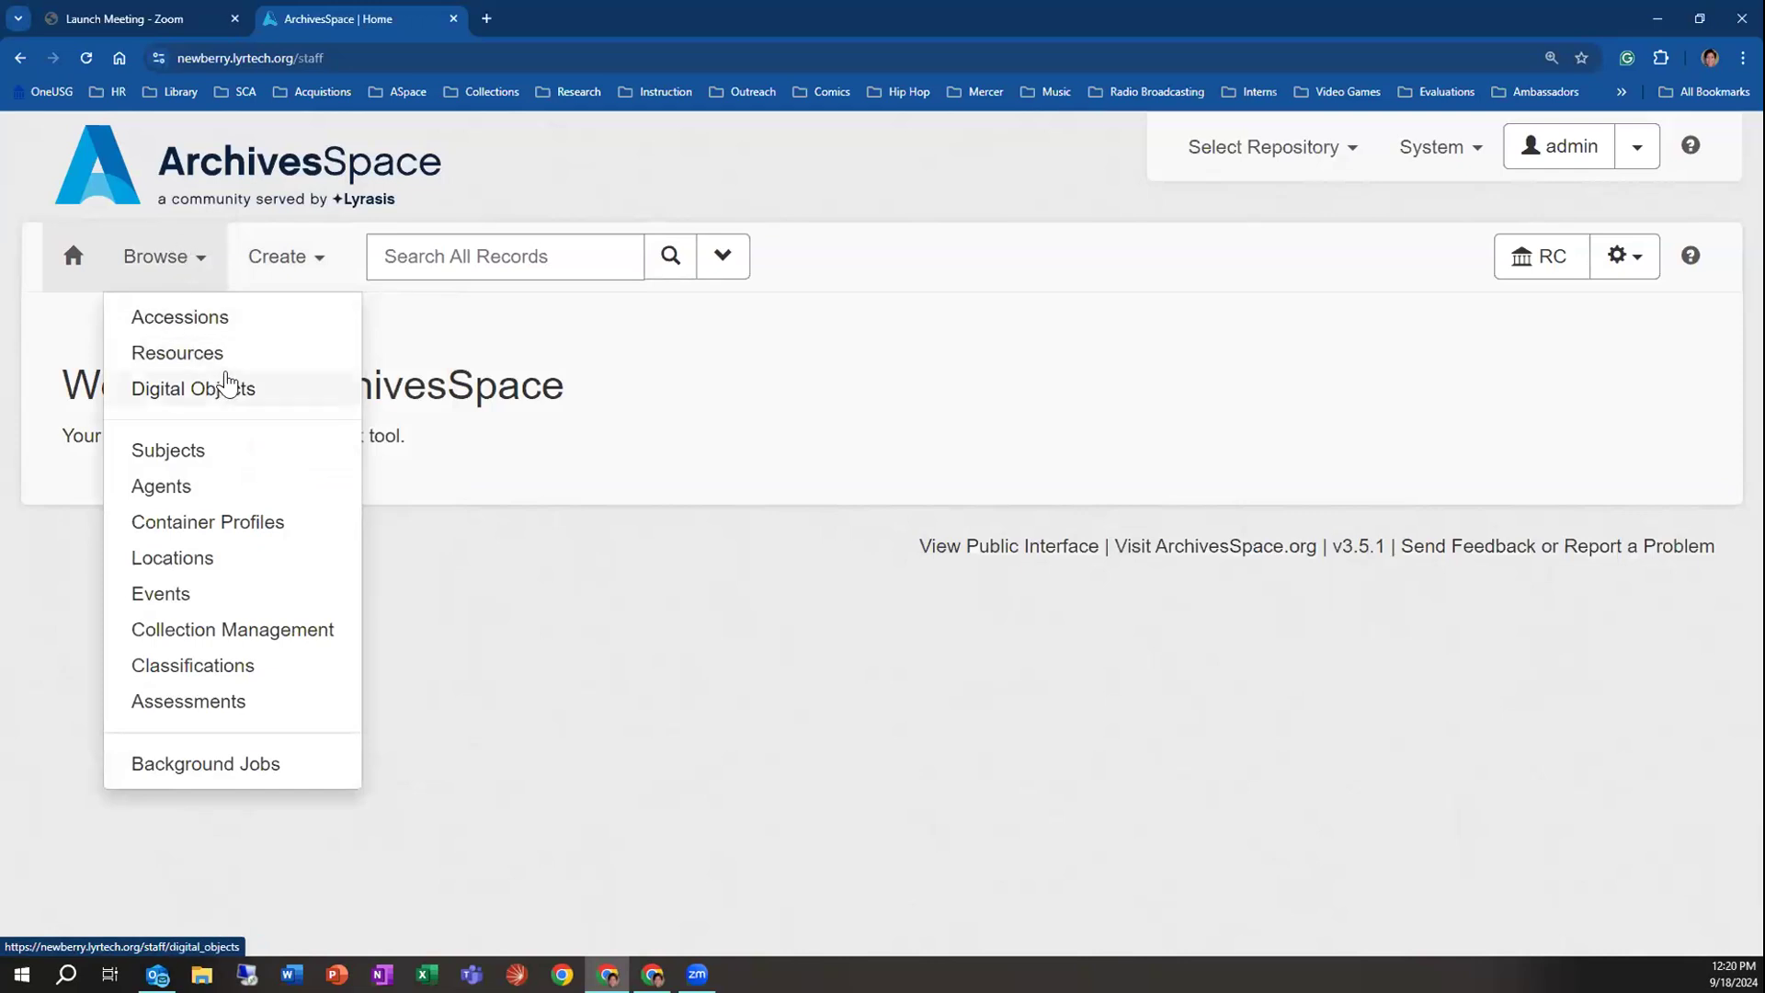
click(250, 319)
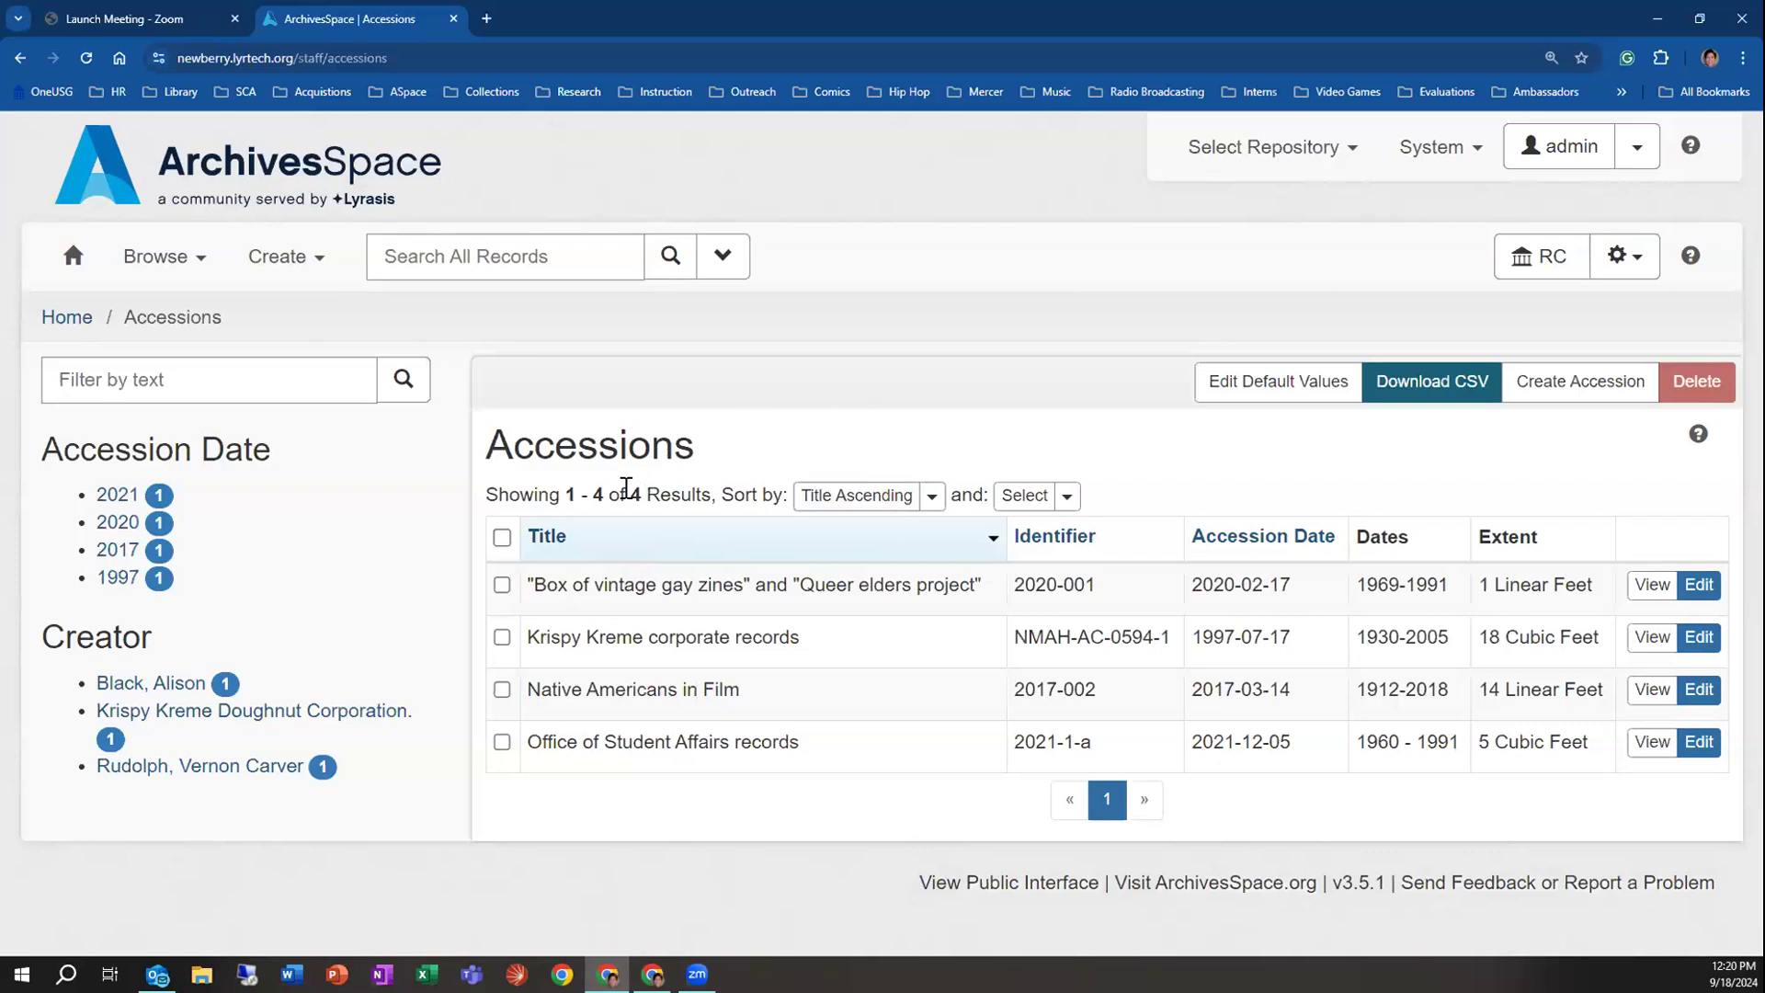
click(916, 496)
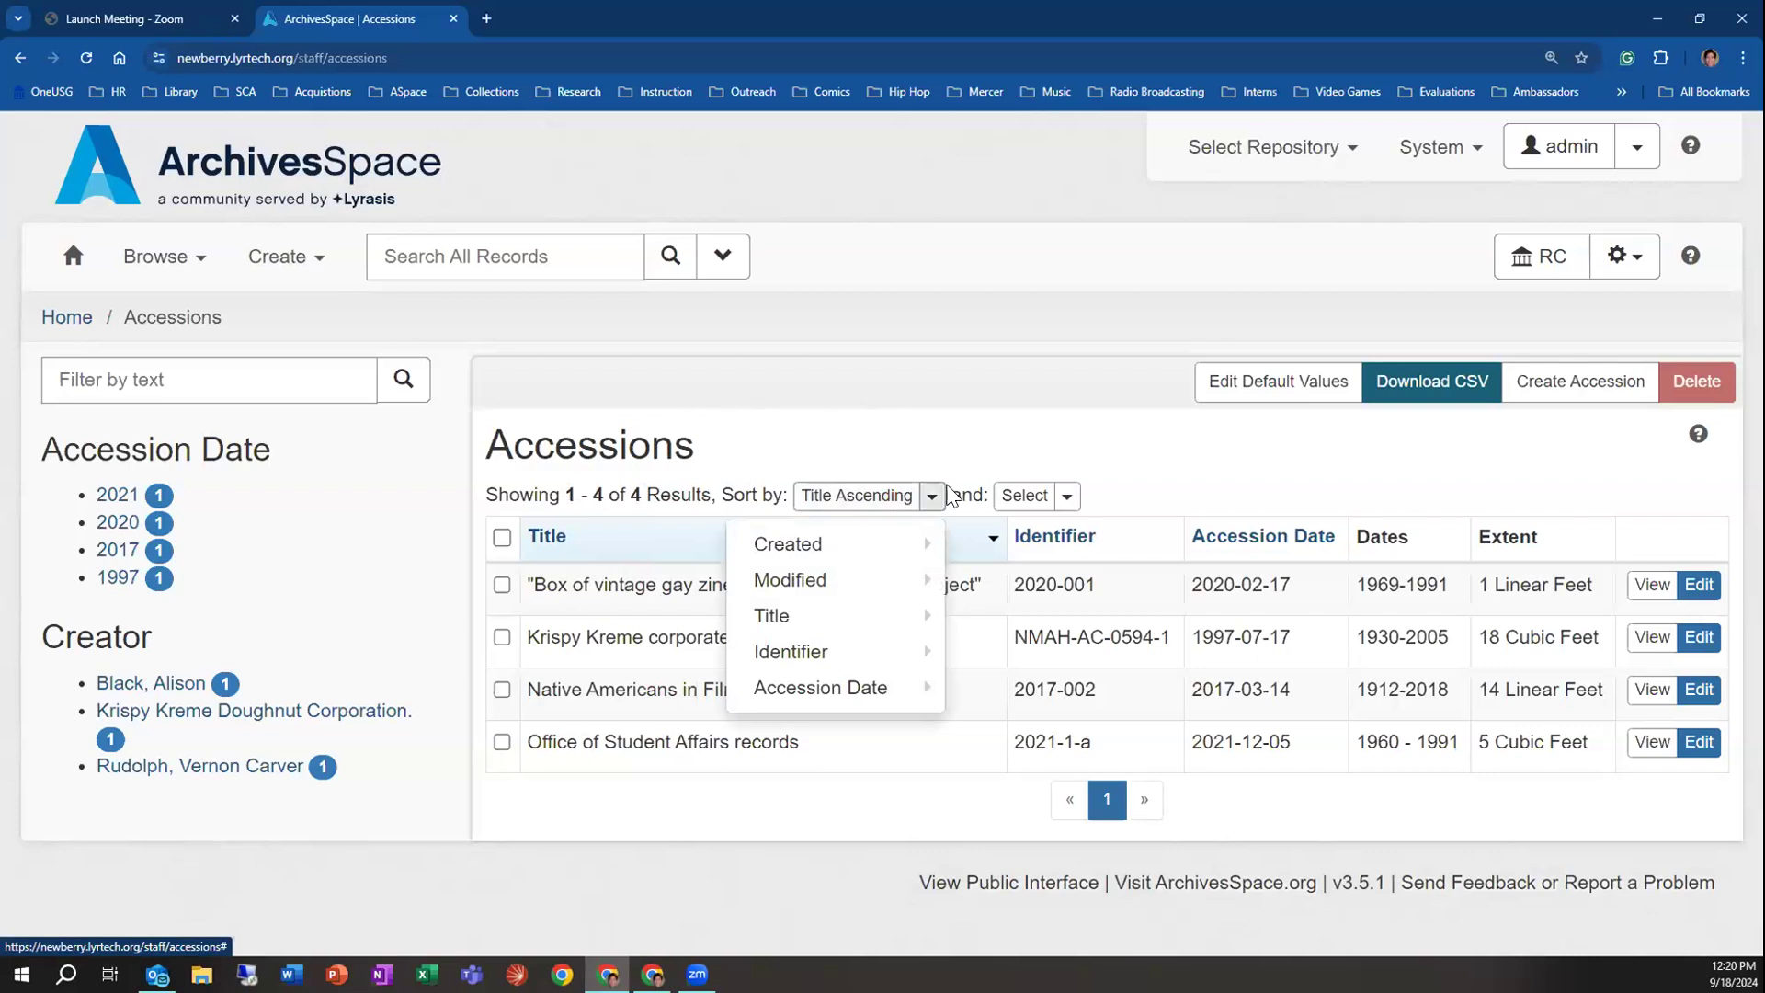
click(1068, 498)
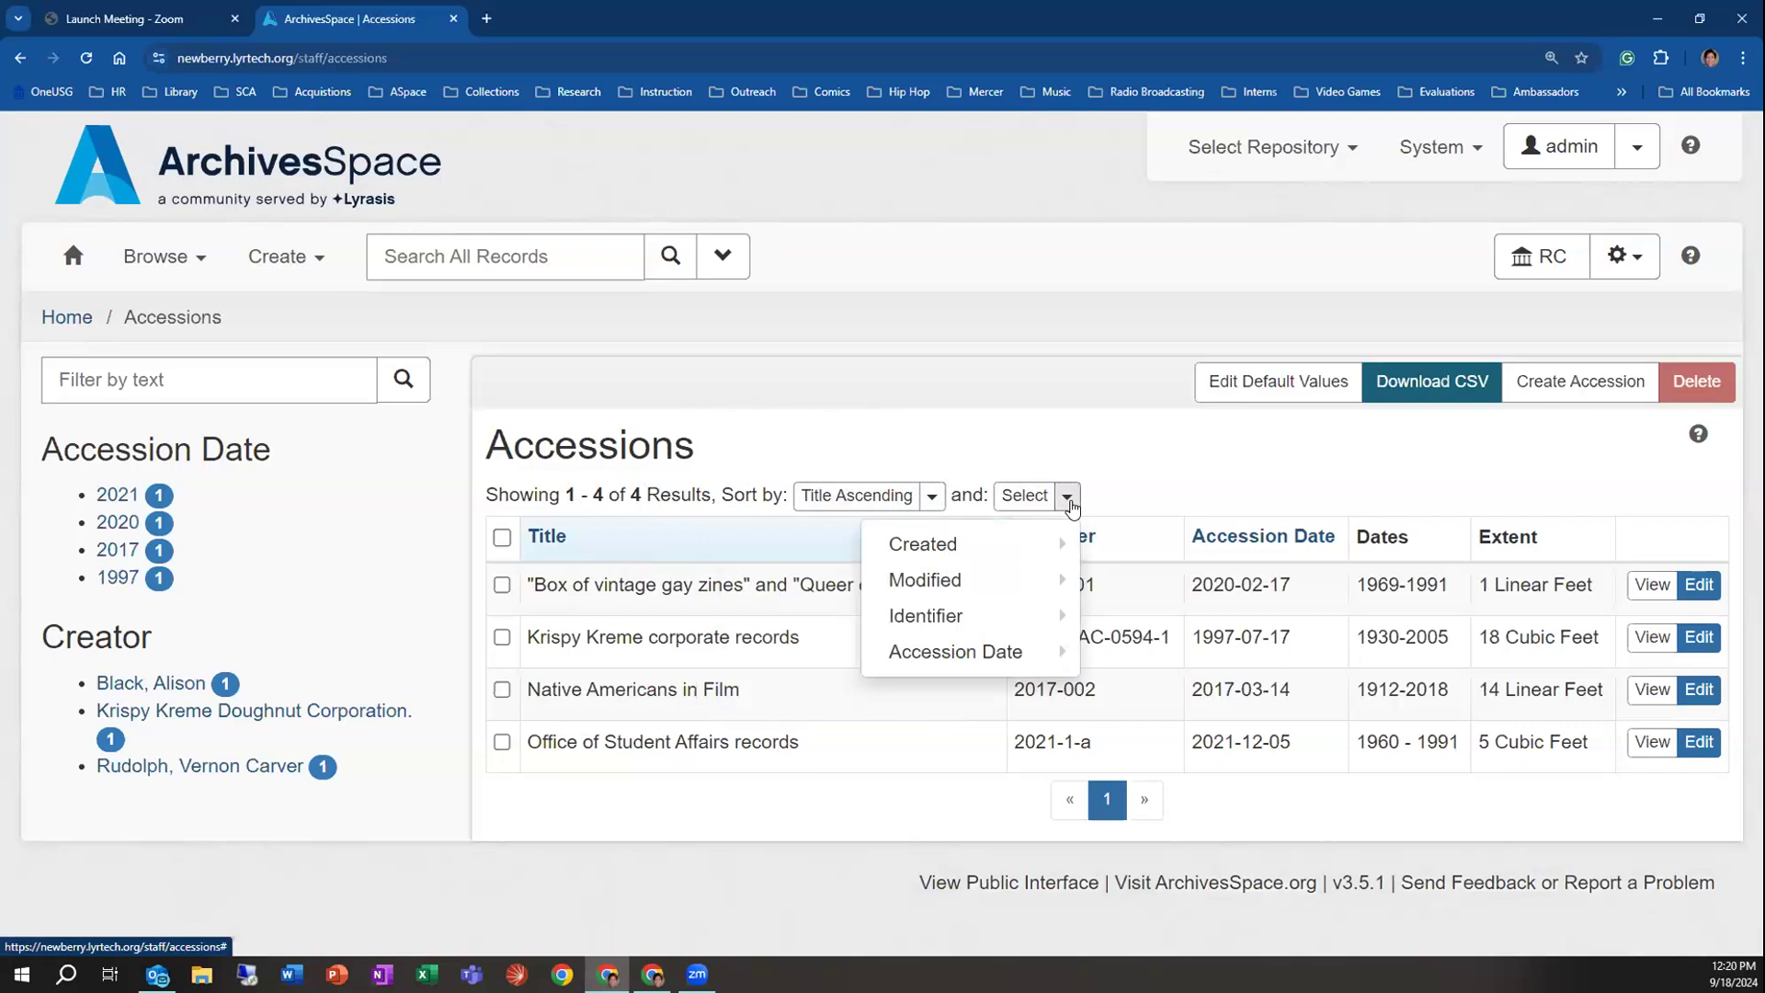
click(1169, 492)
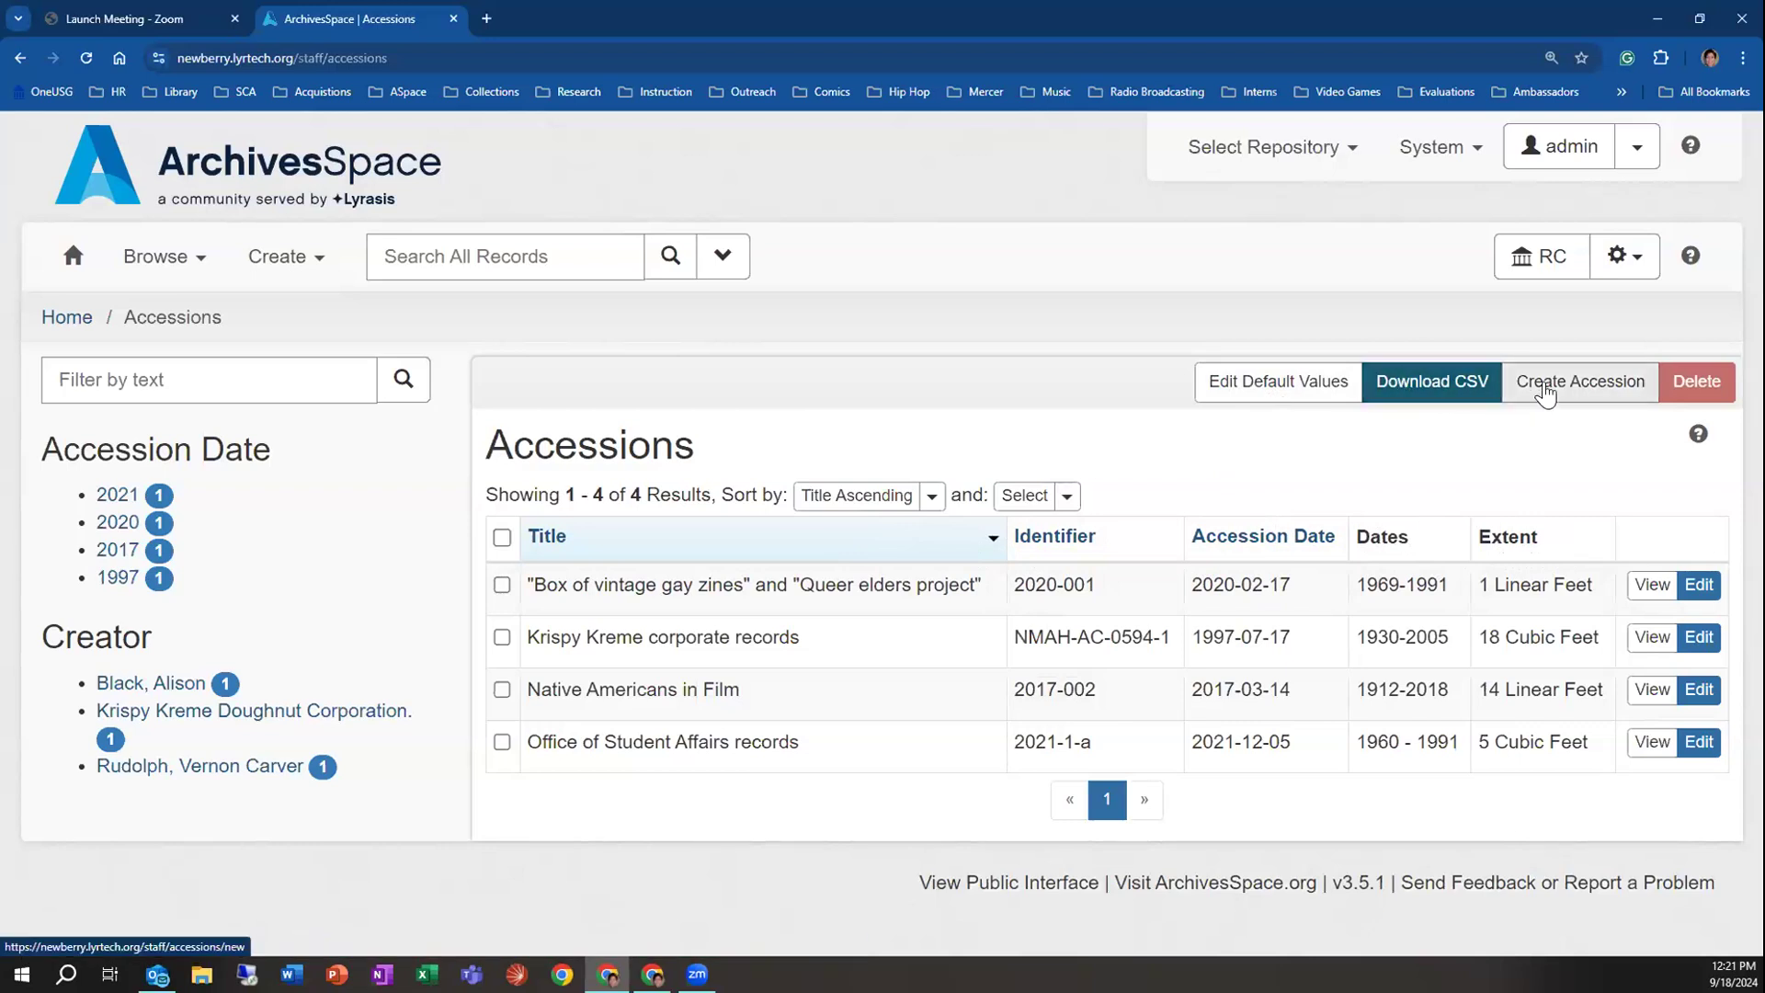
Select the "Box of vintage gay zines" accession in the list, and clear the selection again
click(501, 585)
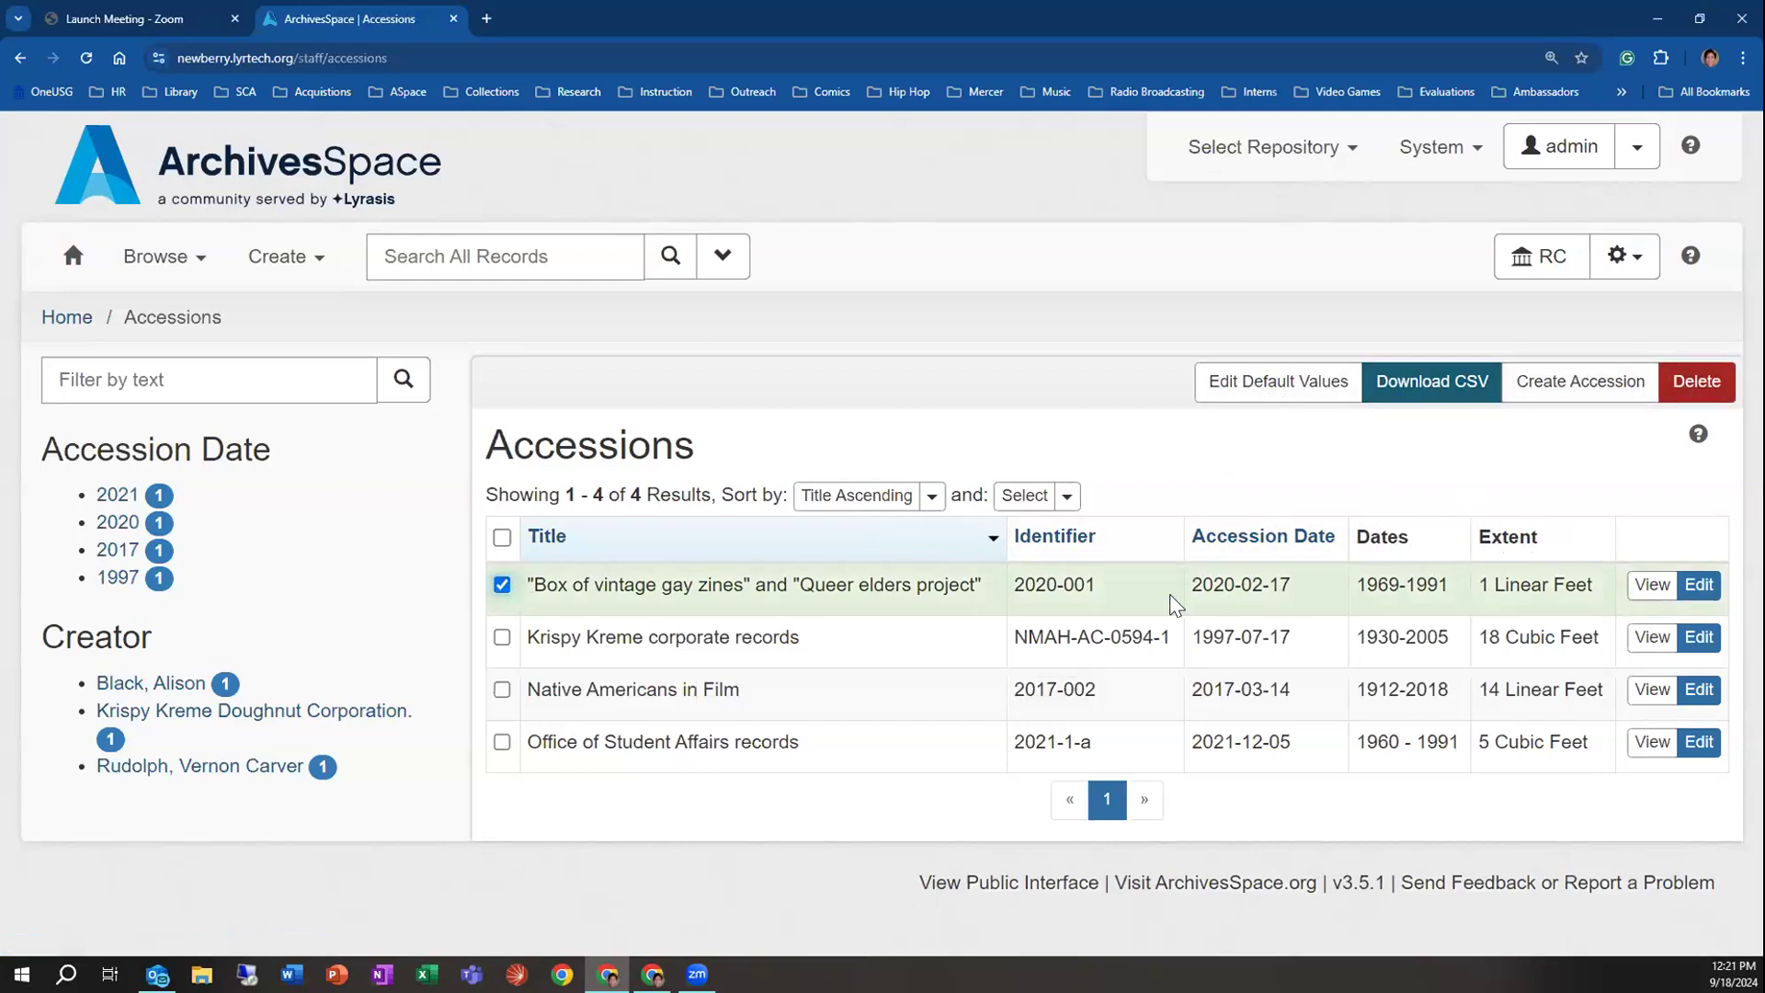
click(502, 586)
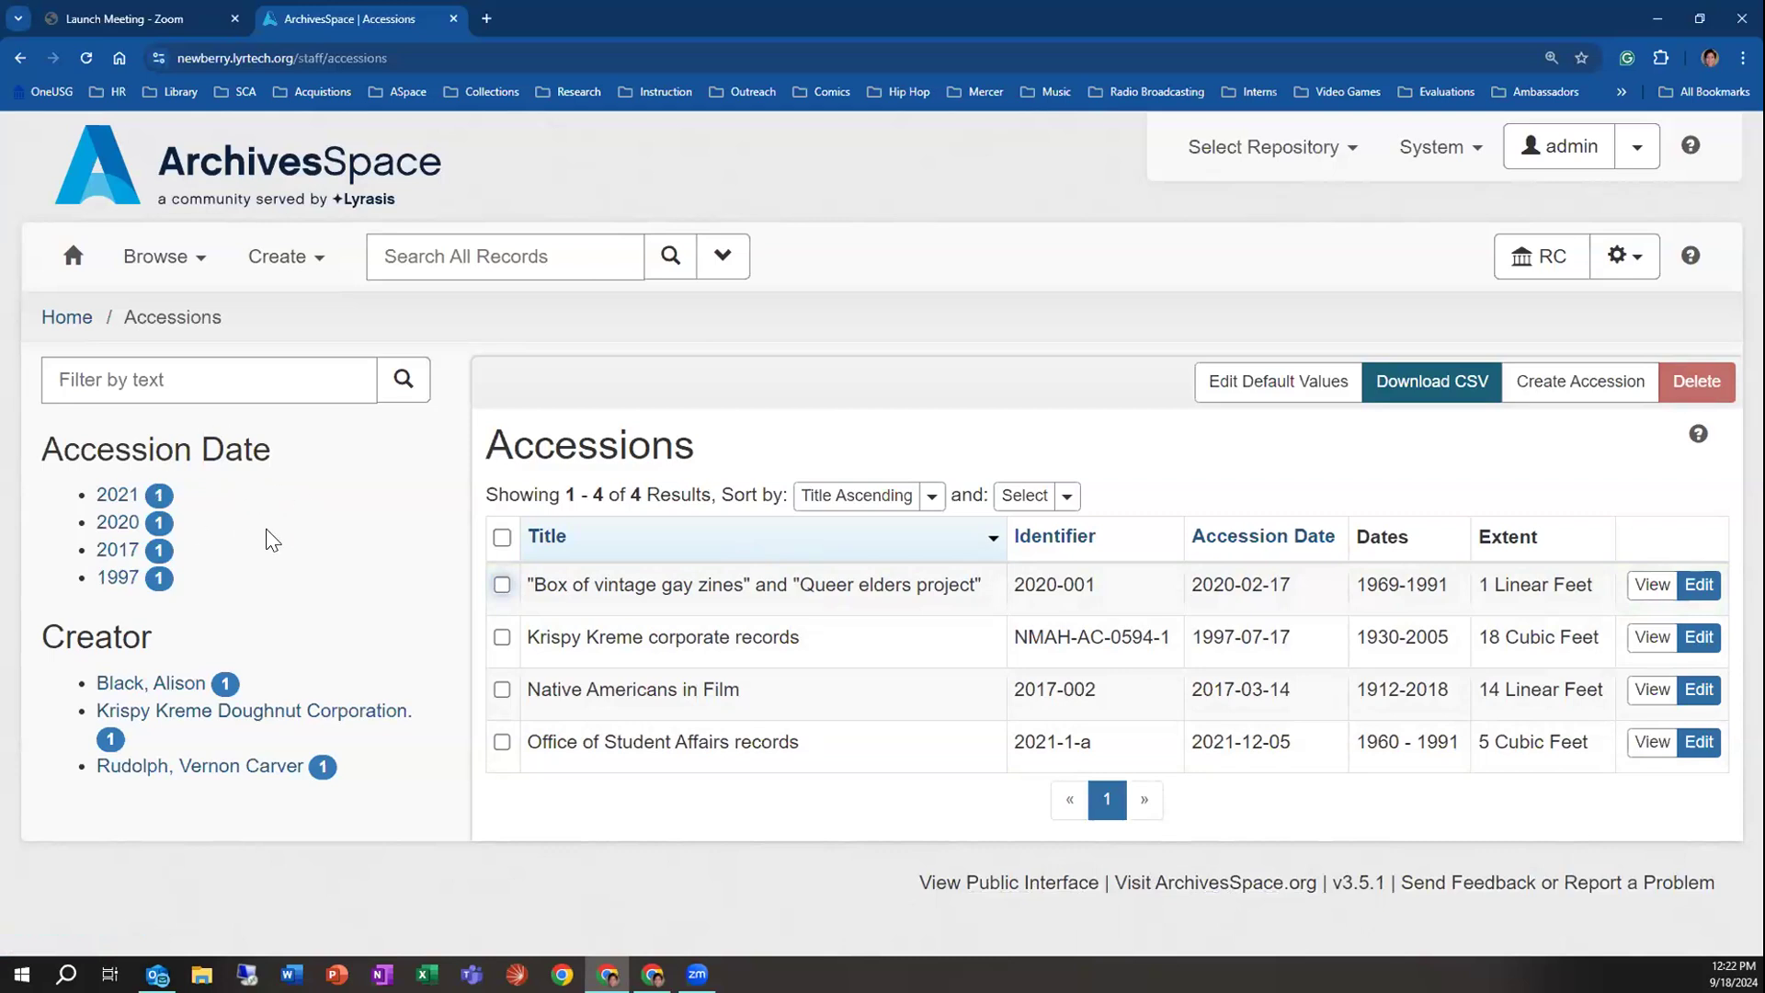
Filter the accessions list by the text "records", and remove that text filter again
click(257, 390)
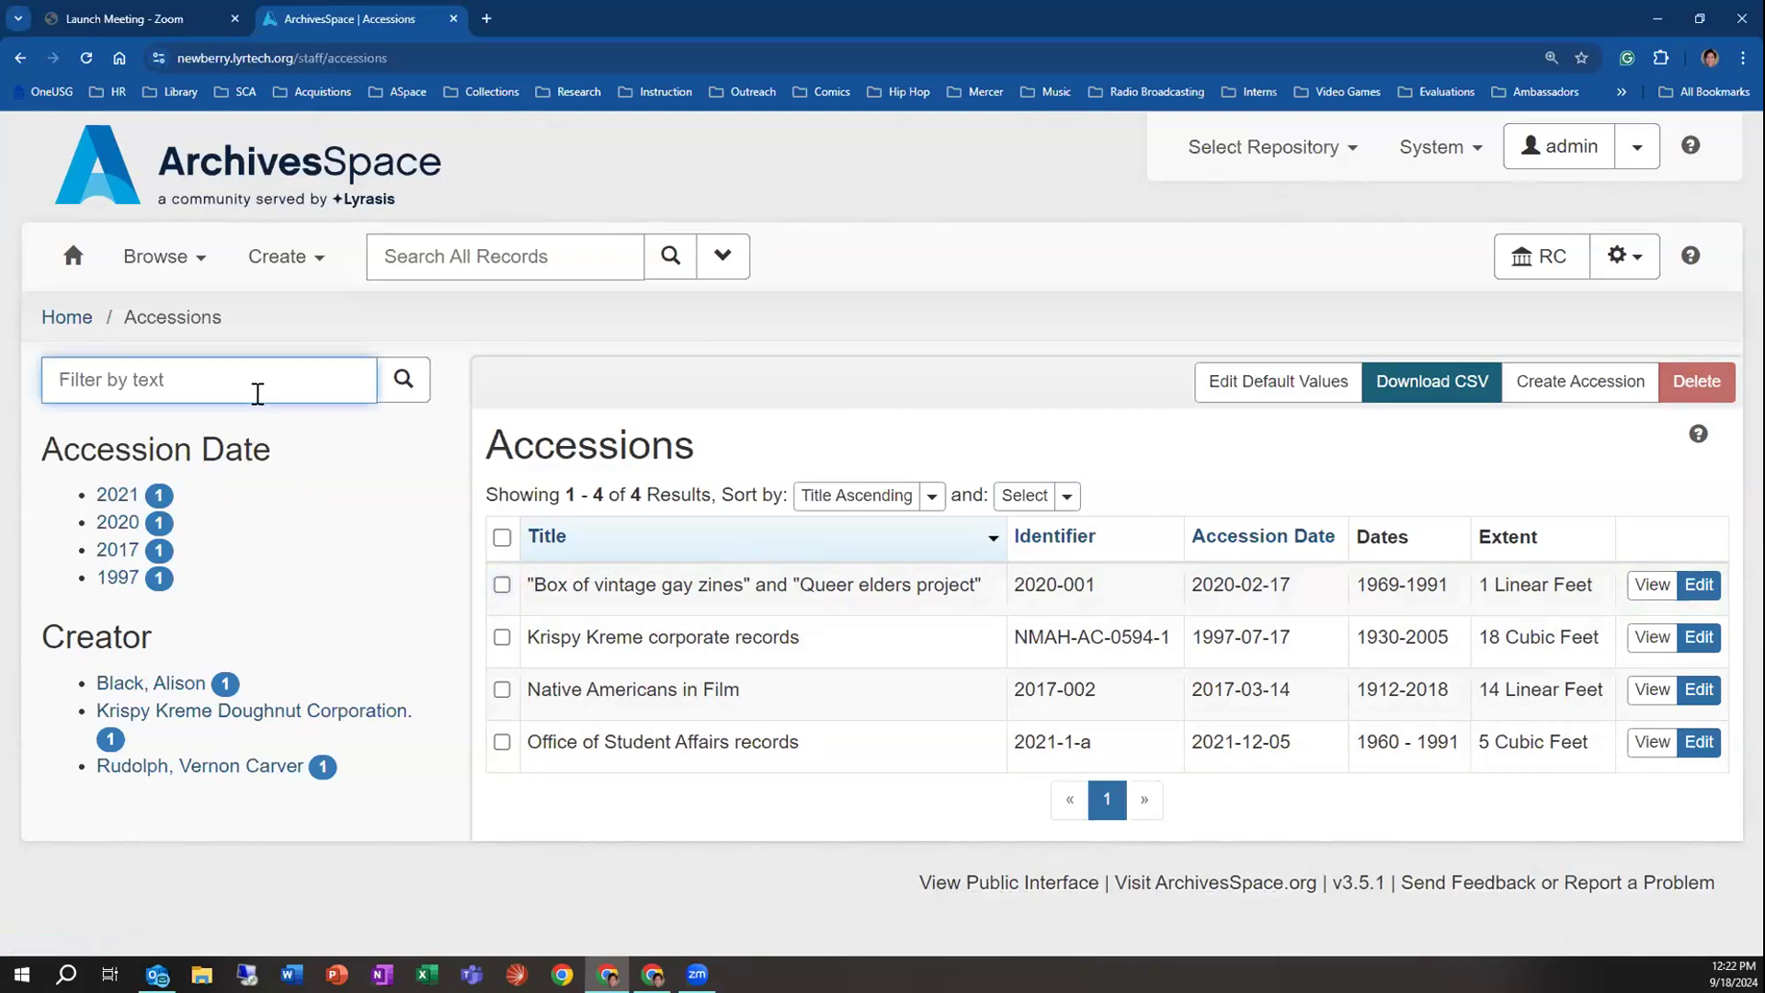
text(records)
key(Return)
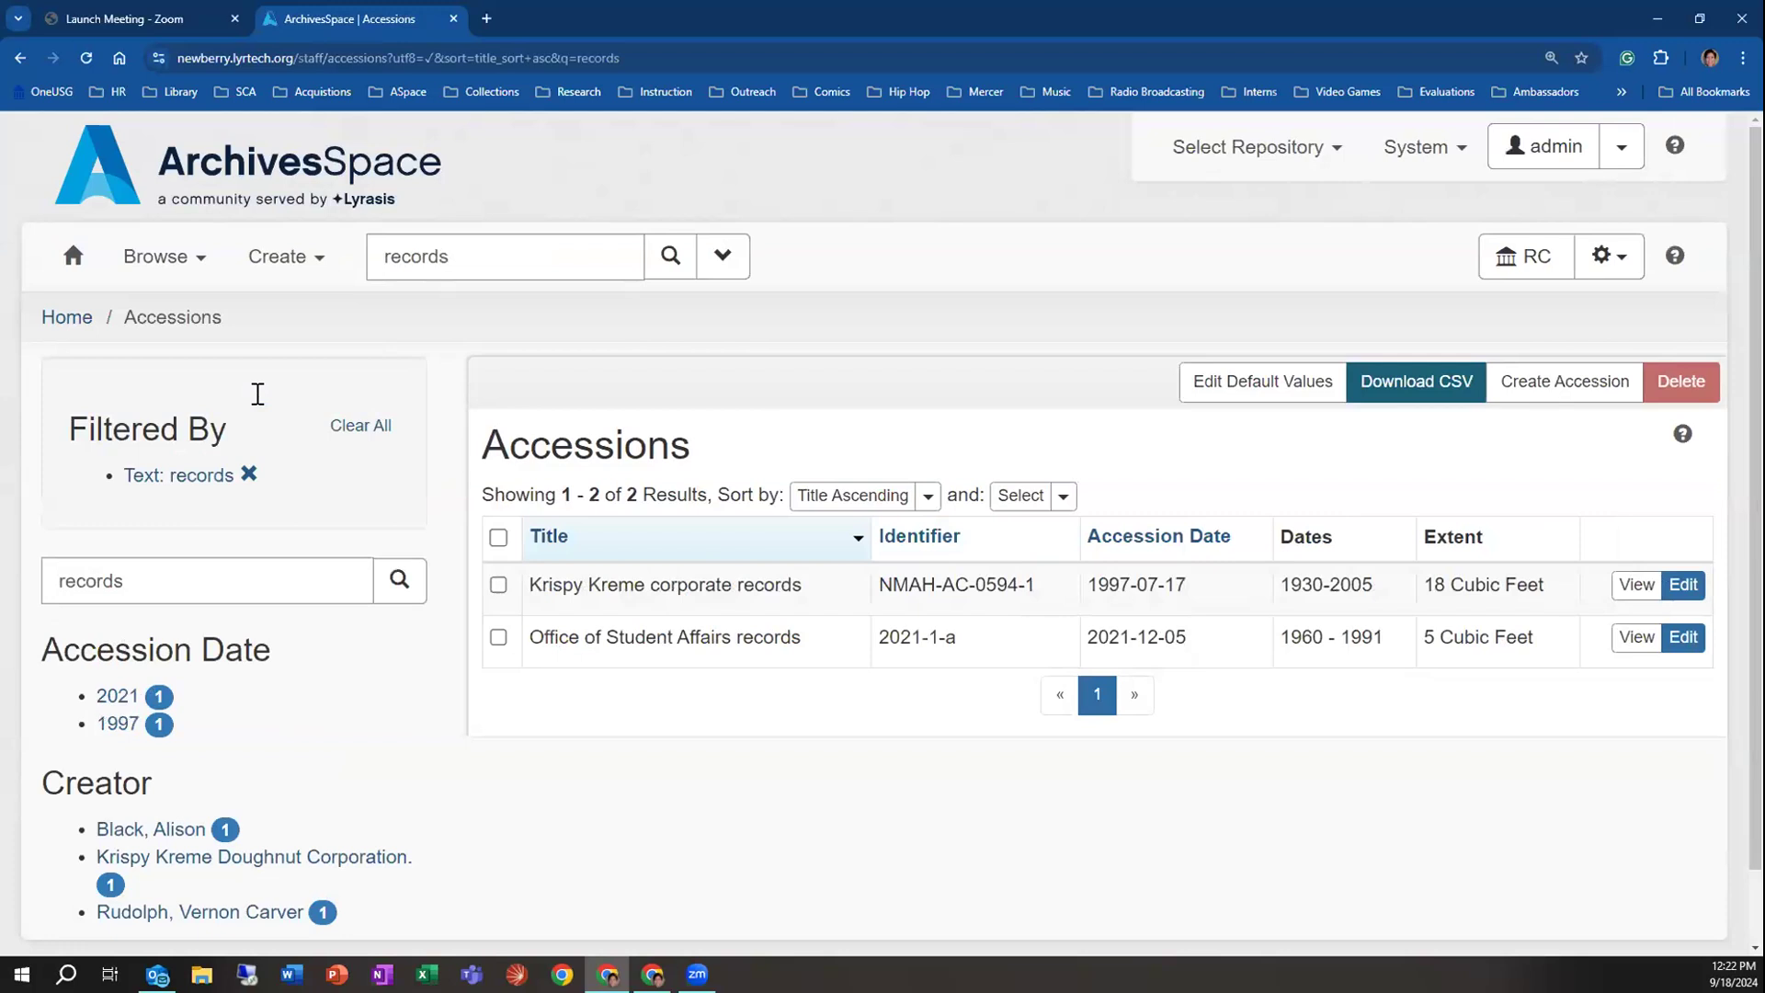
click(248, 474)
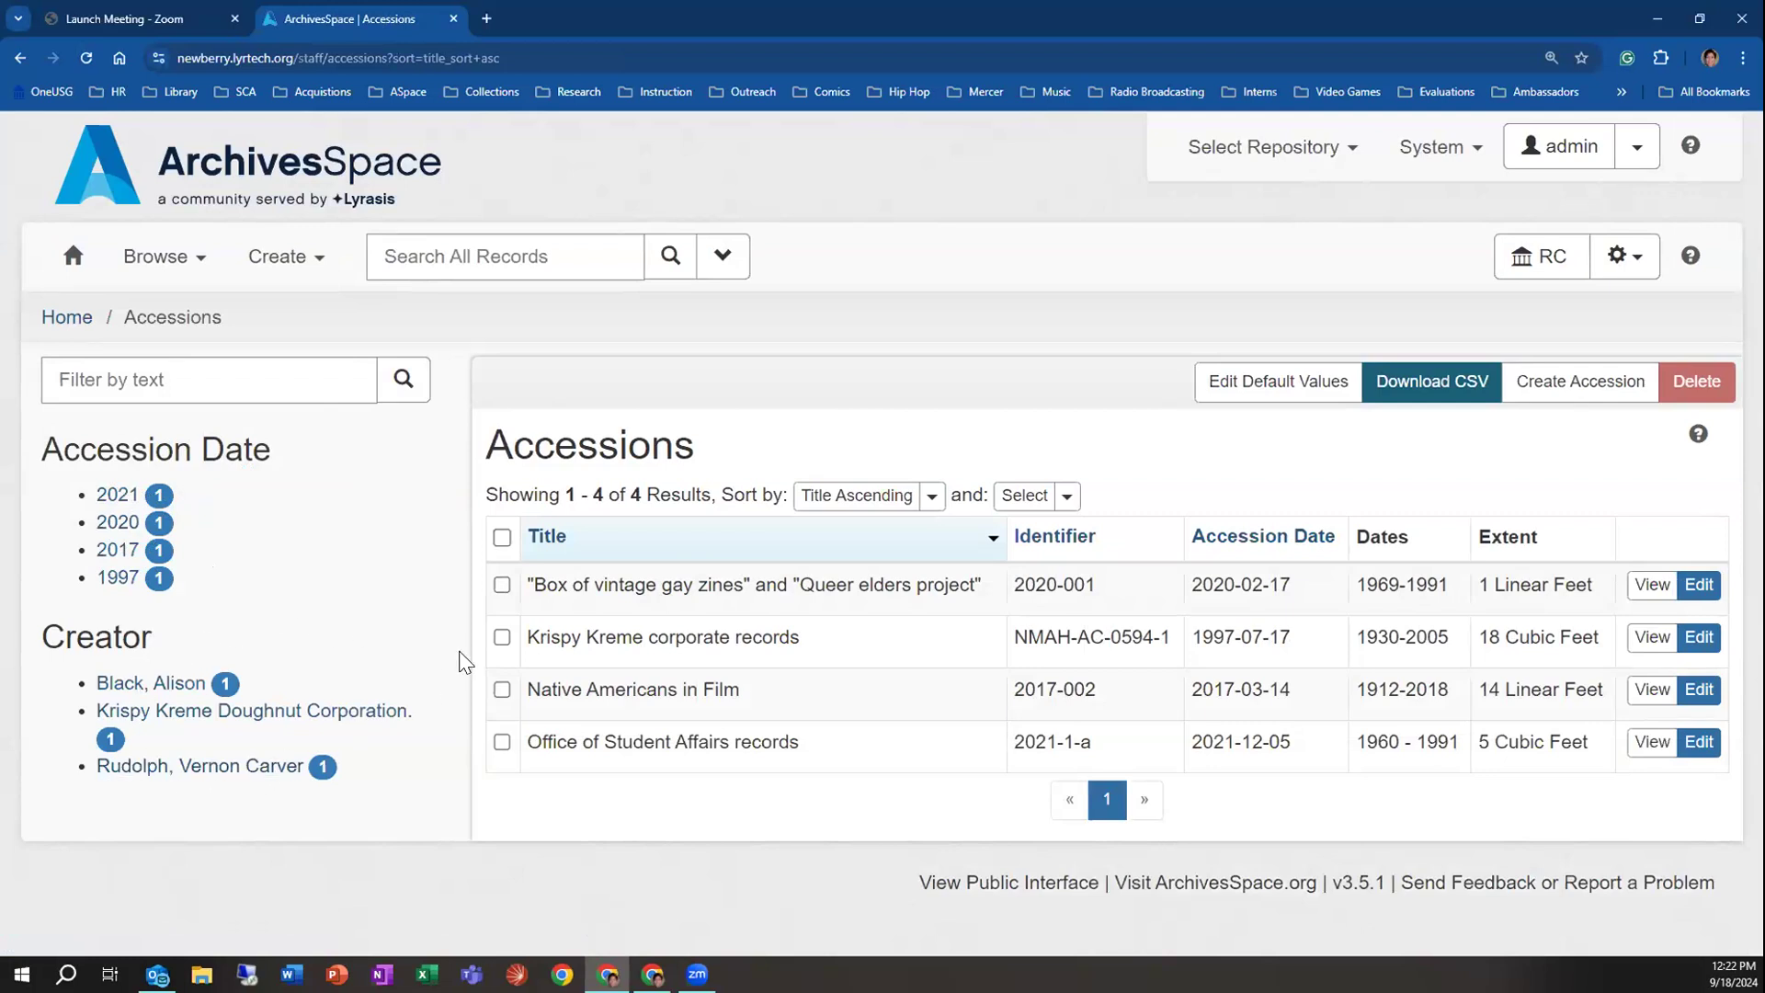
Filter the accessions list by the creator Krispy Kreme Doughnut Corporation, and clear all filters again
click(248, 712)
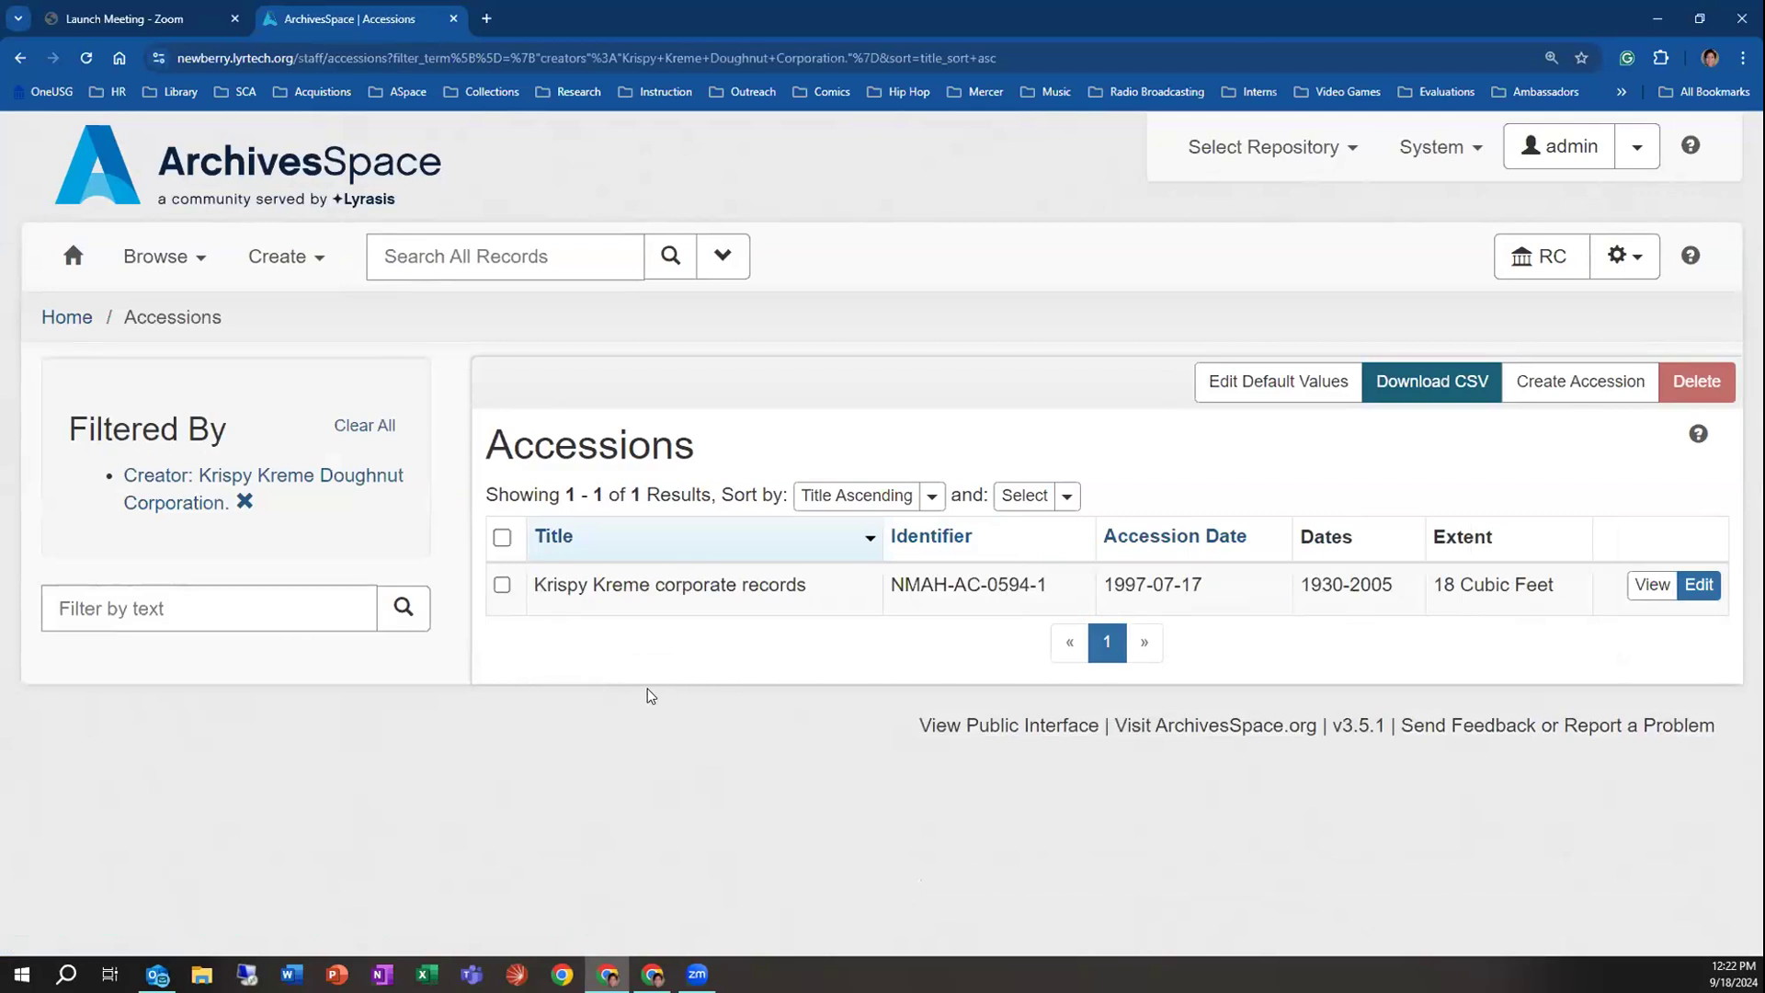
click(289, 610)
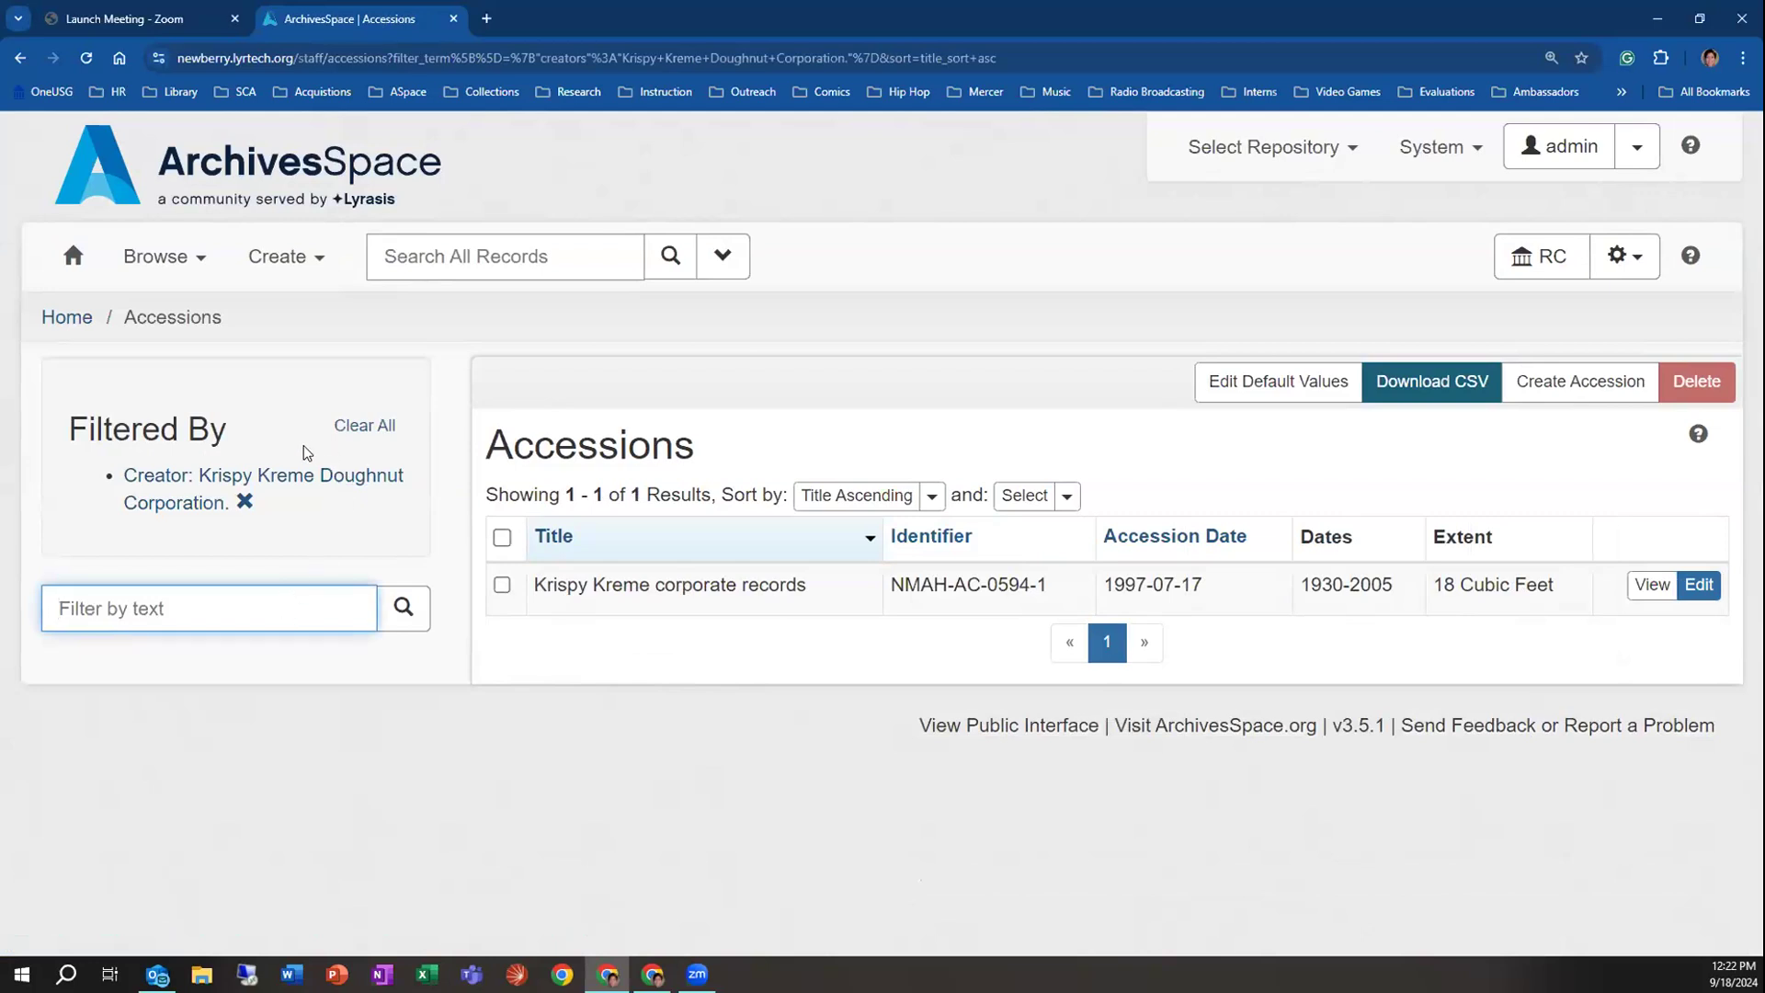
click(367, 428)
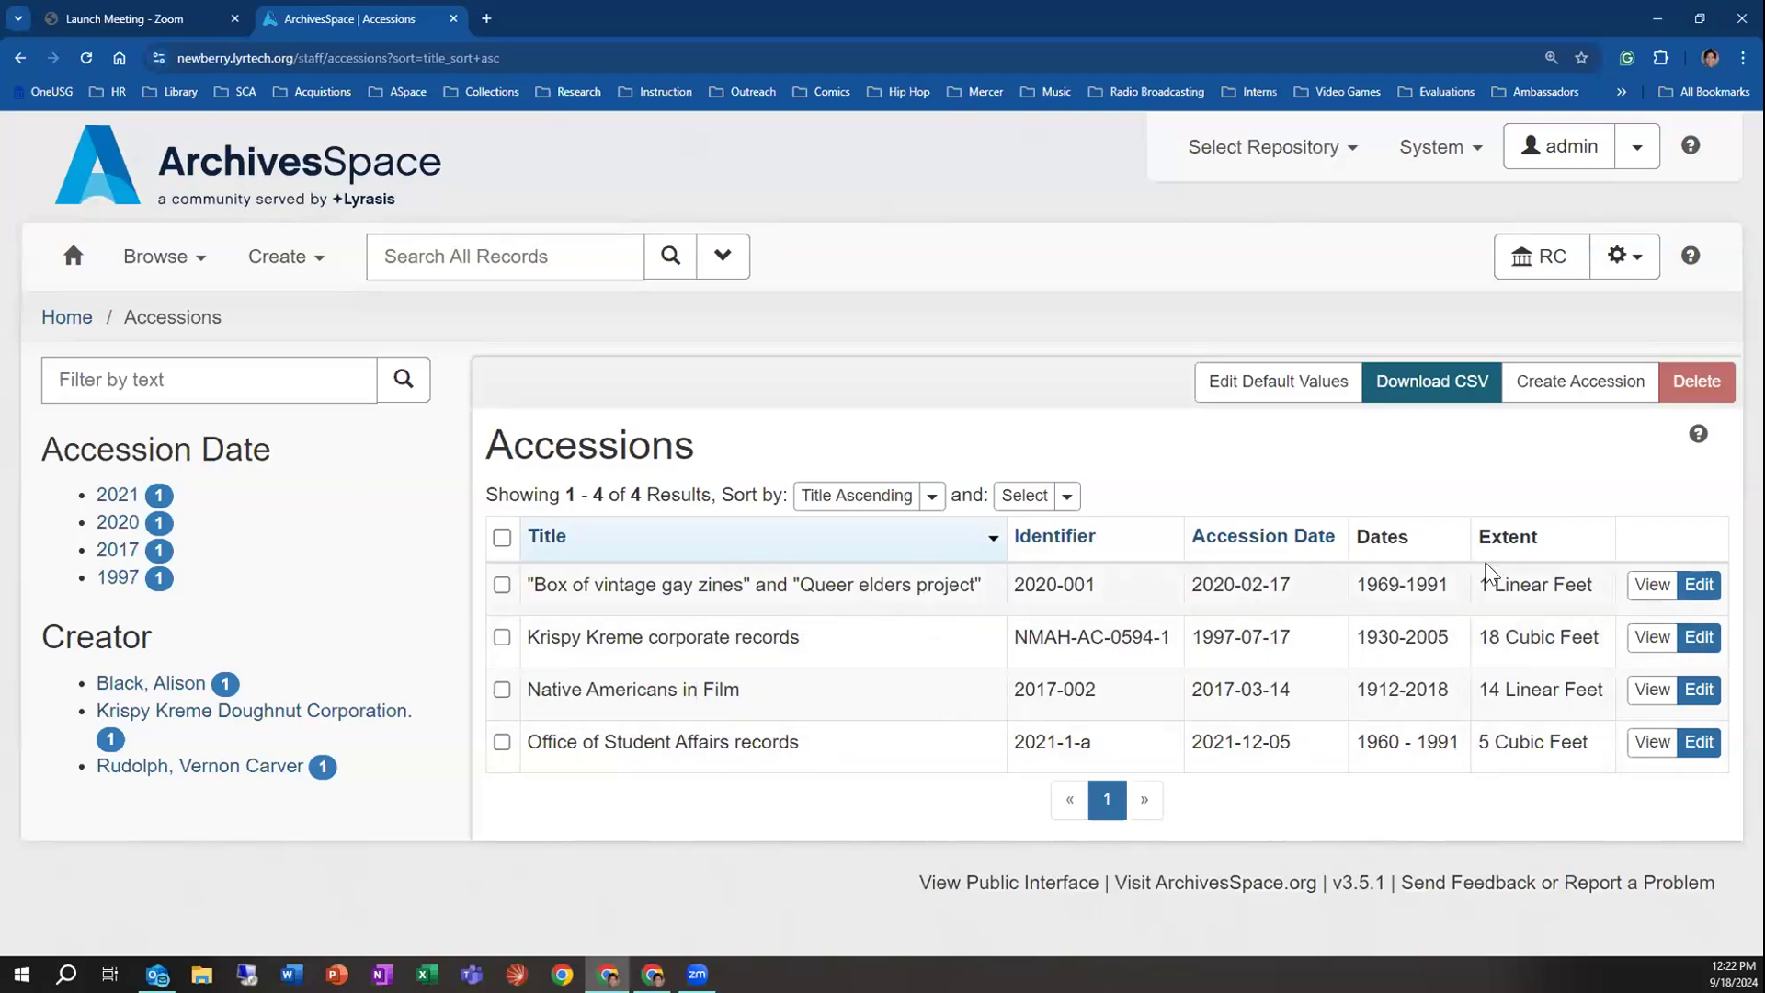
View the "Box of vintage gay zines" accession record, review its basic information, dates and extents, and return to the accessions list
click(1653, 586)
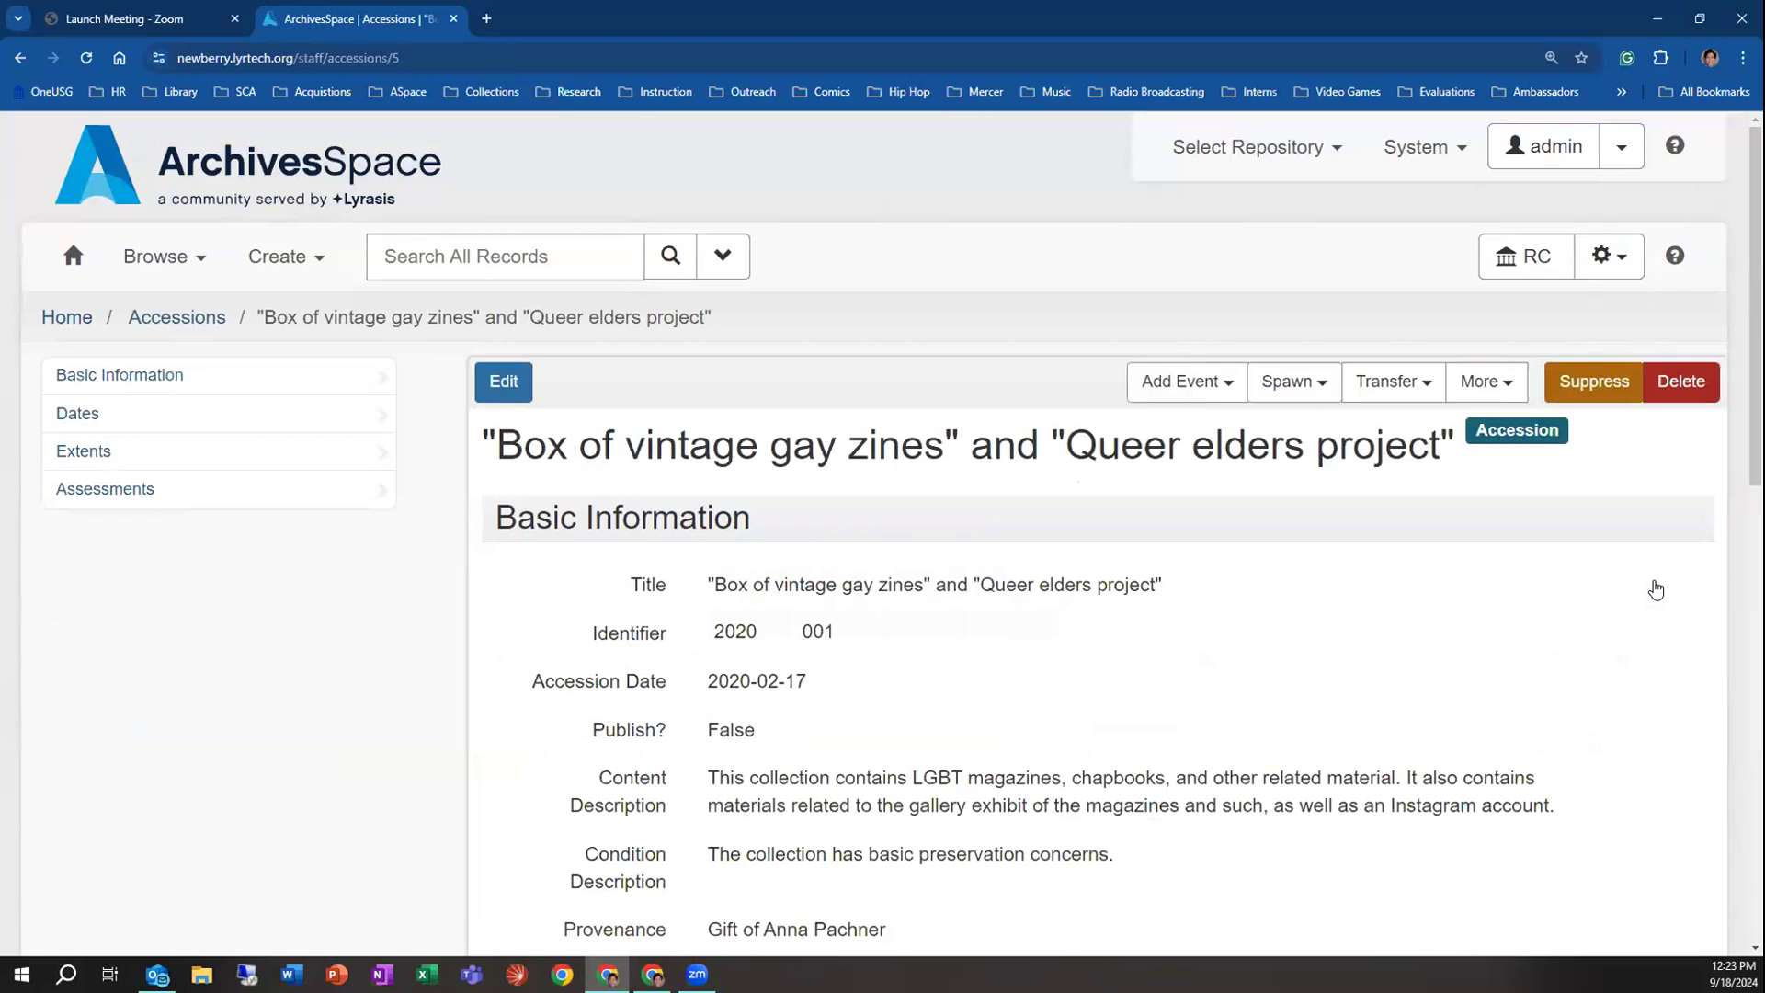
scroll(1241, 637, down, 2)
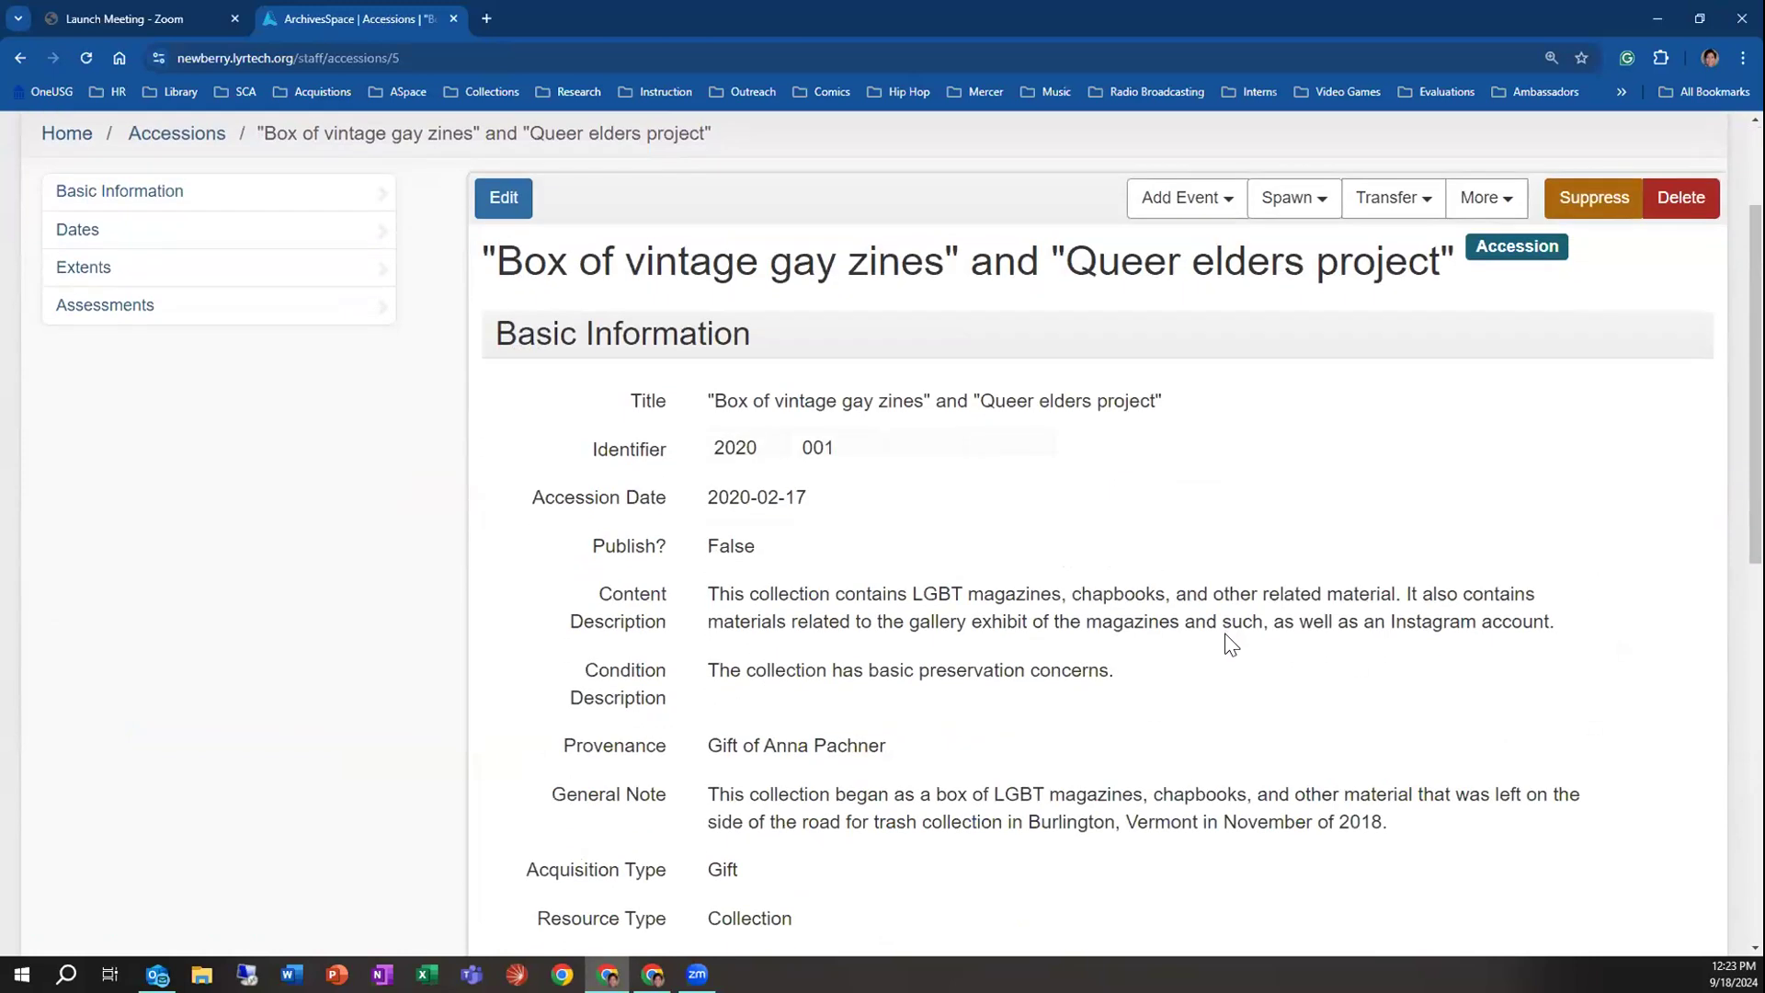
scroll(1225, 635, down, 5)
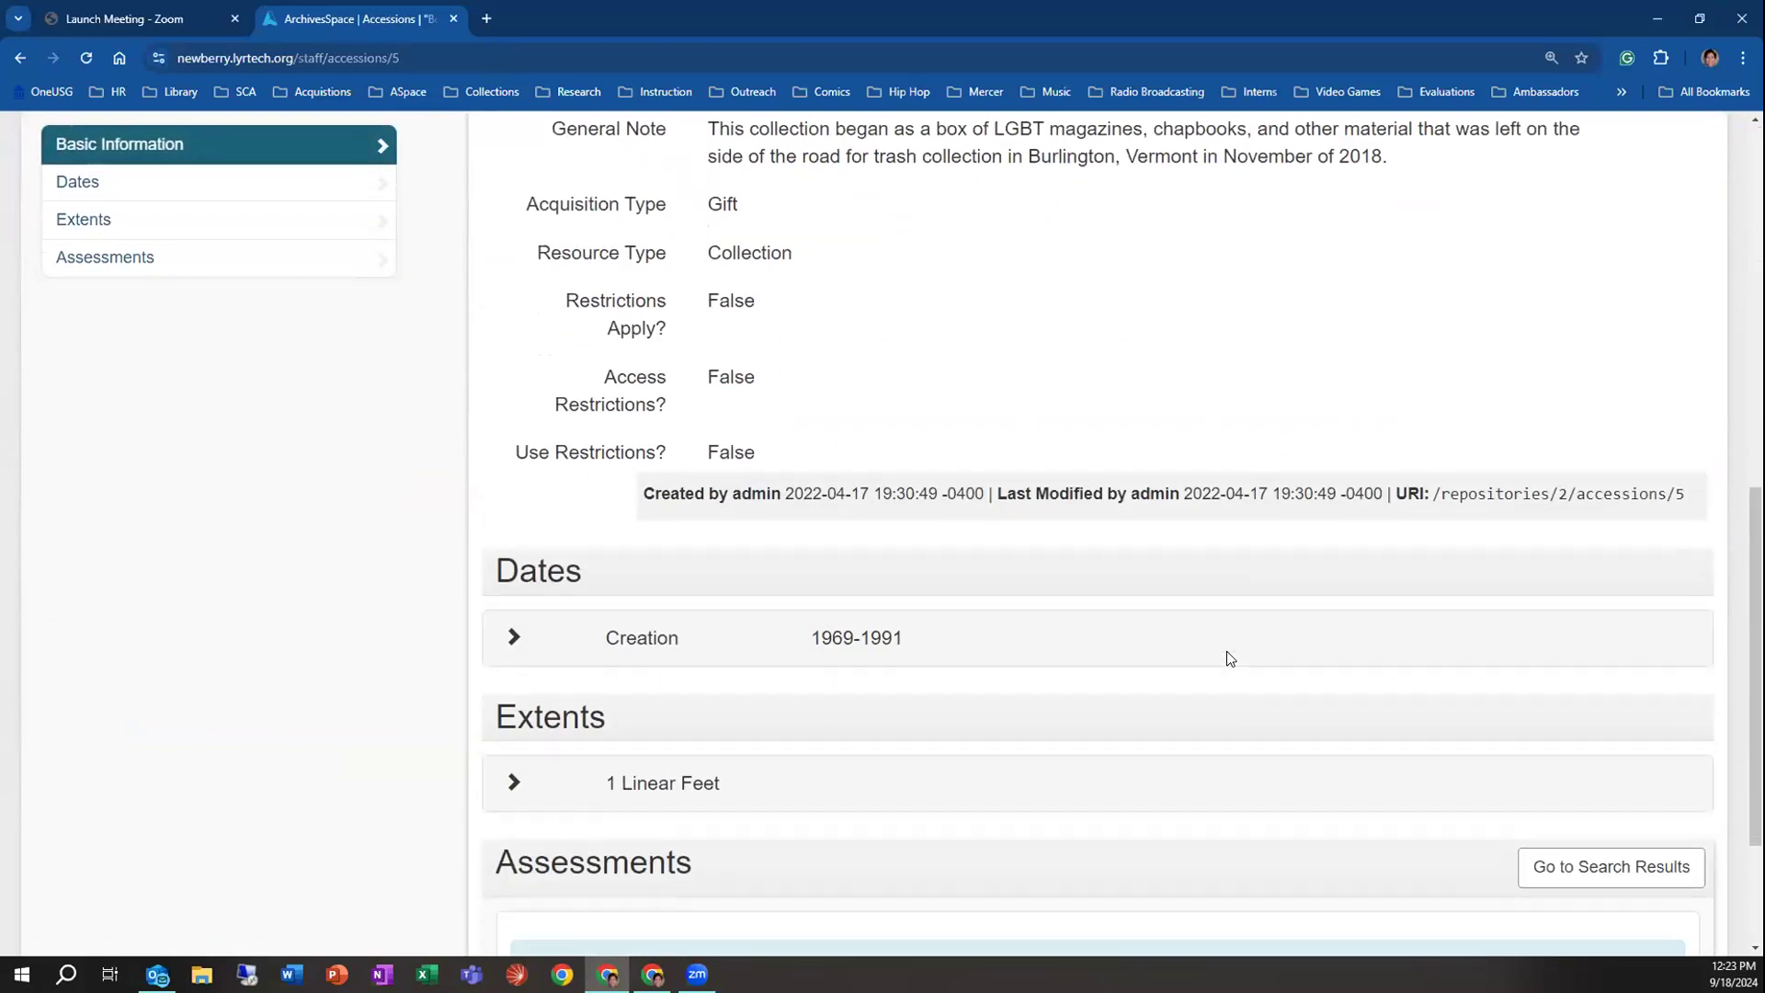
scroll(1228, 655, down, 2)
scroll(1073, 636, up, 9)
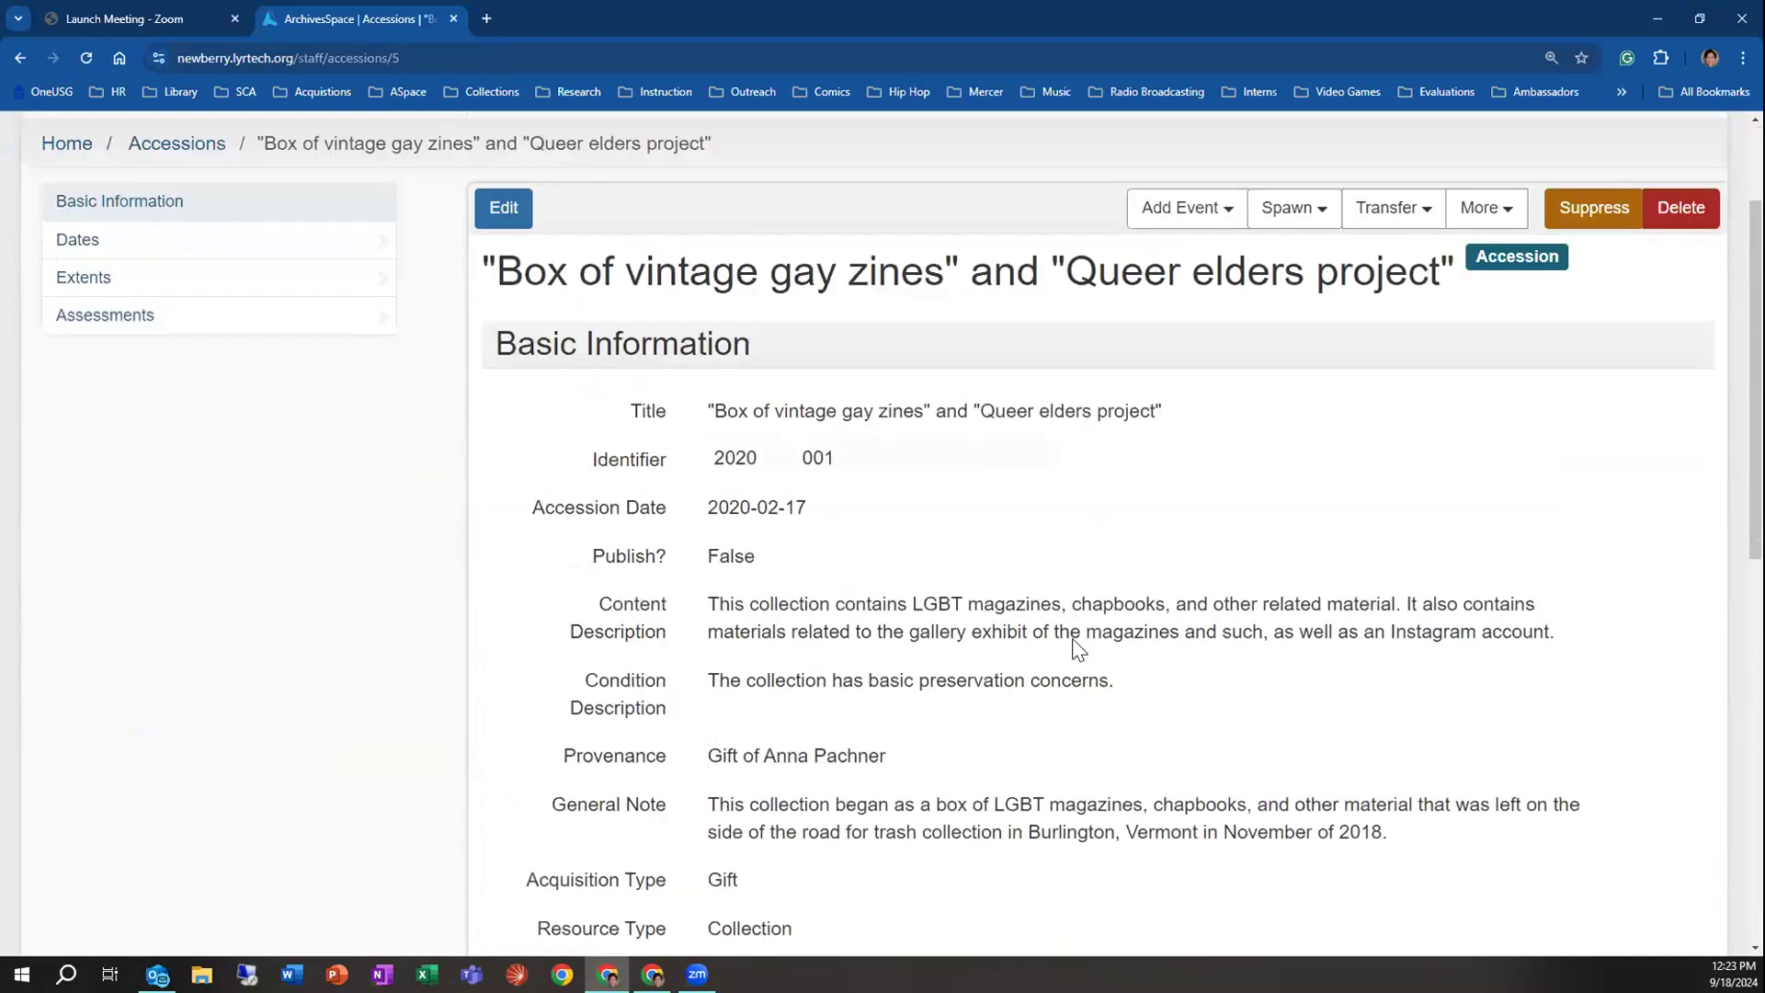
scroll(1078, 648, up, 2)
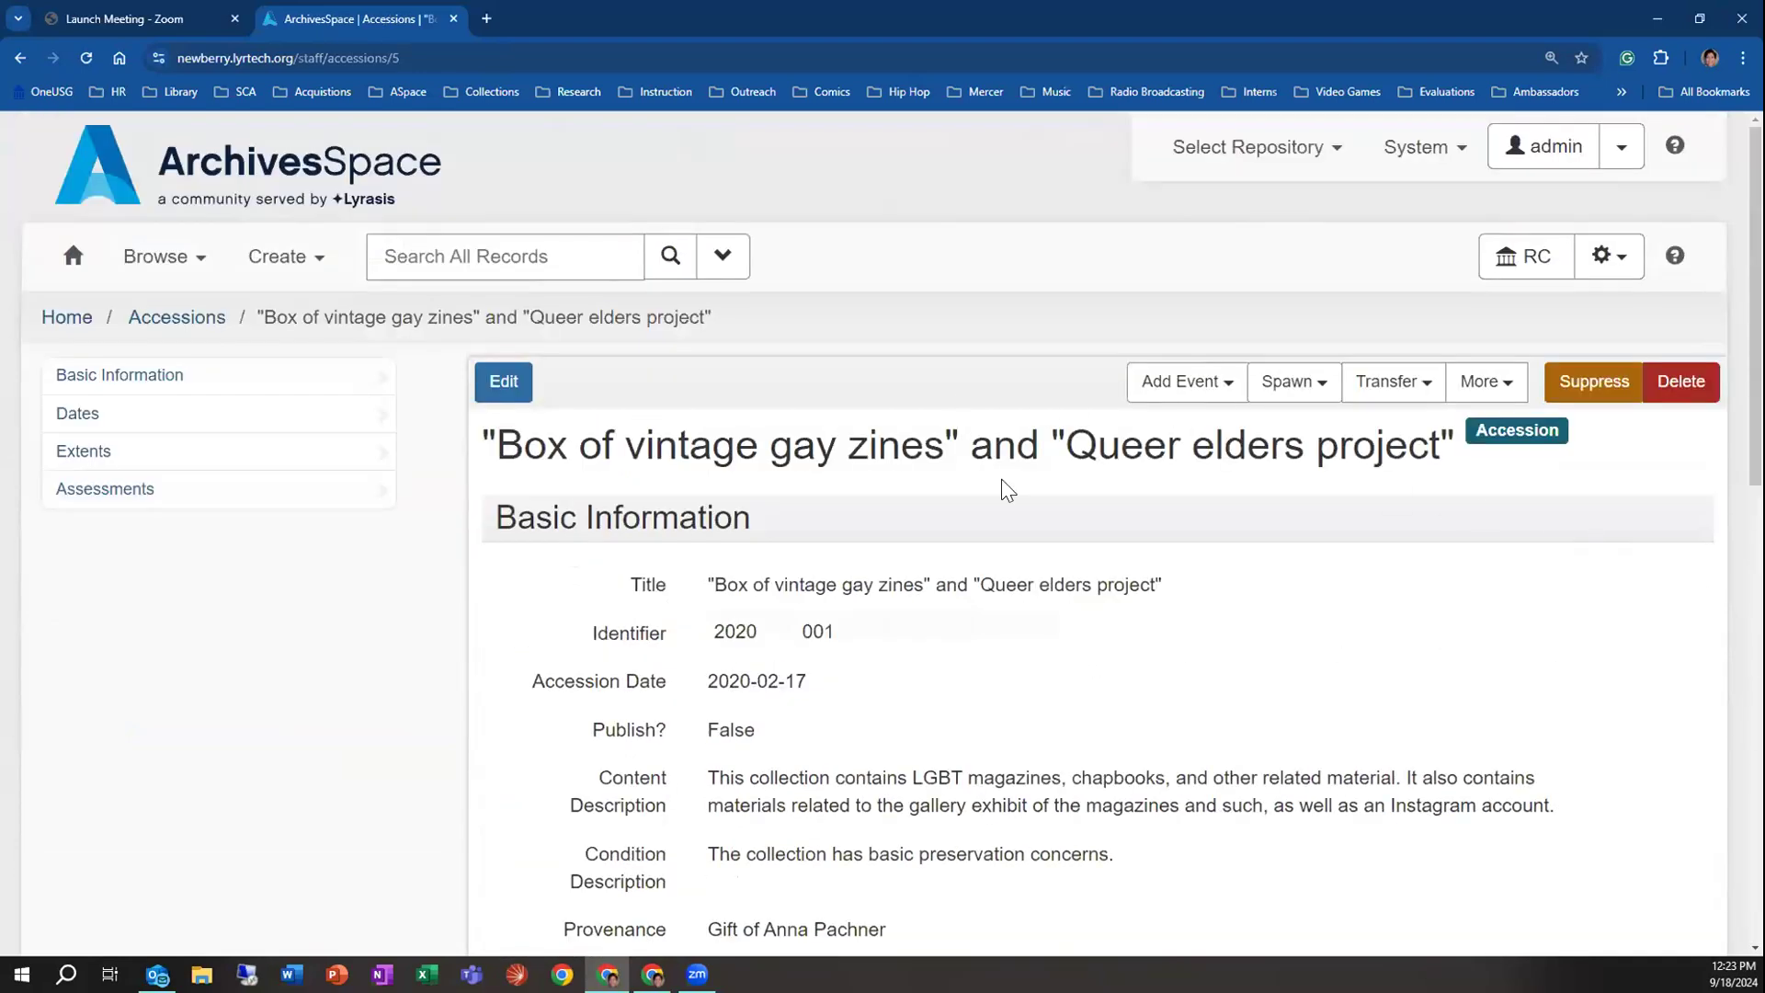
click(19, 59)
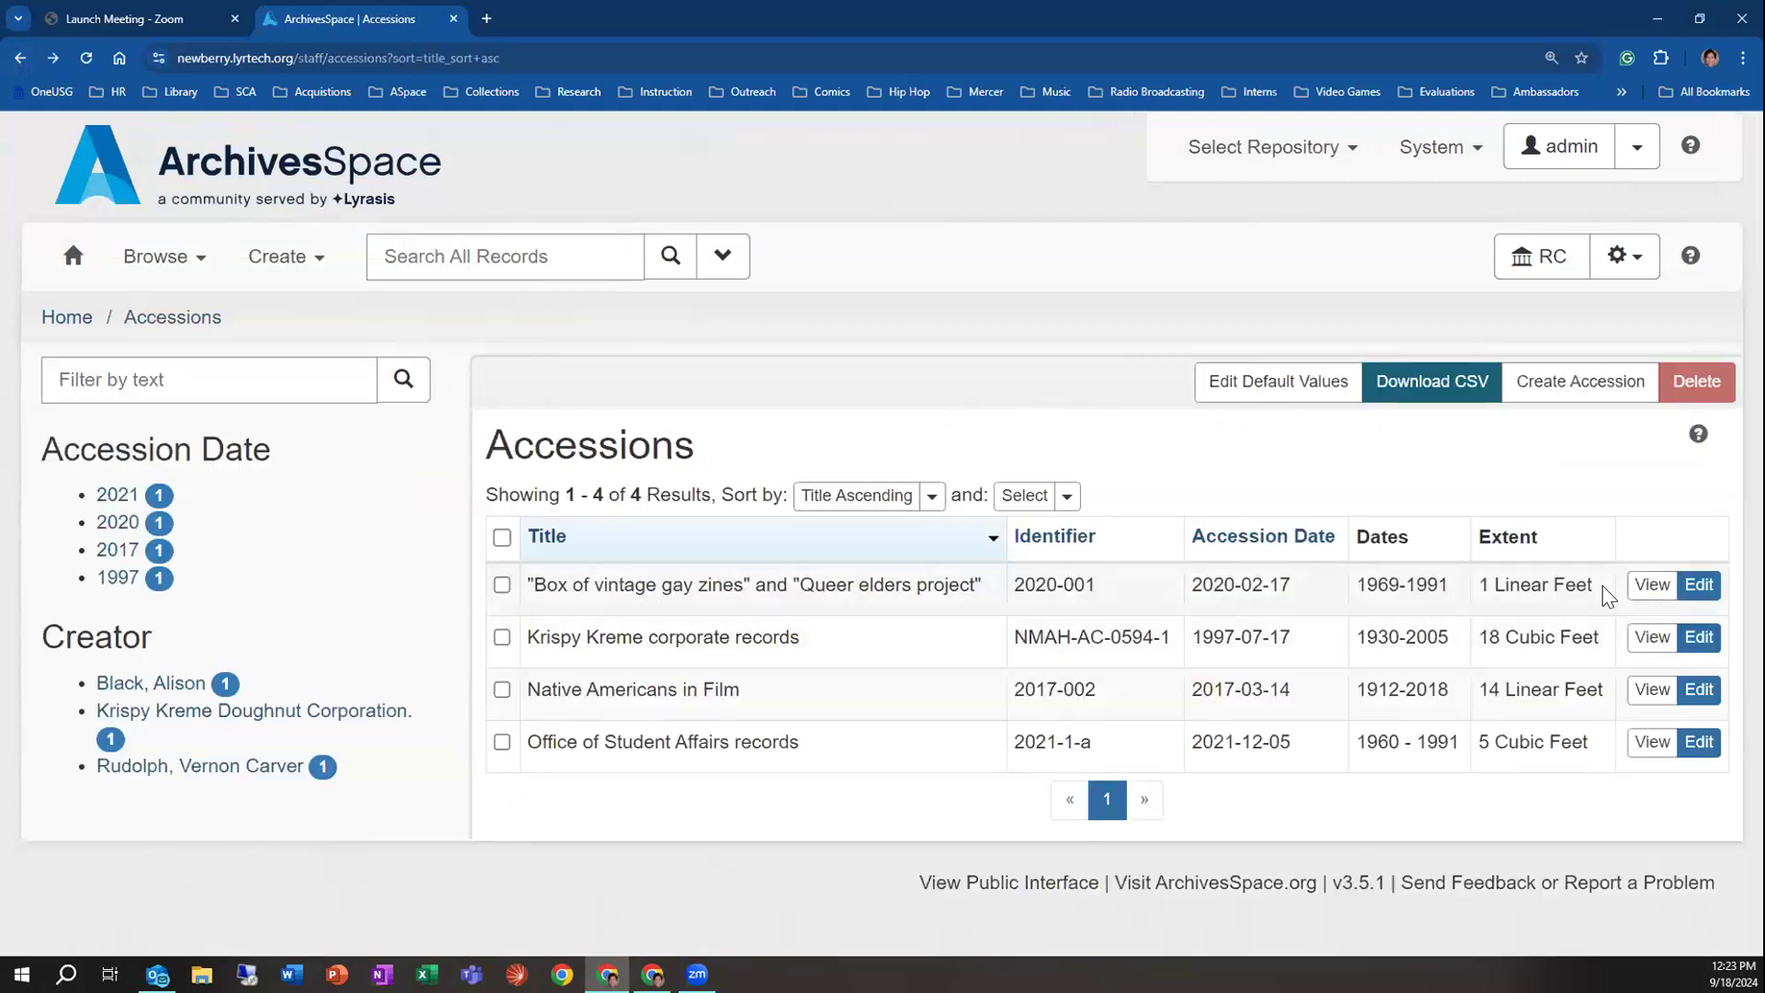
Open the "Box of vintage gay zines" accession for editing, examine its form fields and sections, and return to the list without saving
click(1700, 589)
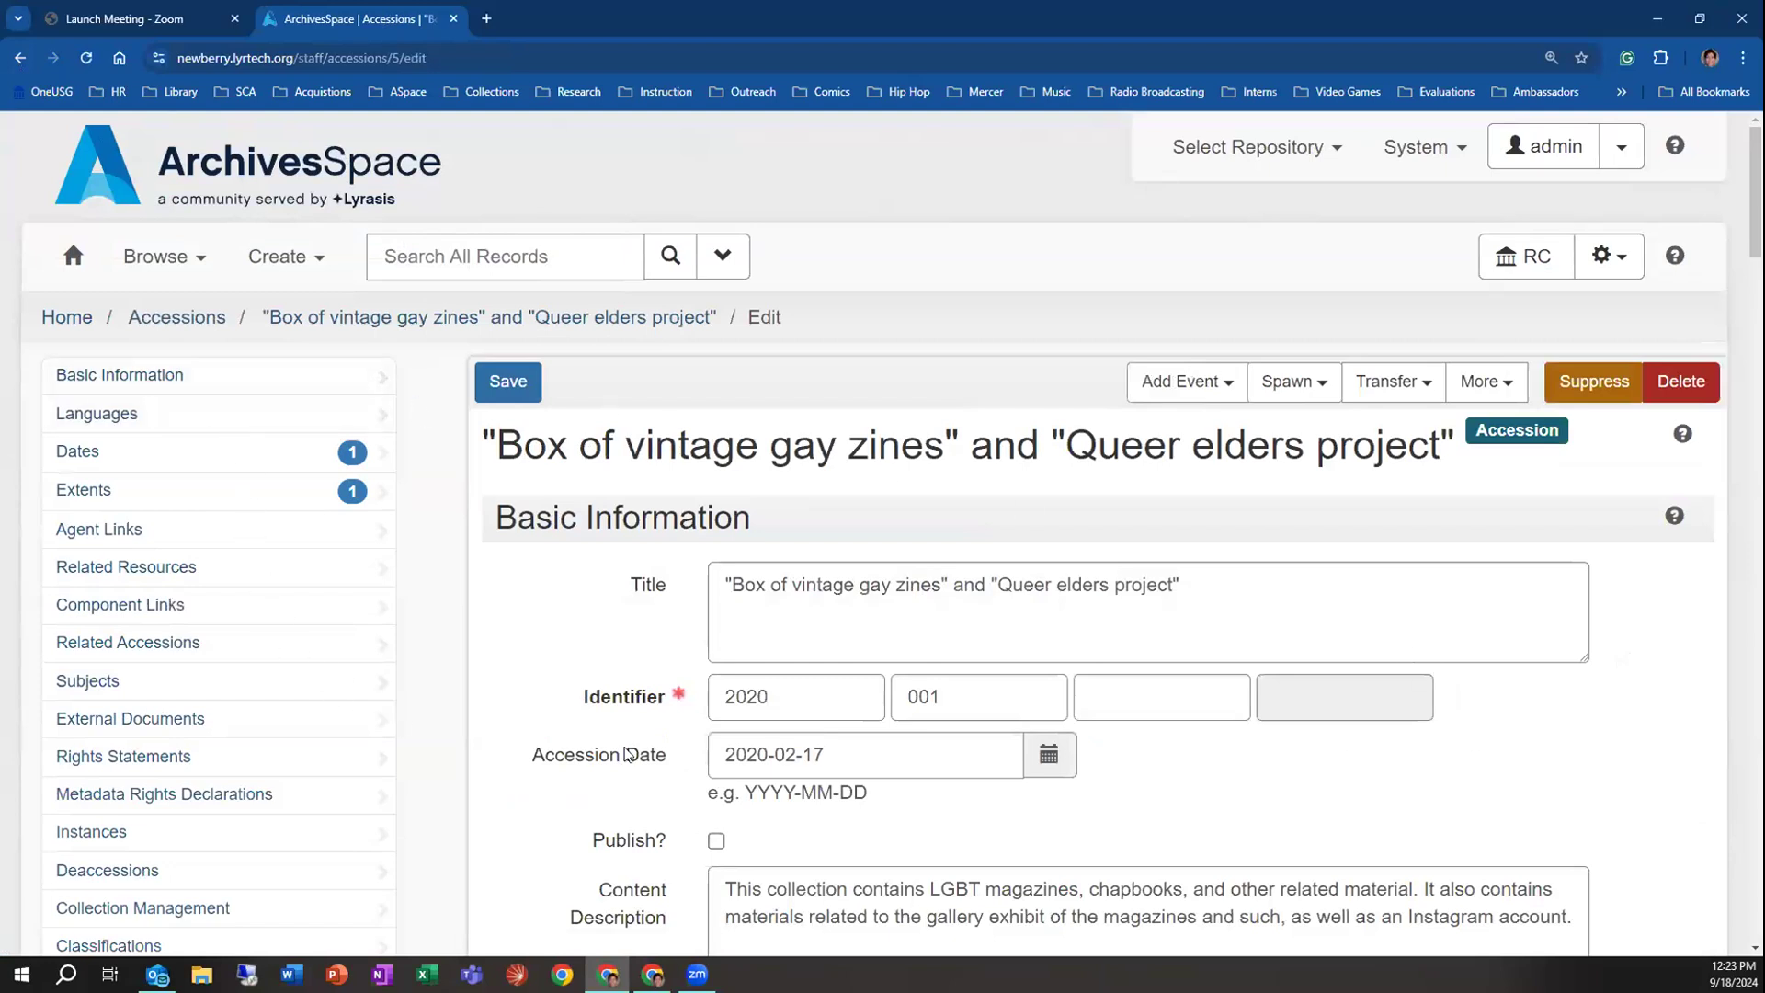
scroll(1002, 634, down, 2)
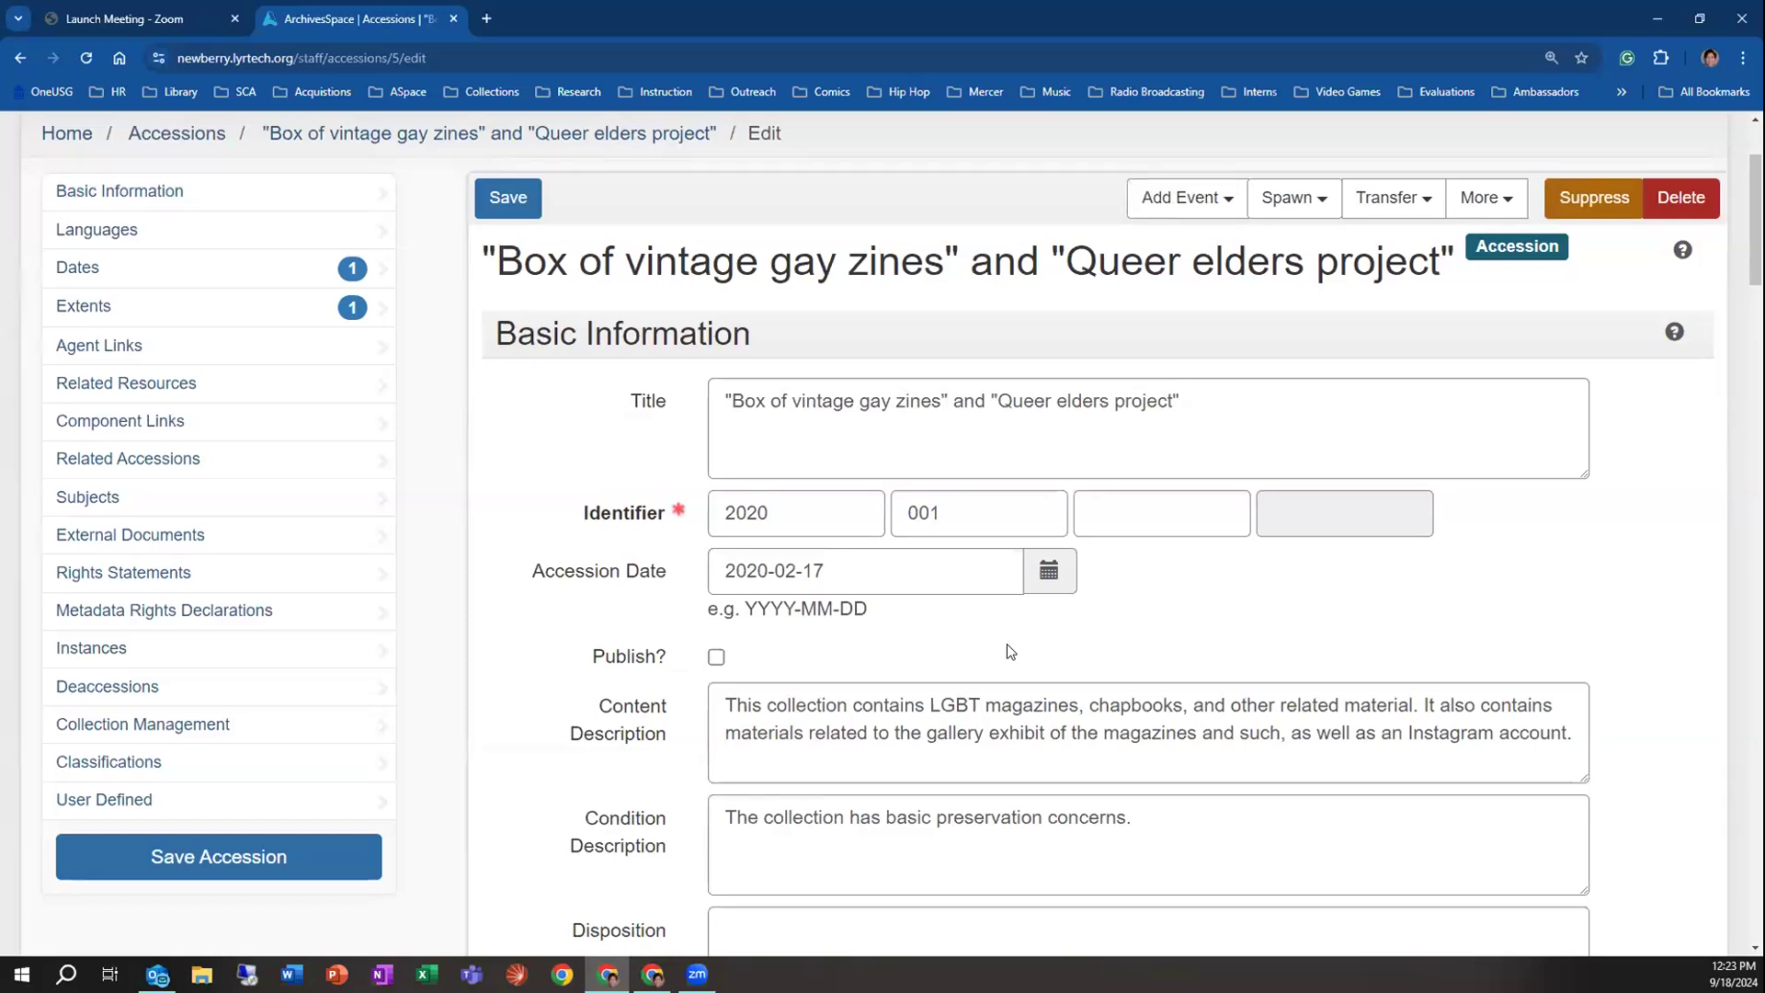
scroll(1006, 644, up, 2)
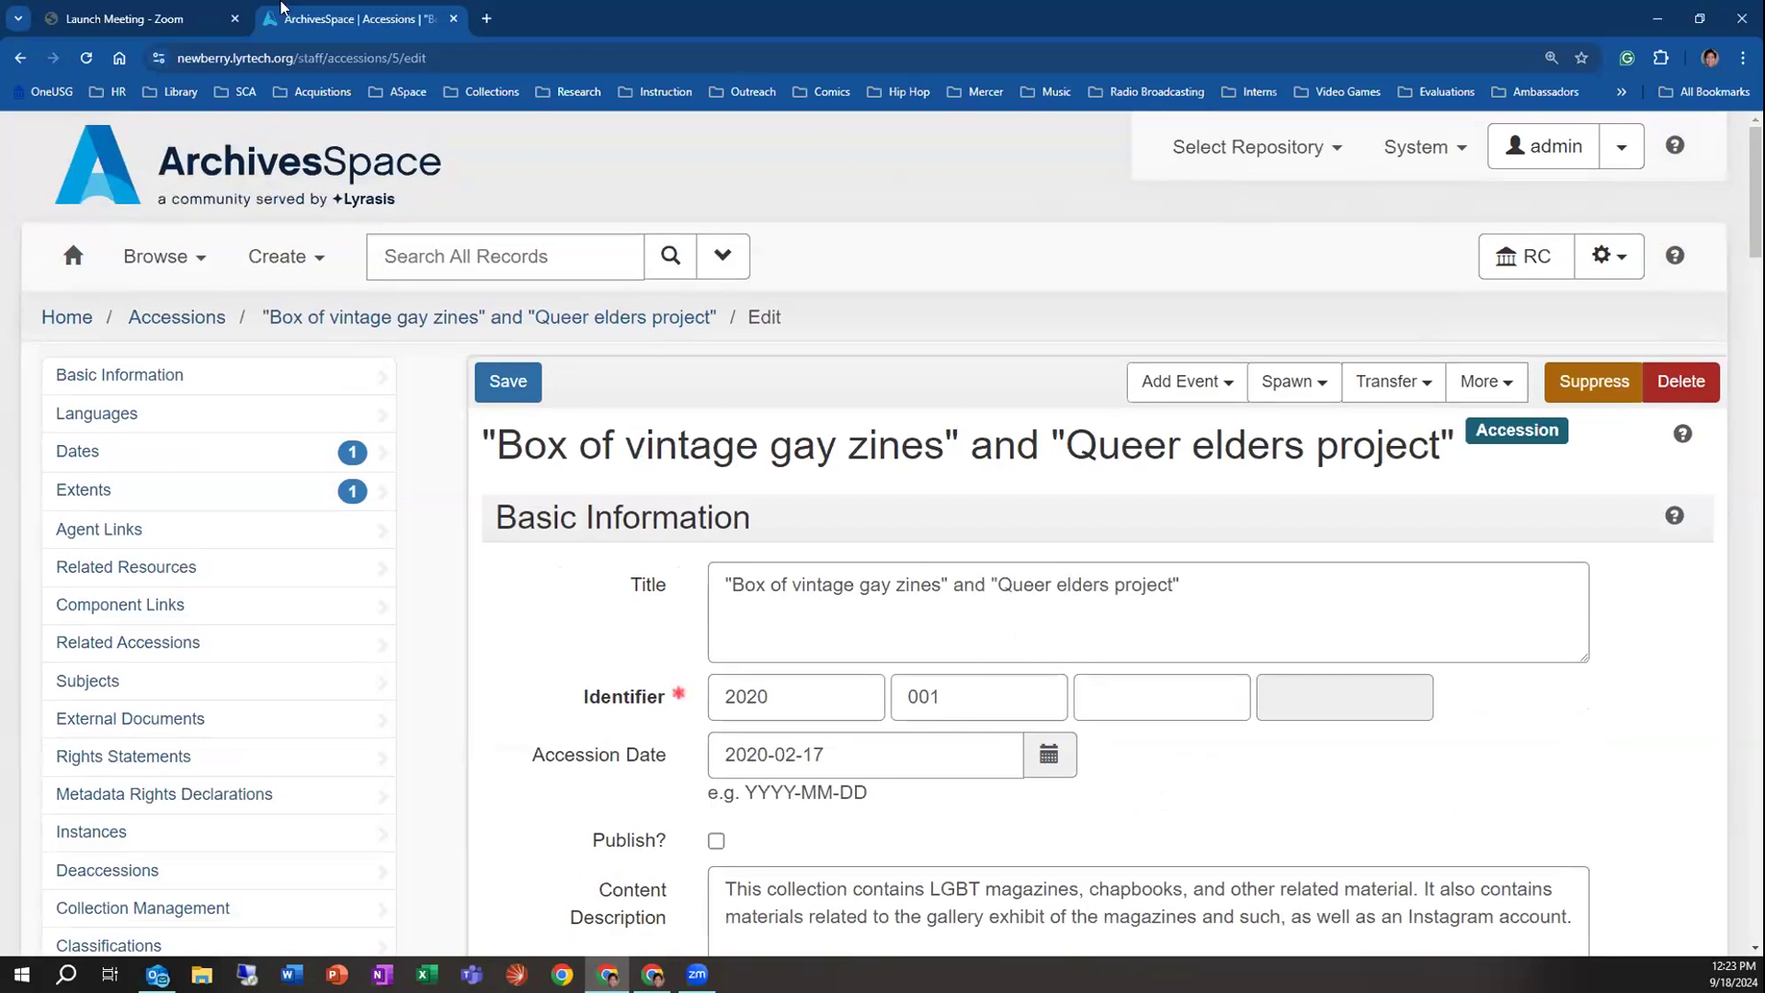
click(21, 58)
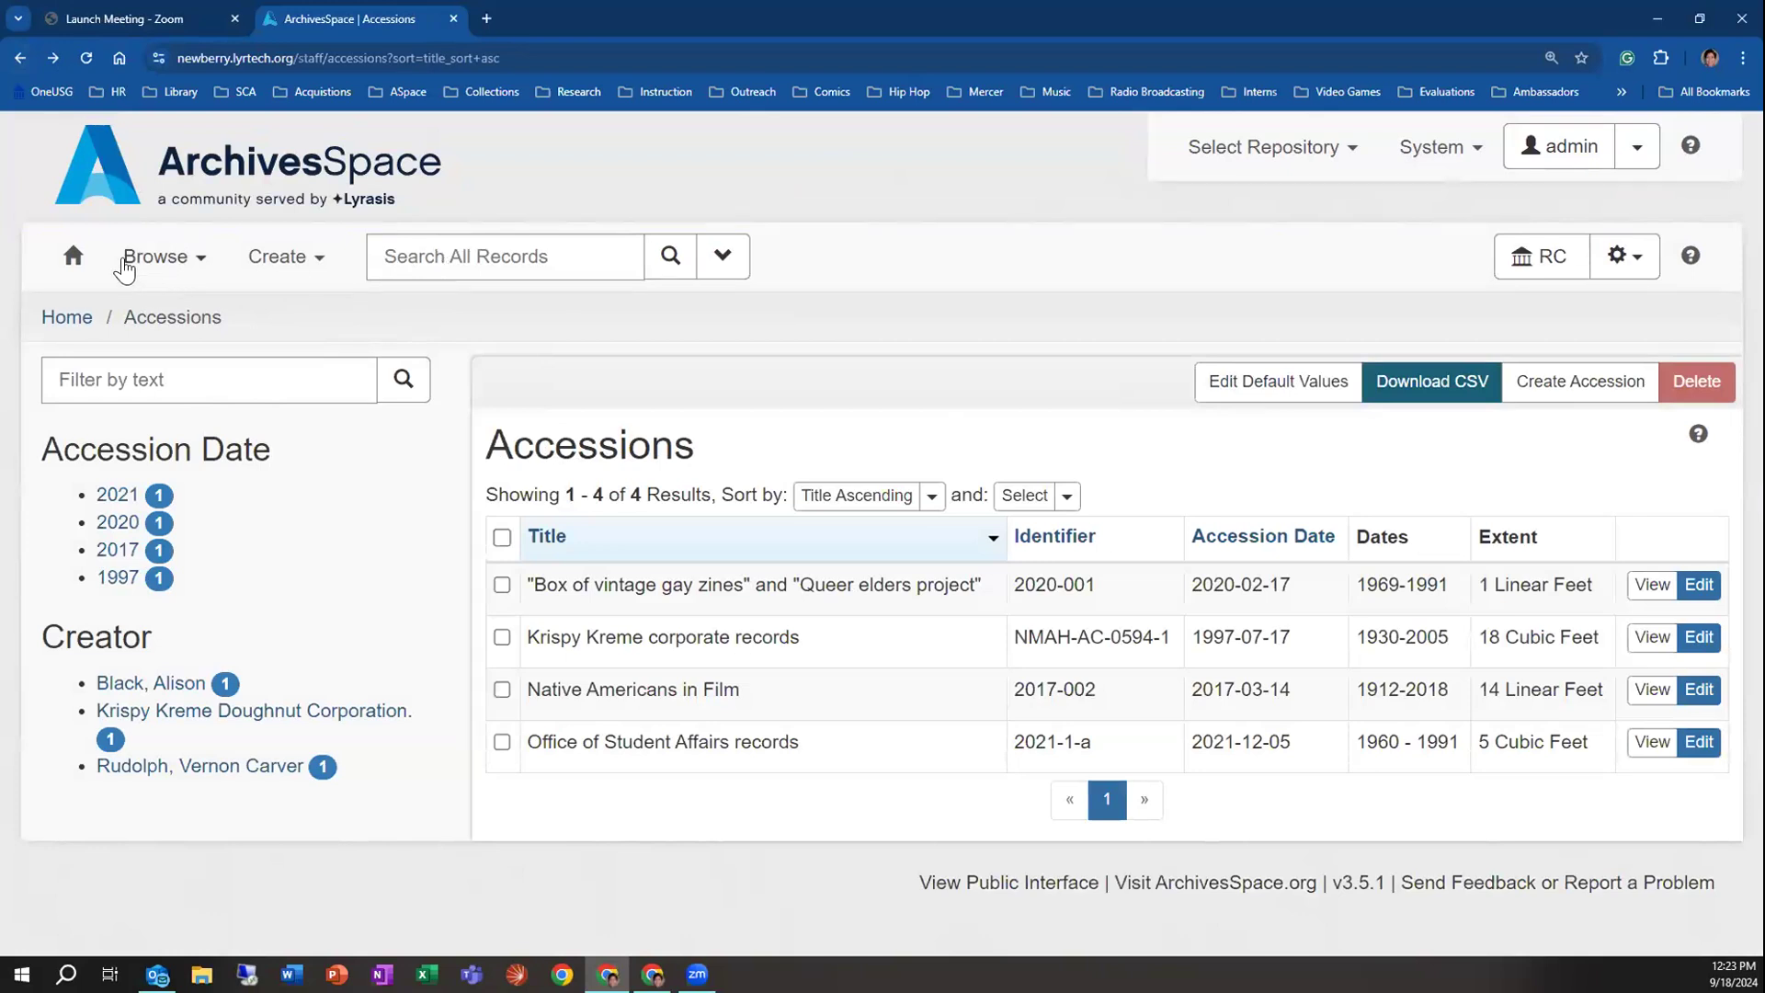
Go to the home page, reveal the advanced search options beside the global search, and hide them again
click(73, 257)
click(416, 258)
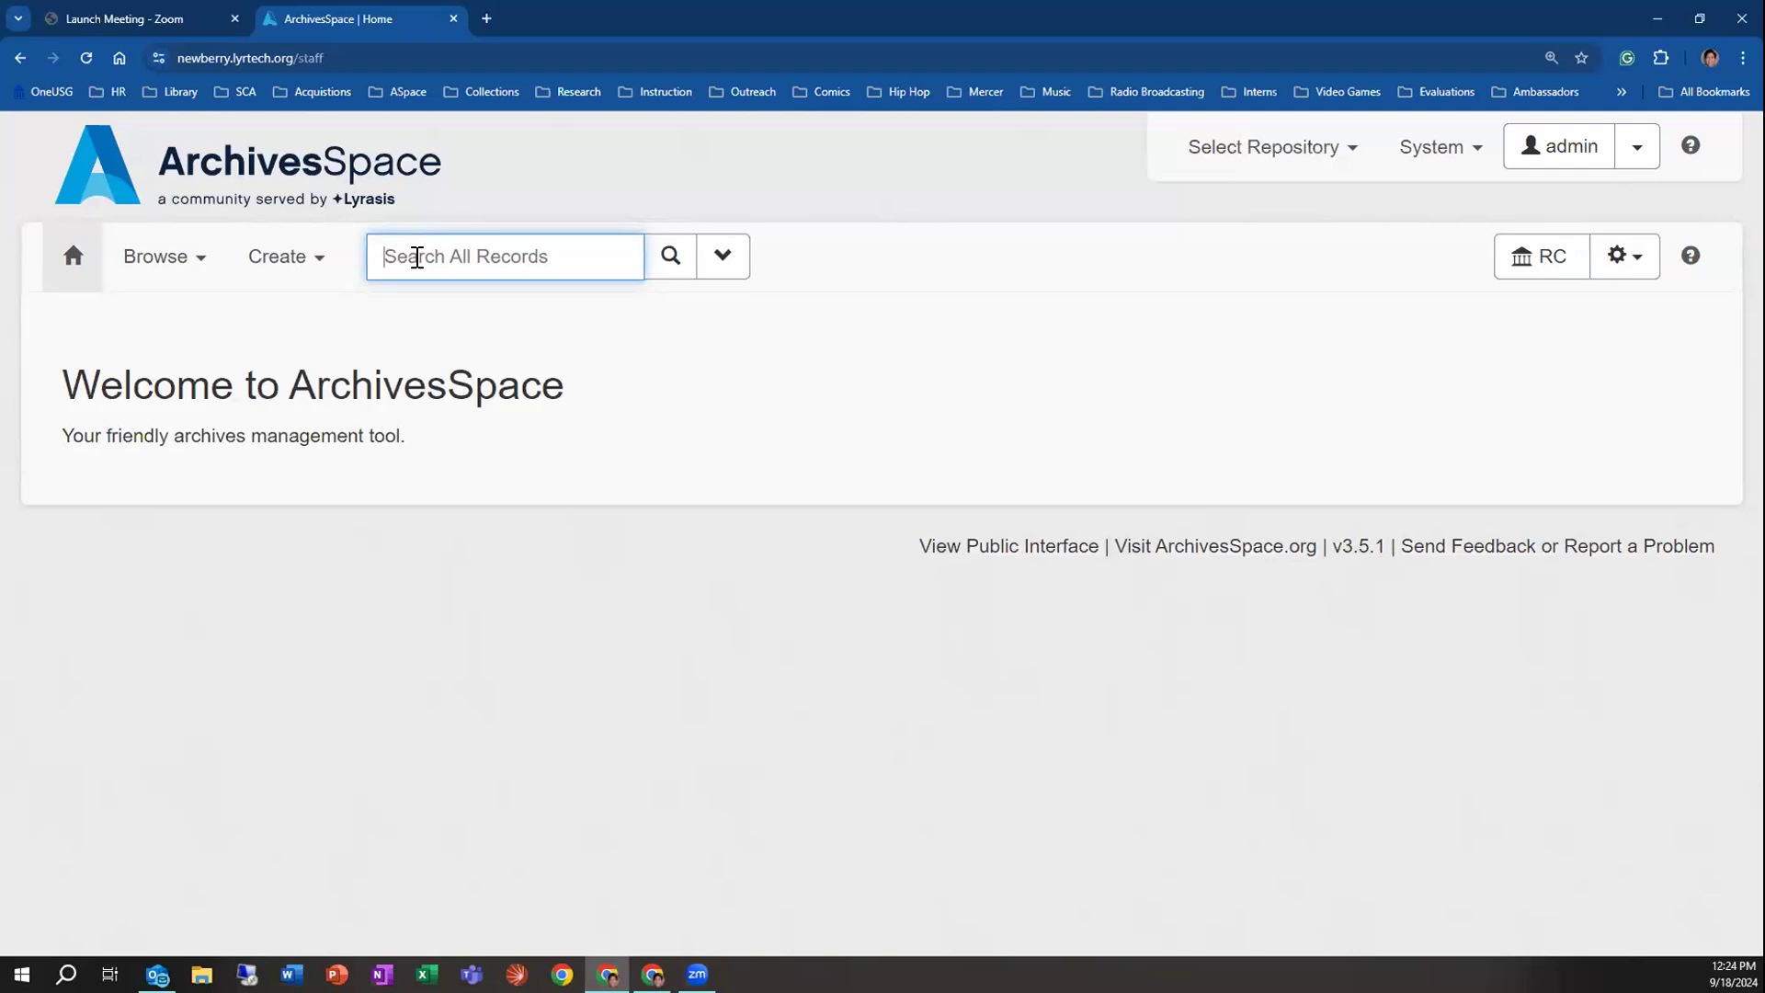
click(722, 255)
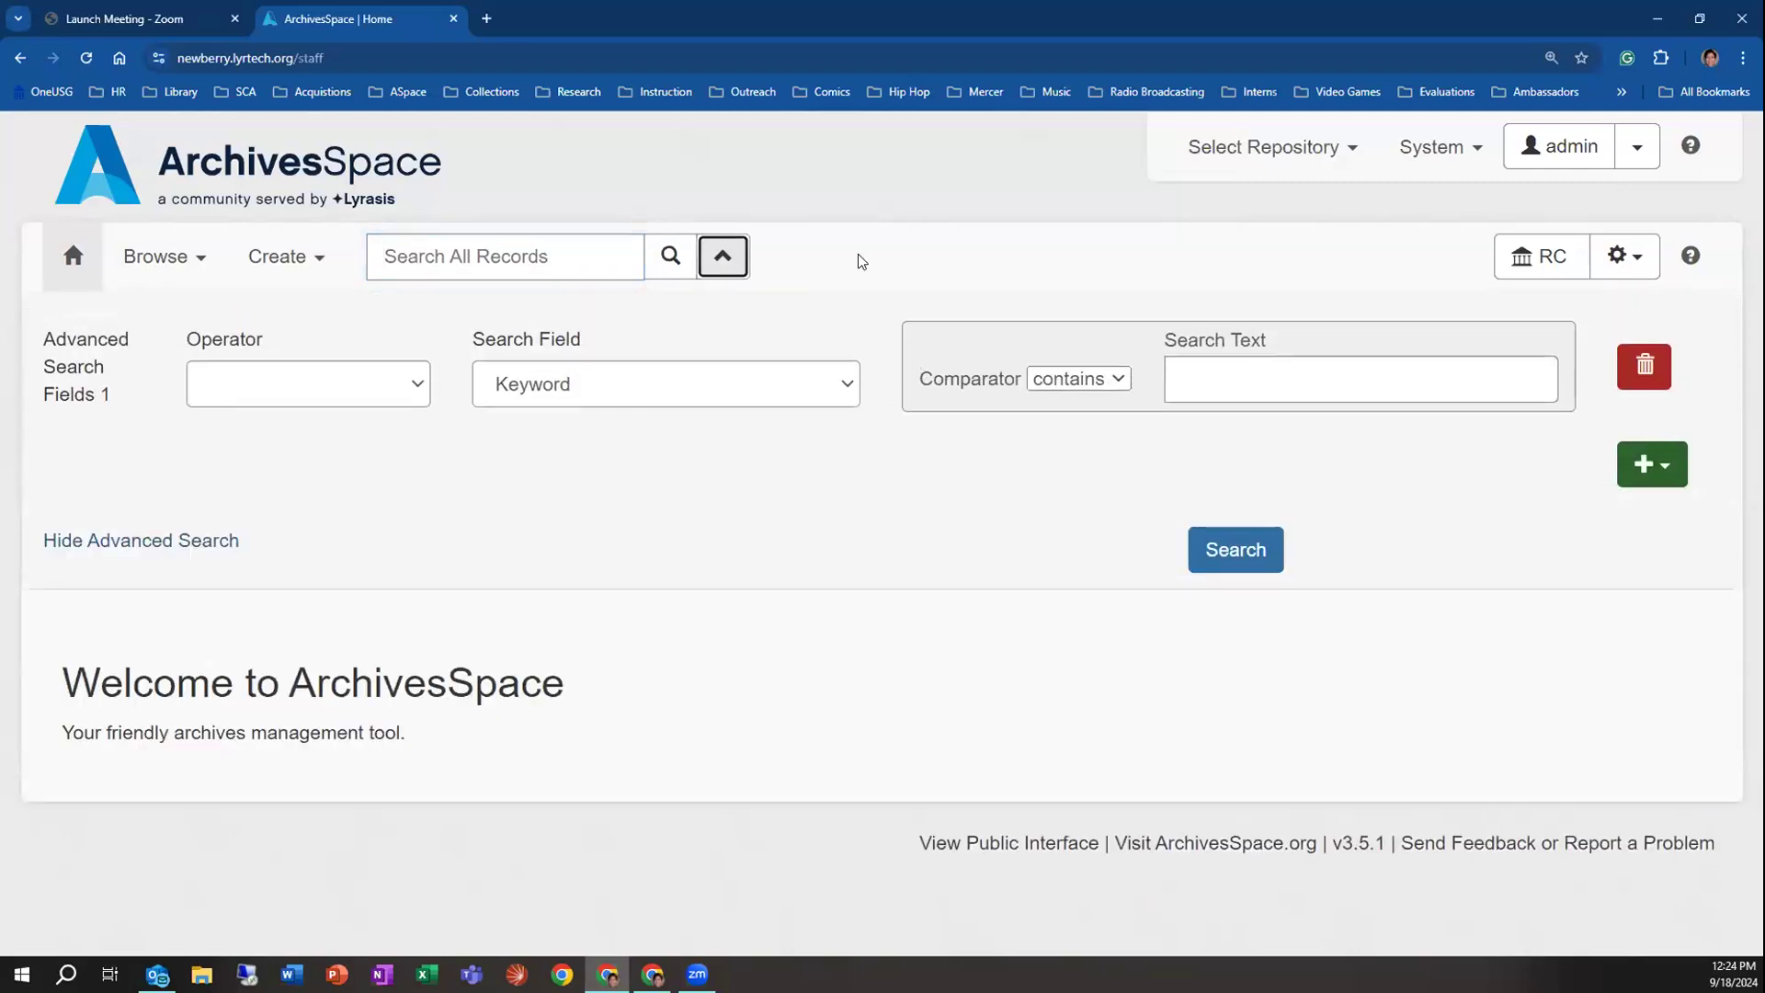
click(722, 261)
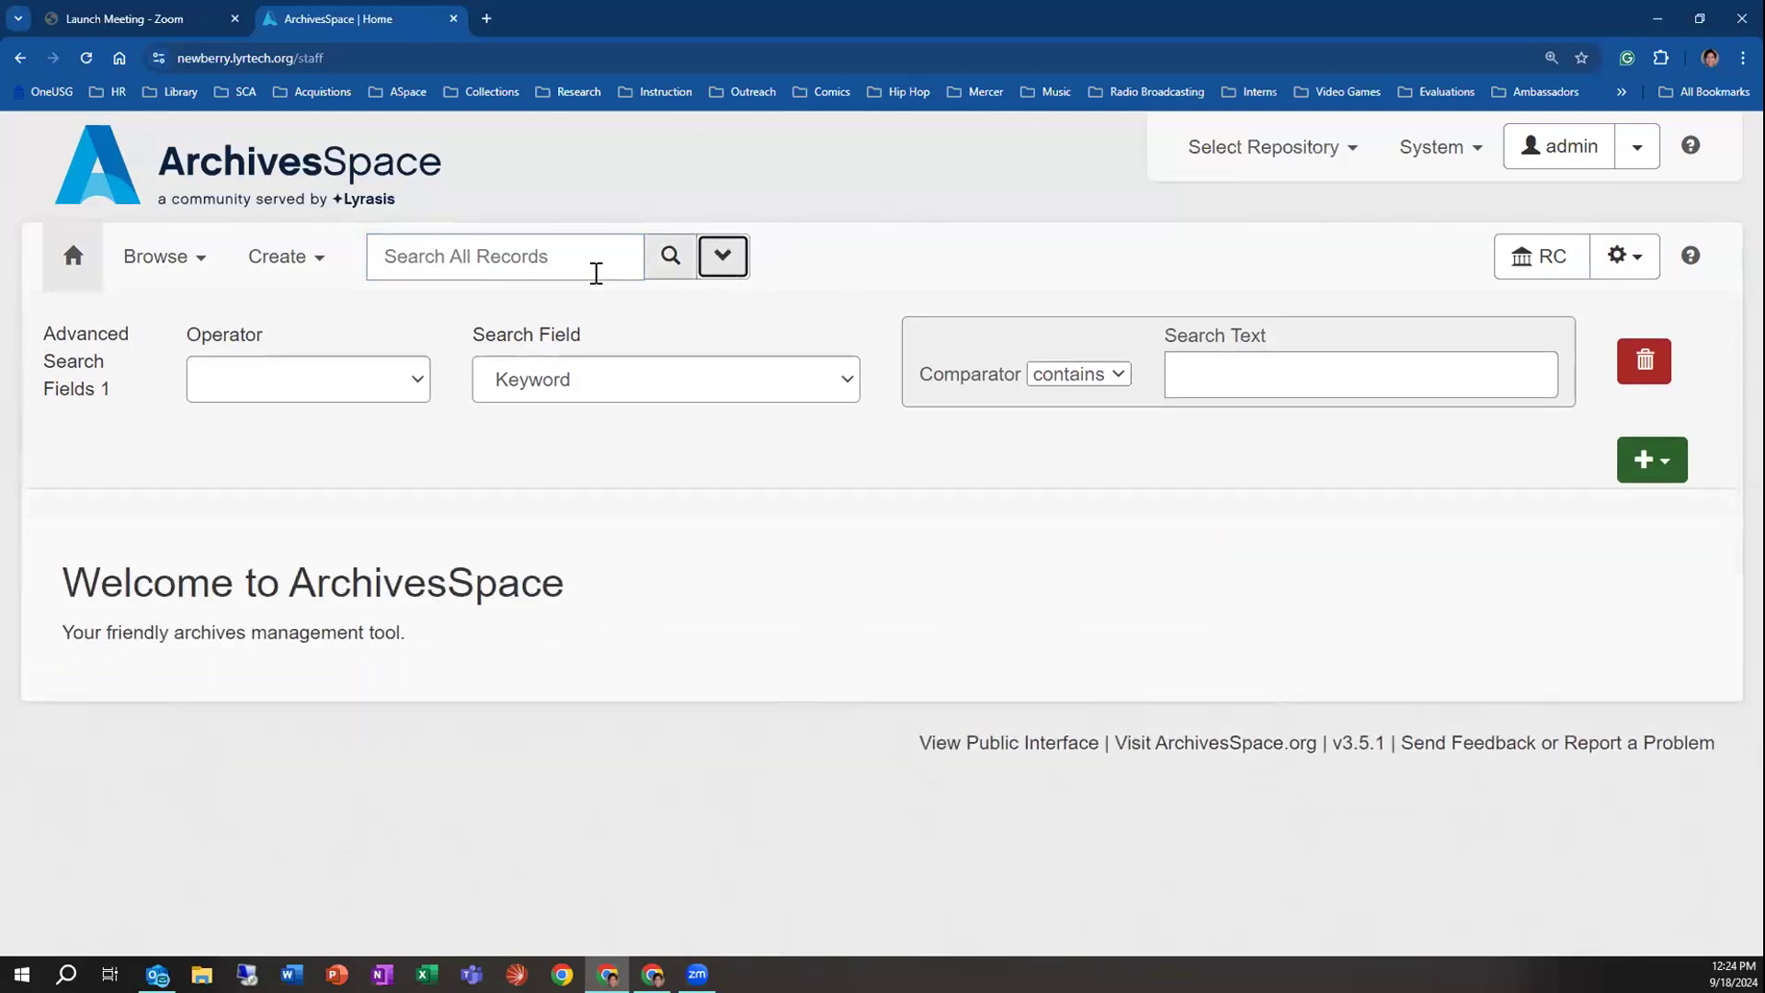
Search all records for "krispy kreme" and review the record types, titles and parent records in the results
click(565, 268)
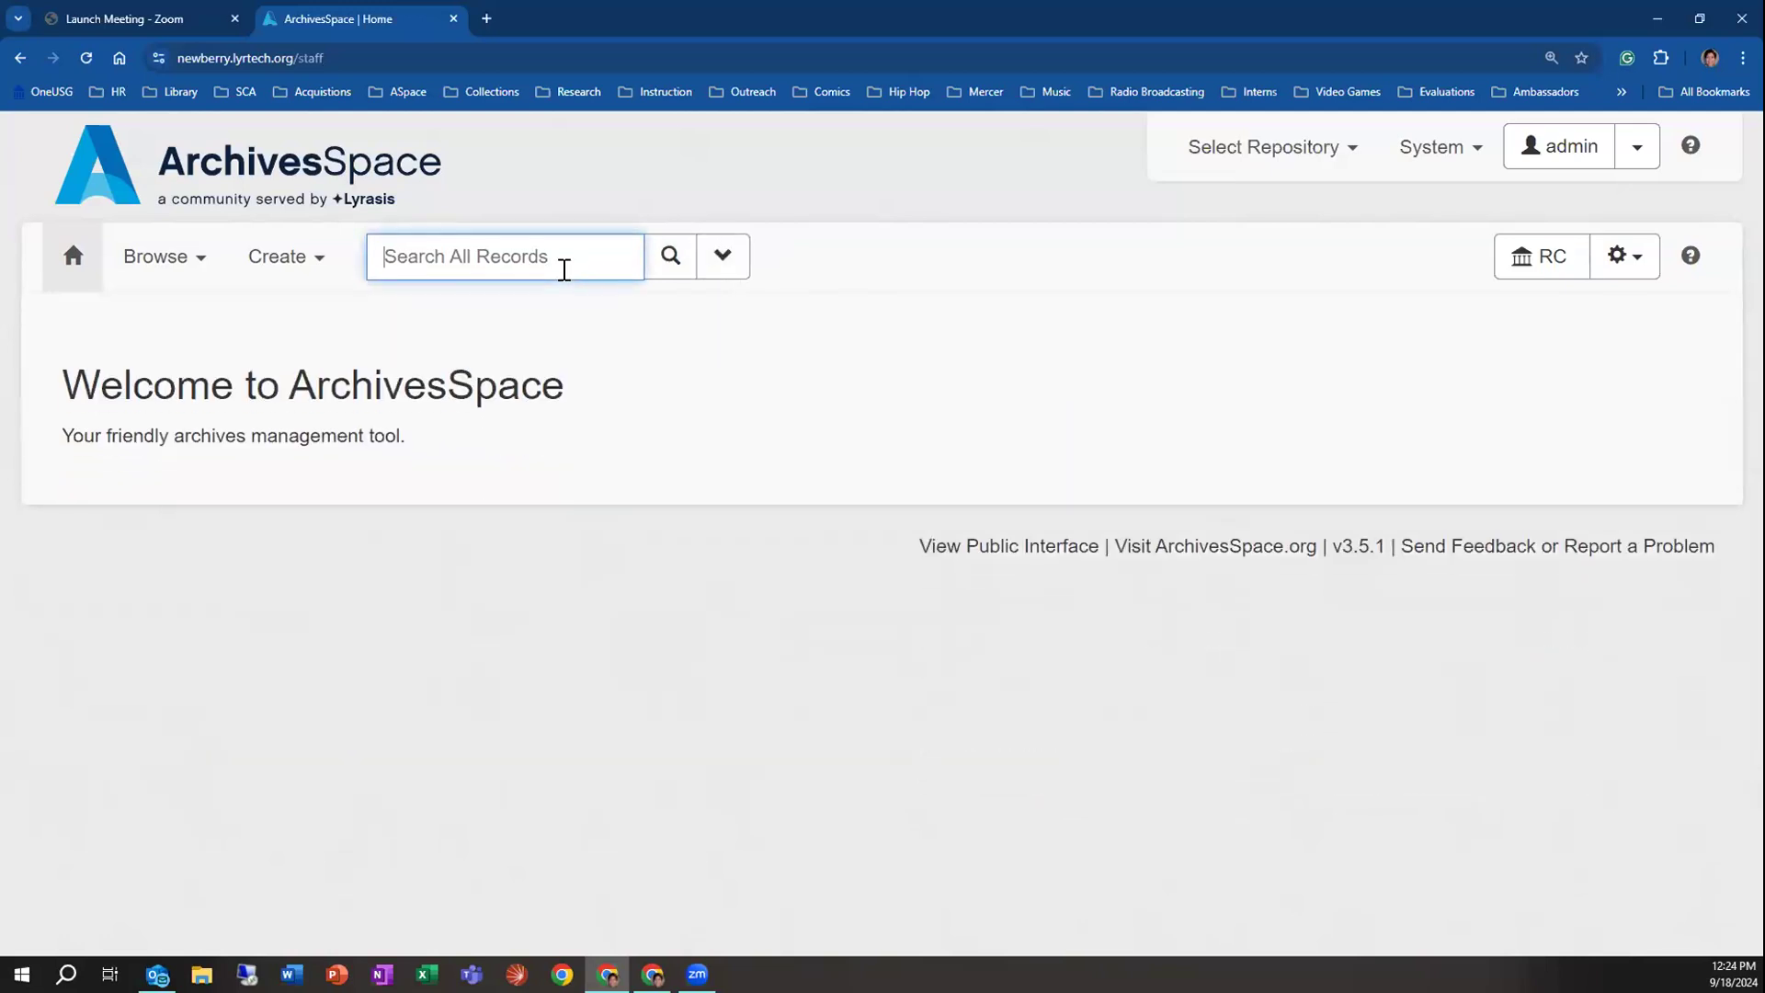
text(krispy kreme)
key(Return)
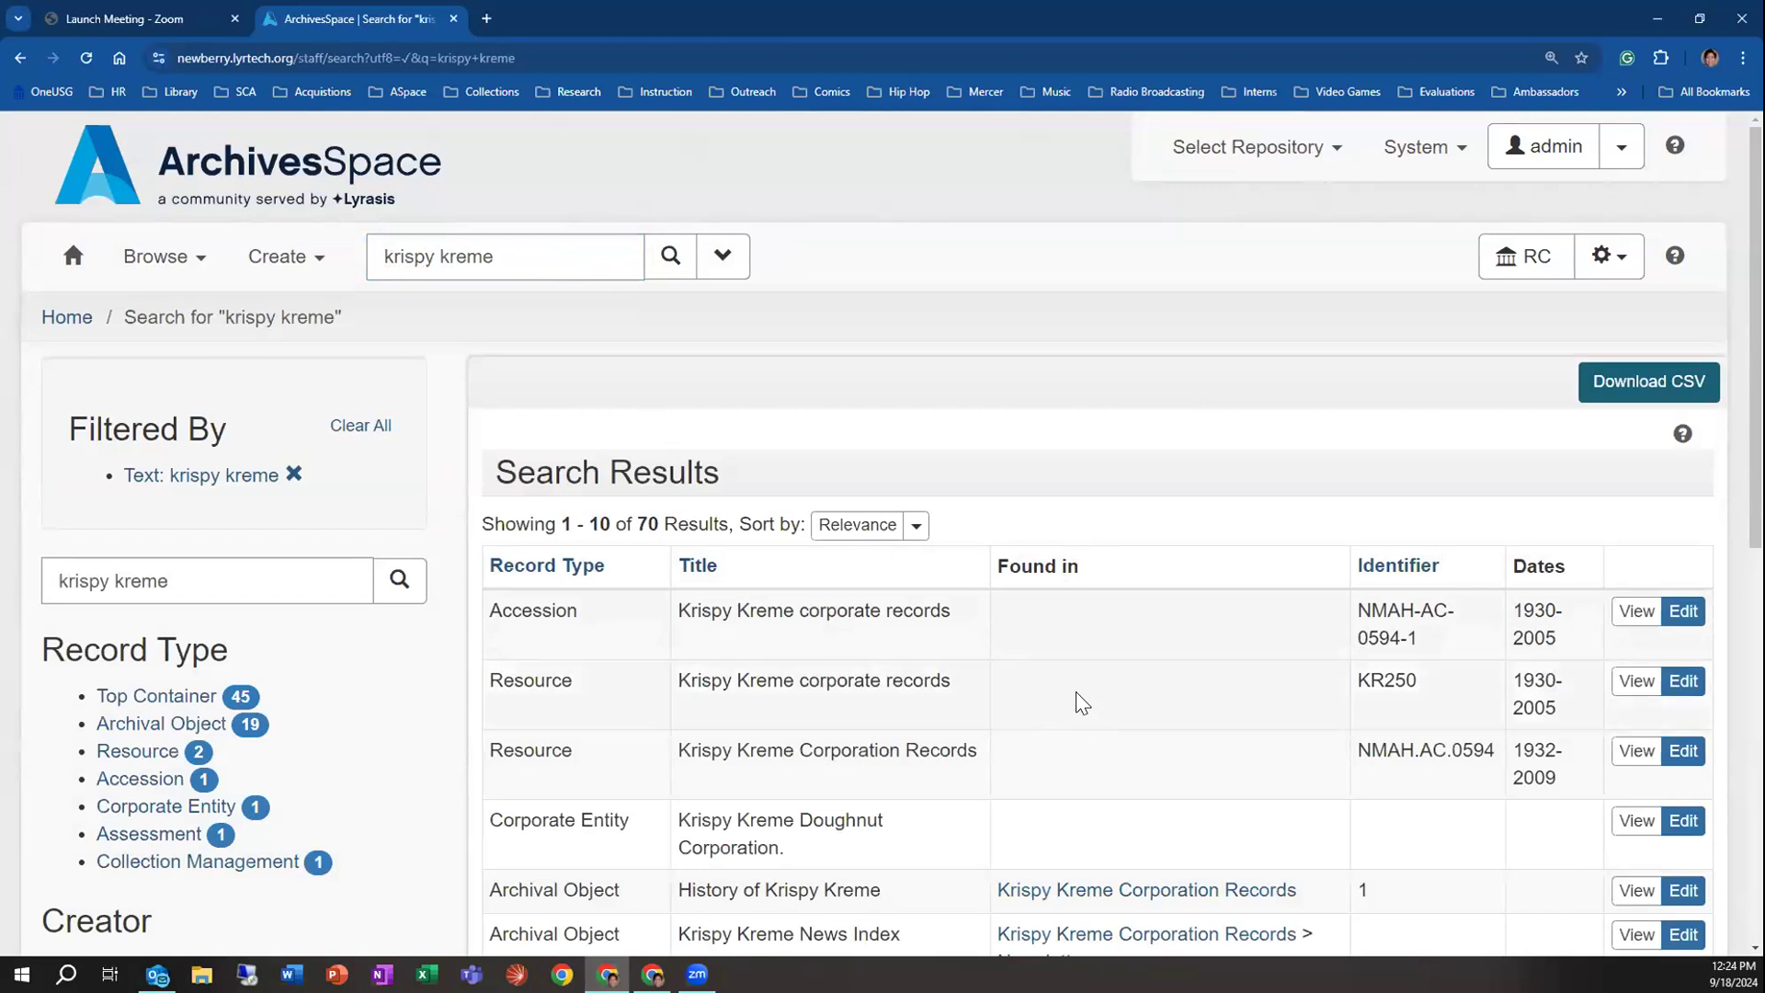
scroll(1075, 691, down, 1)
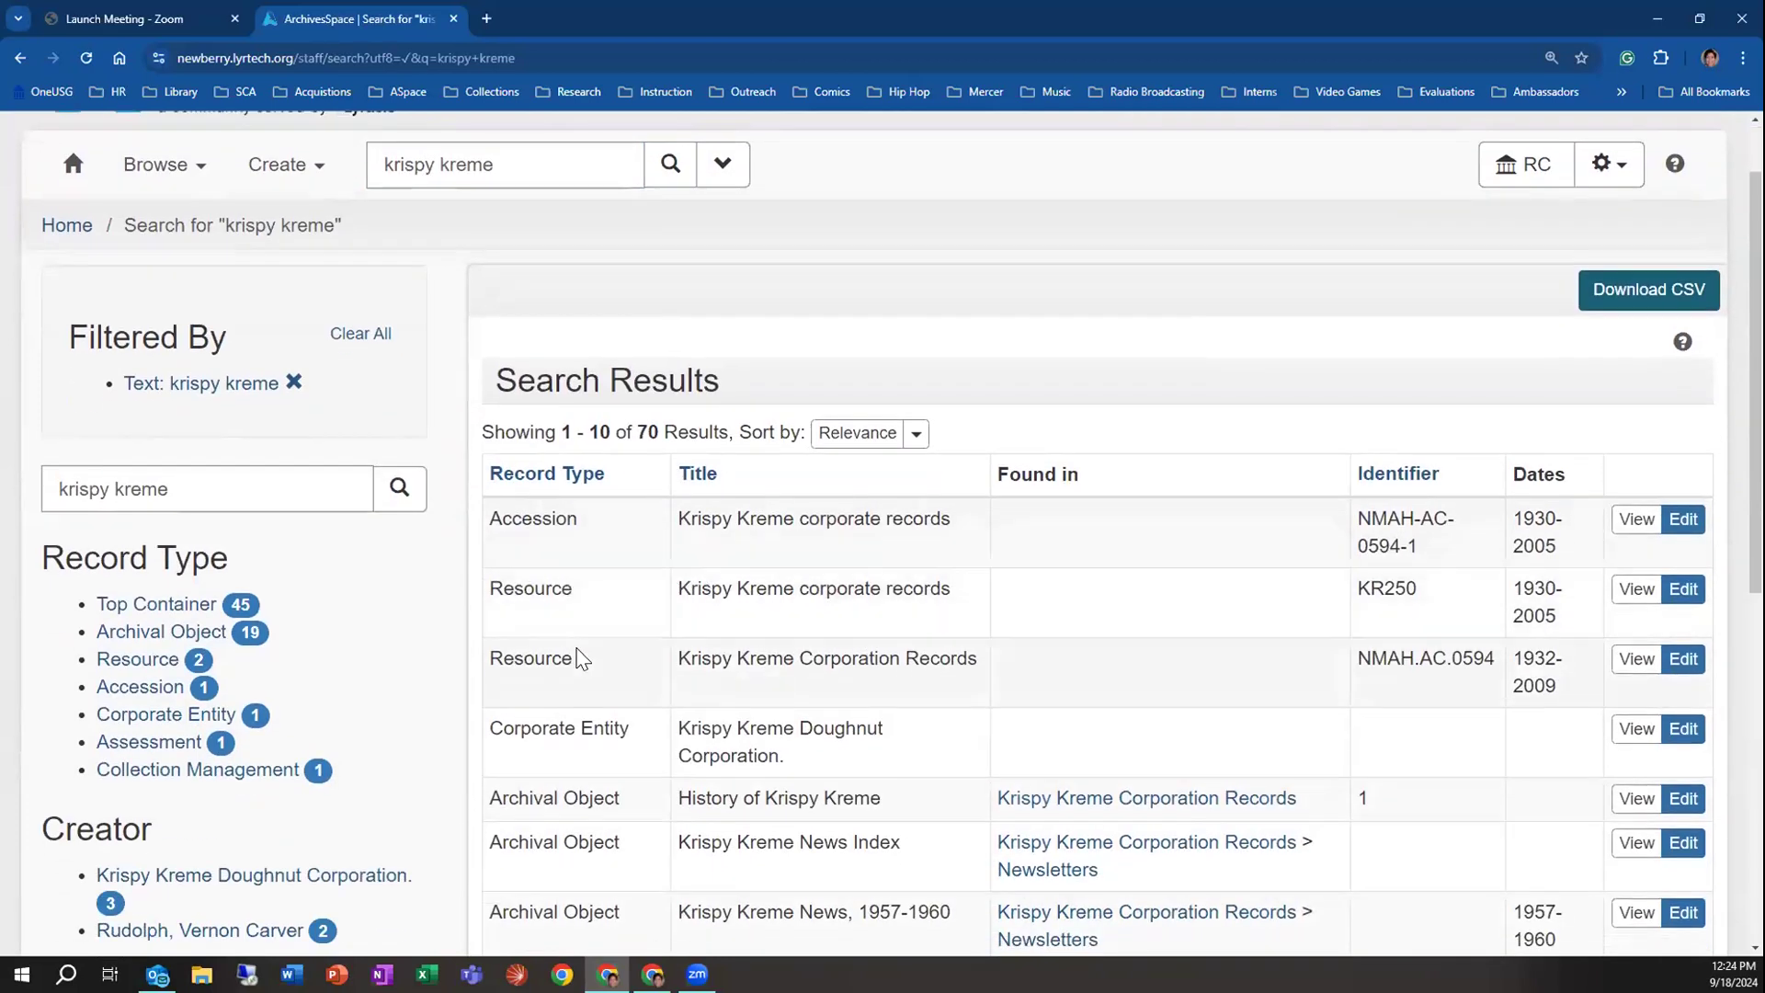
scroll(583, 661, down, 1)
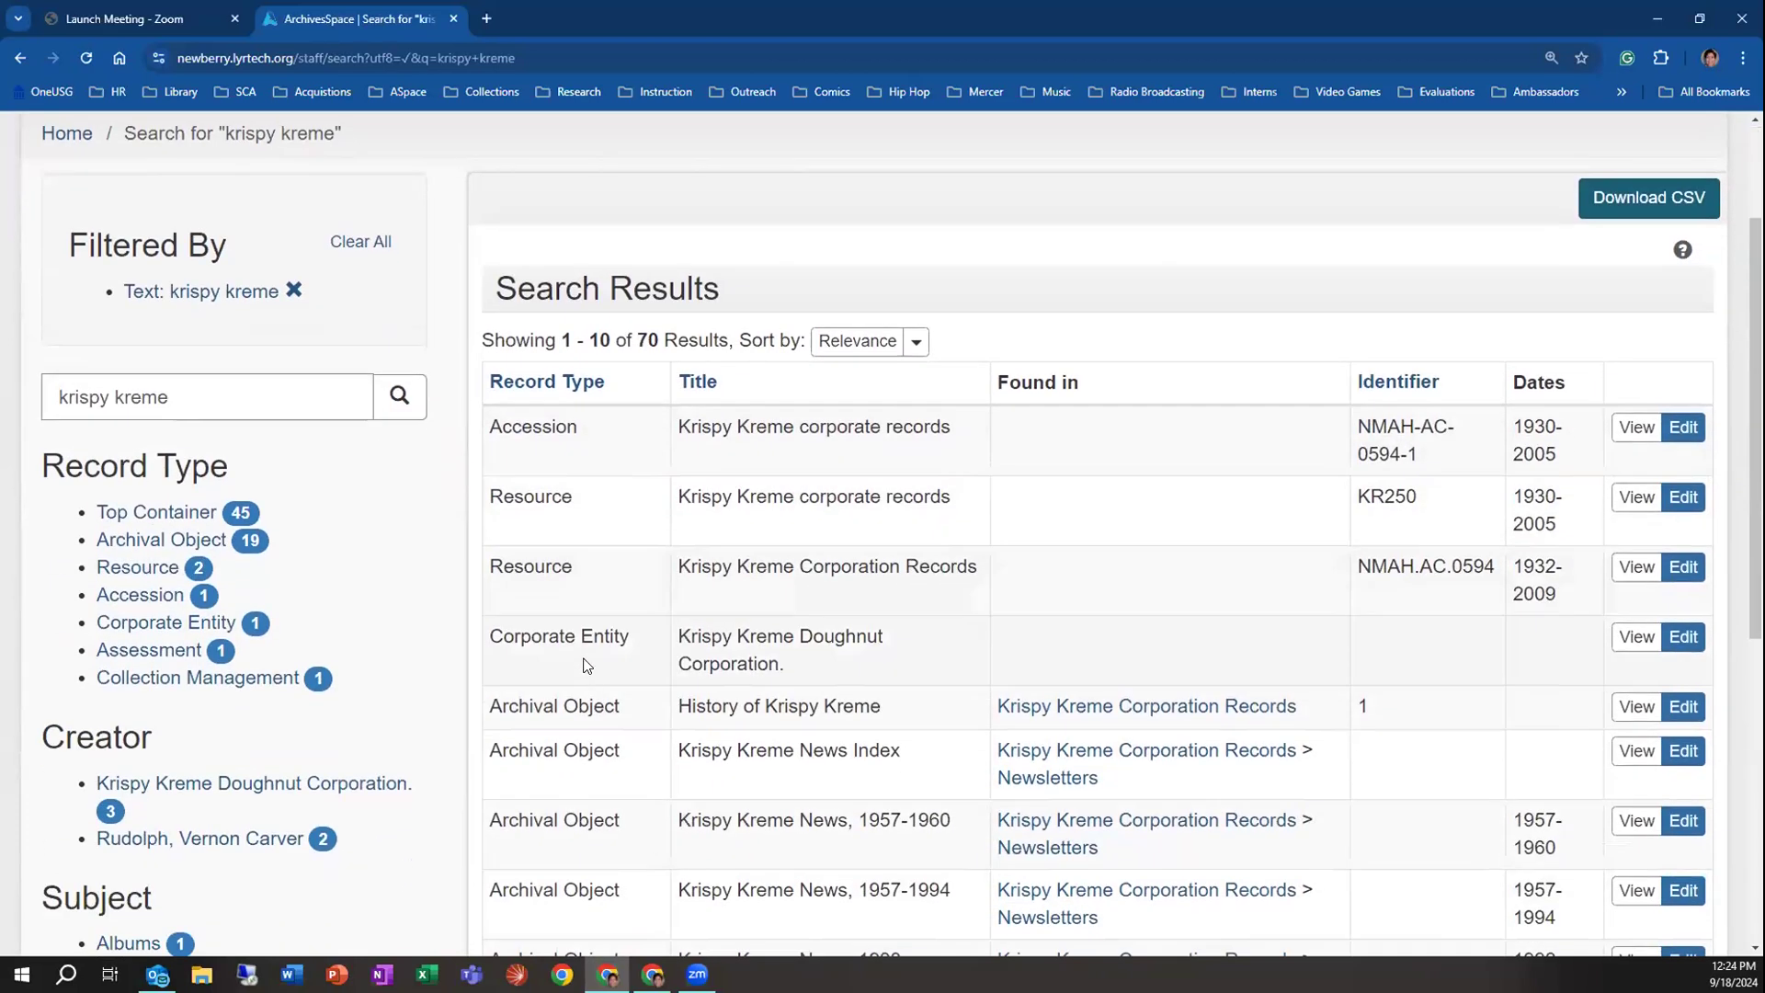
scroll(616, 647, down, 2)
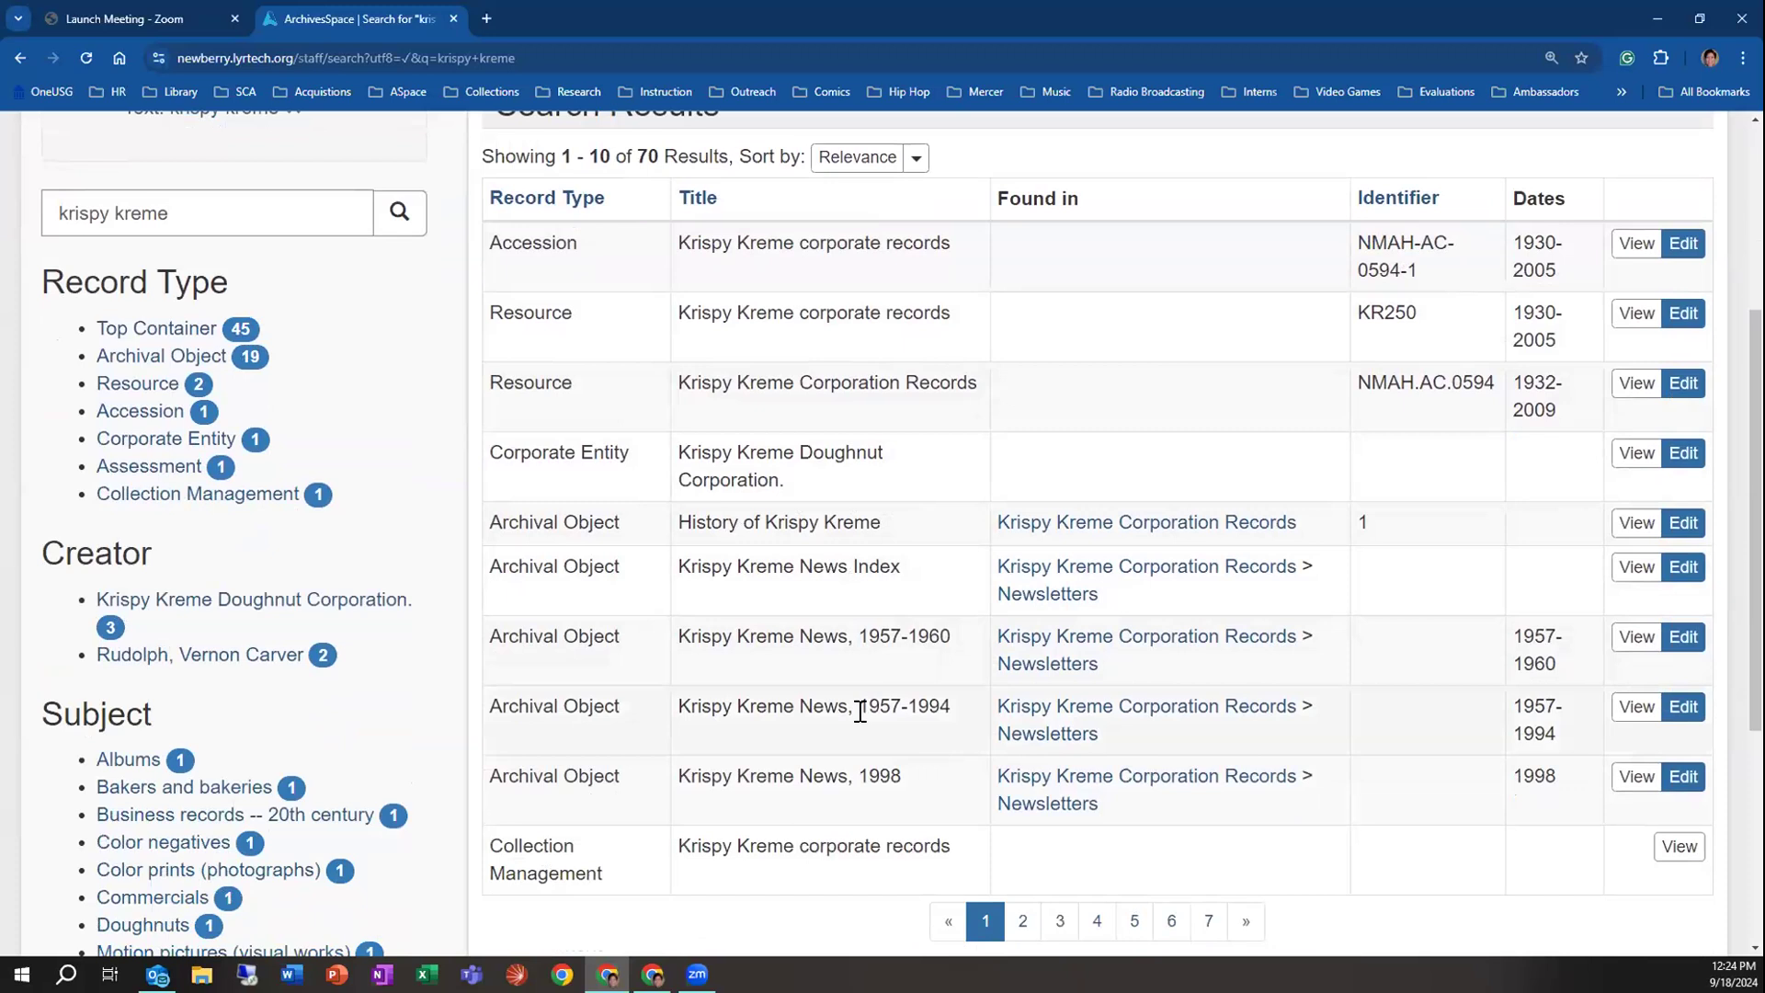
scroll(859, 712, up, 4)
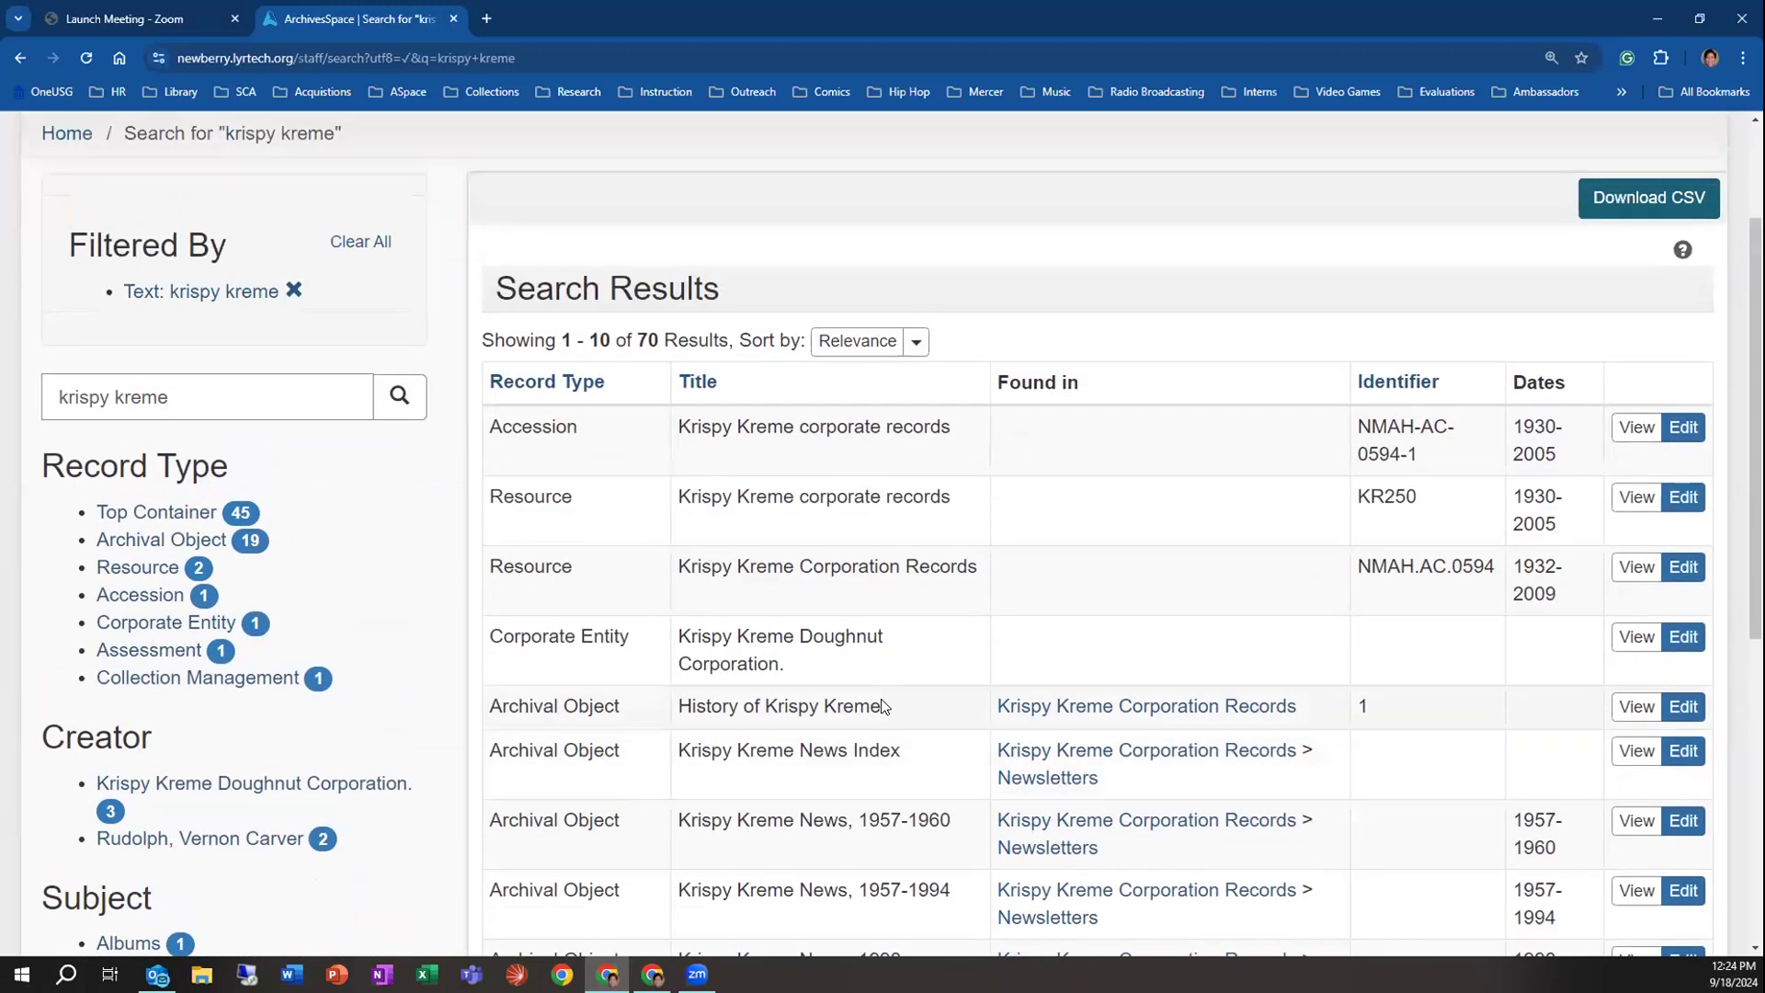
scroll(820, 717, down, 8)
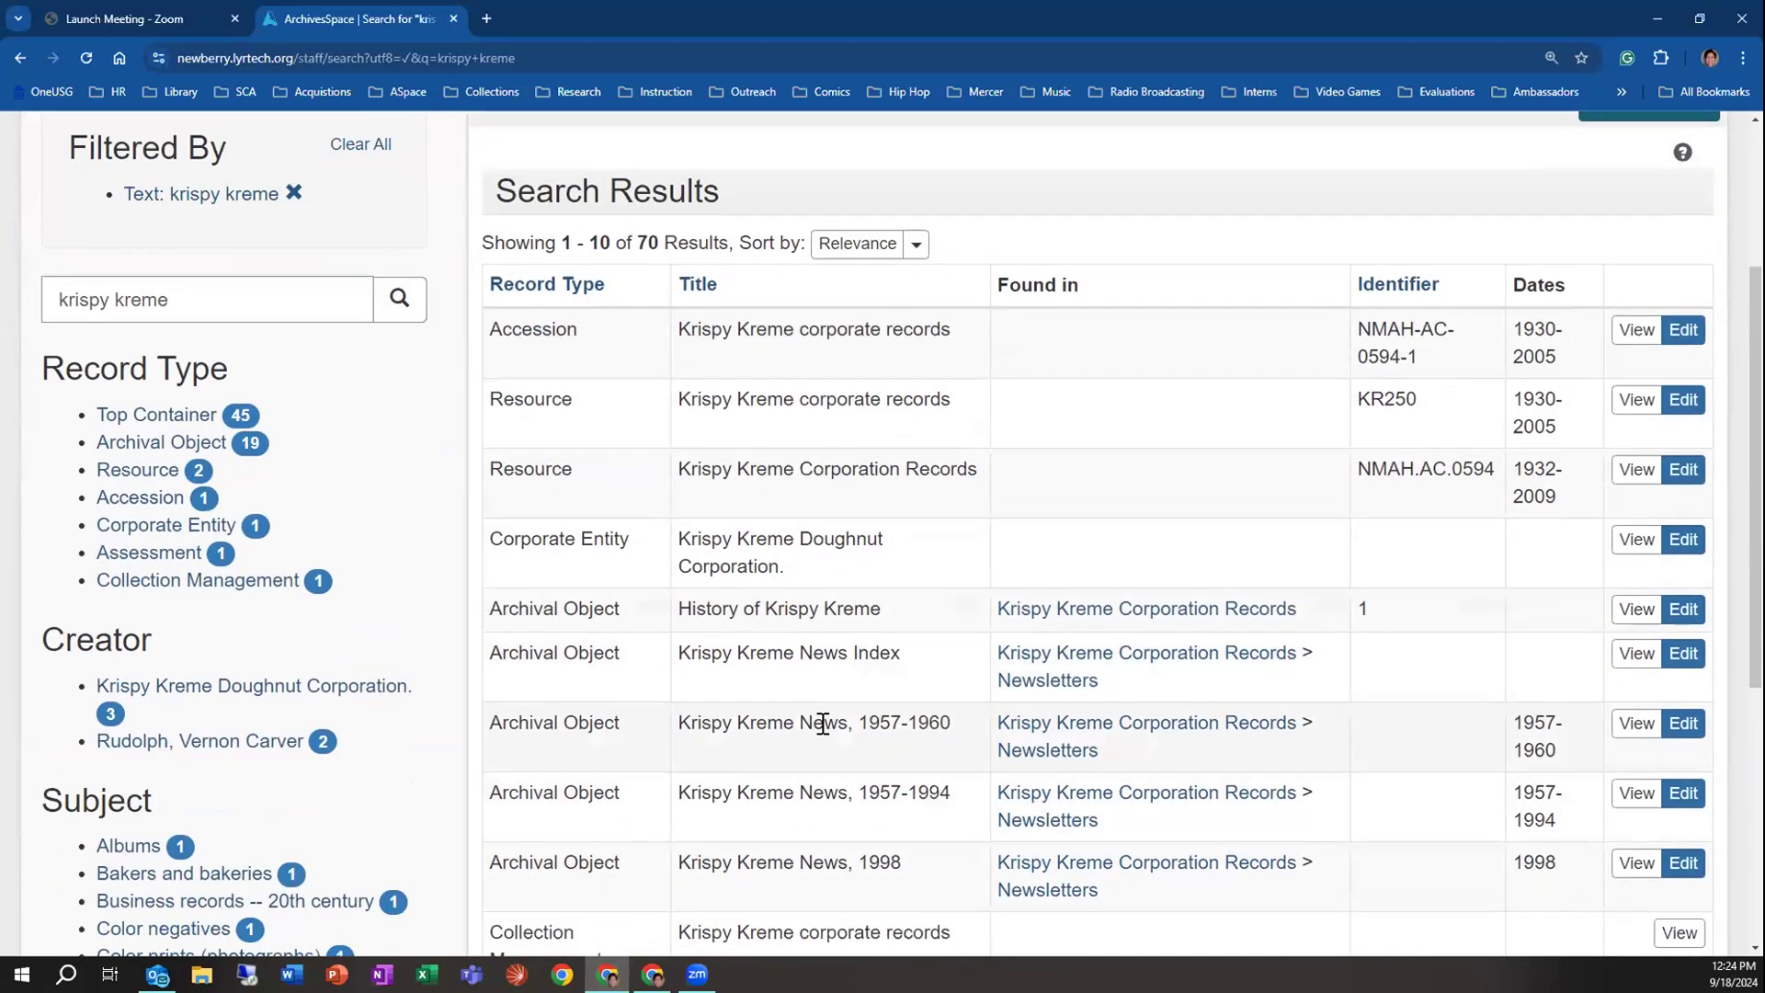
scroll(881, 749, up, 4)
scroll(881, 749, up, 4)
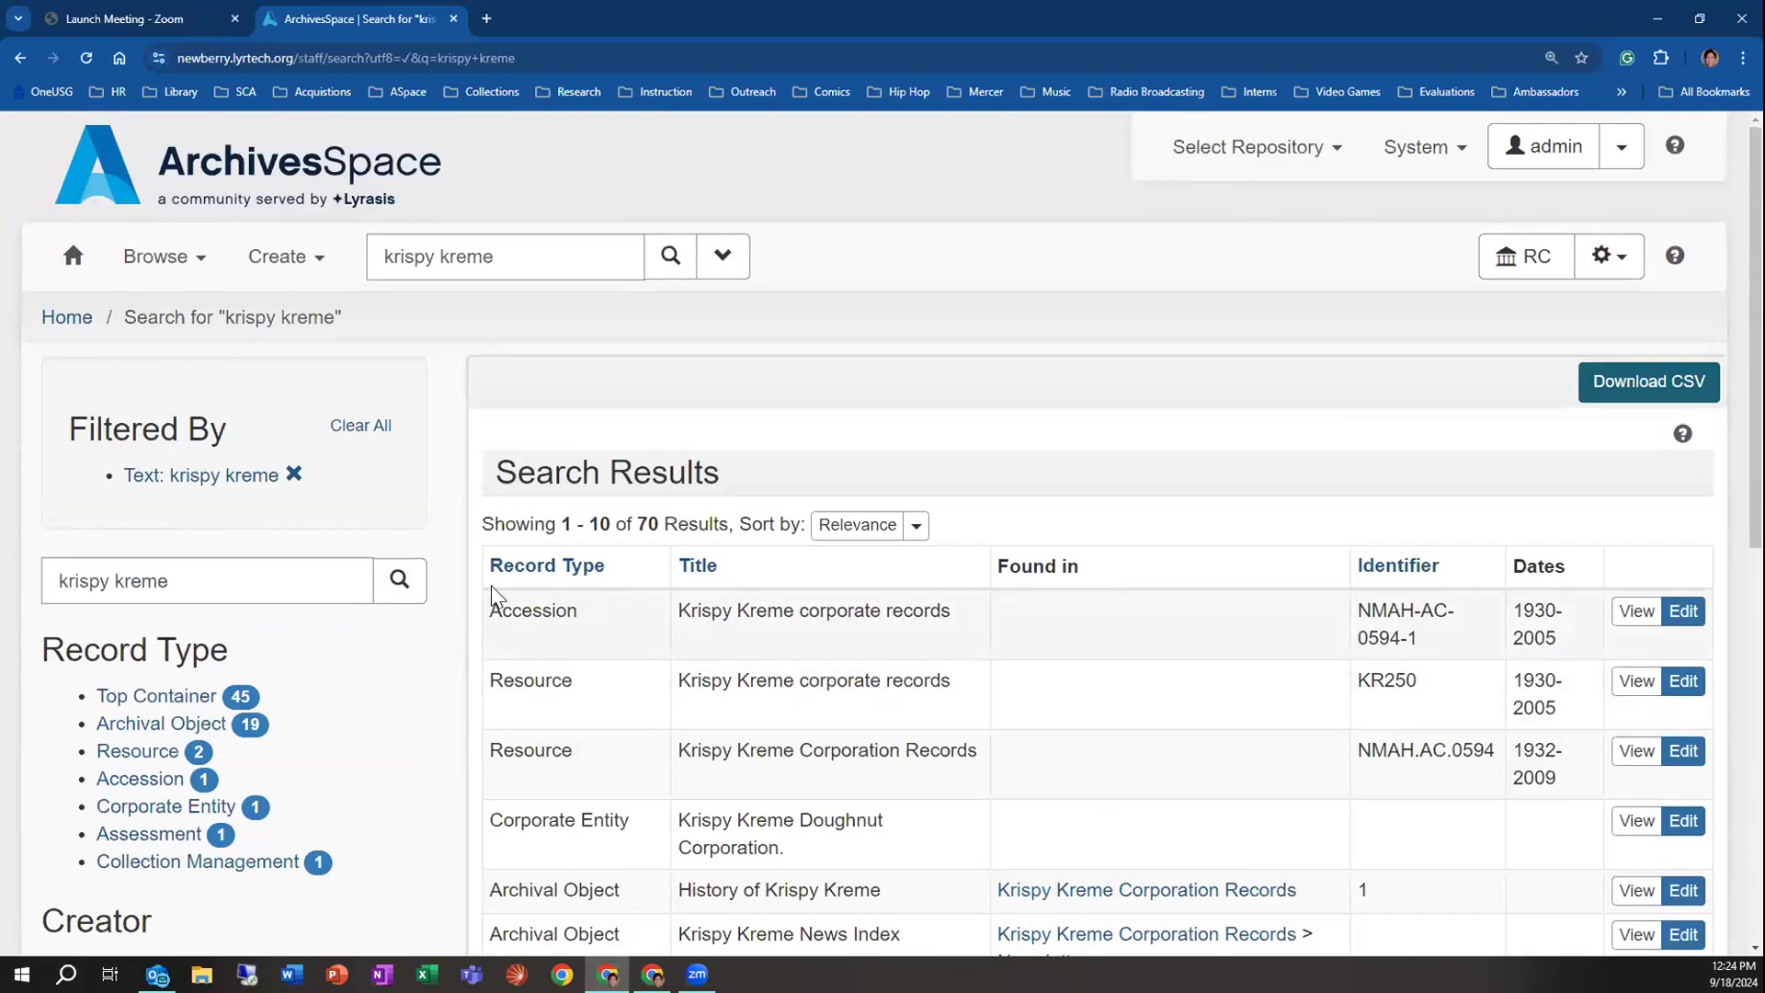
Narrow the "krispy kreme" results to the Archival Object record type and review their titles, parent resources and dates
scroll(334, 607, down, 2)
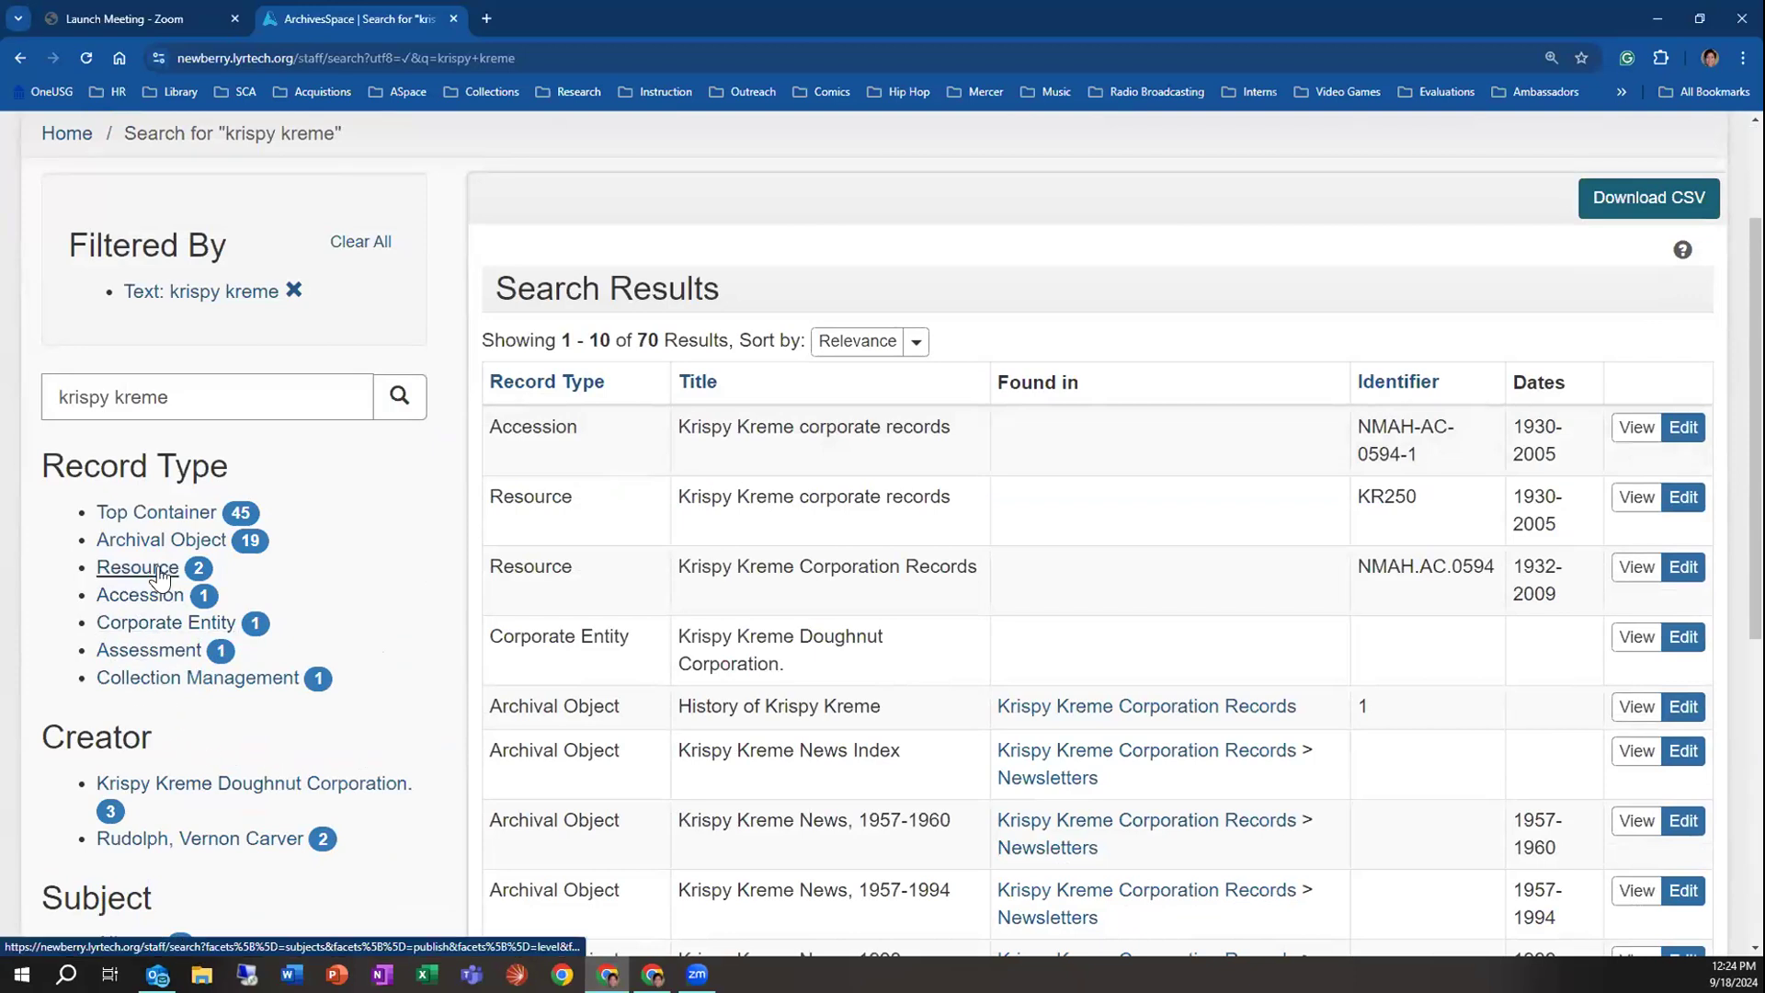
click(156, 546)
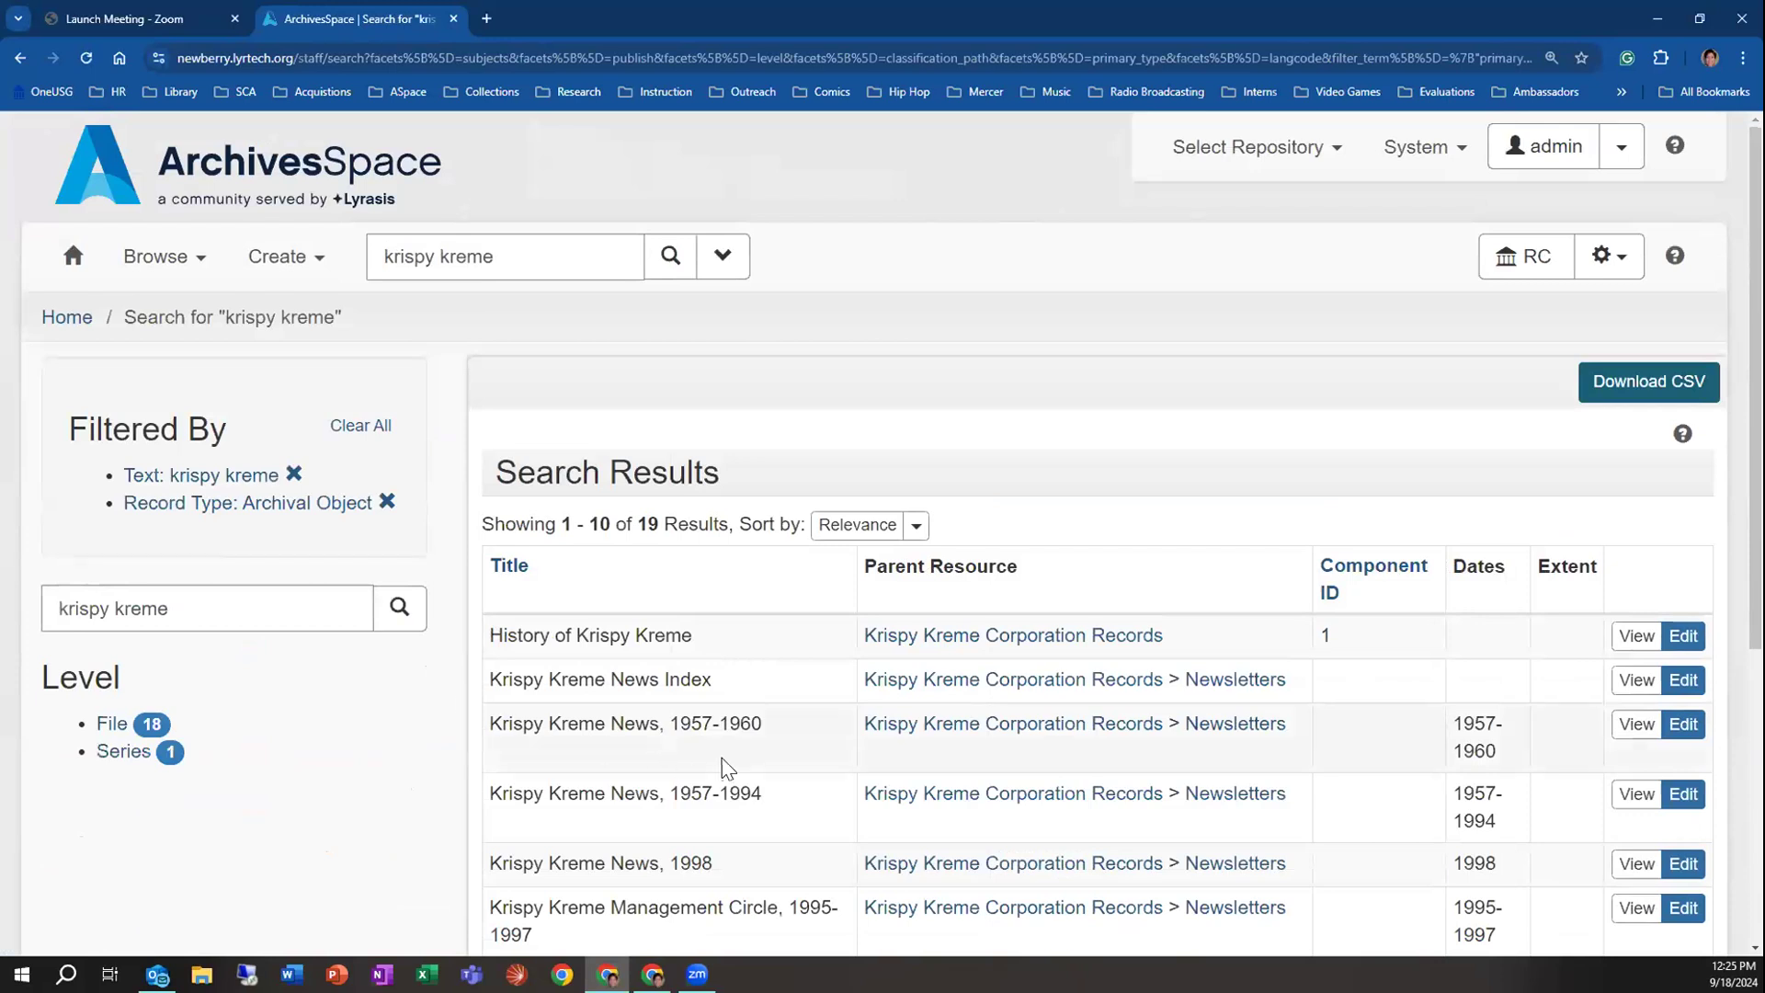
scroll(731, 763, down, 1)
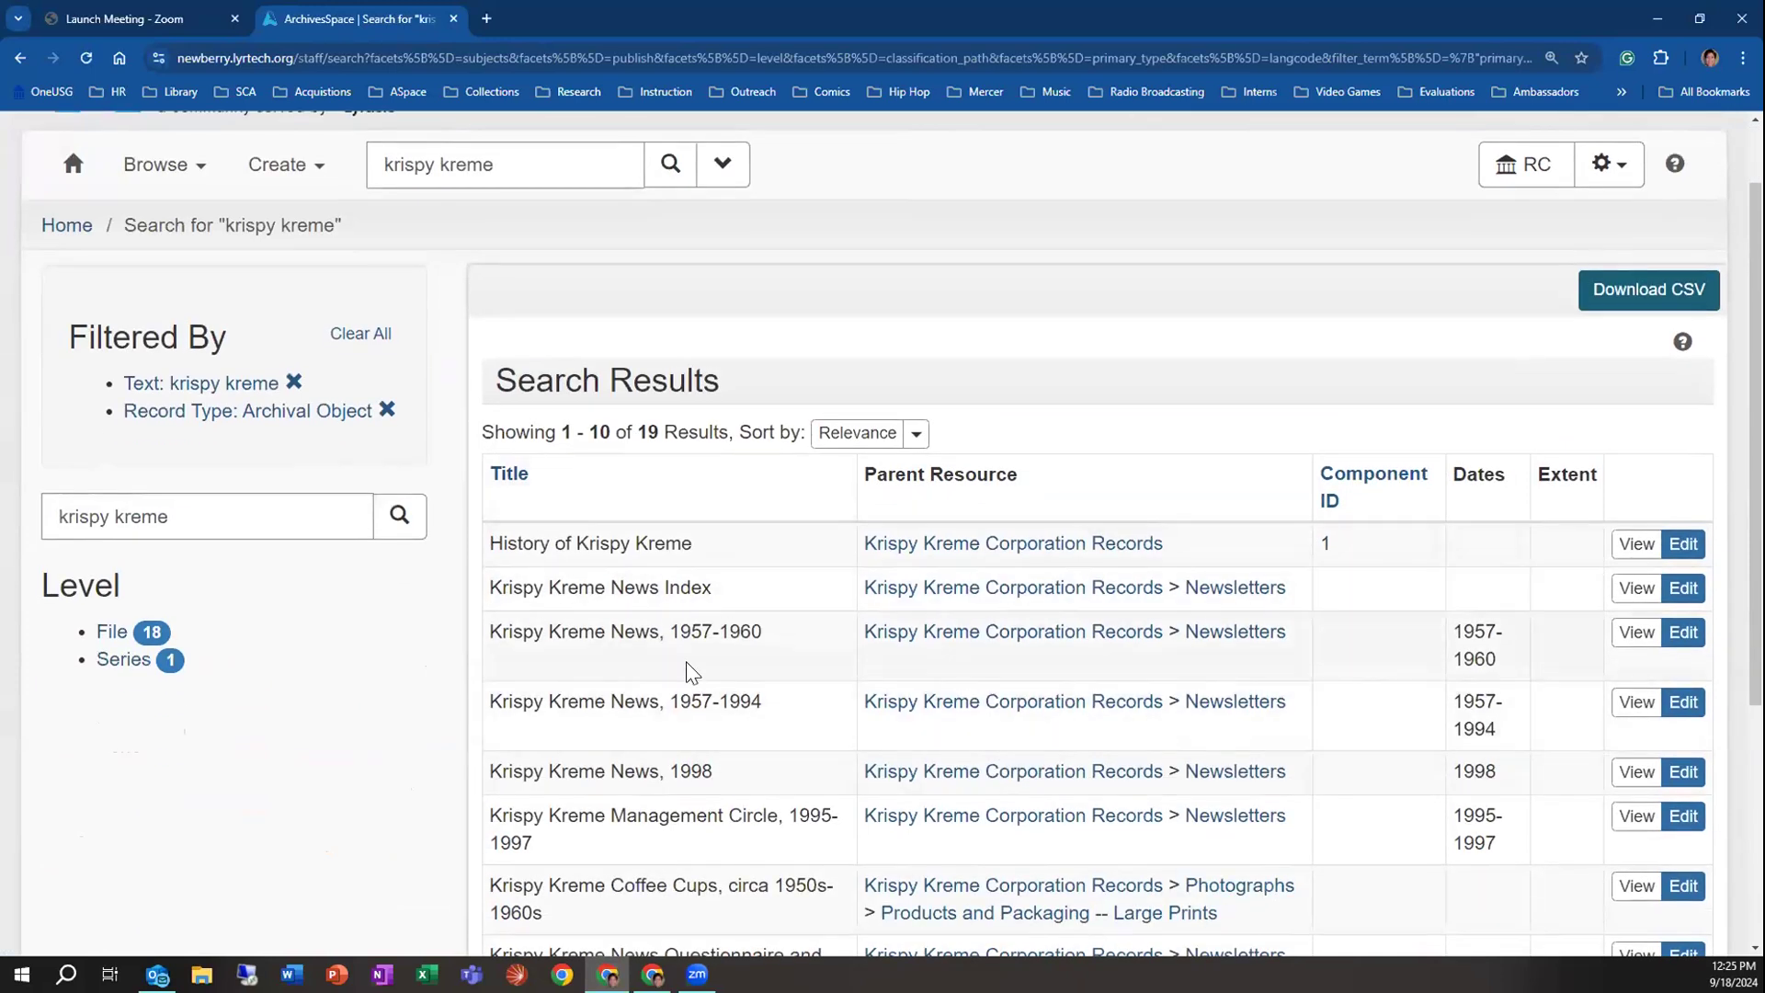
scroll(699, 690, down, 3)
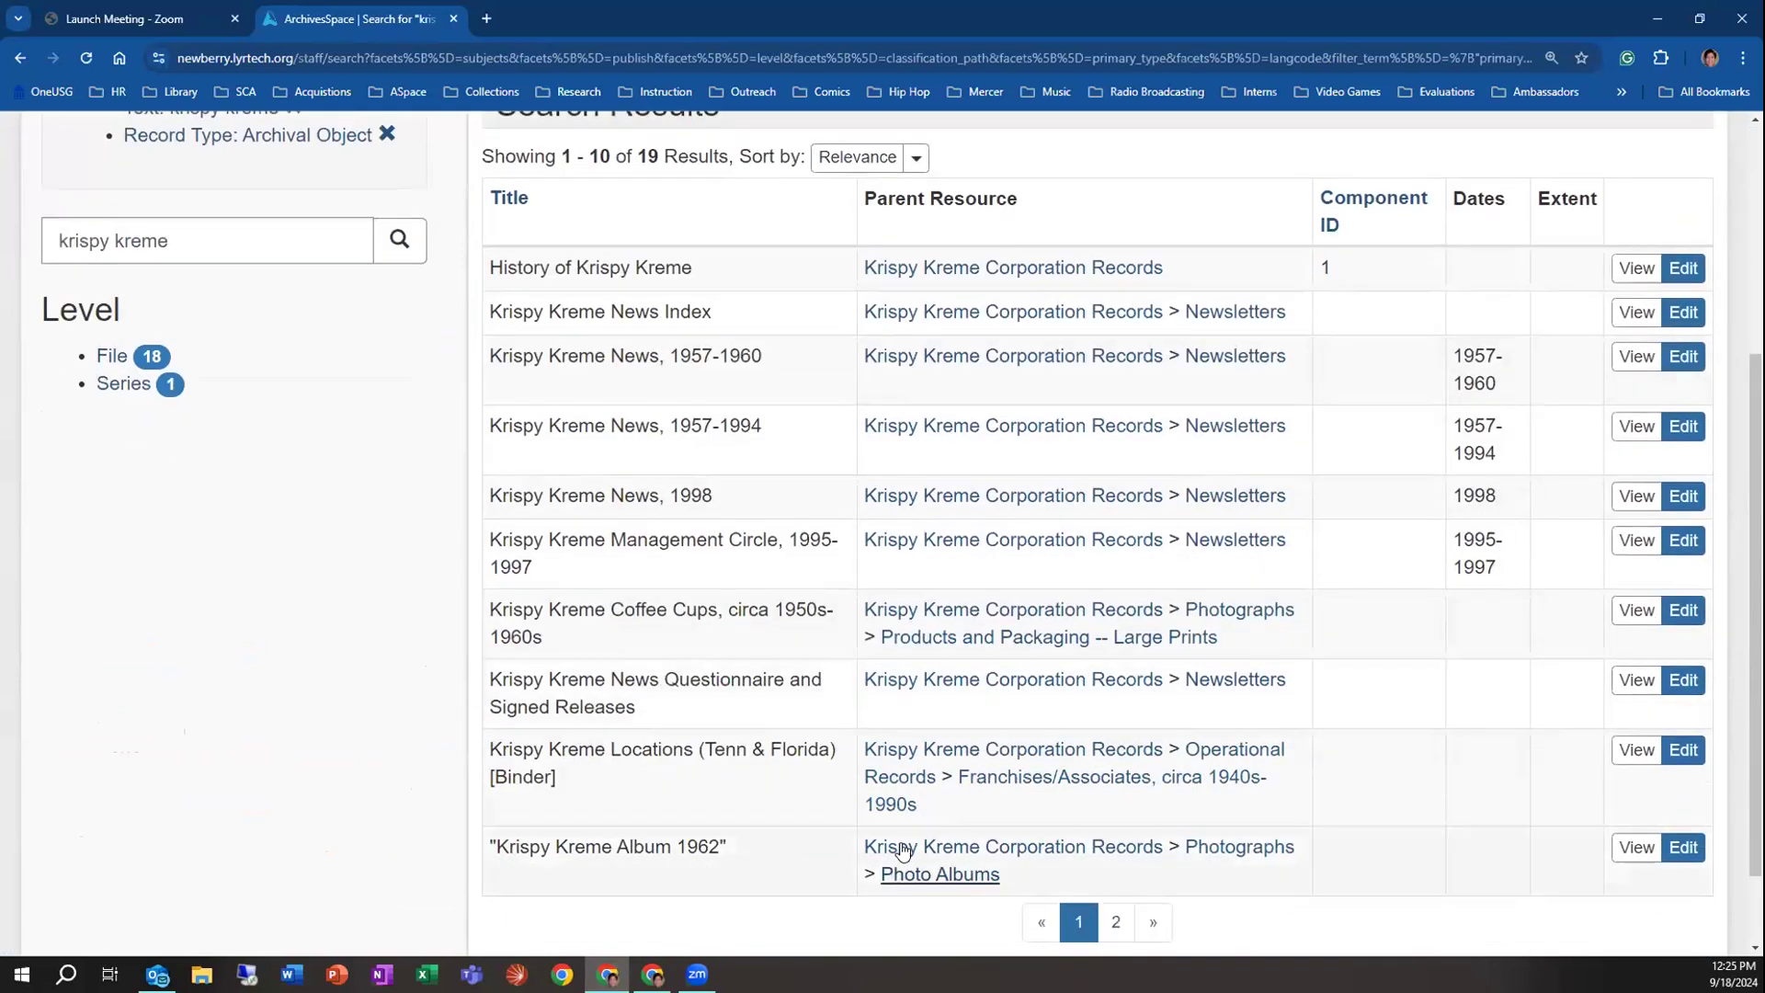
scroll(1029, 818, down, 1)
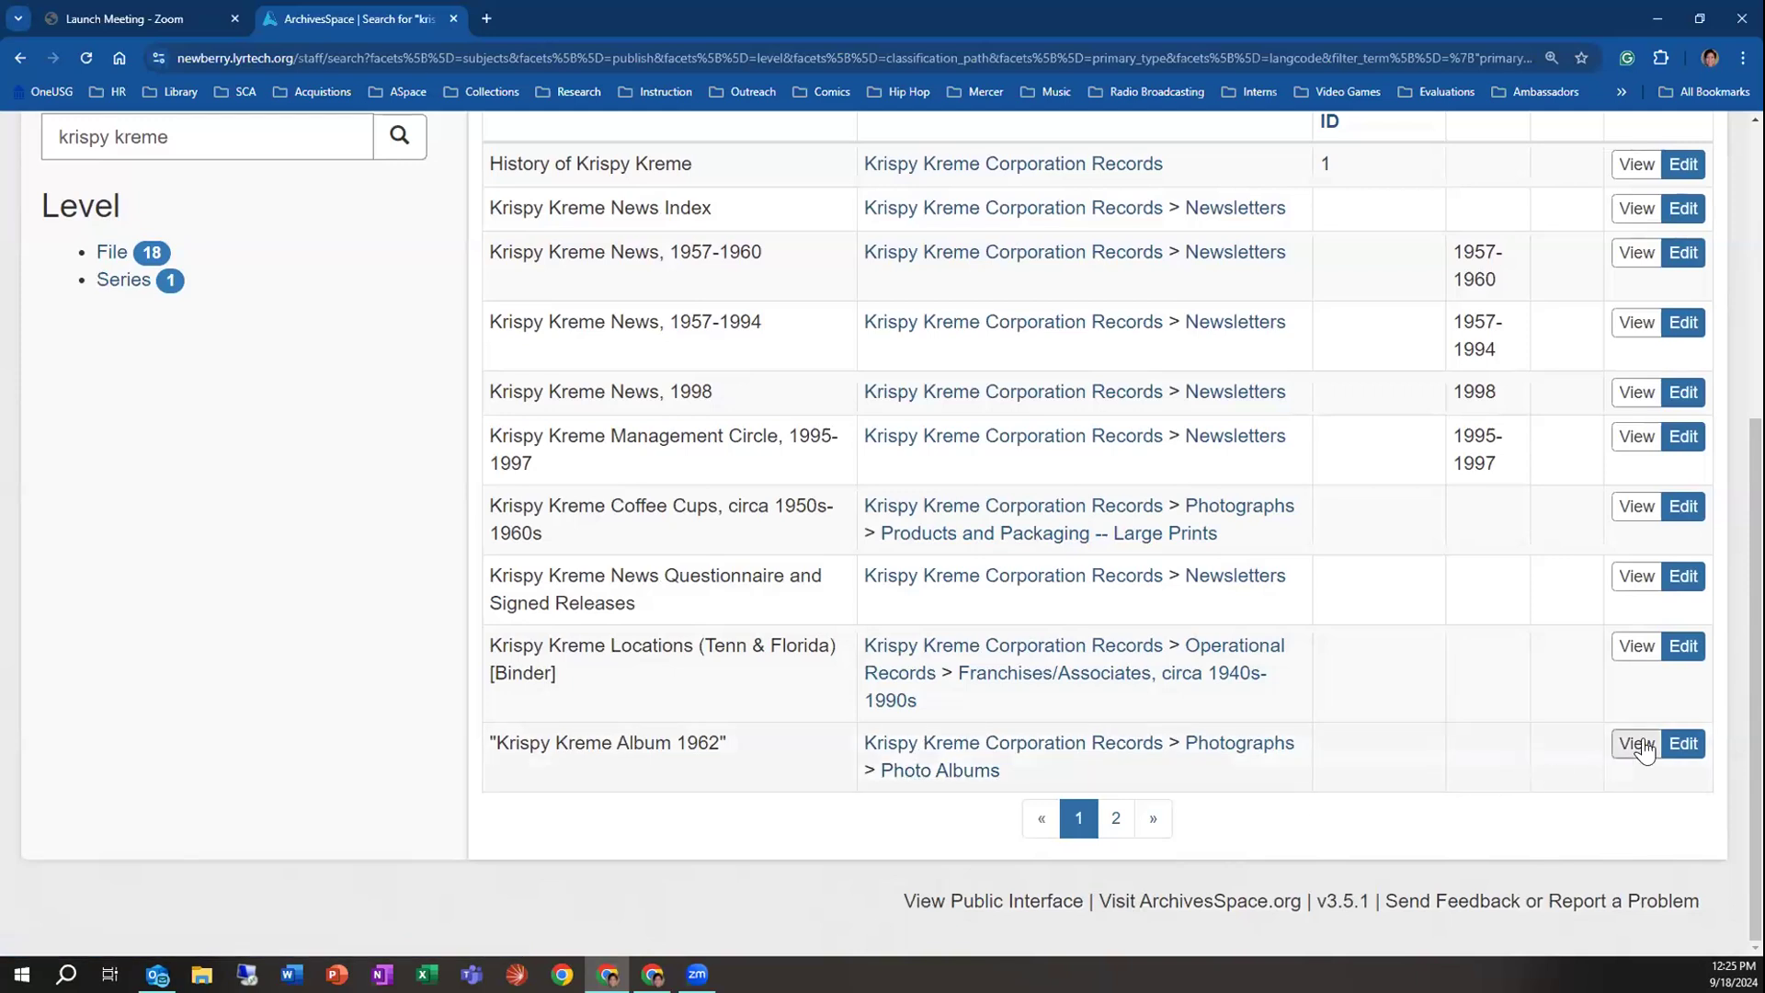
scroll(842, 802, up, 5)
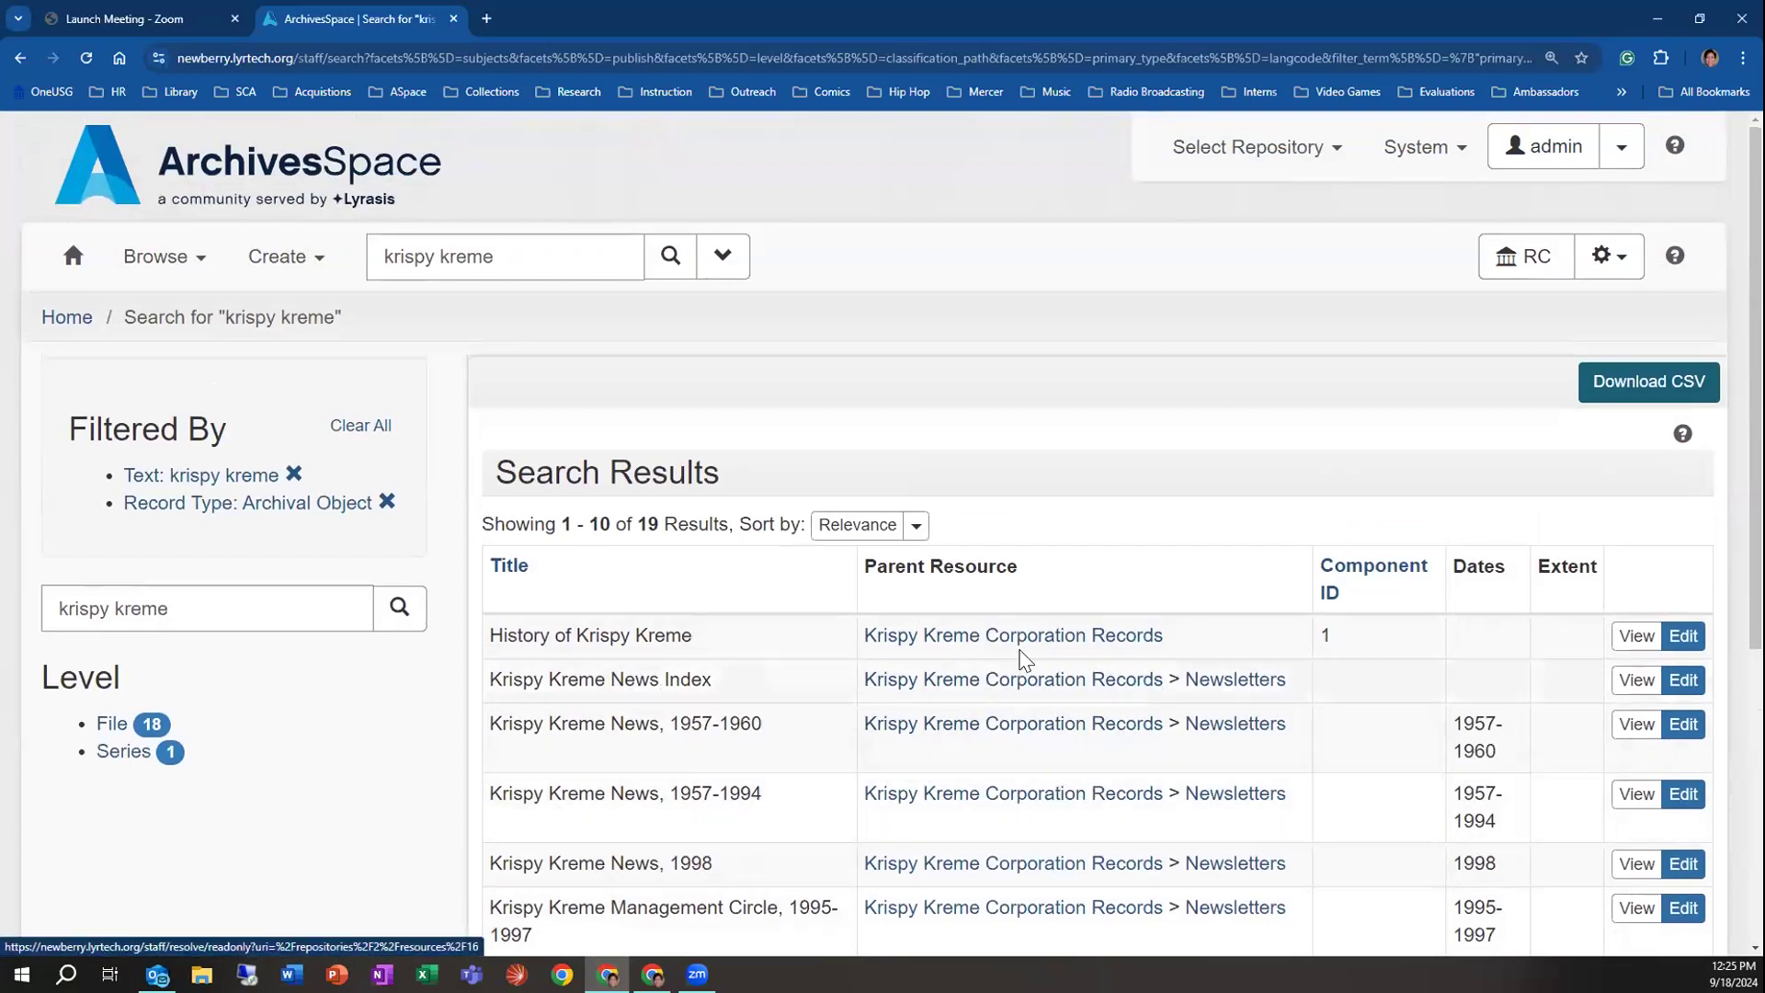
scroll(1157, 793, down, 2)
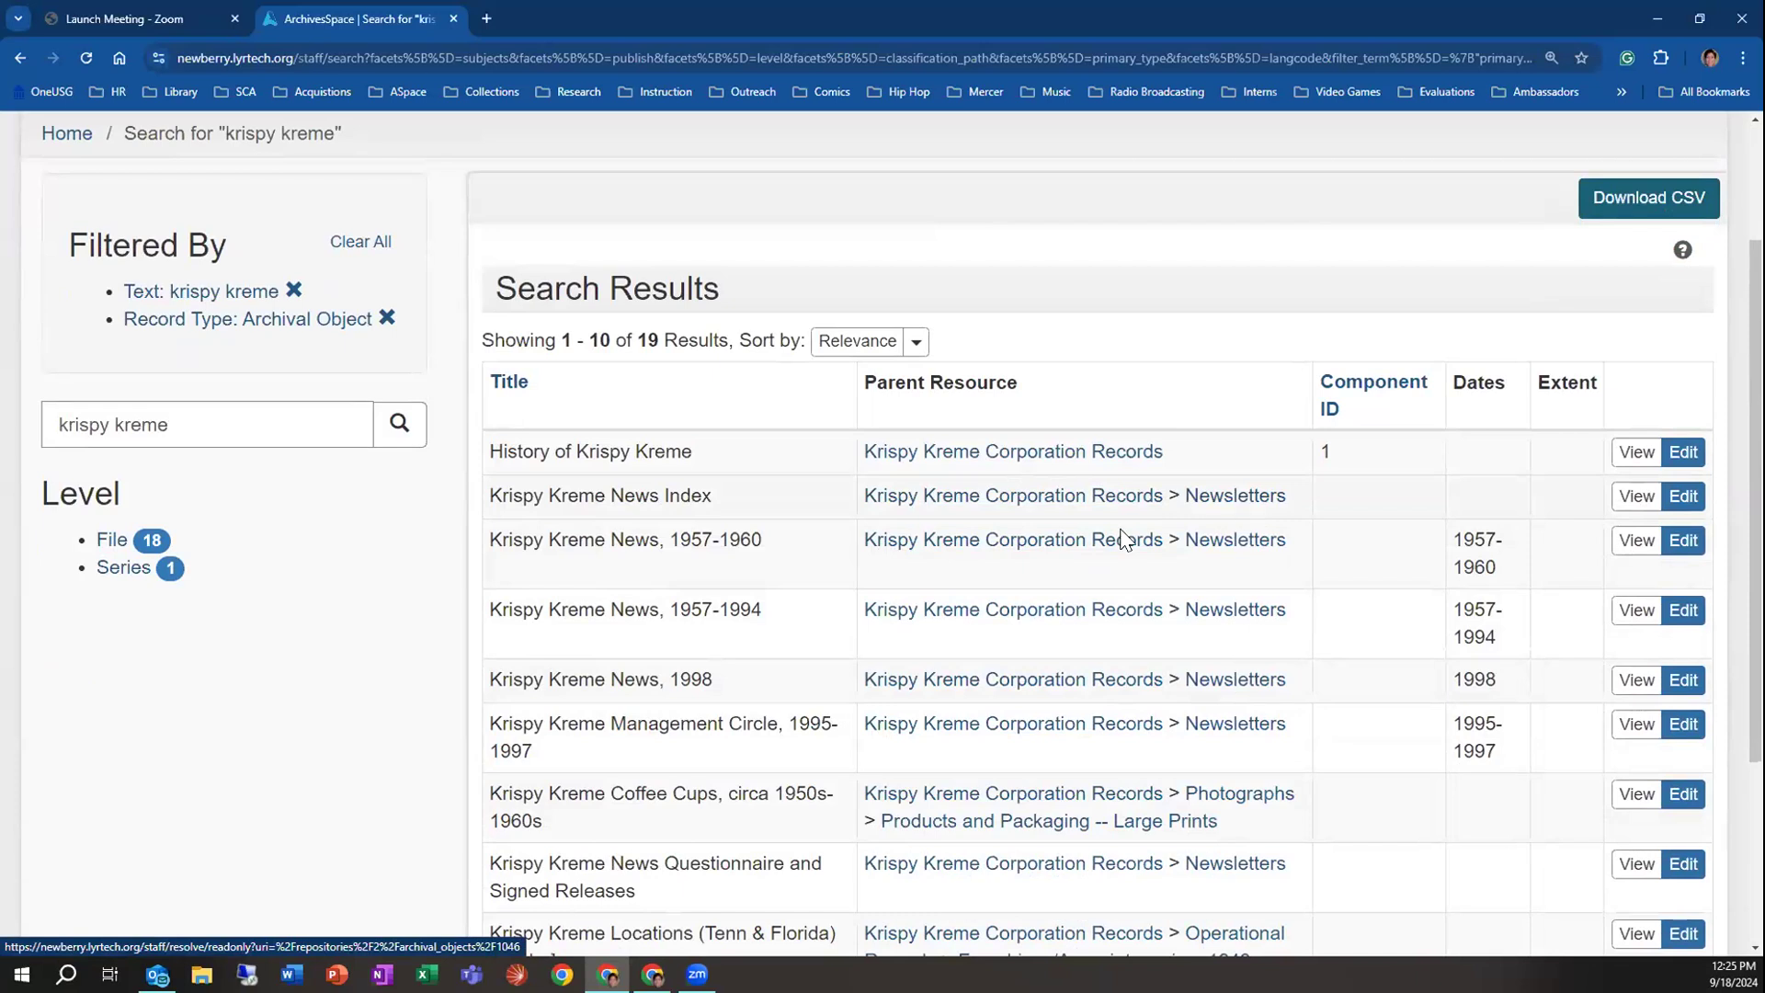
scroll(1131, 552, up, 3)
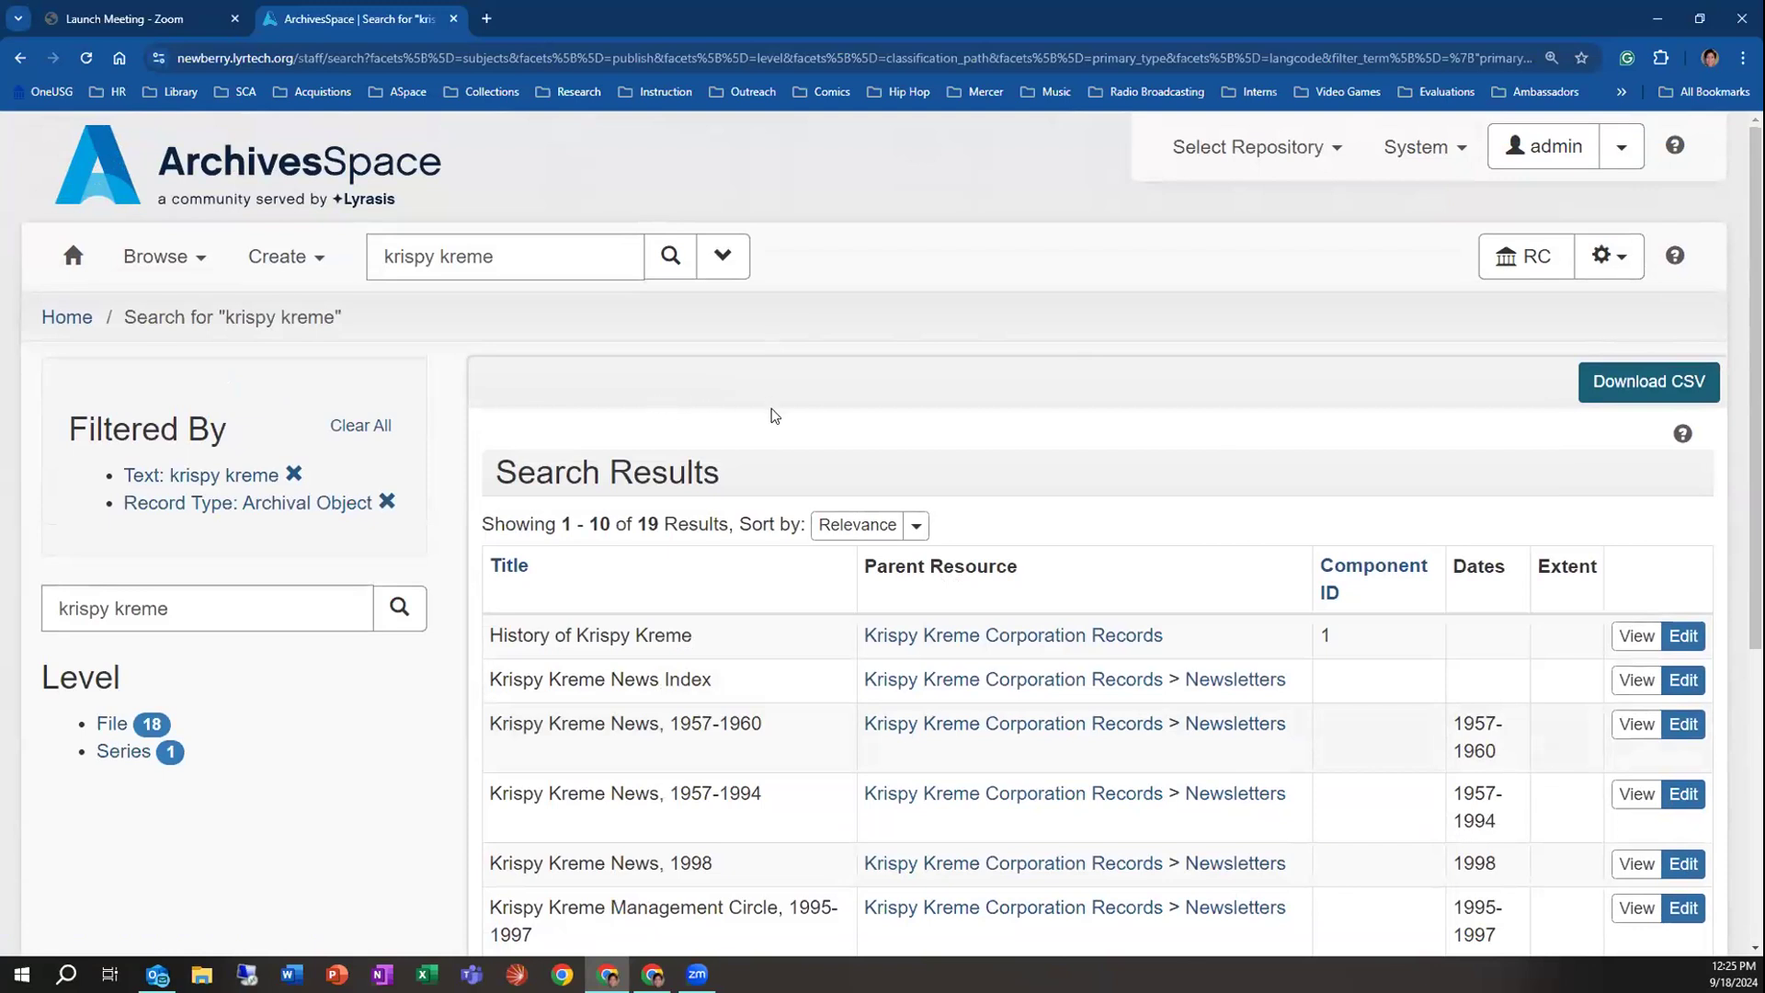
Clear all the search filters and examine the record type, creator, subject, language, publish and level facets for all records
click(360, 426)
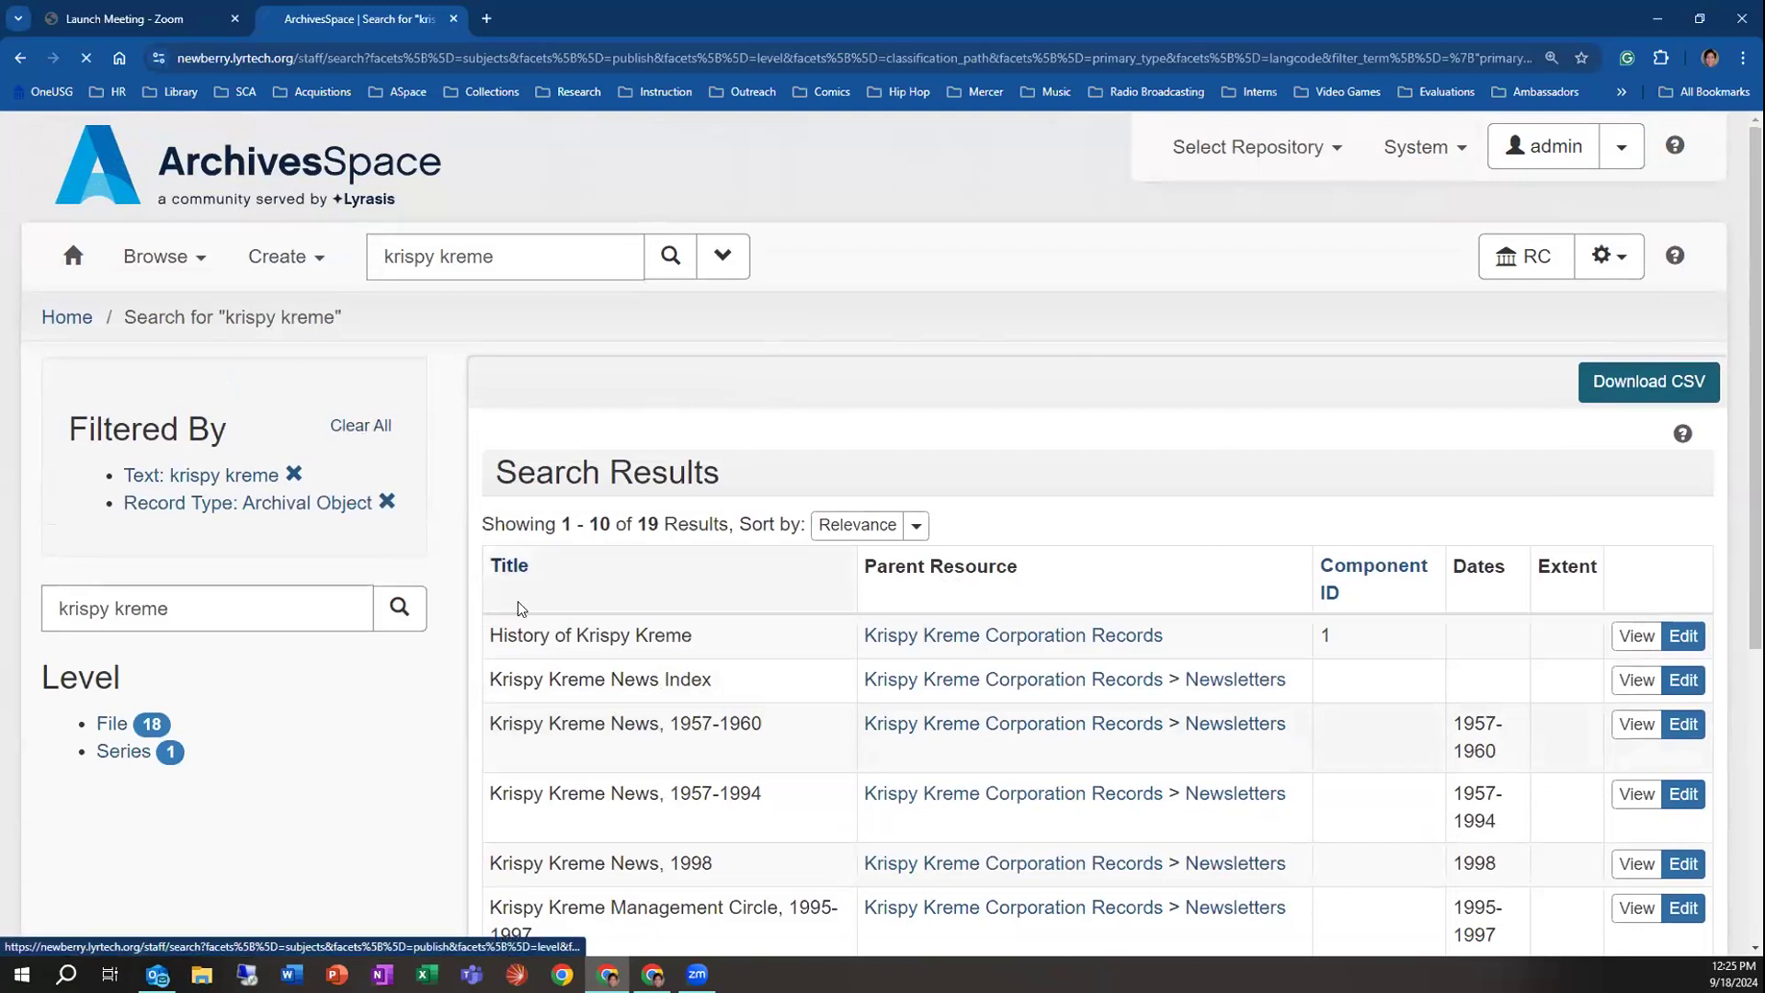
scroll(386, 500, down, 2)
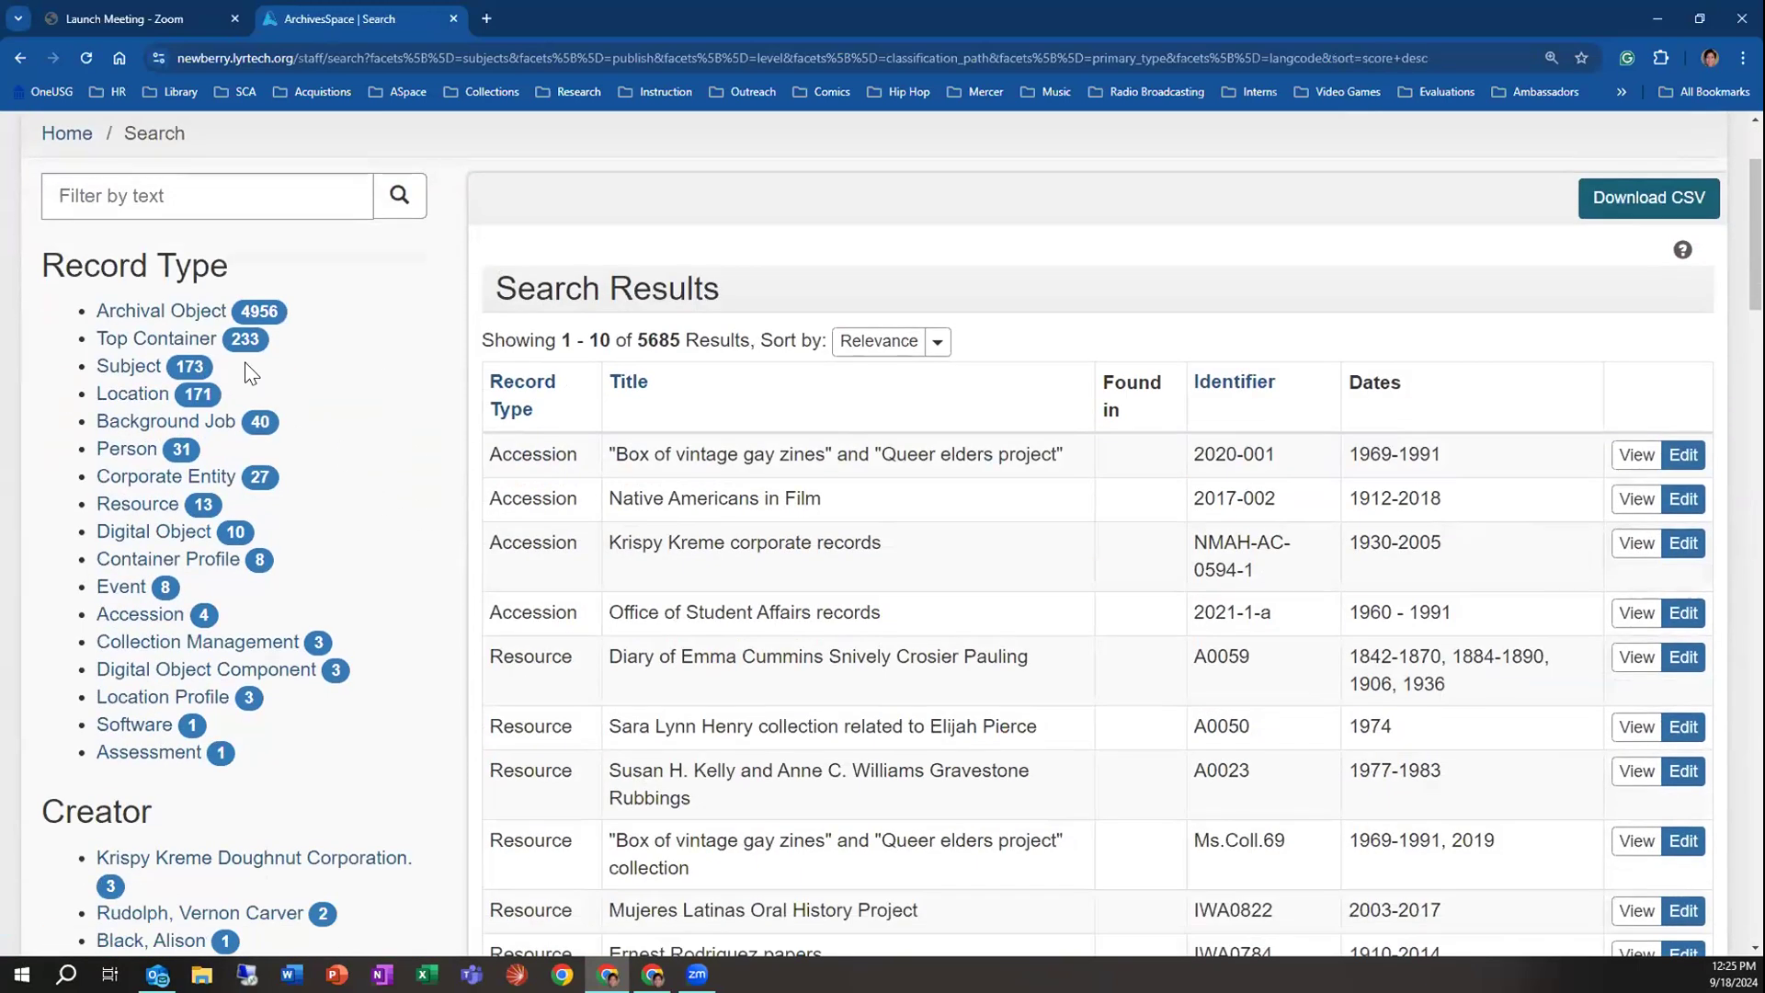
click(213, 208)
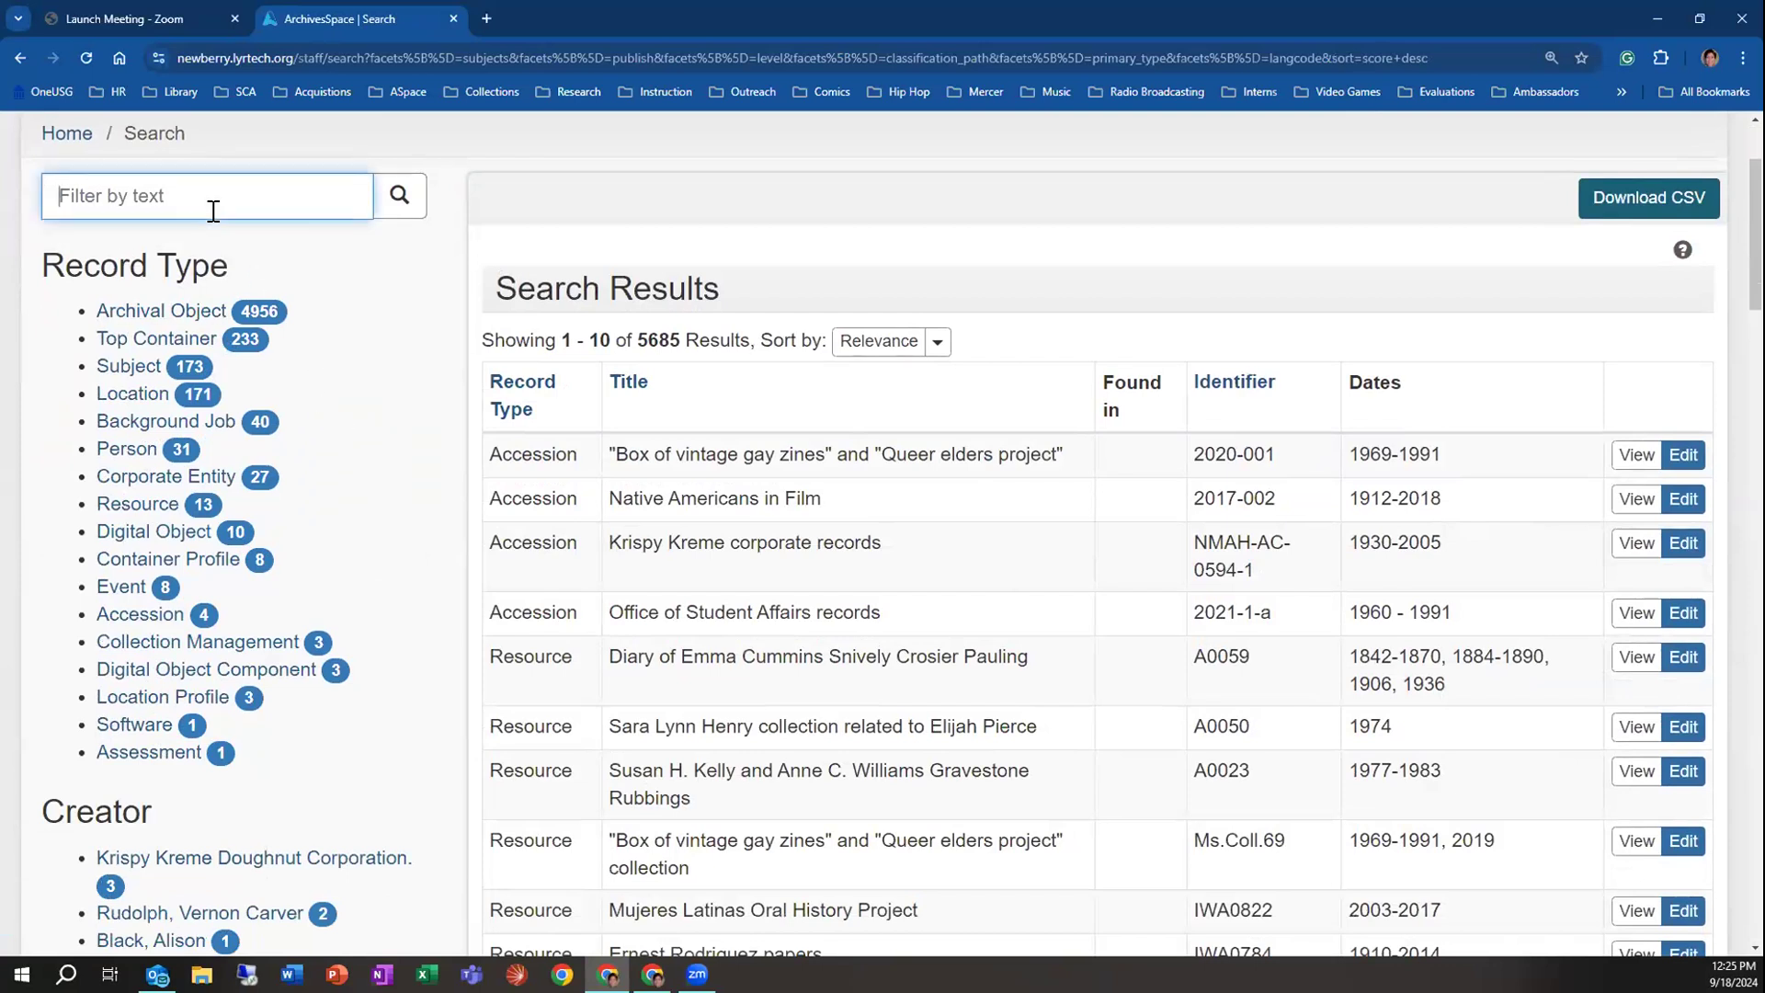
scroll(224, 517, down, 8)
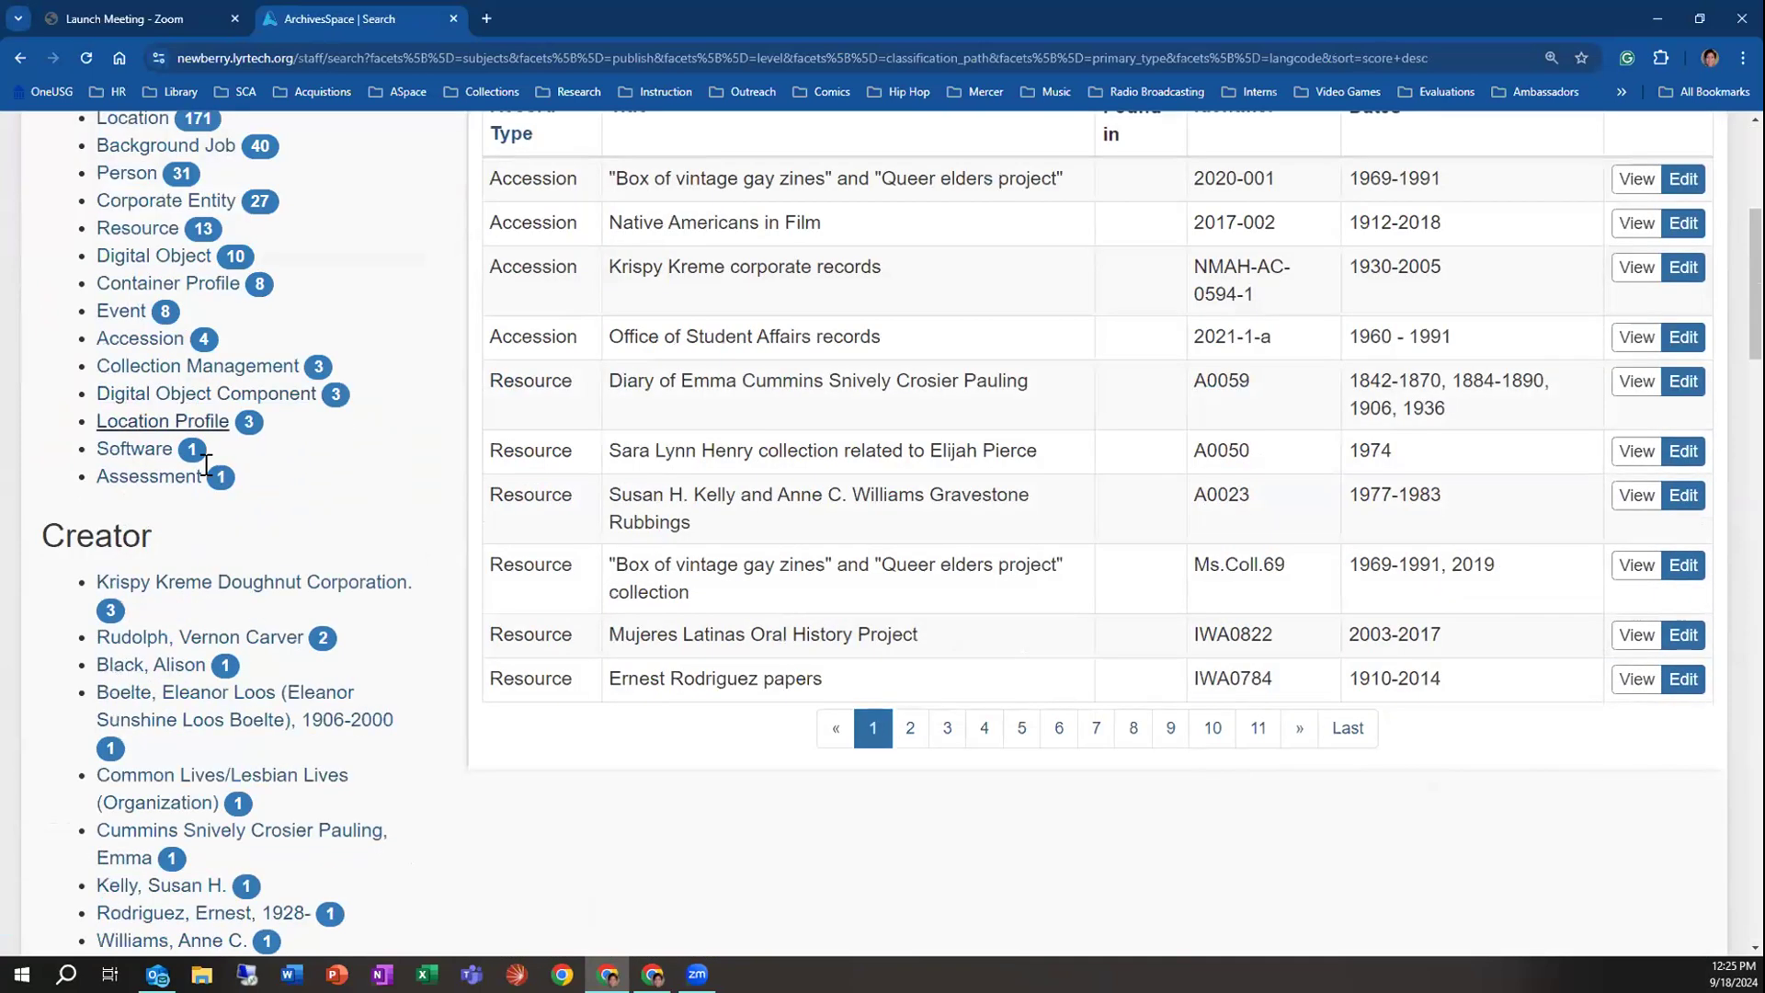
scroll(276, 662, down, 10)
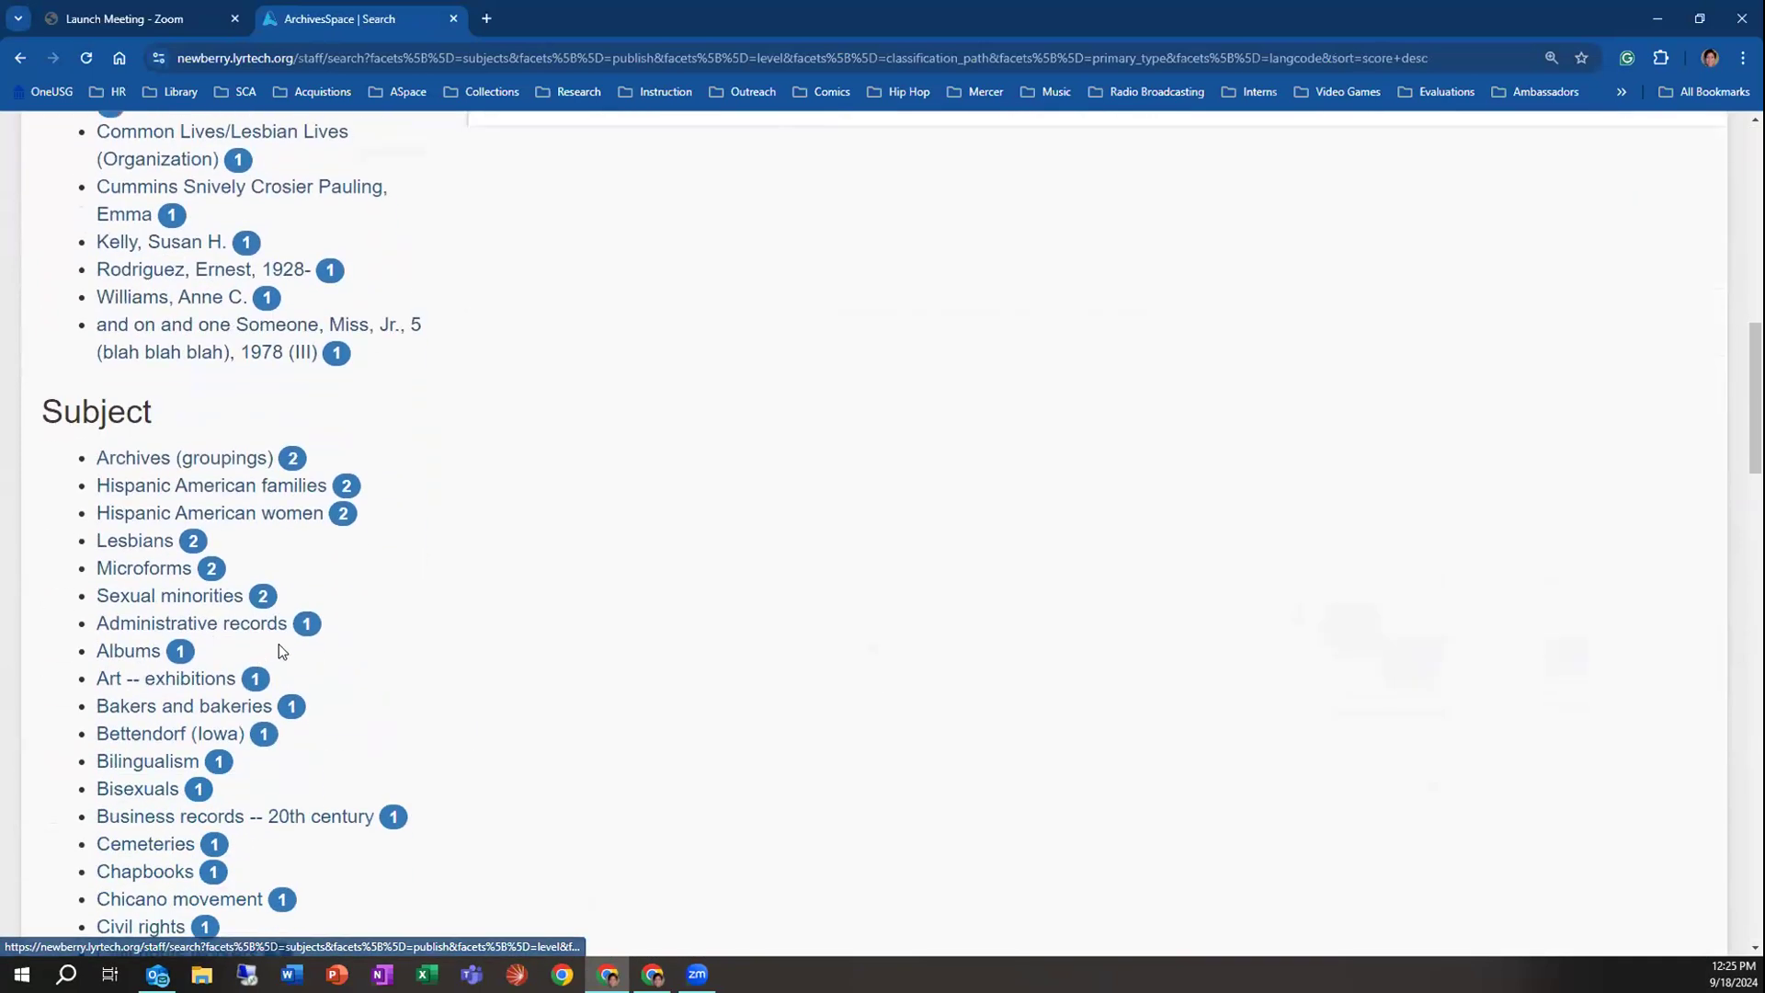
scroll(246, 696, down, 13)
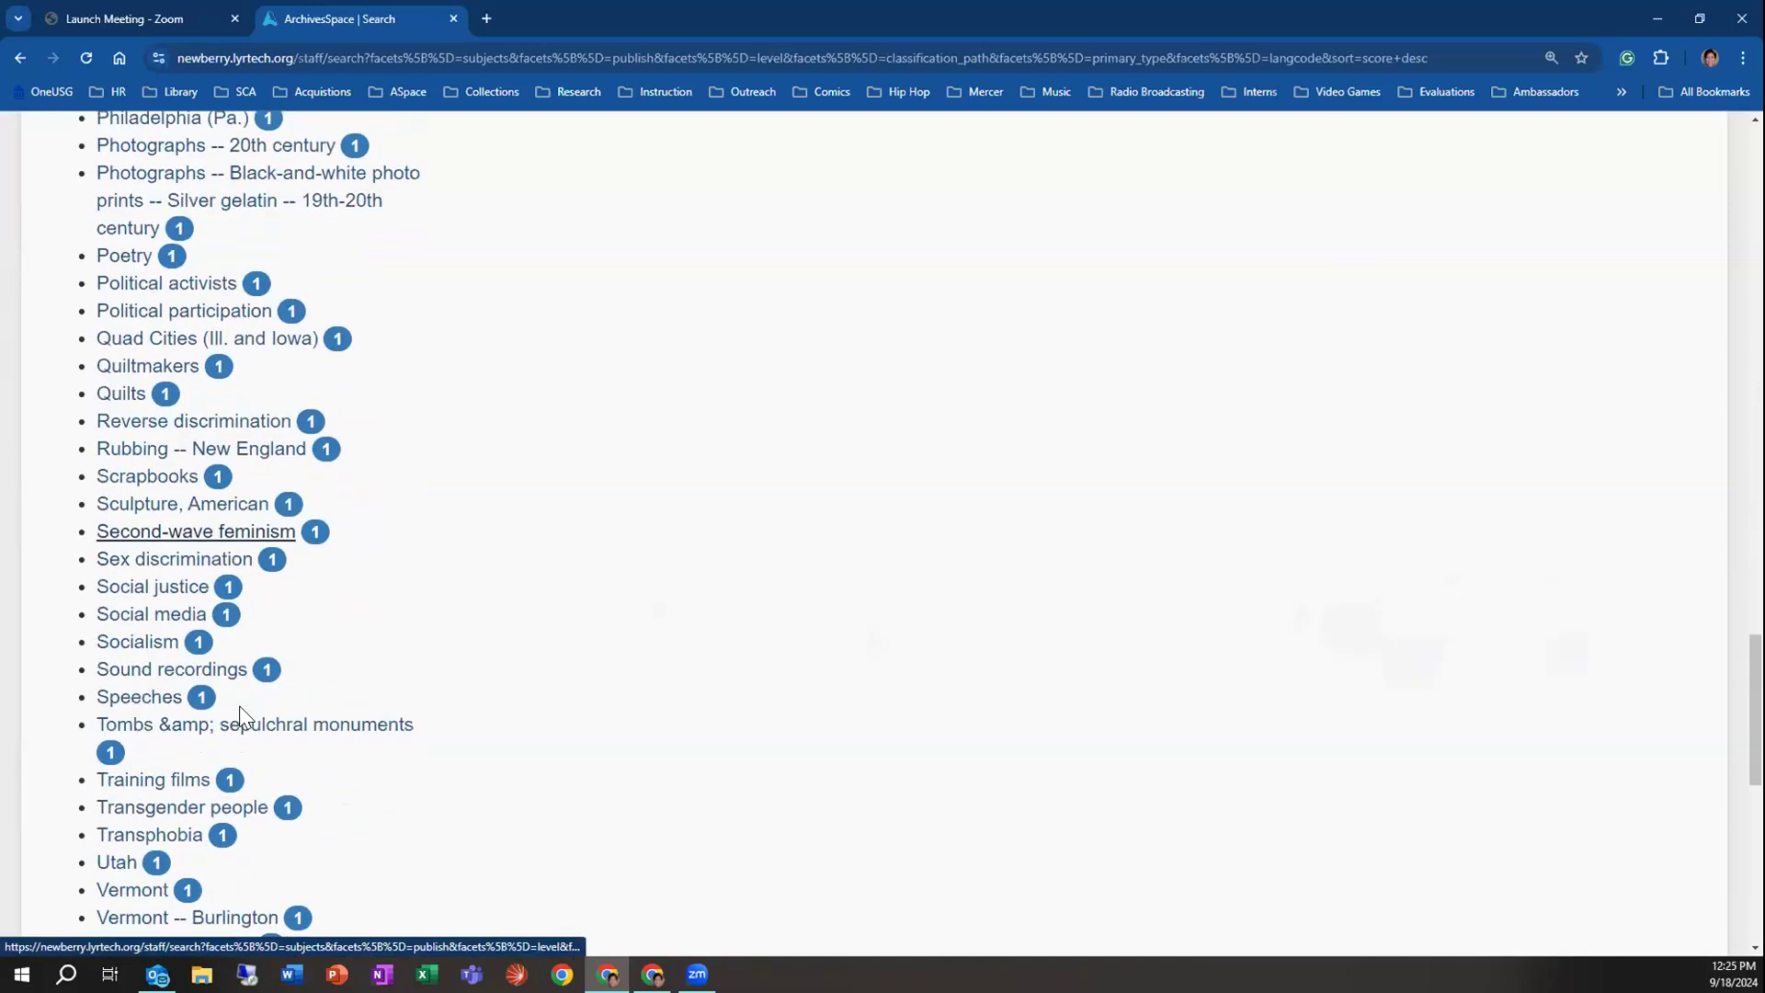
scroll(241, 717, down, 6)
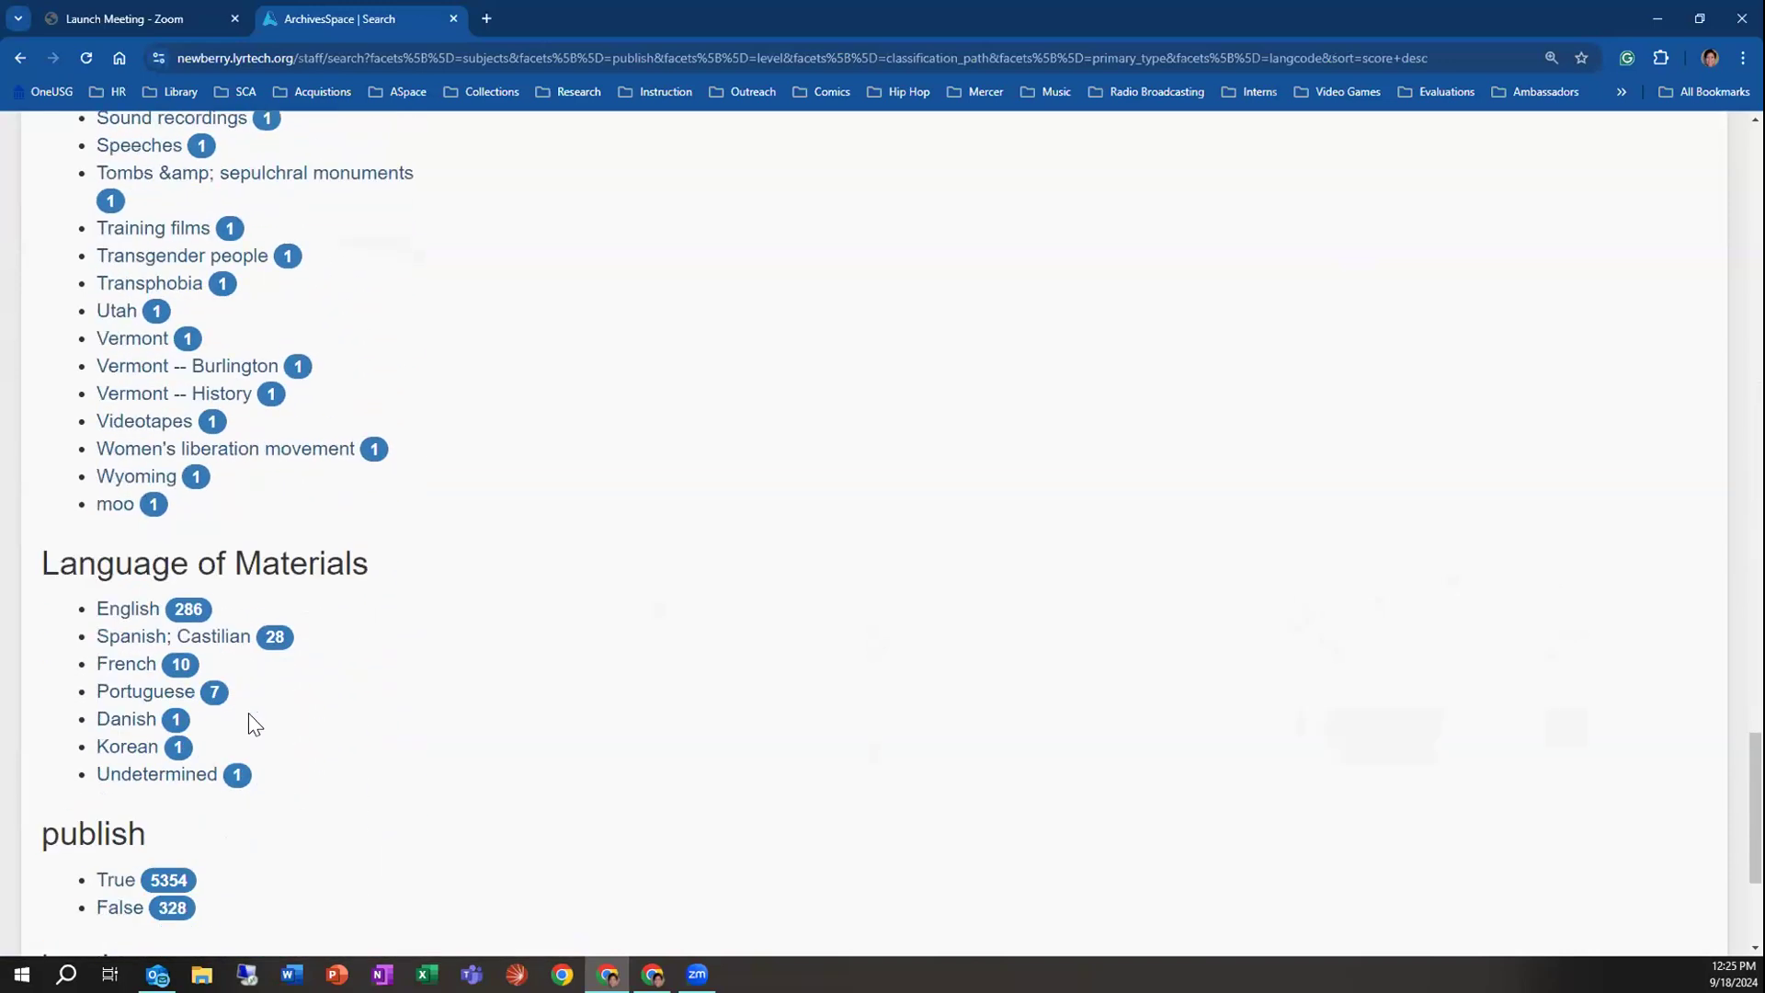
scroll(271, 631, down, 2)
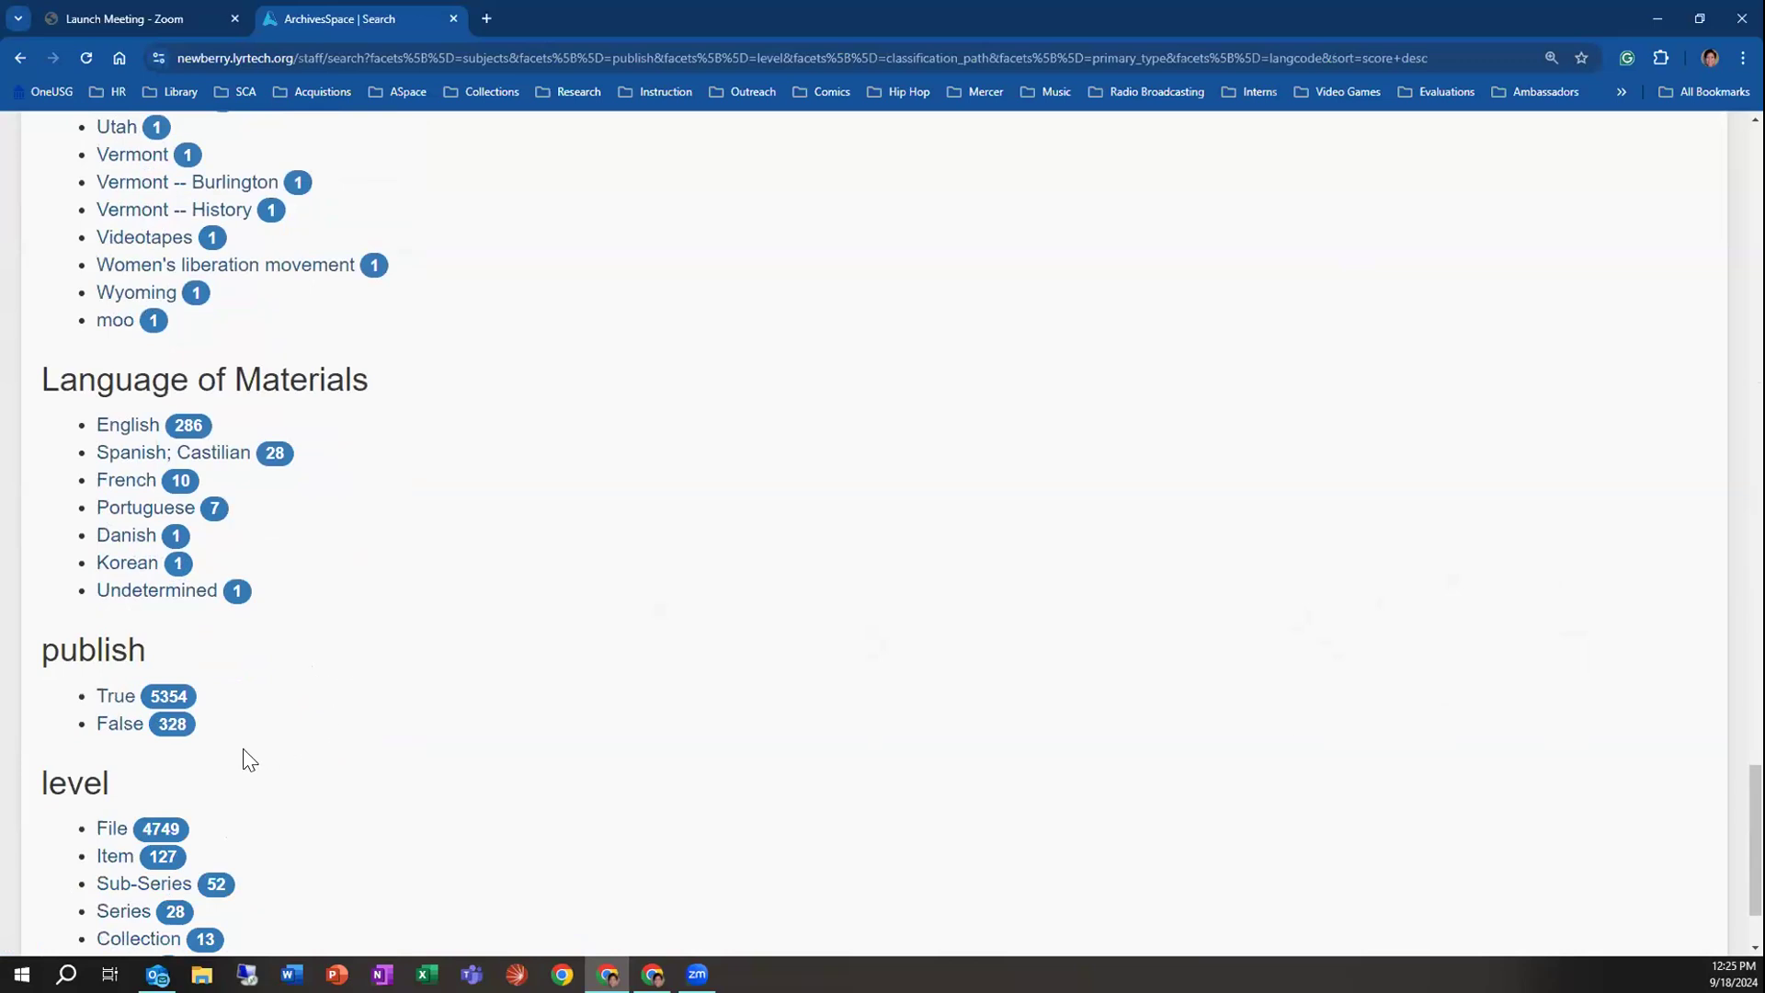
scroll(267, 703, down, 2)
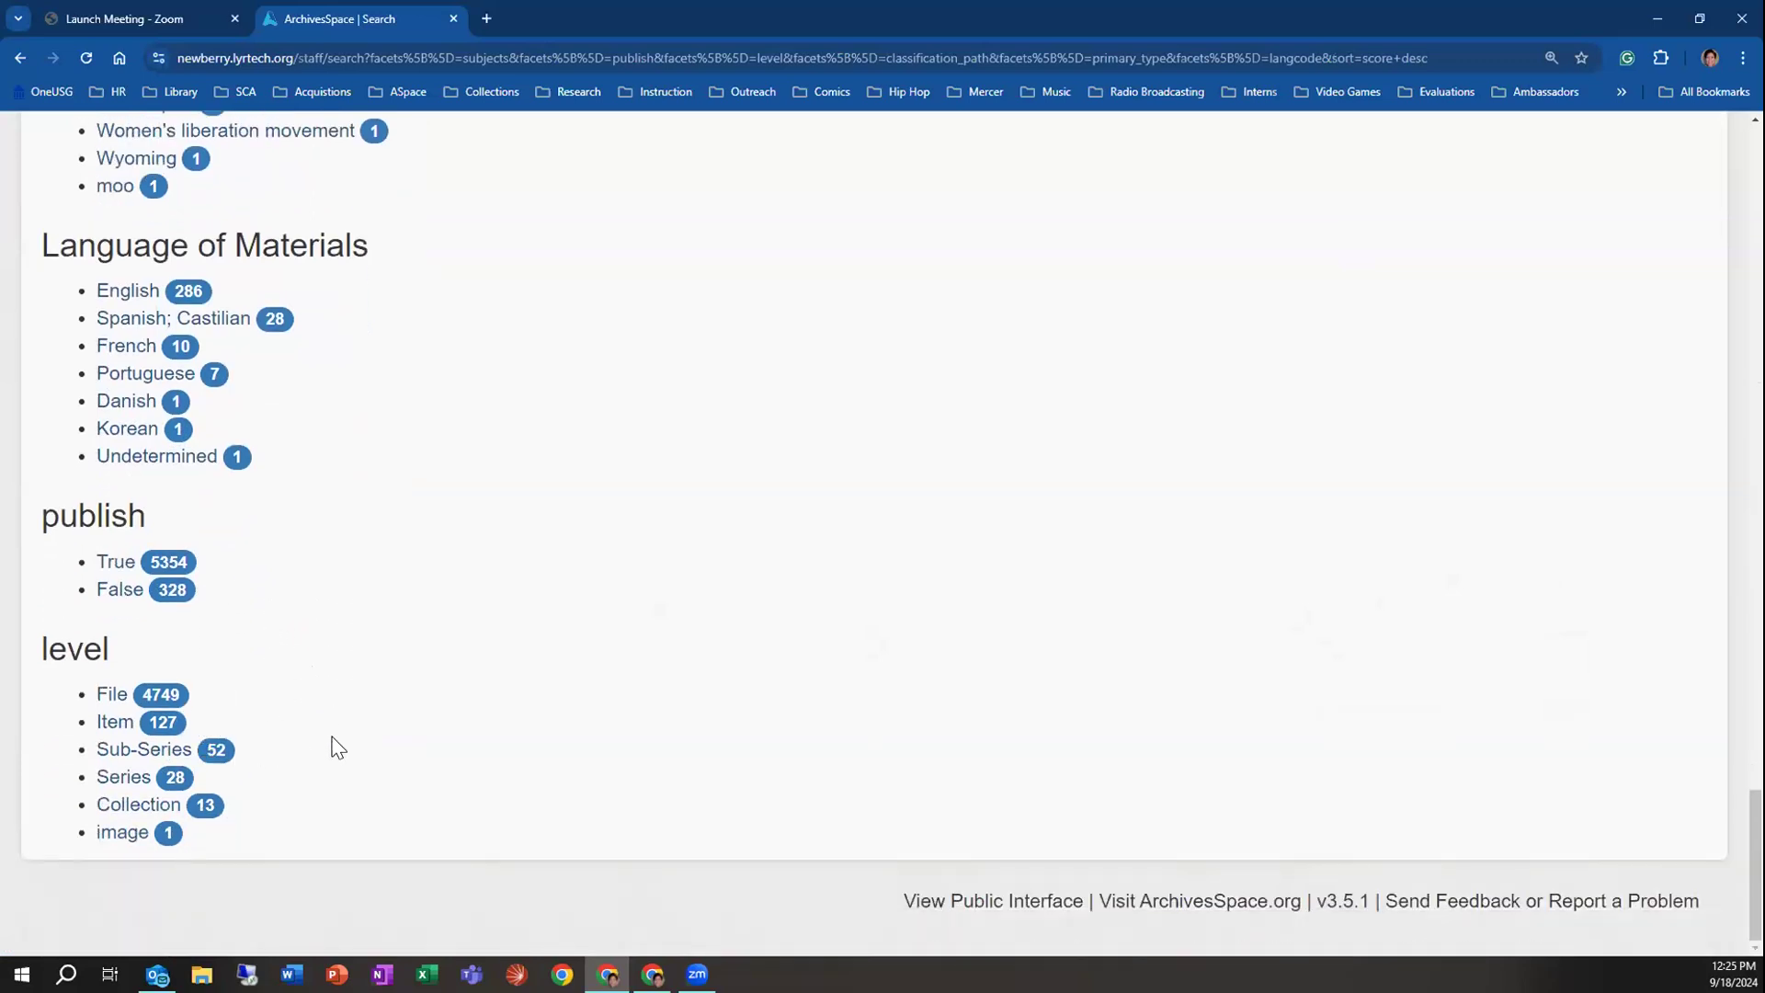
scroll(339, 747, up, 20)
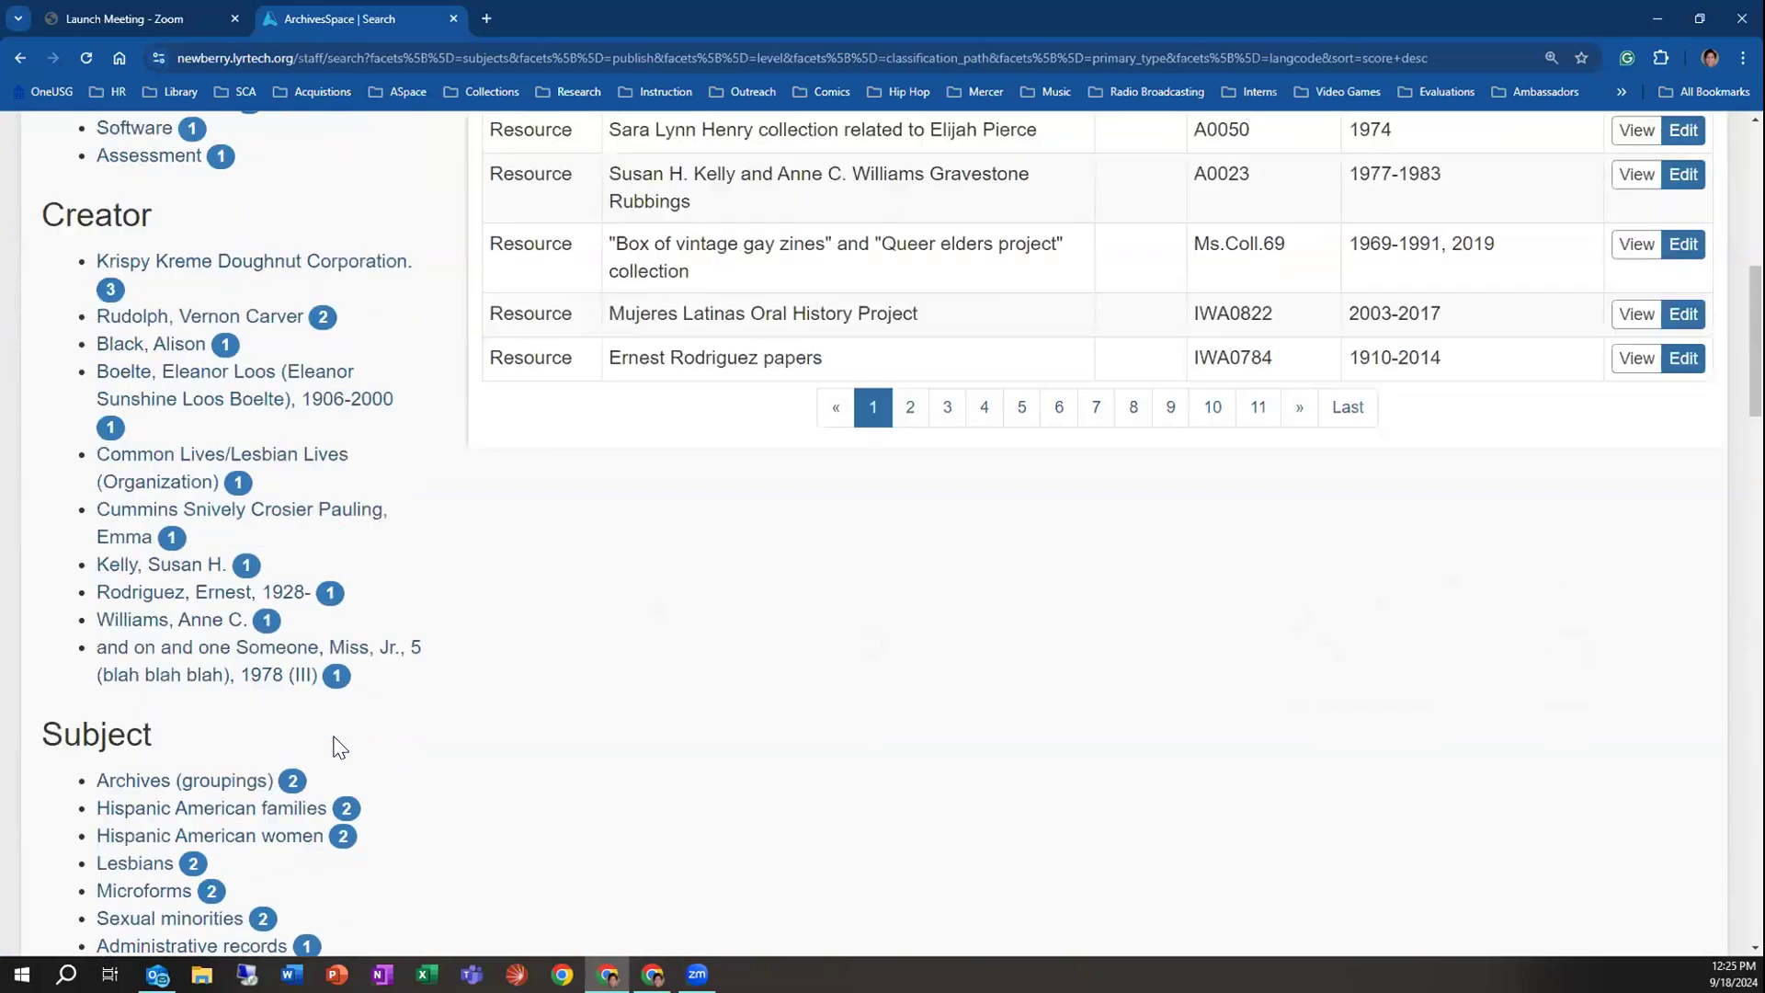
scroll(338, 747, up, 8)
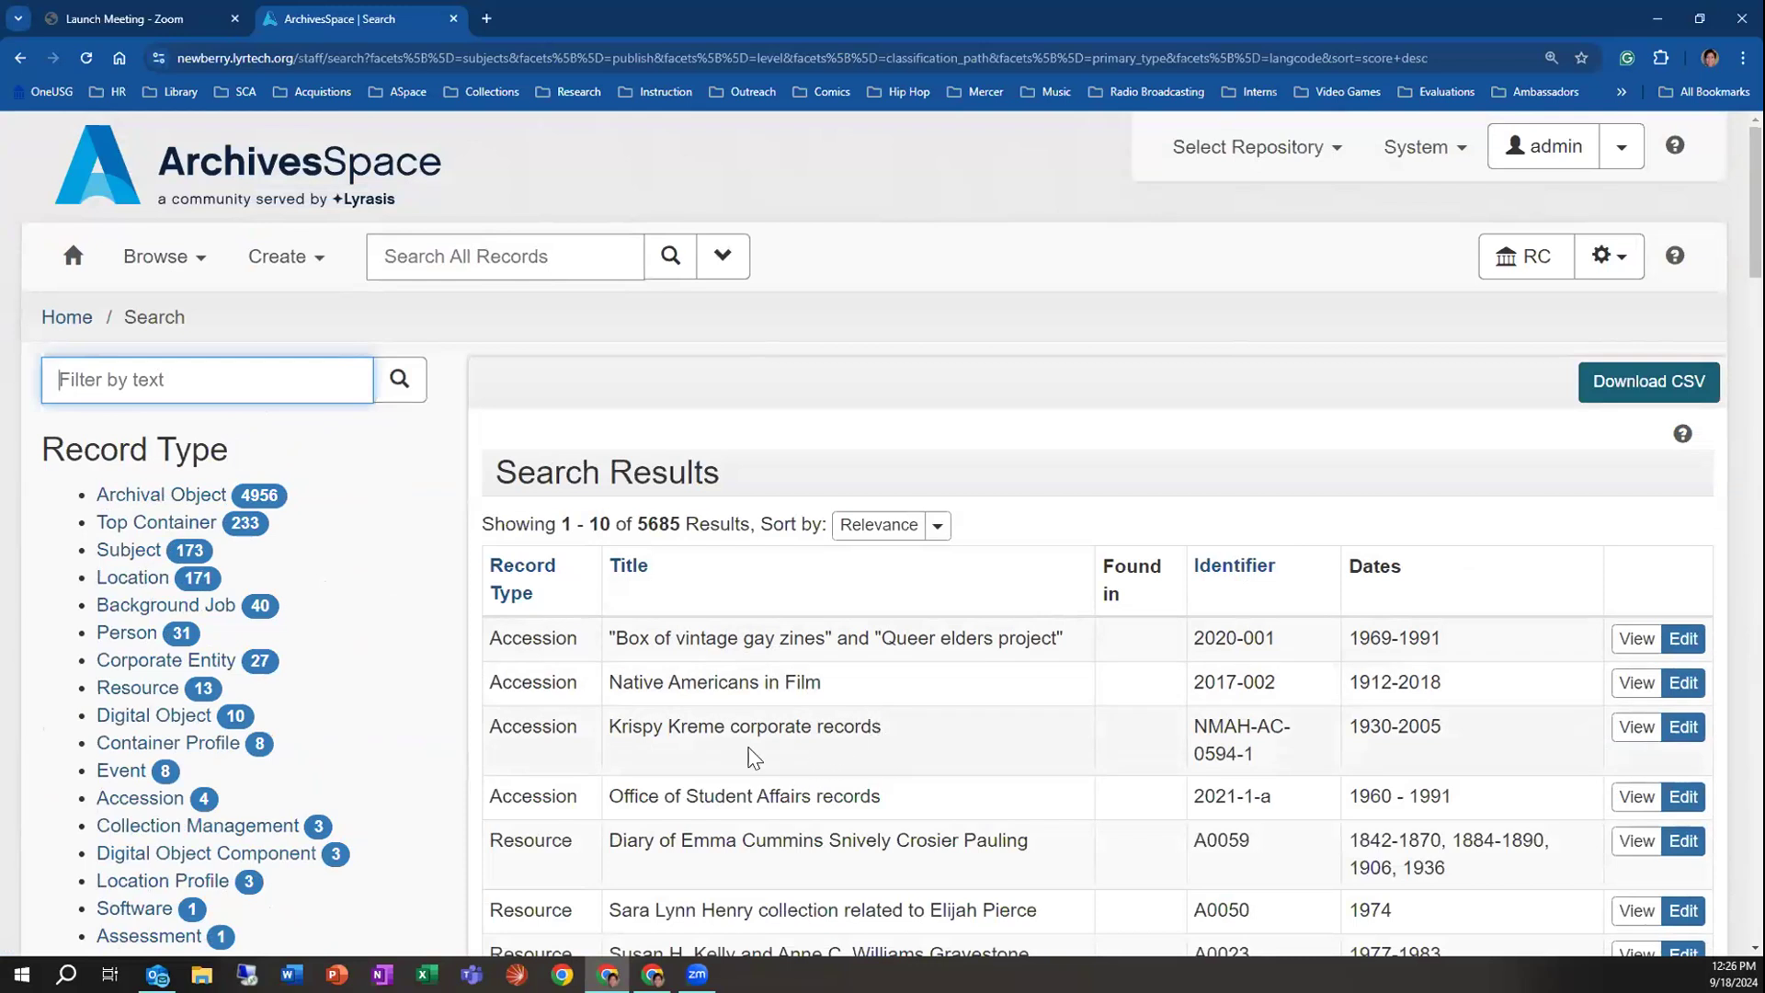
Go to the home page, reveal the advanced search, and examine its operator, search field, comparator and search text options
click(75, 261)
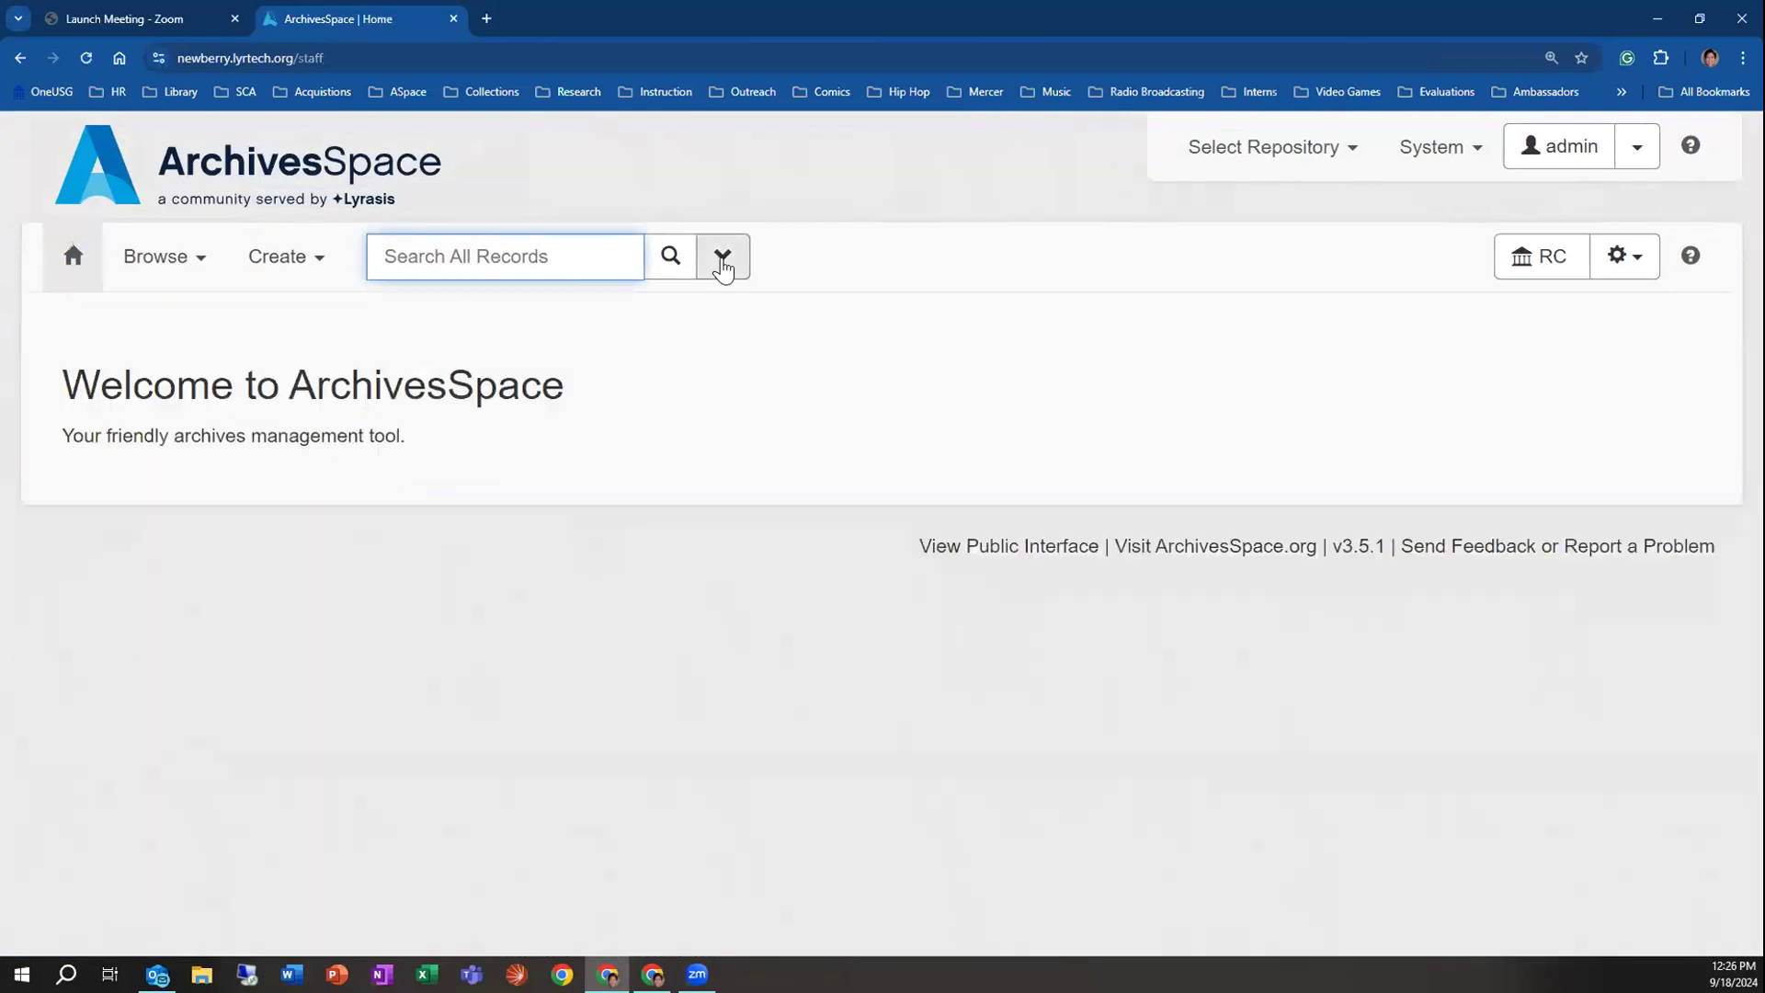
click(722, 257)
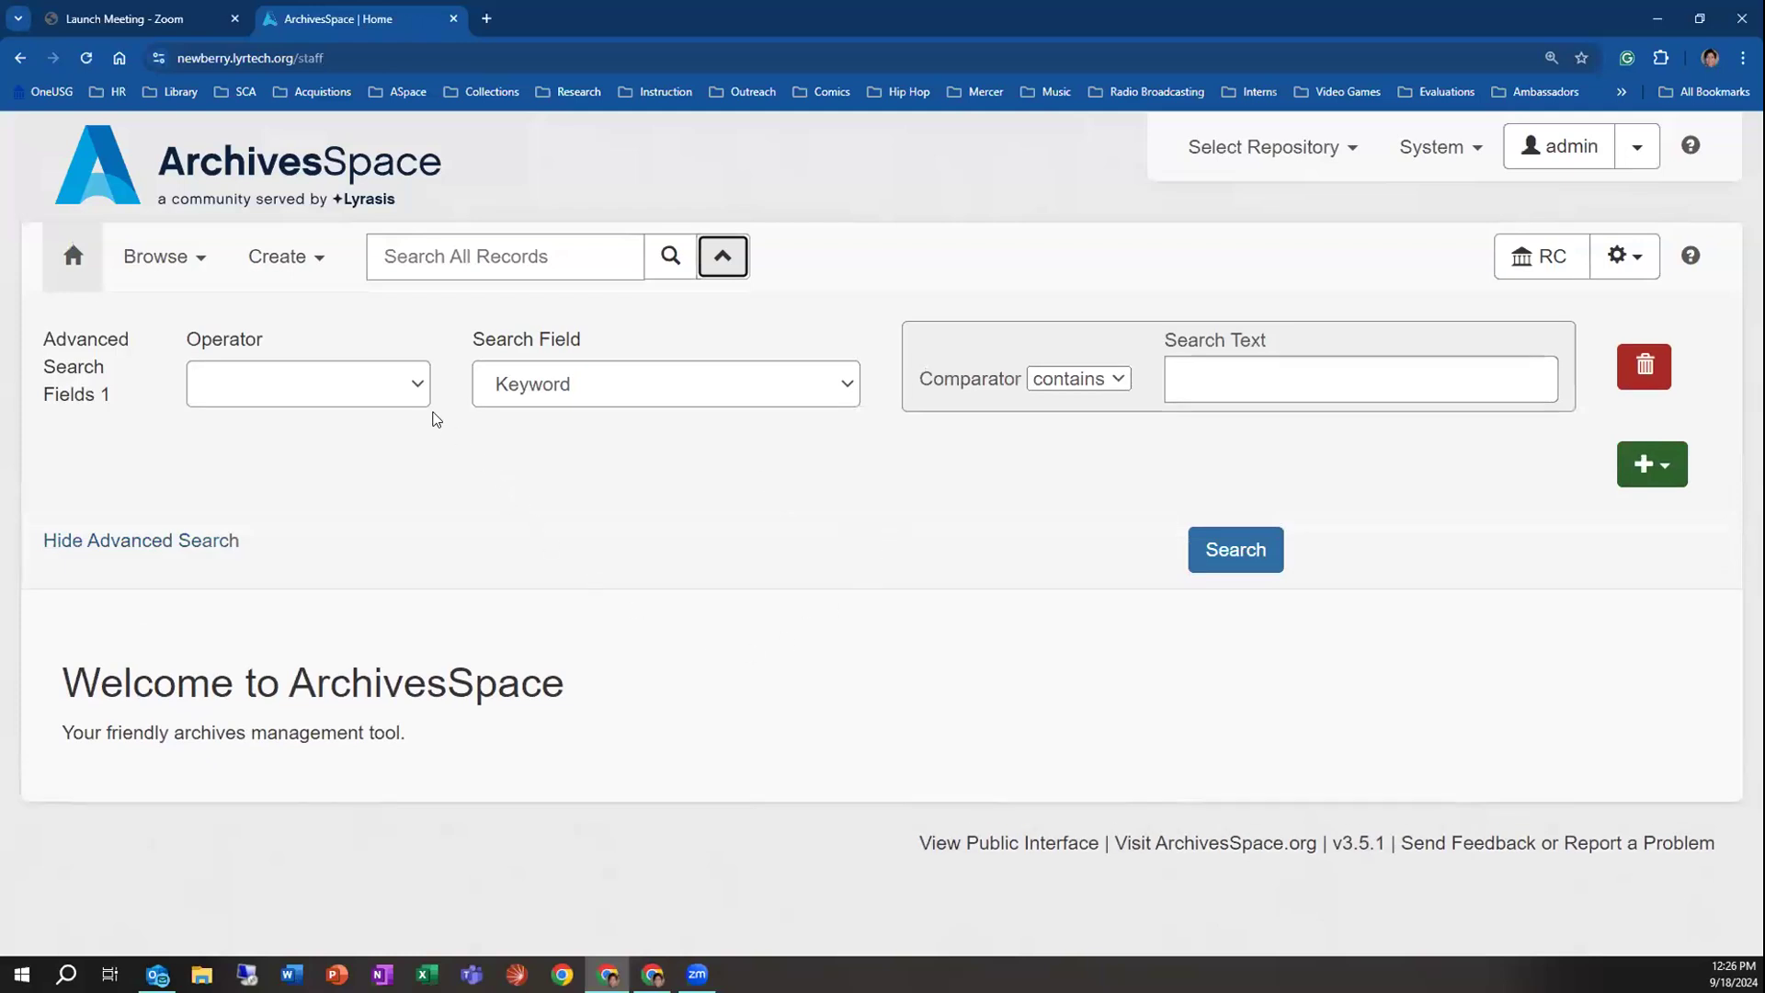
click(393, 390)
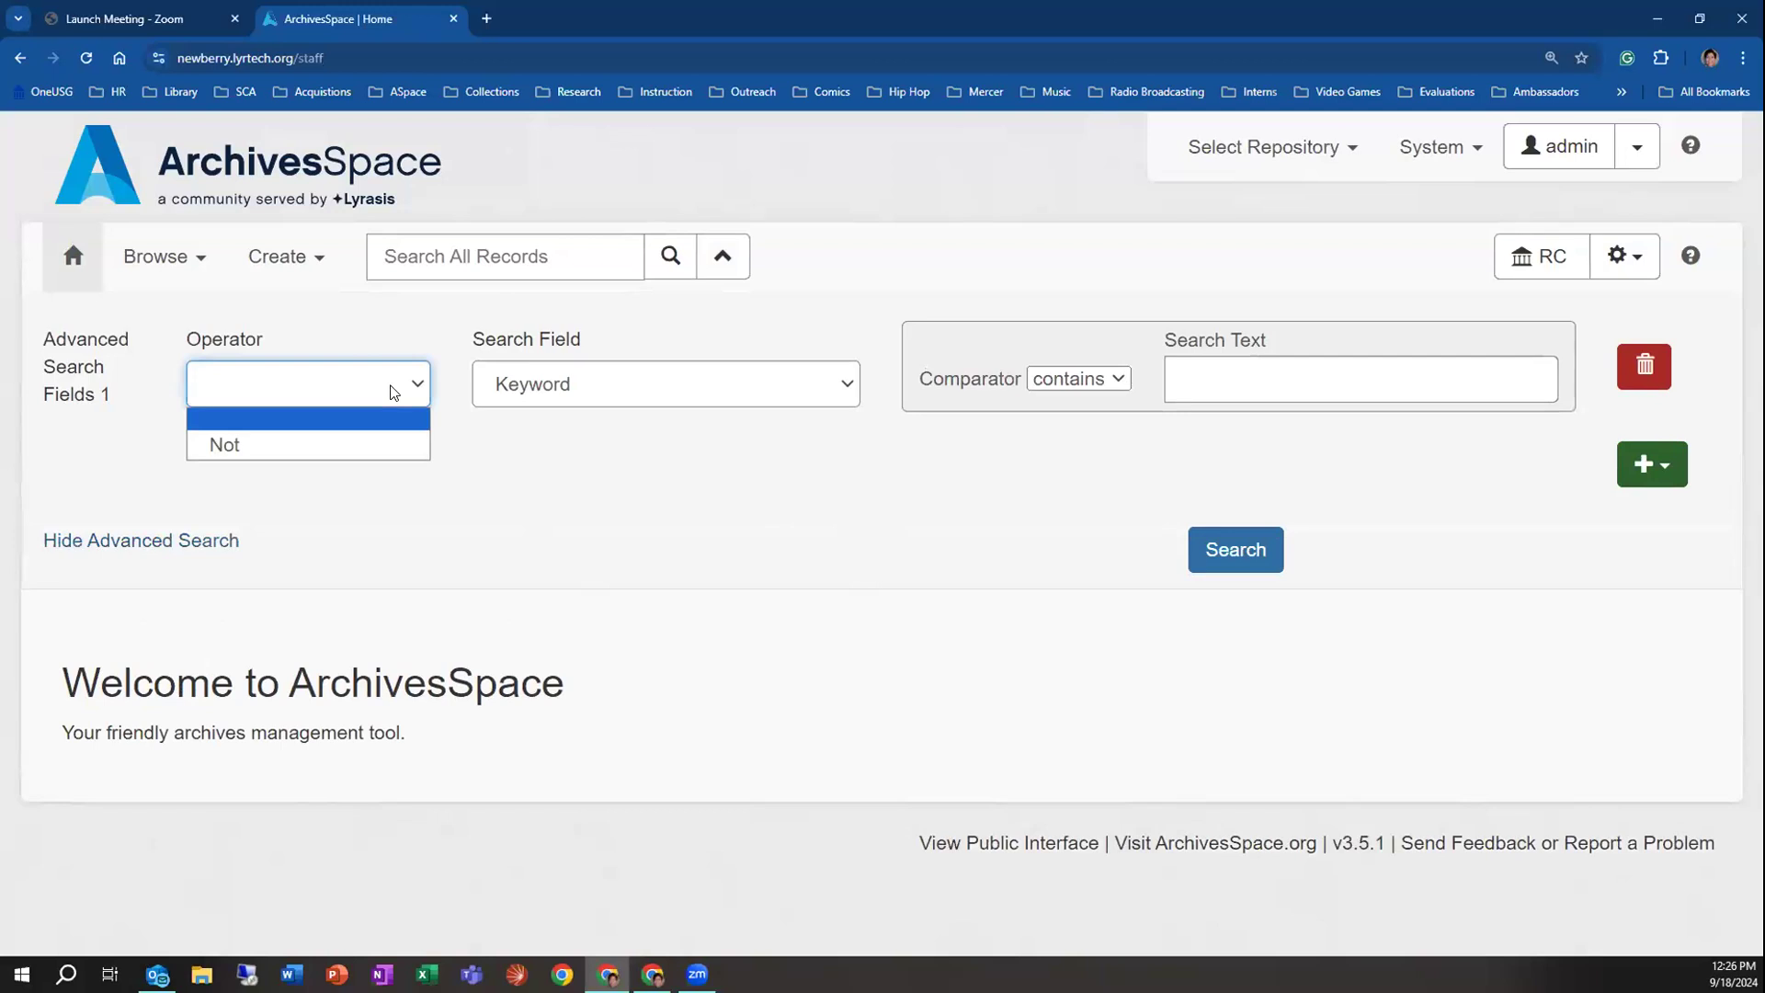
click(564, 384)
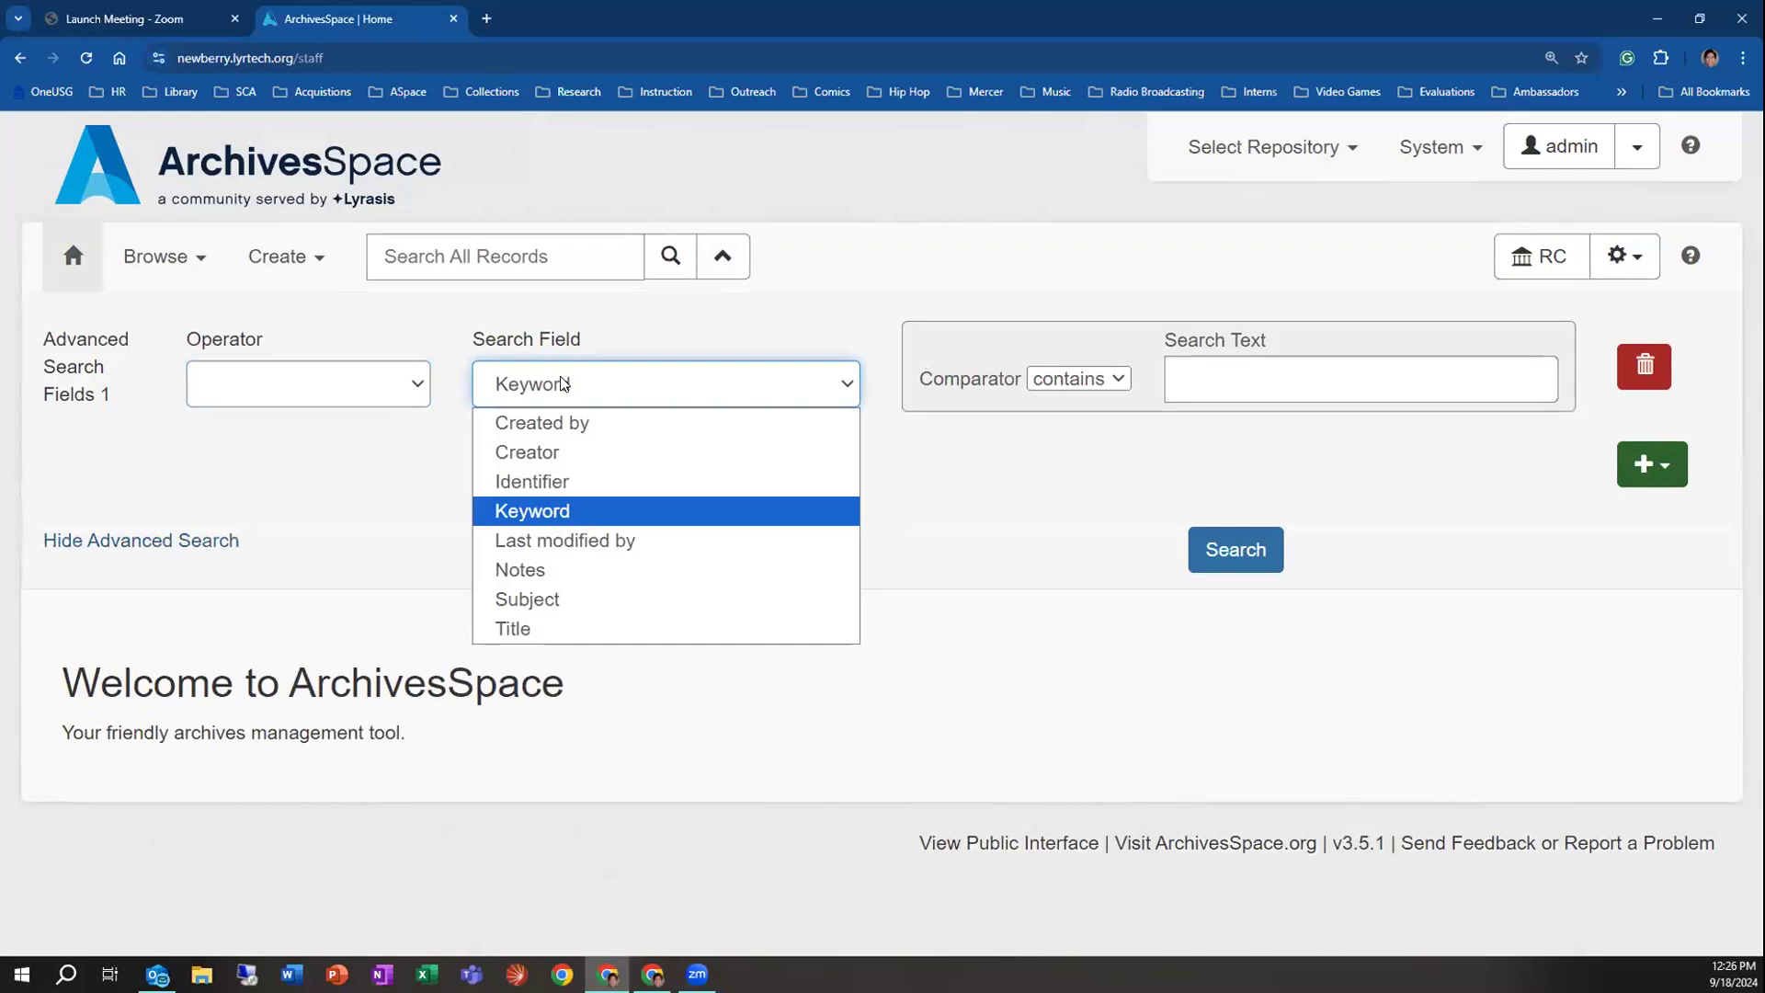
click(1060, 377)
click(1066, 406)
click(1258, 396)
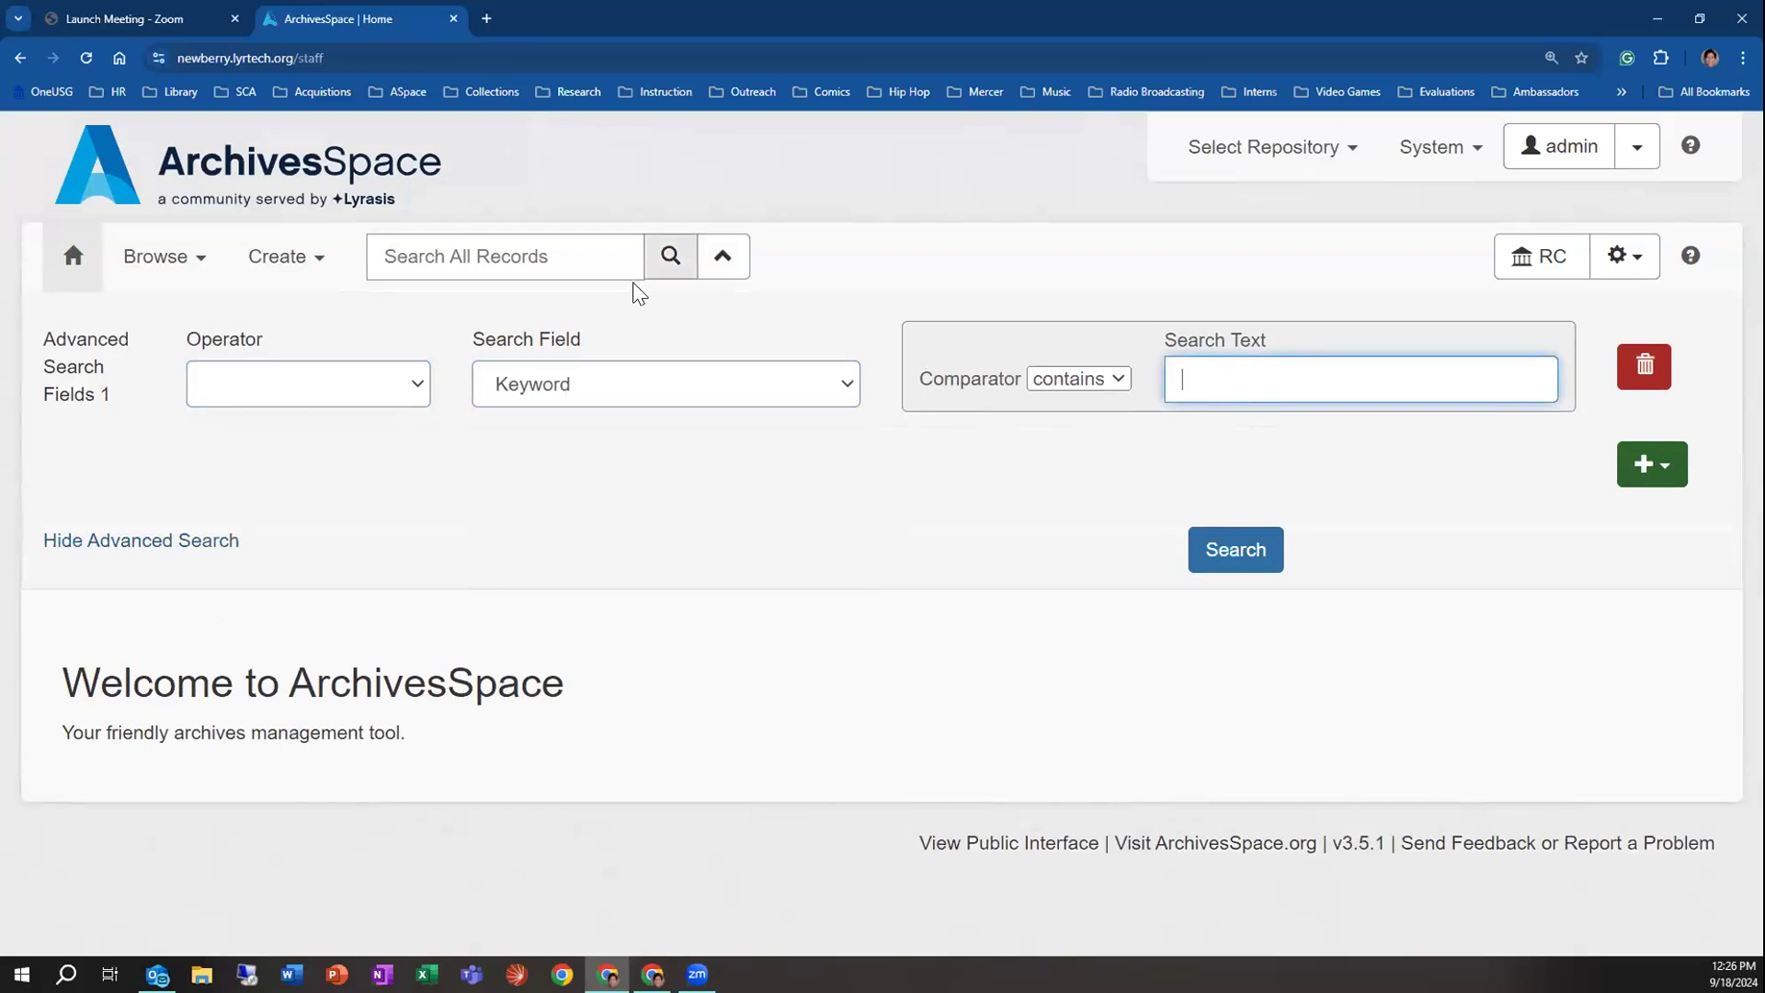
click(588, 250)
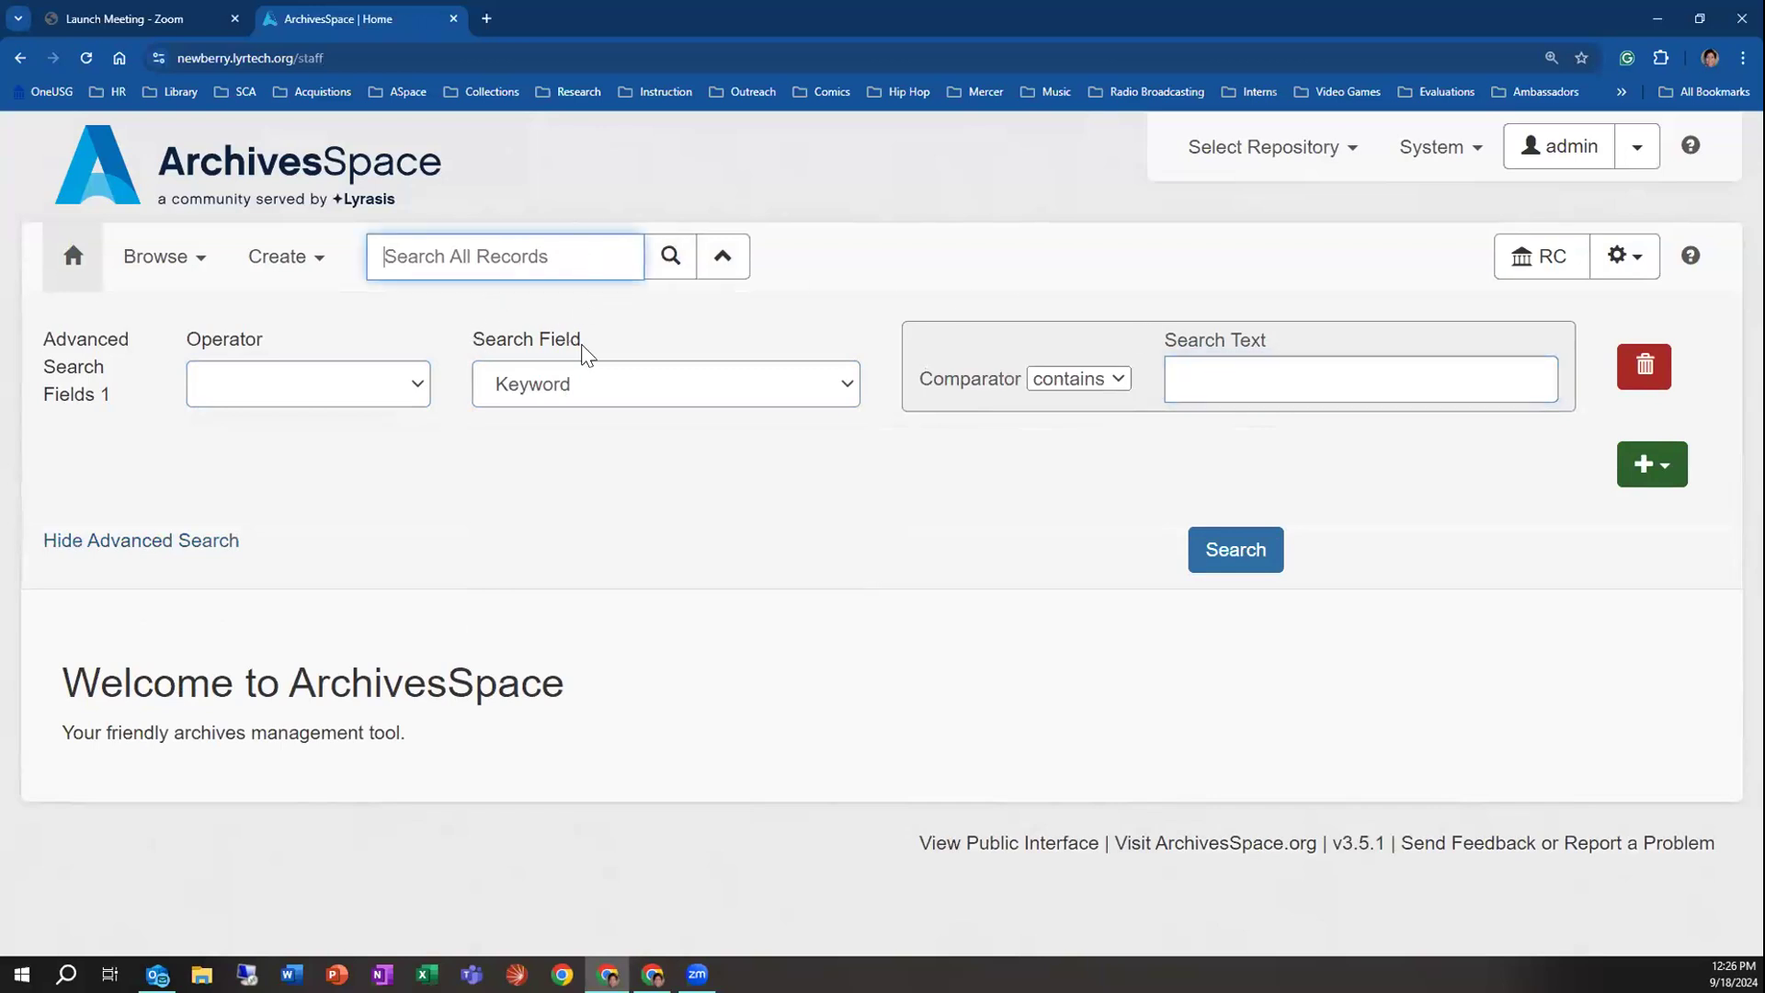
click(591, 372)
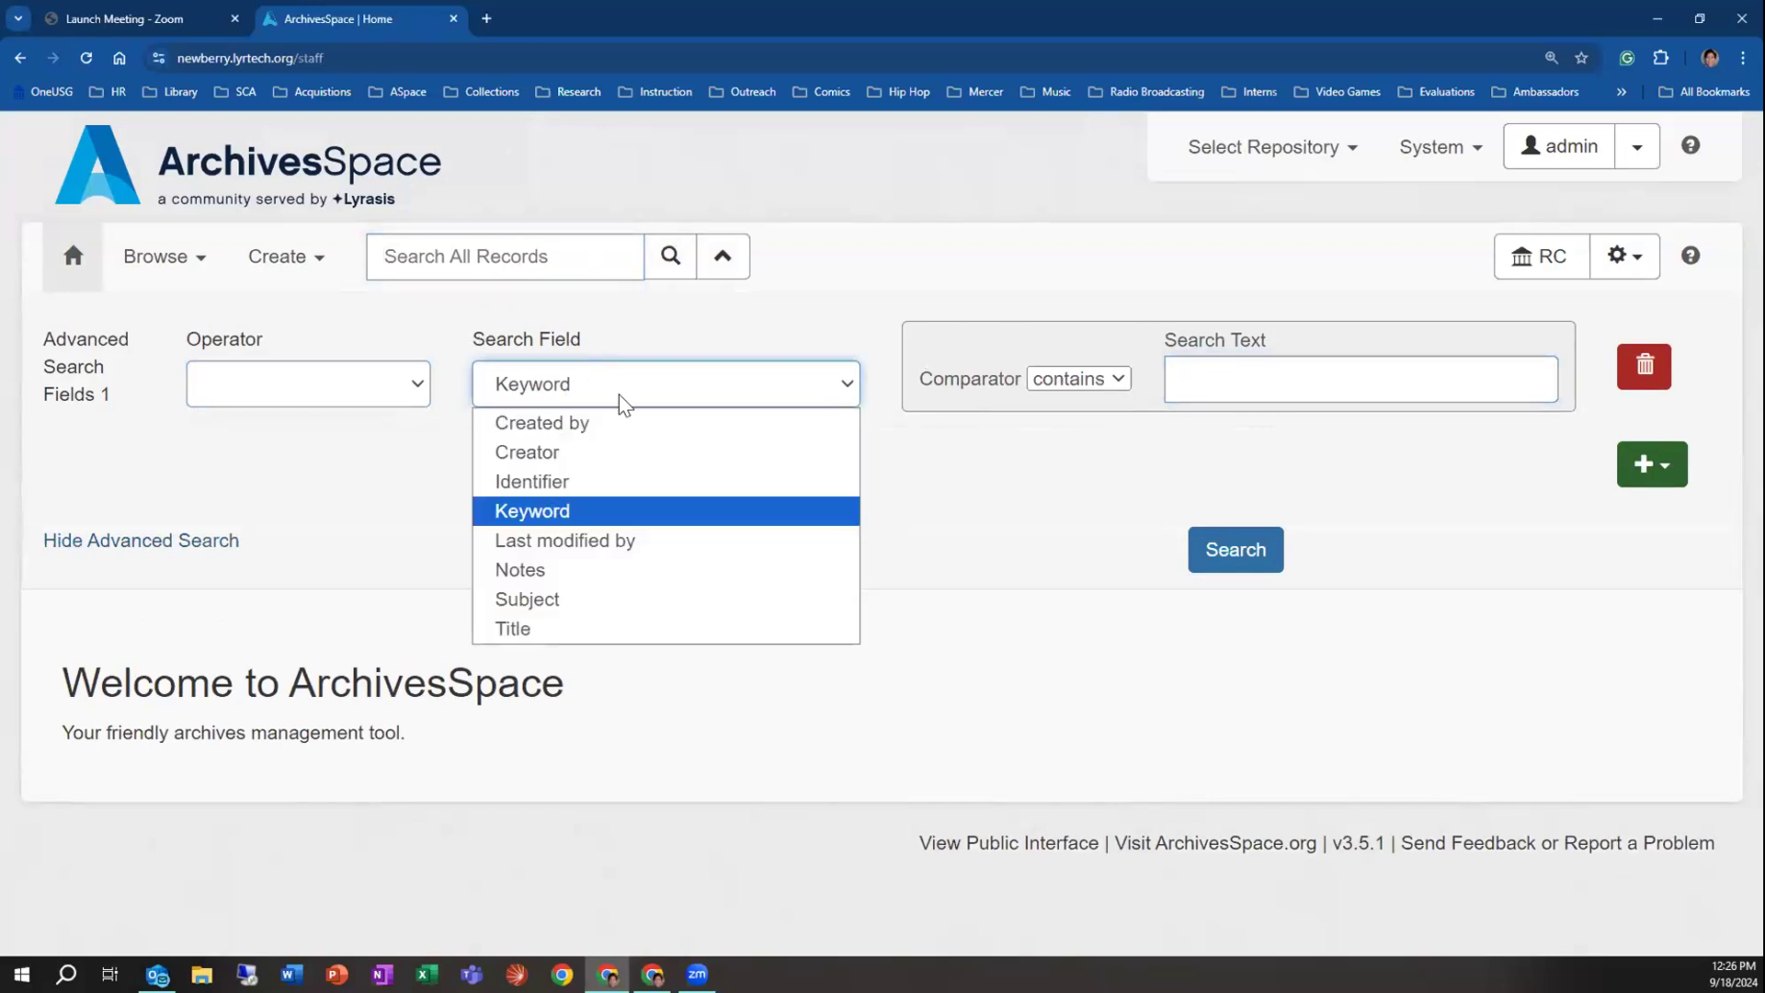
Add a second text row and a date row to the advanced search
click(1646, 463)
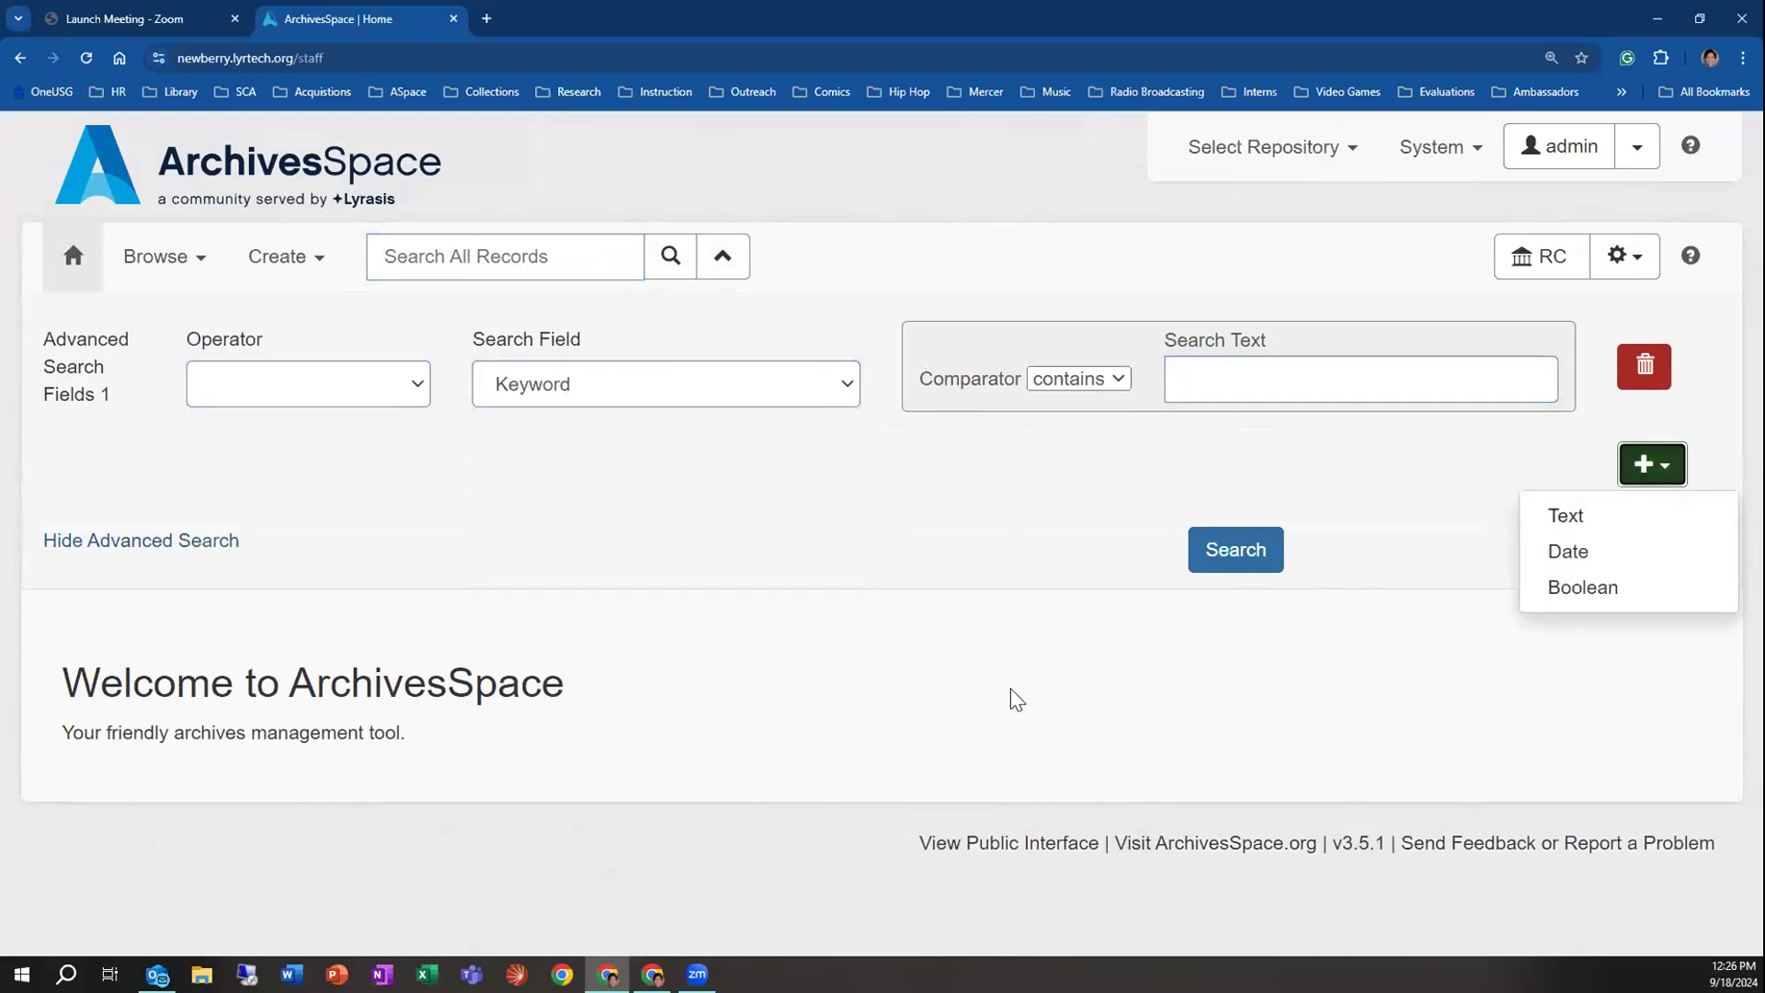
click(1575, 517)
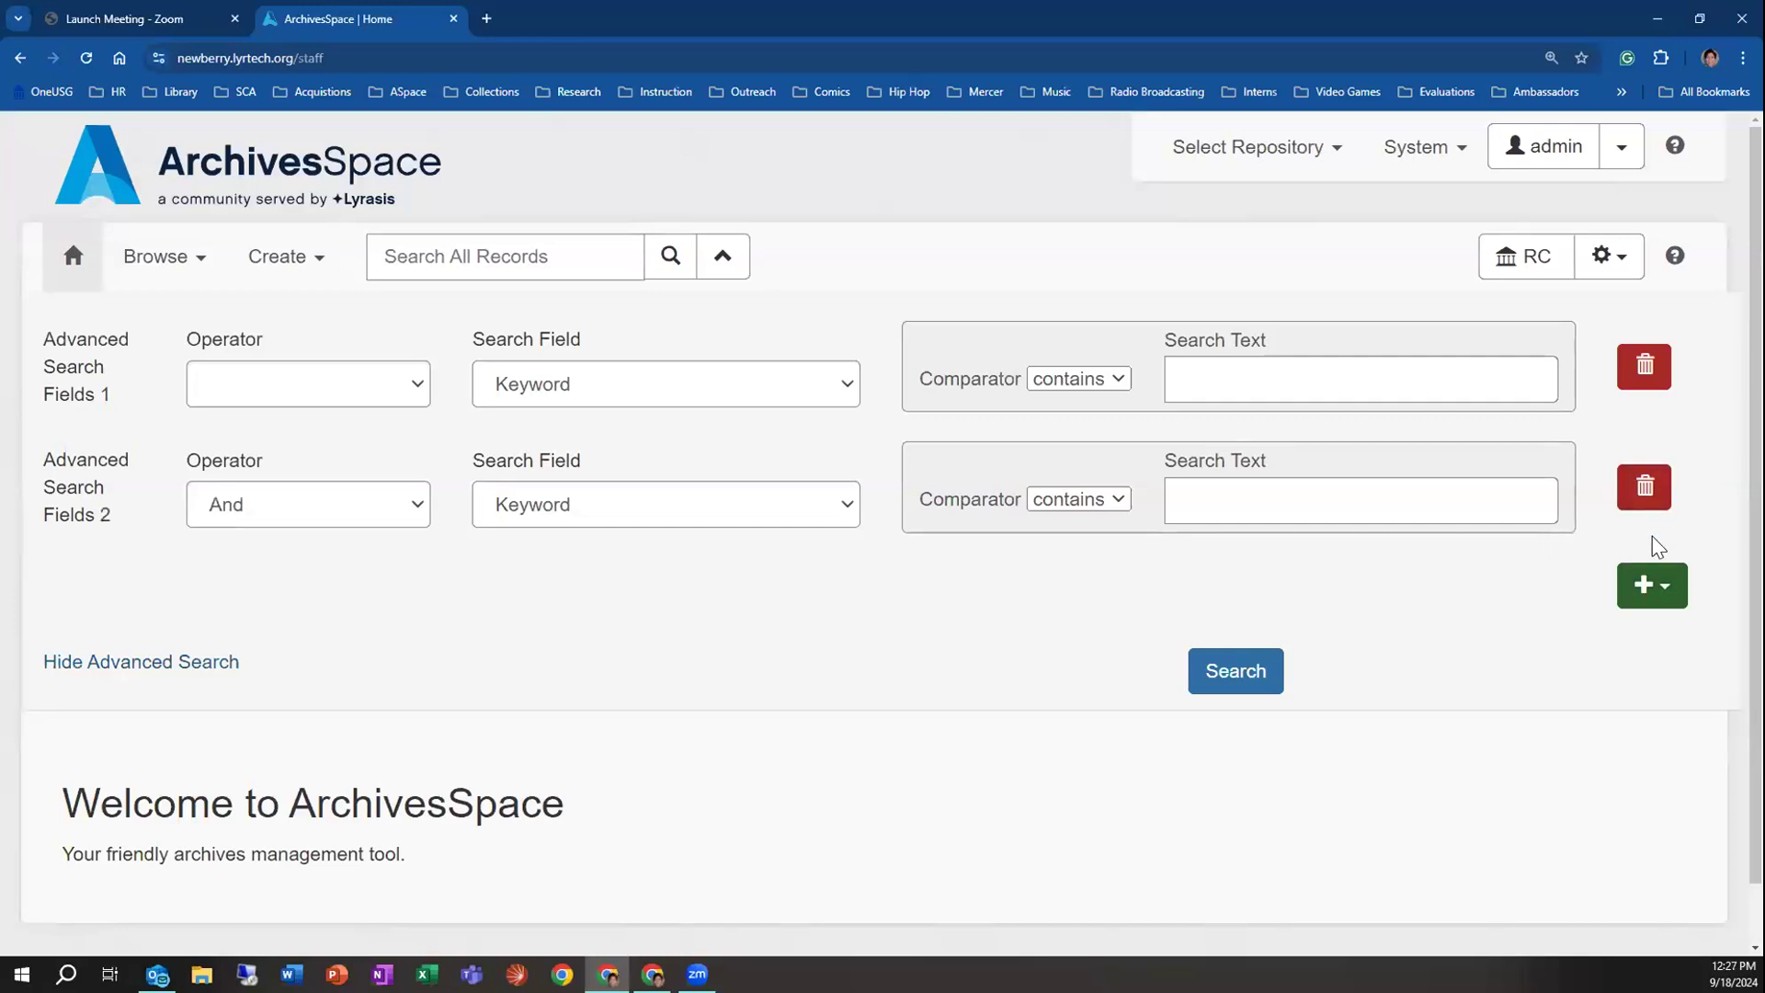
click(1666, 589)
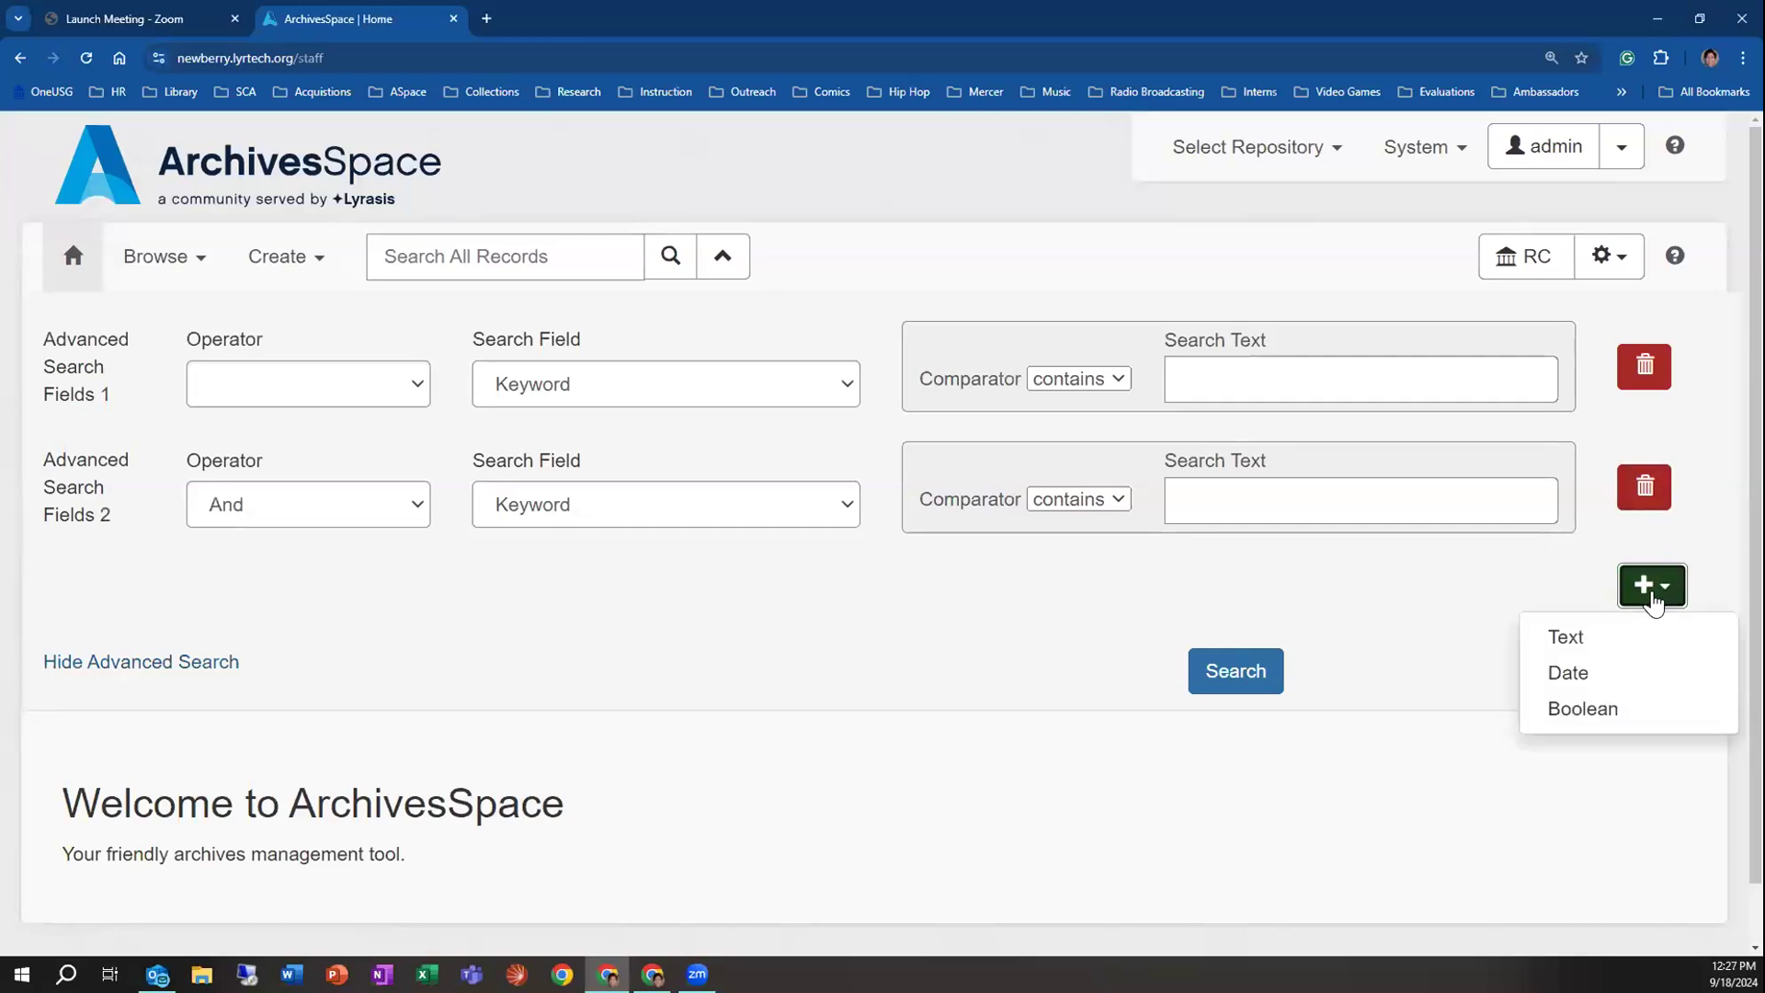
click(1600, 678)
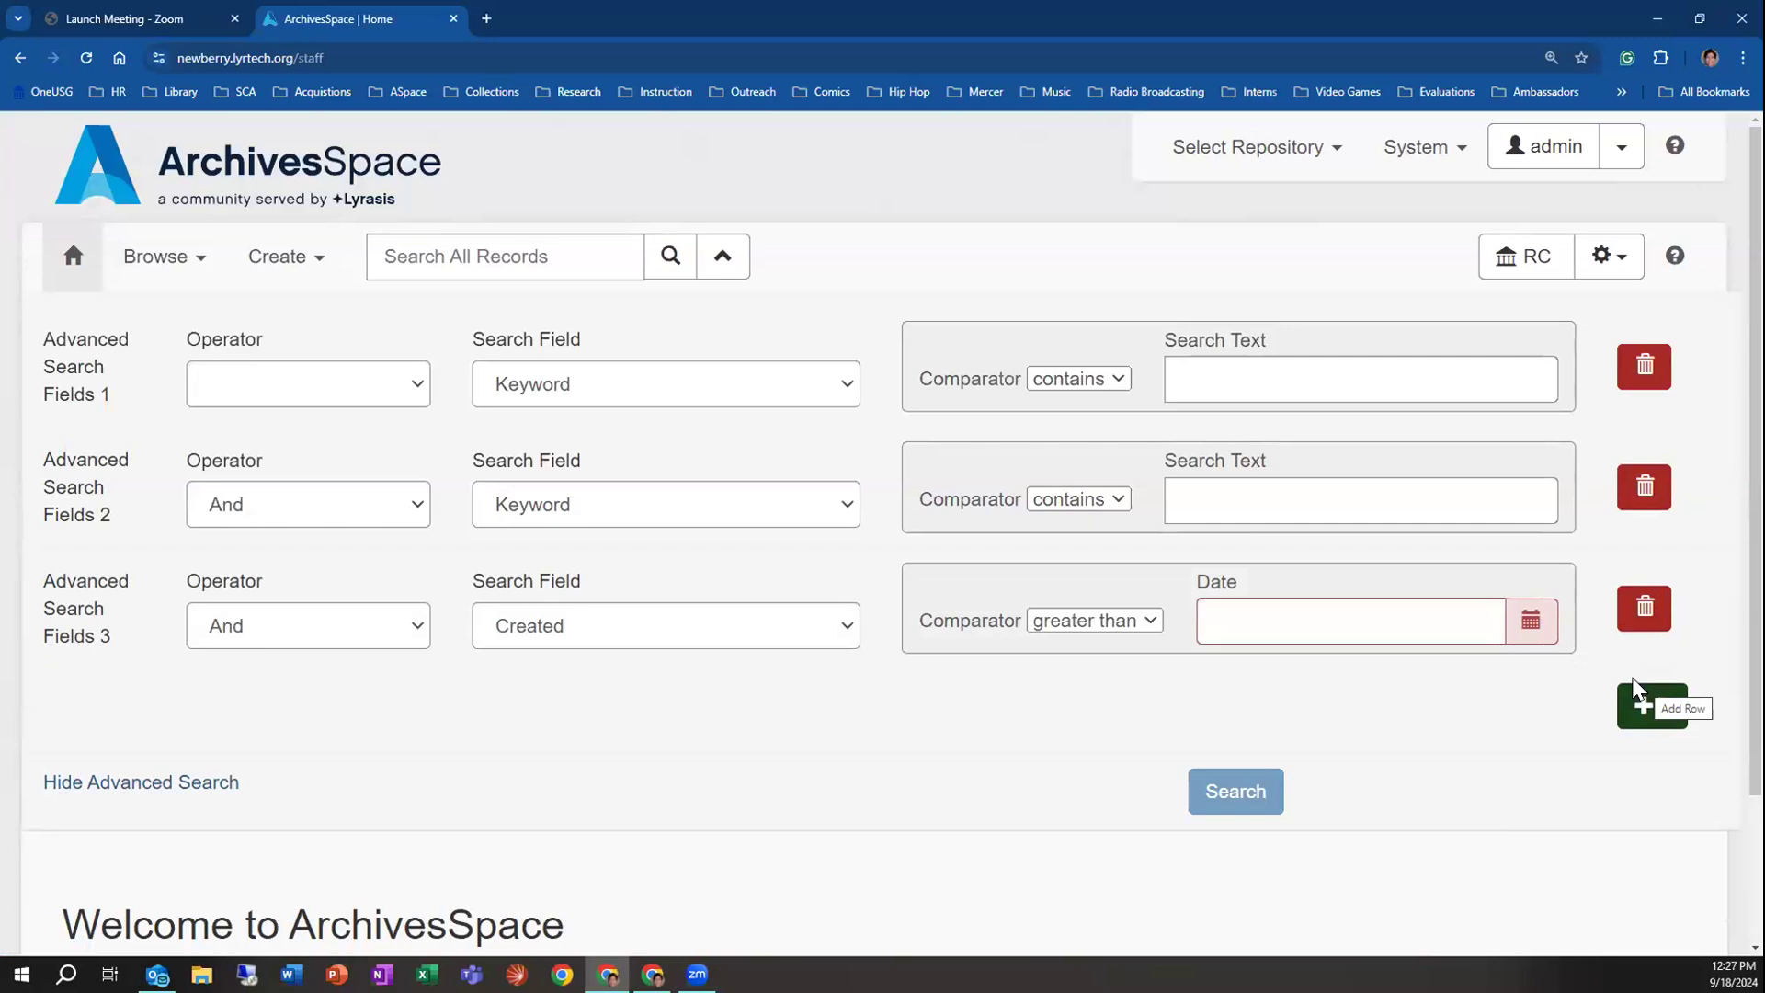
Delete all the advanced search rows and hide the advanced search
click(1650, 365)
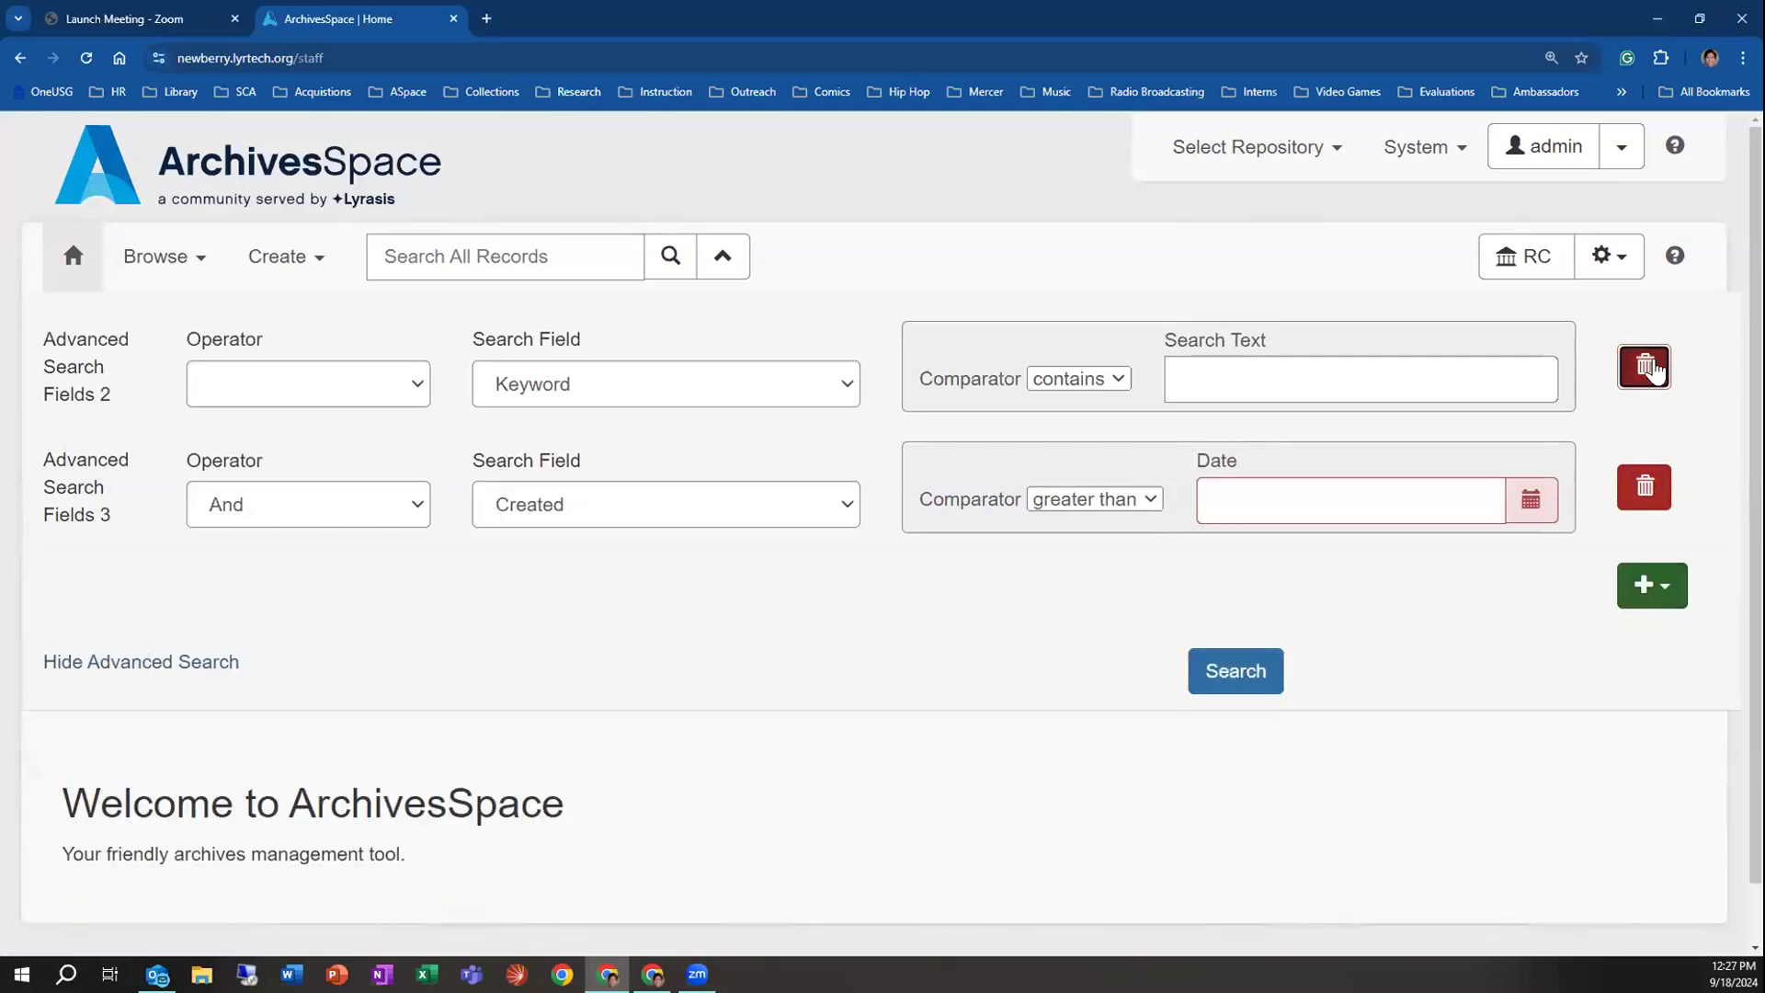
click(1650, 364)
click(1649, 365)
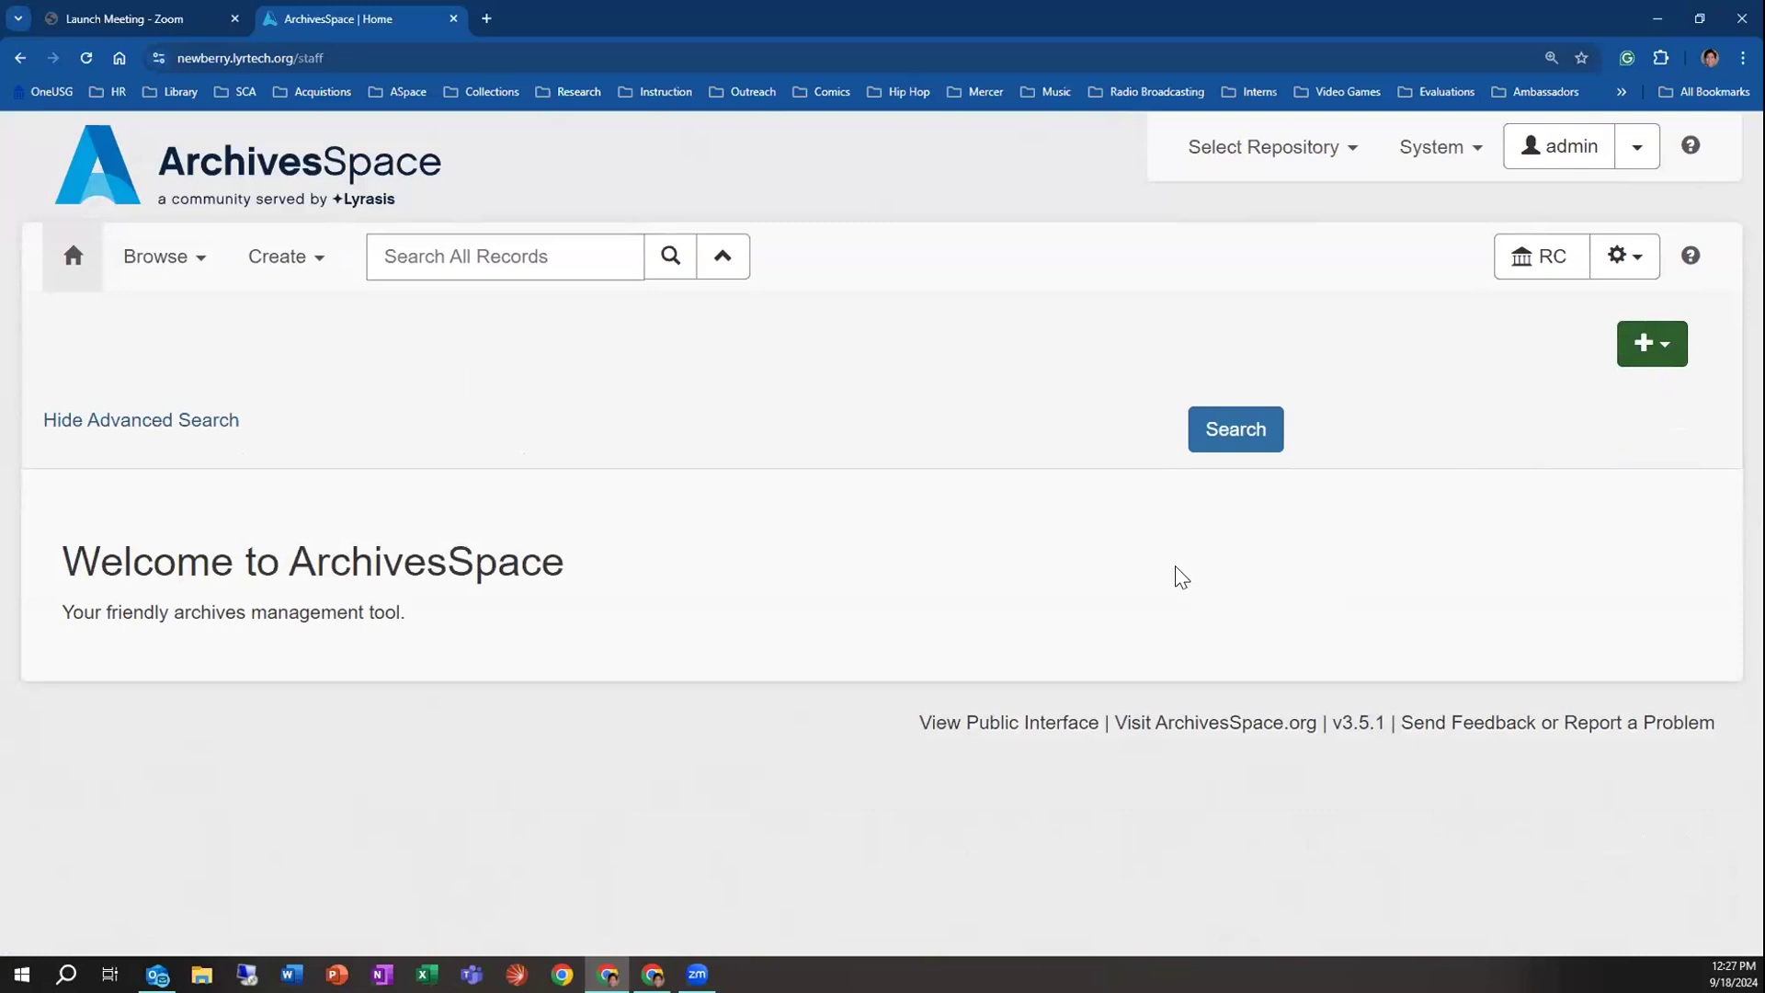
click(230, 421)
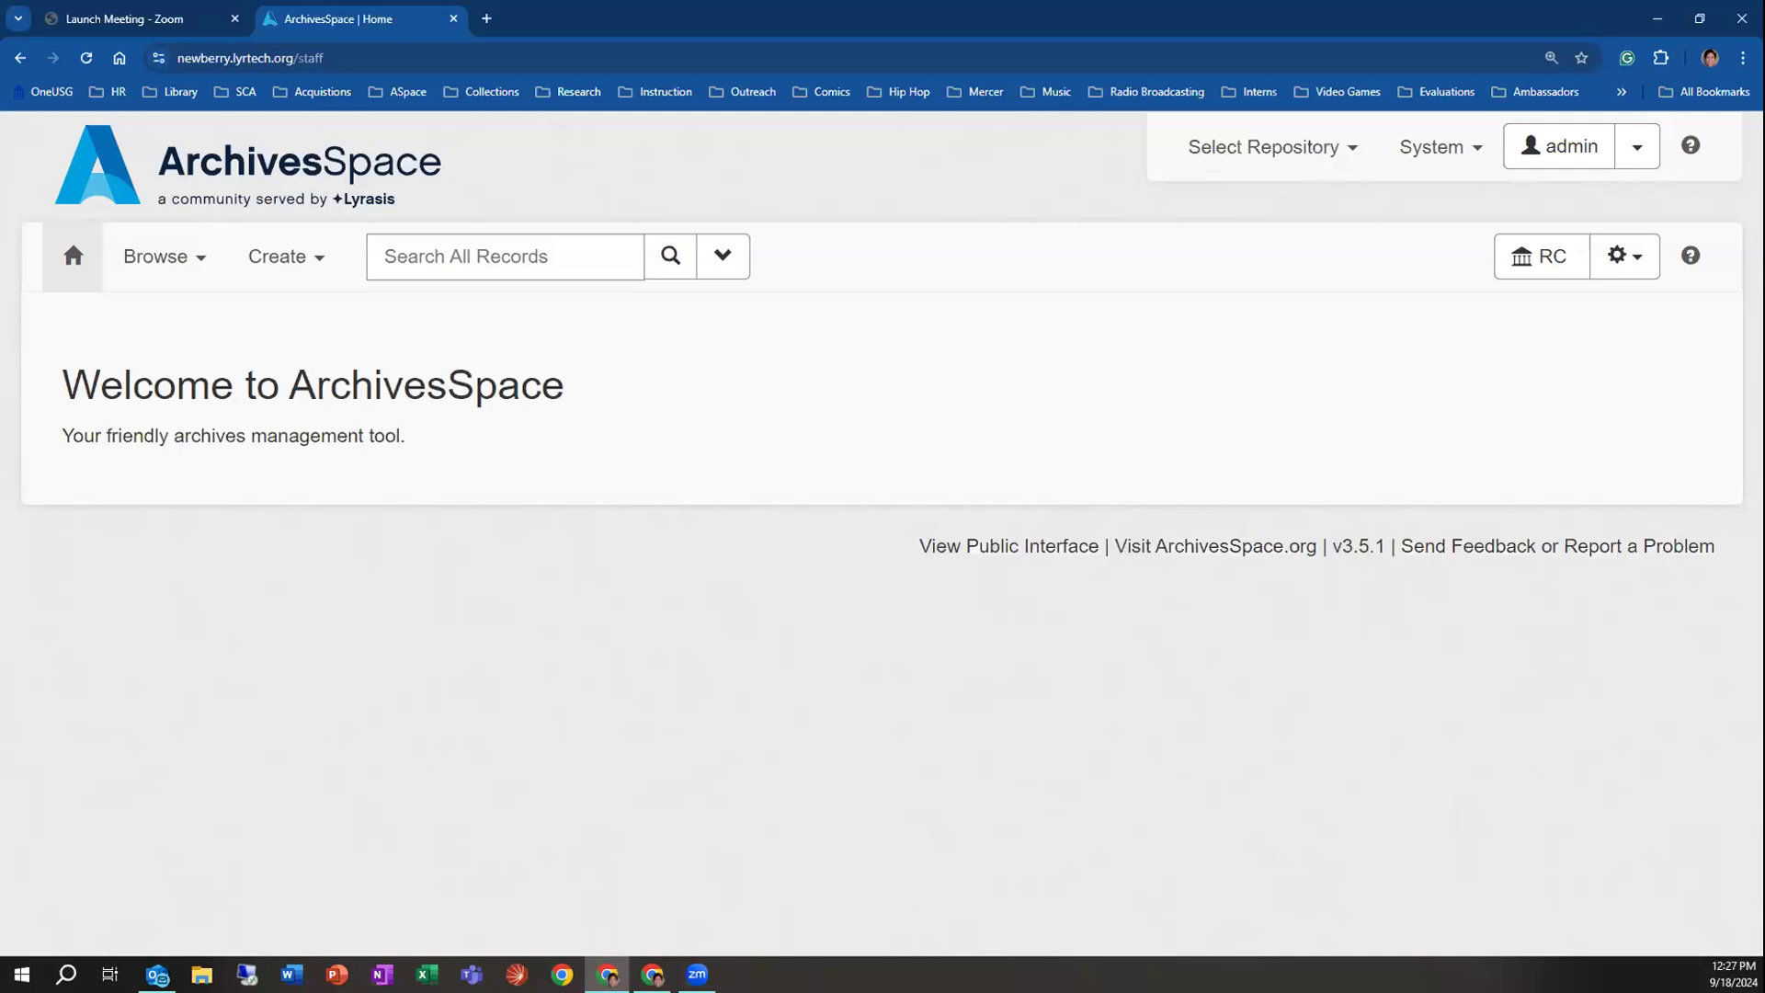
Switch to the public interface, try to browse its repositories, and dismiss the notice
key(alt+Tab)
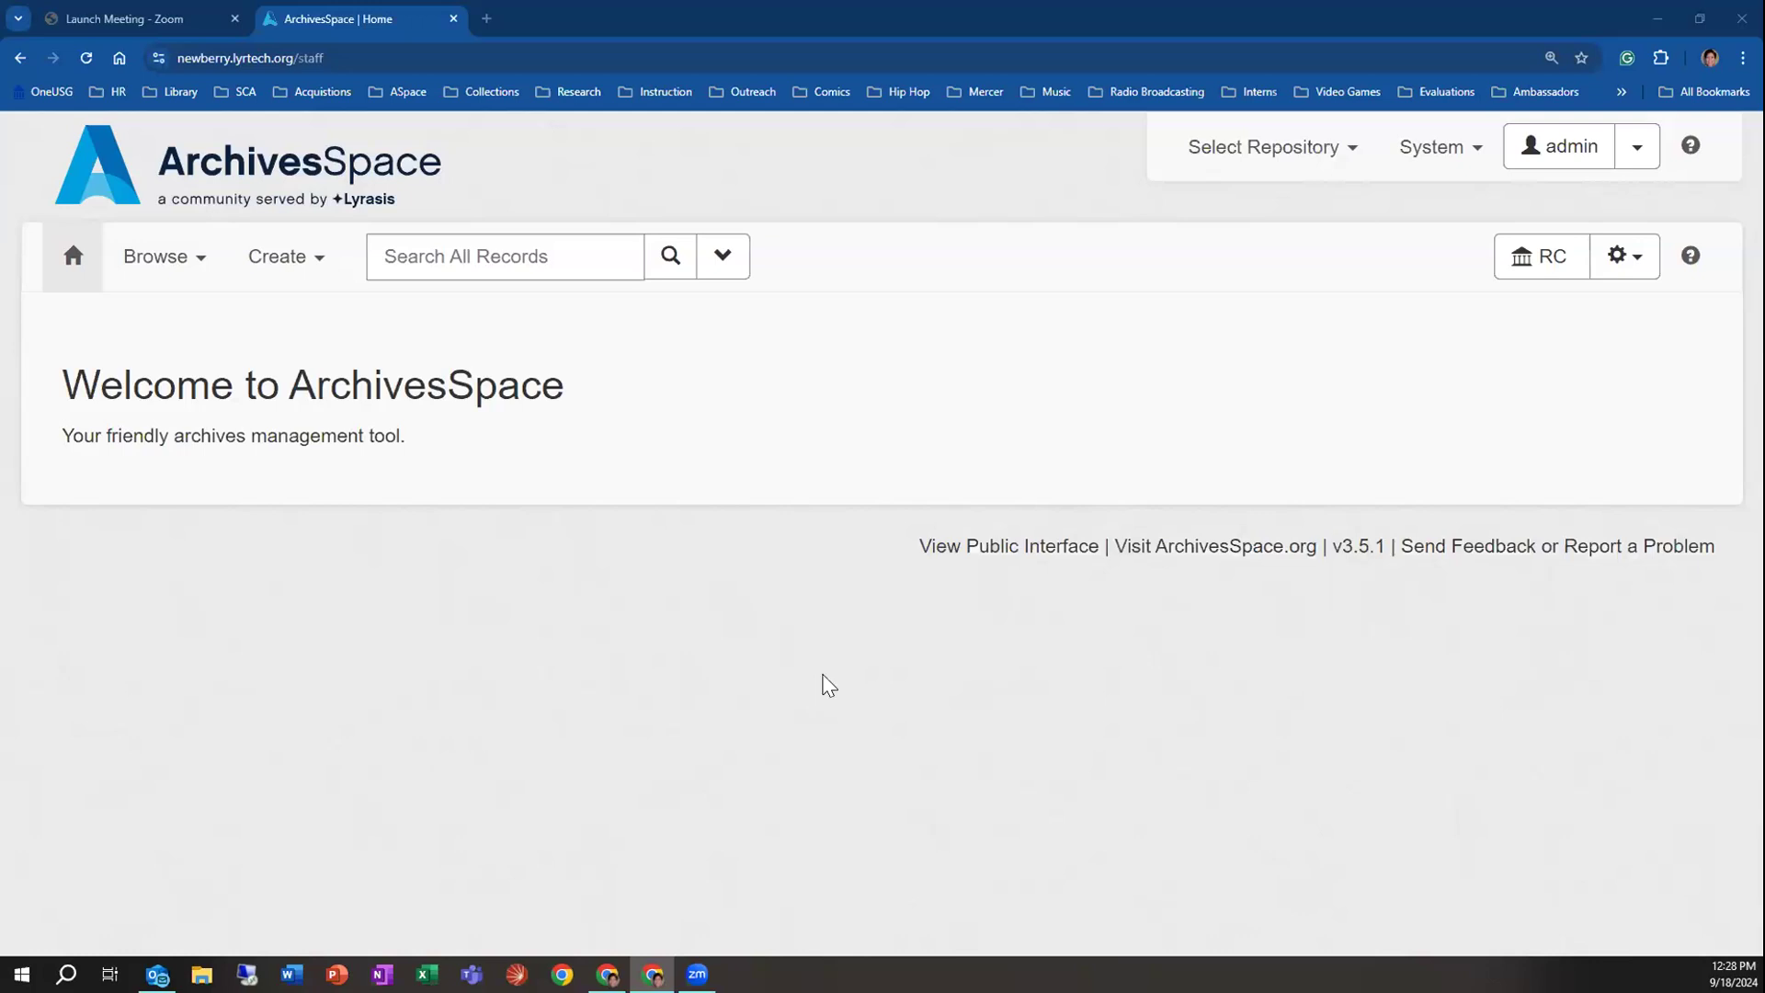
click(1025, 550)
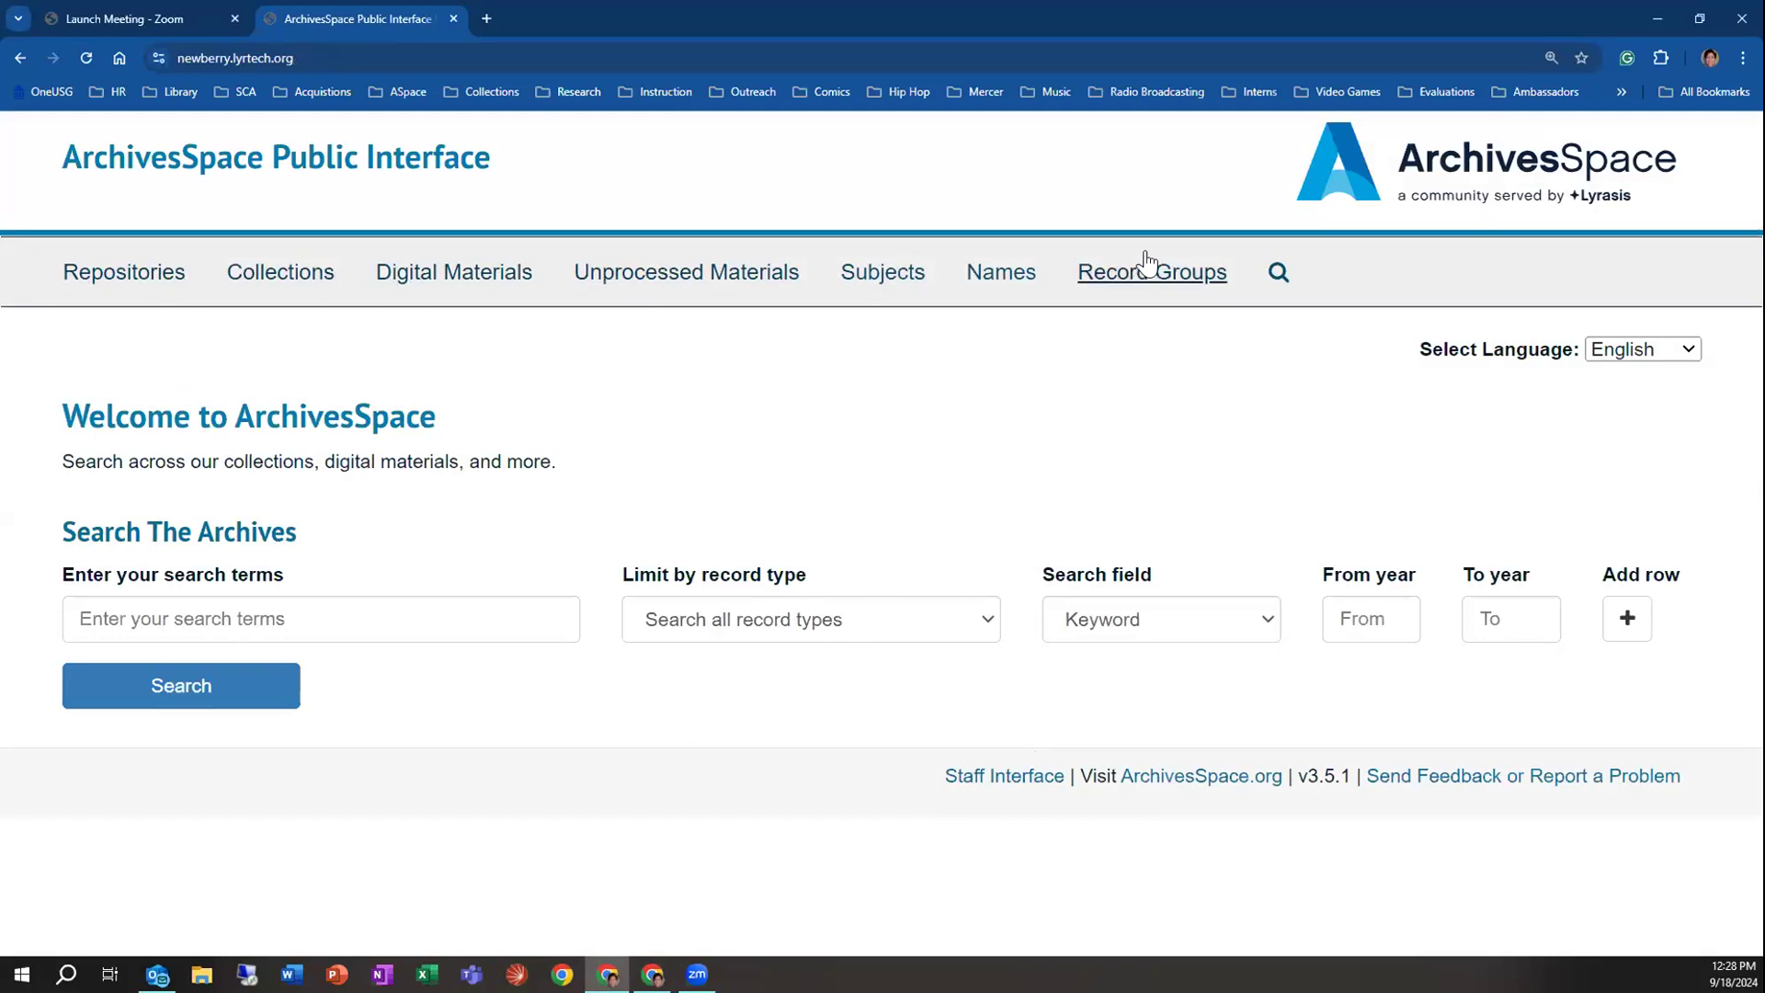
click(103, 287)
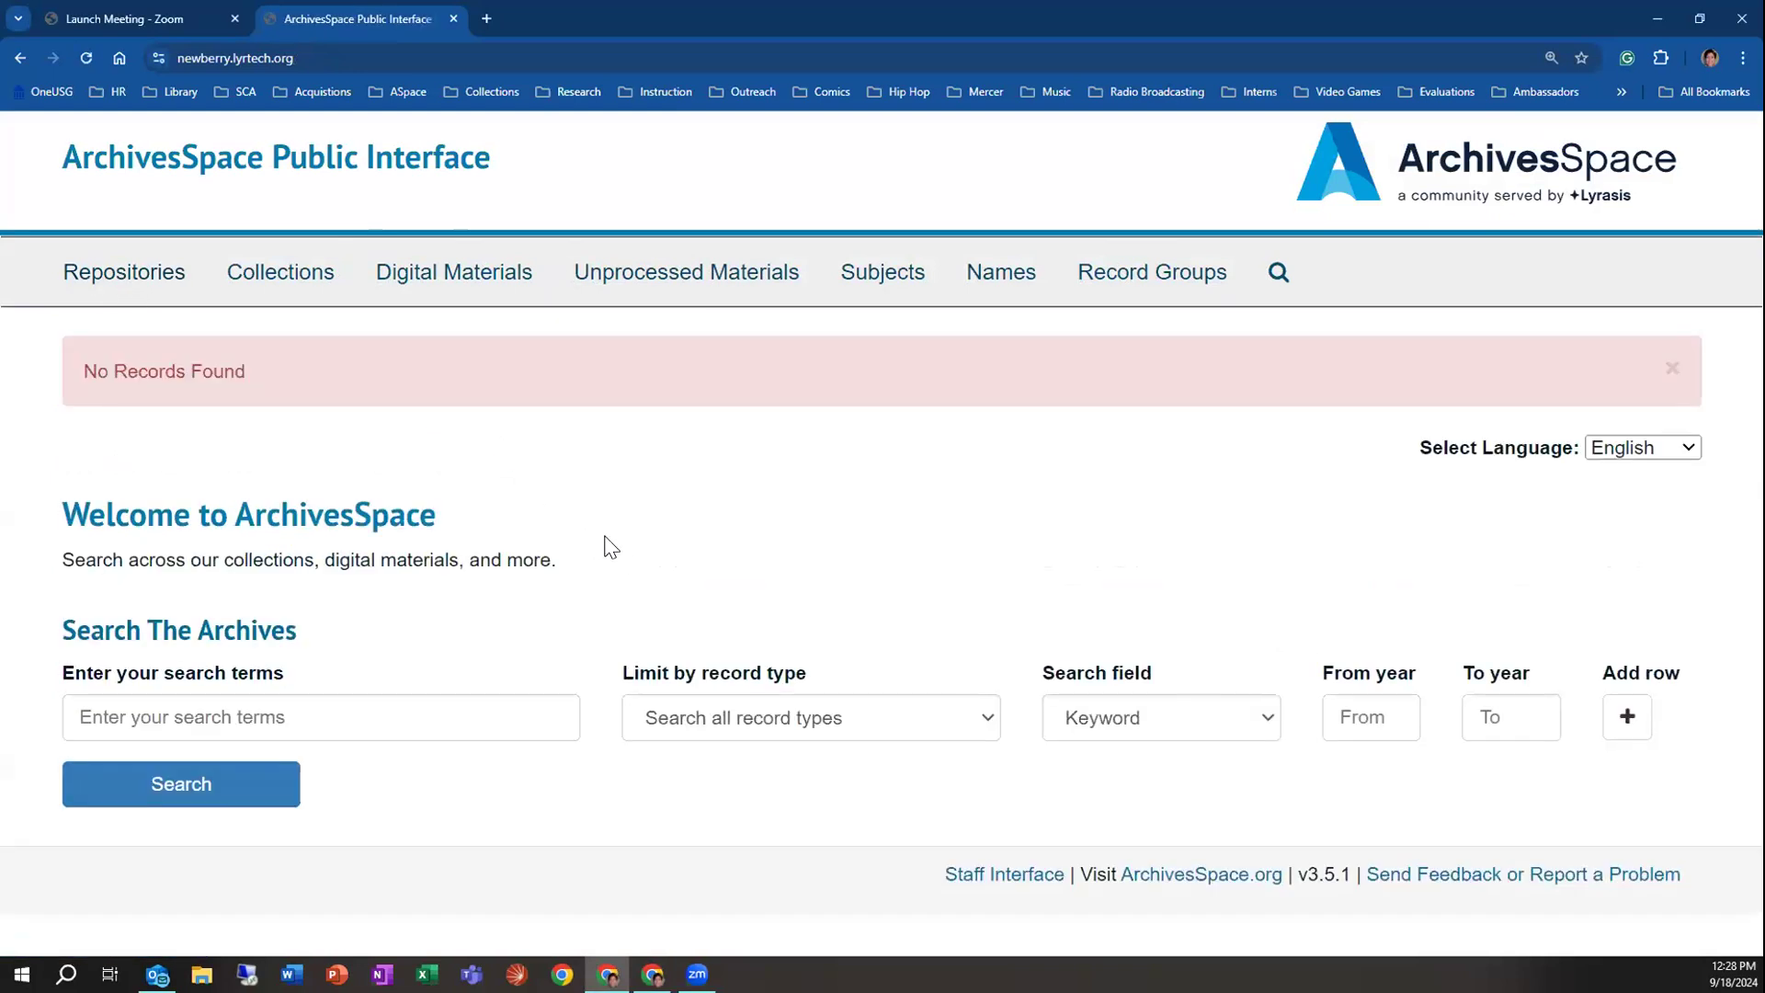
click(1672, 369)
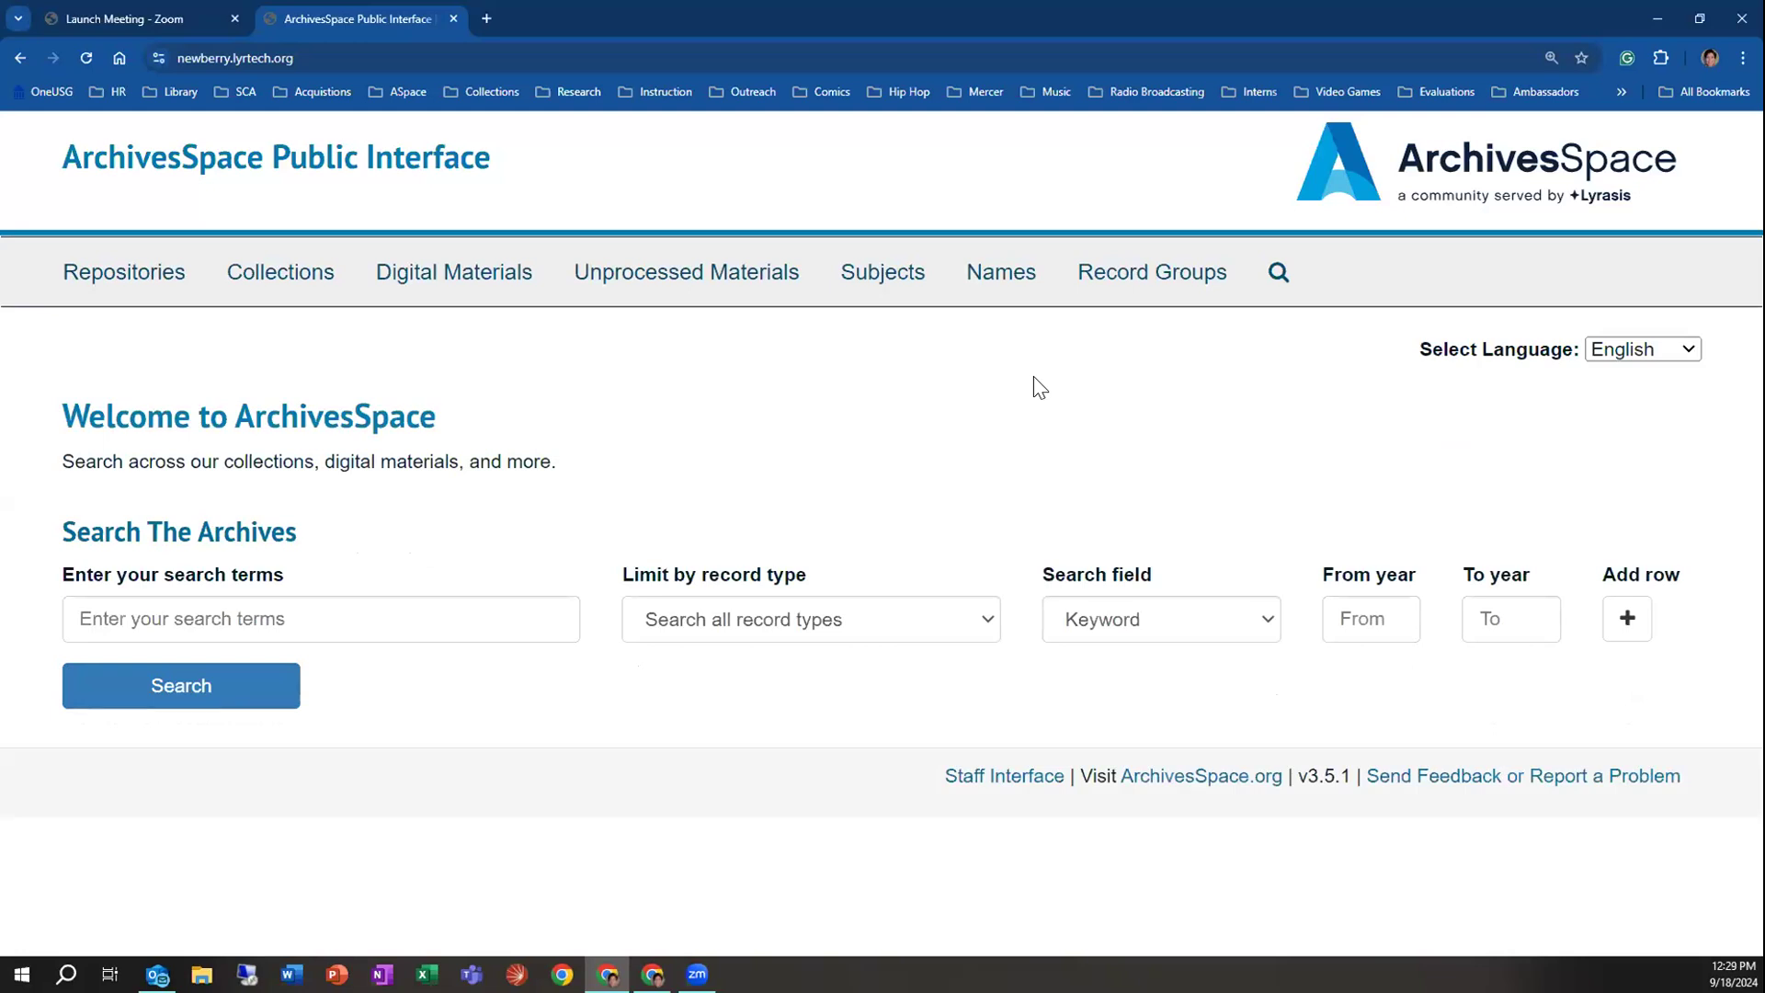
Browse the public collections and filter them to the repository /repositories/2
click(321, 272)
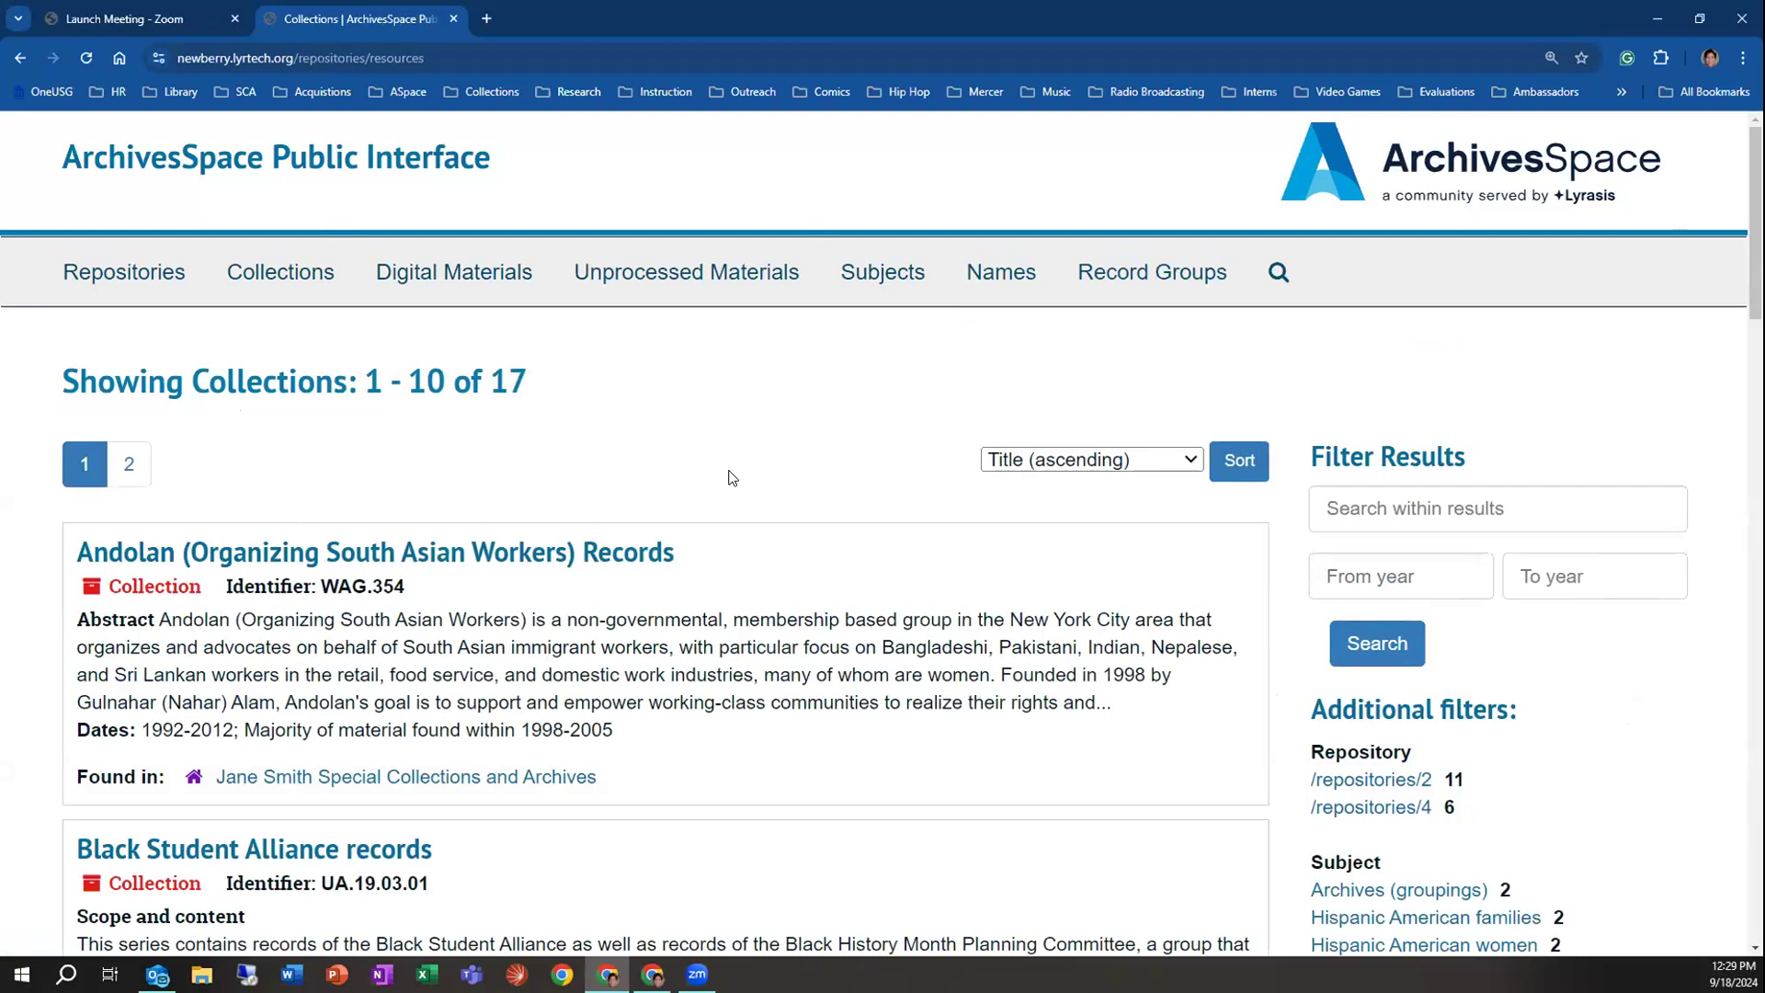
scroll(761, 494, down, 3)
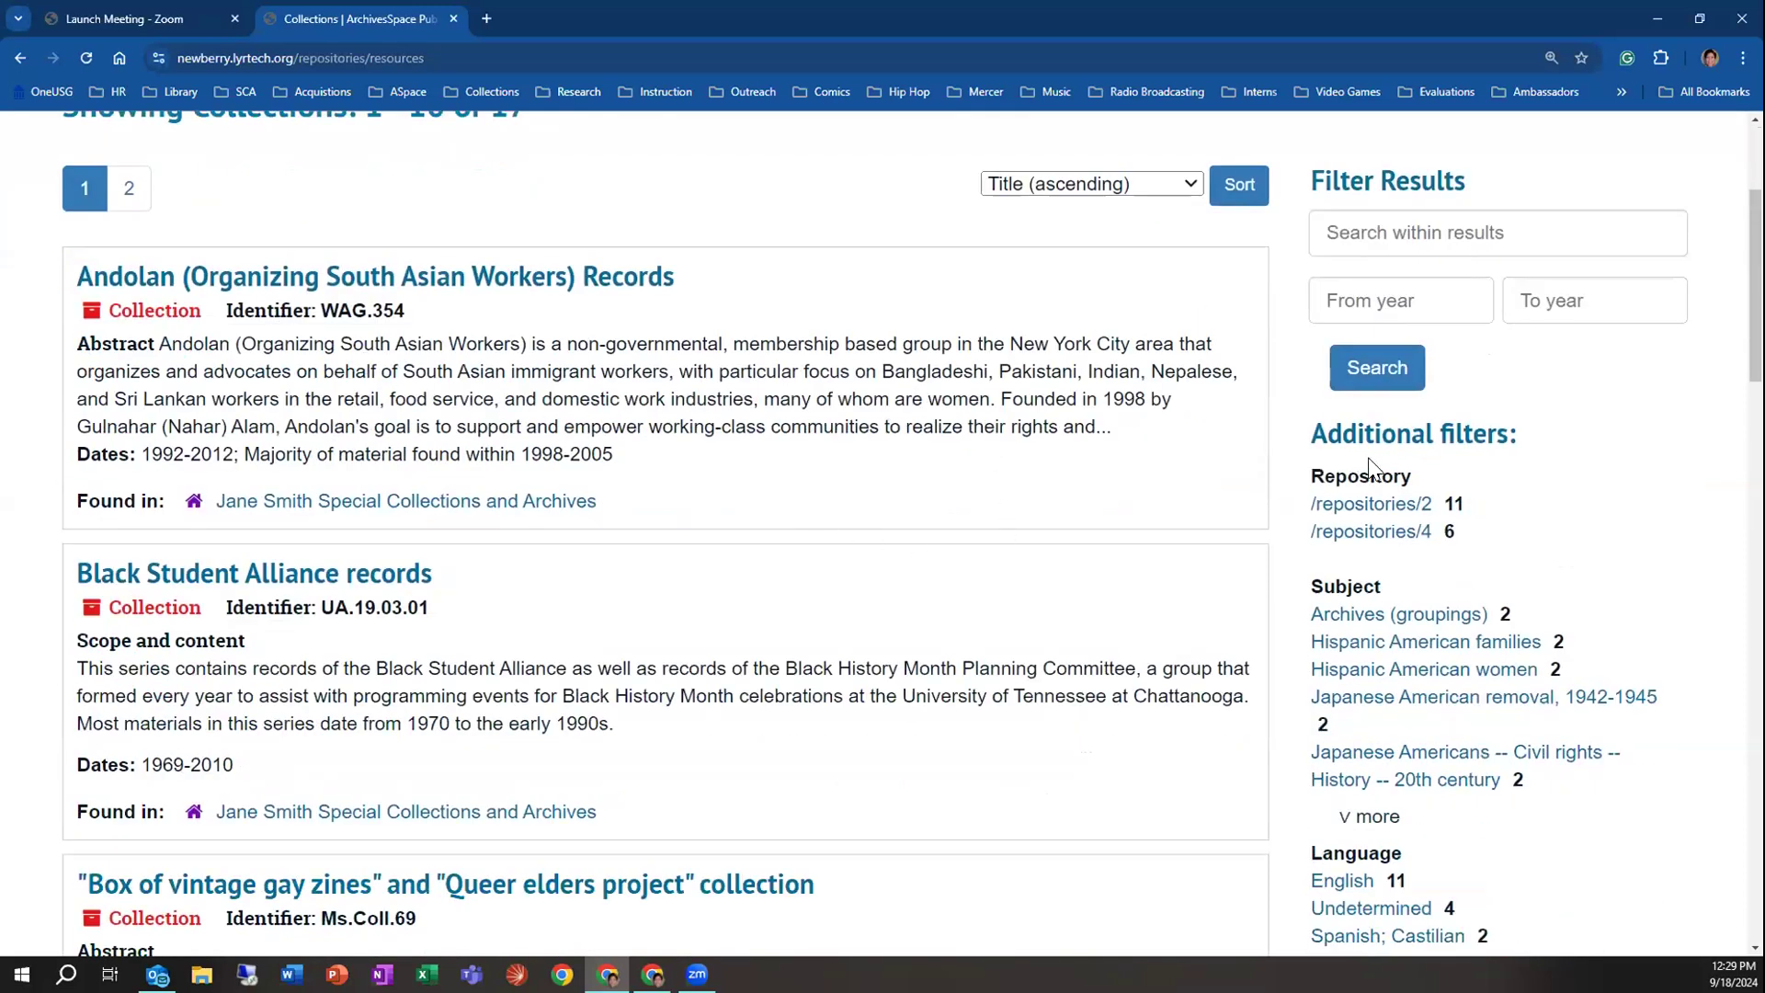
click(1383, 512)
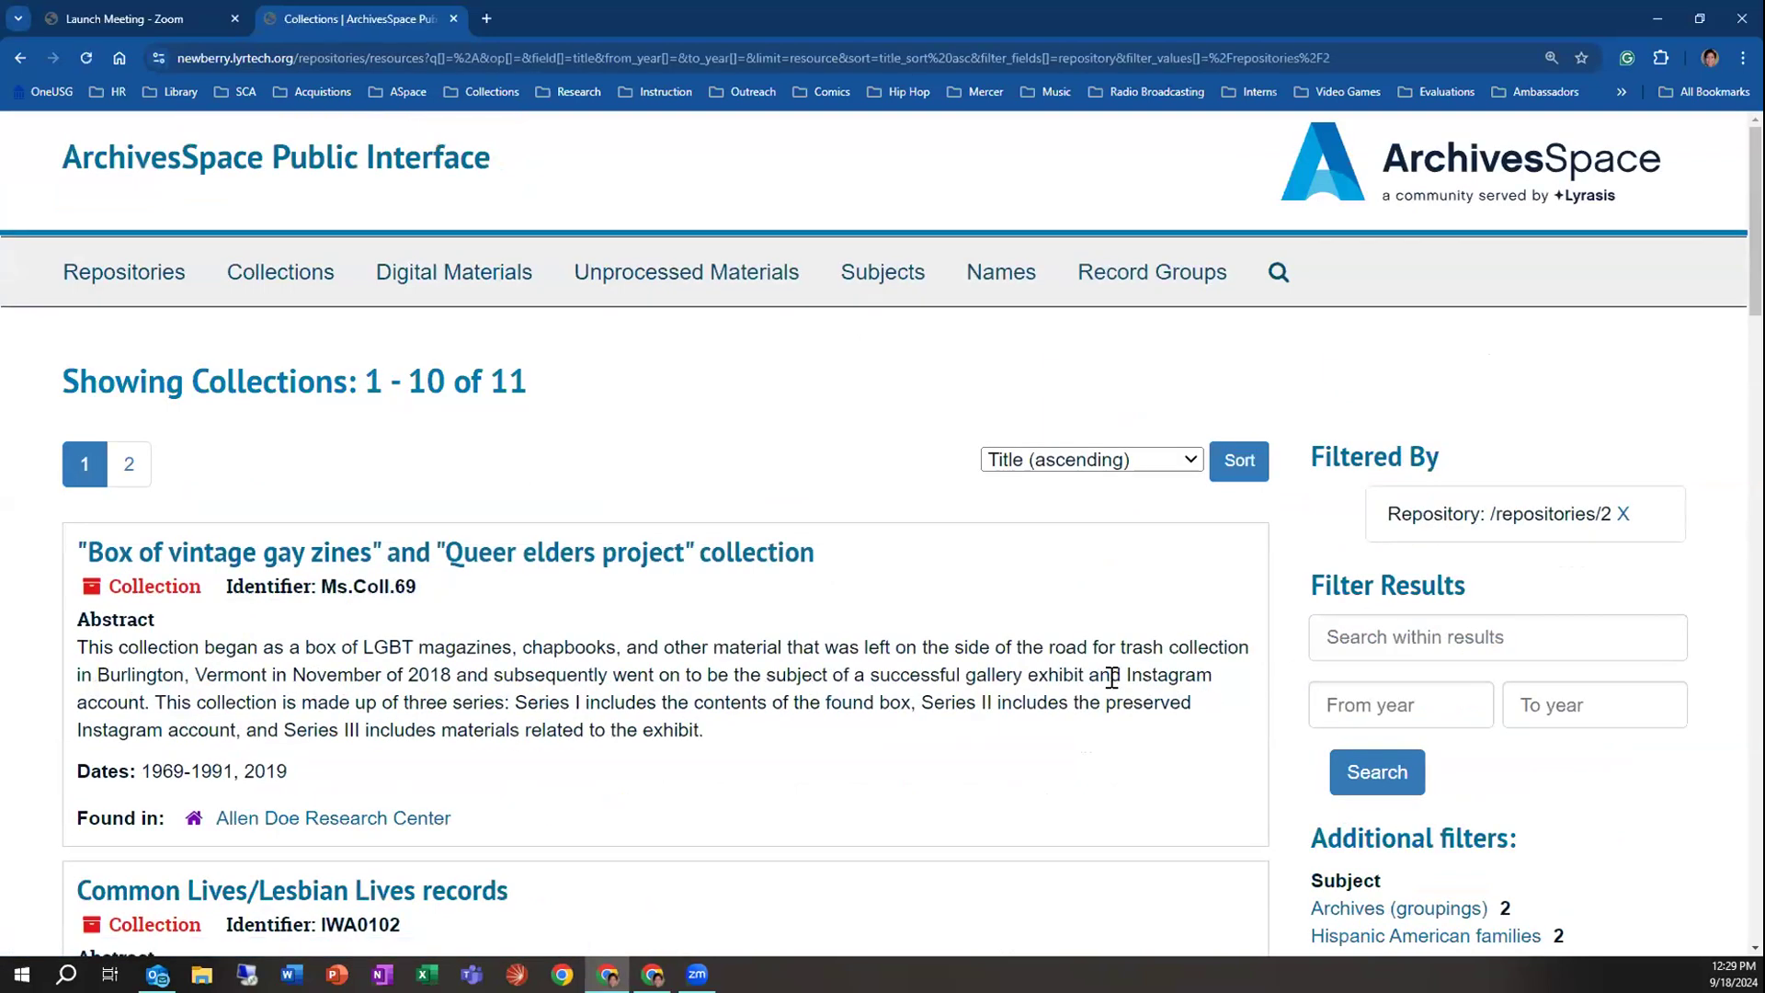
scroll(1112, 676, down, 2)
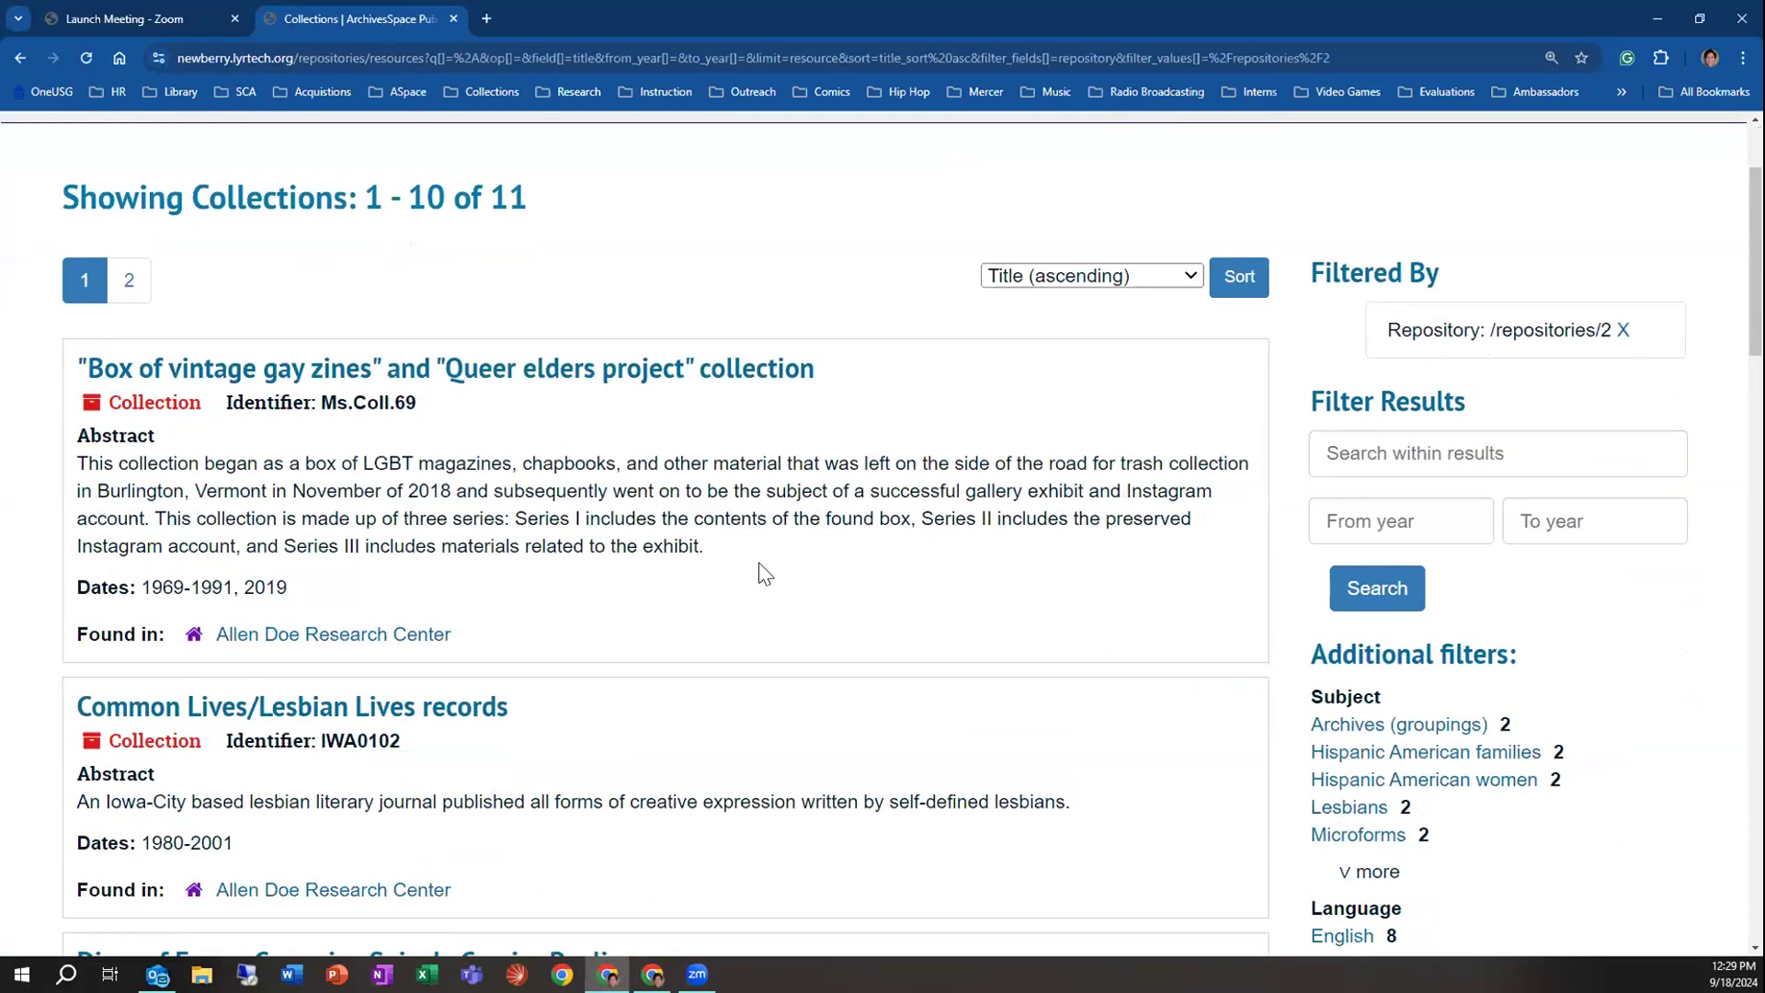
View the Allen Doe Research Center repository from the first collection's entry, and return to the filtered collections list
click(340, 636)
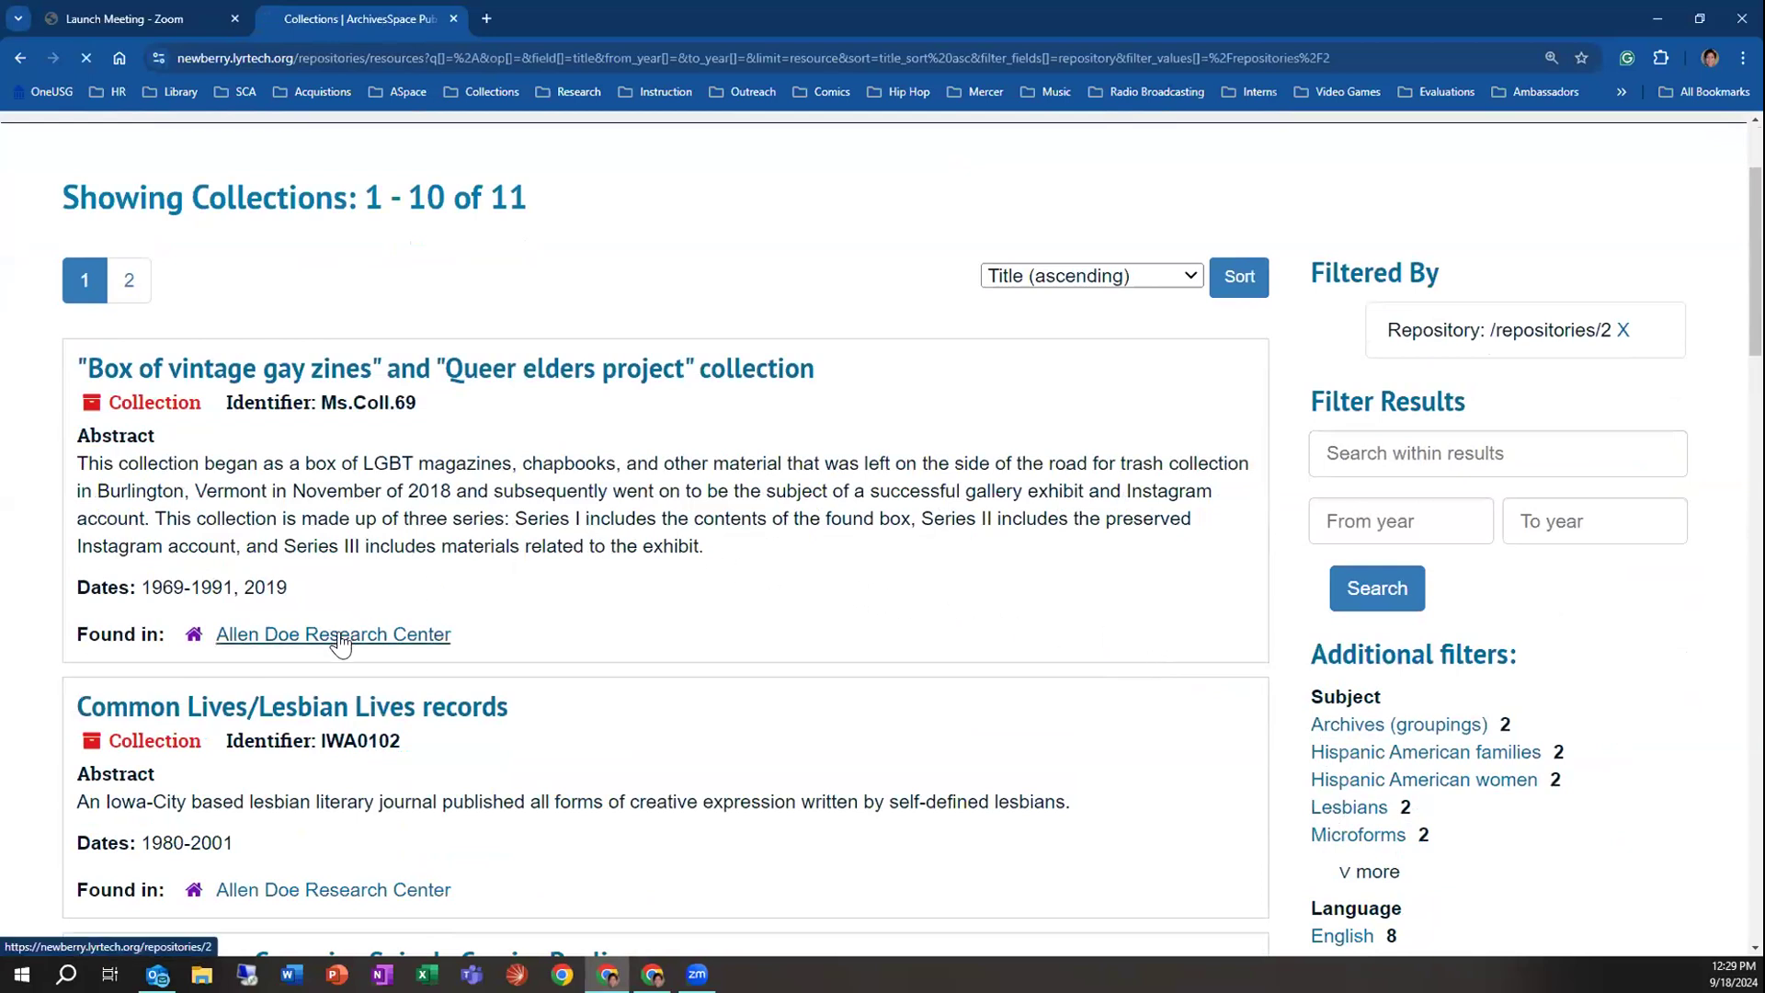
click(19, 60)
click(20, 58)
click(54, 59)
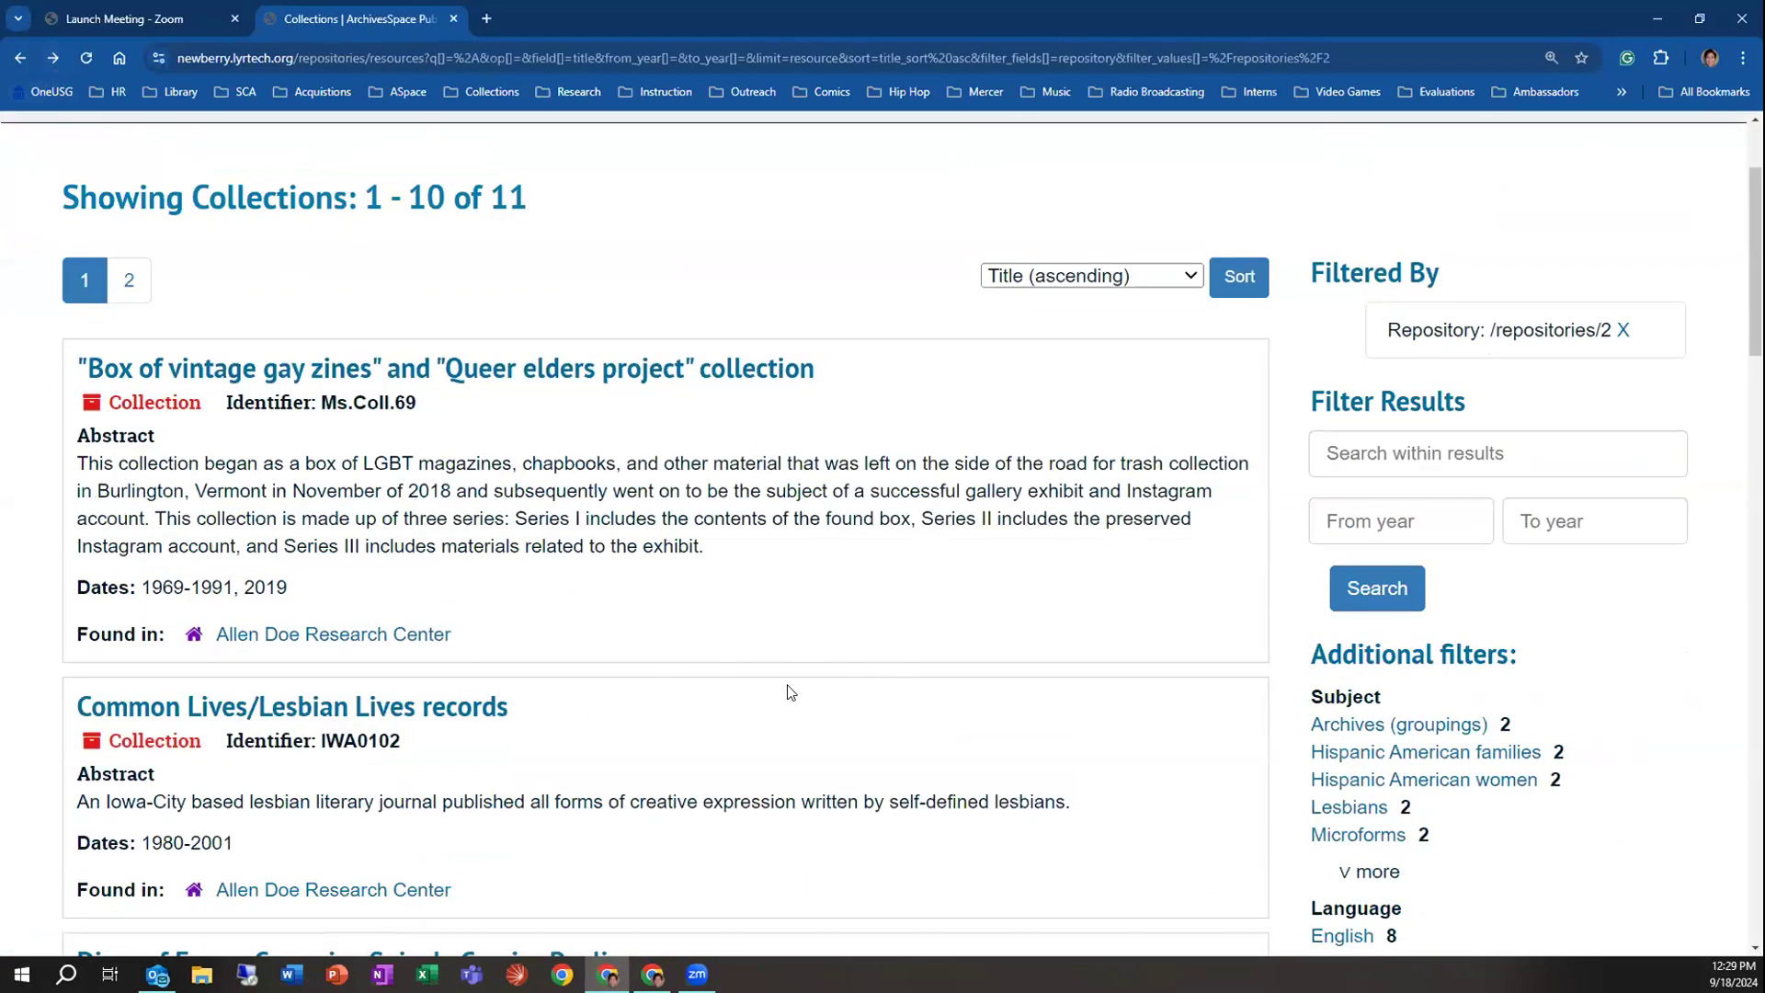
Check the available sort options for the filtered collections list, keeping Title (ascending)
scroll(777, 689, down, 3)
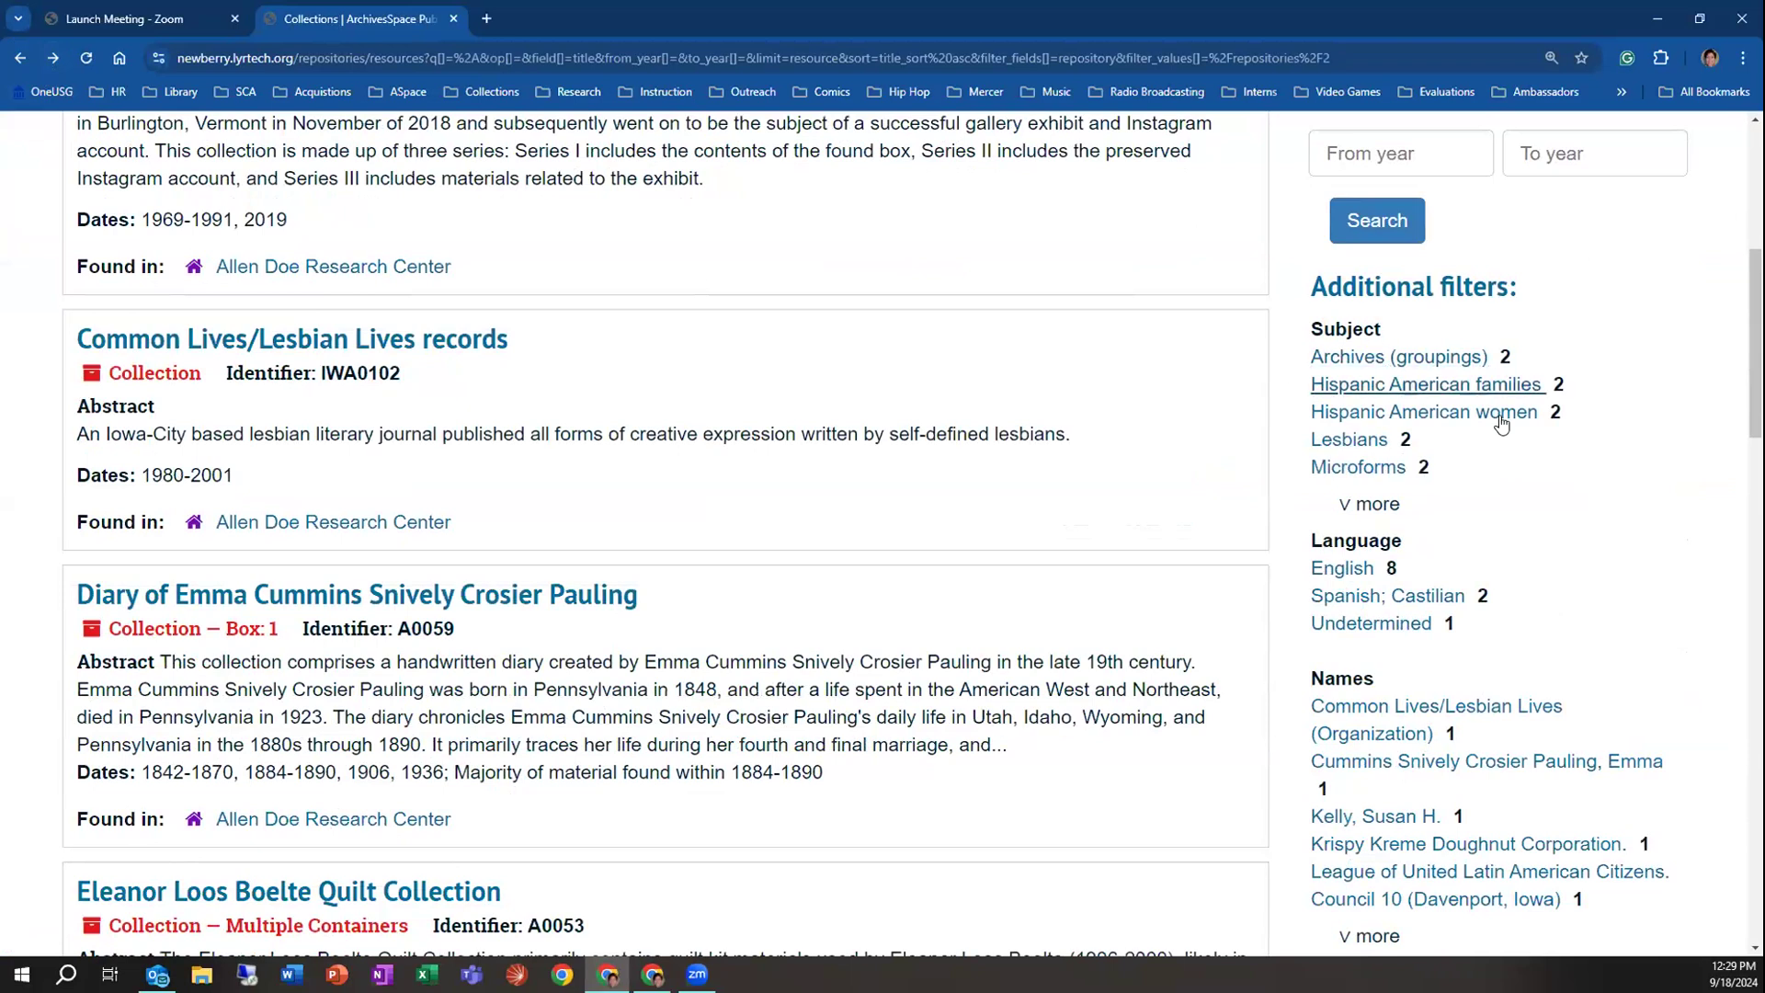
scroll(1553, 566, up, 3)
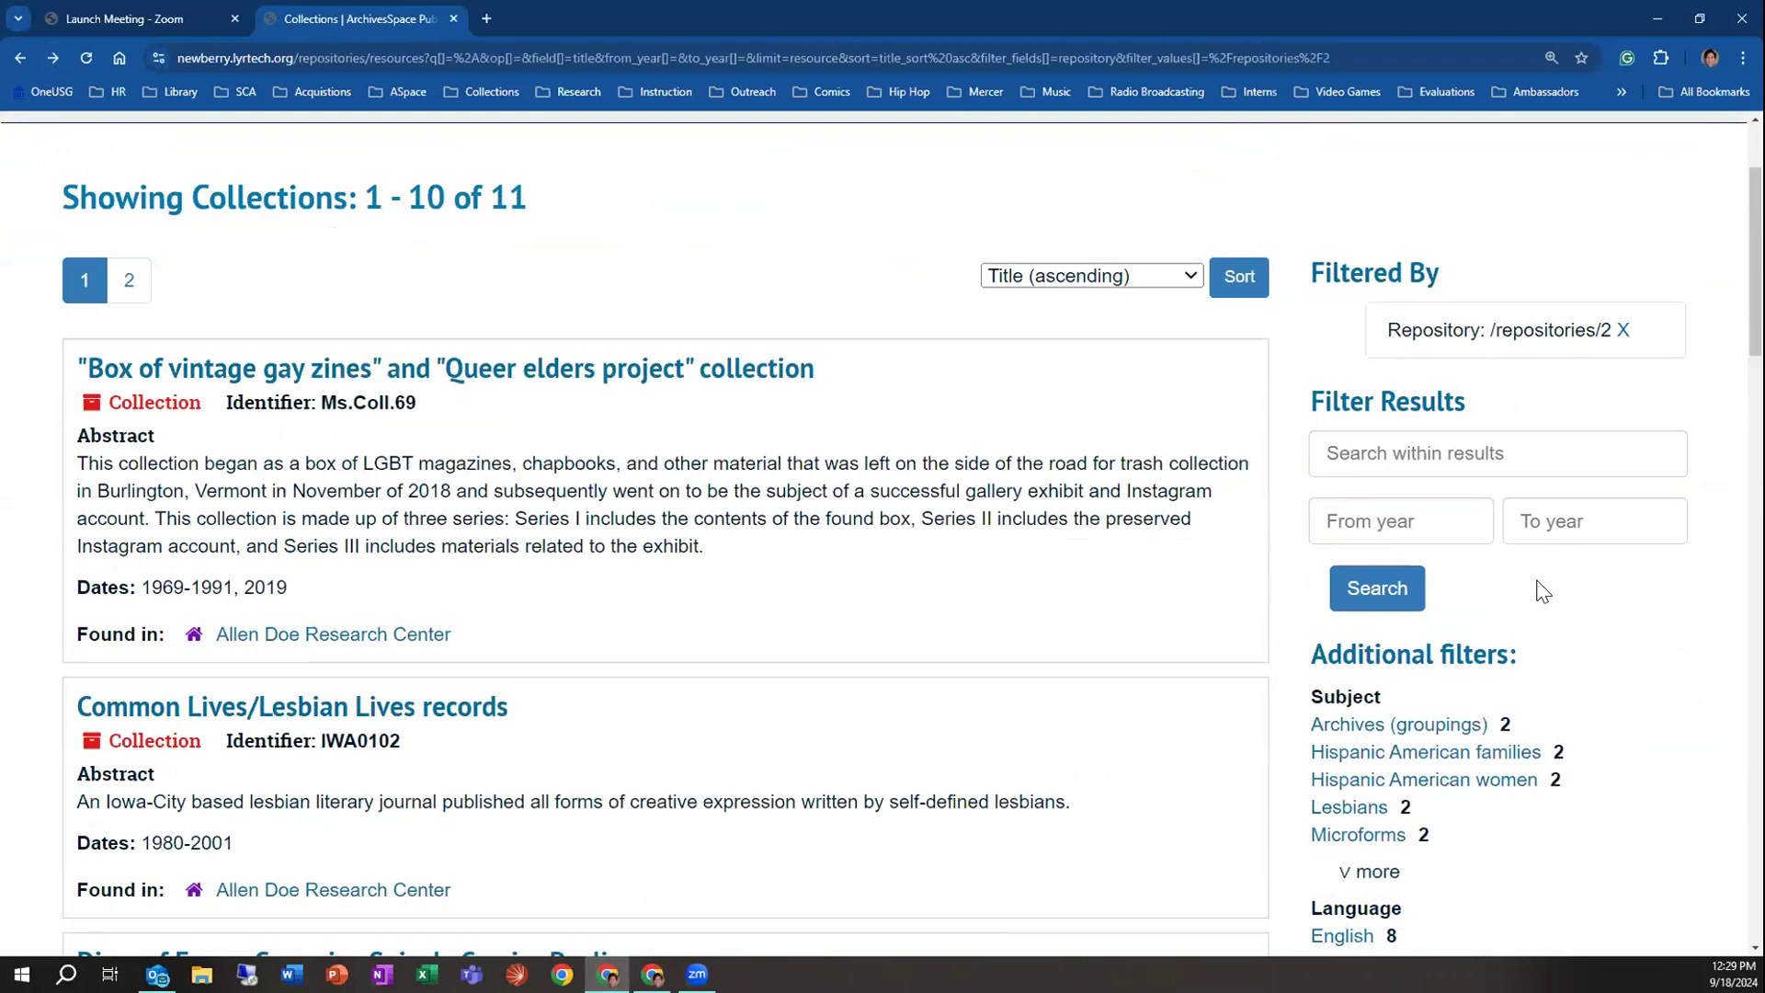
scroll(910, 414, up, 2)
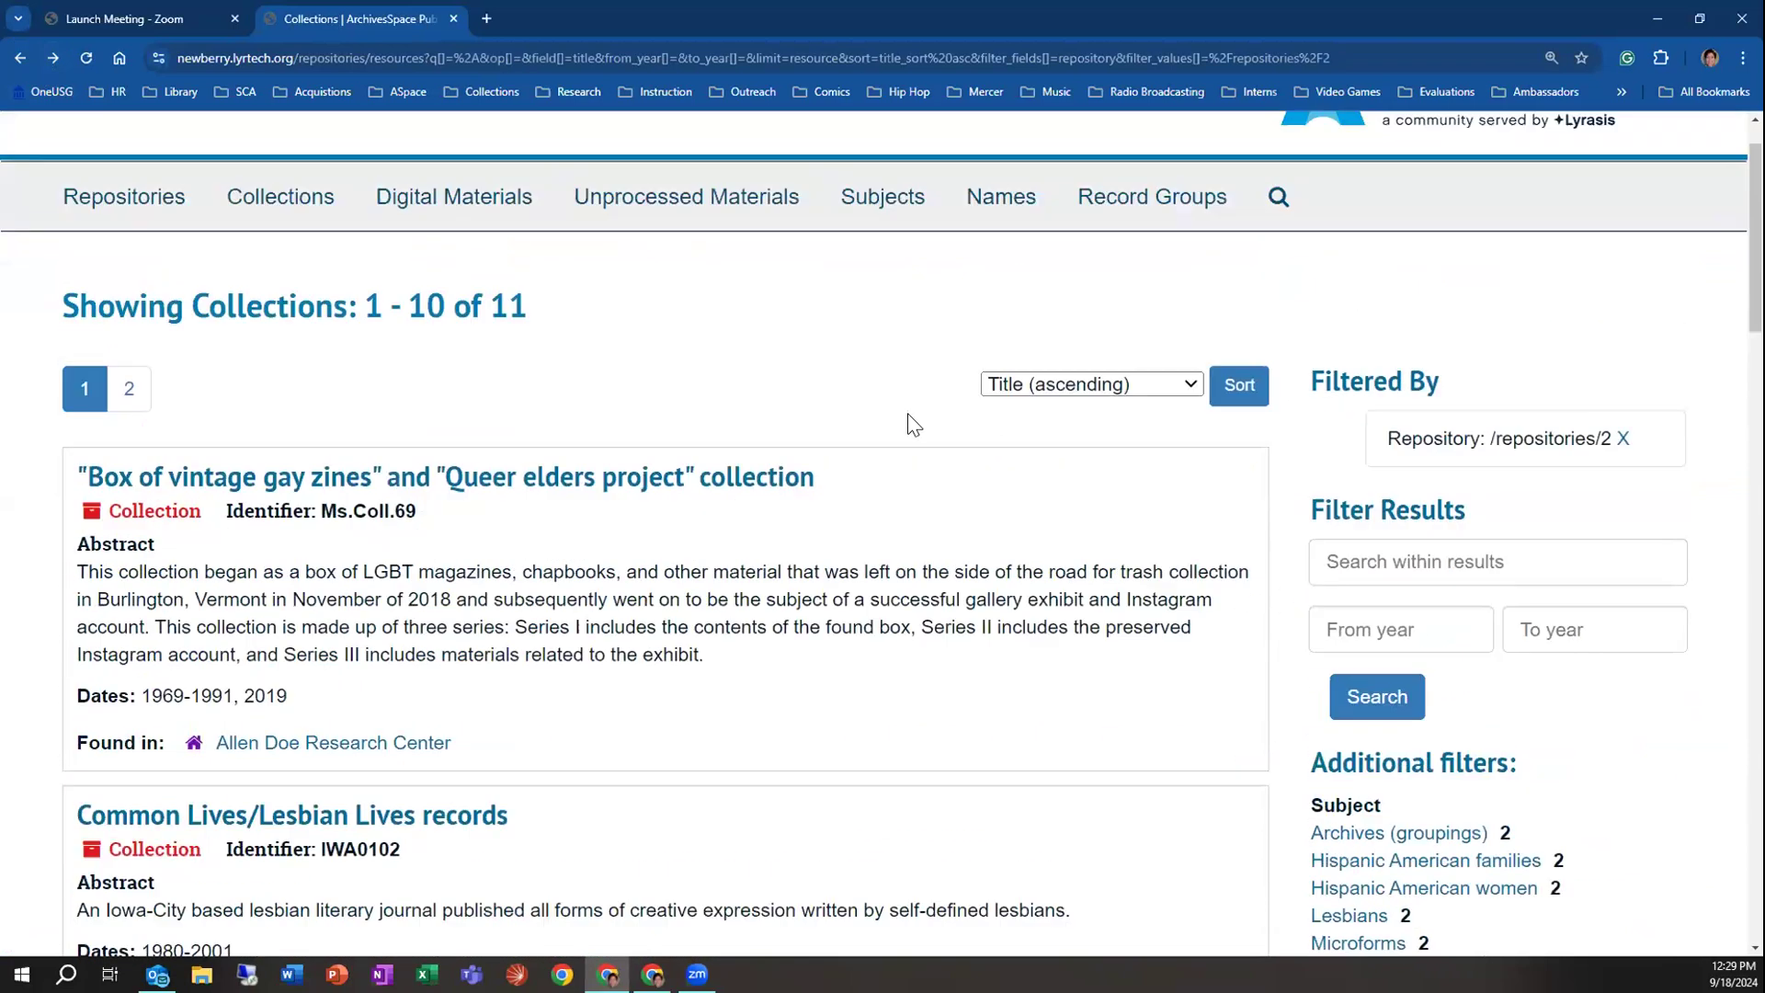
click(1025, 462)
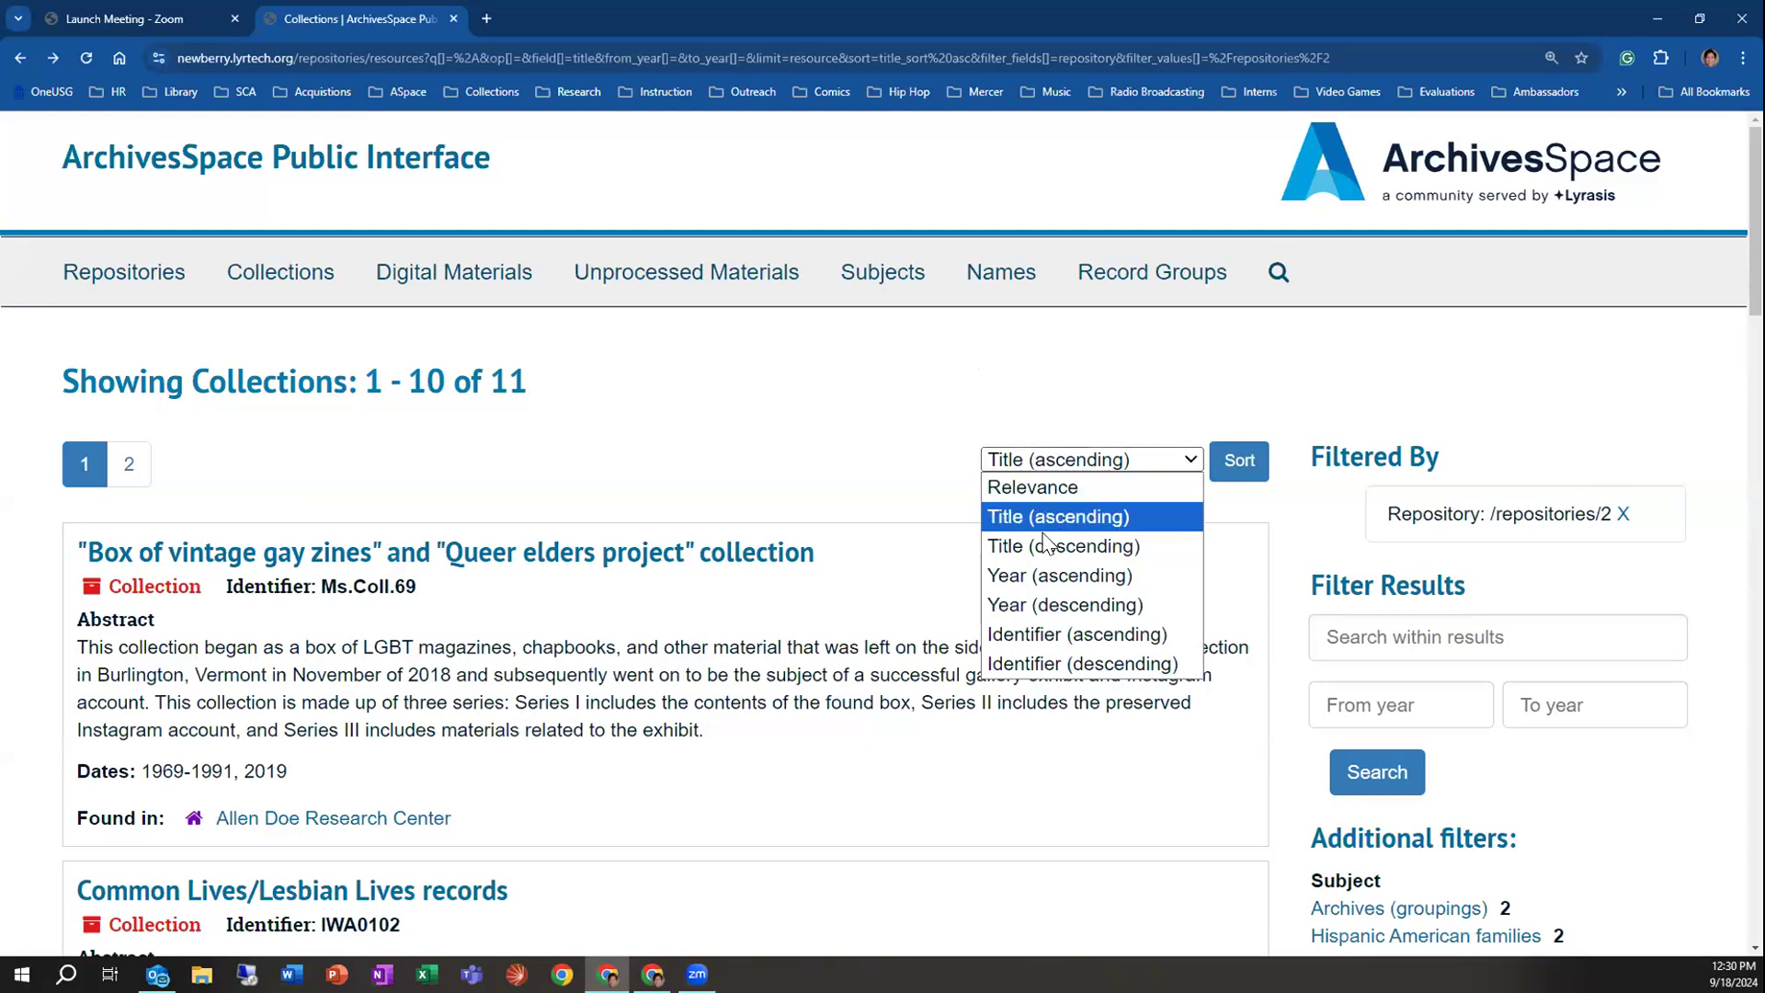
click(864, 425)
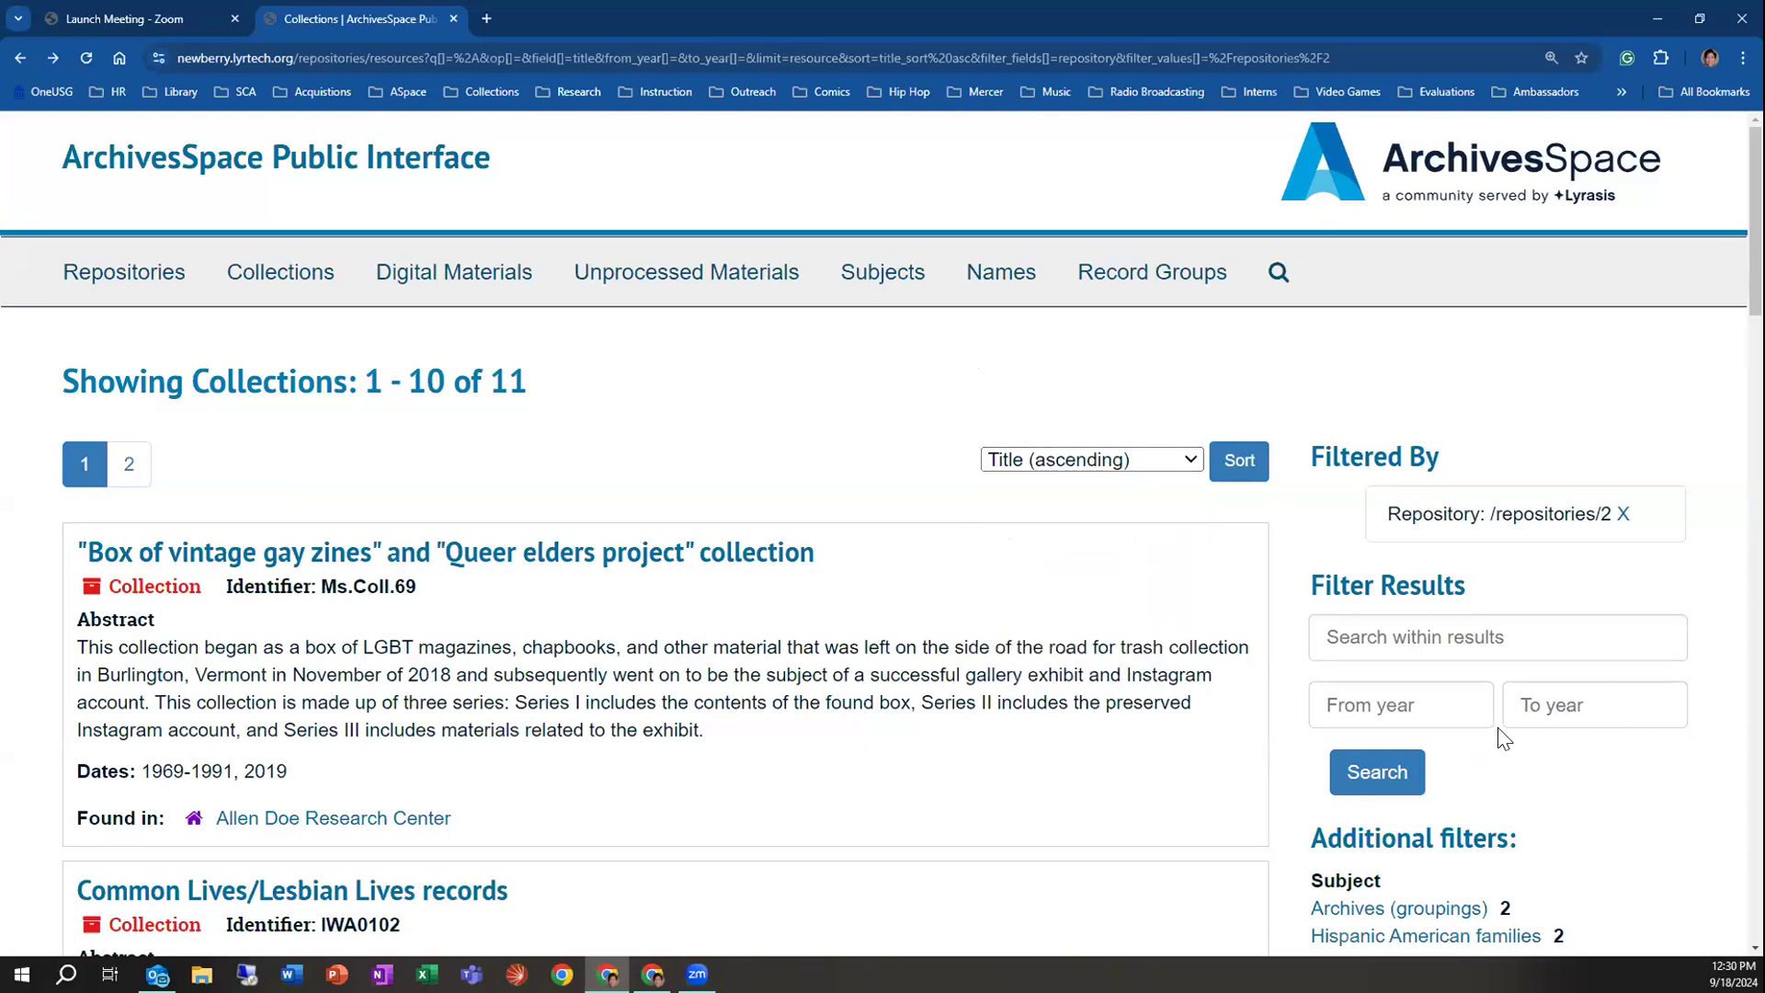
Examine the options for narrowing the collections, from searching within results to the subject, language and names filters
scroll(1497, 725, down, 1)
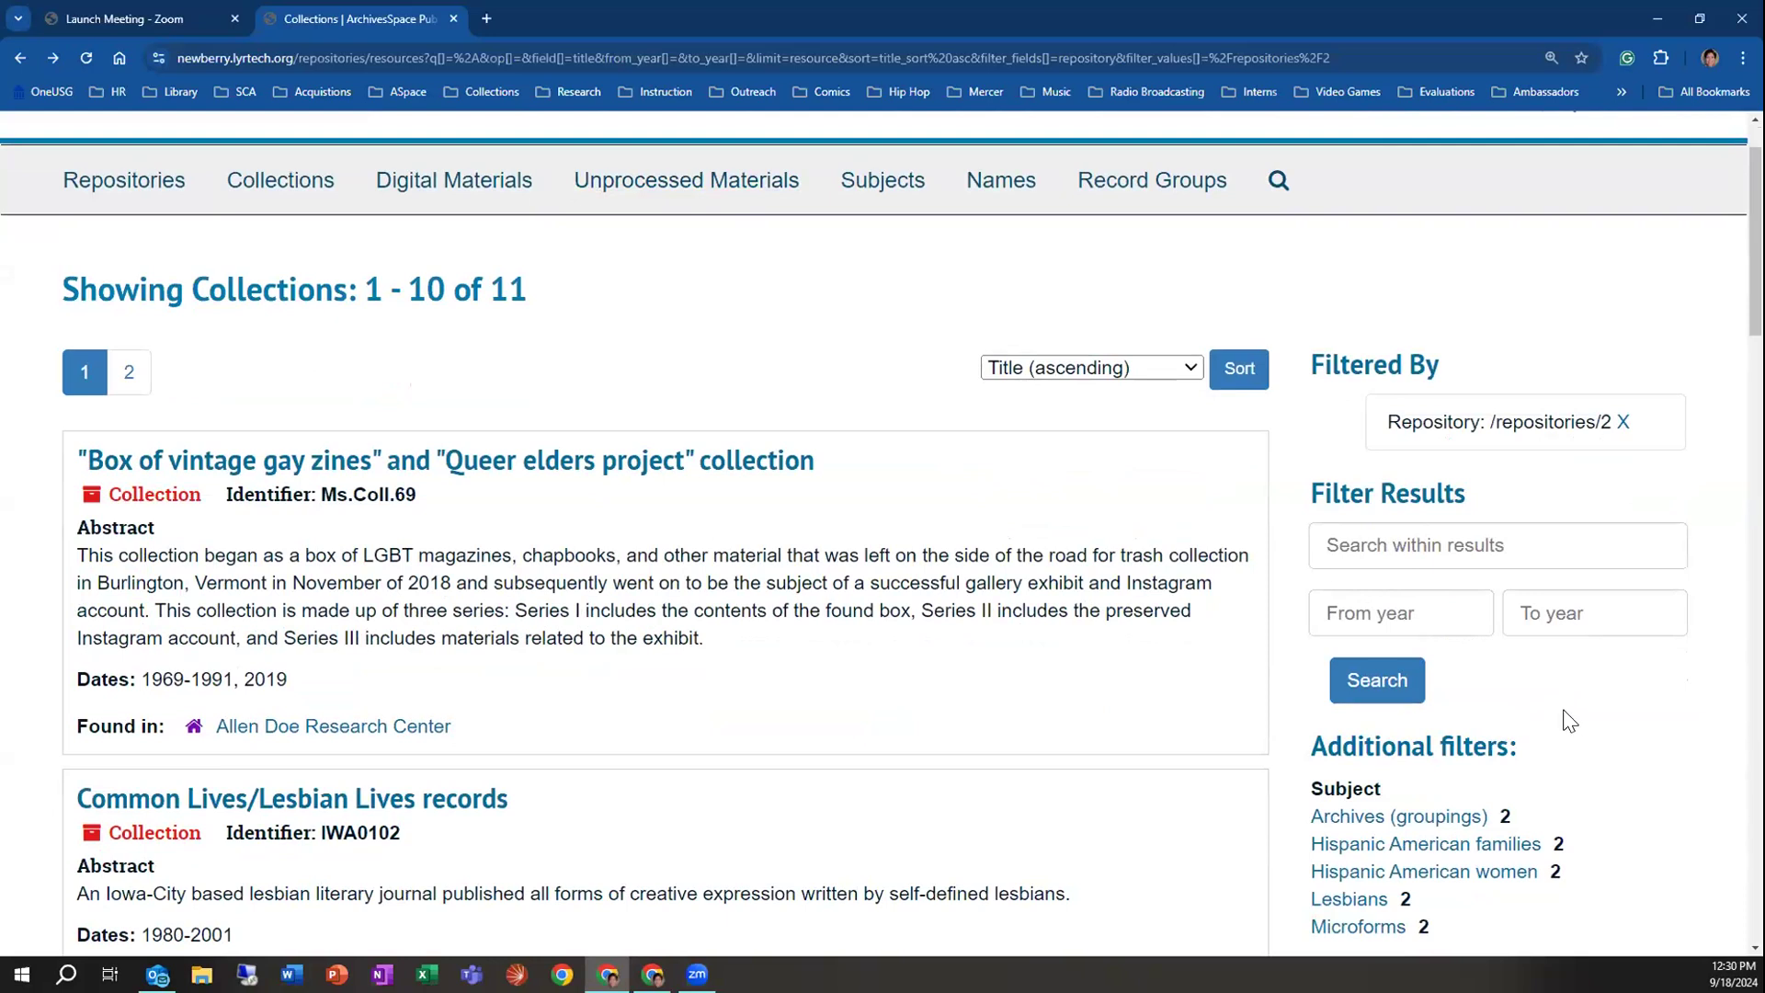
click(1455, 554)
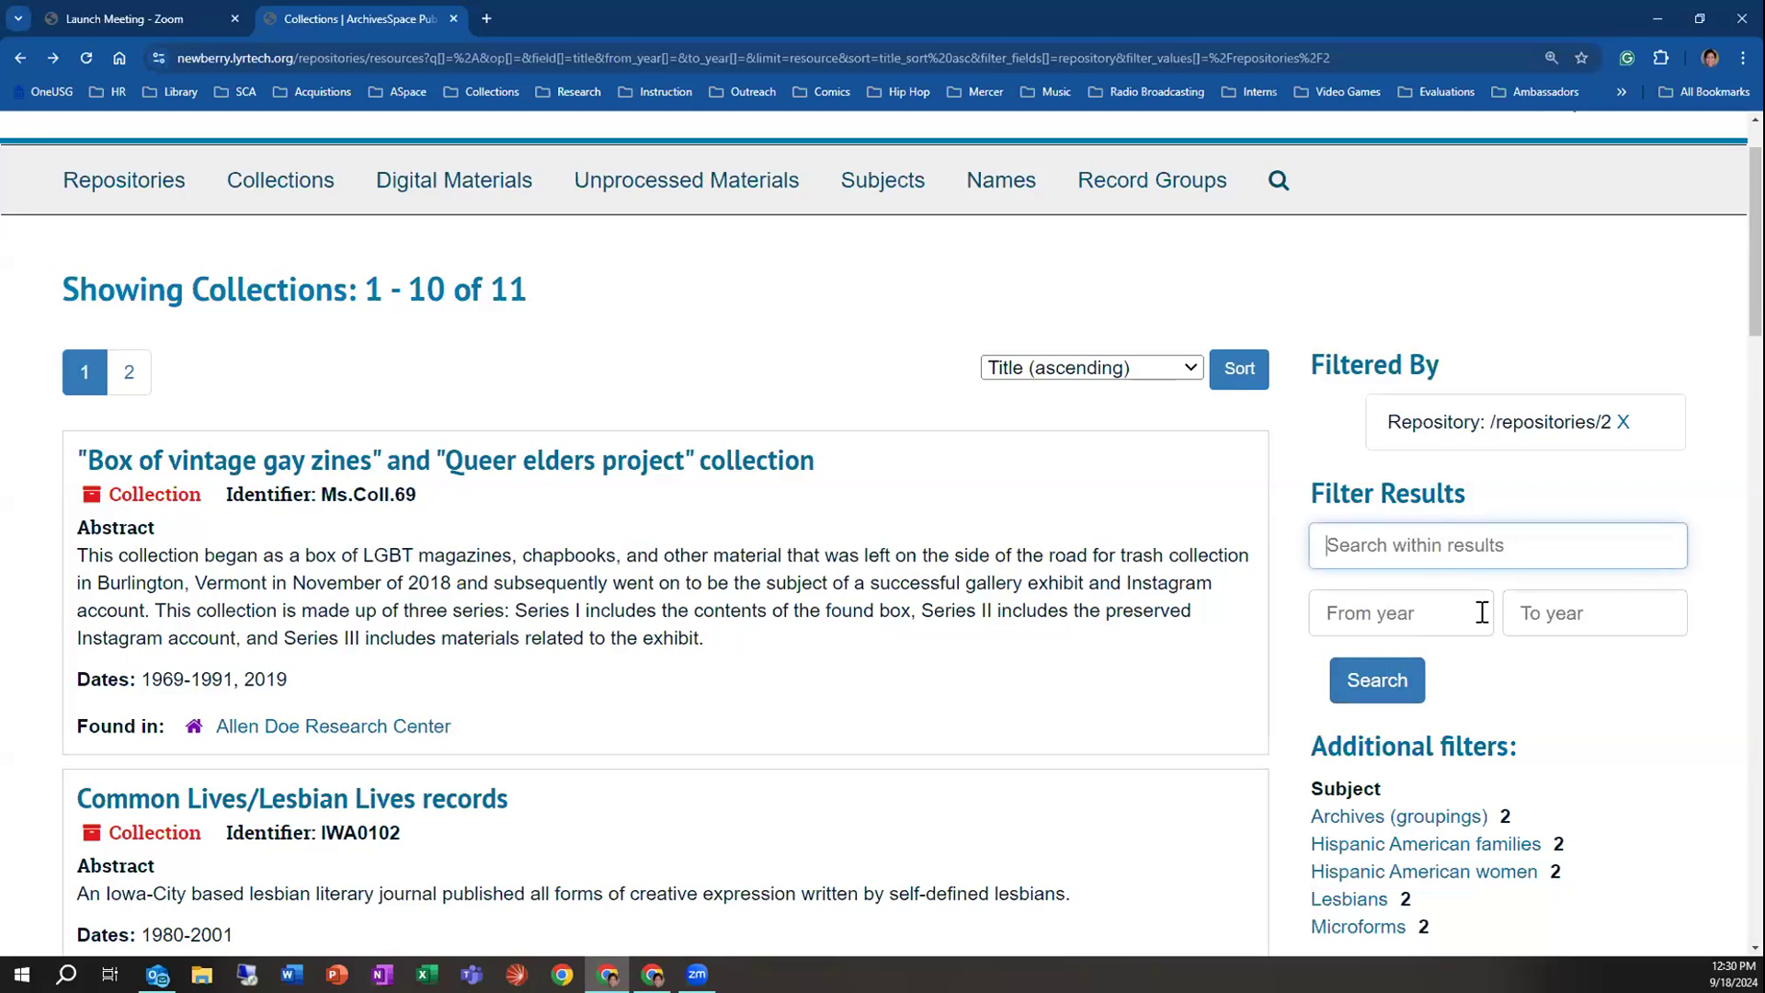
scroll(1236, 772, down, 2)
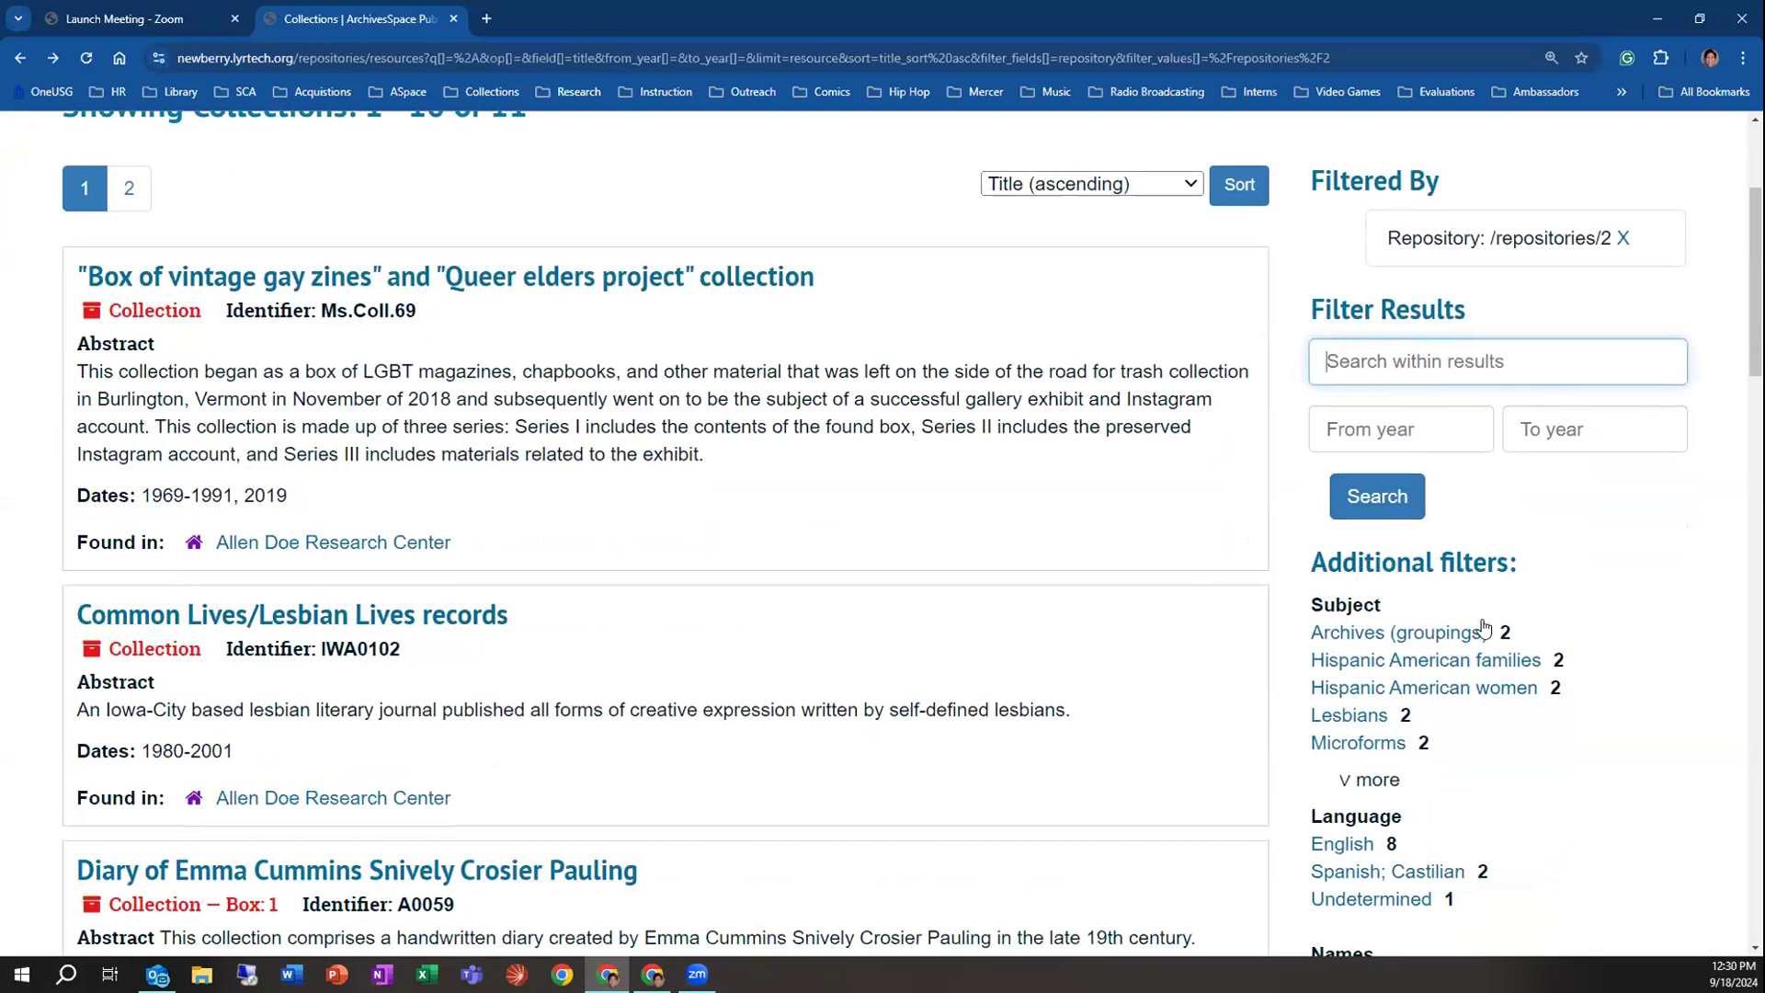
scroll(1379, 551, down, 1)
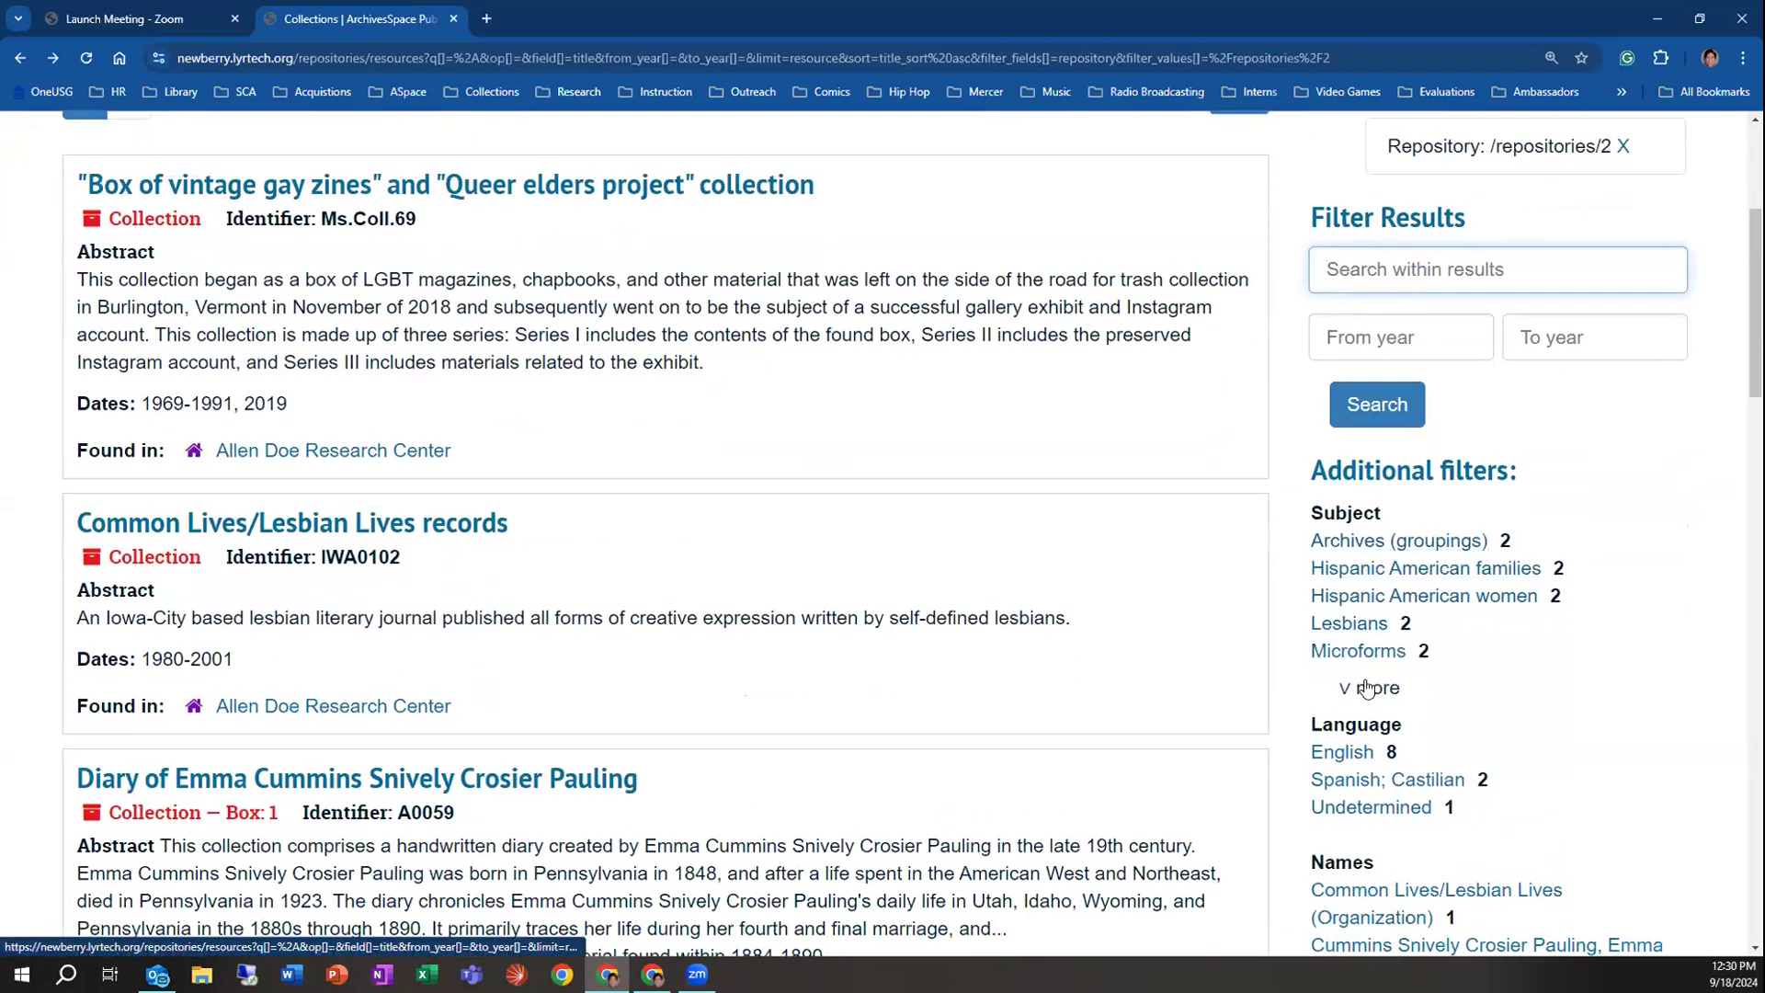
scroll(1374, 634, down, 2)
scroll(1383, 750, down, 2)
scroll(1380, 746, down, 1)
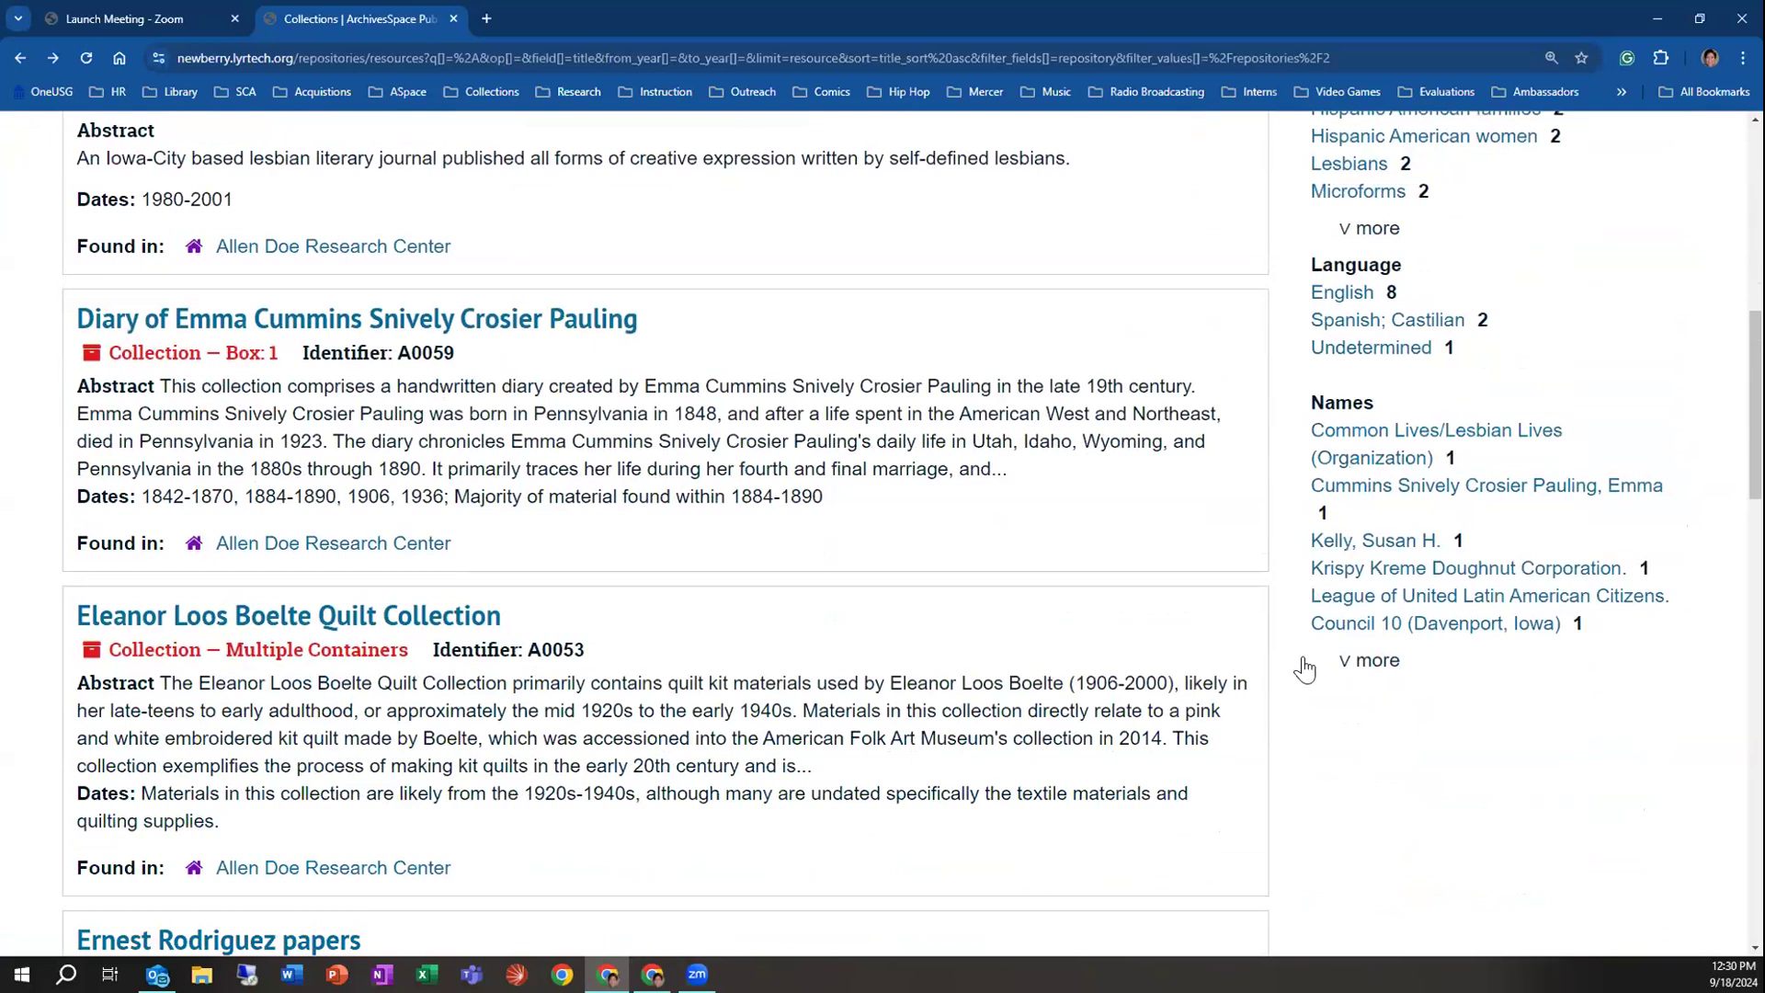
Remove the /repositories/2 repository filter from the collections list
scroll(1163, 690, up, 7)
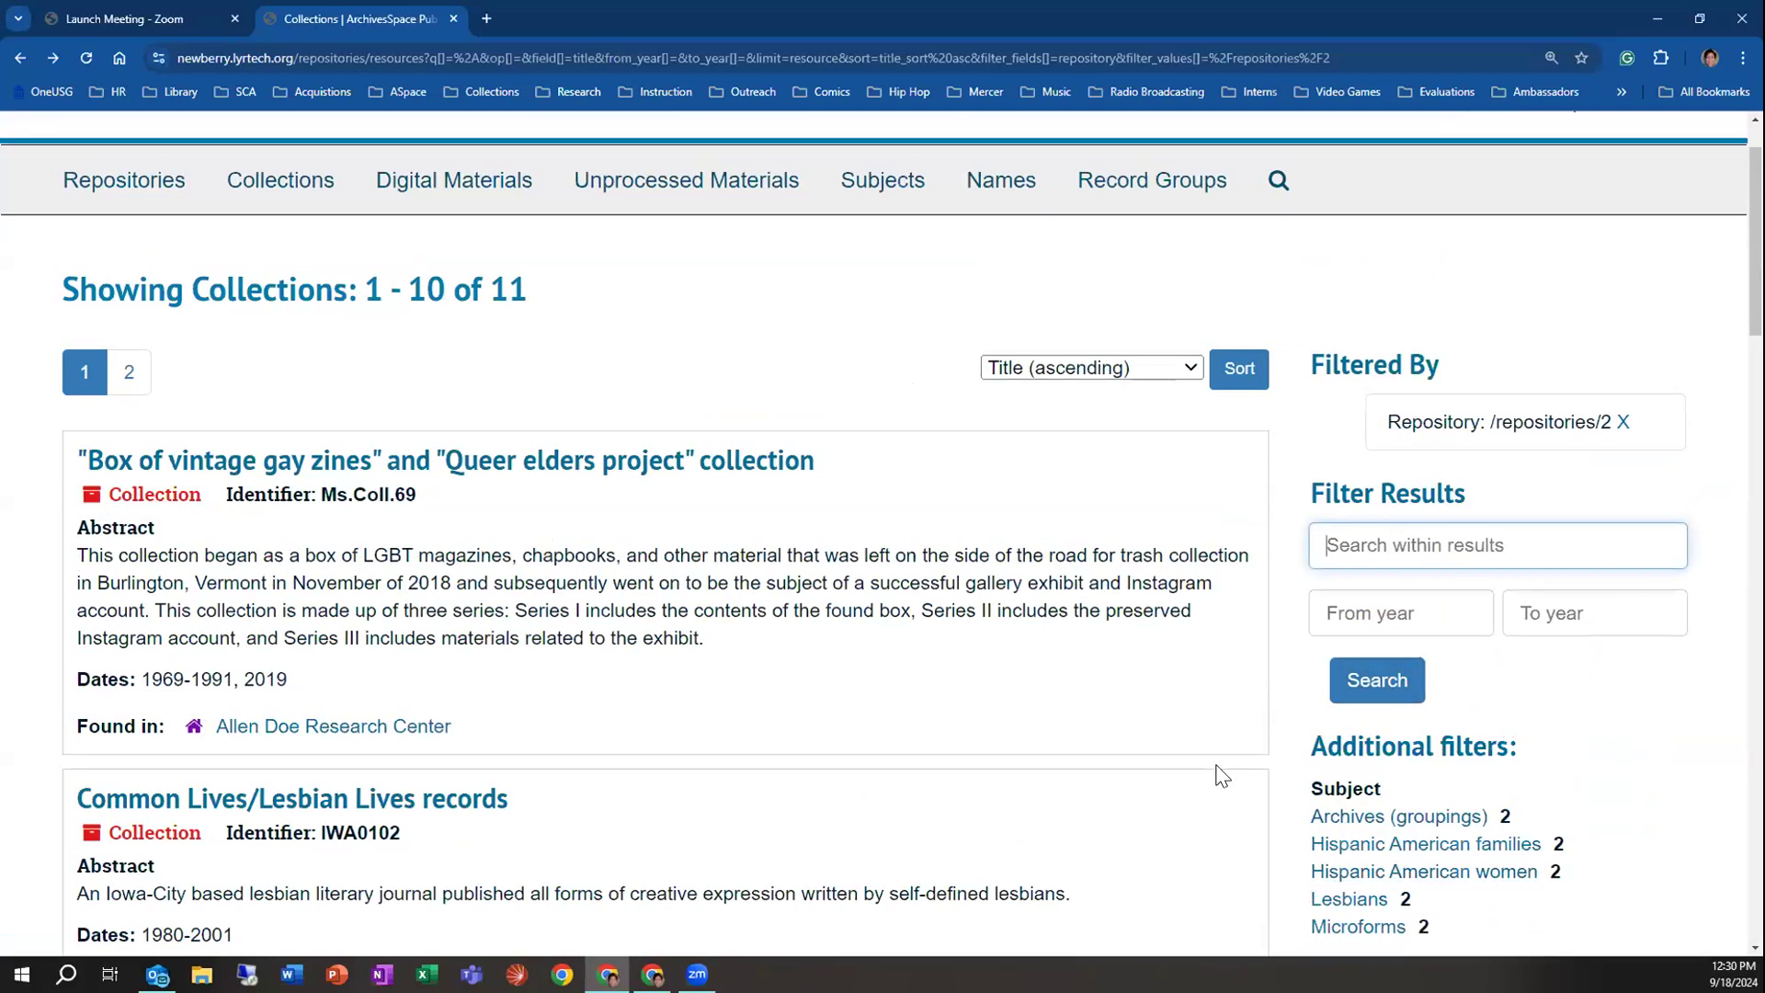
click(1622, 422)
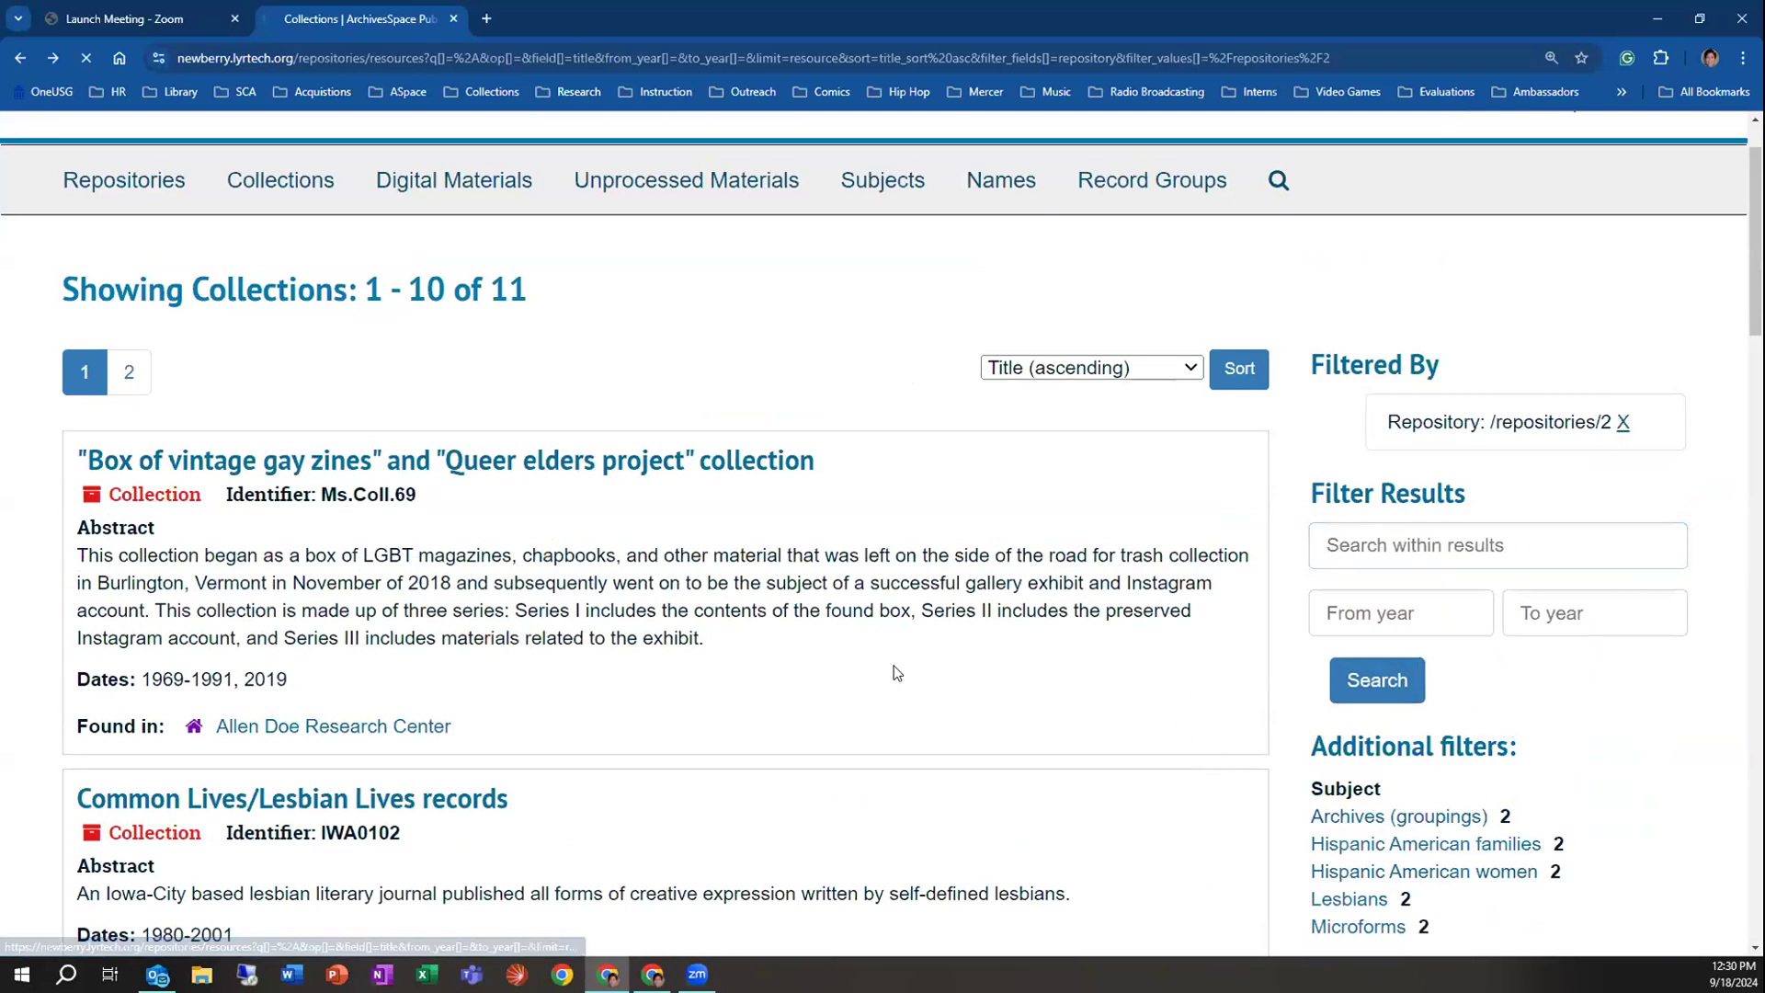
scroll(840, 616, up, 1)
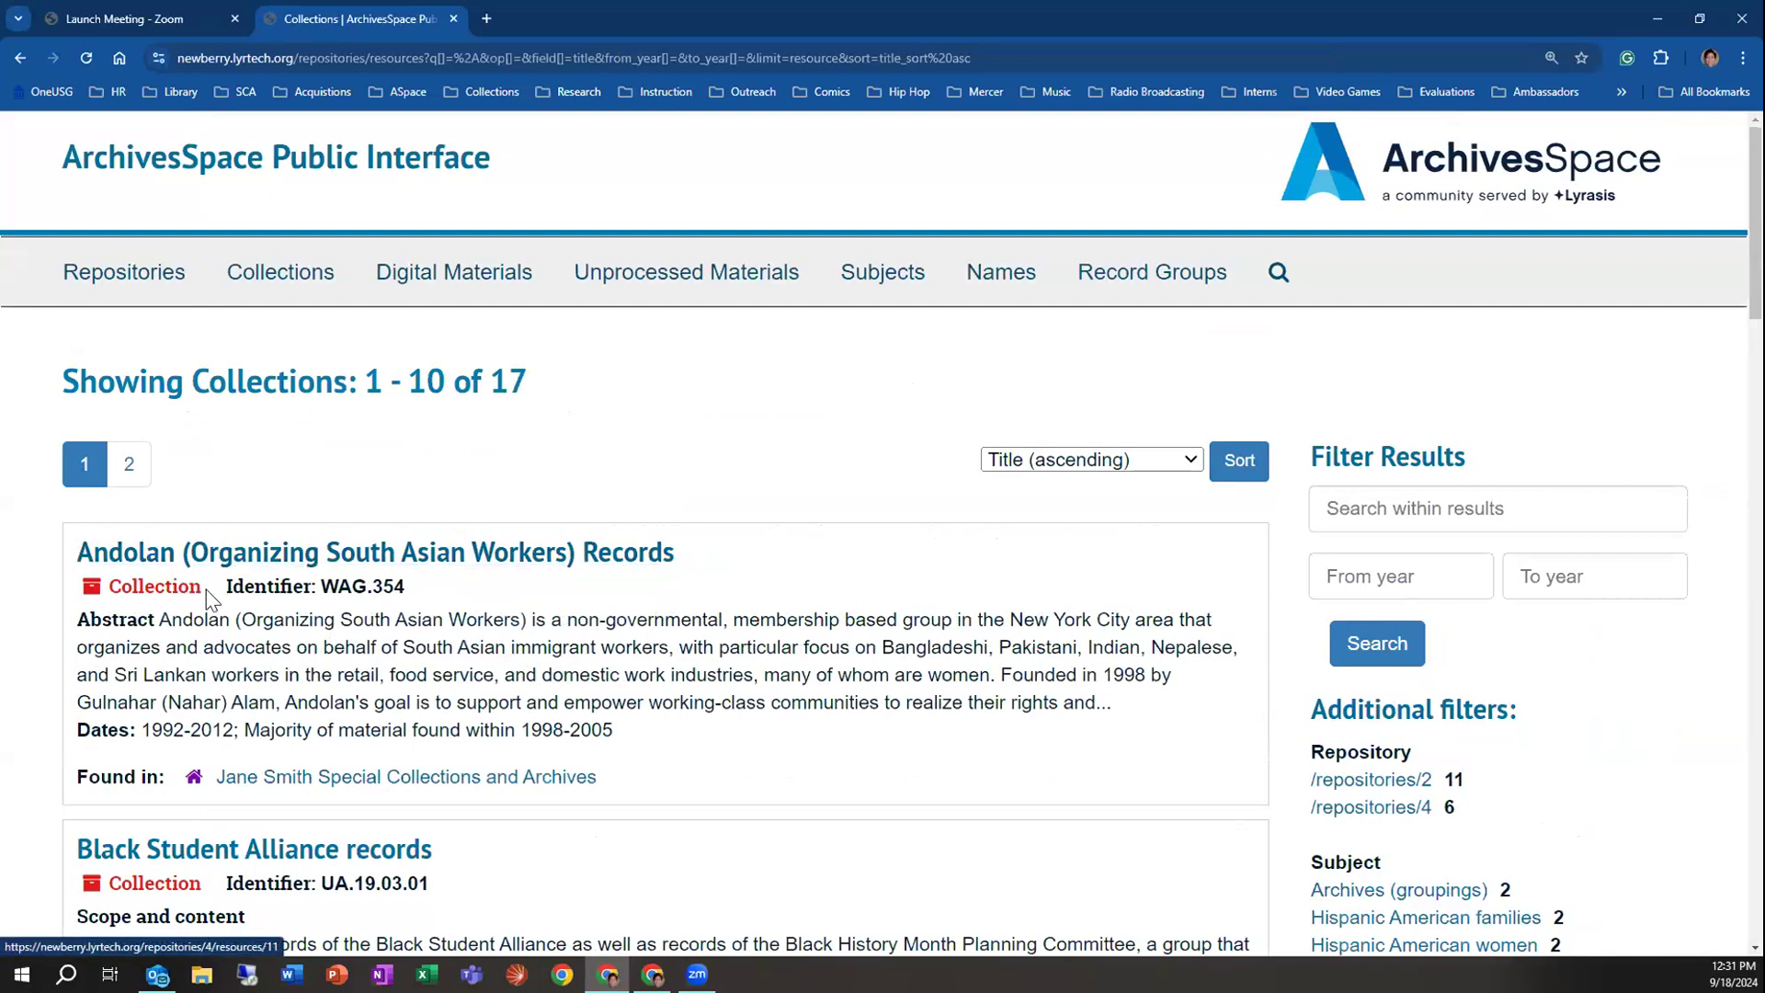
Examine the record type, abstract and dates in the Andolan collection's entry, and look over the collections below it
drag(206, 592, 63, 583)
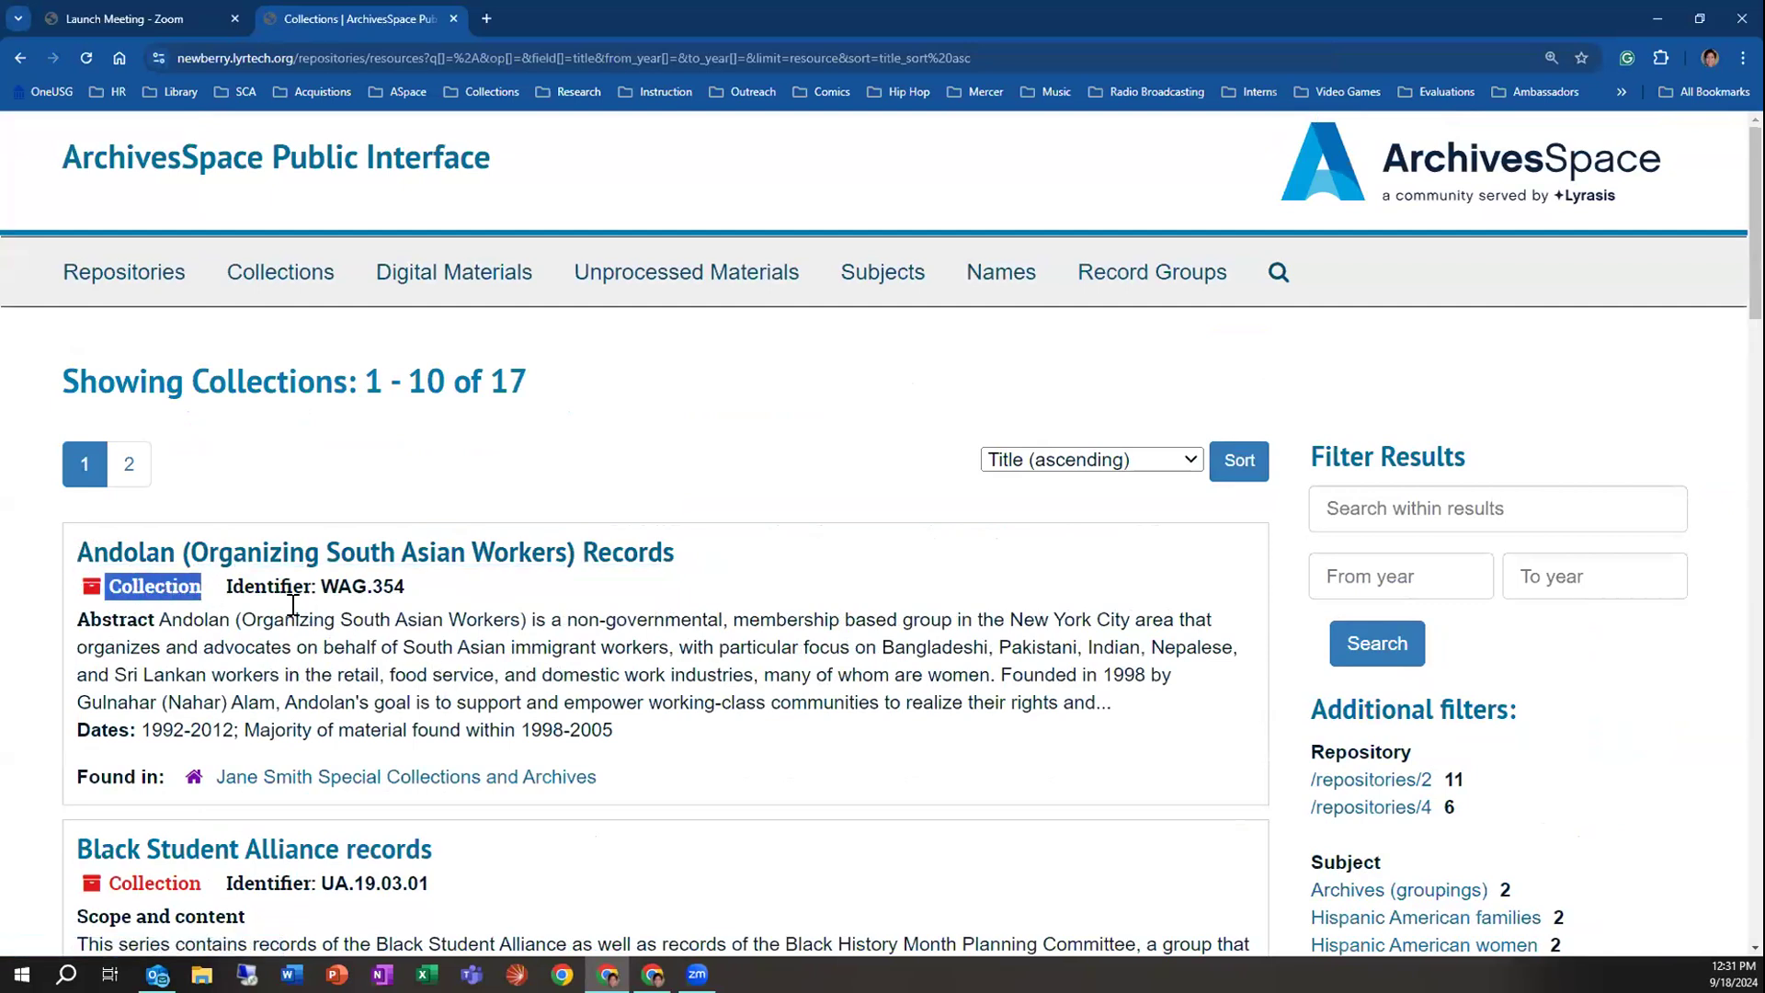
drag(625, 743, 149, 619)
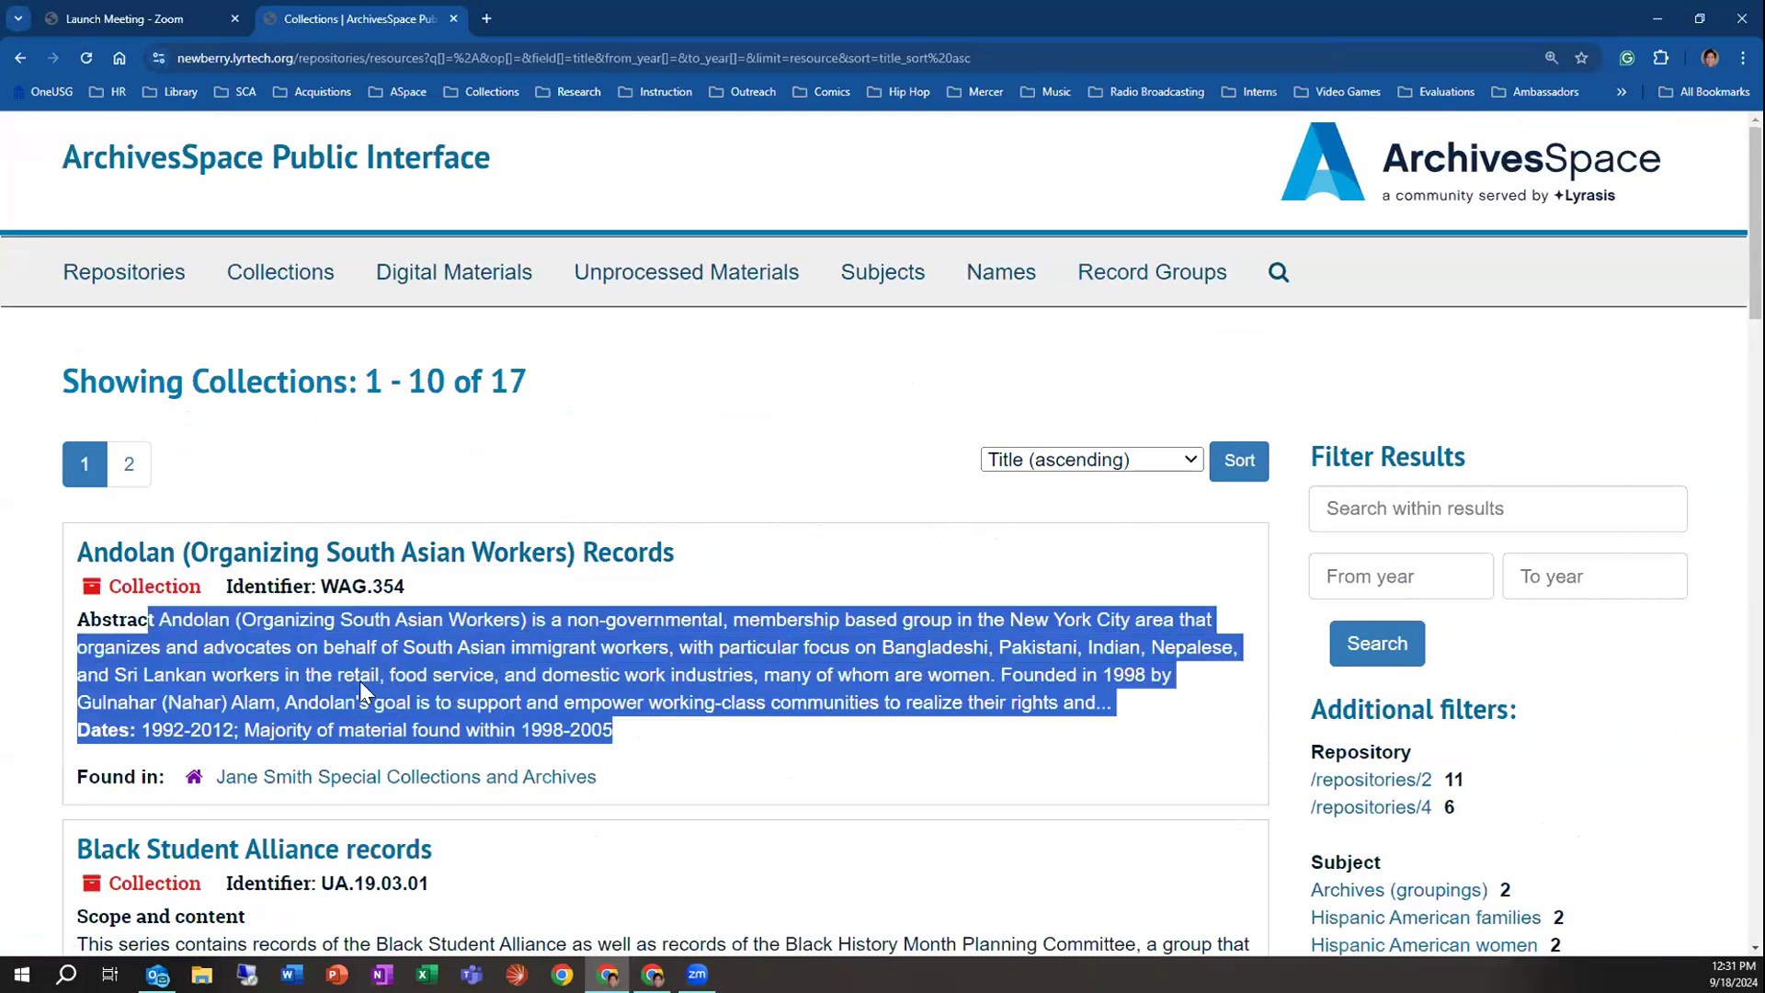
click(533, 700)
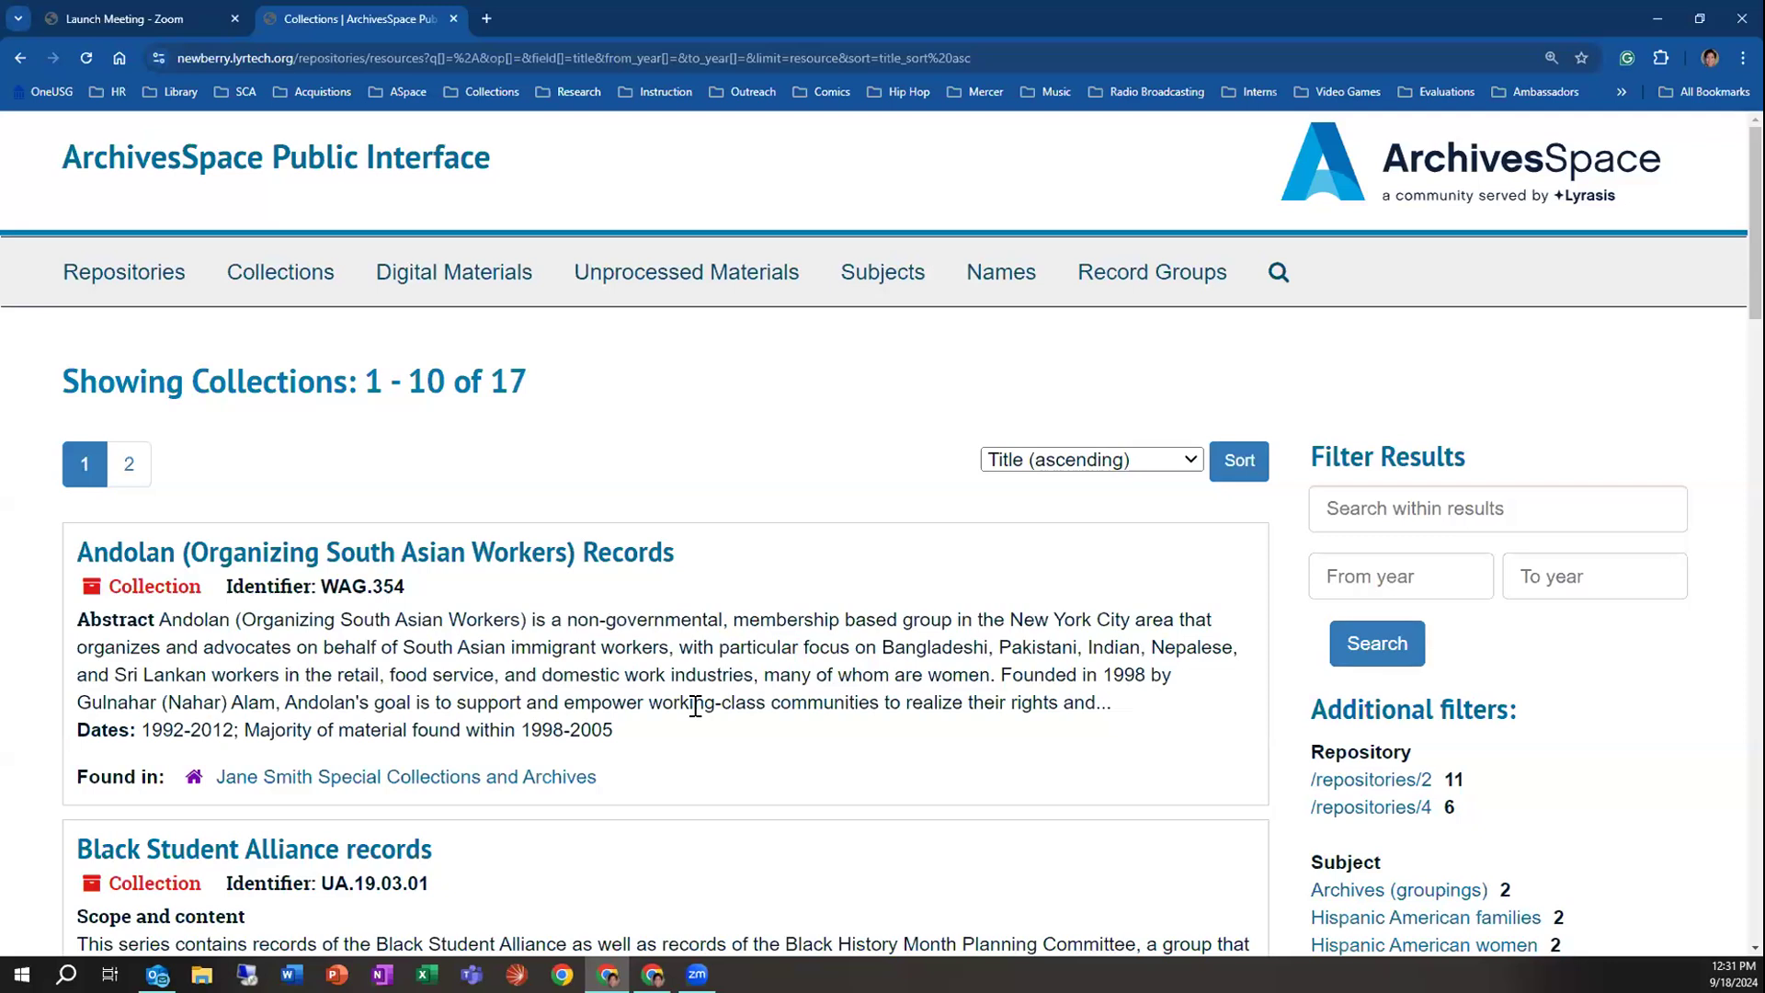
drag(634, 740, 142, 731)
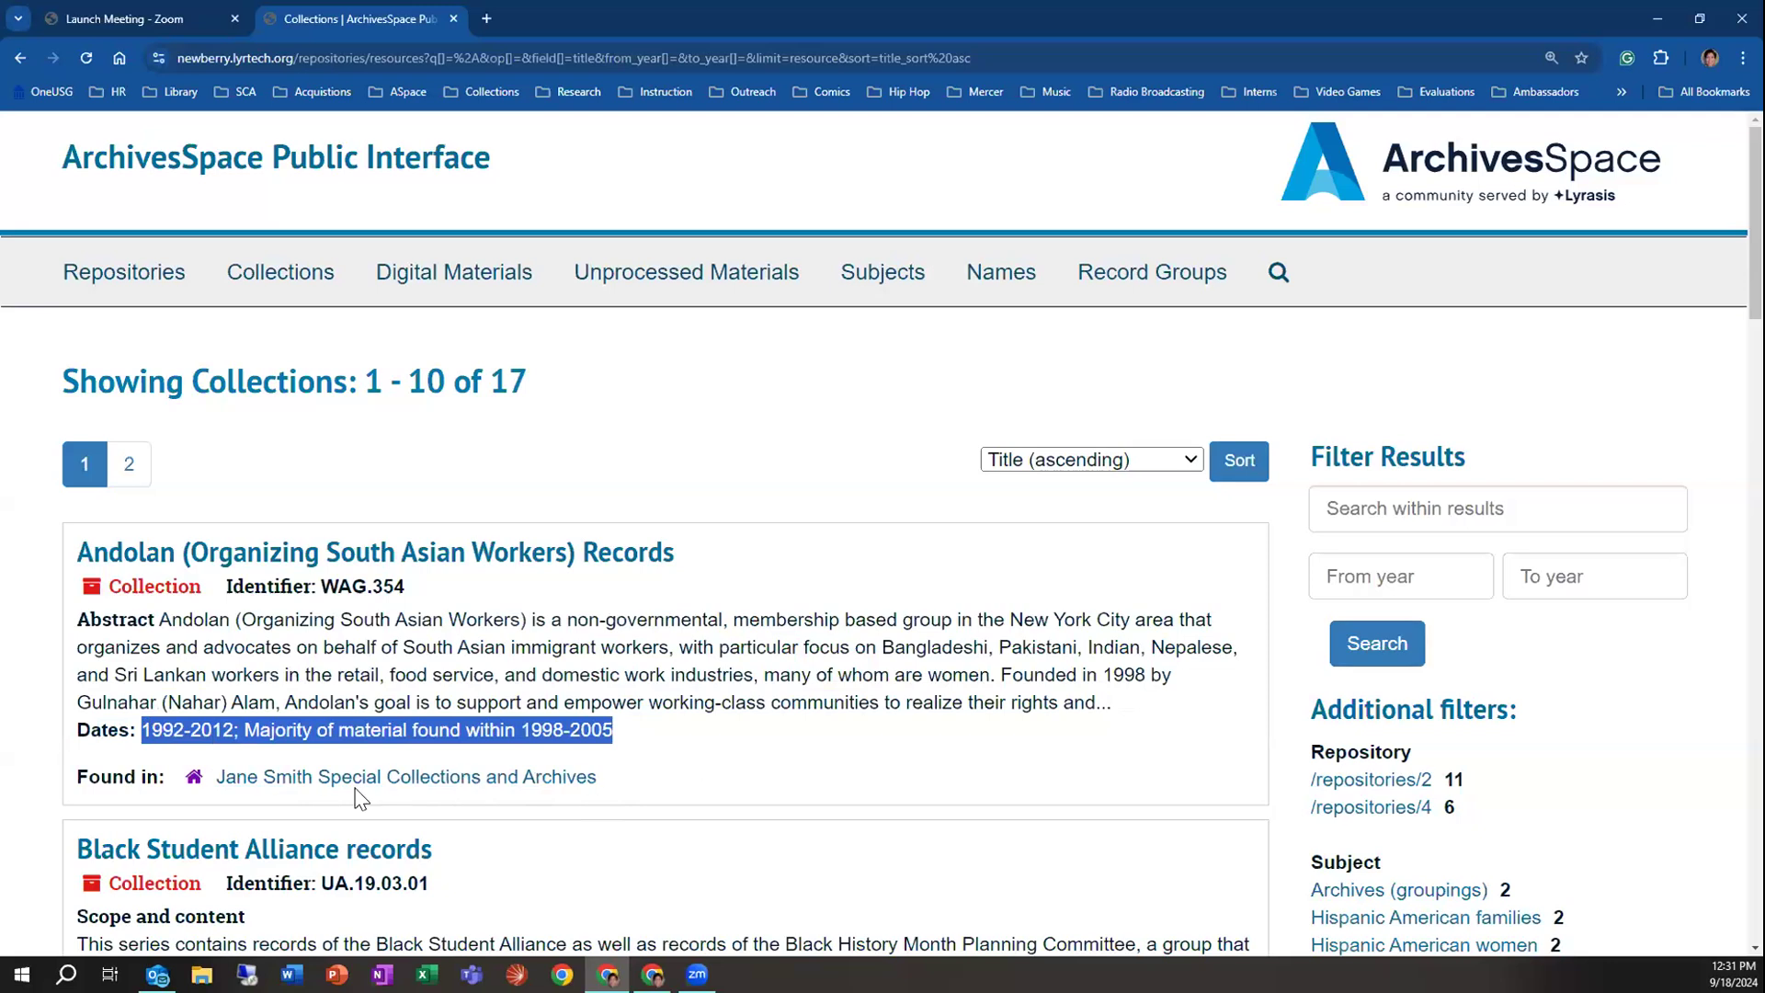
scroll(552, 644, down, 3)
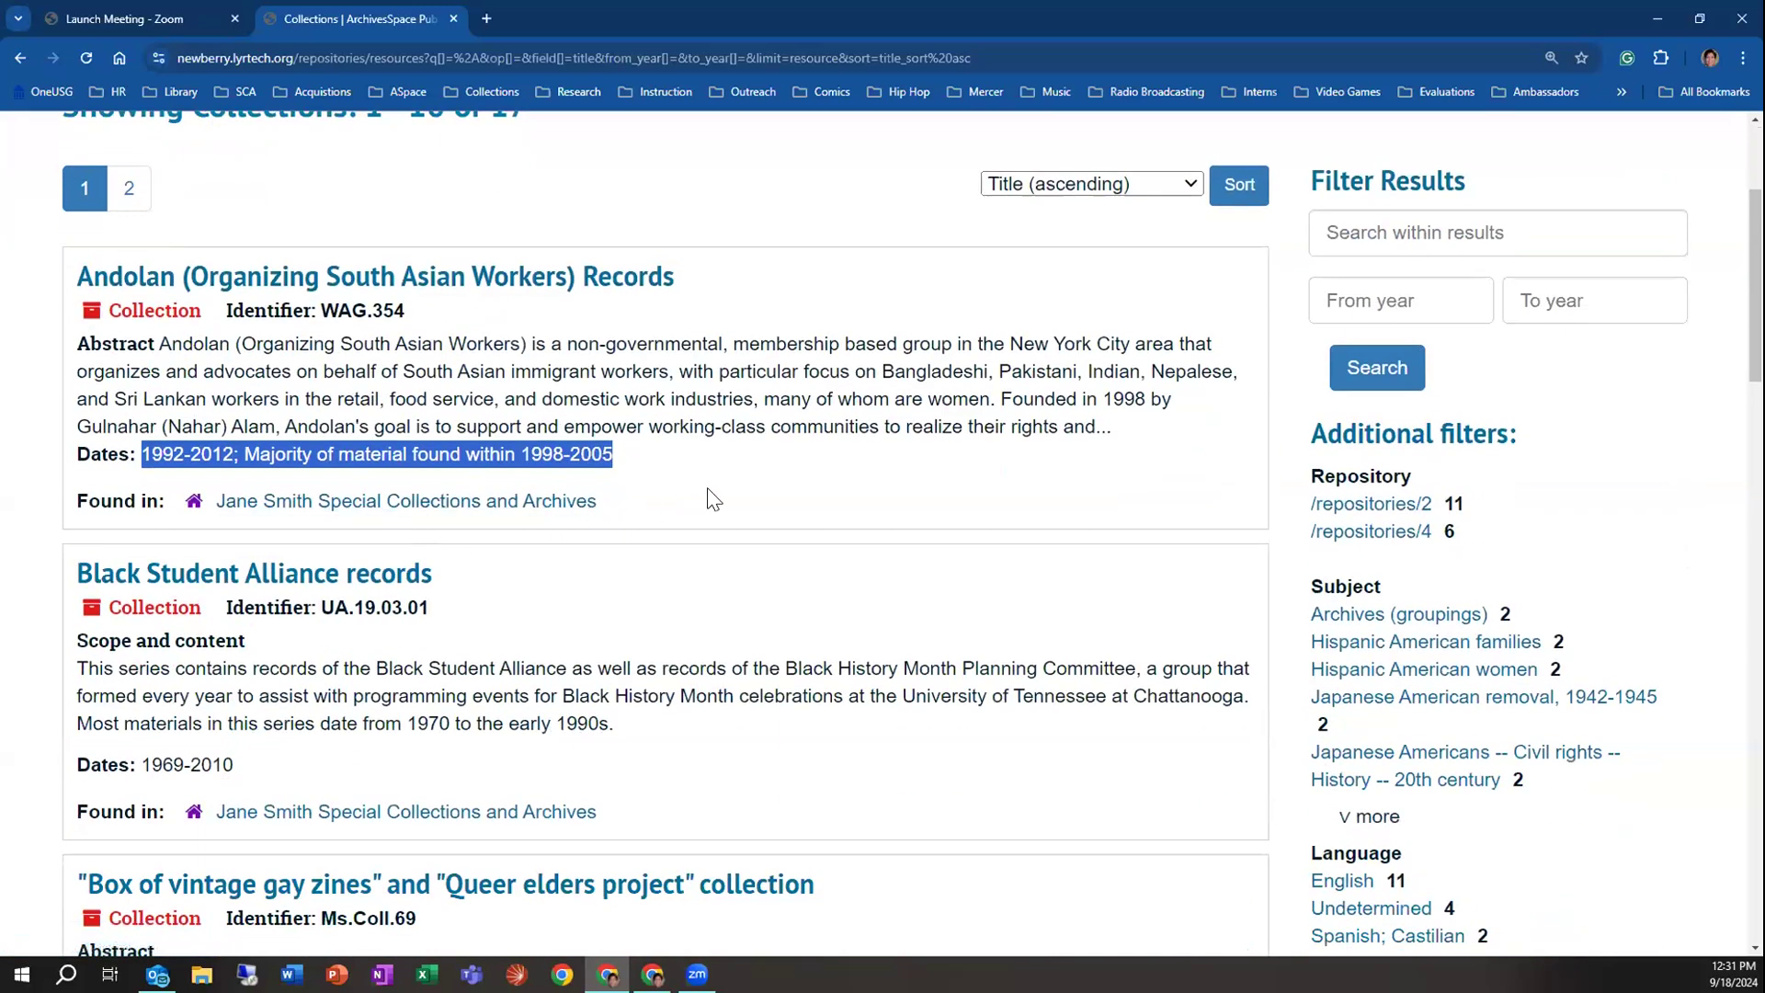
click(739, 452)
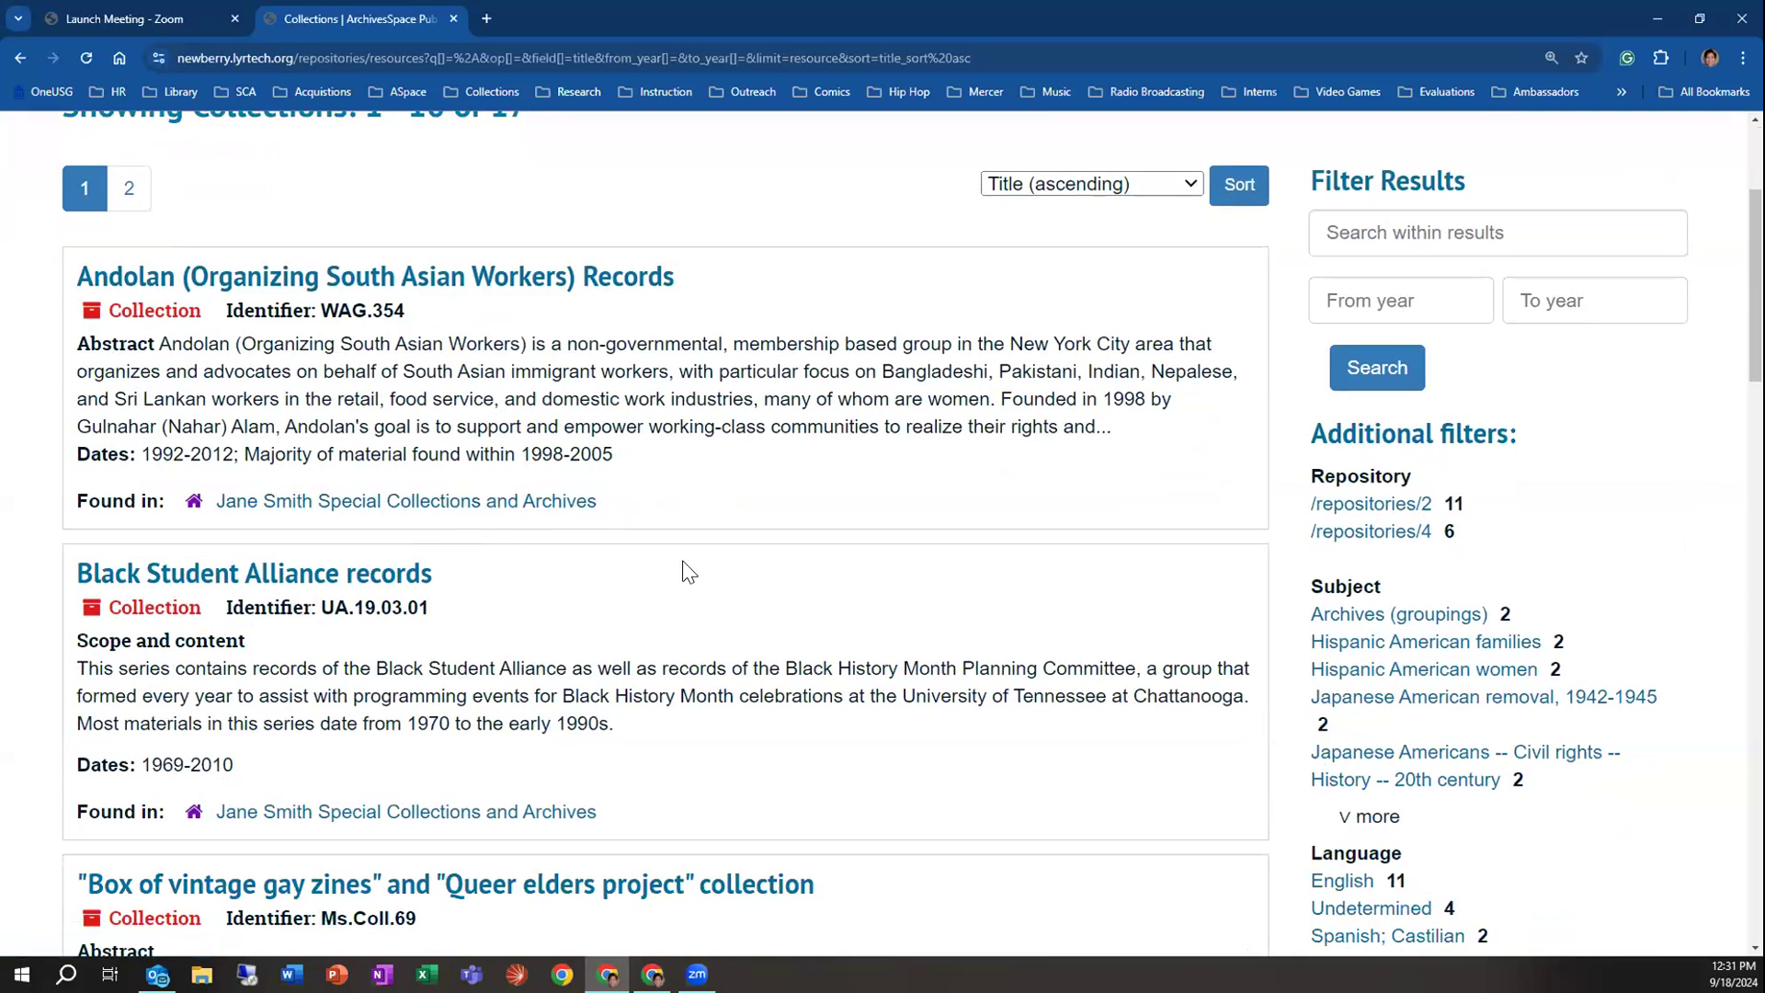
scroll(687, 572, down, 4)
scroll(735, 597, up, 7)
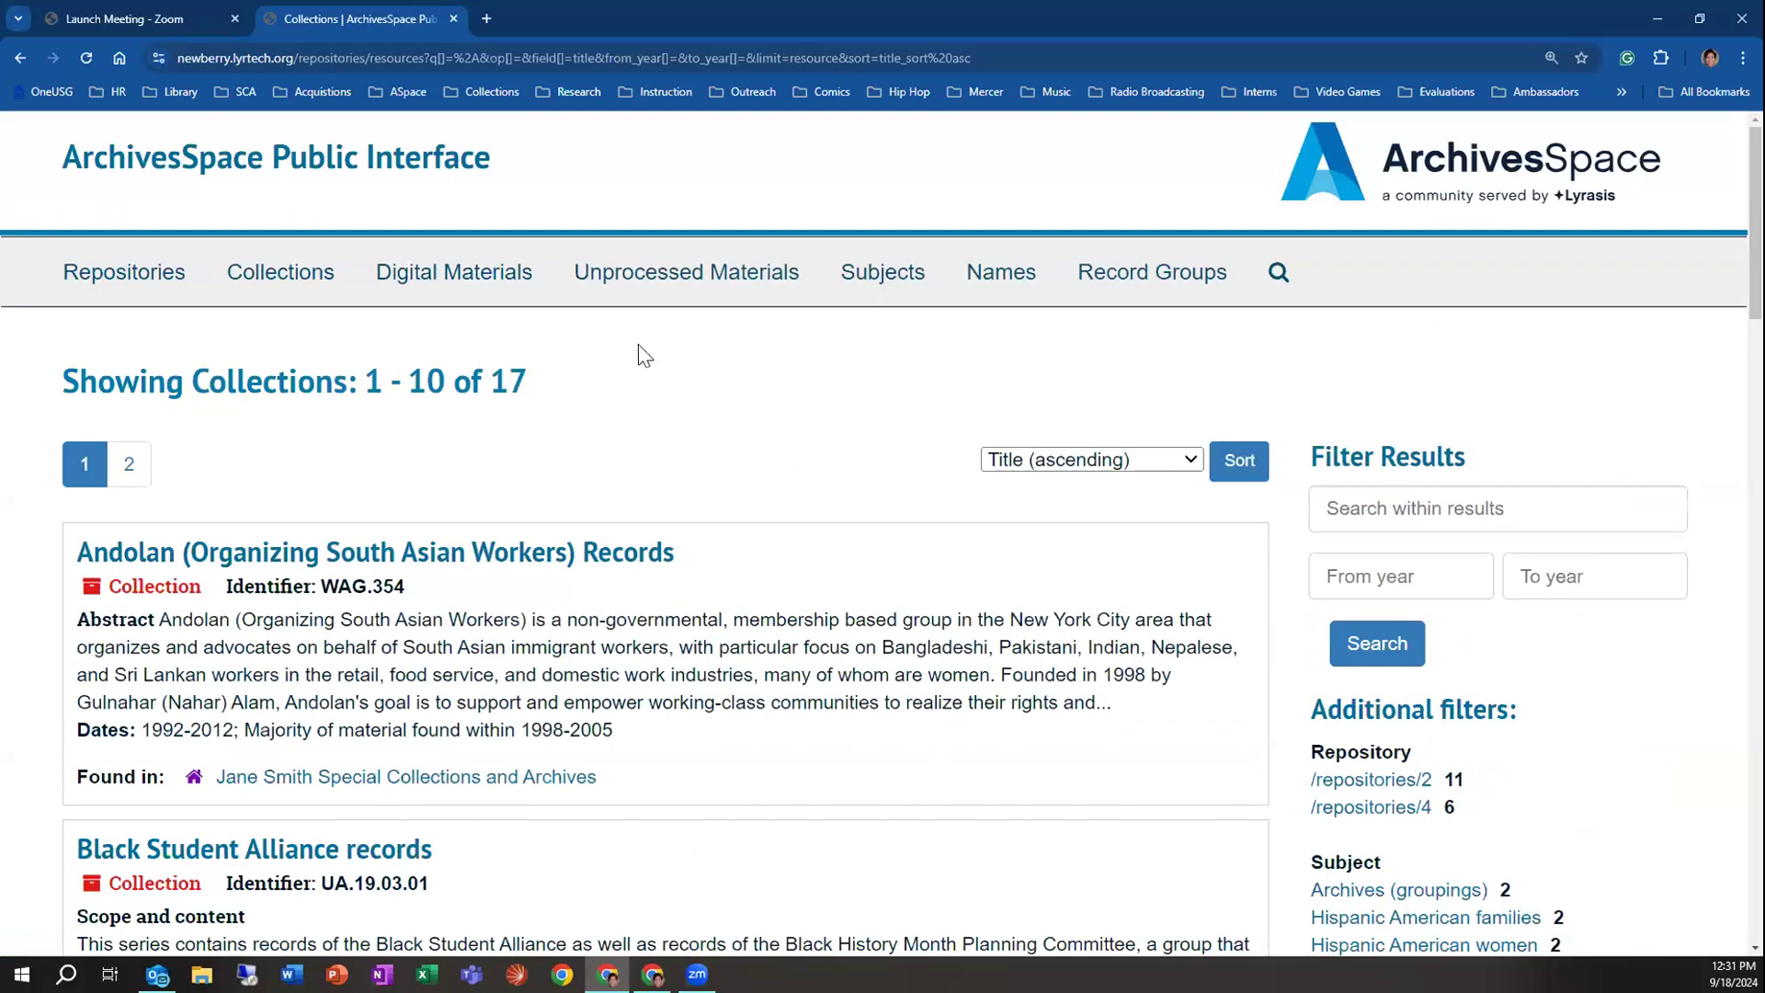
Browse the public digital materials and look through the listed digital records
click(505, 278)
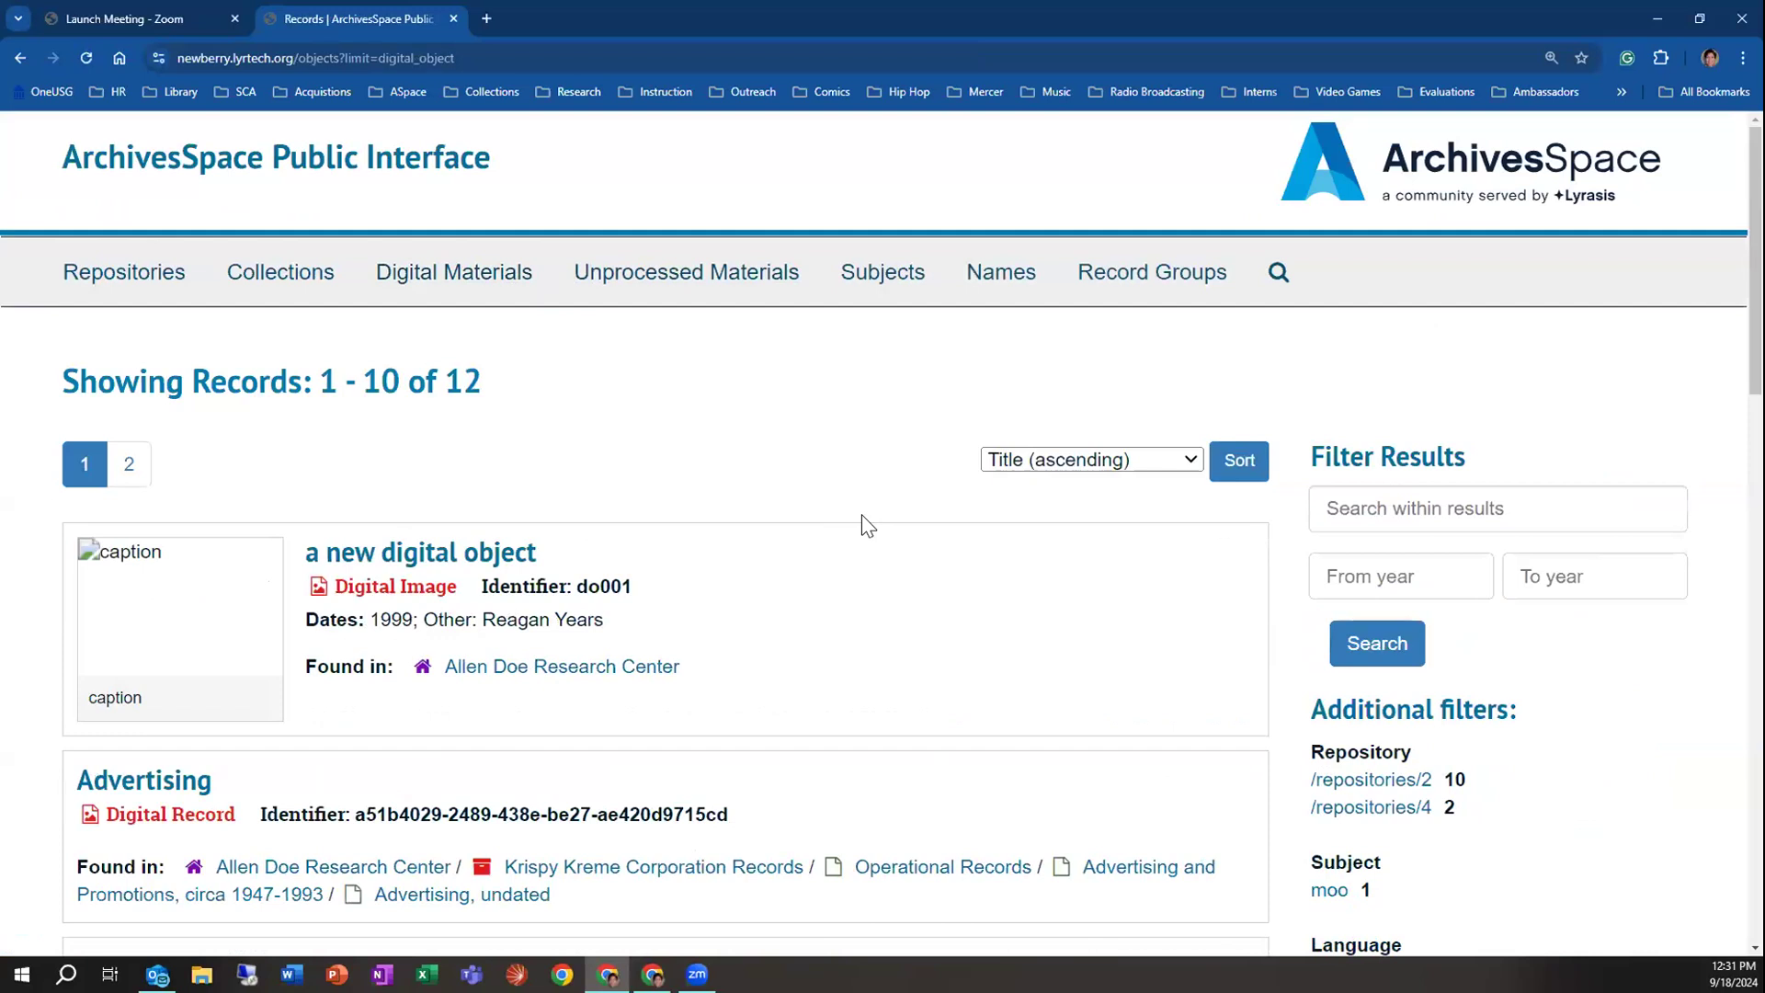
scroll(864, 525, down, 3)
scroll(882, 538, down, 2)
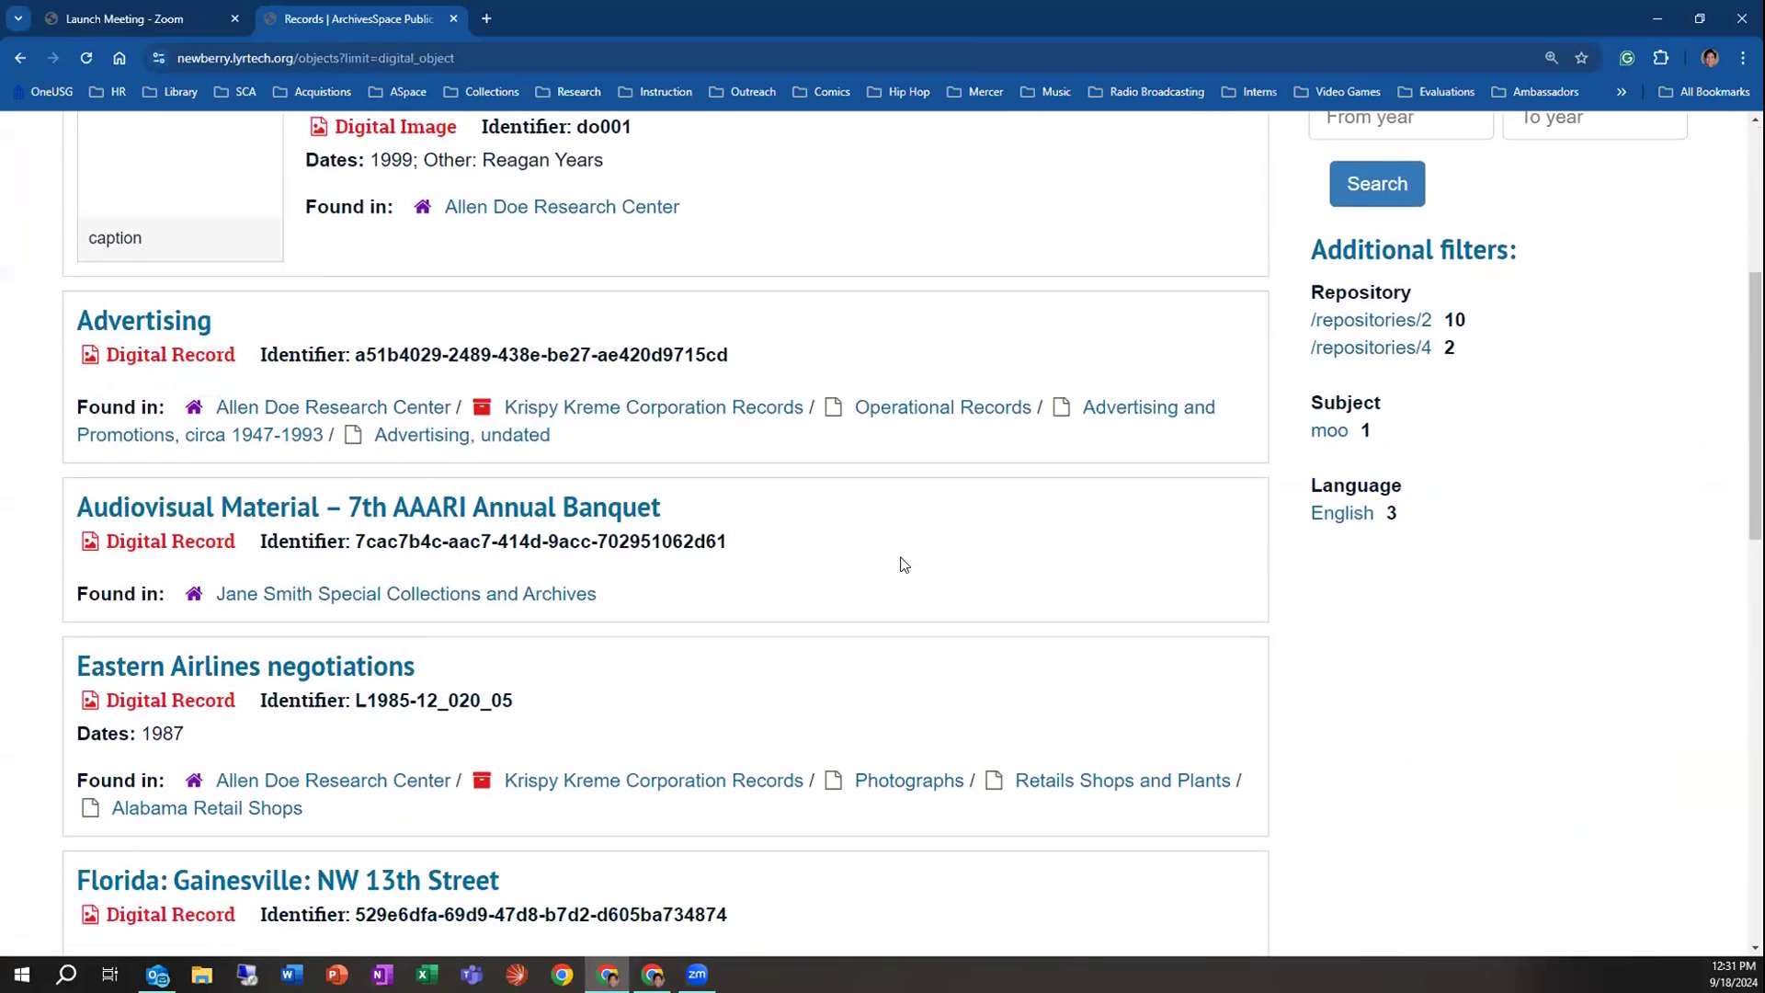
scroll(808, 694, down, 8)
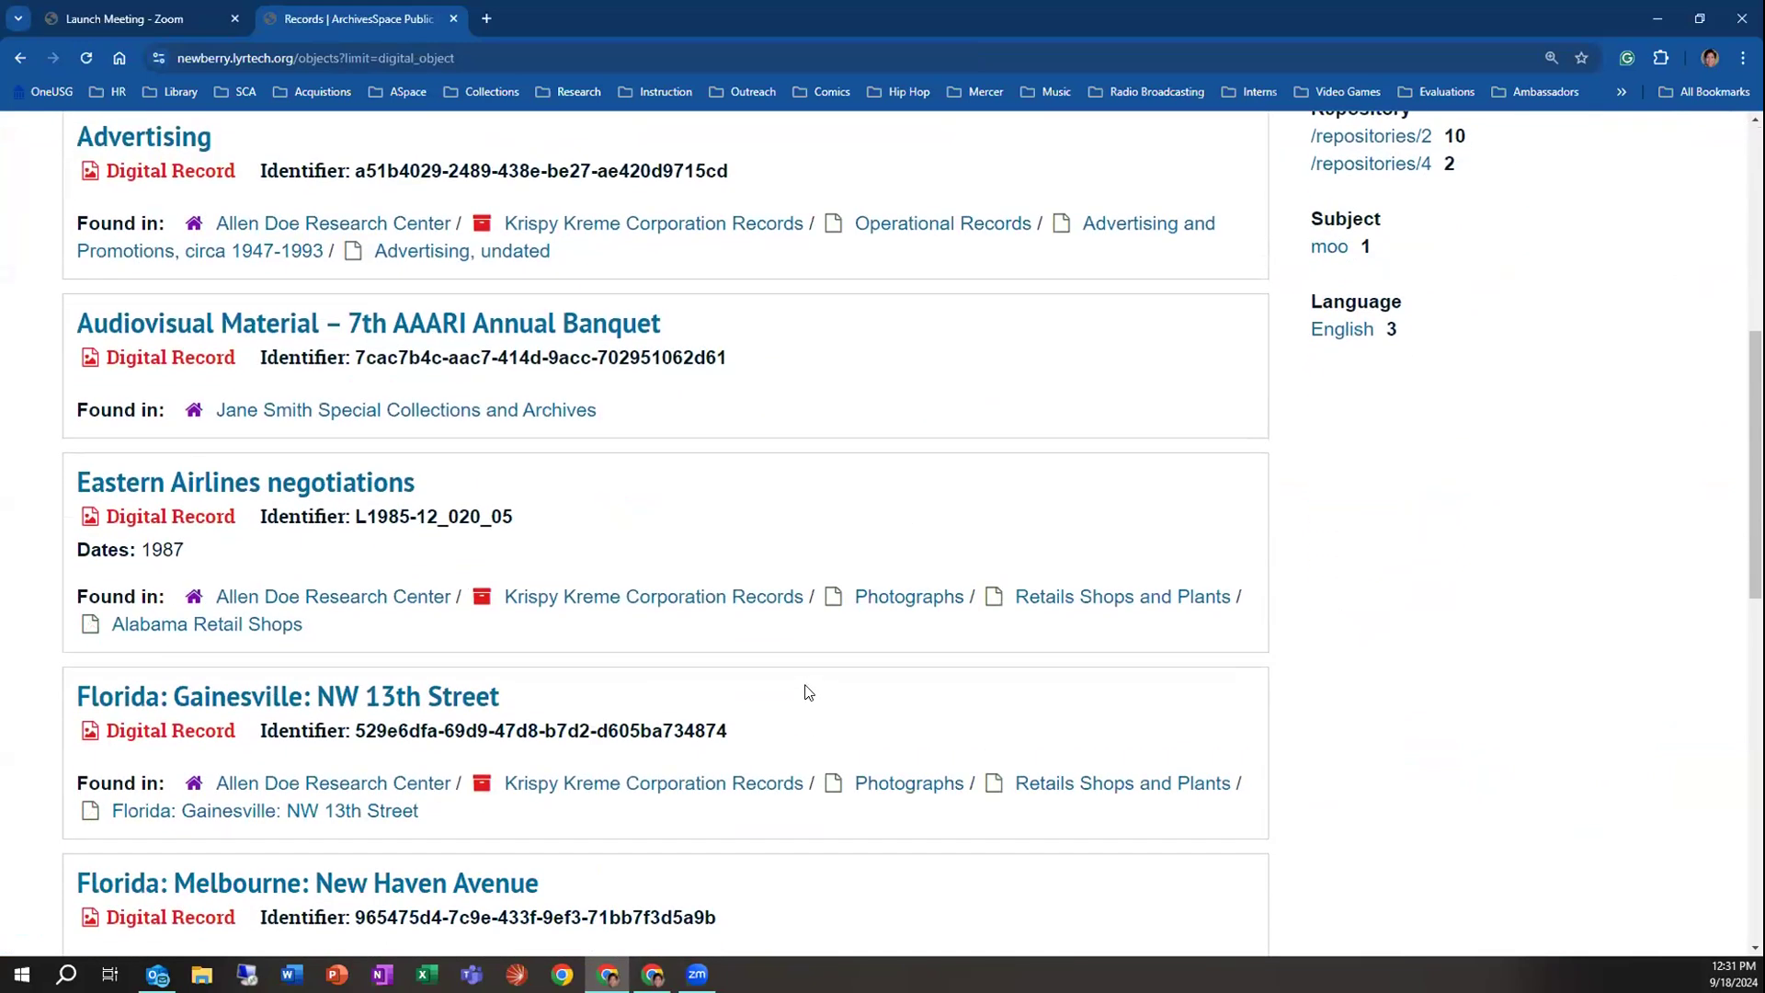
scroll(816, 703, down, 7)
scroll(823, 725, up, 6)
scroll(824, 729, up, 12)
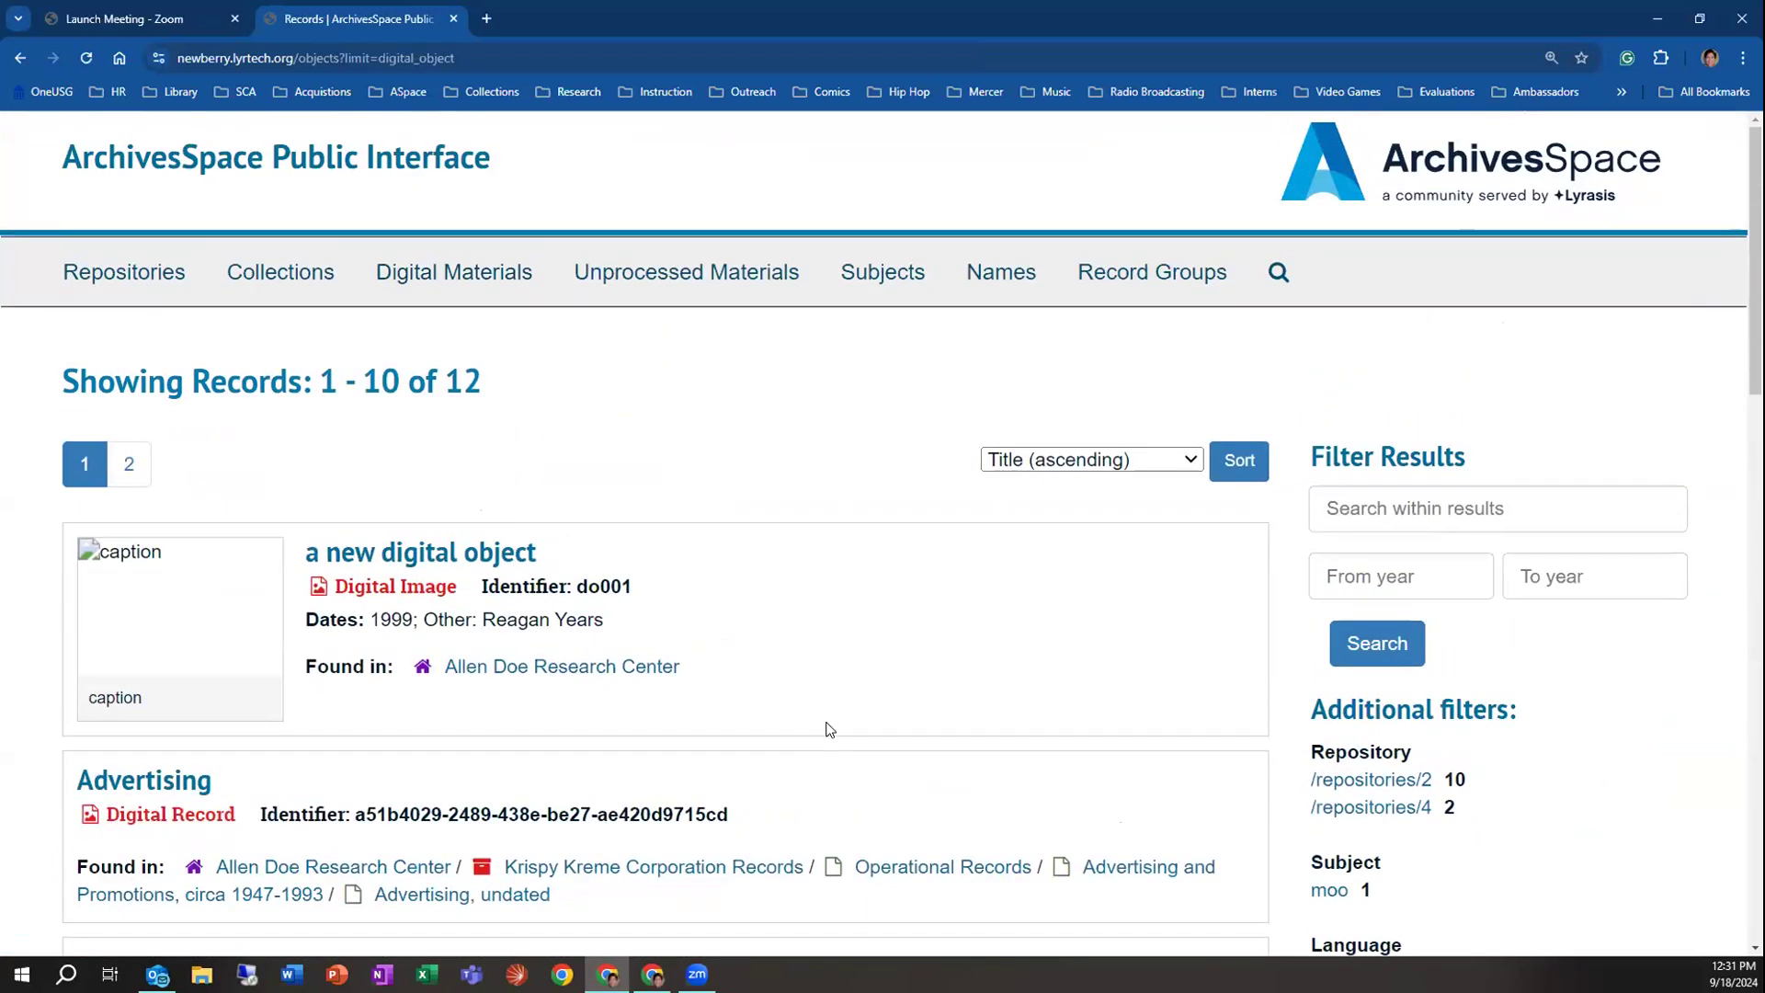
Browse the unprocessed materials, subjects and names lists, and try to browse the record groups
click(665, 269)
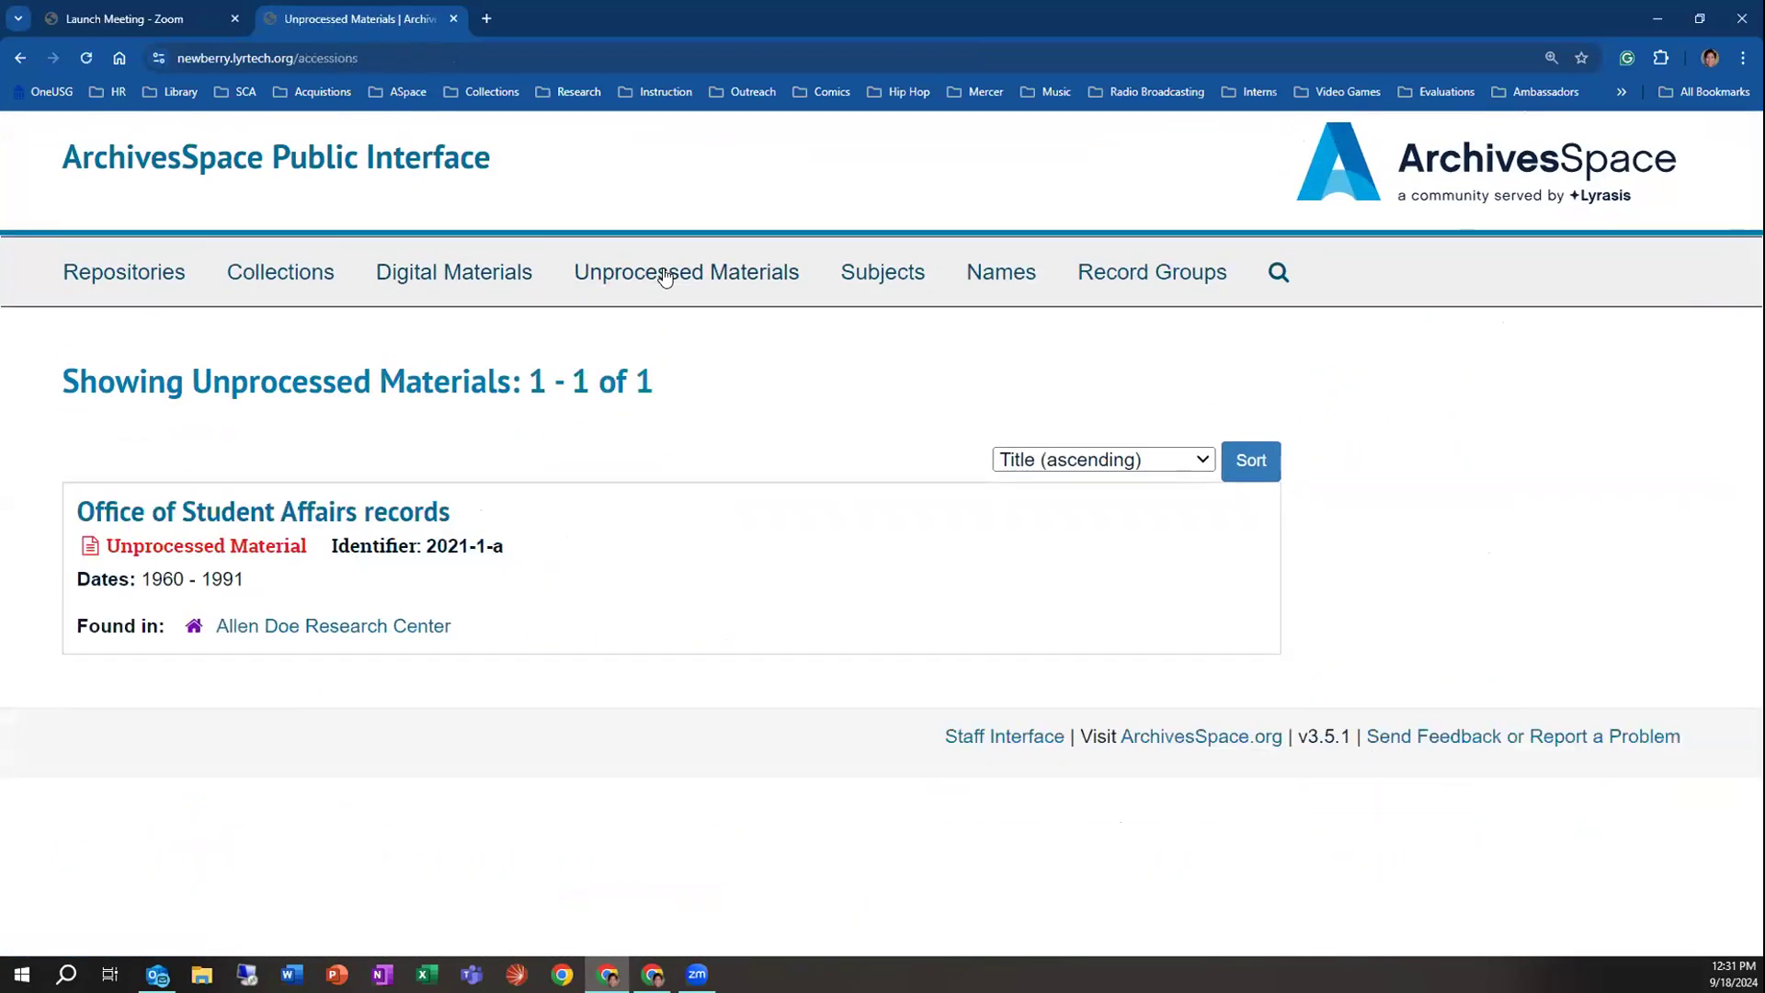
click(880, 288)
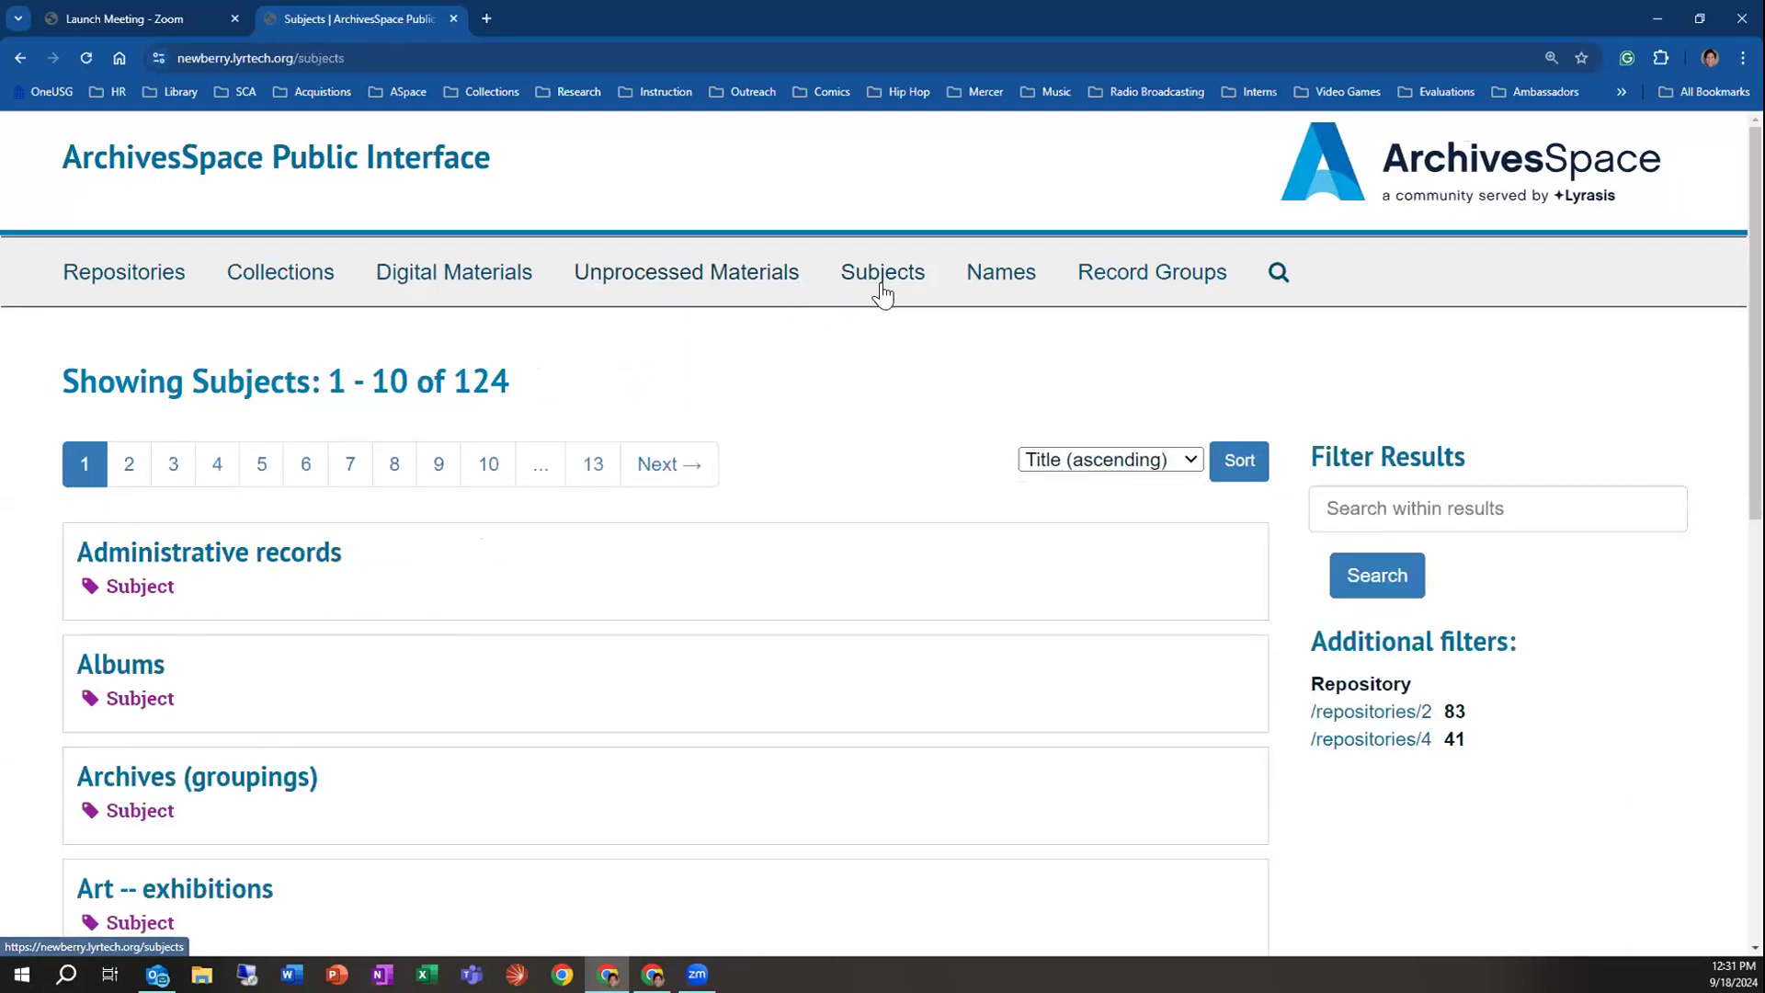
click(1001, 283)
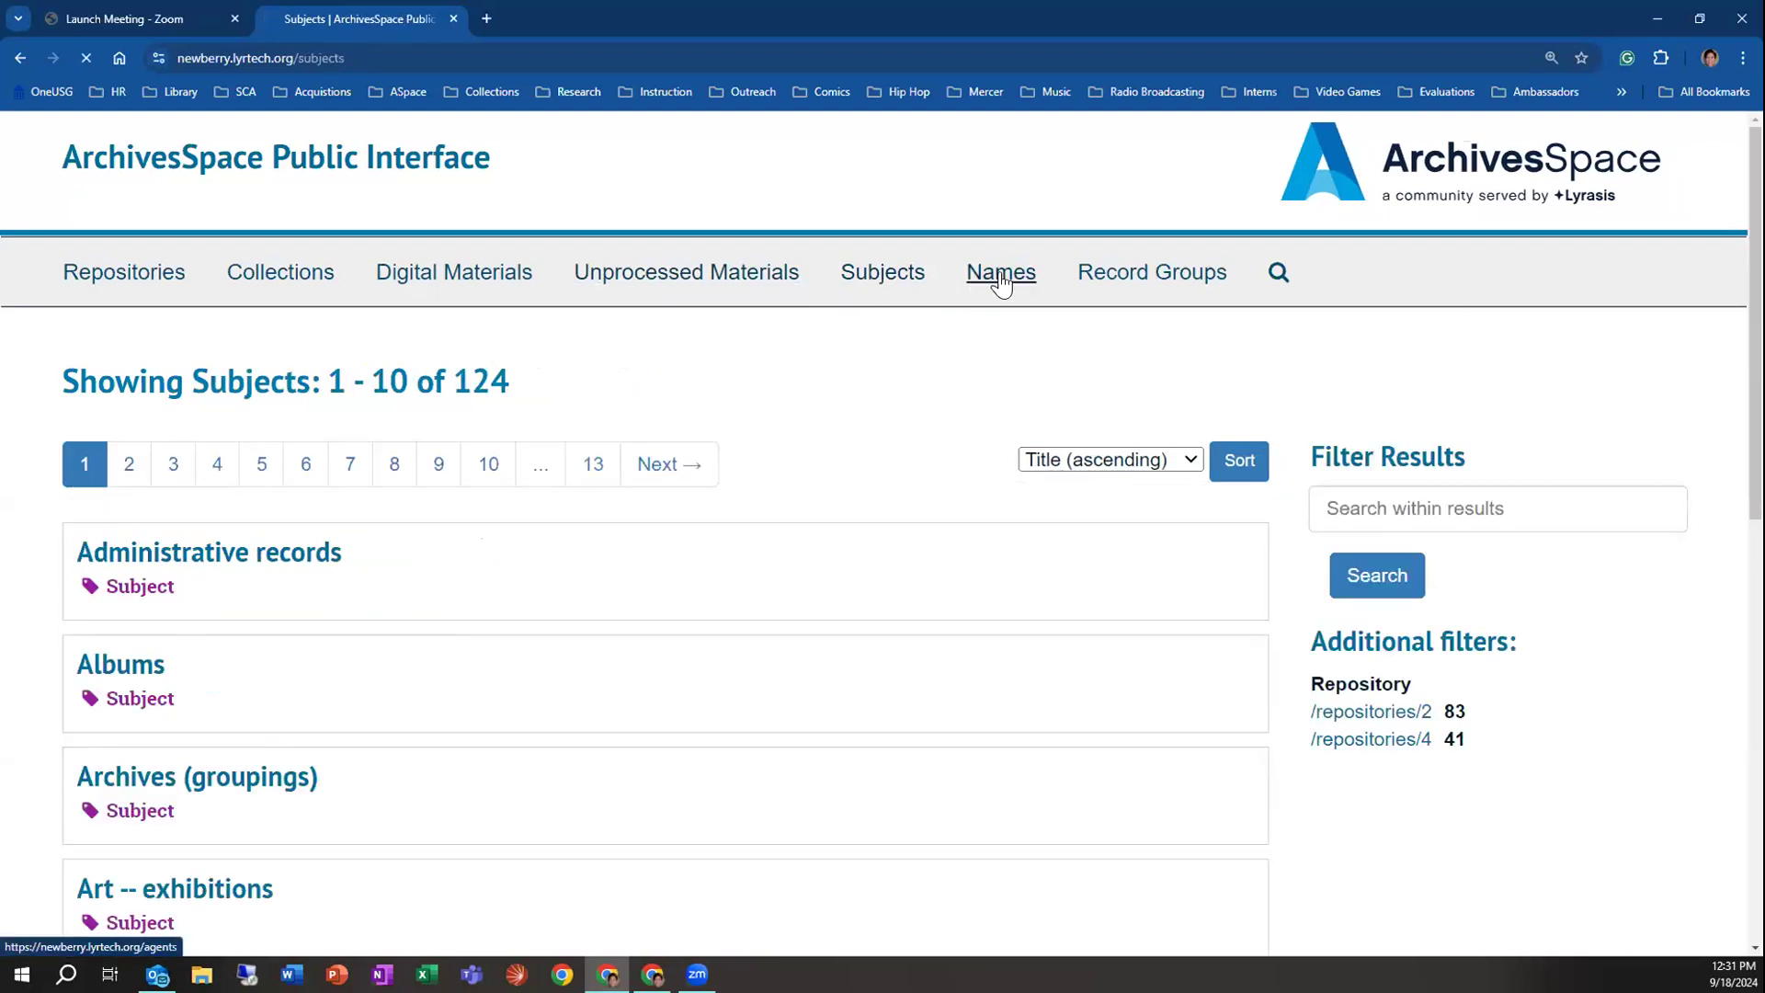
click(1134, 287)
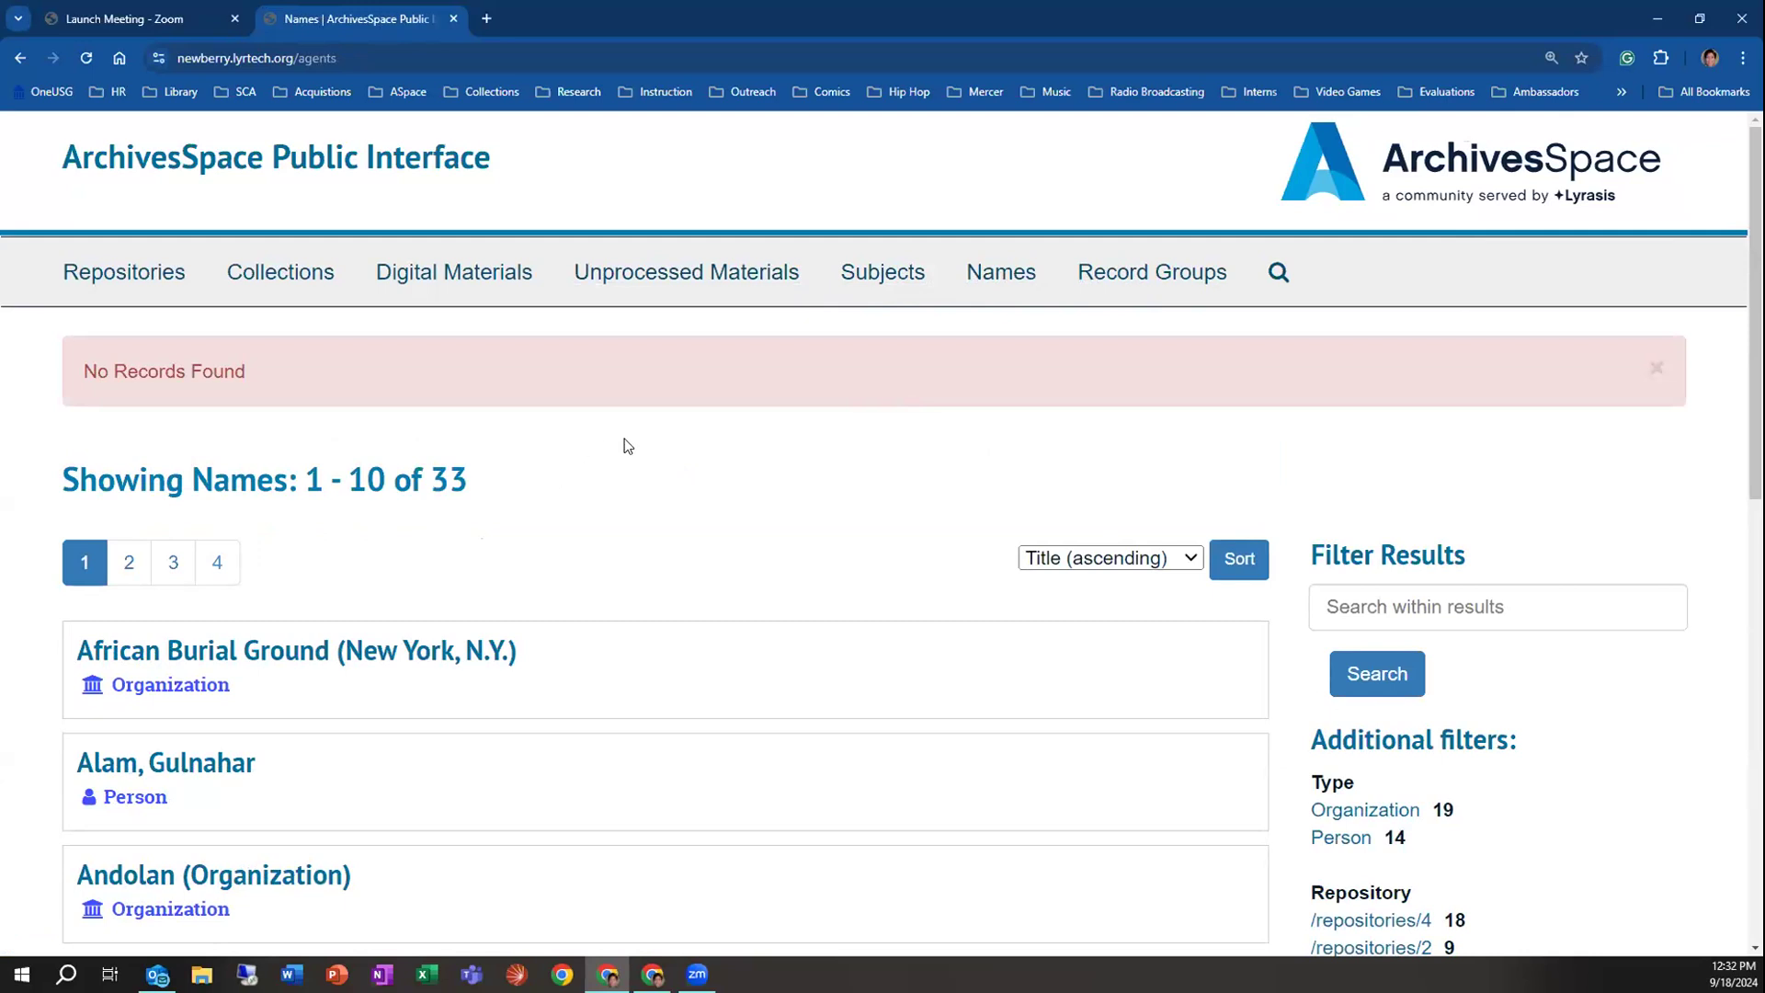
Return to the subjects list and view the Administrative records subject
click(916, 290)
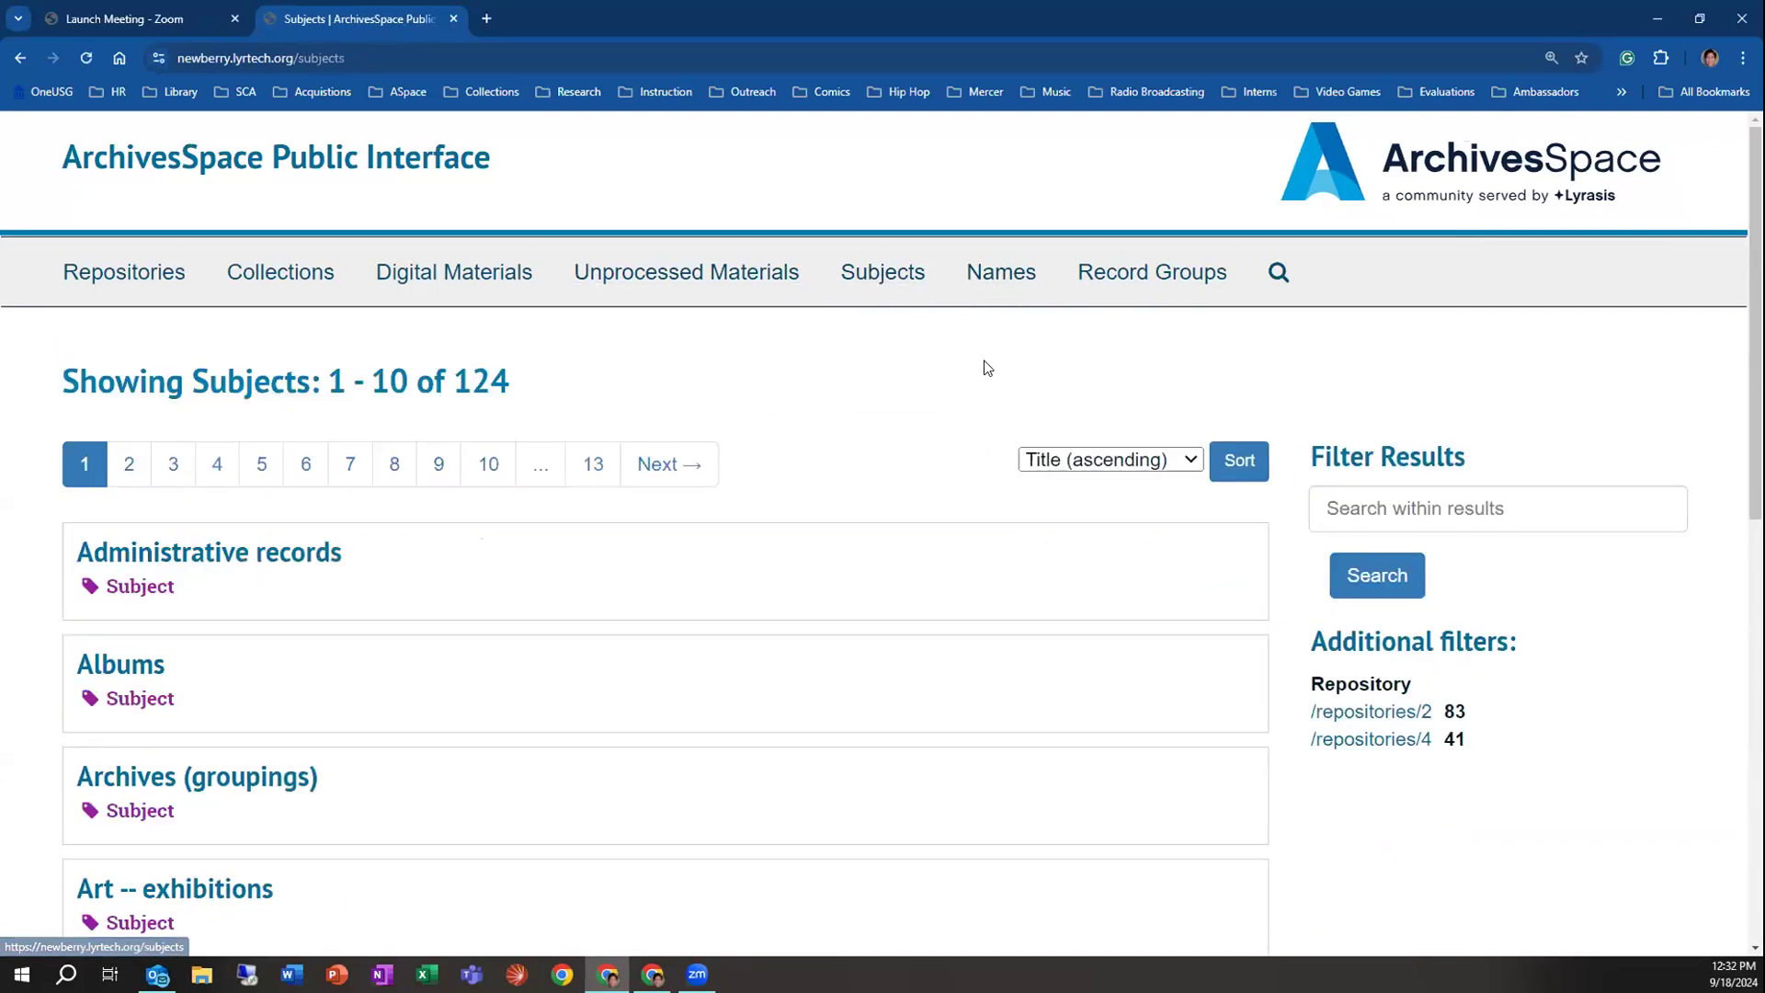
click(248, 554)
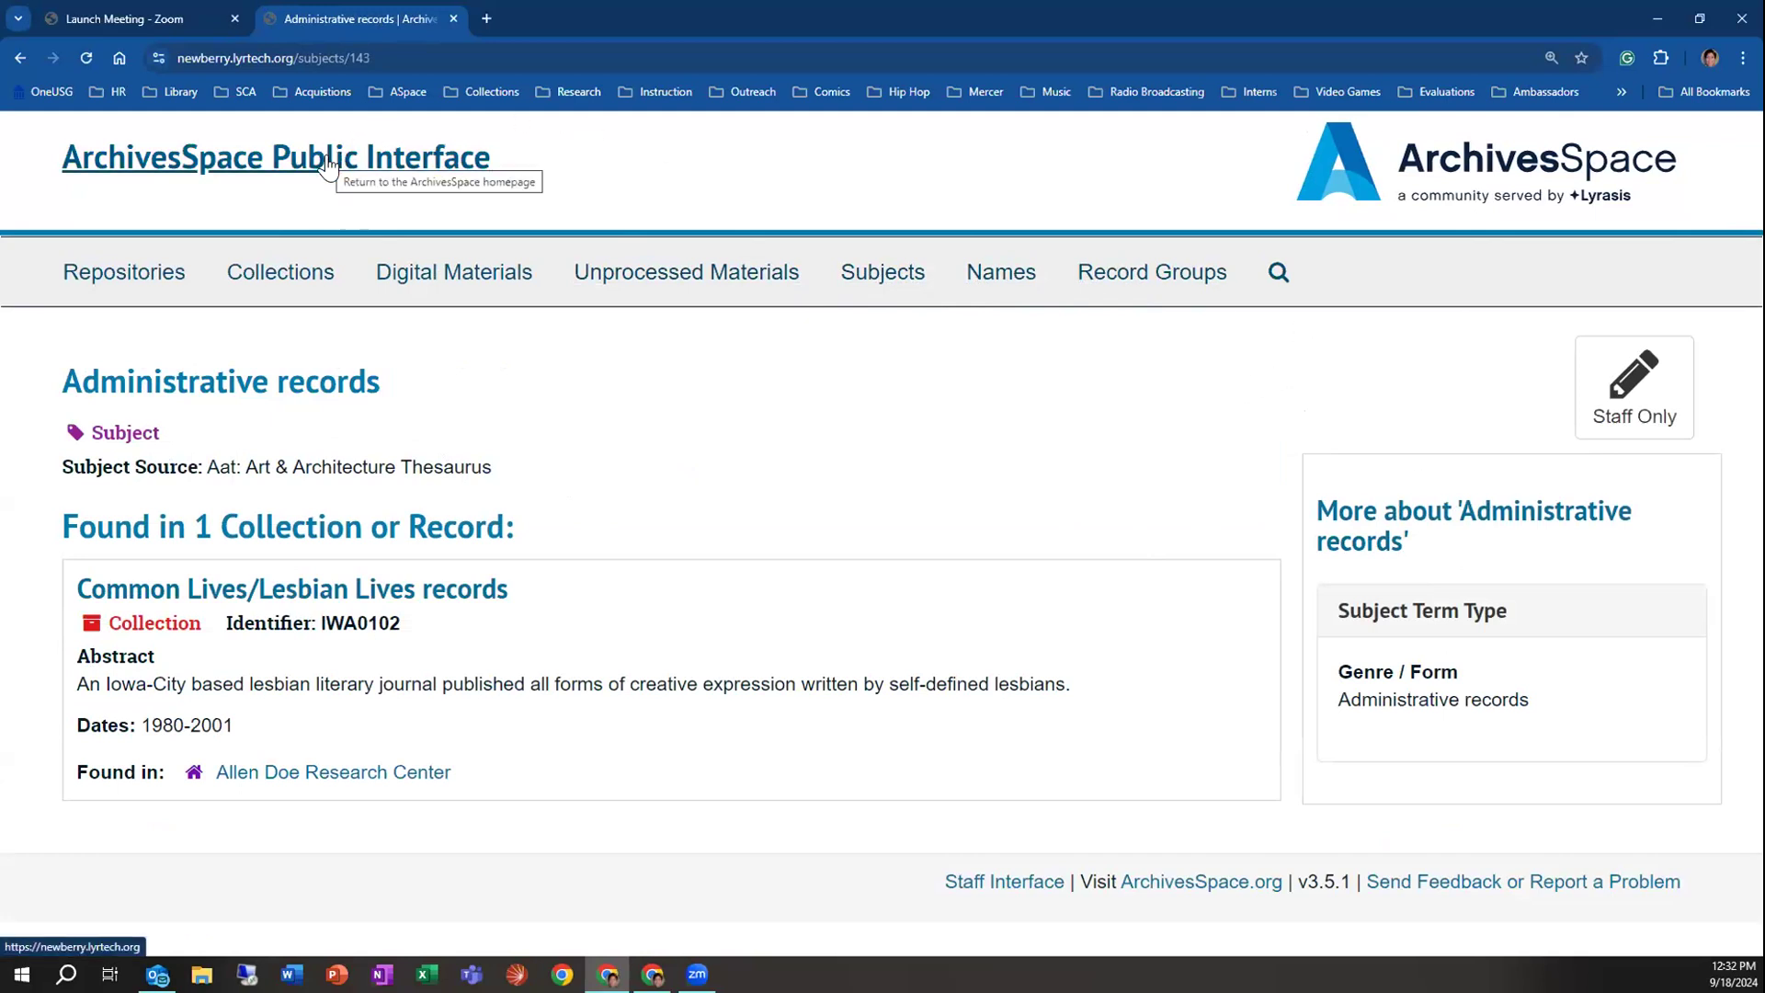
Open the Search The Archives page and make its search terms field ready for entry
click(1279, 273)
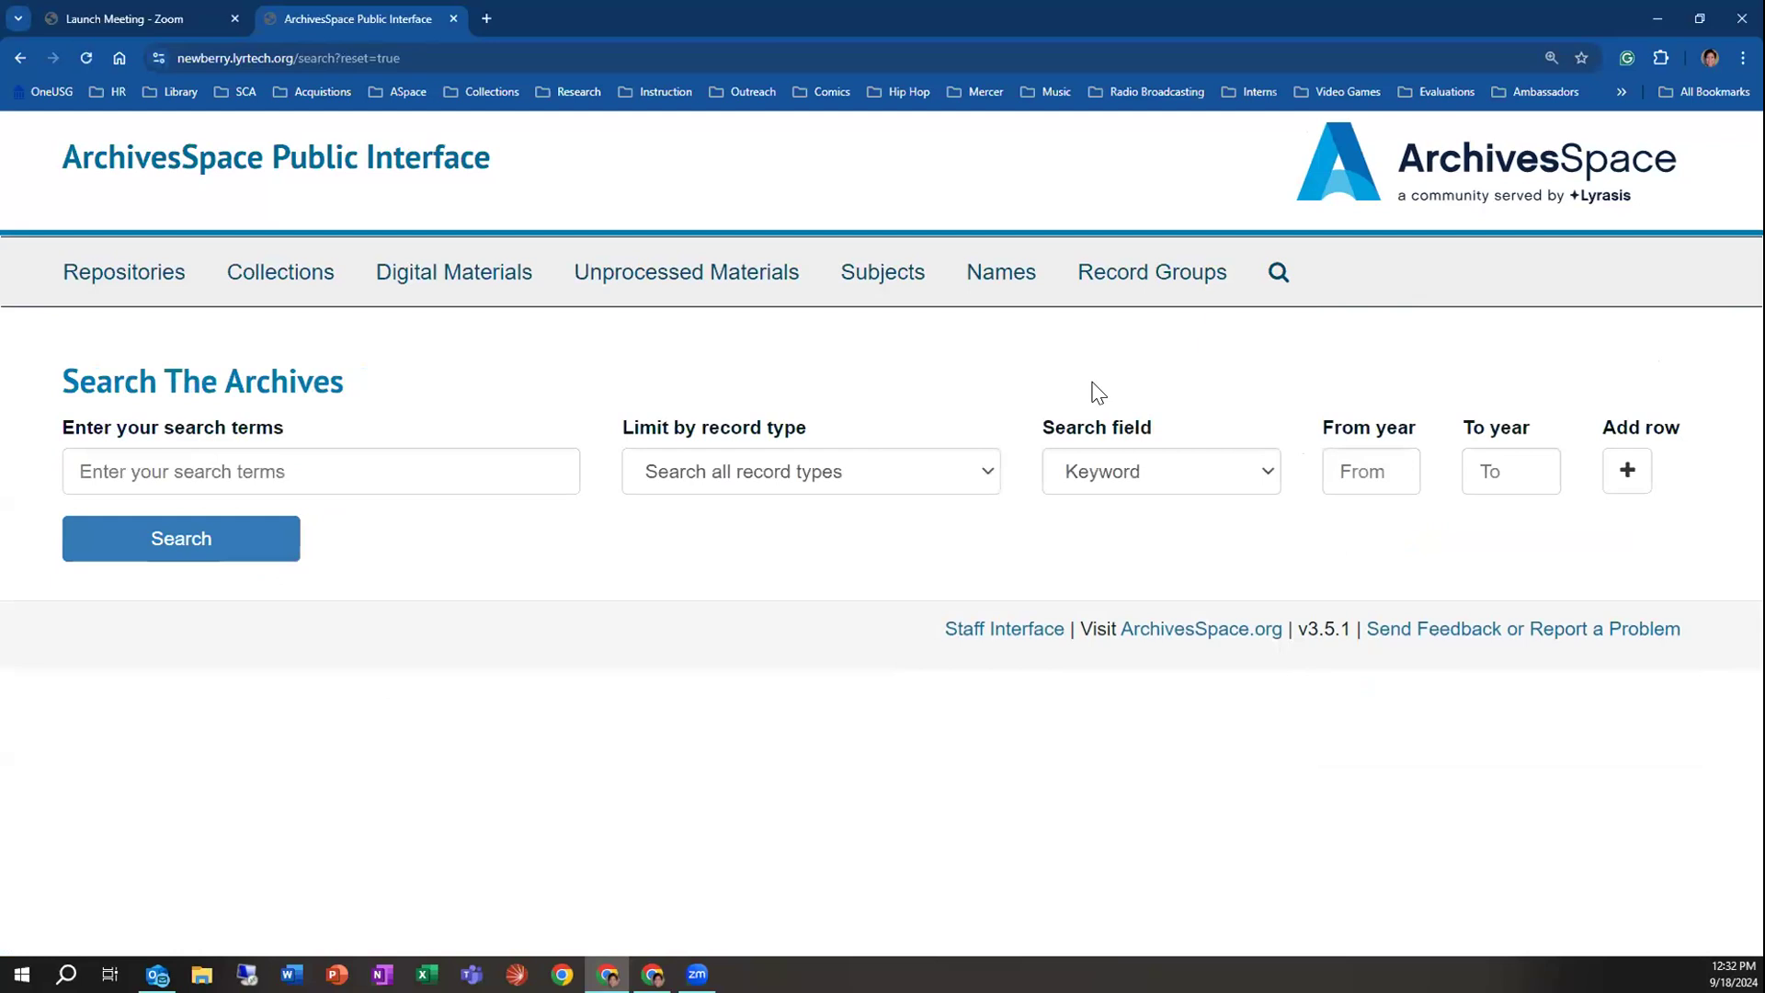
click(299, 473)
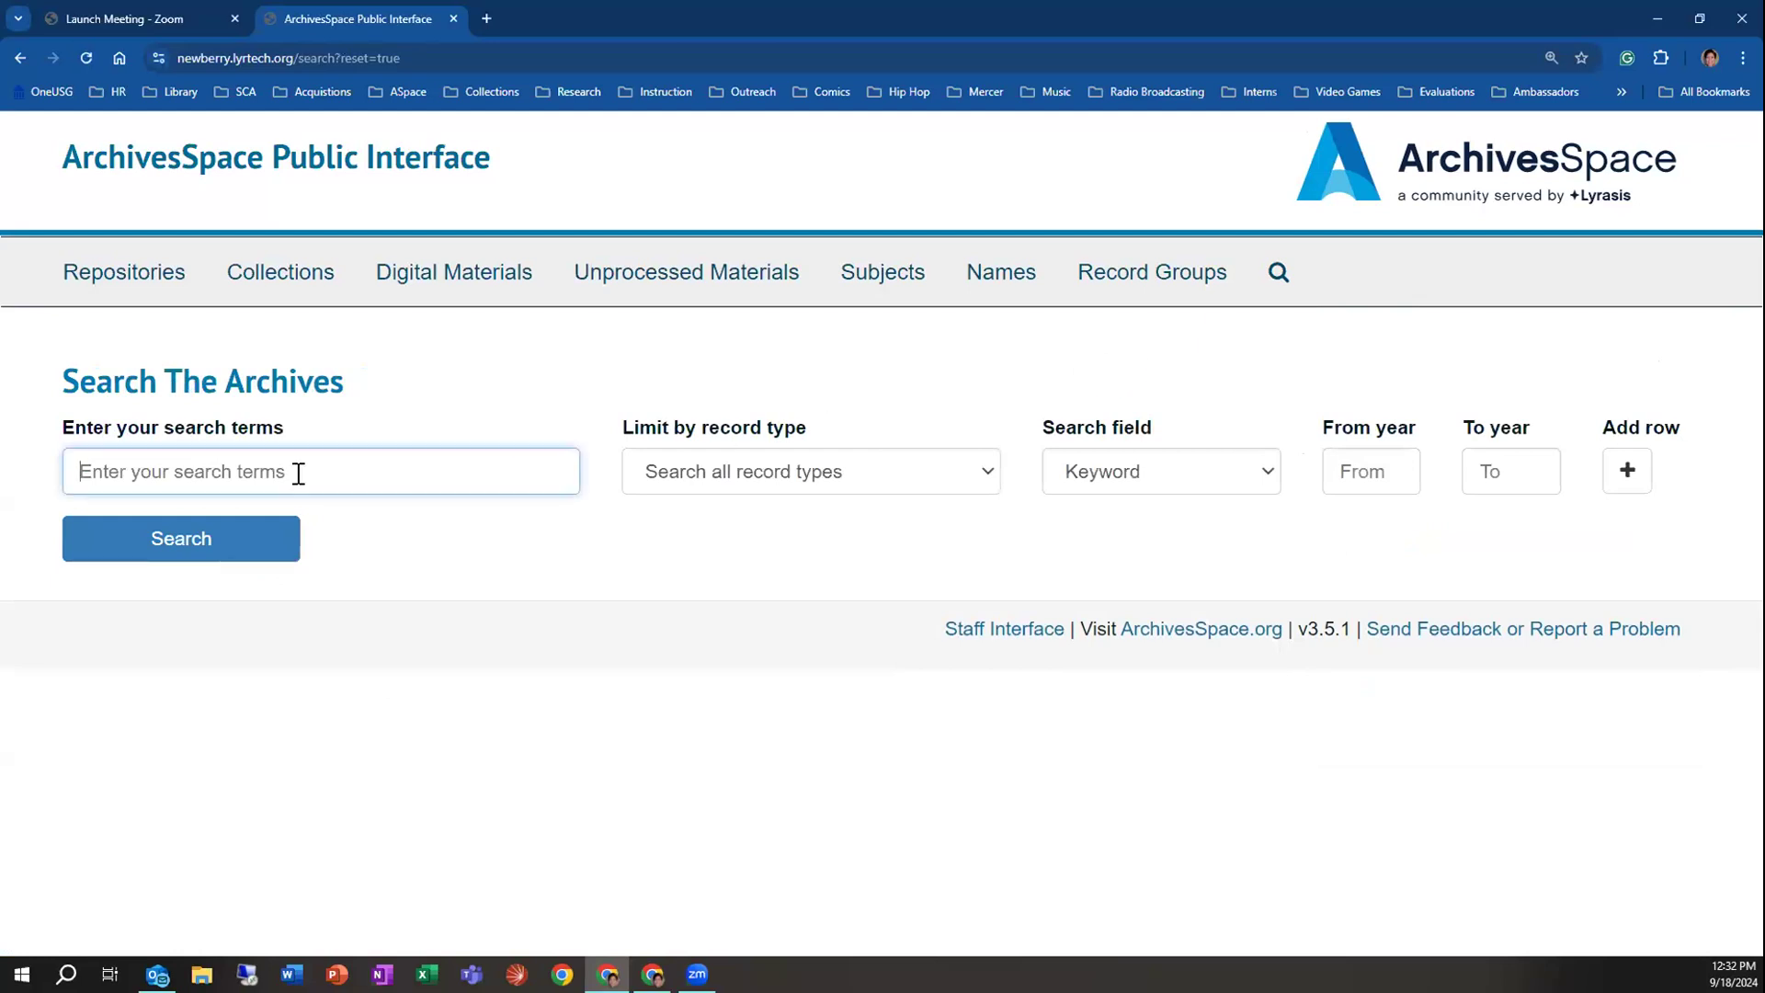
Return to the public interface's home page and review the record type limits and search field options in its search form
click(221, 158)
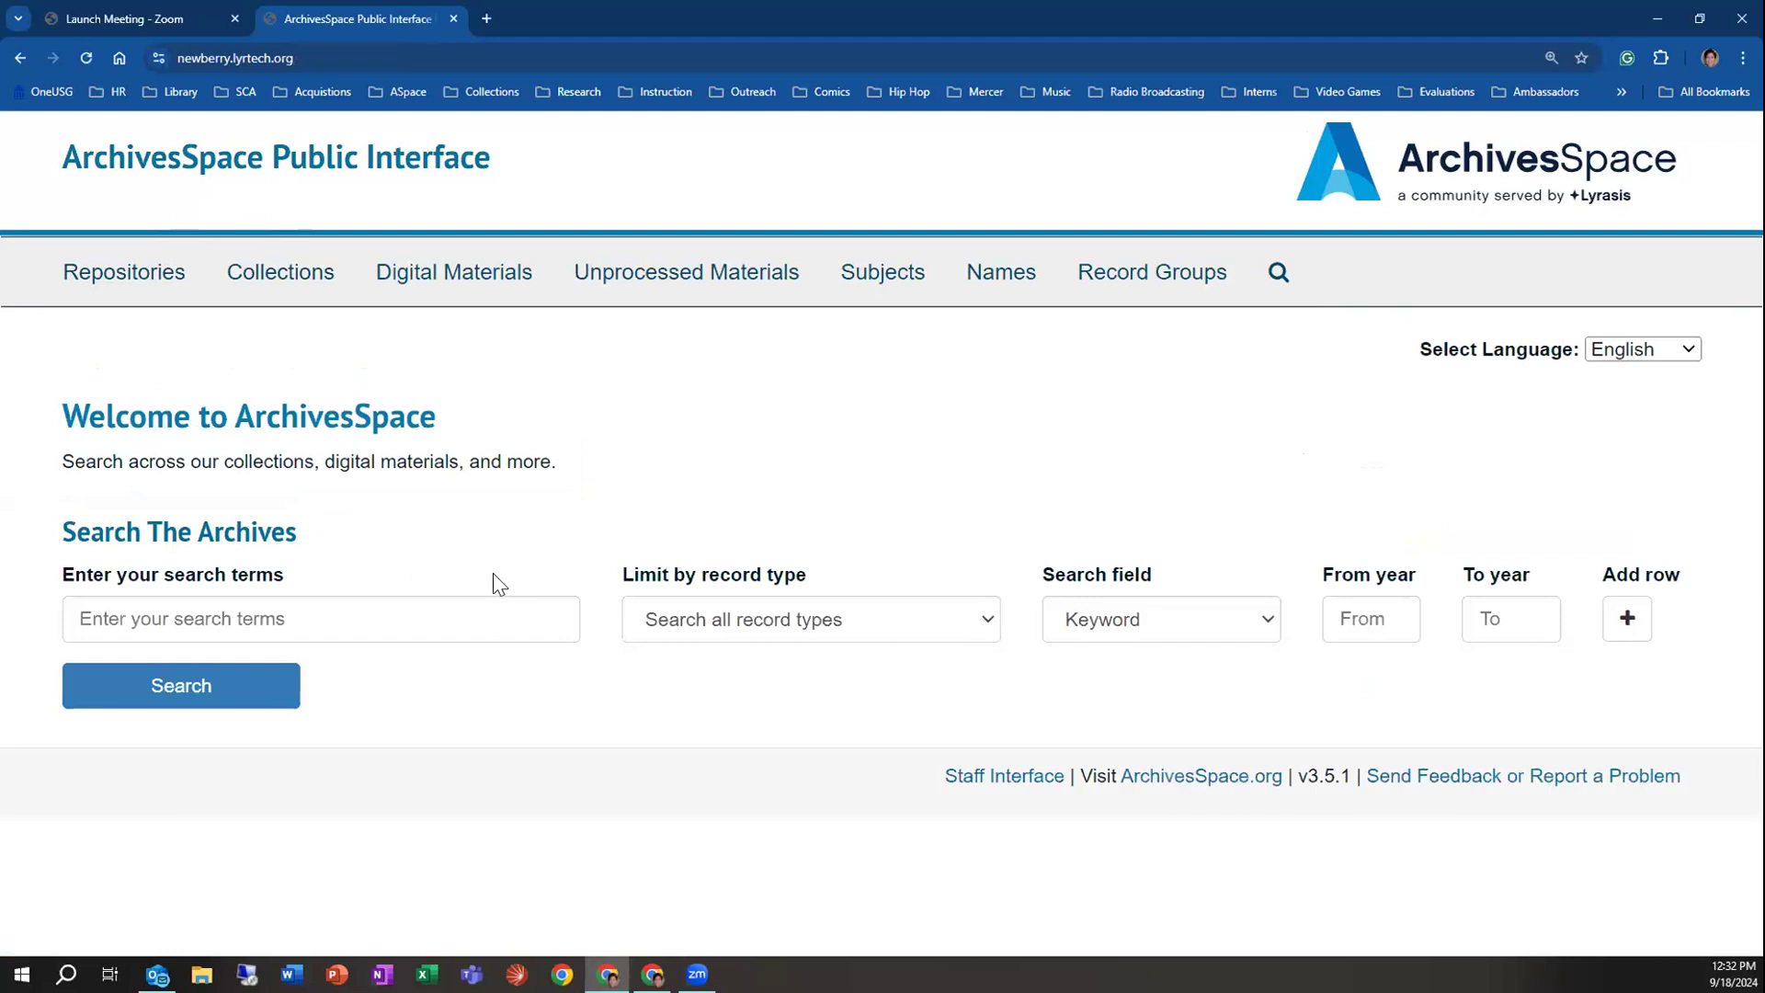
click(466, 620)
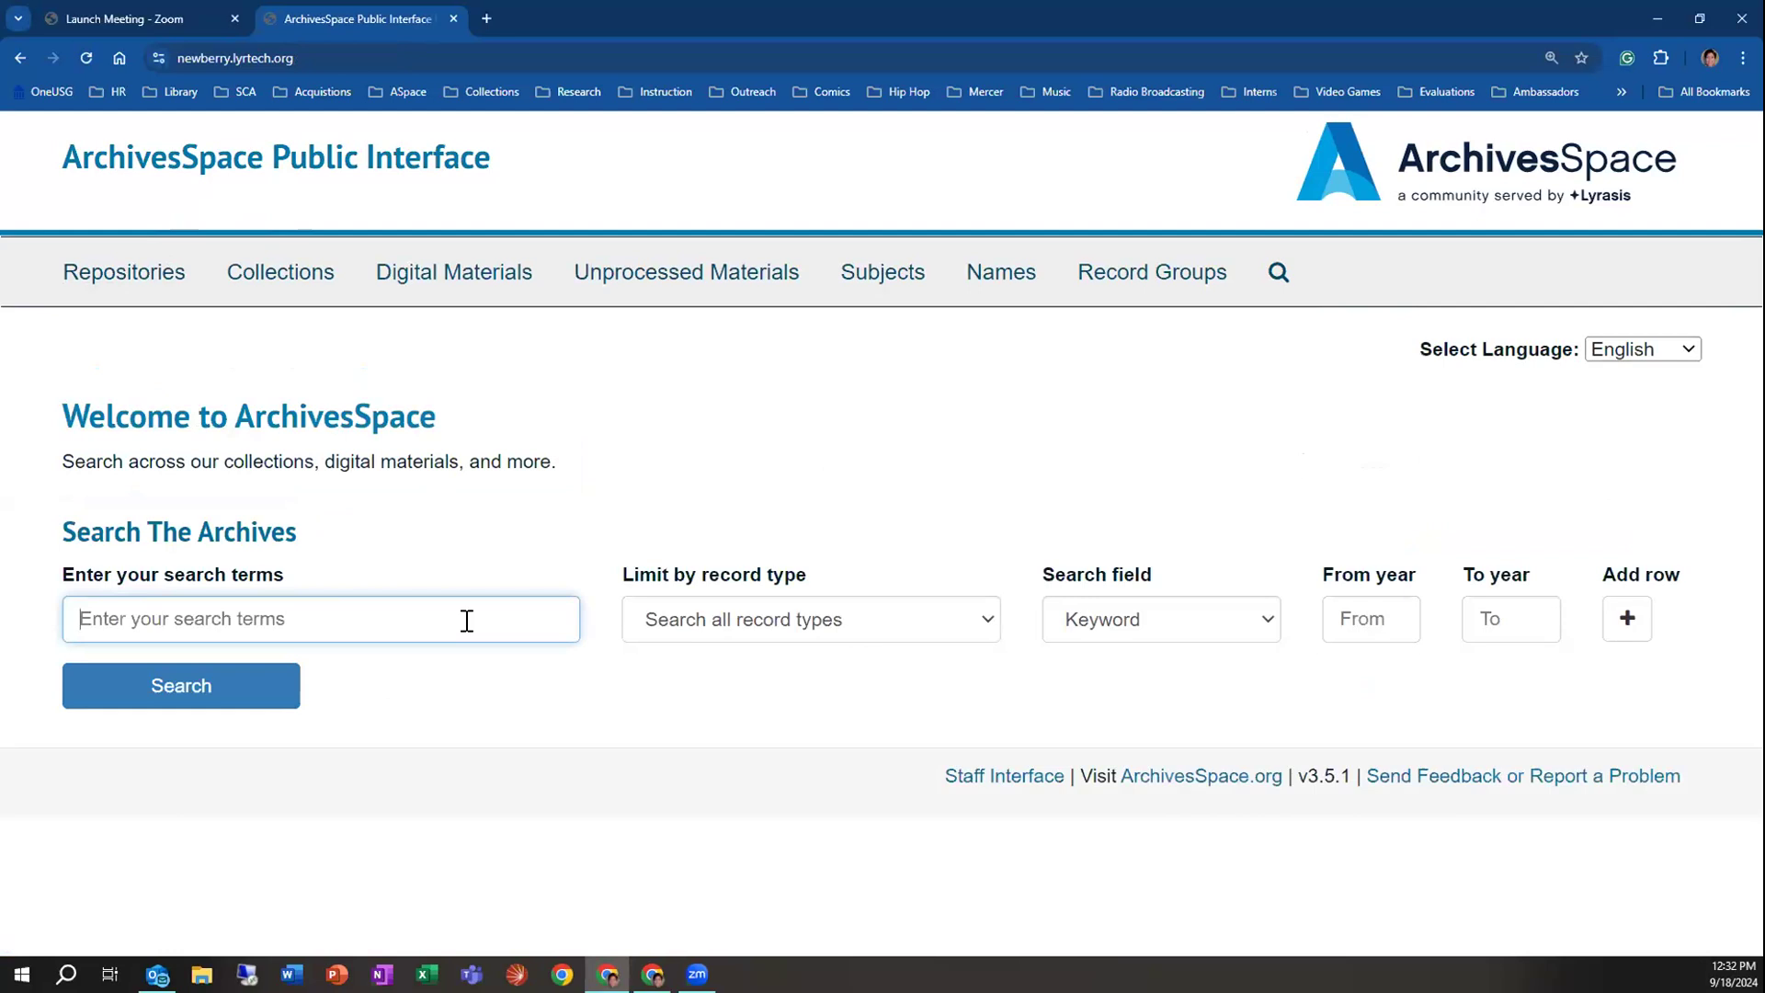
click(714, 621)
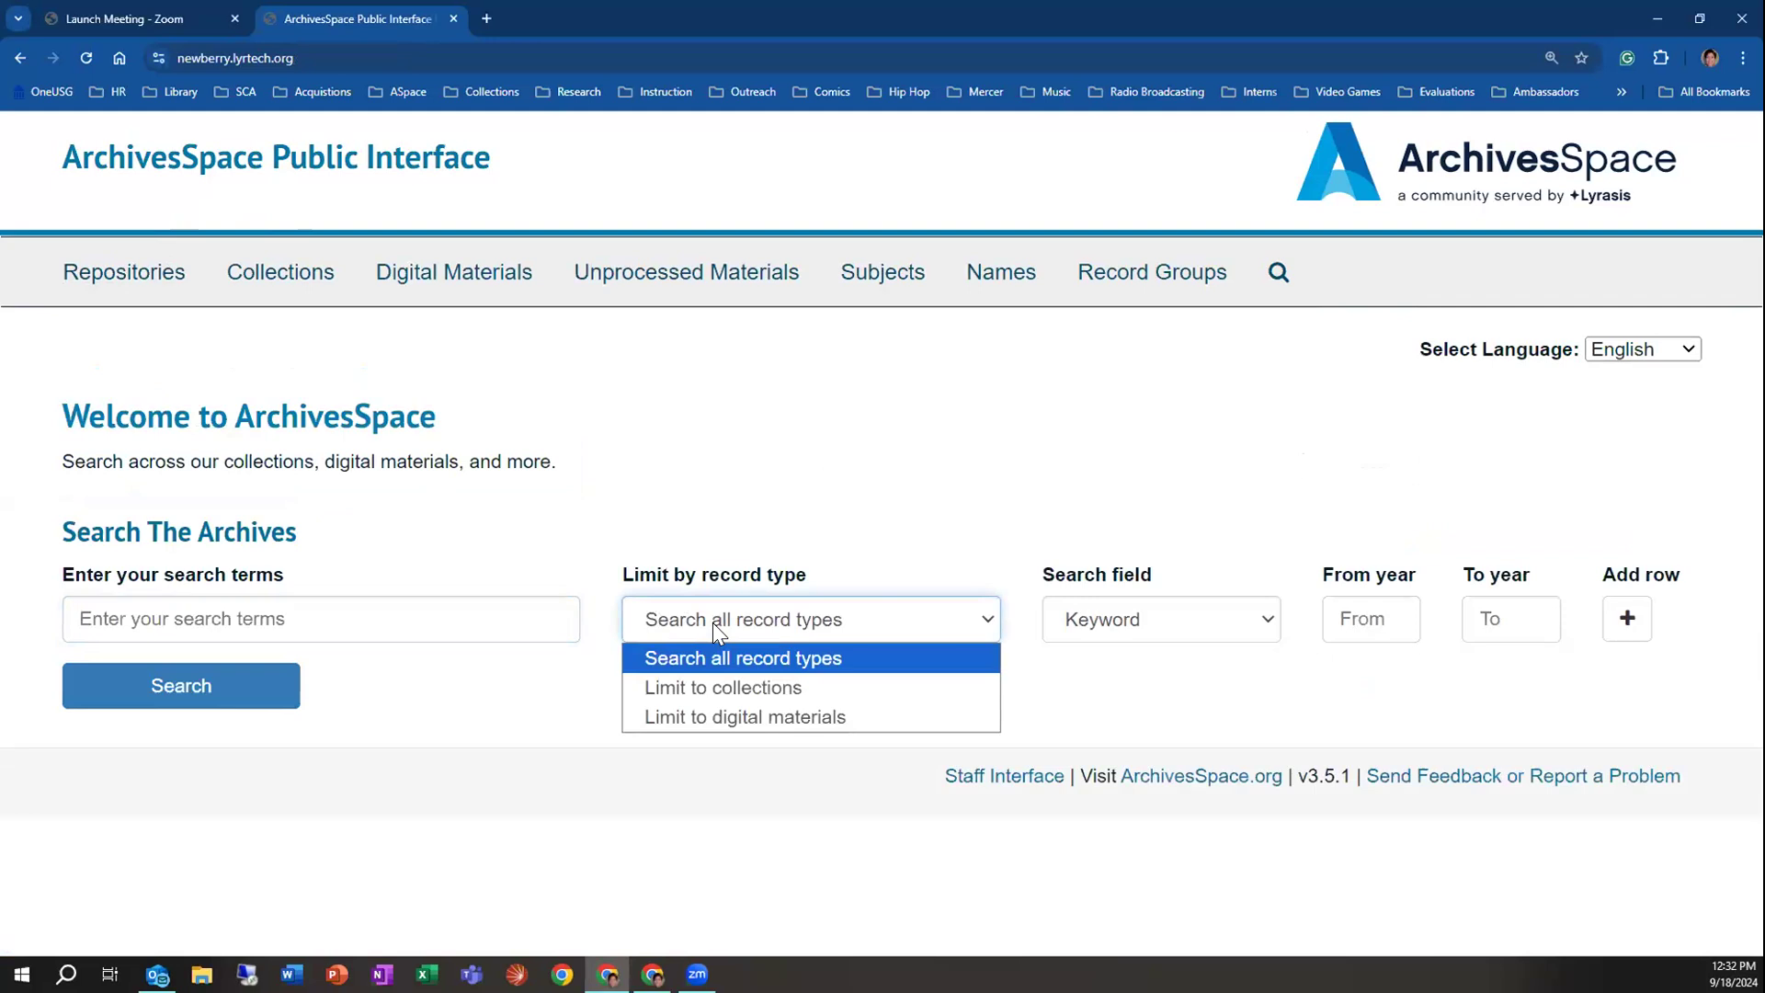
click(1107, 621)
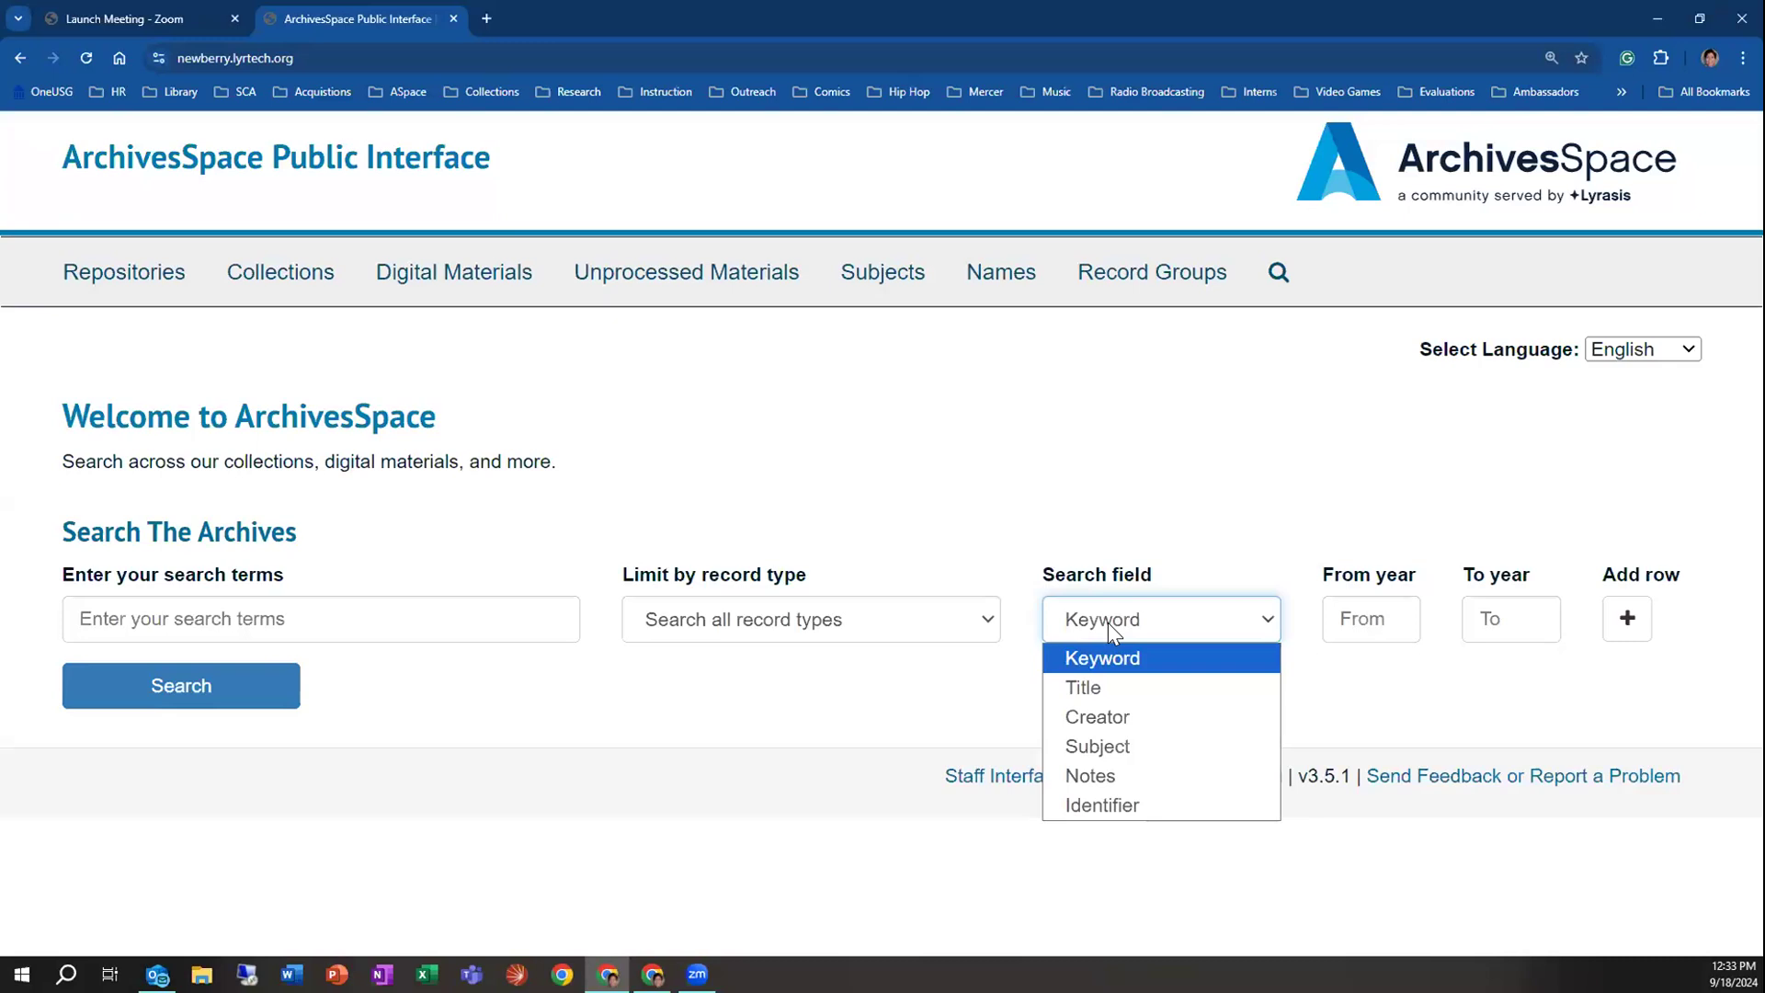
click(1171, 537)
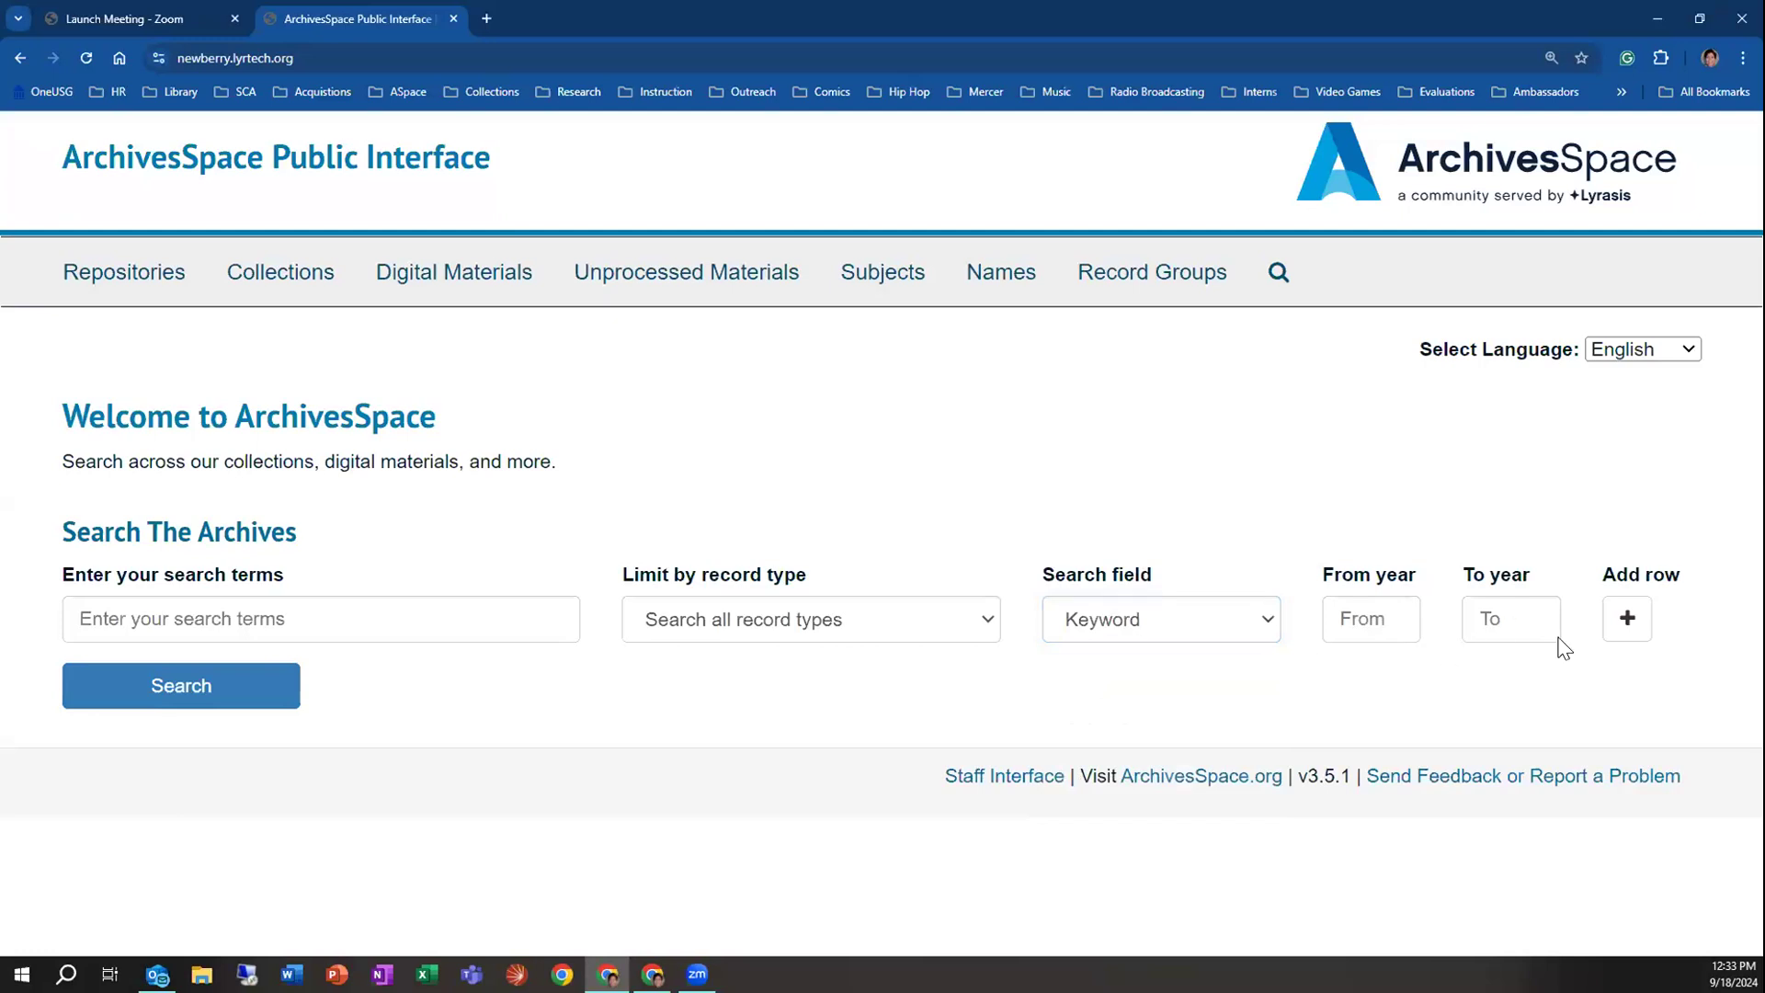
Add a second search row to review its Boolean operator choices, and remove the extra row
click(1627, 618)
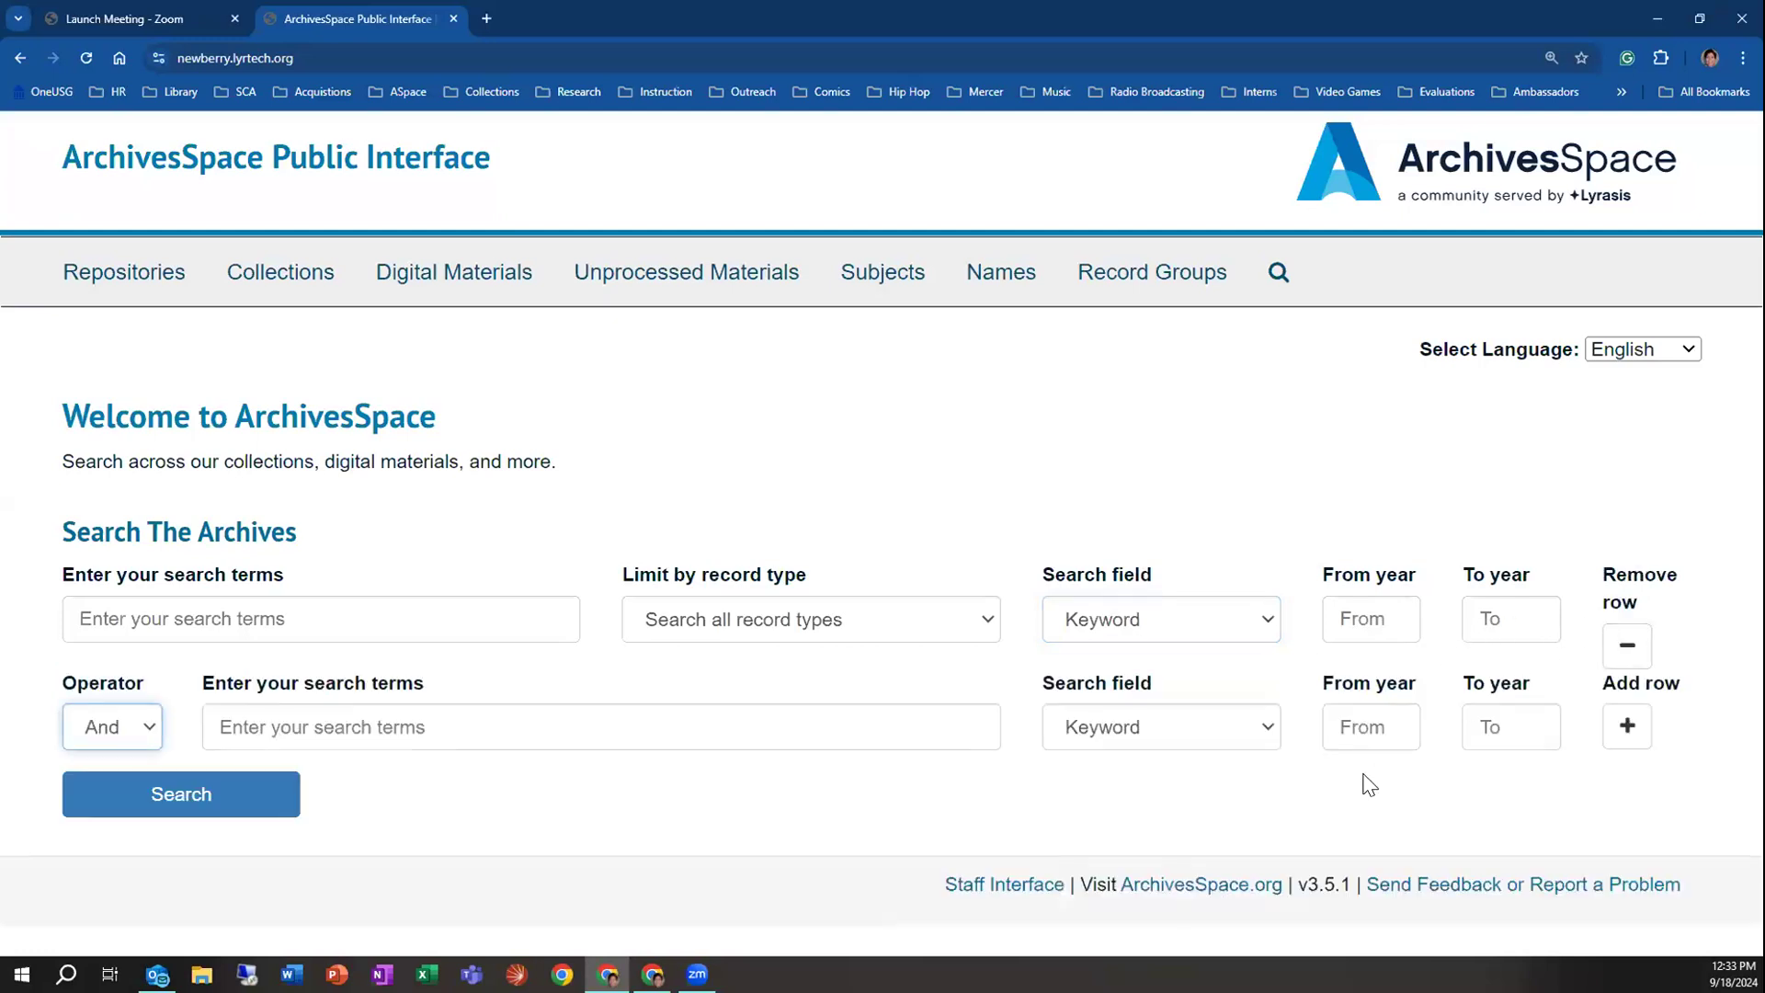
click(126, 726)
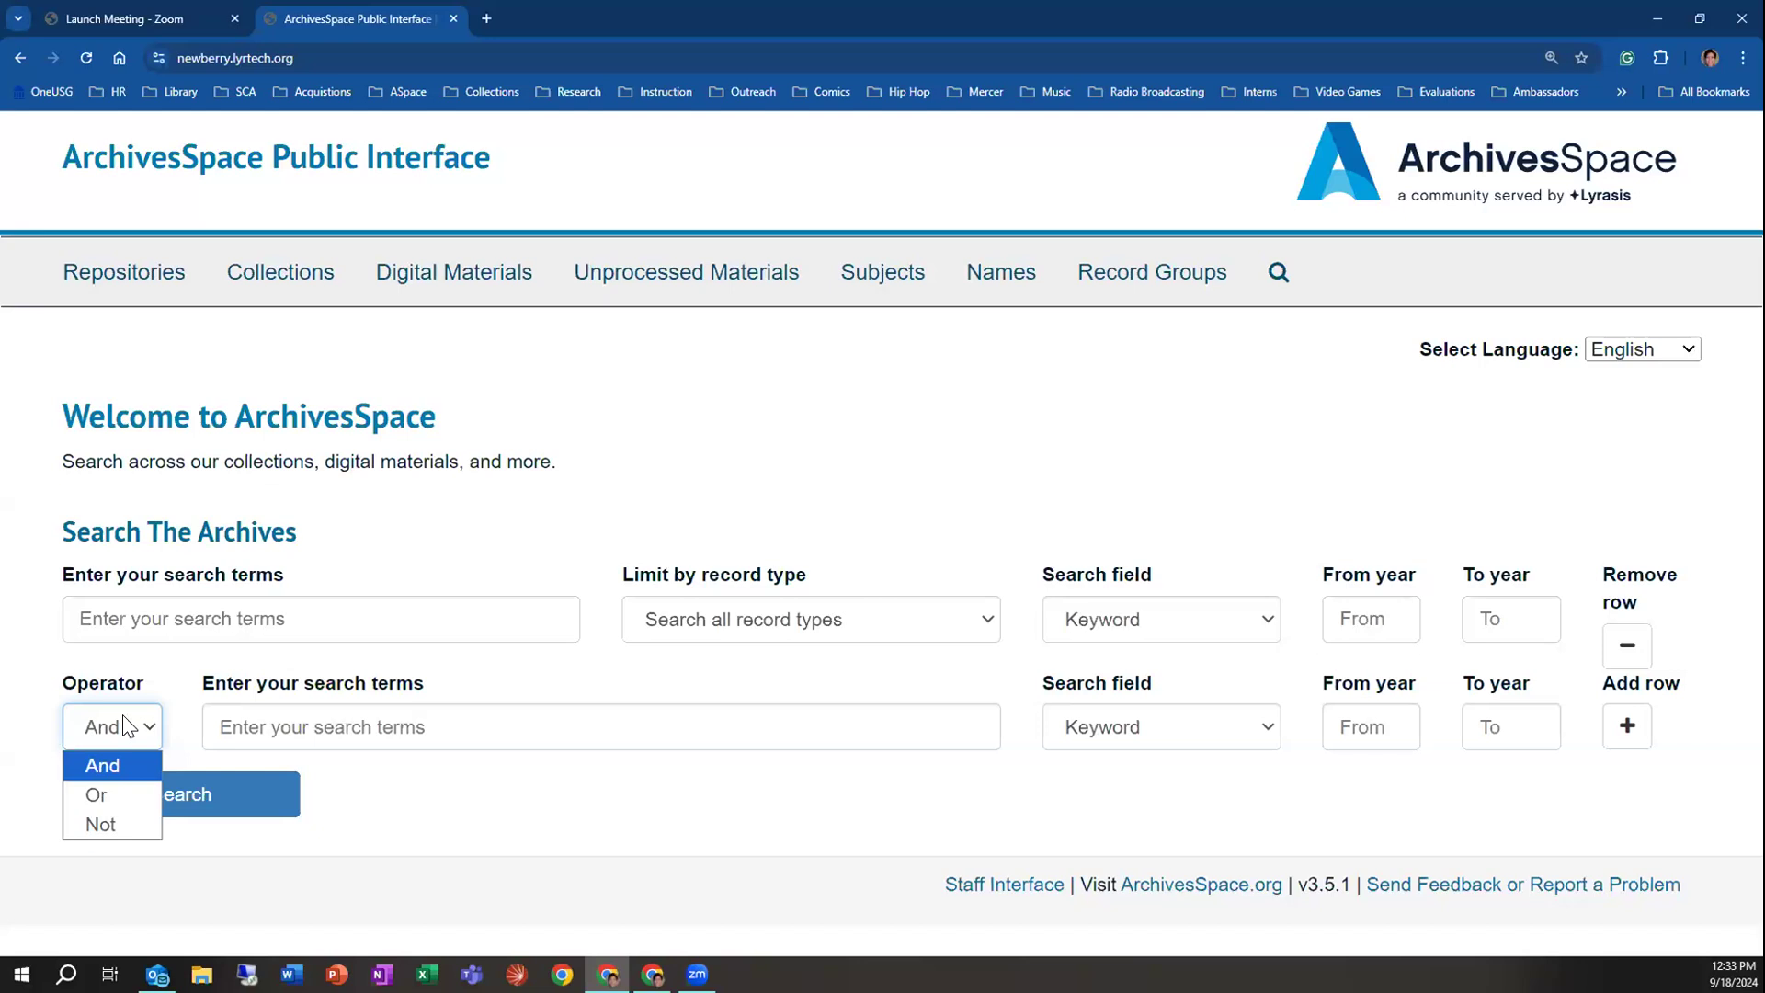
click(450, 809)
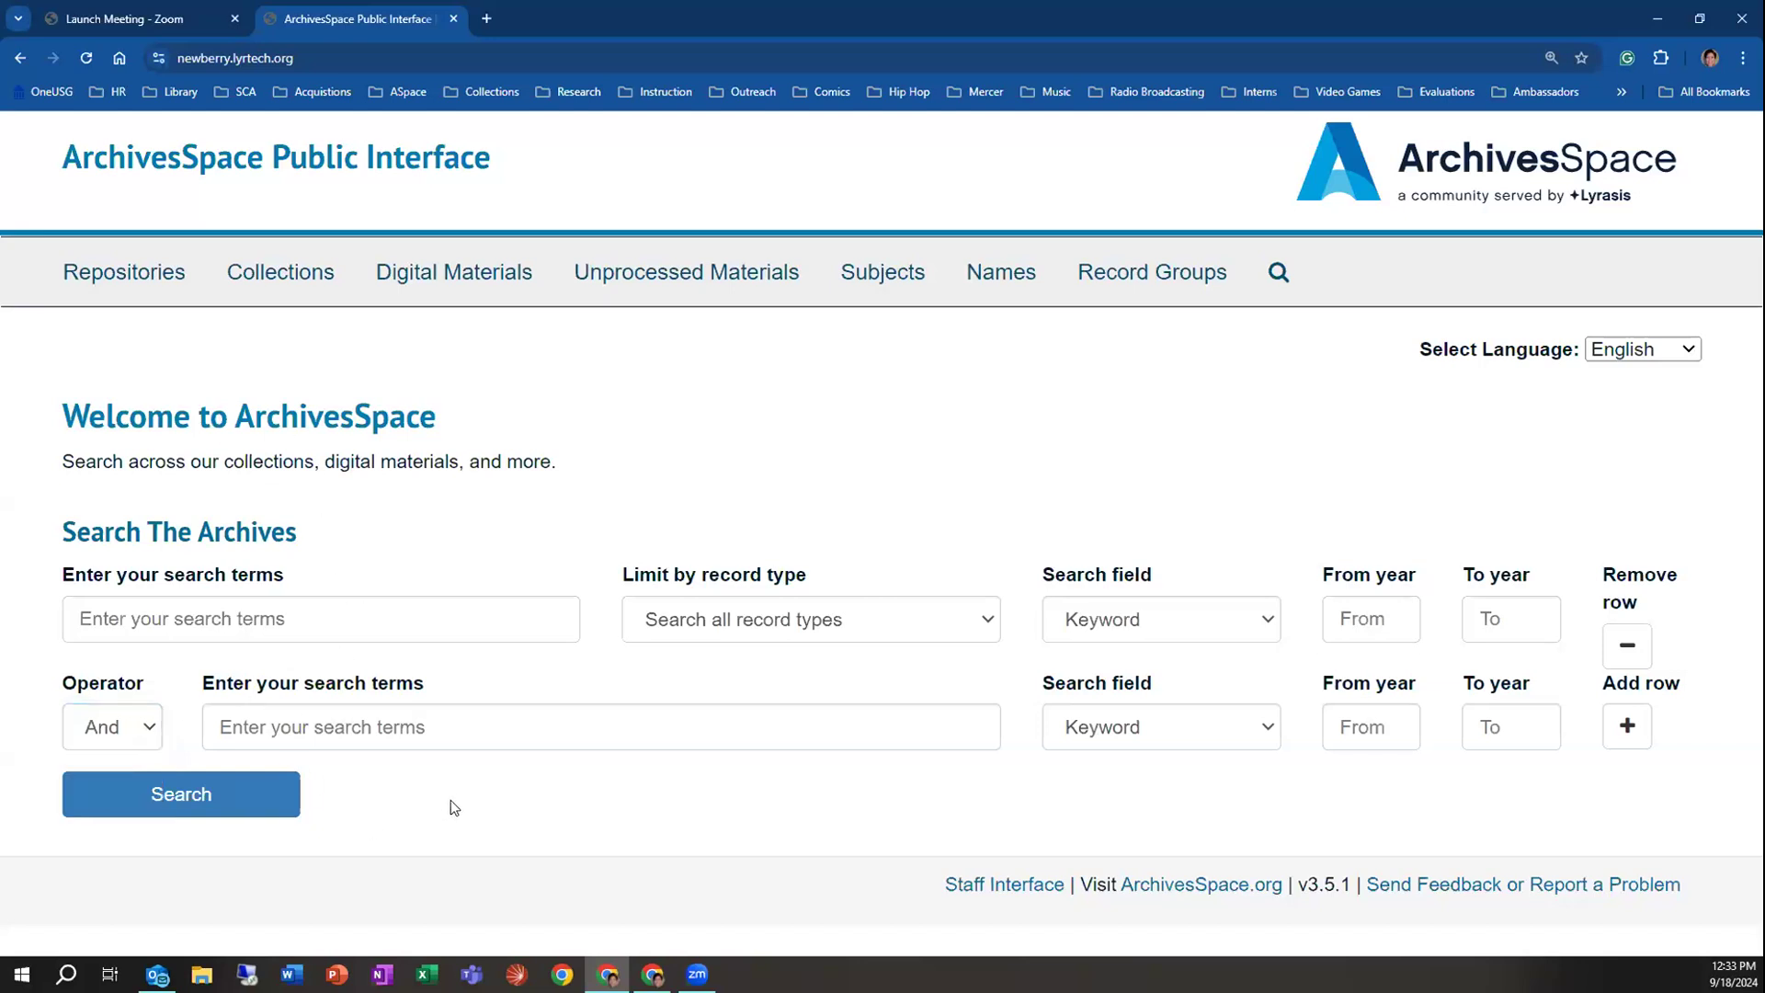
click(1633, 647)
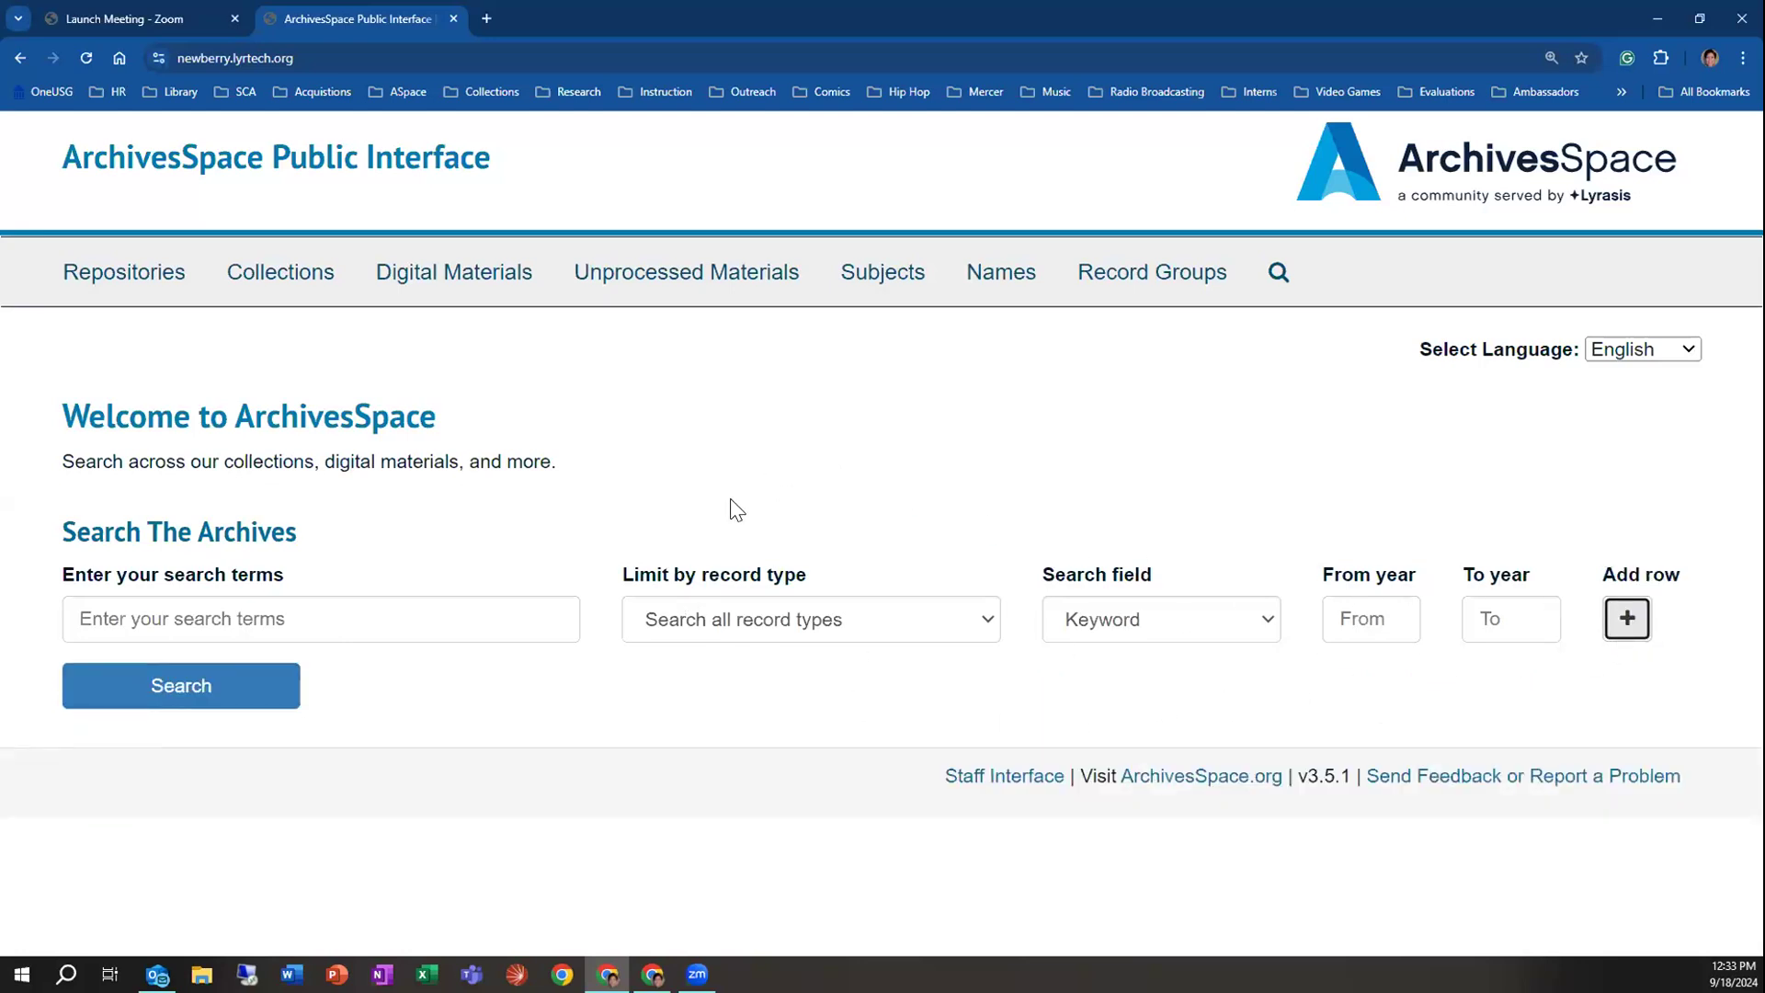
Search all record types for the keywords "krispy kreme"
click(349, 599)
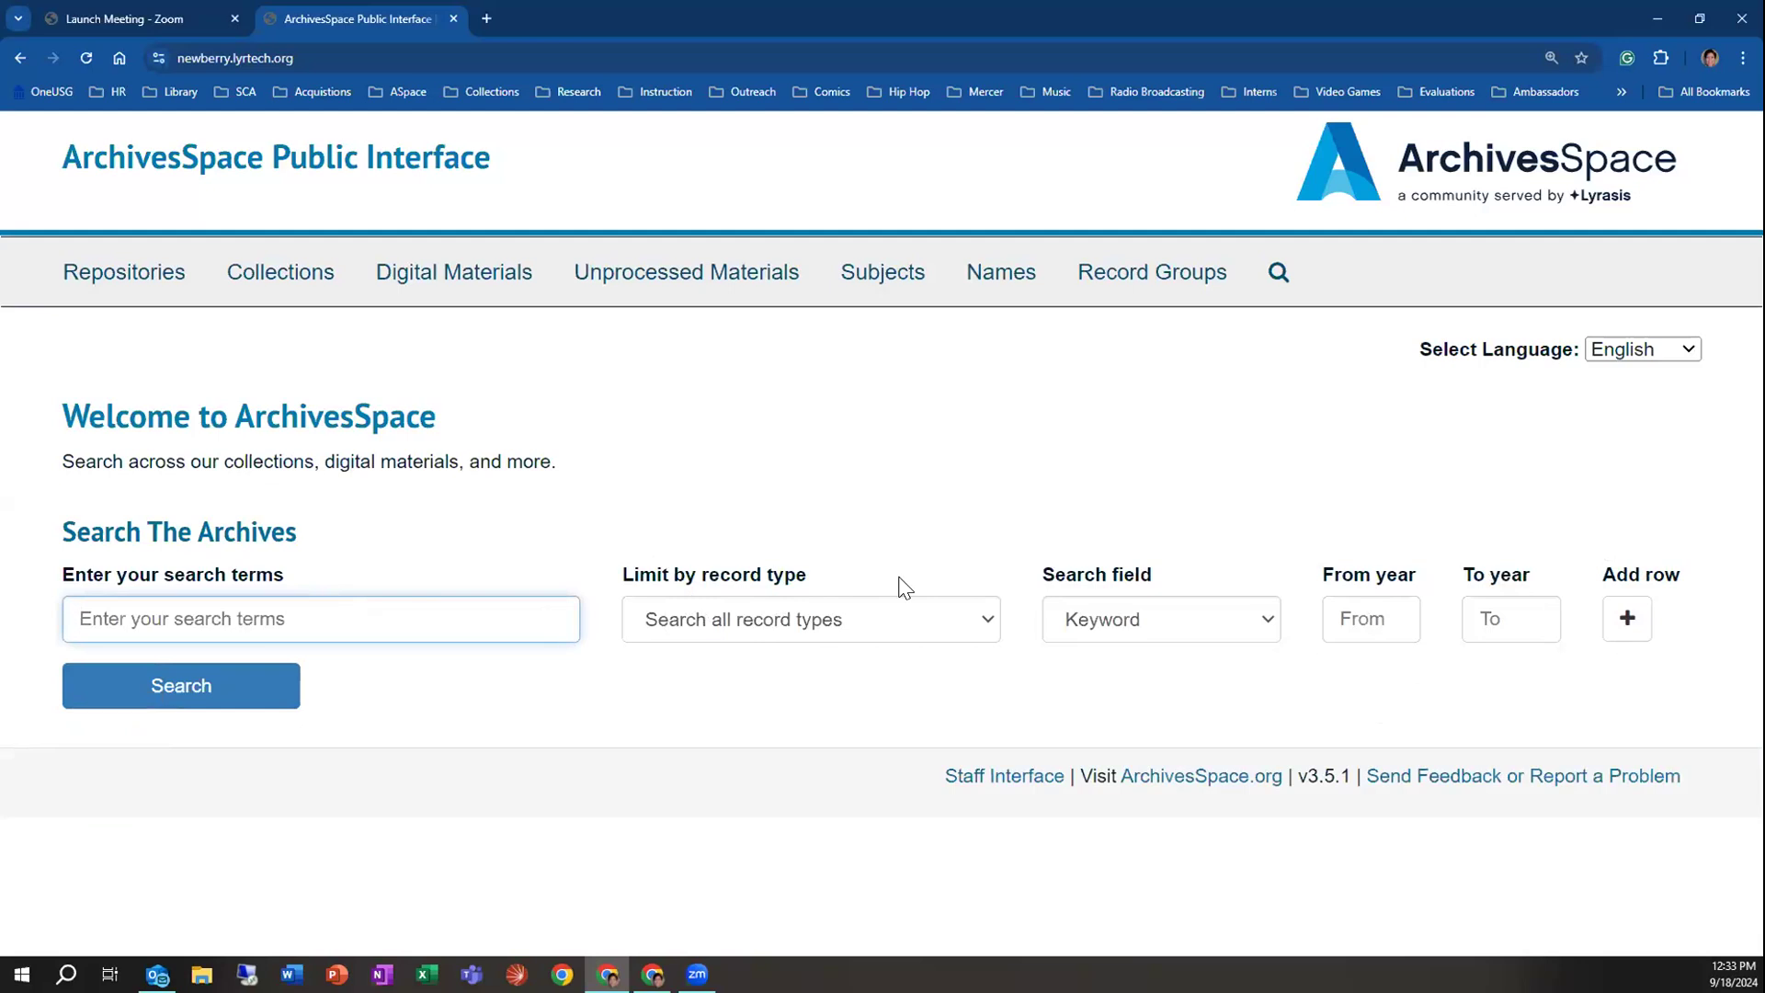
text(kne)
key(BackSpace)
key(BackSpace)
text(rispy kreme)
key(Return)
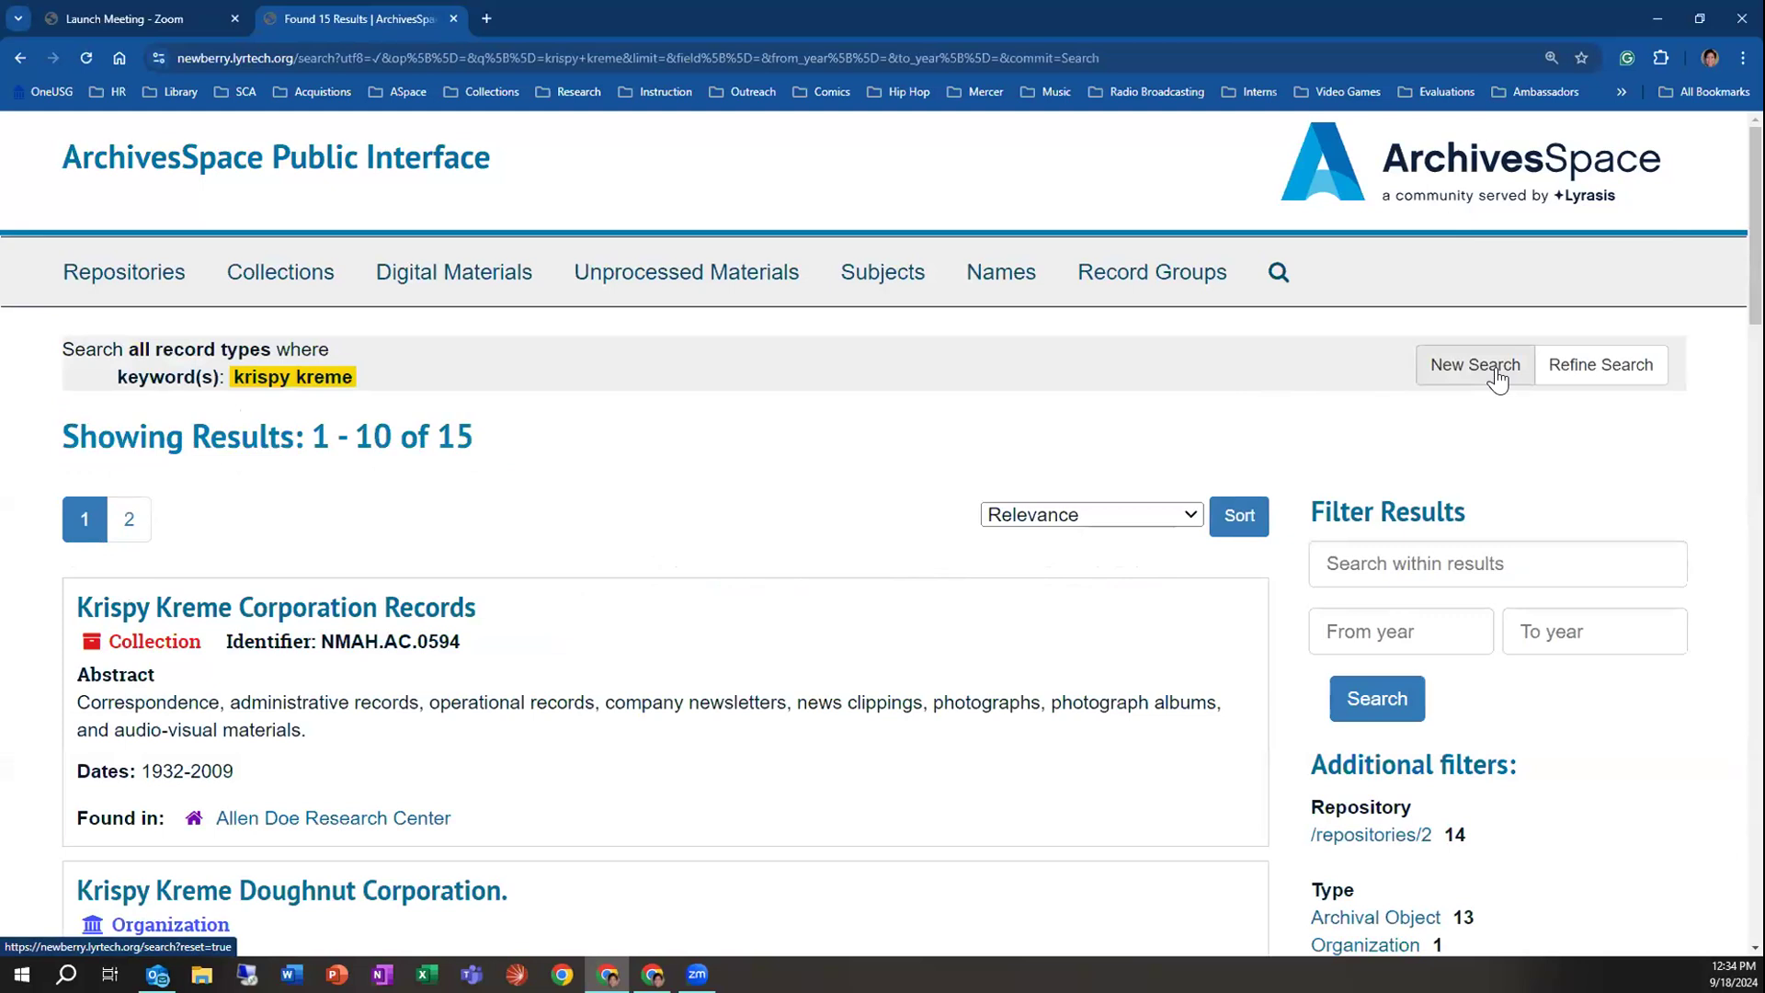
Examine the search results page, including its sort choices, additional filters, record types and the collection each result belongs to
click(1116, 511)
click(1116, 511)
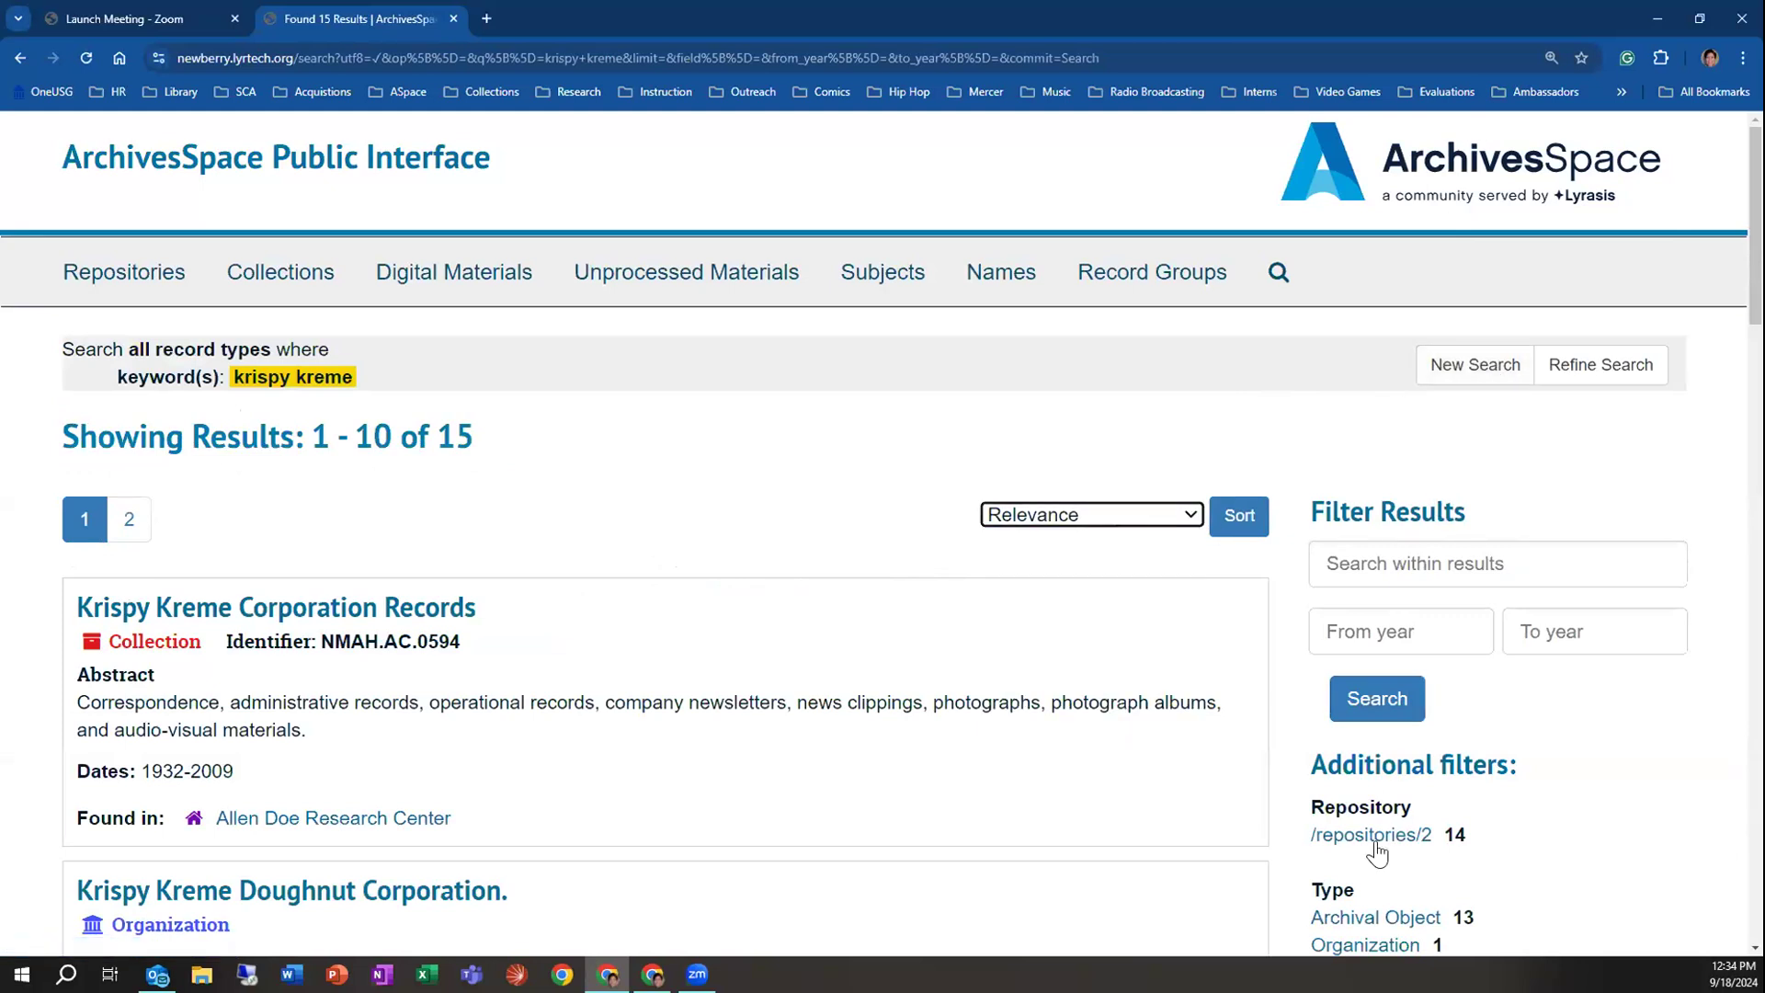
scroll(1376, 853, down, 2)
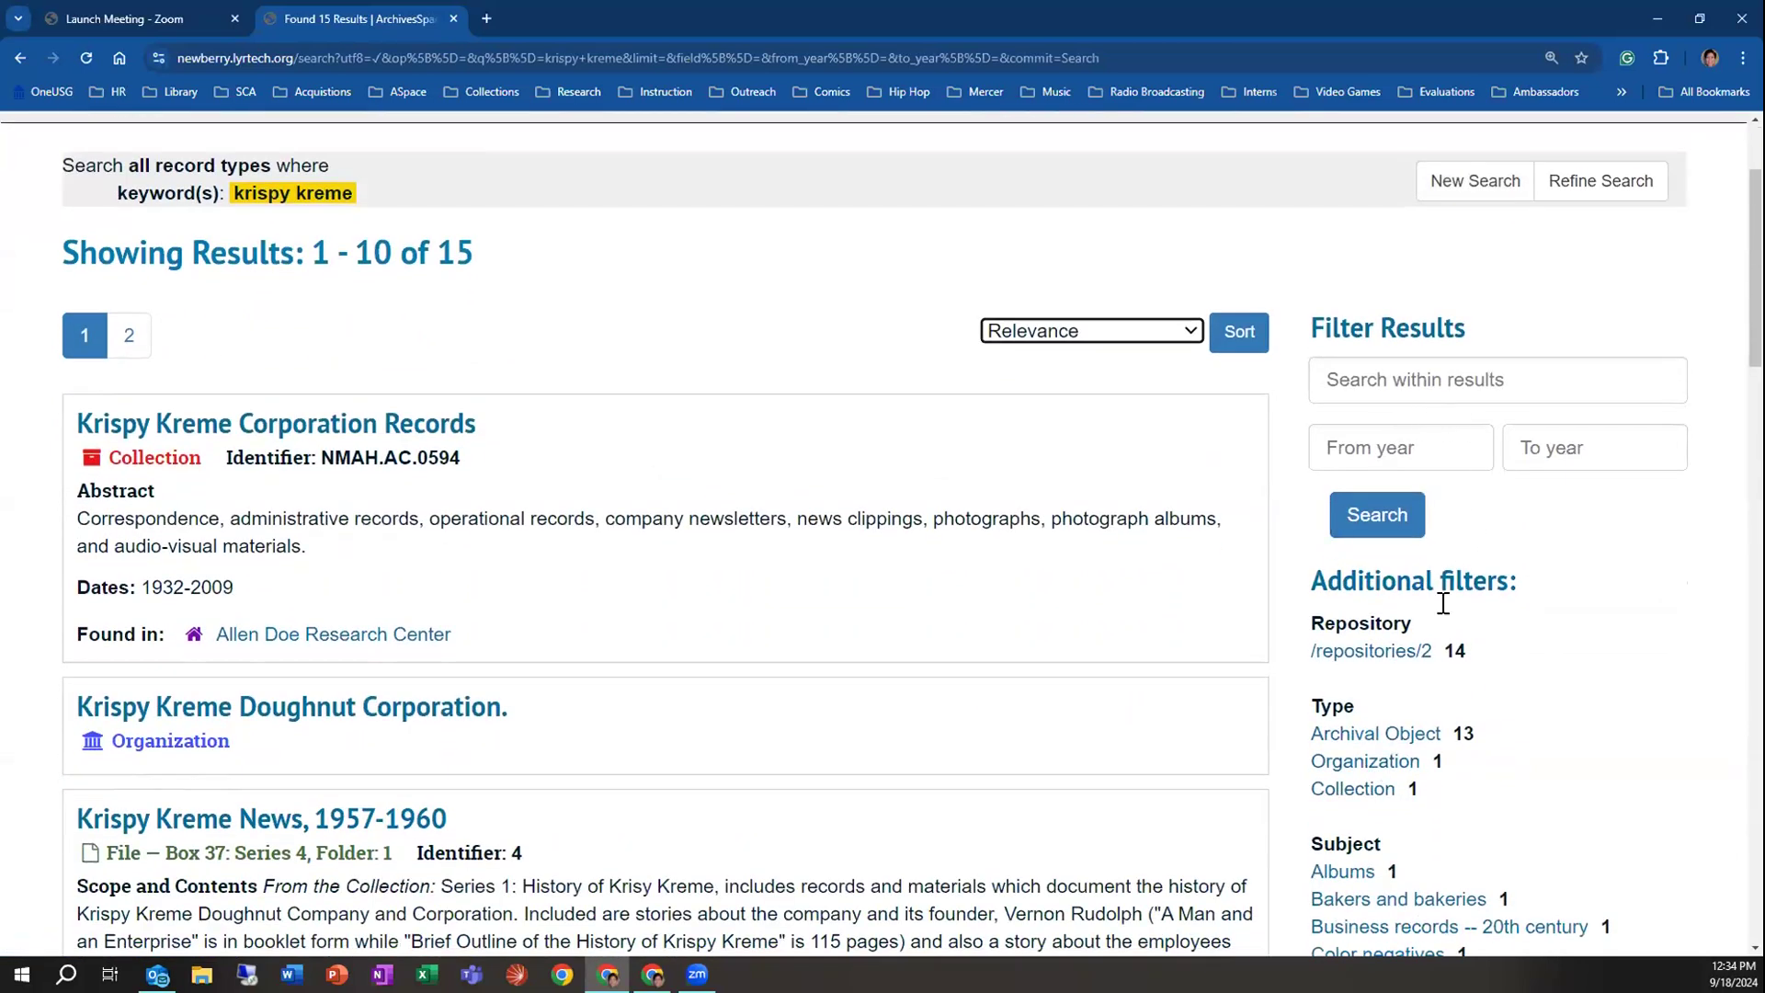
scroll(896, 685, down, 1)
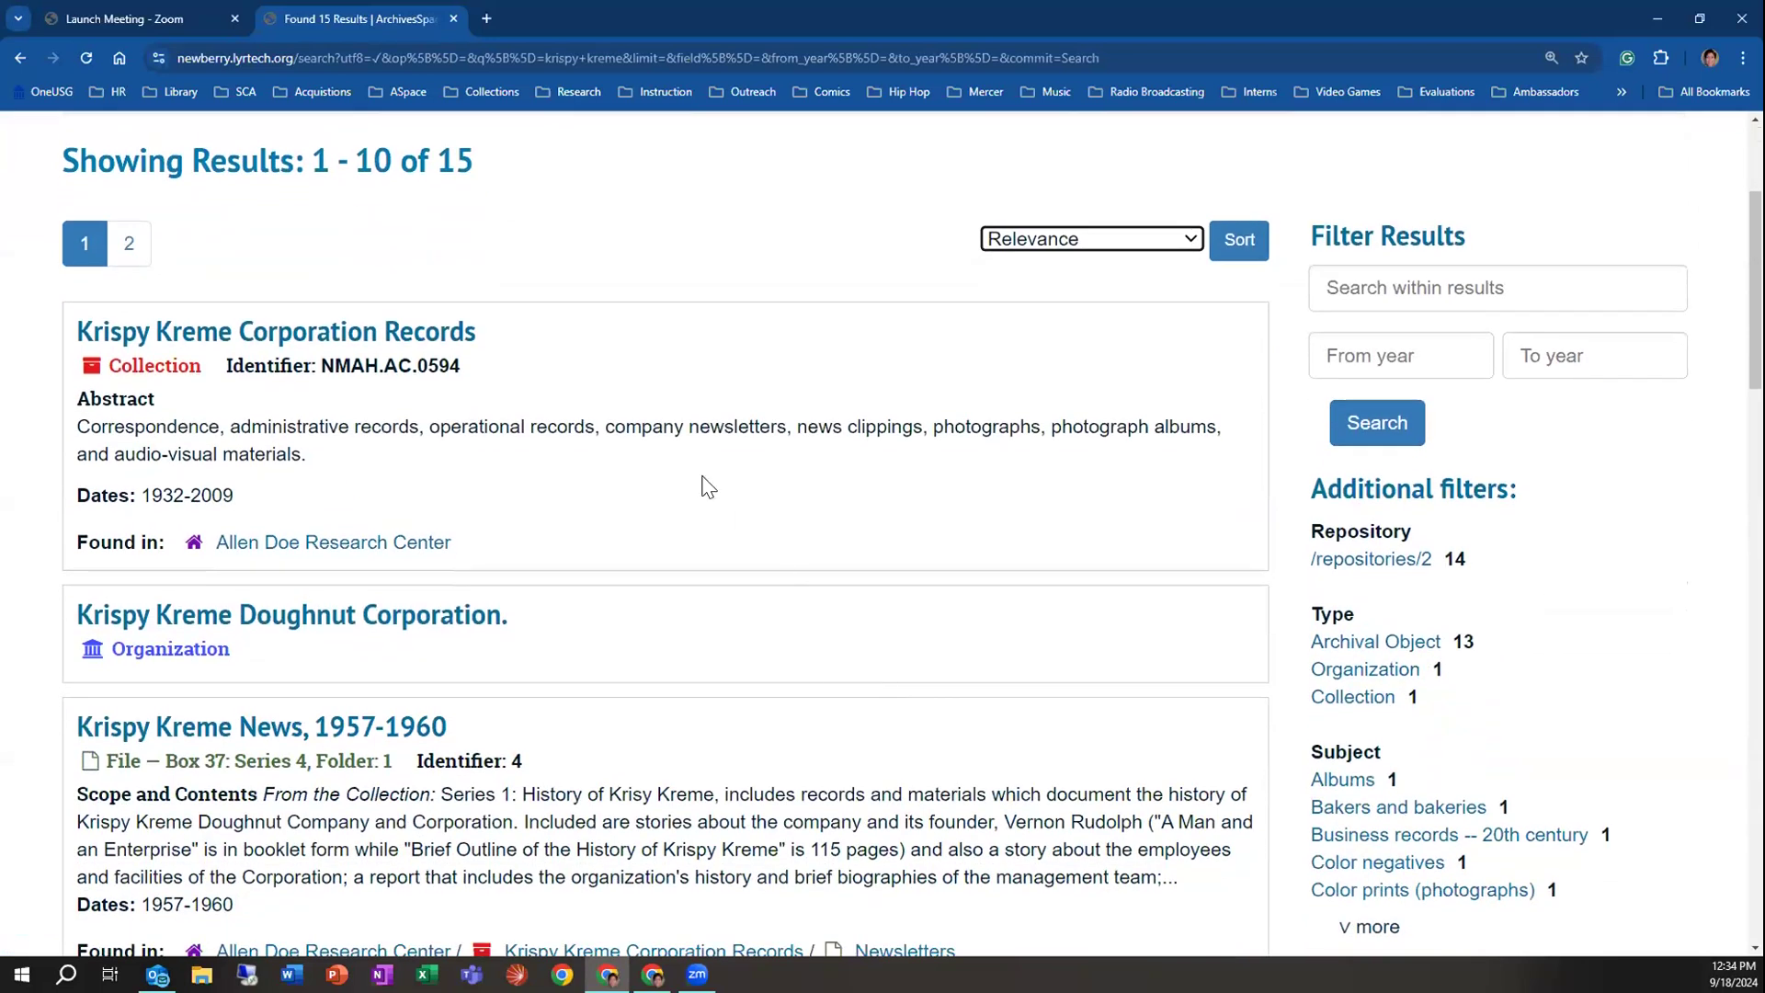
scroll(528, 717, down, 2)
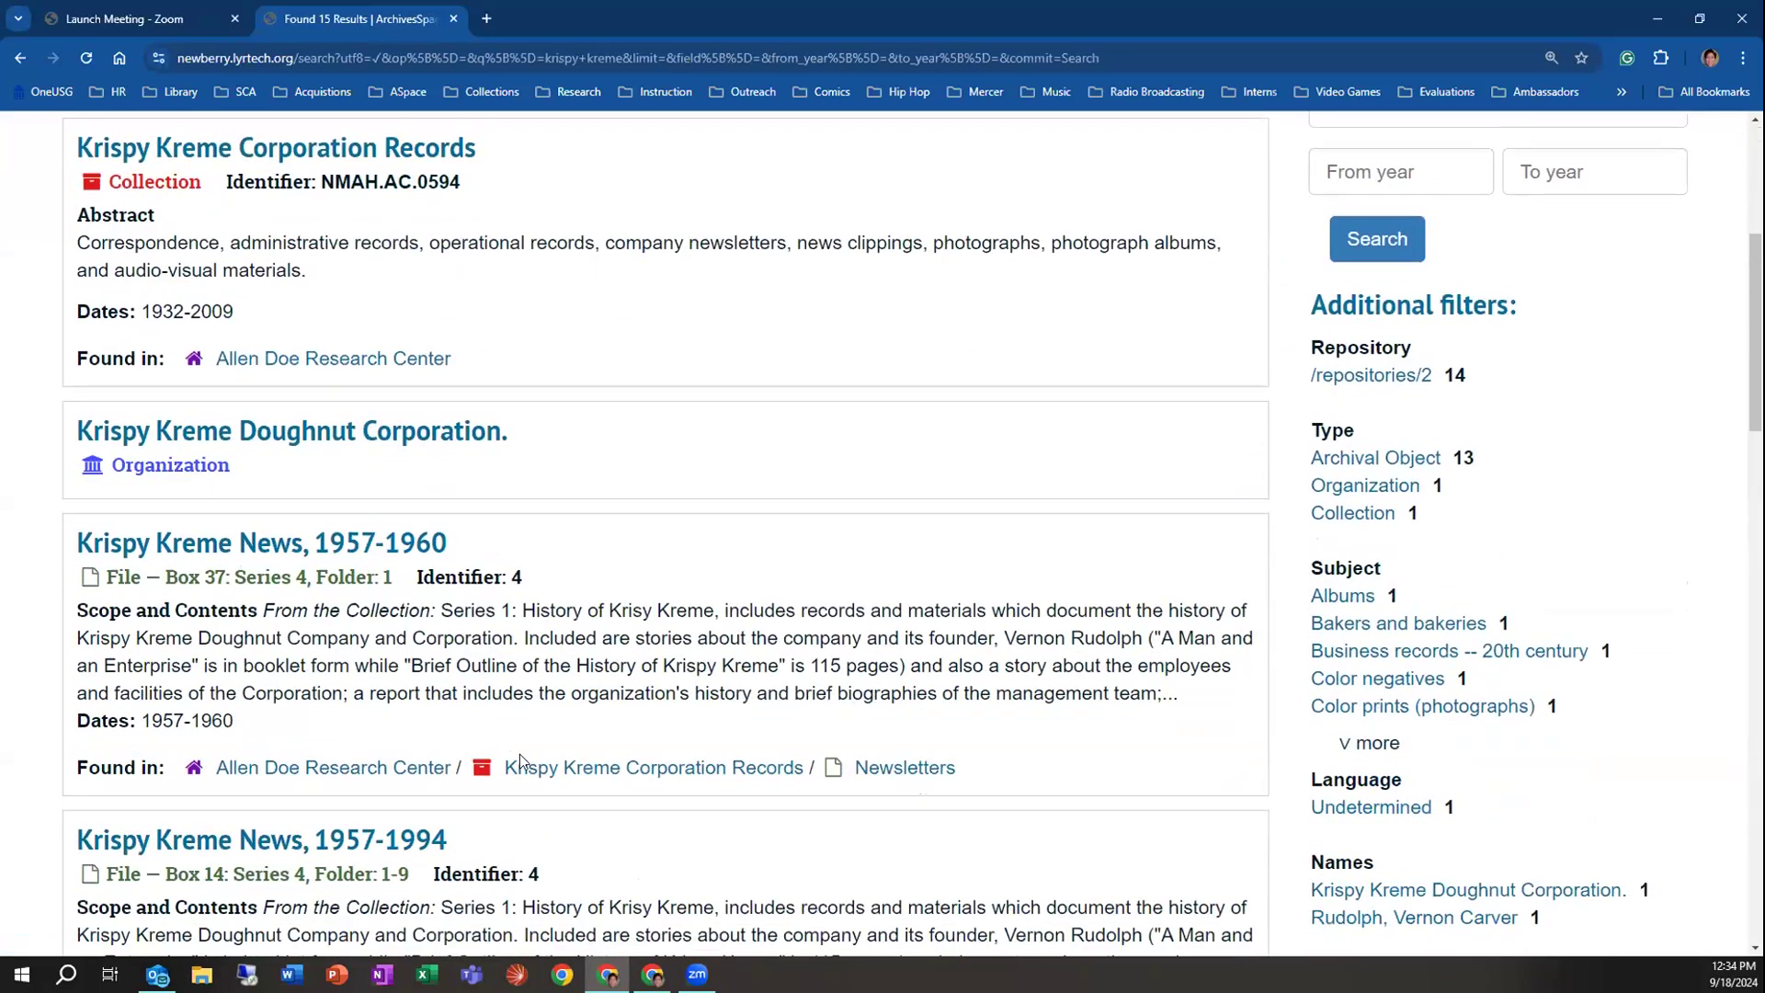
scroll(524, 757, down, 10)
scroll(536, 761, down, 10)
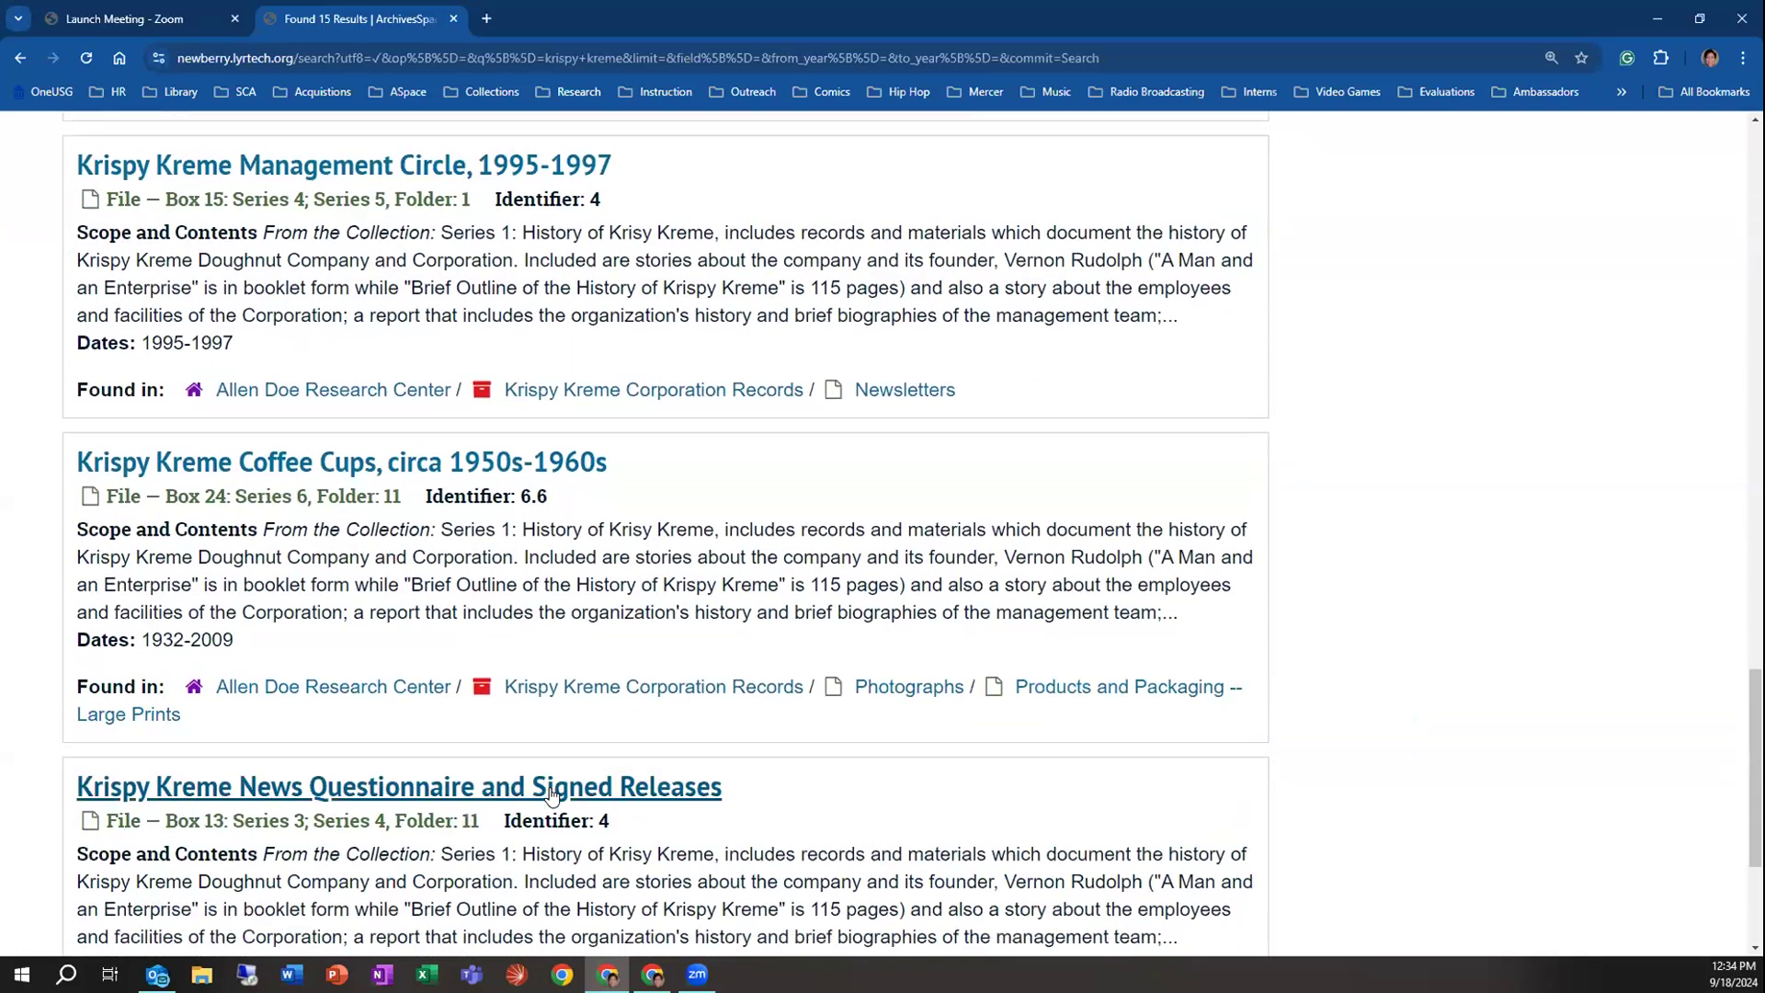
scroll(551, 792, down, 3)
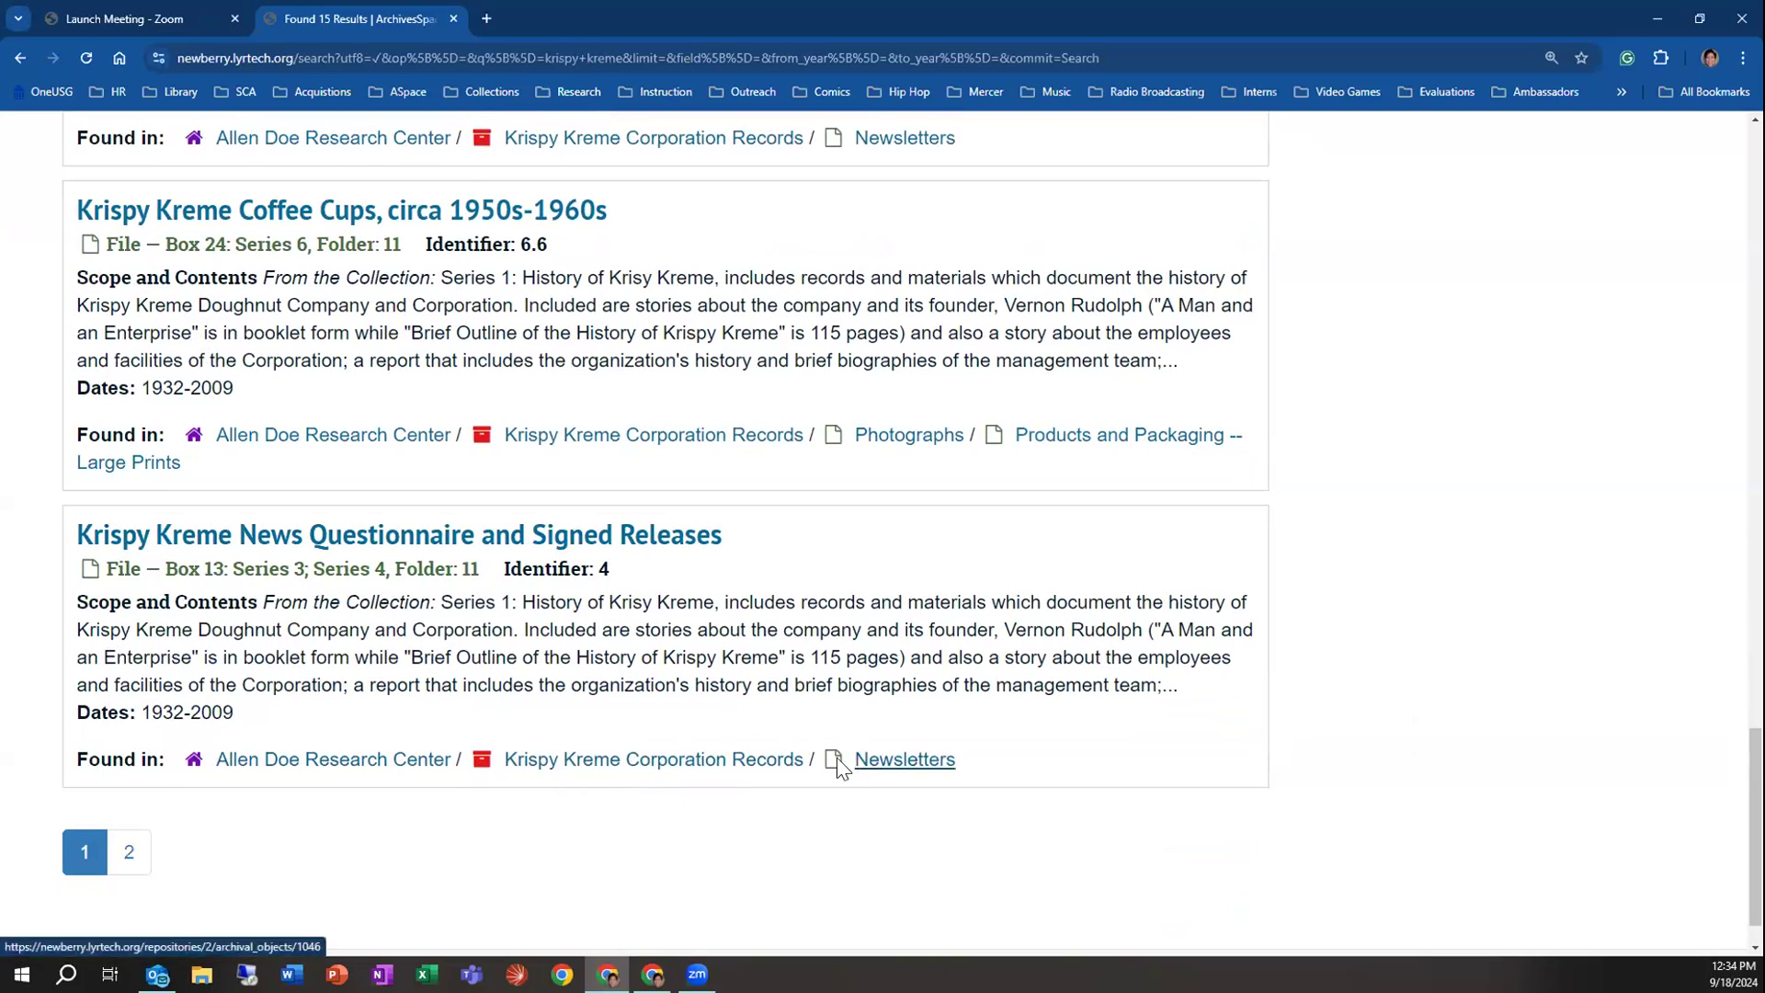
scroll(595, 691, up, 15)
scroll(598, 701, up, 10)
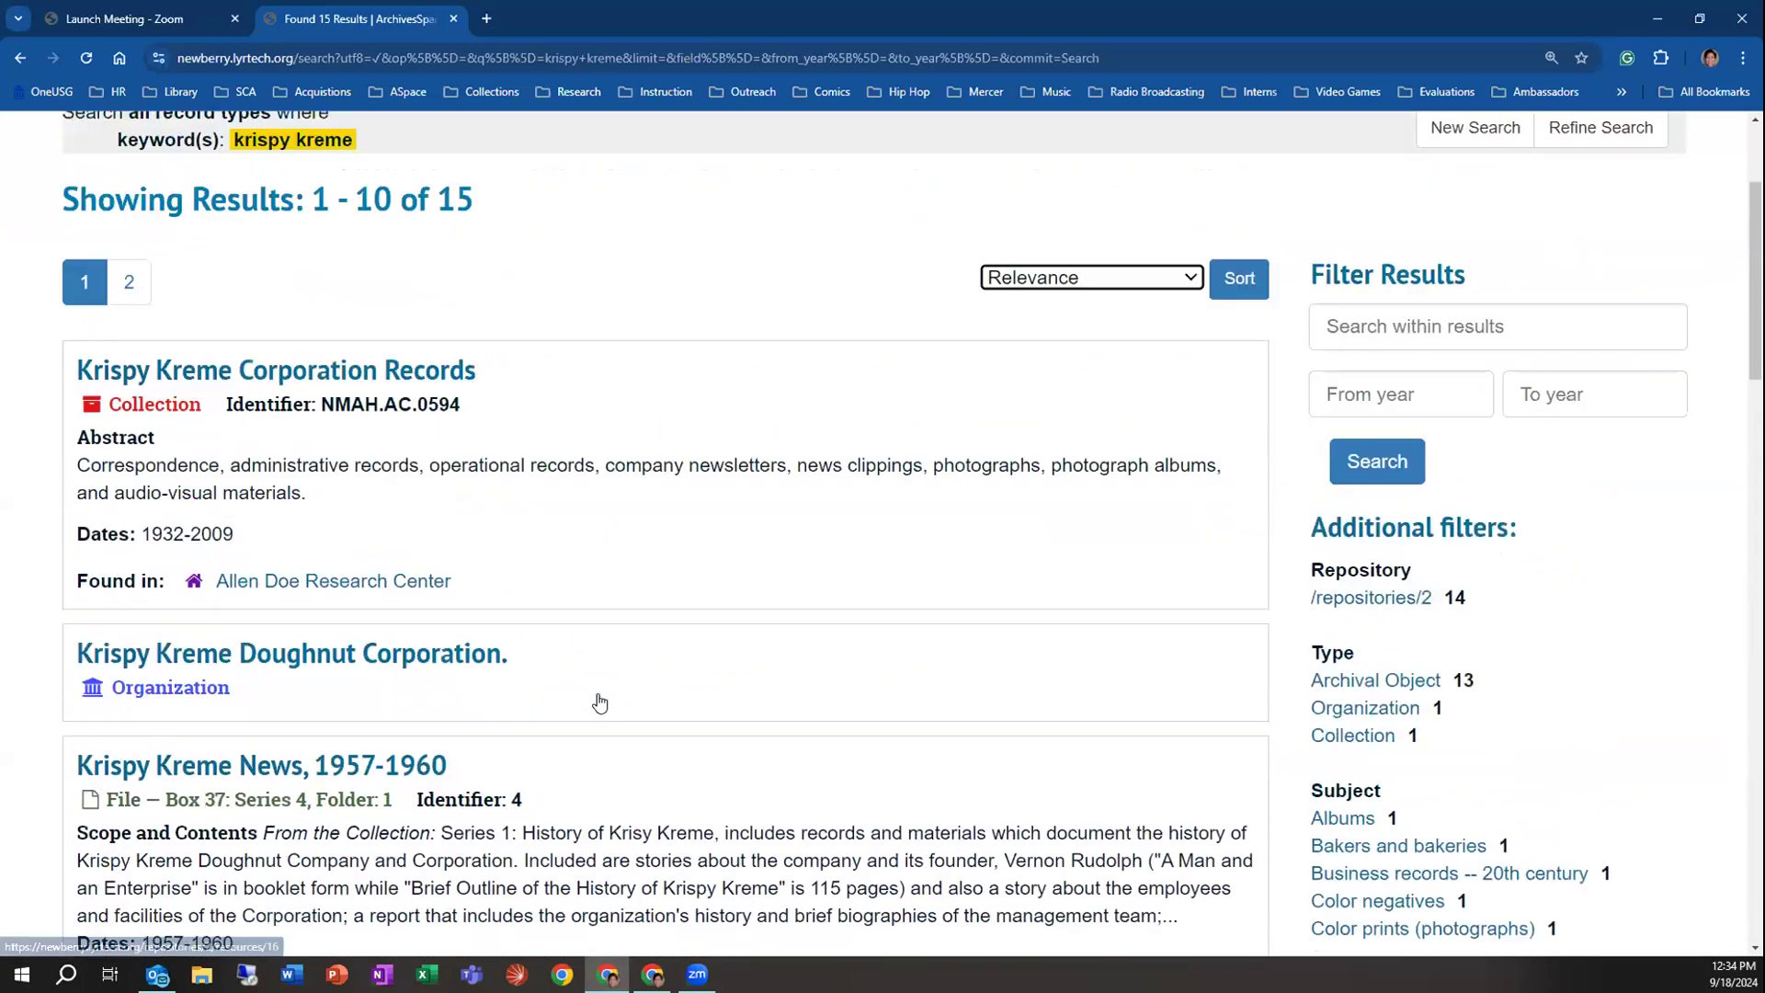
Open the Krispy Kreme Corporation Records collection and read through its overview, from scope and contents to the finding aid information
click(437, 614)
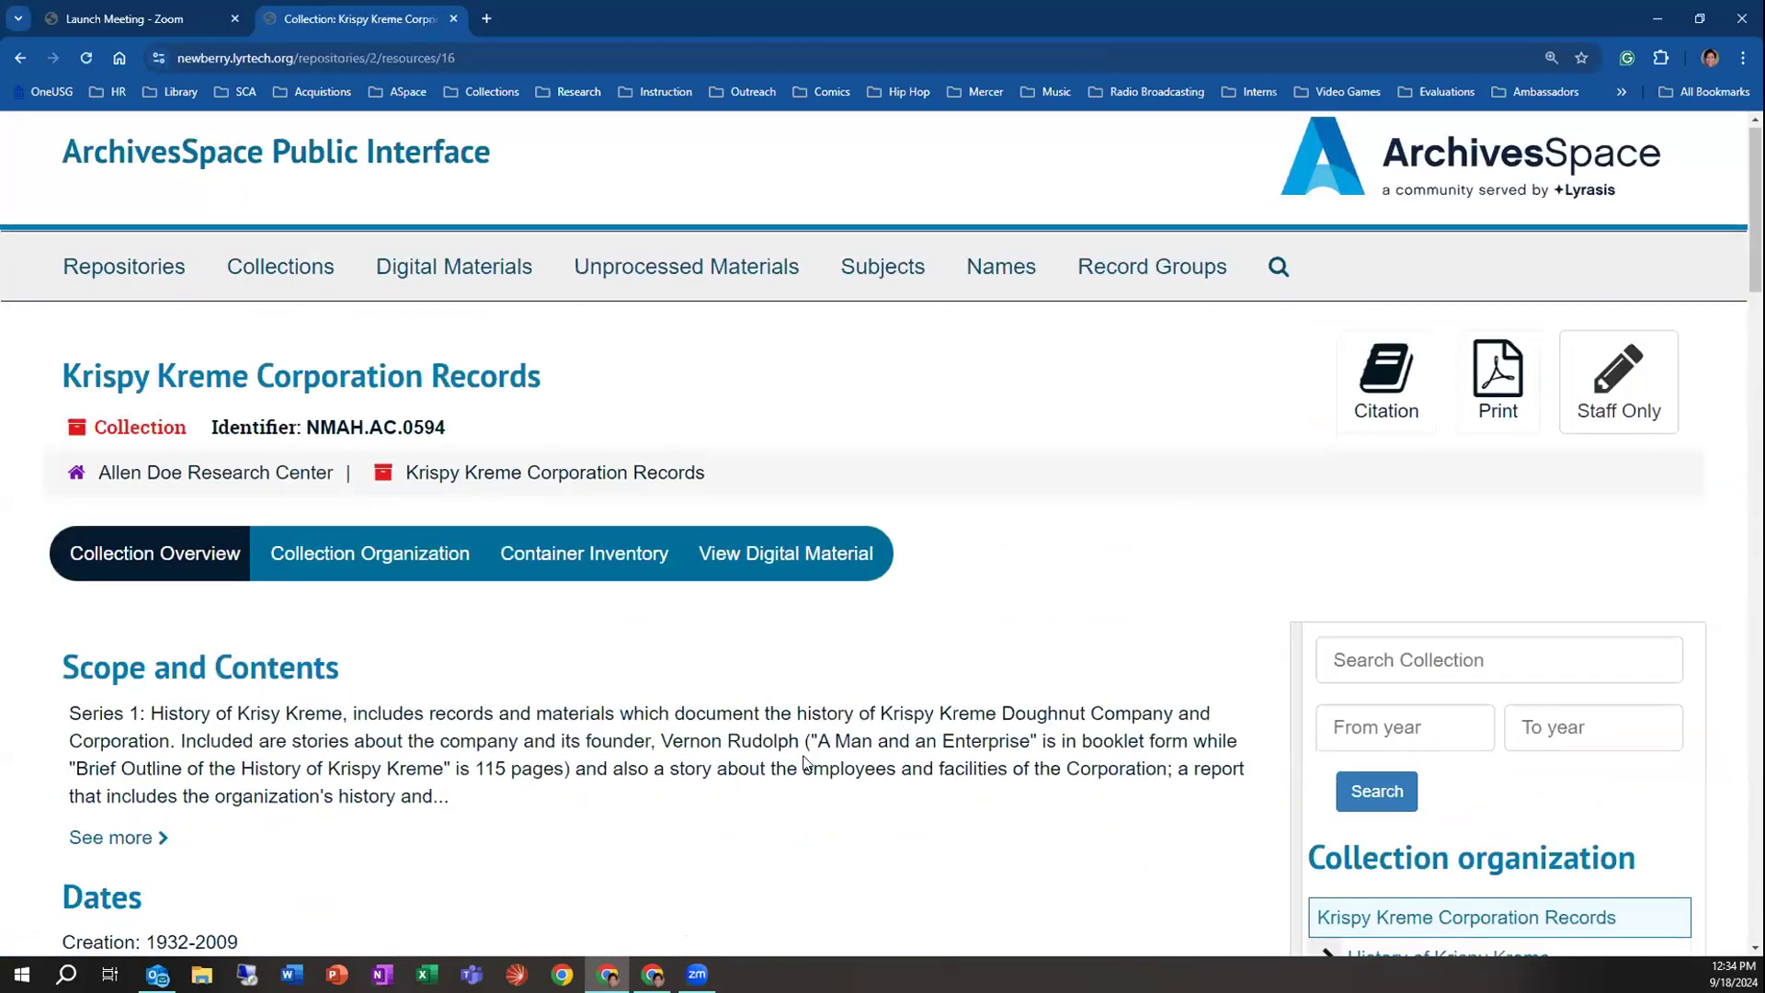
scroll(813, 772, down, 3)
scroll(800, 786, down, 1)
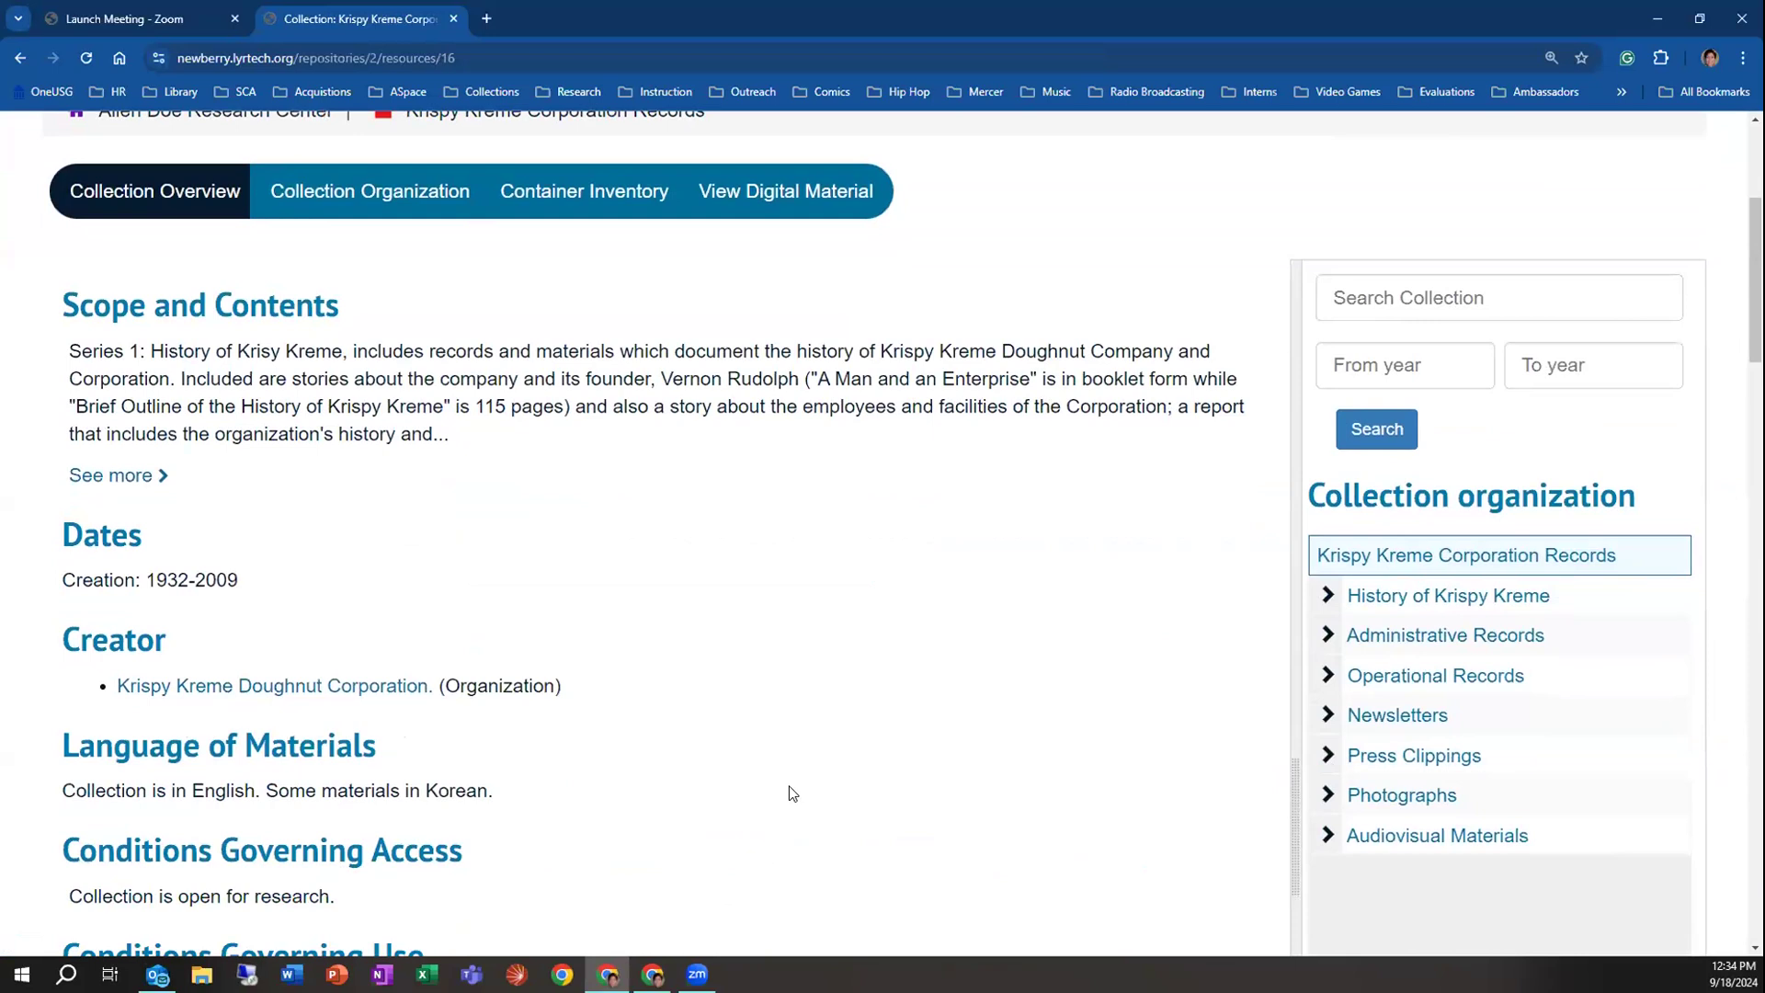
scroll(777, 781, down, 4)
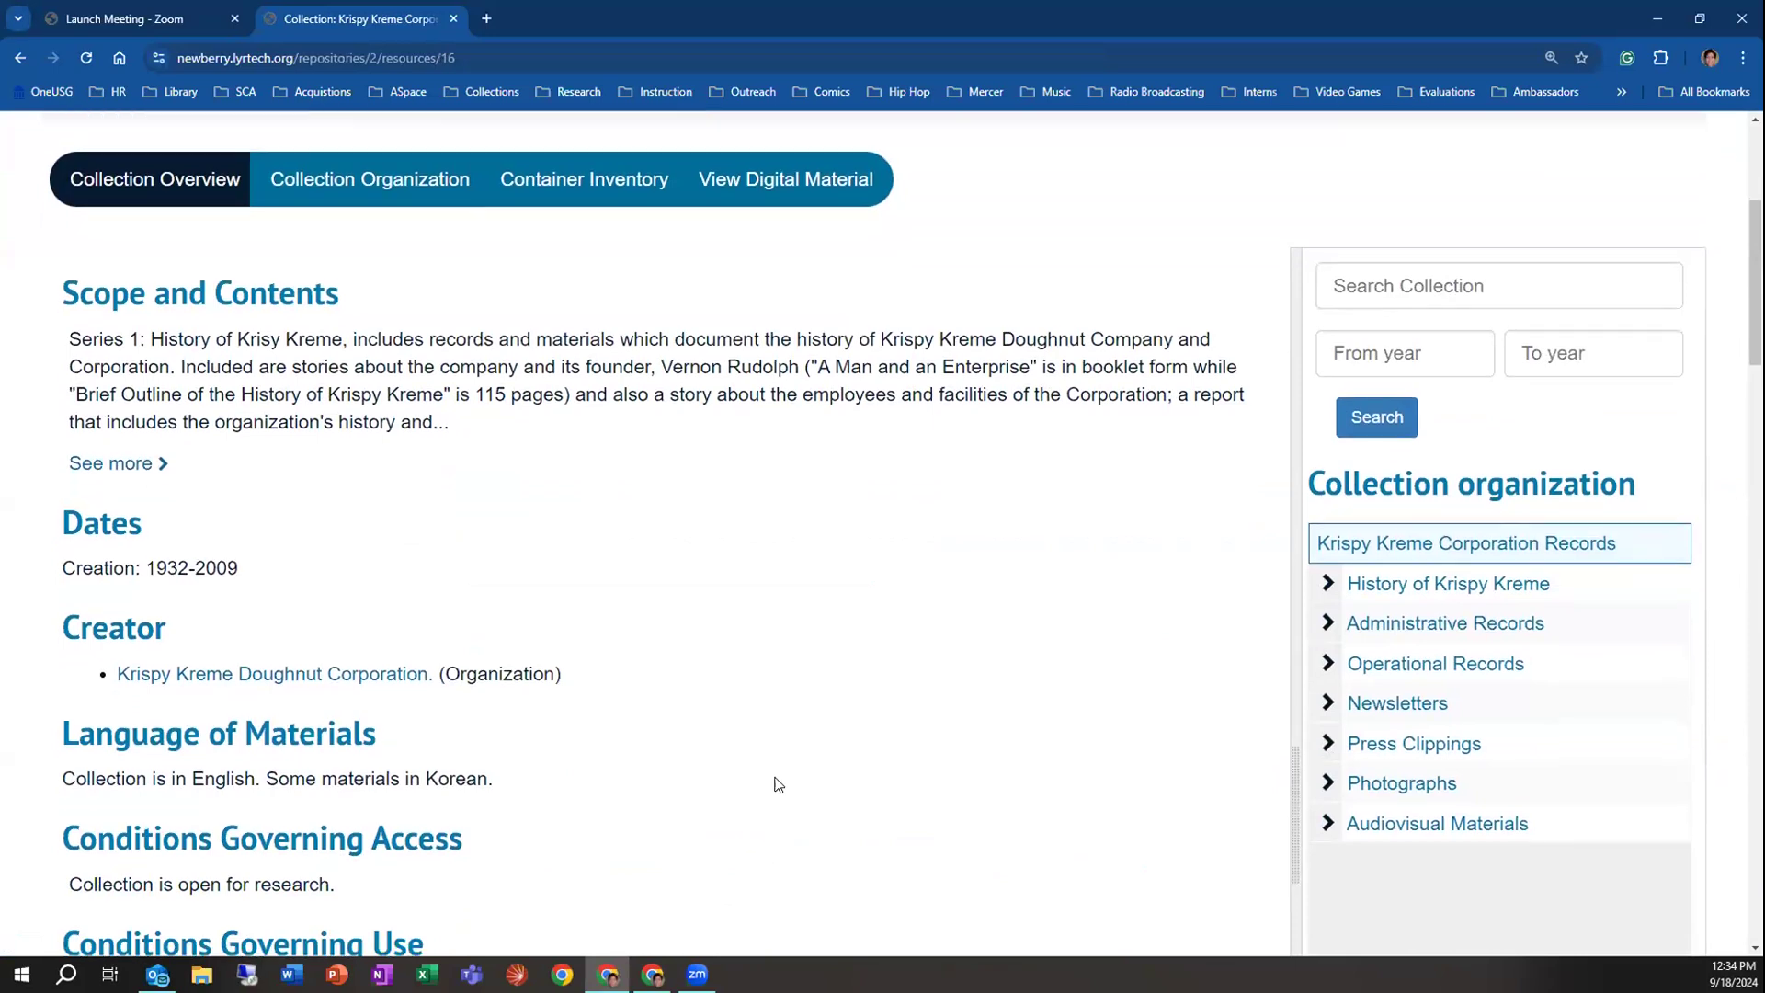
scroll(606, 827, down, 3)
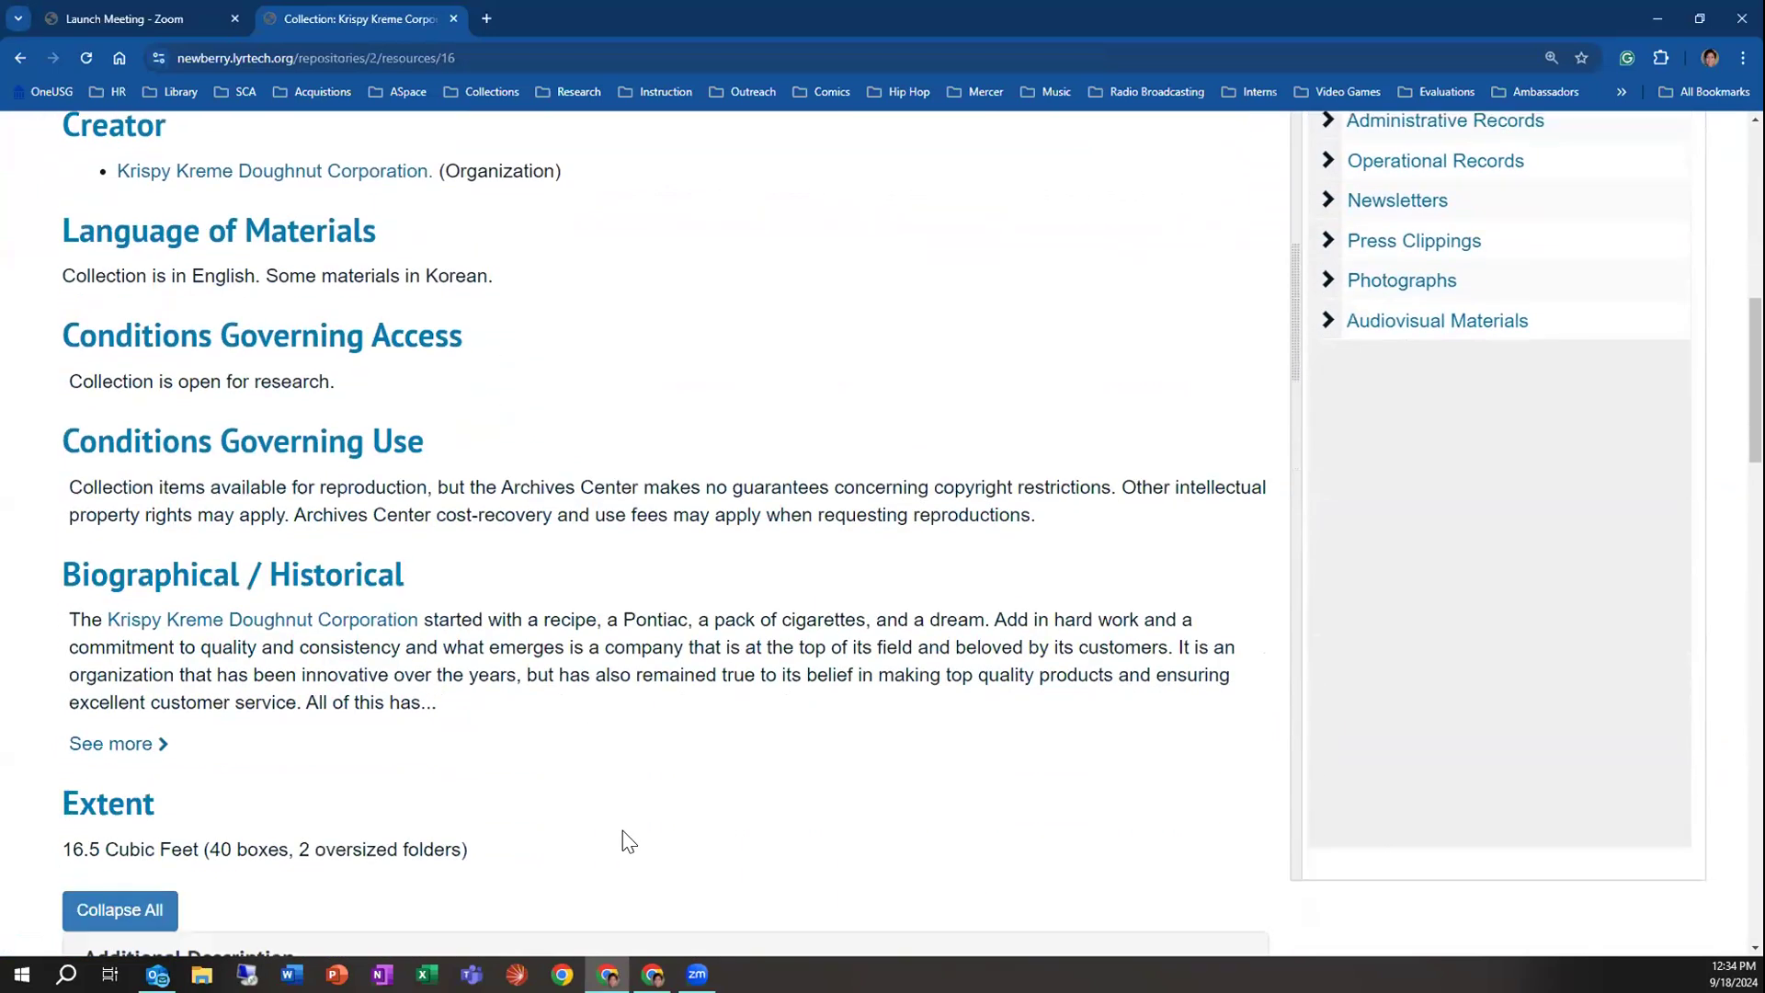
scroll(682, 733, down, 1)
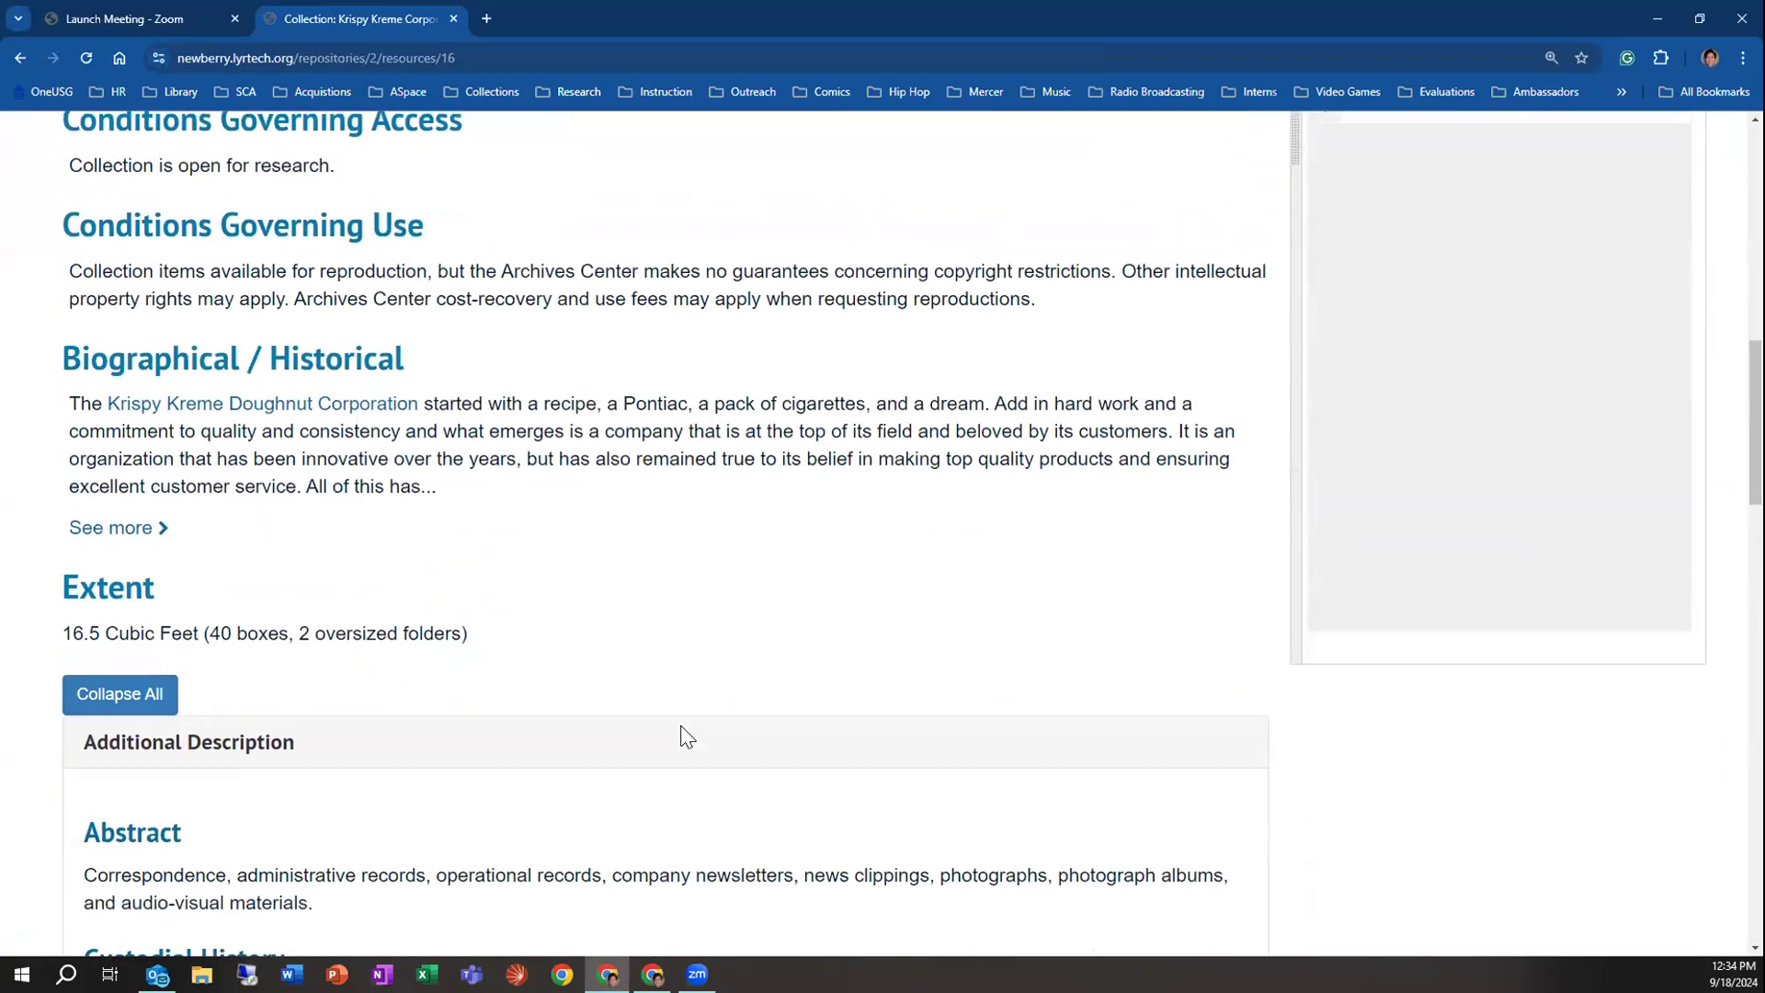
scroll(459, 702, down, 5)
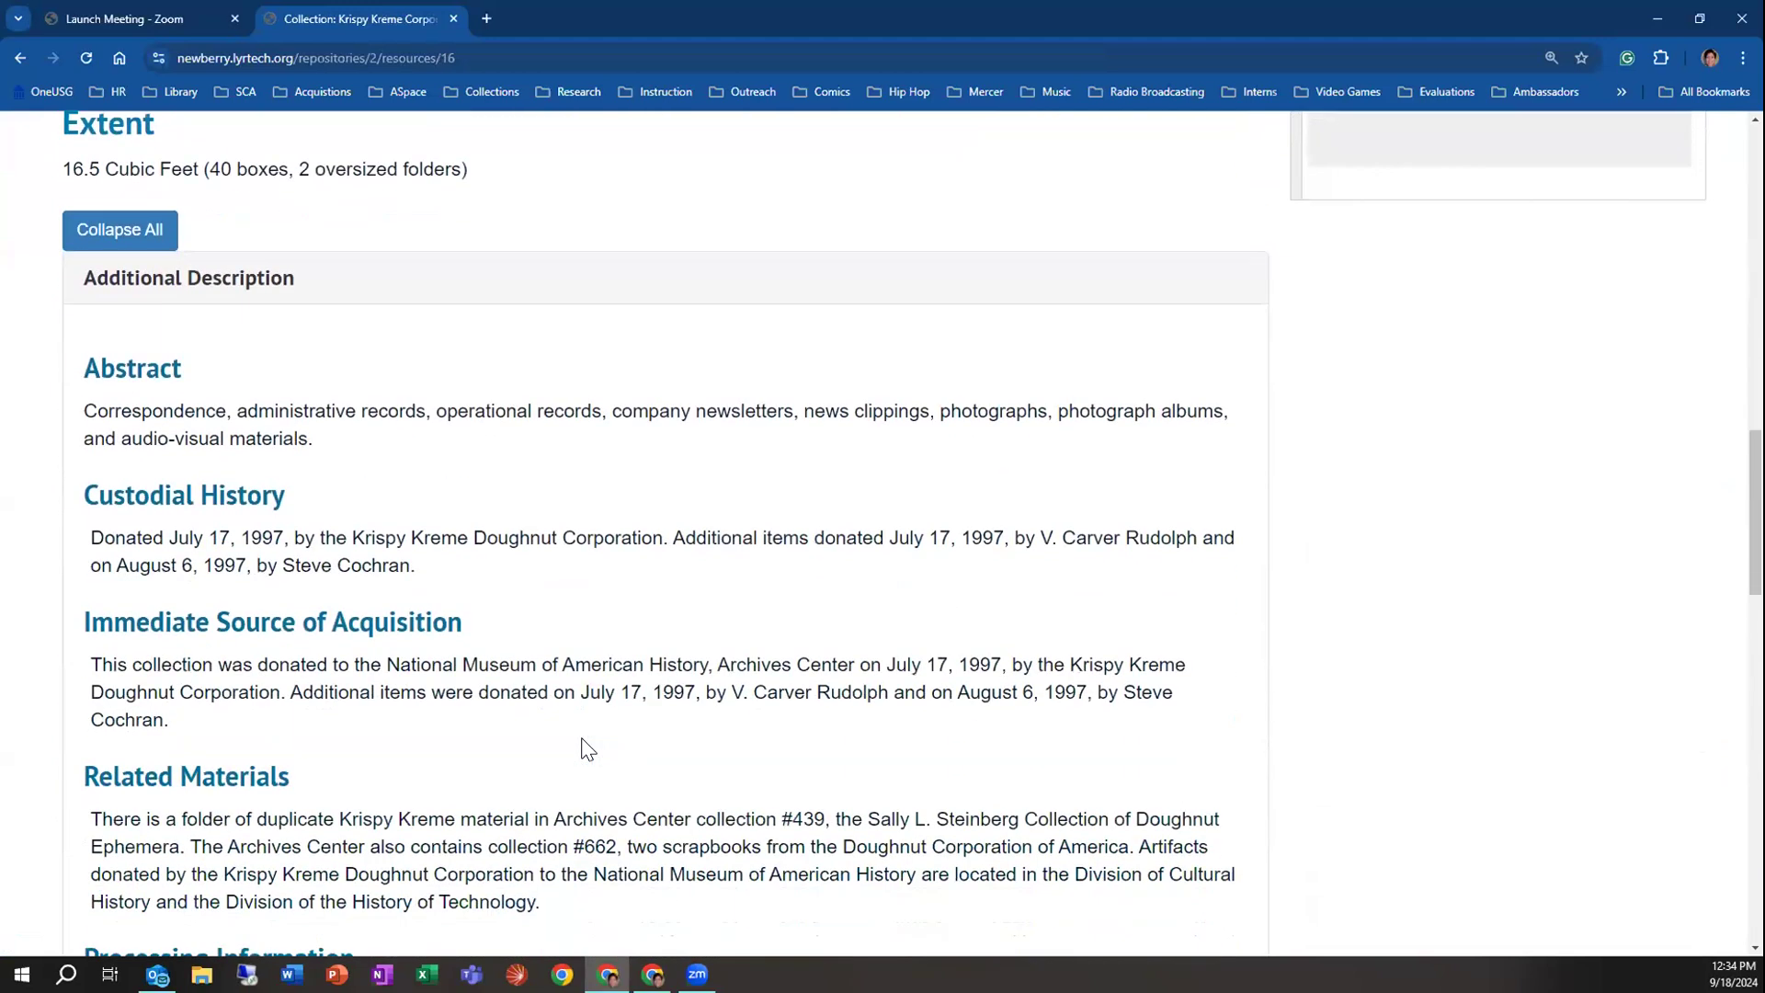
scroll(588, 749, down, 6)
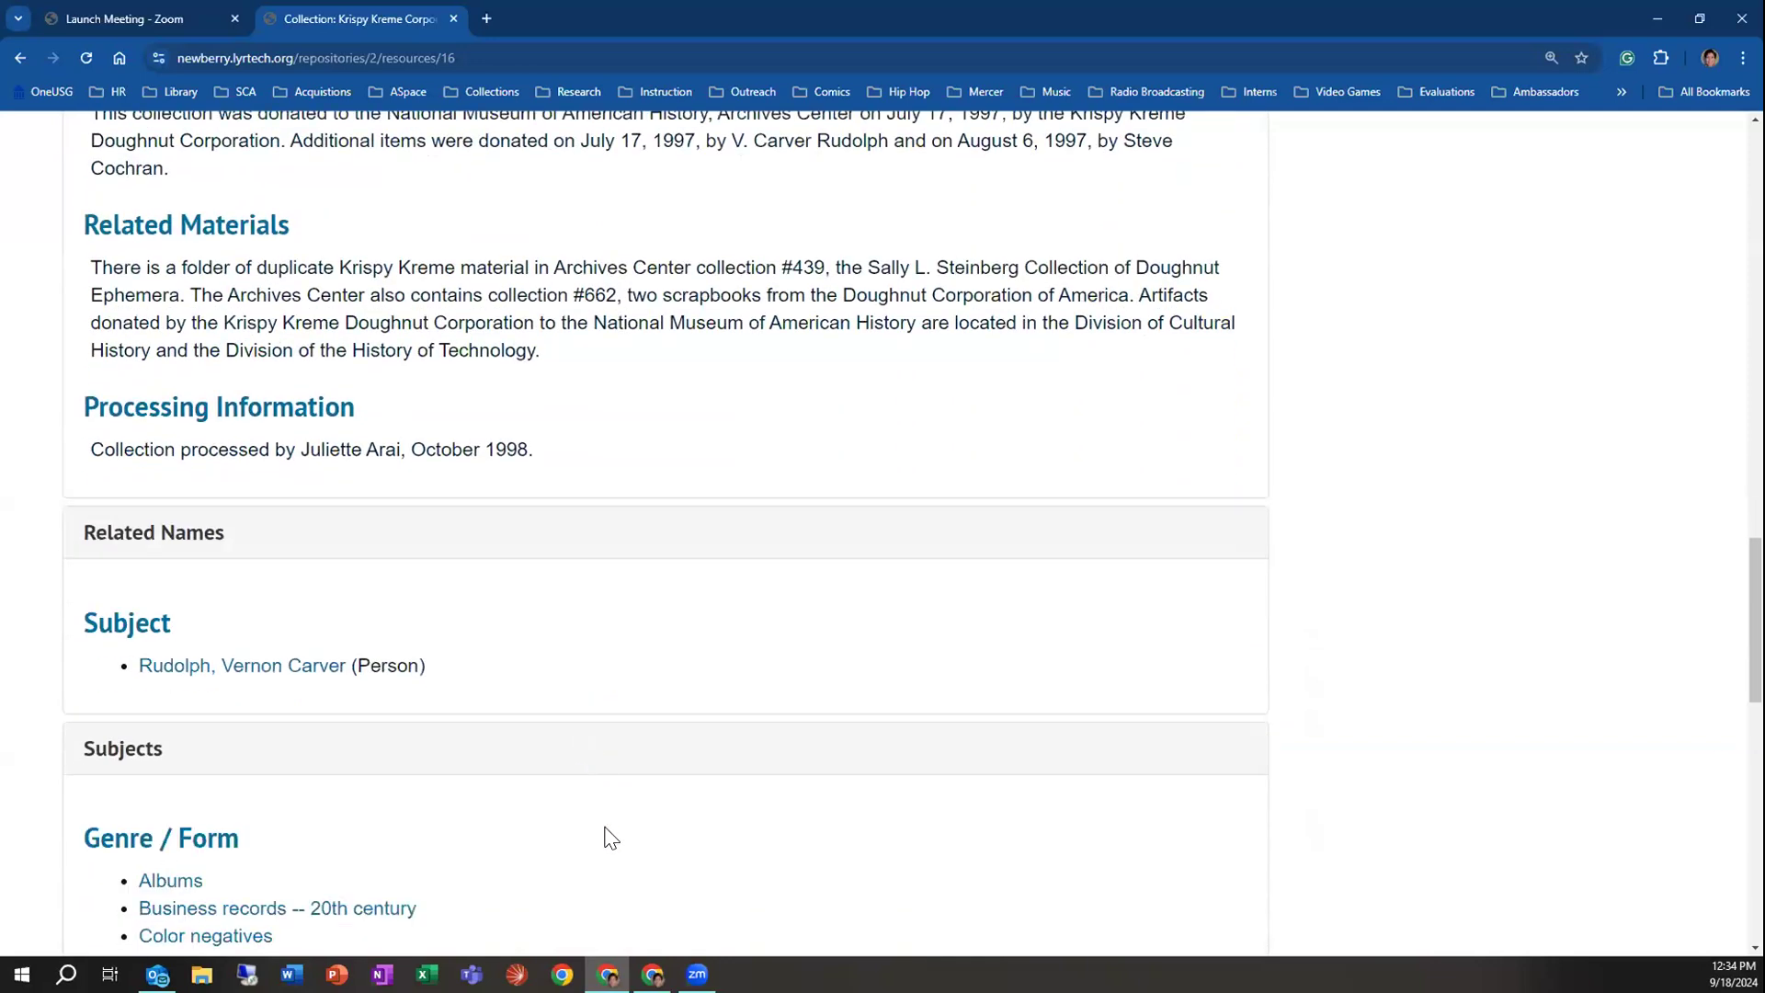
scroll(610, 832, up, 5)
scroll(599, 864, down, 14)
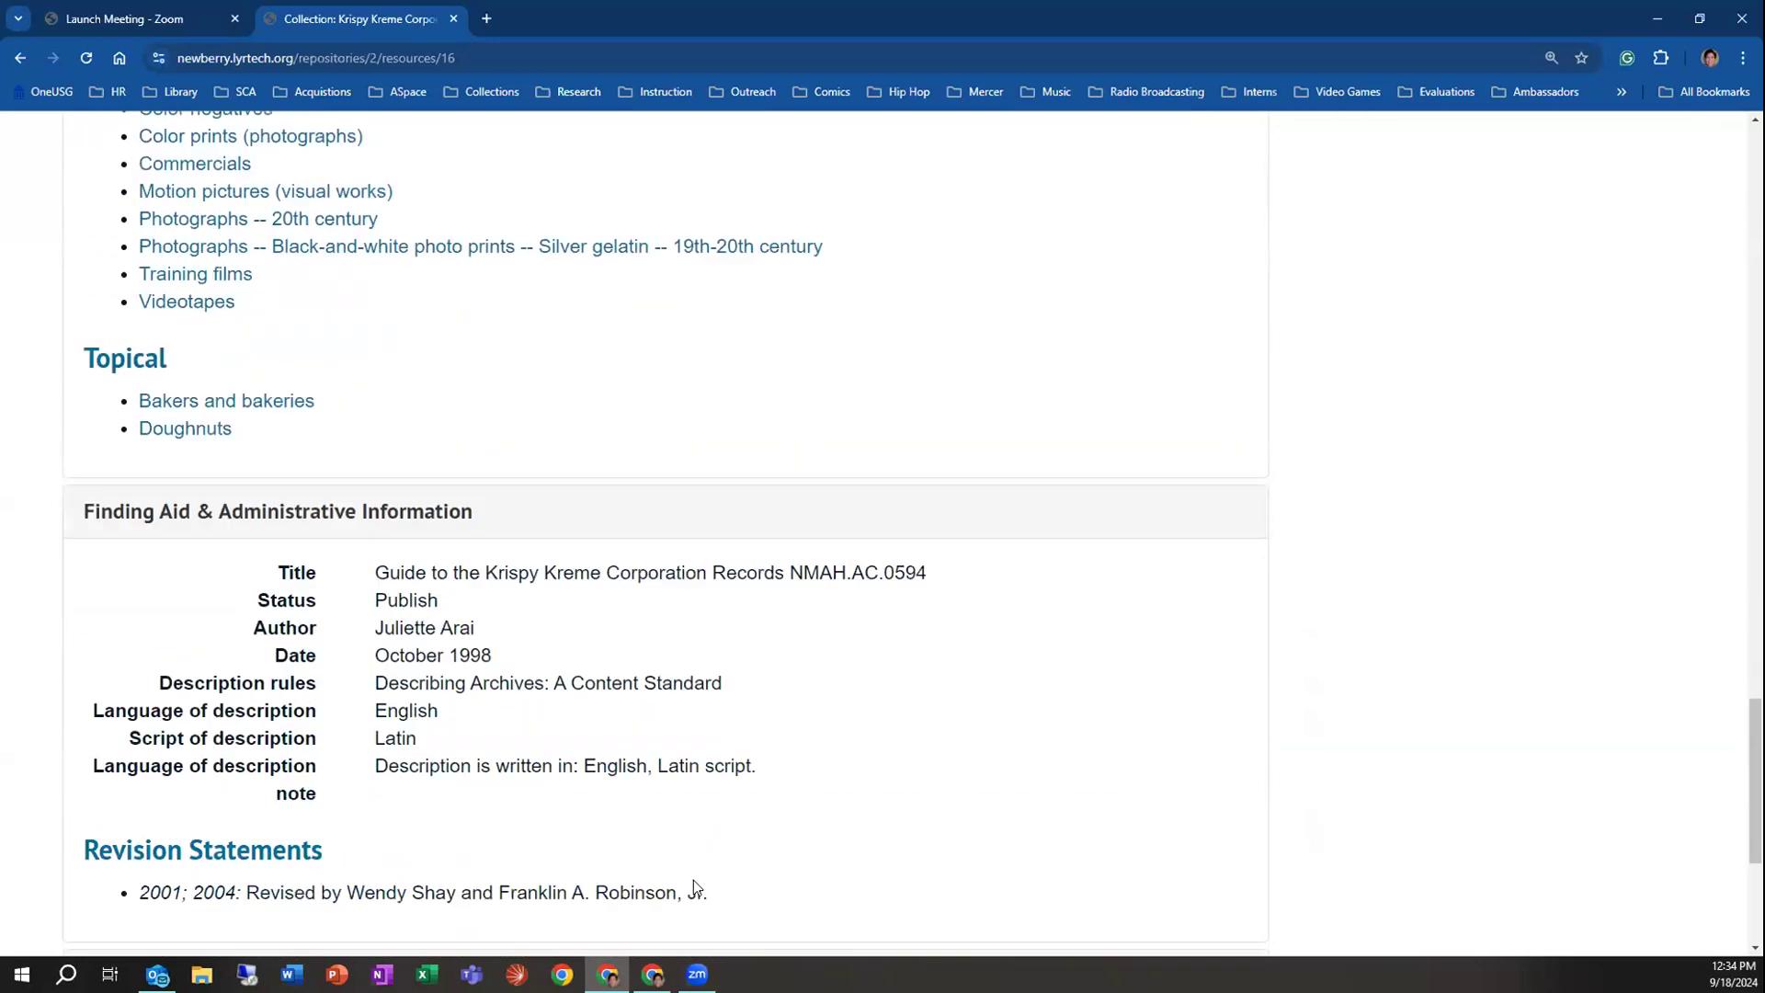
scroll(1754, 643, up, 9)
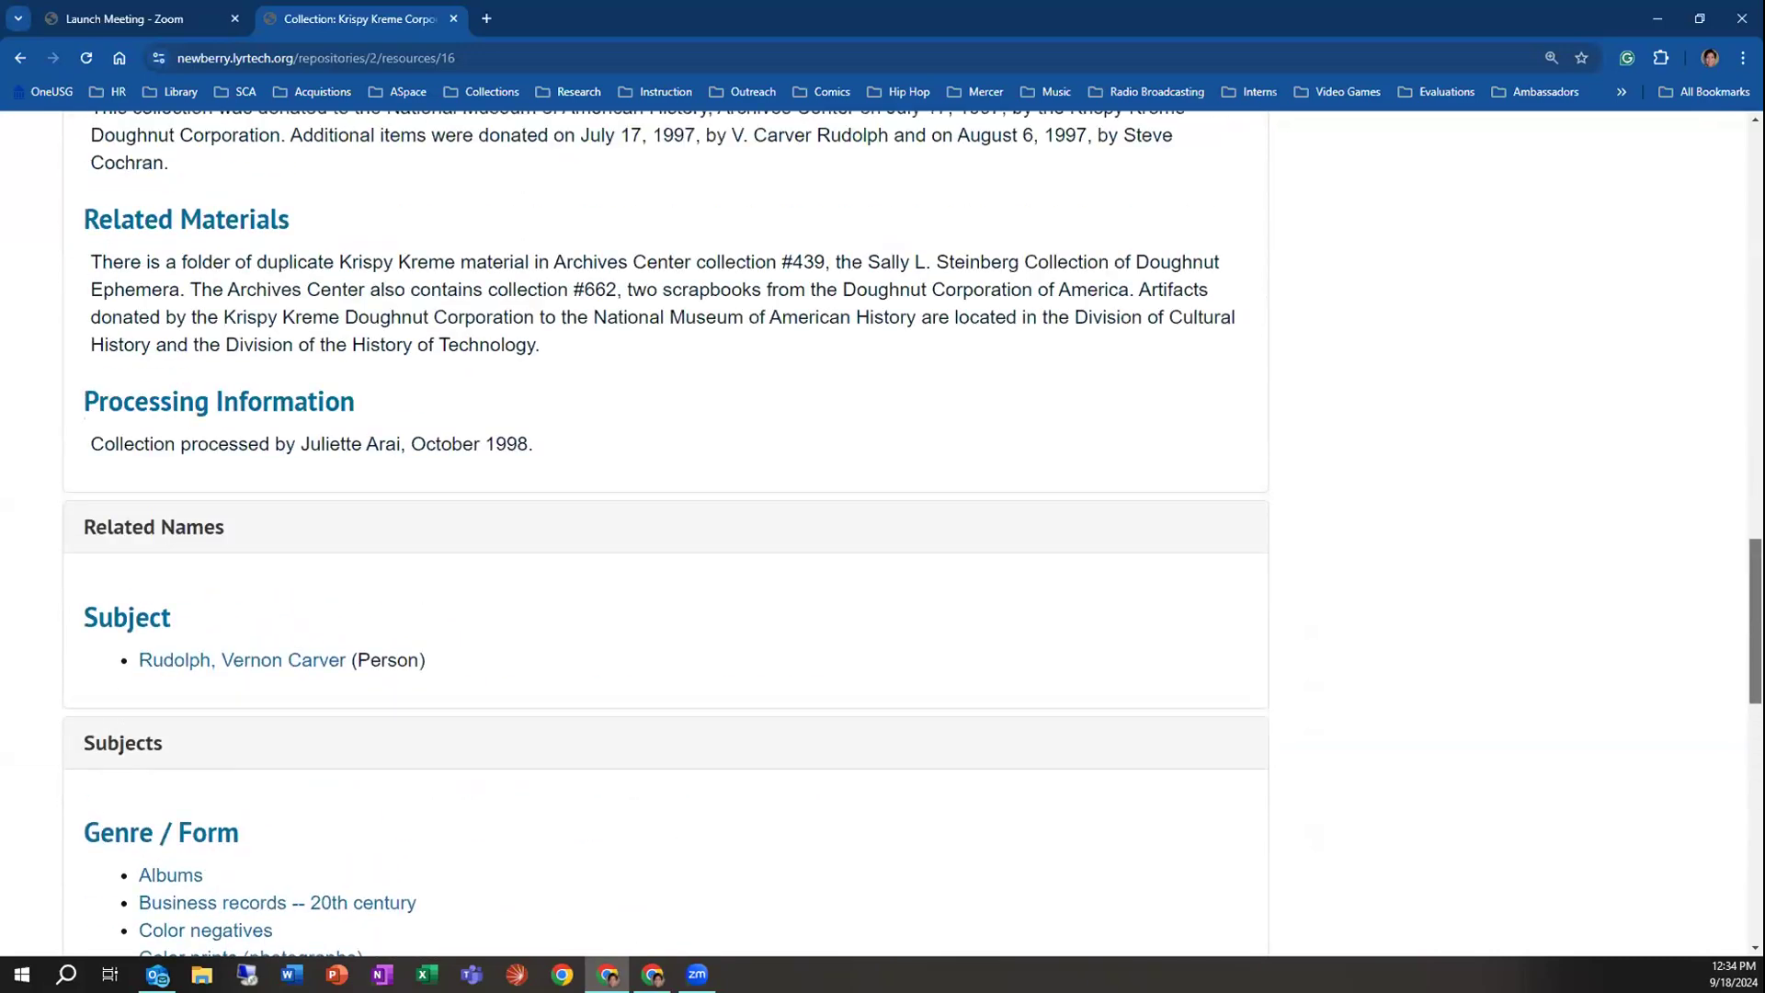
scroll(1538, 590, up, 20)
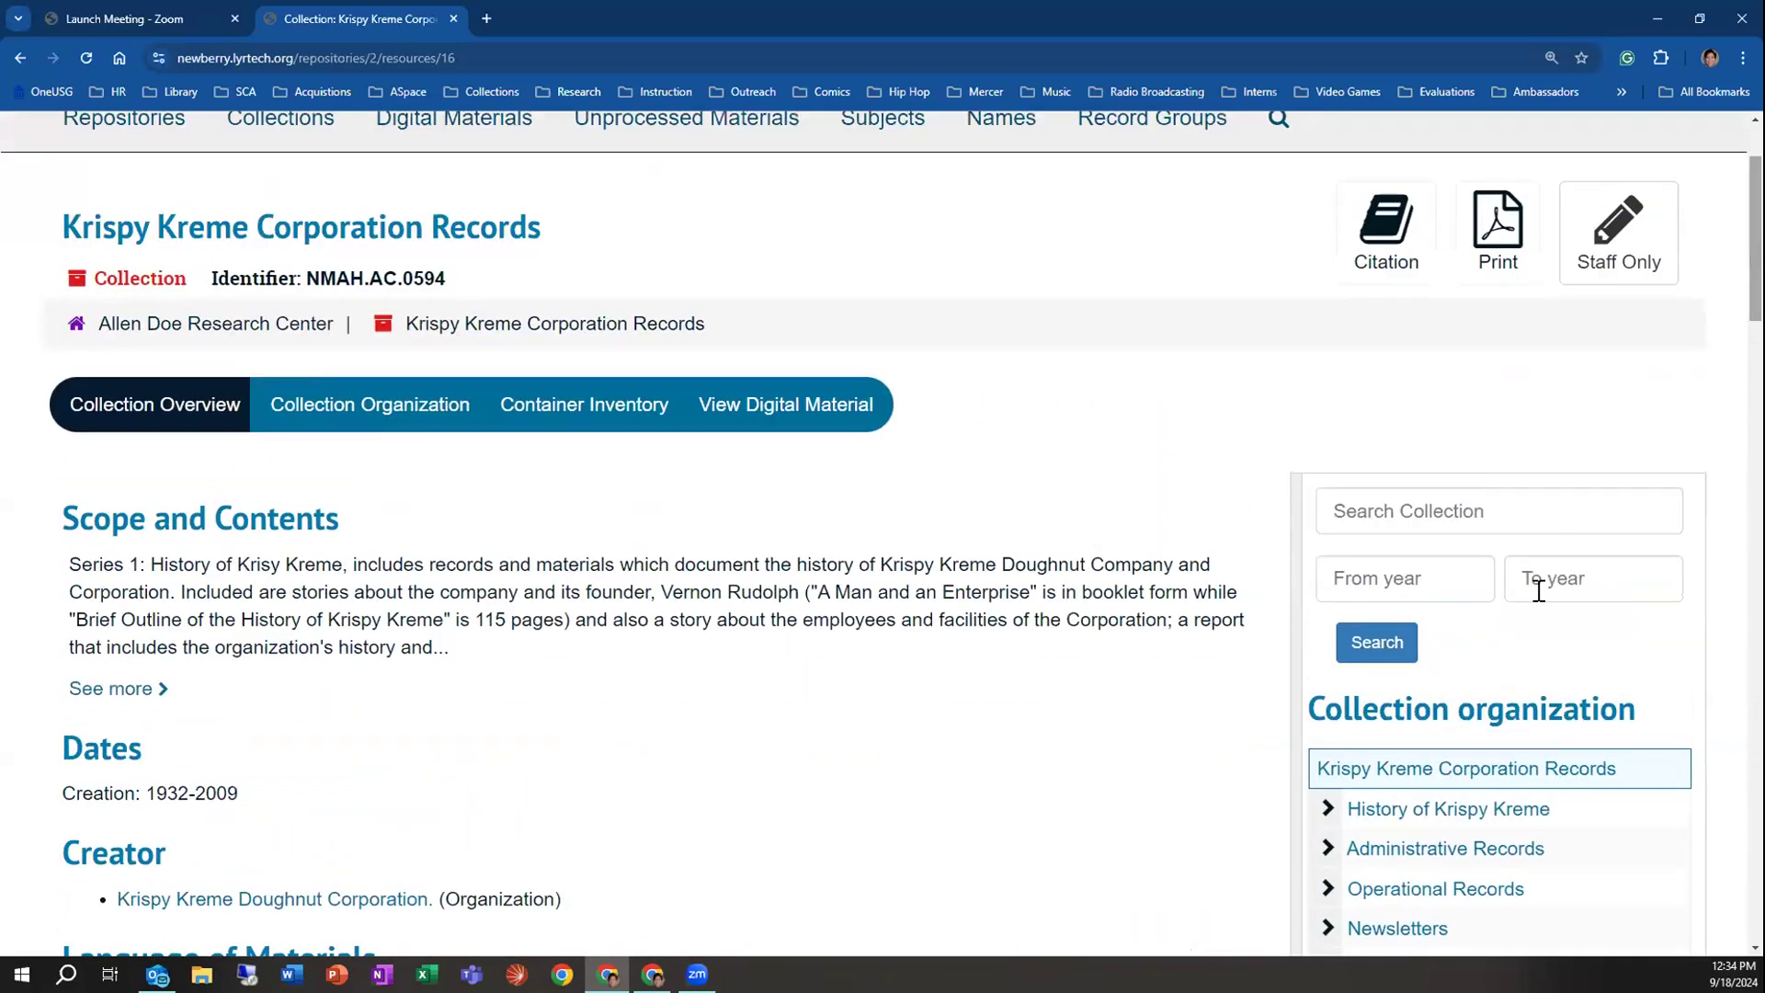
Point out the search field within the collection, and browse the collection's organization view
click(1418, 517)
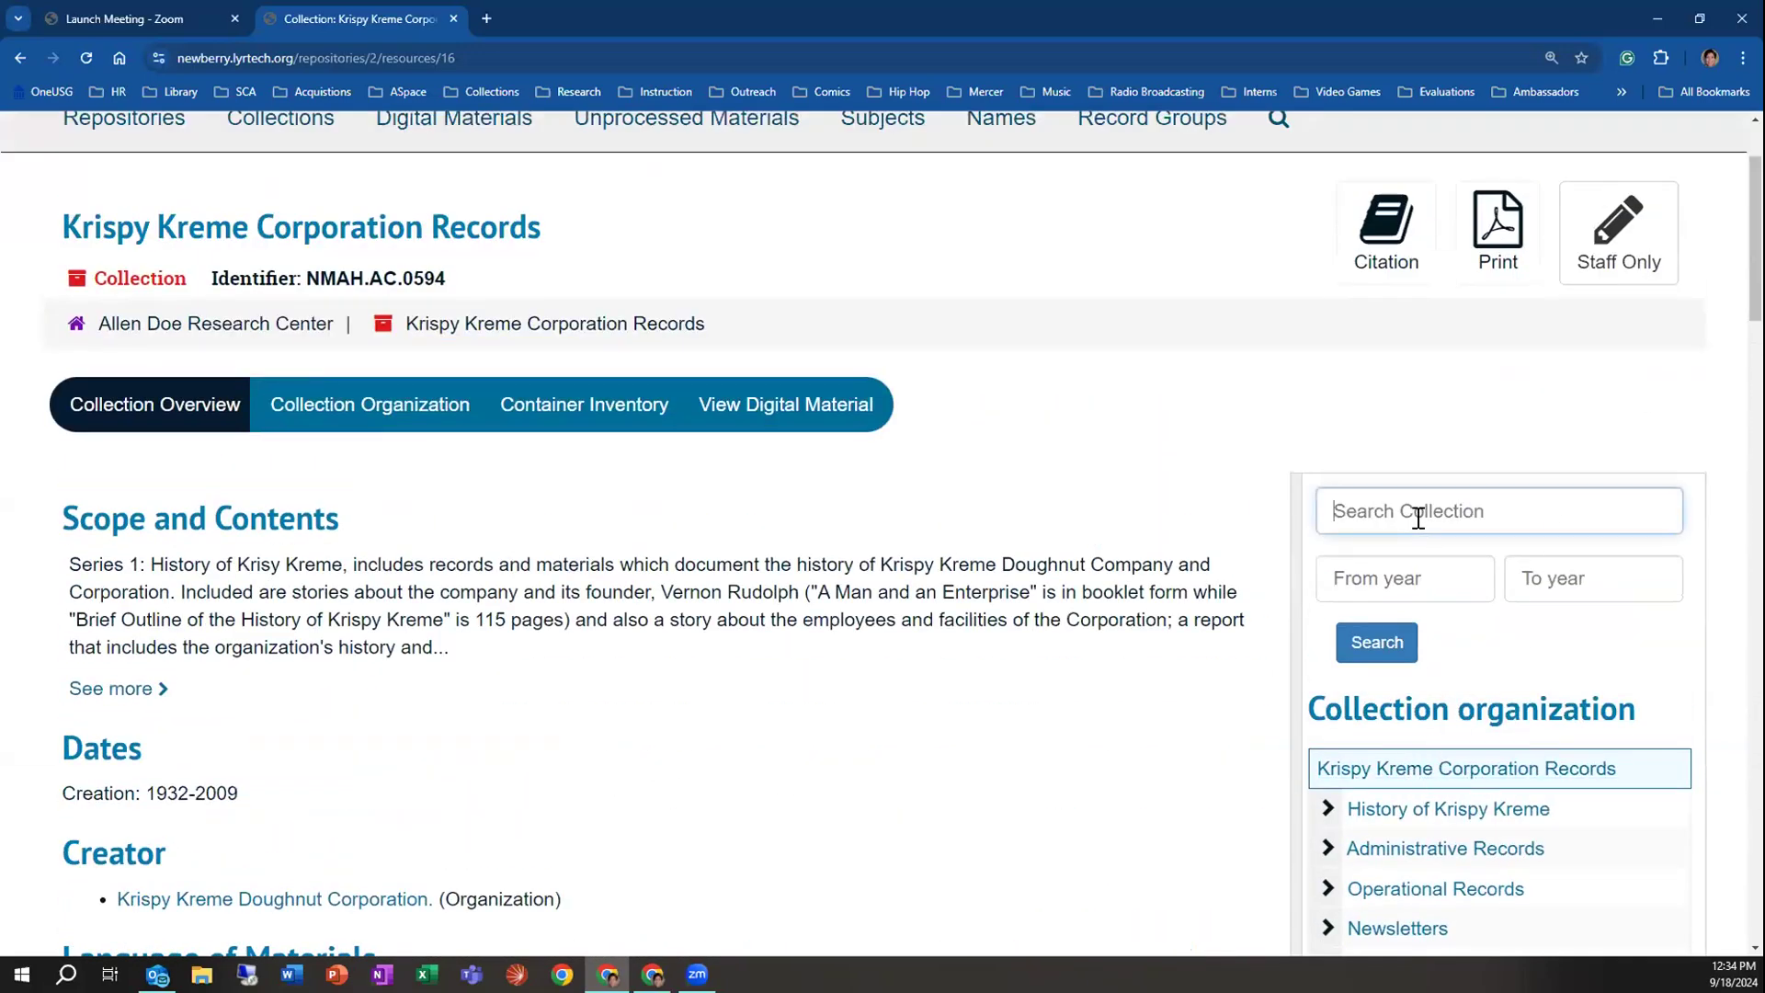
click(441, 416)
scroll(653, 685, down, 10)
scroll(759, 713, down, 3)
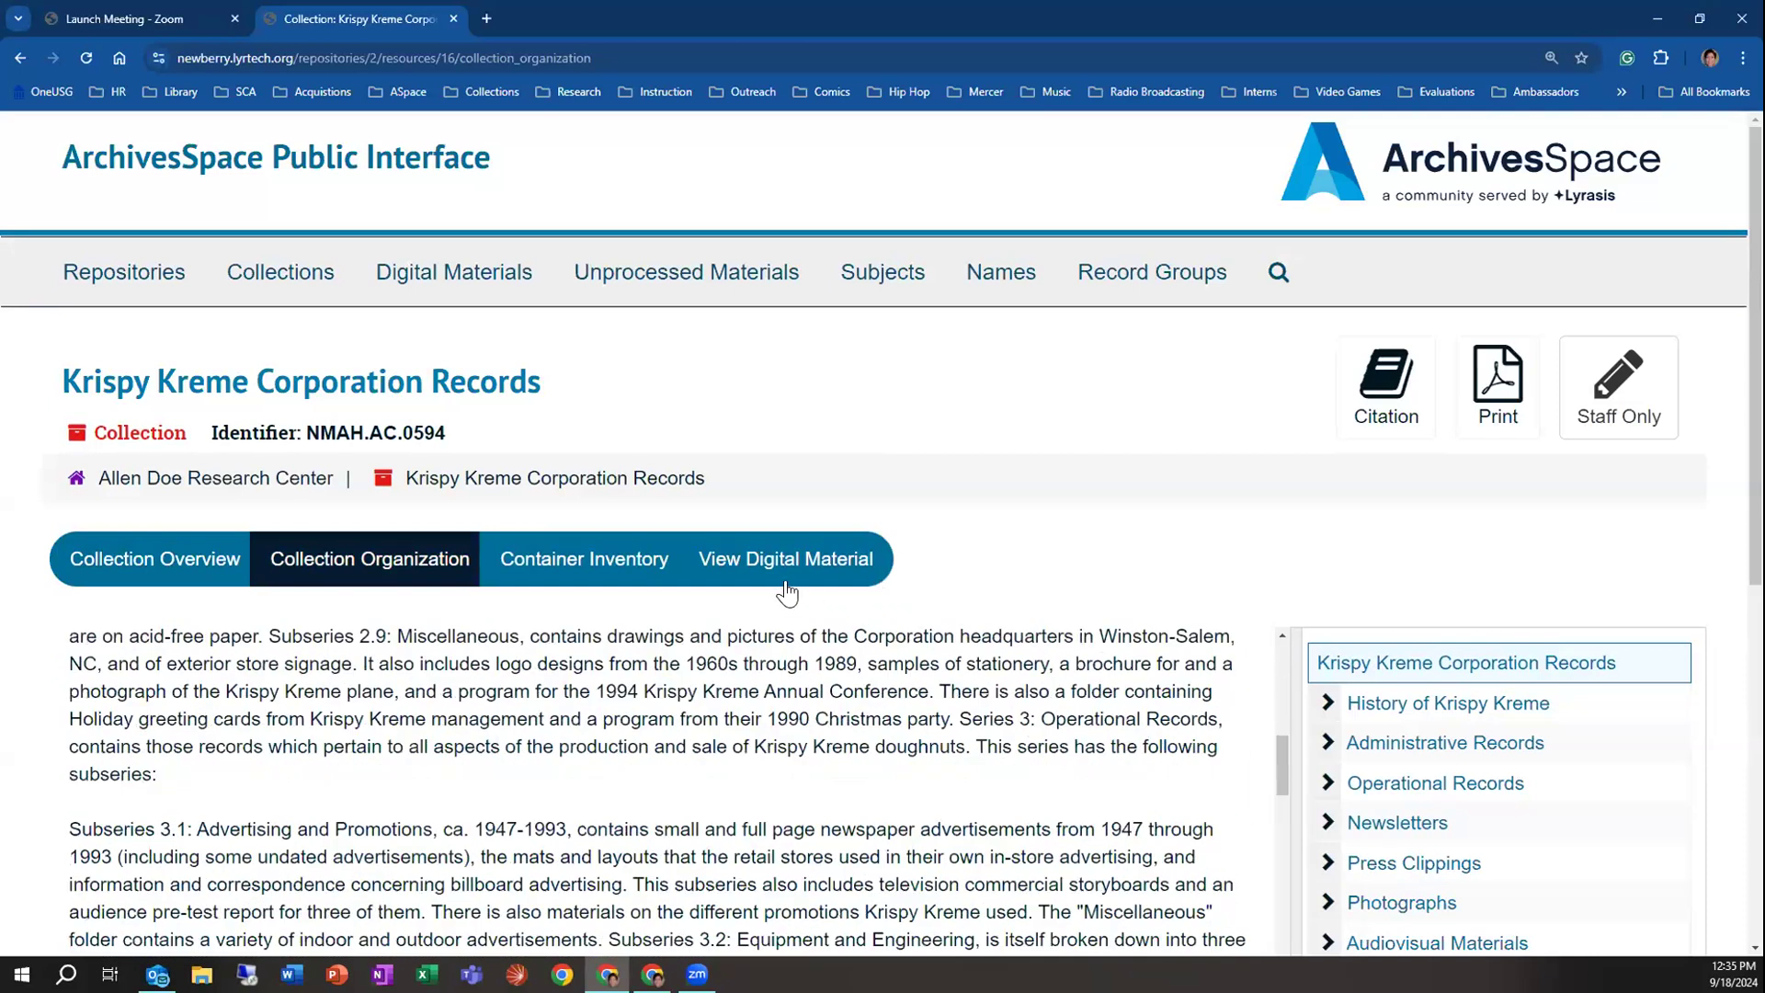
Browse the collection's container inventory and view the contents of Box 1
click(549, 558)
scroll(828, 674, down, 6)
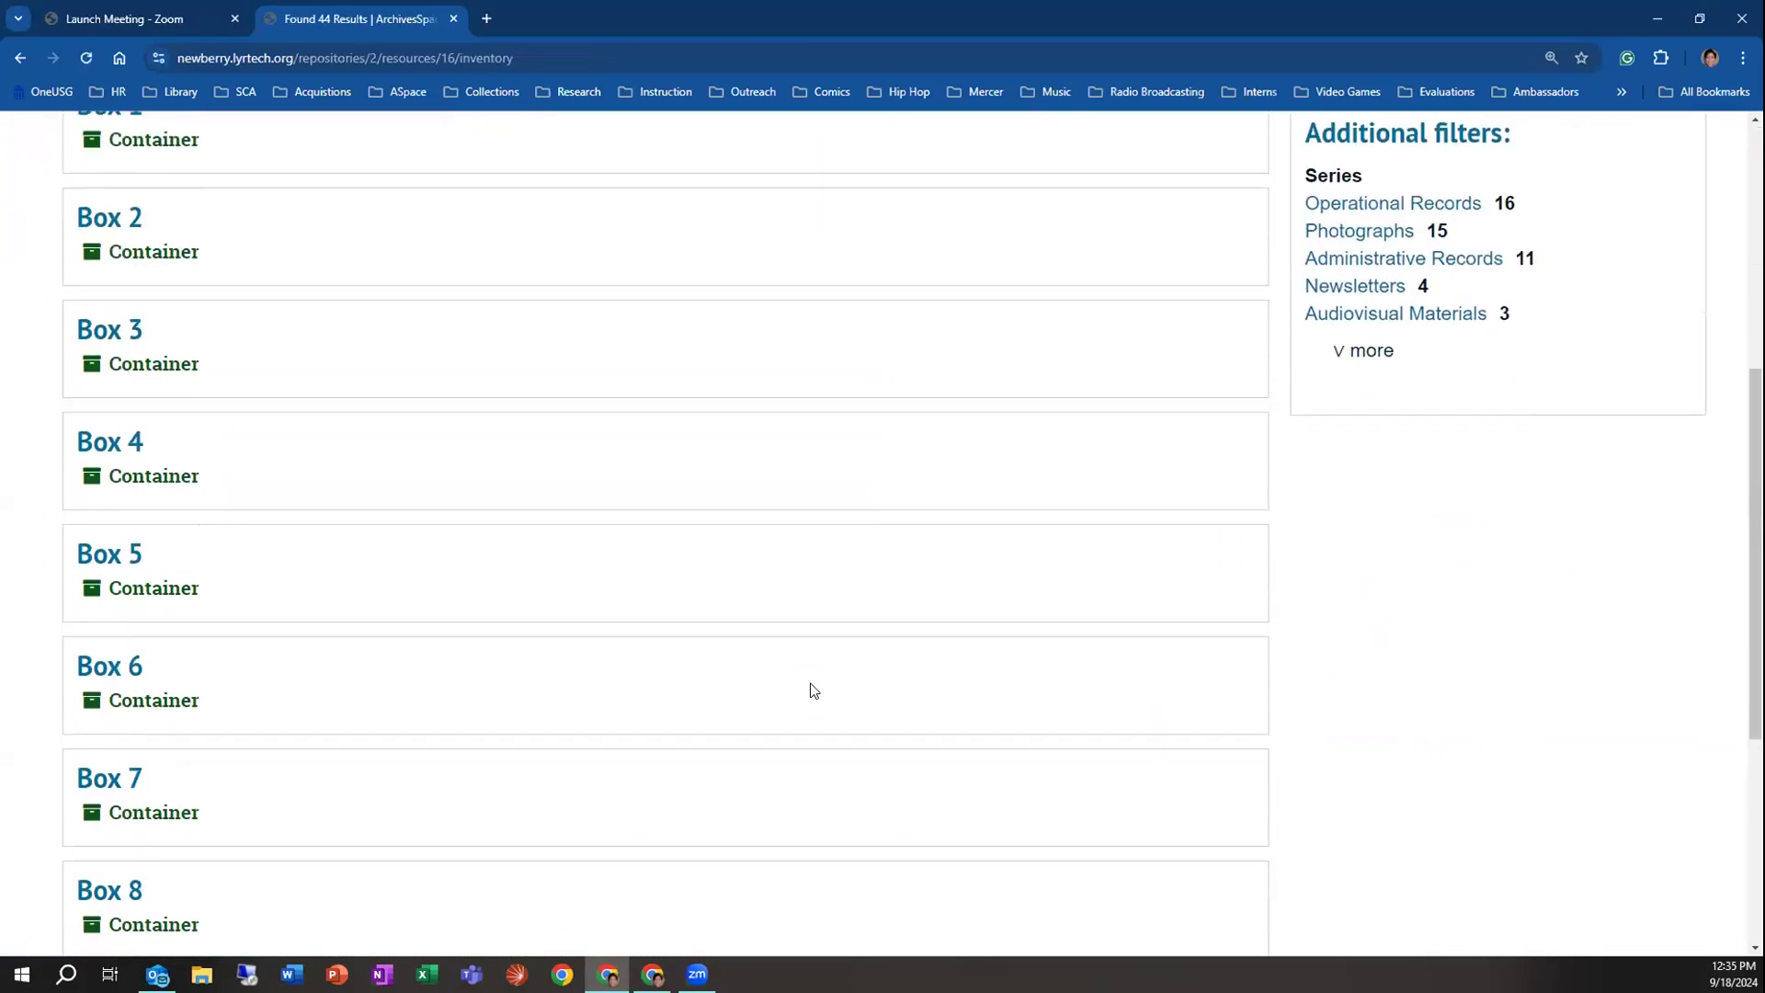
scroll(812, 689, up, 4)
click(108, 474)
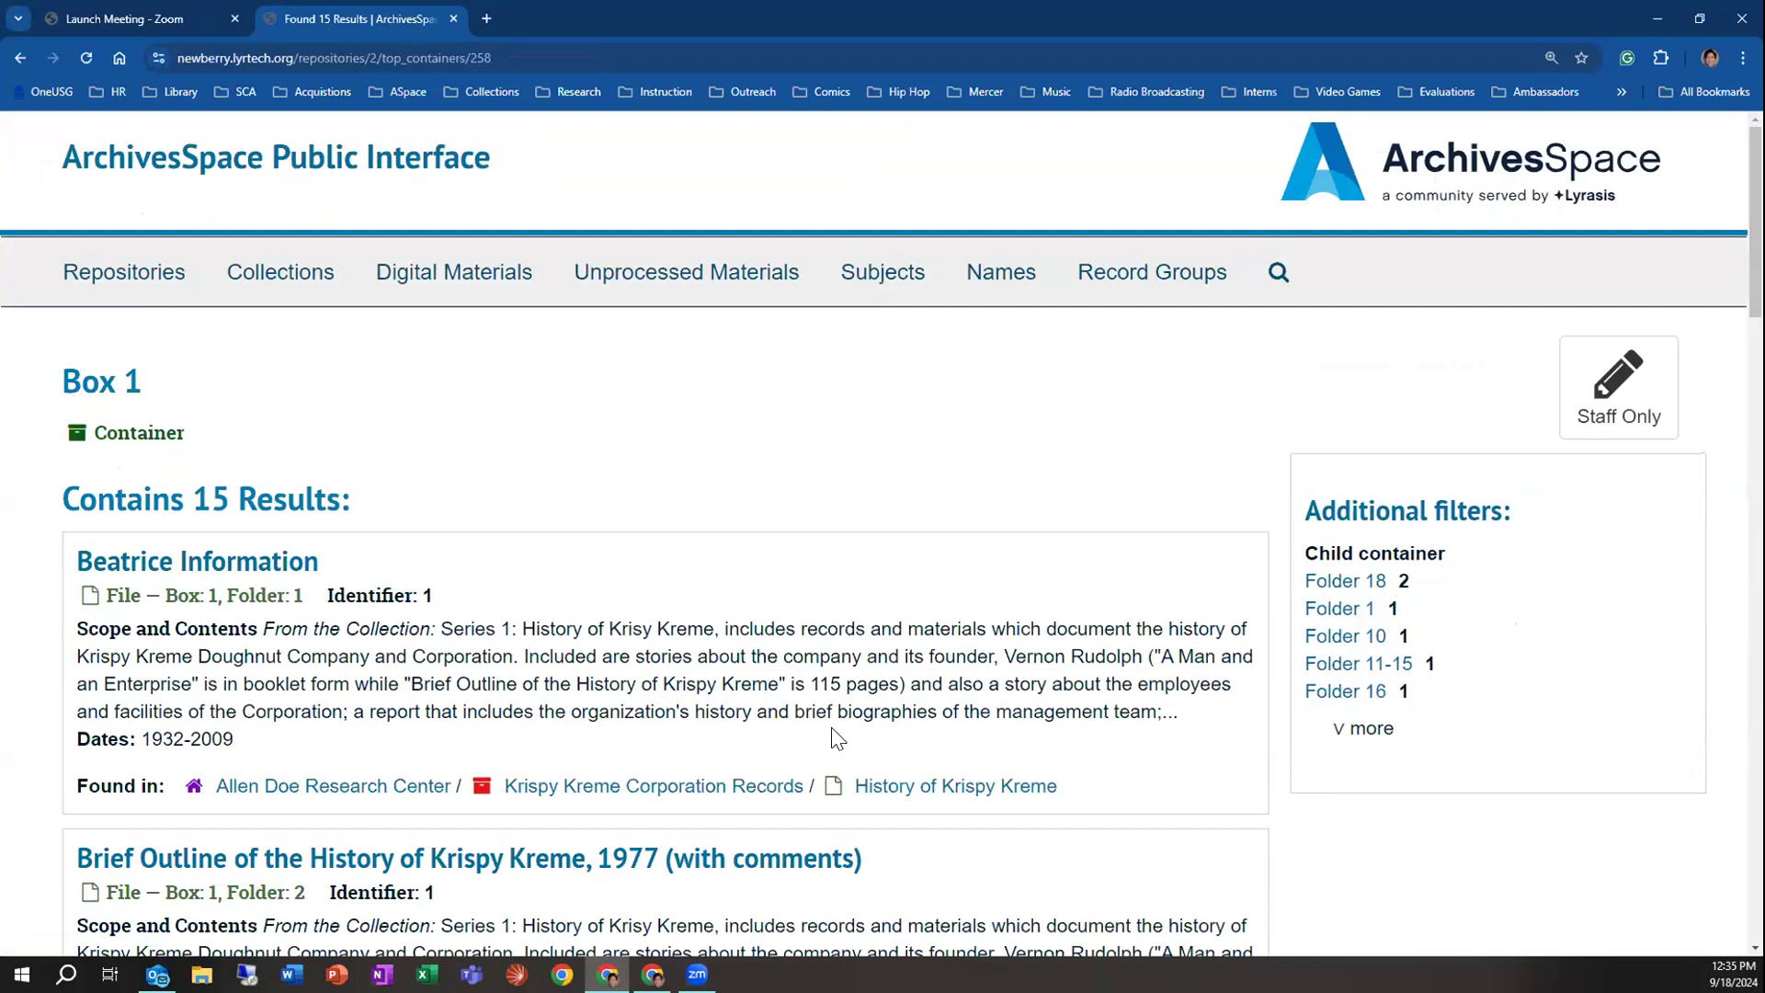
scroll(835, 726, down, 4)
scroll(803, 729, up, 4)
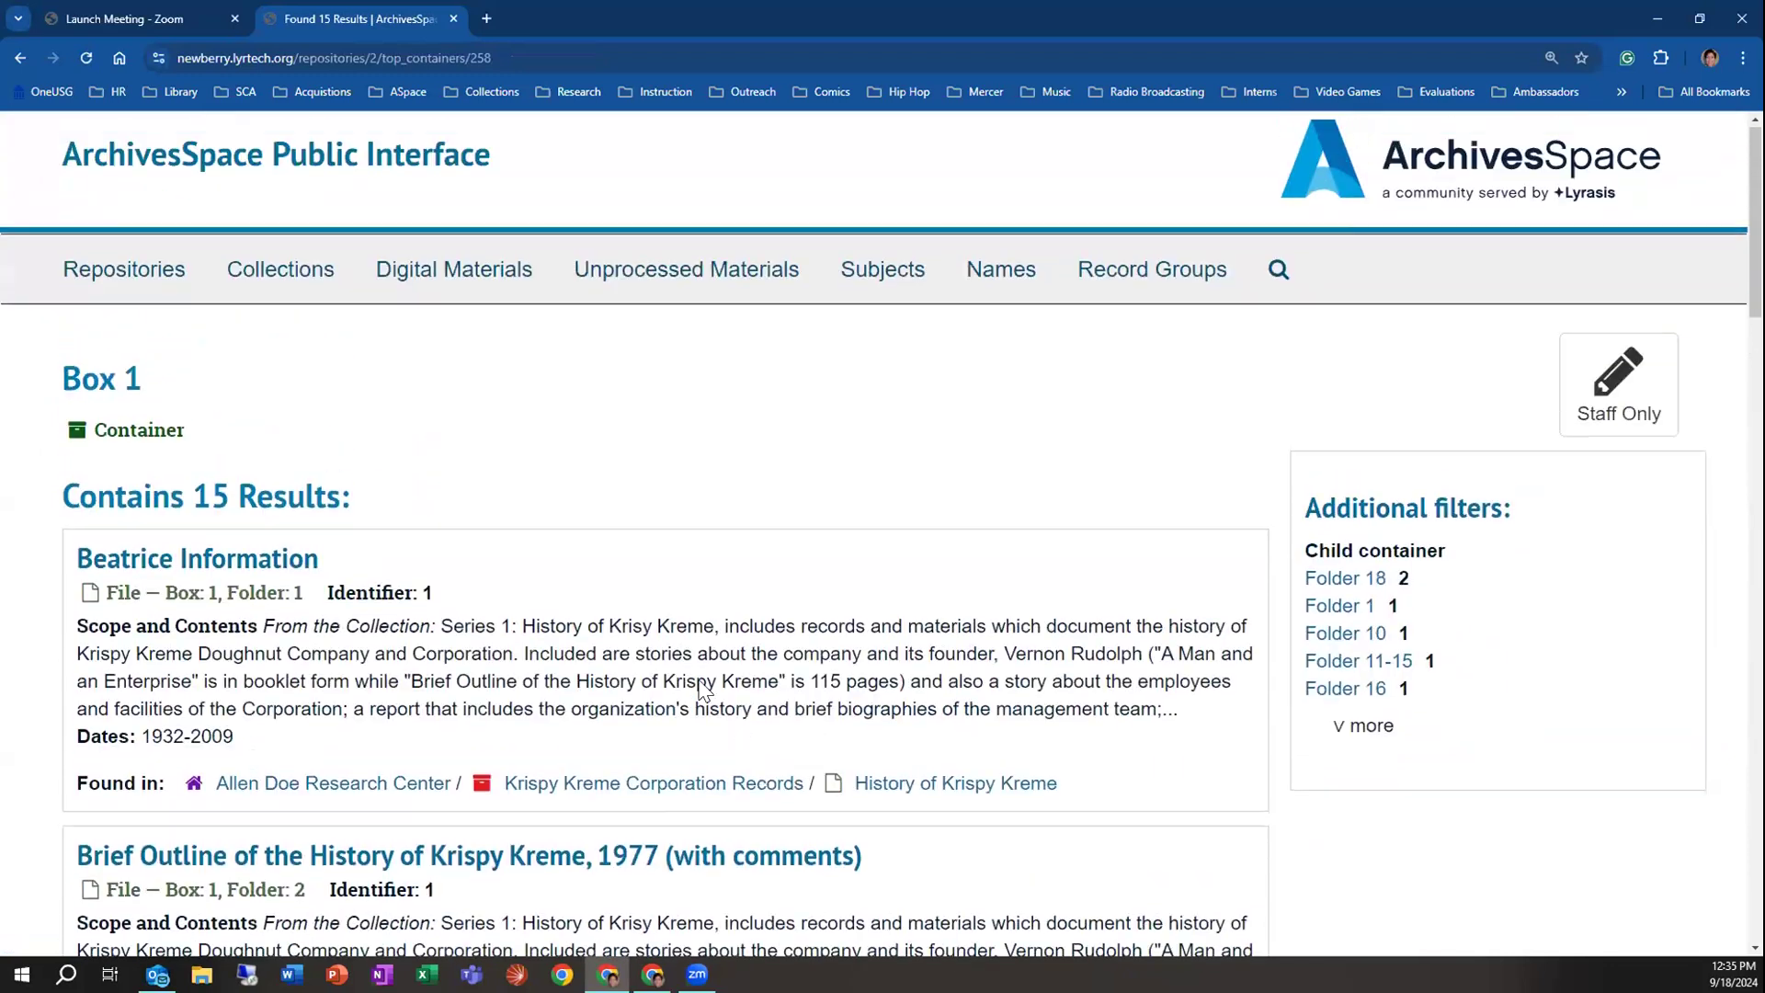
Leave the Box 1 page and look through the digital material of the Krispy Kreme Corporation Records
click(19, 58)
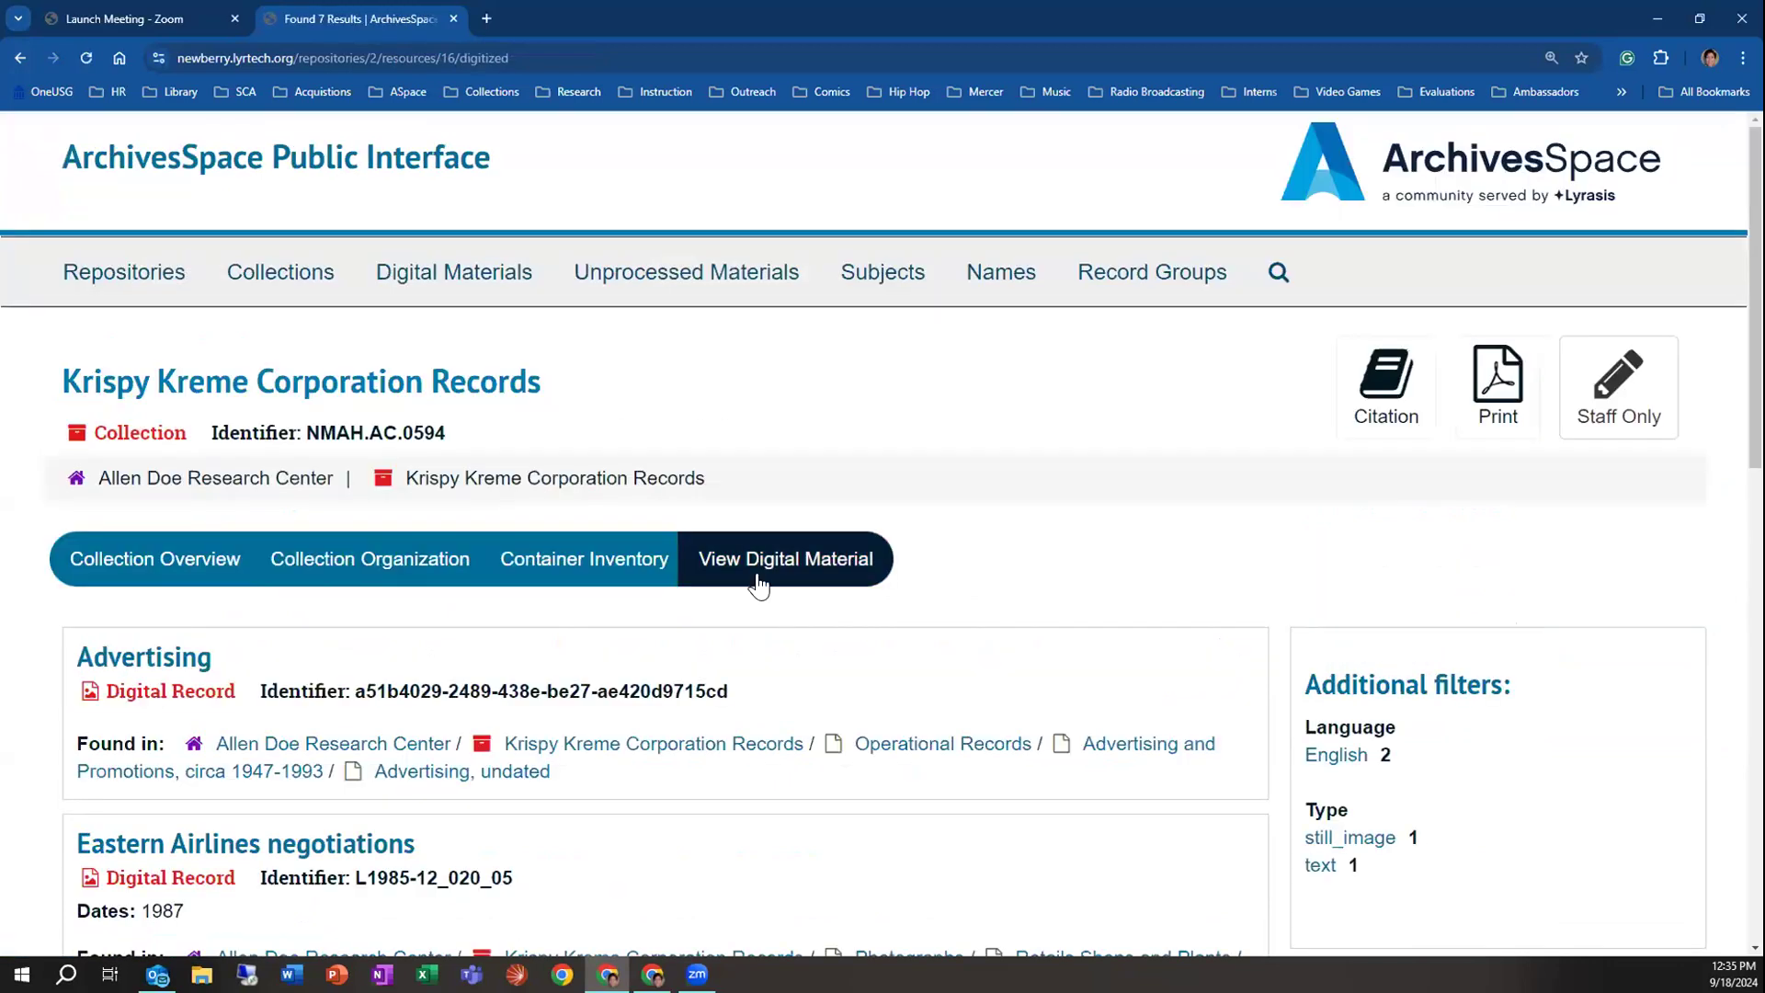
scroll(685, 747, down, 3)
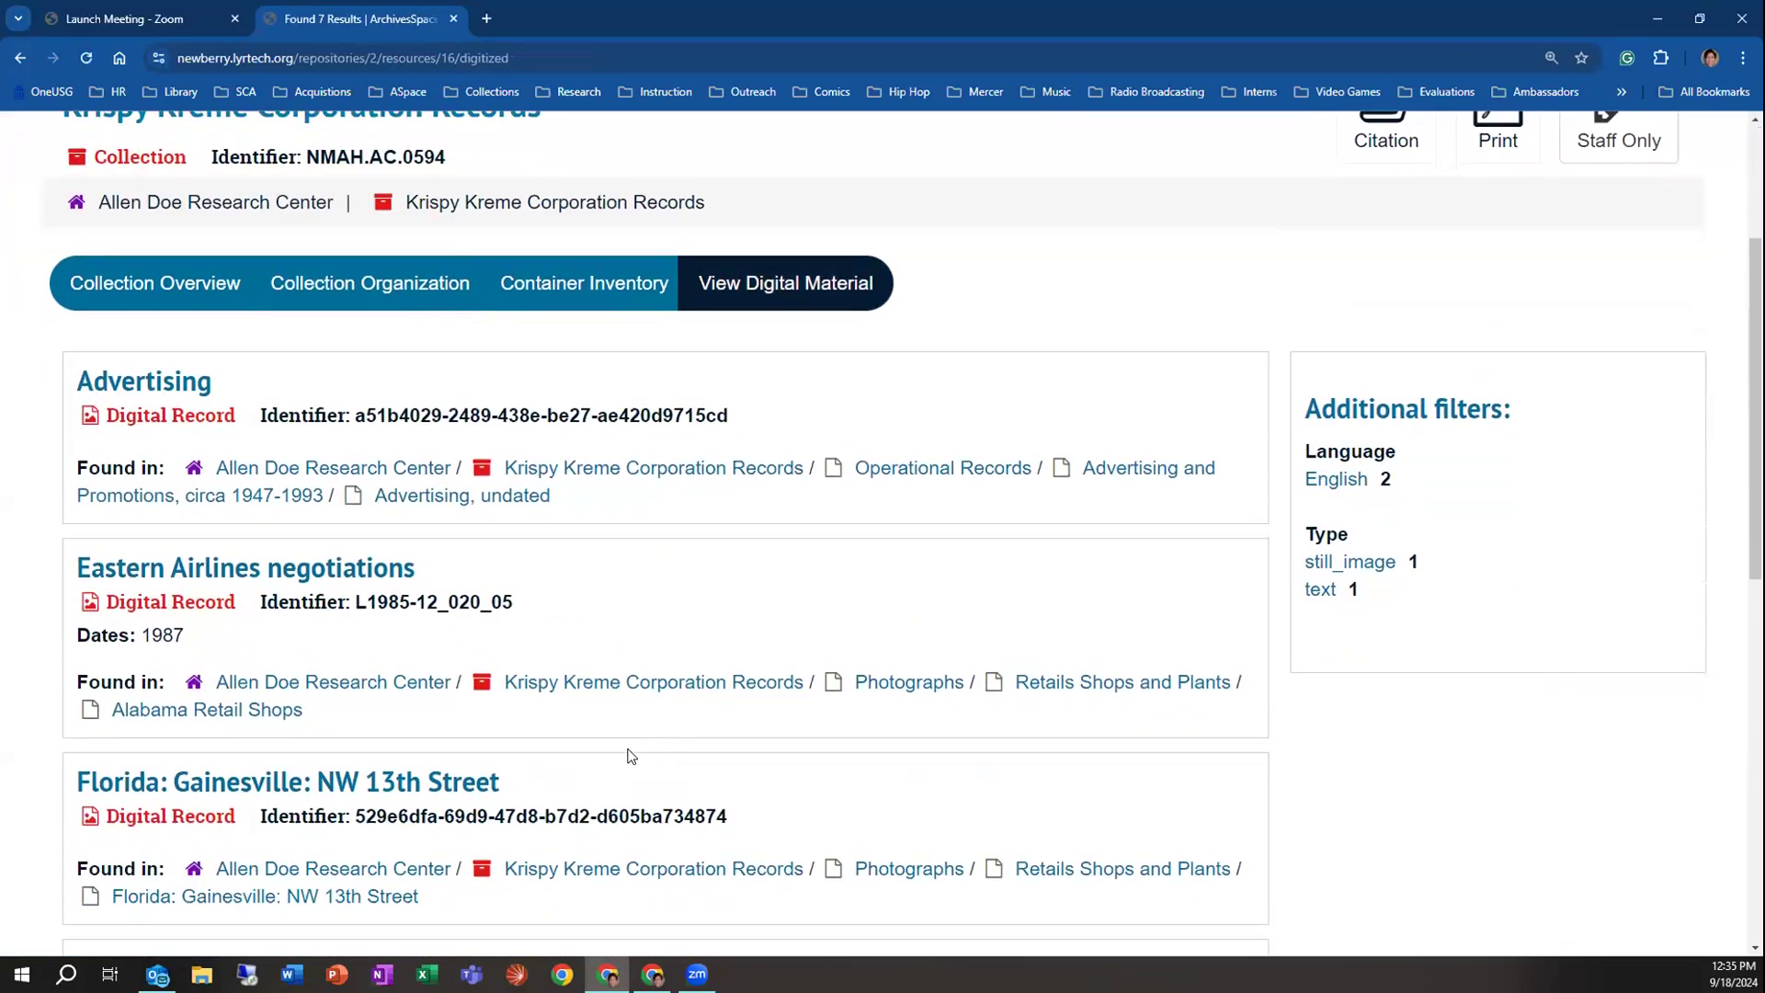
Look over the remaining digital records of the Krispy Kreme collection and return to the collection overview
scroll(631, 756, down, 2)
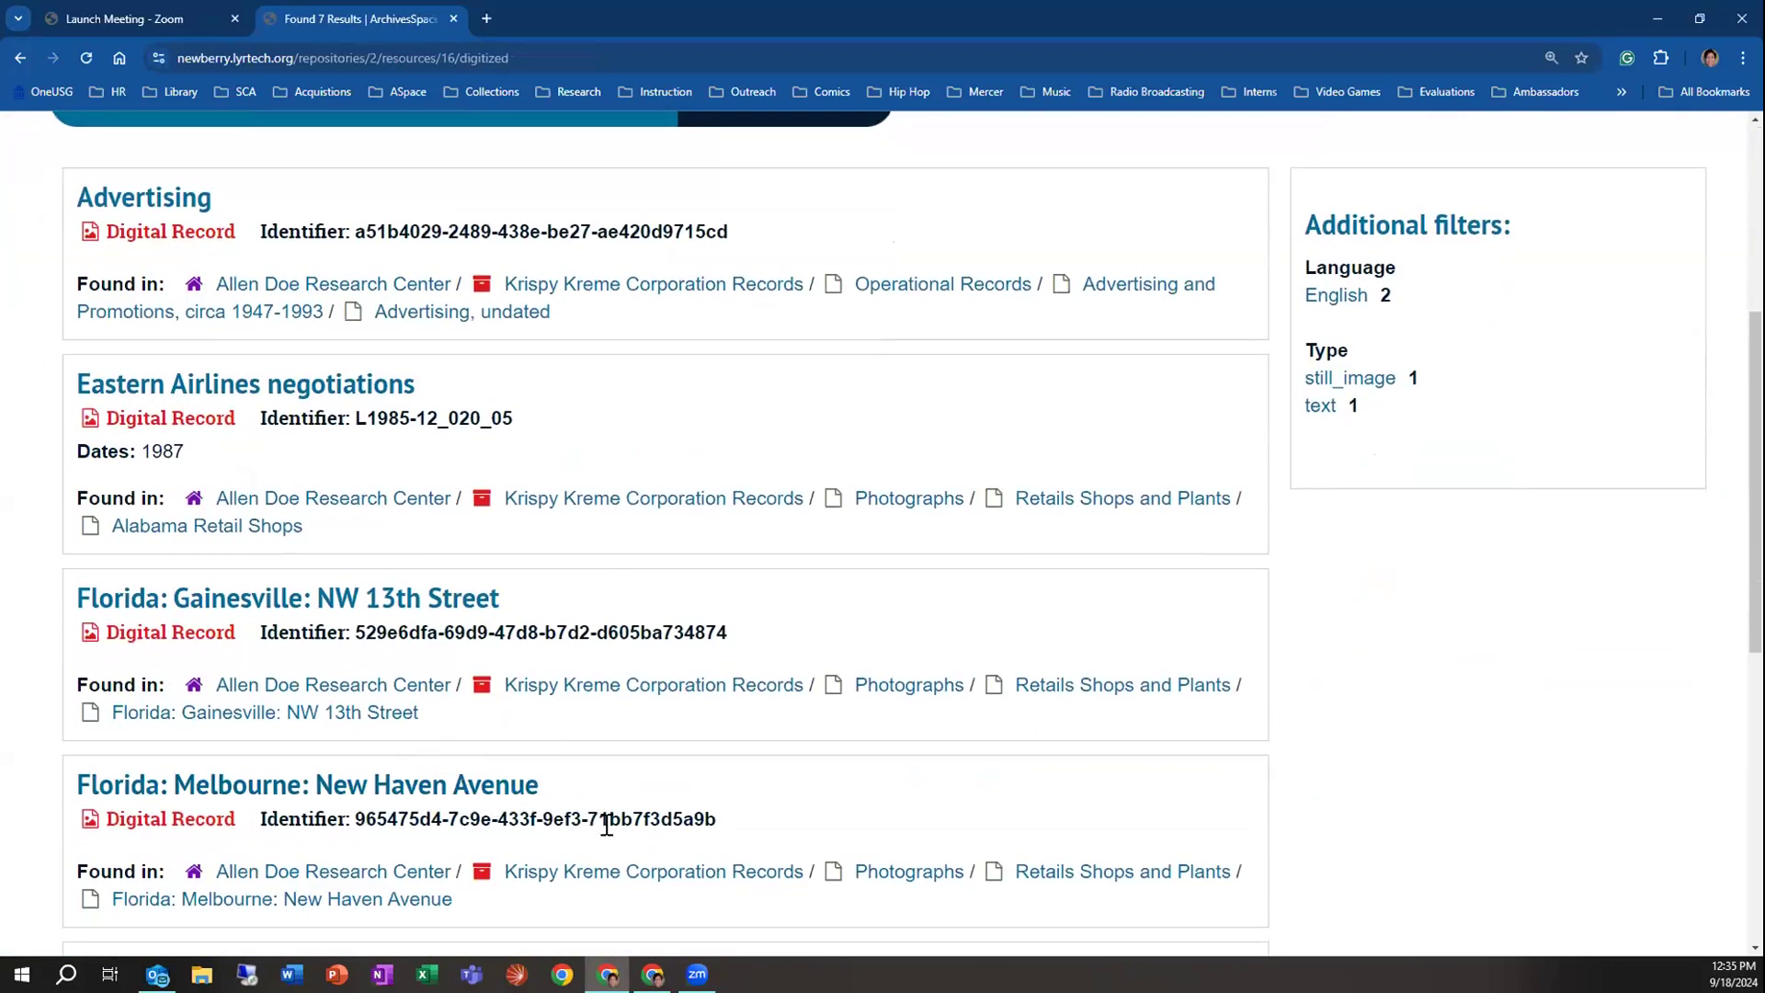
scroll(593, 818, up, 5)
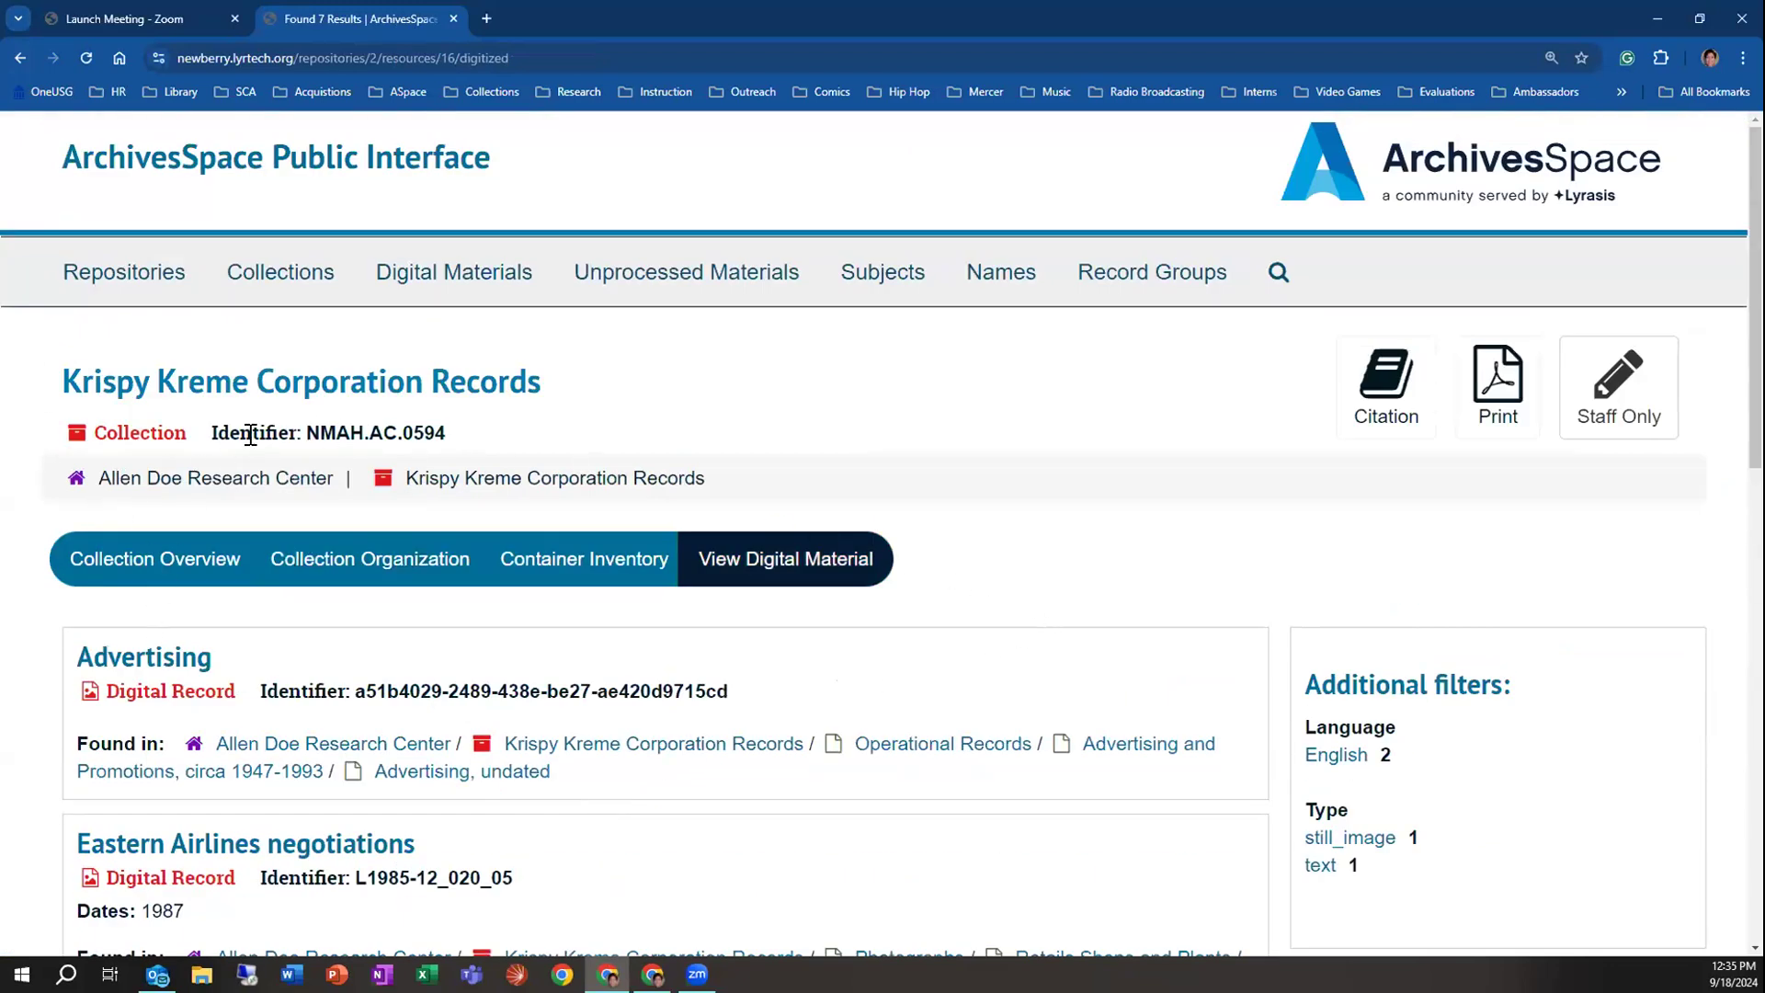
click(196, 559)
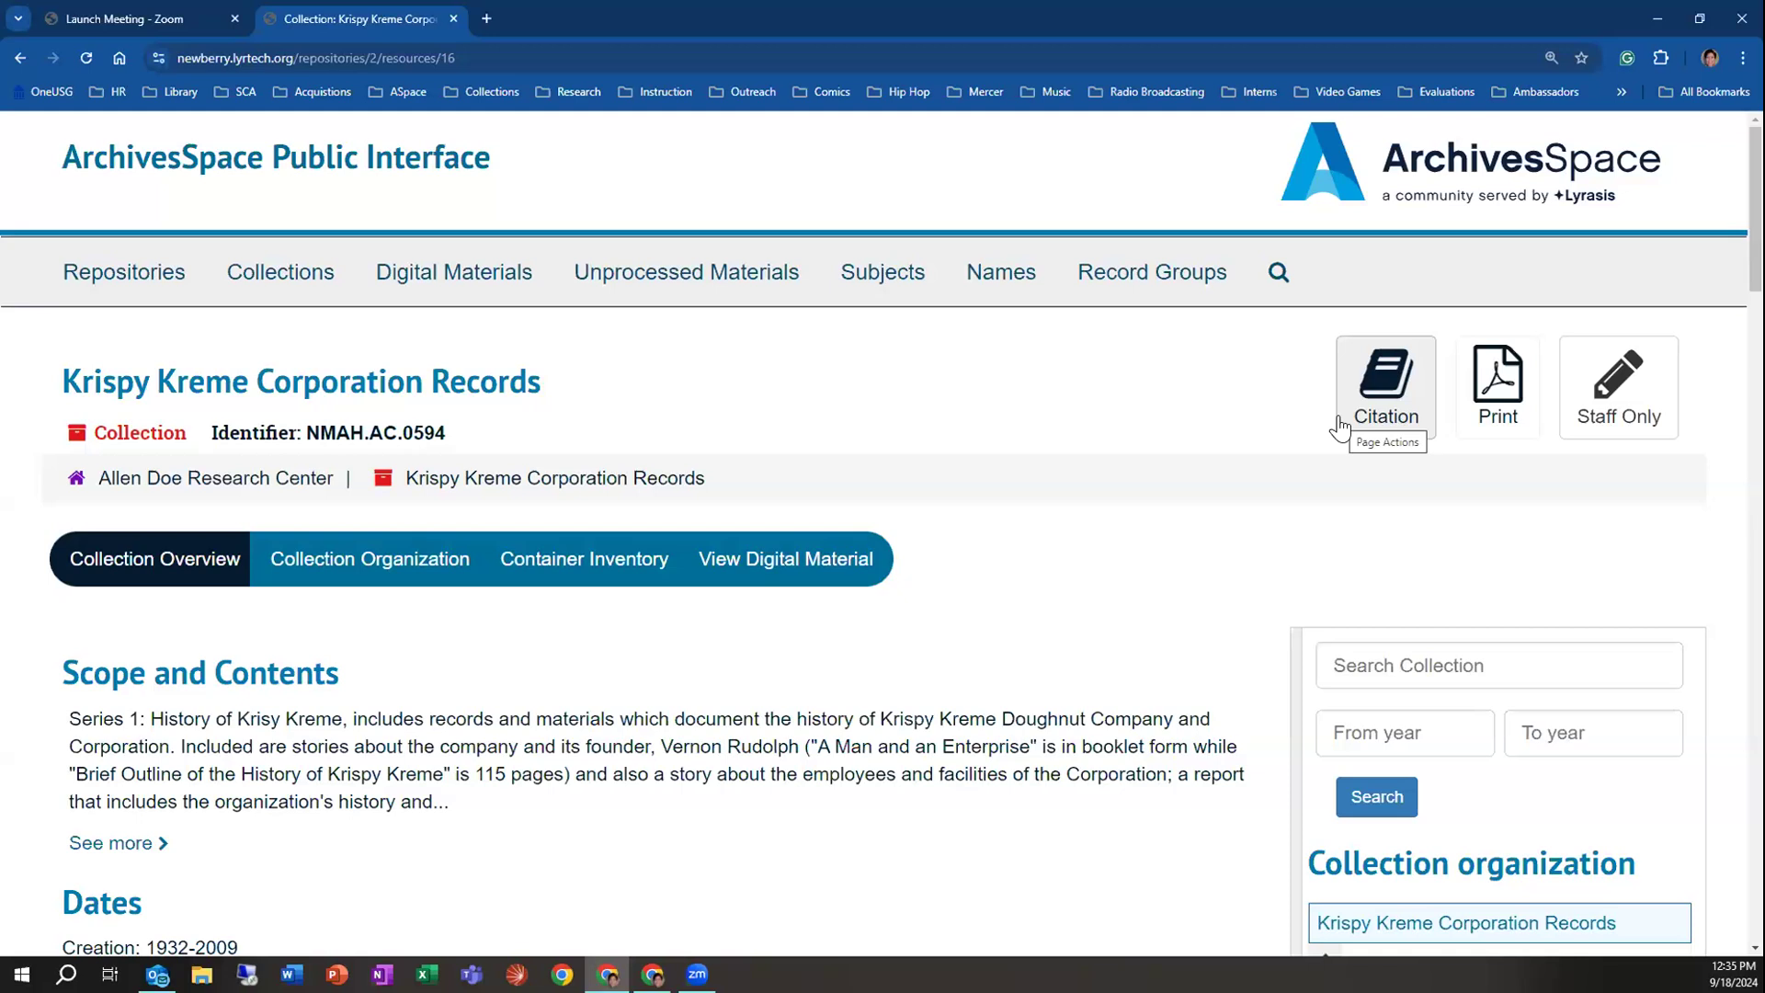
View the collection's citation options, and open its staff-side record before returning to the public collection page
click(1339, 425)
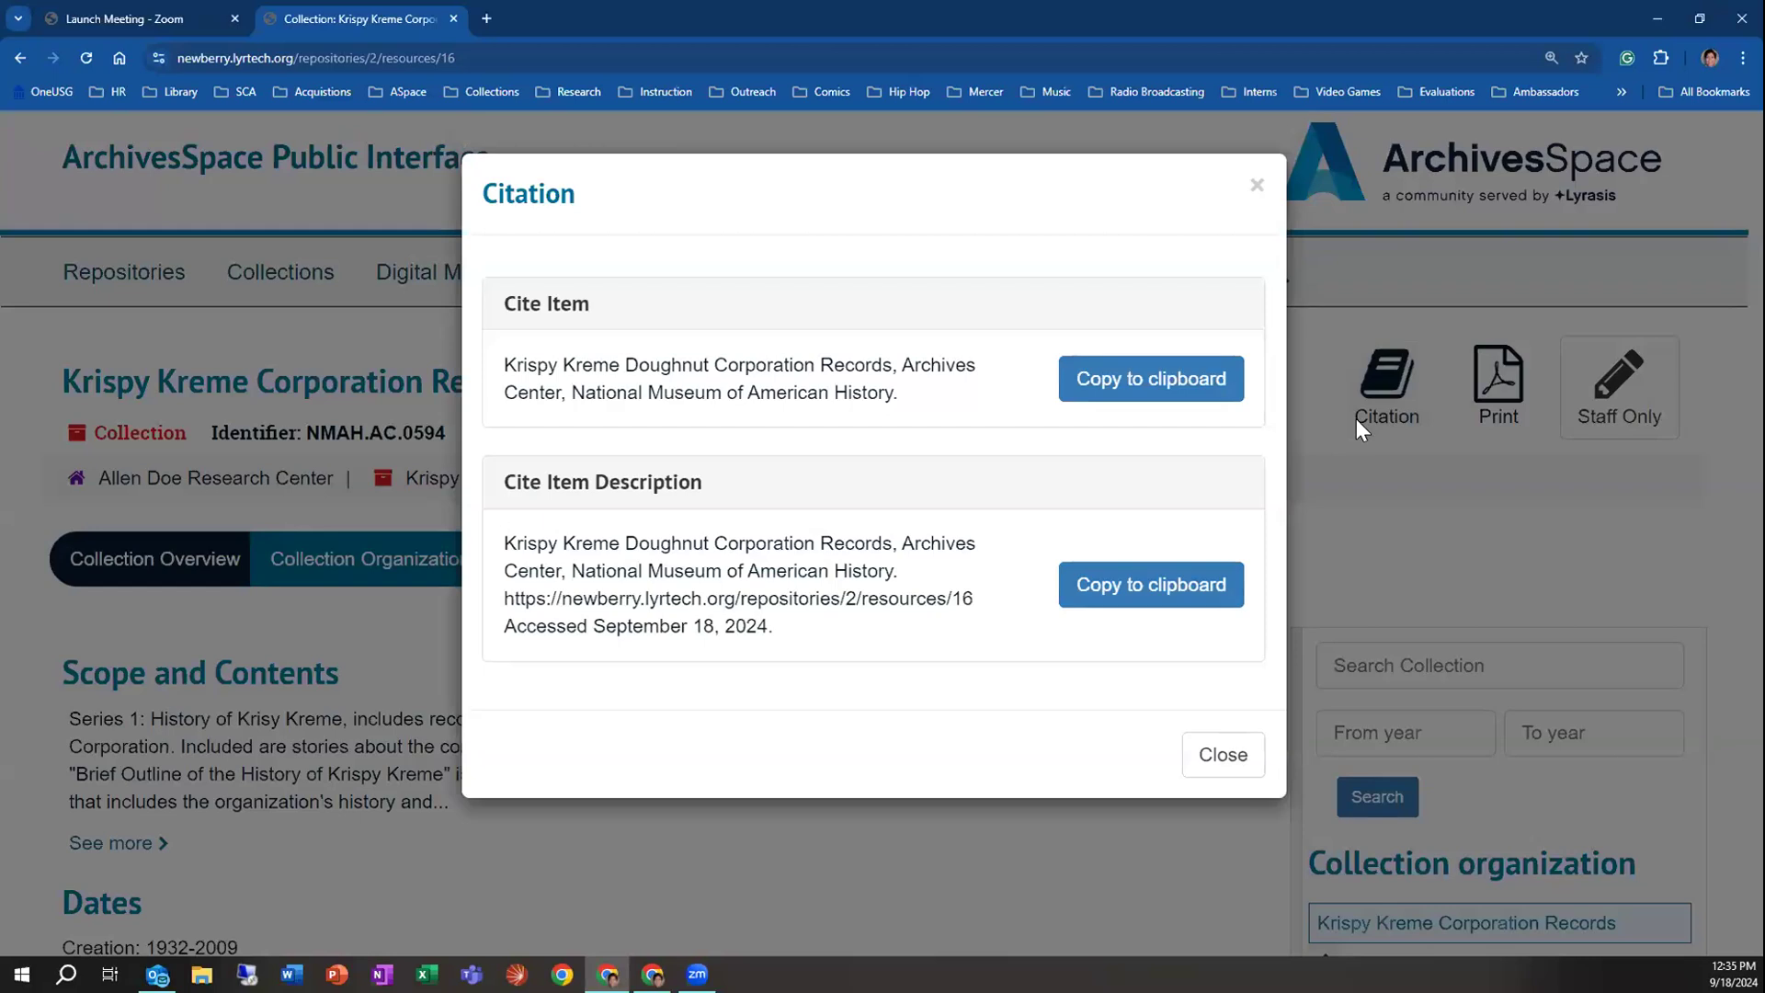
click(1255, 185)
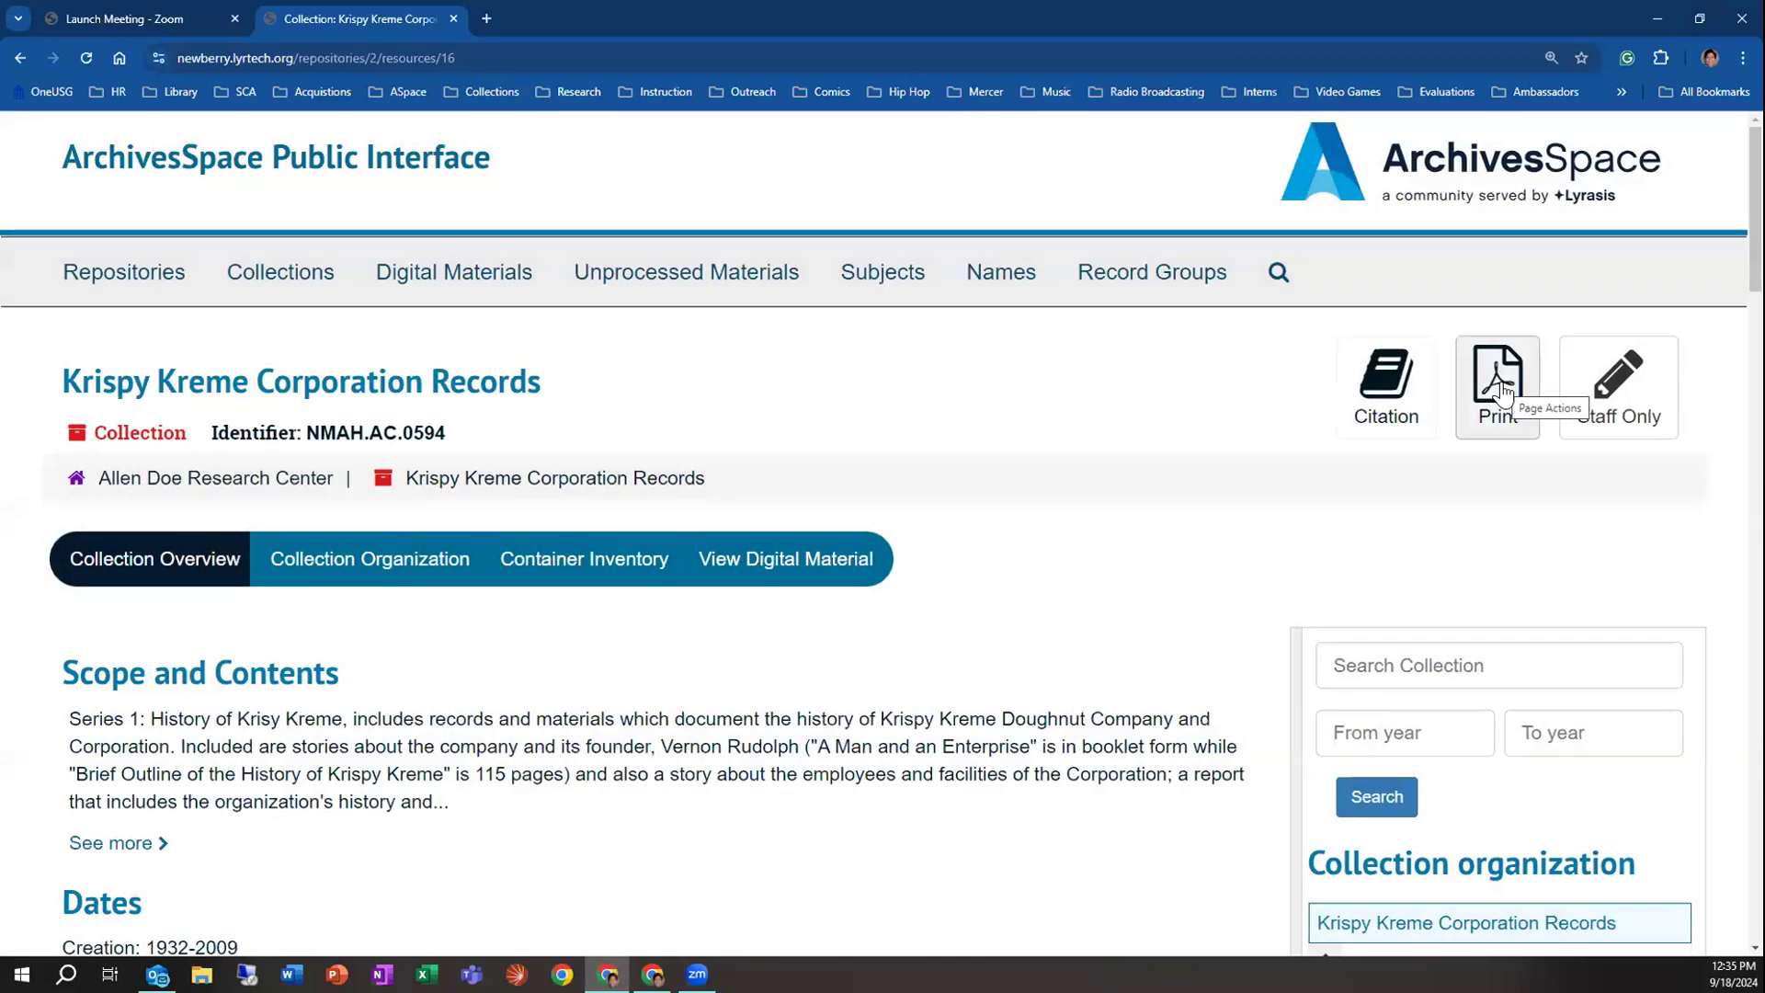
click(1593, 417)
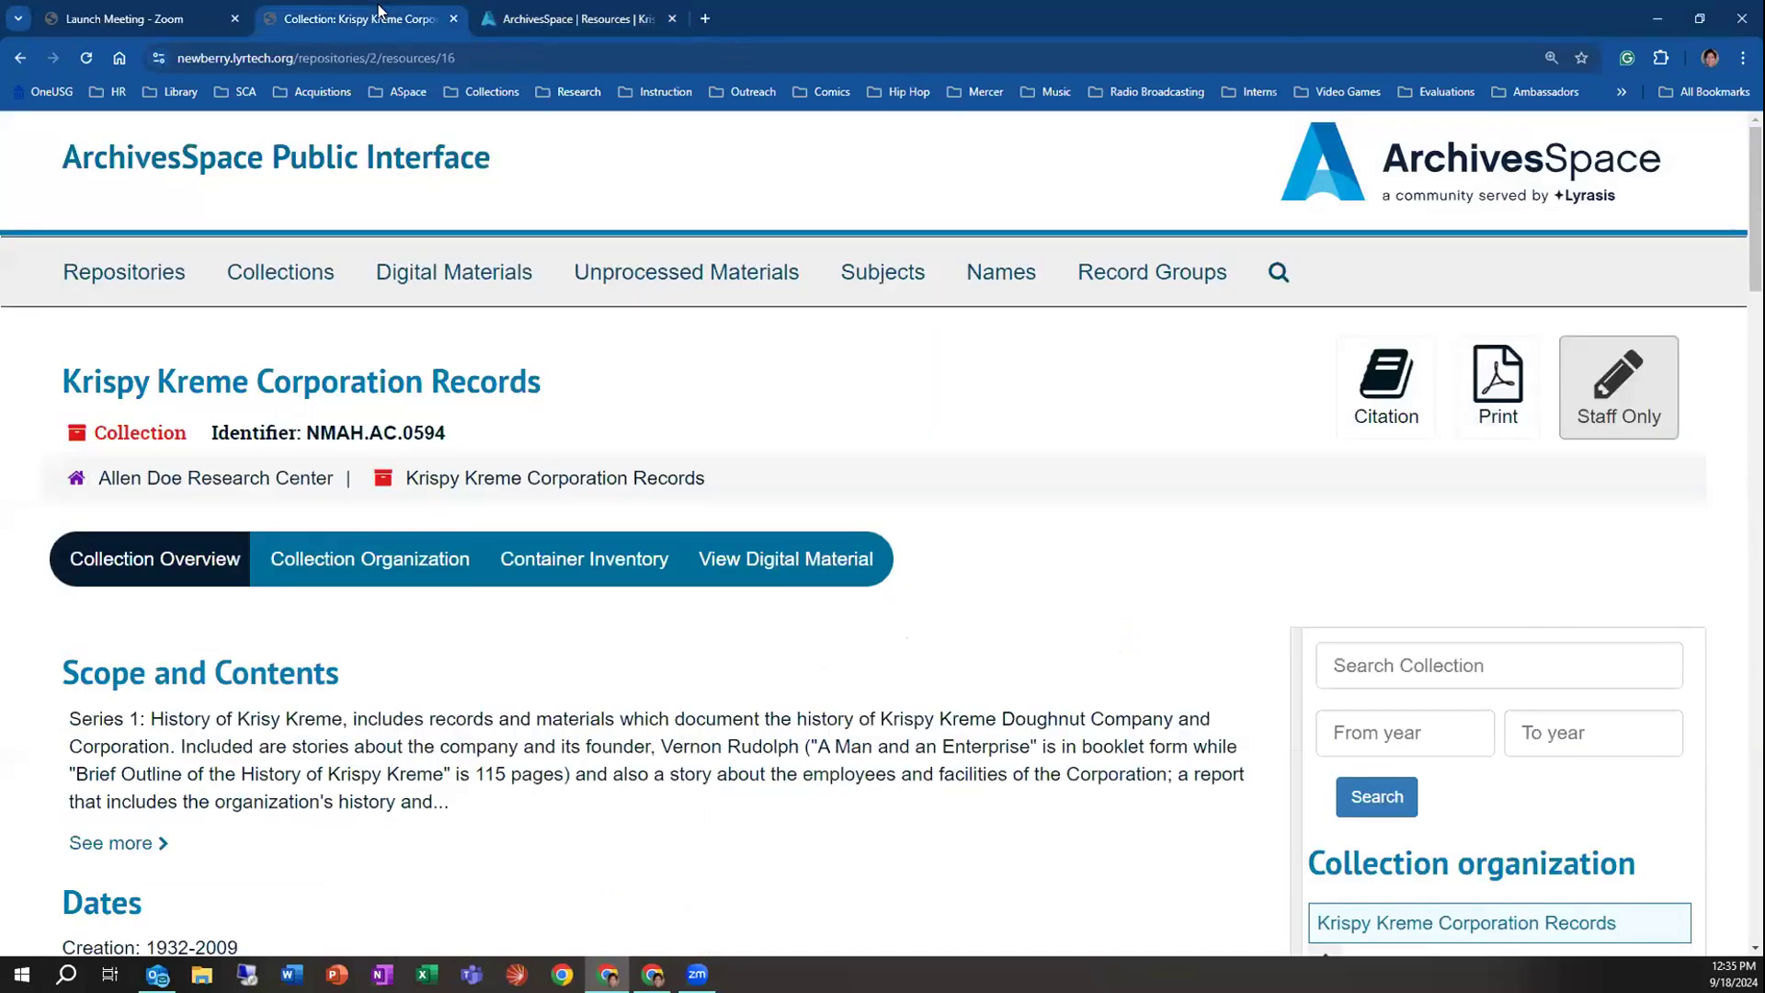
click(382, 16)
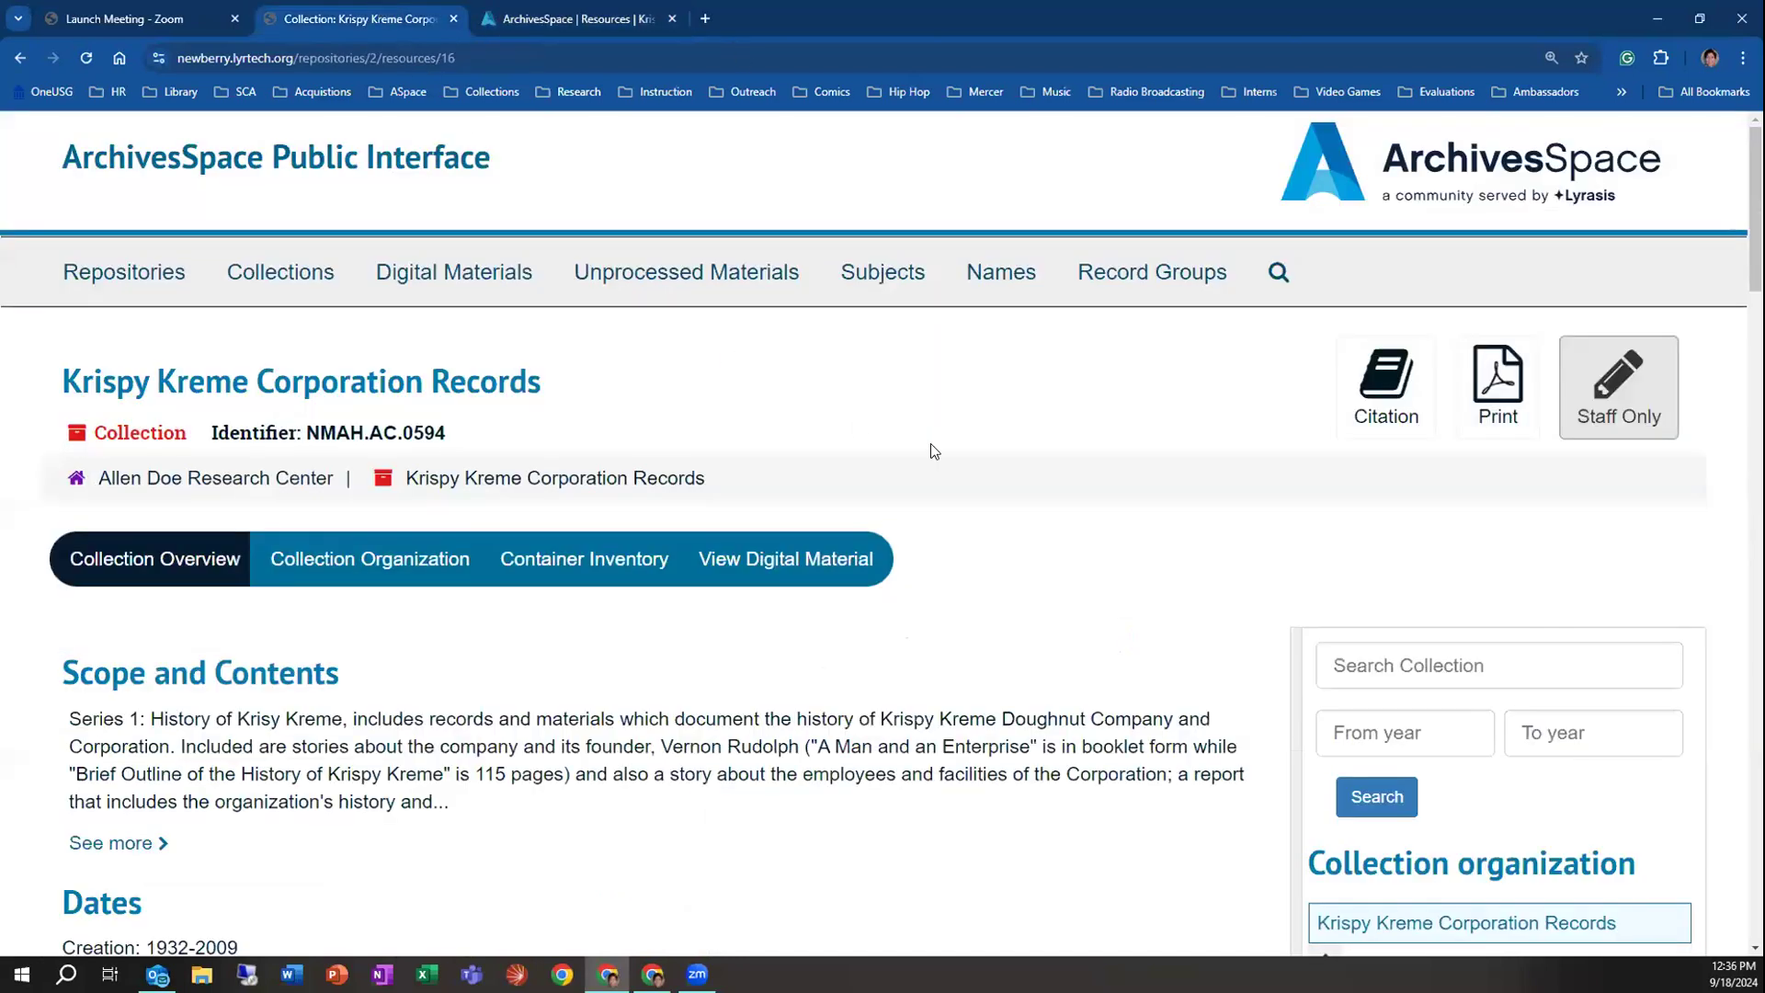
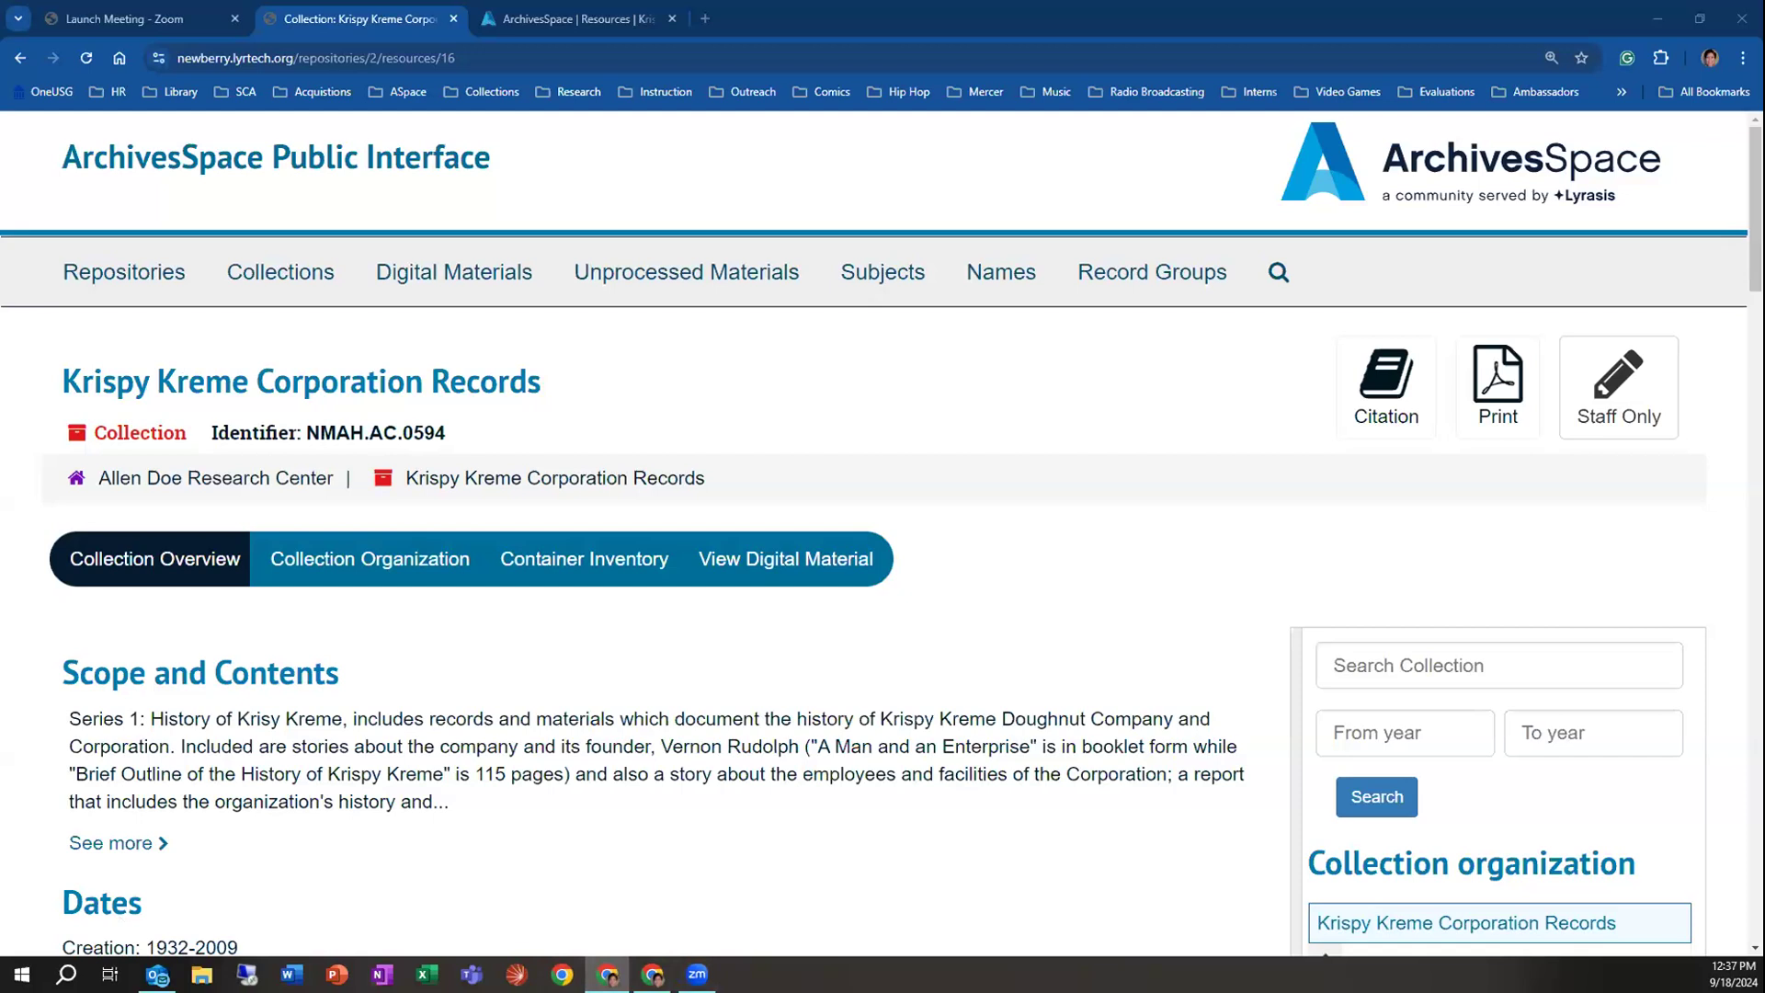
From the public interface's home page, search for "krispy kreme" limited to digital materials
click(275, 161)
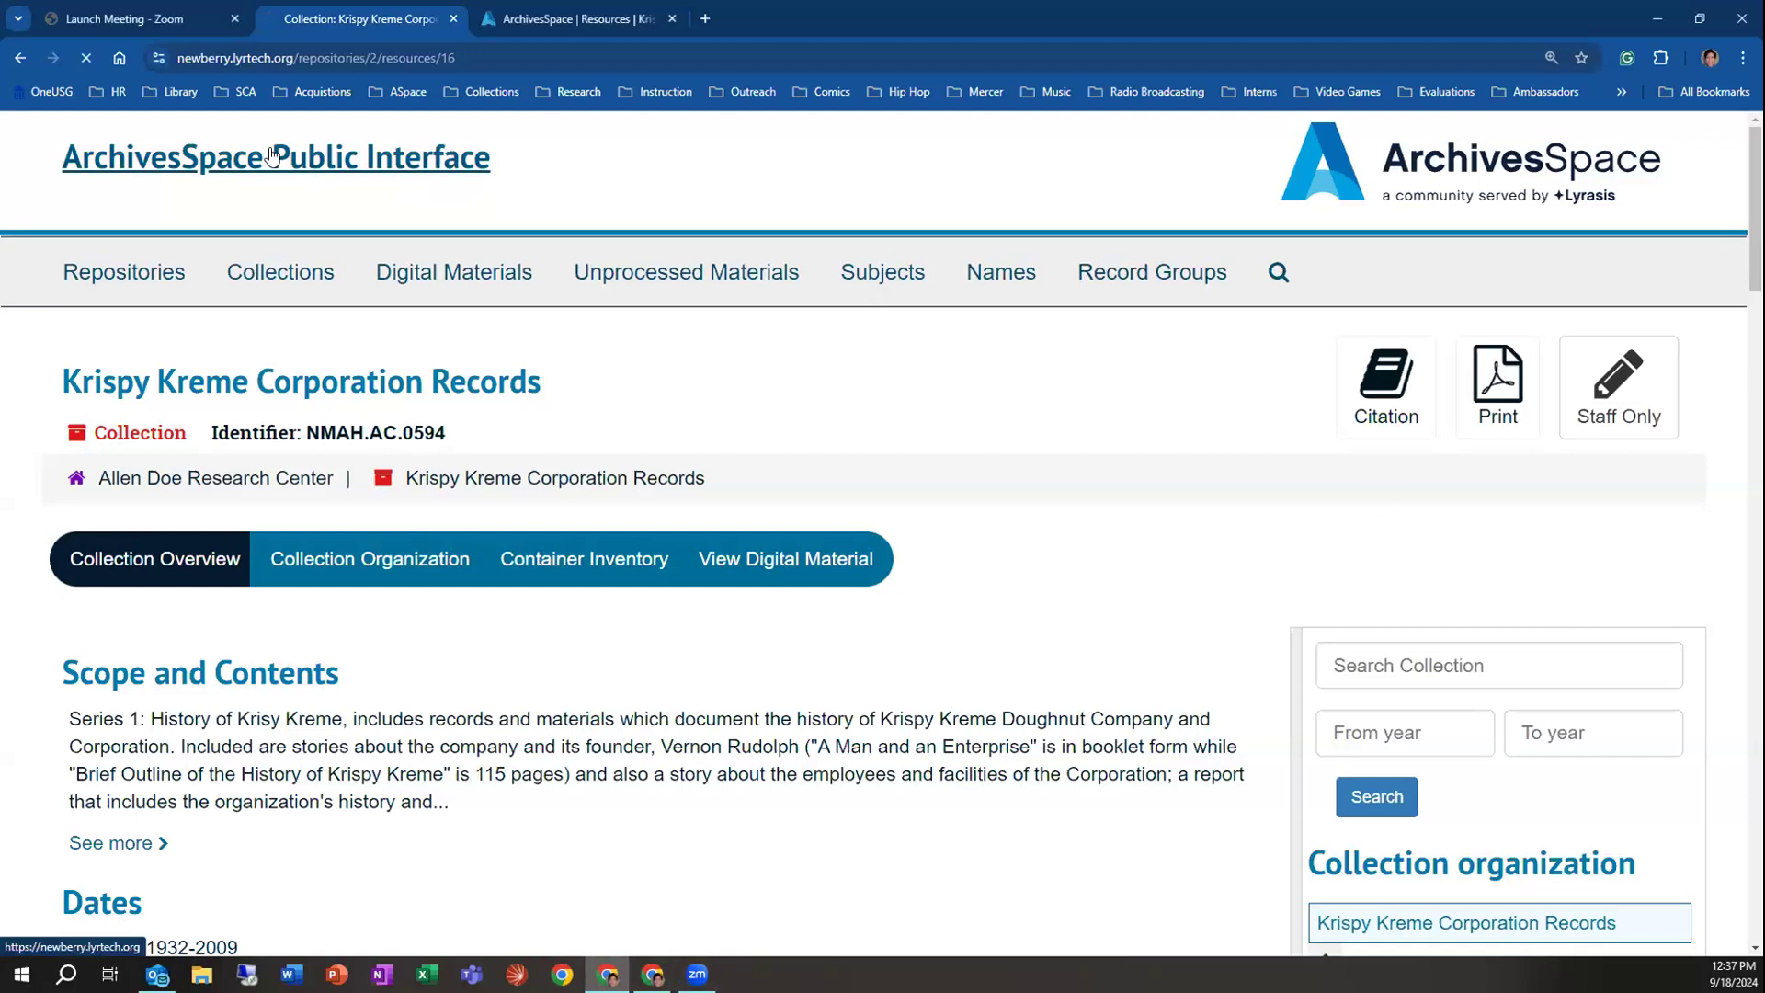
click(677, 630)
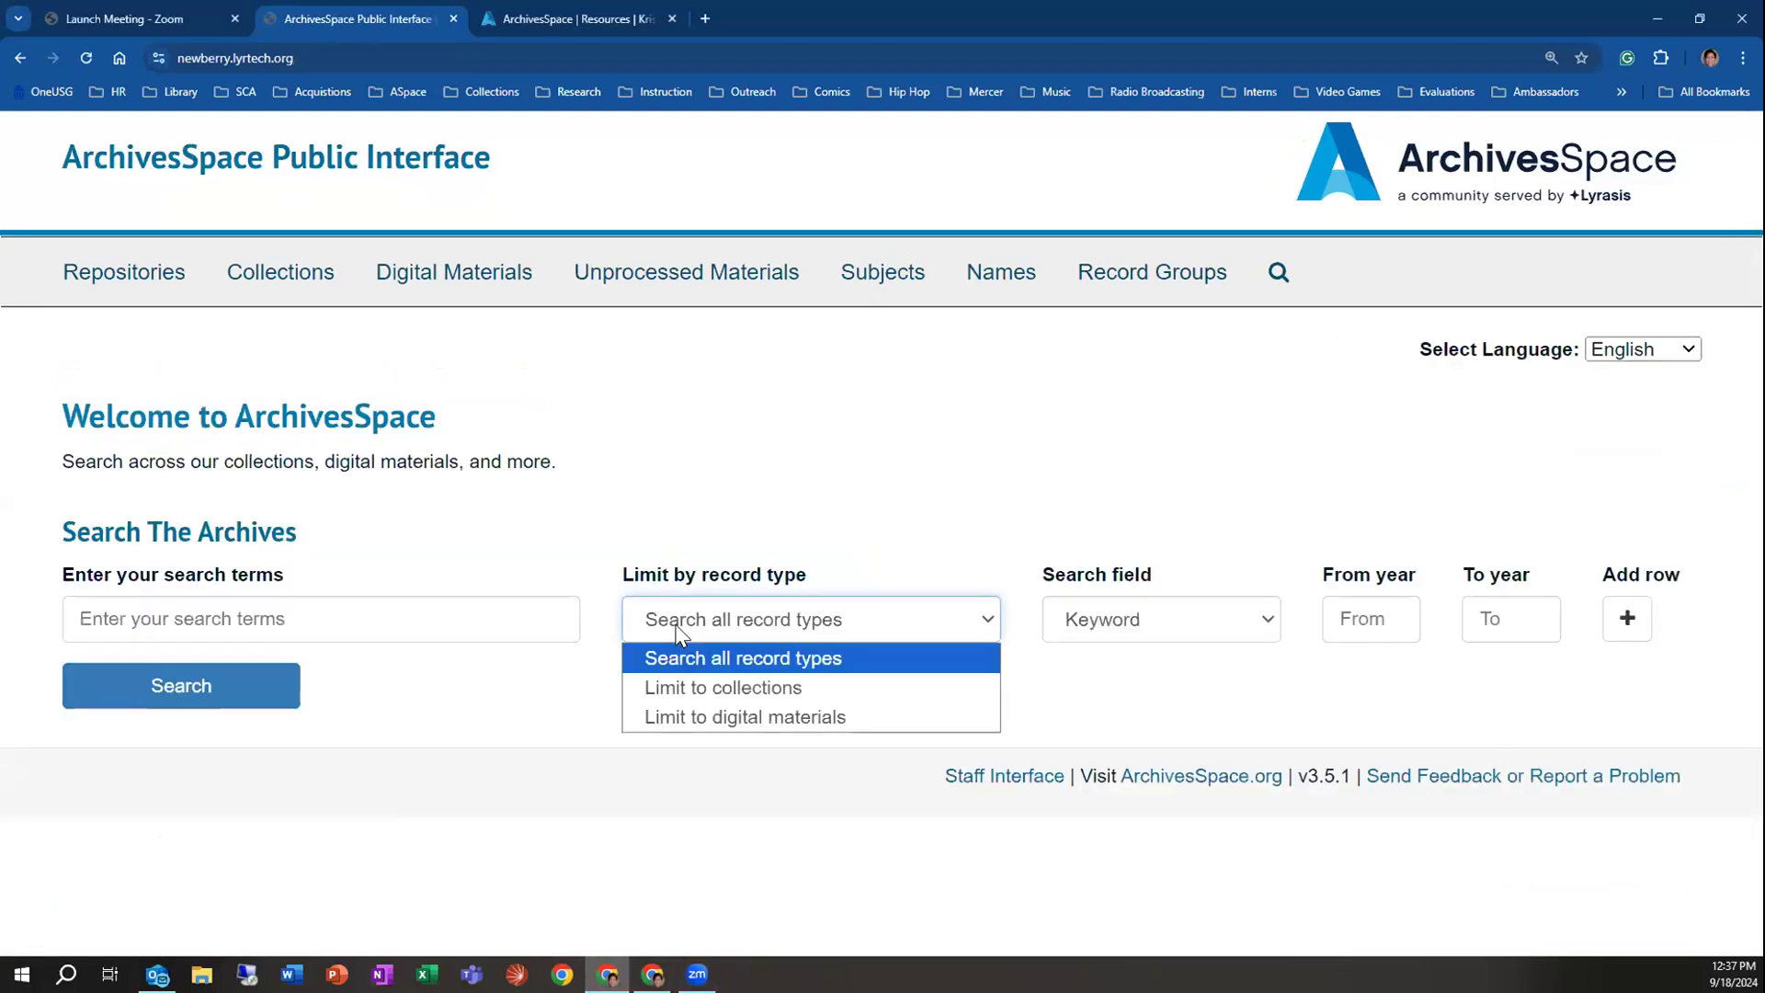
click(462, 631)
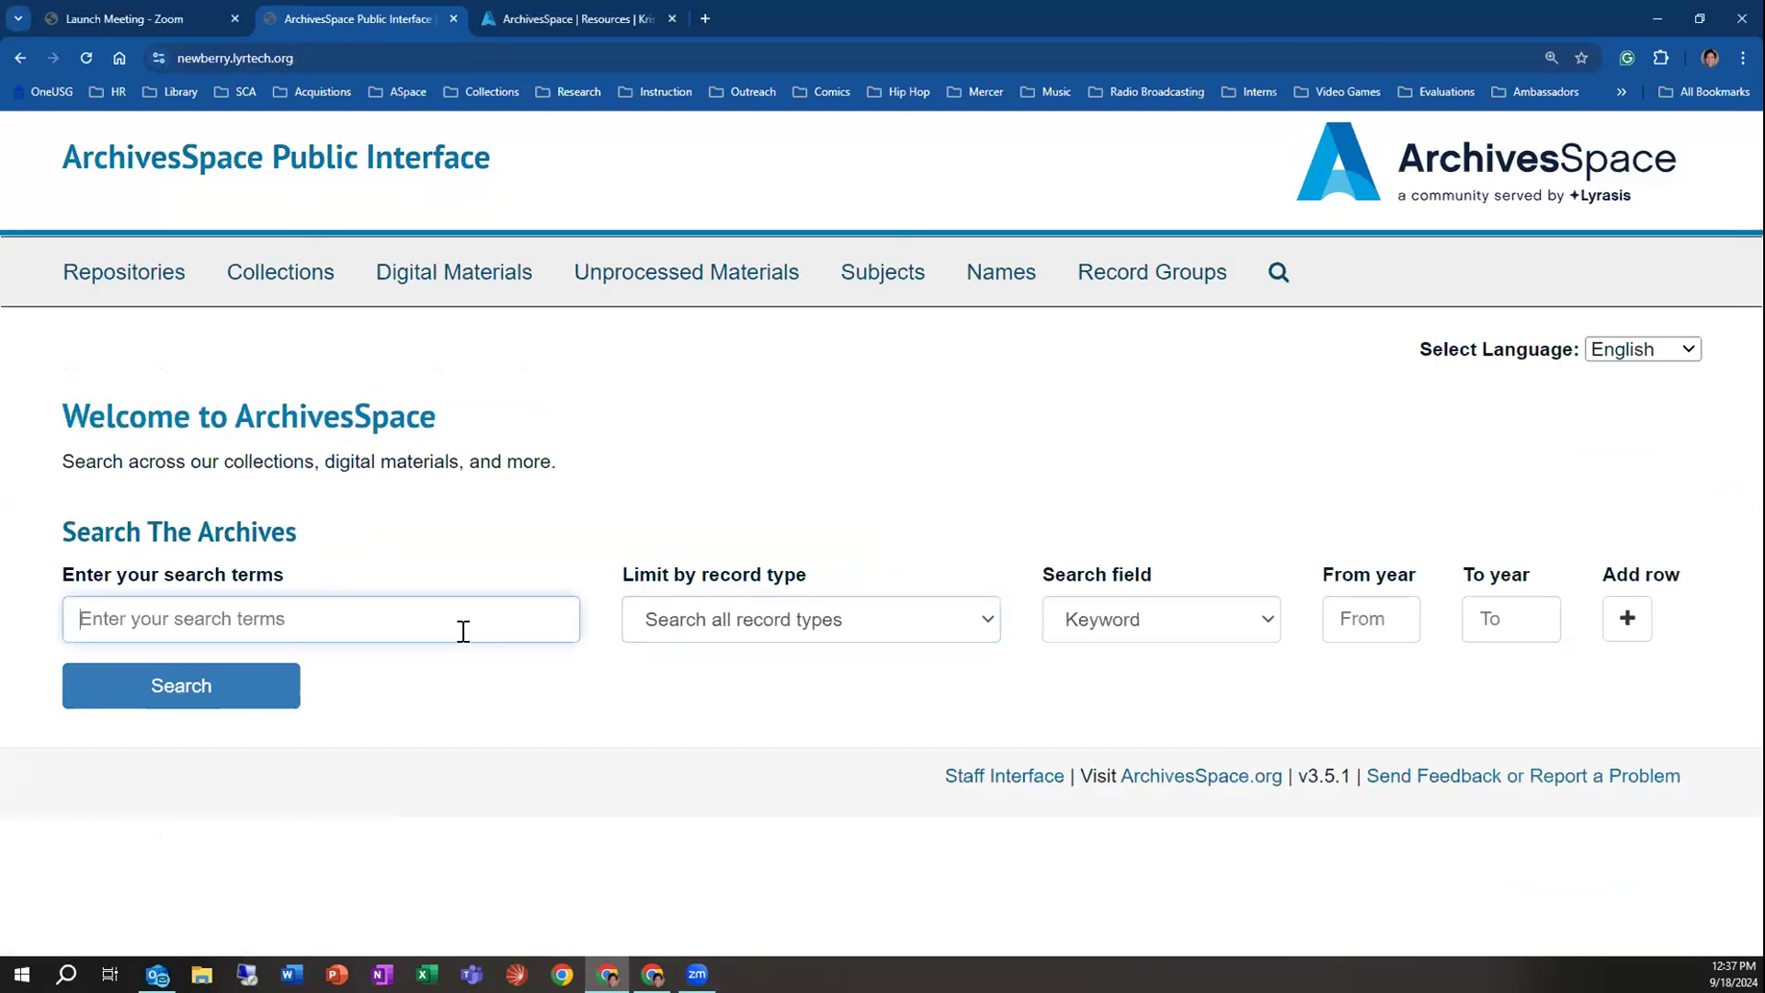
text(krispy kreme)
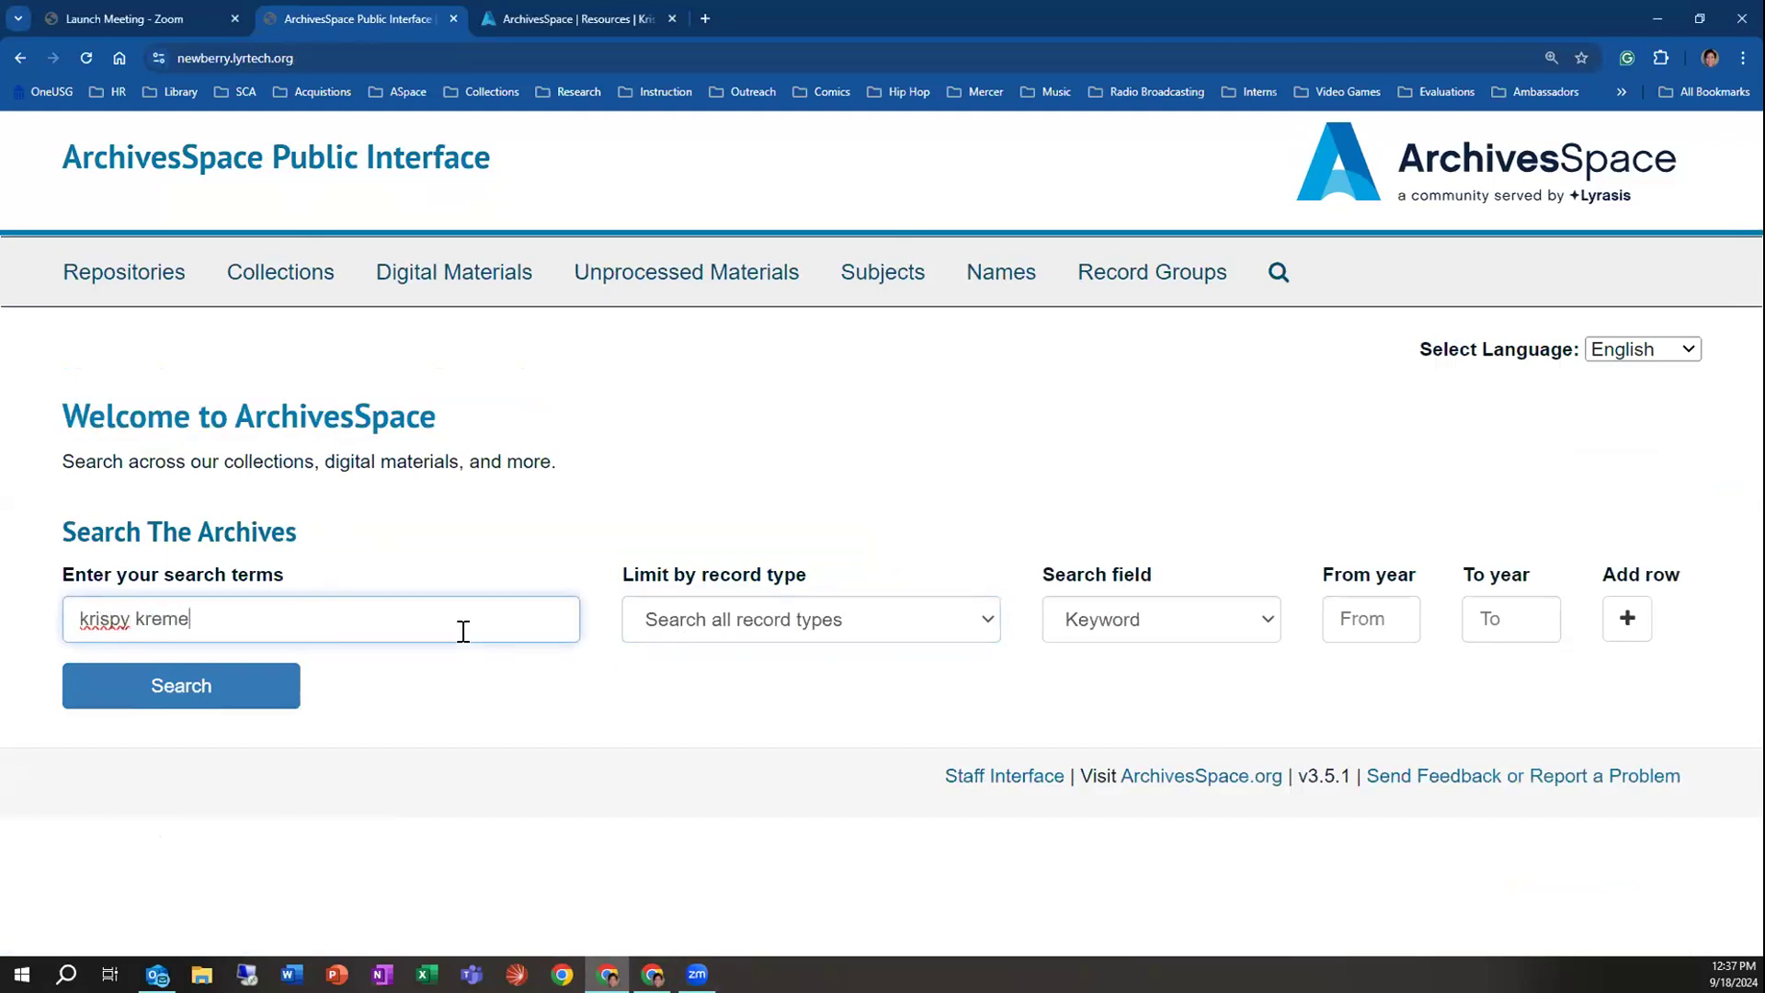
click(665, 617)
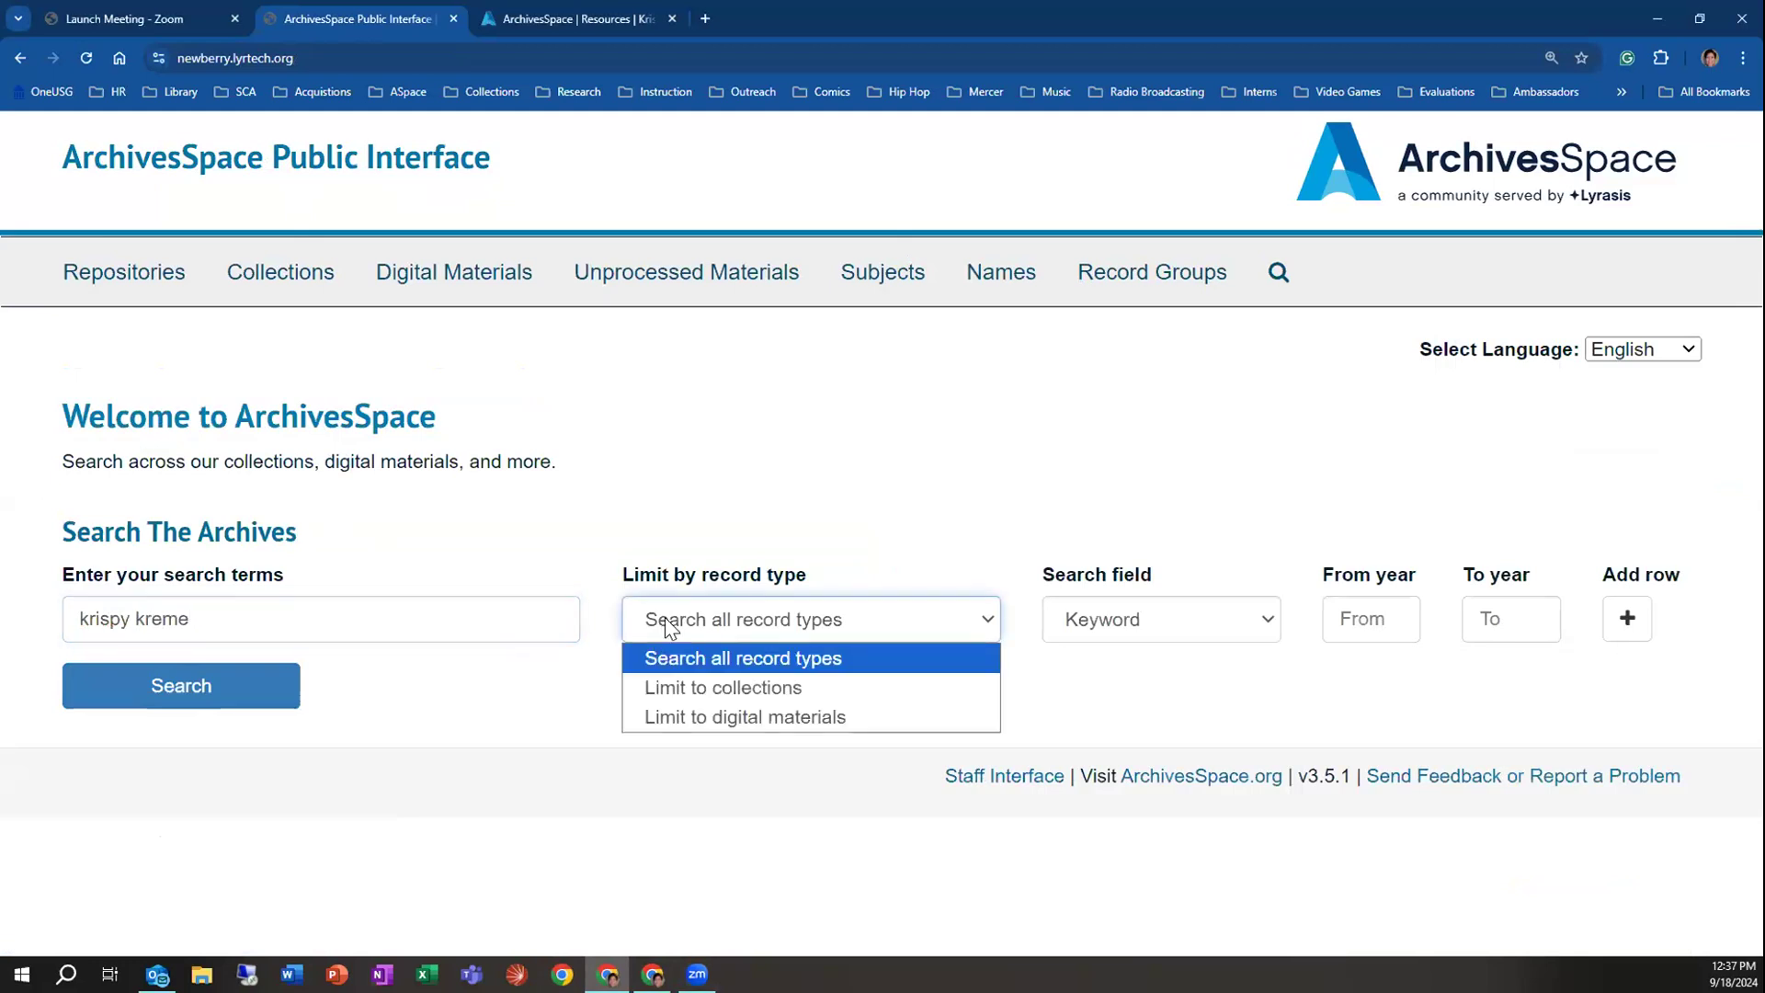
click(773, 716)
click(252, 701)
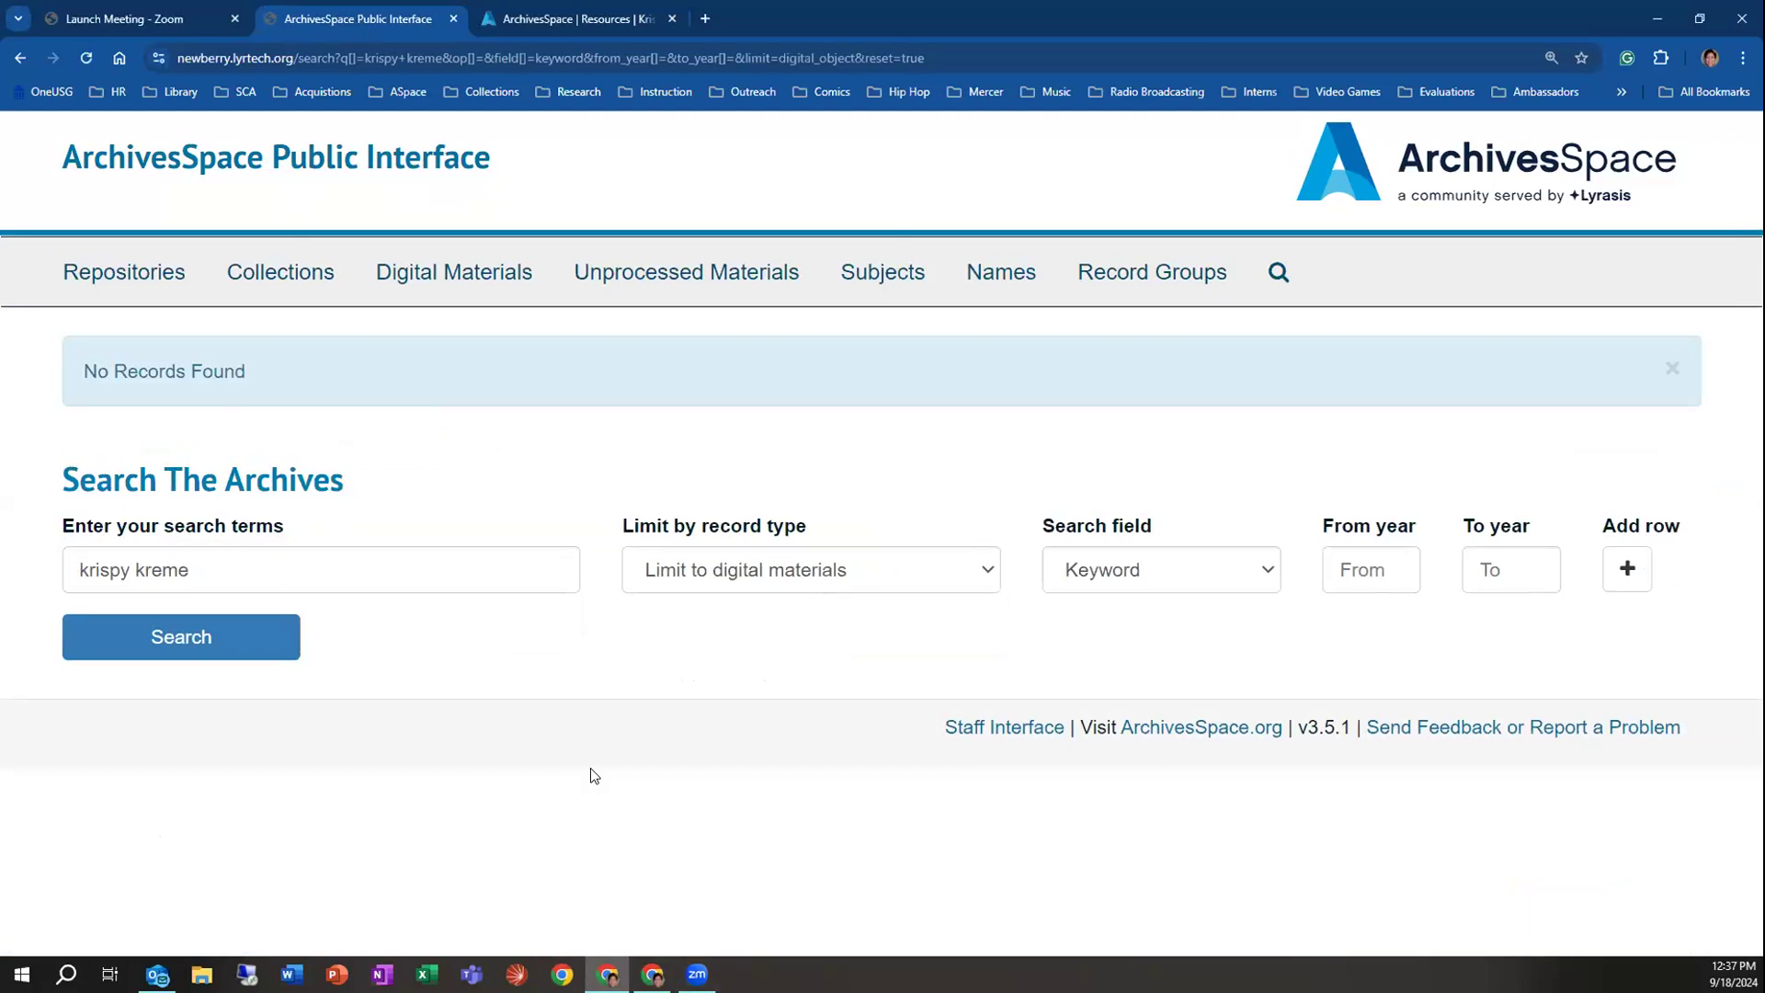
Clear the search terms, review the search field choices, and set the record type limit to Search all record types
triple_click(292, 571)
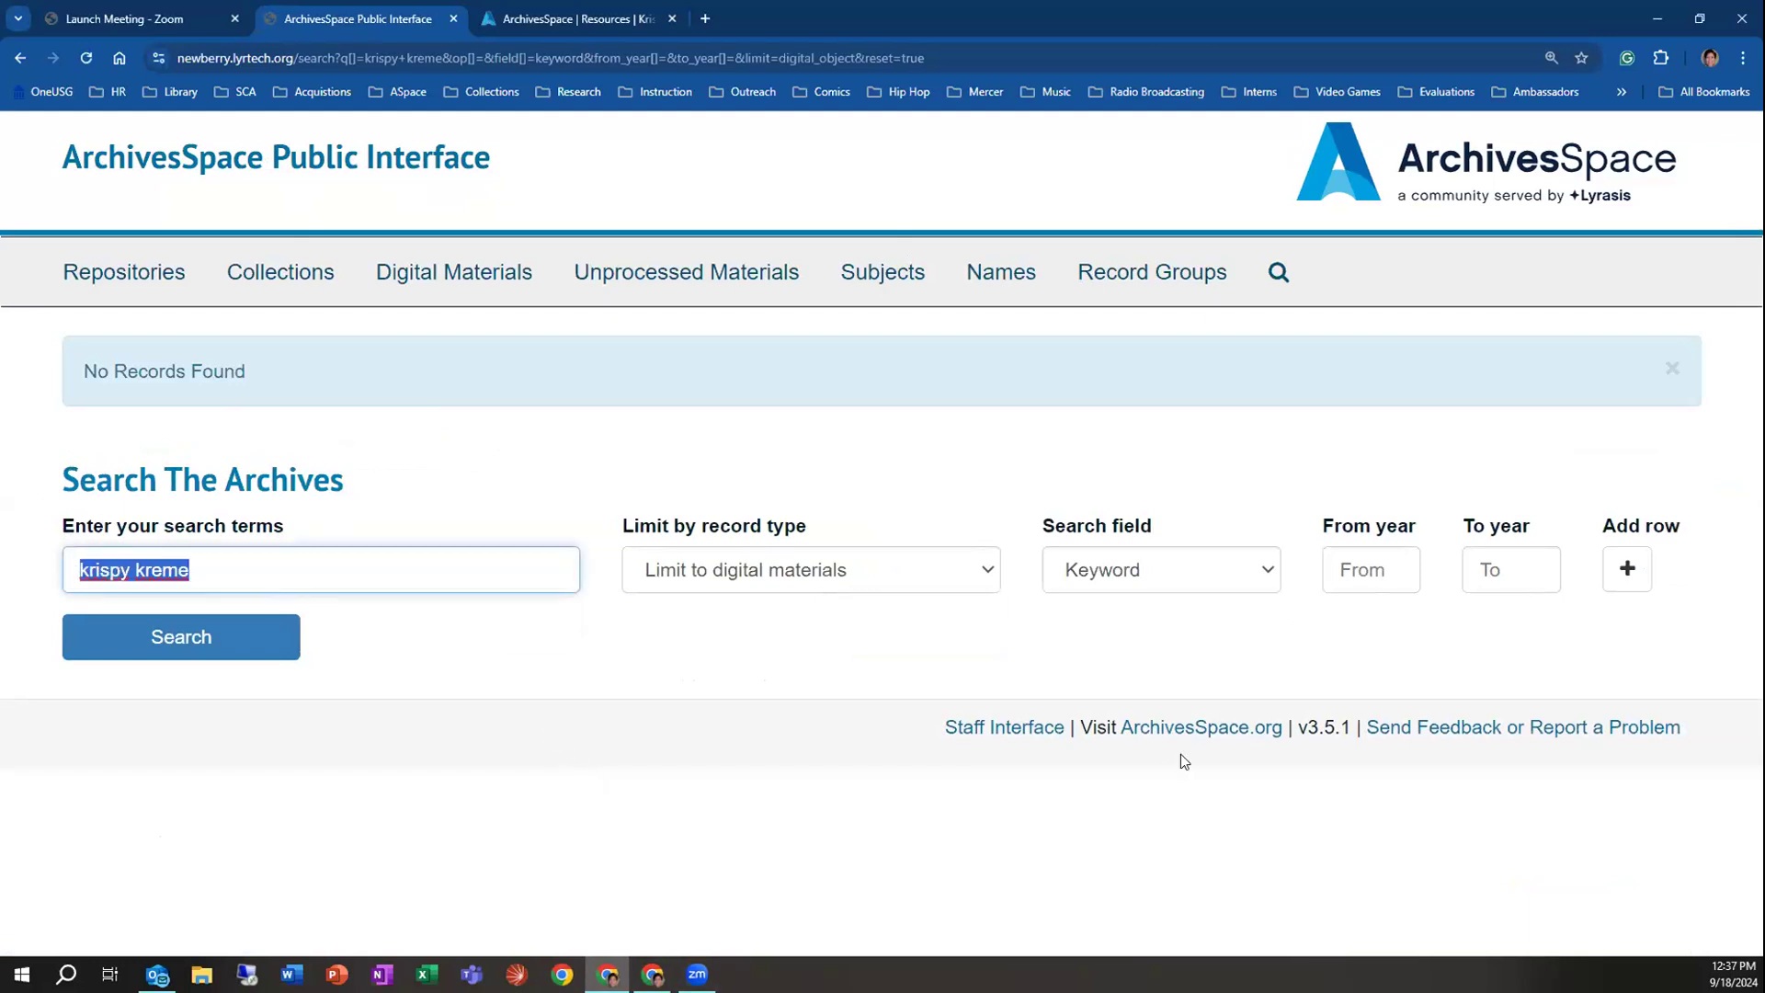
key(BackSpace)
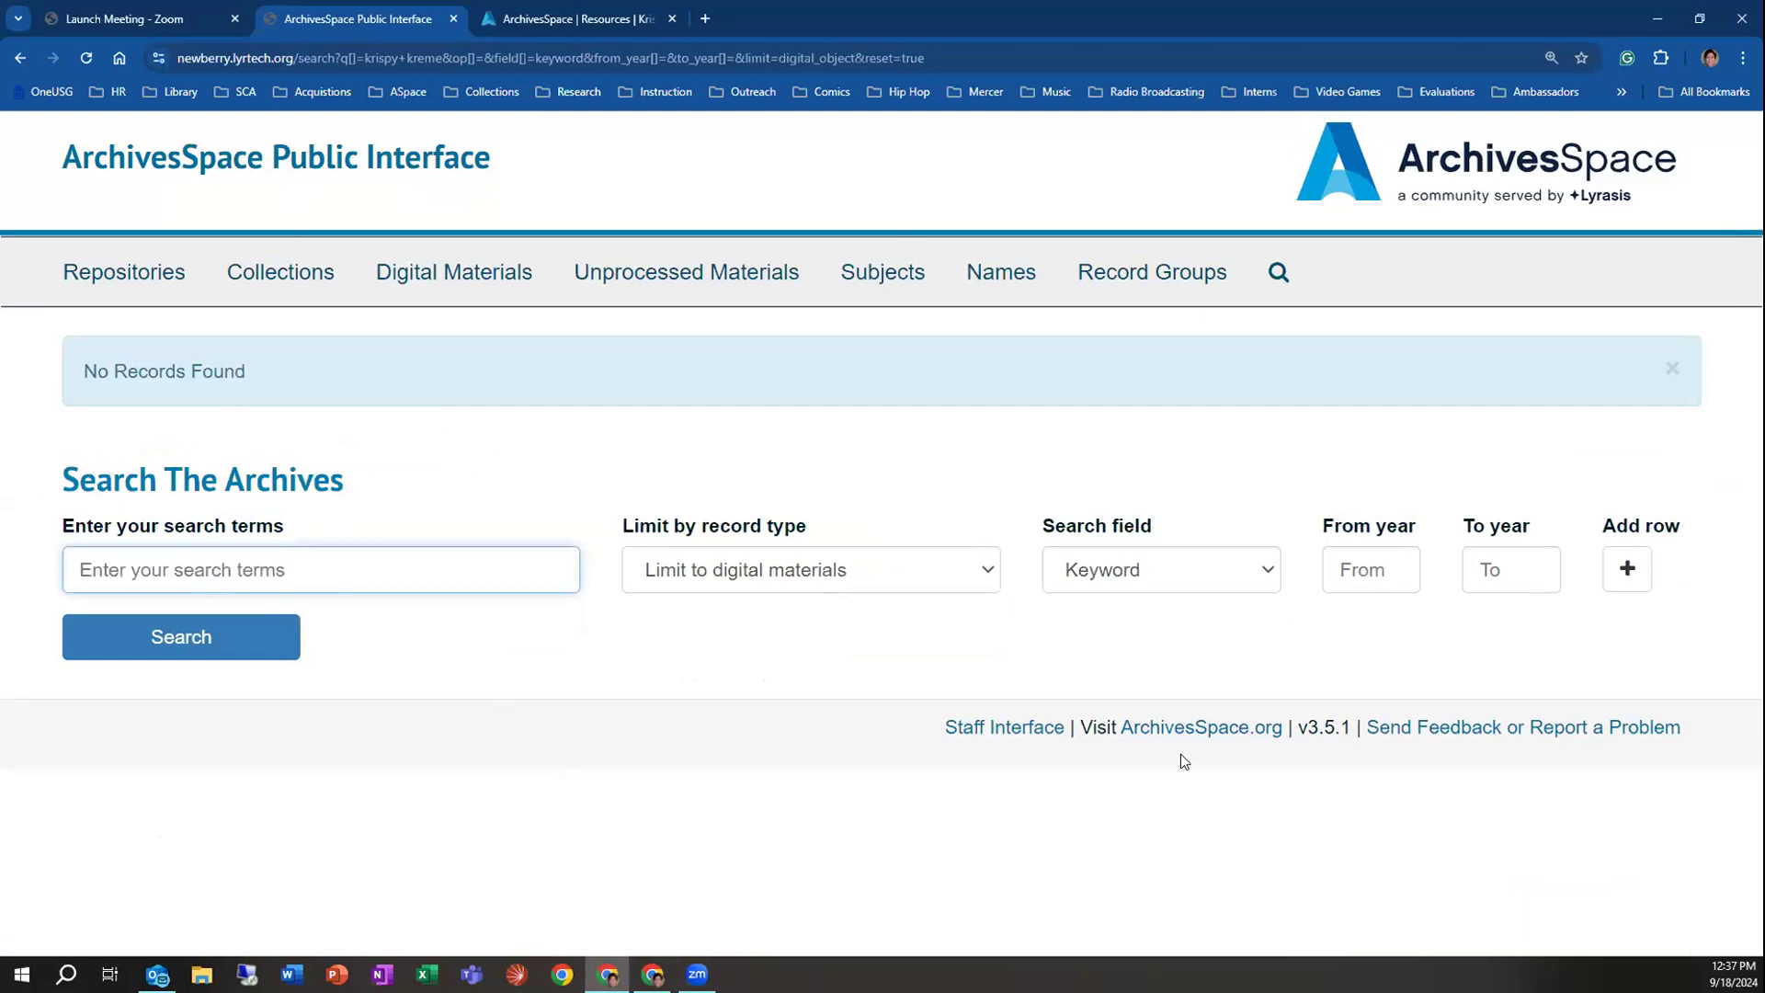
click(1137, 578)
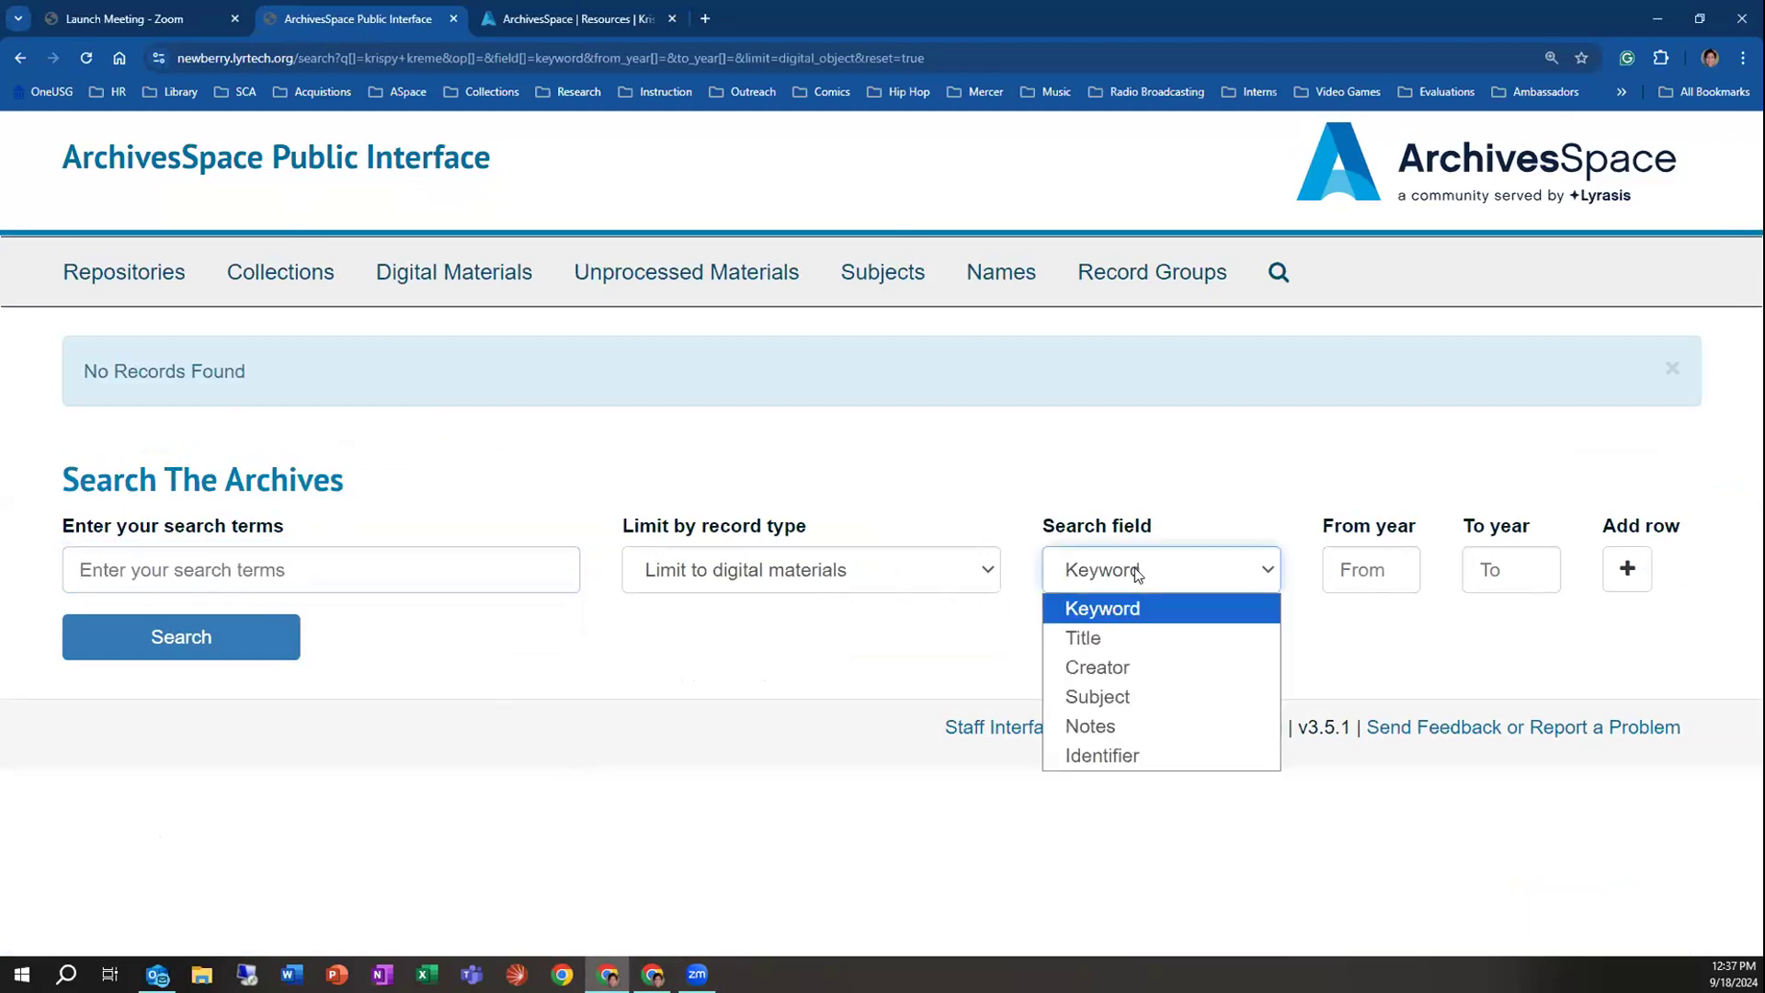
click(422, 555)
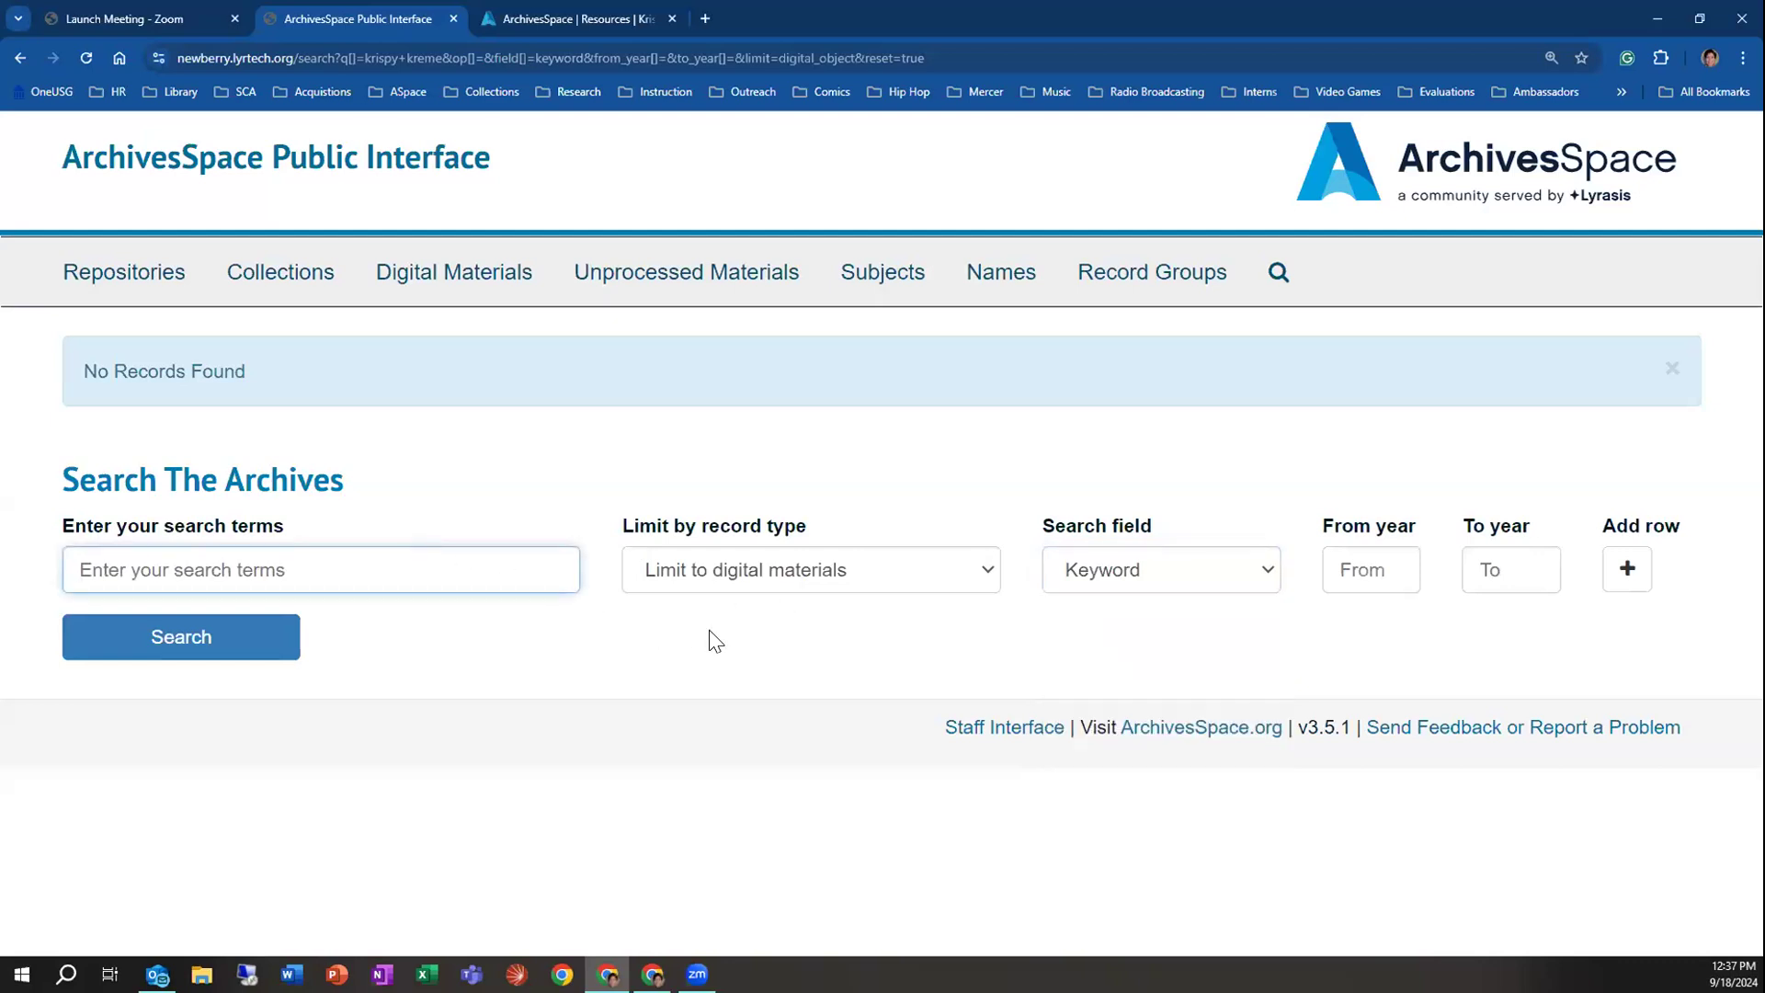
click(731, 585)
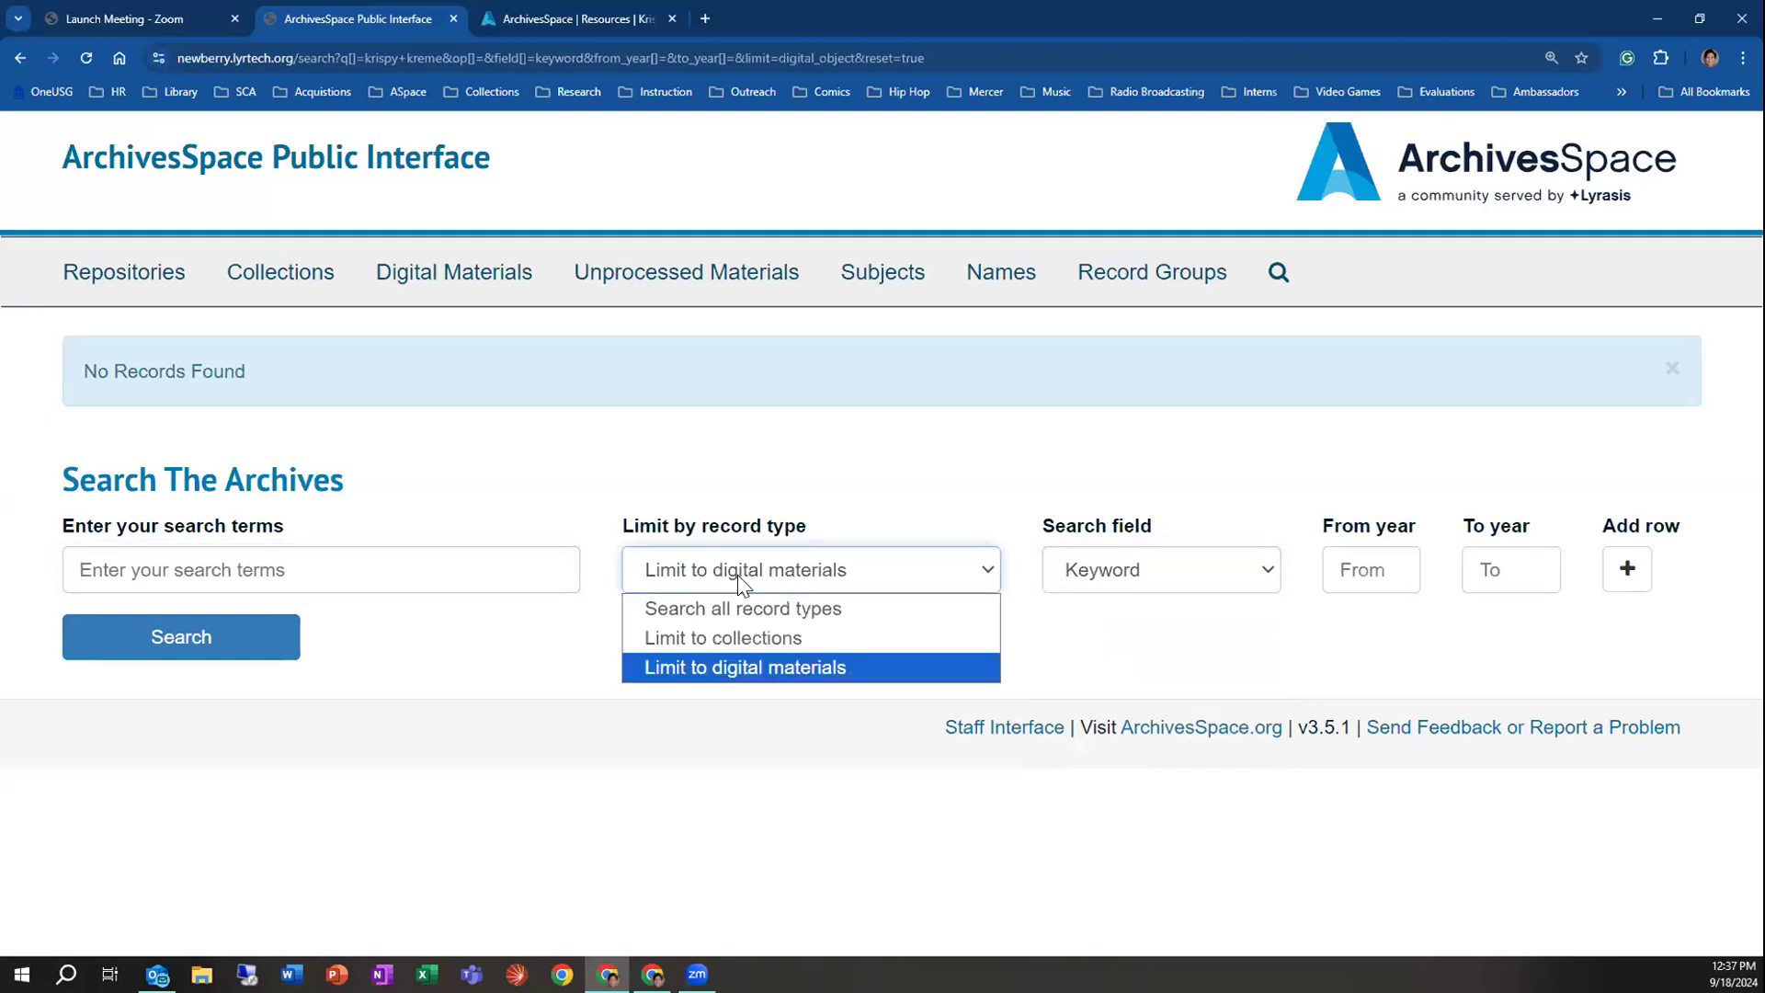
click(737, 608)
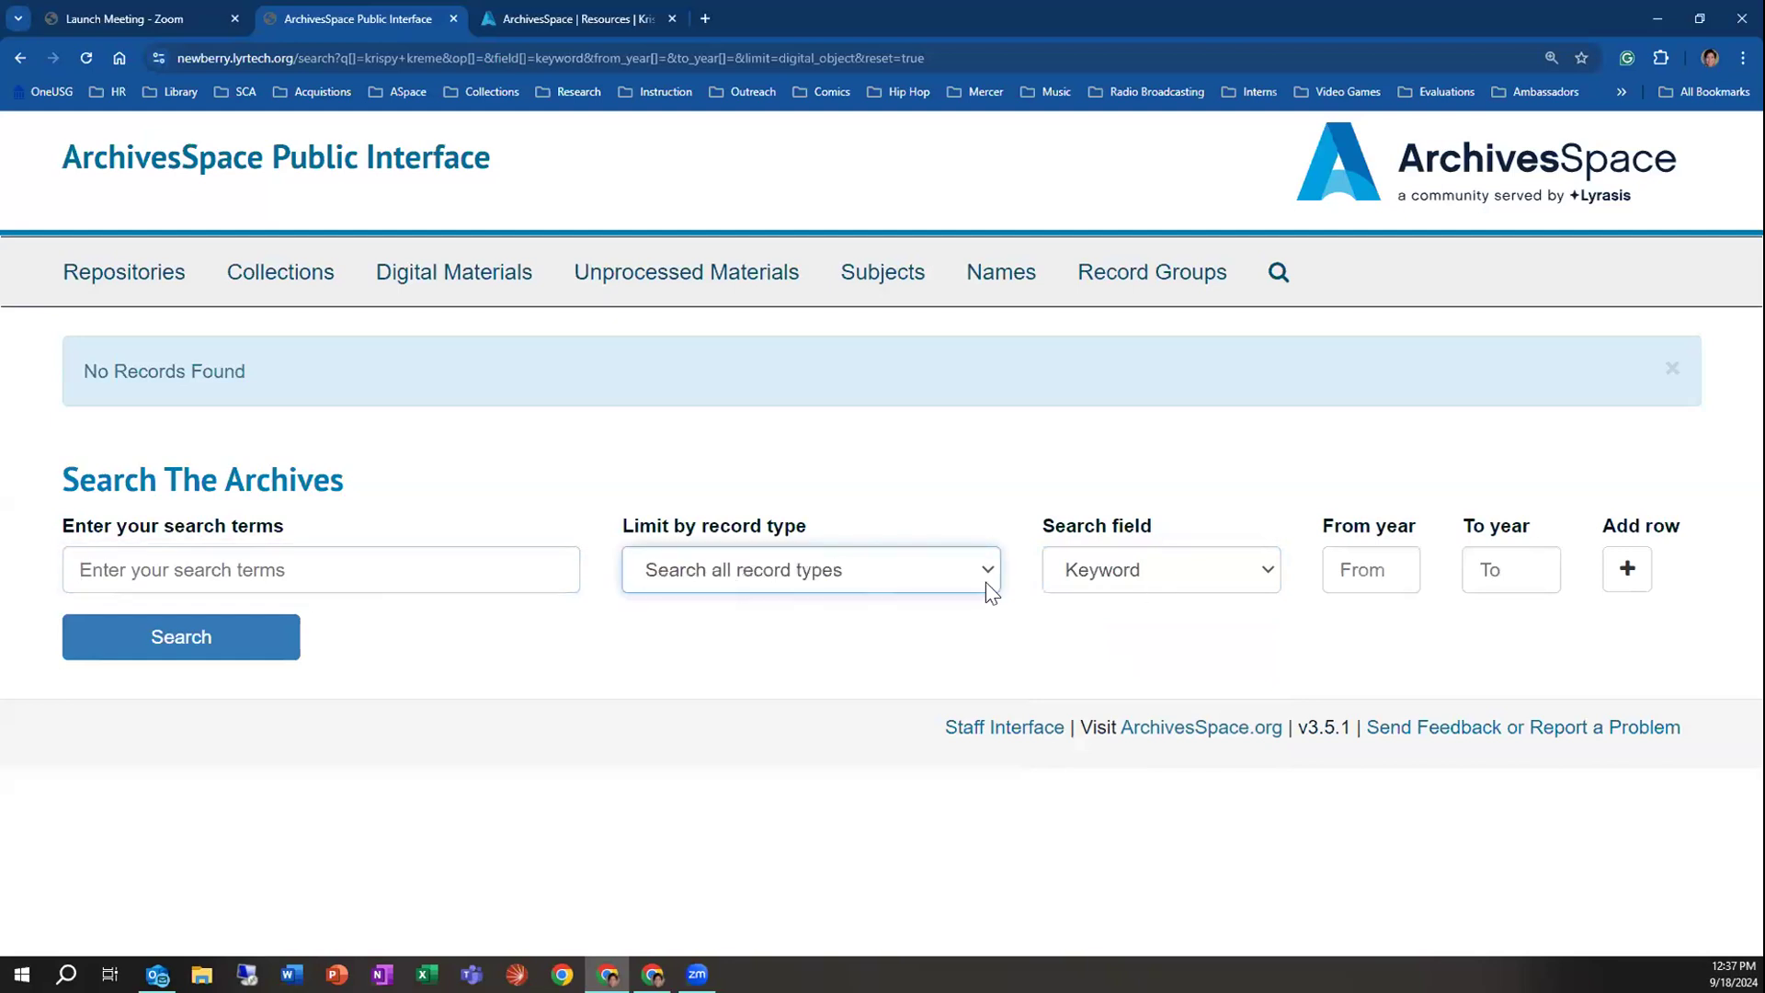
Add a second row to the archives search form and review its search field choices
click(1641, 580)
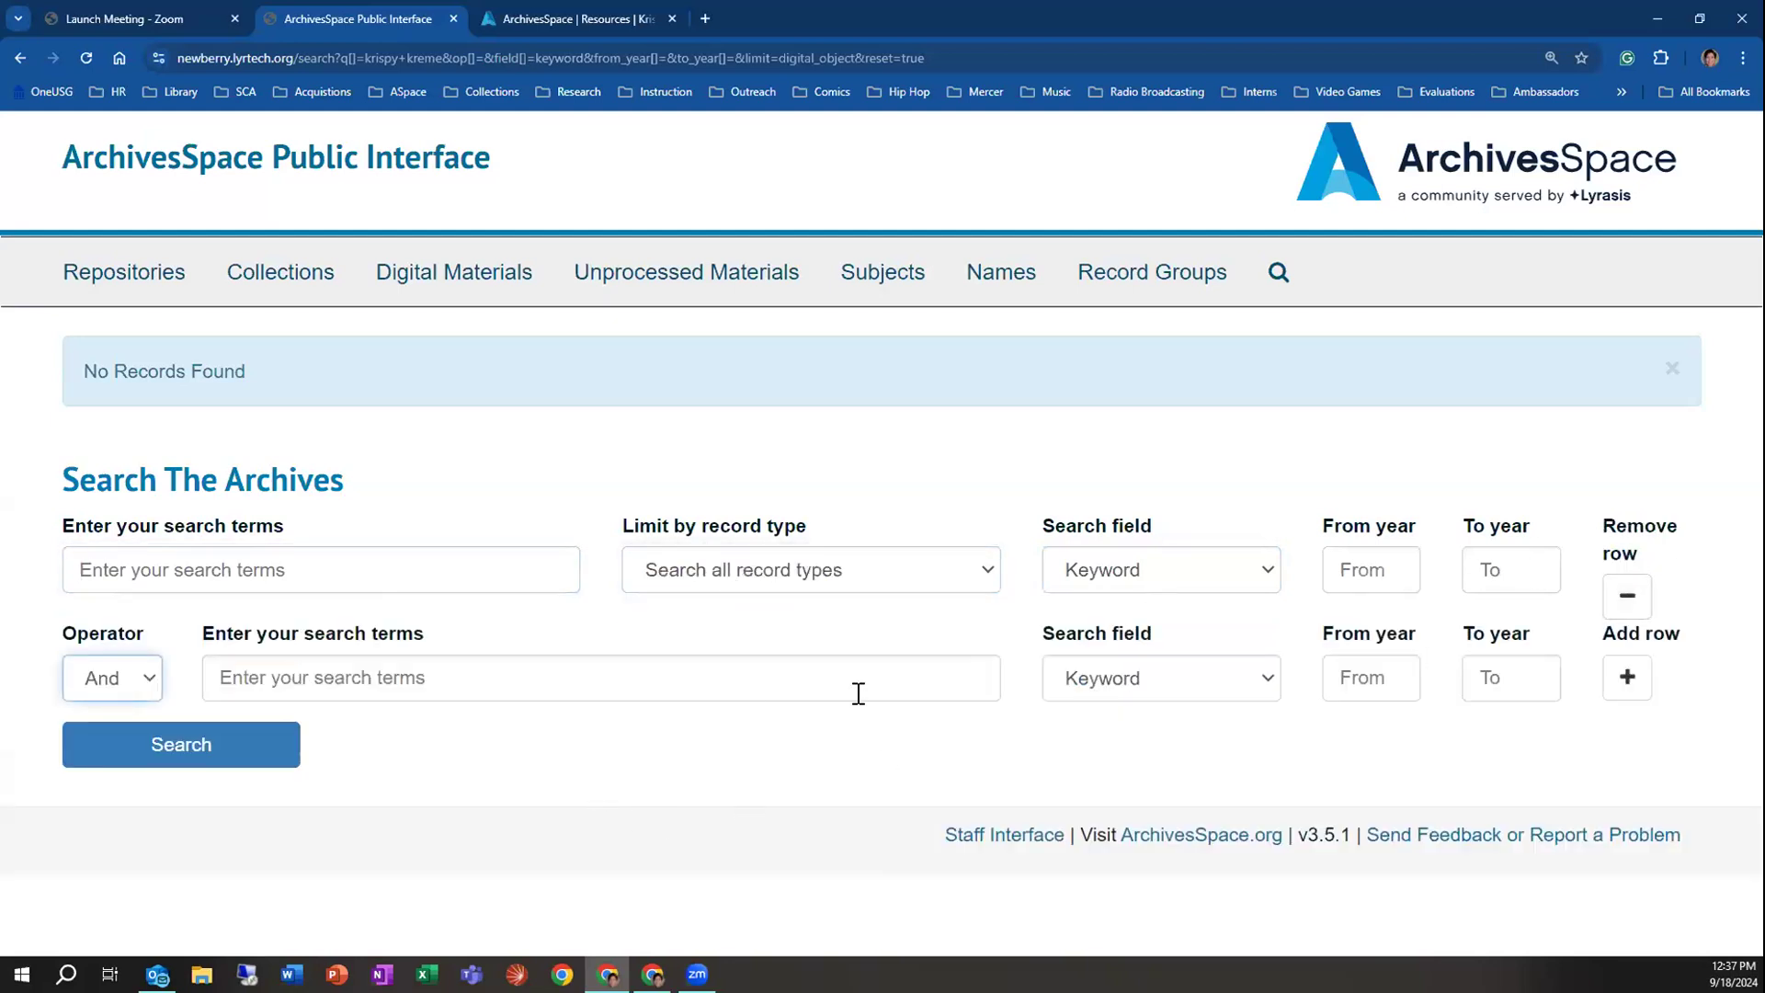
click(1085, 681)
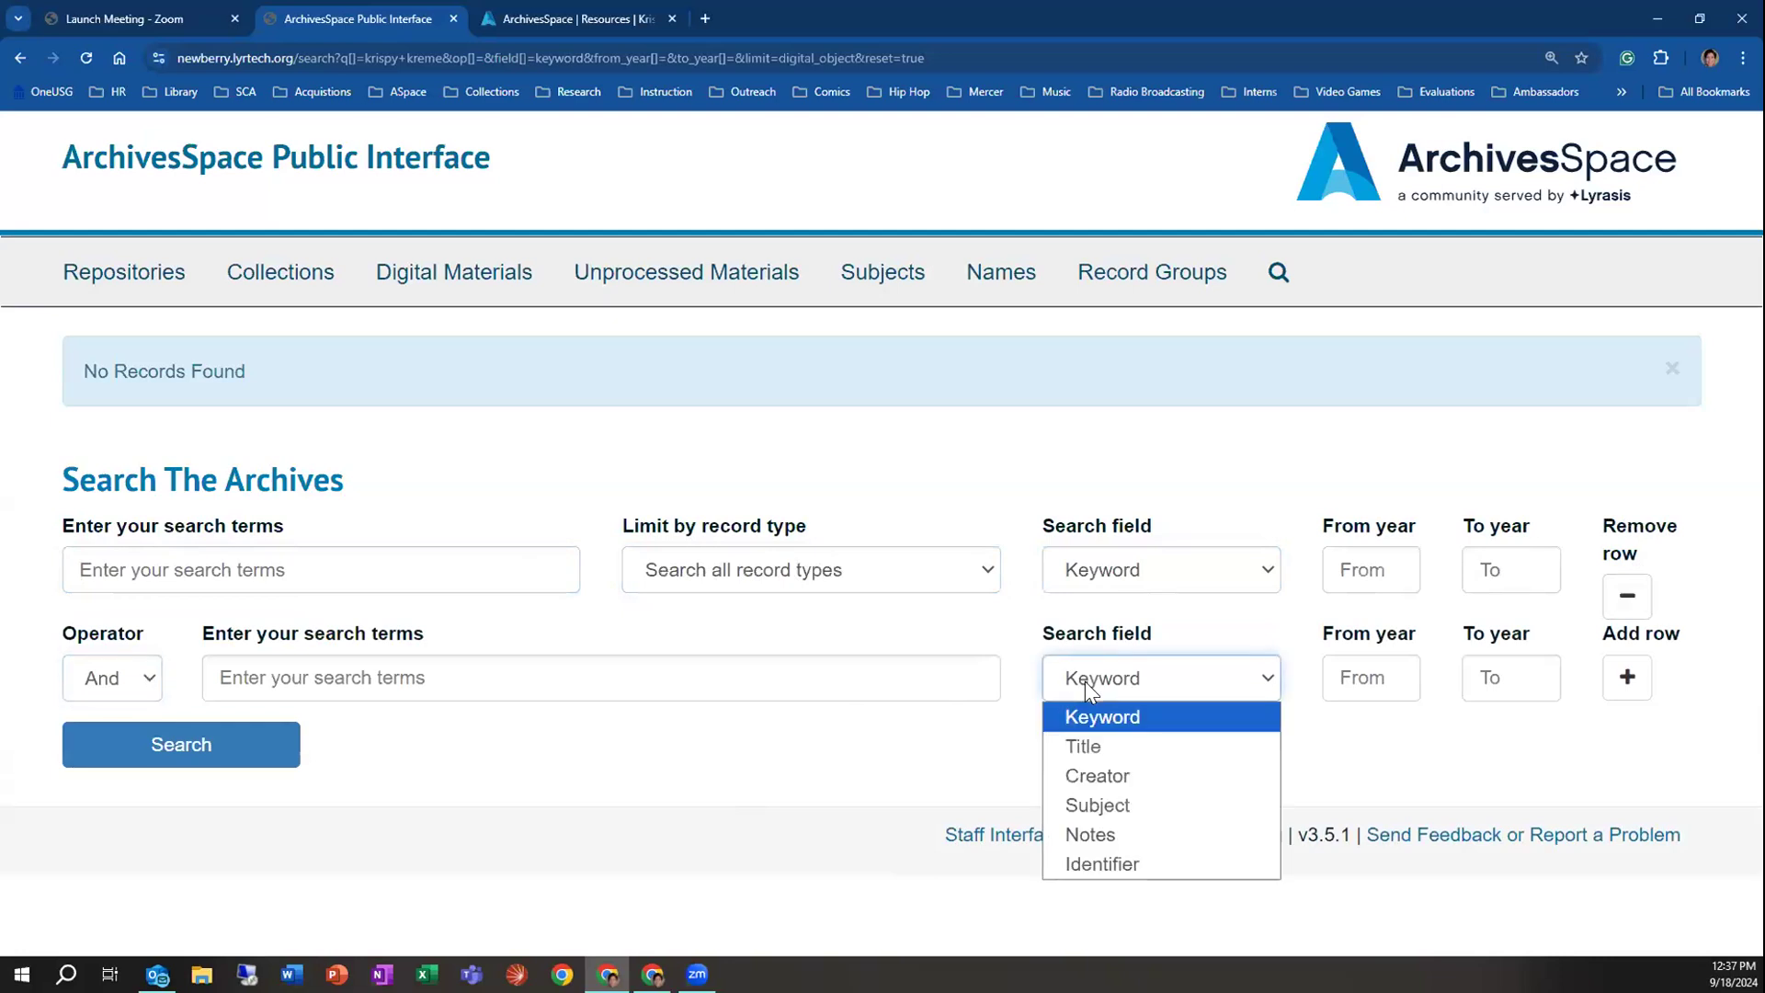
click(317, 687)
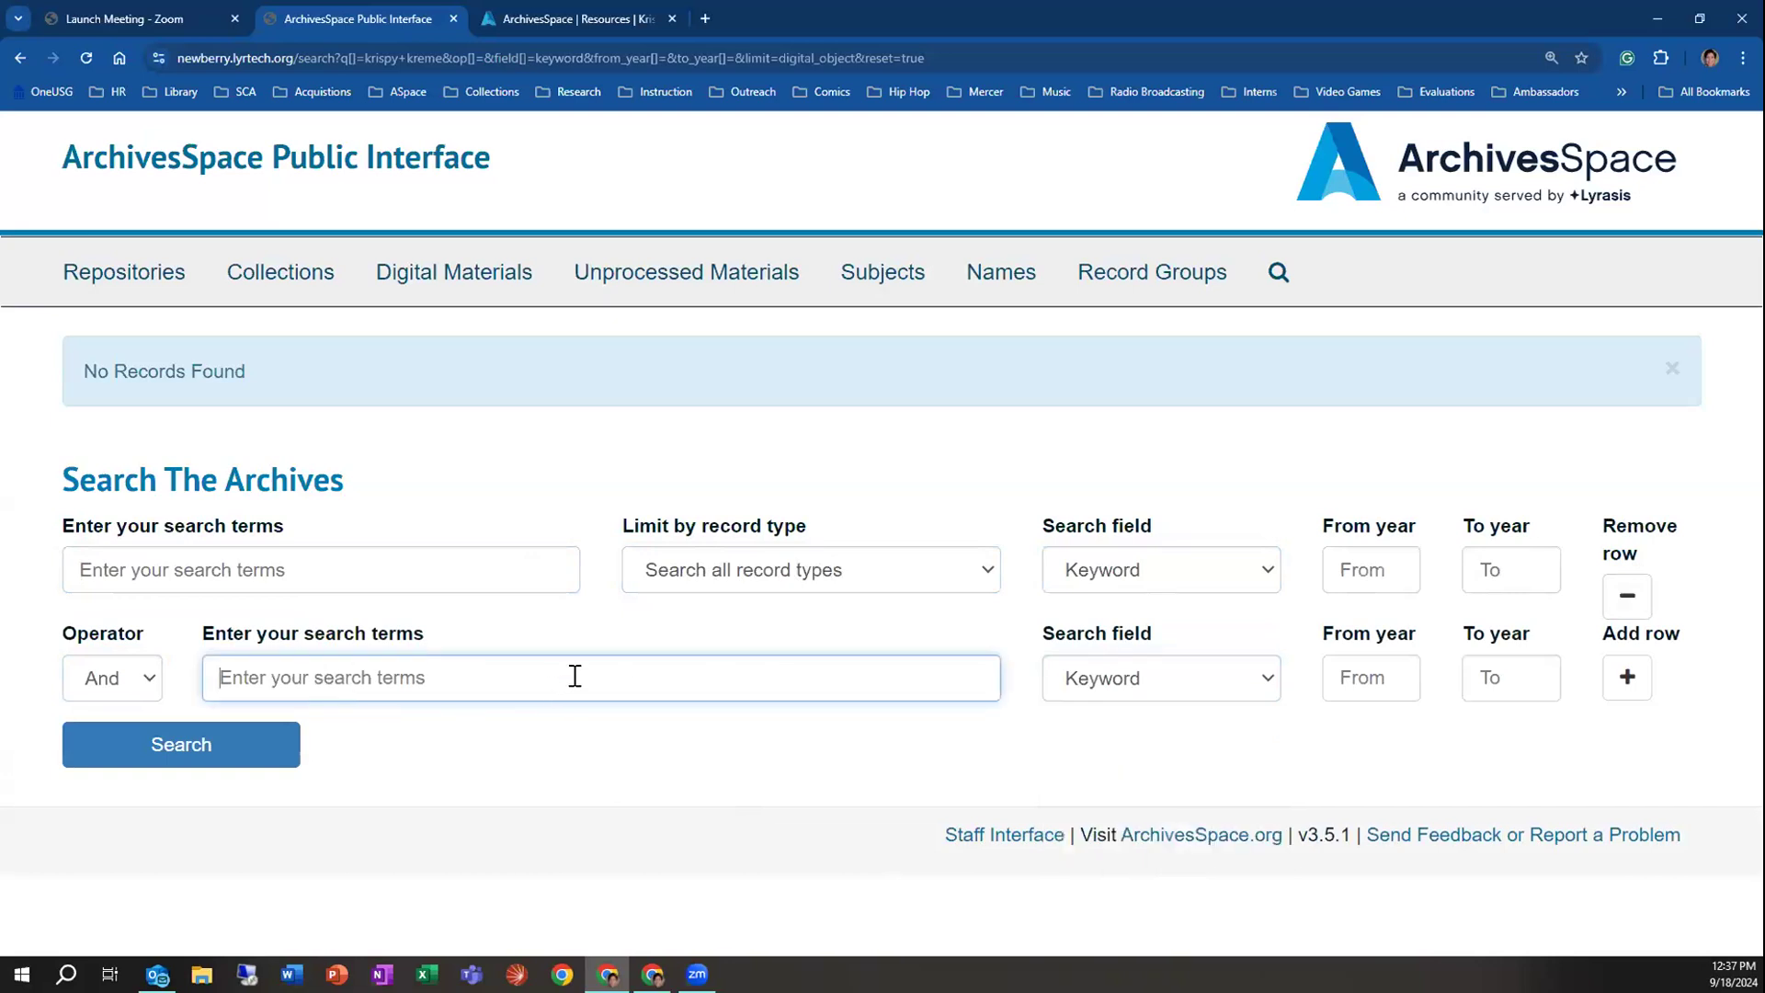
Search all record types for the keywords "krispy kreme" And "photographs"
click(408, 570)
text(kris)
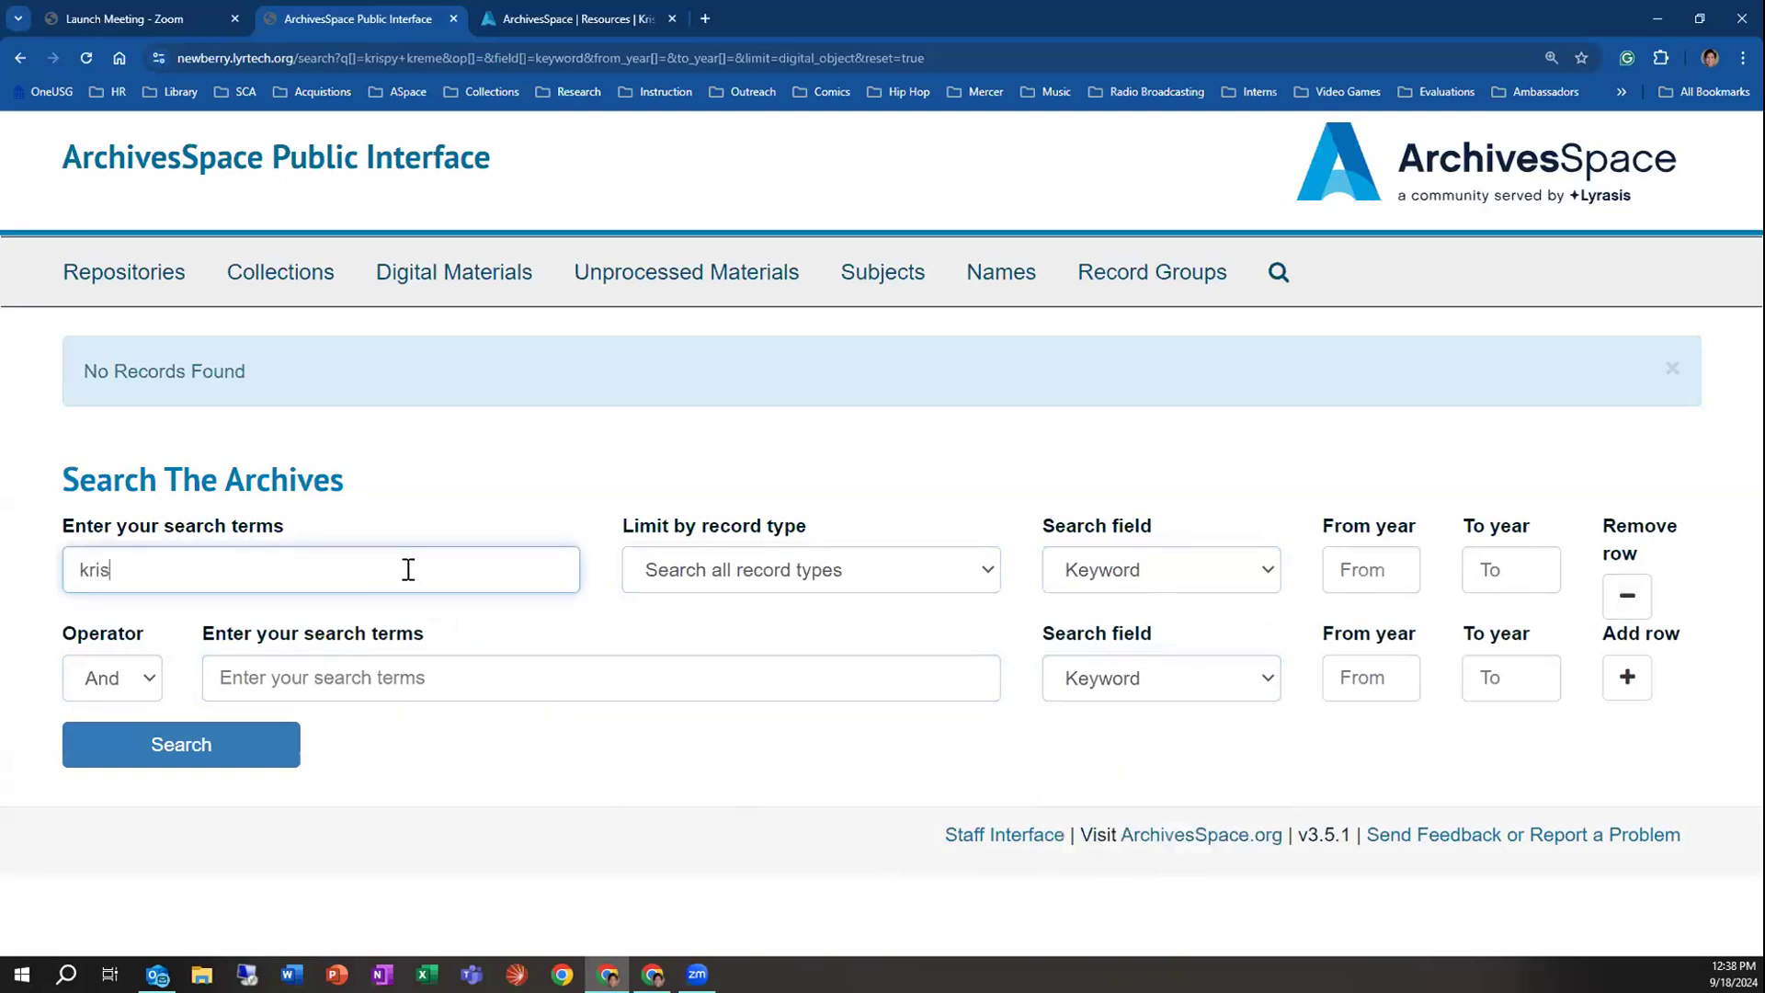
text(py kreme)
click(474, 676)
text(photographs)
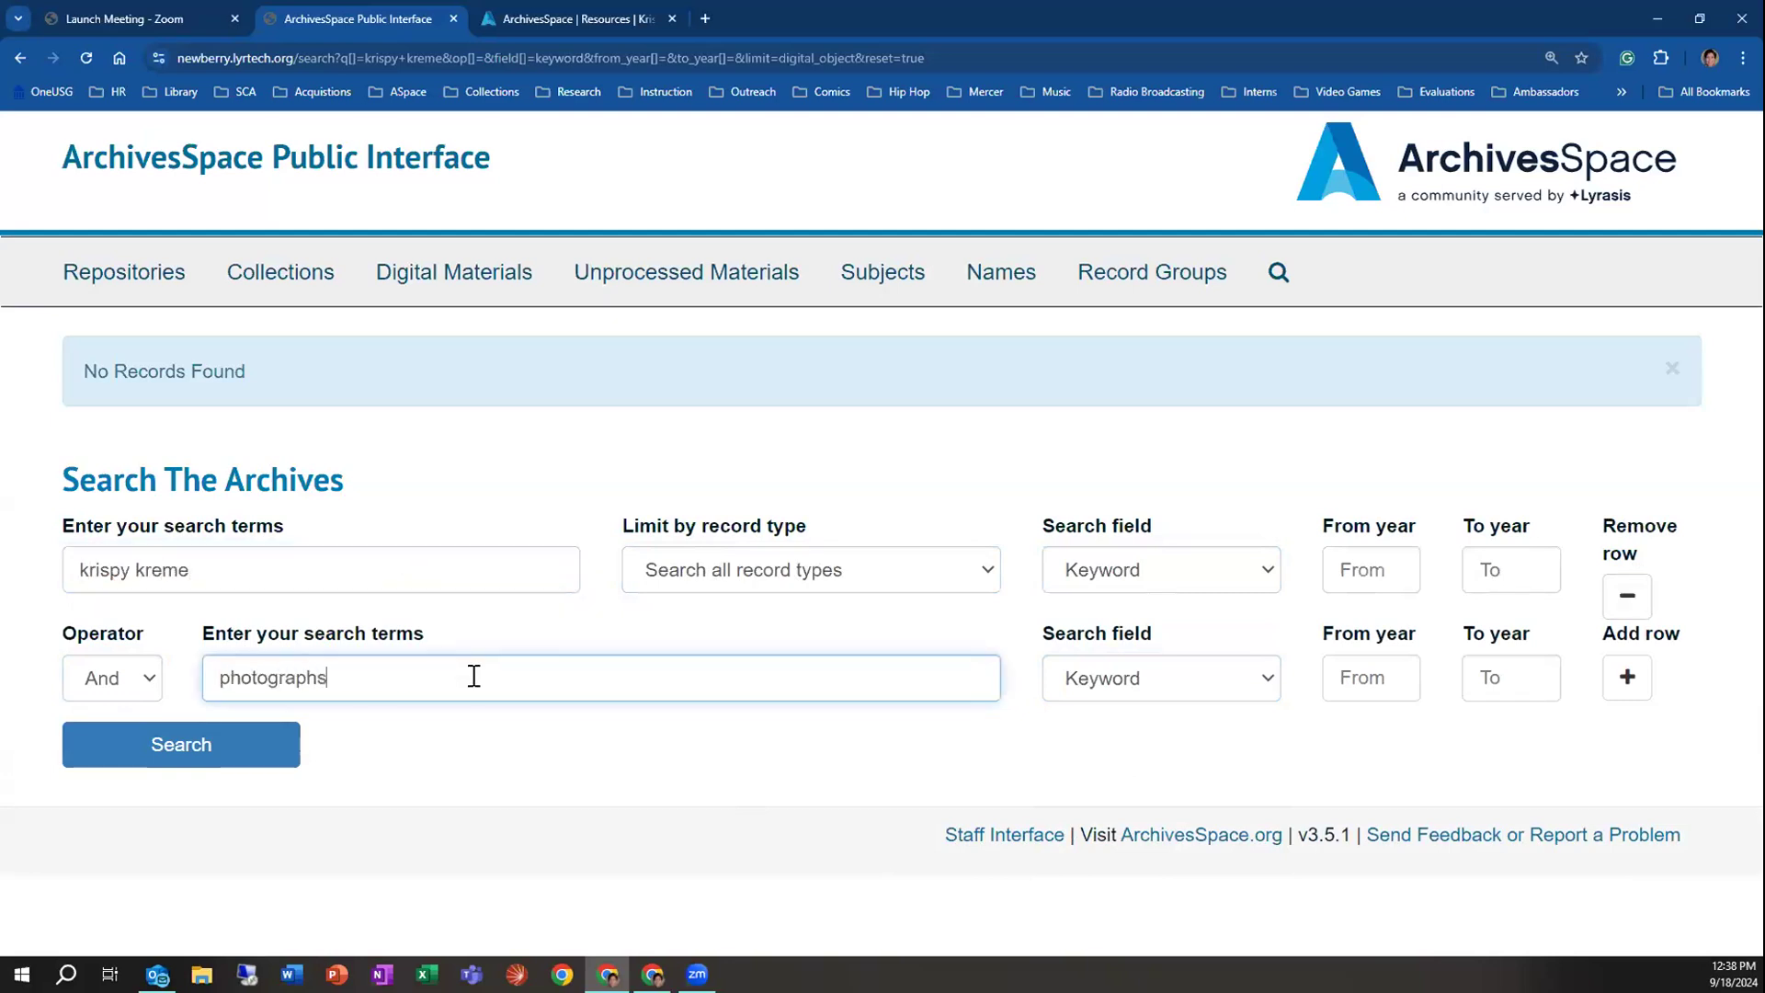
key(Return)
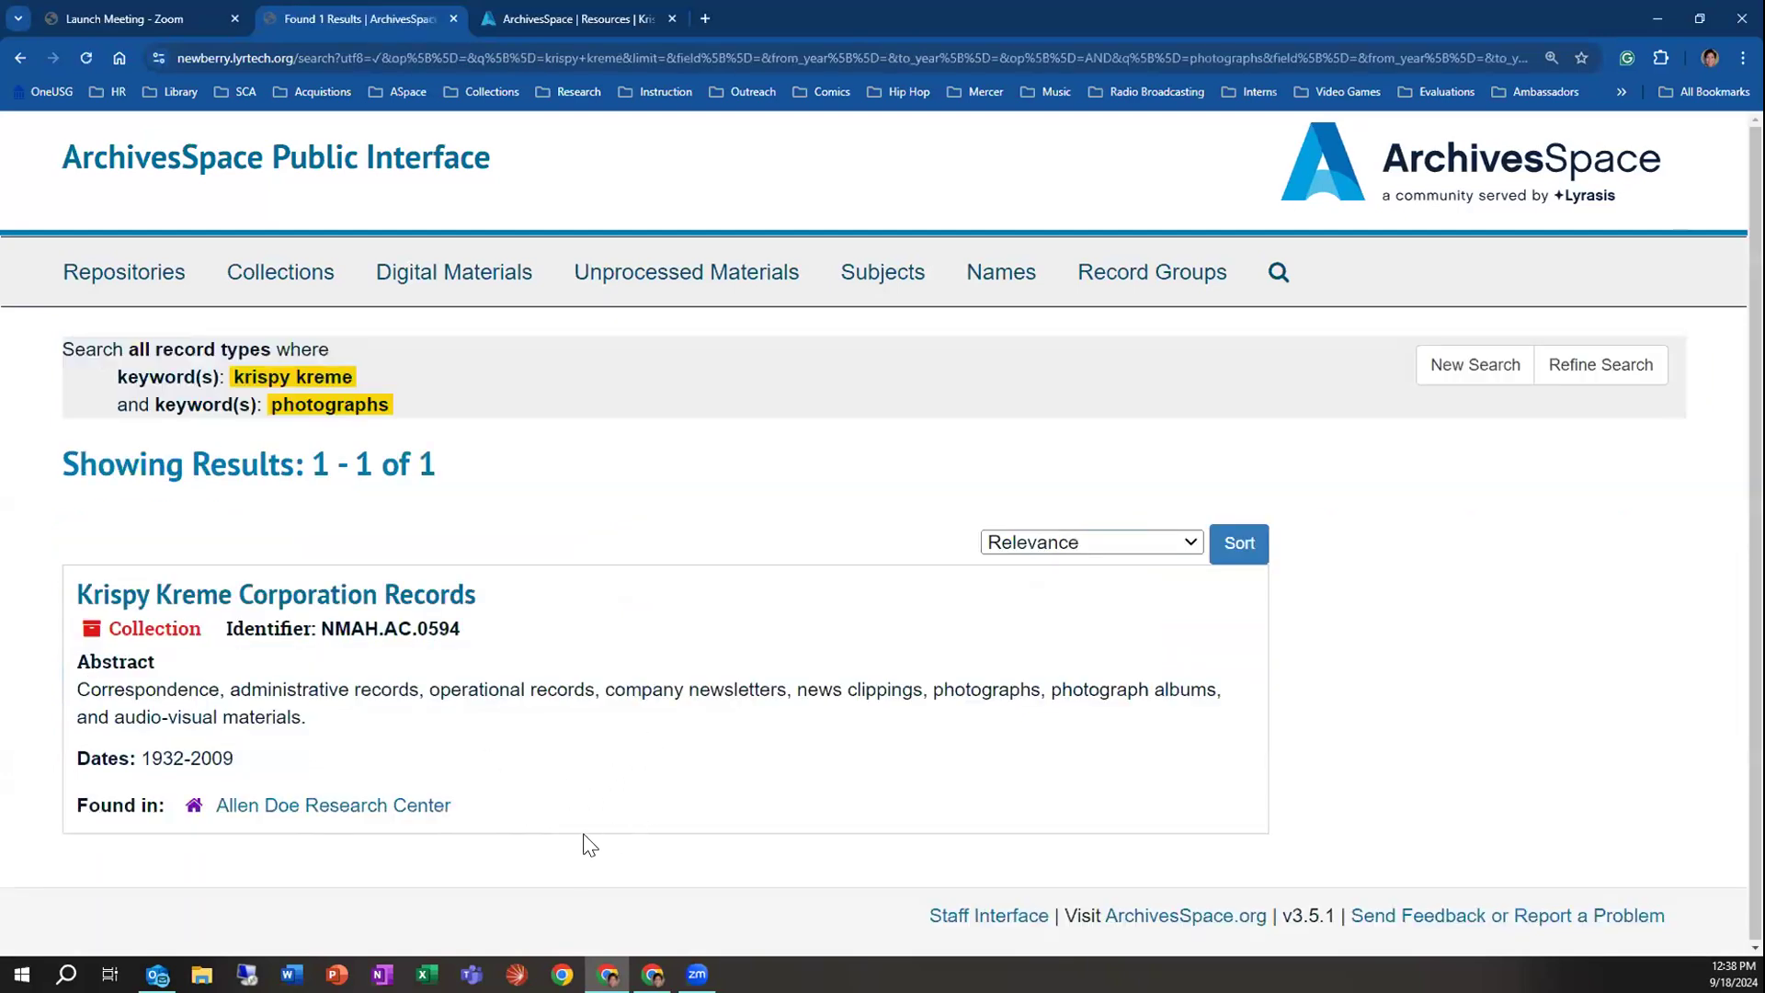
Open the Krispy Kreme Corporation Records from the results and go to its Photographs series
click(439, 604)
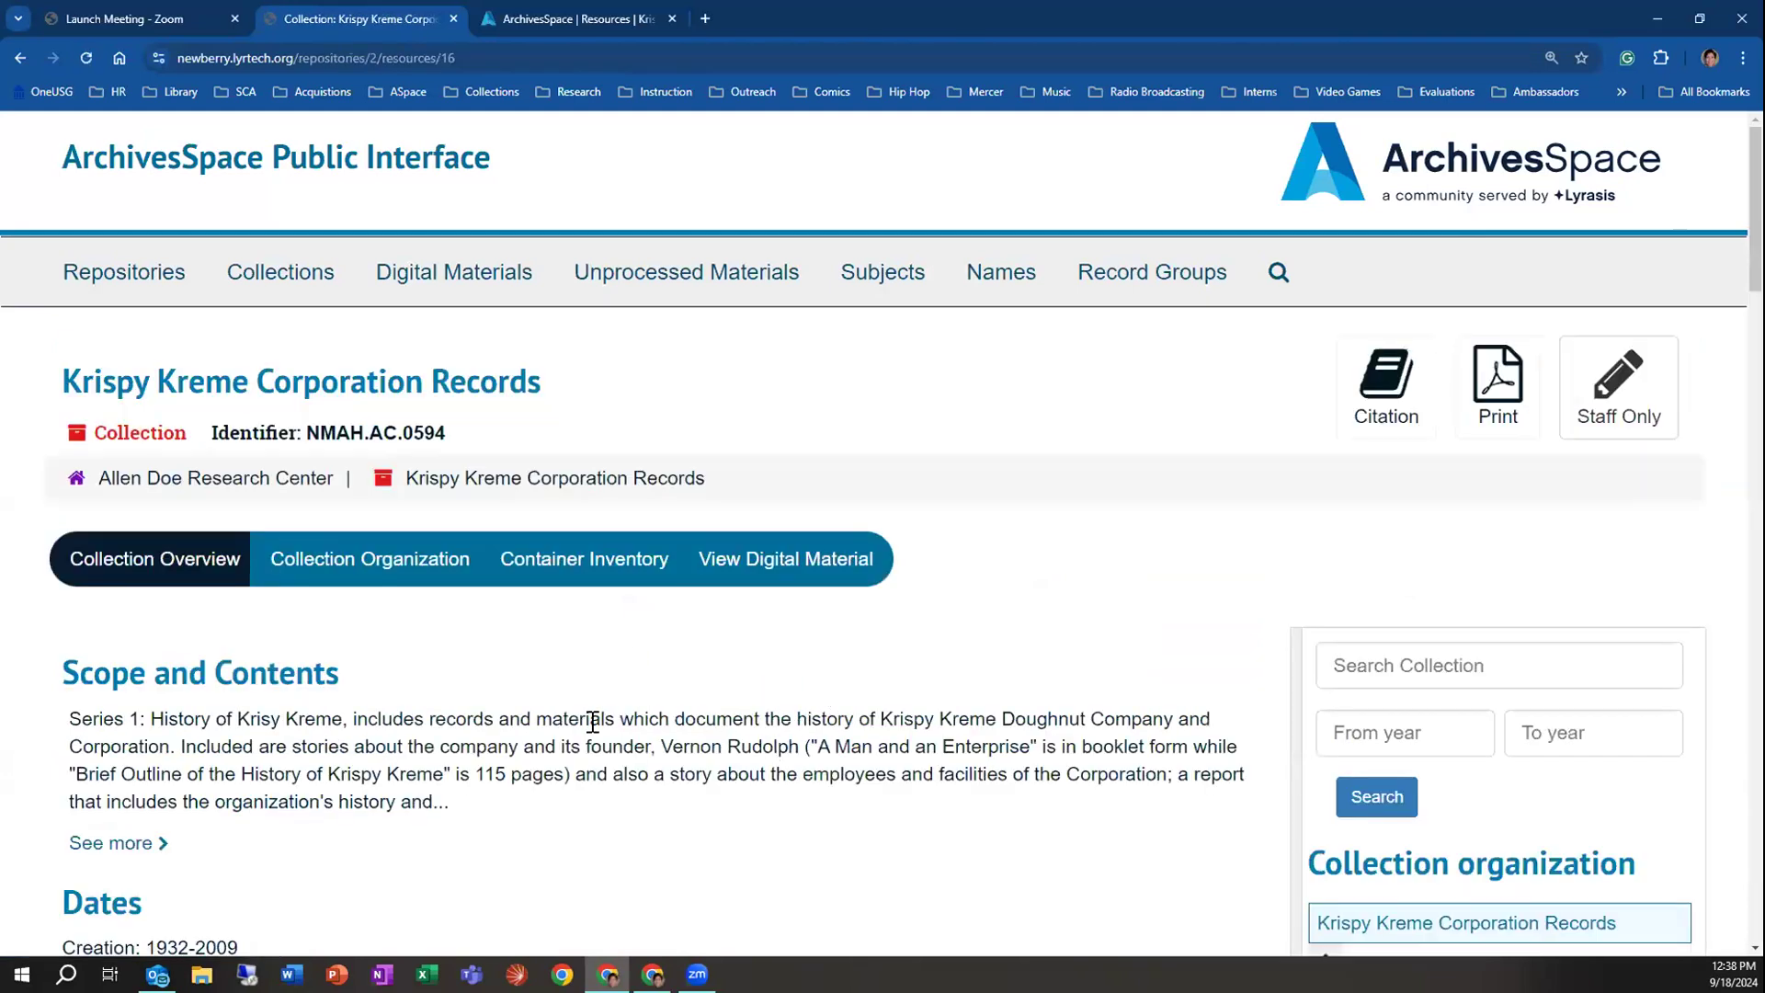
scroll(694, 761, down, 2)
scroll(694, 761, down, 4)
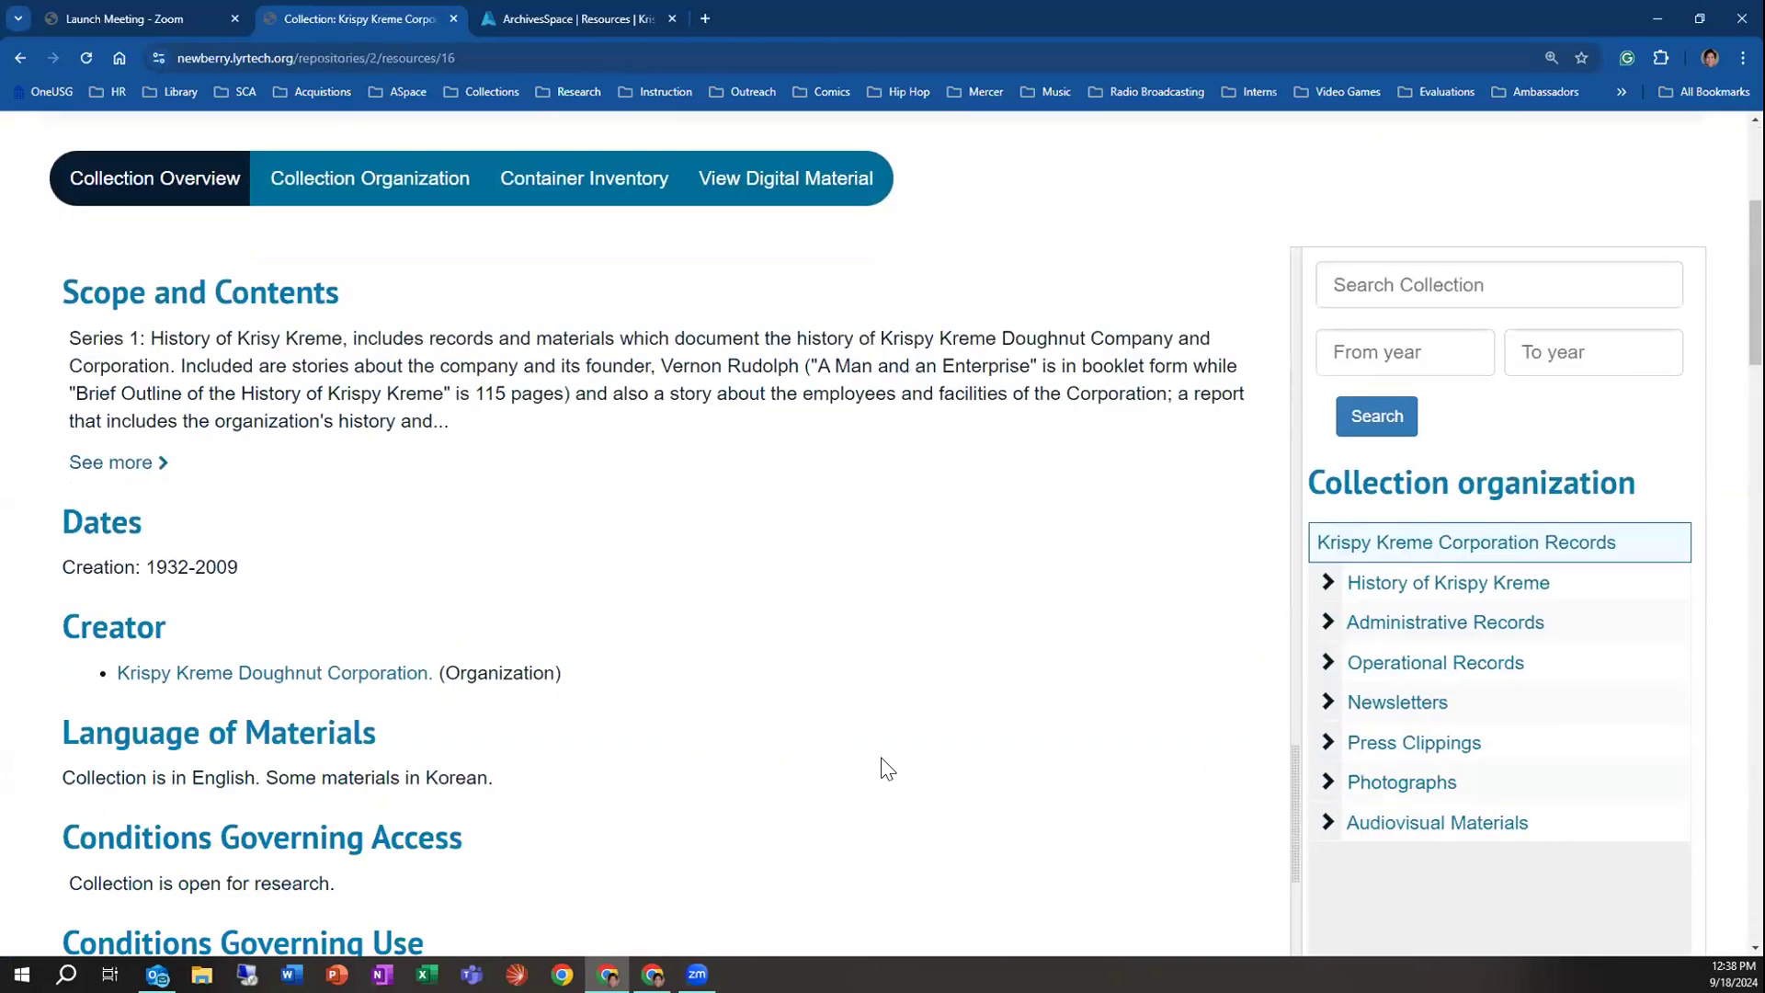
click(1379, 611)
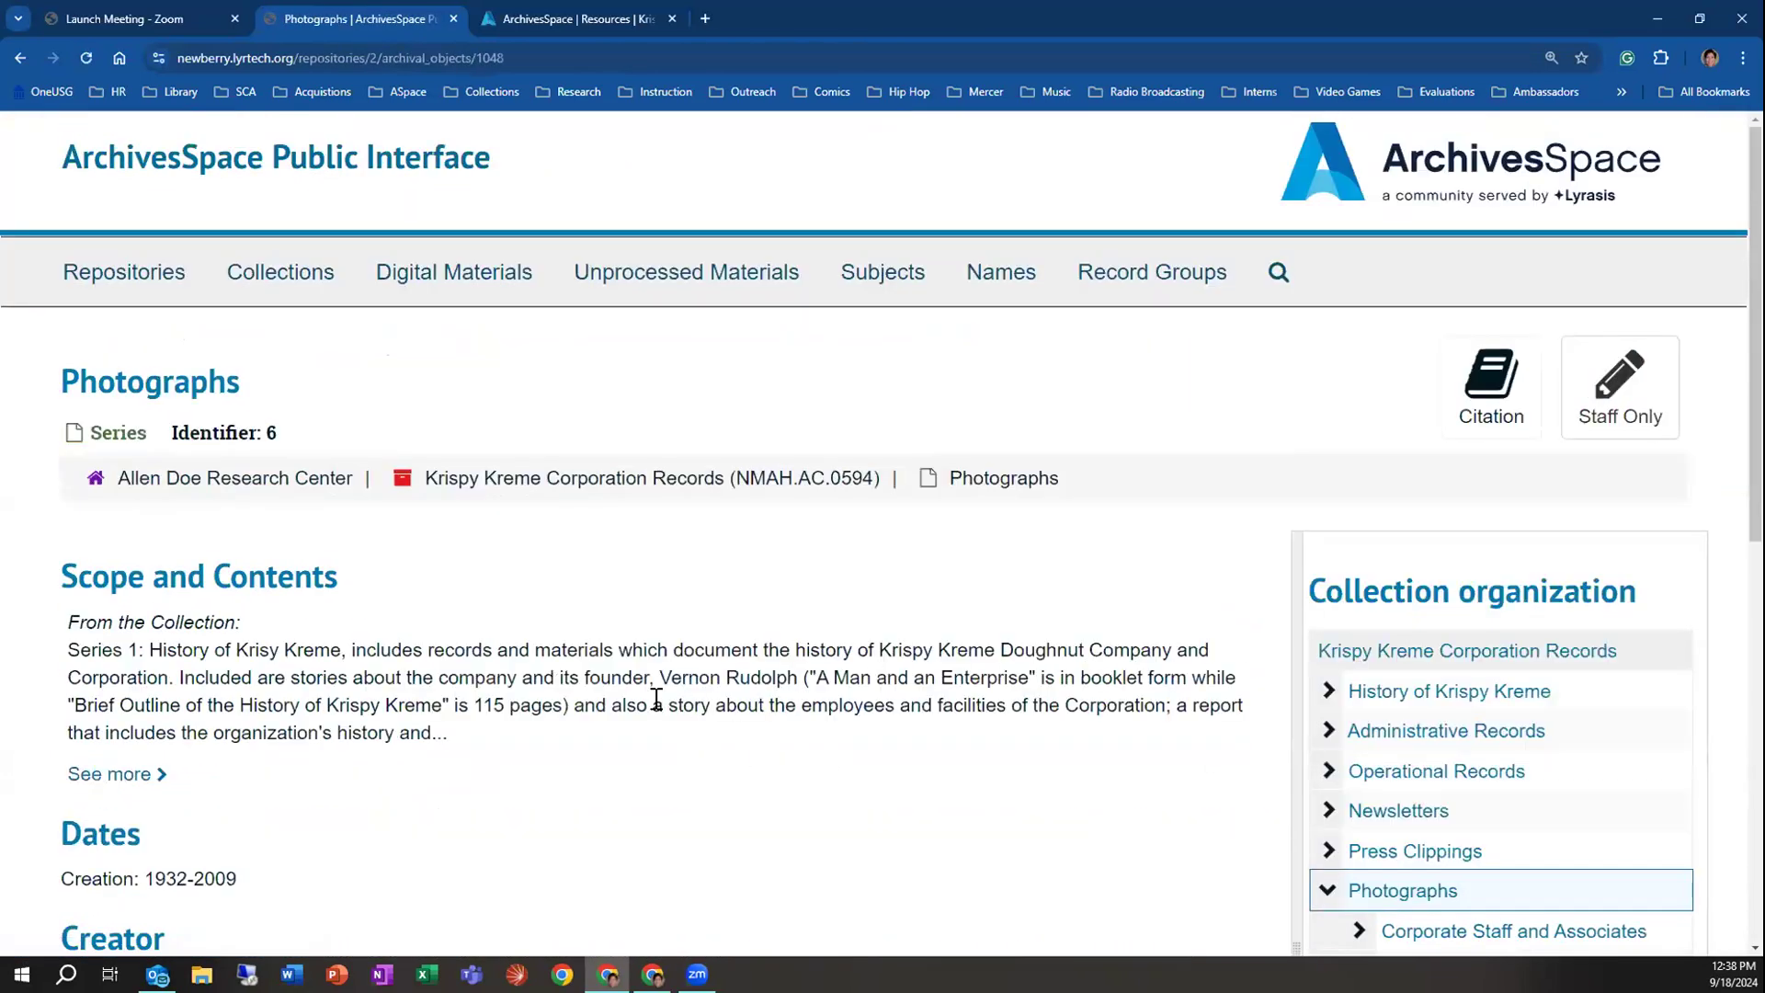
Read through the Photographs series page, from its scope and contents down to the repository details
scroll(701, 764, down, 4)
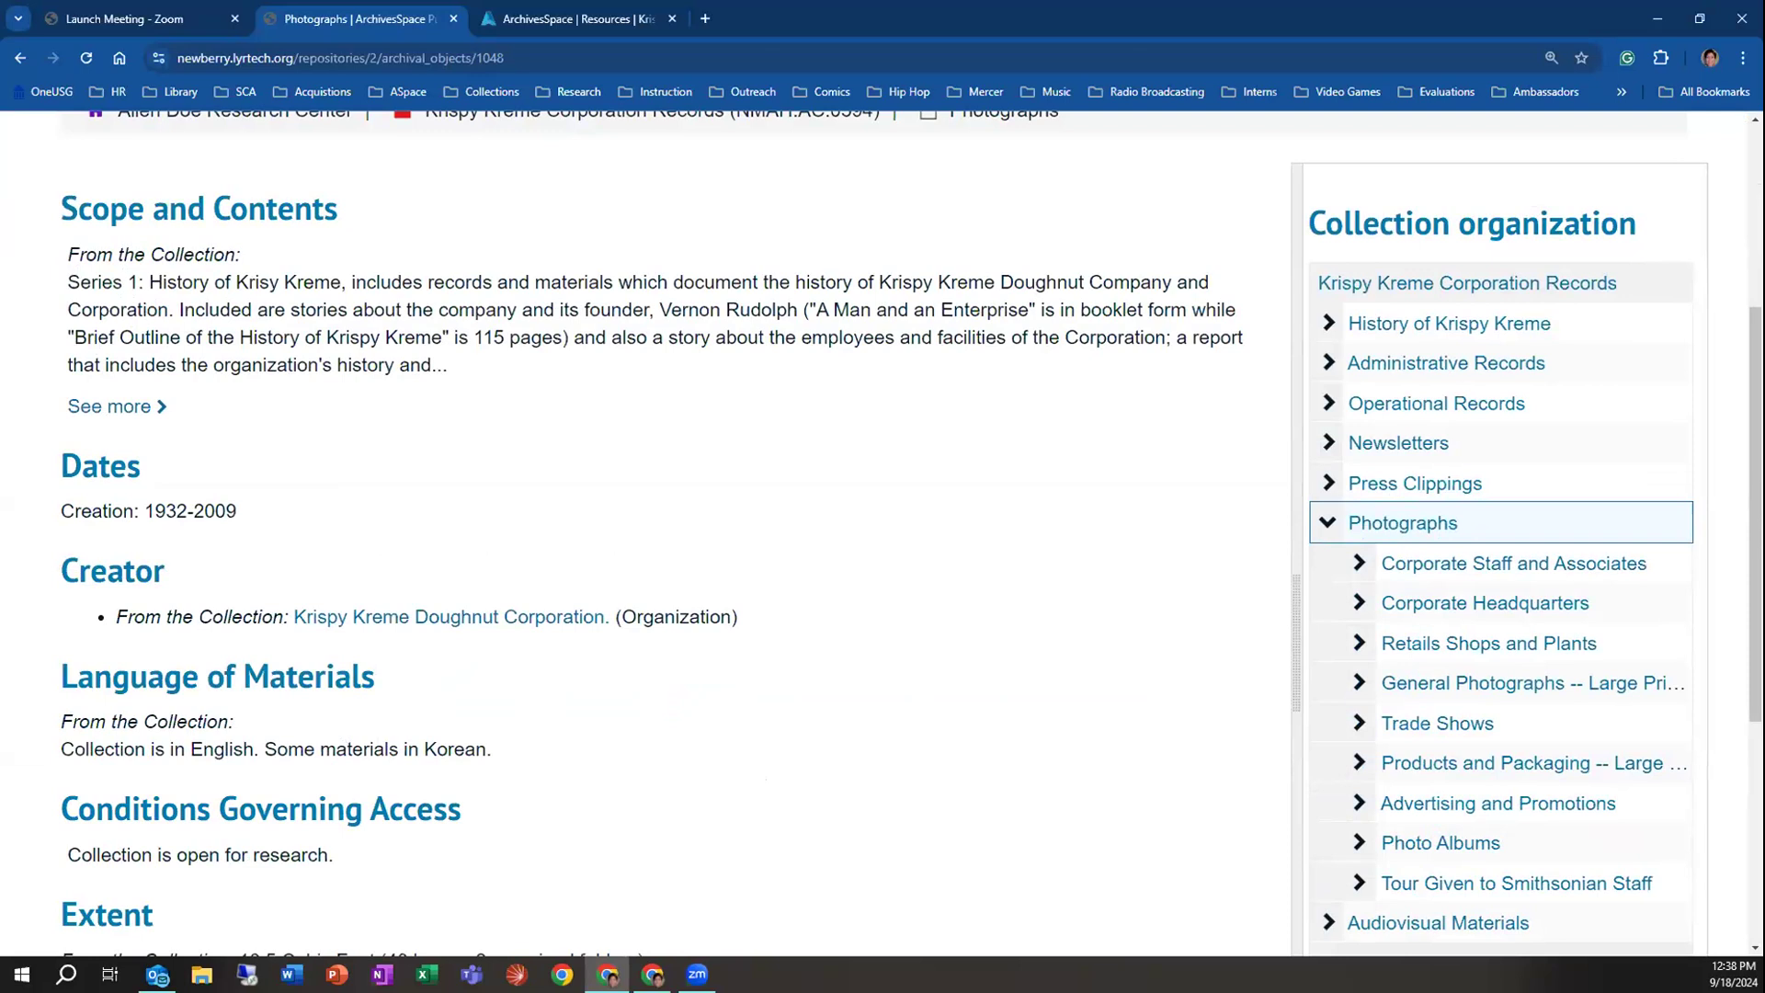
scroll(404, 497, up, 4)
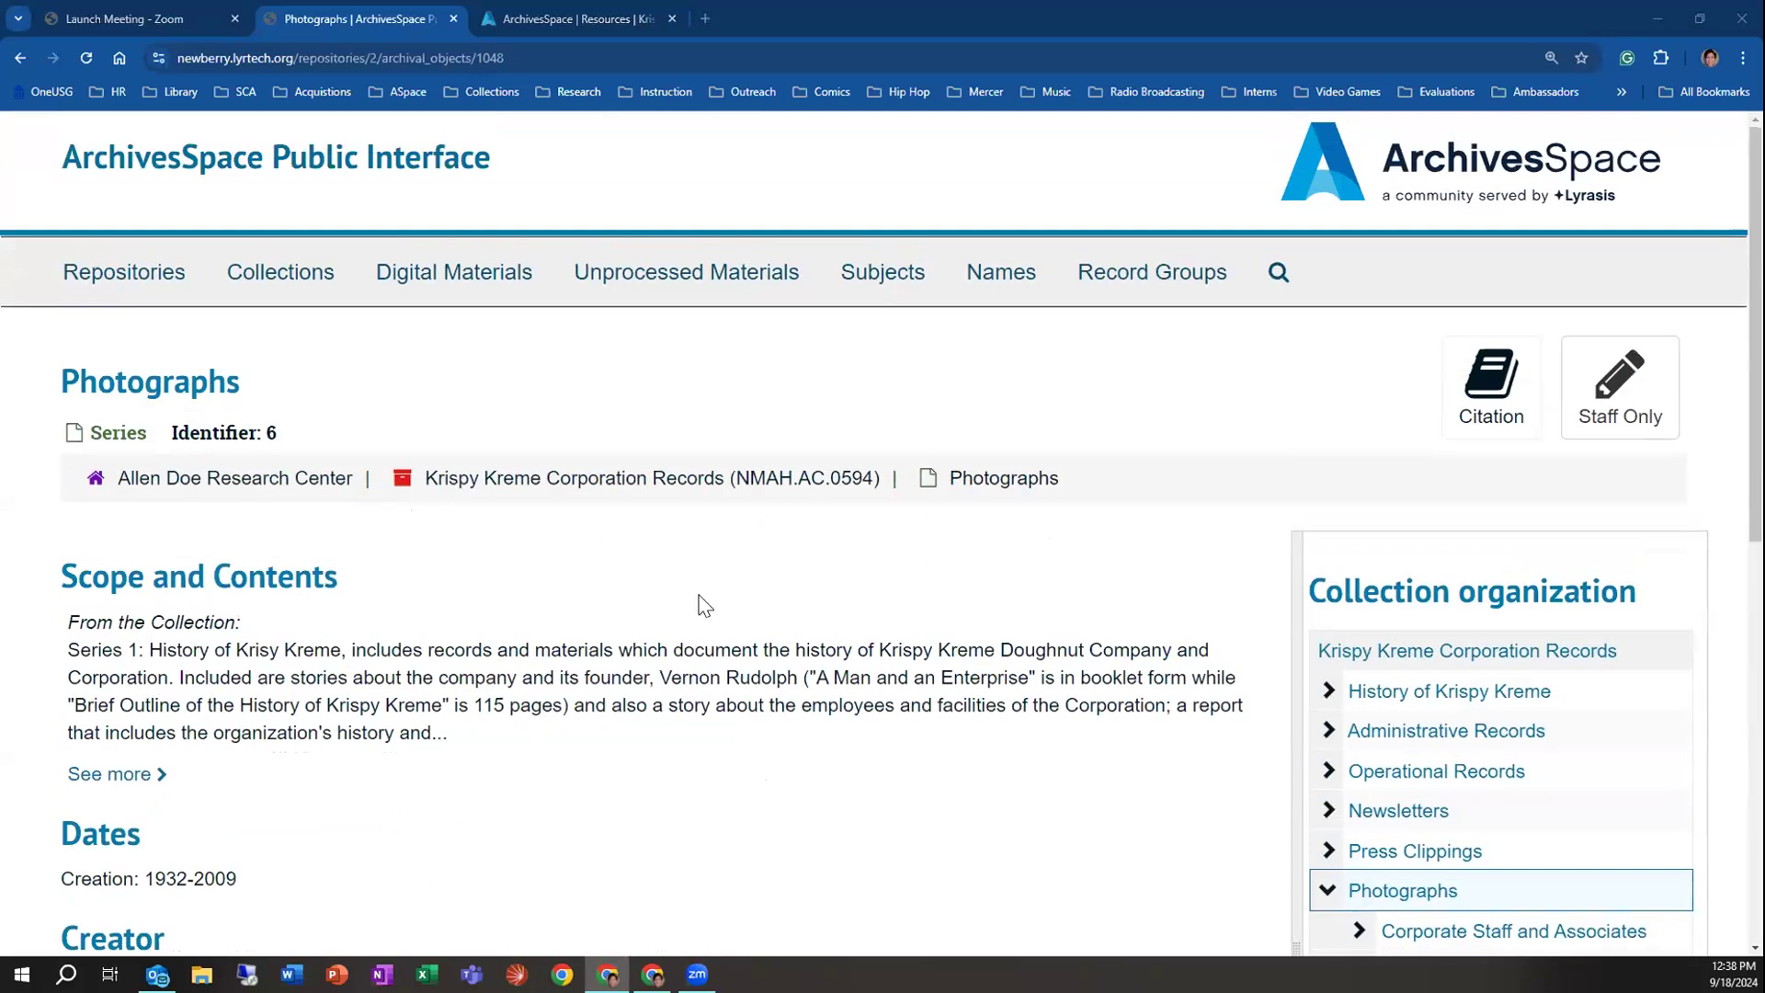
scroll(724, 711, down, 9)
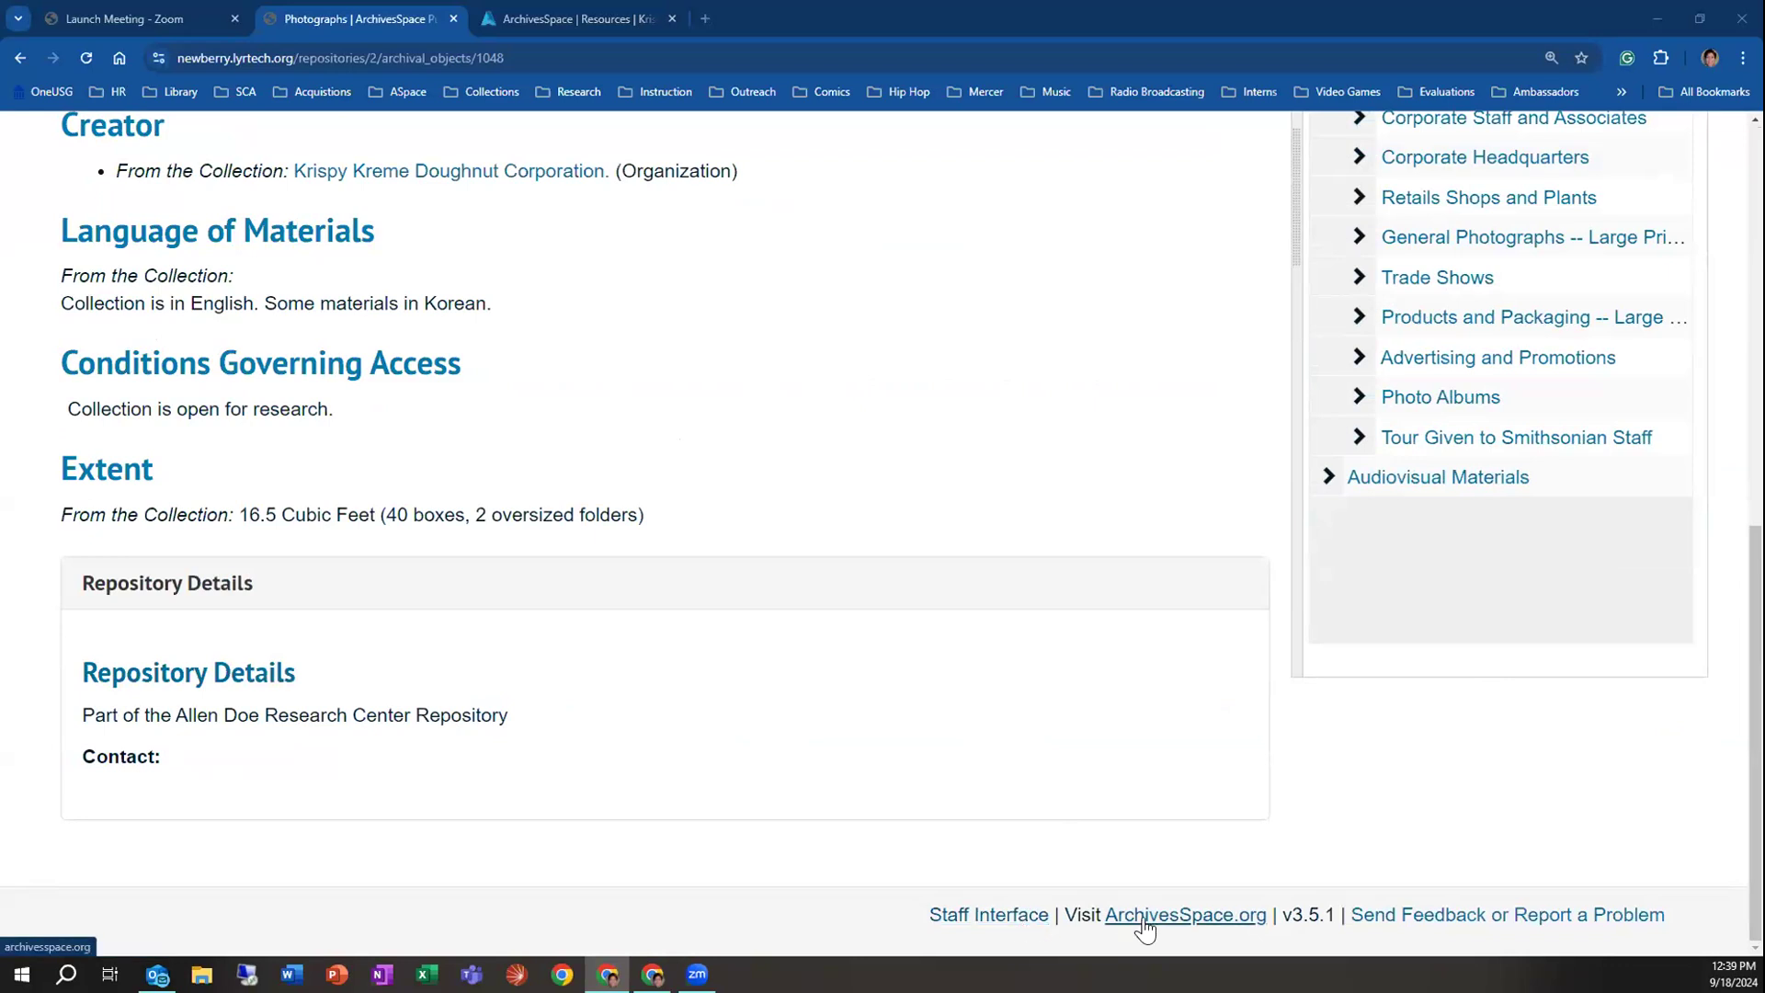
Switch to the staff interface and review the record types available for creating and browsing
click(1000, 916)
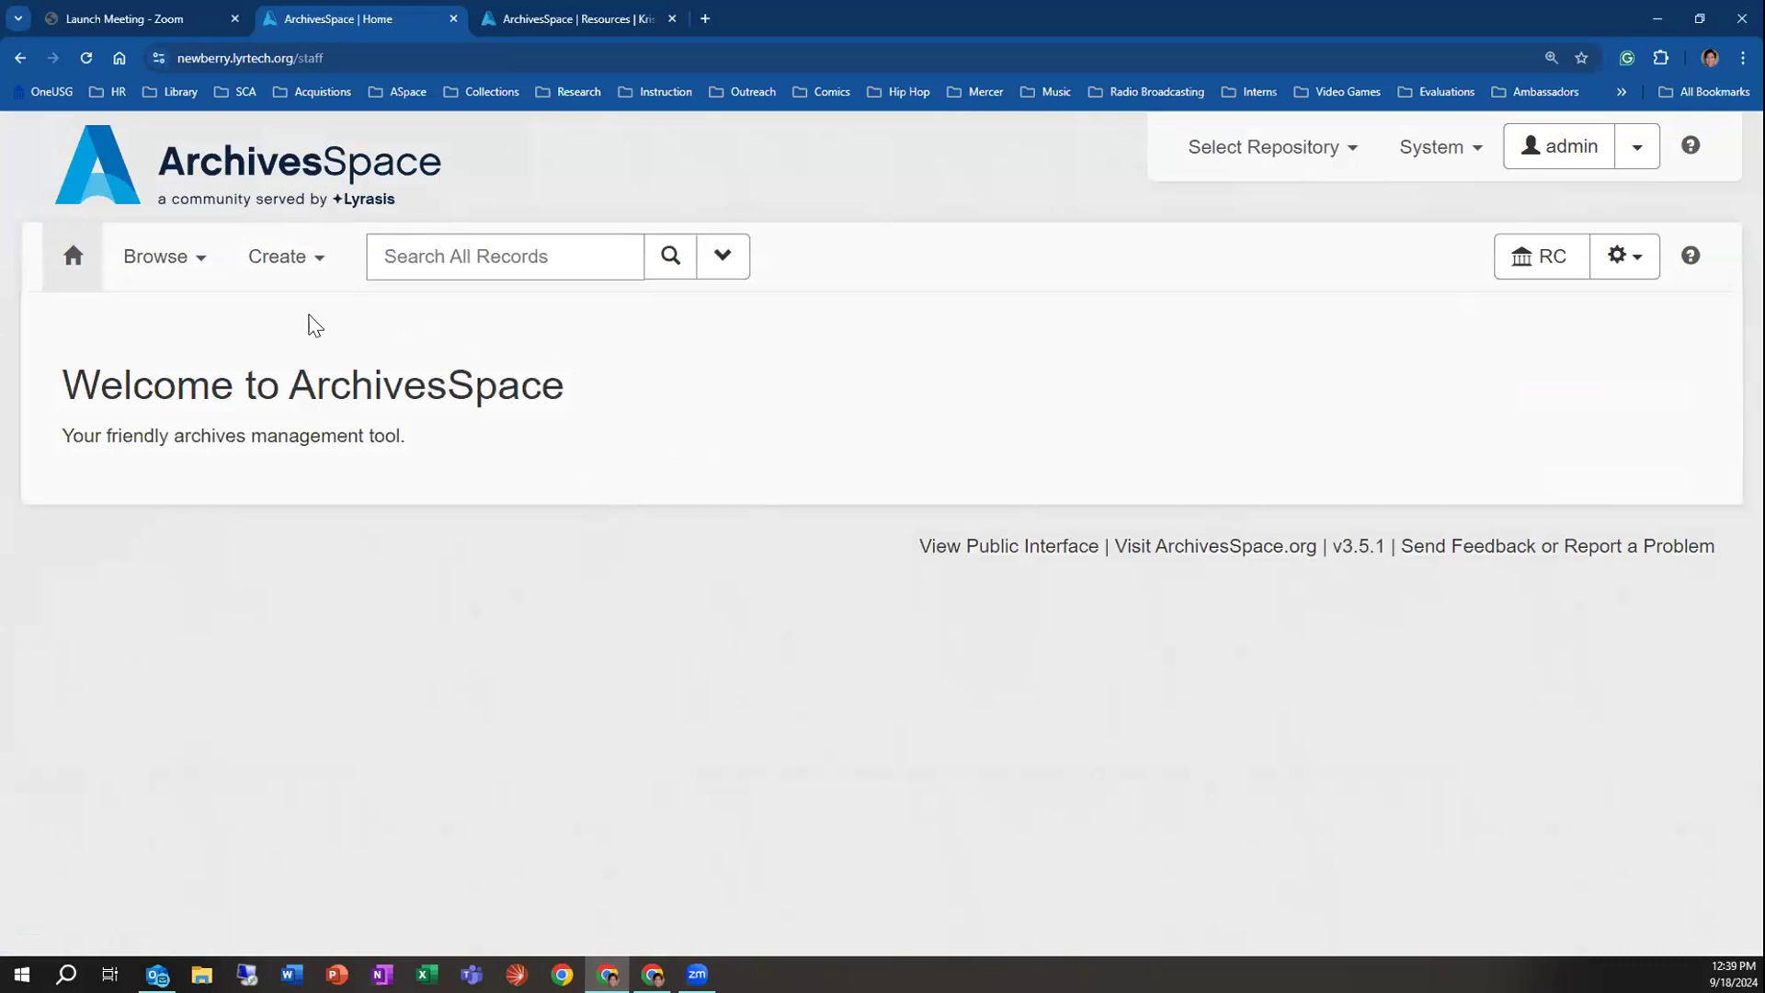
click(280, 264)
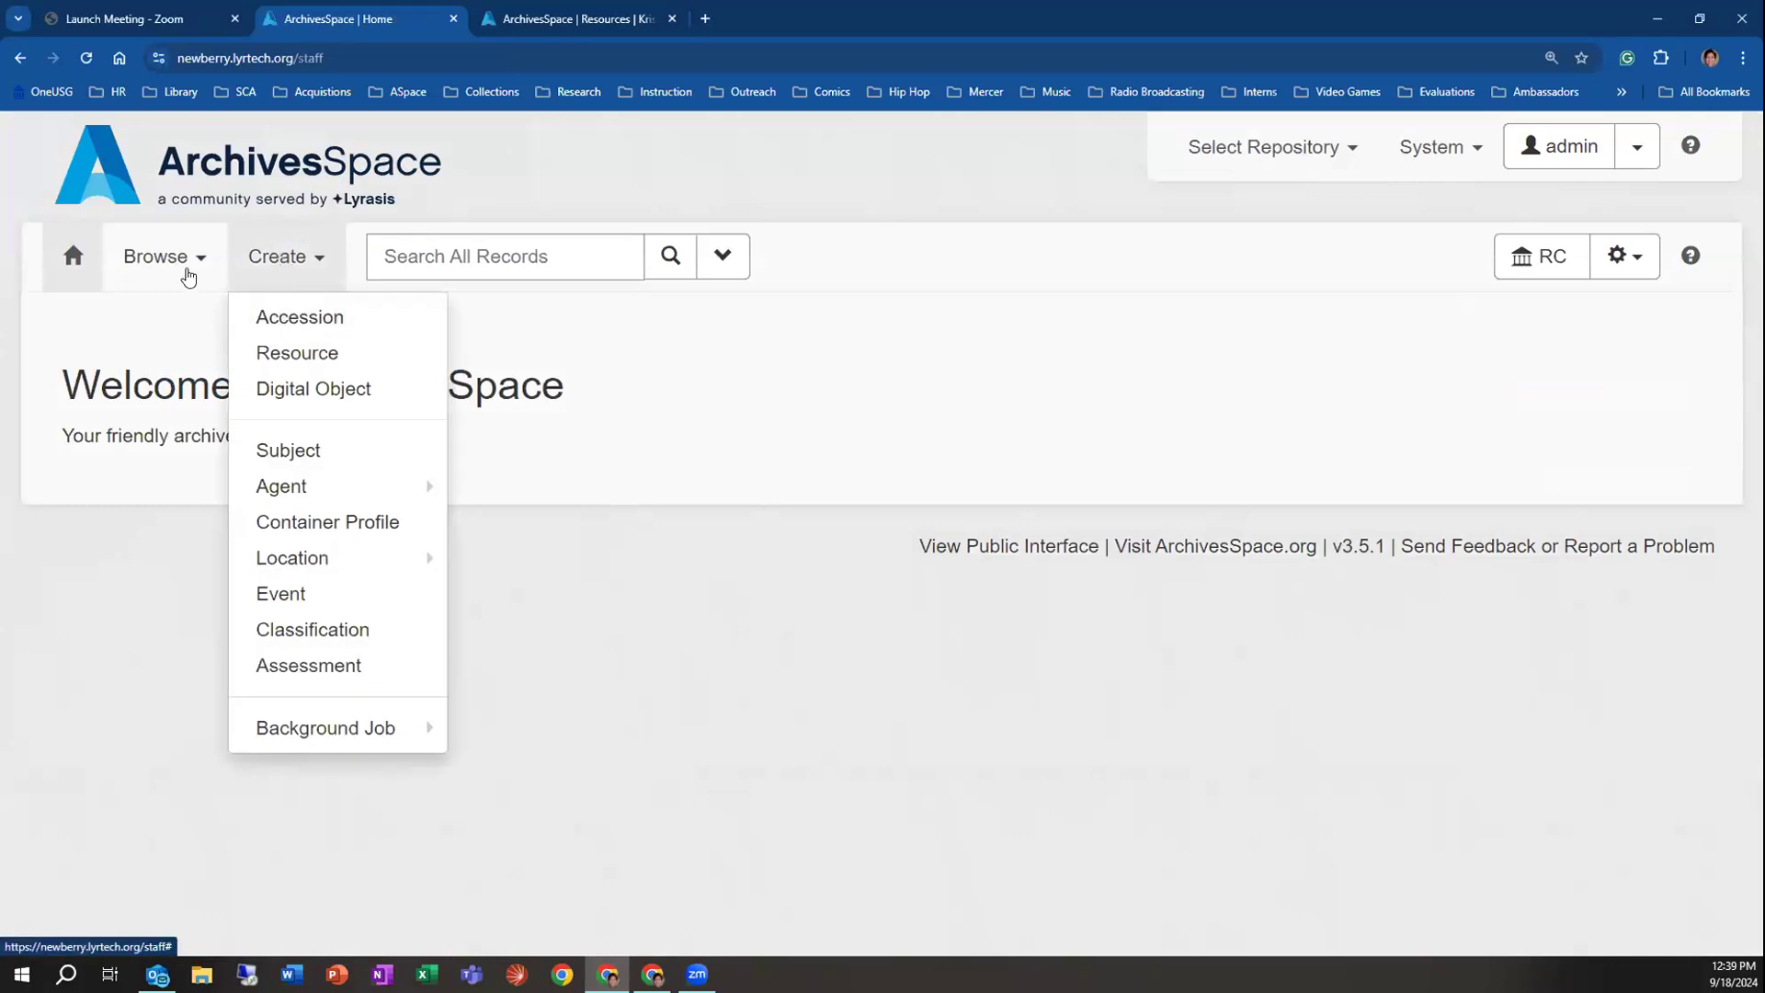
click(177, 263)
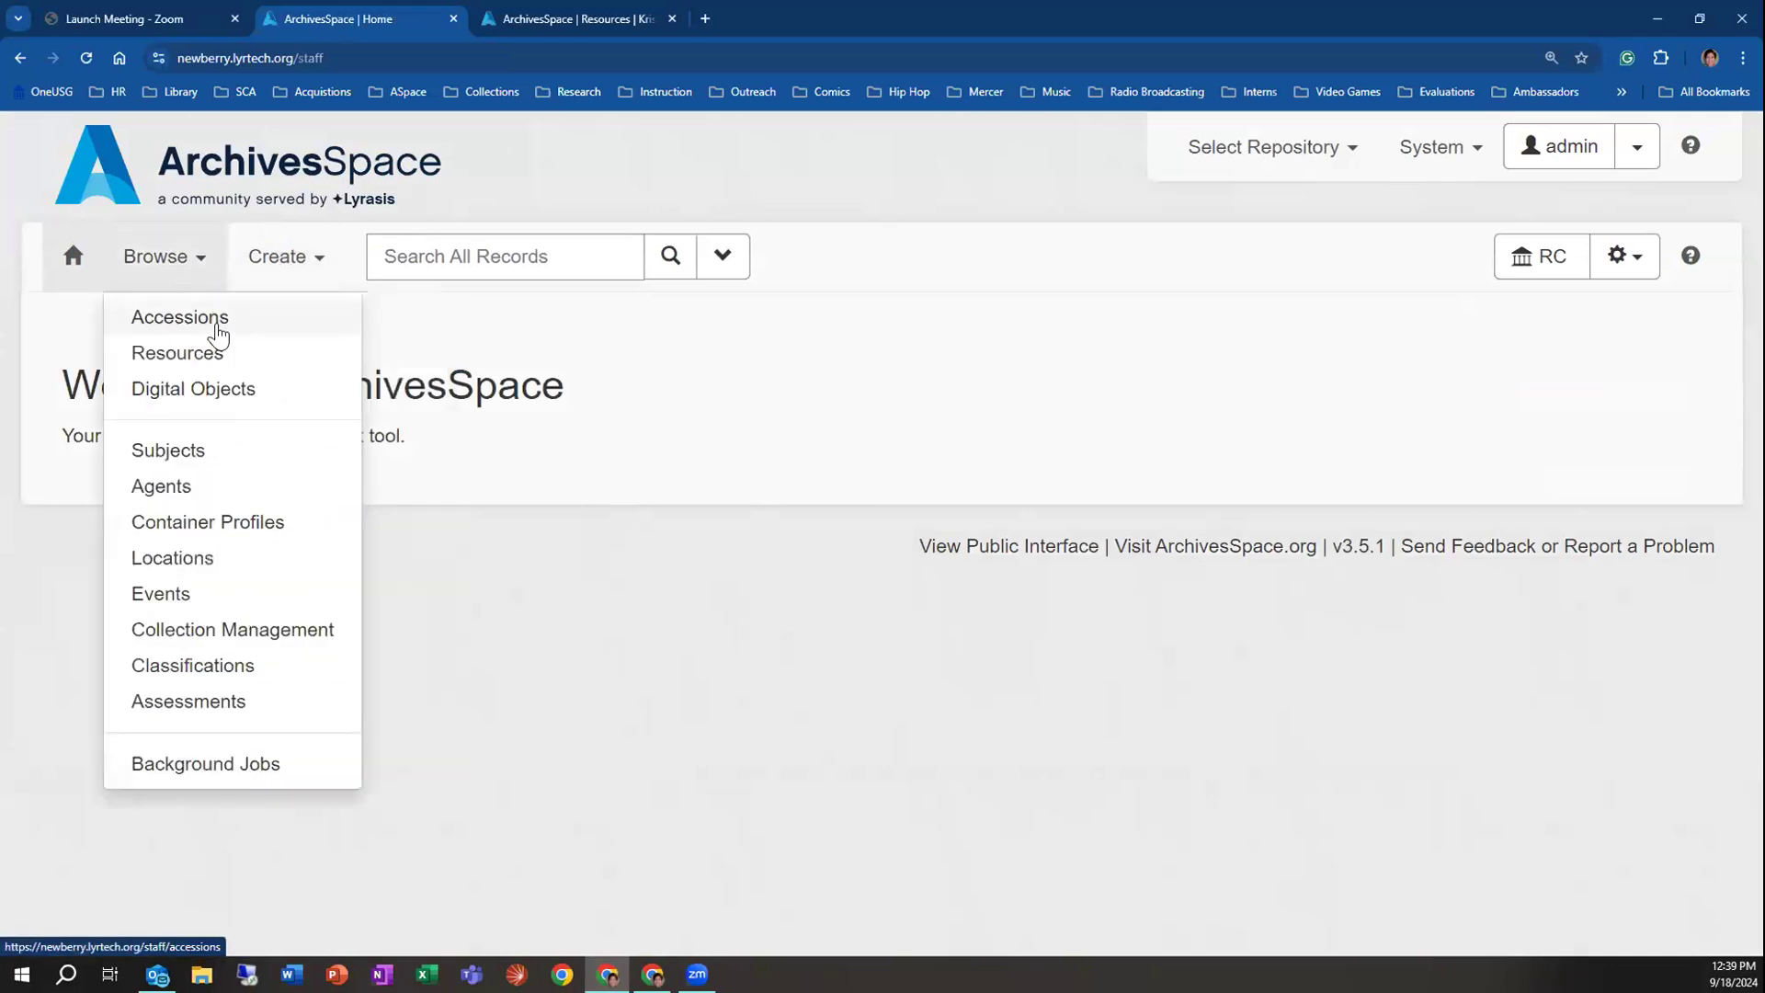
Open the list of accessions, start a new accession record and look over its form
click(214, 320)
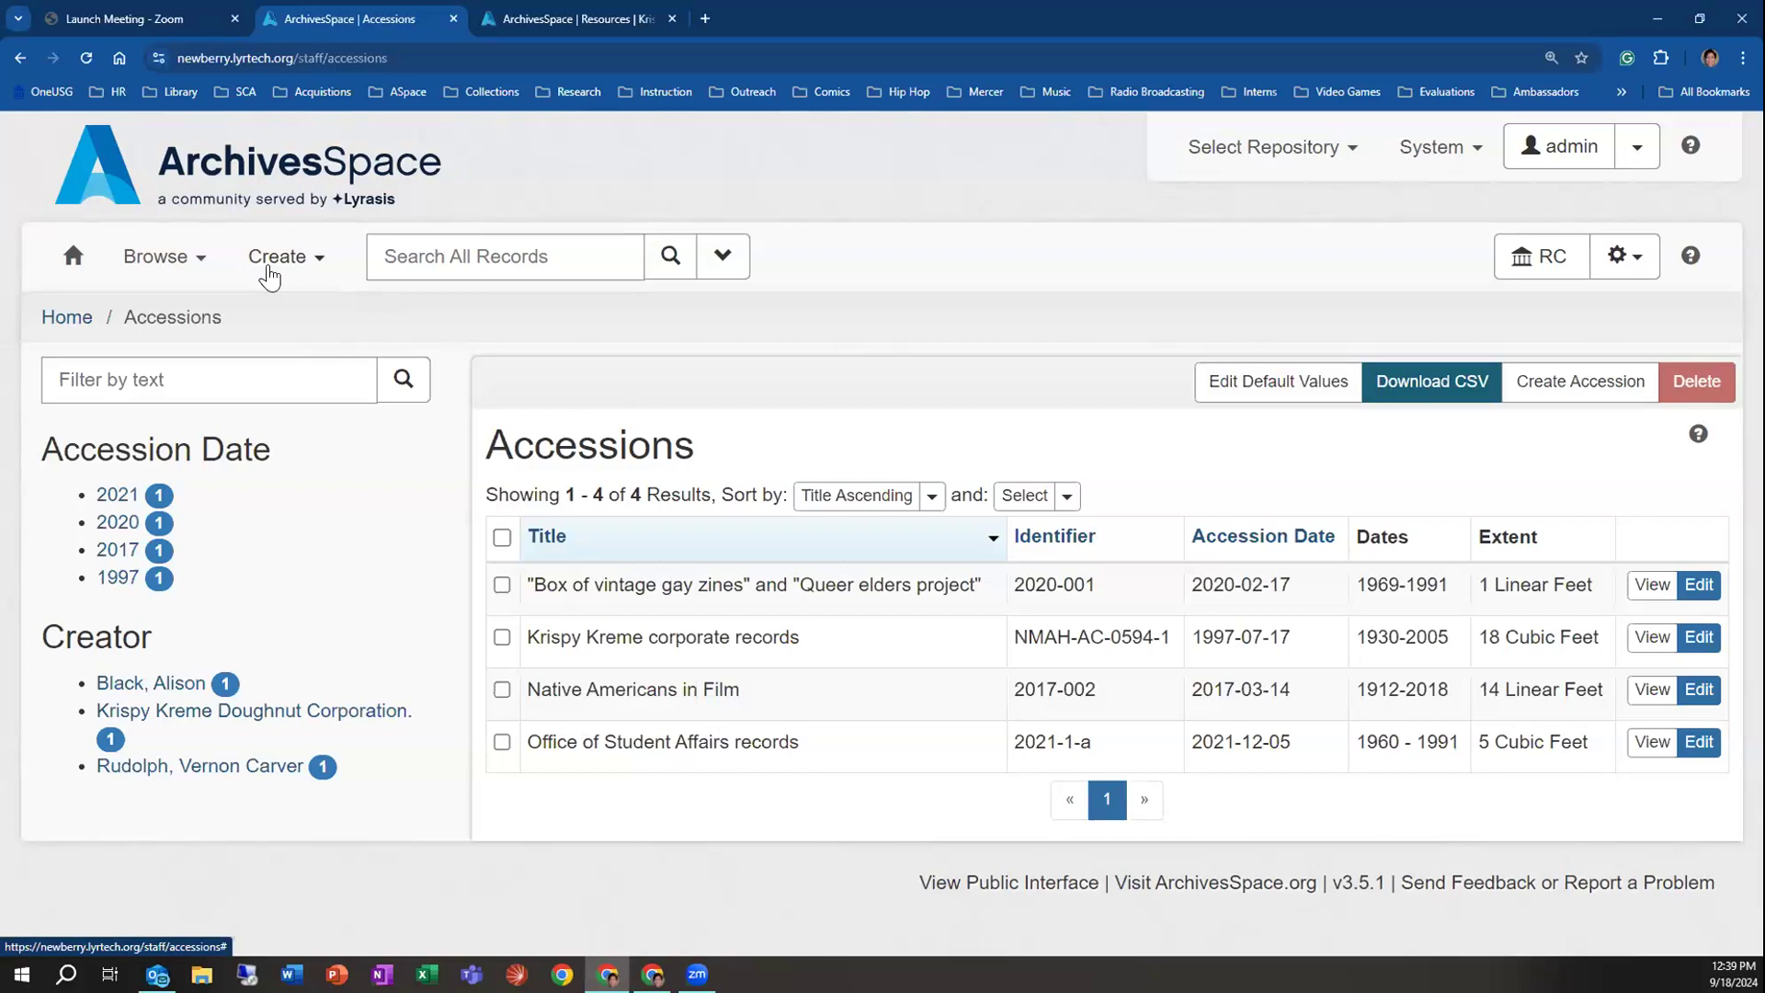
click(270, 267)
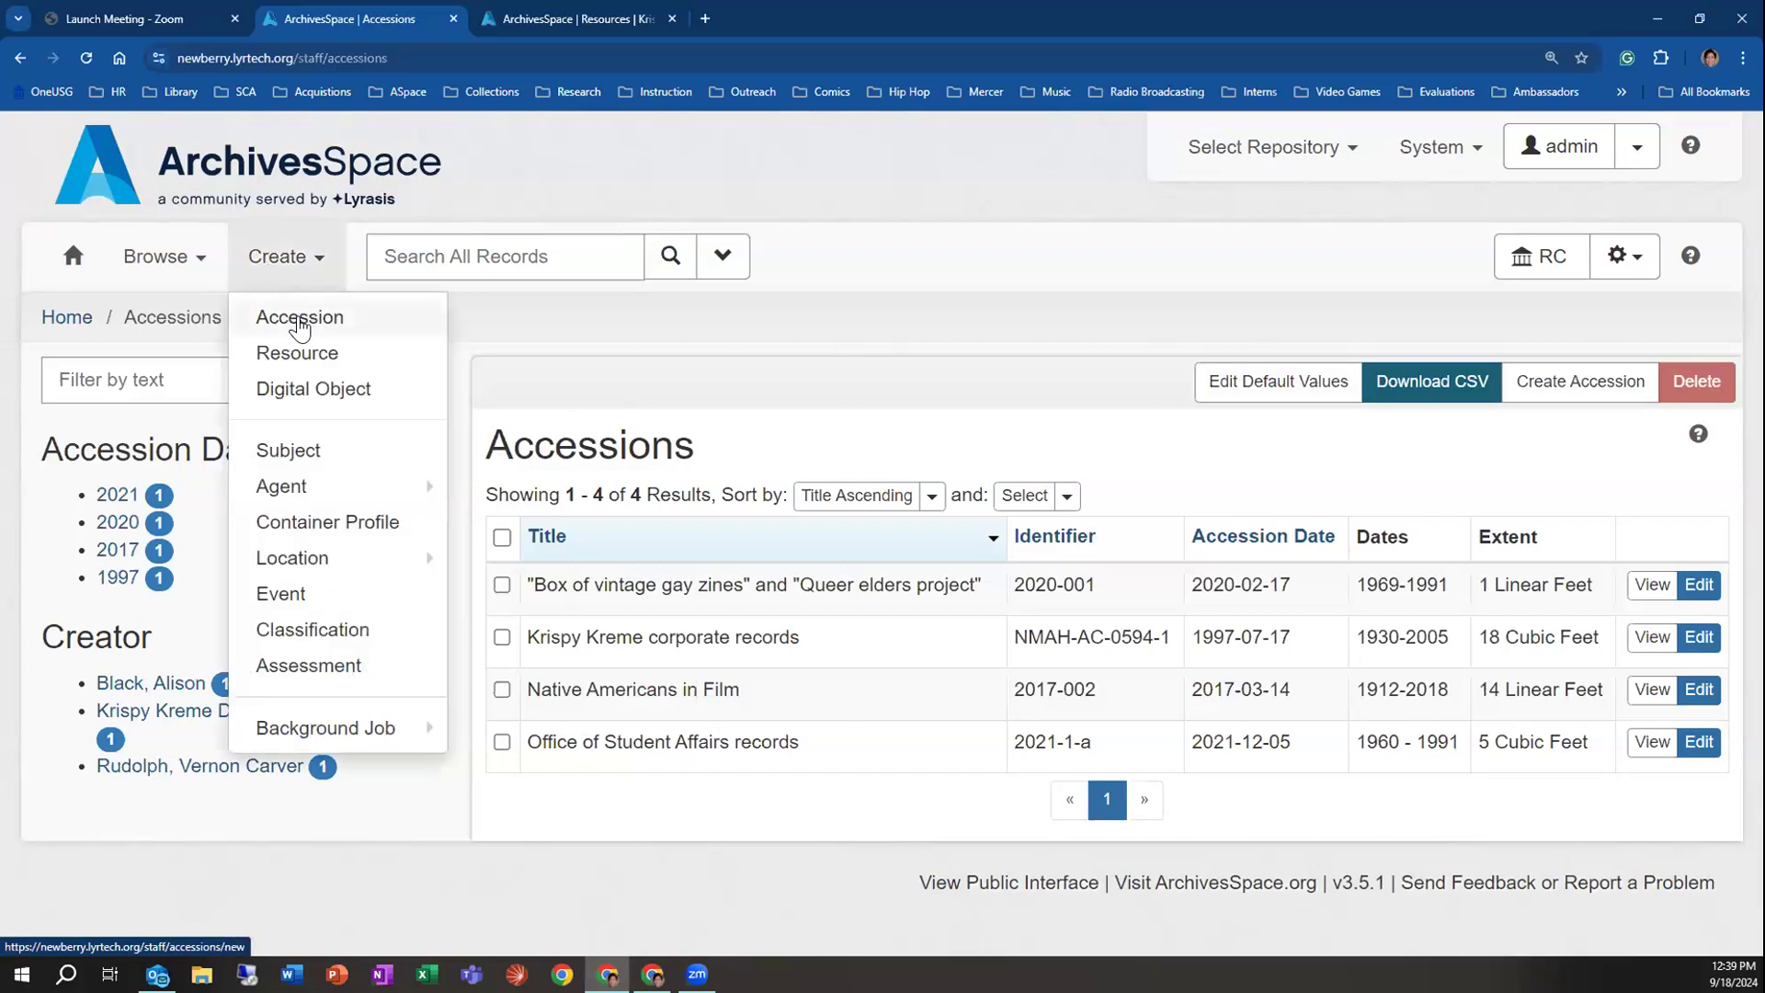
click(298, 329)
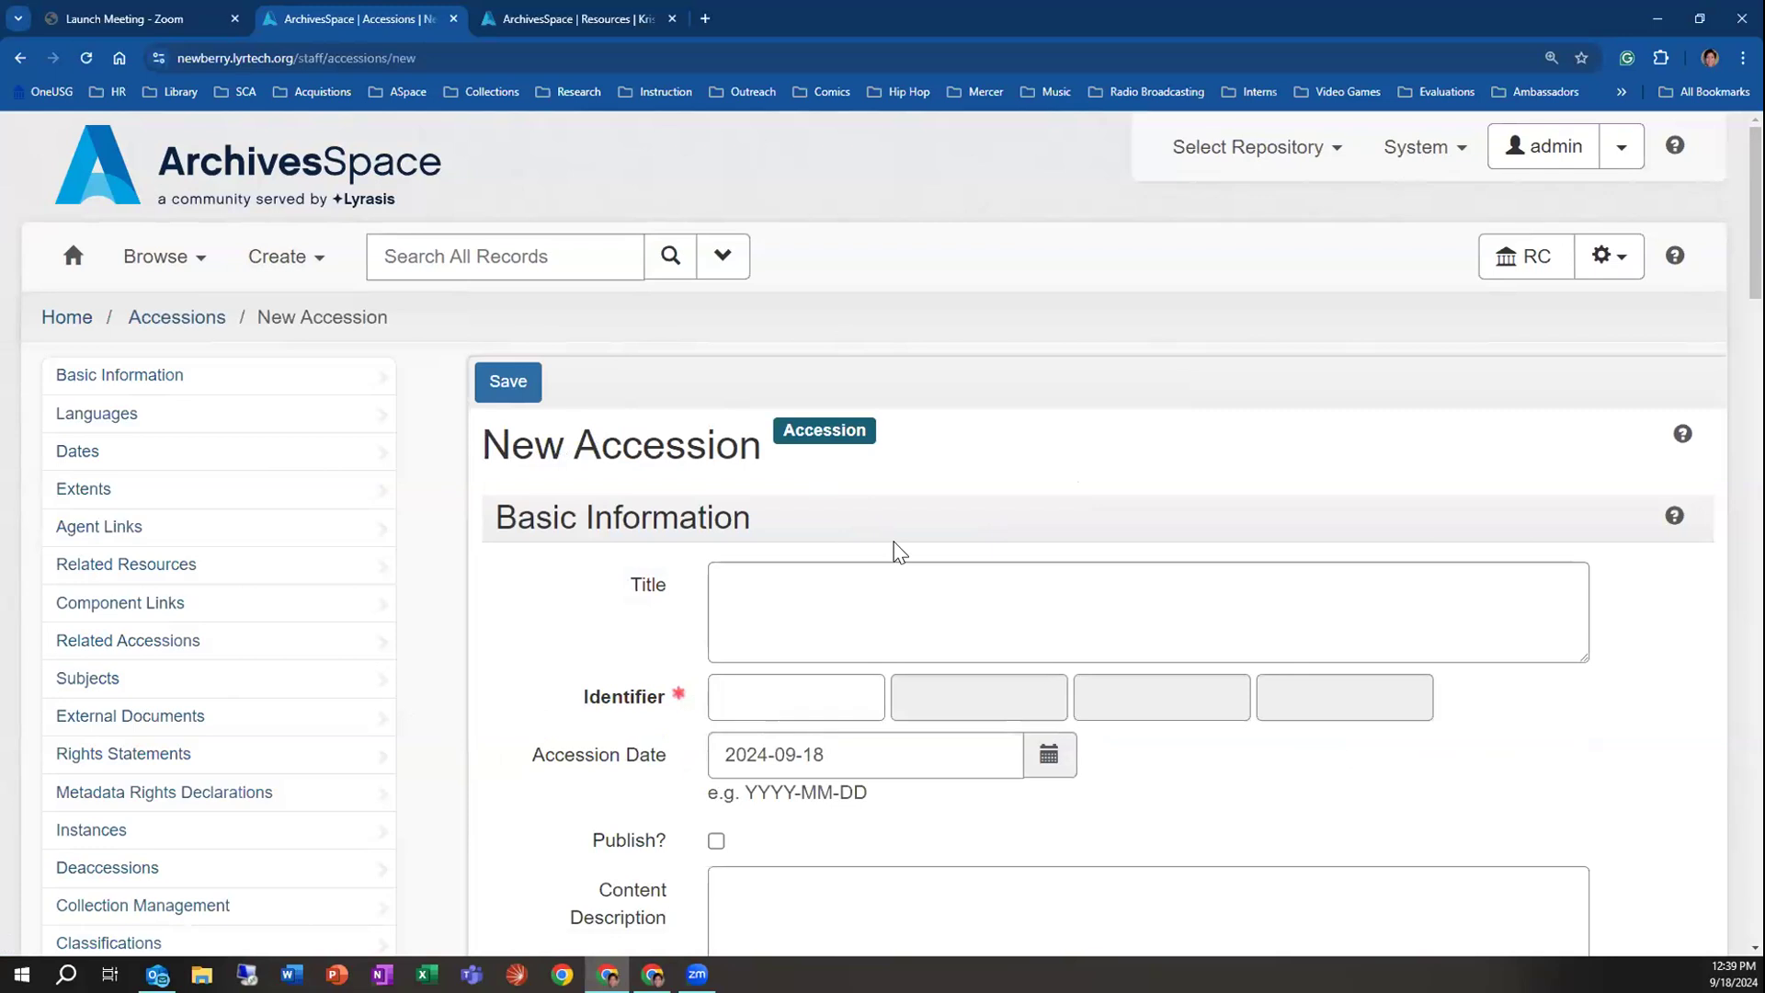
scroll(896, 545, down, 8)
scroll(896, 544, up, 8)
Enter the accession title as the creator's full name followed by "papers"
mouse_move(630, 703)
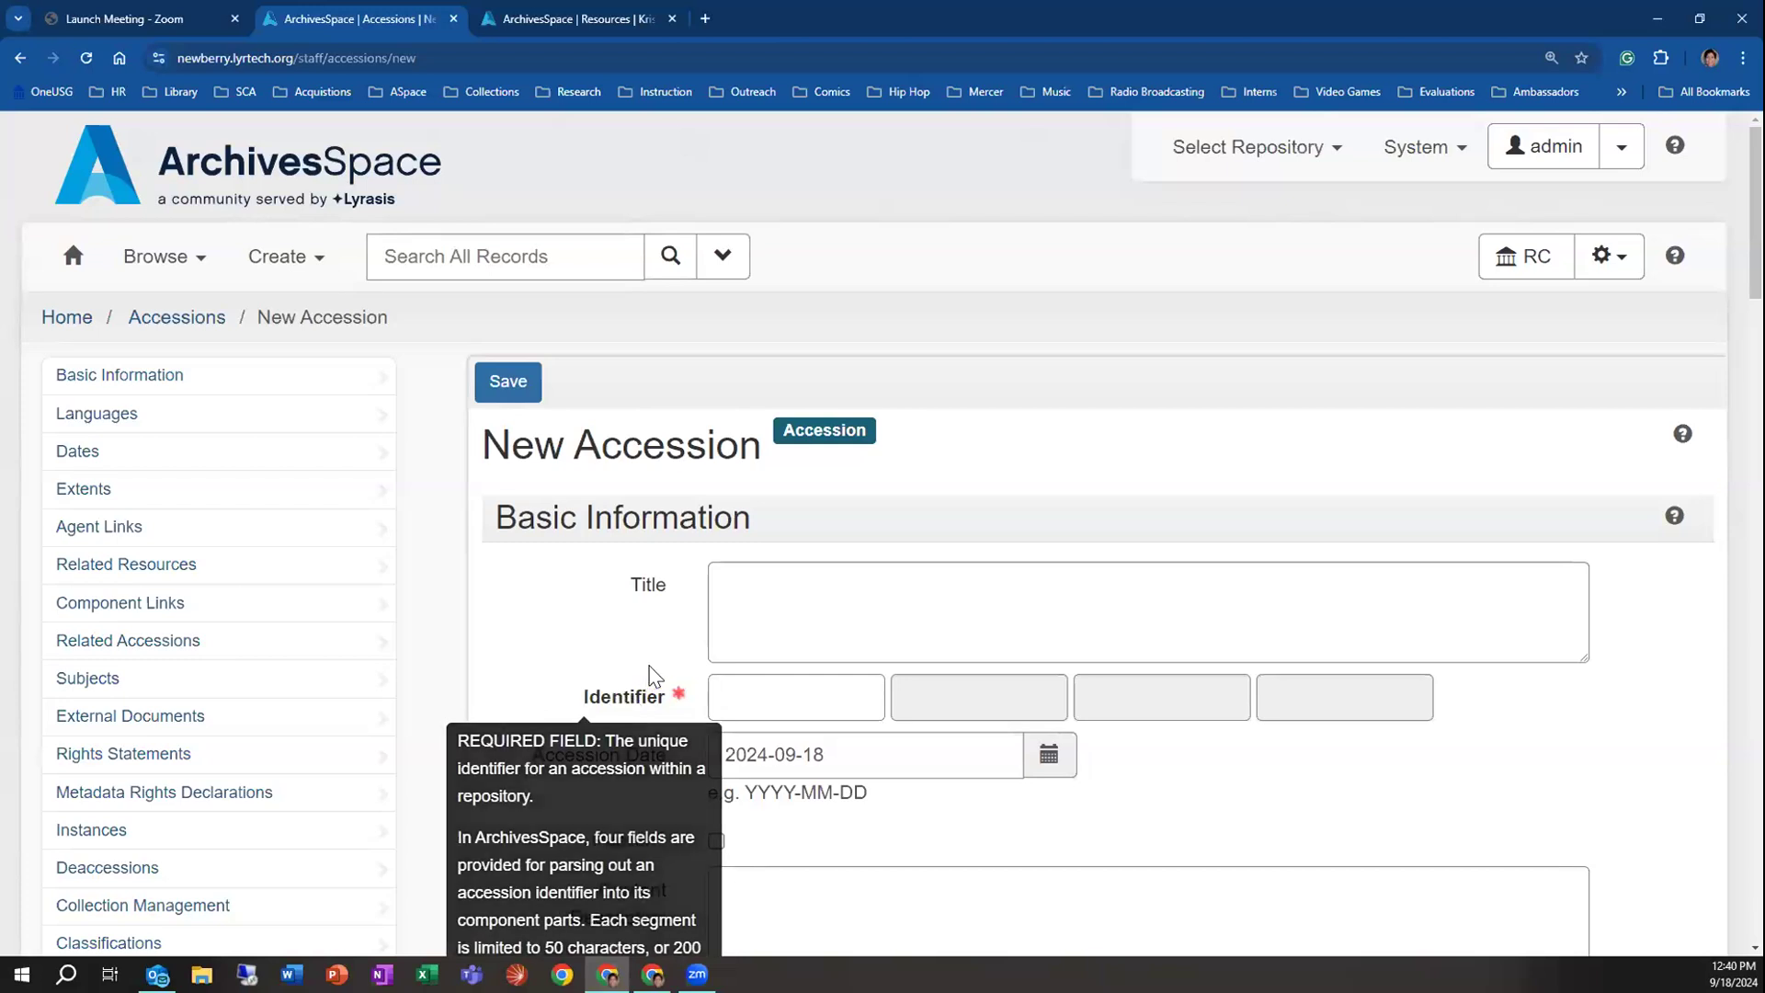
click(750, 619)
scroll(753, 619, down, 3)
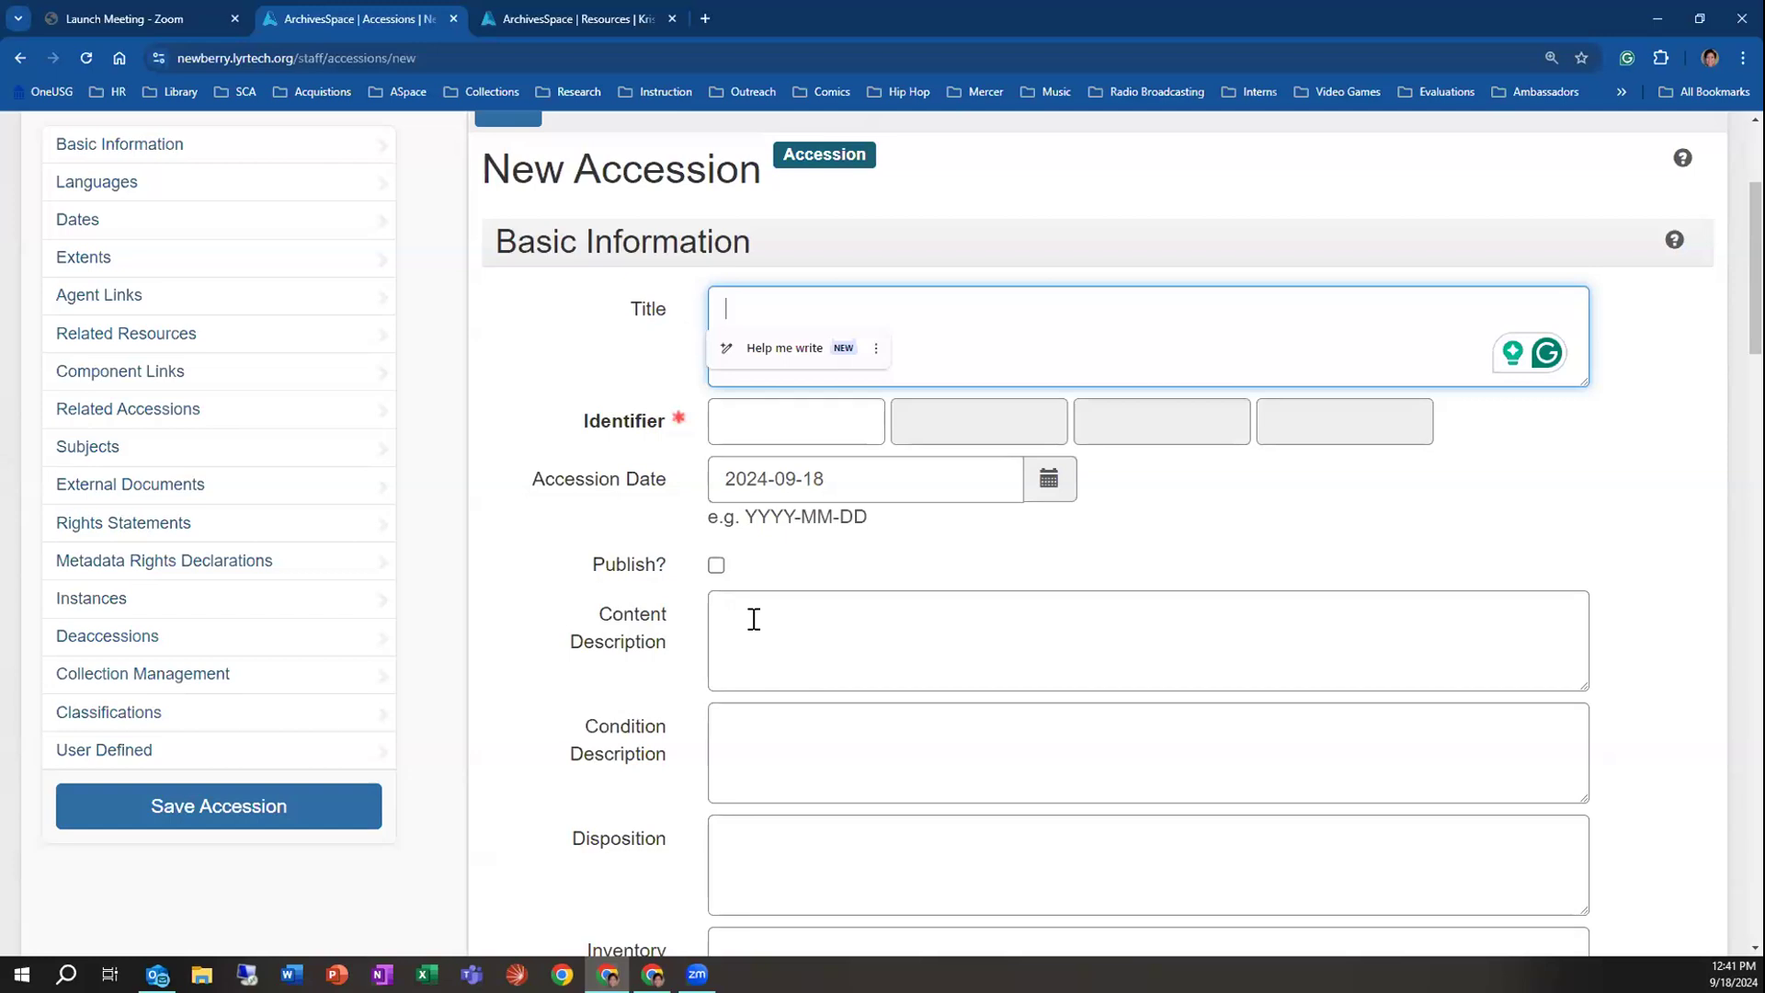
click(963, 337)
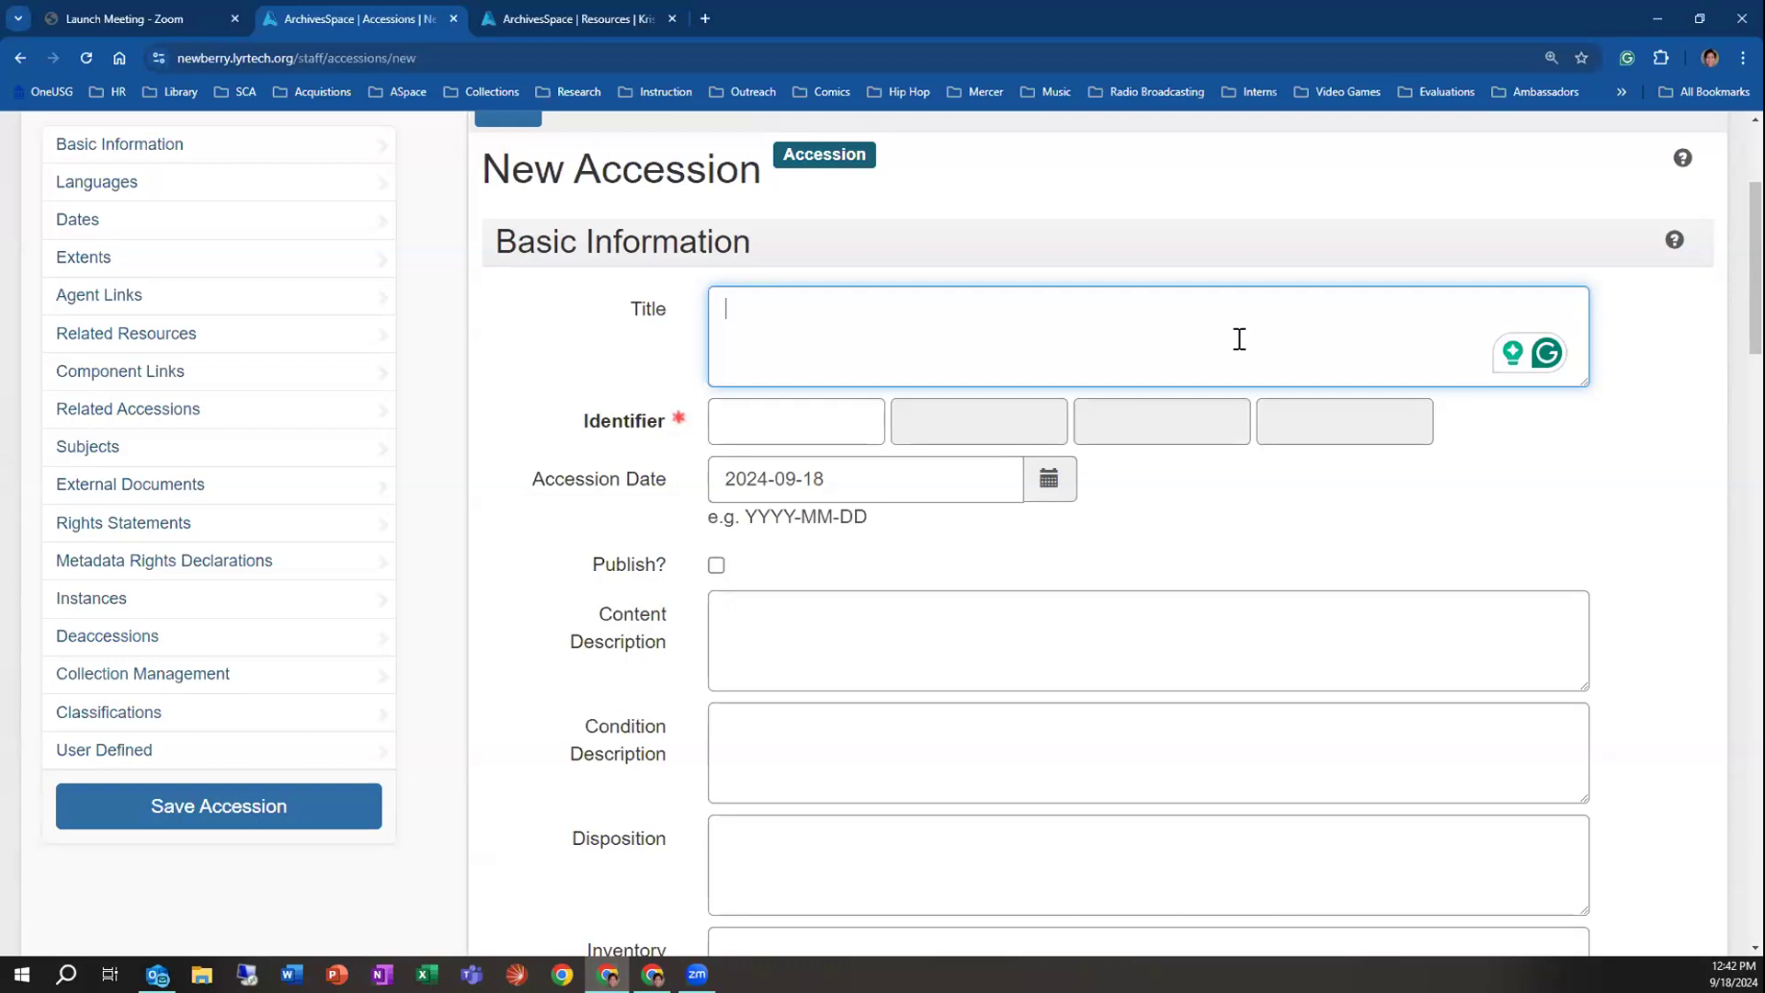
text(Jane Doe papers)
mouse_move(648, 311)
Set the accession identifier to 2024 in its first segment and 002 in its second
click(792, 404)
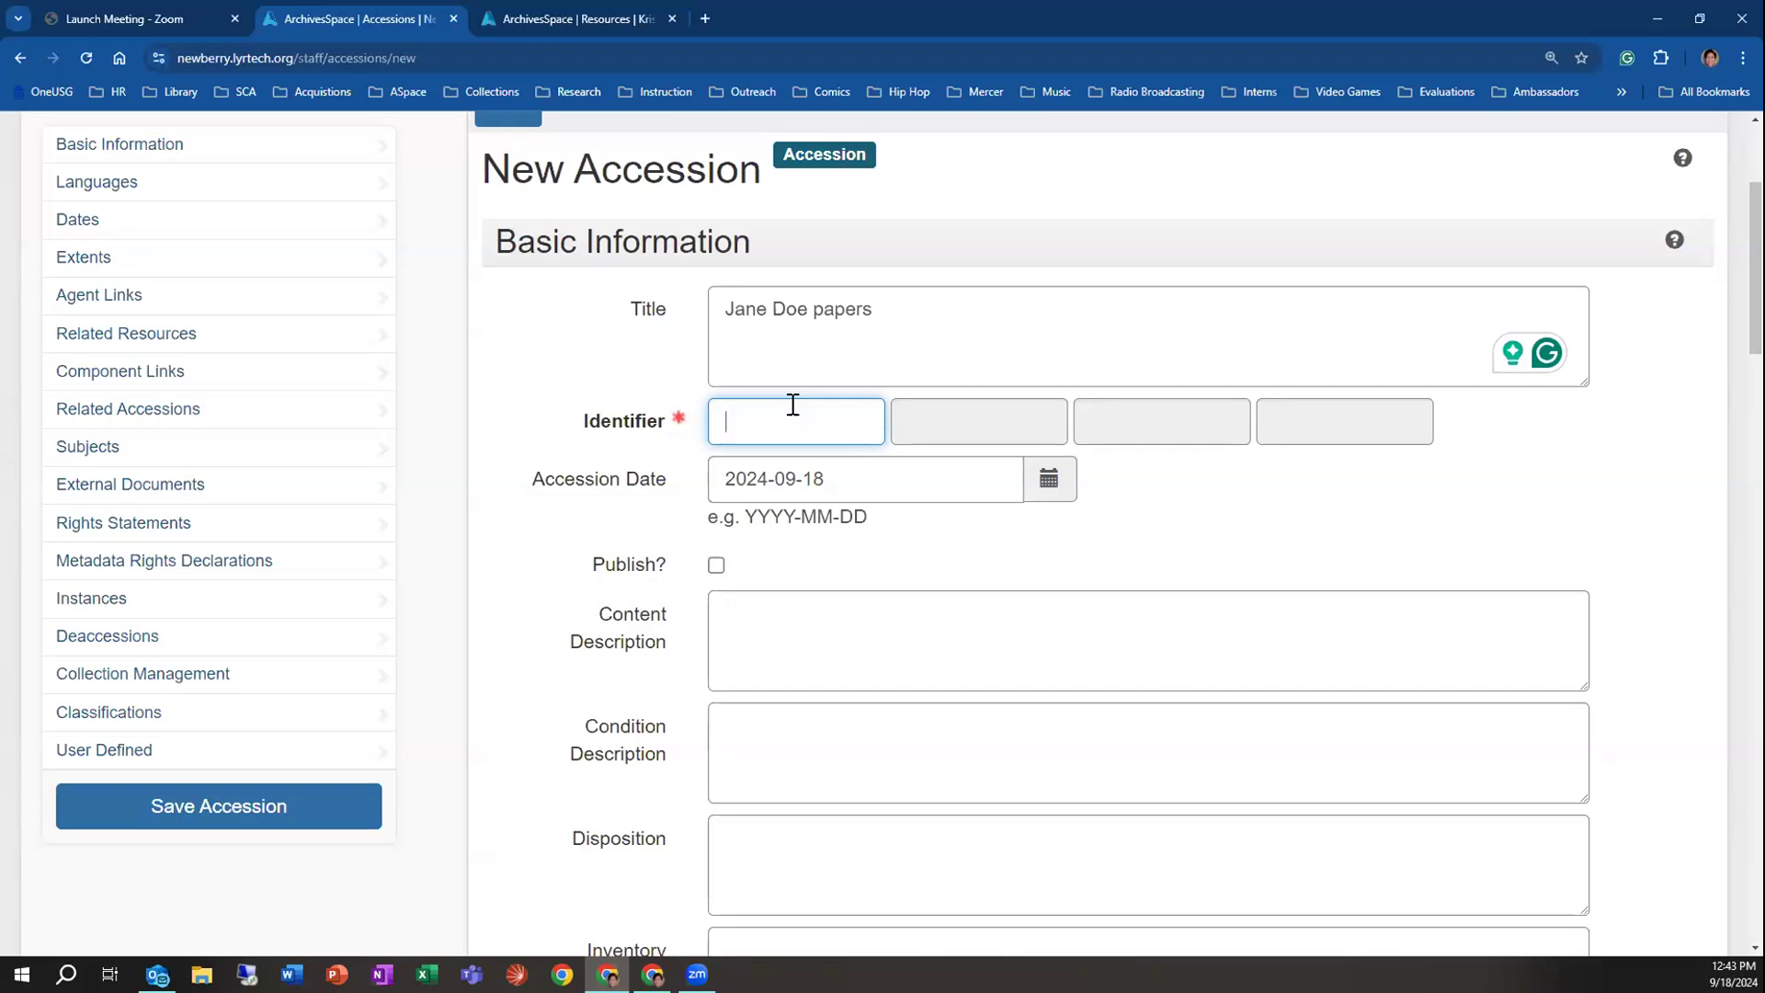
text(2024)
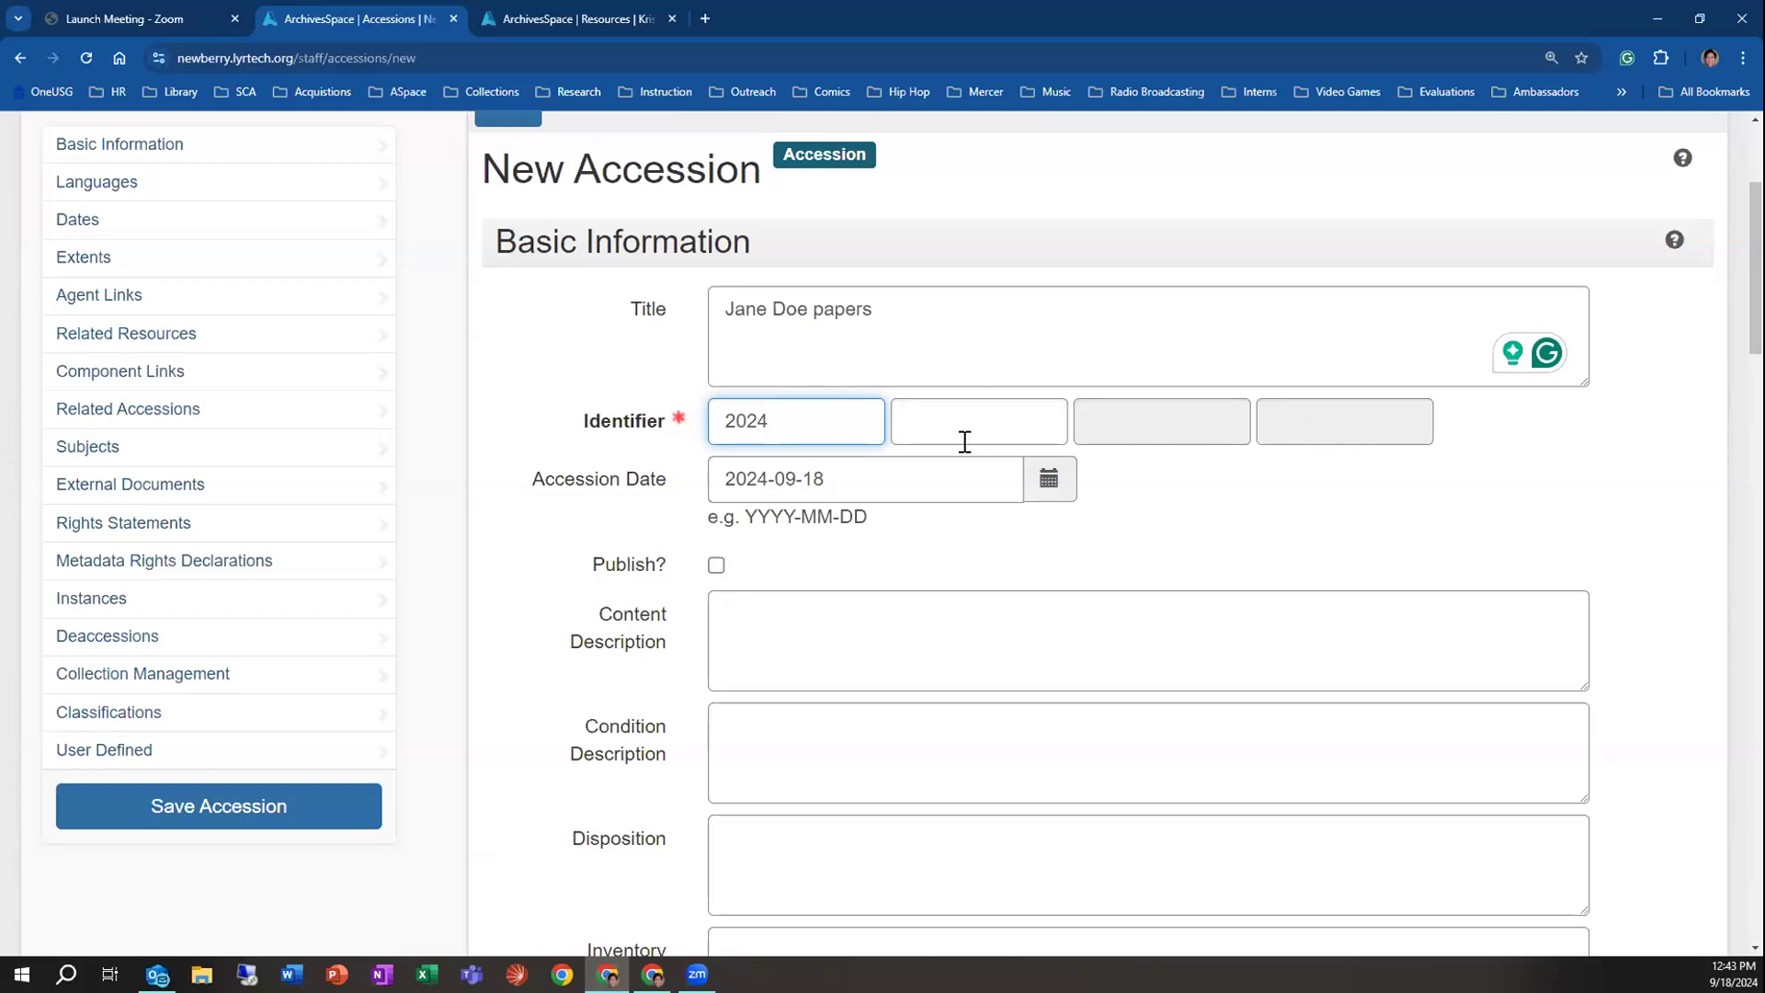
click(989, 427)
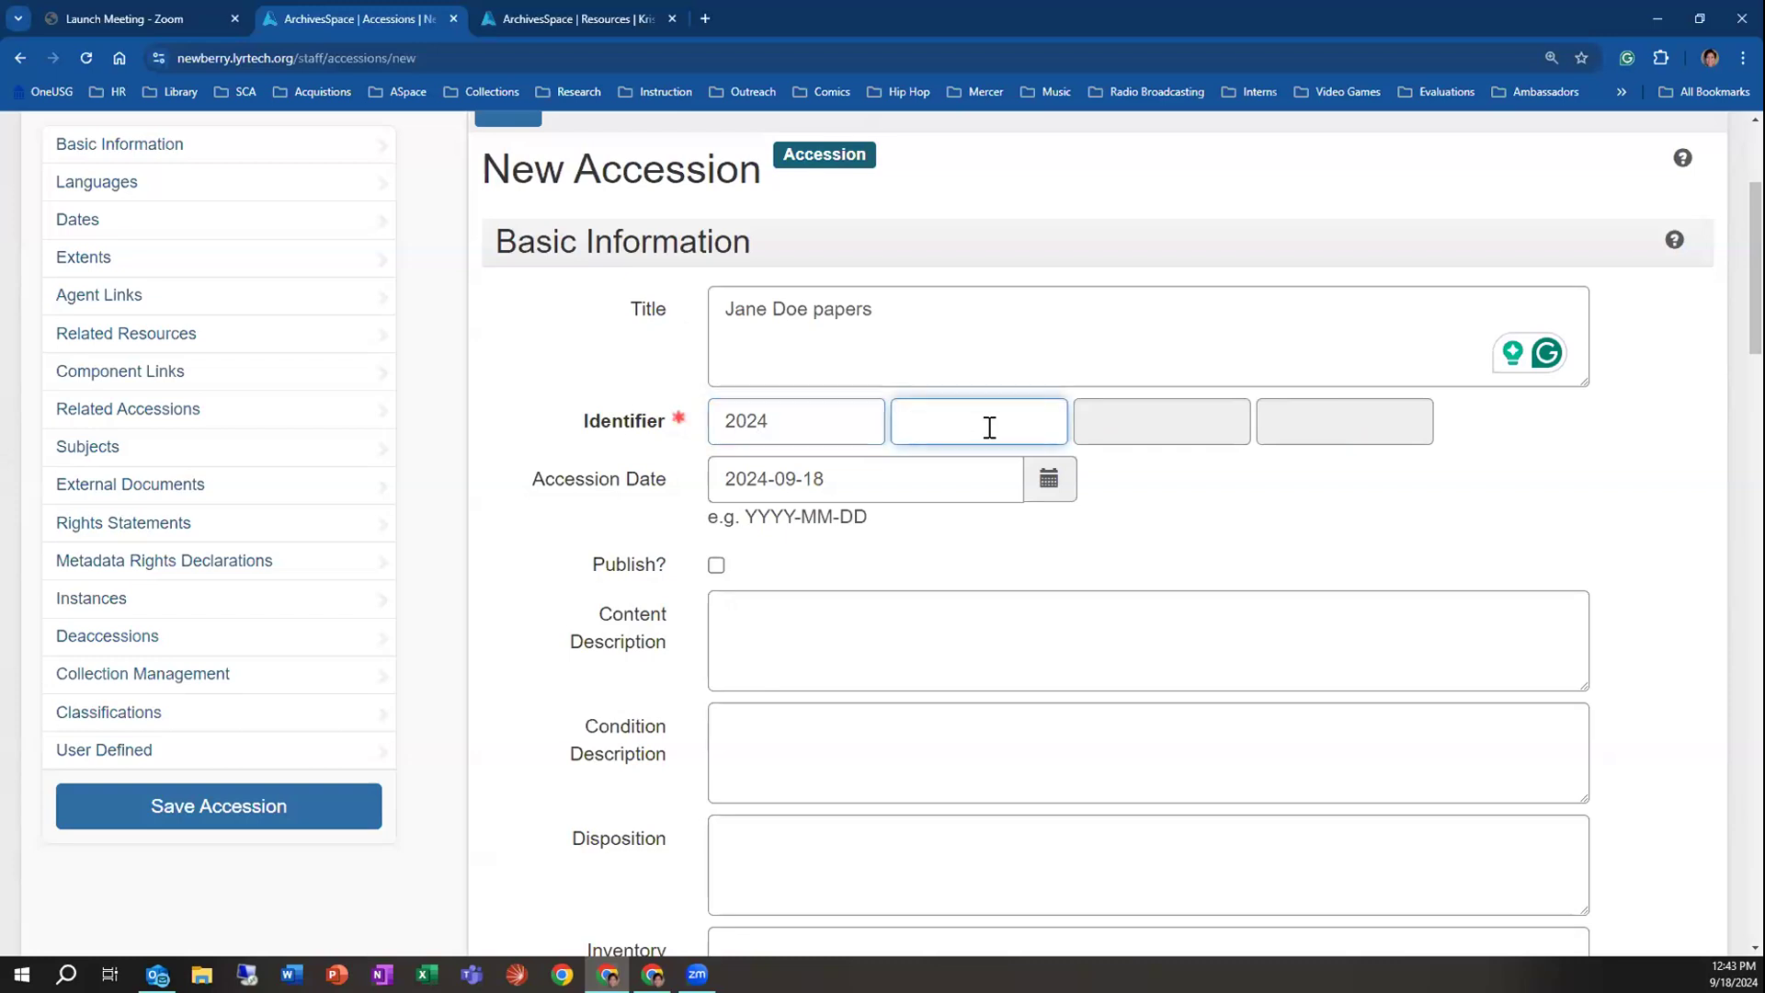
click(844, 418)
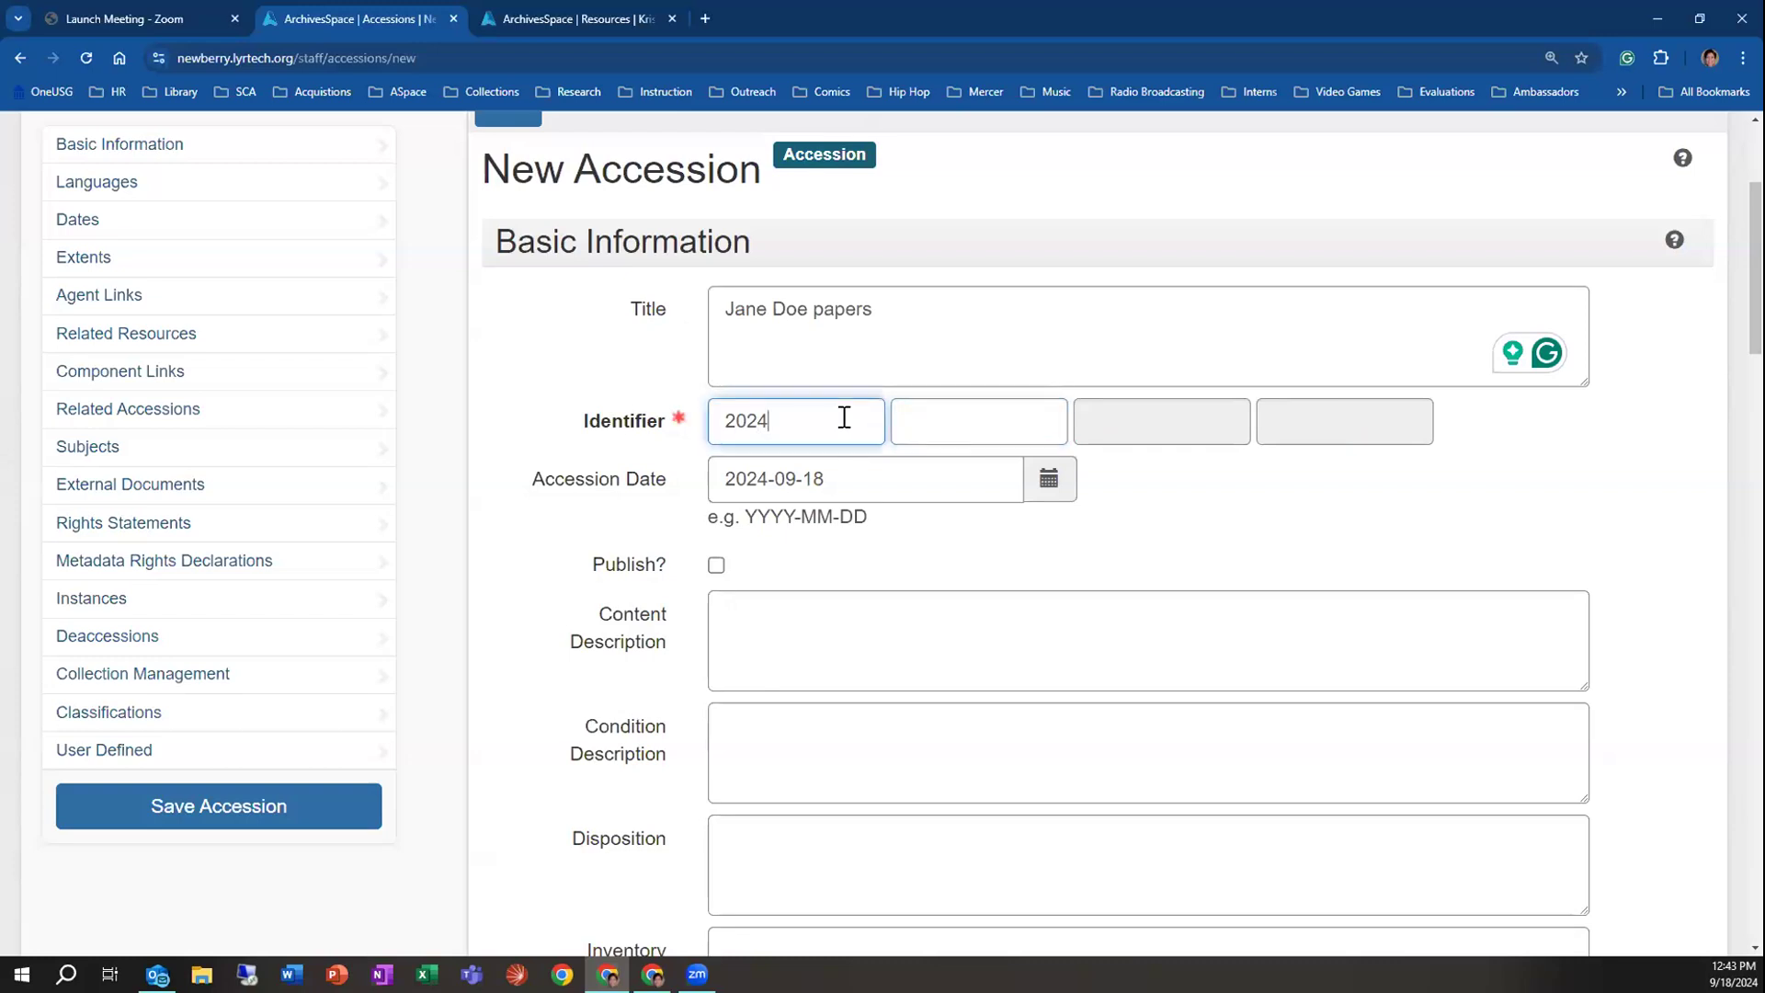
click(929, 425)
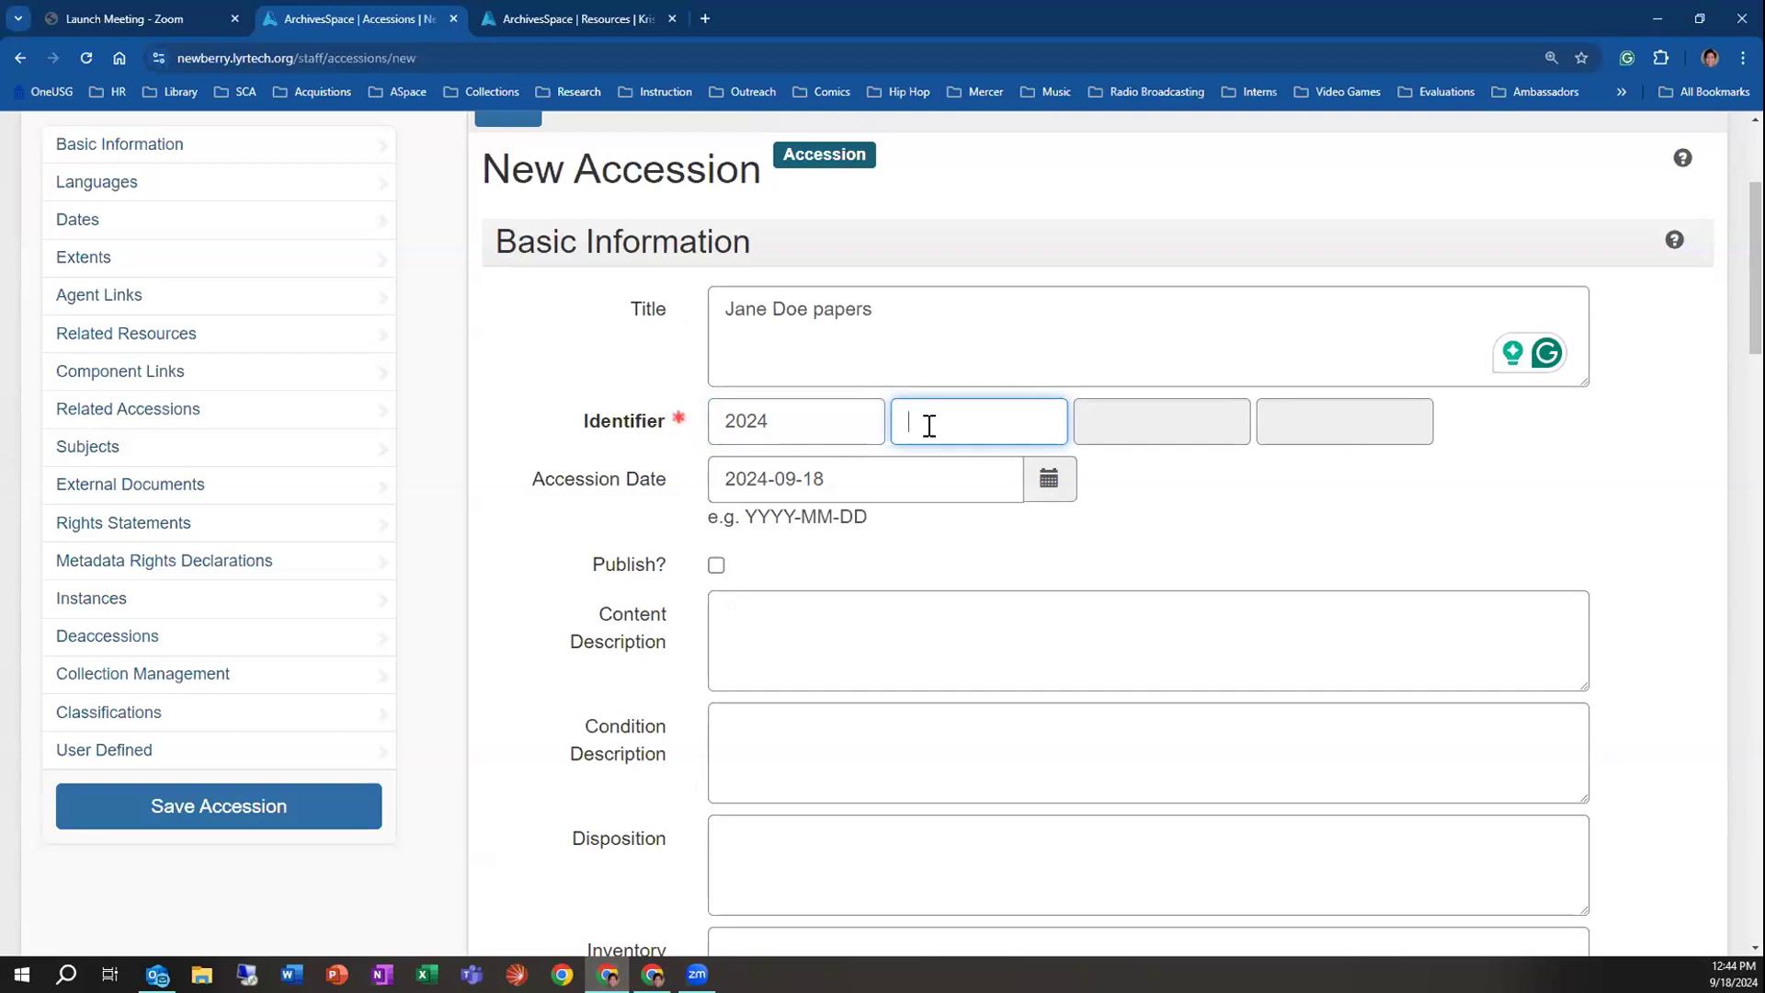
click(843, 422)
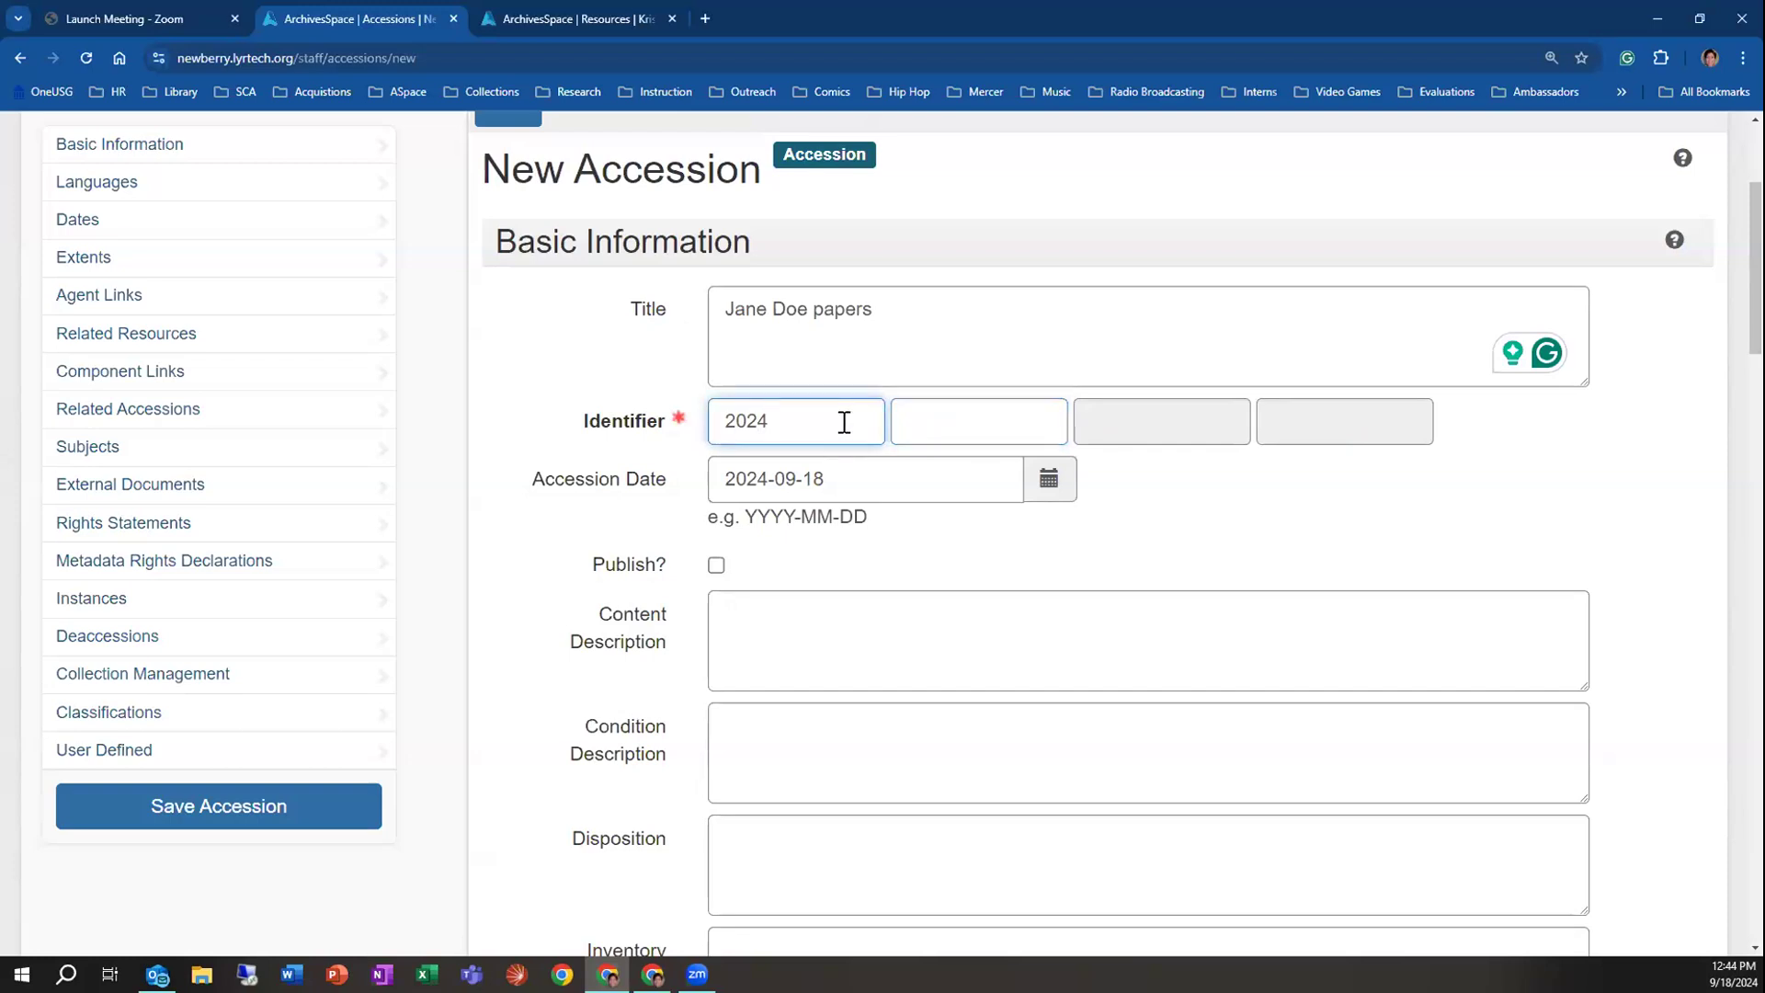
text(_001)
key(BackSpace)
key(BackSpace)
key(BackSpace)
click(936, 416)
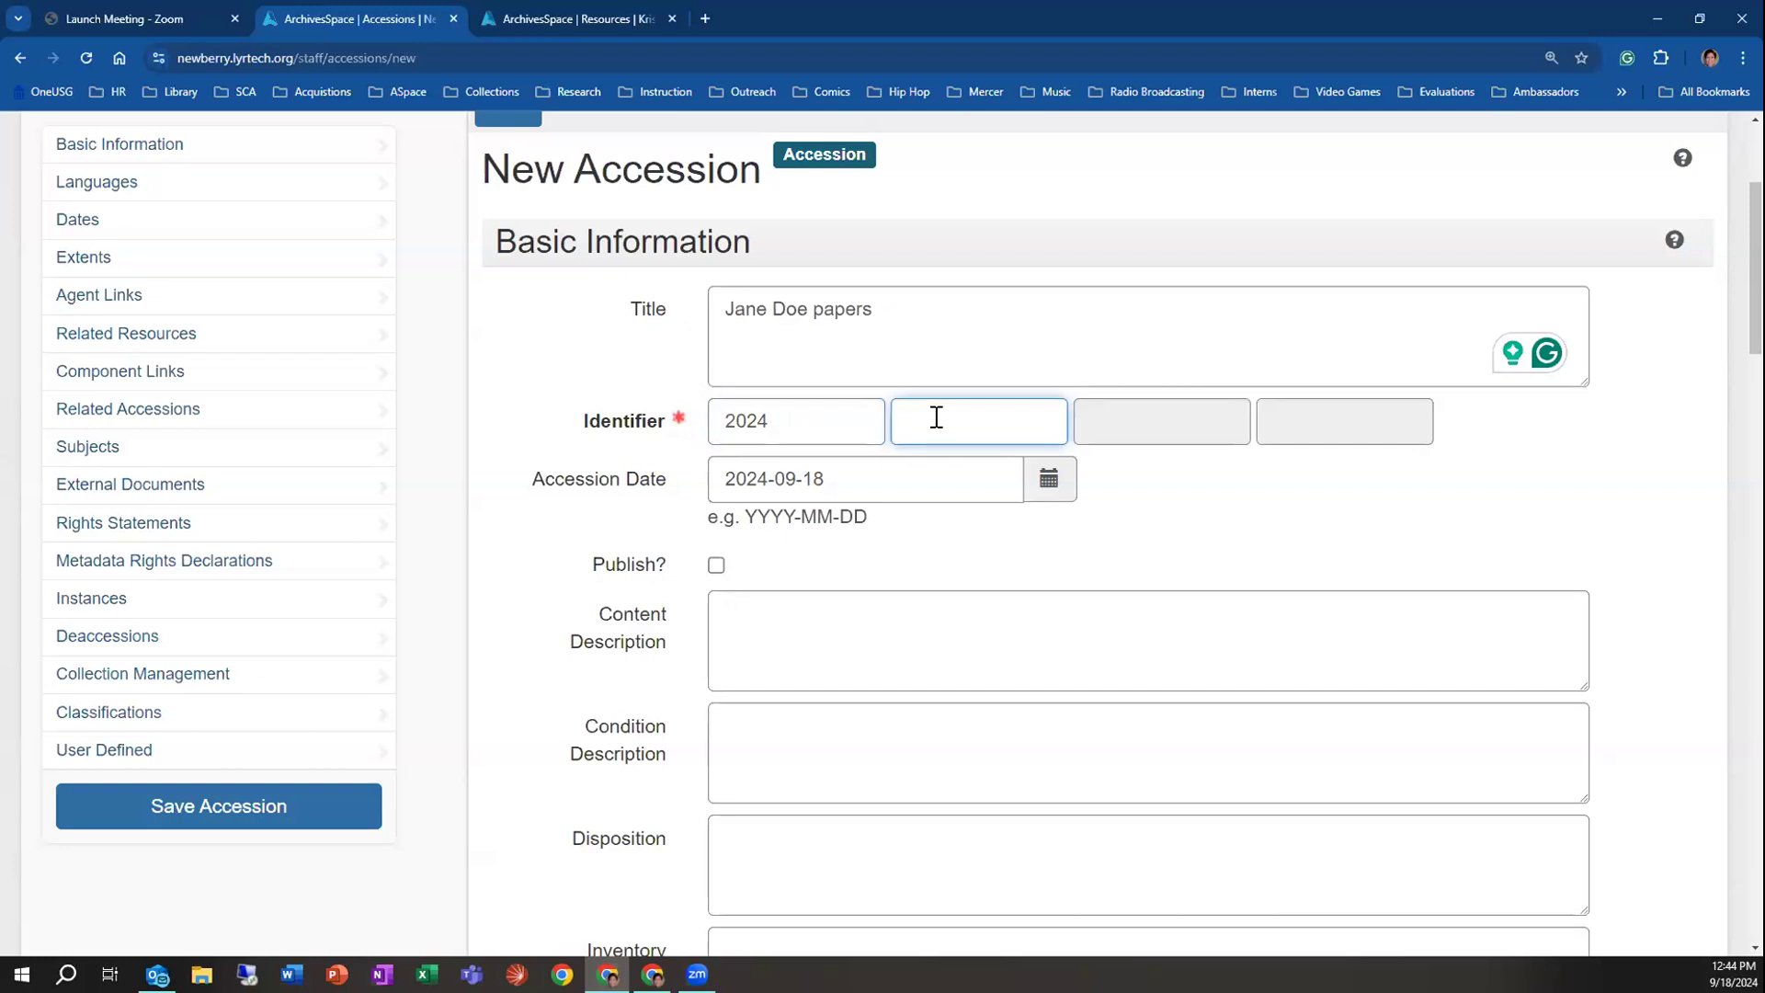
text(001)
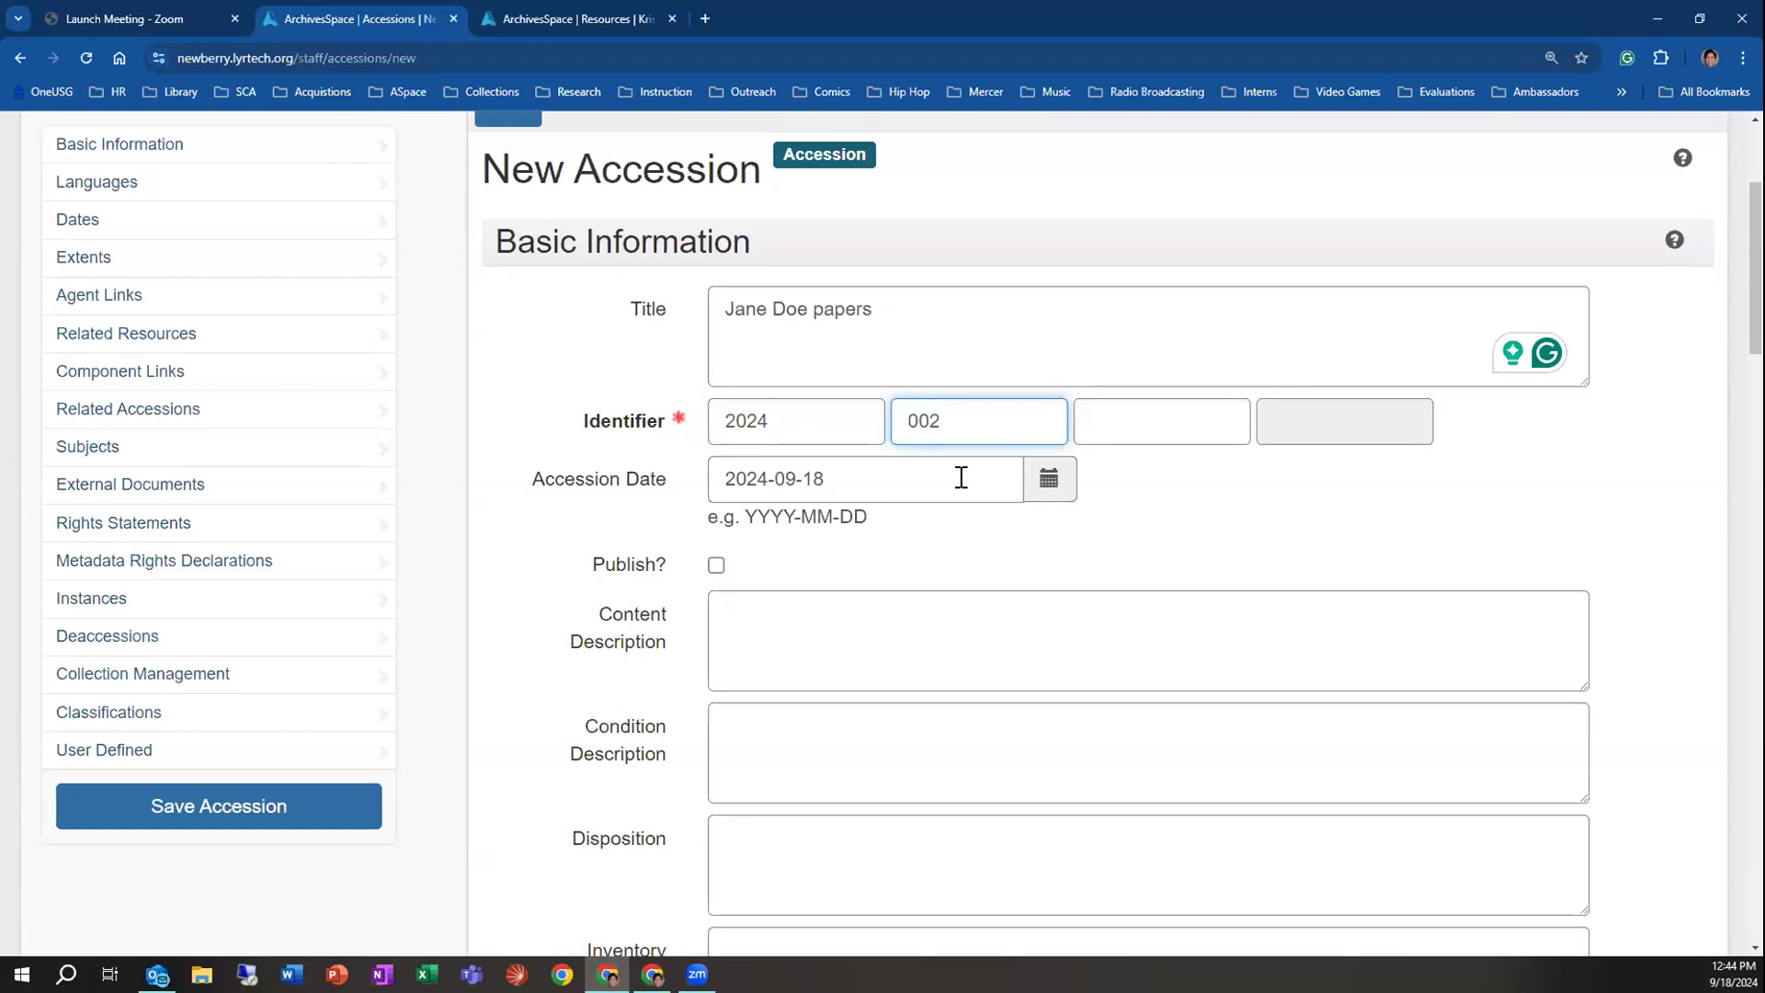
Pick September 10, 2024 as the accession date from the calendar
click(1057, 492)
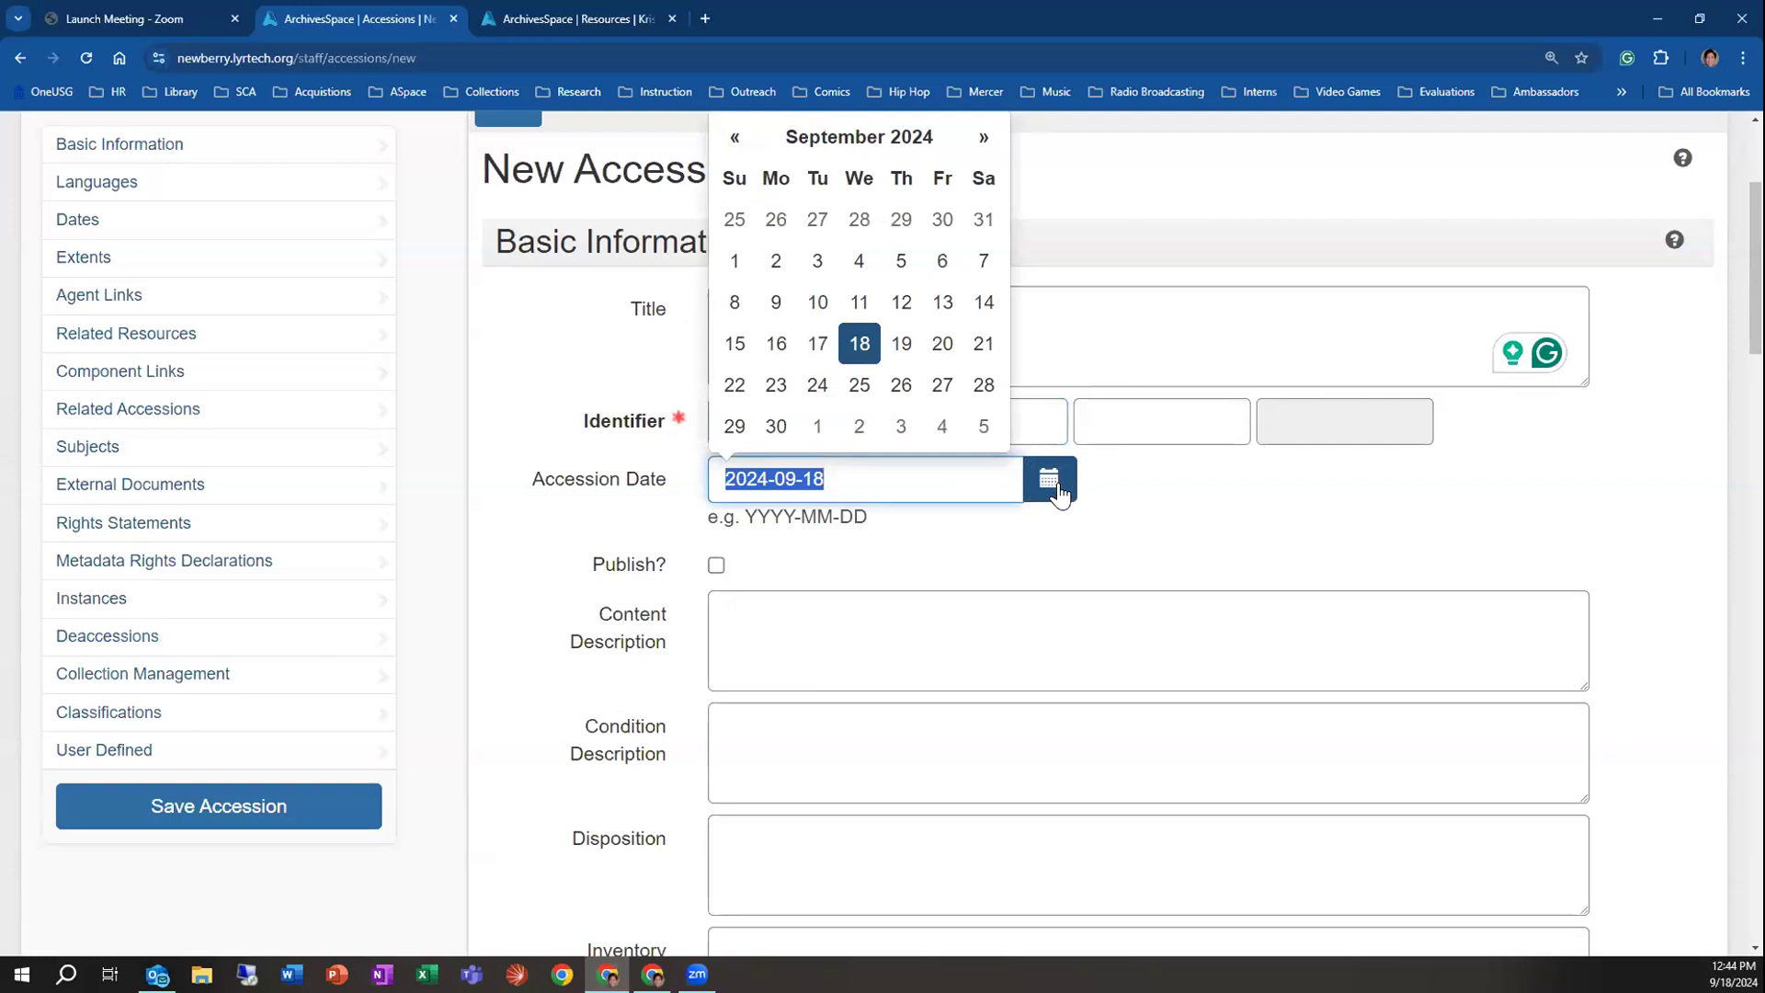
click(817, 304)
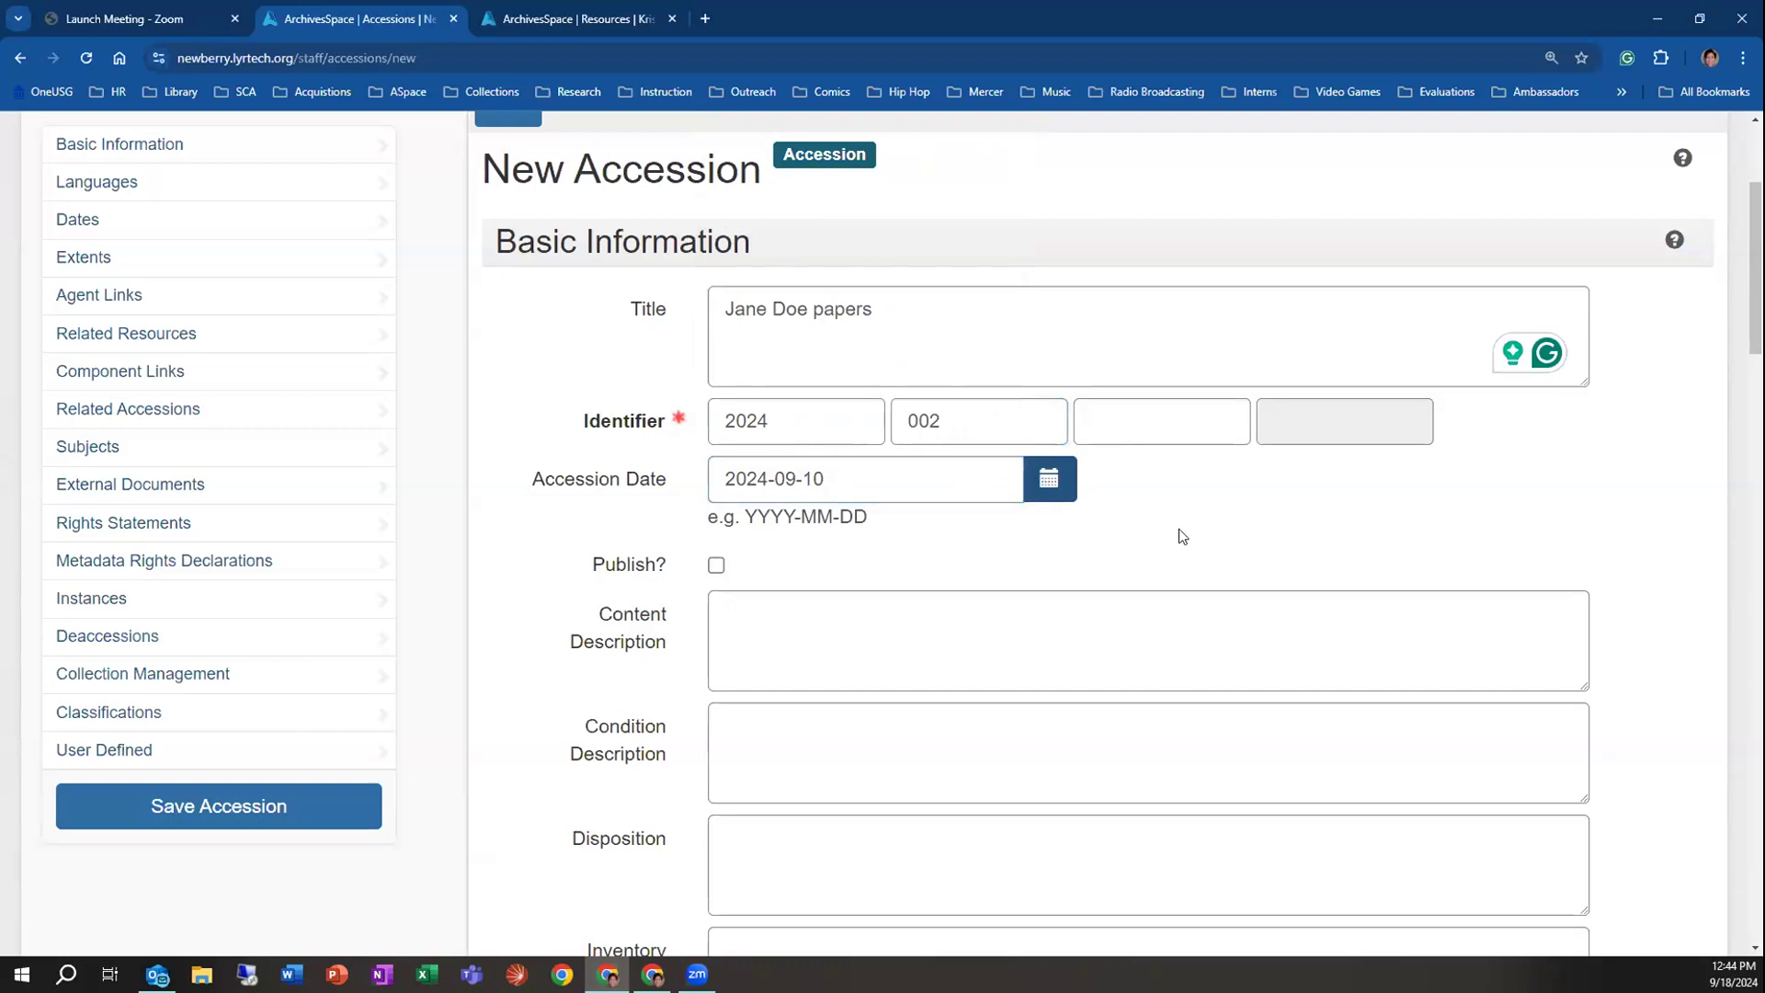
Try a manually entered accession date of 1988-10-01 and view the calendar's month and year choices
click(1051, 488)
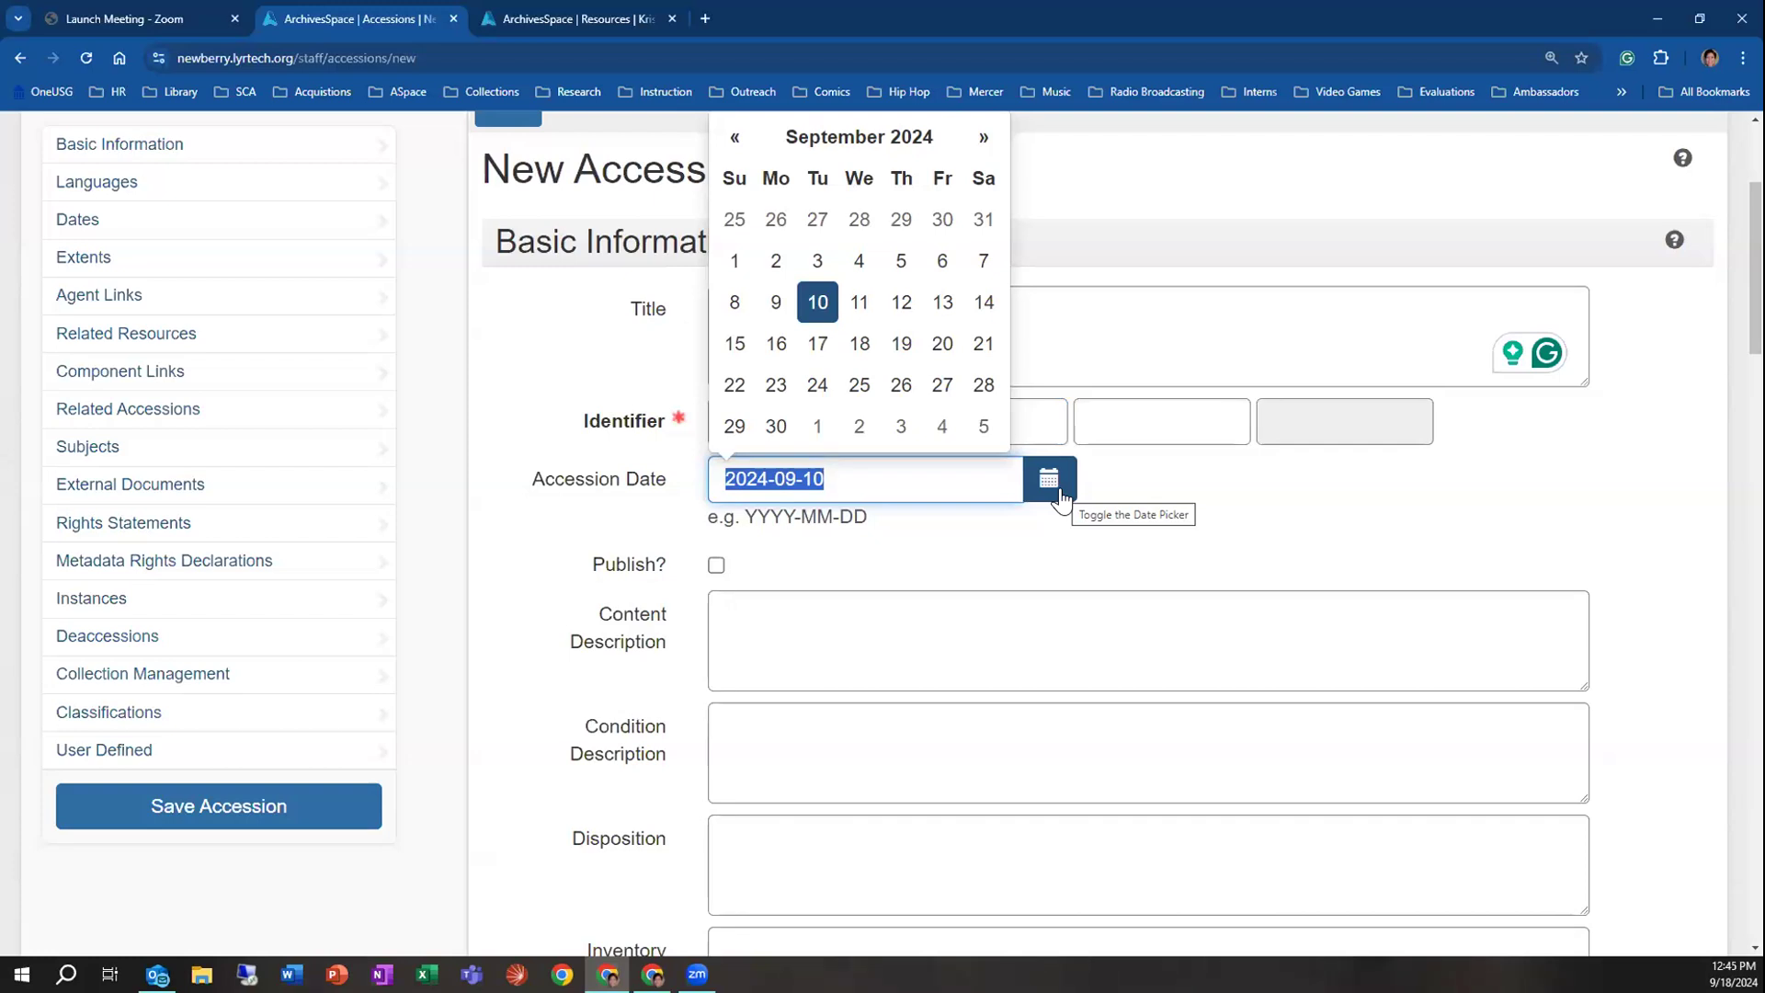
click(912, 490)
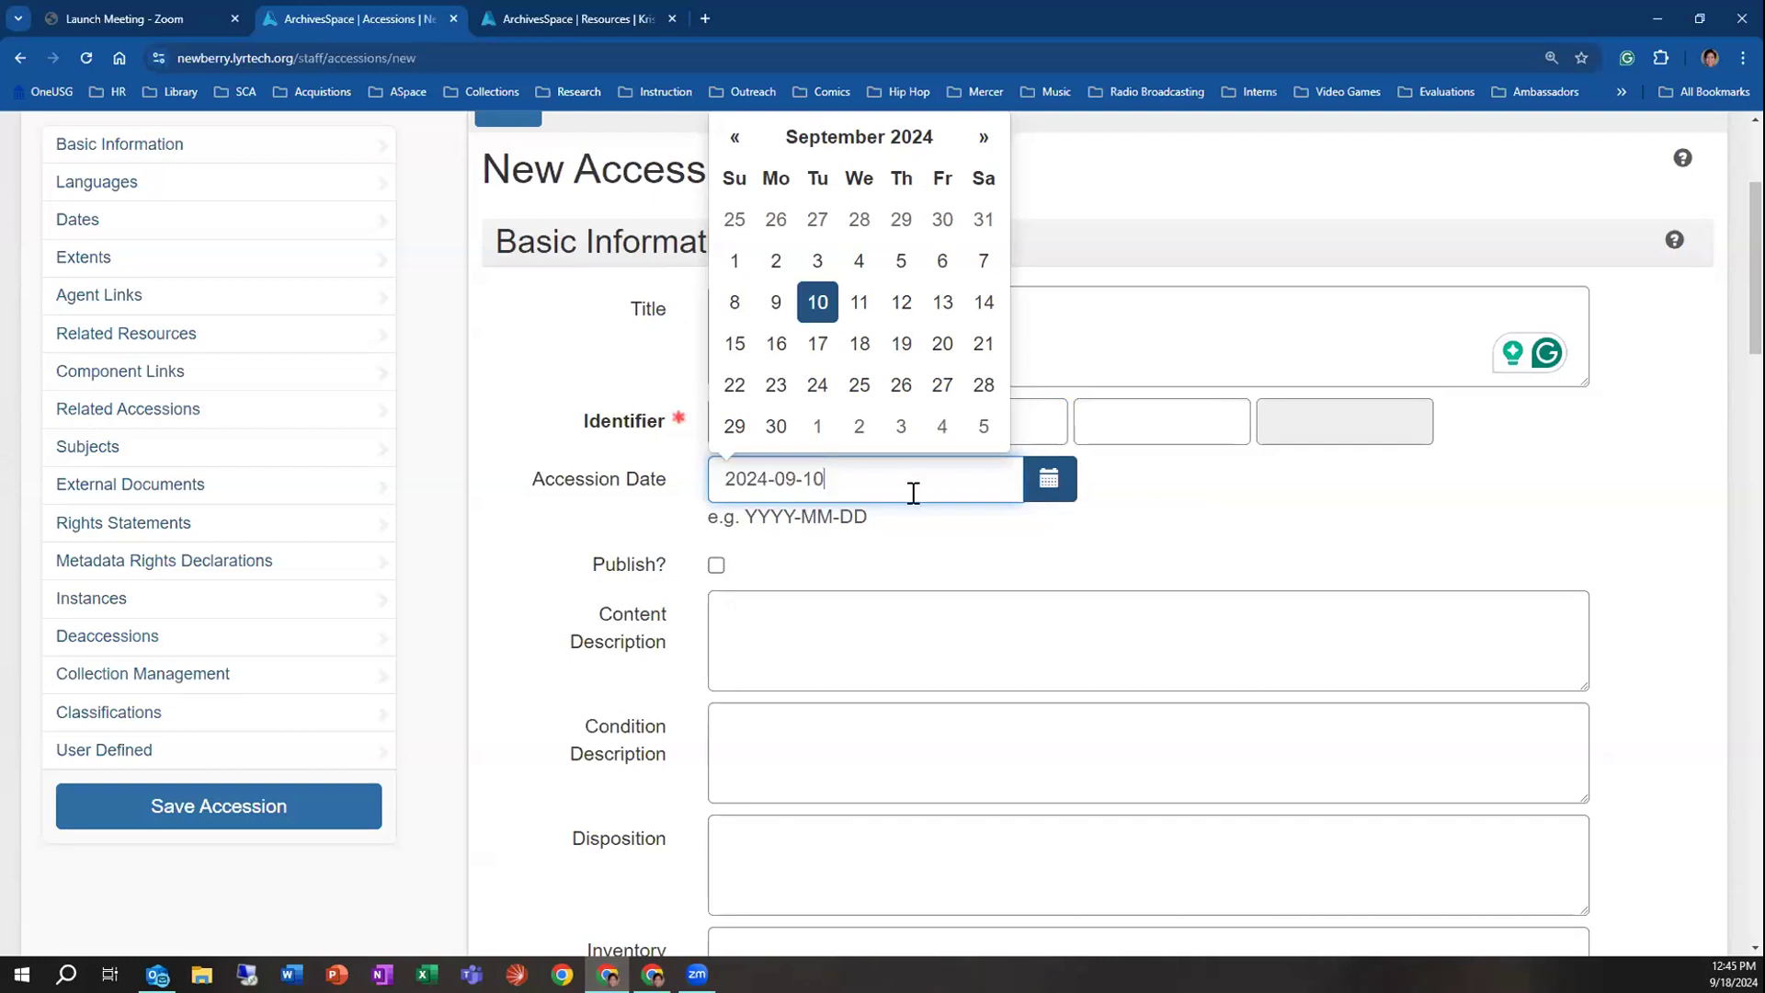
double_click(911, 482)
drag(821, 480, 720, 479)
double_click(826, 485)
click(827, 485)
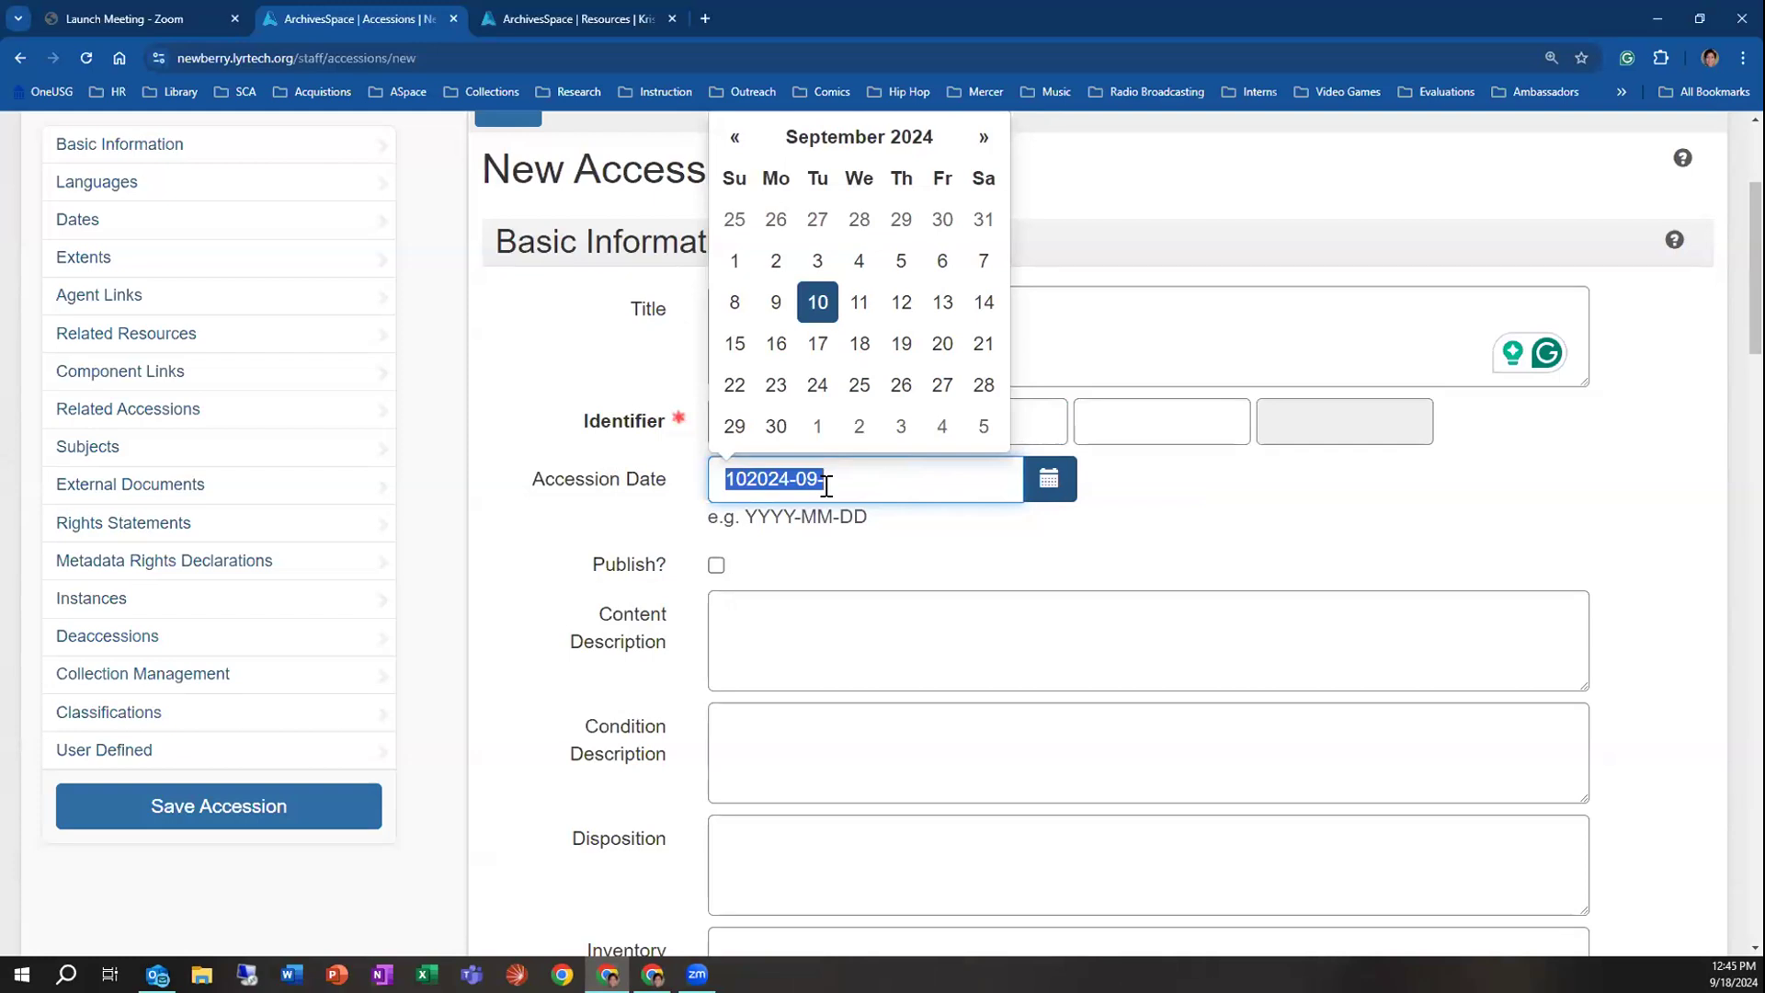
text(102024)
key(BackSpace)
key(BackSpace)
key(BackSpace)
key(BackSpace)
key(BackSpace)
text(988-)
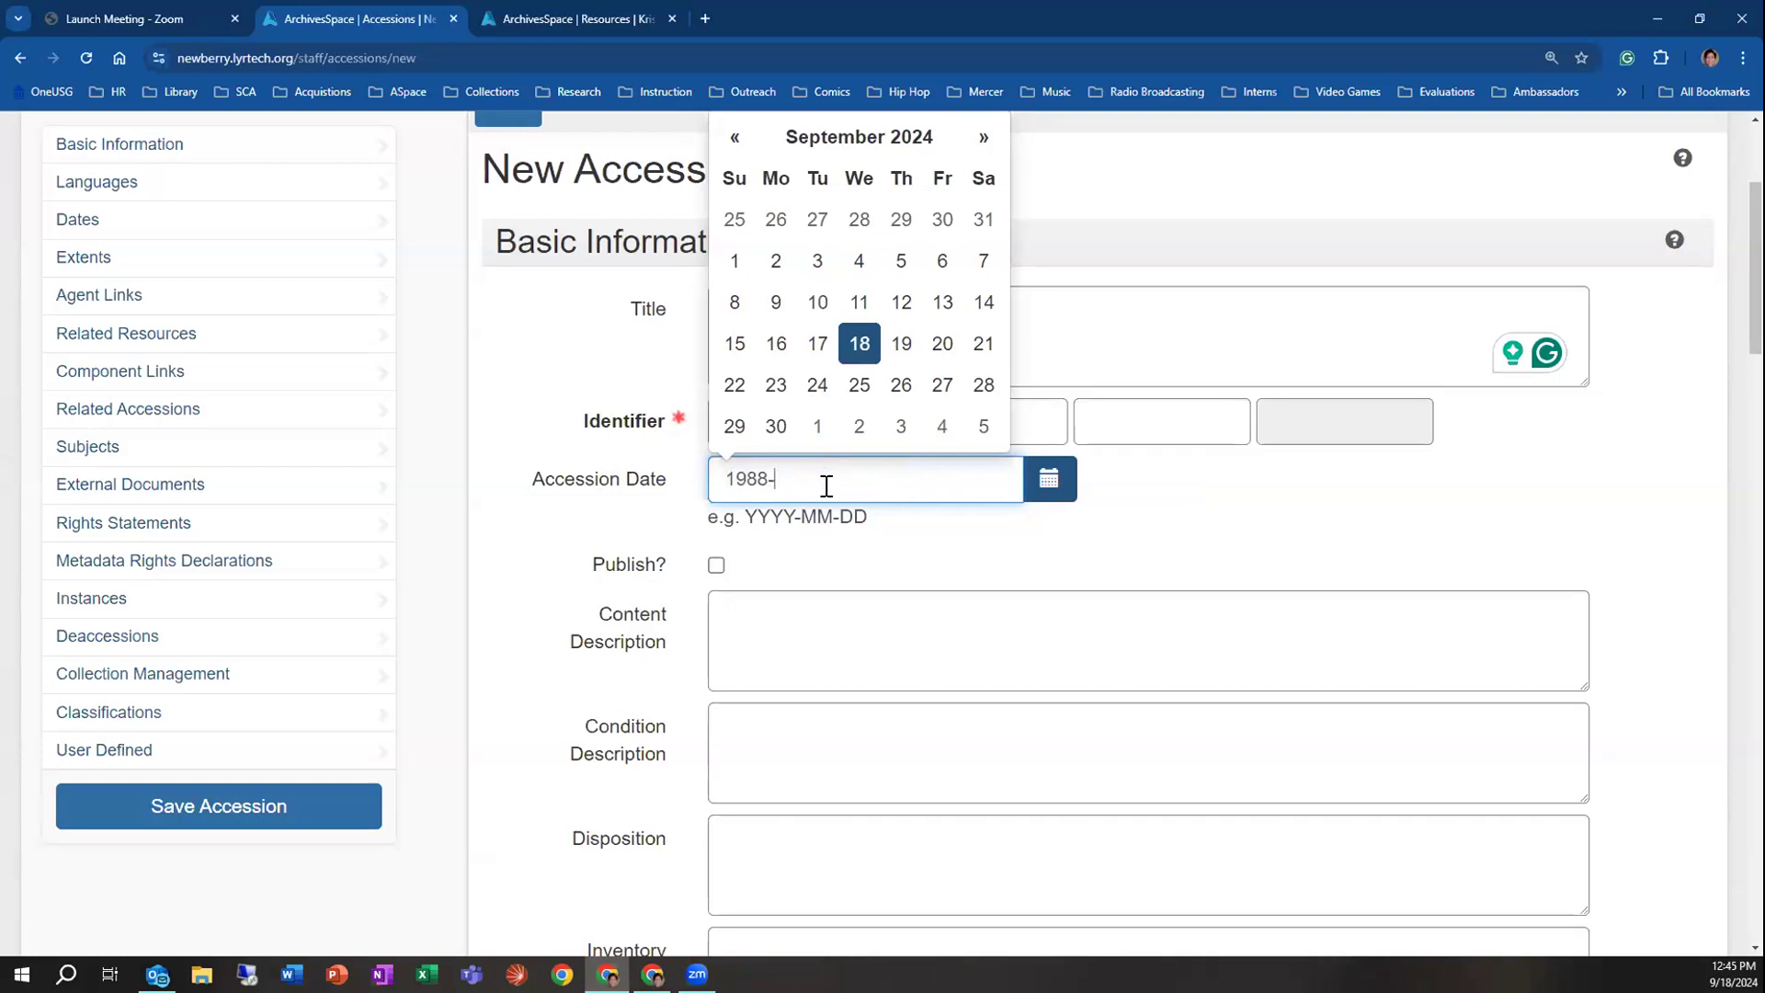
text(10-01)
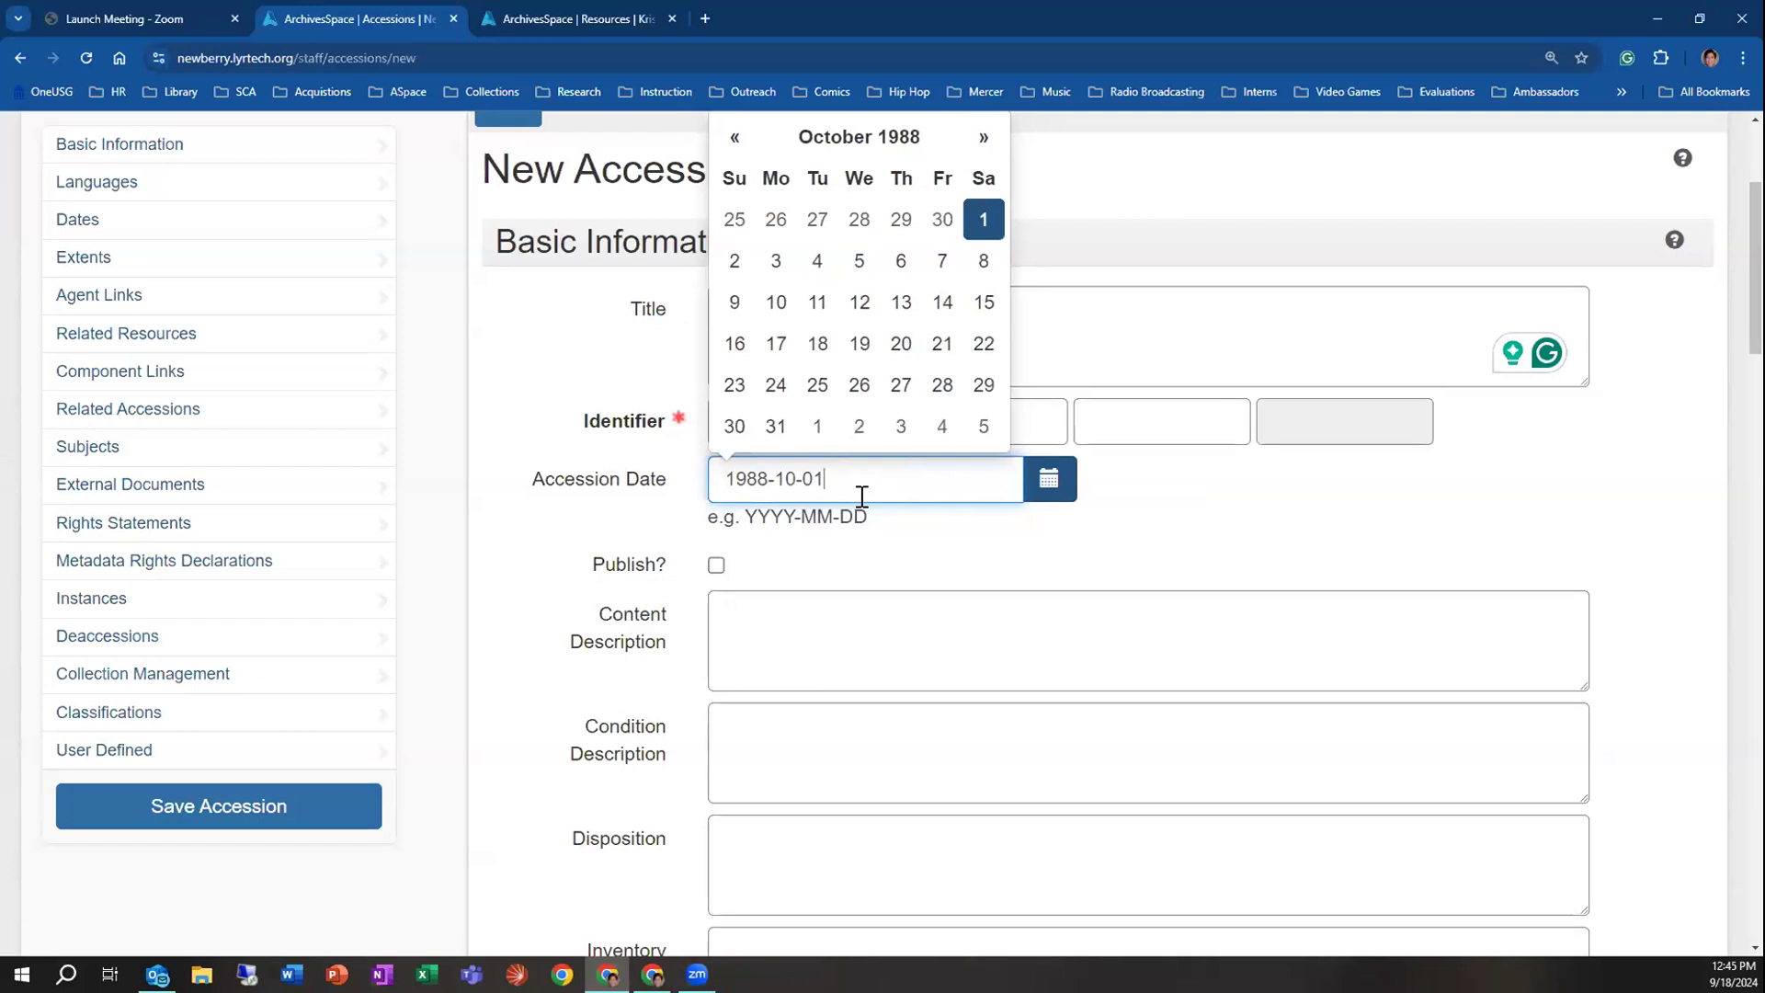
click(983, 219)
click(901, 464)
click(881, 138)
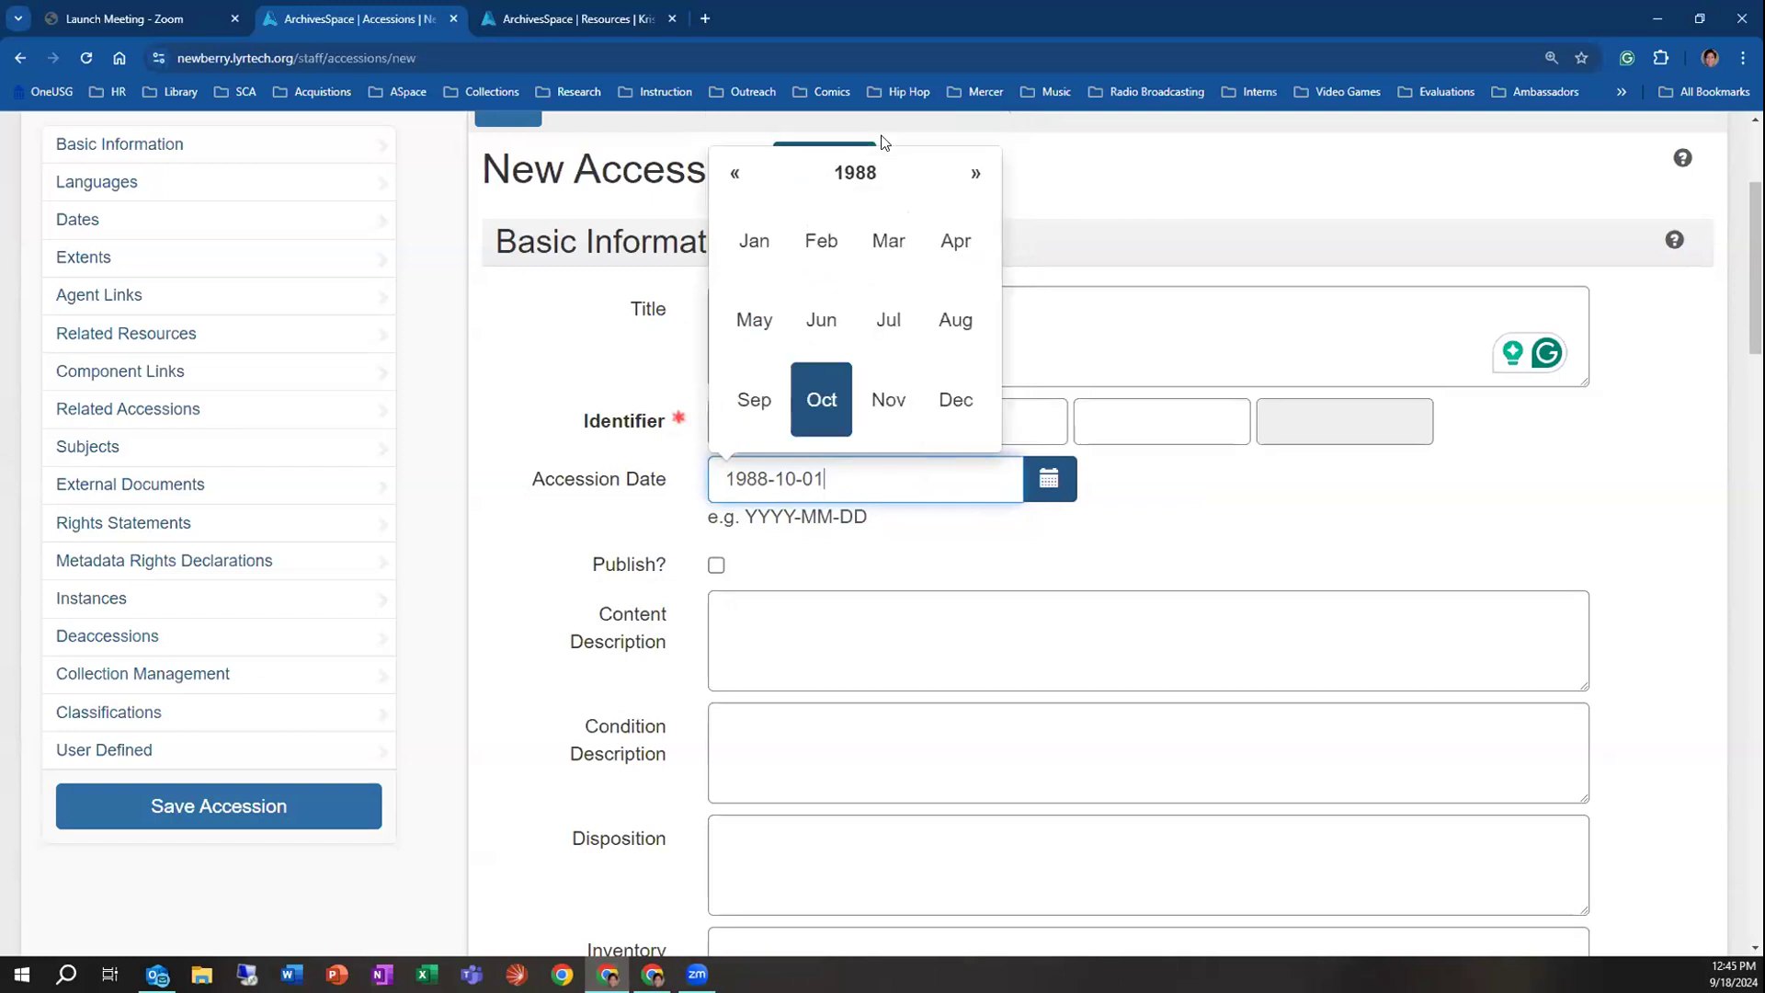
click(864, 173)
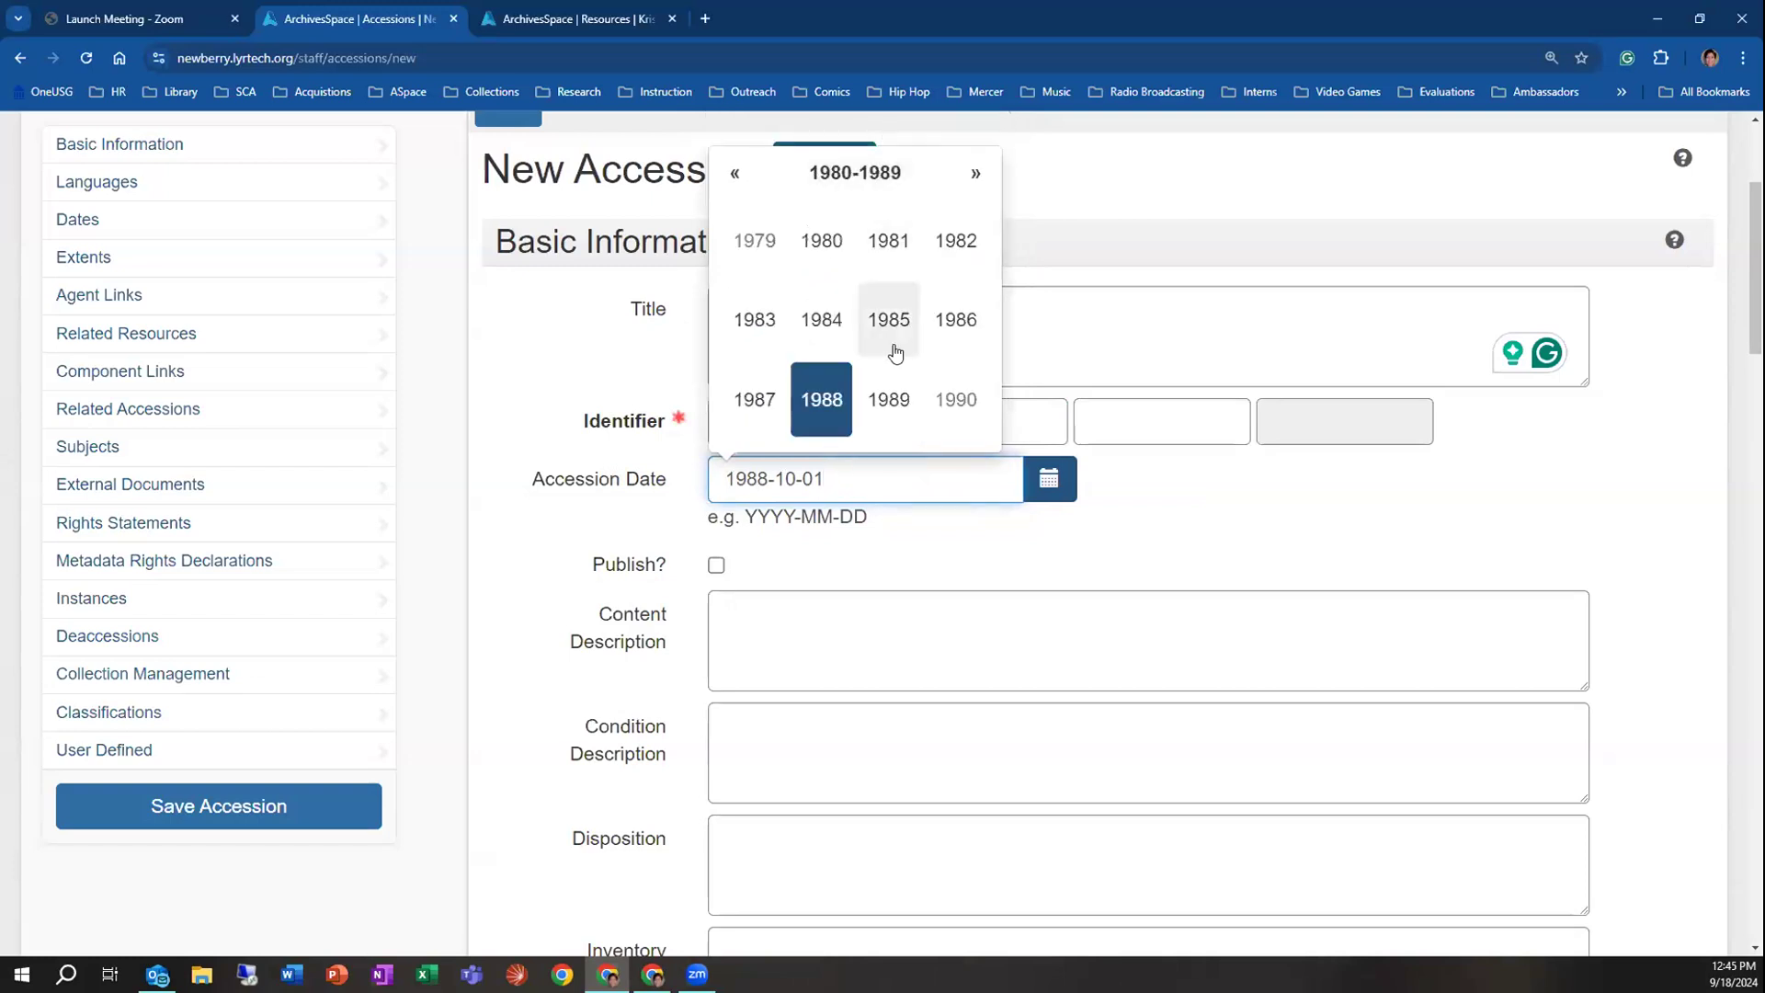
Replace the accession date with 2024-09-10 and close the calendar
drag(892, 480, 666, 478)
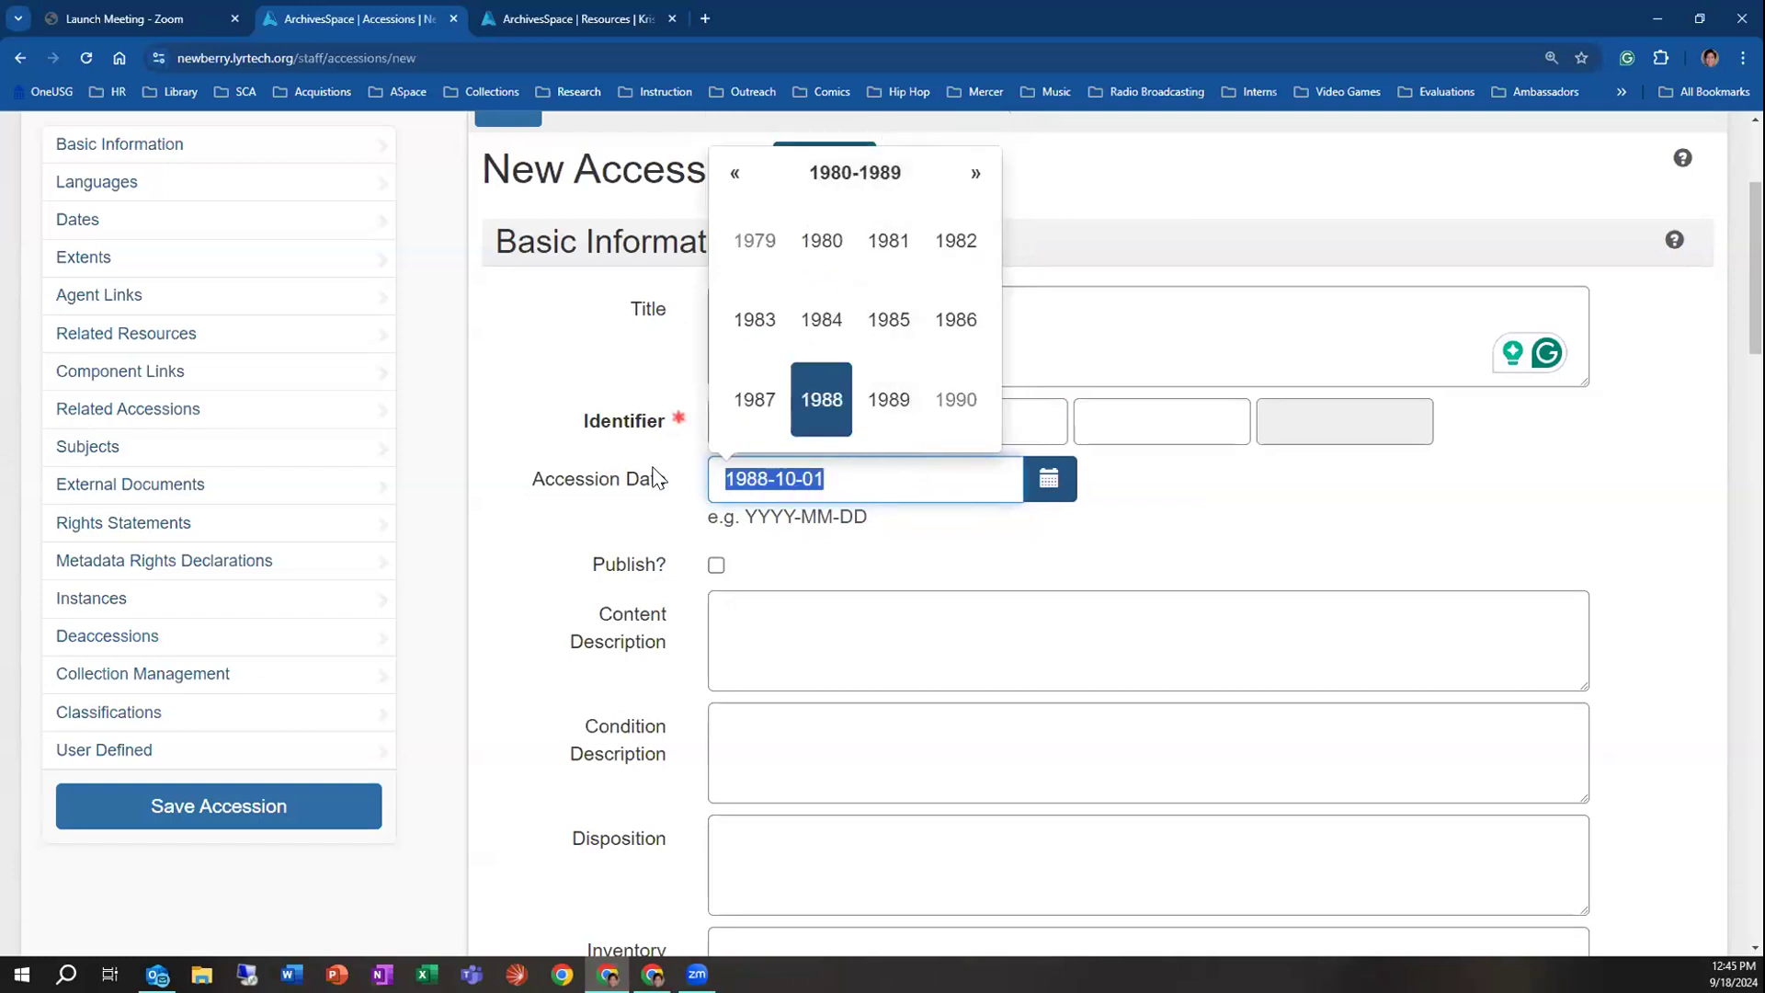
key(BackSpace)
text(202)
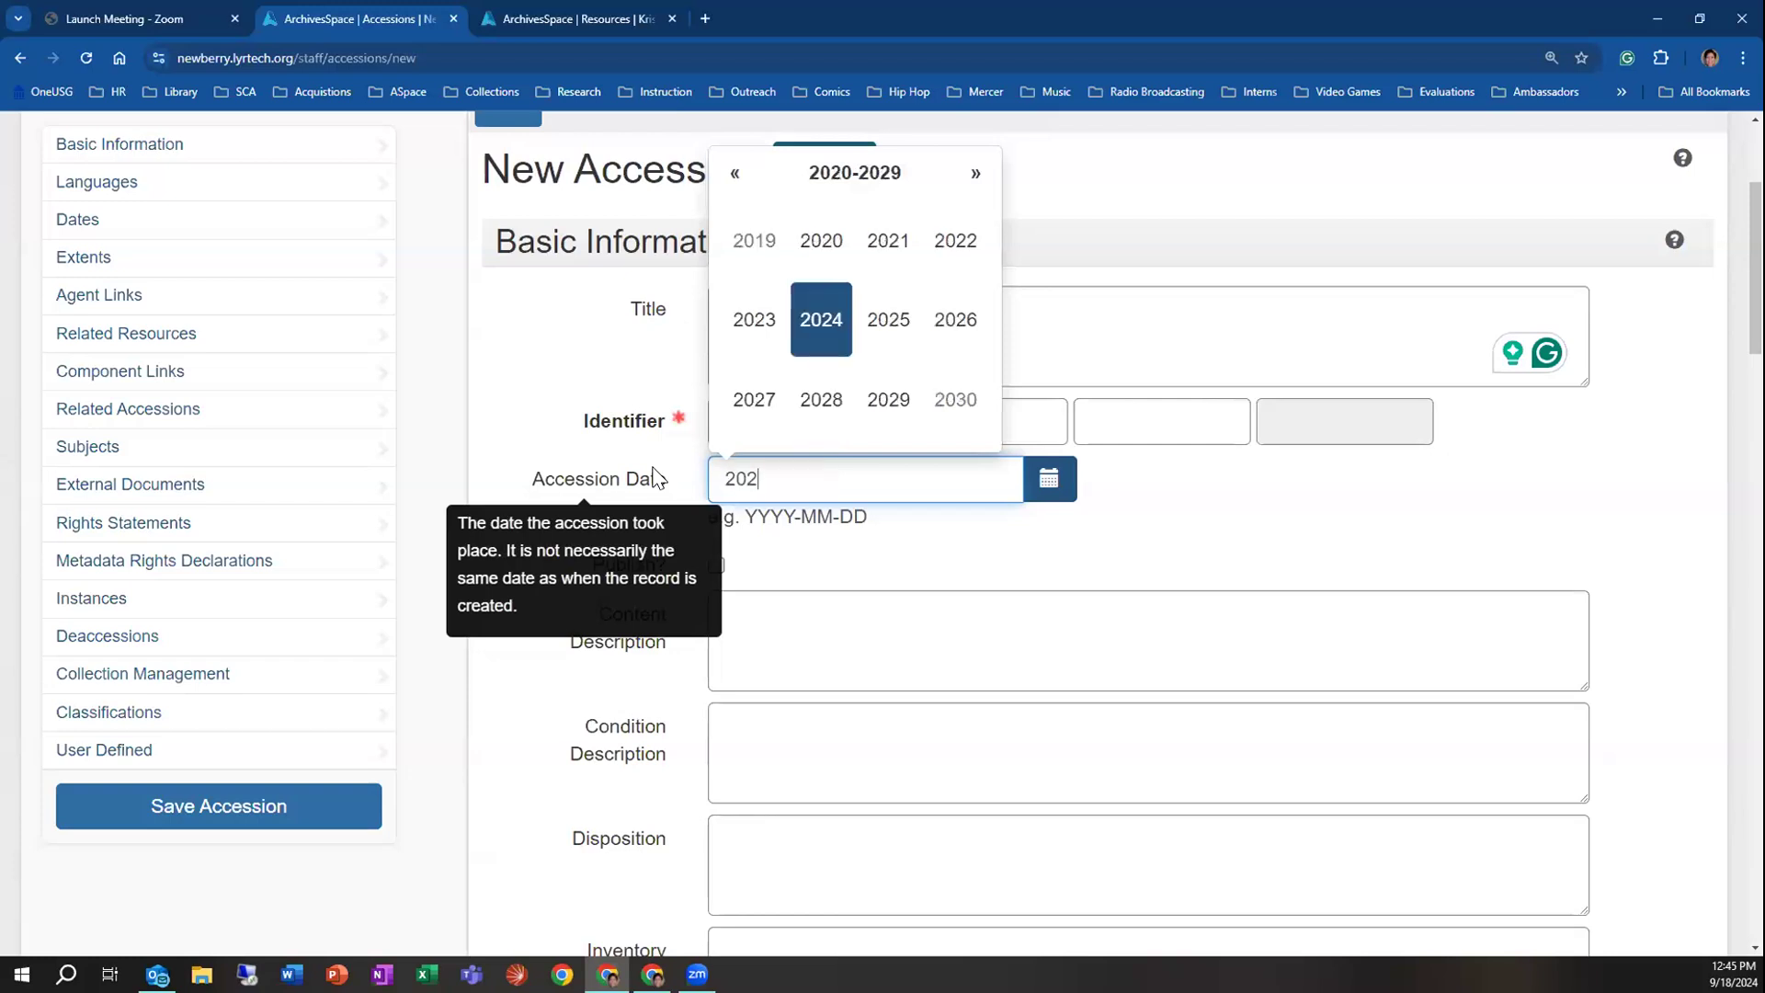
text(4-09-10)
click(1035, 516)
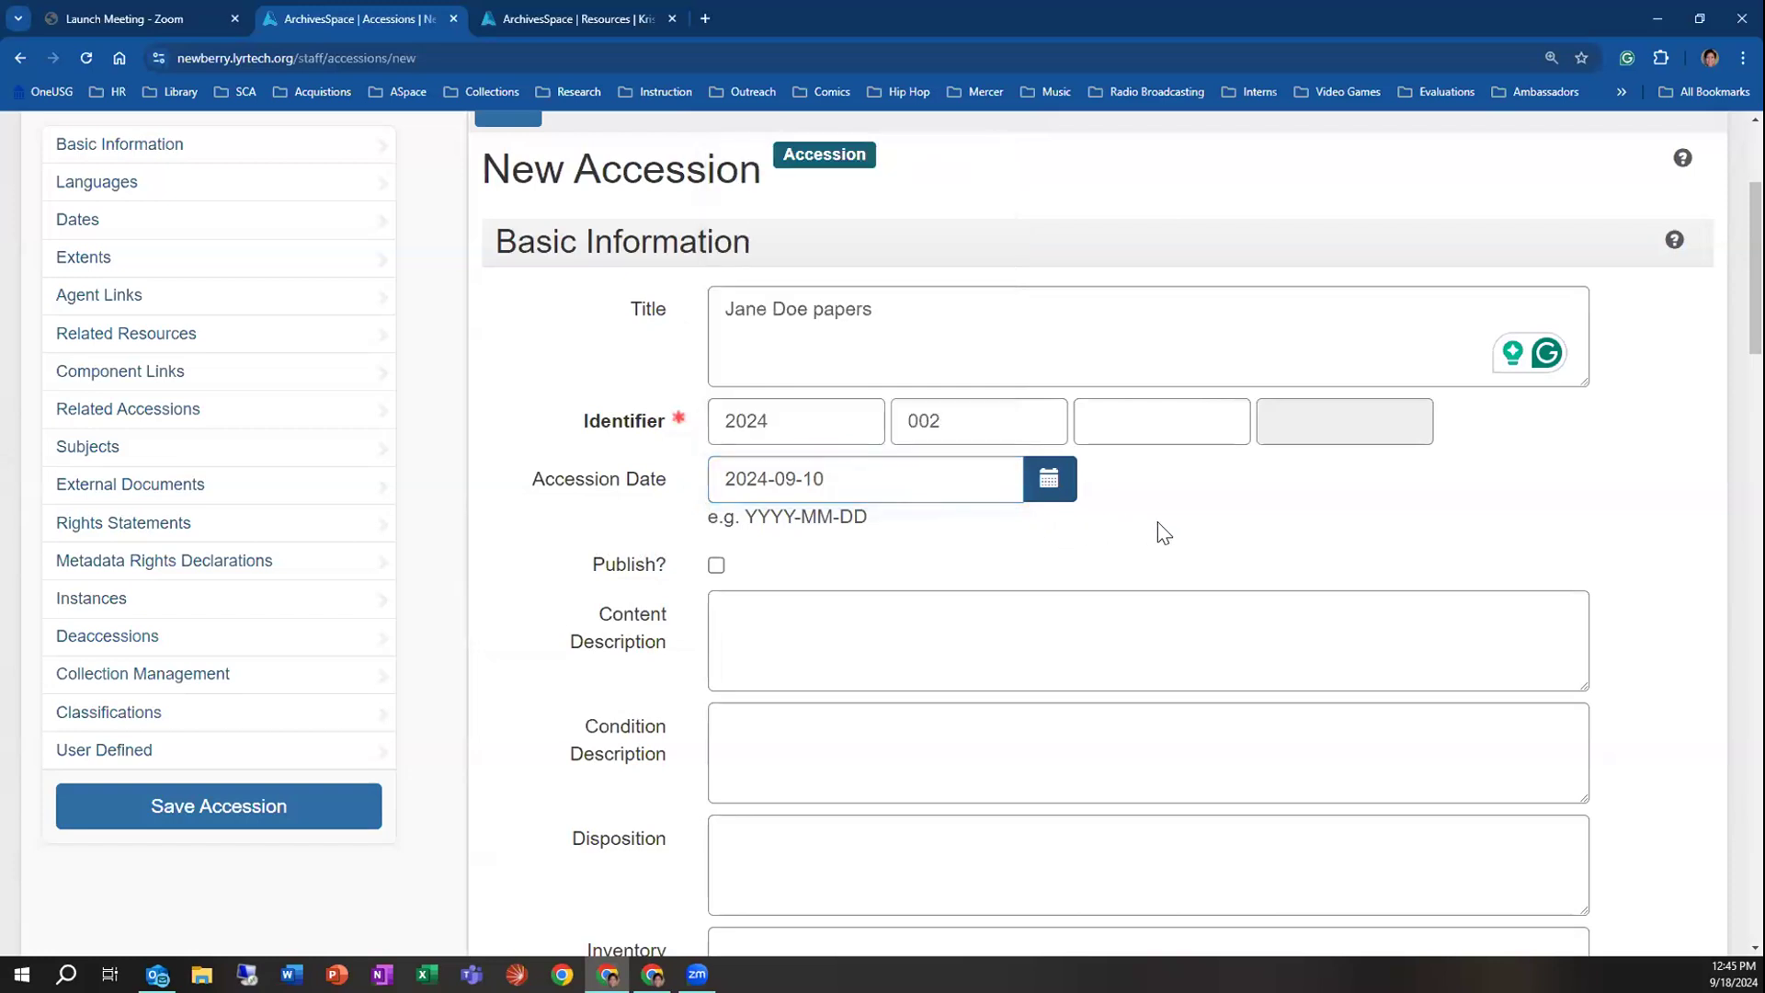
click(957, 484)
click(1164, 525)
Mark the accession to be published and look over the remaining basic information fields
scroll(997, 545, down, 2)
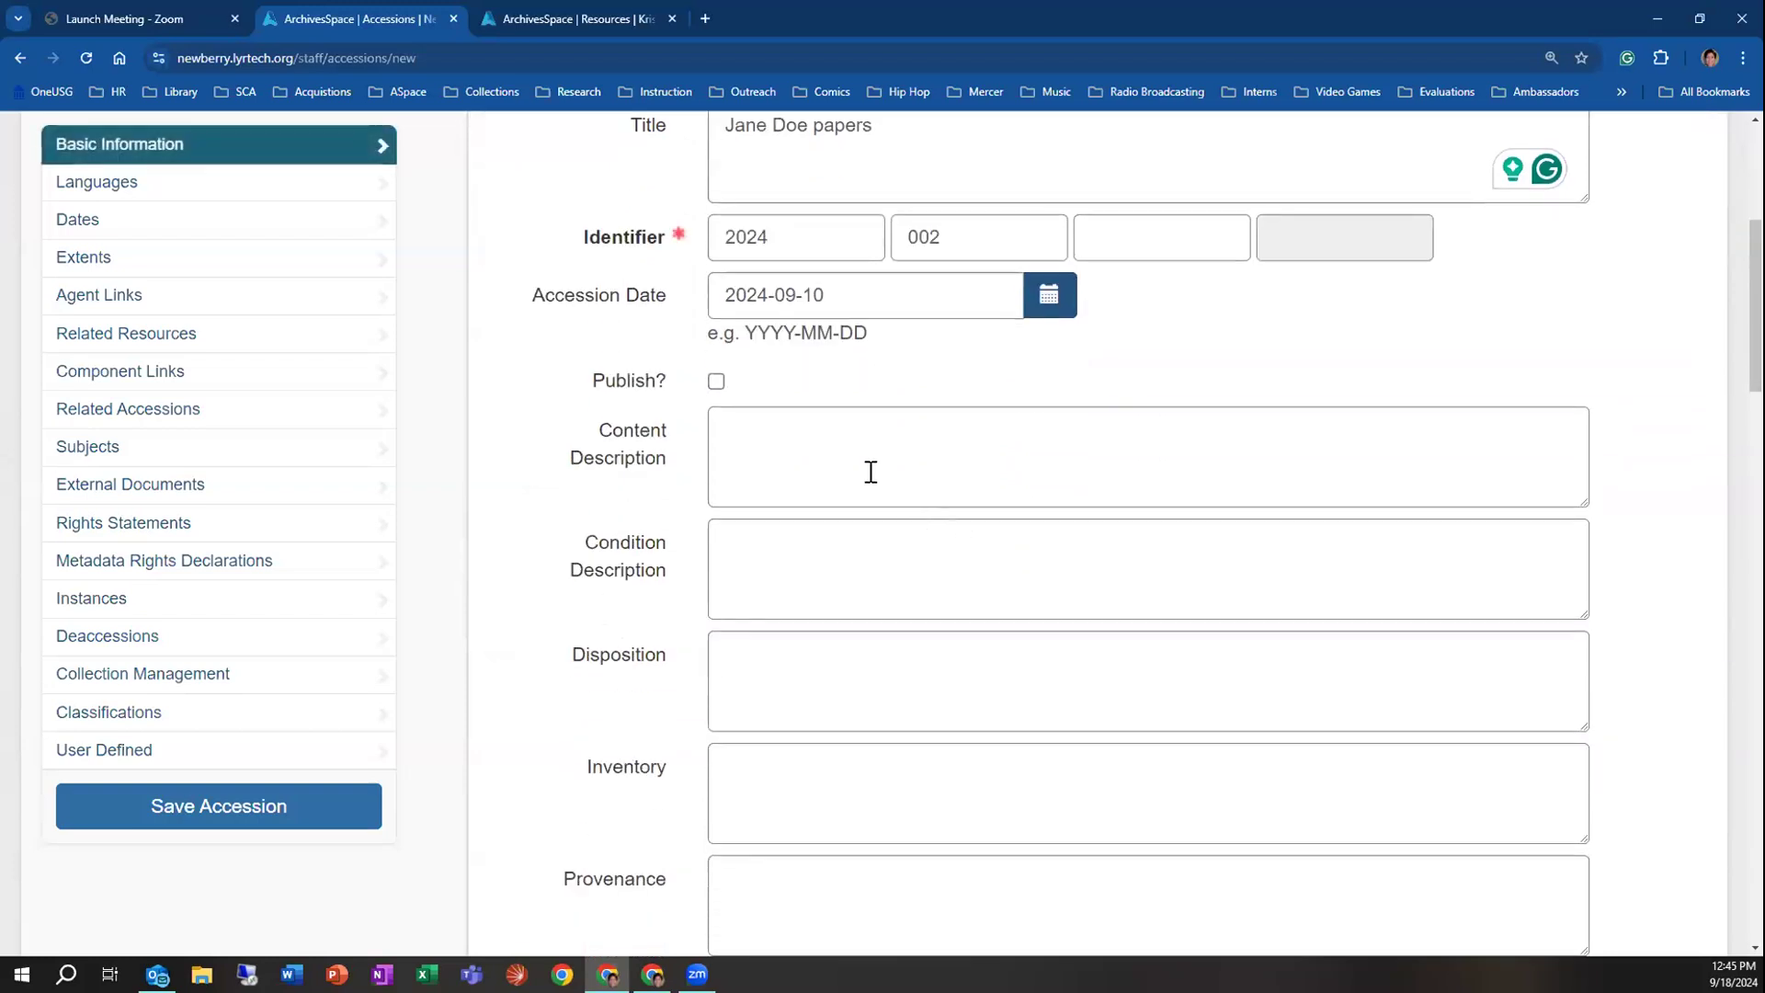
scroll(870, 426, up, 2)
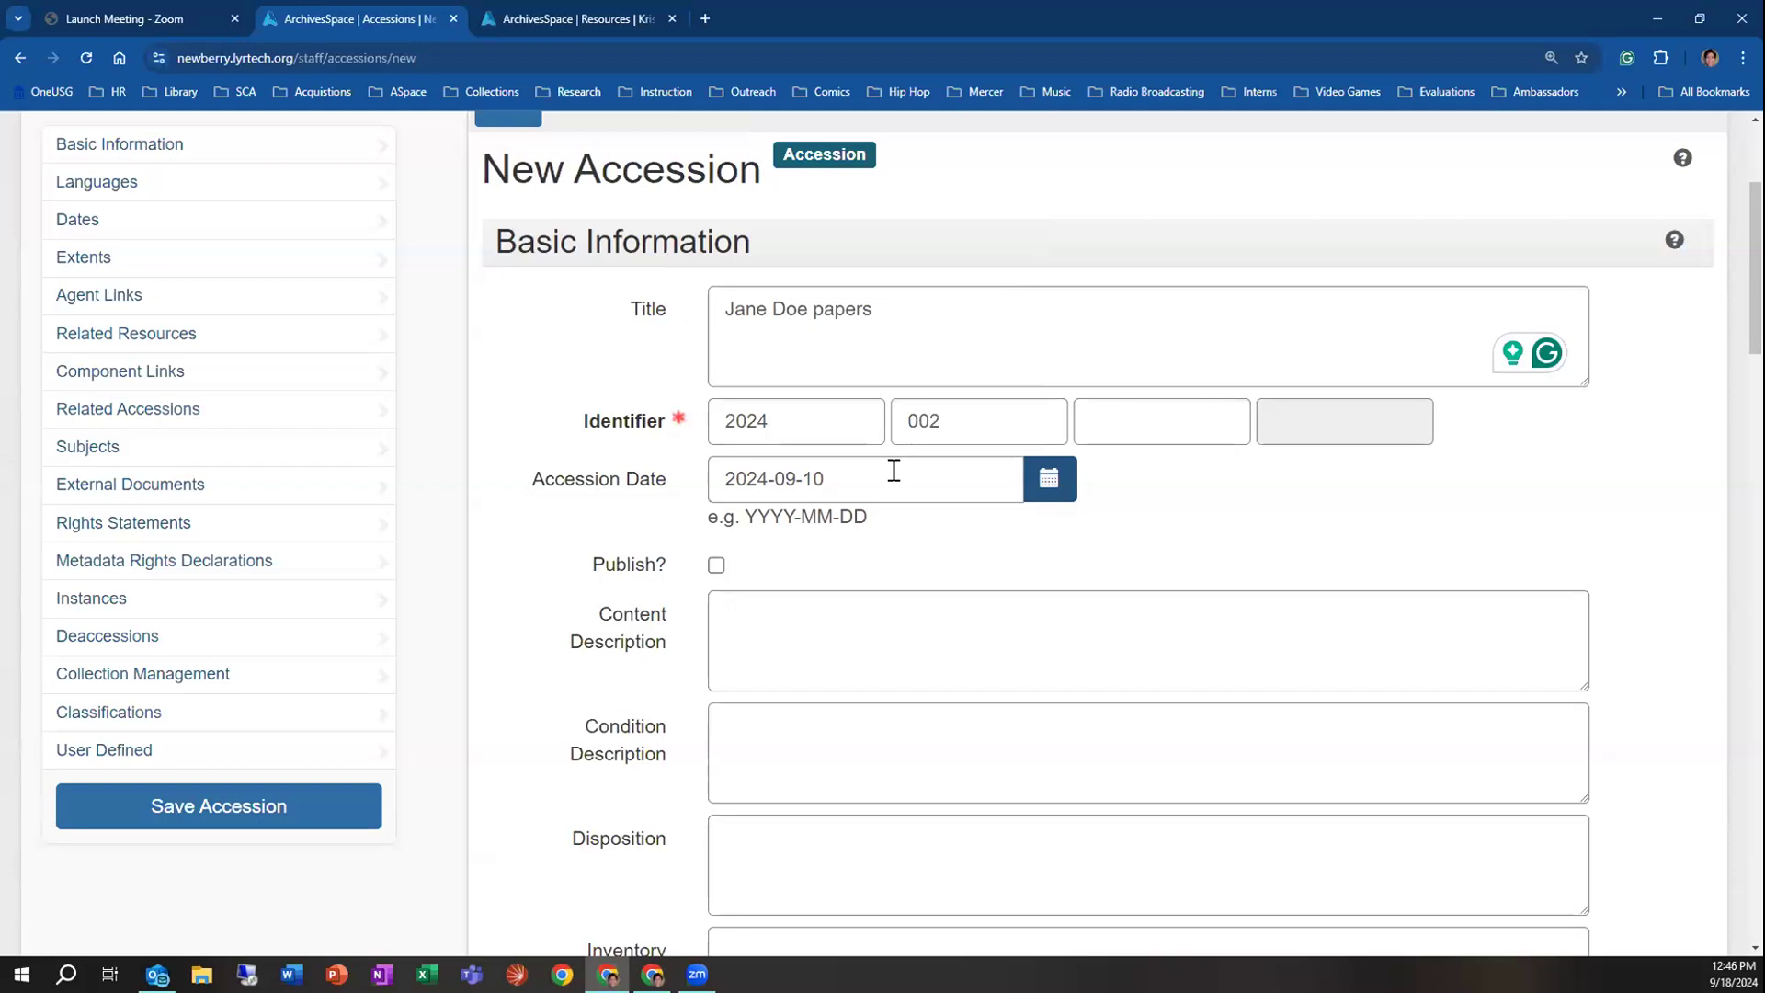
click(716, 566)
scroll(892, 674, up, 2)
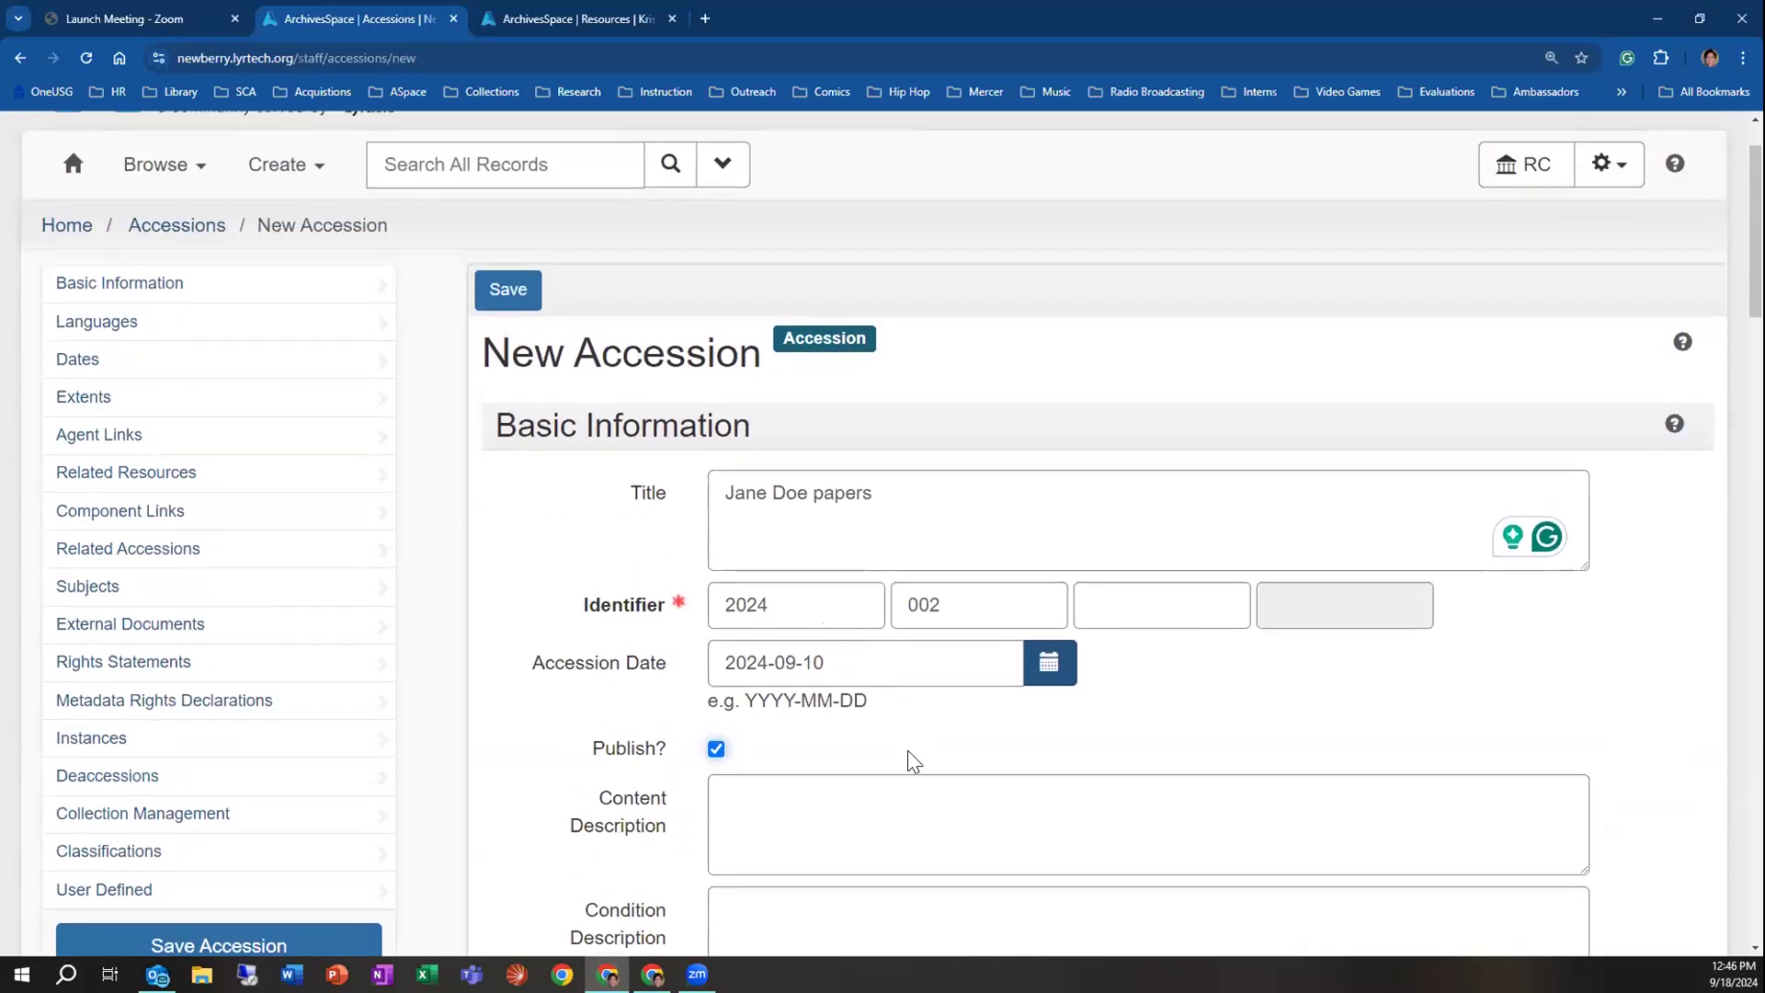
scroll(912, 761, down, 10)
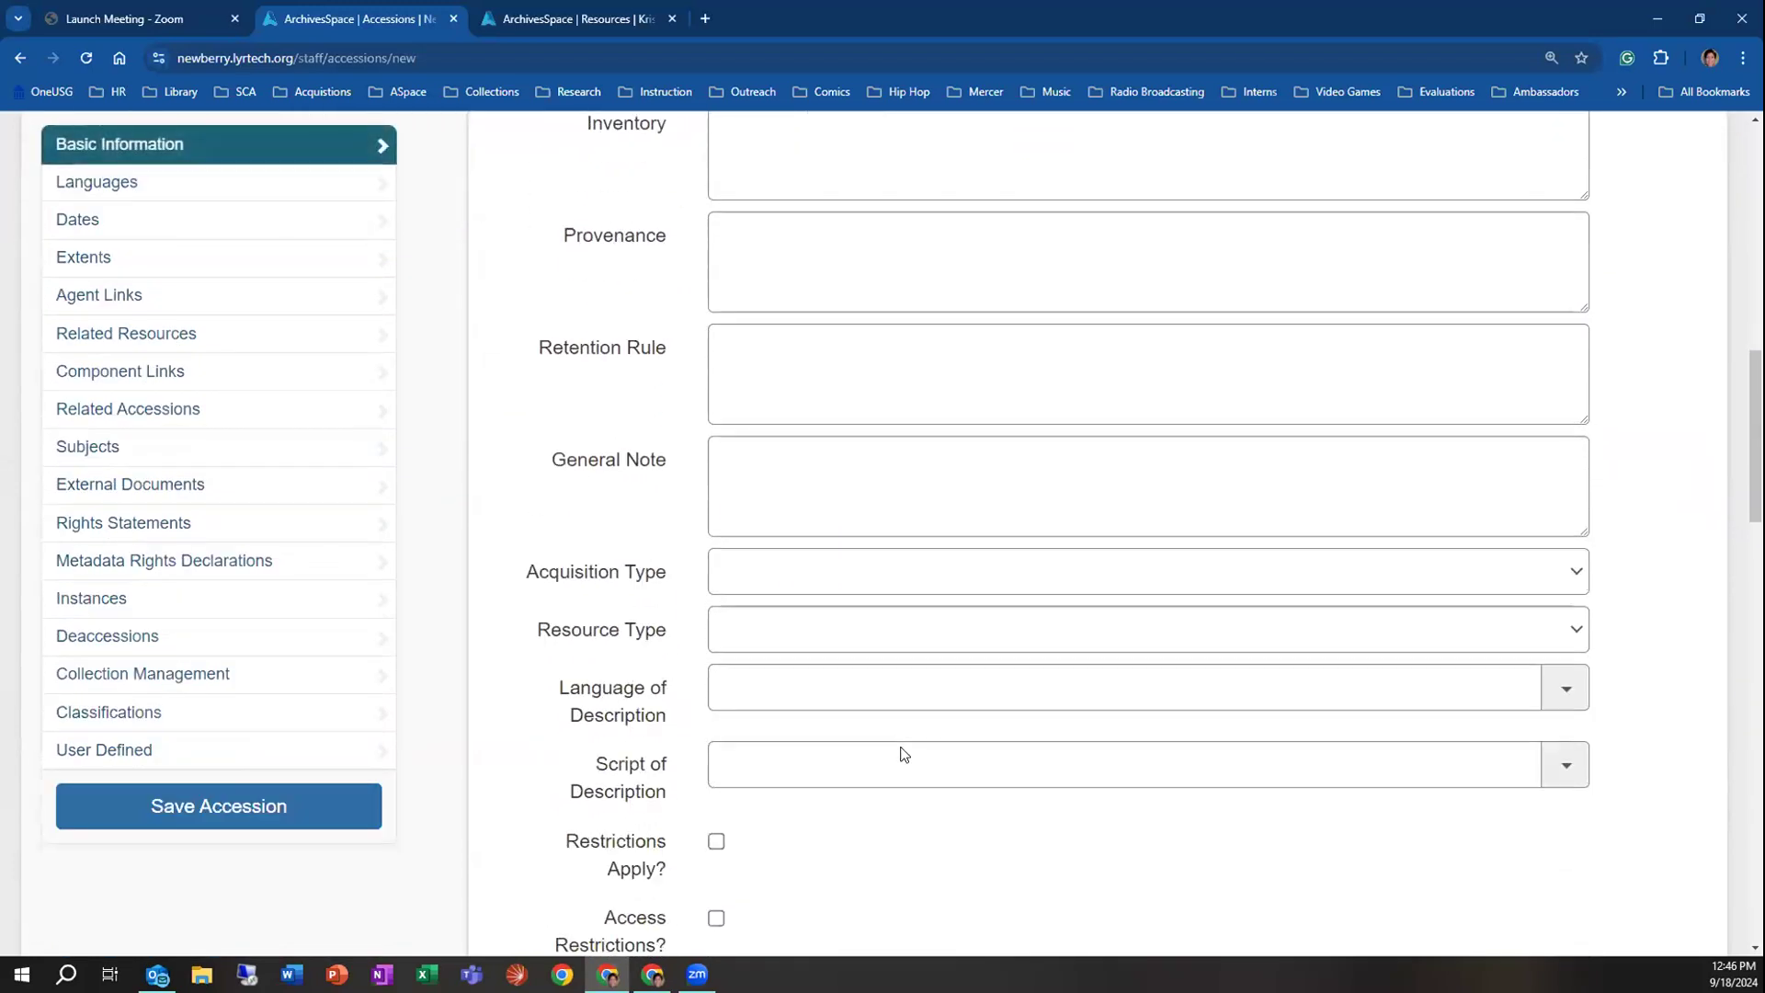
scroll(905, 754, down, 4)
scroll(901, 750, up, 11)
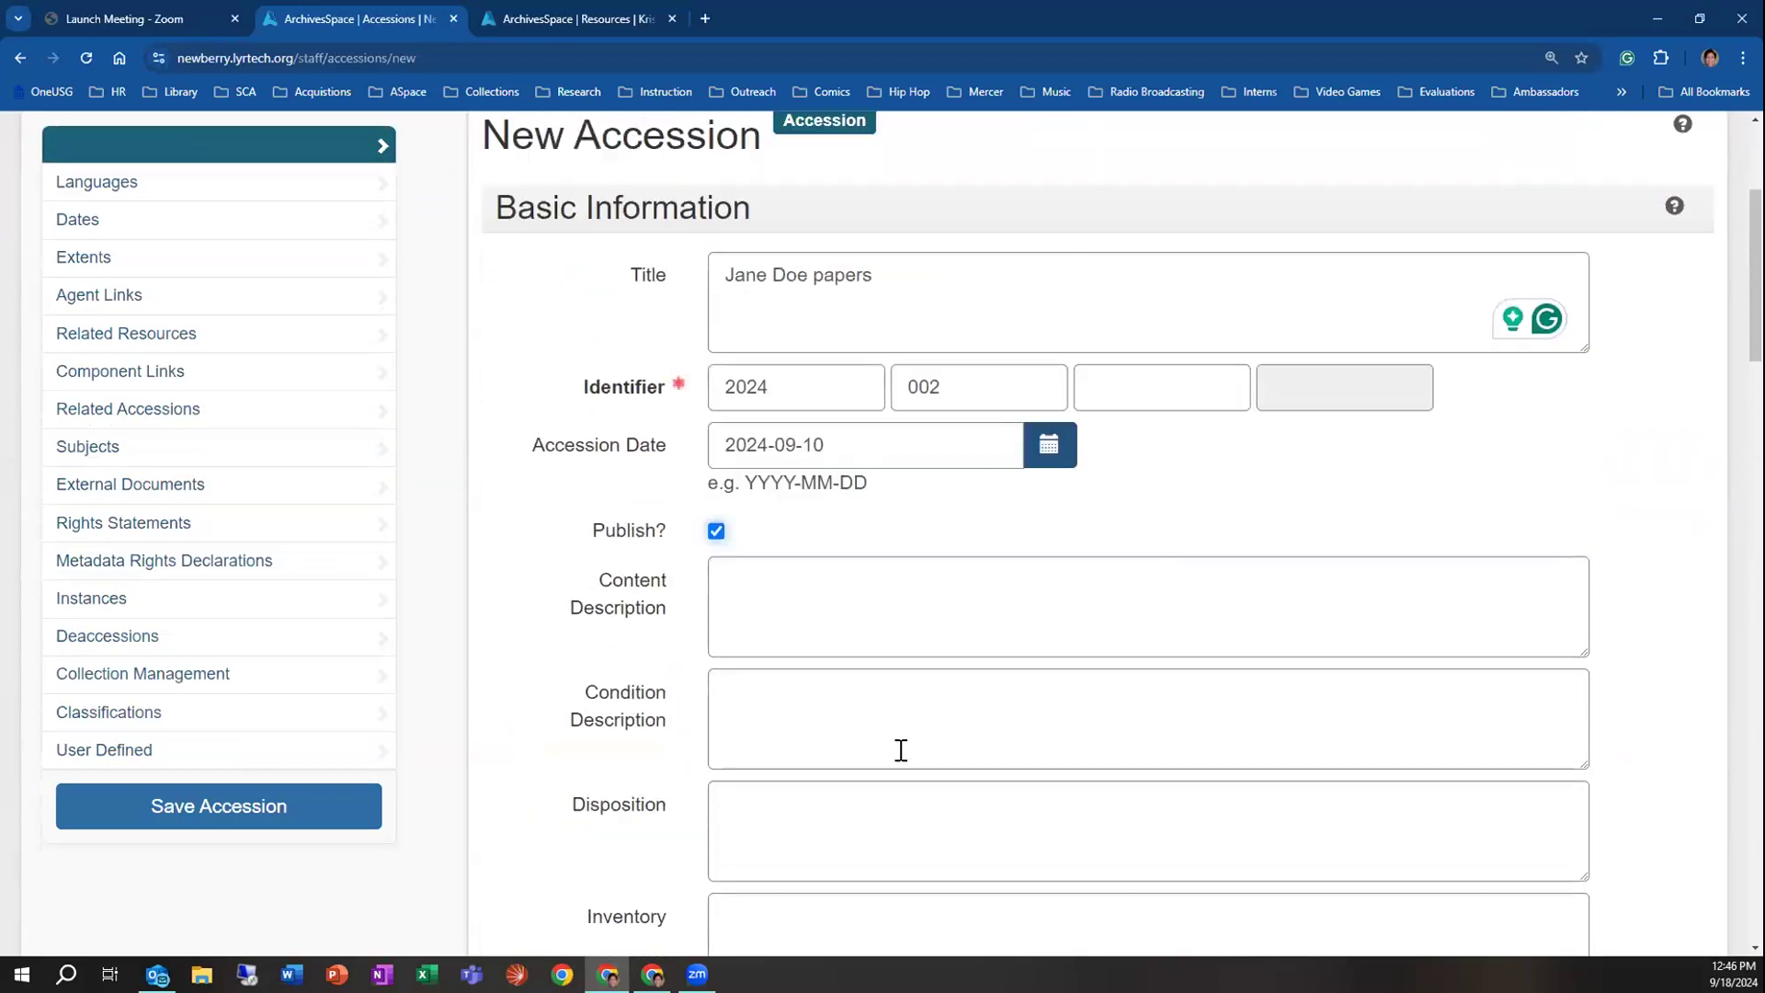
scroll(900, 750, up, 1)
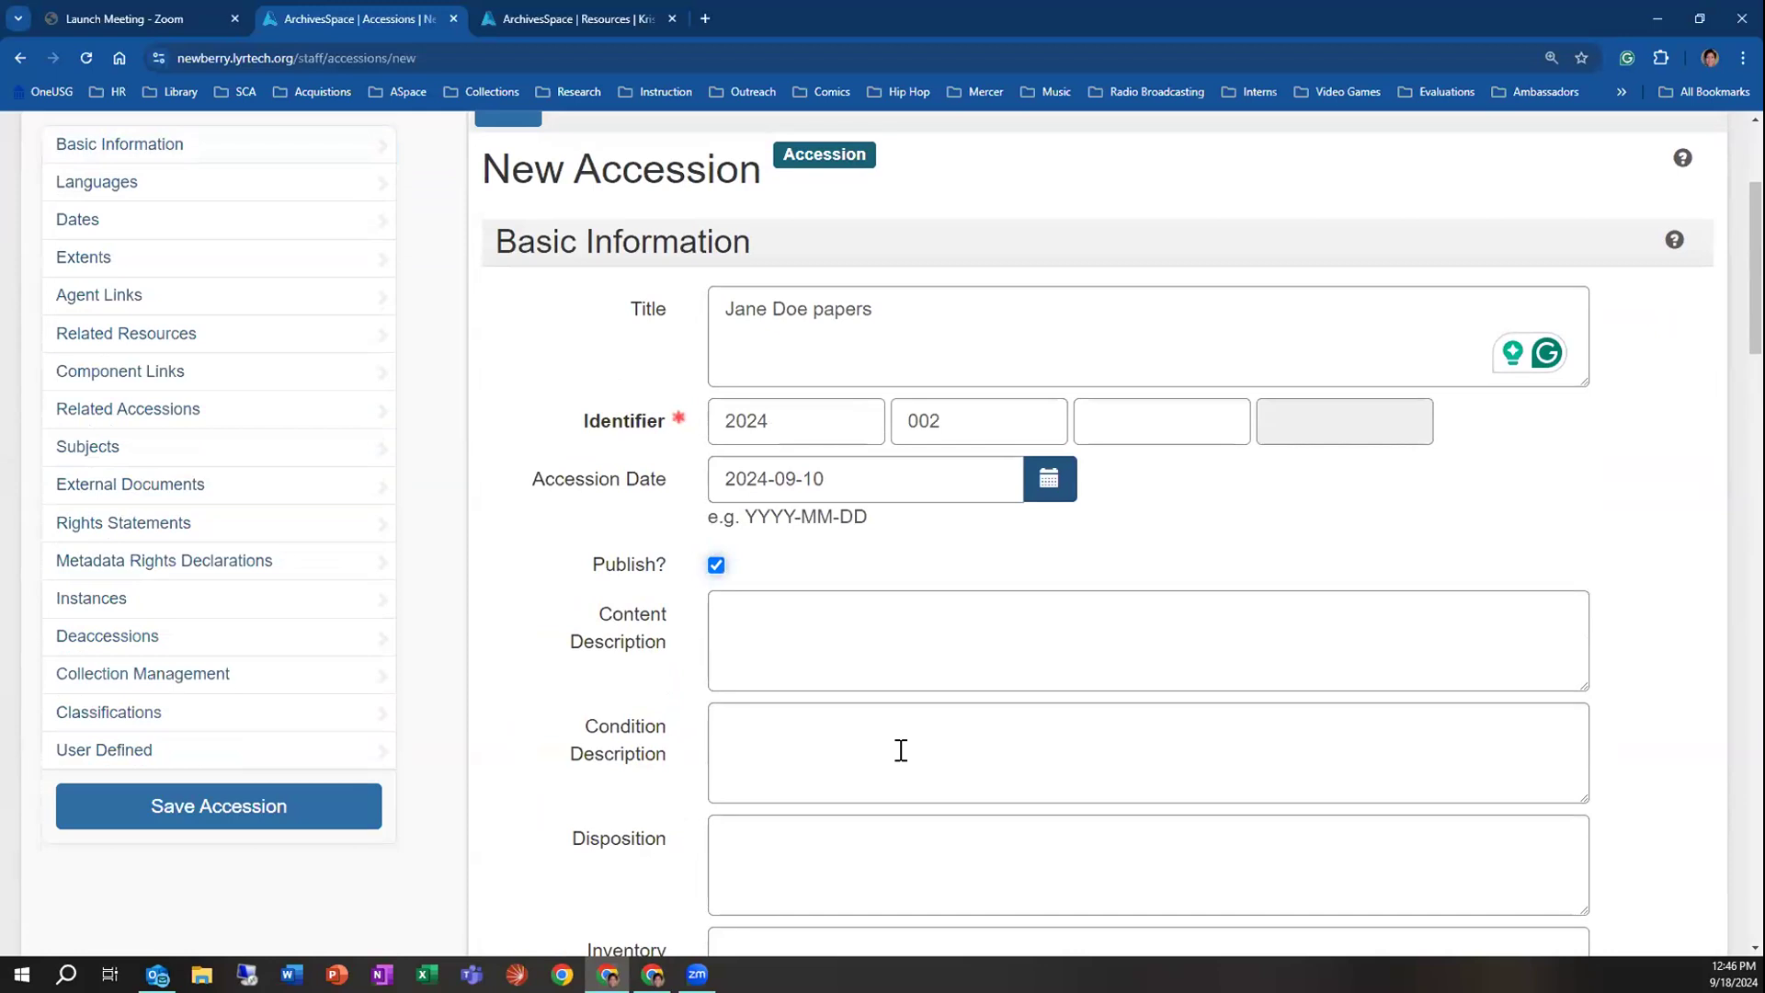
Begin the content description with "This collection contains materials related to the life and career of" followed by the person named in the title
click(879, 664)
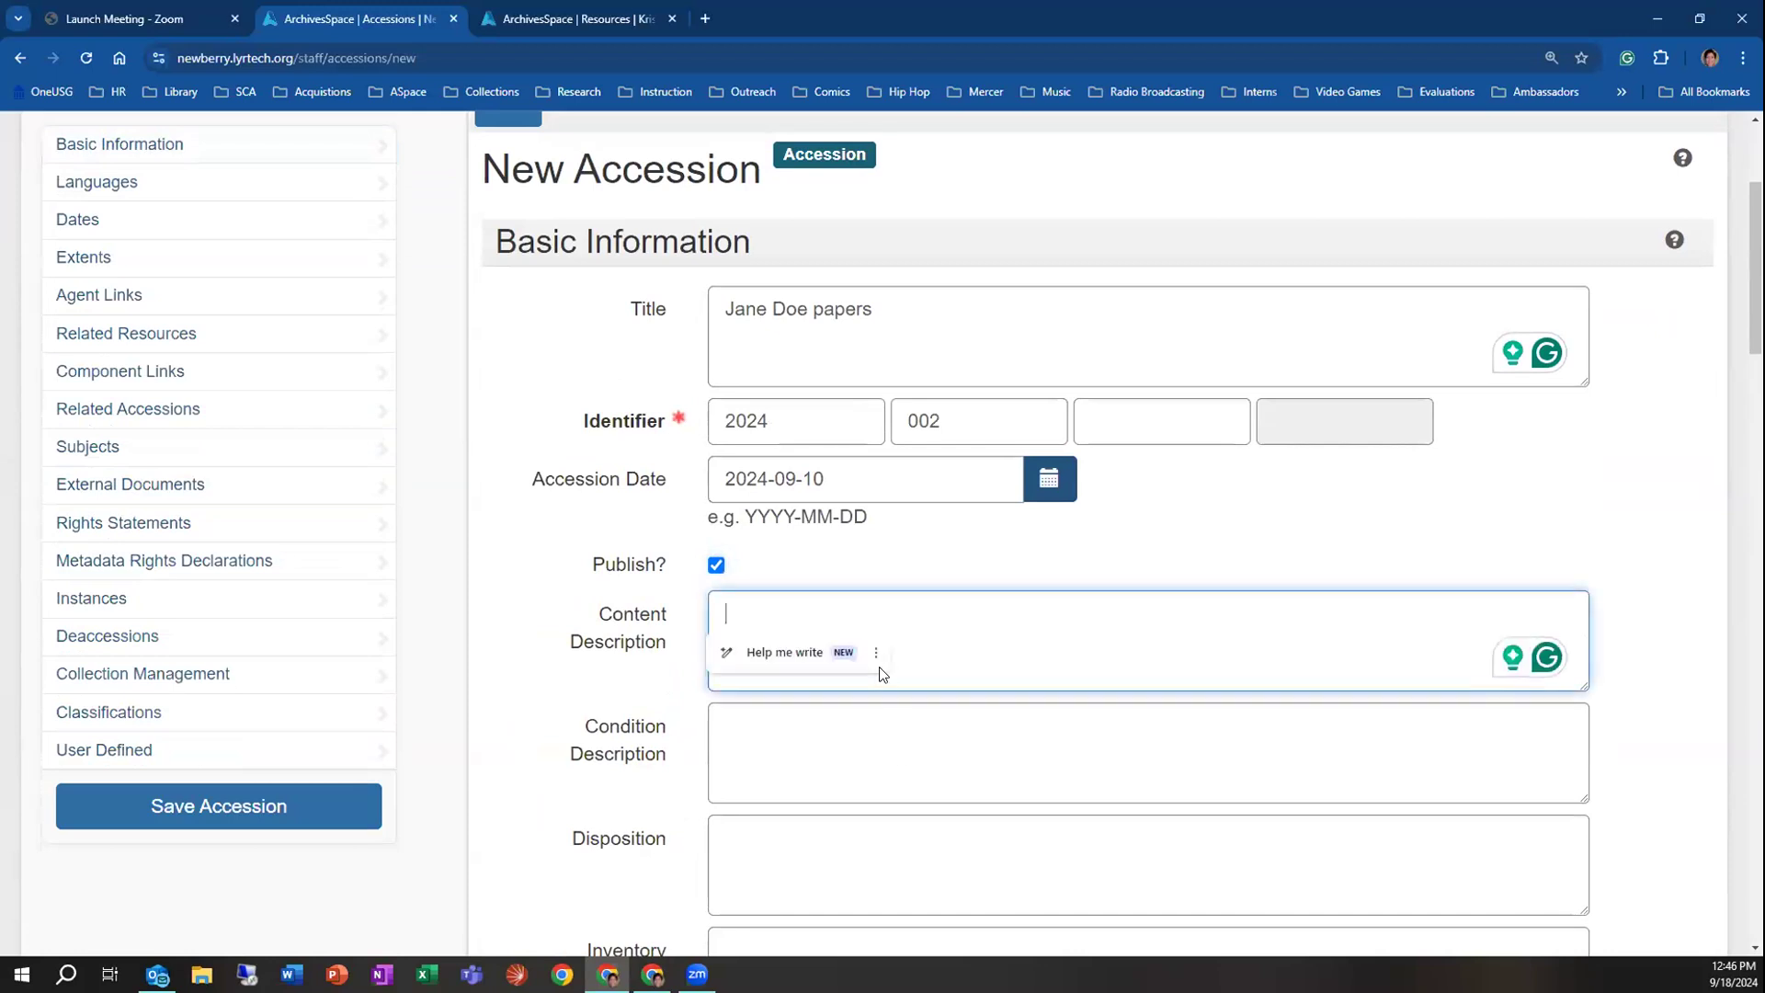
mouse_move(640, 639)
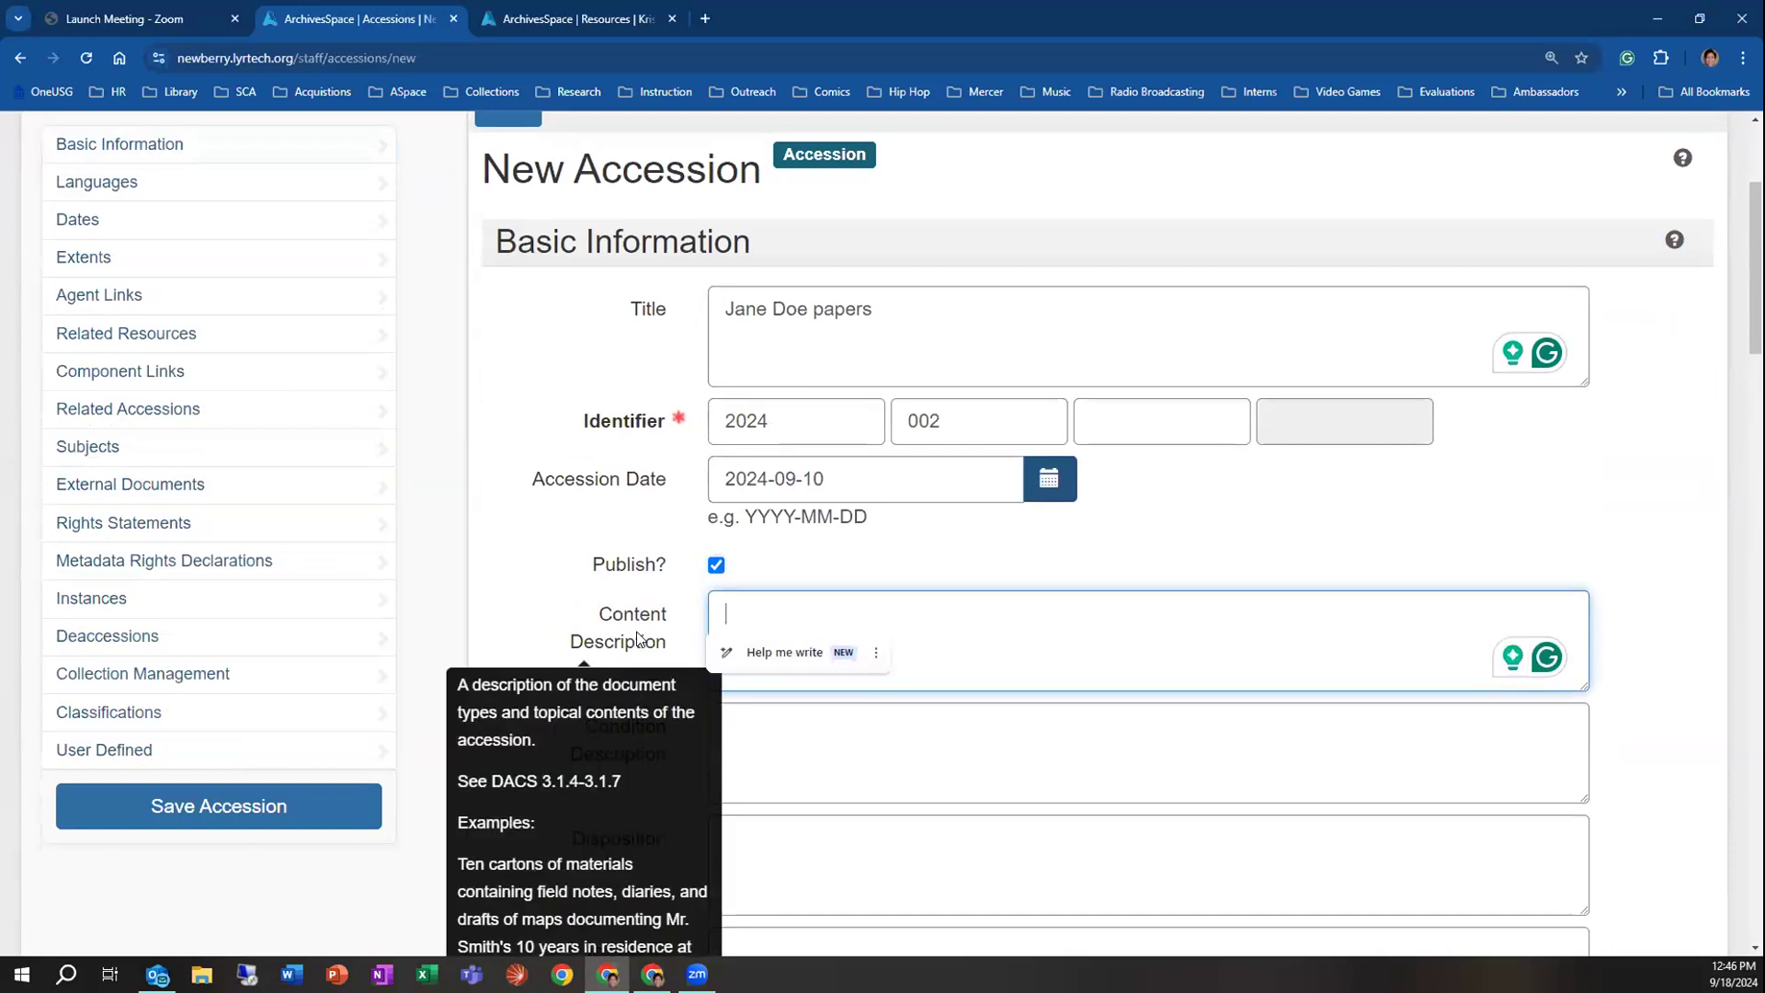
scroll(640, 639, down, 1)
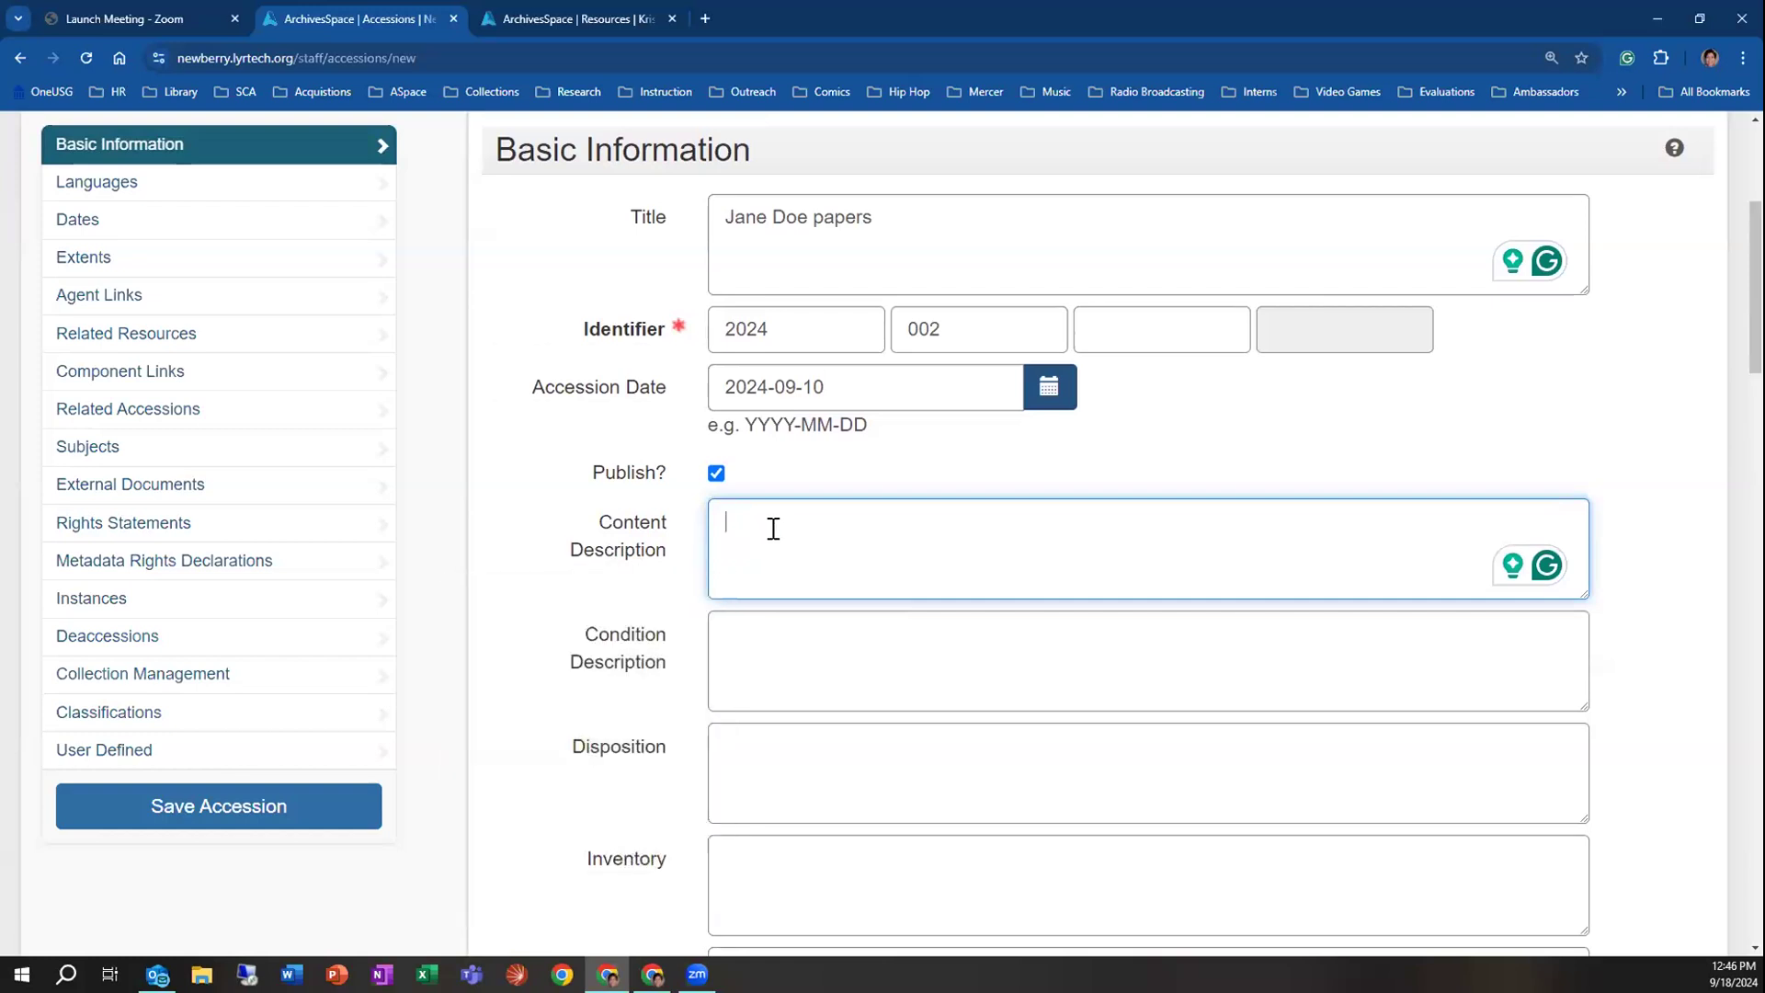
text(This co)
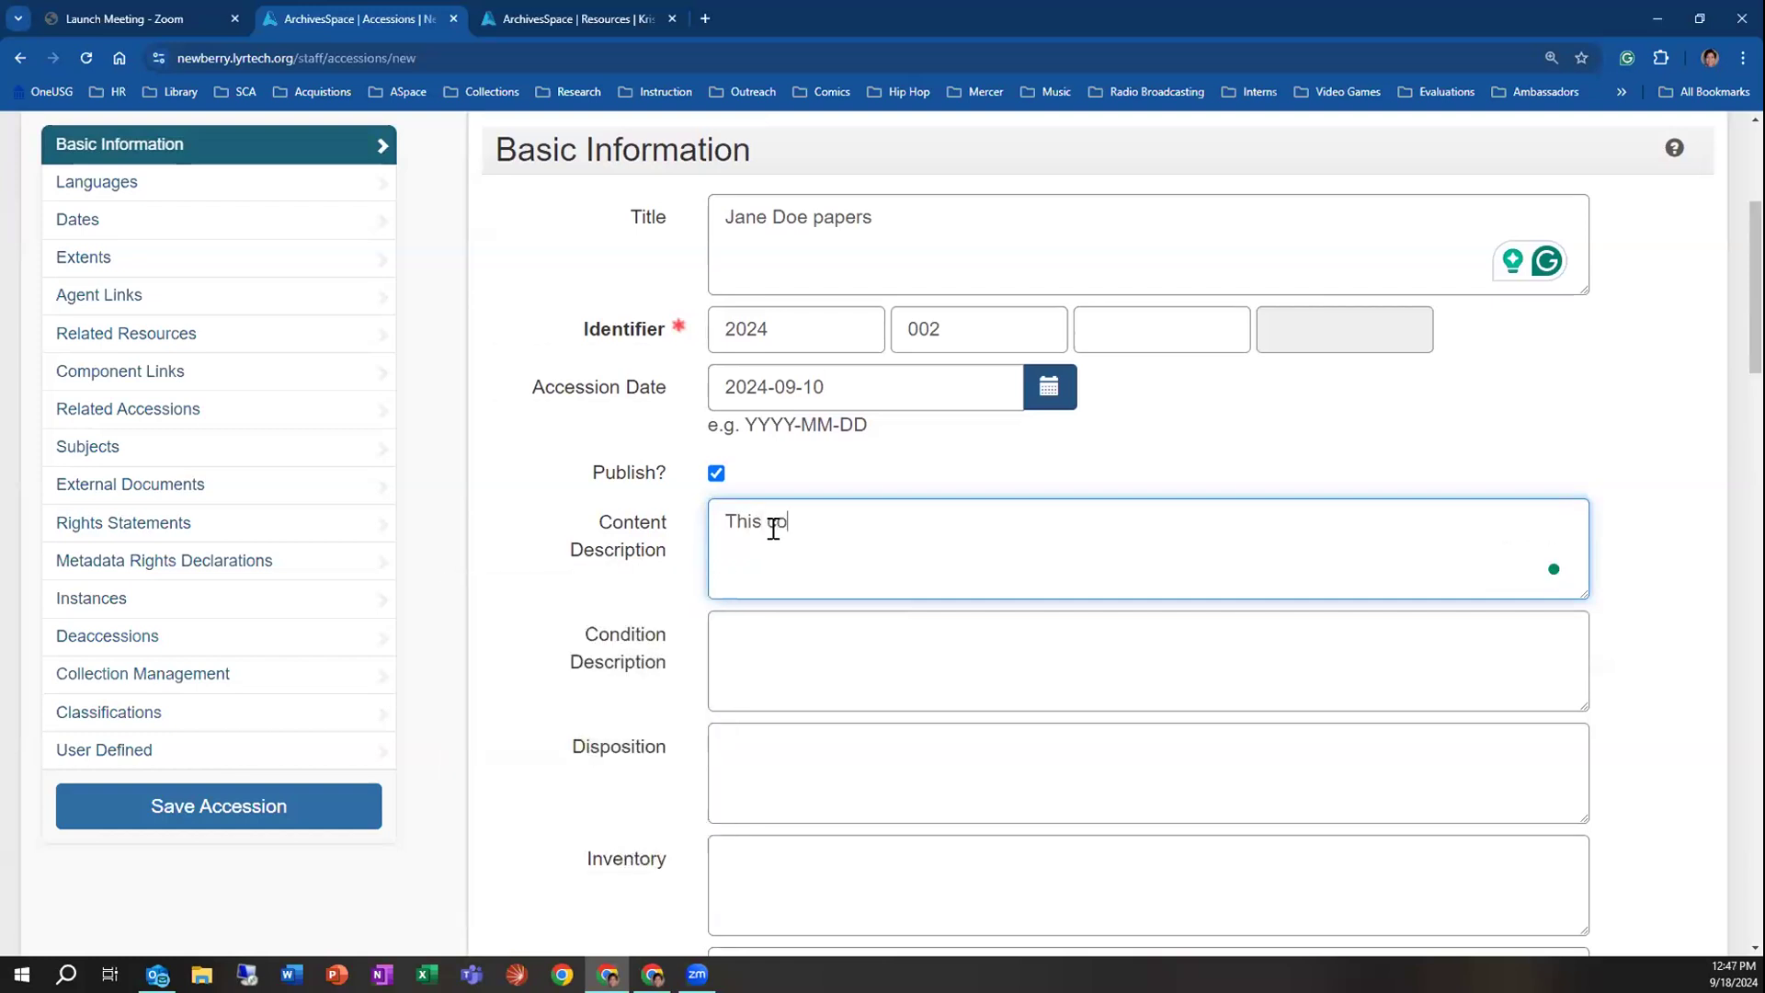
text(llection contains materials relta)
key(BackSpace)
key(BackSpace)
text(atd)
key(BackSpace)
text(ed to the )
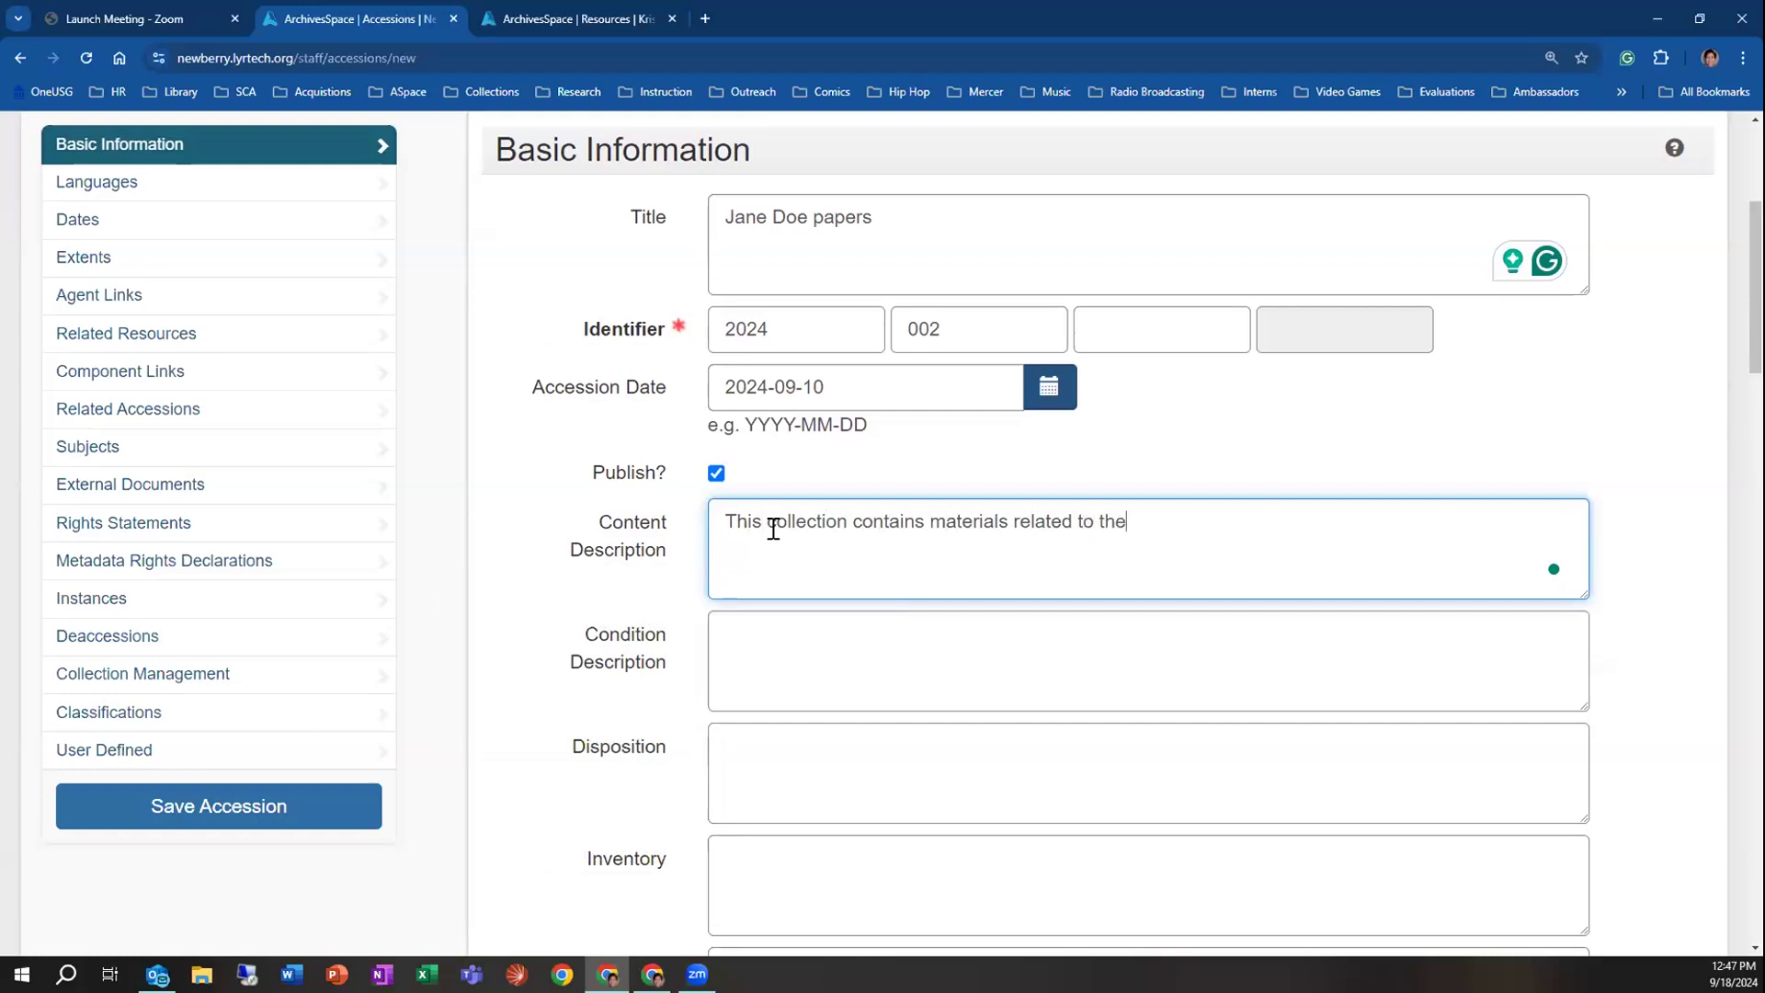
text(life and career fo Ja)
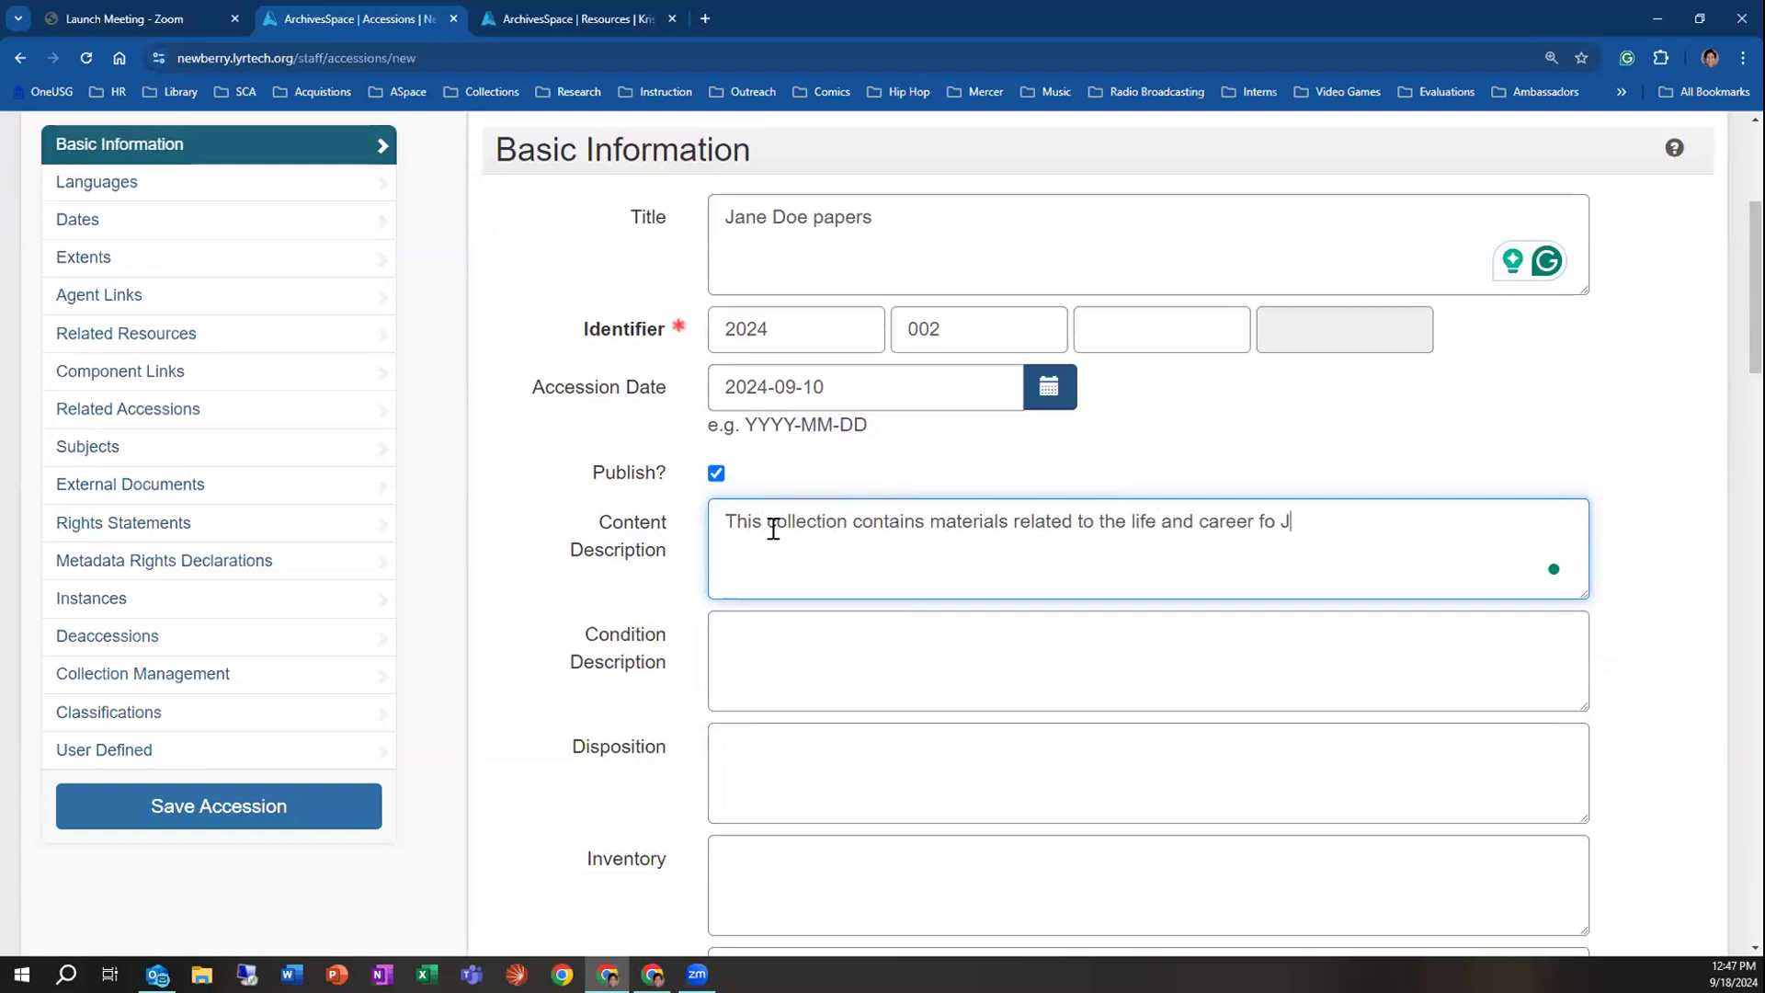
key(BackSpace)
key(BackSpace)
key(BackSpace)
key(BackSpace)
key(BackSpace)
text(of Jad)
key(BackSpace)
text(me)
key(BackSpace)
key(BackSpace)
text(ne Doe )
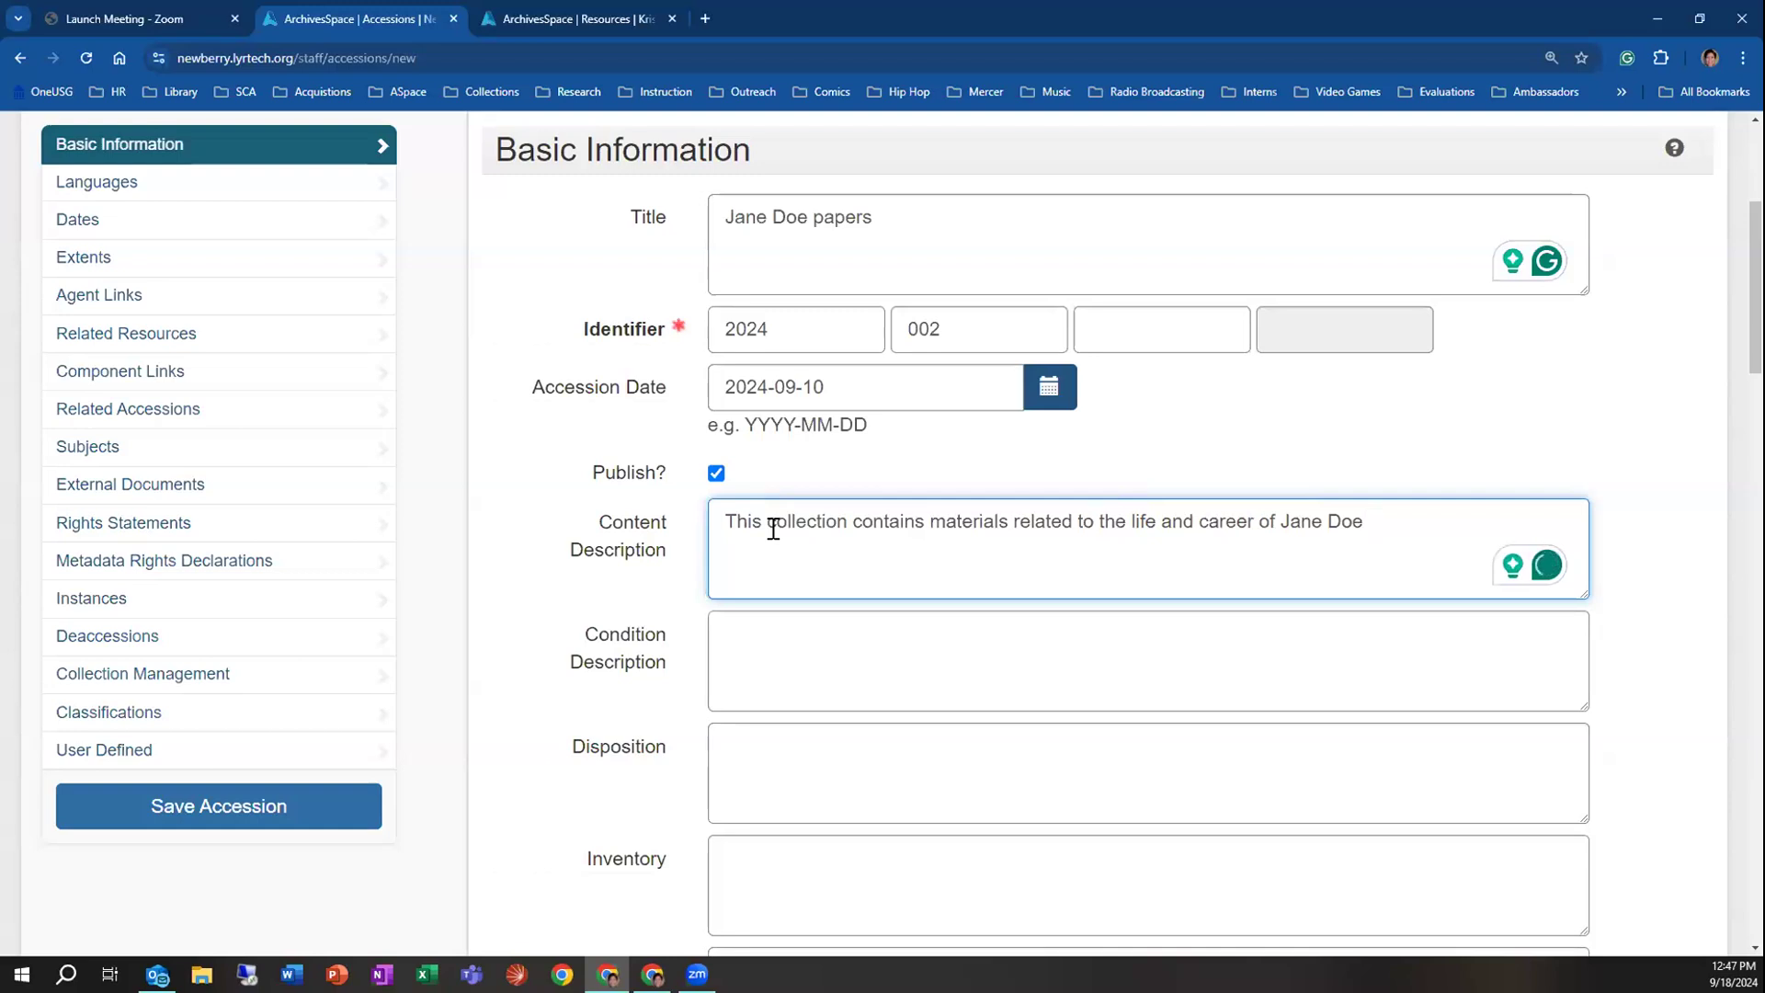
text(i)
key(BackSpace)
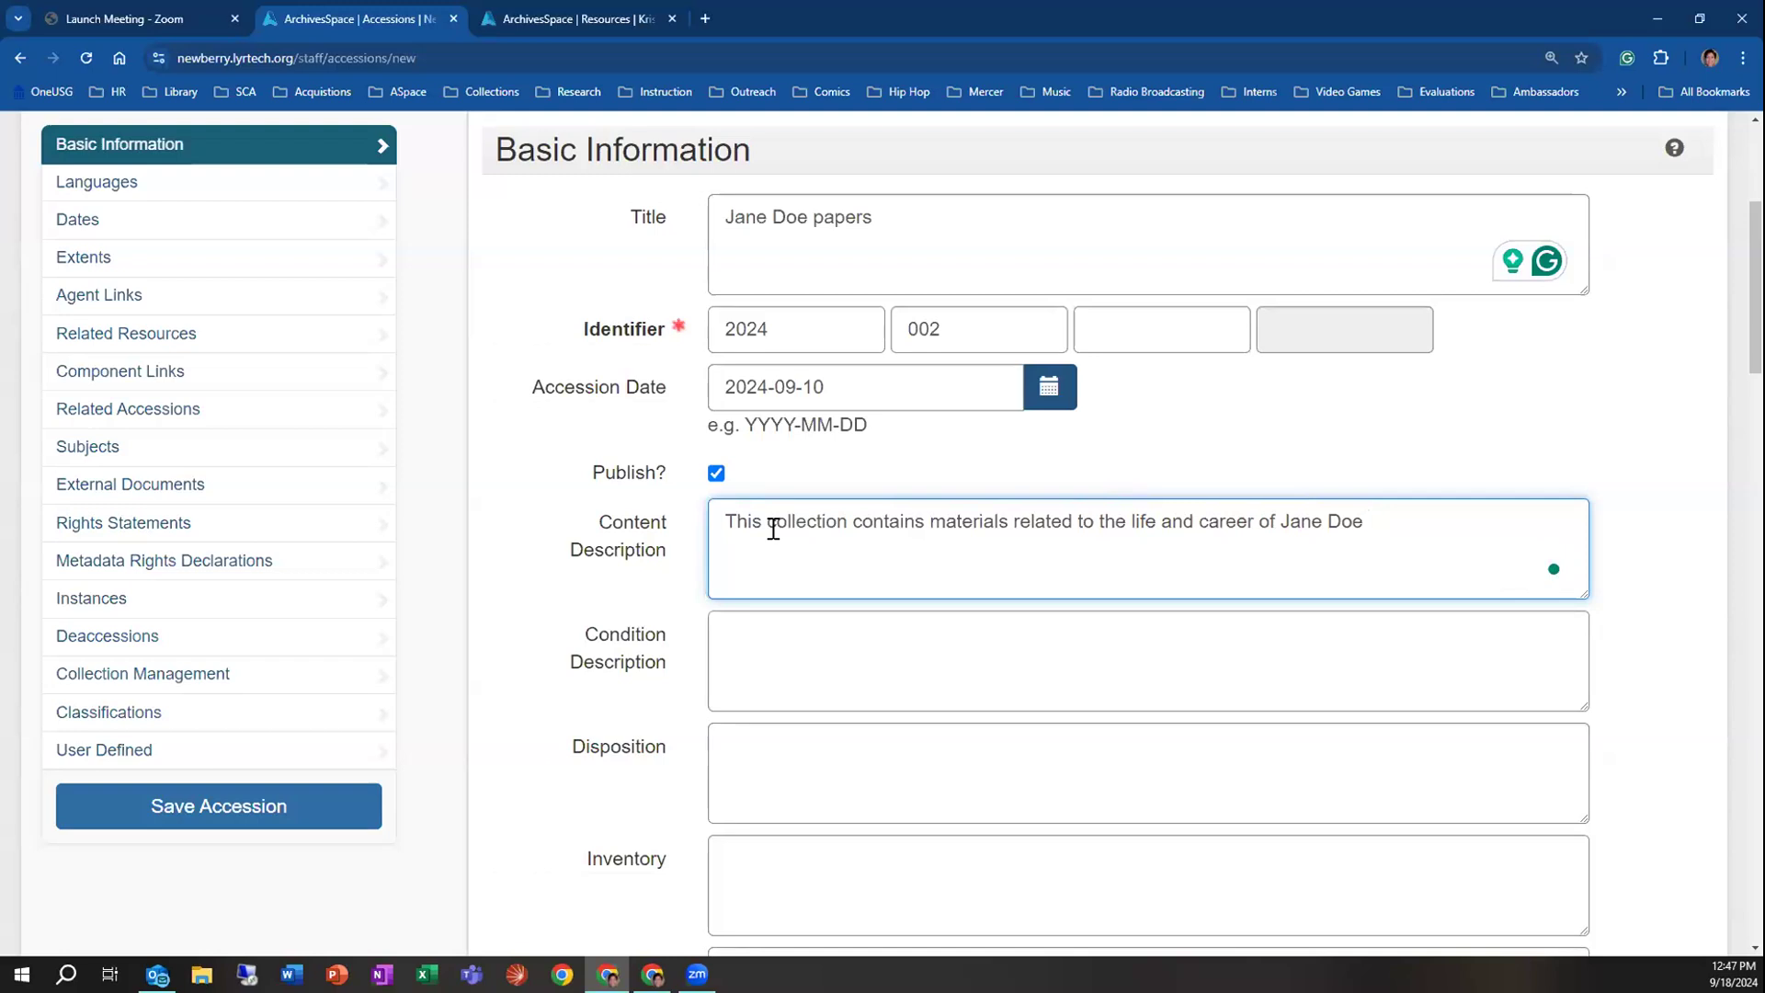
Add "It includes research materials, correspondence, and photographs related to her time as a marine biologist." to the content description and widen its box
text(It c)
key(BackSpace)
text(includes)
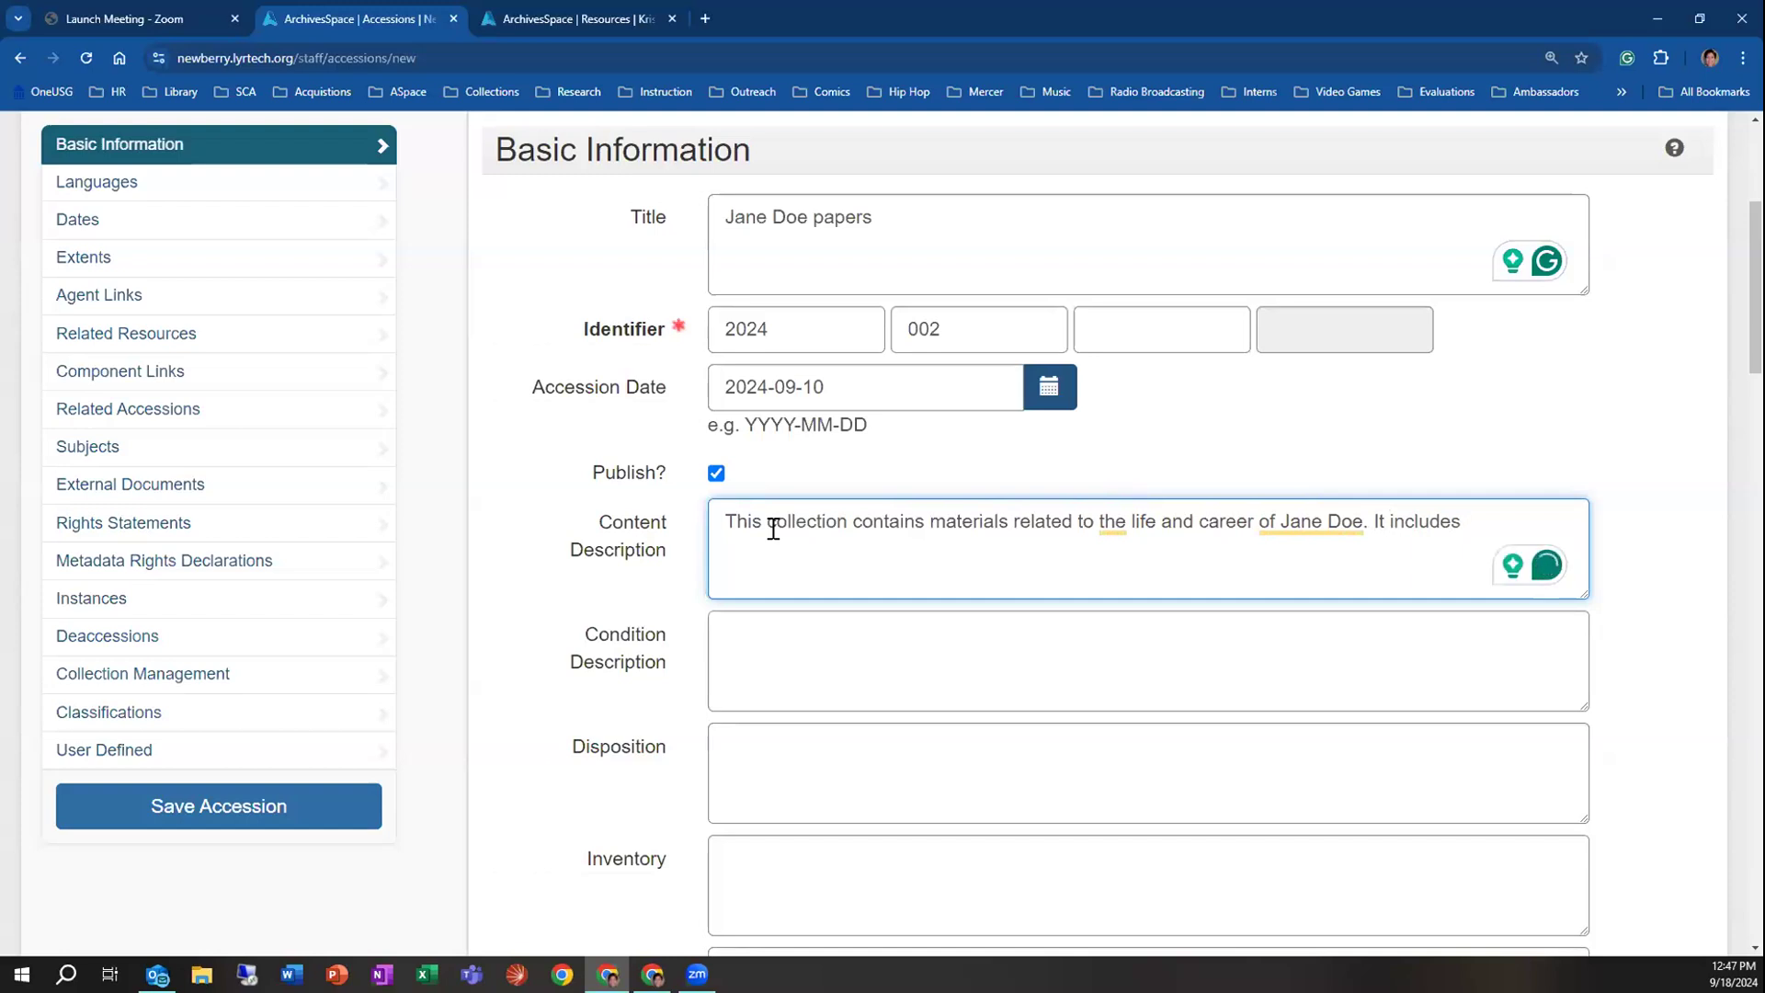
text(research materials)
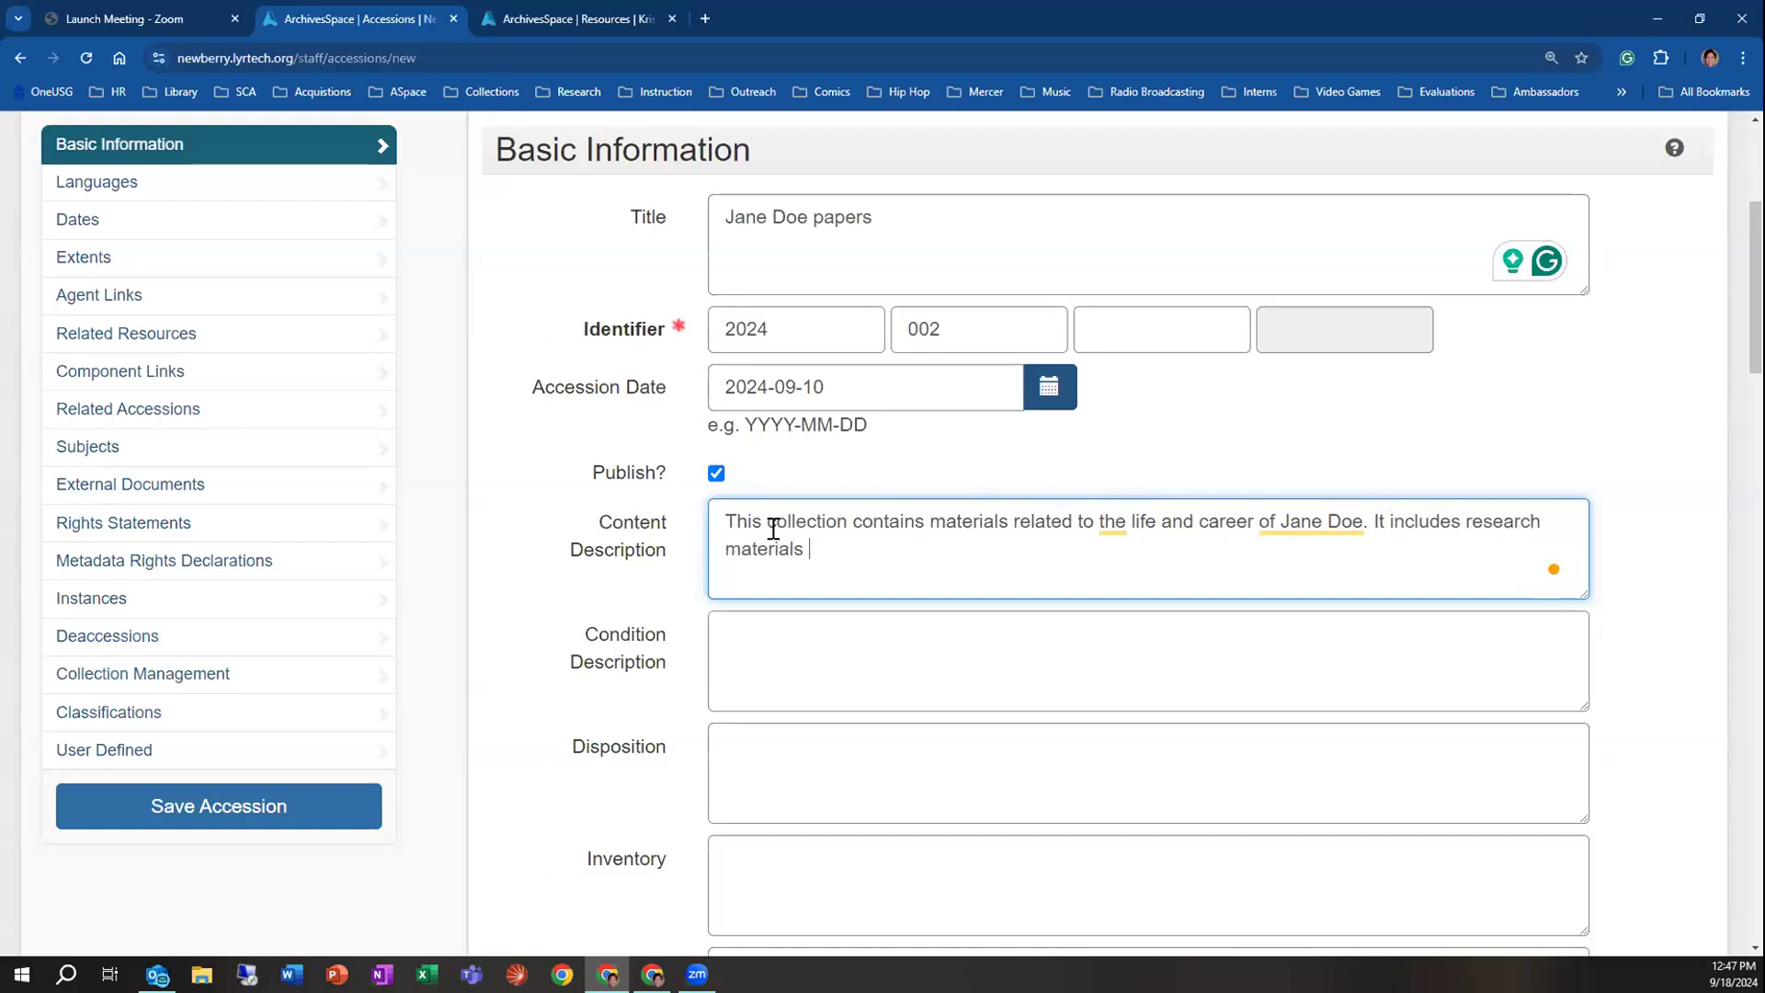
text(, )
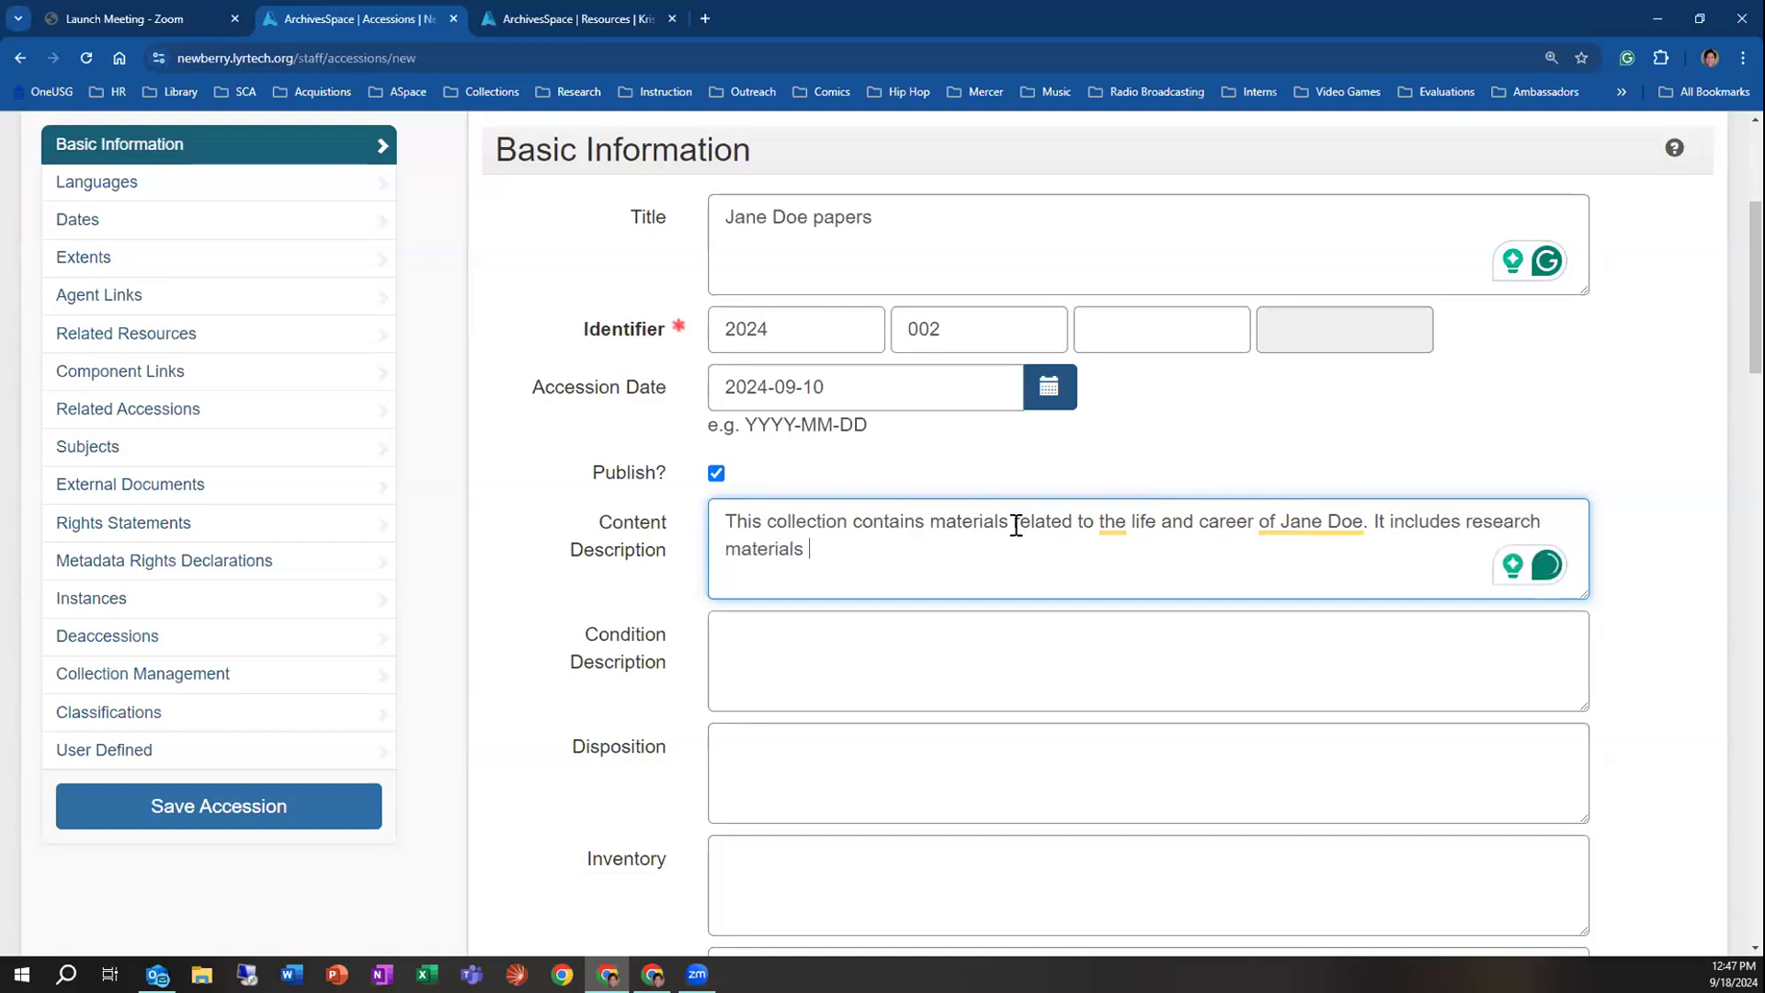
text(cor)
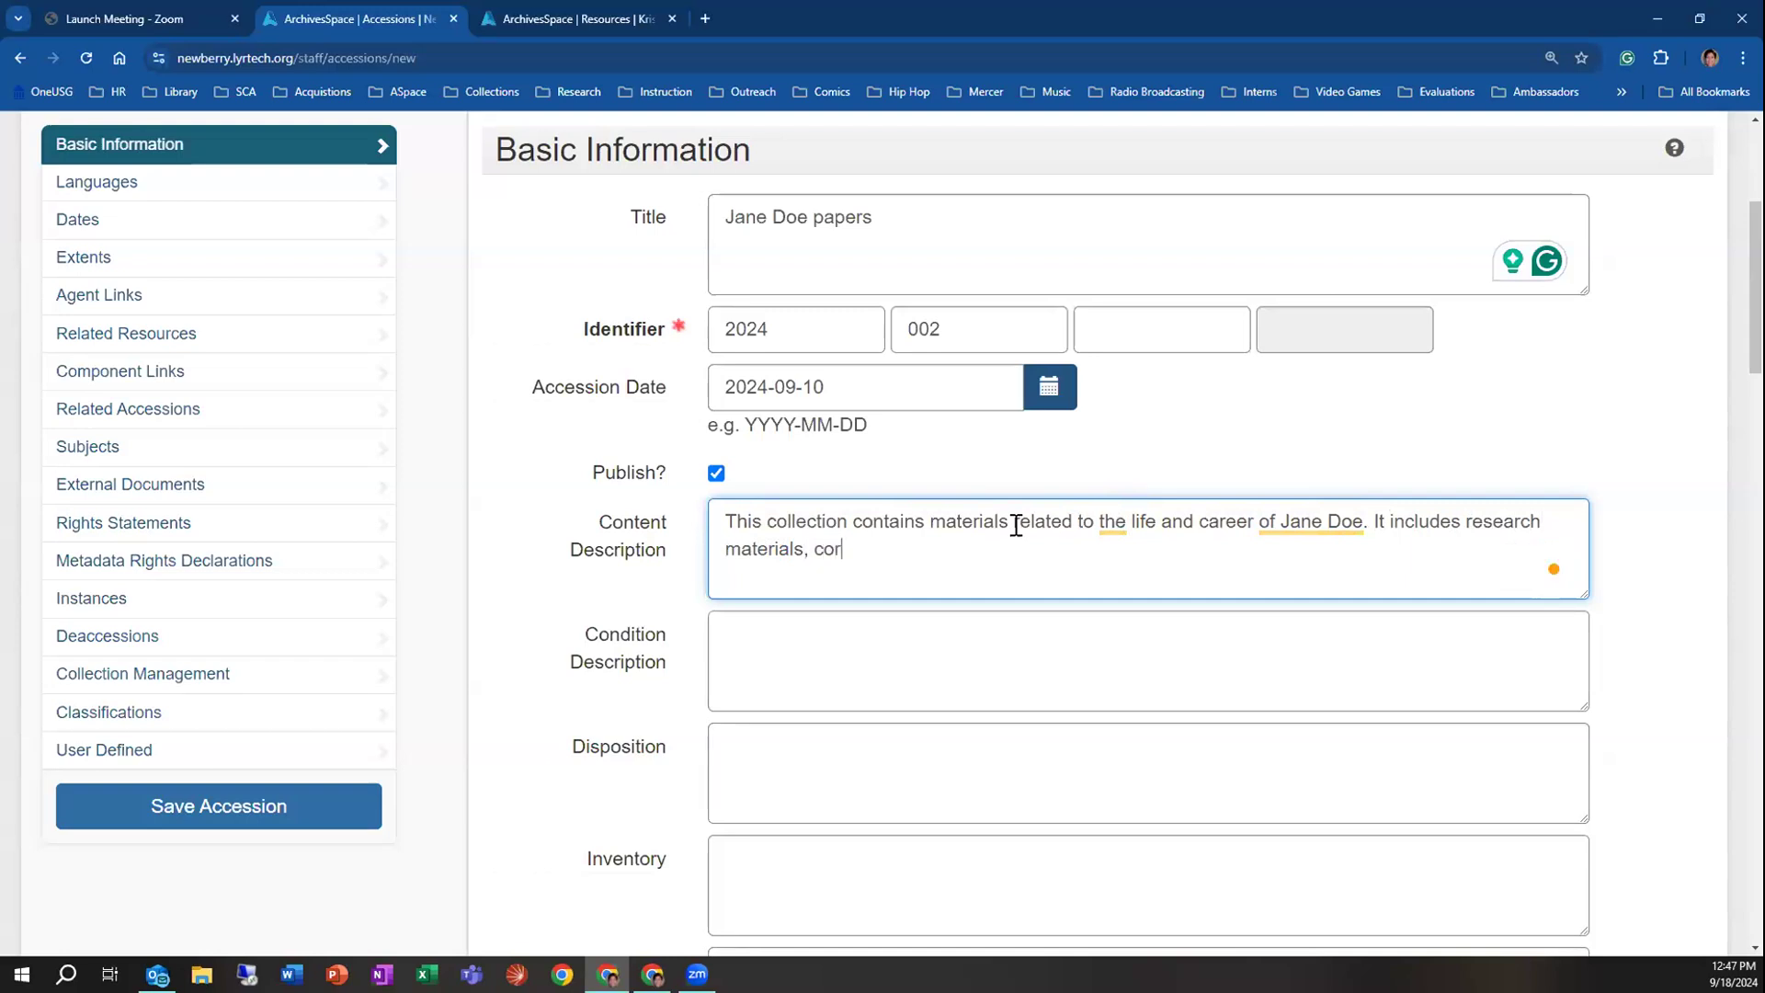
text(respondence, and p)
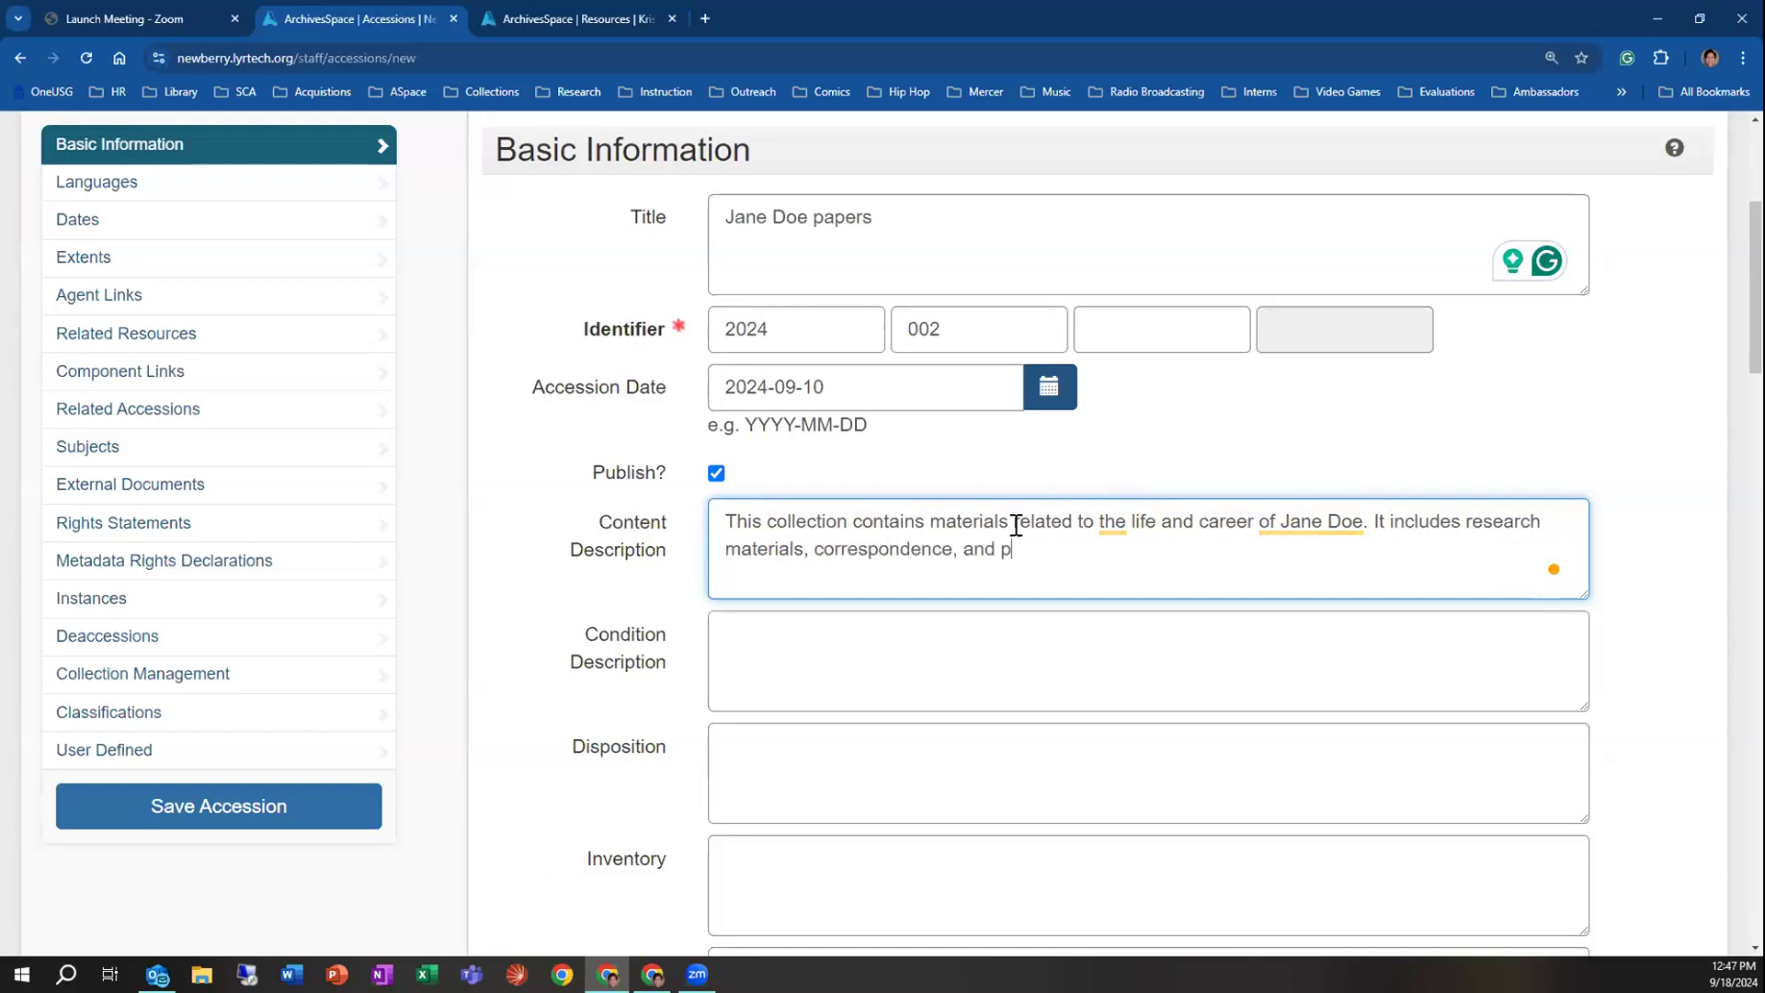
text(hotographs related to her time )
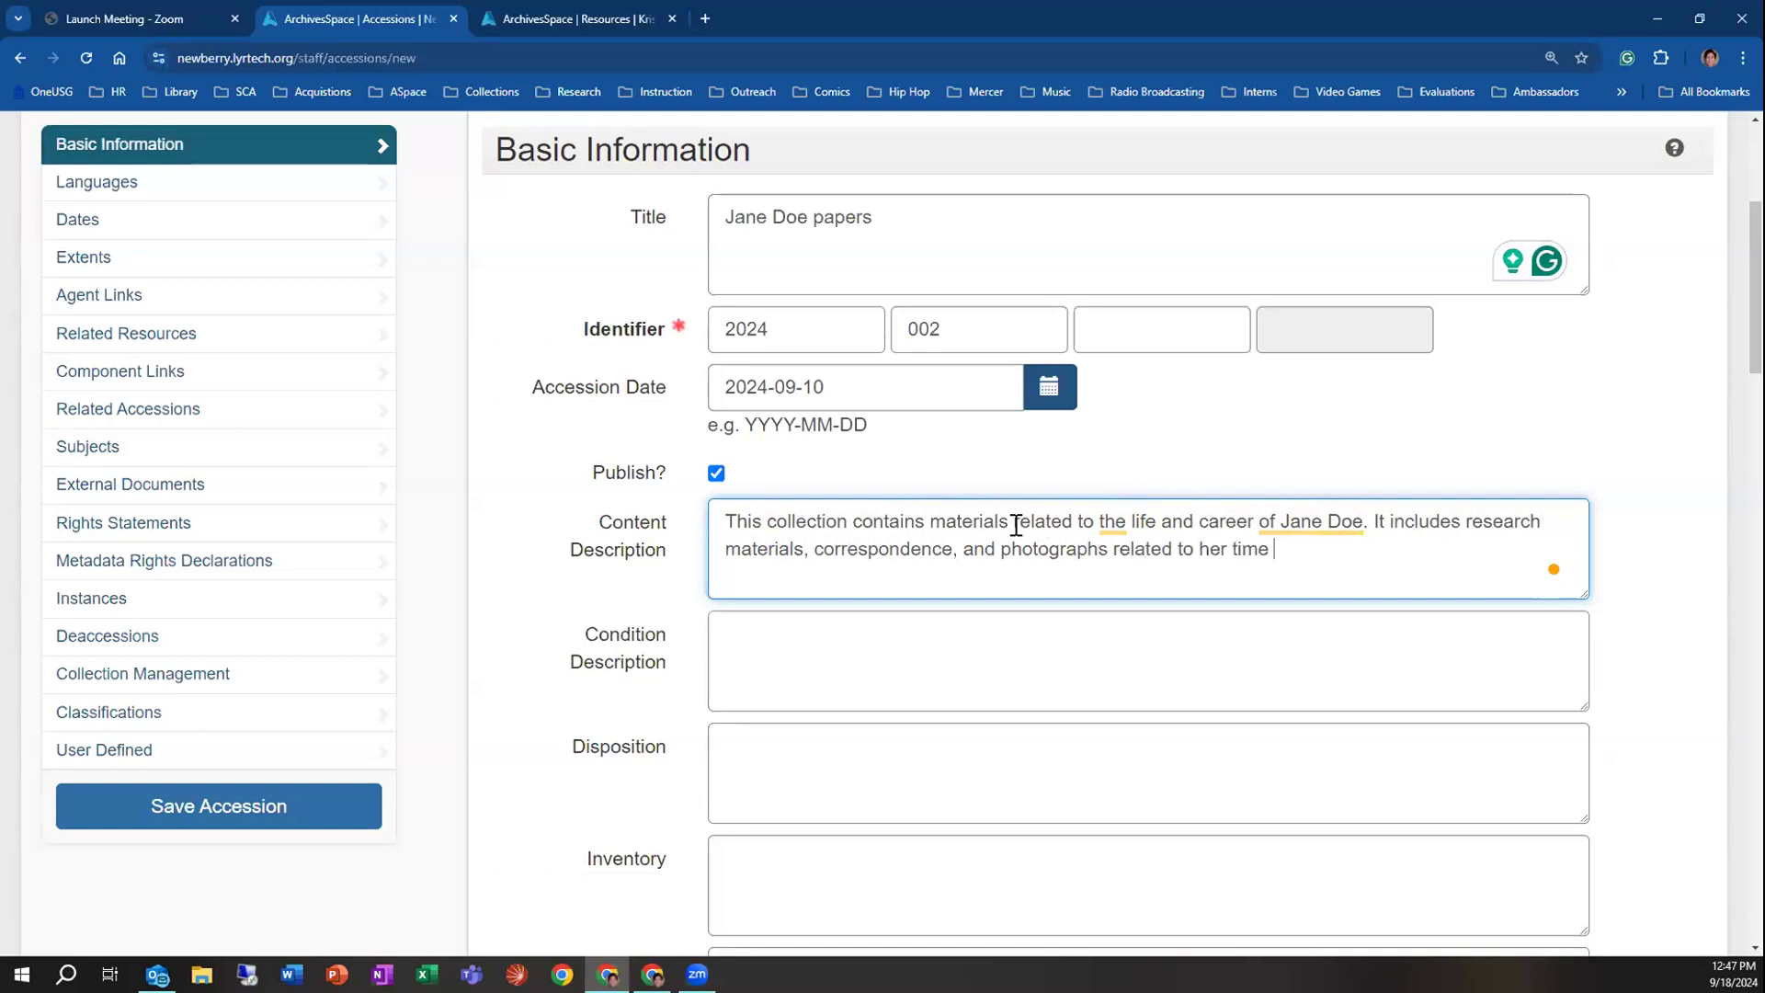
text(as a marine bilo)
key(BackSpace)
key(BackSpace)
text(ologist.)
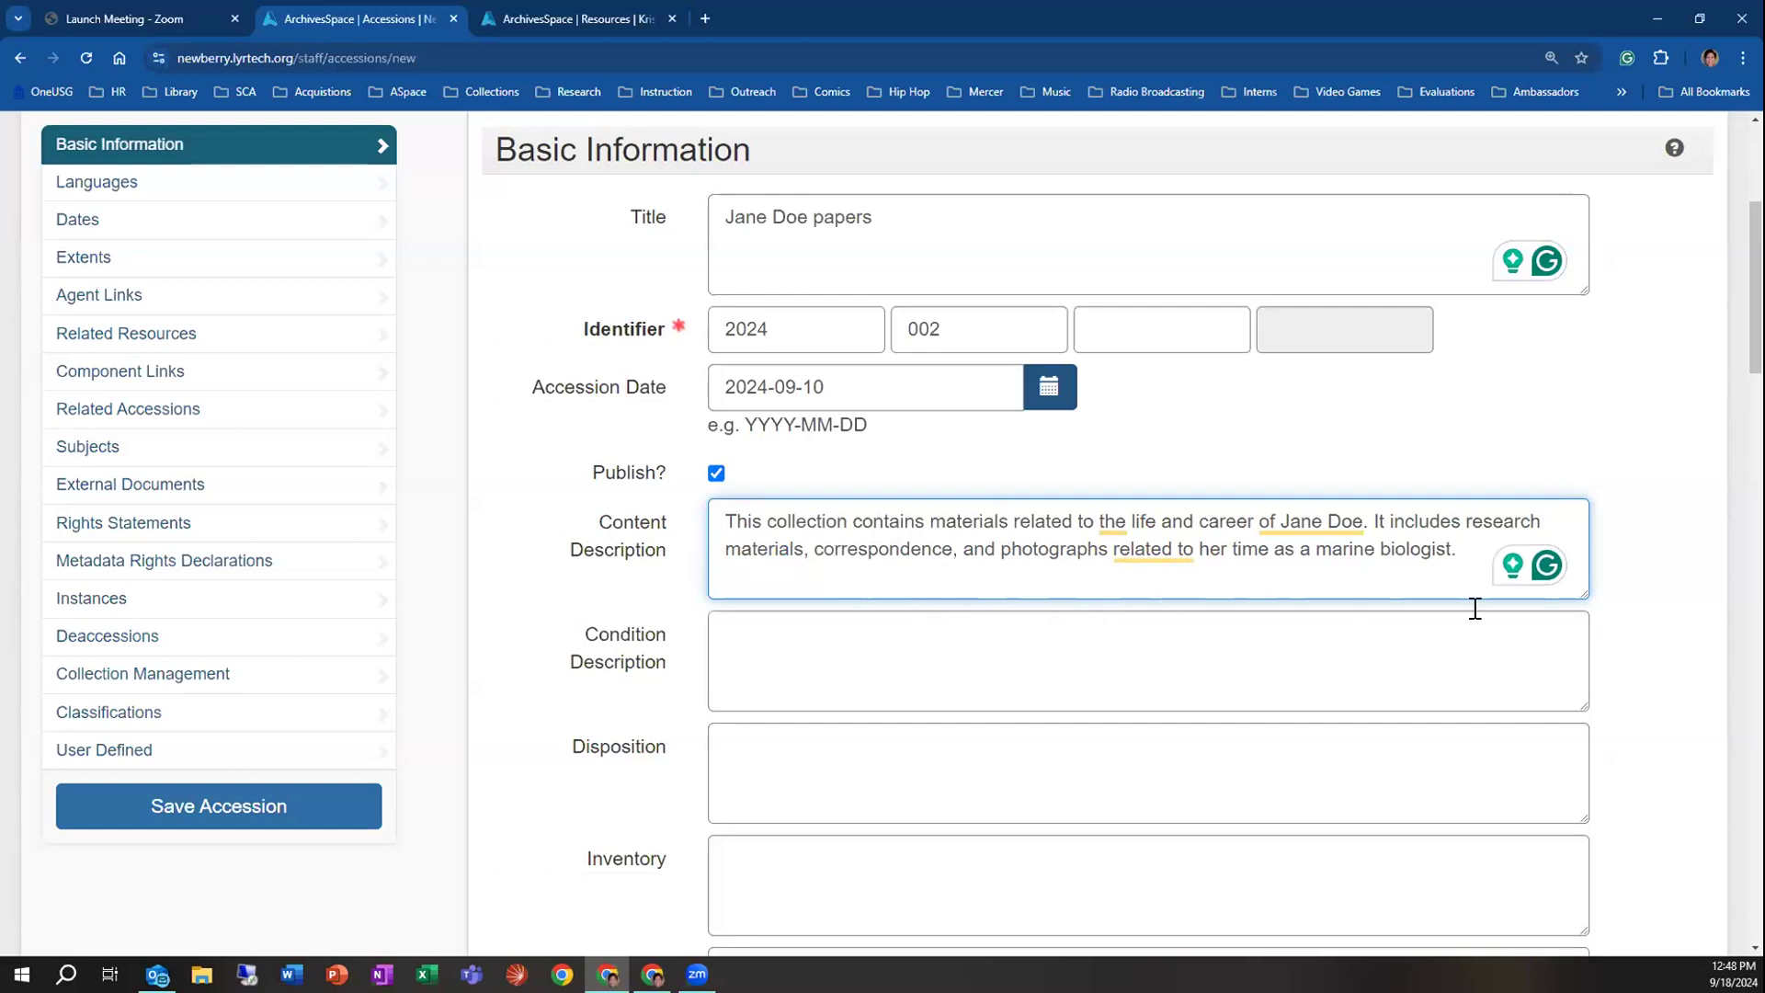
mouse_move(1581, 593)
mouse_down()
mouse_move(1675, 806)
mouse_move(1594, 583)
mouse_move(1684, 695)
mouse_move(1683, 678)
mouse_move(1583, 541)
mouse_move(1610, 598)
mouse_up()
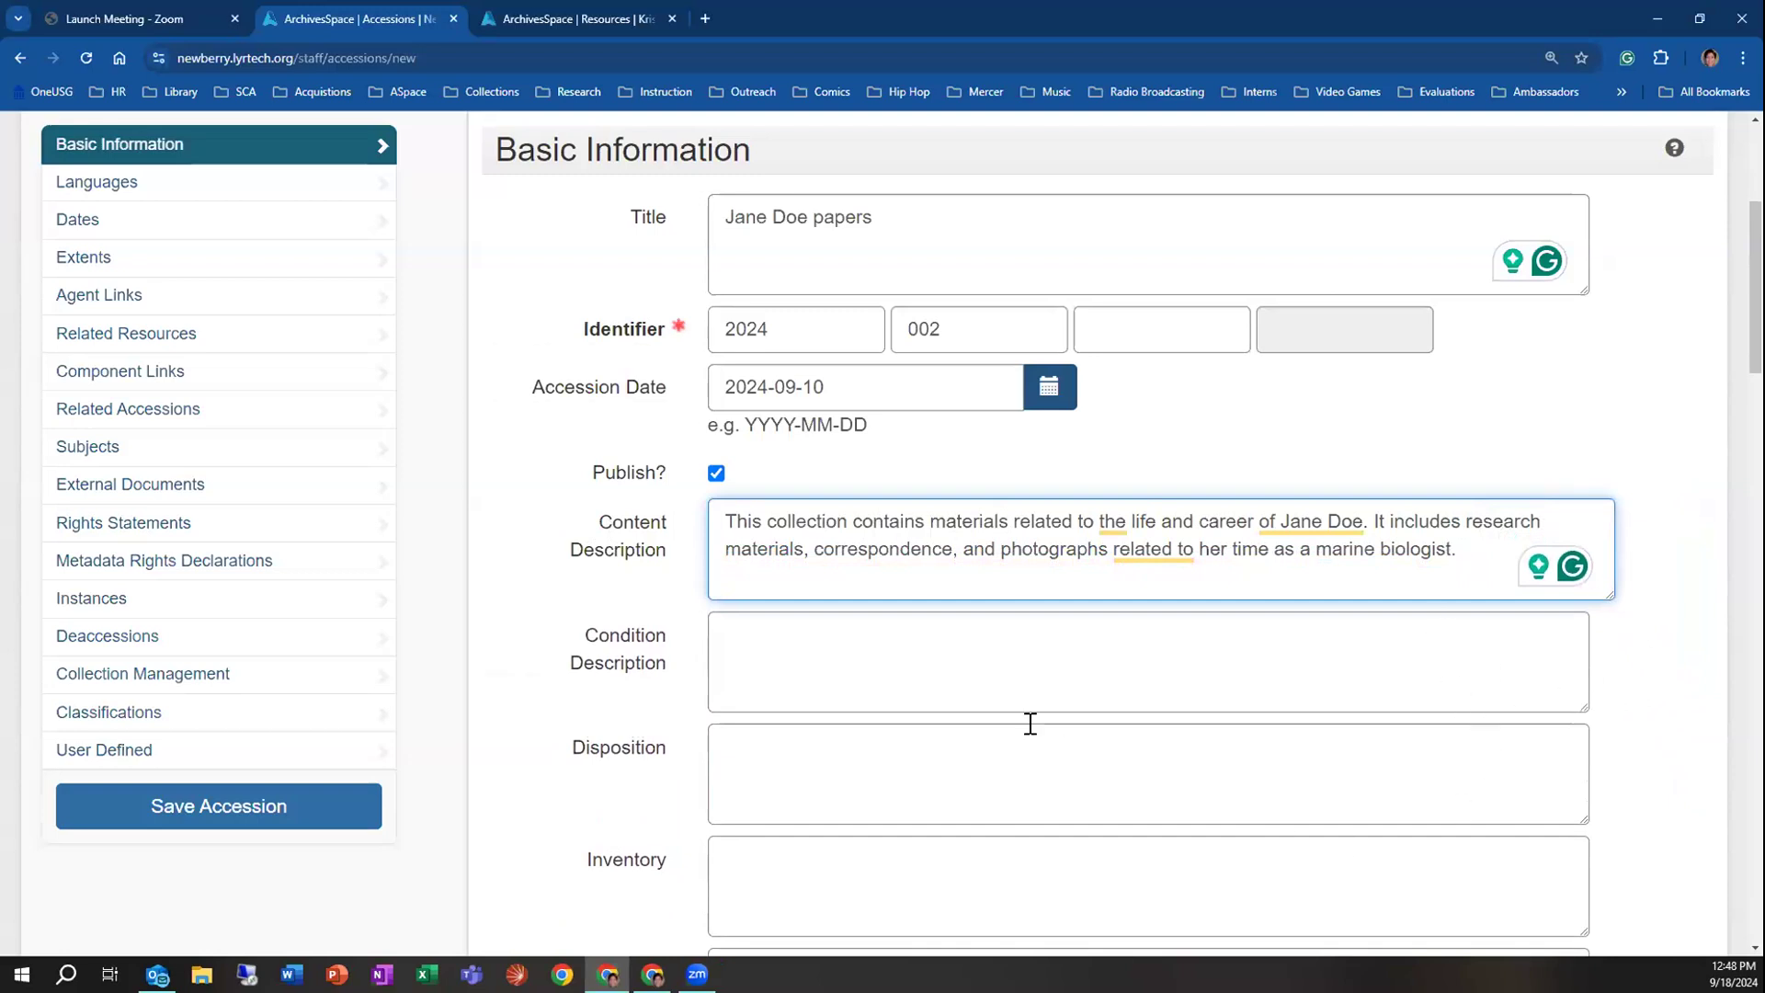
mouse_move(623, 549)
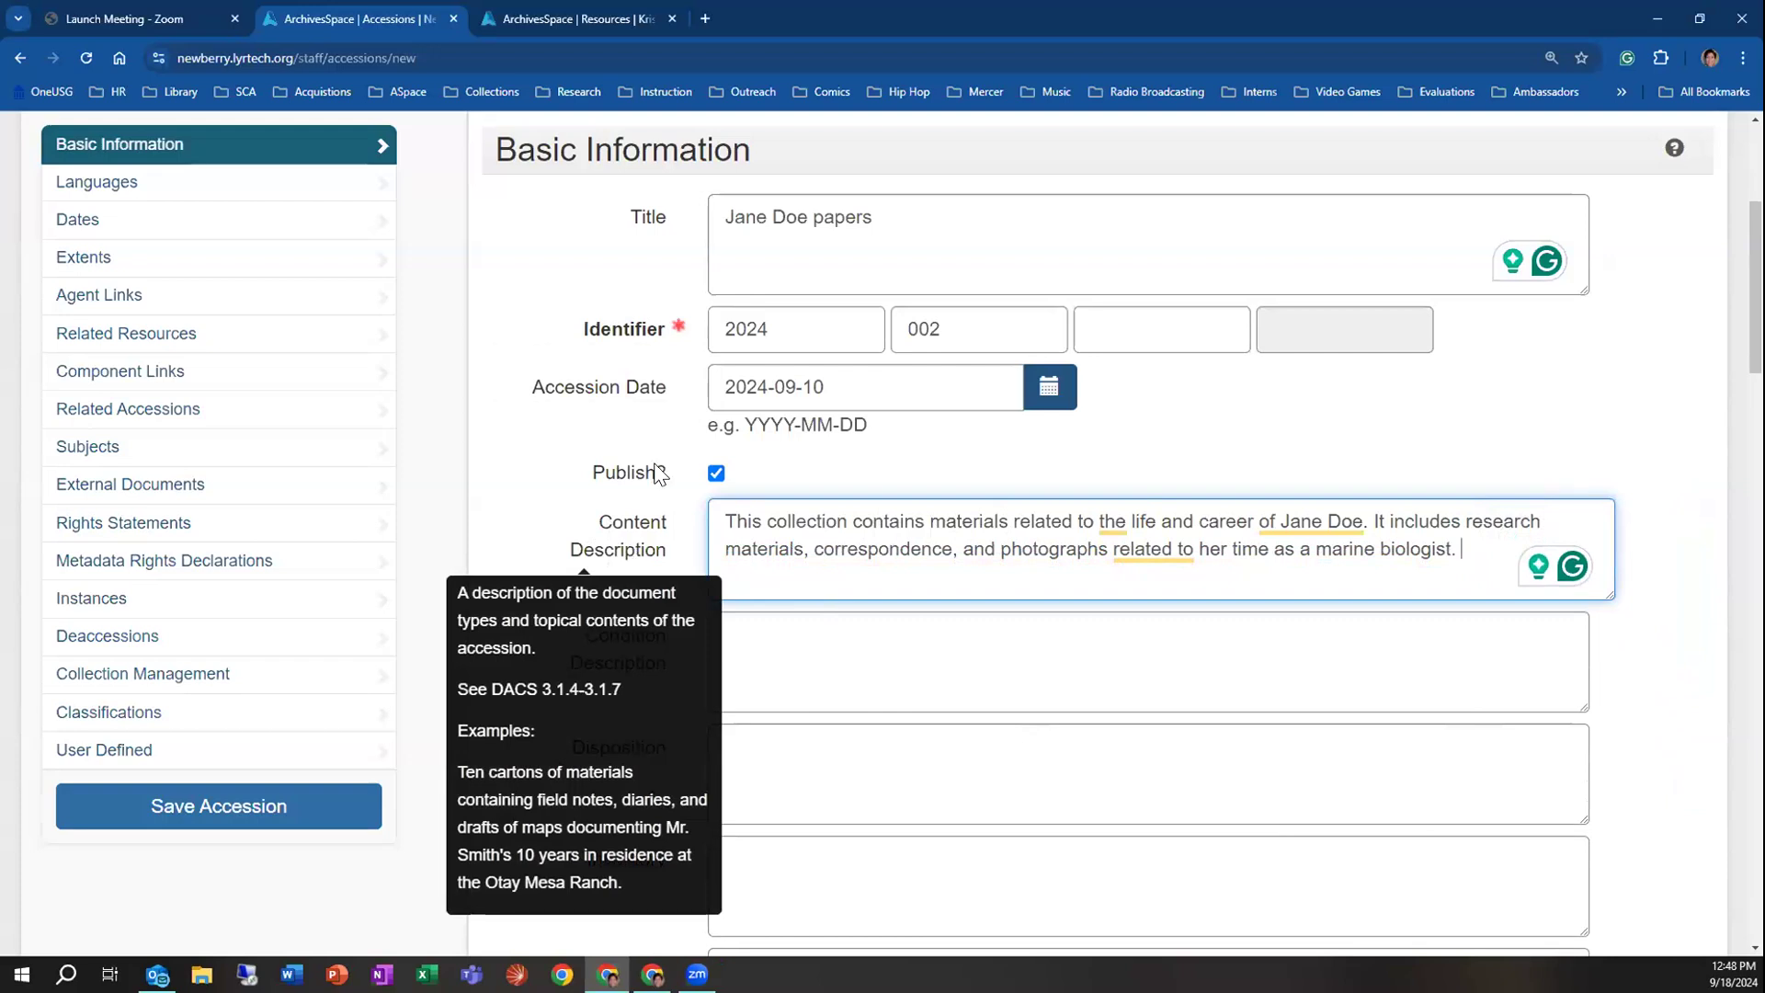
Enter the condition description "Photographs are fragile and need enclosures. Includes two boxes of brittle newspapers."
click(871, 640)
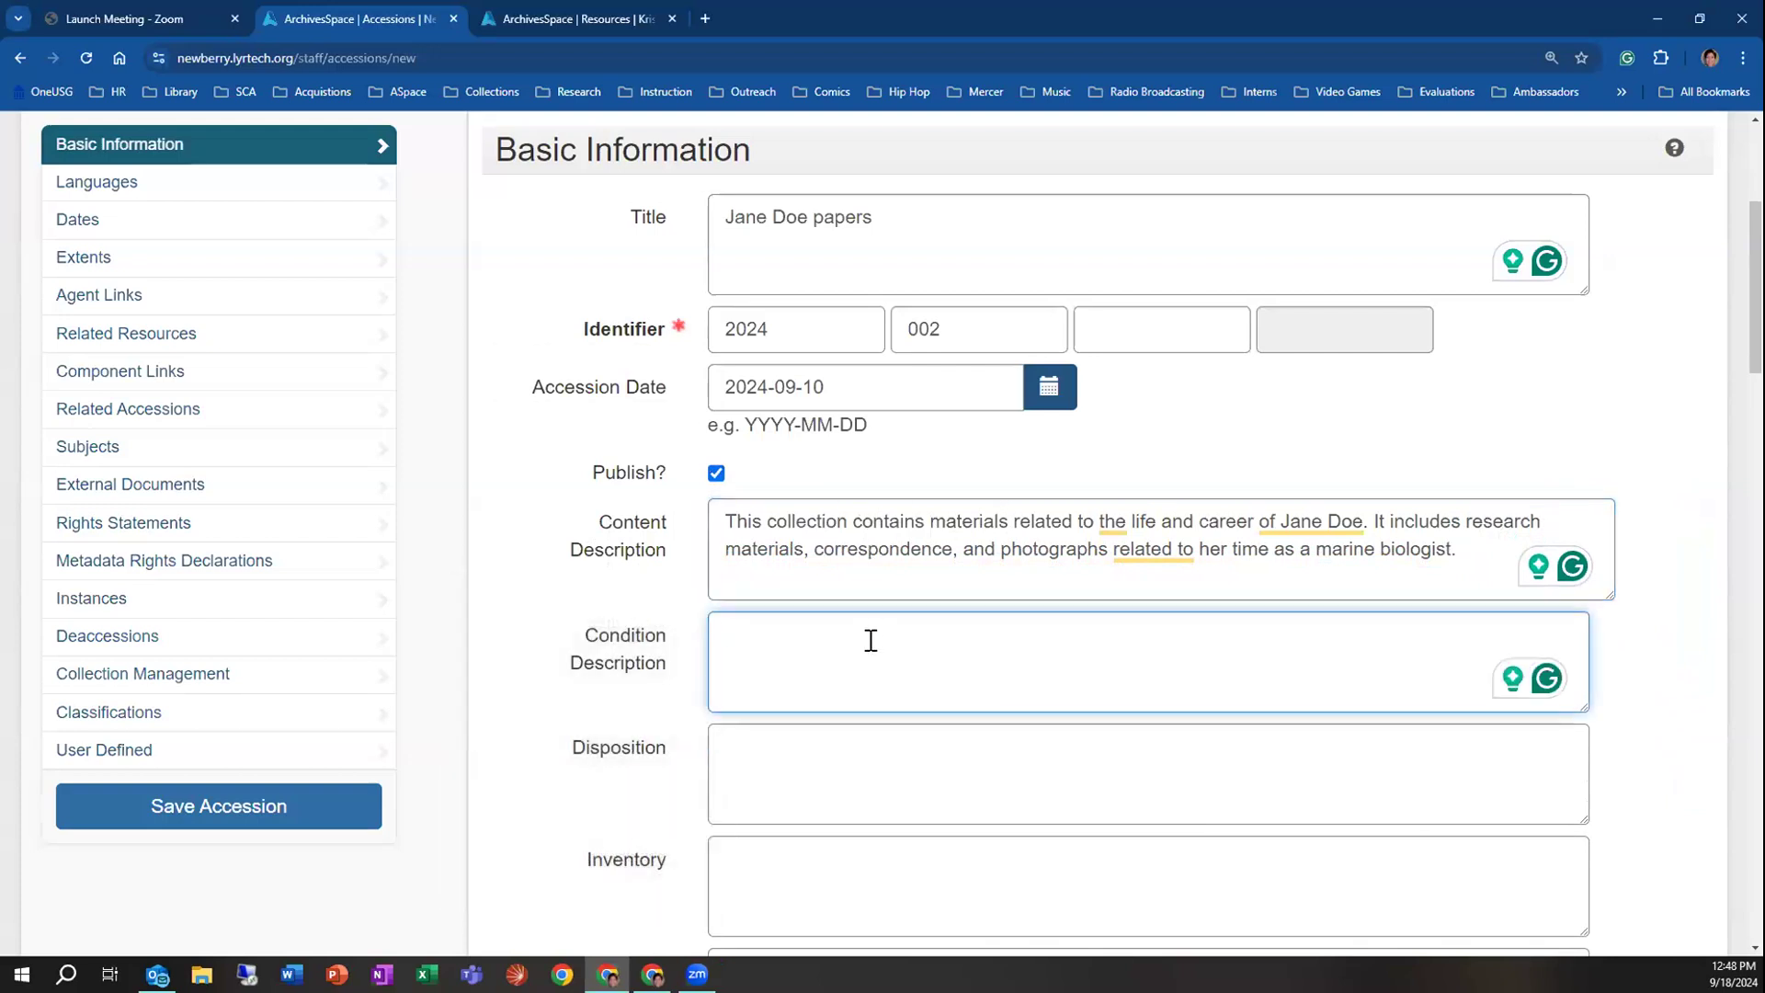
mouse_move(602, 650)
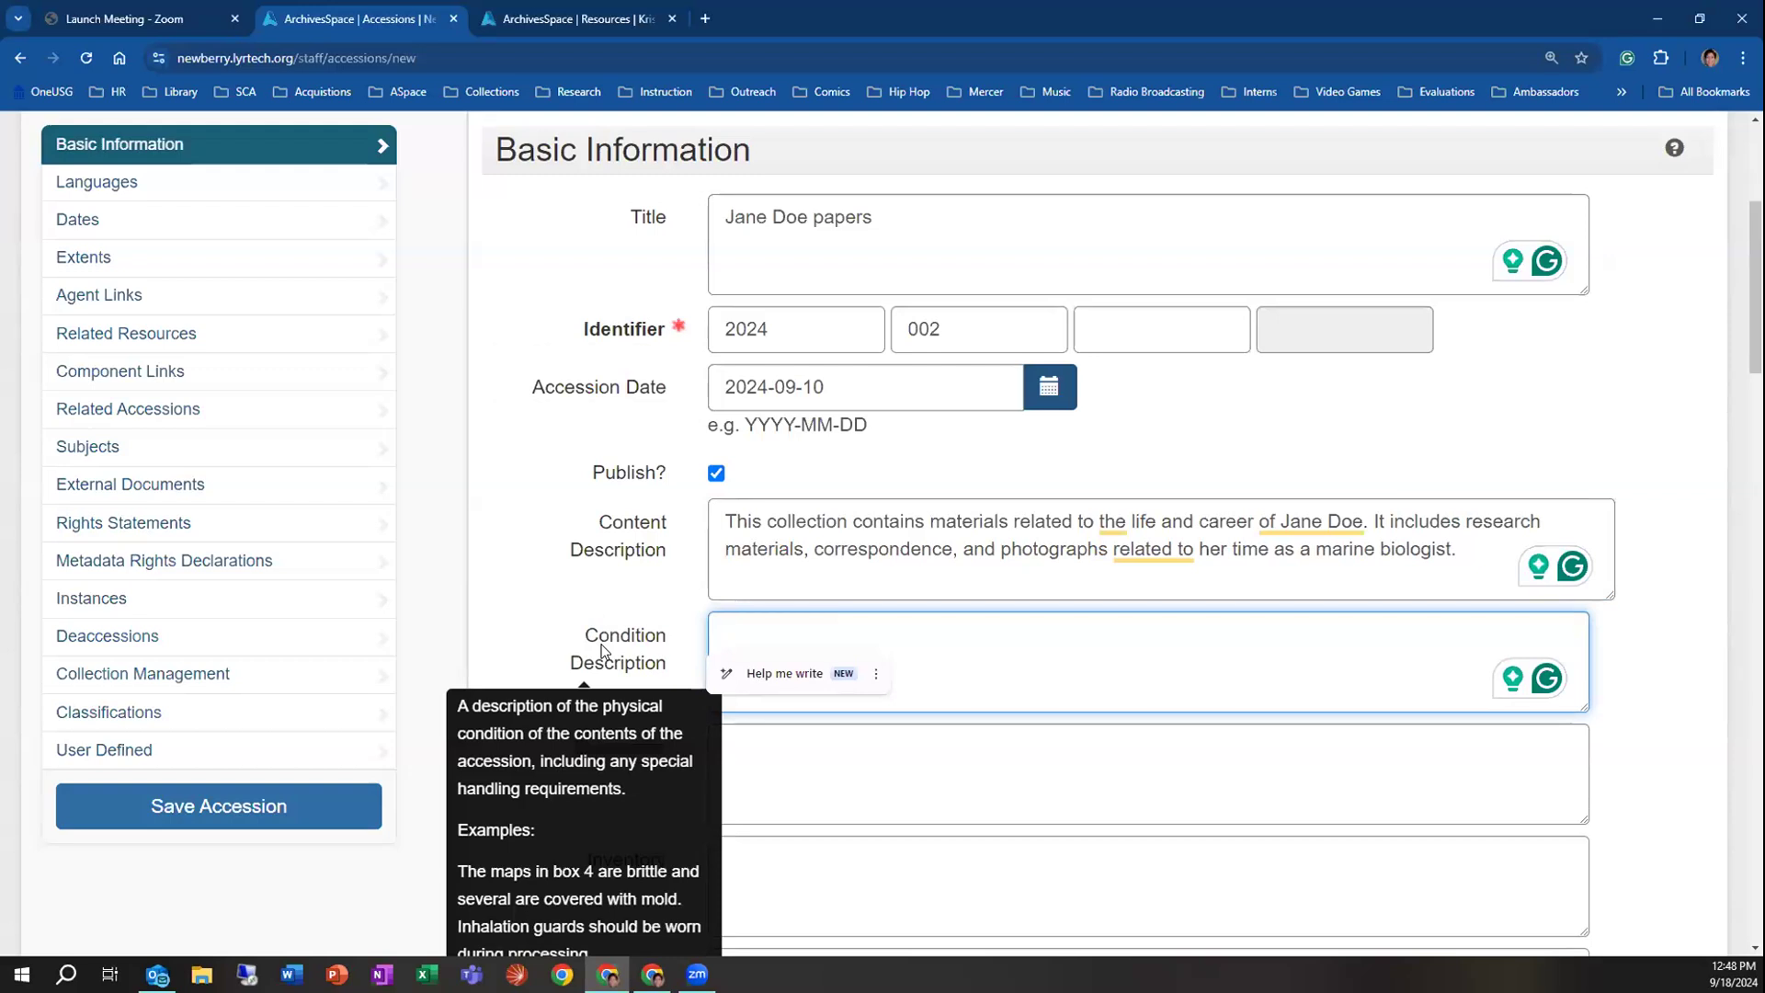
scroll(602, 651, down, 2)
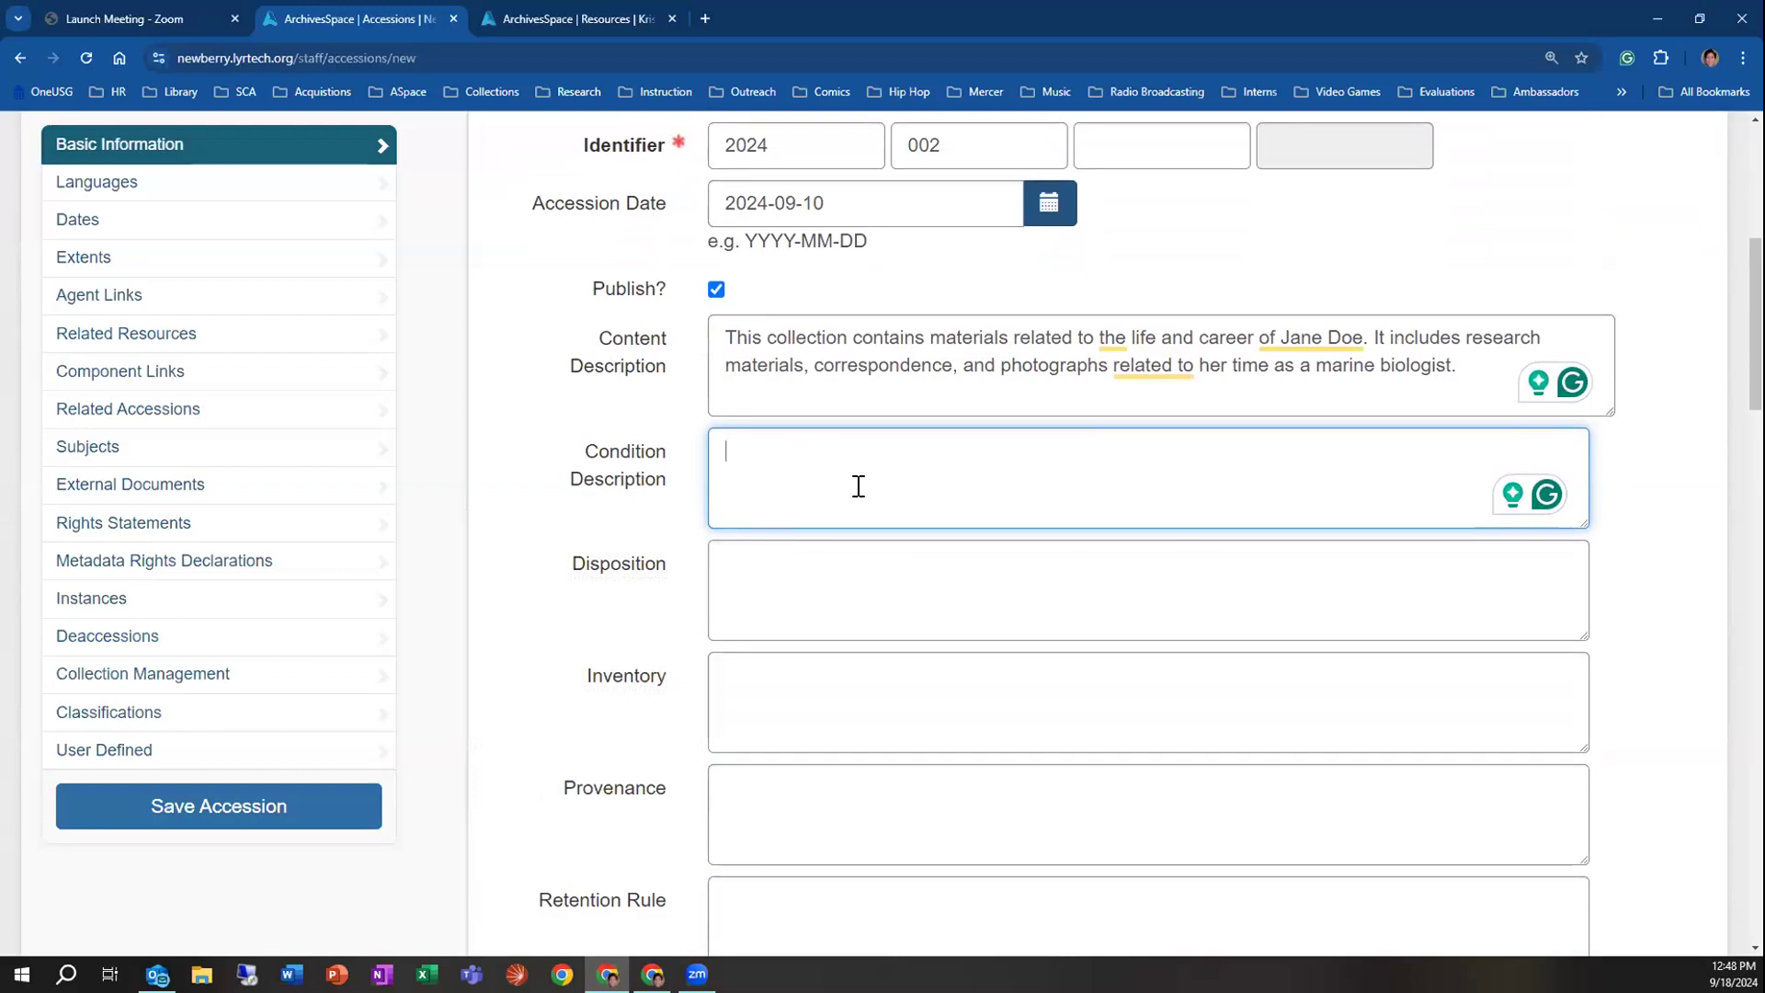
text(Ph)
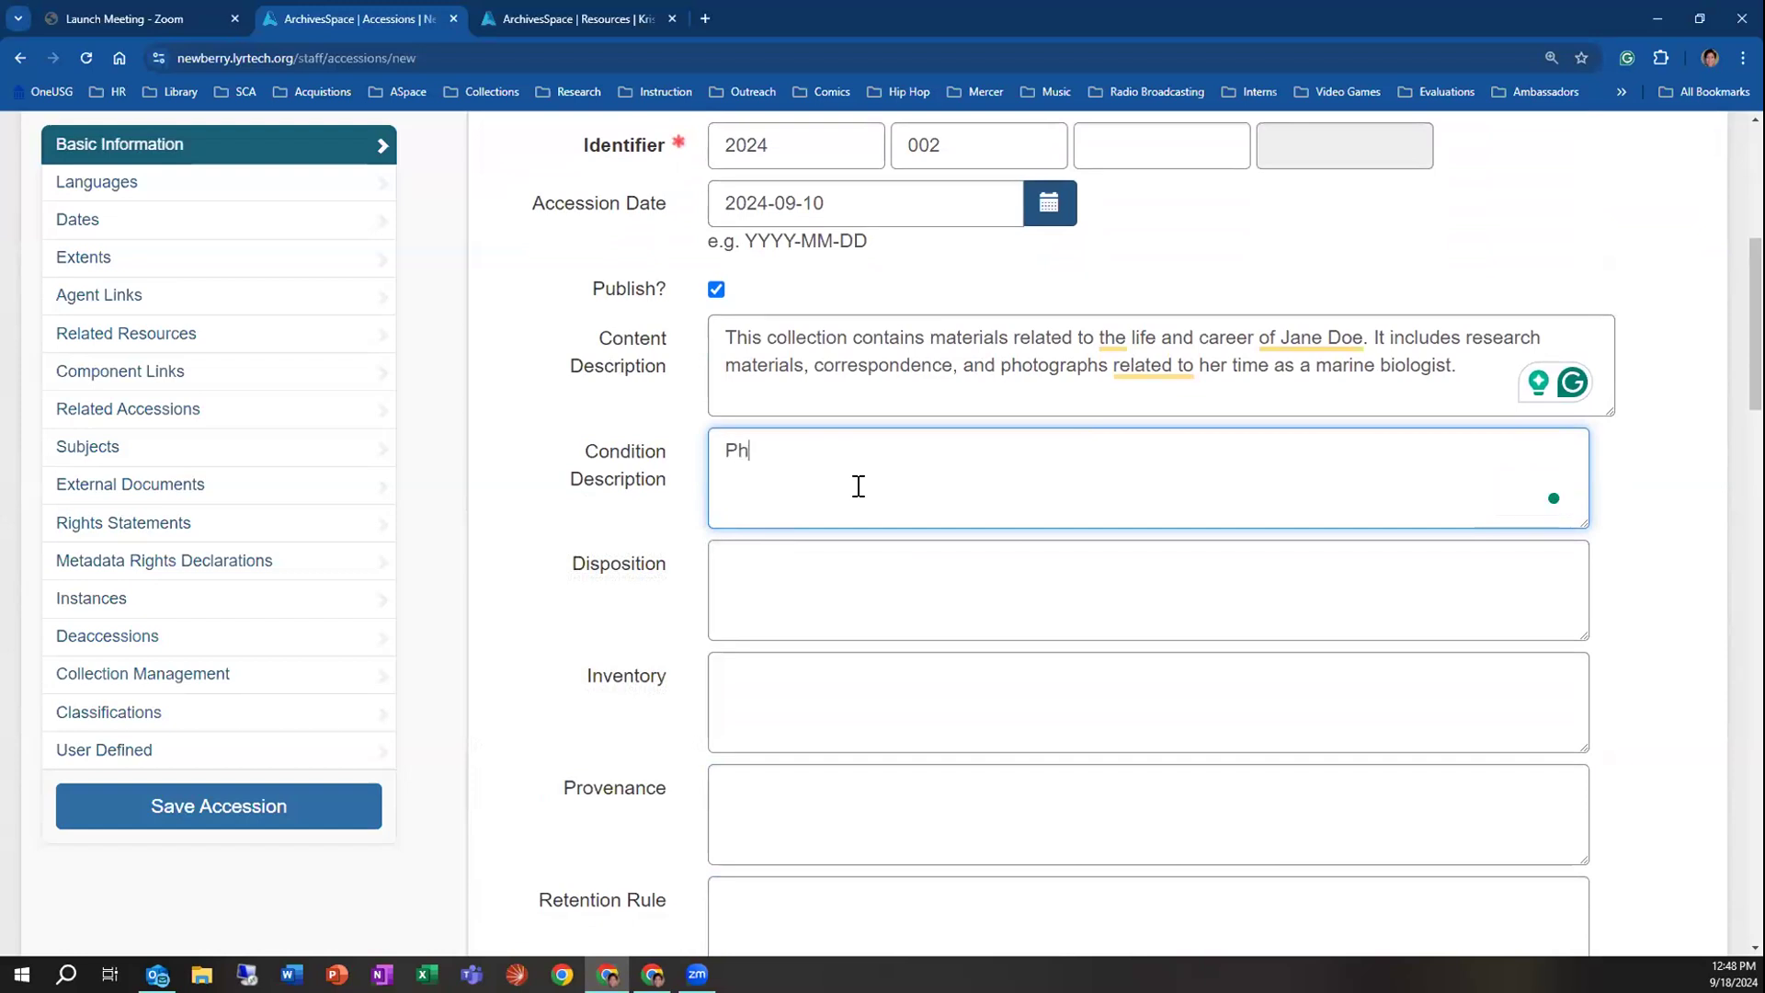
text(otographs are fragile a)
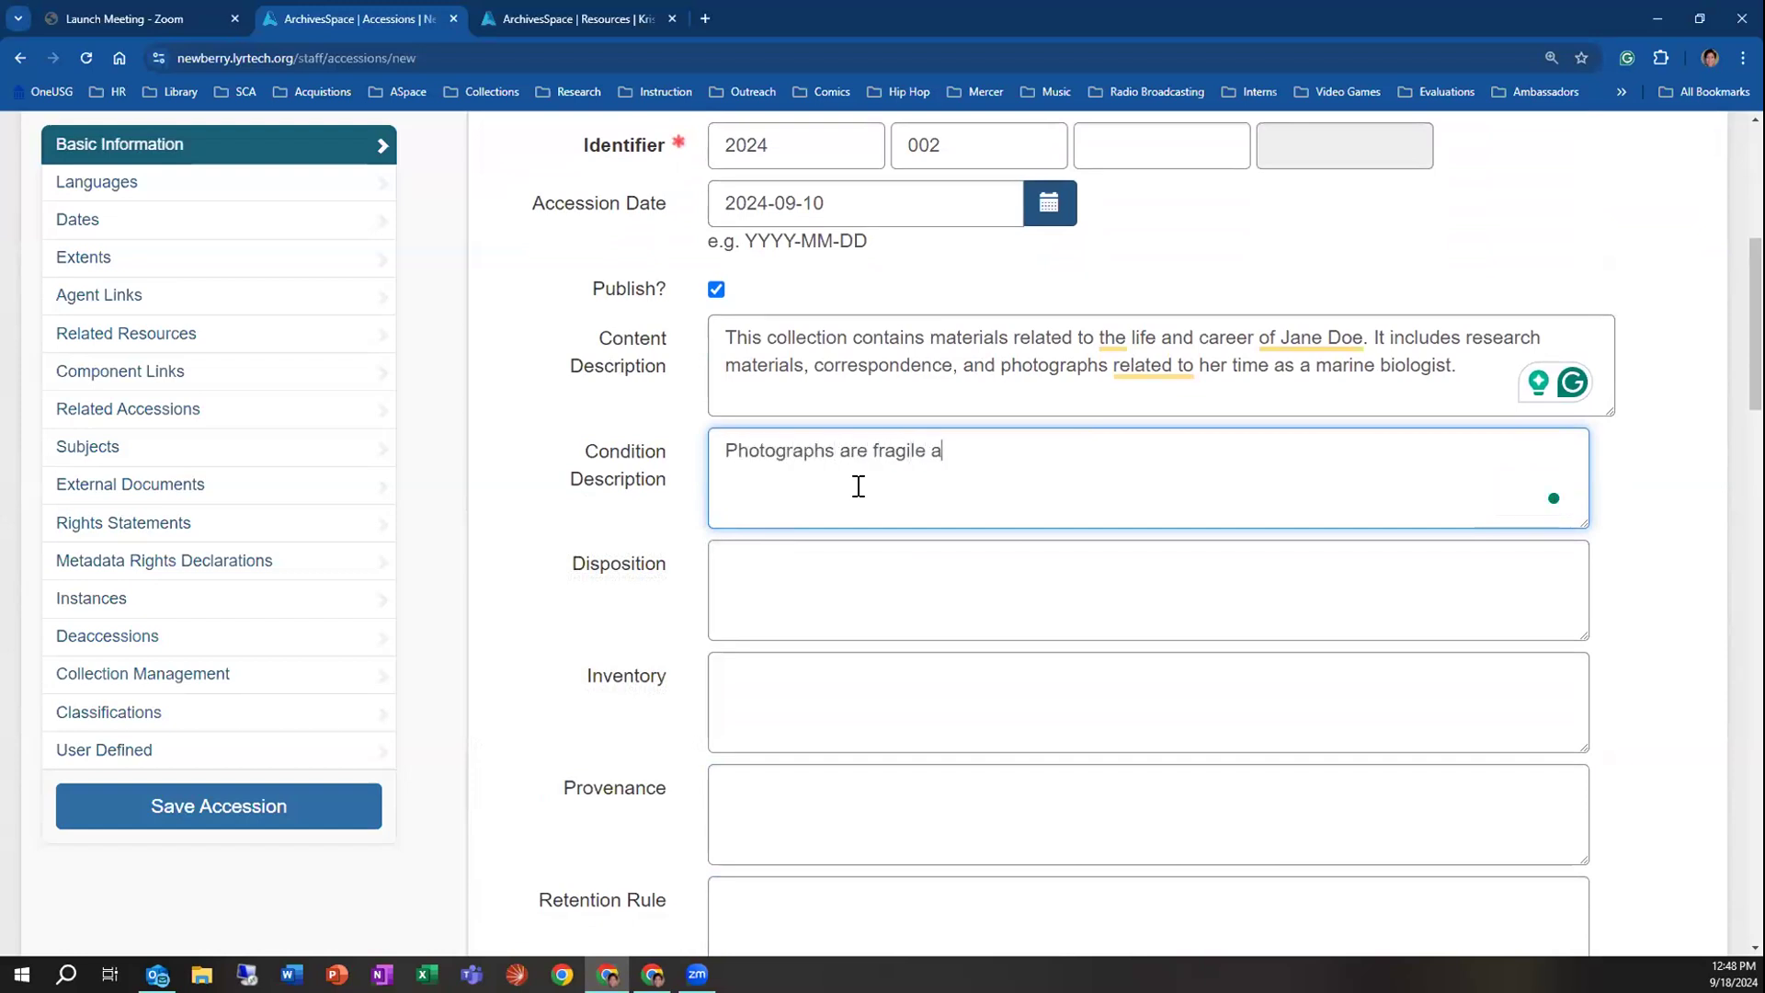
text(nd need enclosures. )
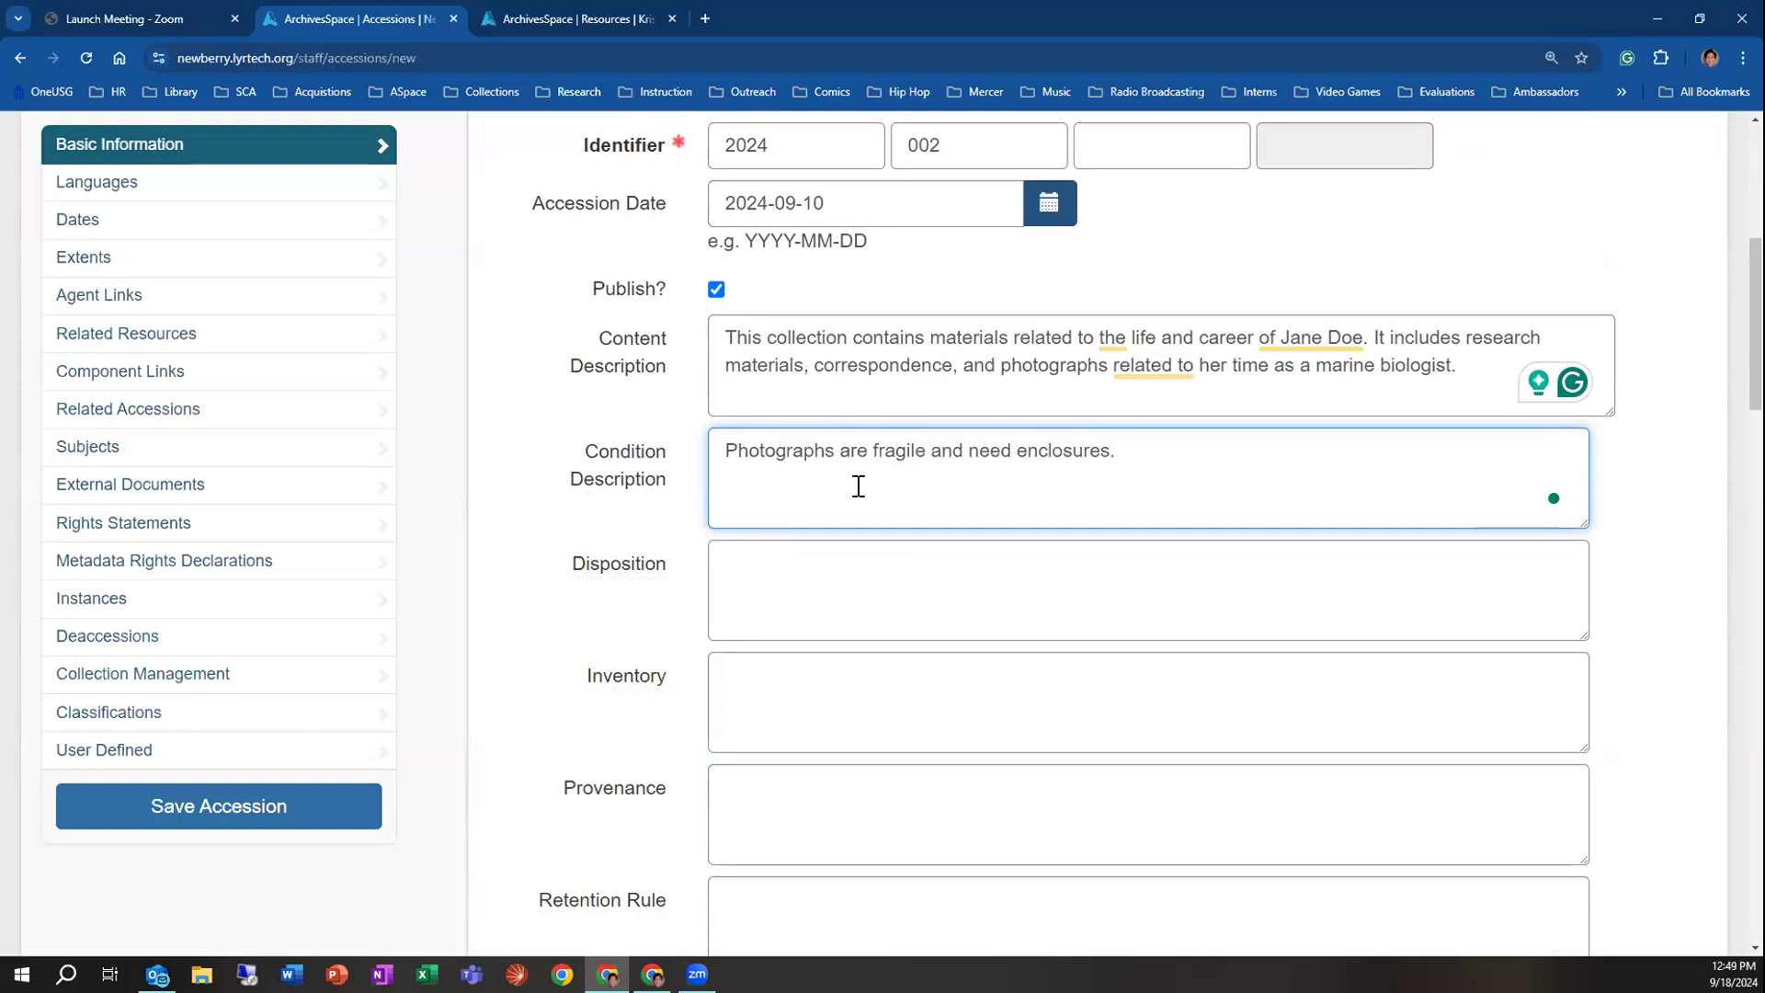
text(Includes two boxes of)
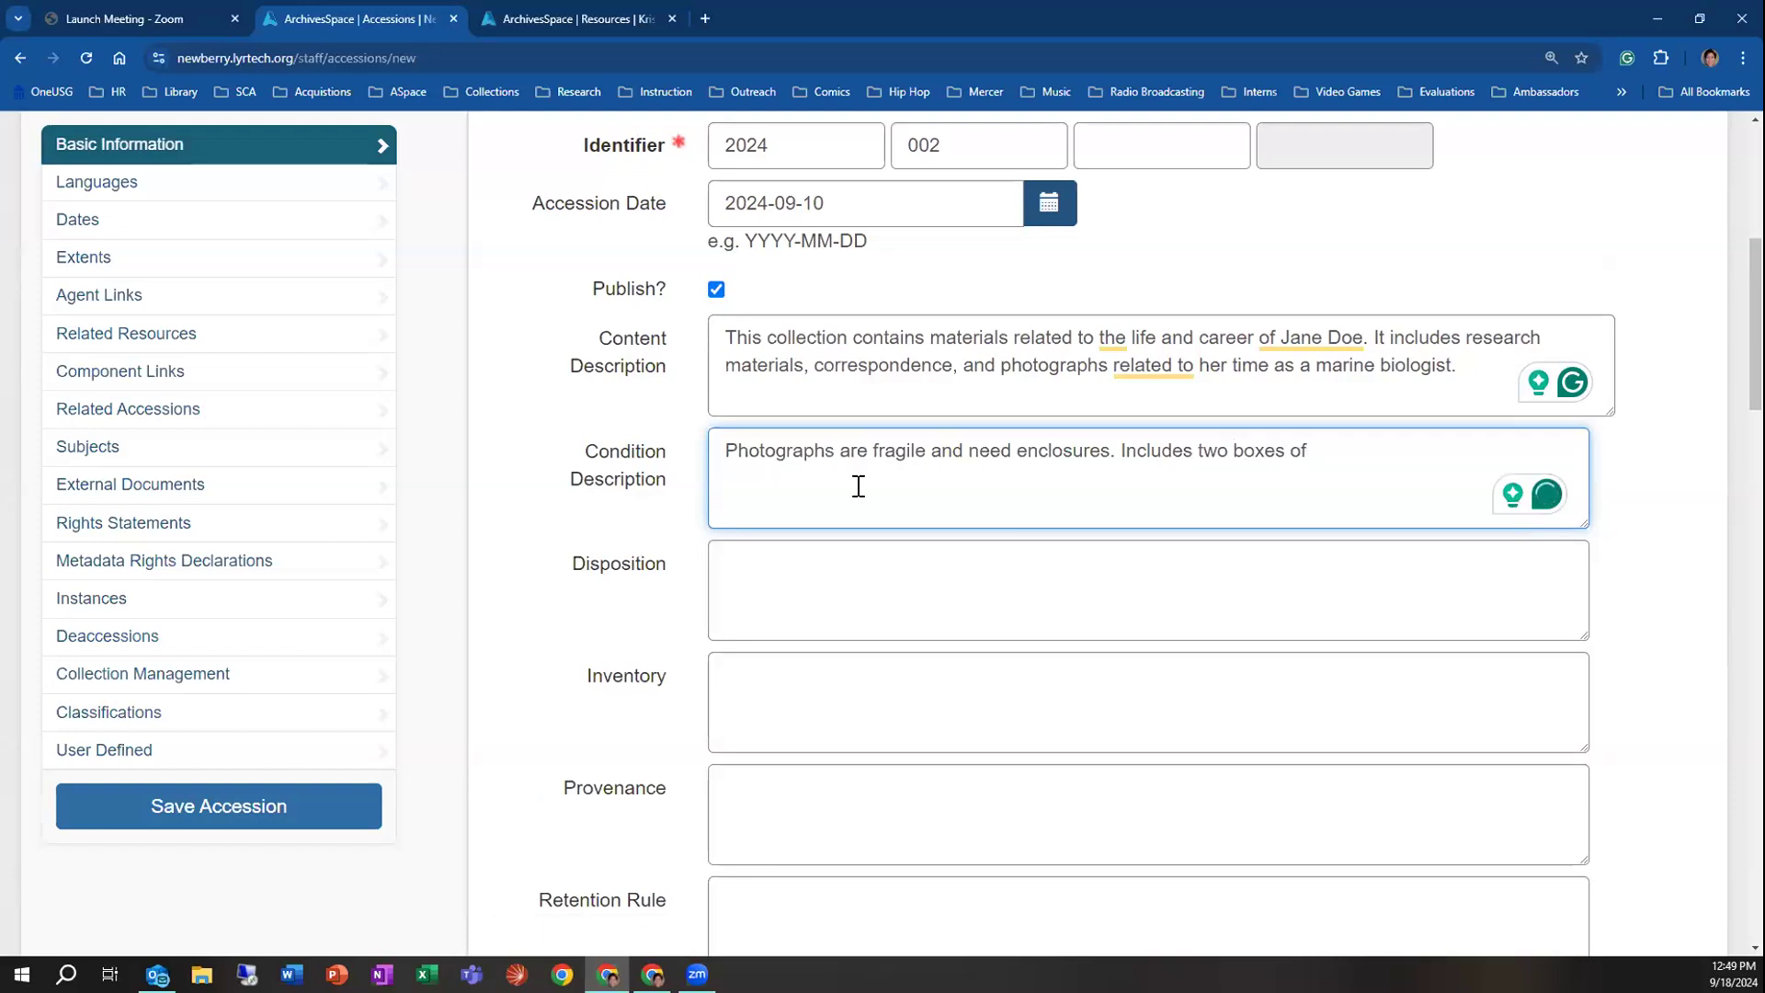
text(brittle newspapers.)
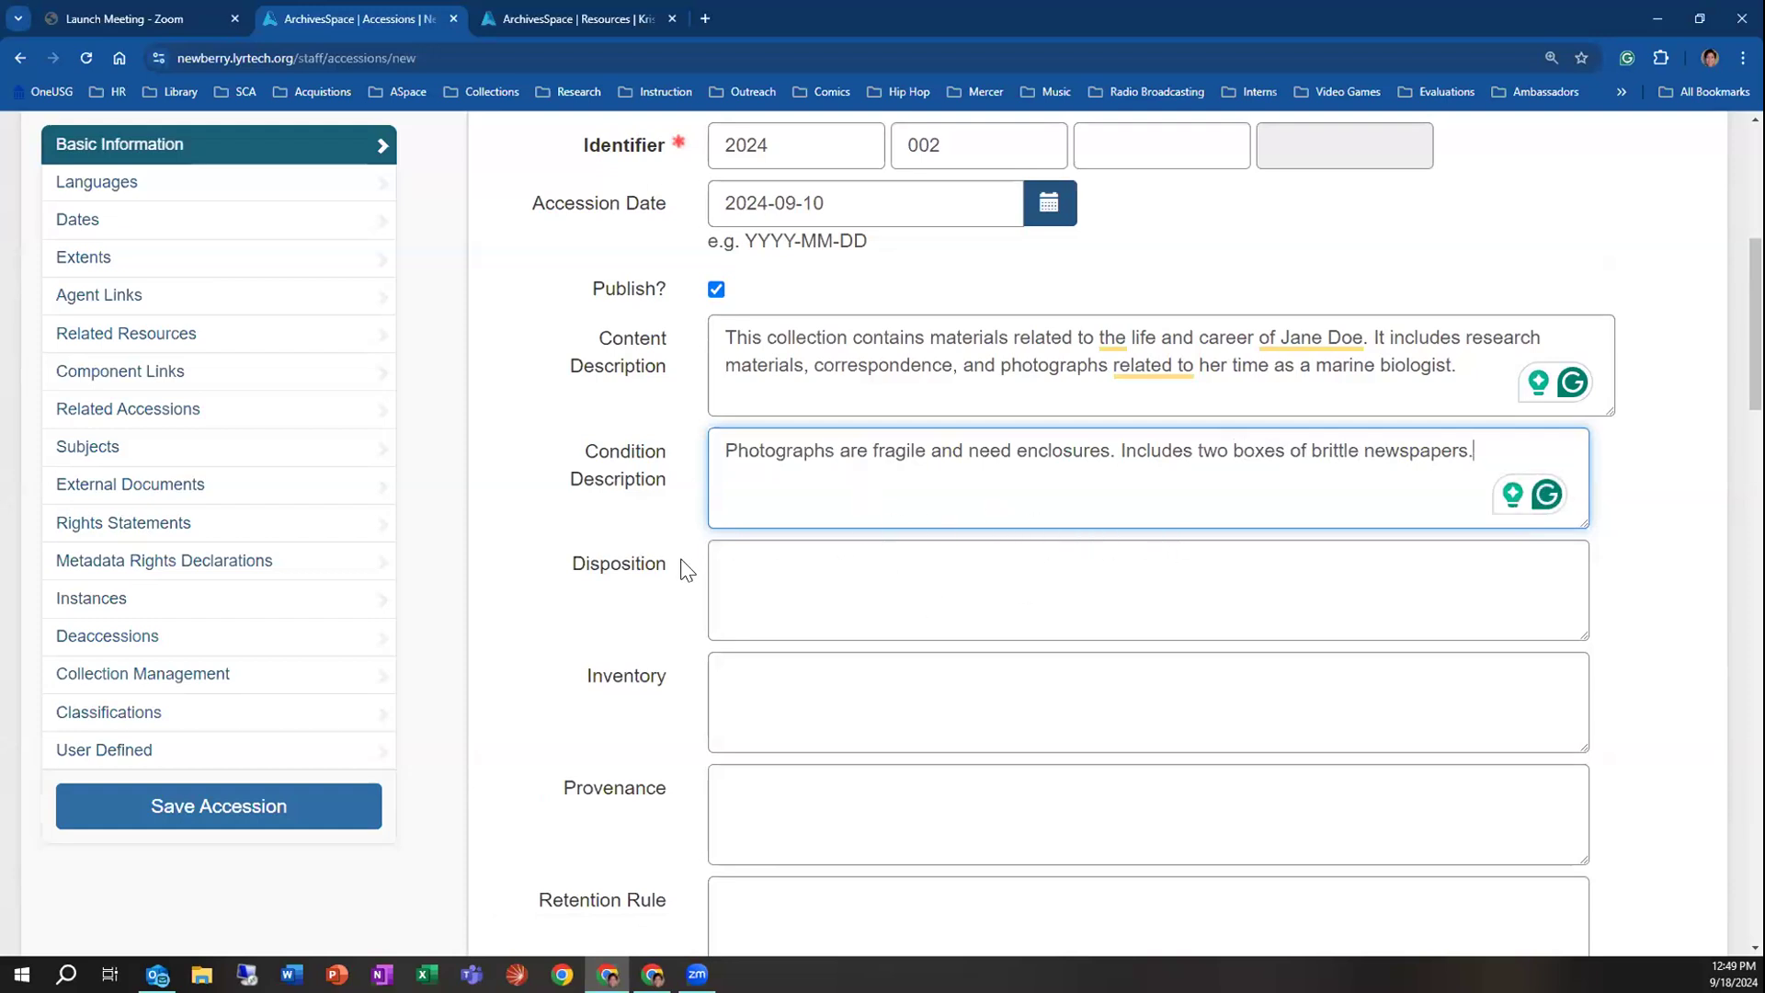
Read the help notes for the Disposition, Condition Description and Inventory fields
mouse_move(630, 570)
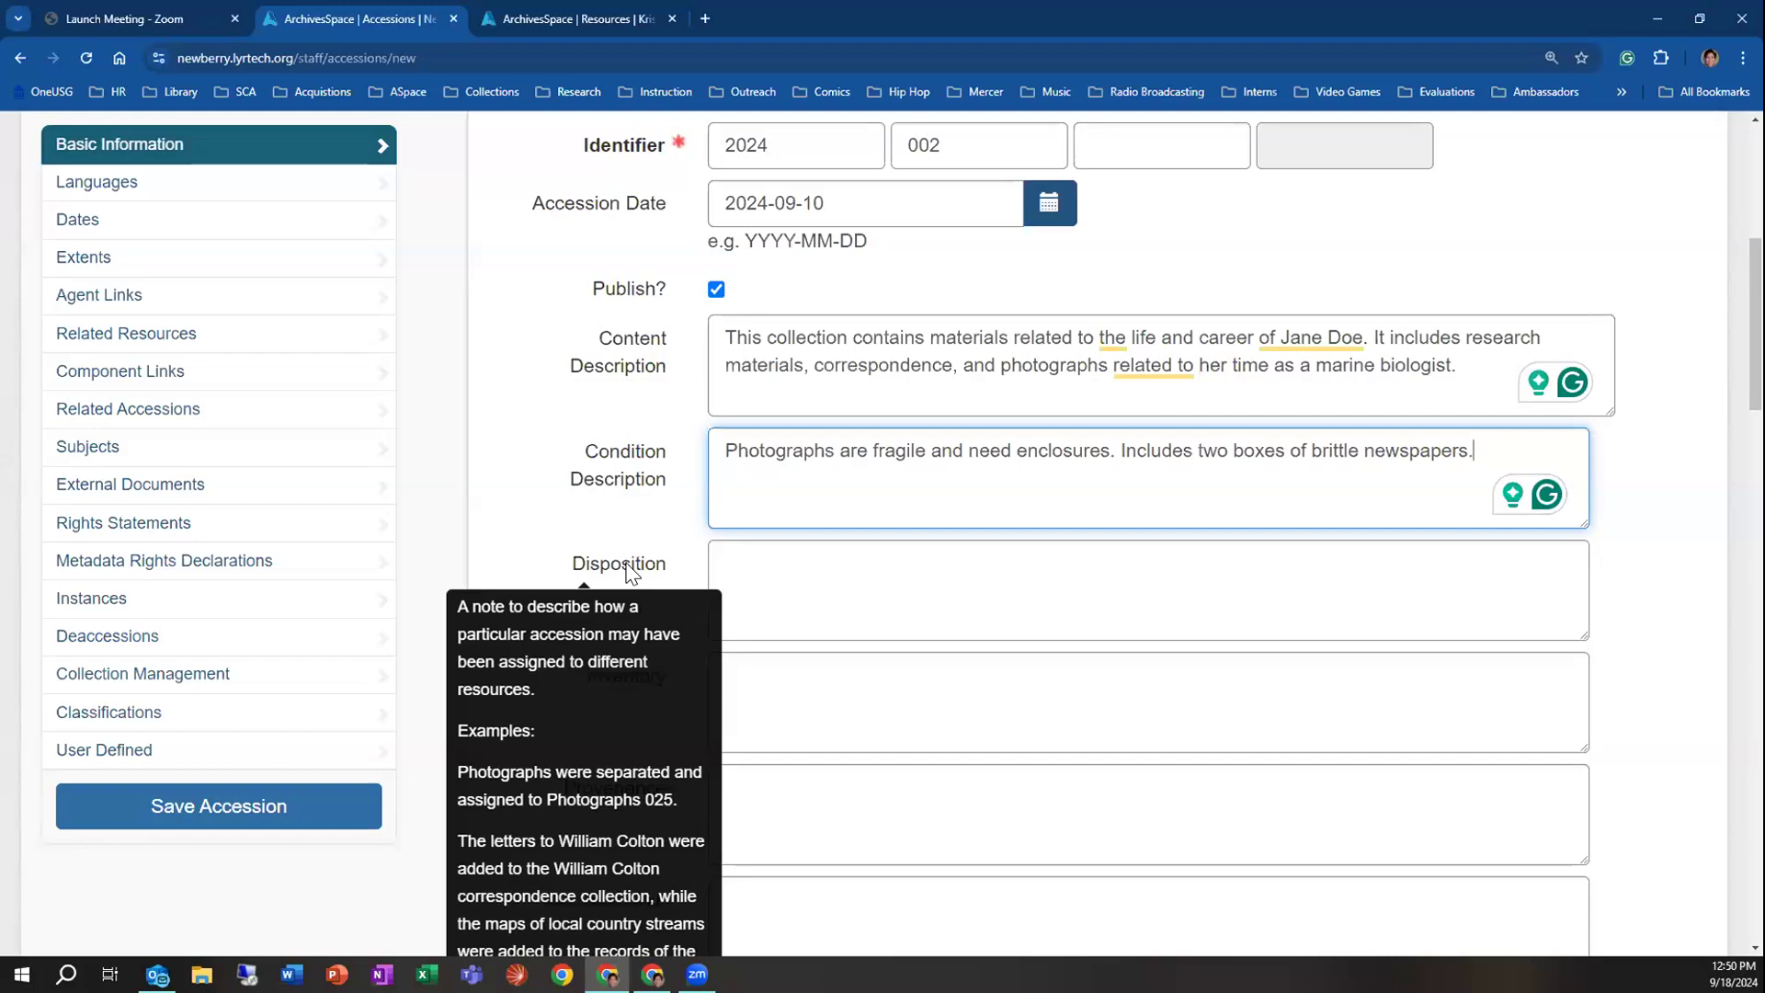
click(671, 551)
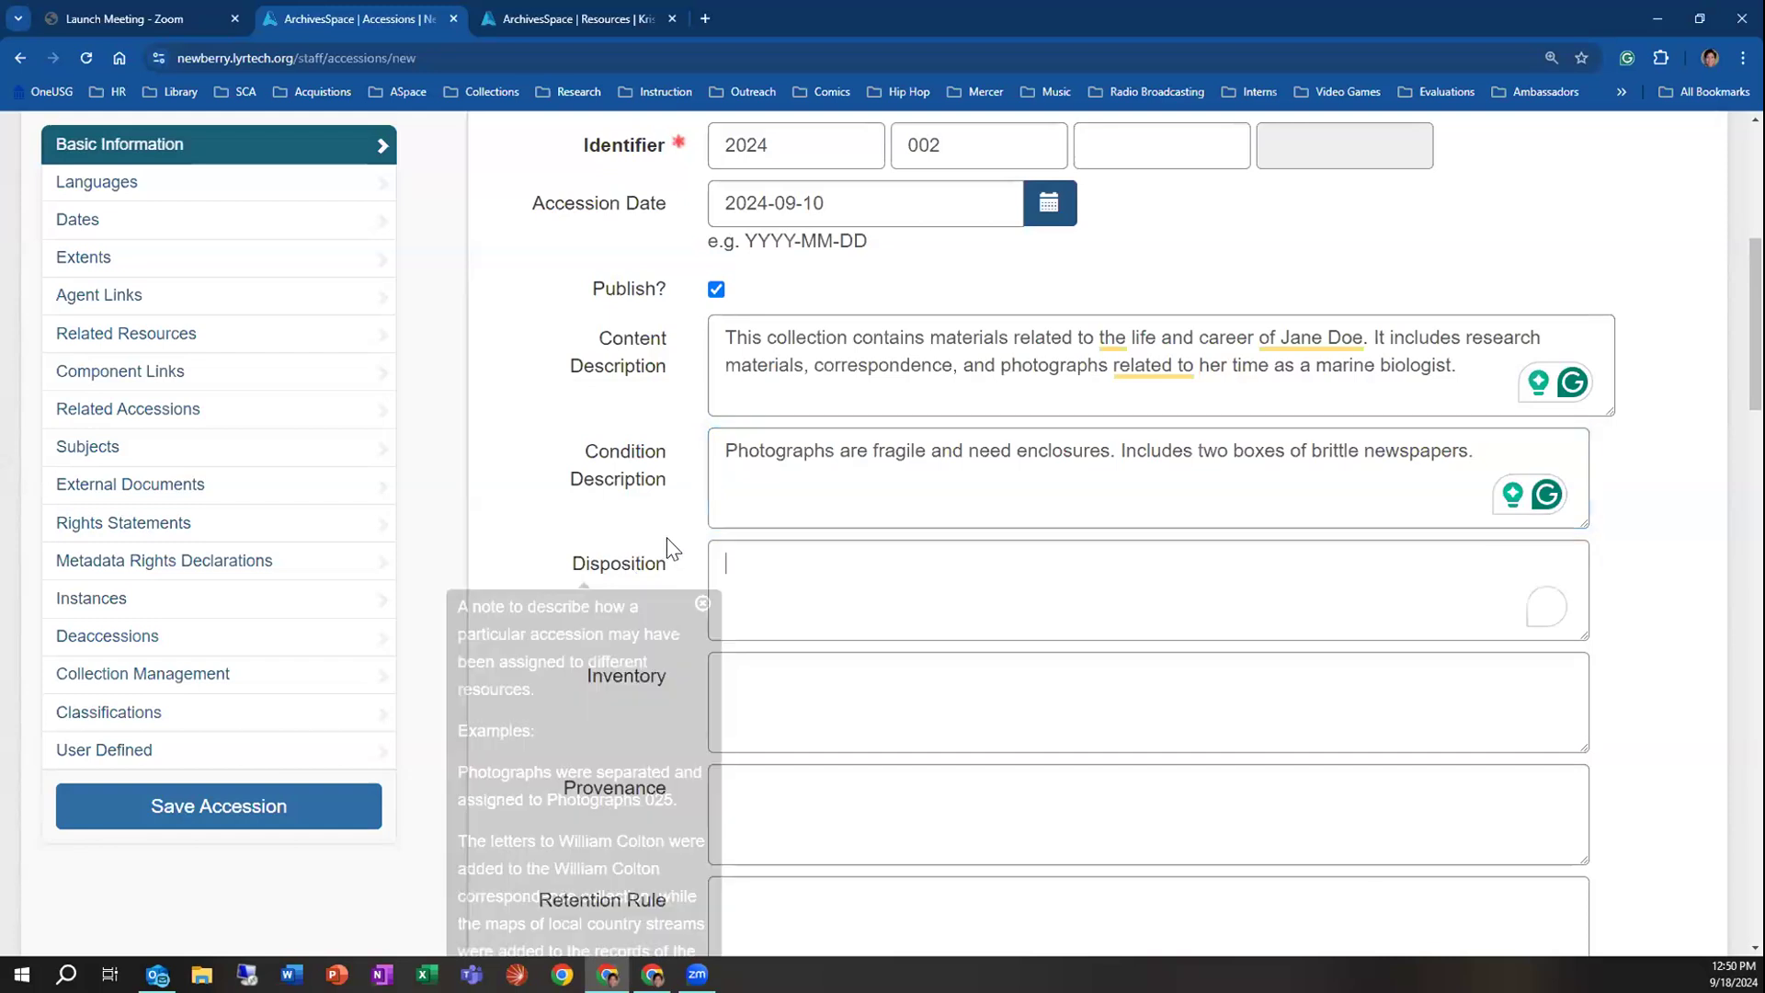
scroll(788, 646, down, 2)
scroll(735, 625, up, 2)
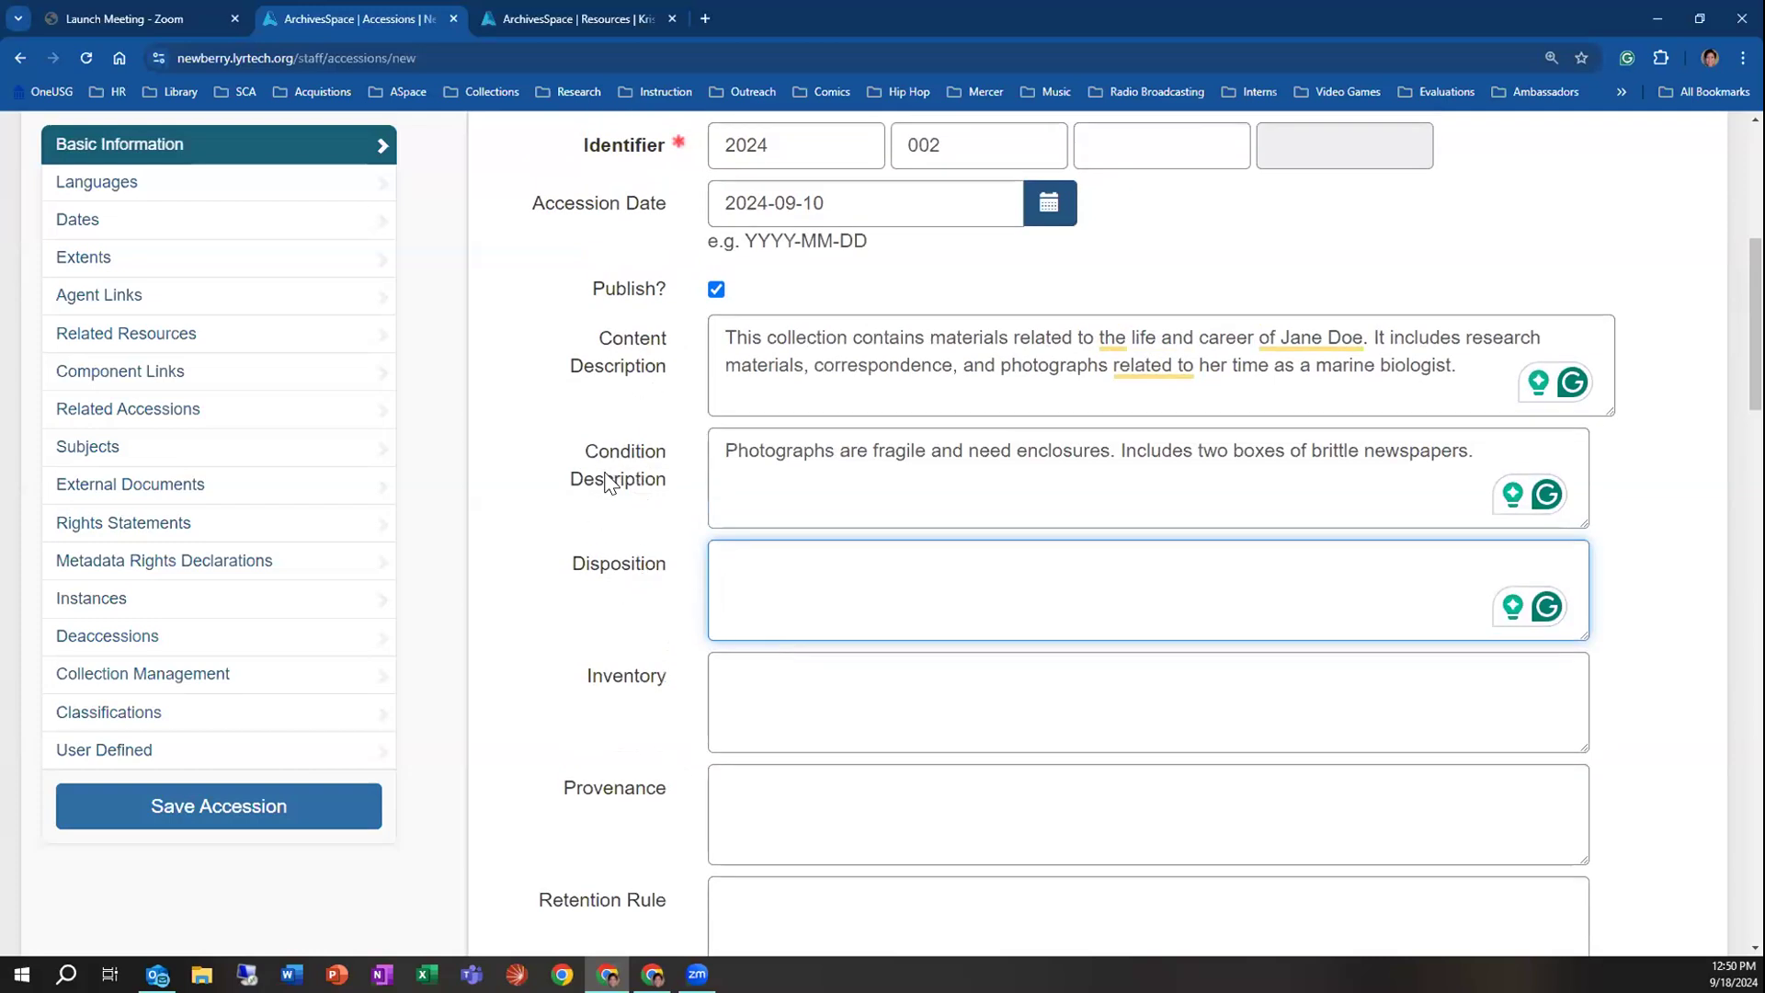
mouse_move(606, 482)
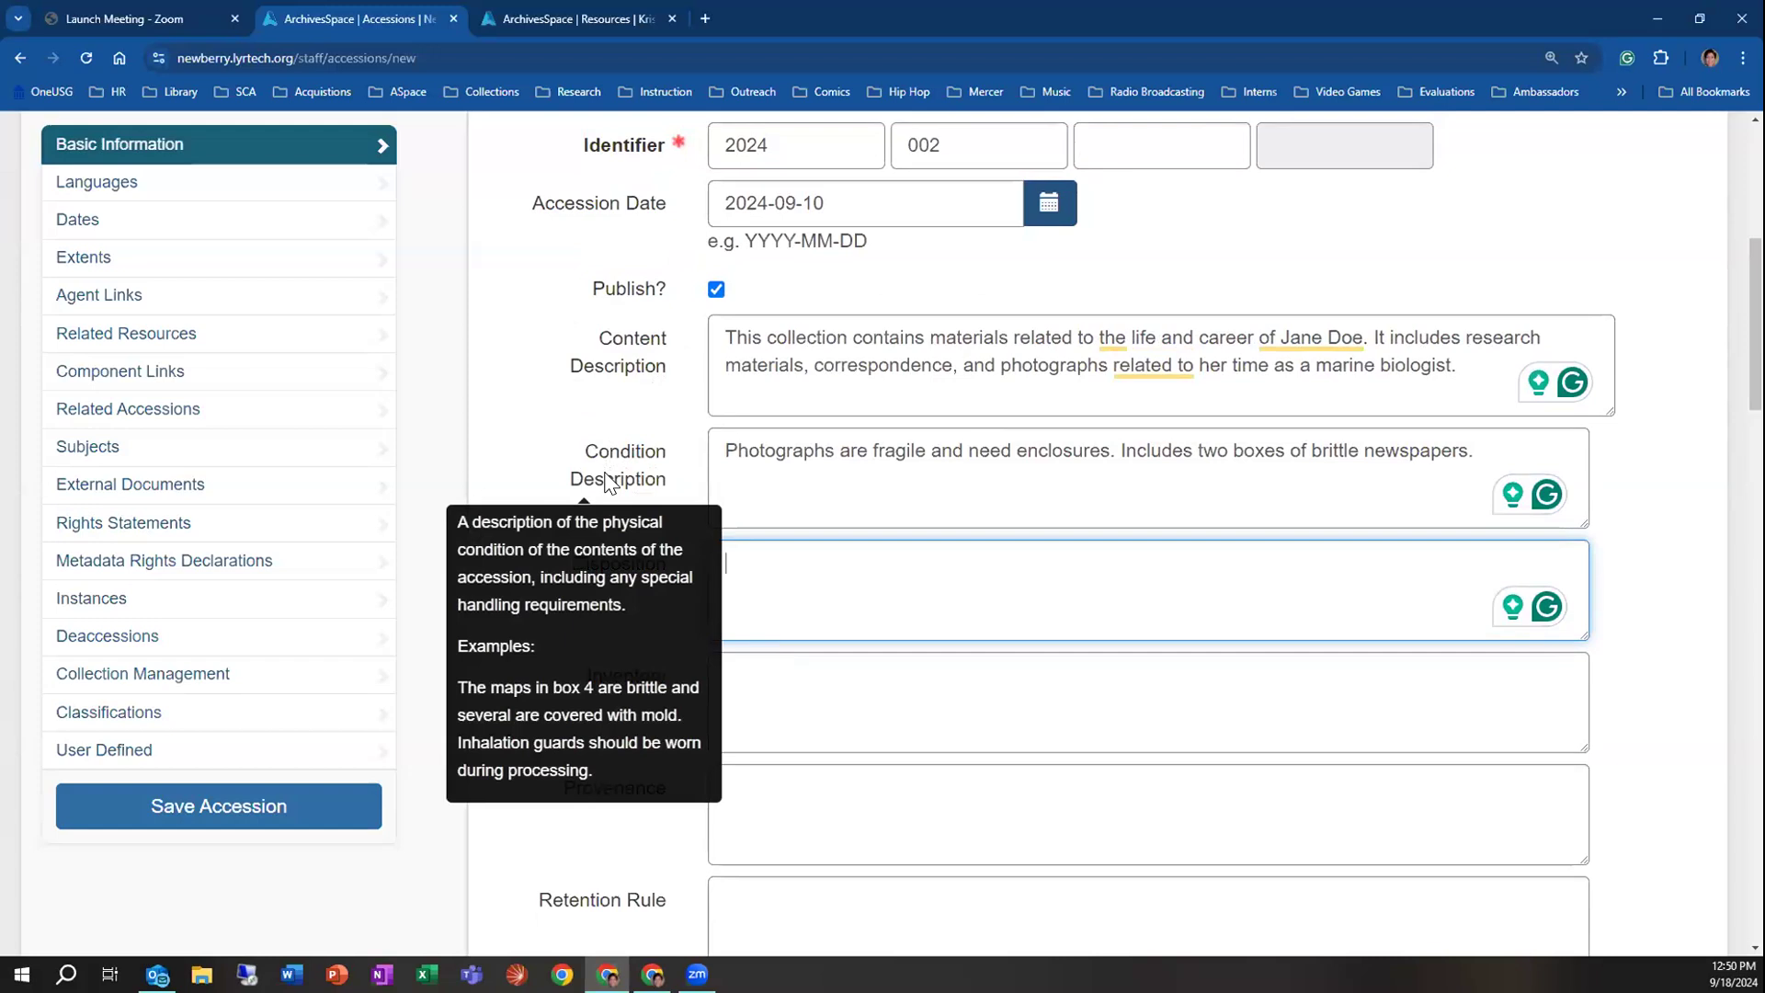
scroll(1168, 579, up, 4)
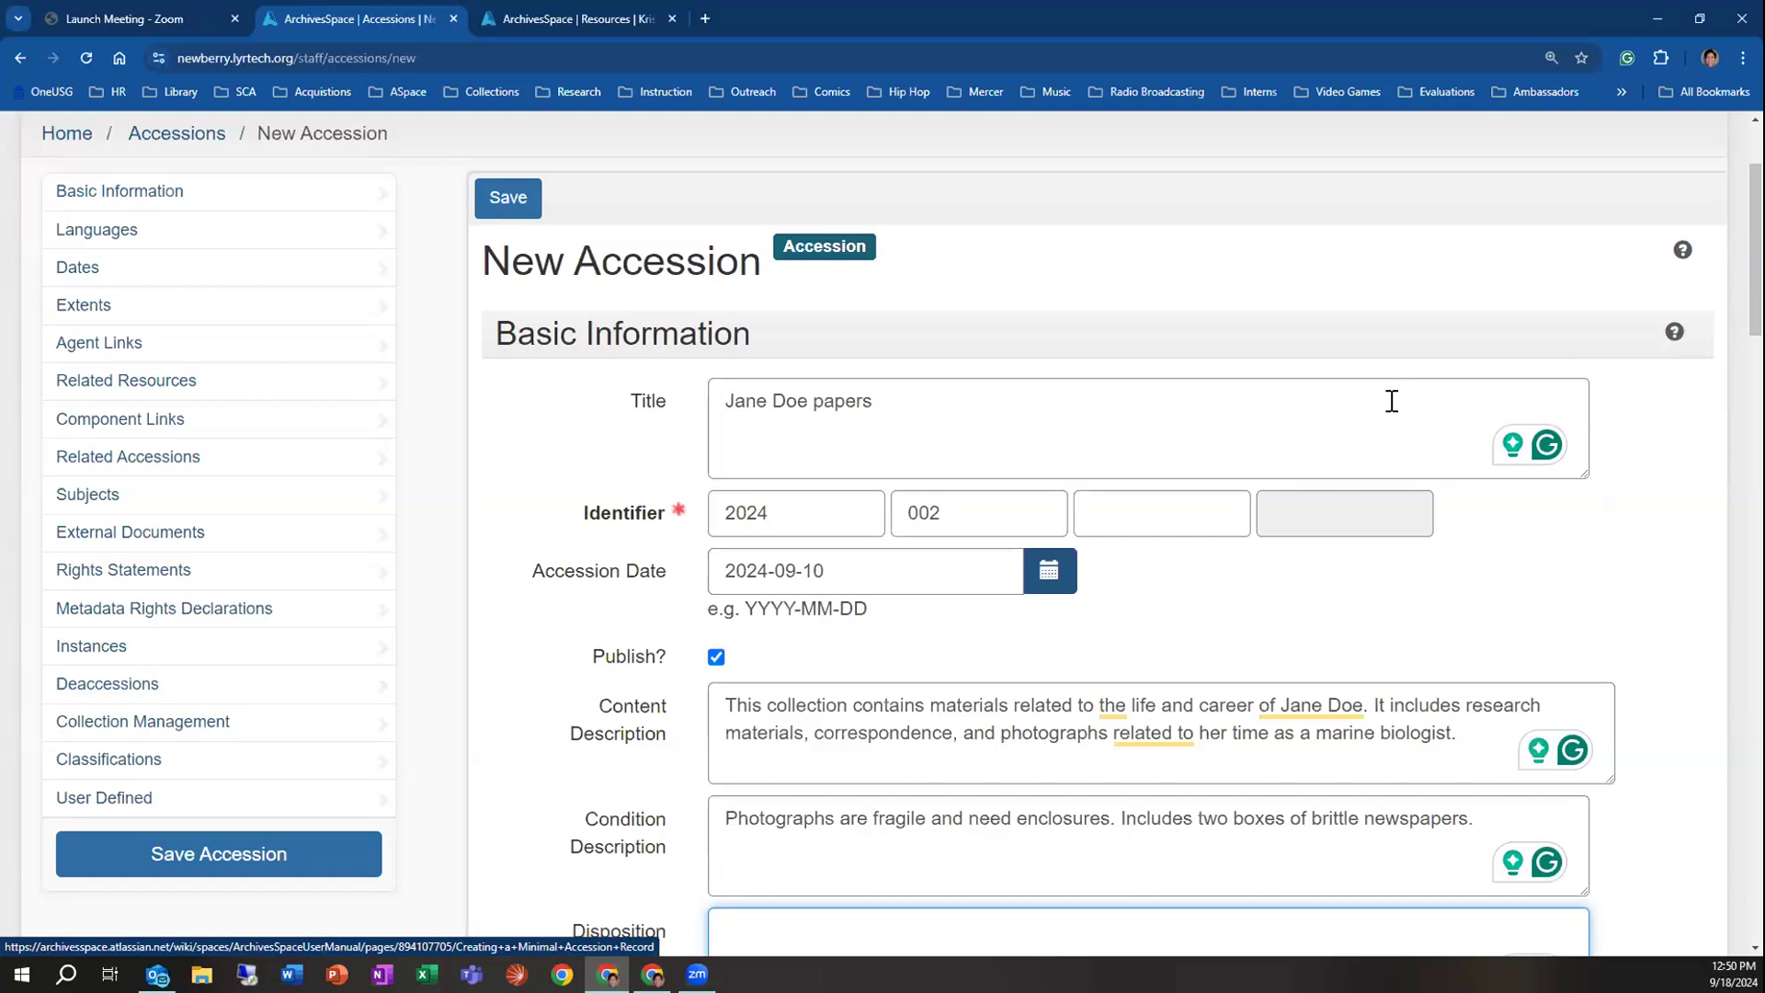
scroll(1244, 516, down, 4)
scroll(927, 620, down, 2)
click(840, 532)
mouse_move(650, 506)
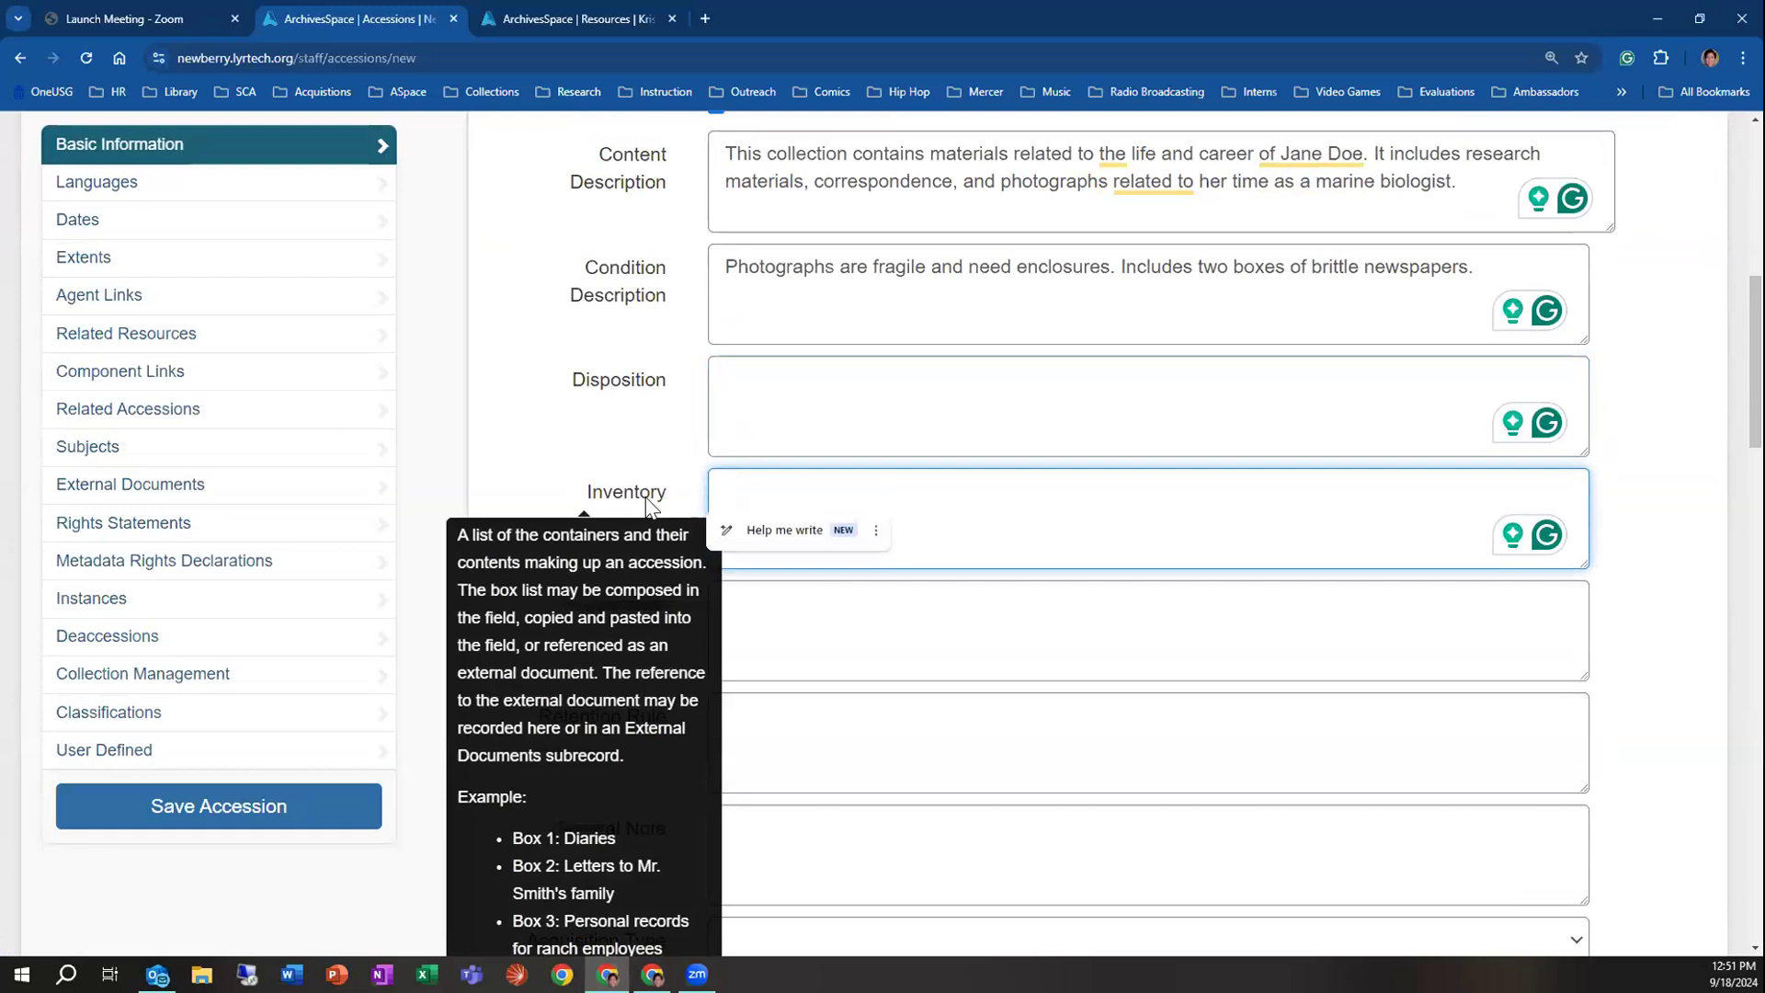
Fill in the provenance note with "donated by" followed by the donor's full name
click(808, 609)
mouse_move(613, 614)
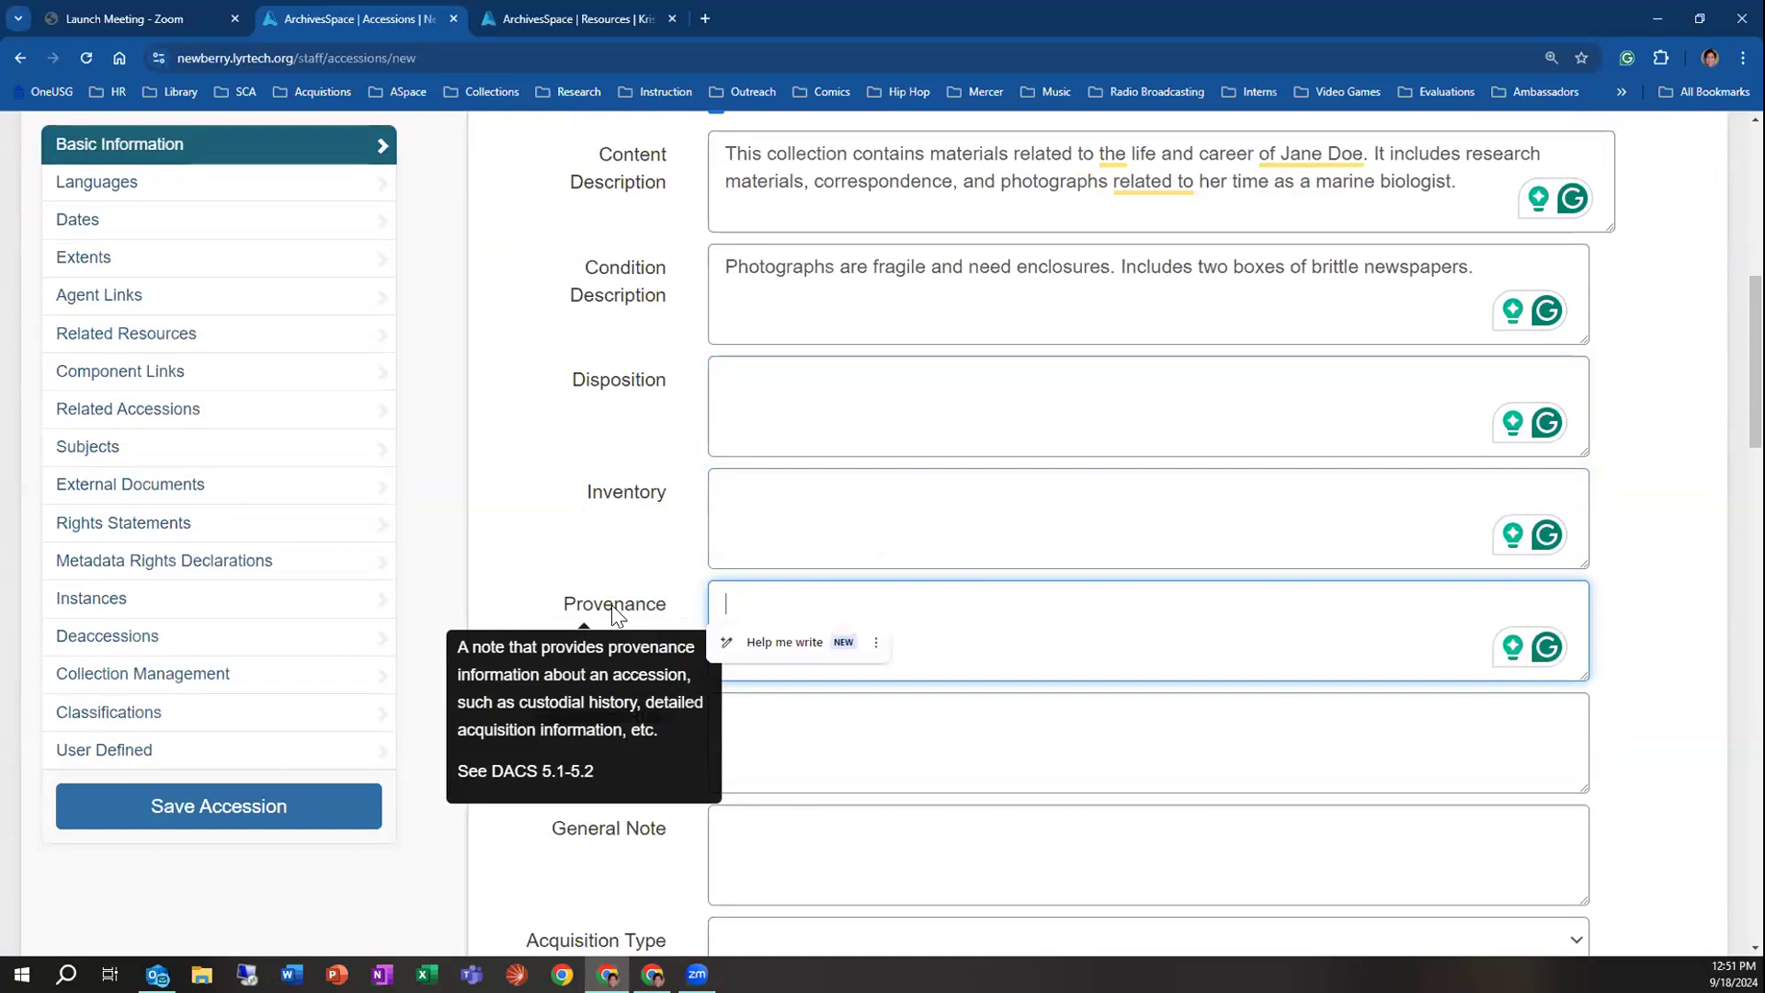
click(1010, 601)
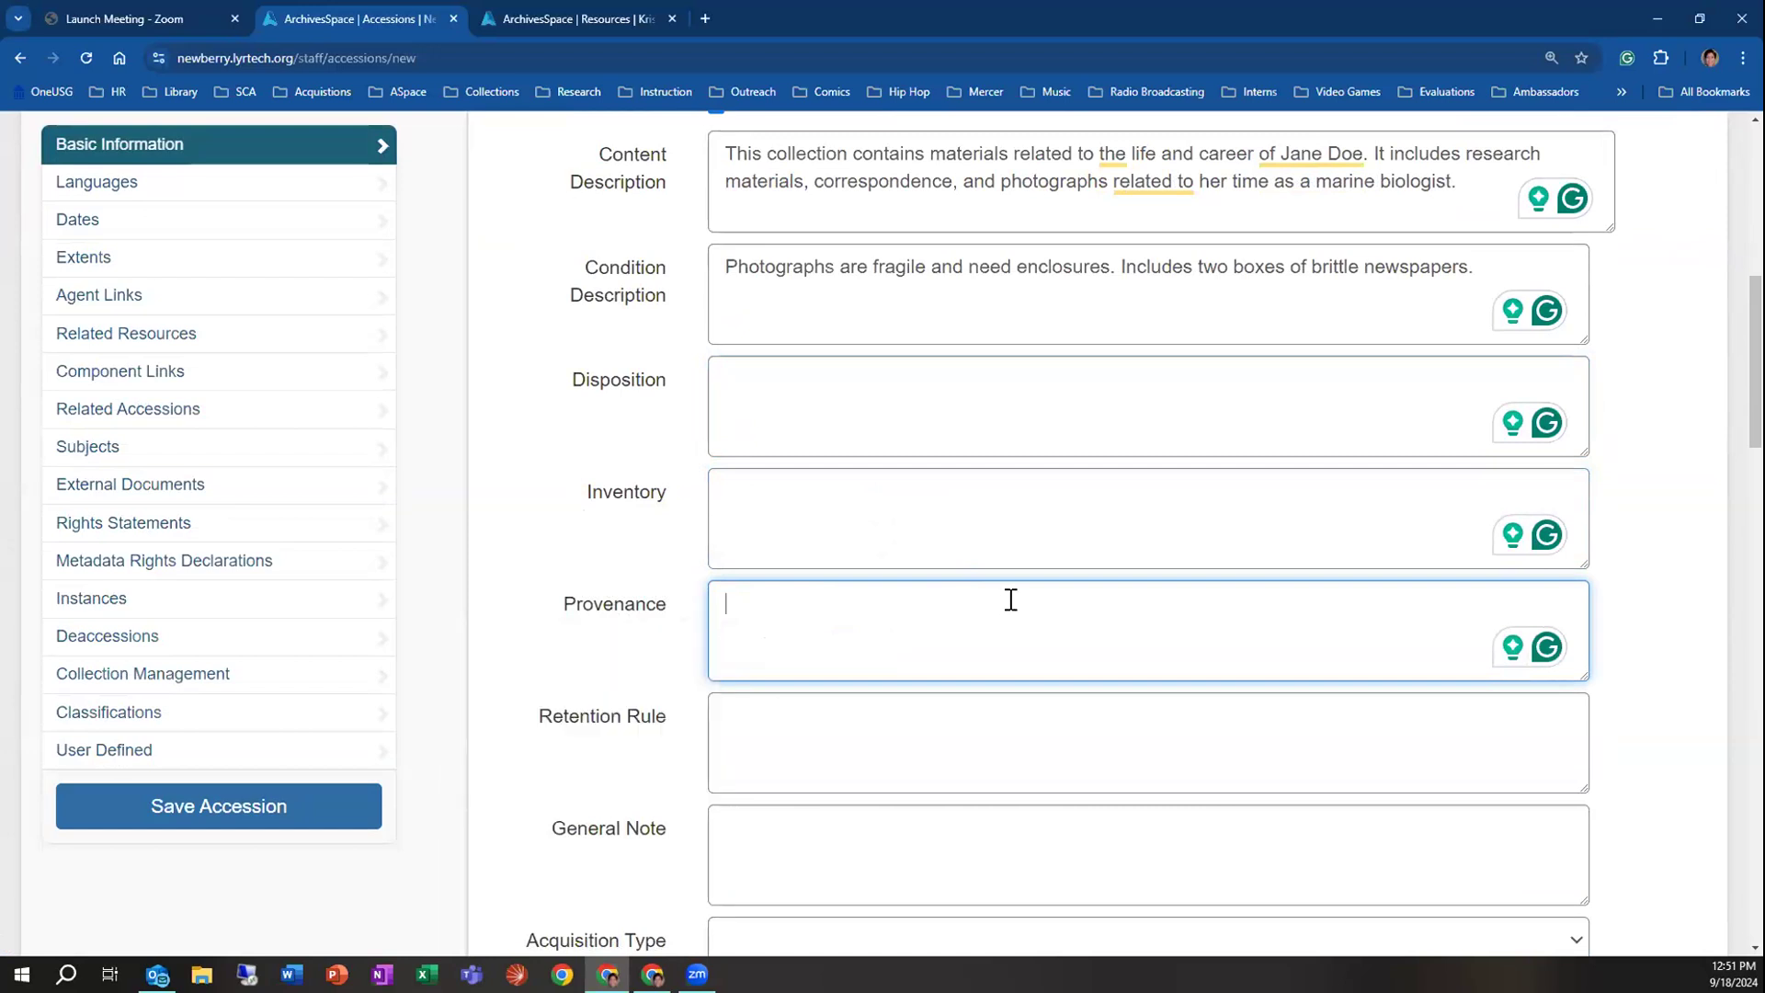
text(donated b)
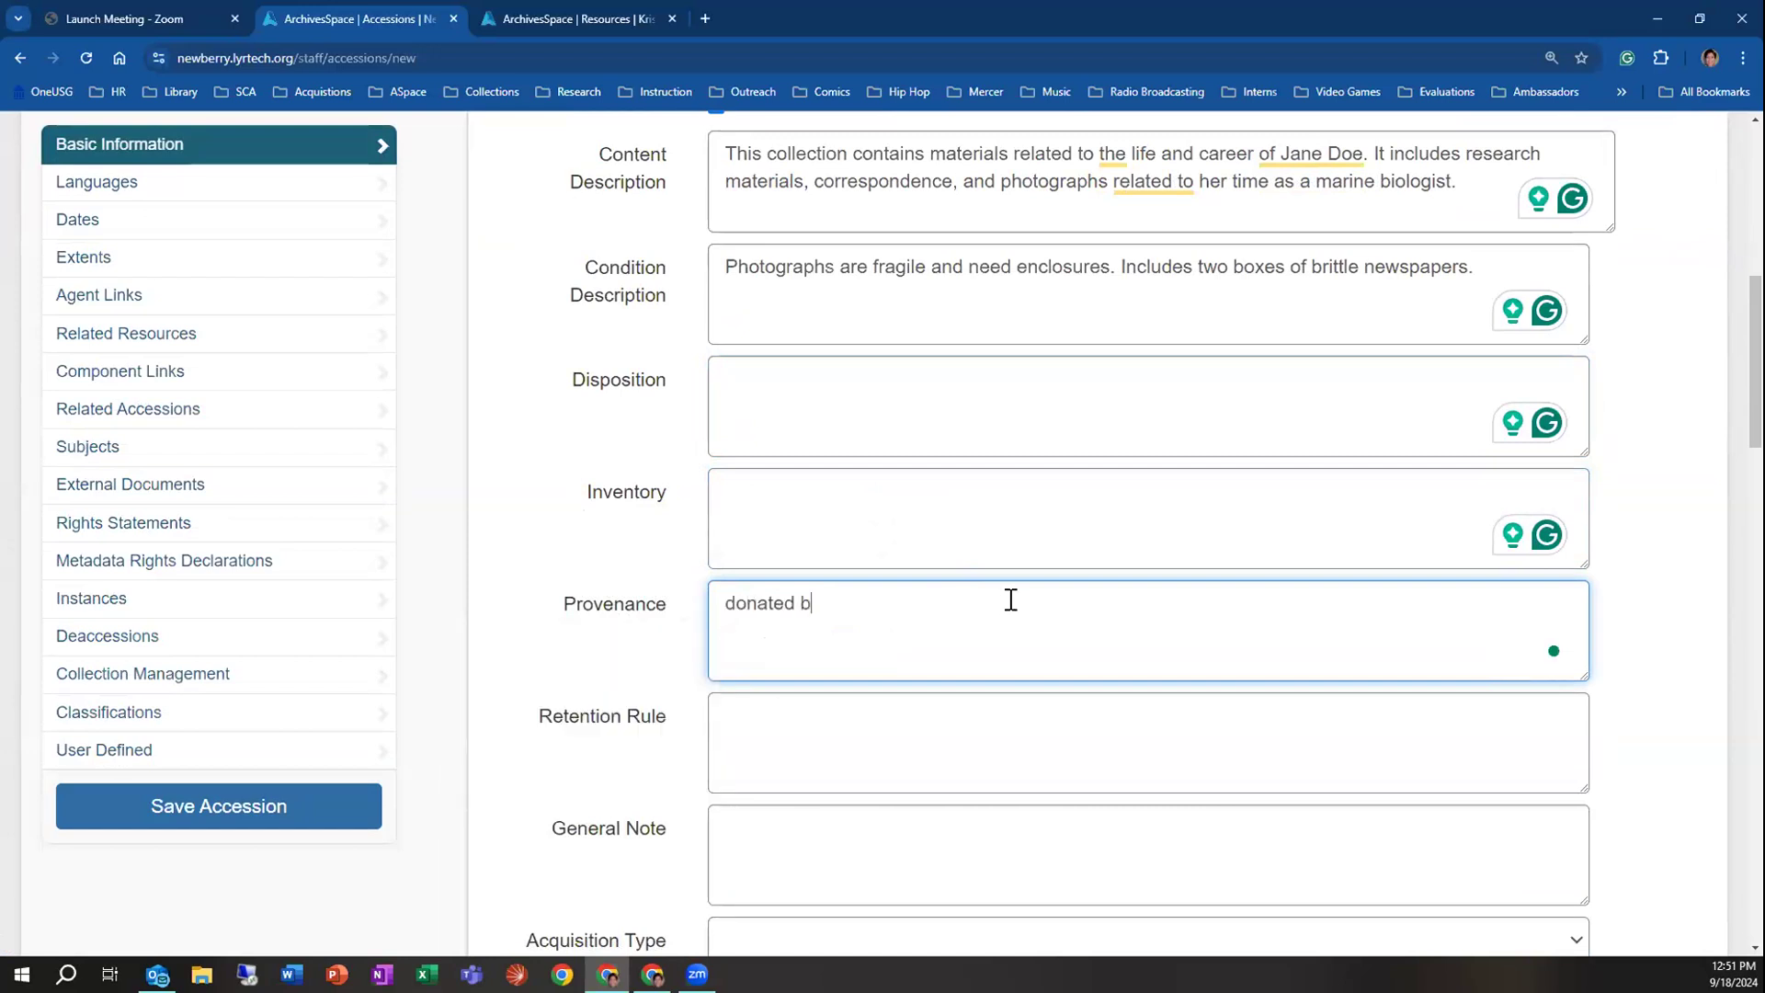
text(y Jane Doe)
scroll(988, 607, down, 3)
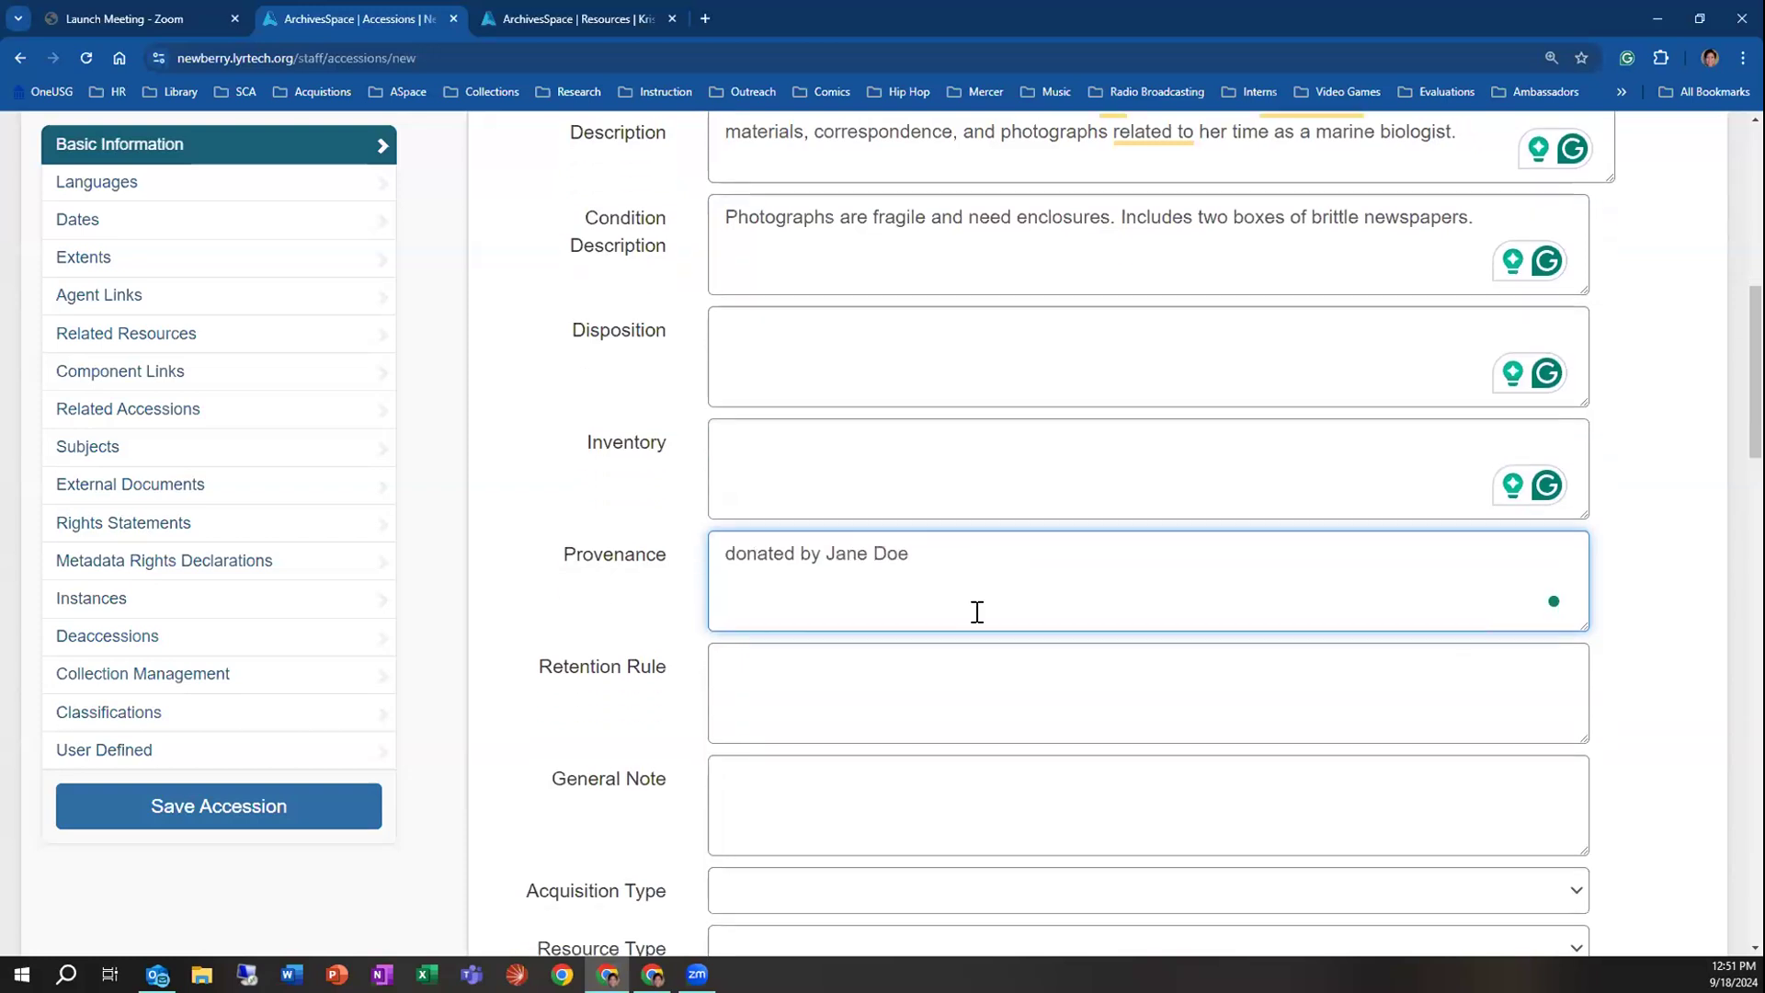
Set the accession's acquisition type to Gift and its resource type to Papers
mouse_move(622, 451)
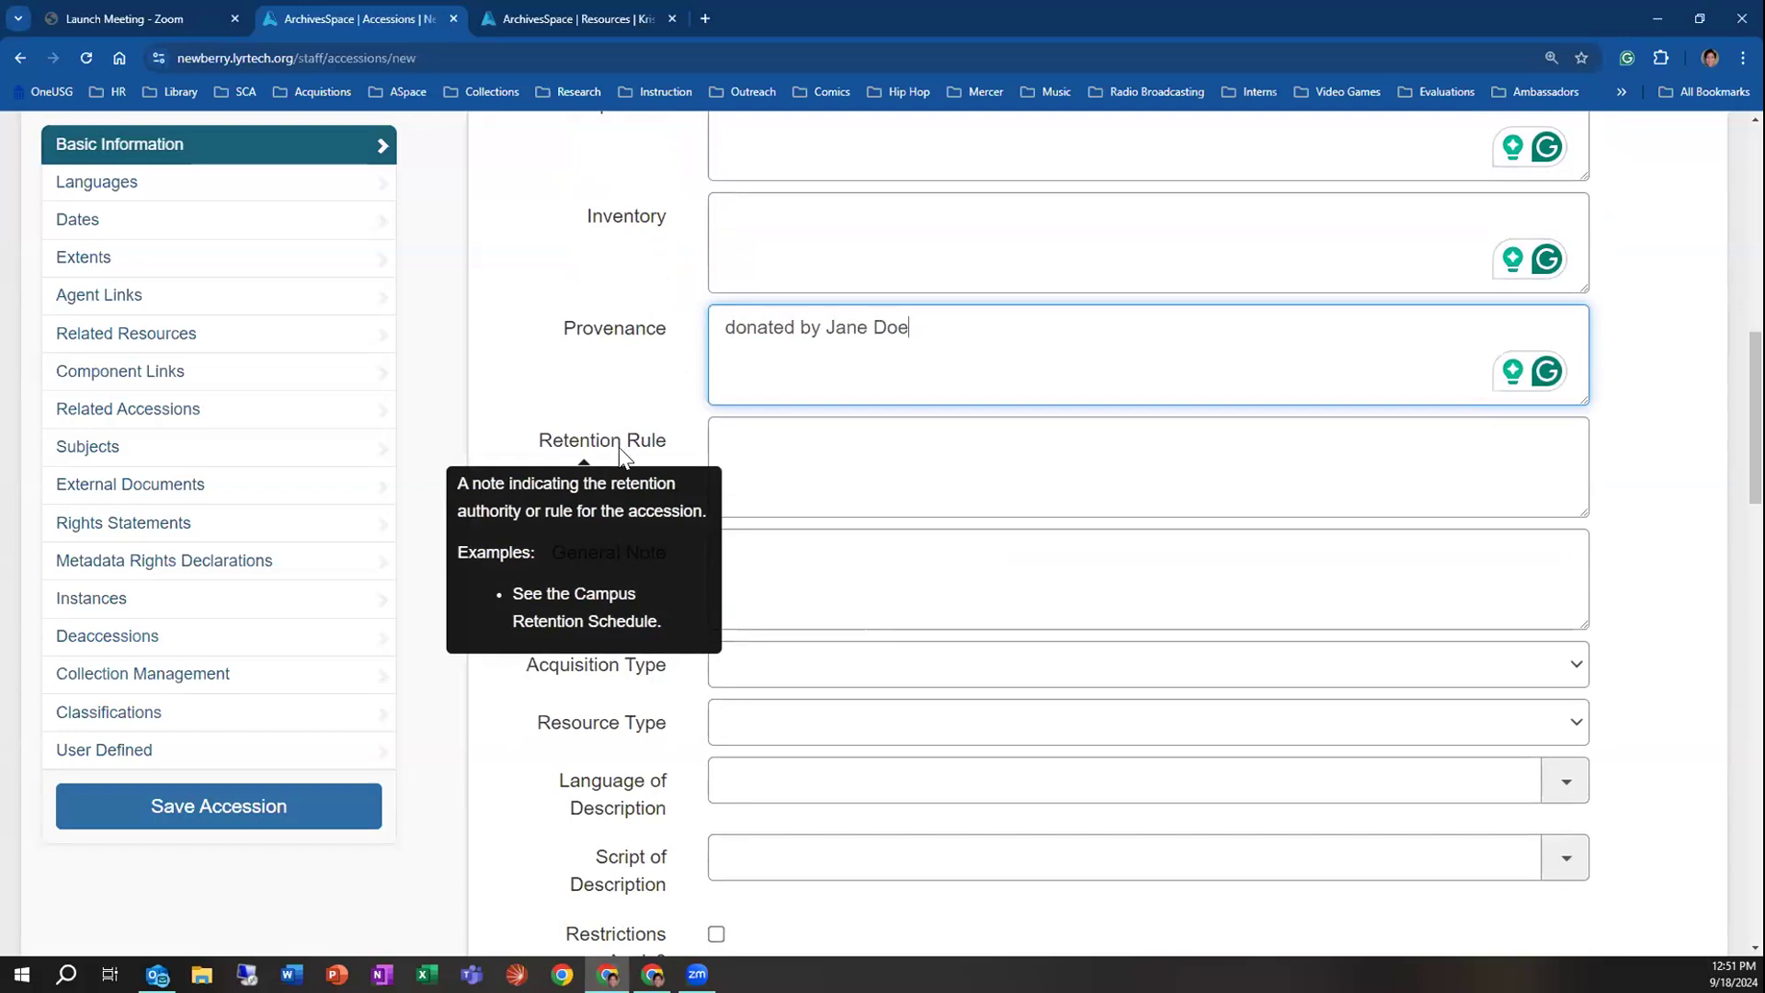
scroll(654, 482, down, 2)
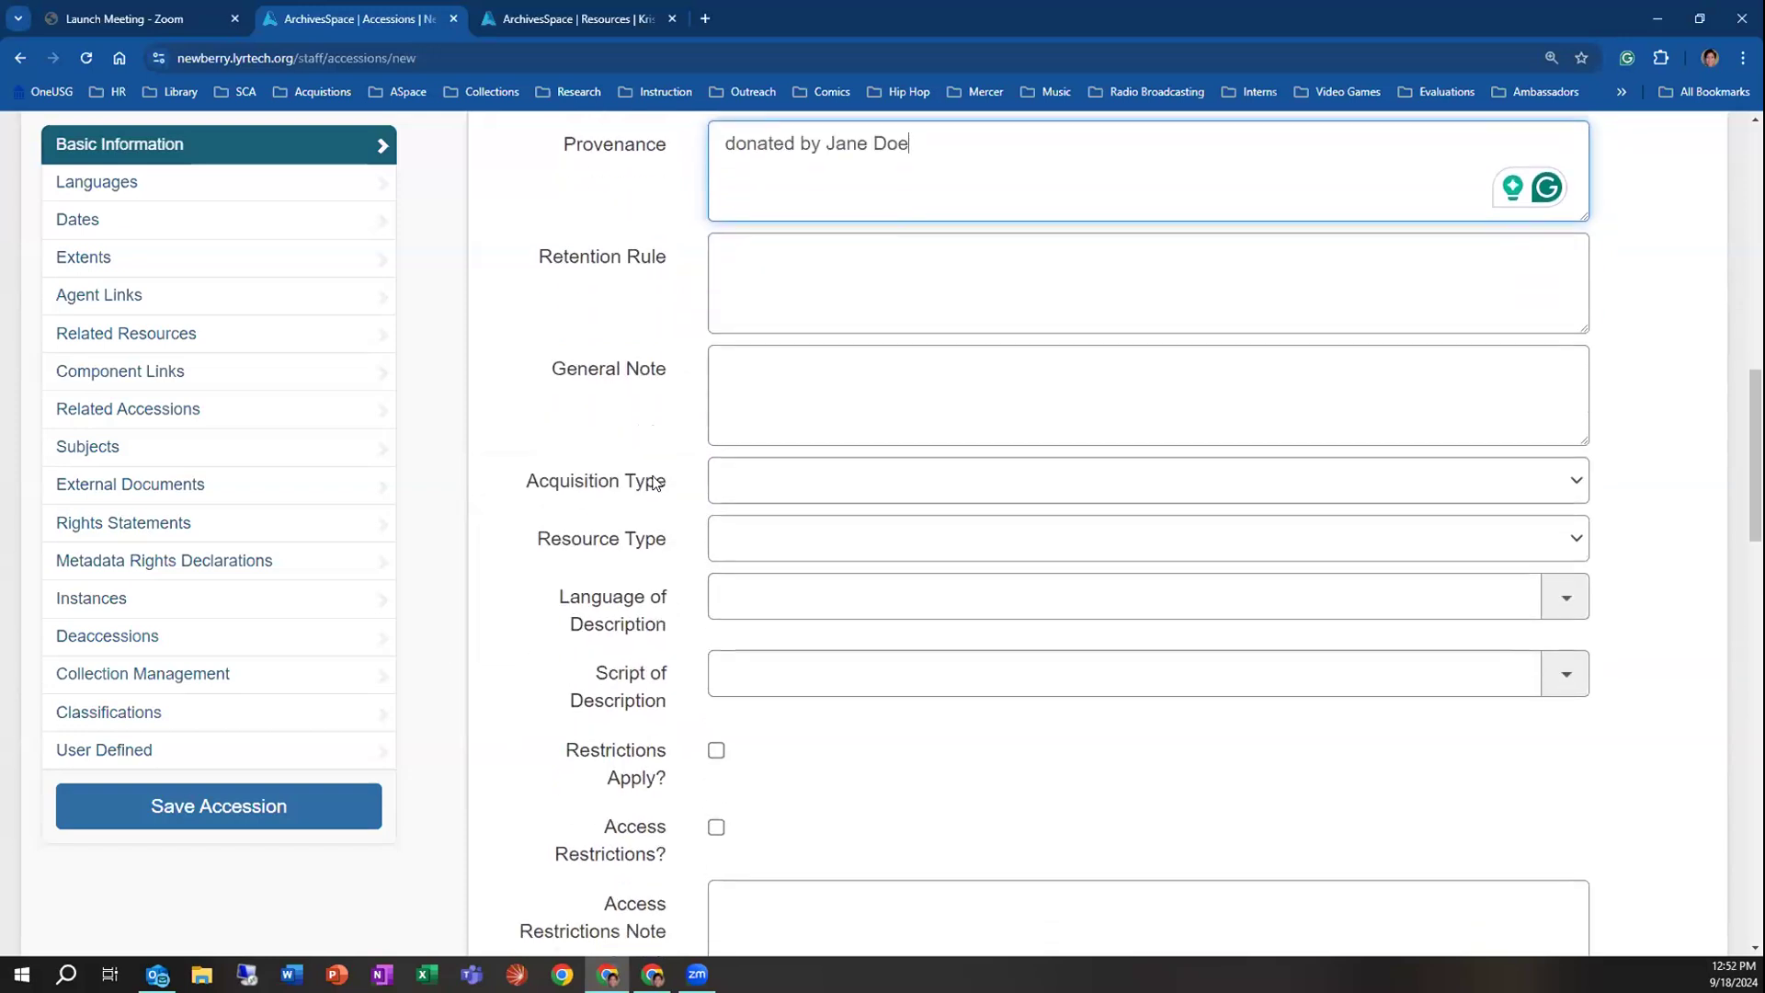
mouse_move(644, 366)
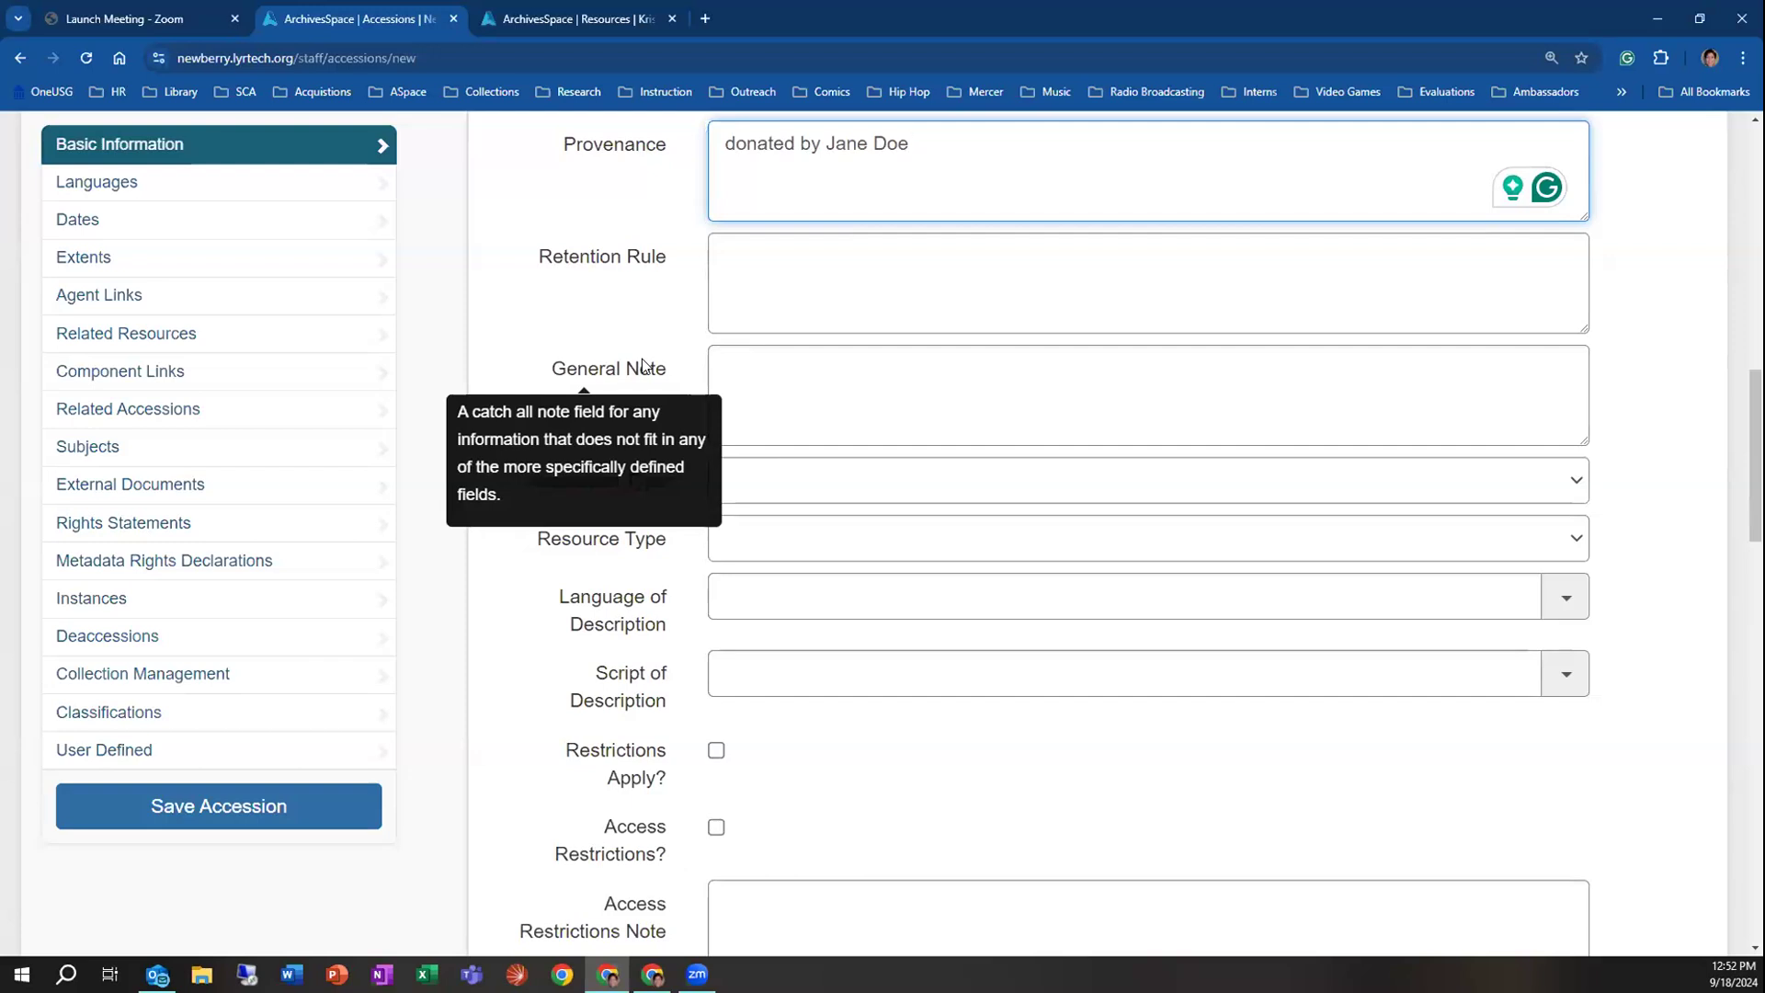
scroll(661, 478, down, 1)
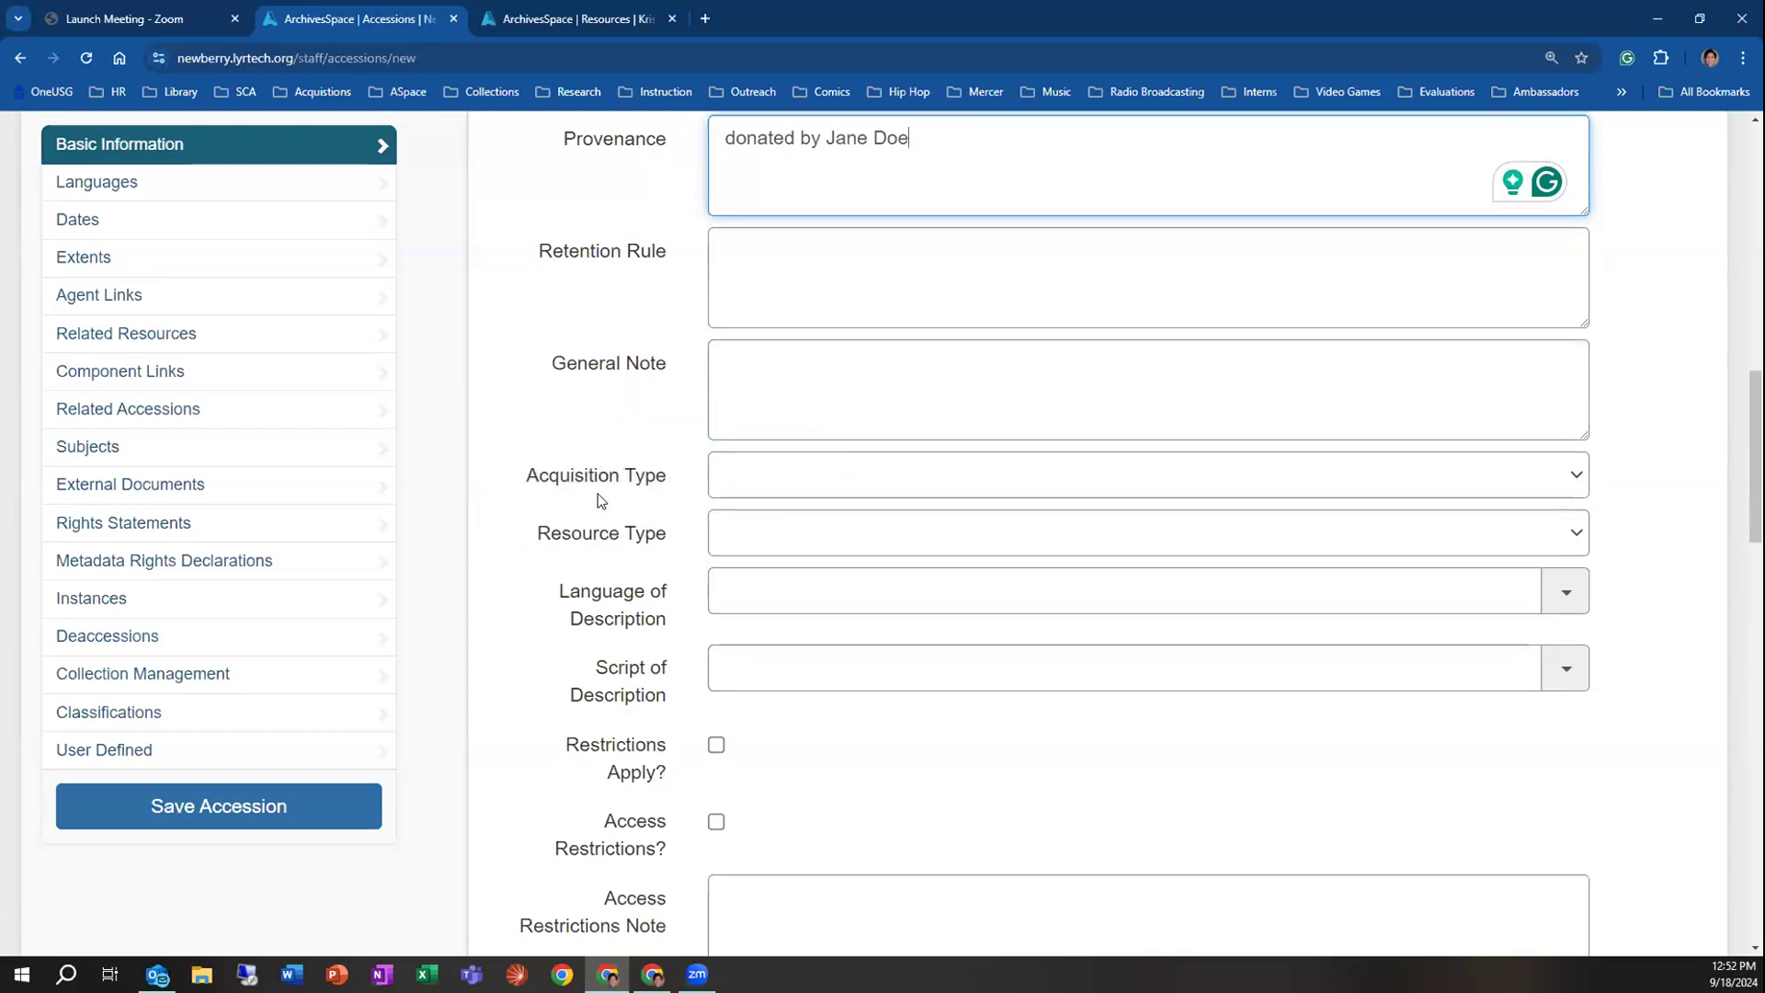
click(745, 394)
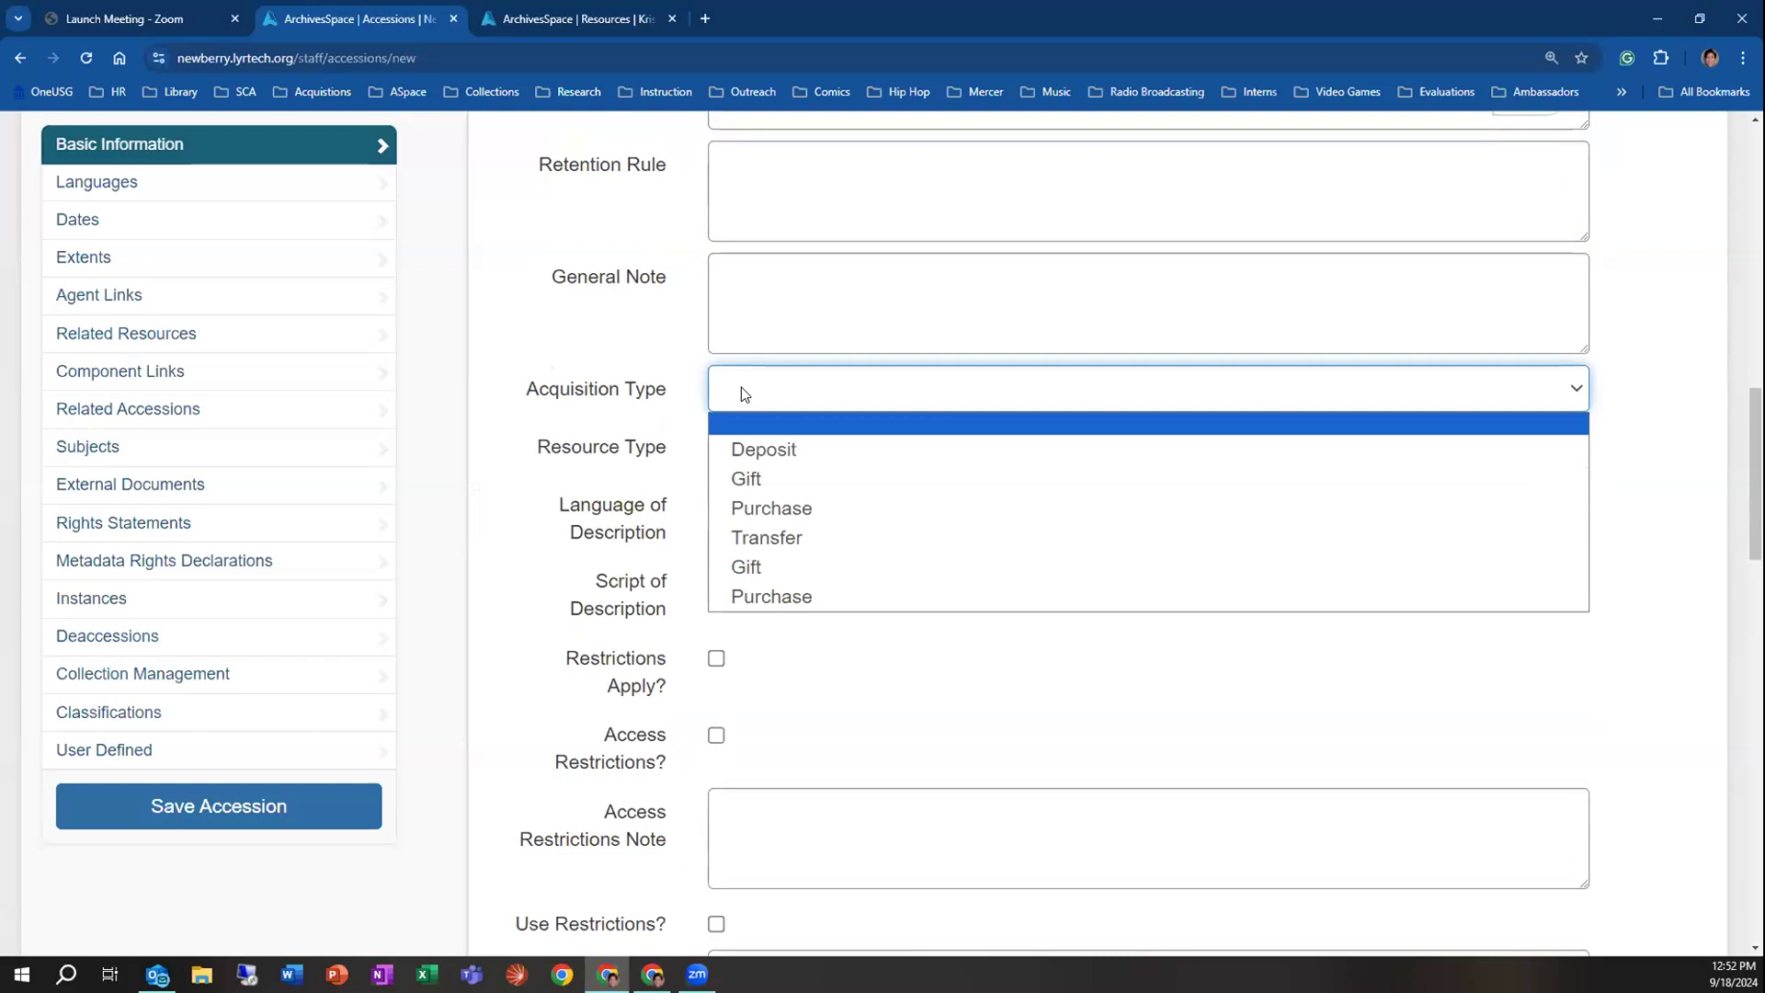
click(758, 477)
mouse_move(636, 457)
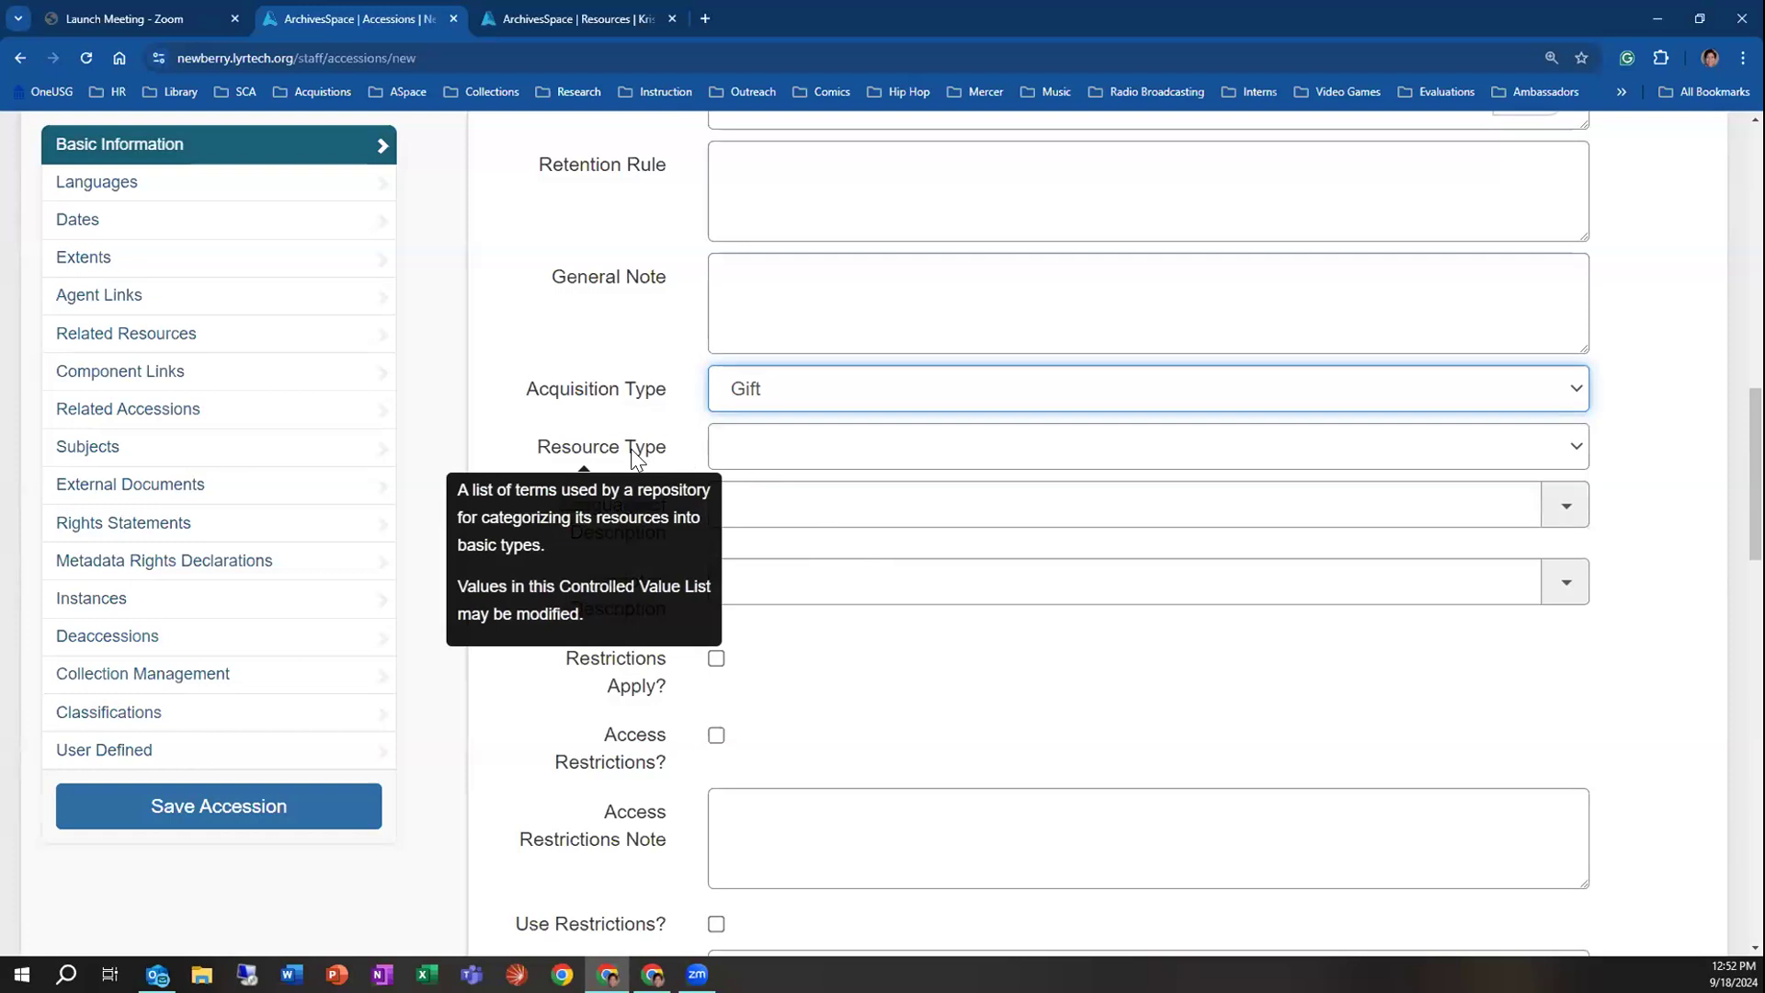
click(782, 460)
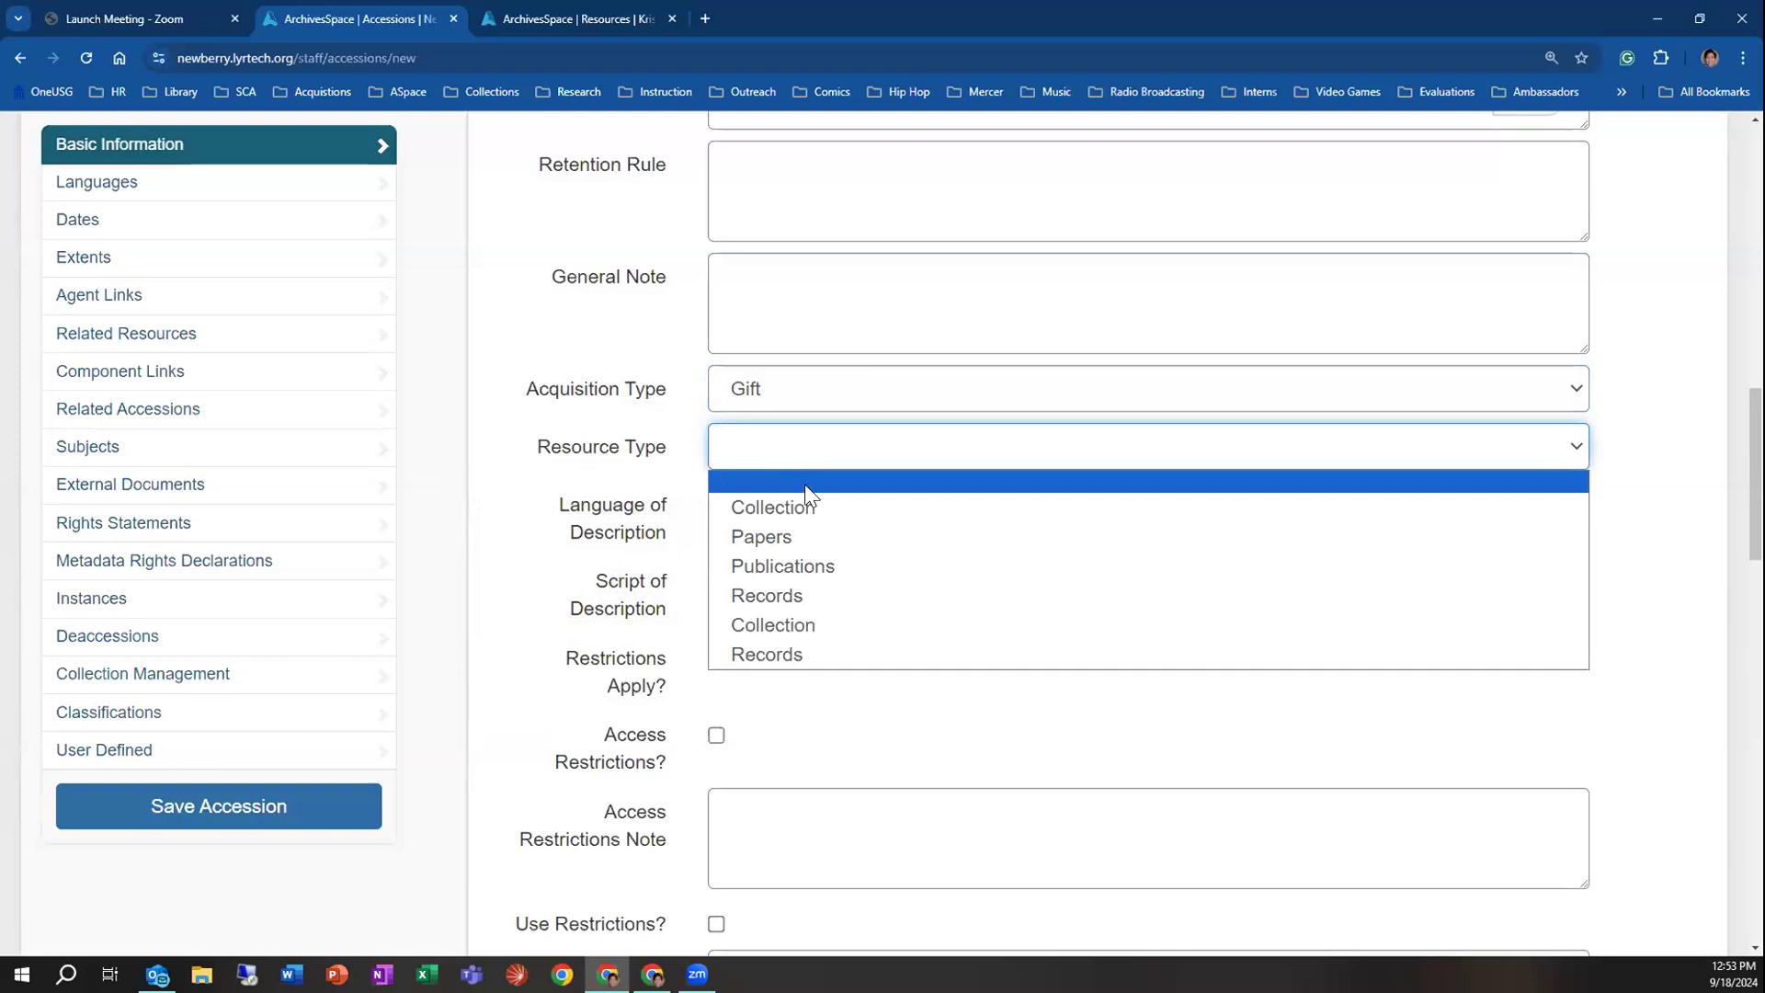
click(787, 537)
Set the language of description to English and the script of description to Latin
click(798, 511)
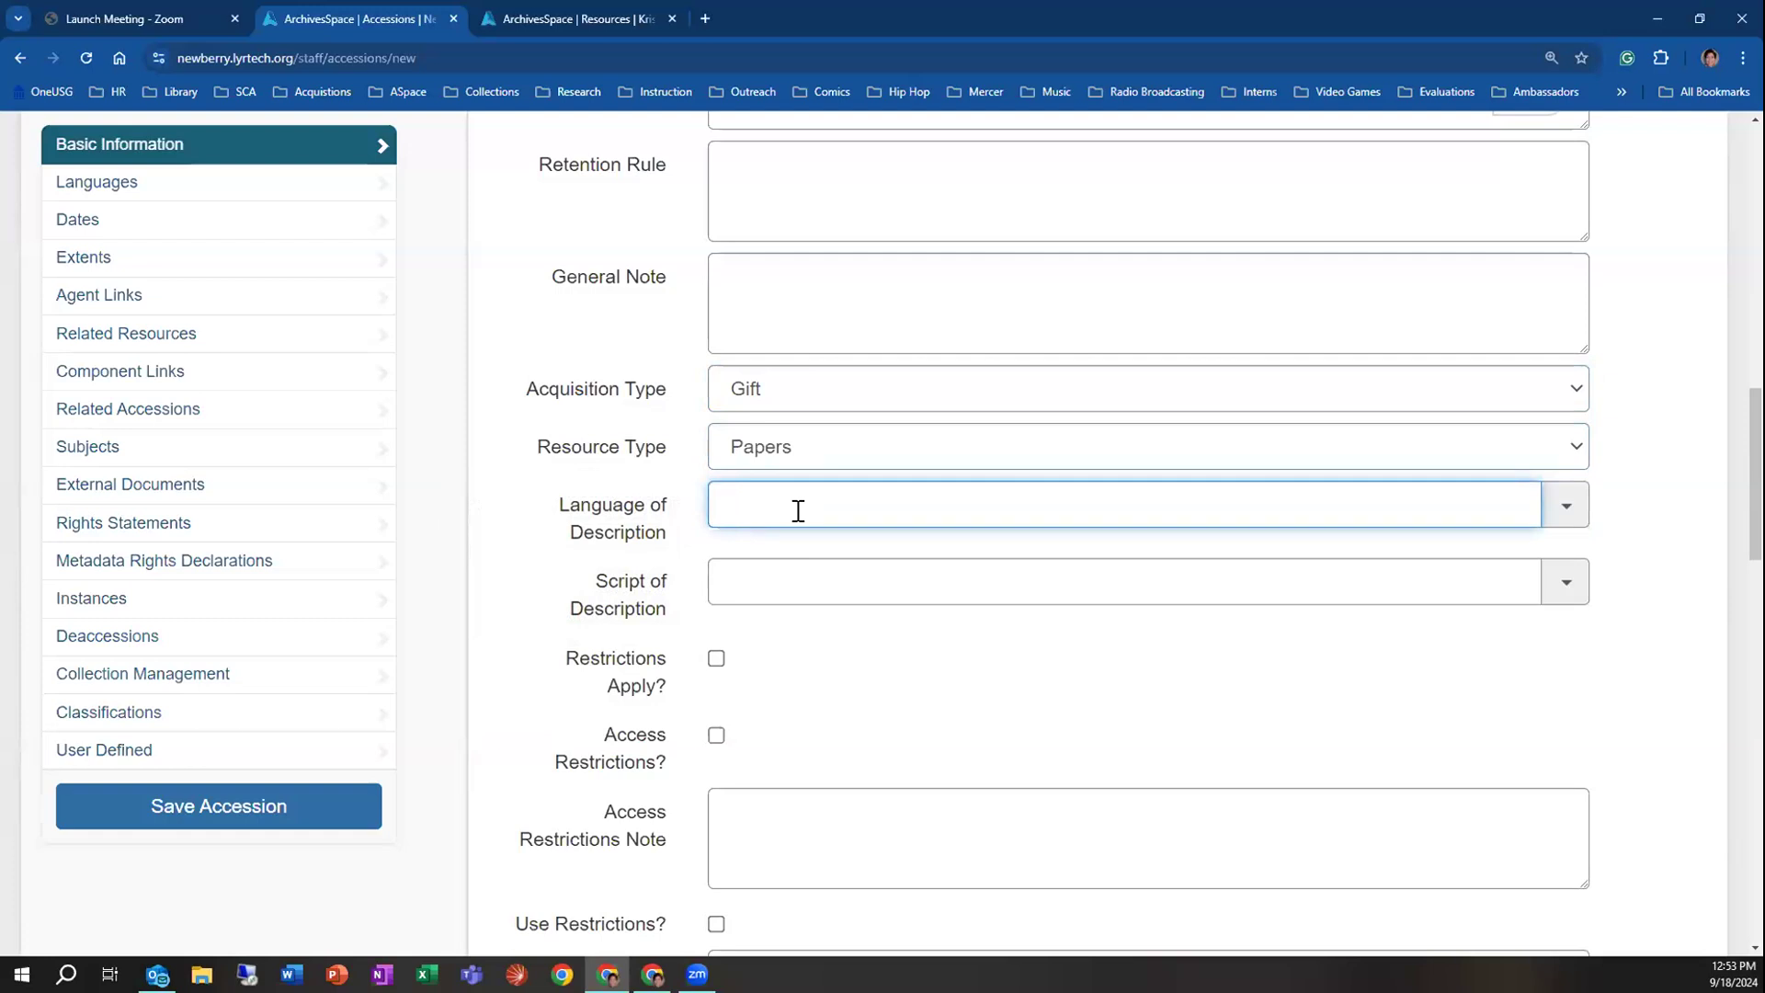
text(eng)
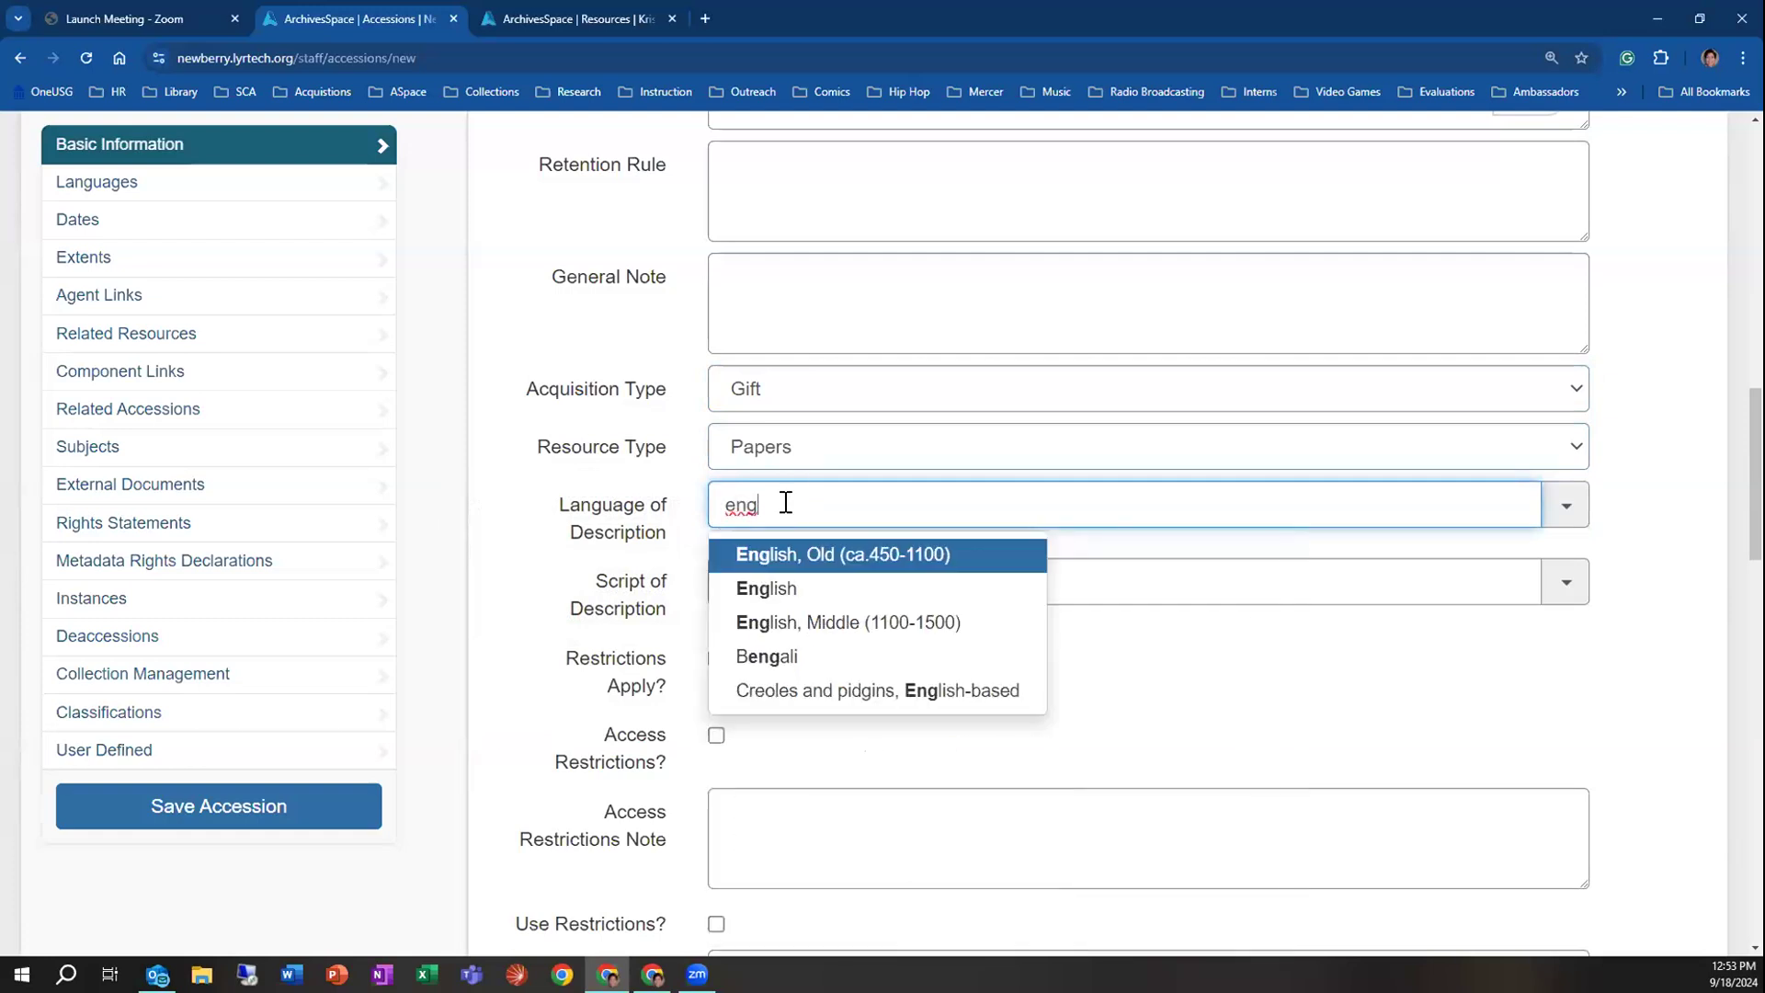
click(749, 588)
click(750, 578)
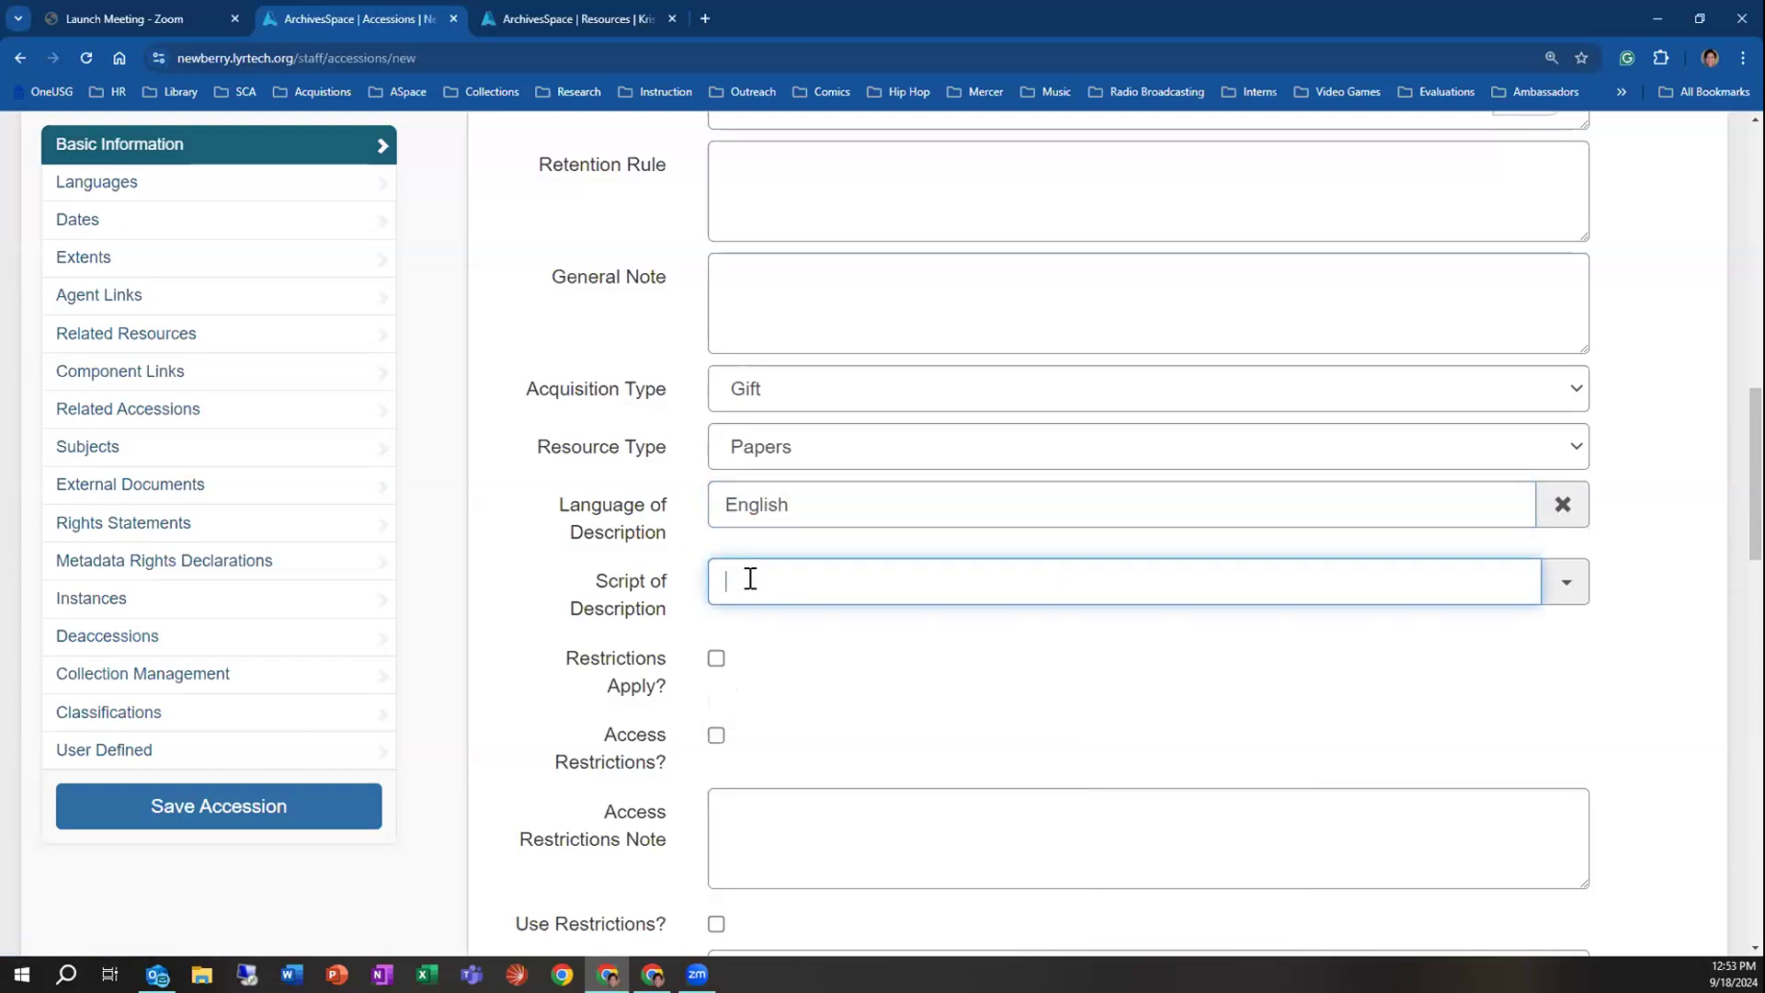
text(latin)
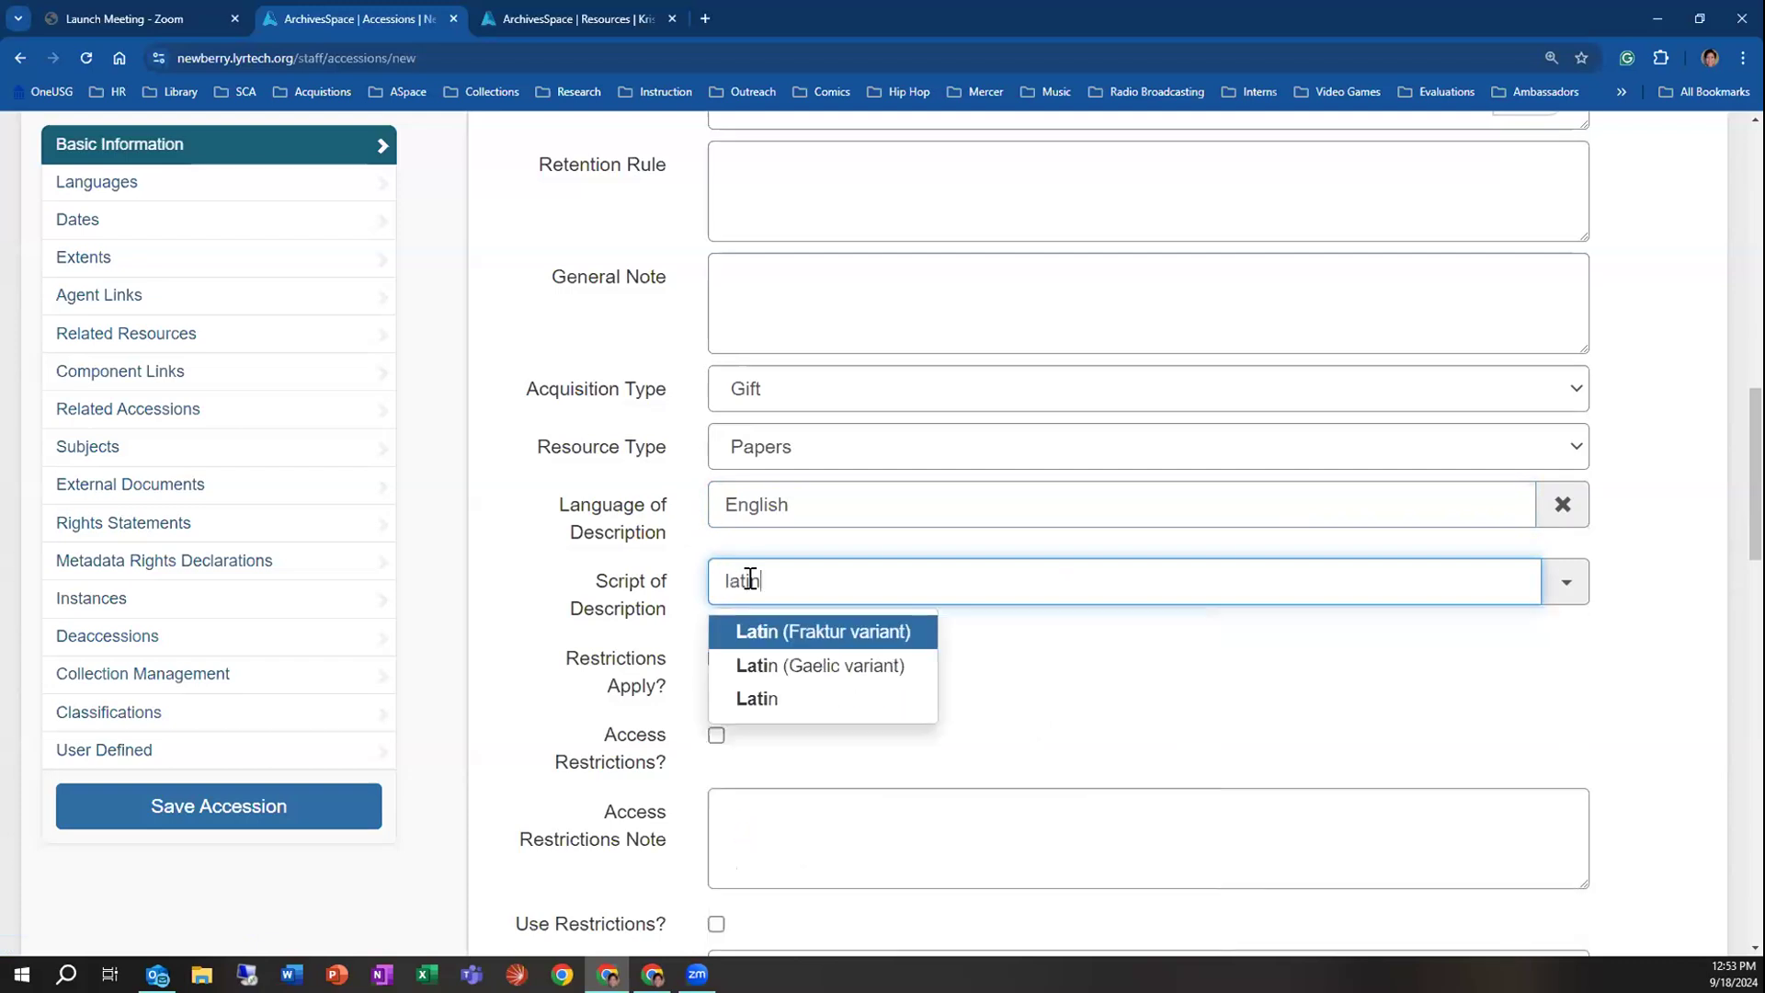
click(749, 699)
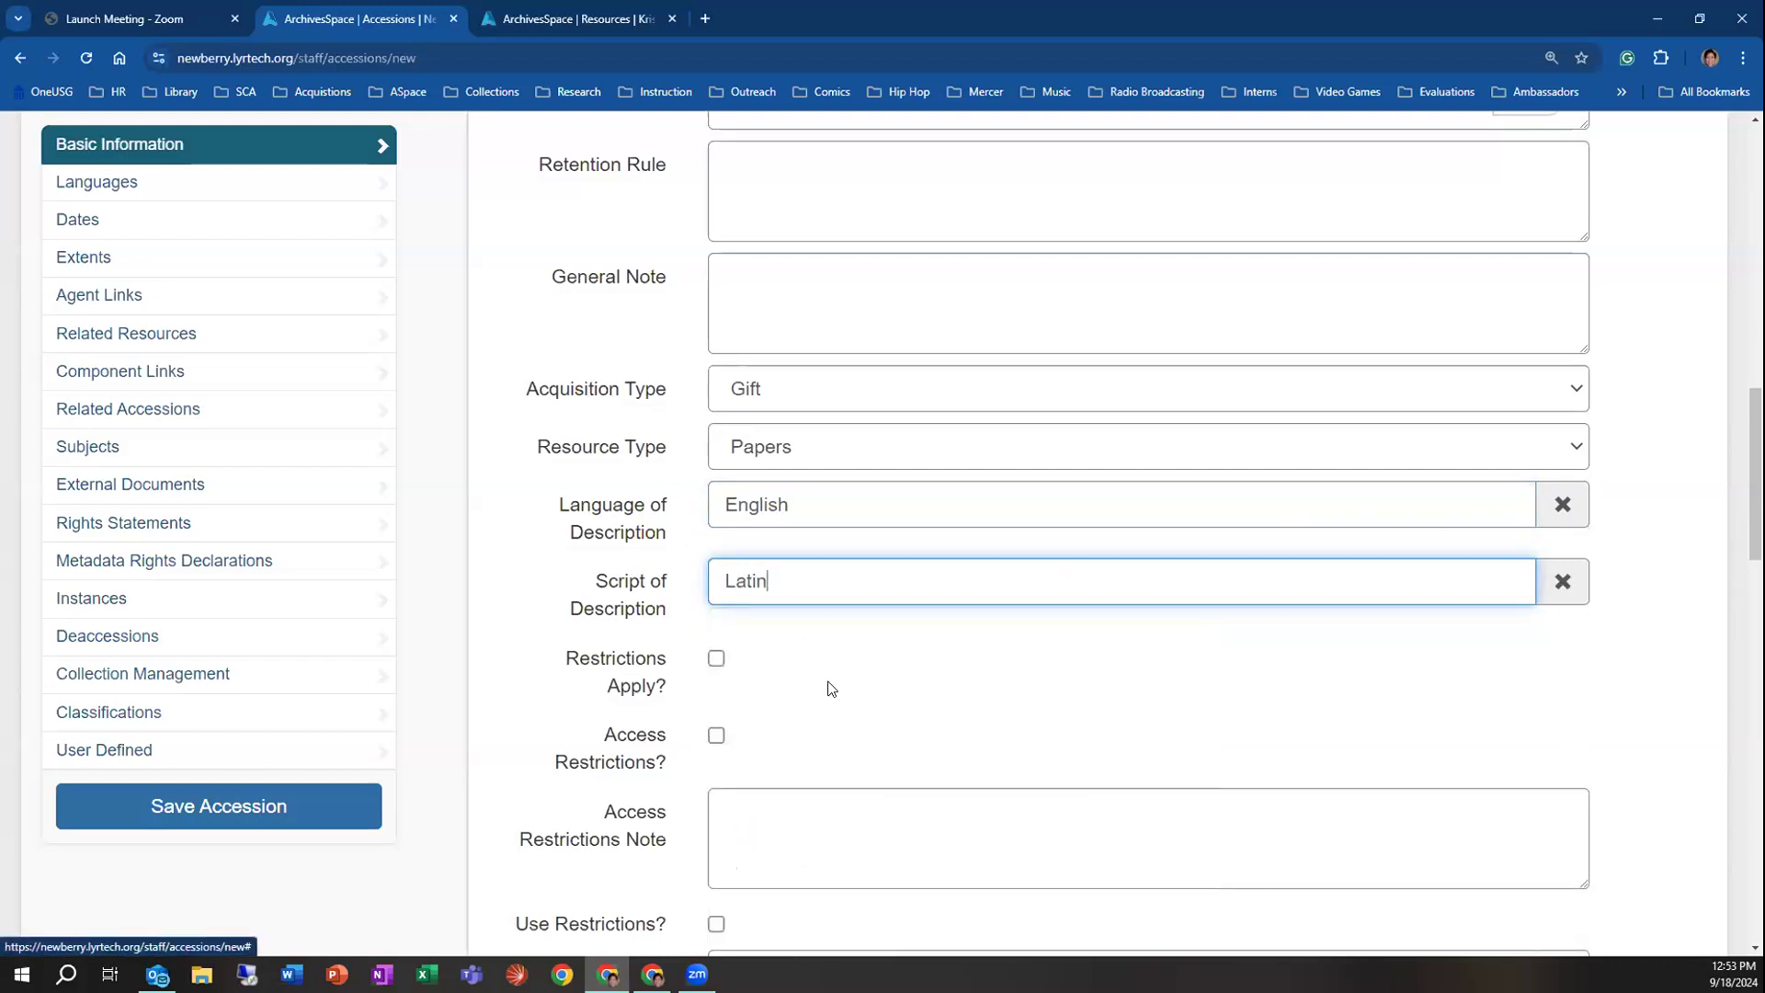
Try flagging the accession with Restrictions Apply and Access Restrictions, and clear both flags again
scroll(890, 654, down, 2)
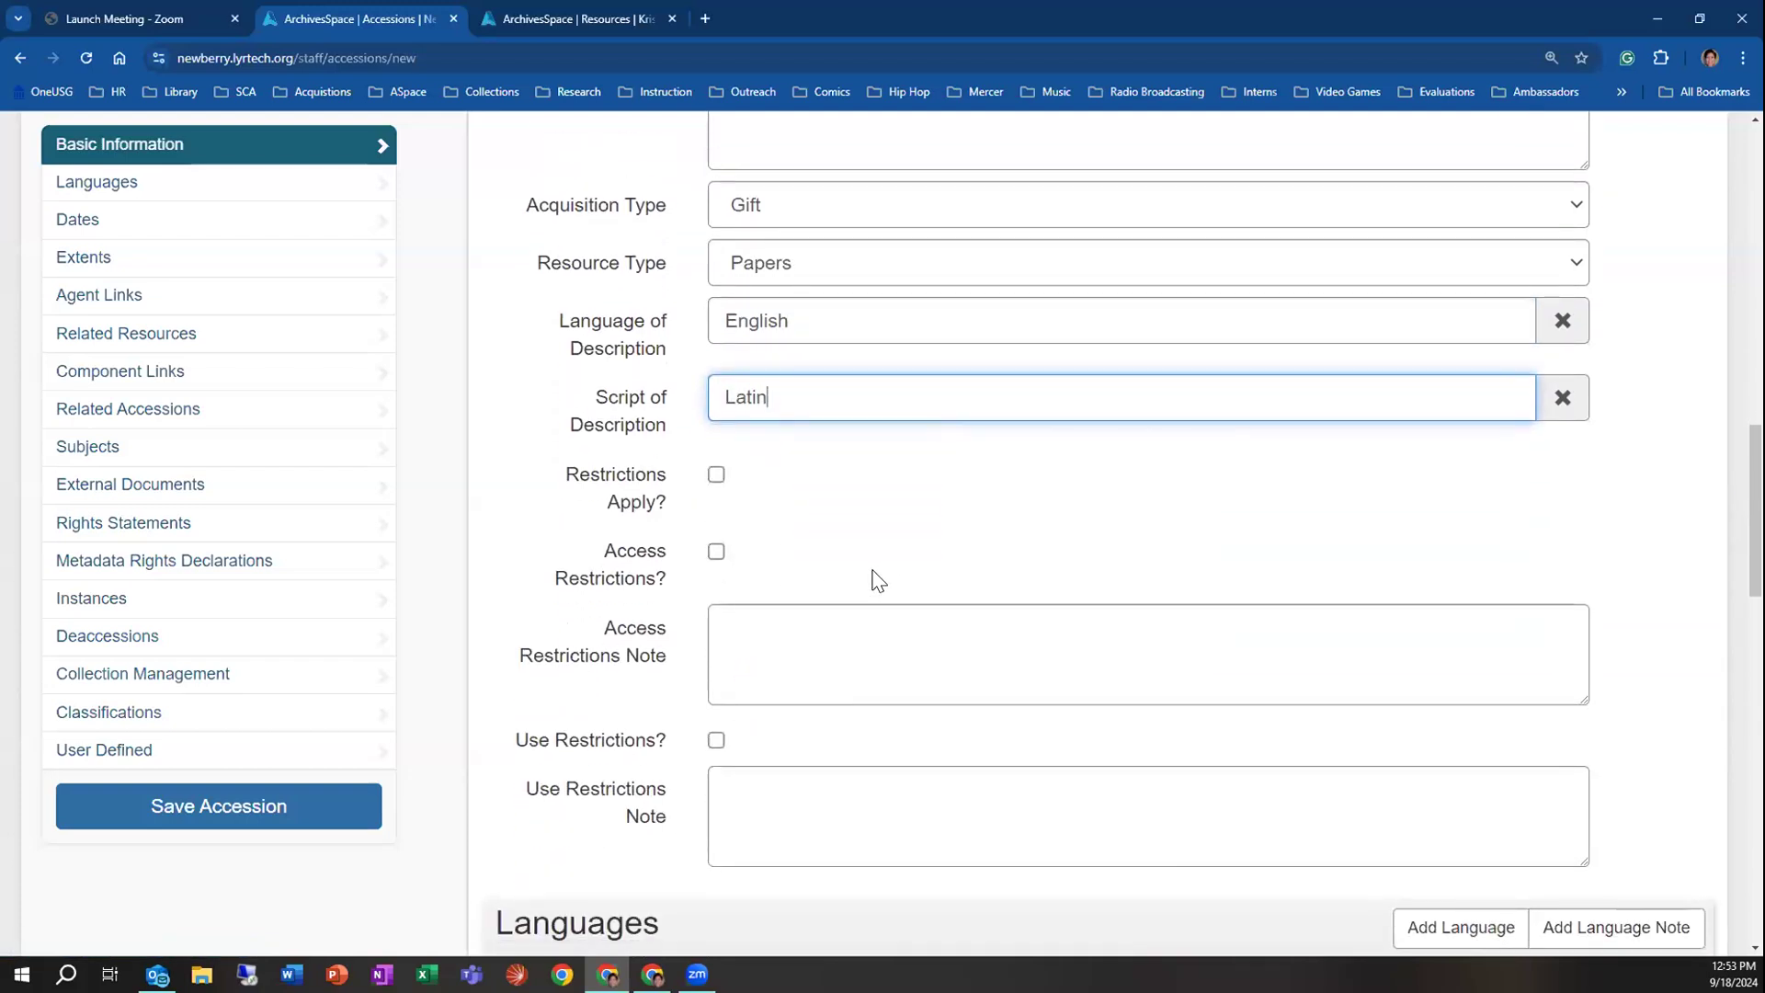
scroll(864, 589, up, 2)
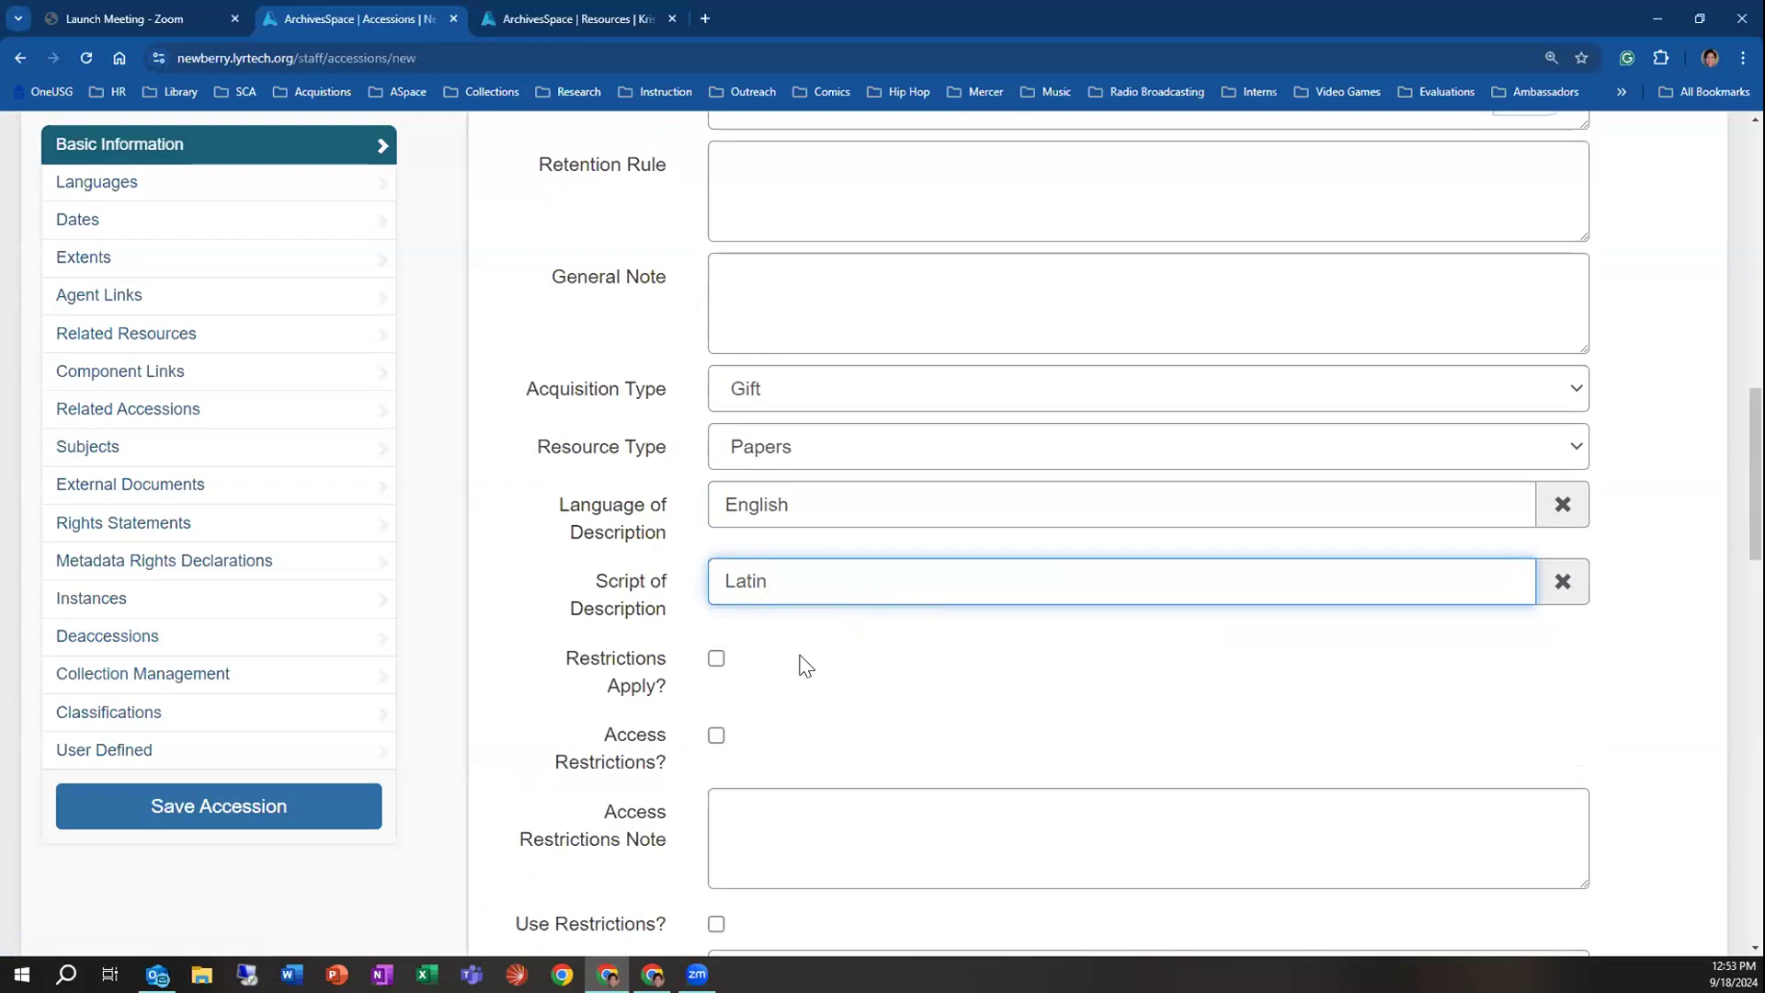
click(715, 658)
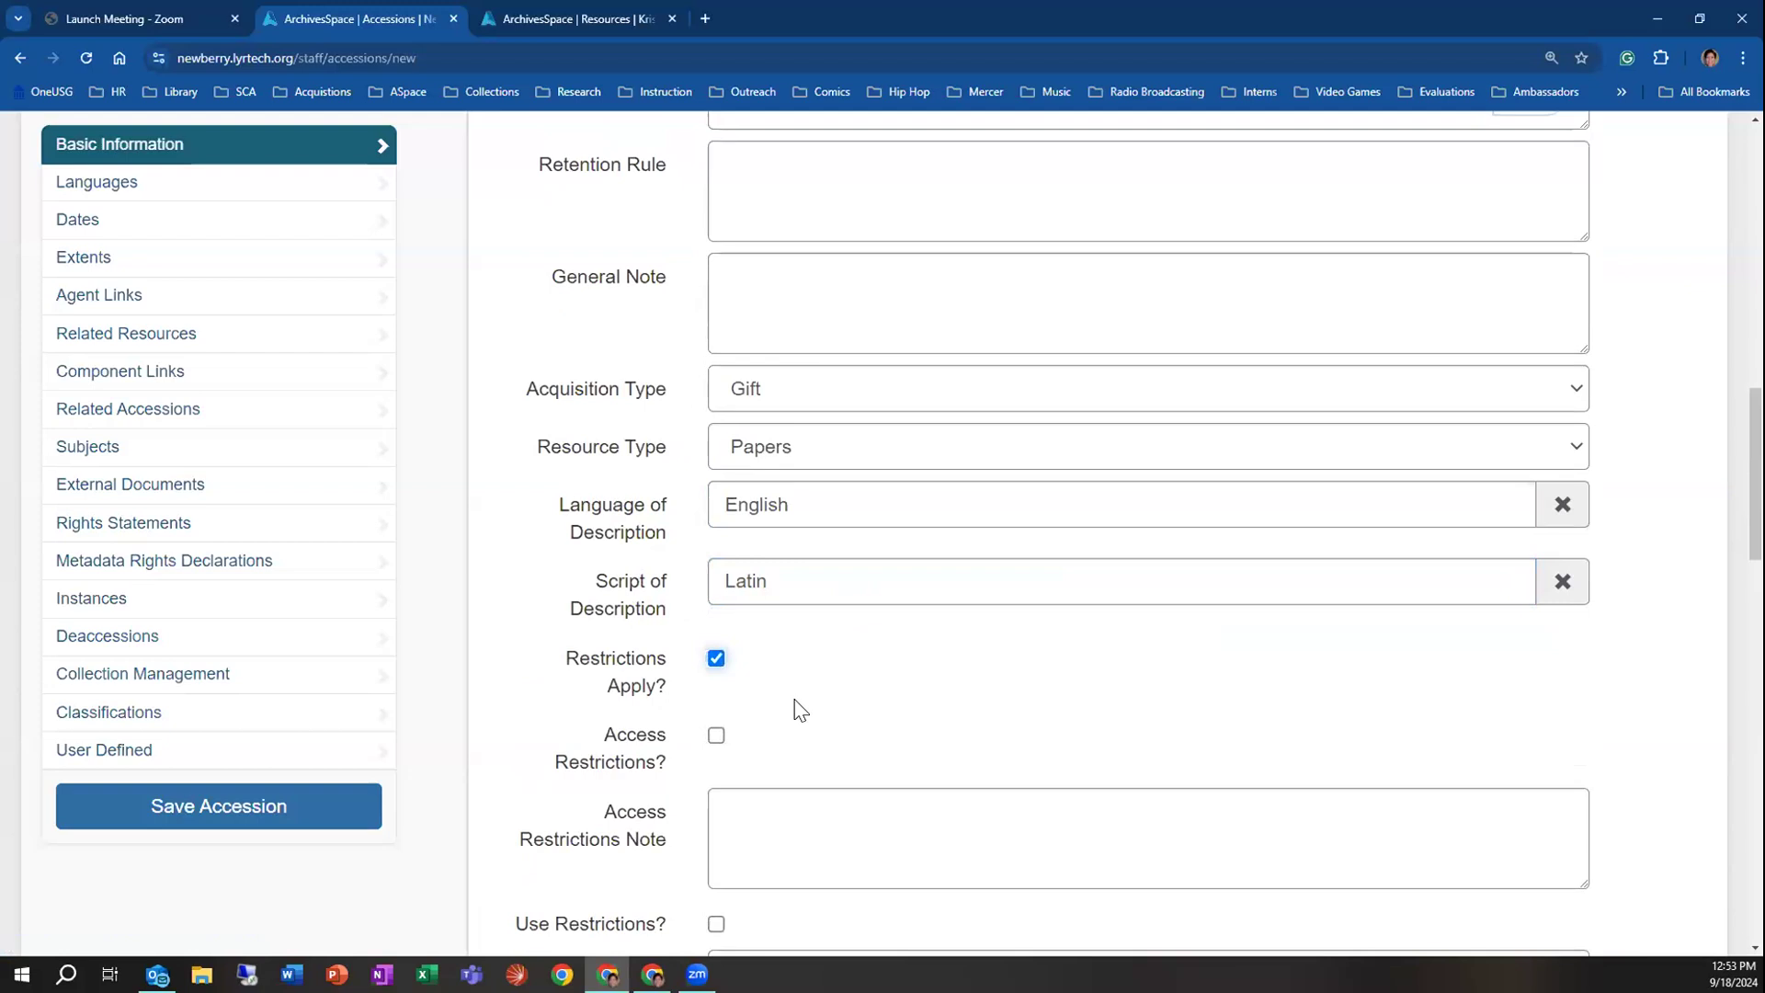
mouse_move(623, 688)
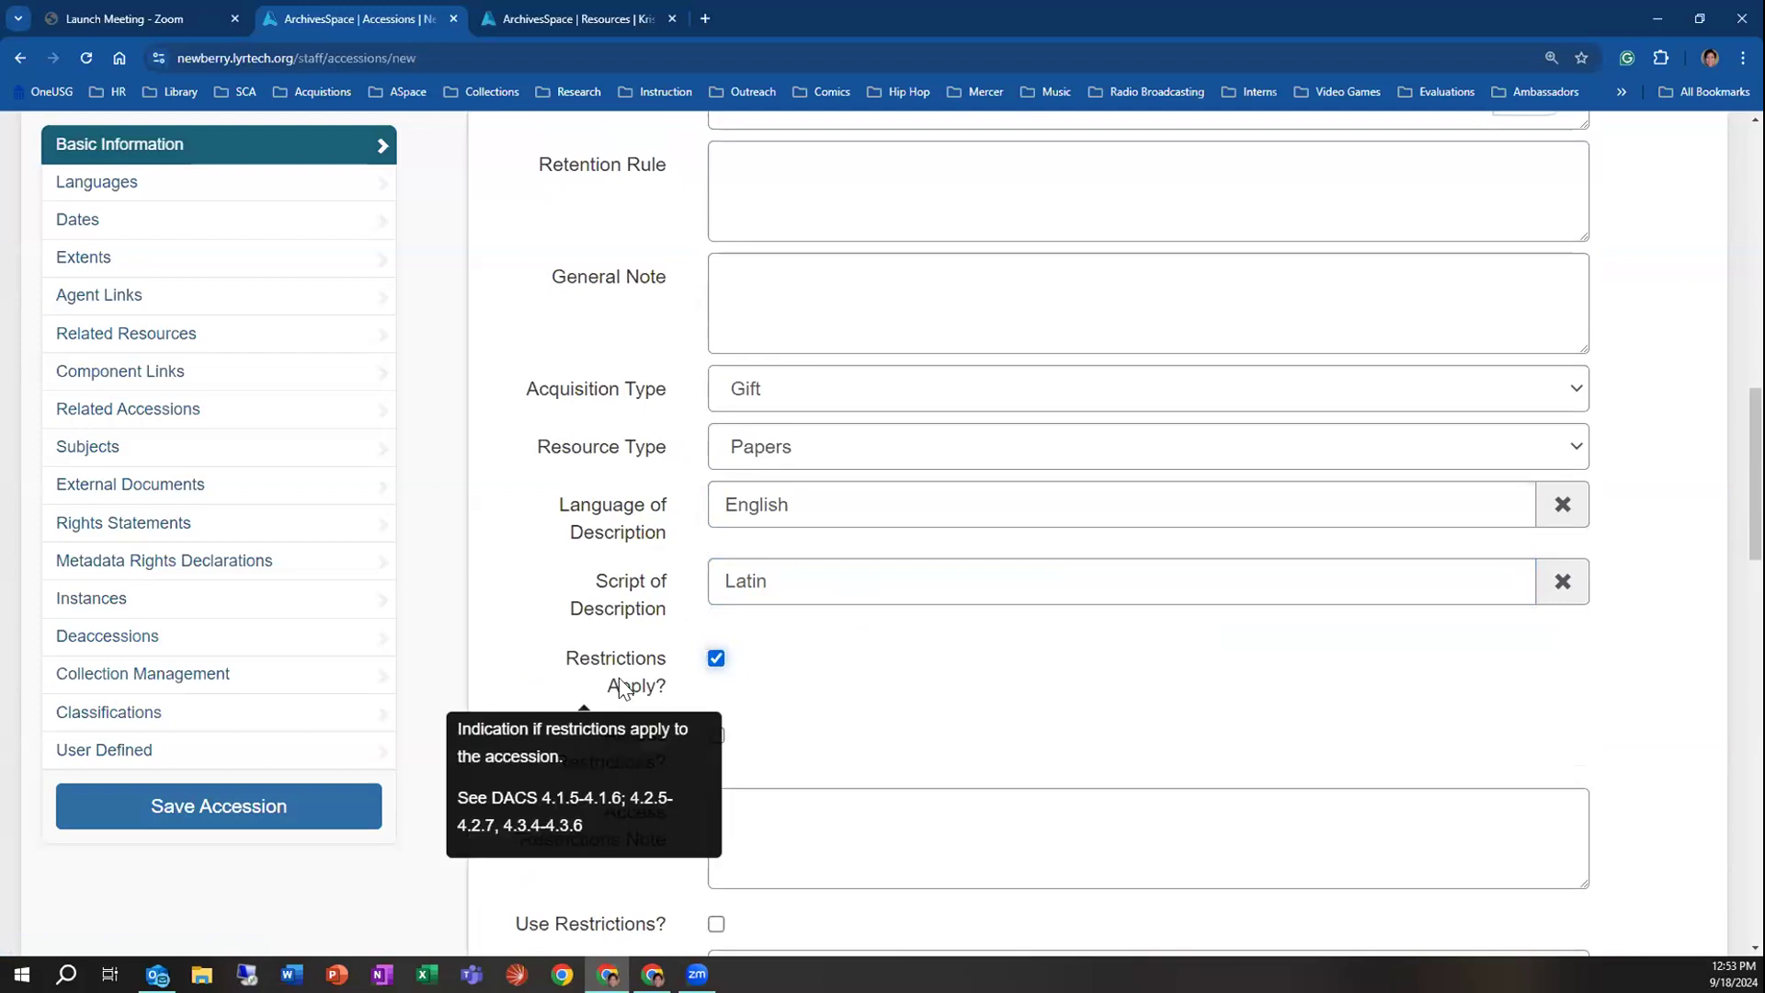
scroll(872, 662, down, 2)
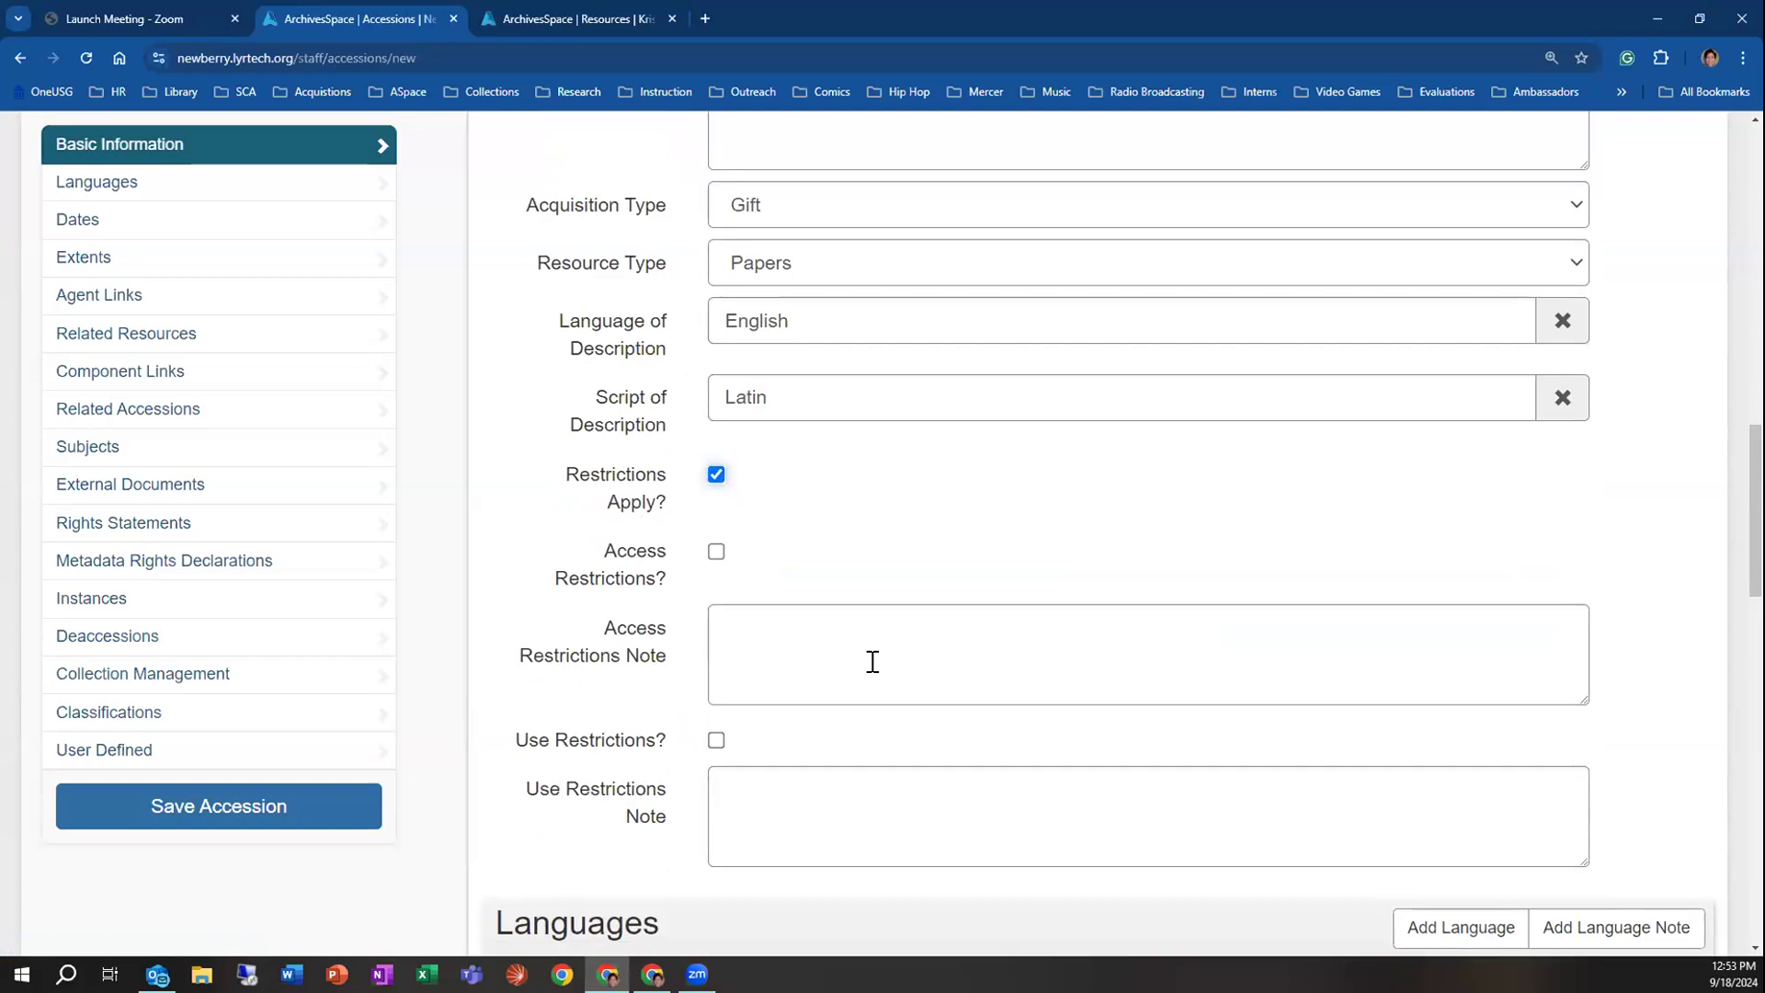
click(717, 553)
click(784, 623)
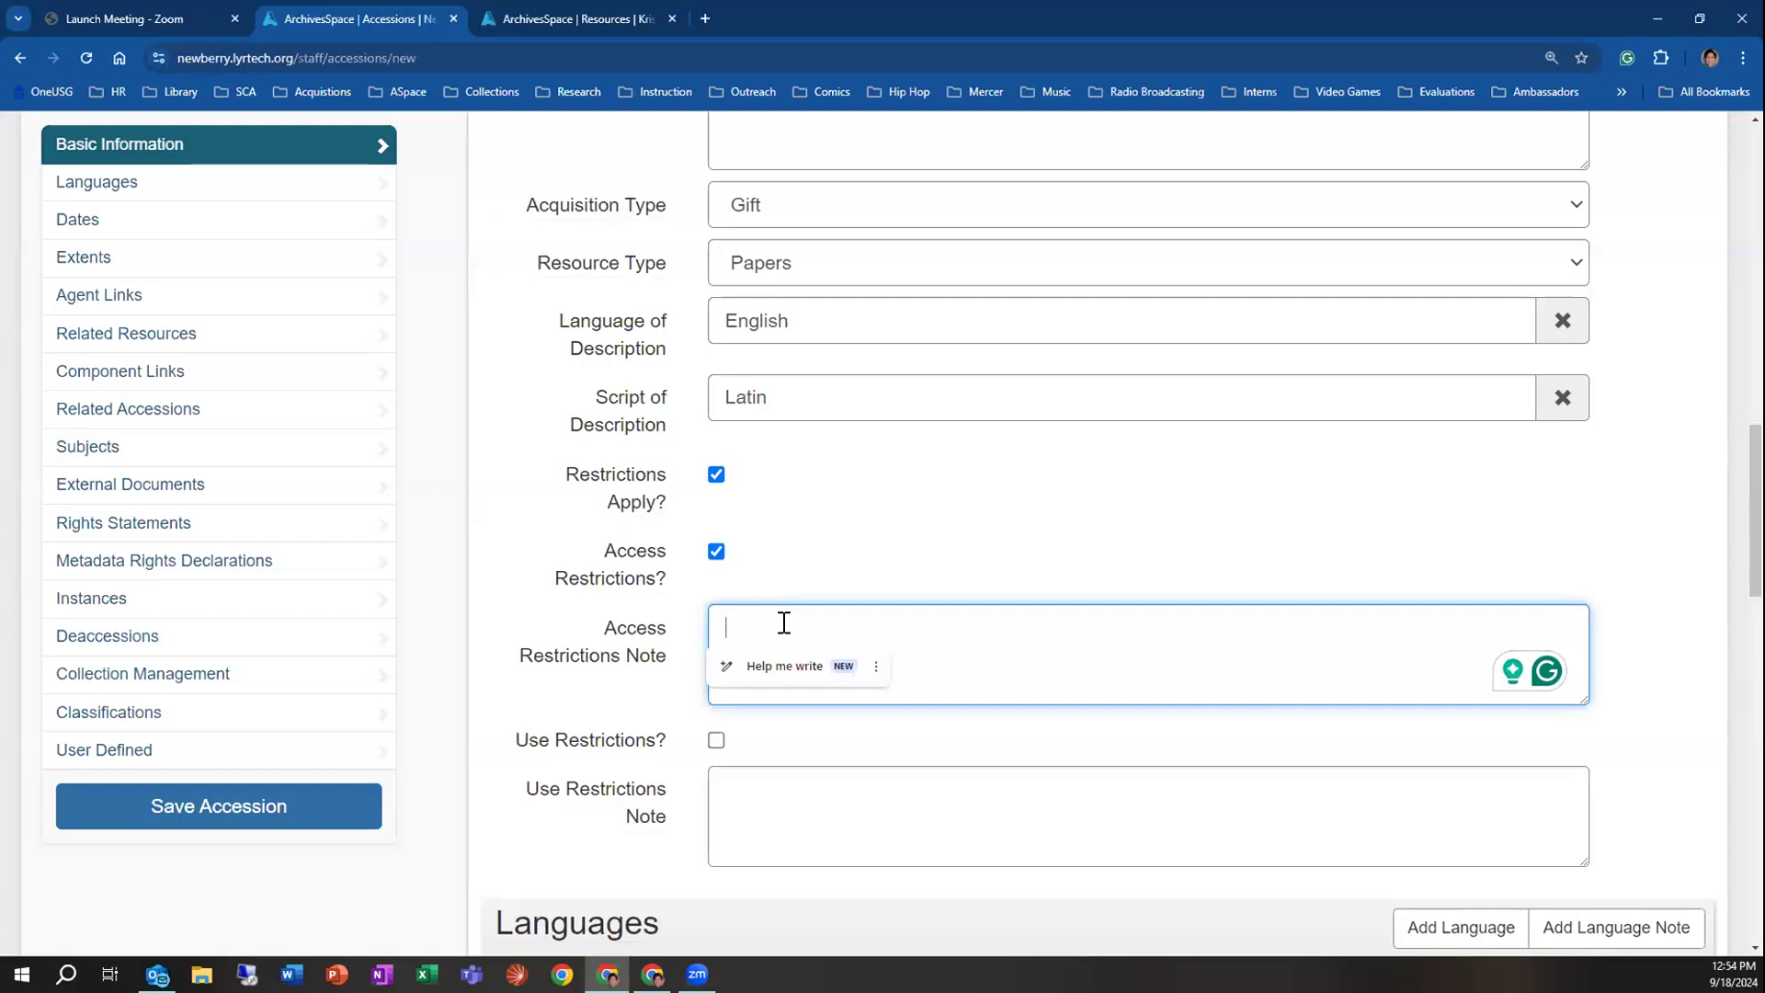
click(715, 552)
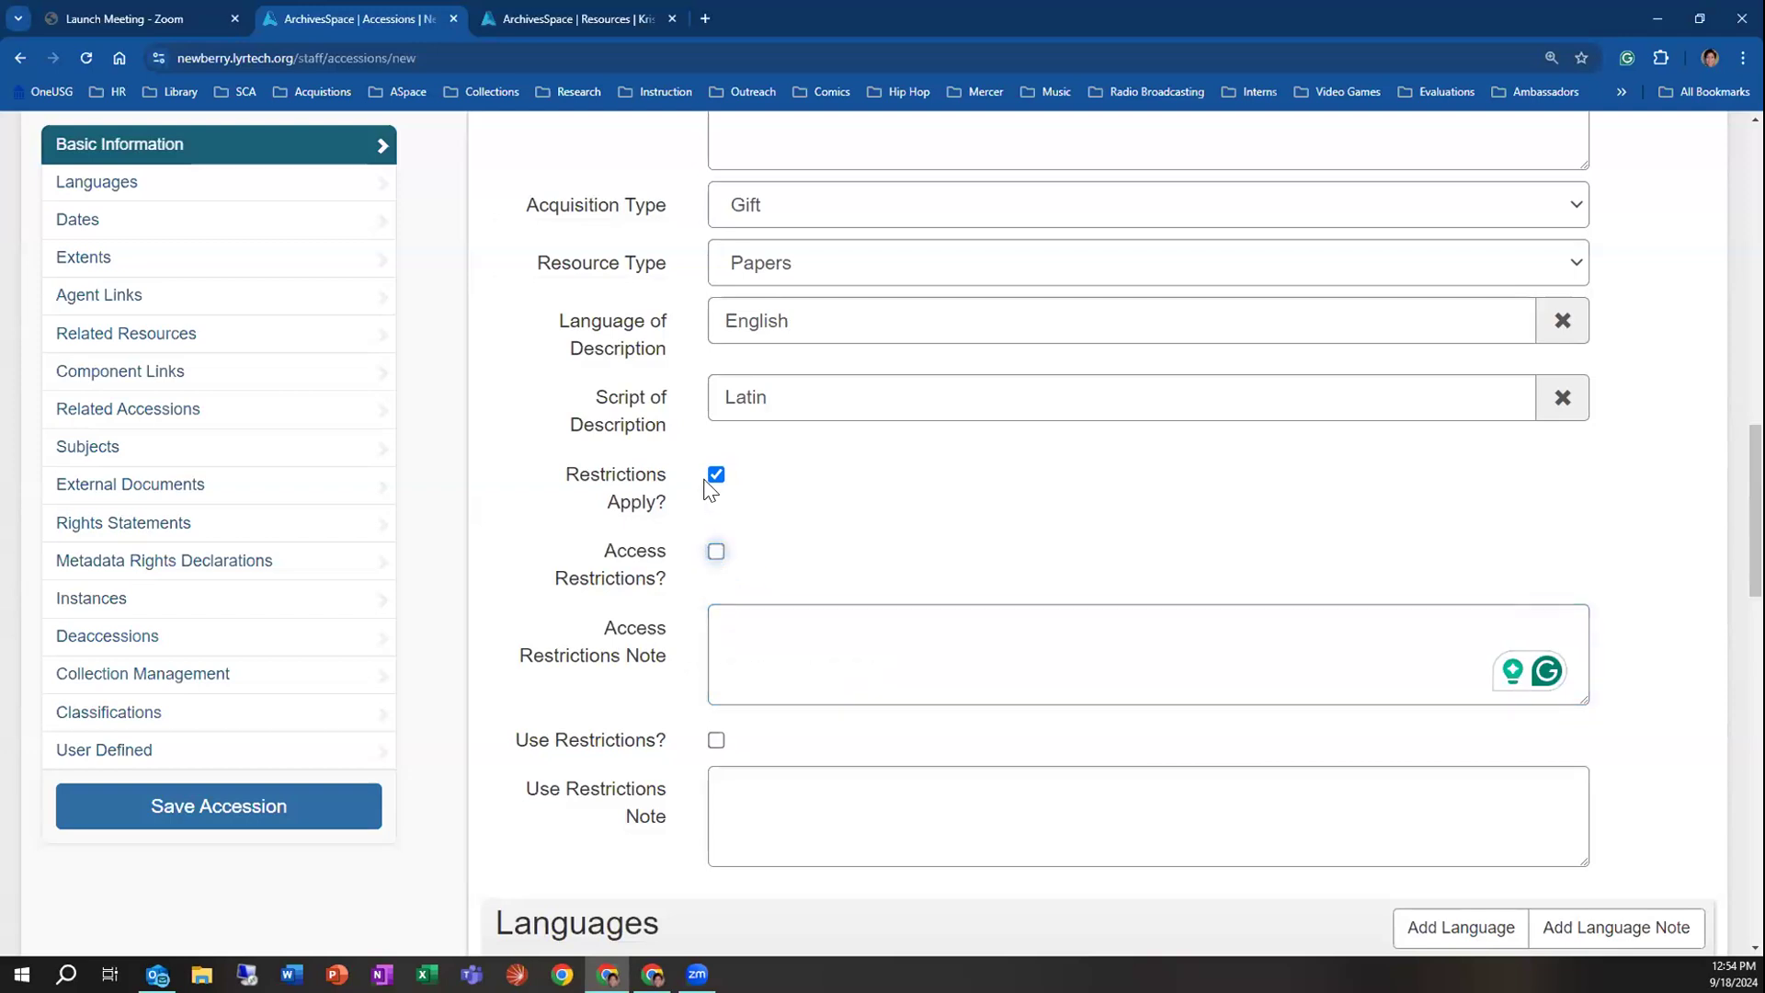
click(715, 475)
Add a language entry to the accession's Languages section and set its language to English
scroll(791, 551, down, 2)
scroll(830, 566, down, 4)
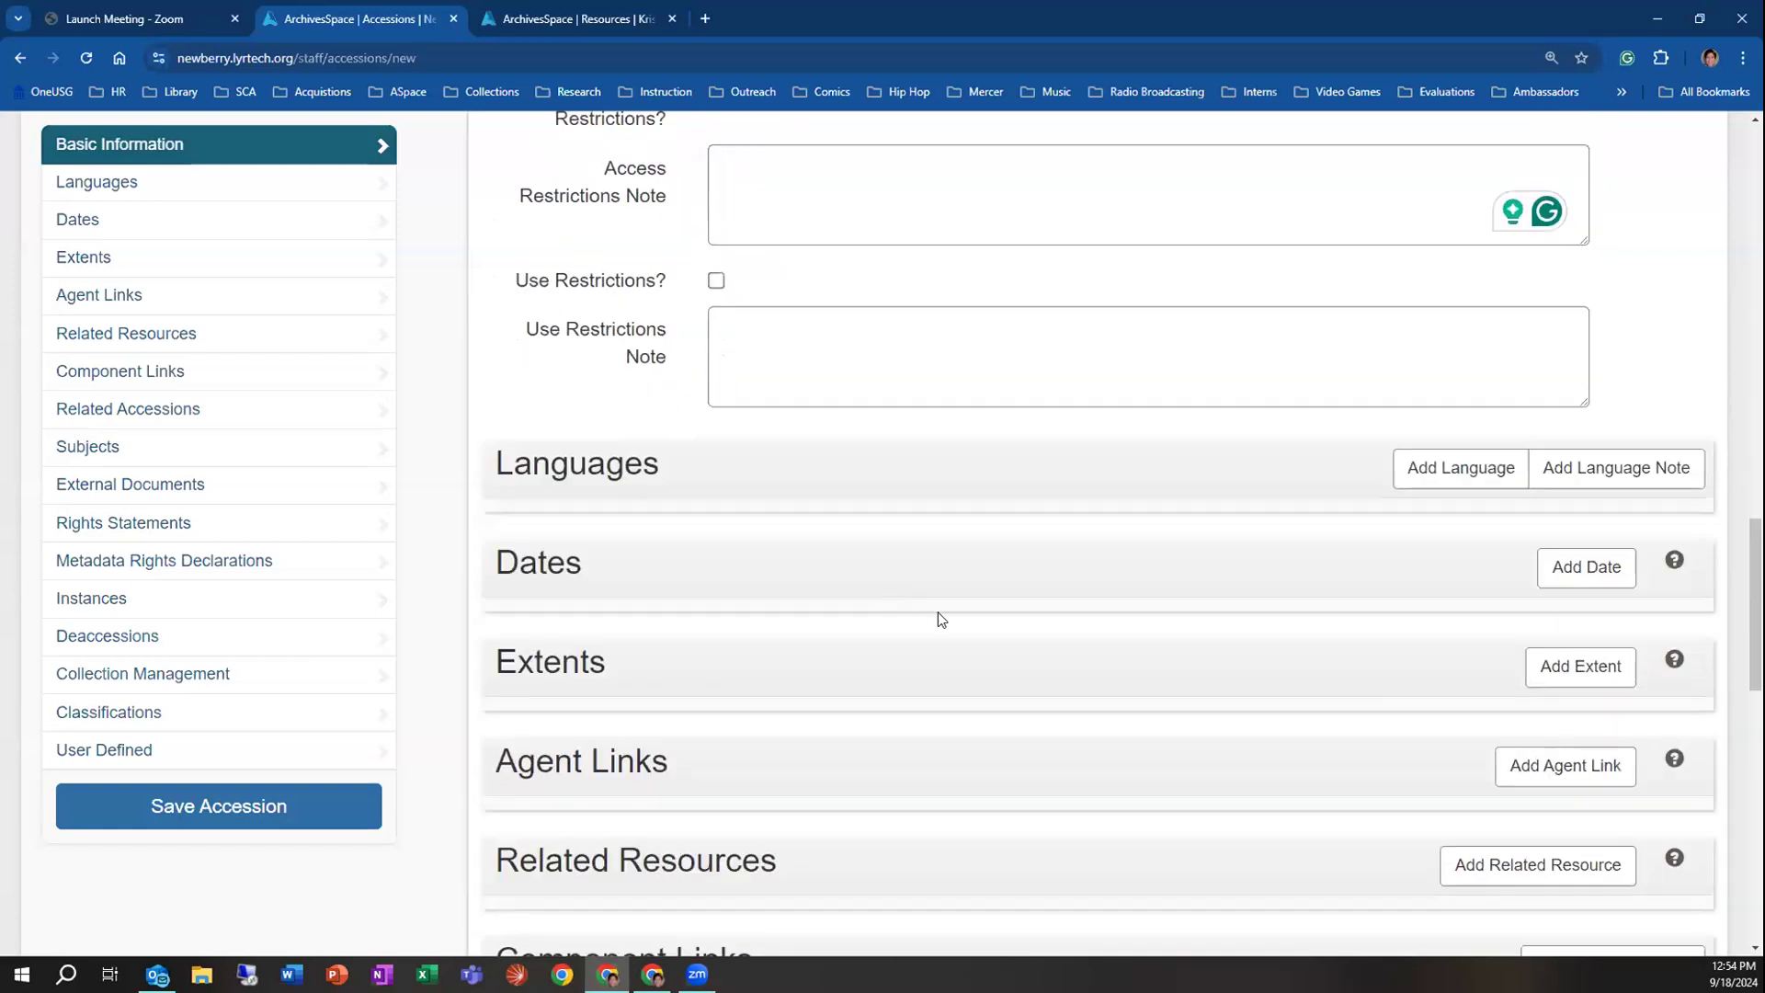
scroll(926, 634, down, 2)
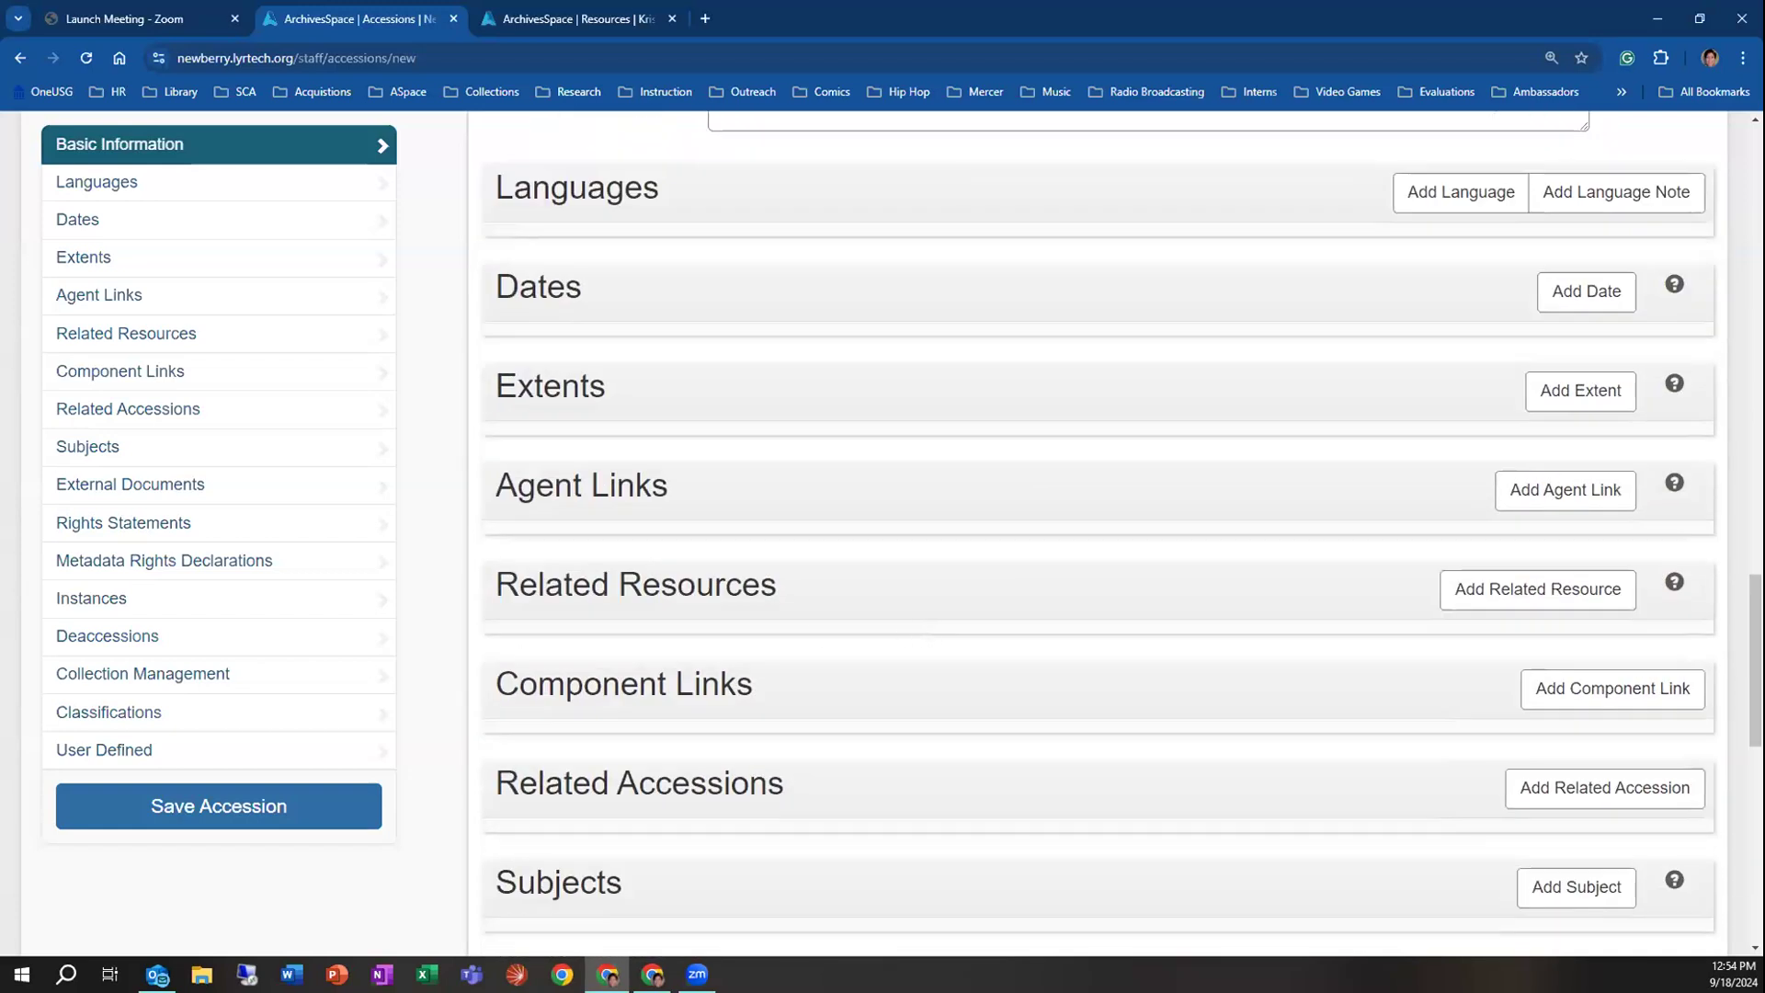
scroll(611, 675, up, 2)
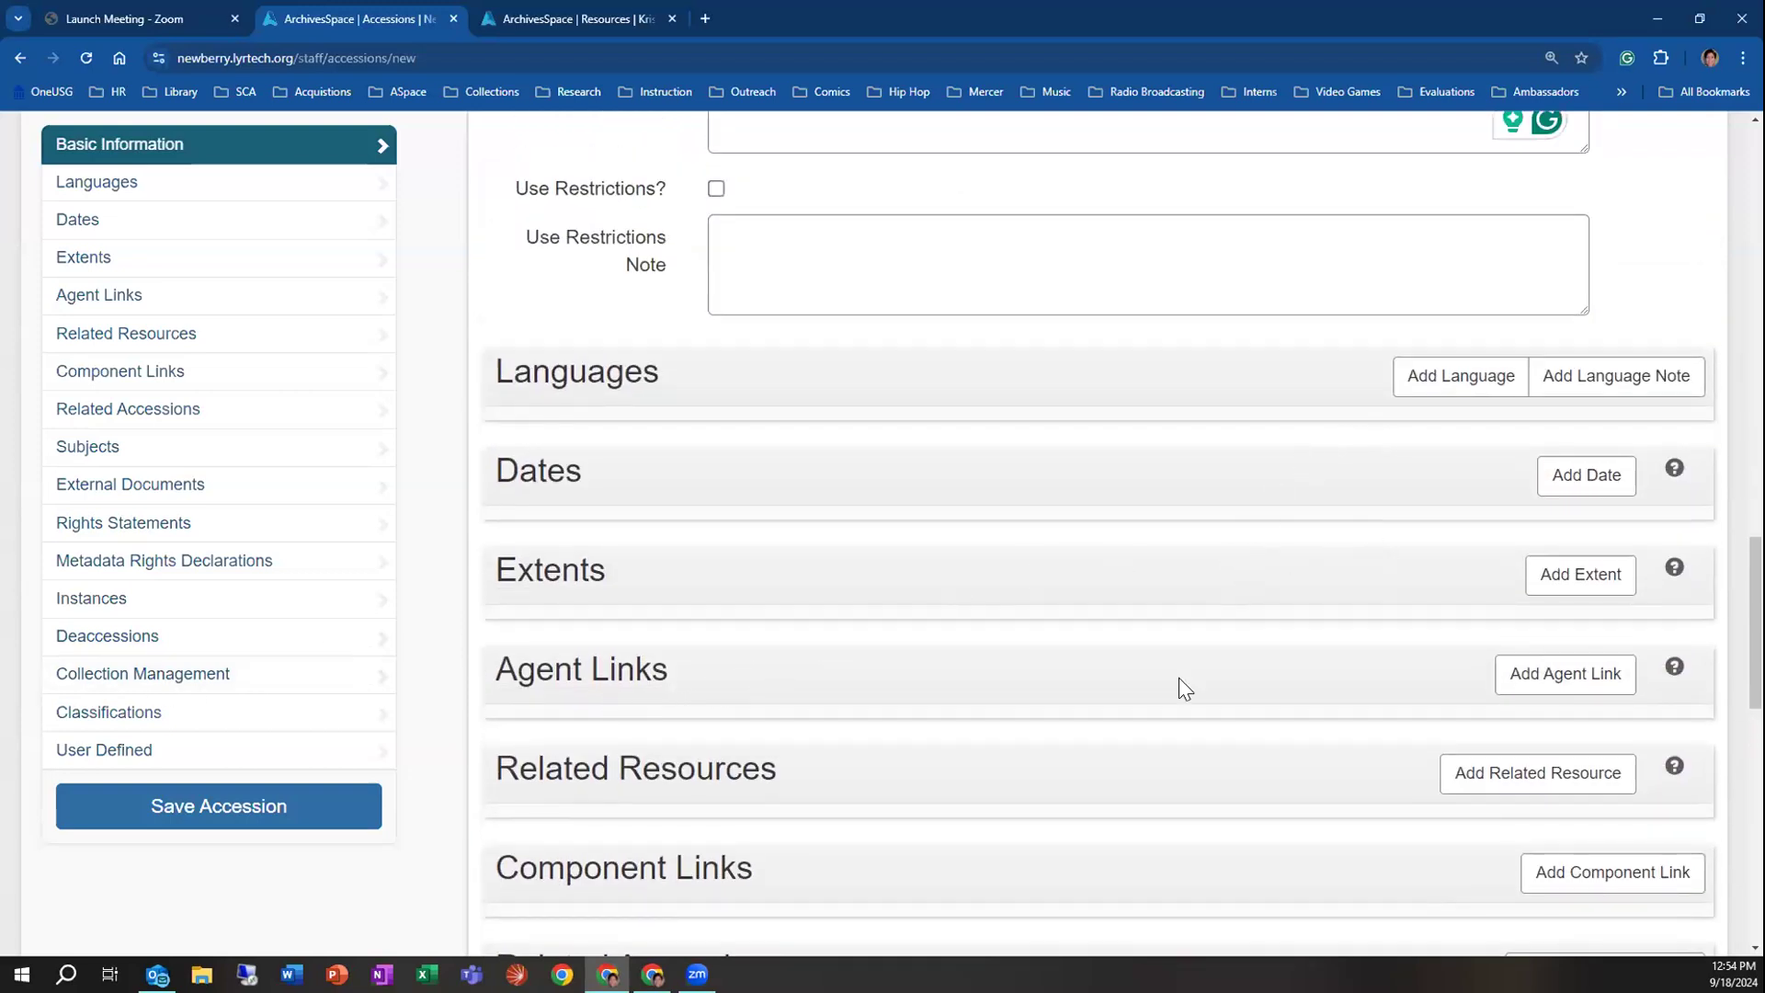
click(1452, 379)
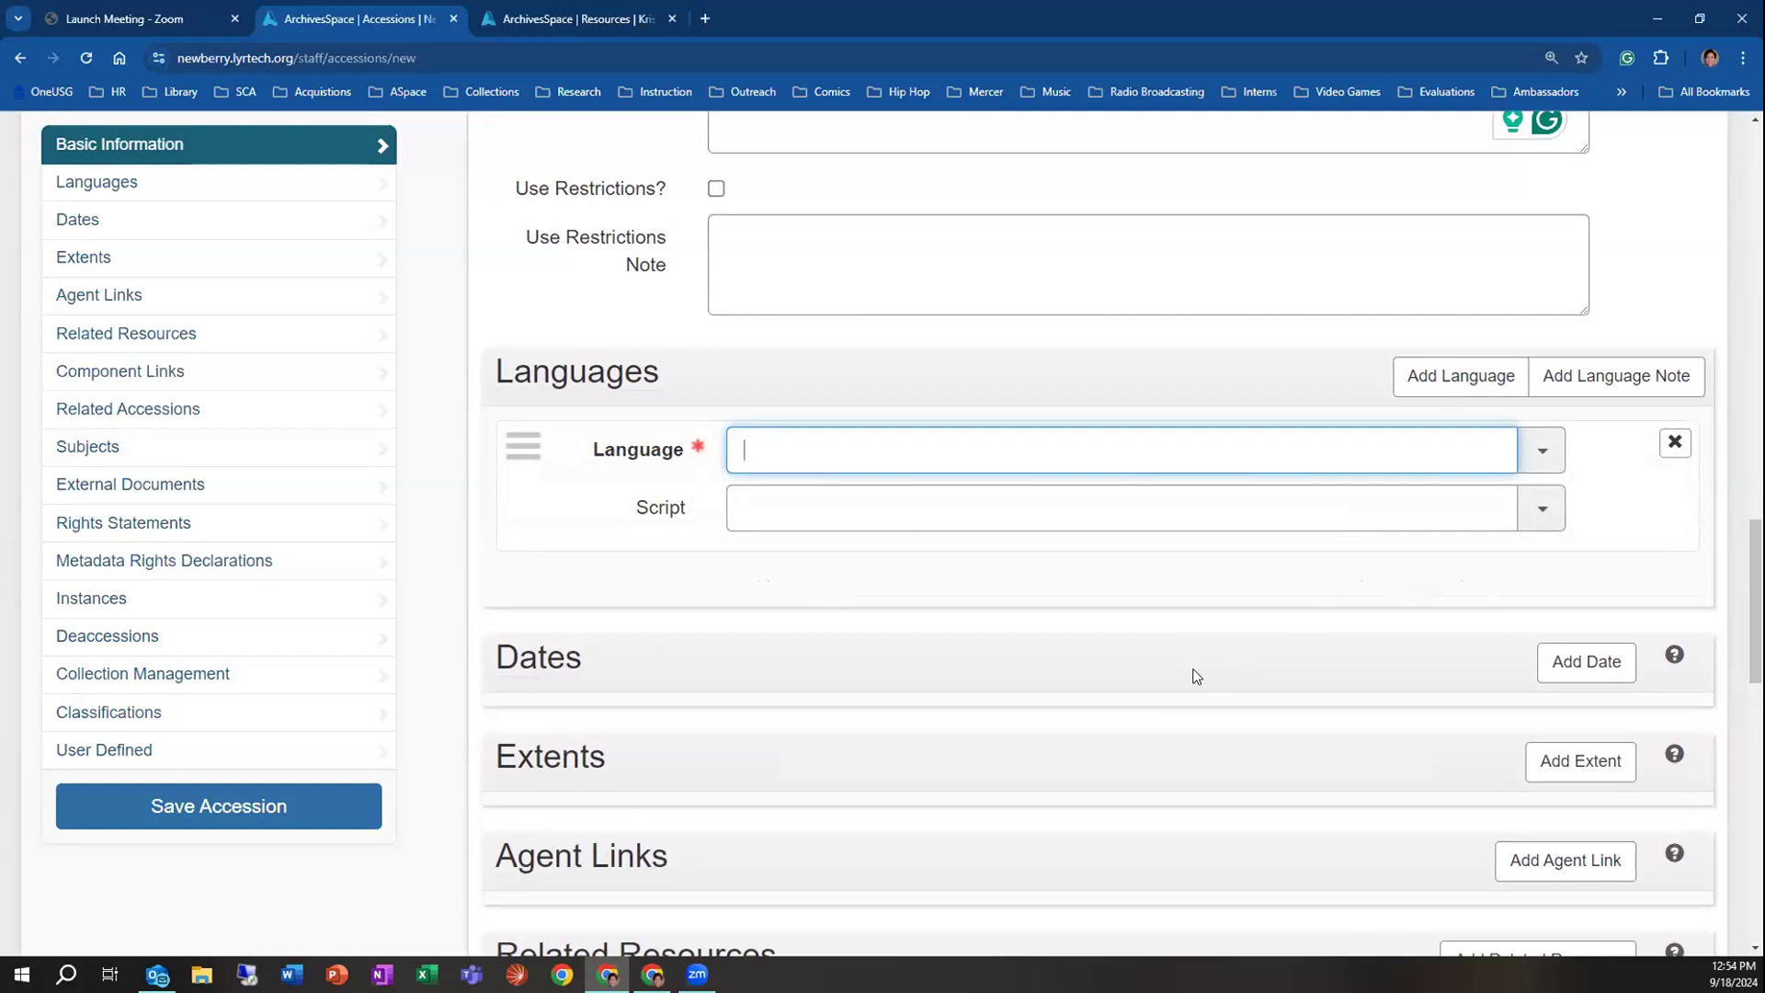
text(e)
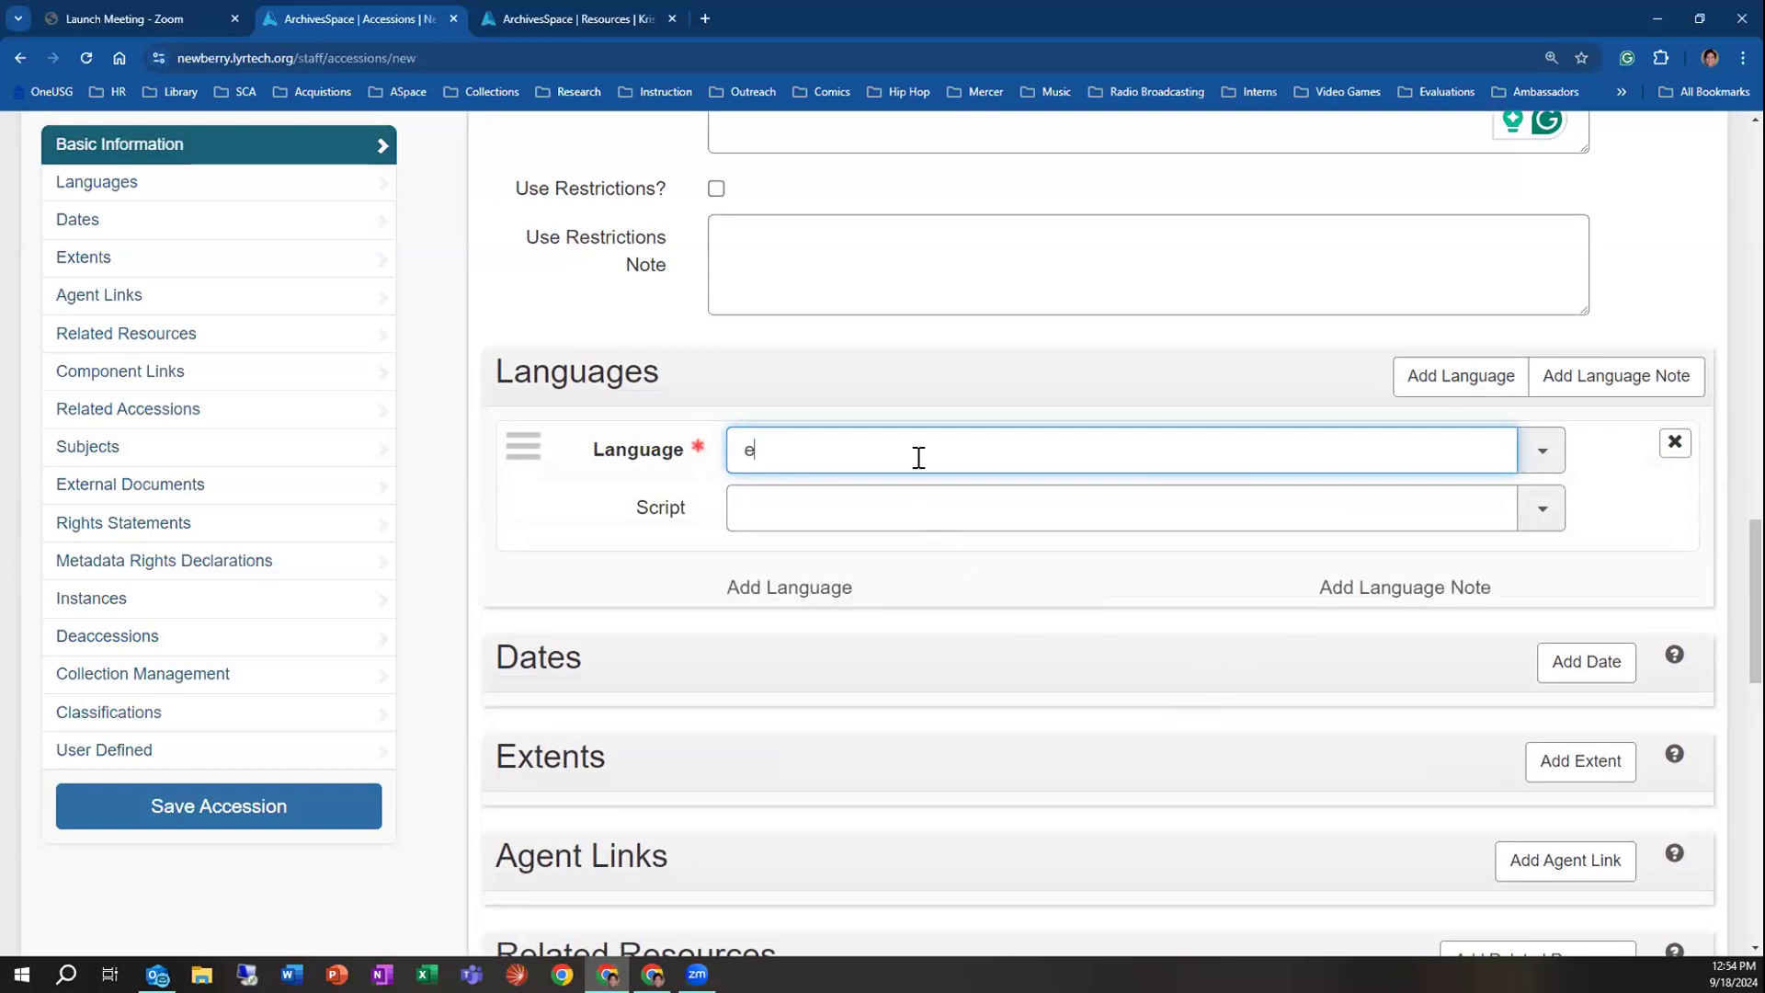
text(ngl)
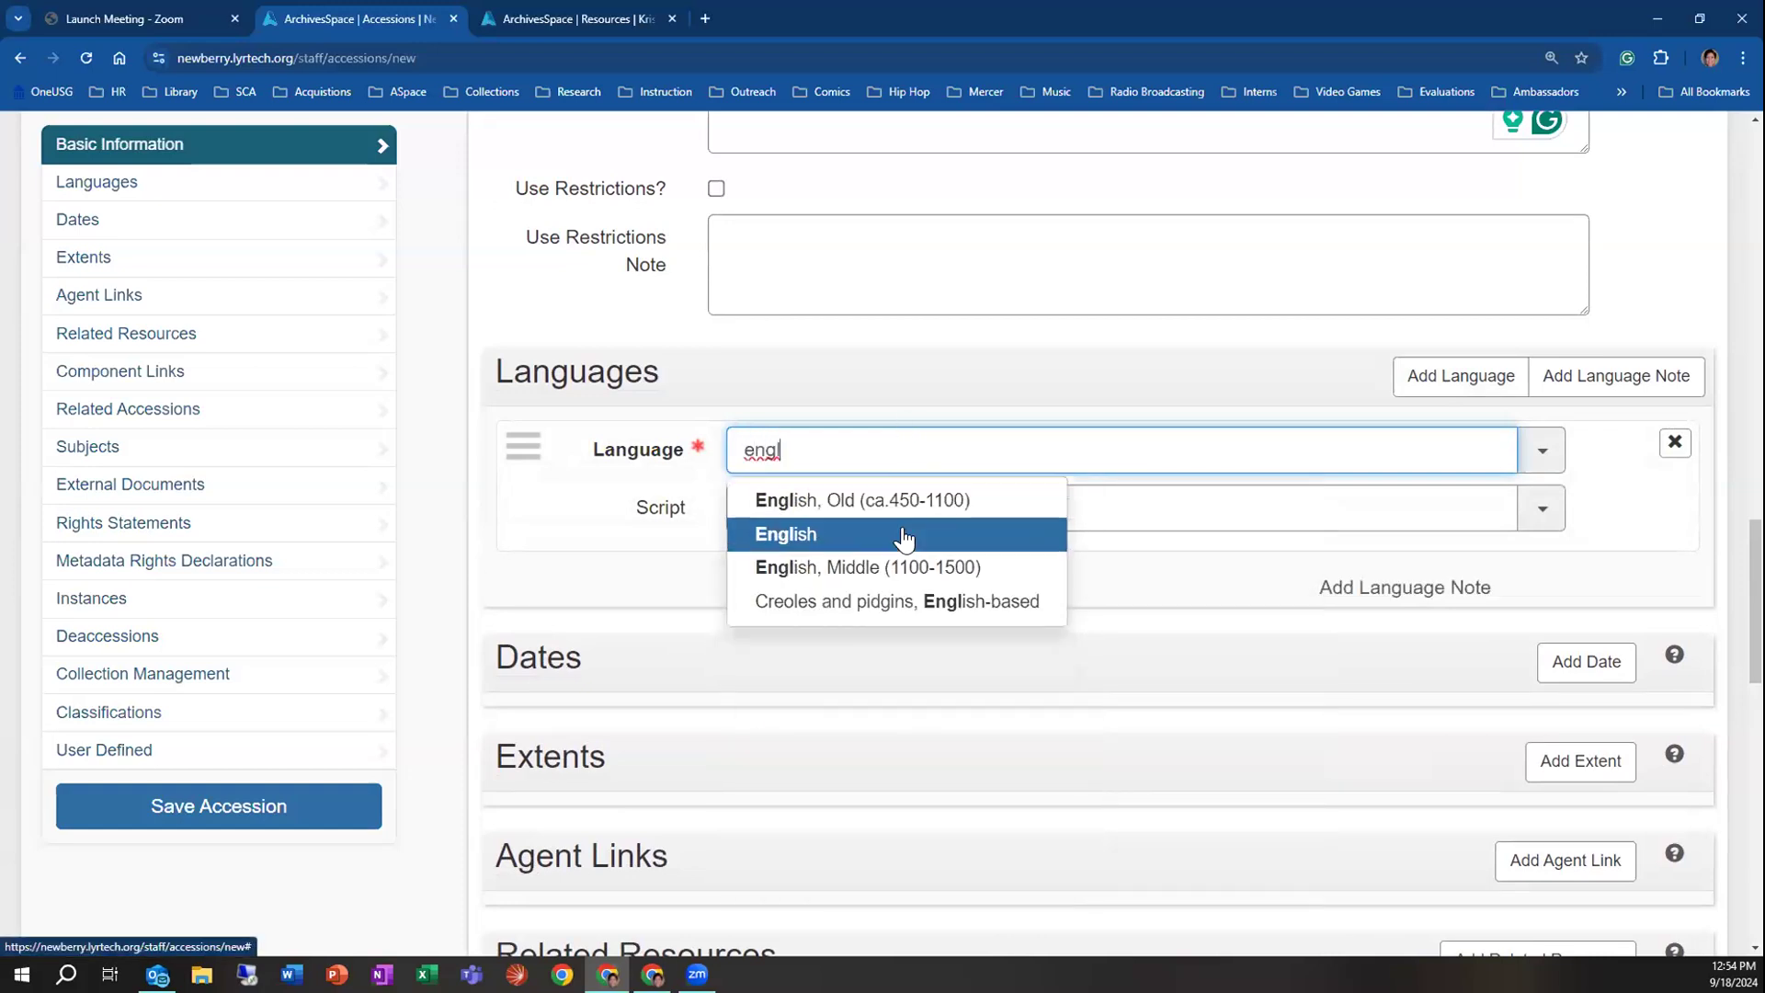
click(903, 536)
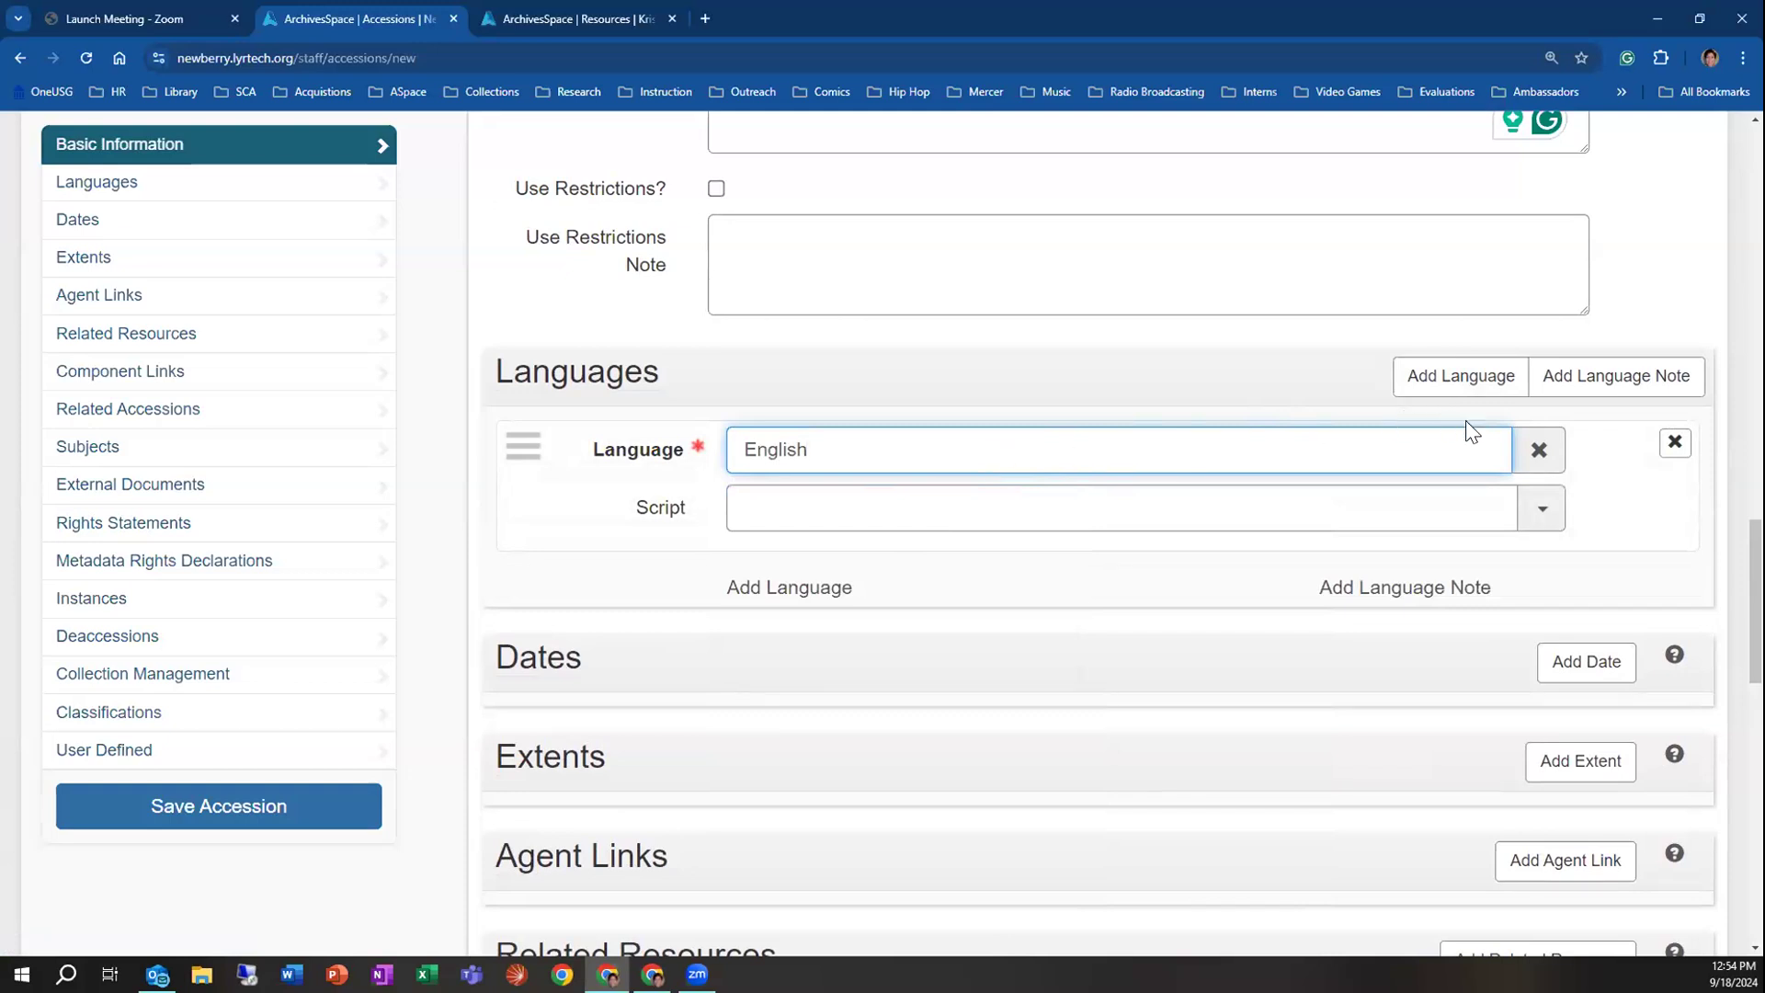
Clear the first entry's language, add a second language entry, and set the first one to English again
click(1539, 449)
click(1542, 455)
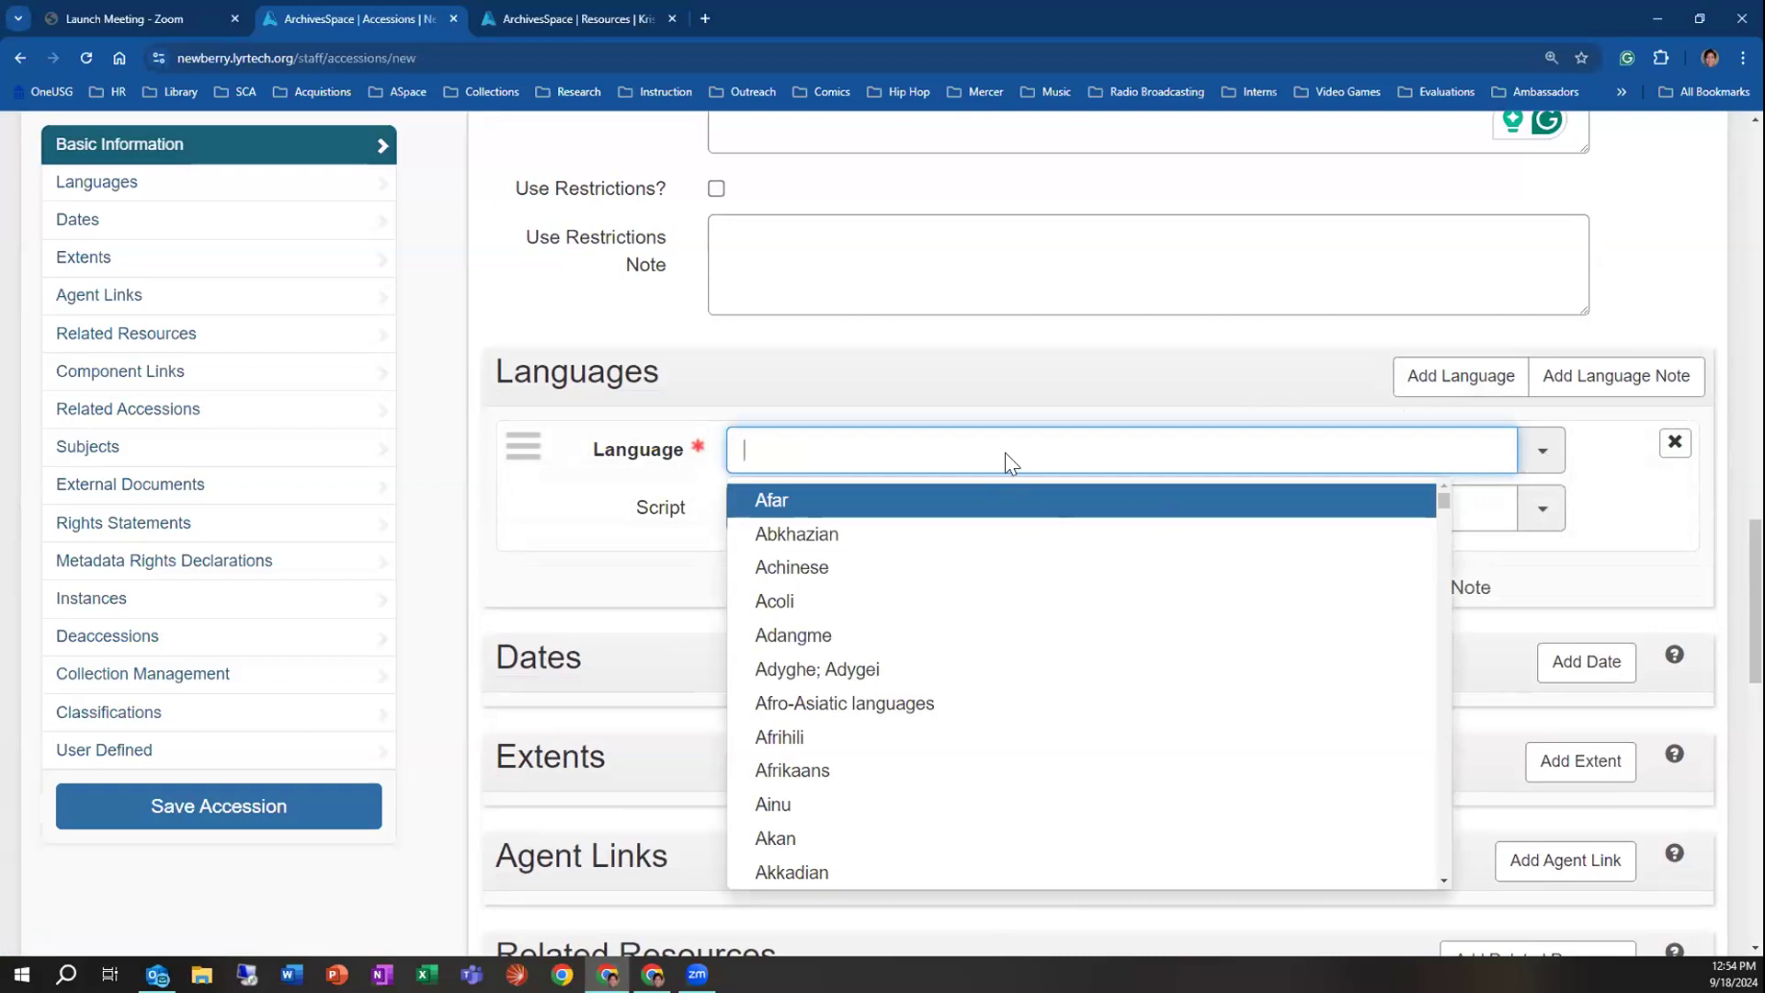
click(1460, 376)
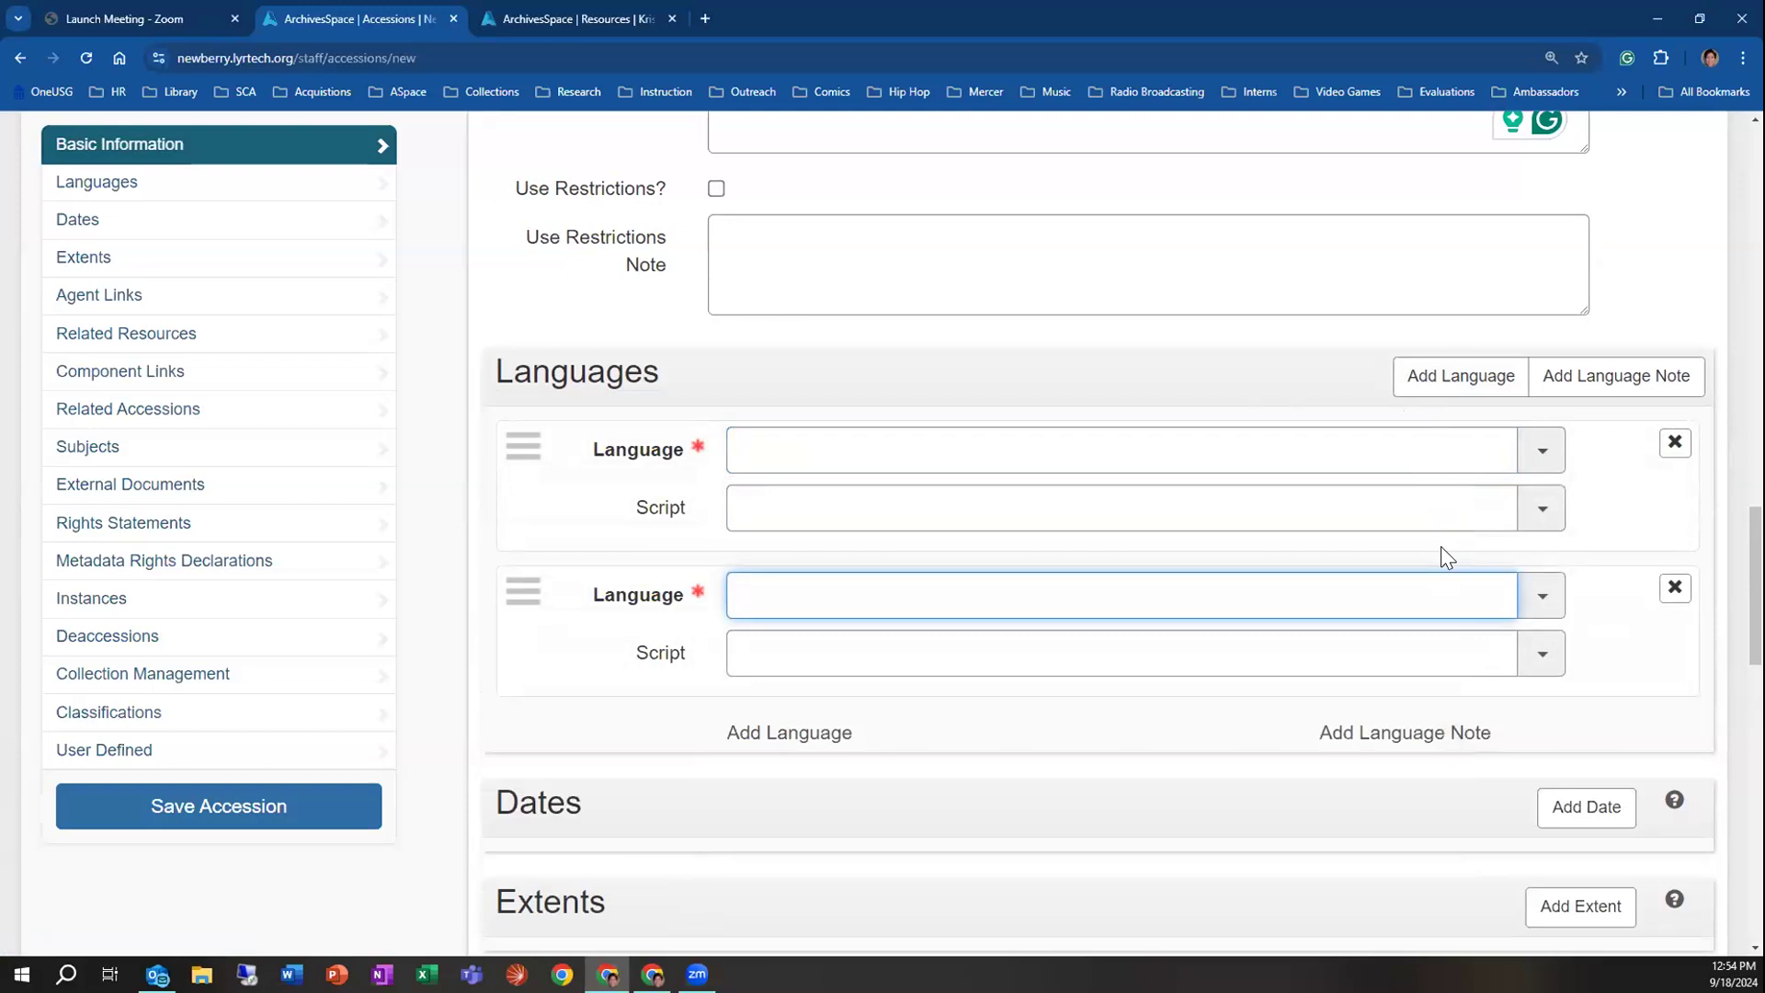
click(1241, 471)
text(en)
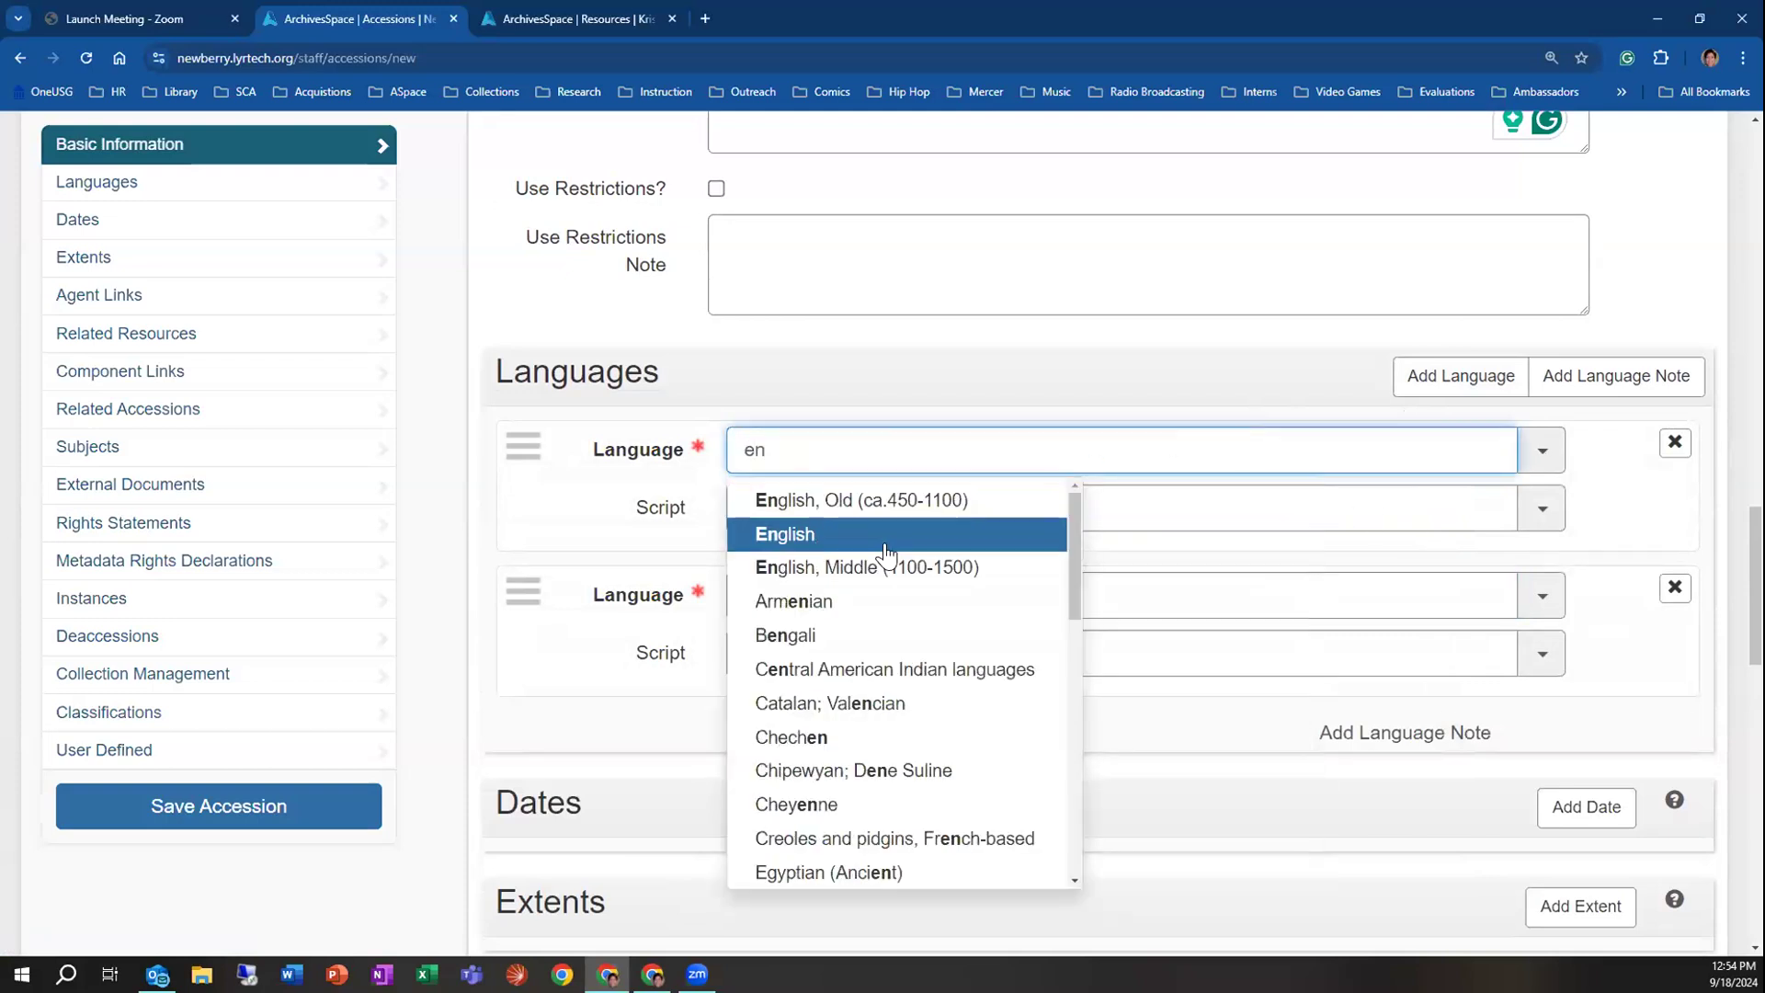
click(885, 542)
Set the second entry's language to Spanish; Castilian
click(859, 590)
text(Spani)
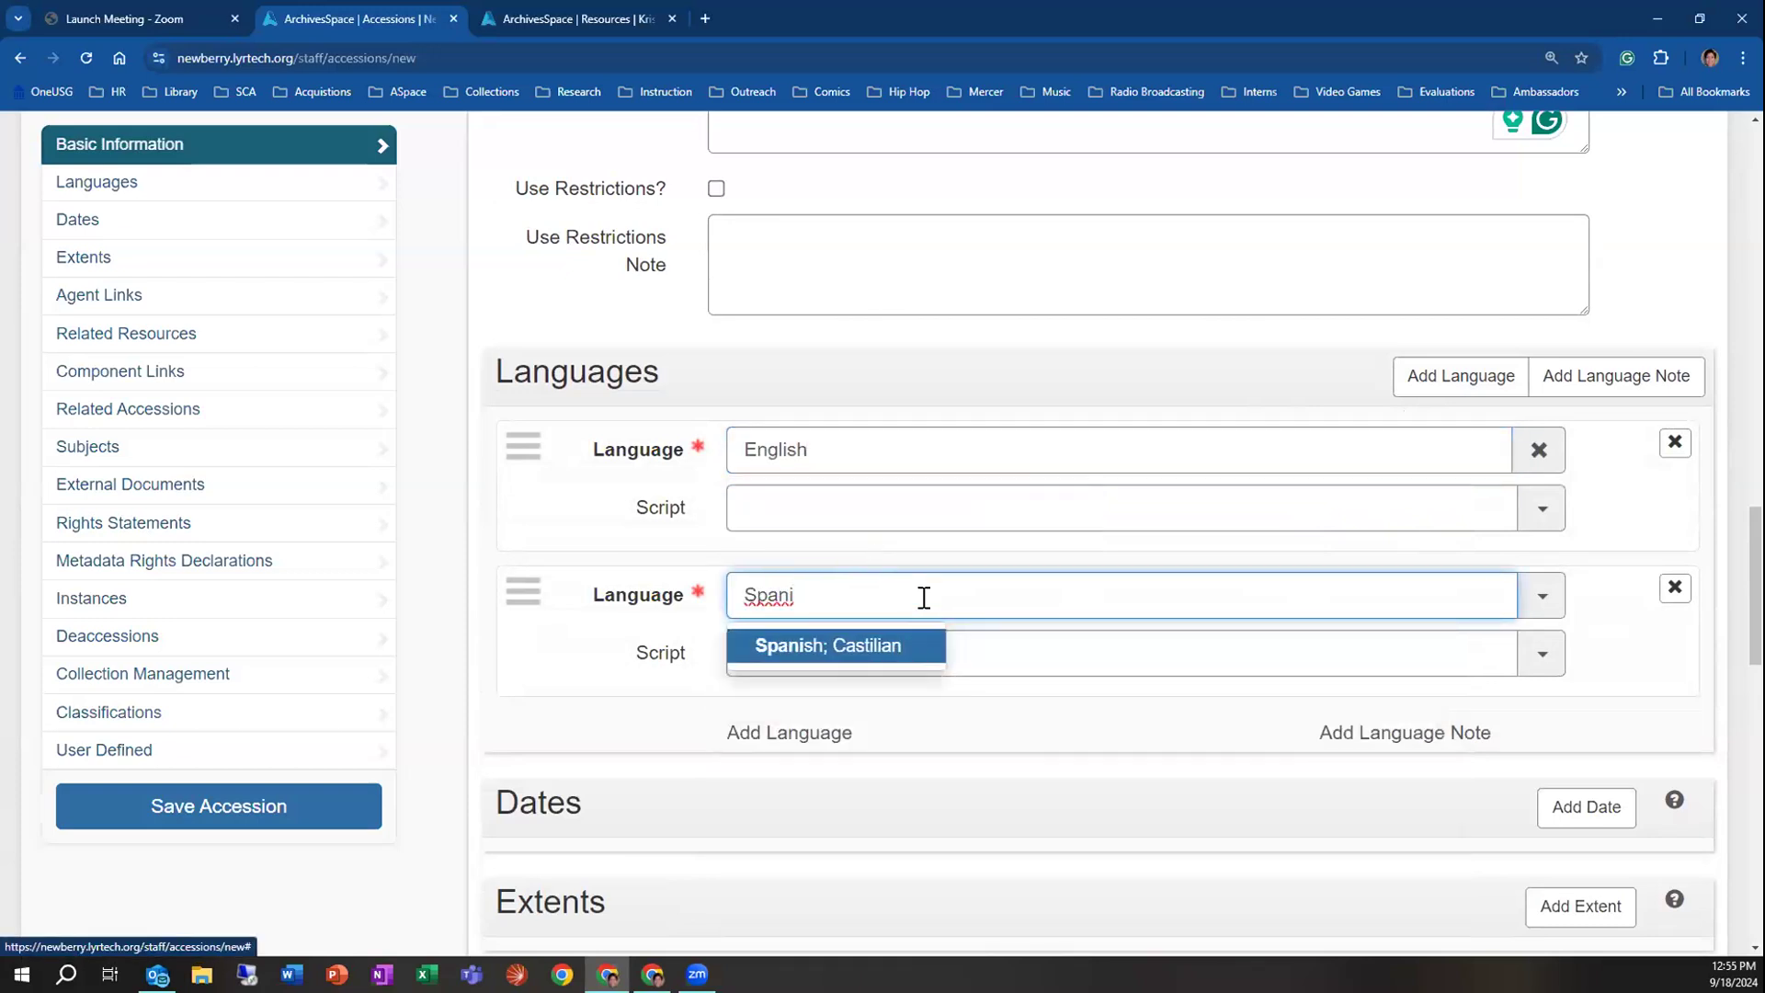
click(905, 648)
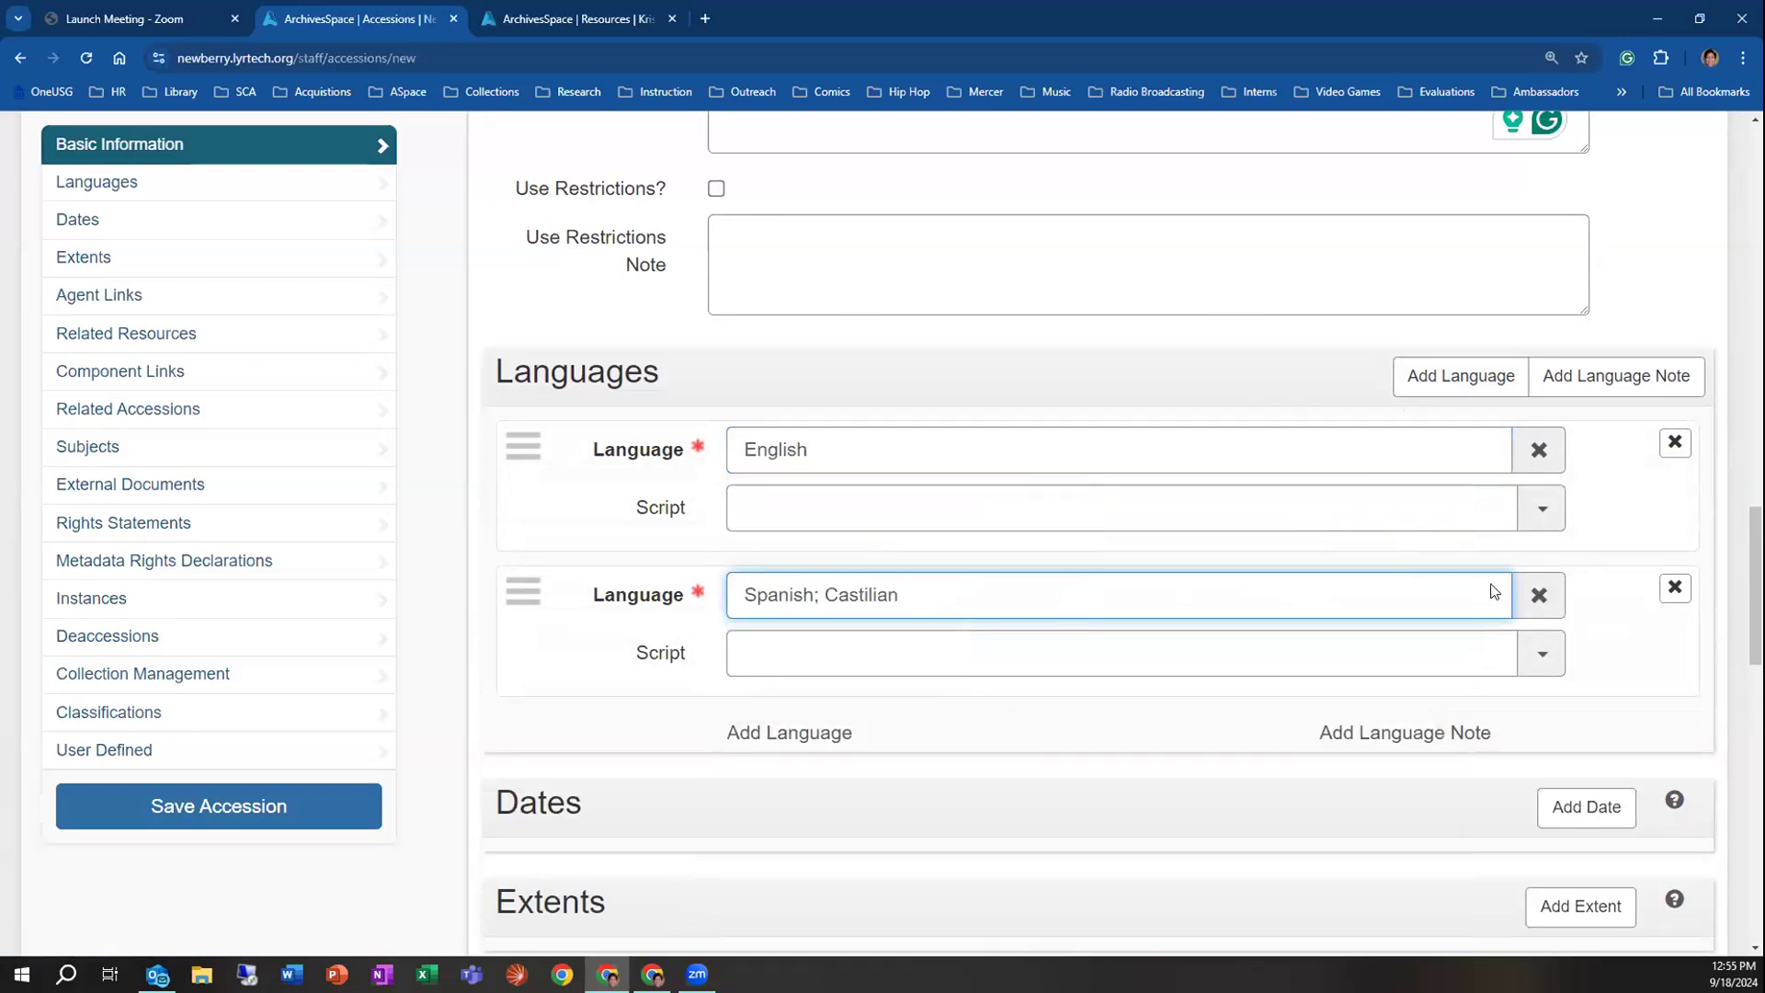
Clear the second language entry's value and set it to Spanish; Castilian again
click(1538, 595)
click(1542, 596)
scroll(1226, 761, down, 15)
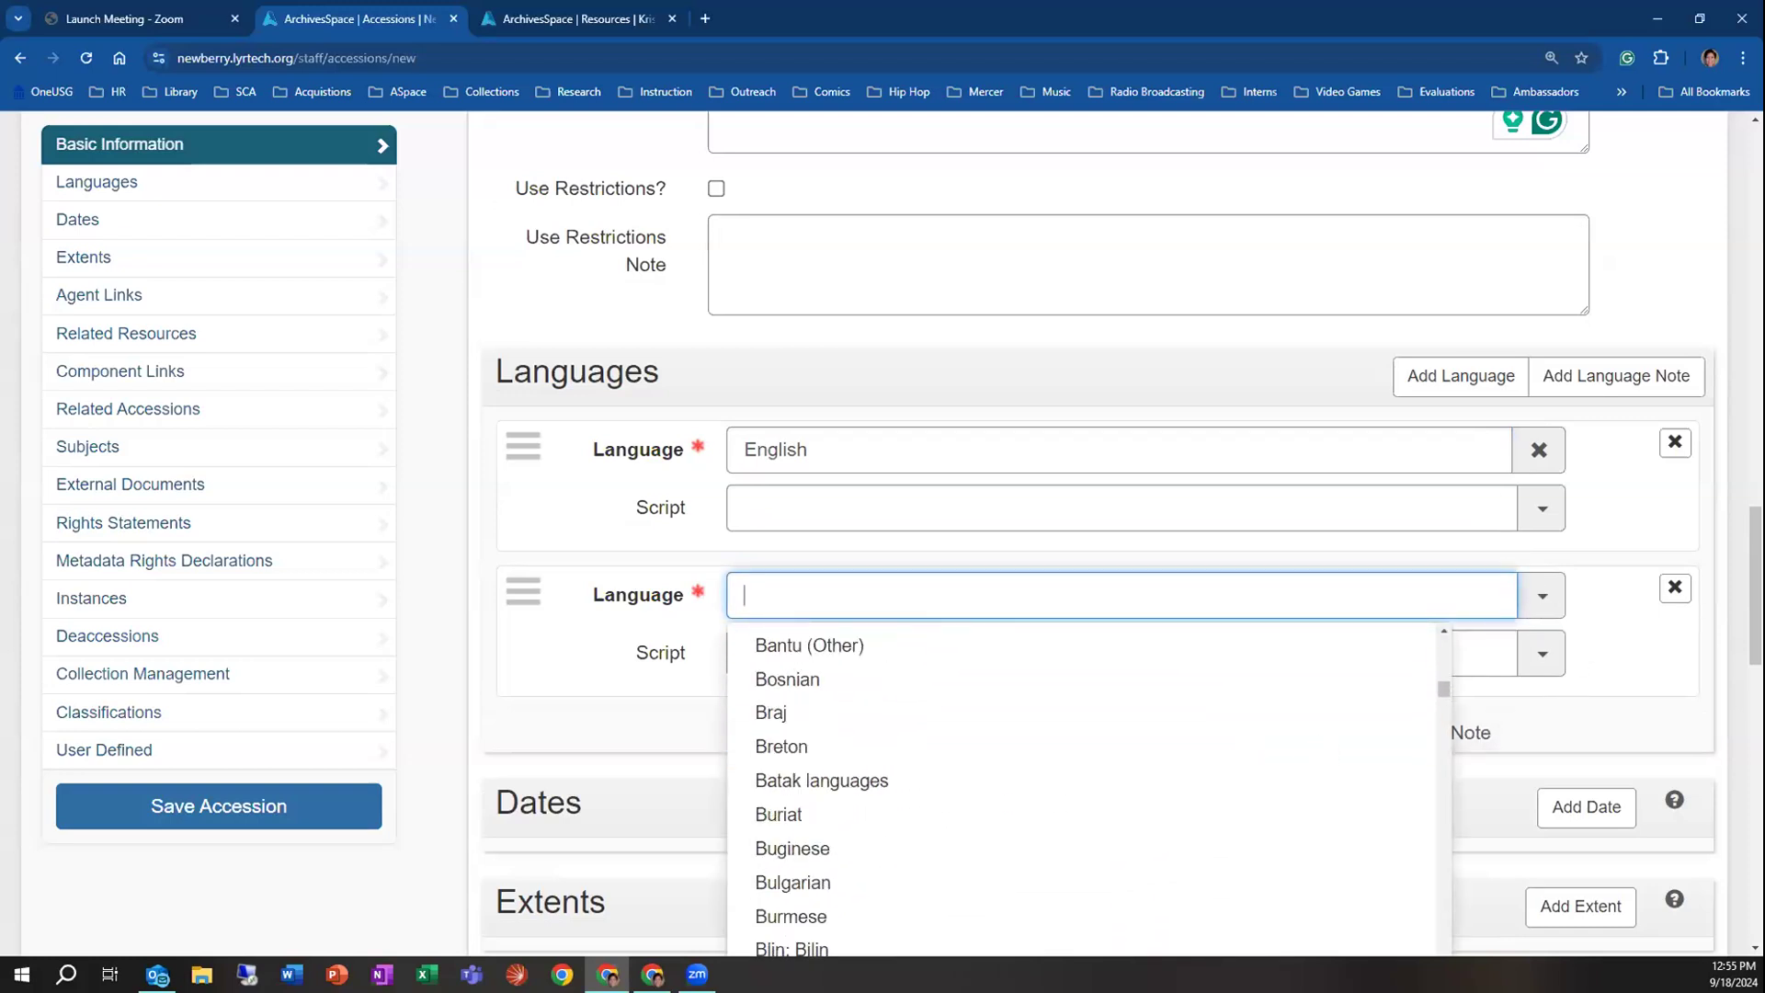
scroll(1581, 698, down, 4)
scroll(1284, 594, down, 19)
scroll(1186, 548, down, 20)
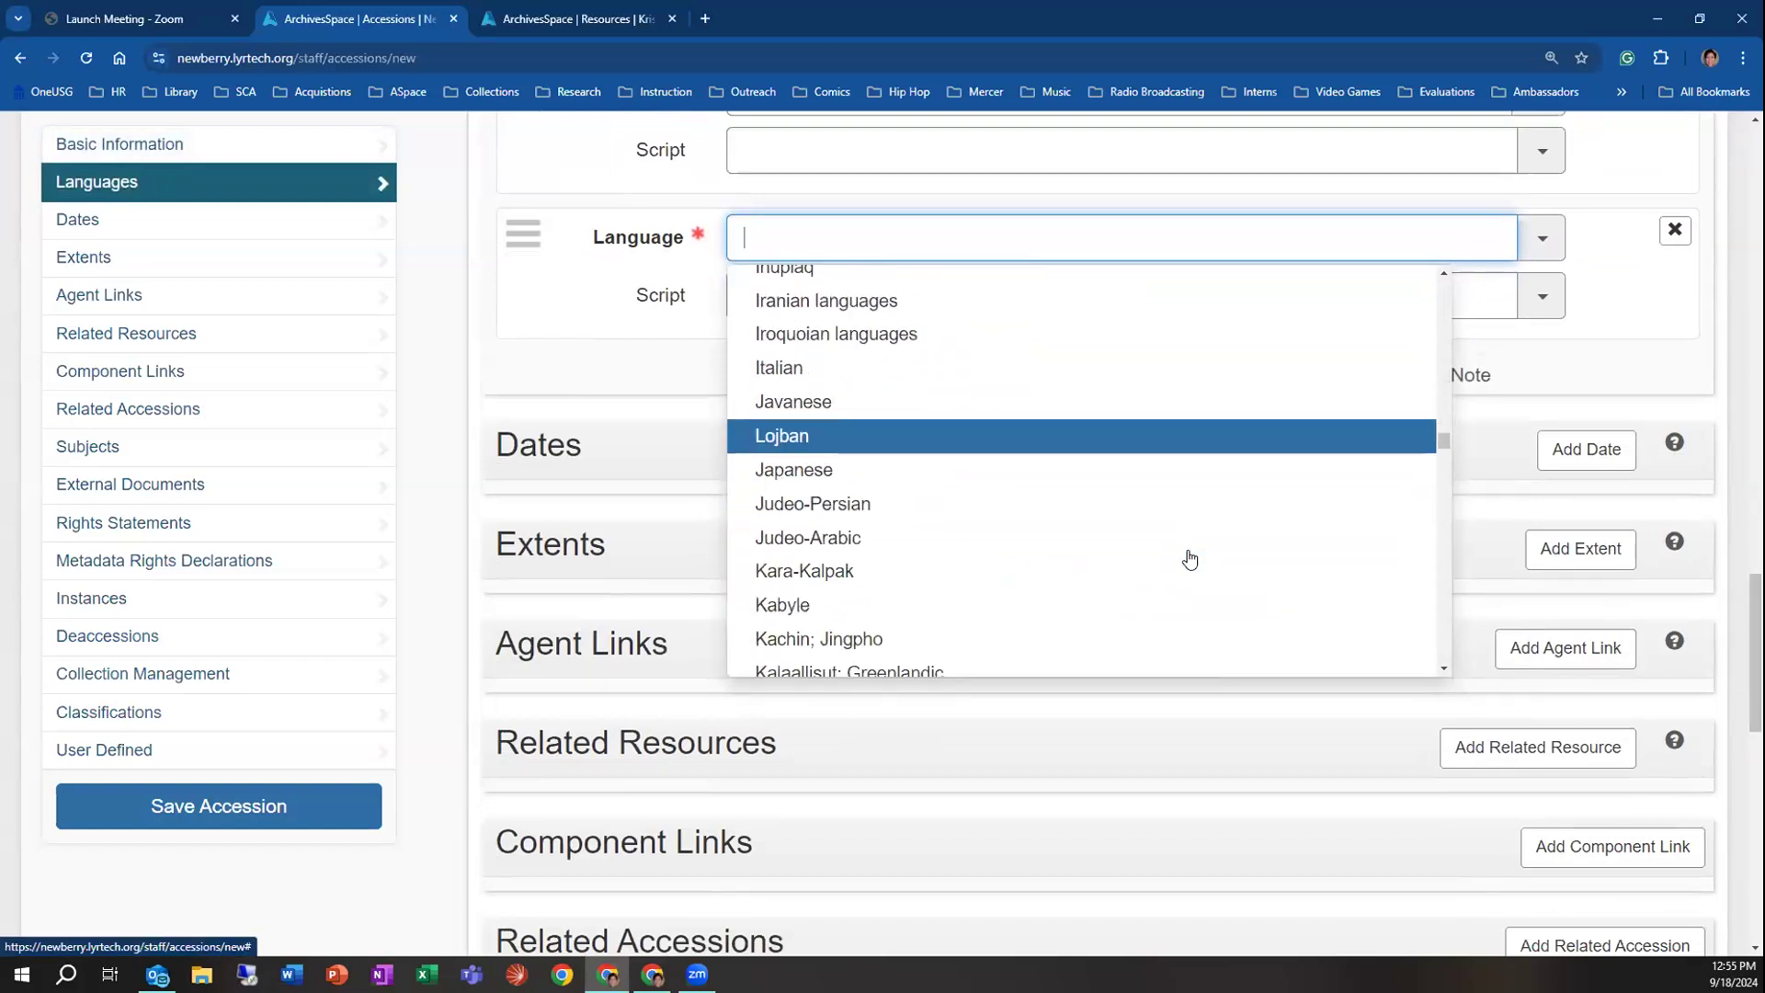
scroll(1241, 589, down, 5)
drag(1439, 460, 1428, 594)
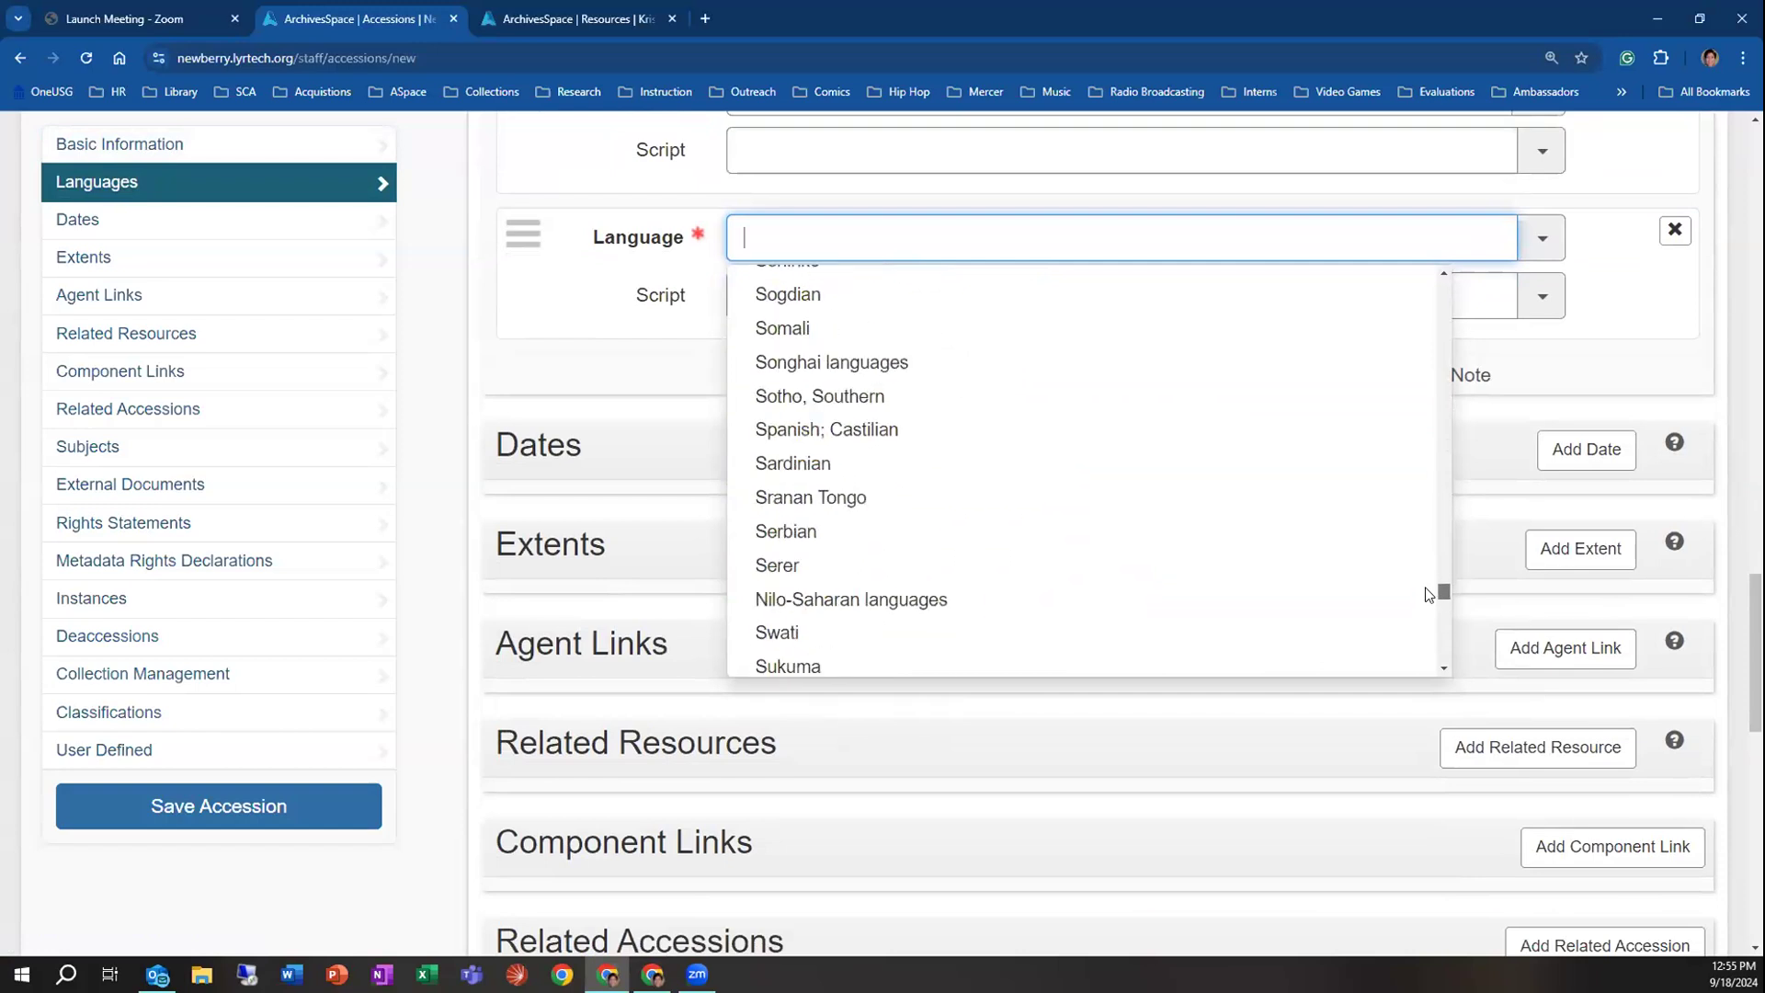
scroll(1190, 571, up, 4)
scroll(1190, 571, down, 3)
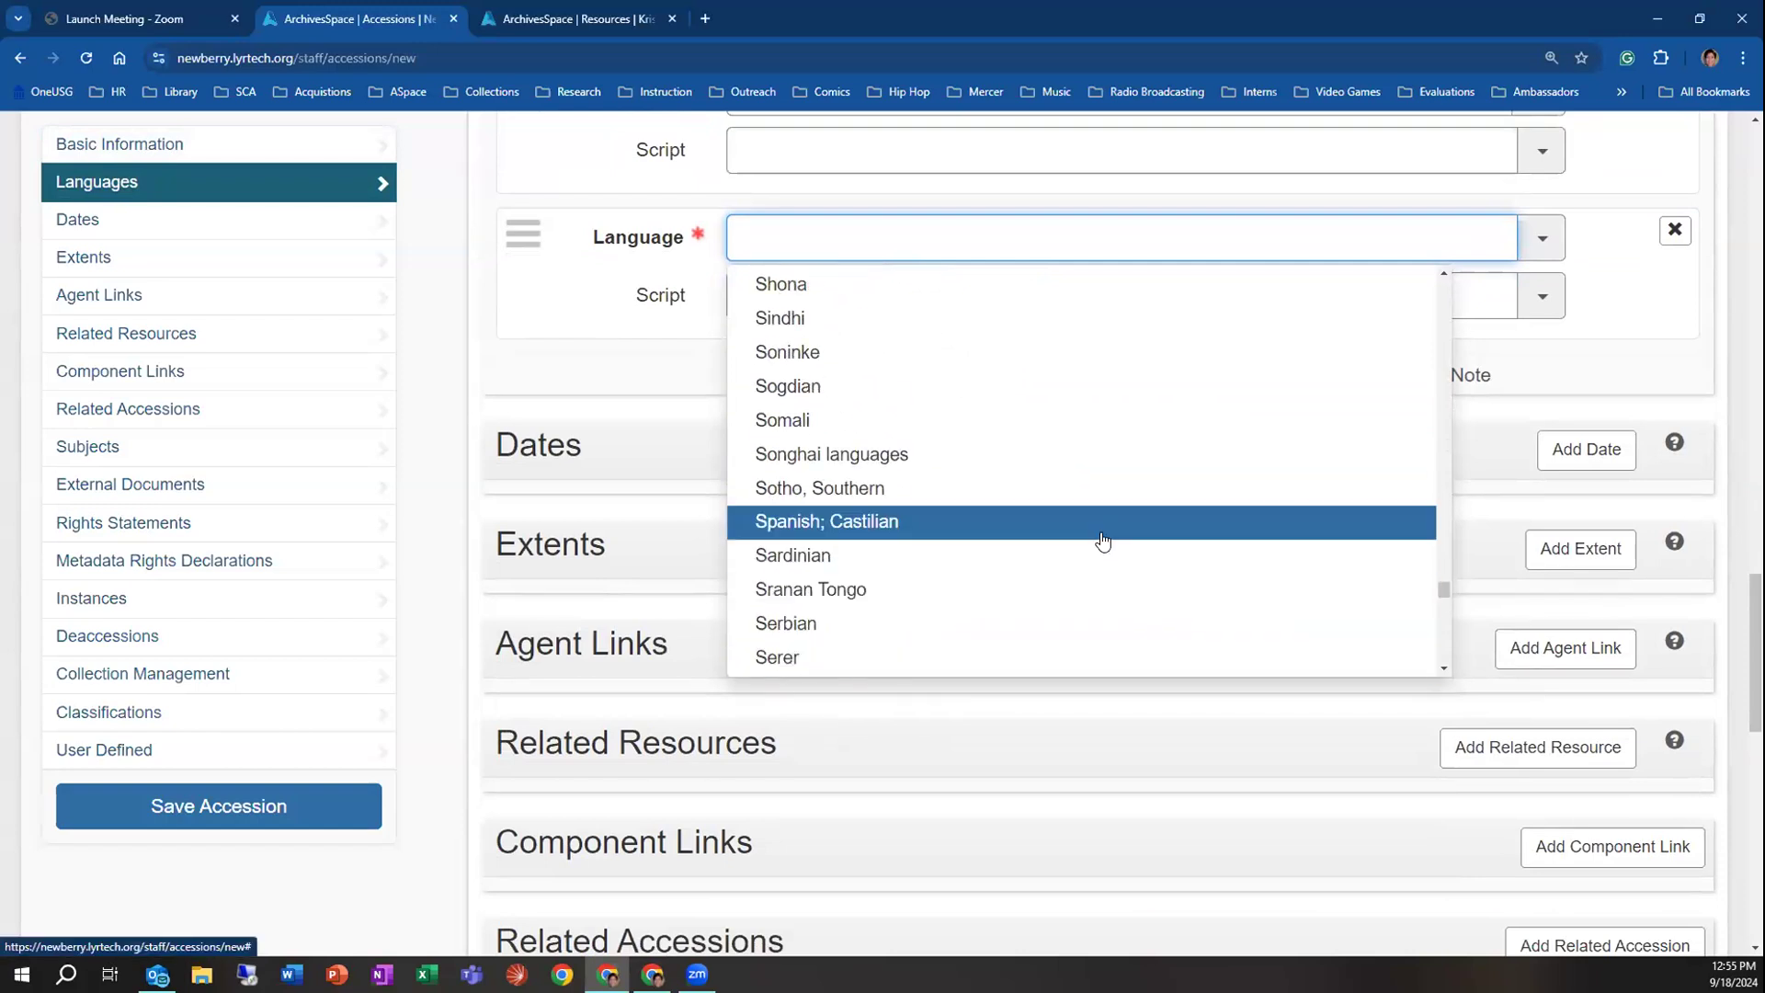
click(1102, 541)
scroll(1001, 520, up, 3)
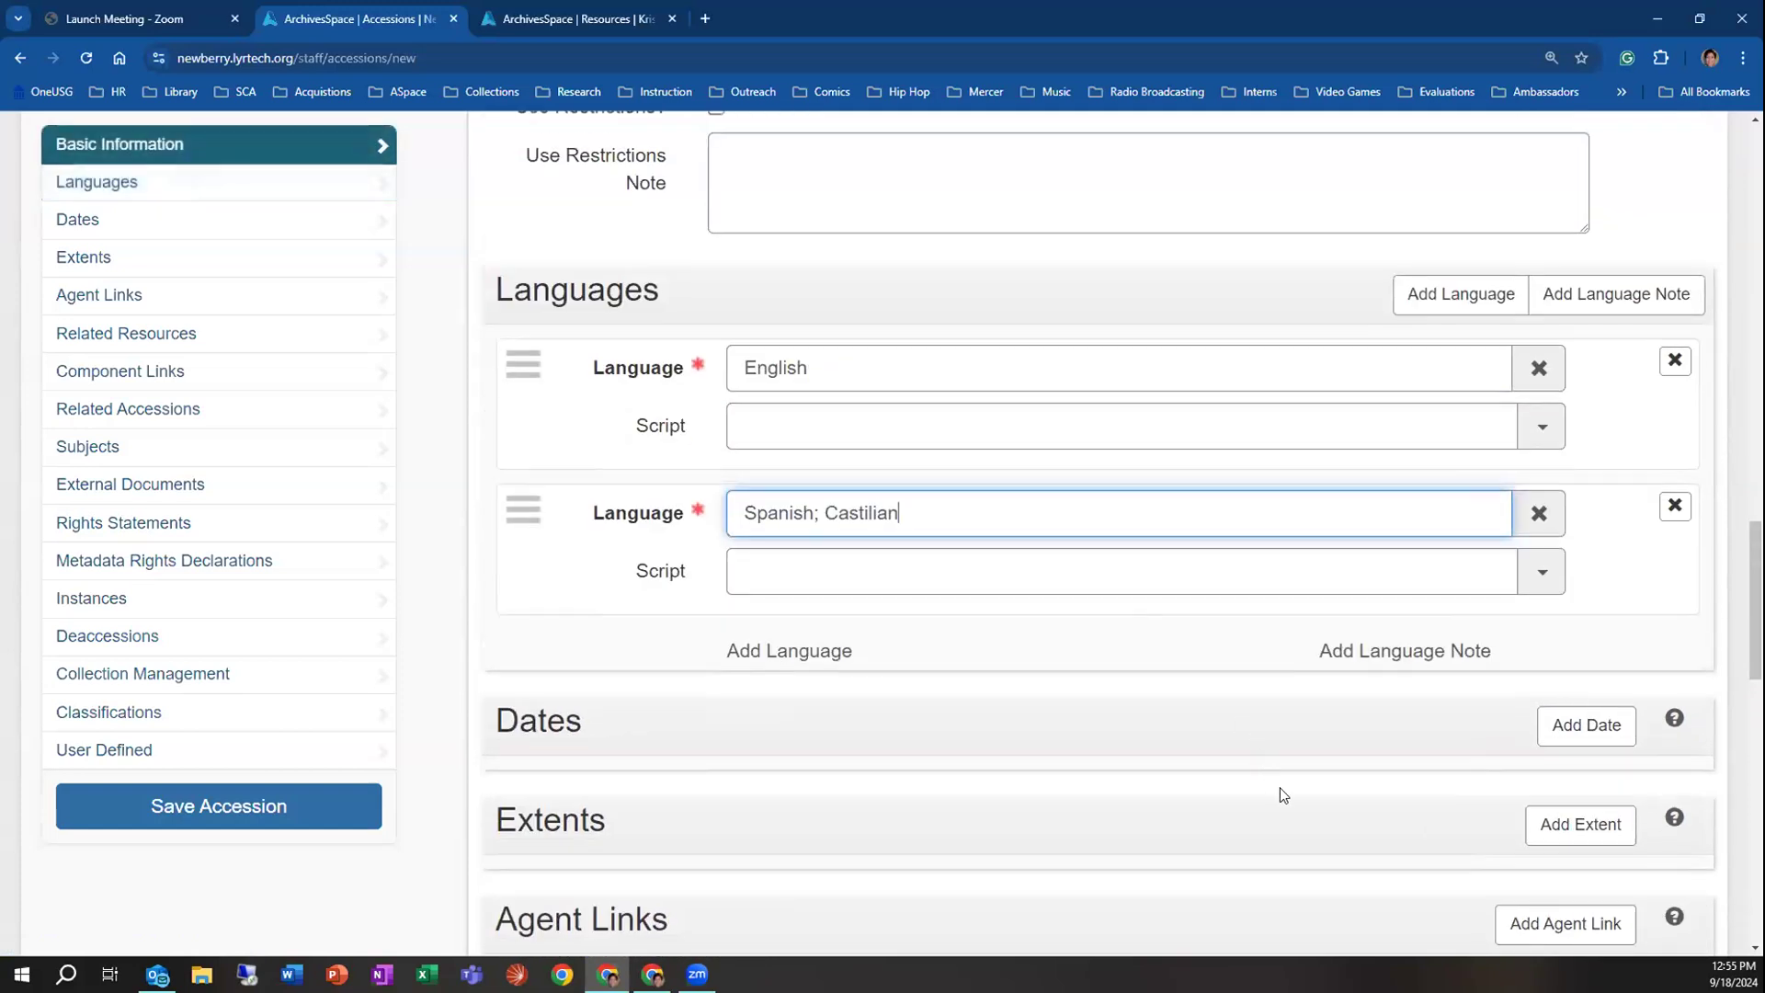
Try adding a Language of Materials note to the Languages section, and remove it again
click(1347, 666)
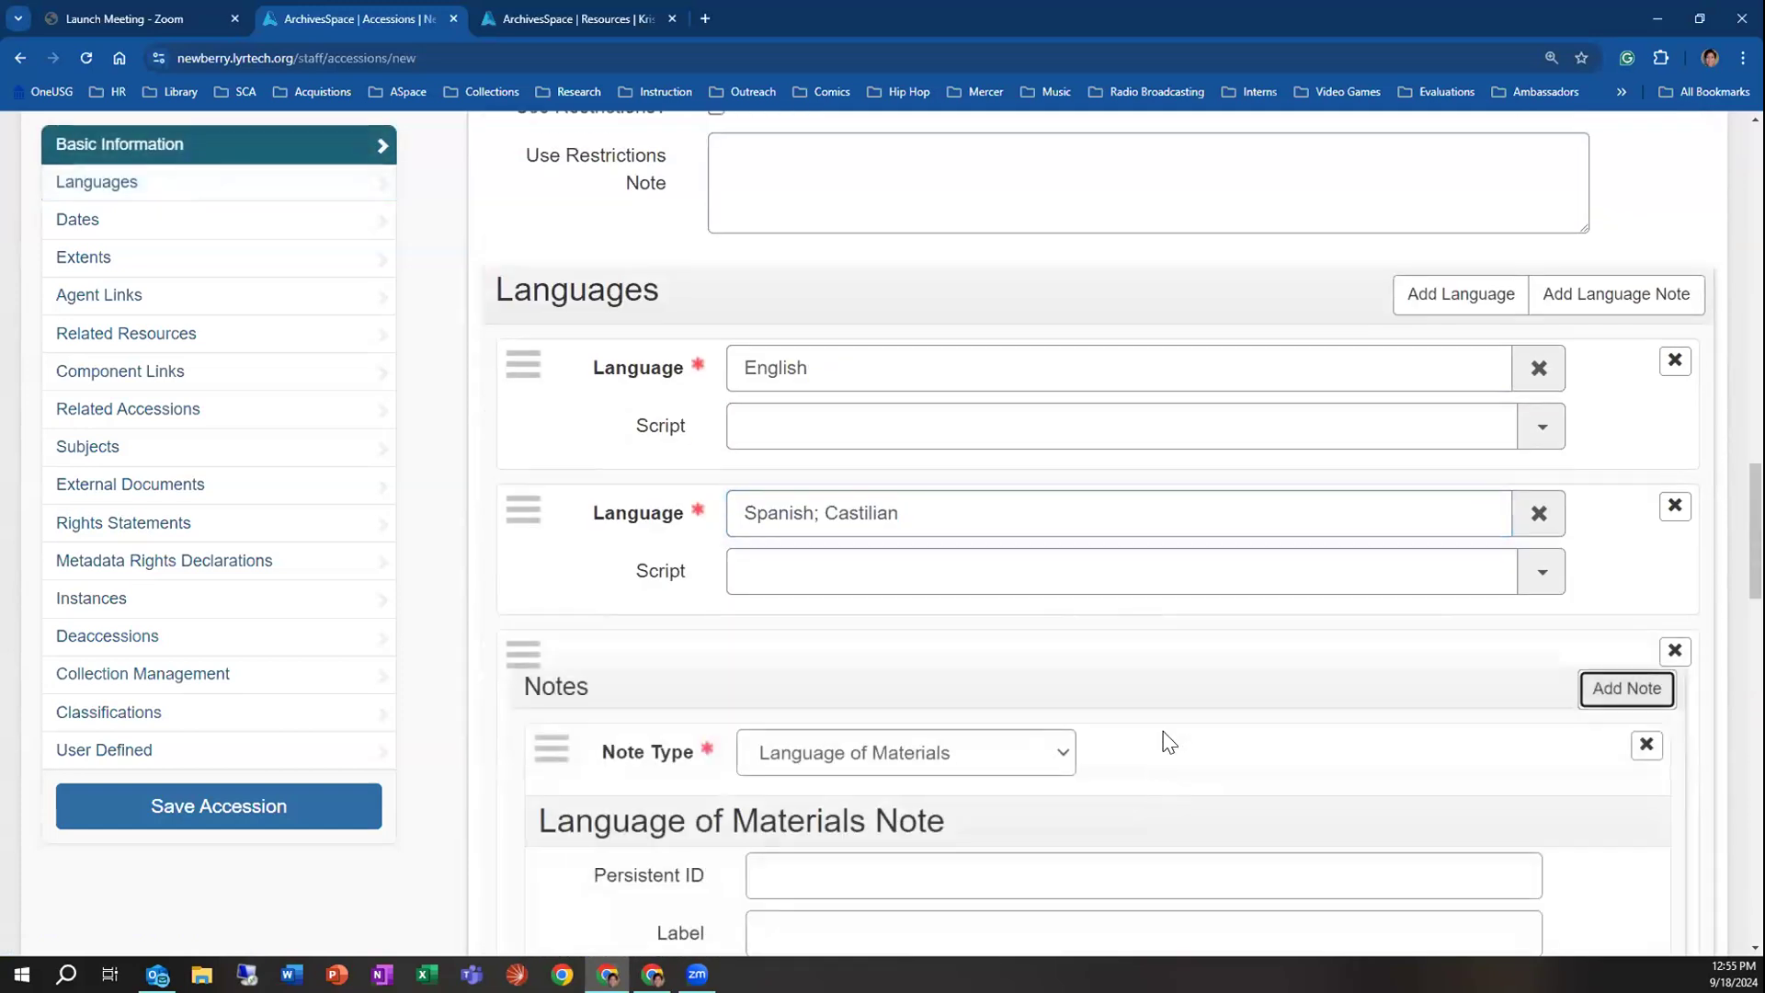
scroll(1185, 763, down, 3)
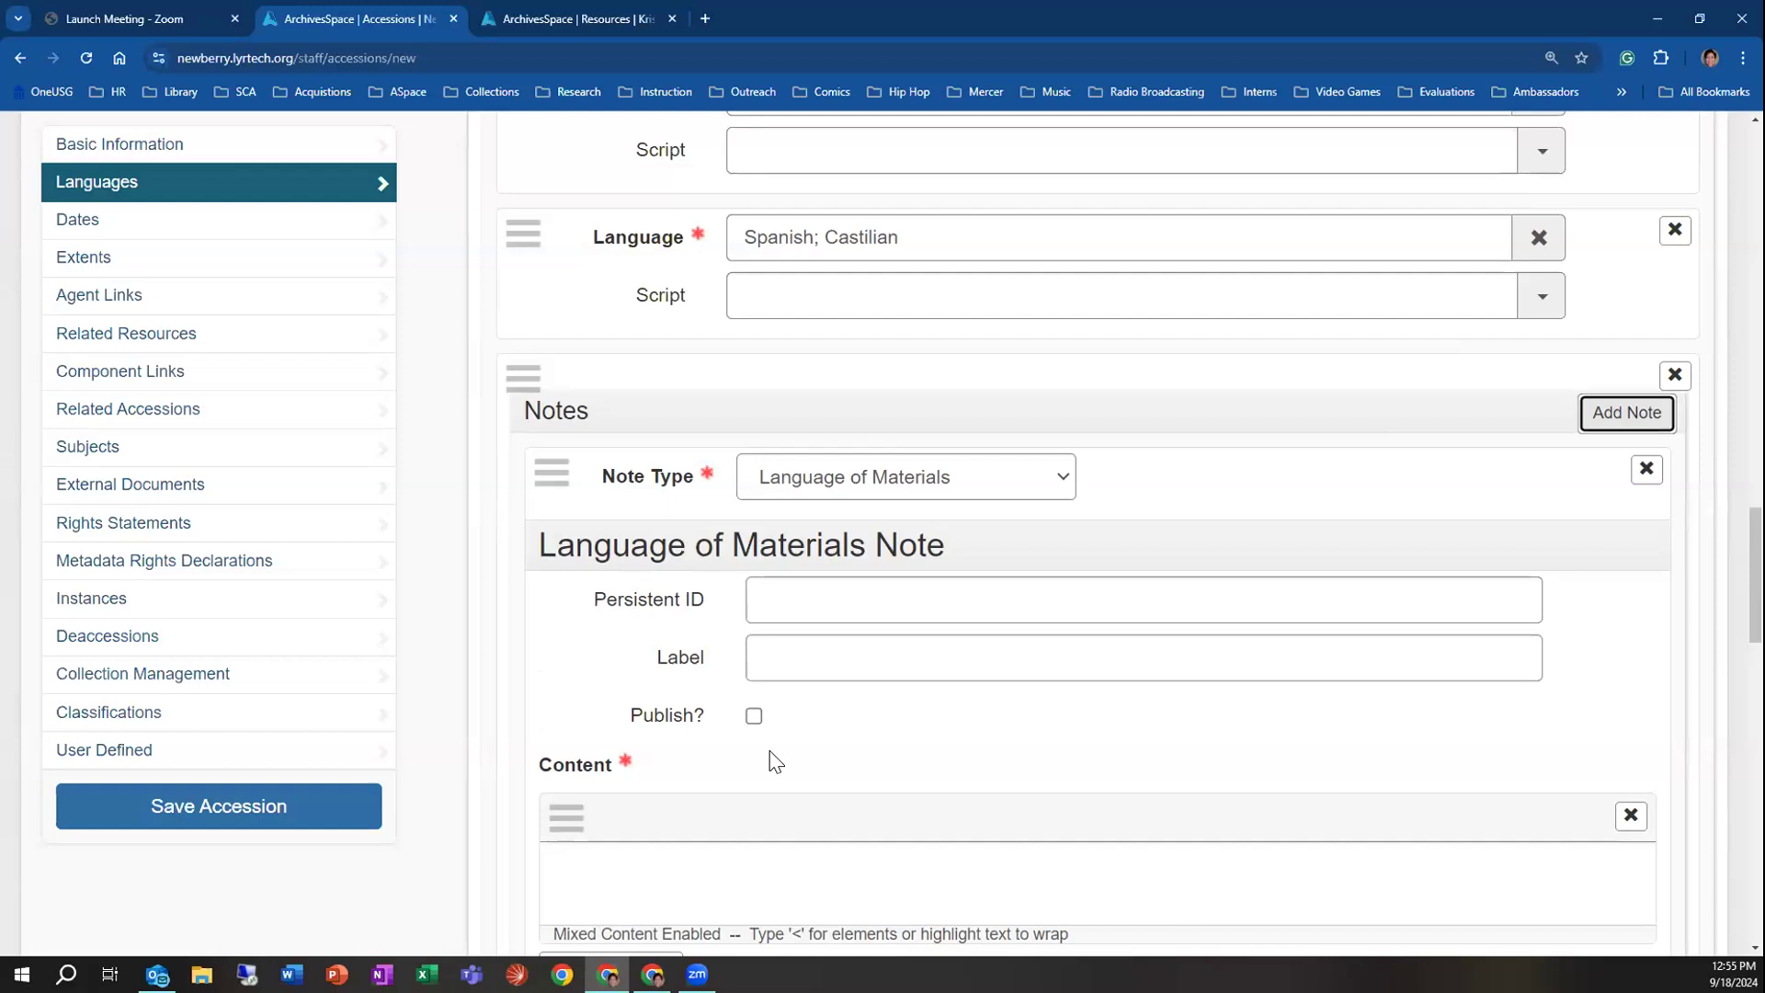
click(1673, 376)
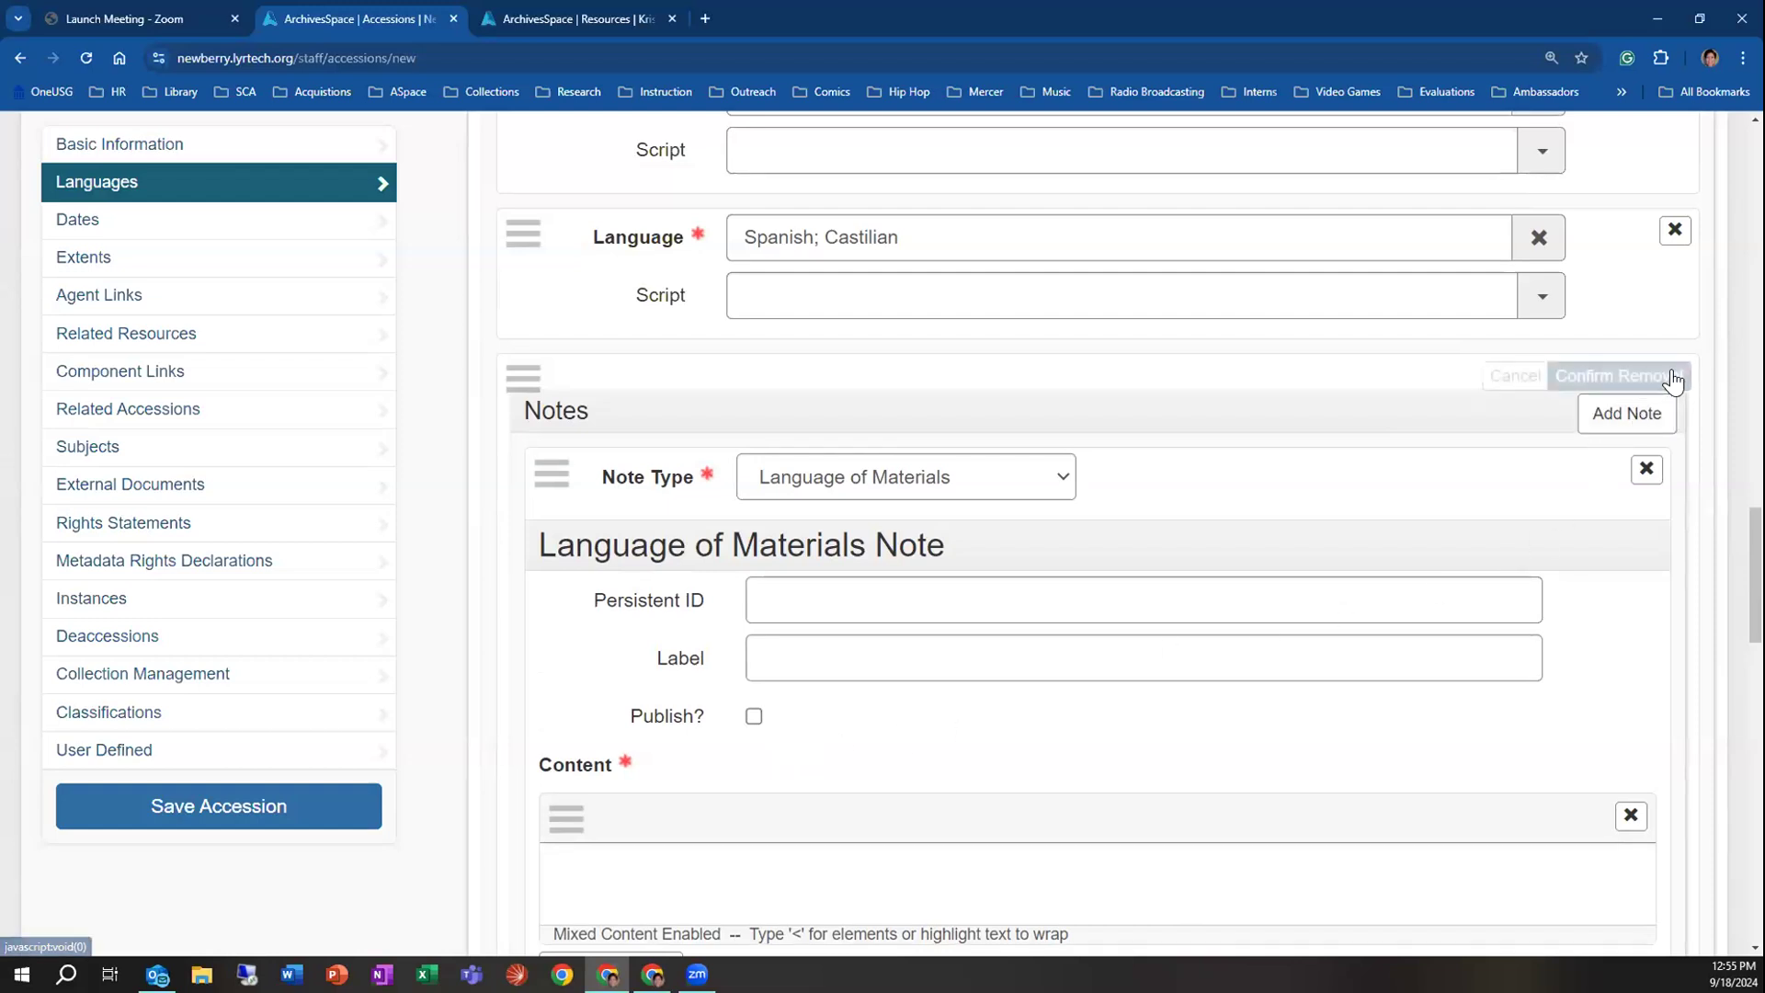
click(1604, 375)
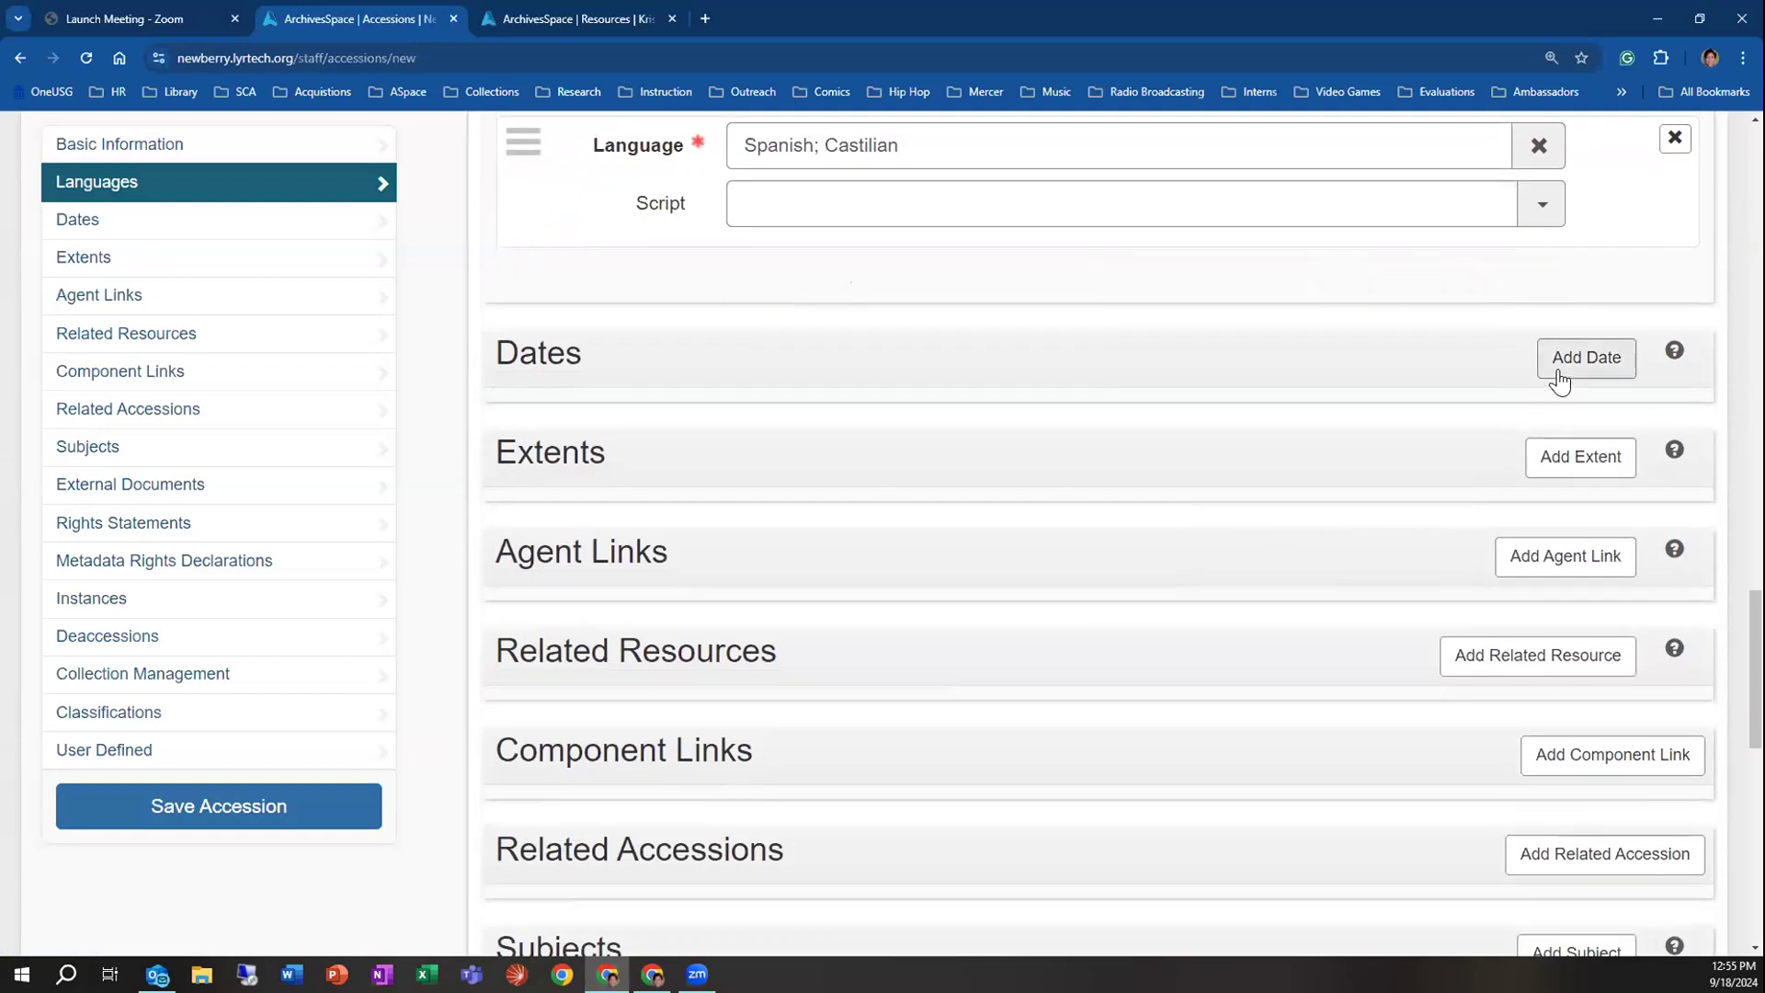
Add a date entry to the accession's Dates section, keeping Creation as its label
click(1565, 364)
click(999, 535)
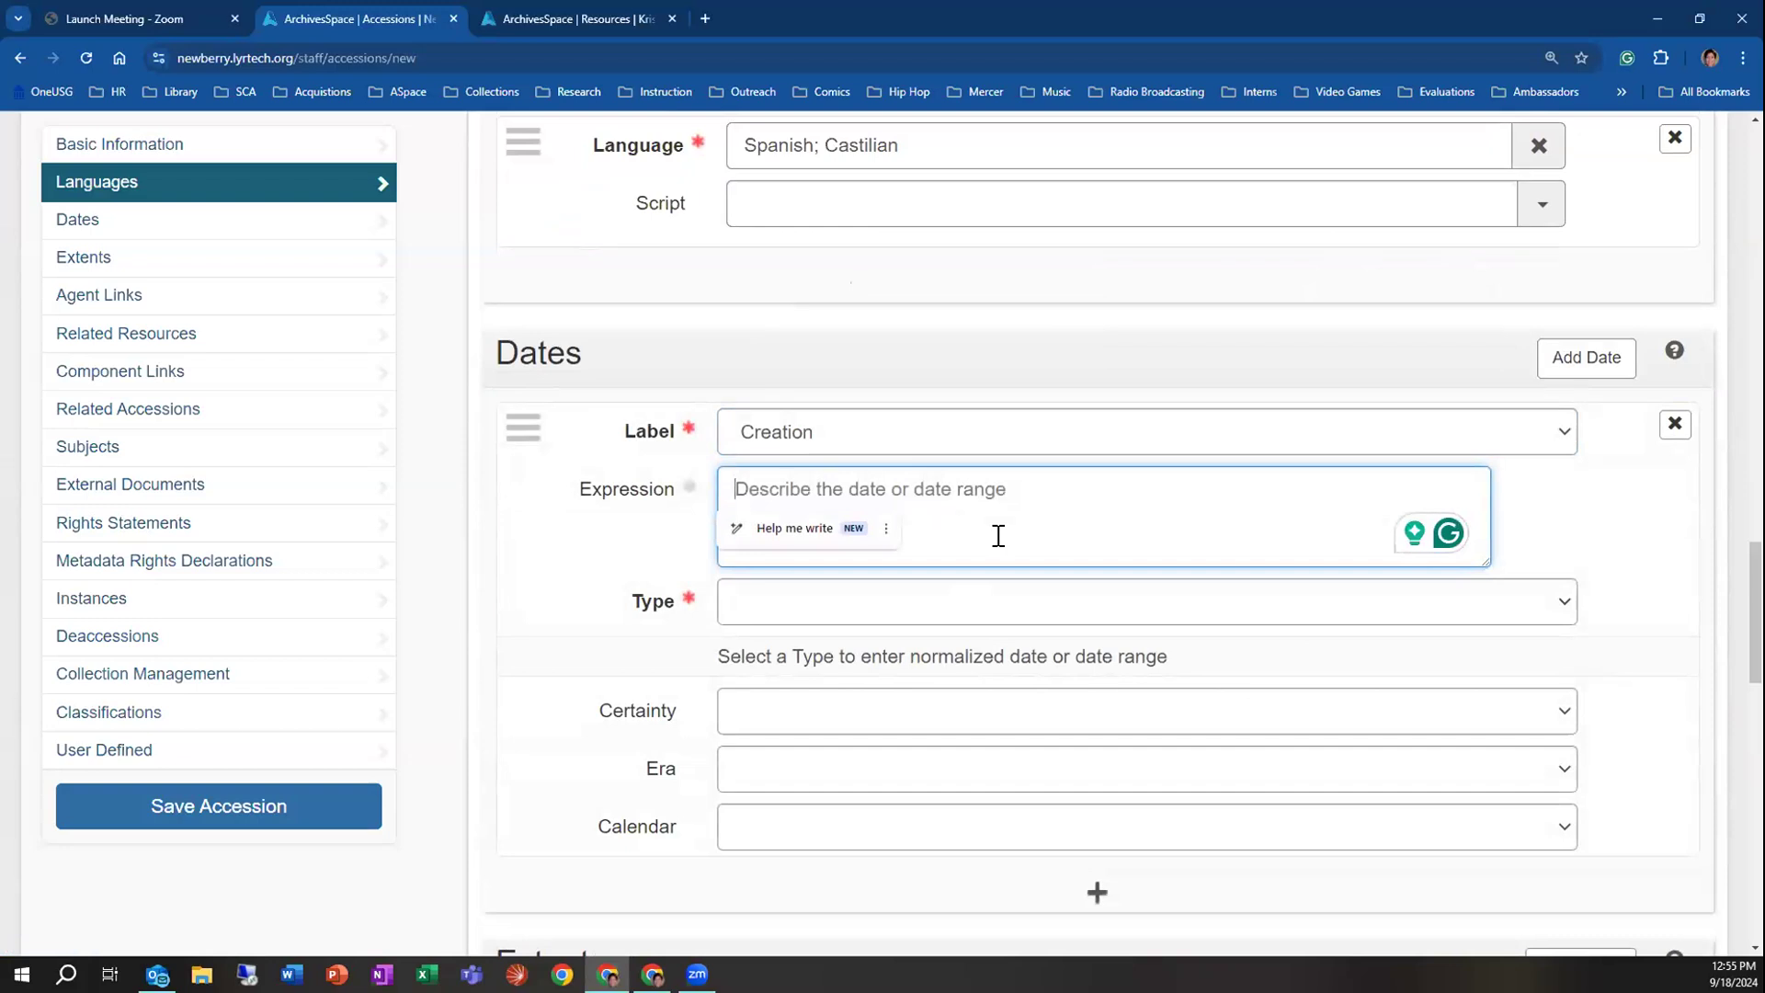
click(904, 441)
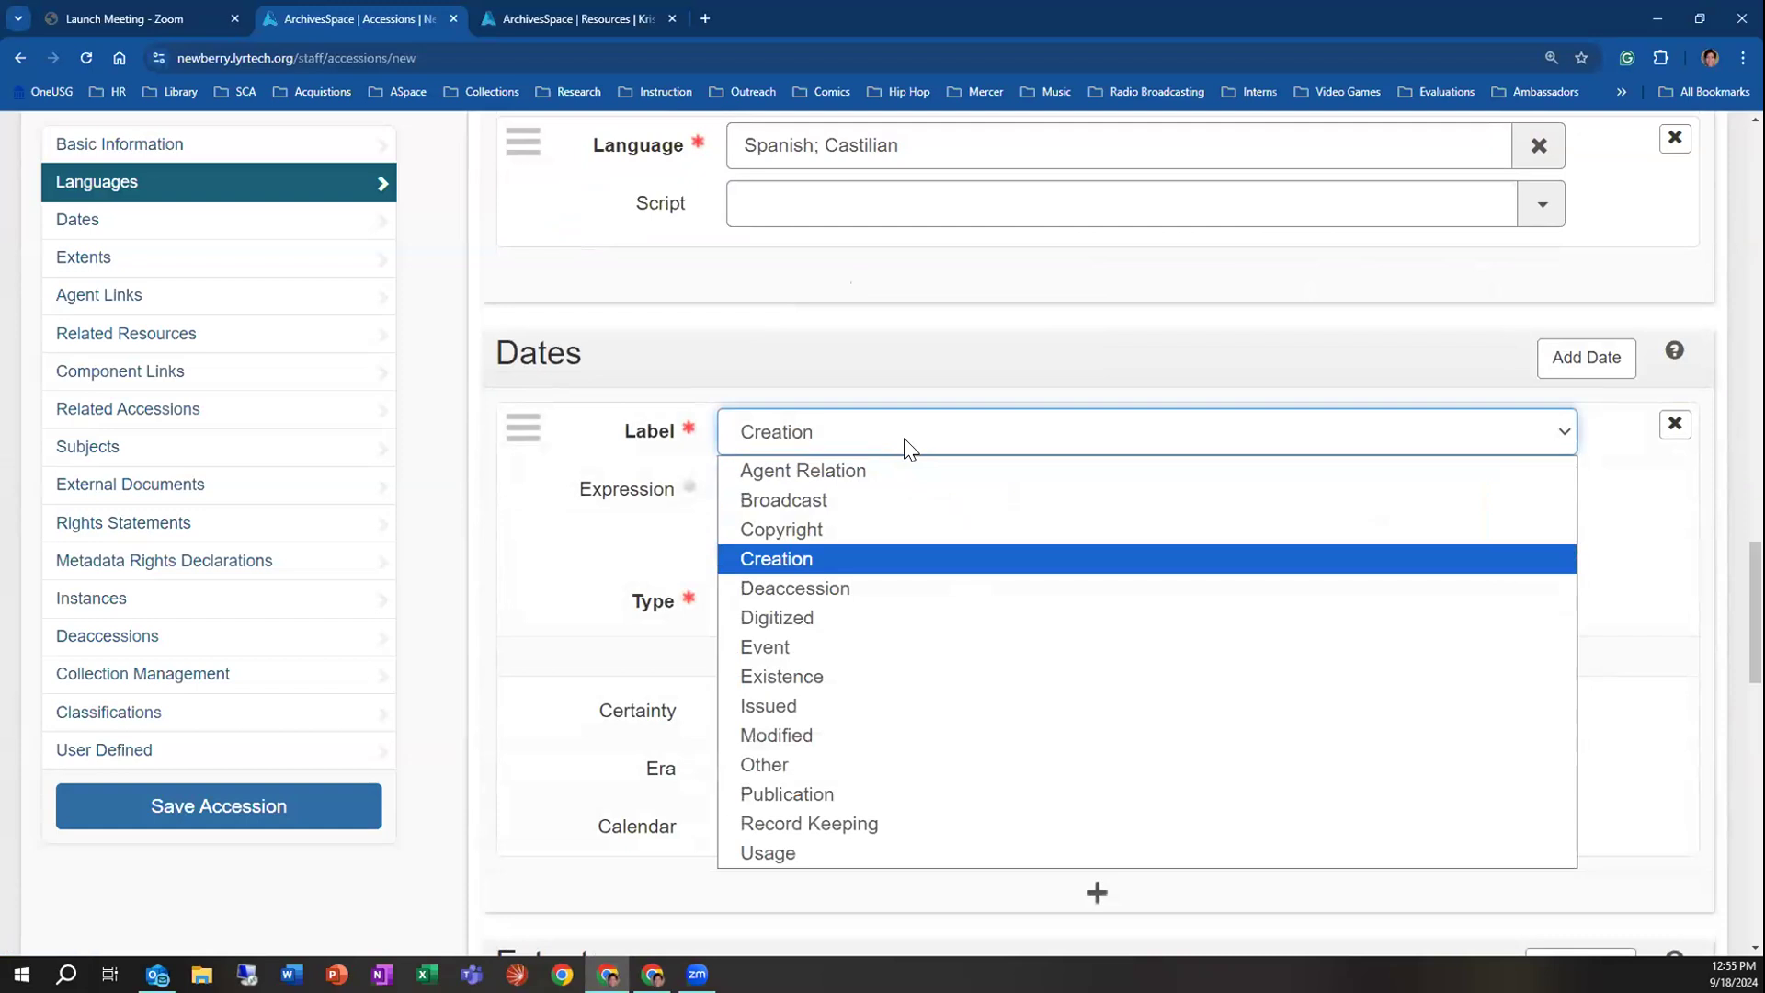
click(910, 448)
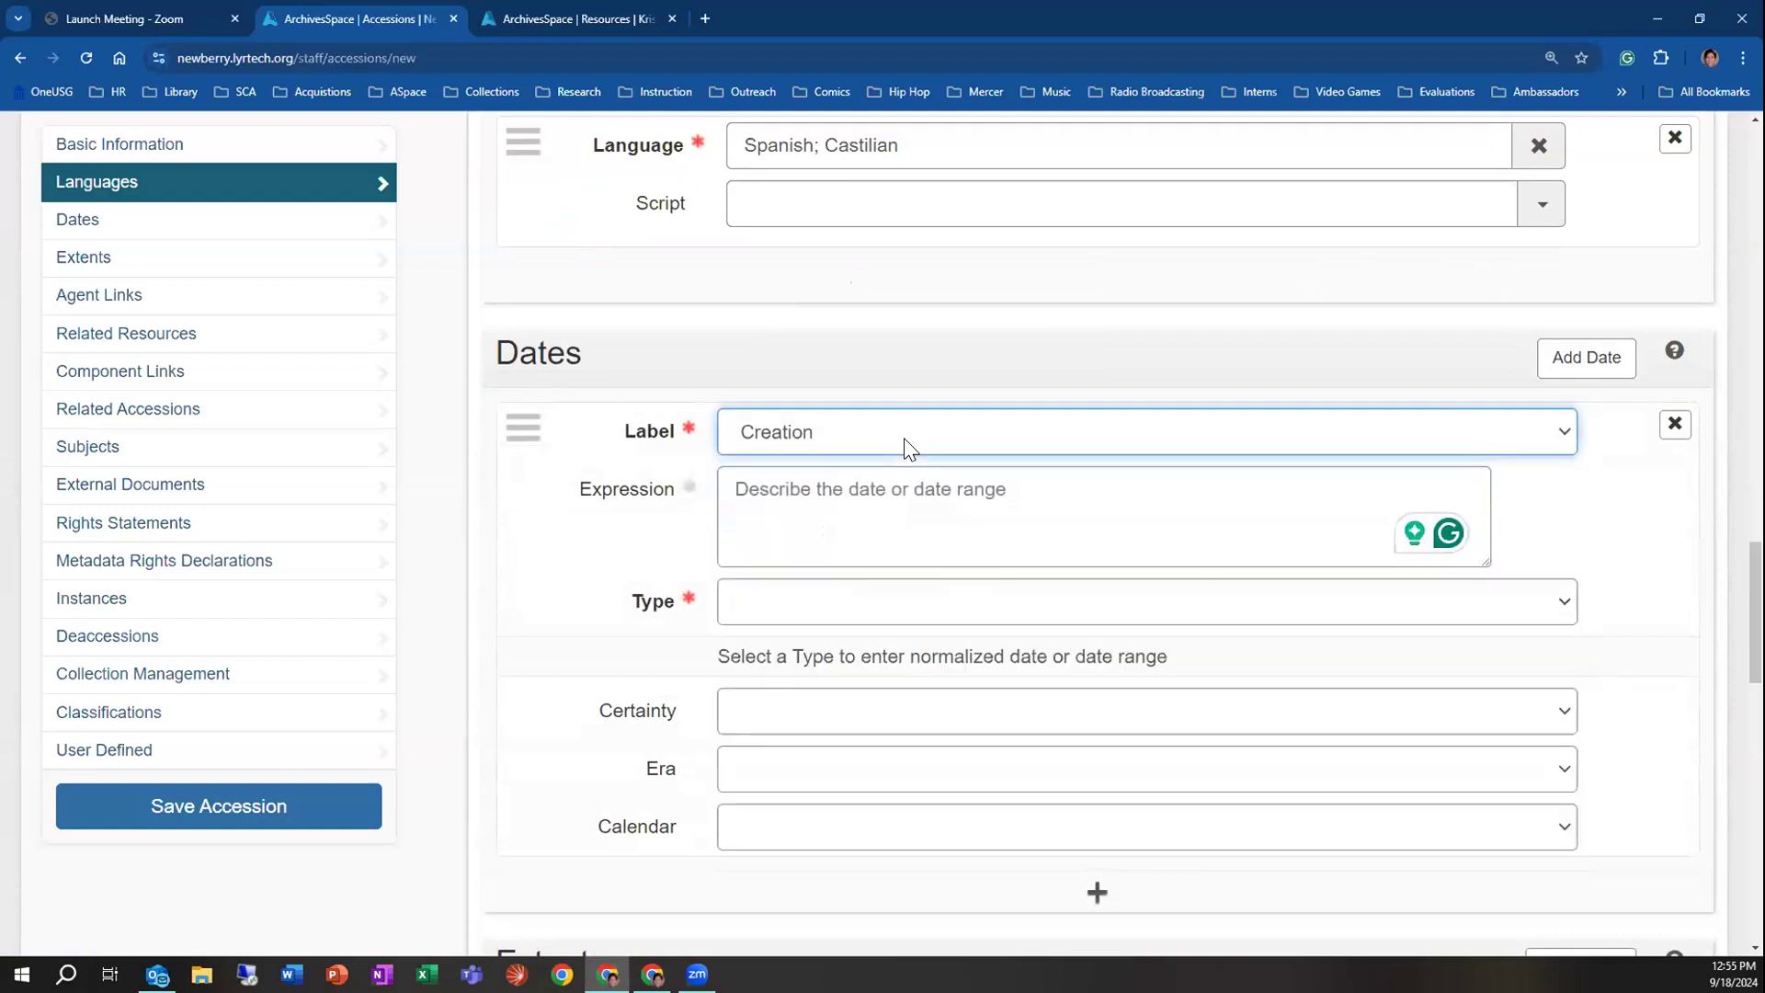
Enter 1980-2005 as the creation date's expression
click(893, 502)
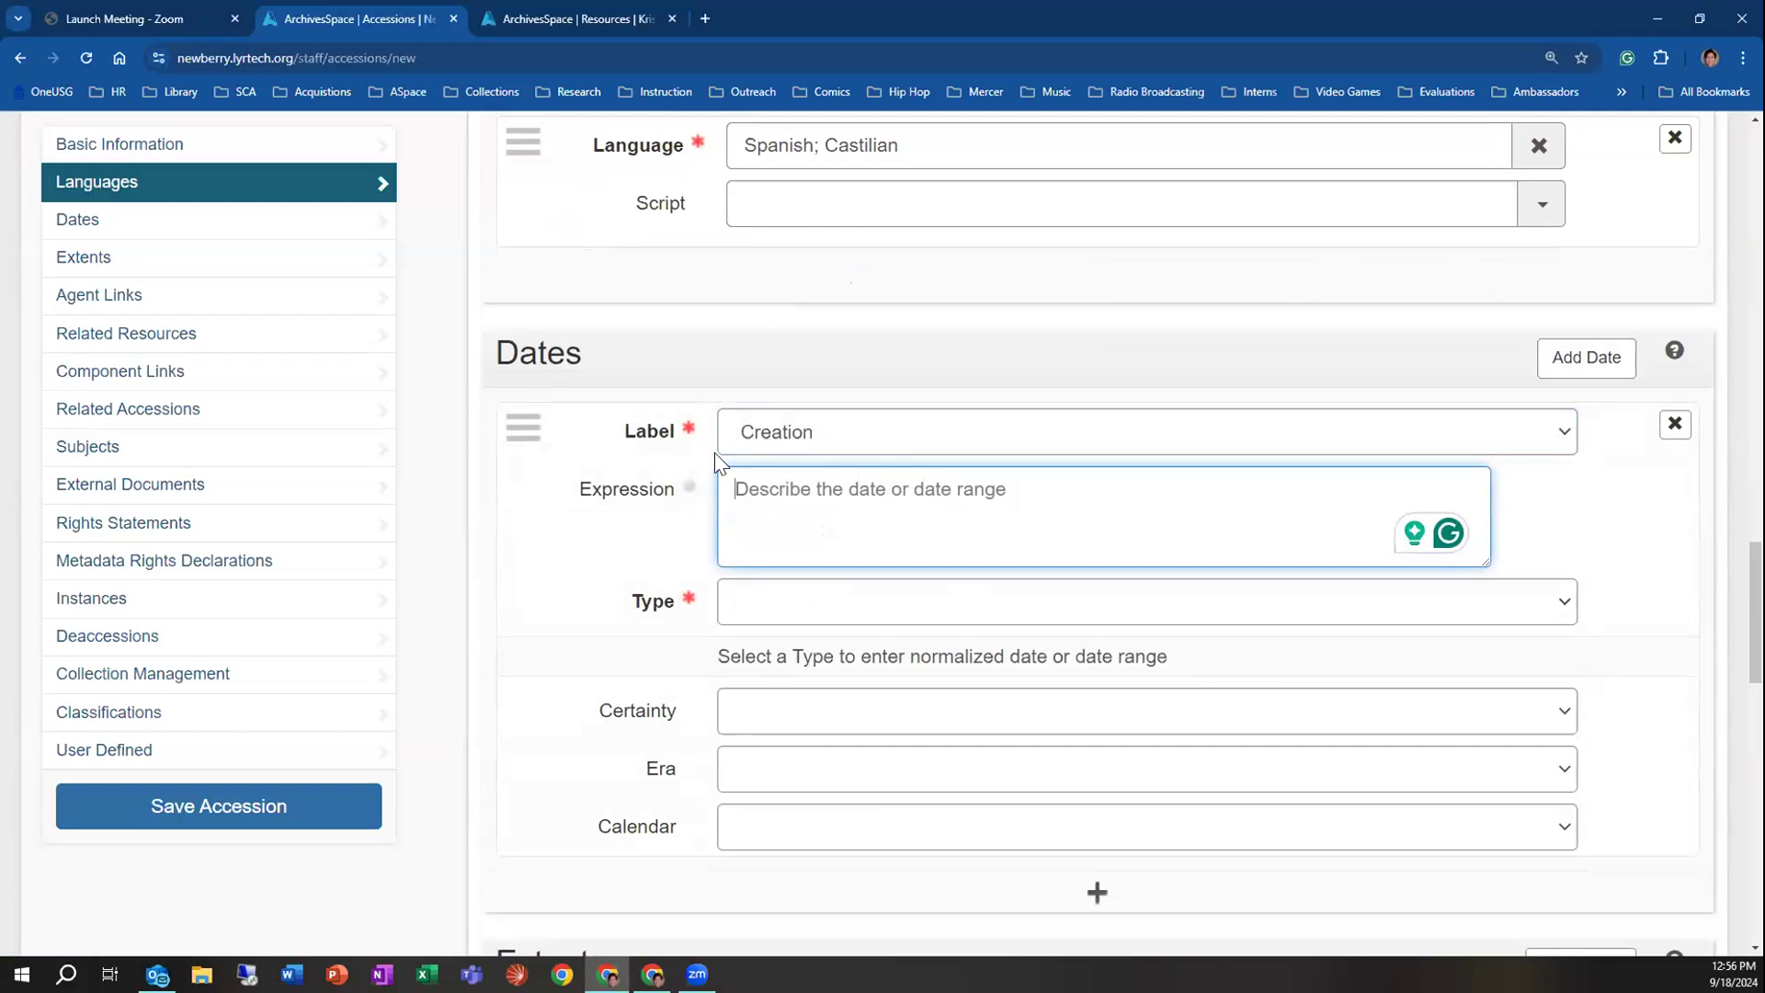
click(742, 605)
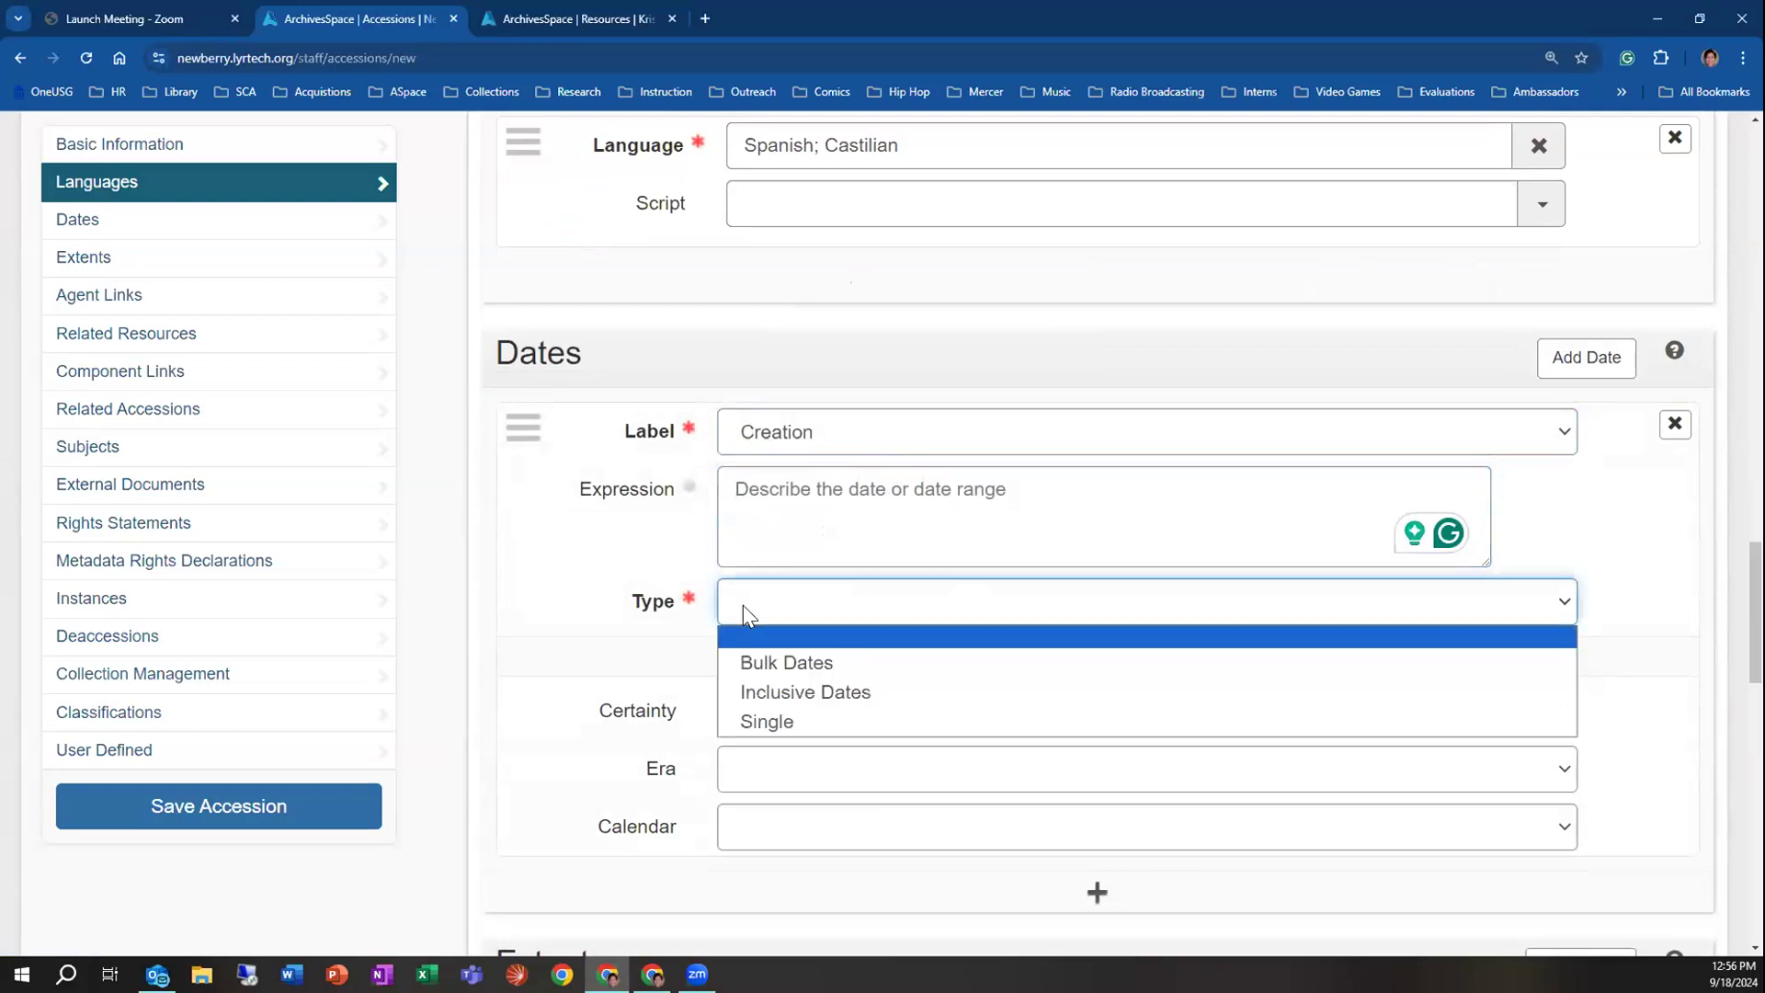
click(741, 482)
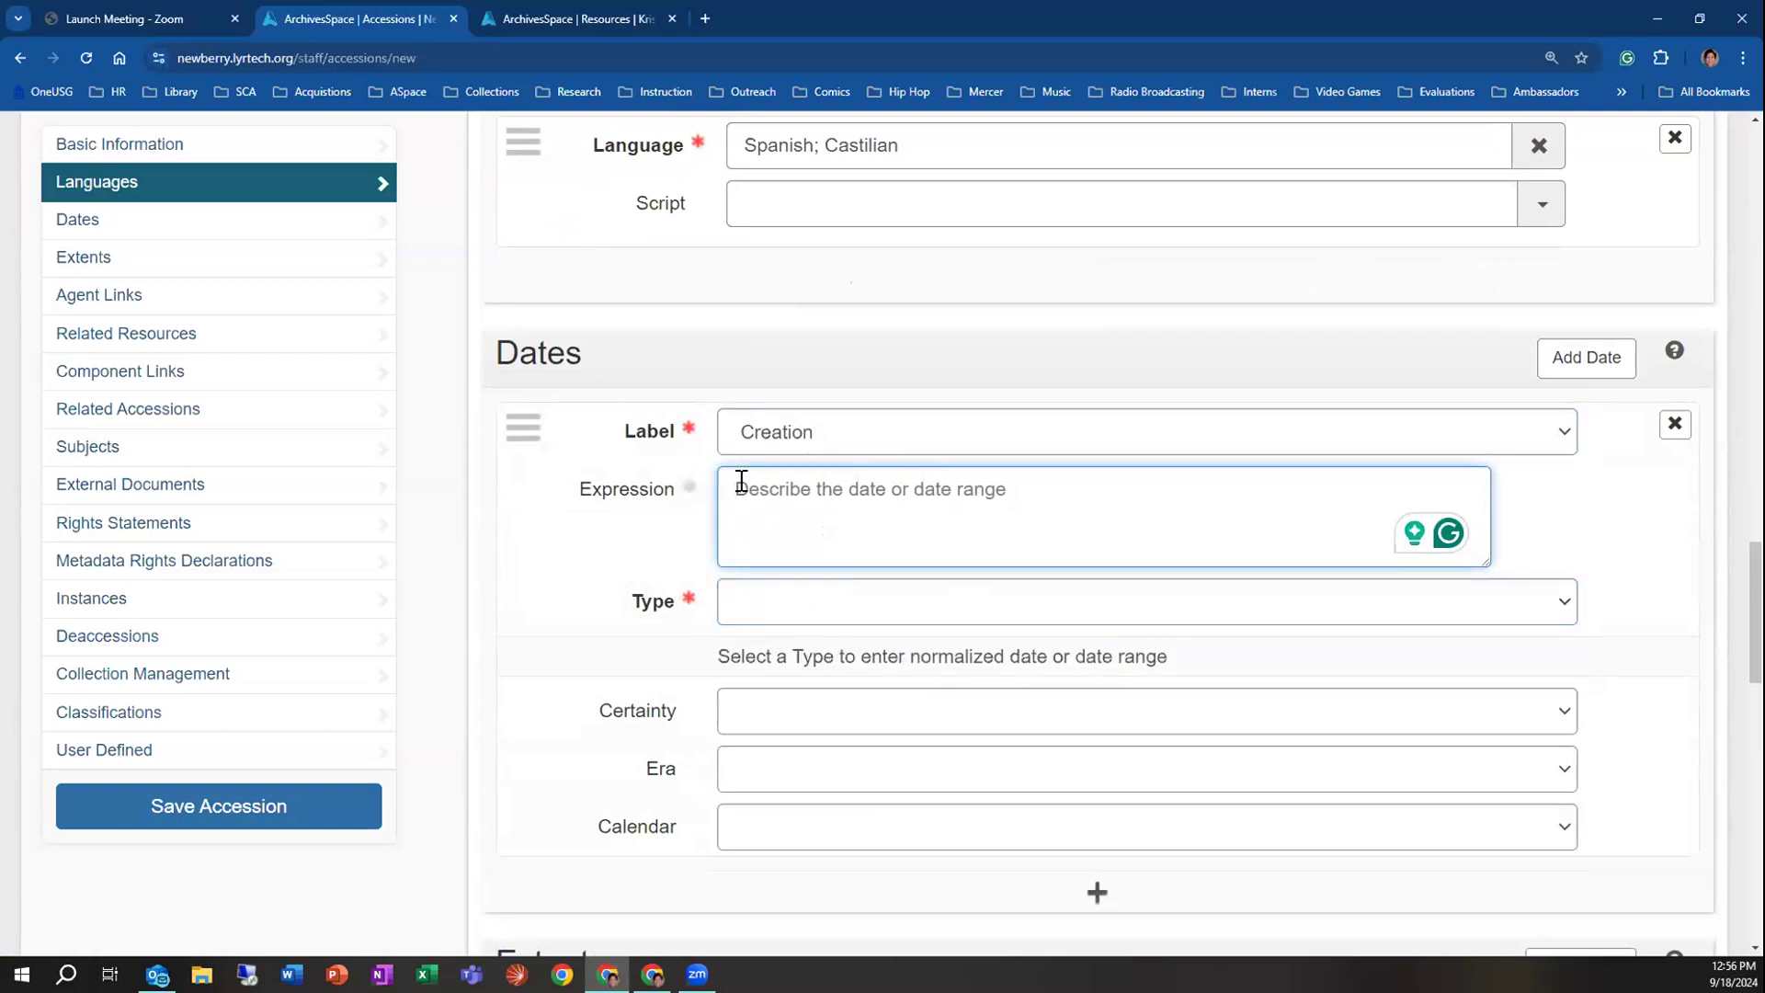
text(1980-)
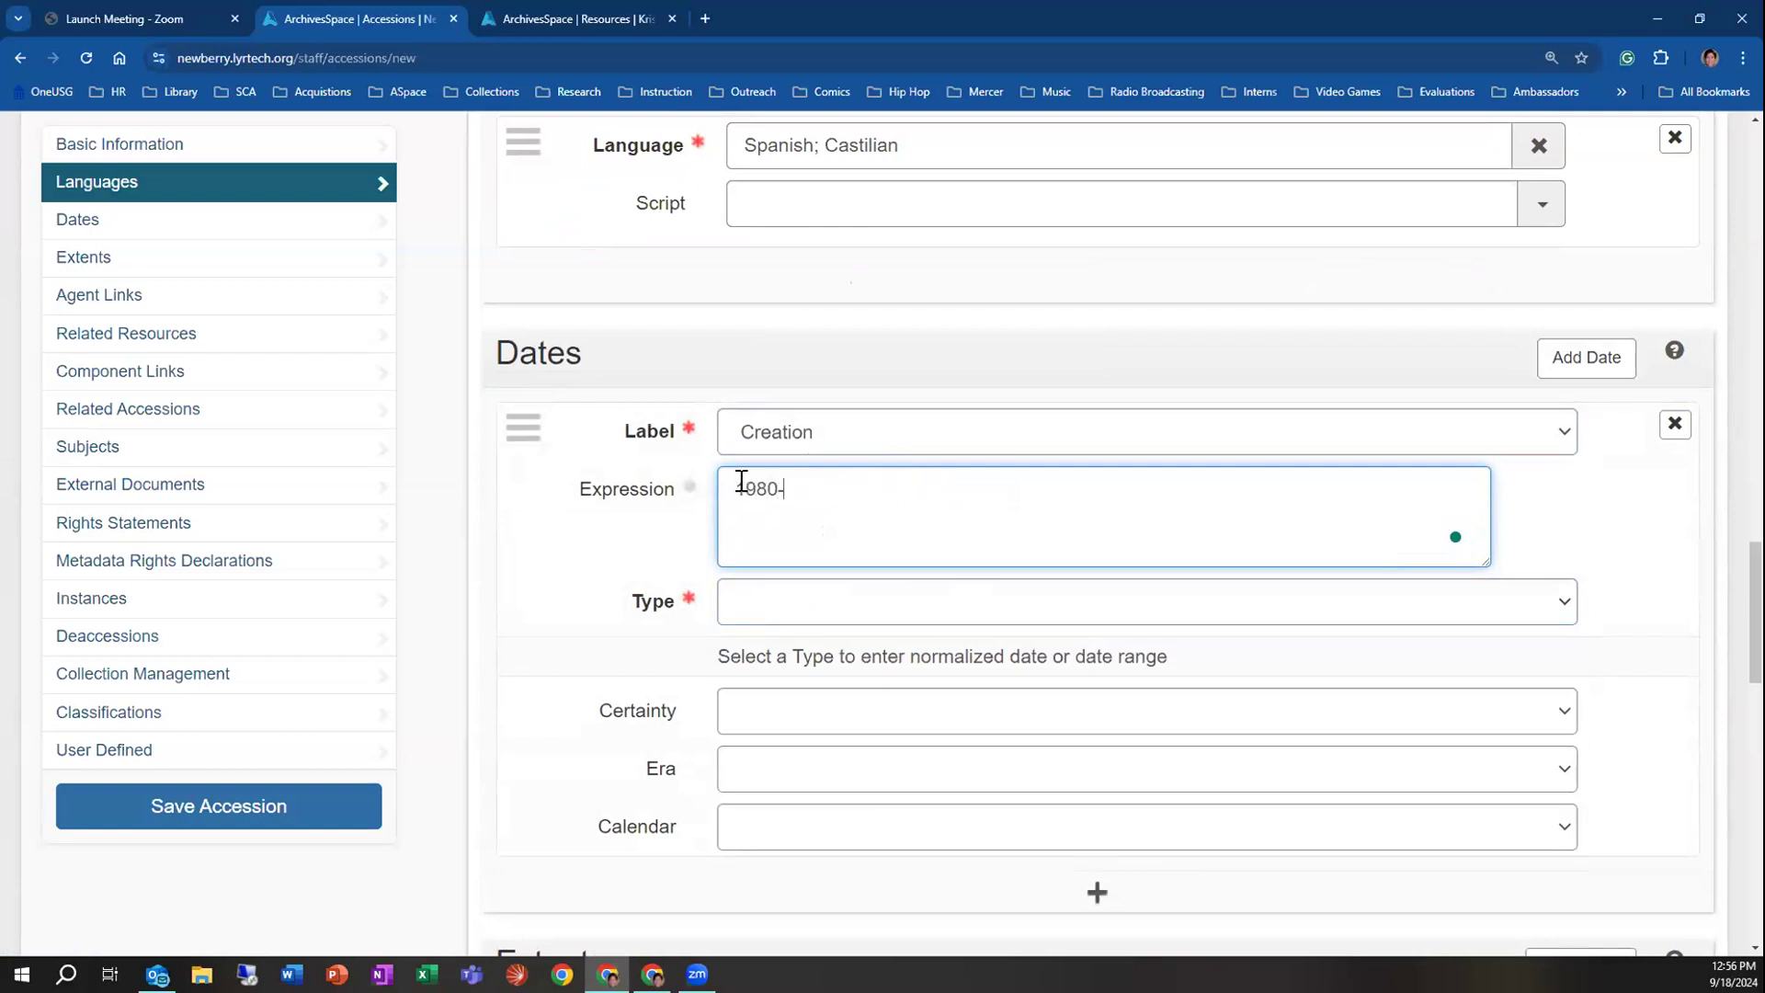
text(20005)
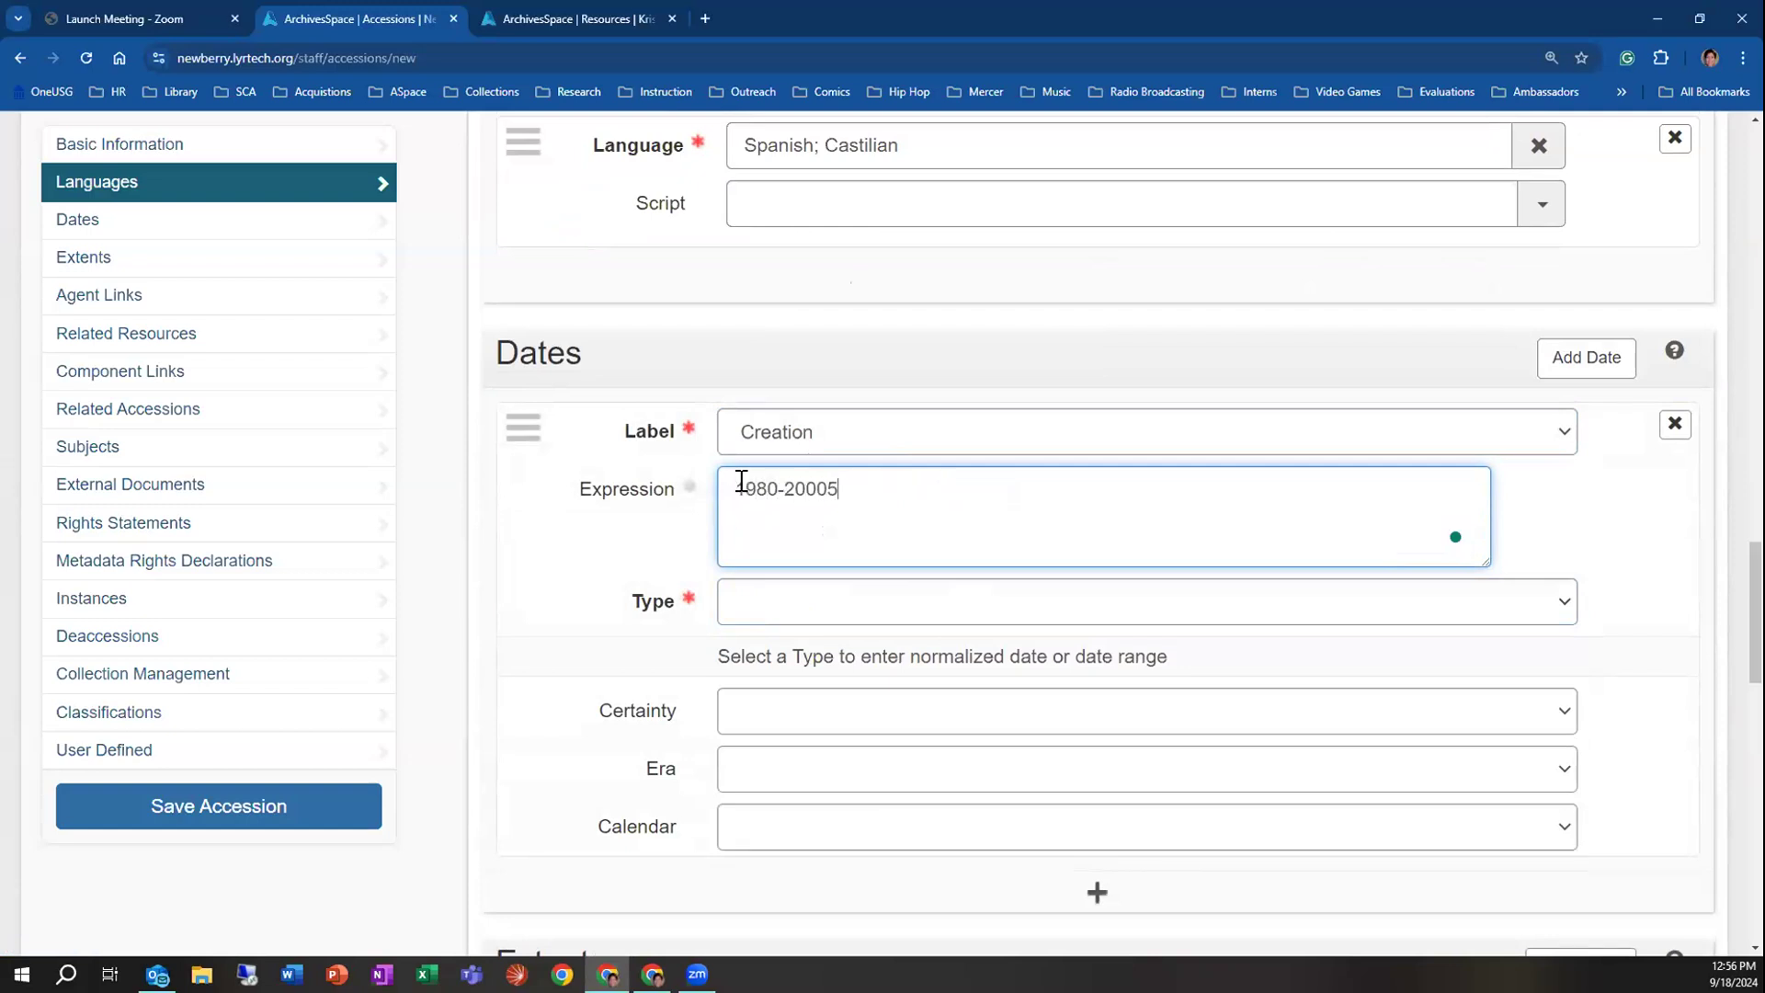
key(BackSpace)
key(BackSpace)
text(5)
Set the date type to Inclusive Dates, with 1980 as the begin date and 2005 as the end date
click(837, 603)
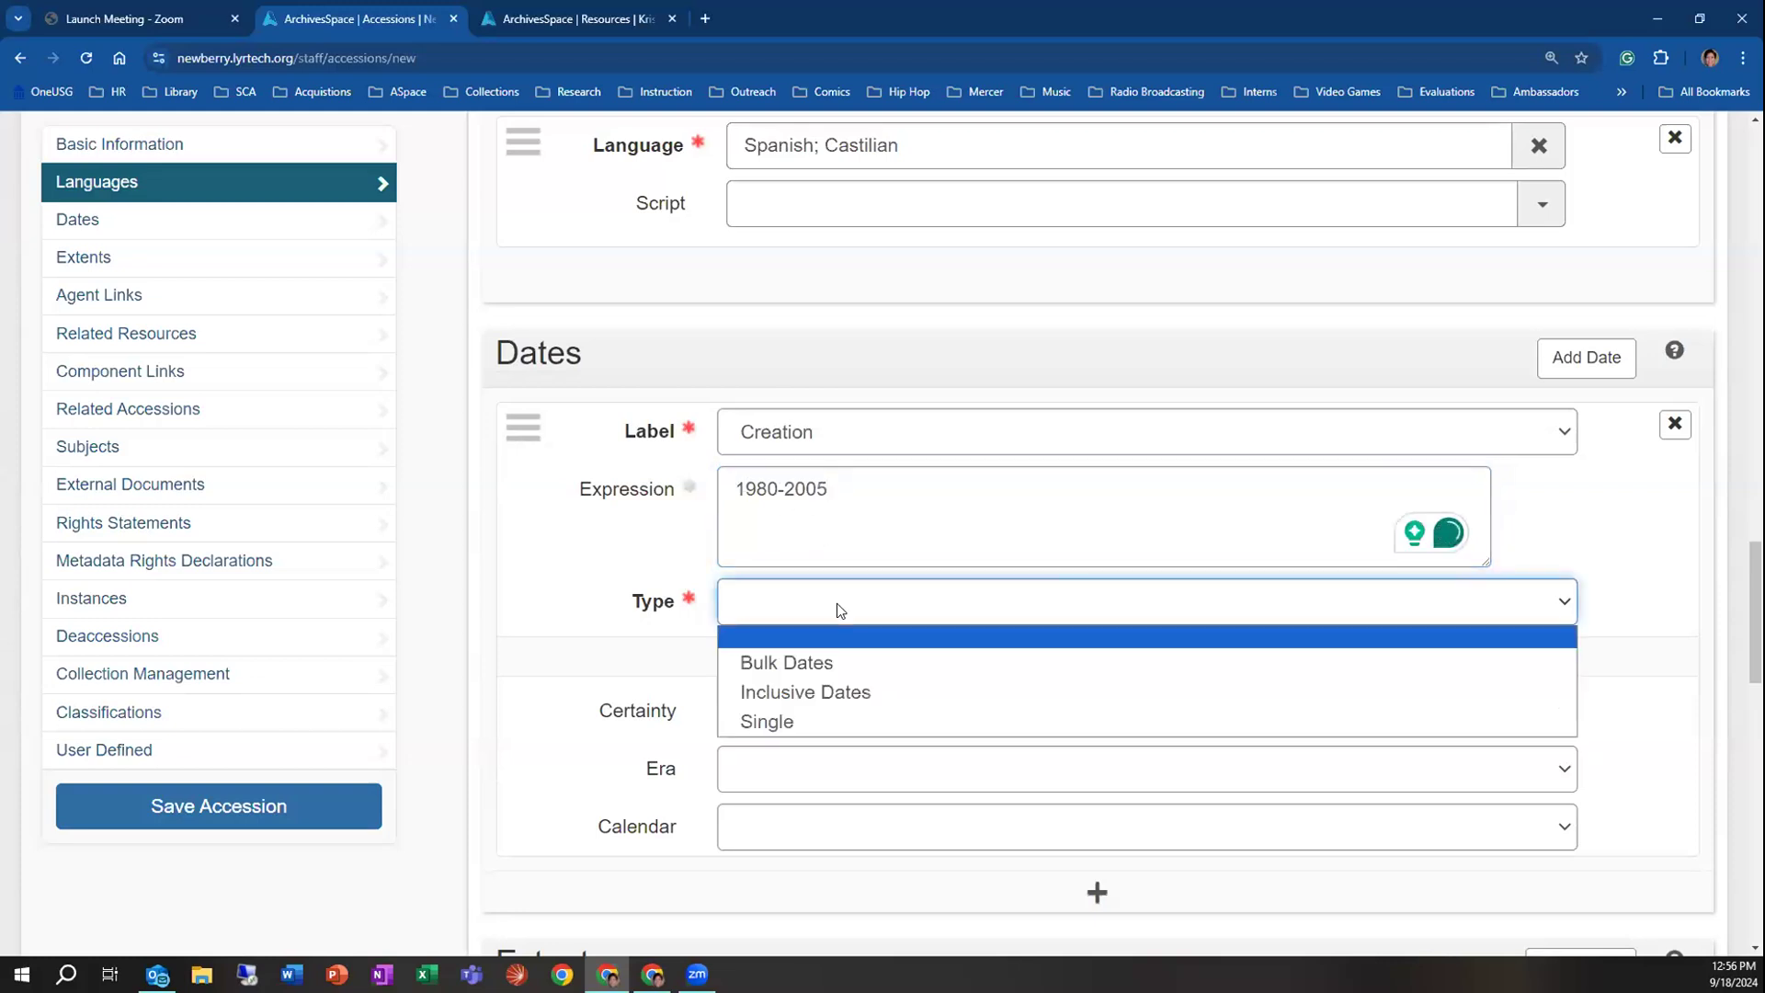
click(862, 687)
click(845, 664)
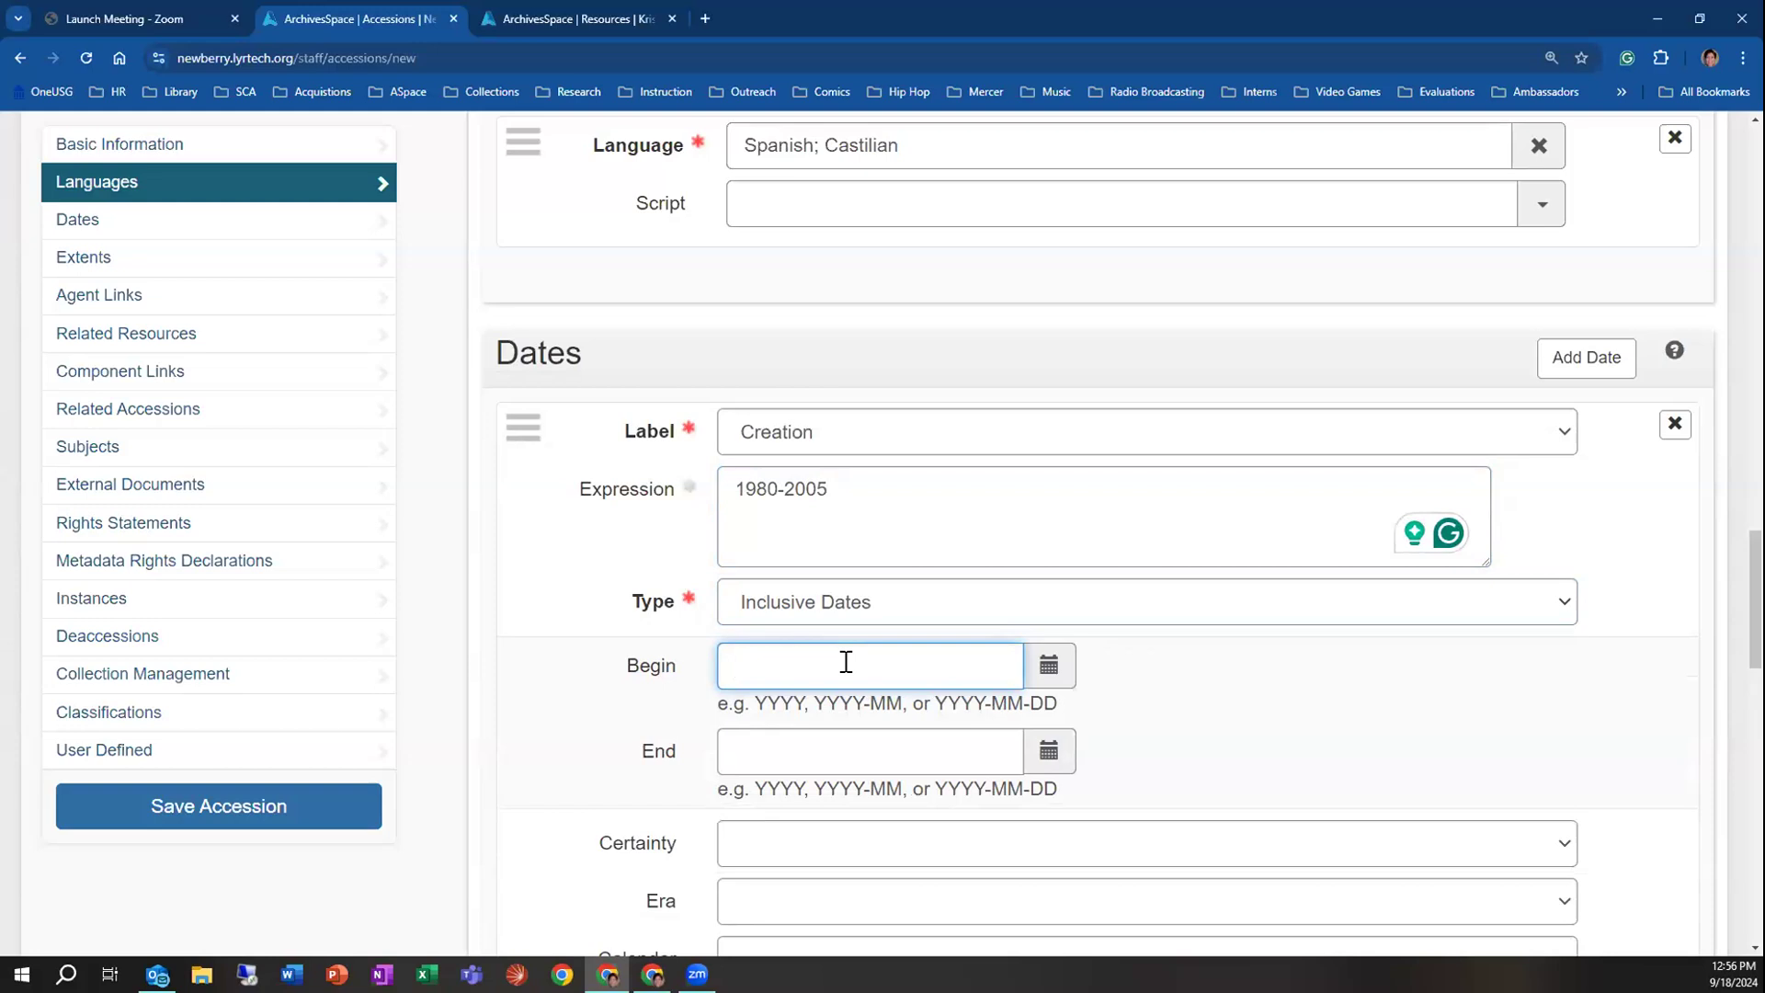
text(1980)
key(Tab)
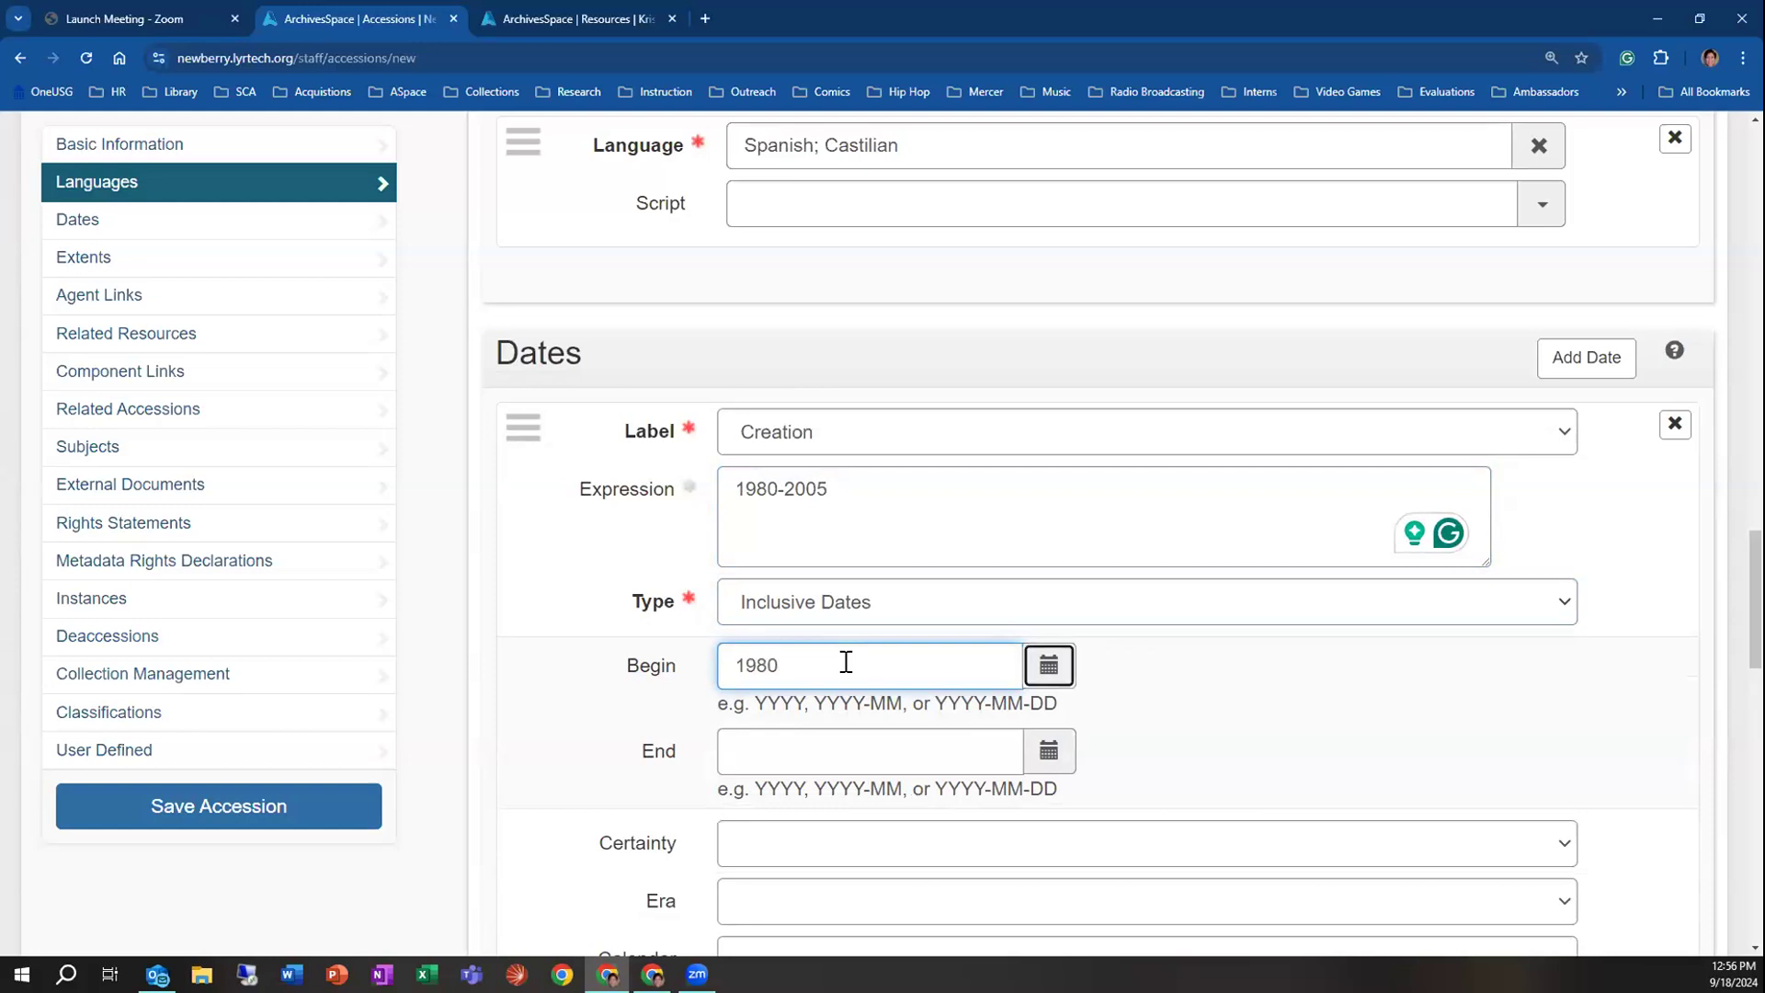
key(Tab)
text(2005)
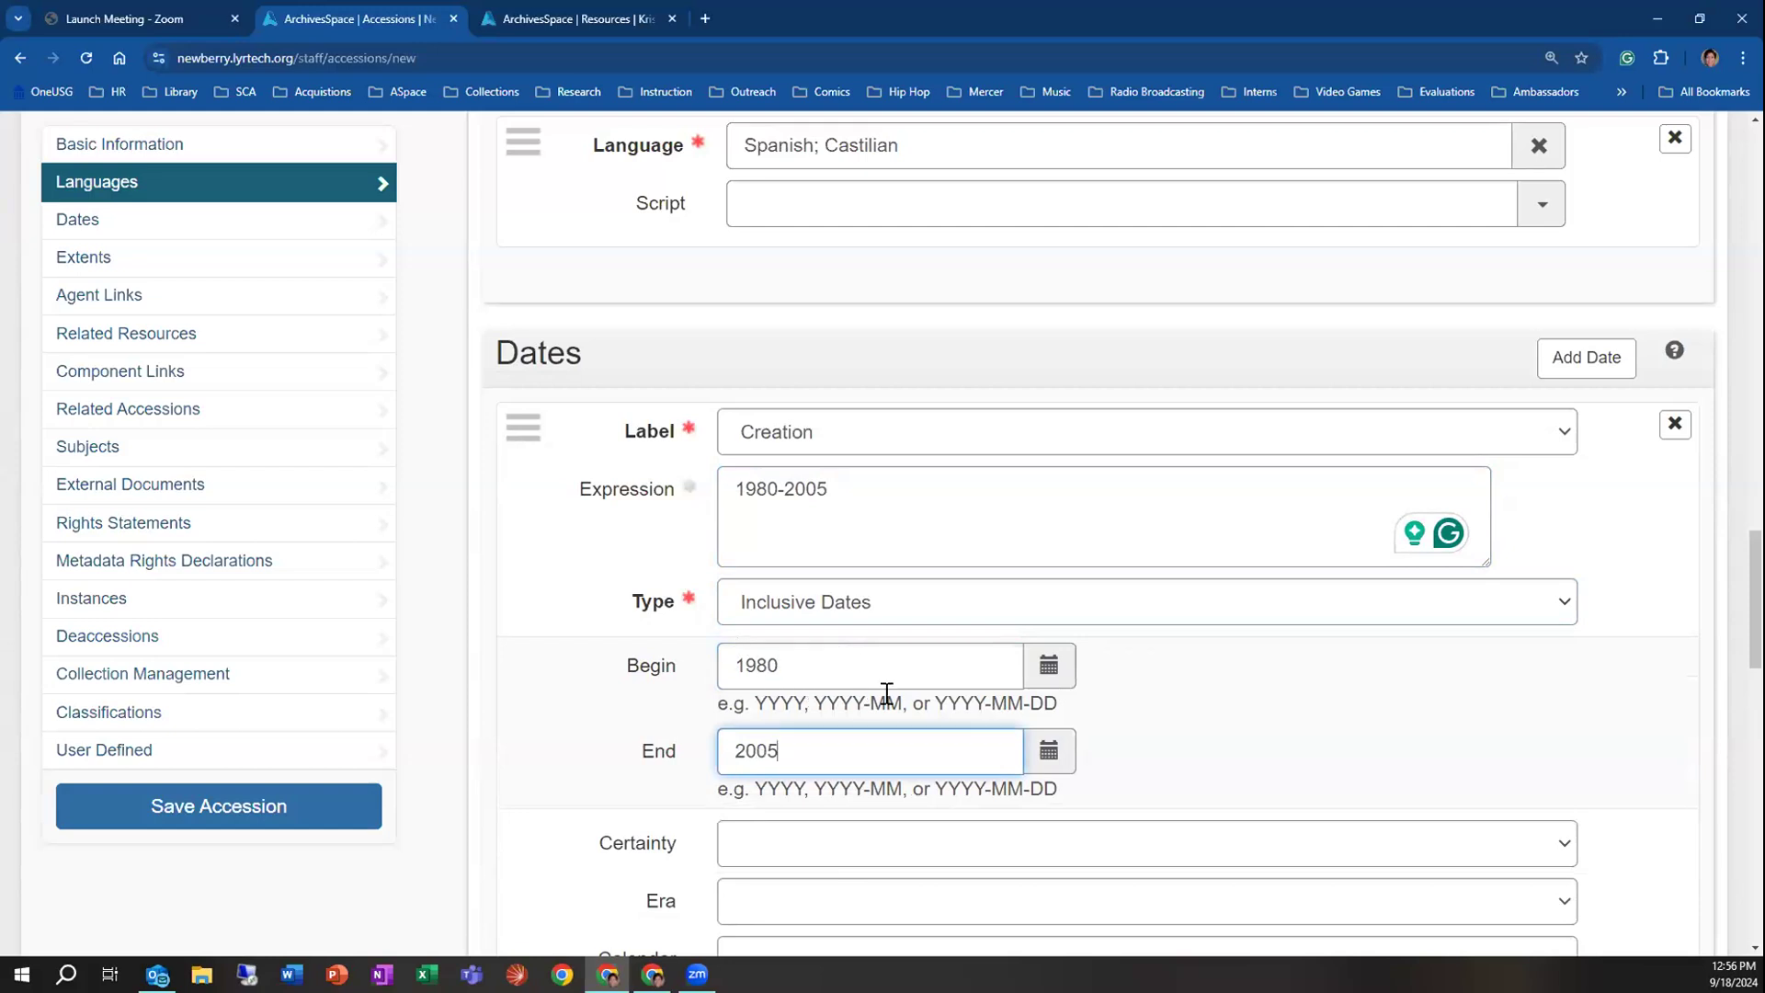
click(1035, 674)
click(1121, 689)
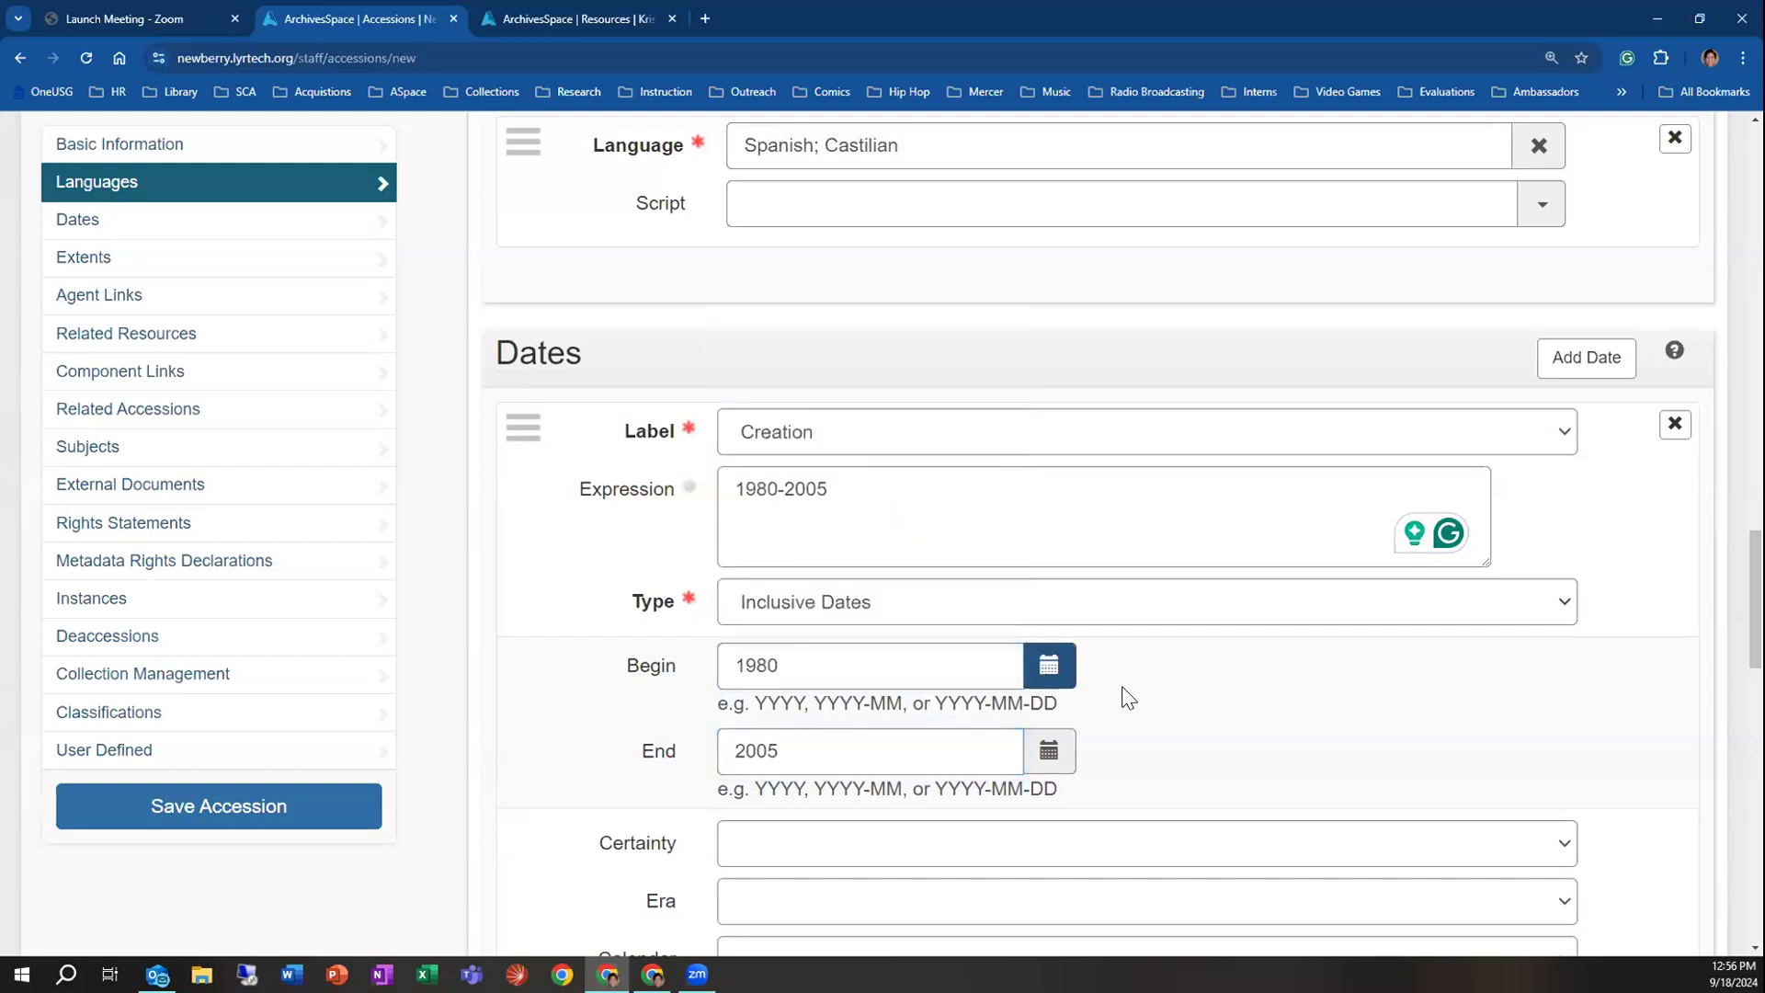
Examine the creation date's remaining fields, including the available Calendar and Certainty choices
scroll(1125, 704, down, 2)
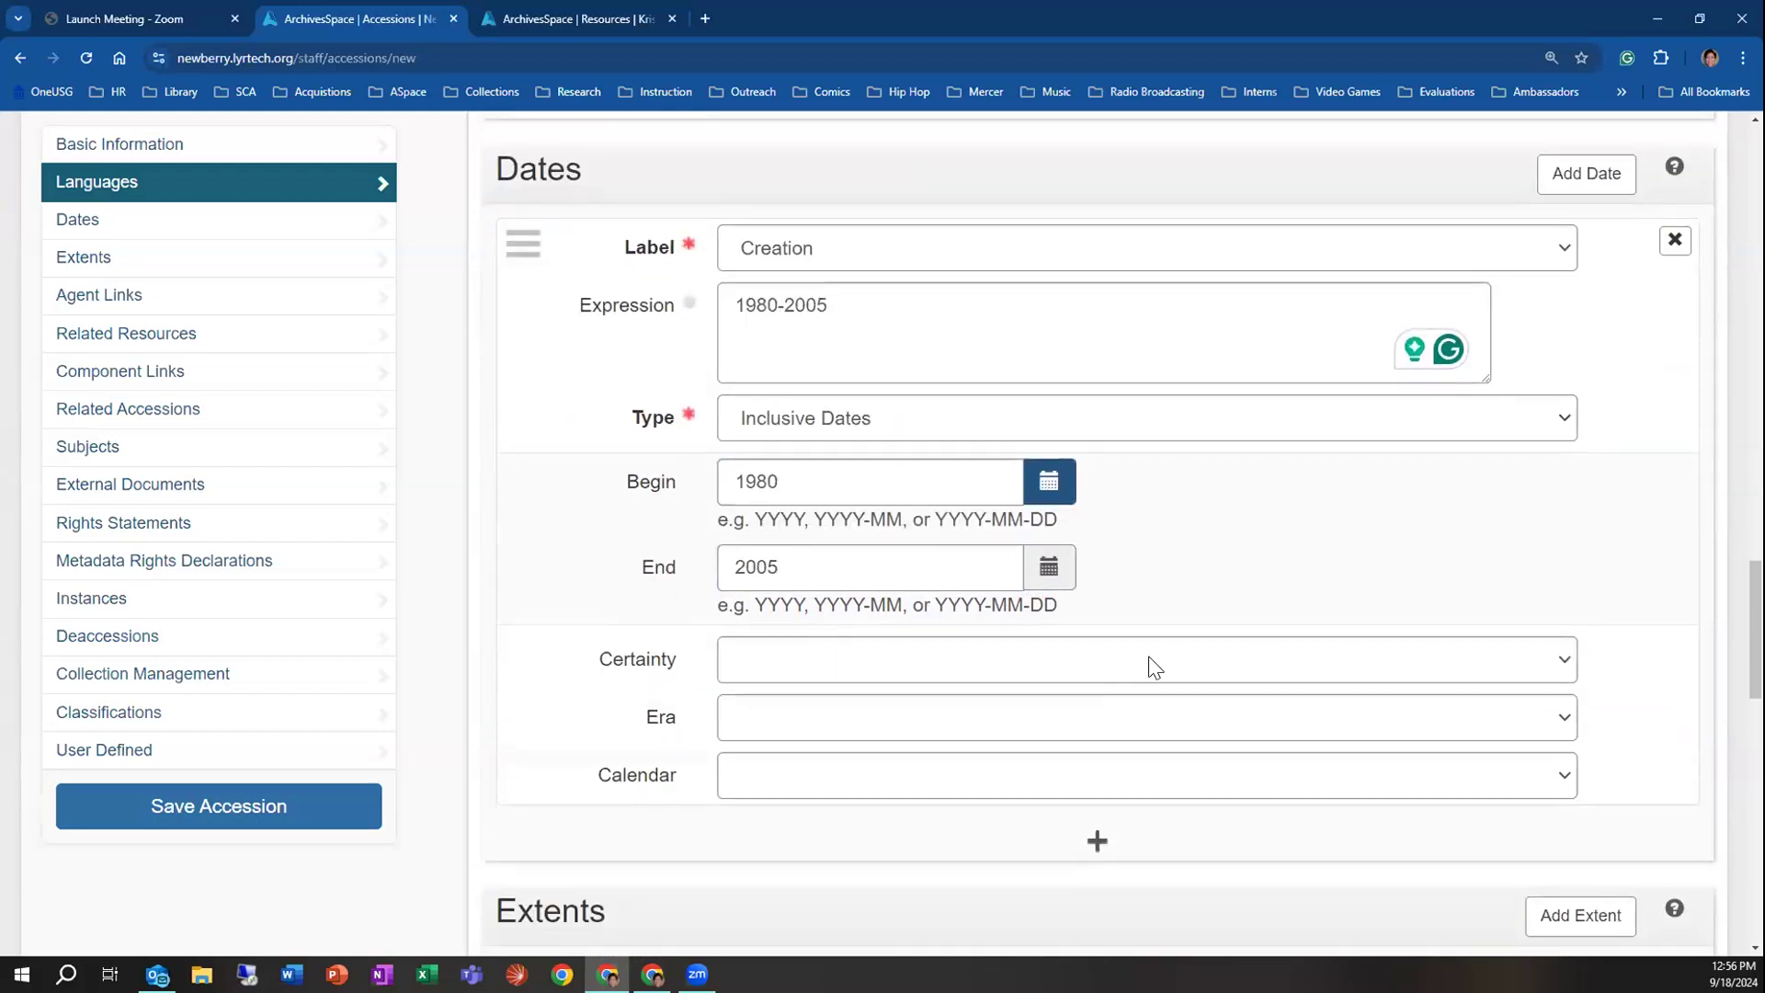
scroll(946, 784, down, 2)
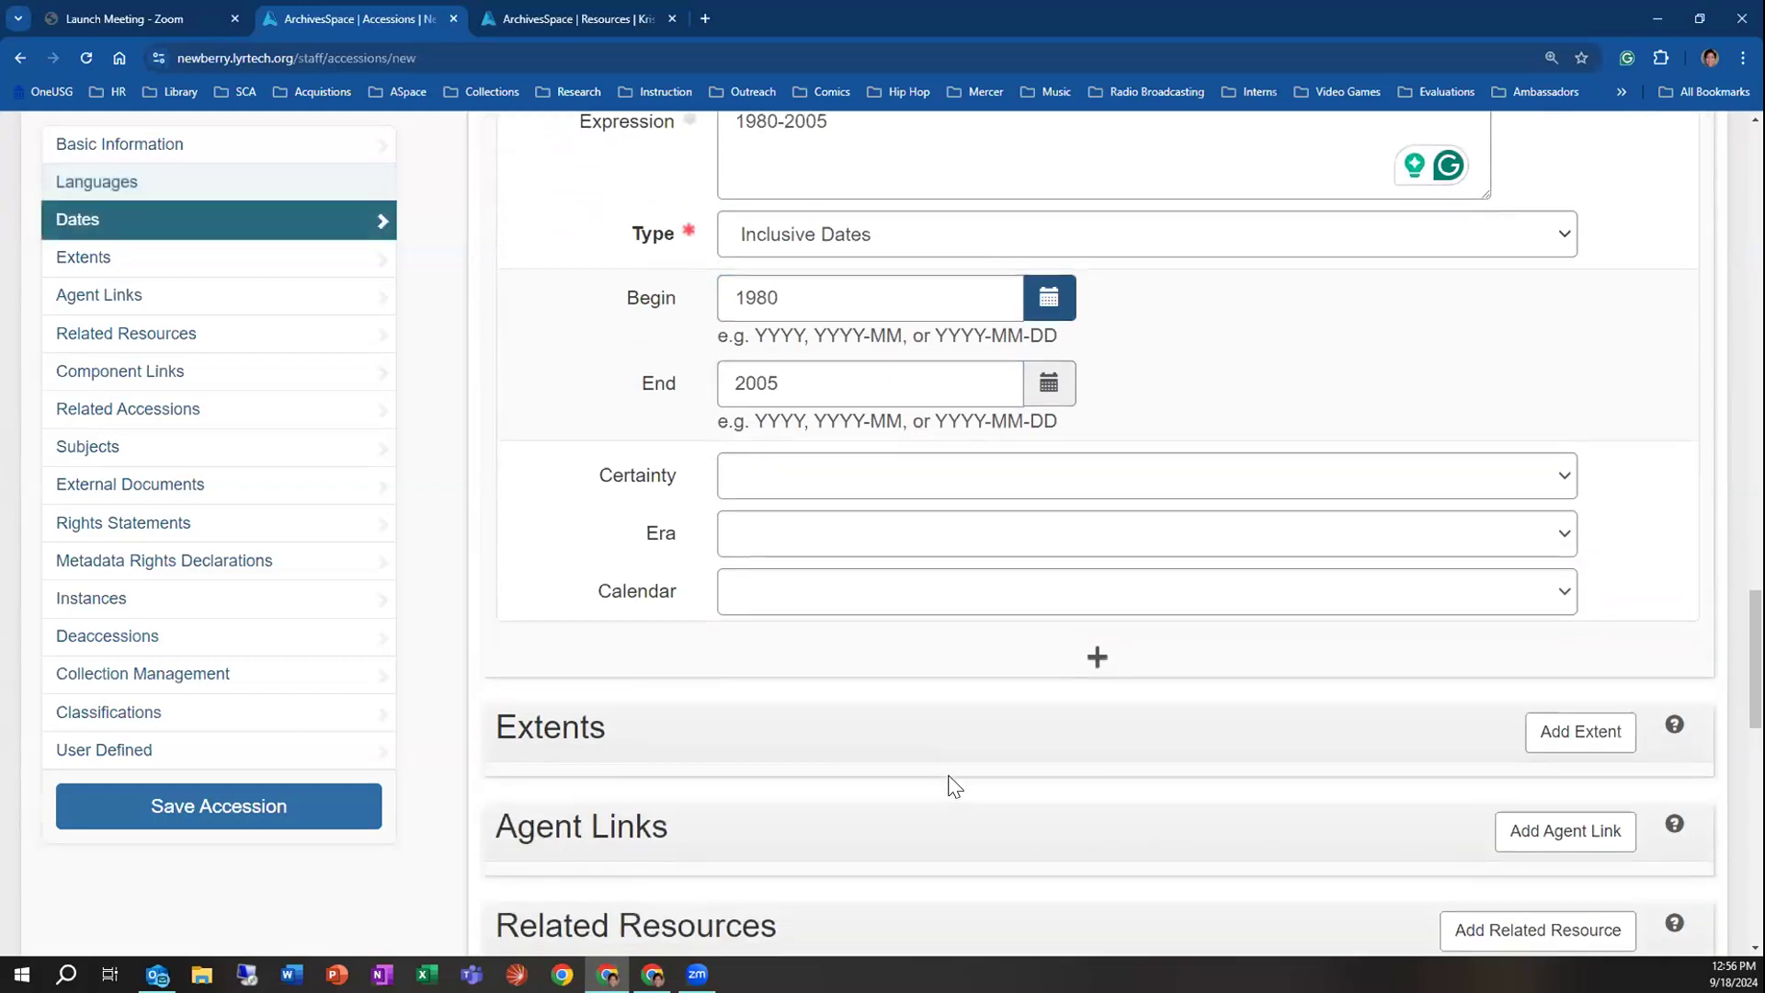
scroll(996, 776, down, 2)
scroll(1004, 713, up, 3)
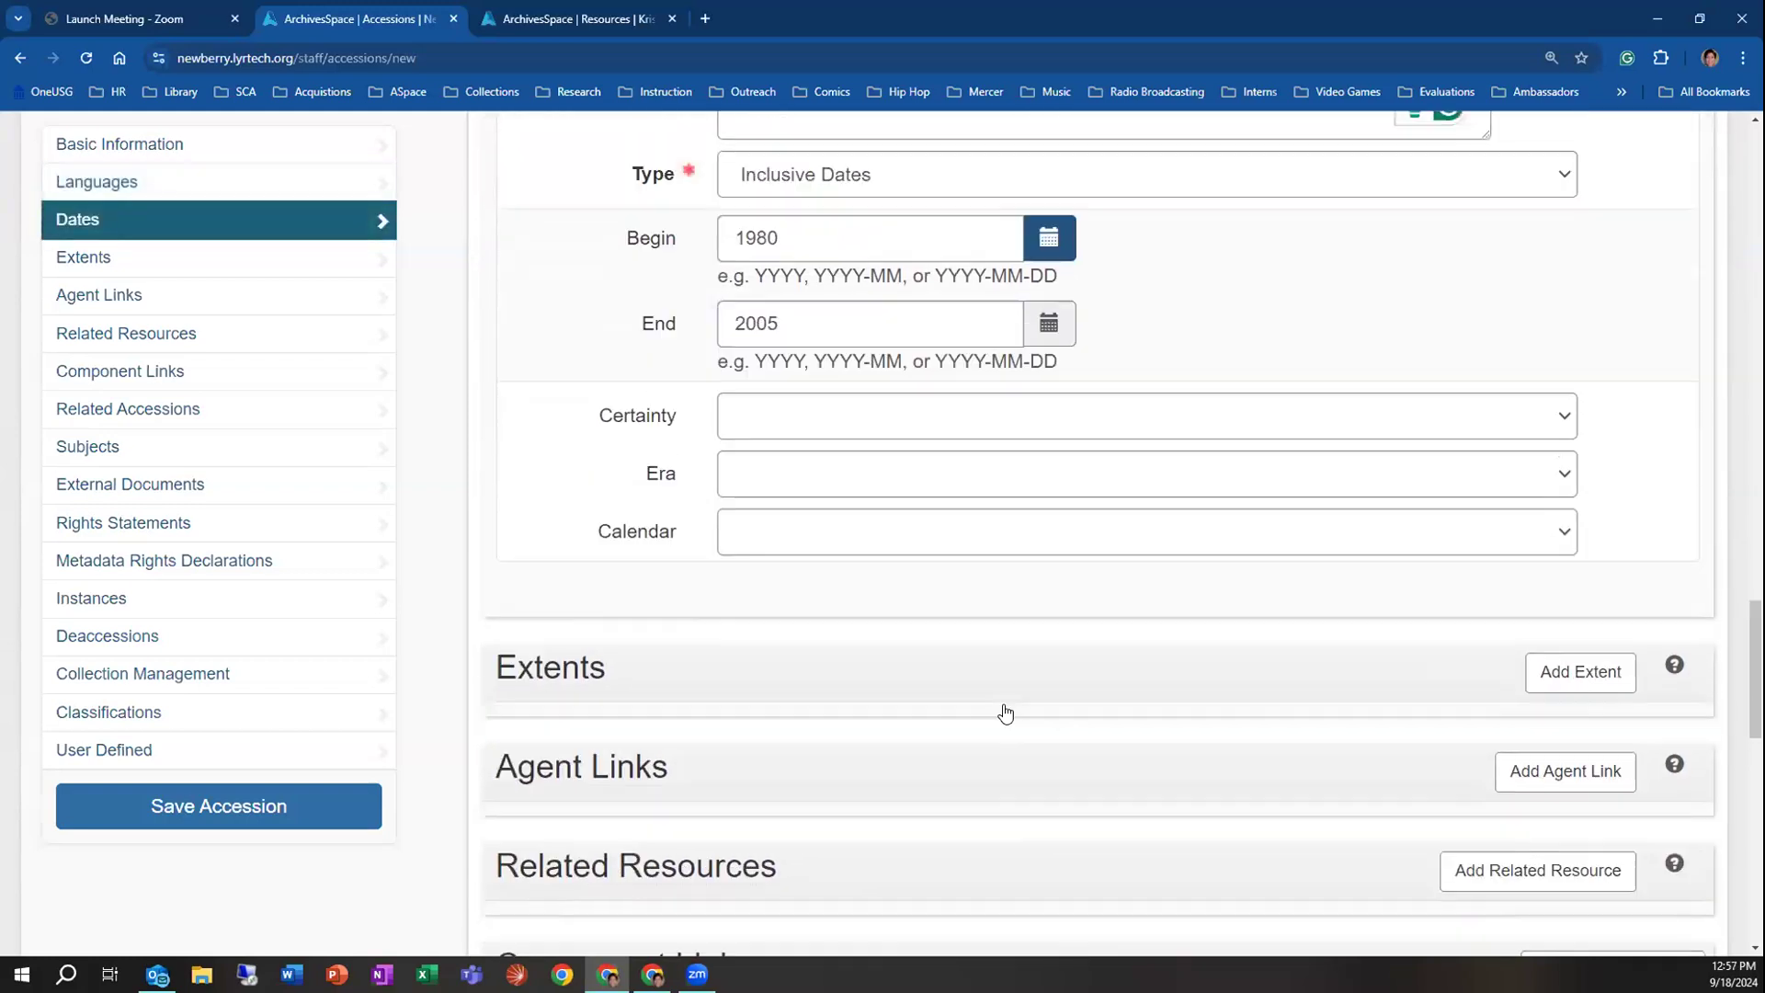
click(889, 696)
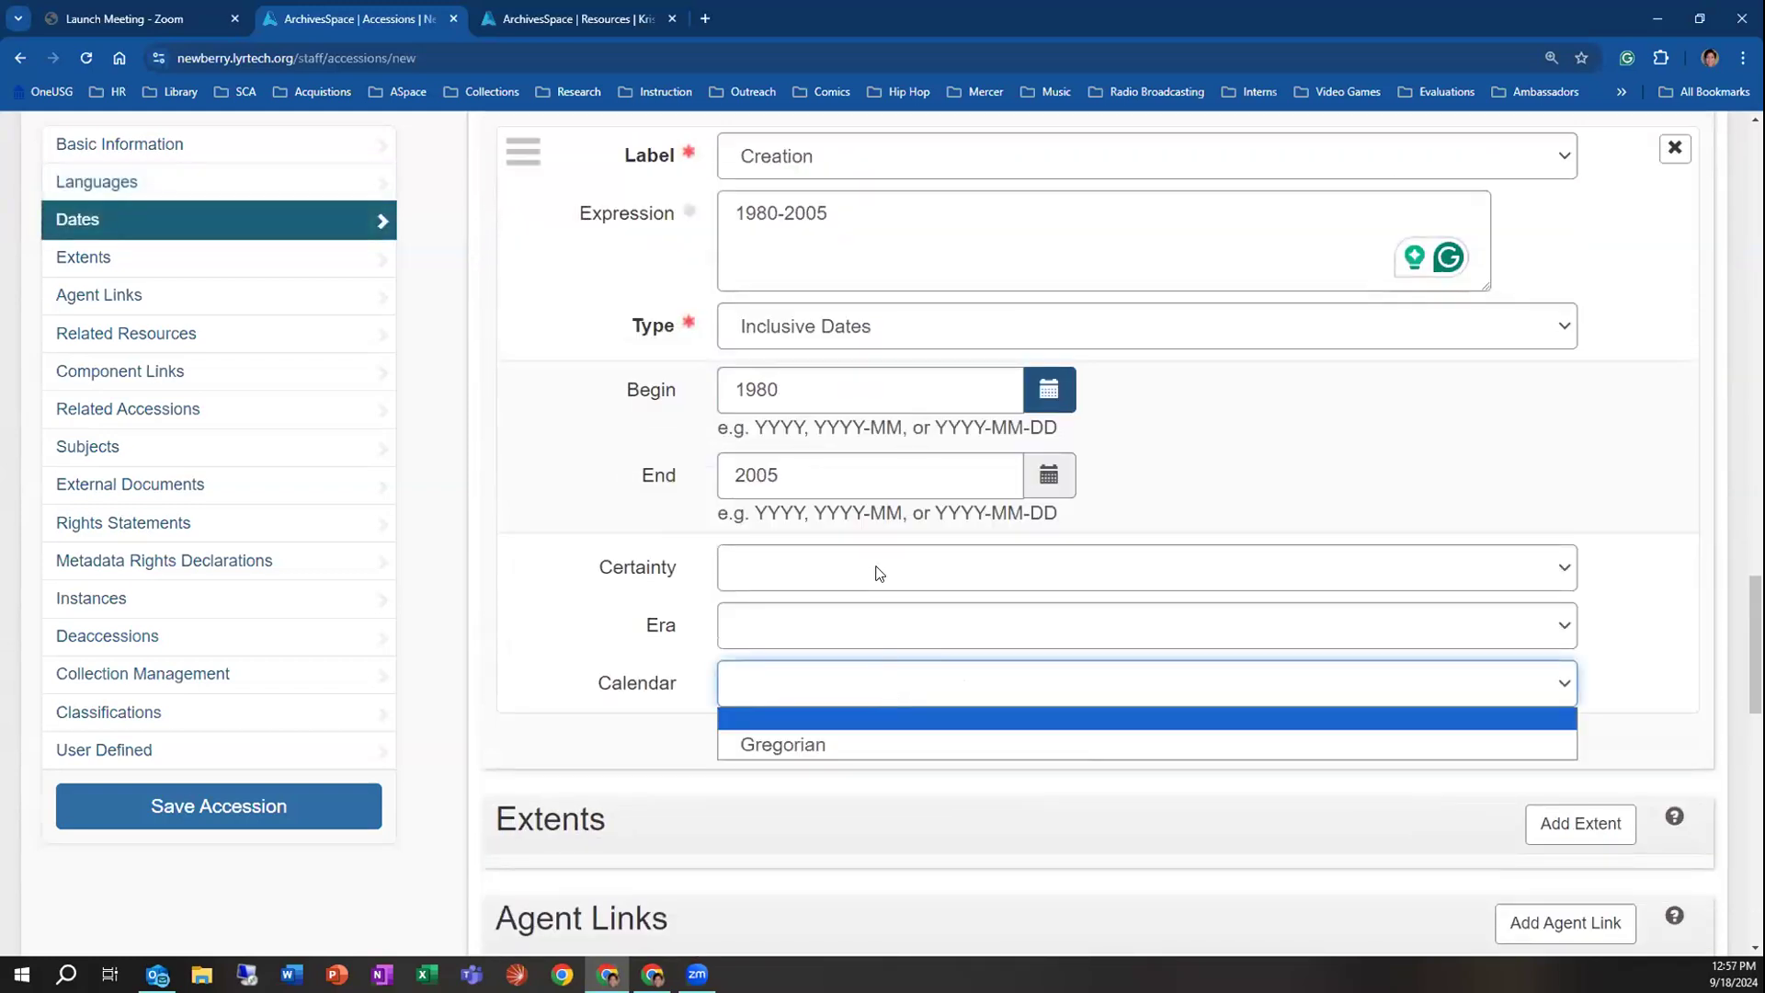
click(912, 577)
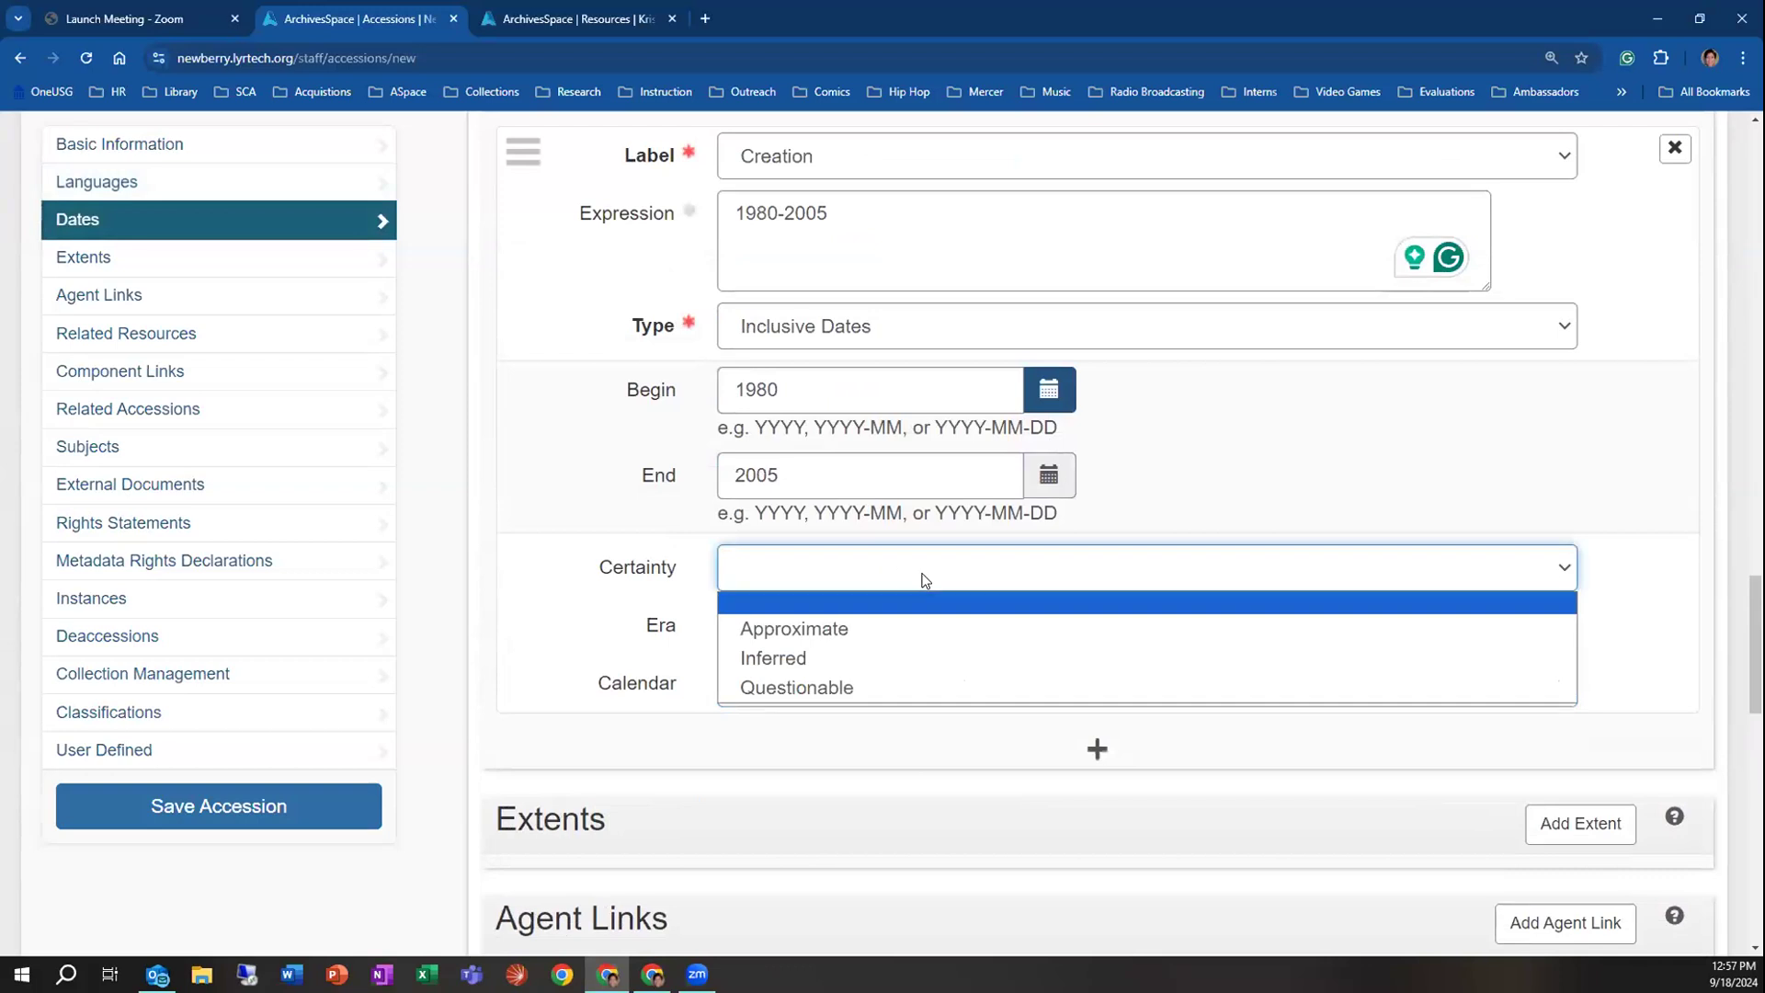
click(1057, 504)
scroll(919, 501, up, 5)
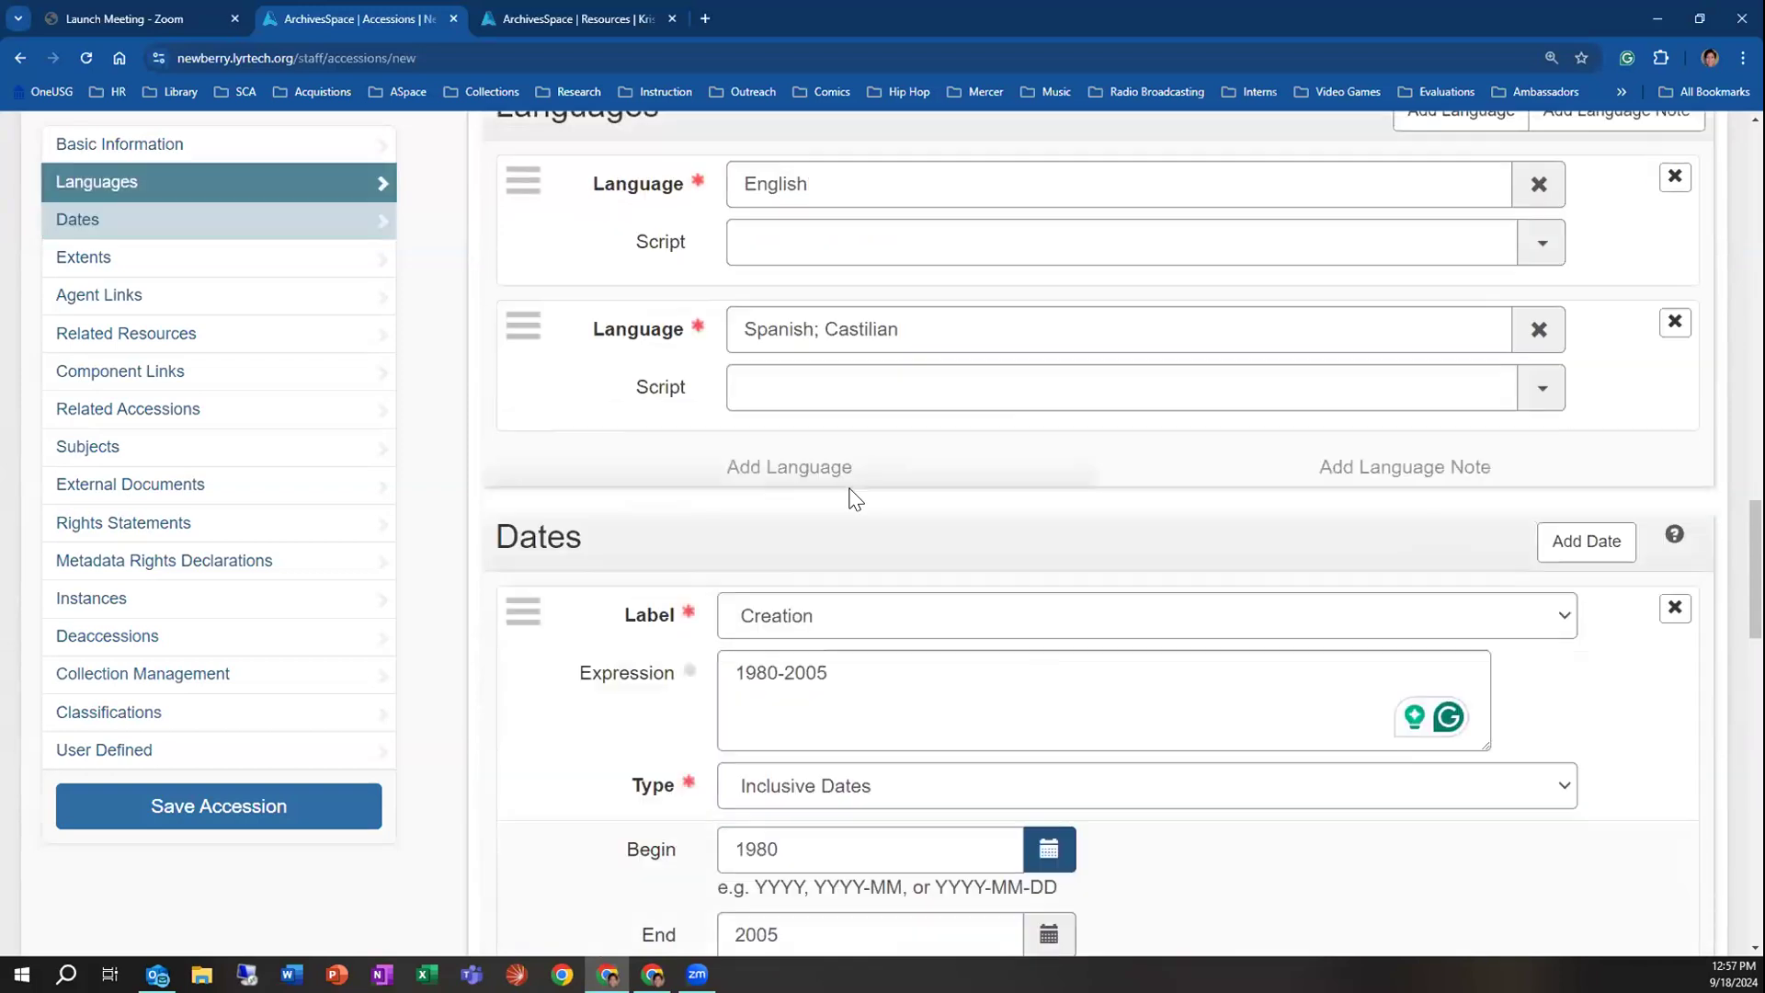
click(734, 677)
scroll(1020, 778, down, 3)
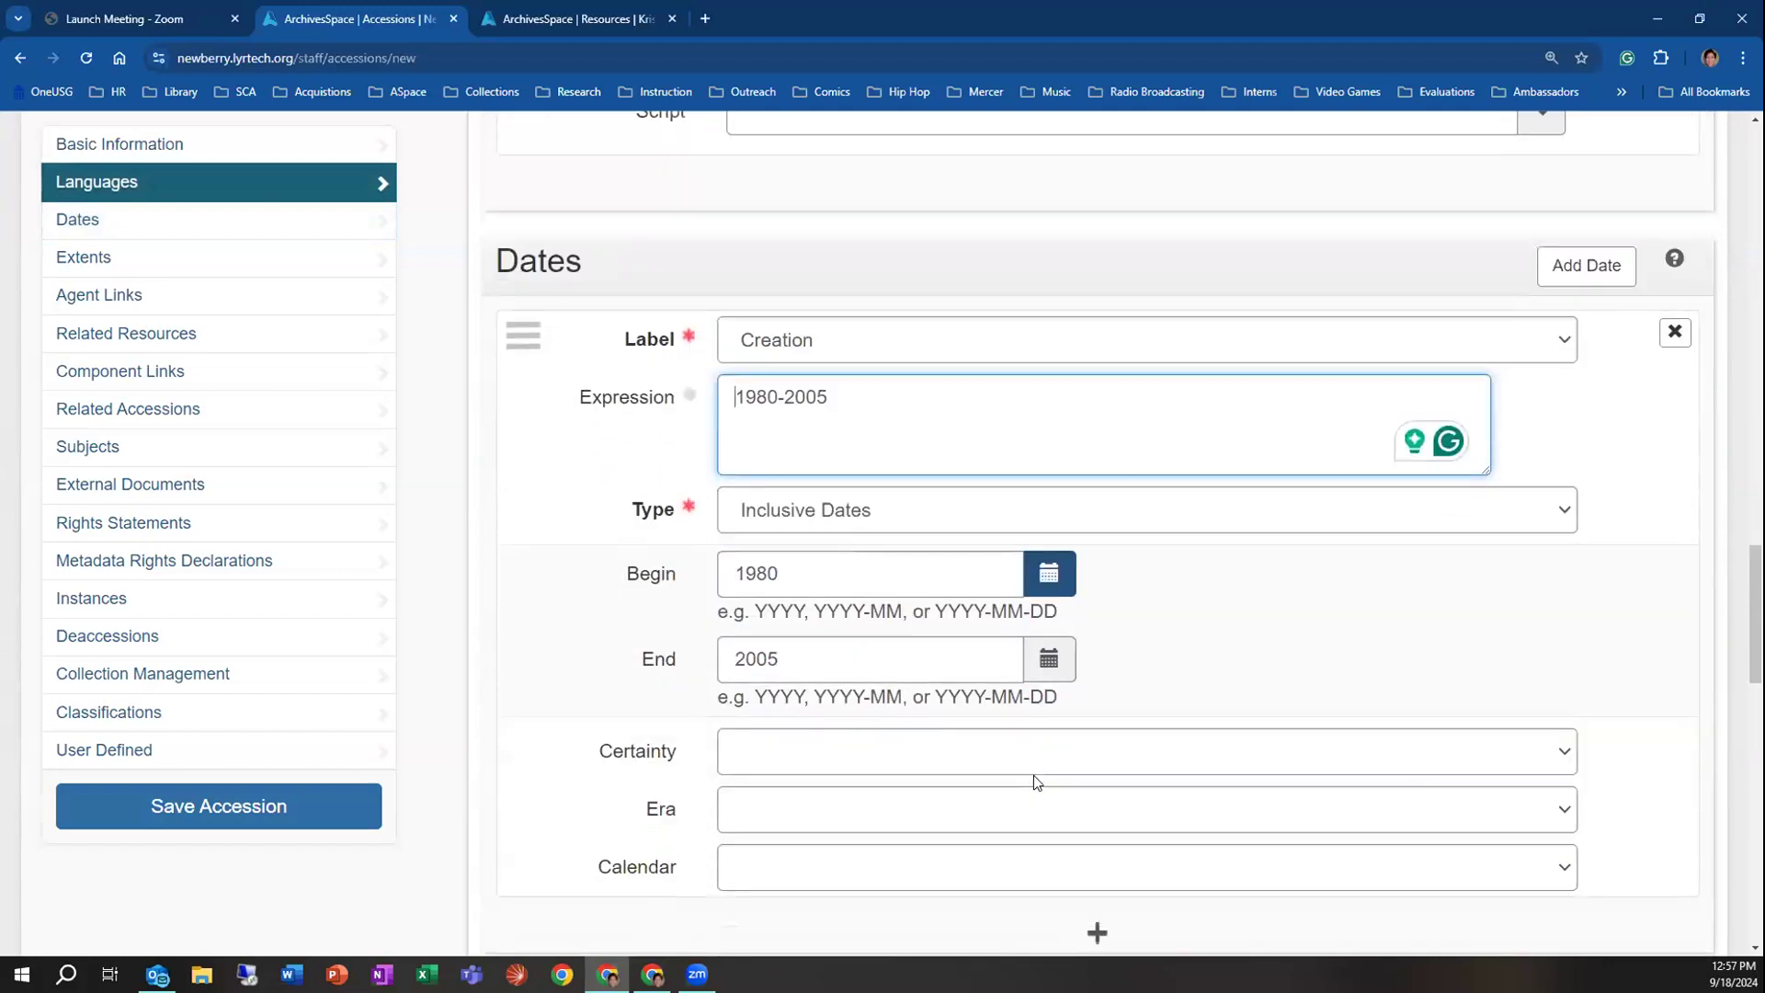
Add an extent entry to the accession's Extents section, keeping Whole as its portion
scroll(1033, 775, down, 7)
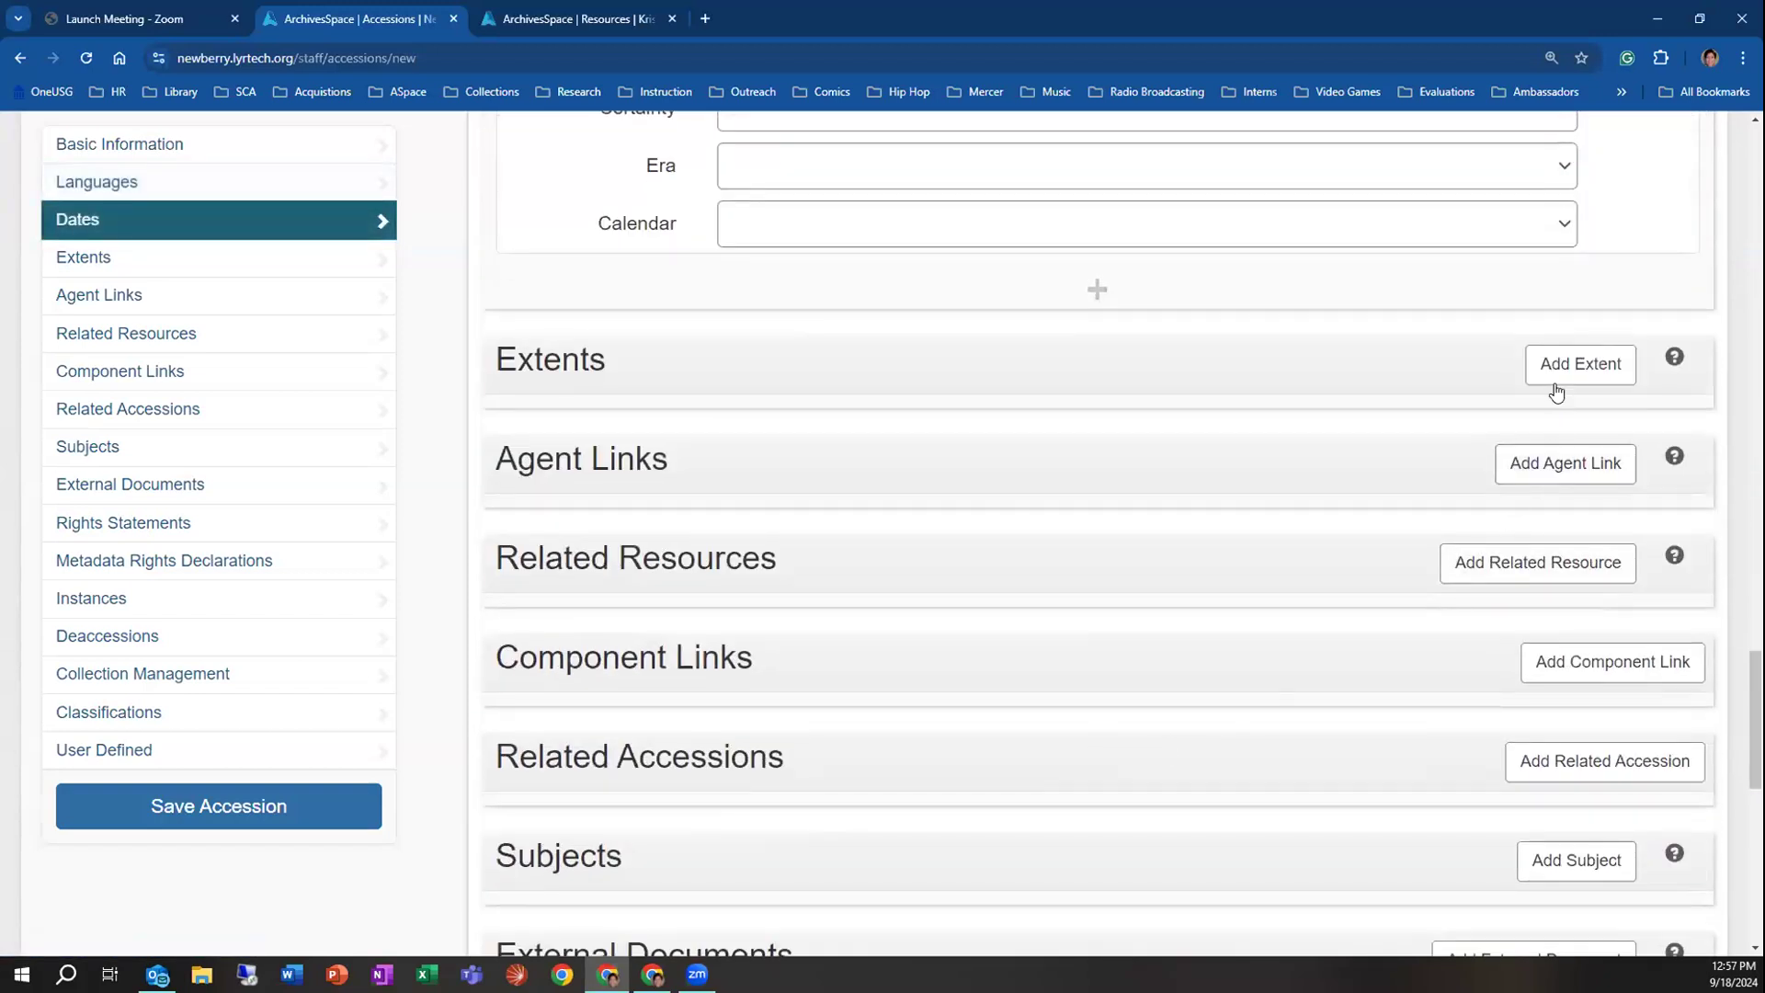
click(1580, 364)
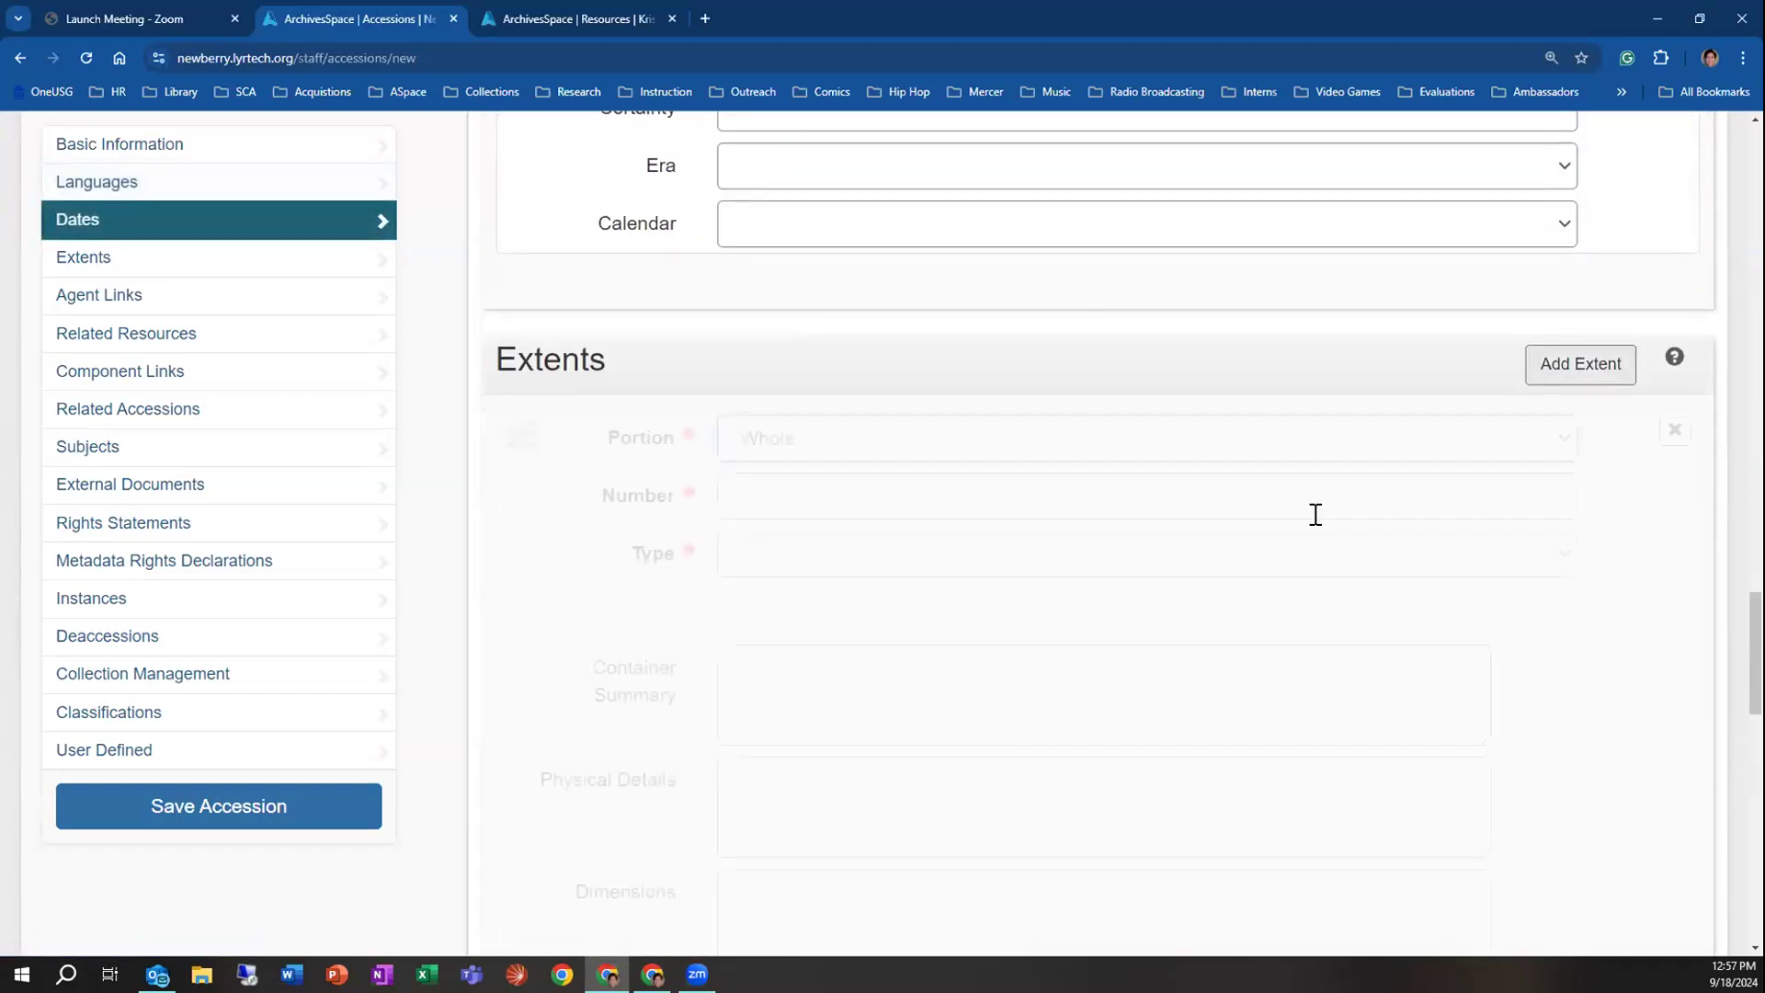
click(958, 454)
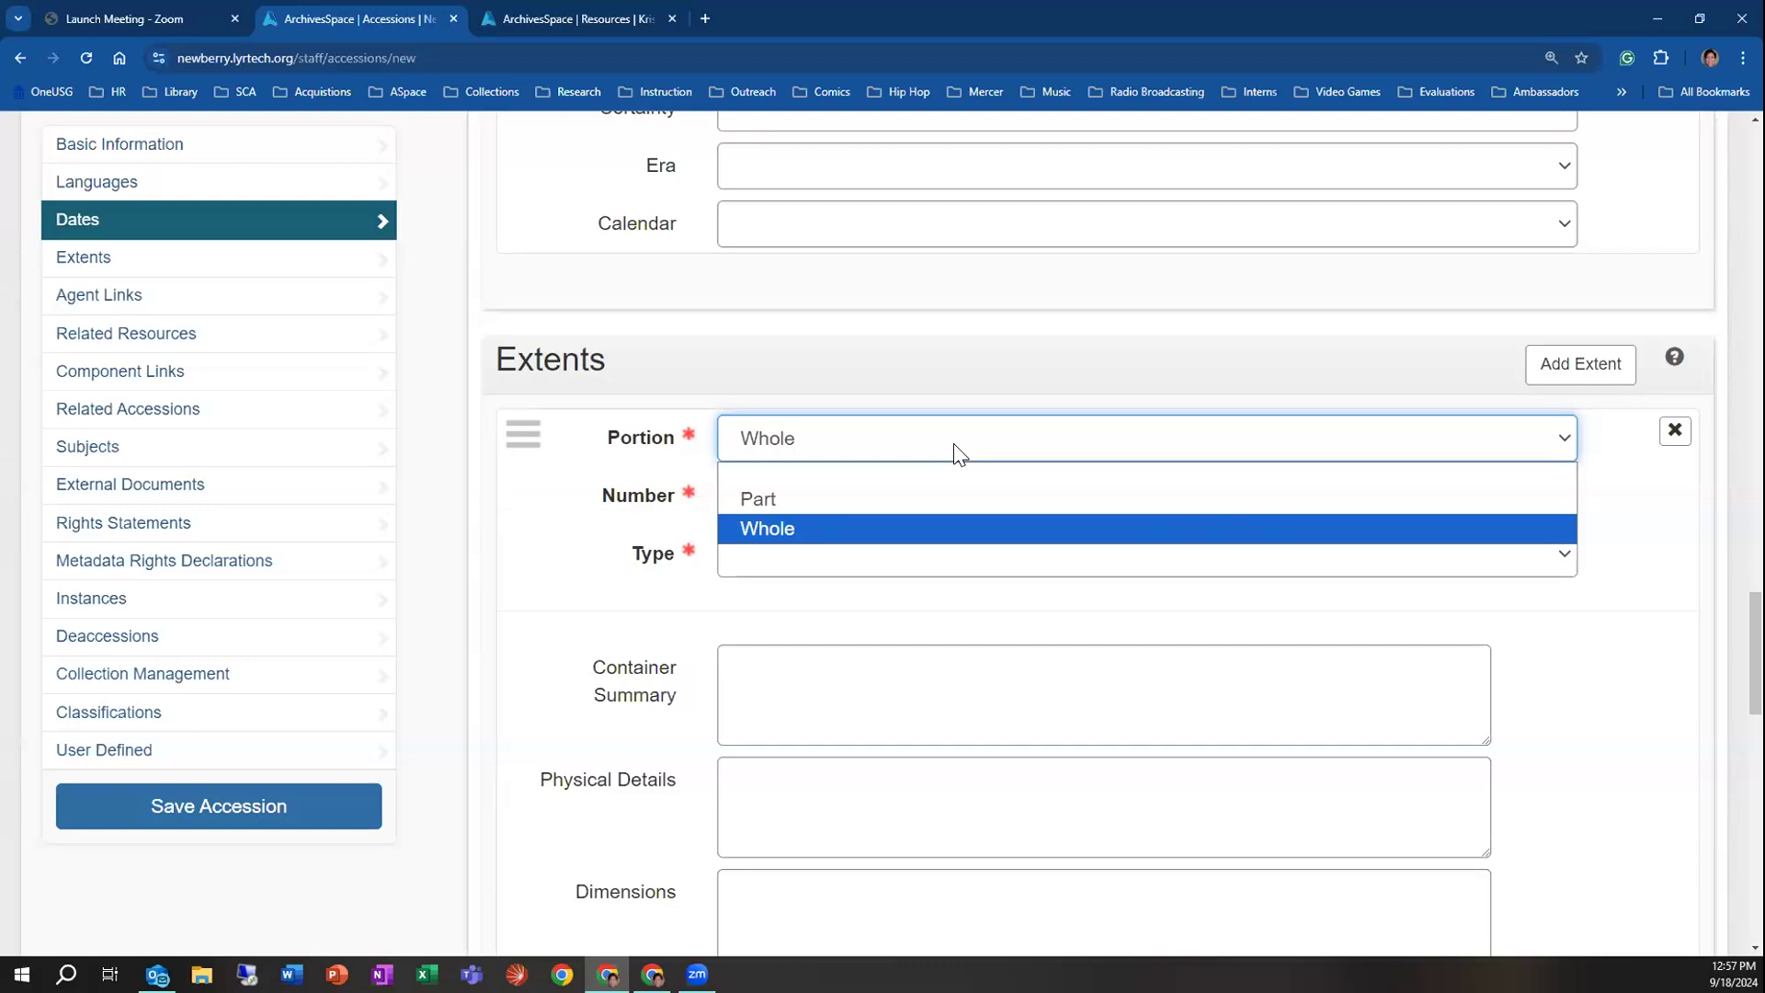
click(926, 529)
Set the extent's number to 50 and its type to Cubic Feet
click(809, 494)
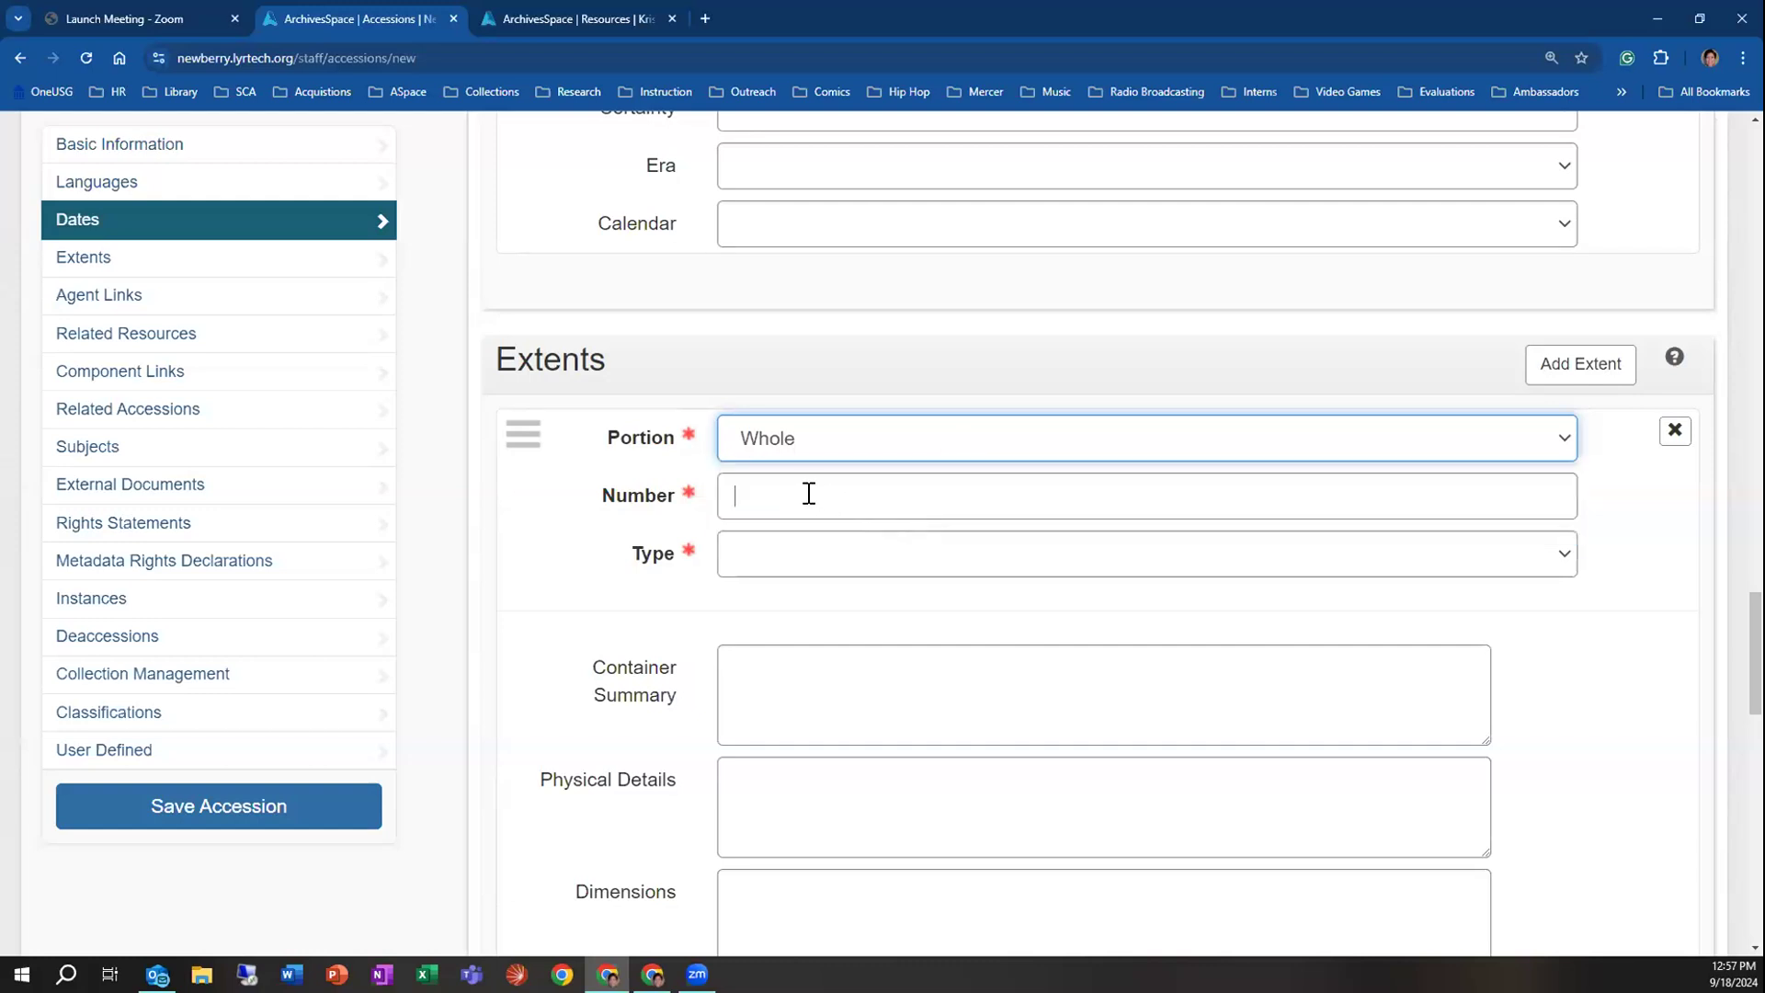
text(50)
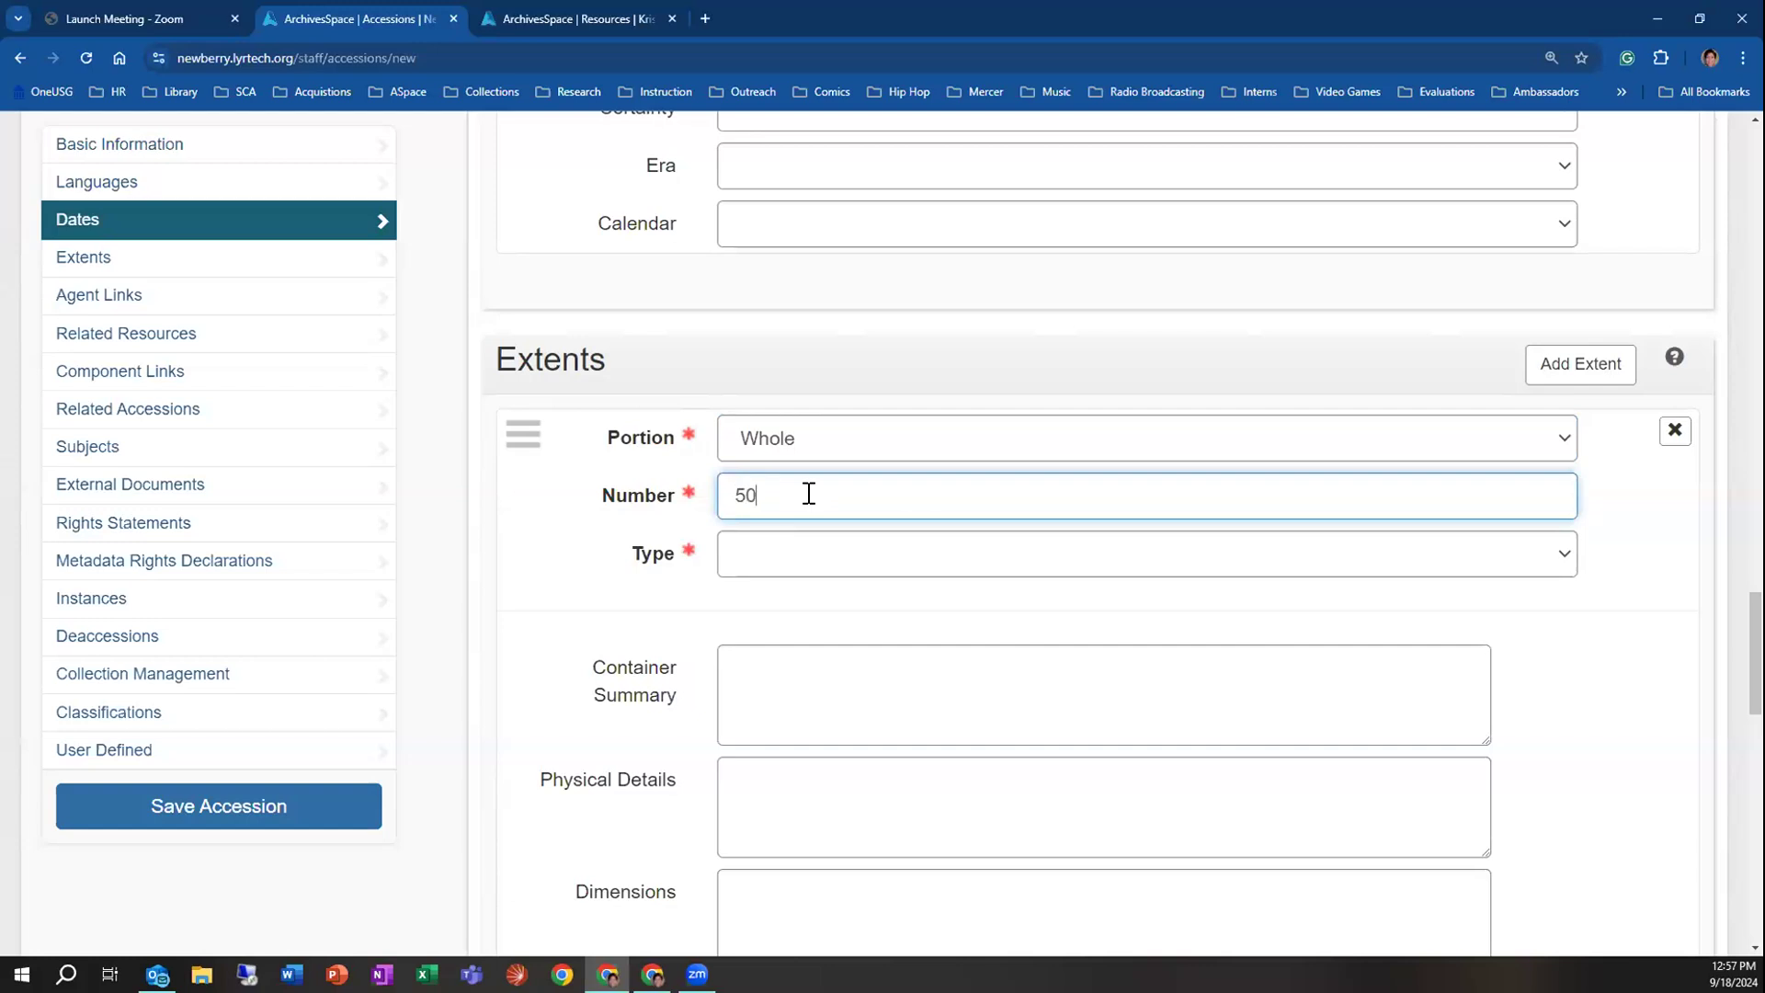
click(796, 556)
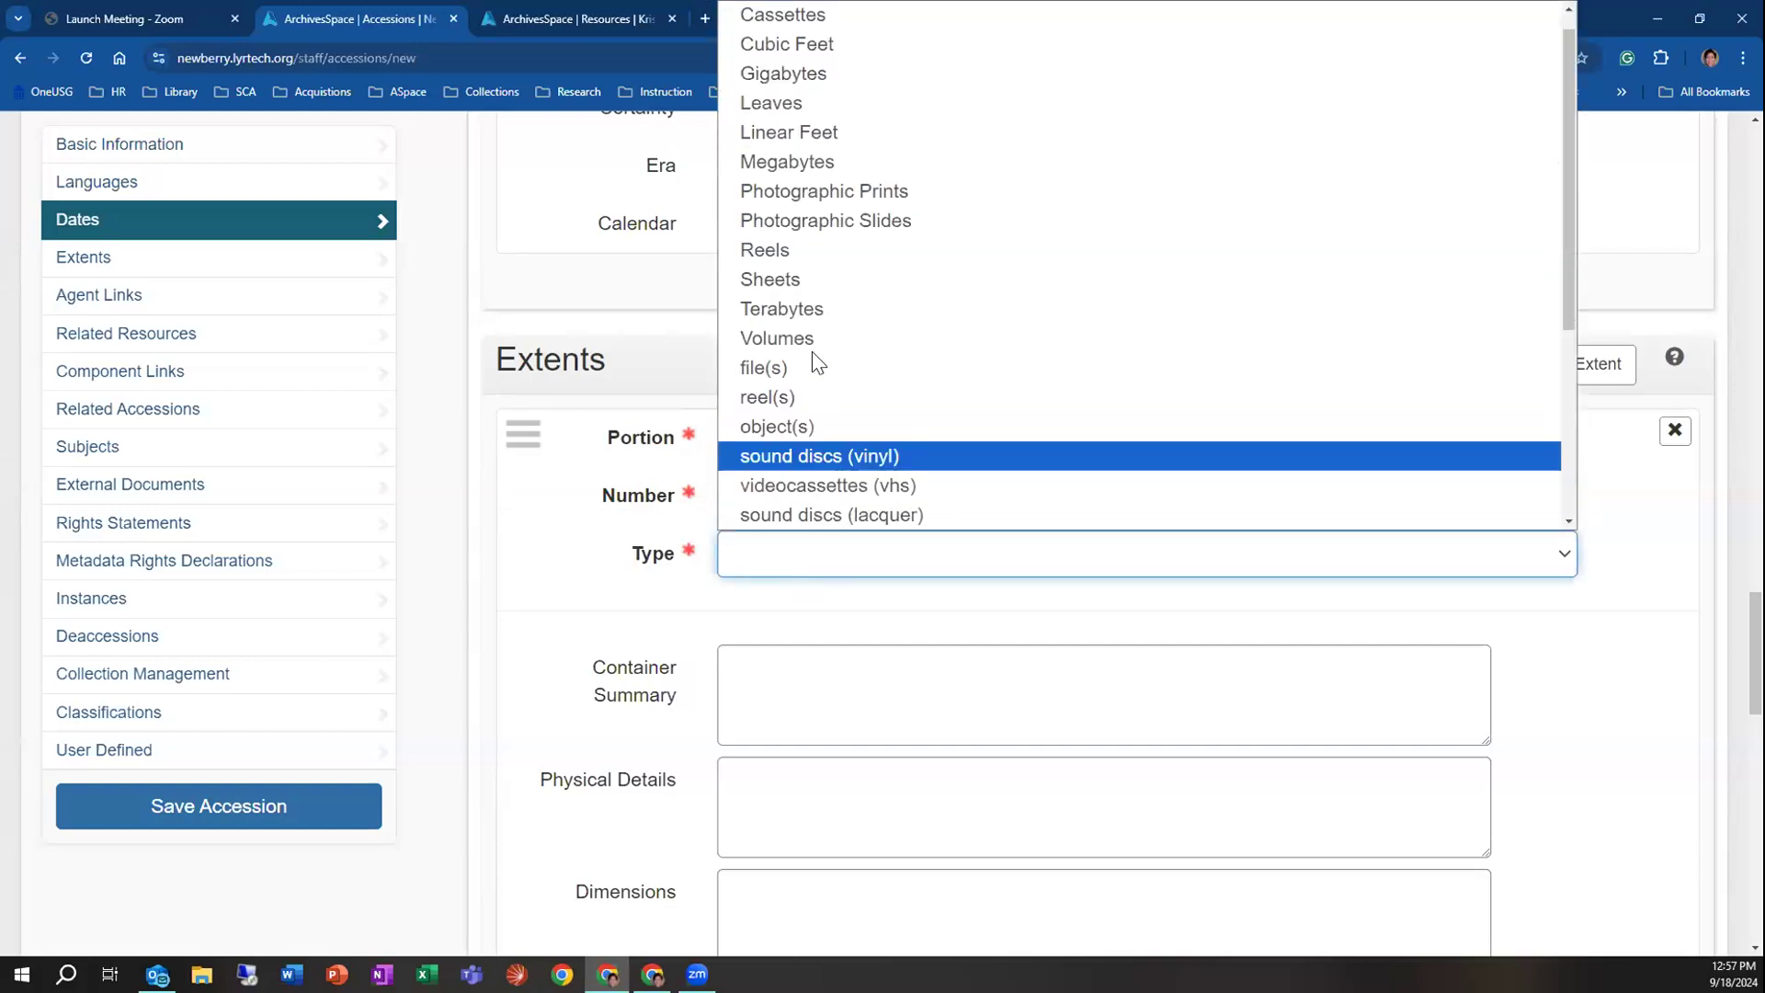
click(809, 50)
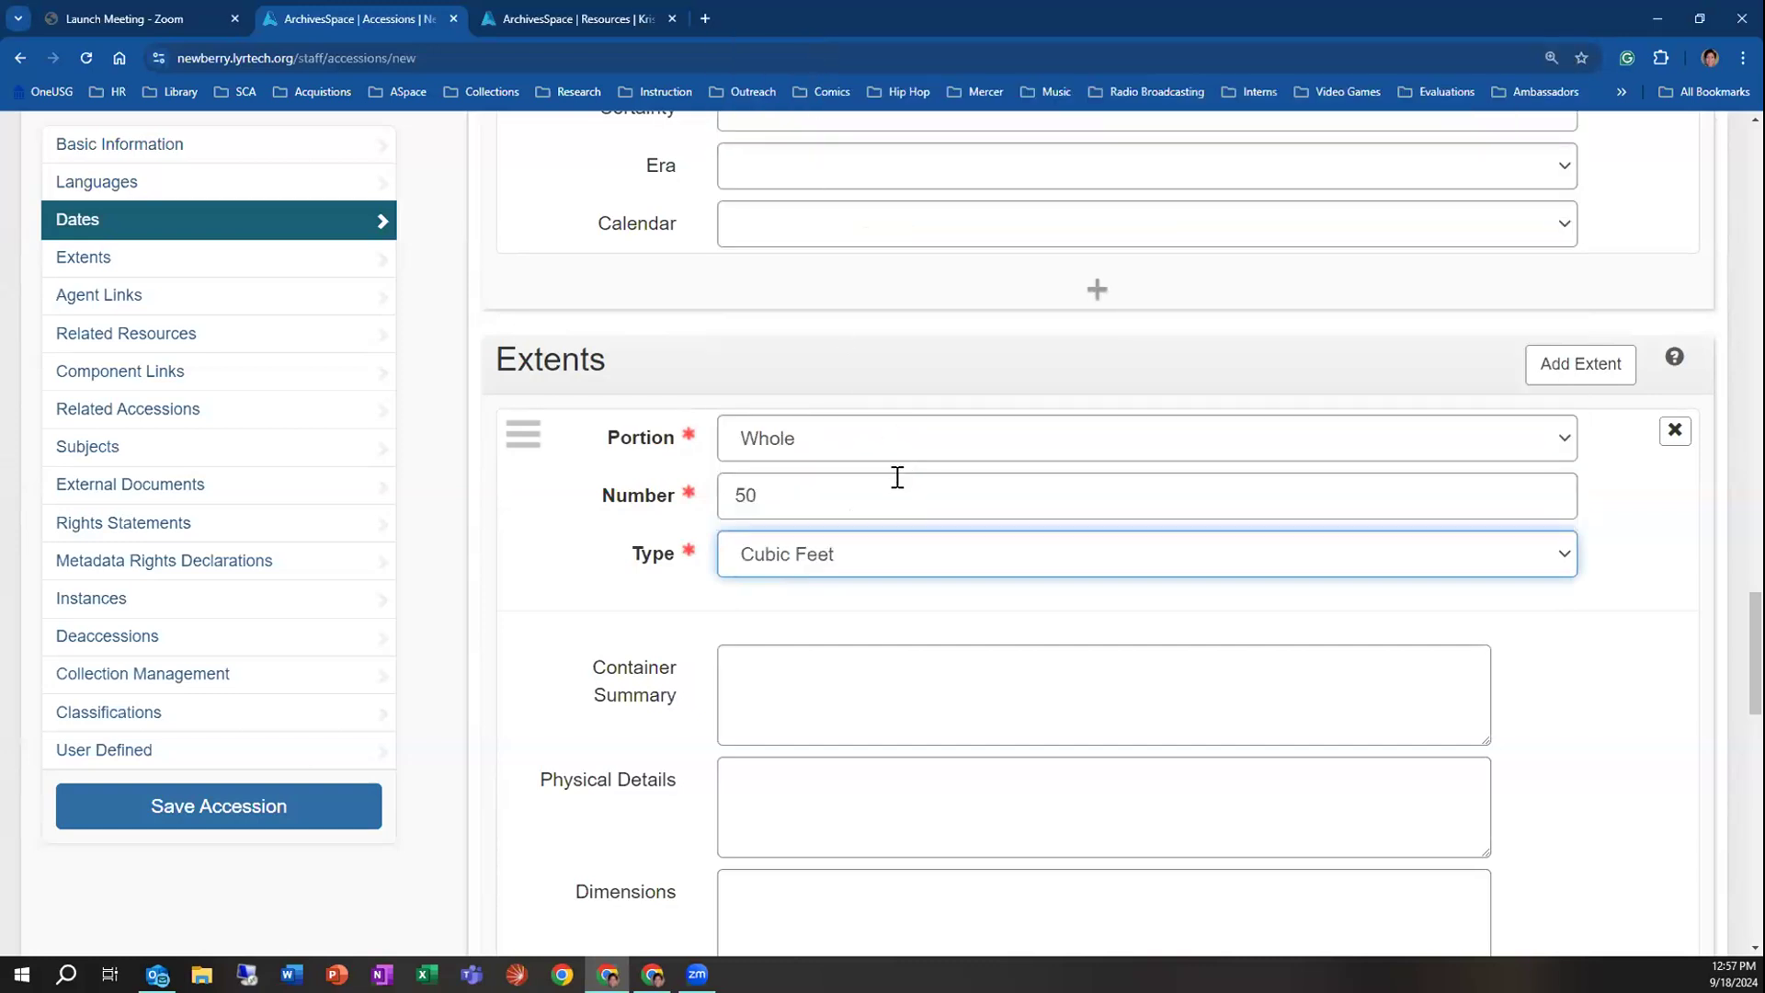
Examine the extent's optional Container Summary, Physical Details and Dimensions fields, including the guidance for Dimensions
scroll(934, 591, down, 3)
scroll(938, 595, up, 2)
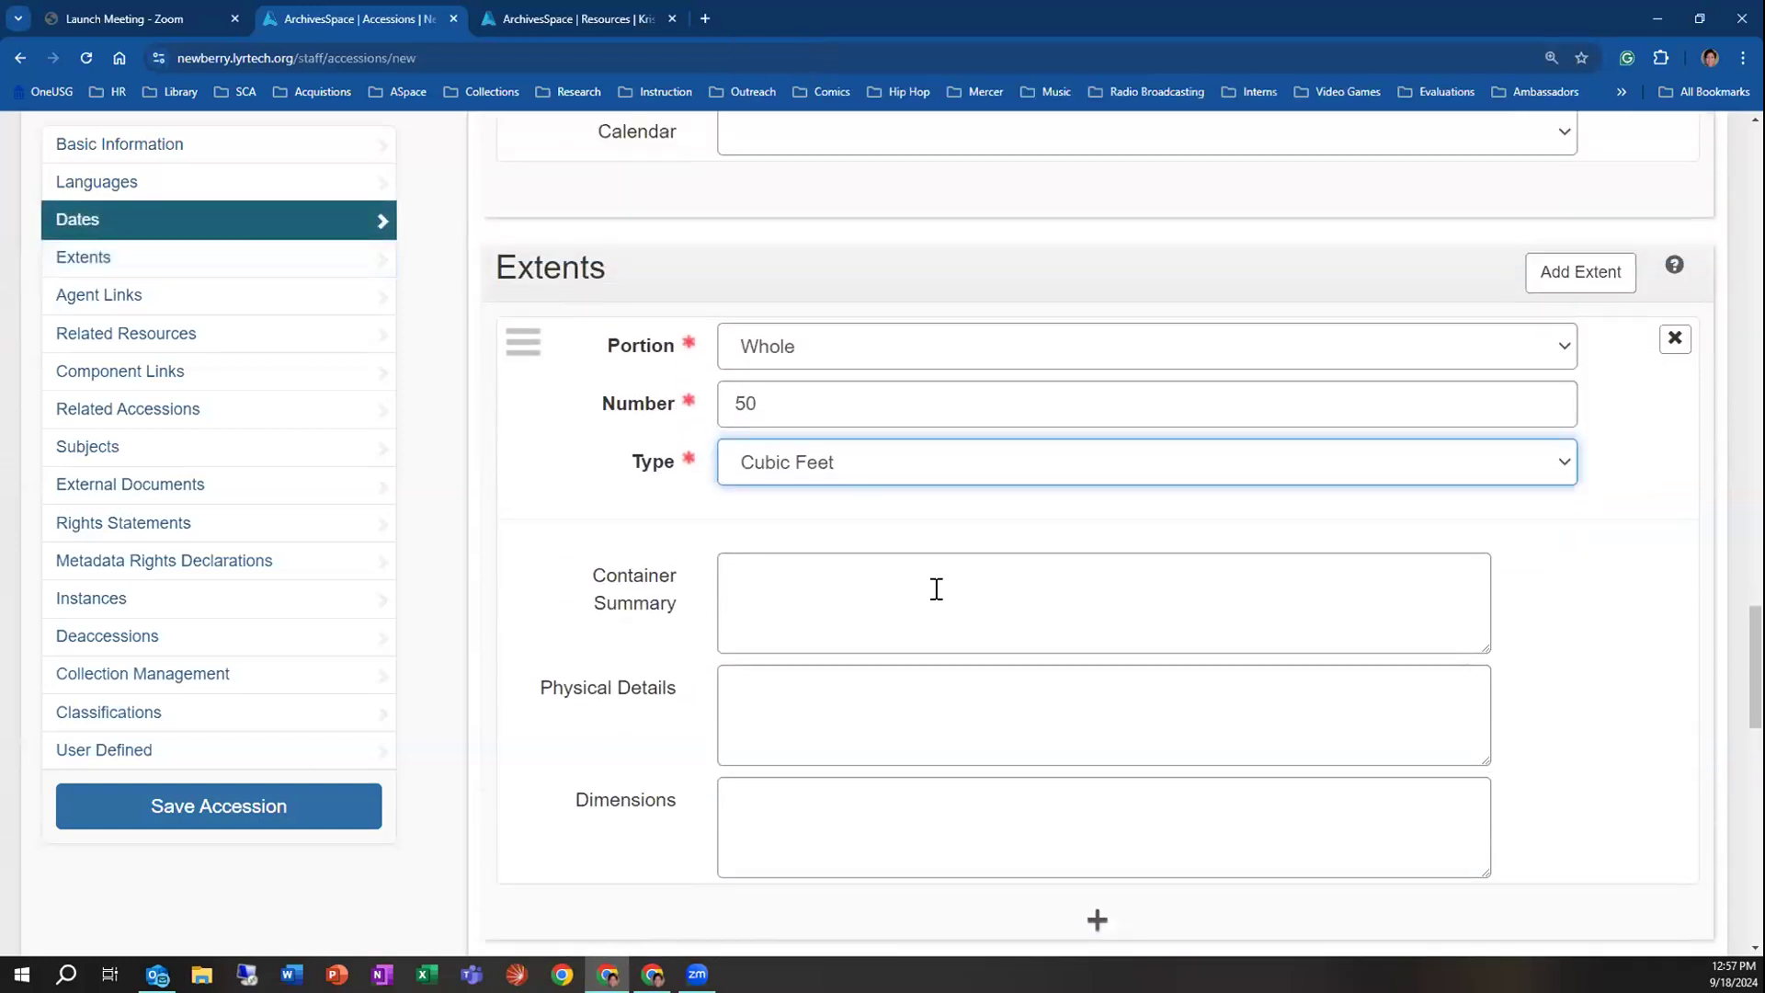
click(918, 593)
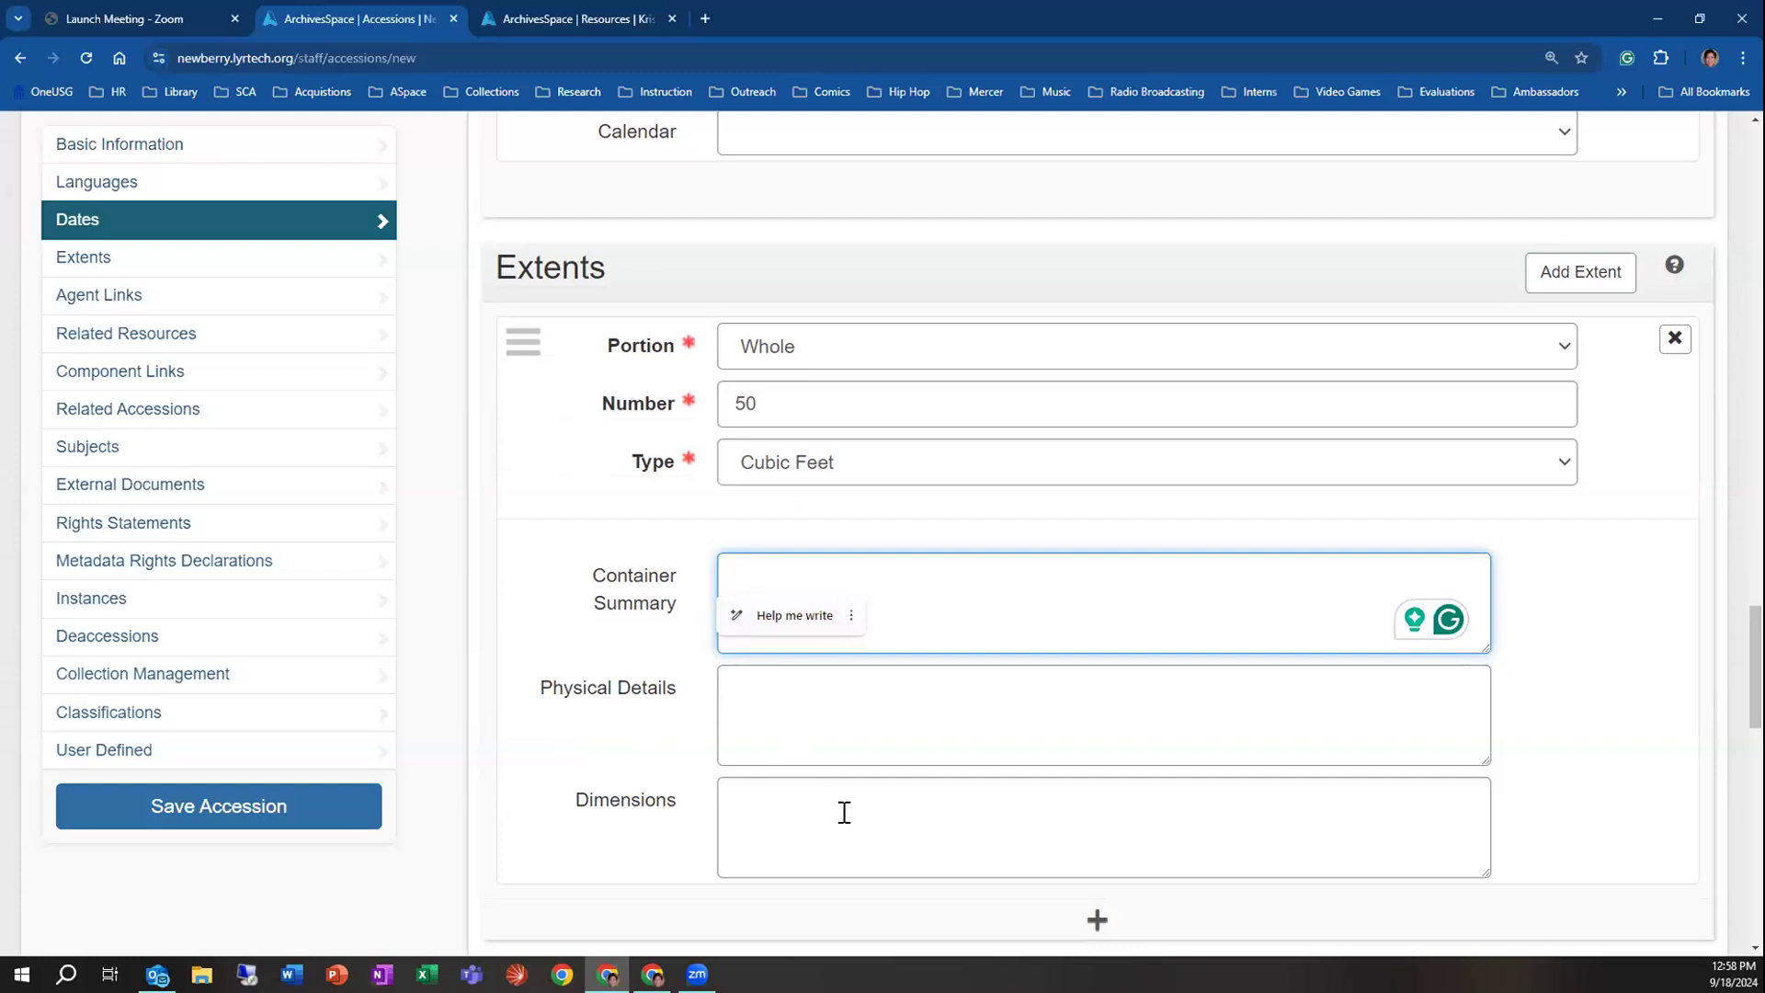
click(815, 683)
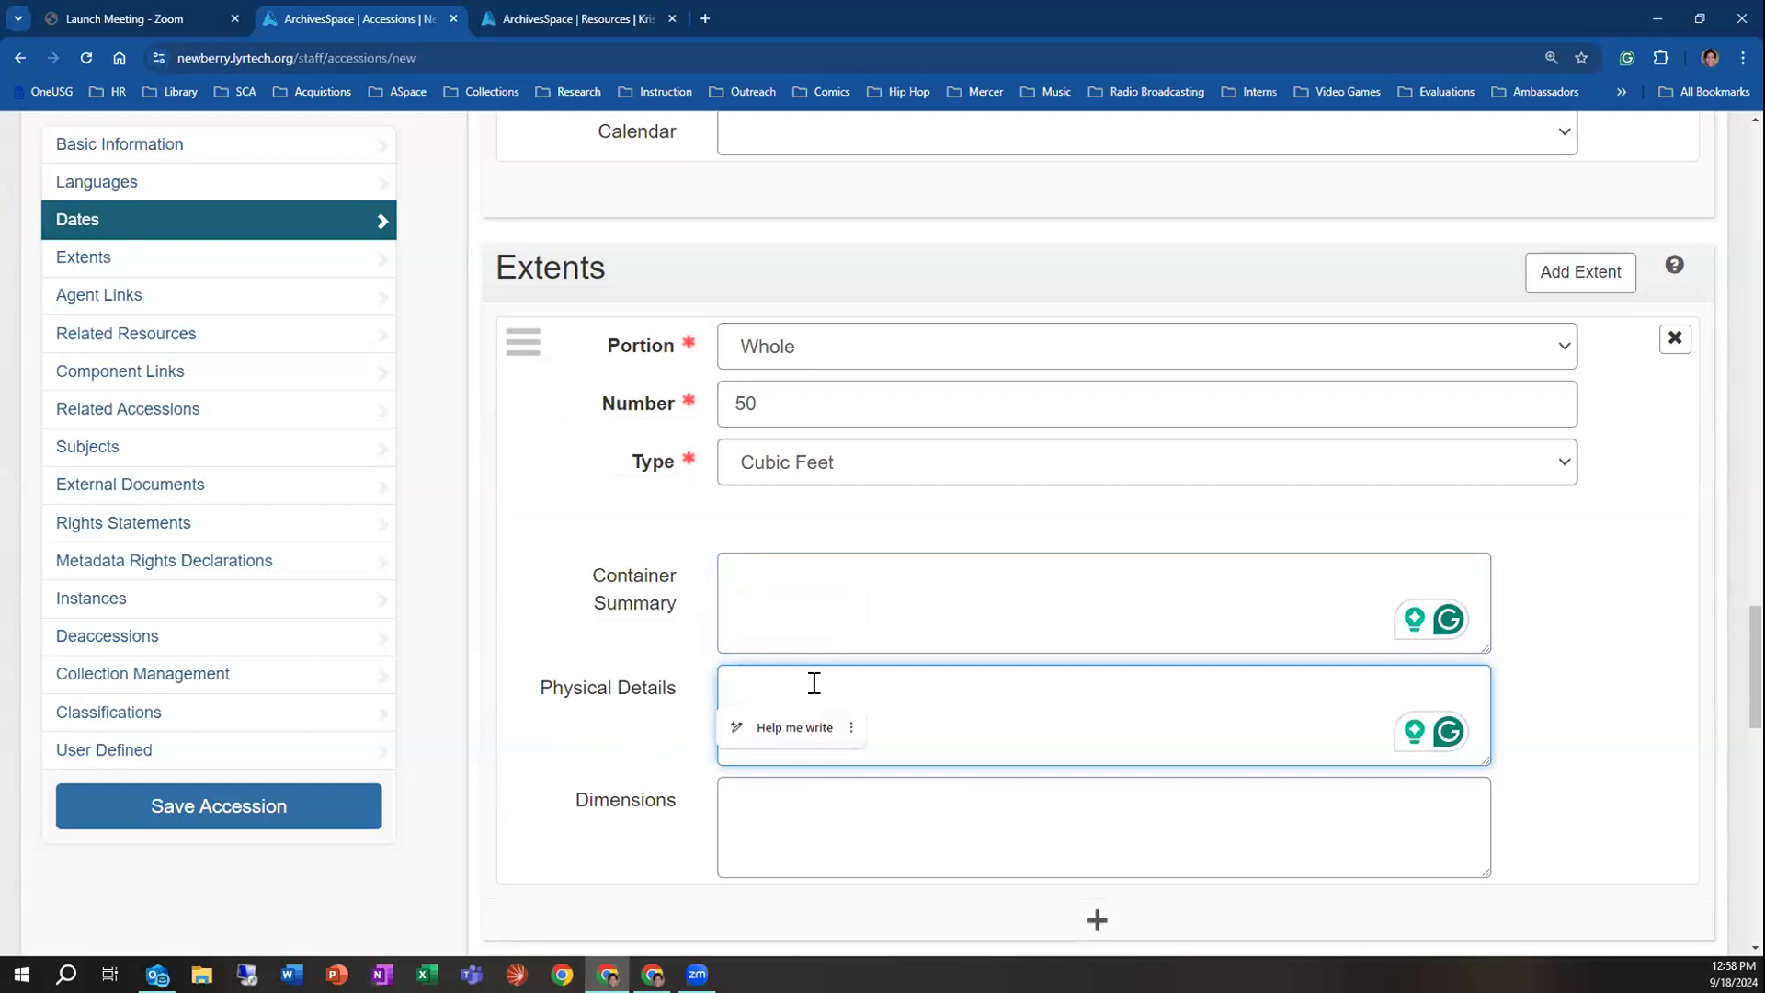
mouse_move(655, 698)
mouse_move(677, 806)
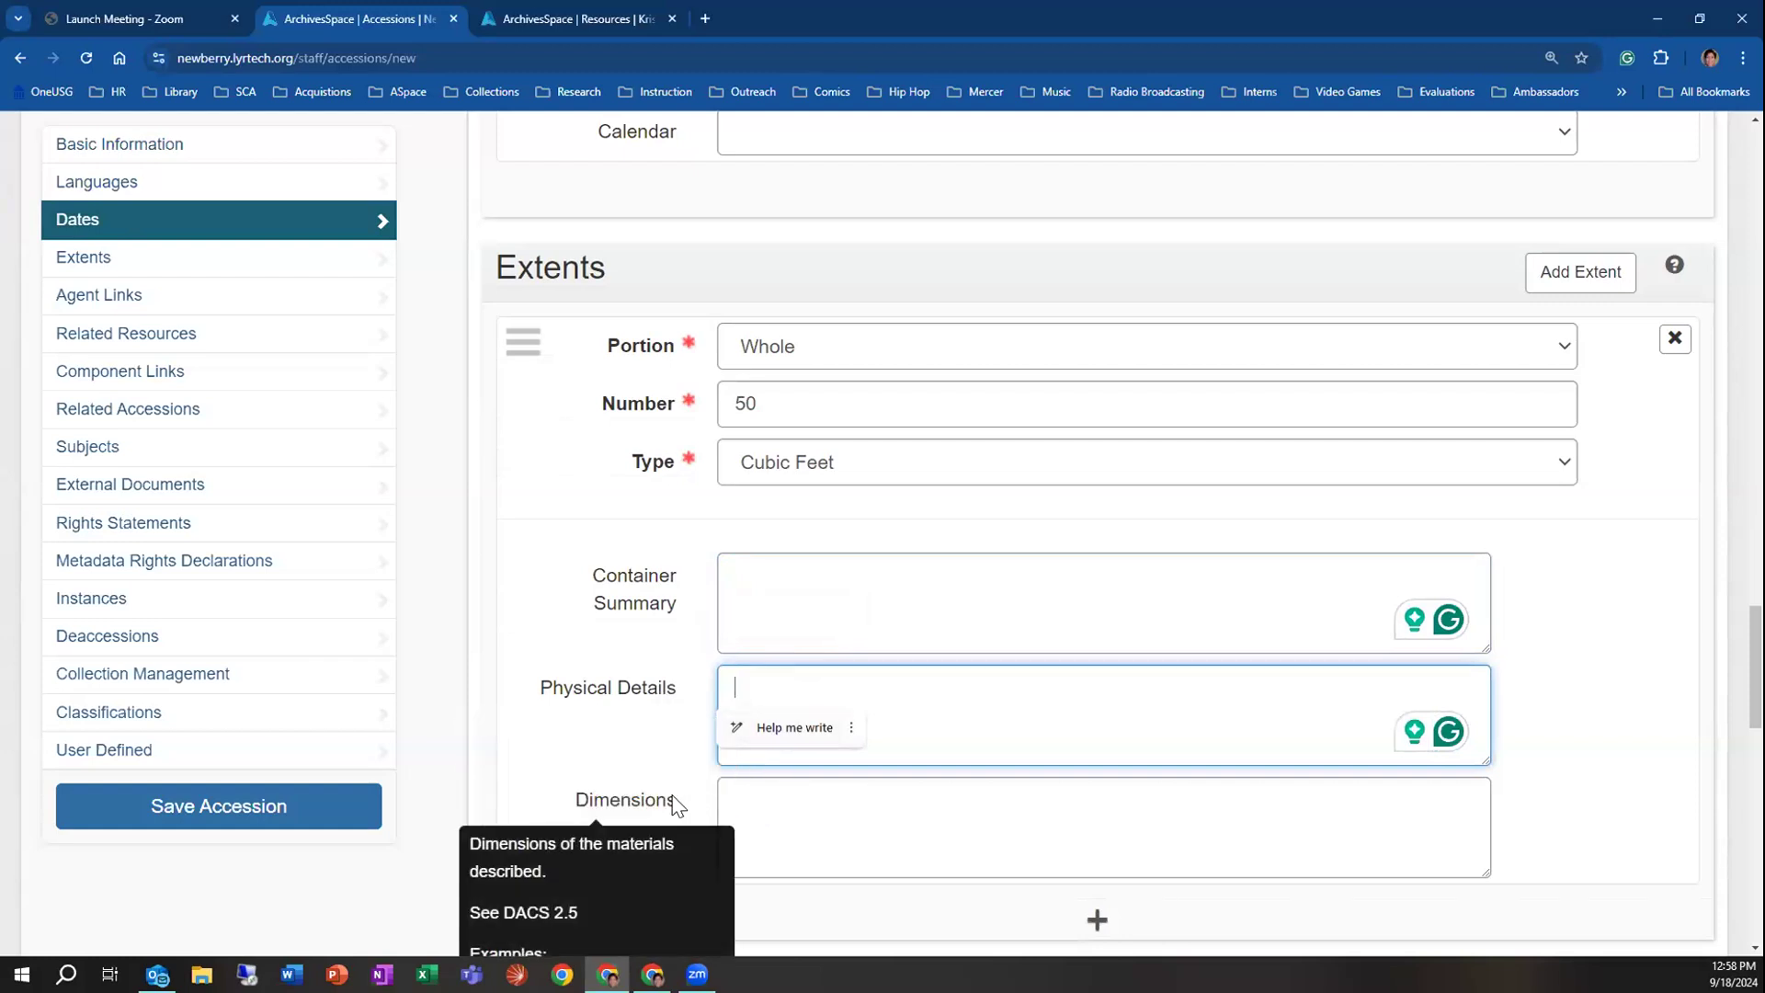
scroll(781, 818, down, 2)
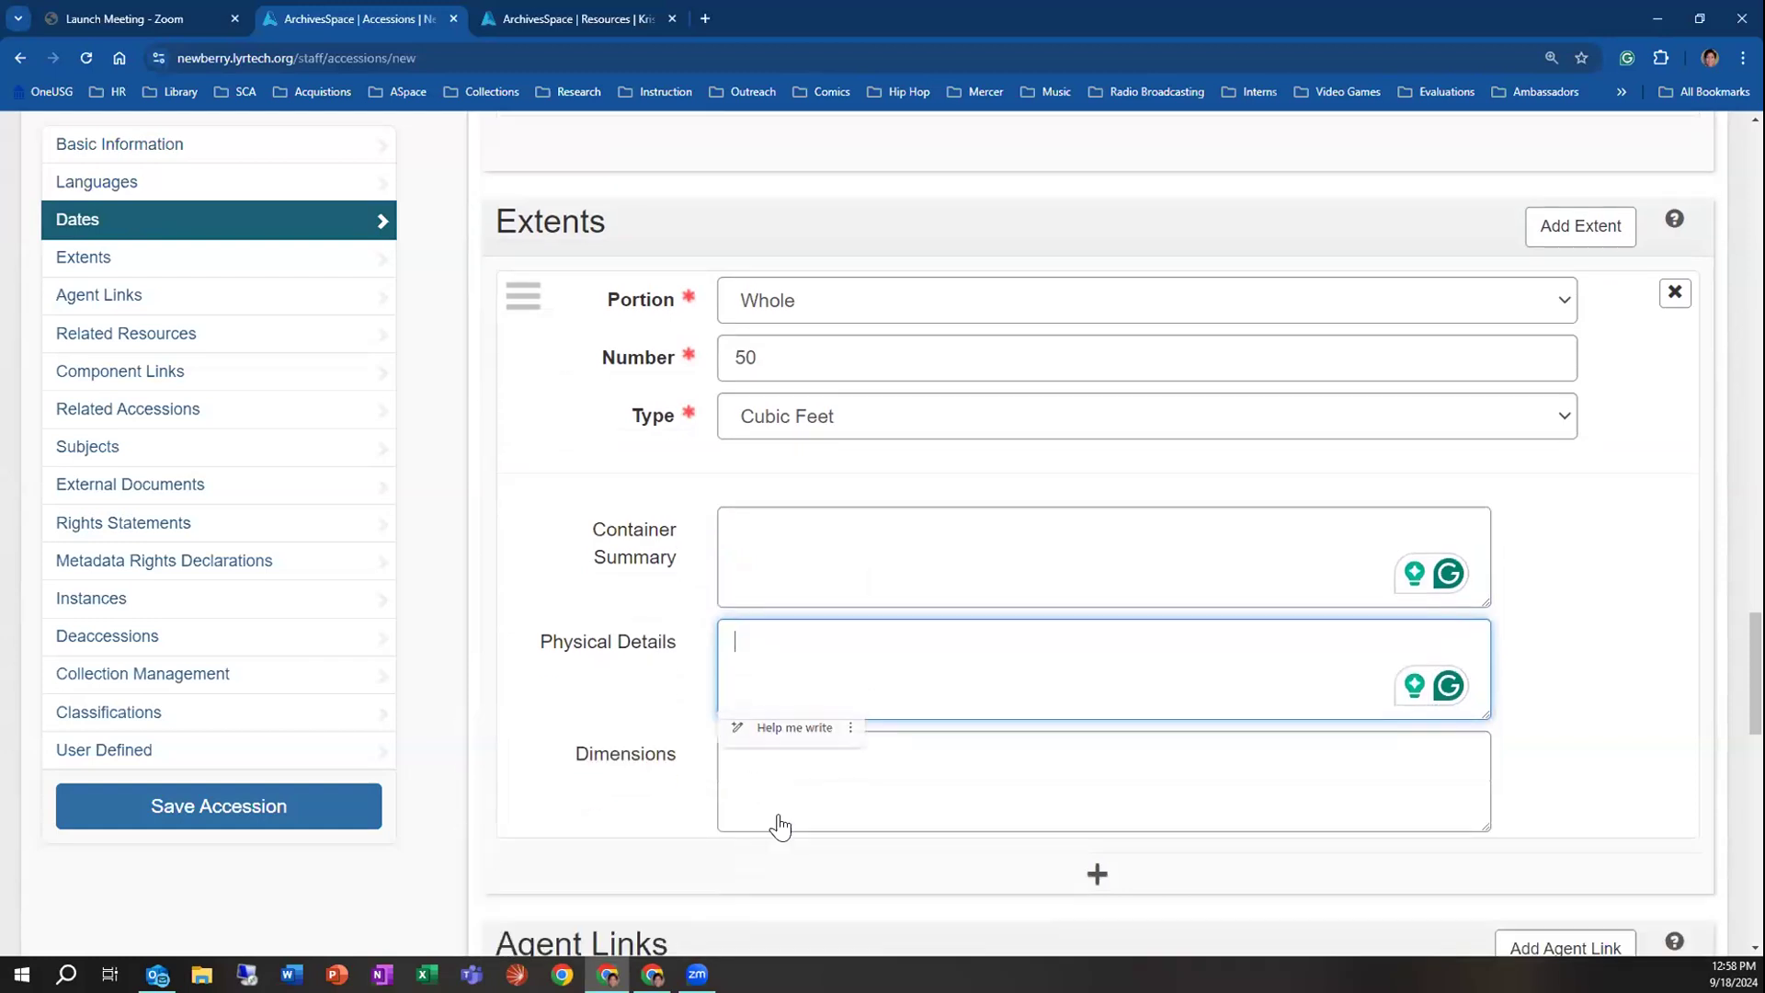
scroll(792, 807, up, 3)
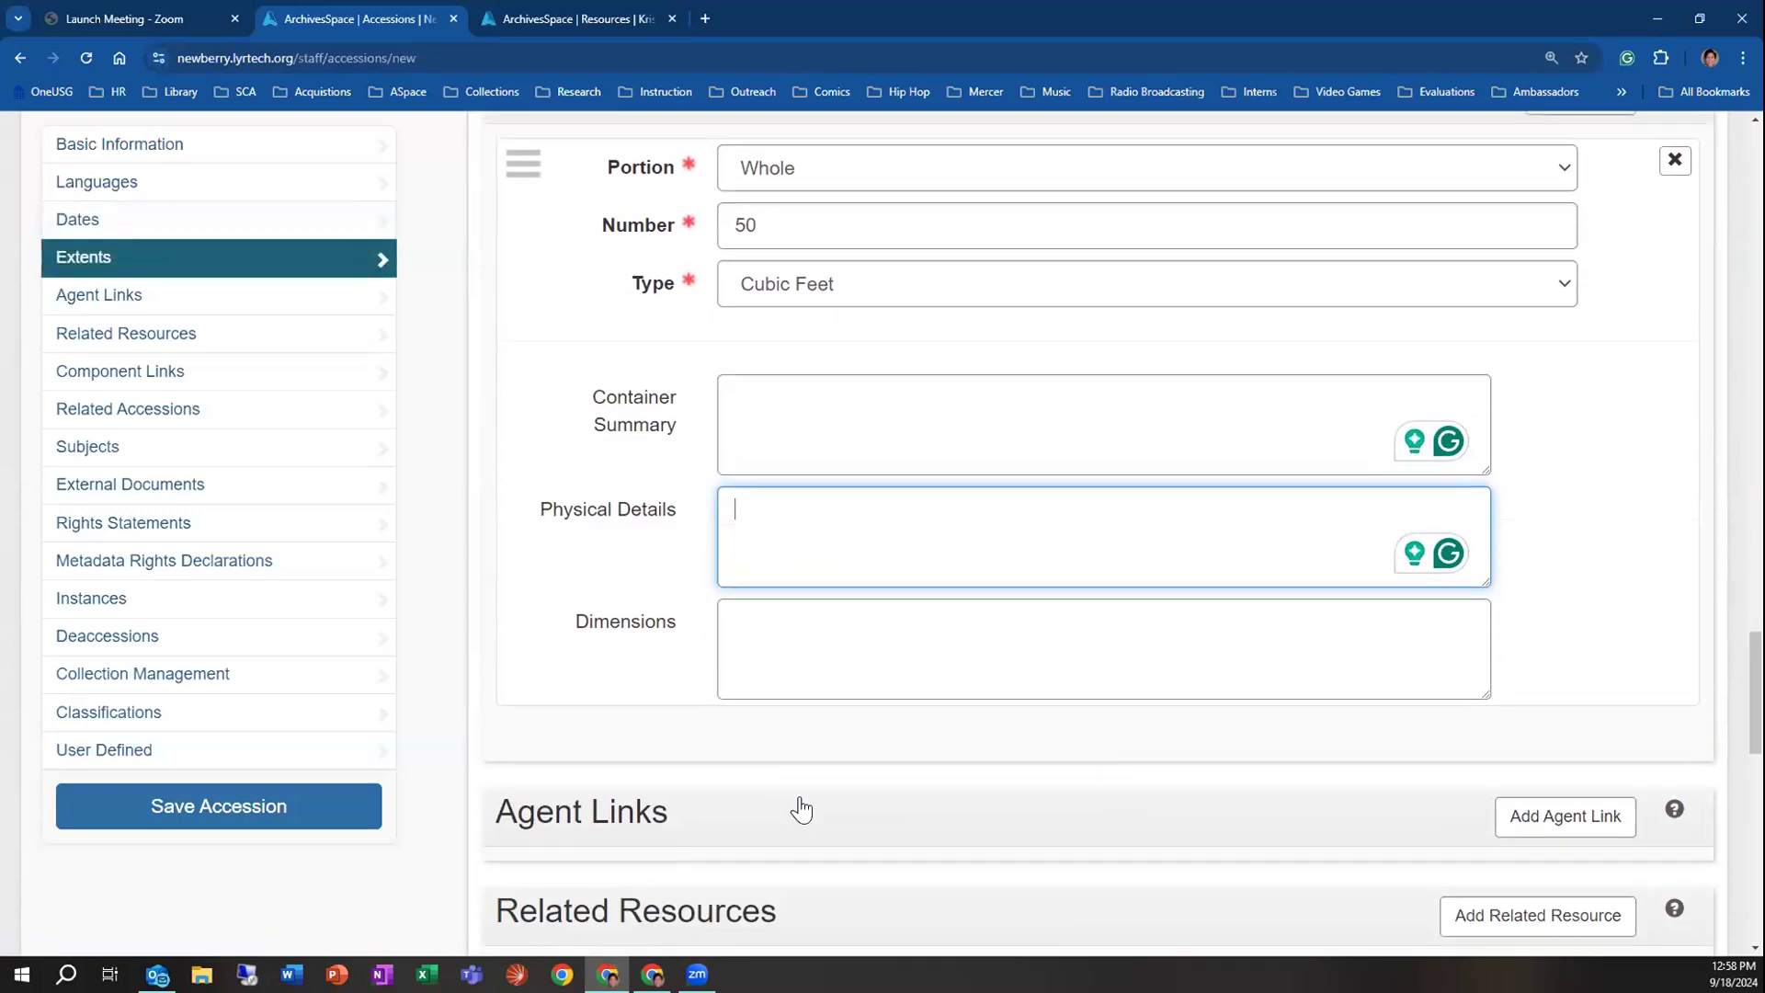
Add an agent link to the accession and set its role to Creator
scroll(843, 776, down, 3)
scroll(888, 770, down, 4)
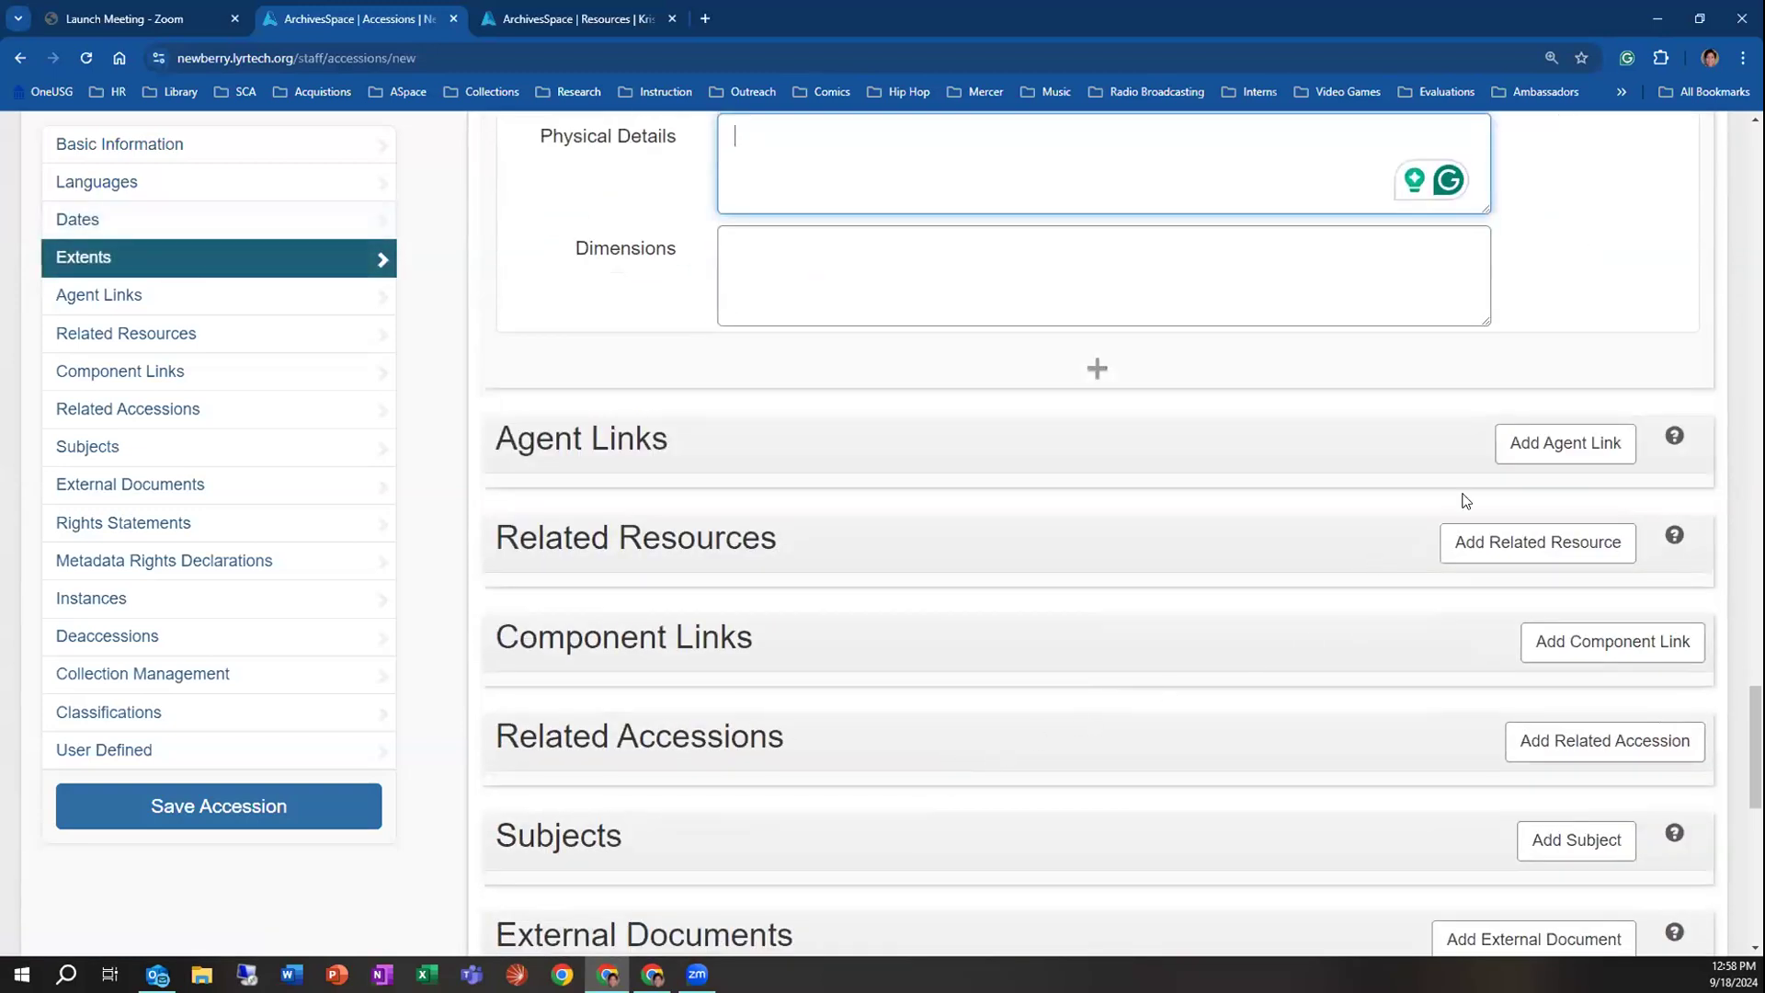
click(1565, 442)
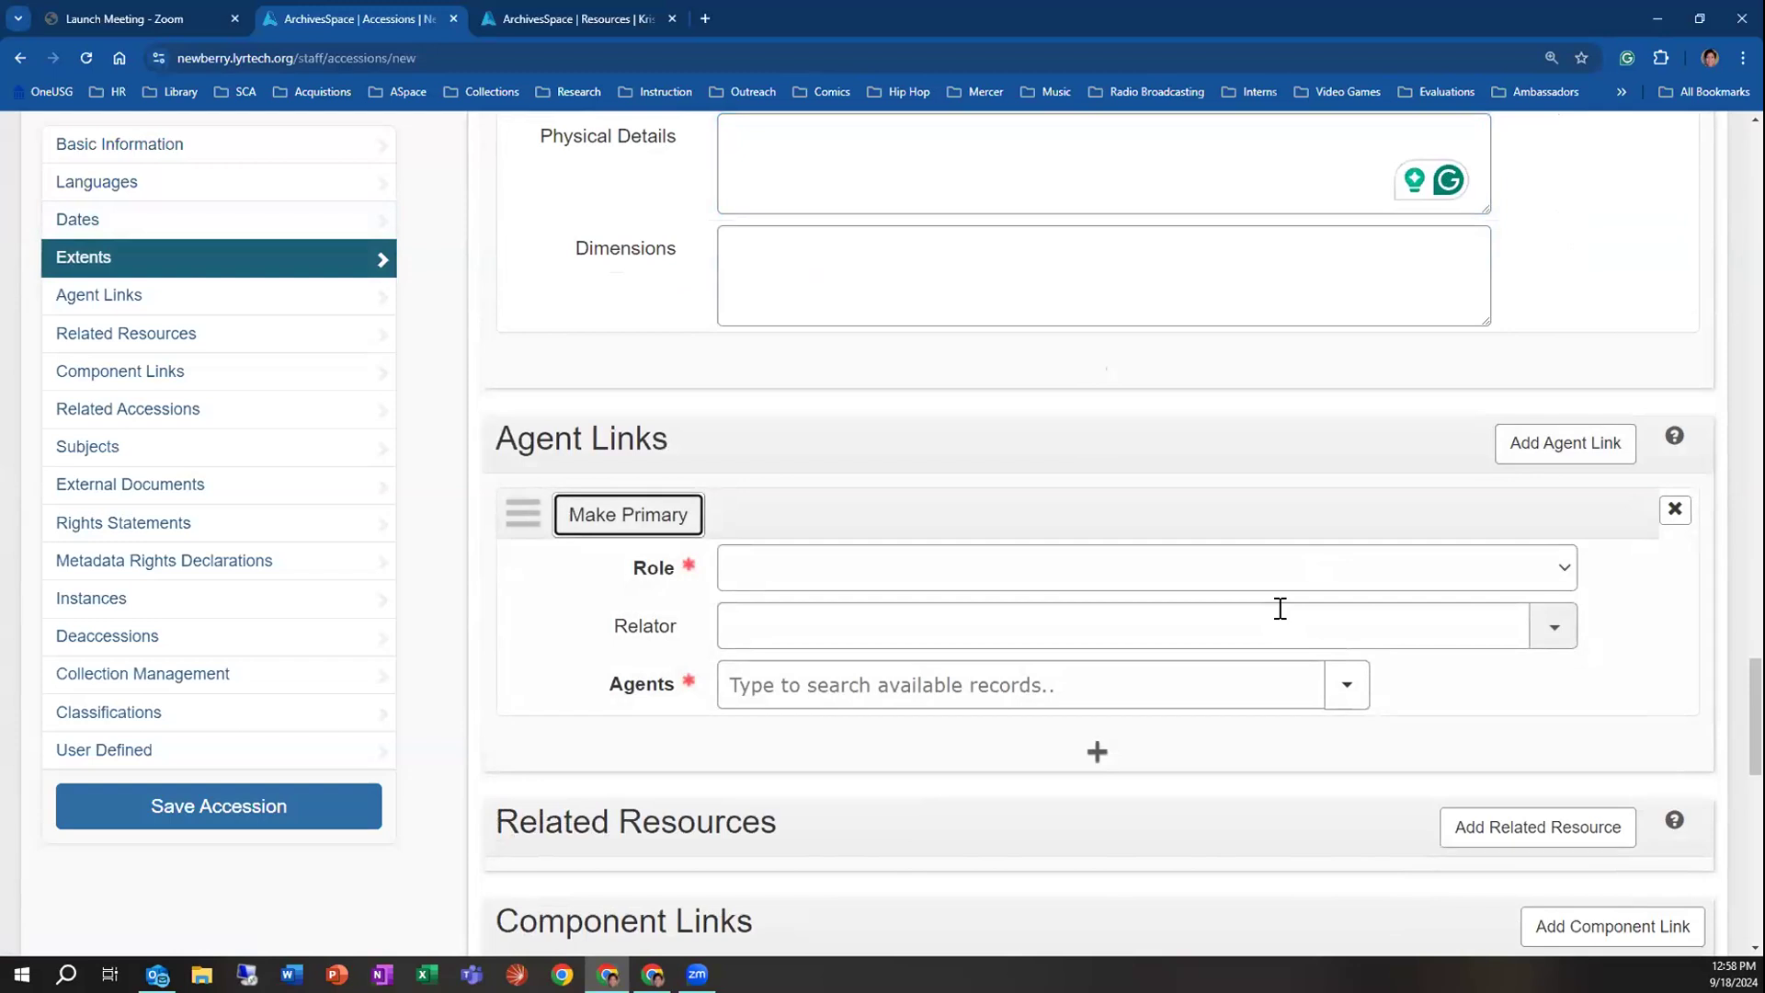
click(1147, 577)
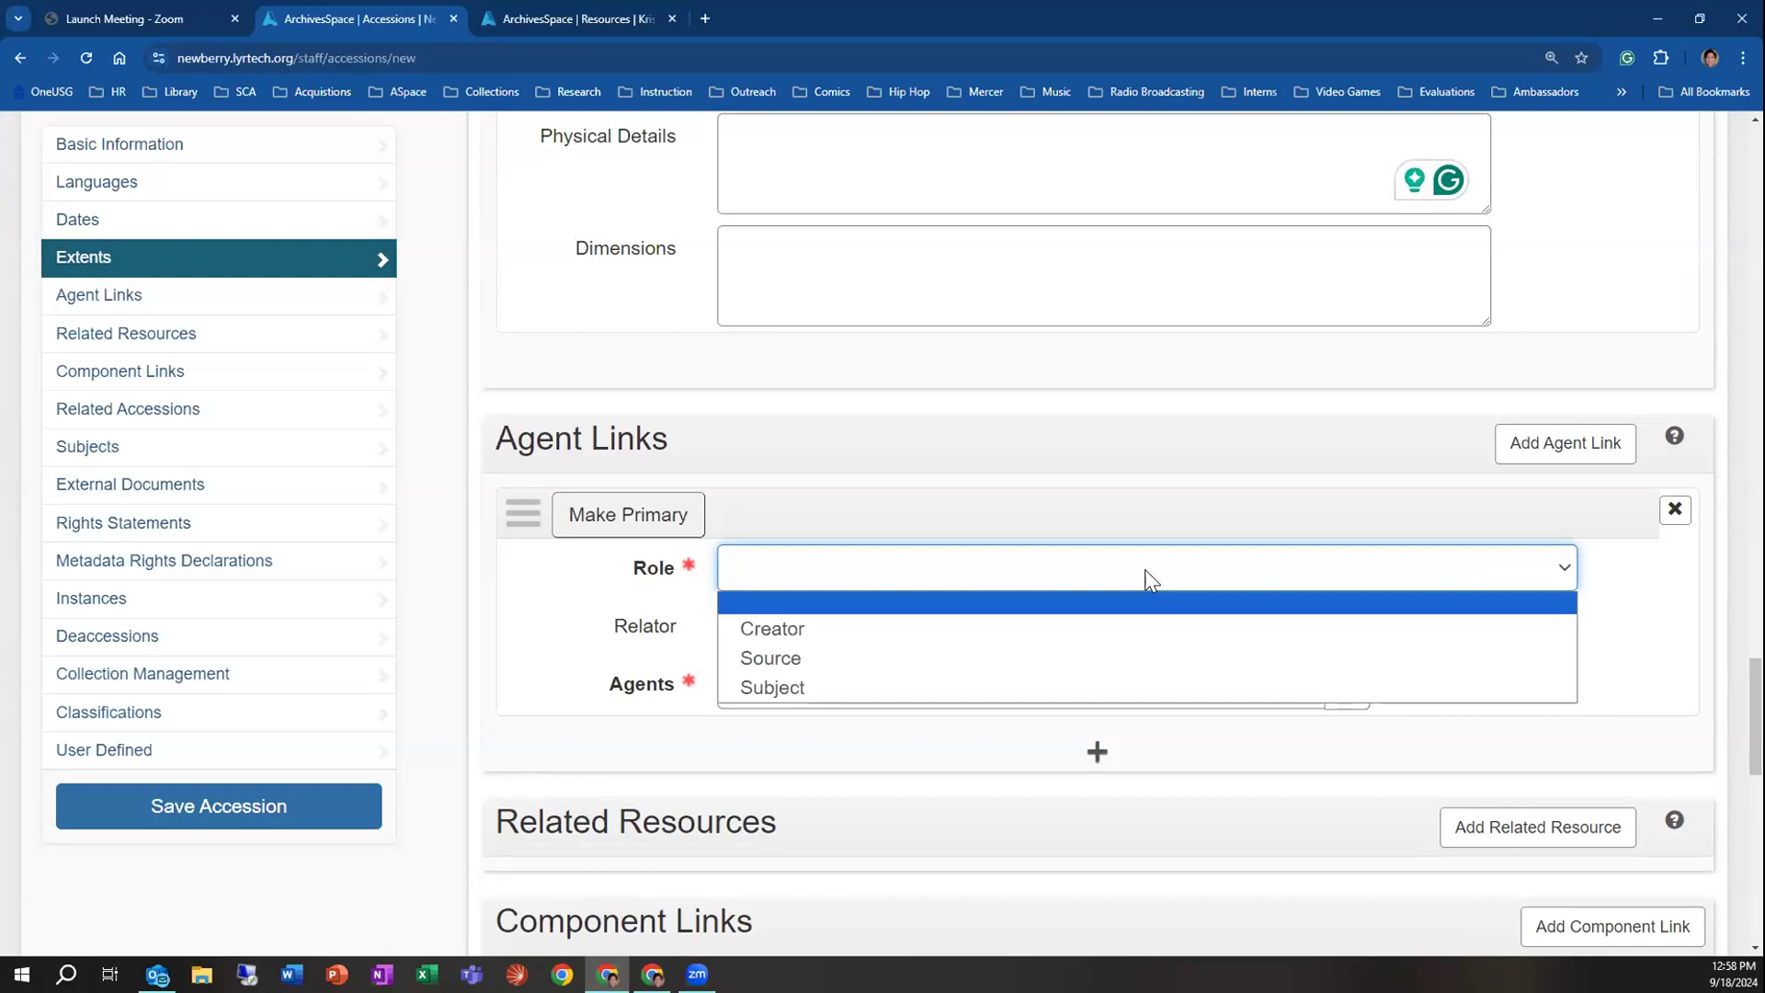
click(892, 596)
click(899, 589)
click(880, 632)
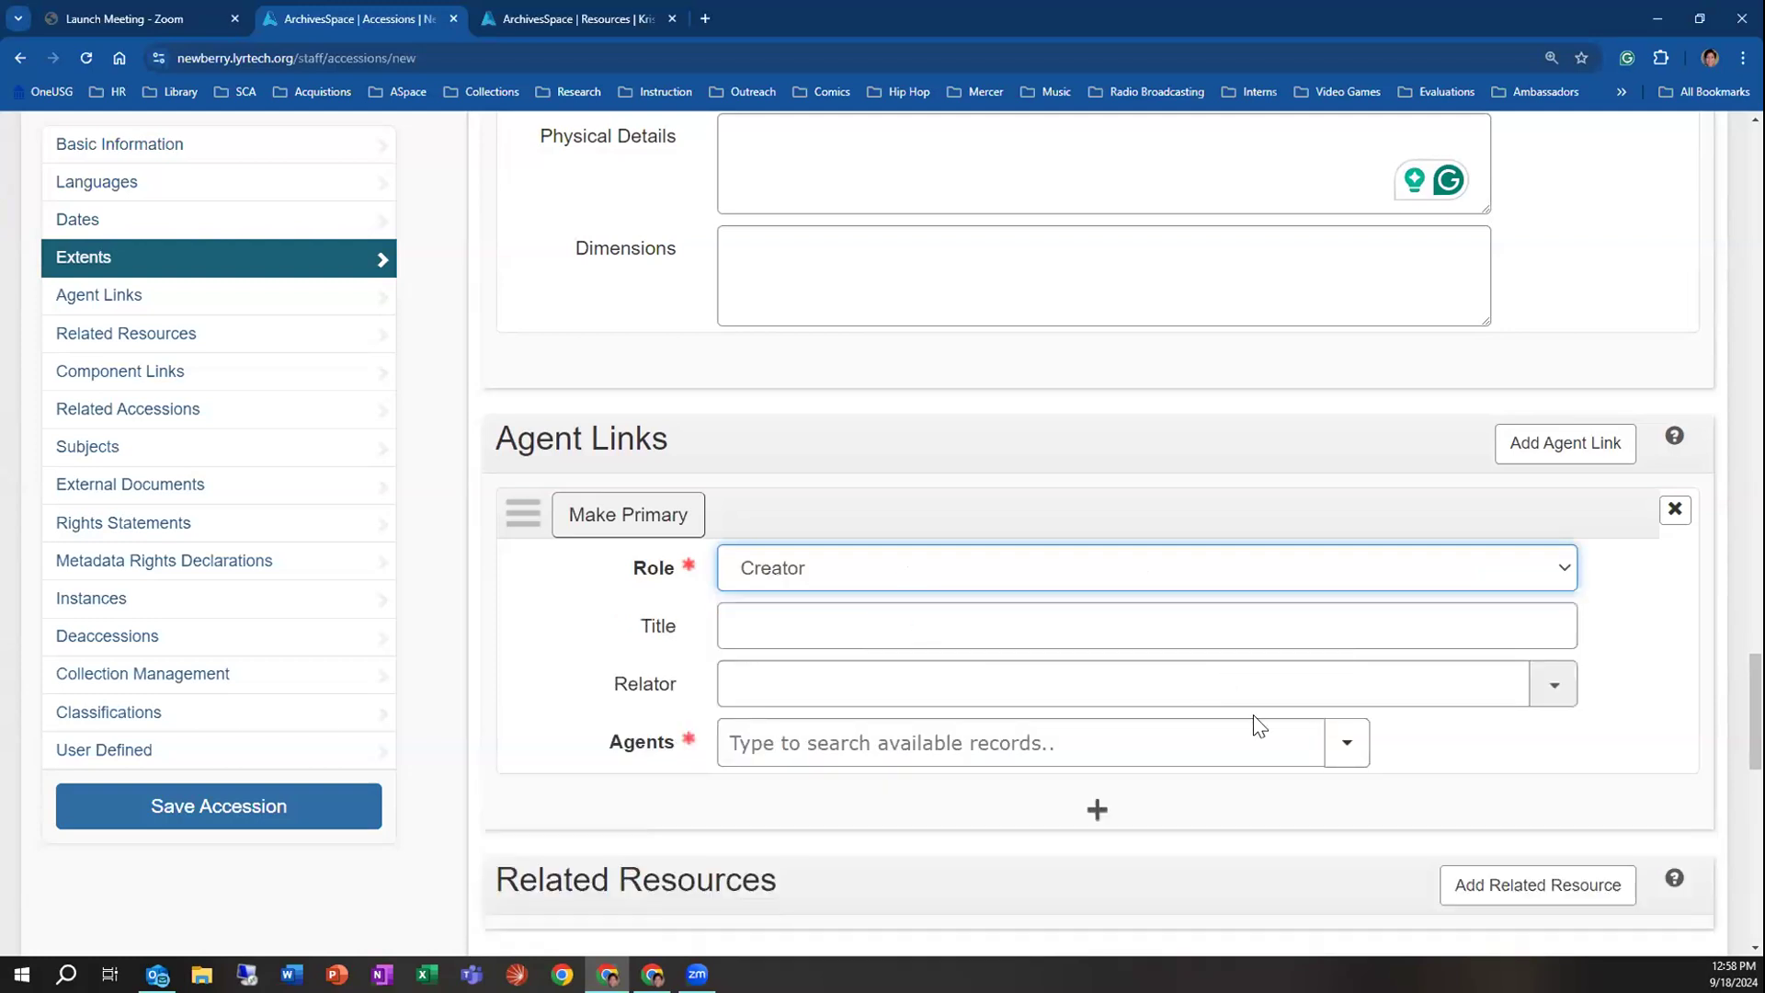
Examine the agent lookup options, the role choices and the Relator field's explanation in the agent link
click(1348, 738)
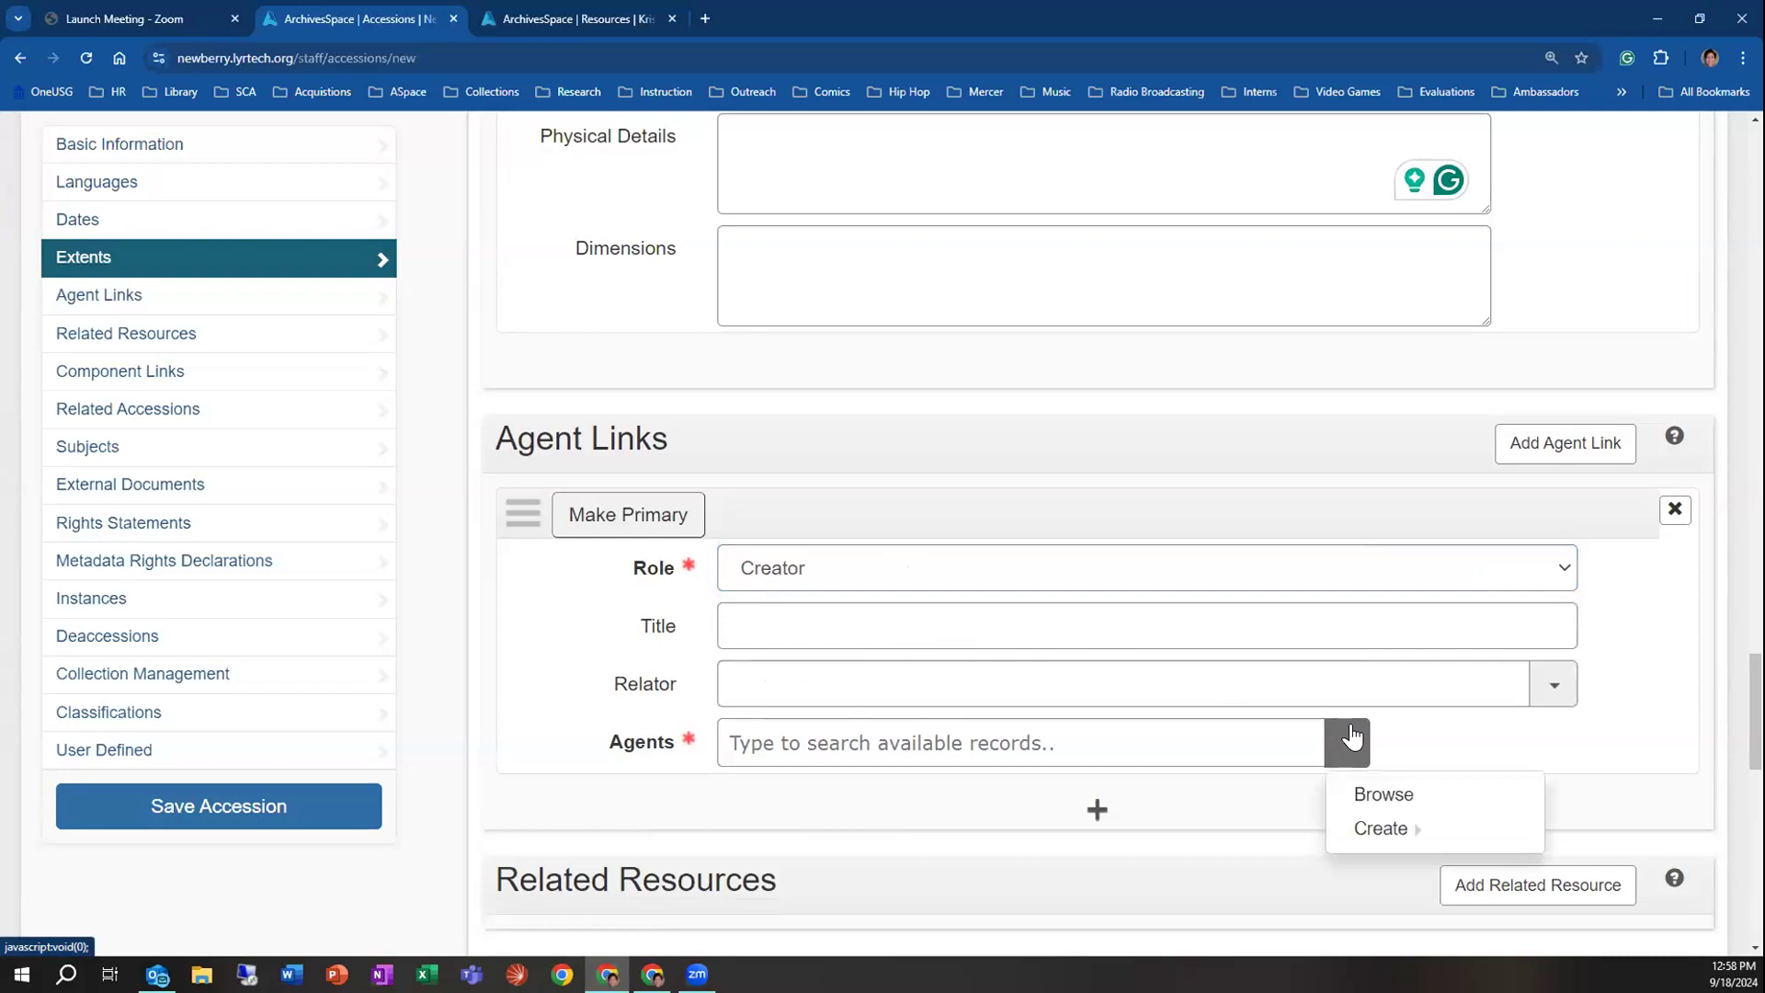
mouse_move(1367, 834)
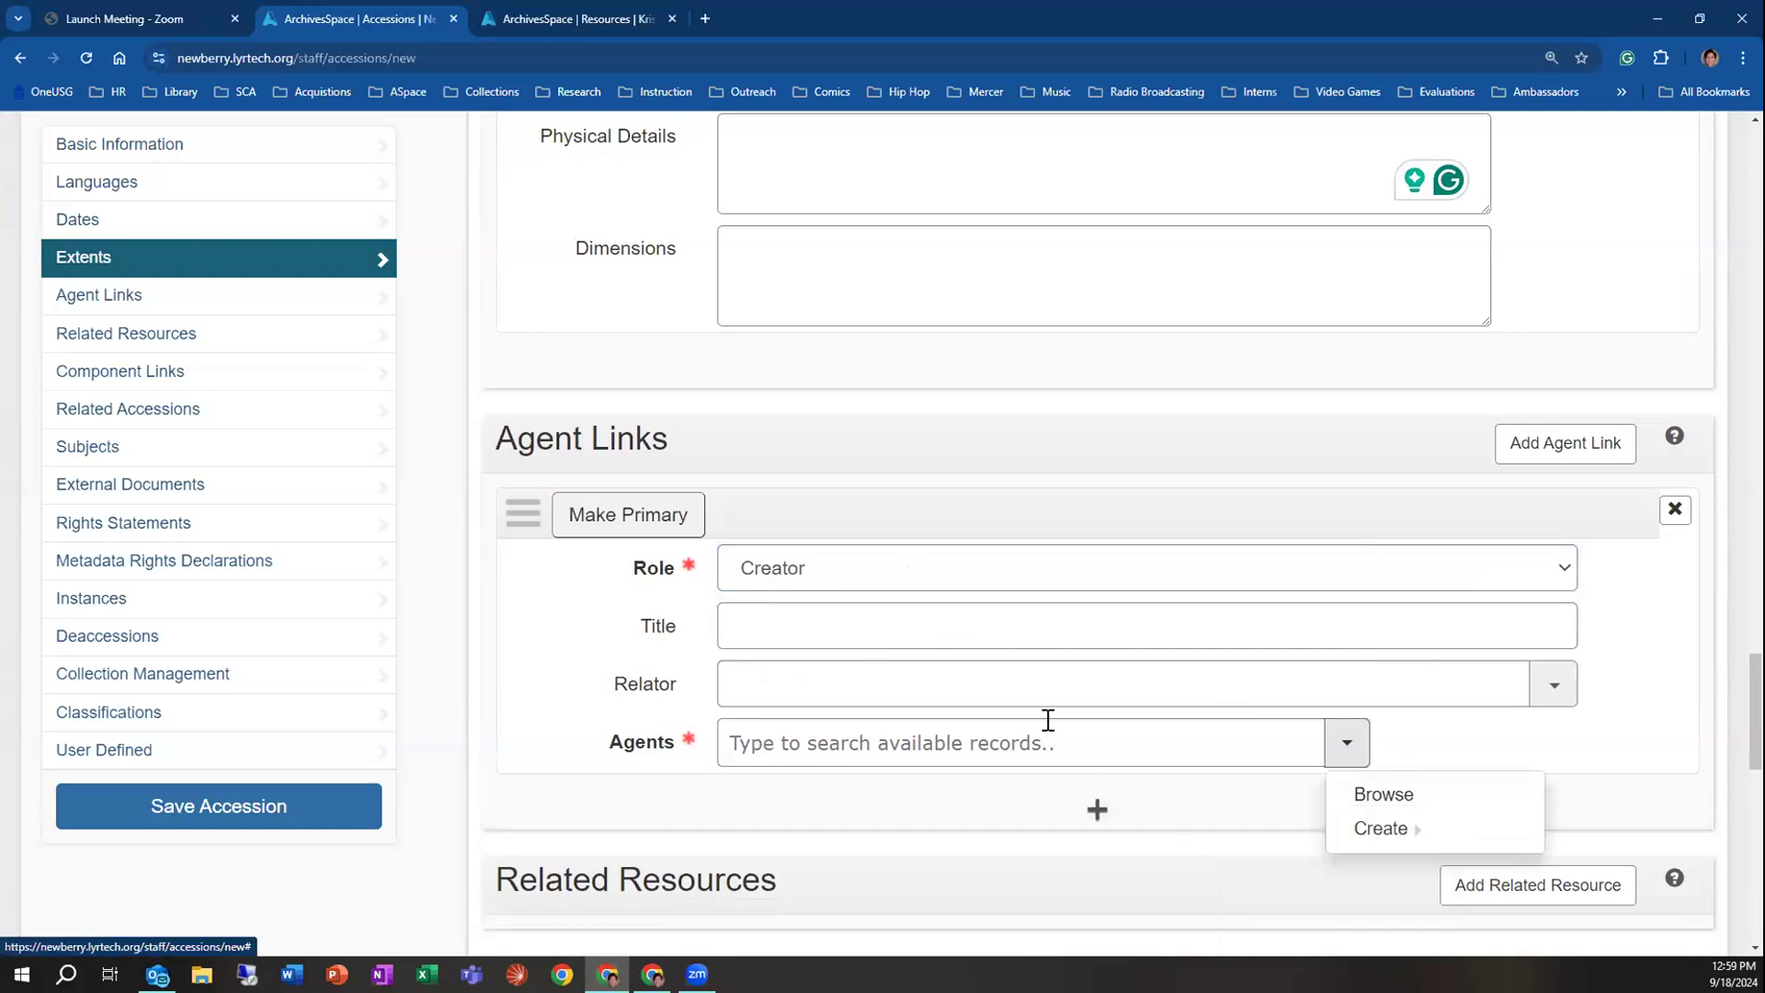
click(872, 745)
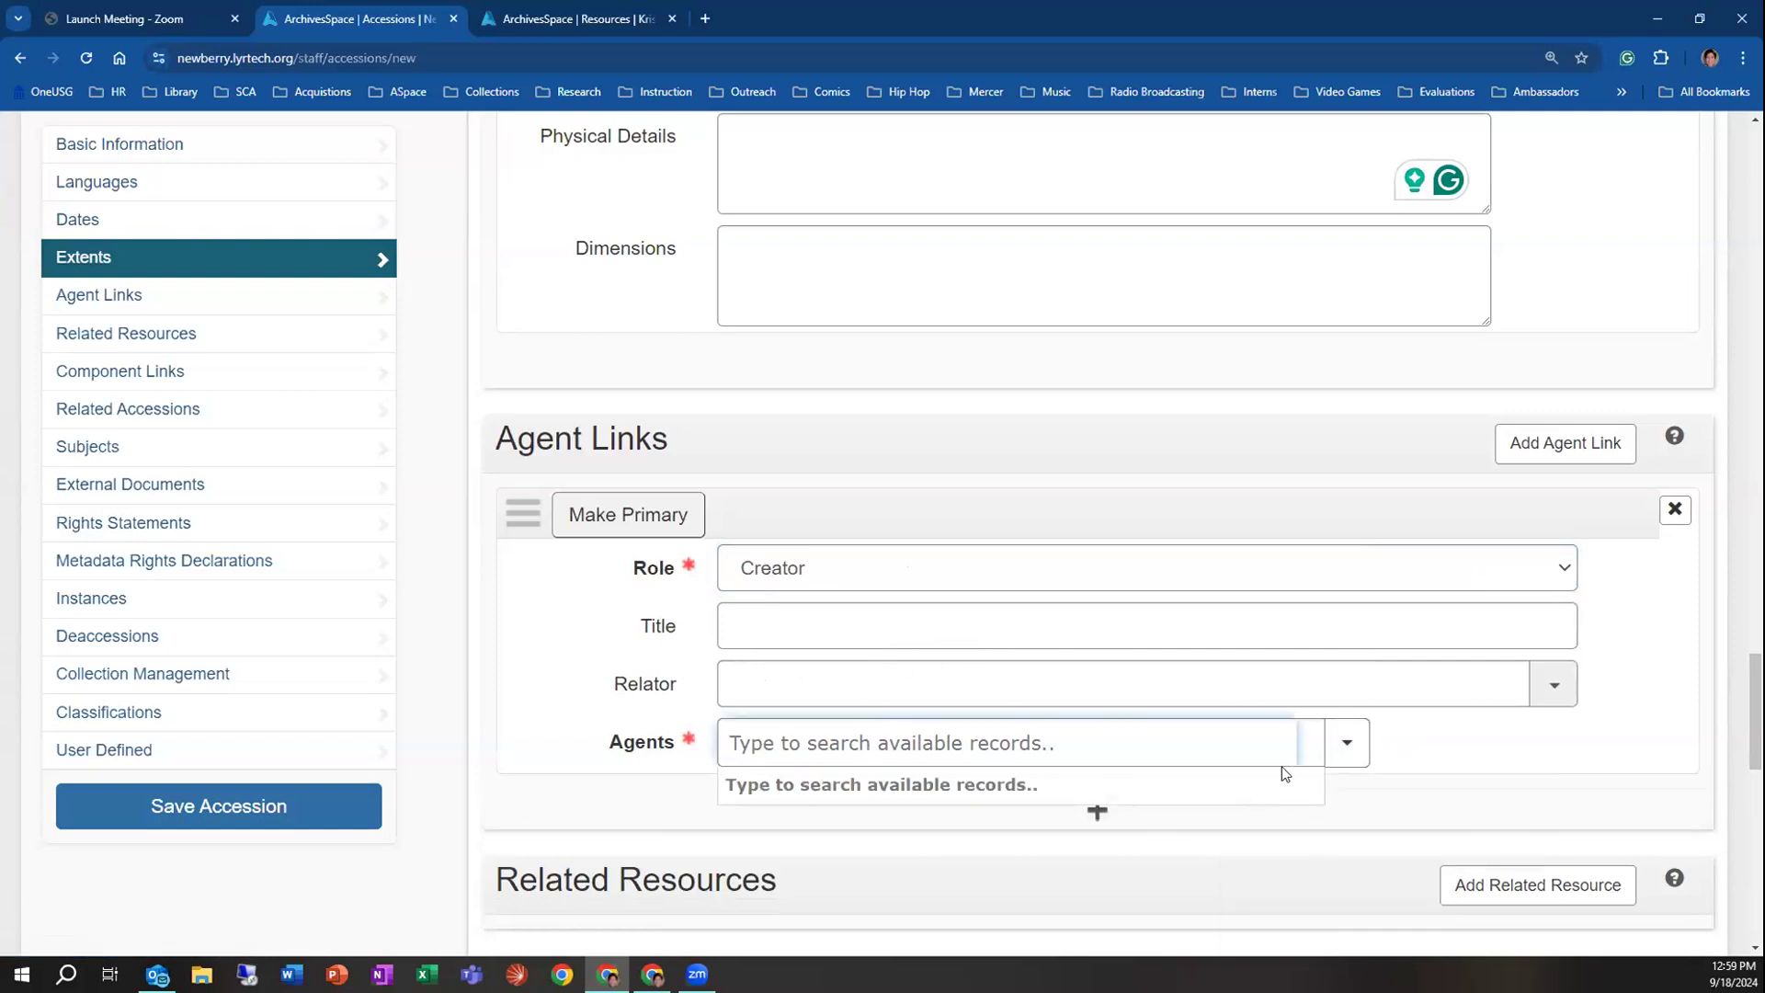
click(1349, 752)
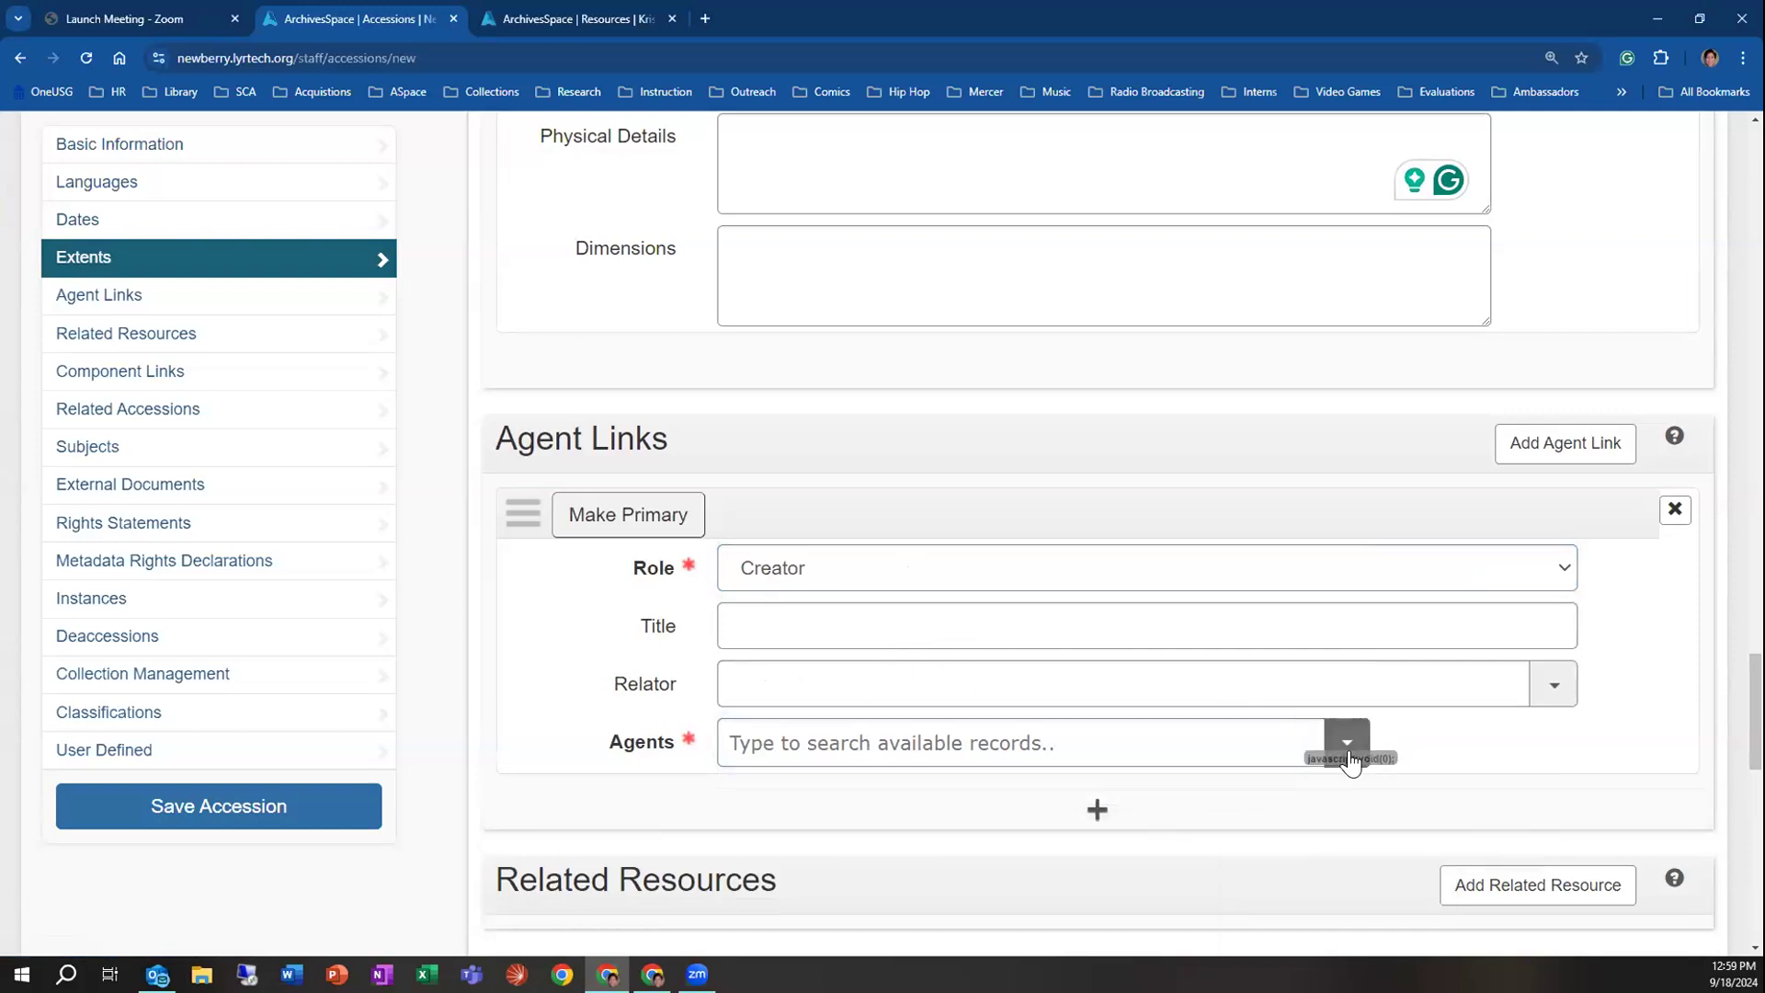
click(930, 576)
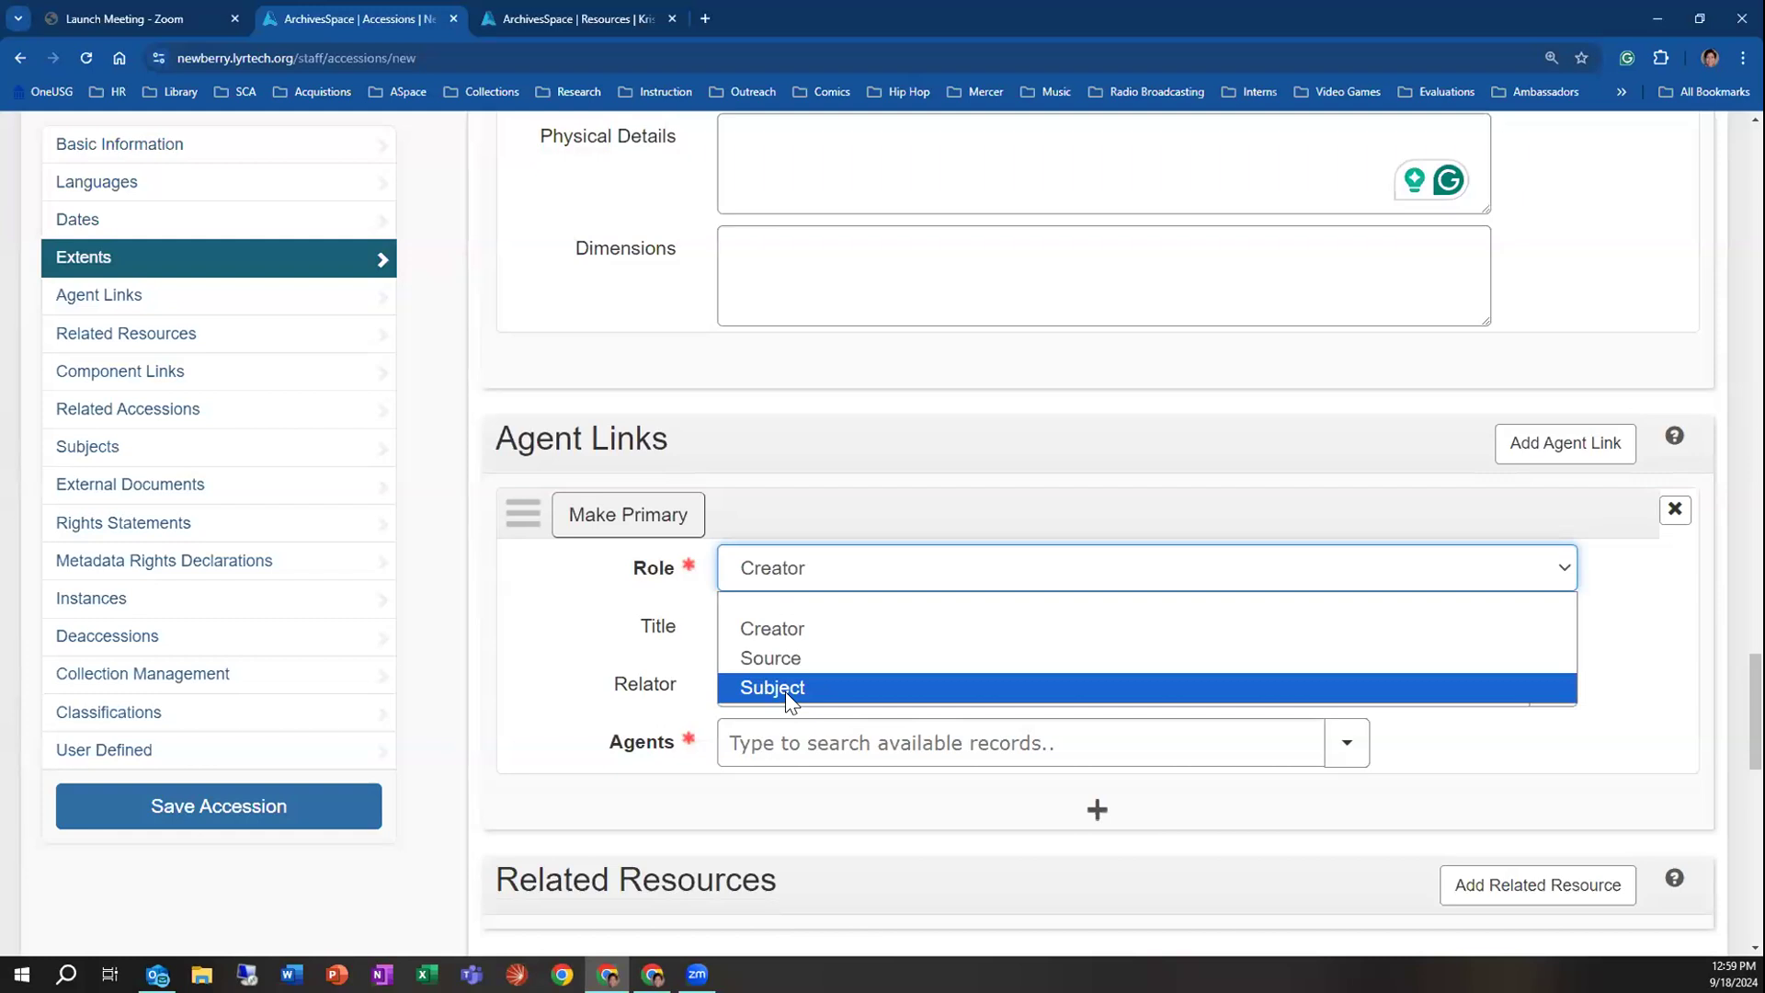
click(661, 688)
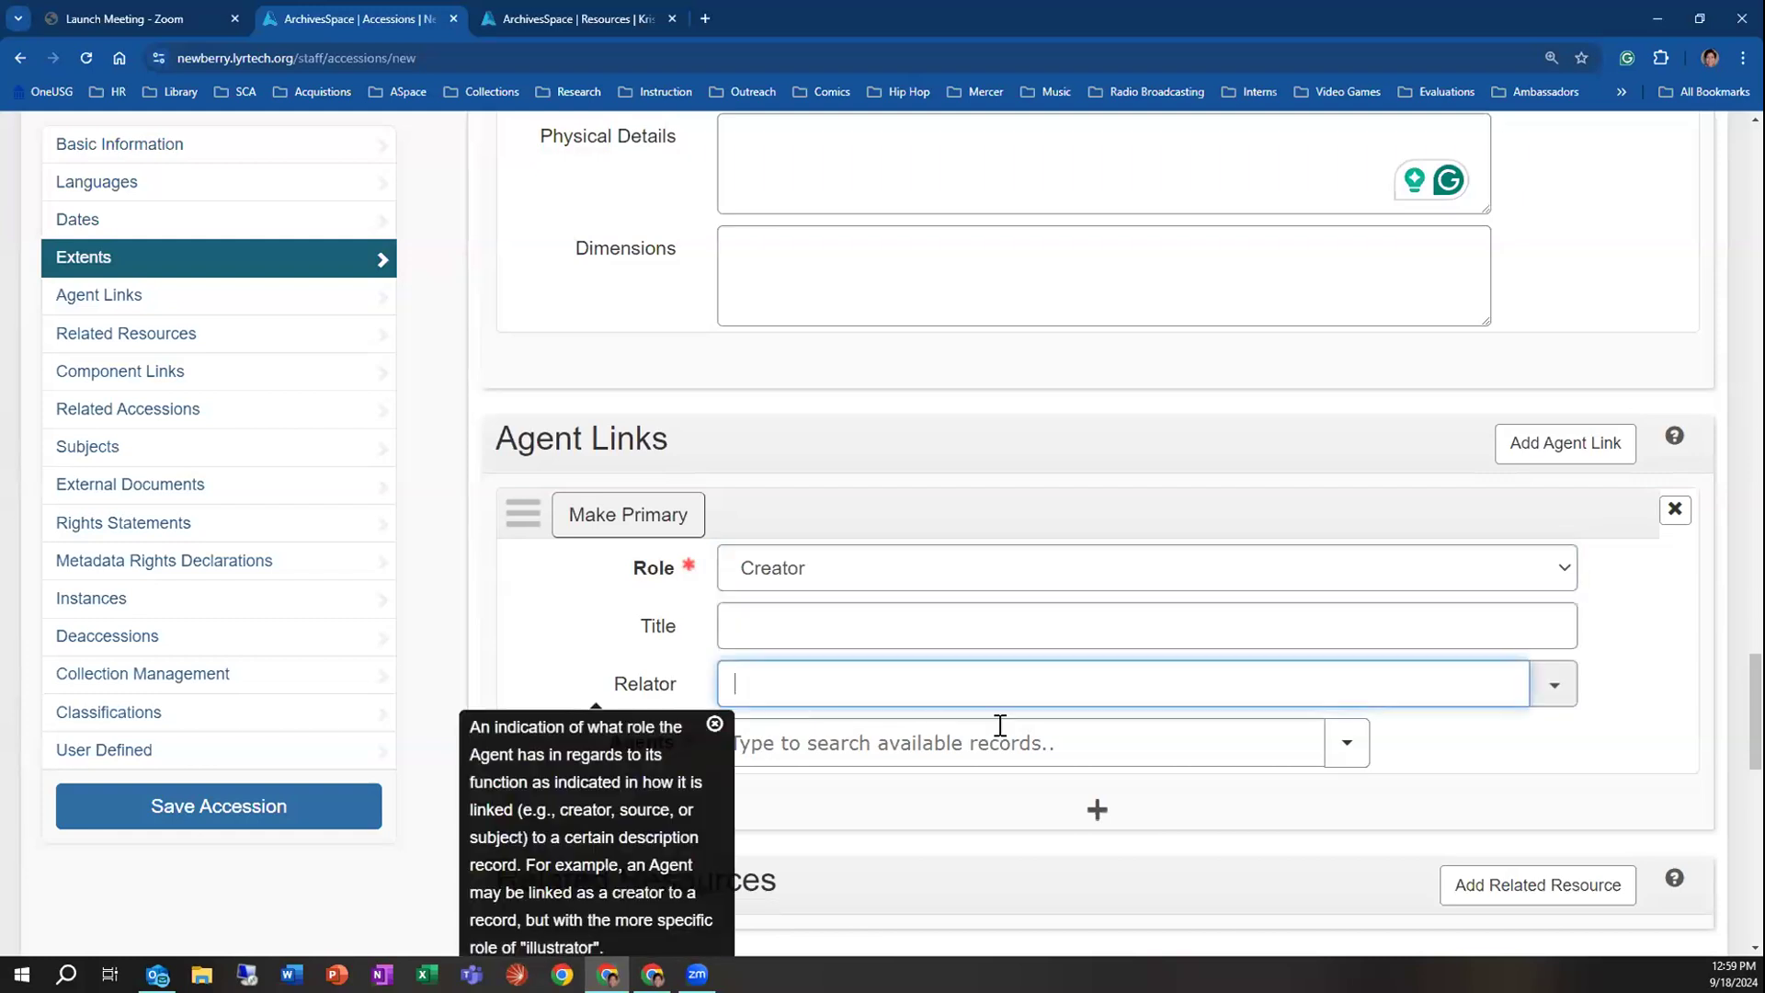
click(1346, 743)
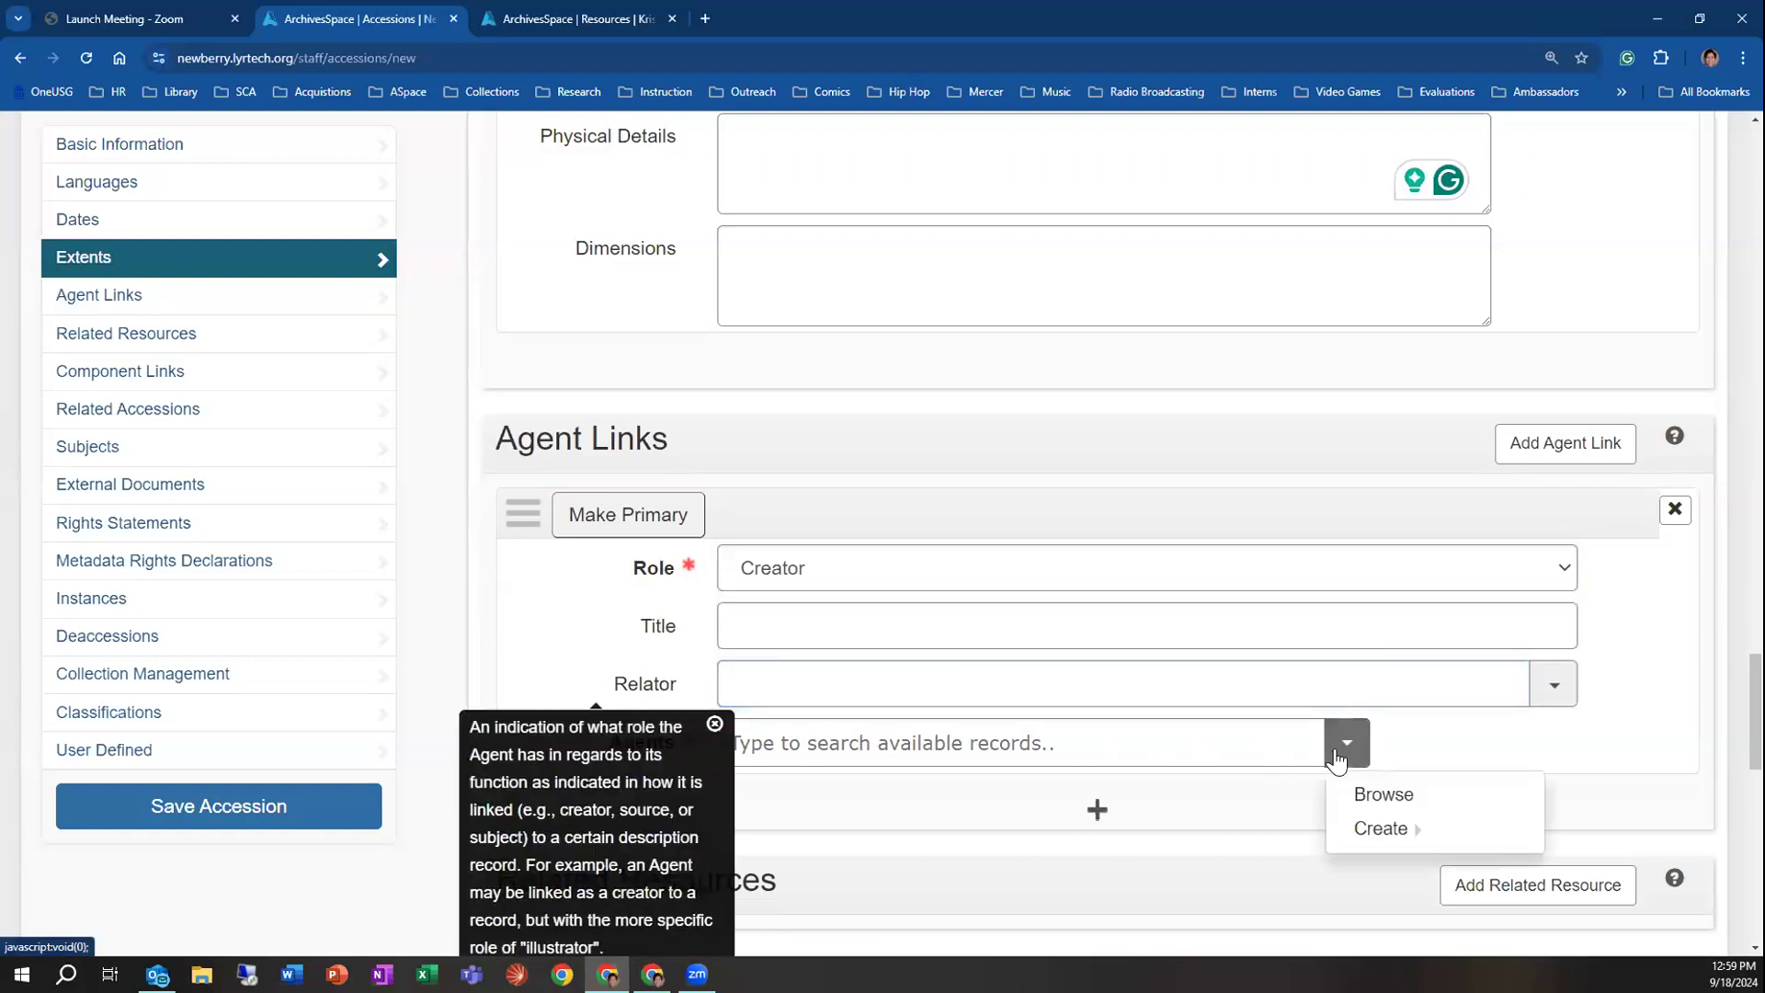
click(715, 725)
Browse the existing agents and link the person record "Cervenka, Exene" as the creator
click(1343, 743)
click(1350, 794)
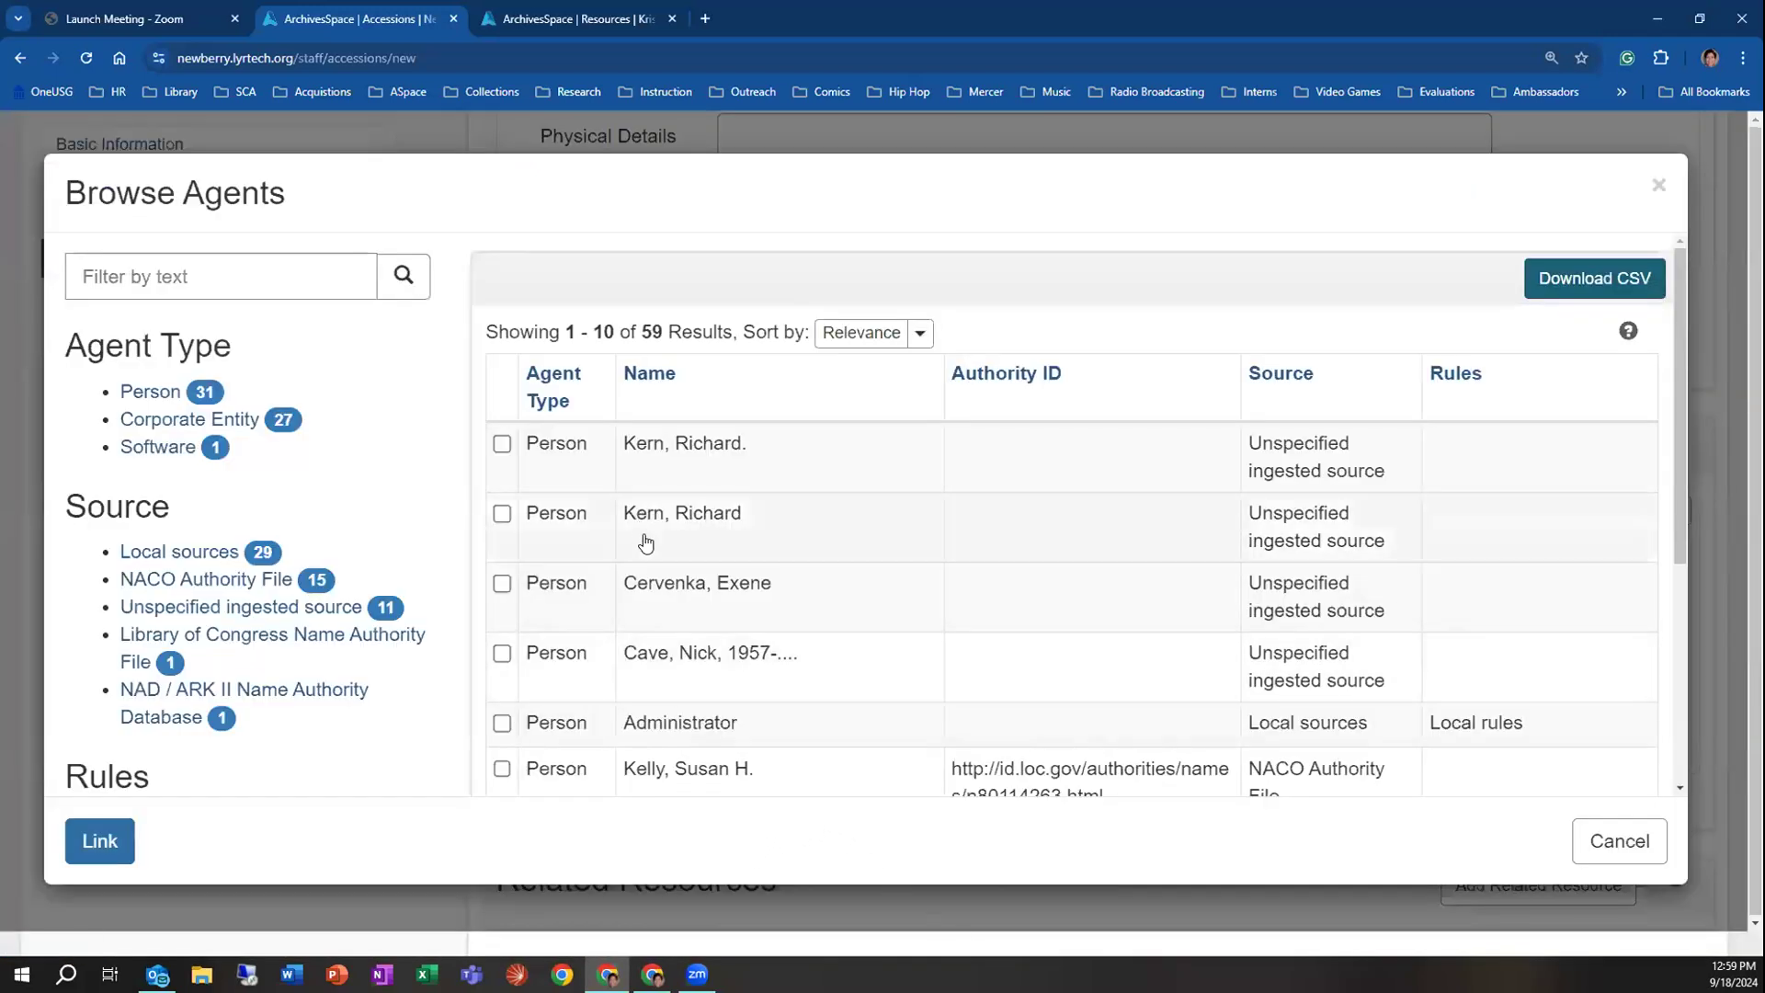
scroll(678, 623, down, 4)
scroll(691, 654, up, 5)
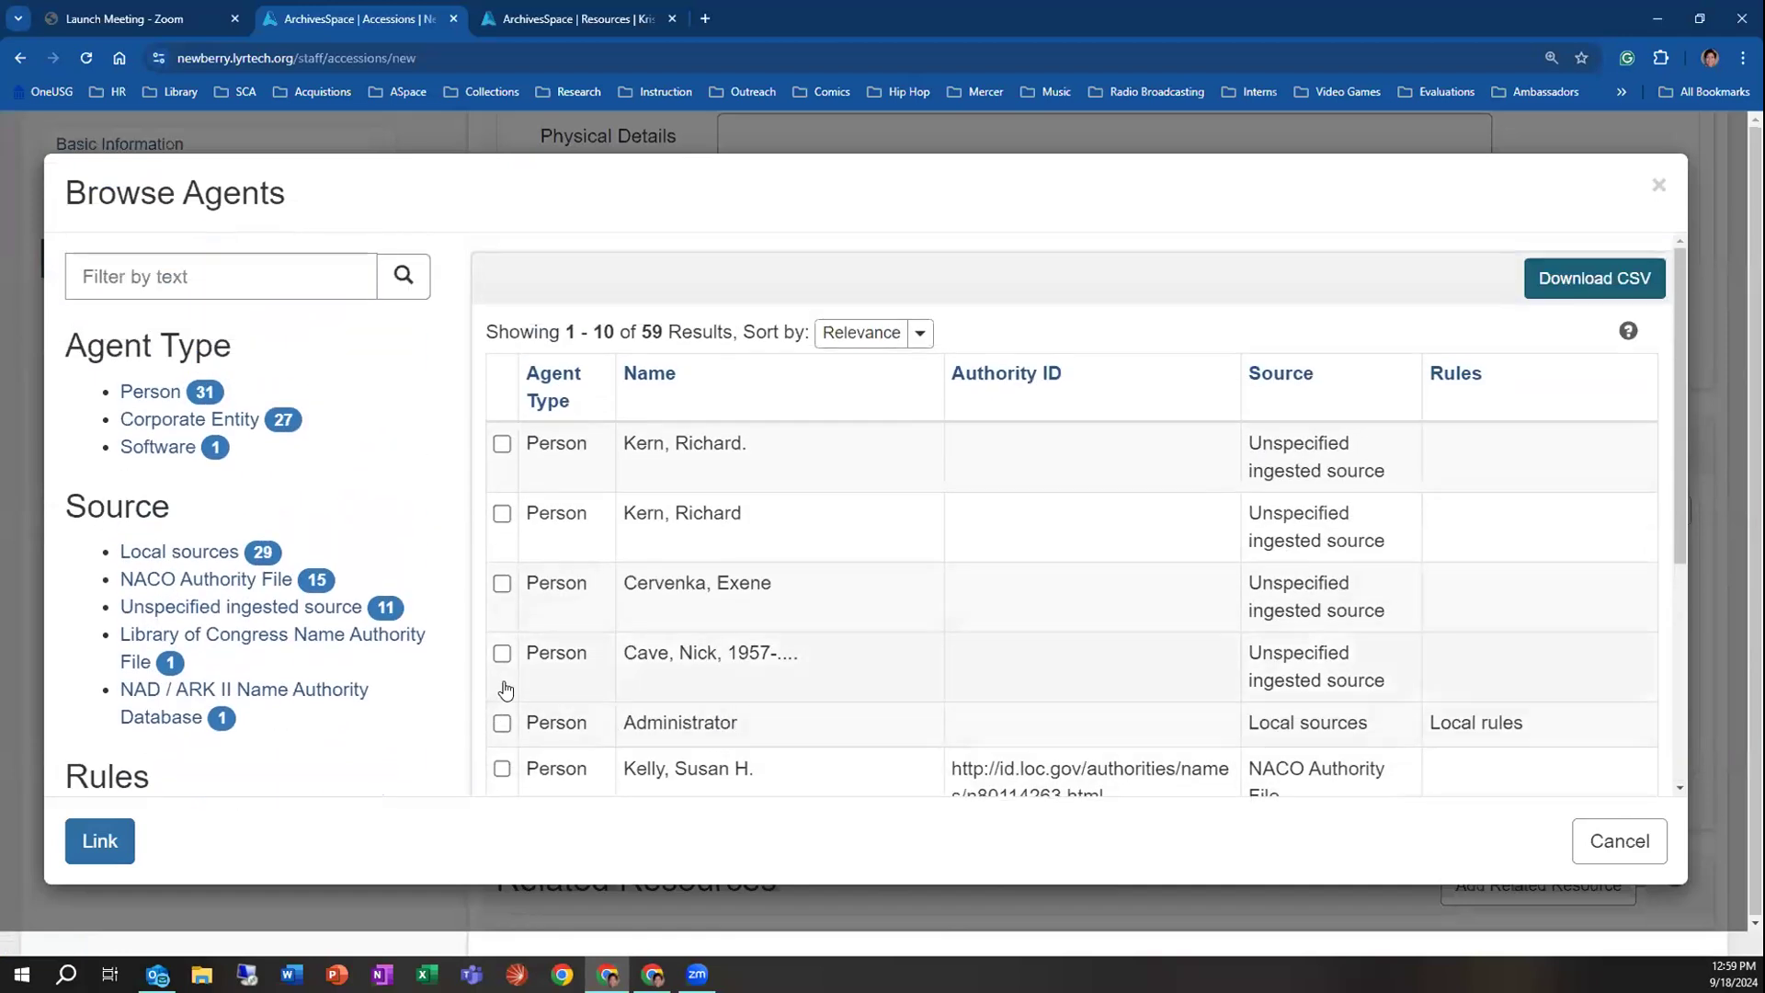
click(505, 586)
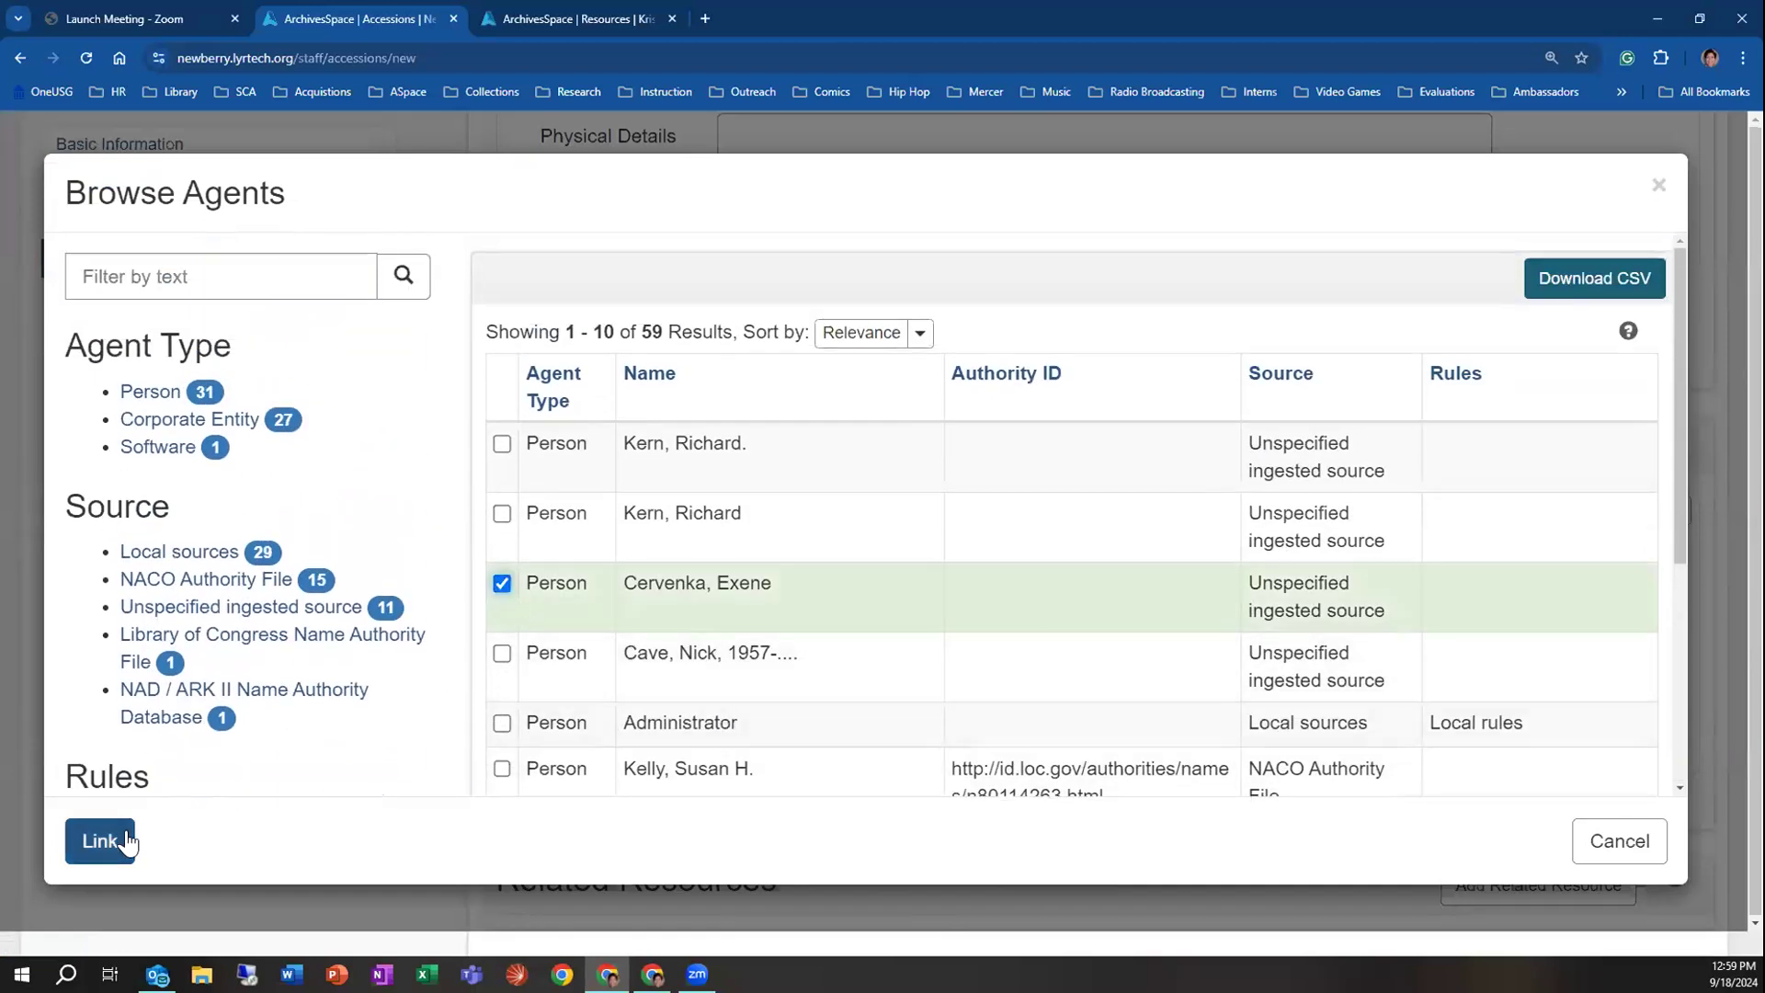
click(101, 843)
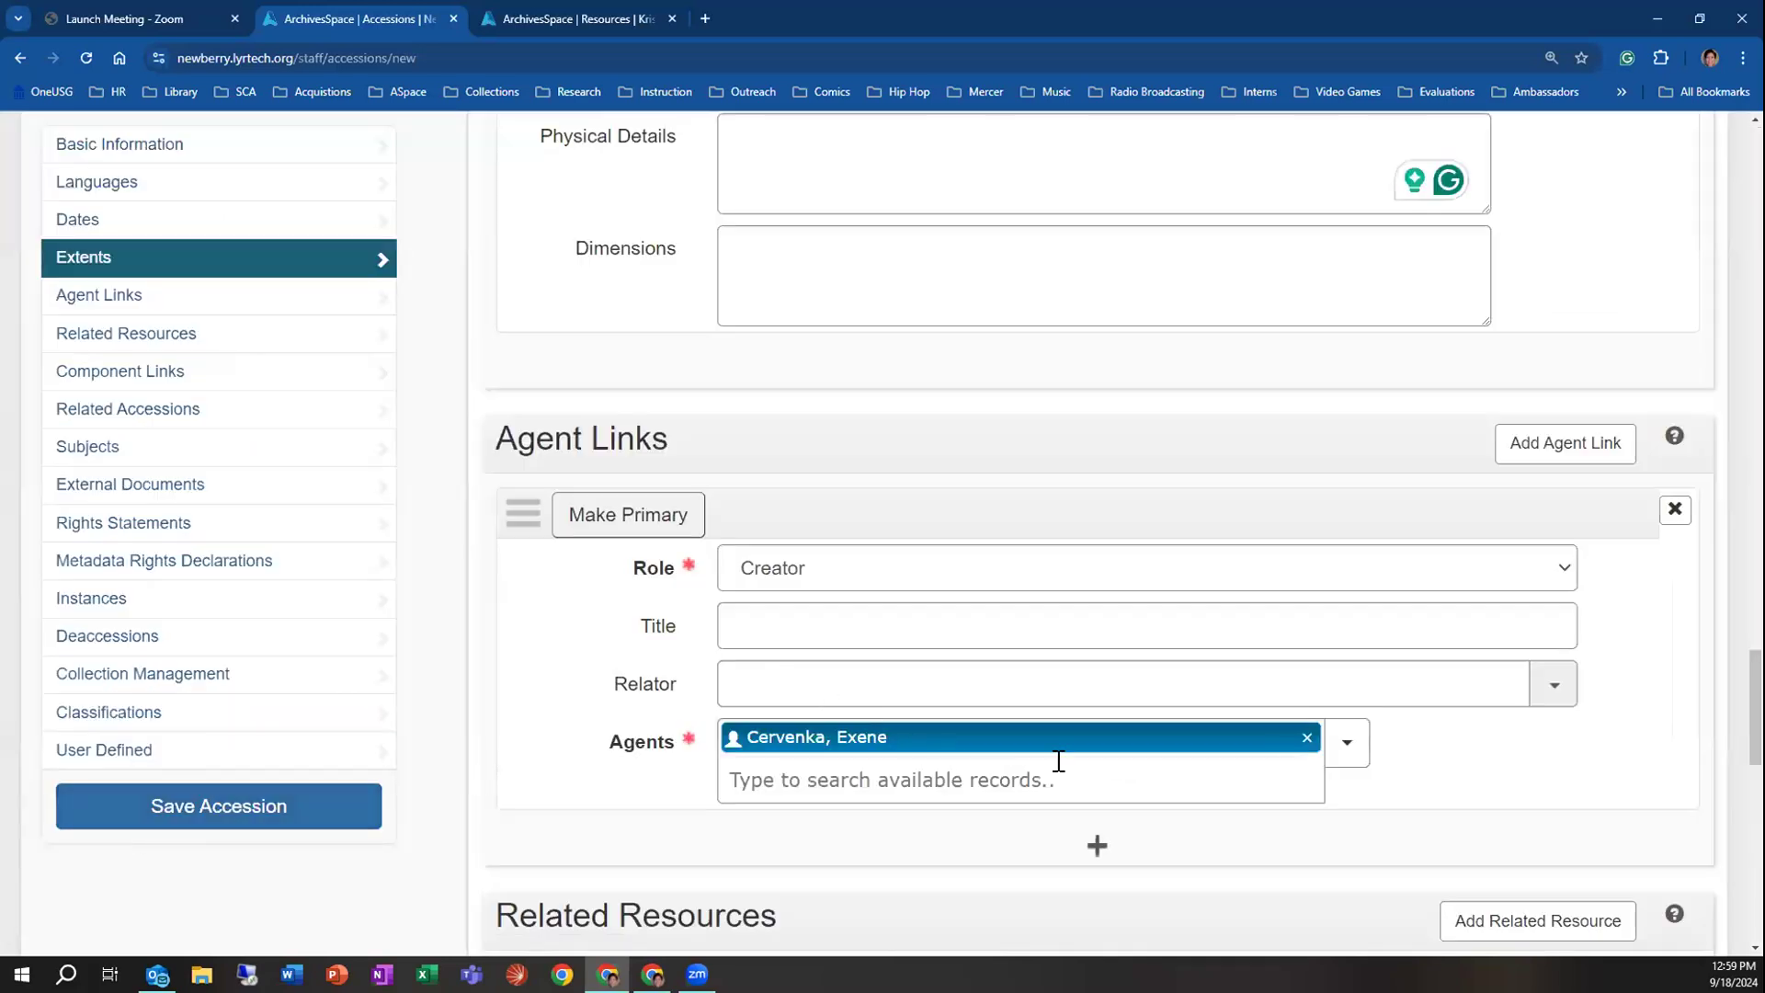
Open the Related Resources help page from a new related resource entry and discard that empty entry
scroll(1420, 775, down, 3)
scroll(1182, 745, up, 3)
scroll(1245, 741, down, 5)
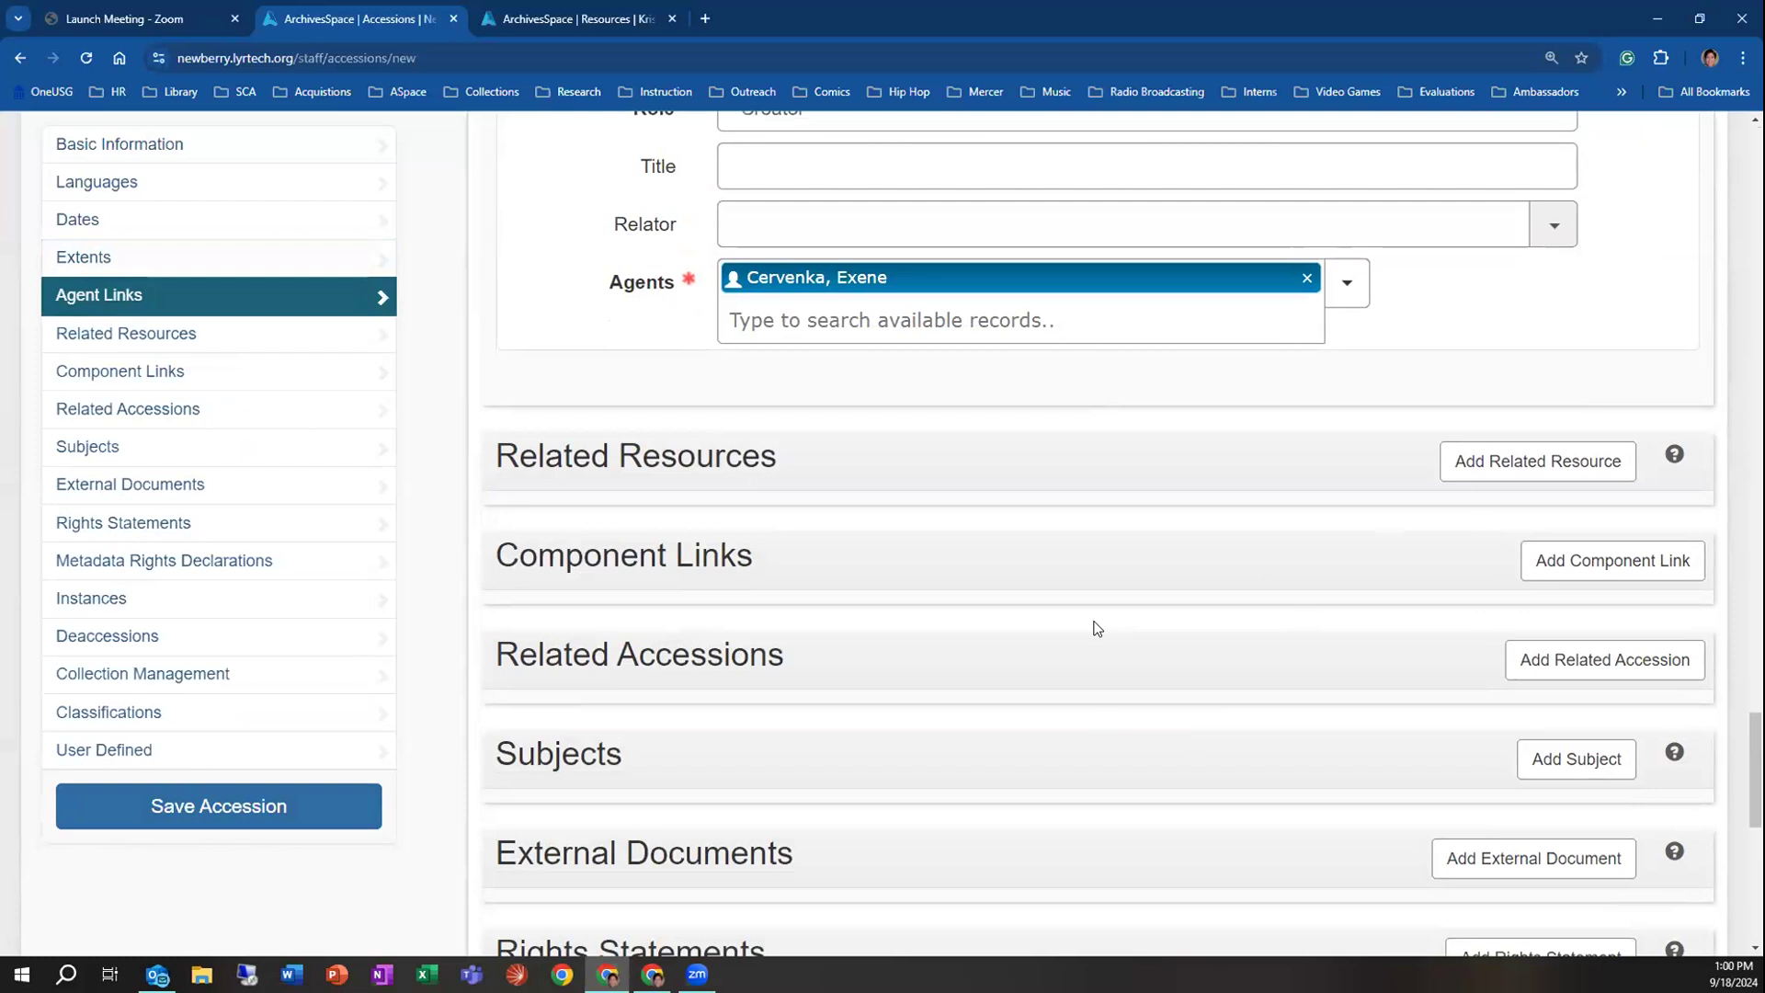
click(1507, 464)
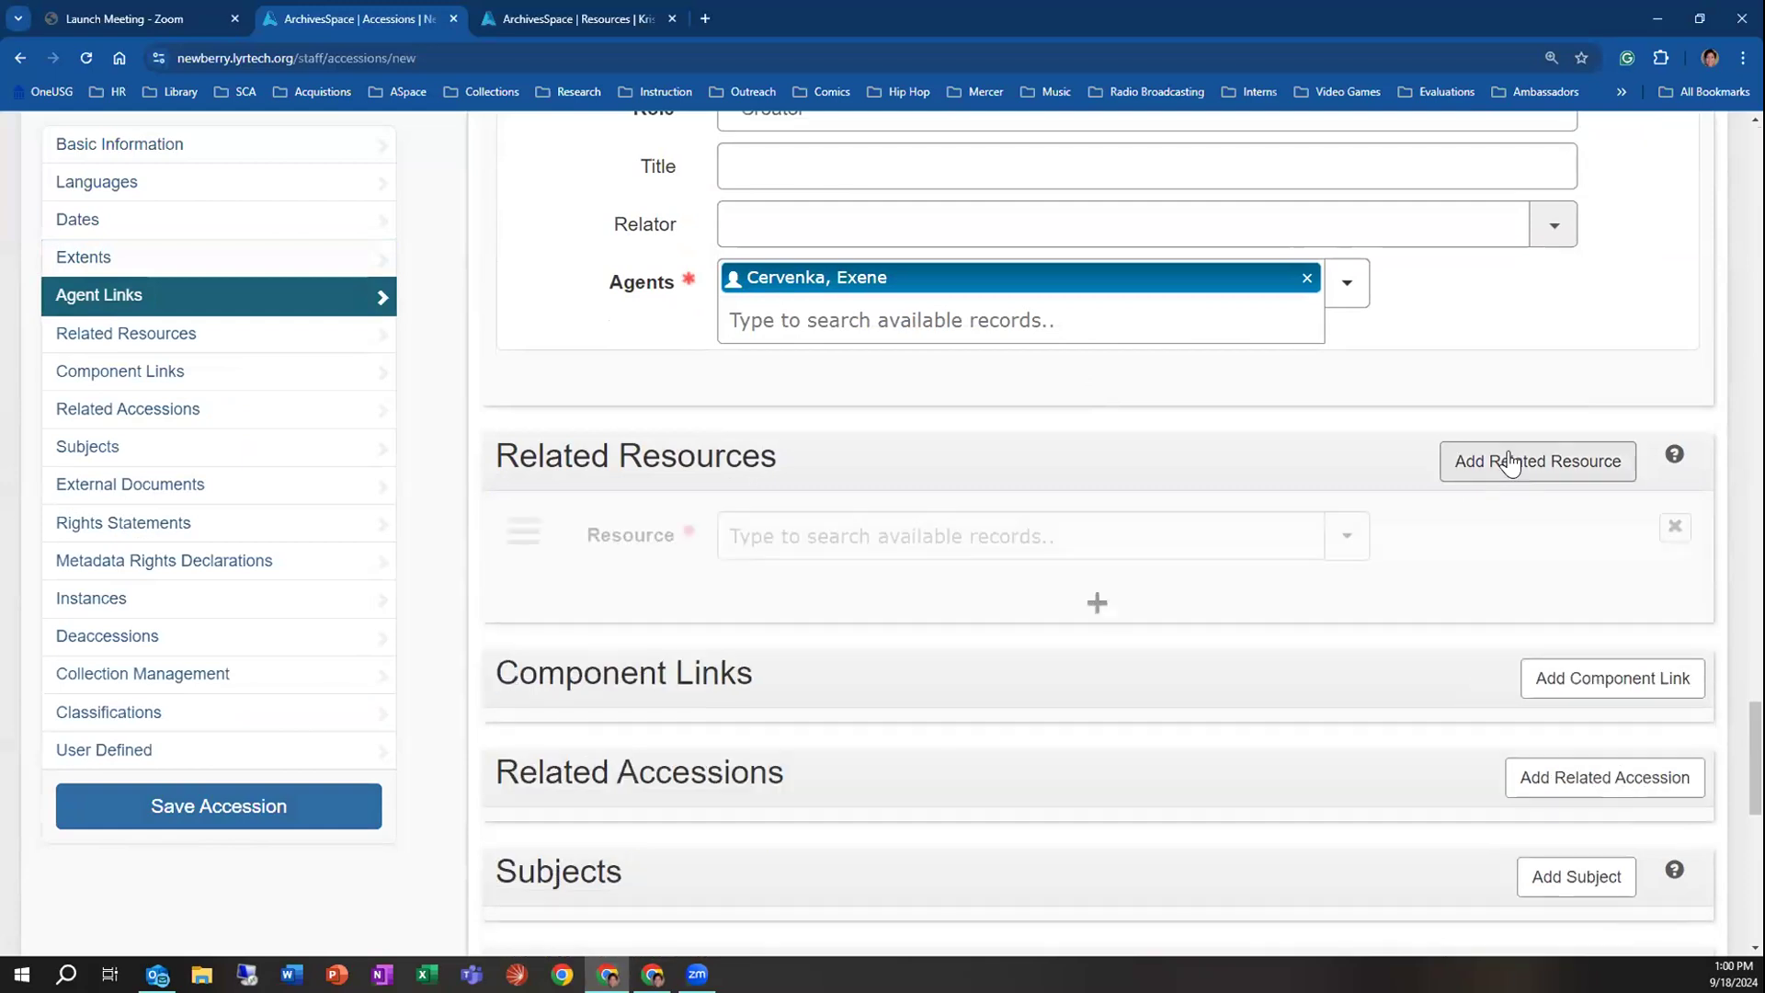
click(1674, 454)
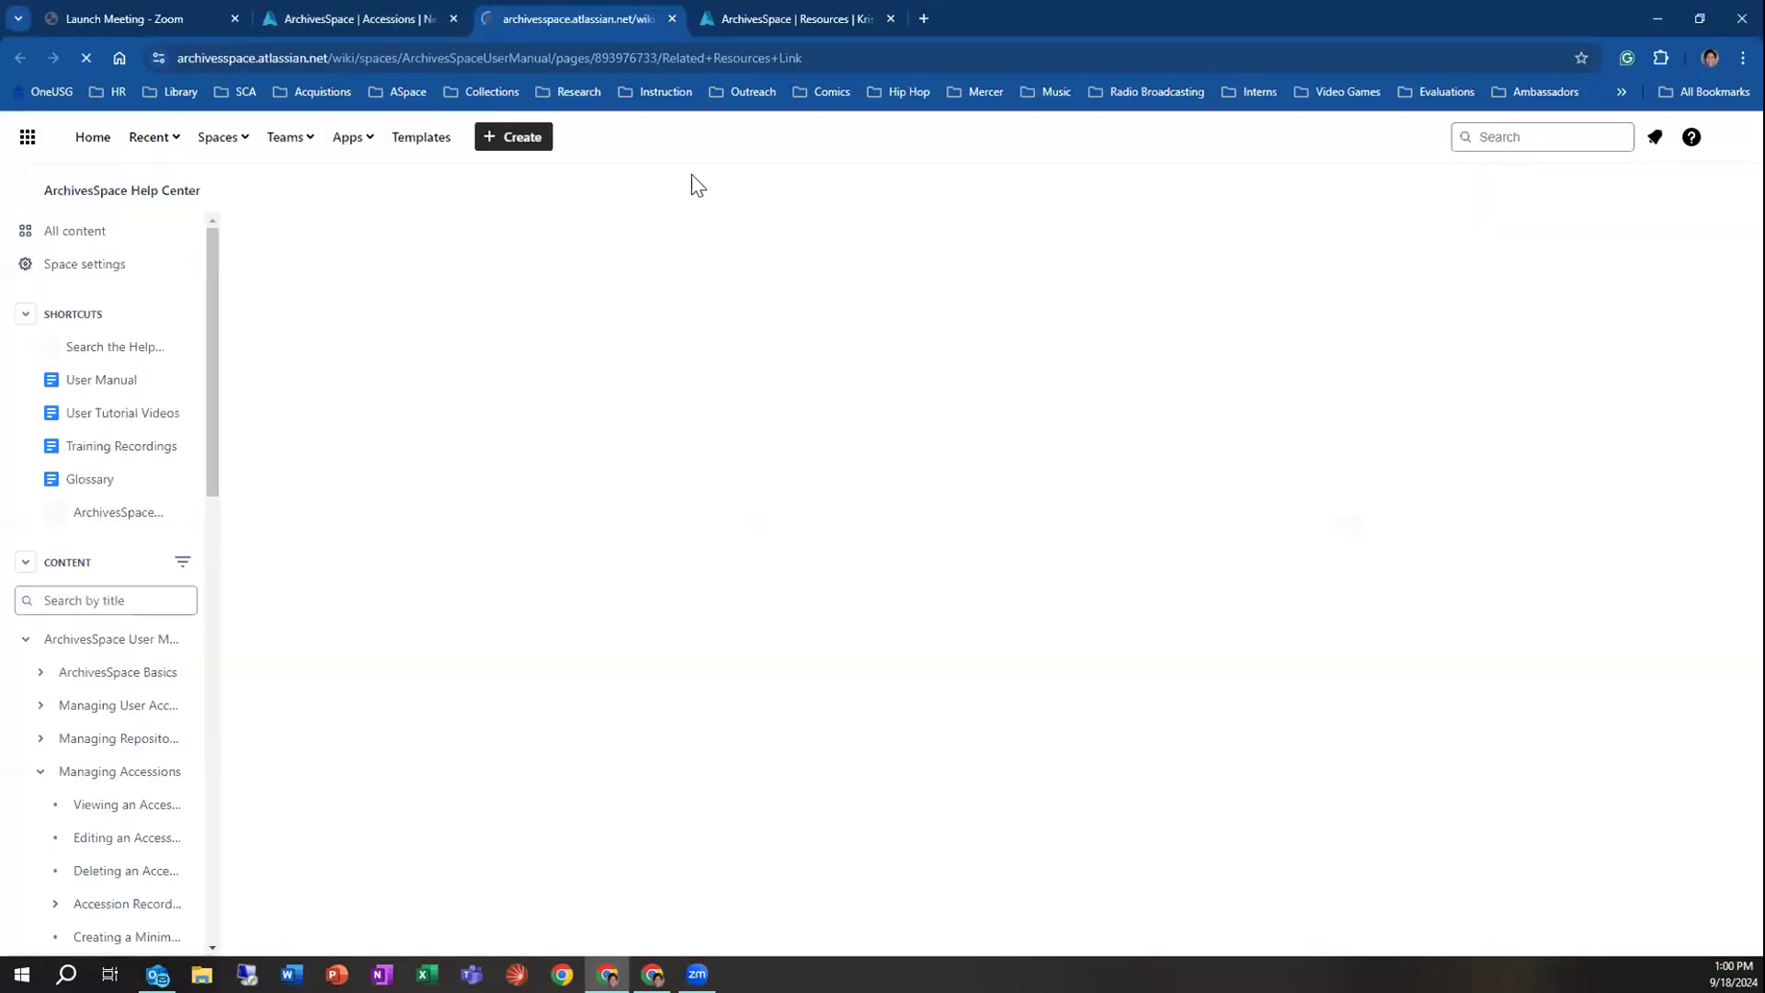
click(372, 22)
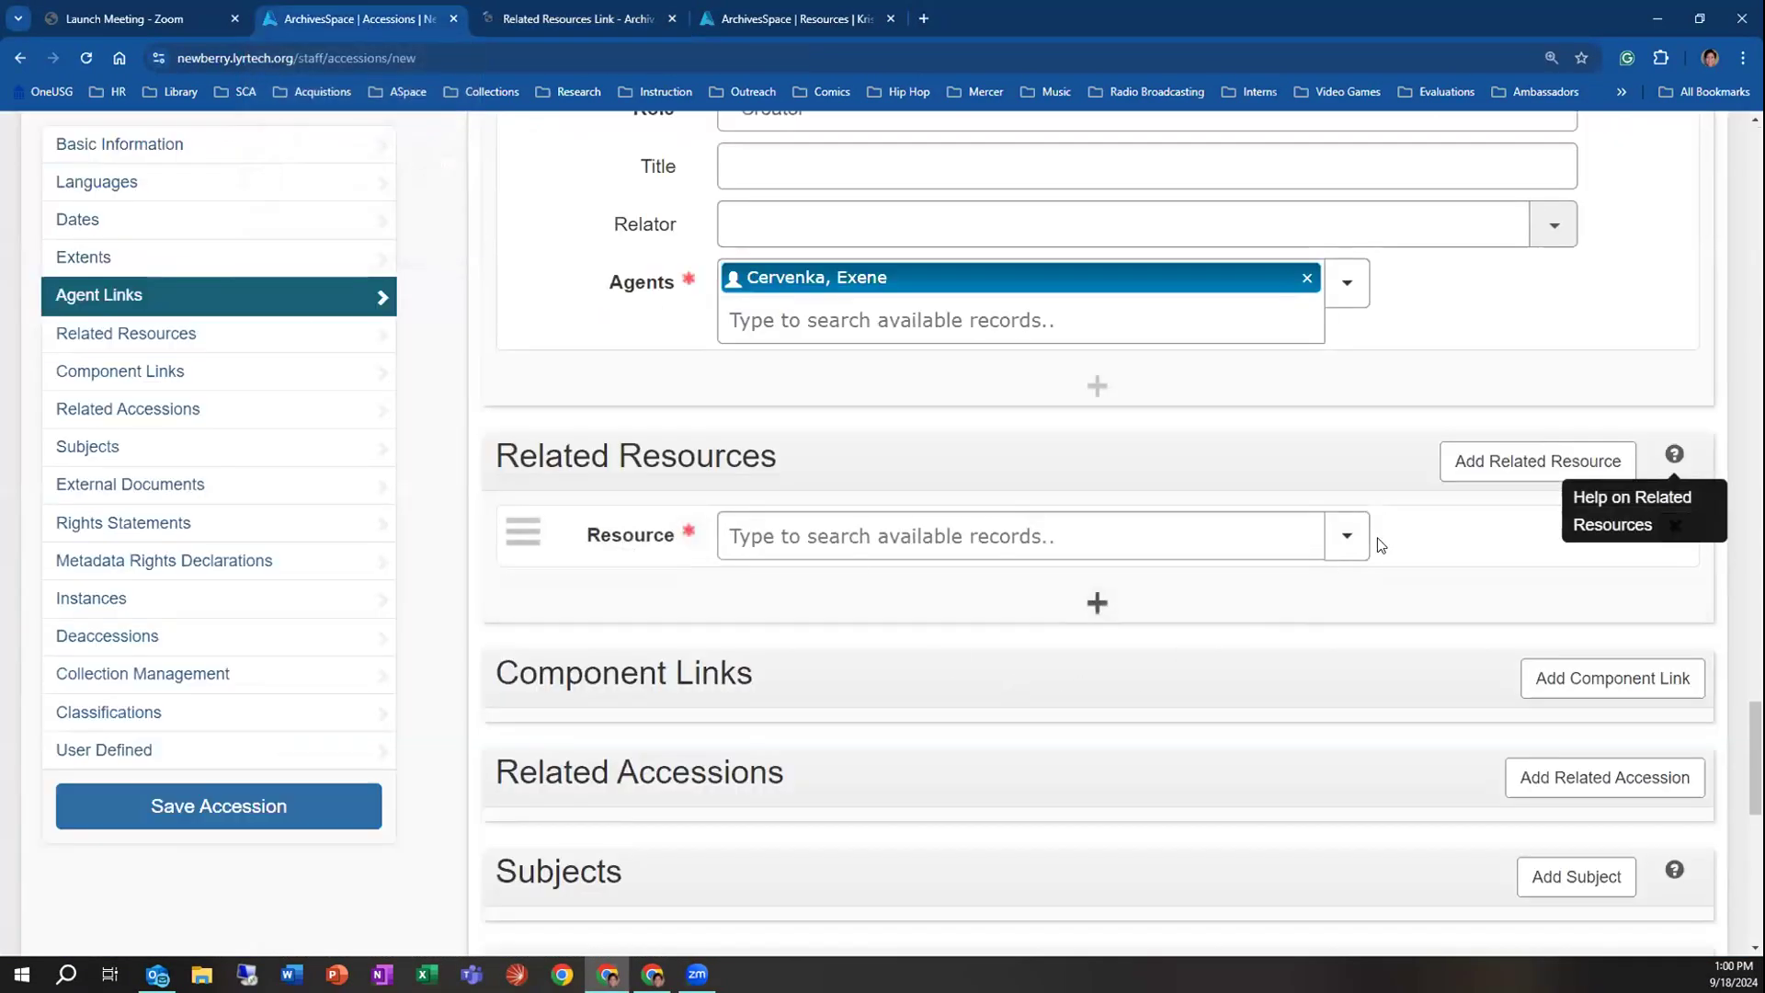
click(1673, 528)
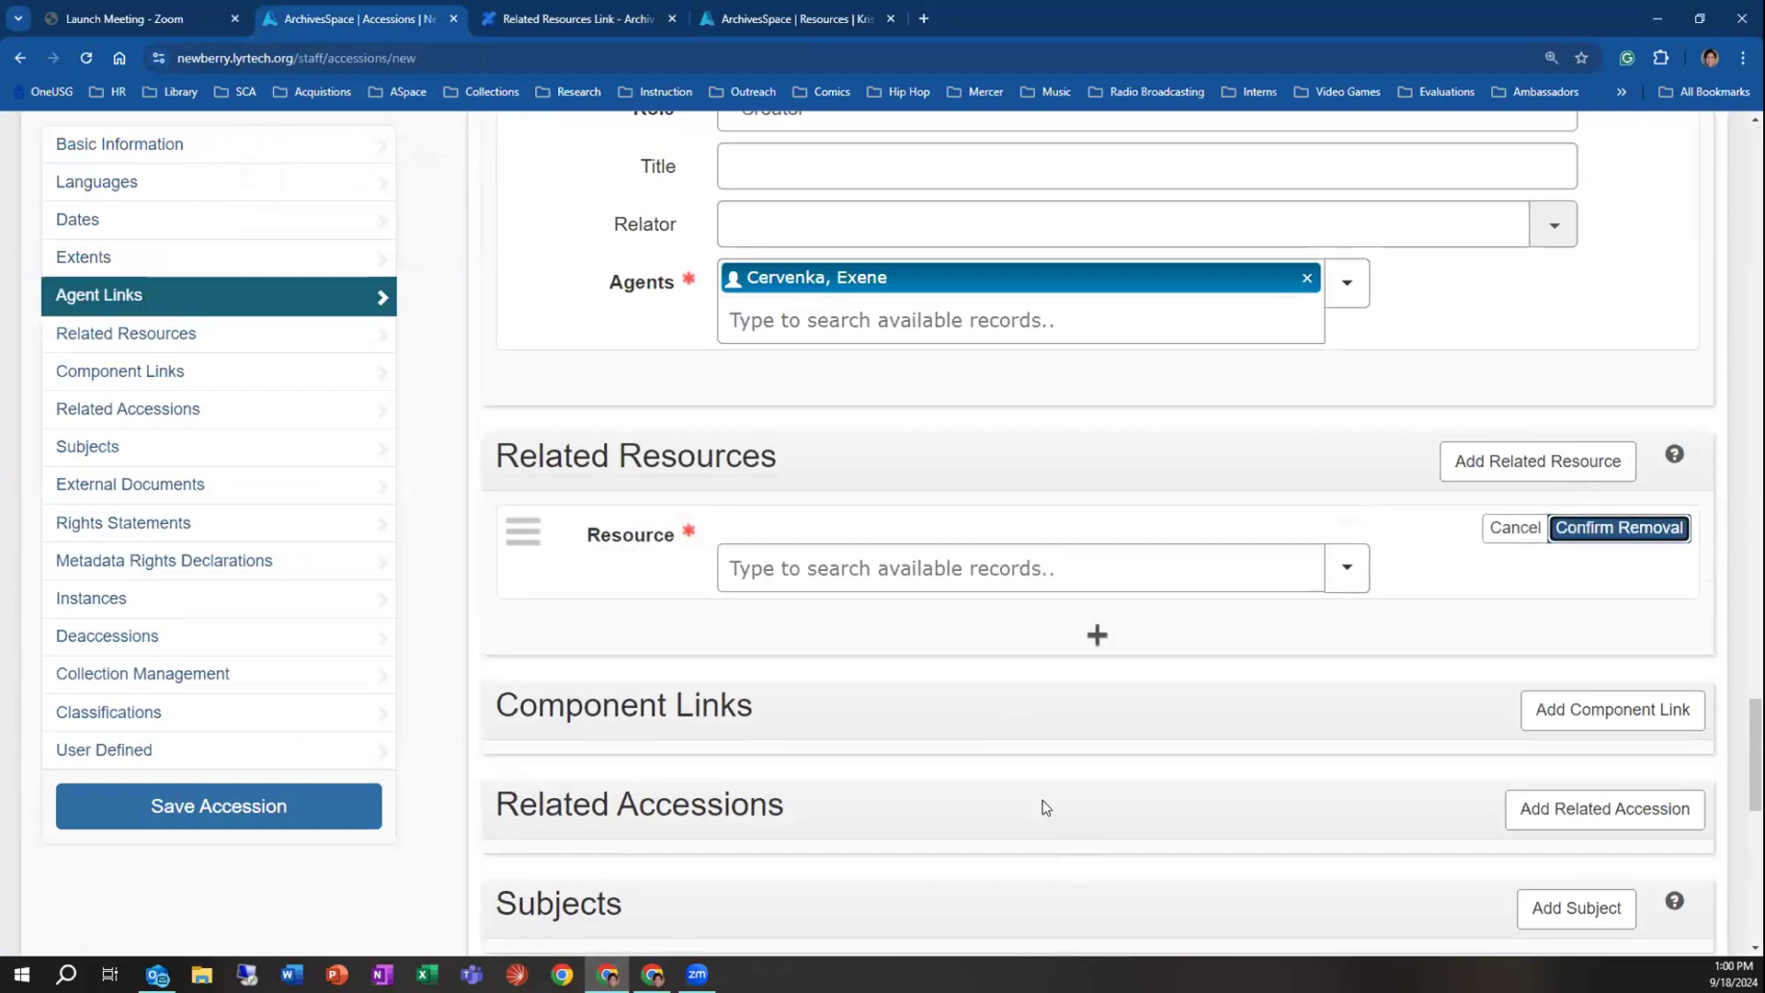
click(1567, 527)
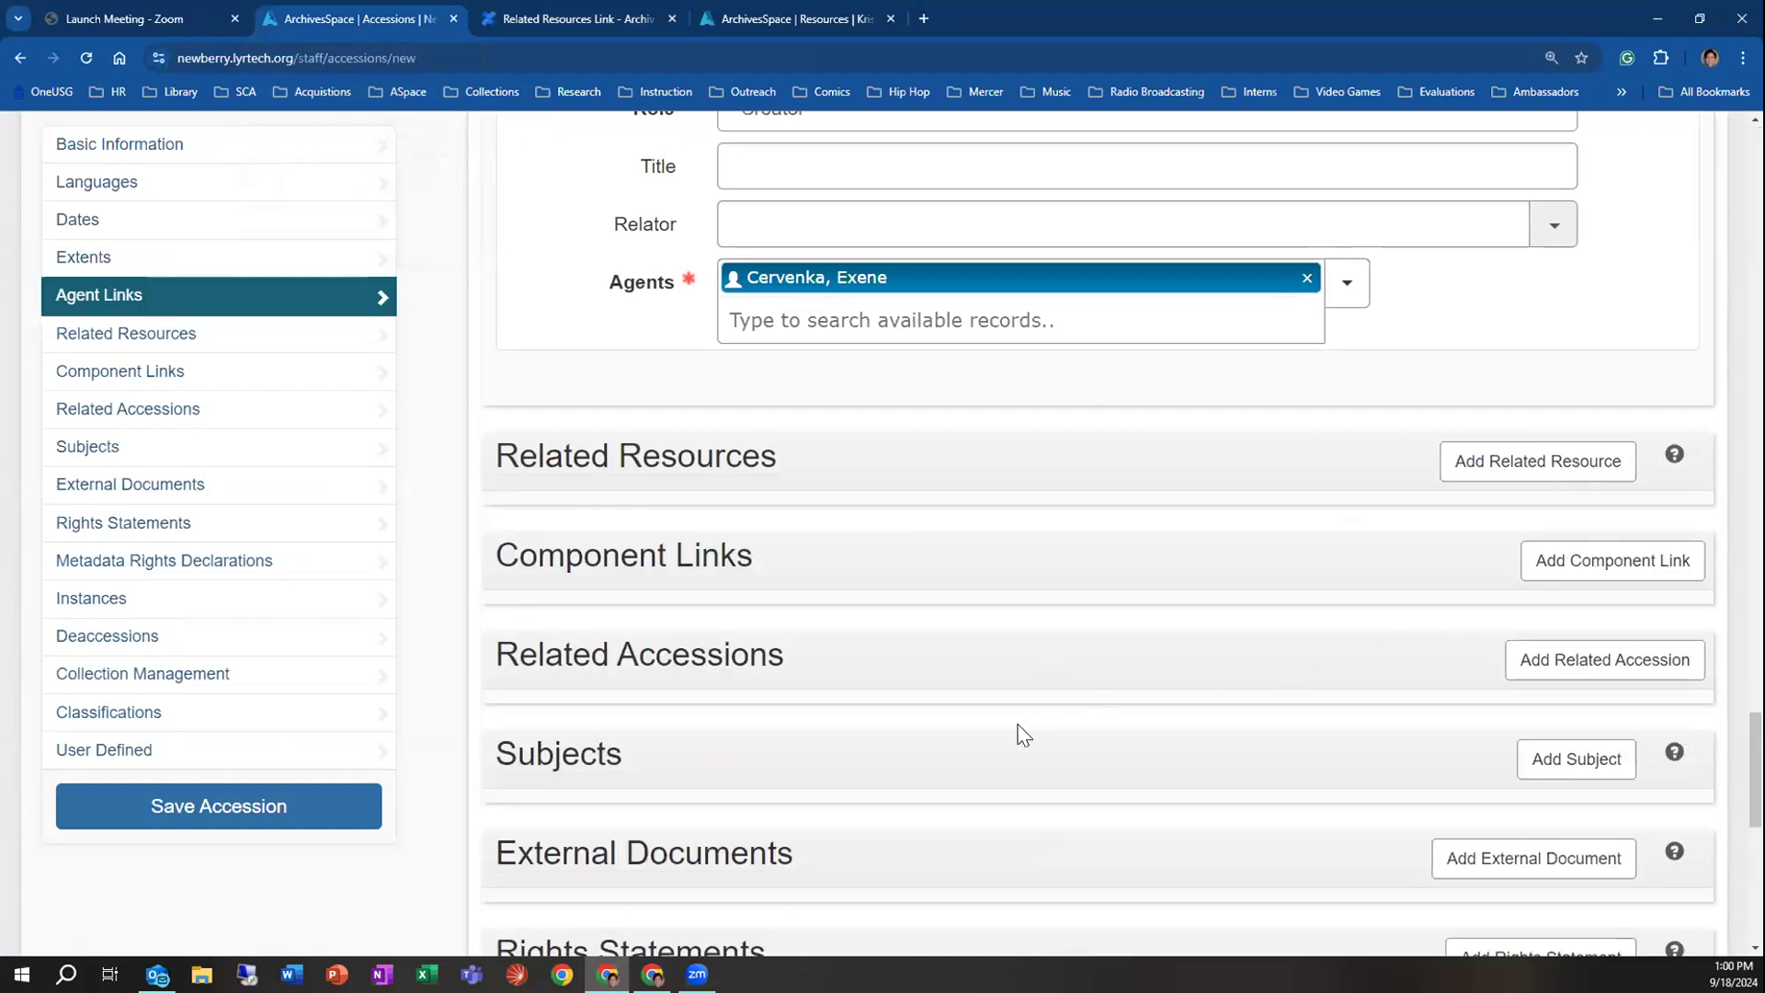
Browse the archival objects available for a component link and discard the empty link entry
scroll(975, 698, down, 1)
click(1572, 469)
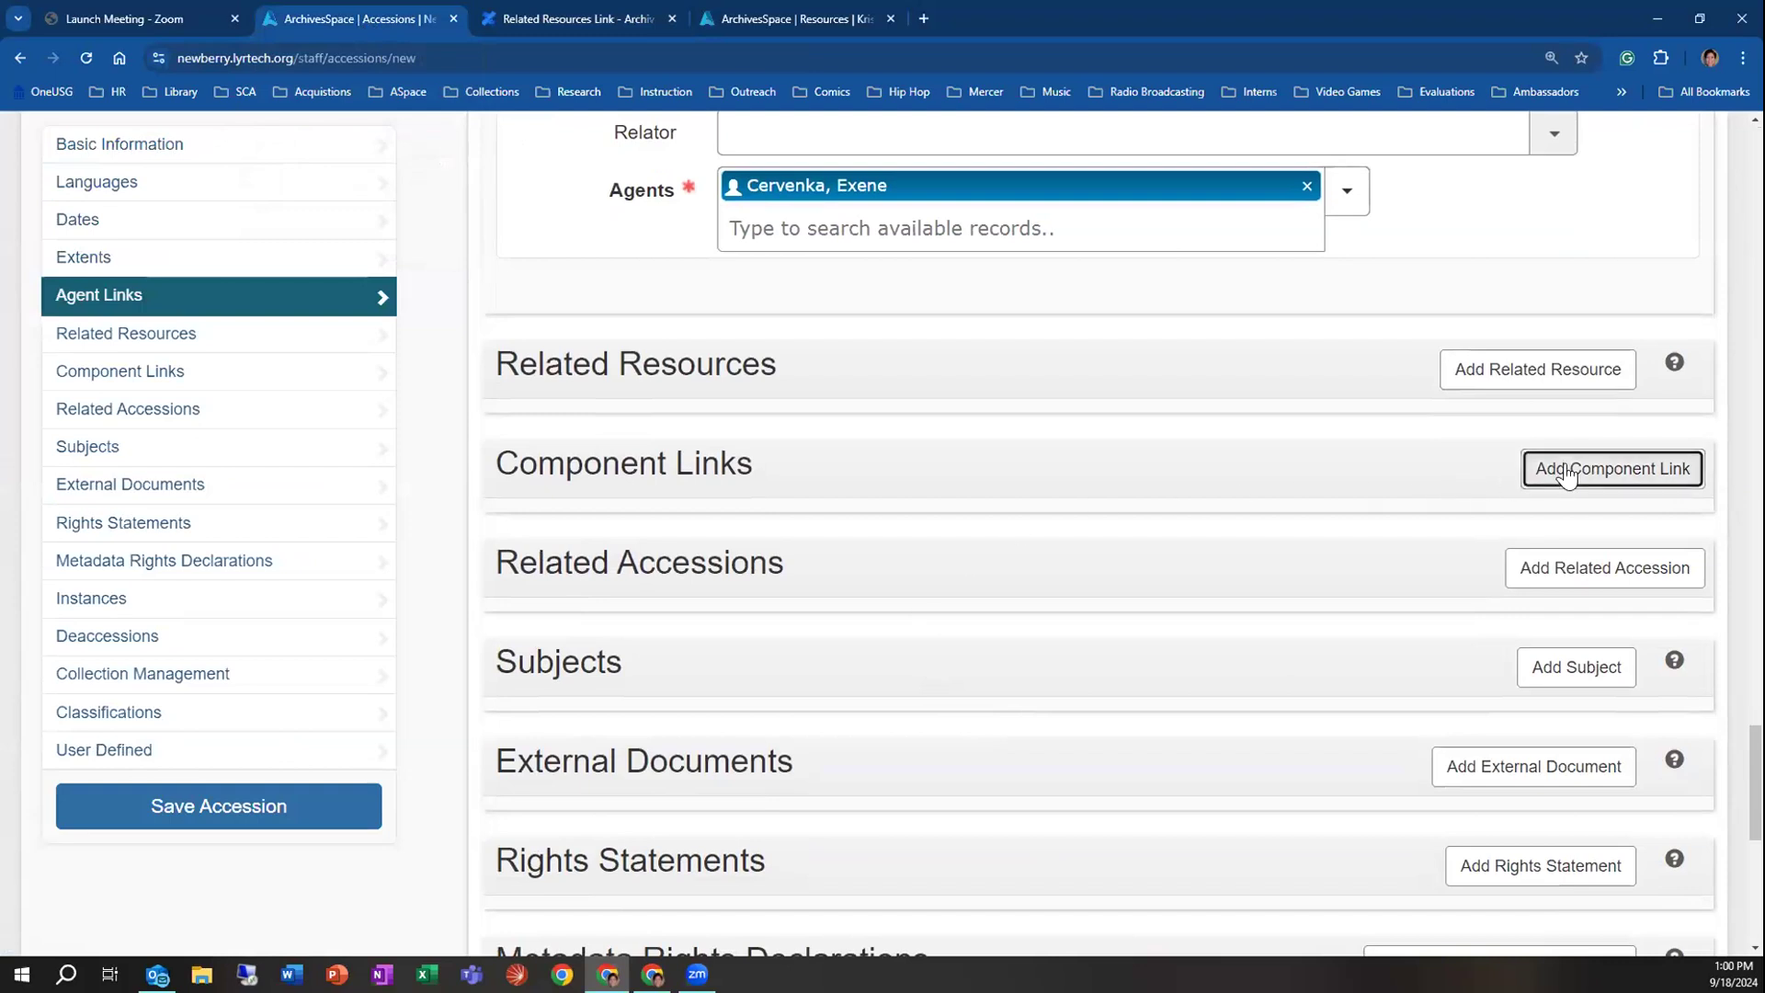
click(1347, 549)
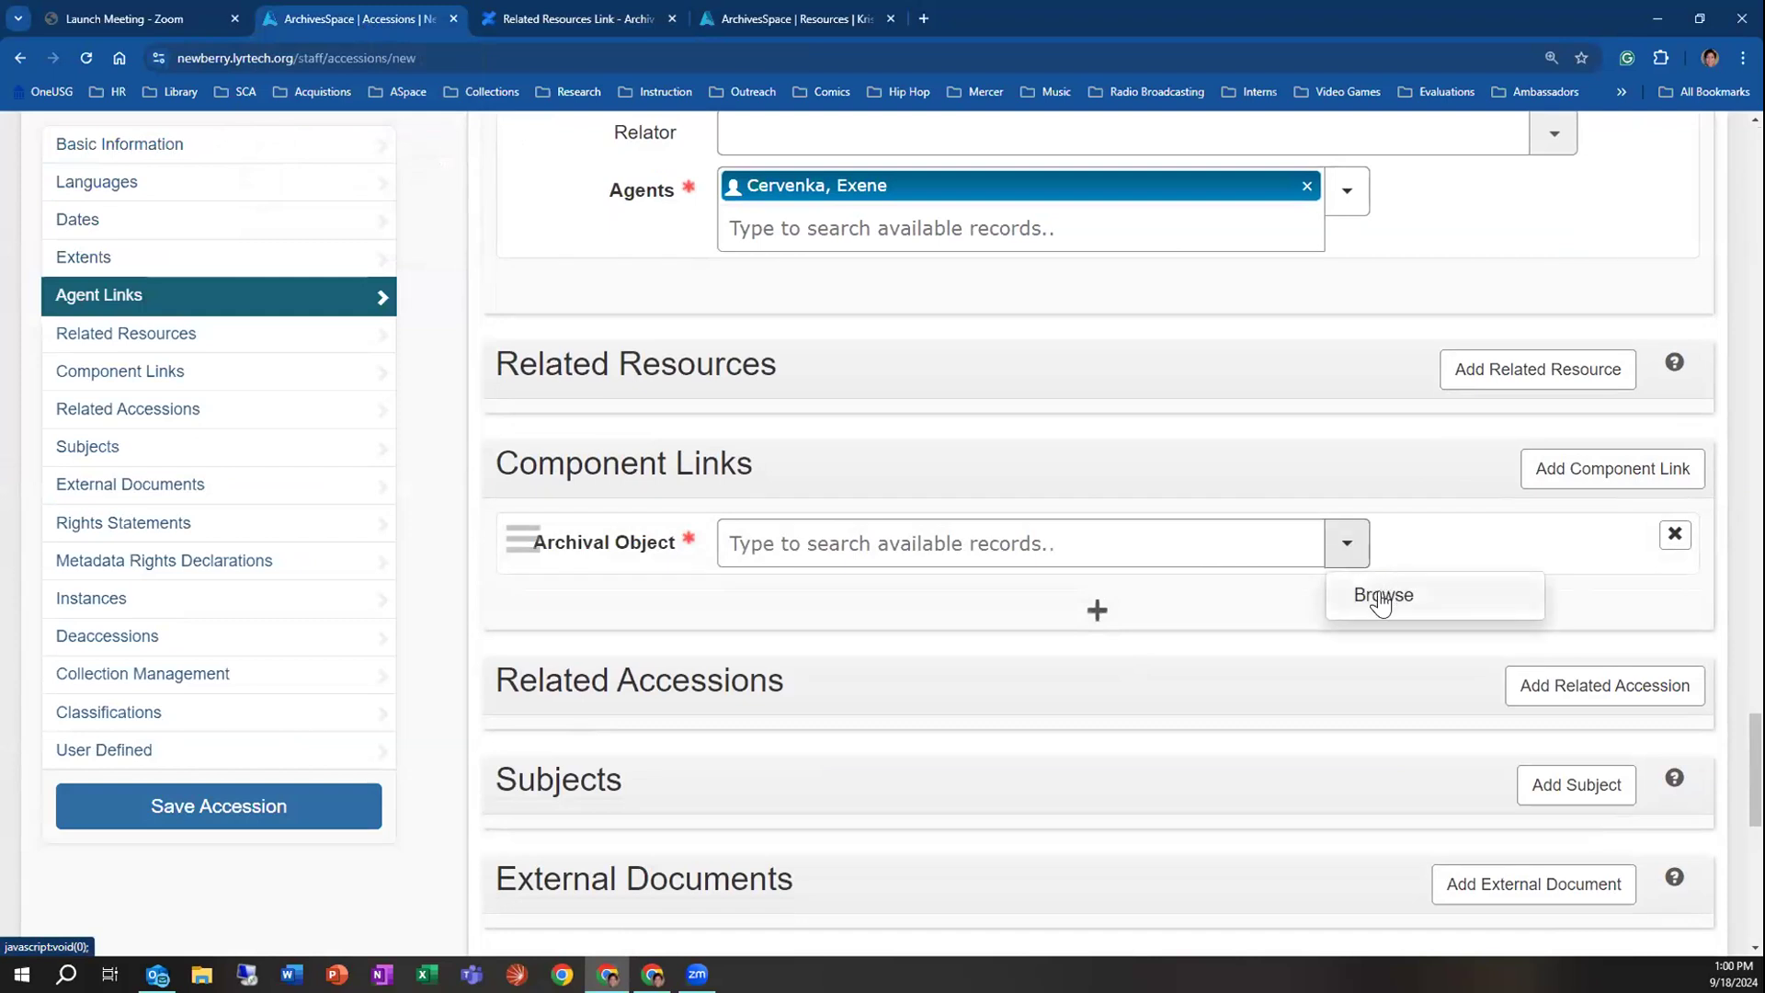
click(1379, 596)
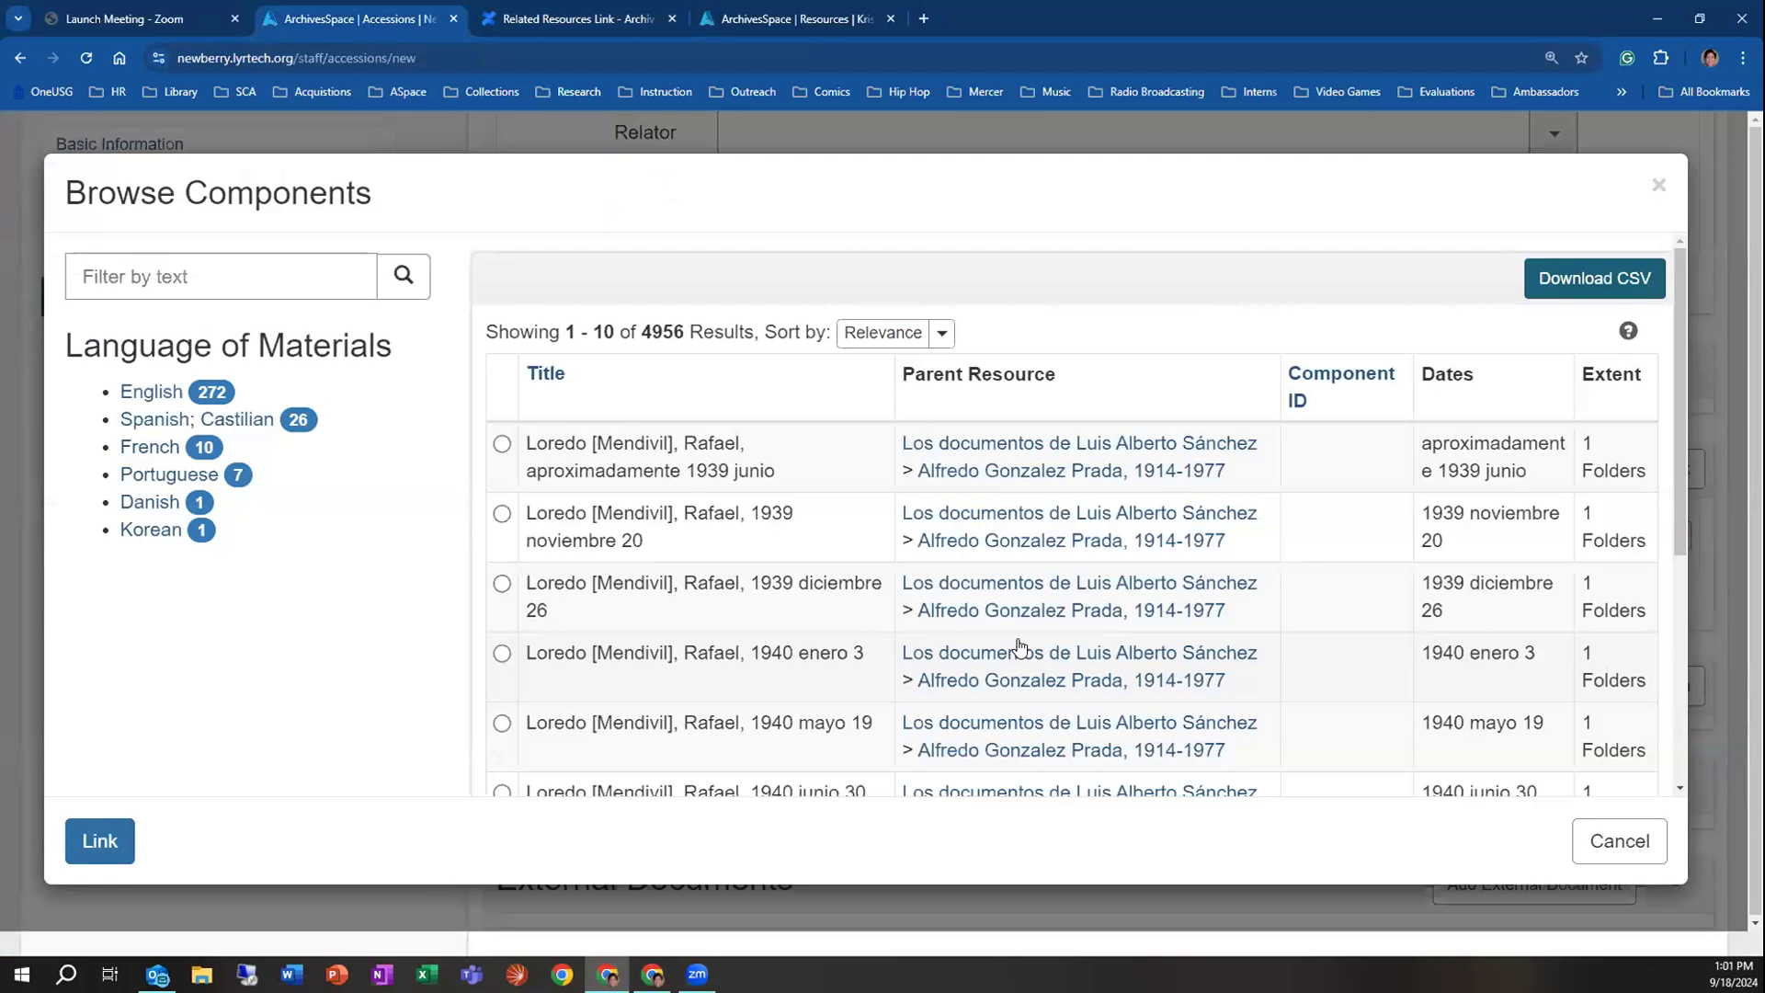
click(252, 267)
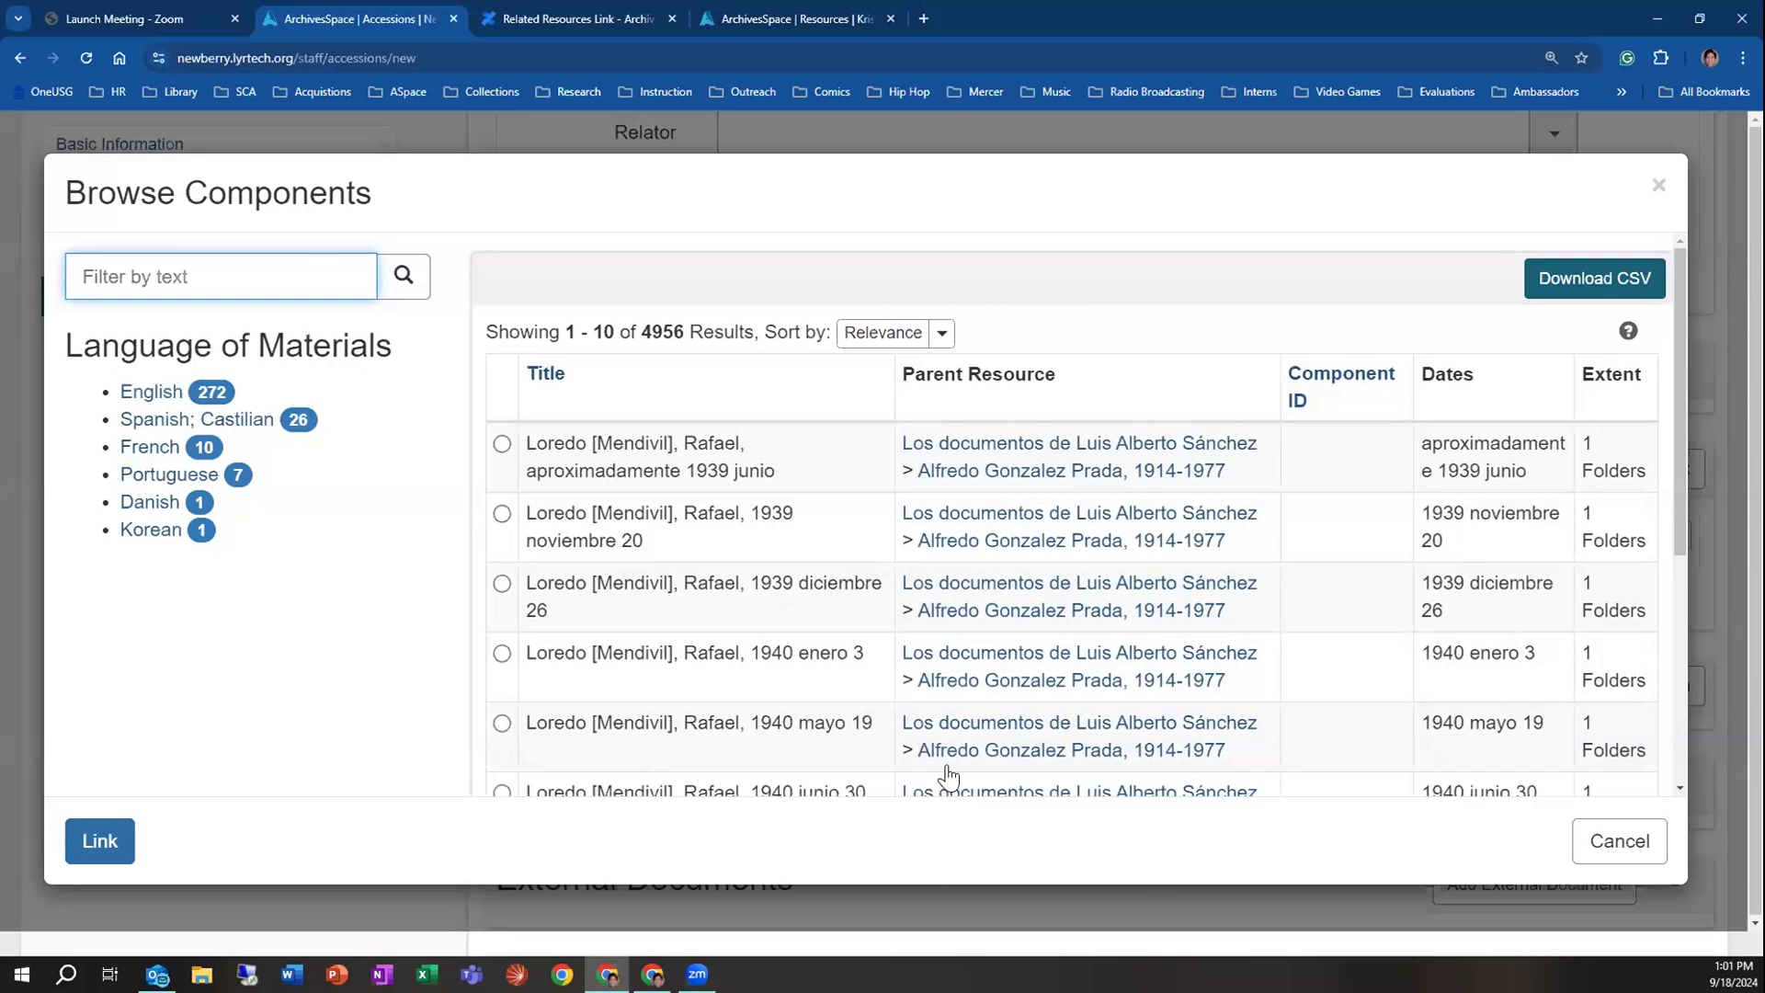
click(1658, 187)
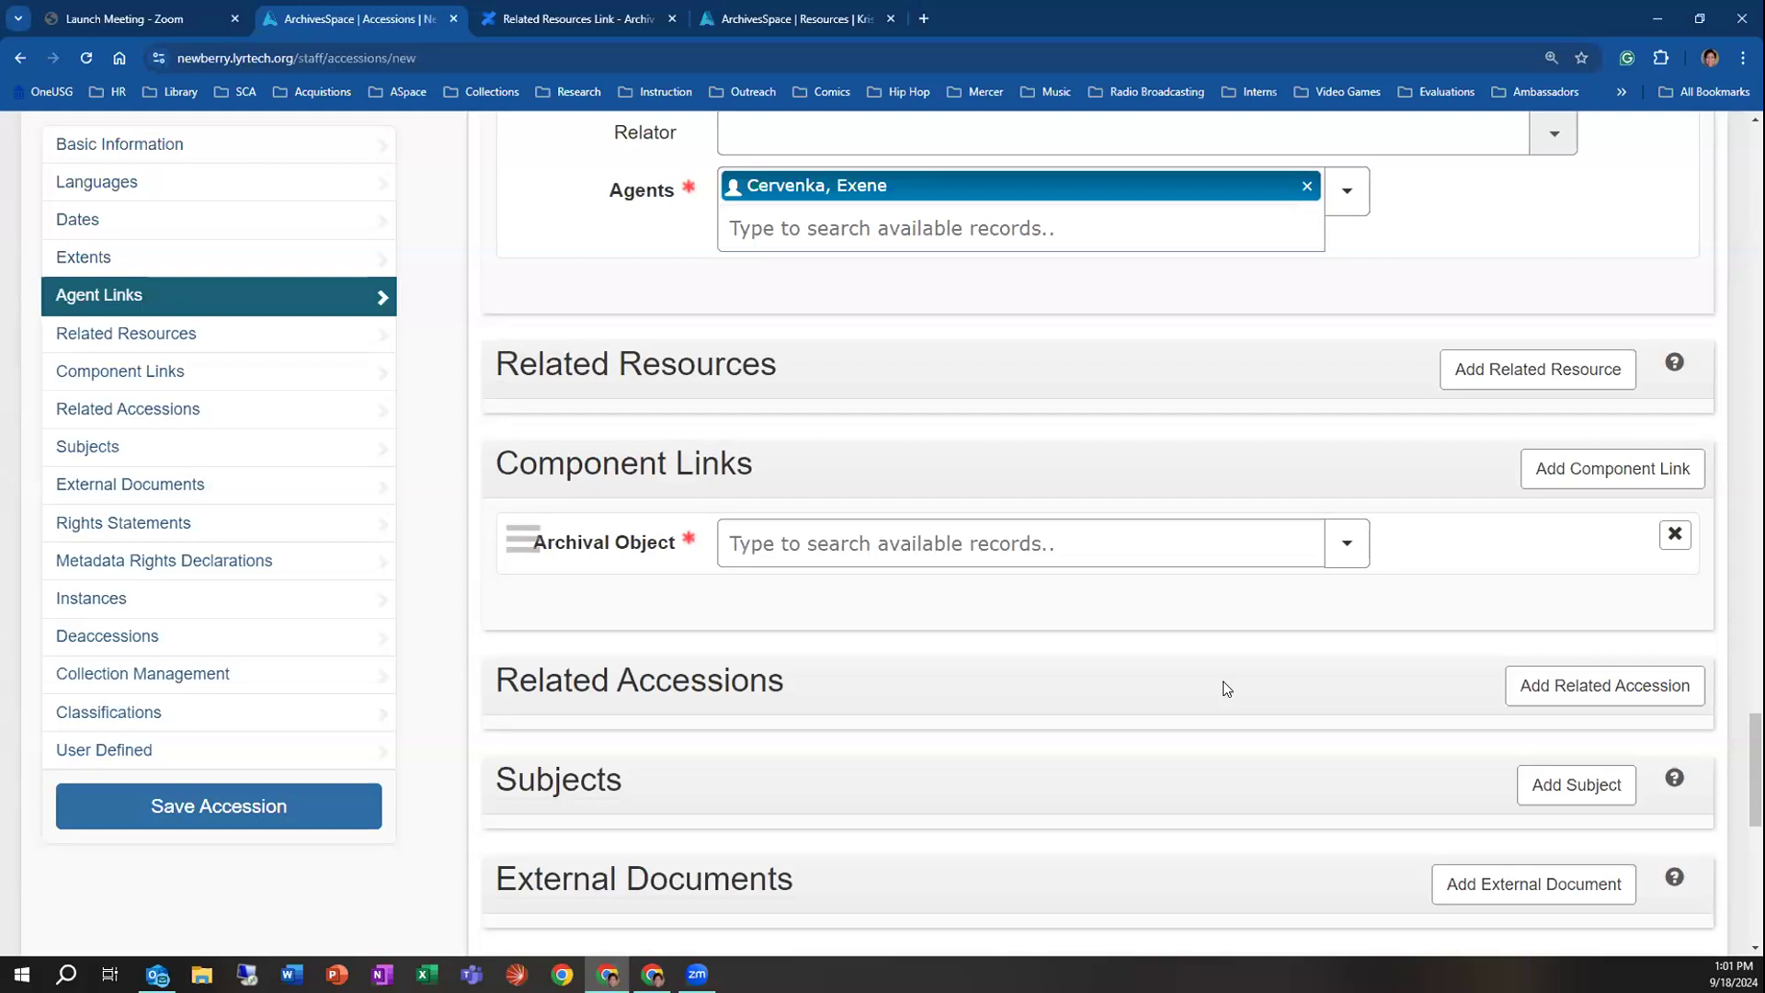
click(1673, 537)
click(1673, 542)
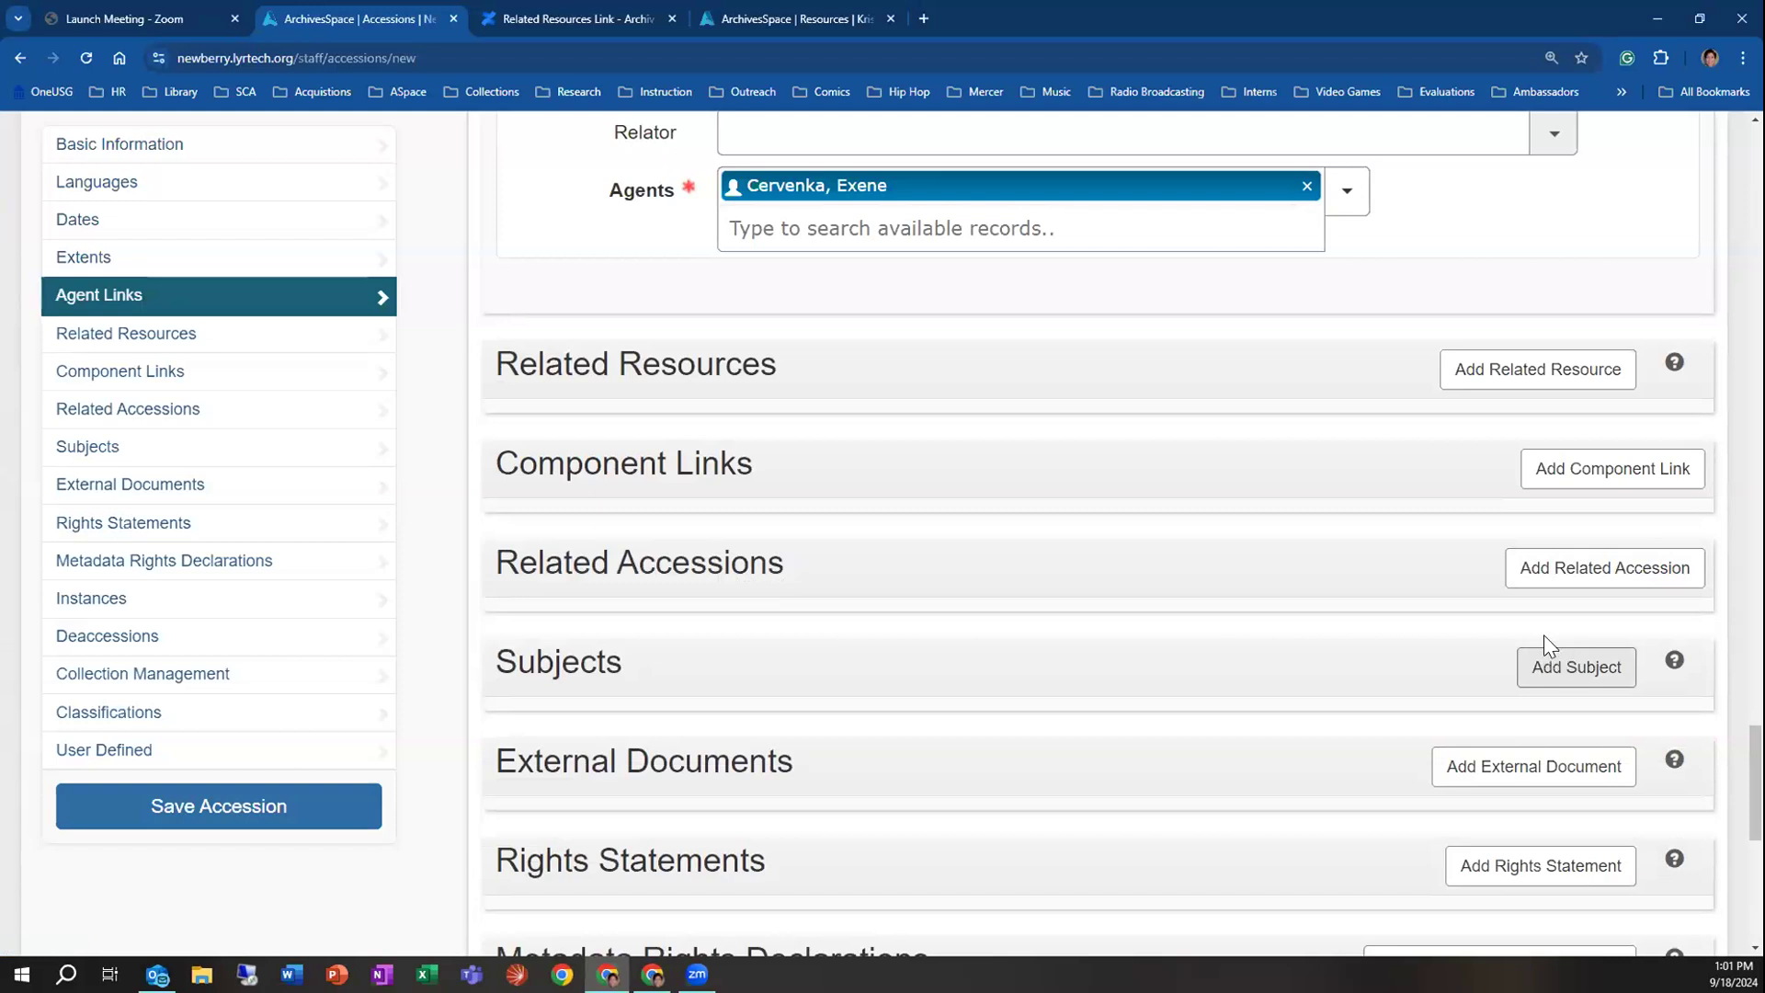
Add a related accession entry with a "Part of" Relationship, set this accession to Has Part, and examine the accession lookup and relator types
scroll(1379, 551, down, 2)
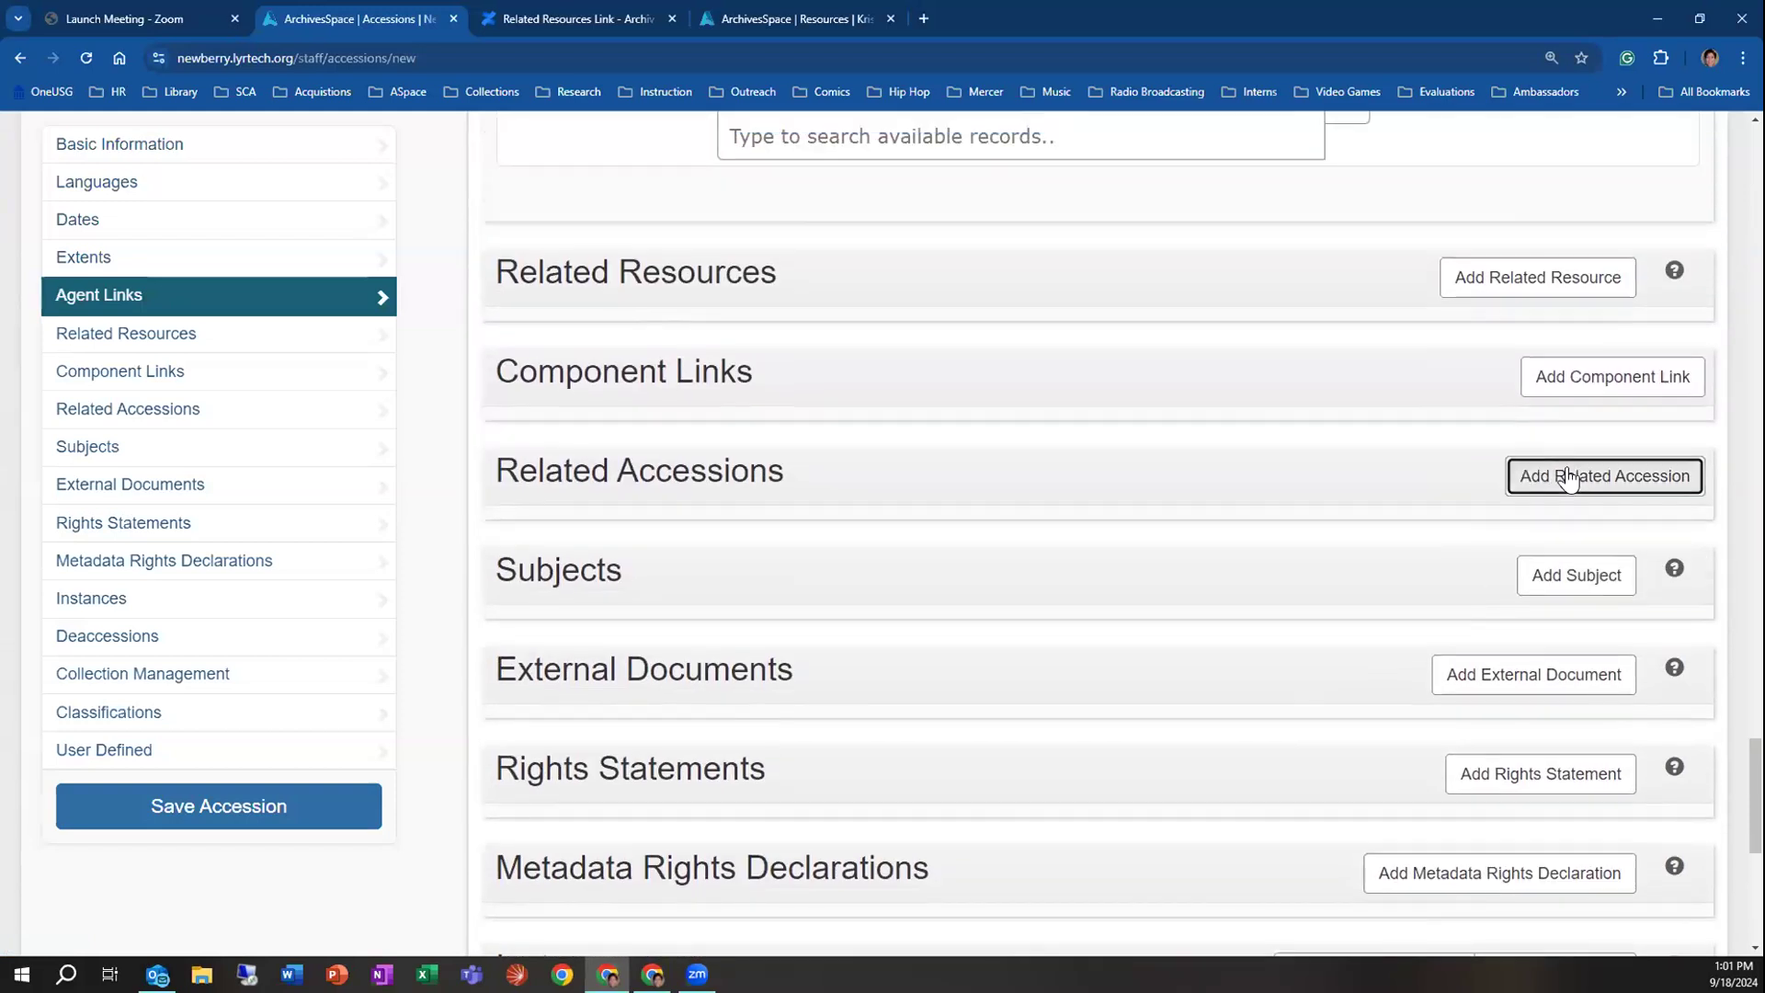
click(1564, 474)
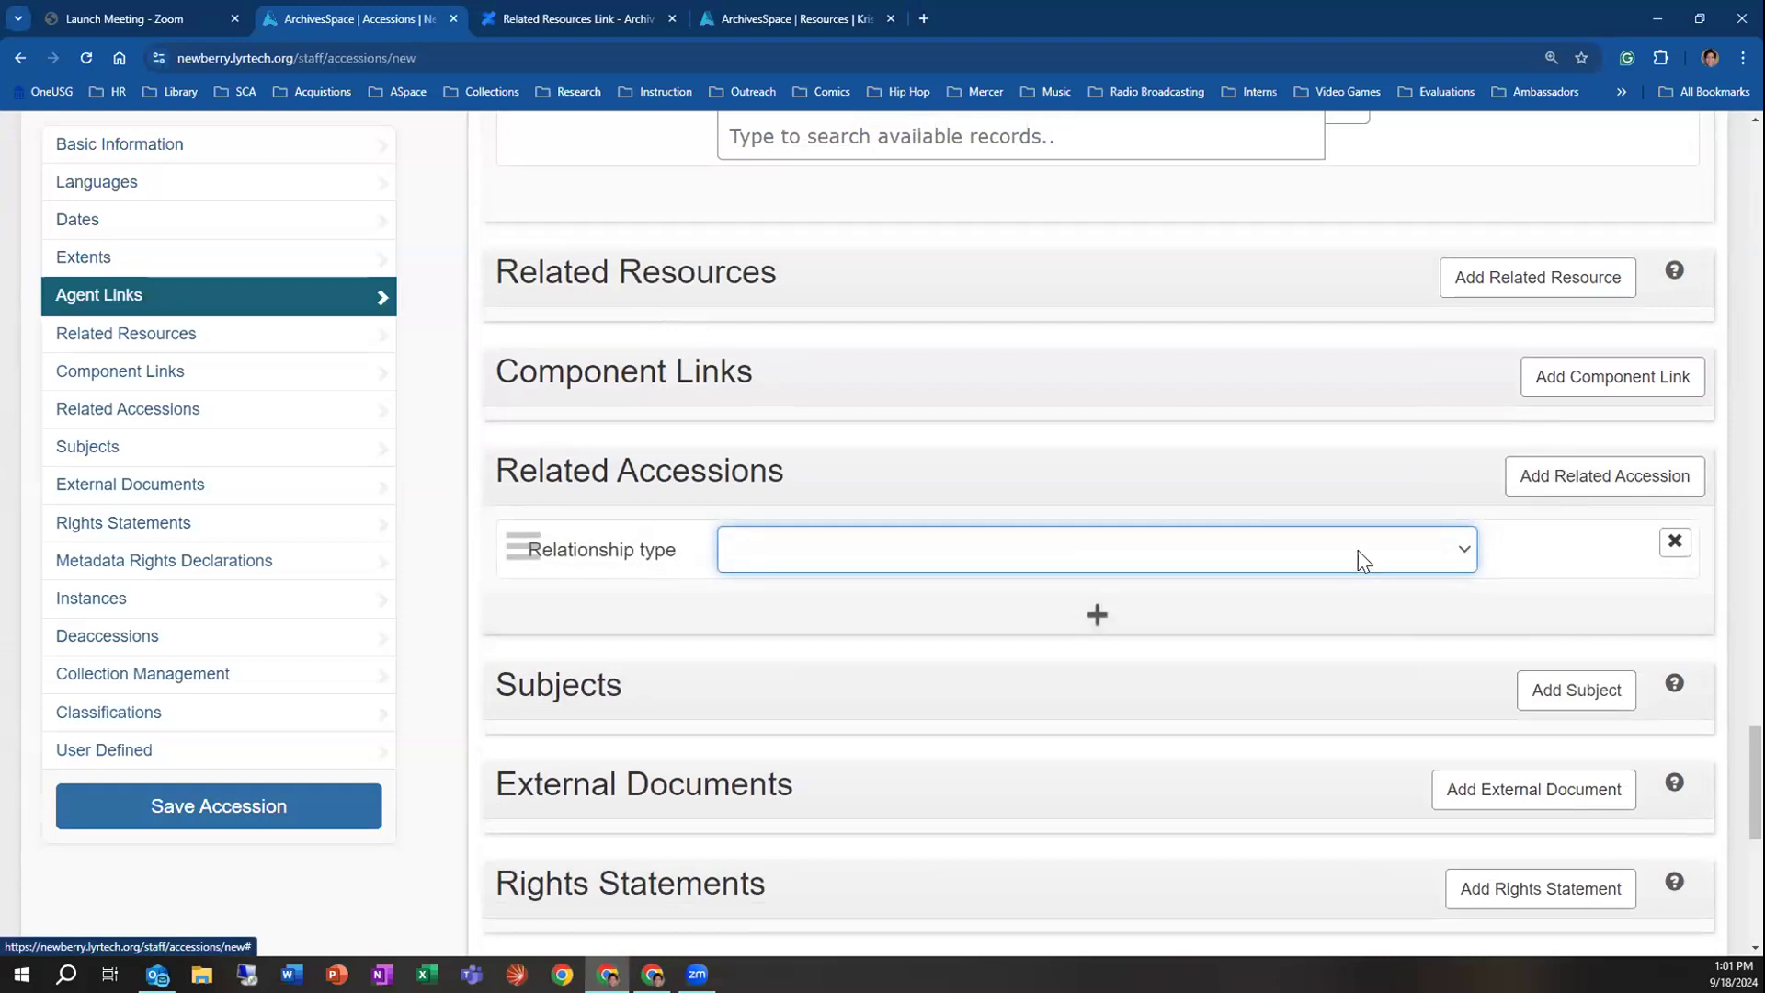
click(1363, 555)
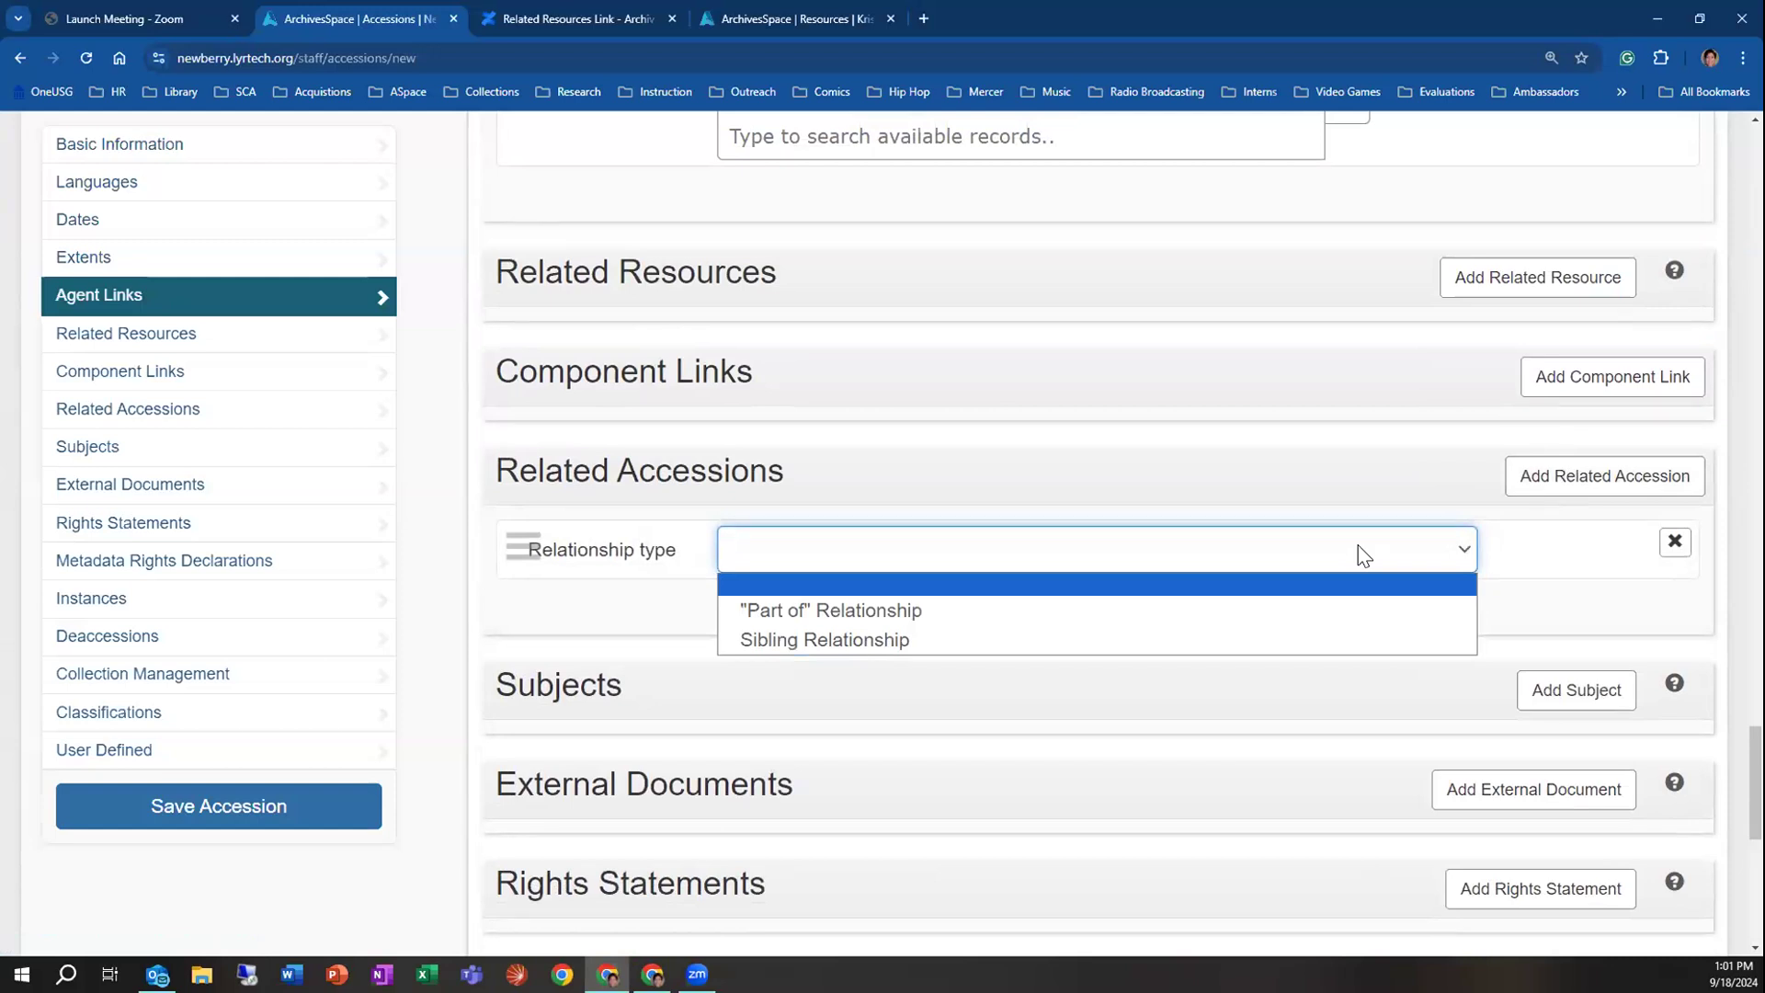
click(1107, 608)
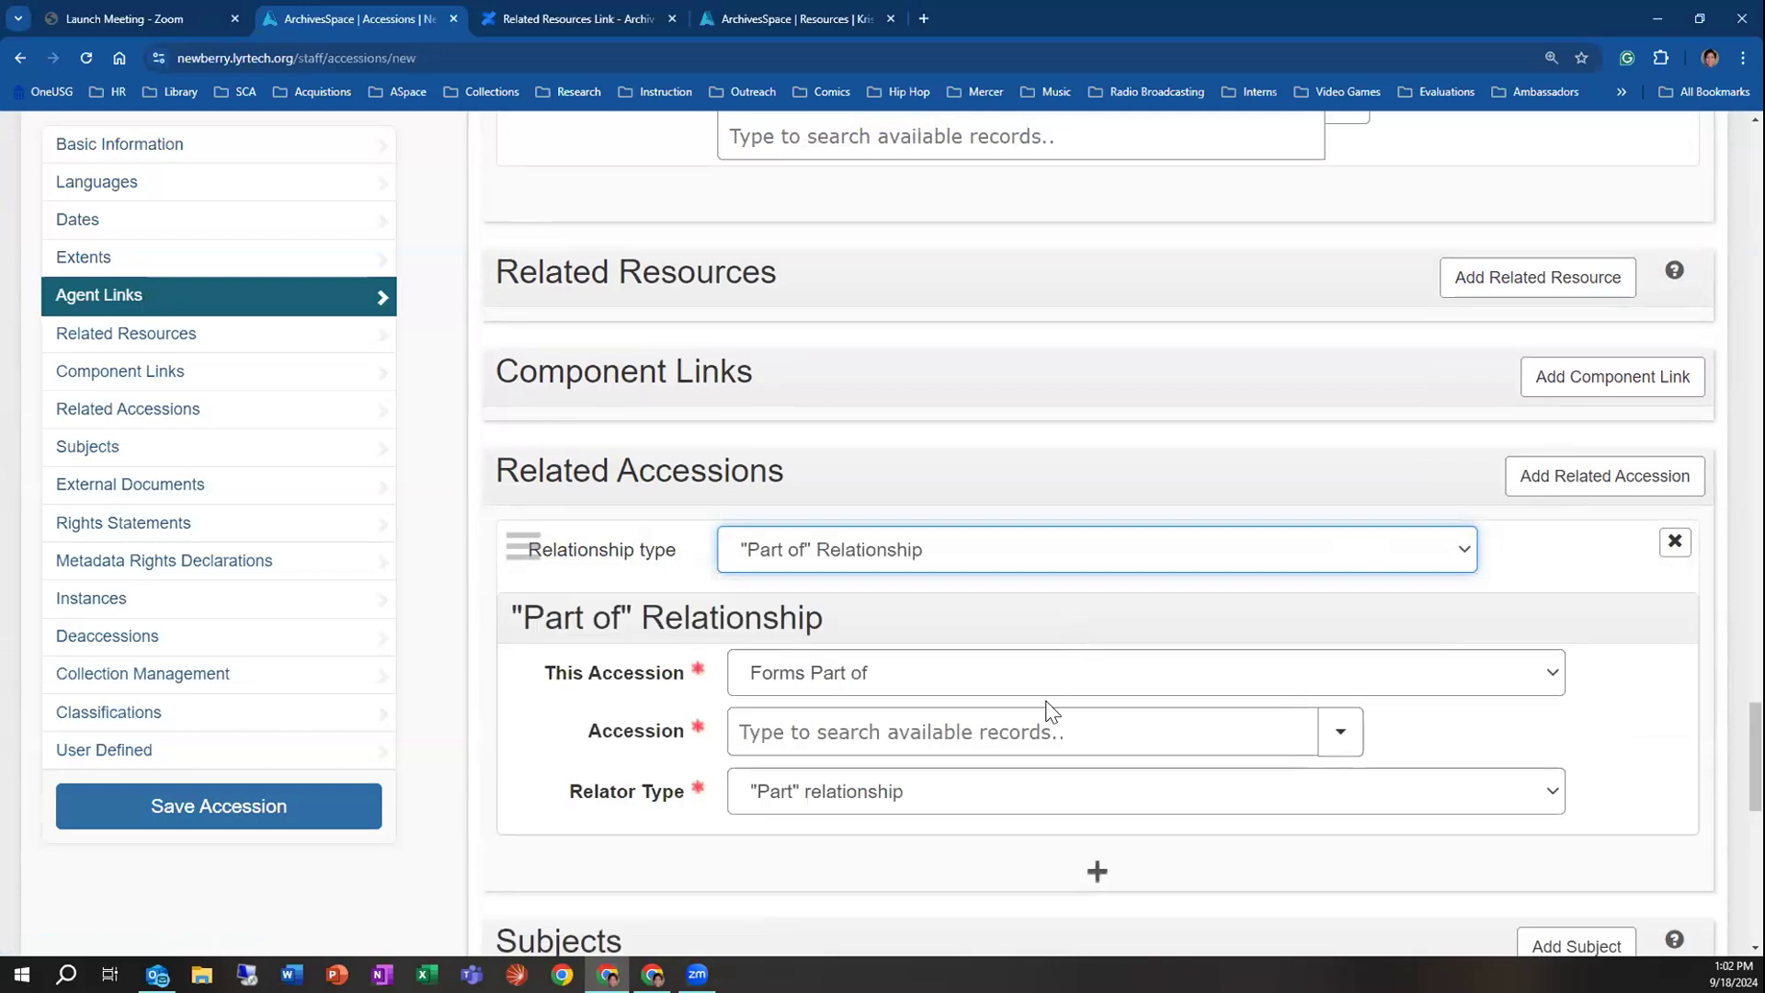
click(1077, 672)
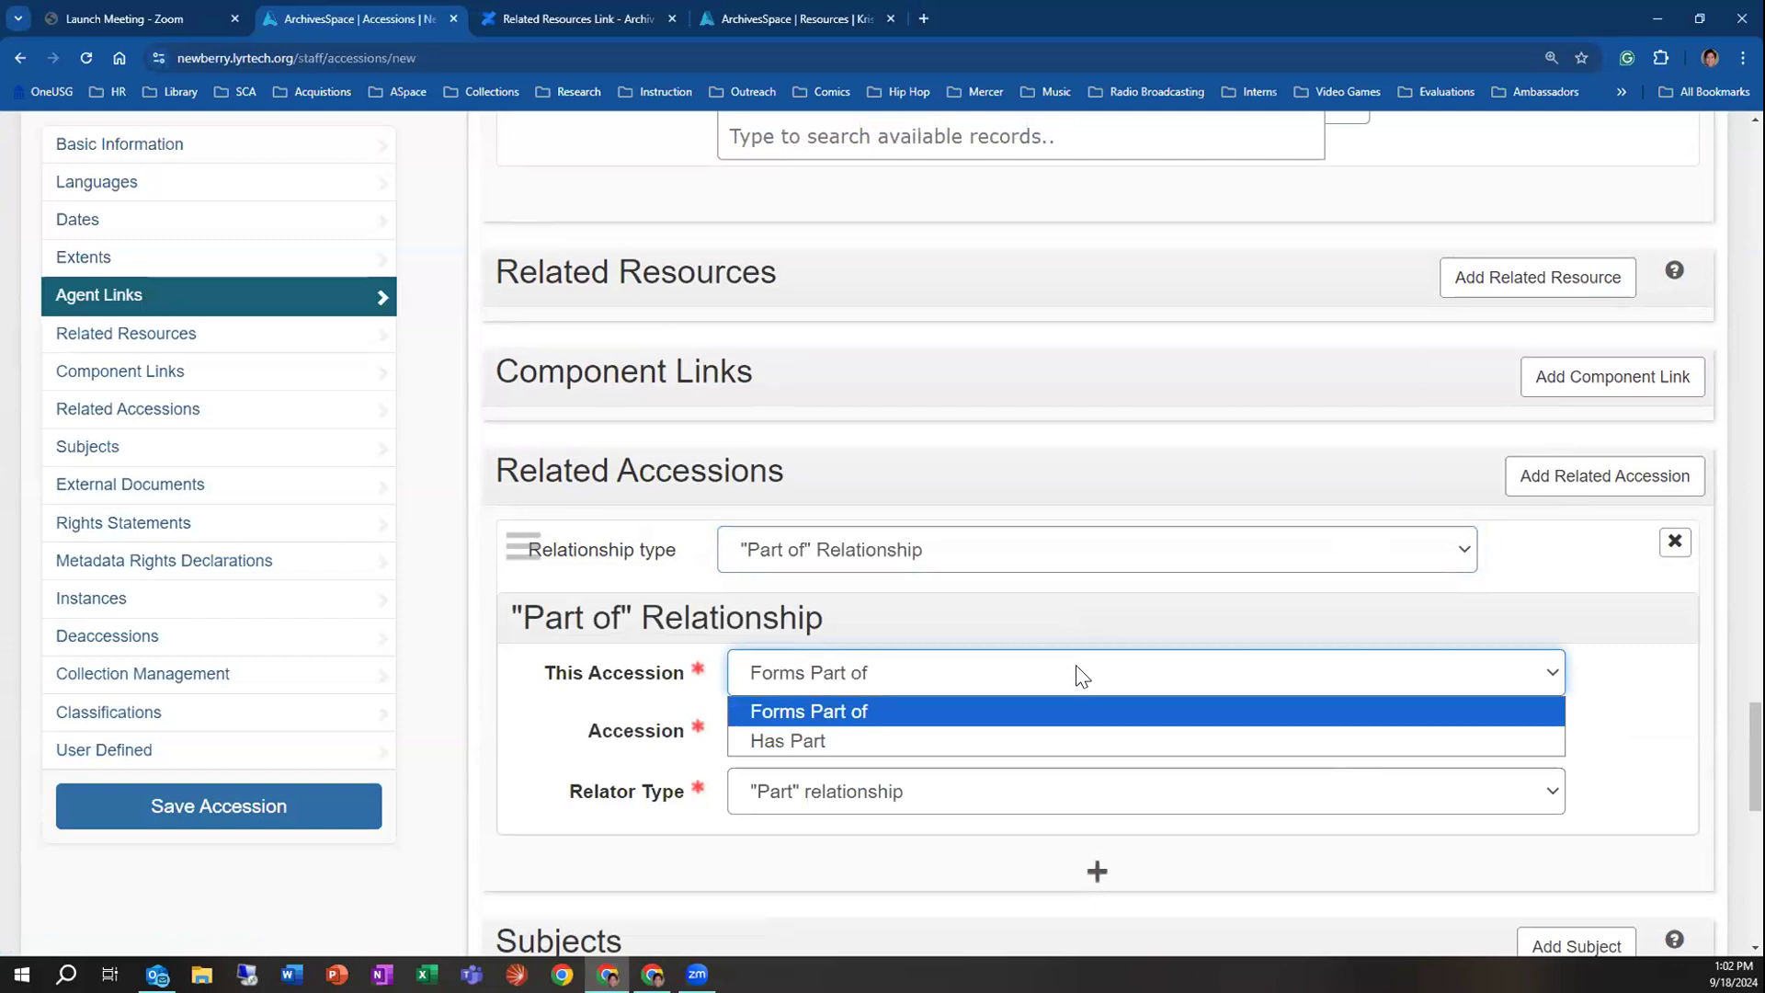
click(994, 743)
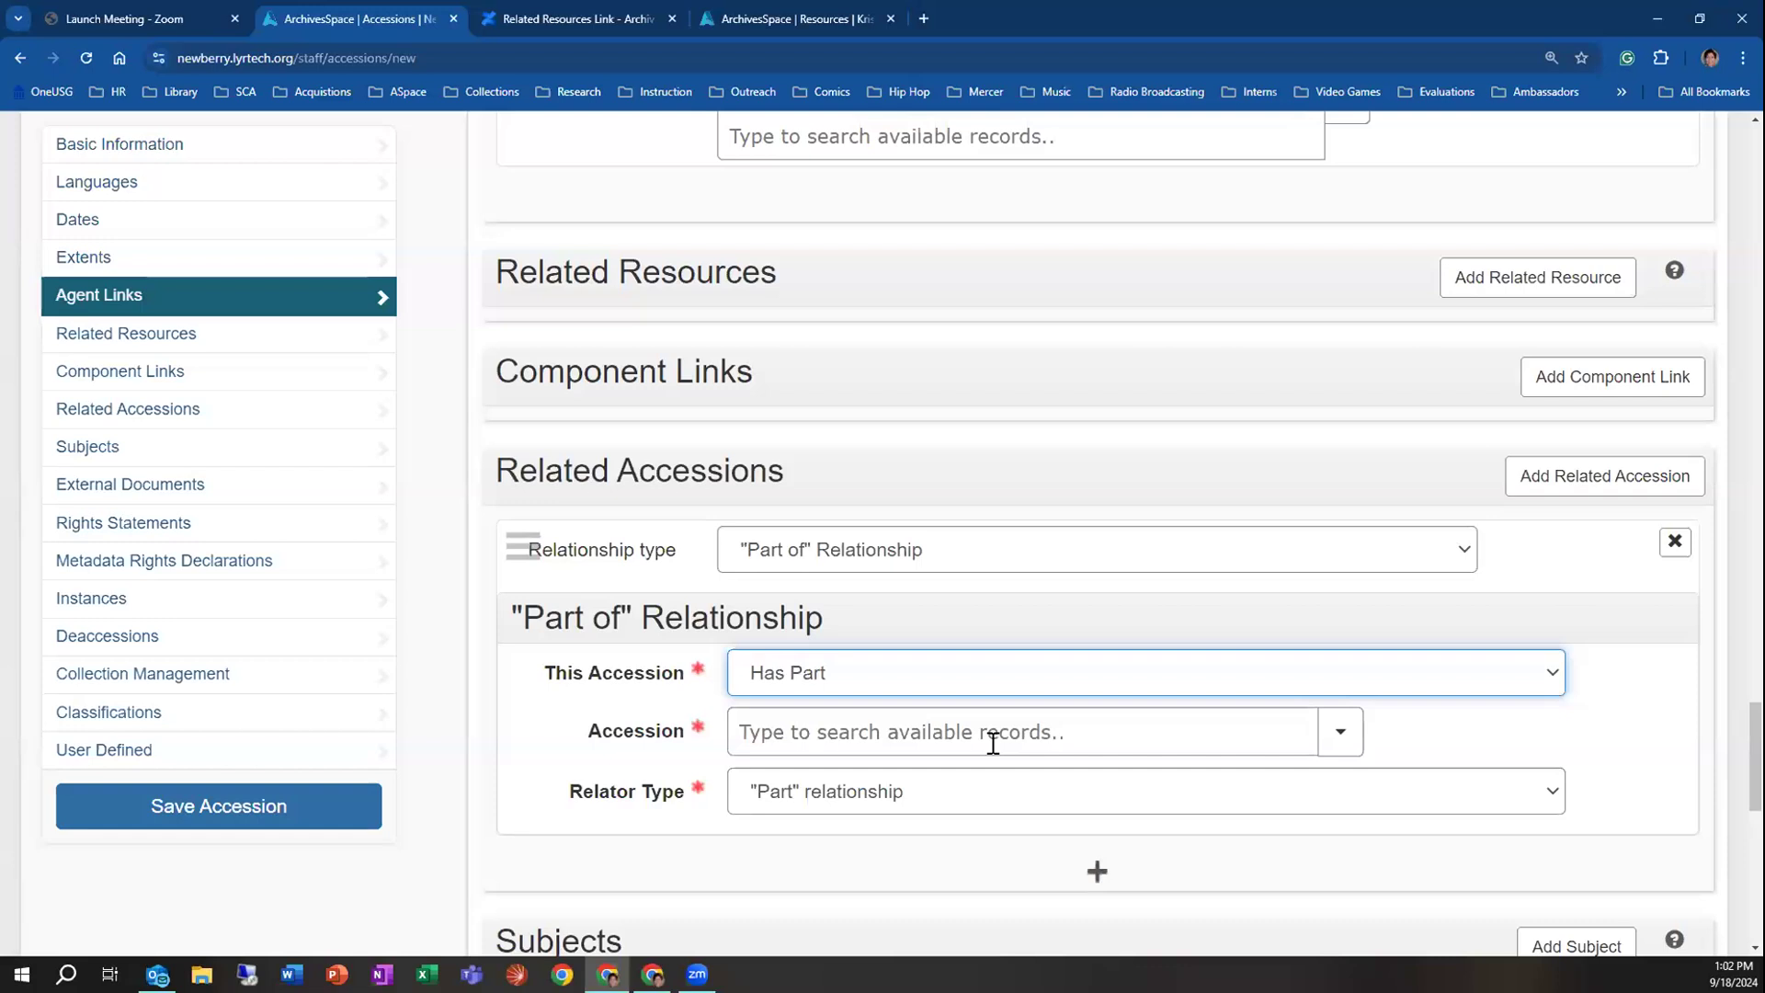
click(1341, 754)
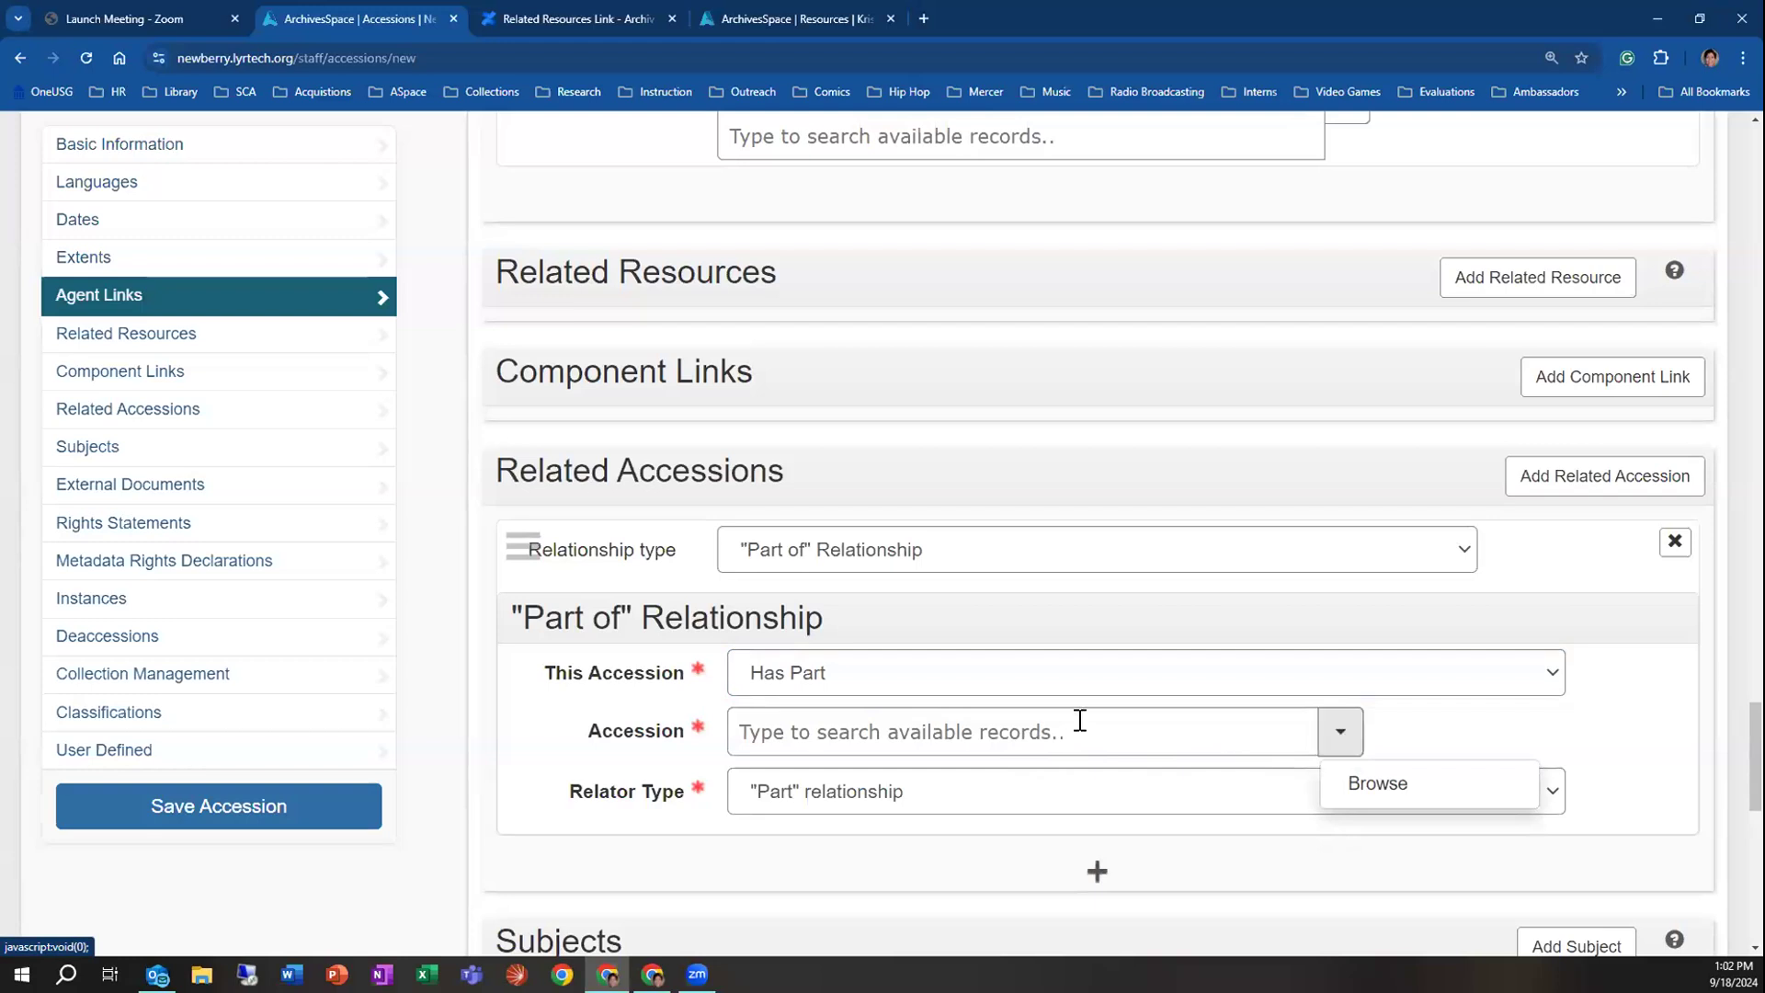
click(947, 794)
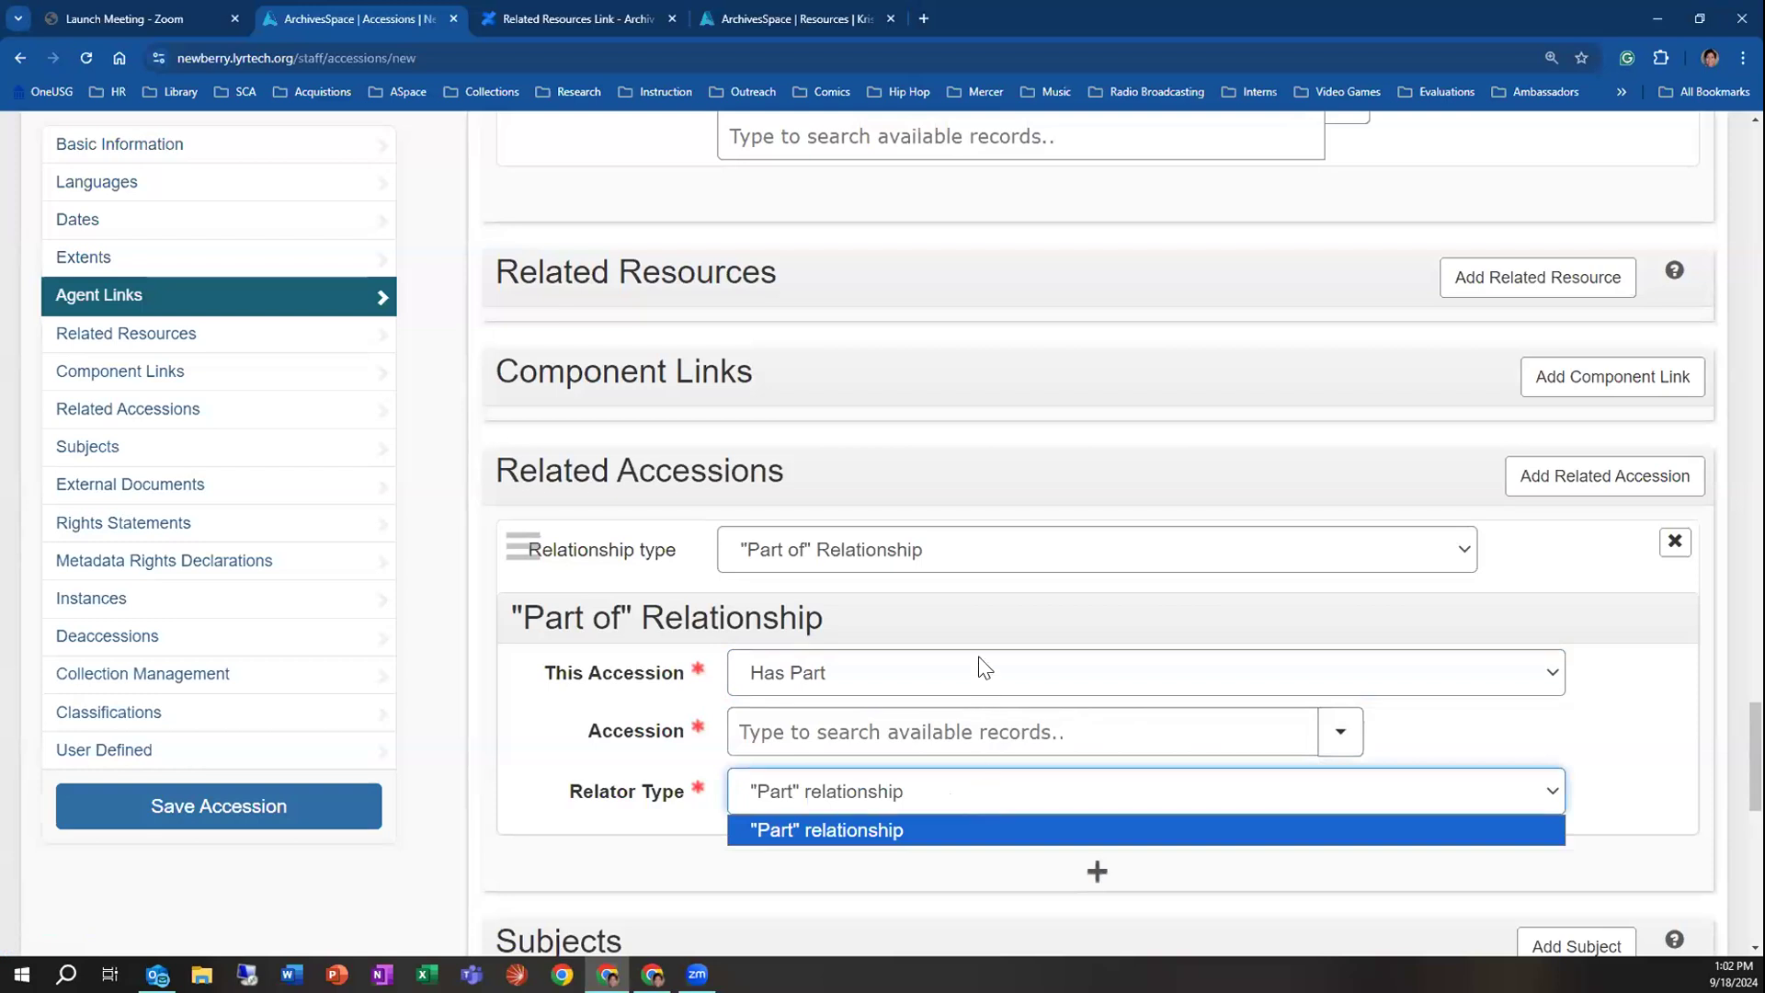
Switch the related accession's relationship type to Sibling Relationship and examine its accession fields
click(978, 552)
click(931, 634)
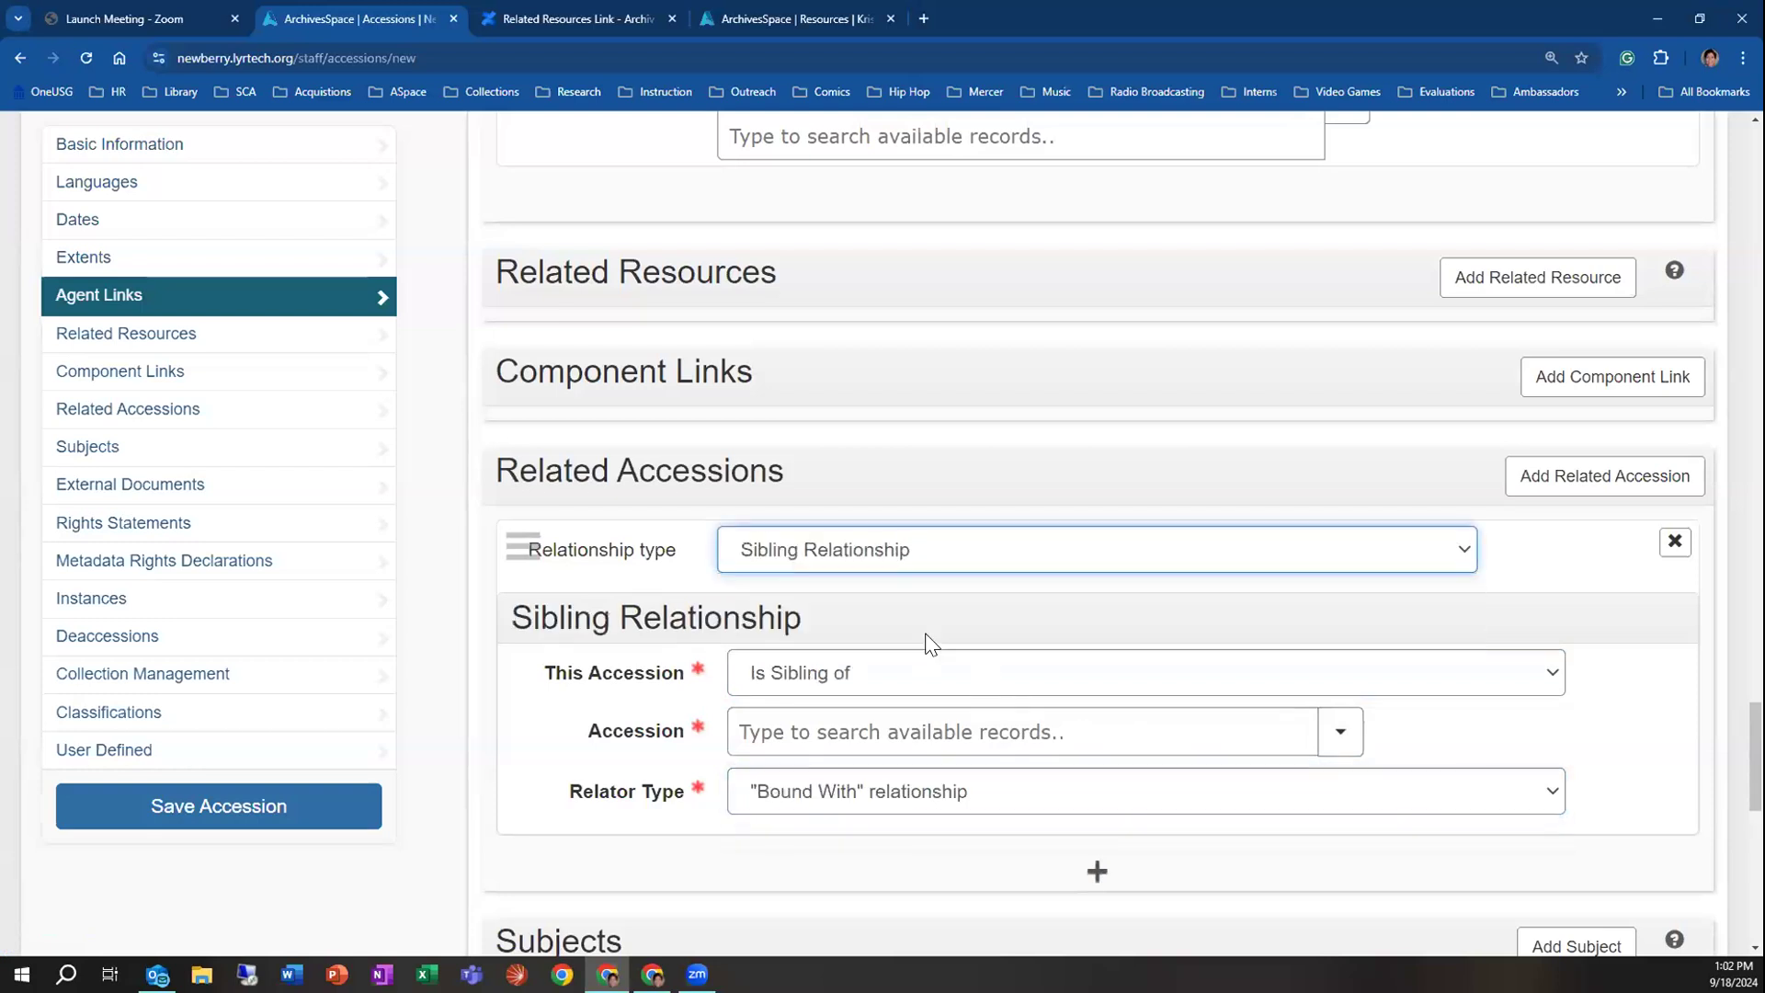
click(1000, 685)
click(998, 734)
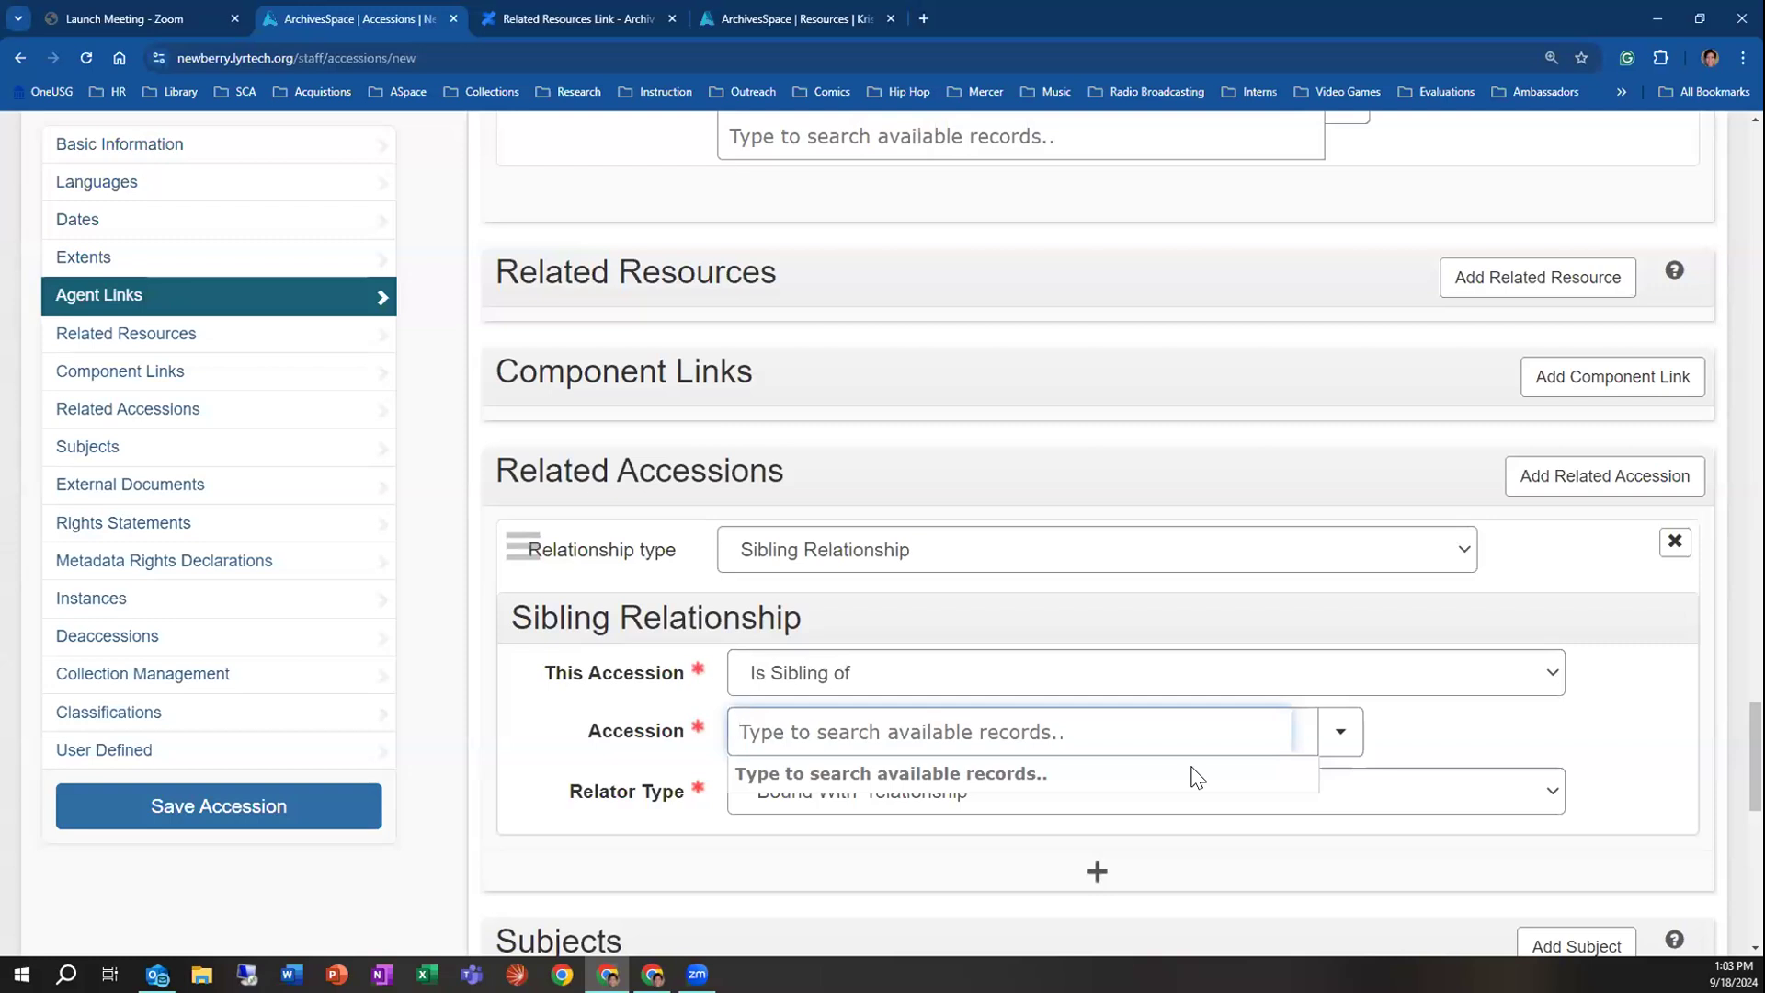
Return the related accession to a "Part of" Relationship, review its direction options, and remove the entry from the record
click(1137, 556)
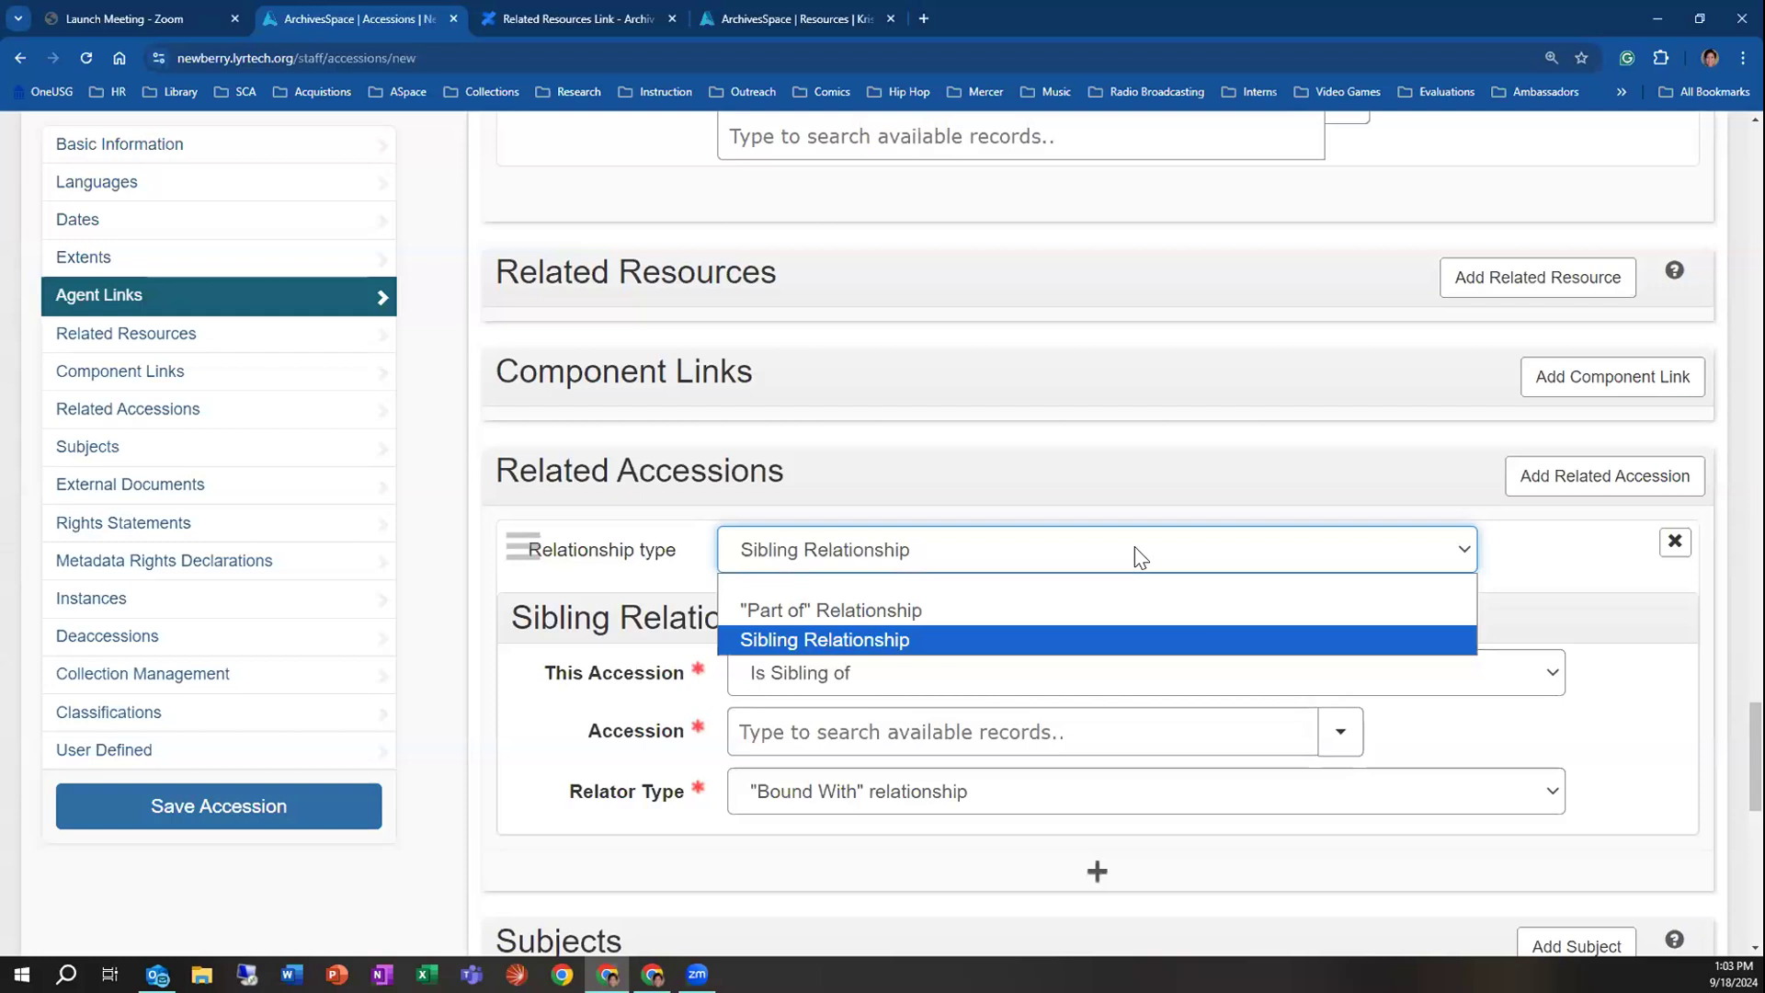
click(919, 610)
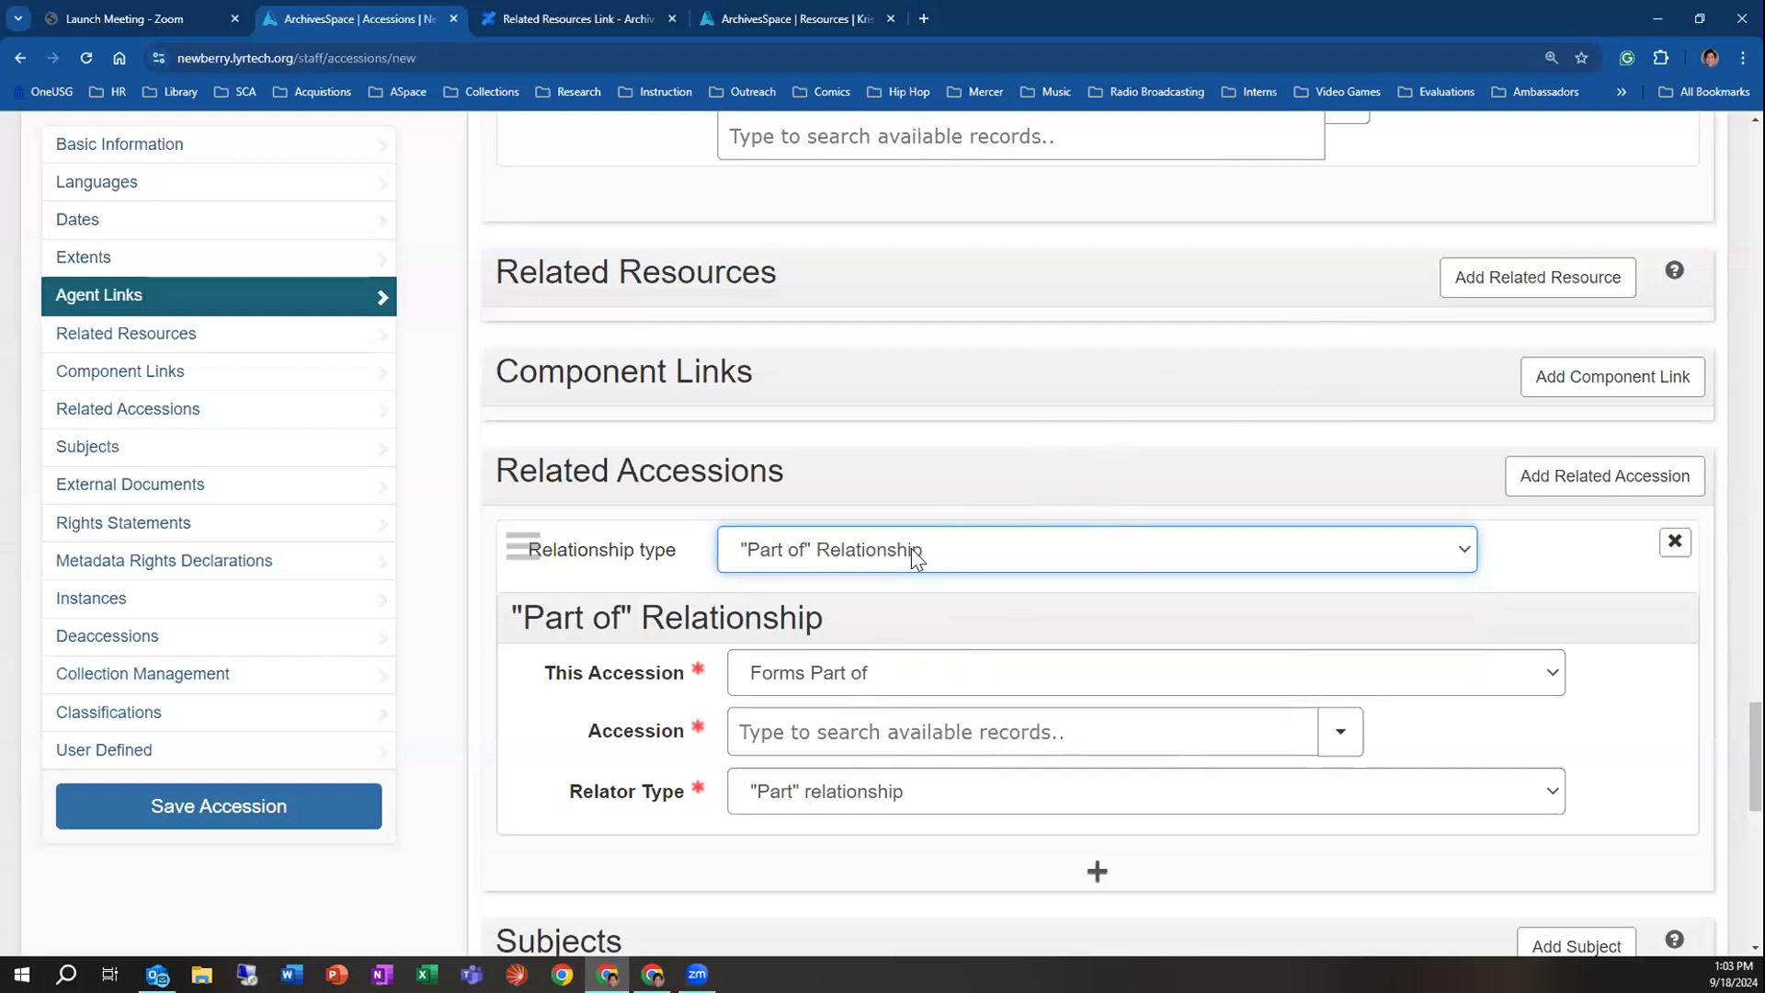
click(878, 678)
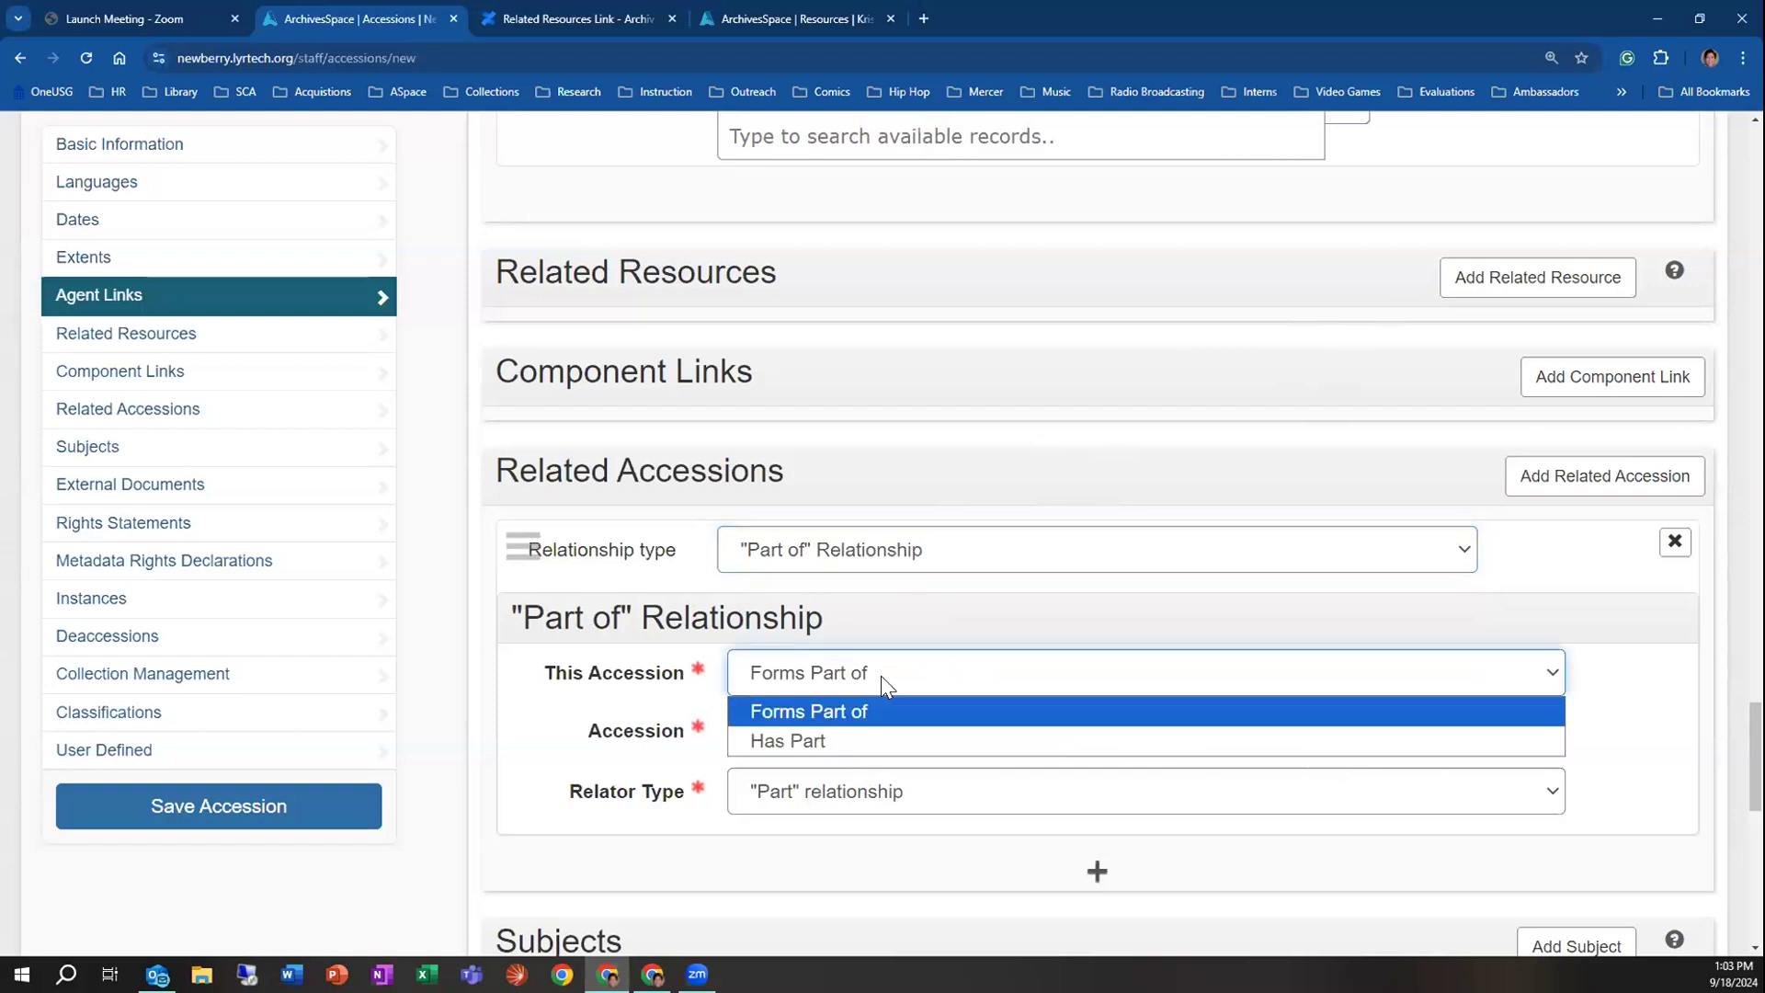
click(881, 676)
scroll(1322, 739, down, 2)
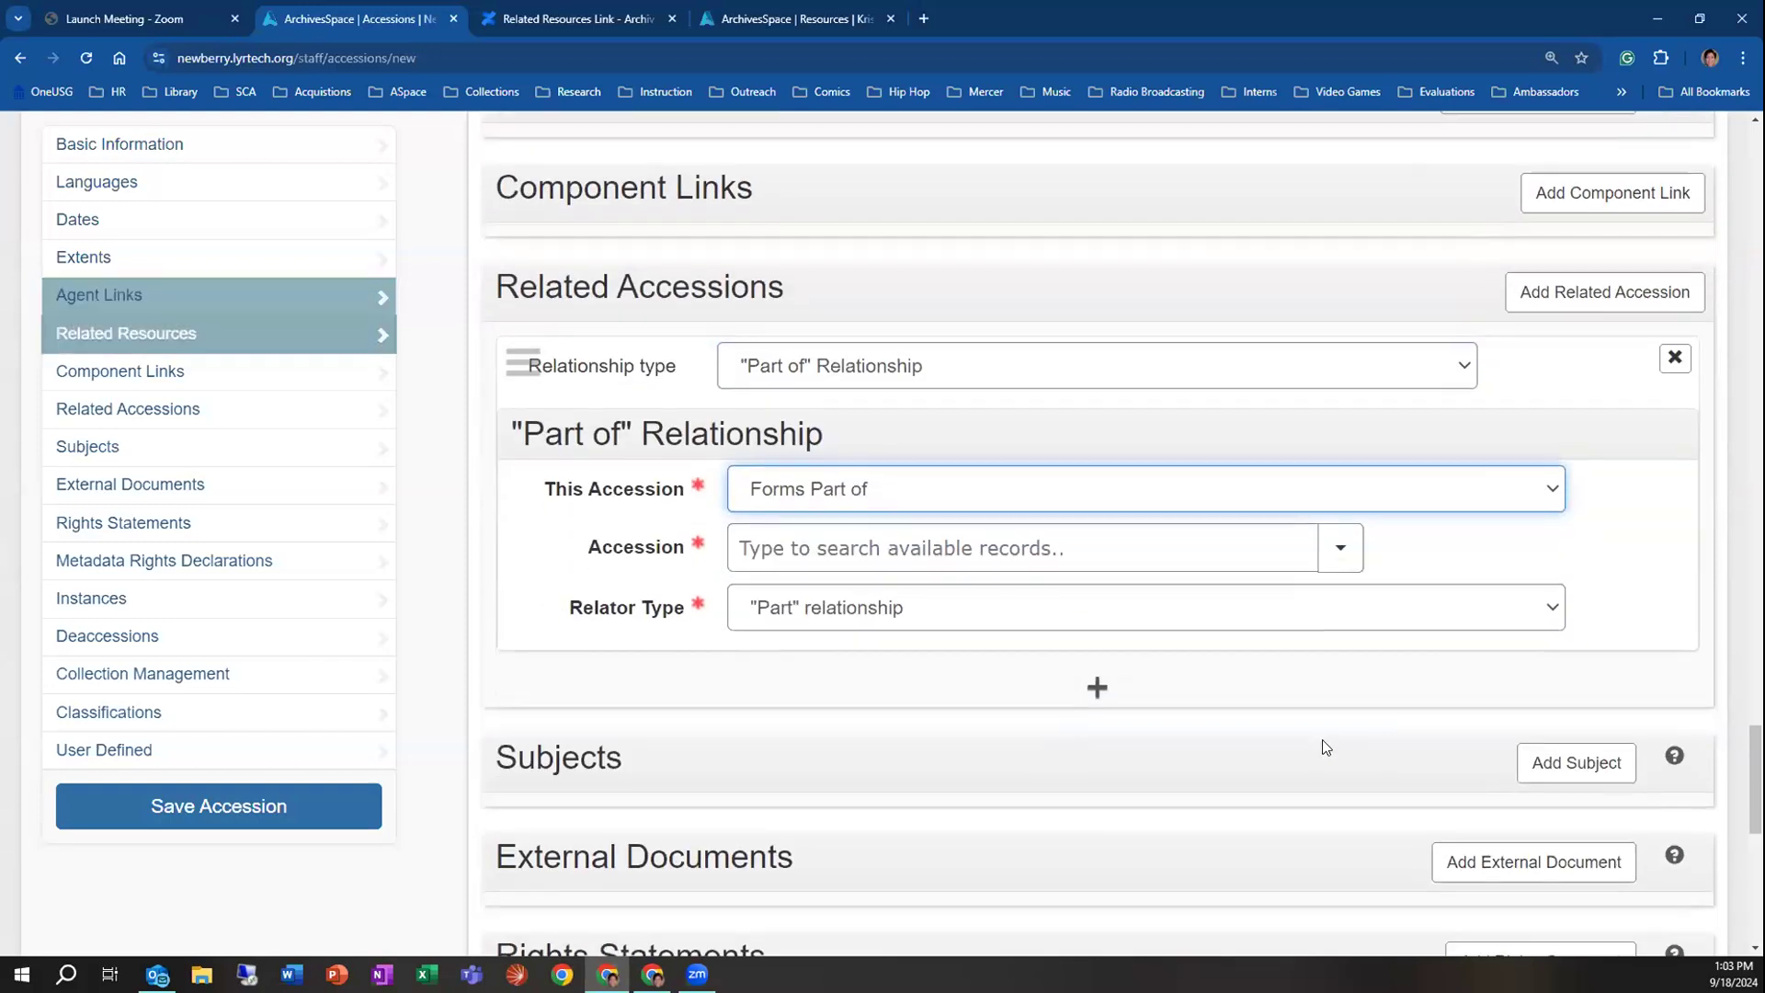
scroll(1149, 713, down, 1)
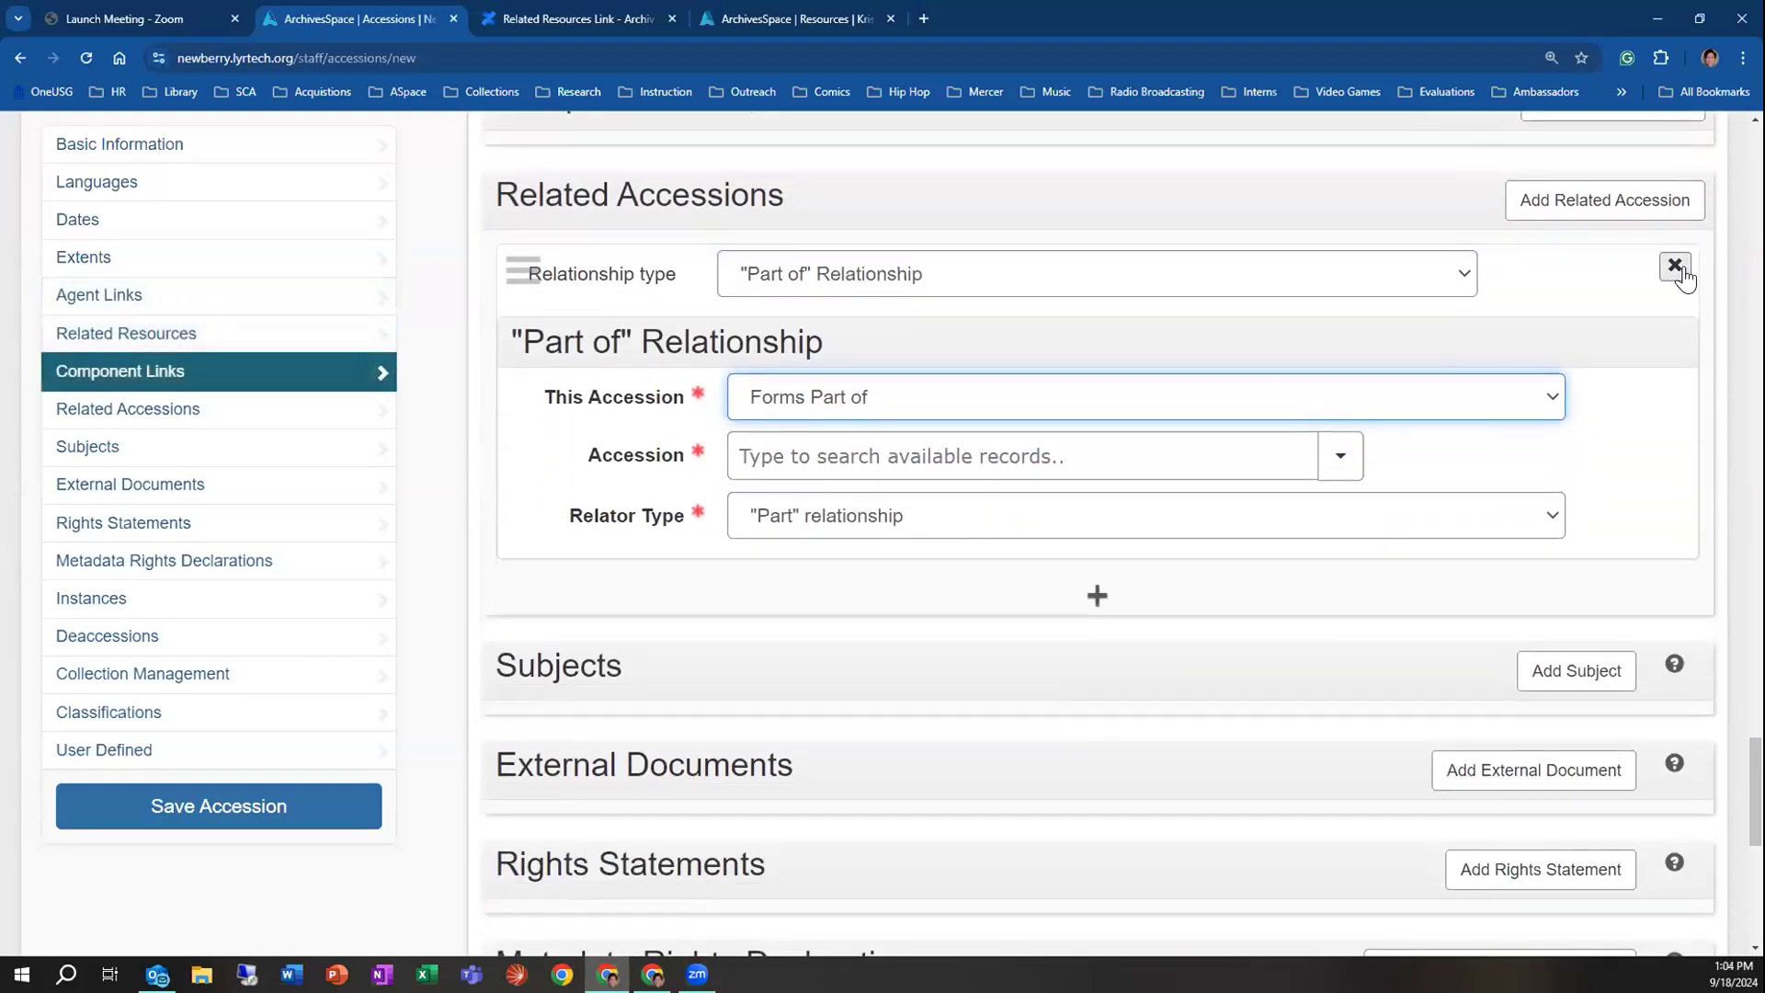
click(1678, 269)
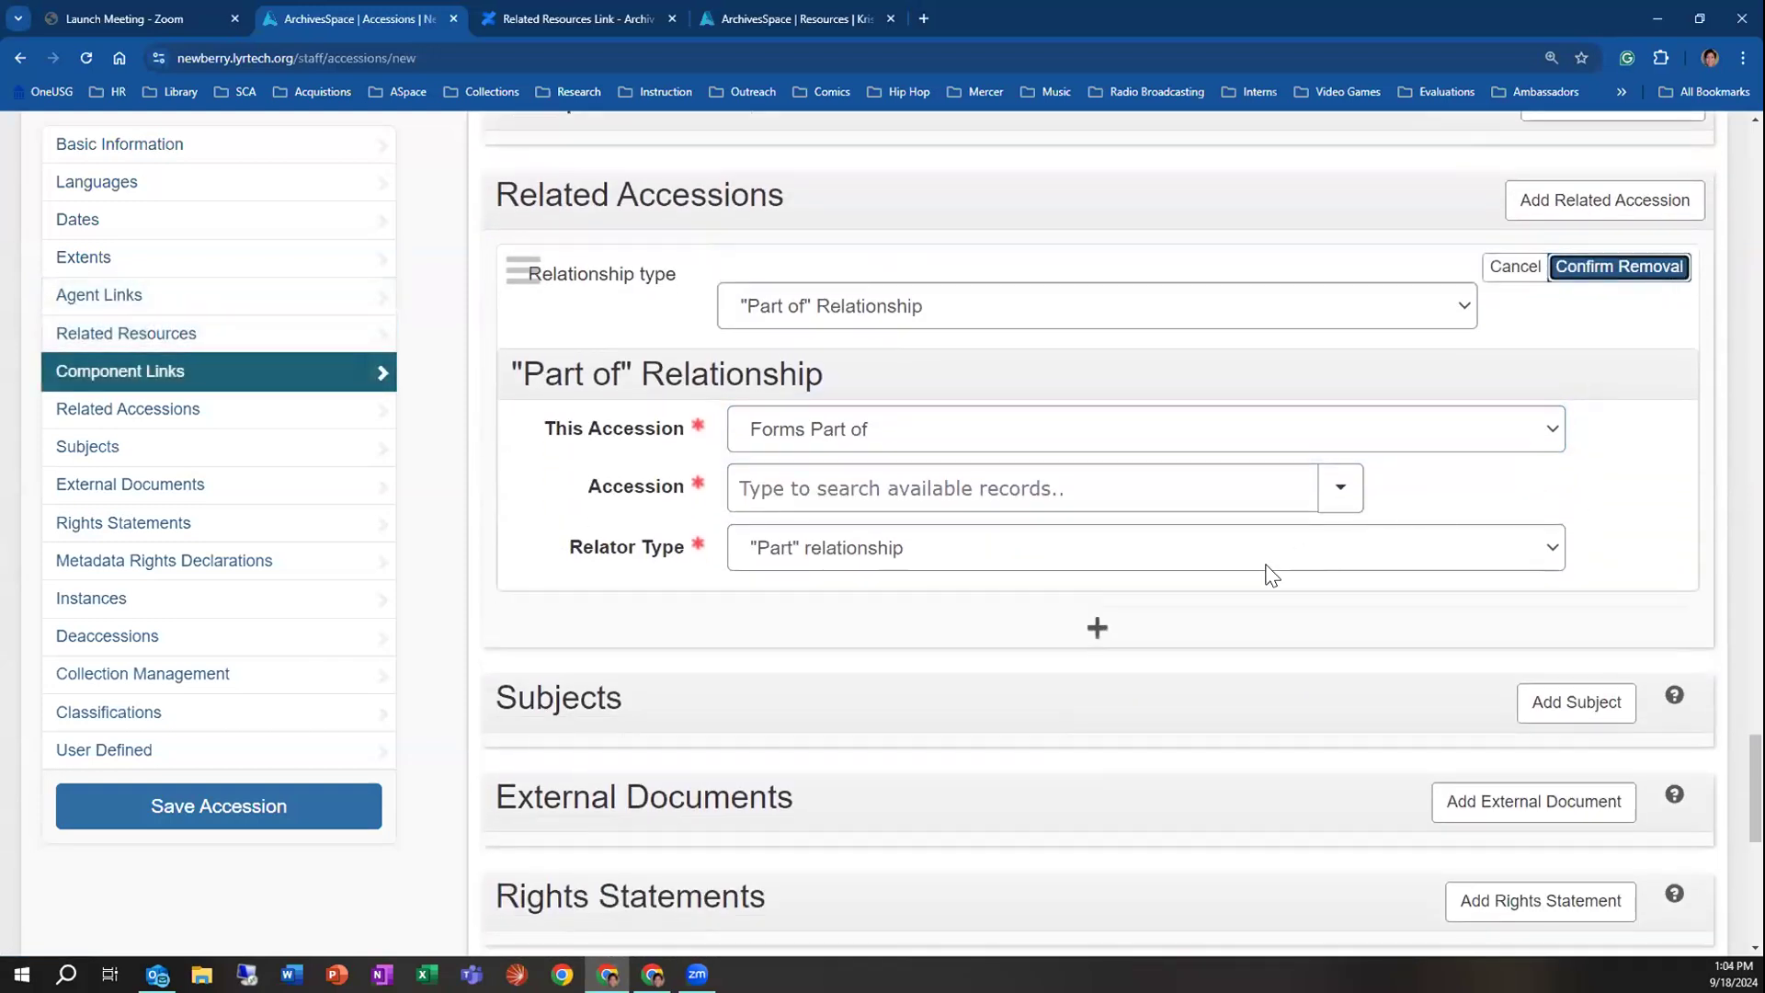
click(1608, 272)
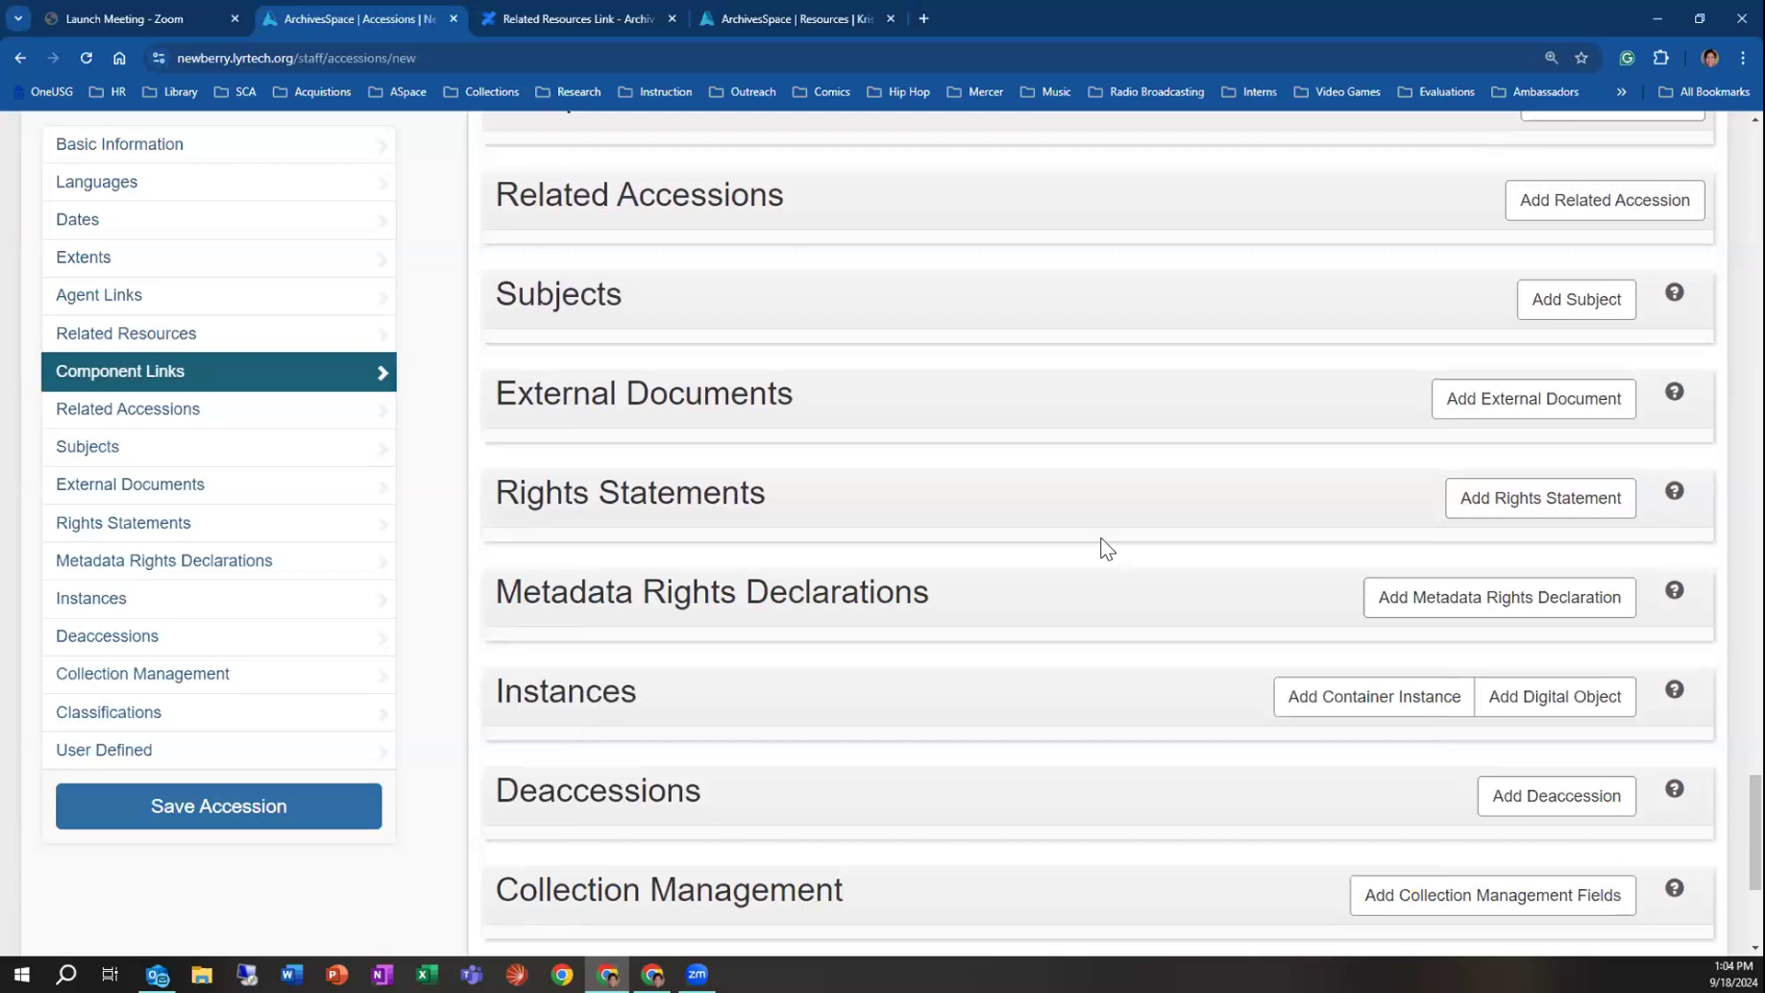
Add an empty subject entry to look at its record search field, and remove that entry
scroll(1165, 631, up, 2)
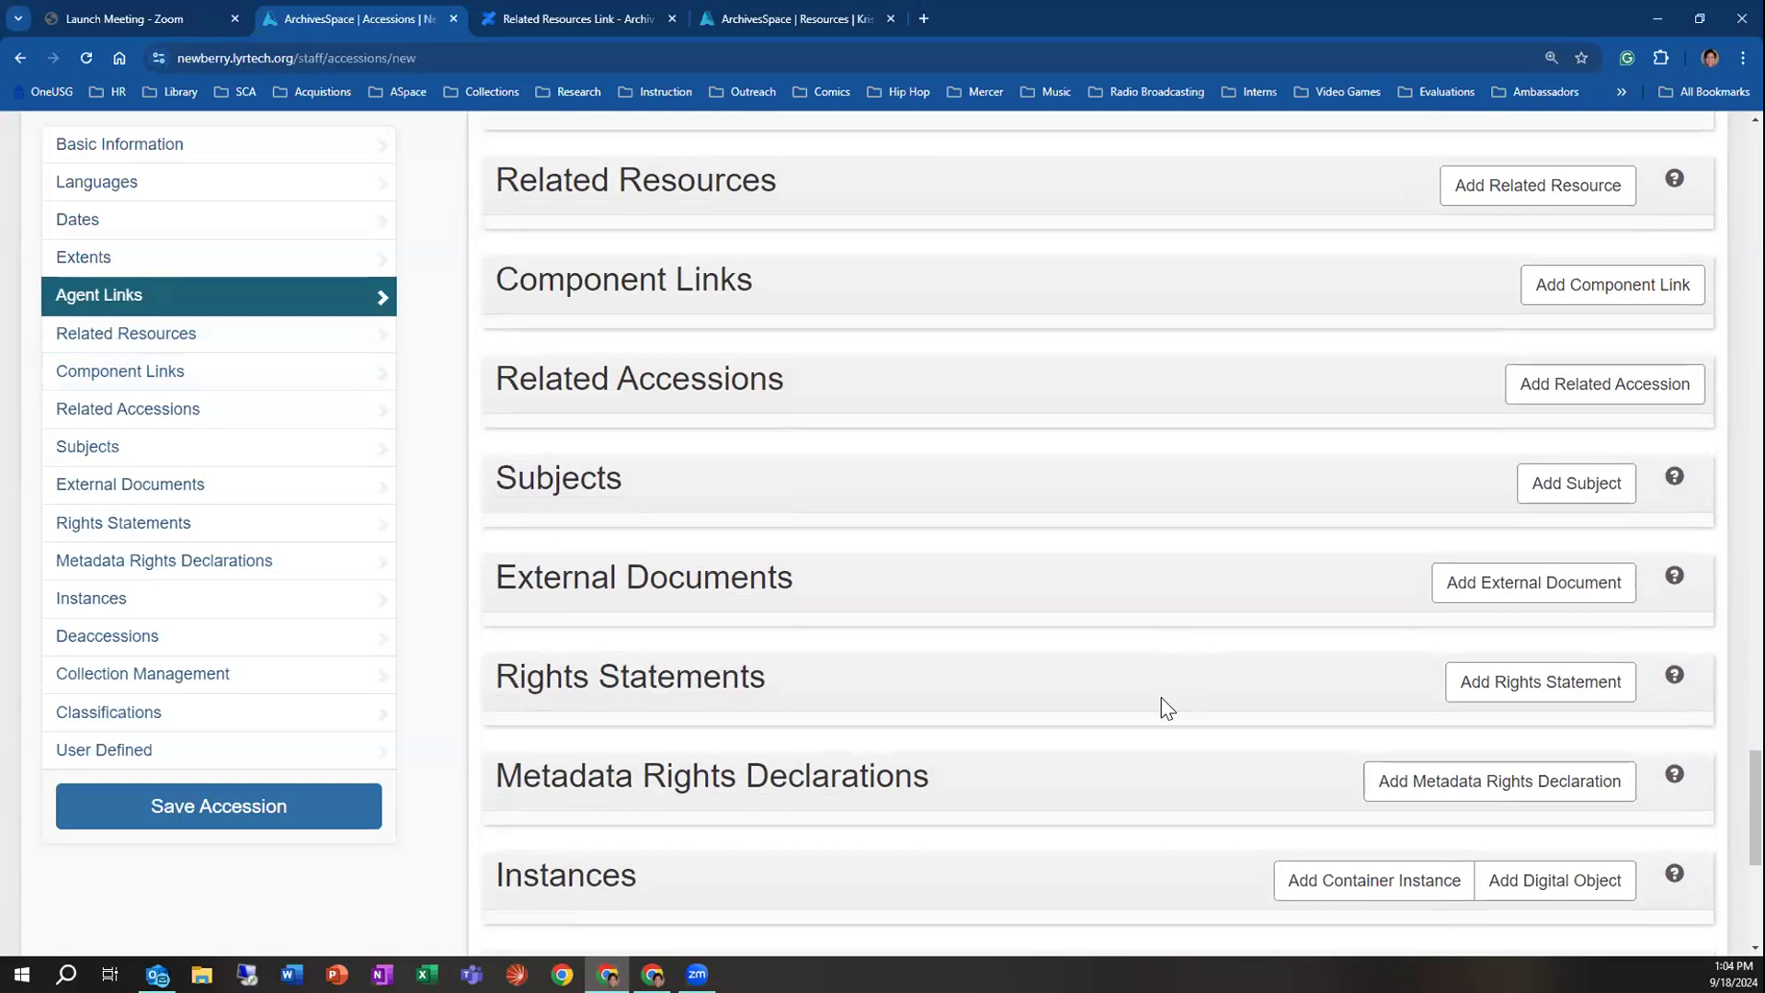
scroll(1287, 671, up, 1)
click(1553, 579)
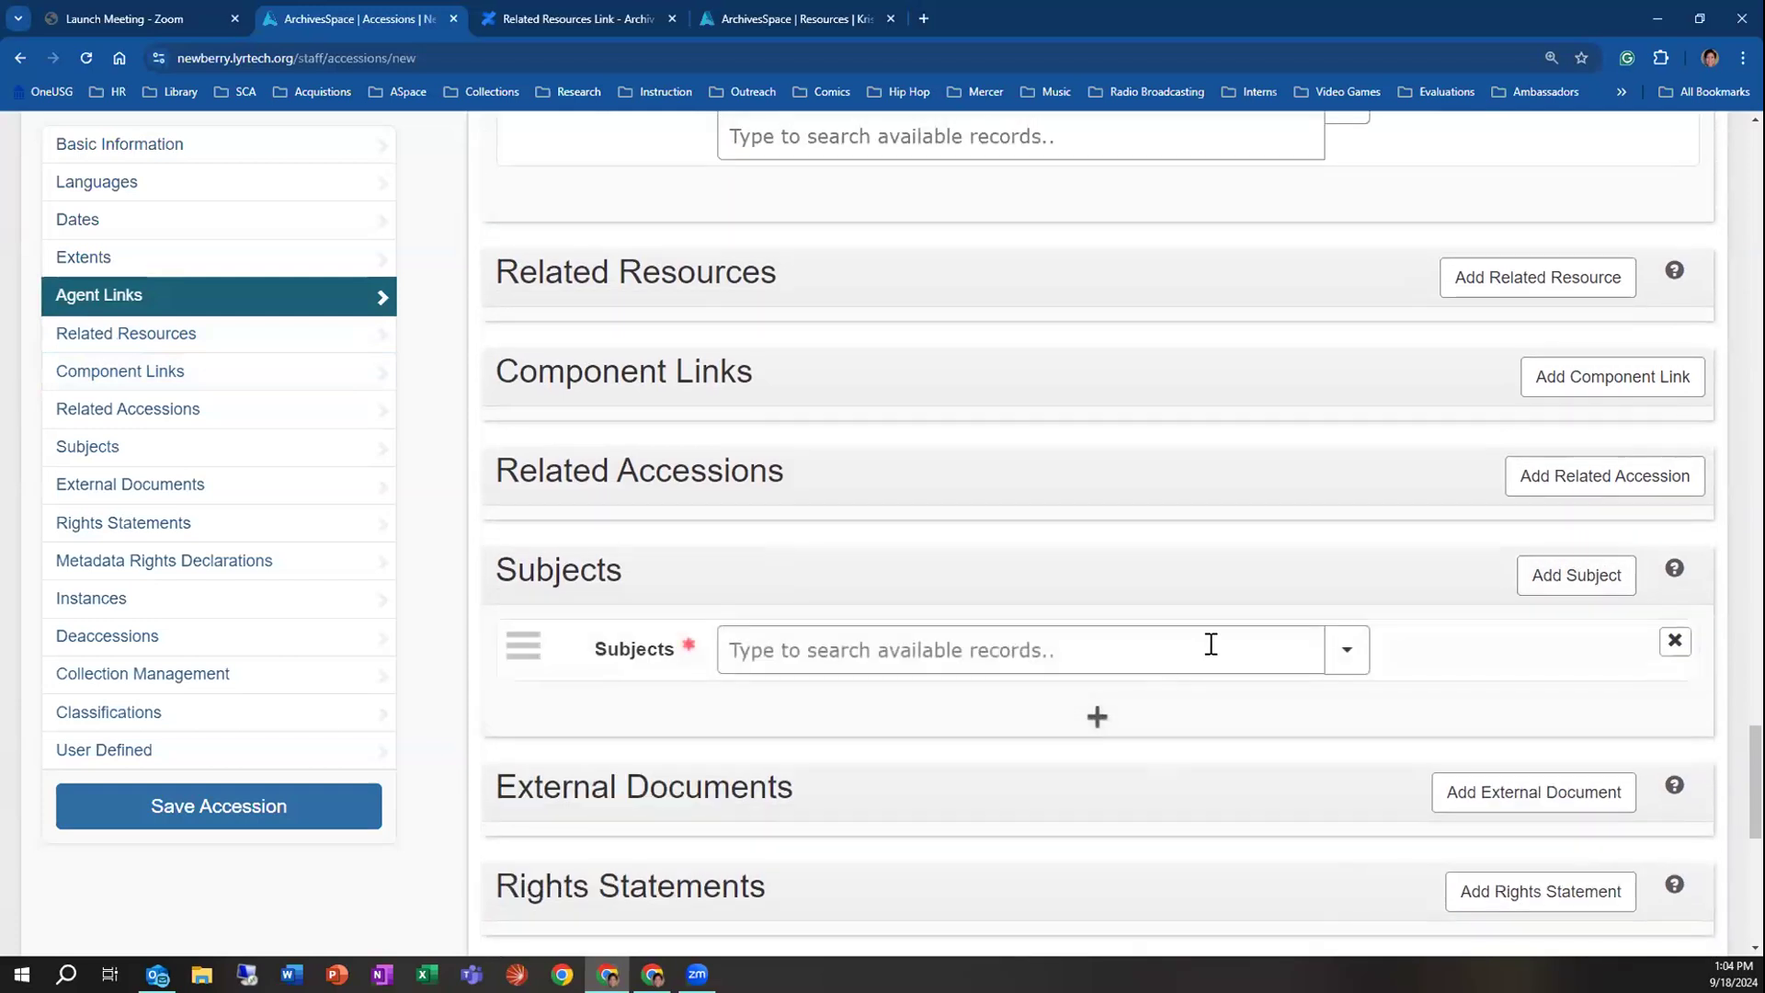
click(1212, 645)
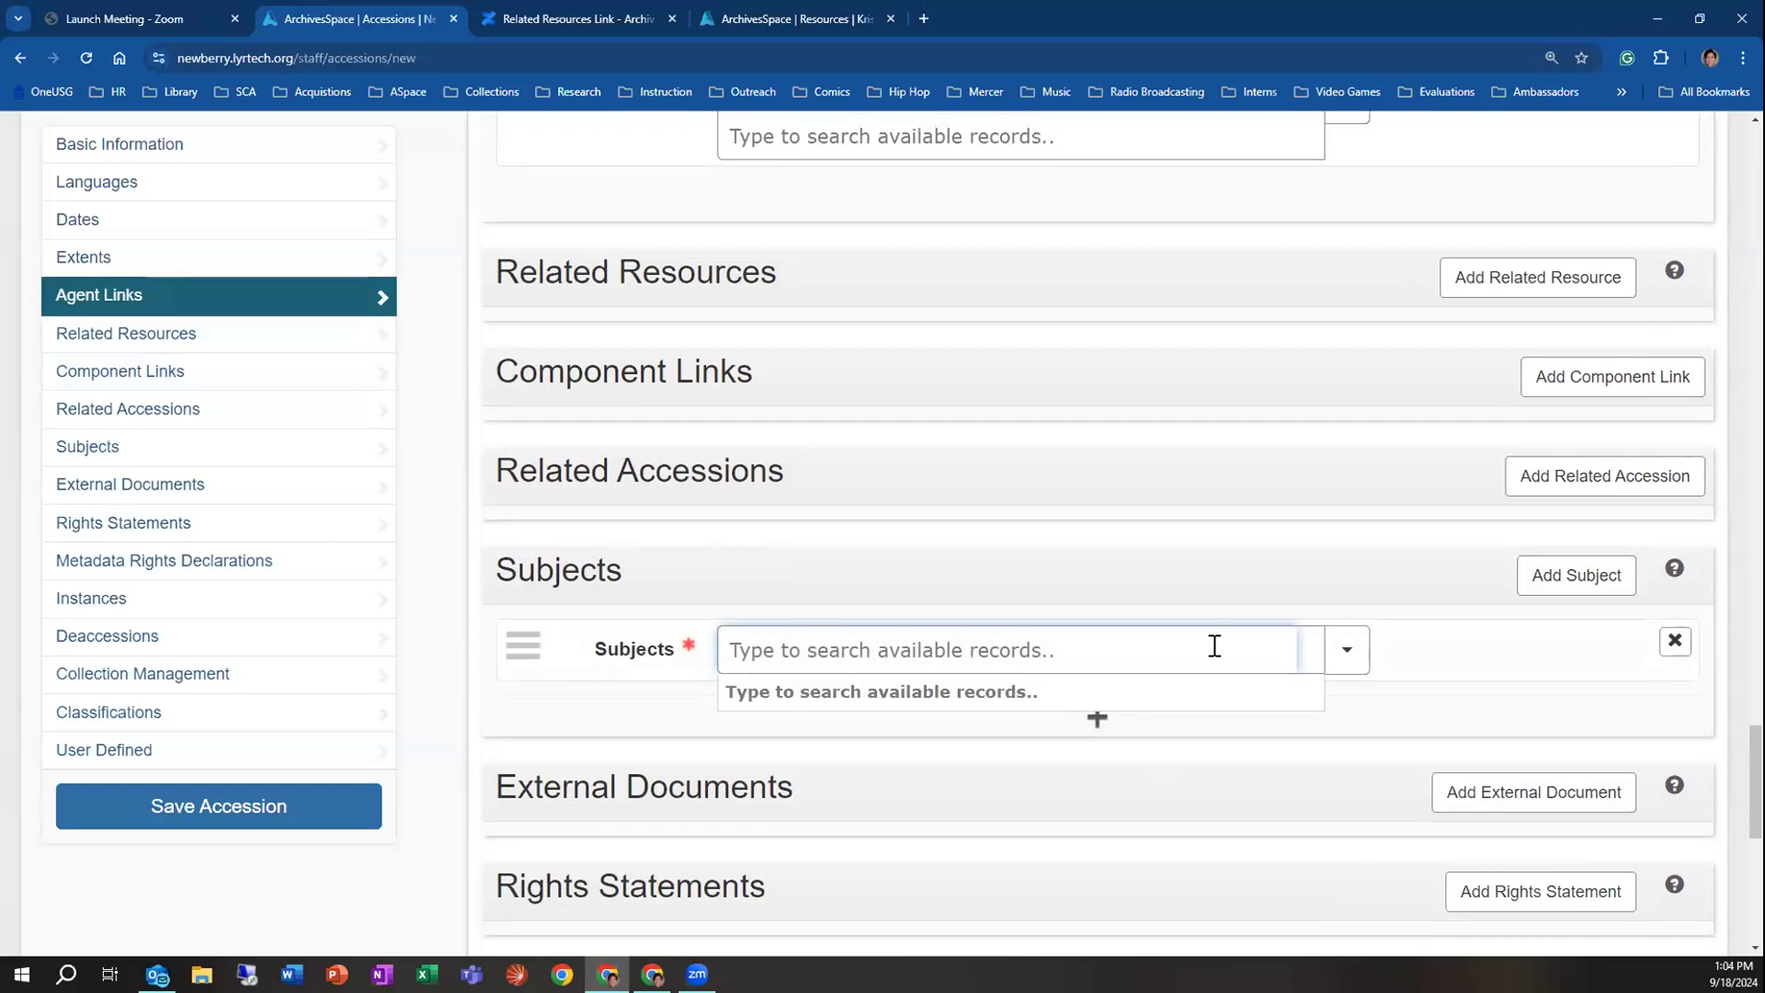
click(1672, 641)
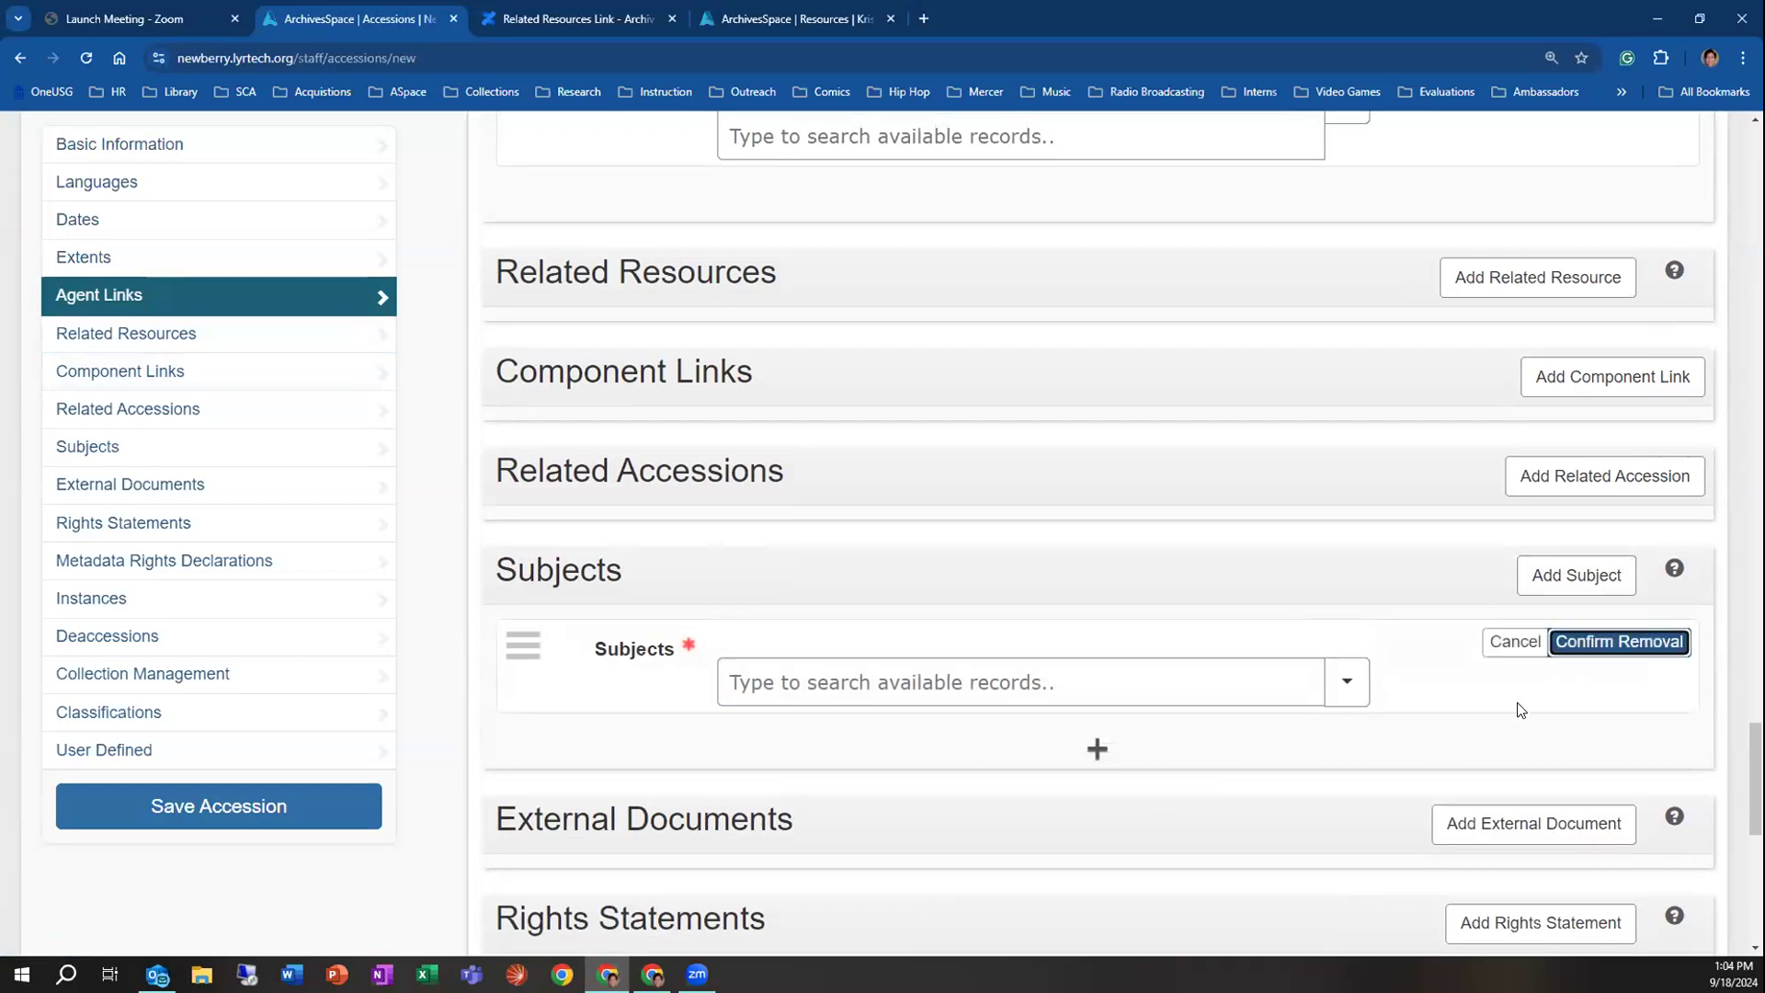
click(1633, 643)
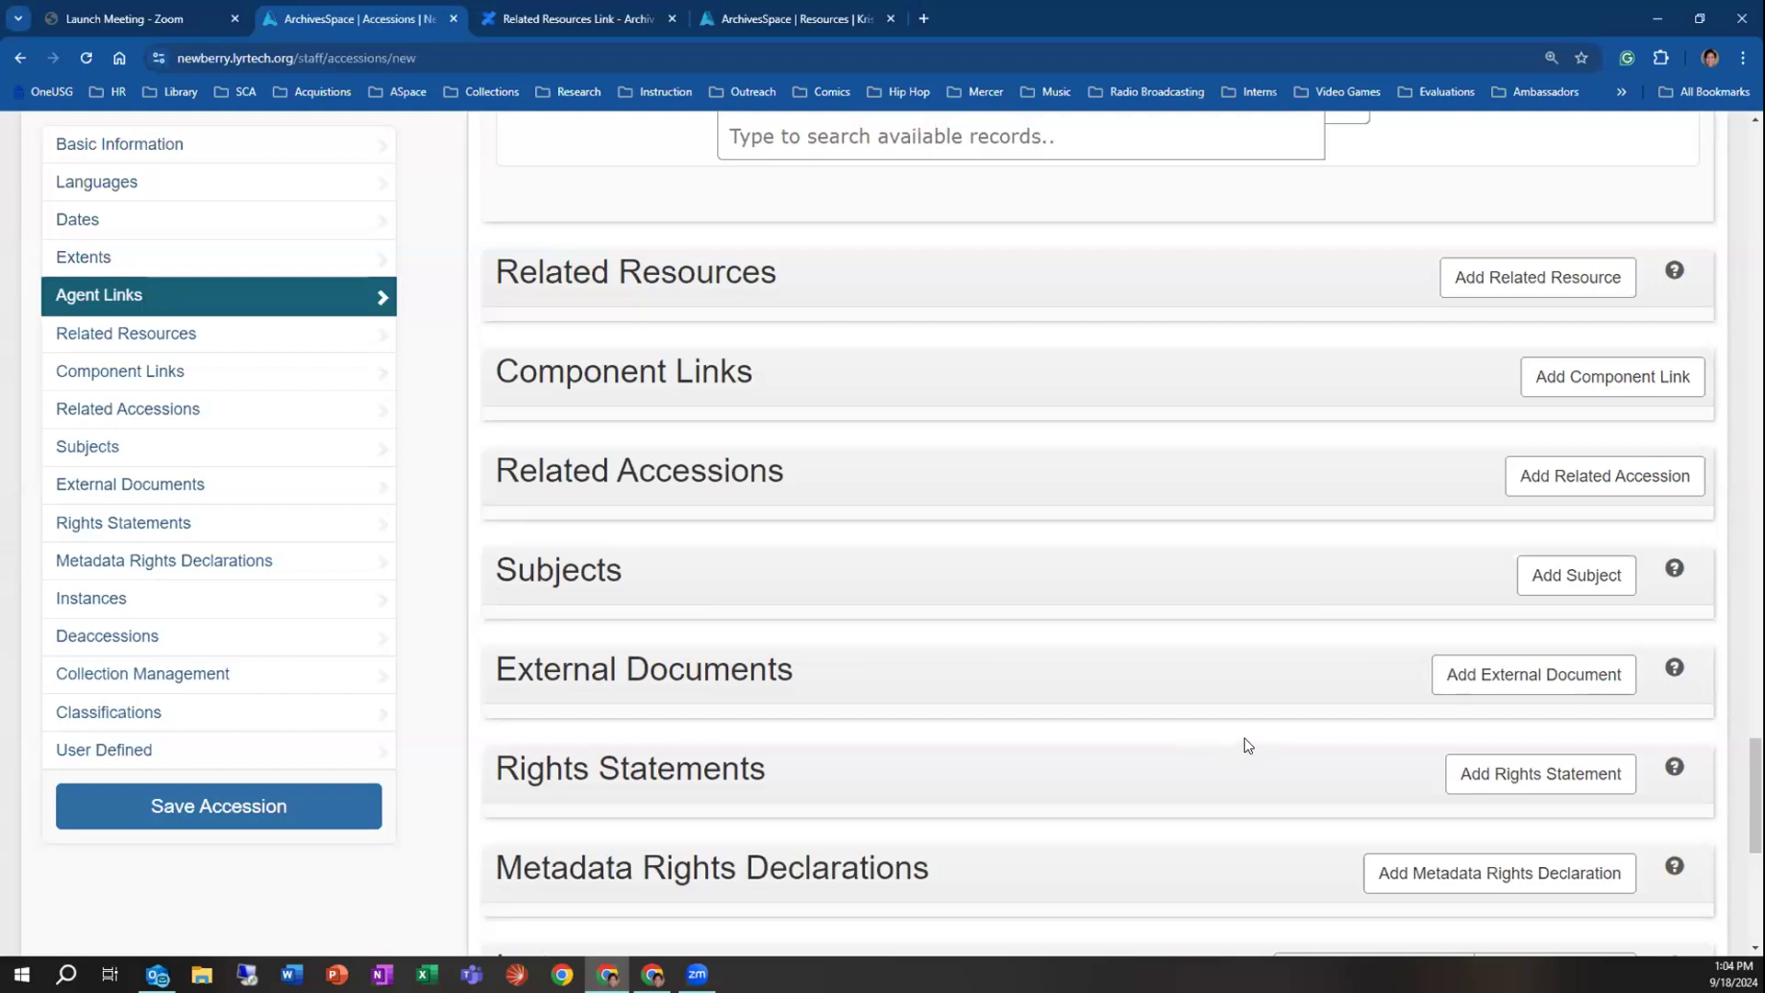
Add an external document to the accession and title it "Jane Doe papers inventory"
scroll(1287, 689, down, 1)
click(1465, 591)
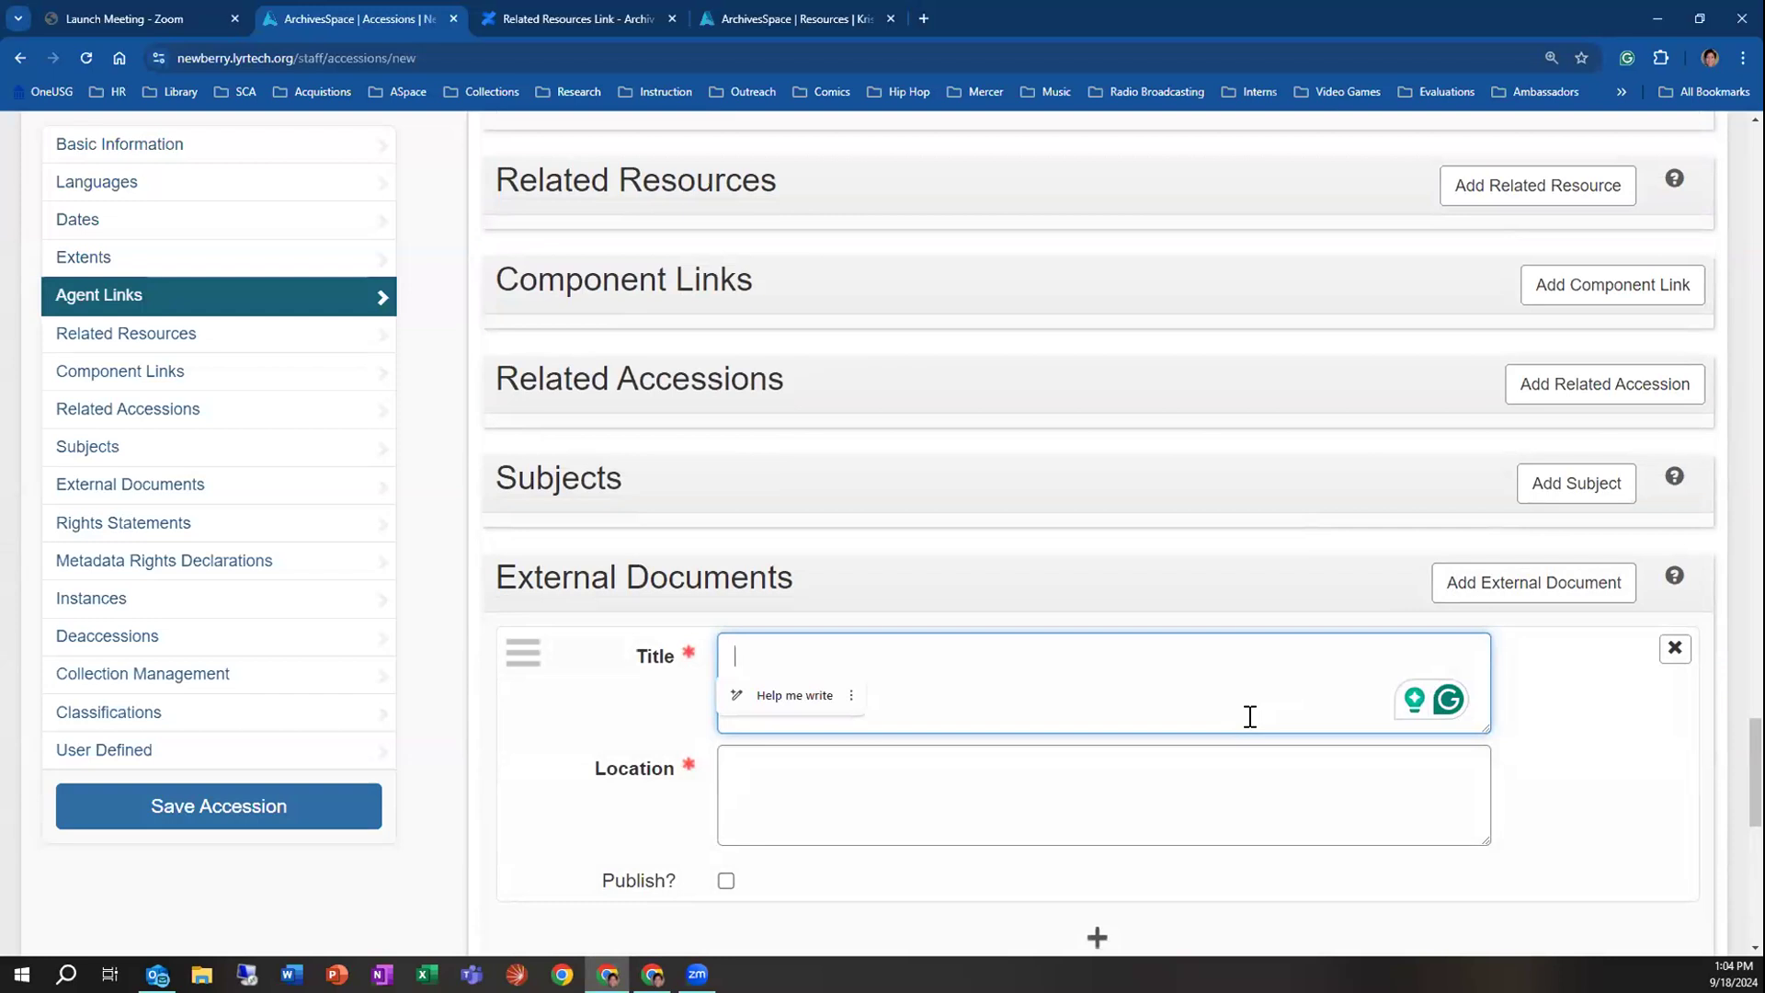
text(Inventor)
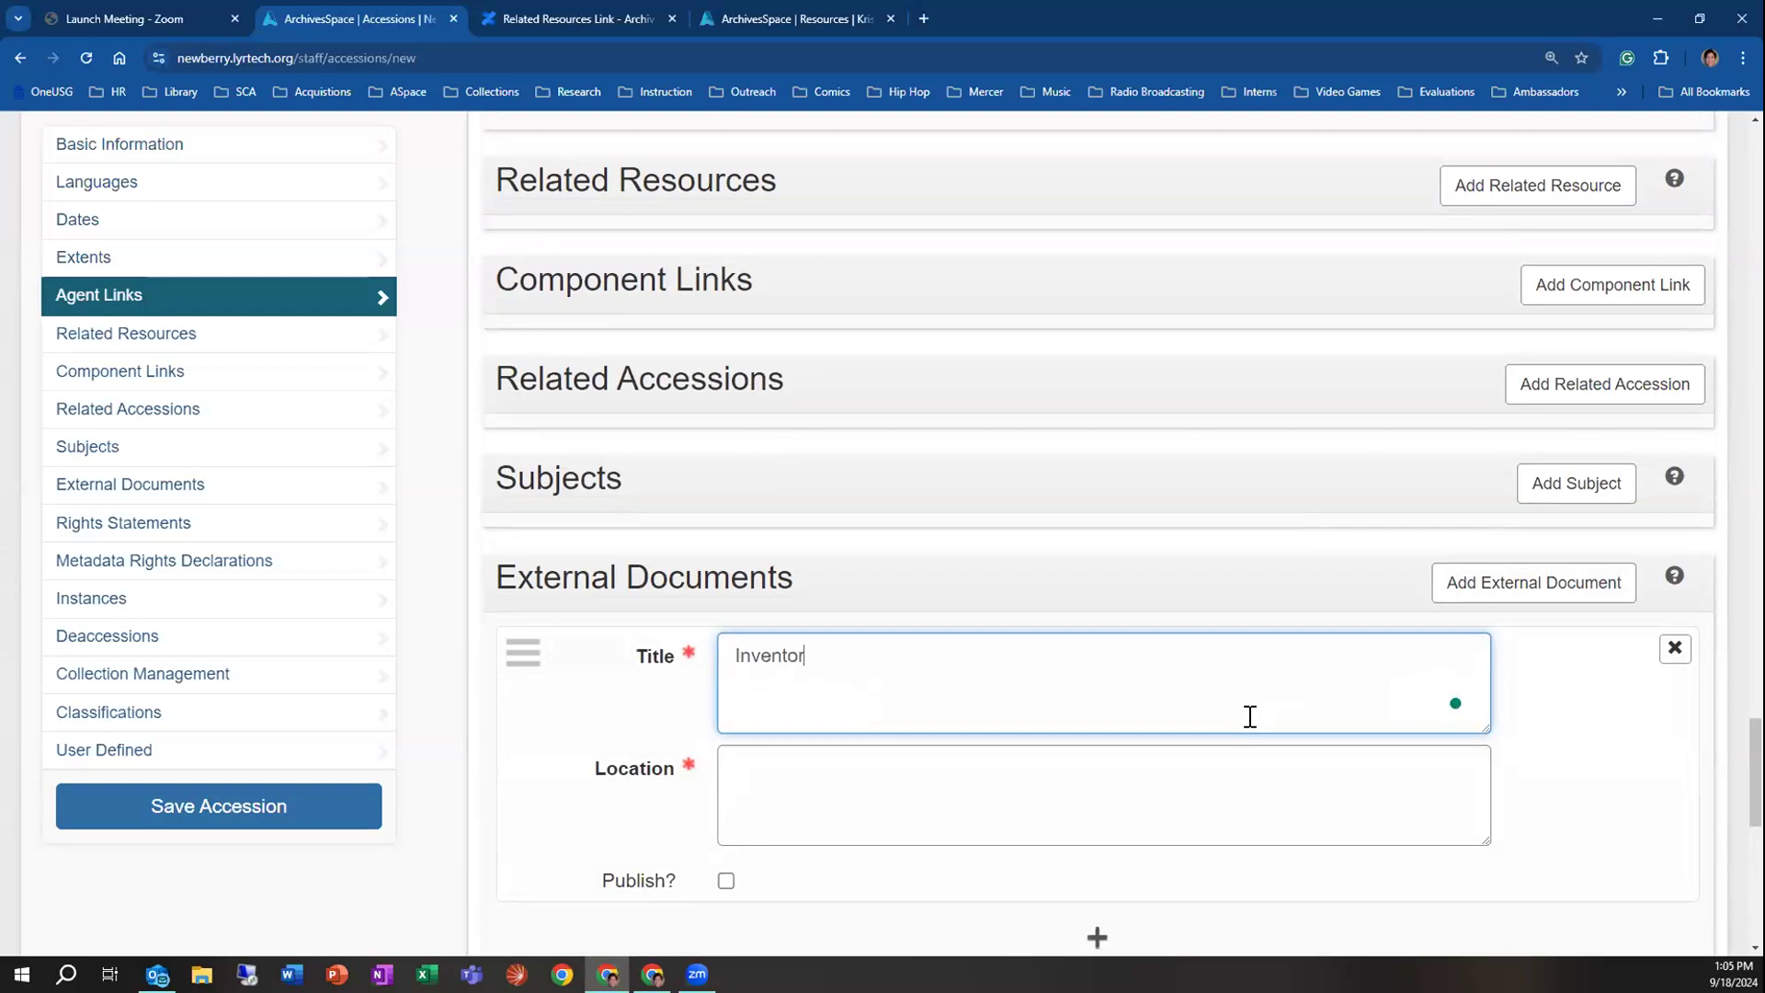
key(BackSpace)
text(ry)
key(BackSpace)
key(BackSpace)
key(BackSpace)
key(BackSpace)
key(BackSpace)
key(BackSpace)
key(BackSpace)
key(BackSpace)
key(BackSpace)
text(Jane Doe papers inventor)
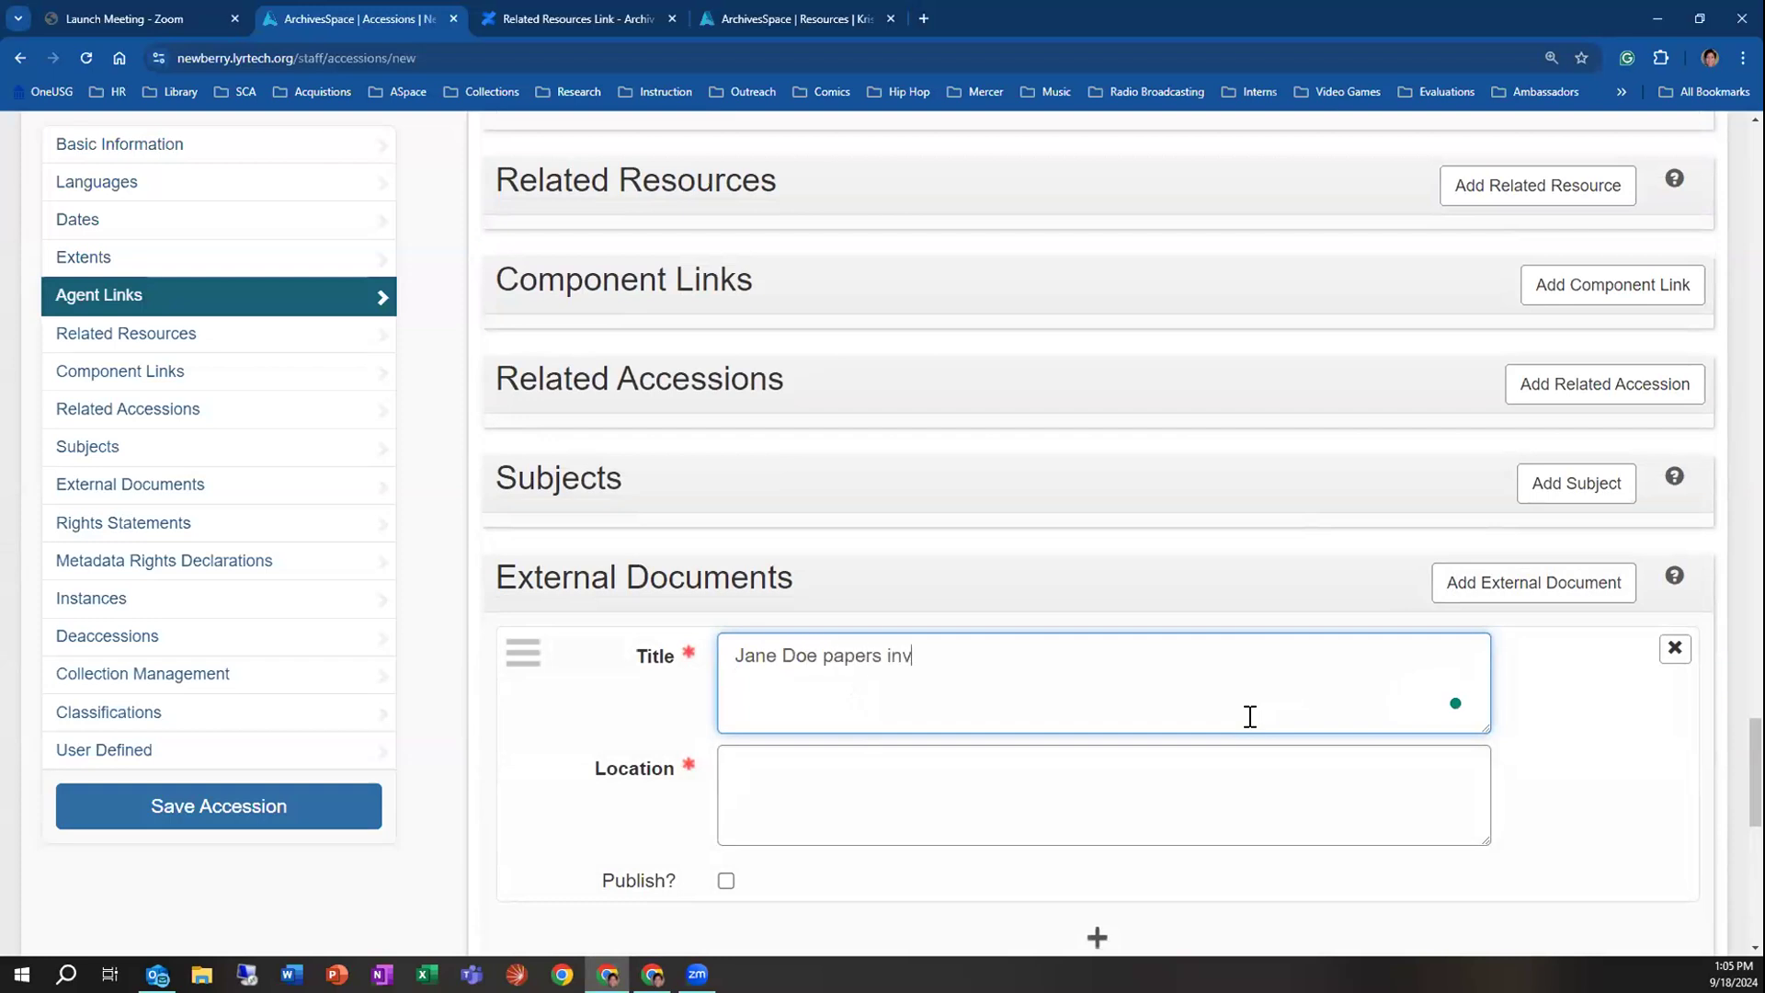
text(y)
Check the Location field's explanation and enter "on J drive in 2024 Inventories URI" as the external document's location
click(1111, 784)
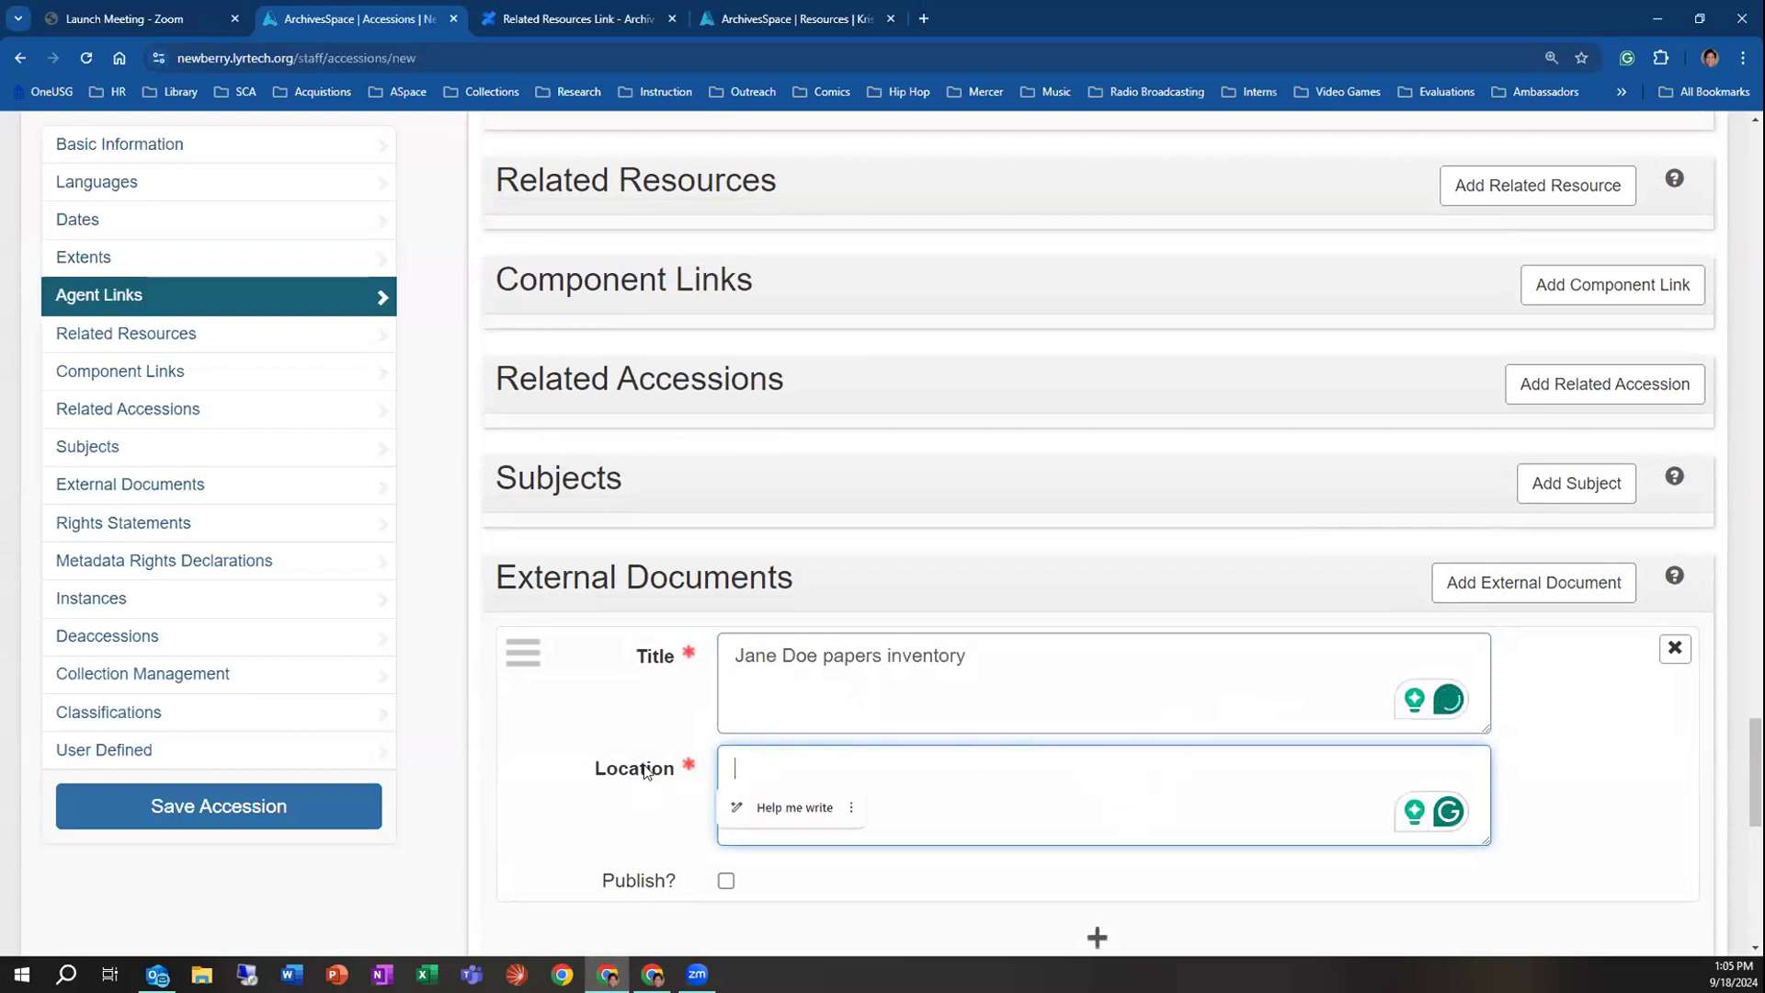
mouse_move(660, 772)
scroll(660, 772, down, 2)
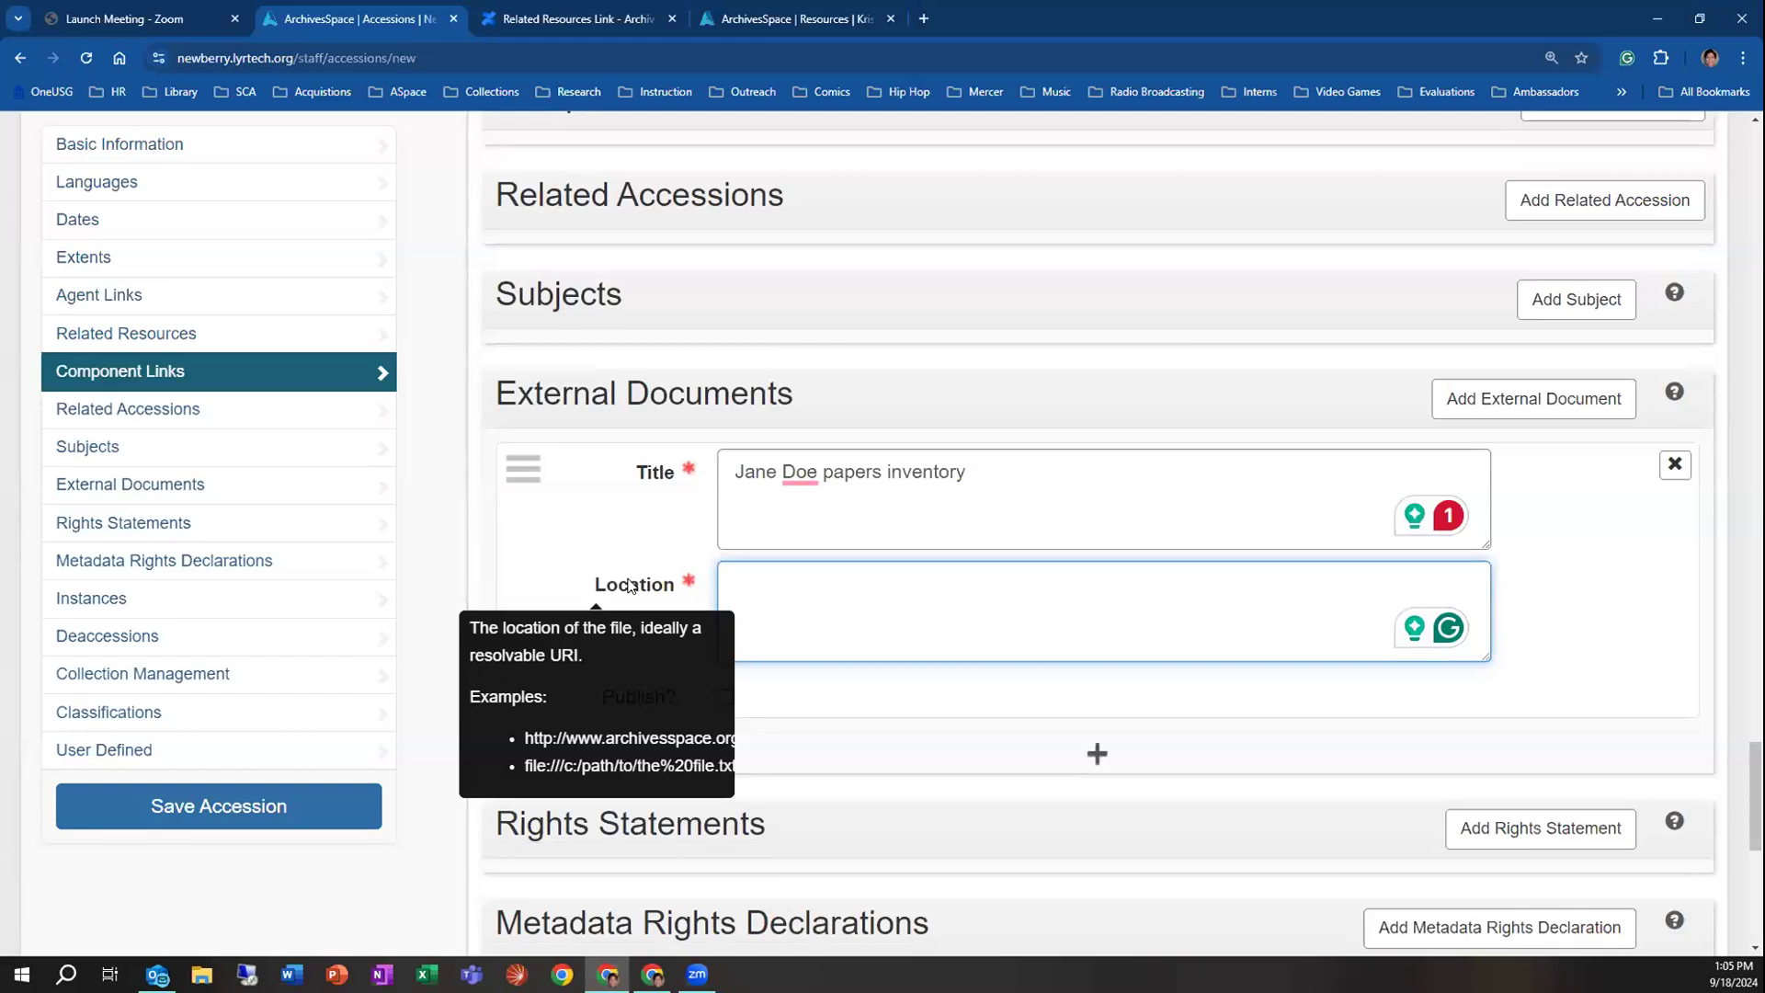
text(on)
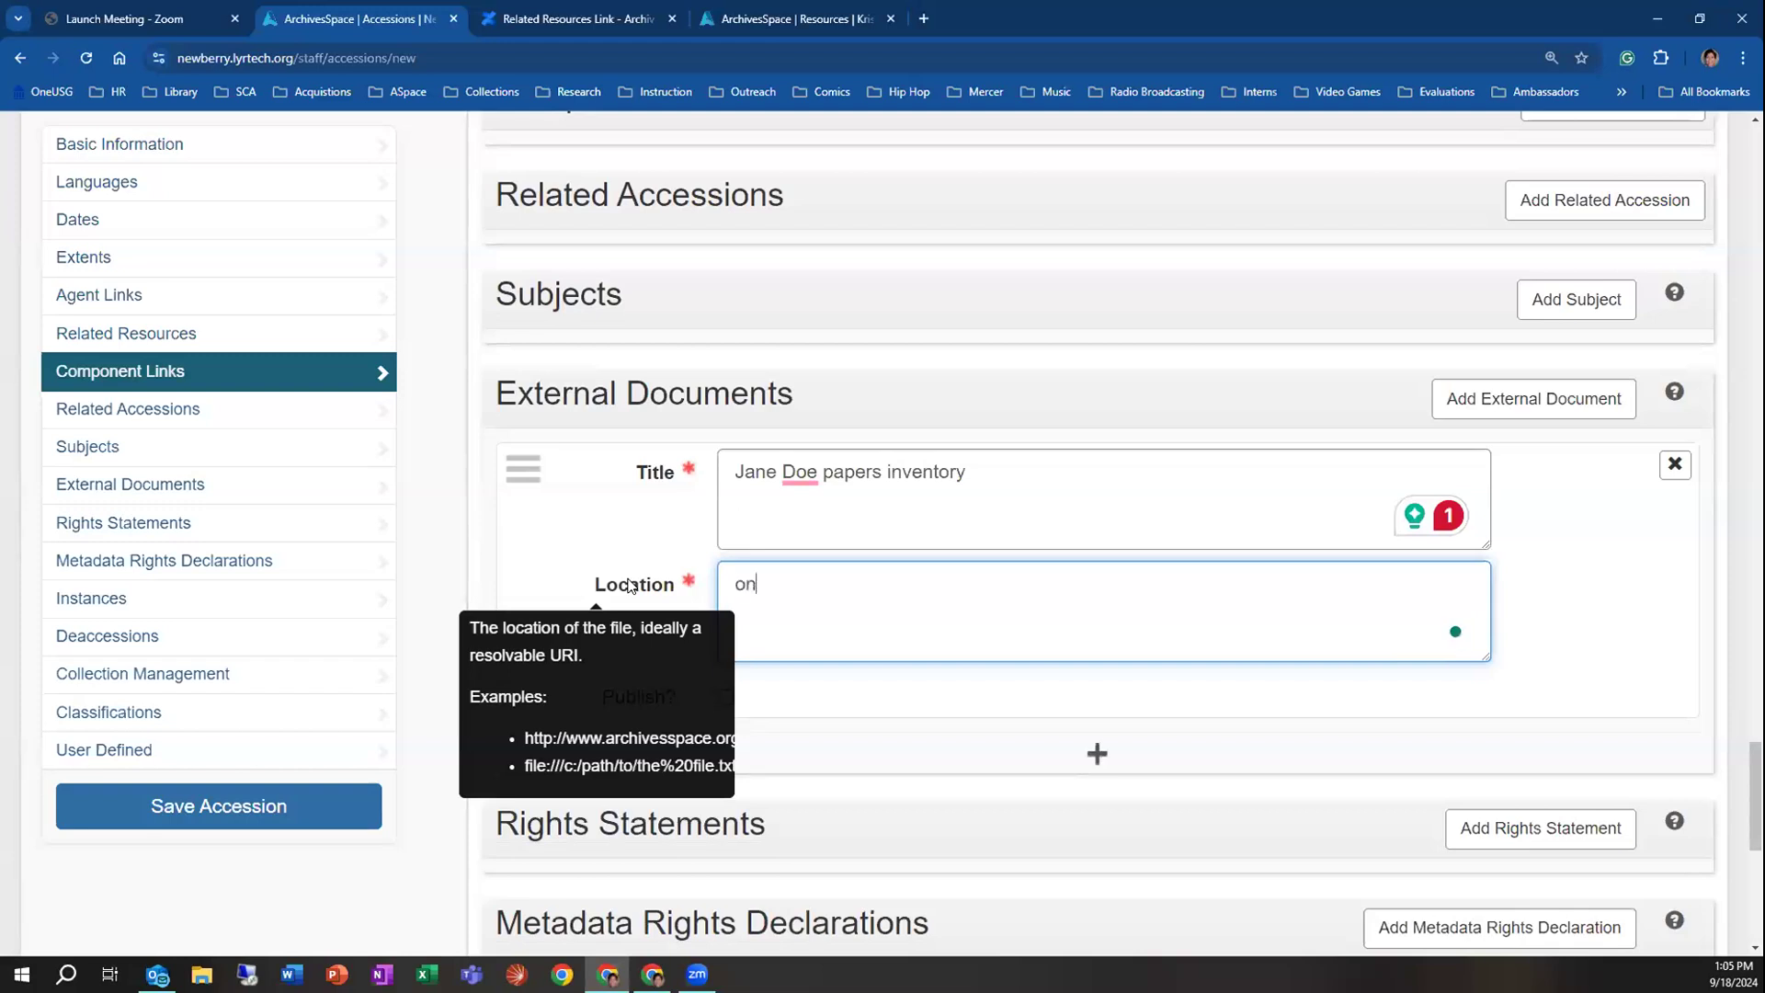
text( J drive in 2024)
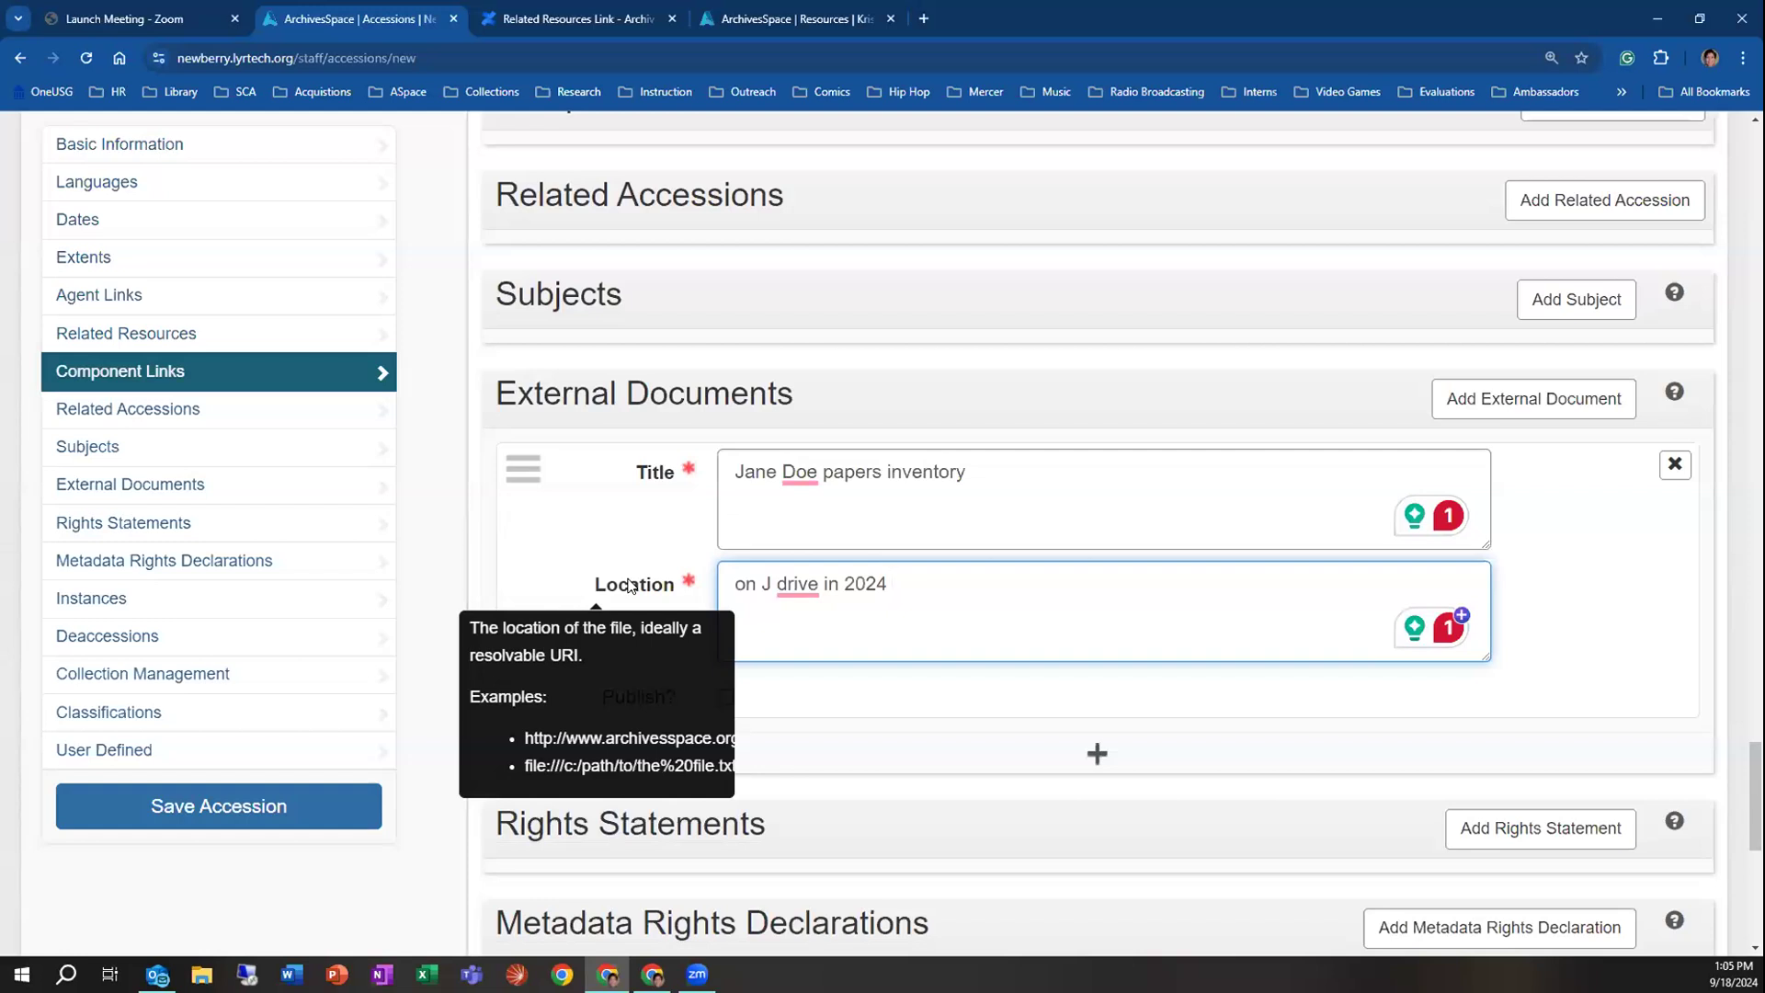
text(In)
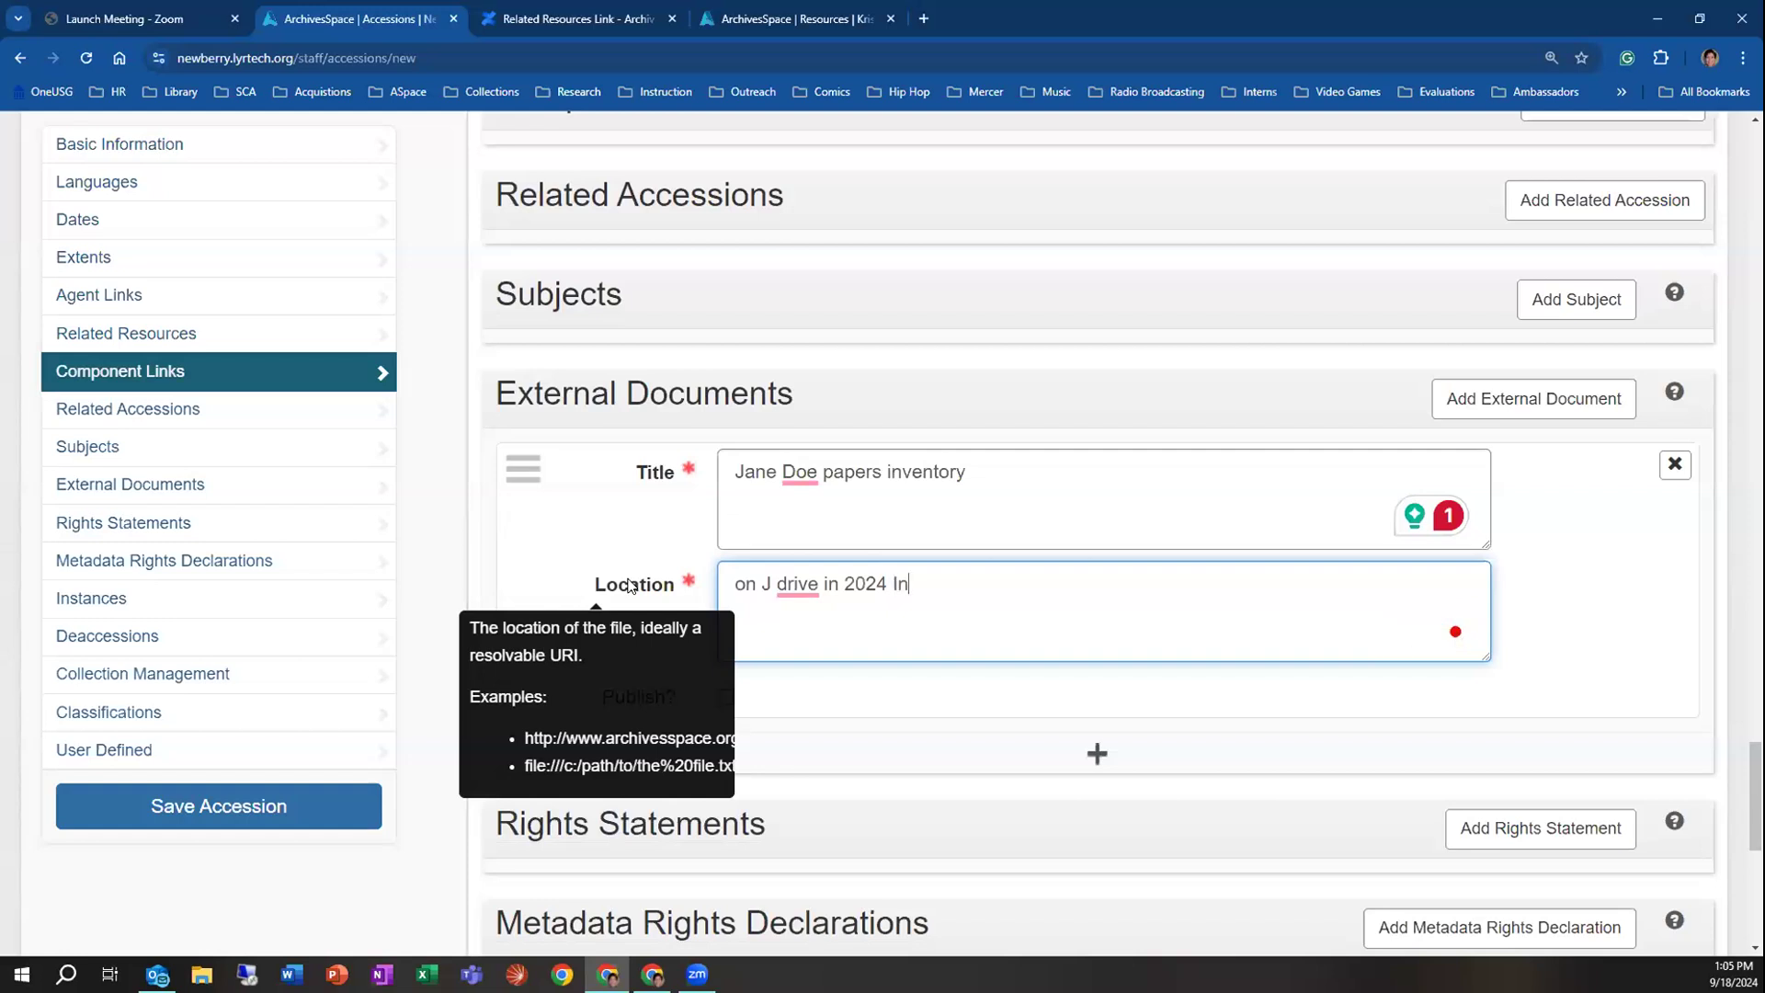
text(ventories URI)
click(594, 548)
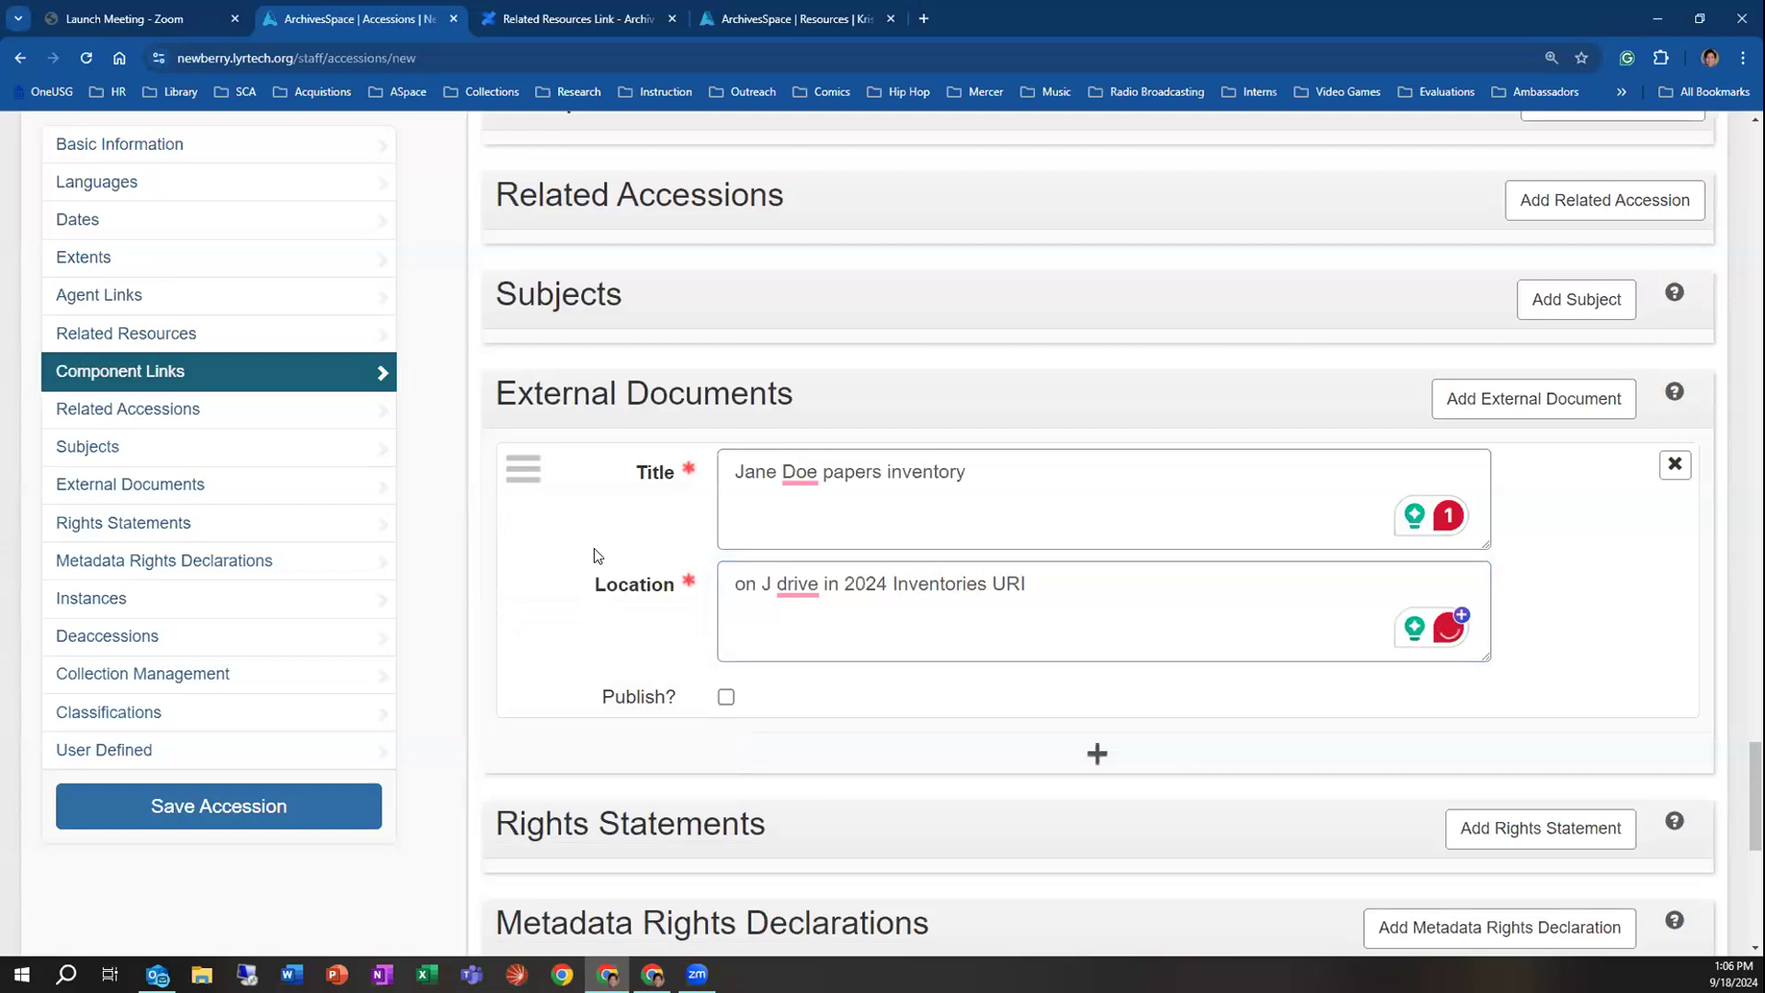
Look at the Inventory field in the accession's basic information and return to the external document entry
scroll(597, 556, up, 4)
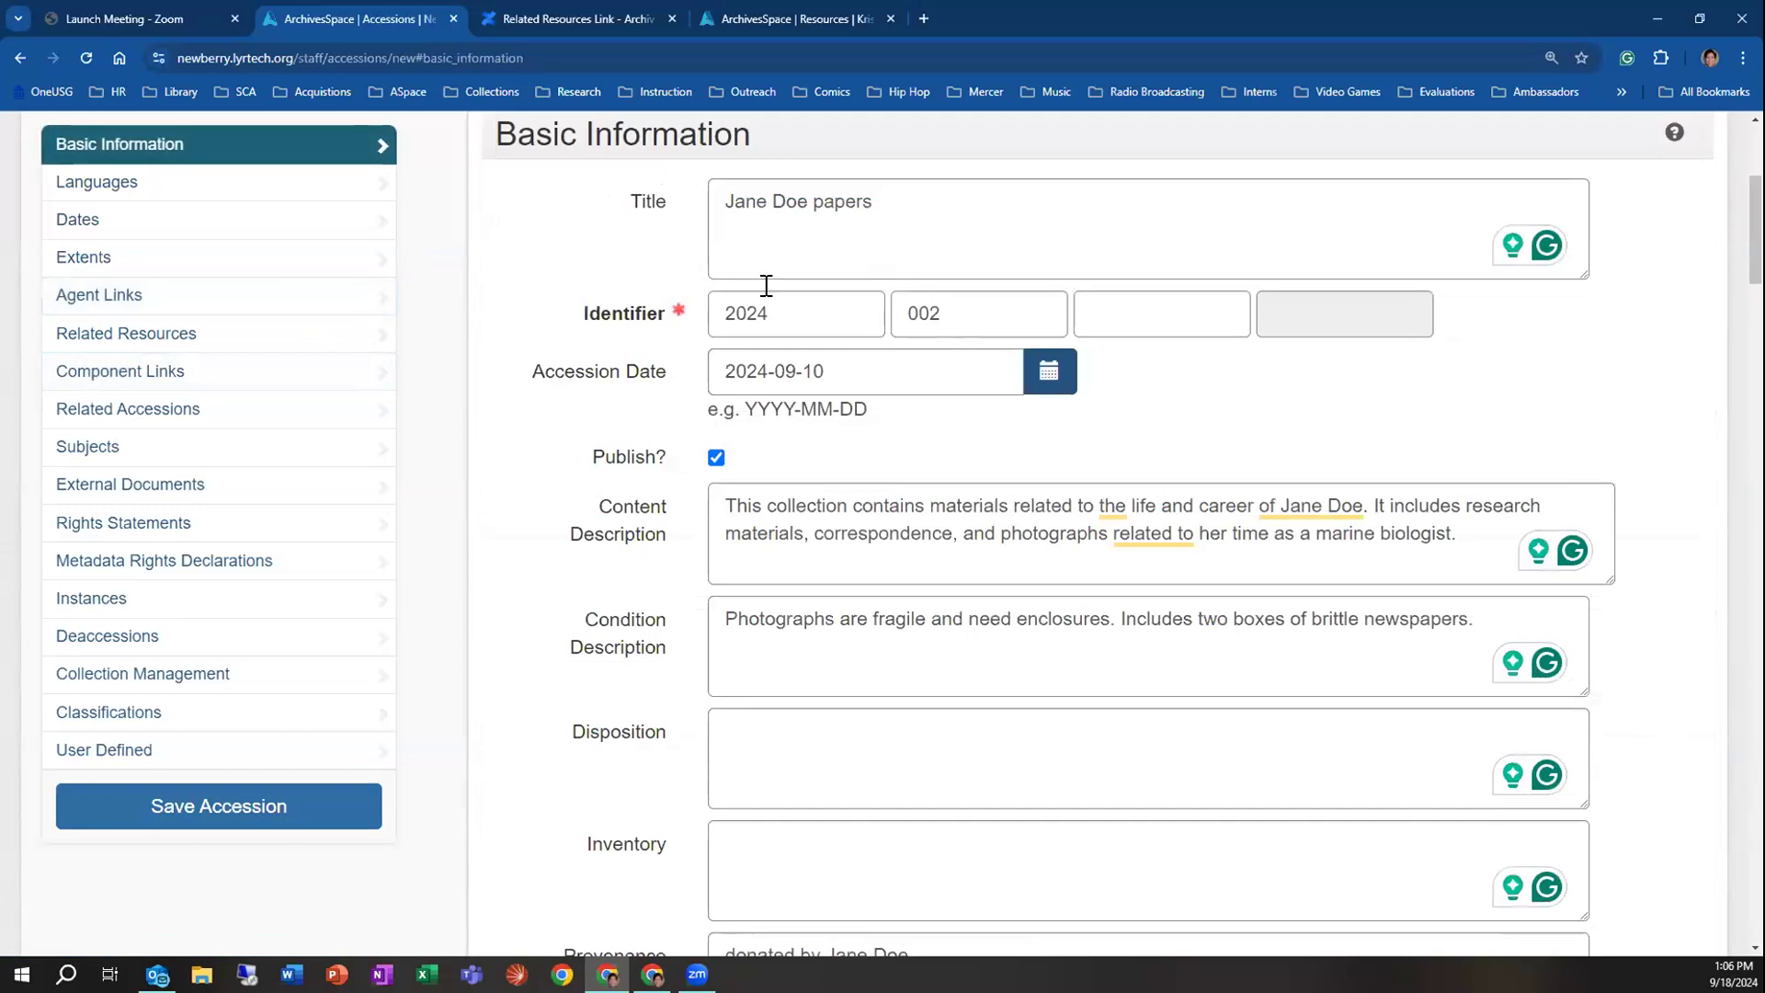
scroll(802, 772, down, 2)
click(824, 698)
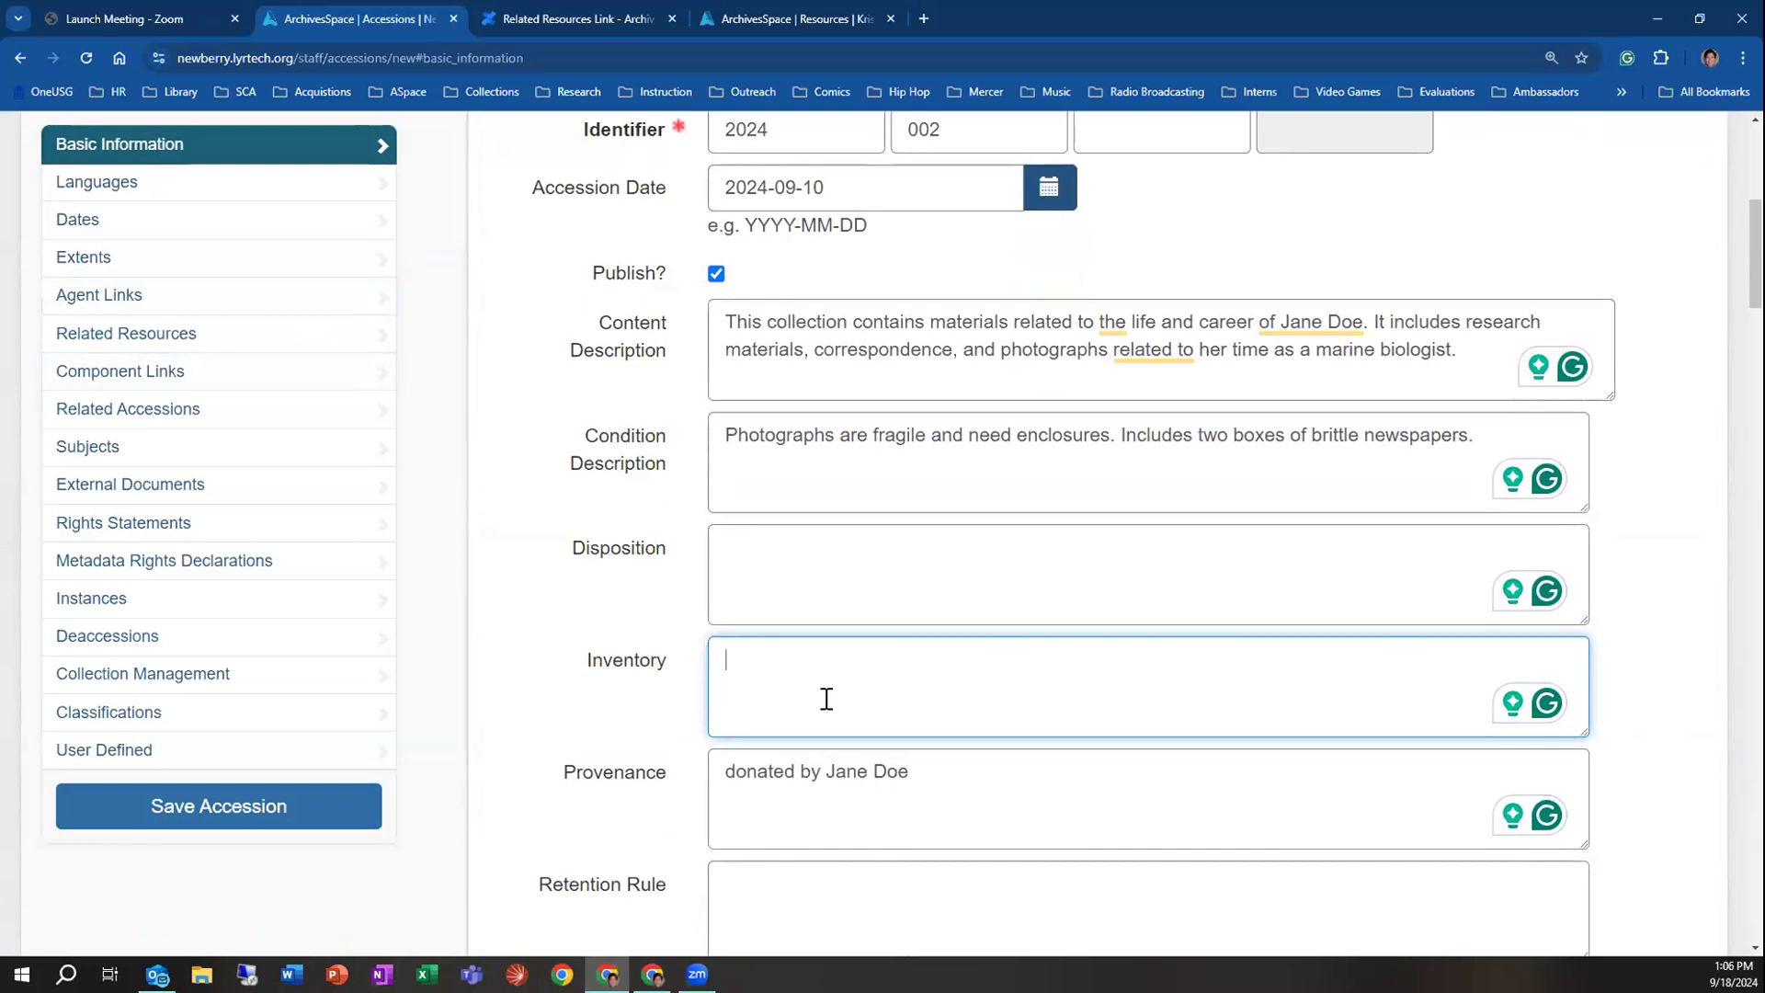
click(179, 490)
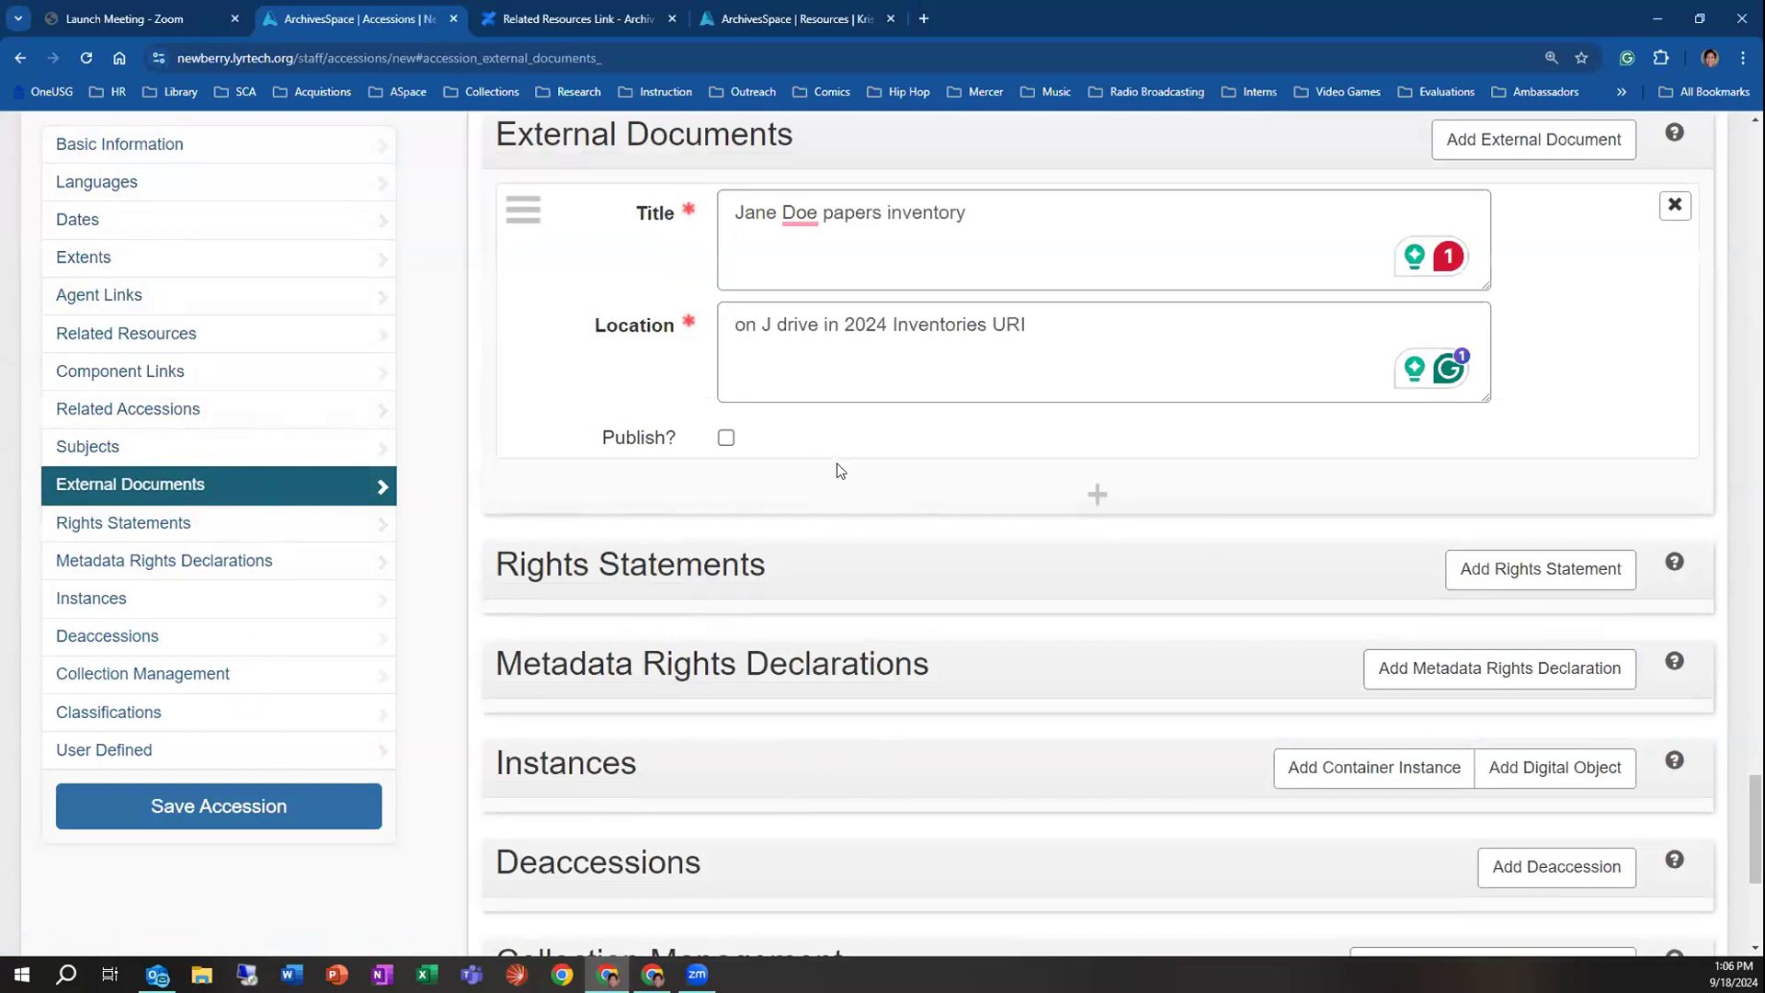
scroll(931, 446, up, 1)
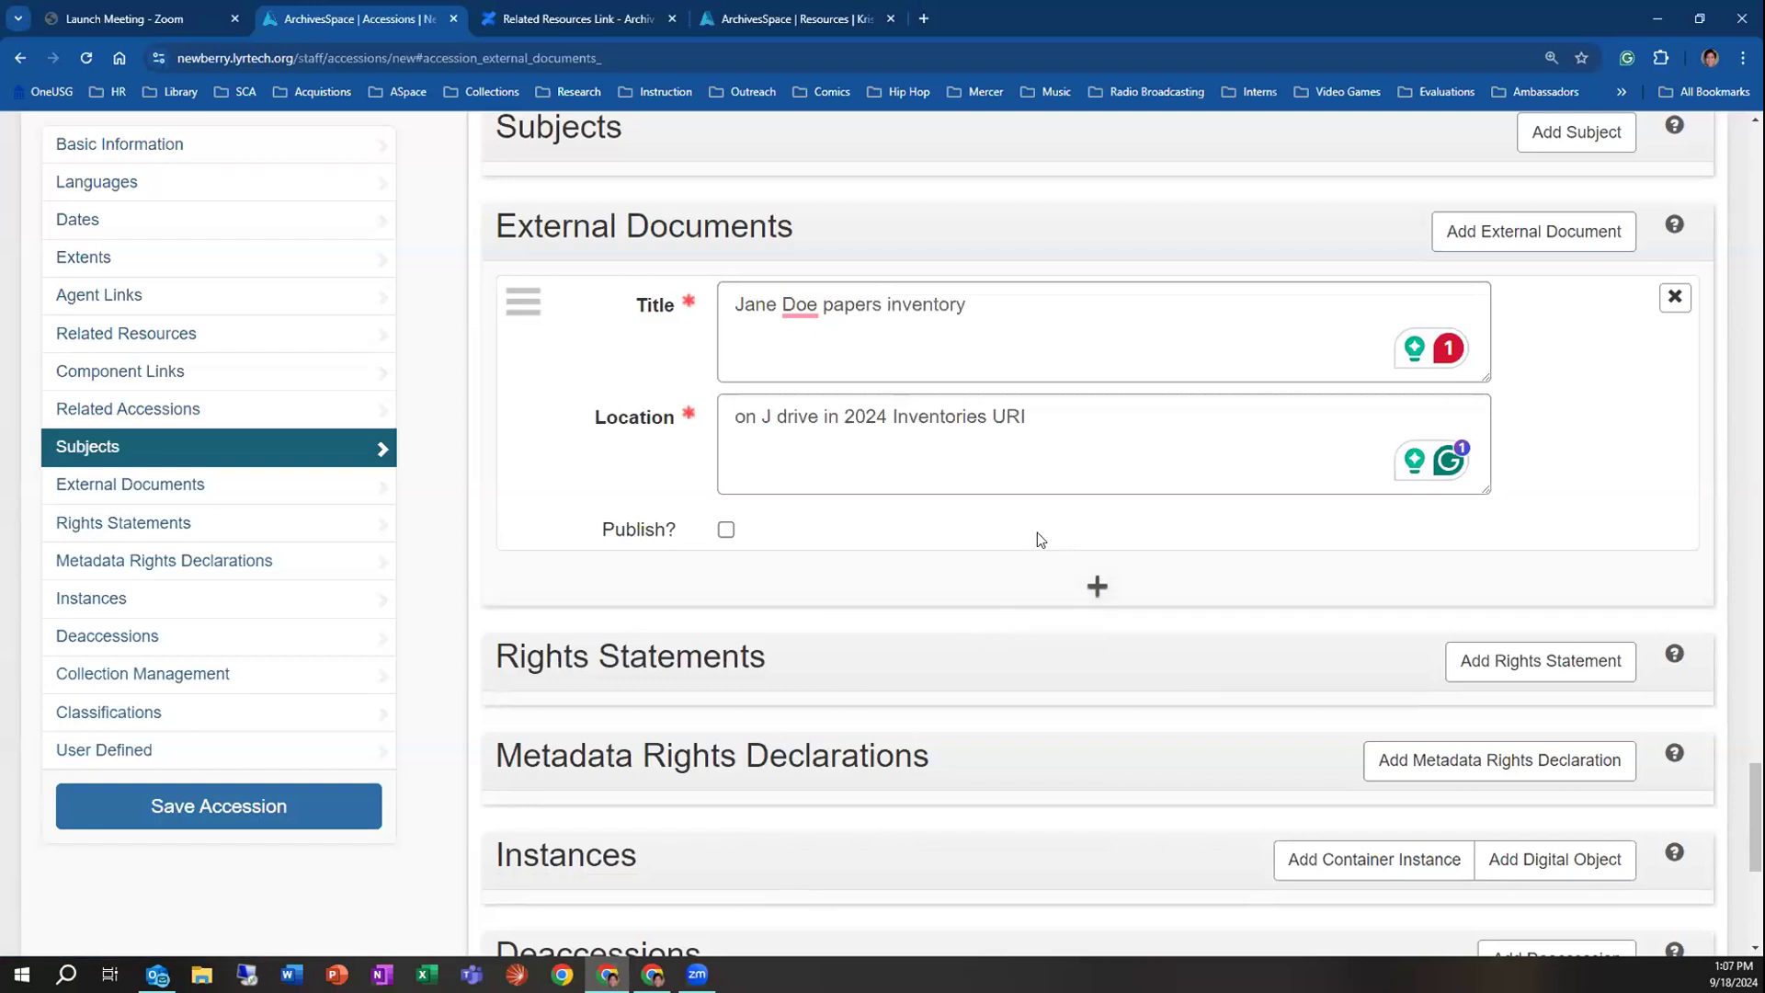
Mark the Jane Doe papers inventory external document for publishing
scroll(953, 525, down, 2)
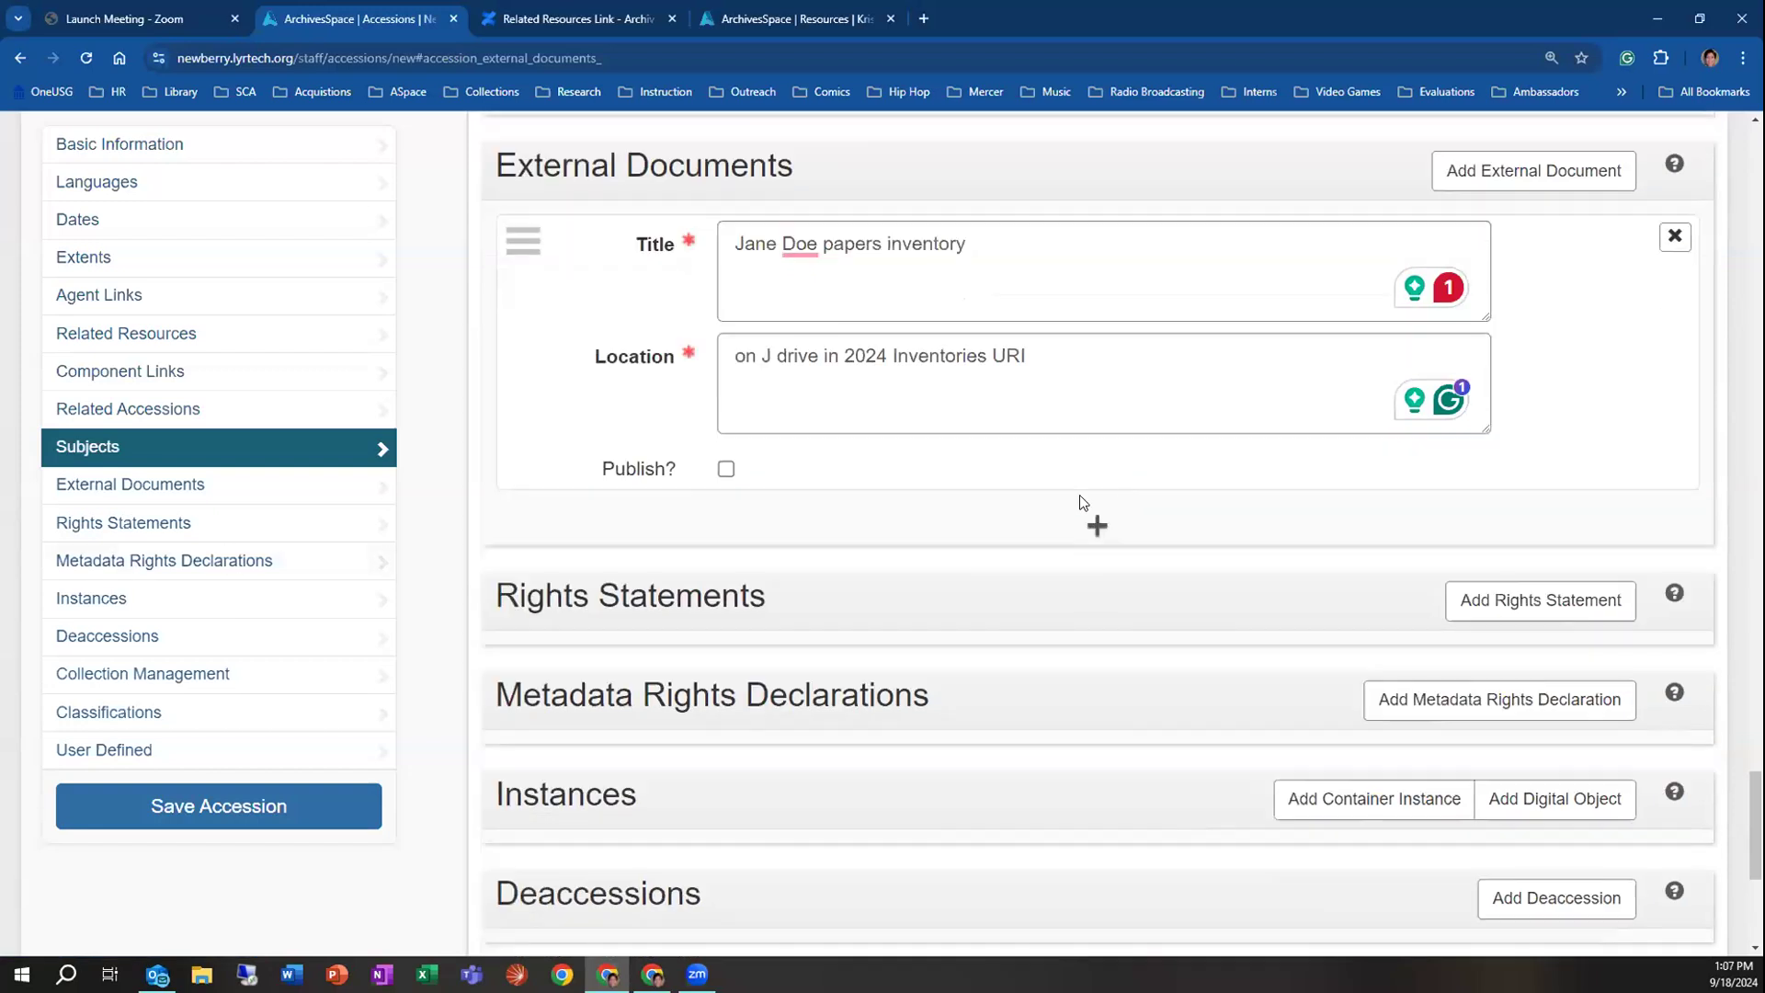
click(726, 347)
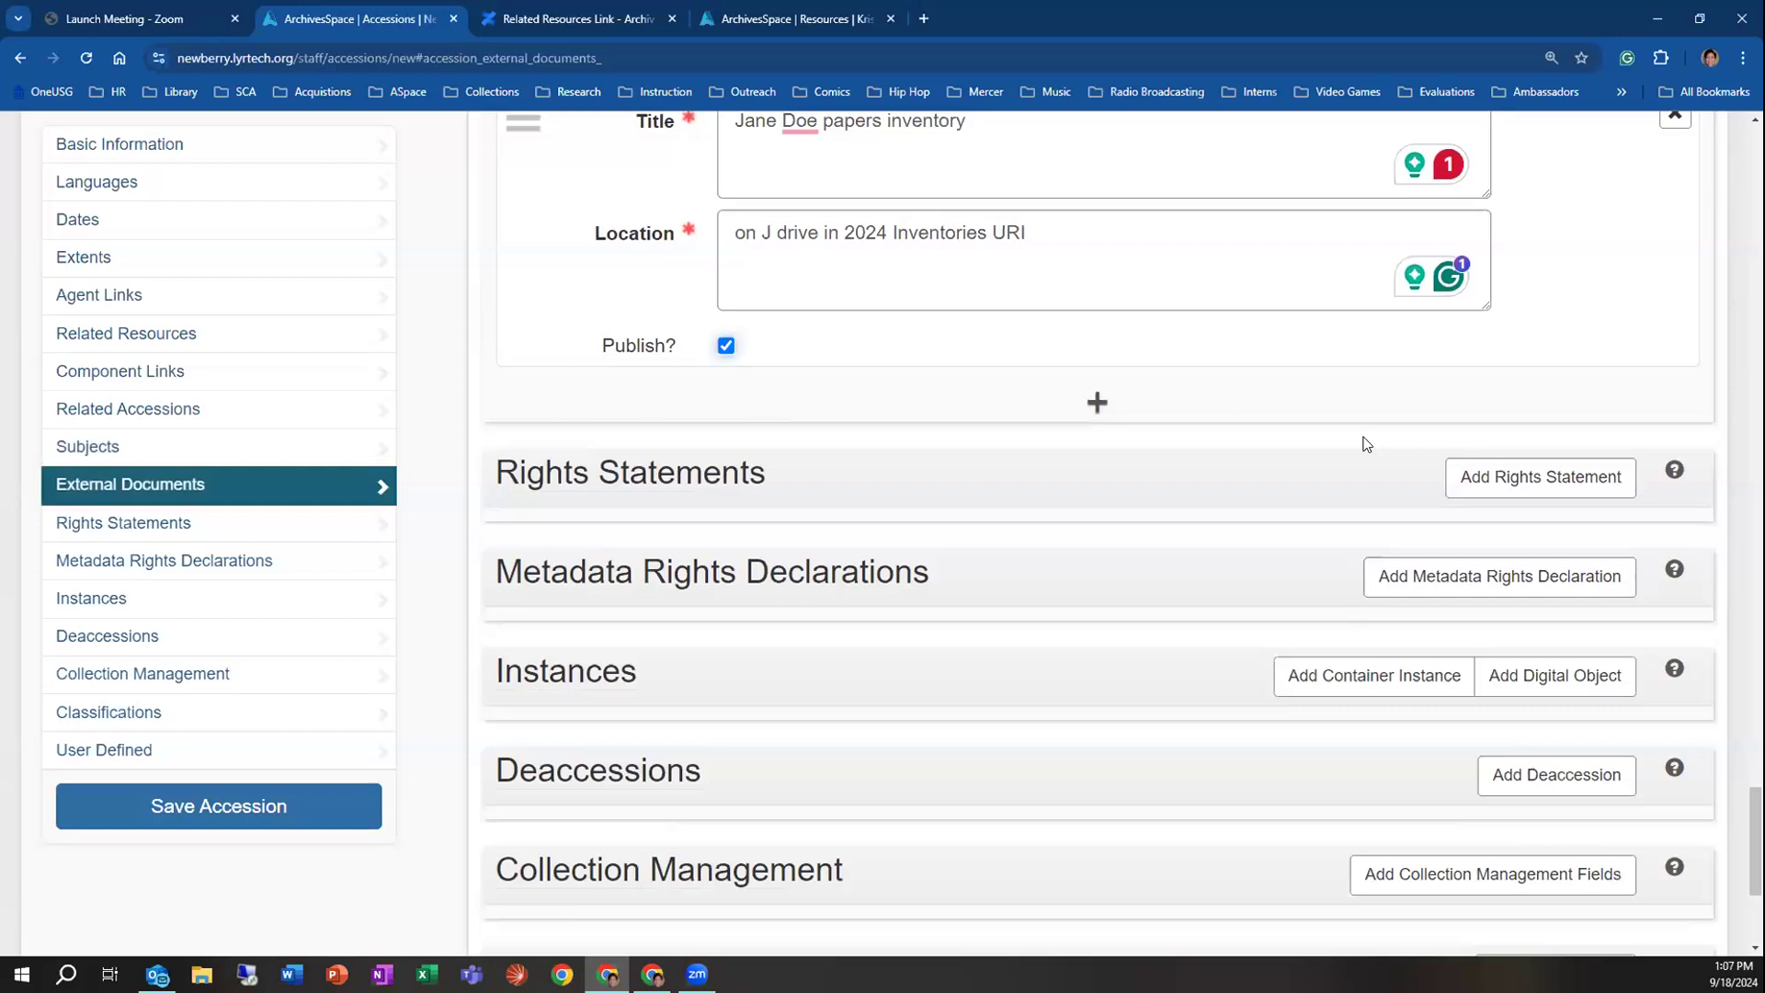
Add an empty rights statement to look at its Rights Type options, and remove that entry
scroll(1415, 418, down, 1)
click(1475, 389)
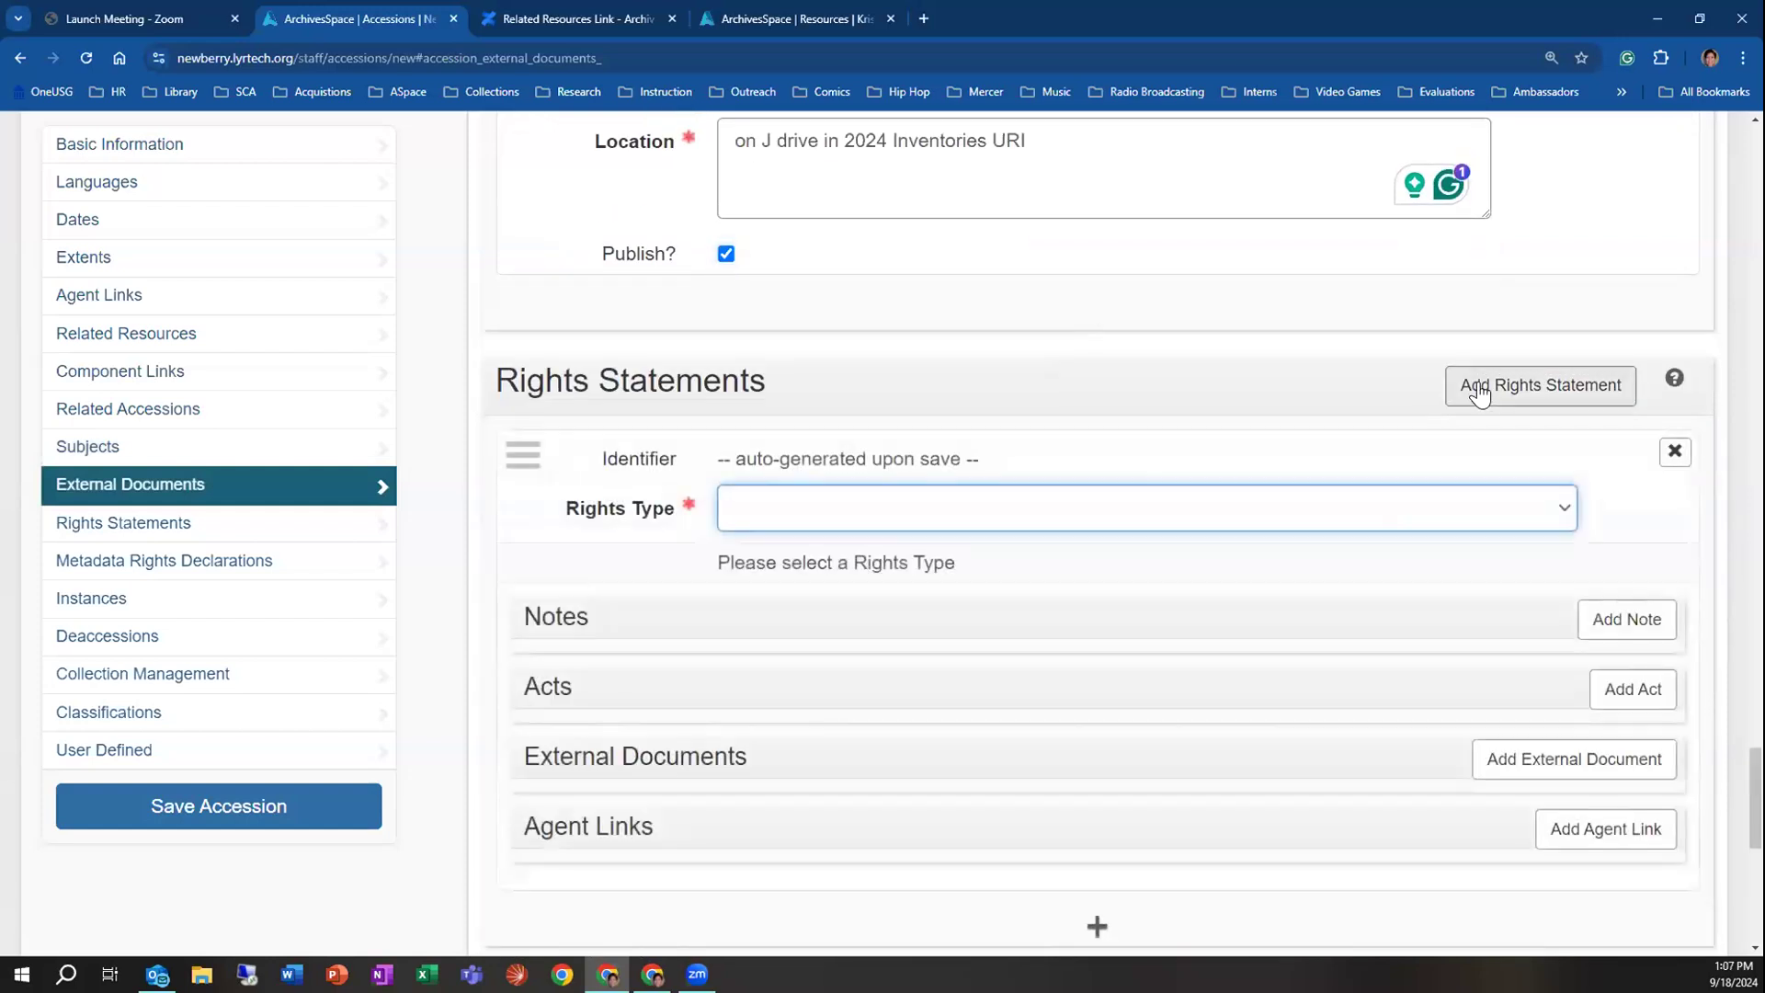
click(1221, 515)
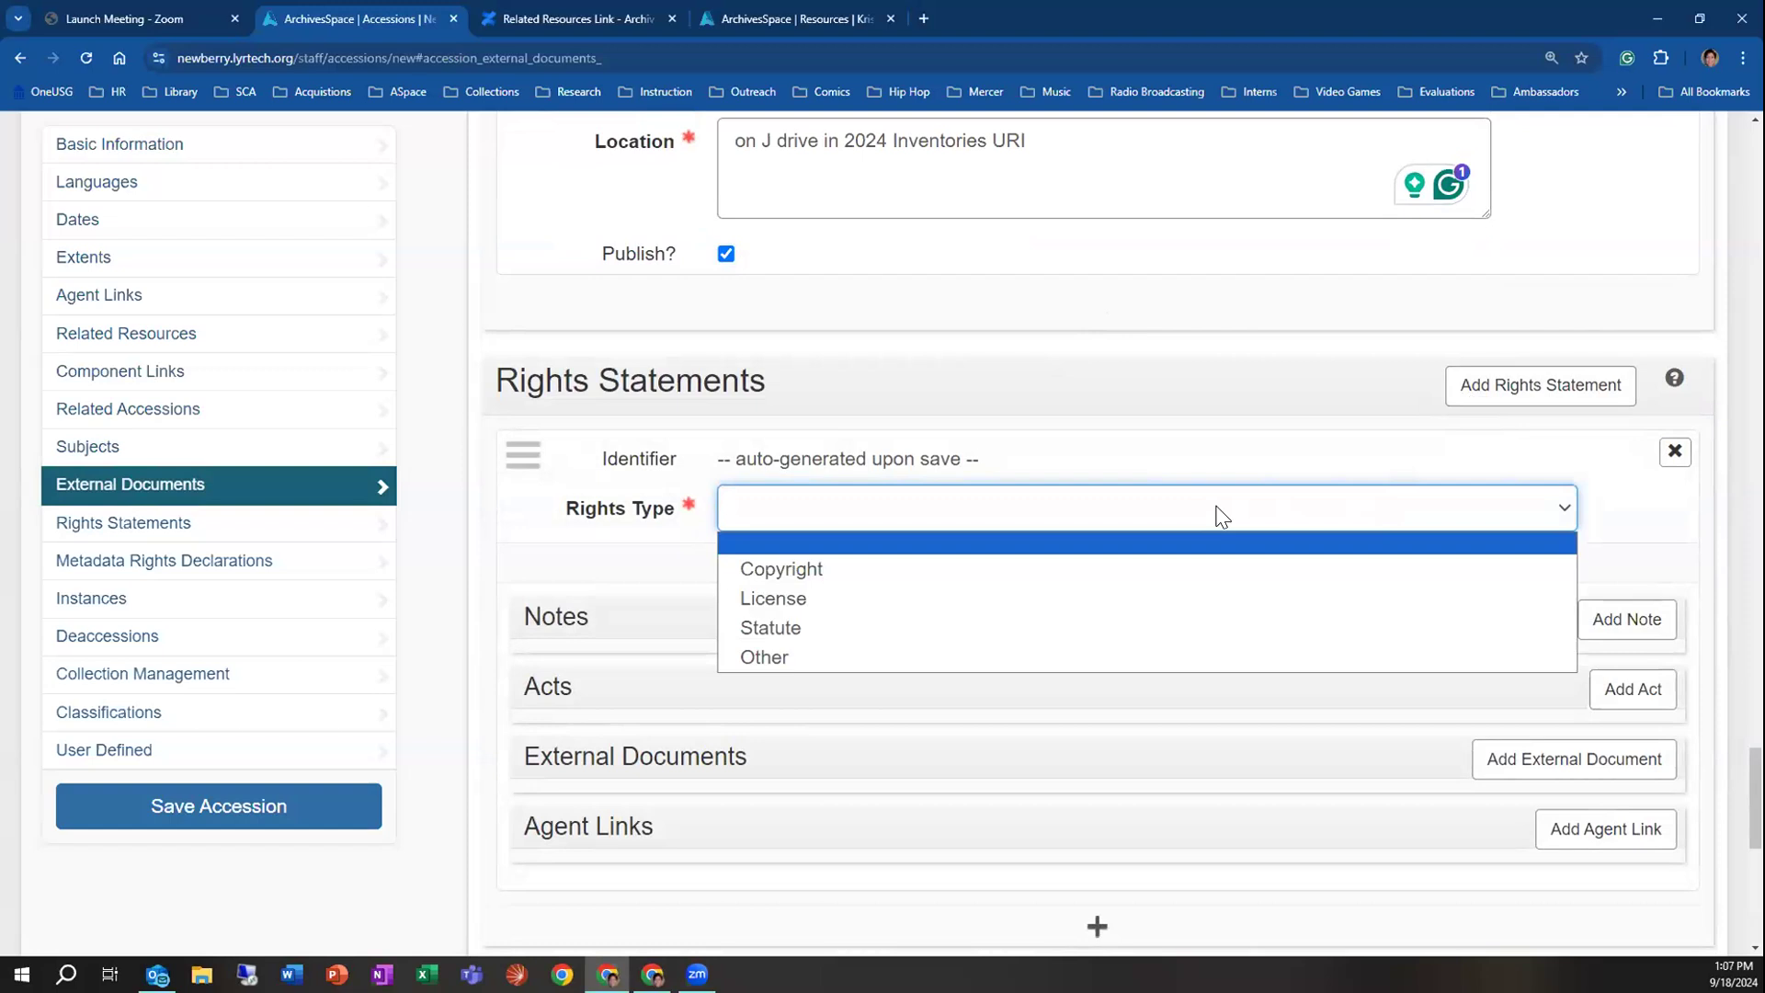
click(1221, 516)
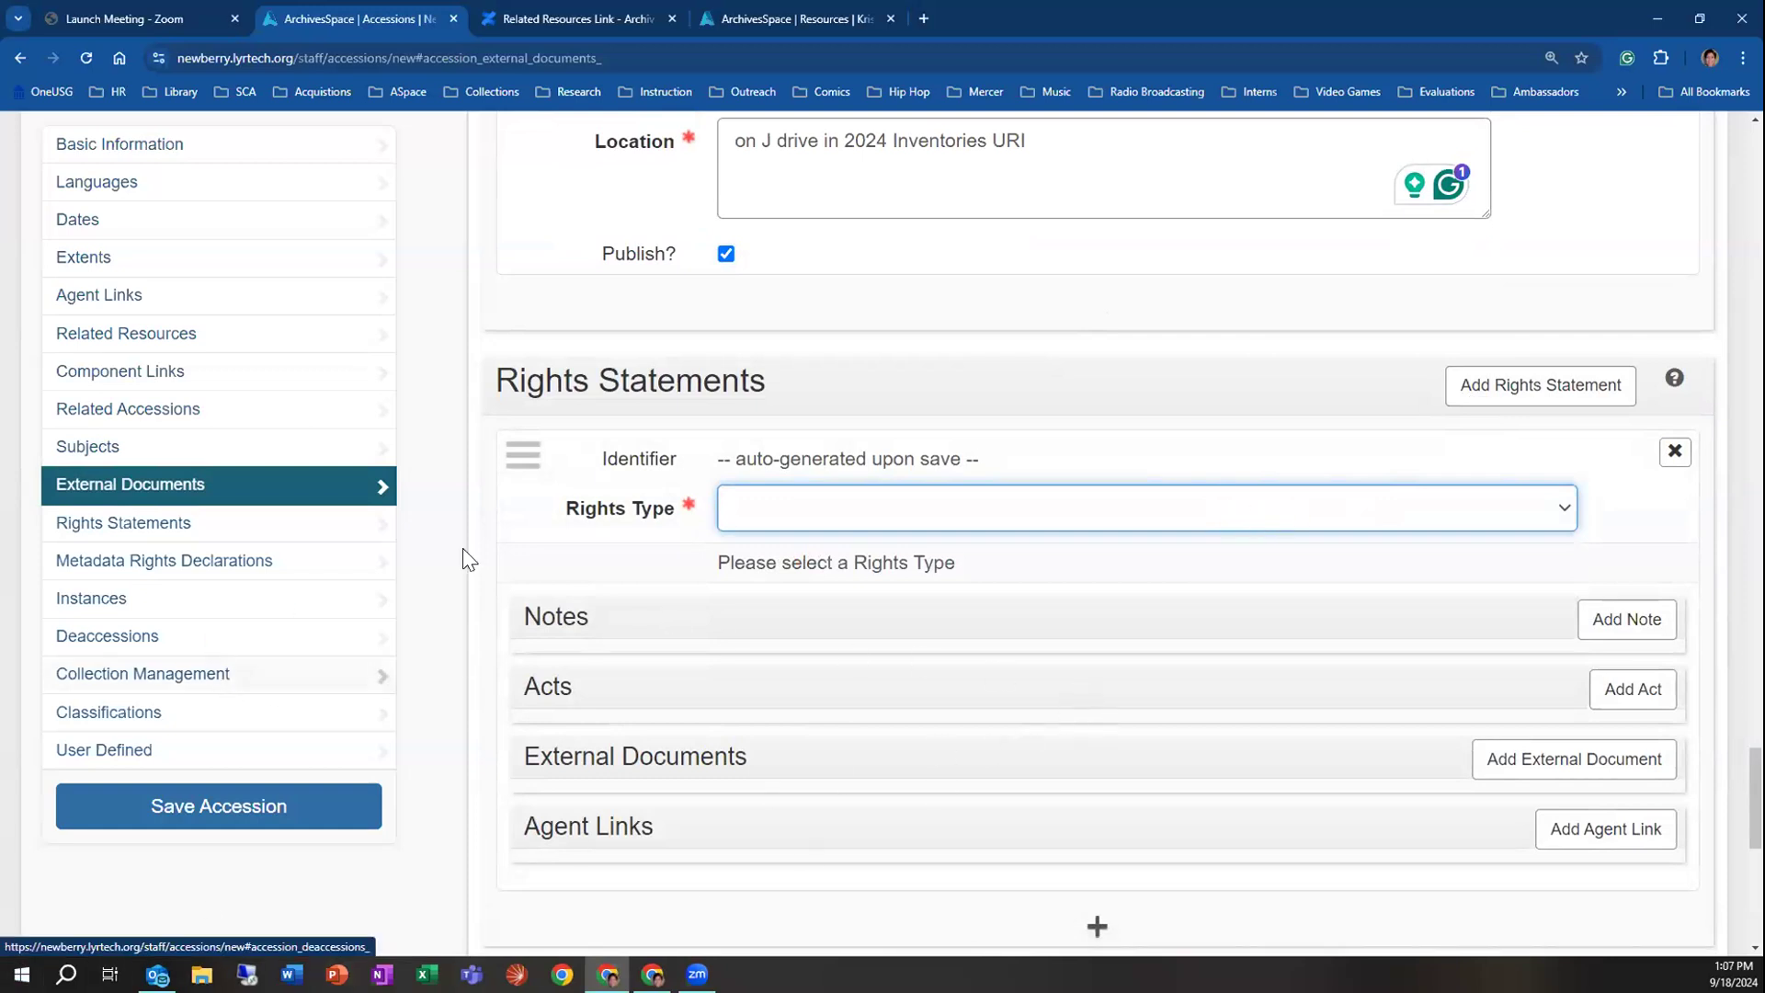
click(1673, 451)
click(1626, 472)
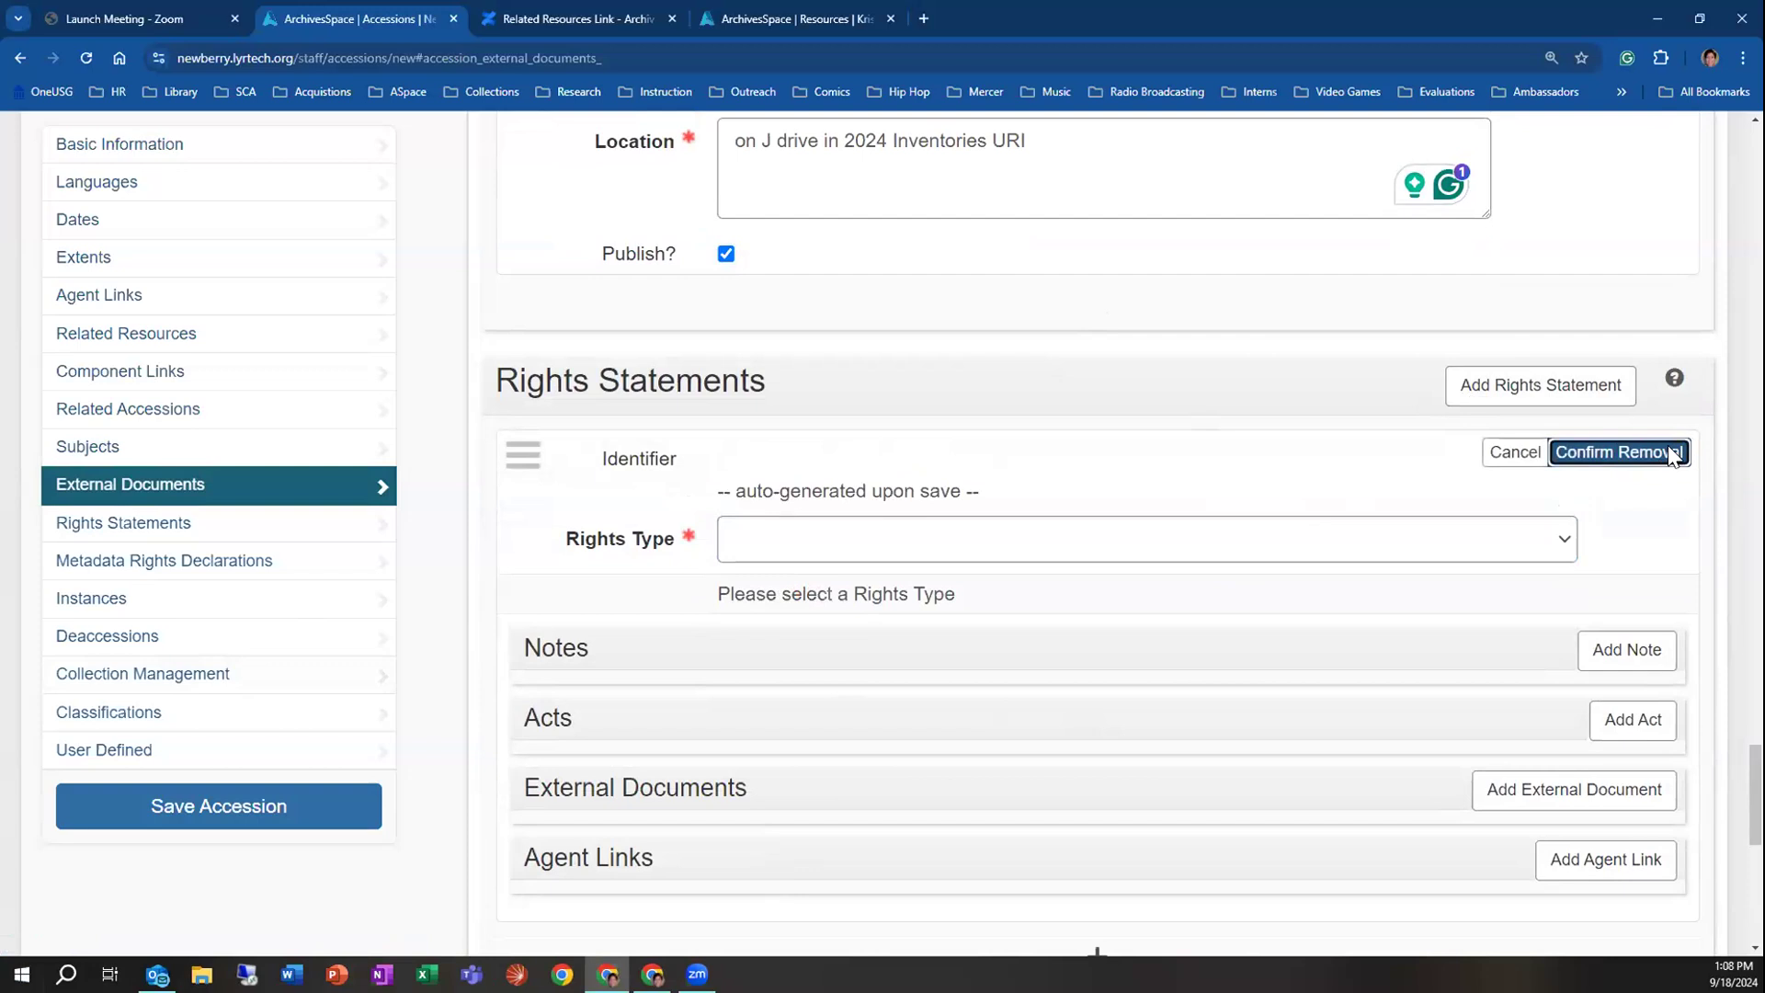
Add an empty metadata rights declaration to look through its fields, and remove that entry
scroll(1379, 525, down, 1)
click(1521, 402)
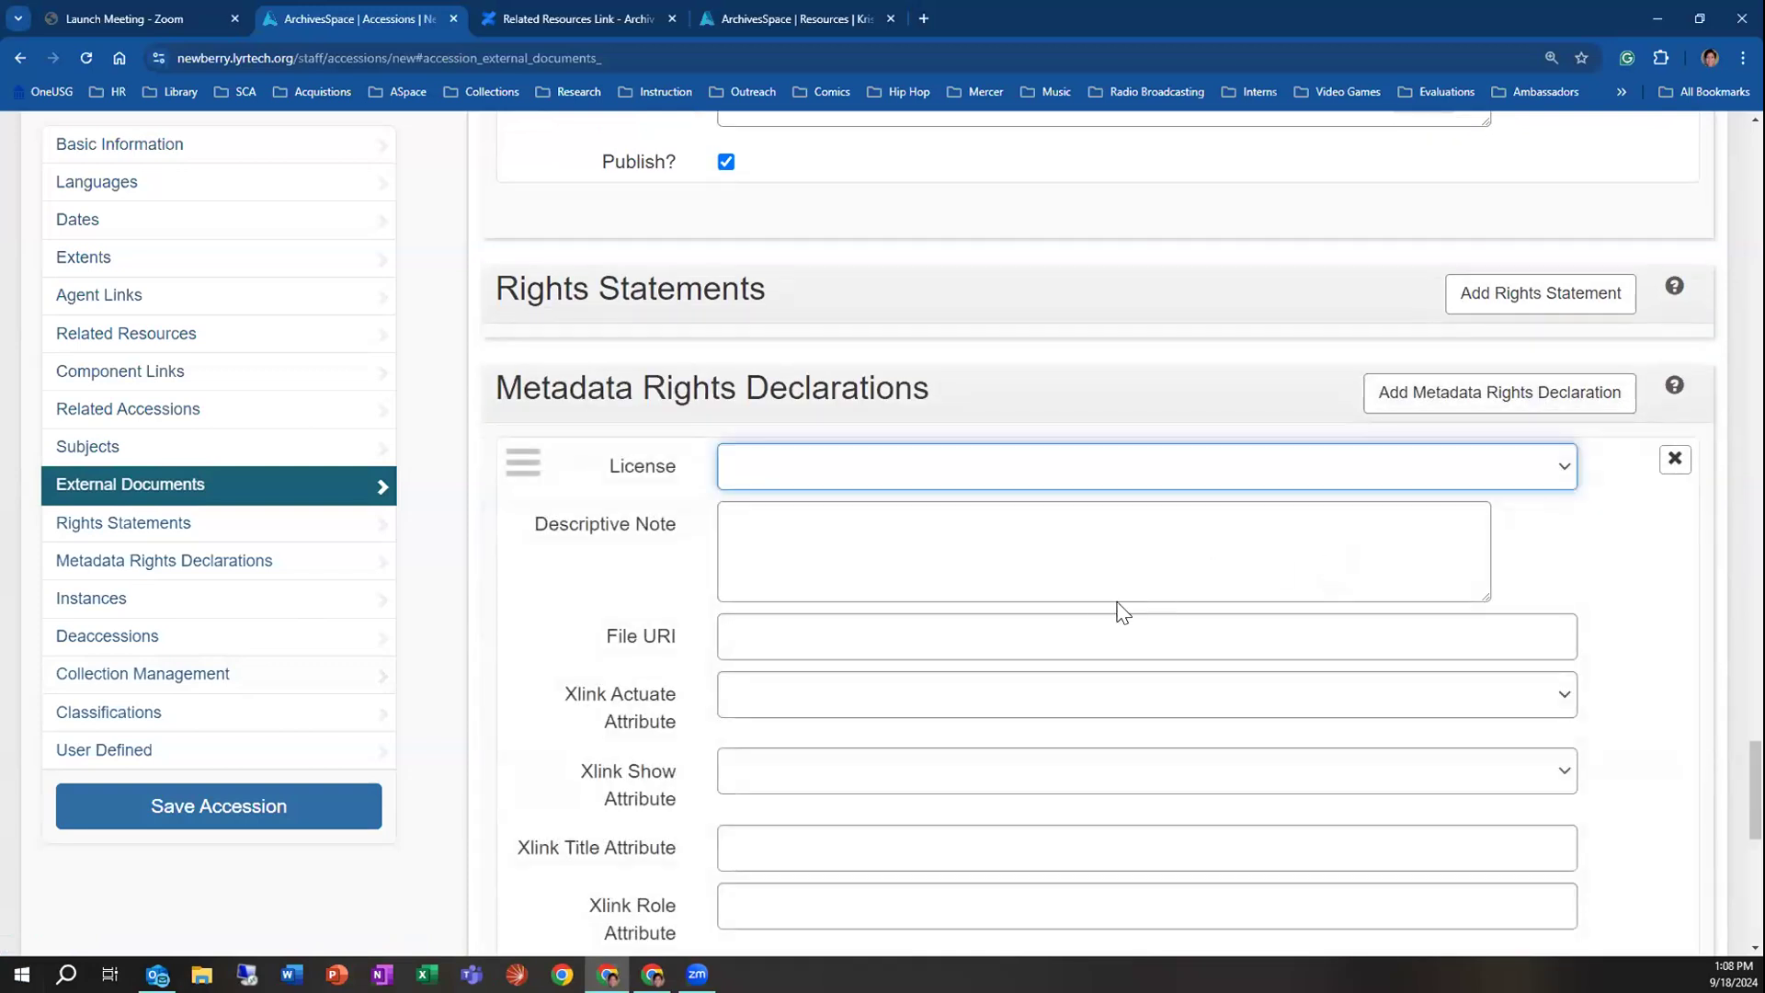
scroll(1079, 635, down, 4)
scroll(1057, 636, up, 3)
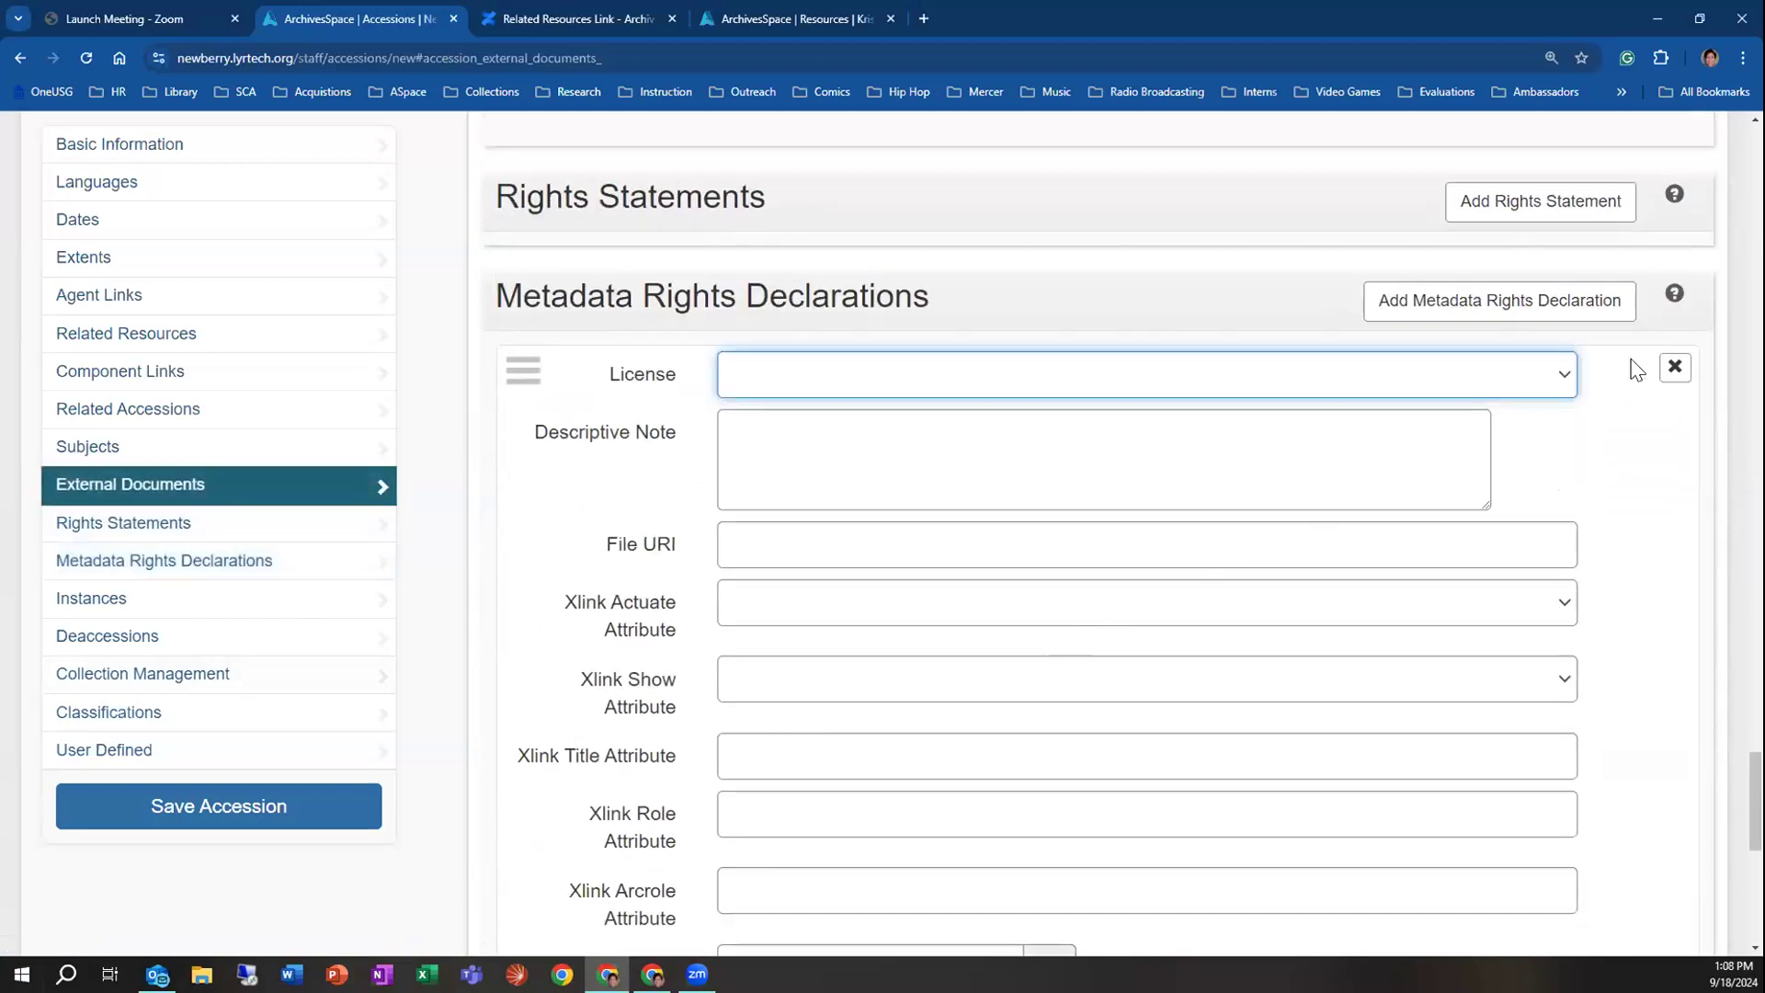
click(1672, 369)
click(1662, 370)
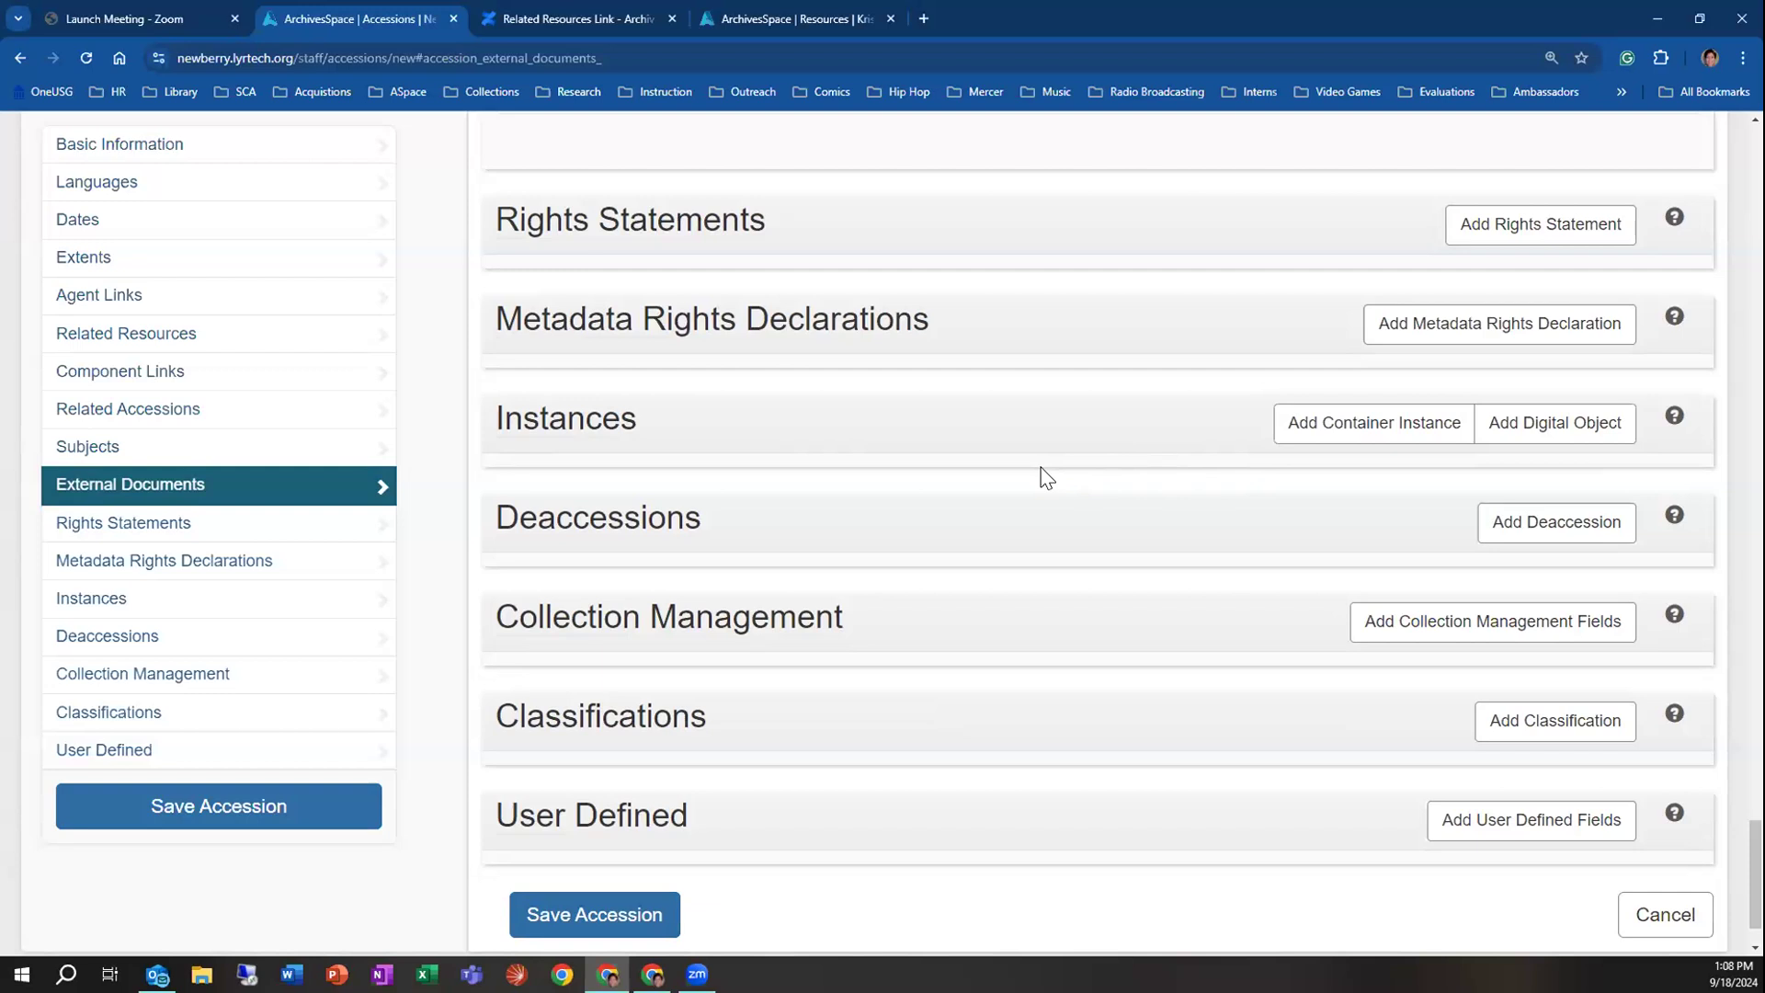
Add a deaccession to the accession and set its portion to Part
click(1493, 533)
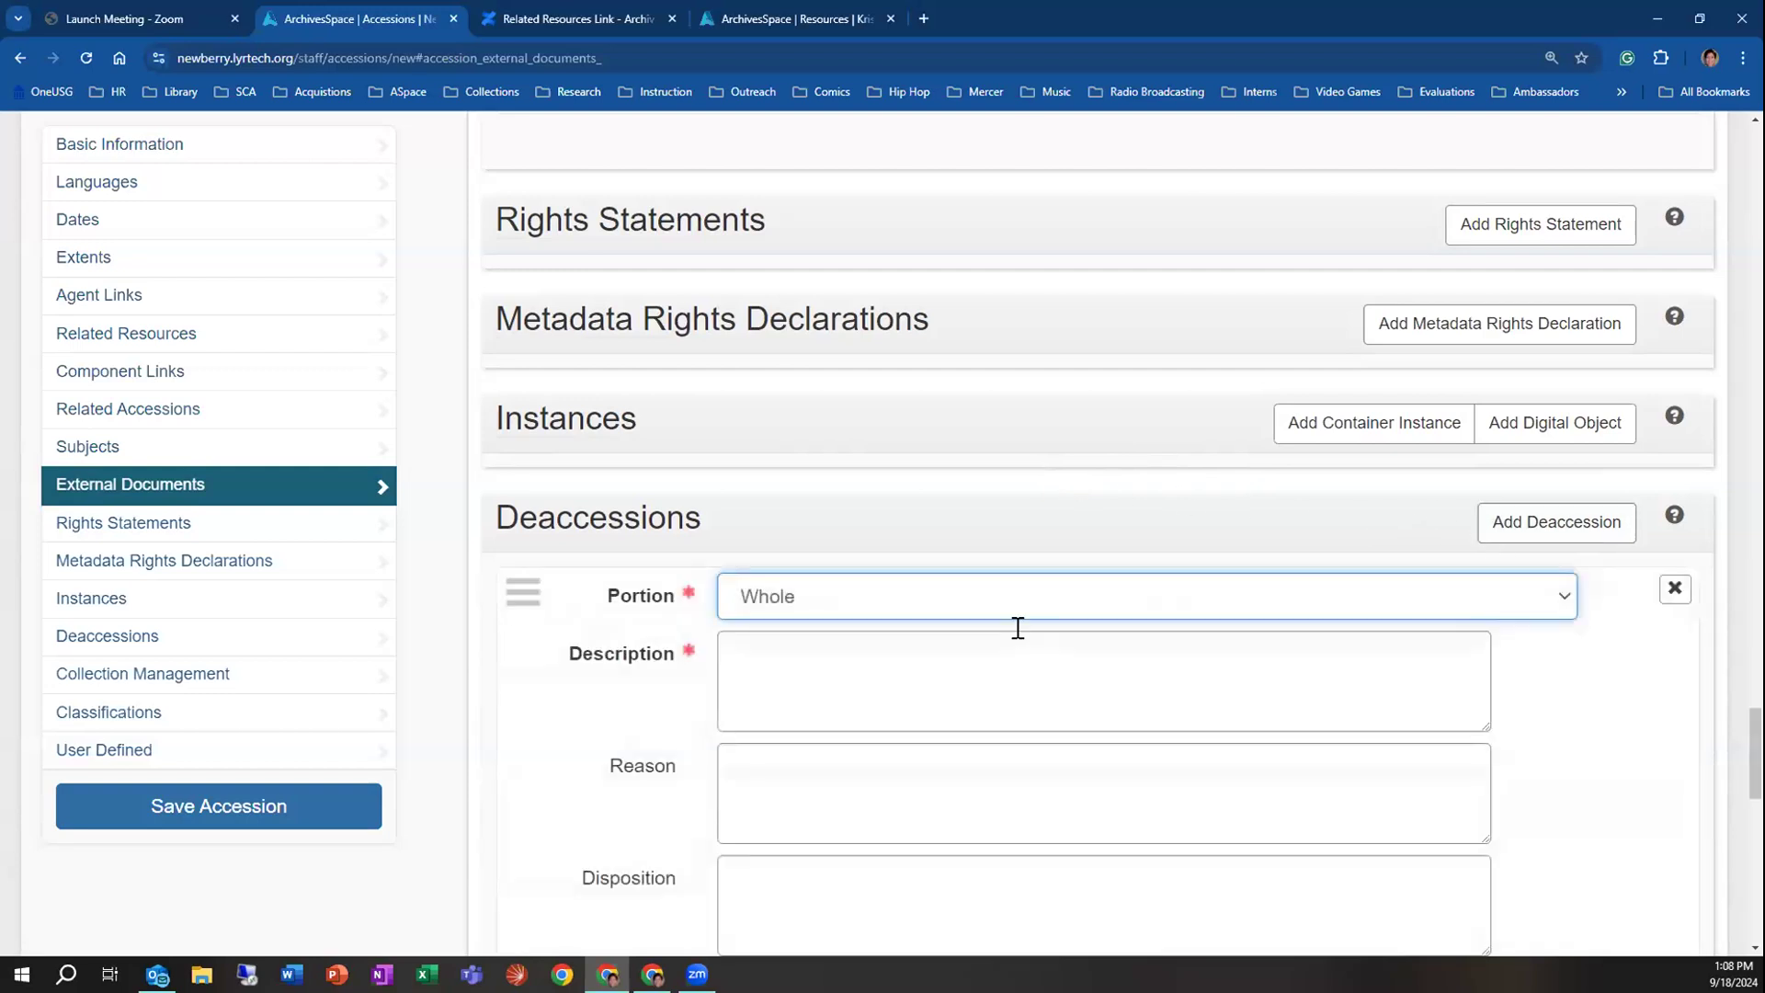
scroll(1017, 628, down, 2)
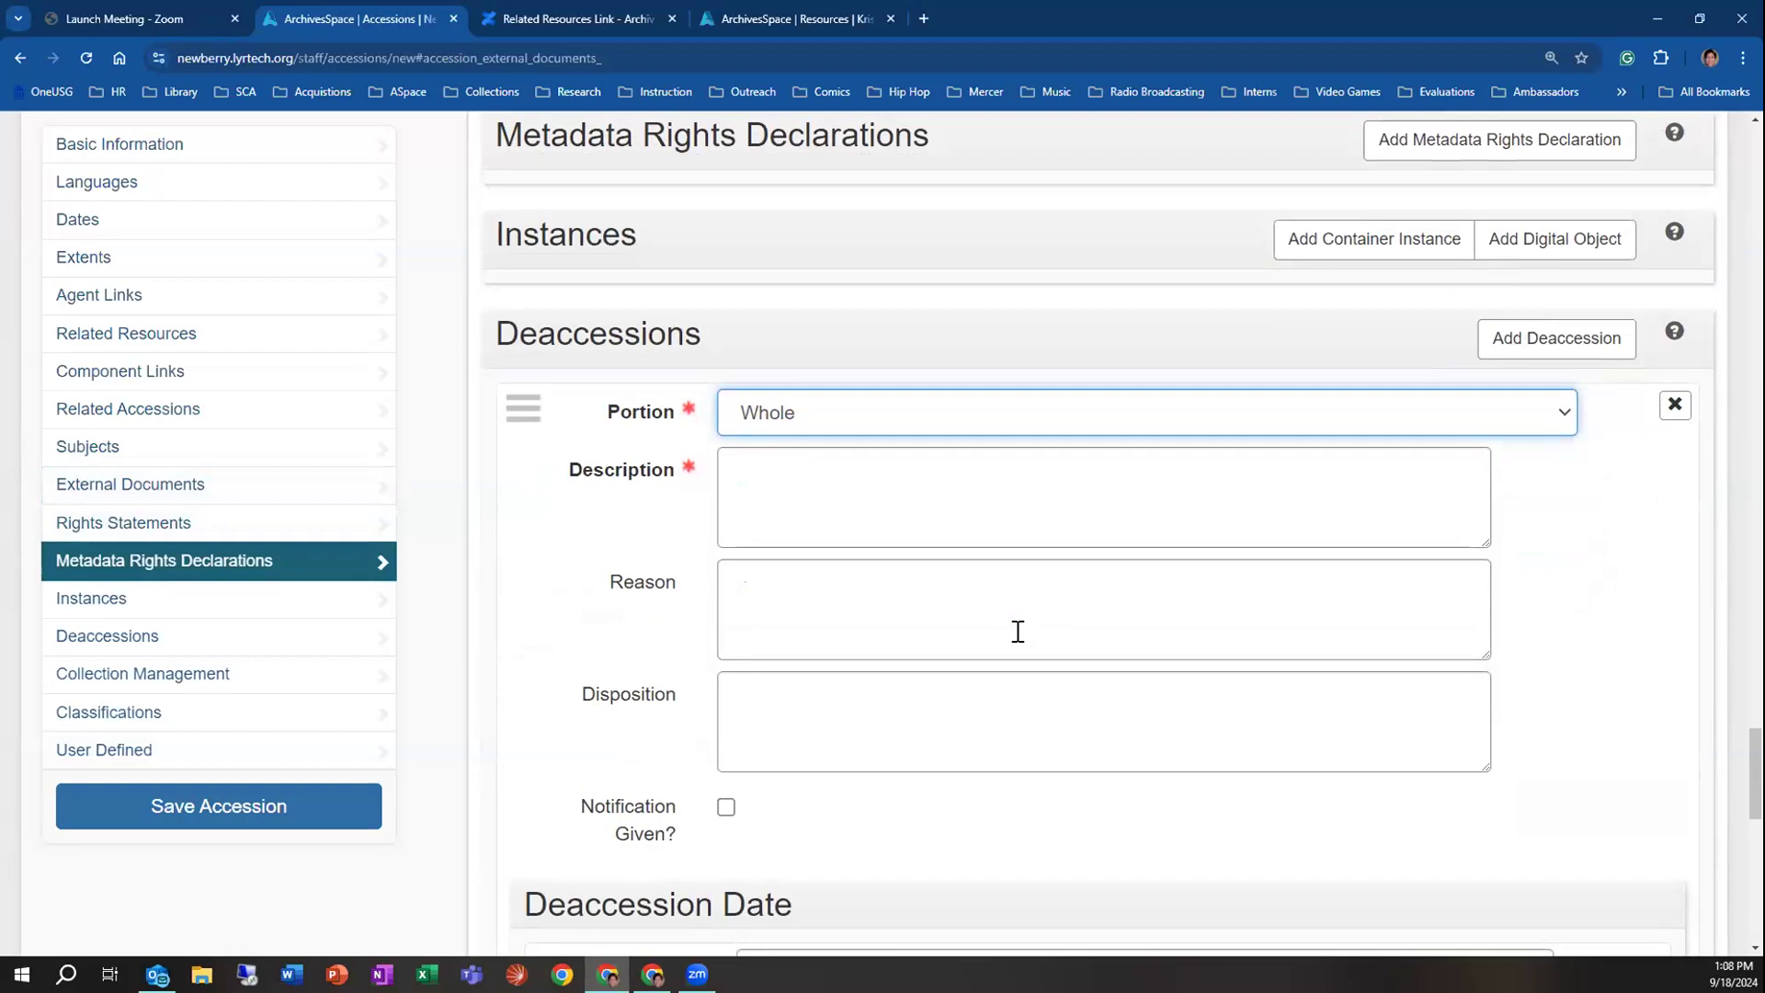
click(986, 407)
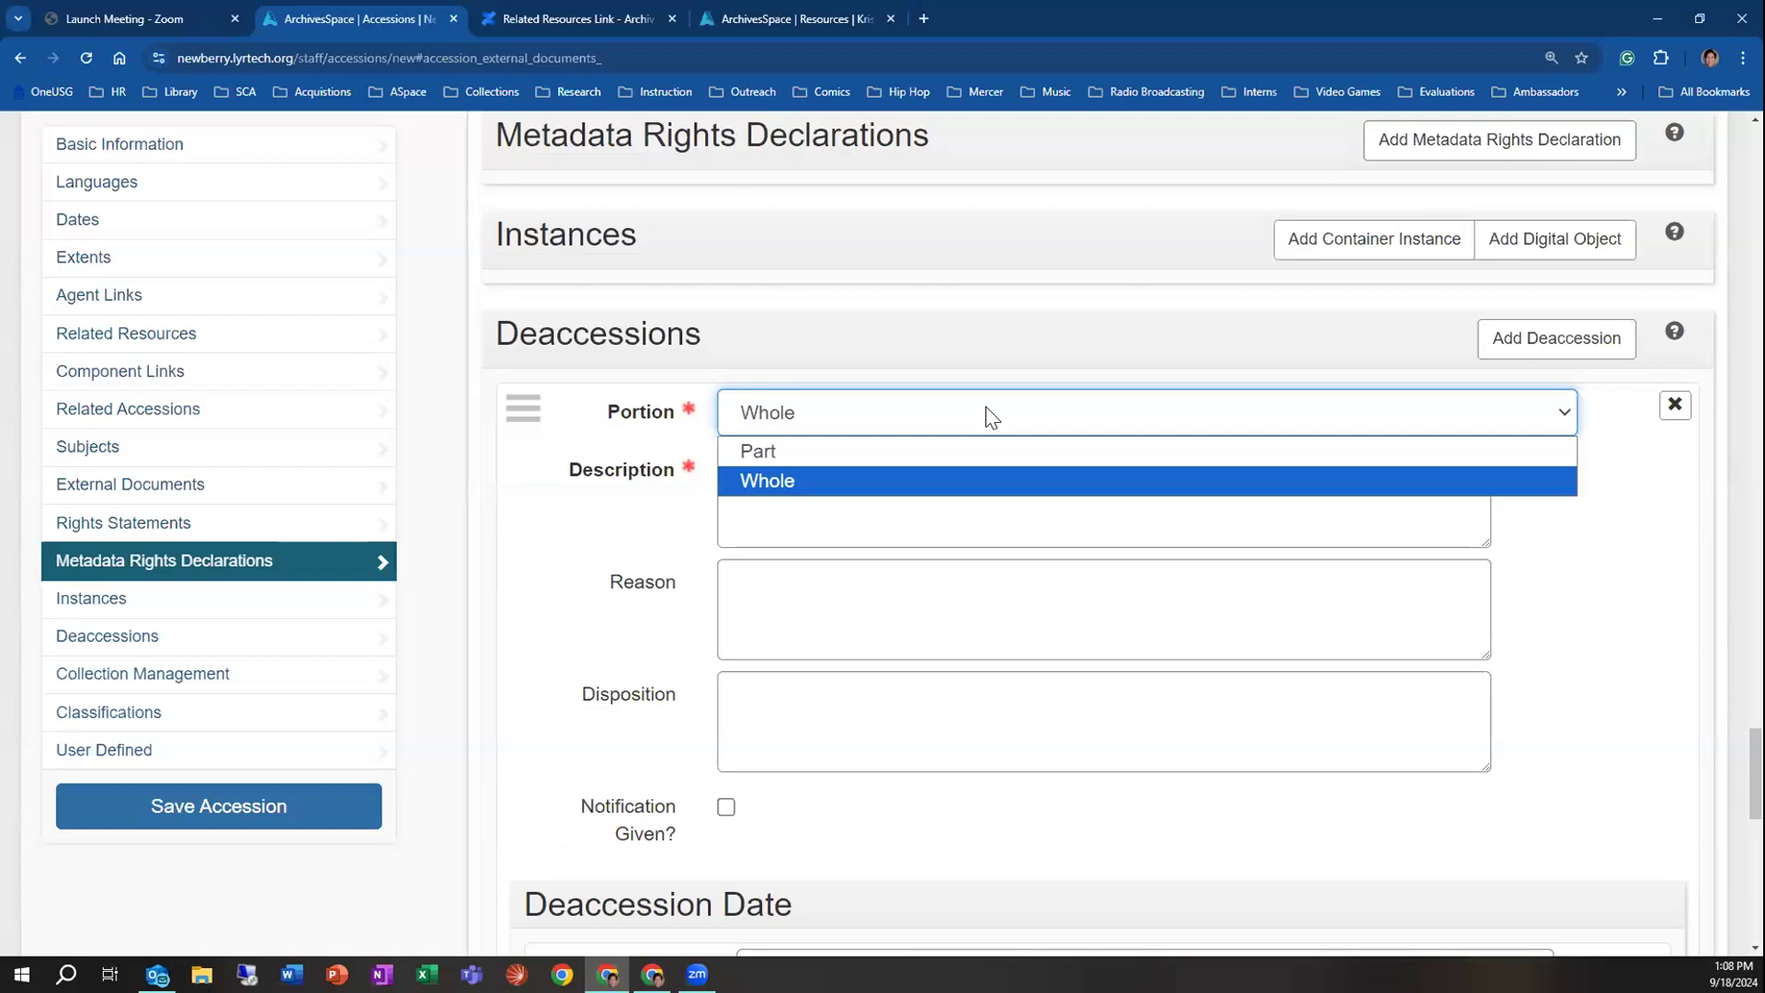
click(919, 450)
Enter "any duplicates besides two copies will be deaccessioned" as the deaccession's description
click(884, 493)
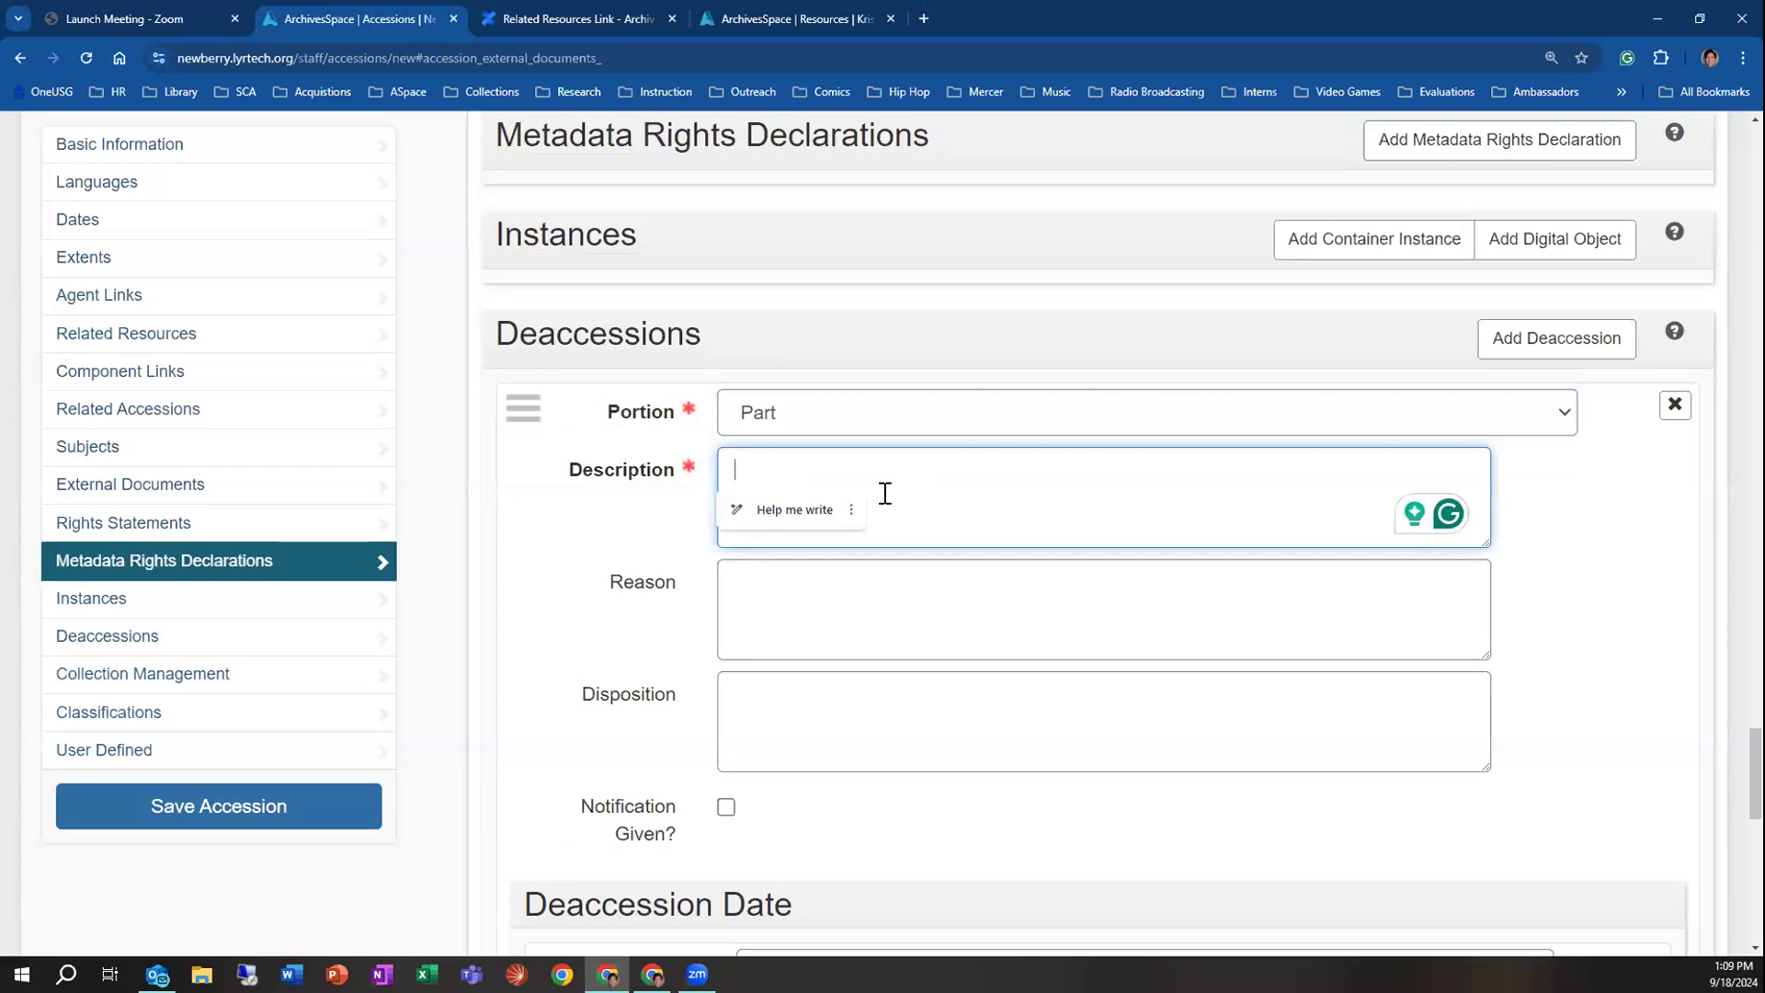
text(any duplicate)
text(s as)
key(BackSpace)
key(BackSpace)
text(bs)
key(BackSpace)
text(esu)
key(BackSpace)
text(ides)
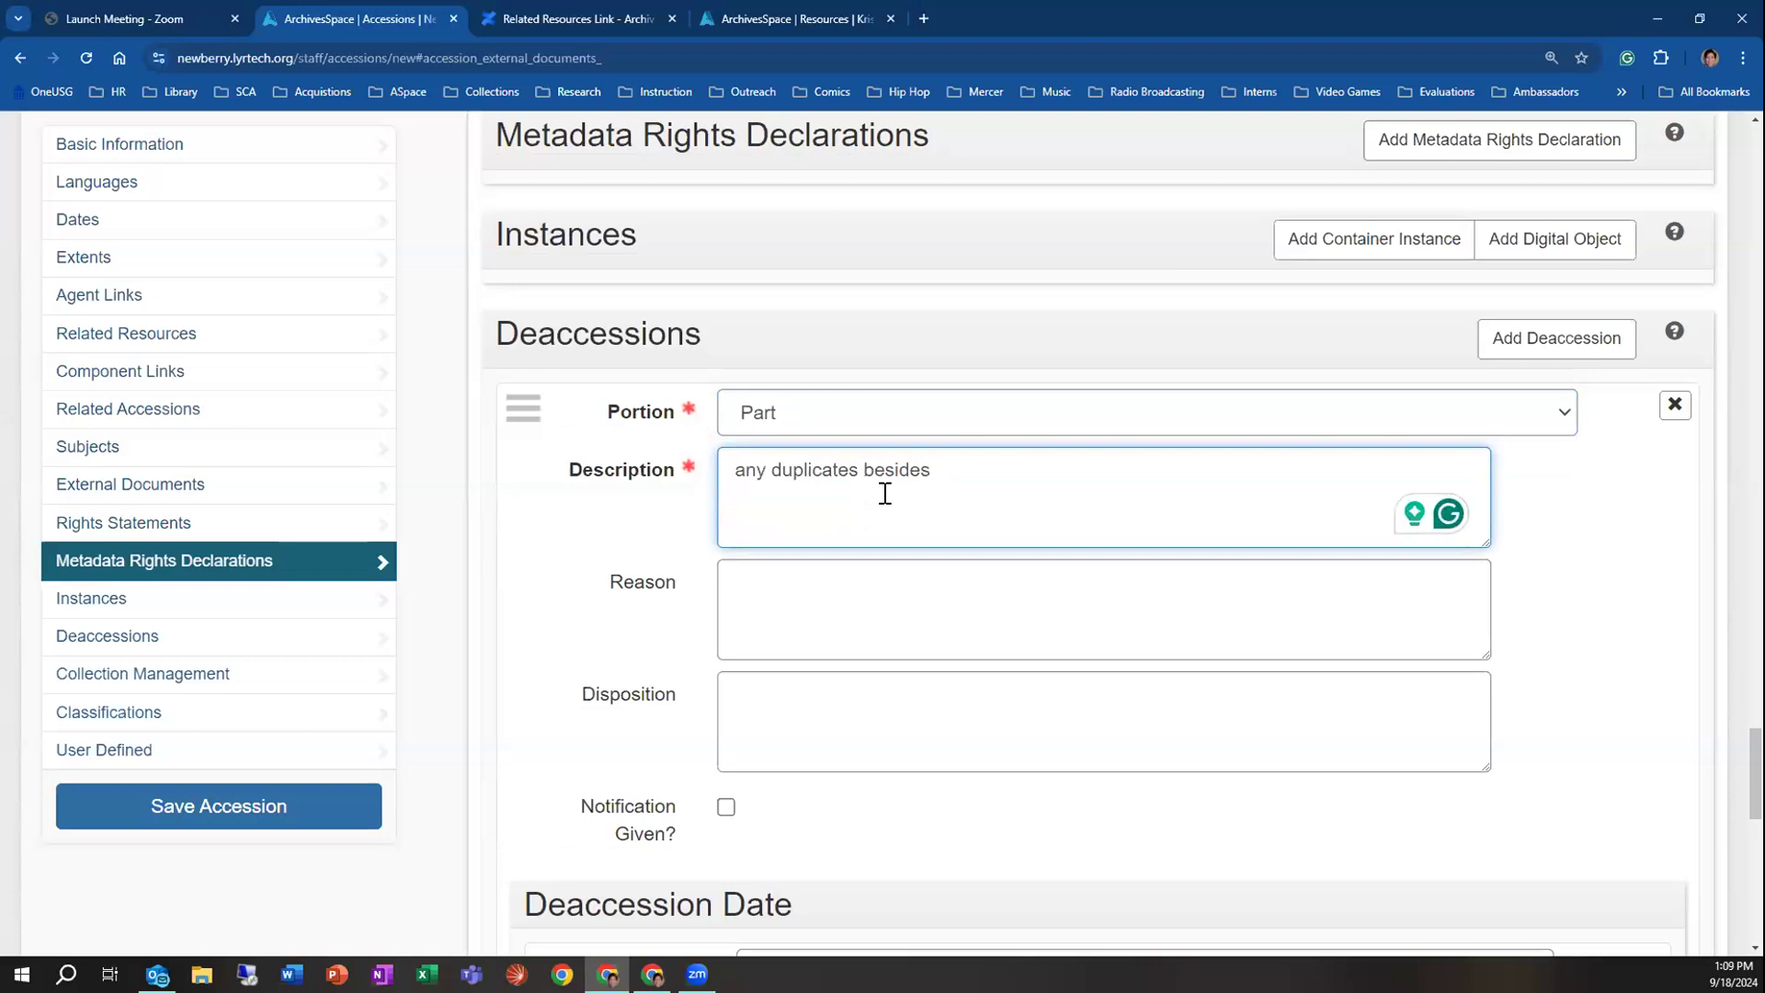
text(two copies )
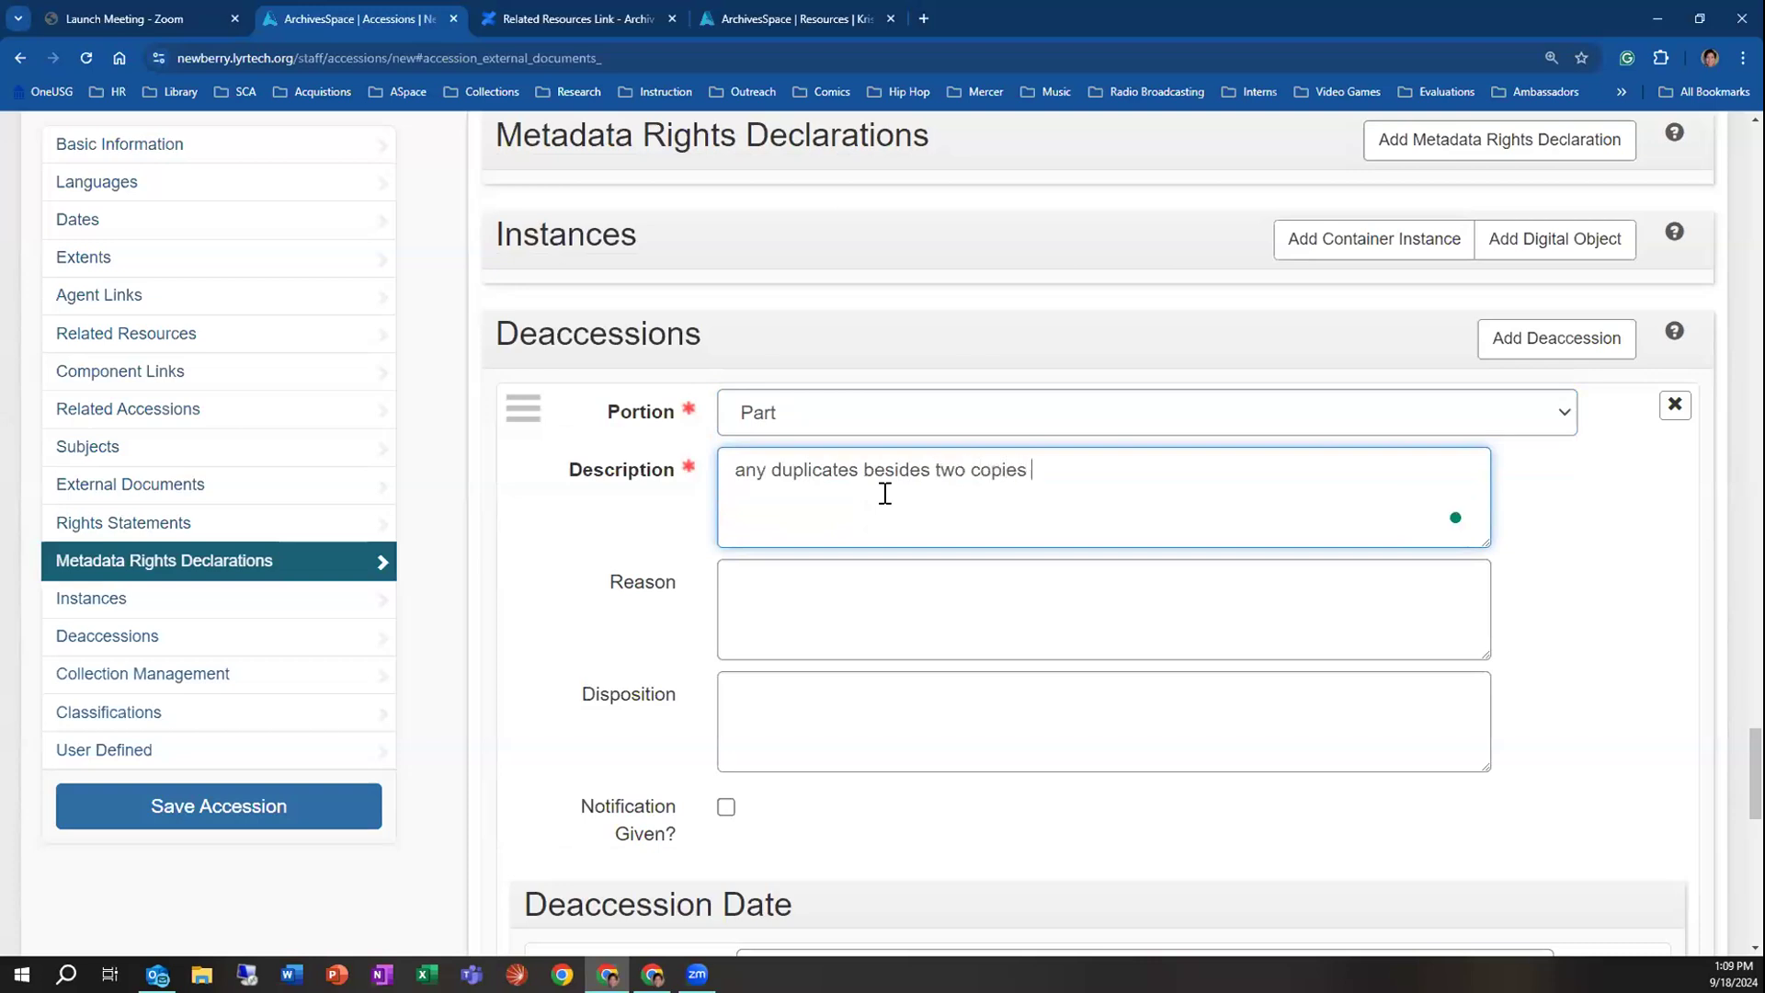
text(will be deaccessioned)
Check the explanations of the deaccession's Reason and Disposition fields
click(918, 583)
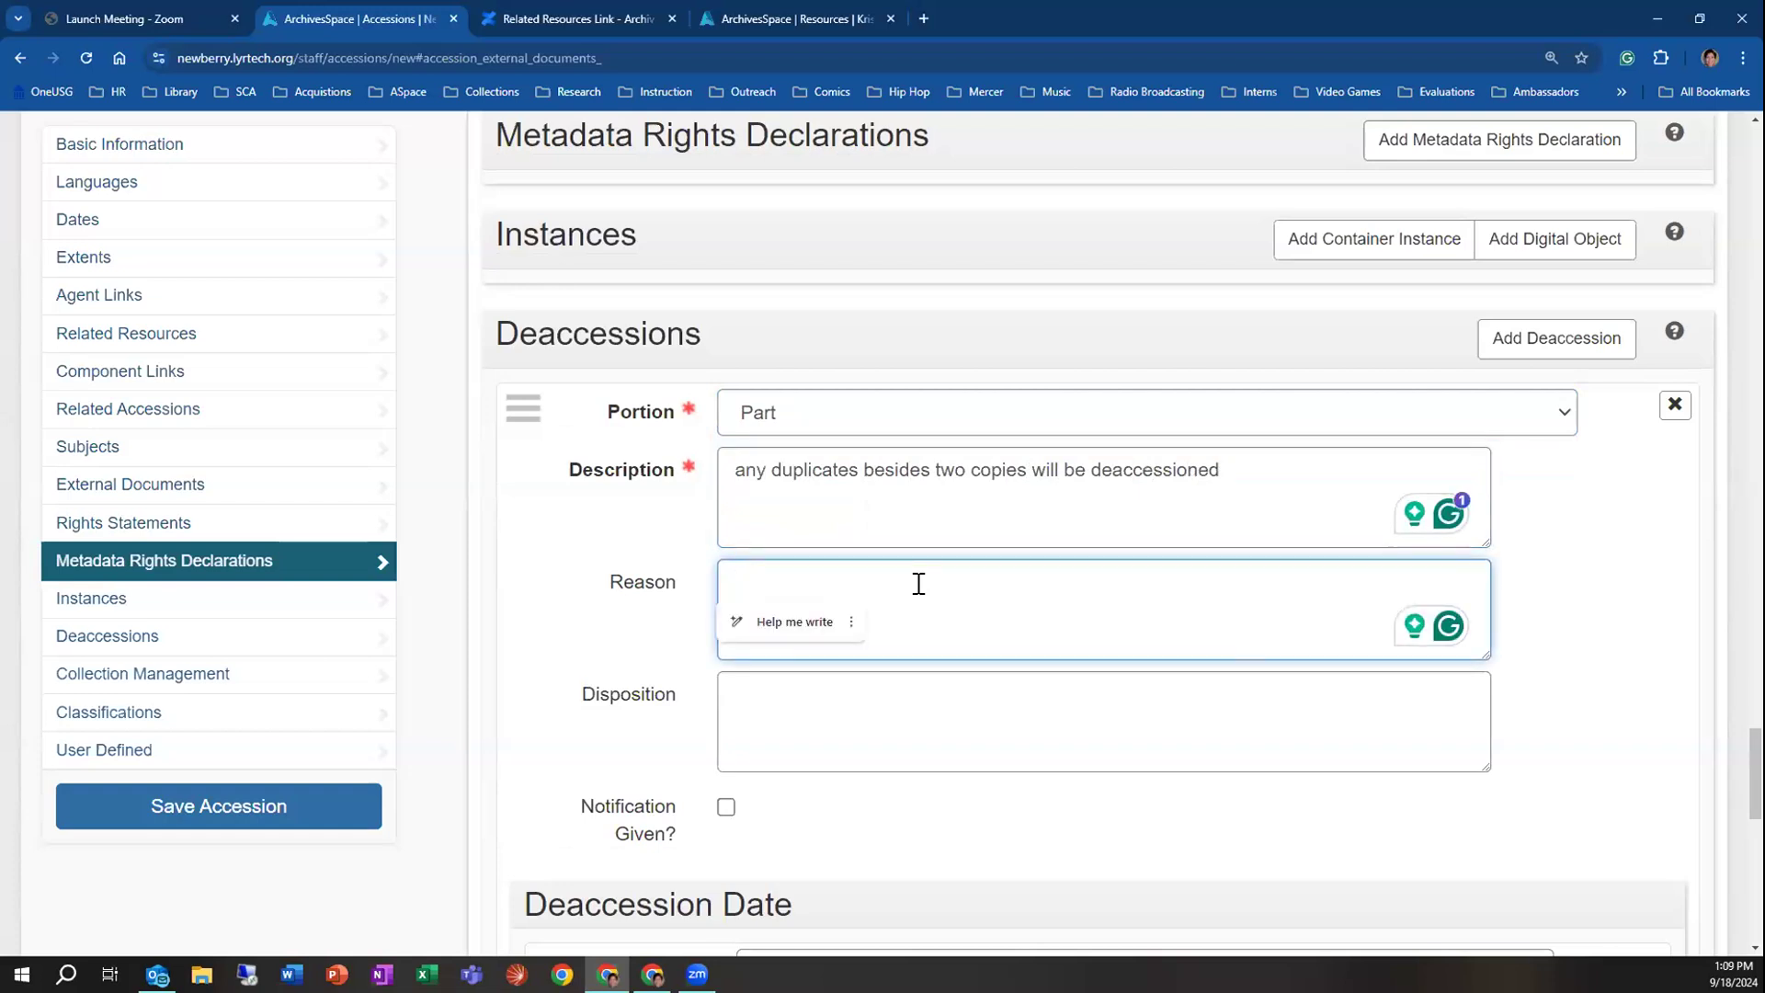
mouse_move(647, 586)
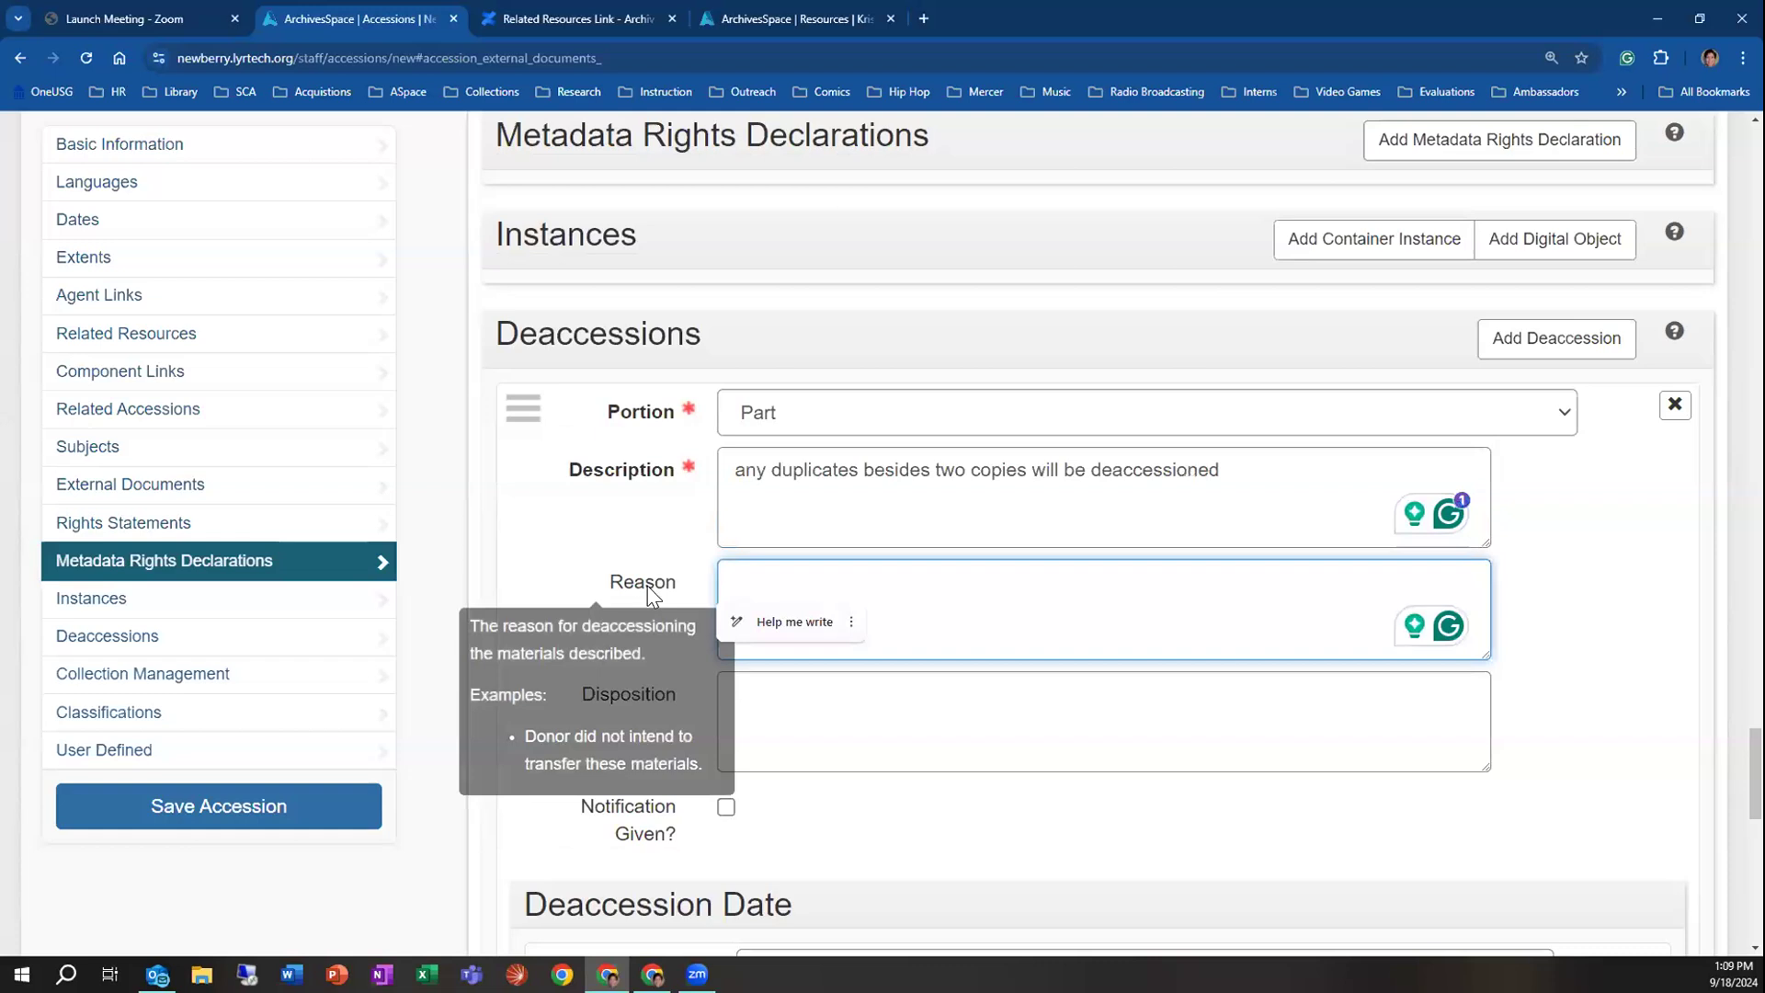
mouse_move(658, 702)
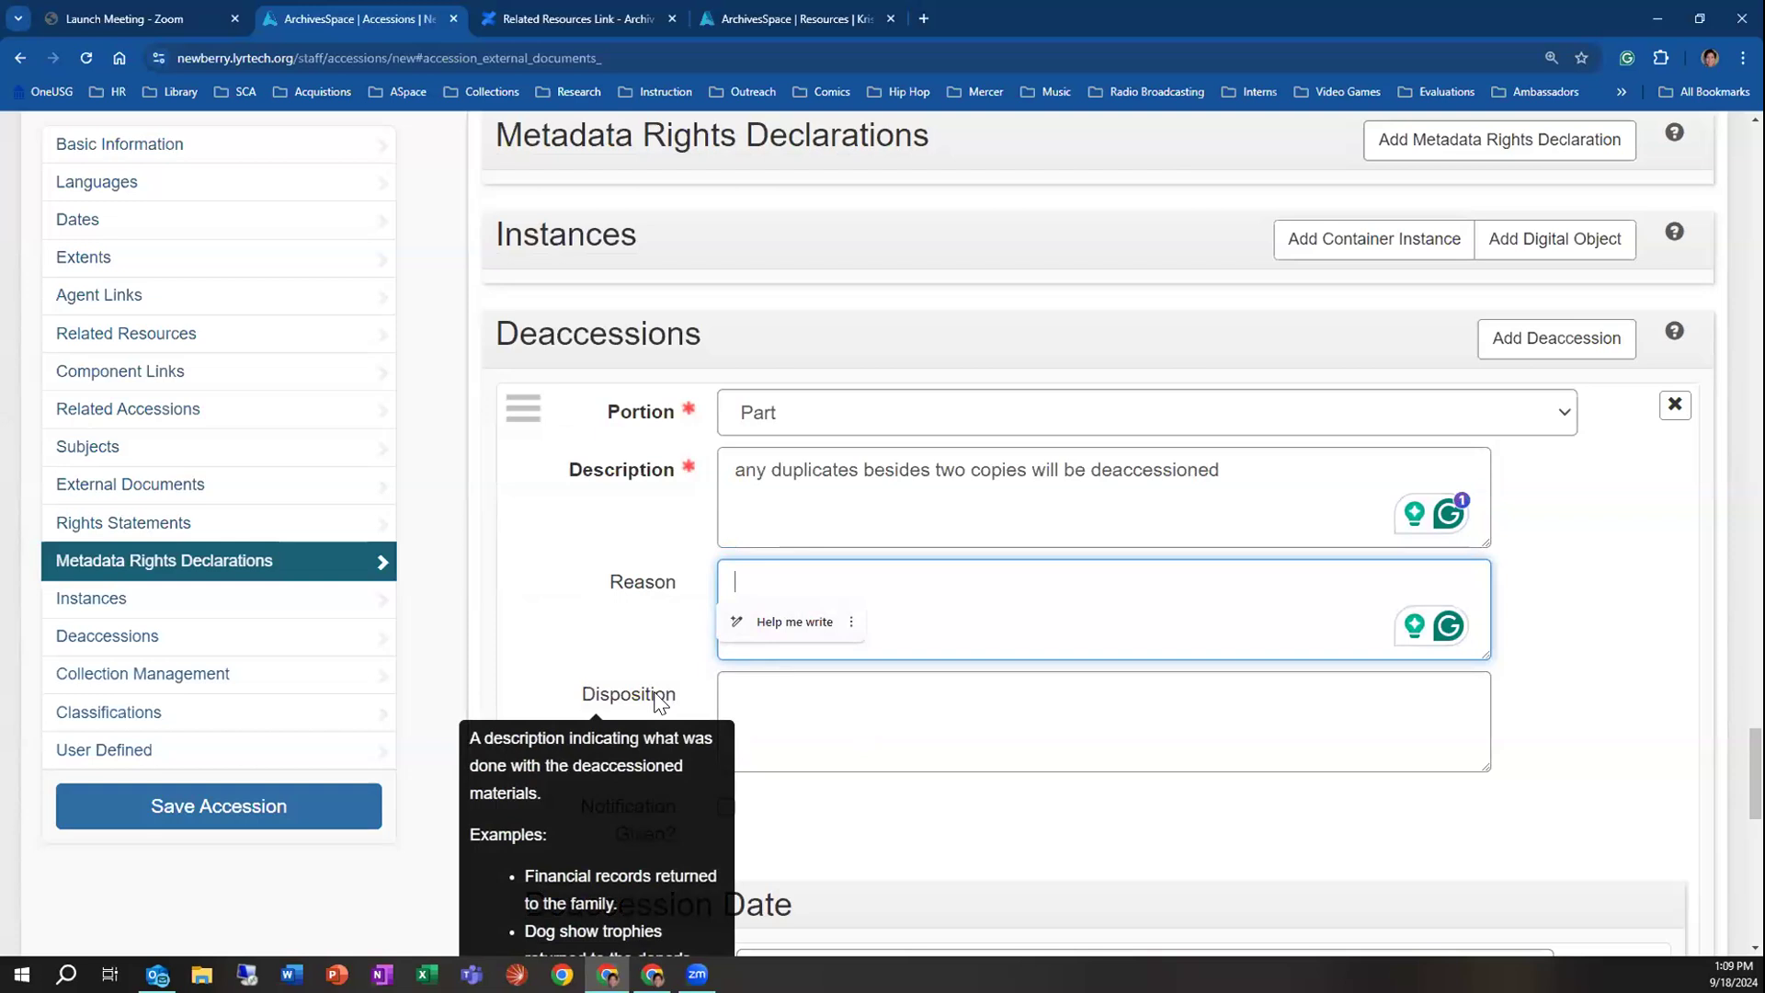
scroll(654, 693, down, 3)
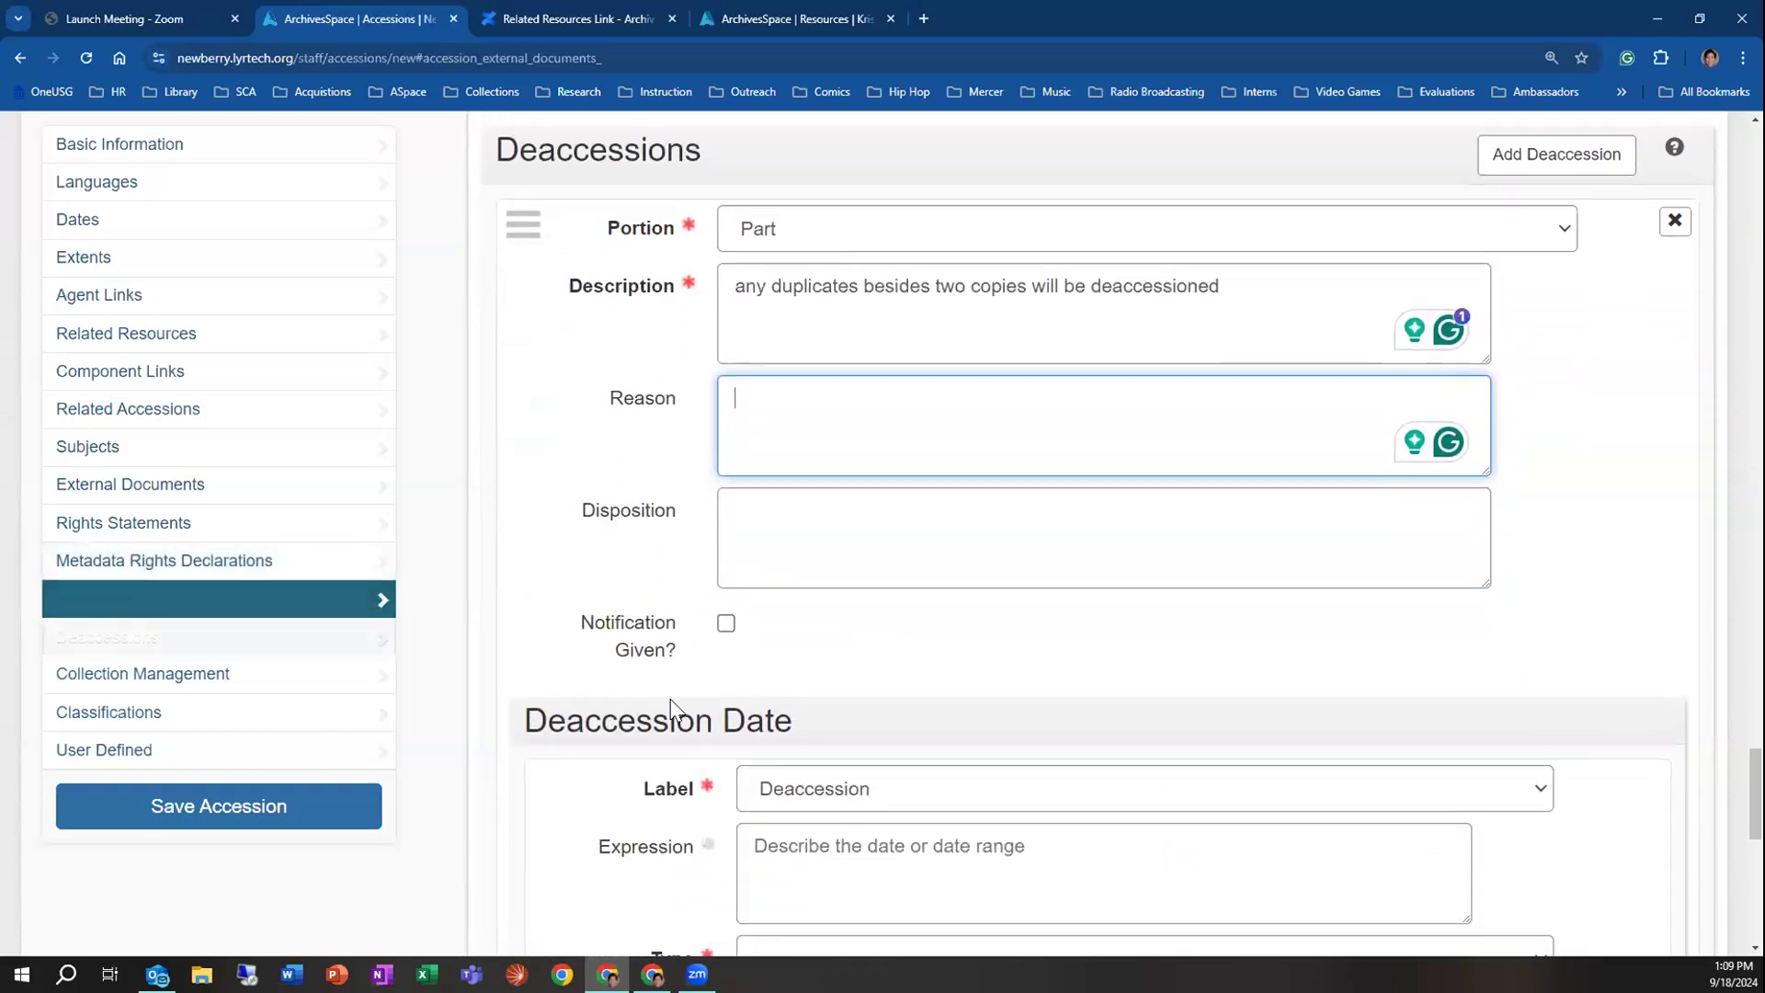
mouse_move(665, 545)
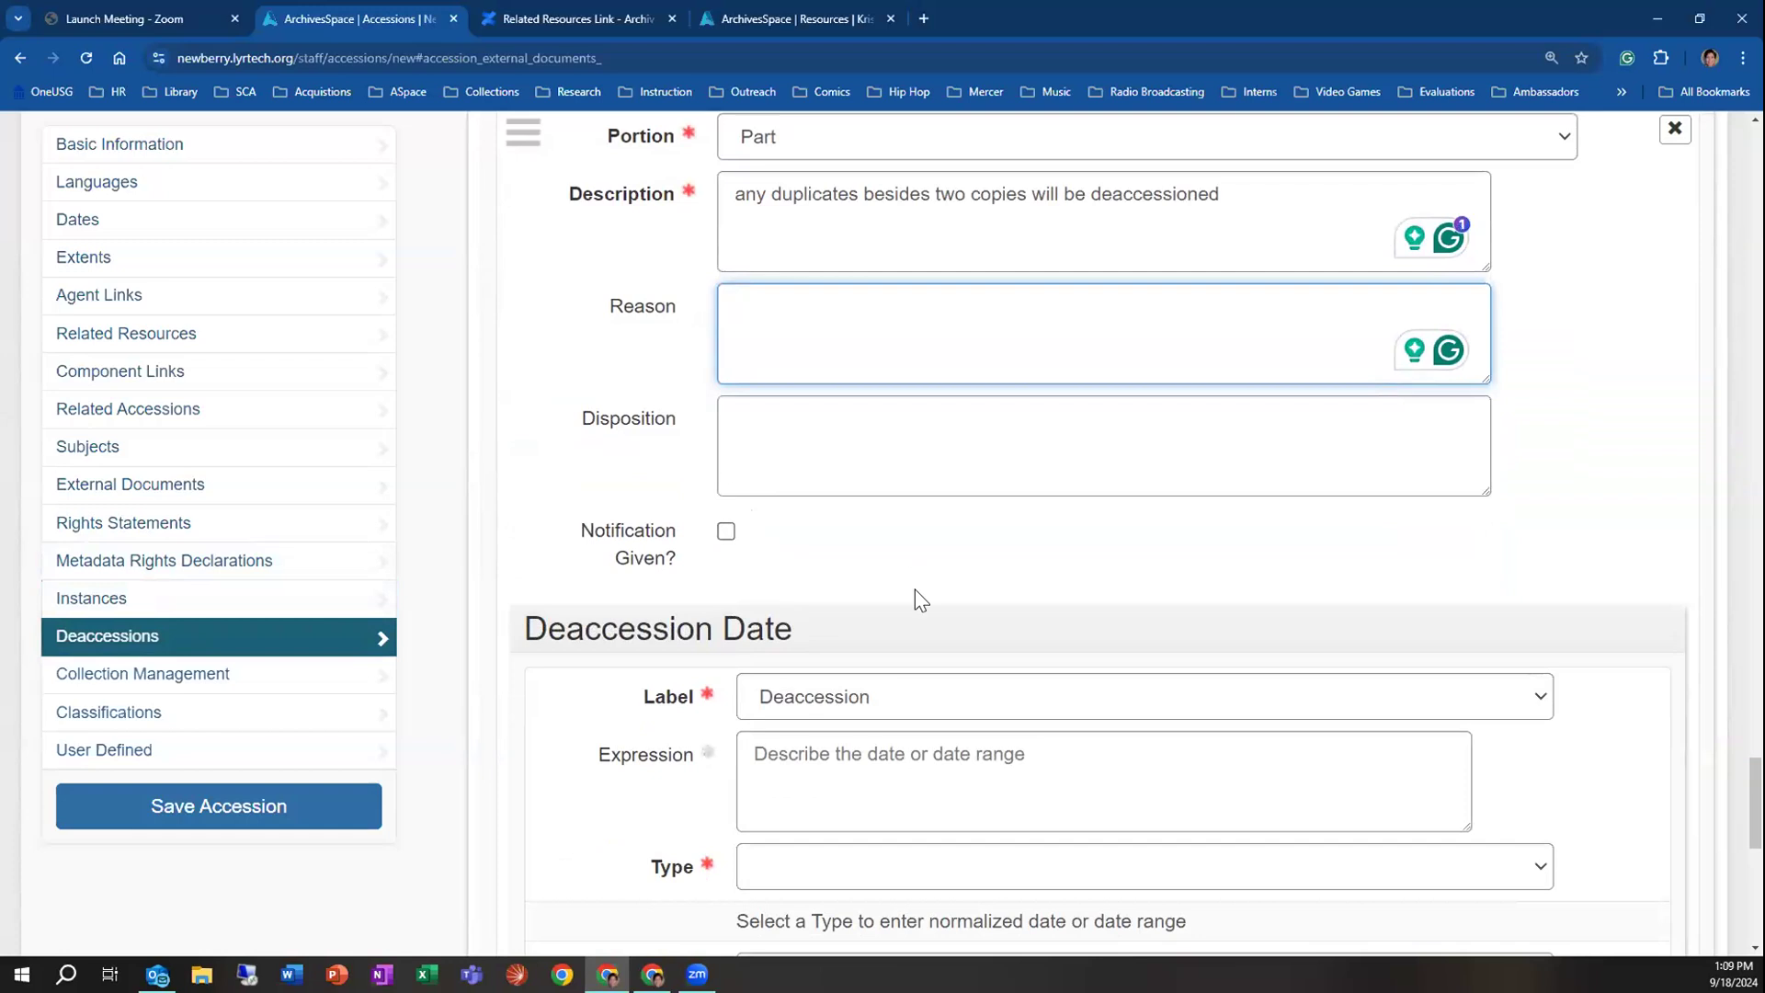
Look through the rest of the deaccession form, including the Deaccession Date fields and the Extents section
scroll(917, 593, down, 3)
scroll(946, 579, up, 3)
scroll(949, 579, up, 4)
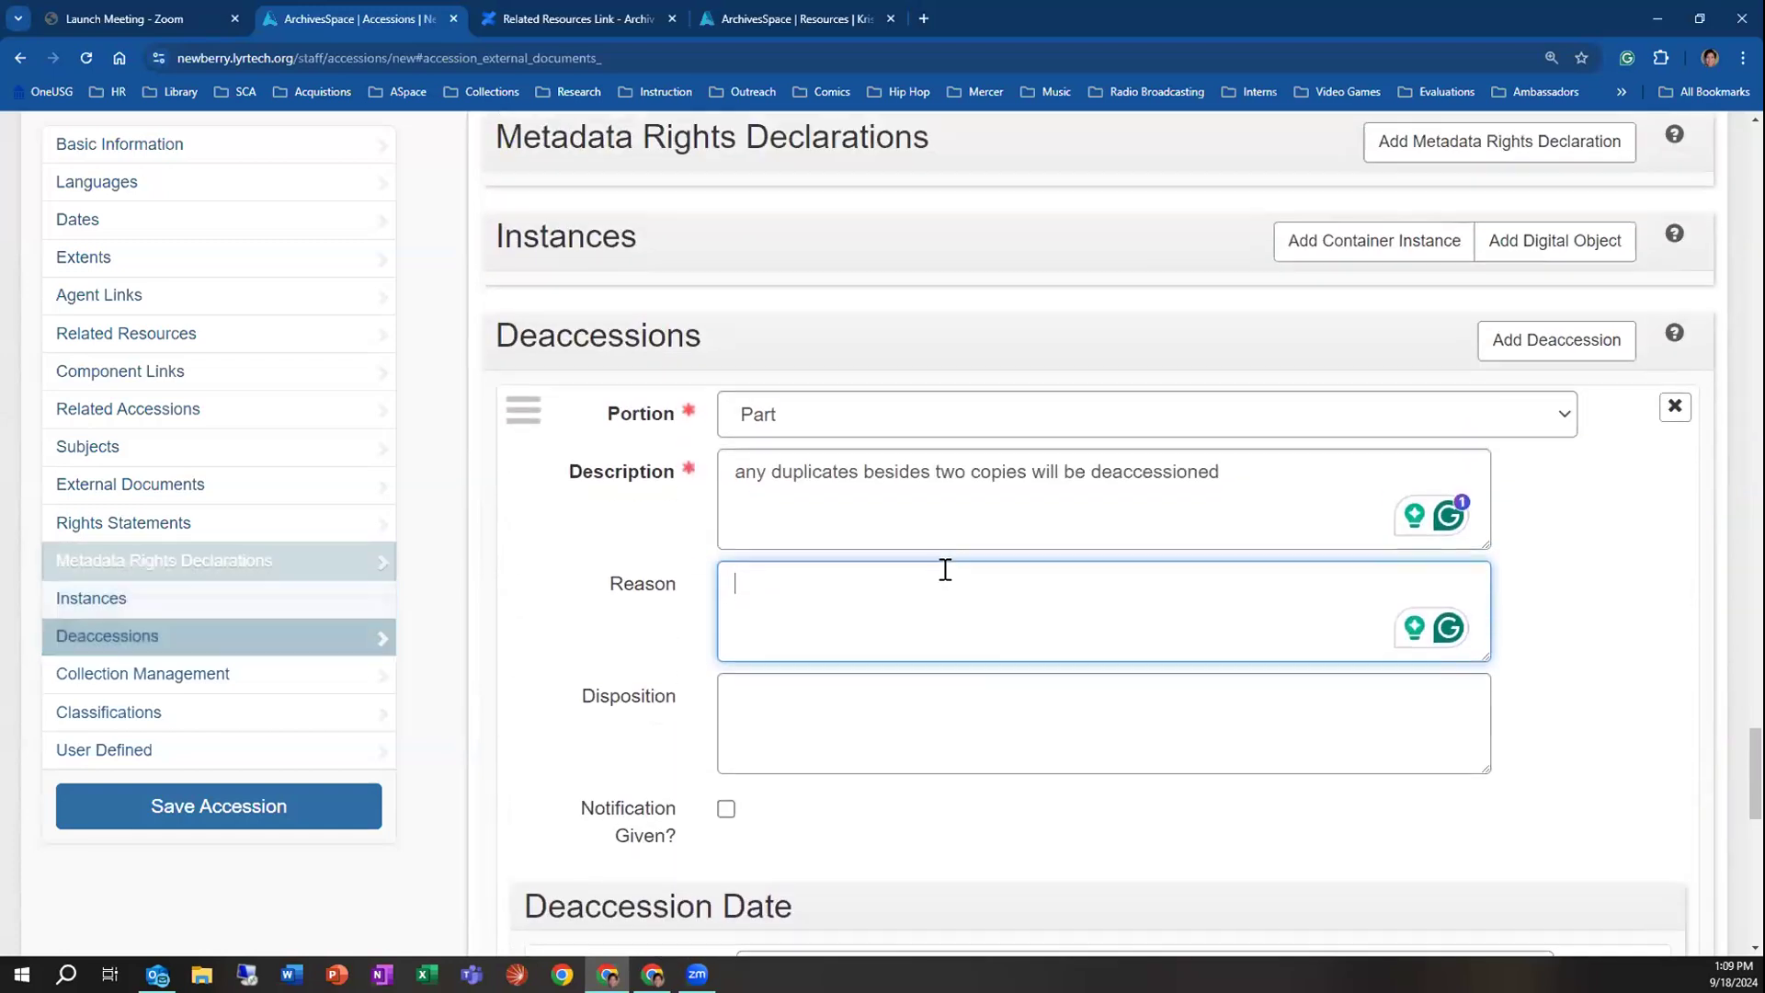
scroll(717, 721, down, 6)
click(905, 610)
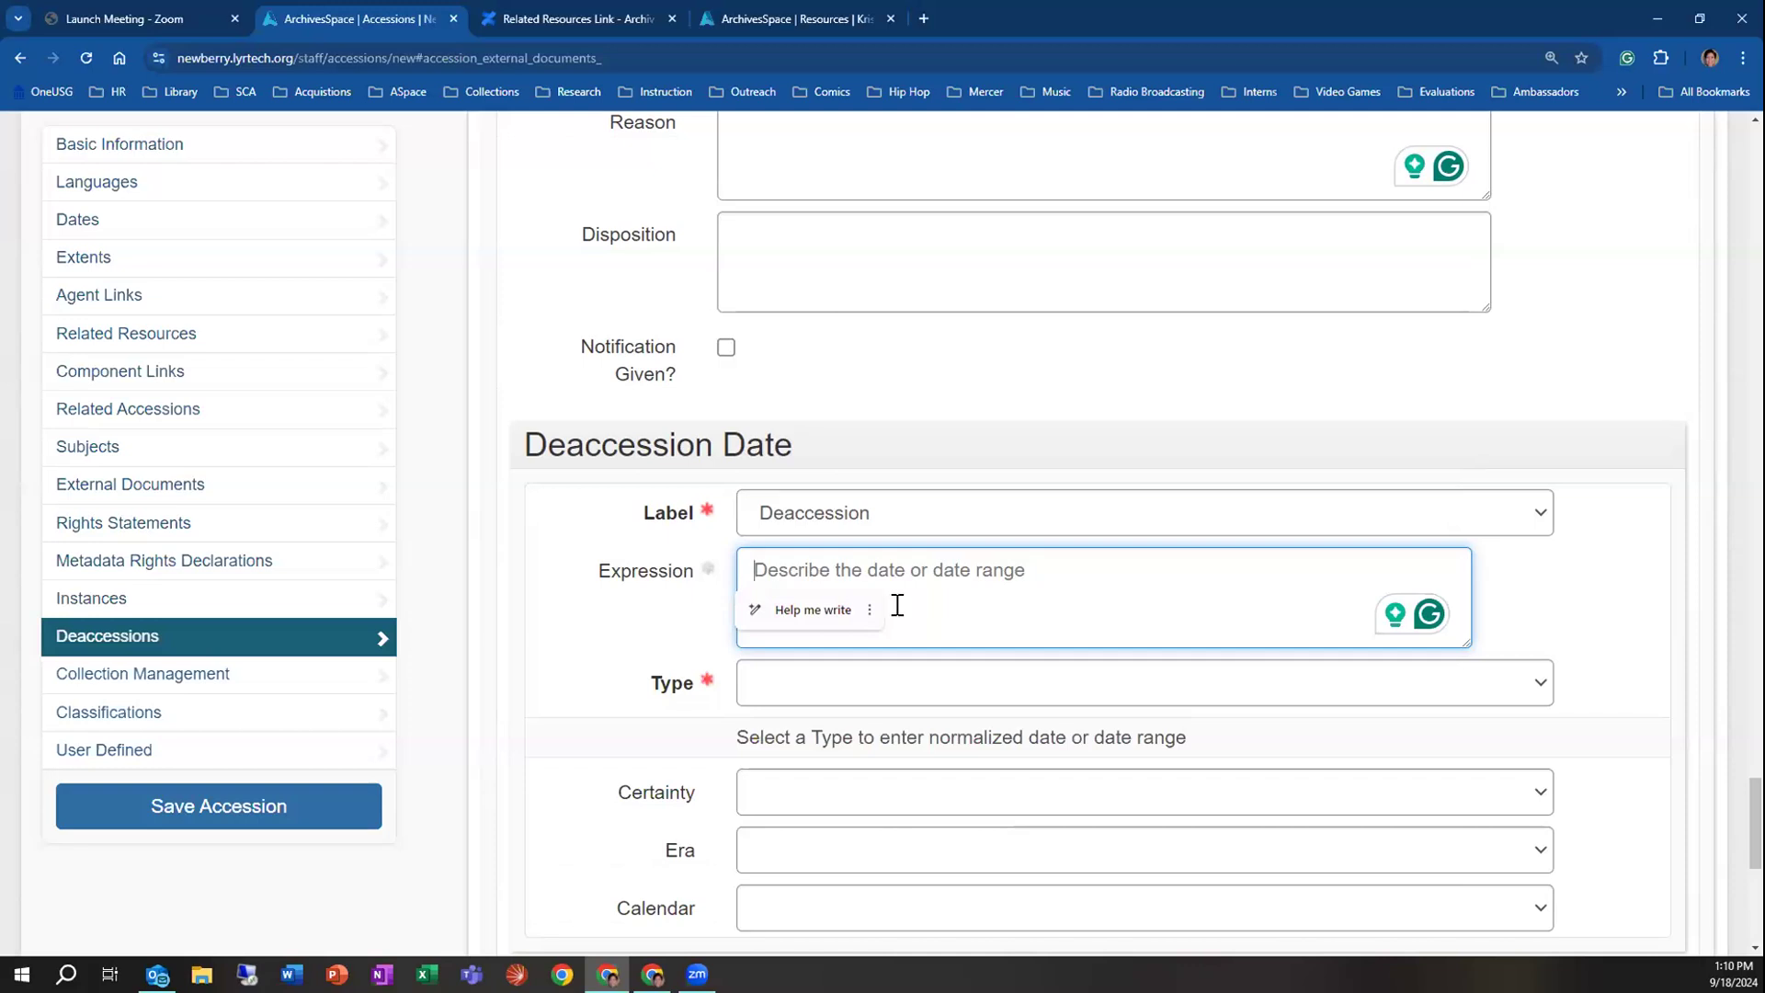
scroll(906, 610, up, 4)
scroll(898, 612, down, 1)
scroll(898, 612, down, 8)
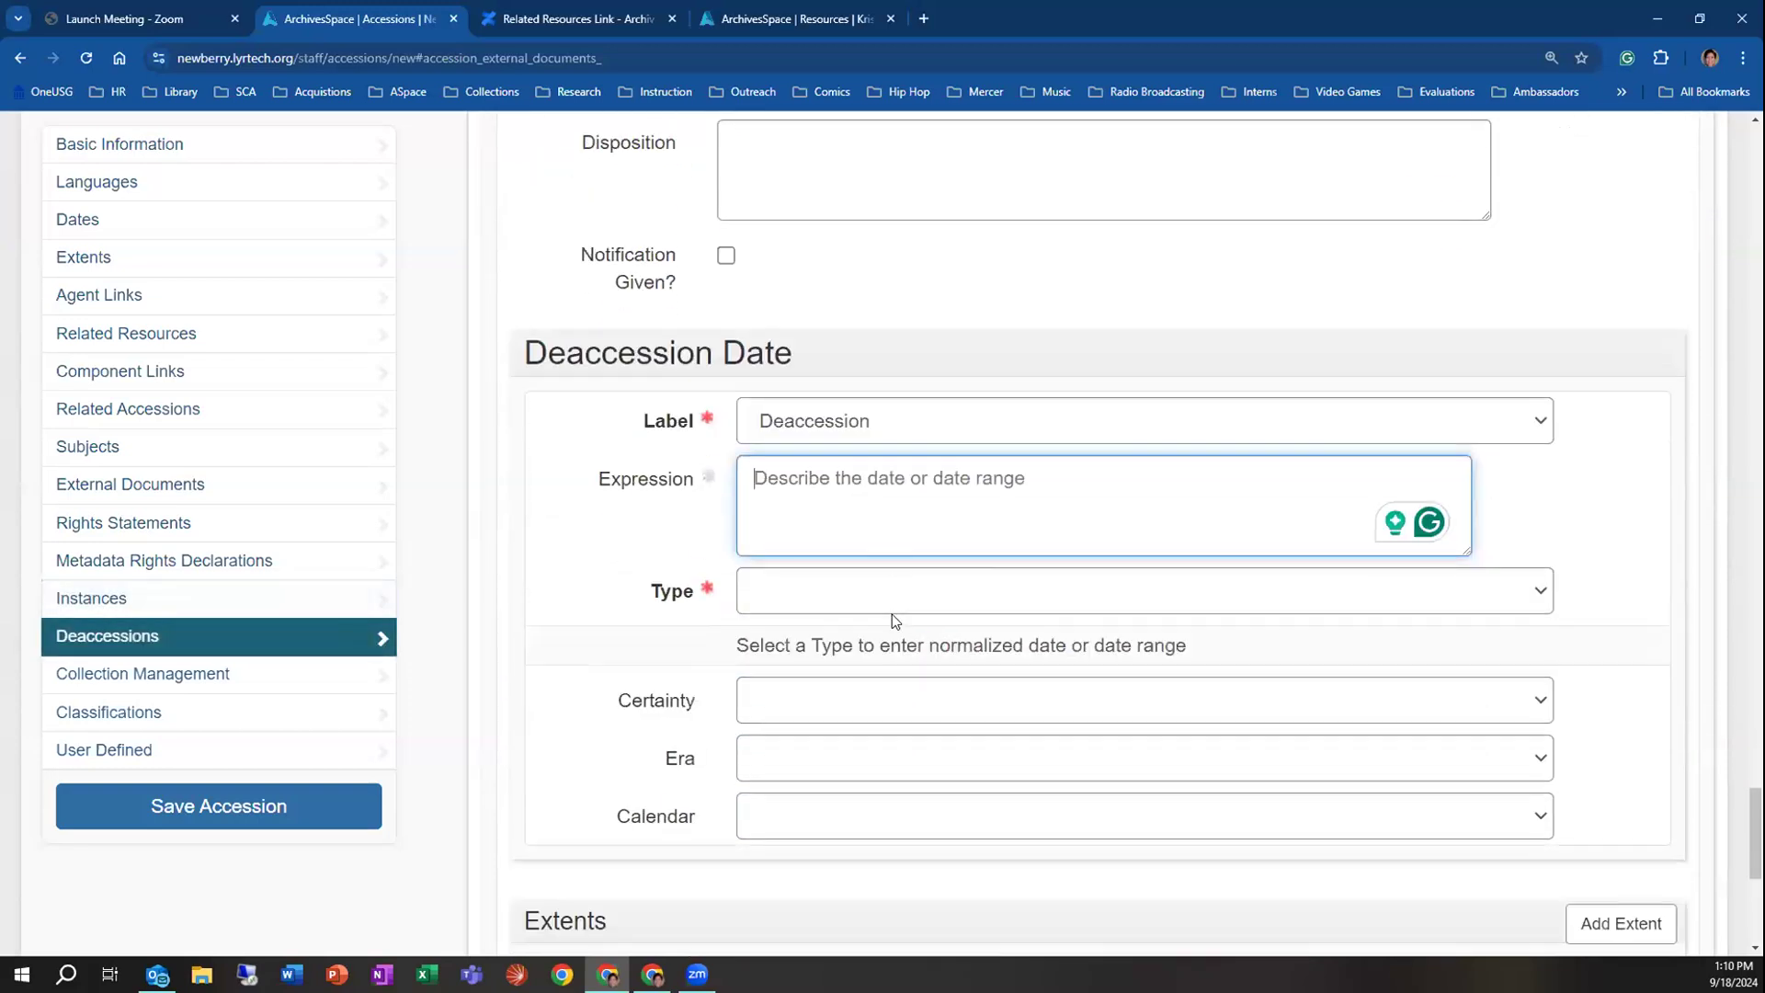
scroll(898, 630, up, 3)
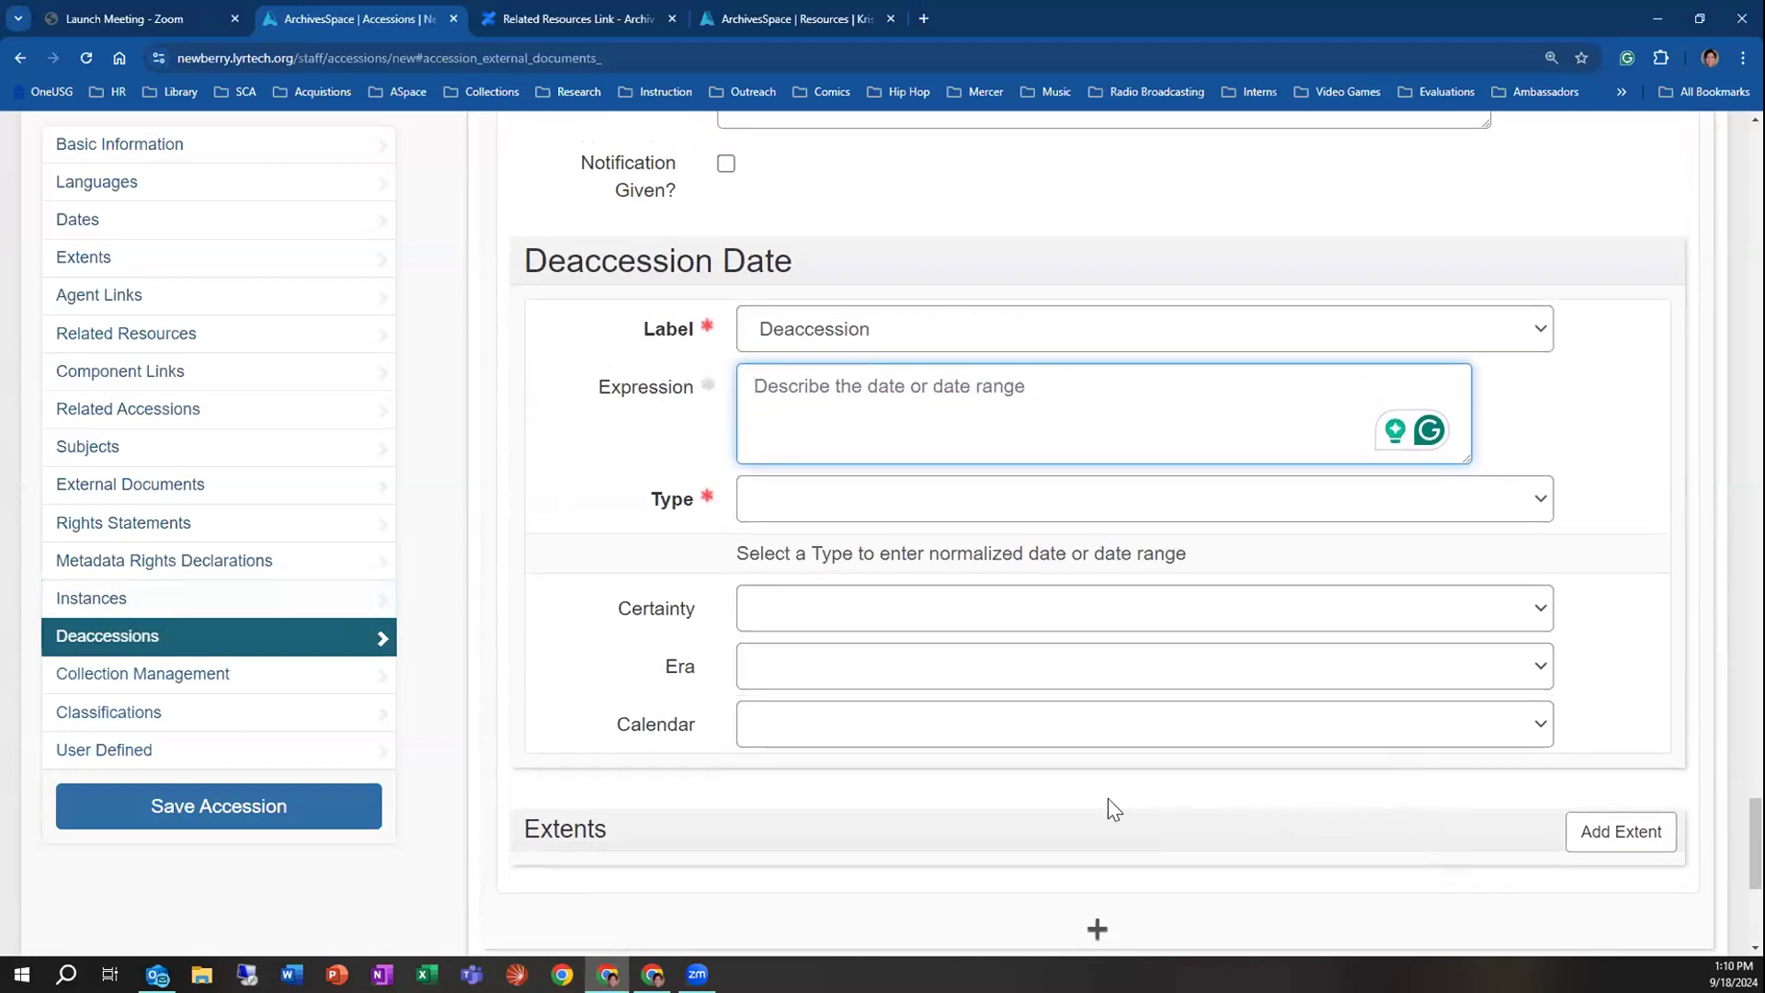
Remove the partial deaccession entry from the accession and confirm the removal
scroll(1043, 788, up, 8)
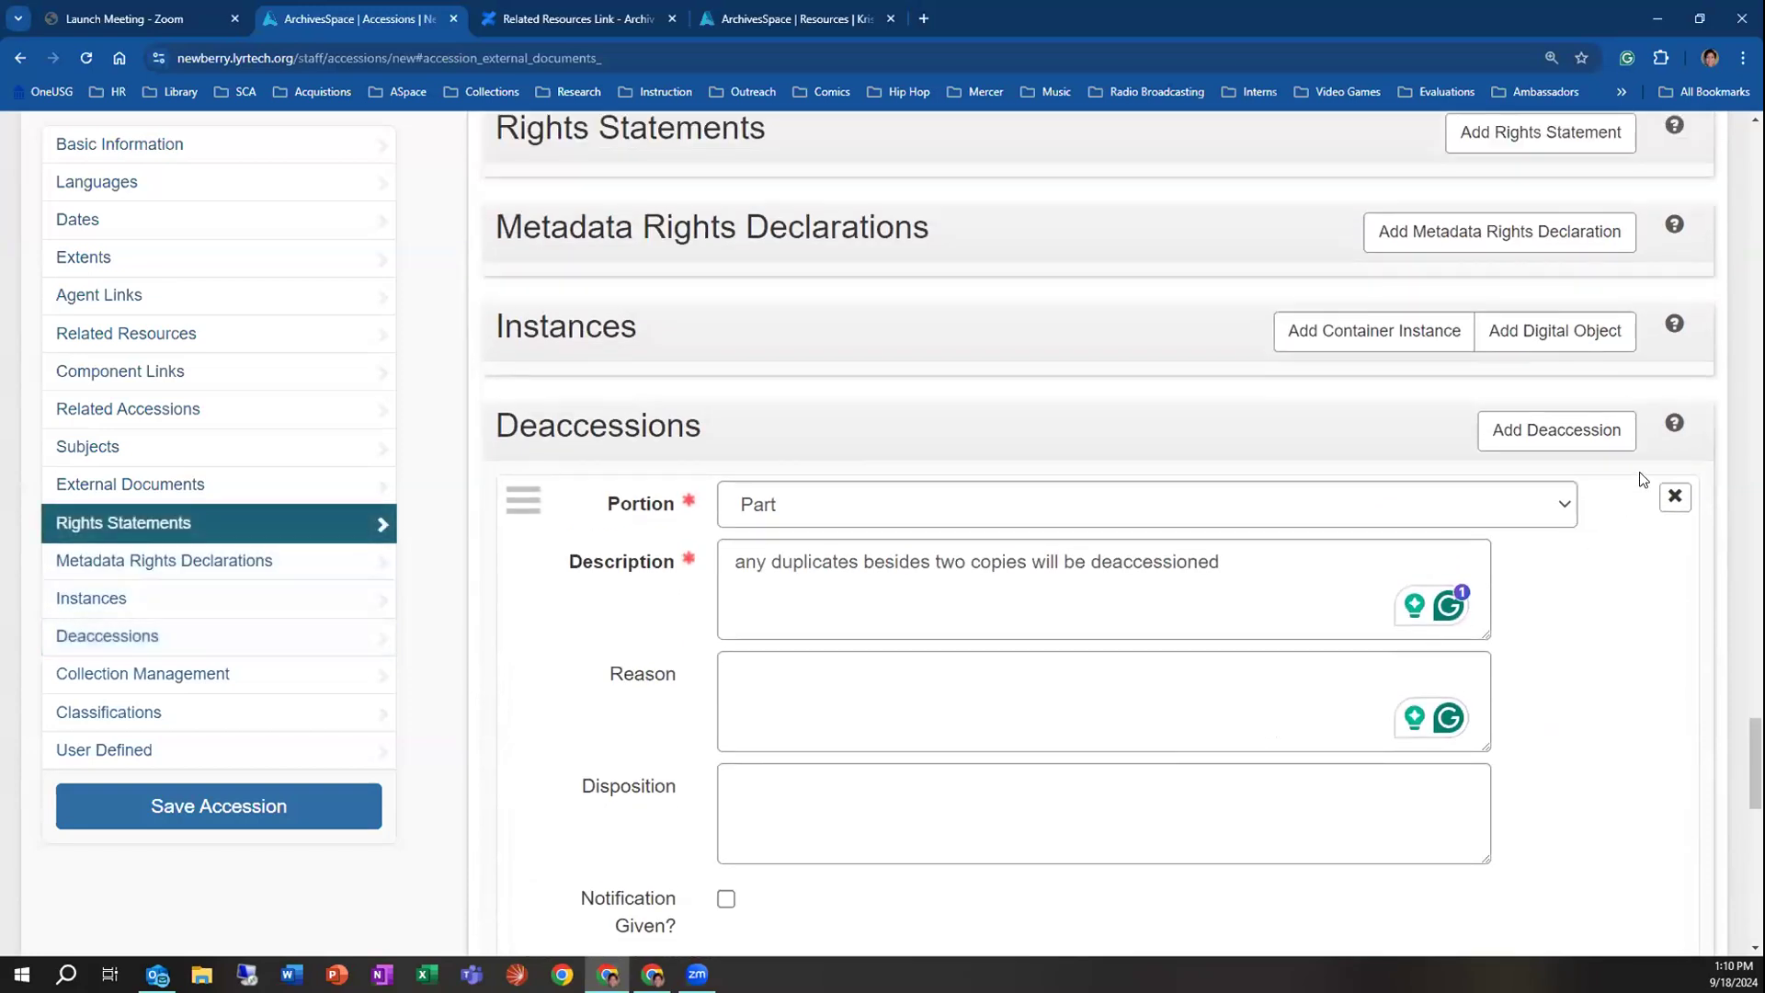
click(1675, 496)
click(1553, 499)
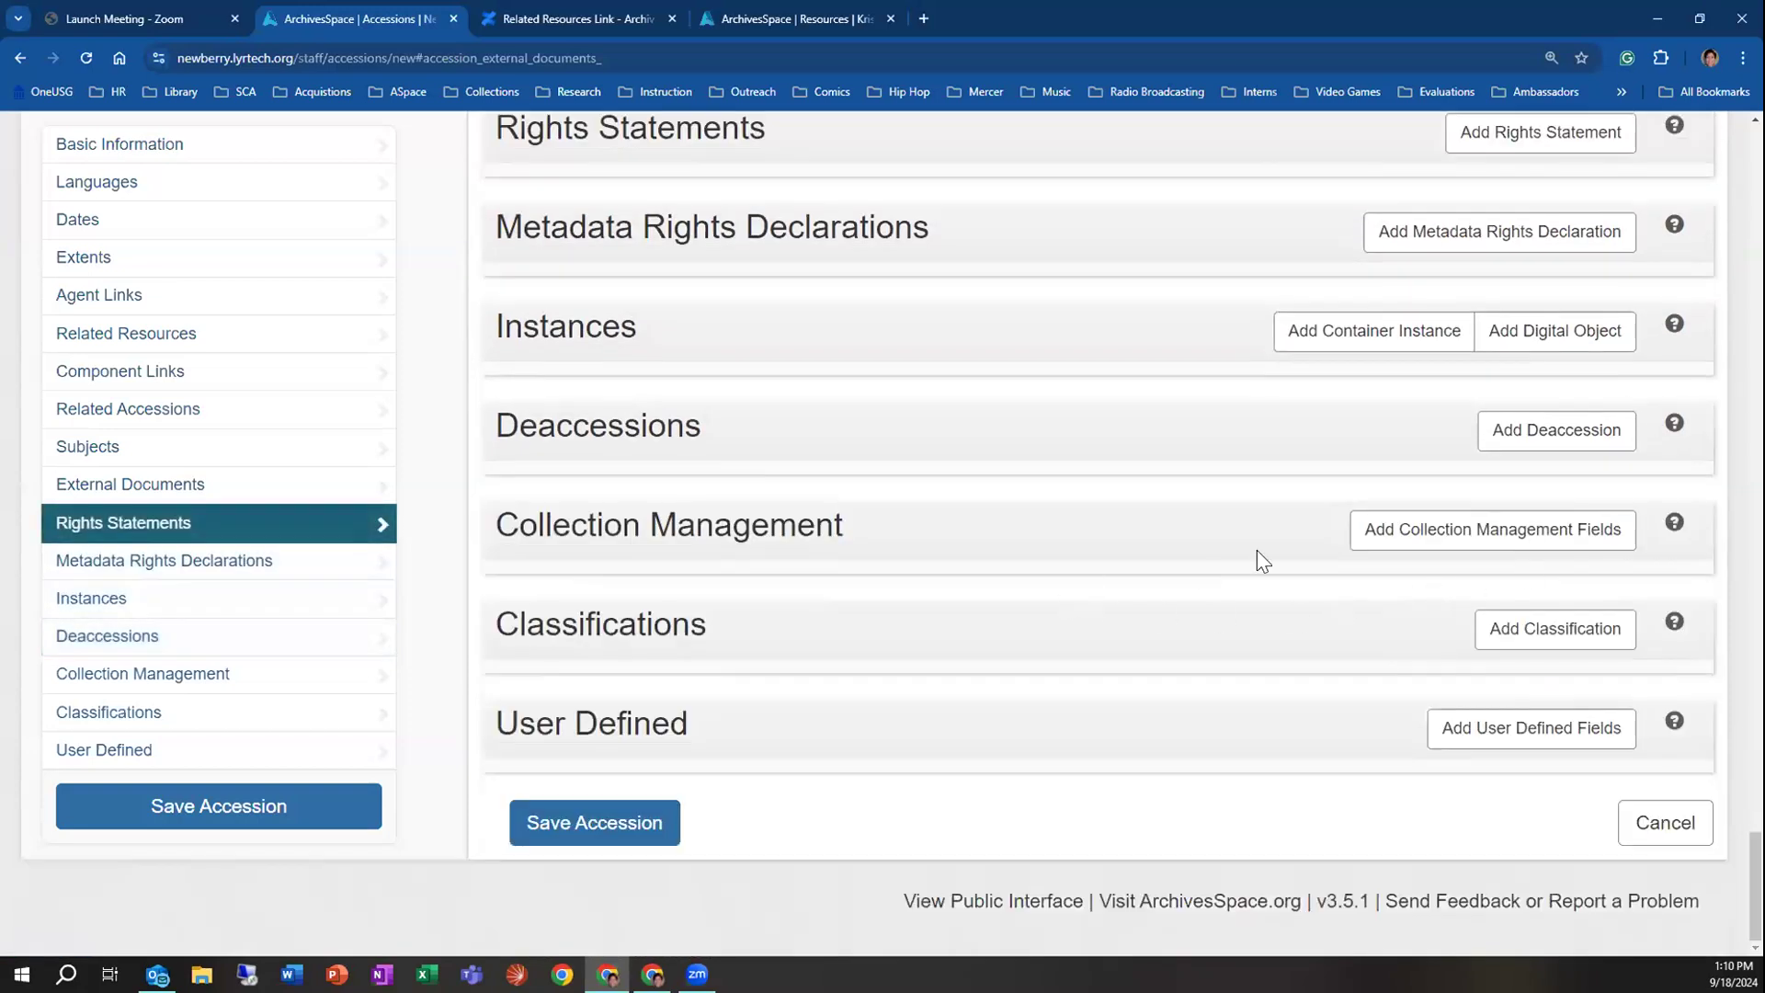
Add collection management fields, set the processing priority to High and mark the rights as determined
click(1492, 530)
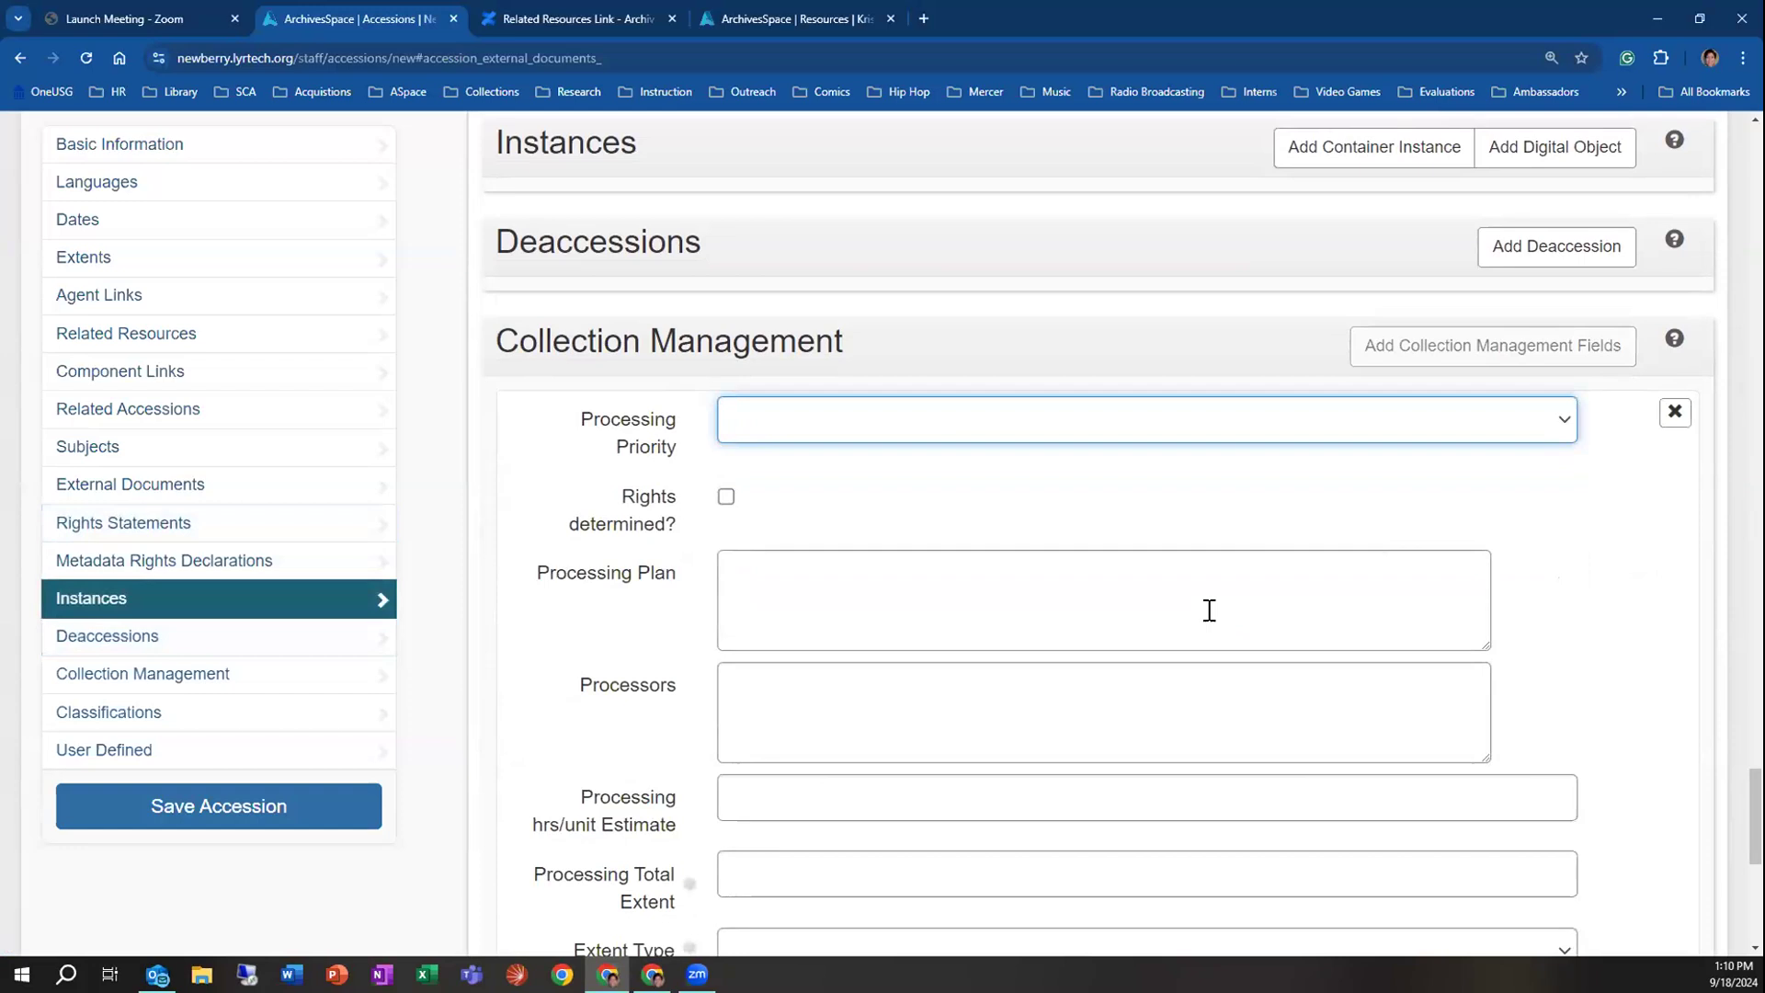
click(1081, 419)
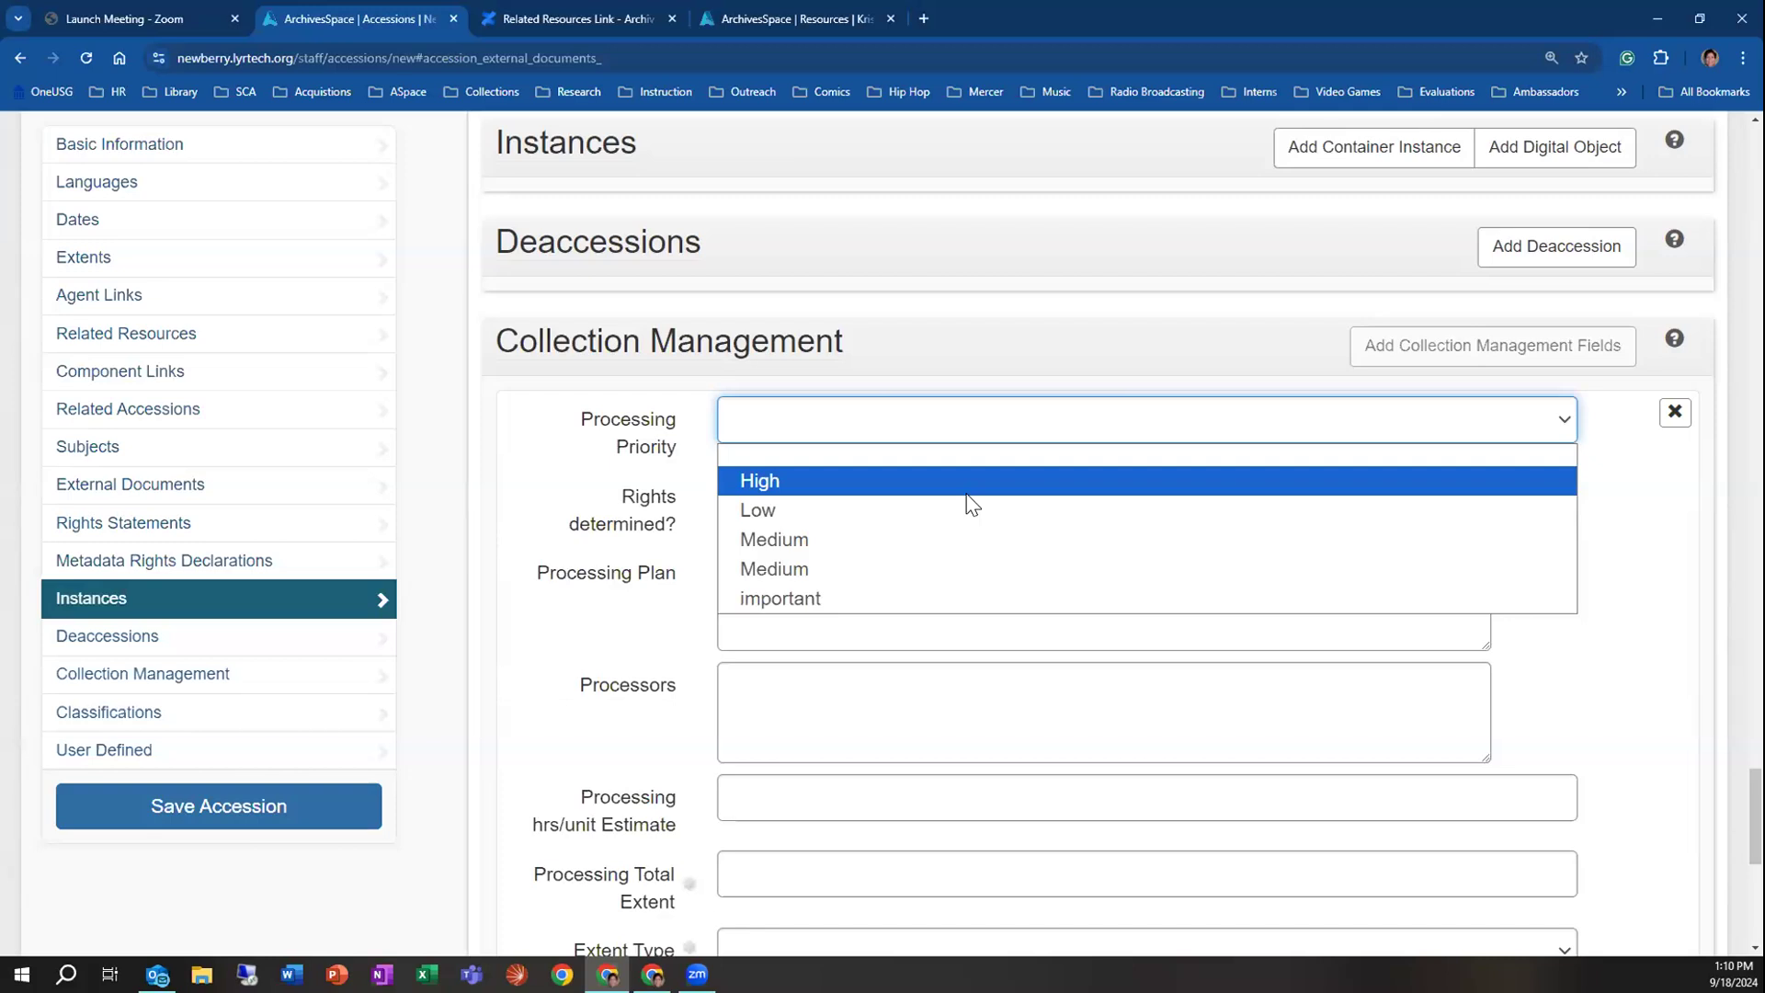
click(967, 494)
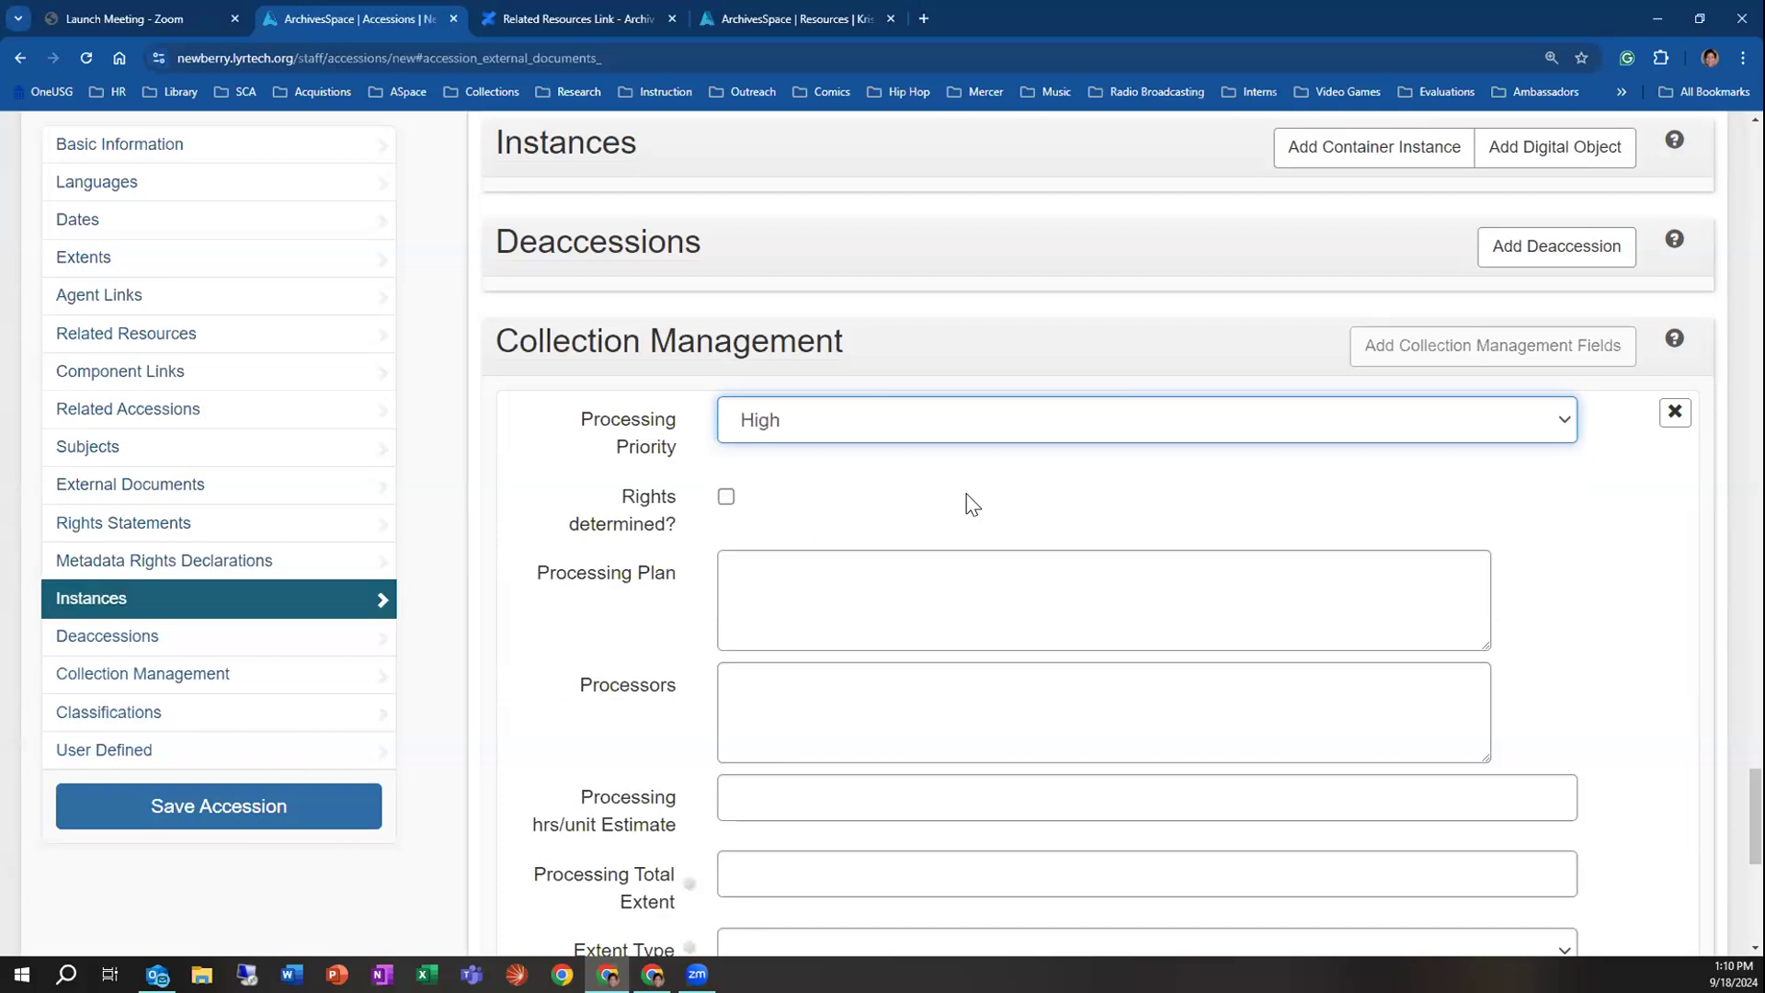
click(727, 498)
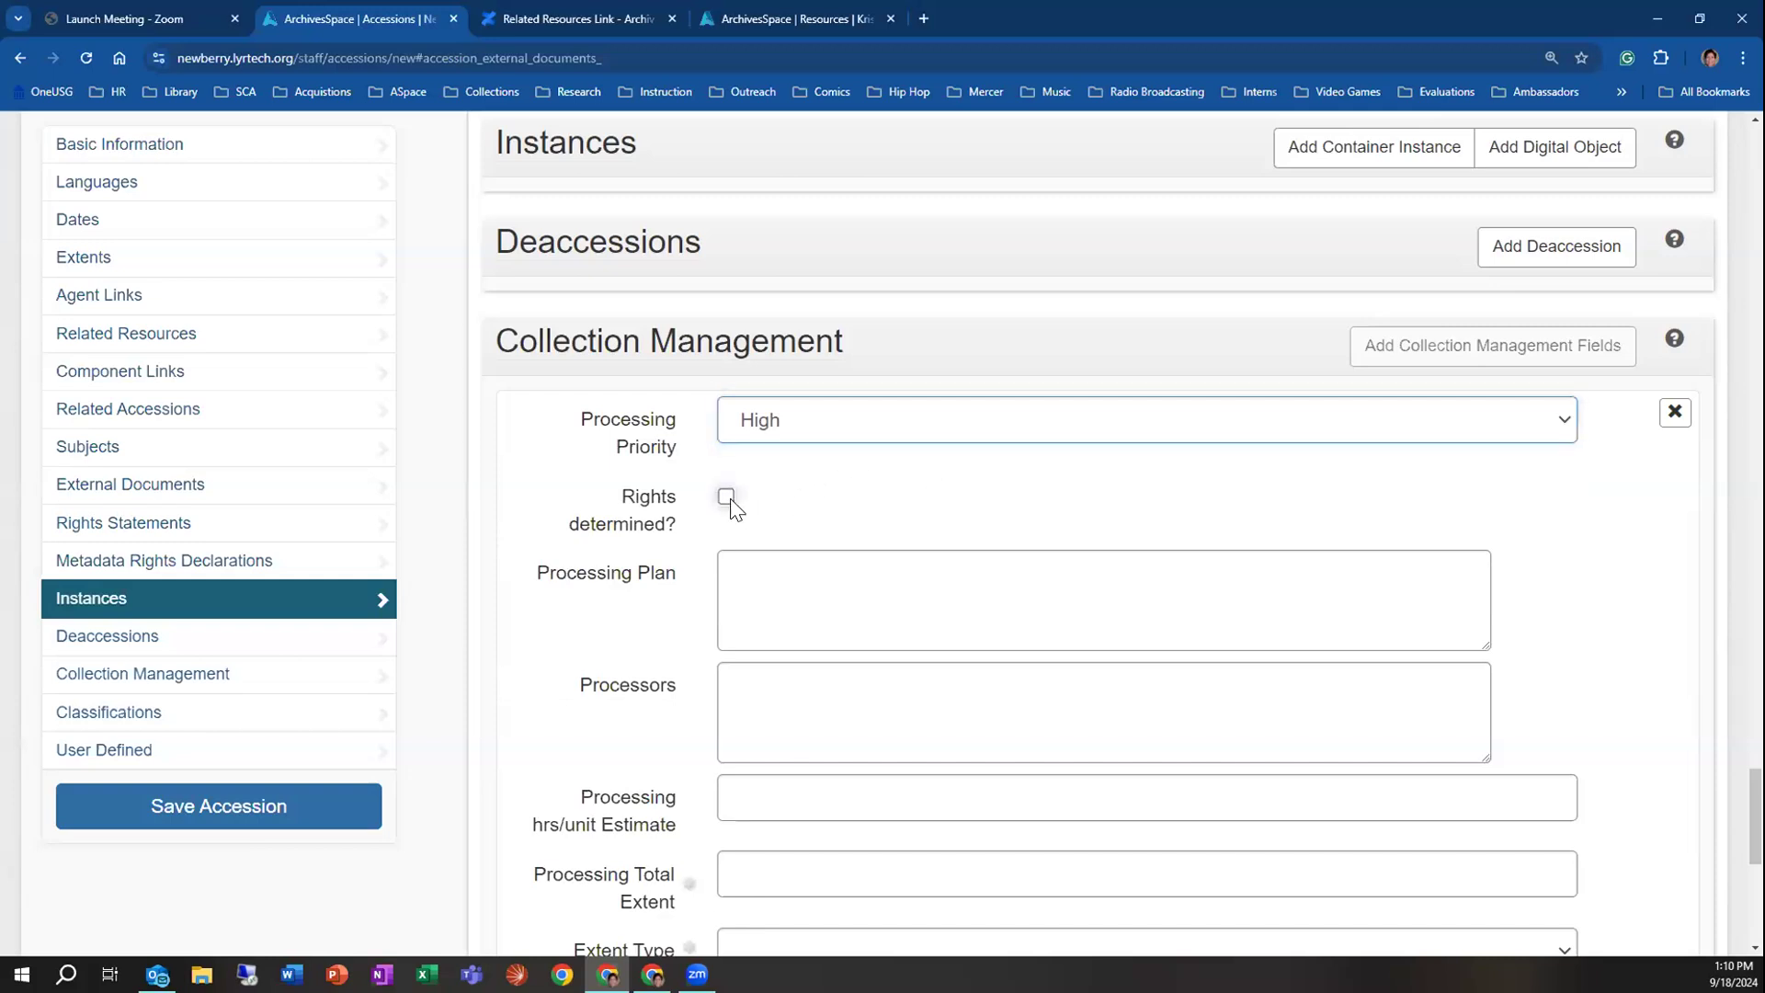
Examine the Processing Plan, Processors, Processing hrs/unit Estimate and Processing Total Extent fields in the collection management section
click(823, 593)
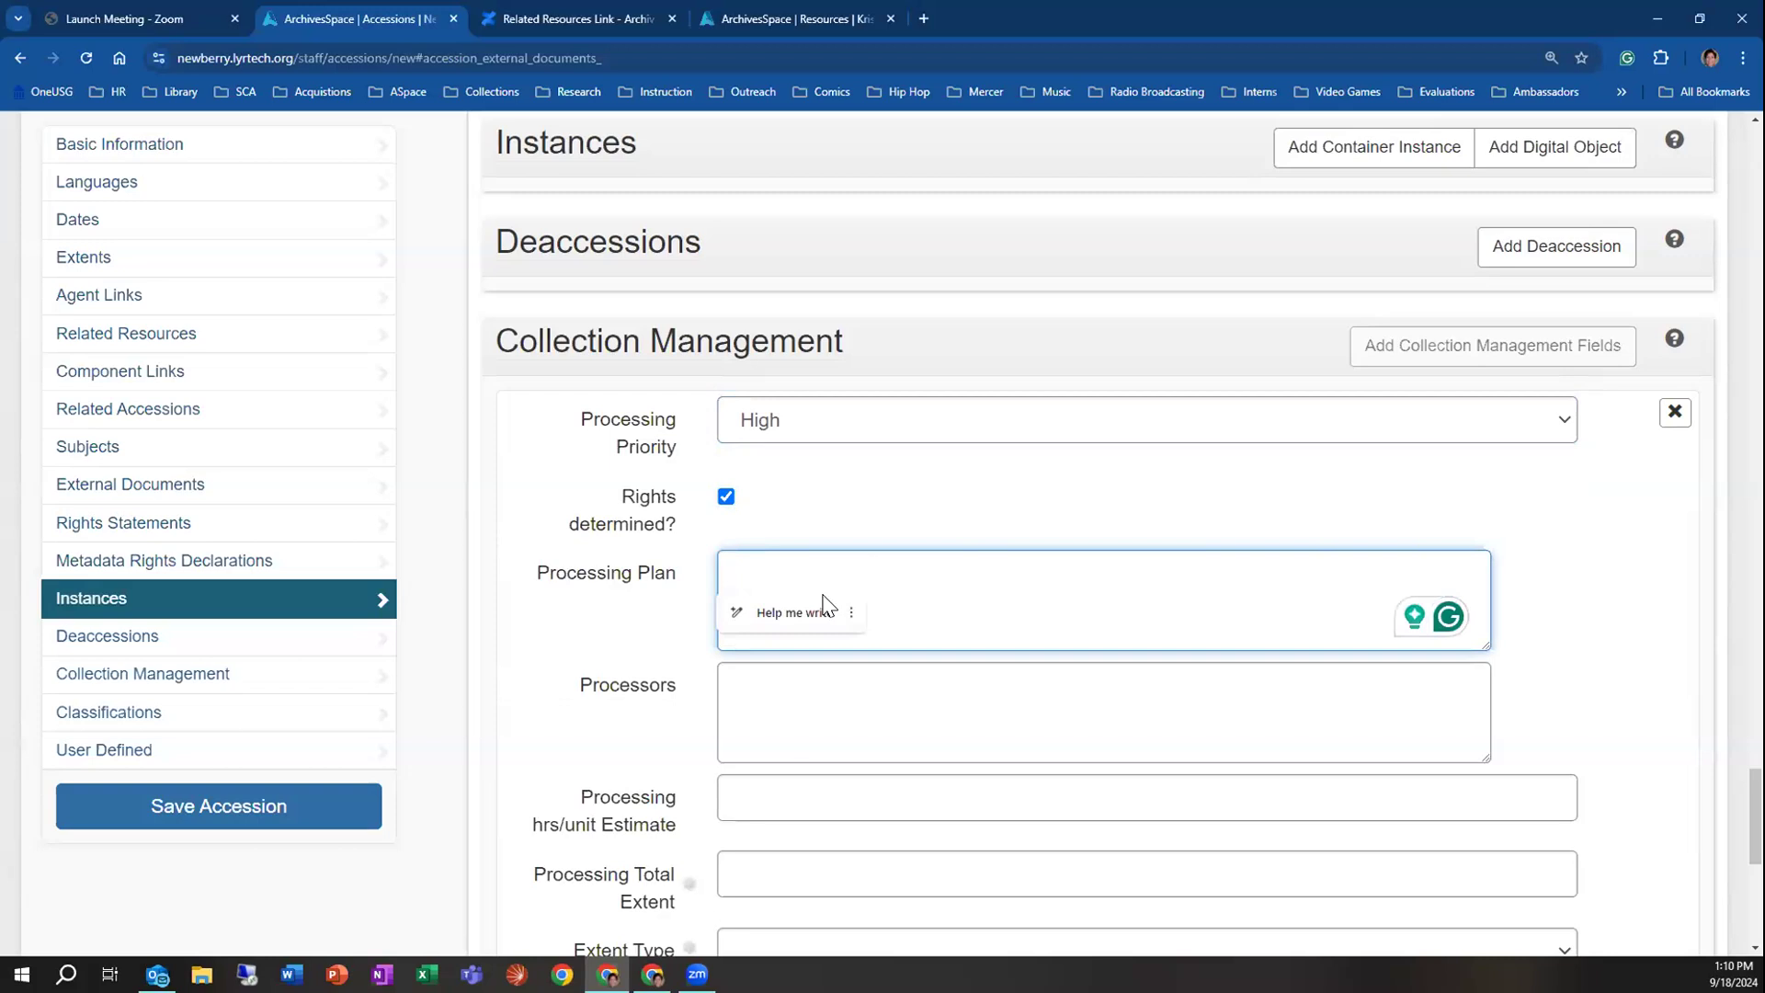
scroll(922, 598, up, 1)
scroll(928, 609, up, 1)
scroll(926, 605, down, 3)
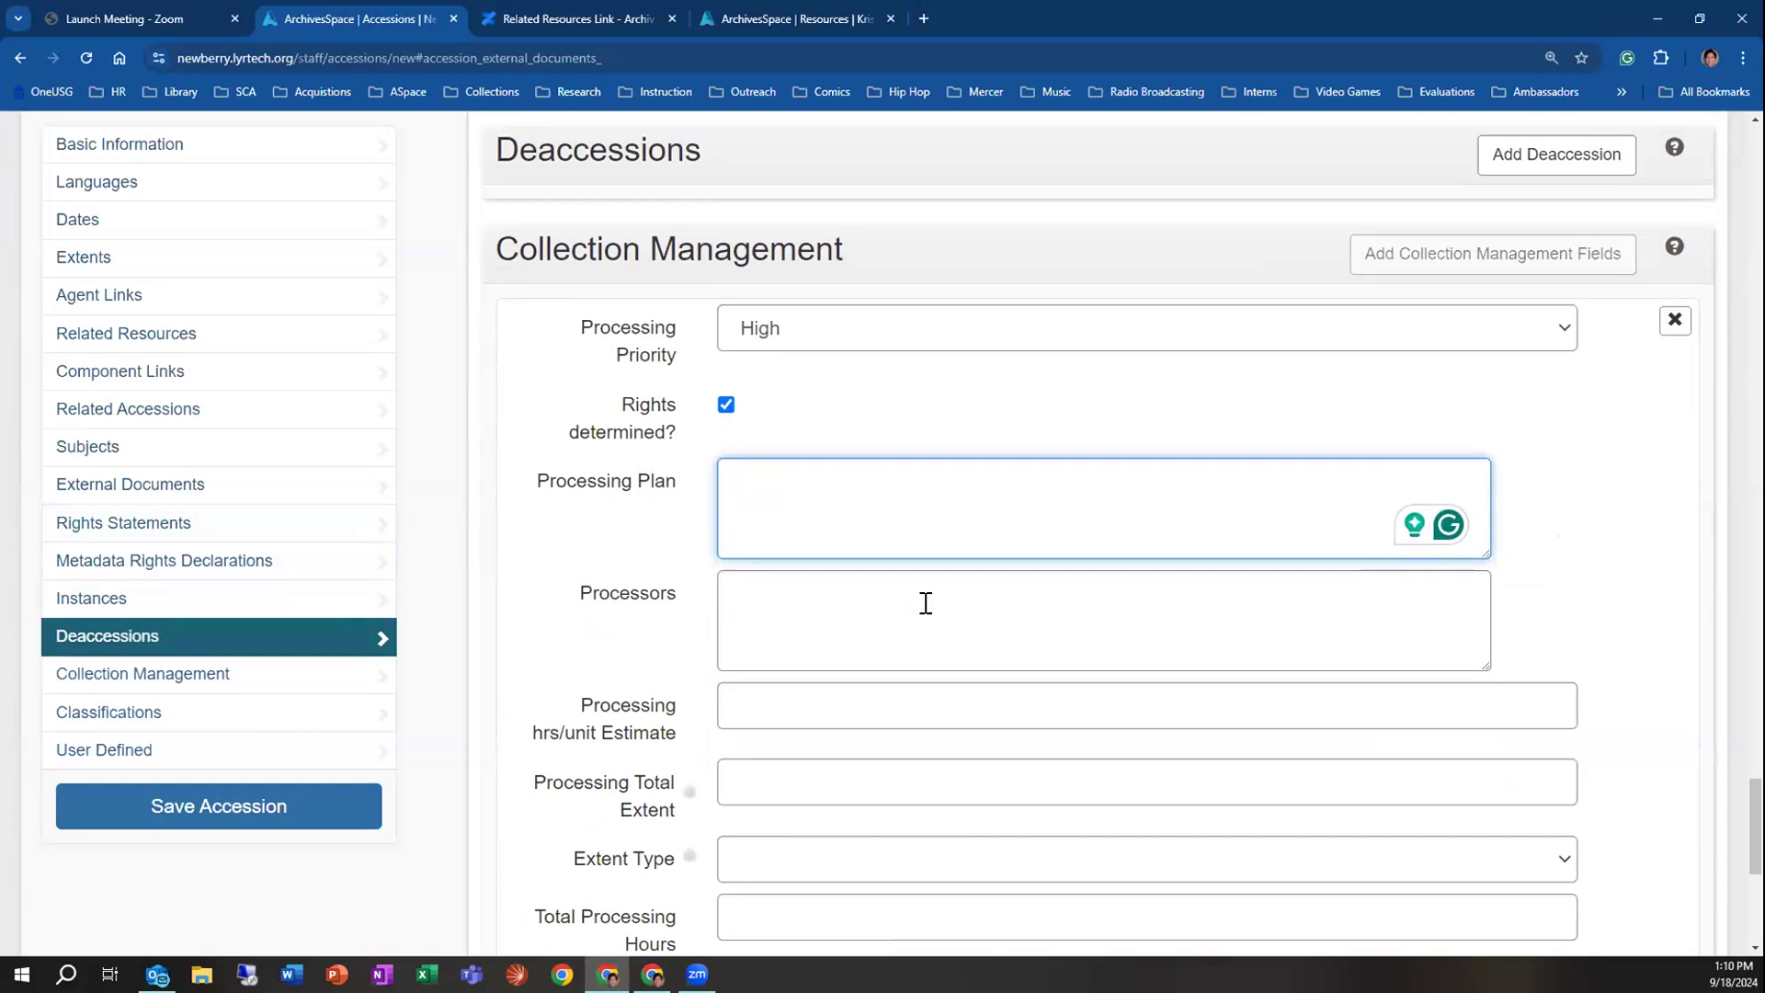
click(904, 594)
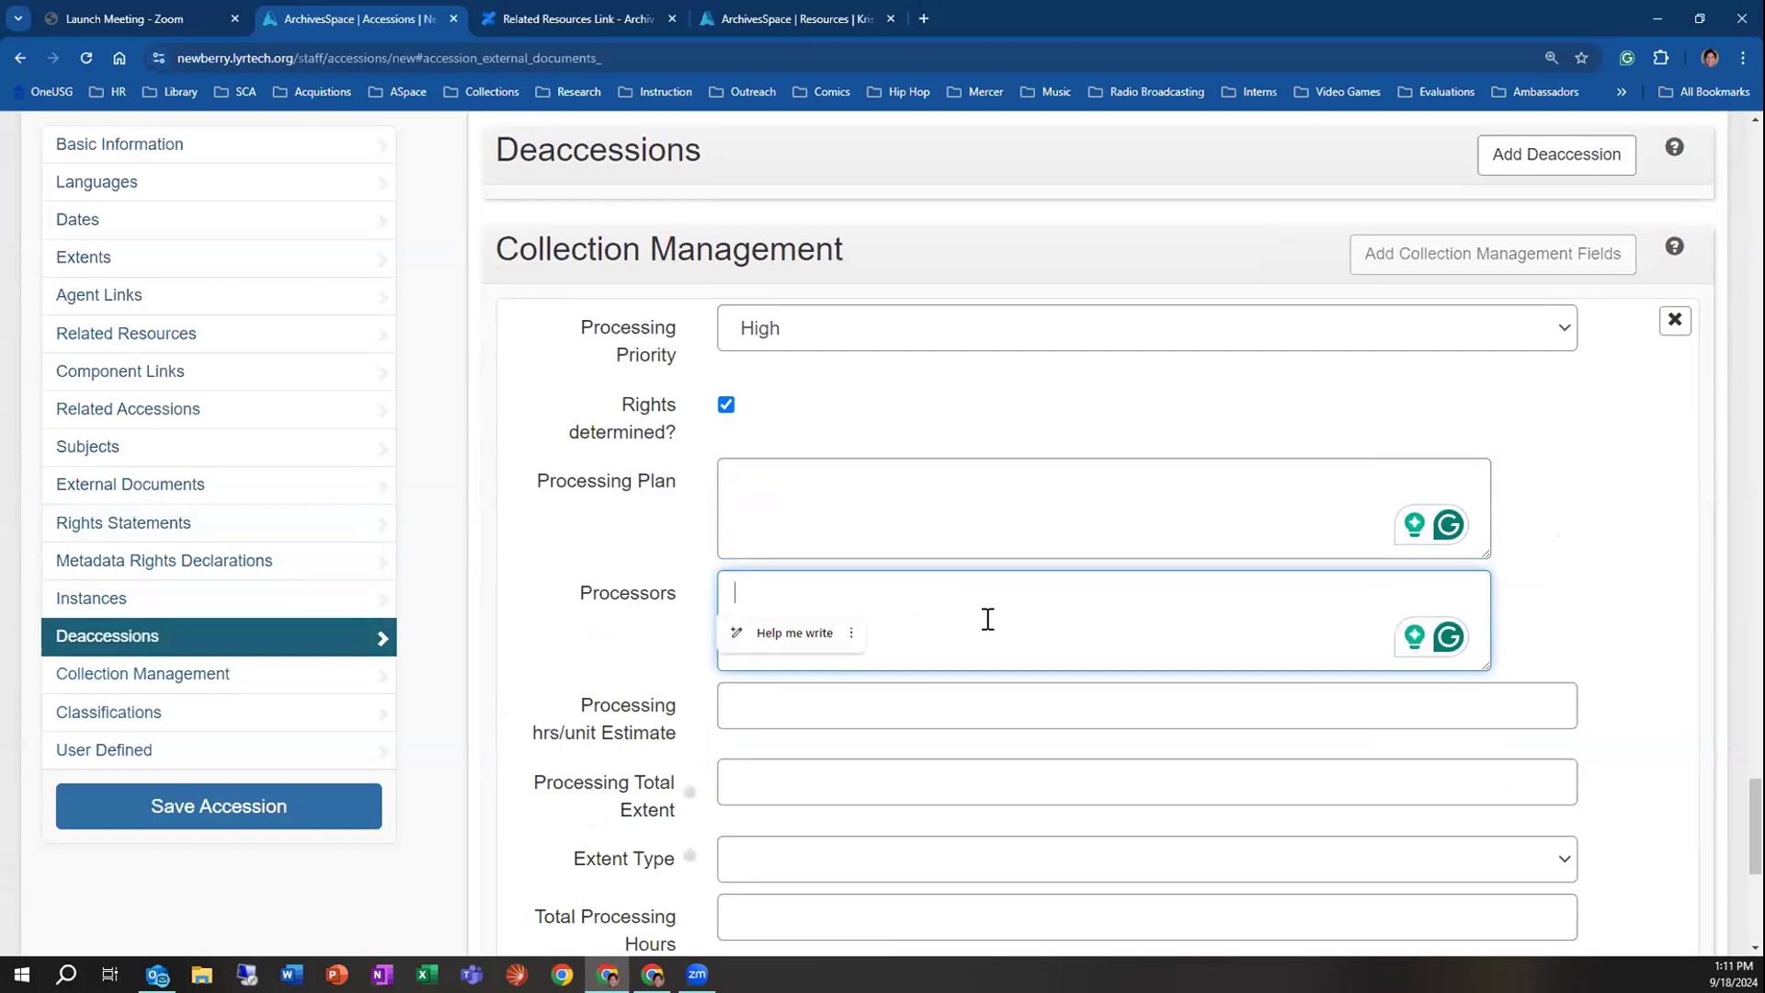
click(917, 712)
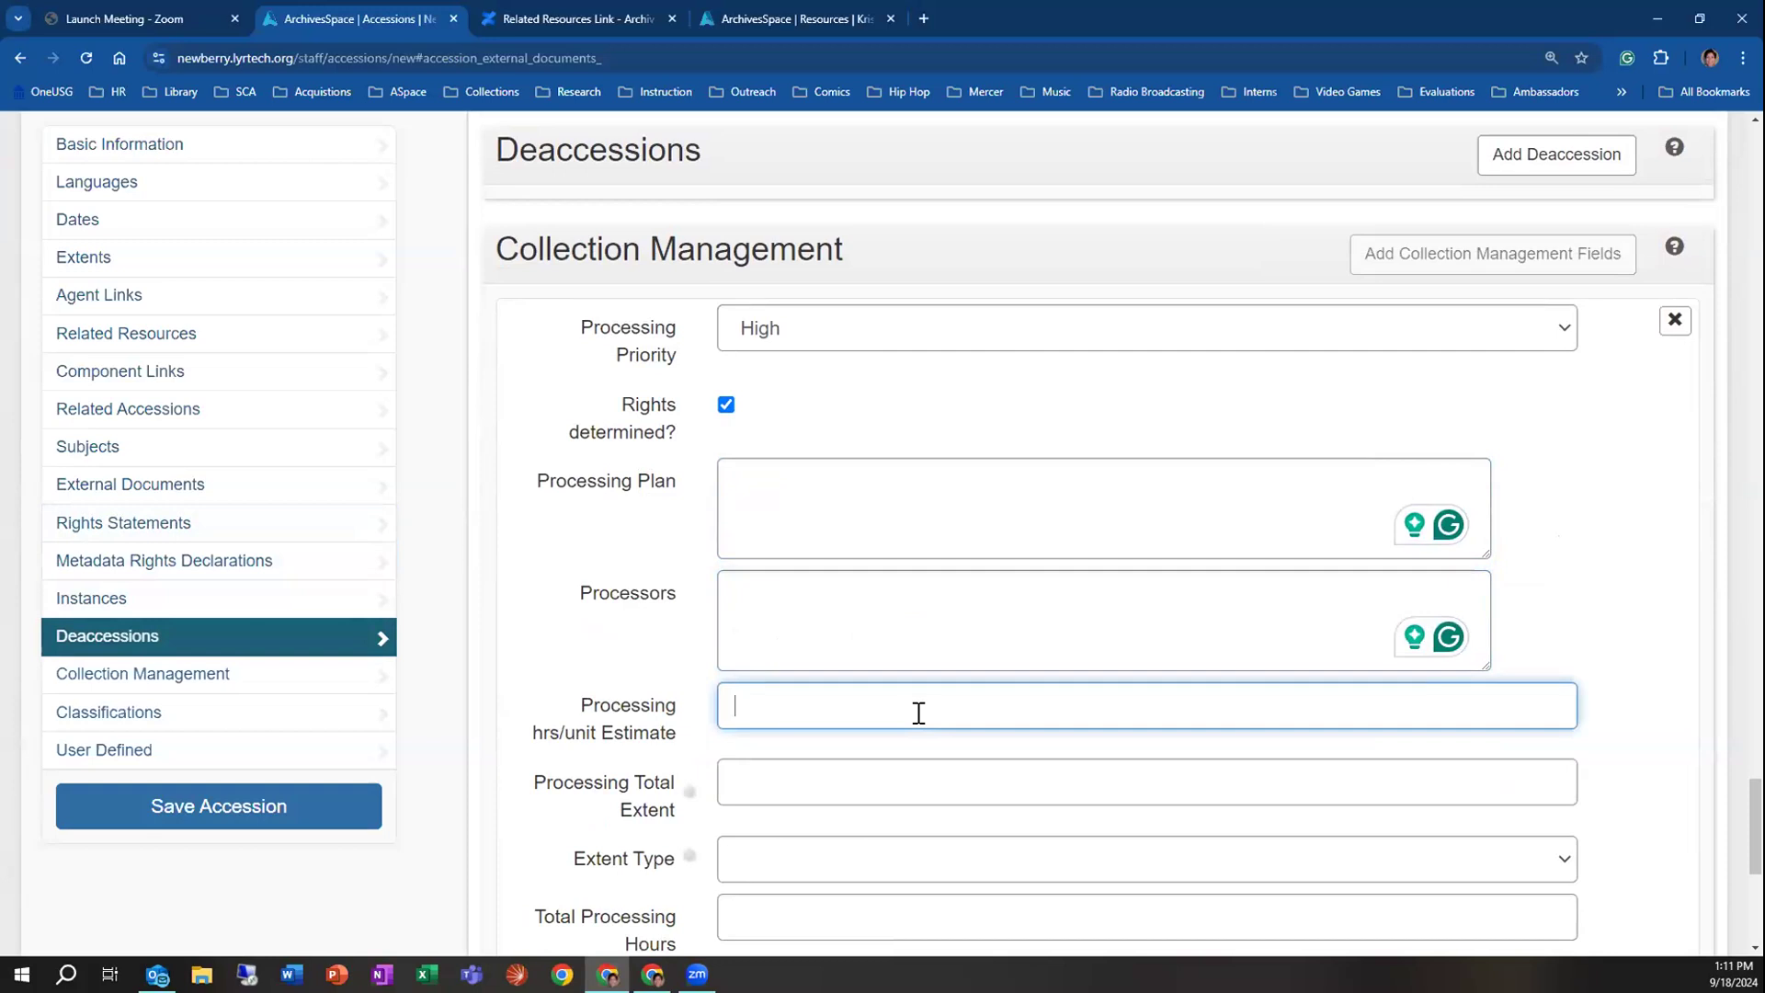
scroll(909, 712, down, 2)
click(859, 618)
scroll(891, 644, up, 1)
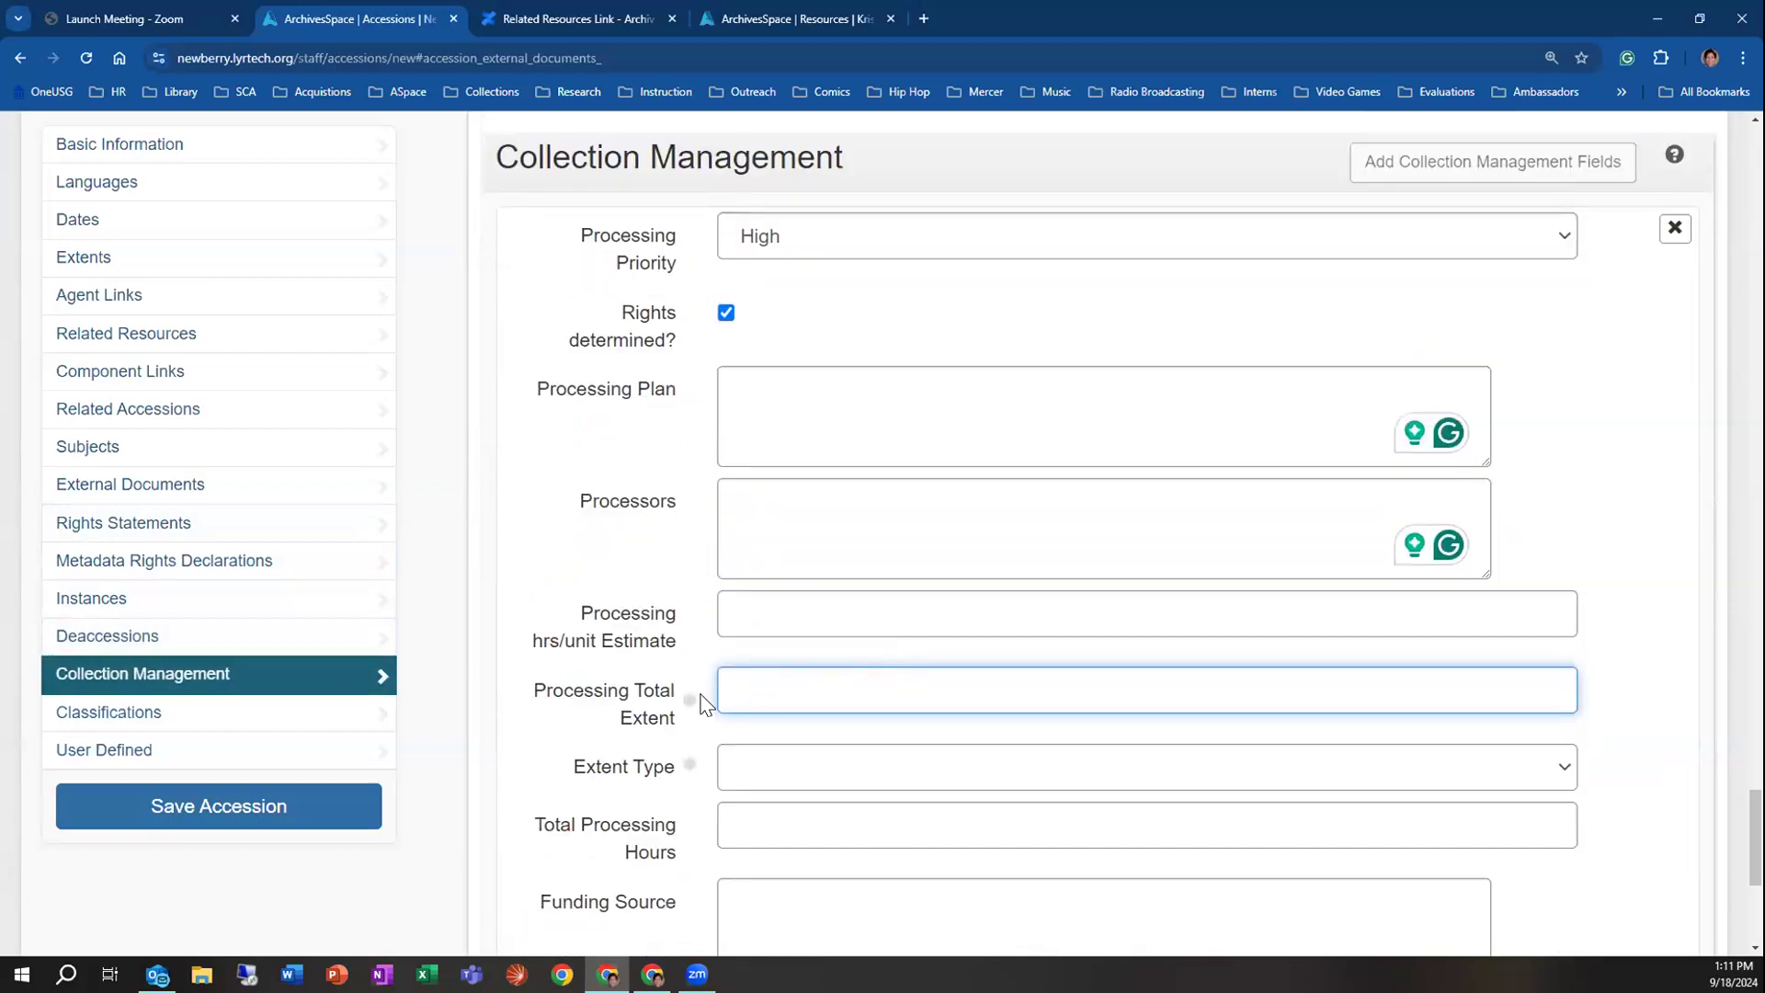
Set the Processing Total Extent to 50 and its Extent Type to Cubic Feet
mouse_move(656, 720)
mouse_move(656, 781)
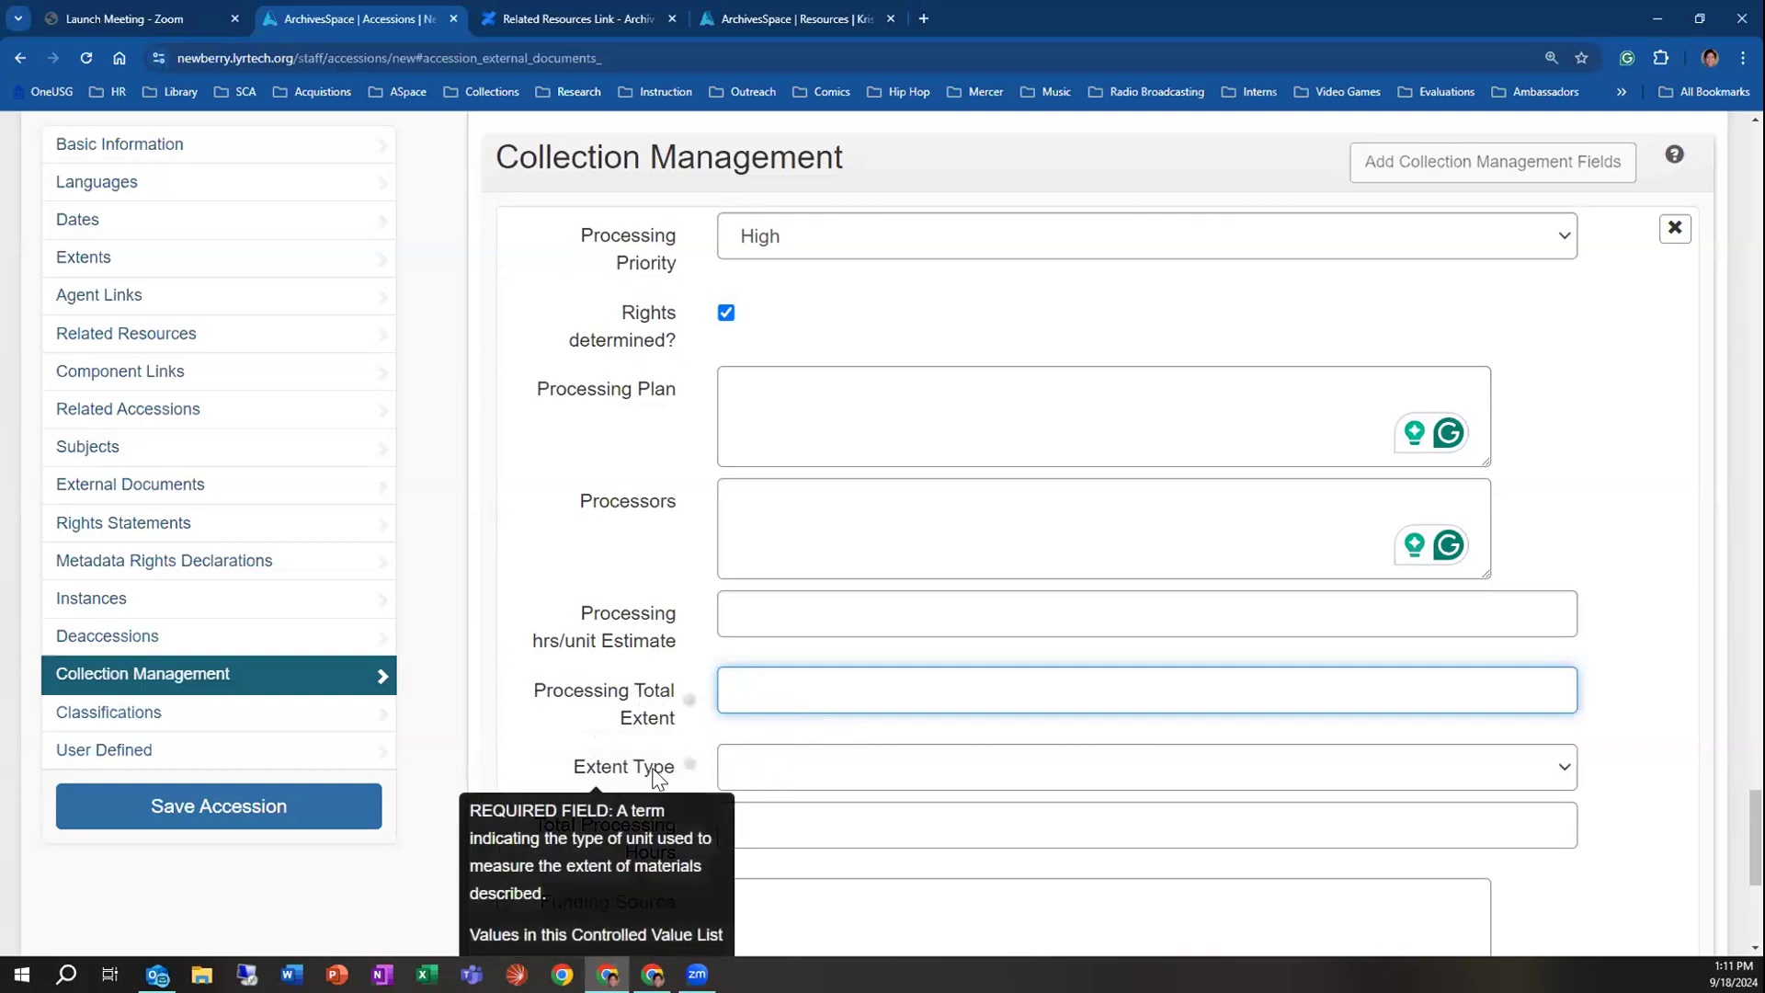
scroll(656, 781, down, 2)
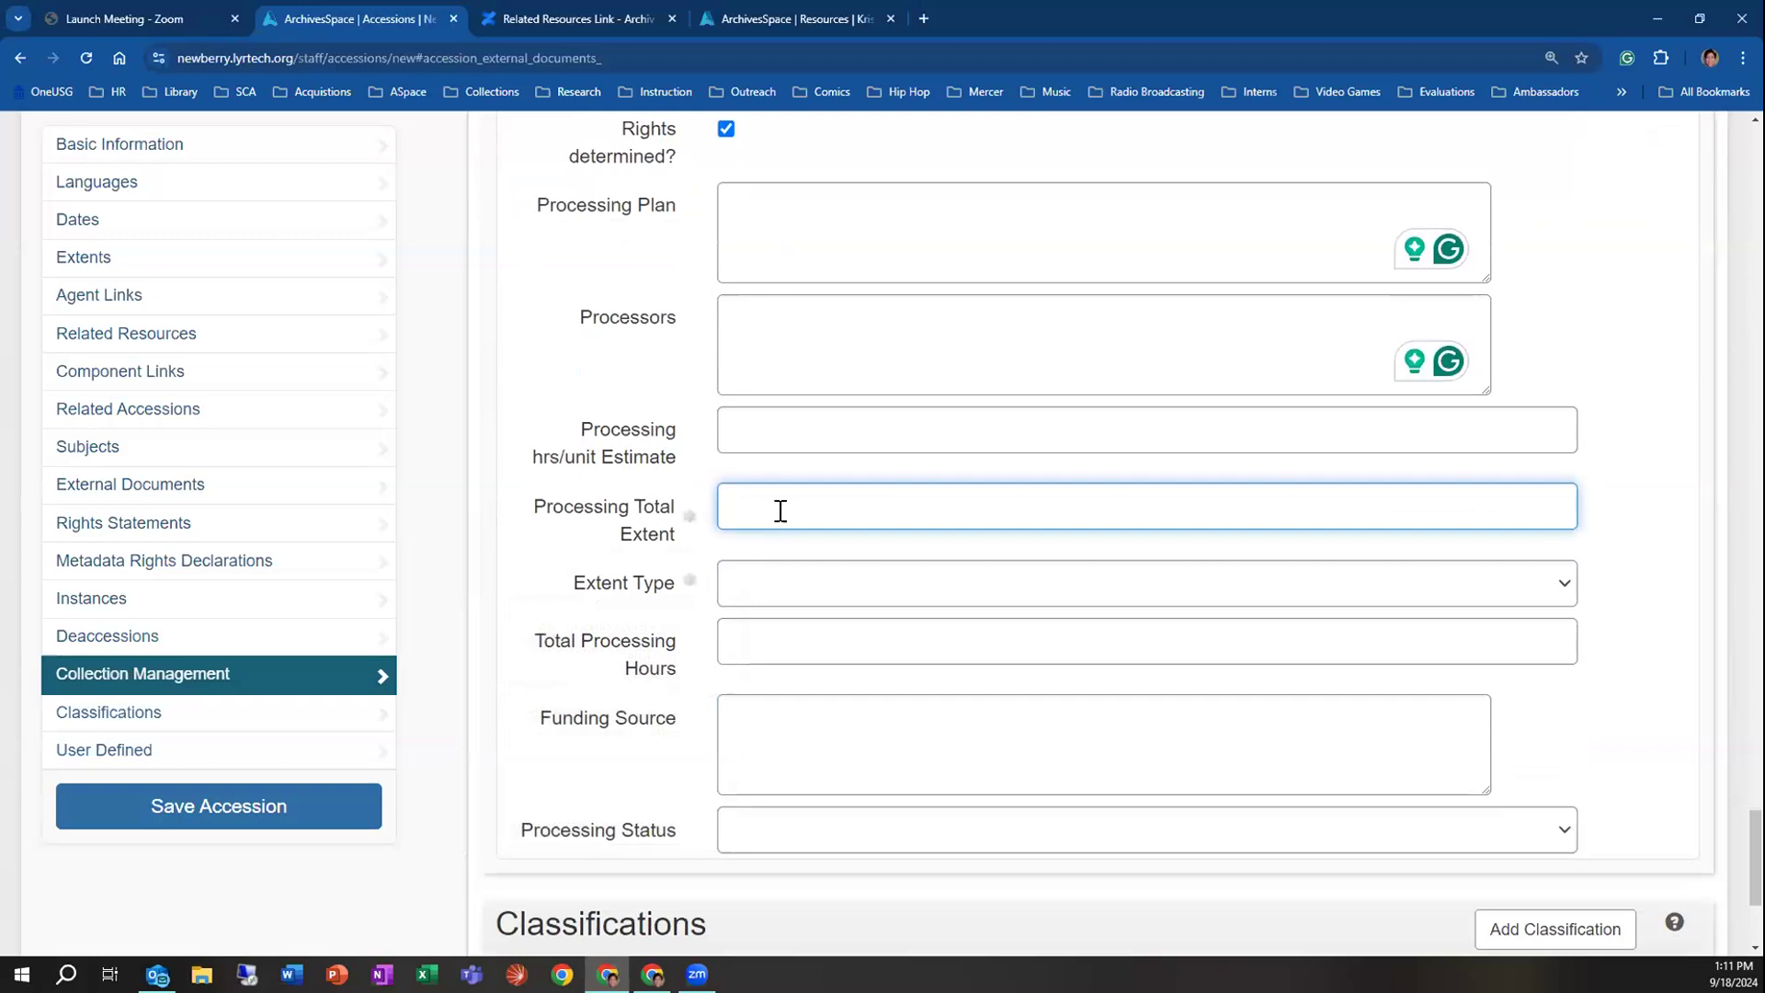
text(50)
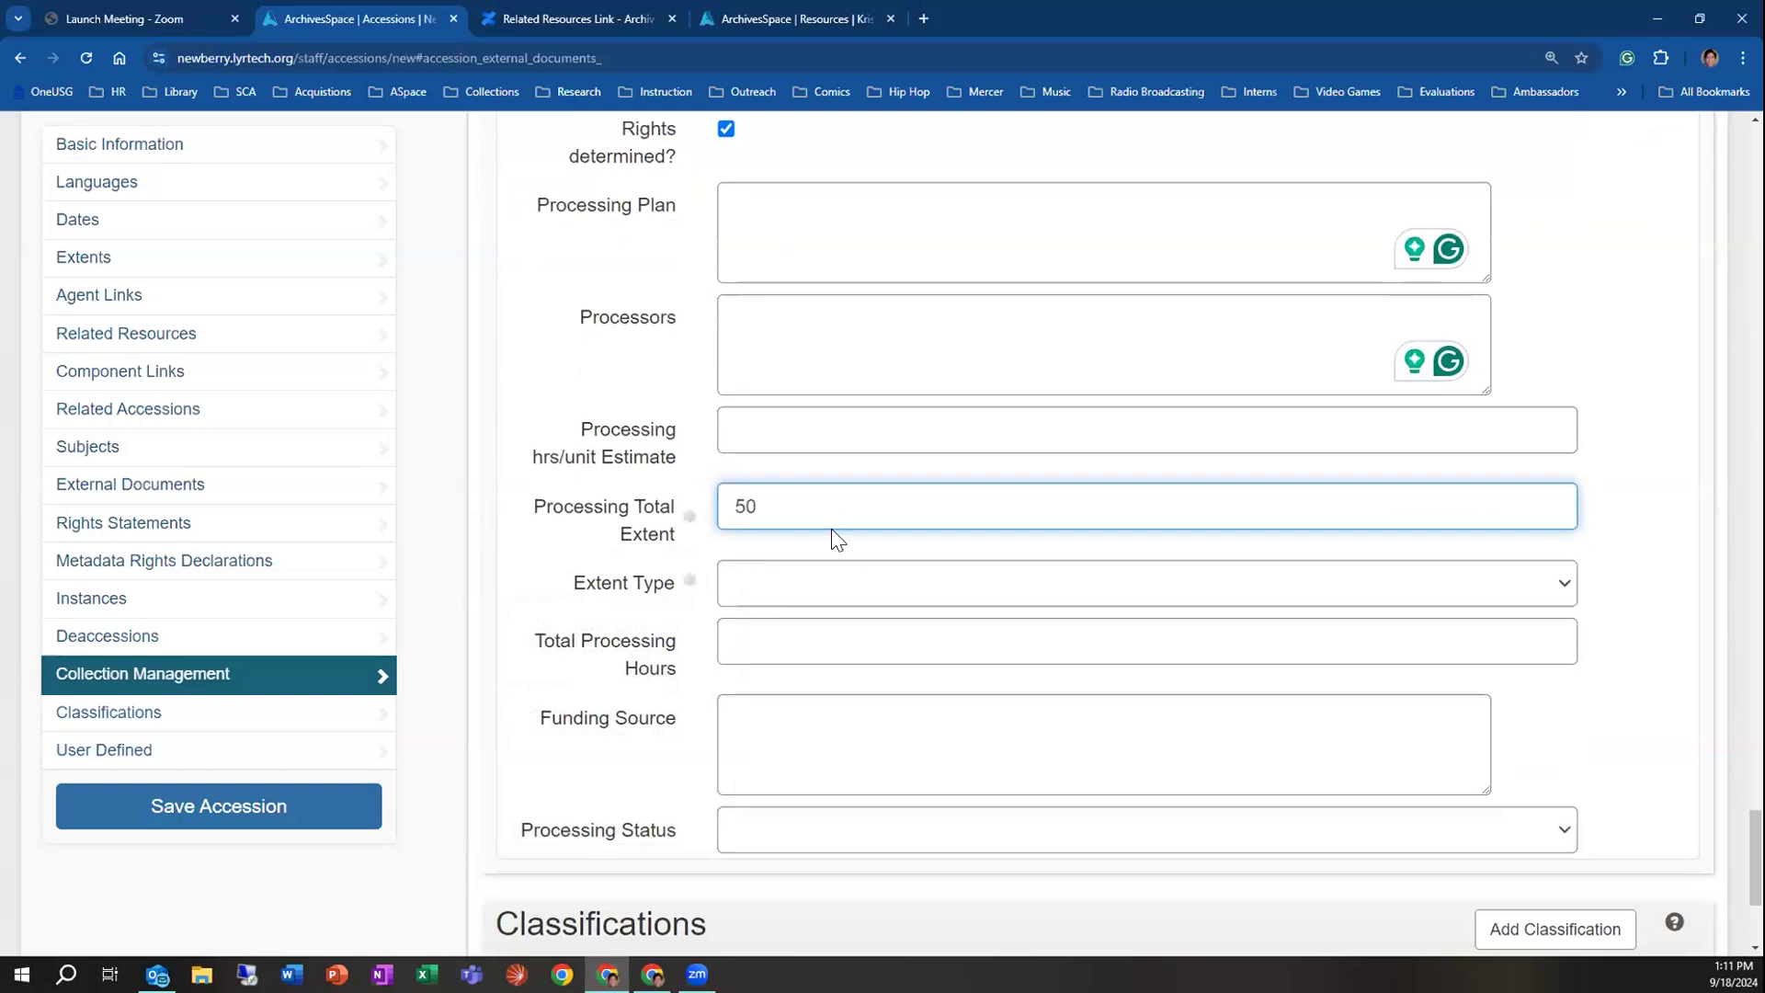
click(776, 585)
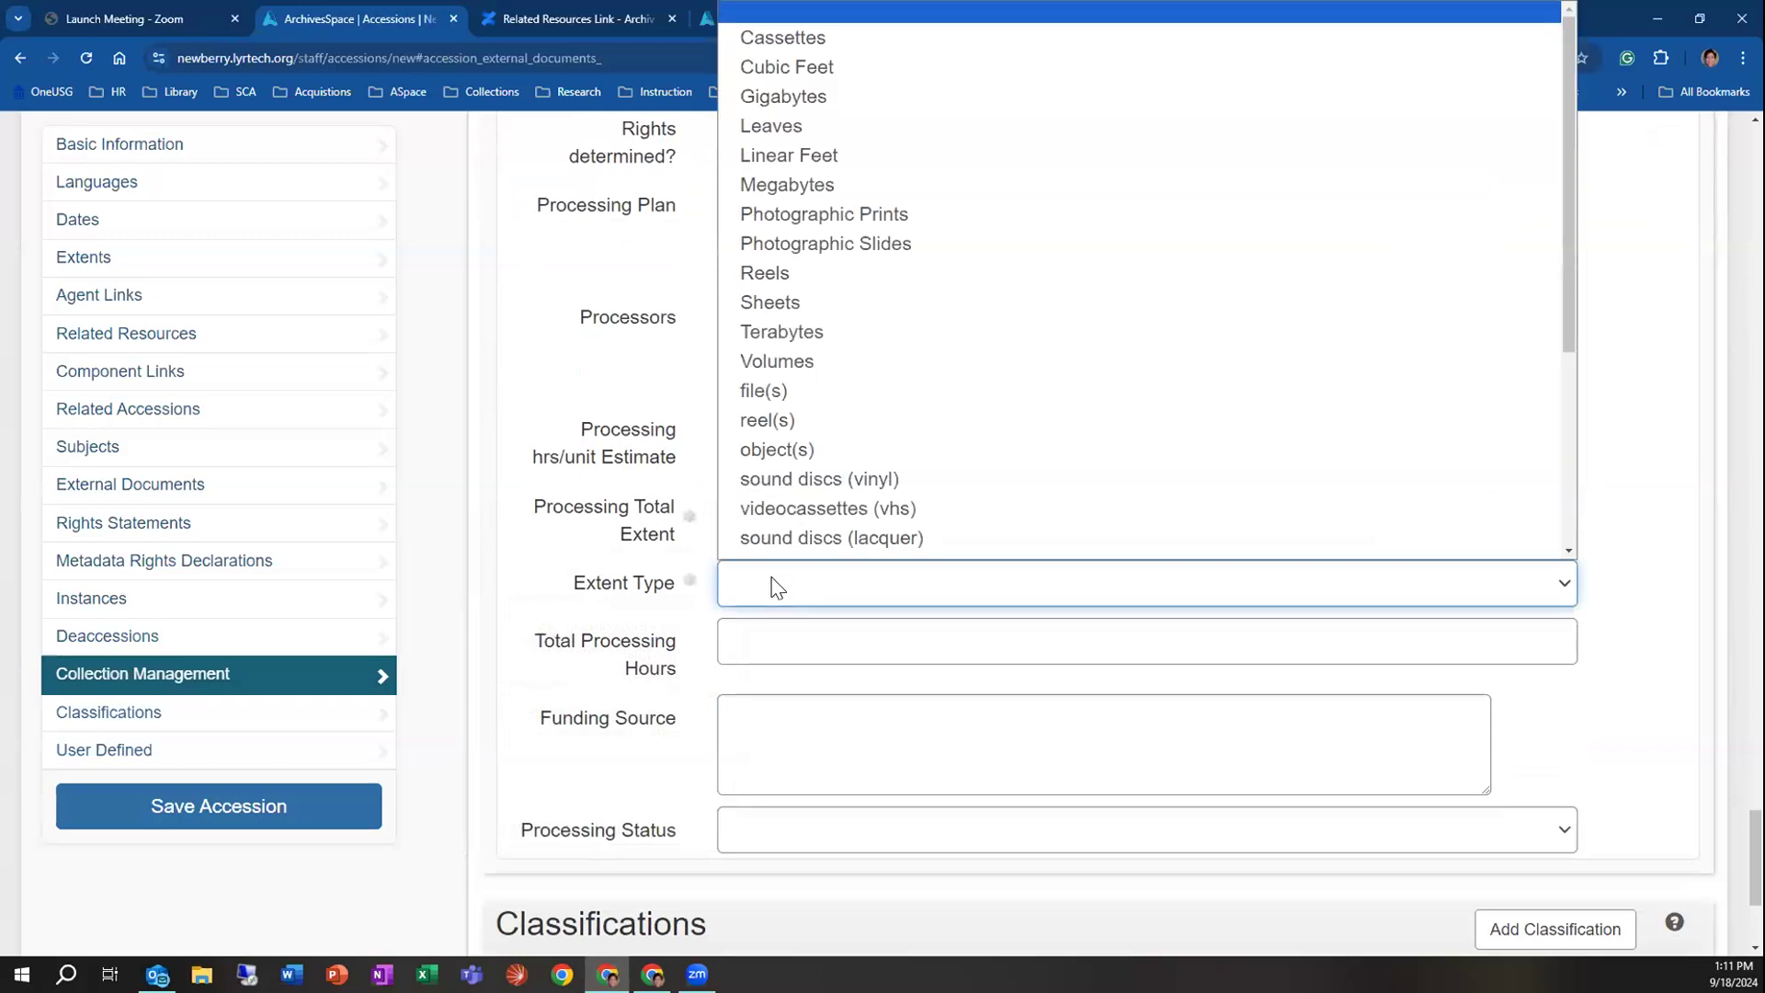
scroll(892, 717, up, 1)
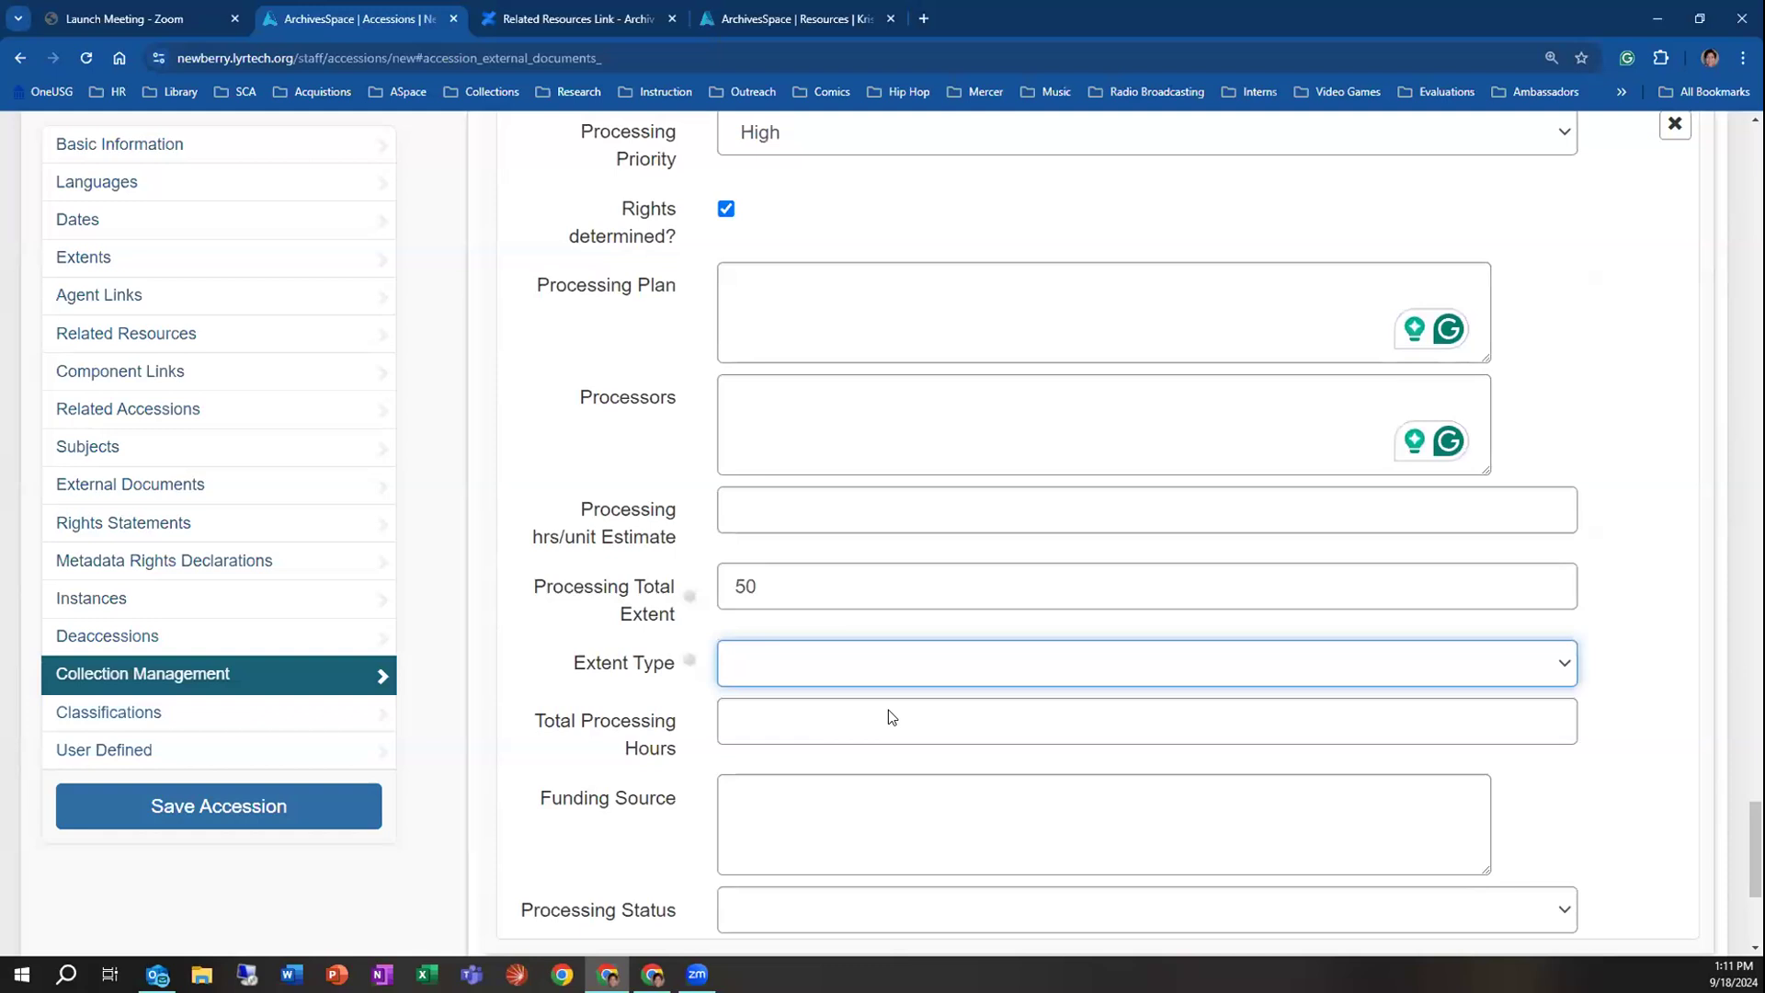
click(815, 691)
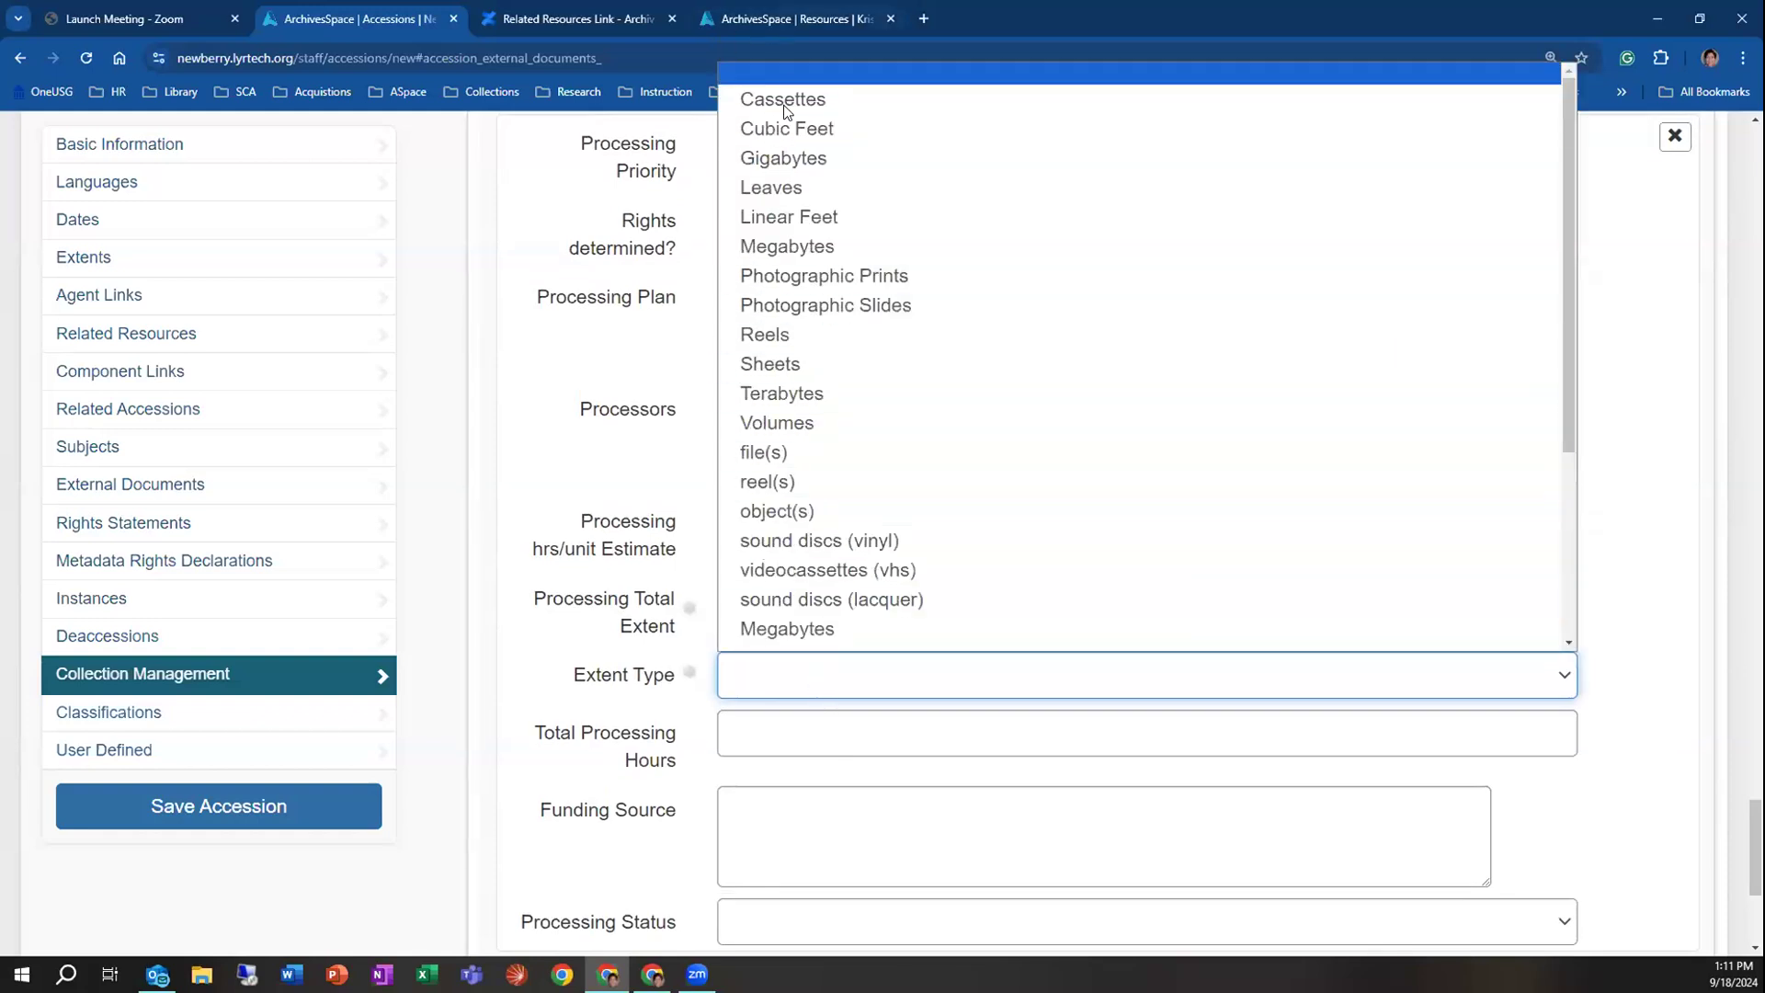
click(799, 218)
click(818, 688)
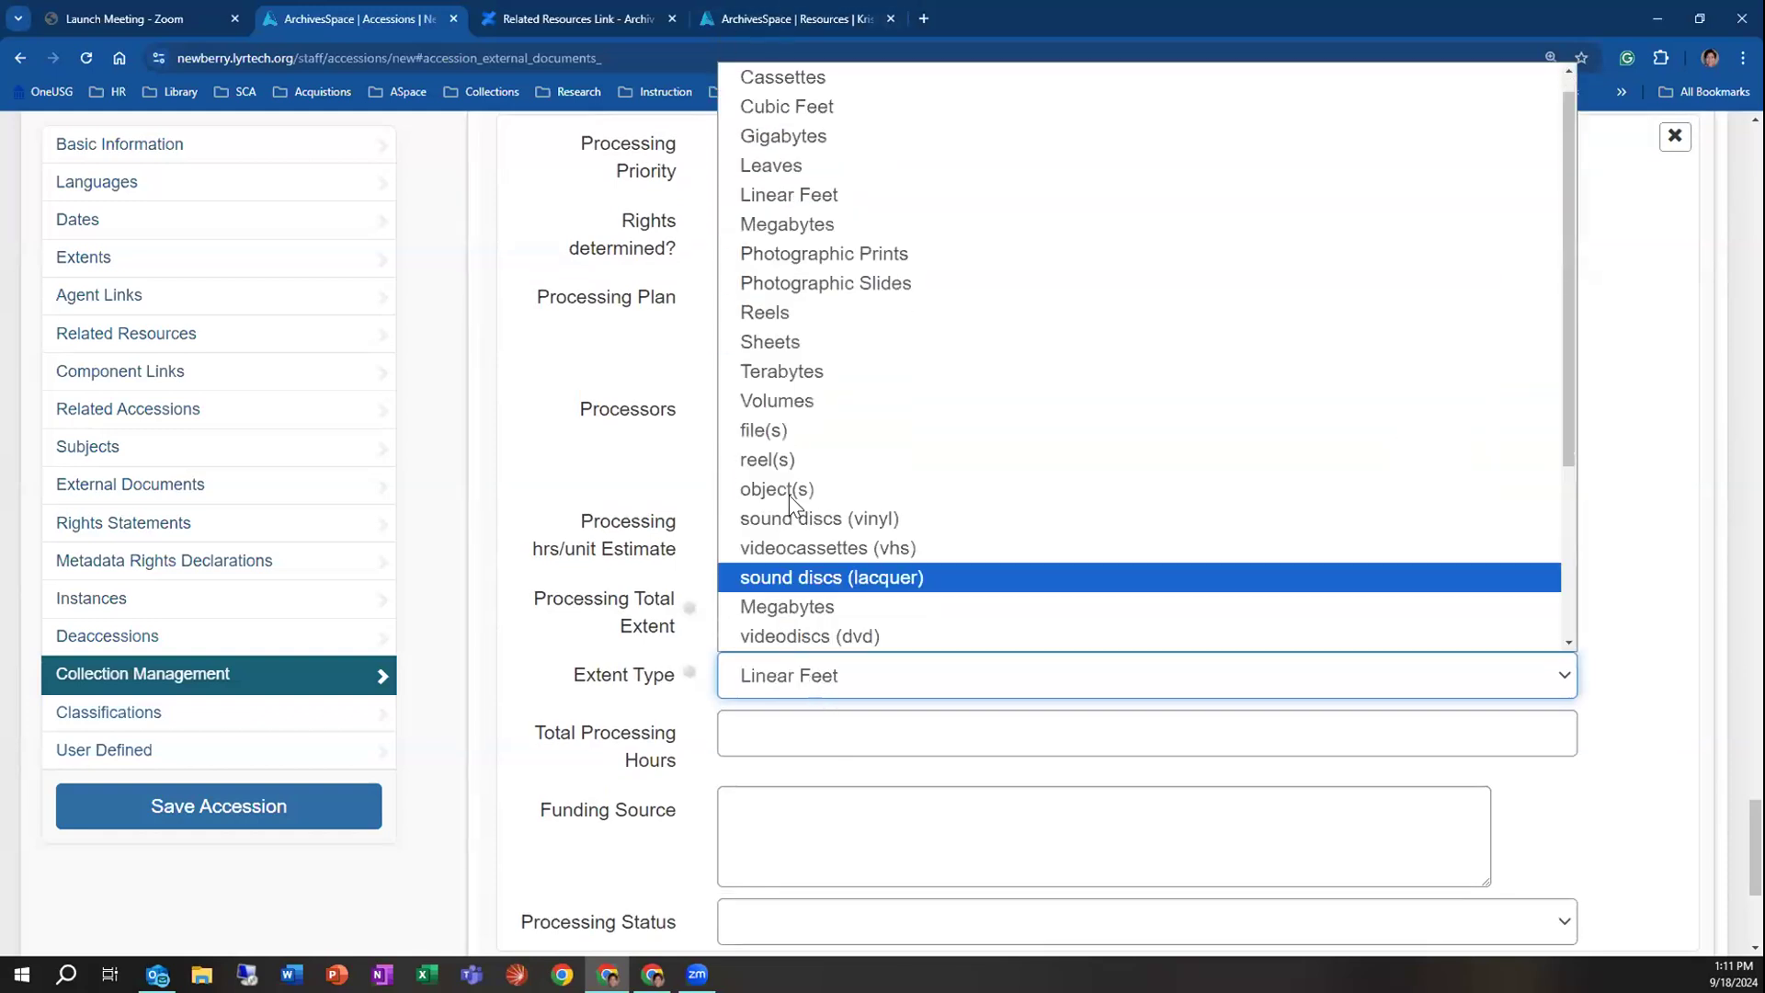
click(857, 108)
Leave Total Processing Hours and Funding Source blank and set the Processing Status to In Progress
scroll(827, 625, down, 2)
click(781, 546)
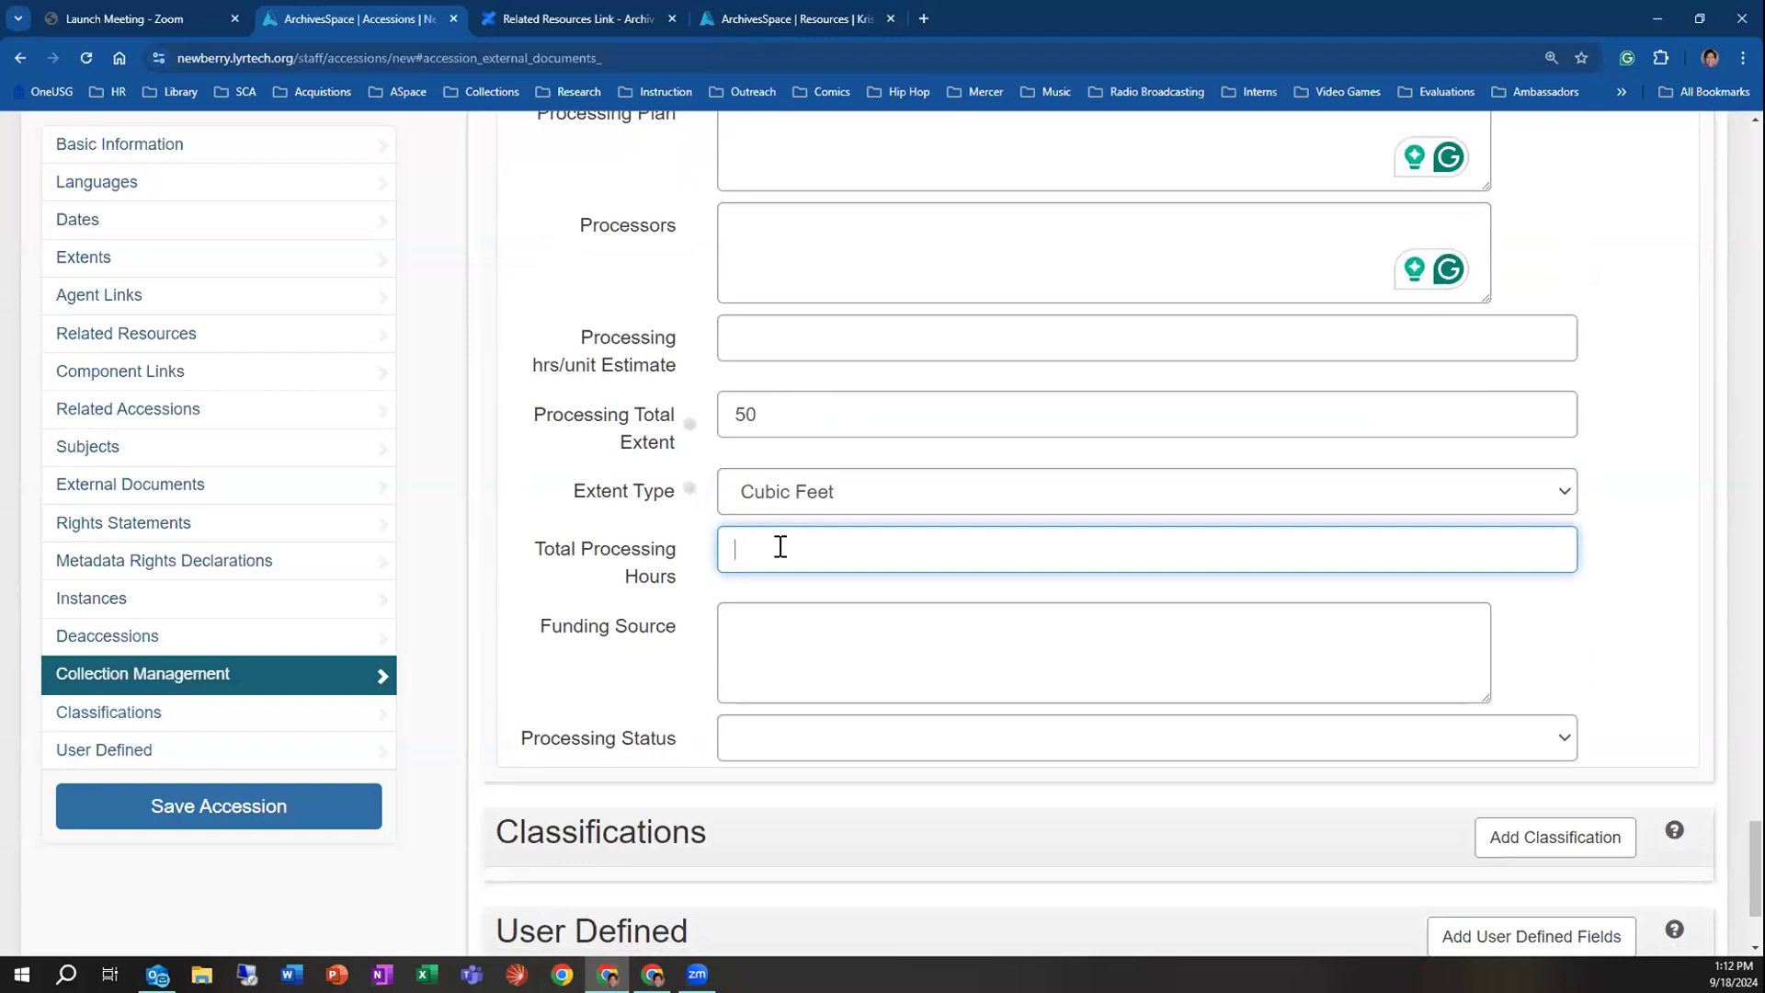
click(805, 651)
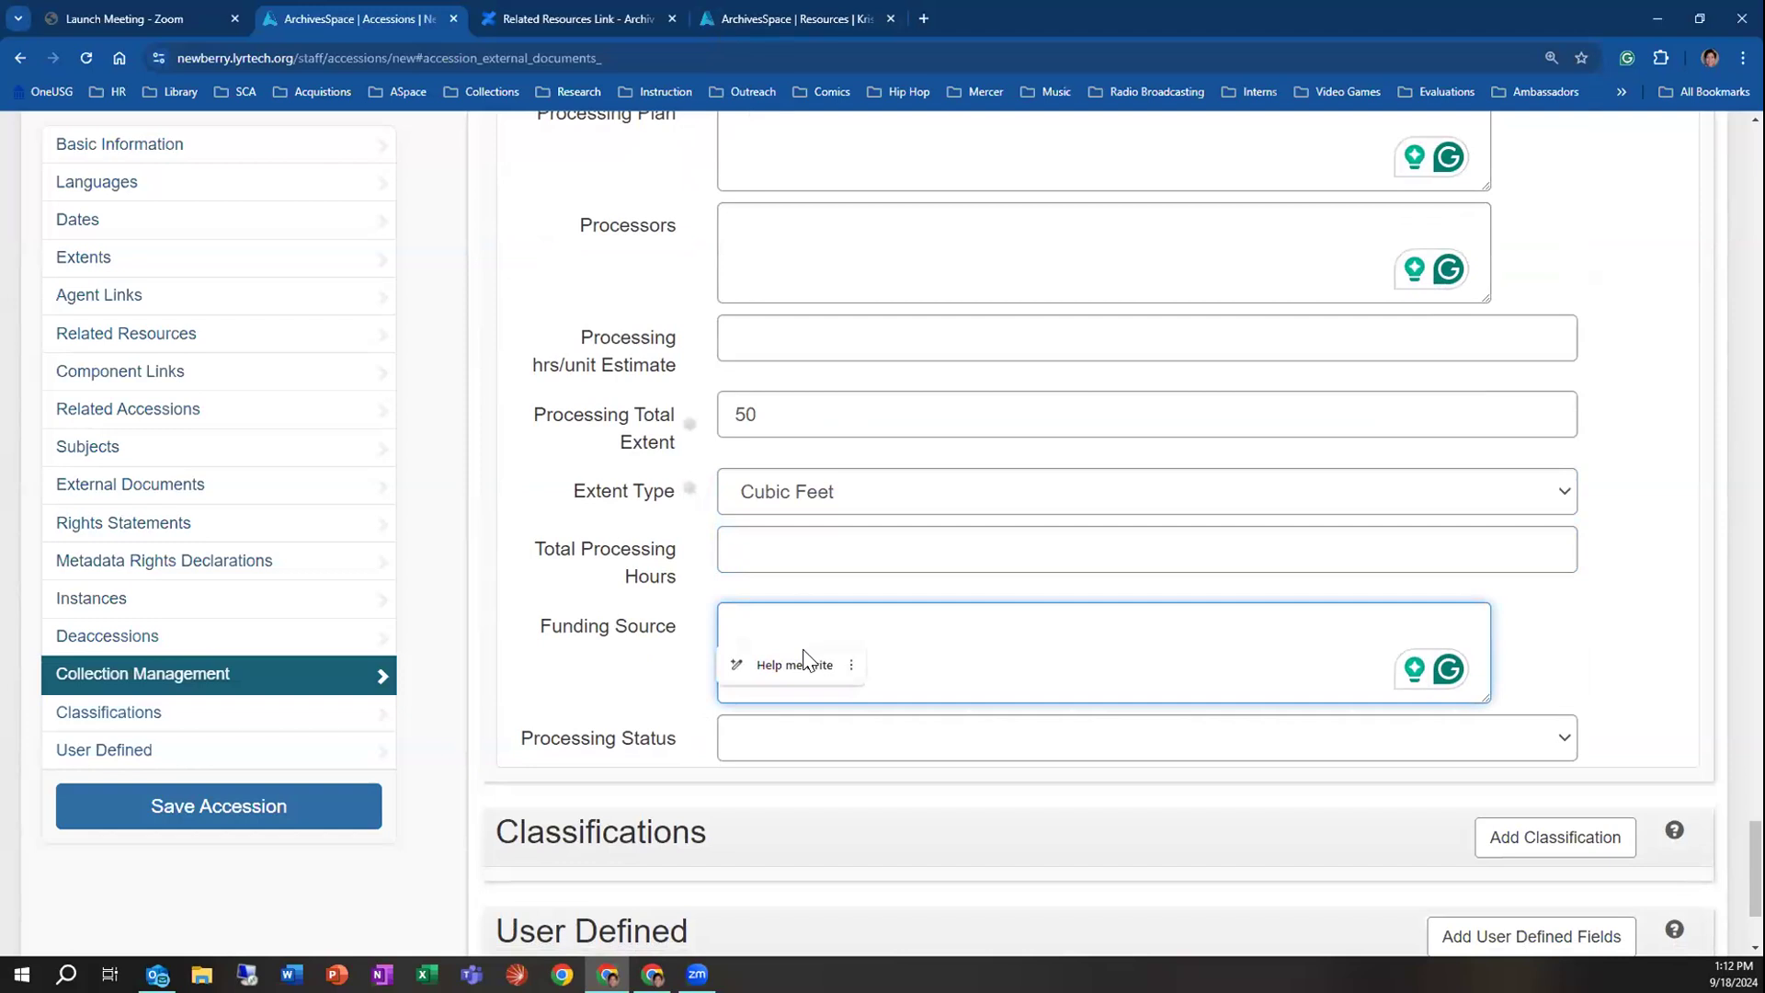
click(804, 749)
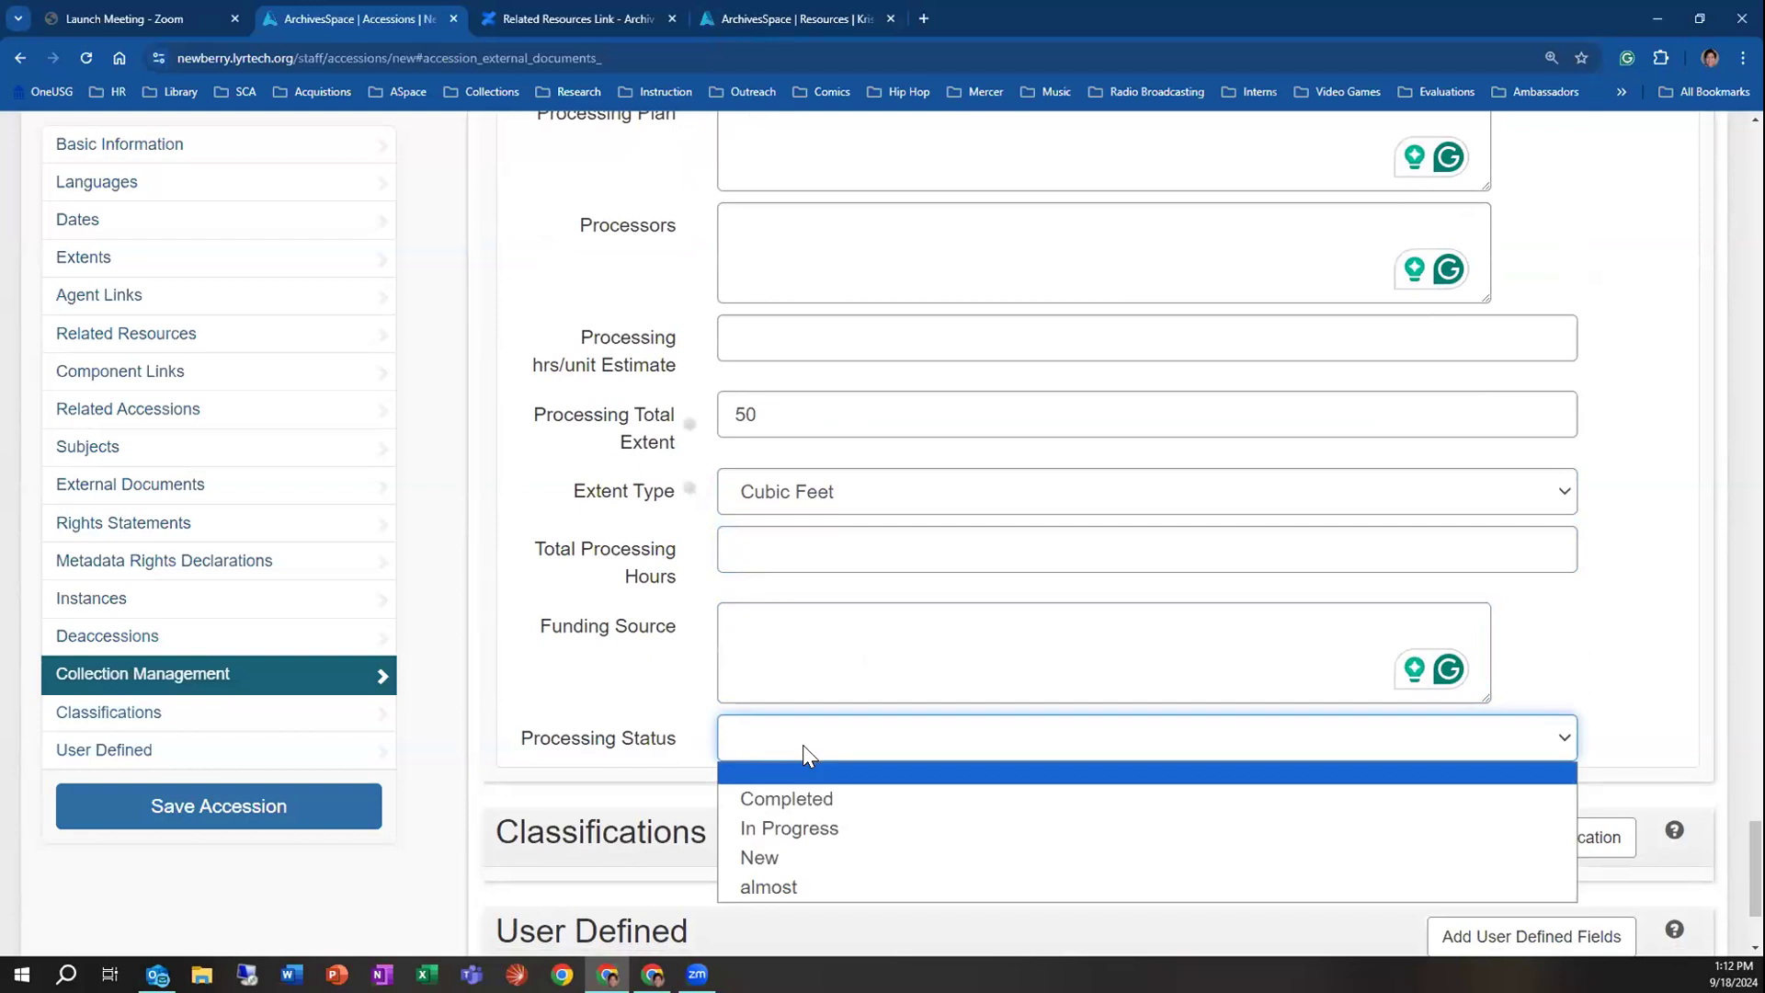
click(787, 827)
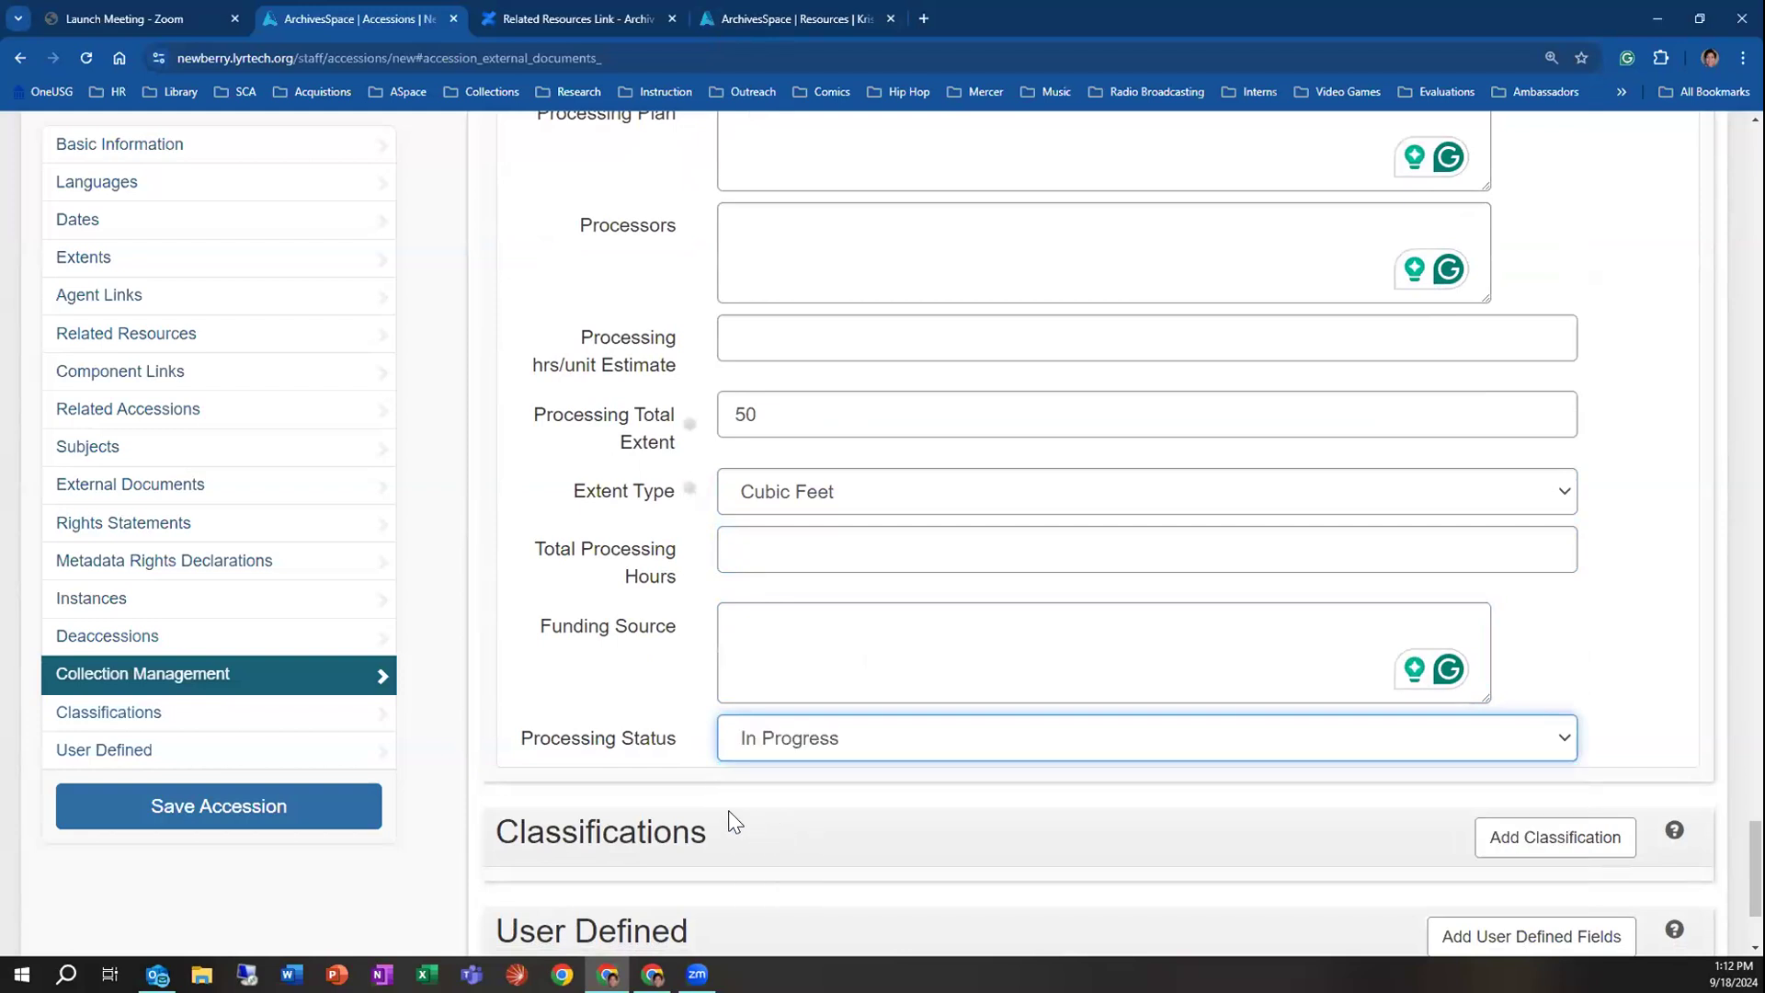
Add an empty classification entry to the accession, and remove it with confirmation
scroll(694, 781, down, 3)
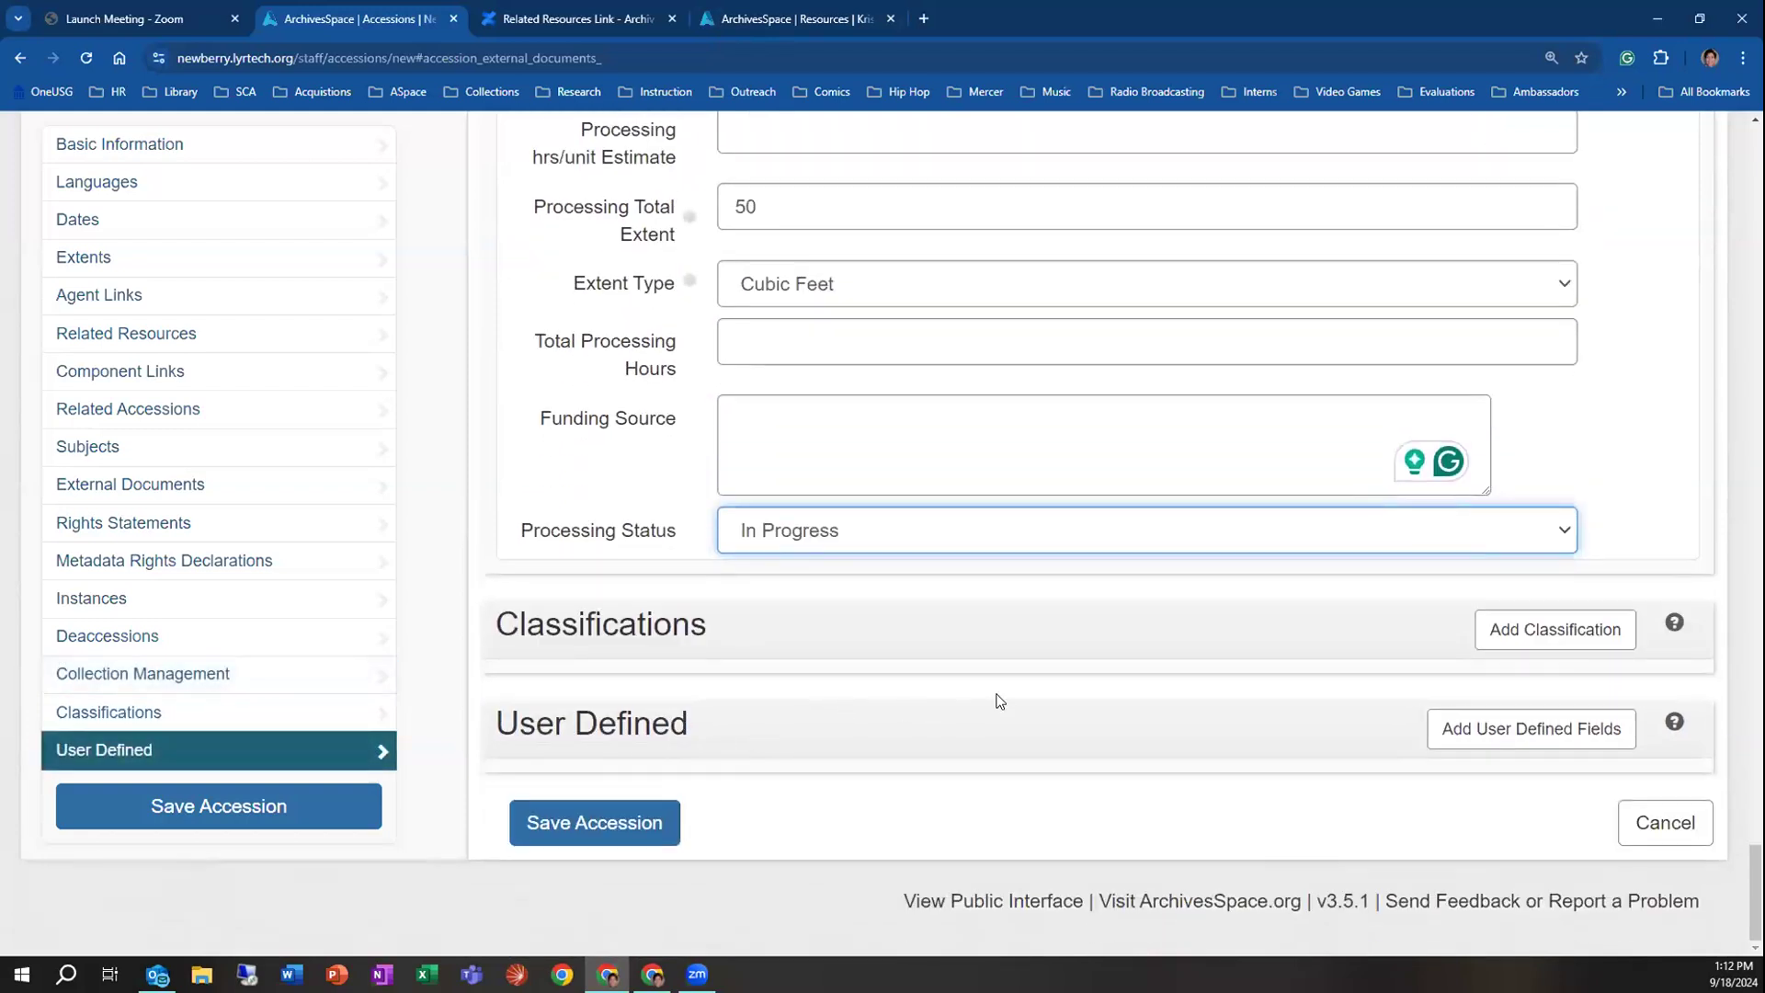
click(1491, 629)
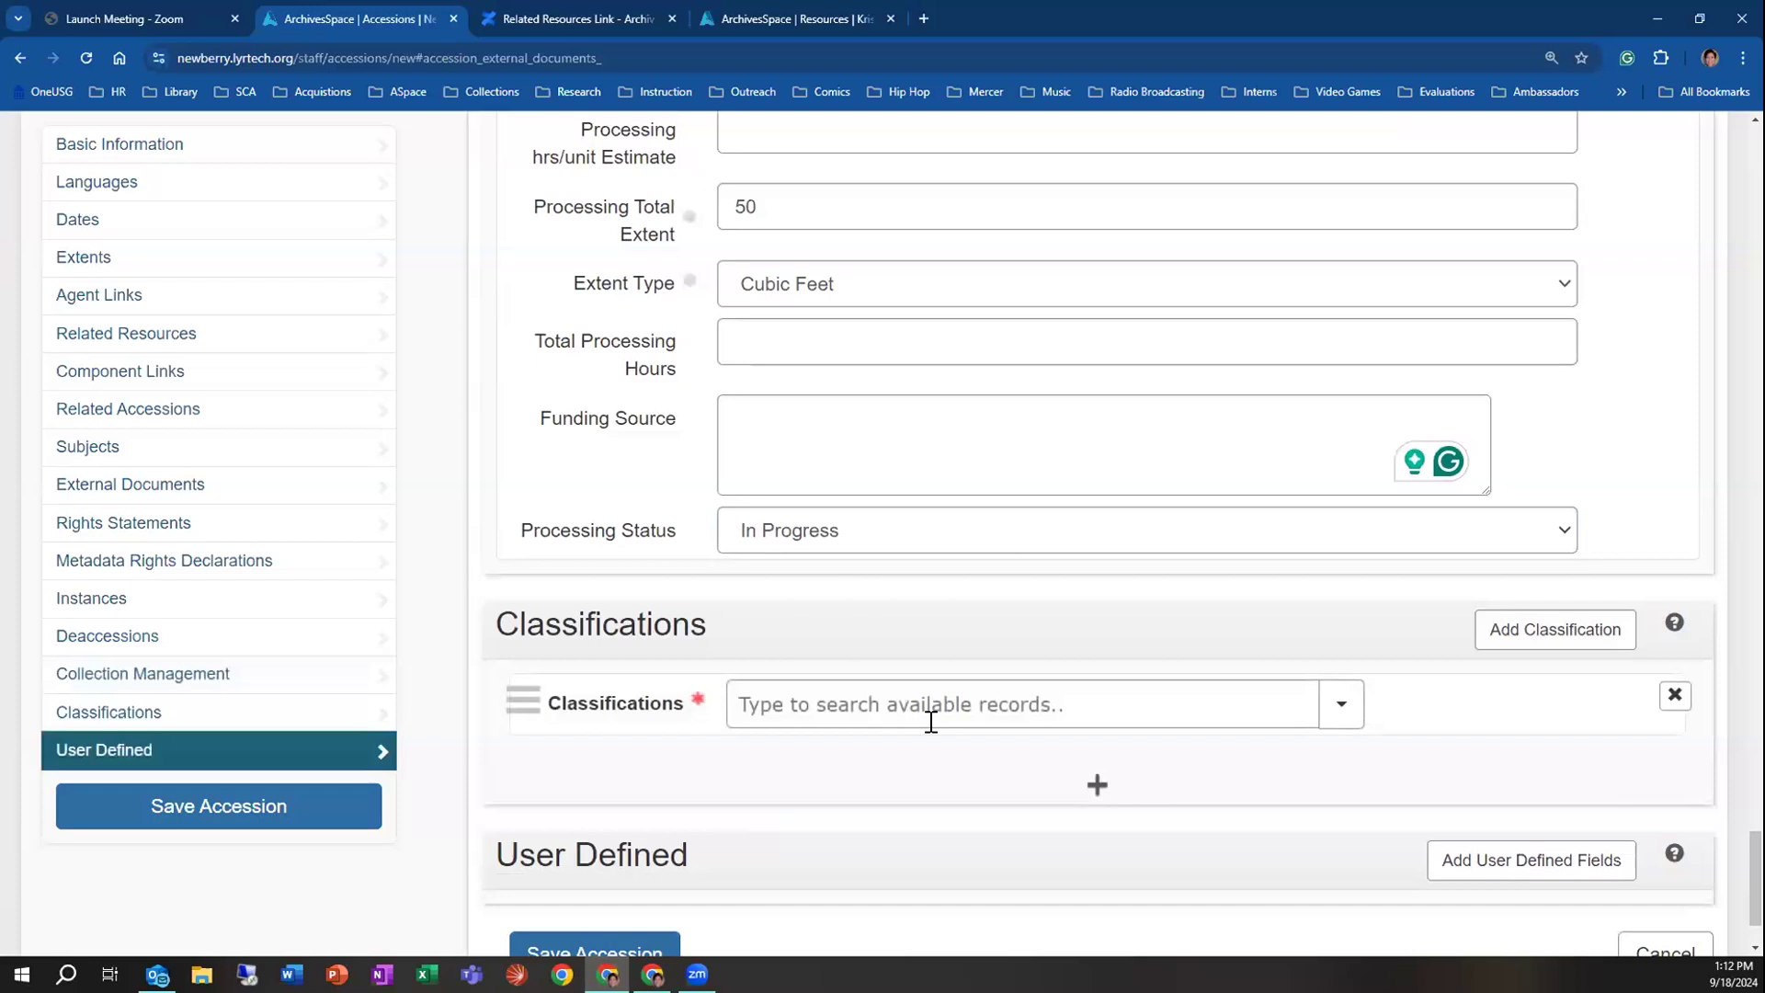
scroll(929, 721, down, 2)
click(1673, 564)
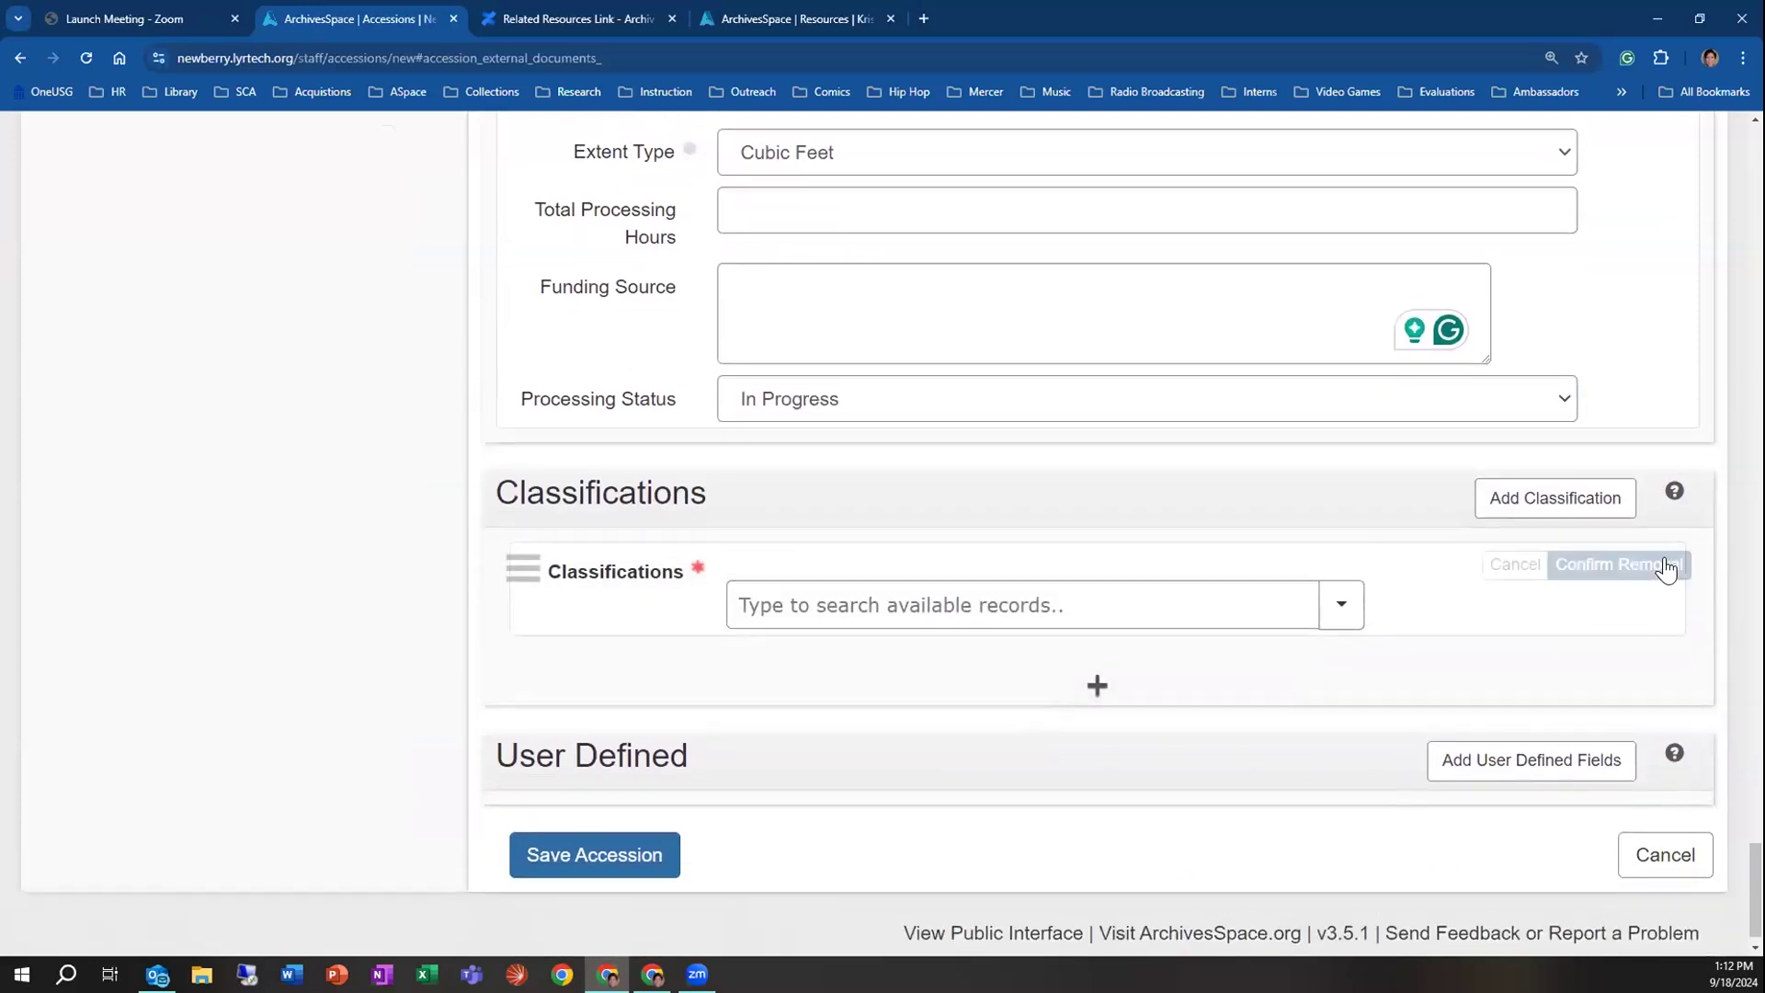
click(1668, 565)
Add the user defined fields, look through the available field types, and remove the block again
click(1473, 723)
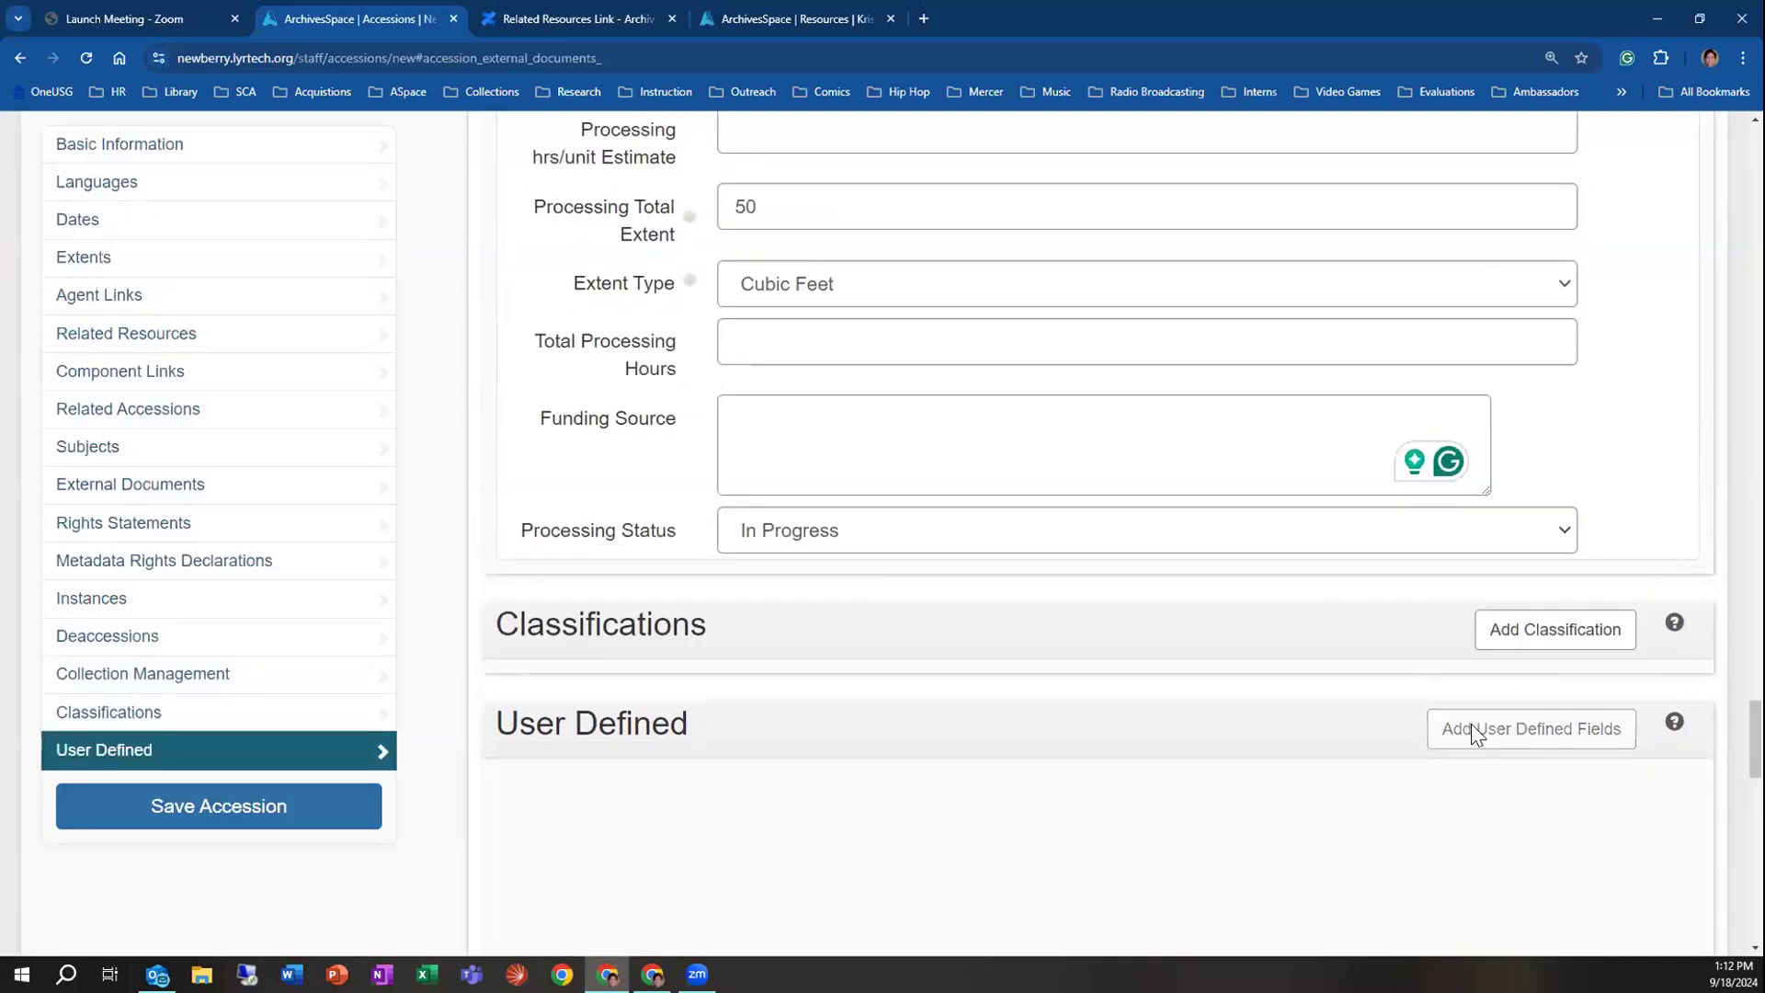
scroll(1199, 668, down, 2)
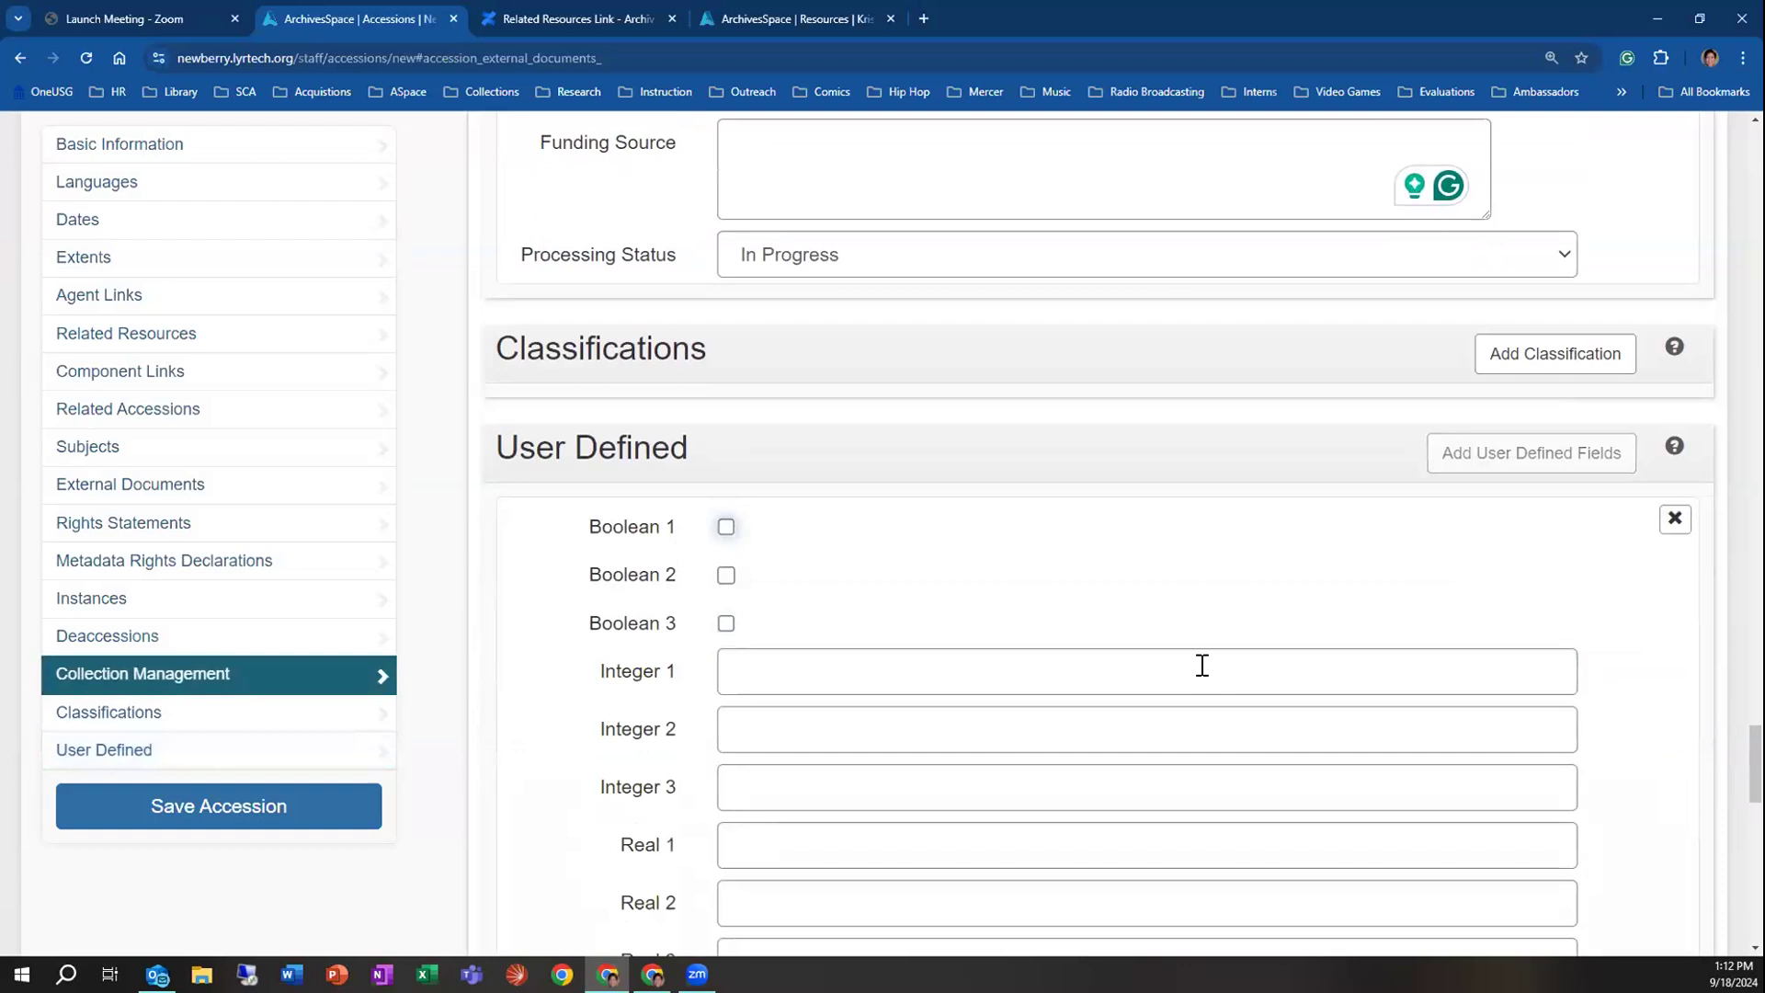
scroll(1213, 685, down, 6)
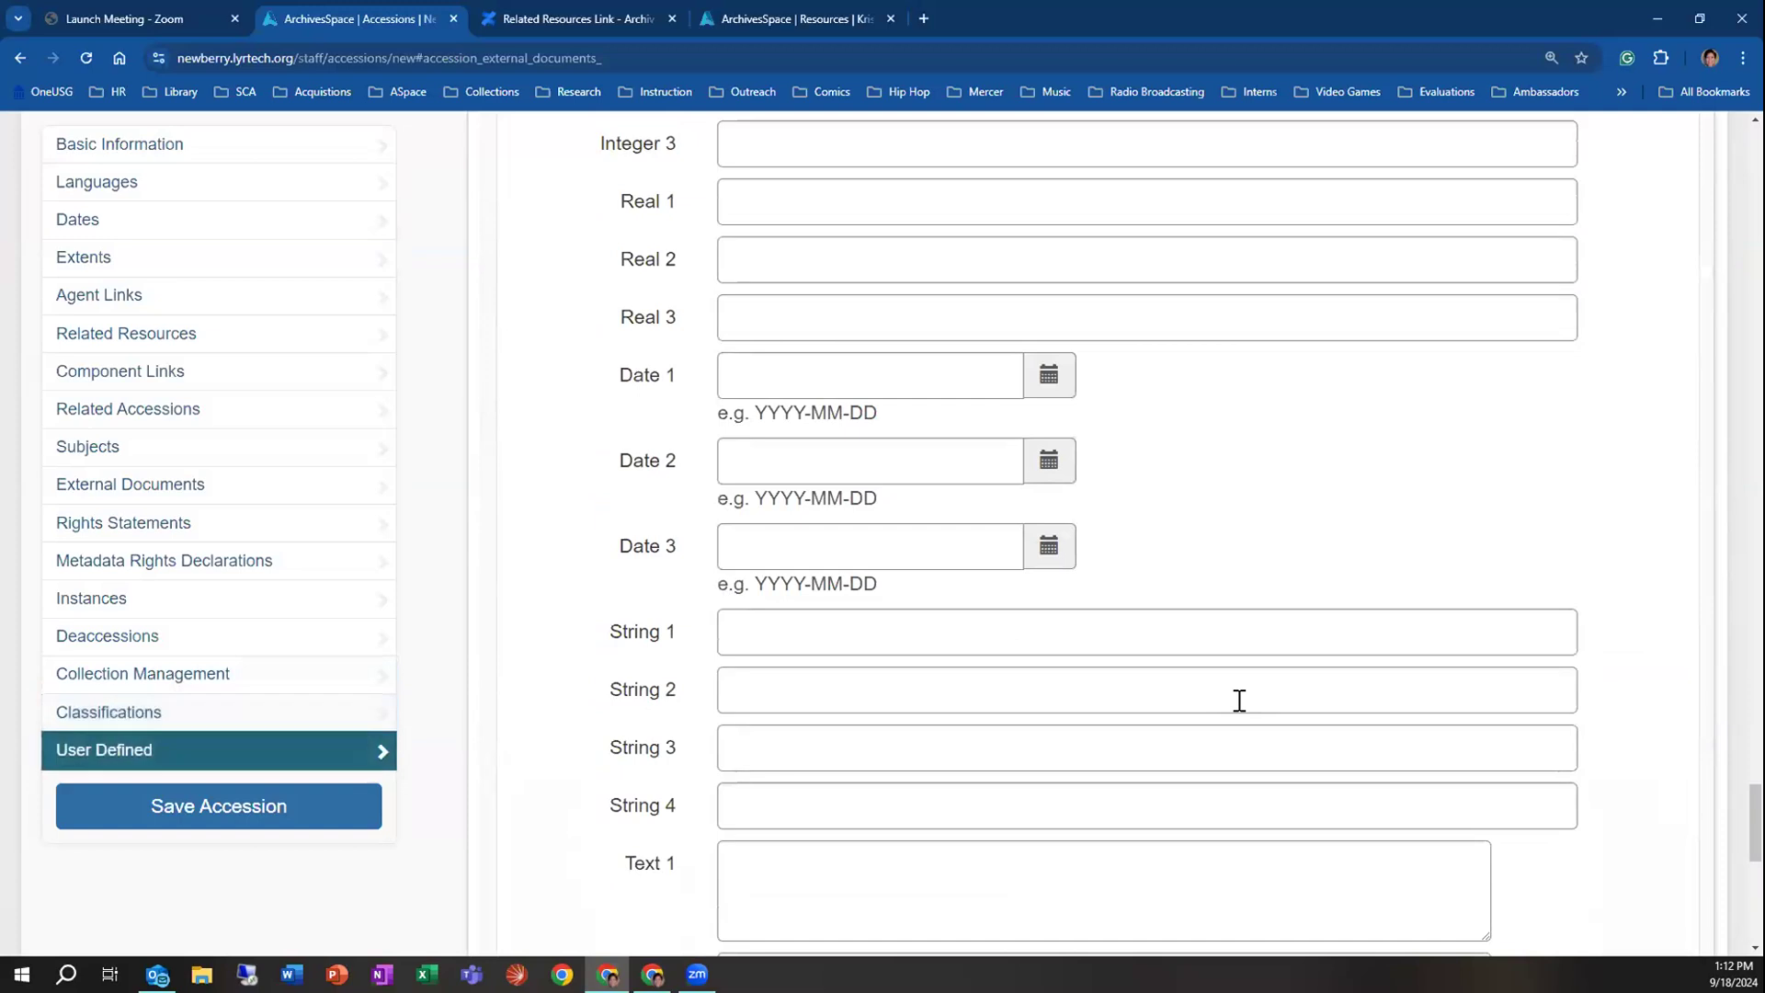
scroll(1239, 700, up, 7)
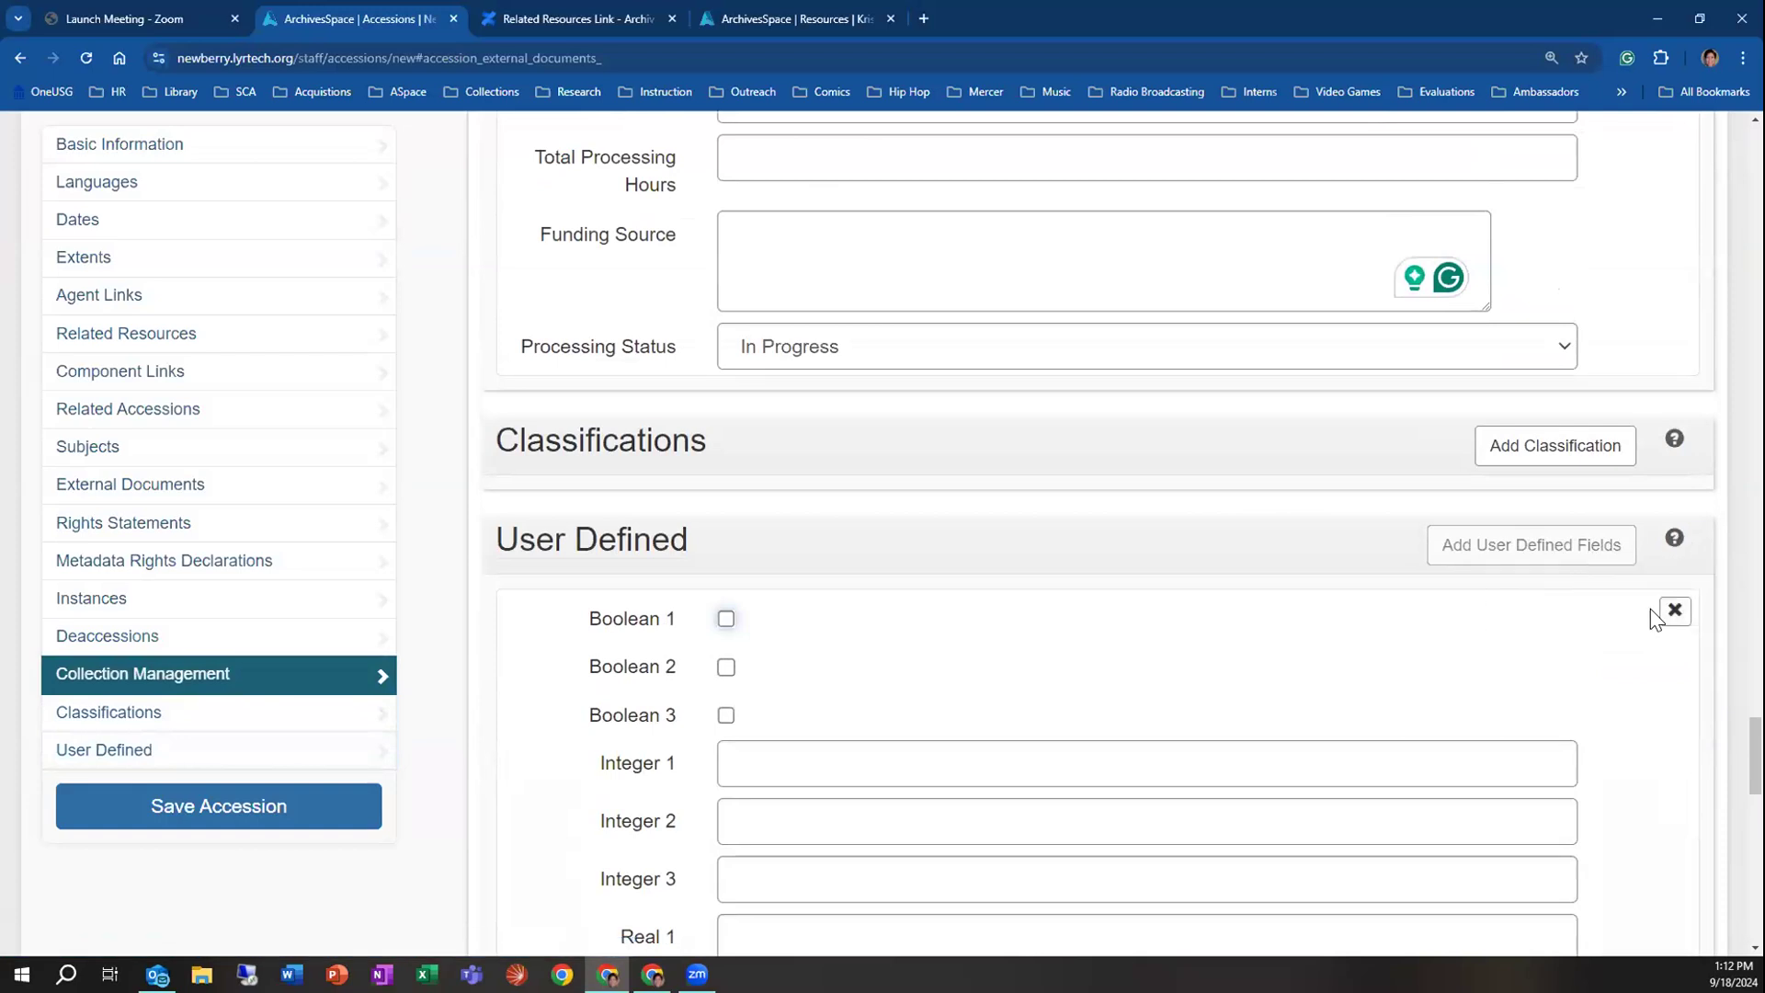
click(1673, 609)
click(1672, 610)
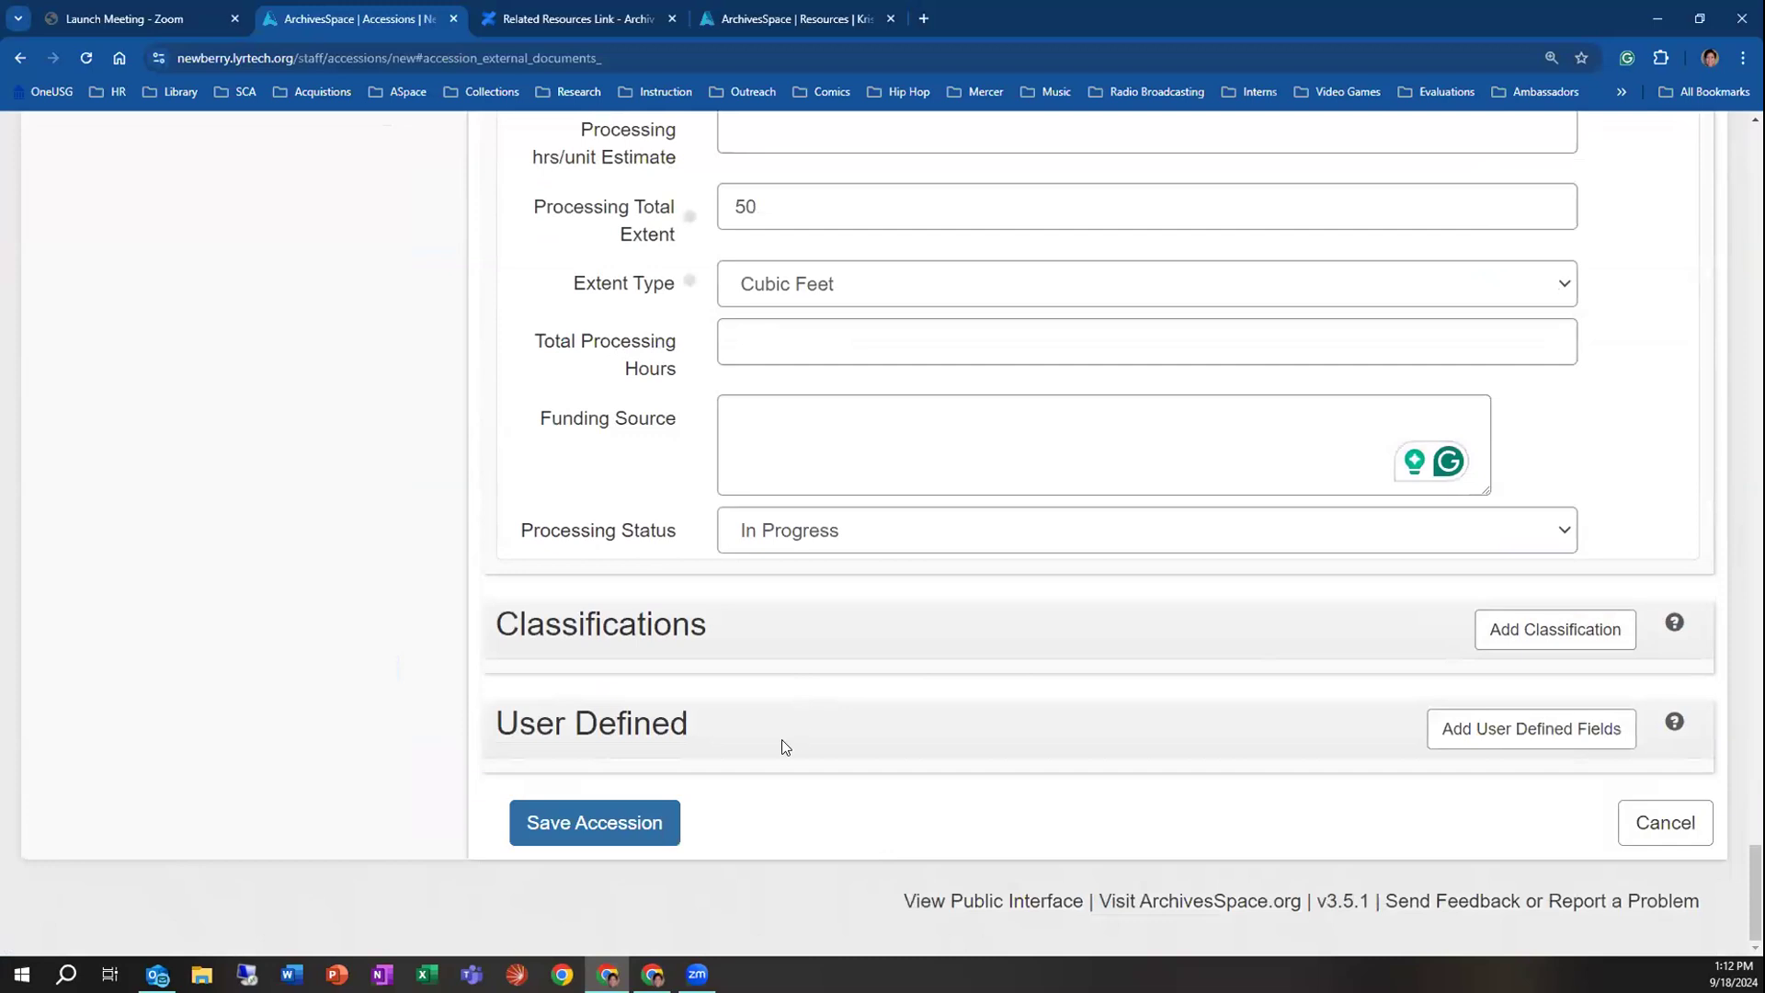
Save the new accession record
click(660, 821)
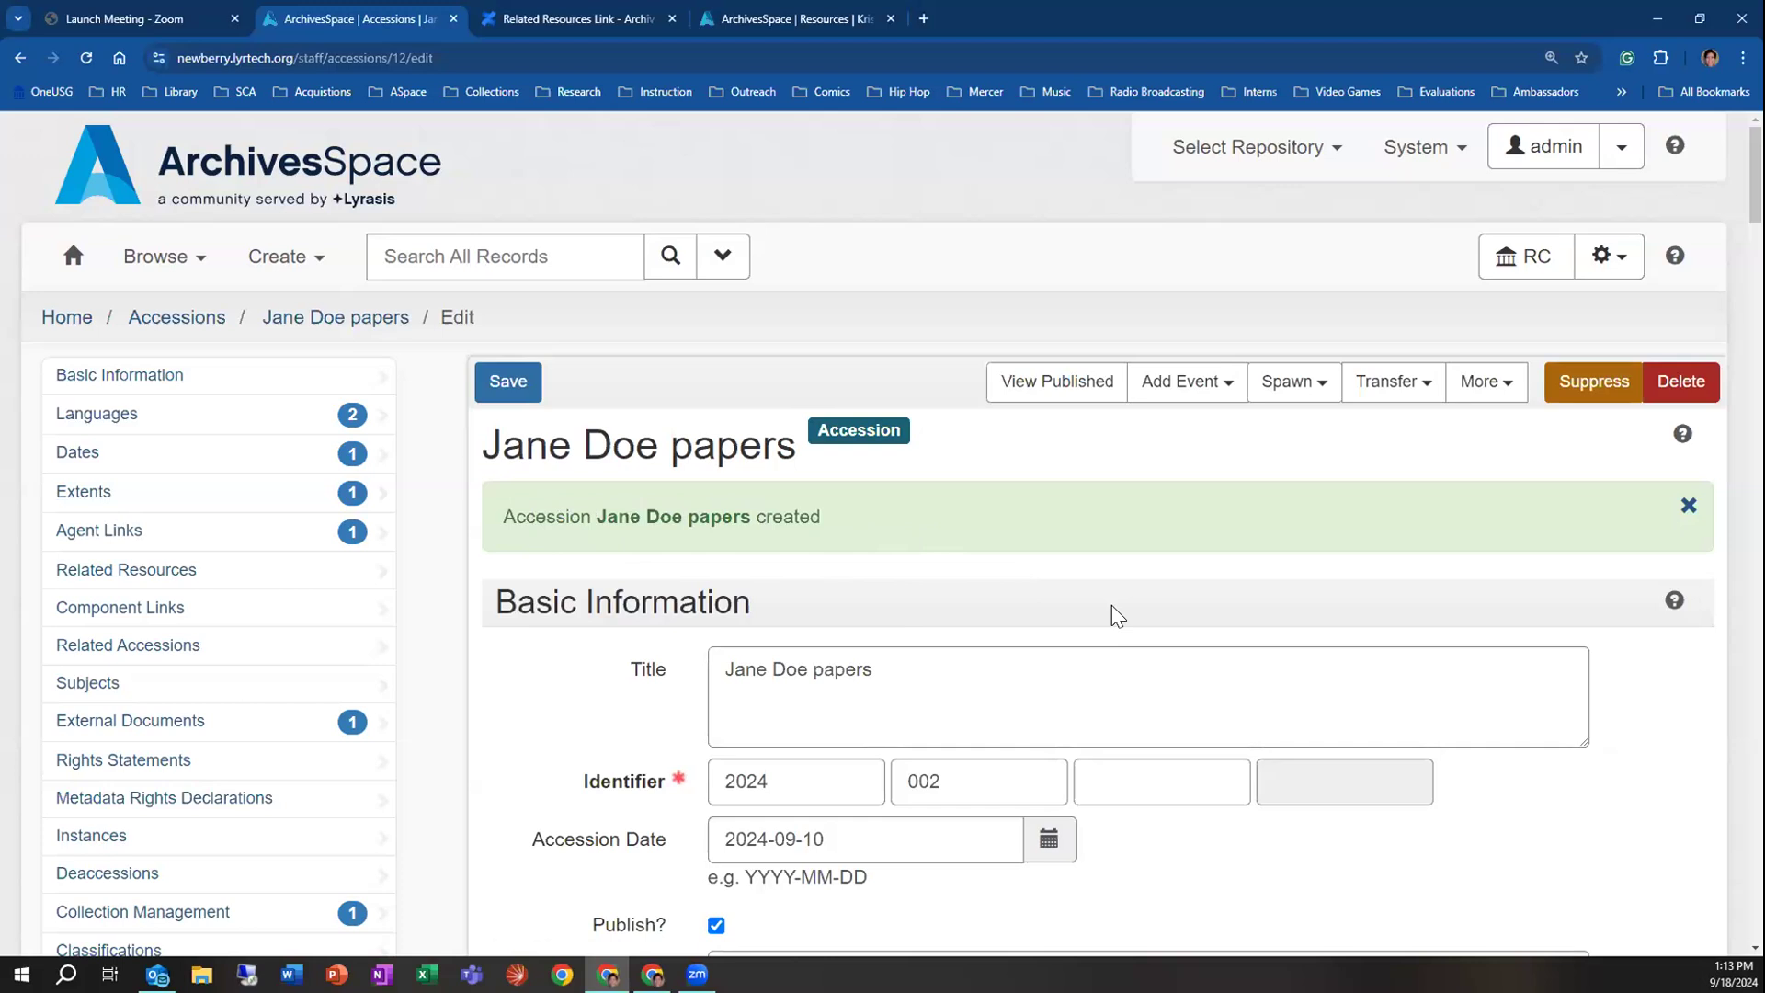
Clear both filled parts of the accession's Identifier and try to save the record without it
double_click(933, 780)
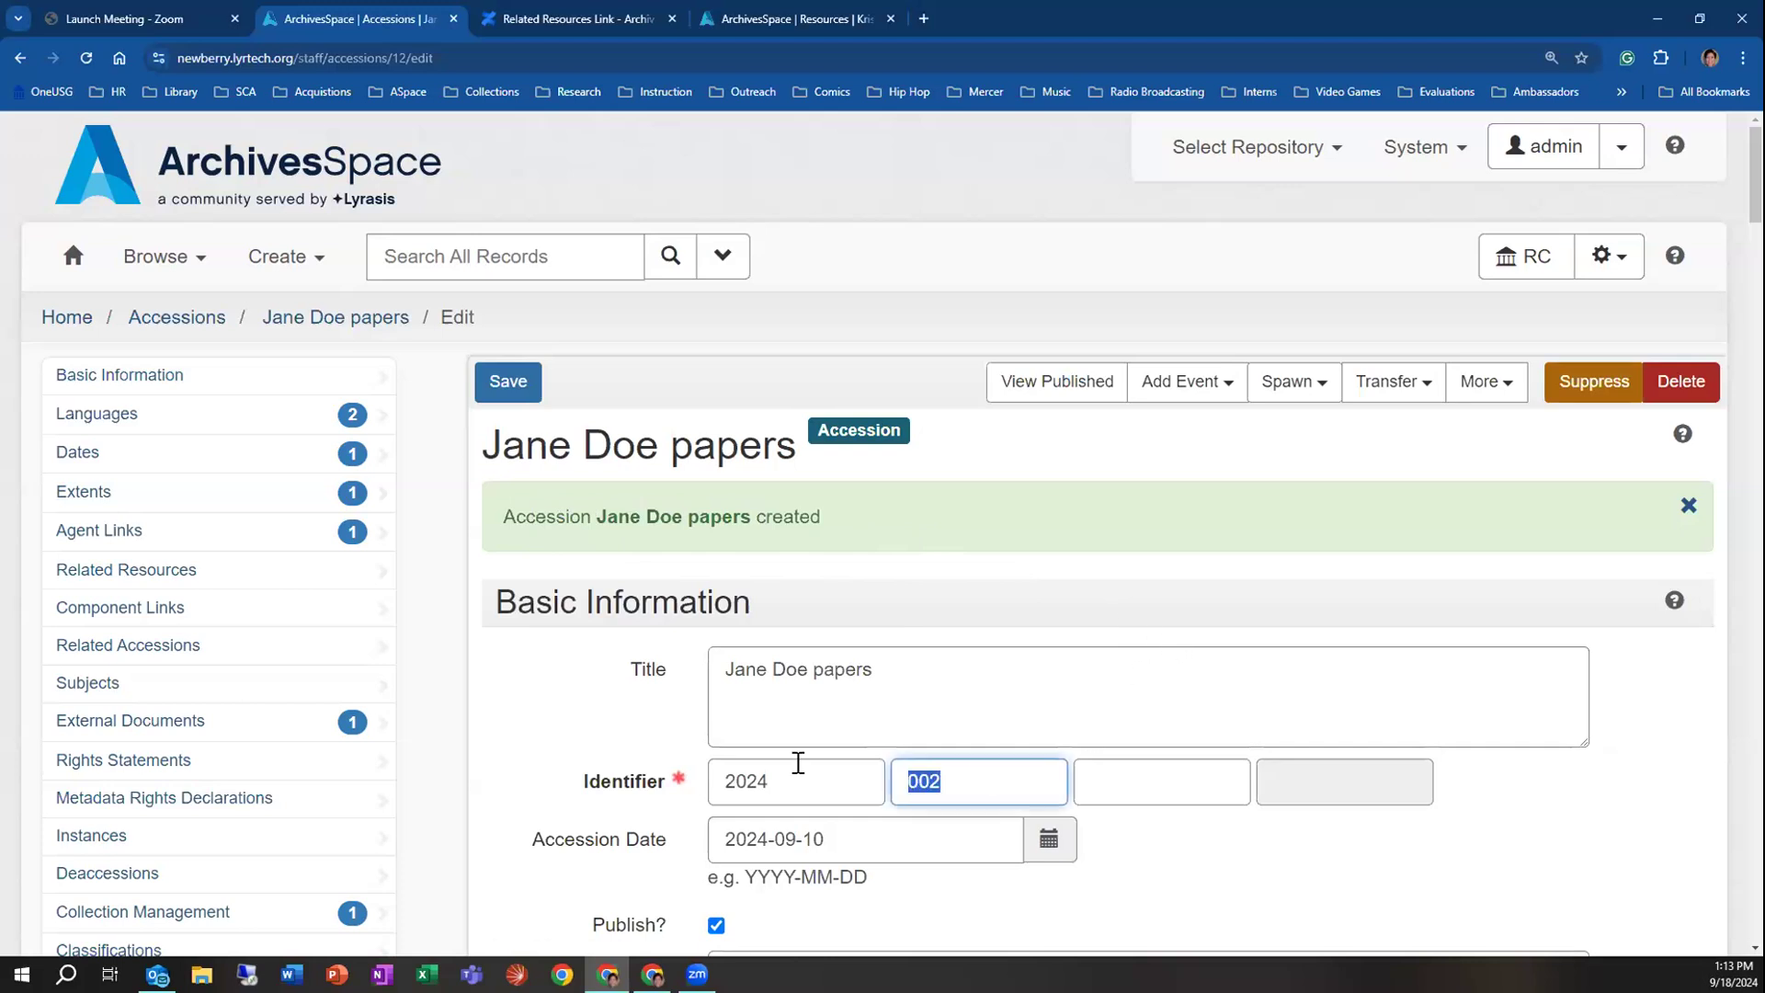
key(BackSpace)
double_click(805, 809)
key(BackSpace)
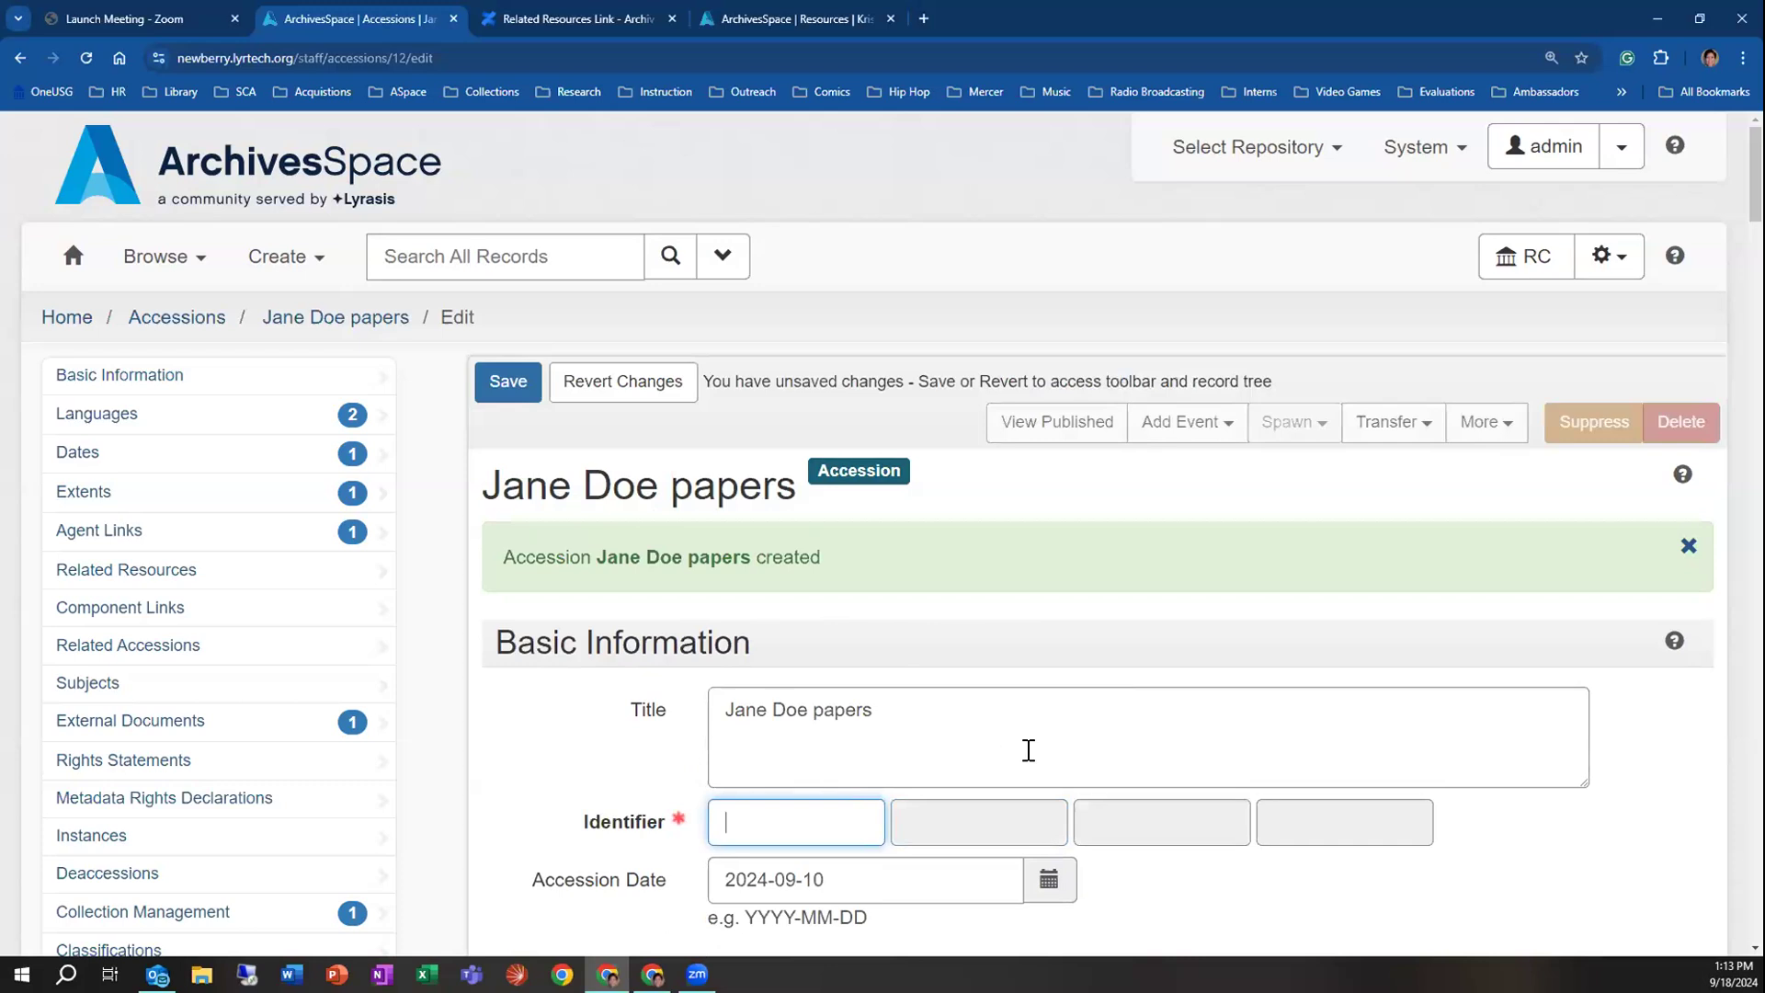
click(507, 385)
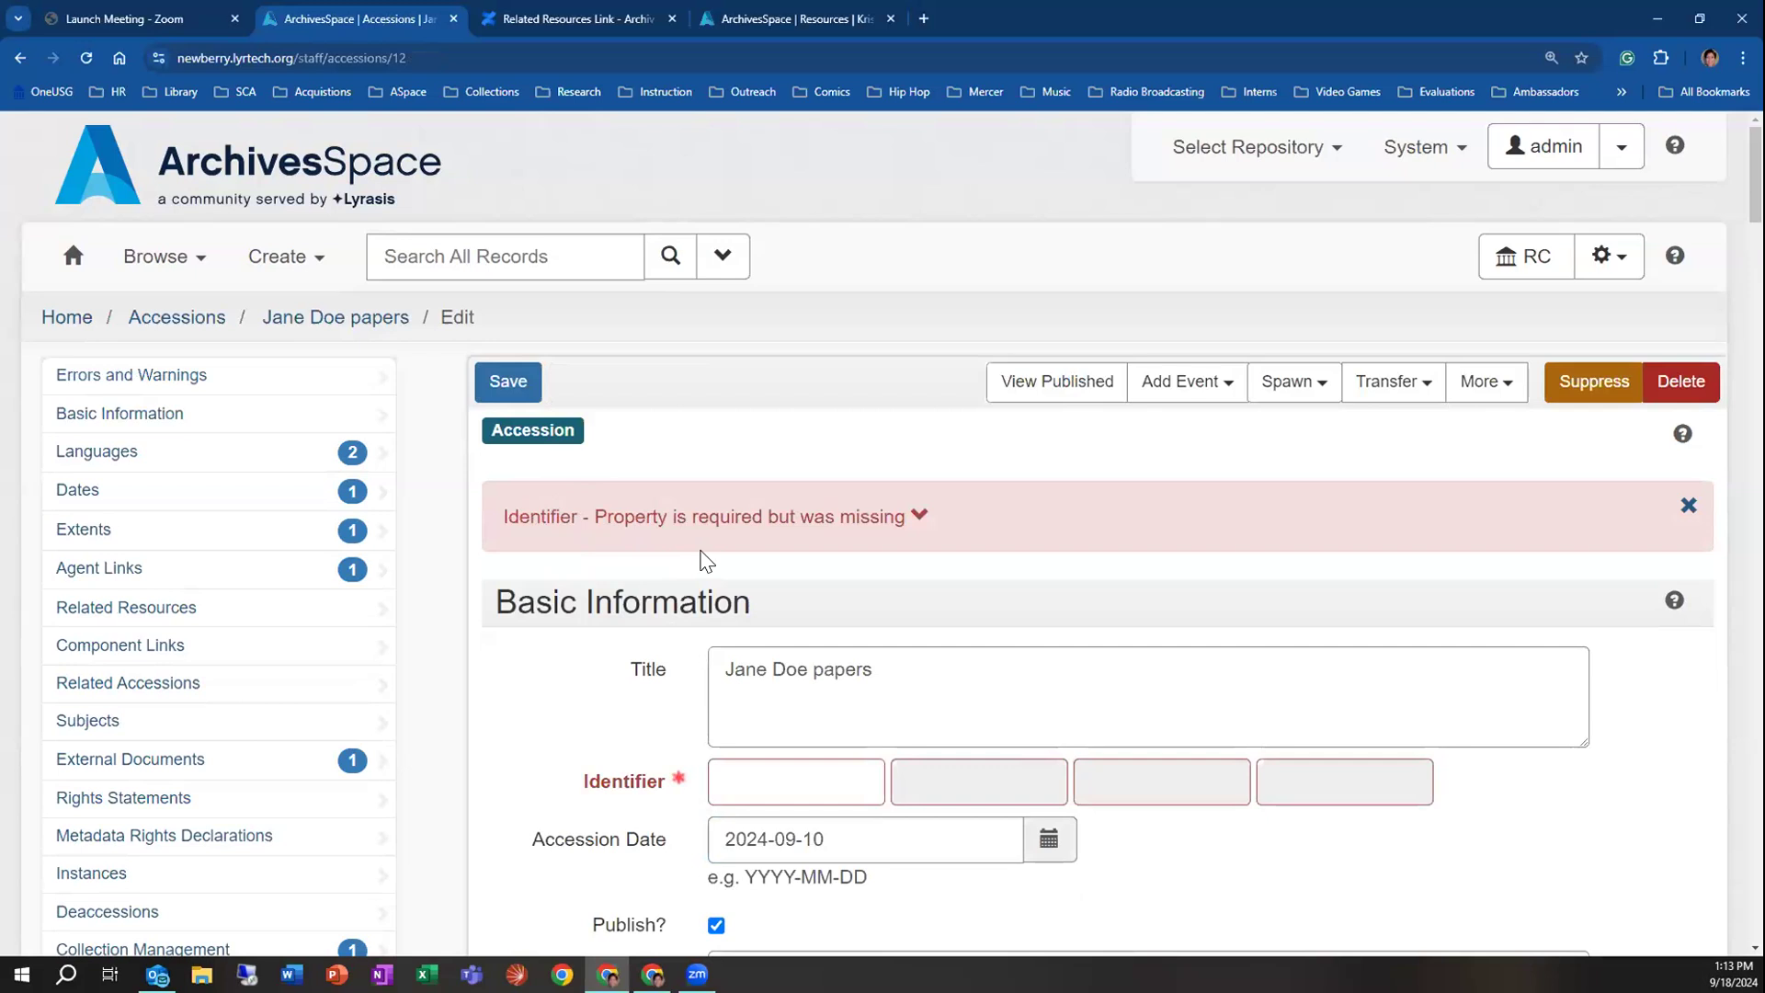
Go to the missing Identifier field from the error, enter 2024 and 002 in its first two parts, and save the accession
click(890, 521)
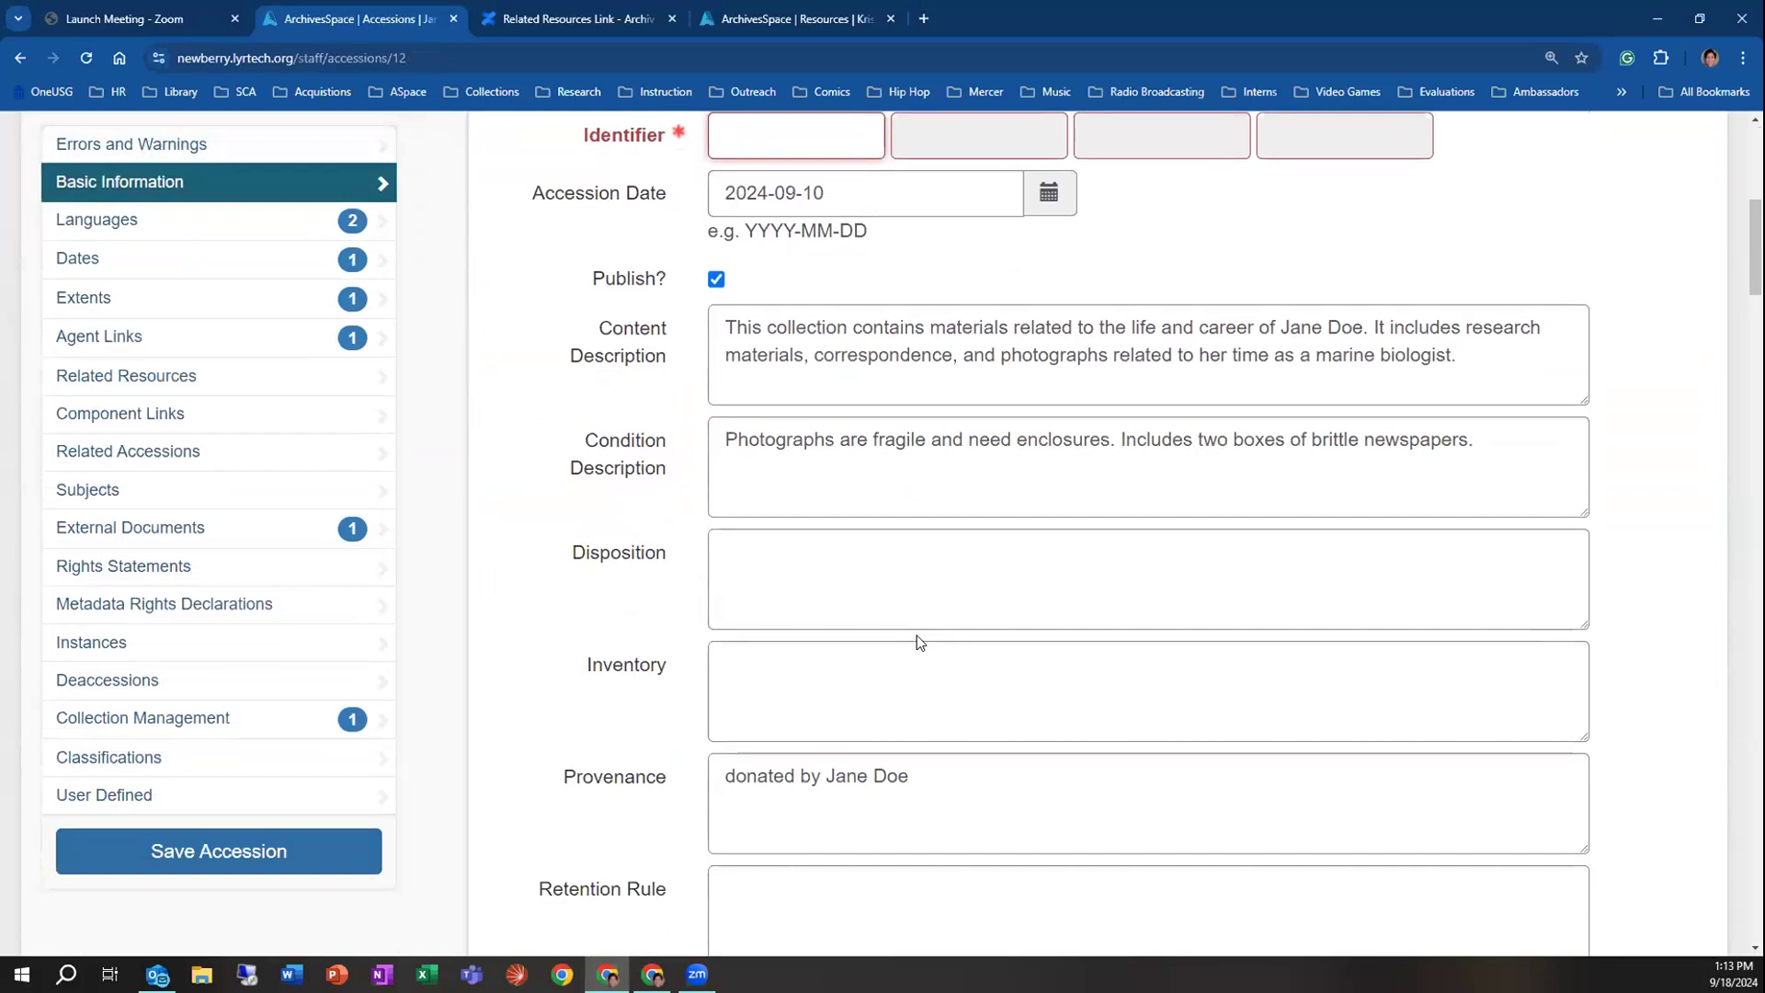
text(2024)
key(Tab)
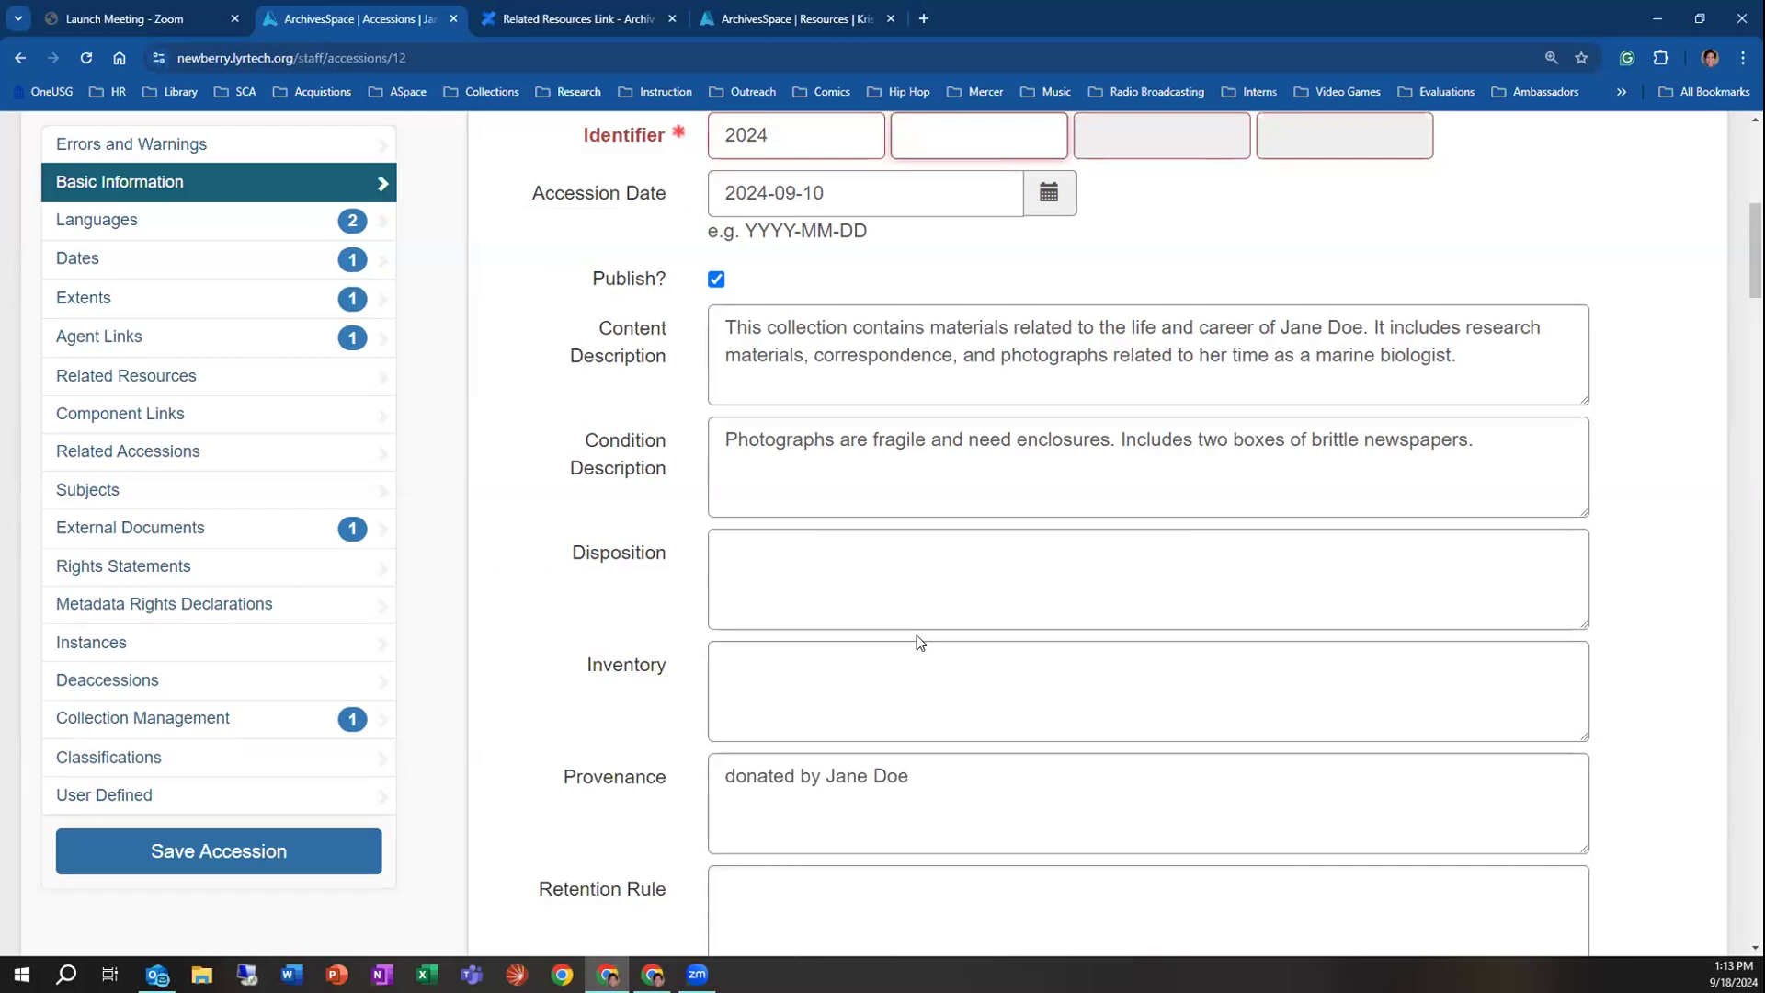
text(002)
click(355, 880)
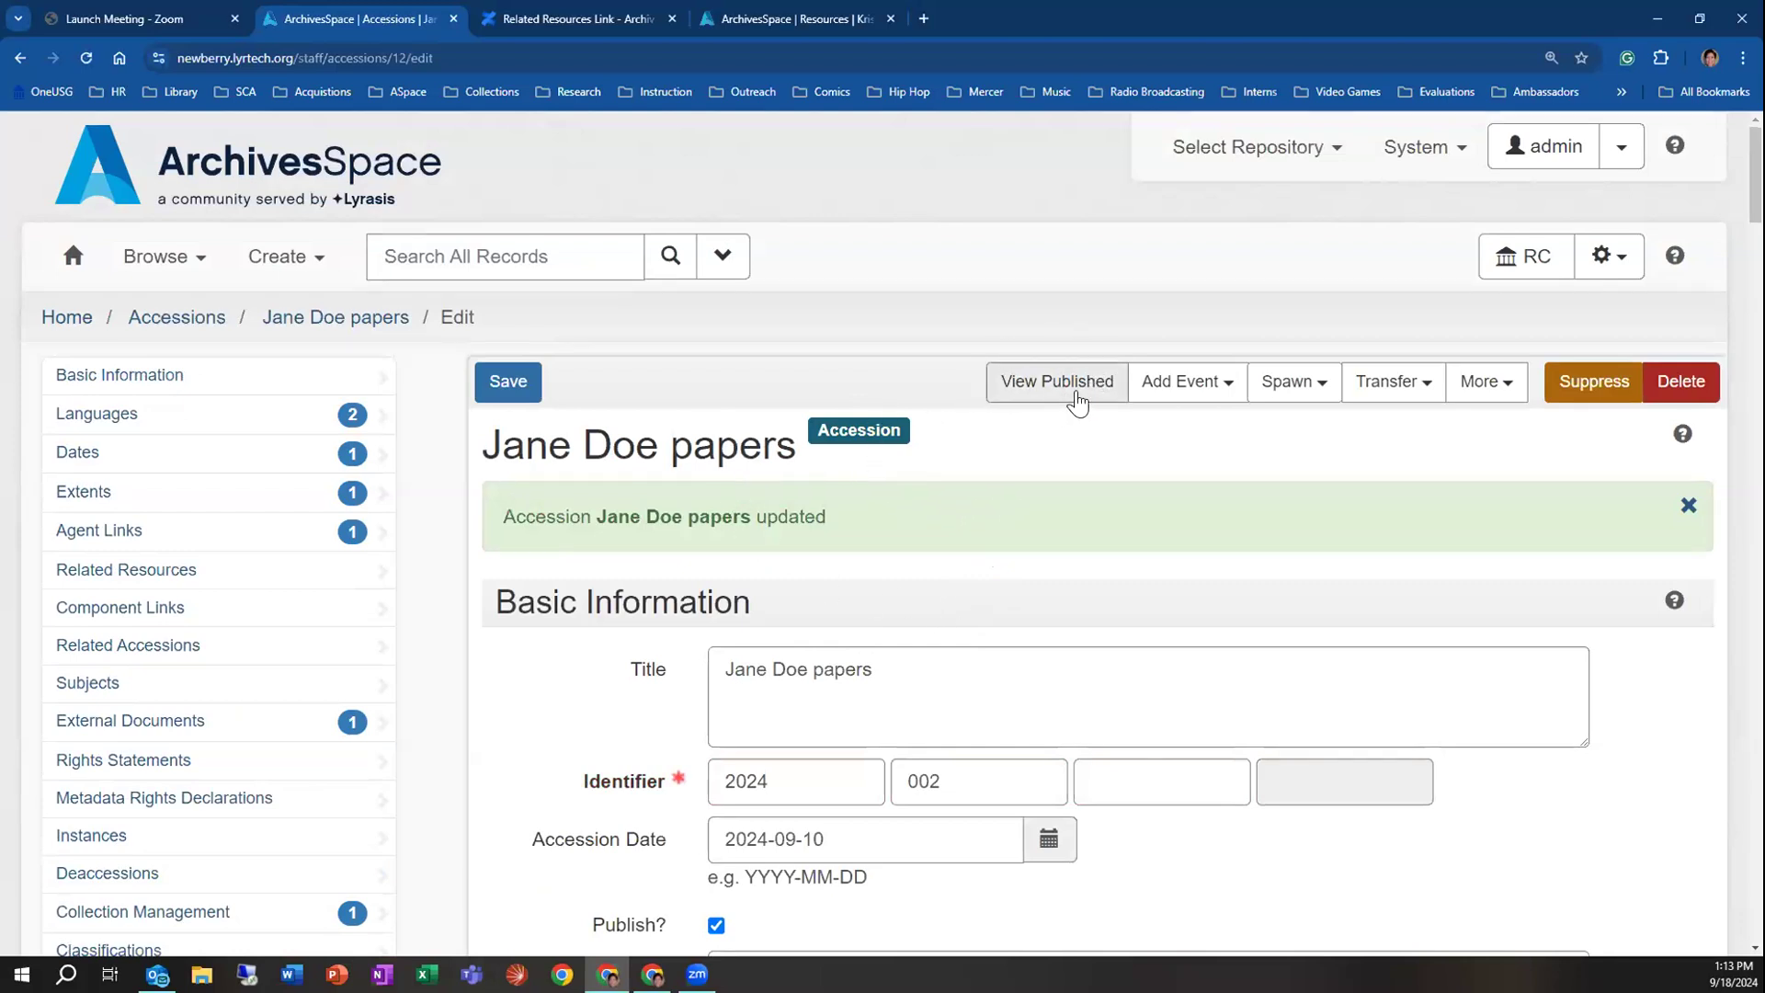
Open the accession's published view and look through its public description, dates, extent, languages and external documents
click(1086, 397)
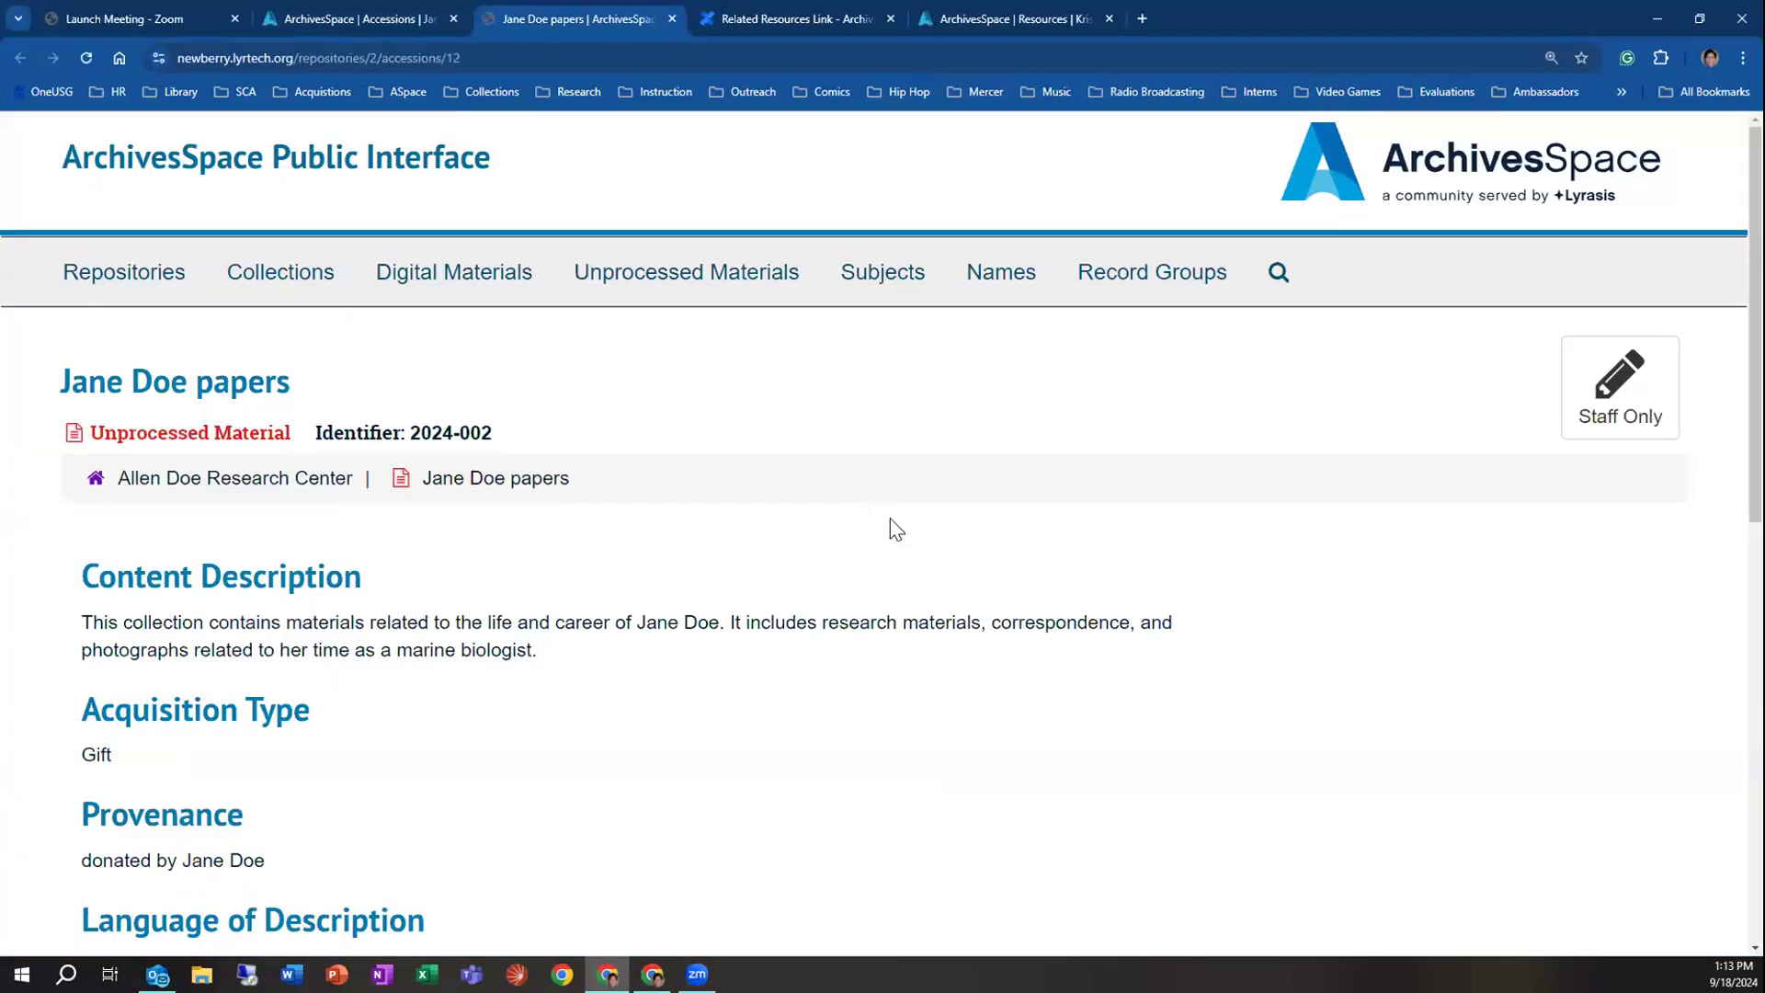
scroll(896, 530, down, 8)
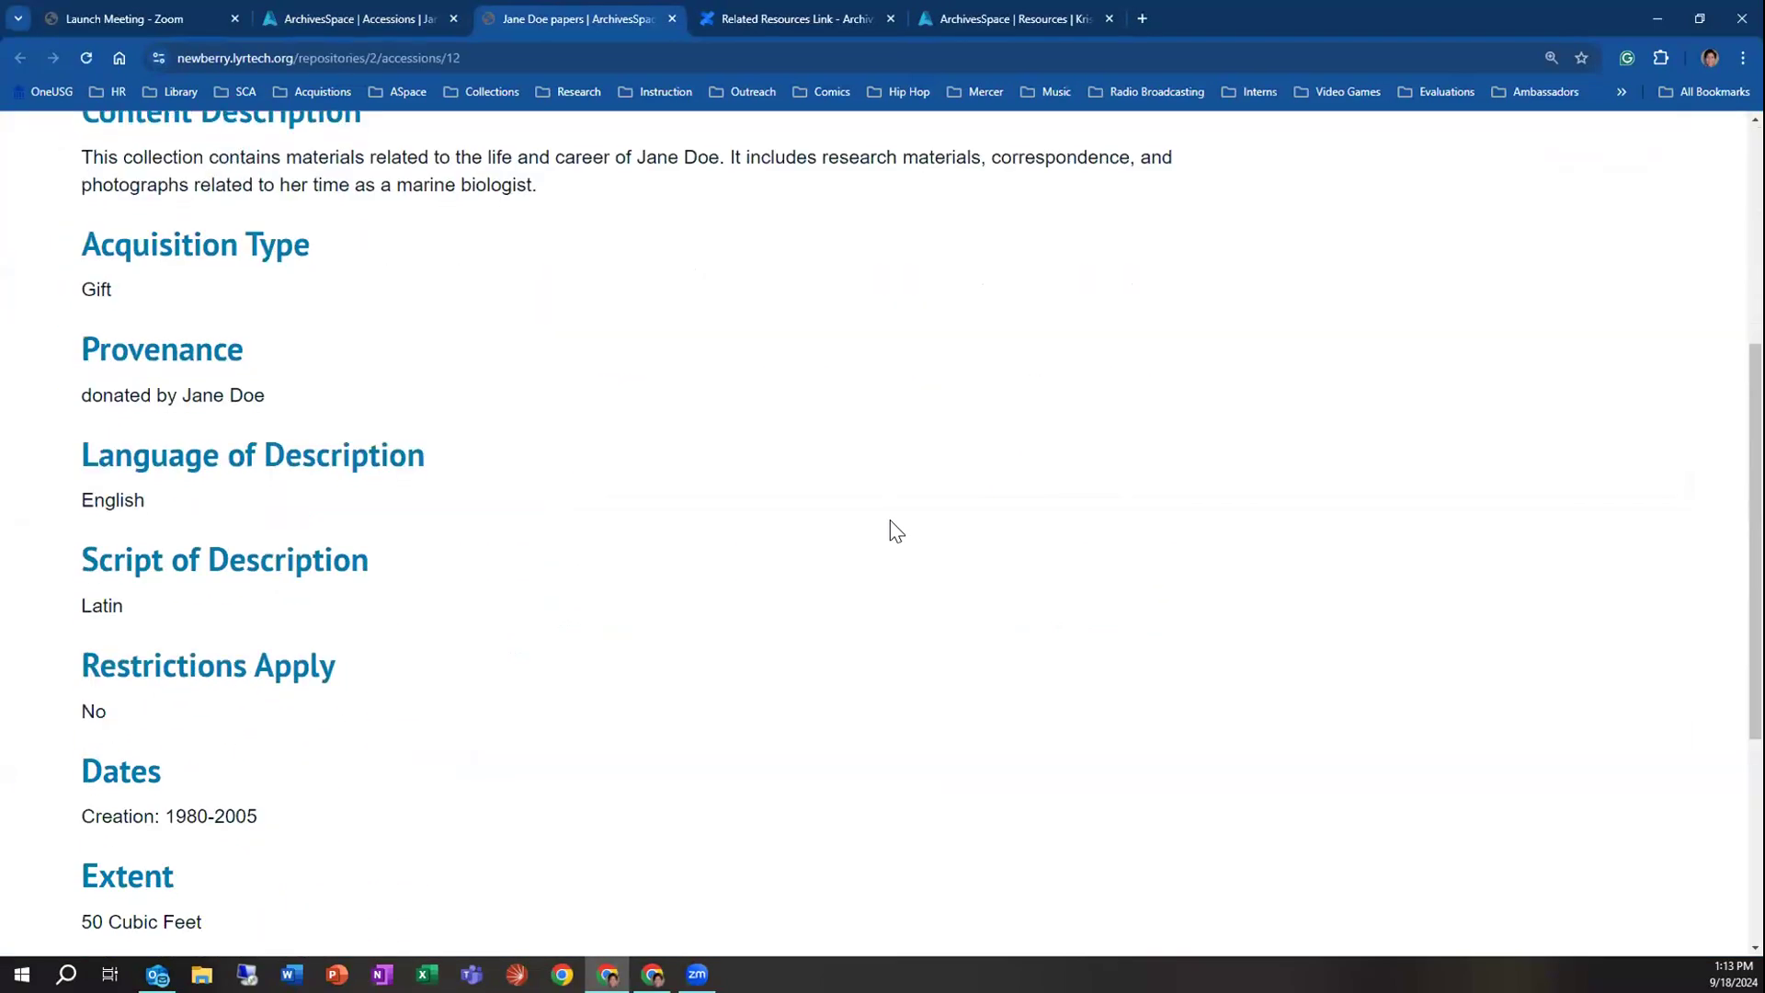
scroll(889, 535, up, 8)
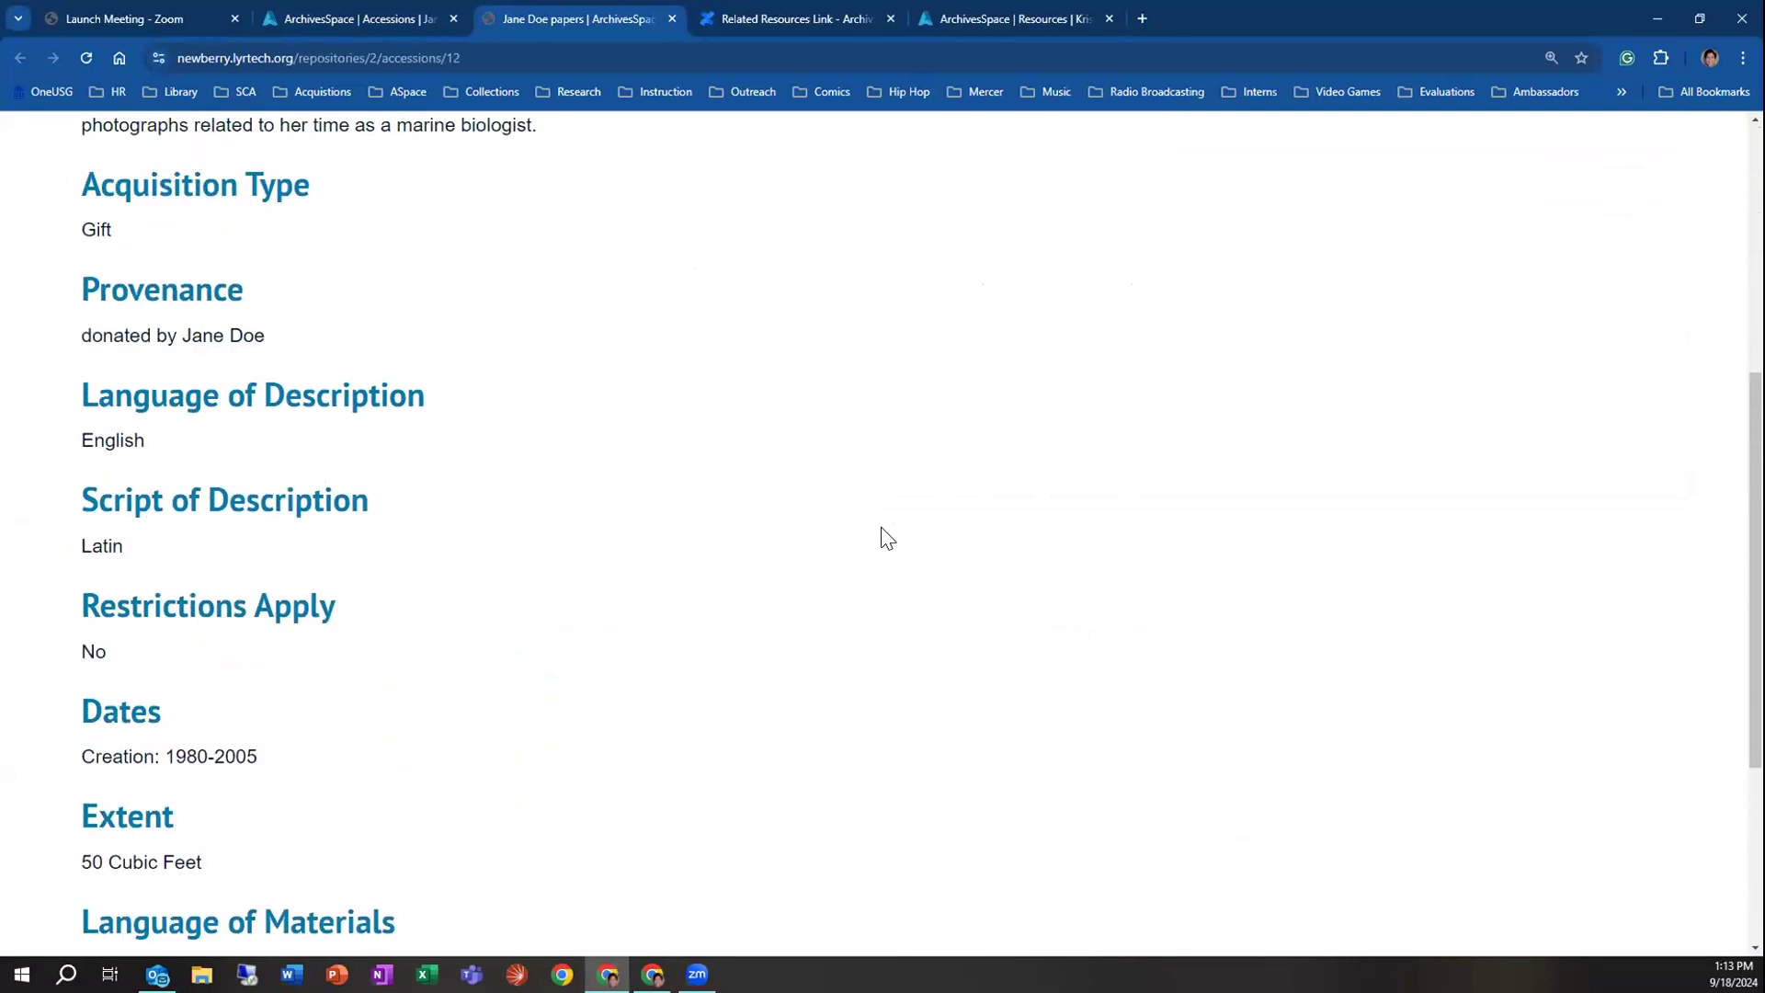
scroll(864, 533, down, 10)
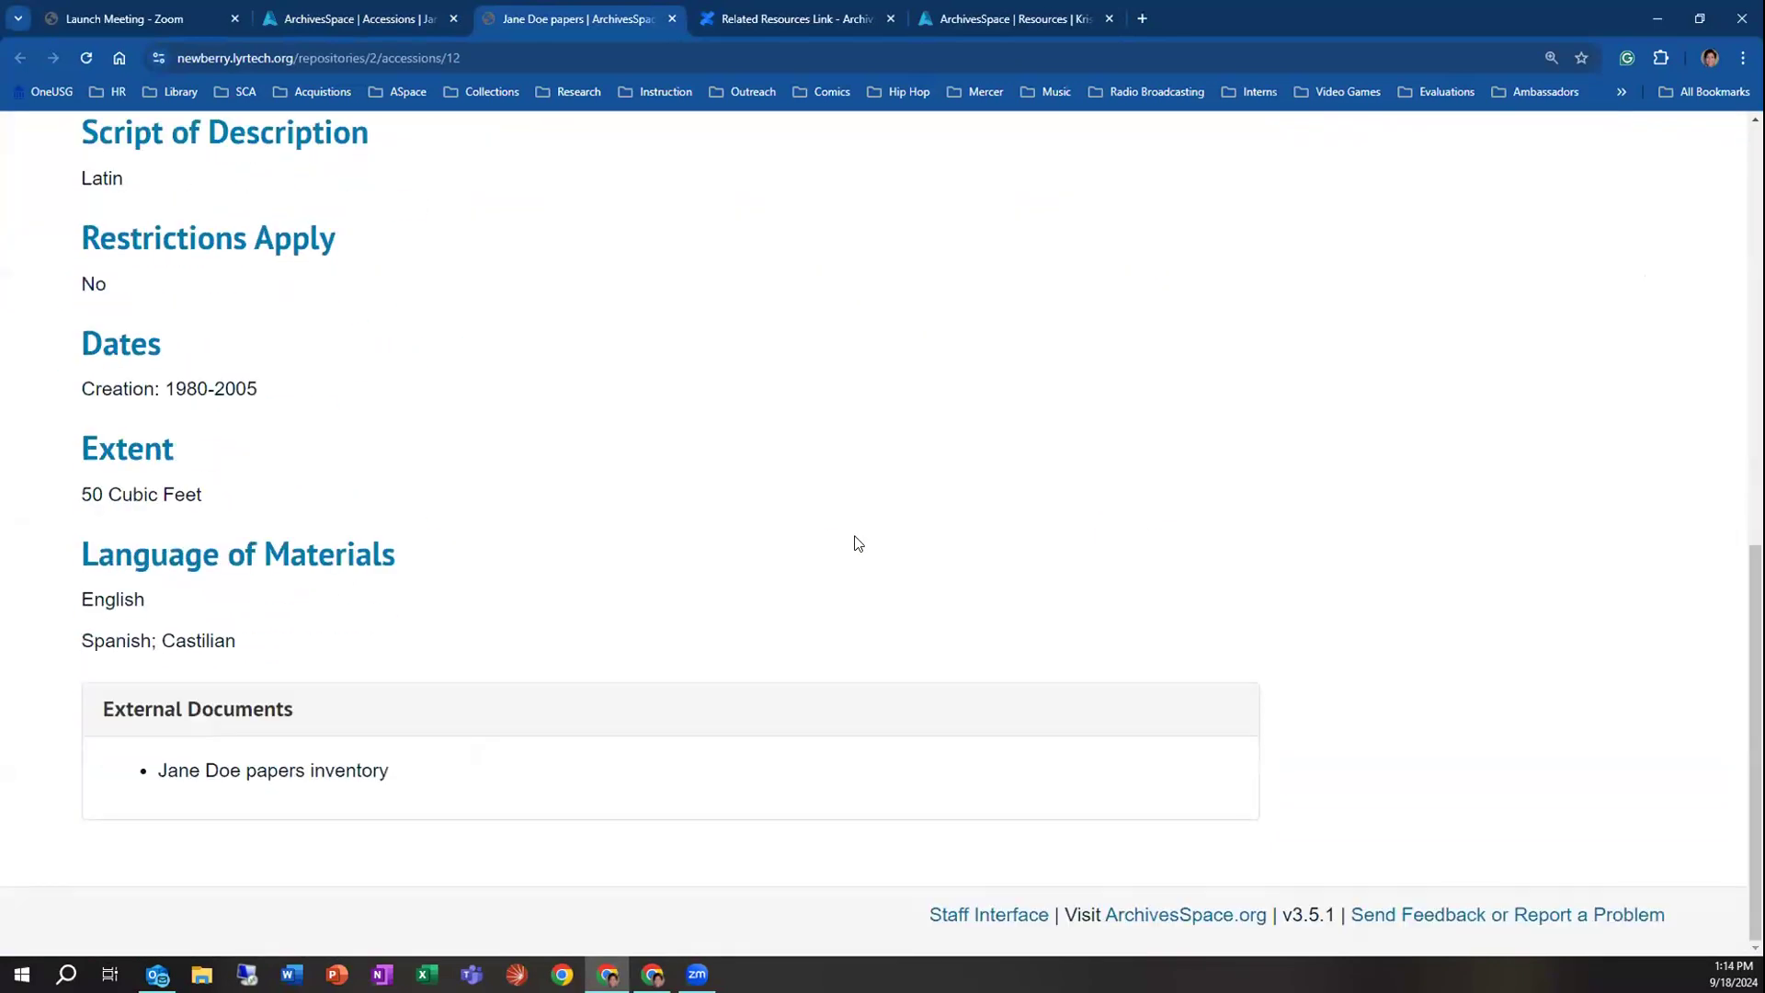
scroll(823, 542, up, 10)
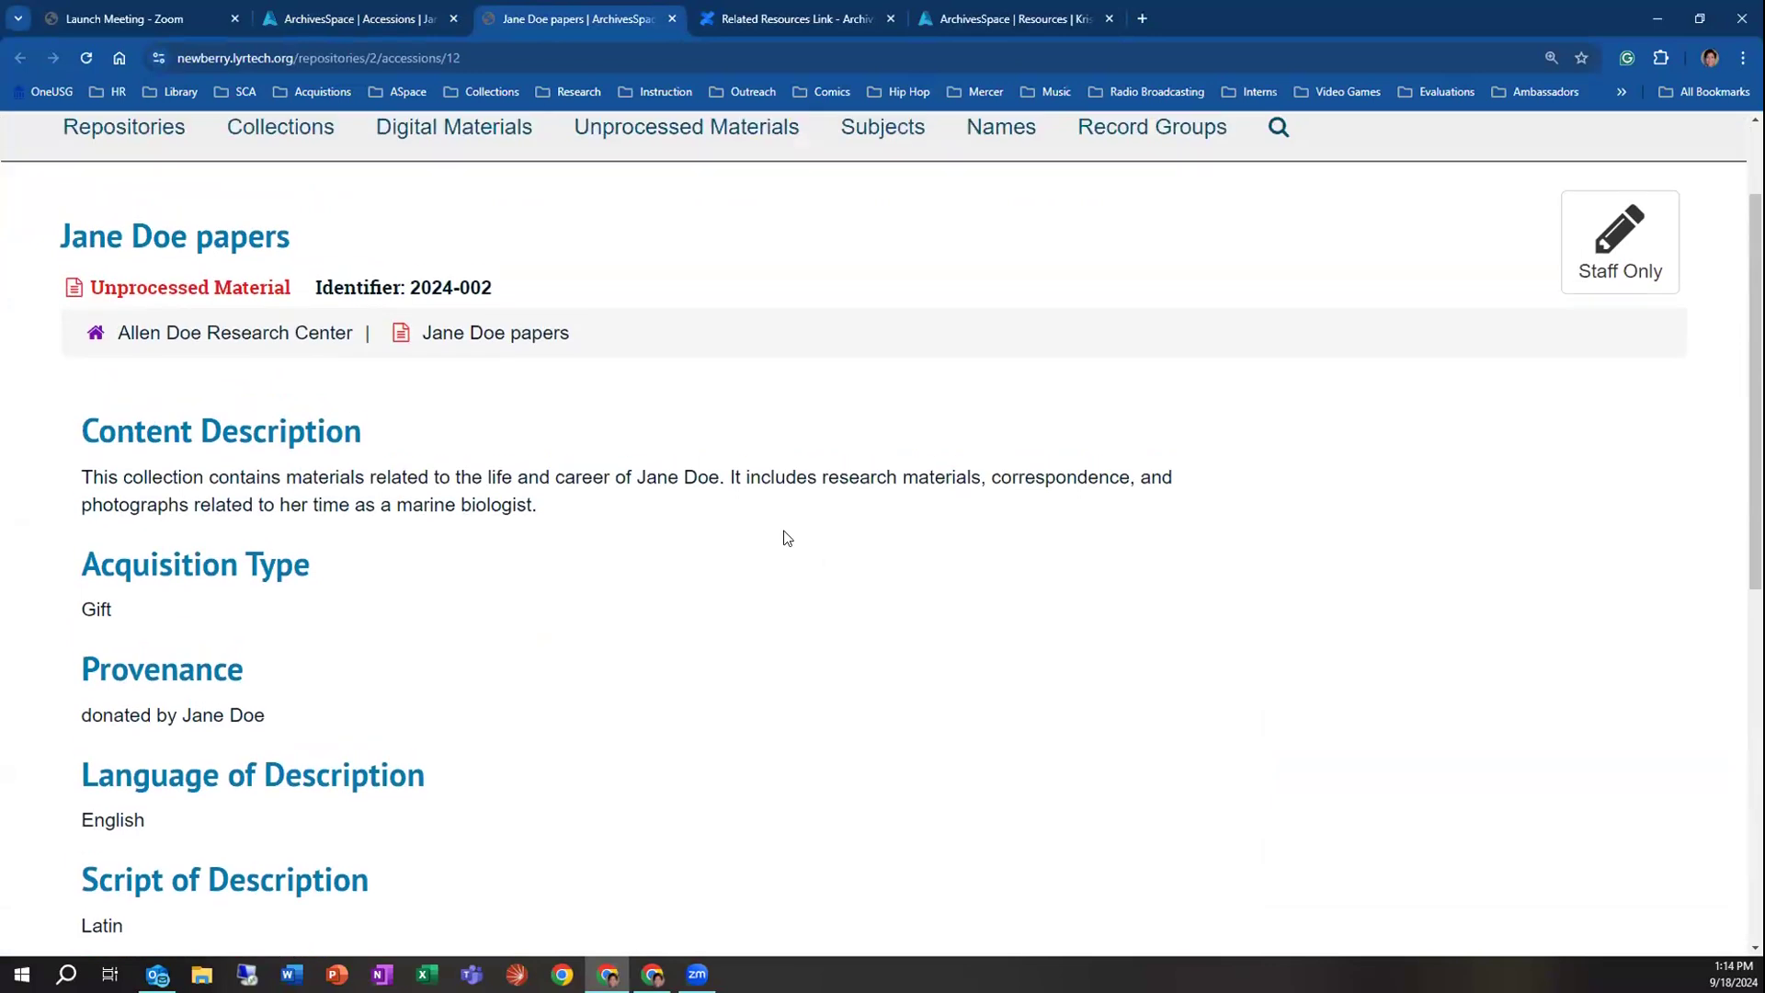
Return to the accession's staff edit page and look through its event, spawn, transfer and additional action options
click(378, 20)
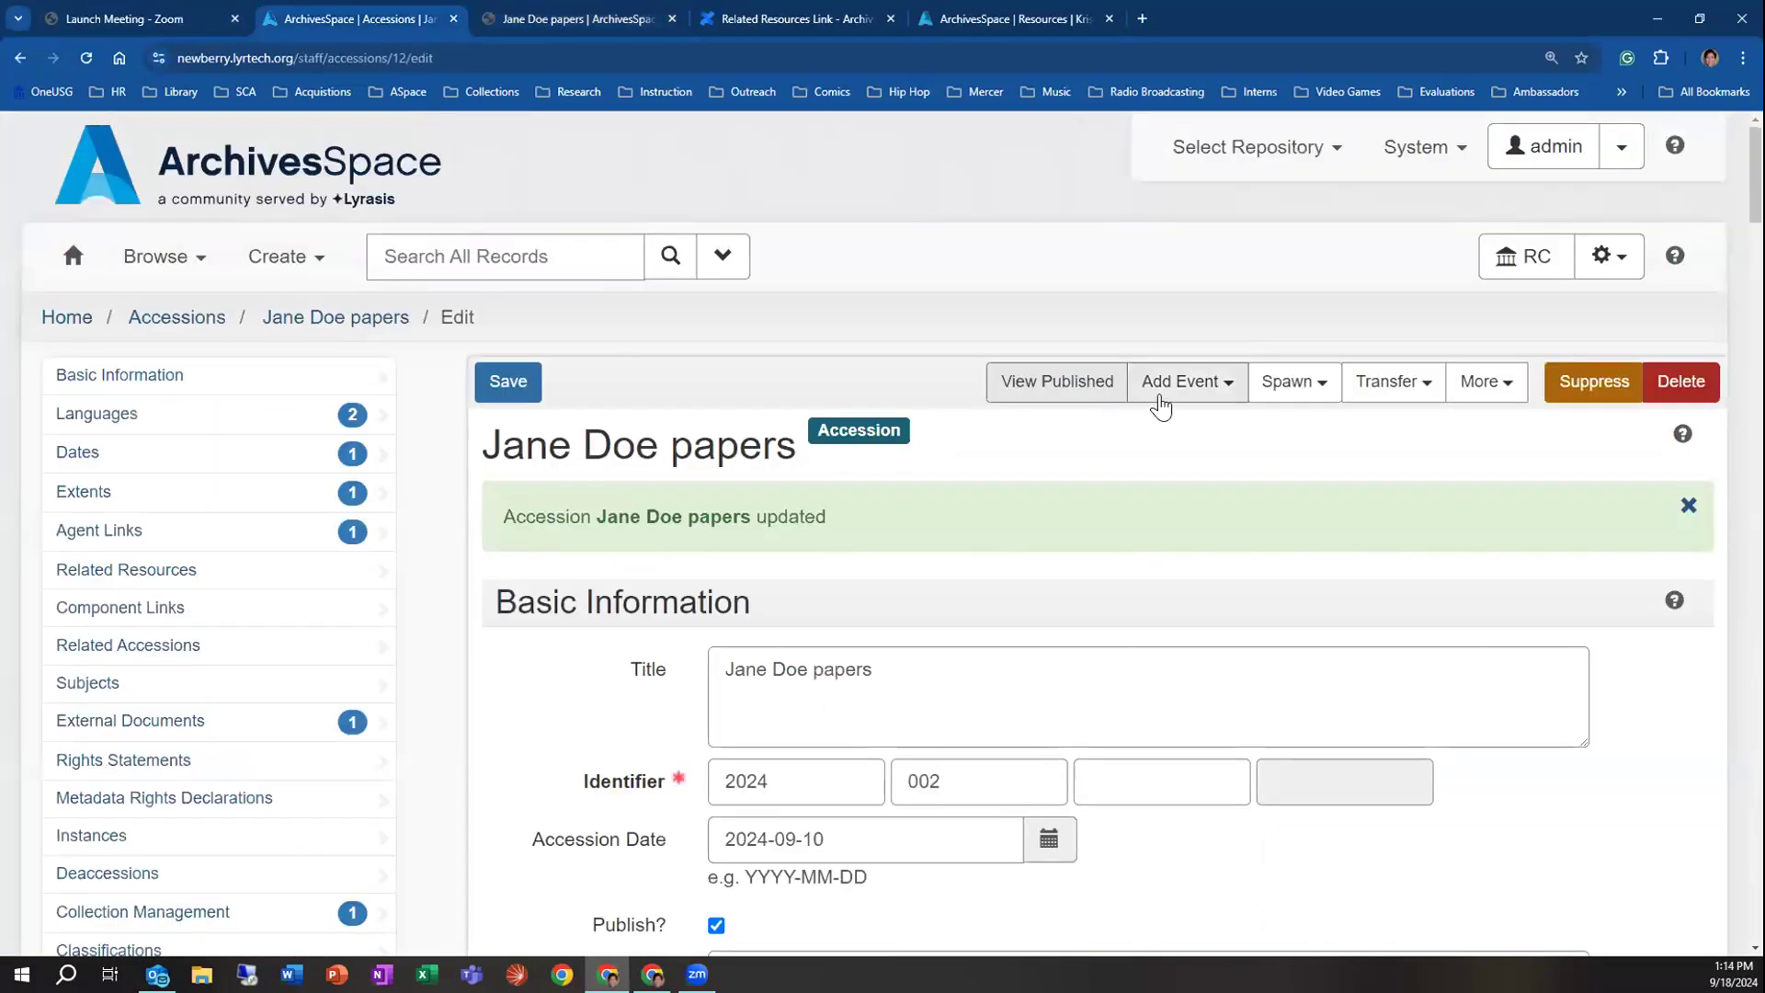
click(1161, 397)
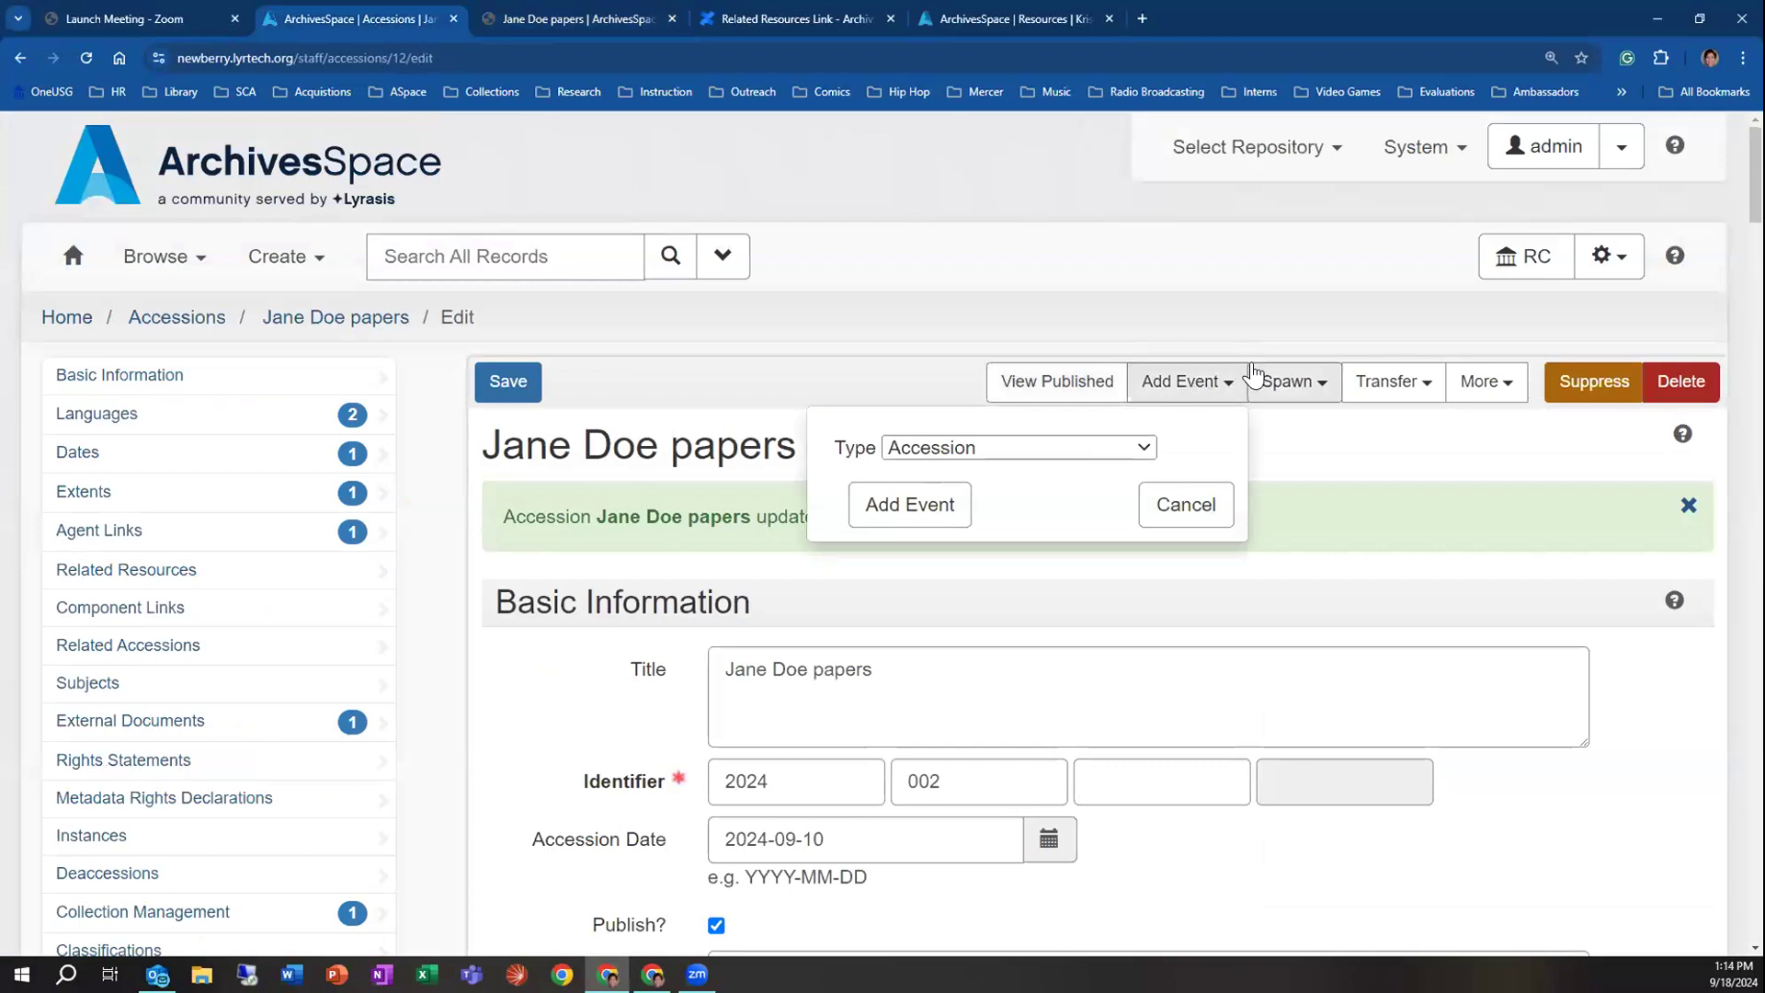
click(1287, 388)
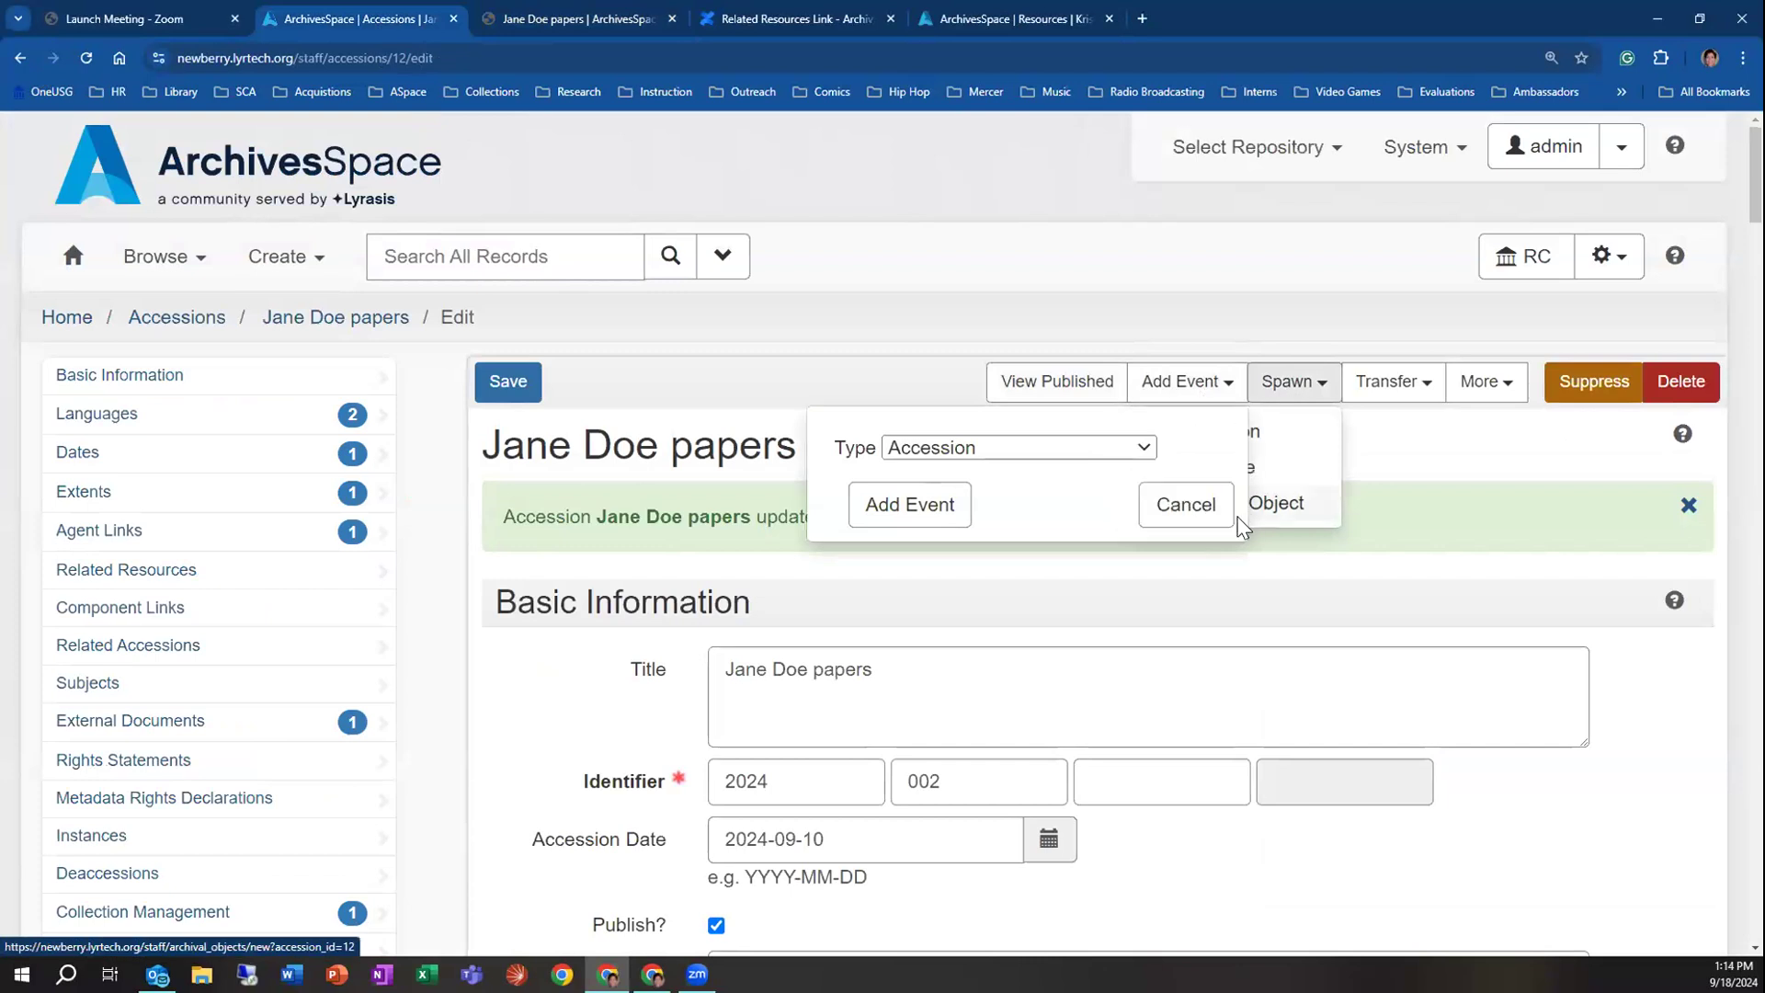
click(1017, 507)
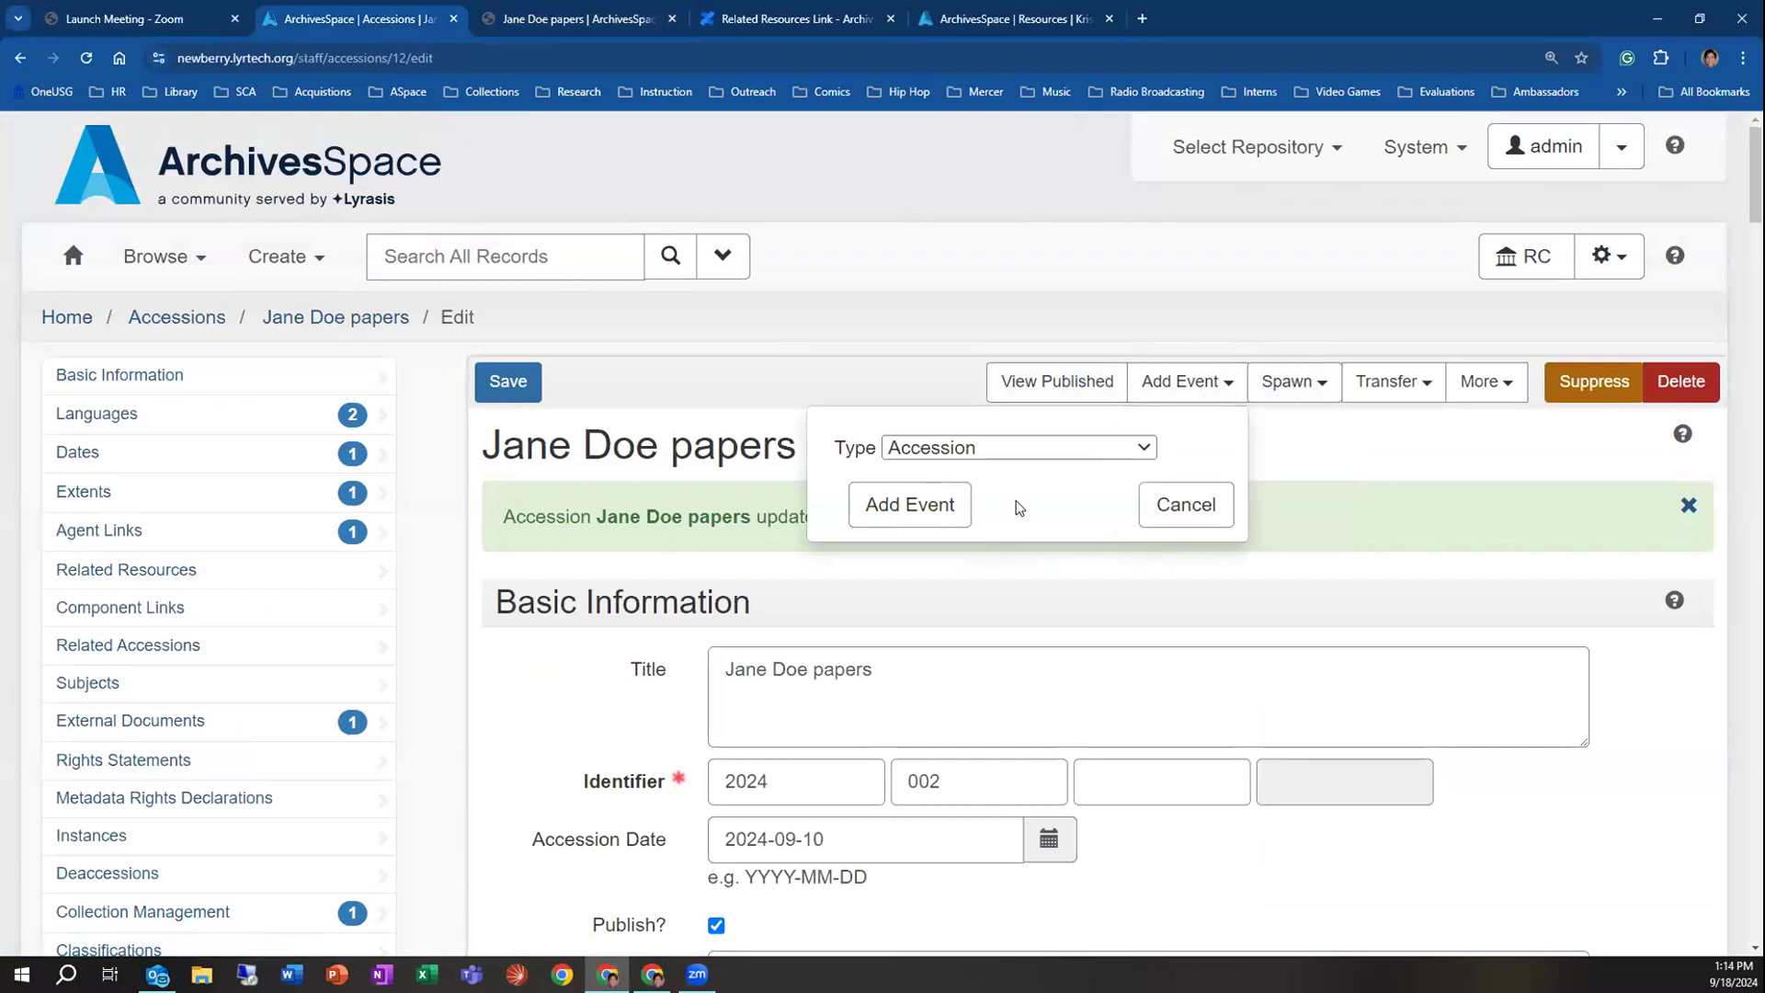
click(1151, 515)
click(1414, 386)
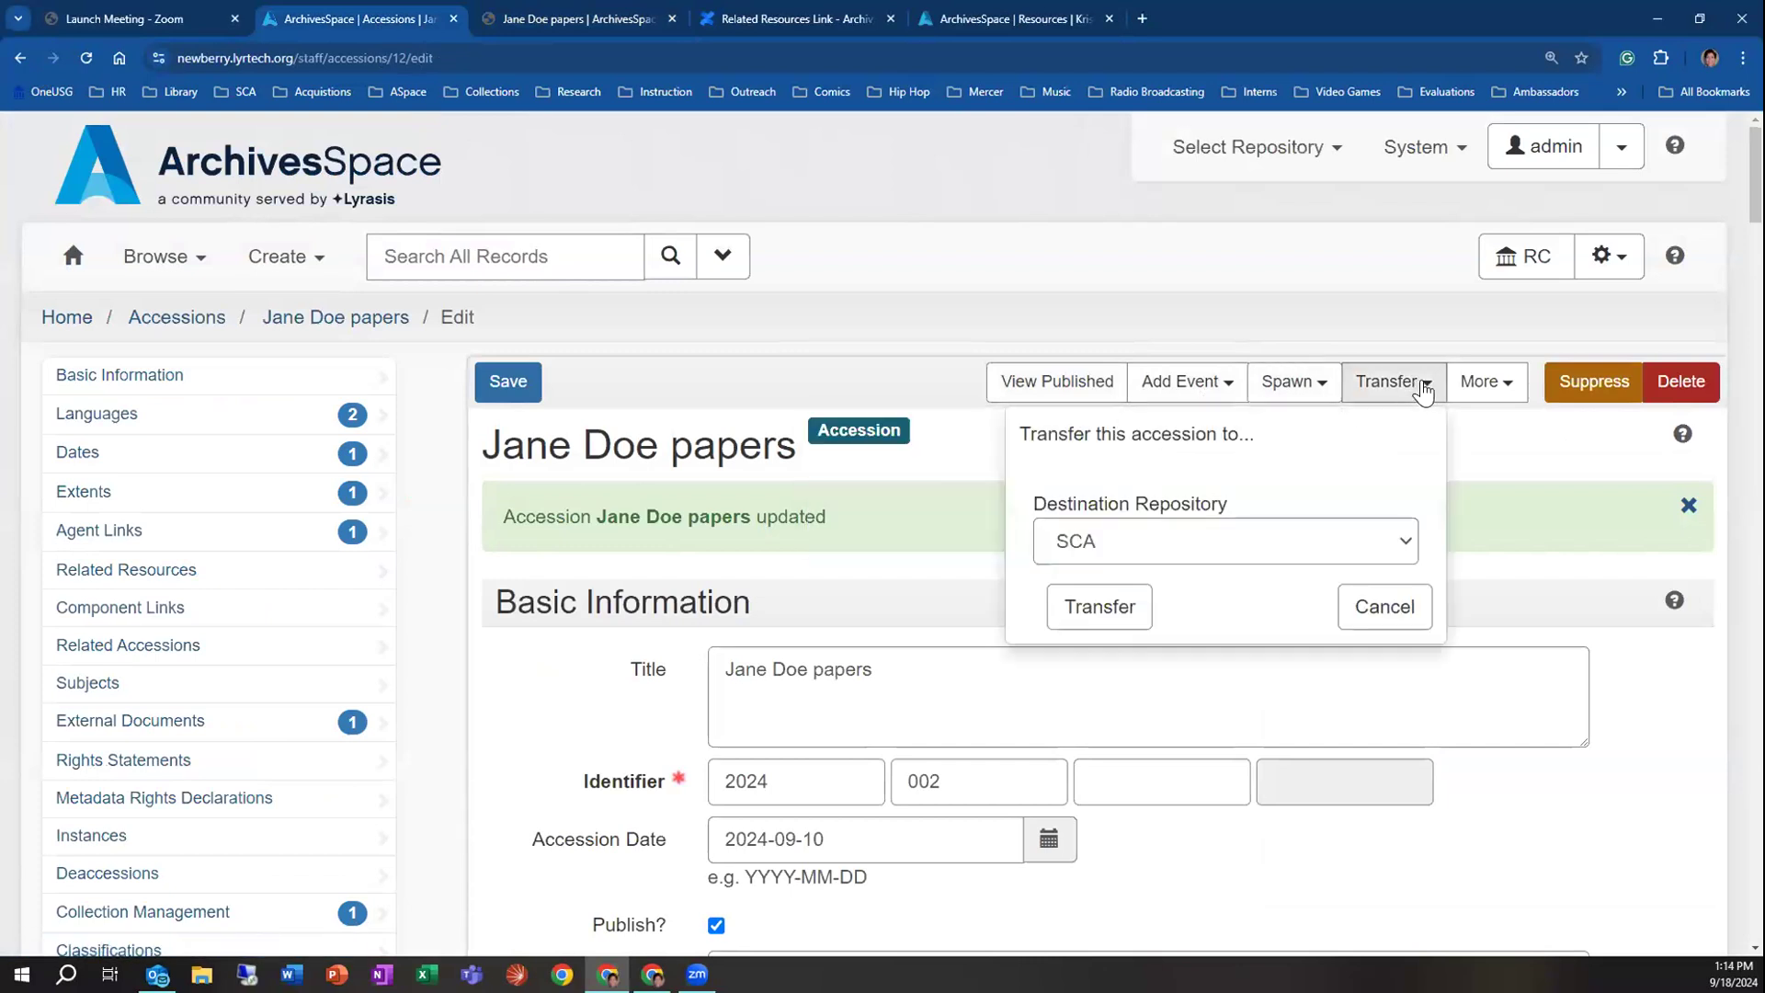
click(1470, 384)
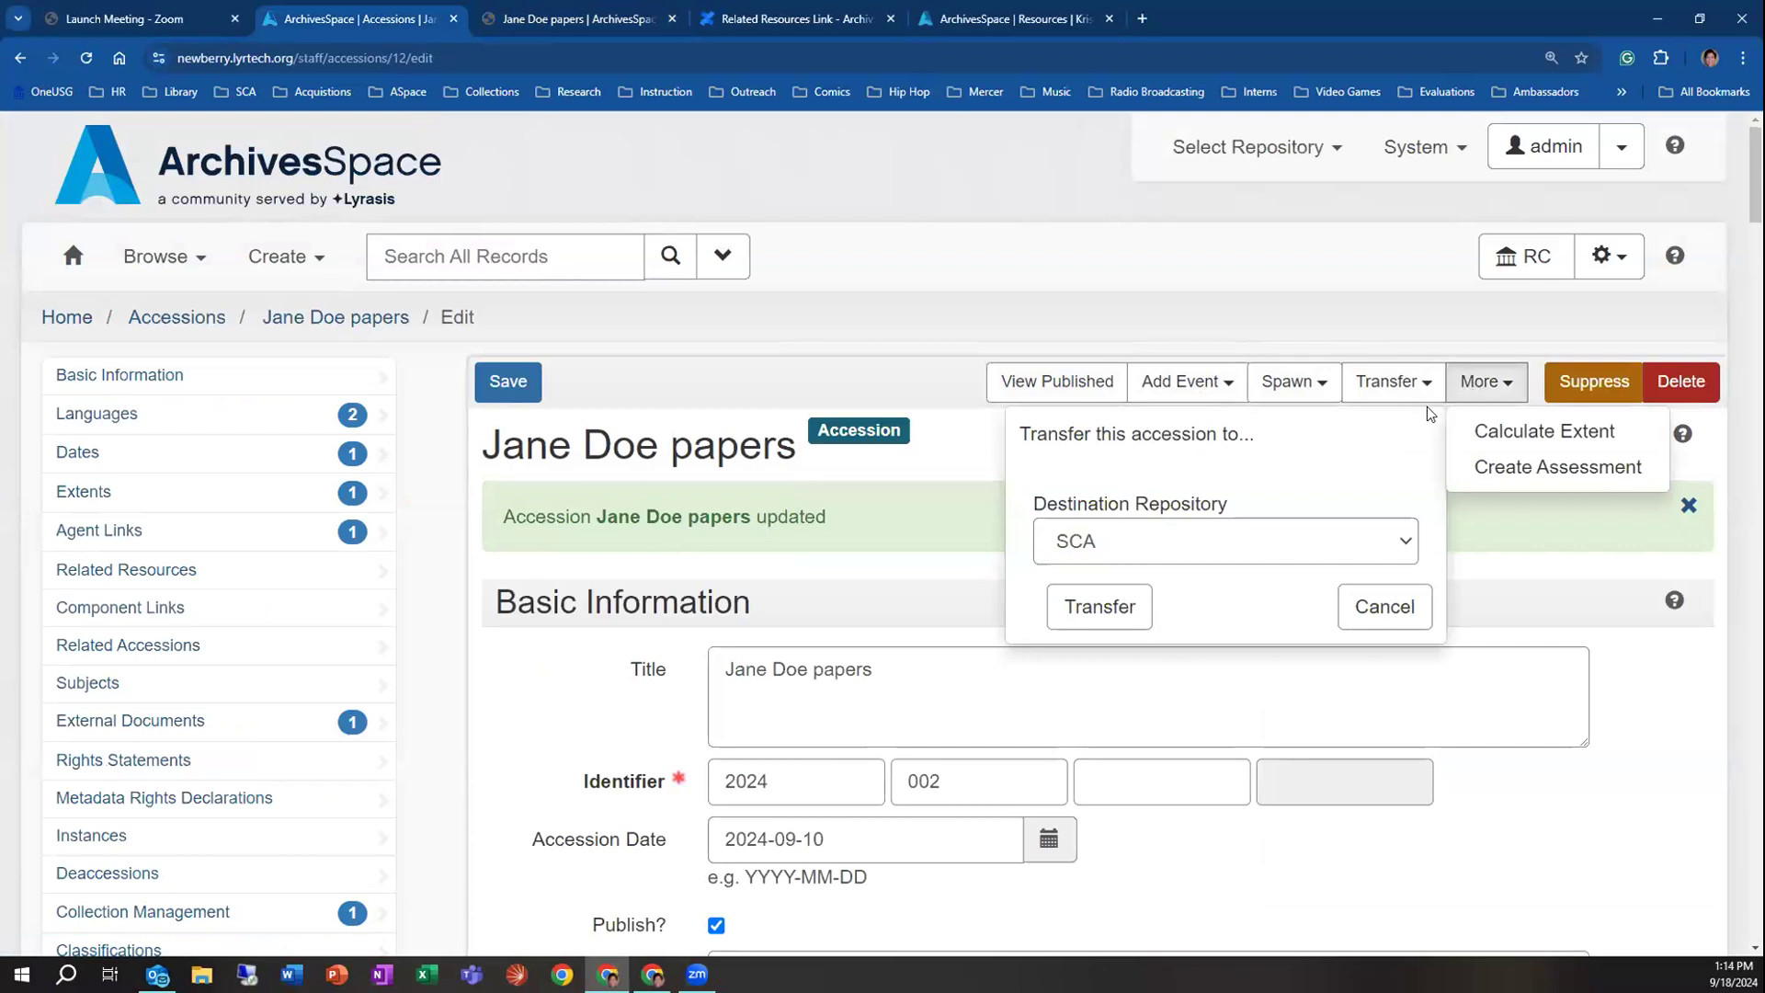
click(1360, 614)
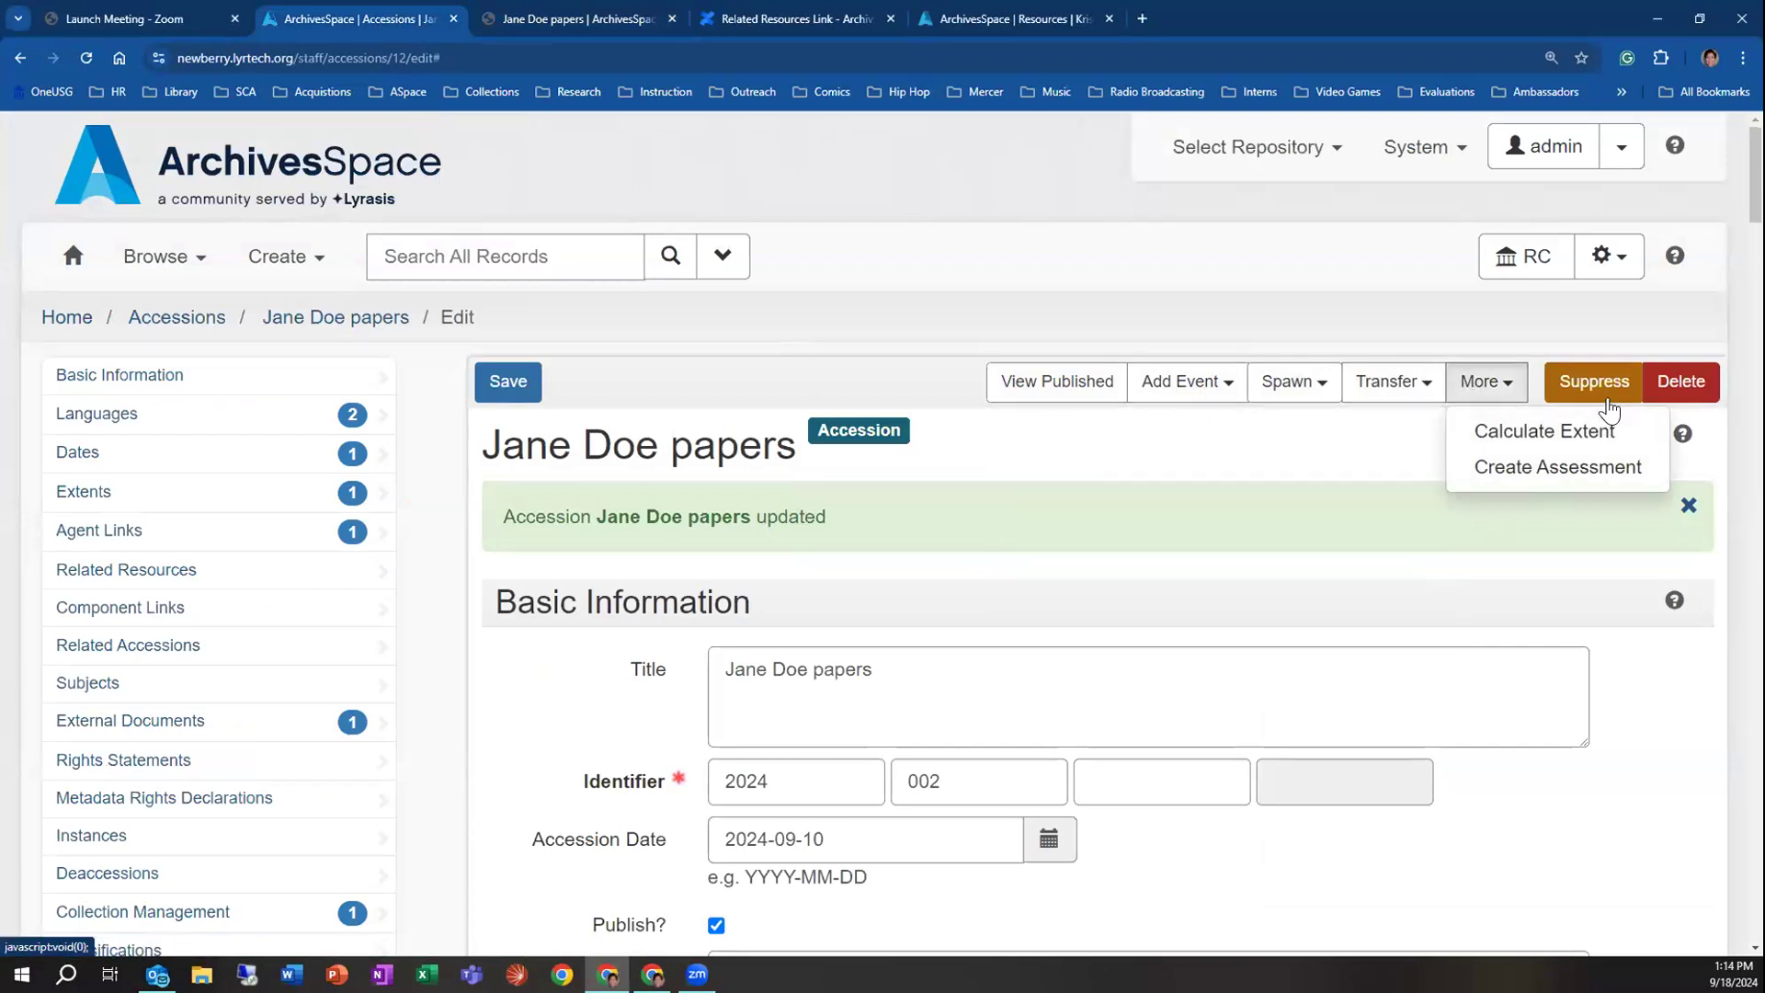
click(1507, 386)
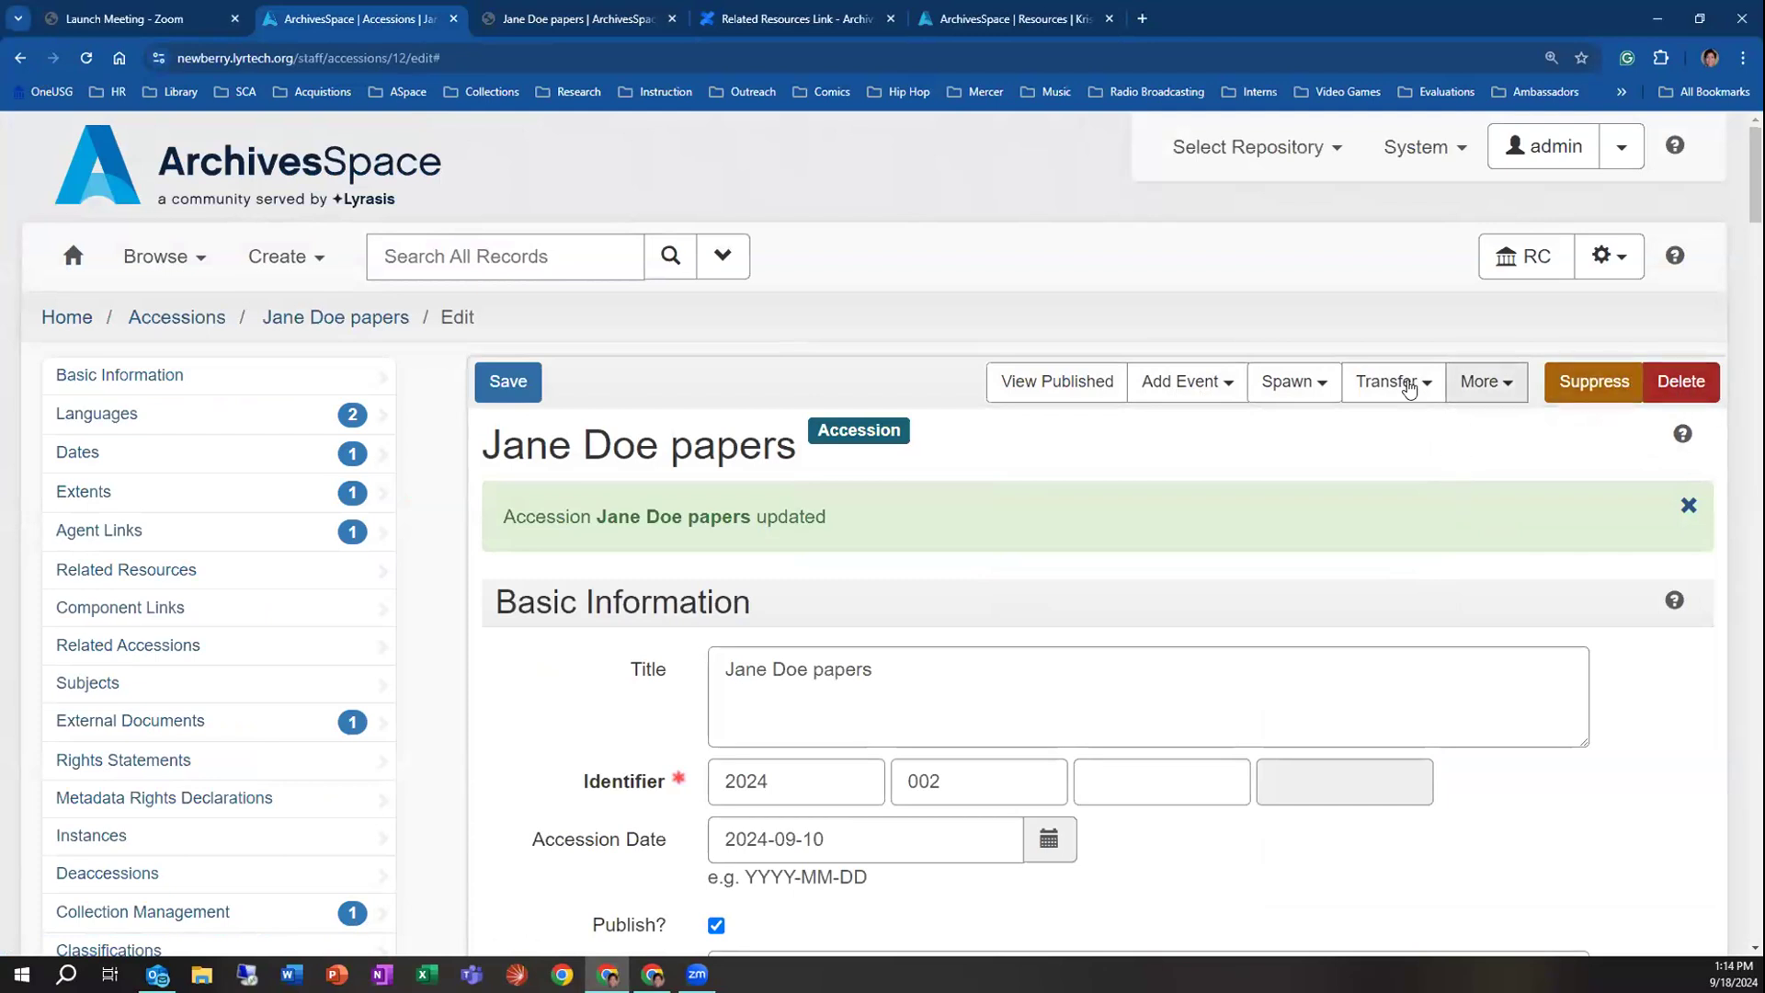
Spawn a new accession from the current record and examine which basic information, languages, dates, extents, agents and other sections carry over
click(1303, 380)
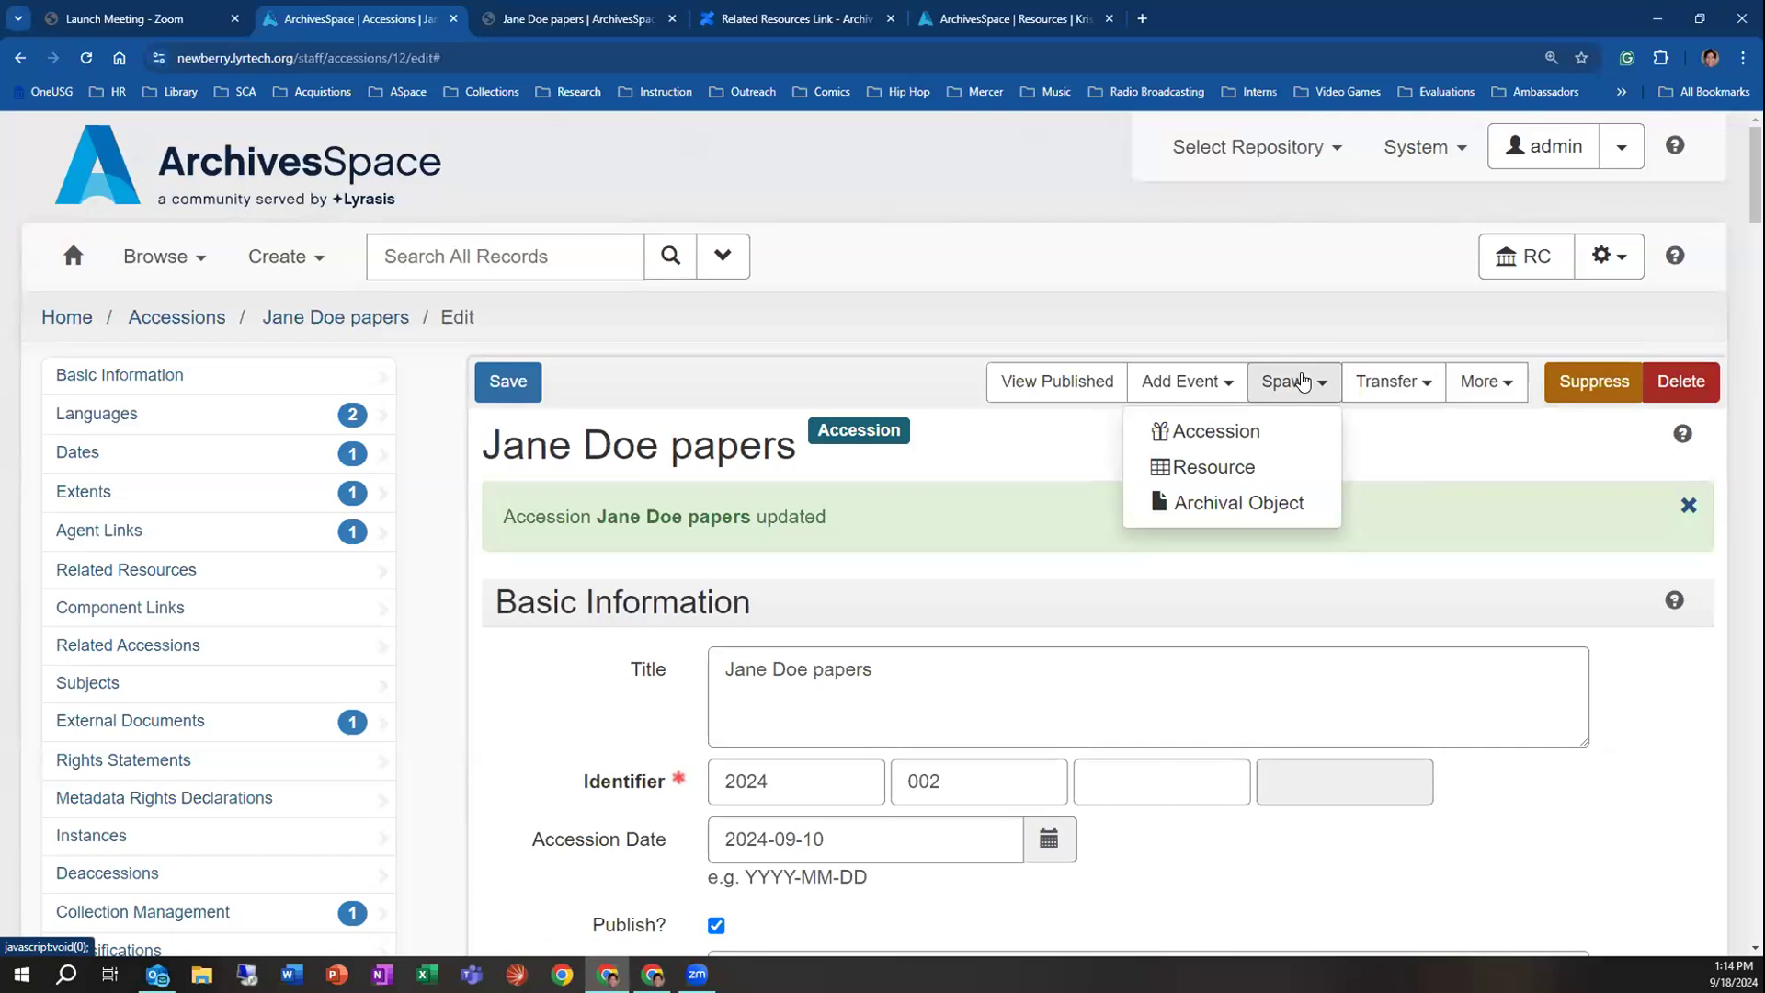
click(1204, 432)
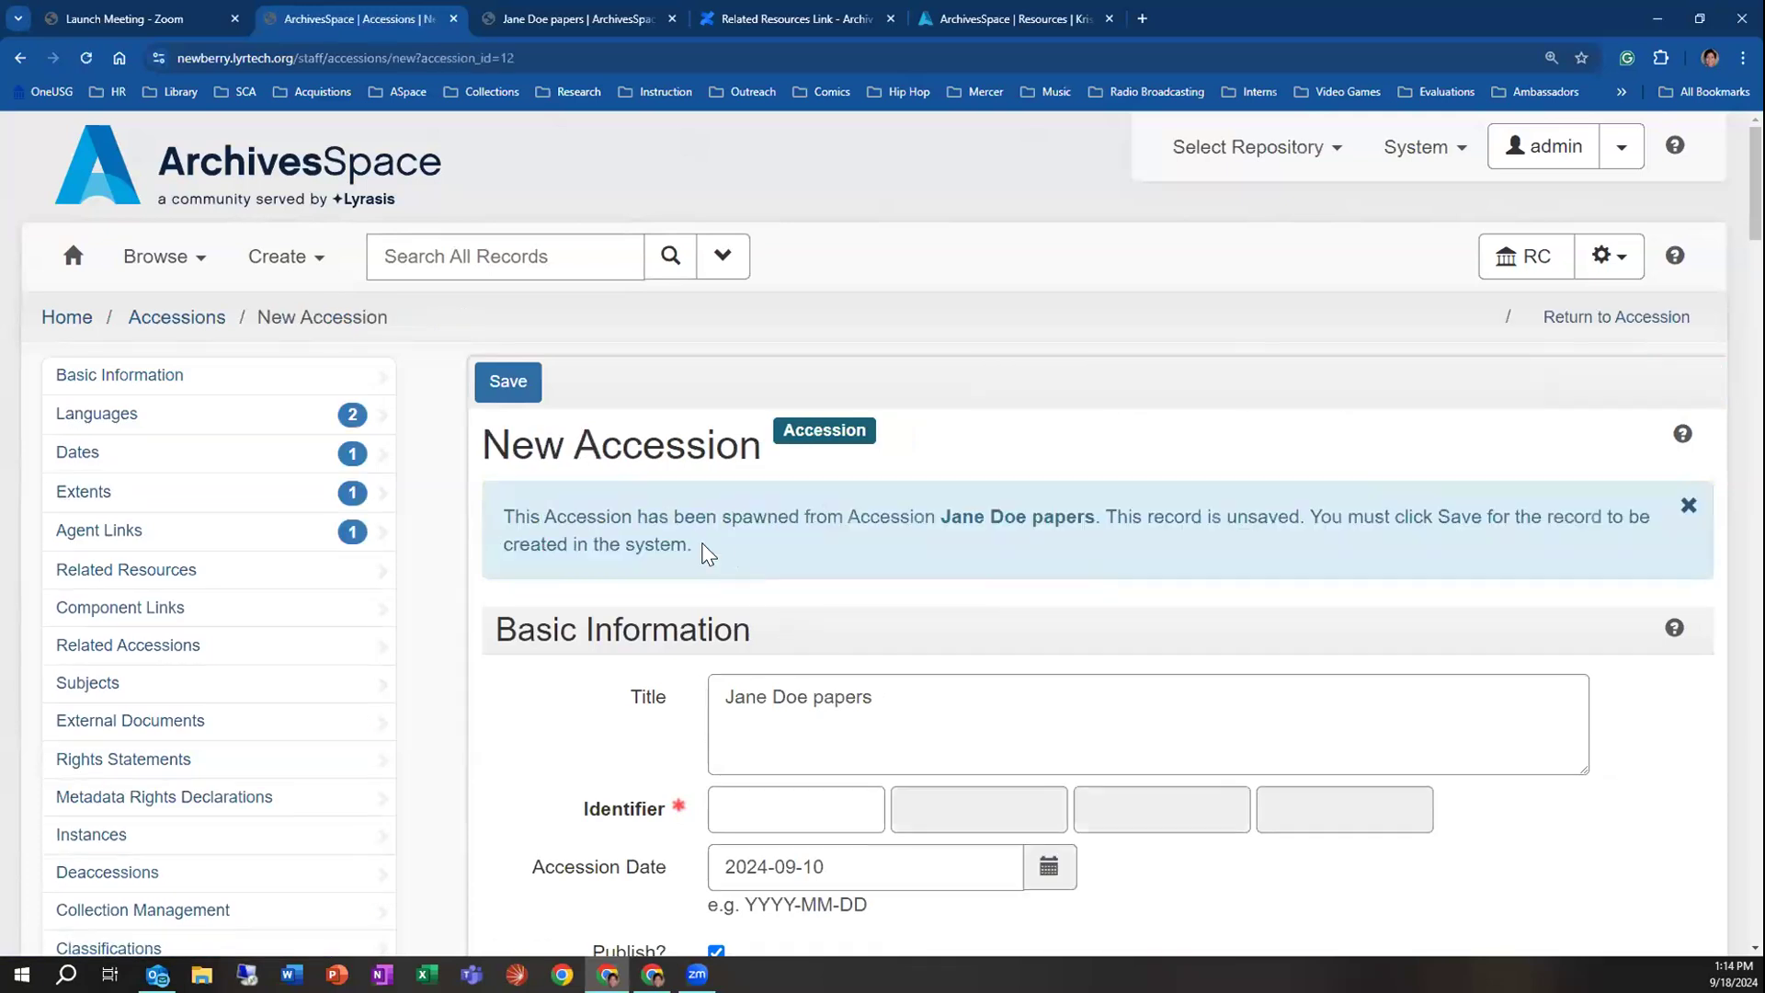
scroll(804, 555, down, 1)
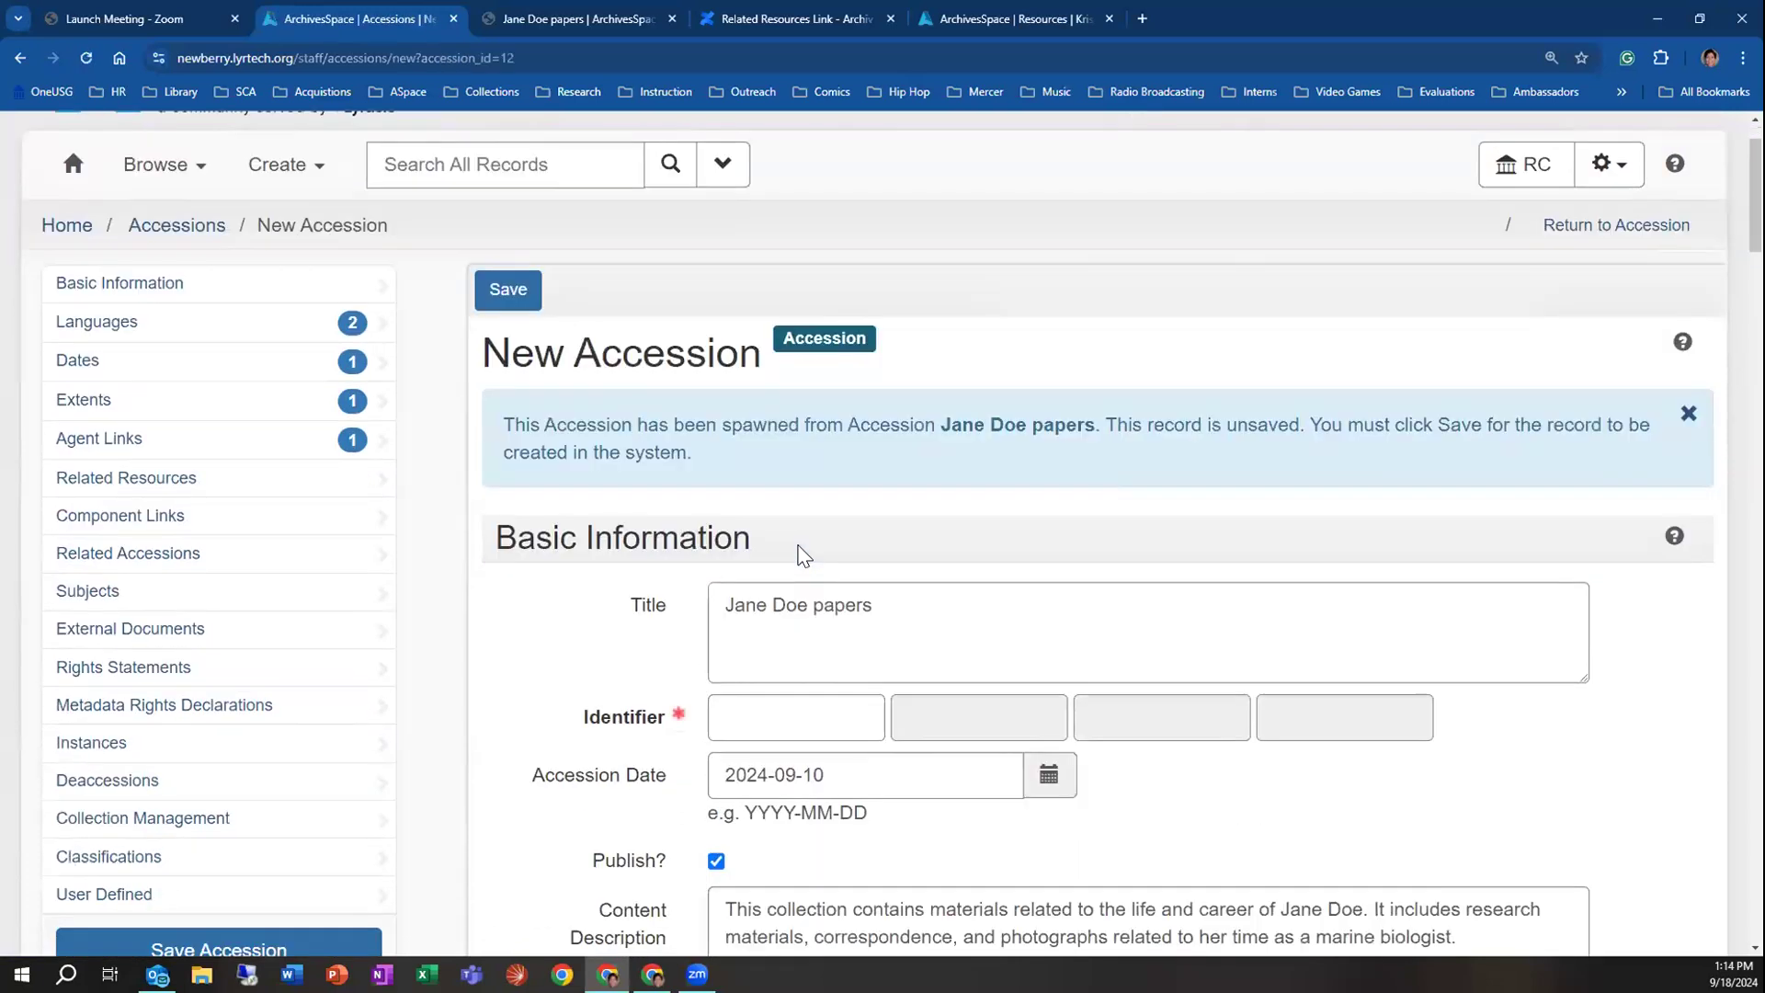
scroll(803, 555, down, 6)
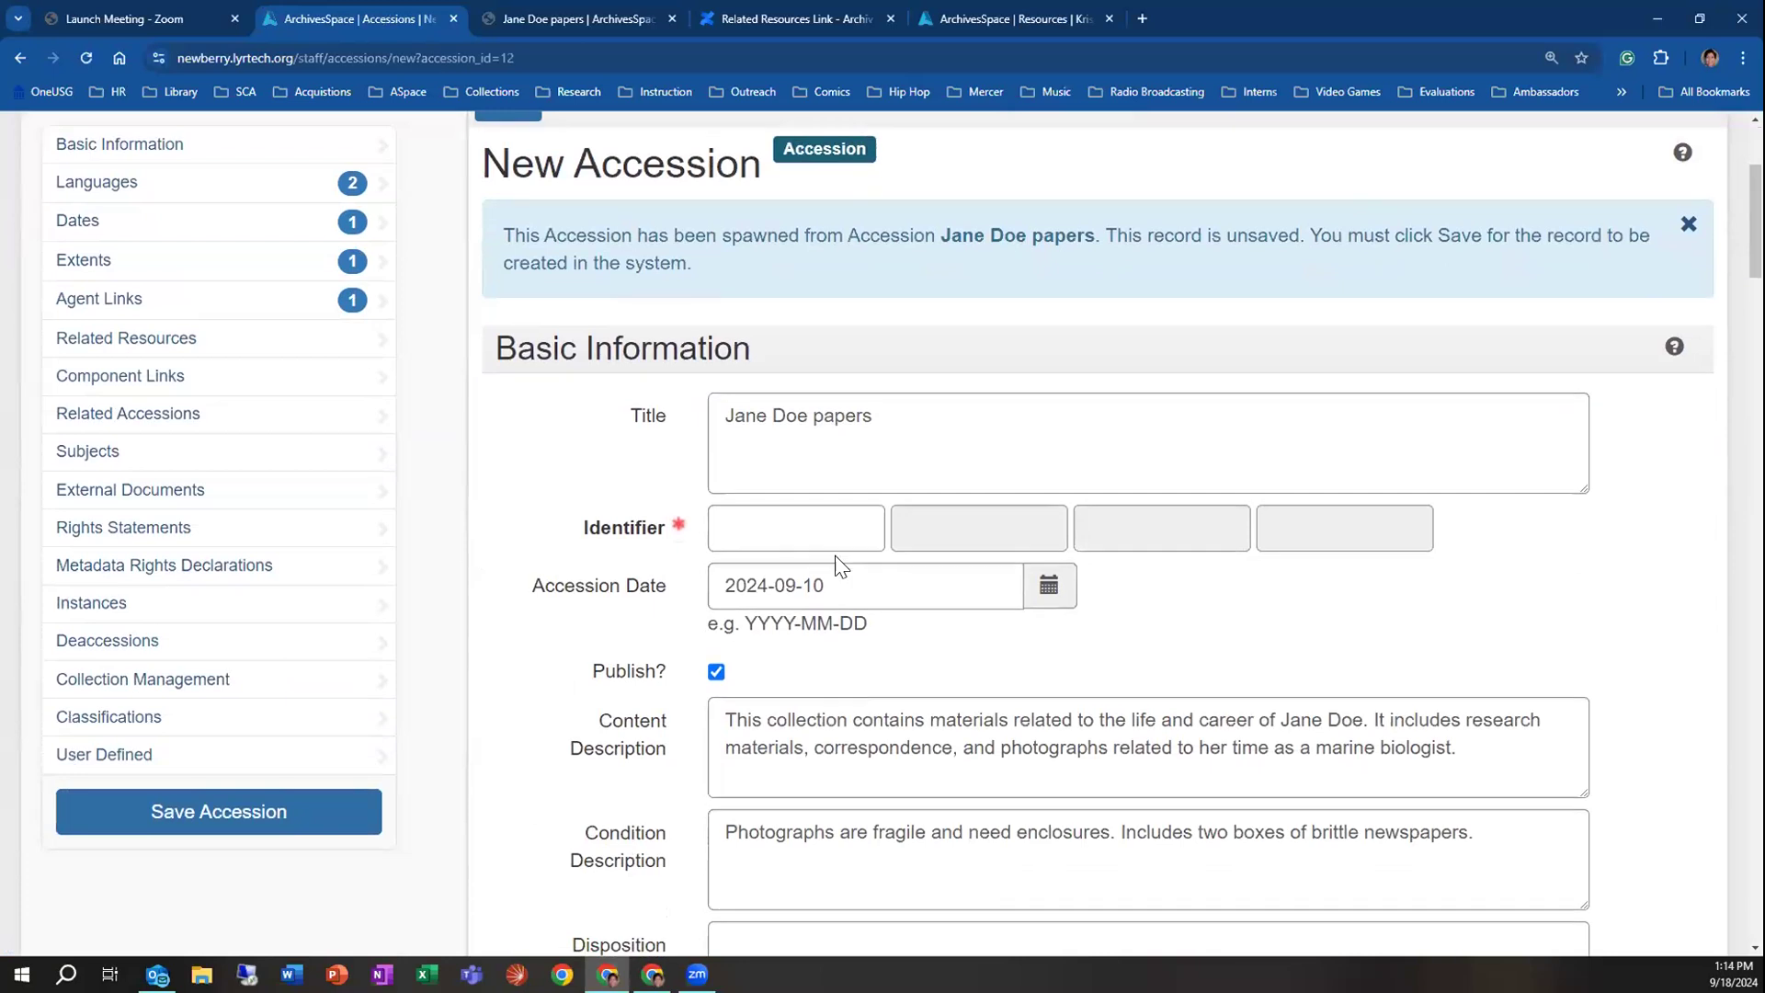
scroll(964, 611, up, 2)
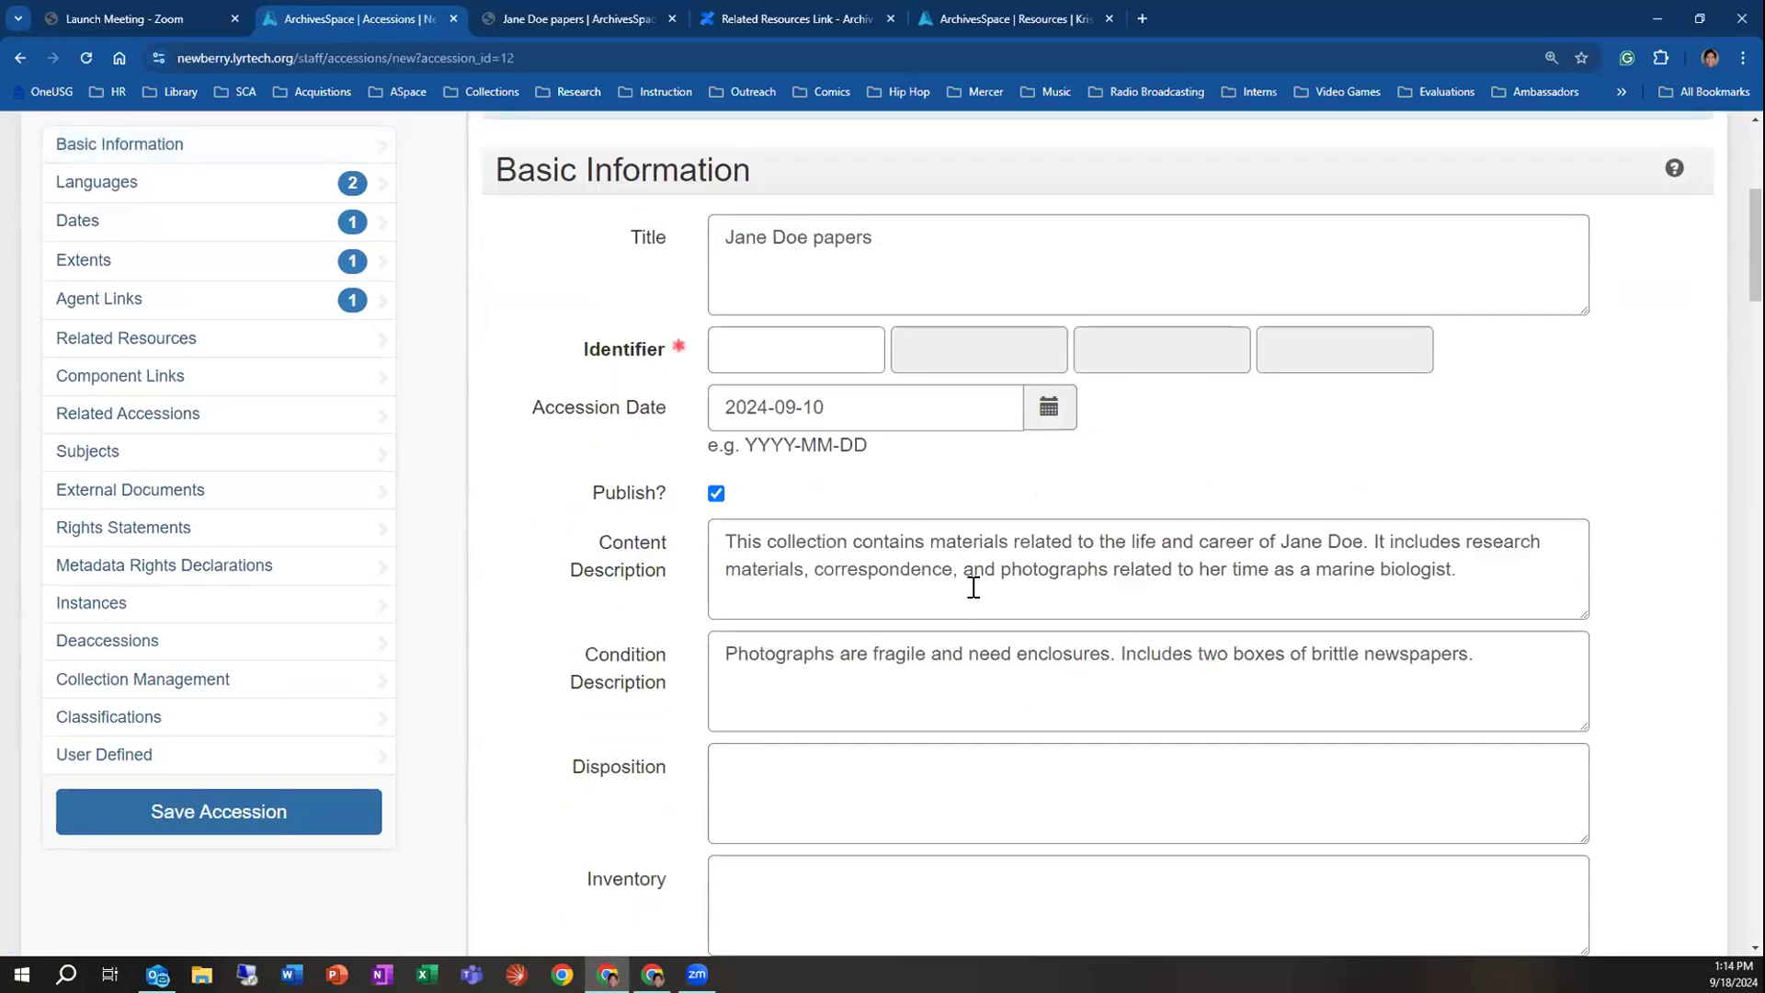
scroll(970, 602, up, 1)
scroll(977, 488, down, 1)
scroll(975, 569, down, 1)
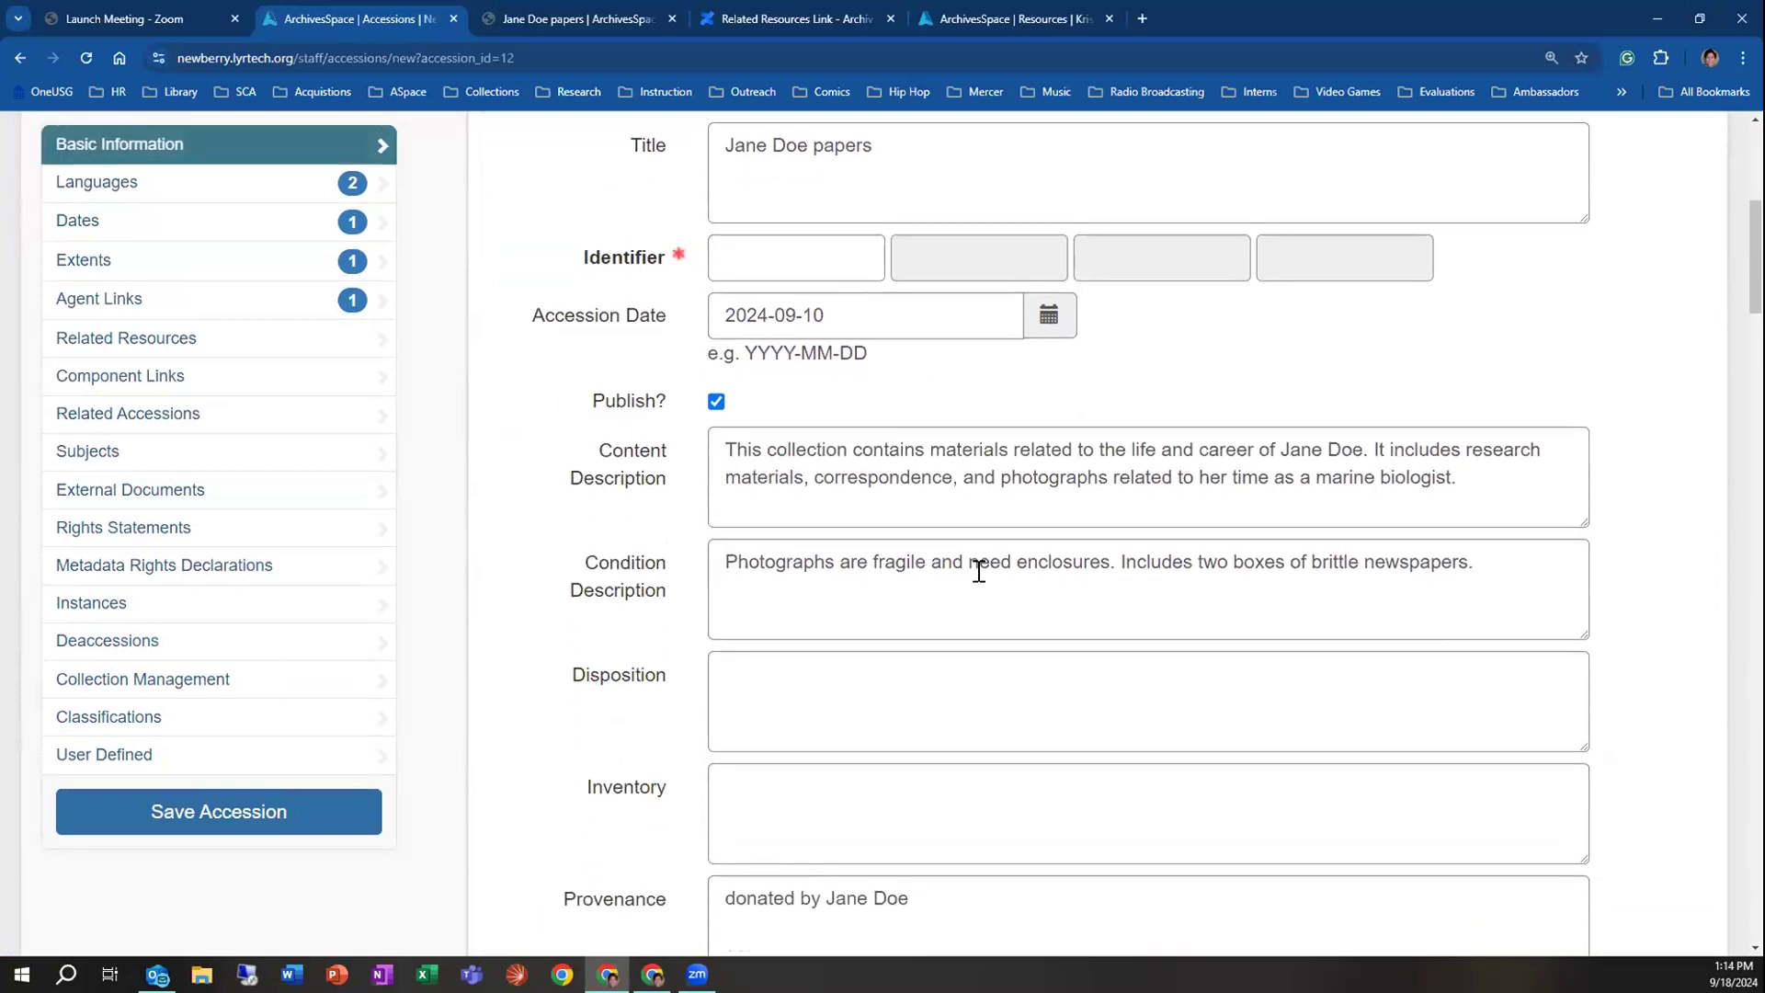
scroll(1000, 604, down, 4)
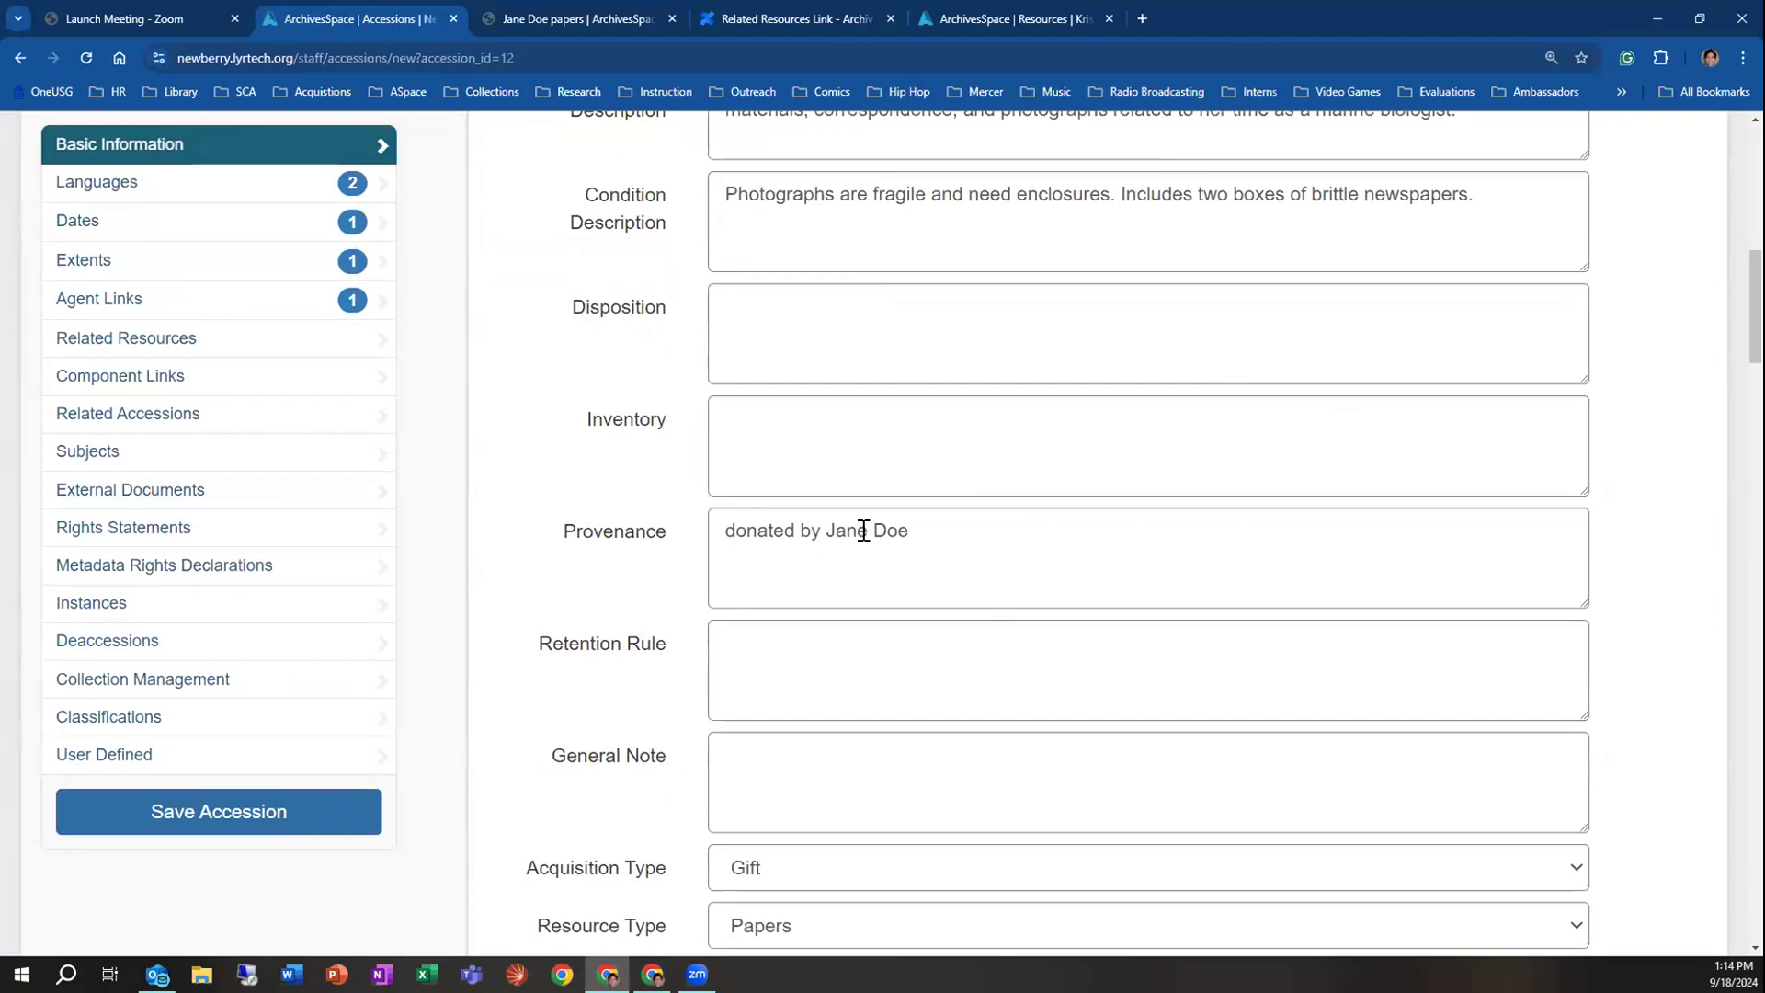
scroll(928, 551, down, 3)
scroll(1054, 586, down, 11)
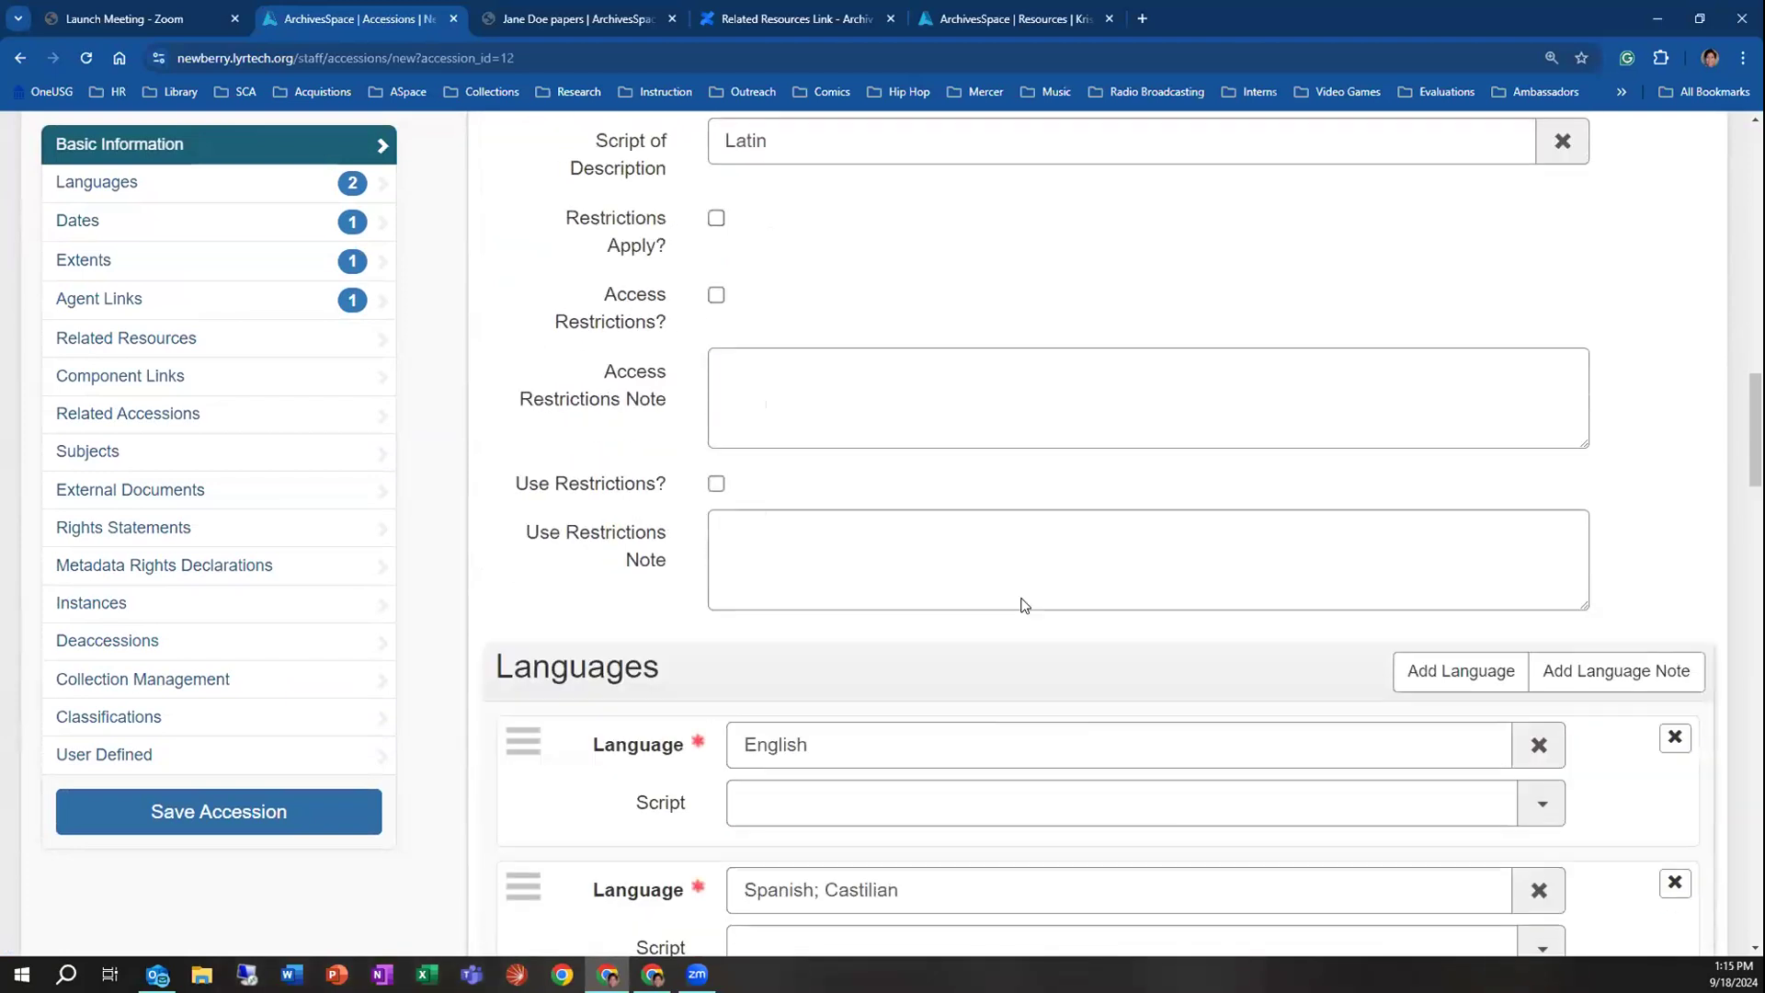
scroll(1111, 501, down, 14)
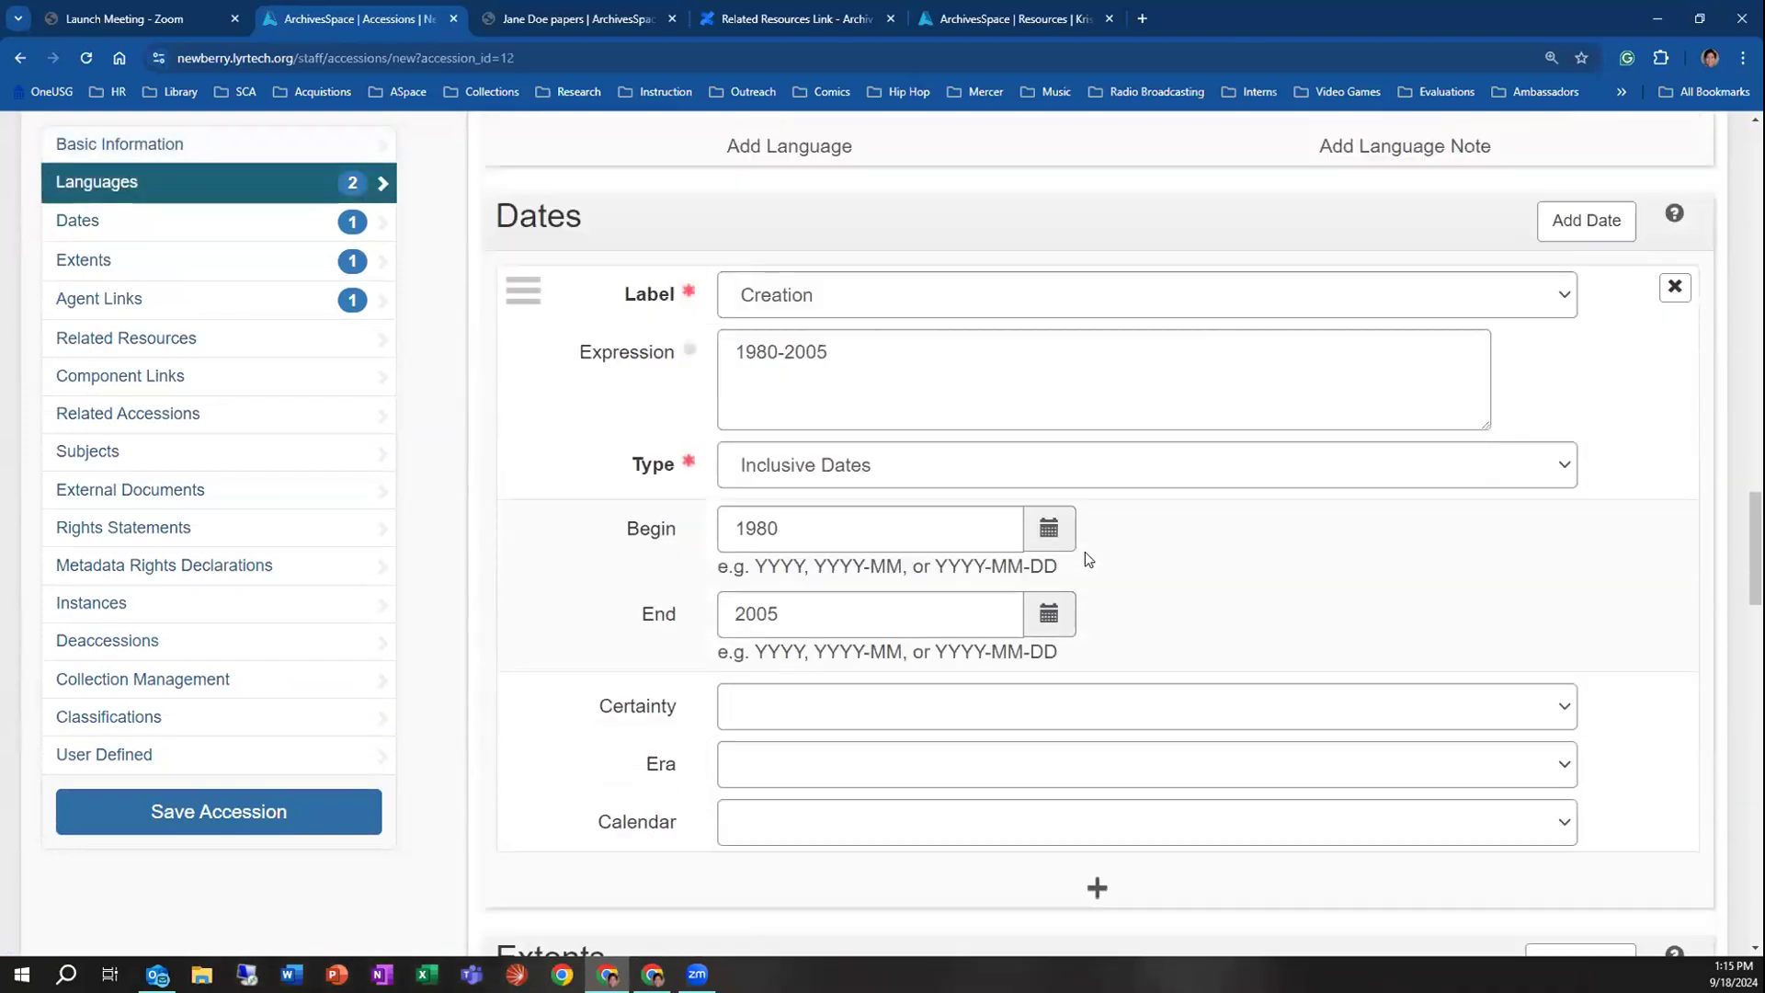
scroll(1066, 588, down, 8)
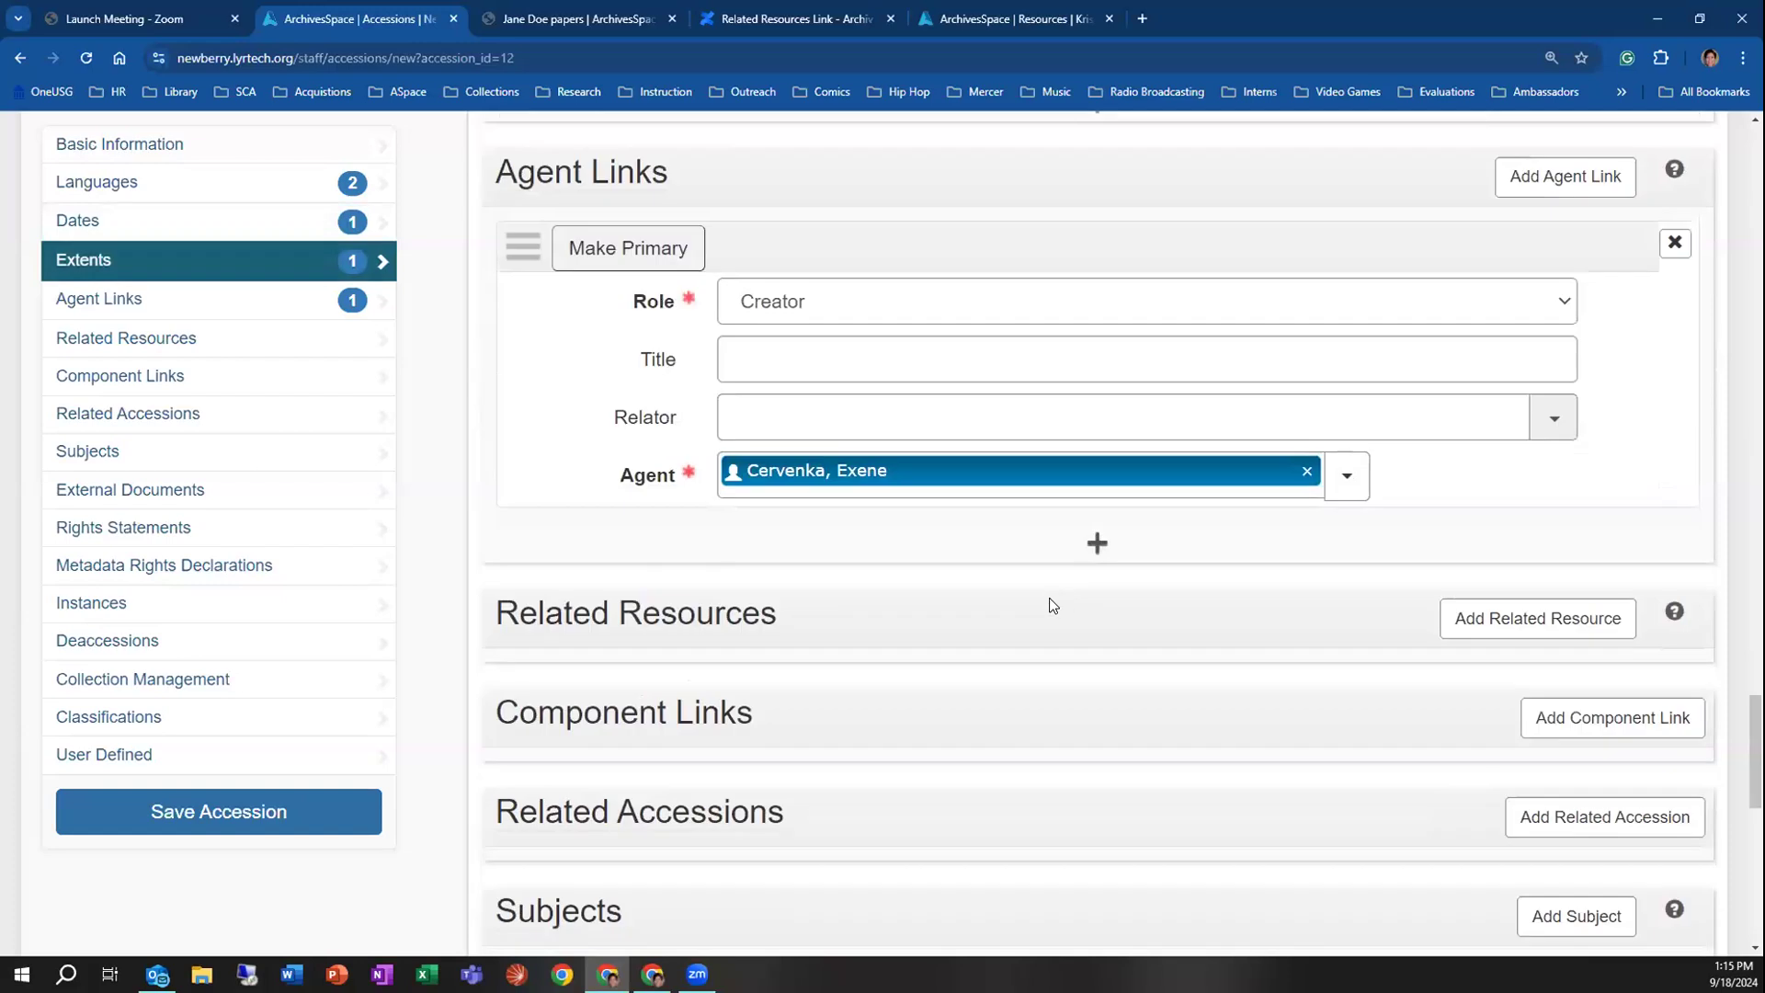
scroll(1045, 601, down, 4)
scroll(1038, 599, down, 7)
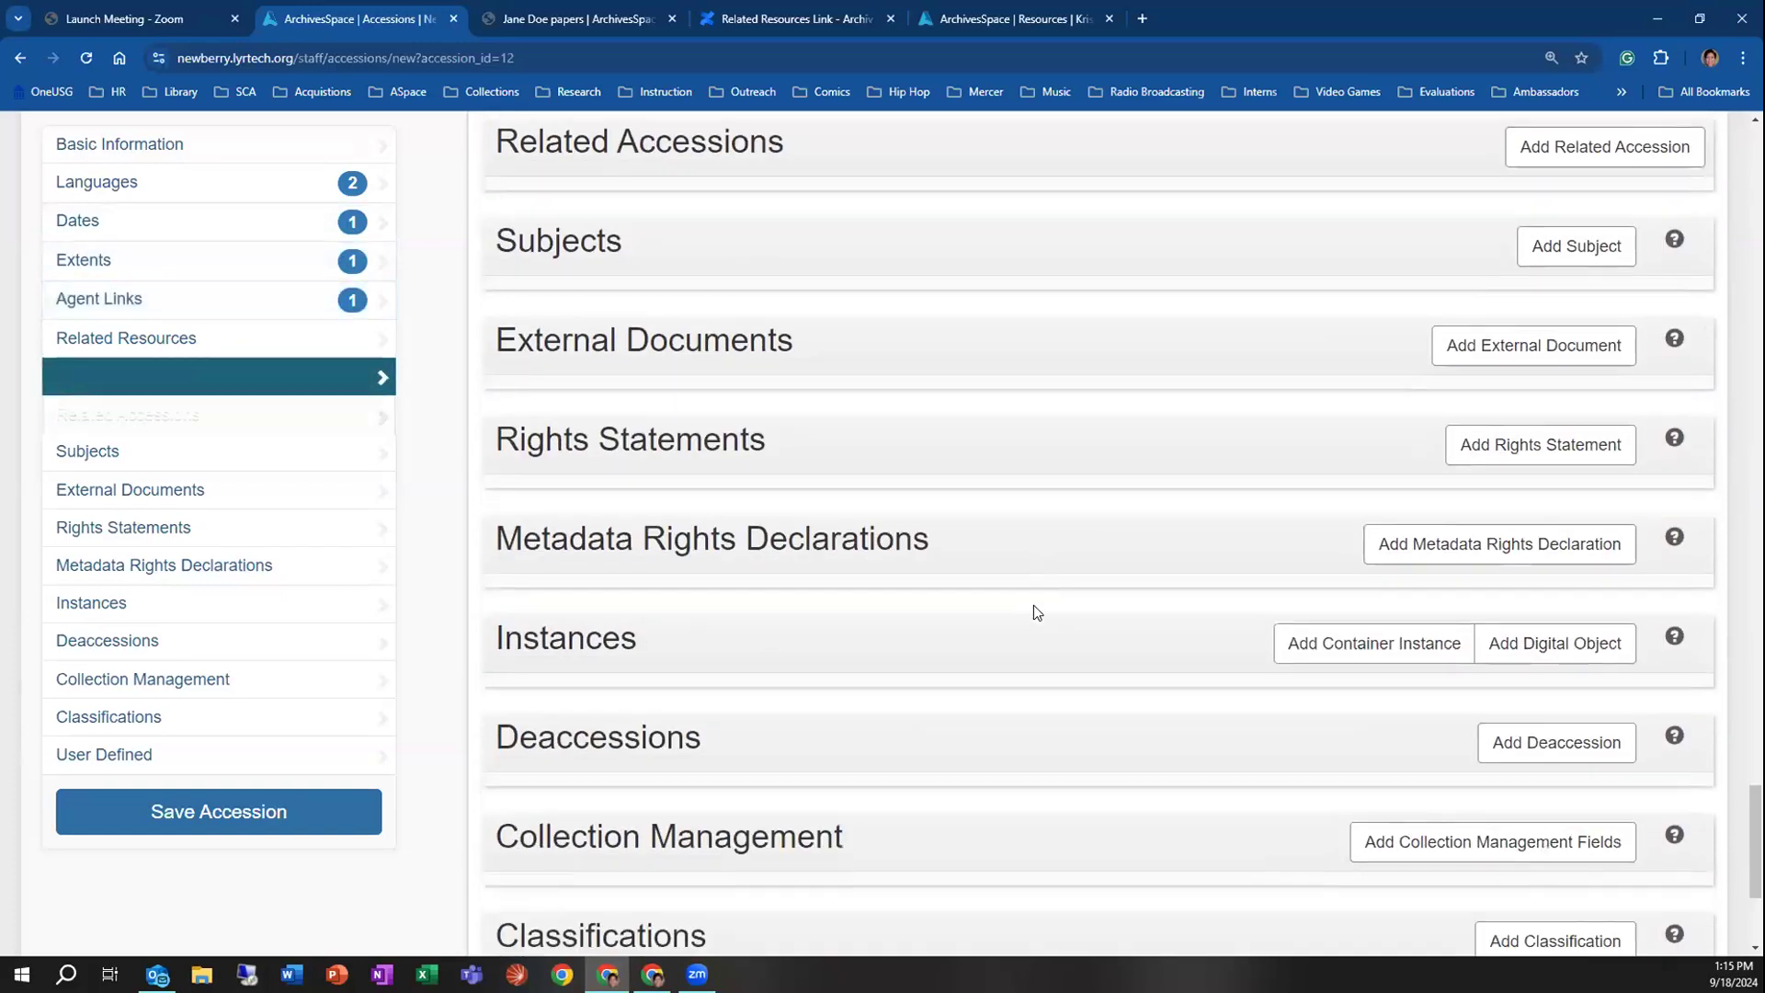
Recheck the spawned accession's related records, agent link, extent and languages, and return to the original accession without saving
scroll(1031, 607, up, 6)
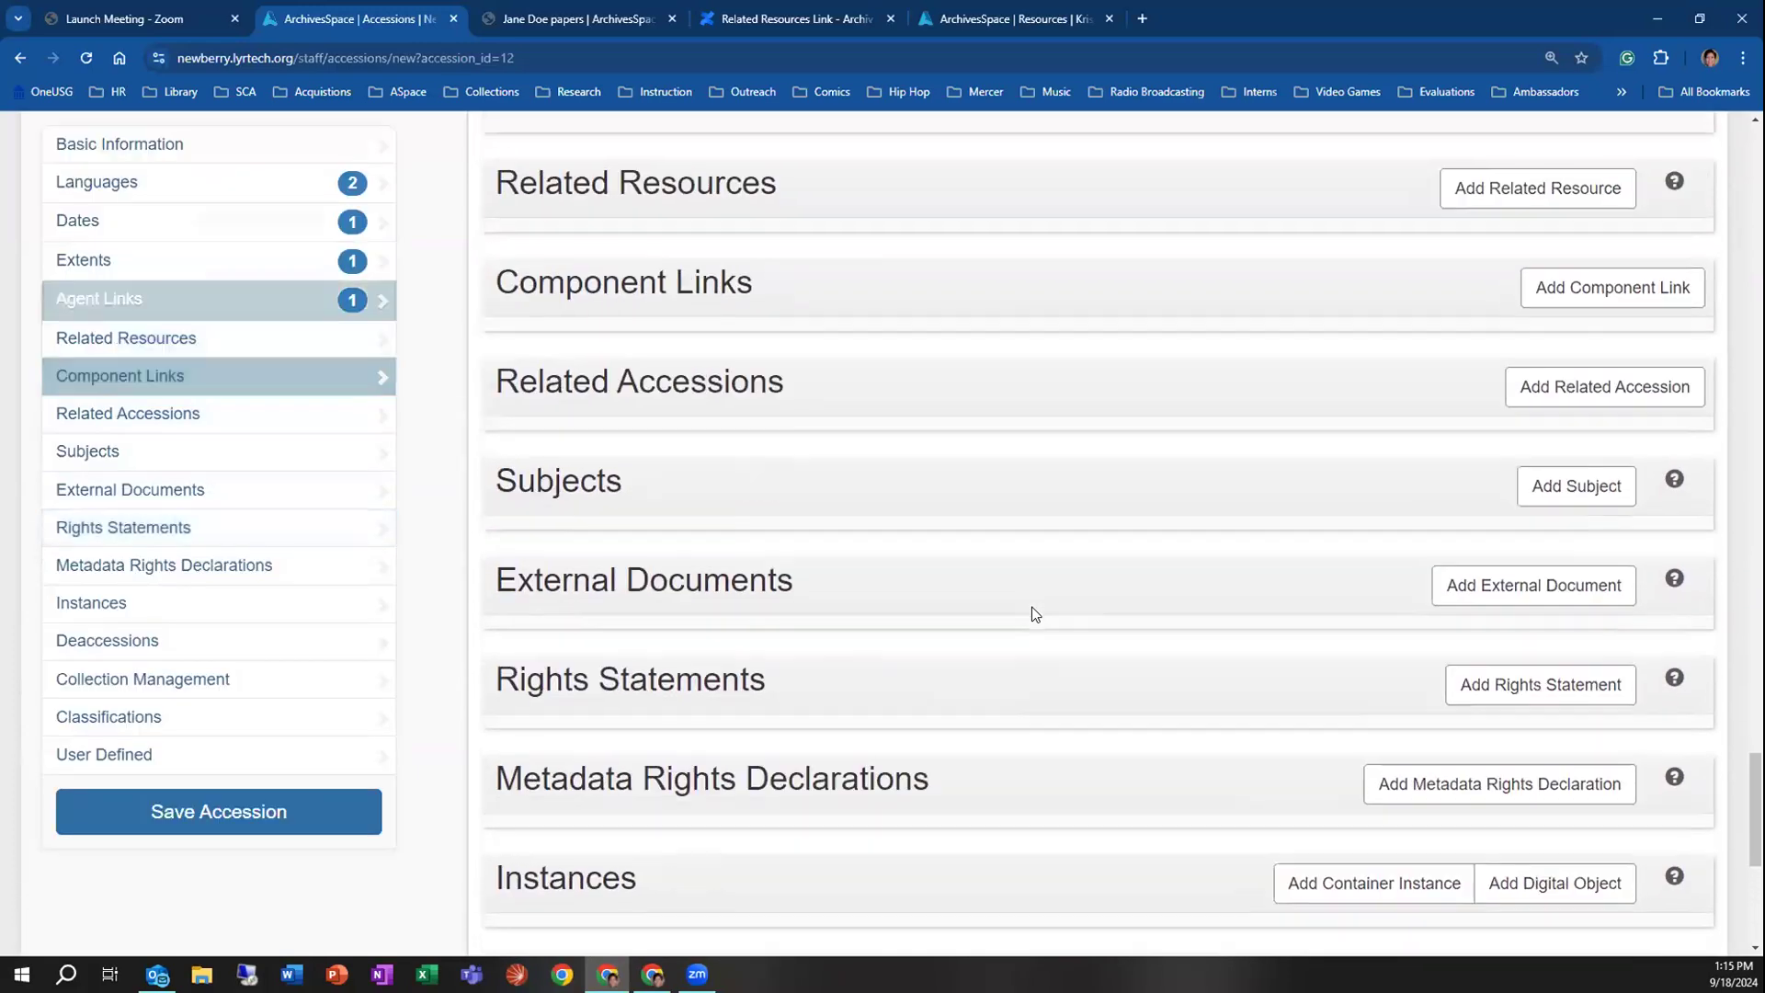
scroll(1032, 615, up, 7)
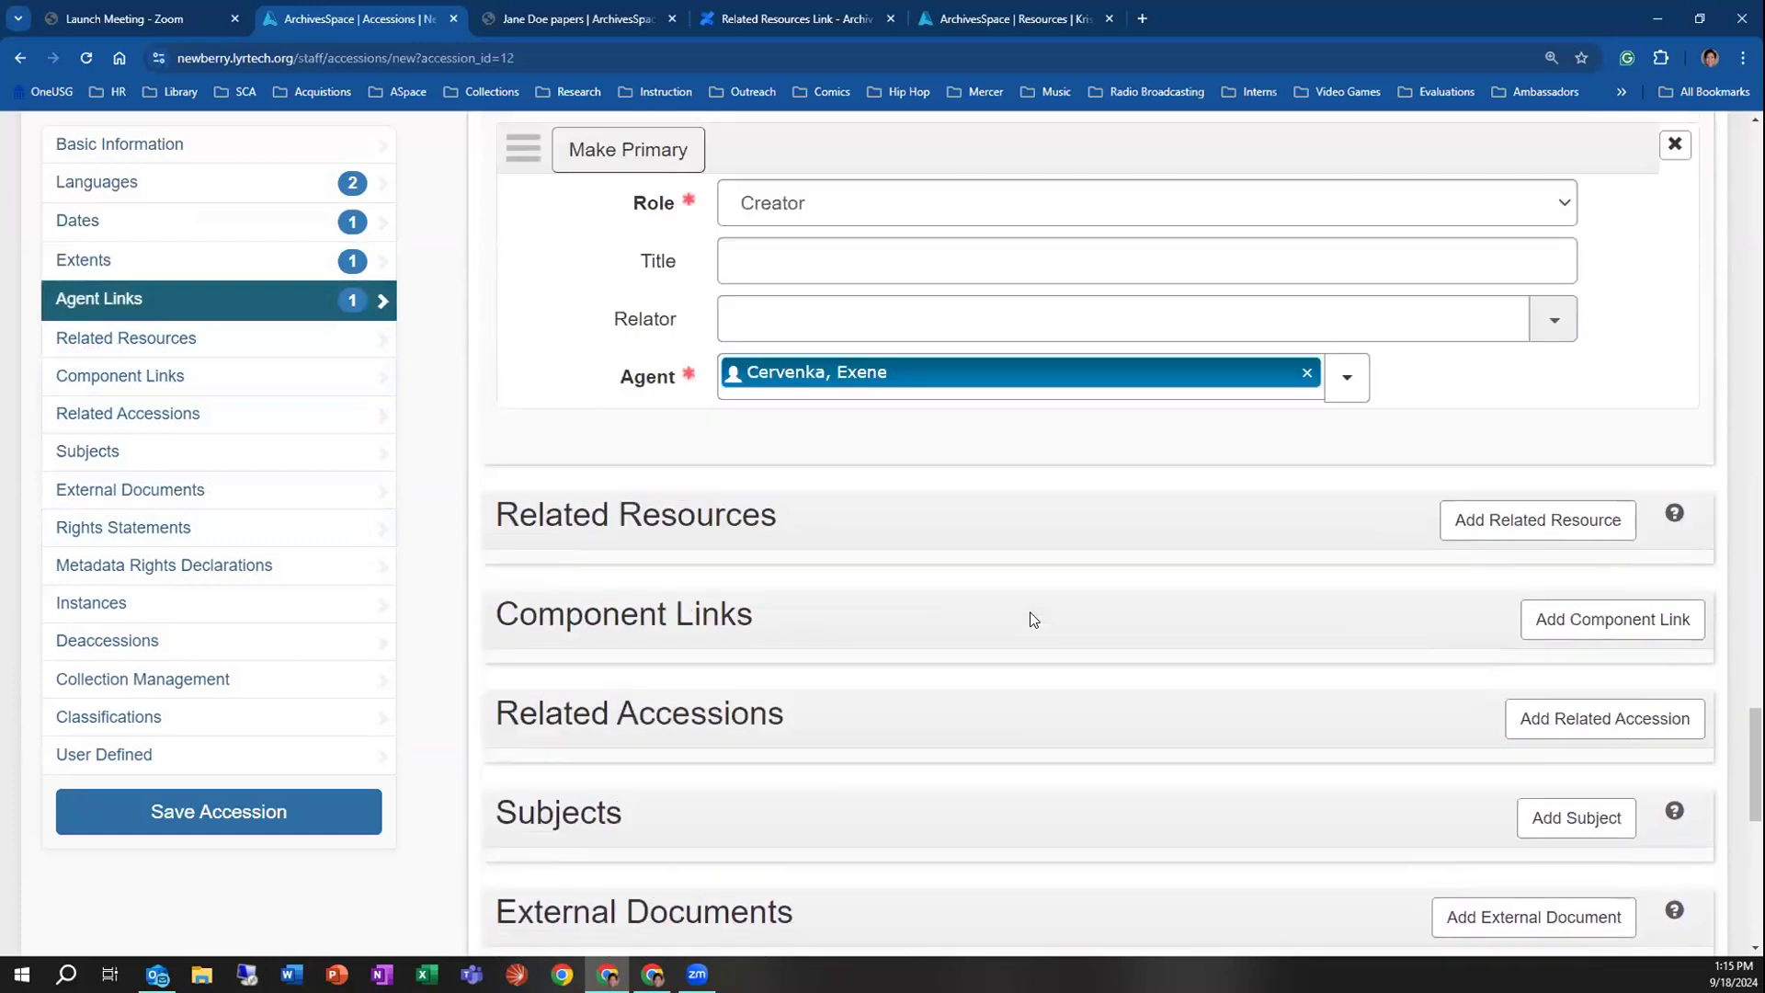
scroll(845, 697, down, 5)
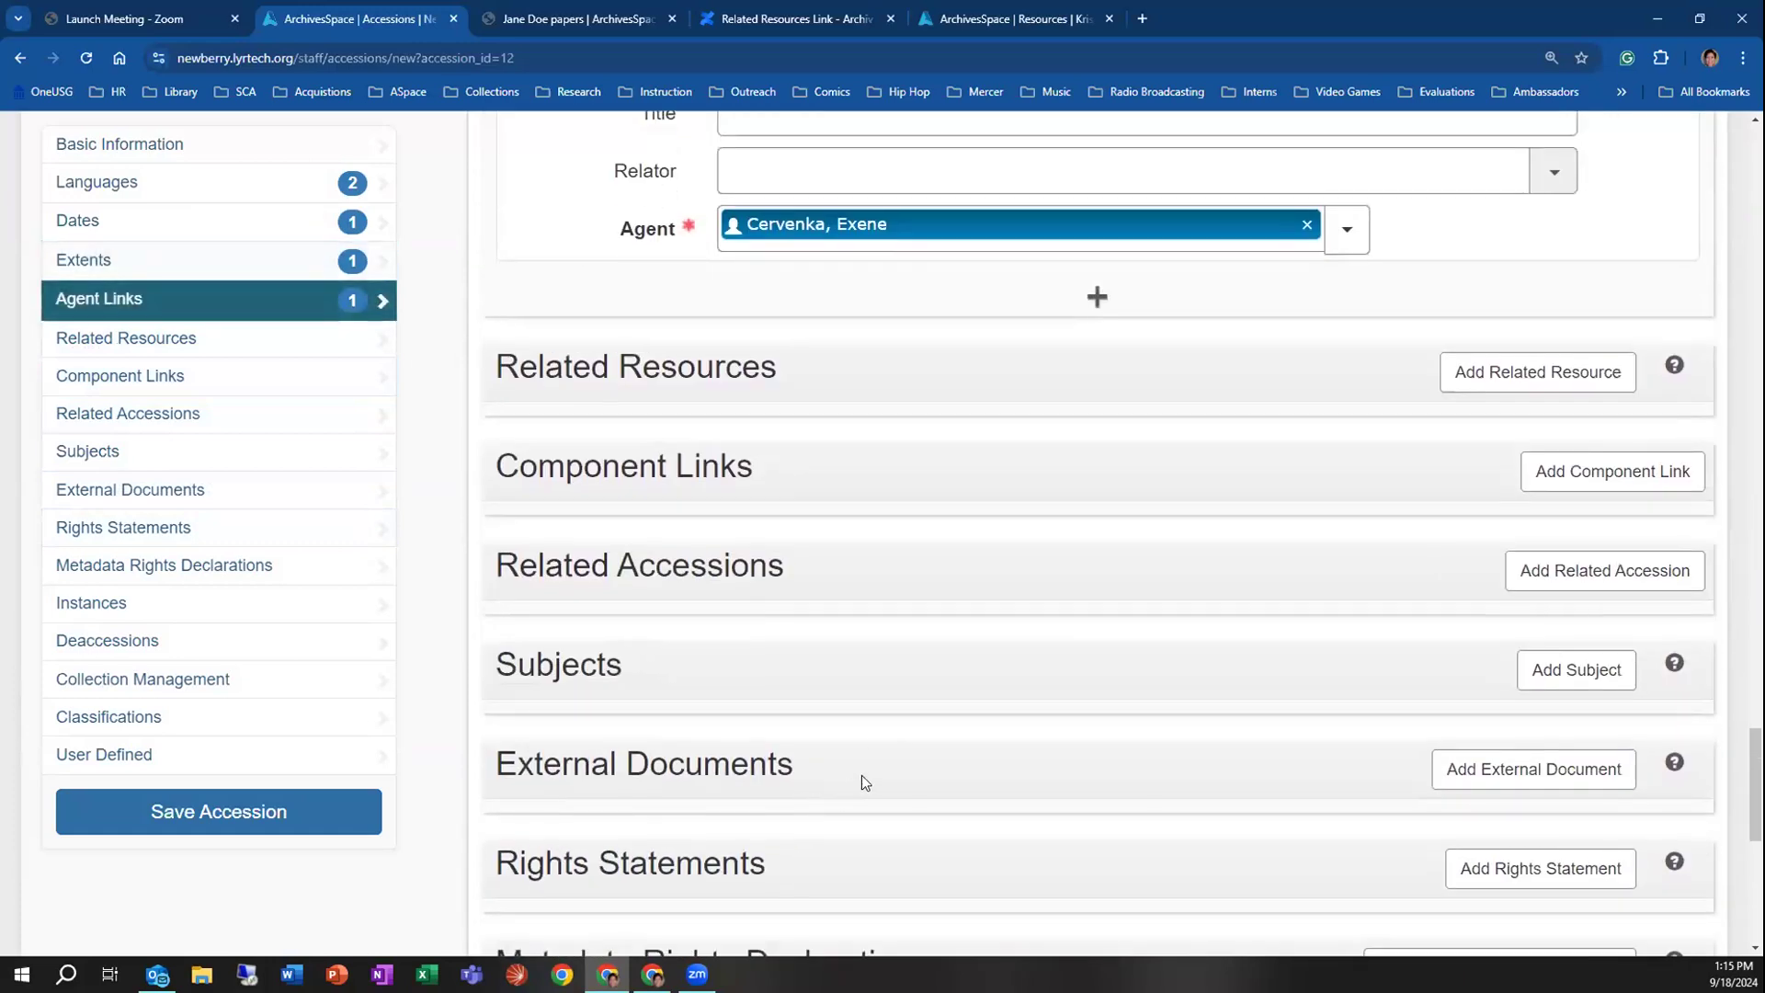
scroll(1081, 670, up, 8)
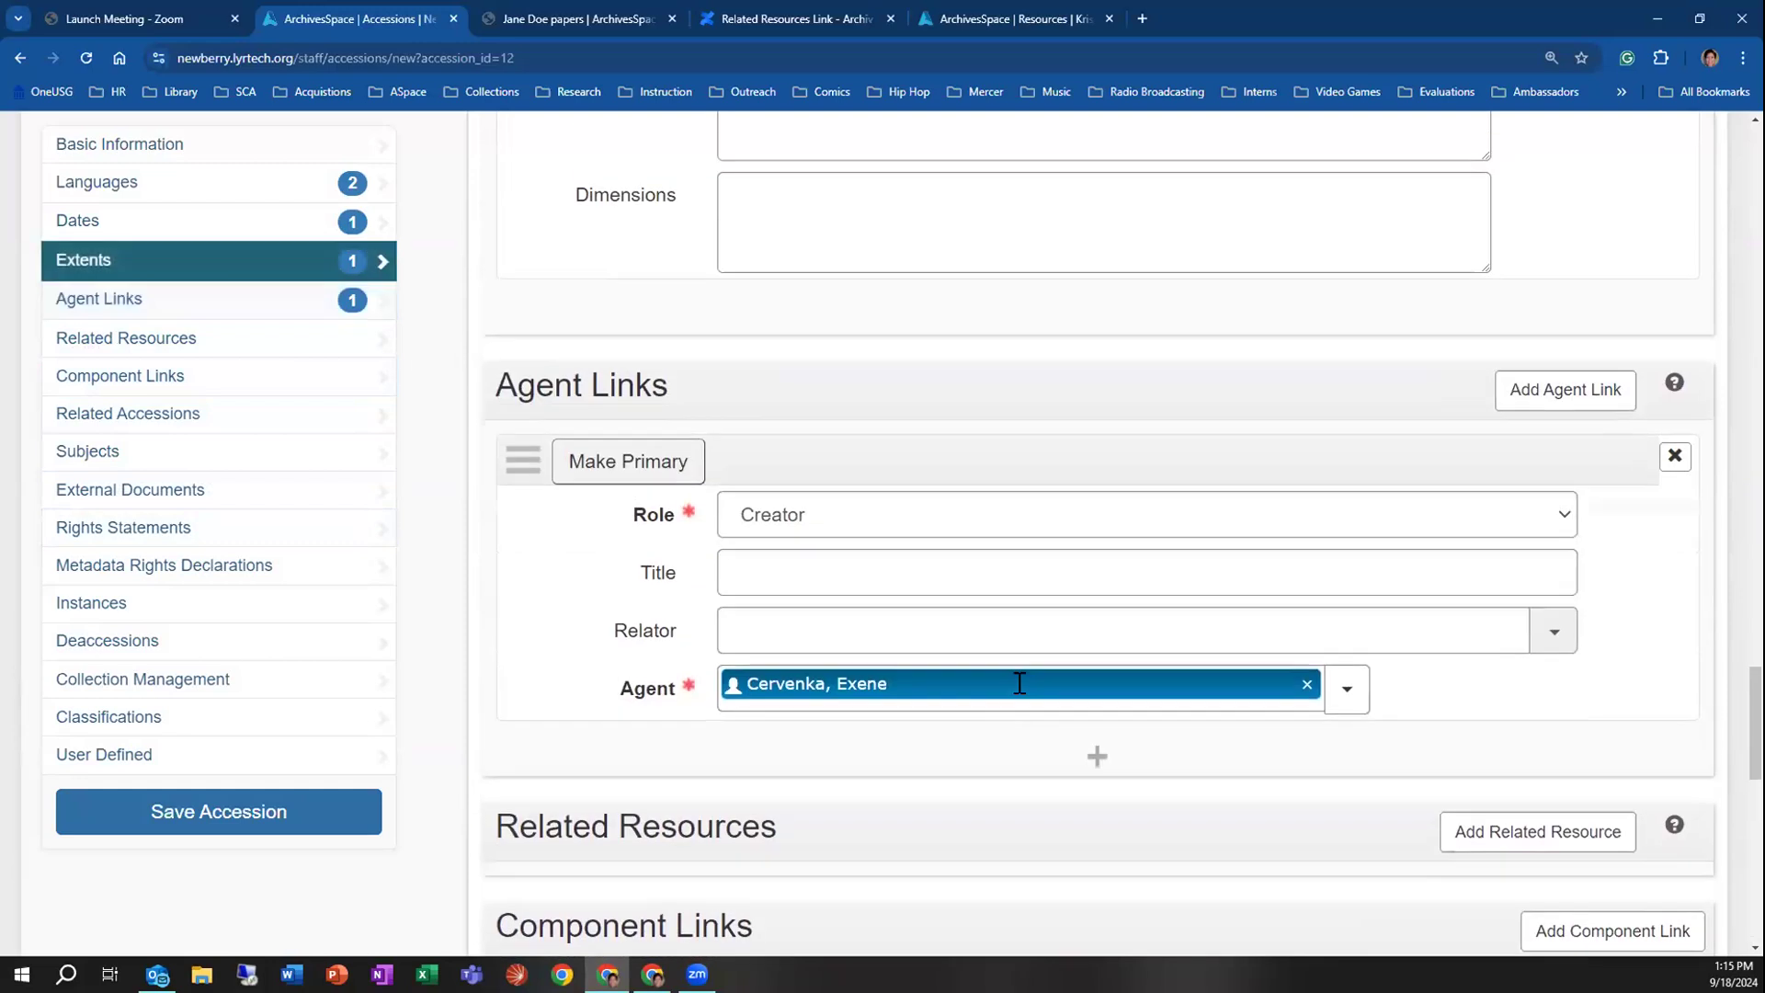
scroll(860, 635, up, 11)
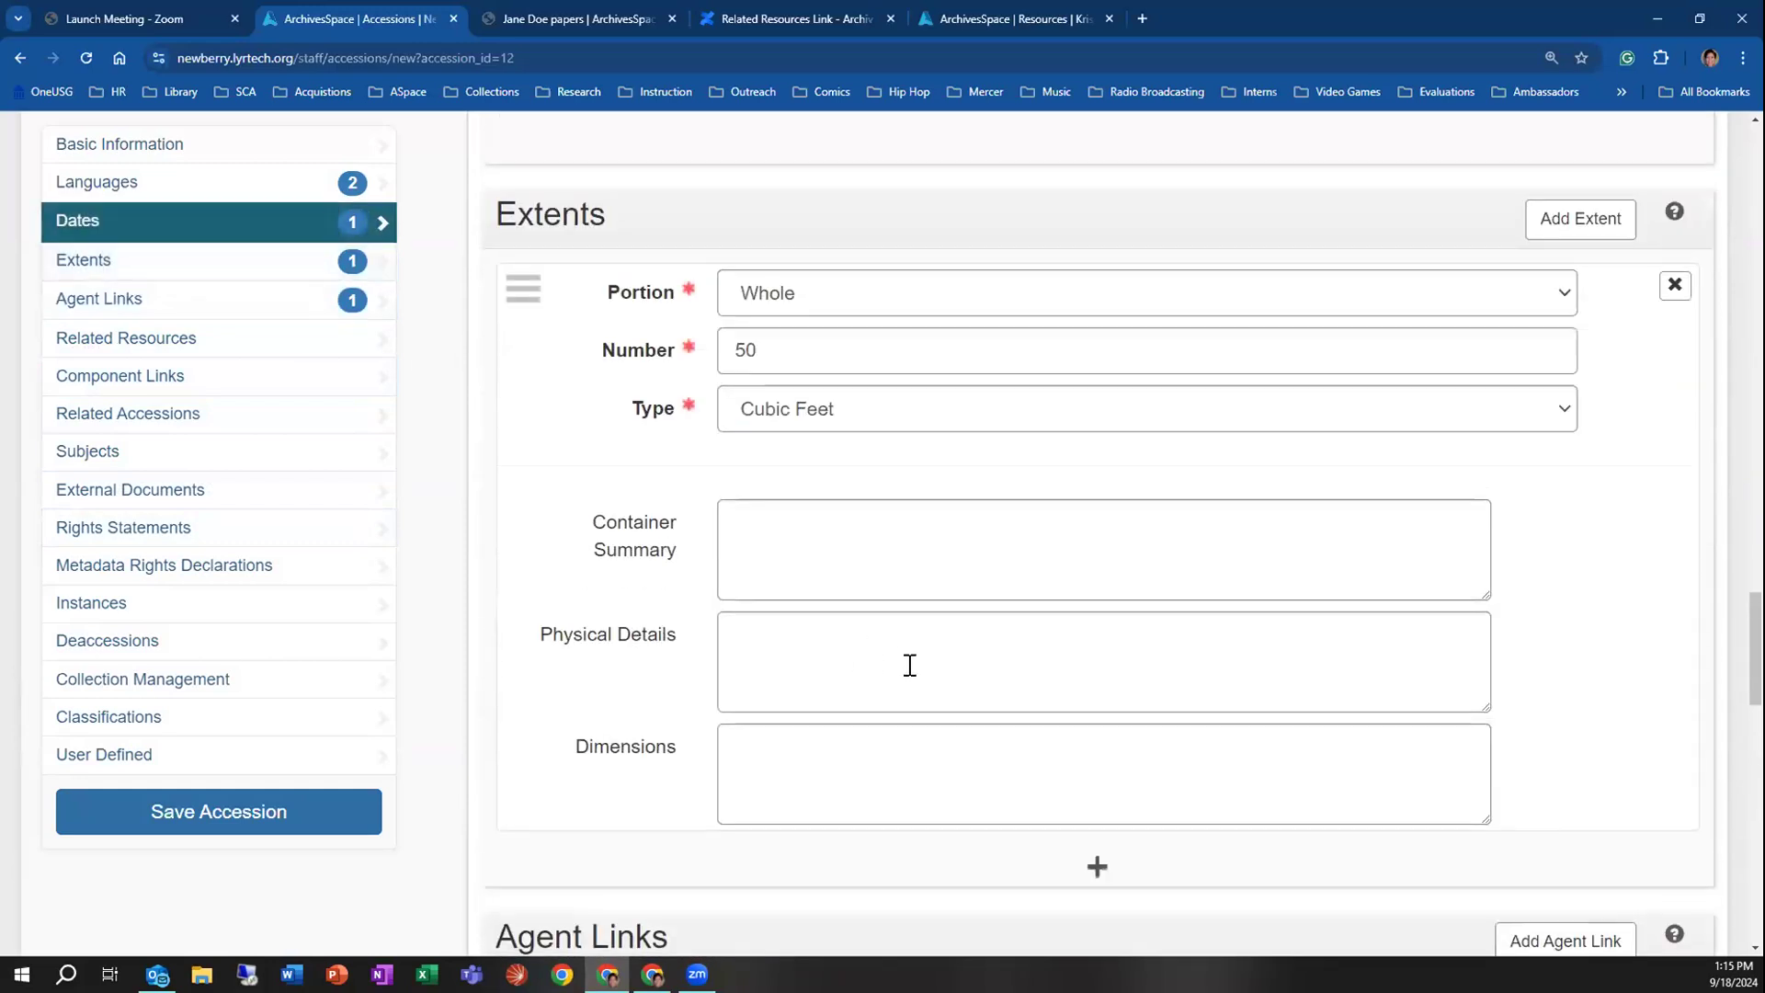
scroll(908, 682, up, 18)
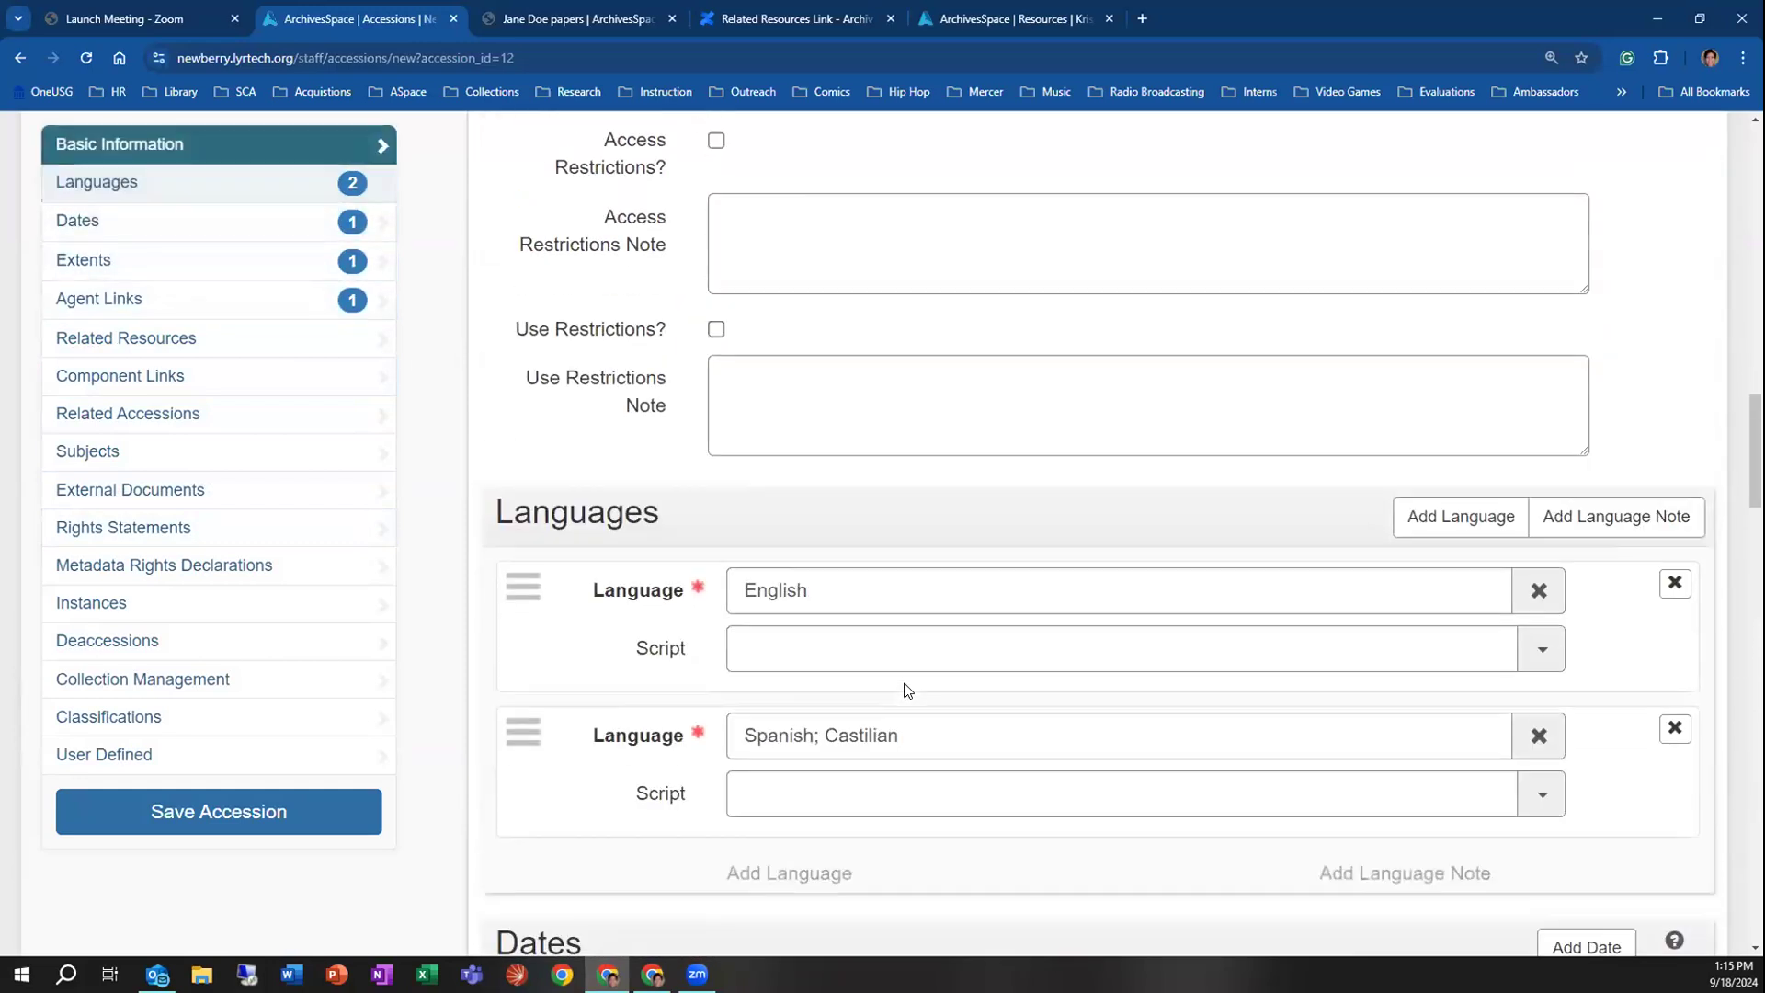
scroll(898, 701, up, 12)
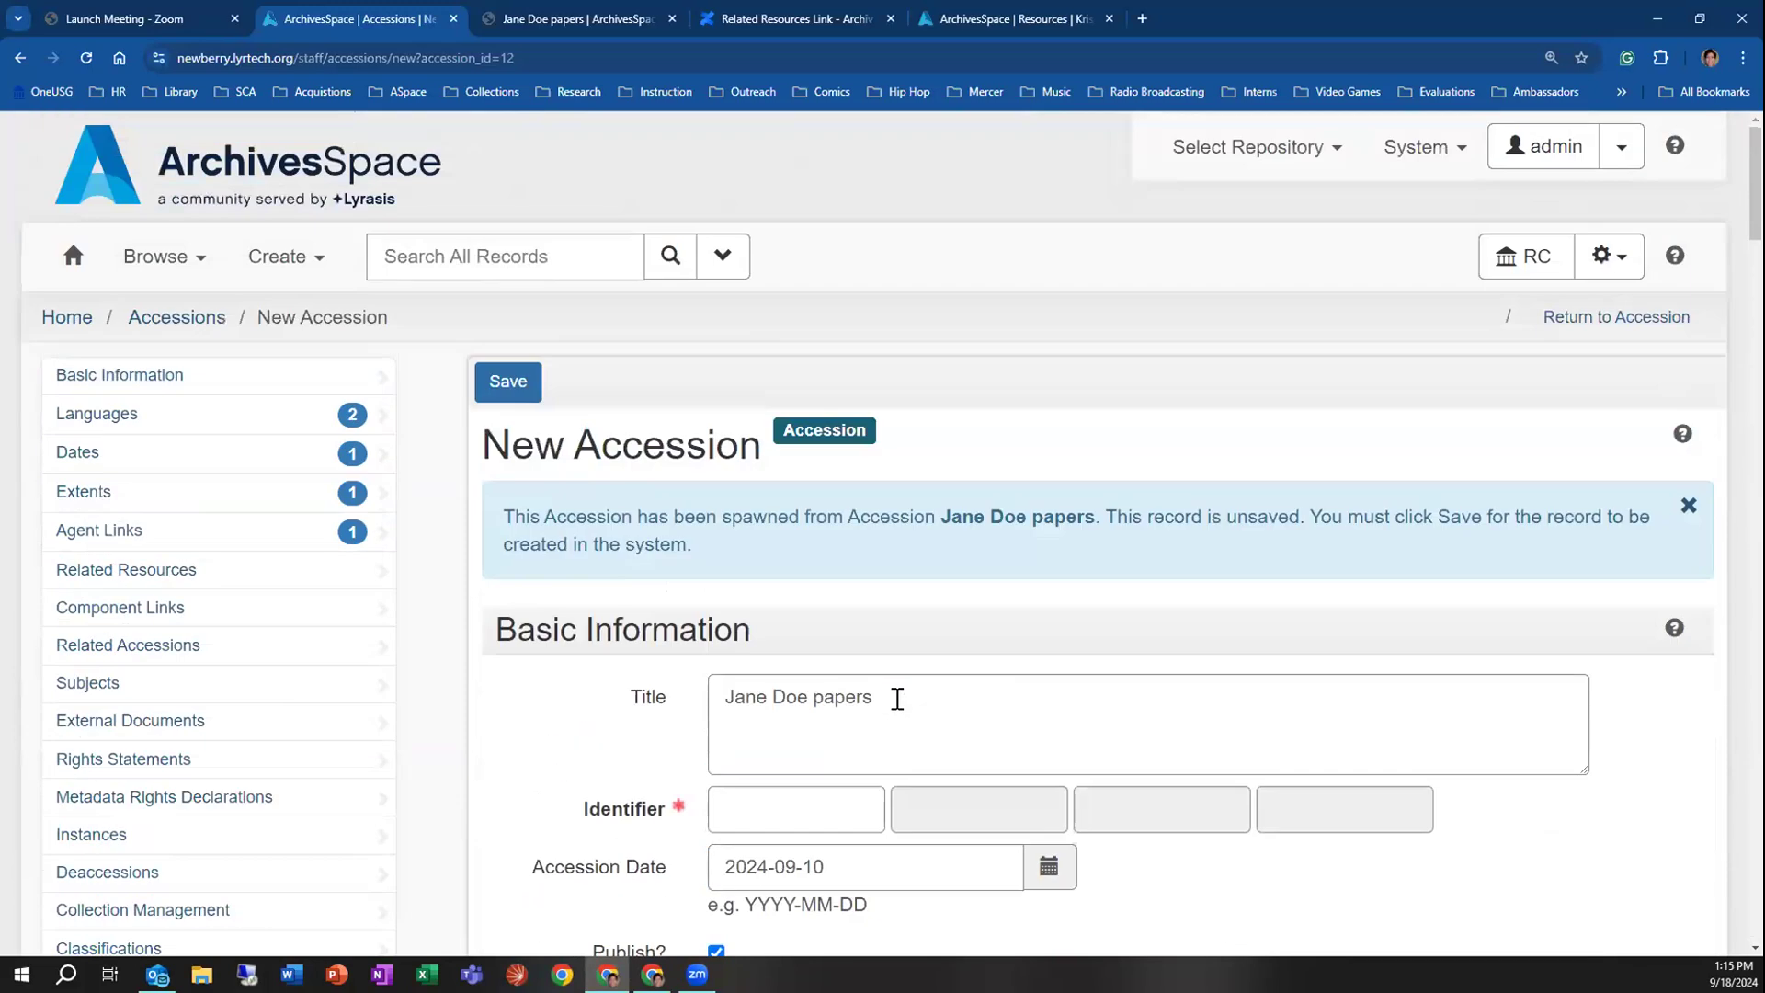
click(19, 57)
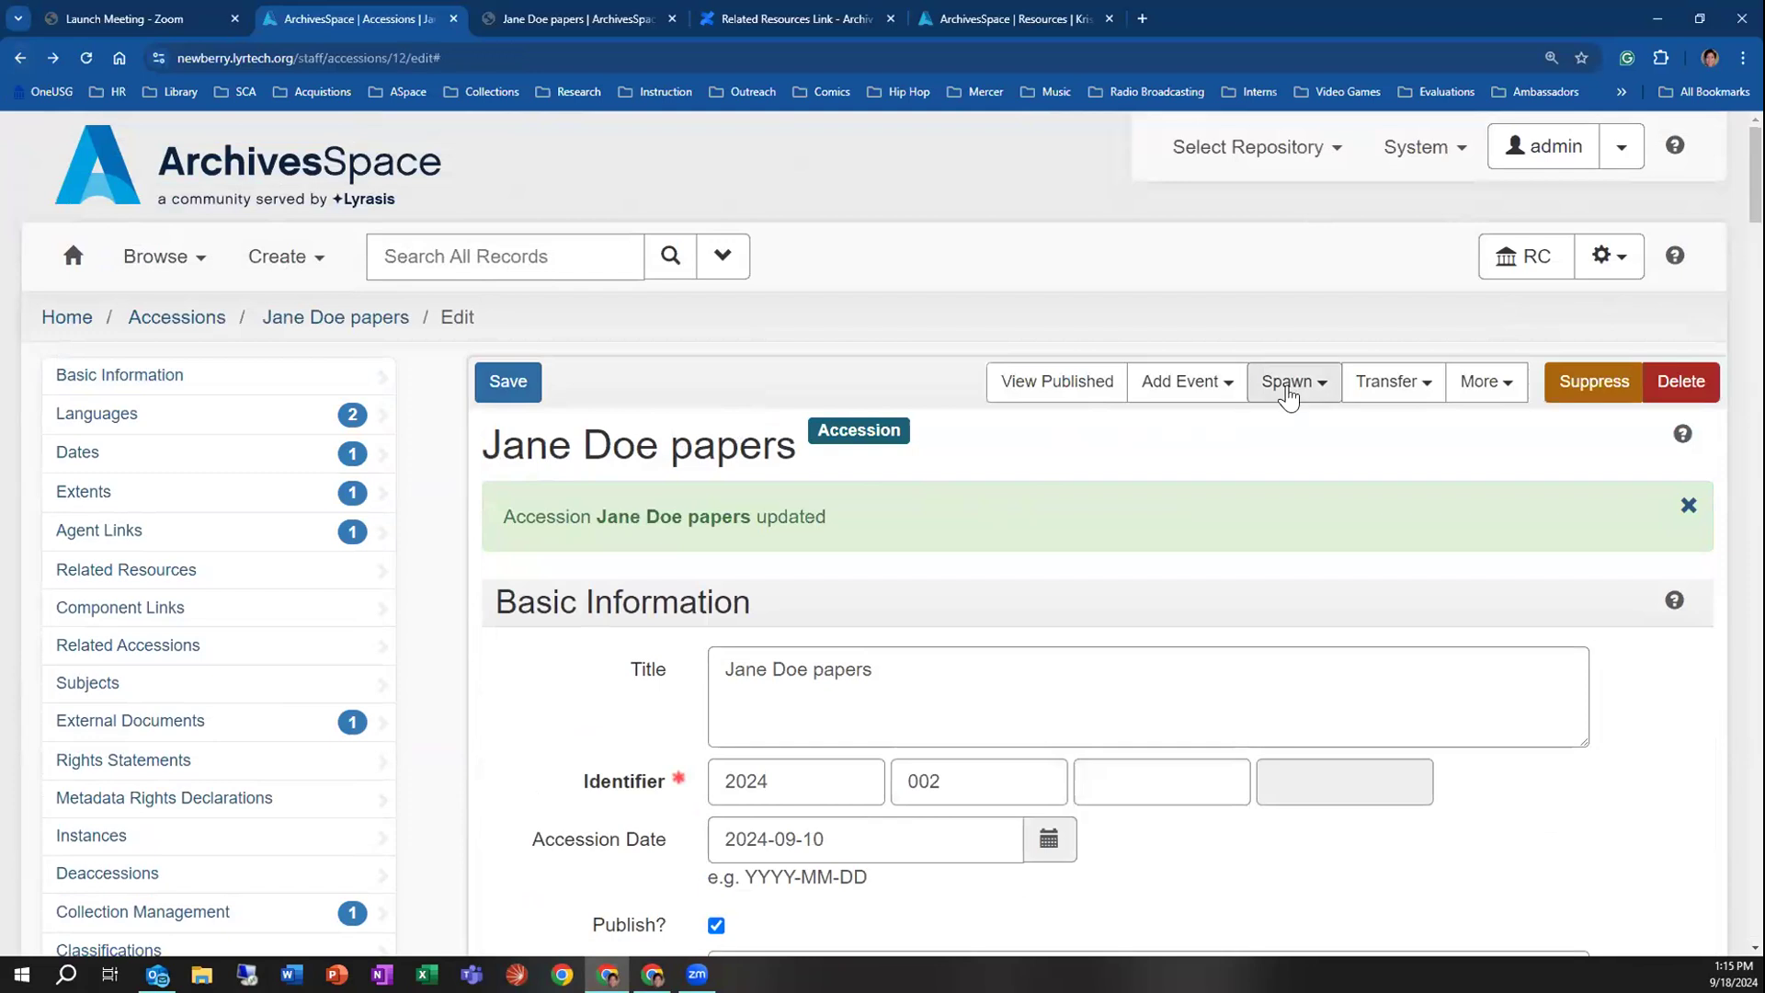
Spawn an archival object from the accession, browse the resources it could belong to, cancel the selection and return to the accession
click(1286, 382)
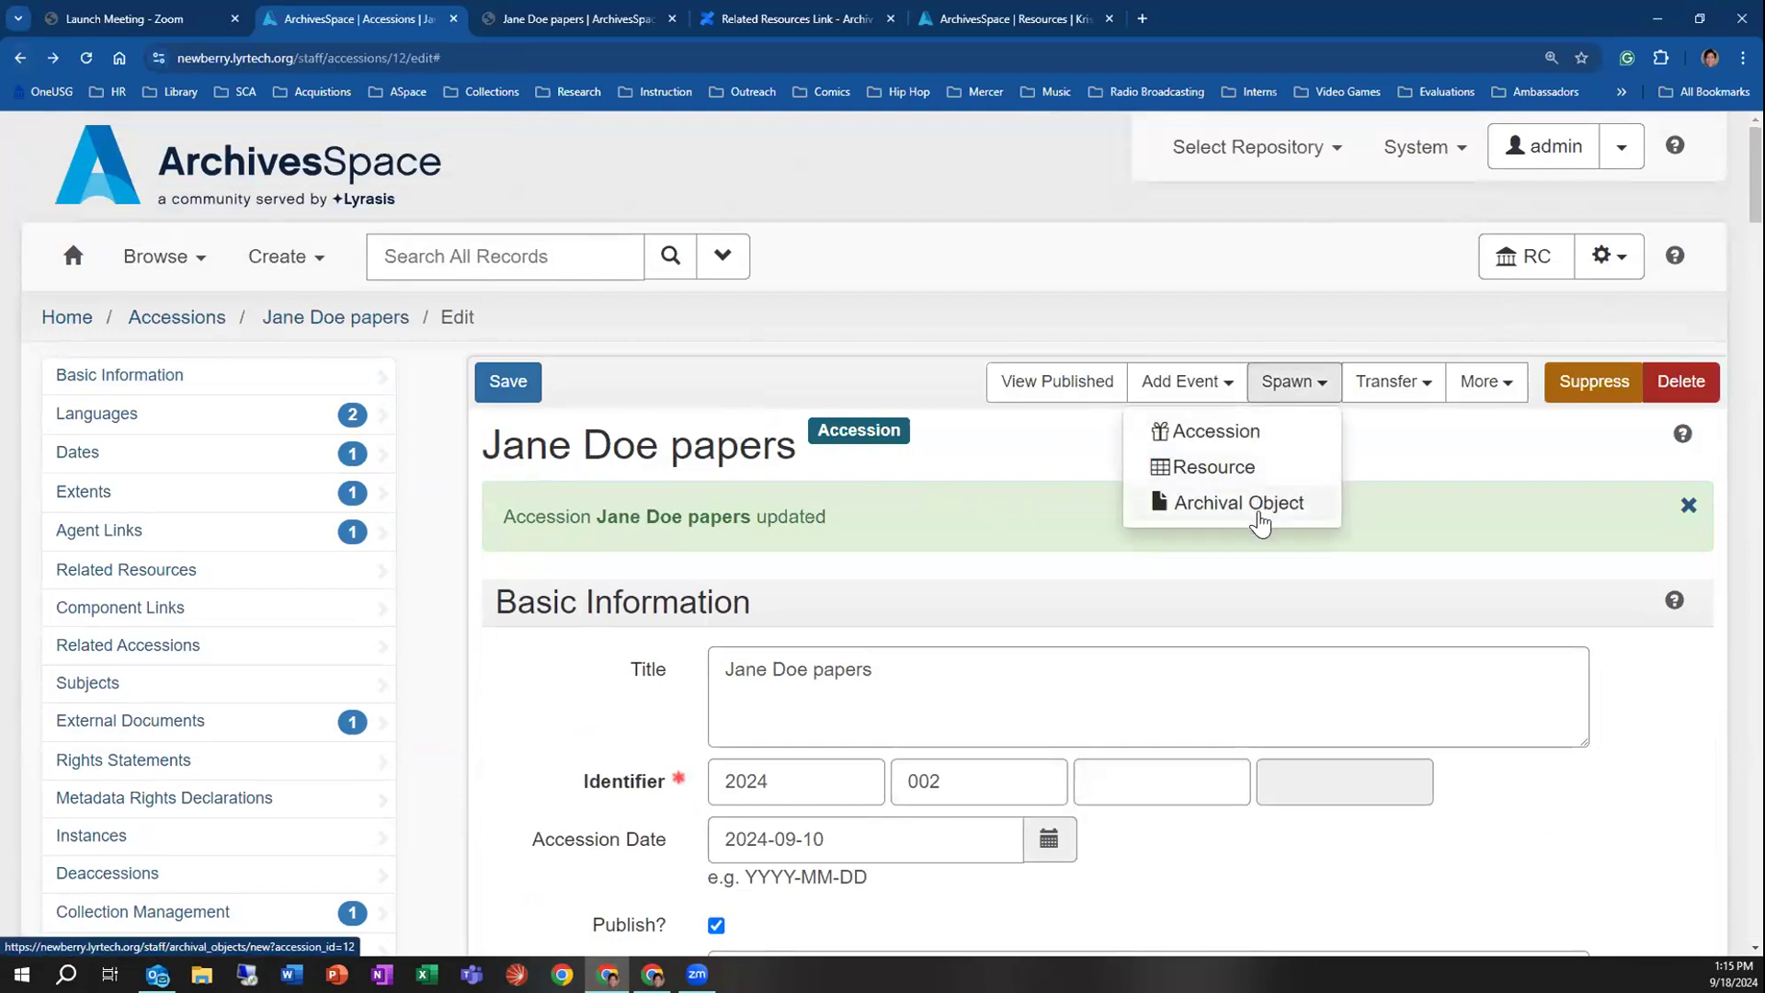
click(1260, 520)
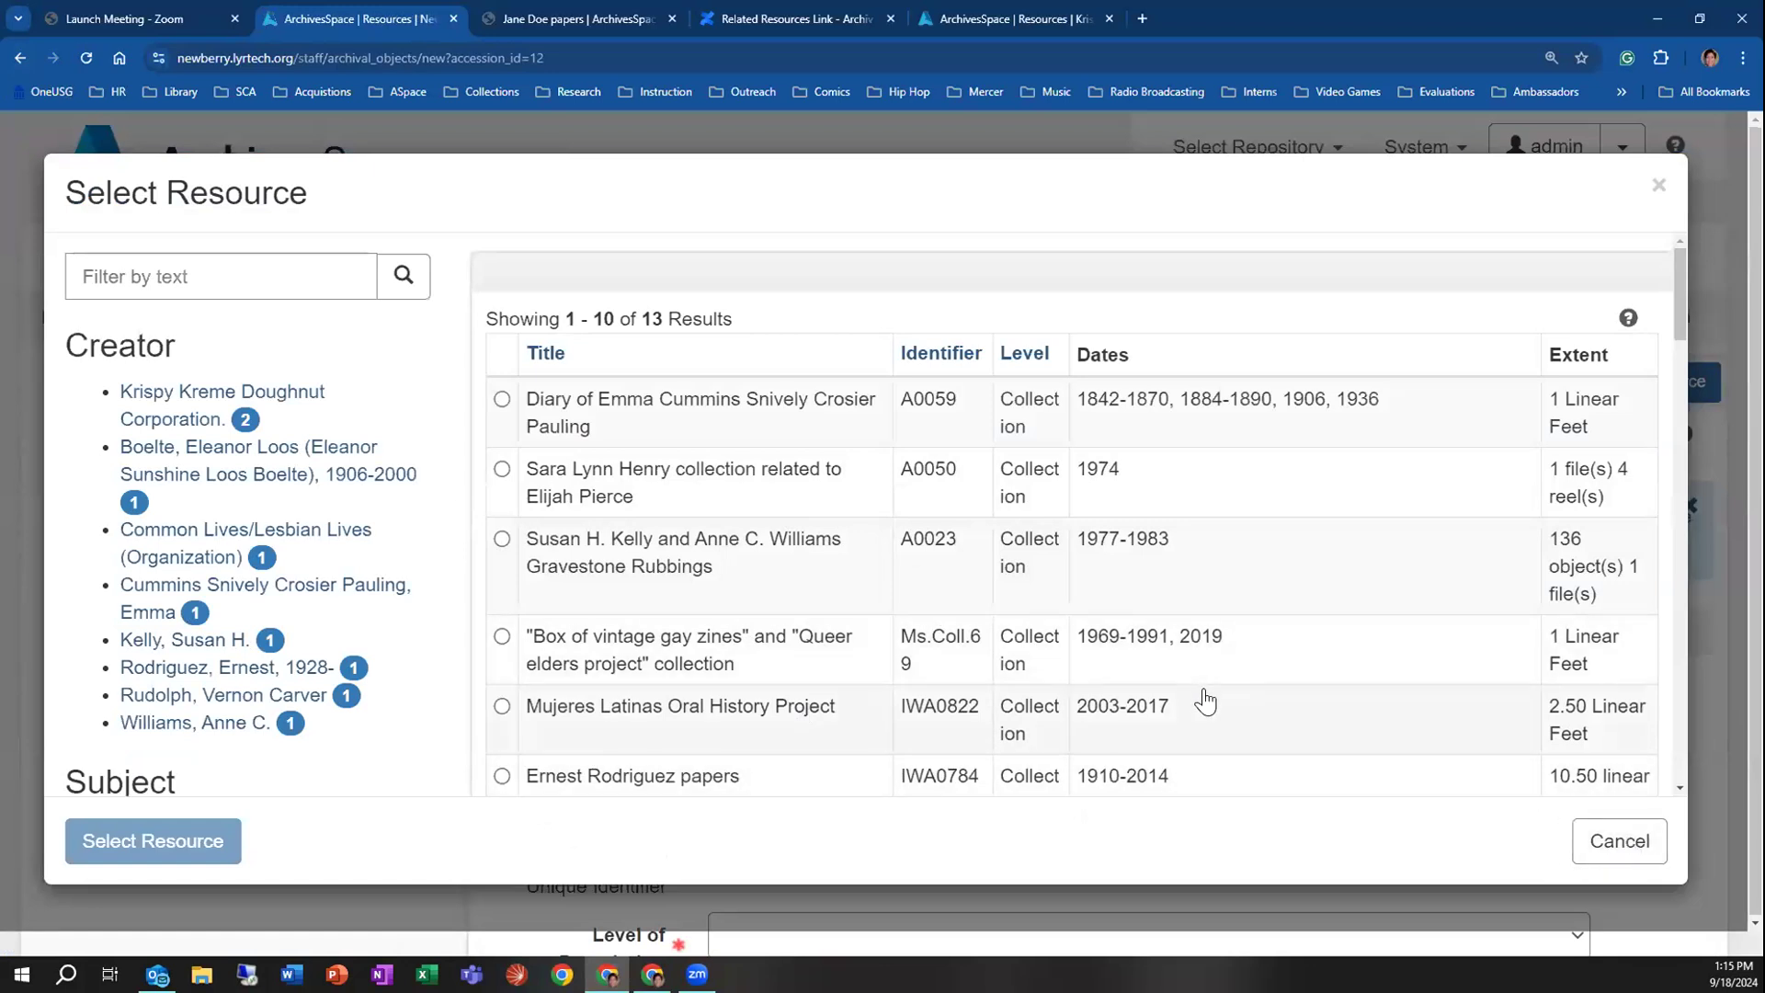
scroll(1260, 677, down, 5)
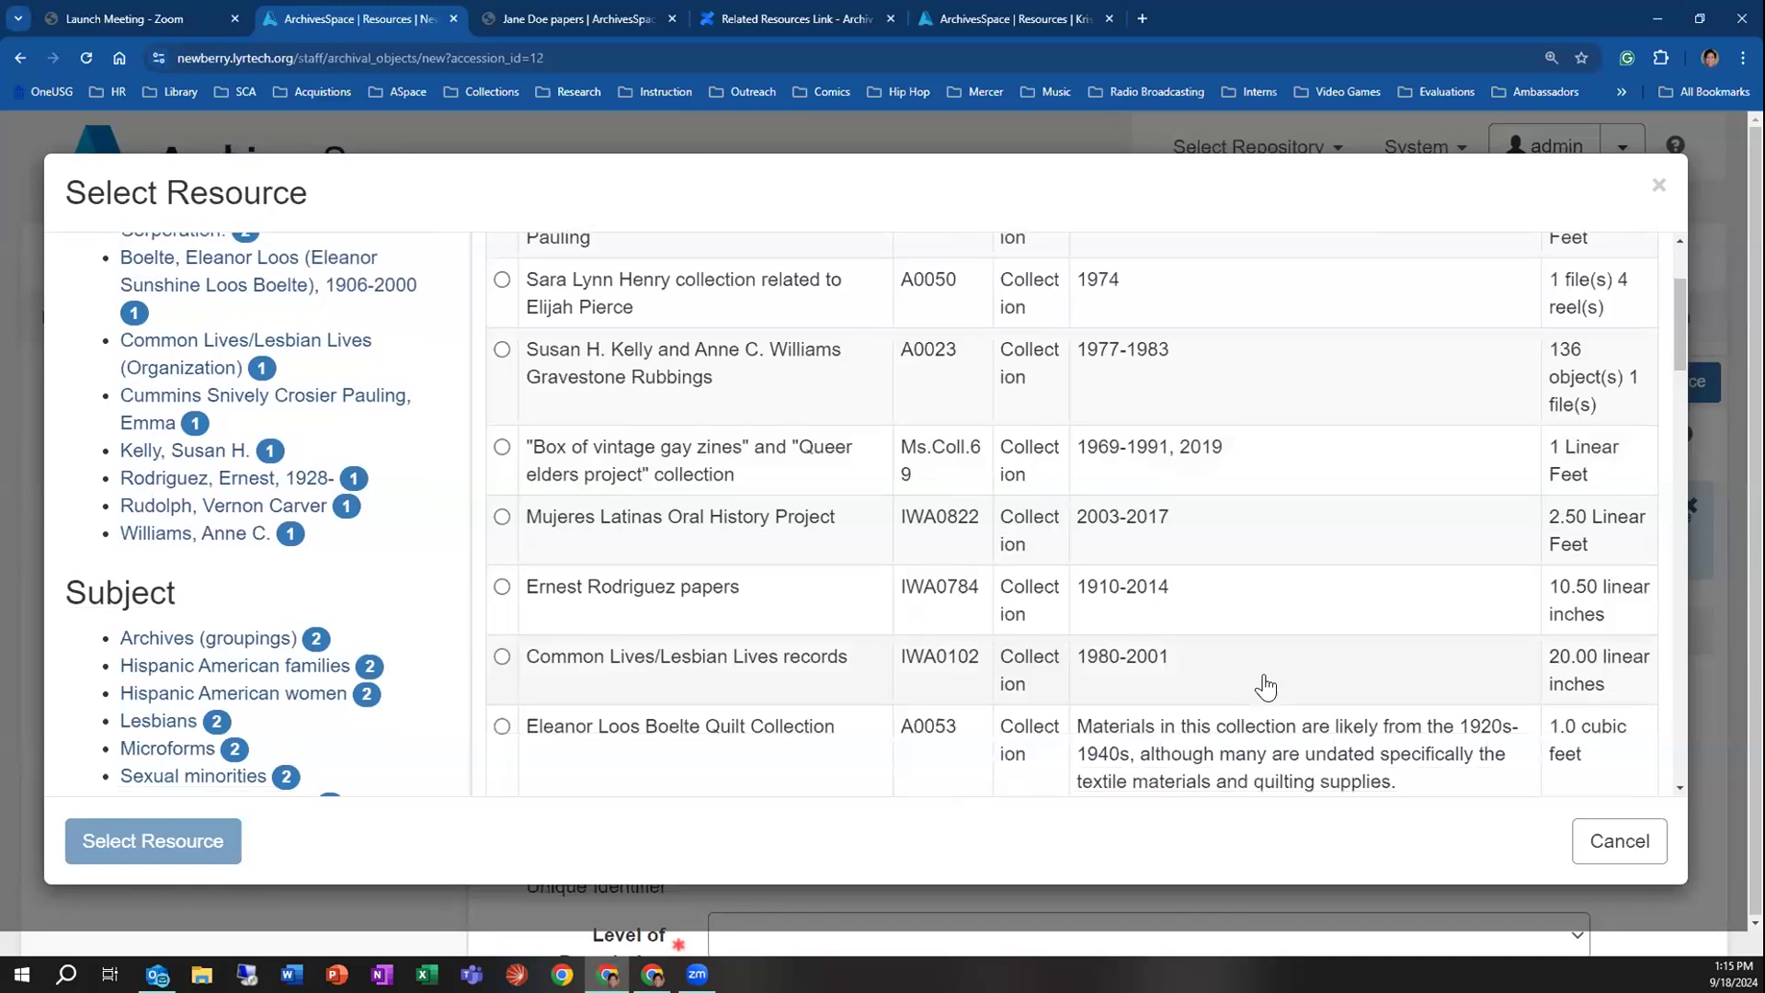
click(1641, 843)
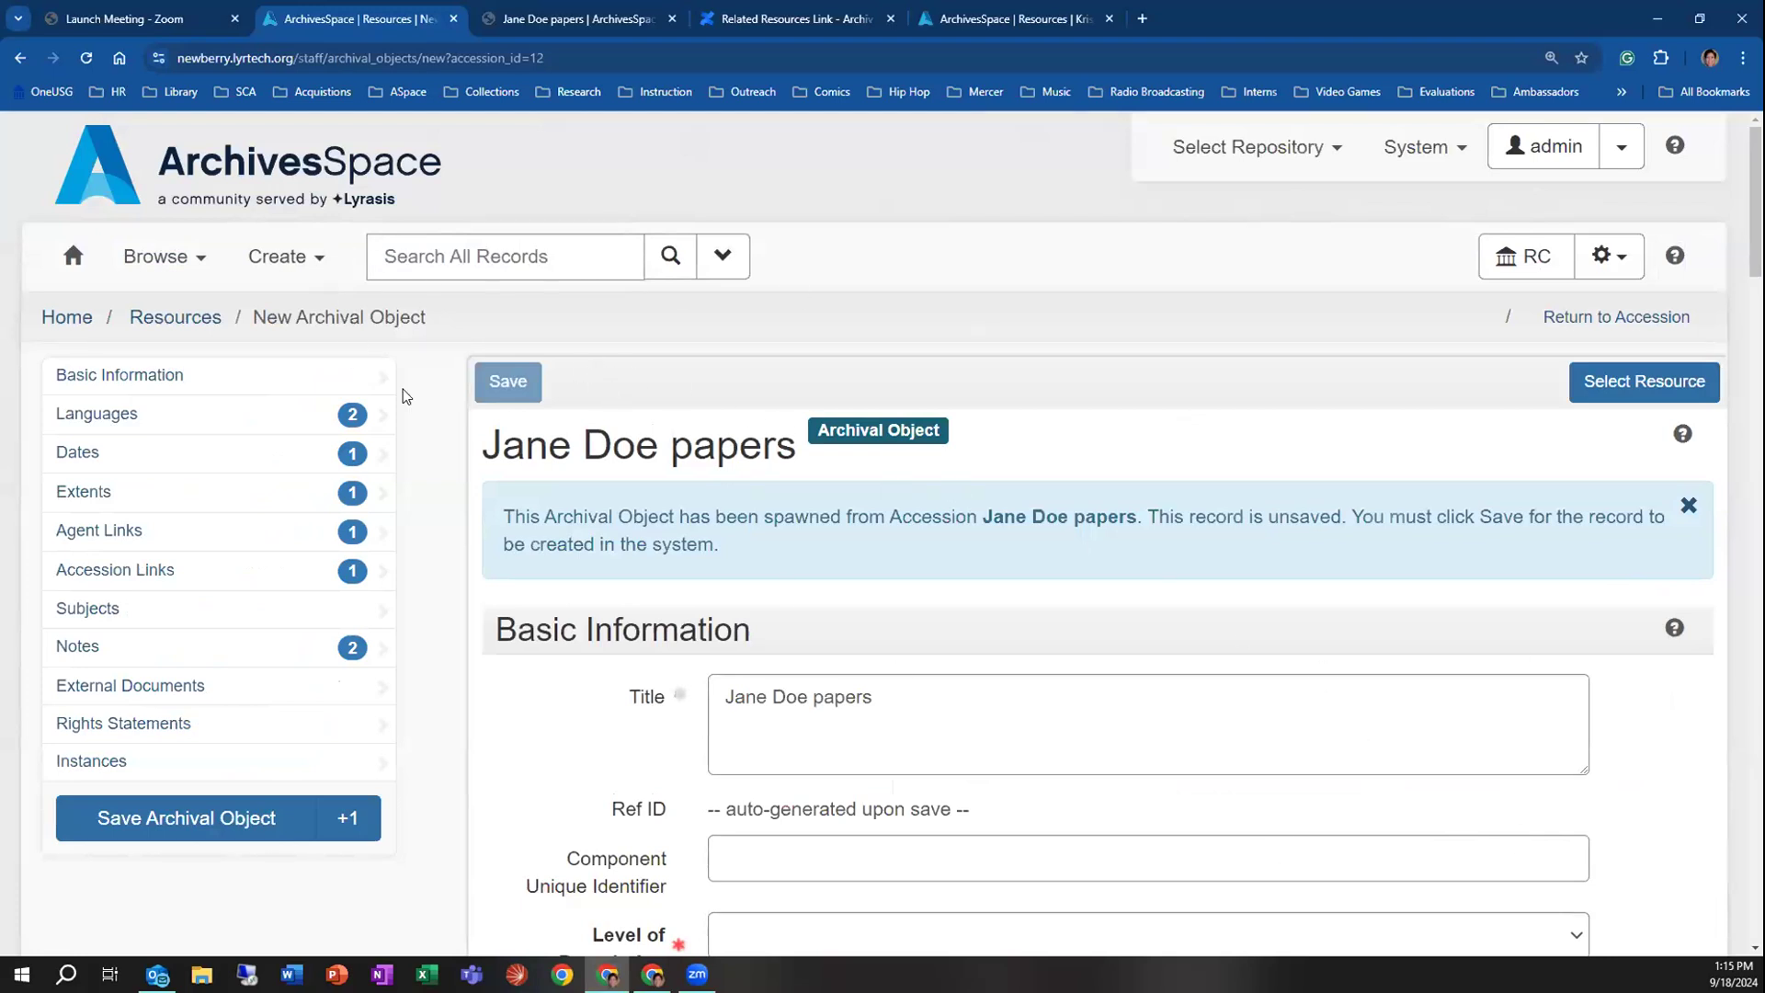
click(25, 59)
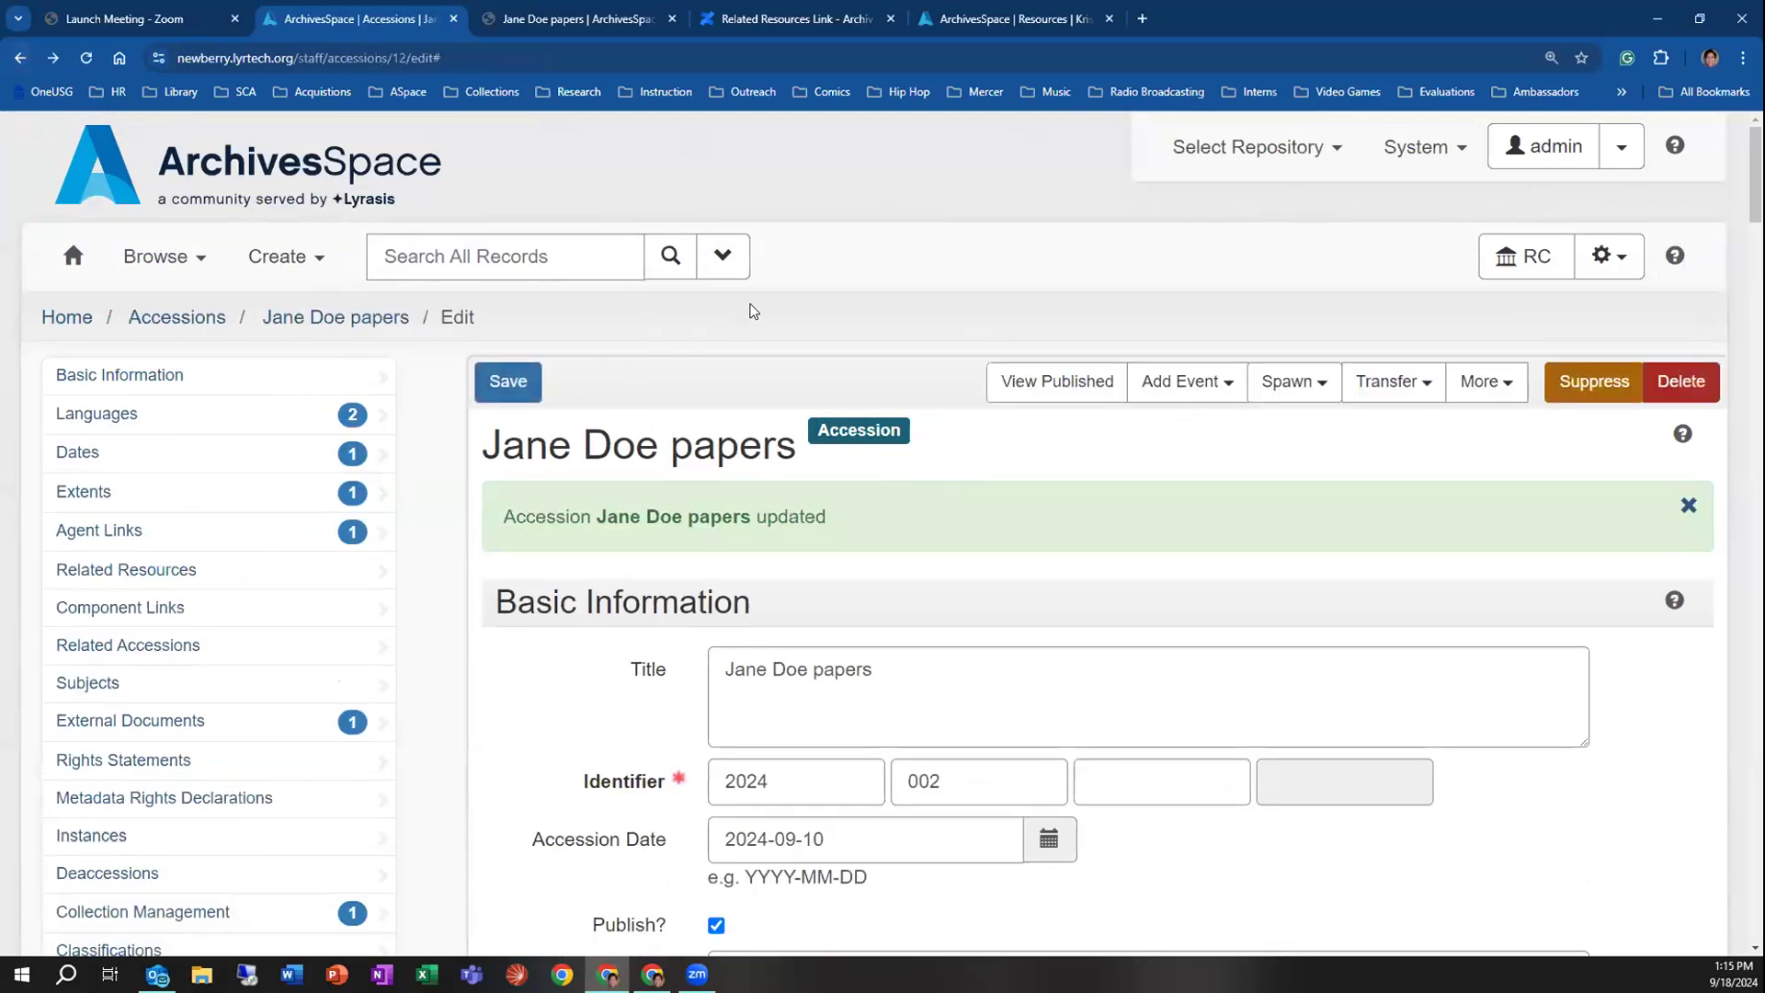
Spawn a new resource record from the accession and look over its sections
click(1274, 386)
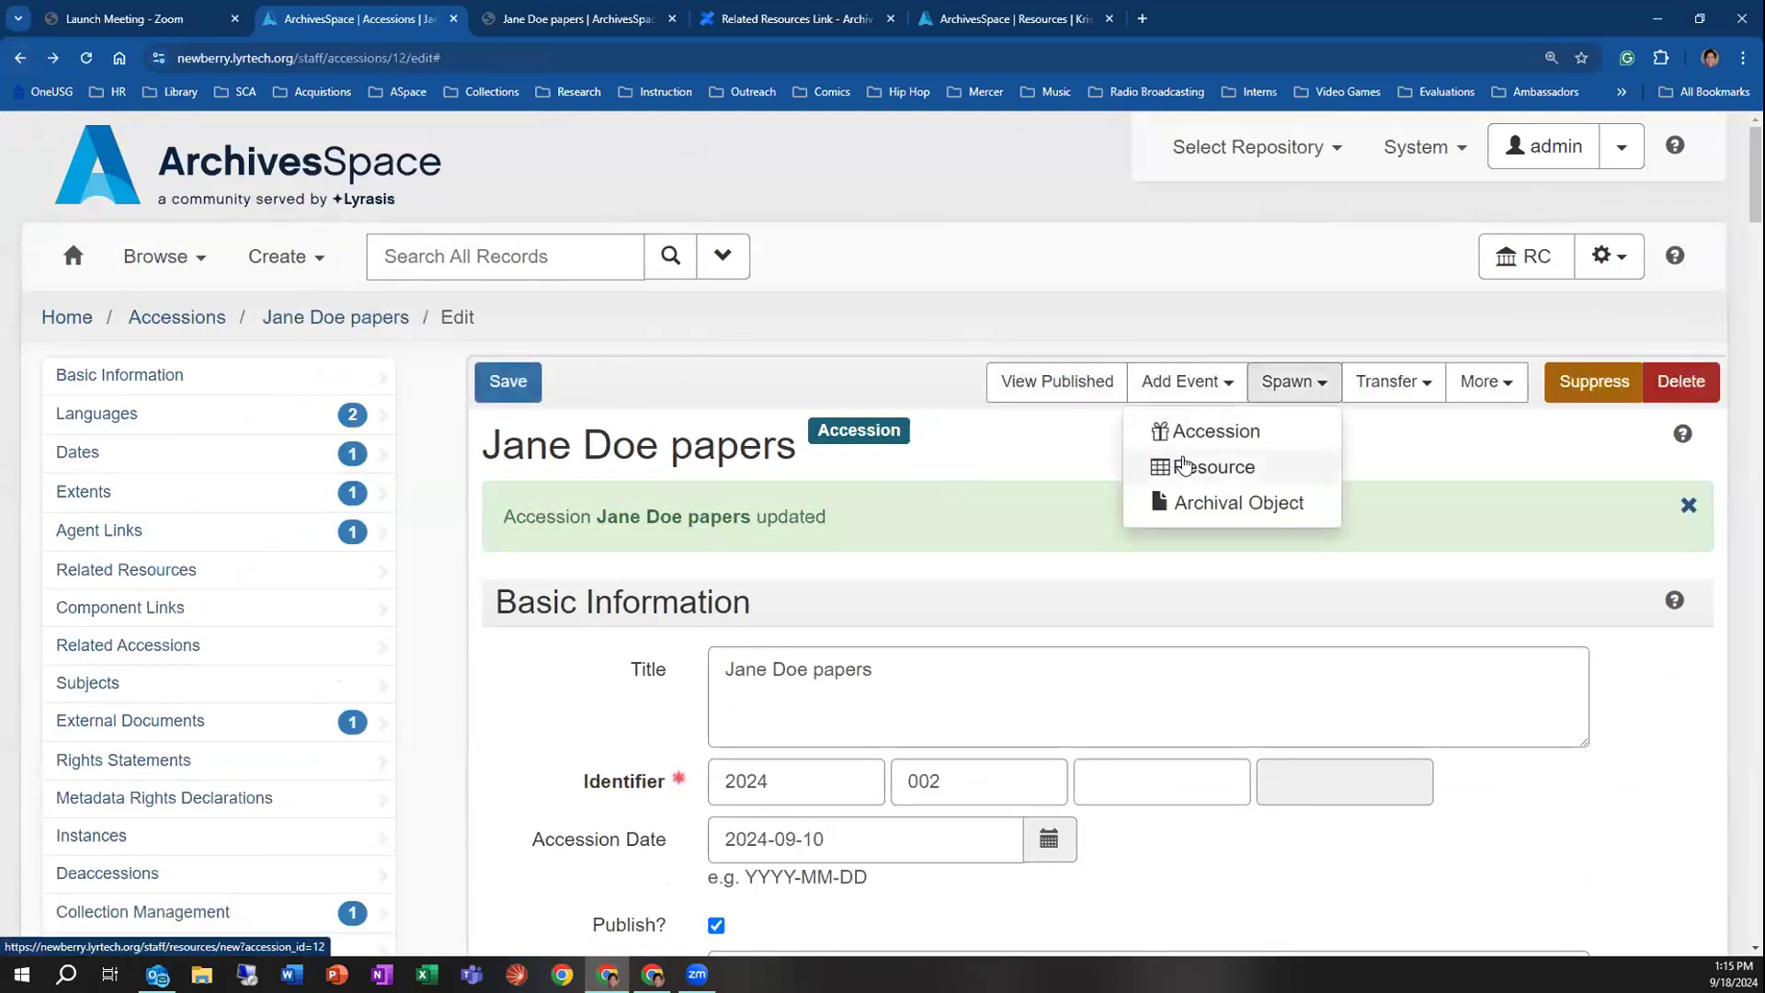
click(1167, 467)
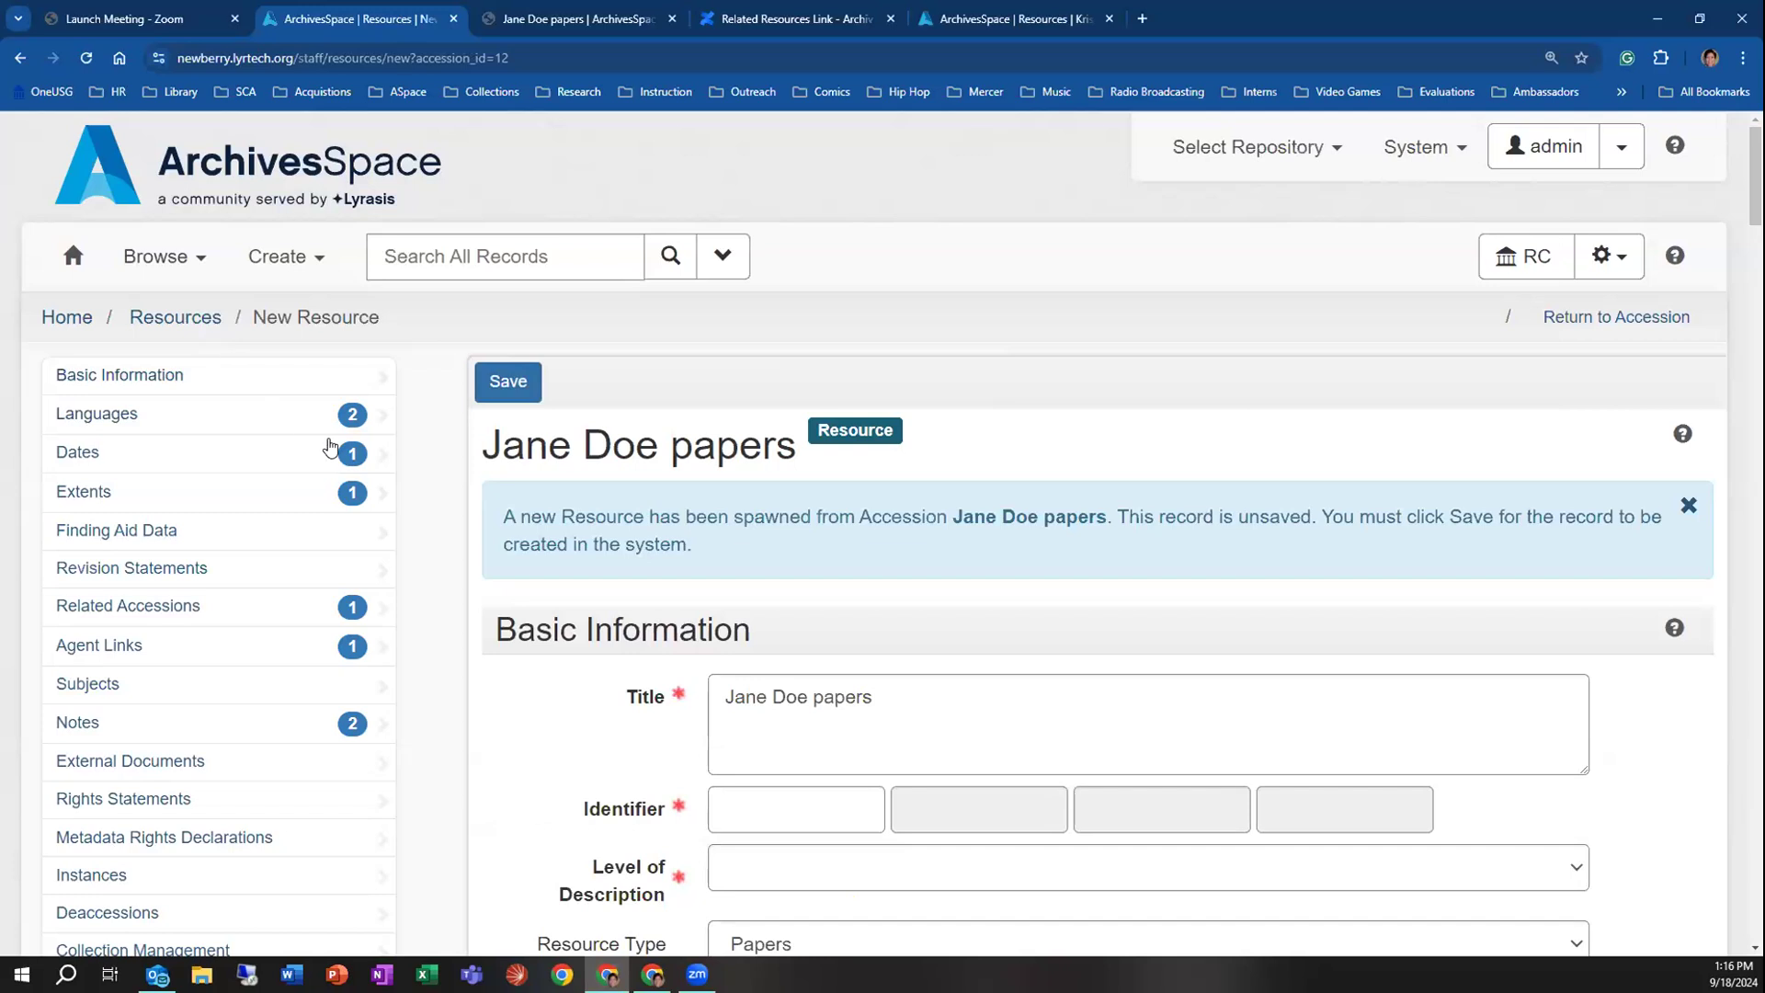
scroll(432, 551, down, 1)
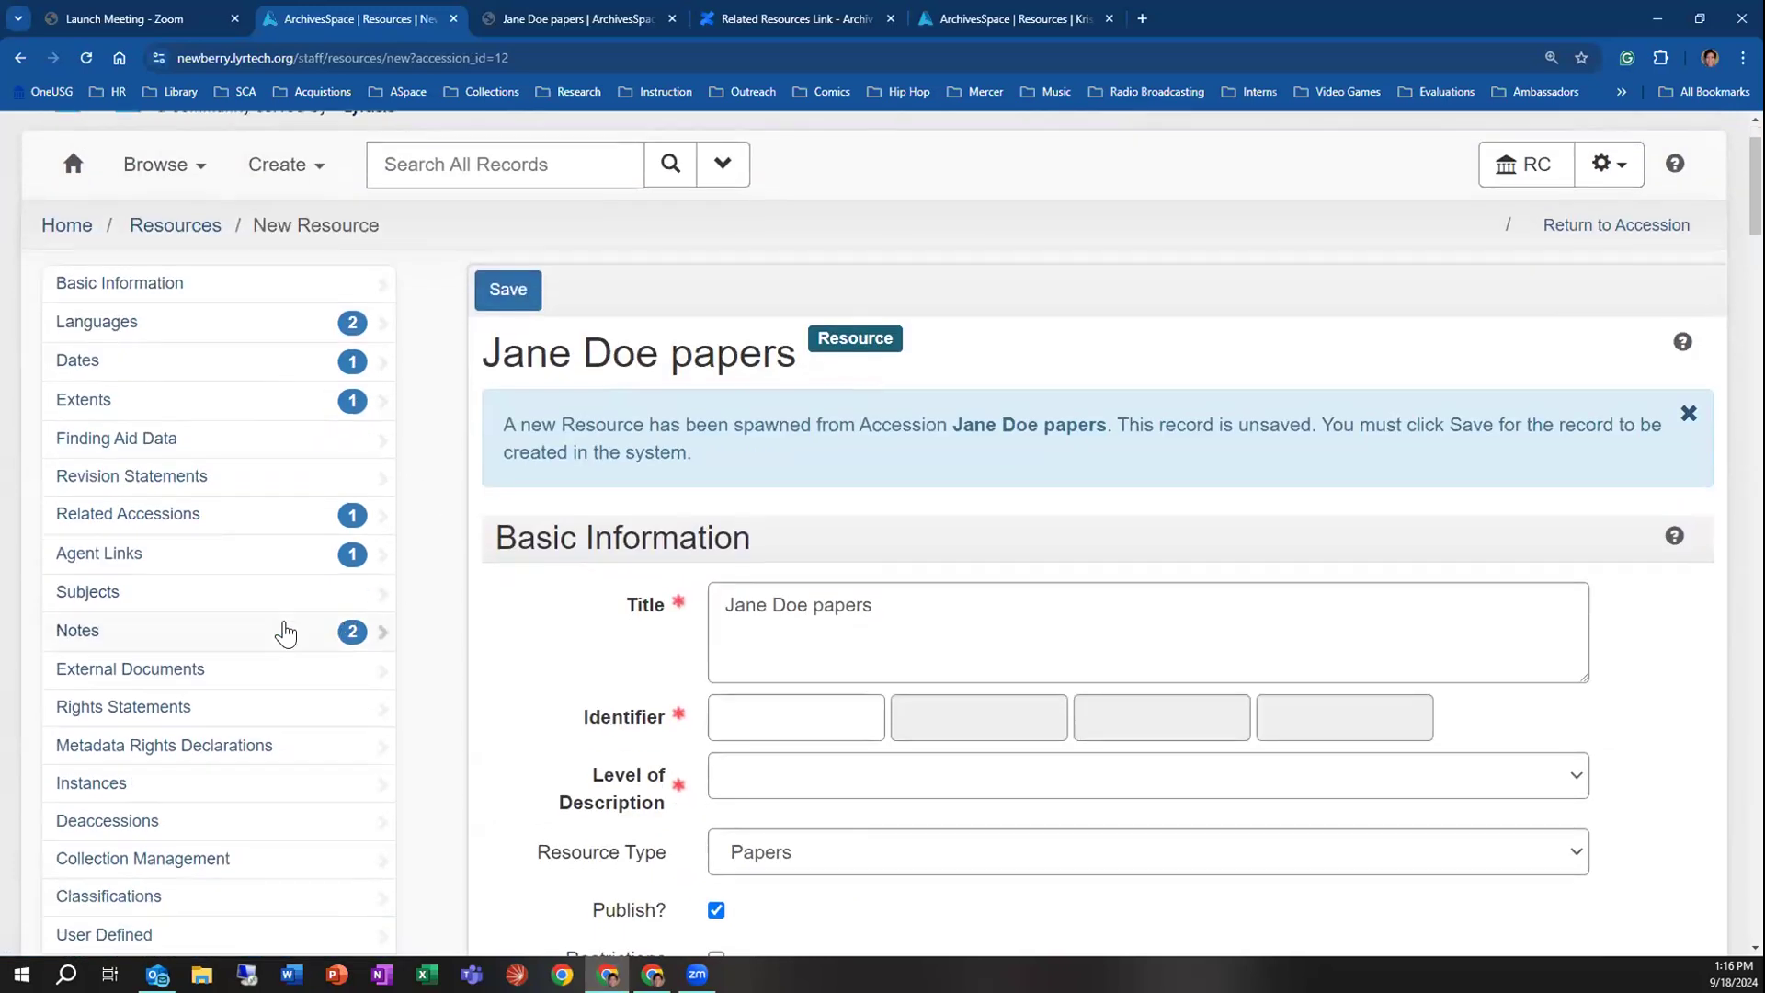
Examine the notes carried over into the spawned resource, and return to the original accession without saving
click(285, 632)
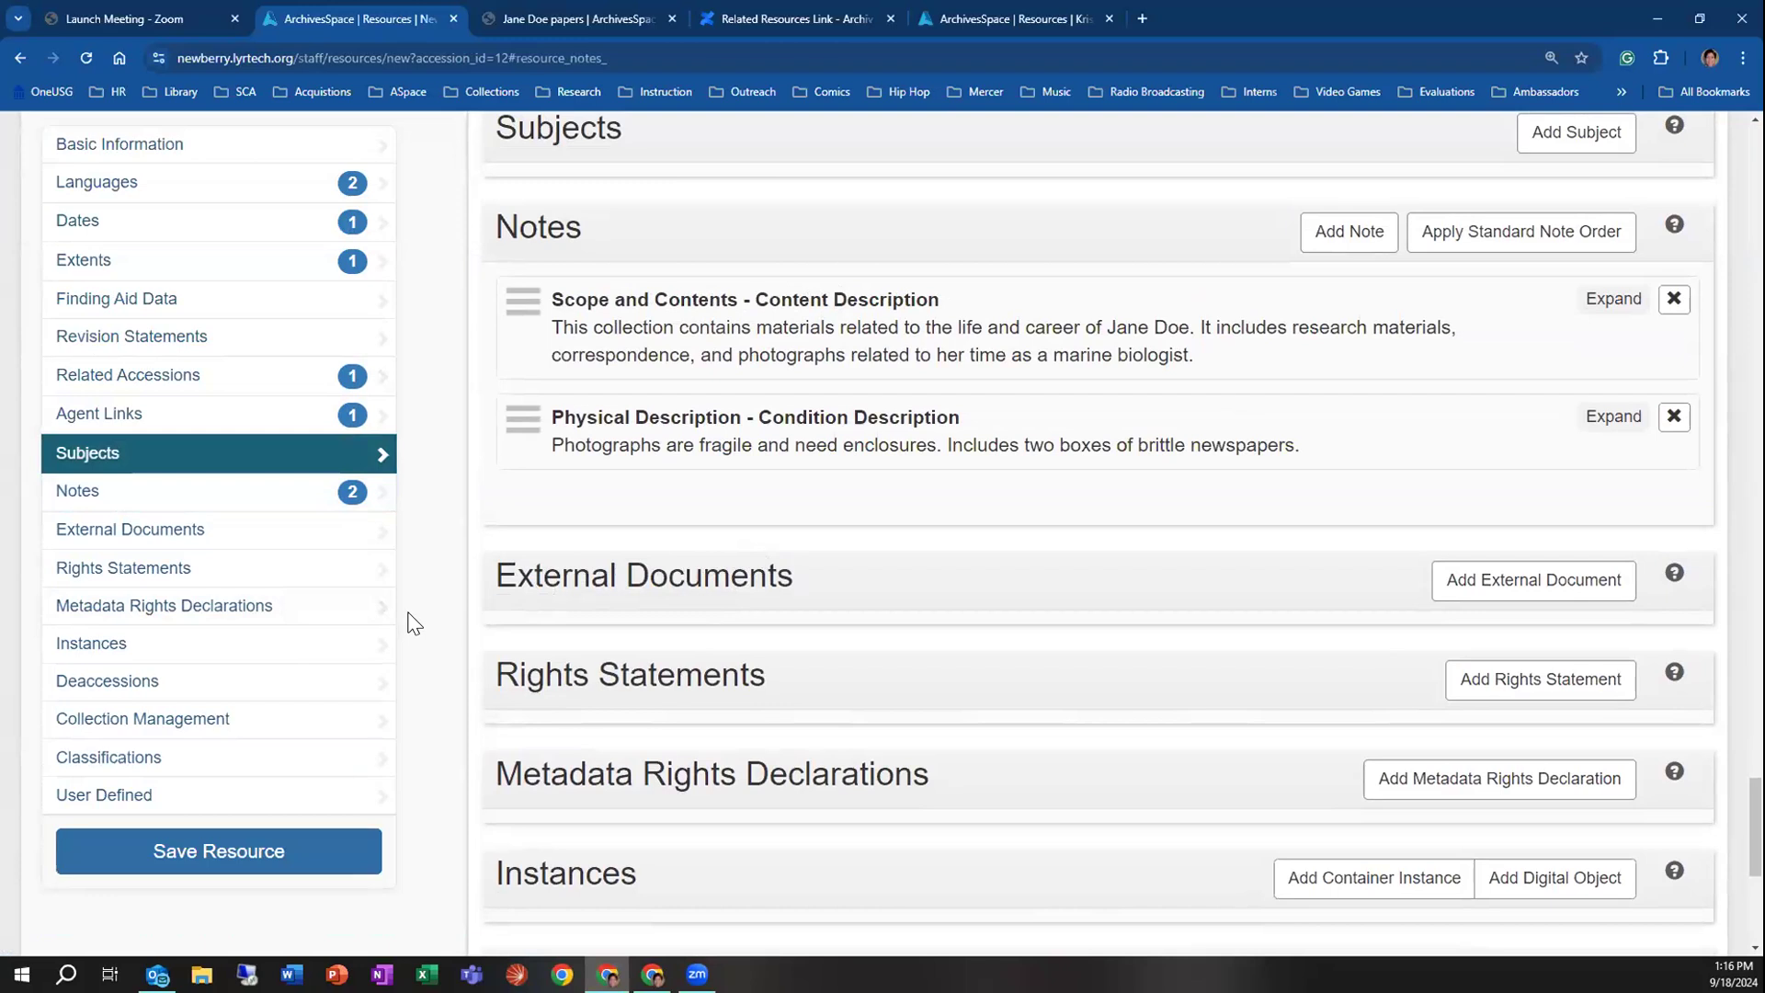
scroll(413, 623, up, 1)
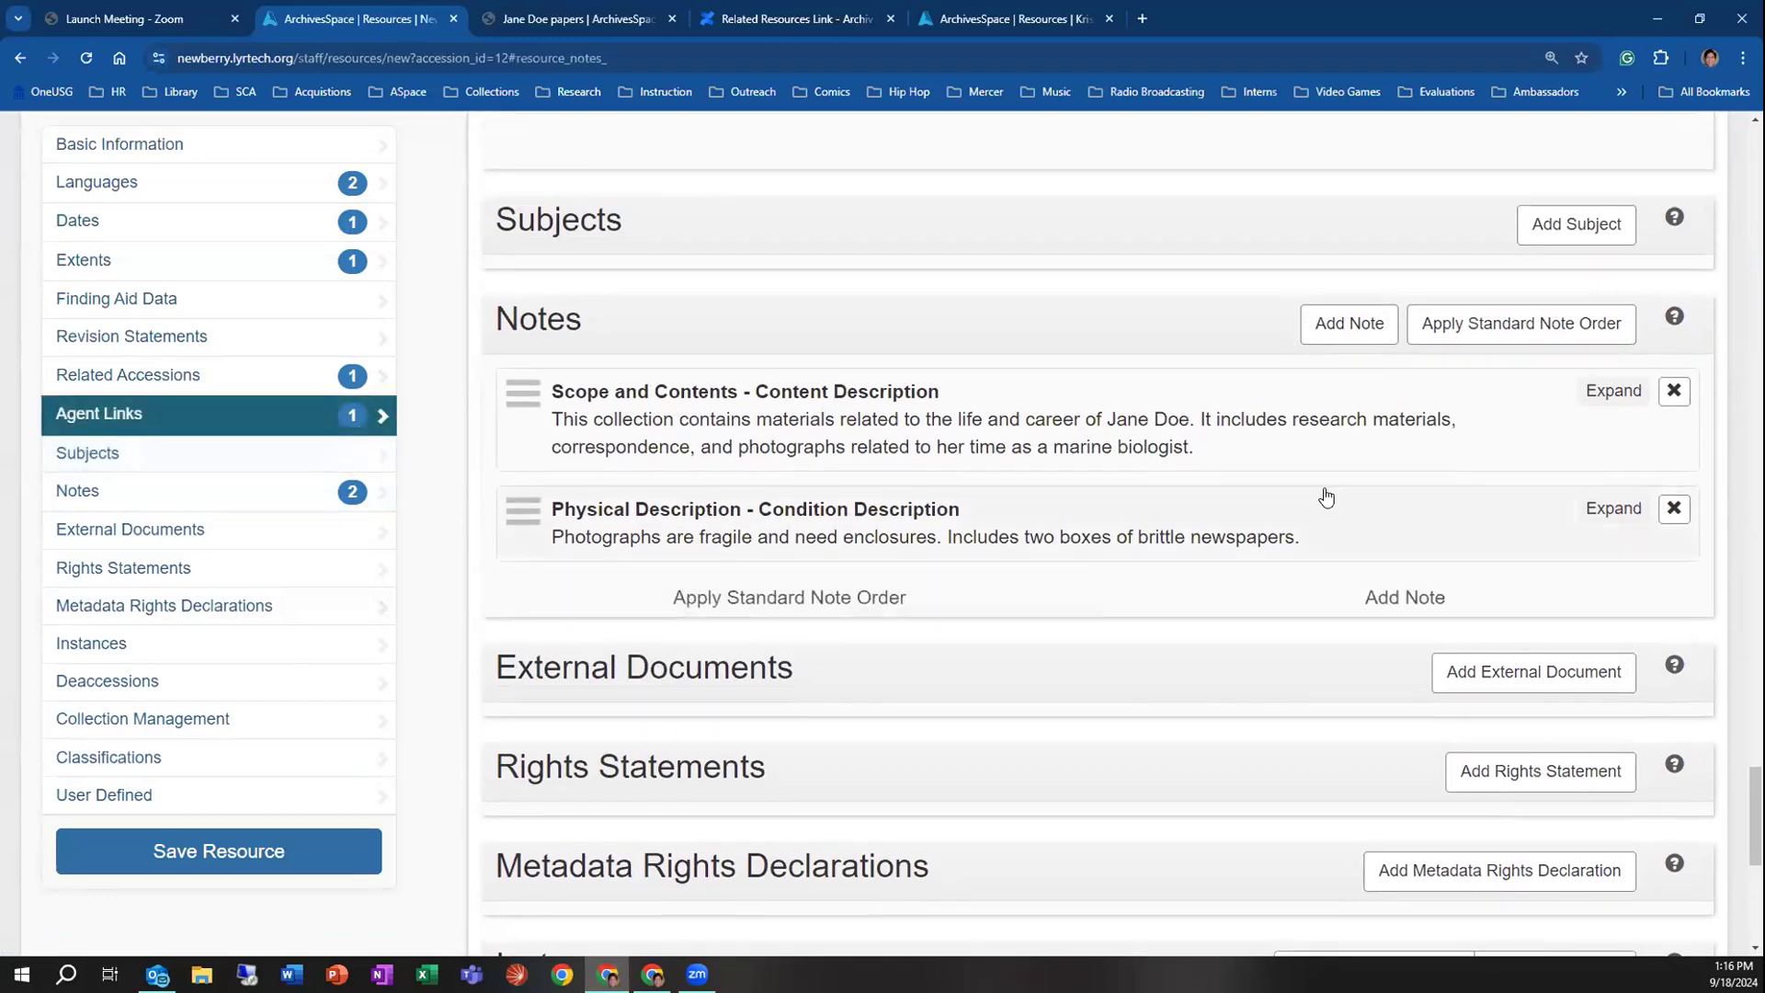
scroll(1729, 202, up, 15)
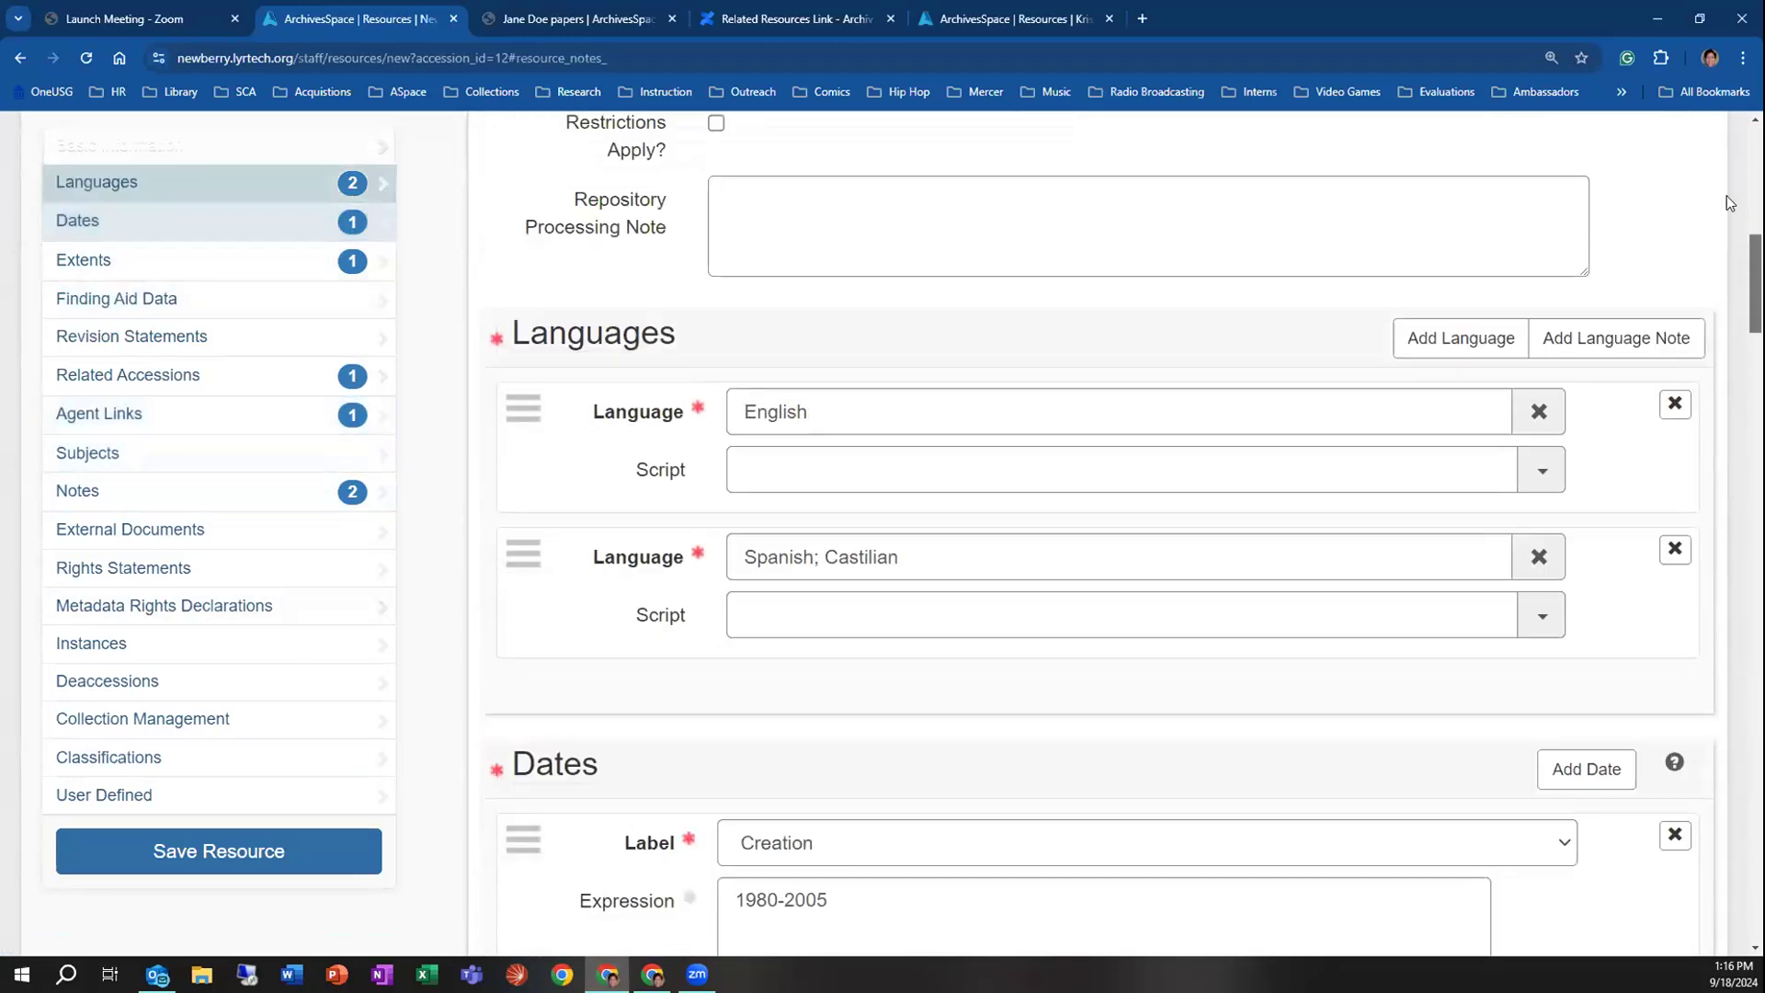
scroll(1729, 202, up, 10)
click(19, 57)
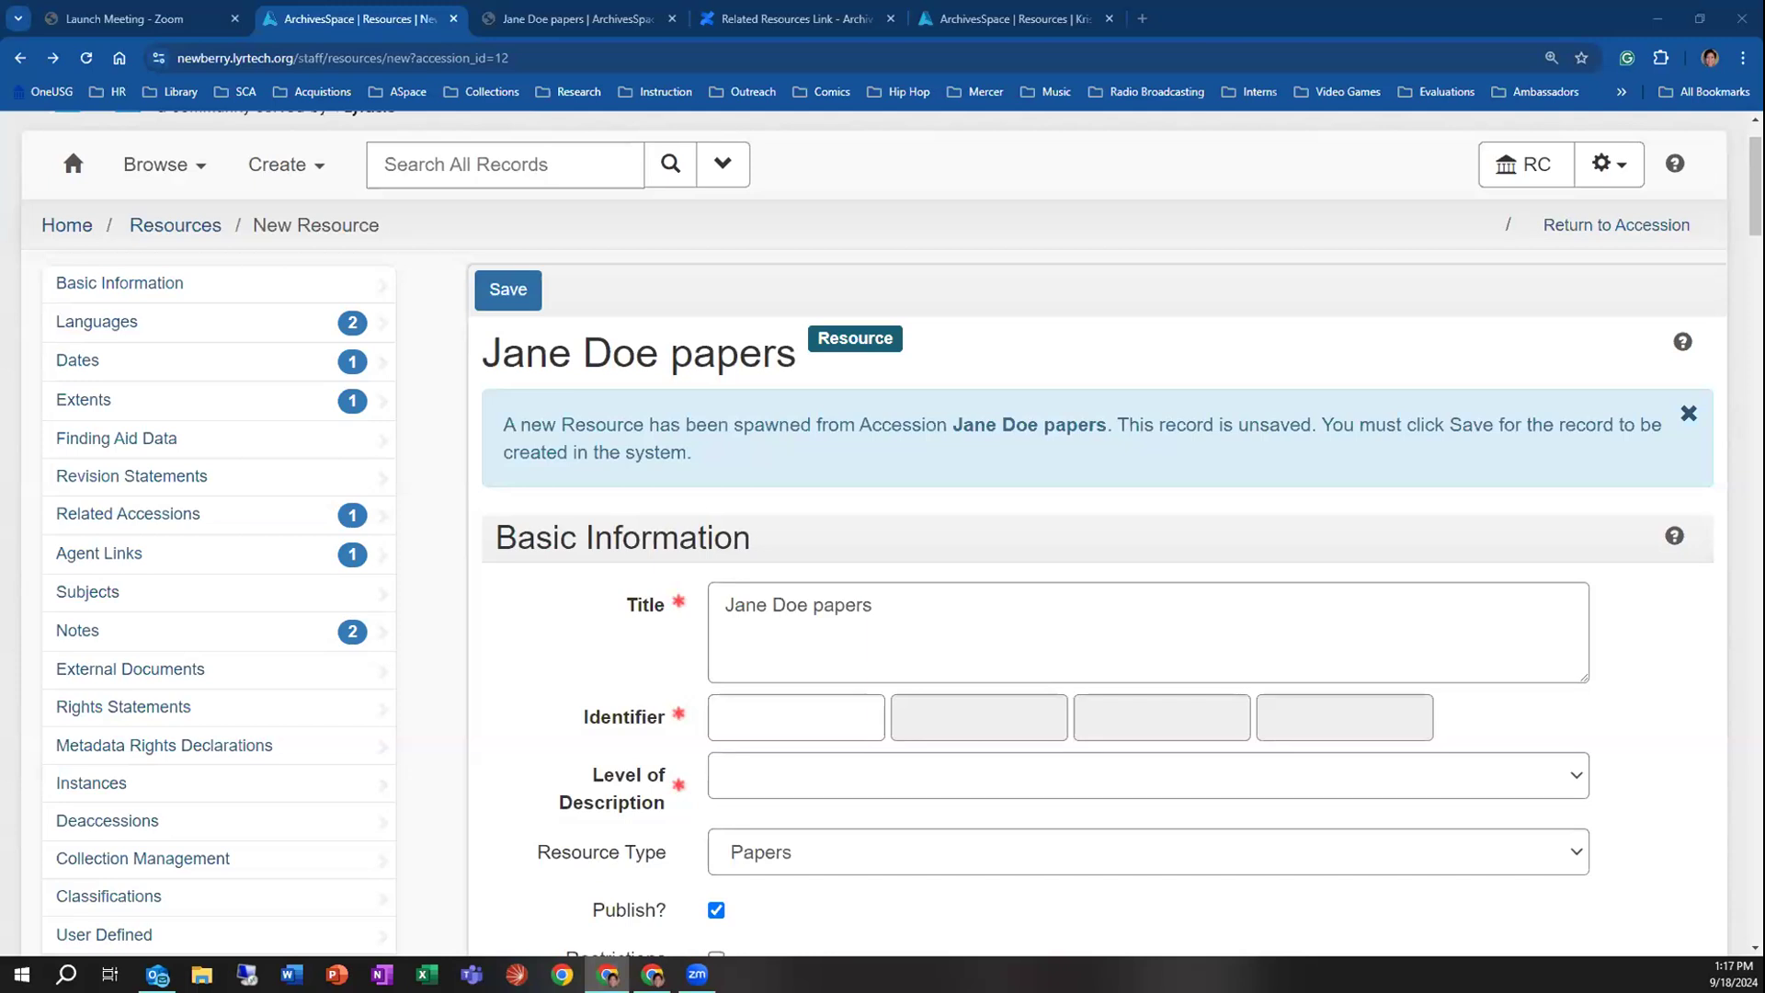
click(19, 57)
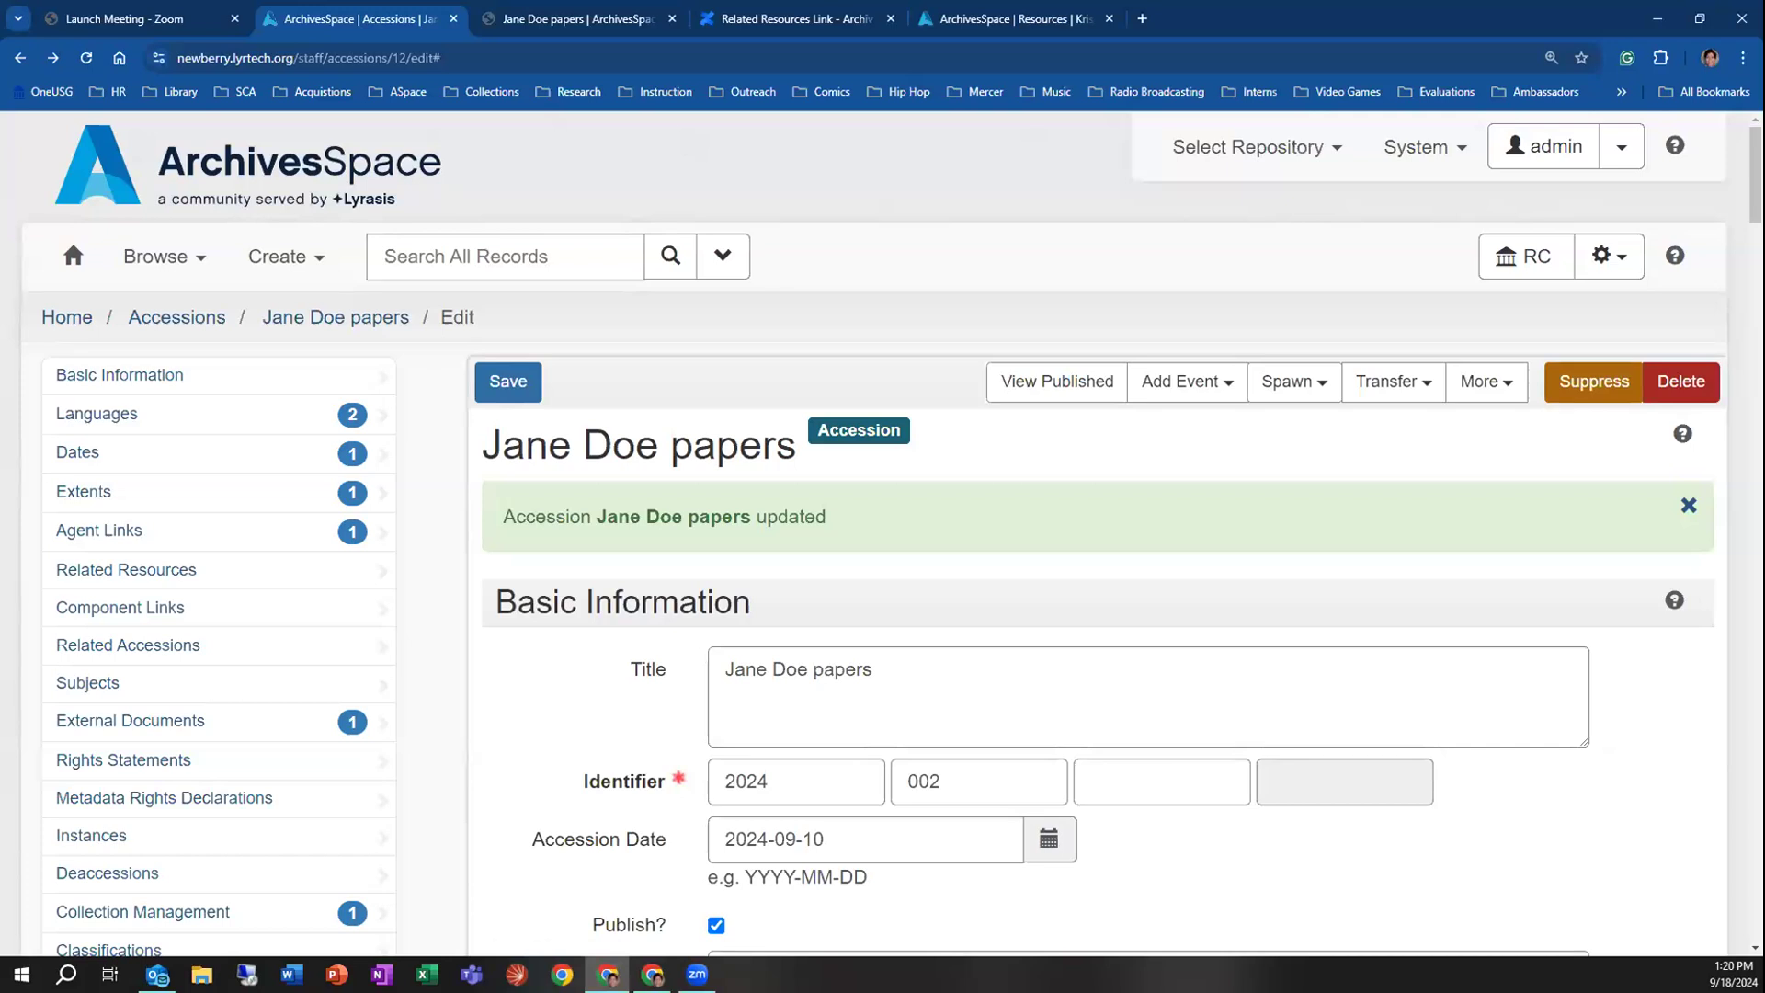
click(1053, 394)
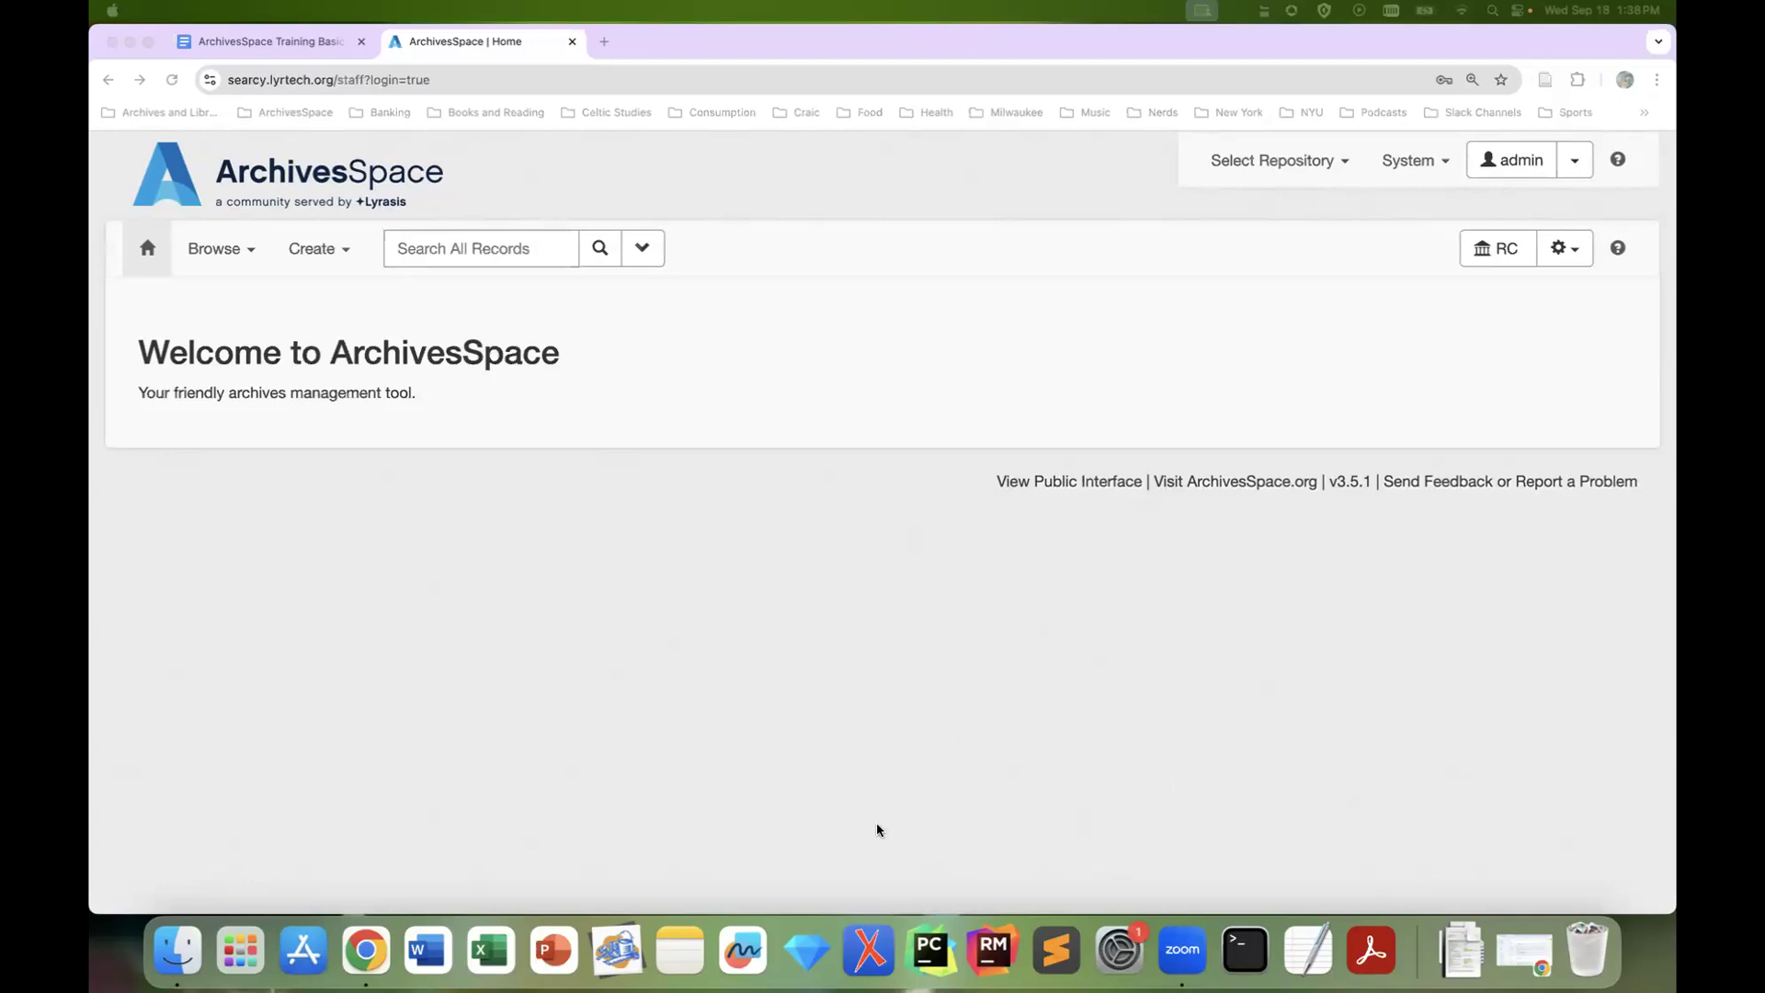
Browse the repository's existing resources and start a new resource record from that list
click(334, 262)
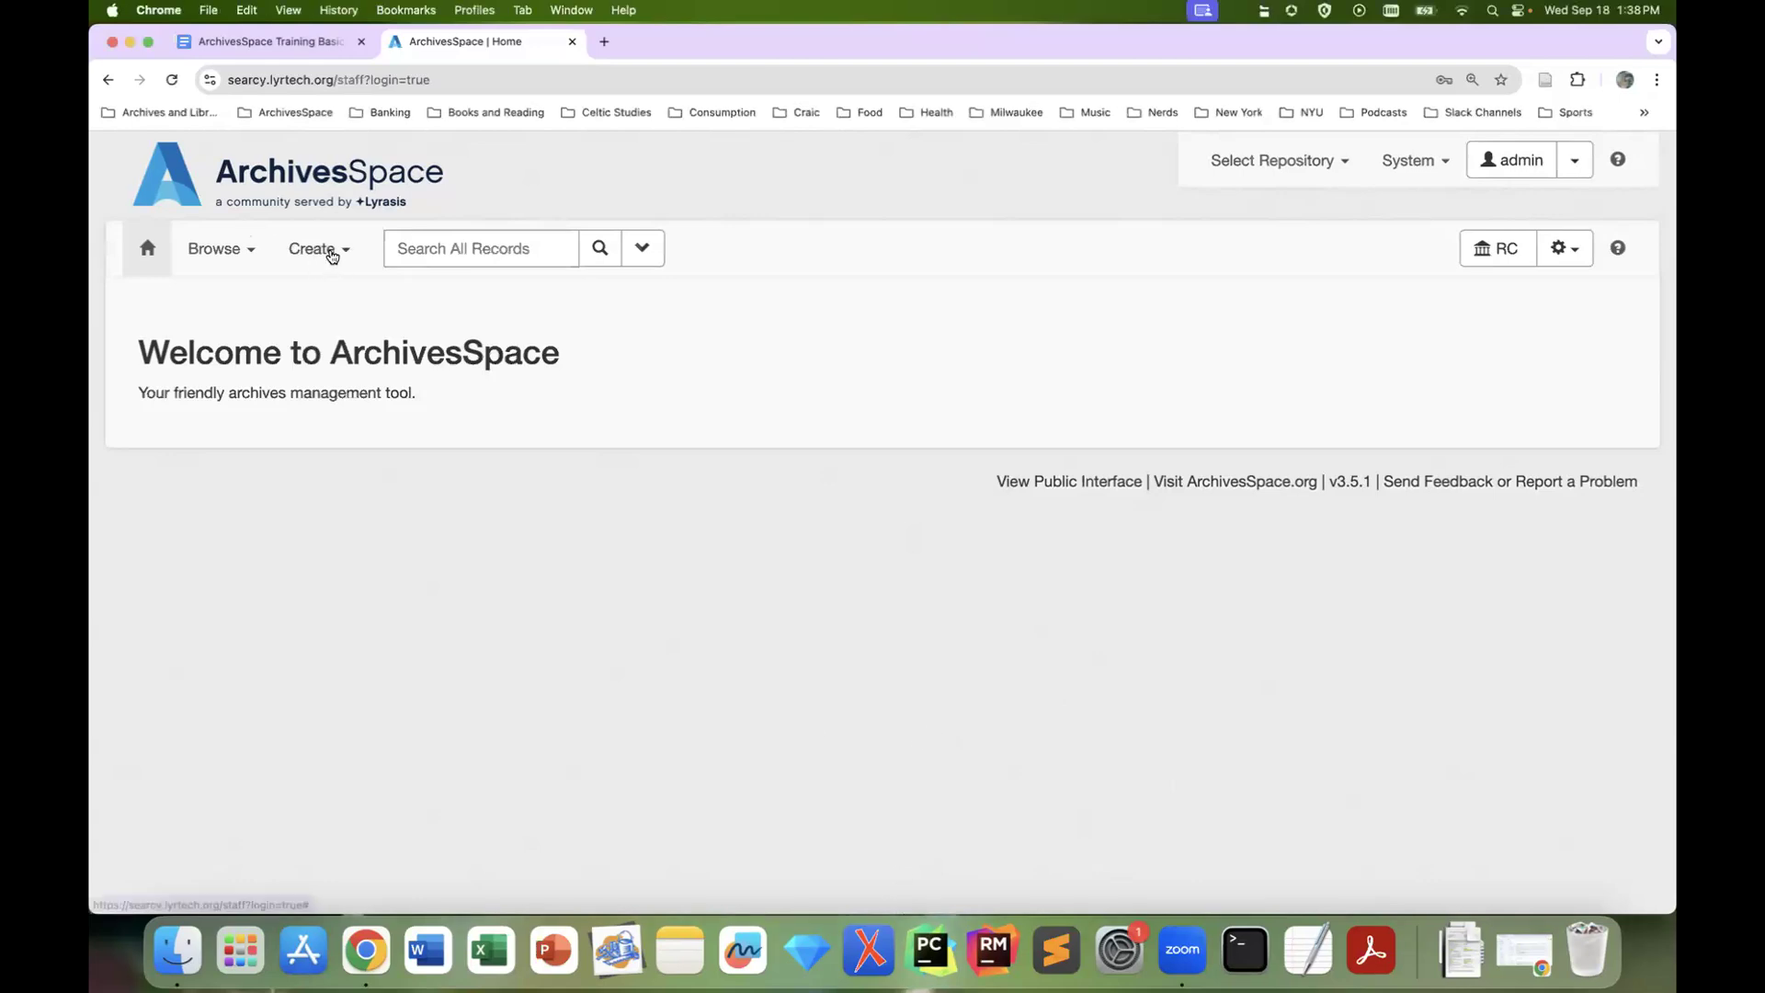
click(329, 250)
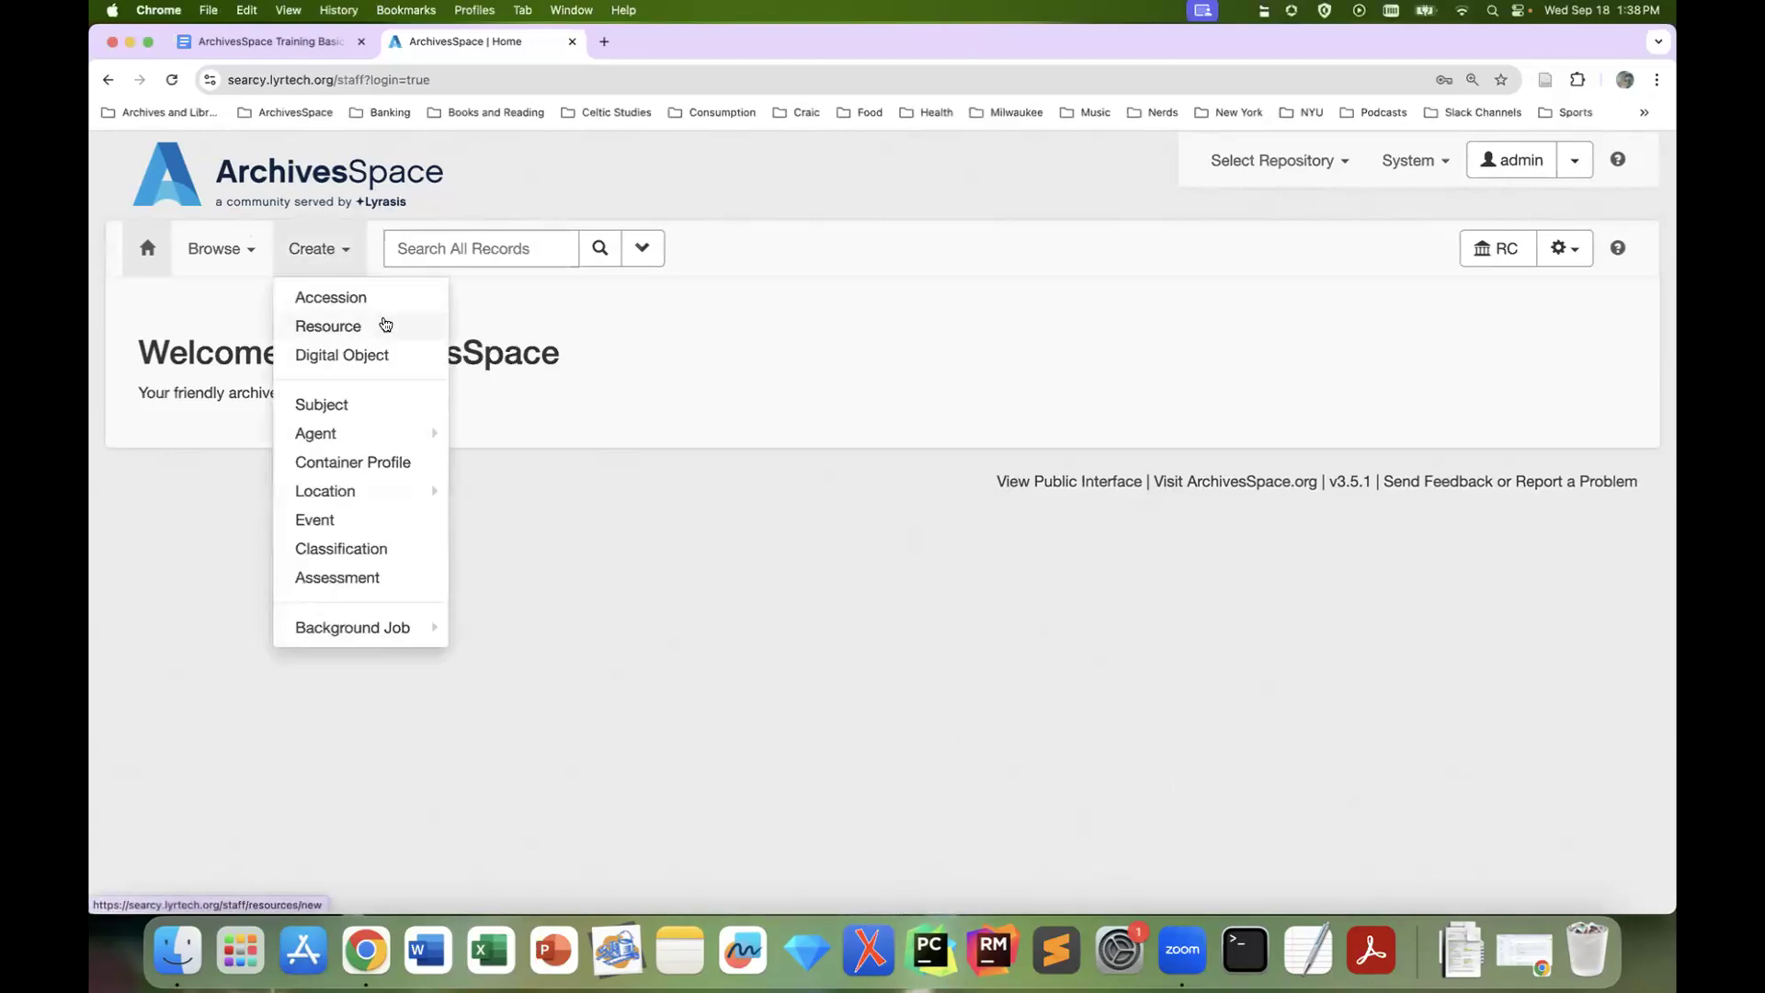
click(249, 280)
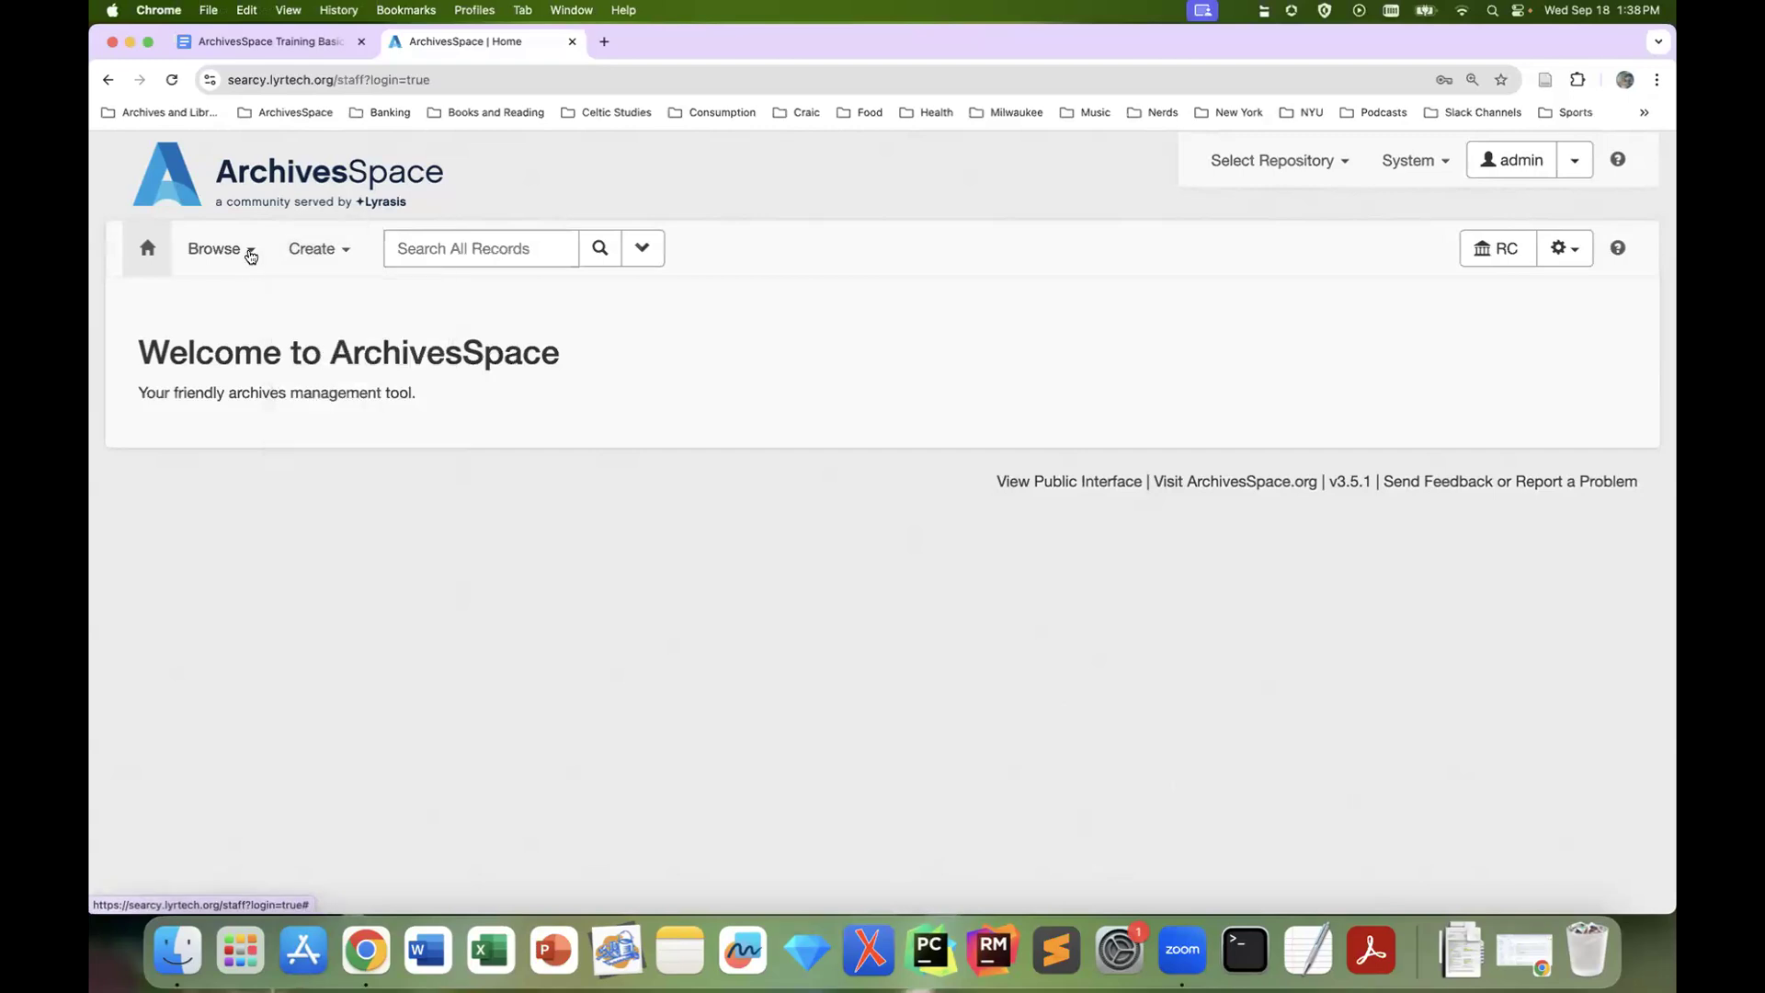
click(248, 250)
click(281, 326)
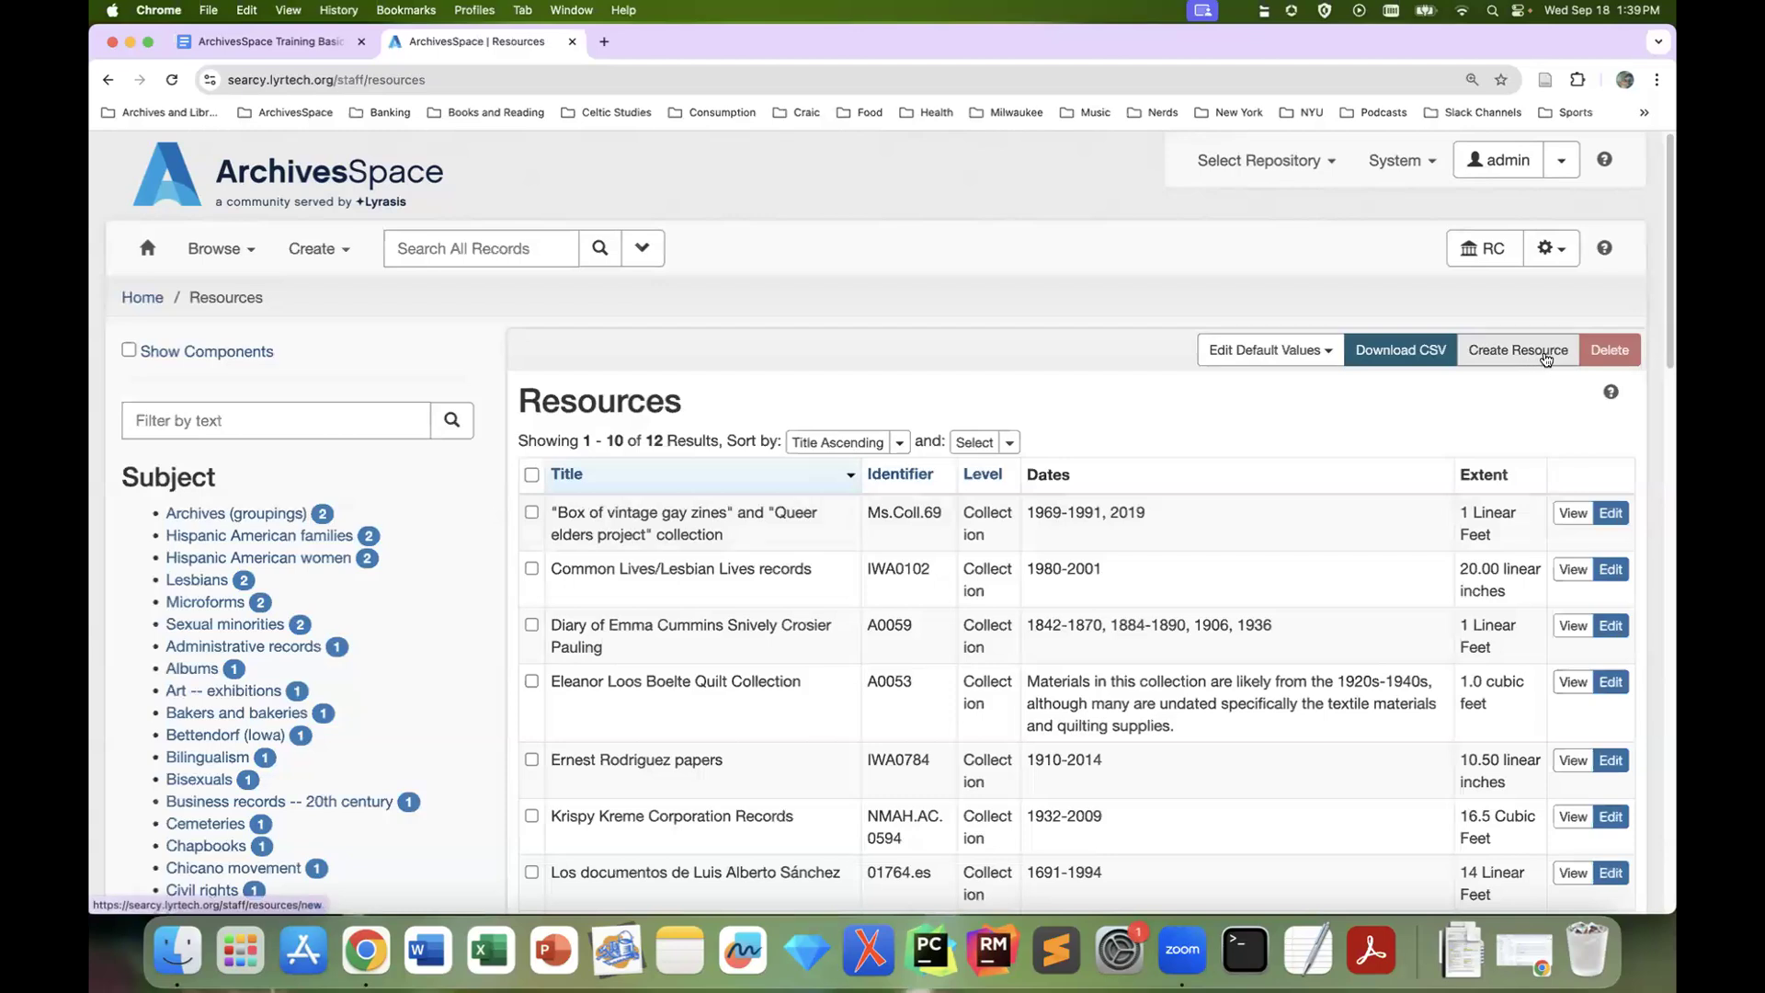
click(1547, 359)
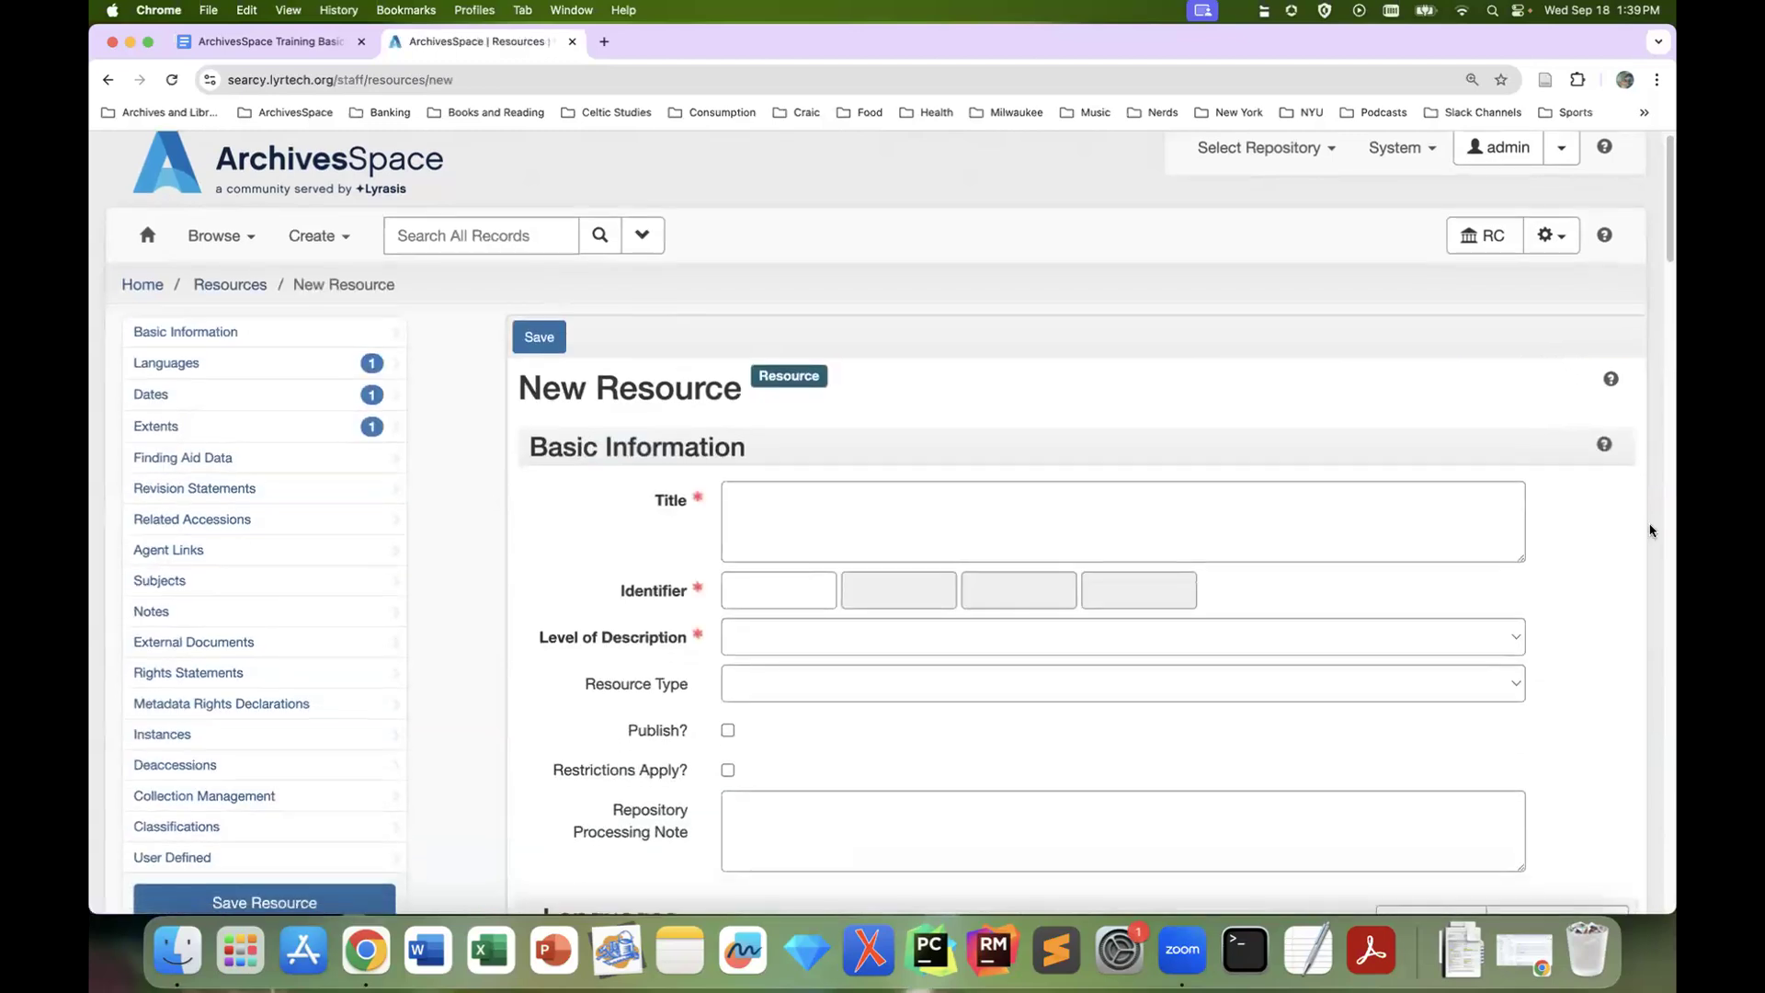
Title the new resource "Joad Family Papers" and give it the two-part identifier GOW 039
scroll(1650, 530, down, 2)
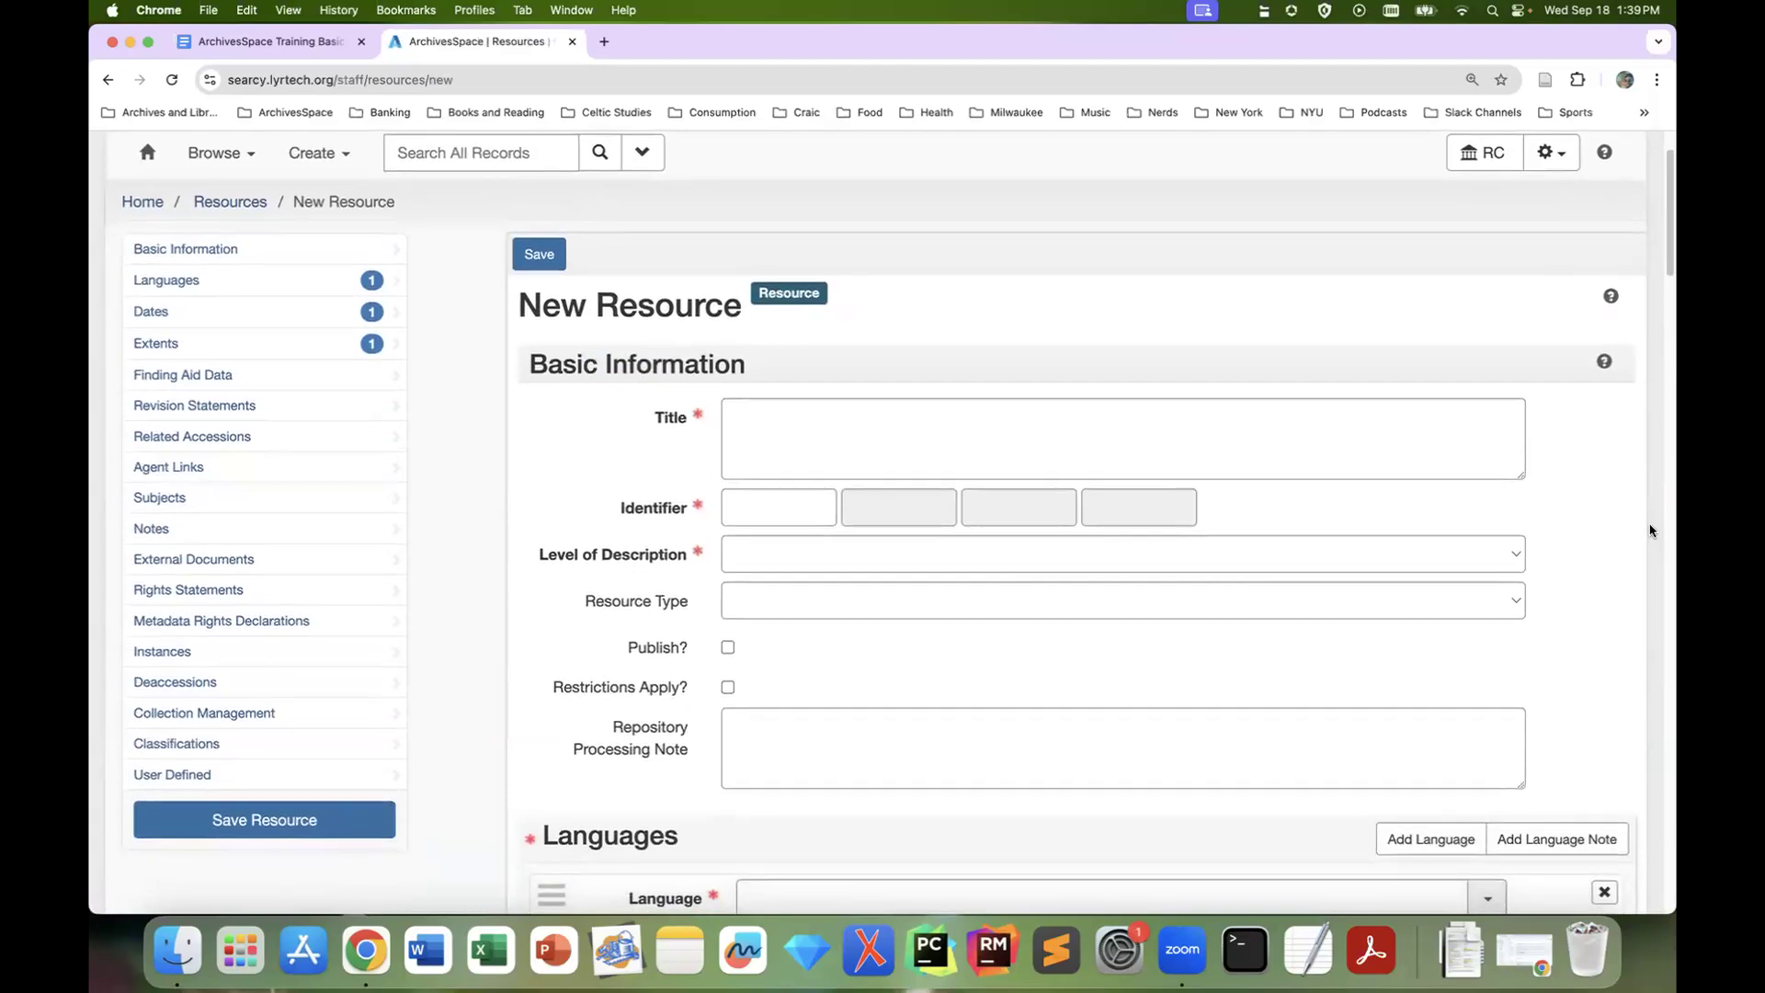
scroll(1649, 530, down, 1)
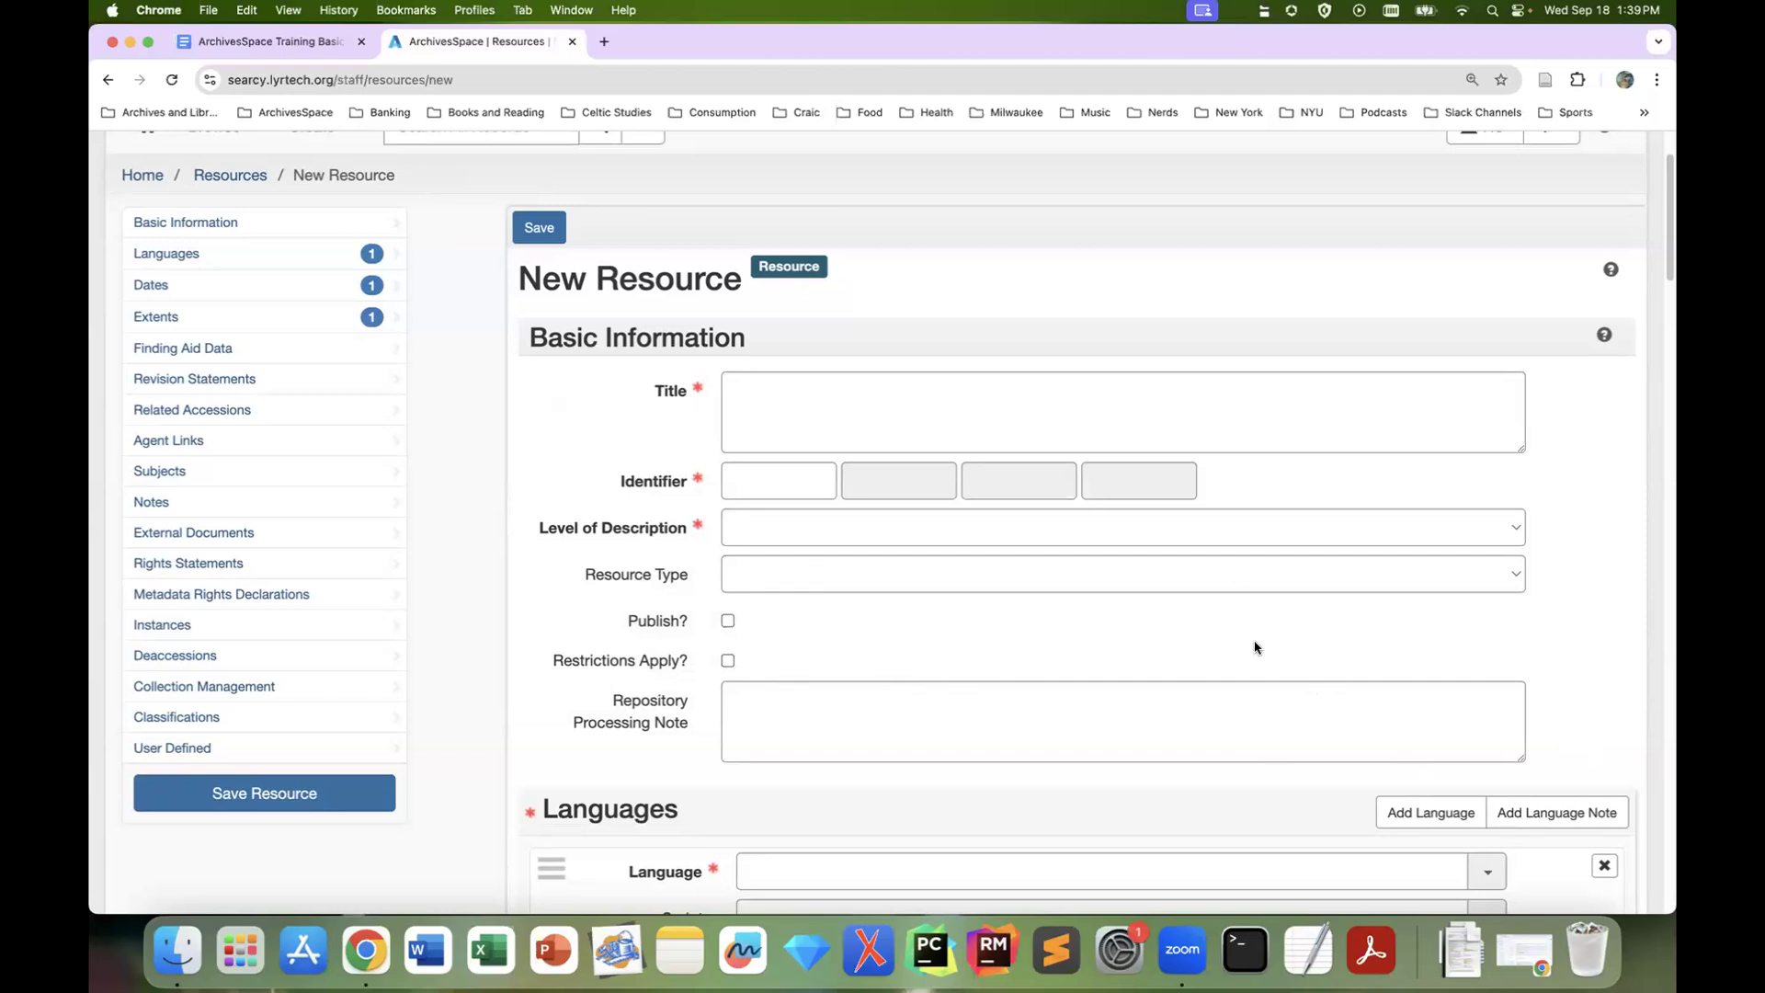
click(1045, 431)
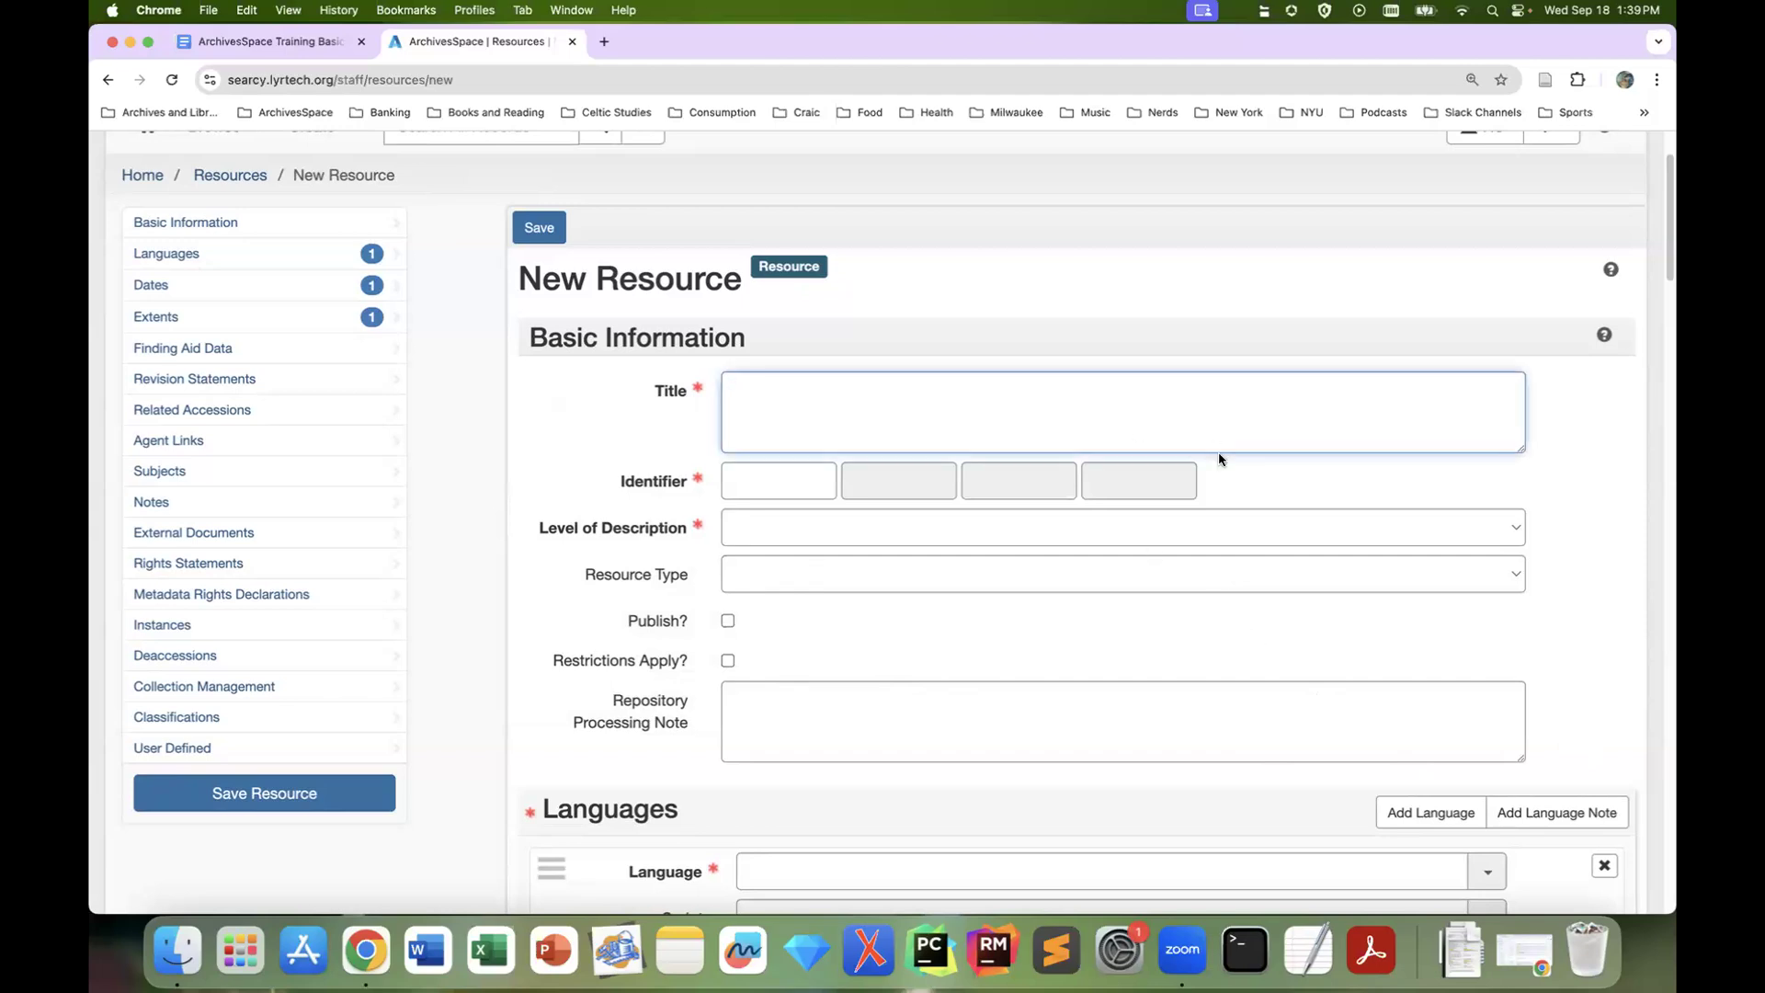
text(Joad Family Papers)
key(Tab)
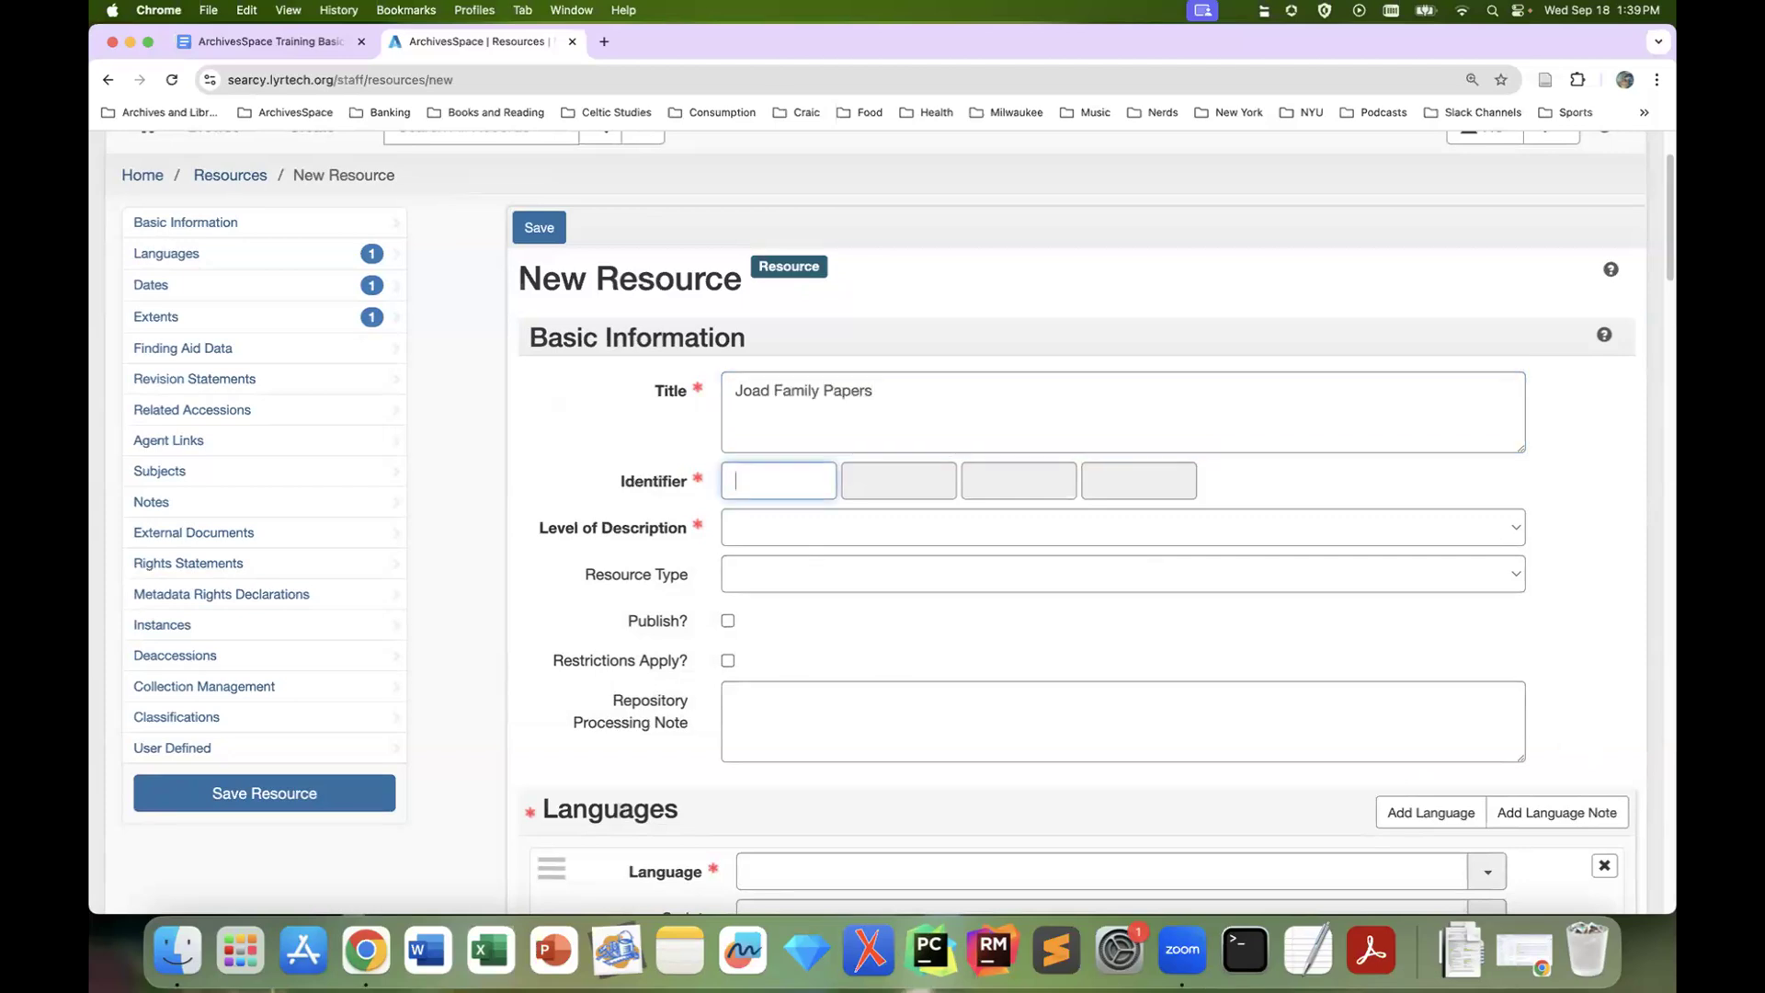
text(GOW)
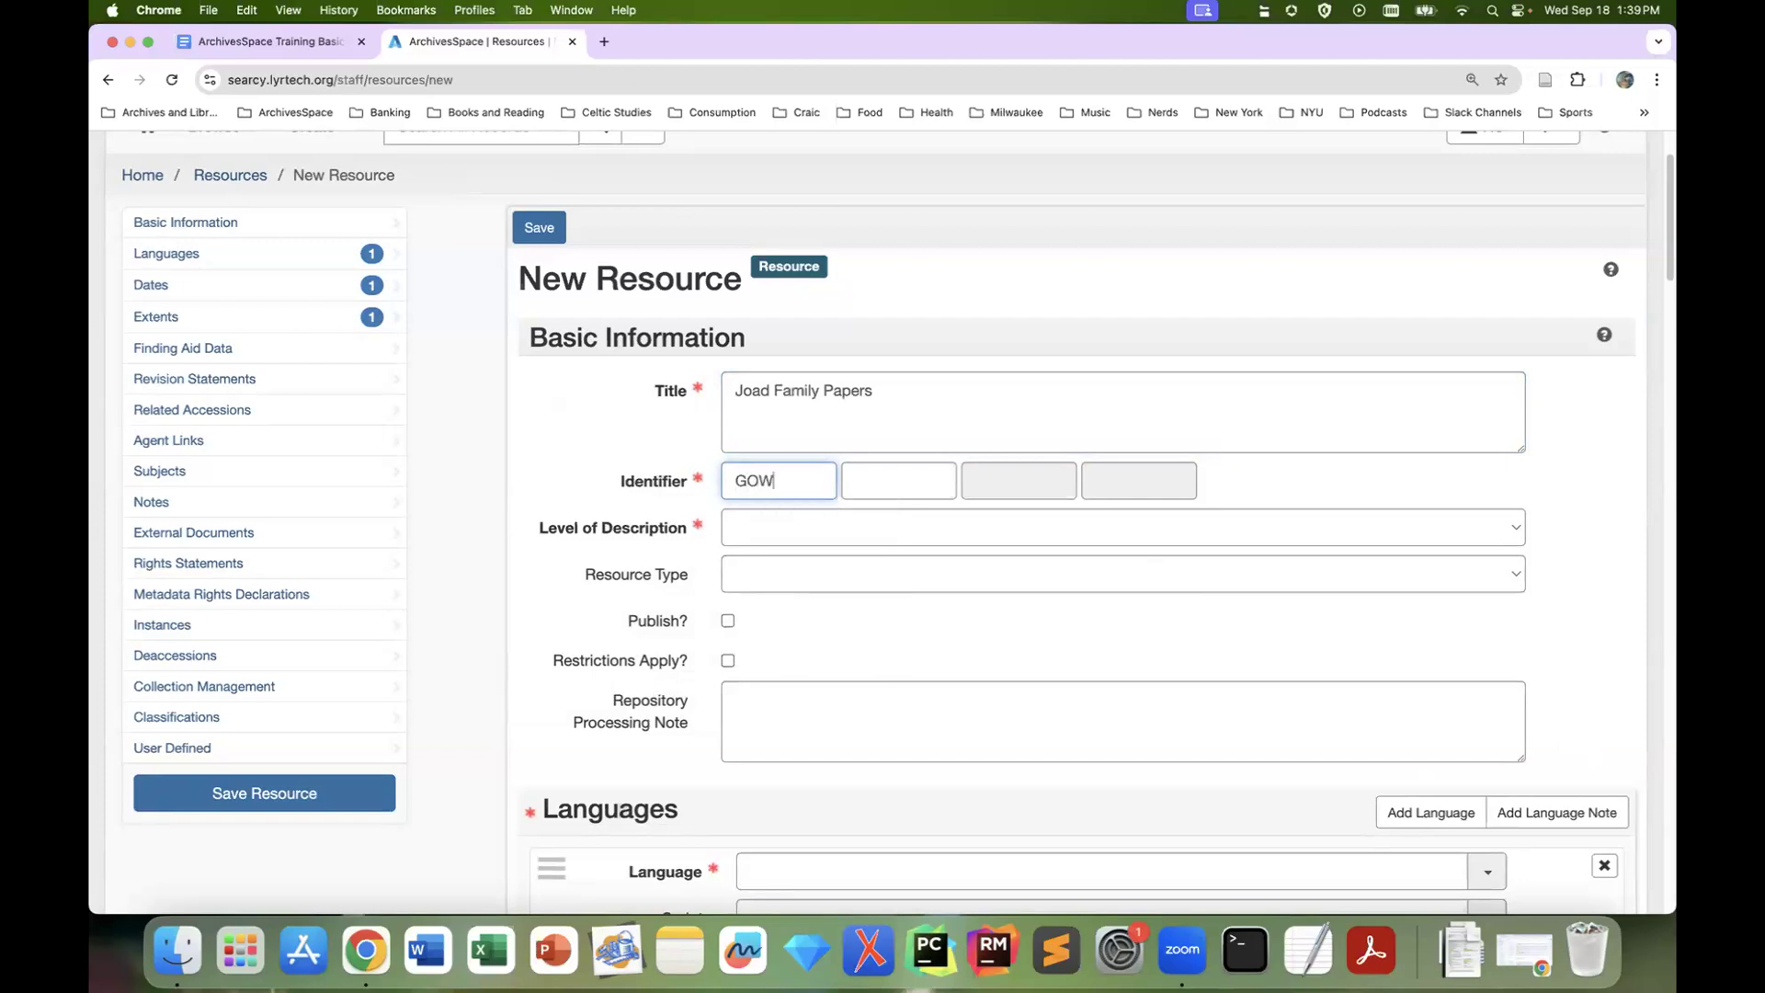
key(Tab)
text(039)
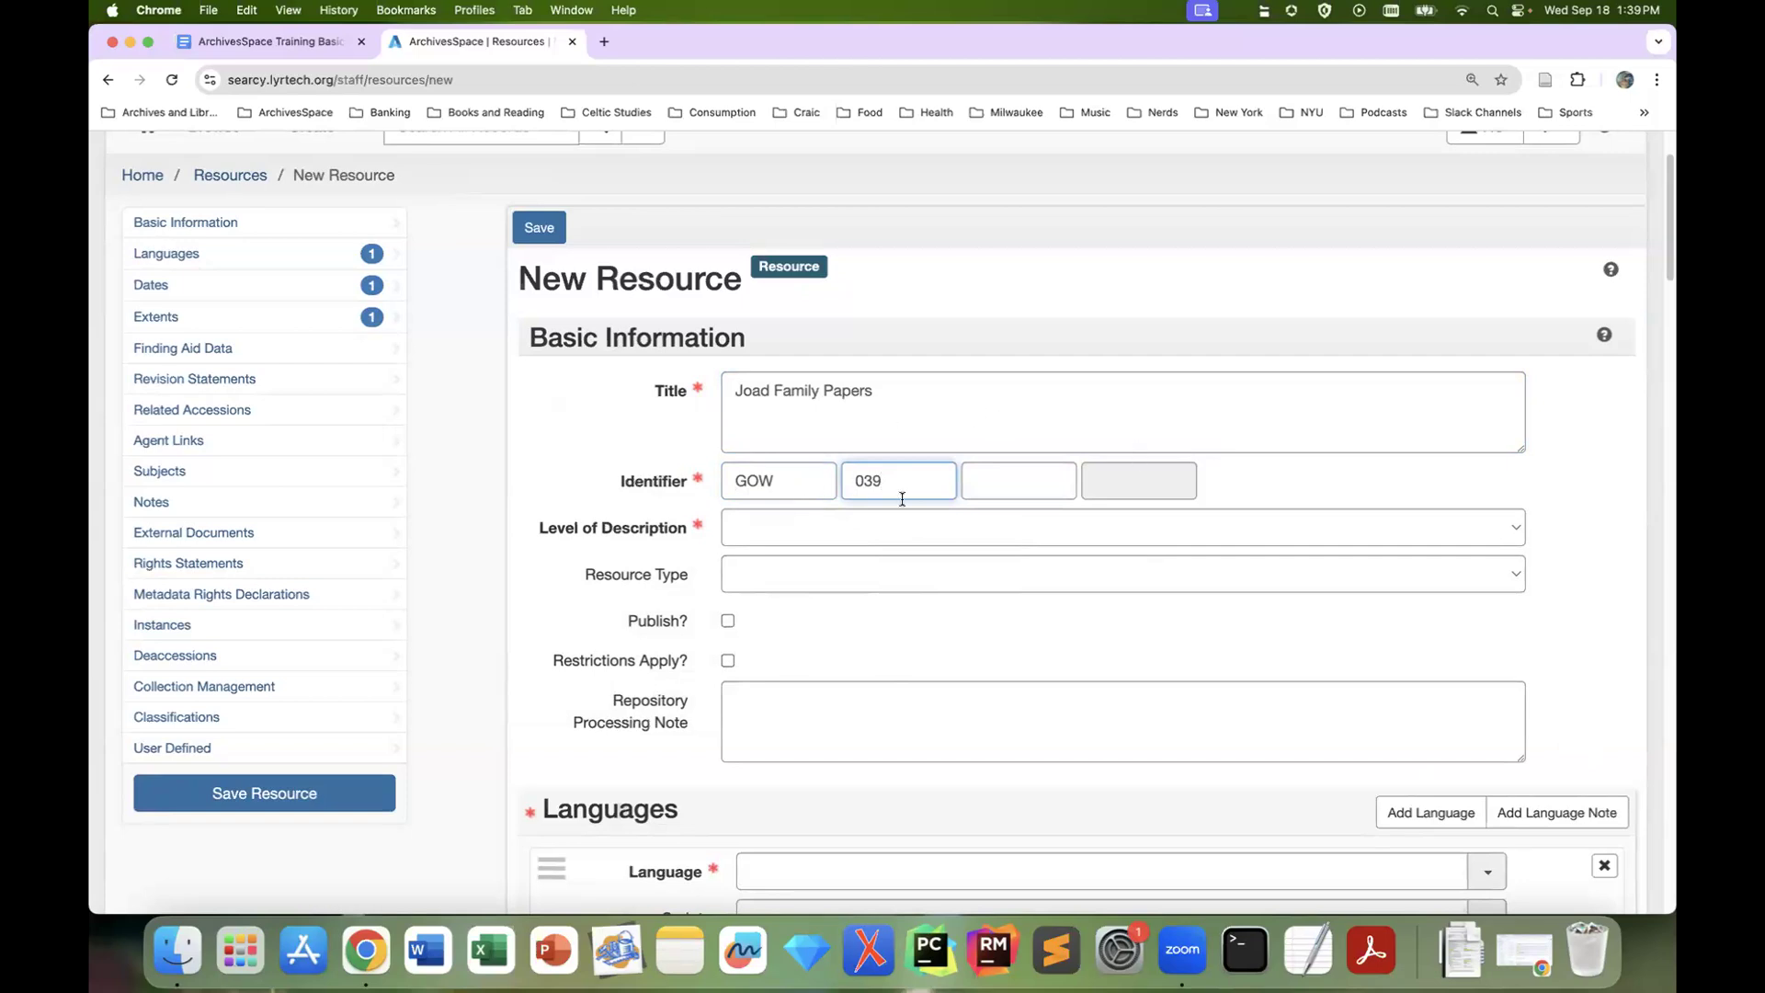
Set the level of description to Collection and the resource type to Papers, and mark the resource for publishing
click(842, 531)
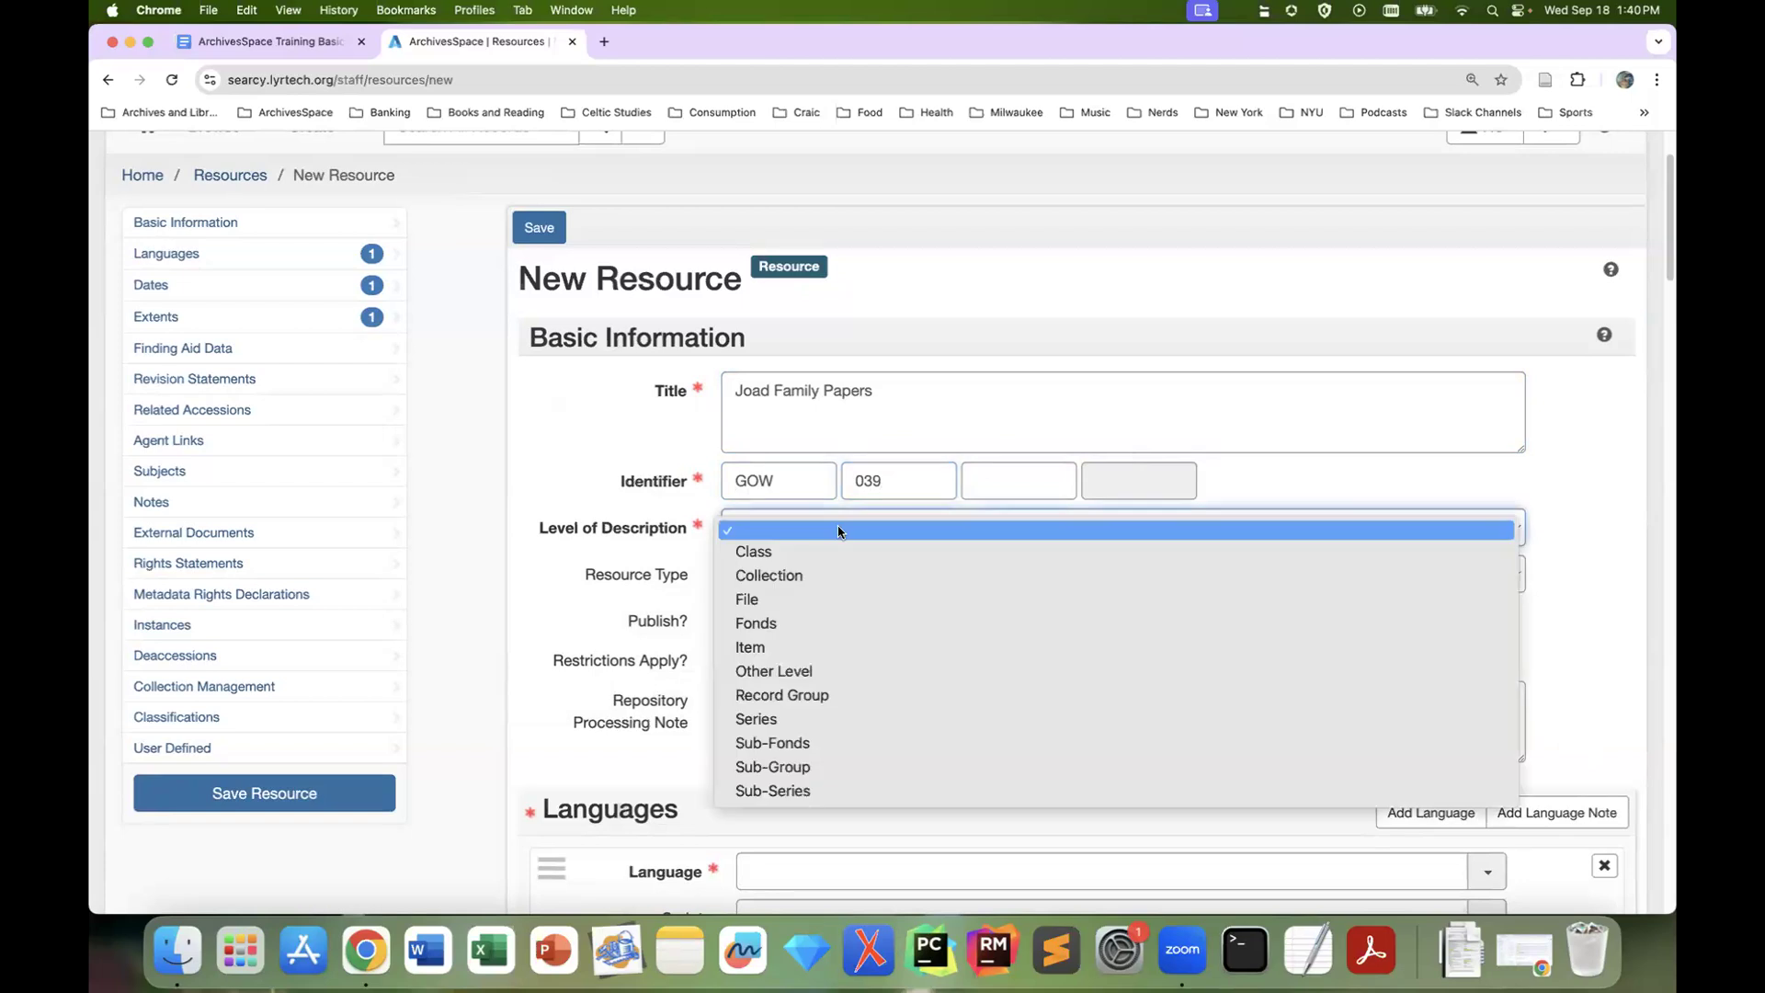
click(871, 575)
scroll(1464, 678, down, 3)
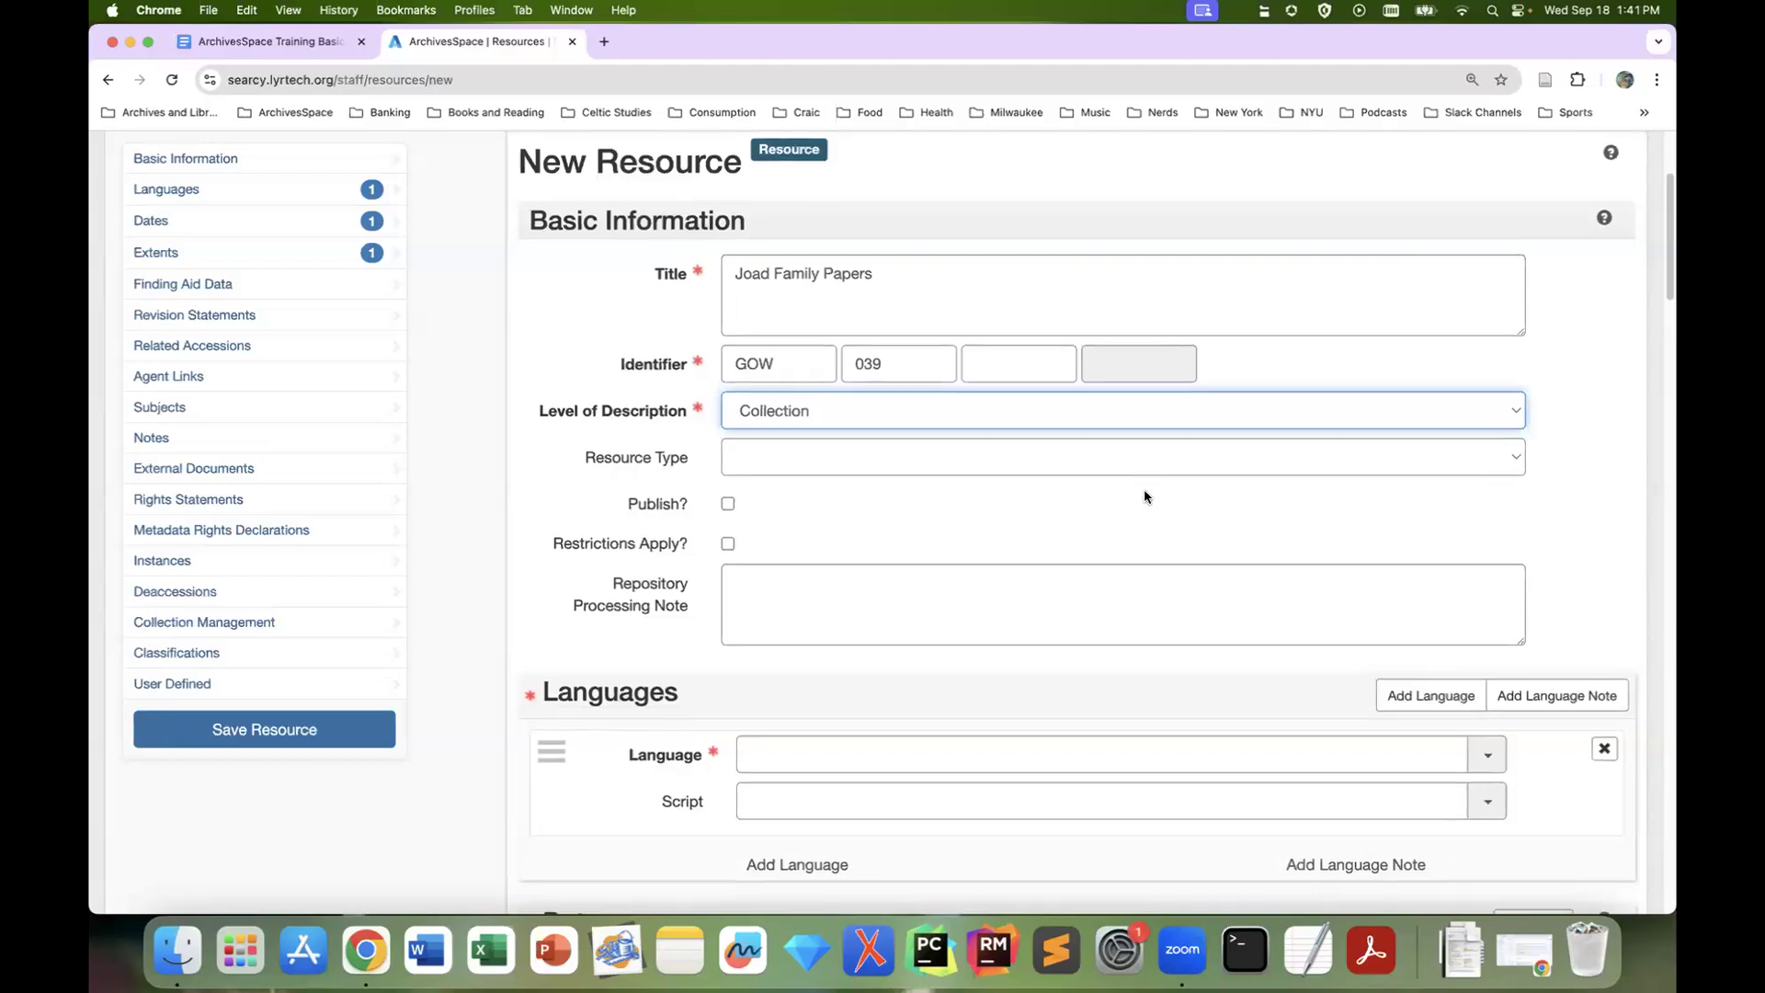
scroll(1140, 492, down, 3)
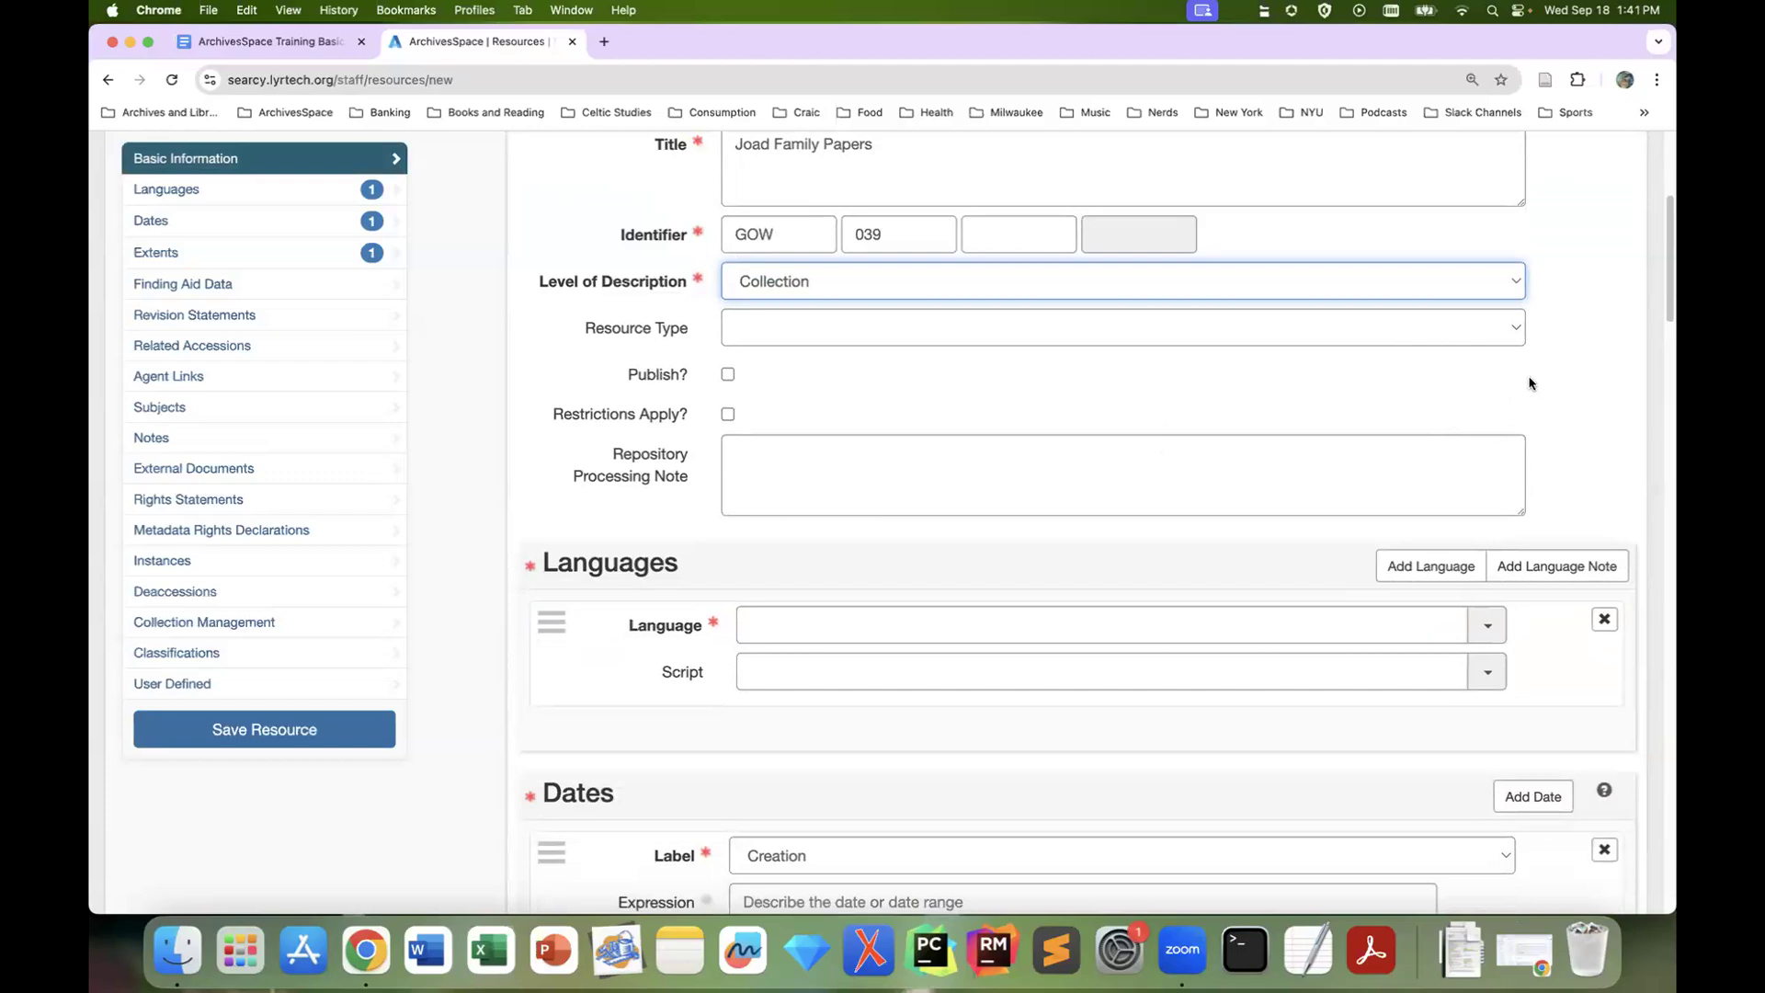
click(1507, 334)
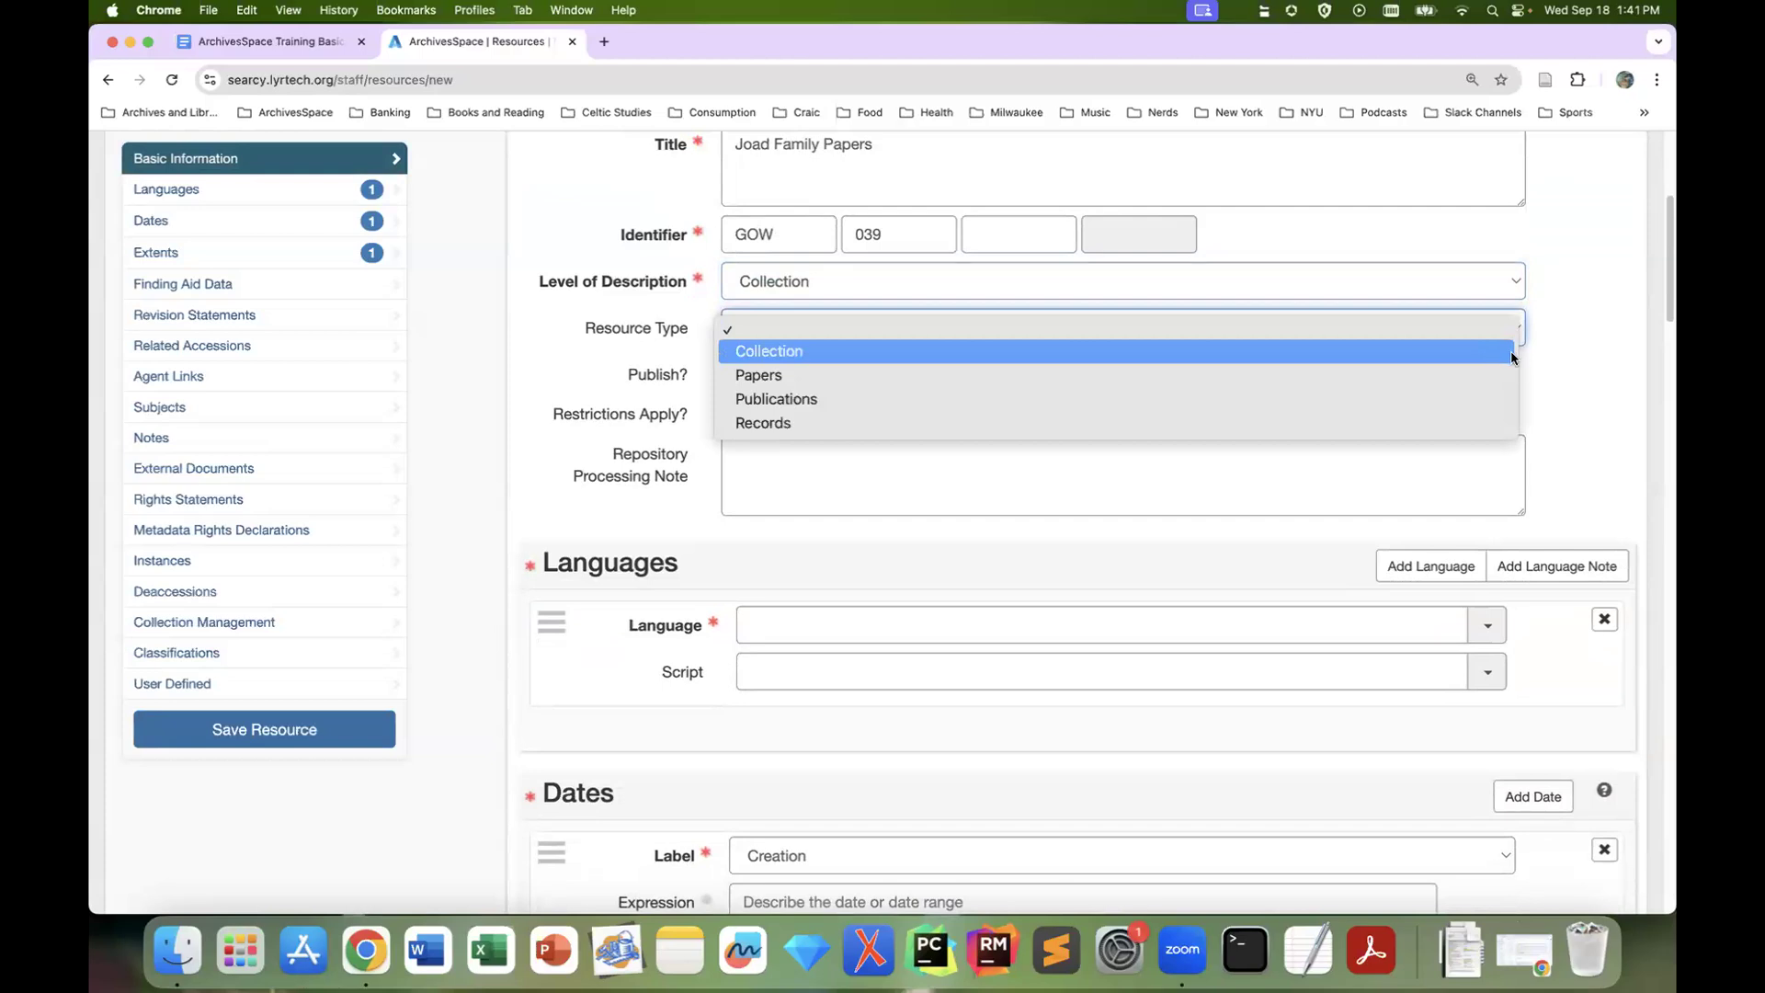
click(1480, 374)
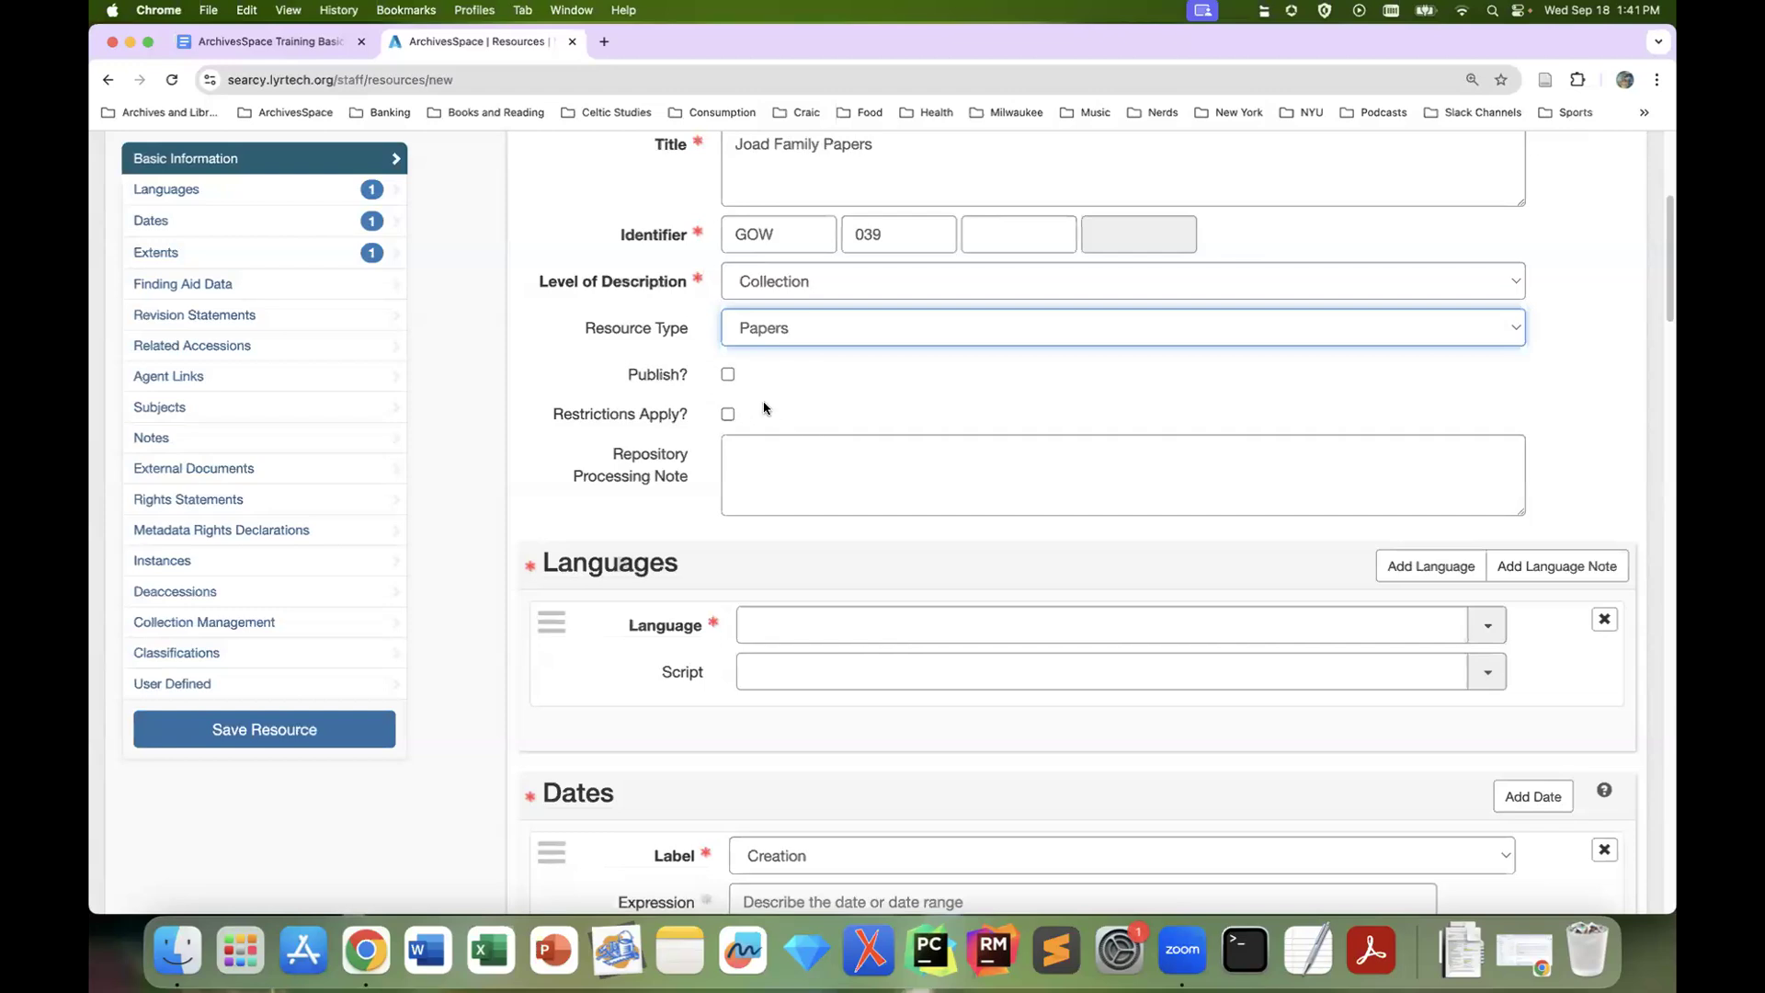
click(728, 375)
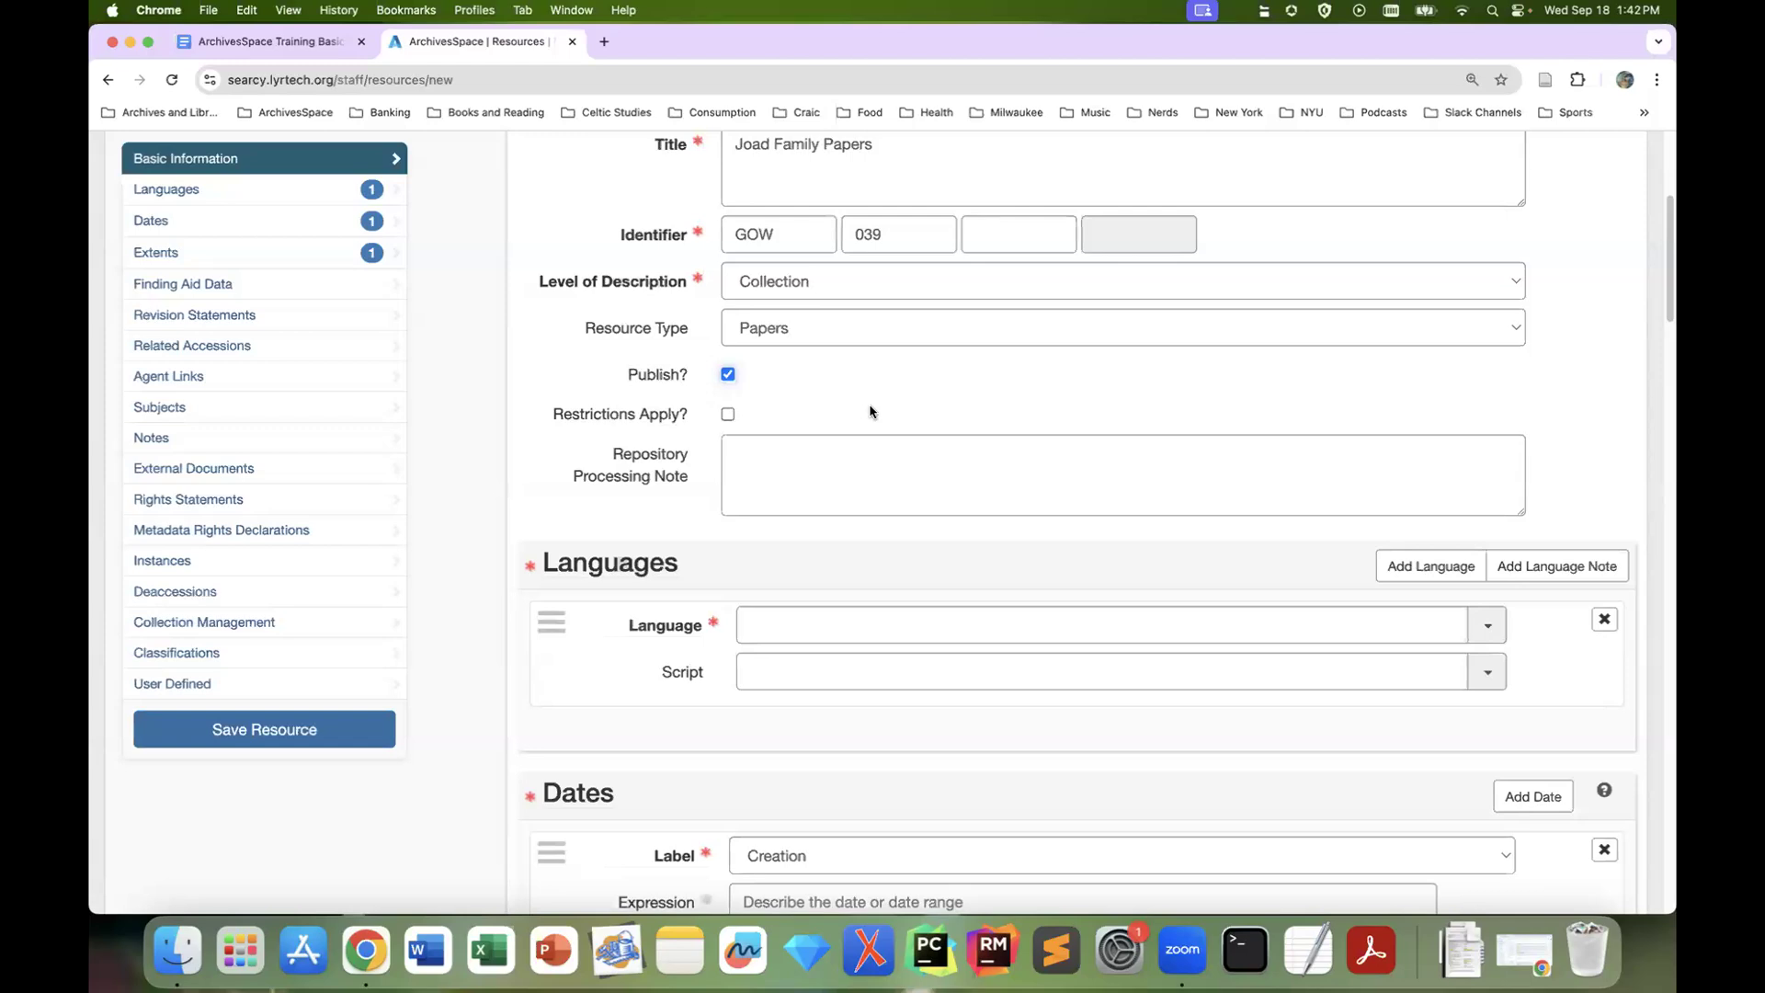
Set the language of the resource to English
scroll(875, 401, down, 1)
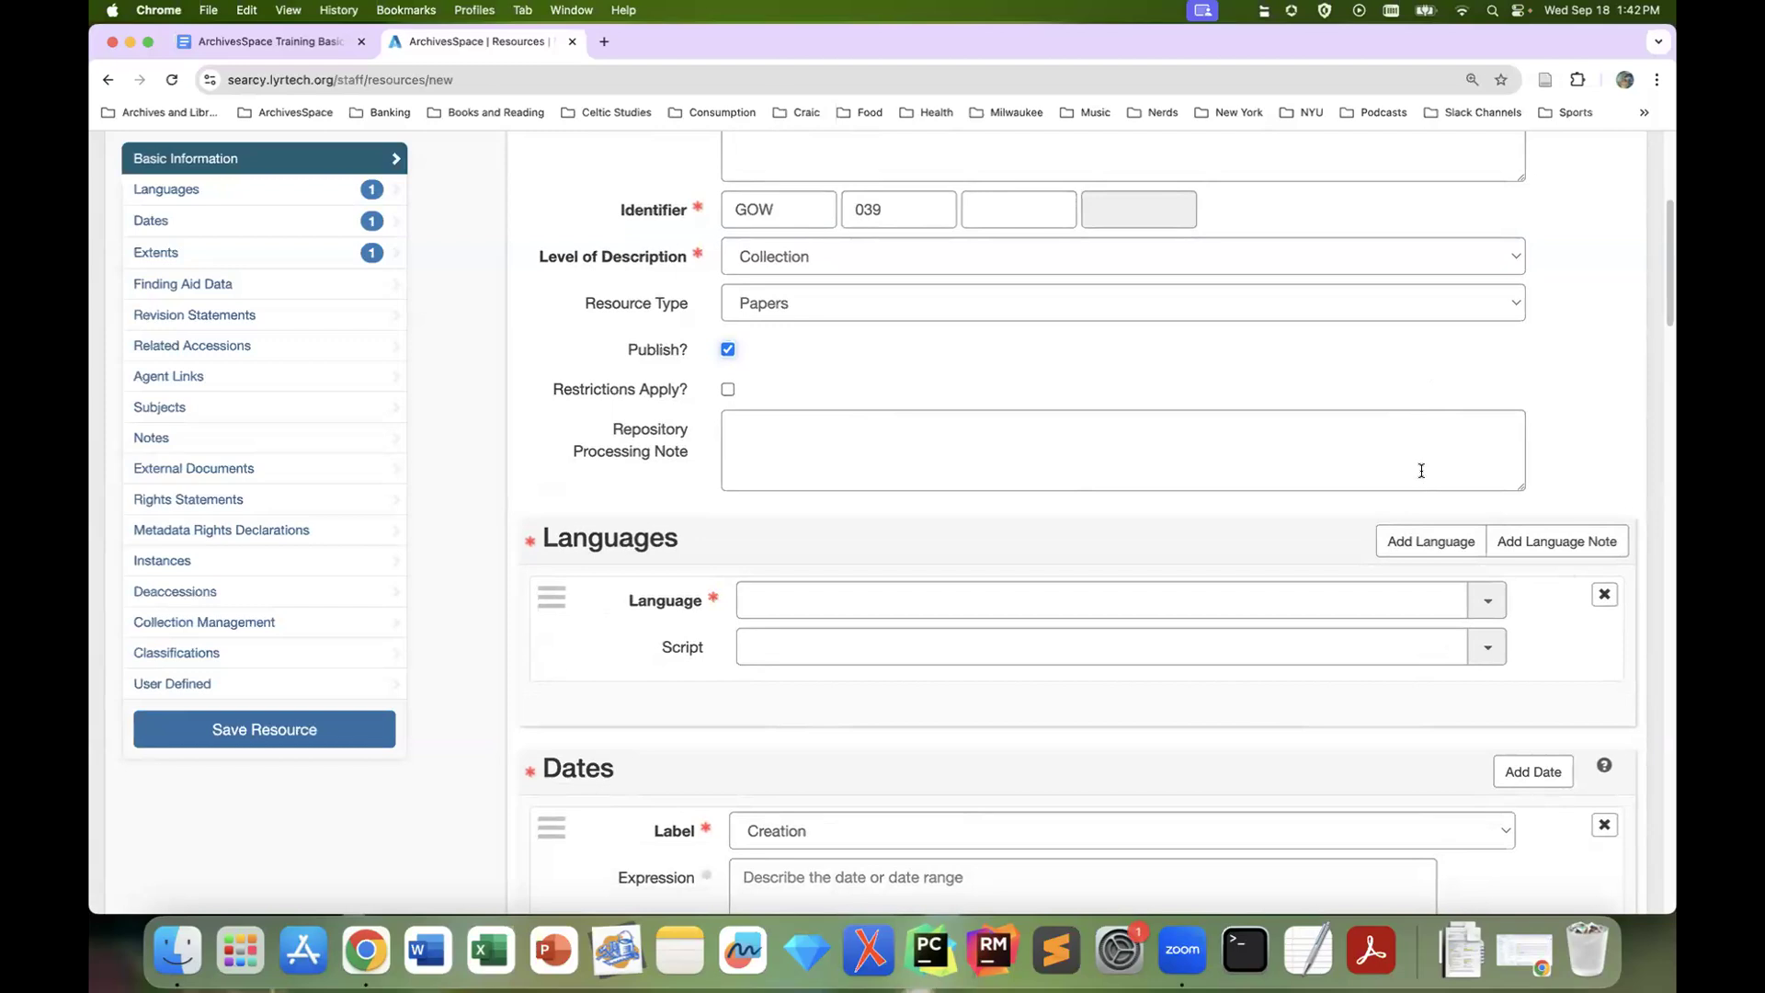
scroll(1533, 520, down, 3)
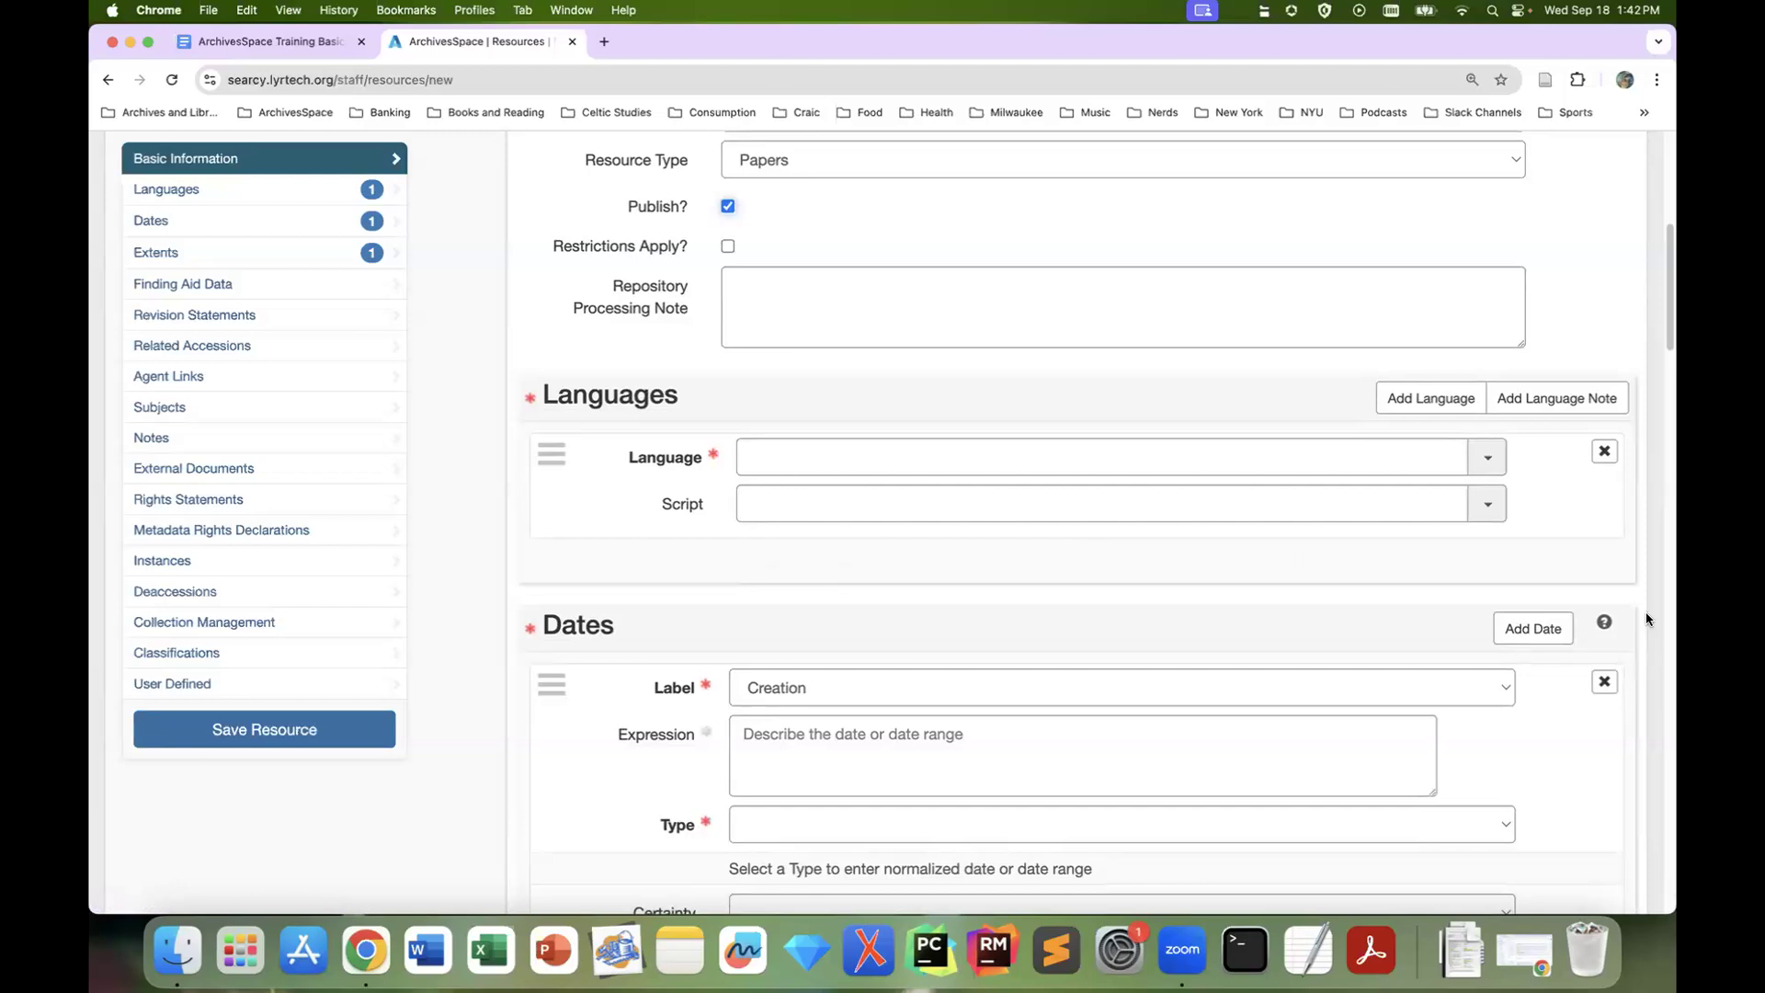
scroll(1643, 612, down, 1)
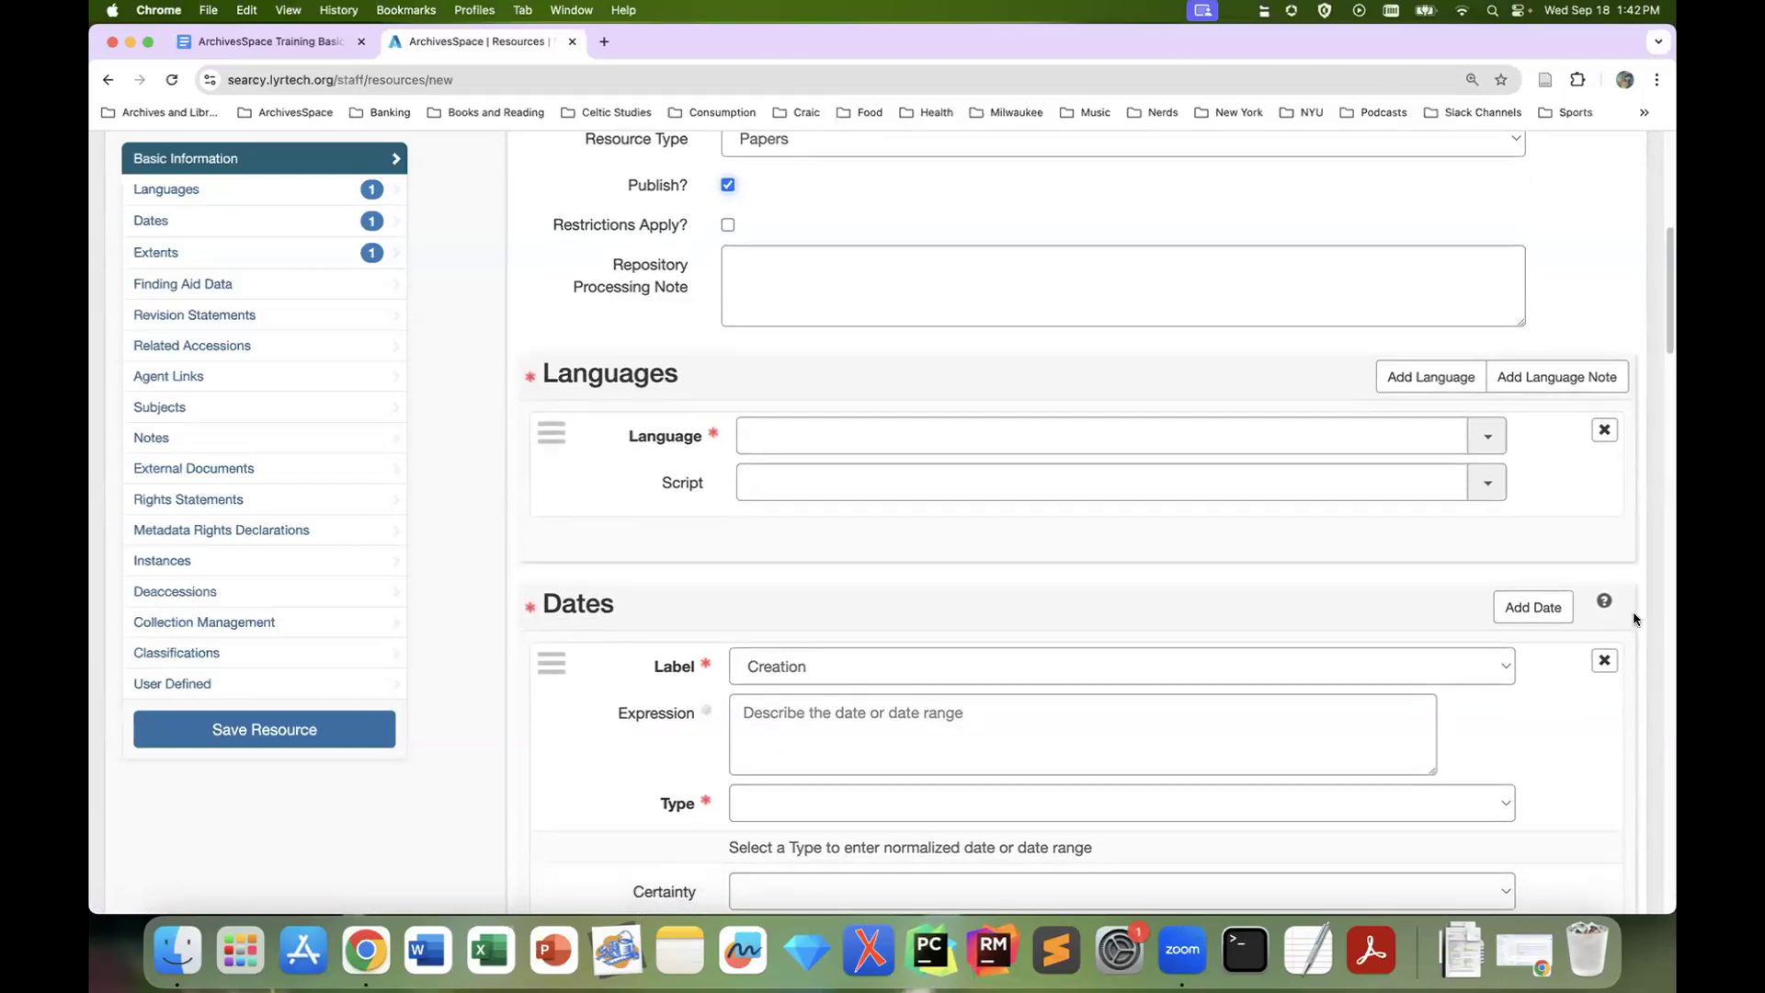
scroll(1664, 556, down, 3)
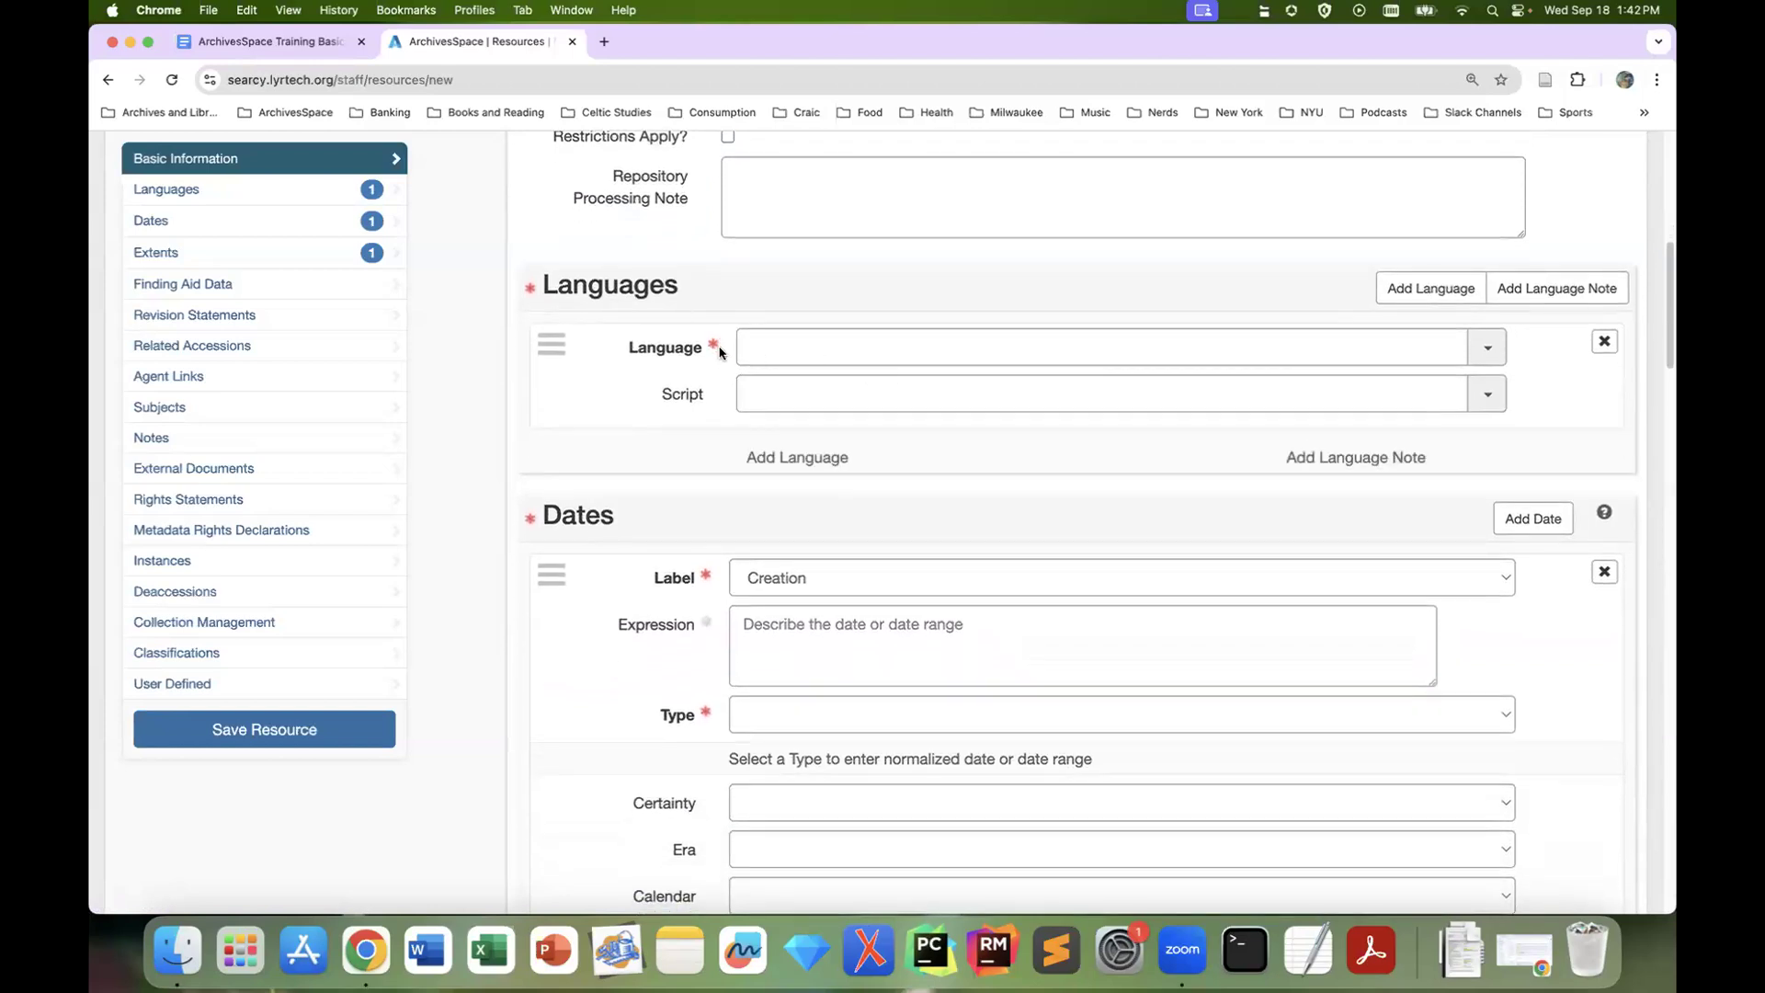
click(806, 348)
text(eng)
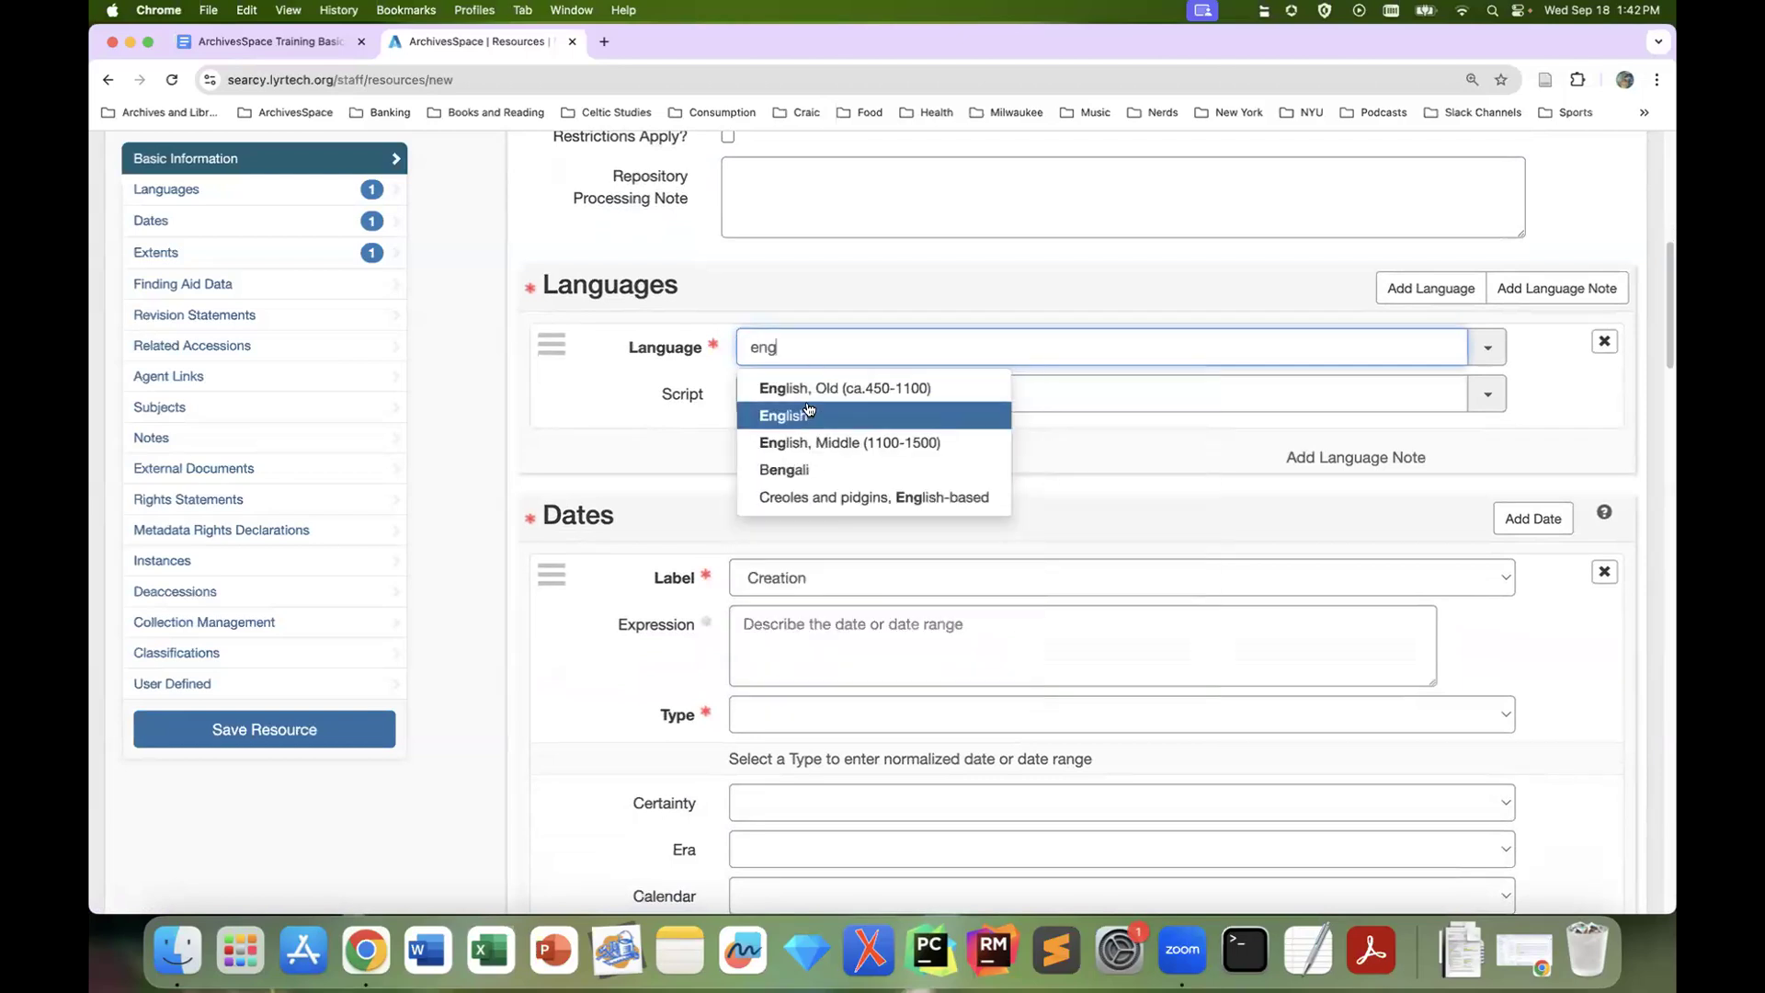
click(808, 415)
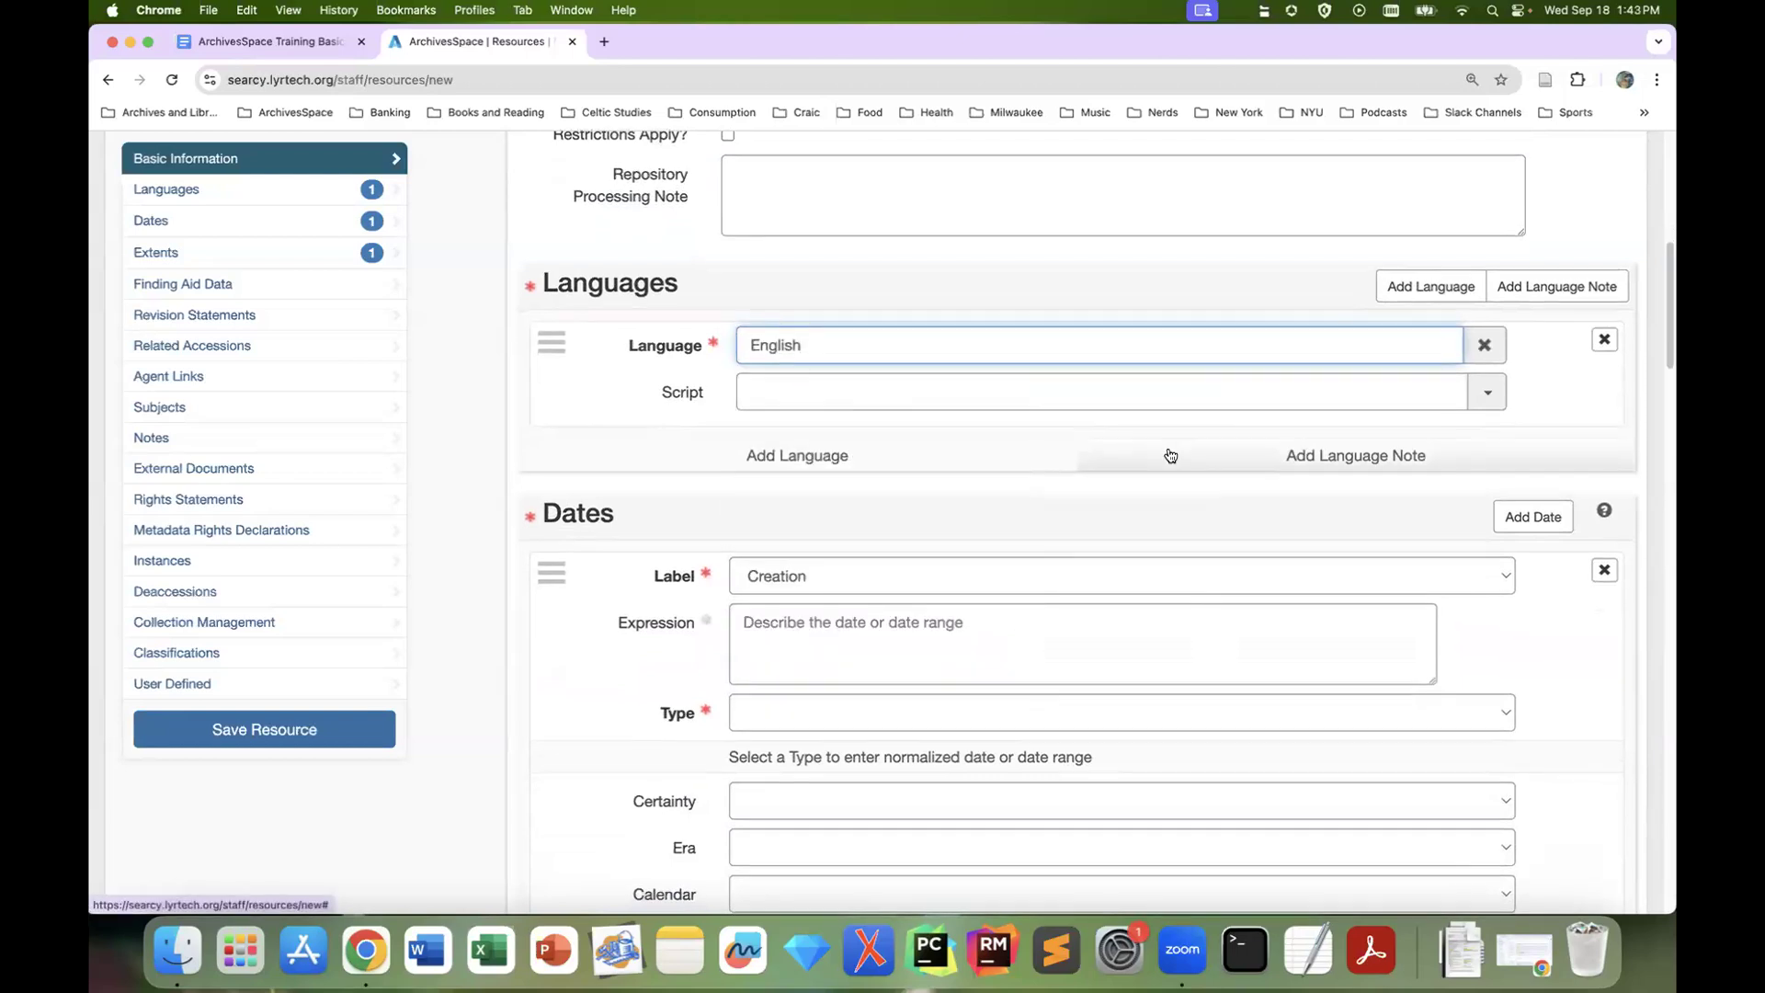
Add a blank Language of Materials note to the Languages section and remove that note again
scroll(1170, 456, down, 1)
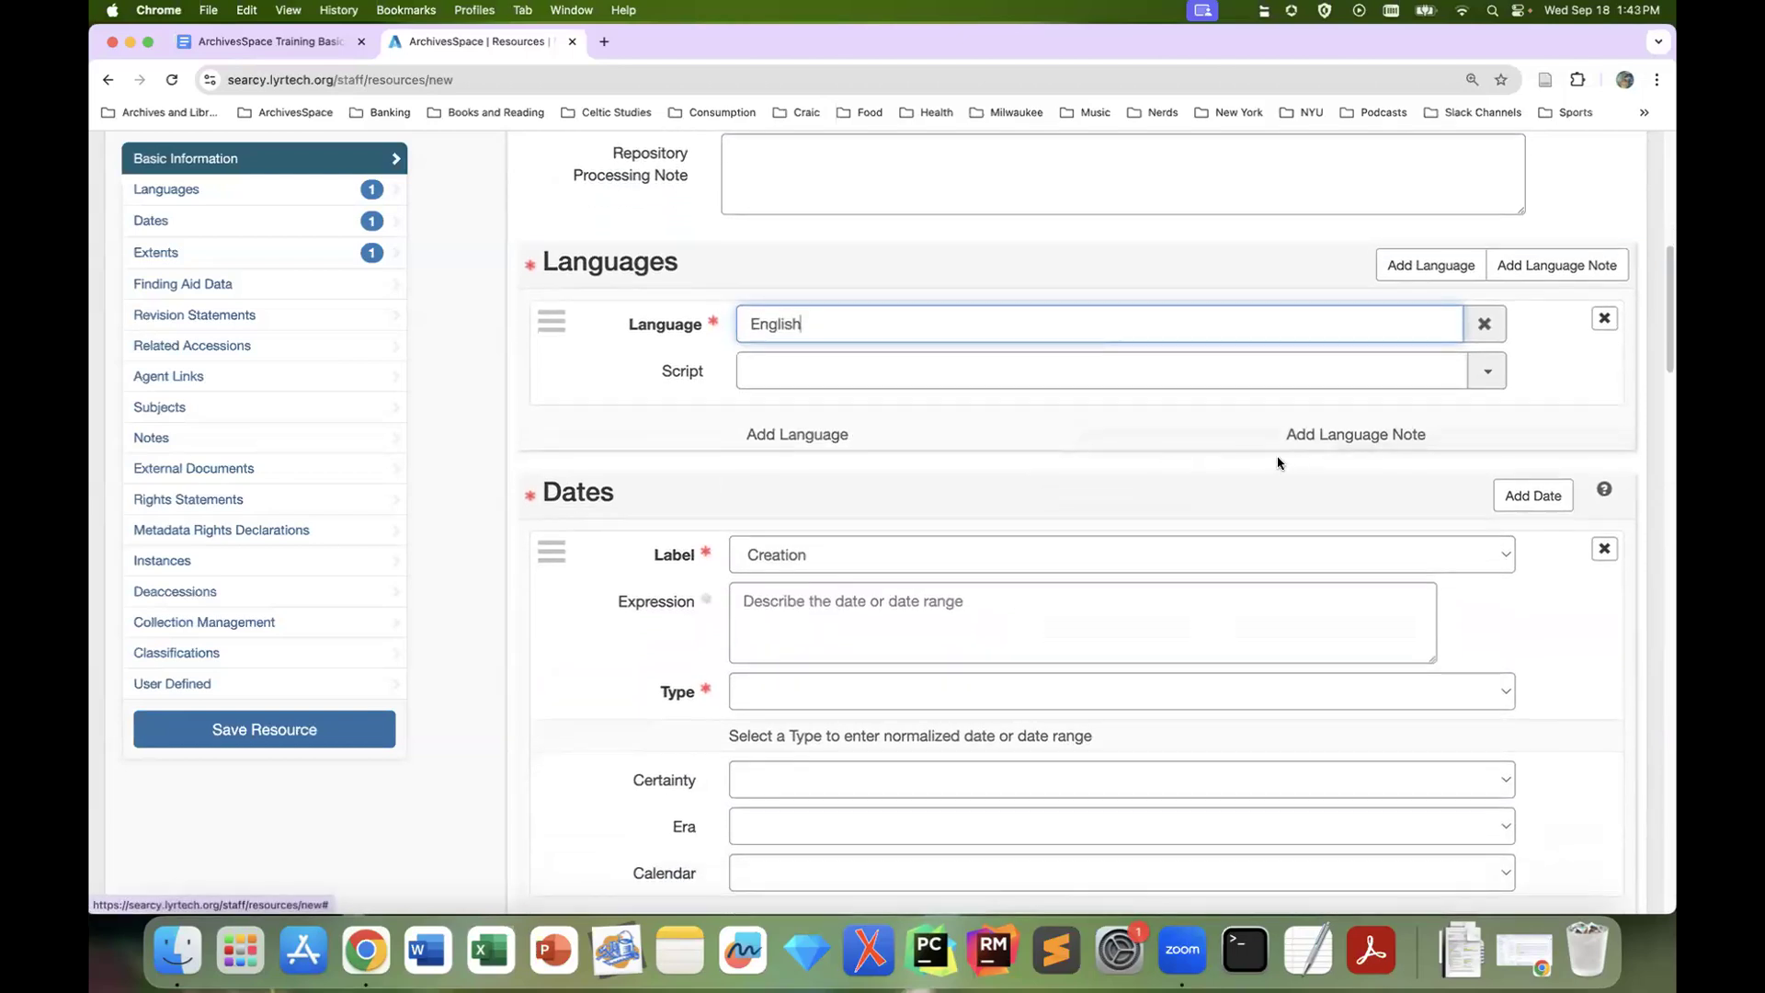
click(1369, 445)
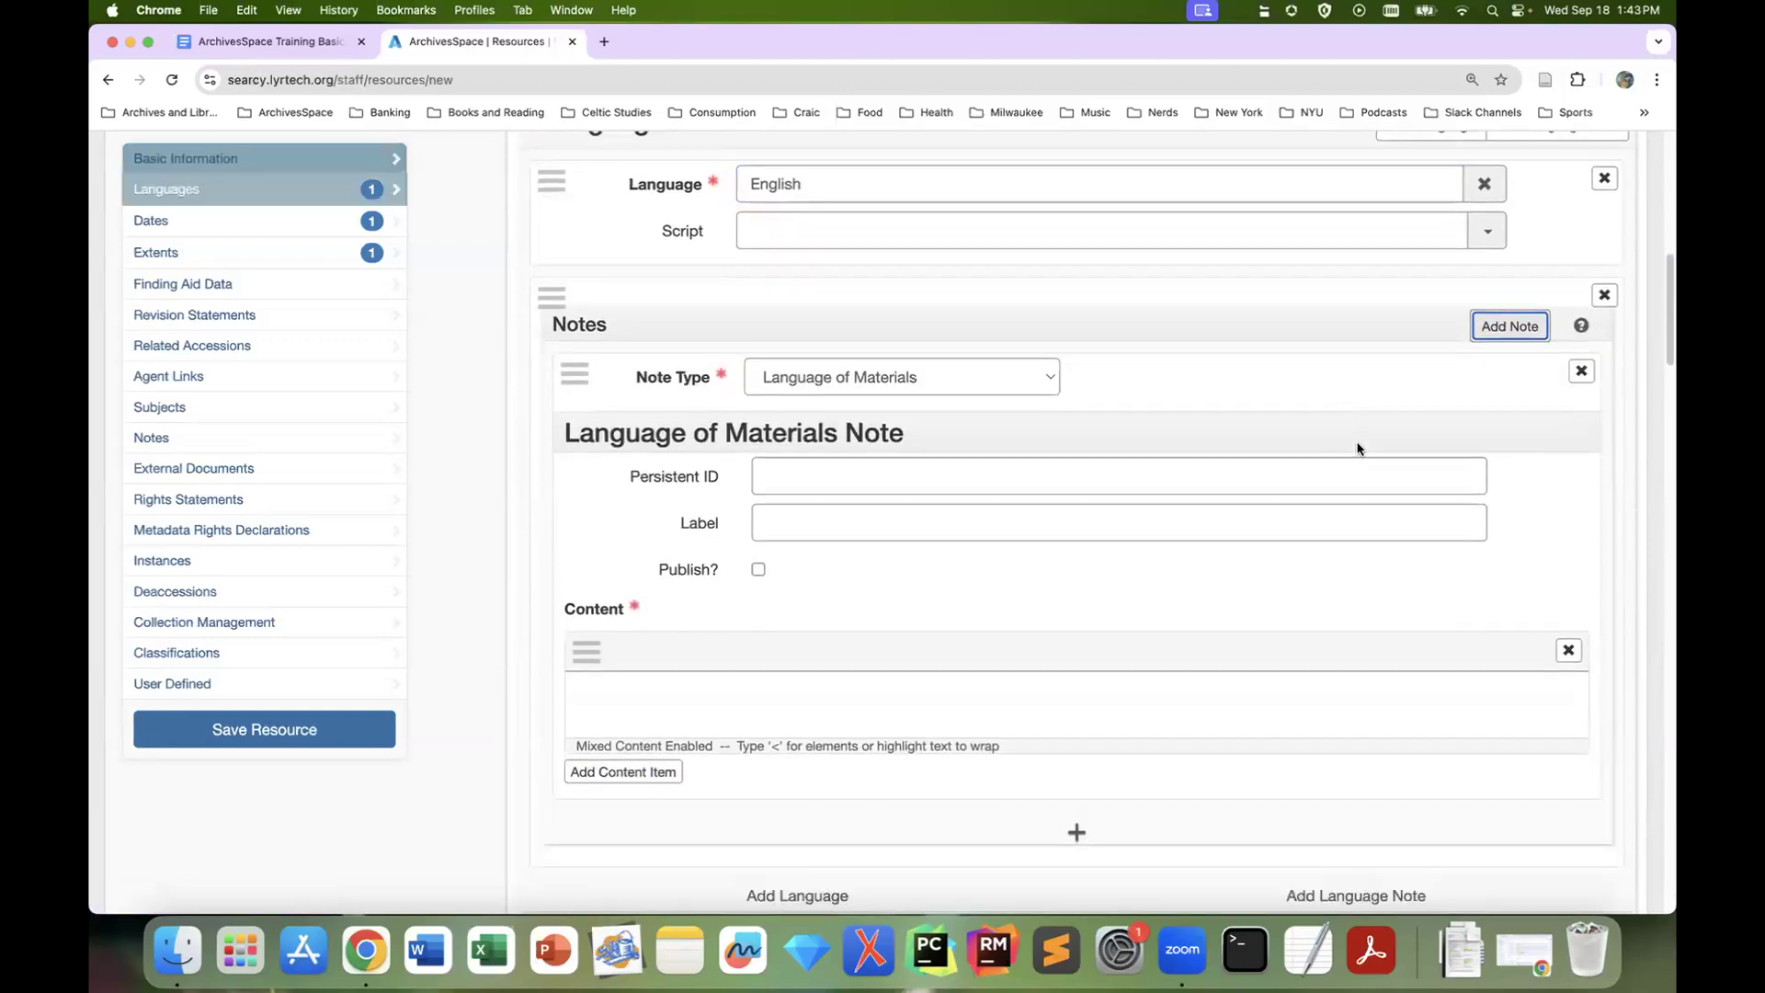
click(986, 642)
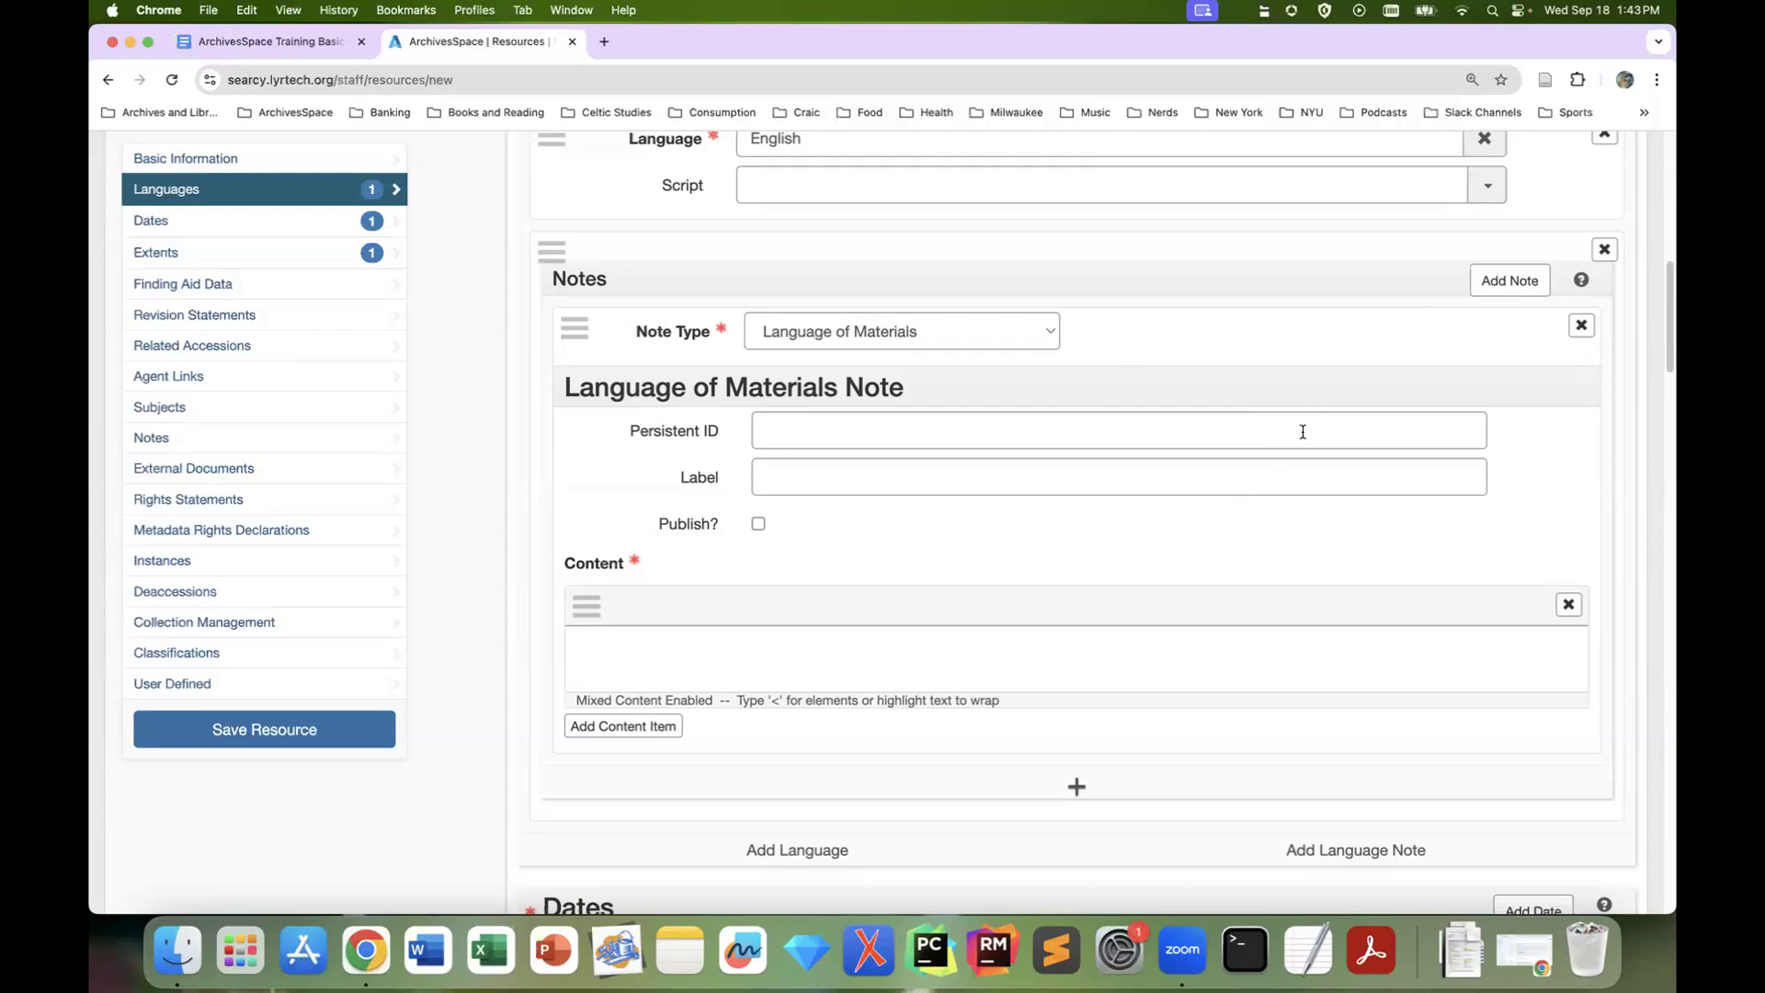
scroll(1499, 407, up, 1)
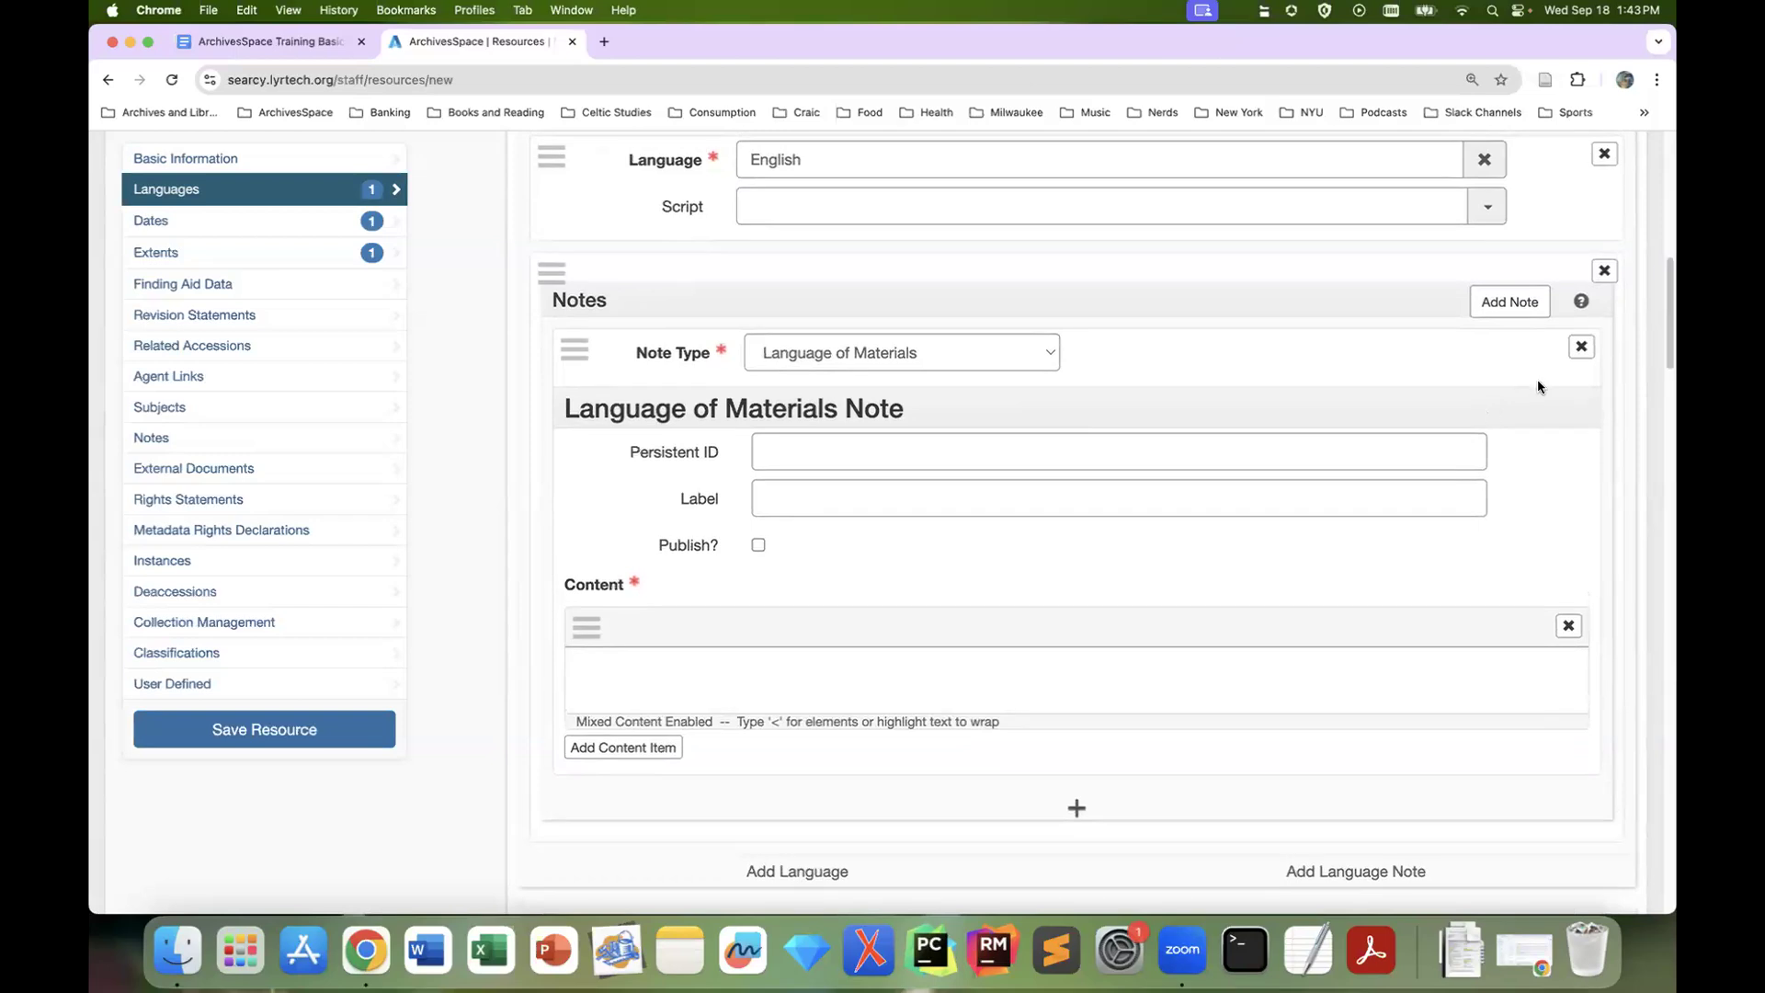
scroll(1378, 378, up, 3)
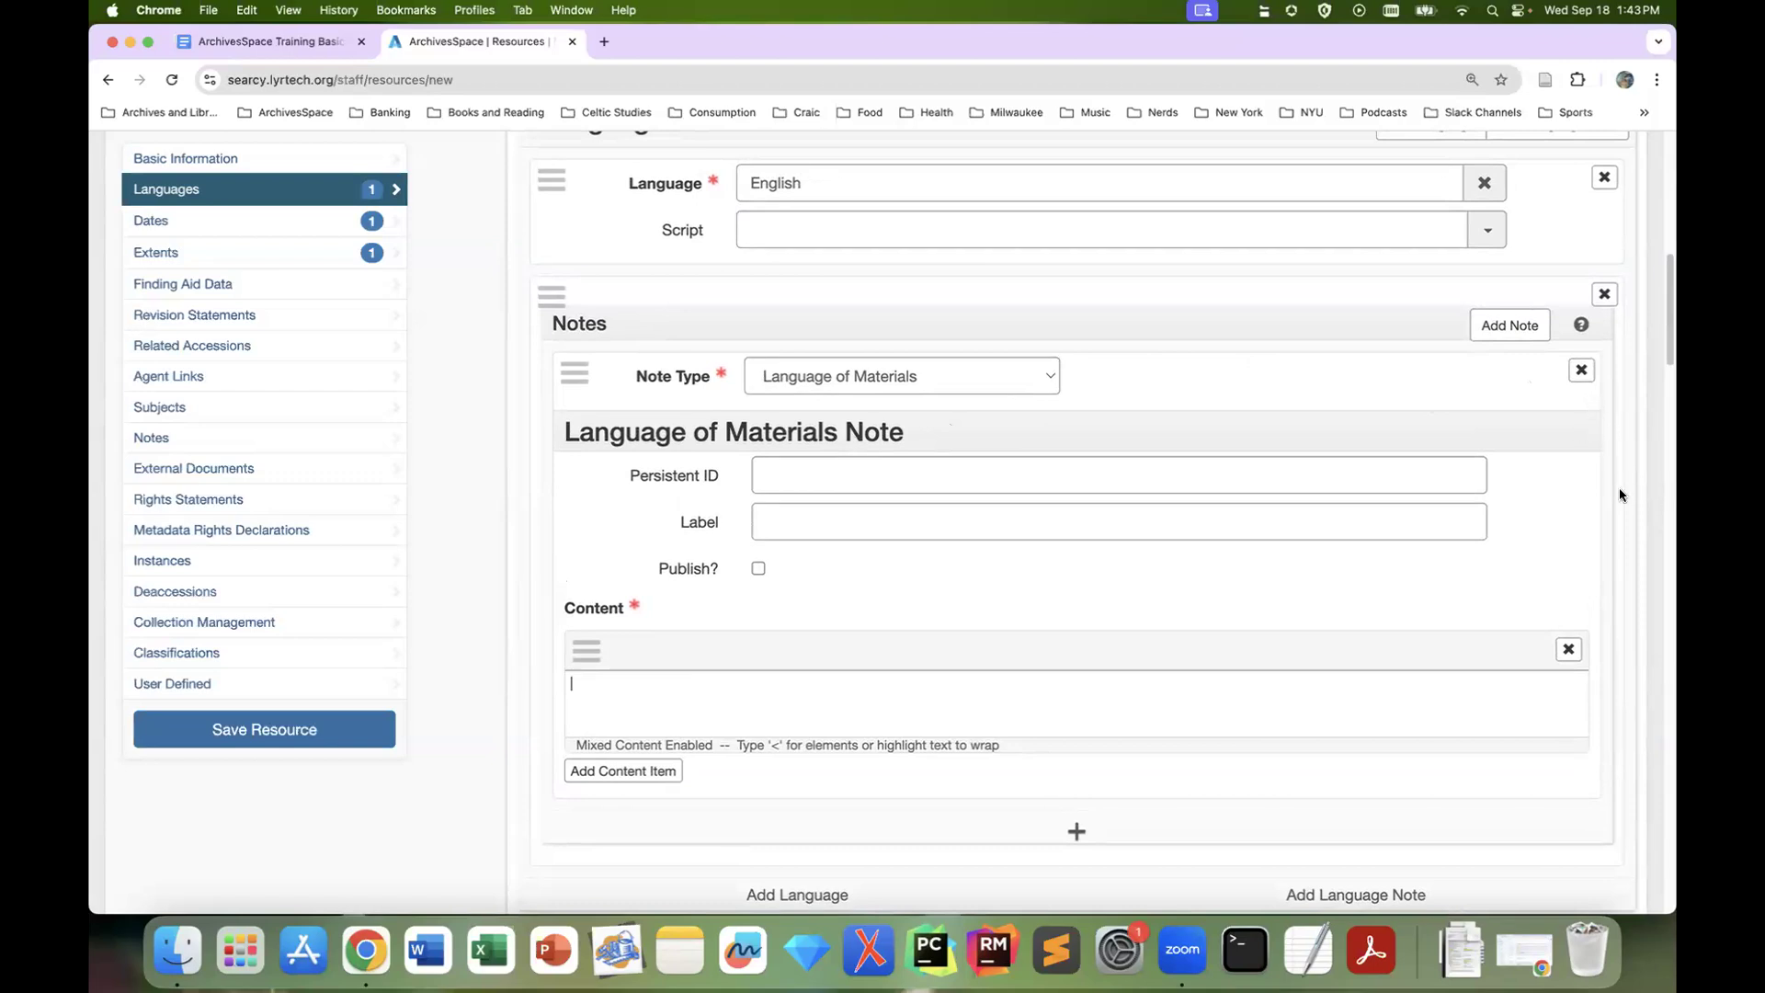
click(1580, 372)
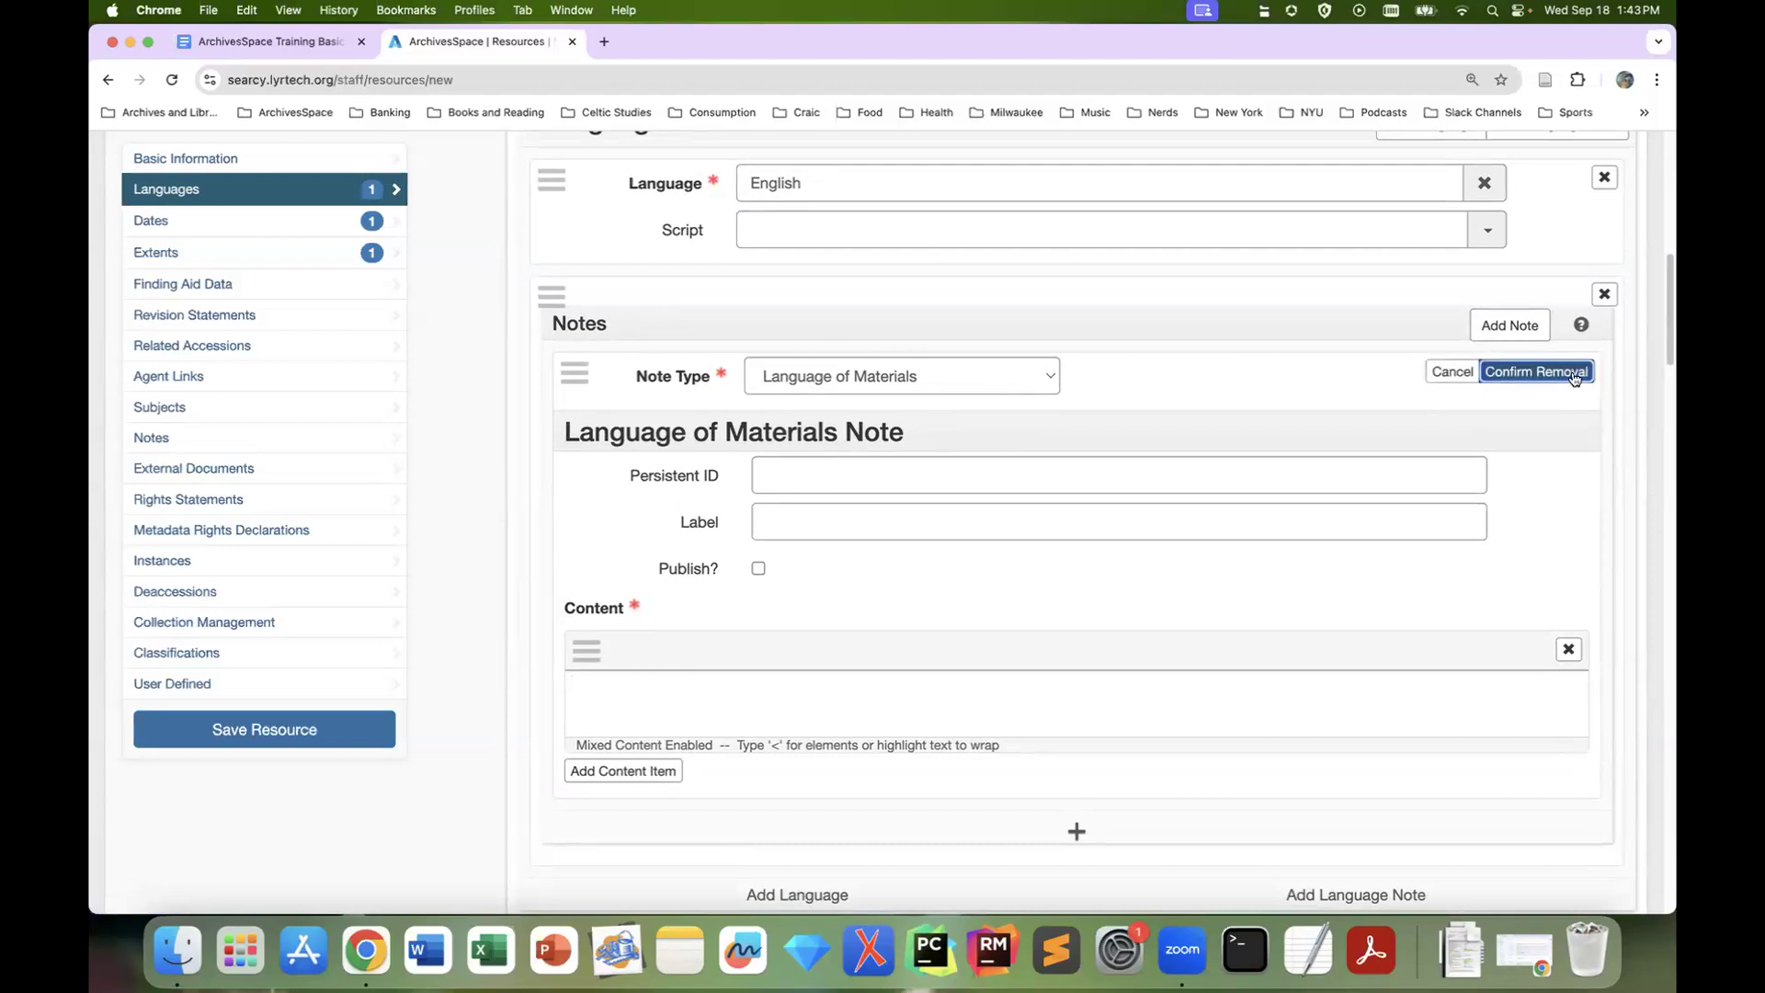
click(1574, 377)
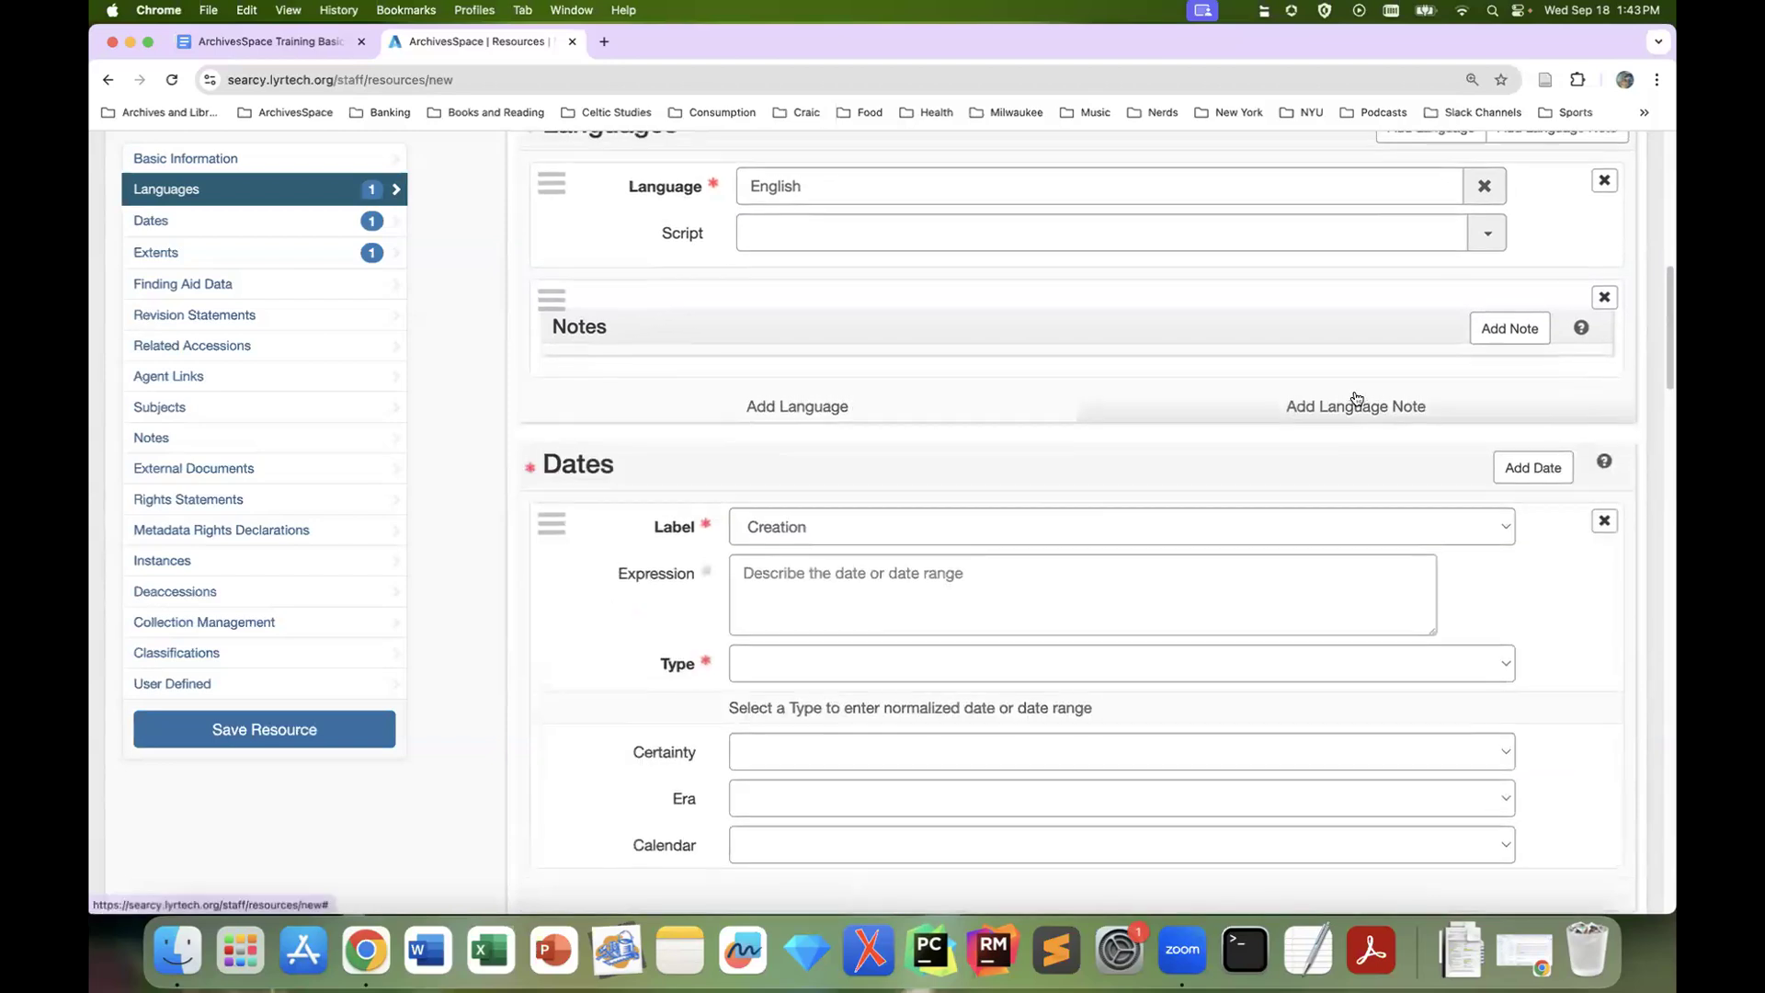
Set the resource's creation date to Inclusive Dates, beginning 1830 and ending 1998
scroll(1358, 401, up, 1)
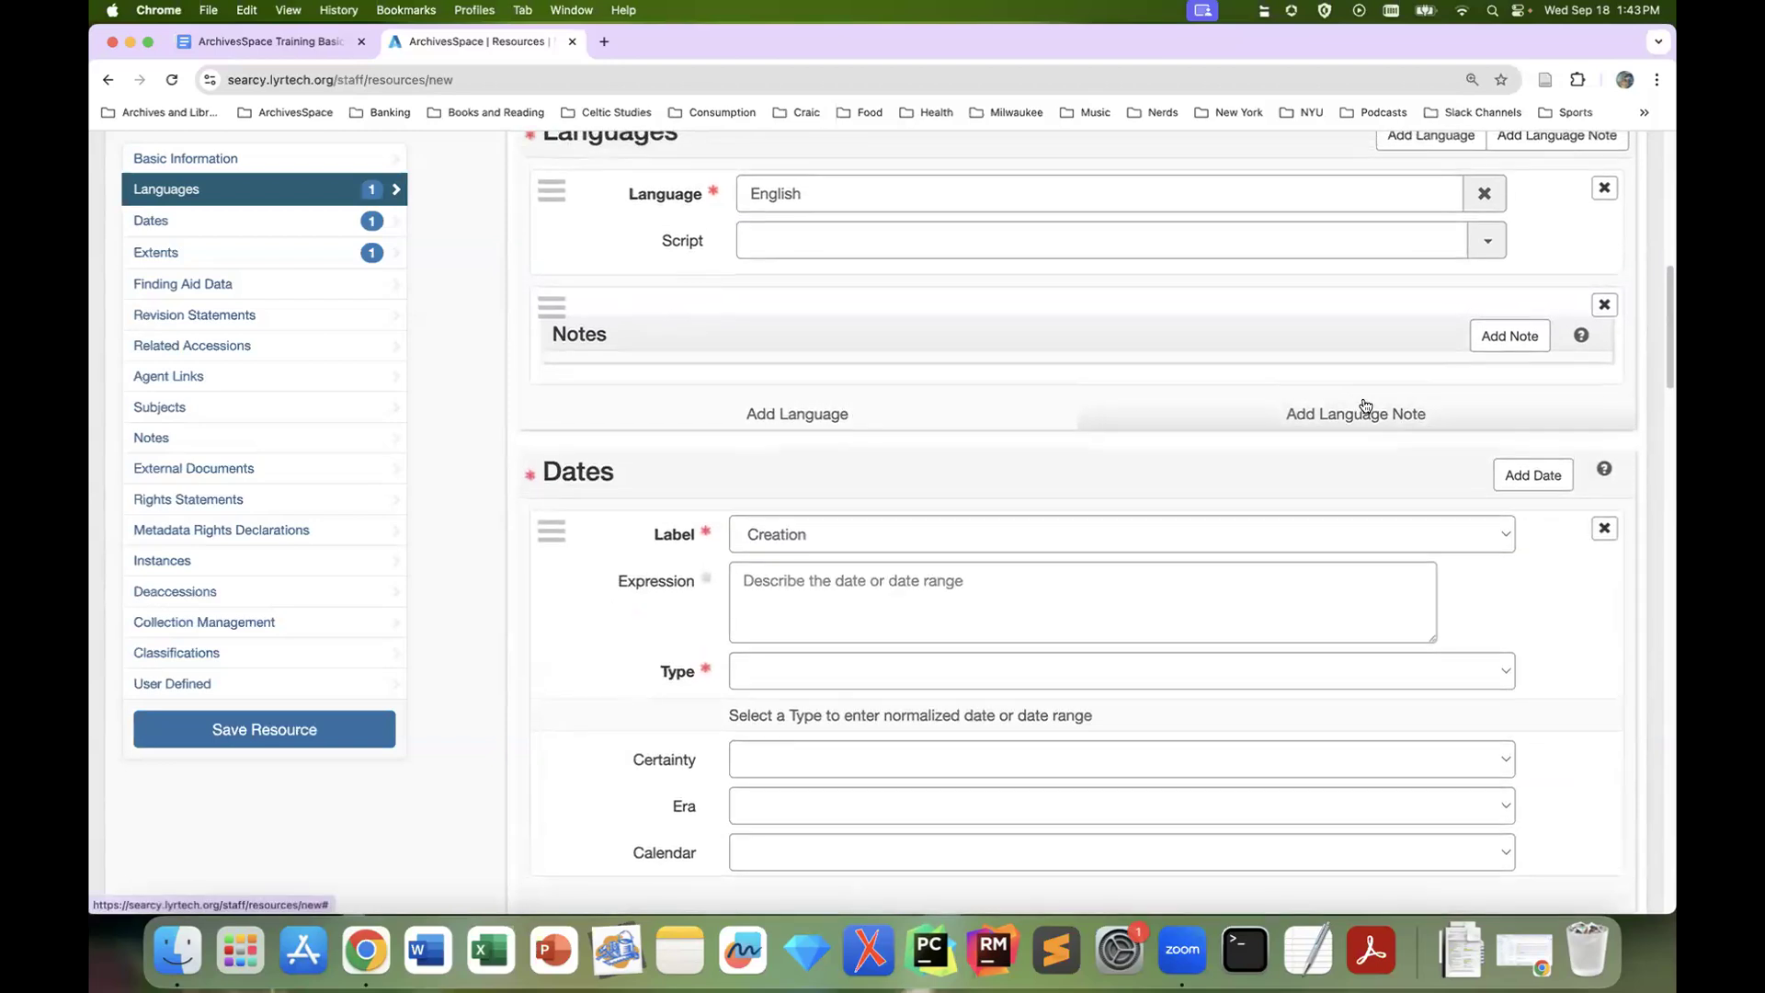
scroll(1371, 428, down, 2)
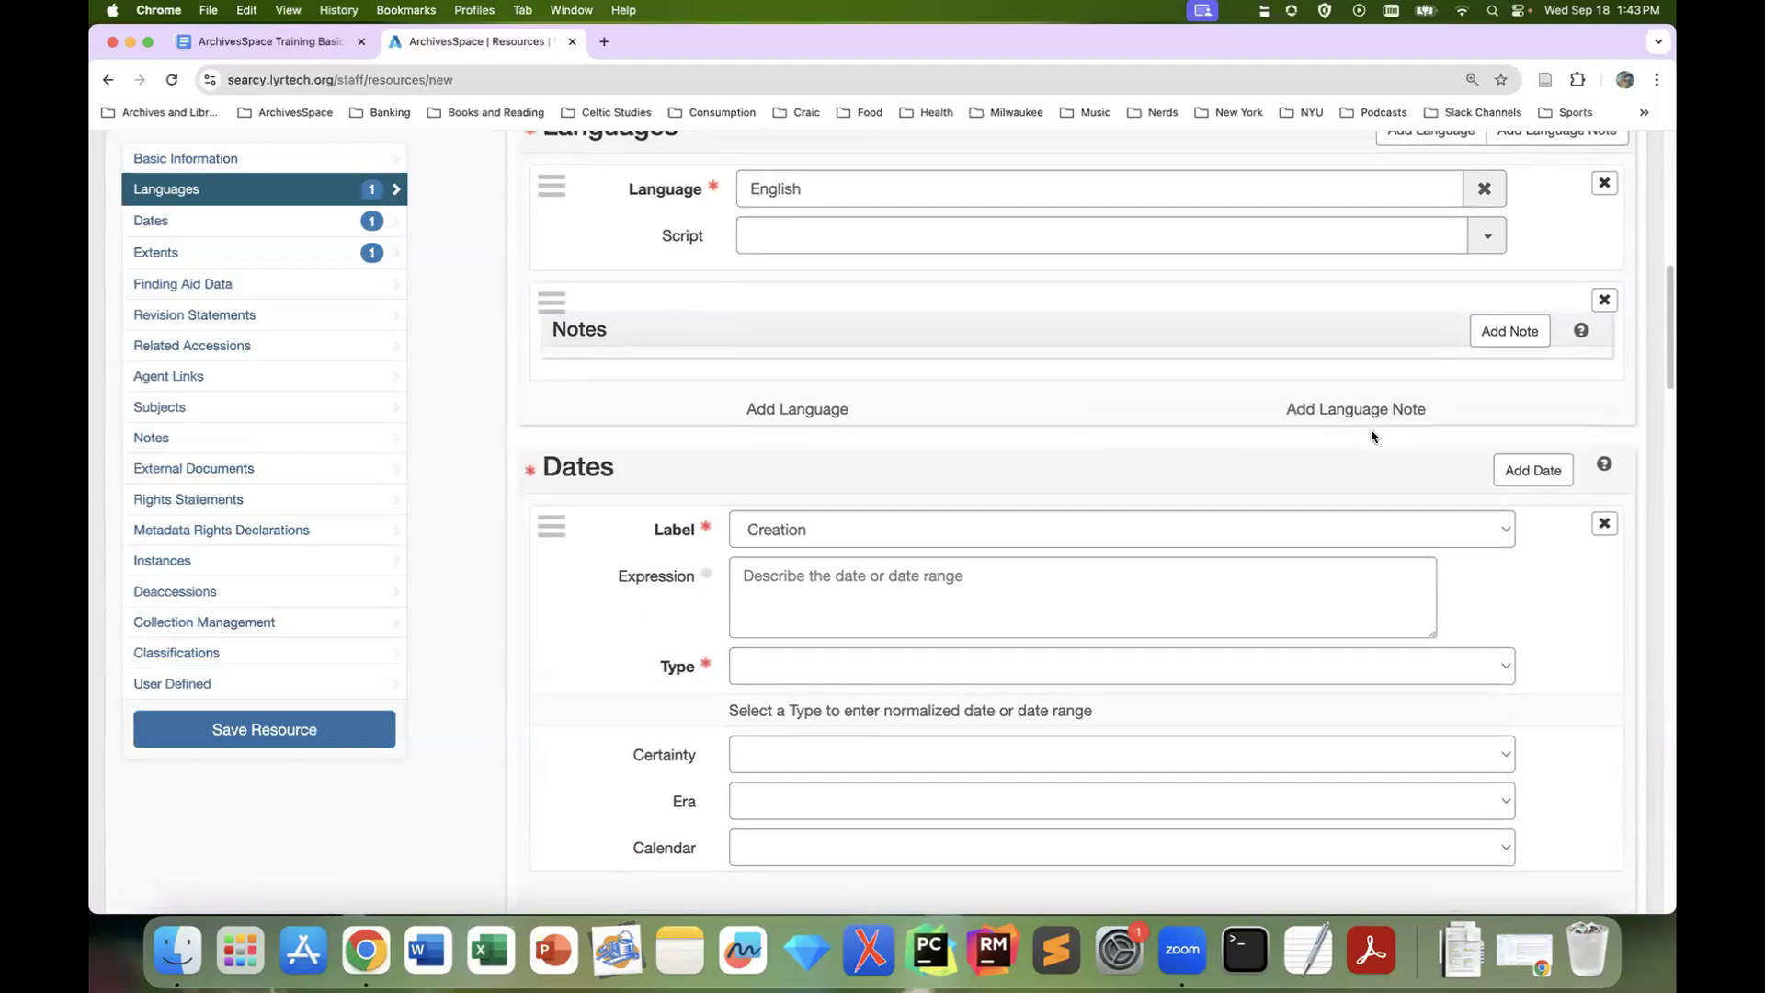
scroll(1370, 428, down, 5)
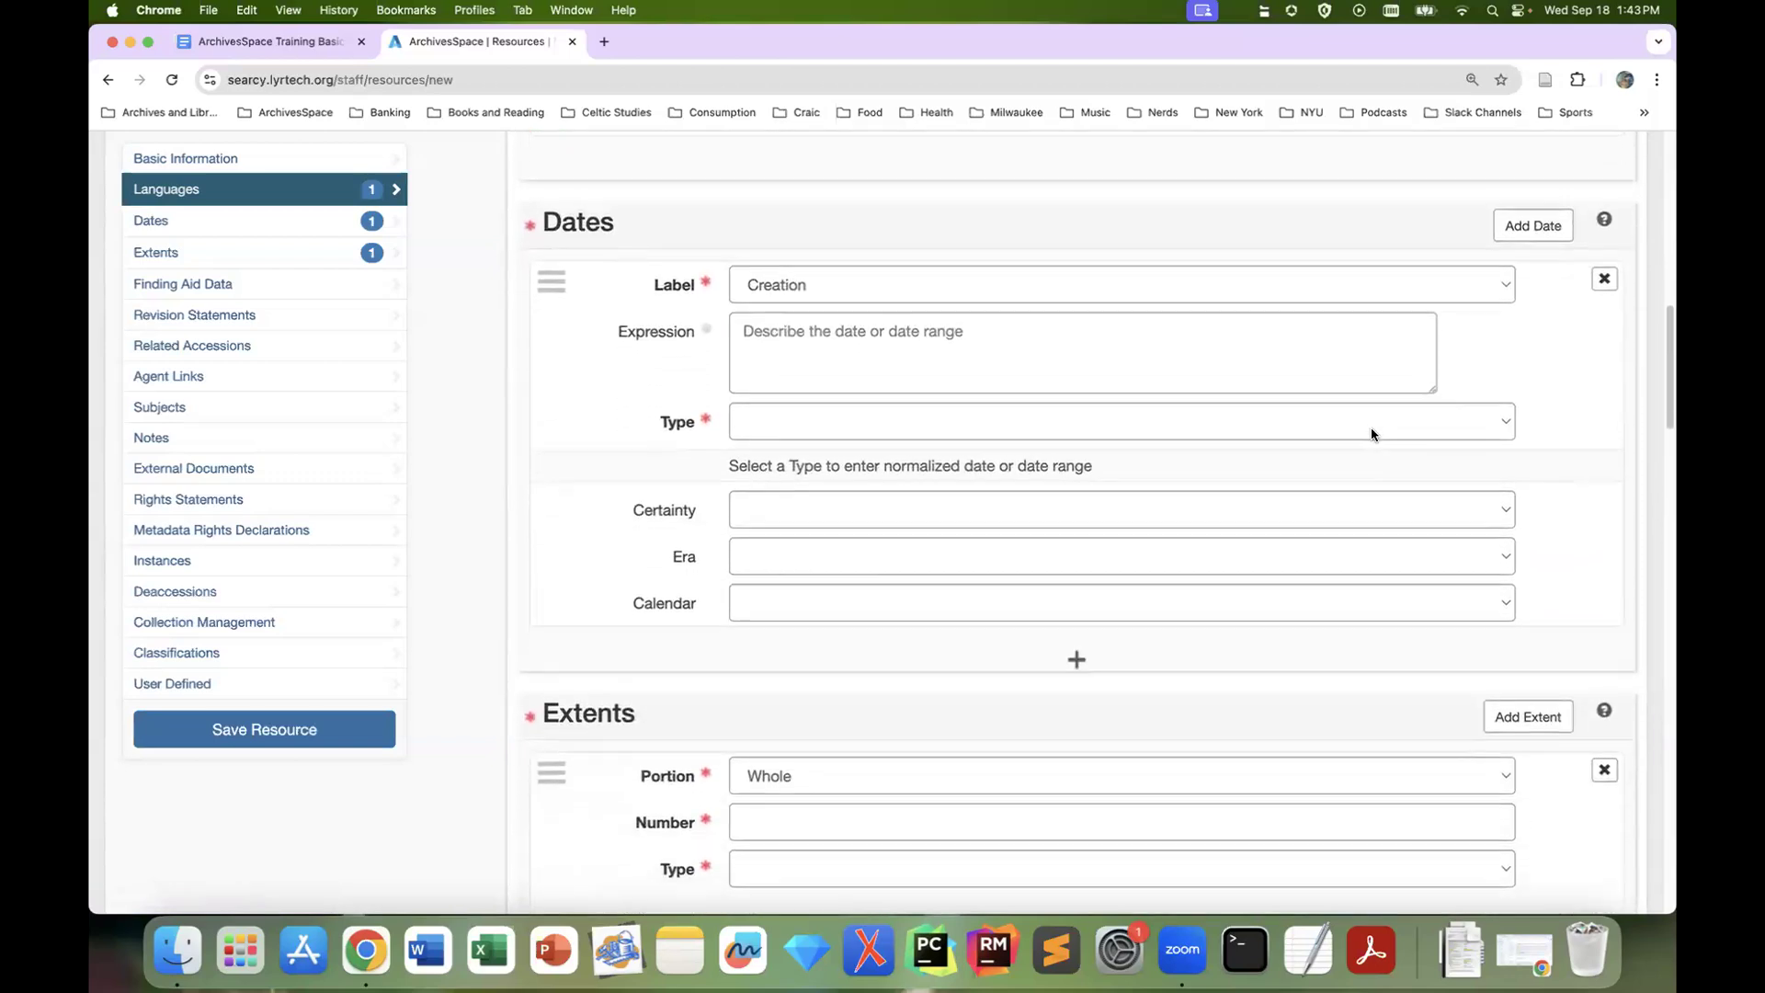
scroll(1371, 426, down, 1)
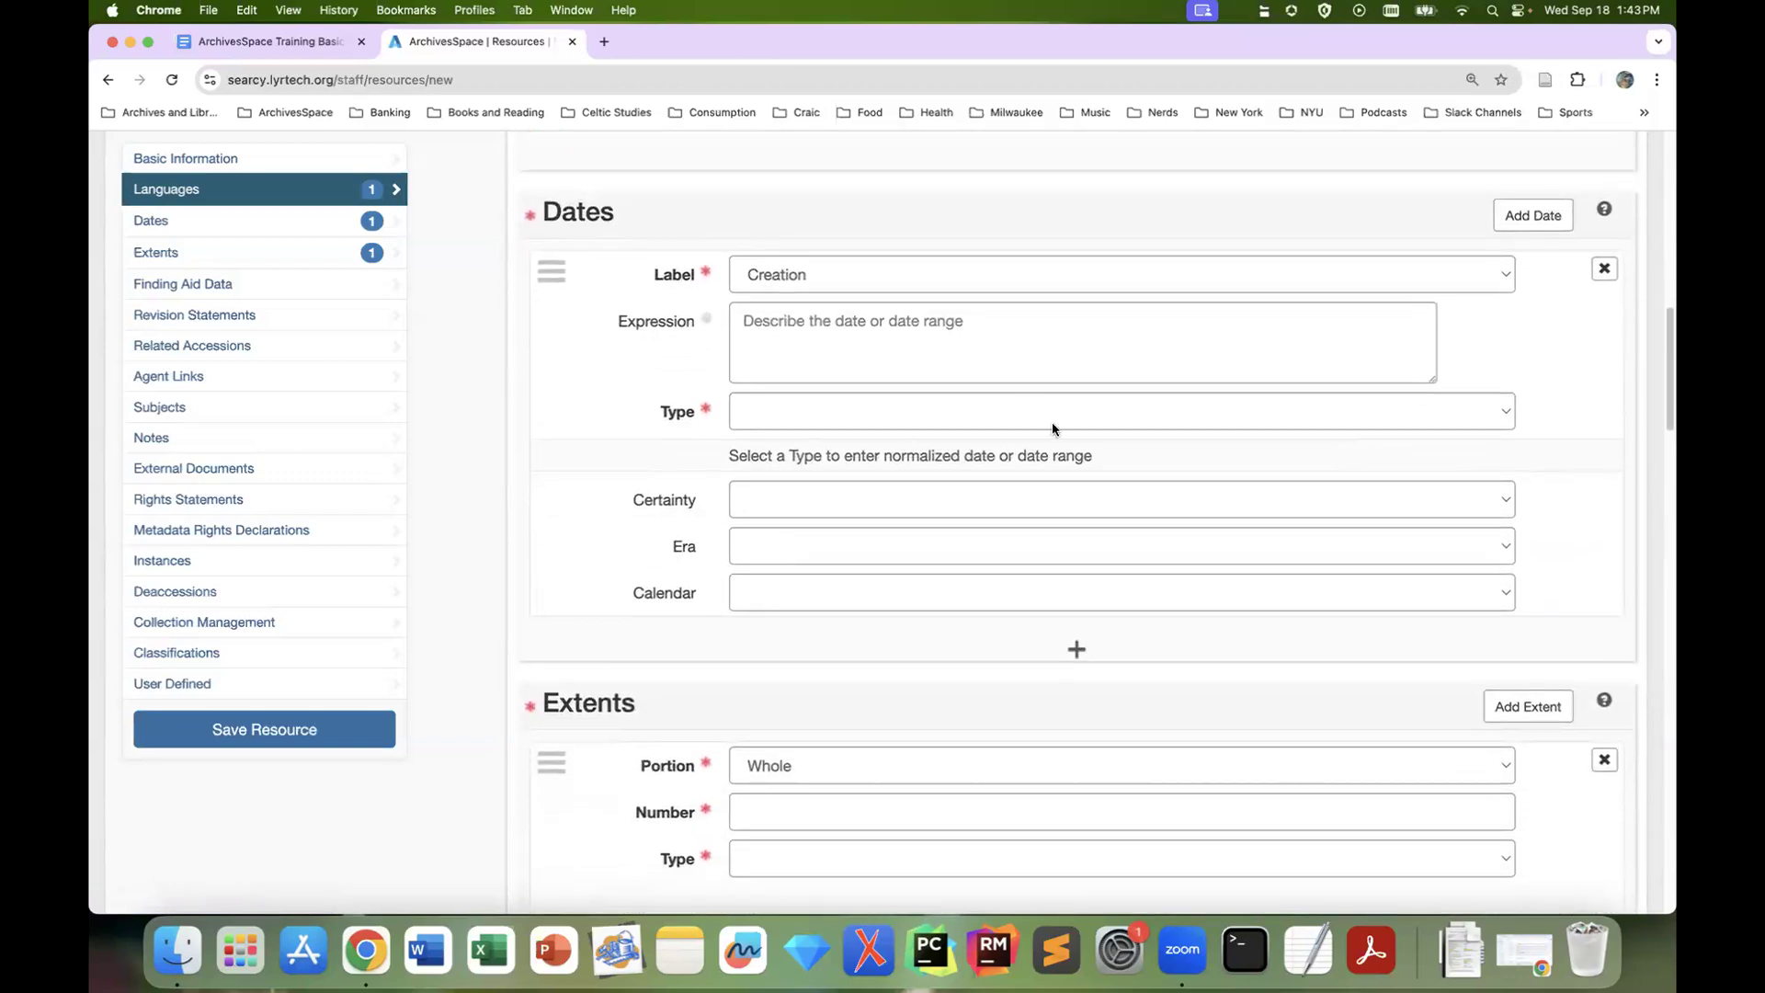
click(856, 410)
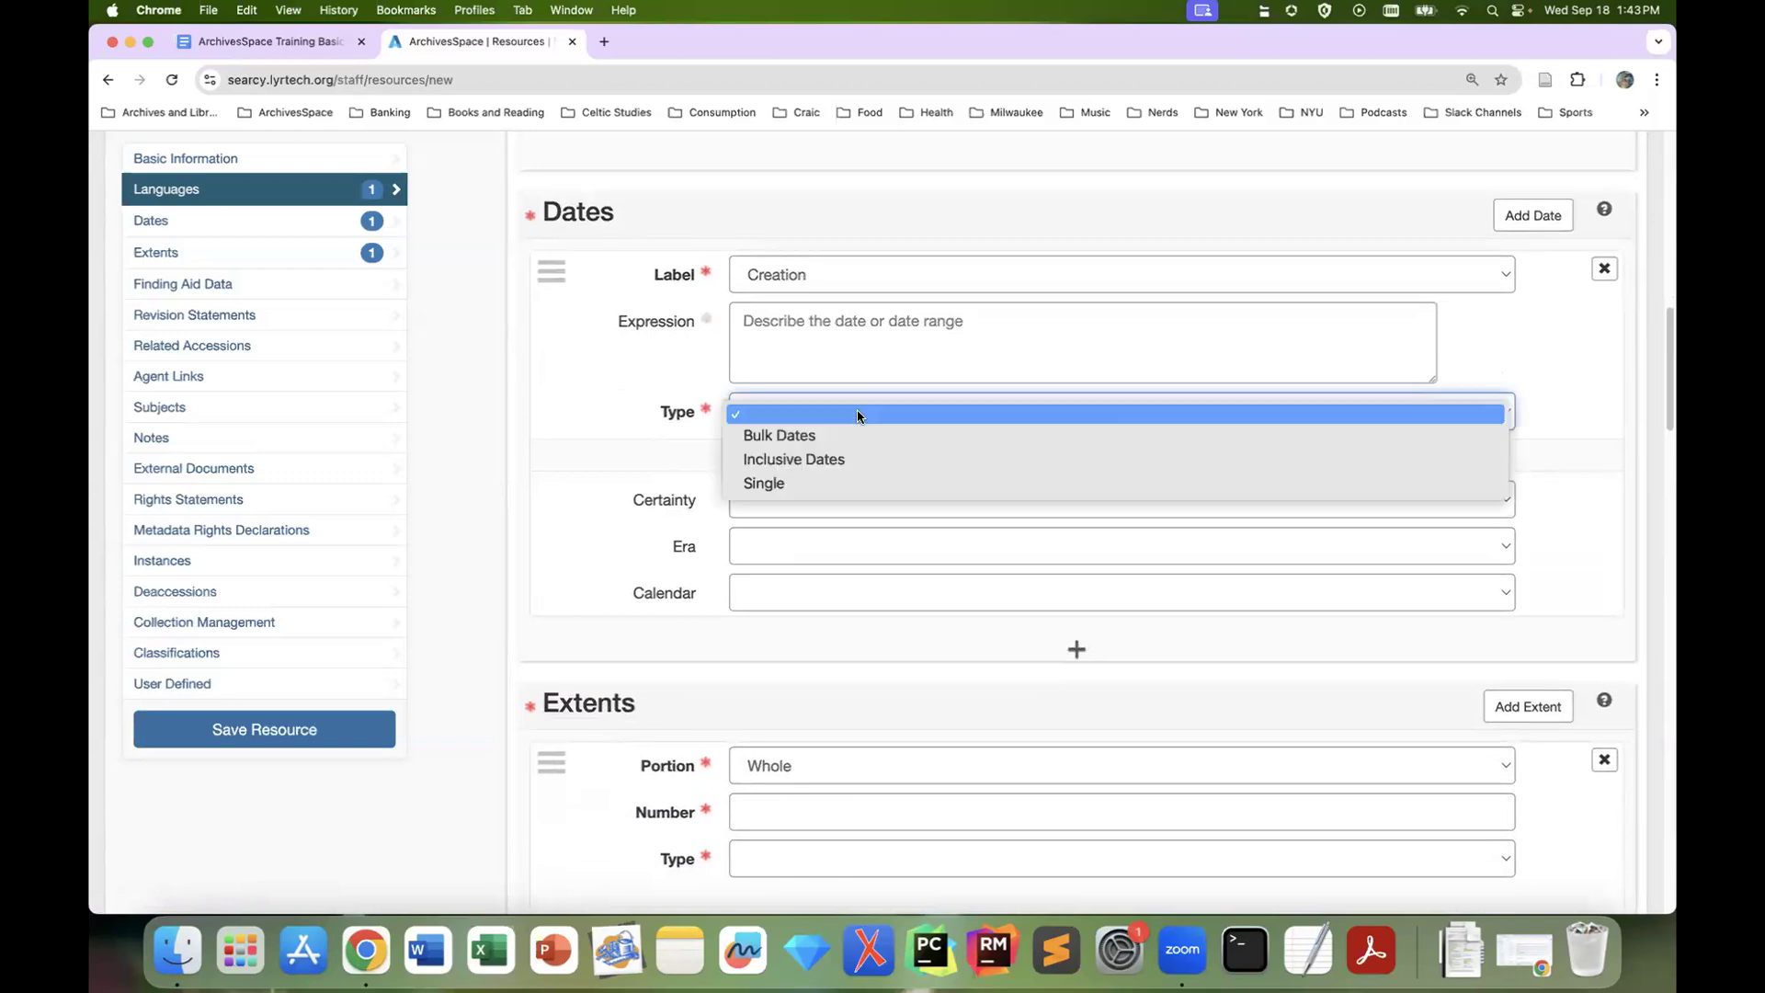
click(866, 458)
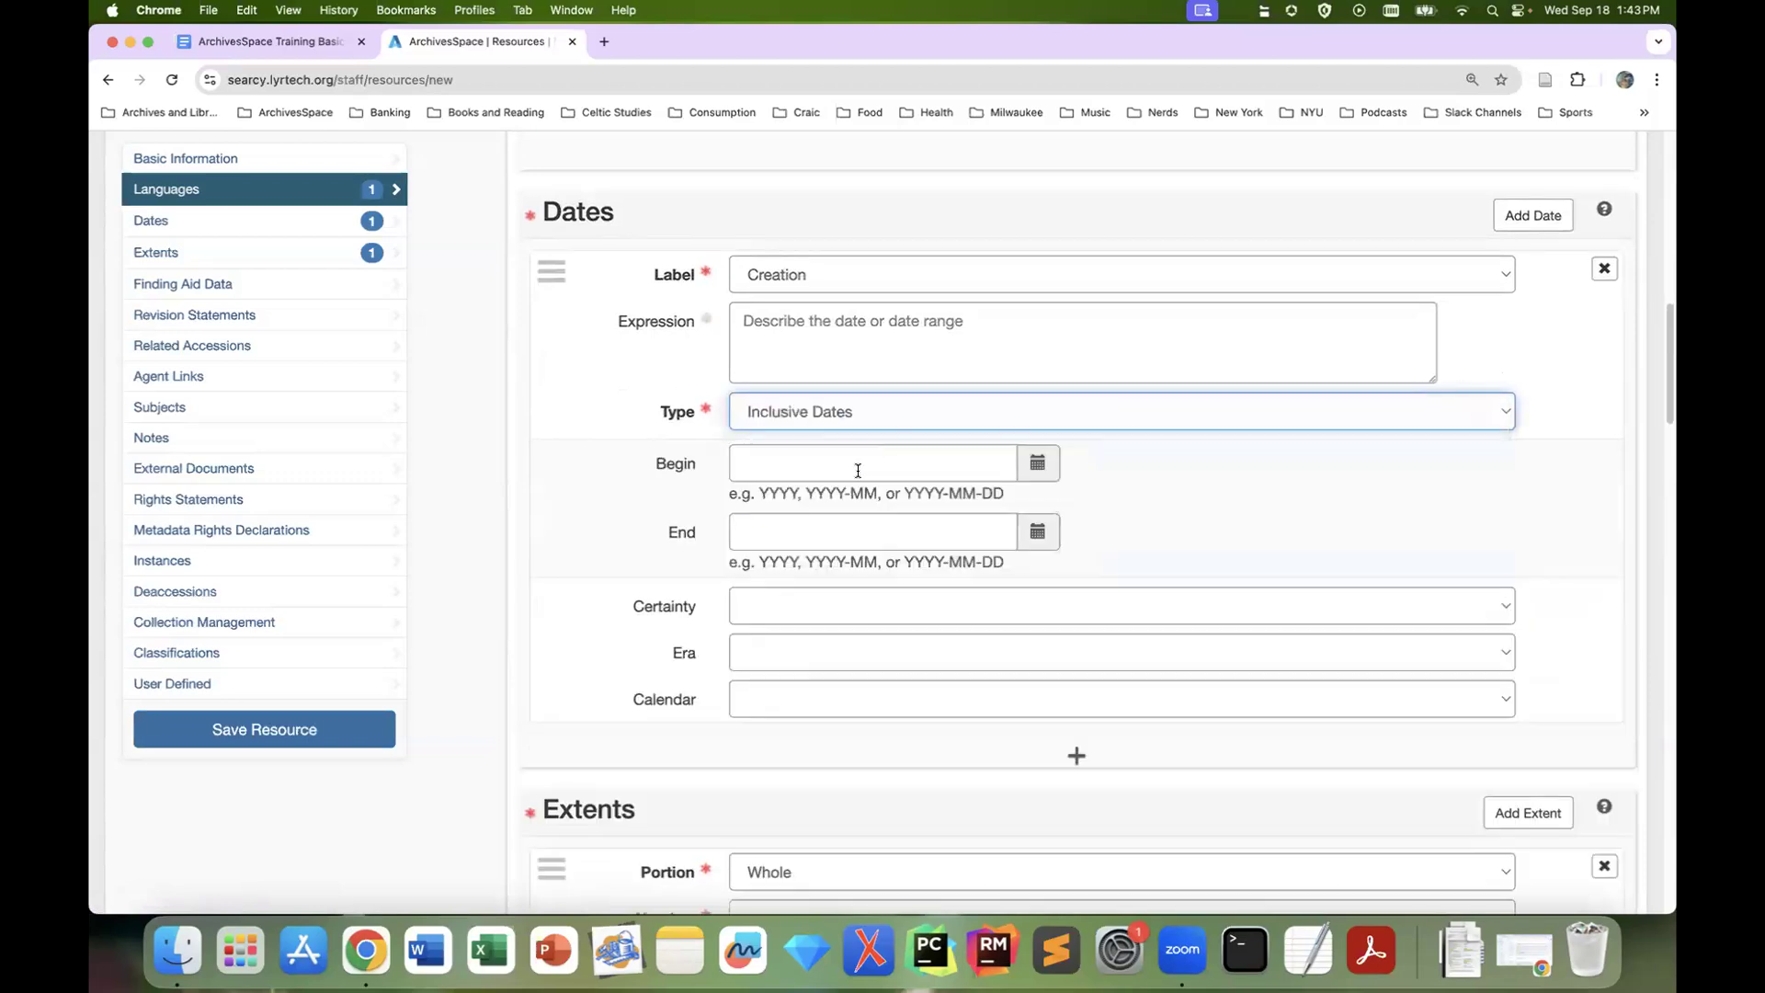
click(861, 469)
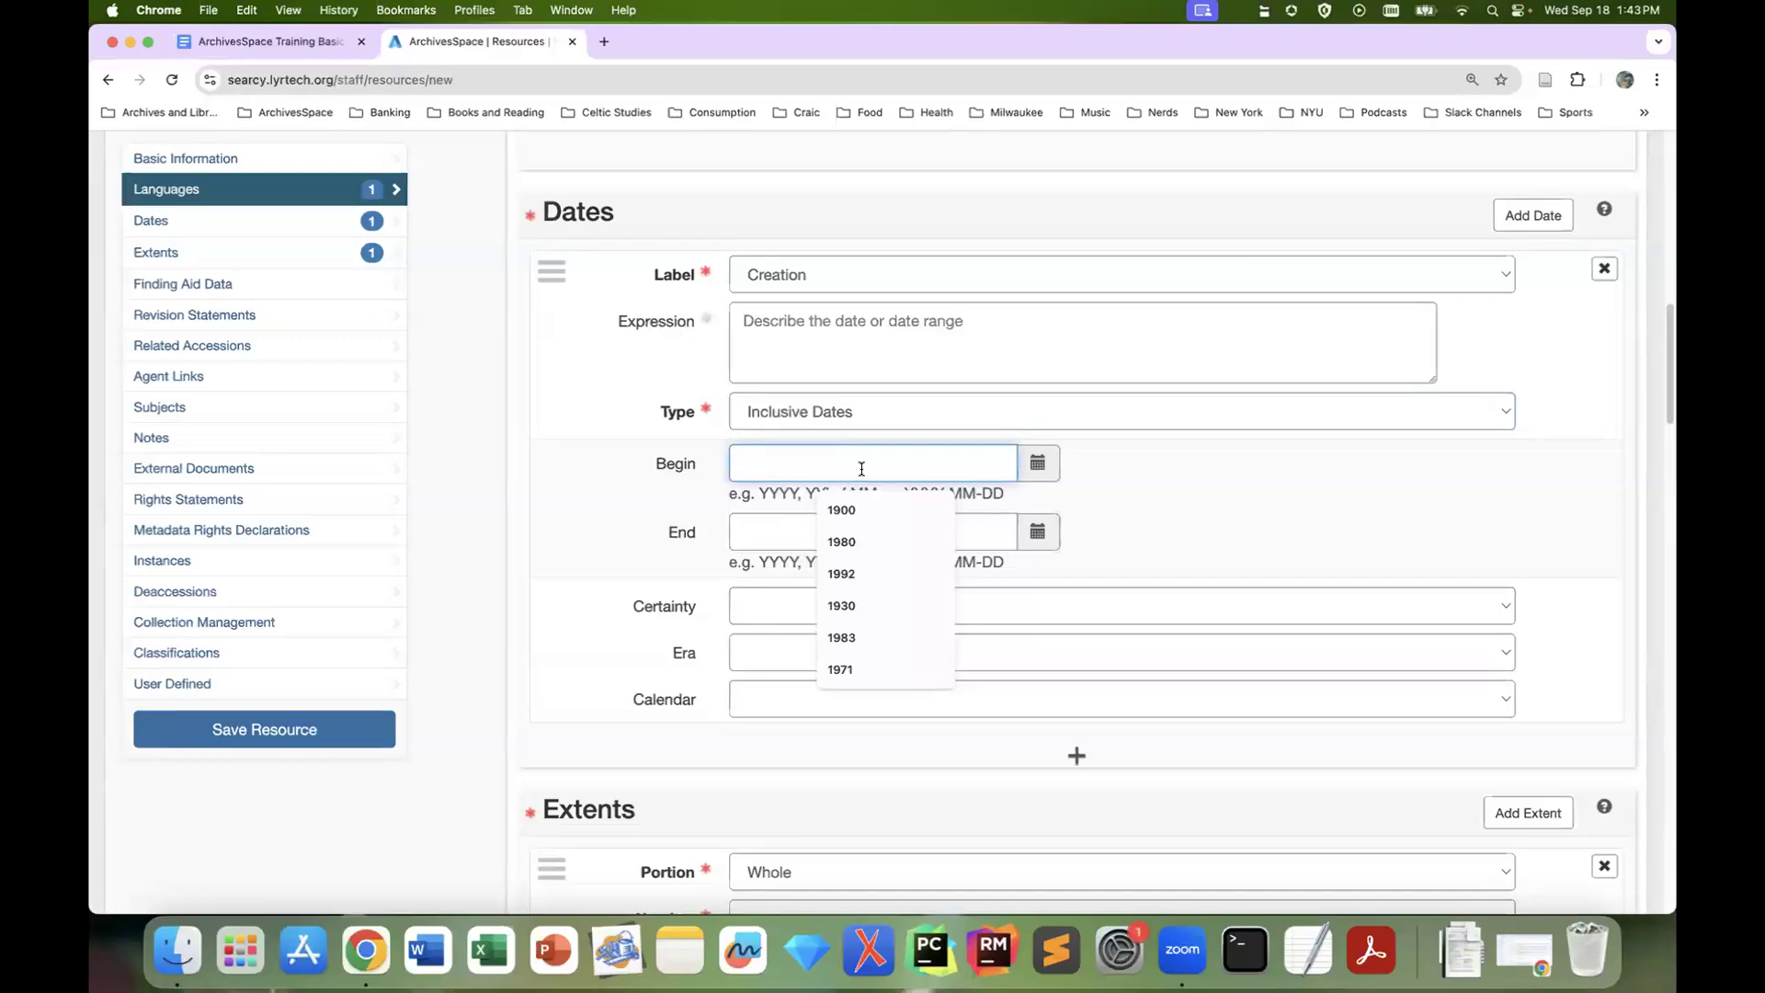
text(1830)
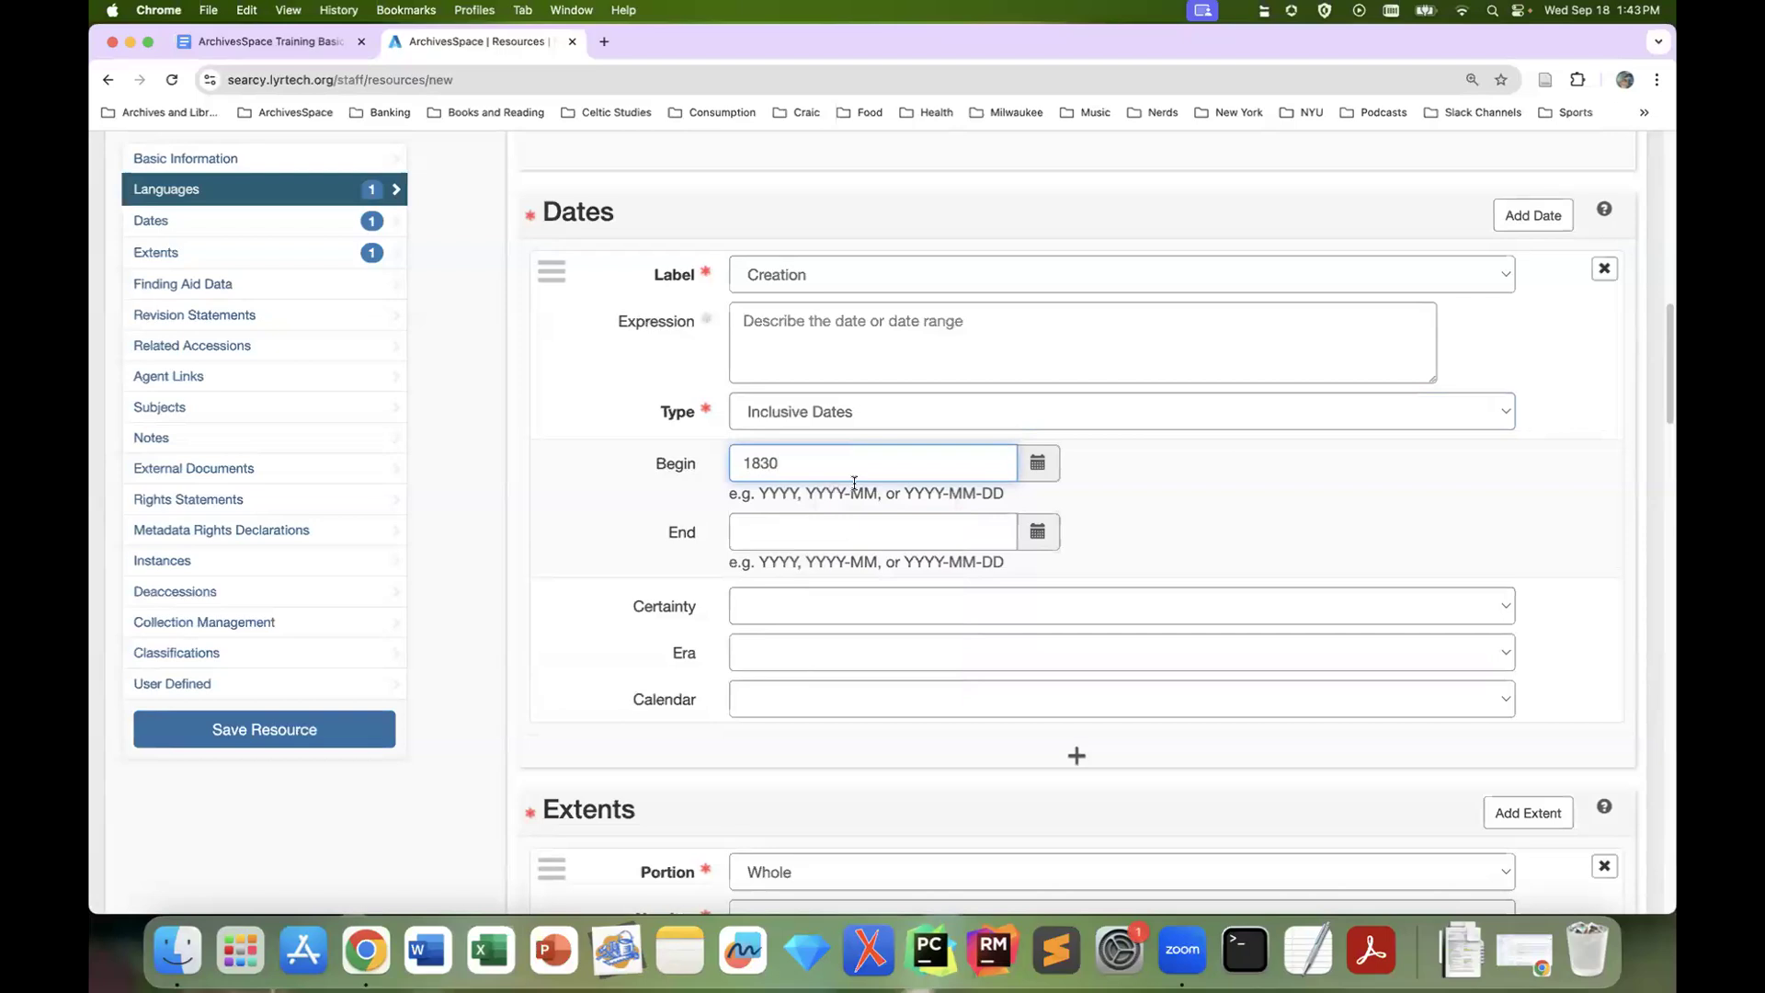
click(853, 525)
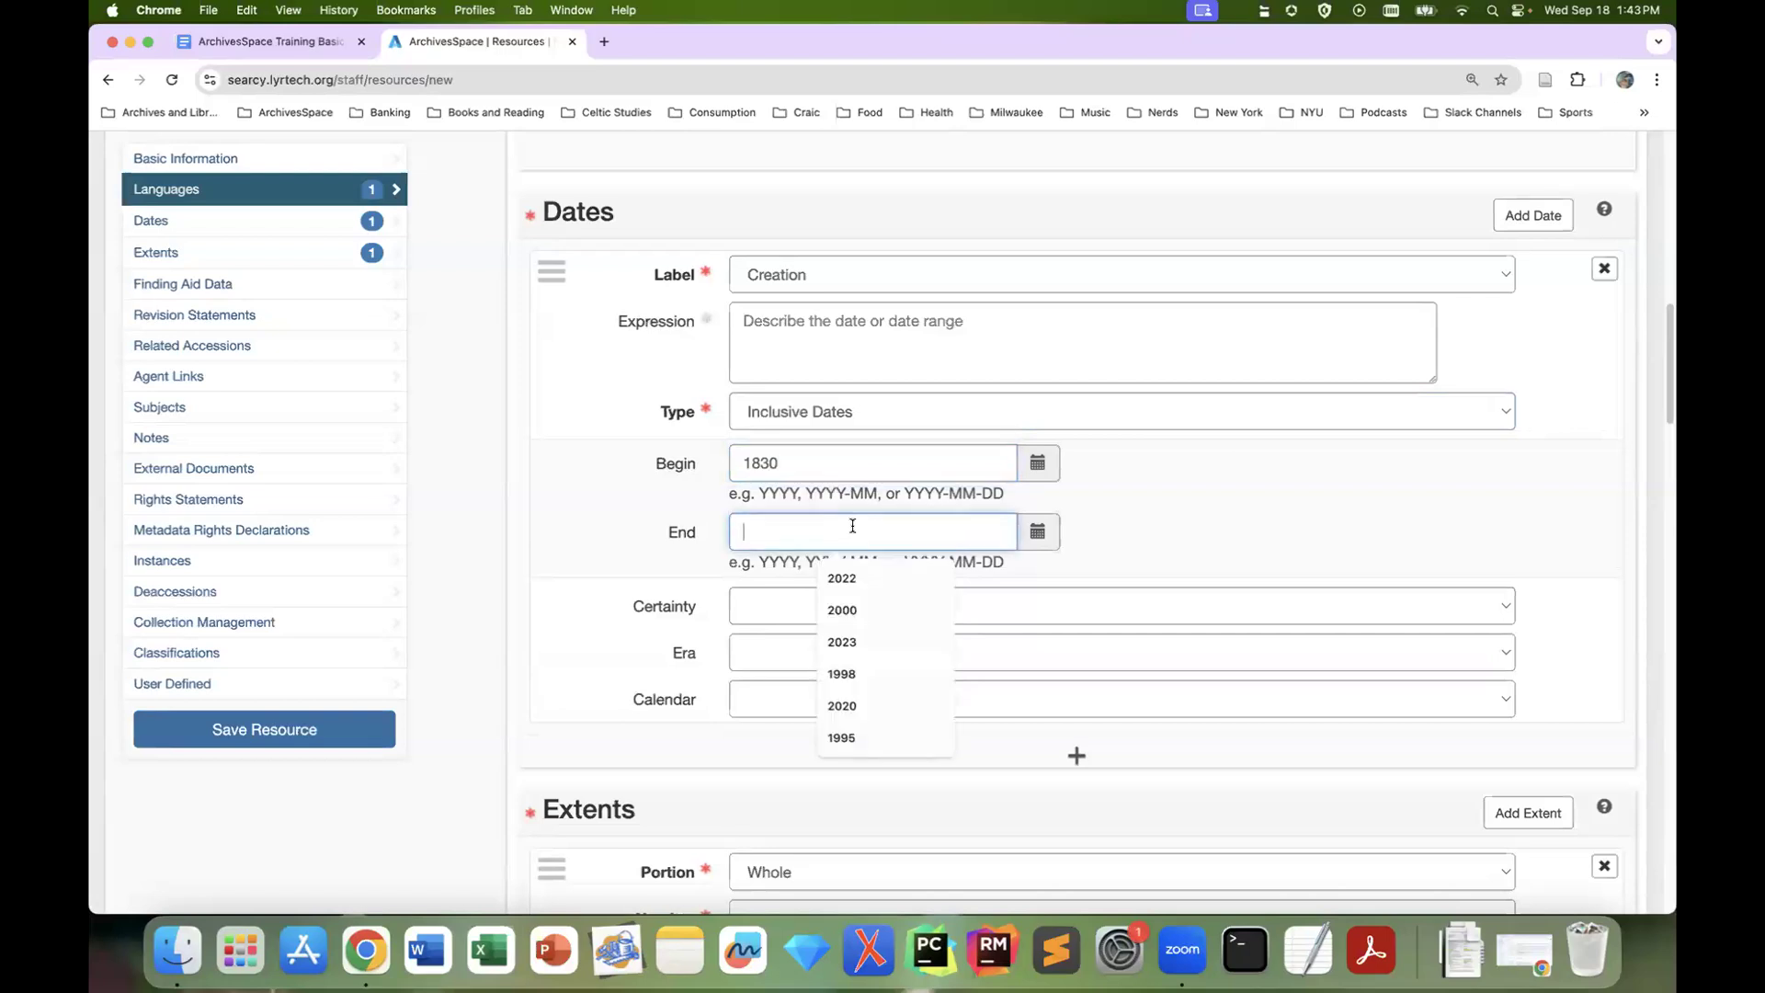
text(1998)
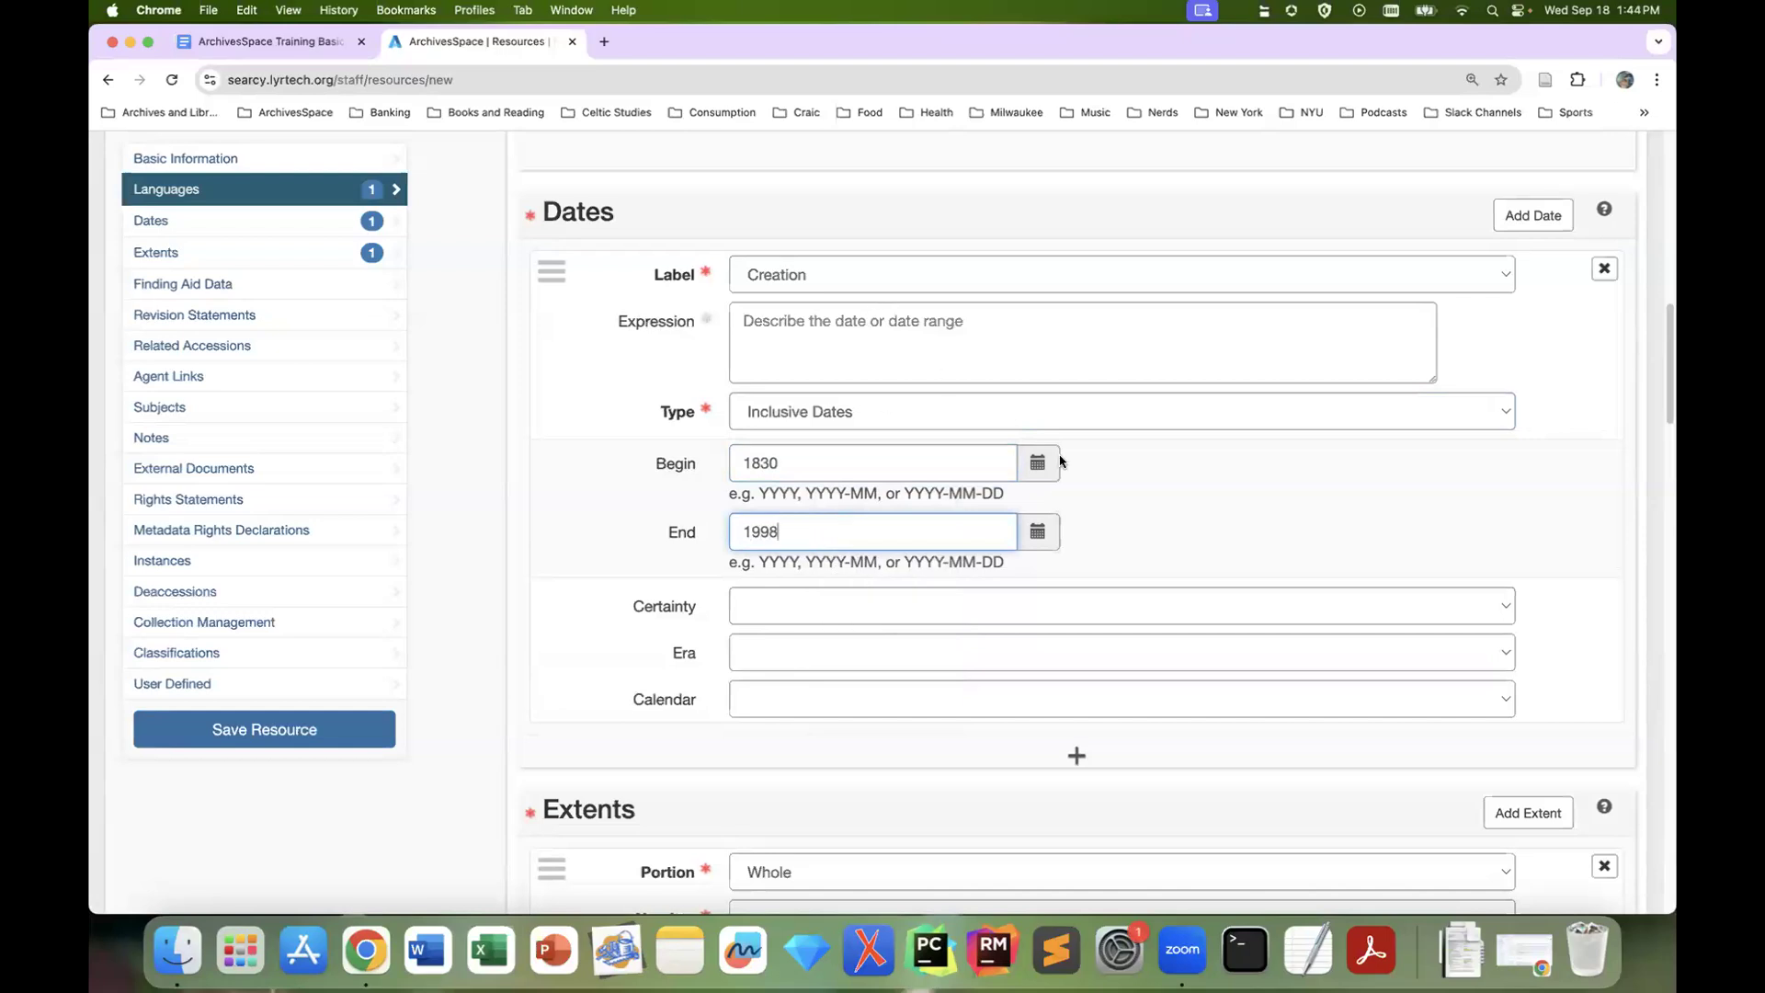
Add a second creation date to the resource and set its type to Bulk Dates
scroll(1066, 474, down, 3)
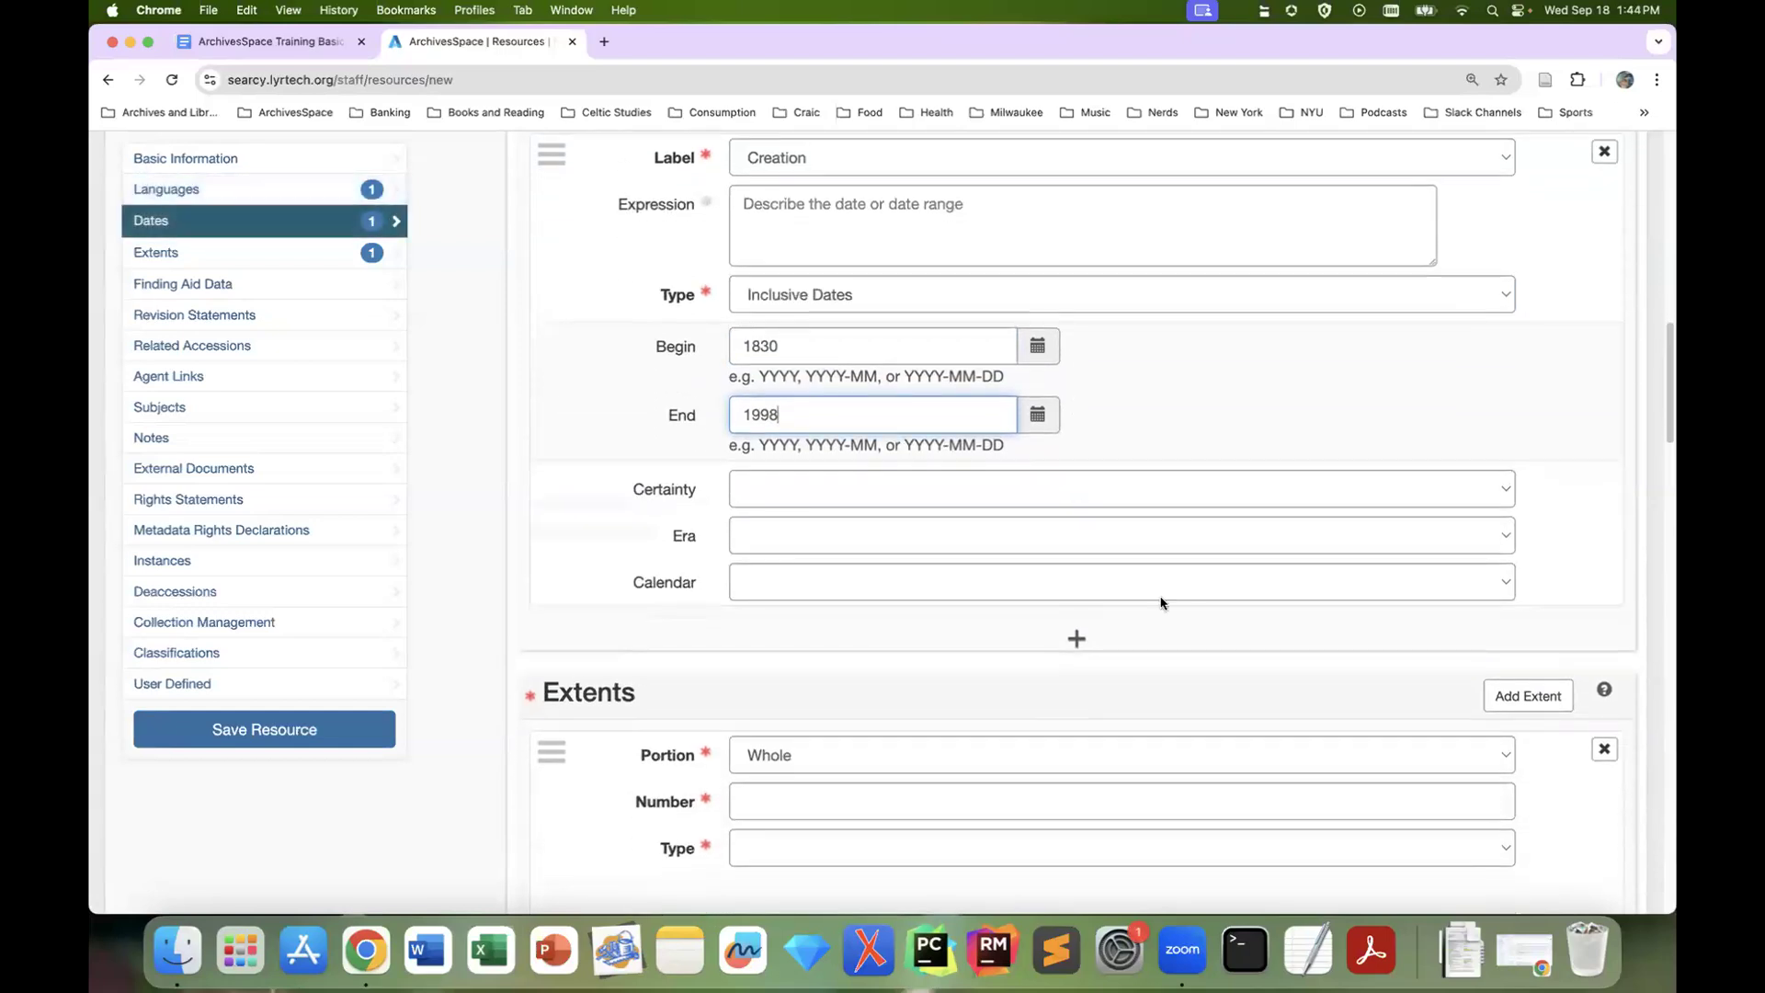
click(1103, 634)
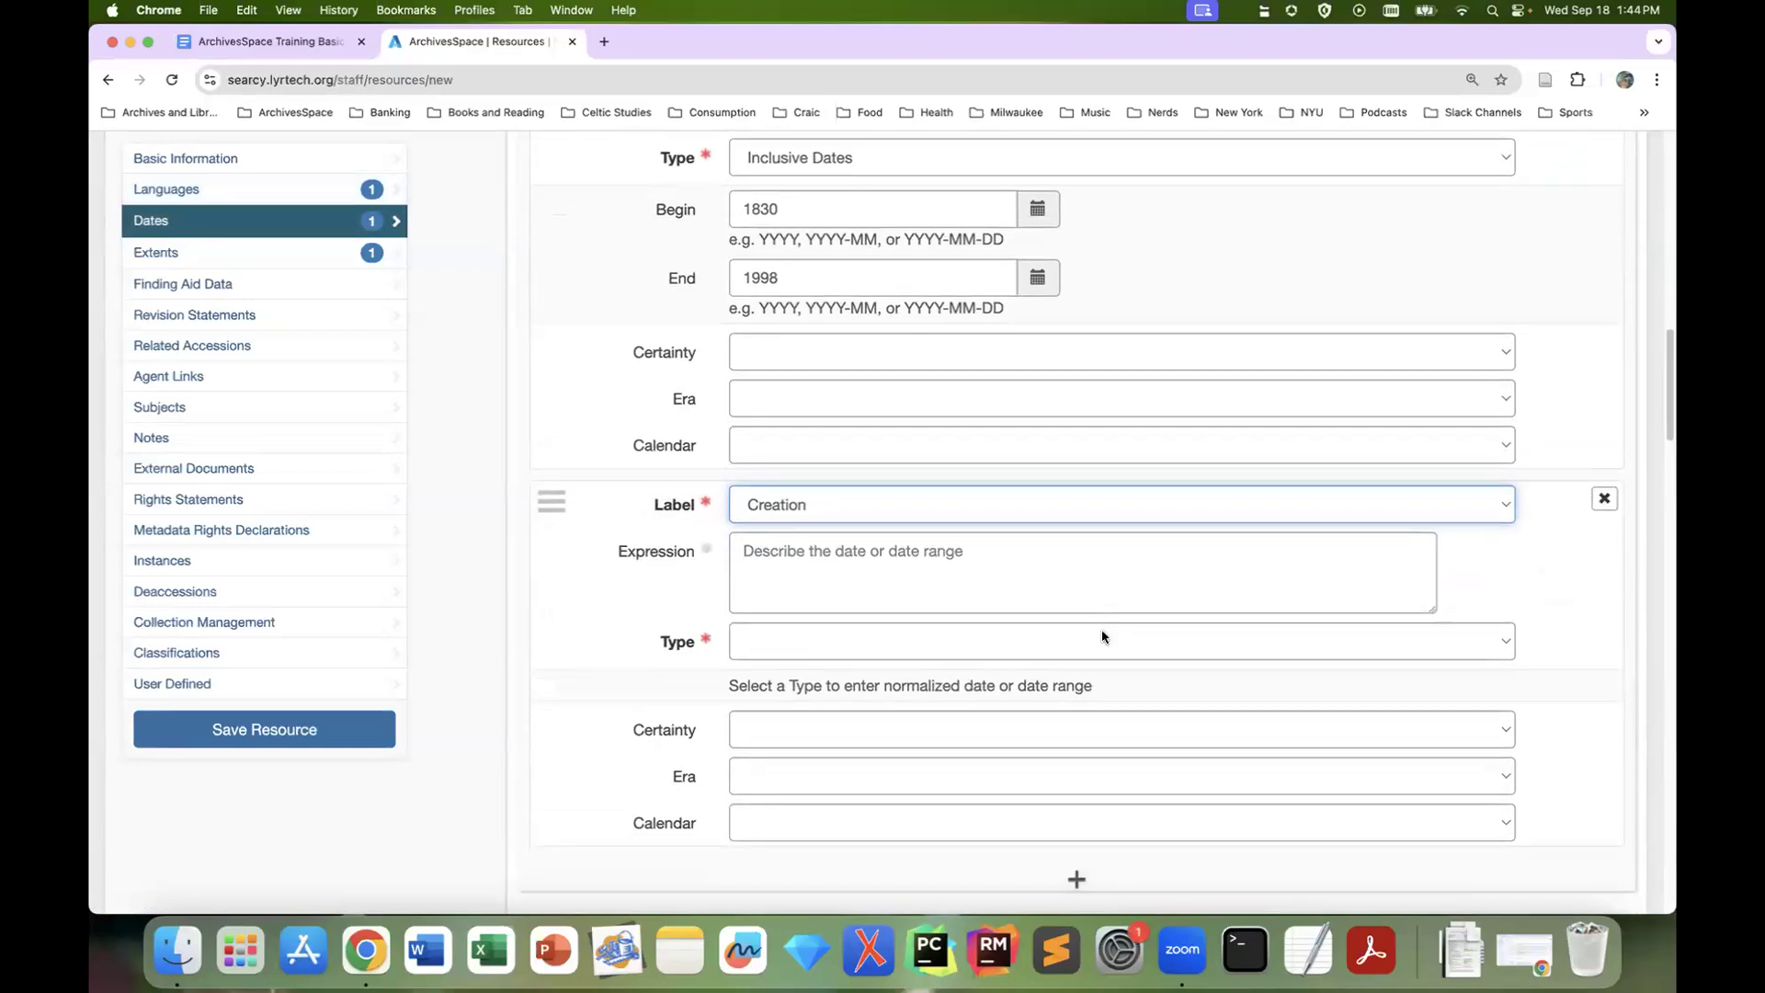
scroll(717, 579, down, 2)
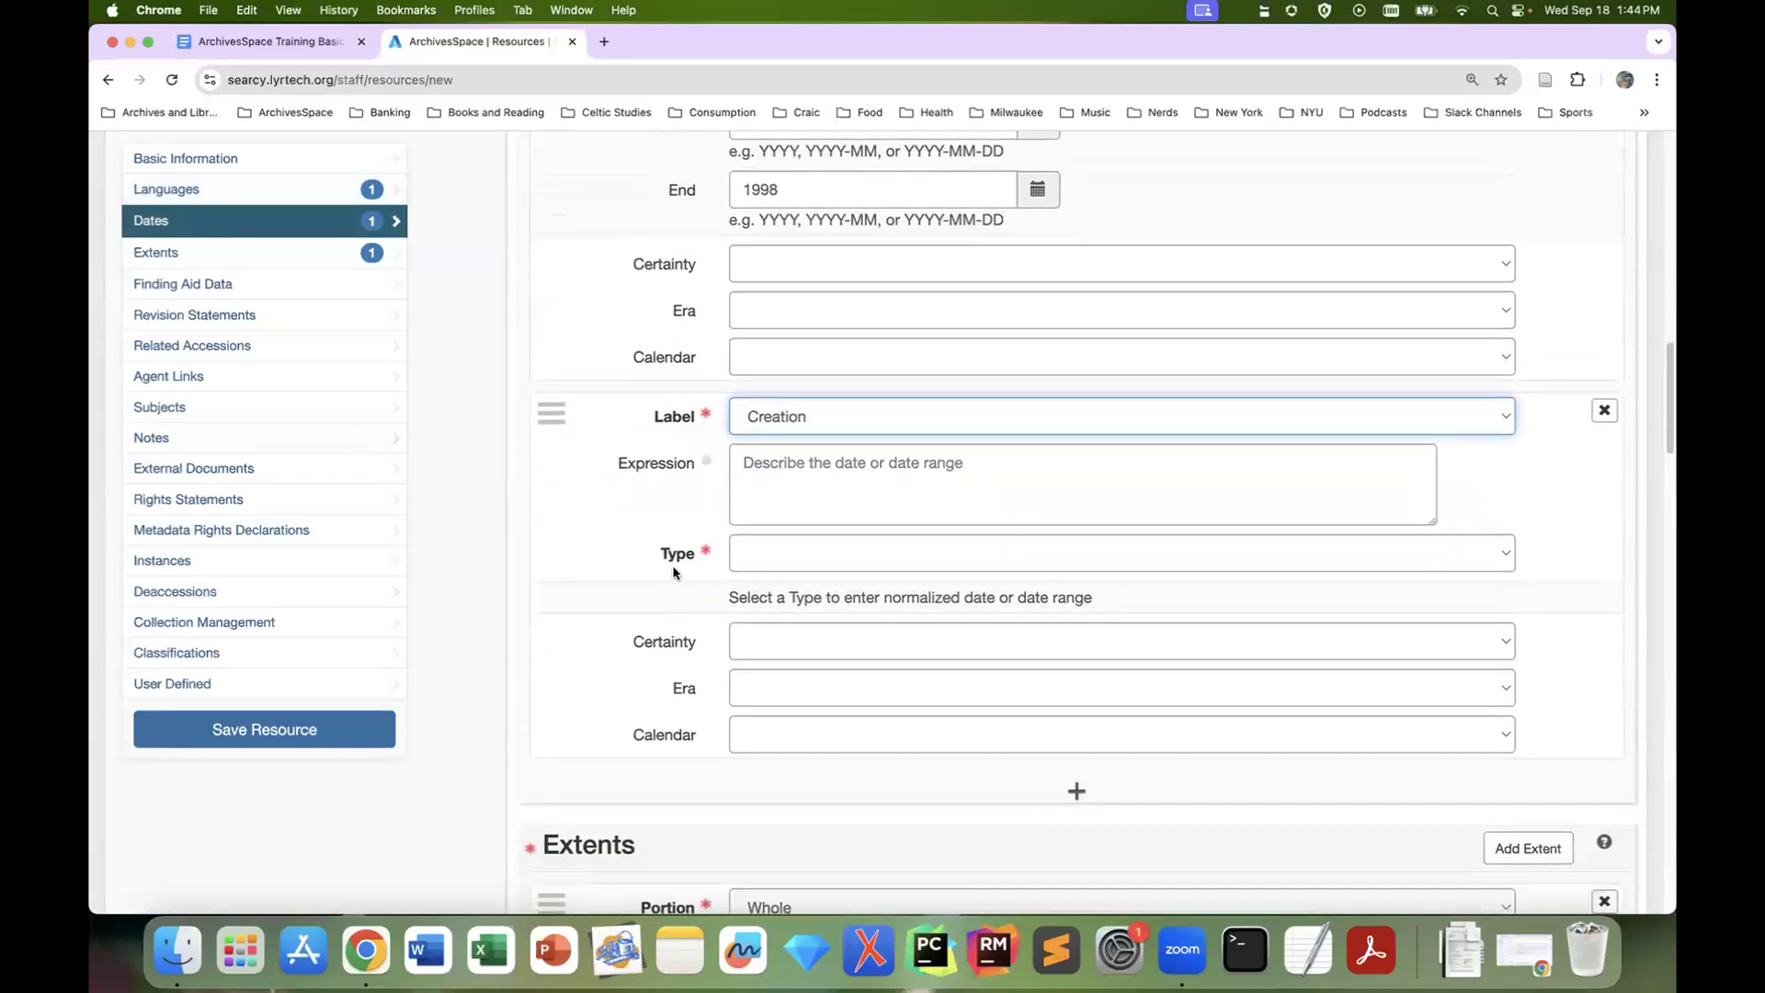
click(801, 556)
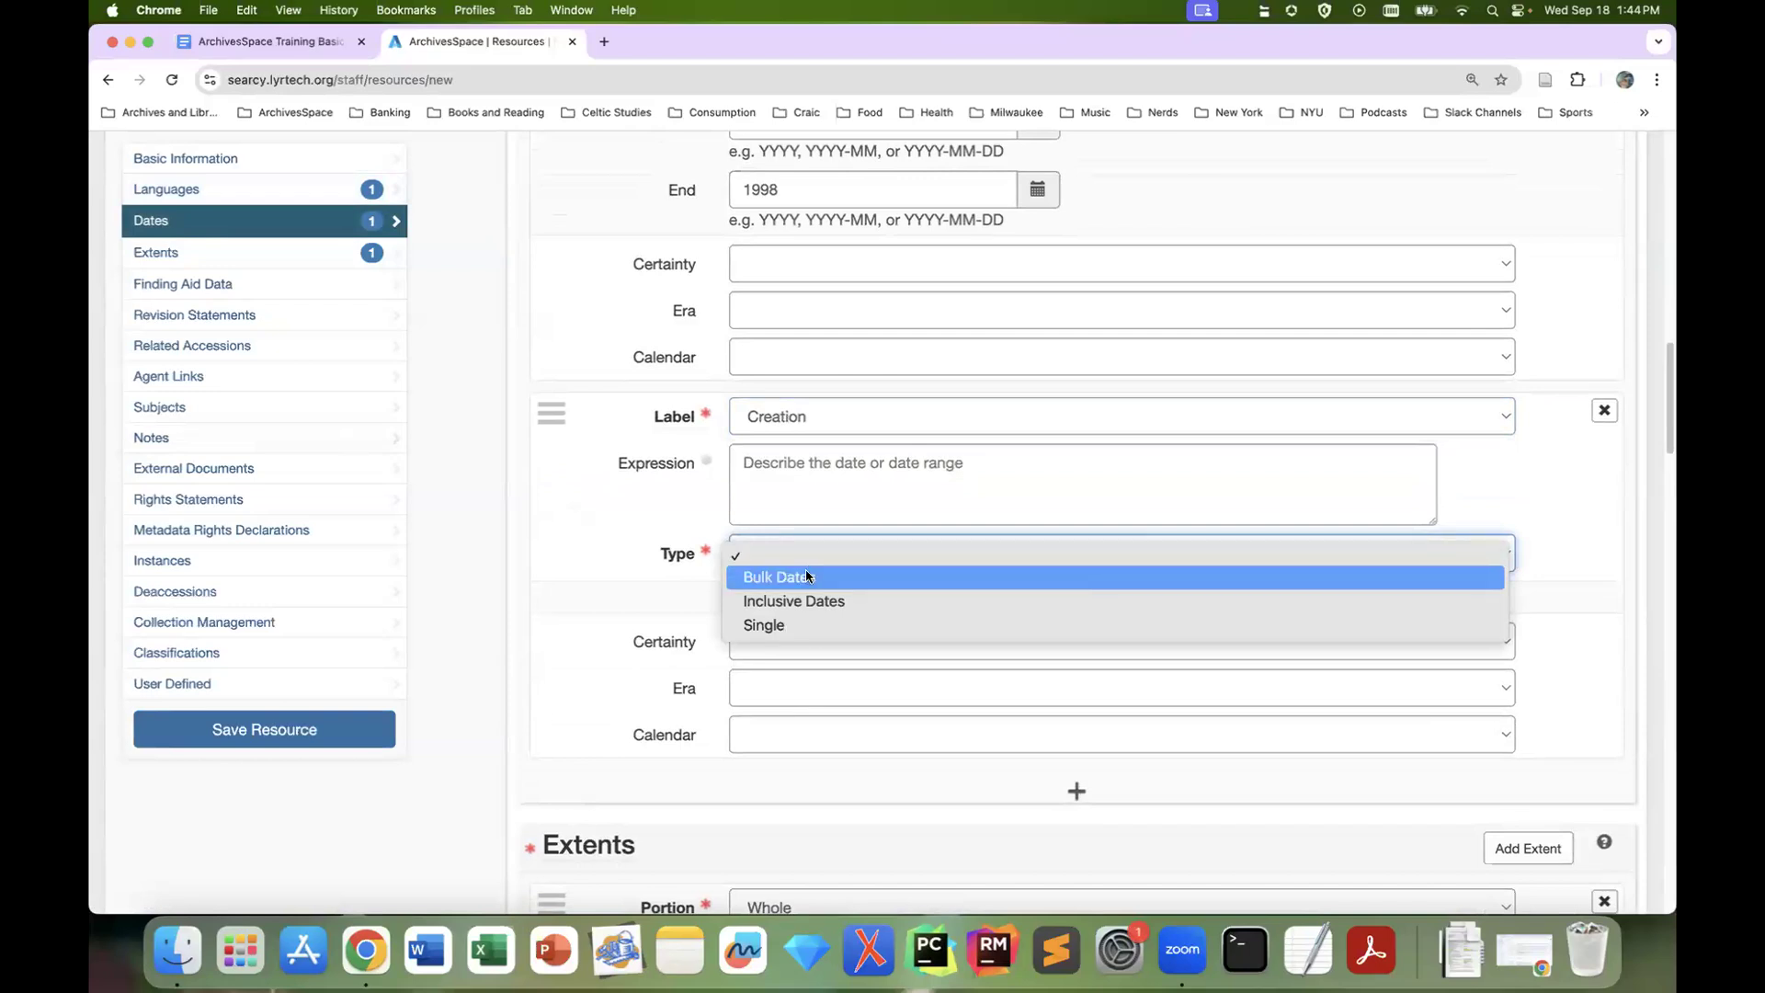
click(806, 576)
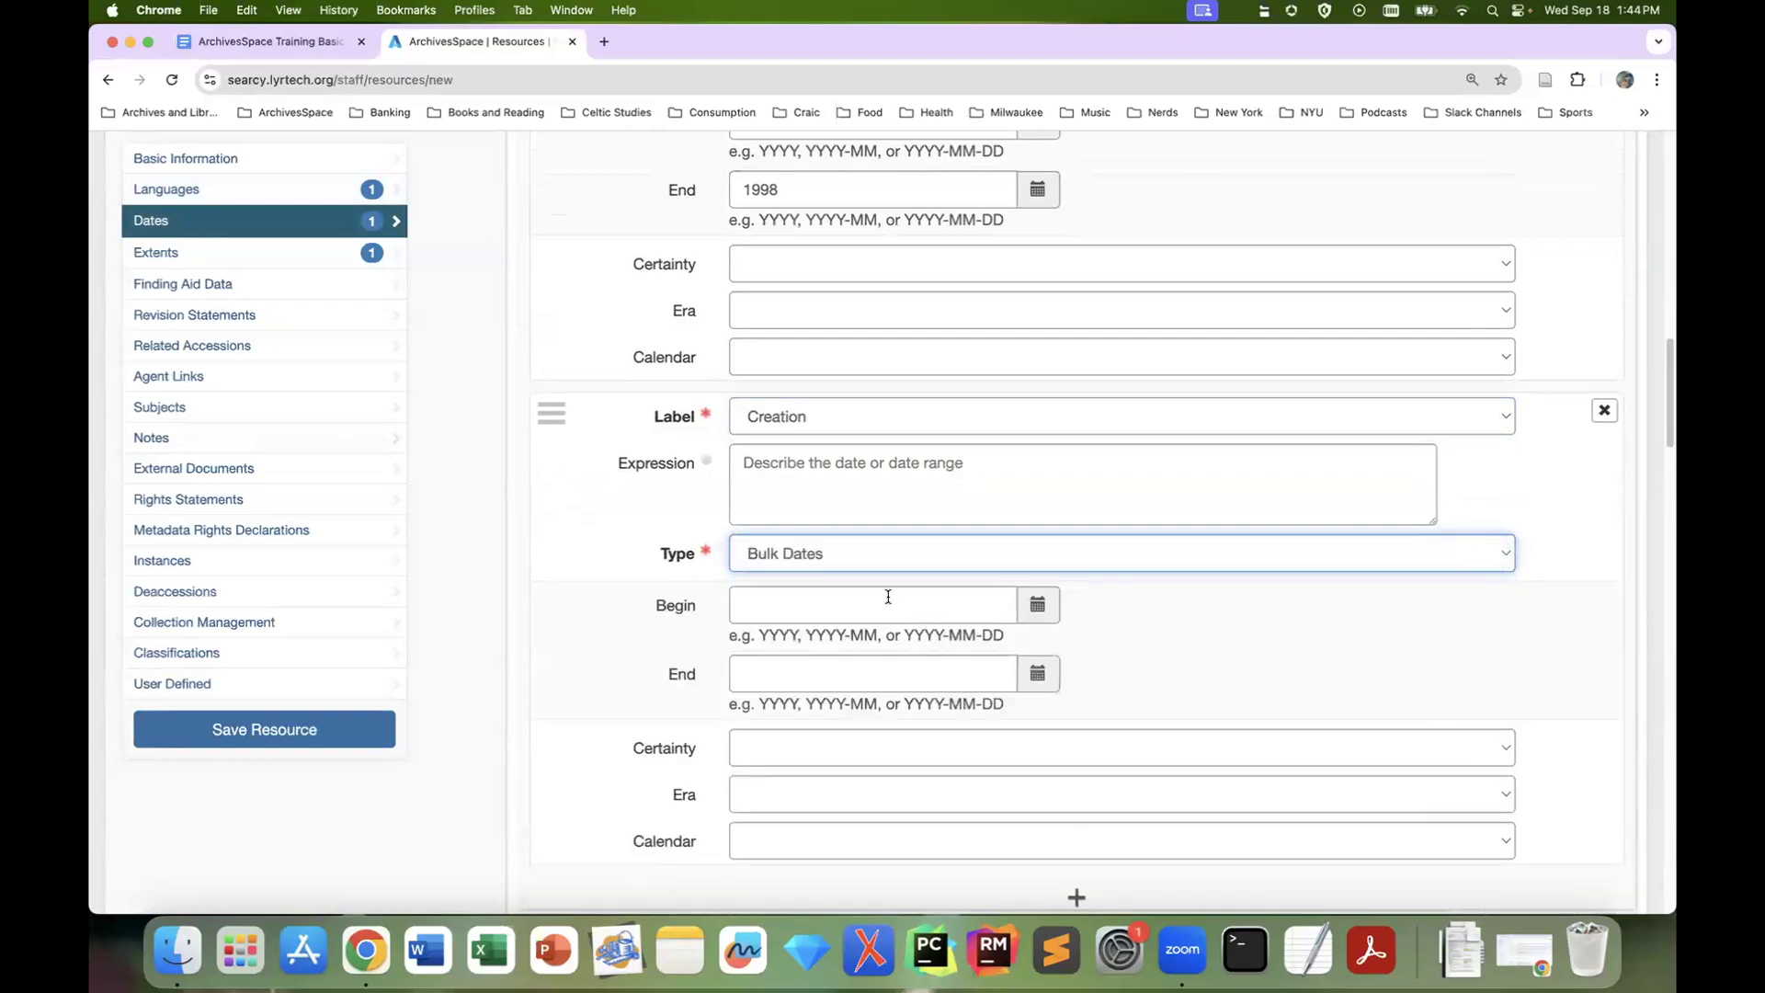
Give the bulk date range a beginning of 1940 and an end of 1970
scroll(888, 596, up, 2)
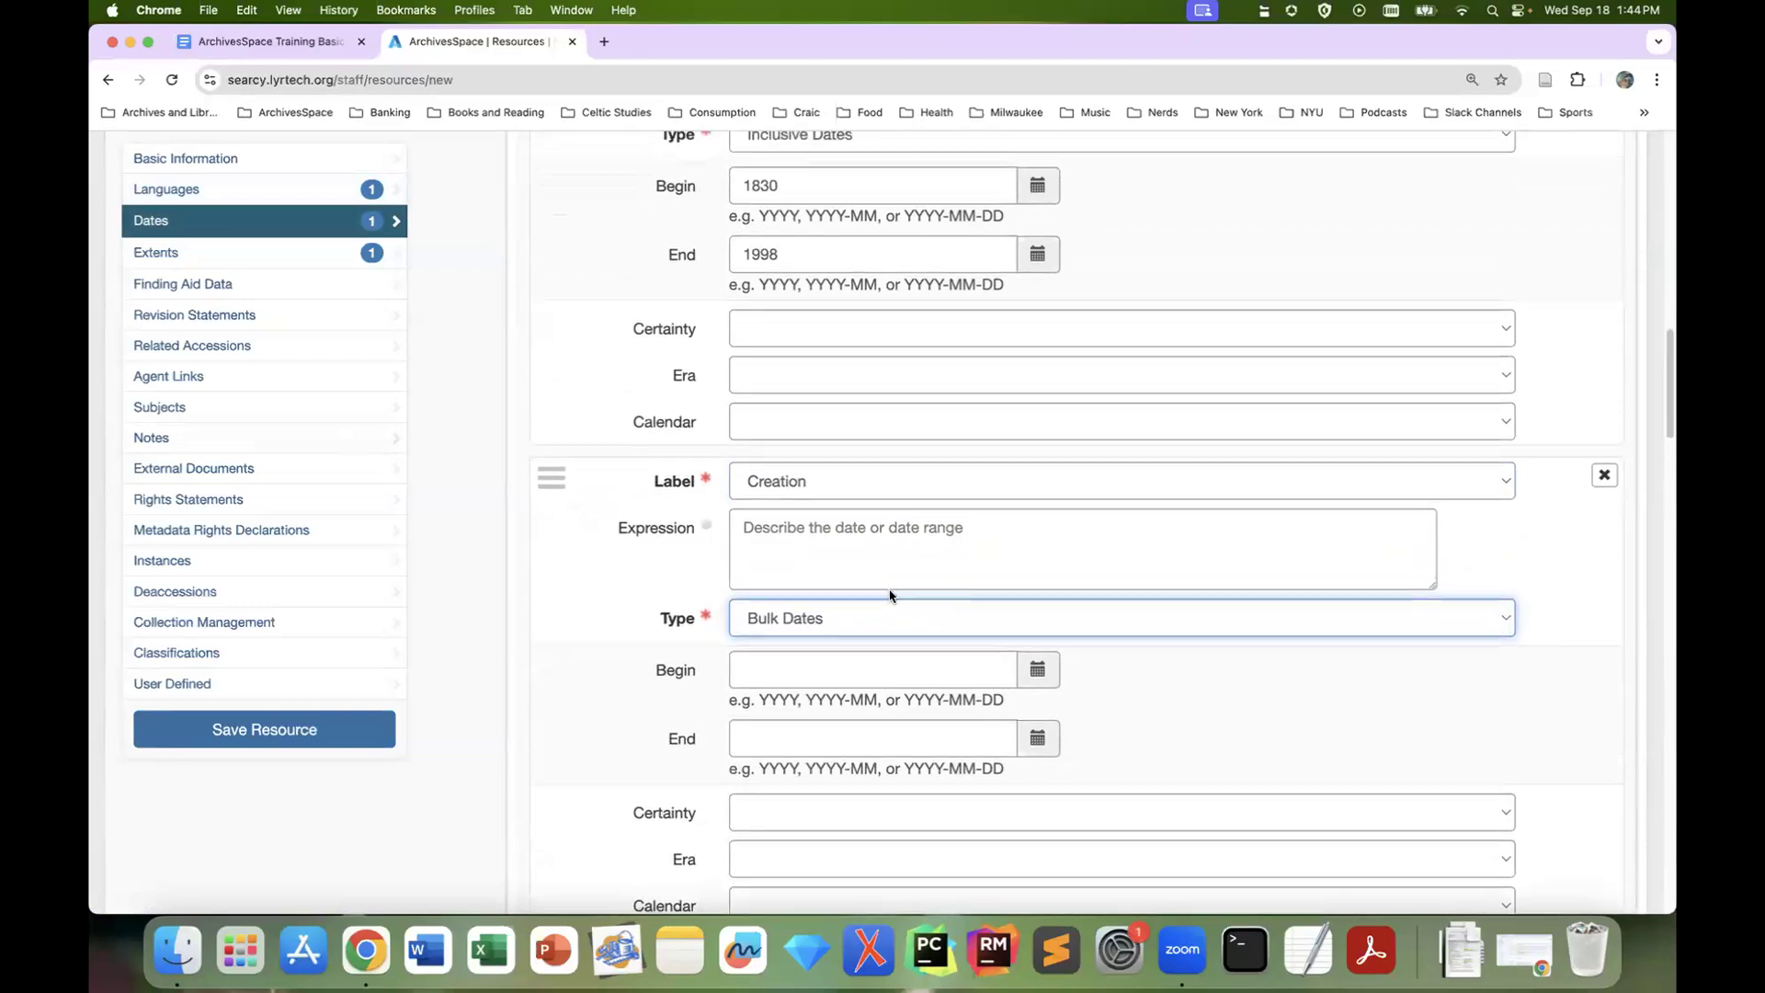
scroll(889, 591, up, 1)
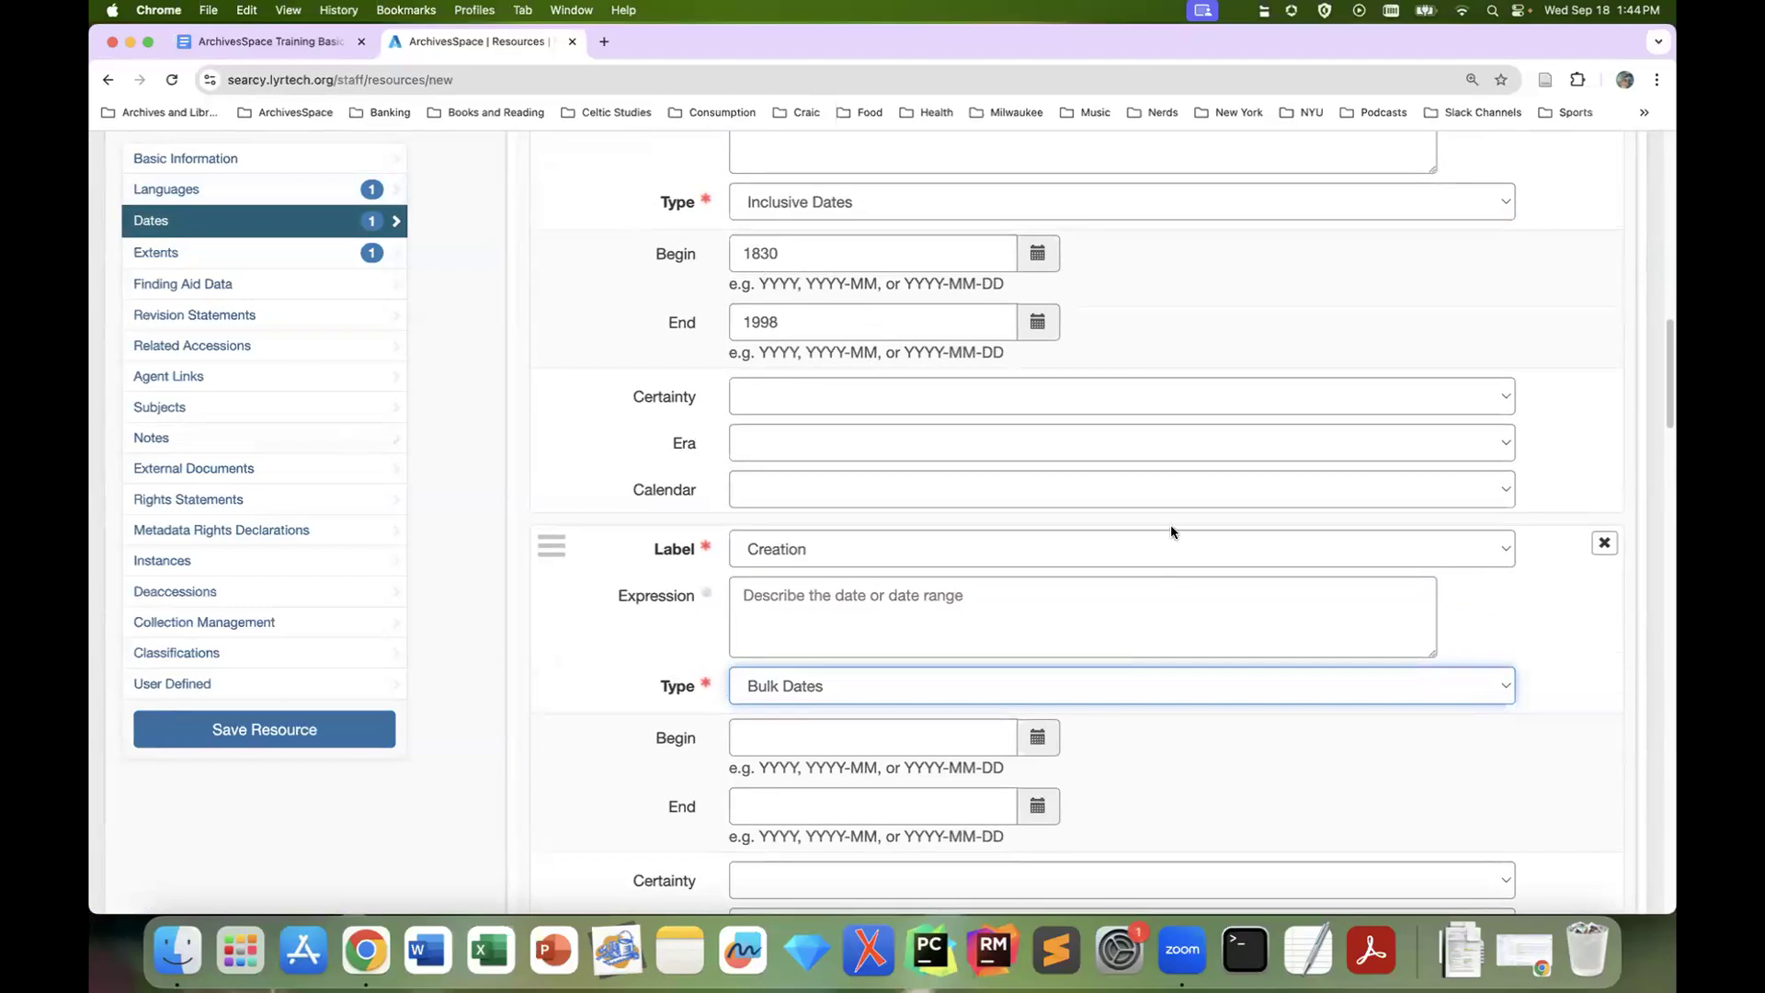
scroll(1171, 531, down, 3)
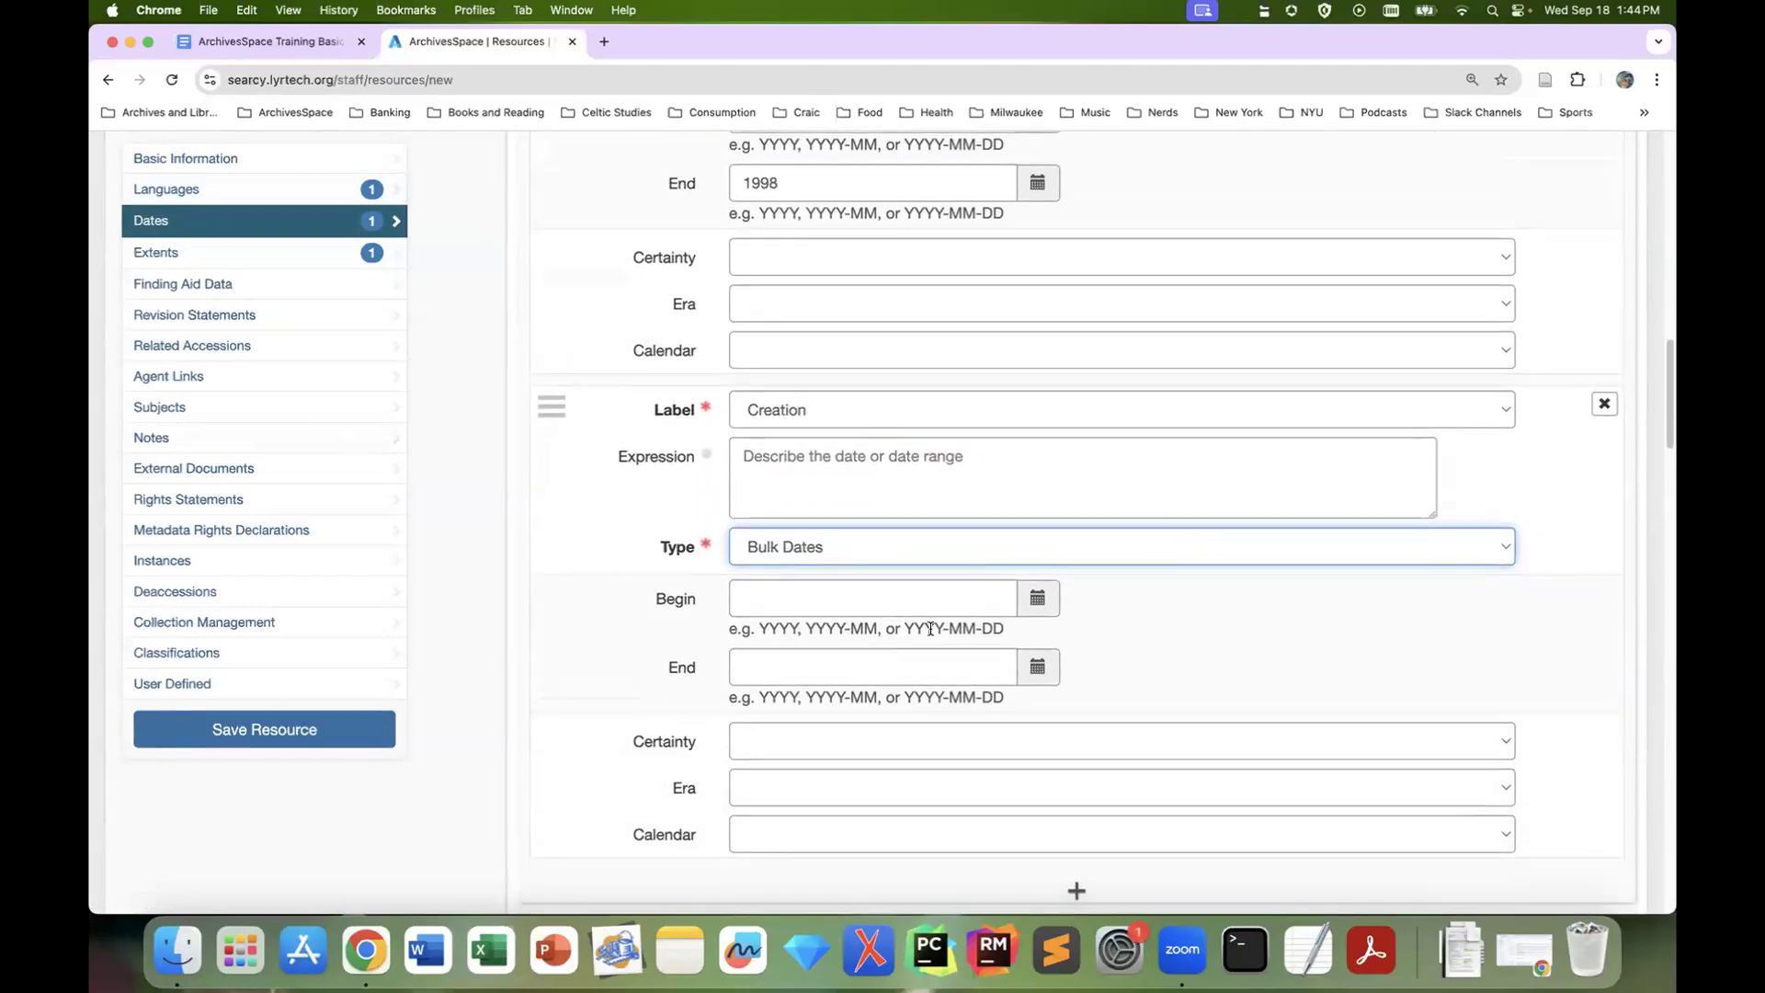
click(913, 602)
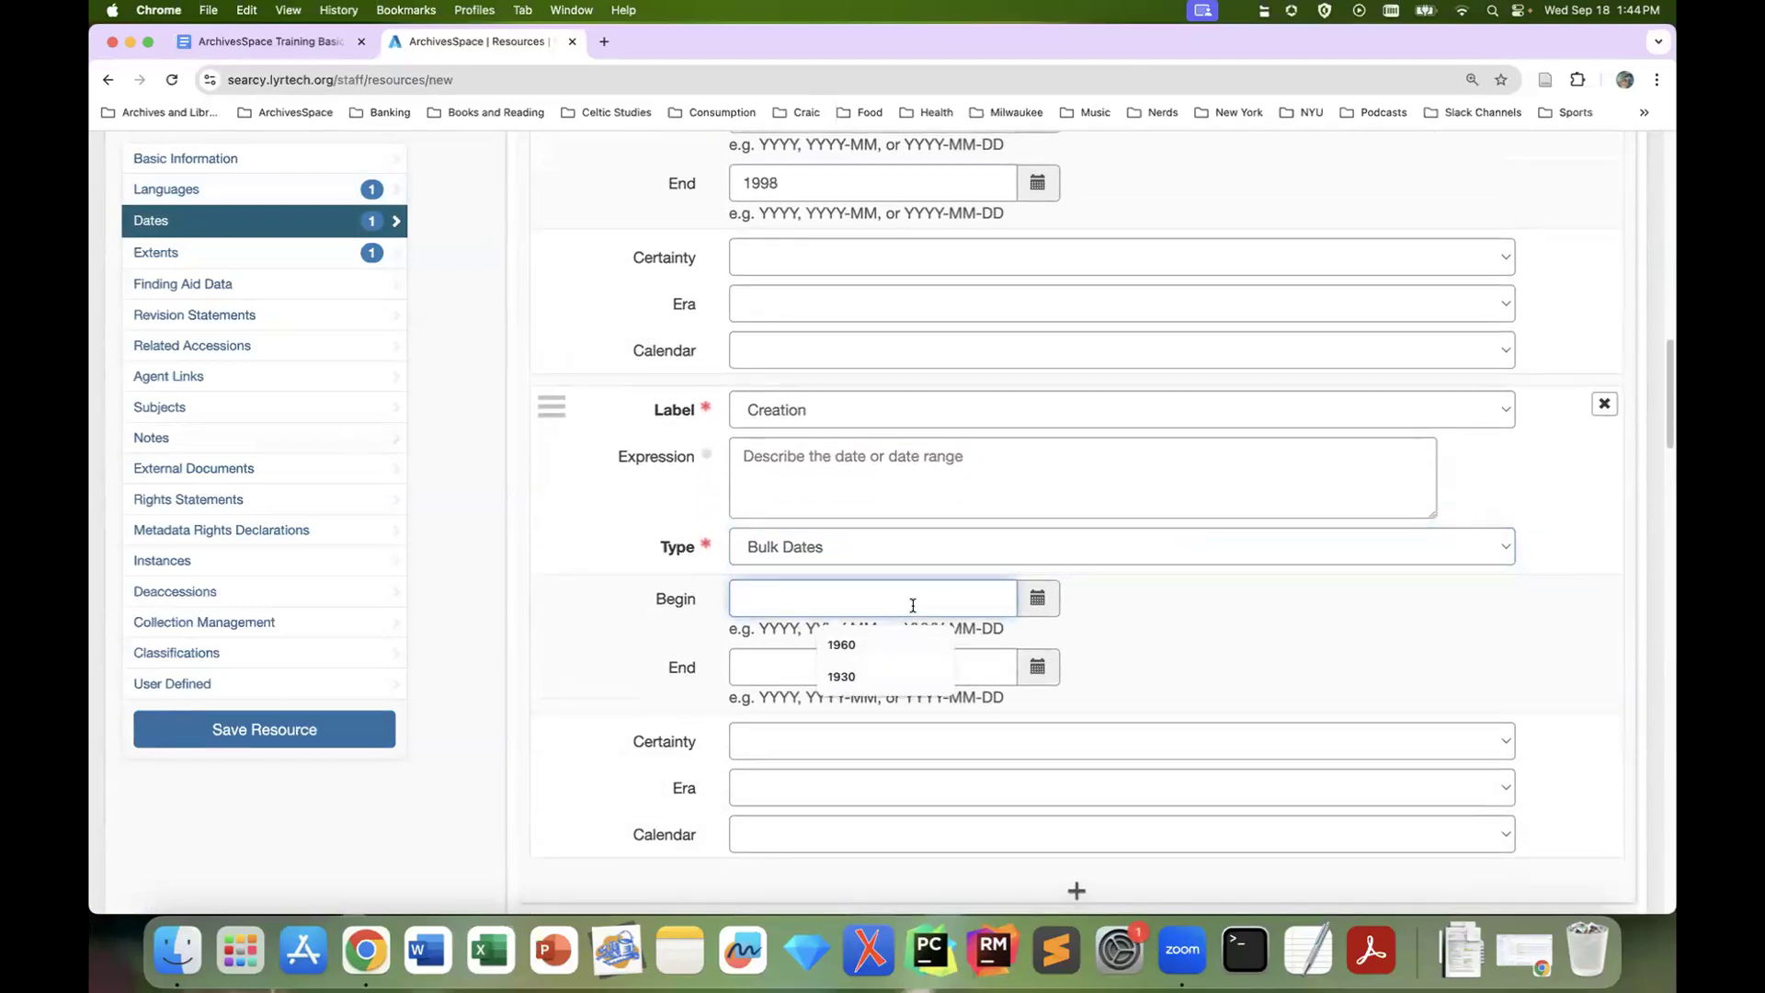
text(1940)
key(Tab)
key(Tab)
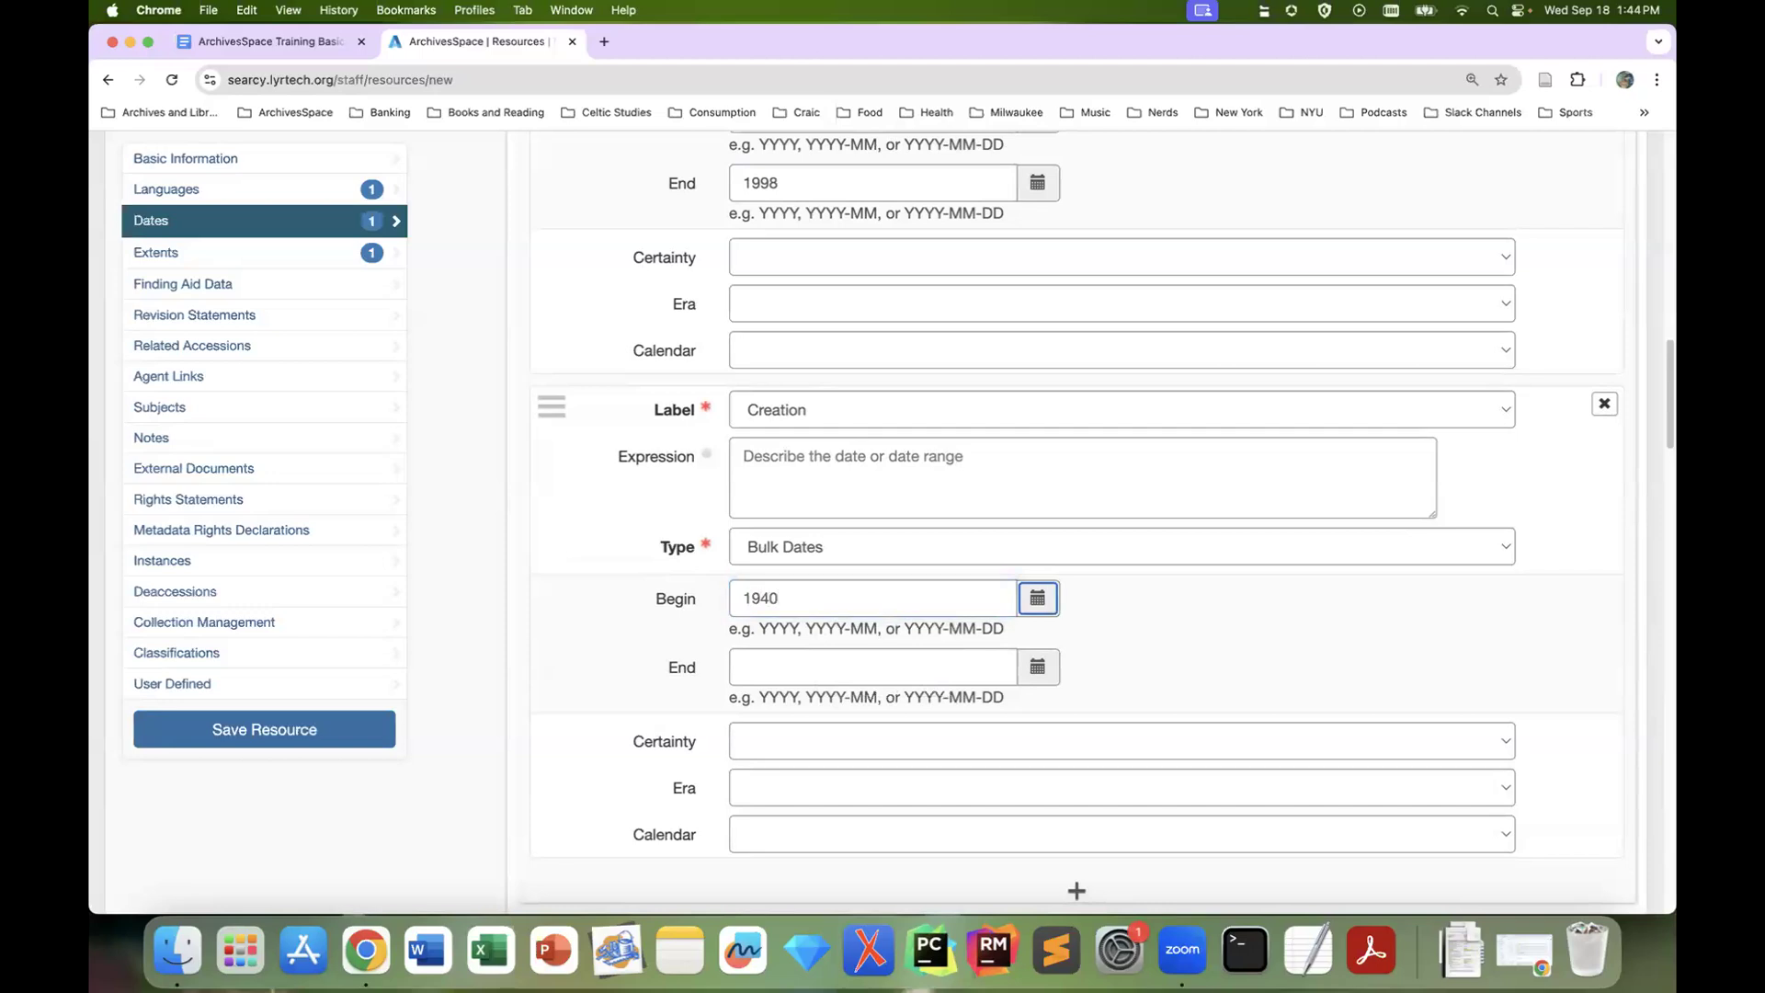
text(19)
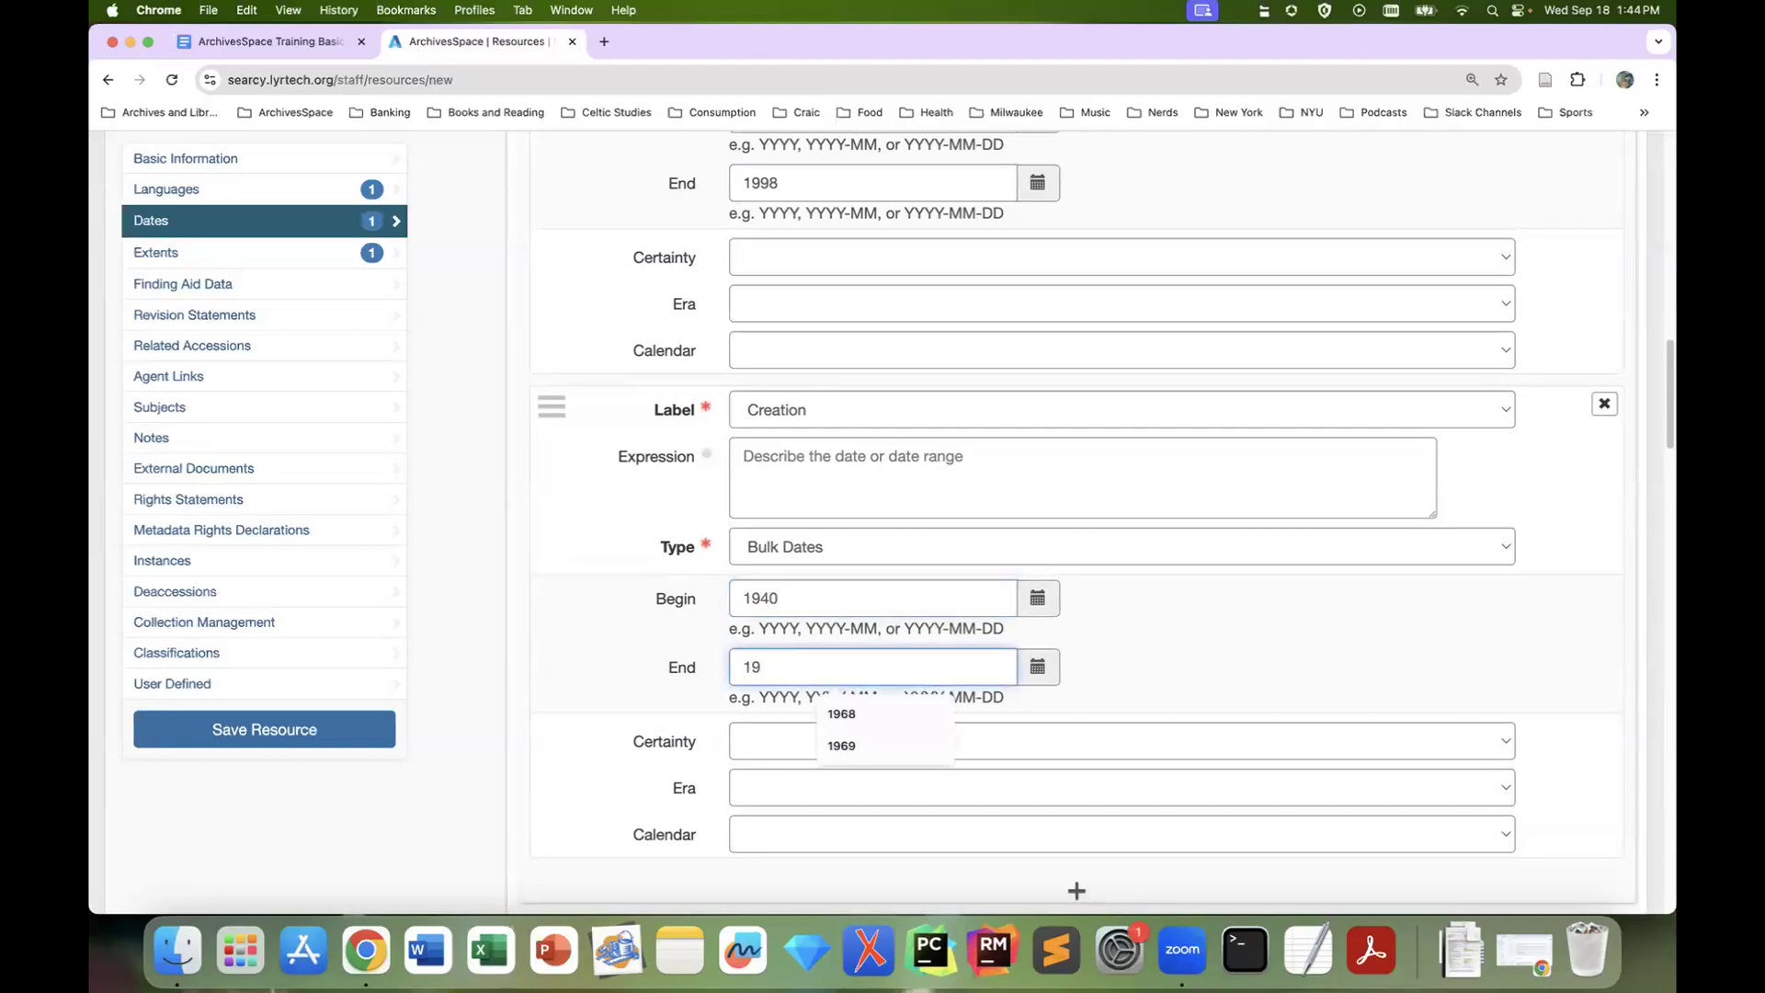
text(70)
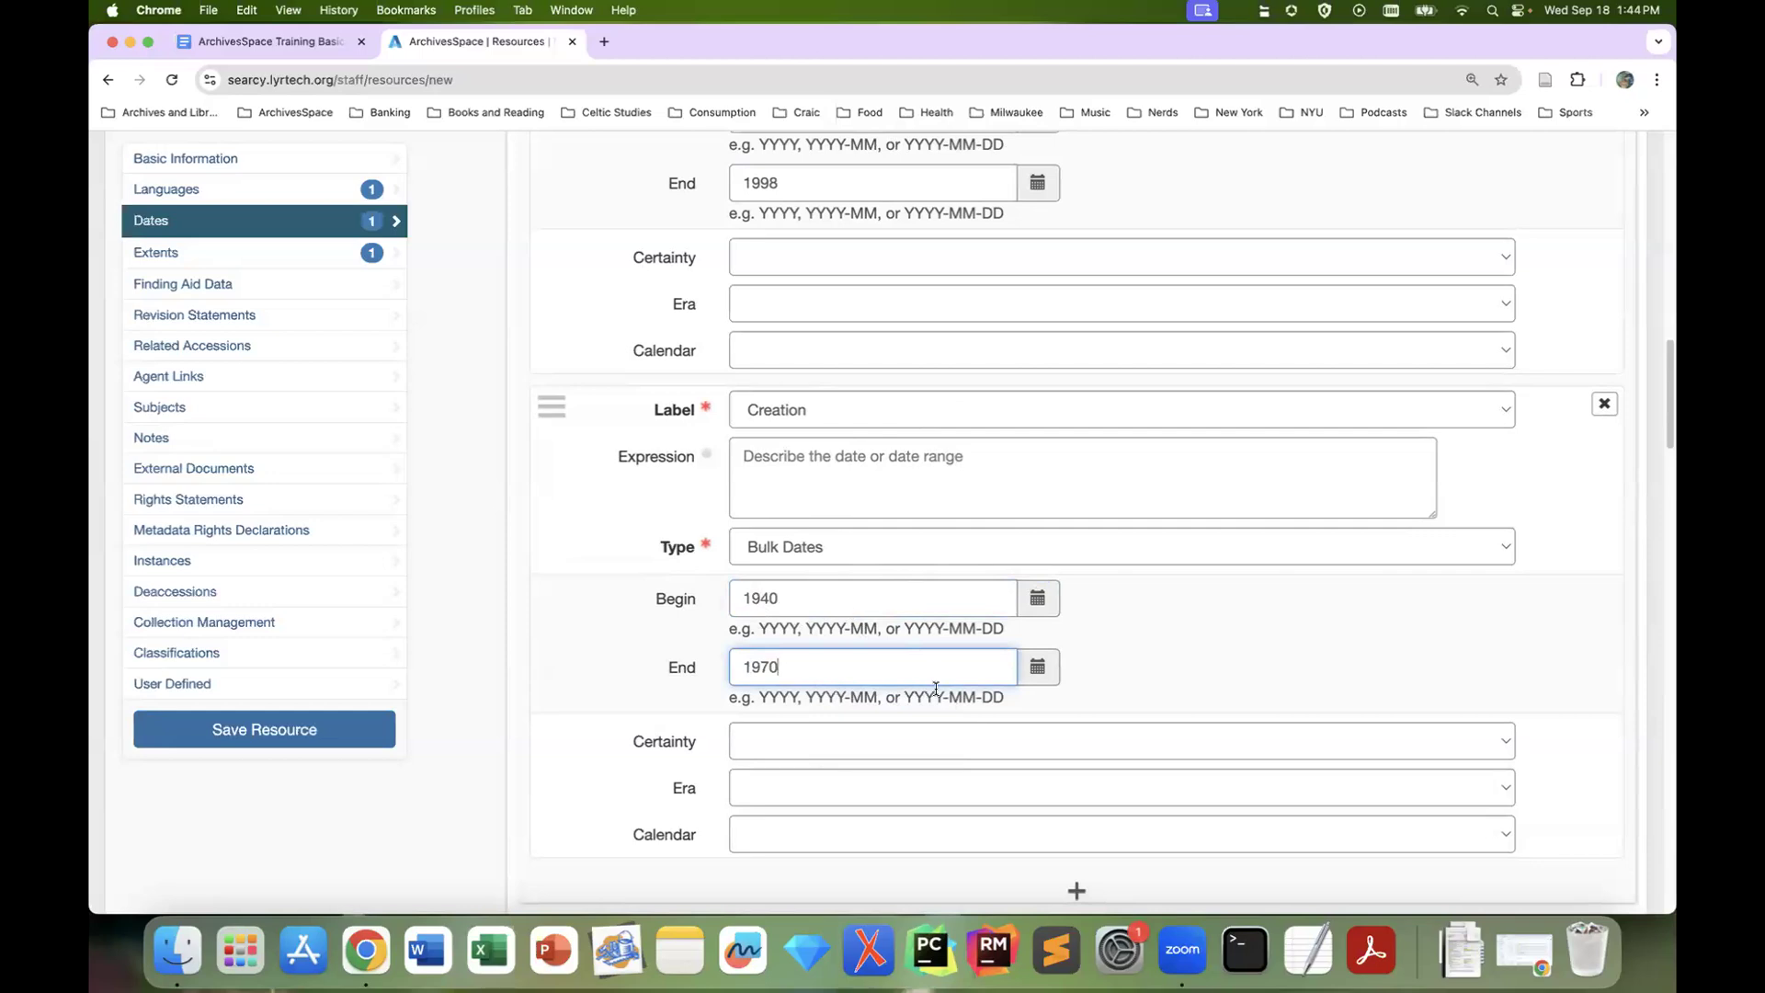
Describe the bulk date with the expression "circa 1940s-1960s"
click(942, 479)
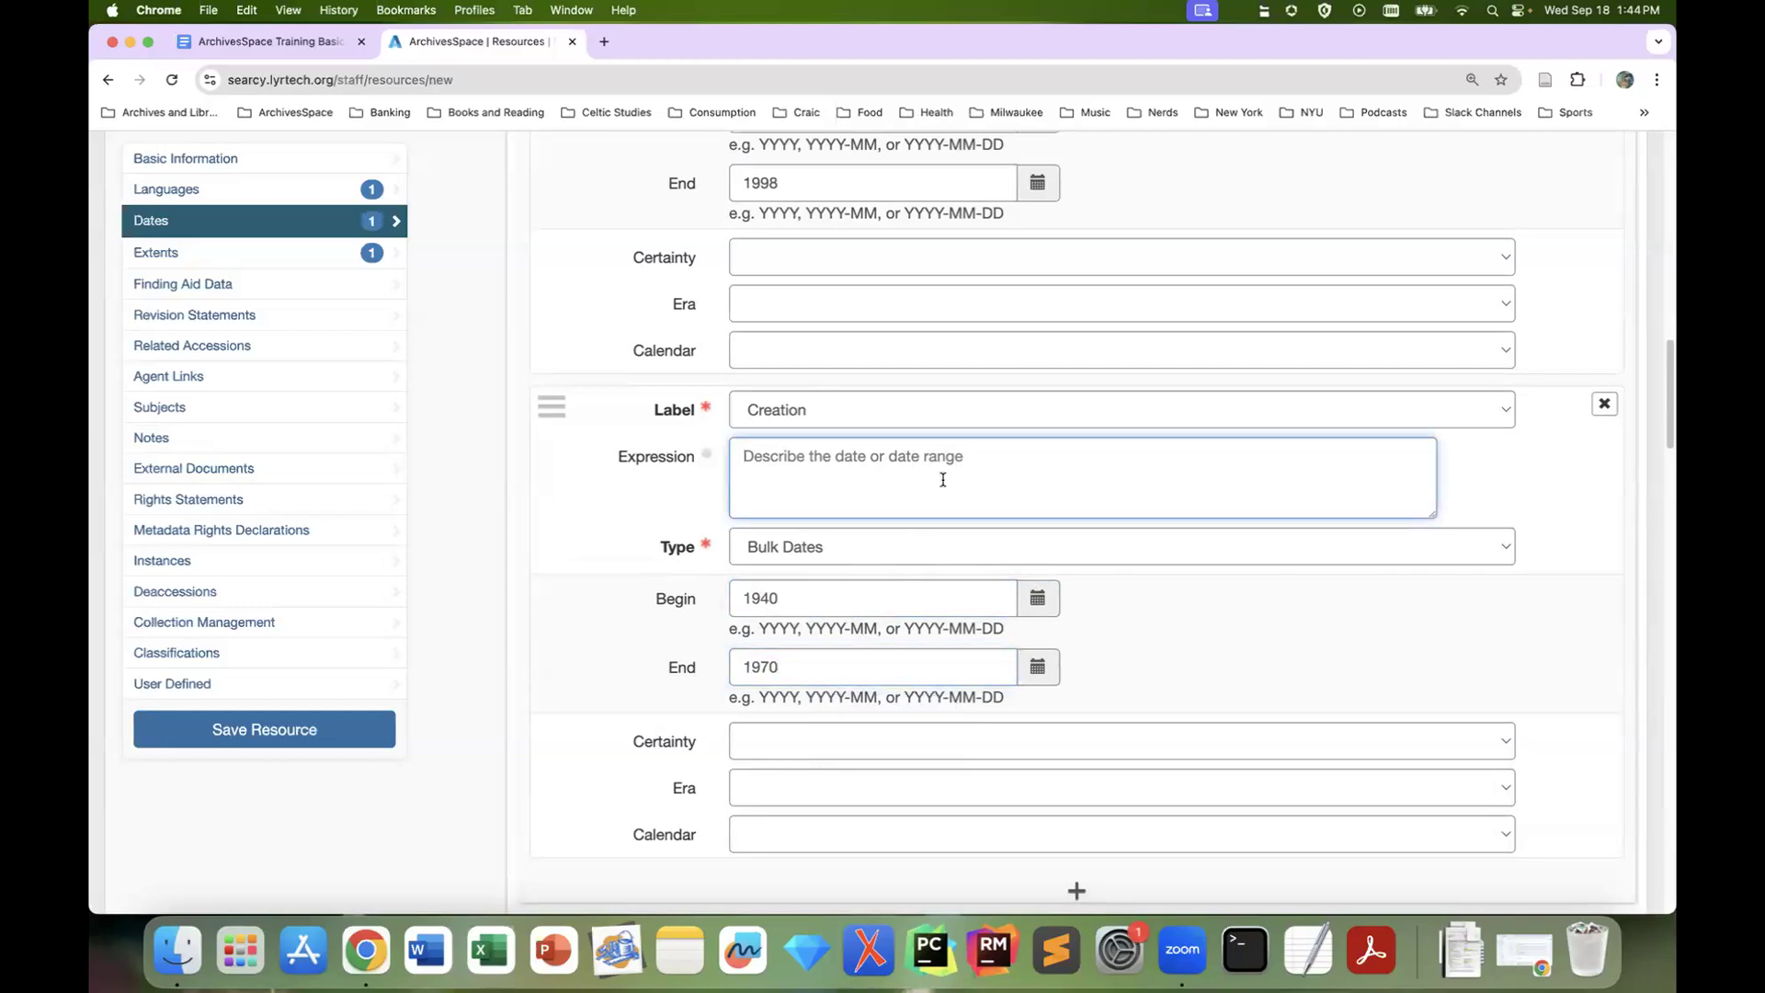
text(circa 194)
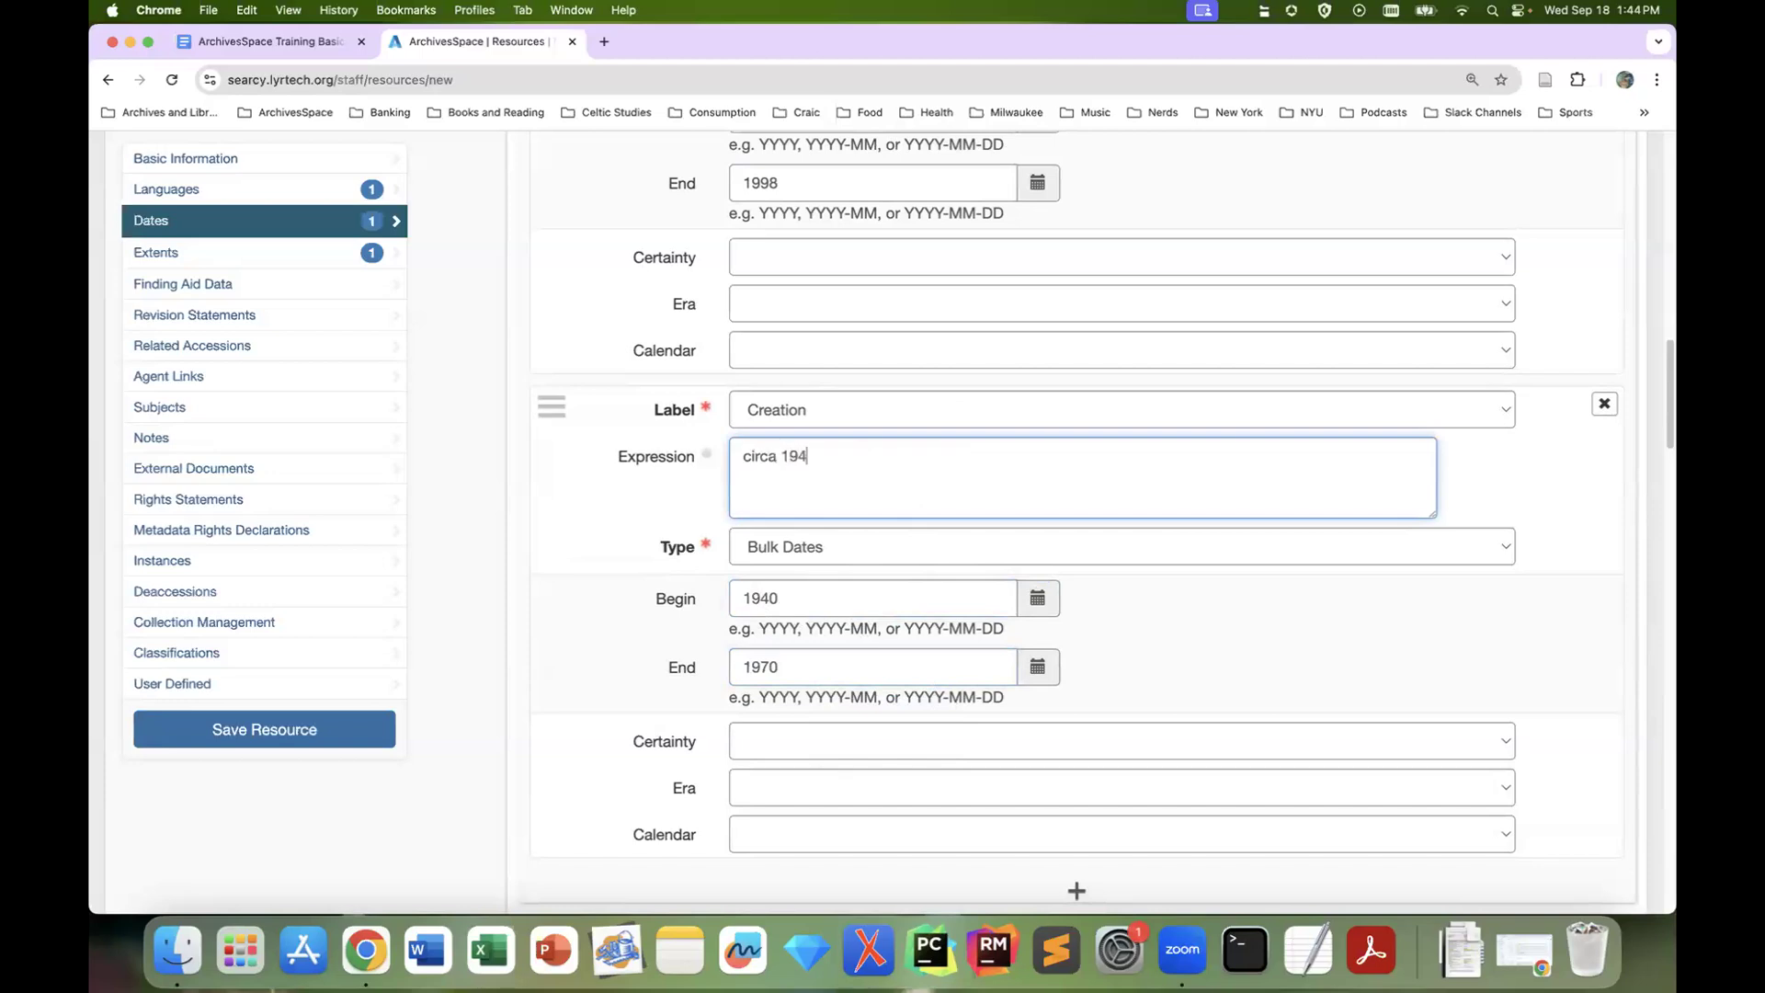
text(0s-1960s)
Record the extent of the whole resource as 20 Linear Feet and go to its container summary
scroll(1419, 601, down, 3)
scroll(1419, 601, down, 9)
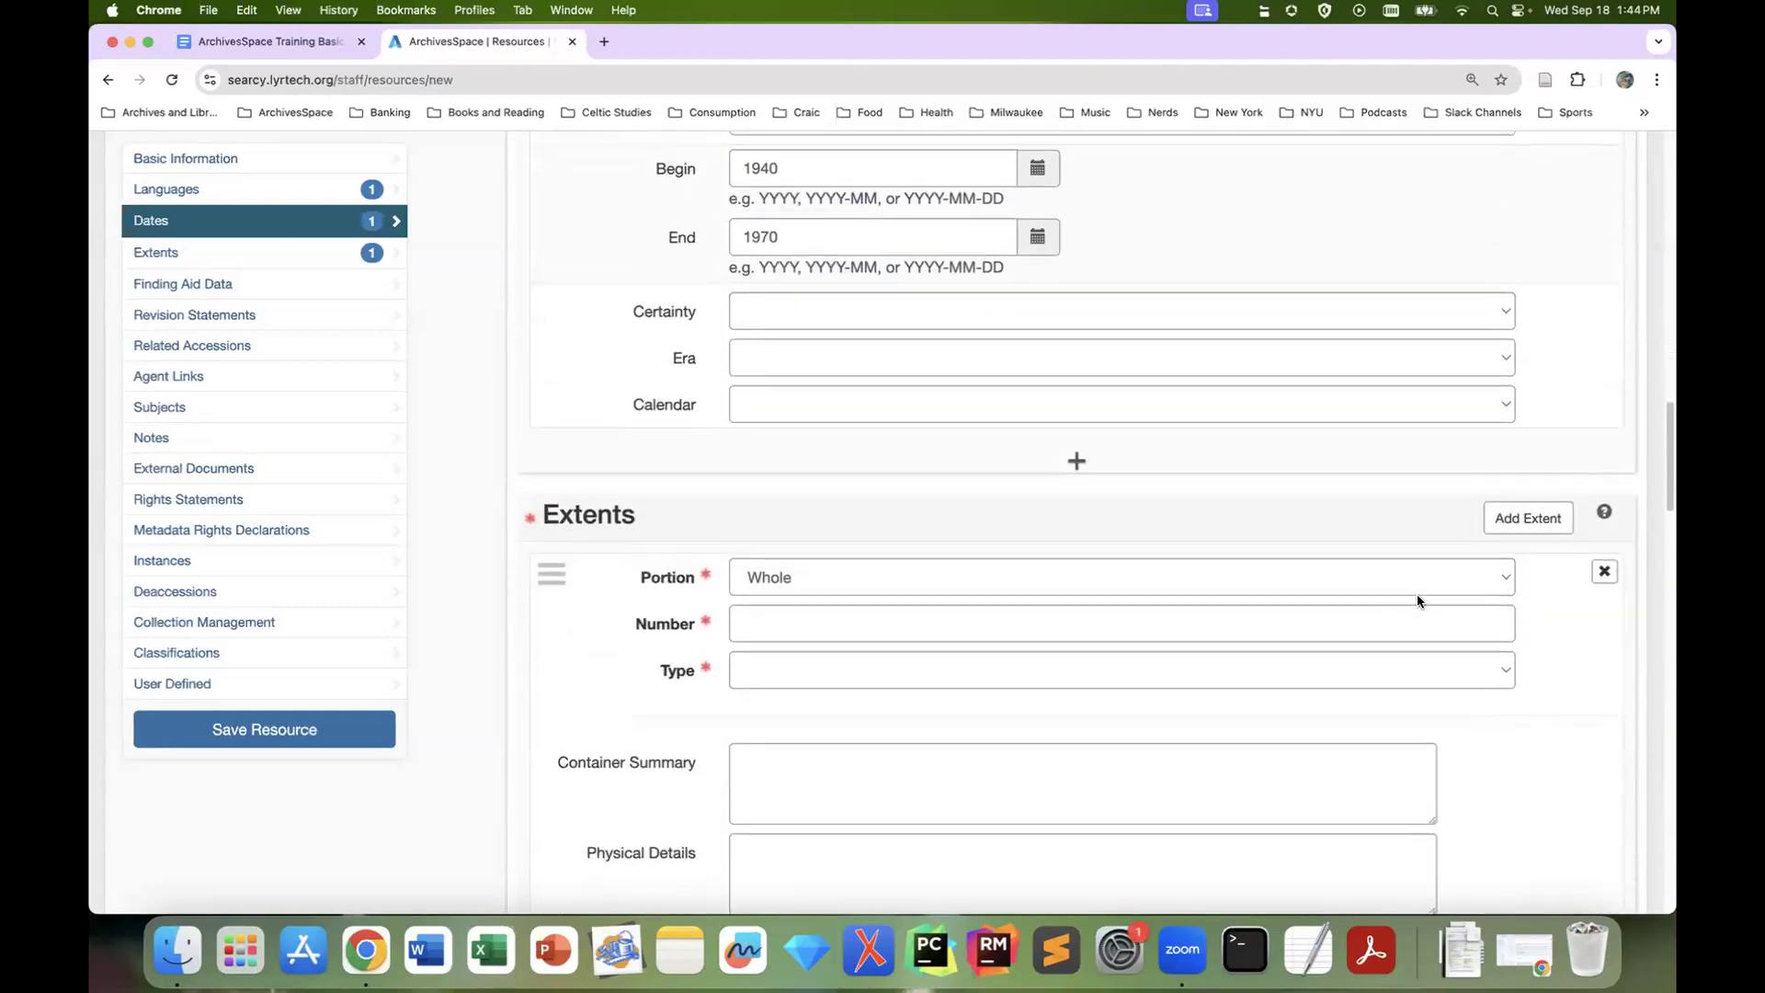
scroll(1415, 597, down, 1)
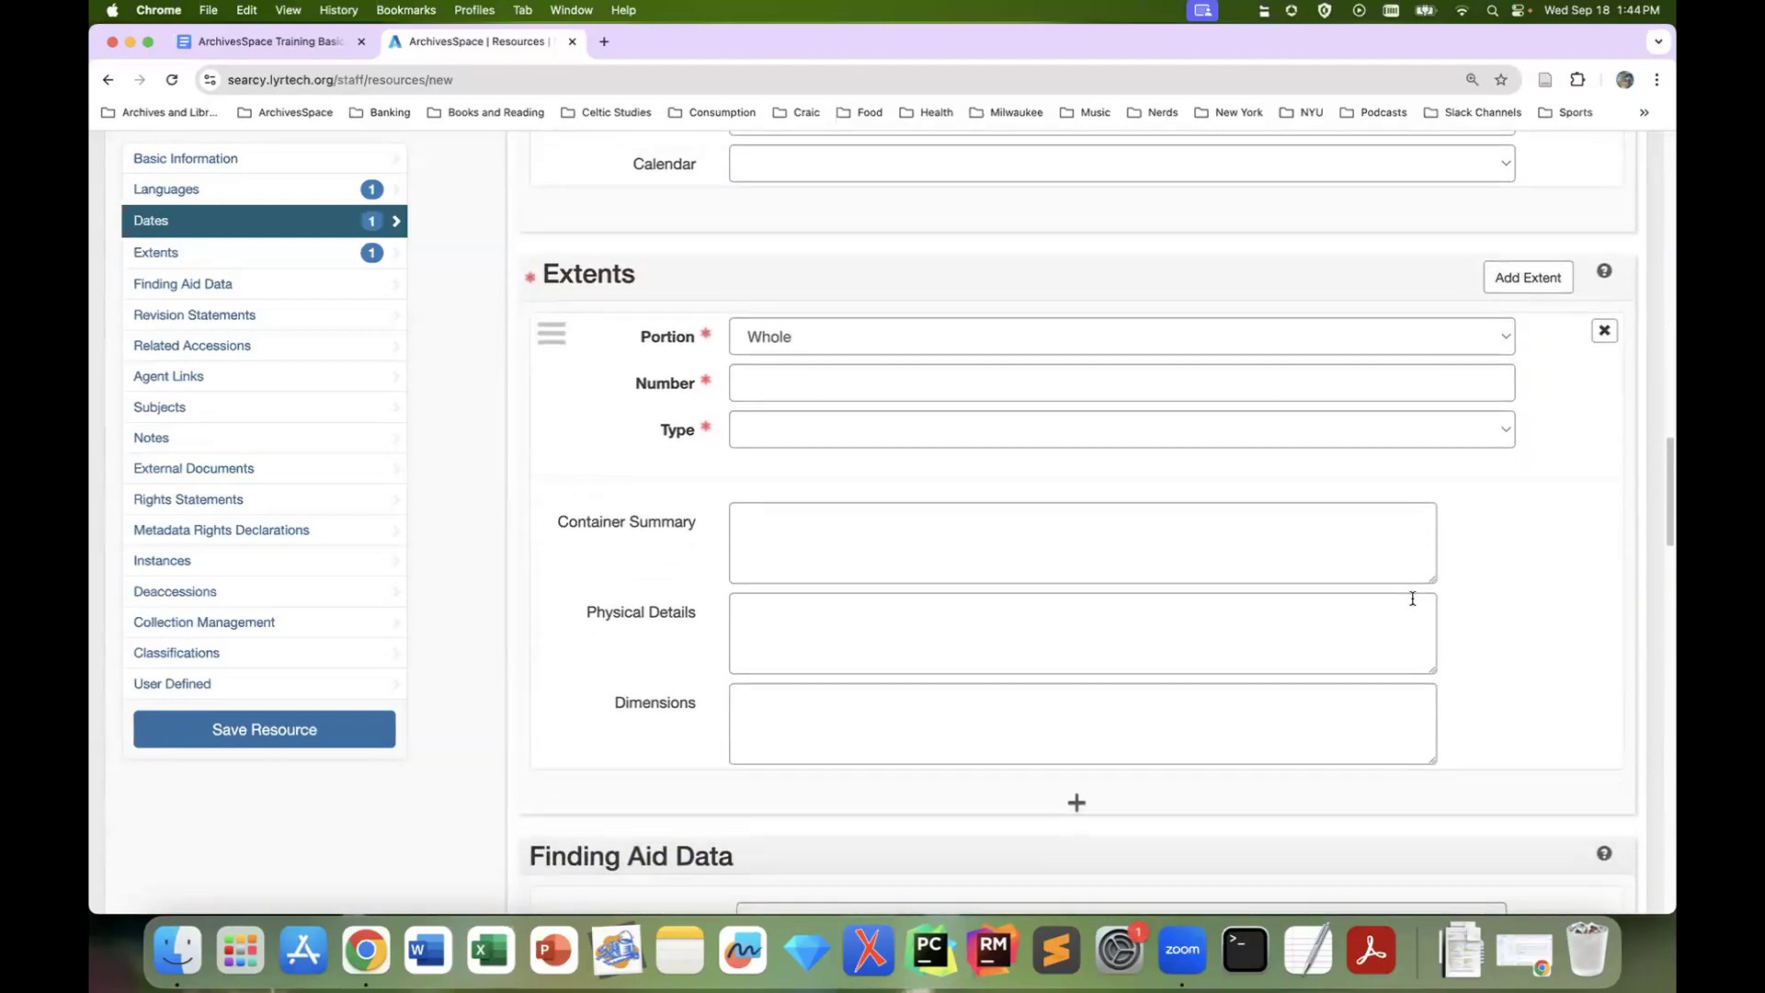
click(989, 380)
text(20)
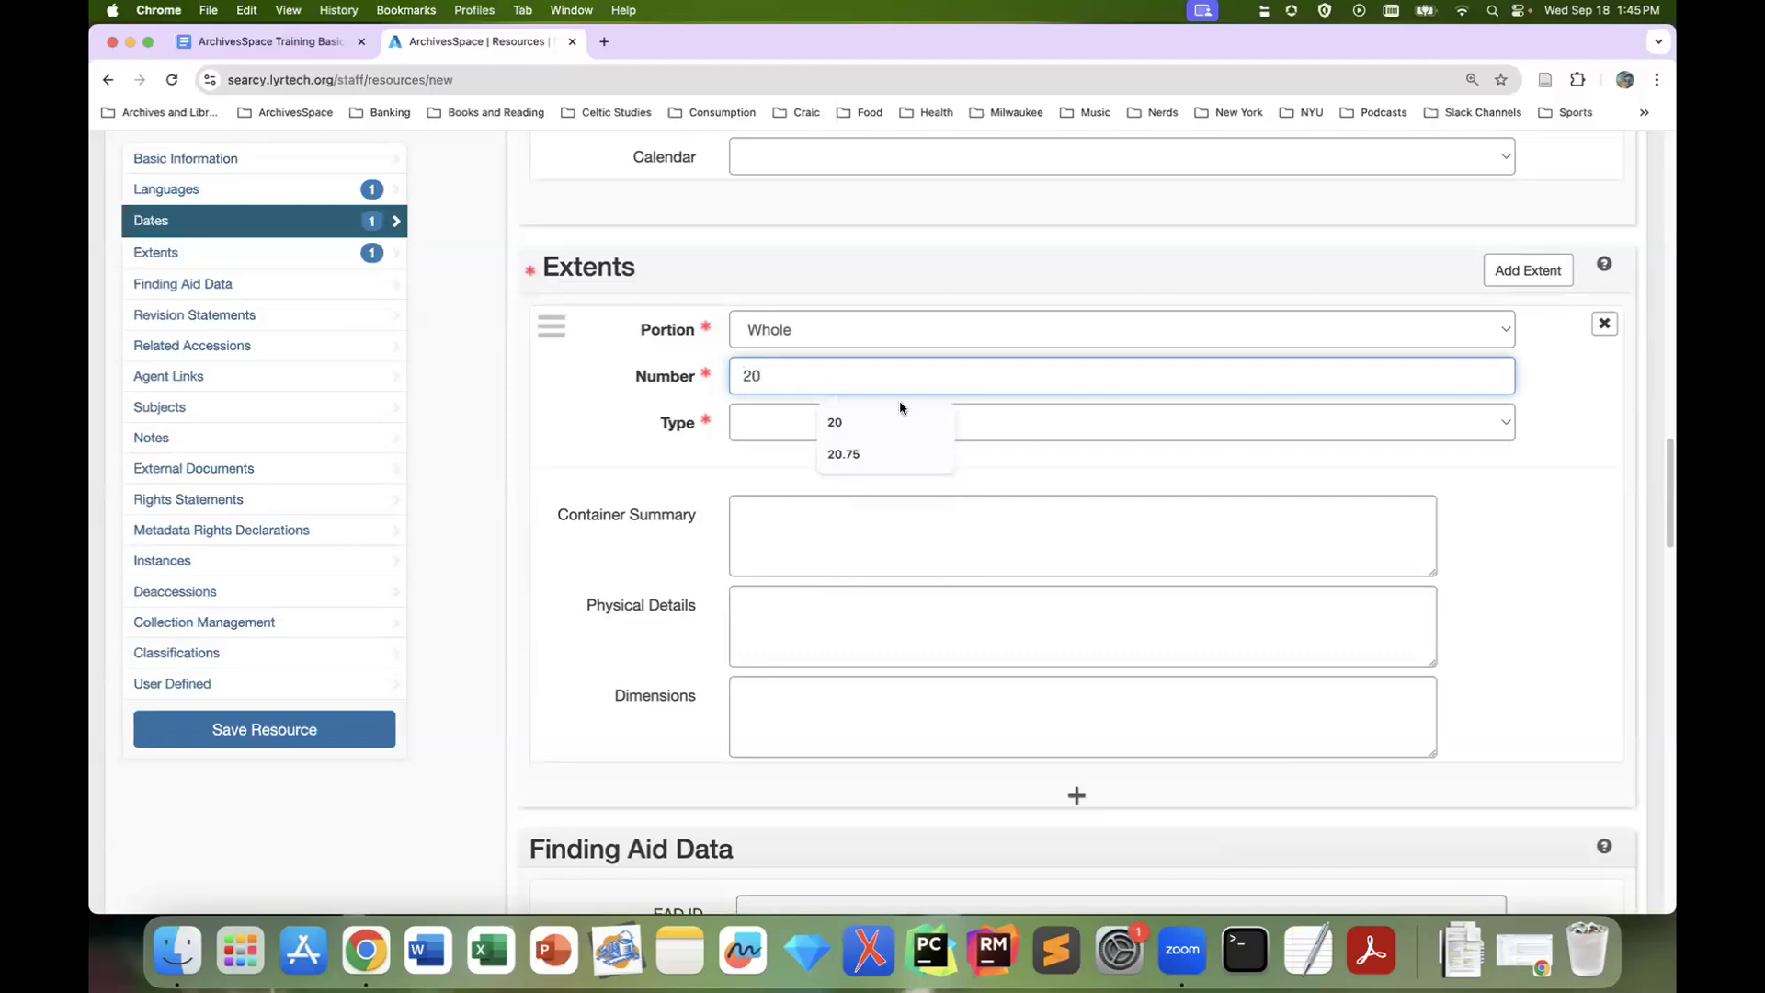
key(Tab)
key(space)
click(817, 540)
click(816, 539)
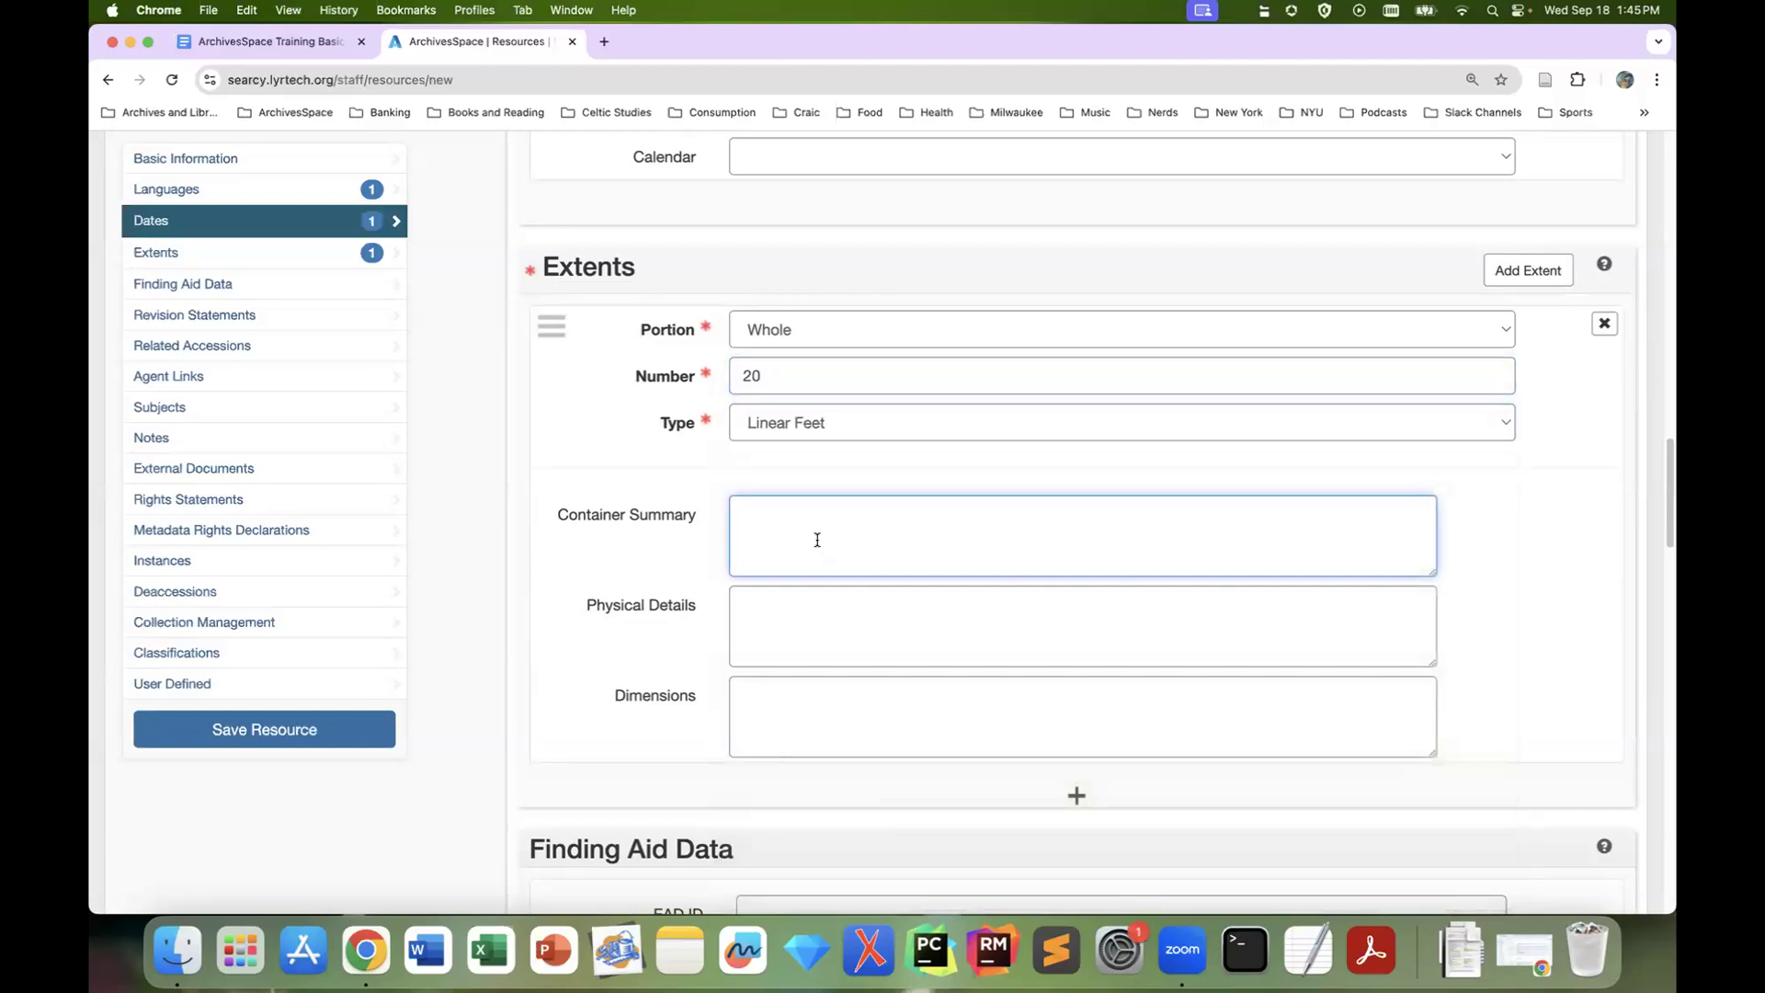
Enter "in 20 record cartons" as the extent's container summary and add a second extent with the portion Part
text(in 20 record cartons)
scroll(818, 540, down, 2)
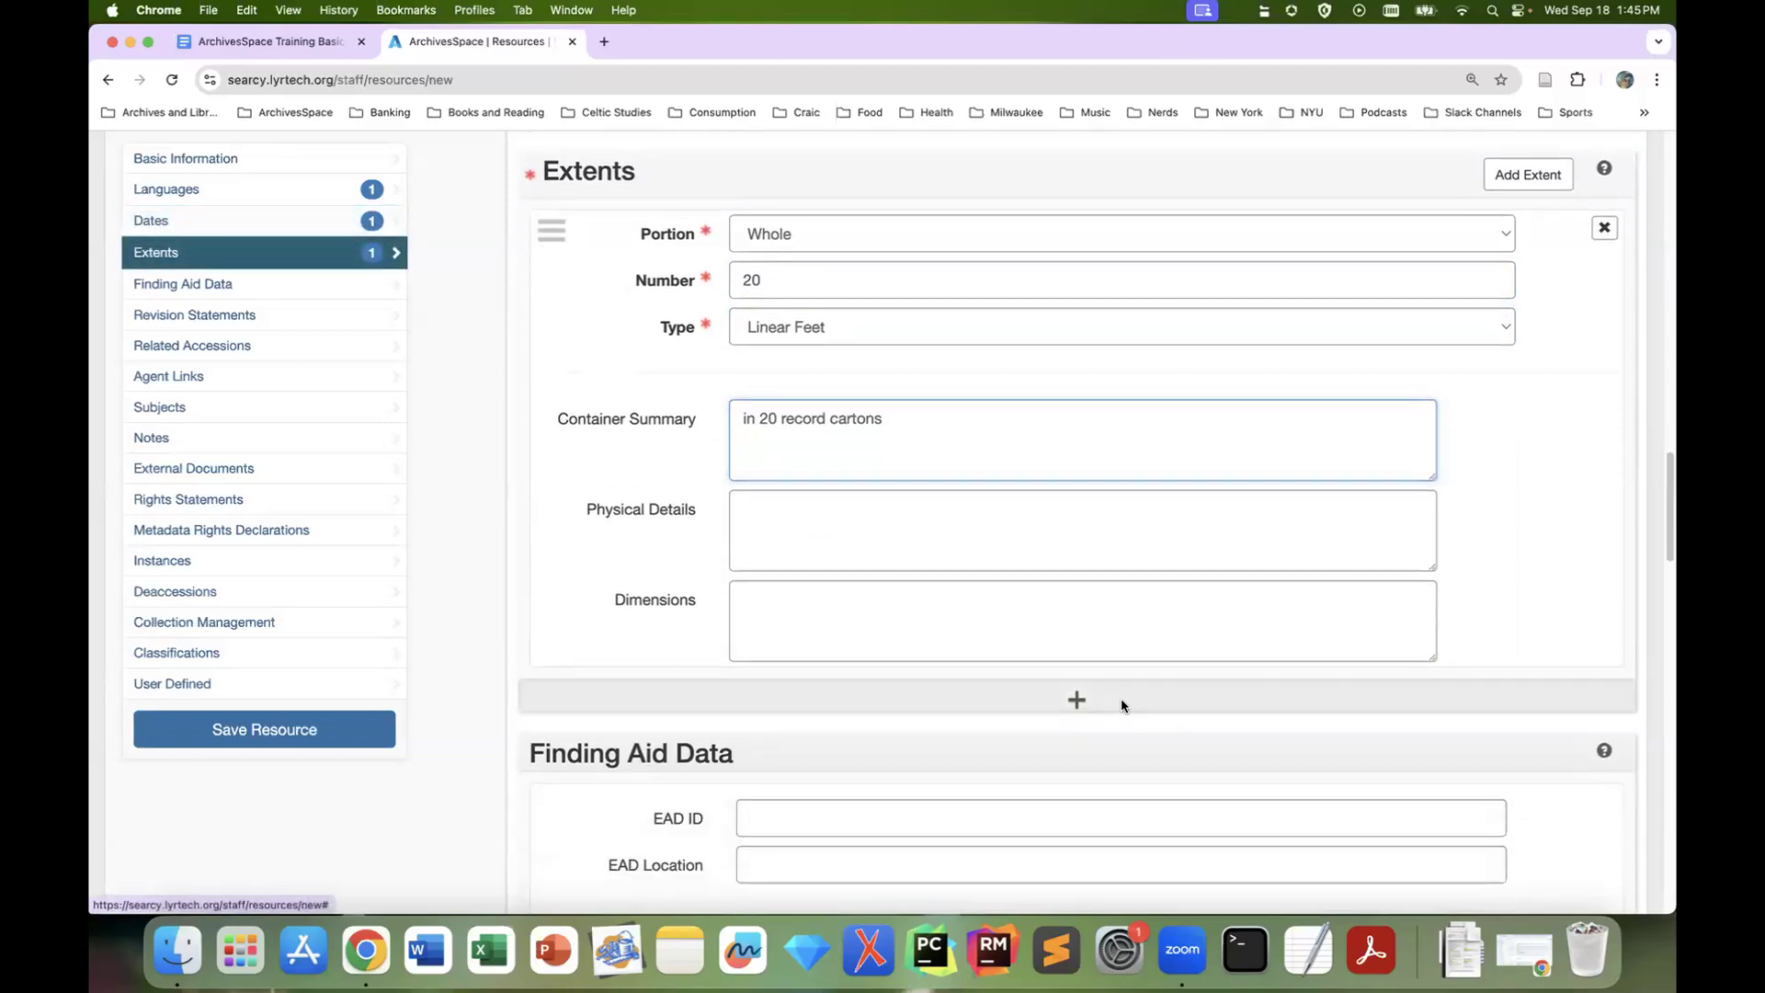
click(1121, 700)
click(844, 611)
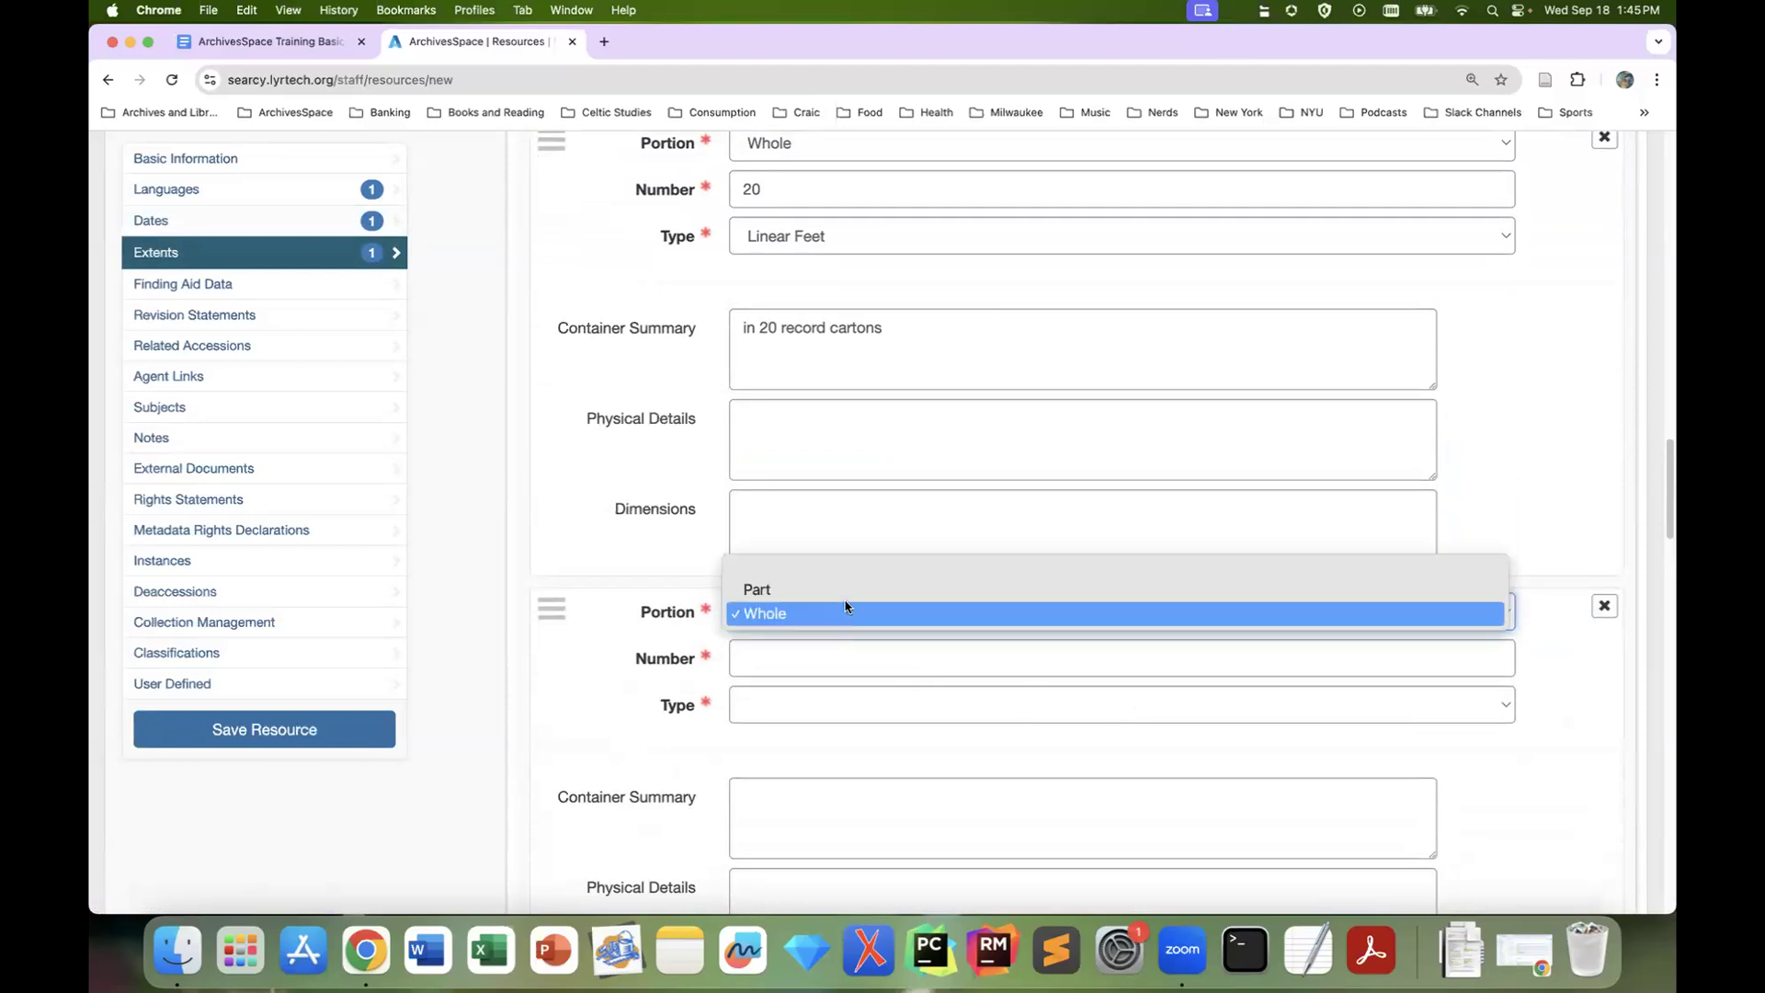
click(846, 591)
Record the partial extent as 12 Reels
click(815, 659)
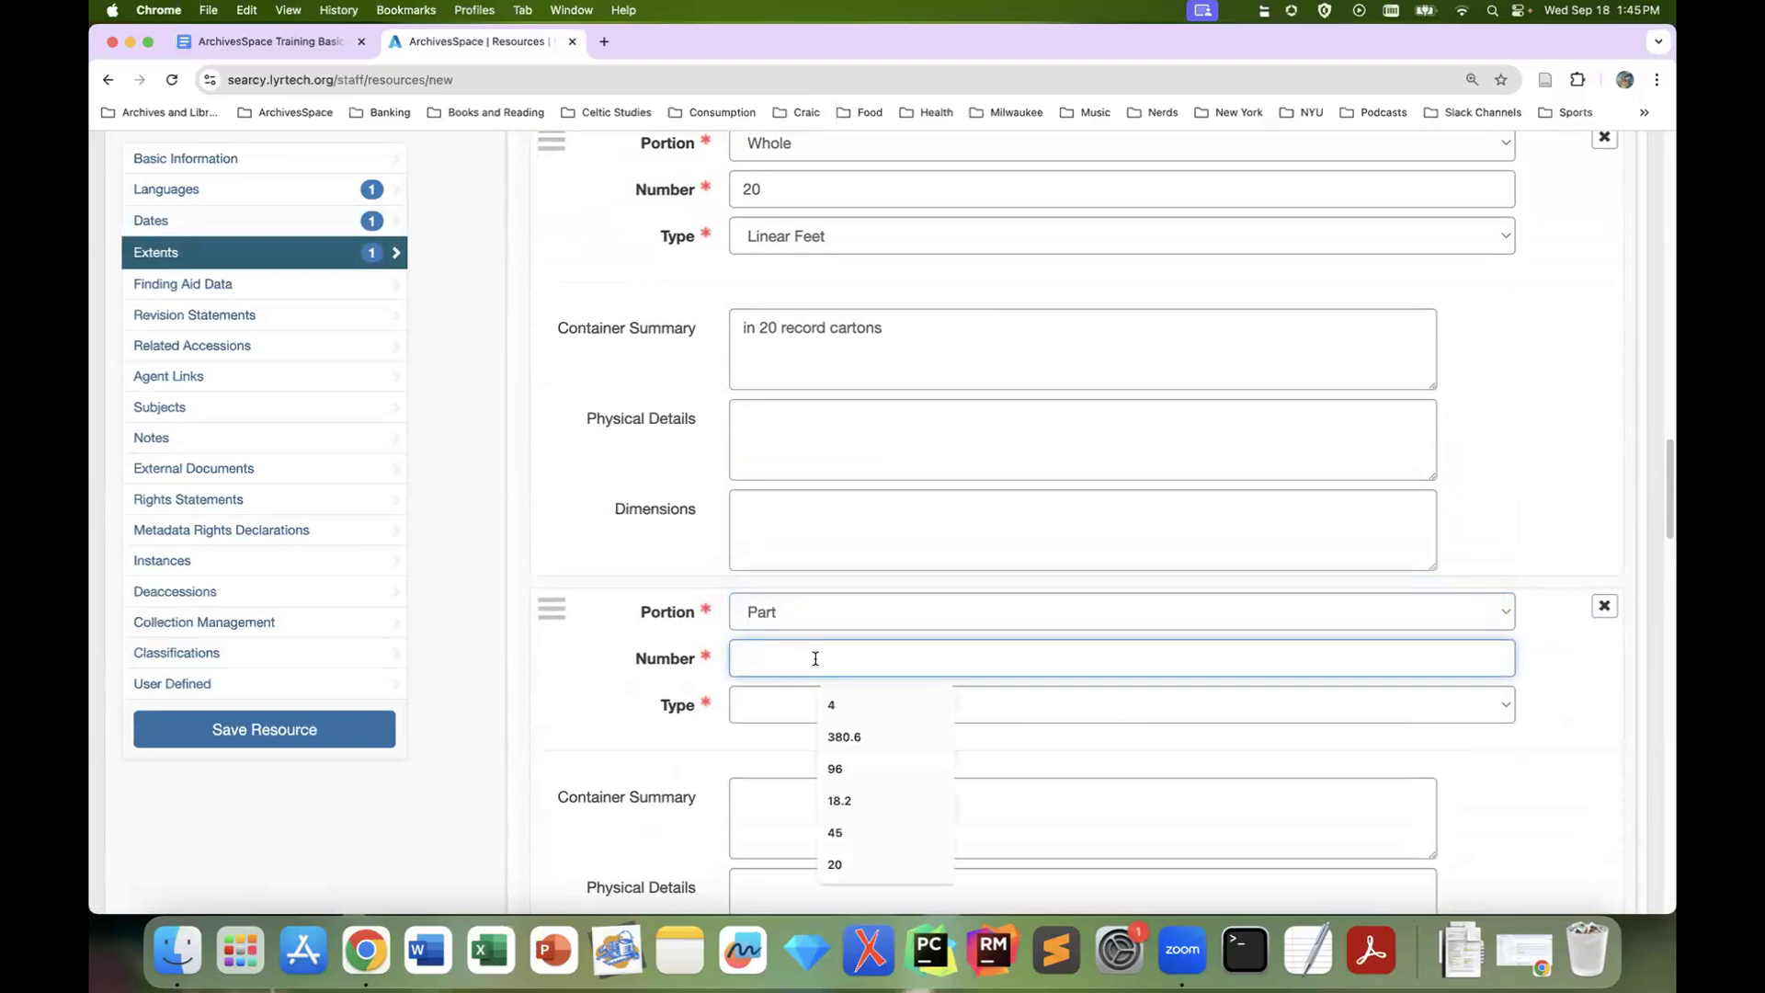
text(12)
click(802, 705)
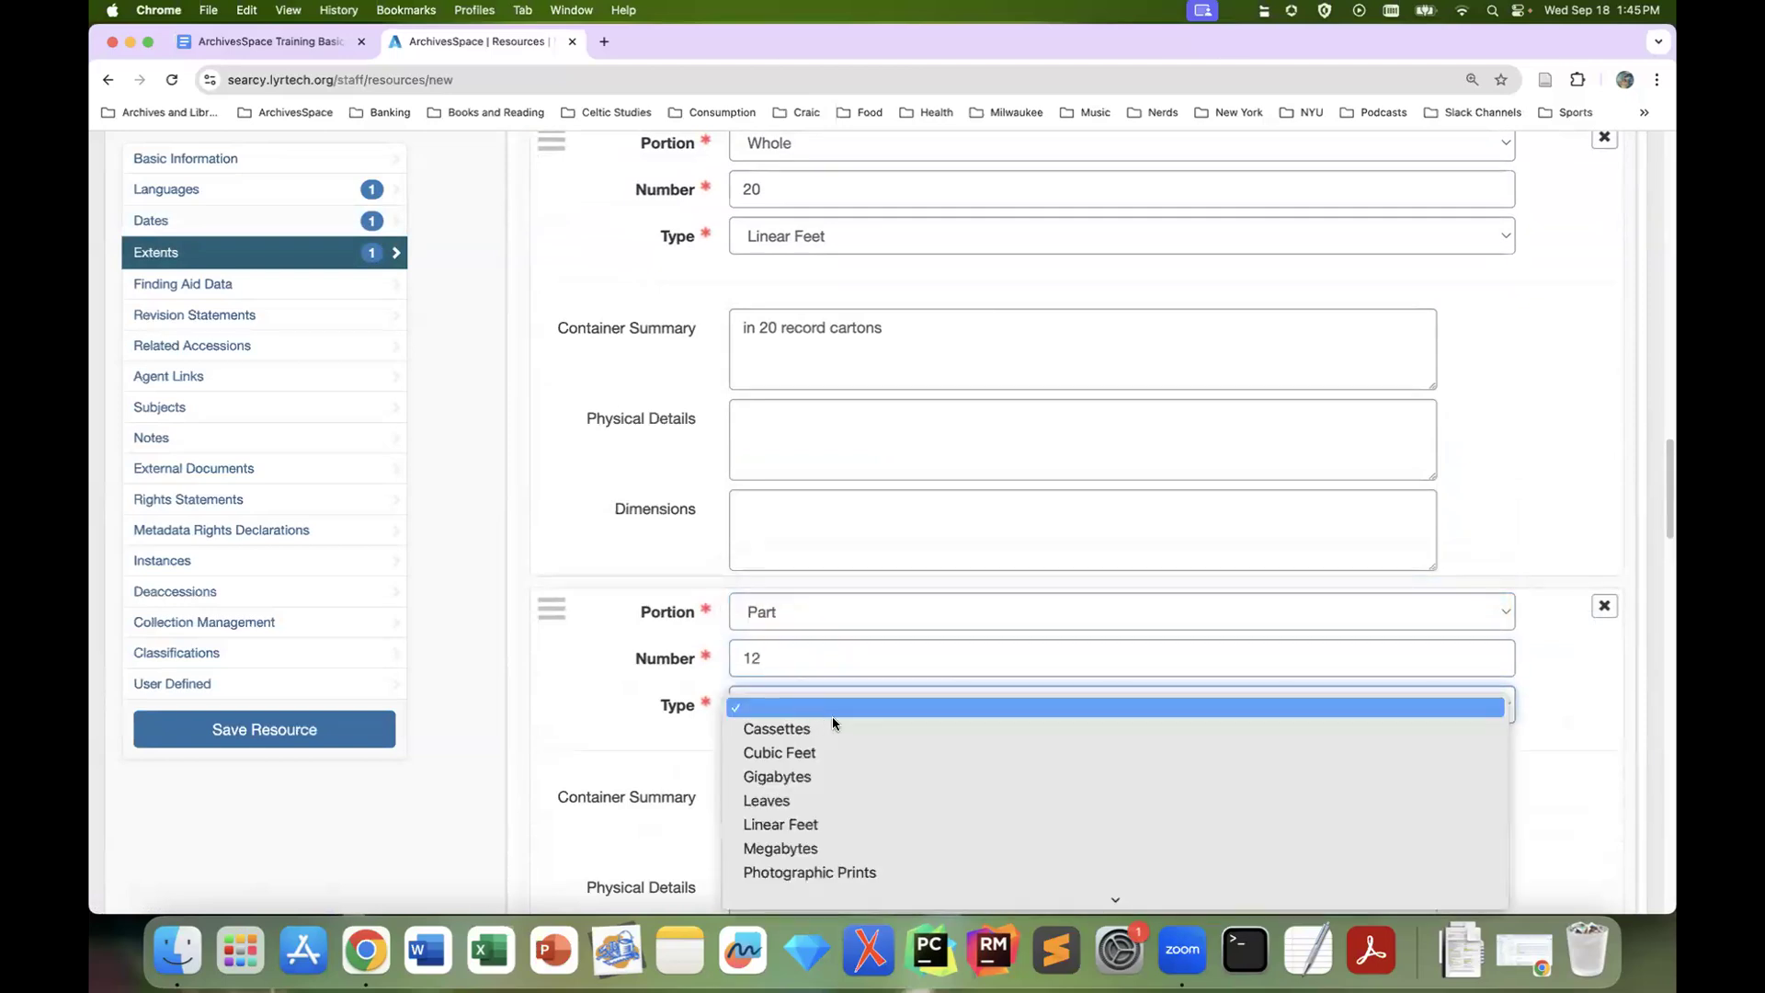
scroll(831, 715, down, 5)
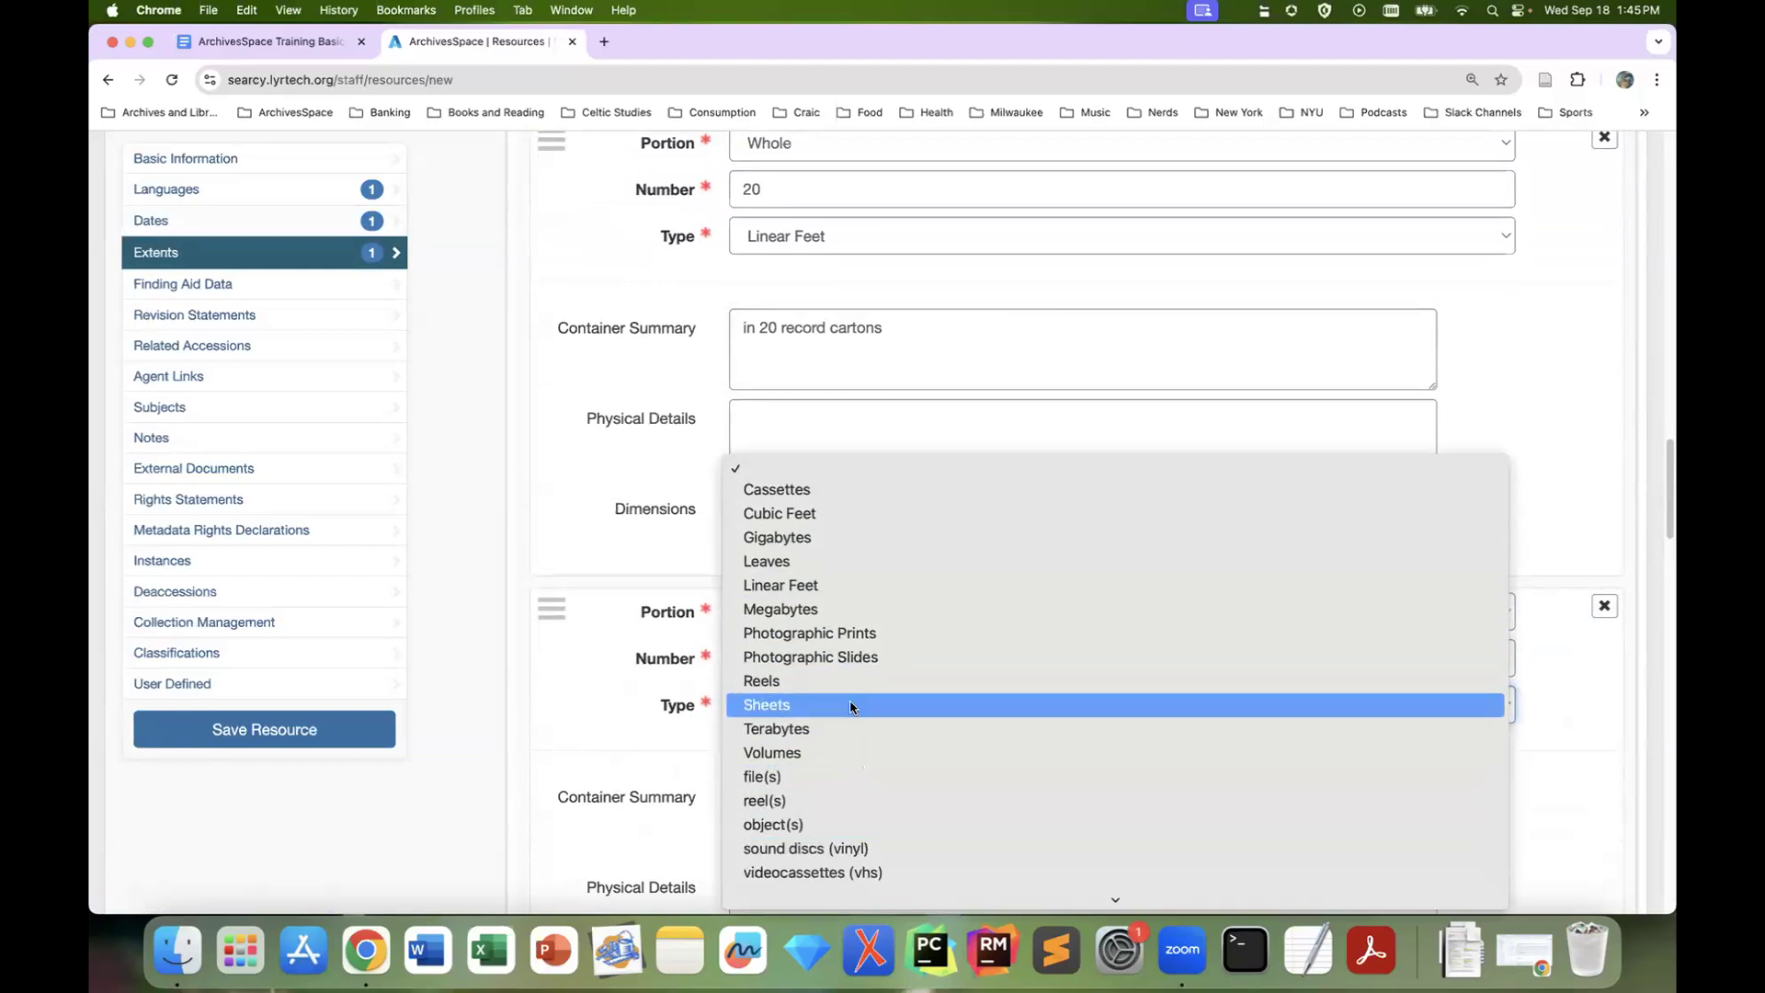
click(849, 681)
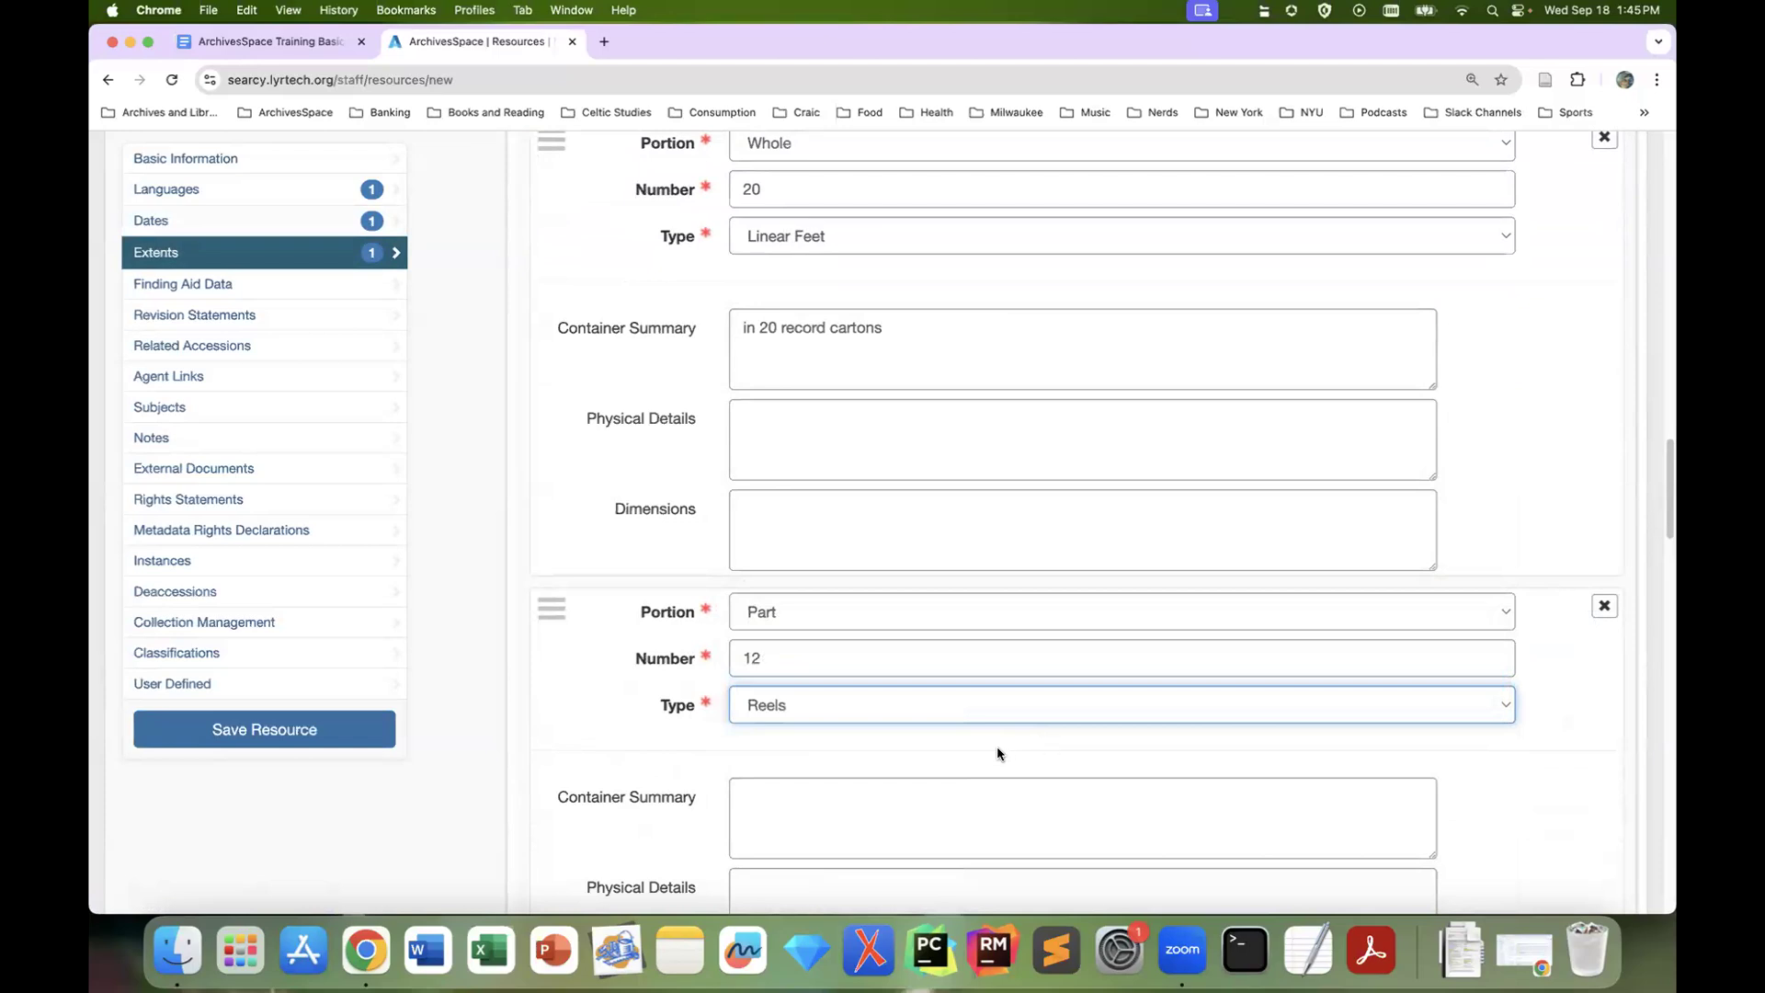
Set the EAD ID in the finding aid data to gow_039
scroll(1003, 757, down, 2)
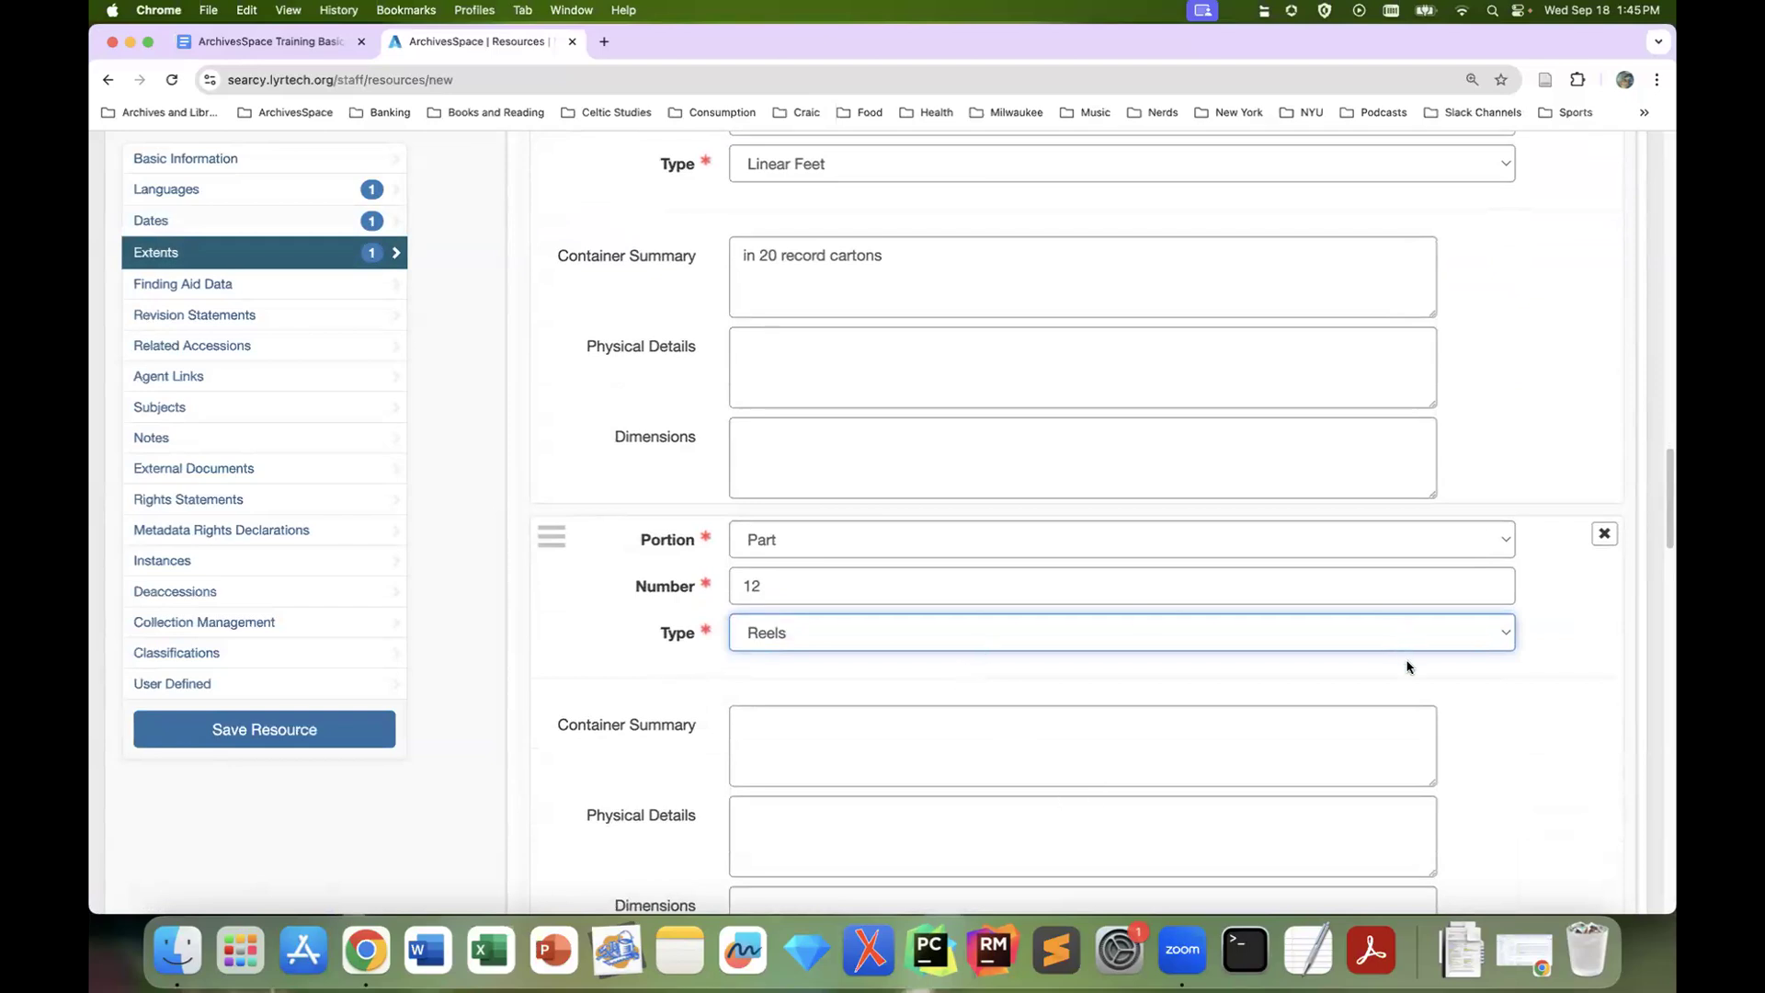
scroll(1407, 667, down, 10)
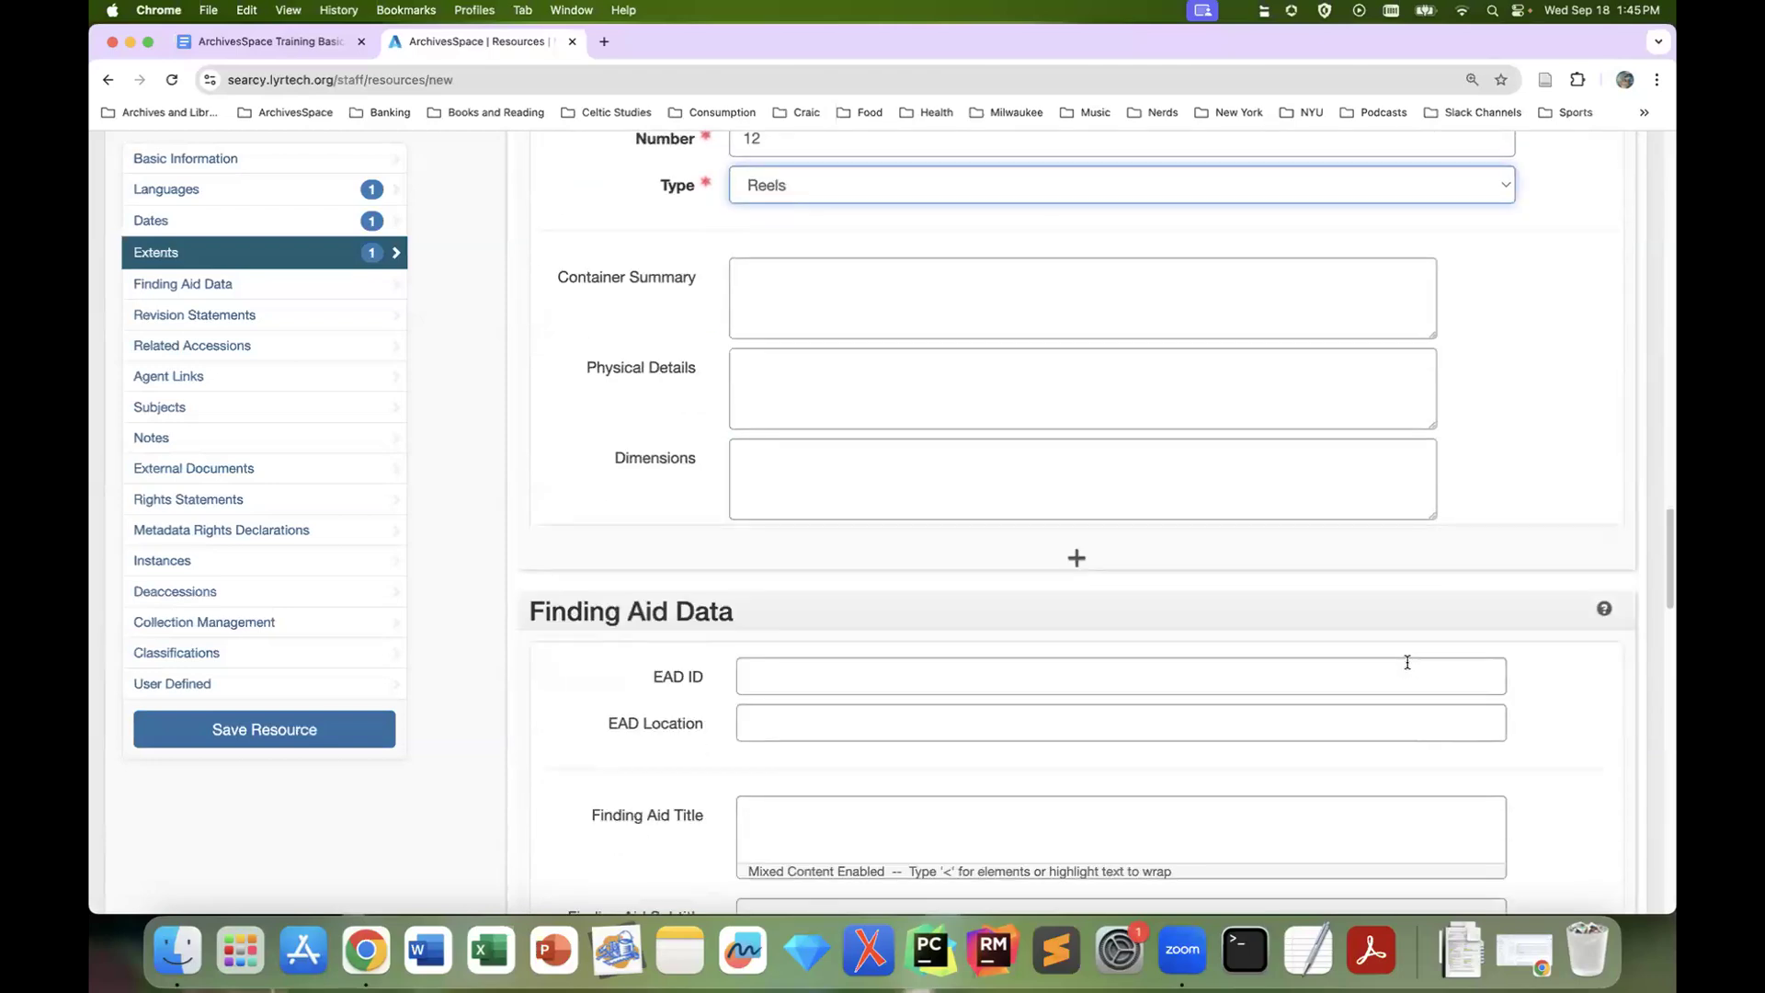
scroll(1407, 663, down, 6)
scroll(1406, 662, down, 3)
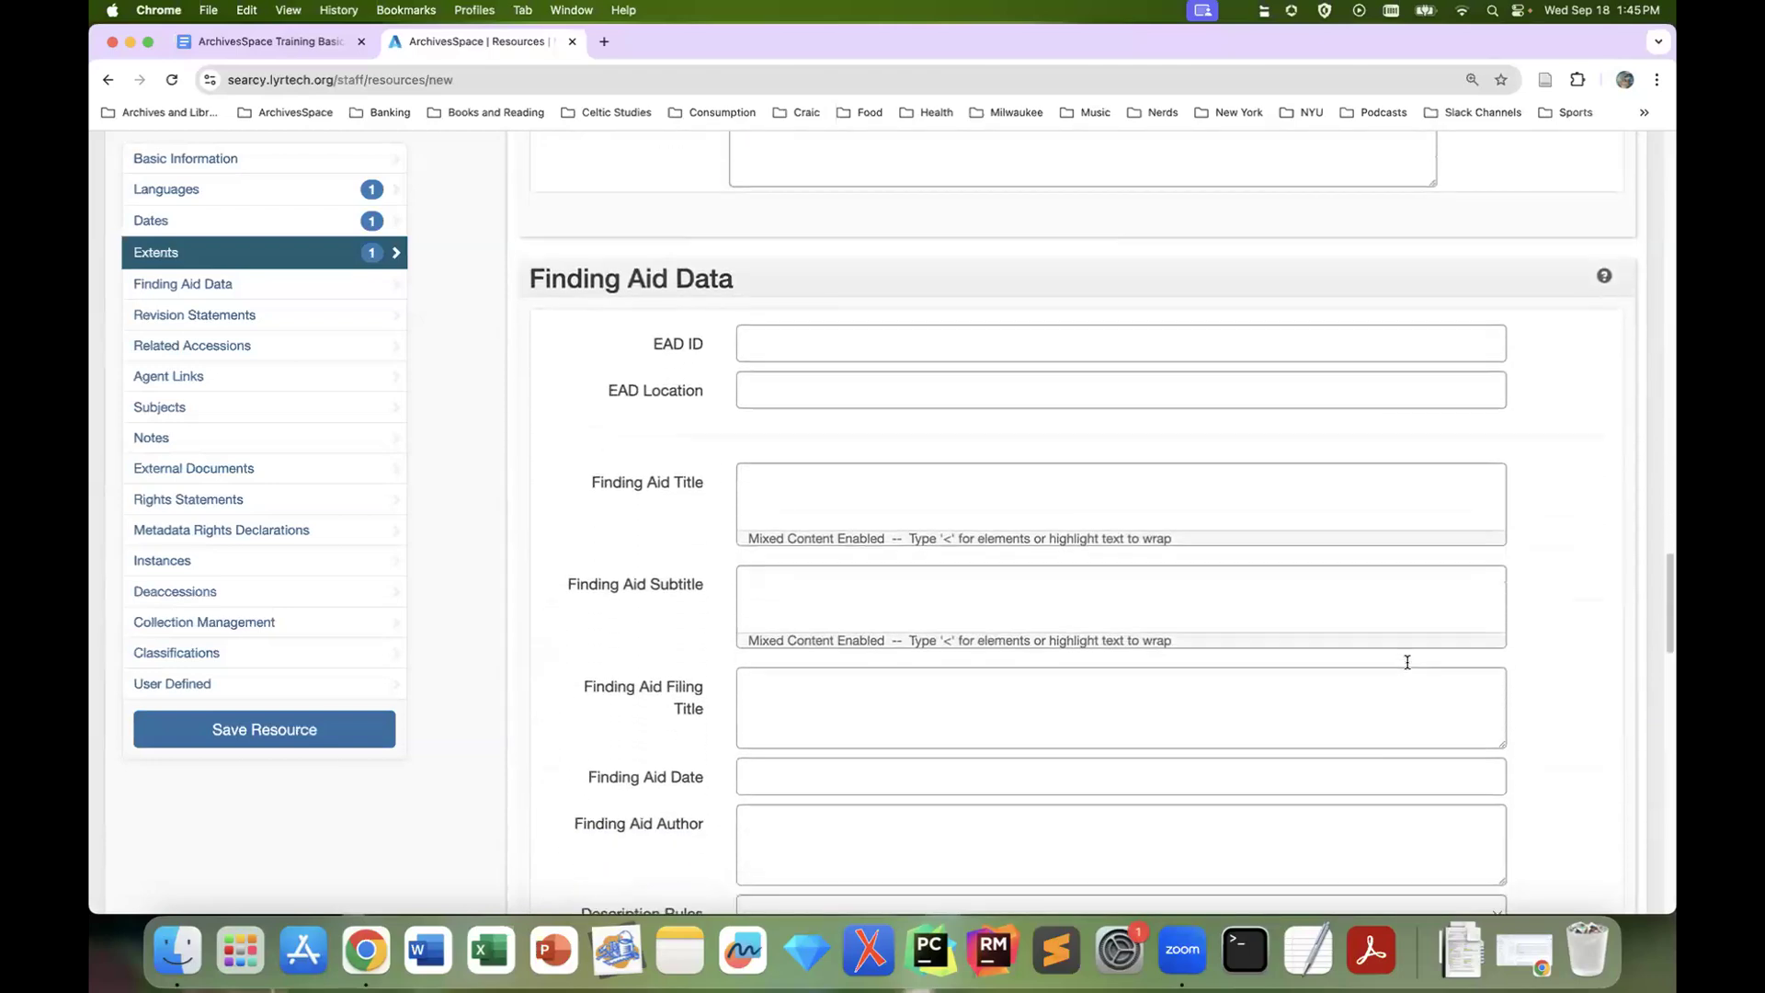
scroll(1406, 662, down, 1)
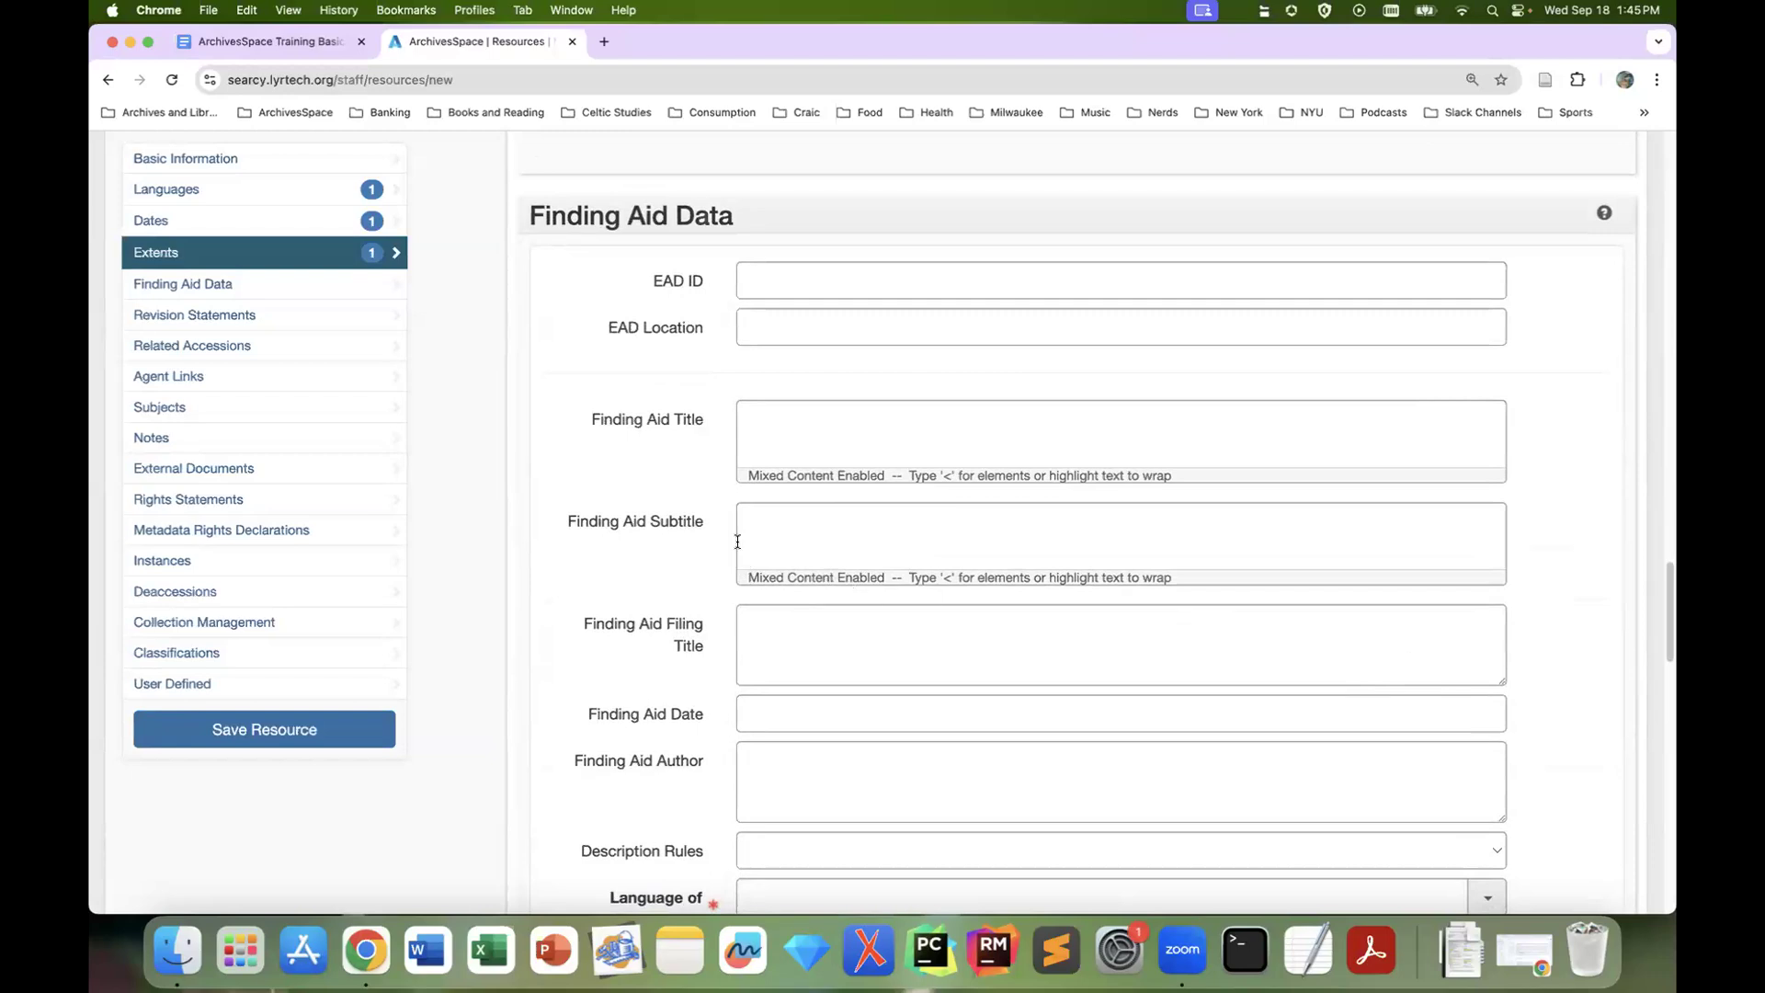
mouse_move(691, 331)
scroll(1354, 534, down, 1)
scroll(1353, 534, down, 1)
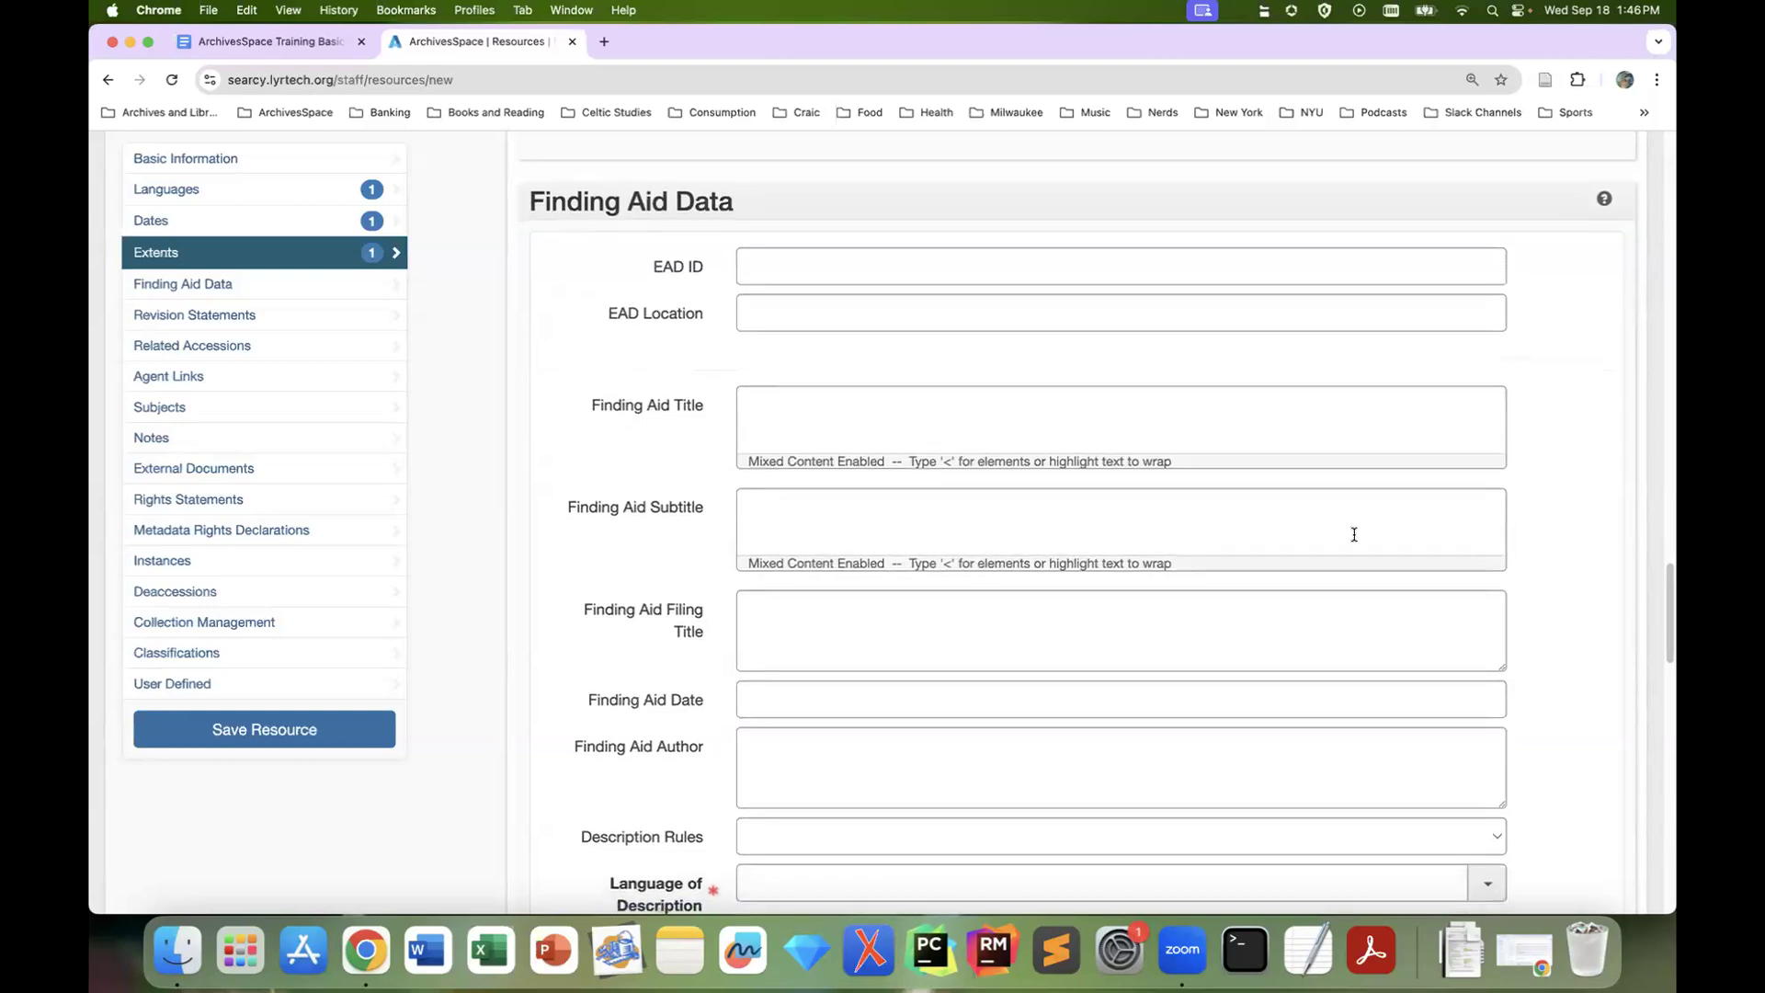
scroll(1354, 534, down, 2)
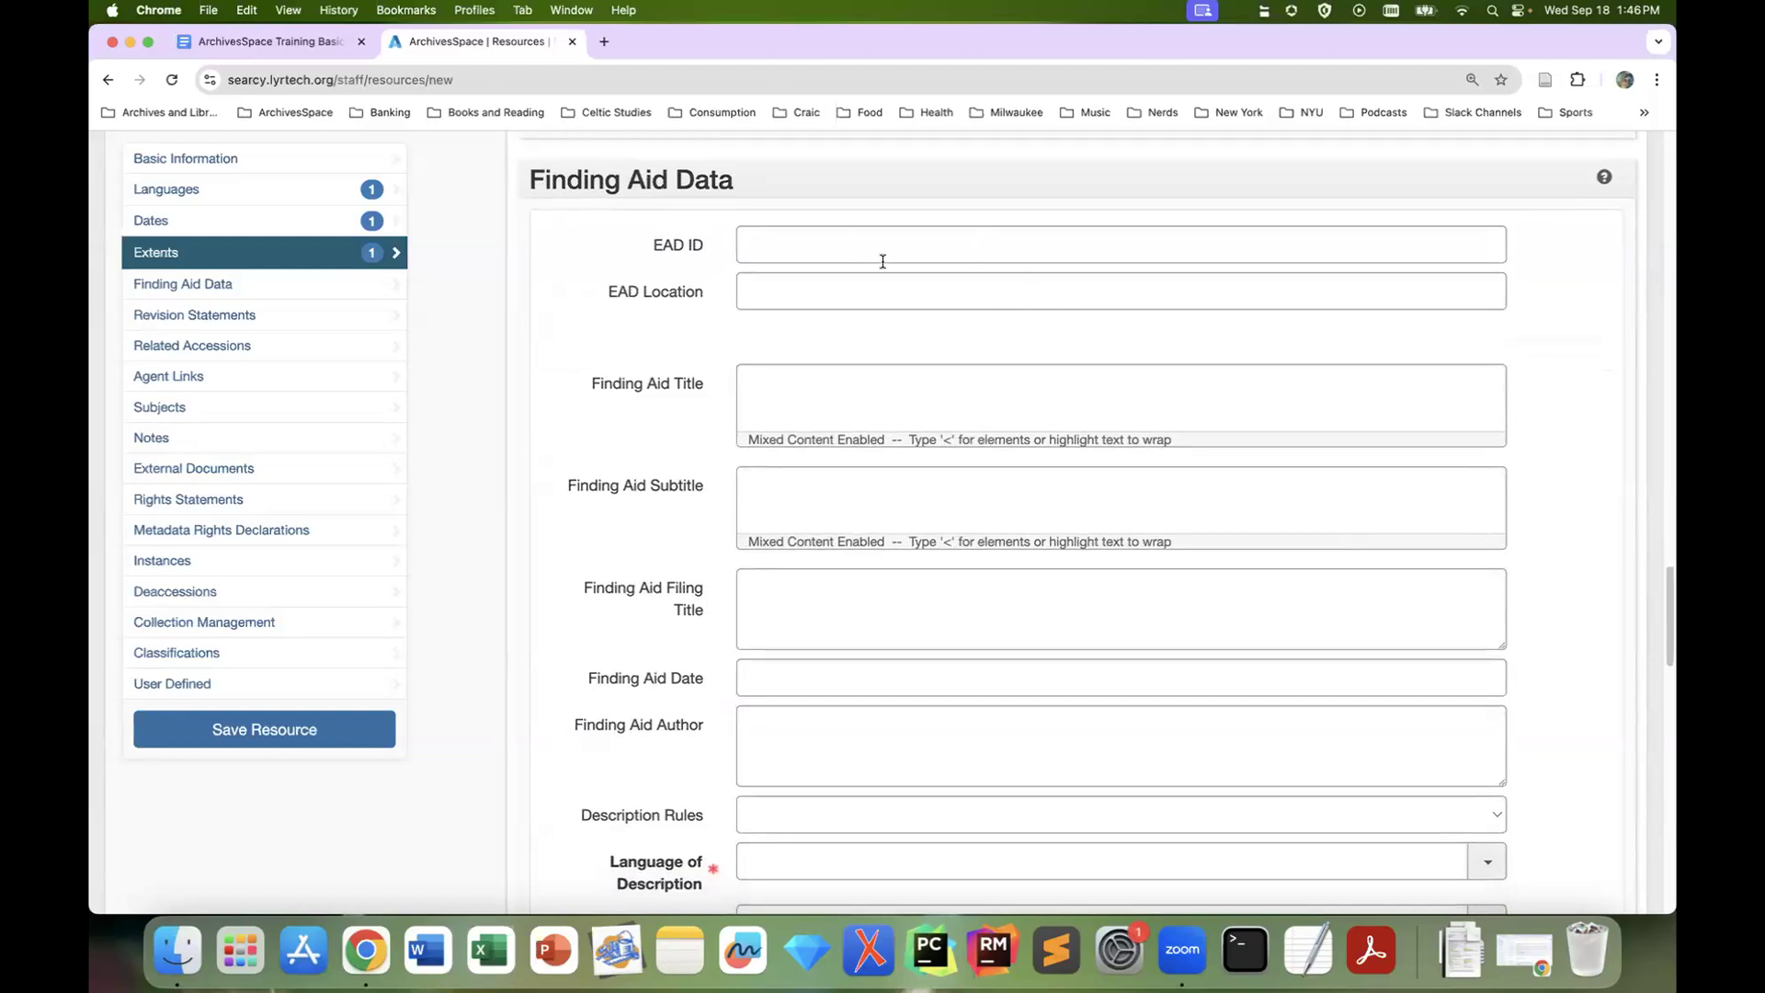
click(798, 242)
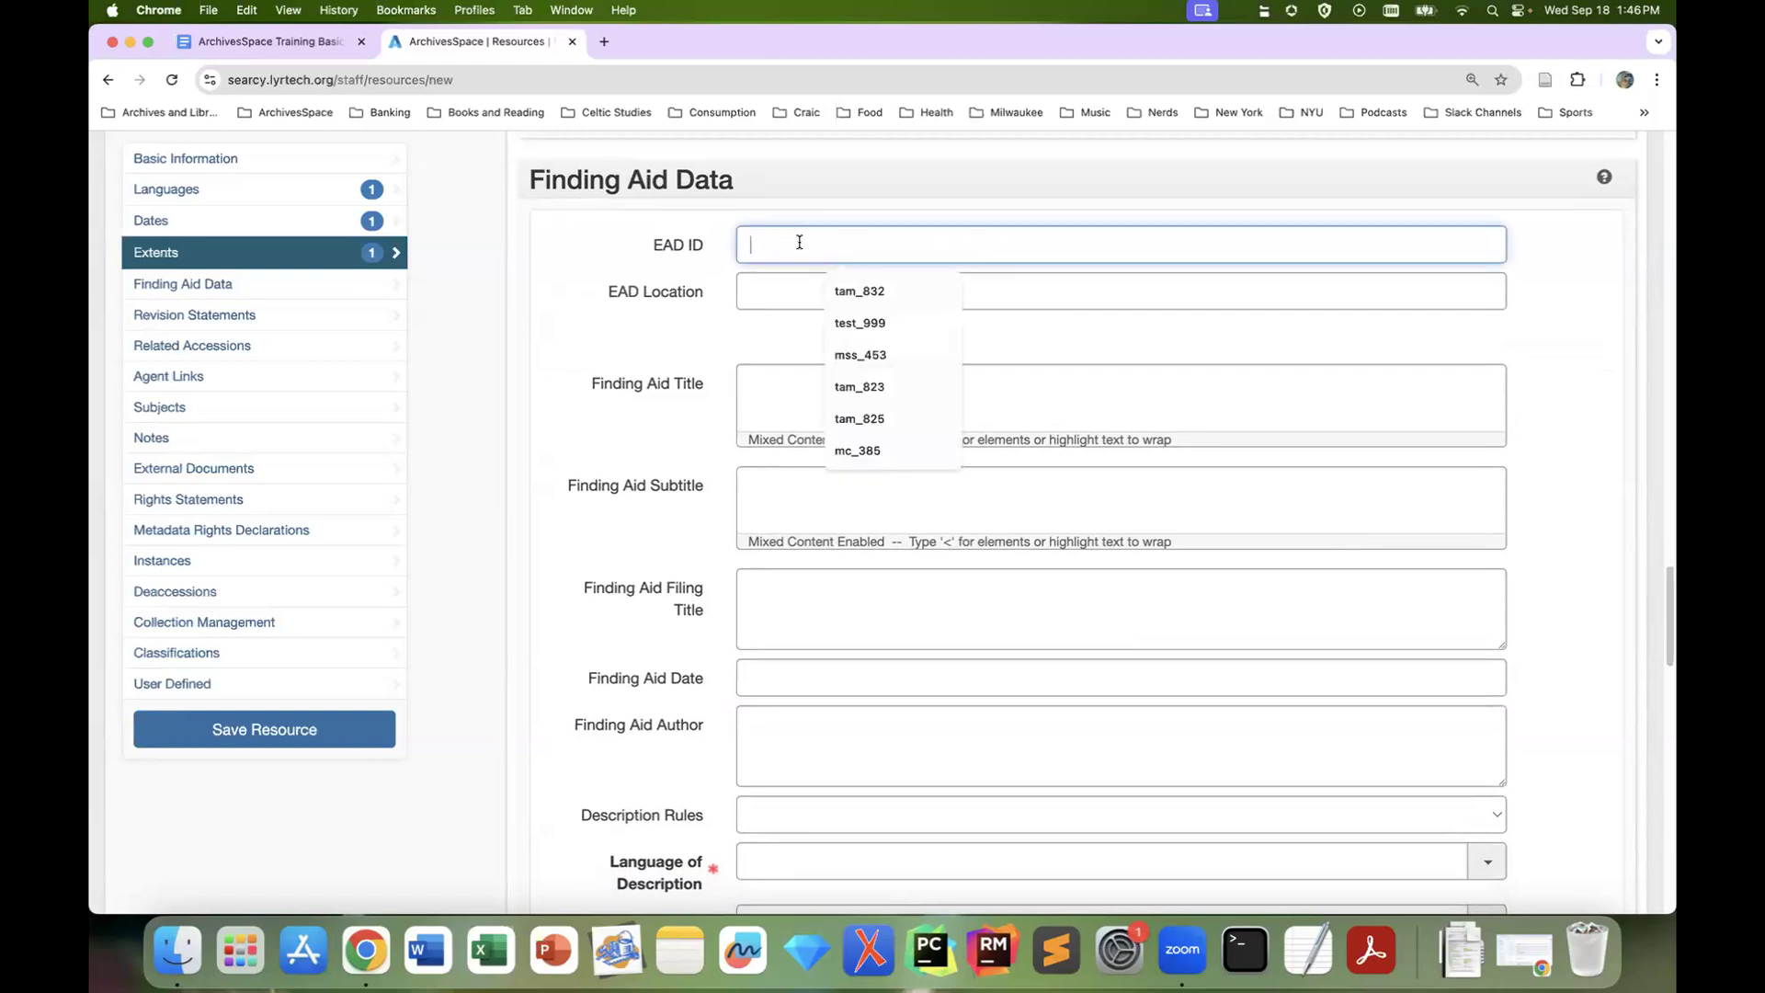
text(gow)
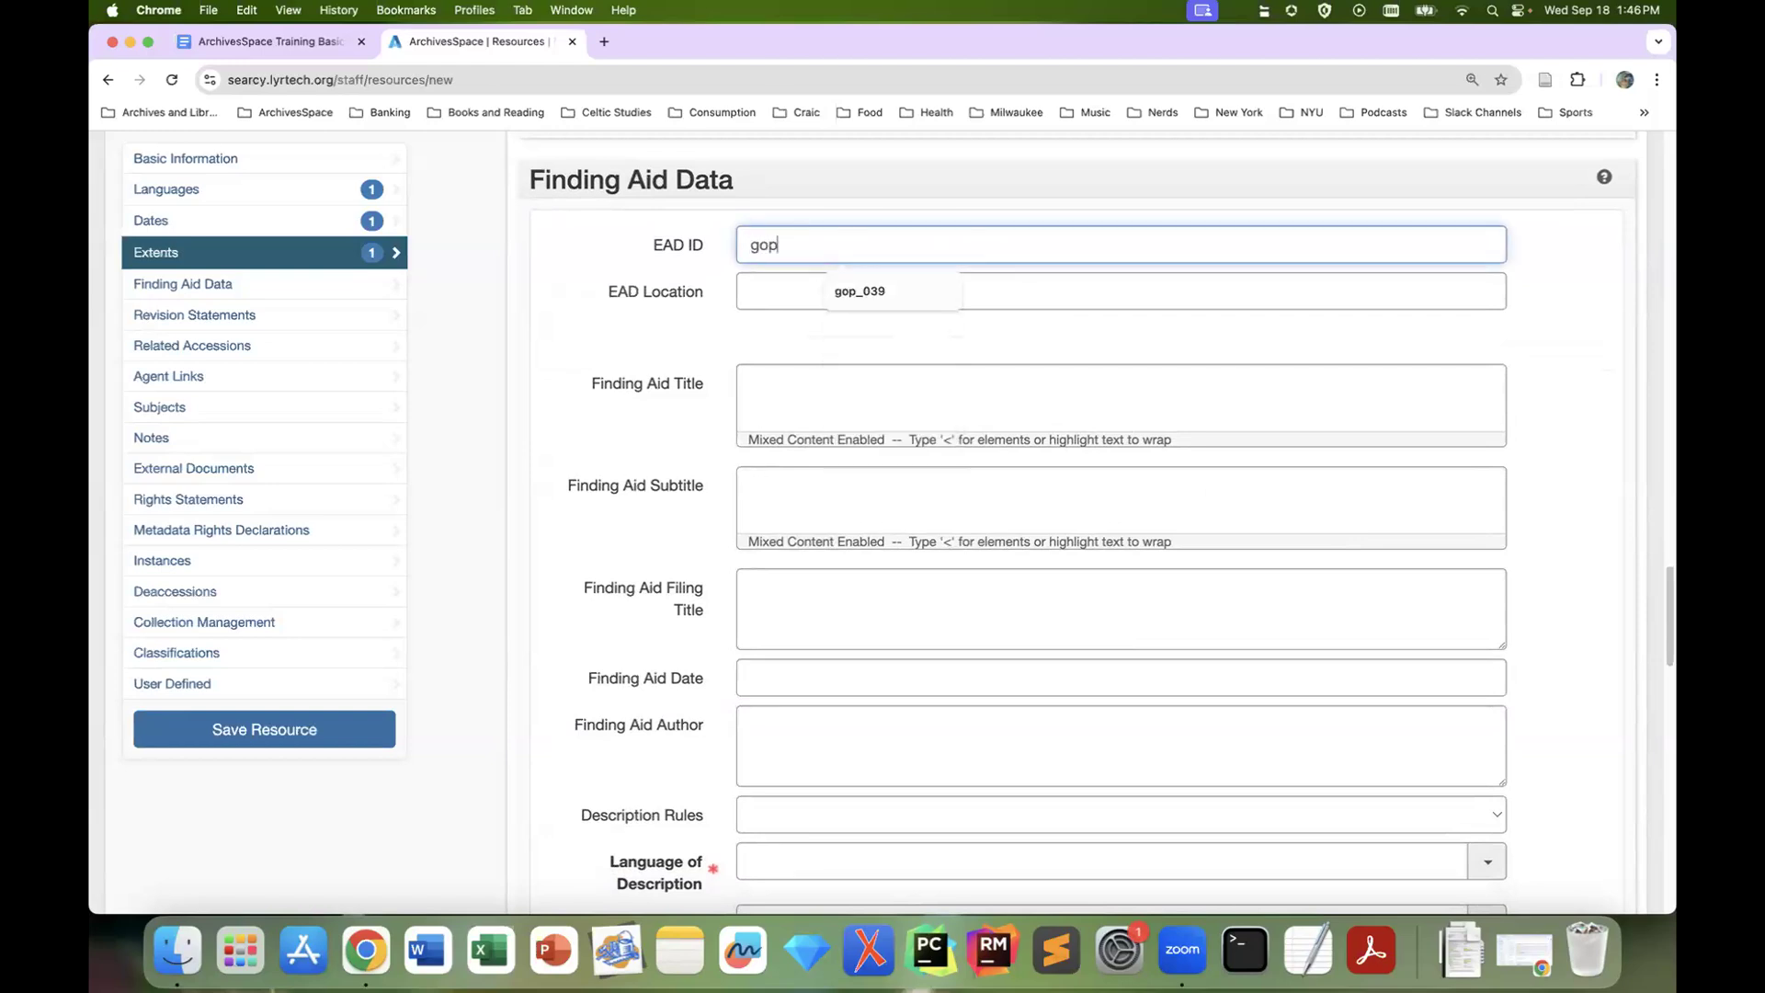
text(_039)
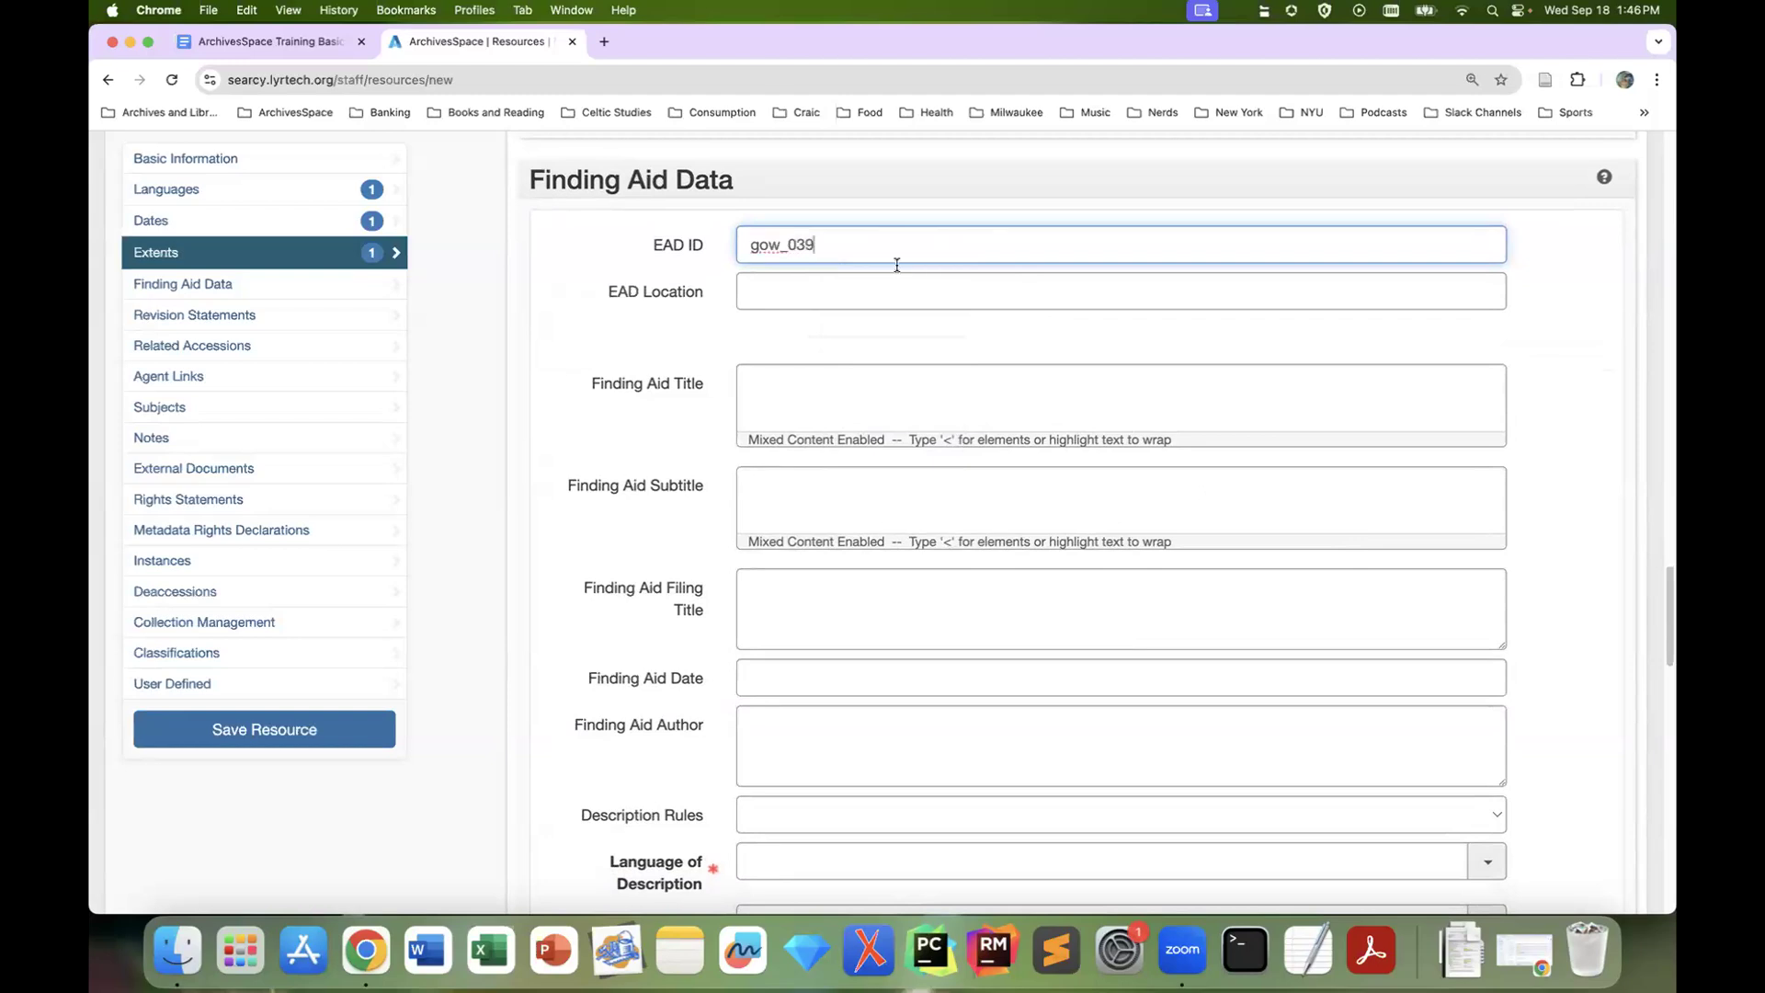
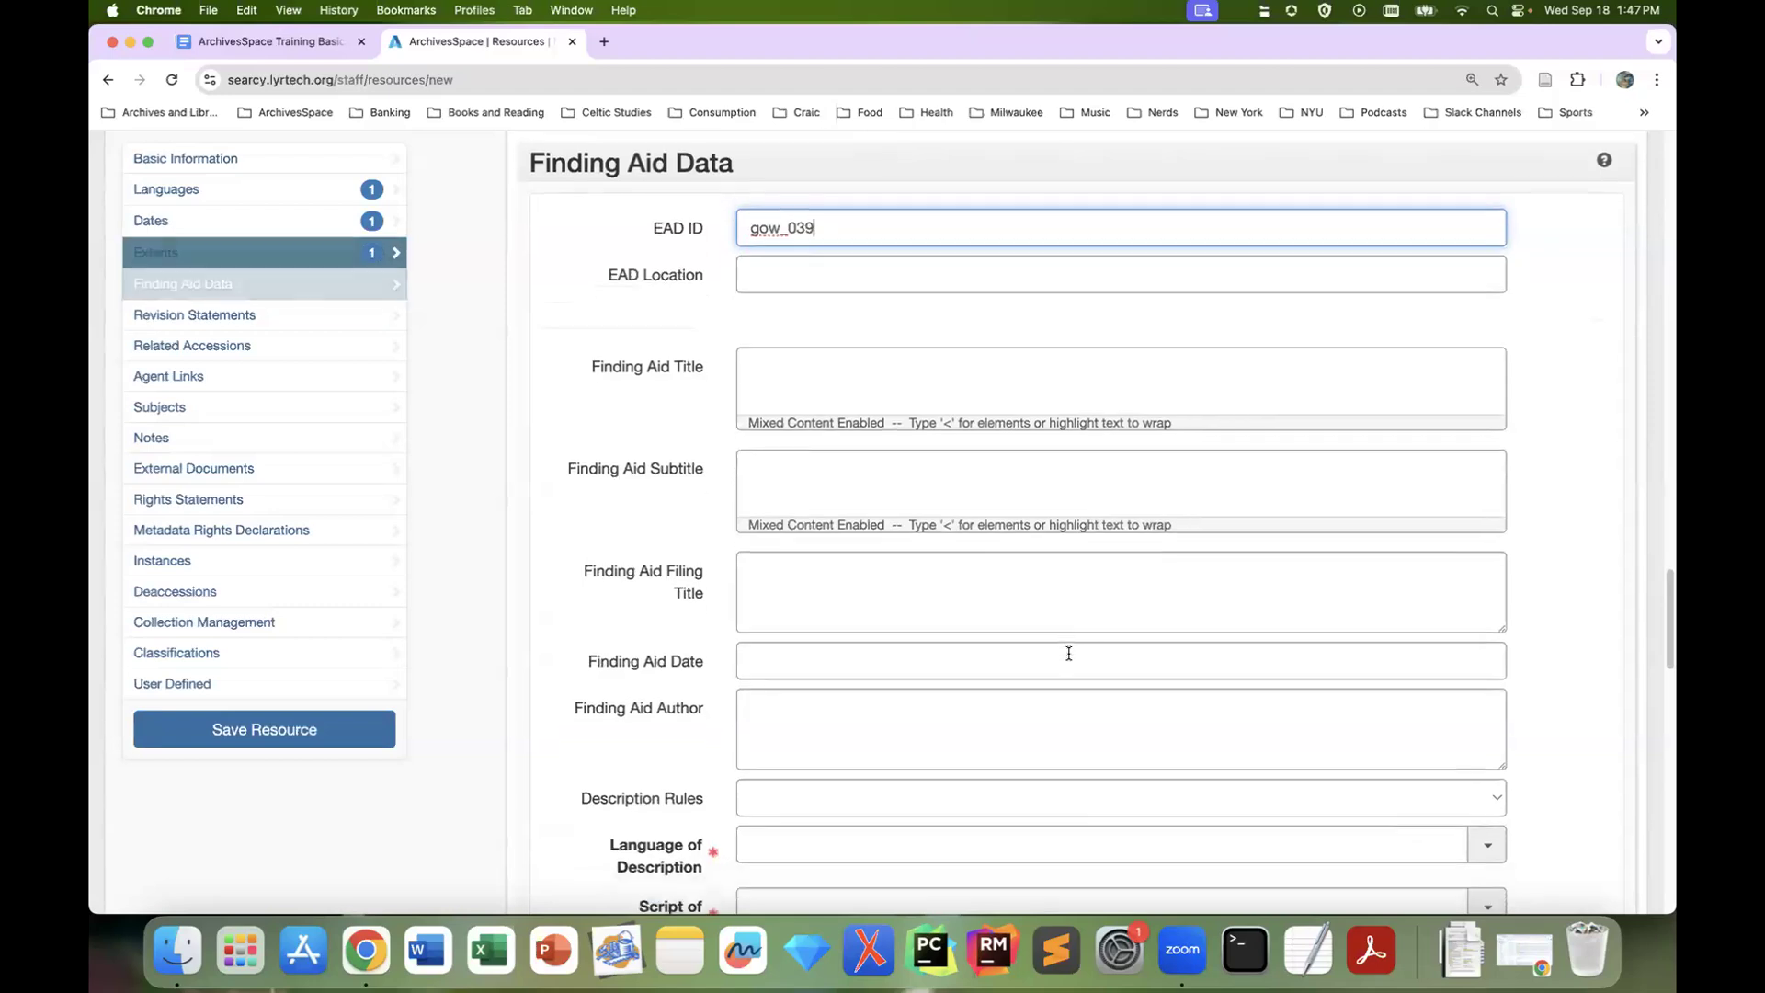
Date the finding aid September 2024 and enter the author's full name
scroll(1066, 654, down, 2)
scroll(947, 648, down, 4)
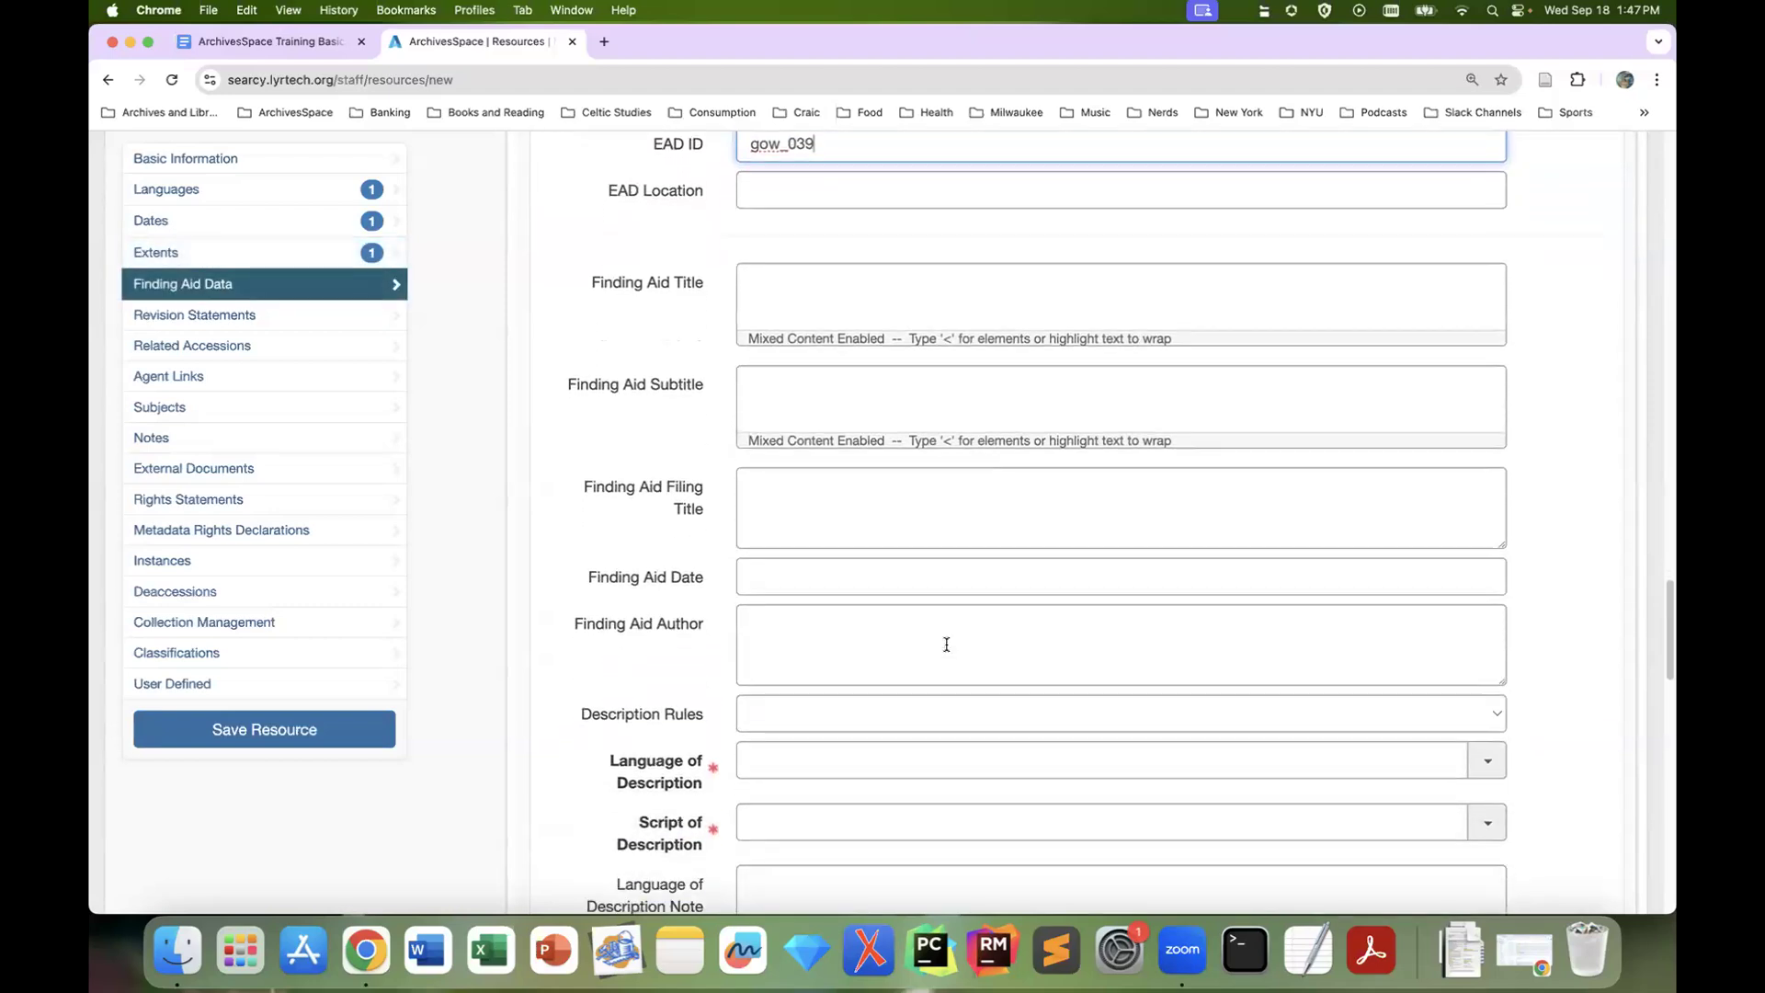
click(926, 534)
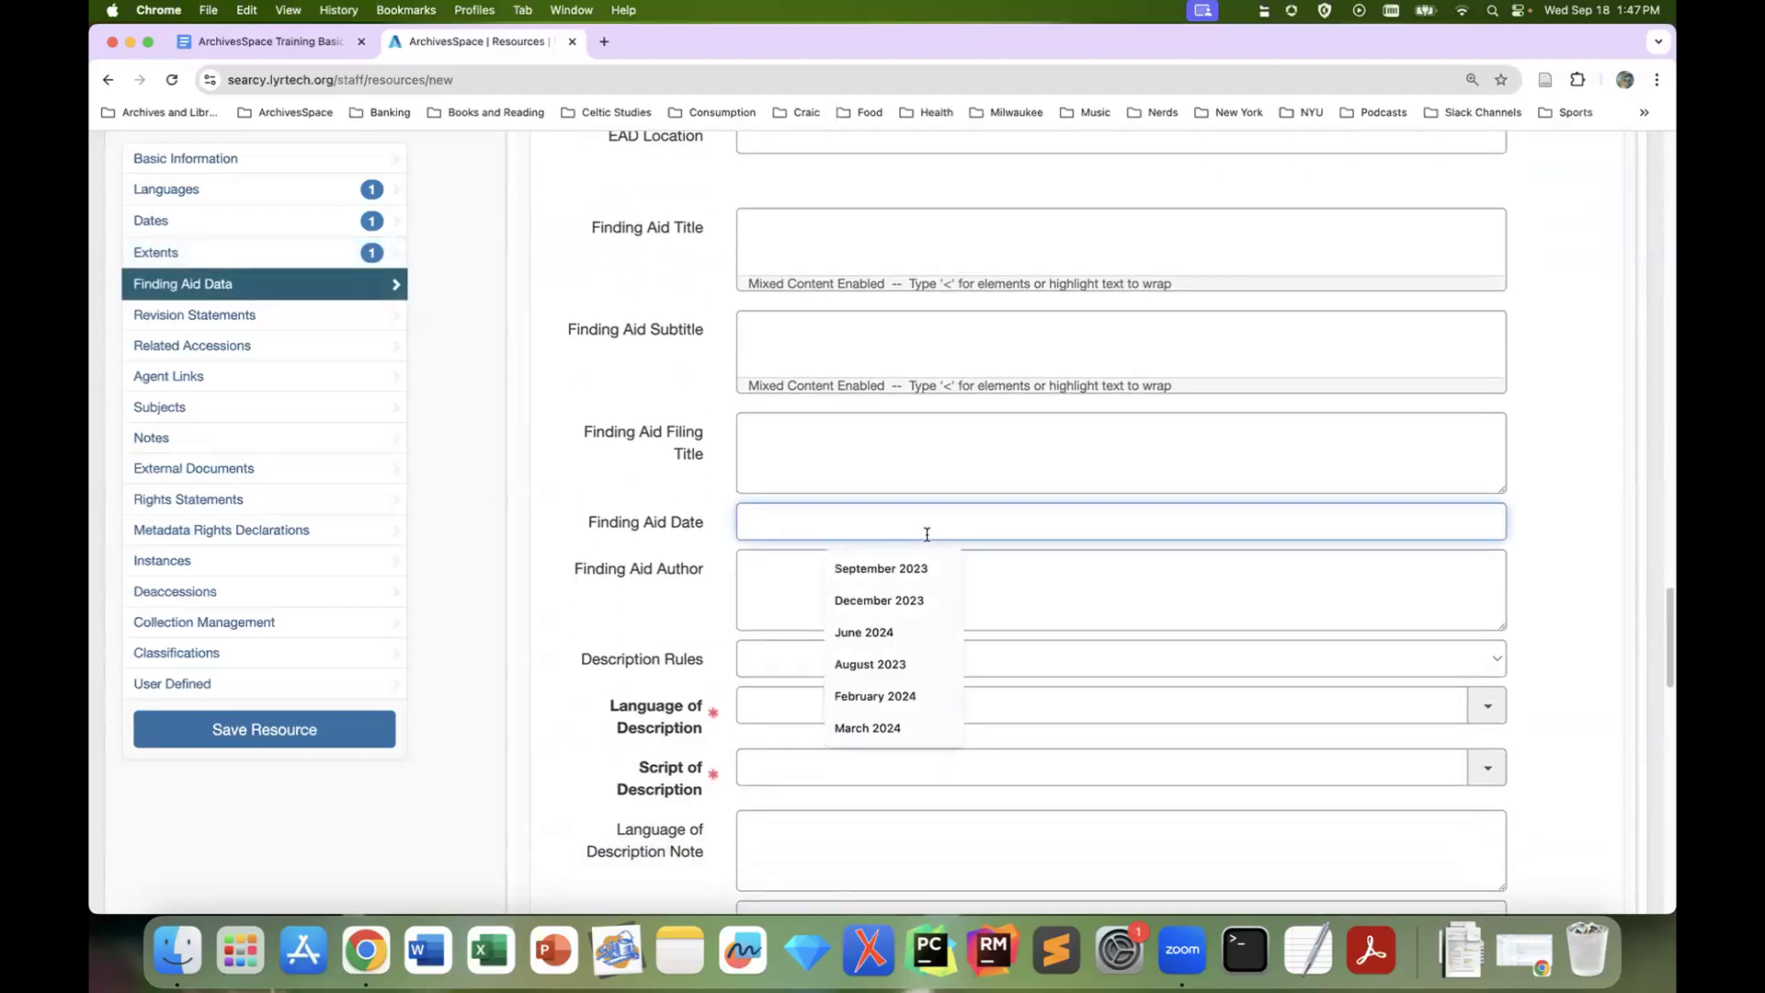
text(September )
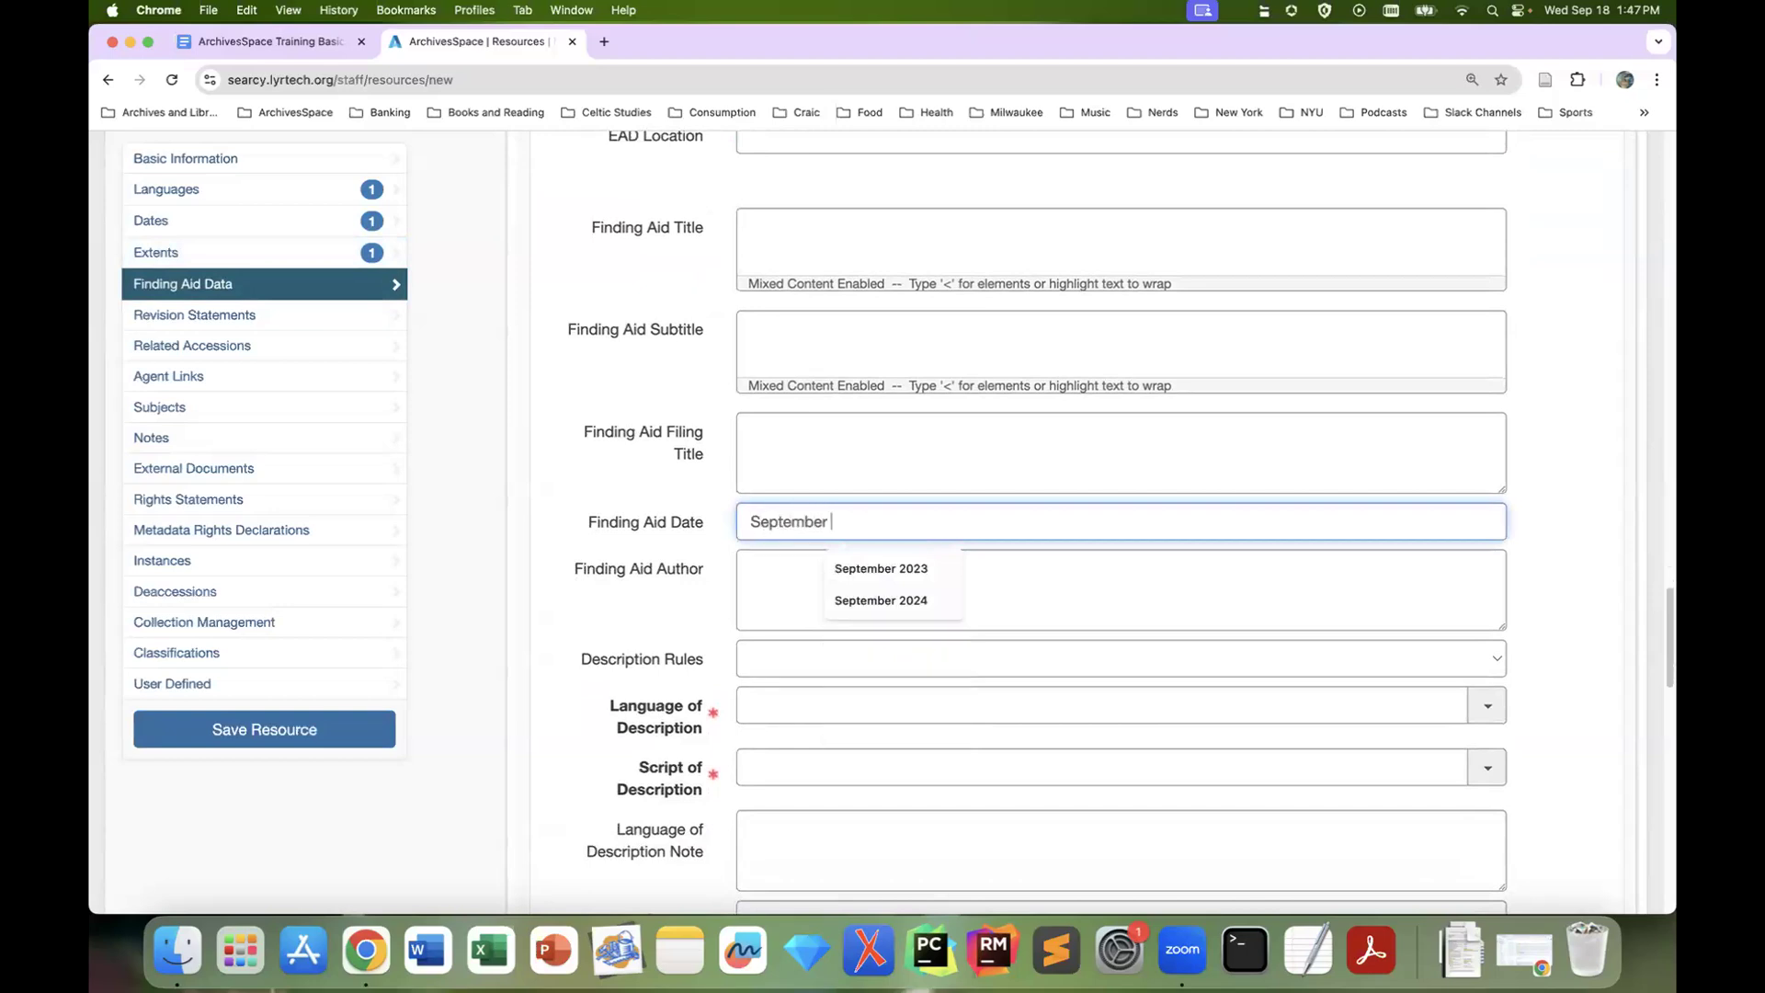
text(2024)
click(897, 564)
text(Rachel Searcy)
Set the finding aid's description rules to Describing Archives: A Content Standard
scroll(852, 608, down, 1)
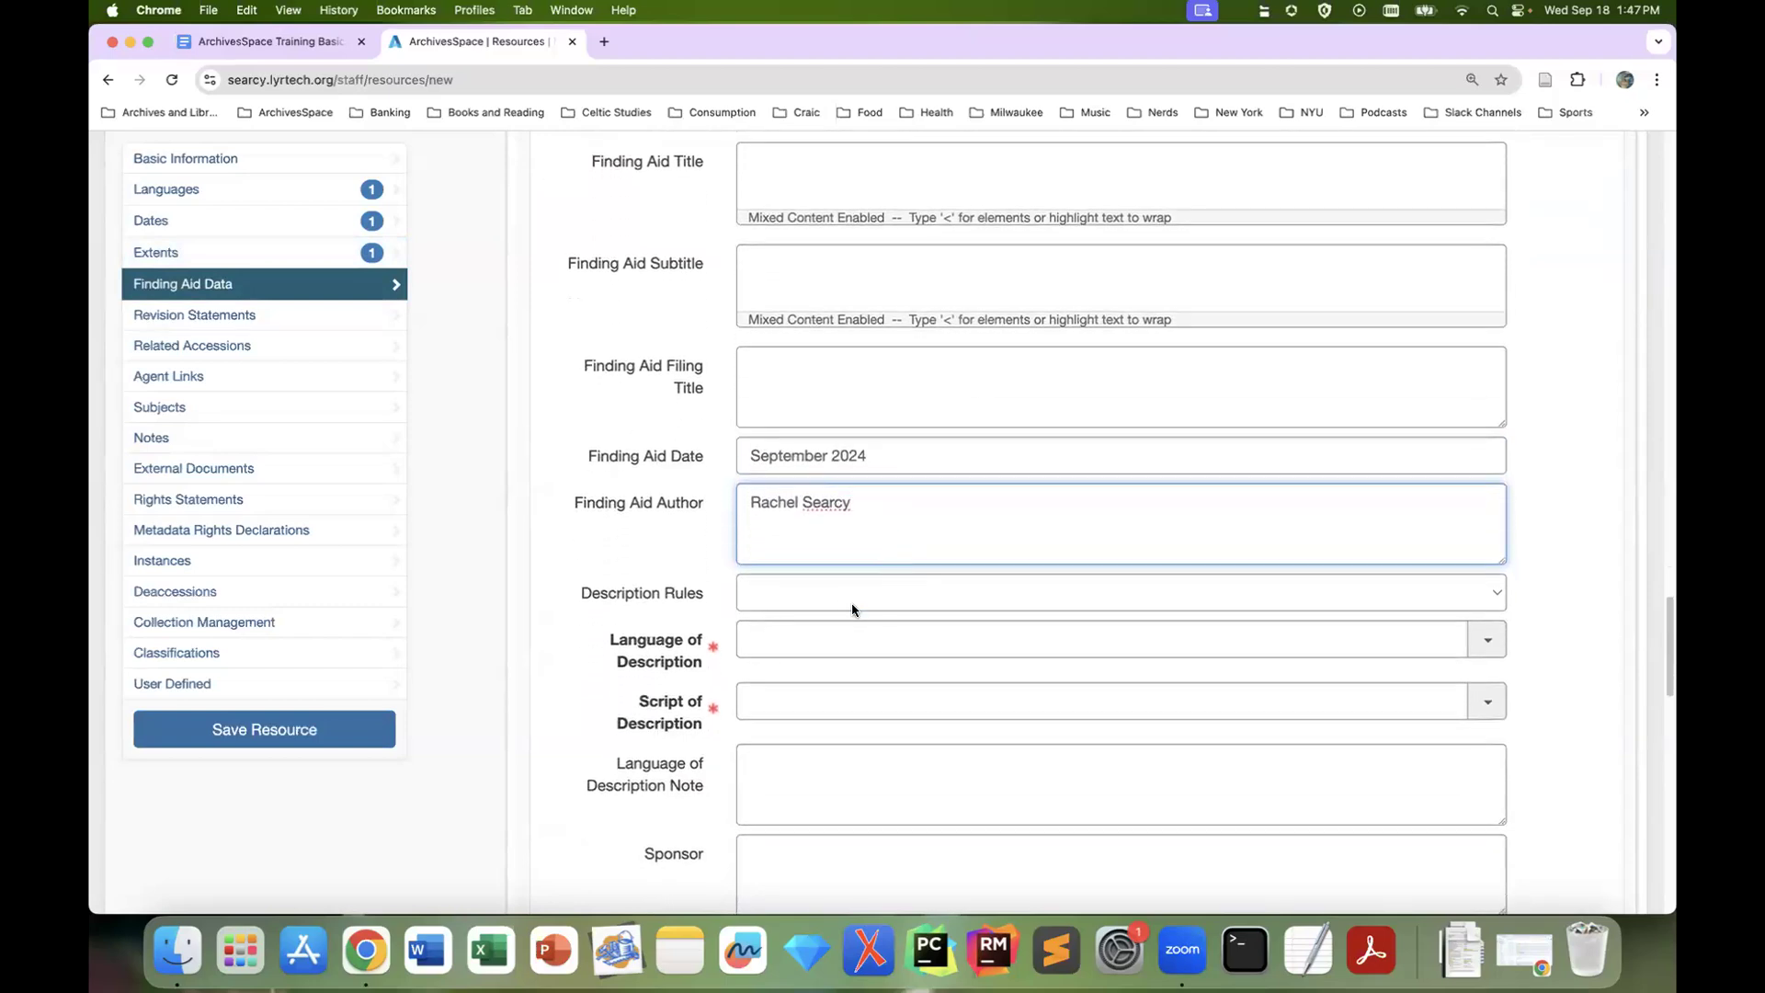
click(852, 603)
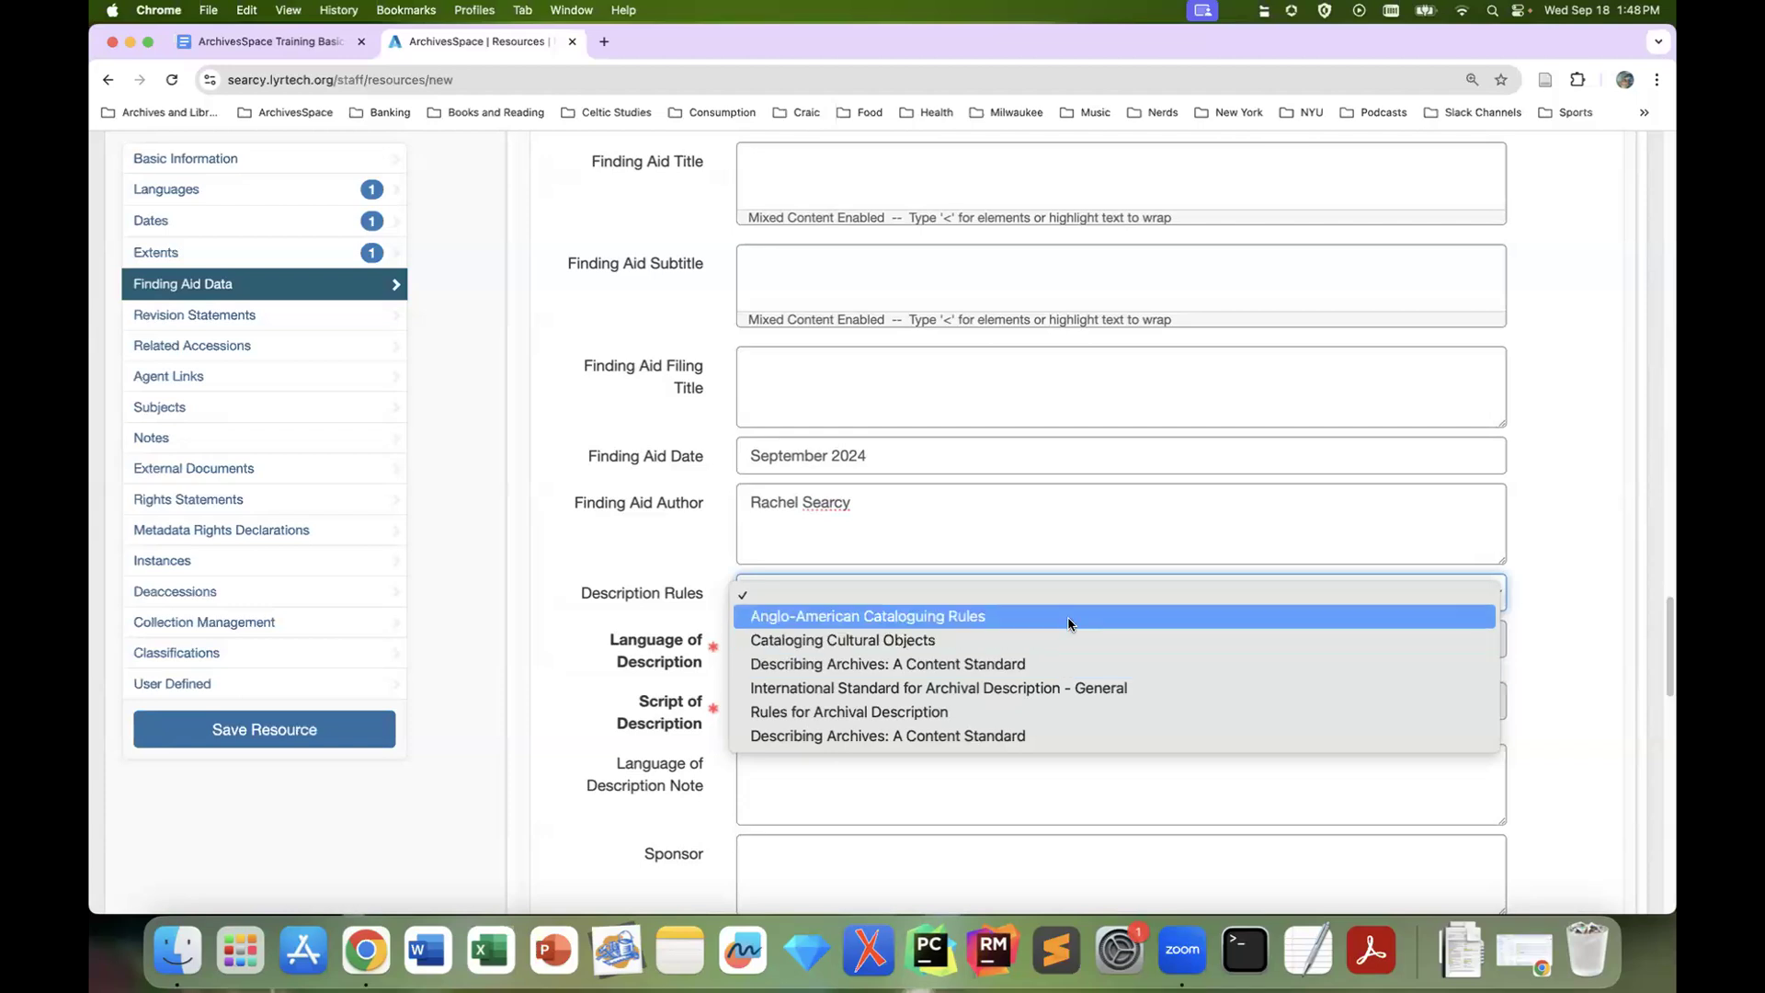
click(1073, 665)
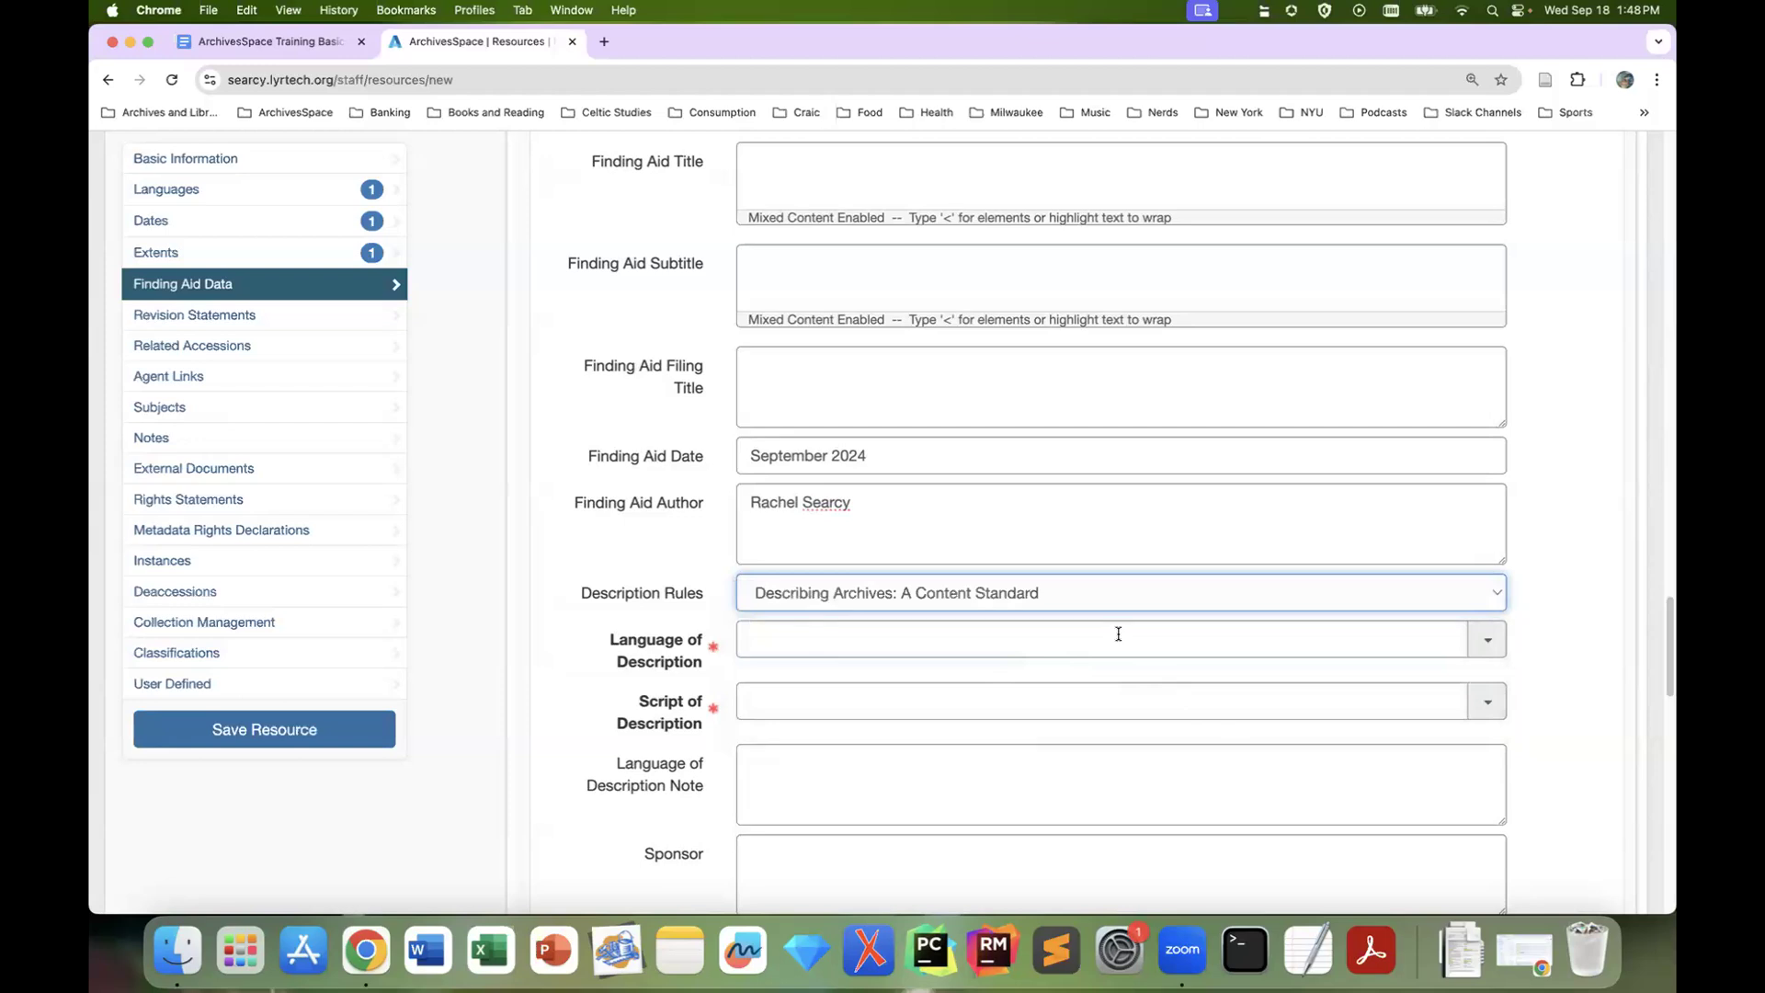
Set the finding aid's language of description to English
scroll(737, 699, down, 1)
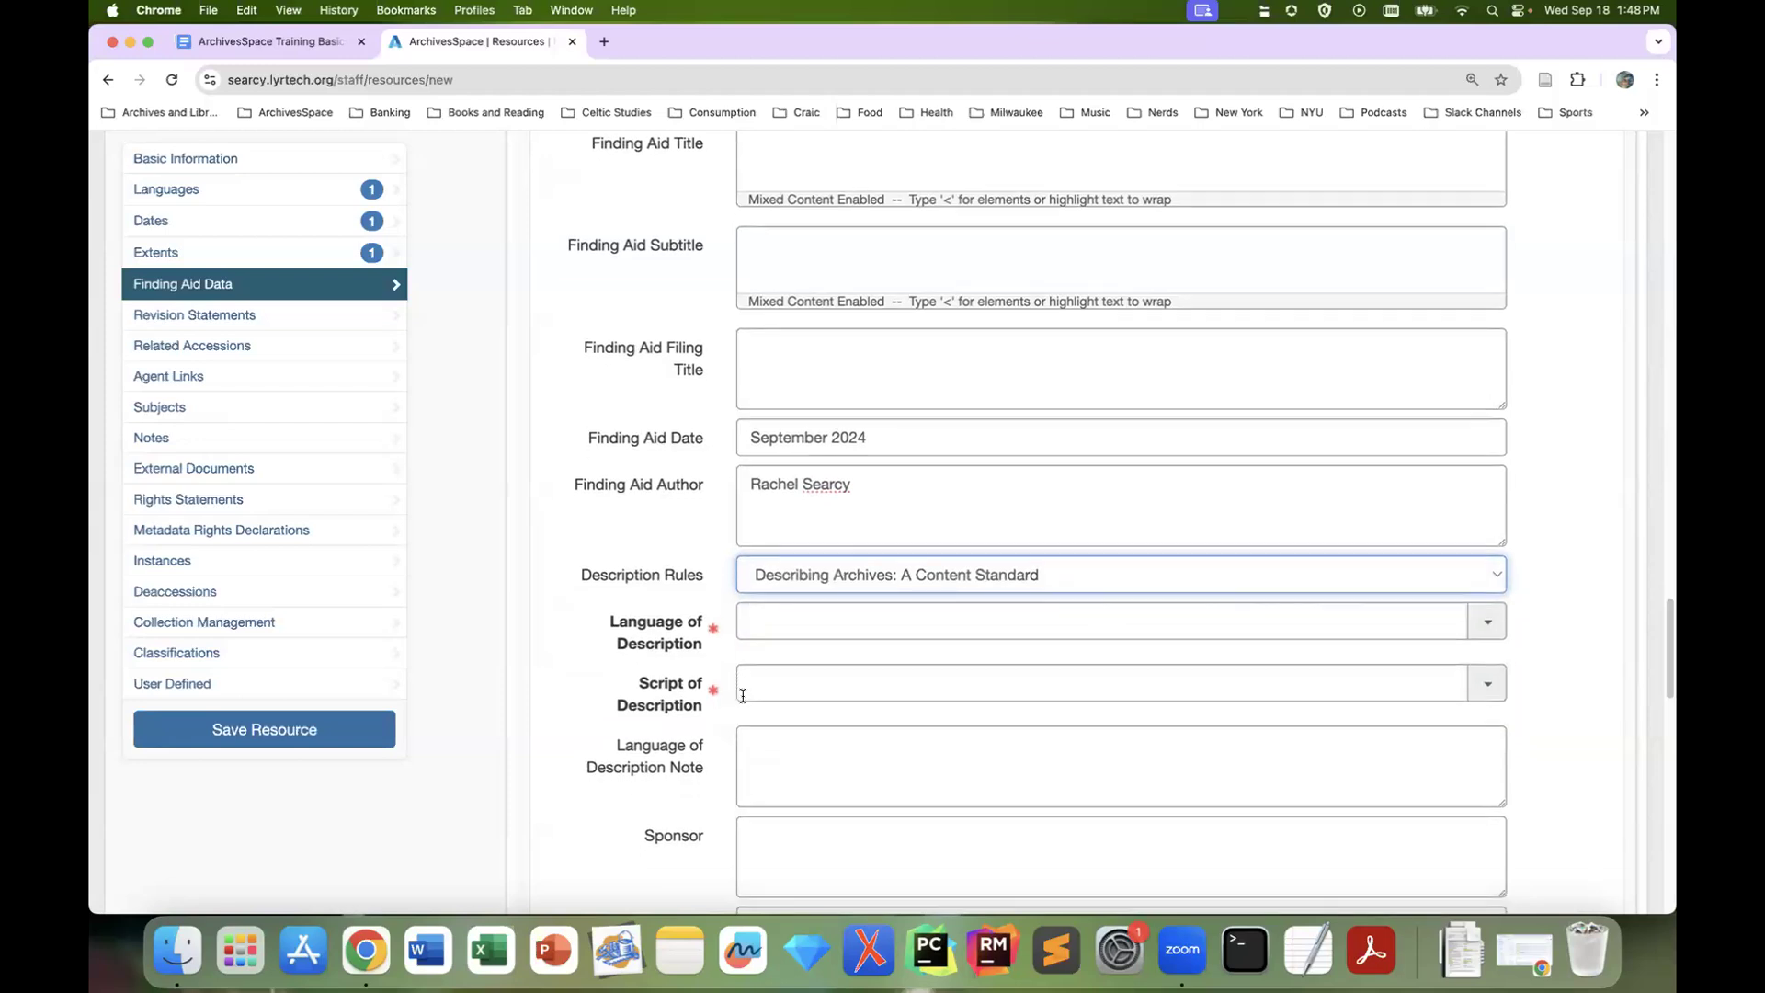
scroll(752, 647, down, 3)
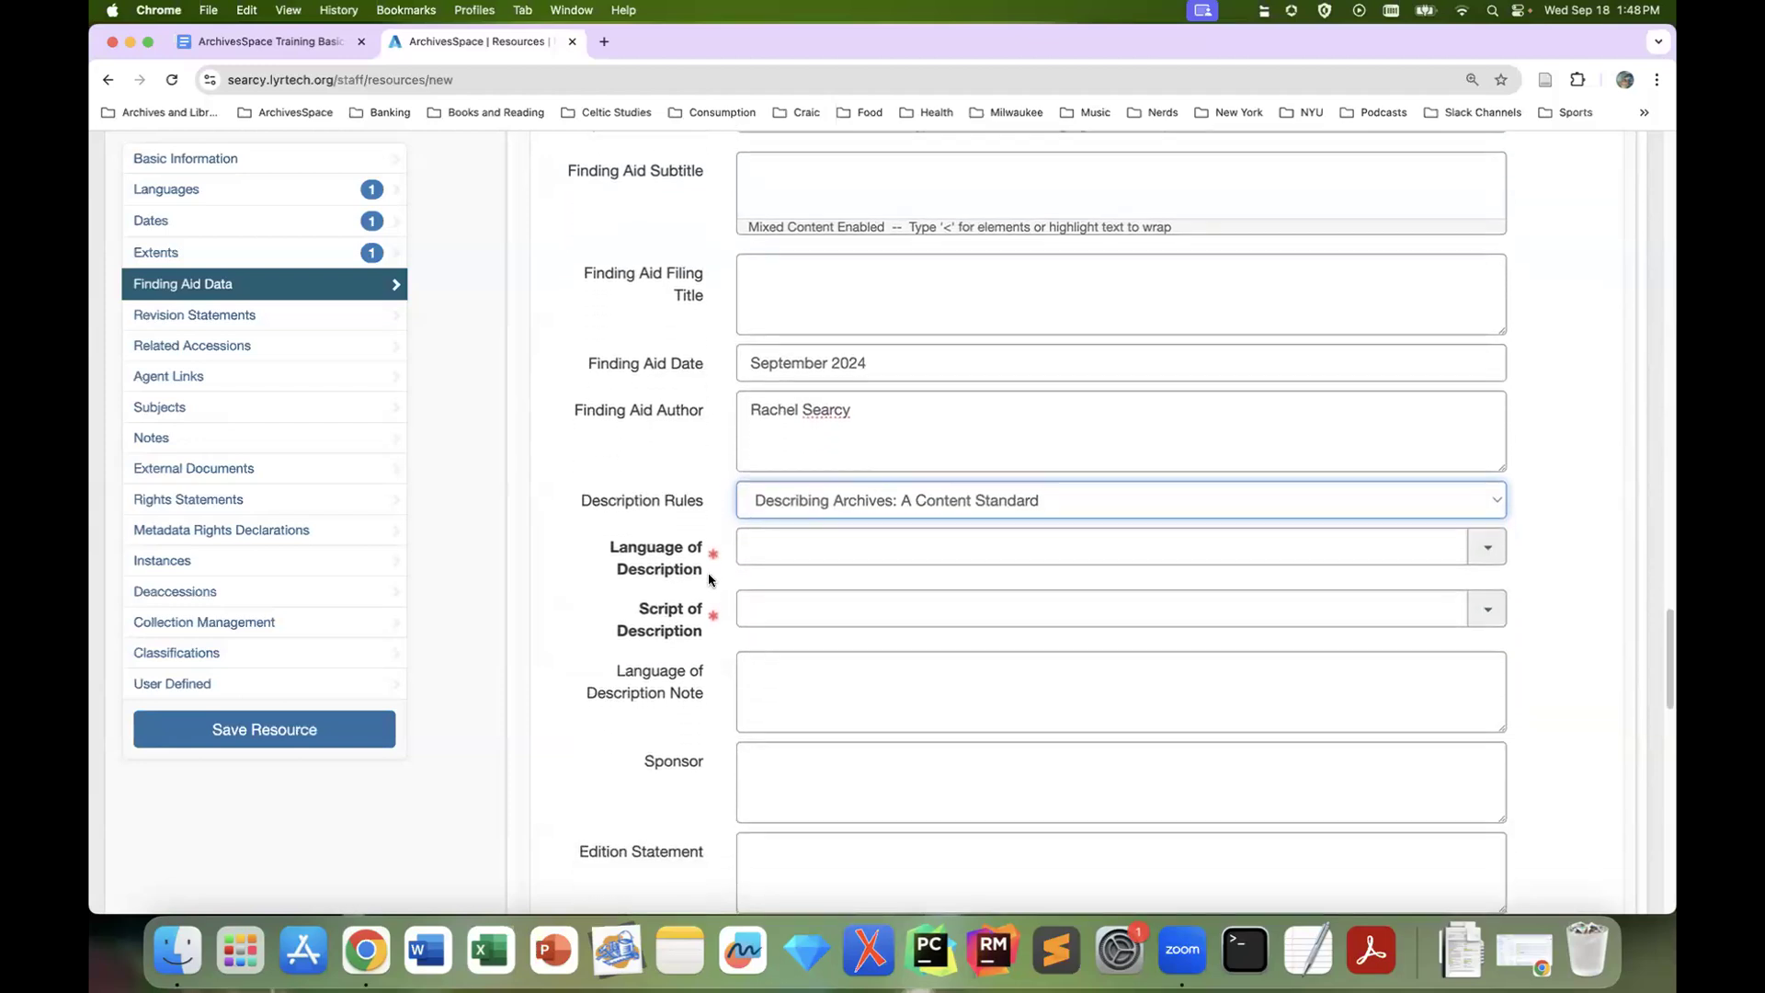
scroll(855, 532, down, 1)
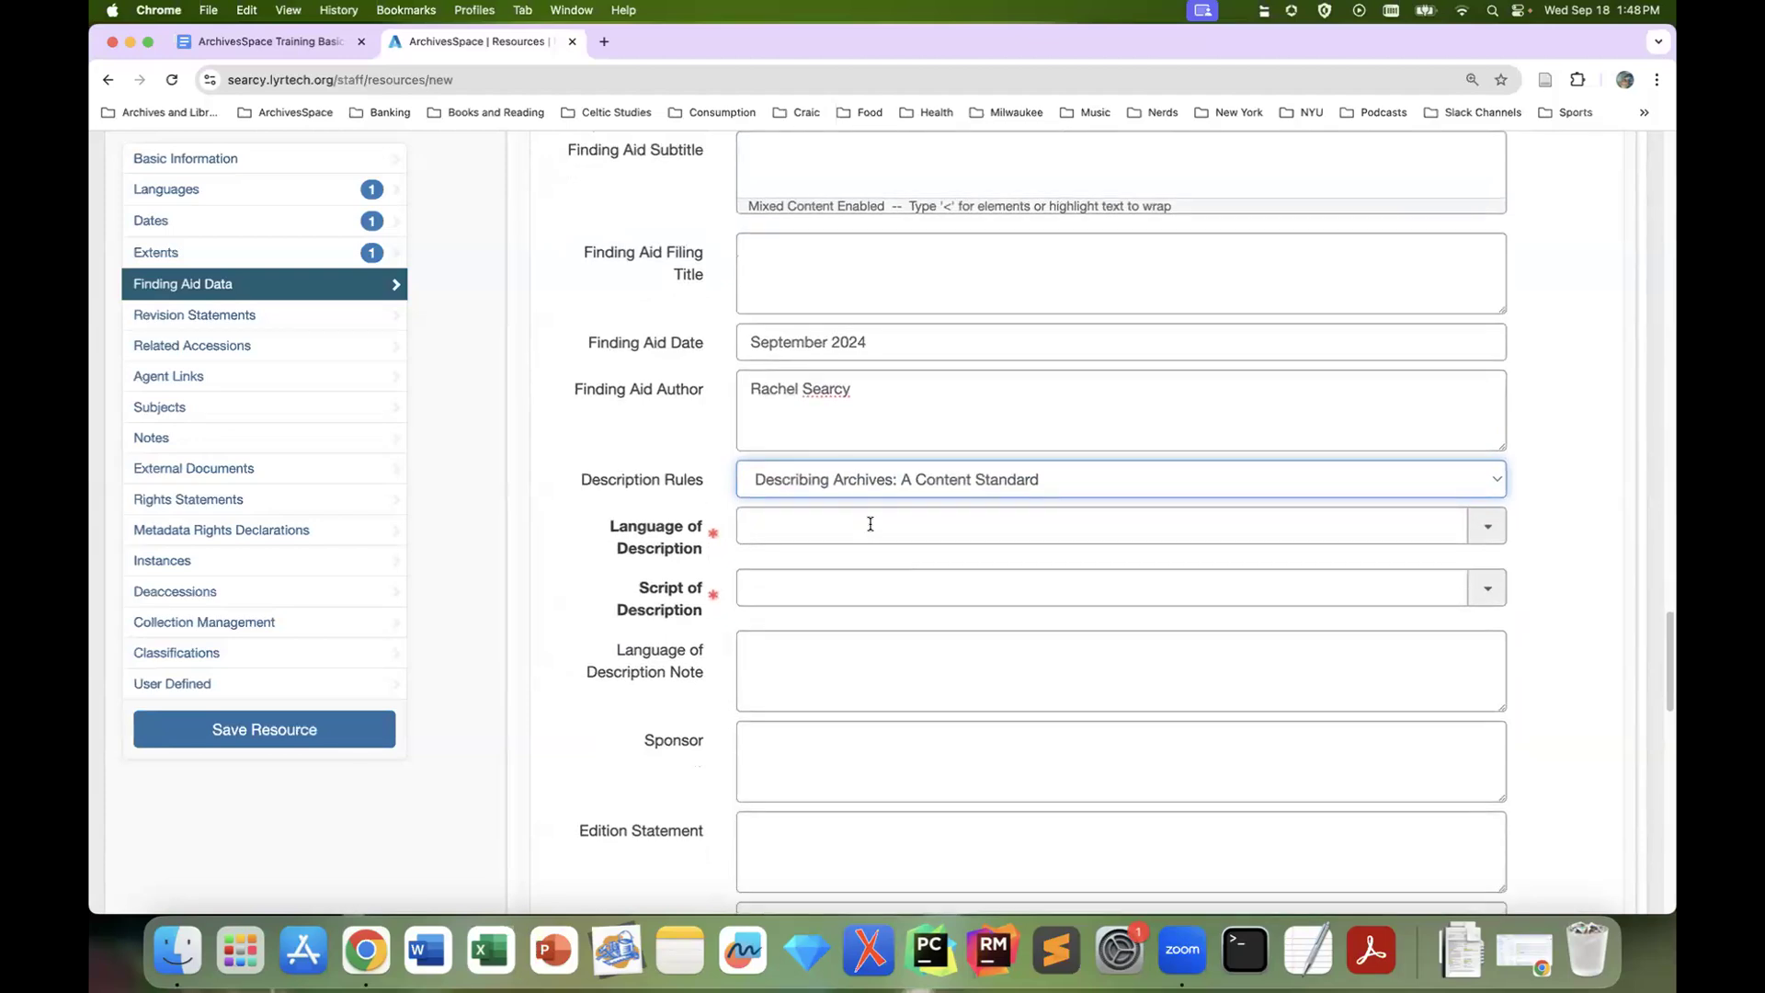
click(797, 526)
text(eng)
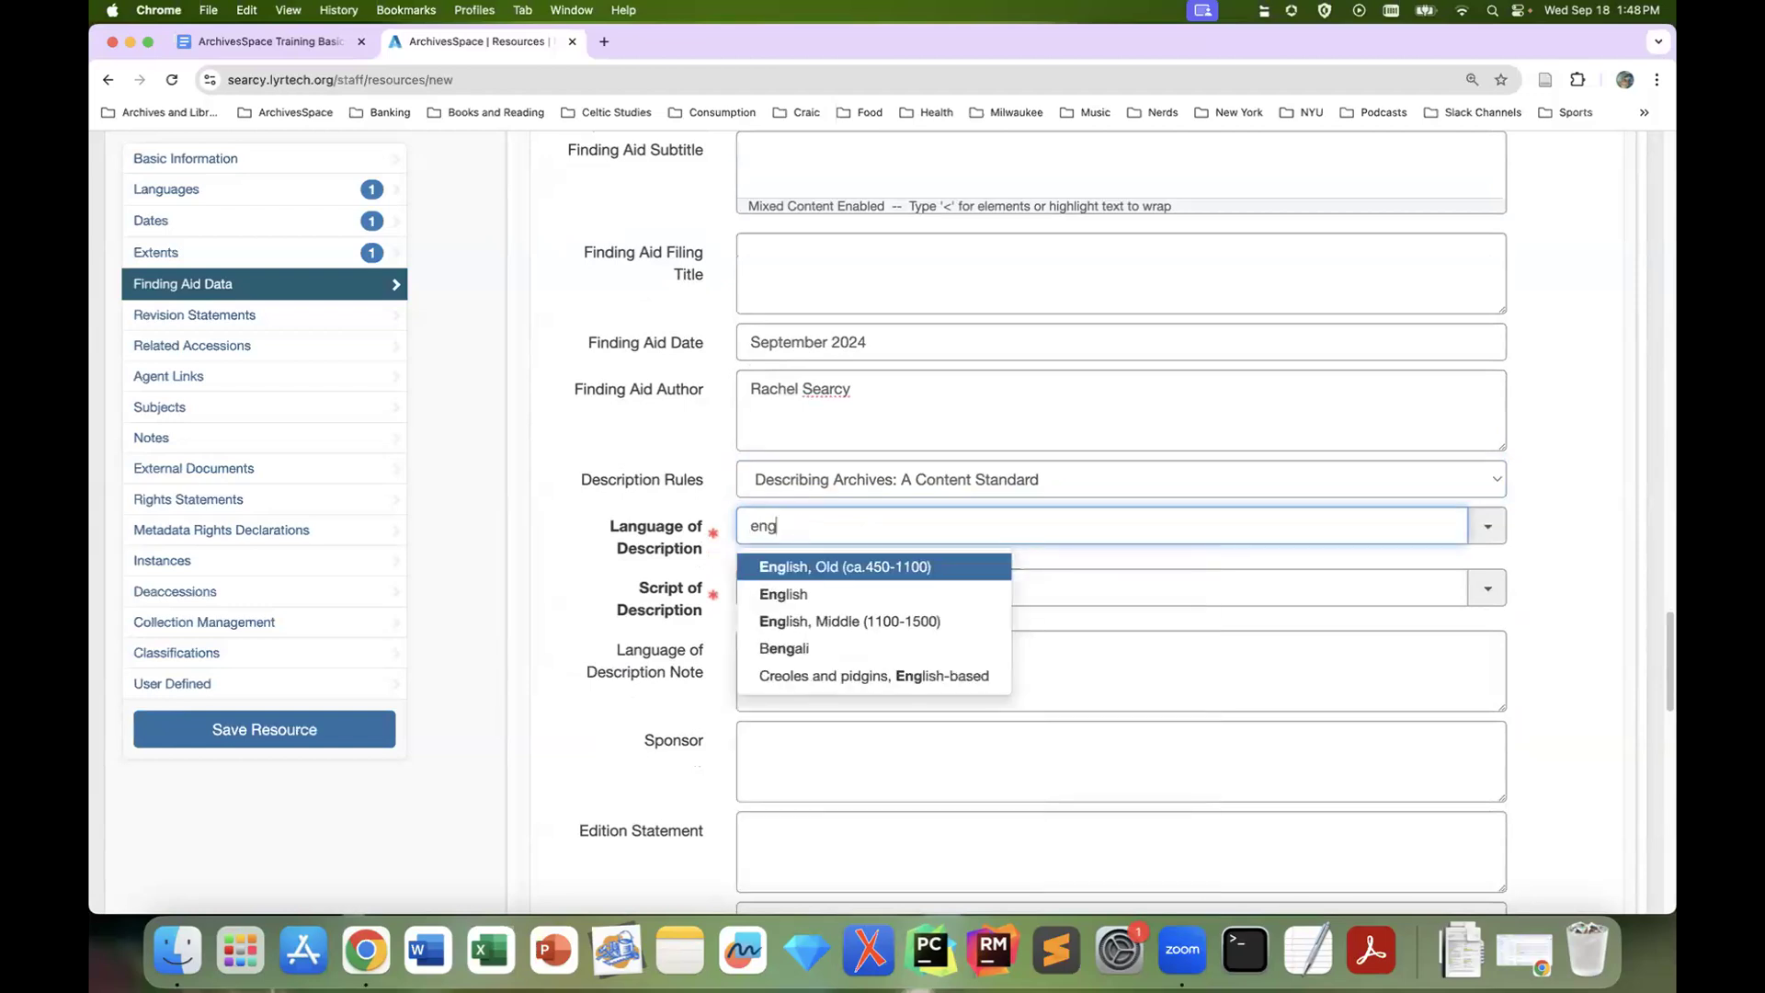
click(824, 592)
Set the script of description to Latin and enter "Description written in English." as the language of description note
click(822, 589)
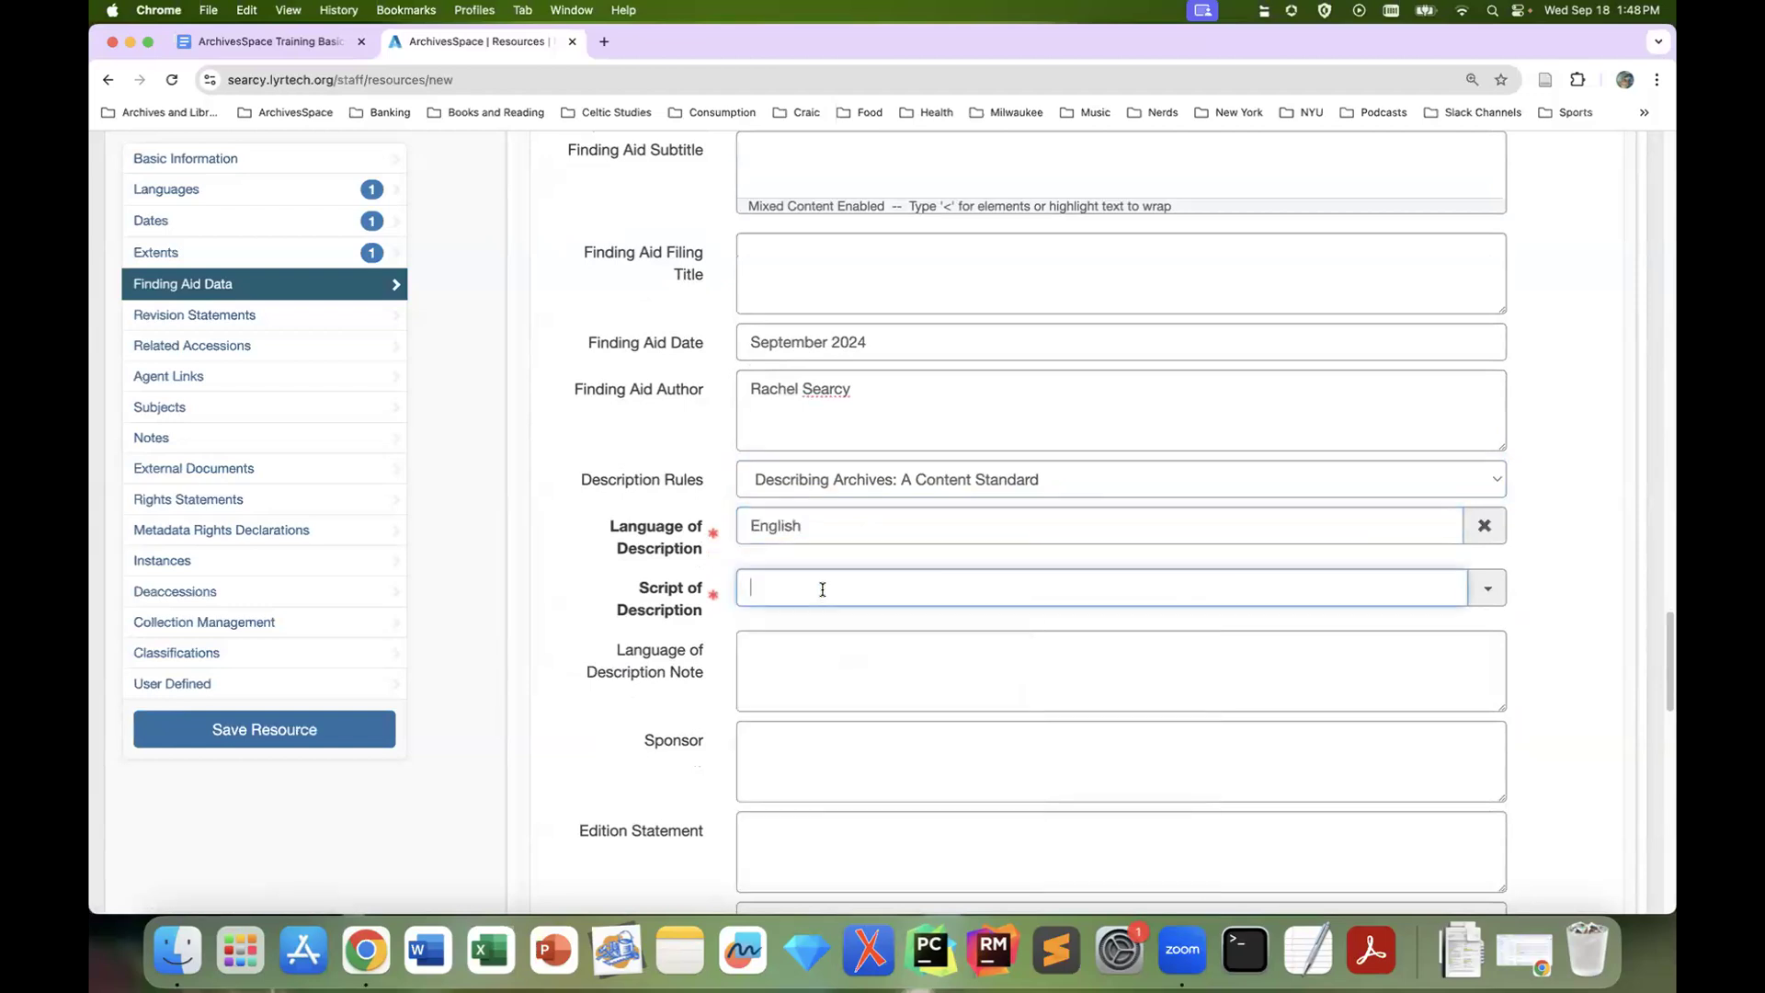
text(latin)
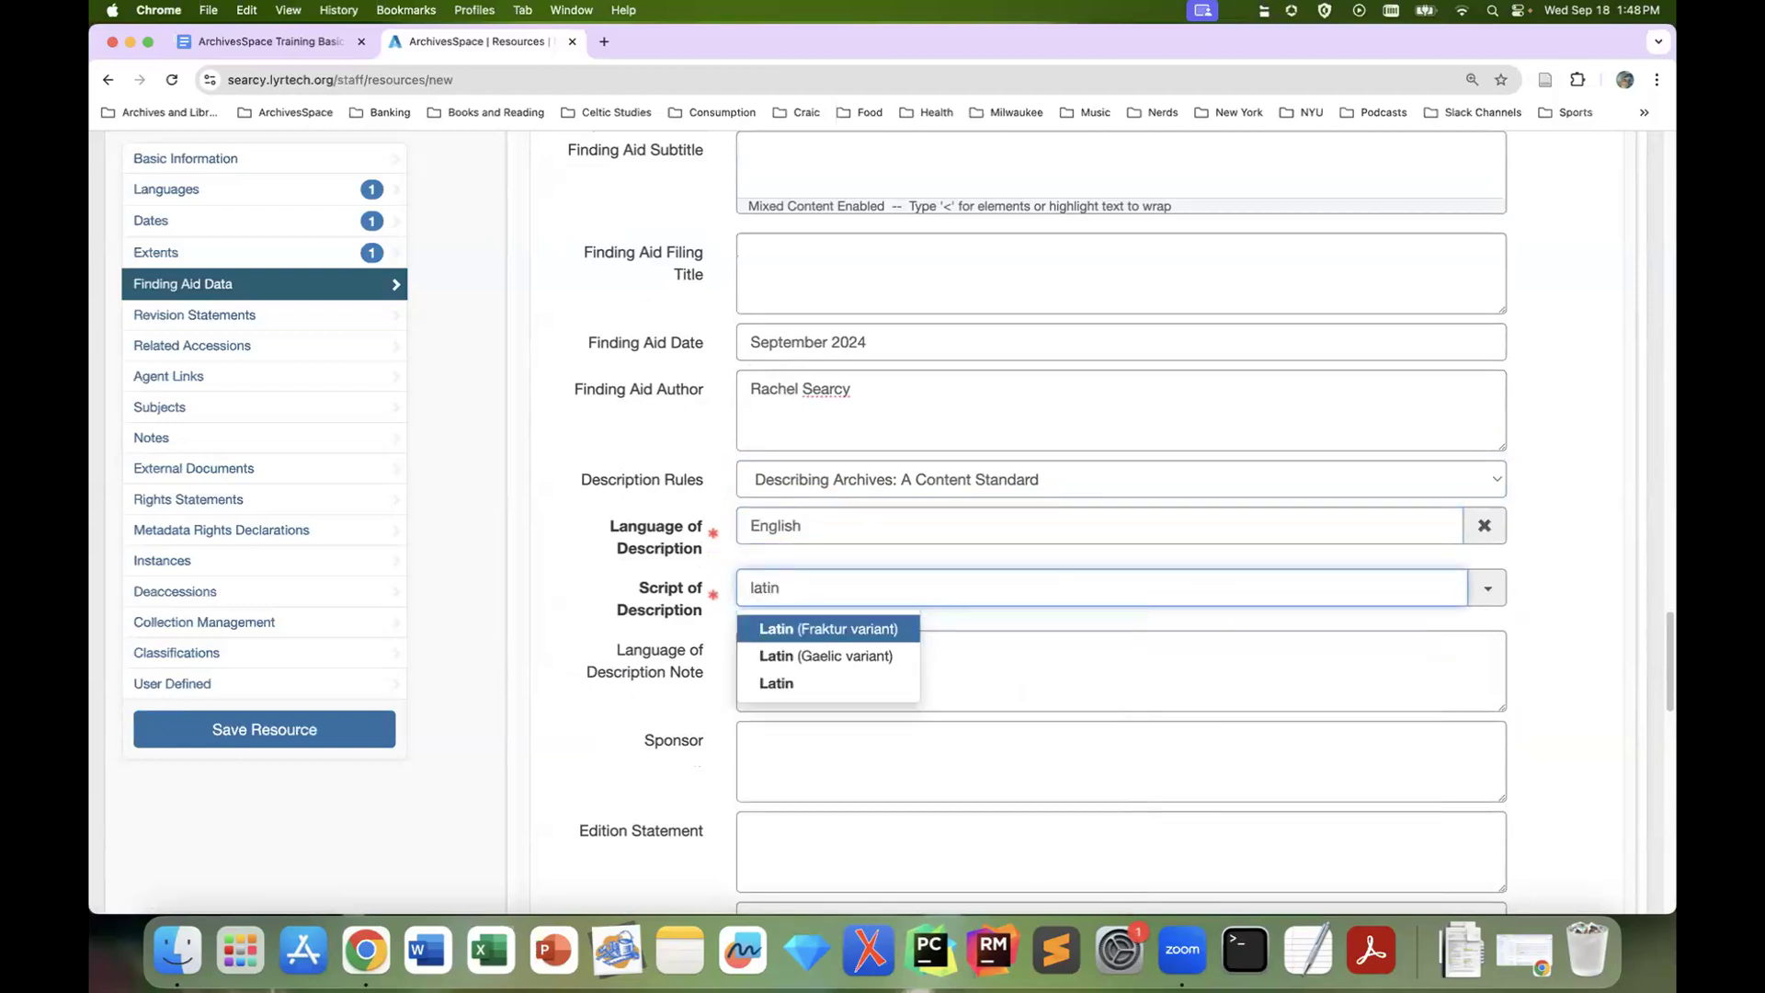
click(815, 683)
click(815, 668)
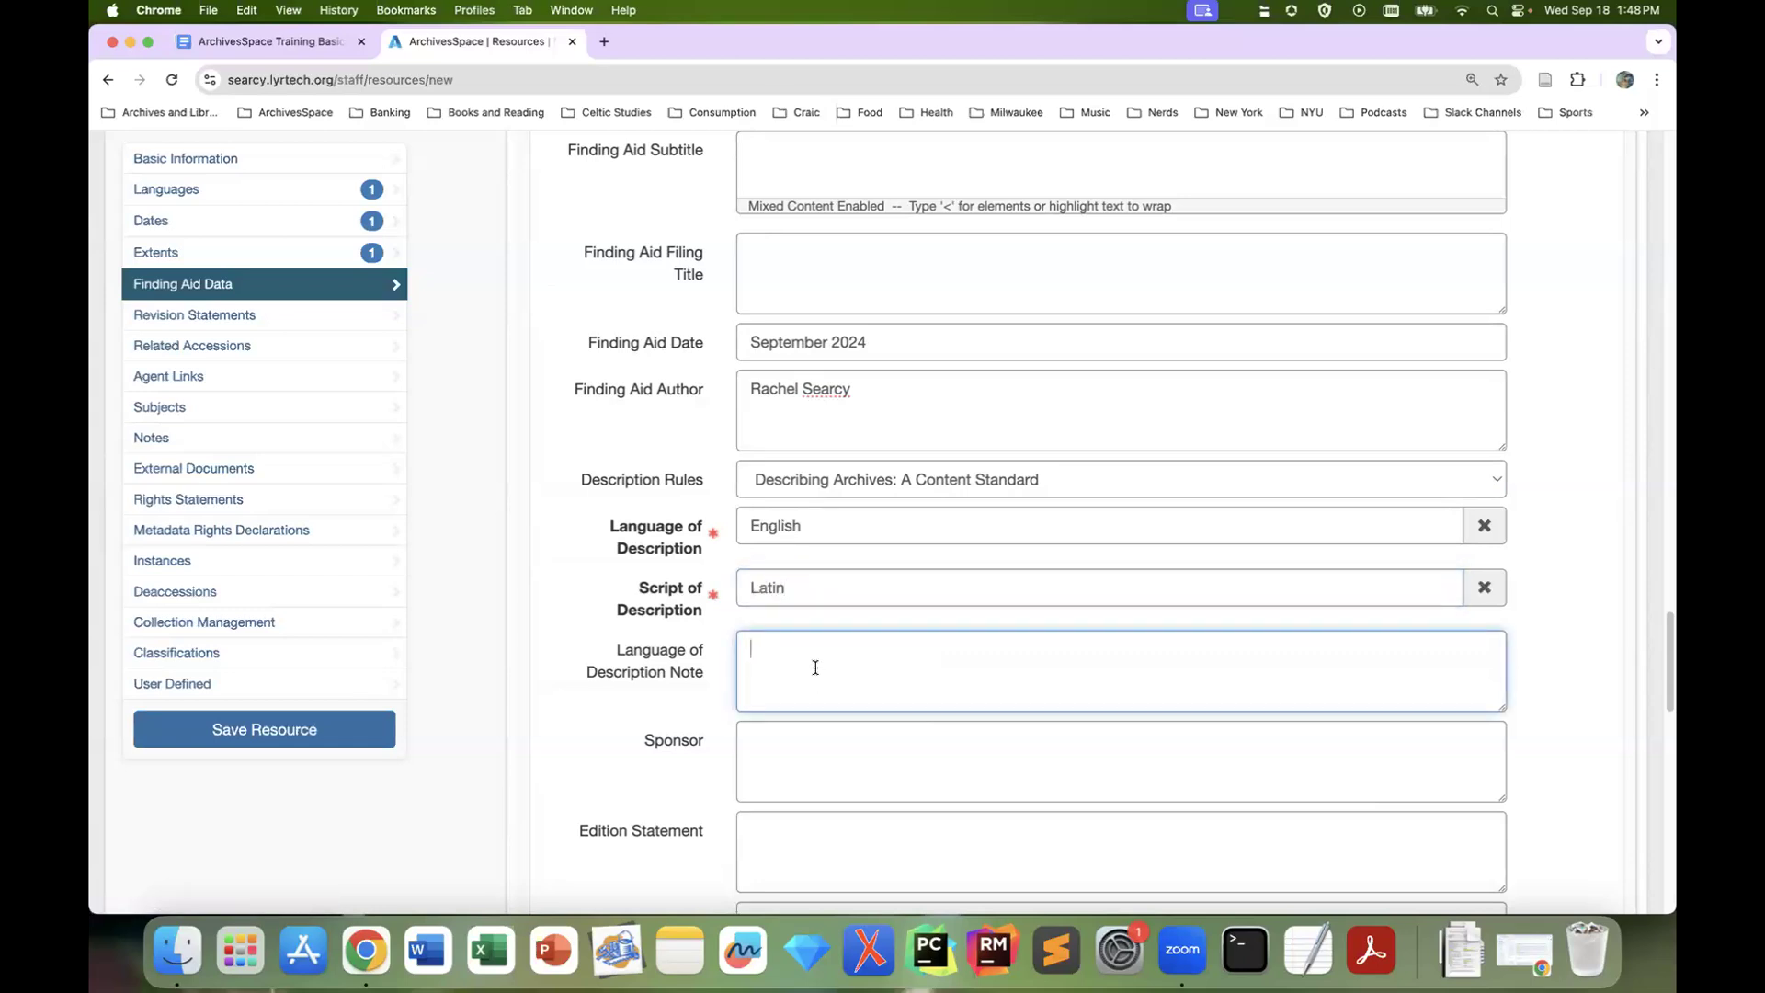
text(Description written in English.)
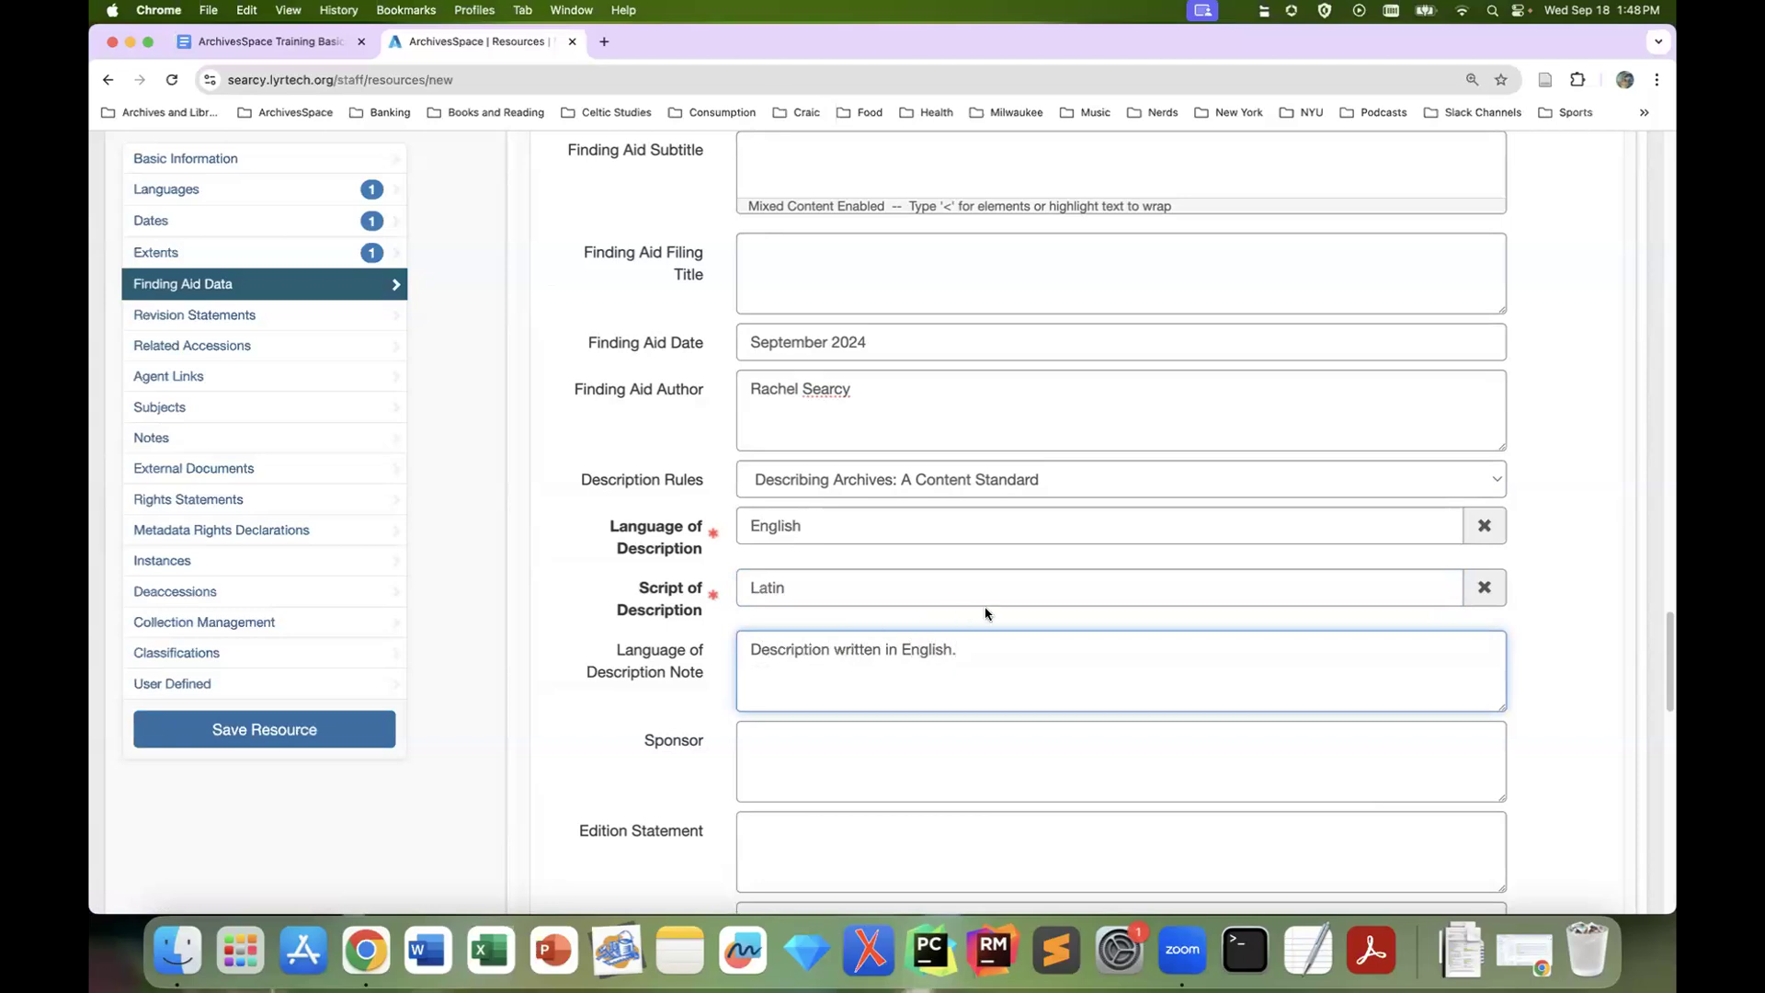
Look through the remaining finding aid data fields and the available Finding Aid Status options
scroll(1254, 745, down, 2)
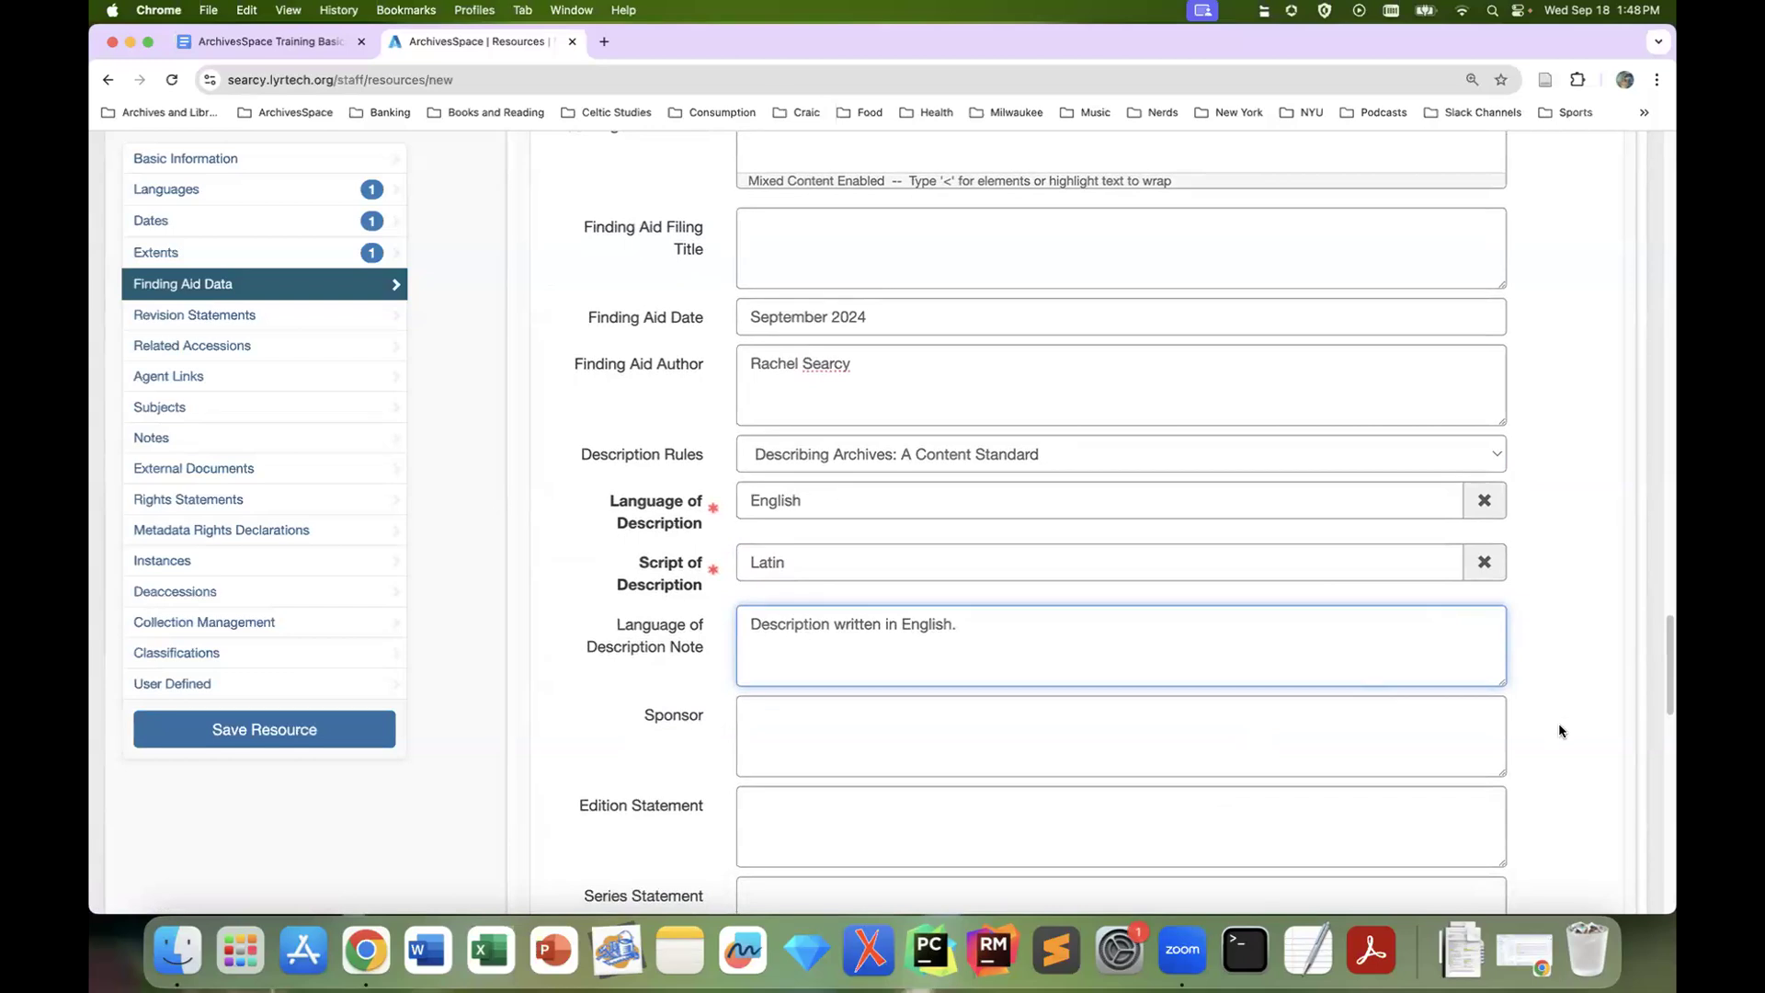
scroll(1529, 720, down, 5)
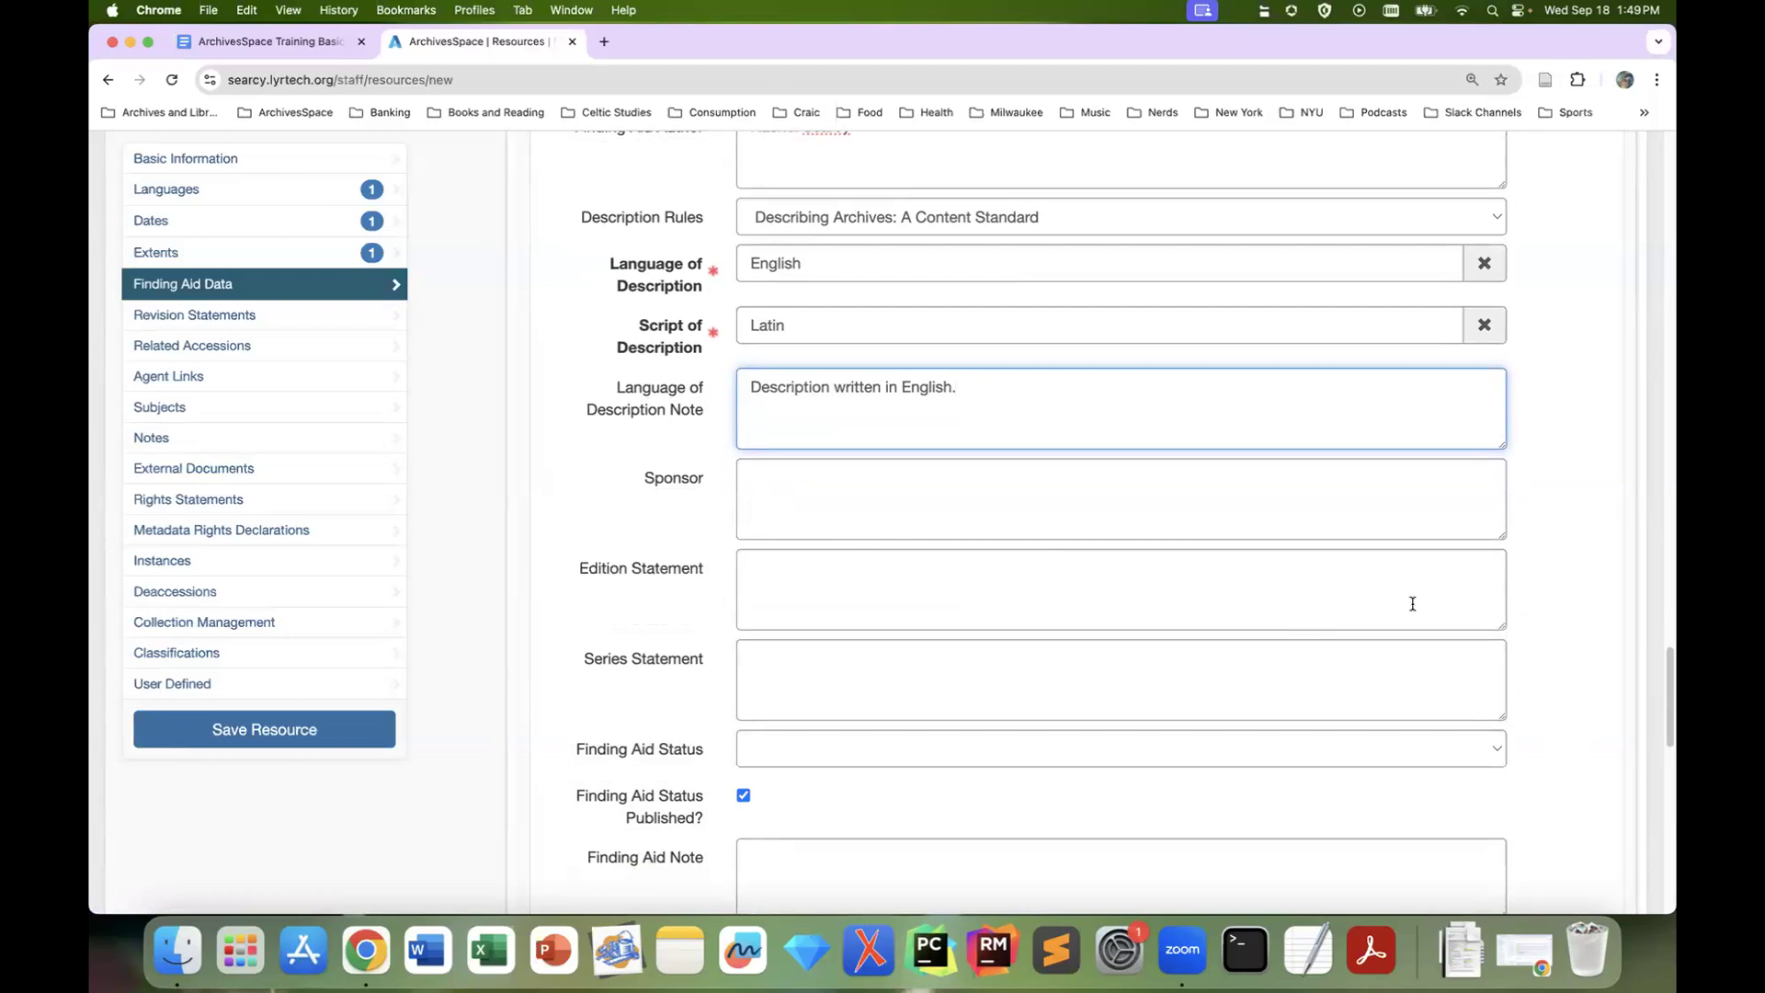
scroll(1324, 688, down, 3)
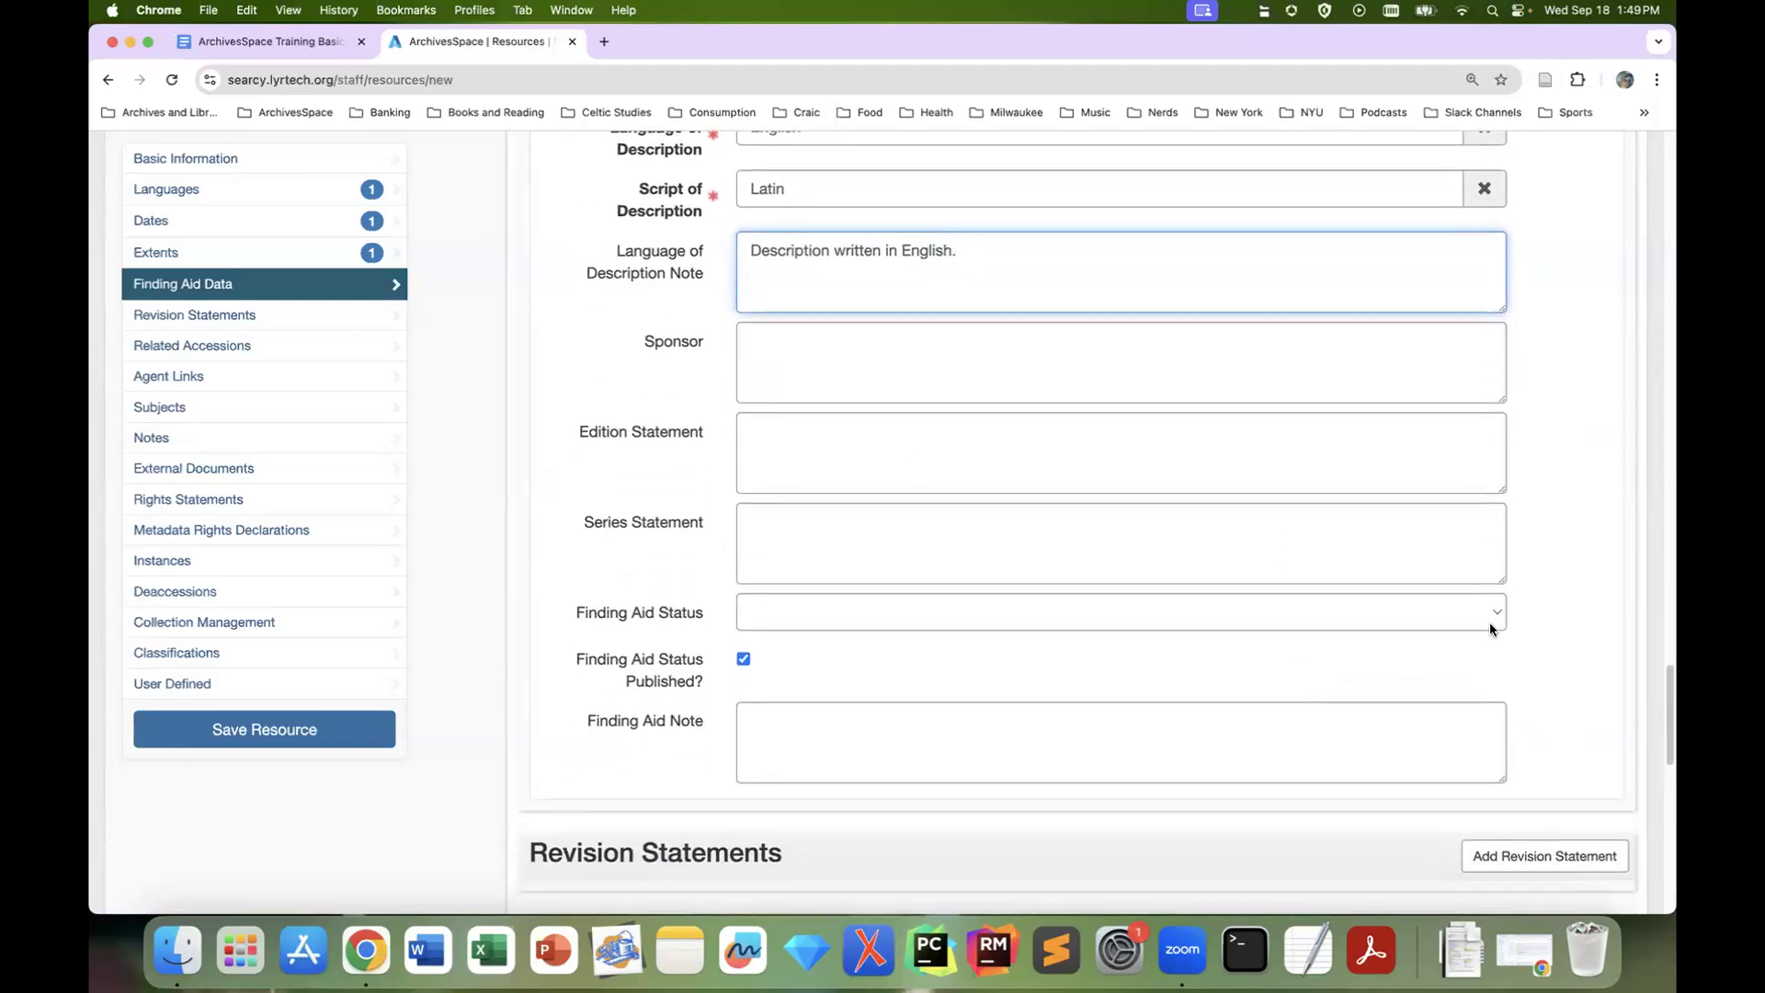
scroll(1488, 621, down, 1)
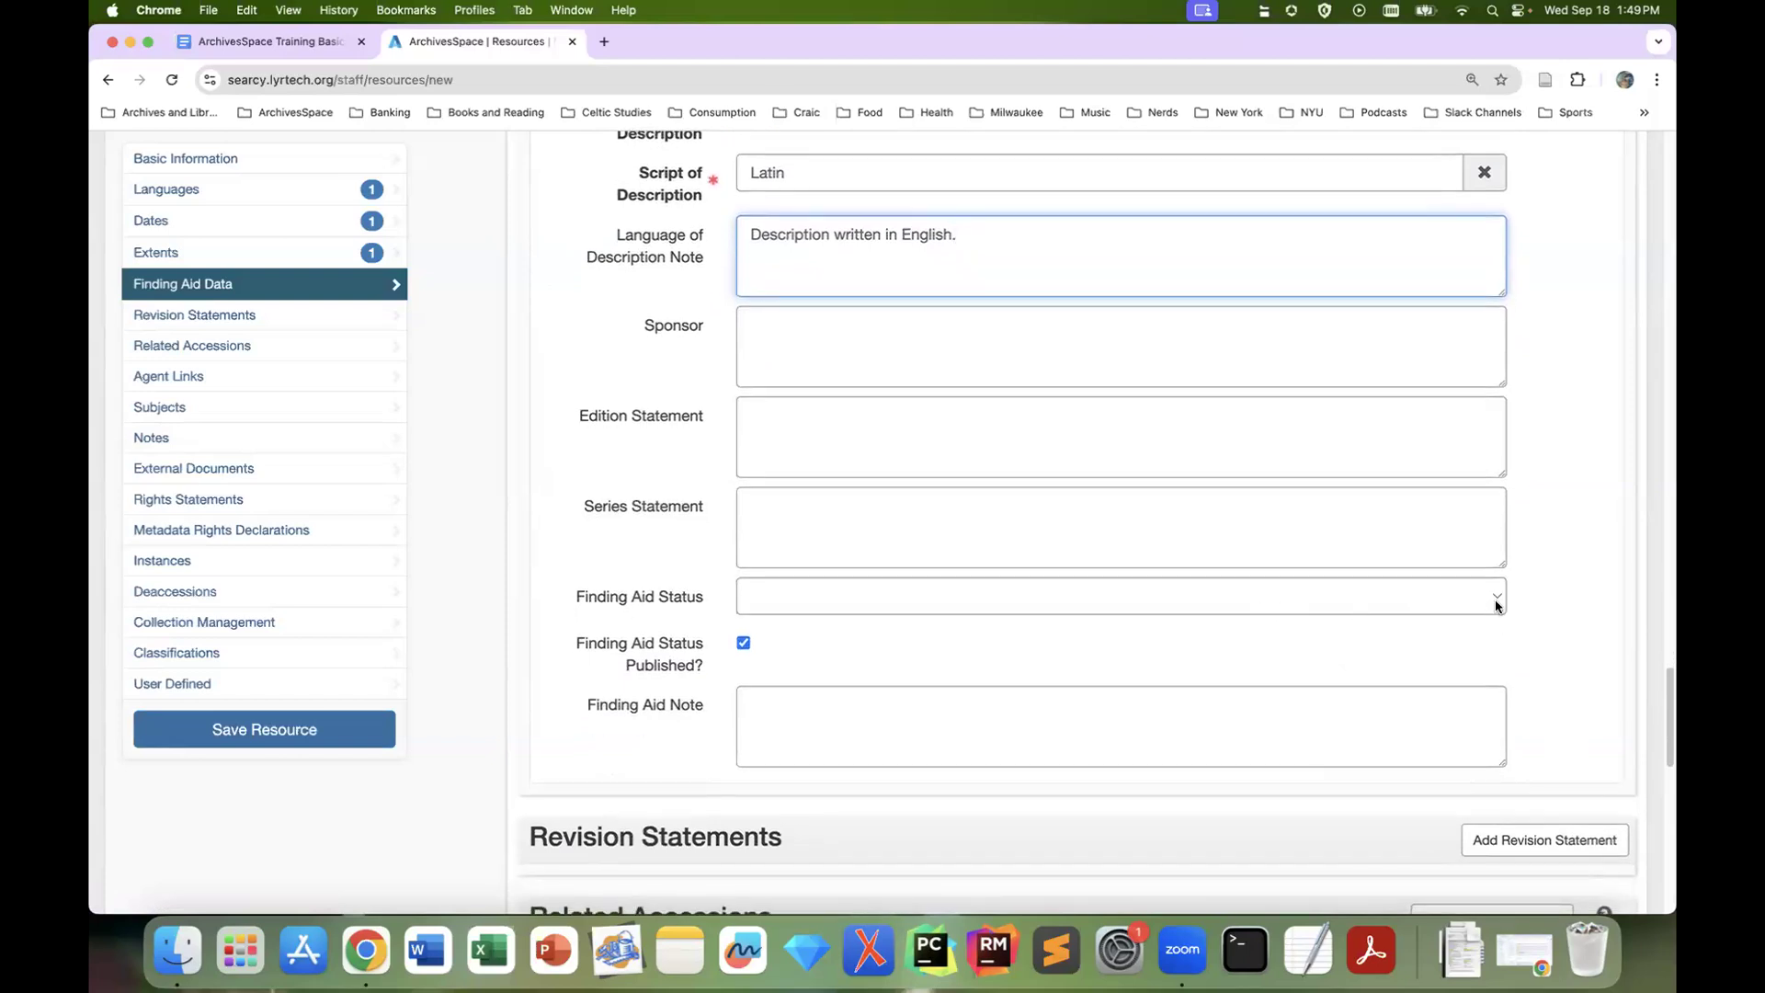
click(1494, 598)
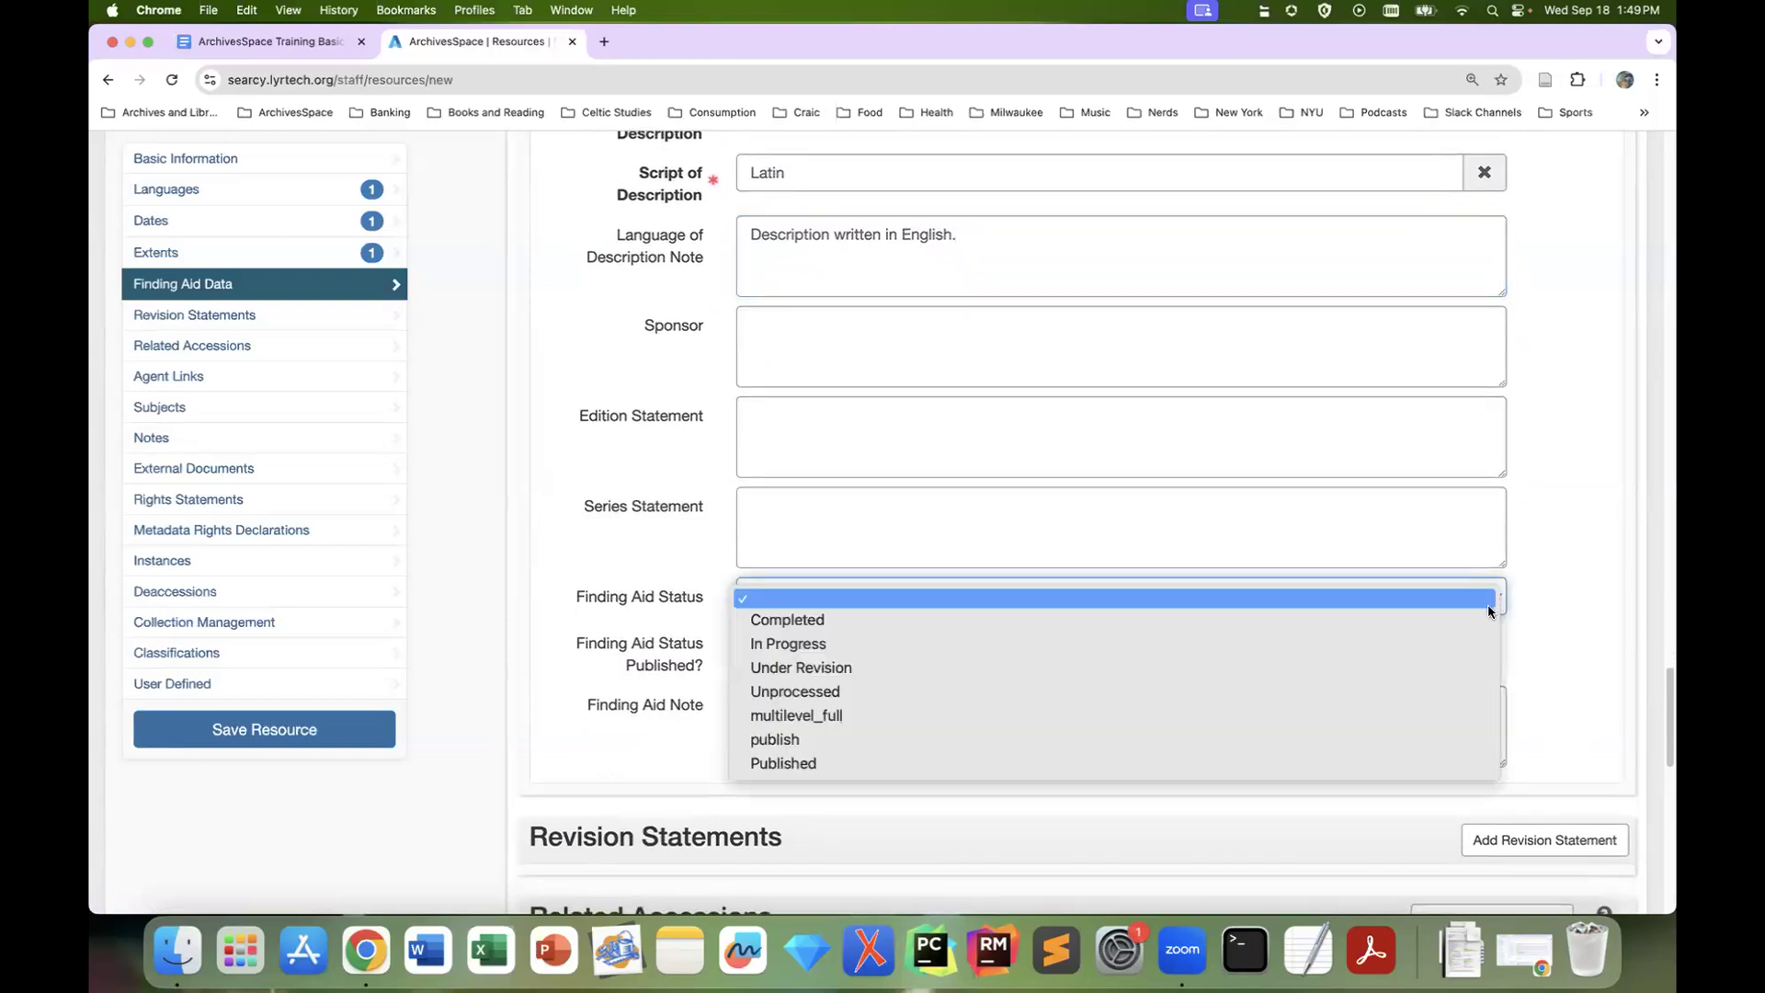
click(1605, 583)
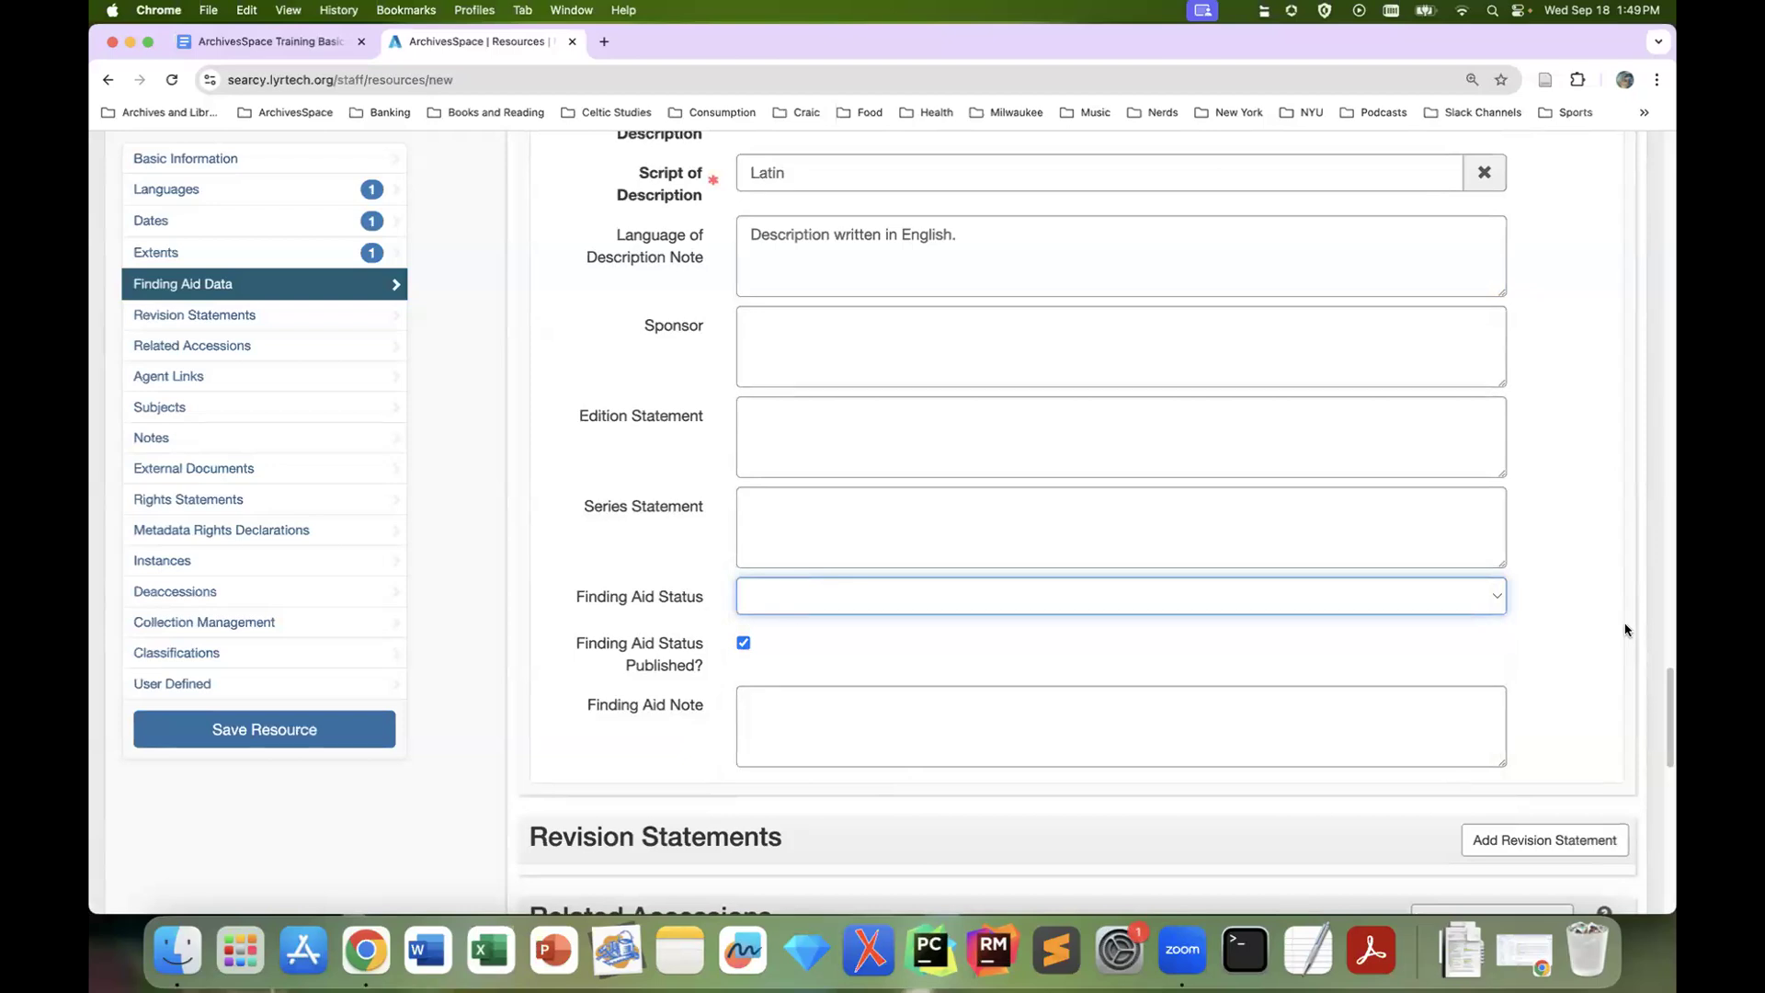
Add a blank revision statement to the resource and remove it again
scroll(1529, 576, down, 2)
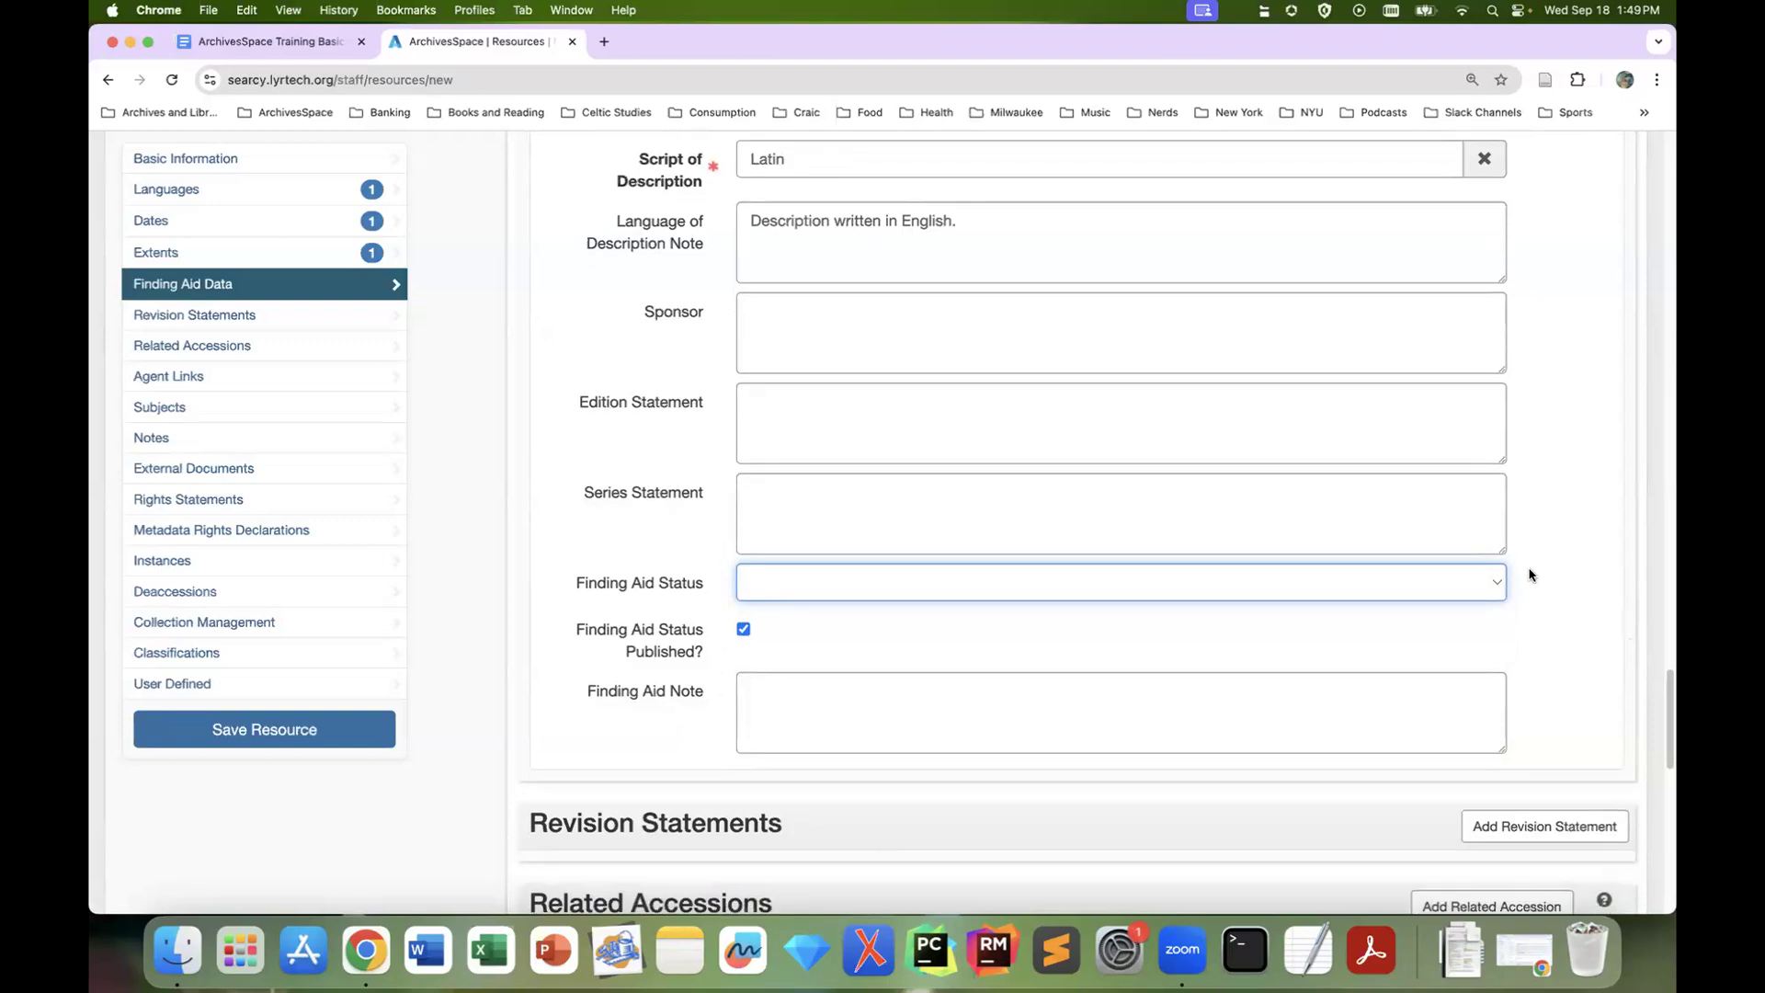
scroll(1614, 619, down, 3)
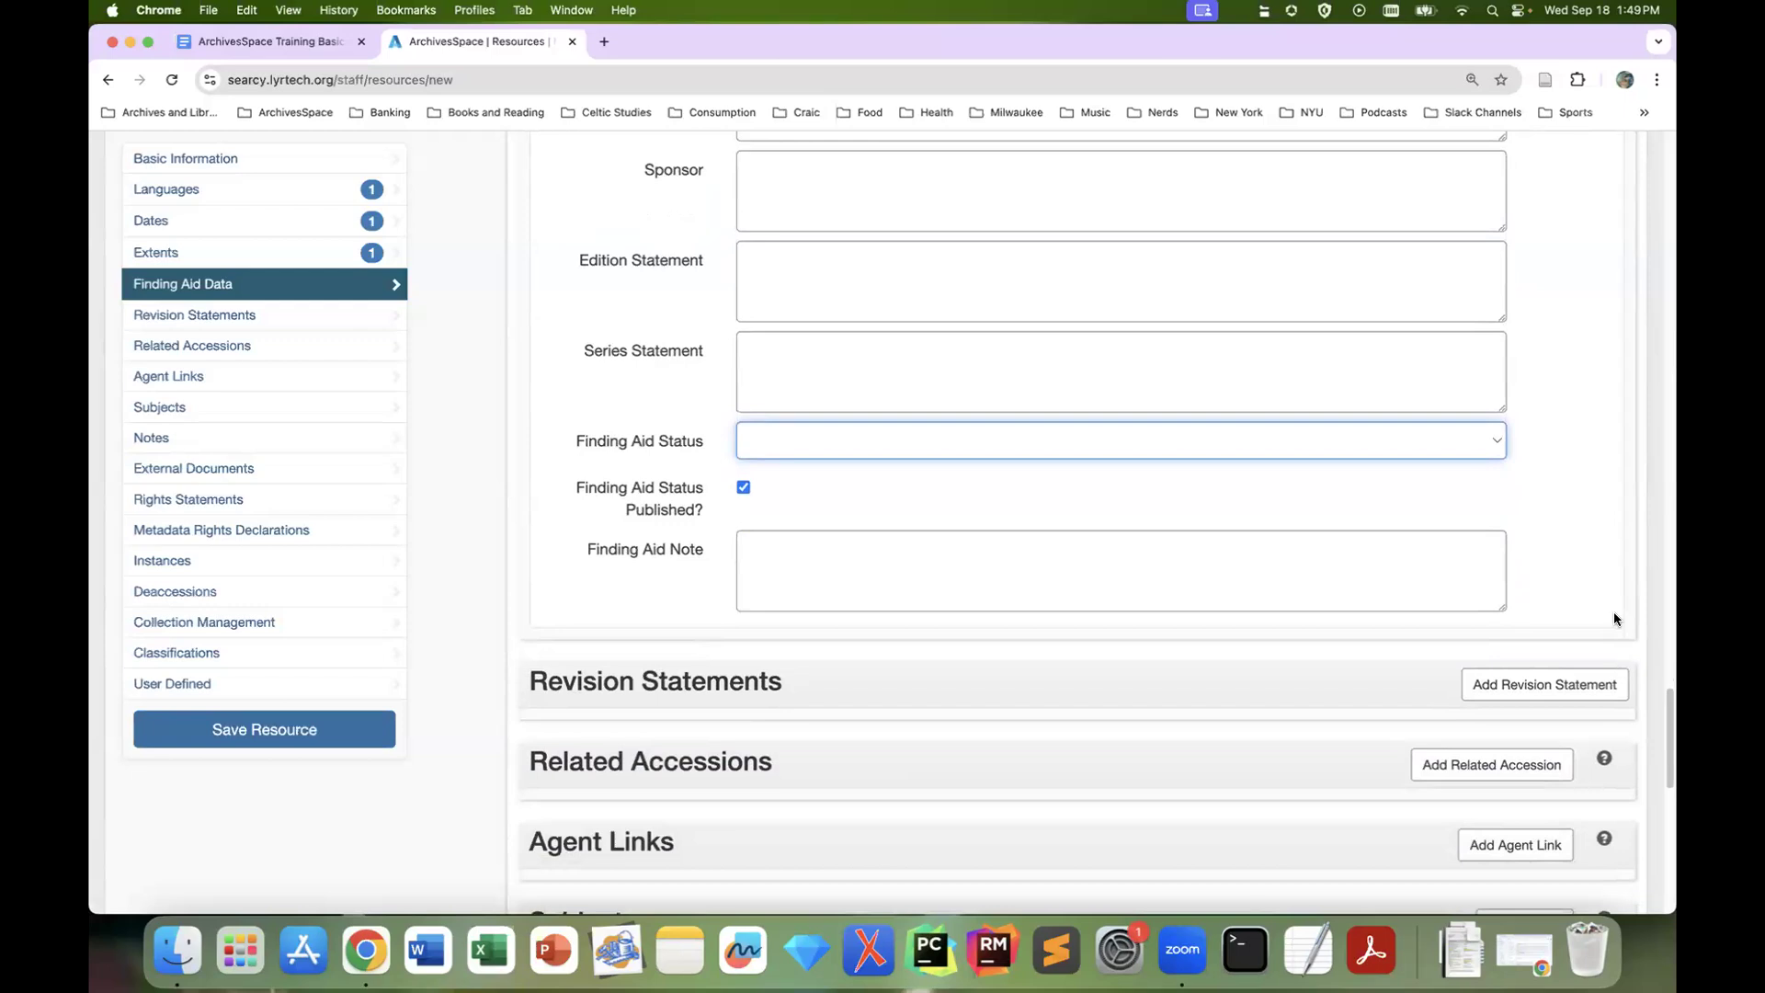
scroll(1583, 487, down, 3)
scroll(1644, 581, down, 4)
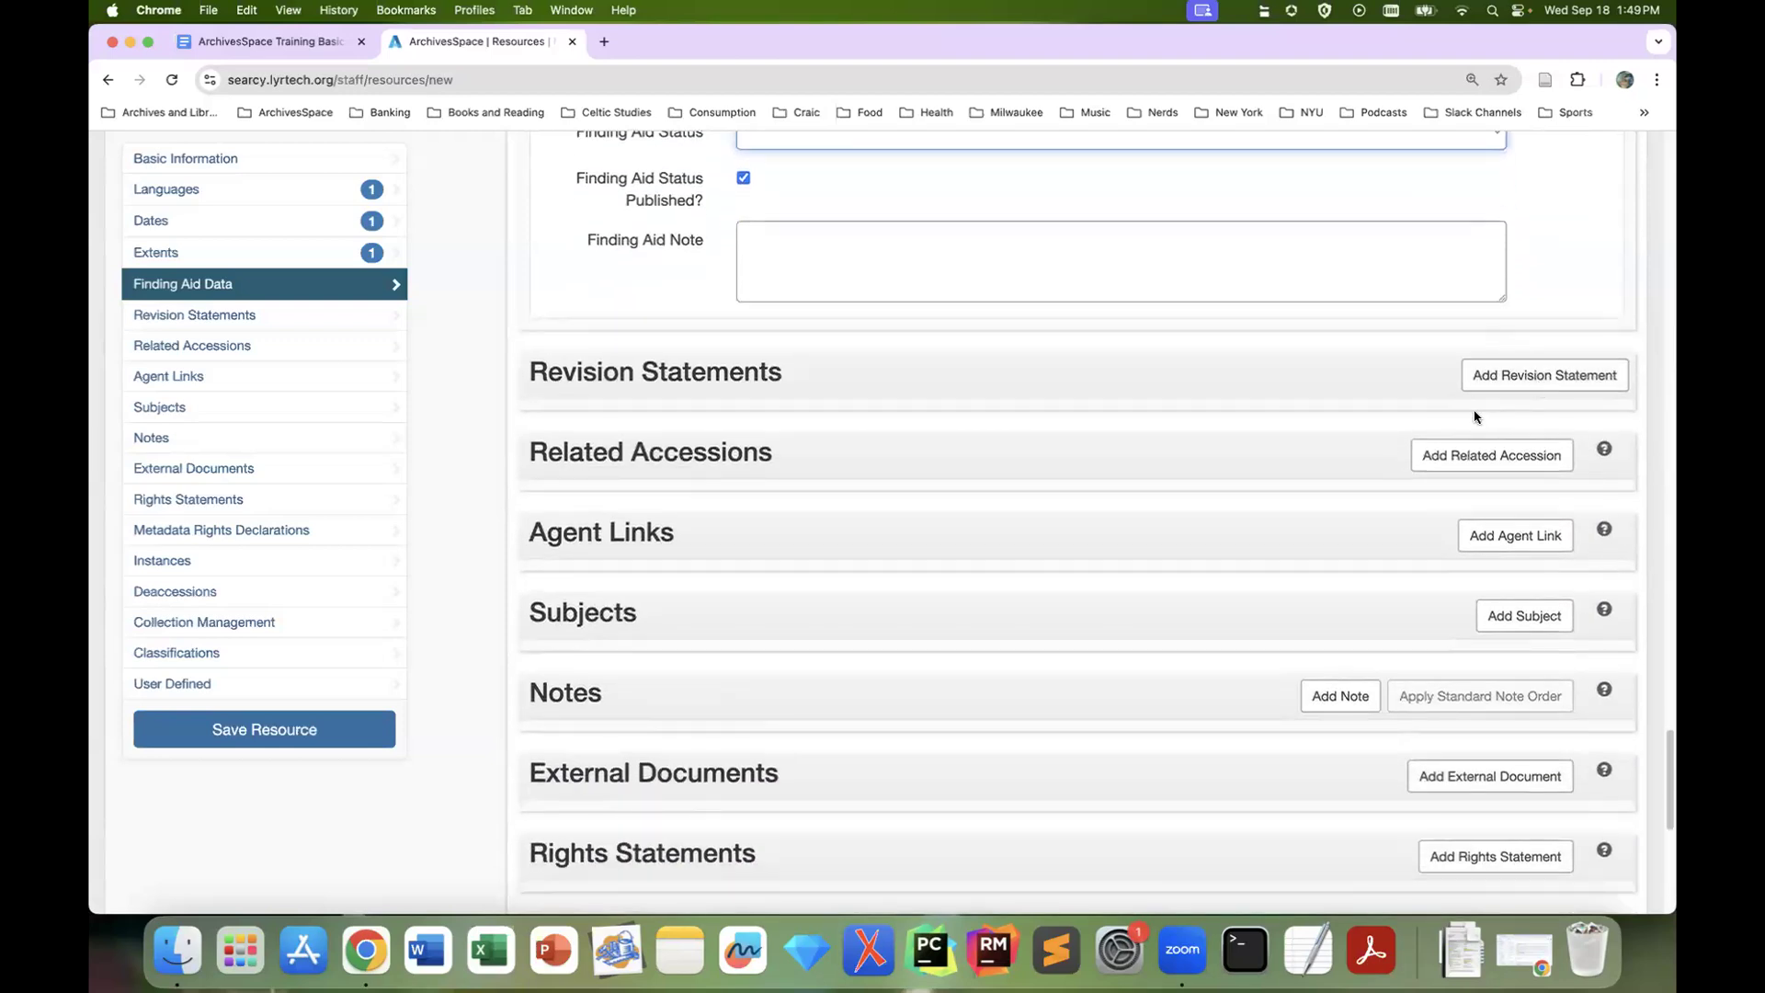
click(1571, 384)
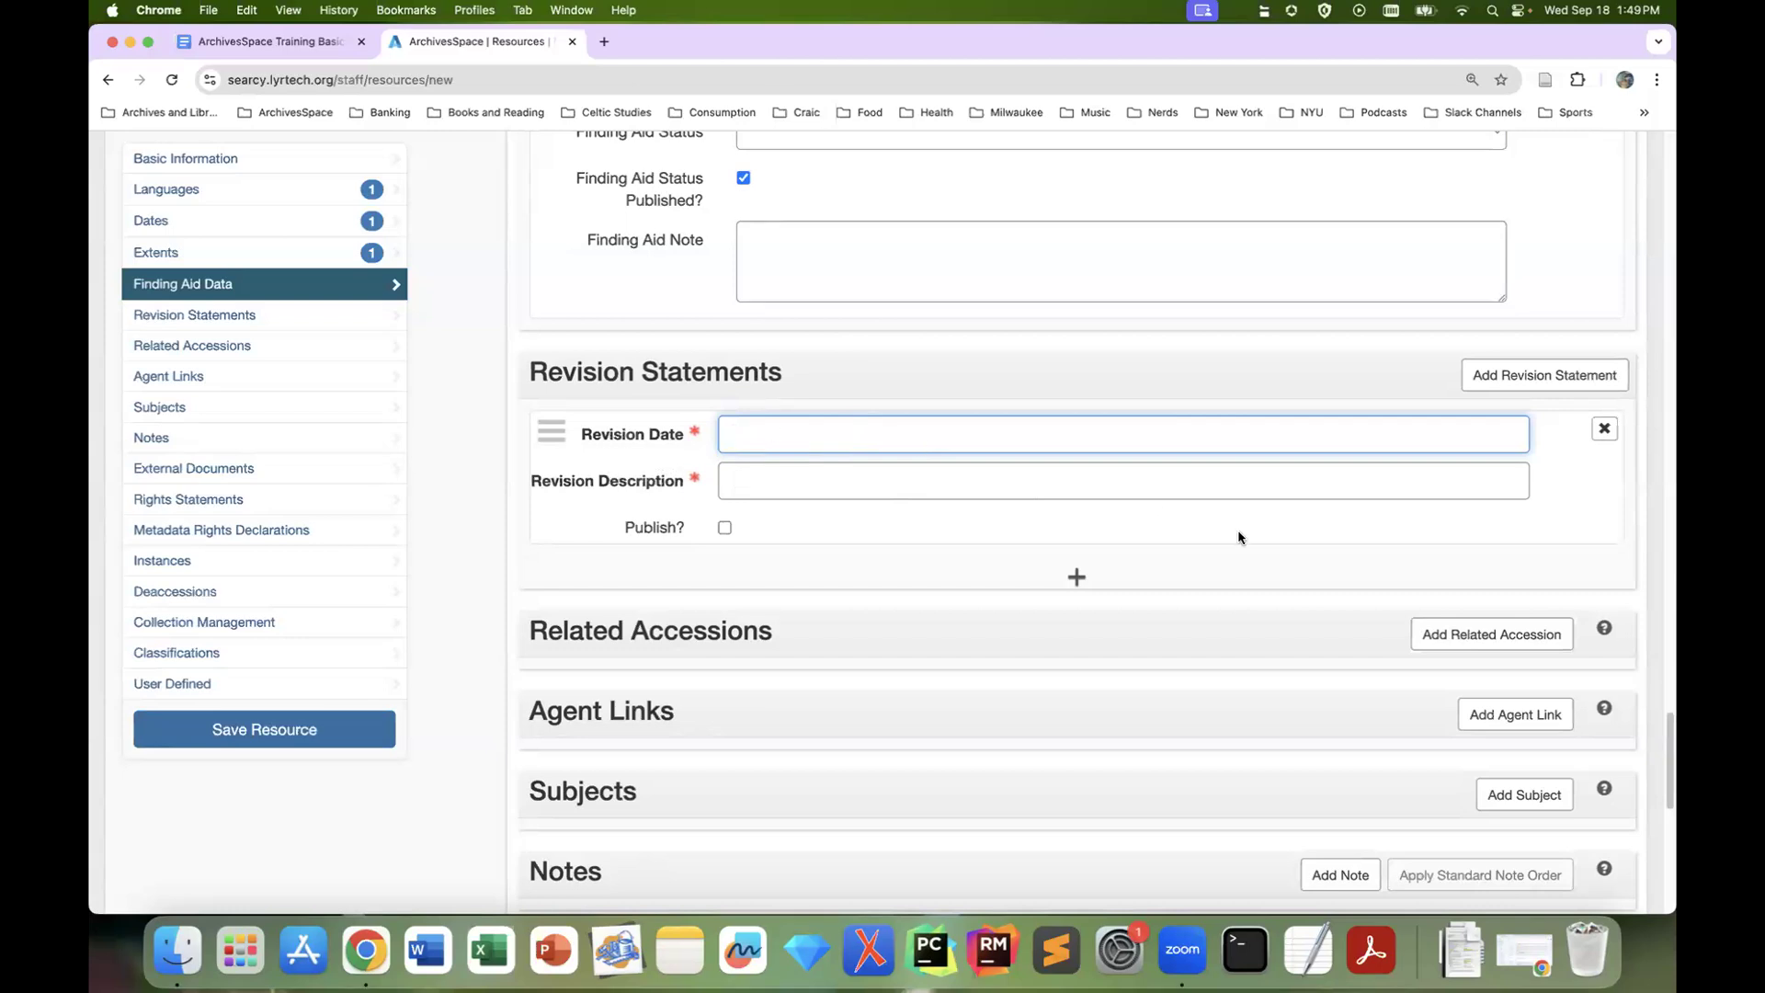
click(1603, 435)
click(1603, 435)
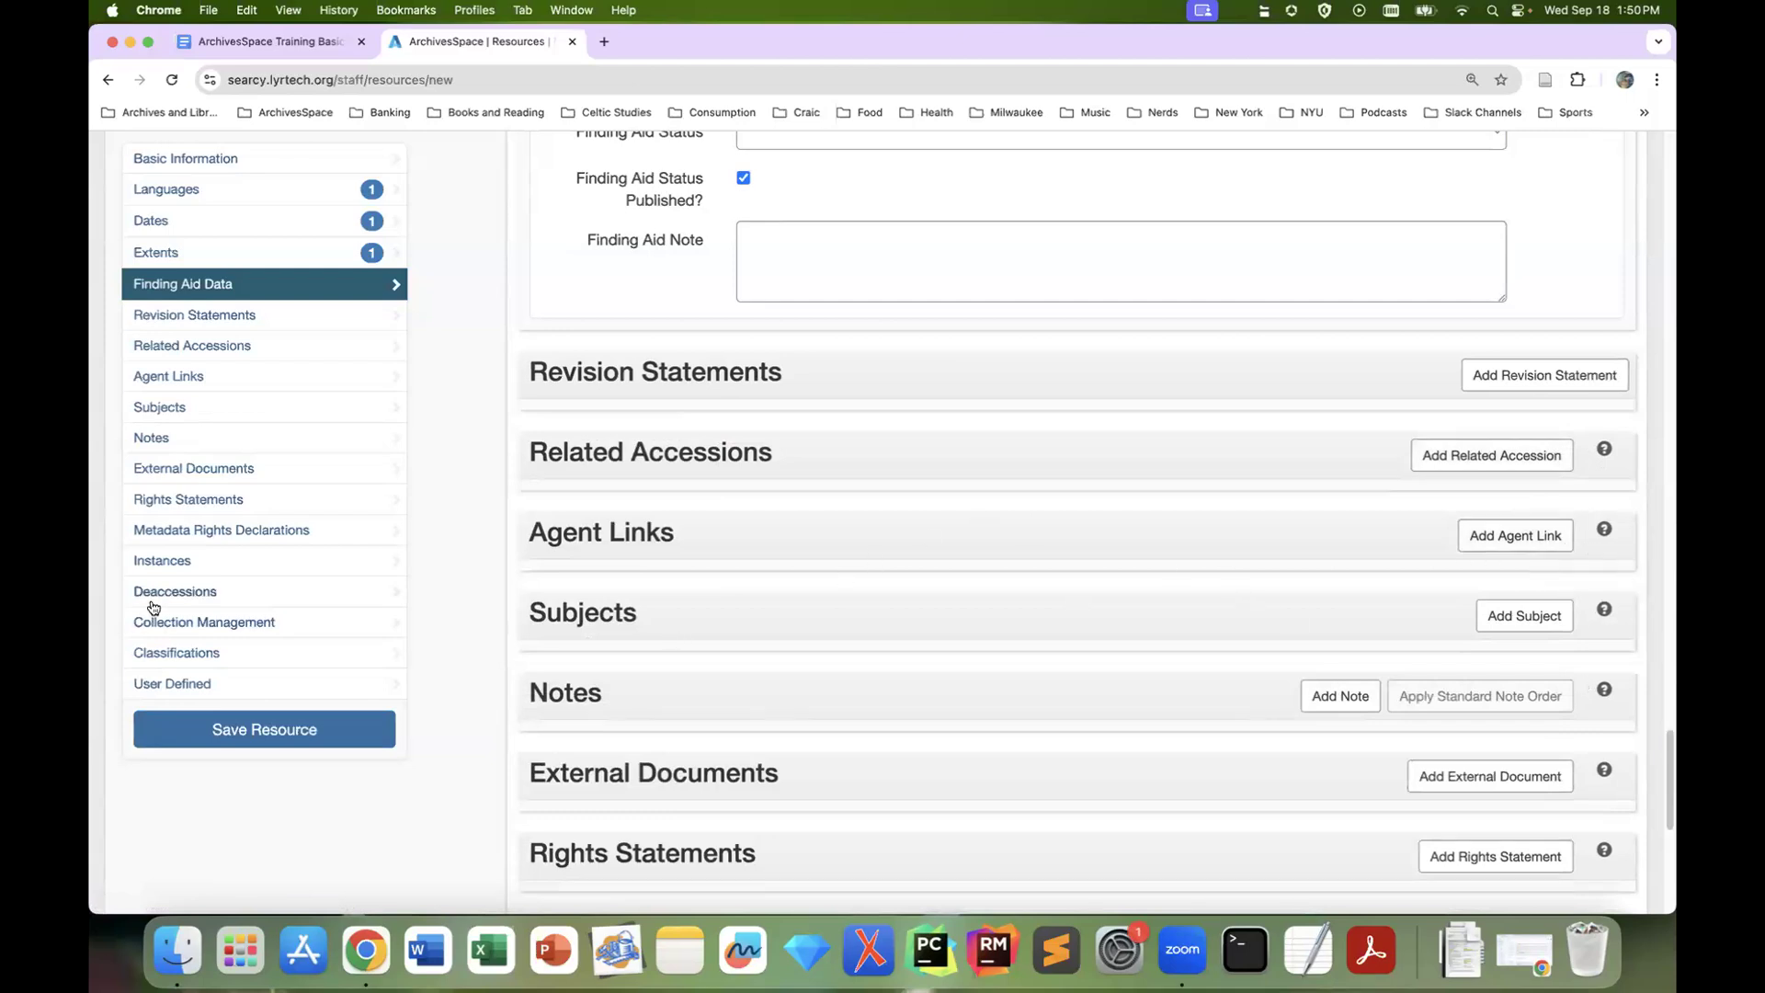
Save the new resource record and slightly enlarge the hierarchy tree area above its form
mouse_move(567, 691)
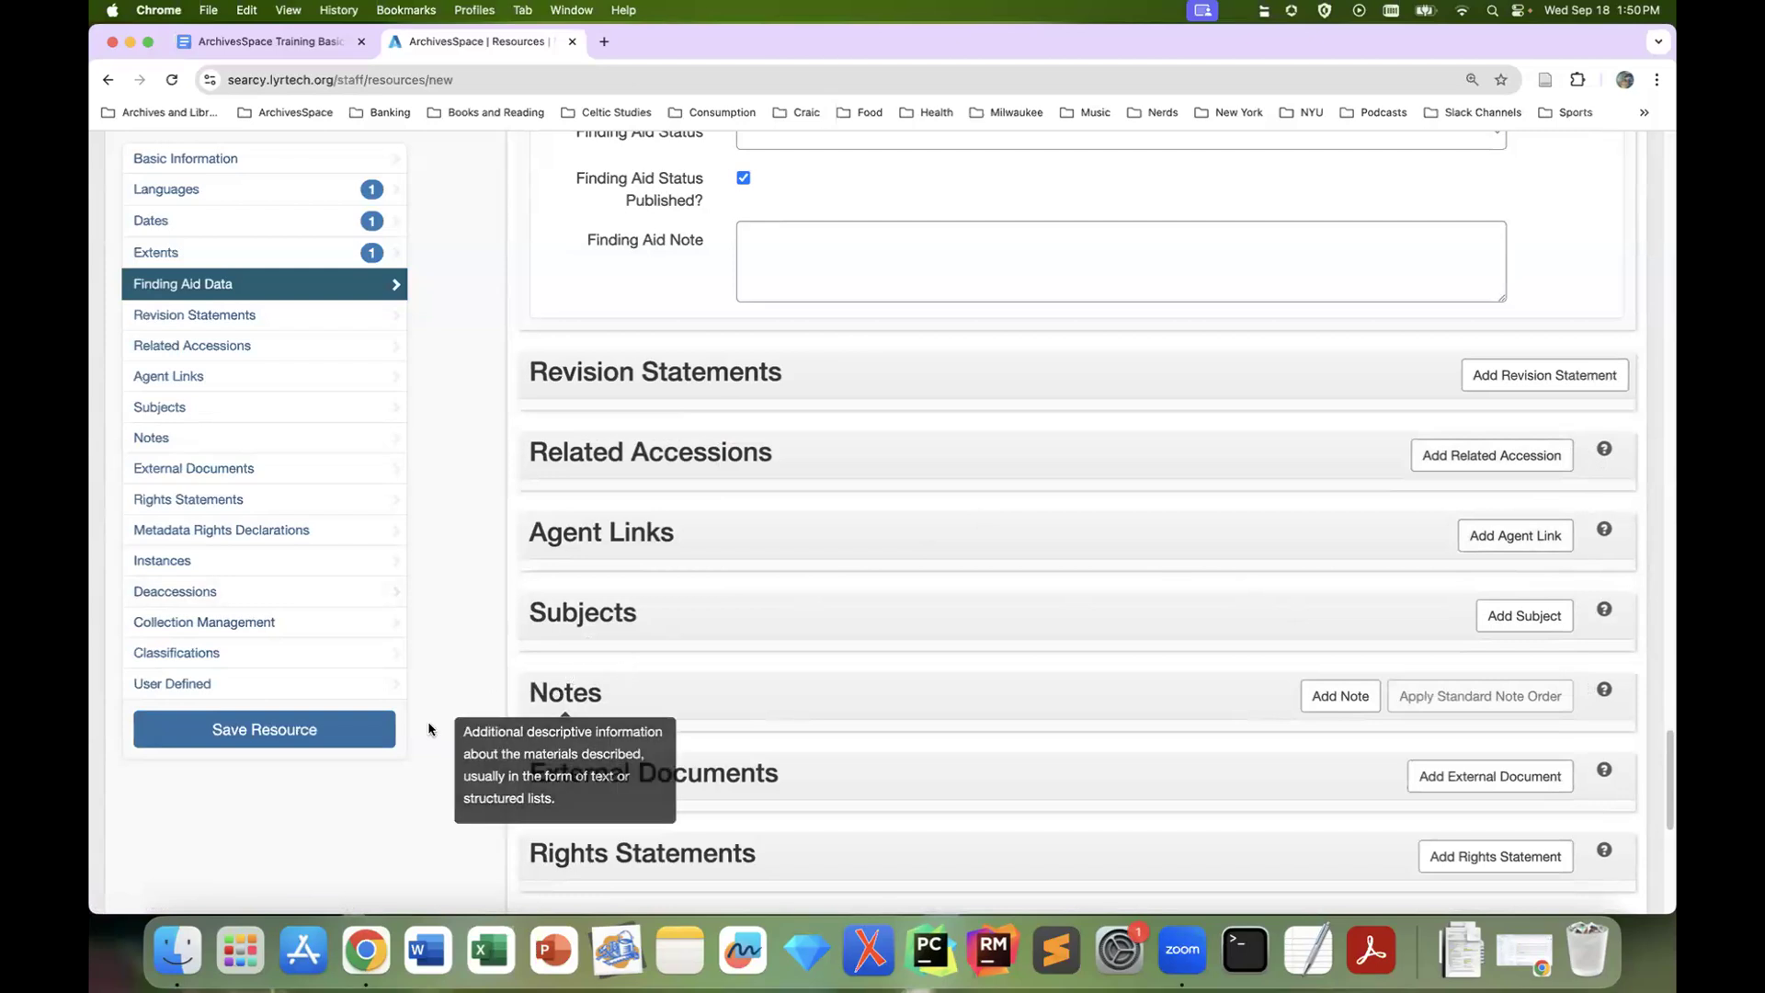
click(365, 734)
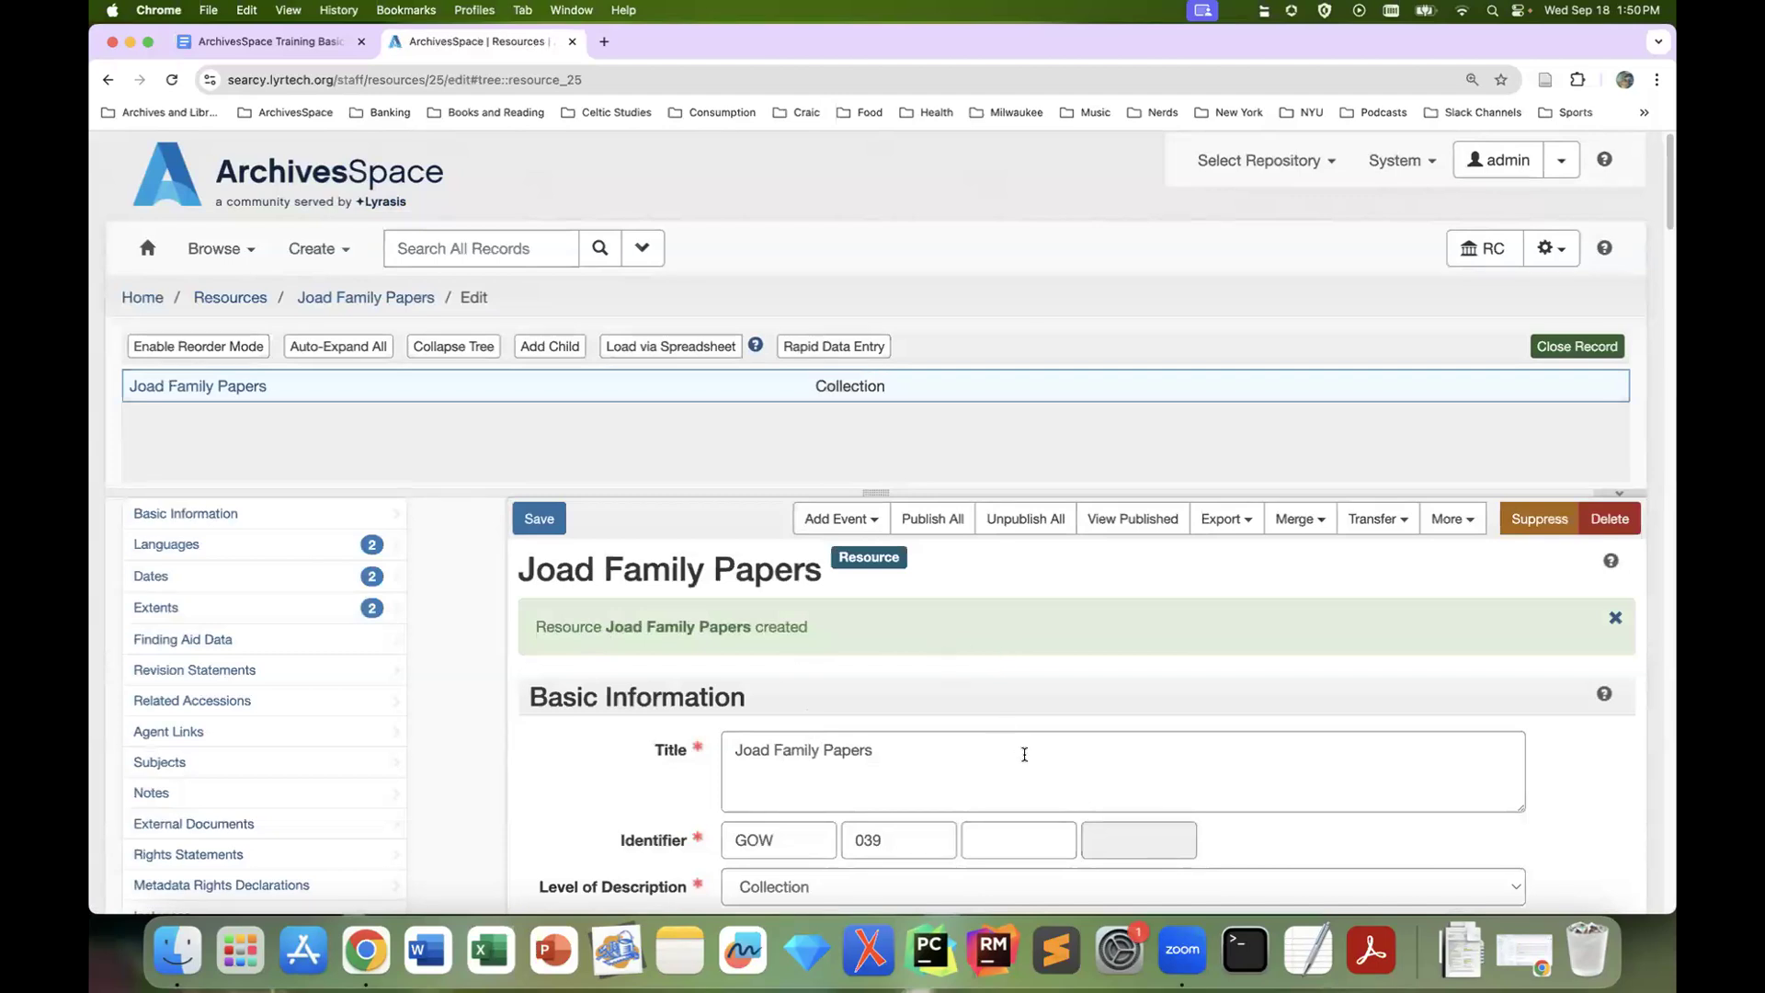
scroll(1012, 693, down, 2)
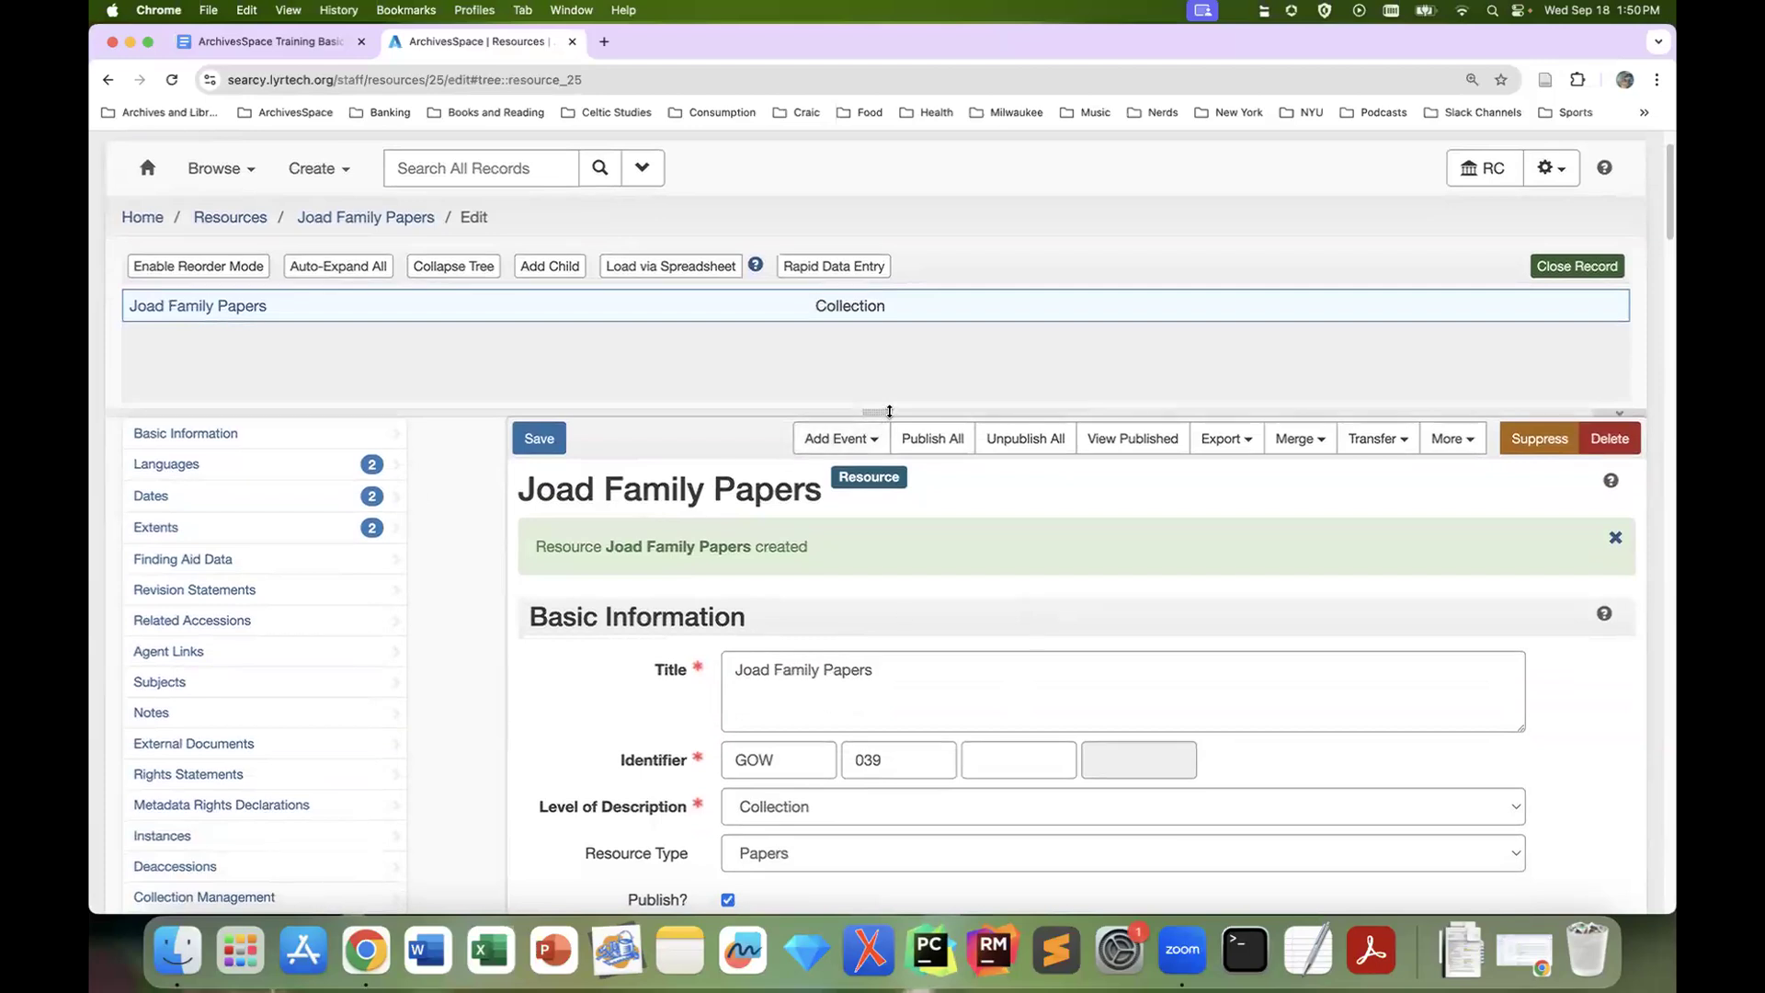
mouse_move(888, 414)
mouse_down()
mouse_move(890, 560)
mouse_move(911, 425)
mouse_up()
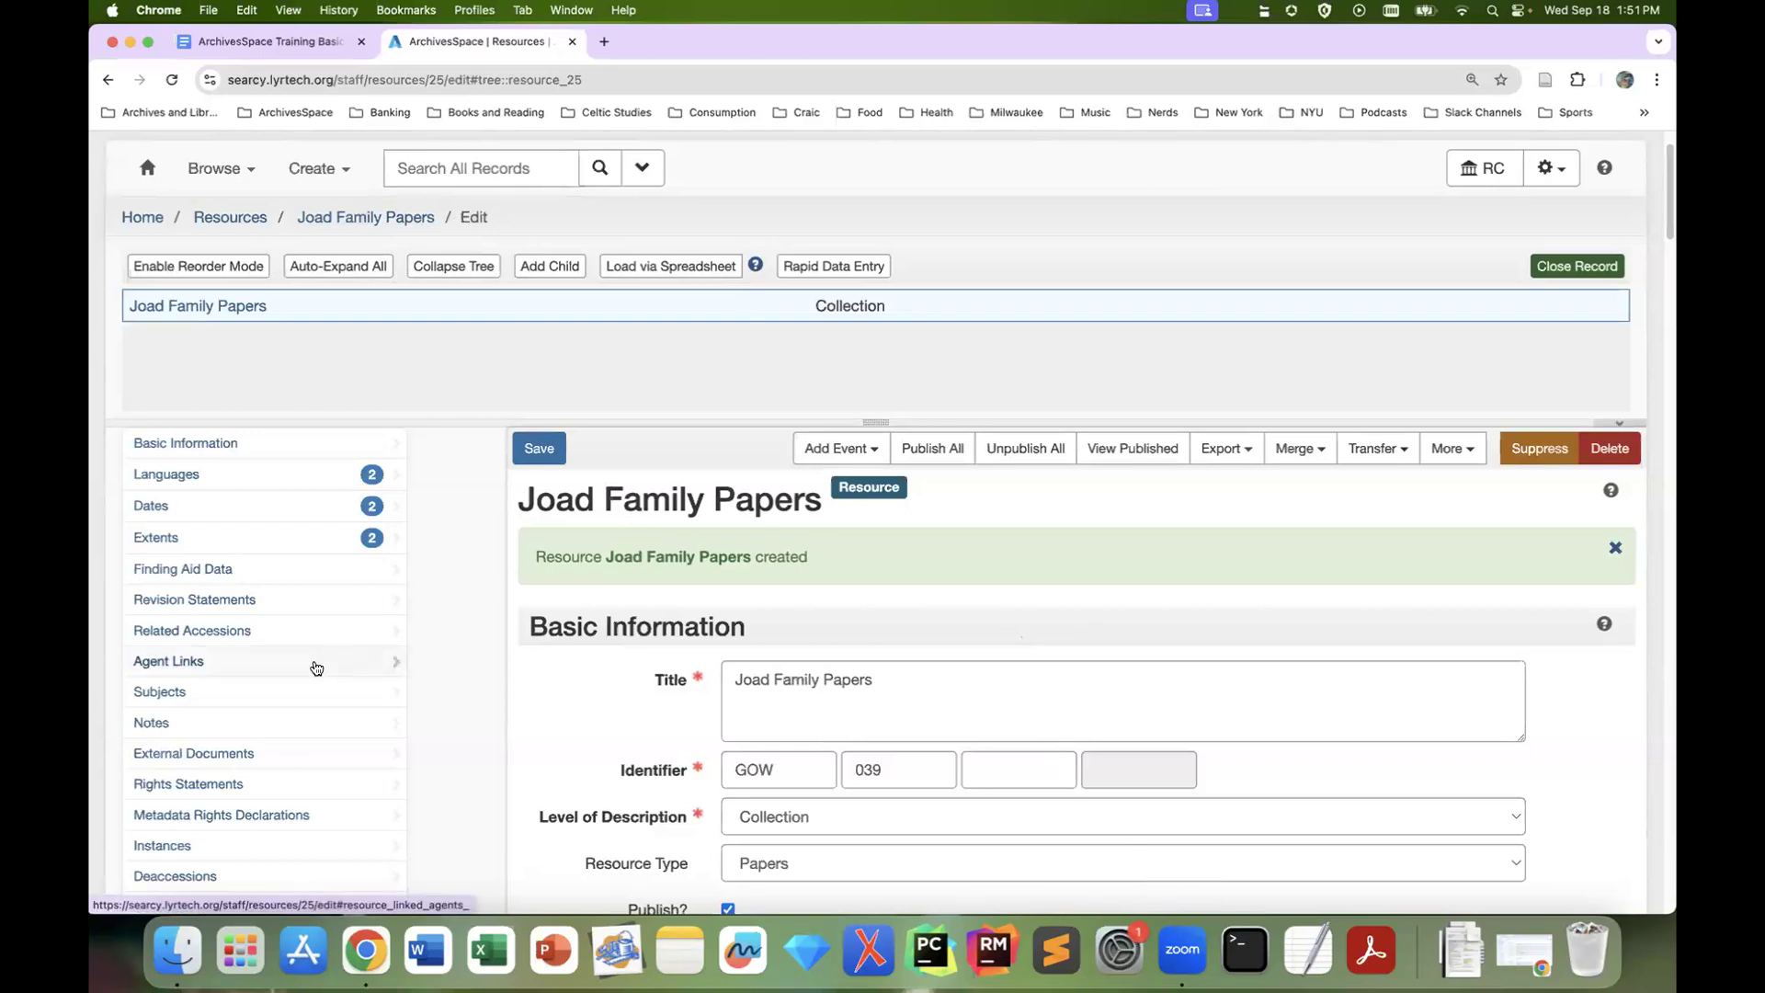
Add an agent link to the resource with the role Creator and the Joad Family agent
click(314, 662)
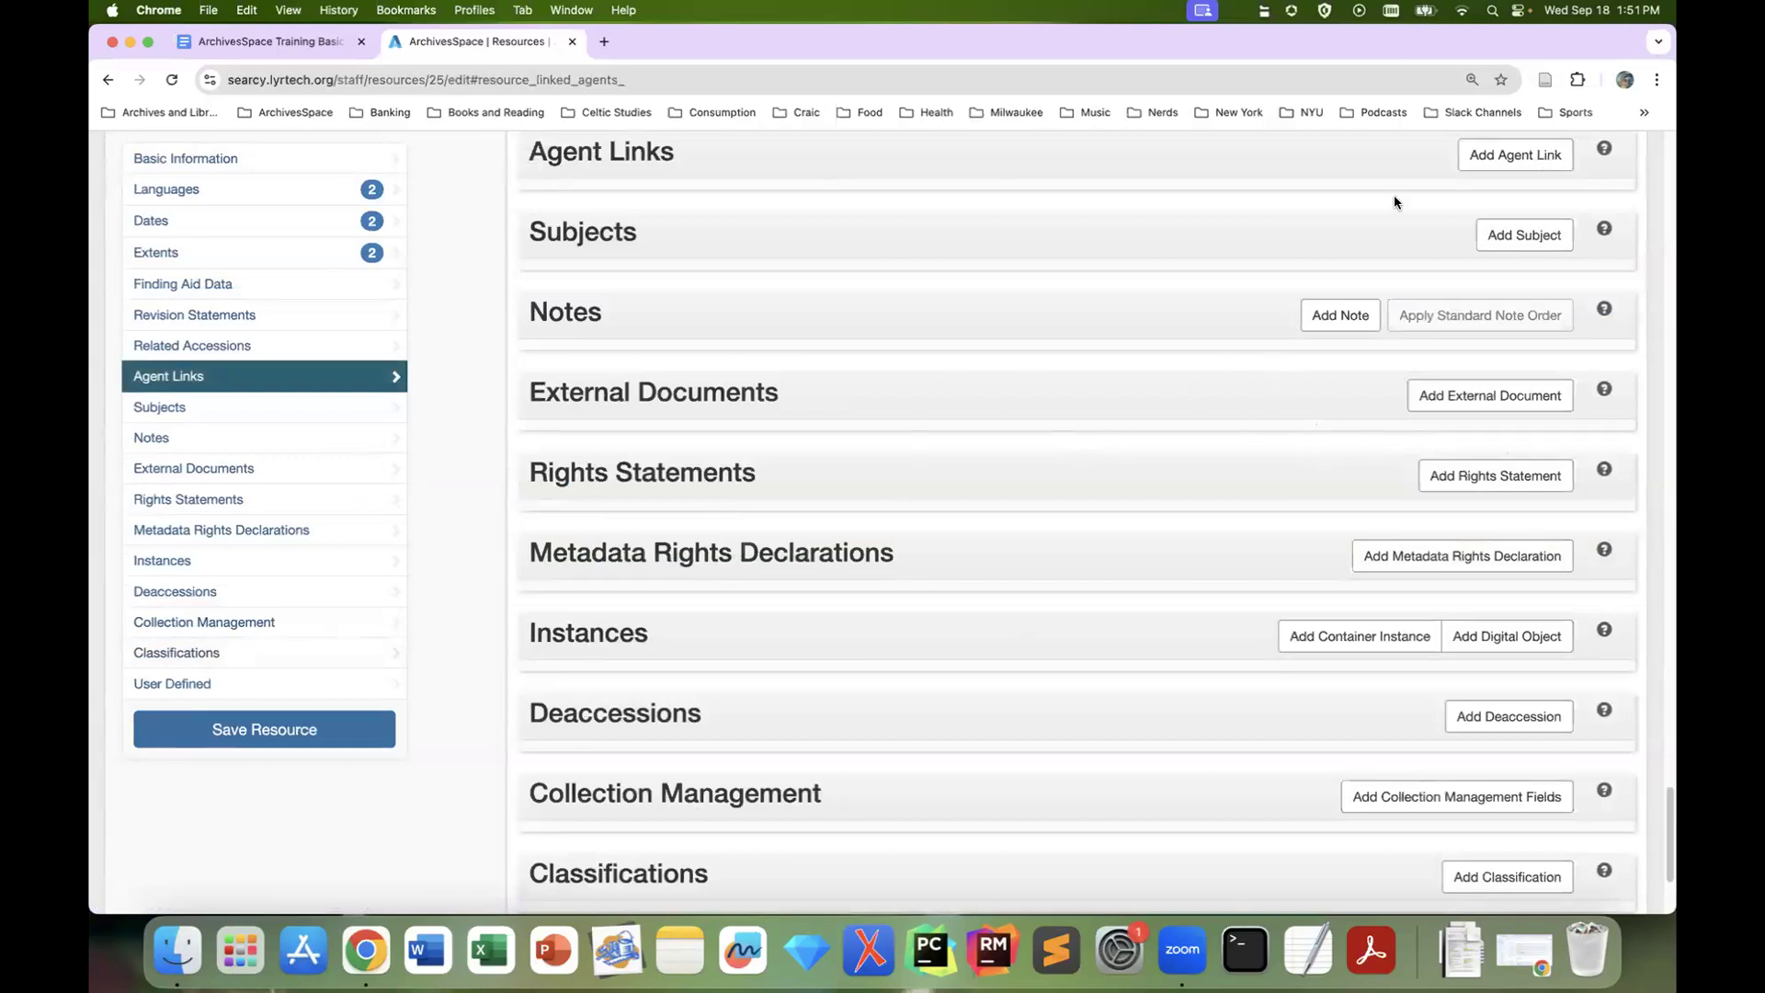
click(1508, 156)
click(942, 257)
click(934, 280)
click(922, 384)
text(joad)
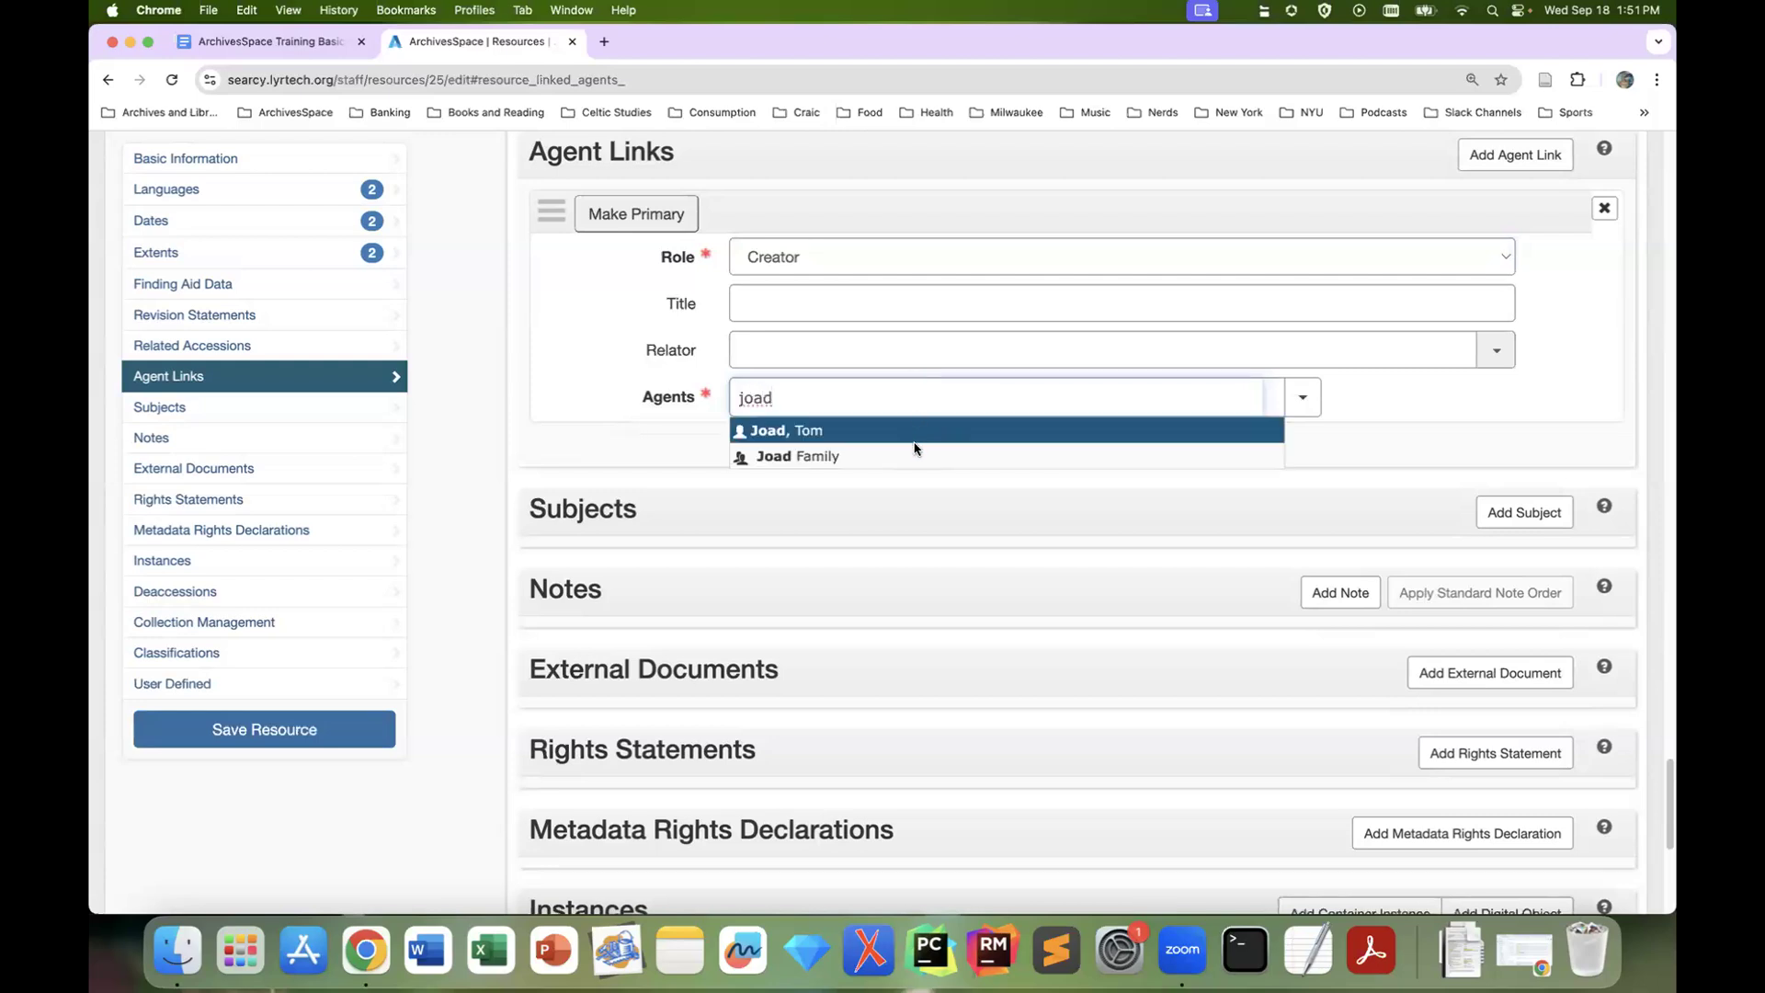
click(908, 456)
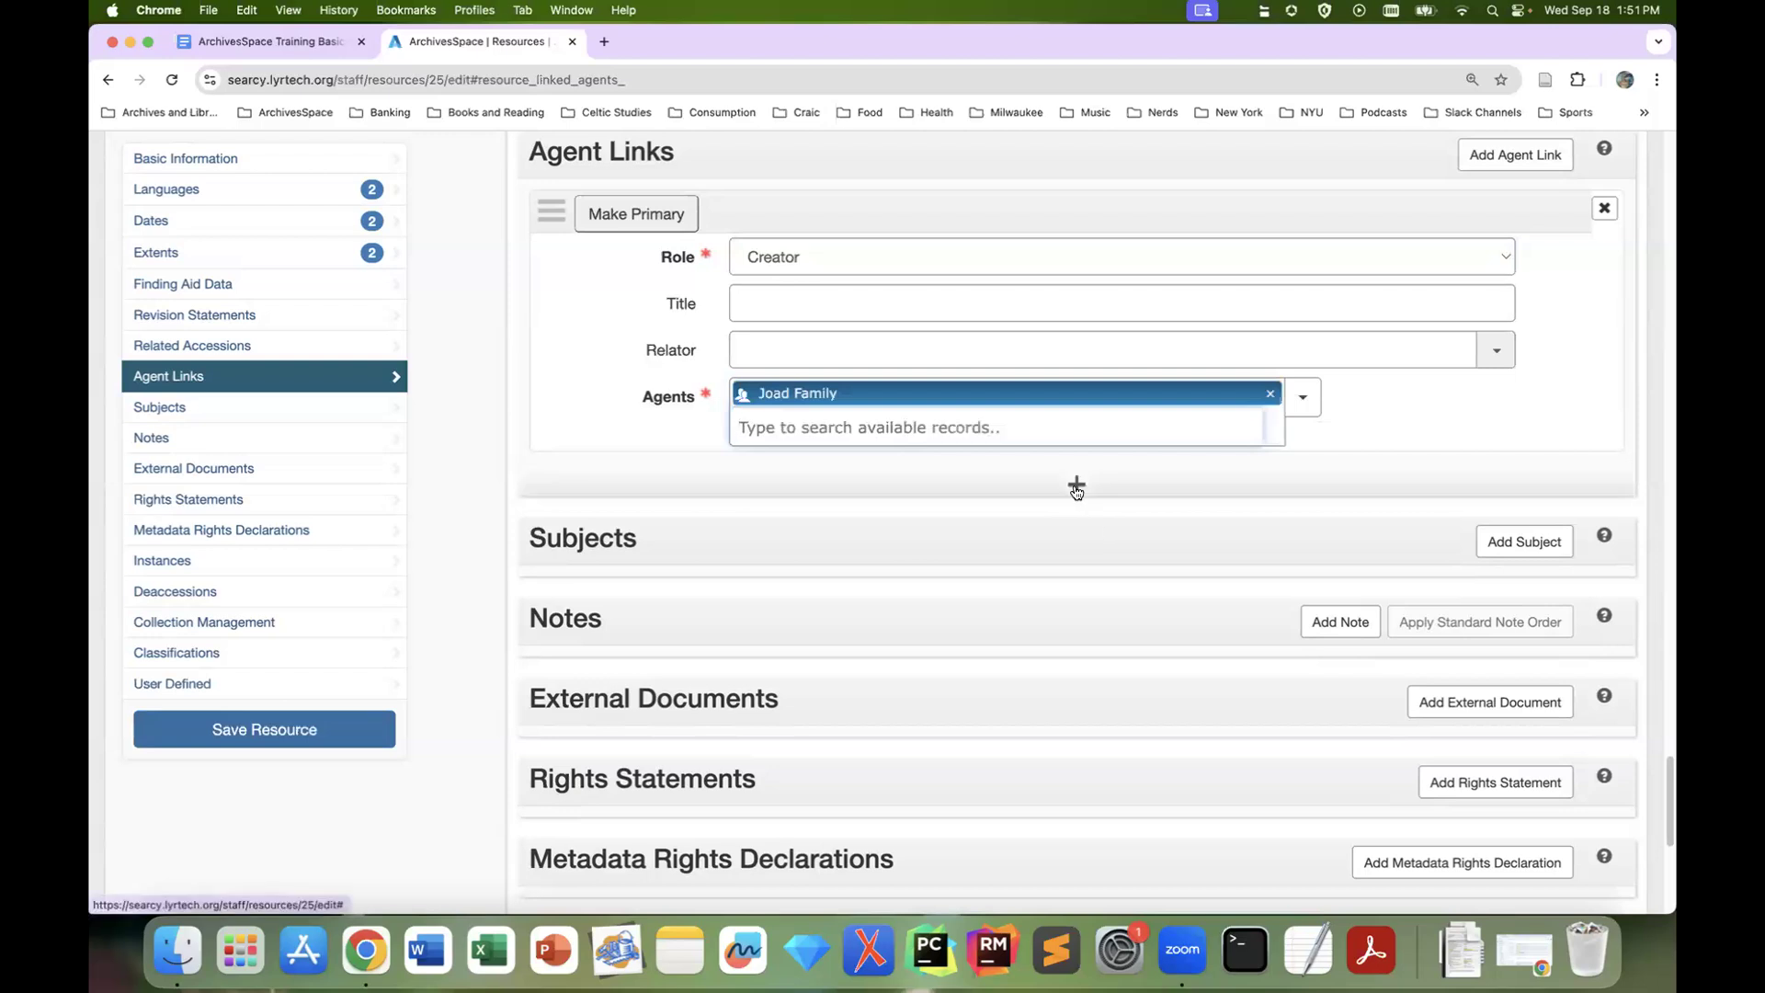
Add a second agent link and set its role to Source
click(1077, 486)
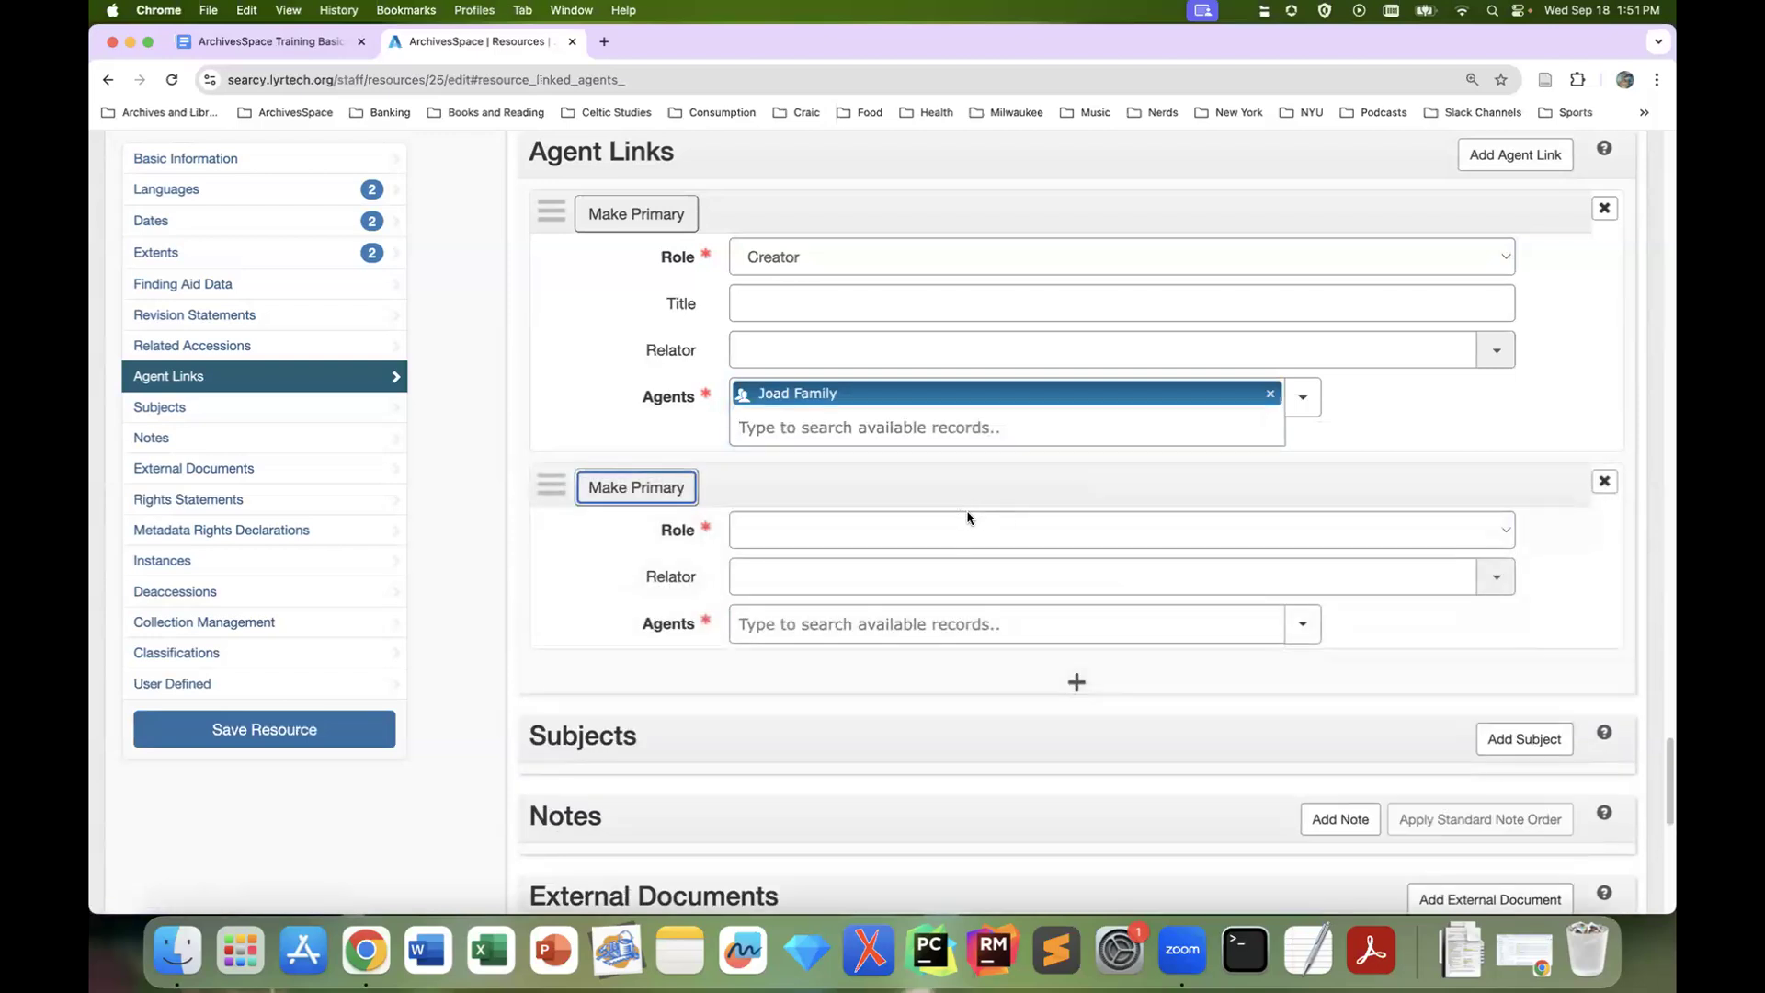
click(1170, 545)
click(1161, 578)
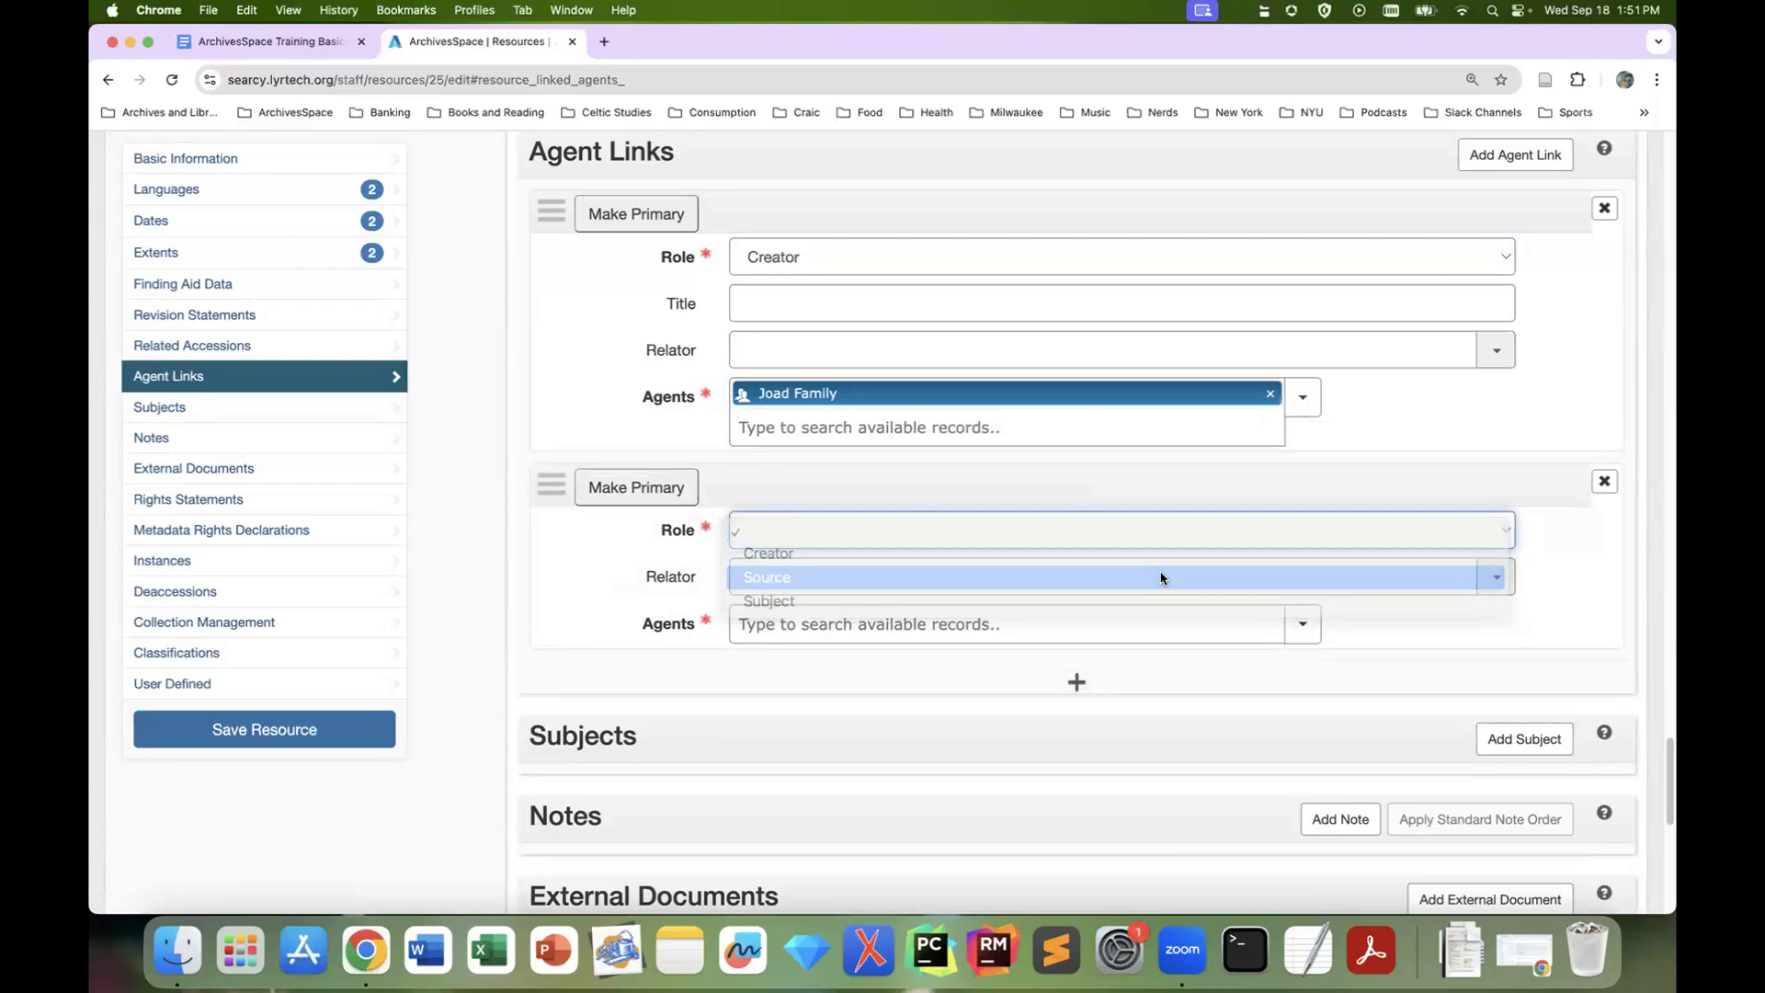
click(1303, 633)
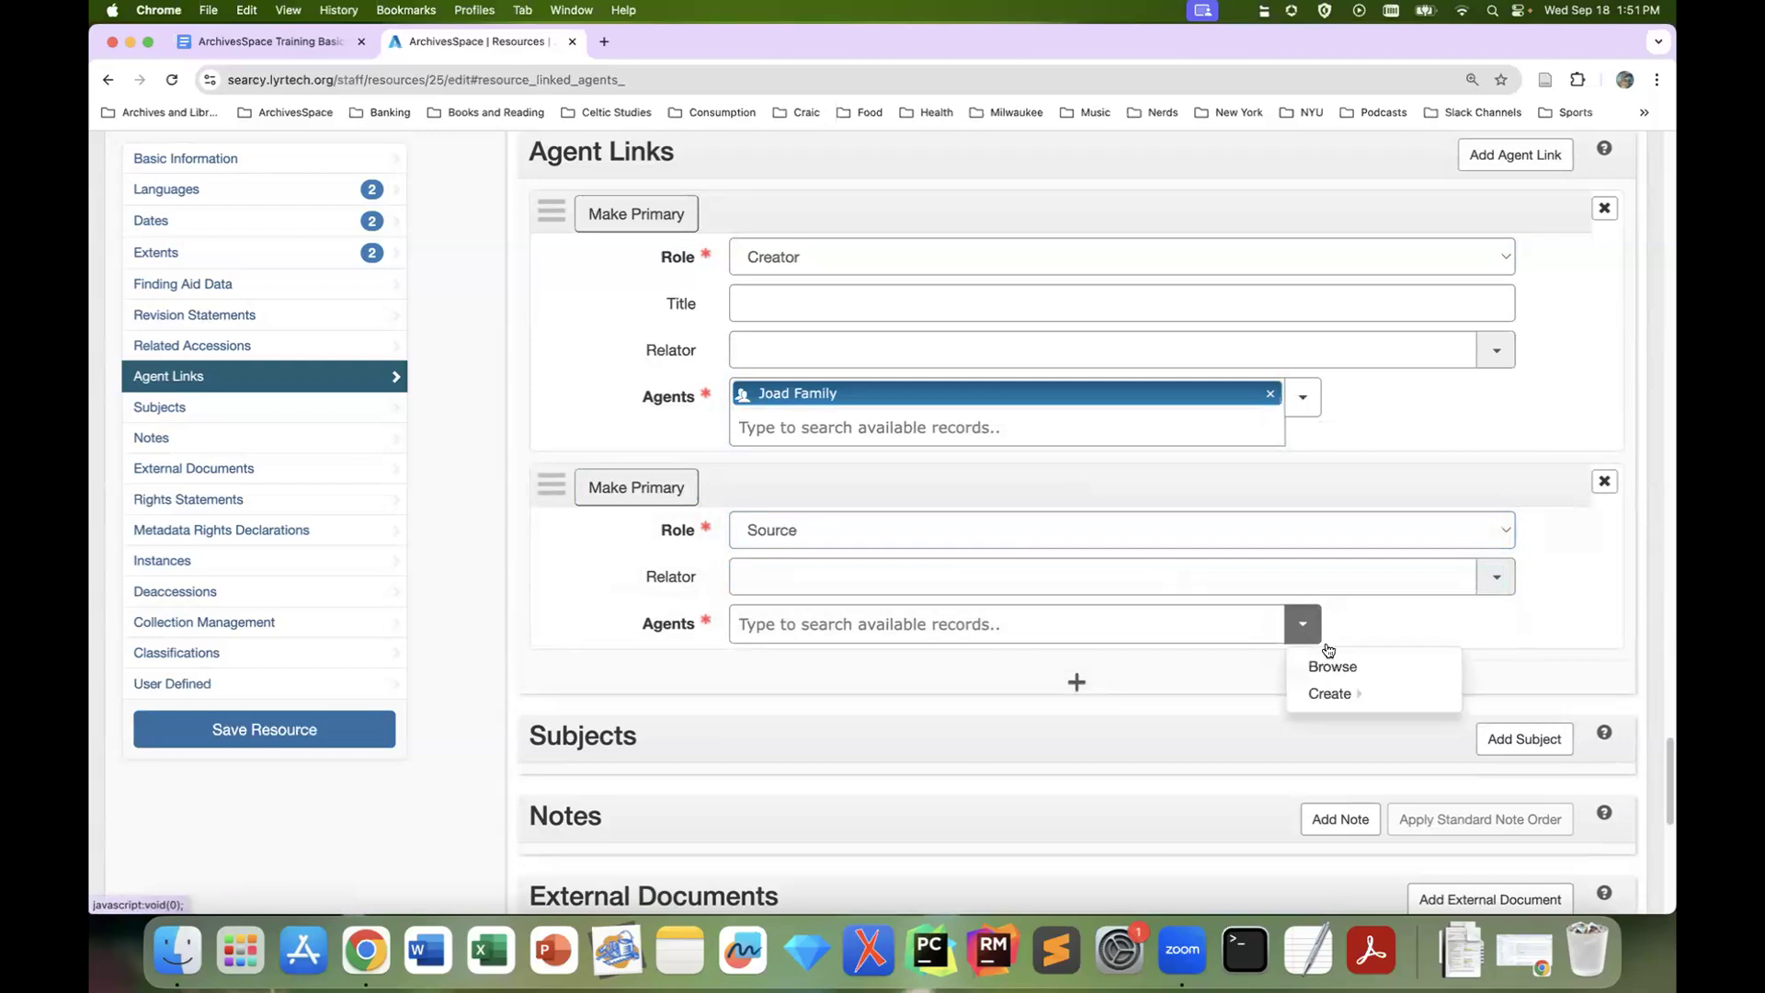
click(1364, 625)
click(1308, 631)
mouse_move(1344, 701)
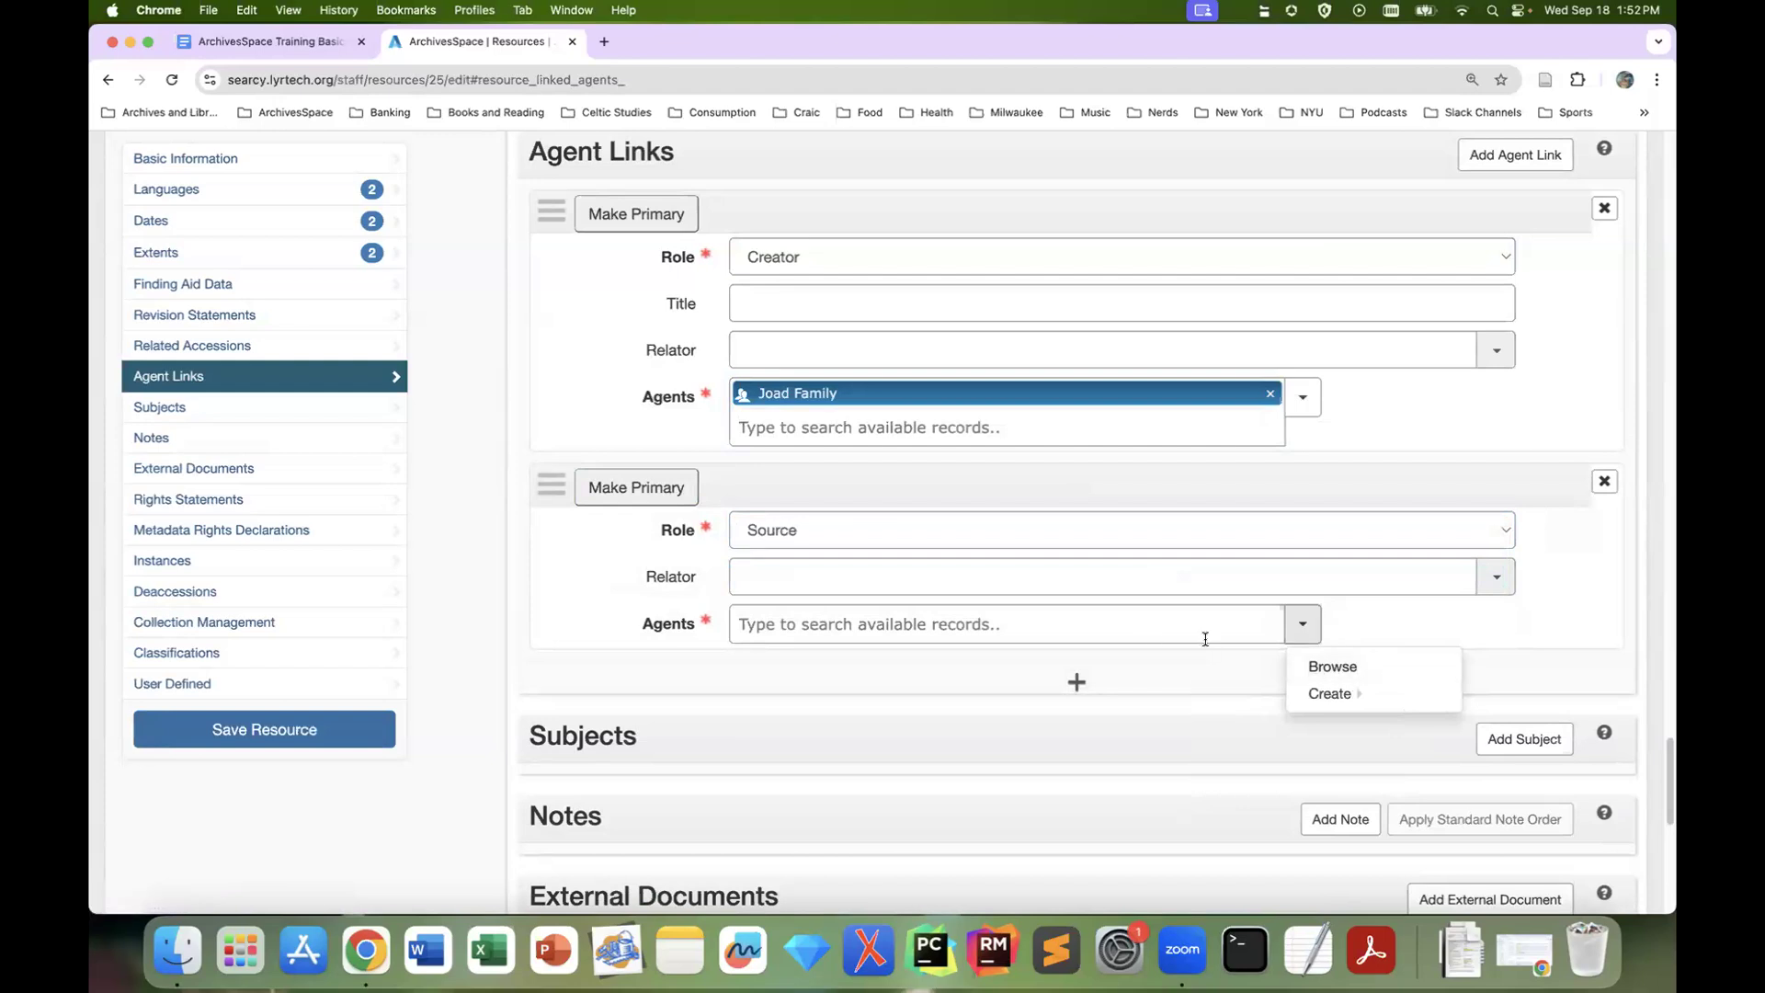
Browse the agents, filter them by "joad", and link the Person agent to the Source entry
click(1355, 673)
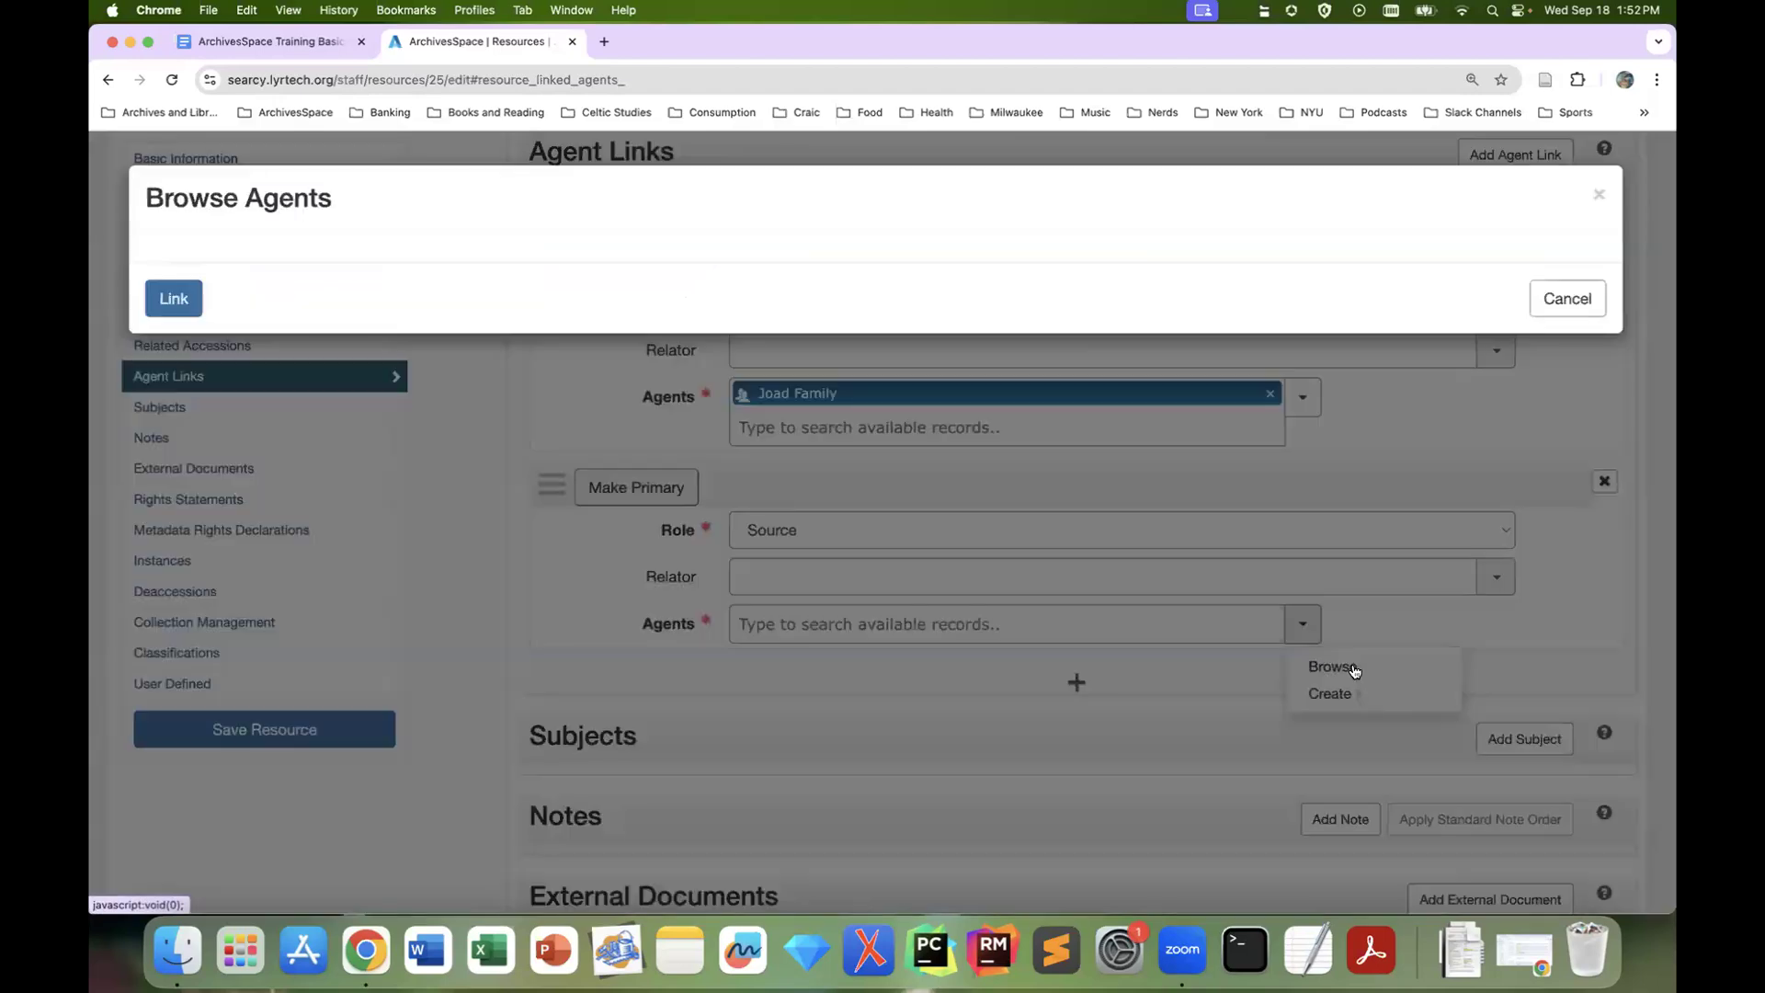
click(376, 264)
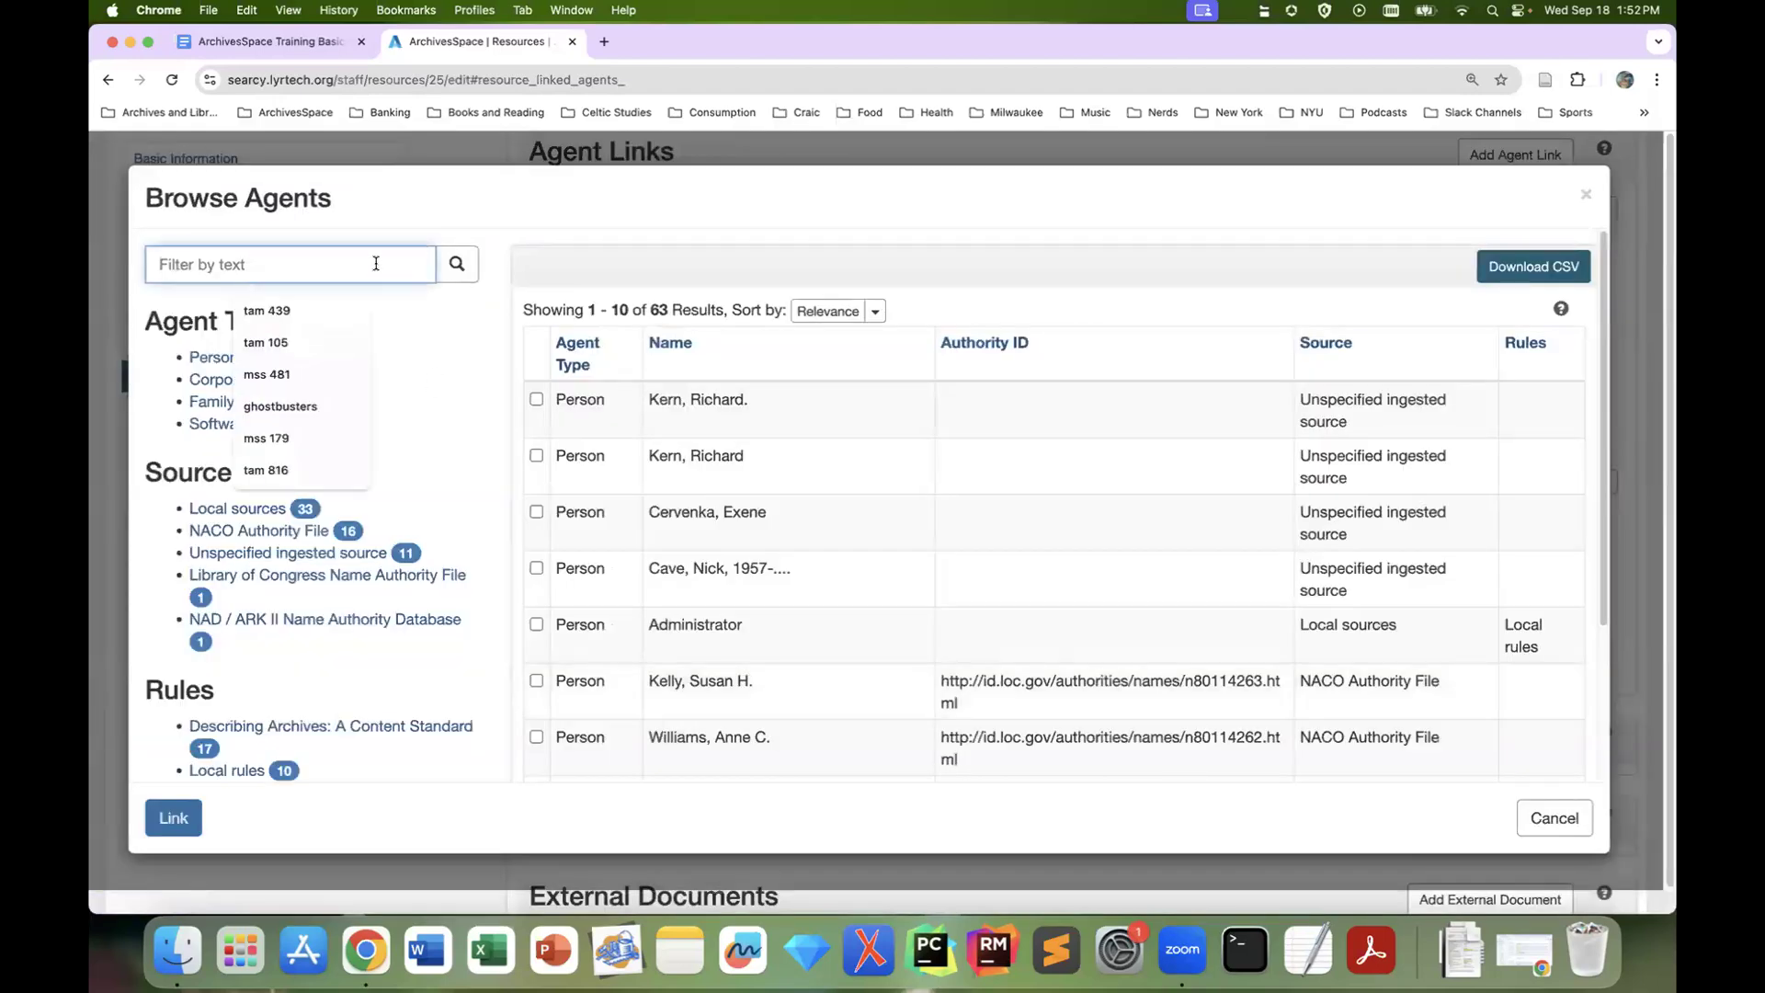
text(joad)
key(Return)
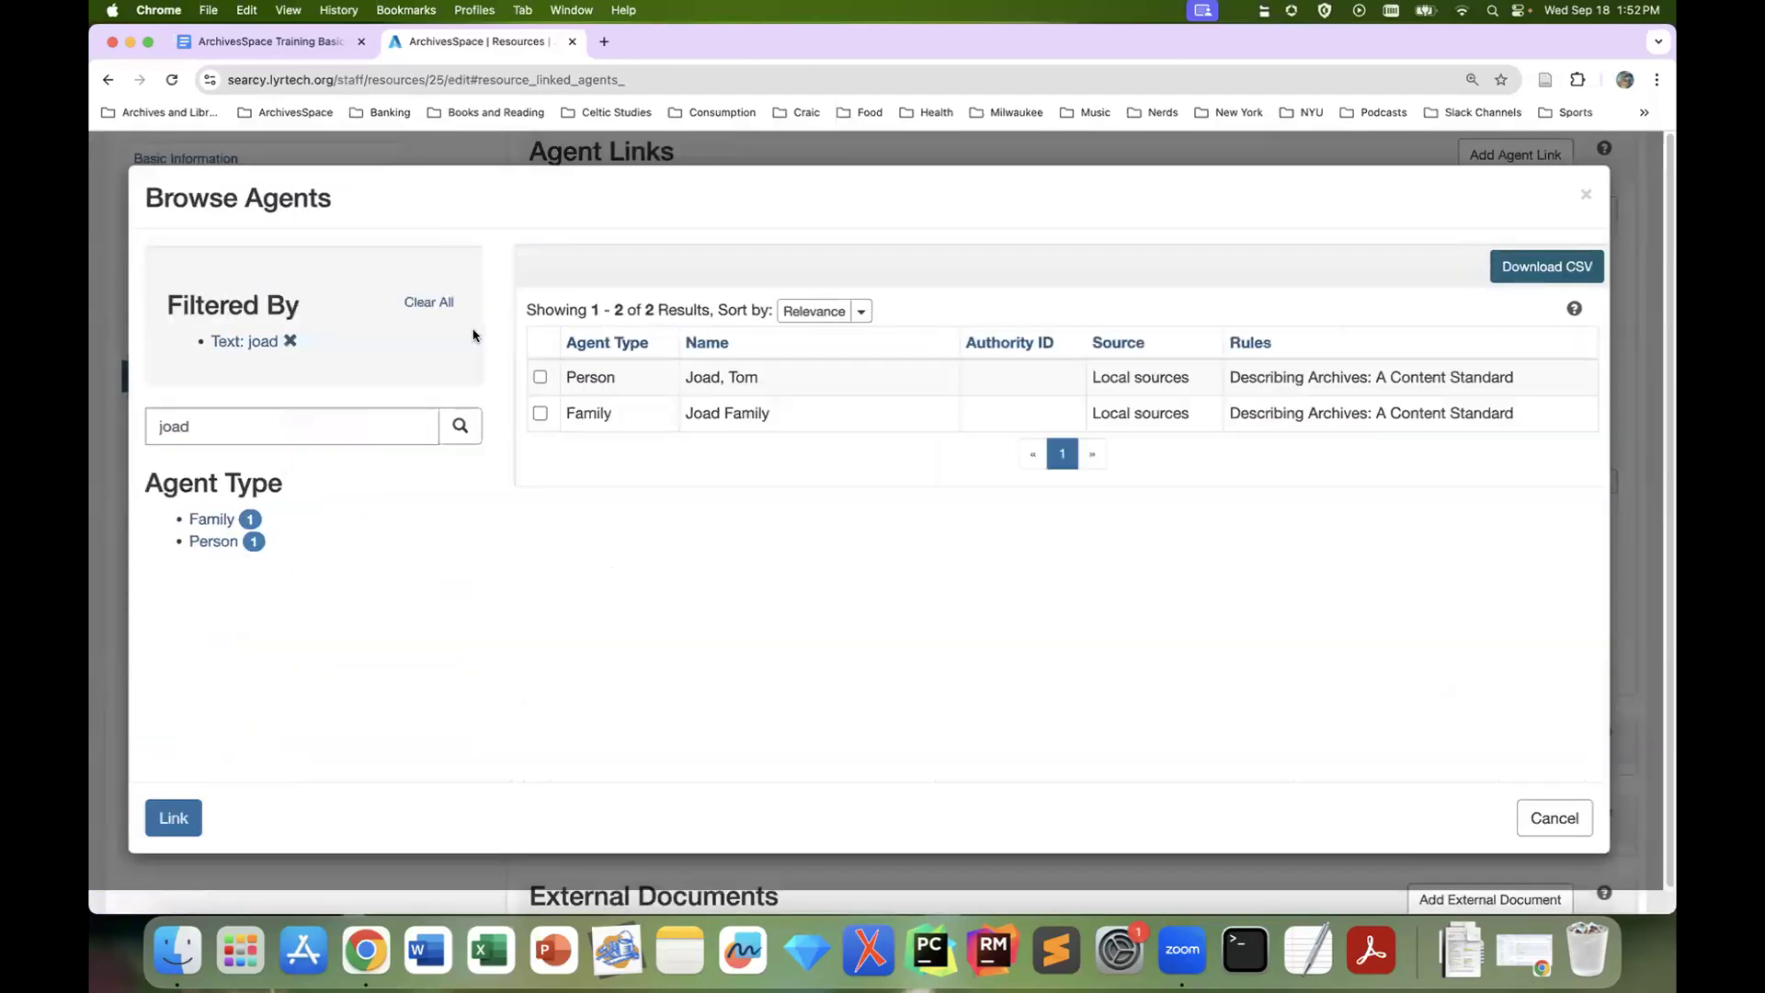
click(606, 381)
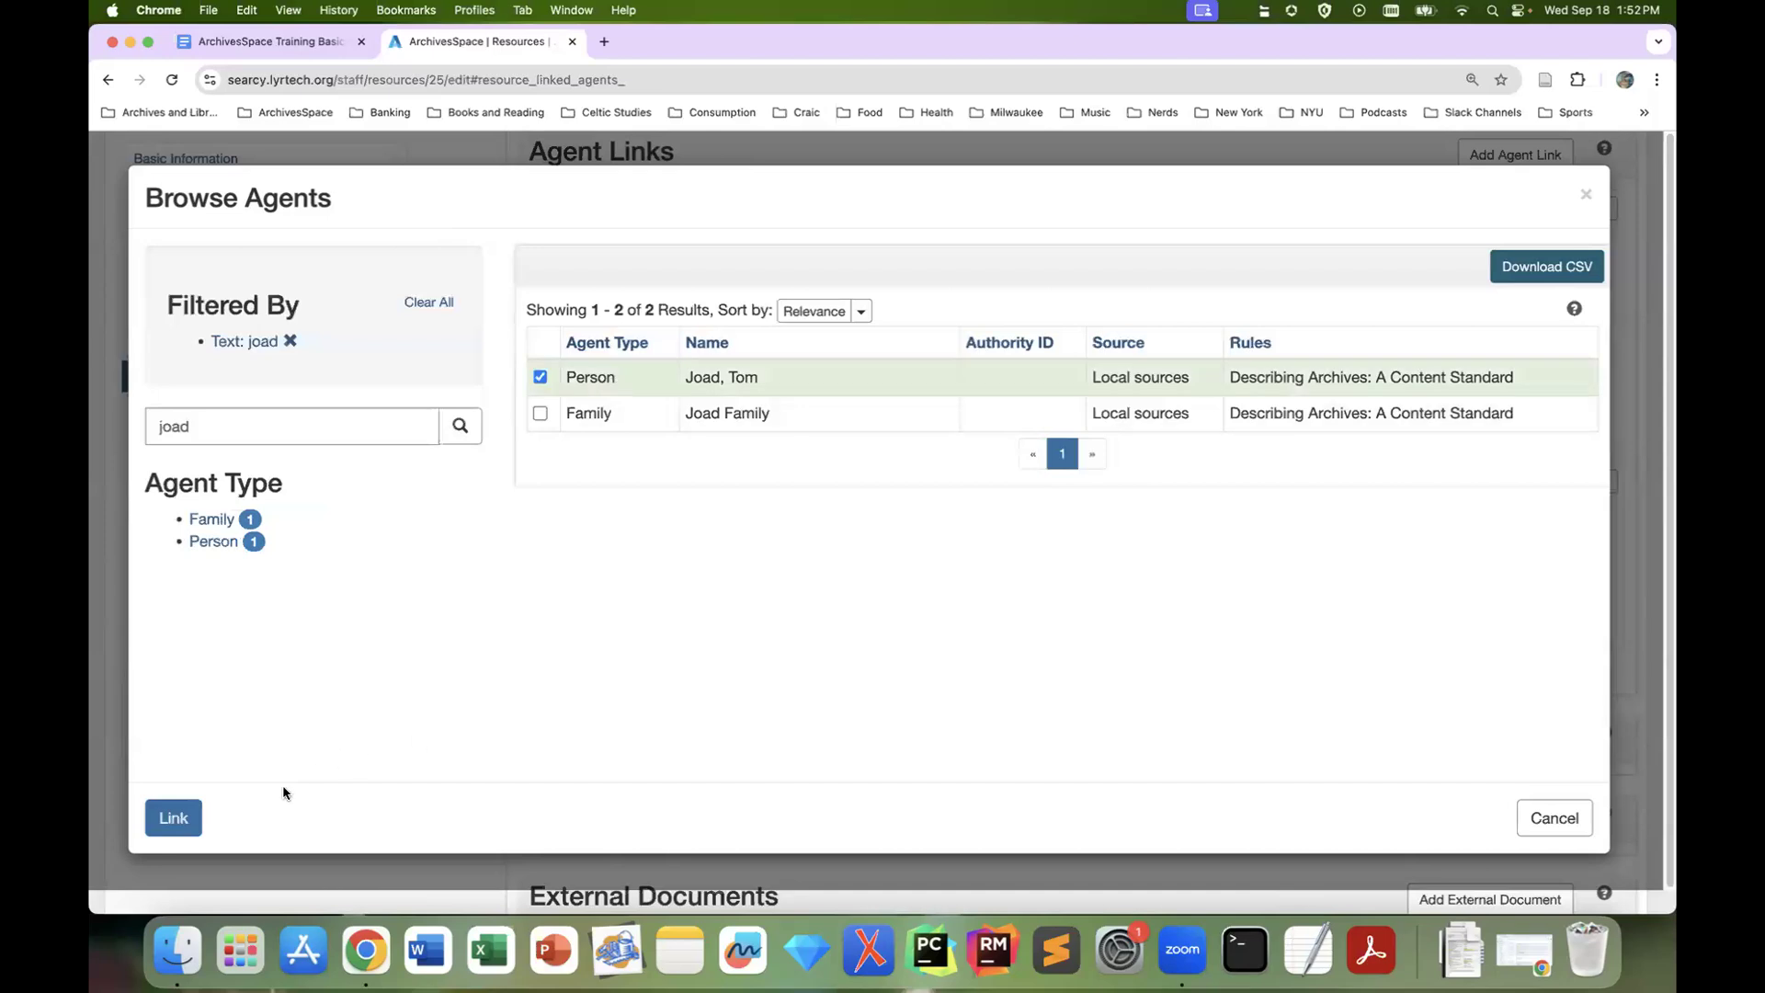
click(179, 818)
Set the relator of the Source agent link to Donor
click(898, 579)
text(dono)
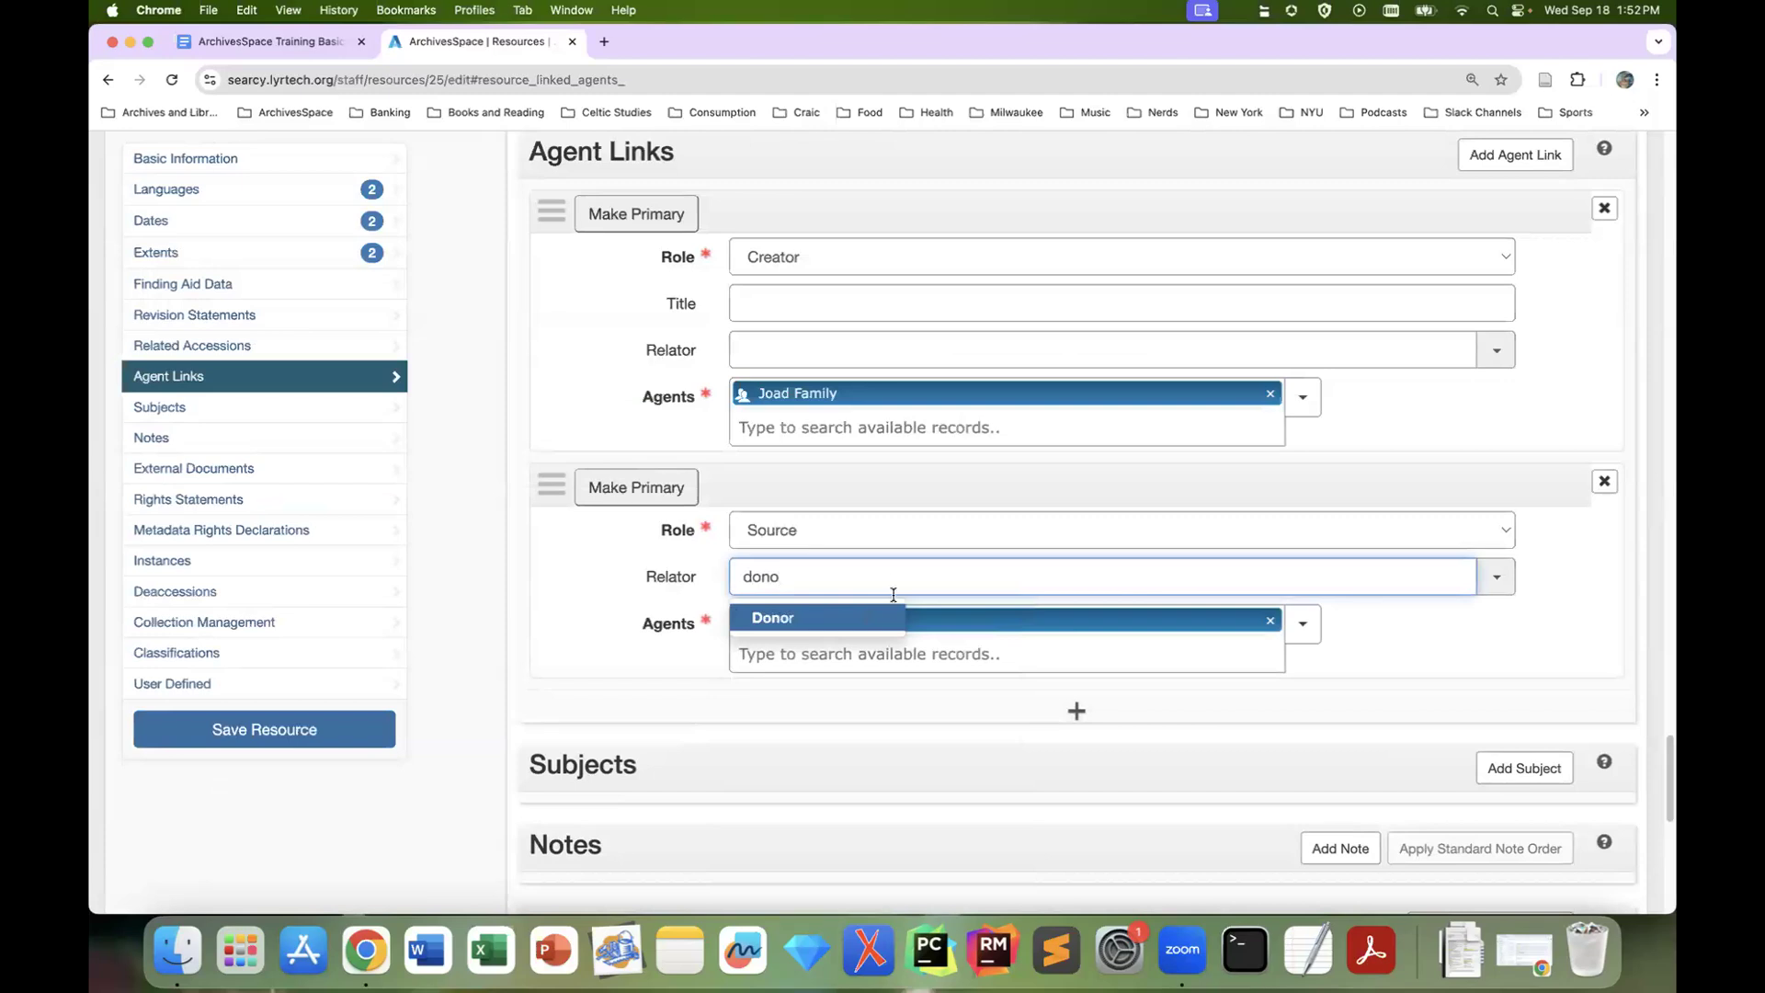
click(873, 616)
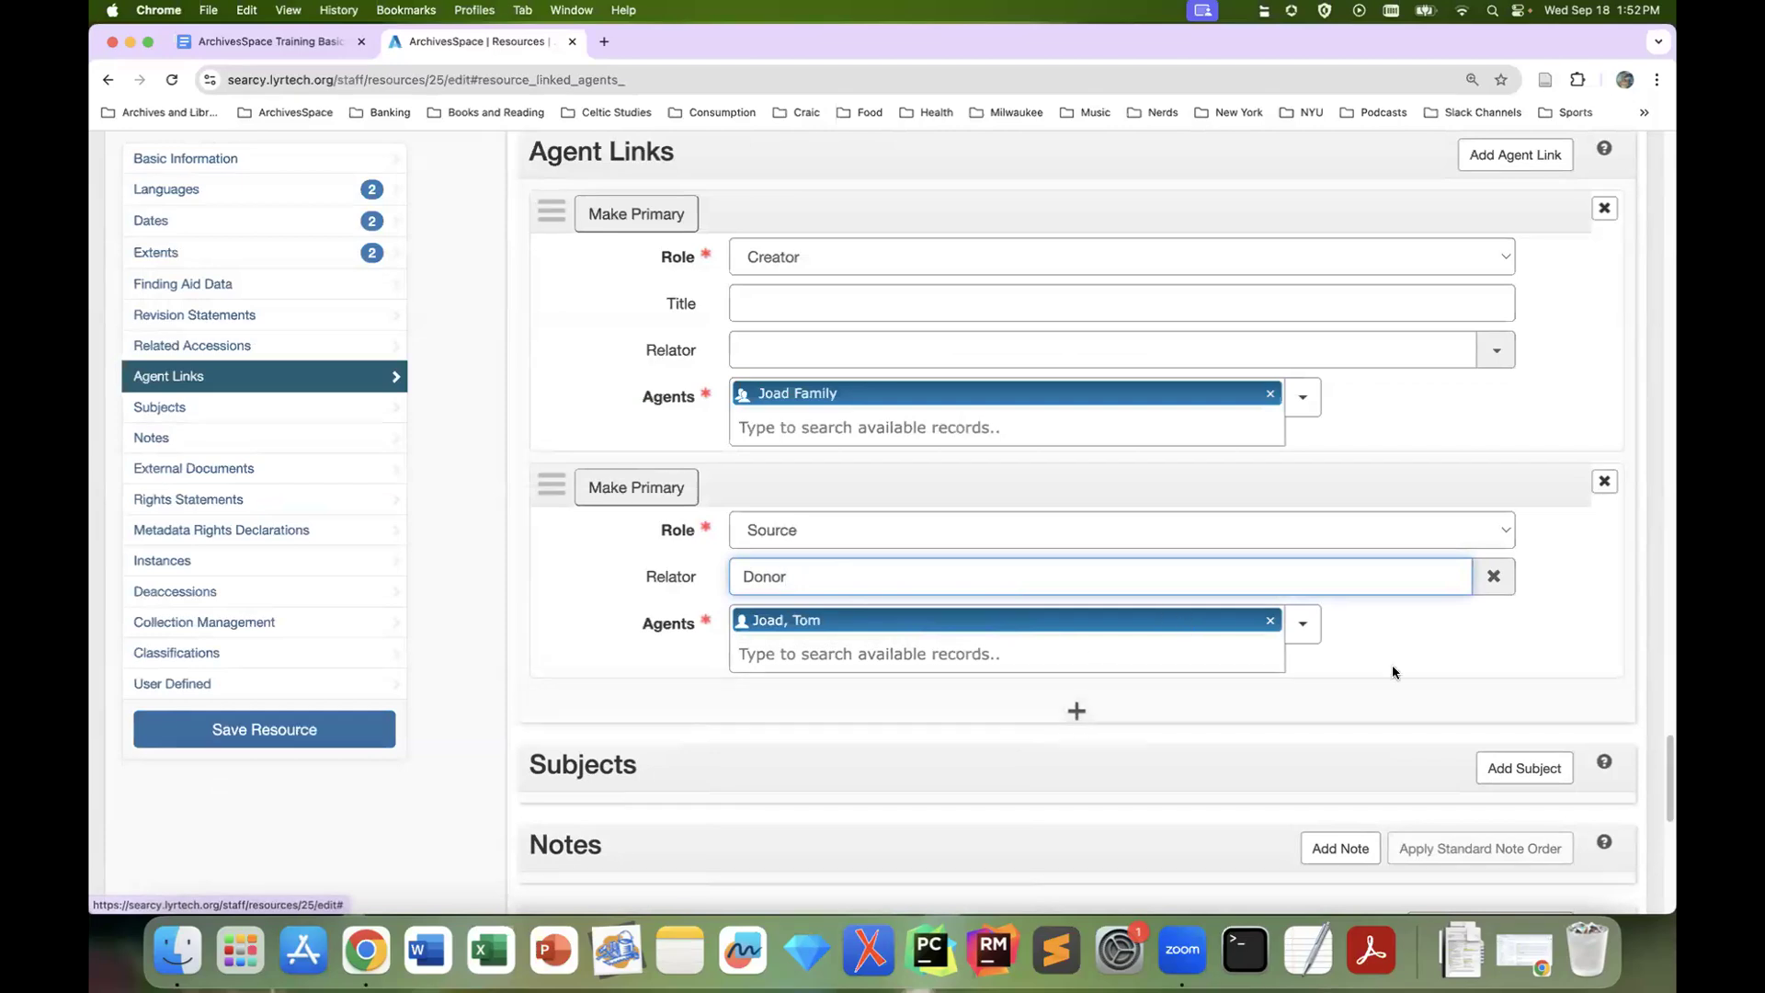
Add the subjects "Dust Bowl Era, 1931-1939" and "Agricultural laborers" to the resource
scroll(1363, 648, down, 5)
click(1524, 354)
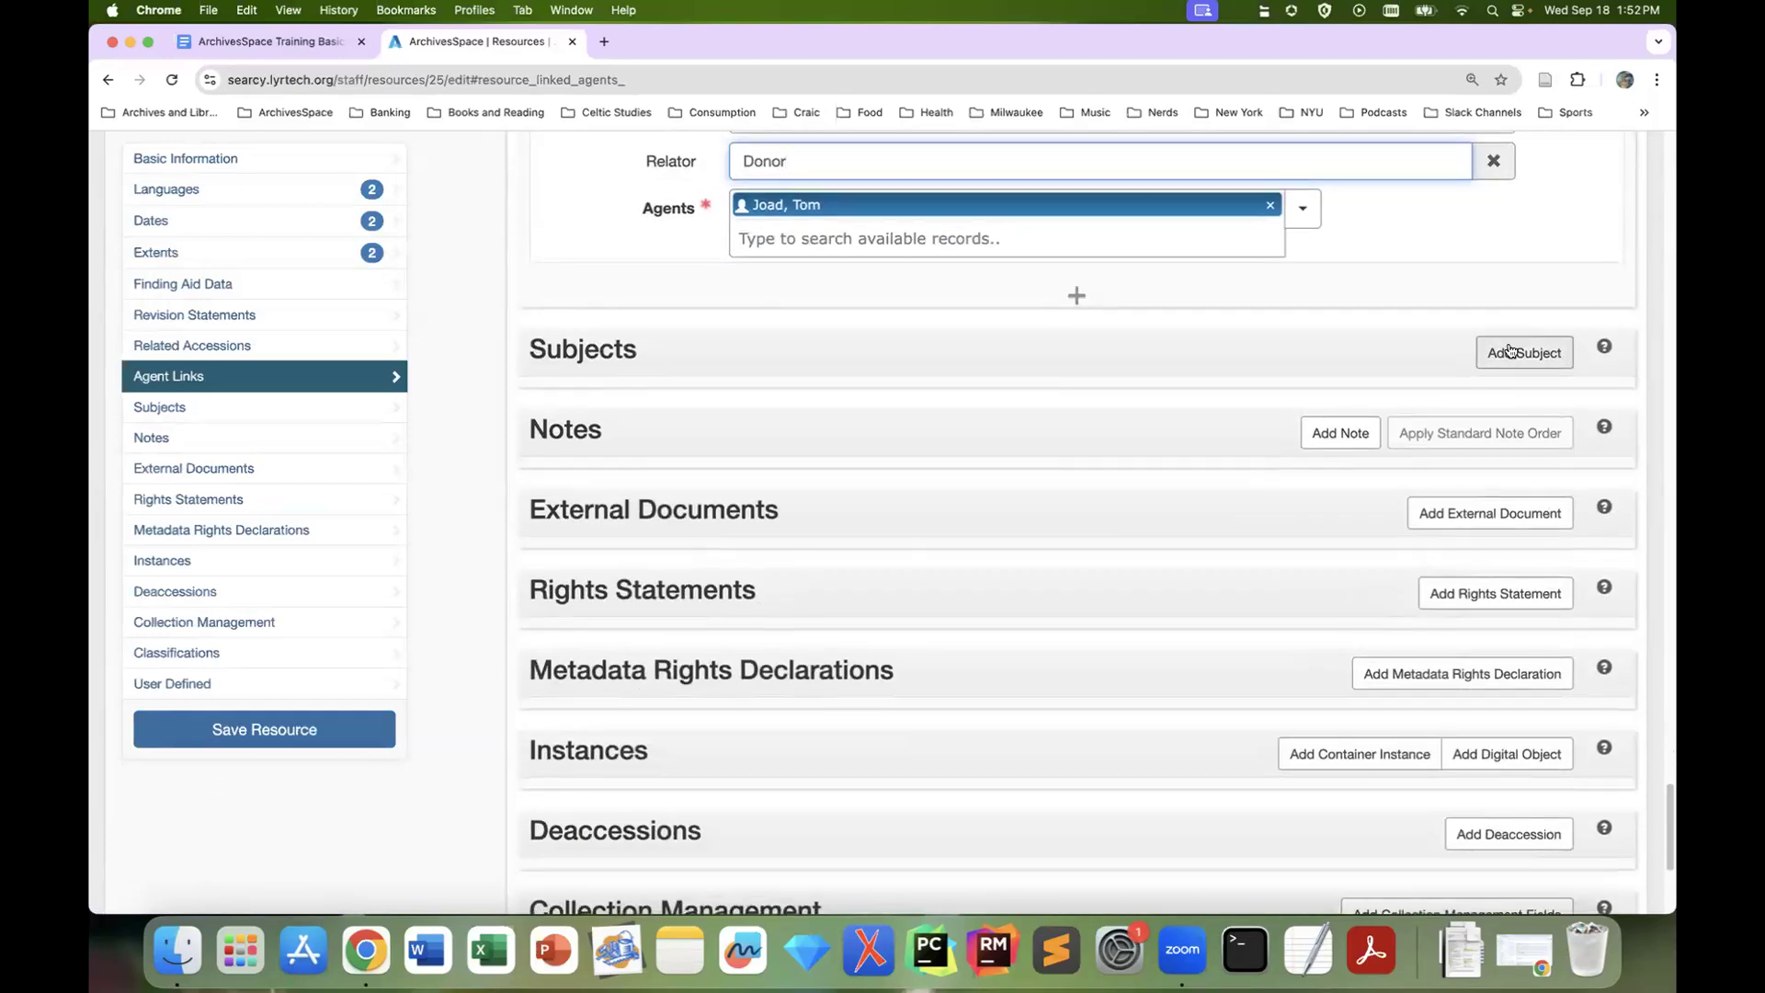
click(1136, 414)
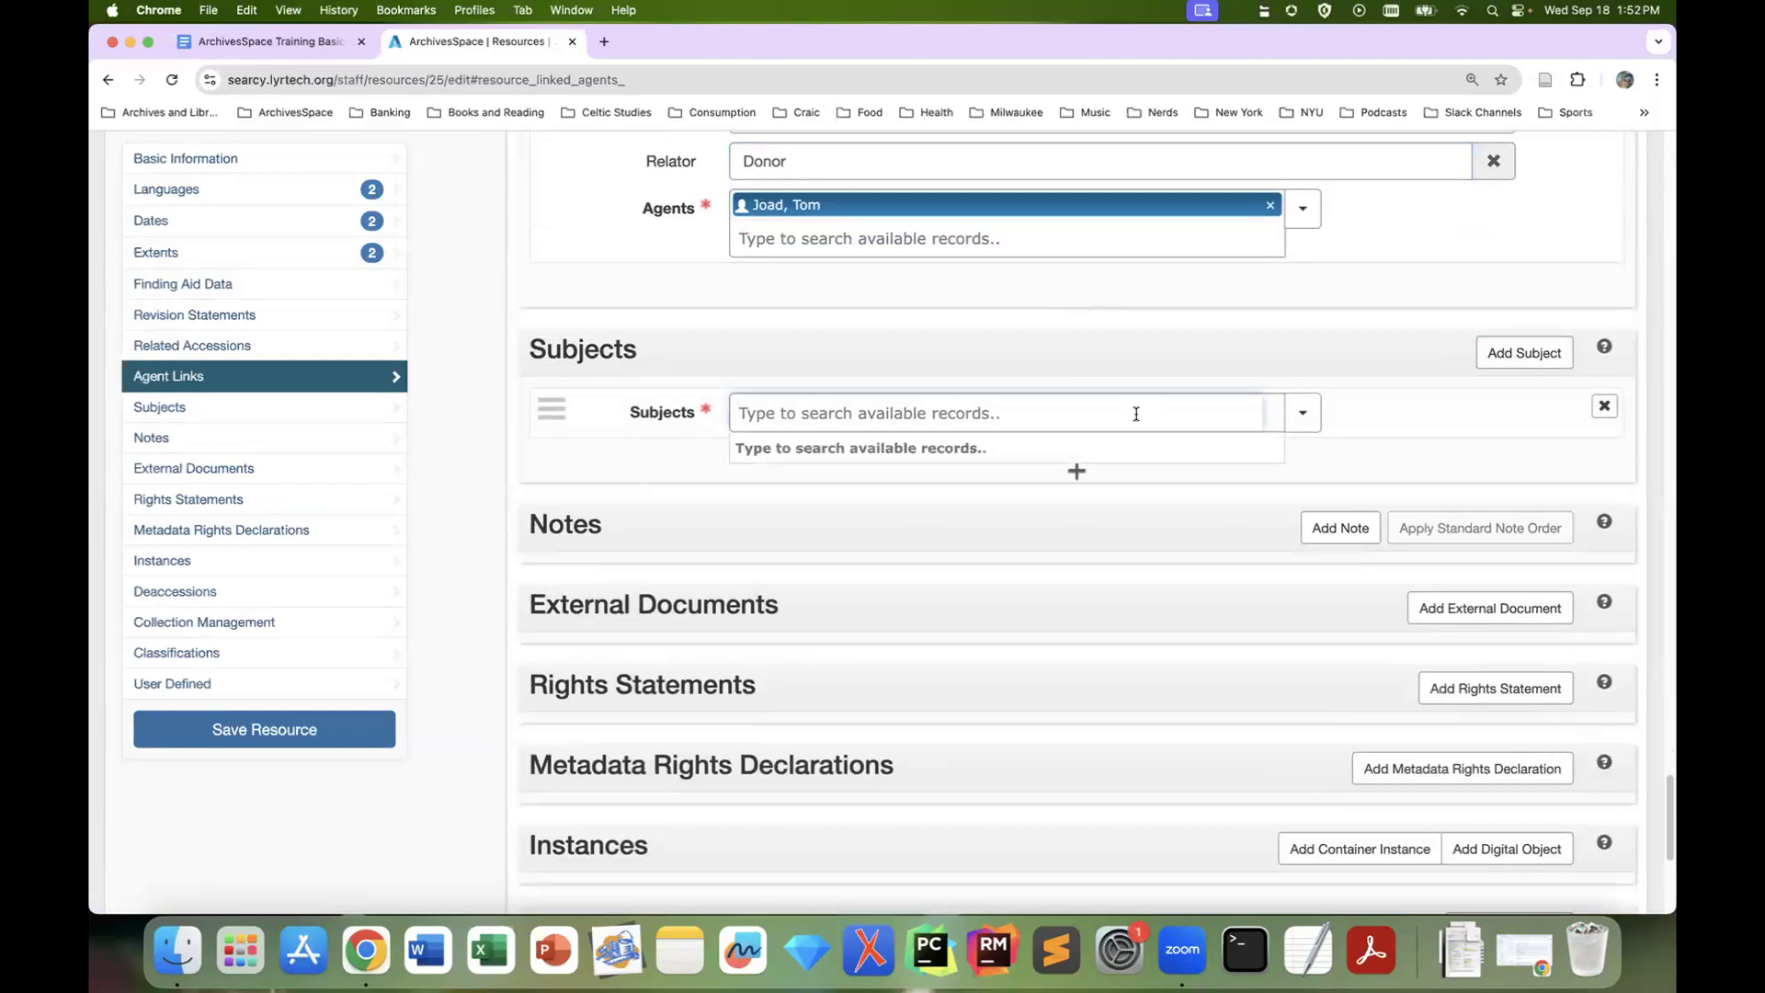
text(dust bowl)
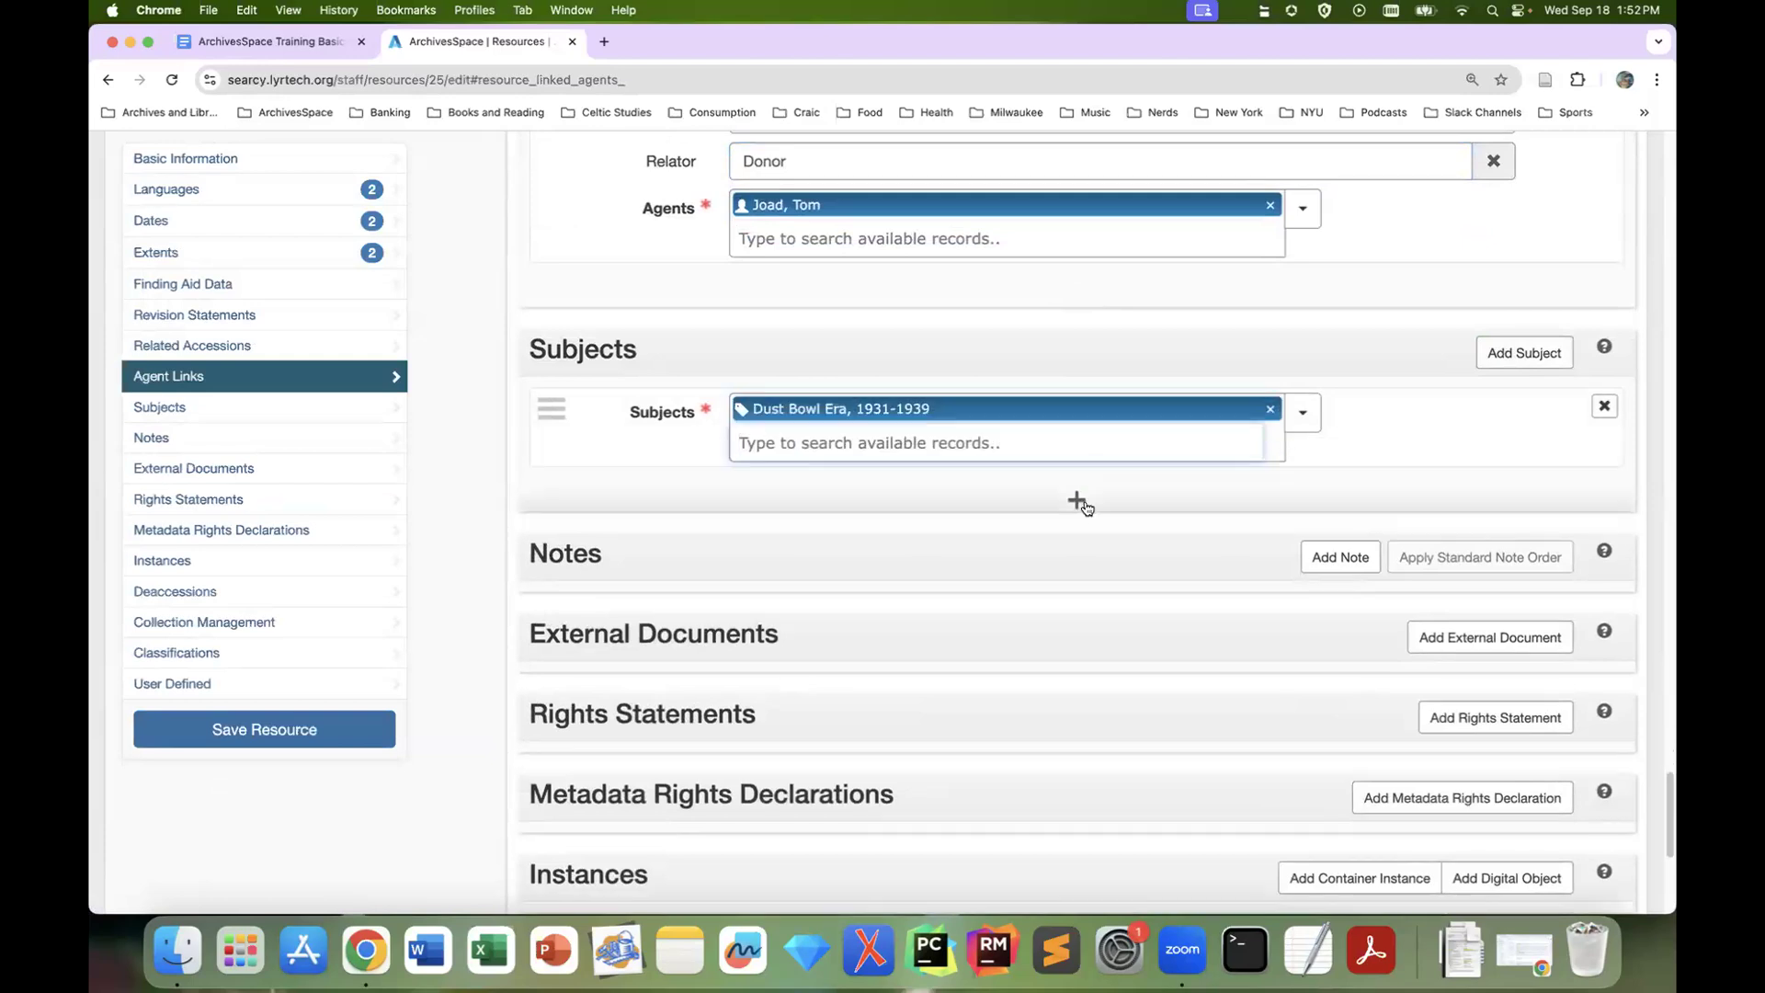
click(1077, 499)
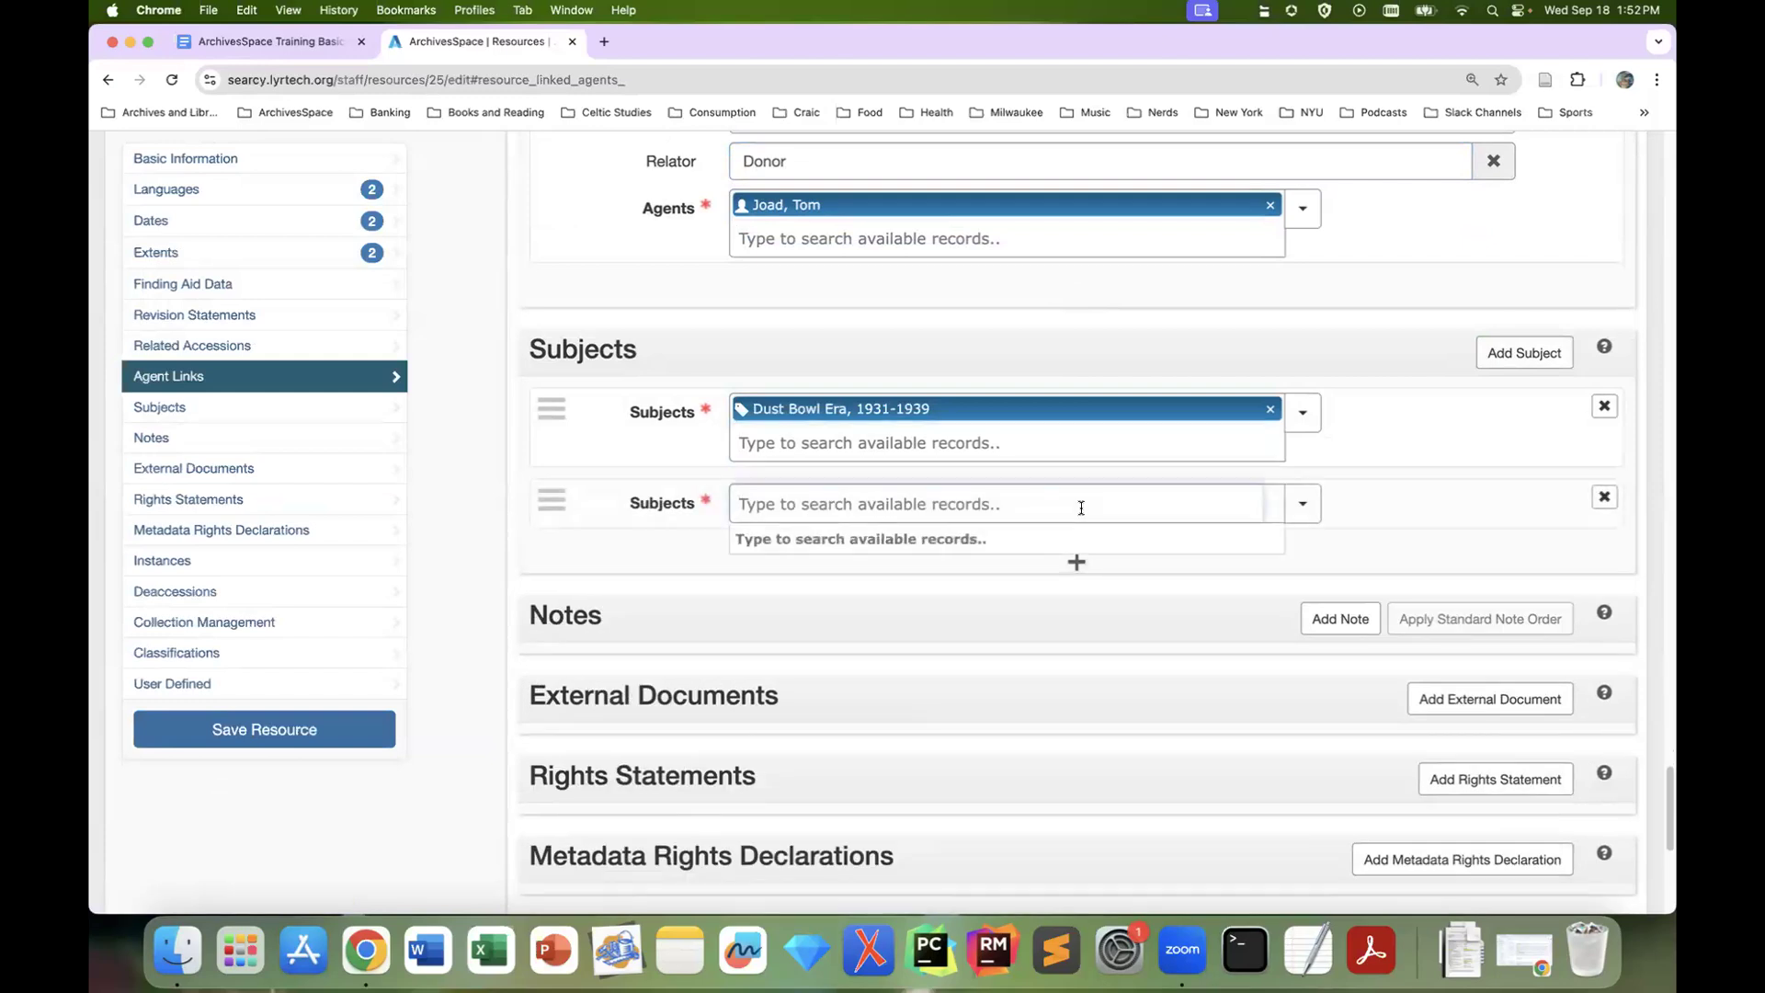
text(agricul)
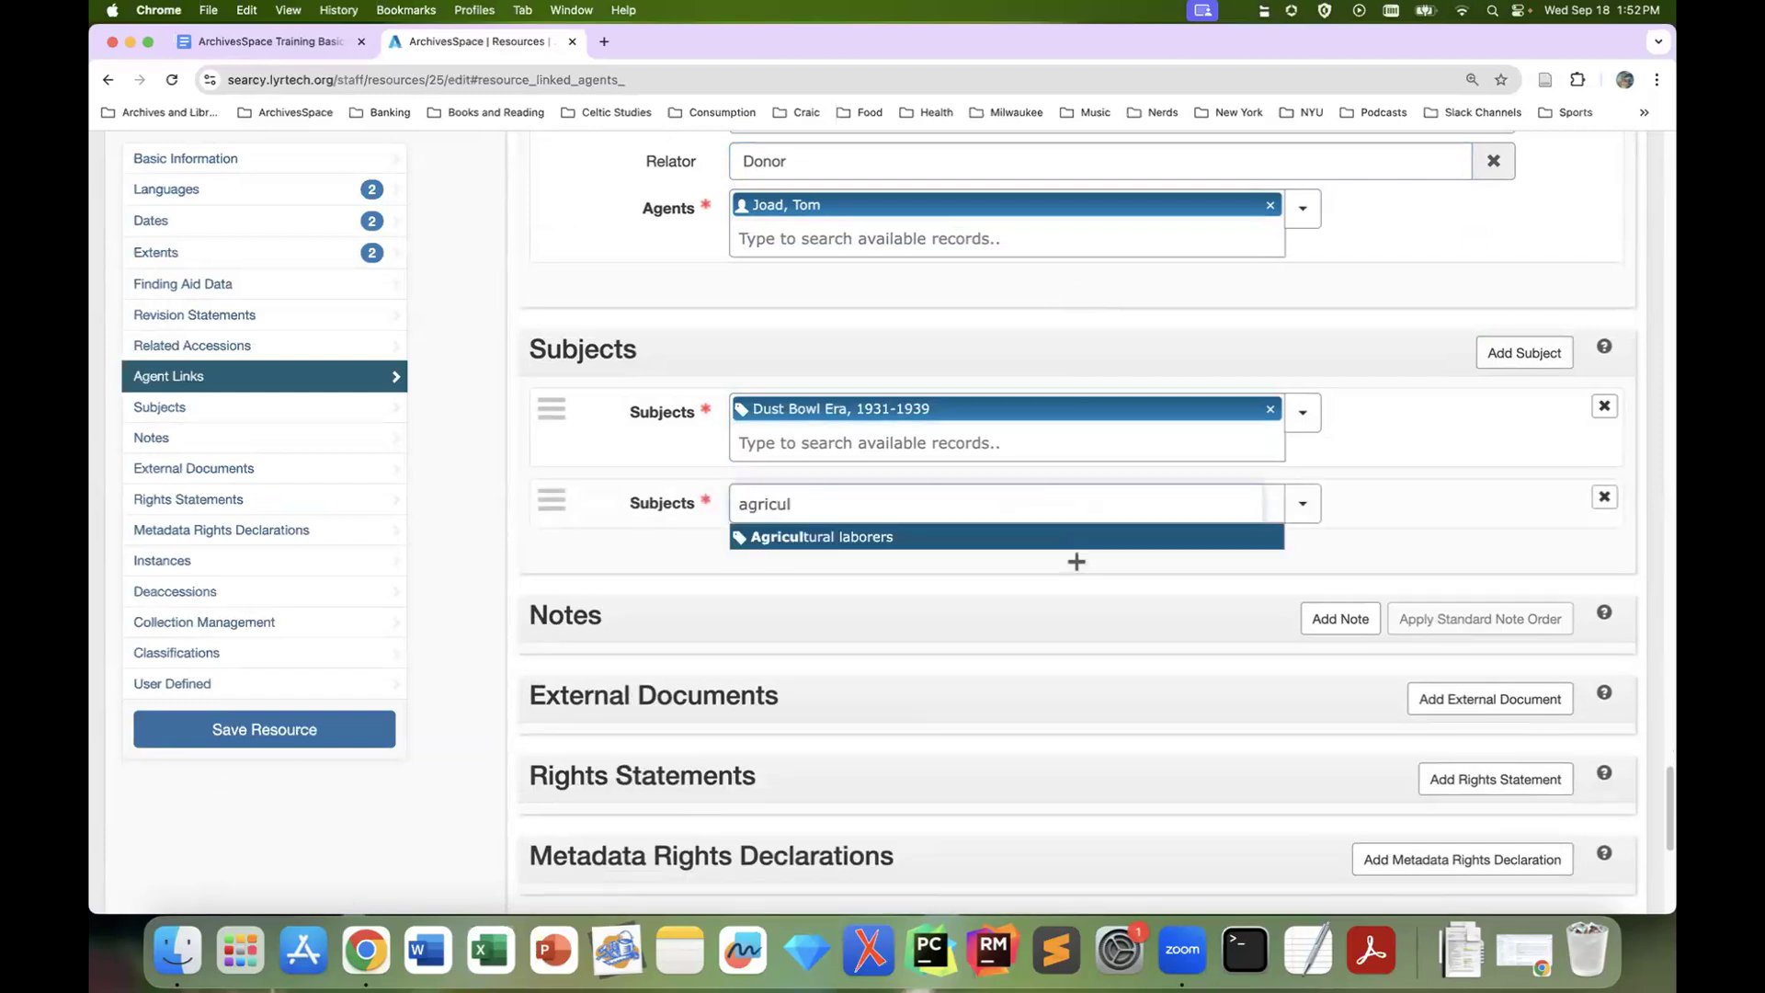
click(1034, 536)
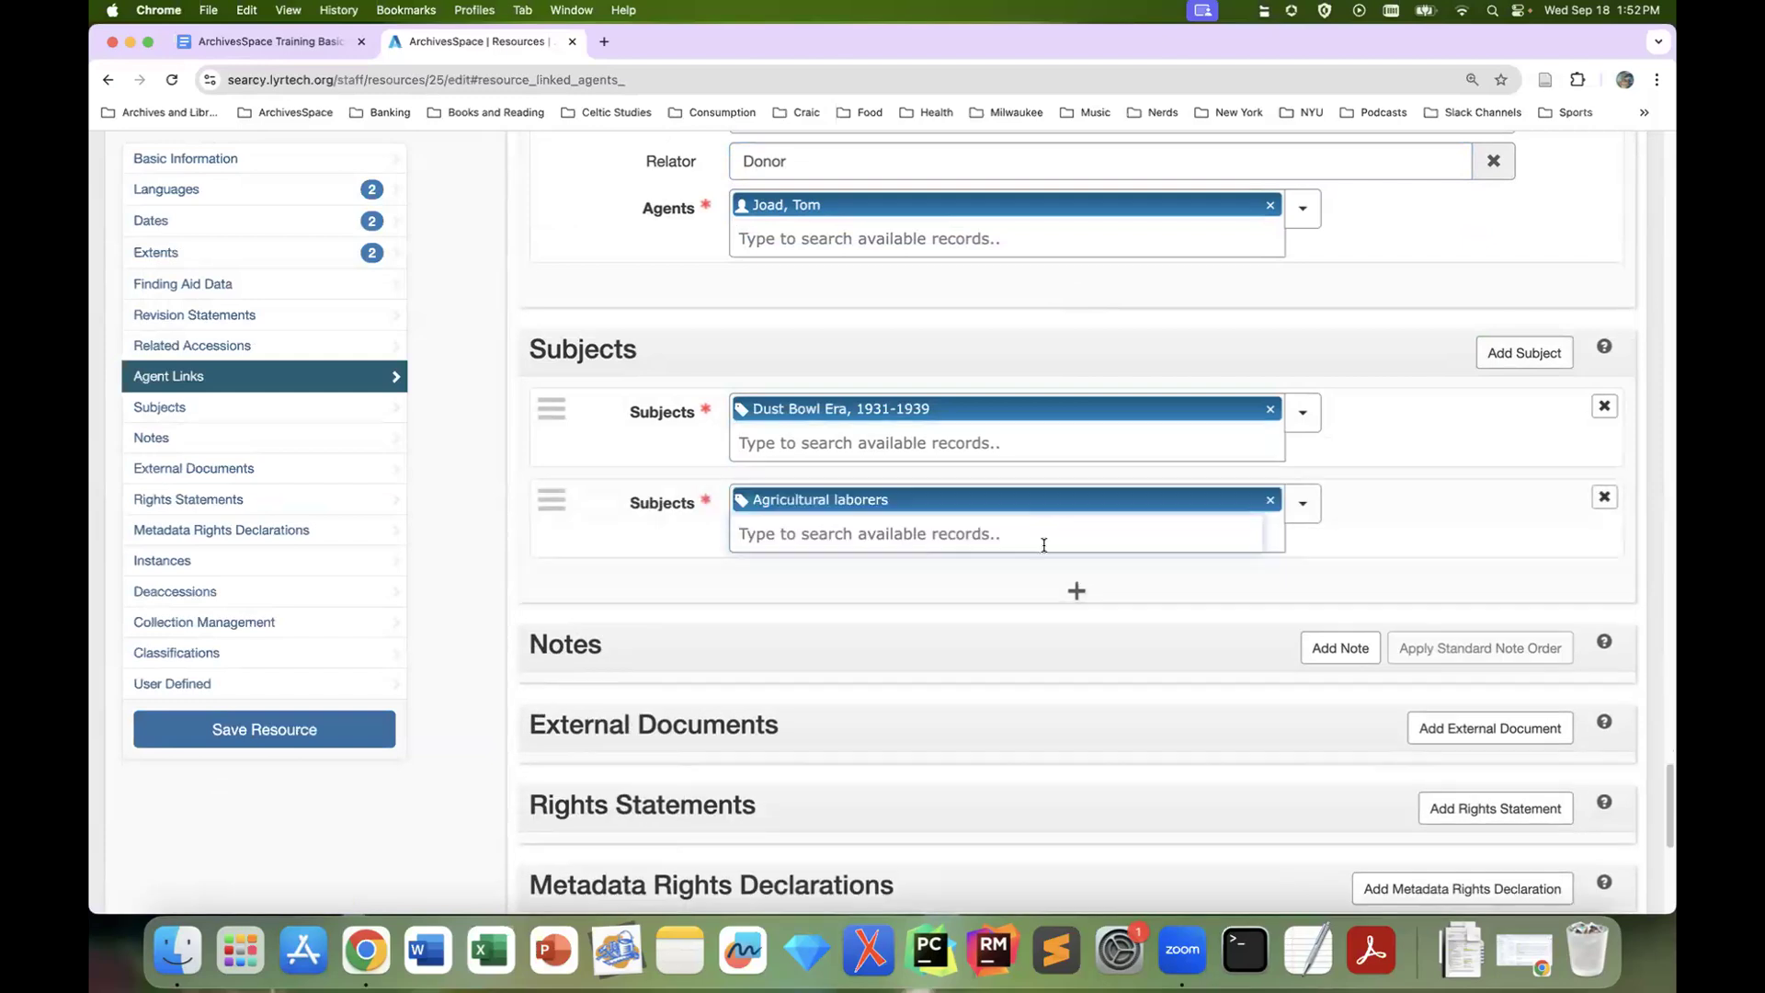
Add a third subject entry, filter the subjects by "oklahoma", and link the geographic term Oklahoma
click(1077, 593)
click(1303, 595)
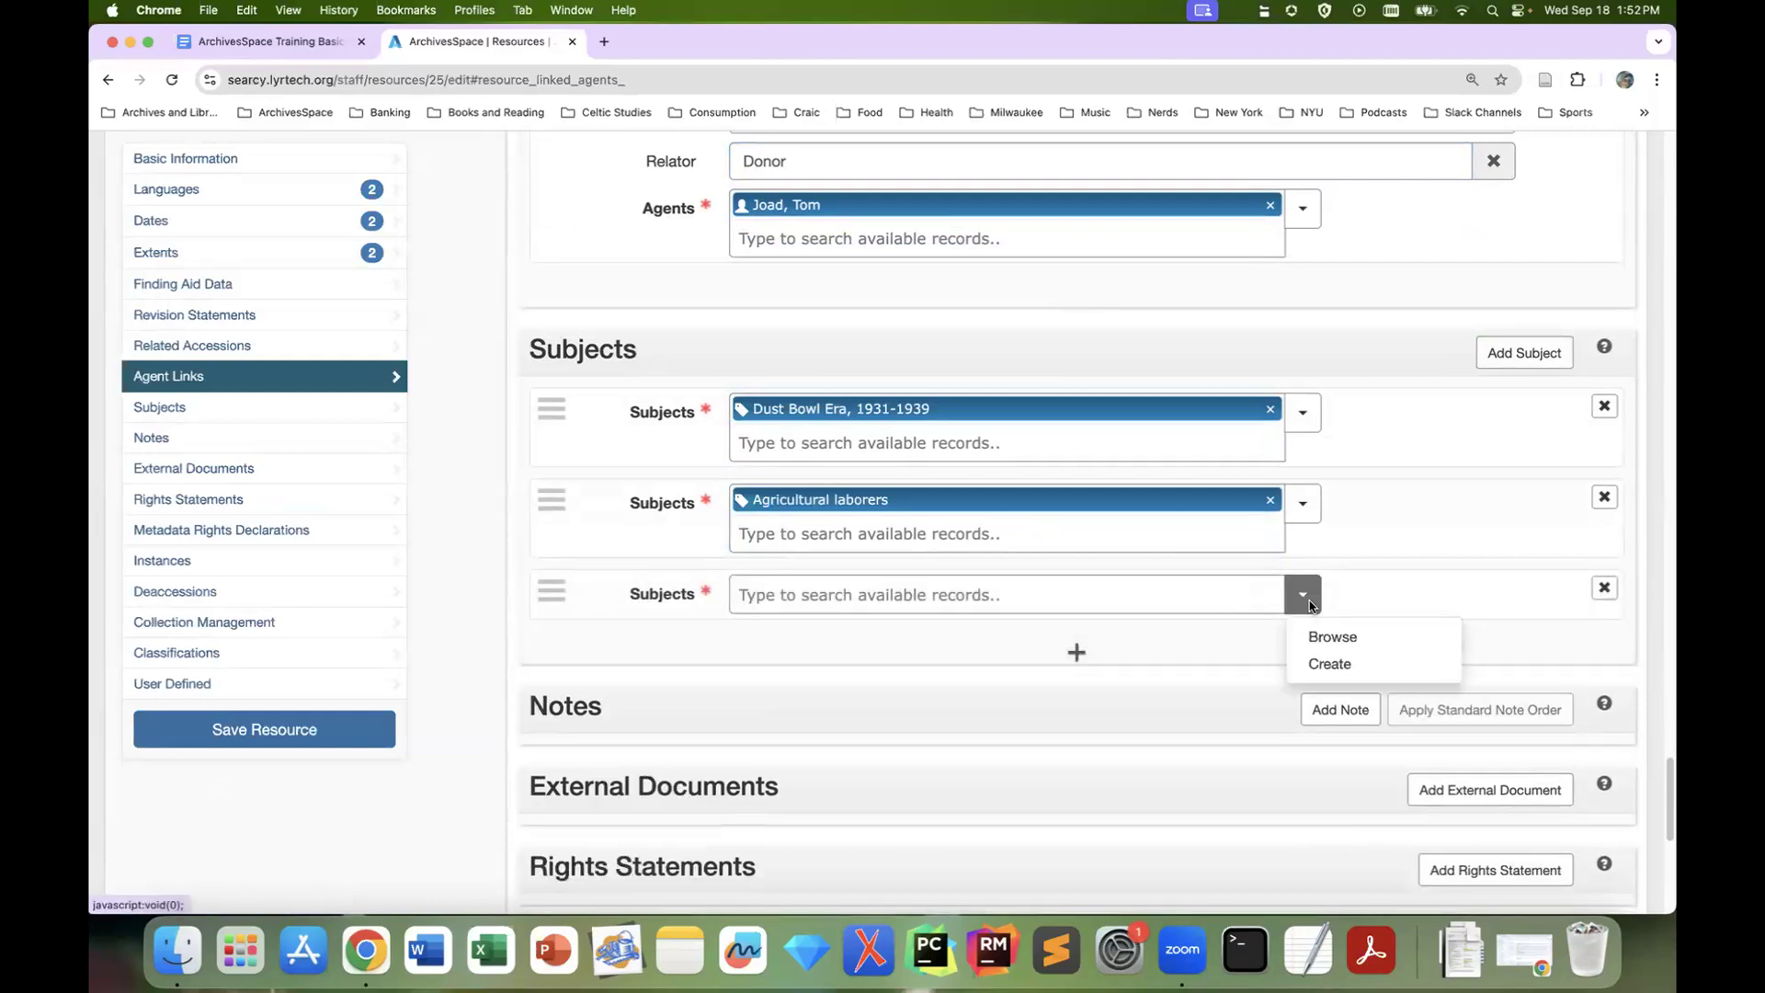
click(1319, 636)
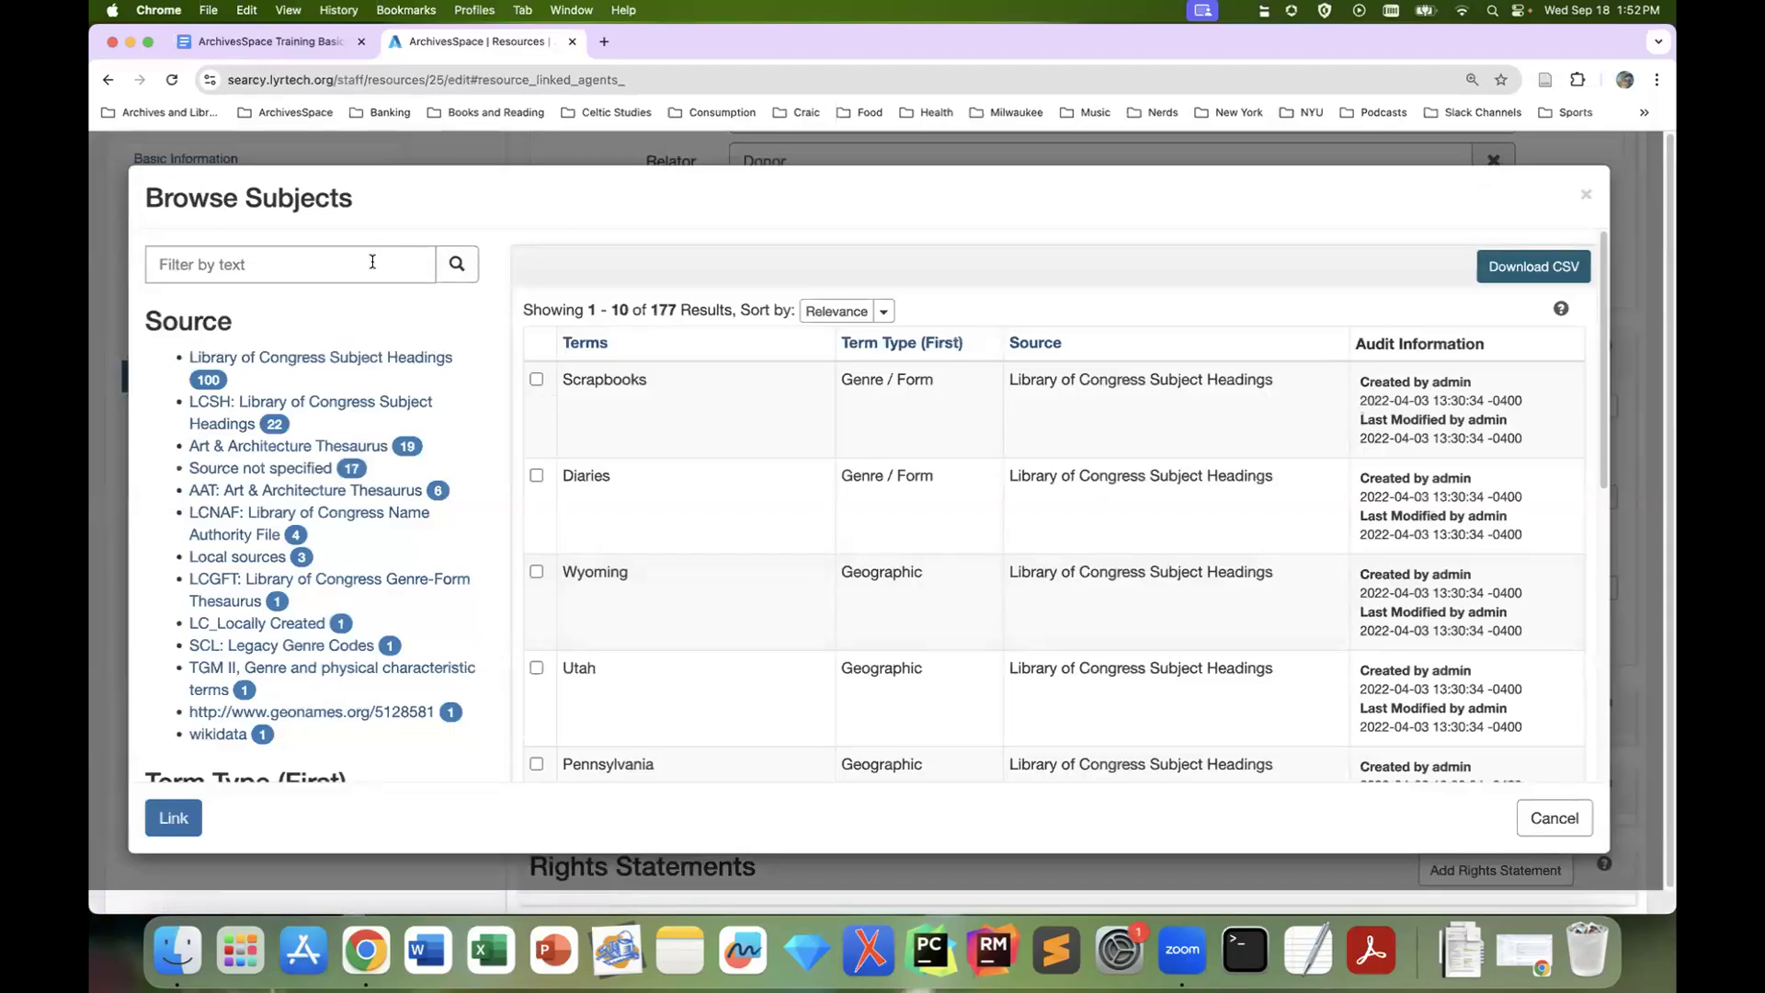
click(372, 262)
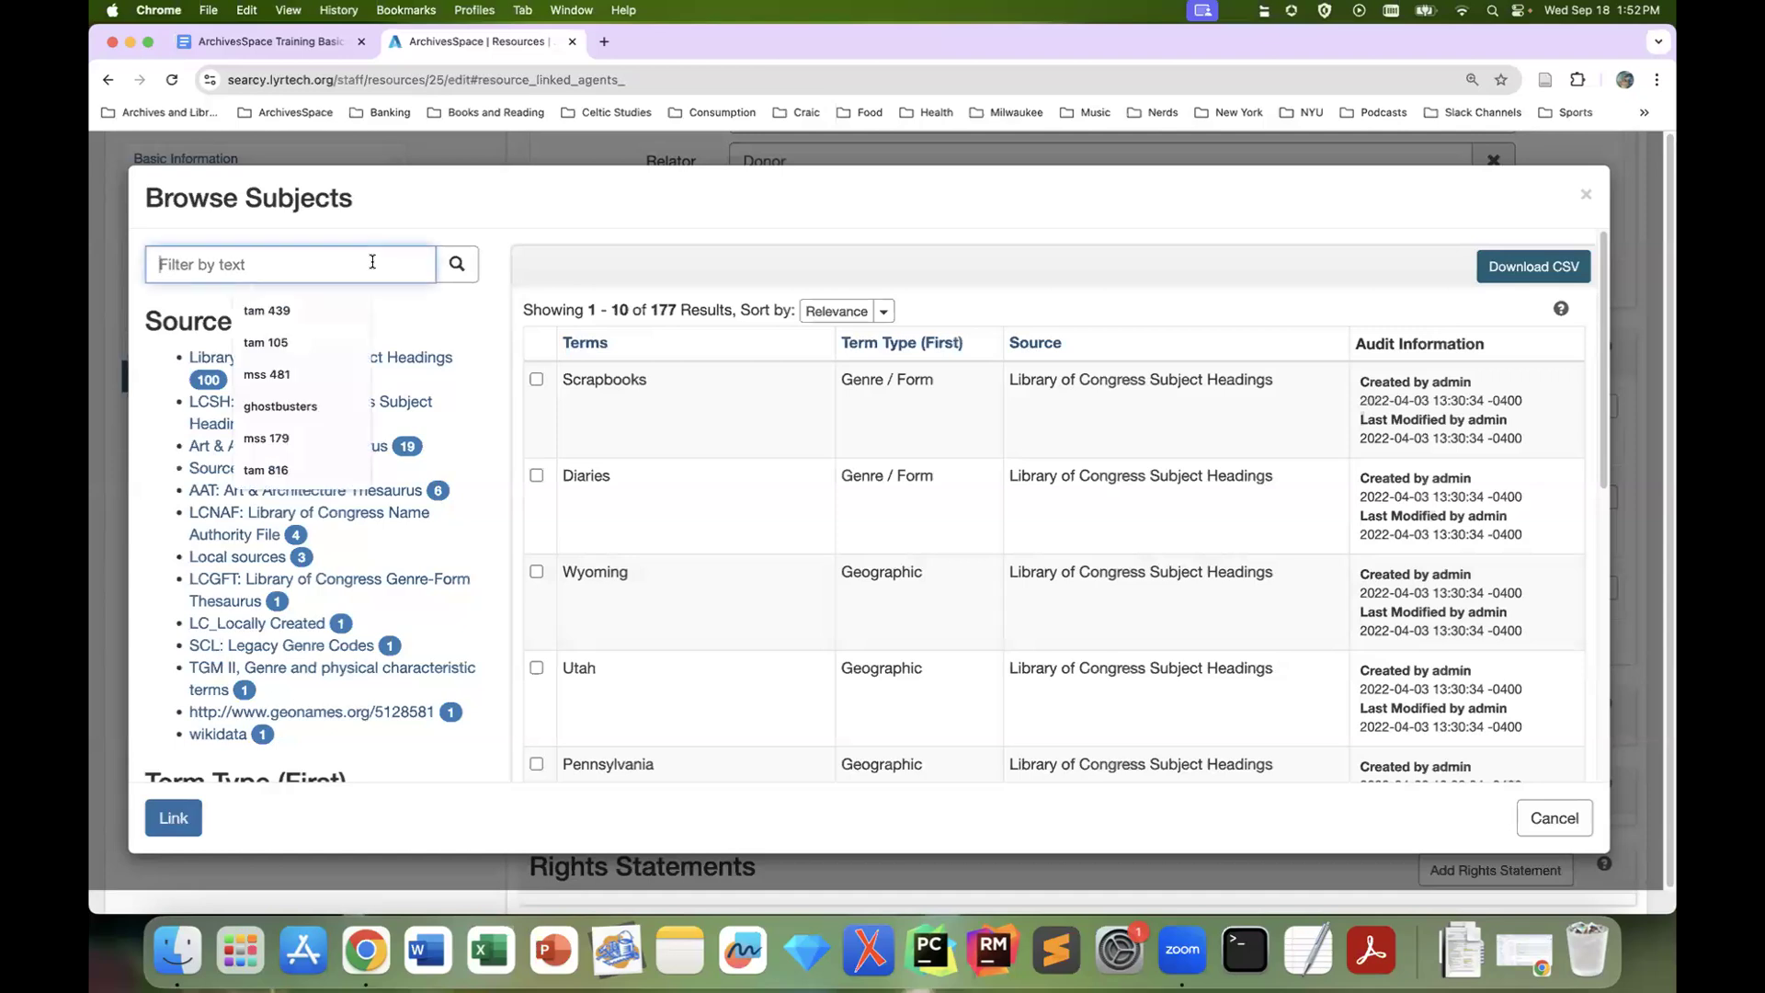
text(oklahoma)
click(299, 316)
click(457, 264)
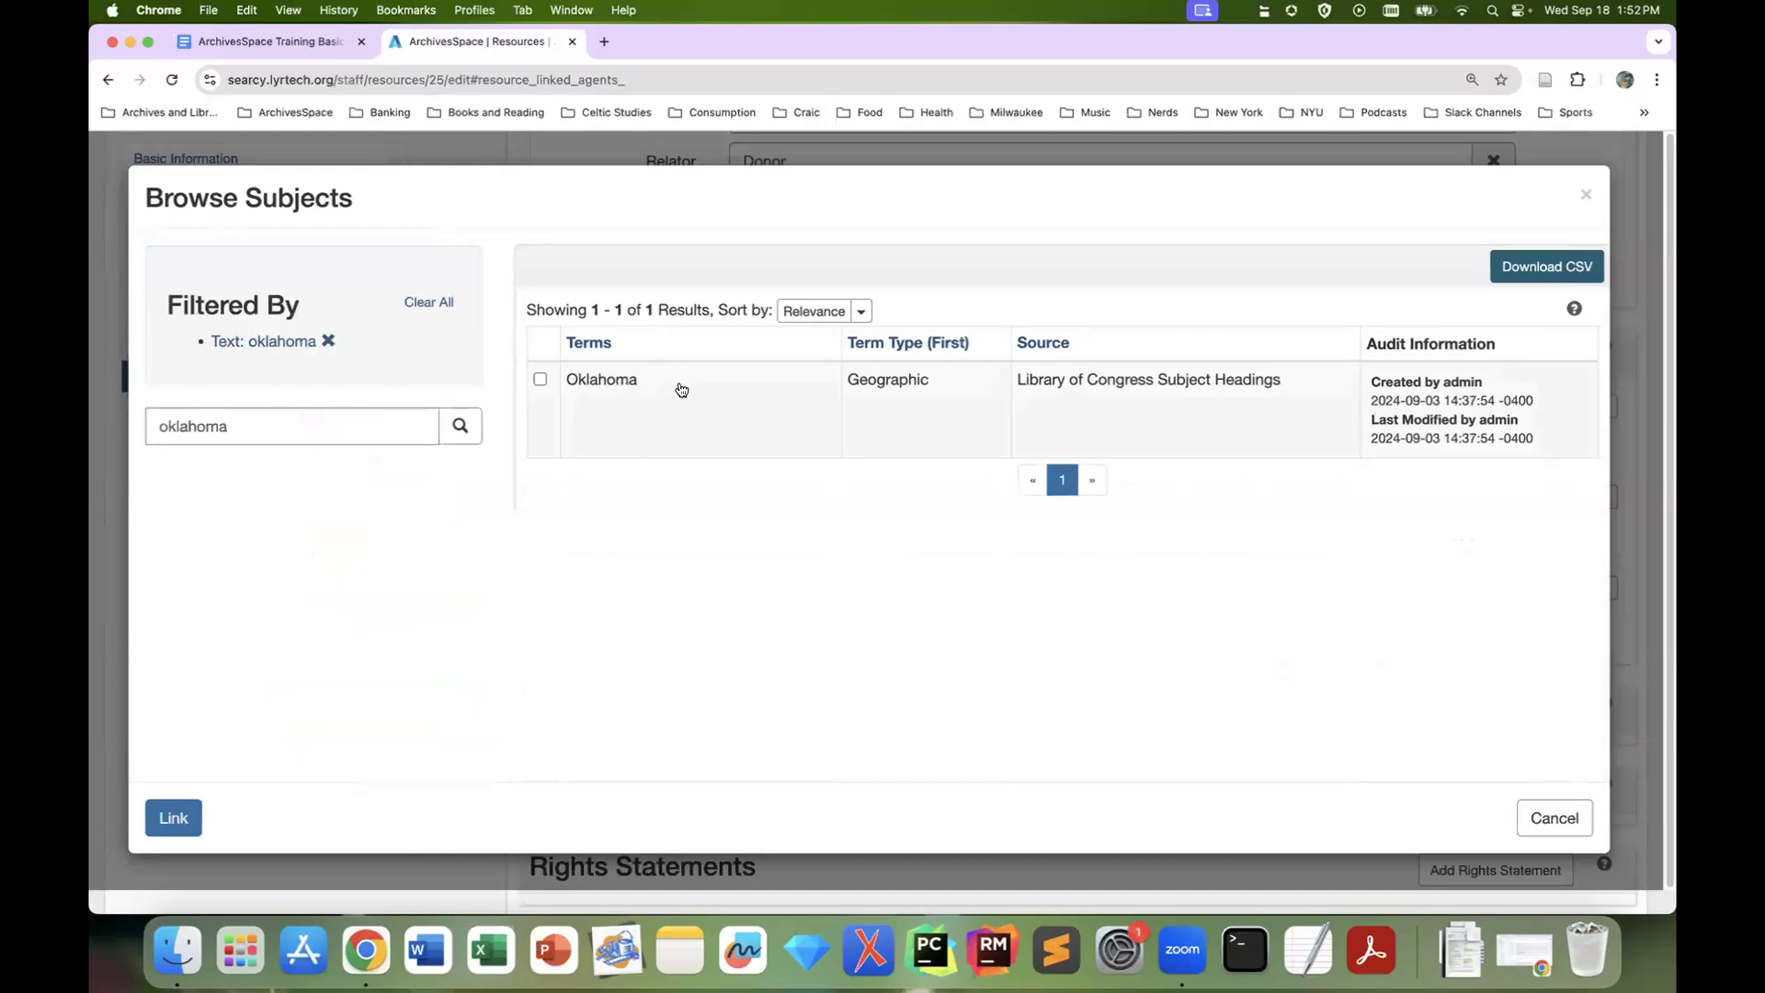
click(663, 386)
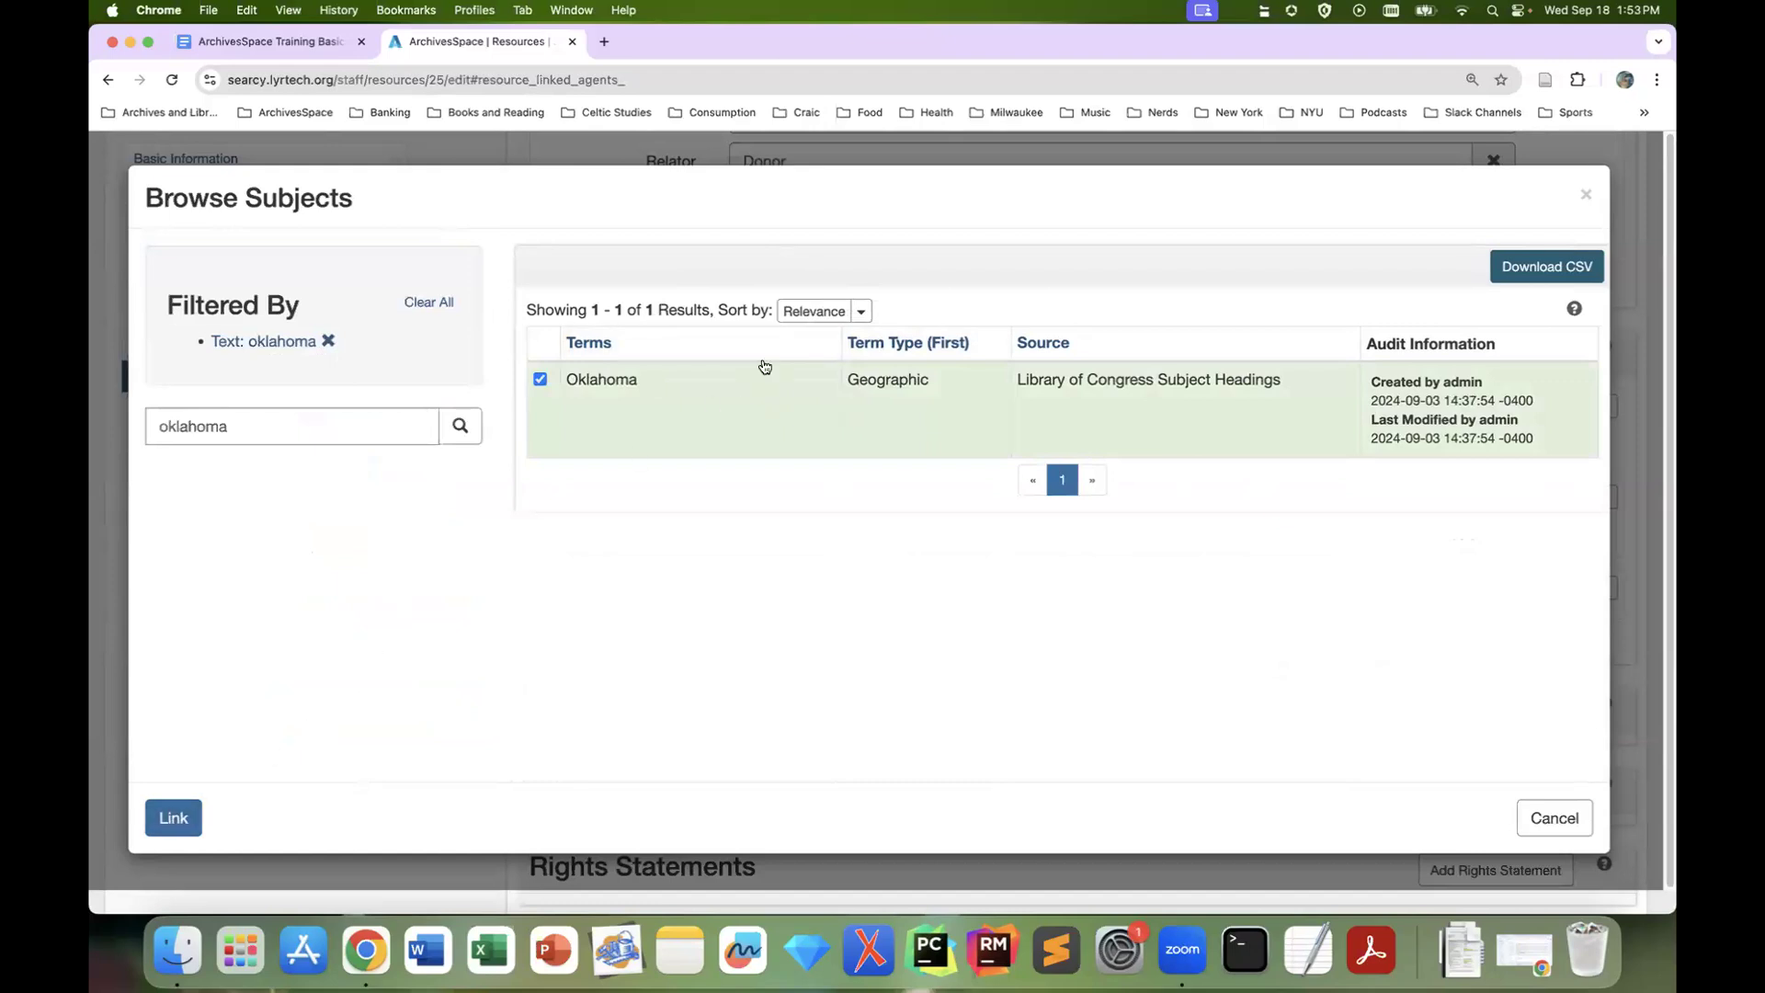
click(180, 816)
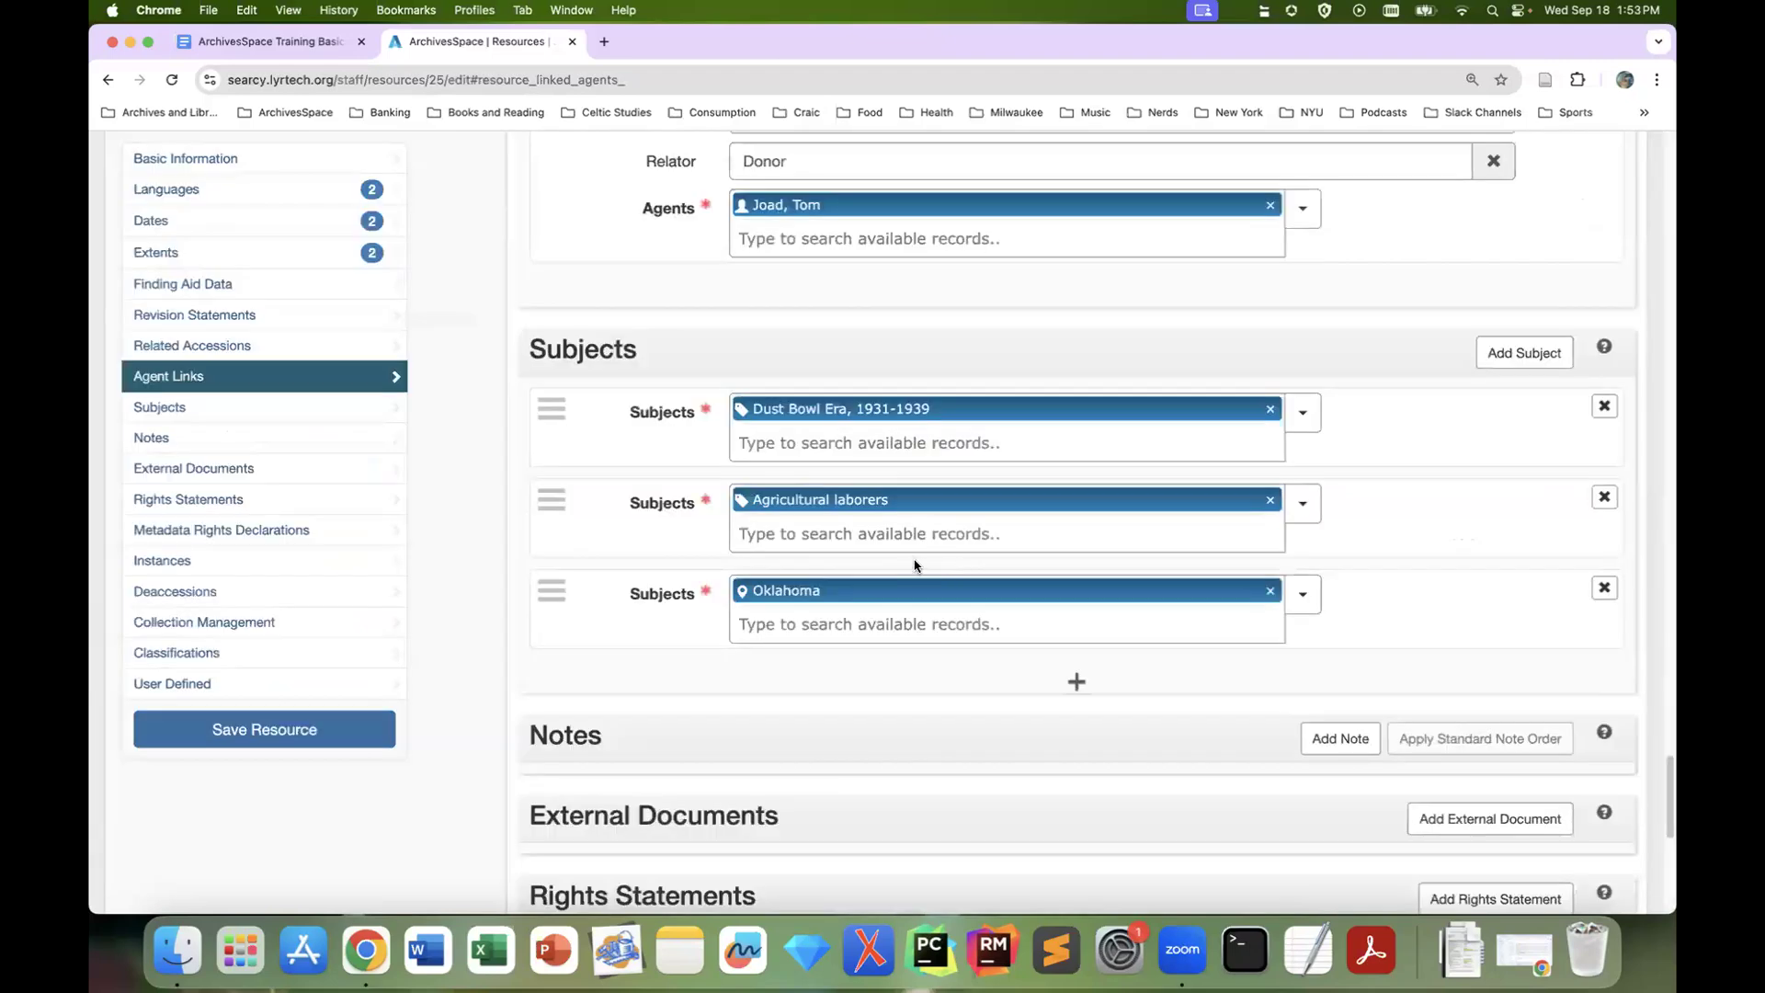
Add a note to the resource with the note type Immediate Source of Acquisition
scroll(1232, 602, down, 2)
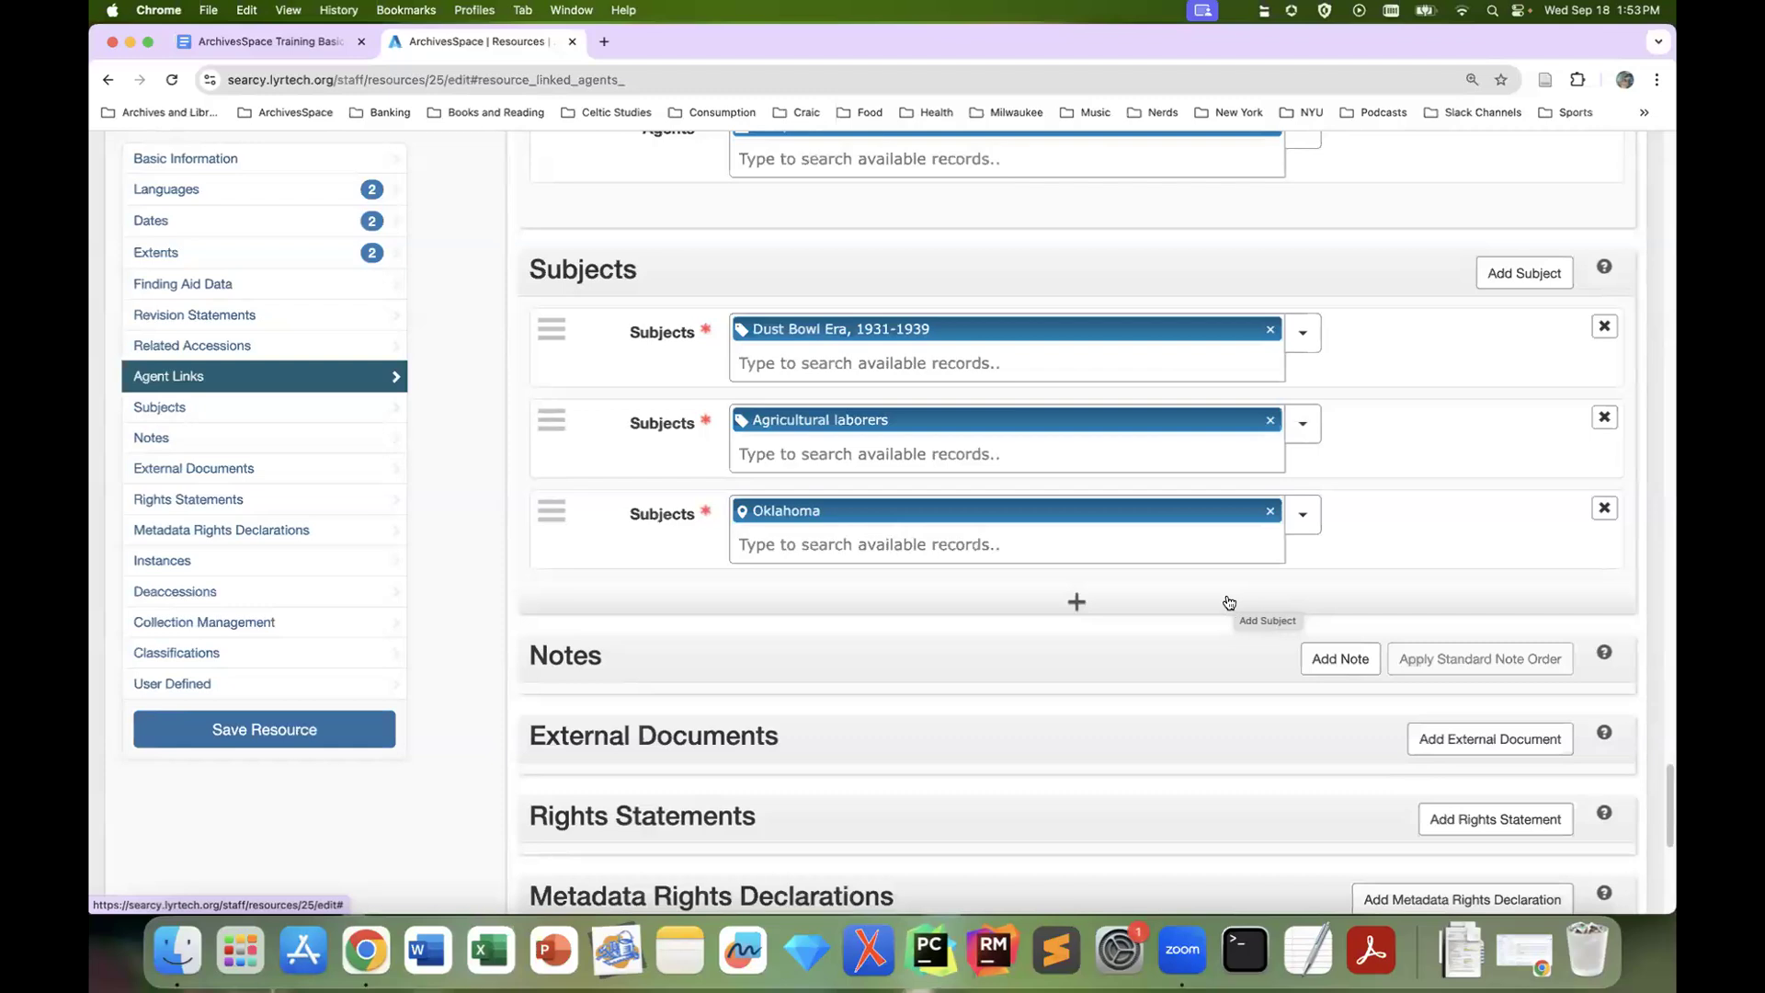
scroll(1117, 692, down, 3)
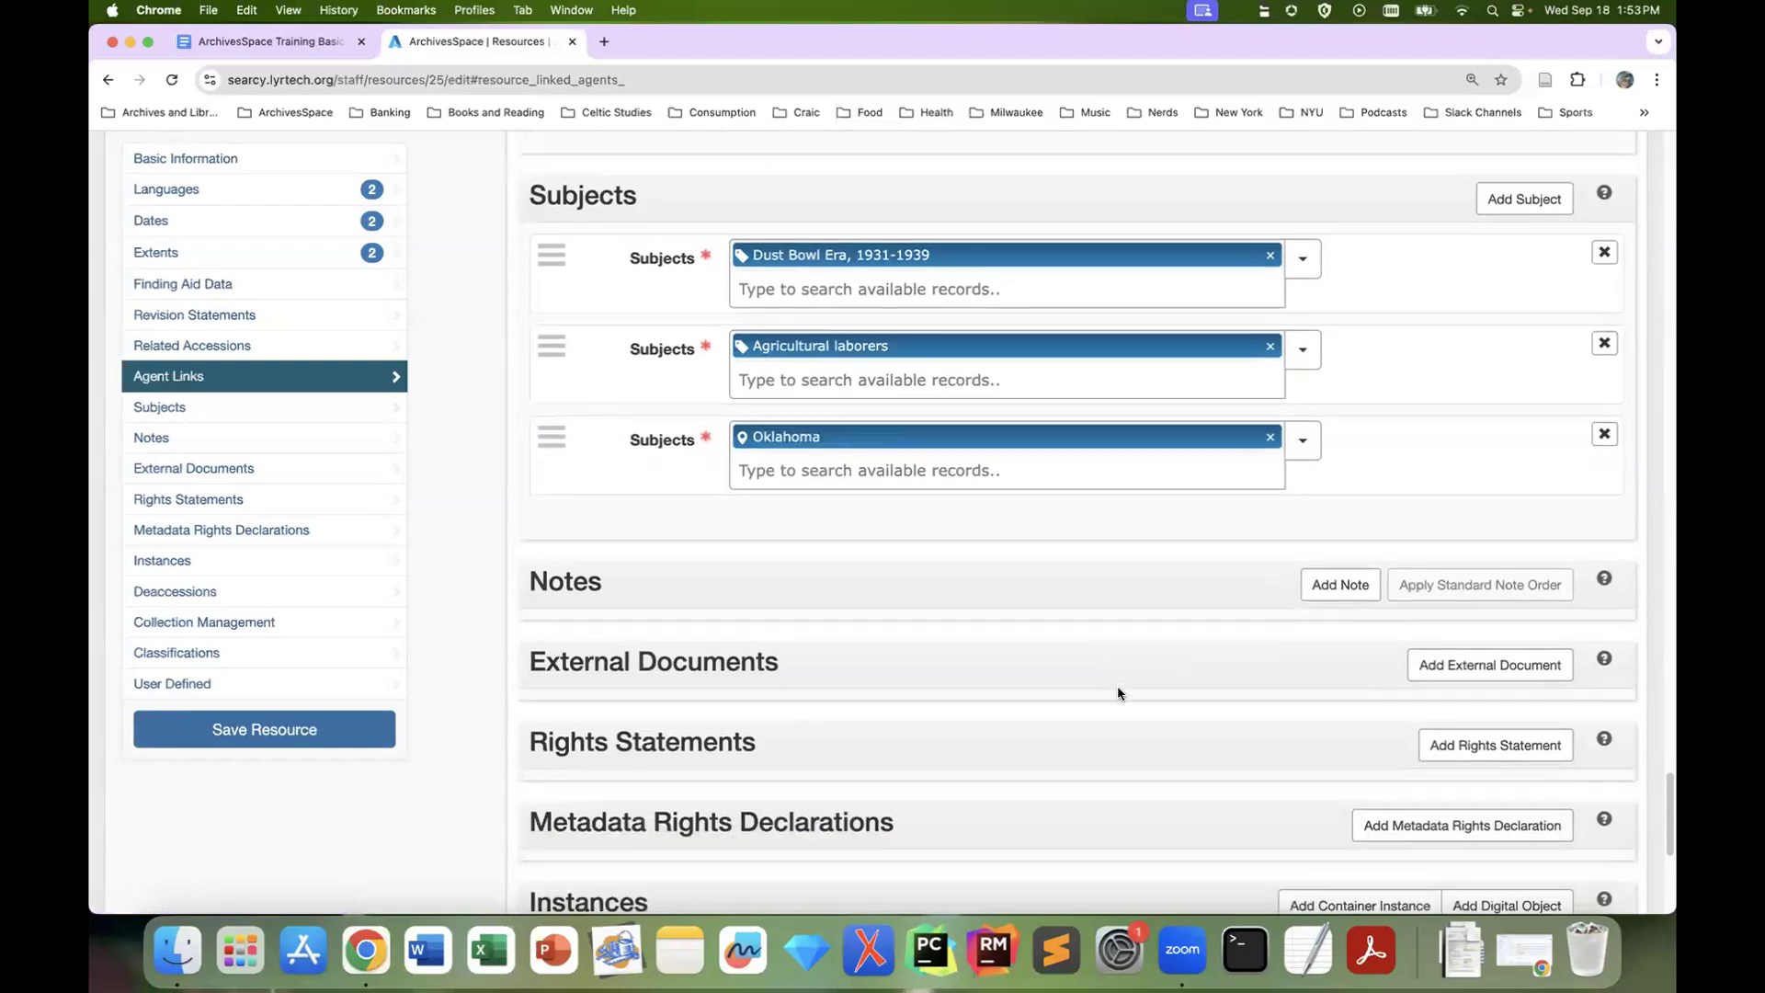
scroll(1097, 702, down, 1)
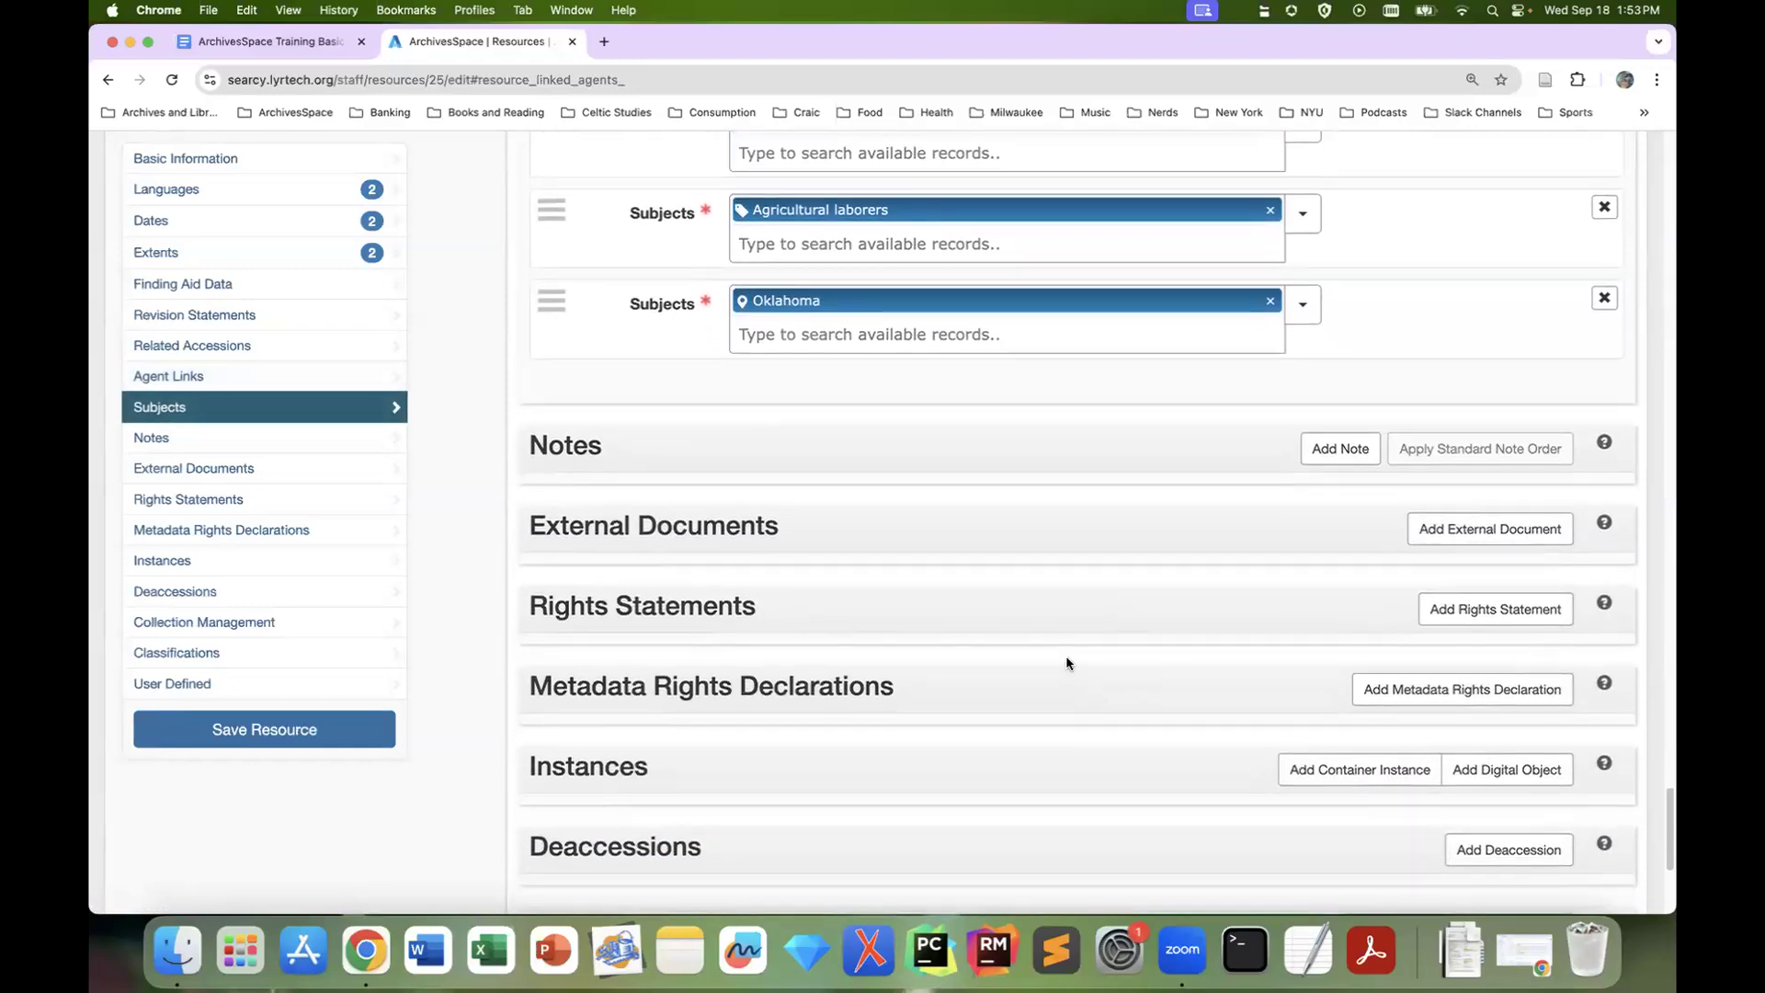
scroll(390, 216, down, 1)
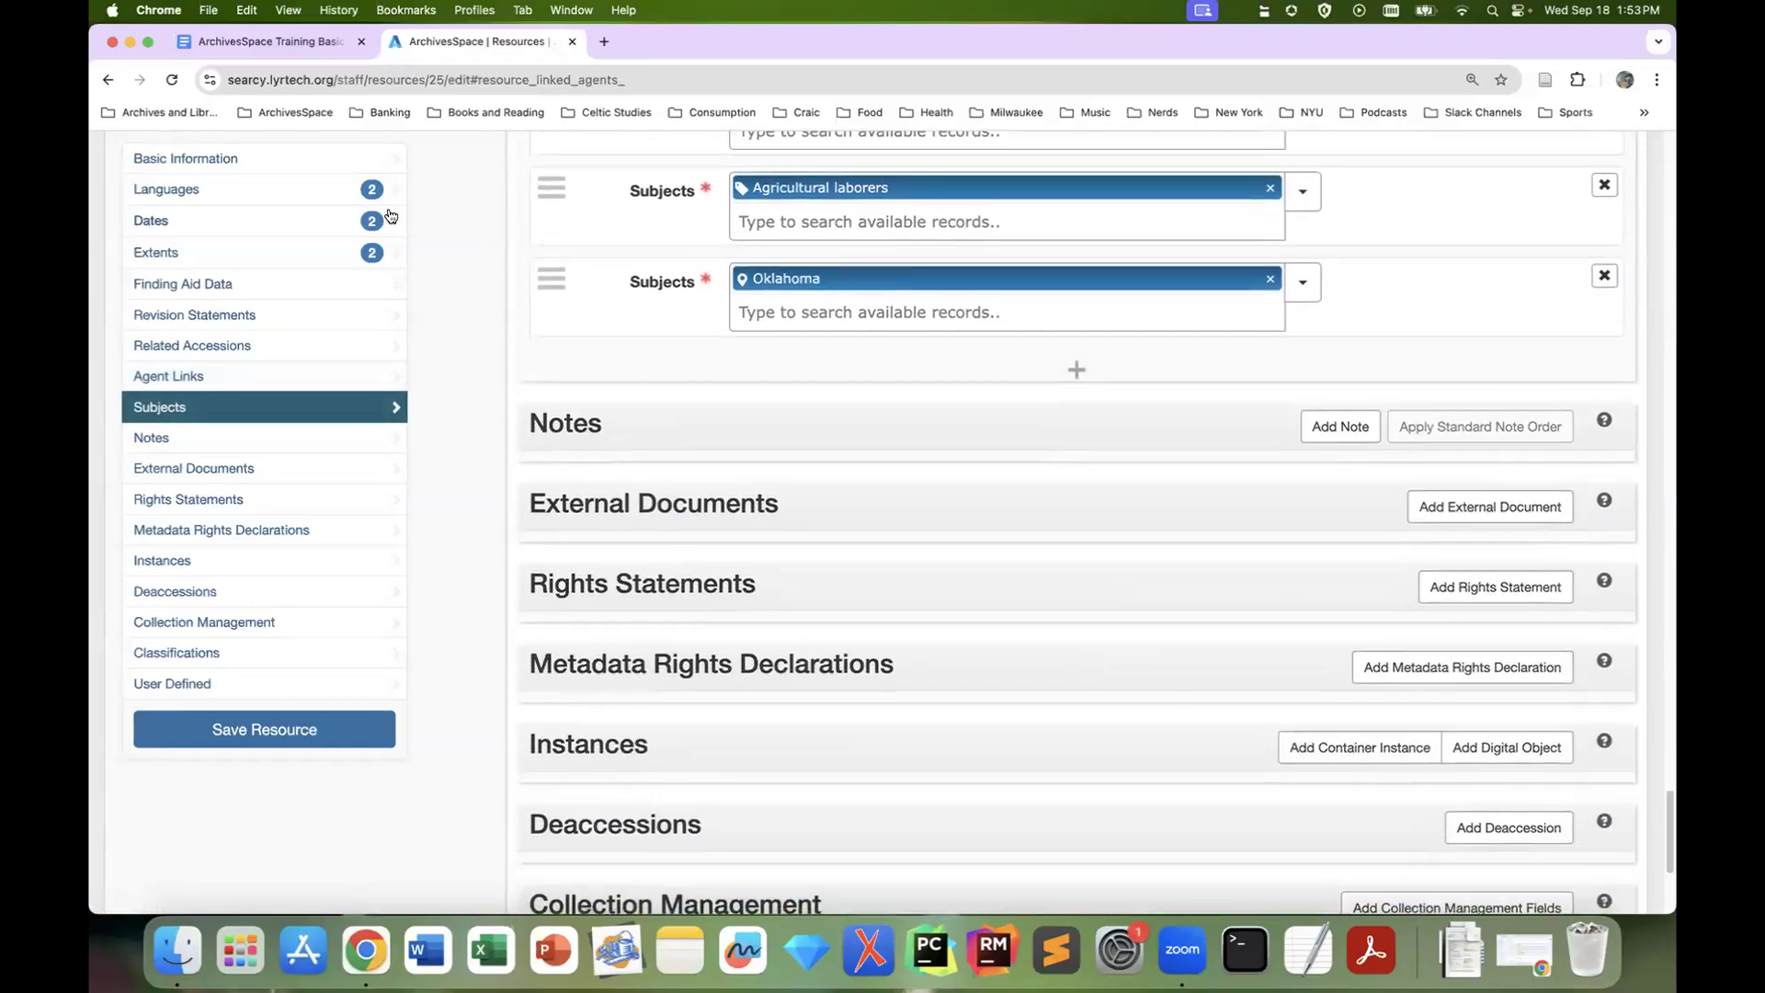
click(223, 439)
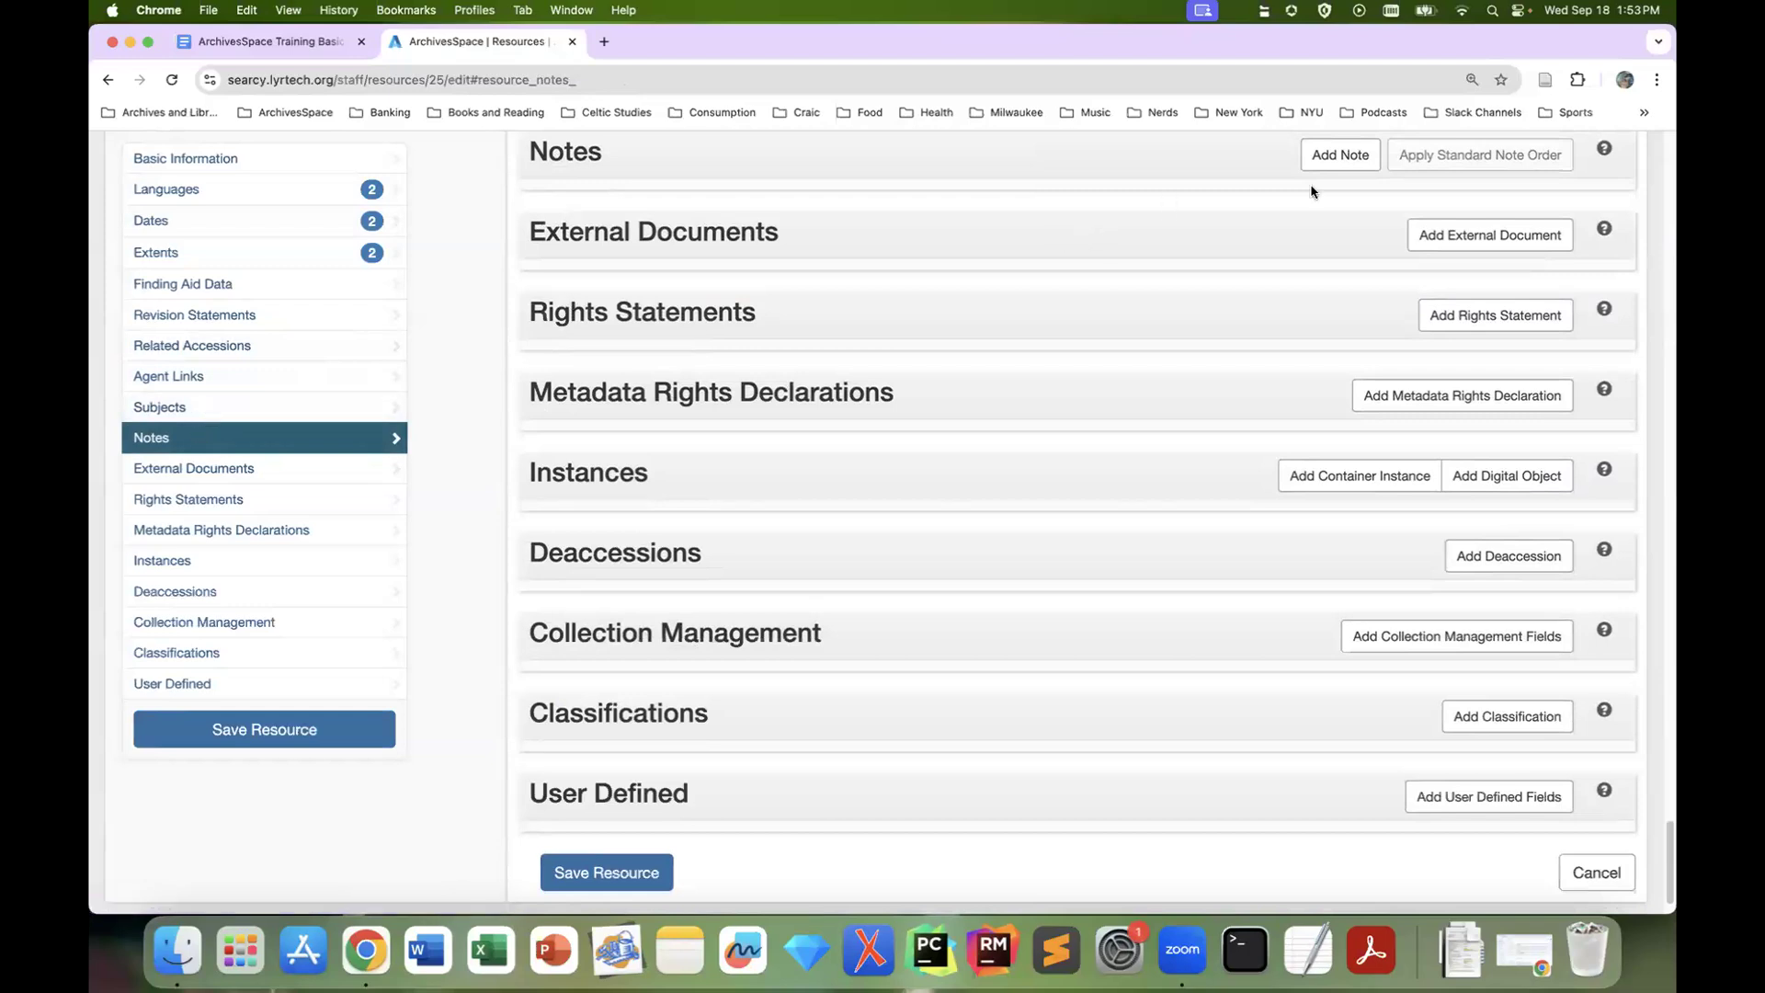
click(1357, 158)
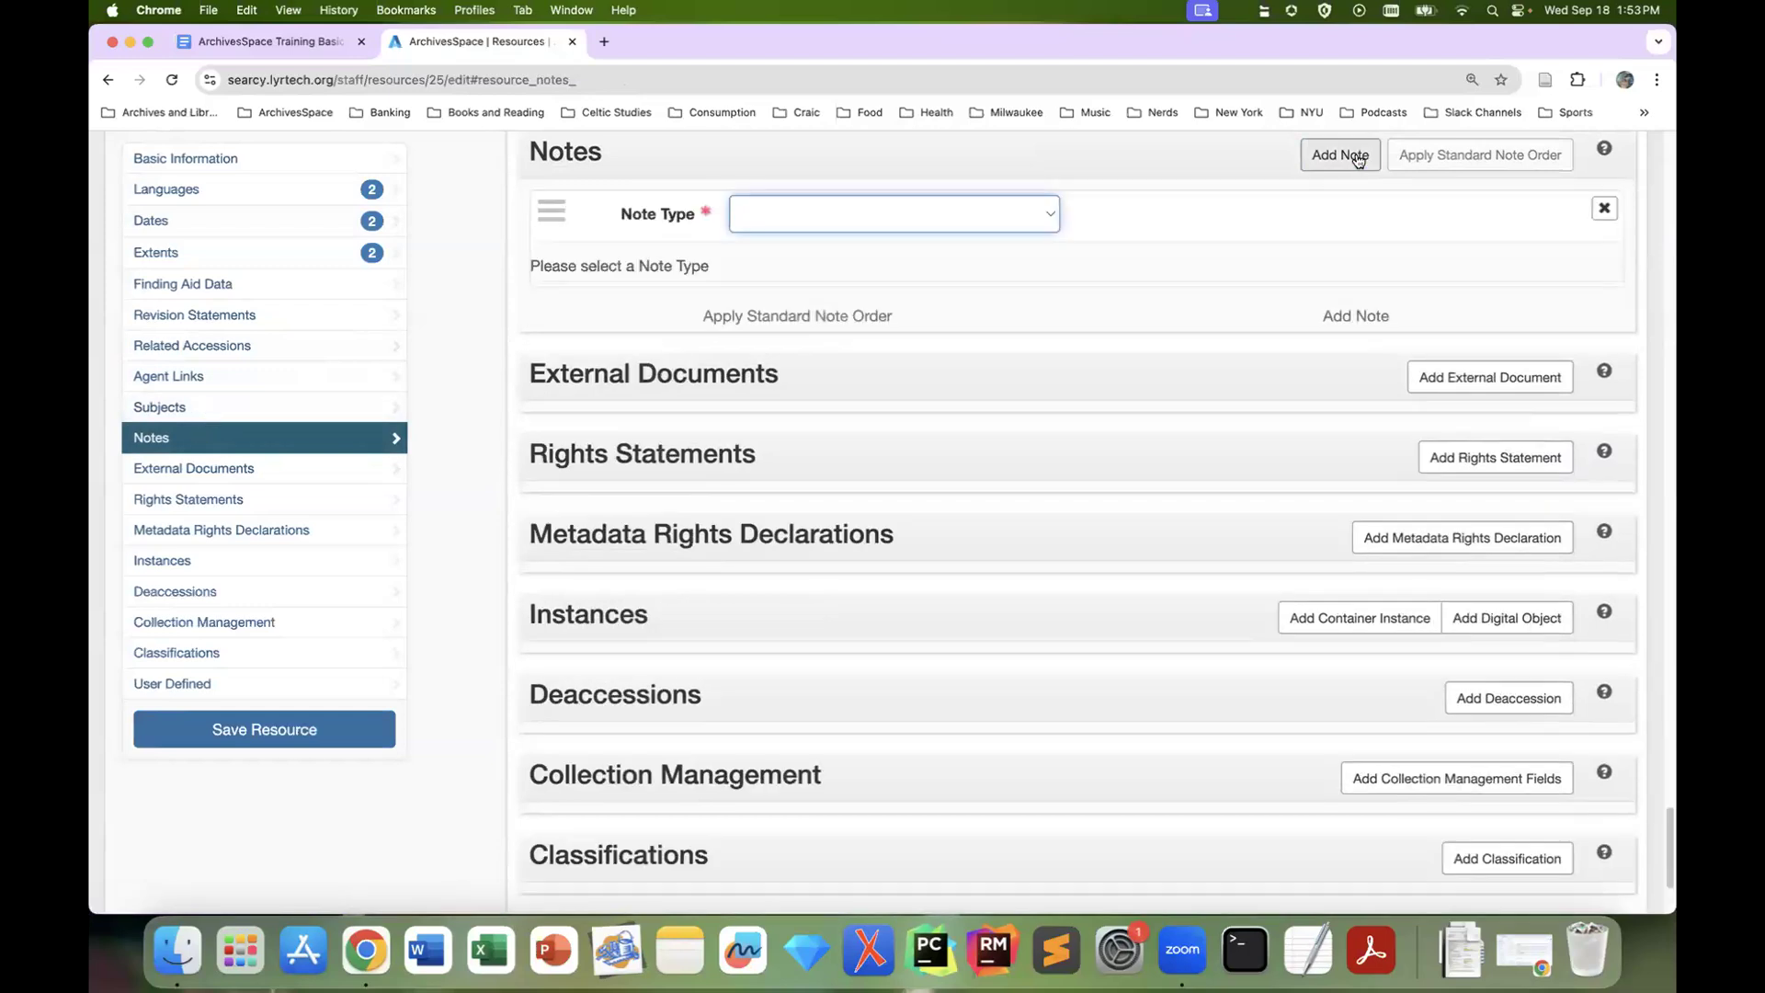
click(1048, 217)
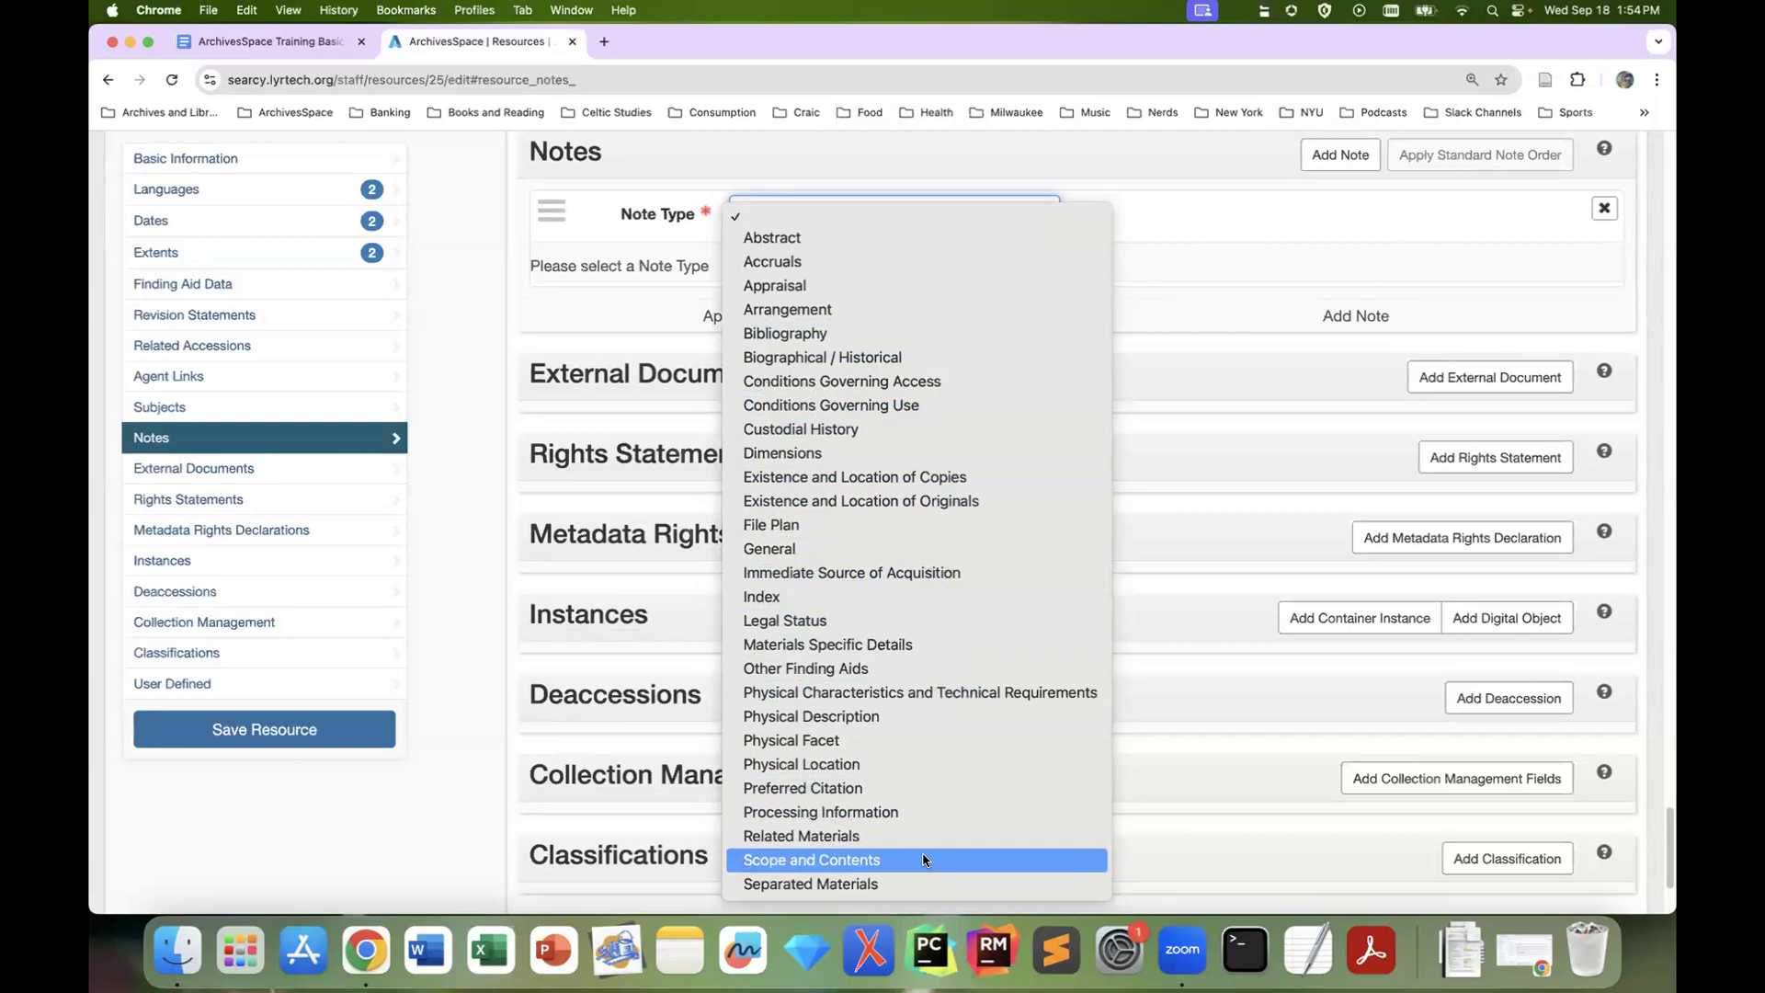
click(992, 573)
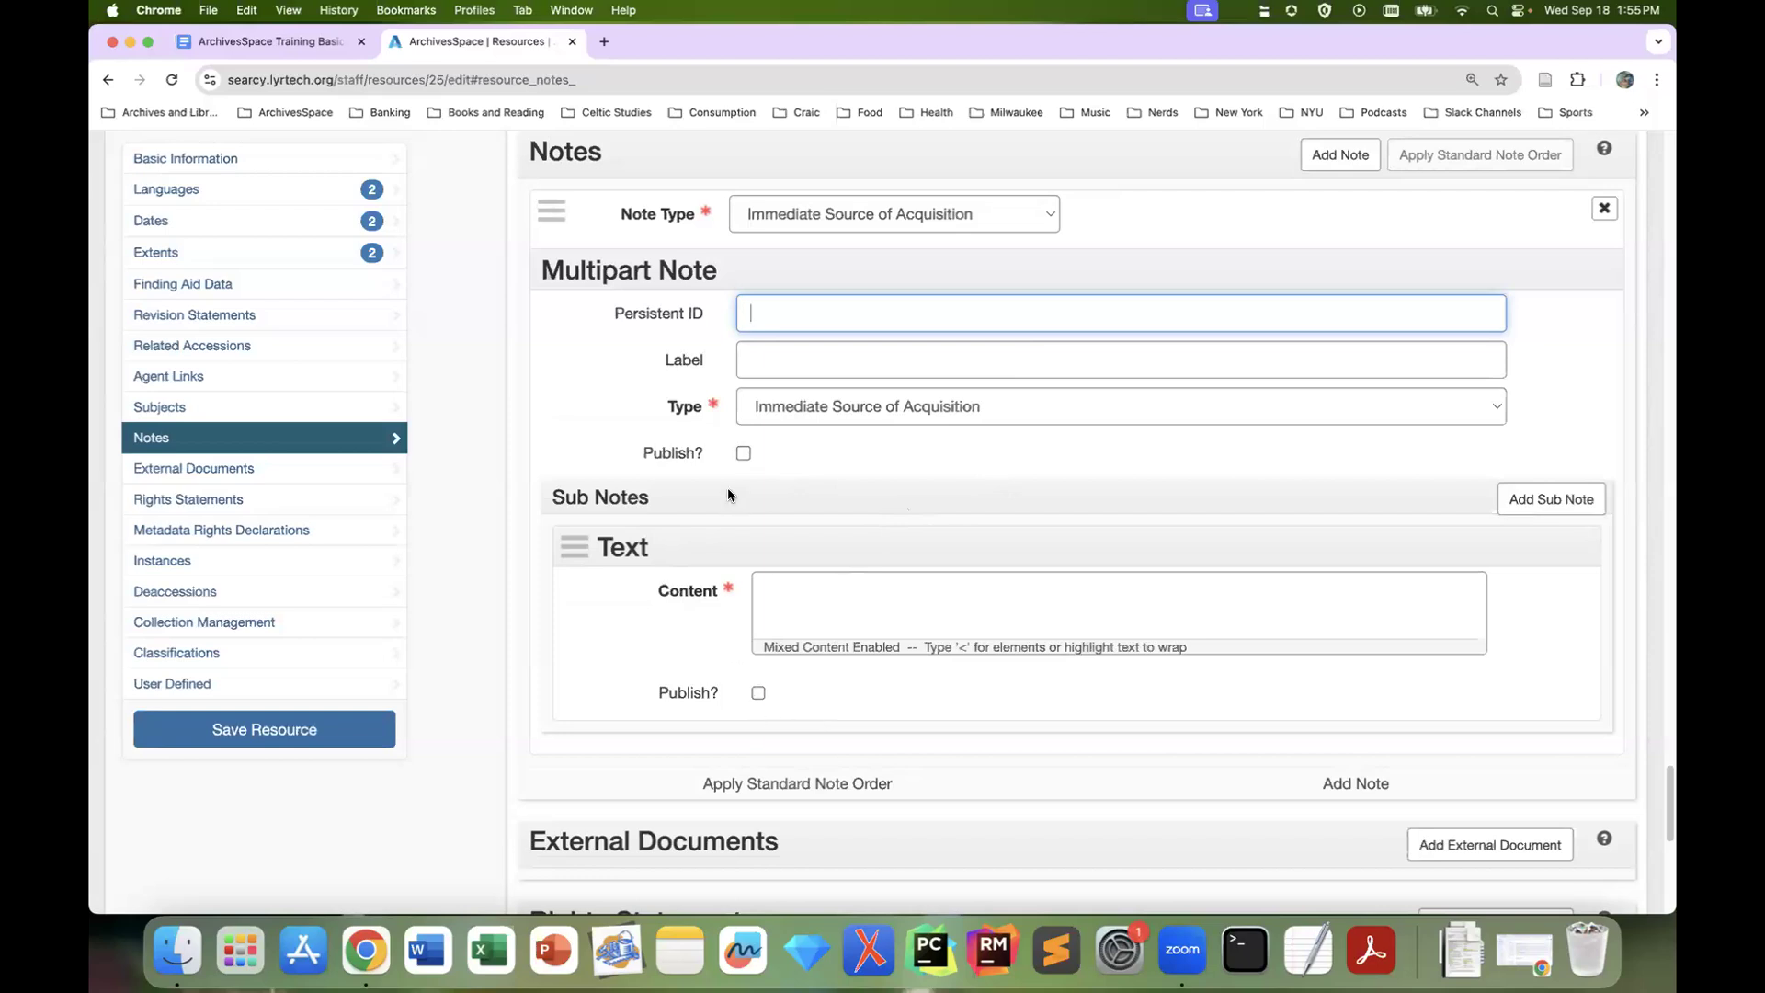
Fill in the acquisition note's content with a sentence saying the materials were donated by the named donor in 1998
mouse_move(696, 593)
click(836, 604)
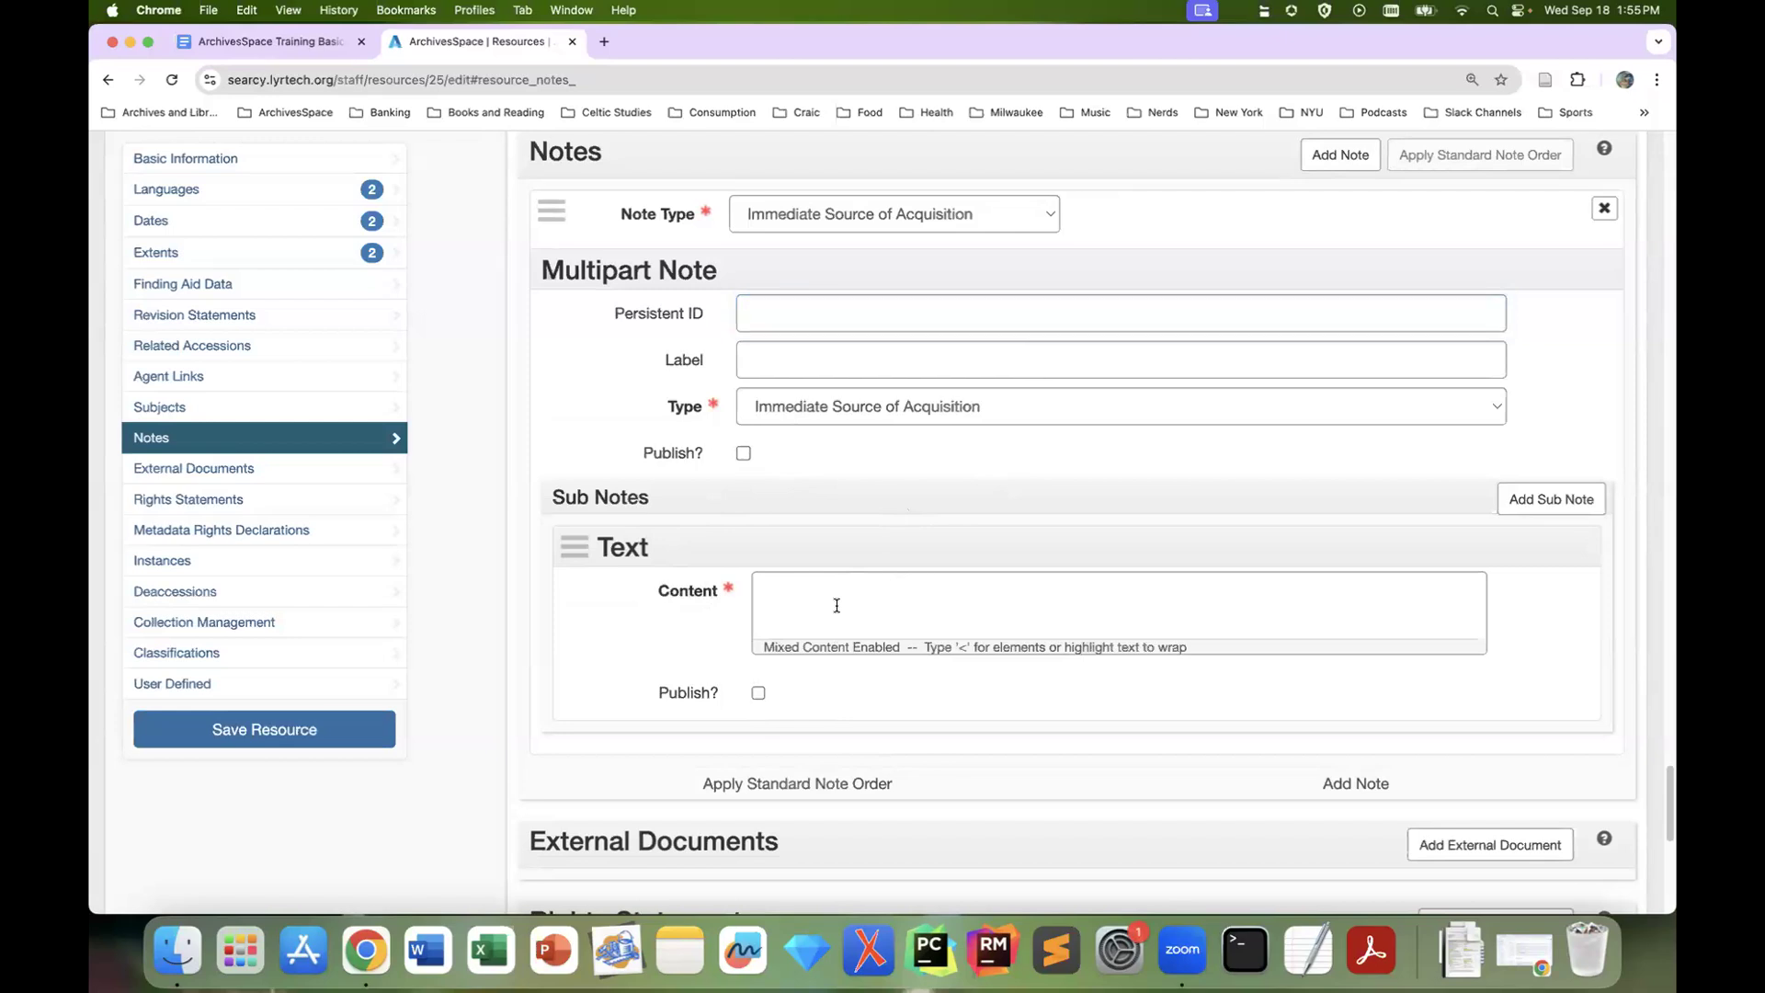
text(Donated by Tom Joad in 19)
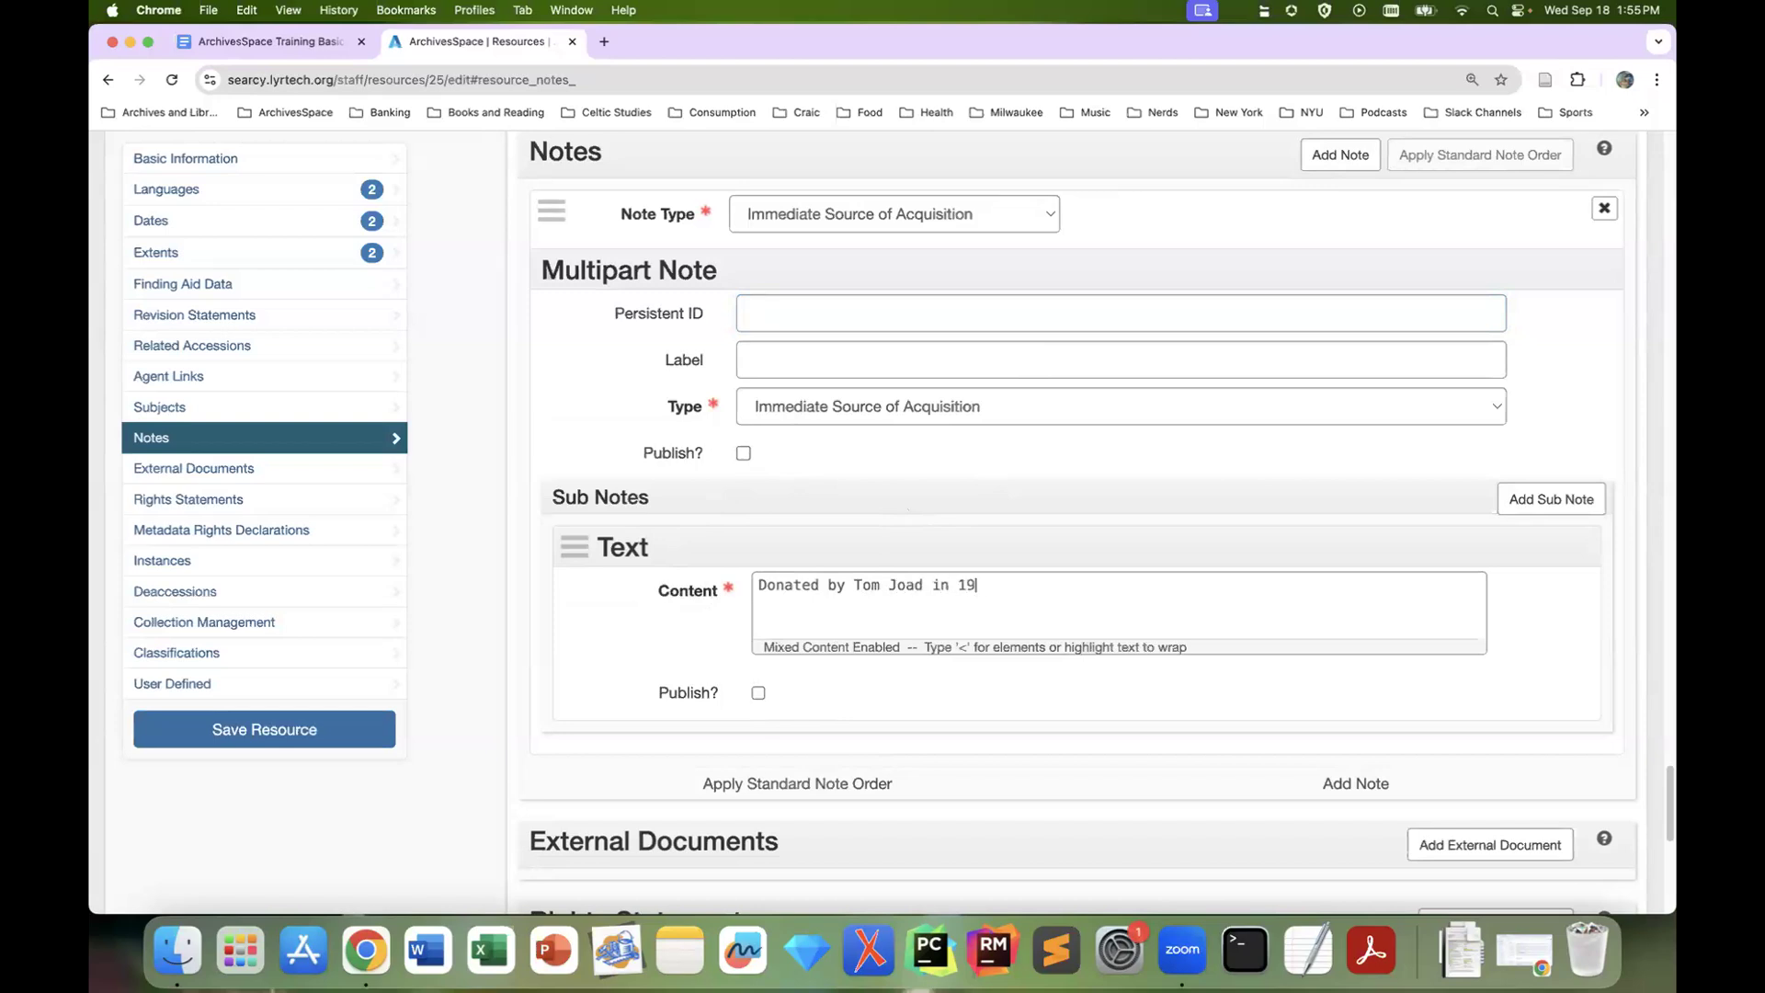
text(98.)
Add a second note with the note type Physical Characteristics and Technical Requirements
scroll(1149, 717, down, 2)
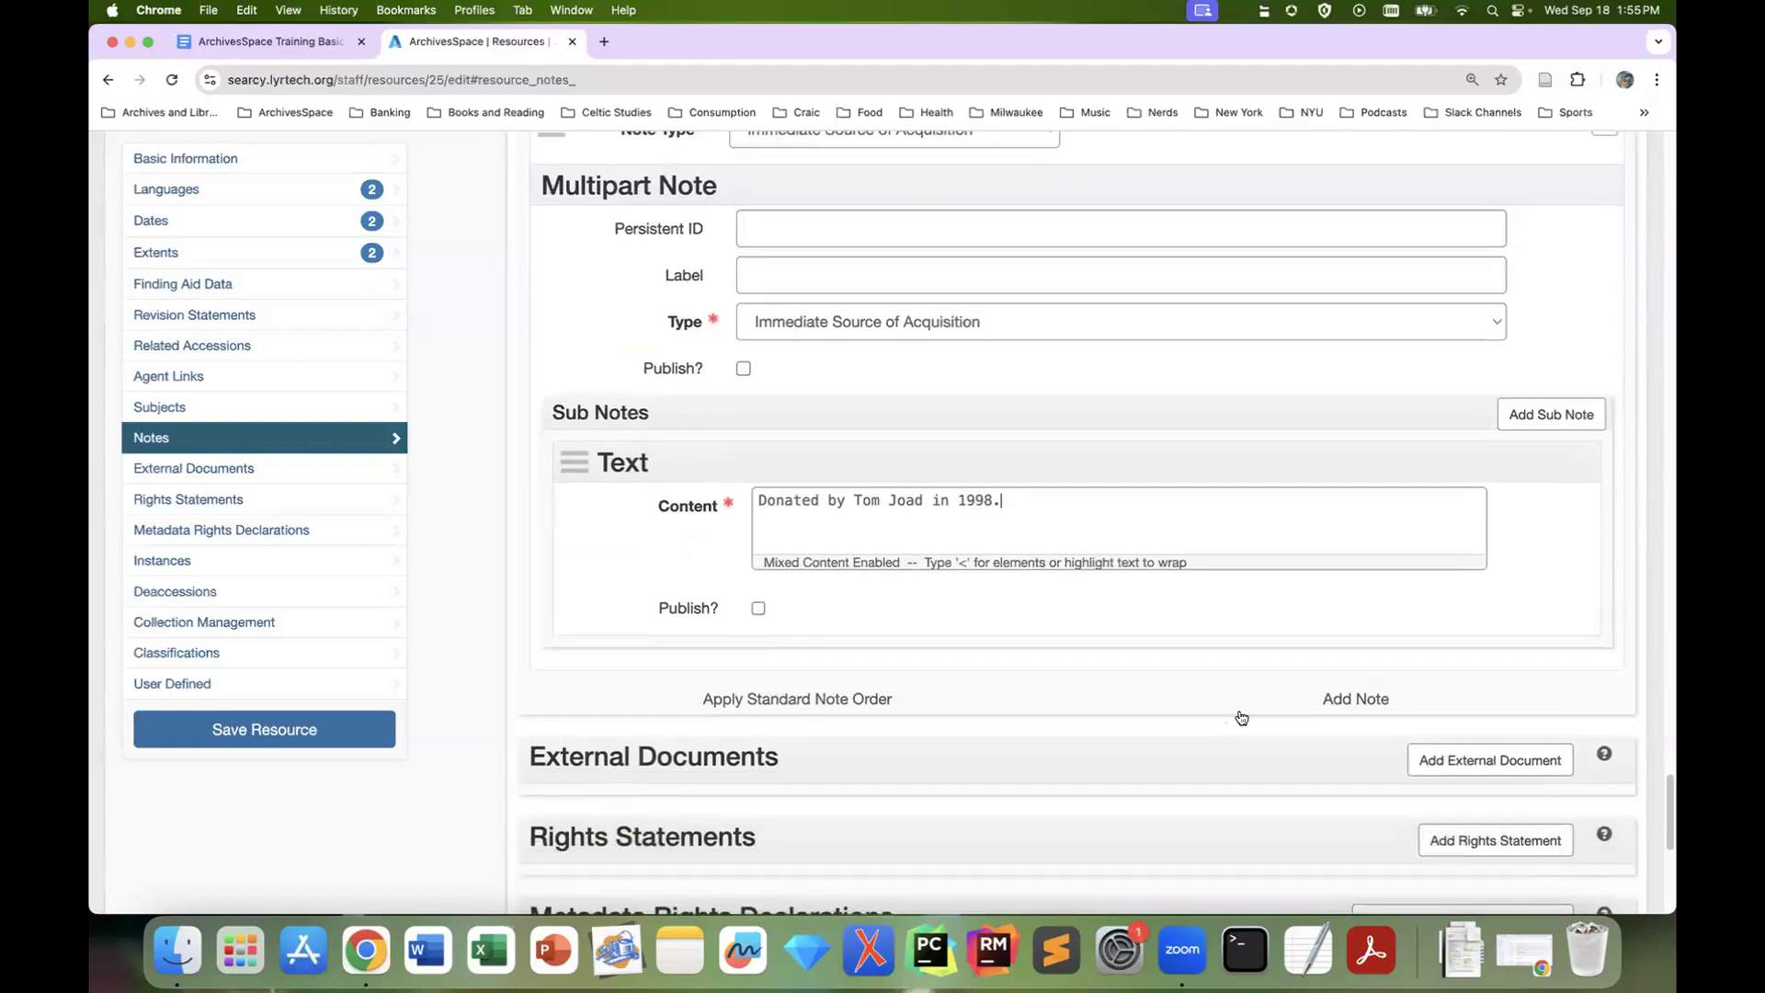
click(1250, 710)
scroll(1223, 689, down, 4)
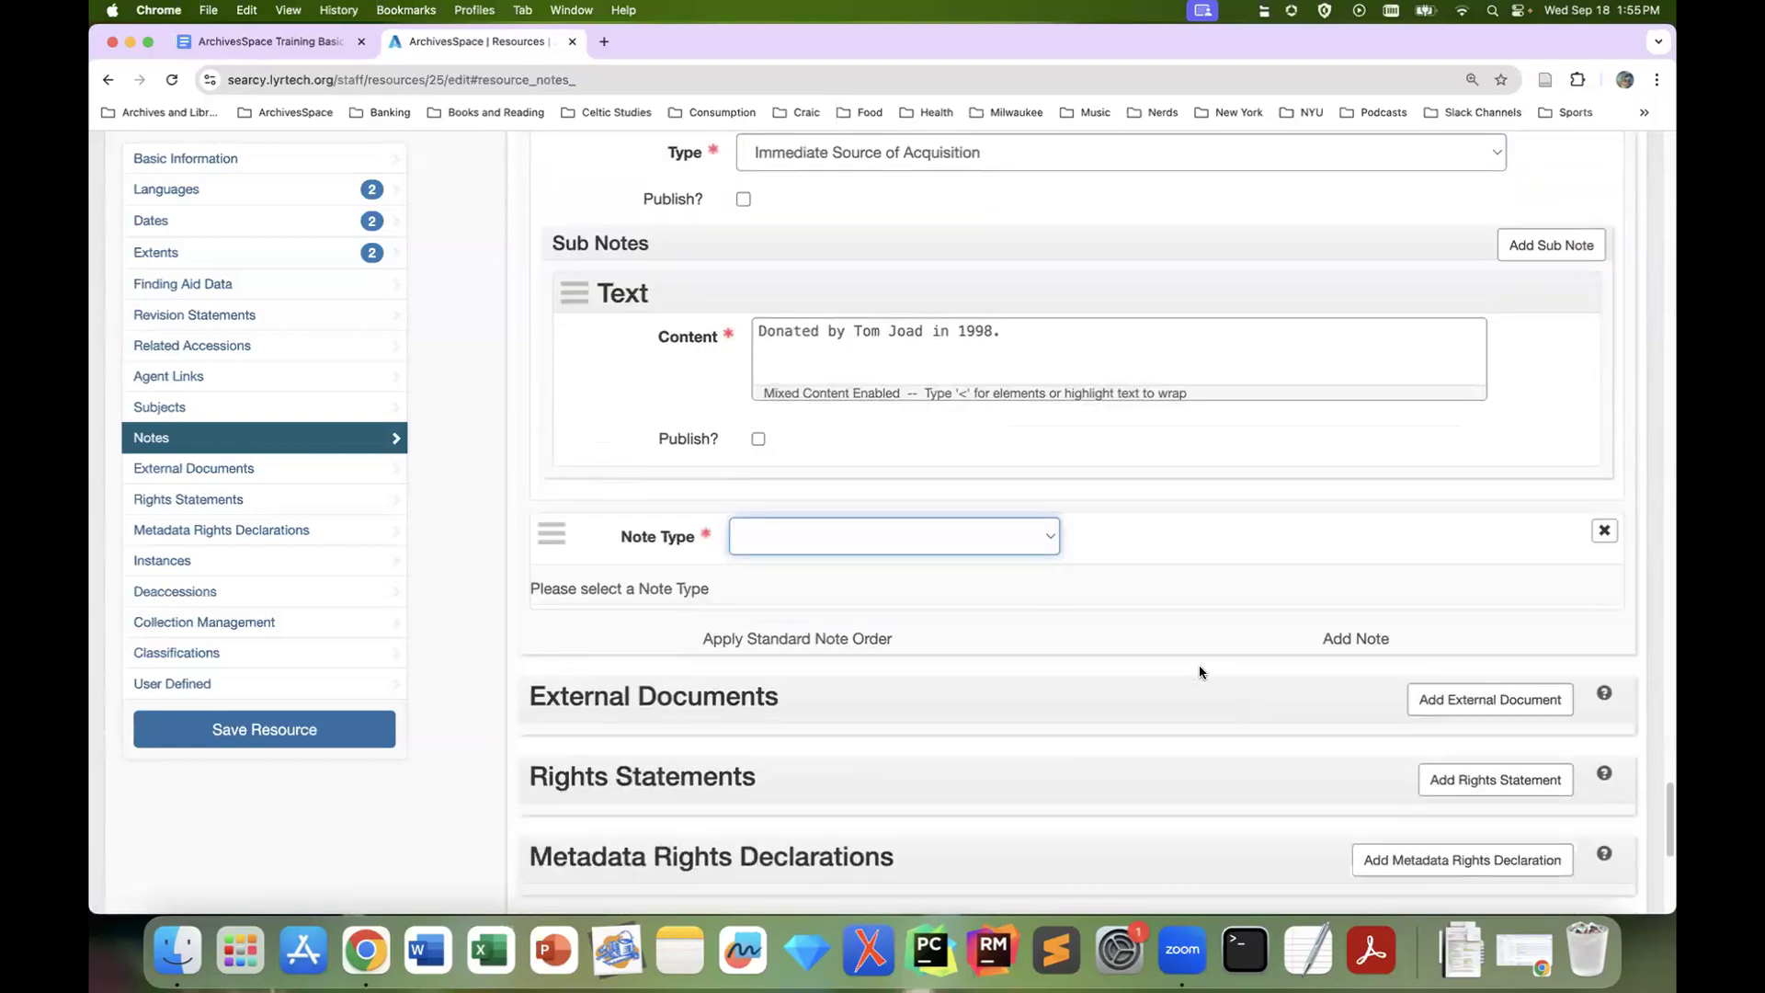
click(1044, 533)
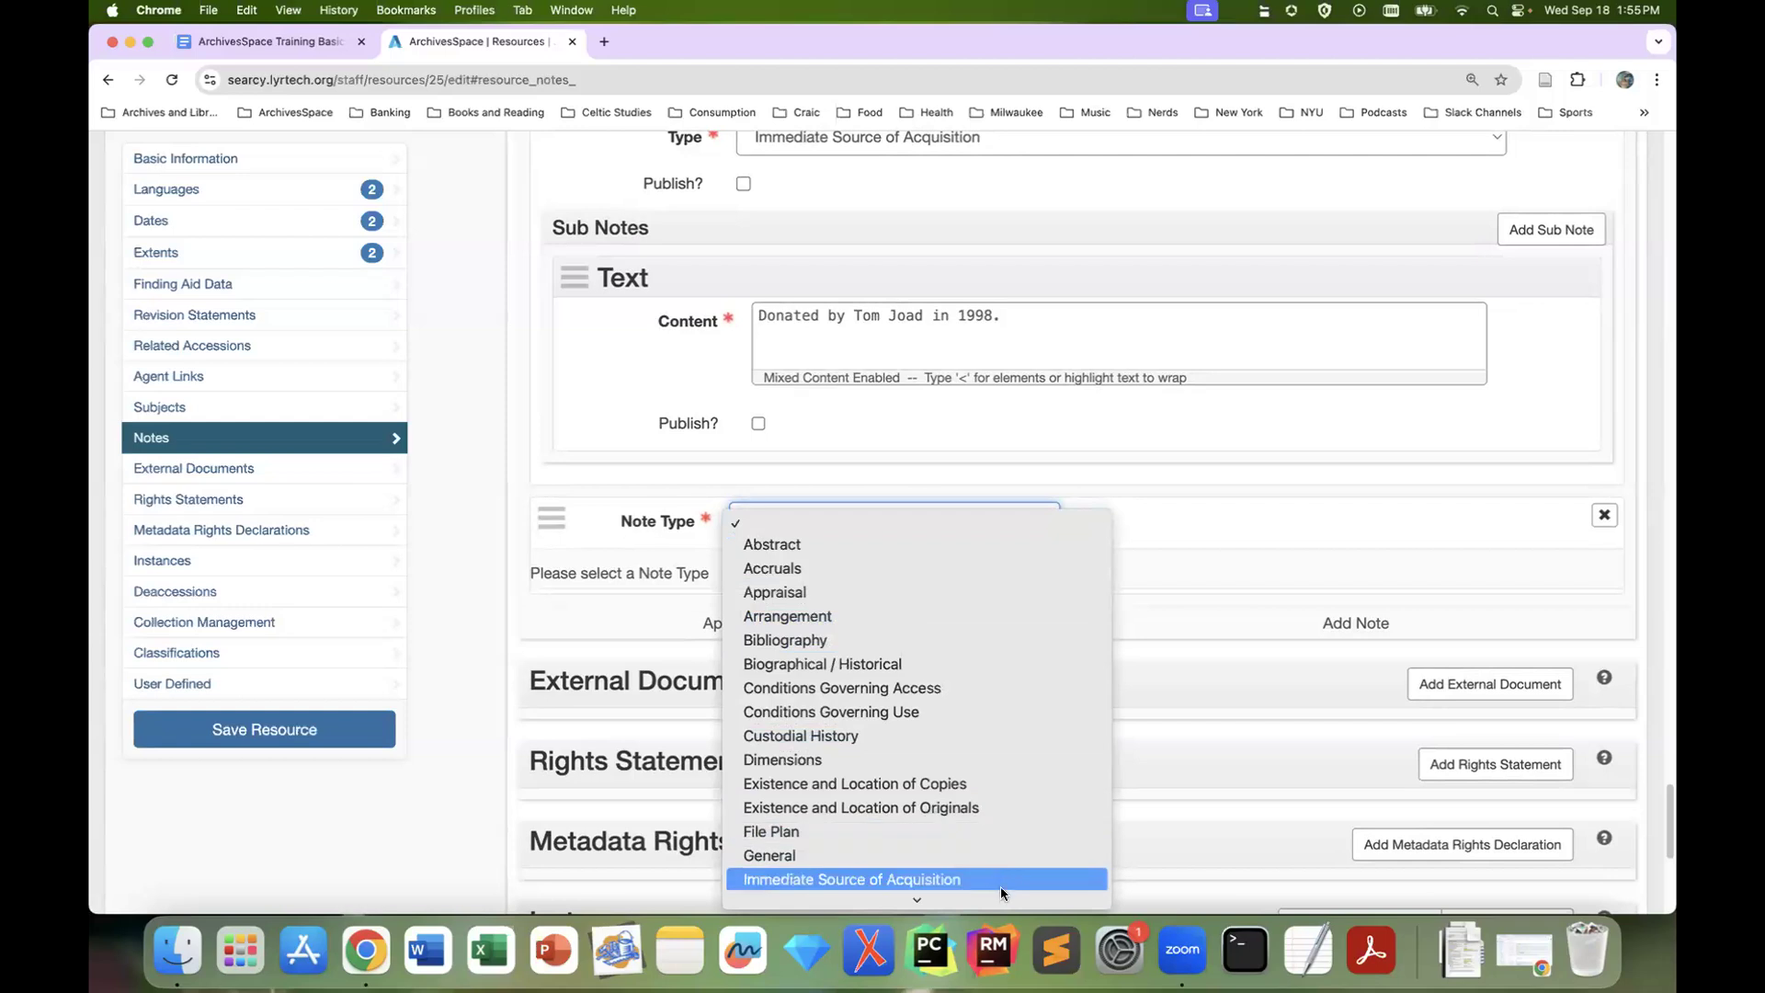
scroll(1000, 886, down, 3)
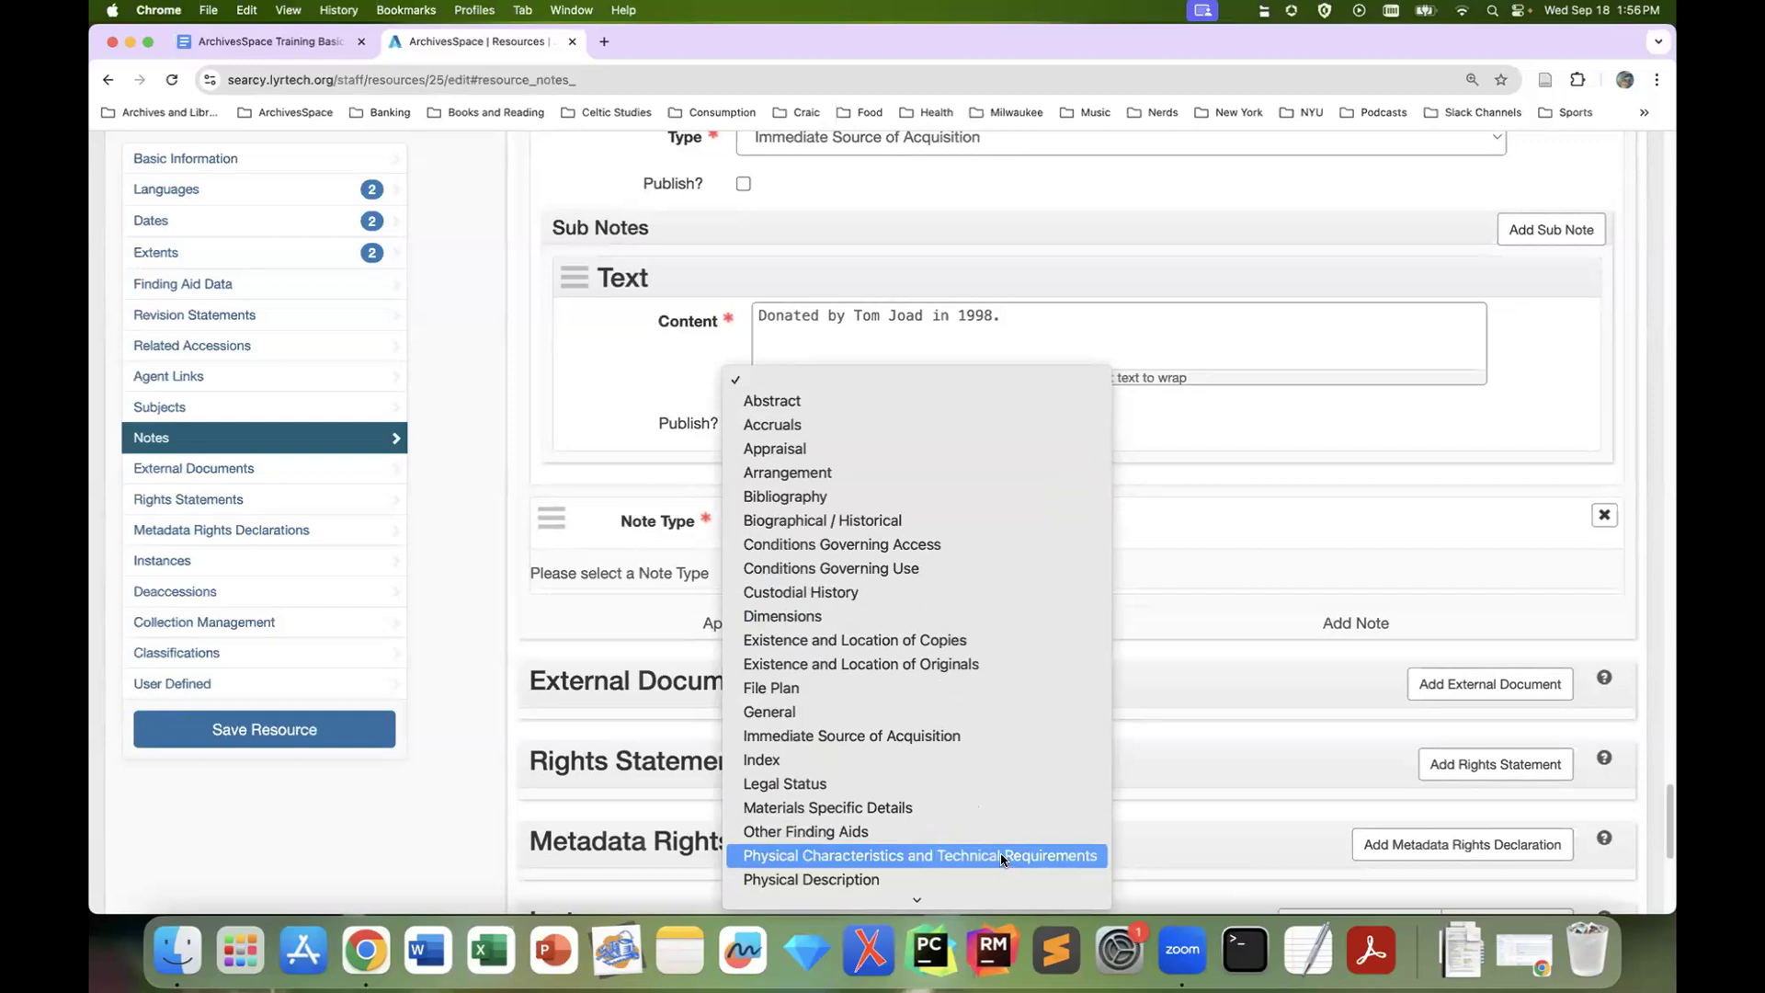
click(1002, 855)
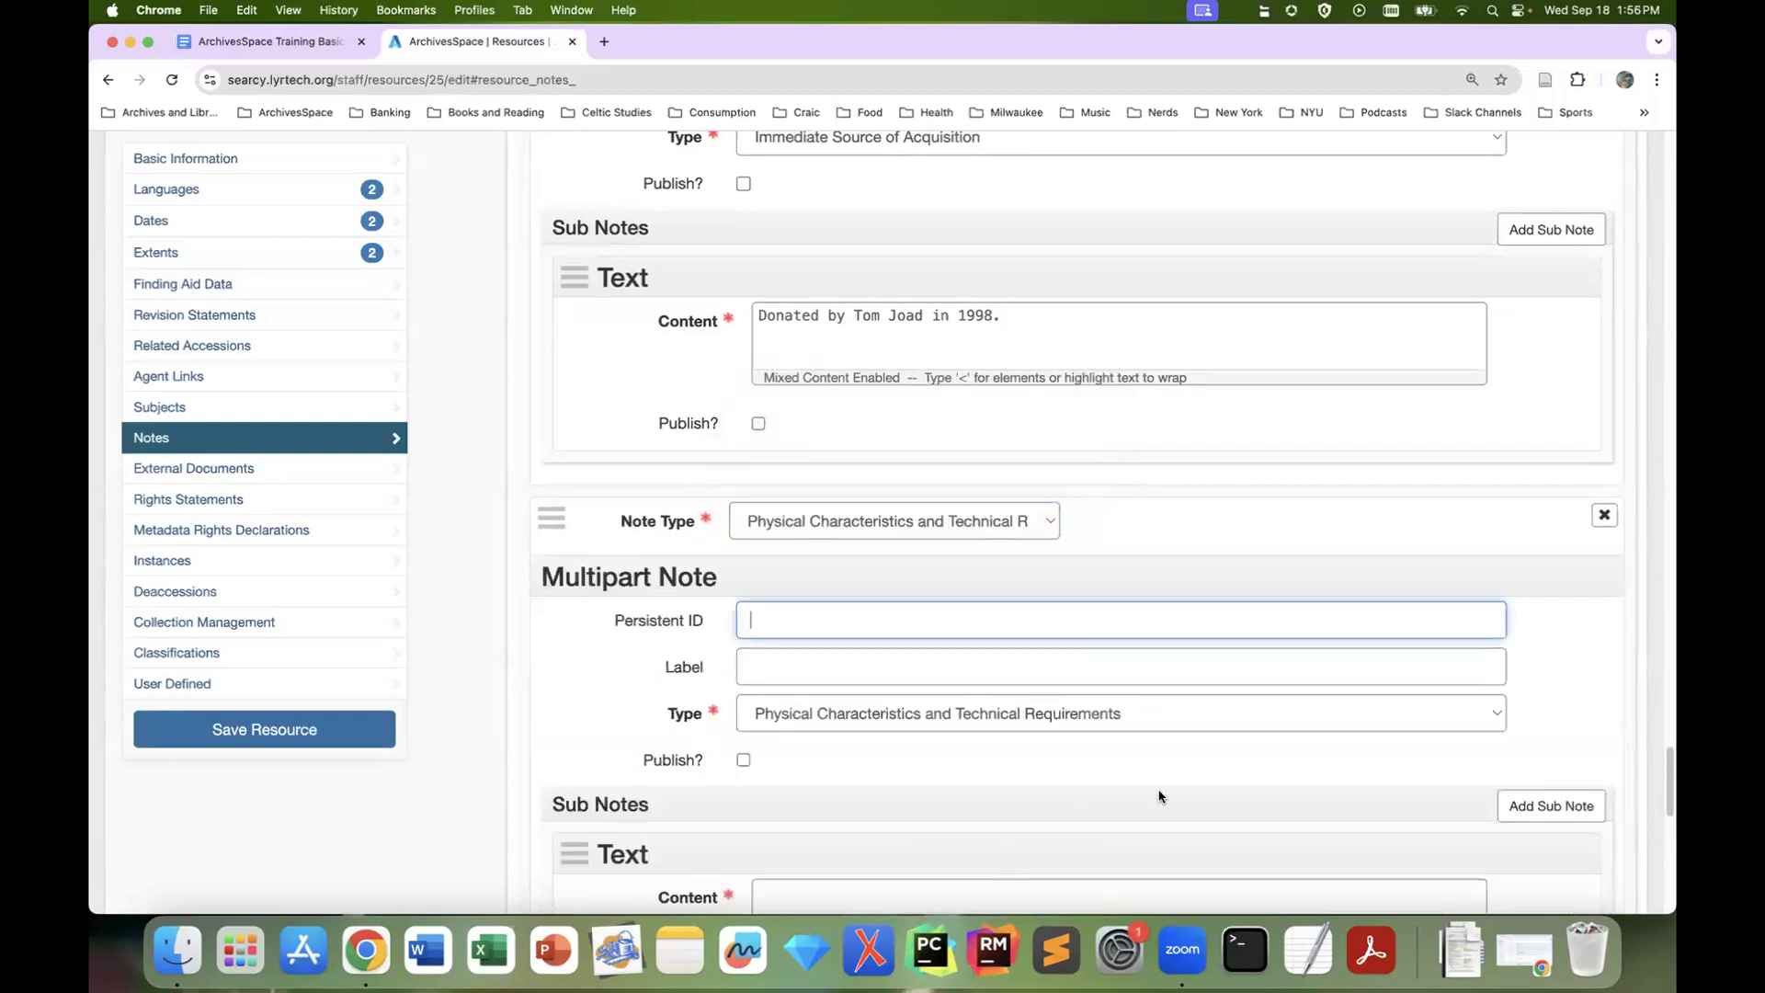
Label the Physical Characteristics and Technical Requirements note "Audiovisual Policies"
scroll(1198, 780, down, 1)
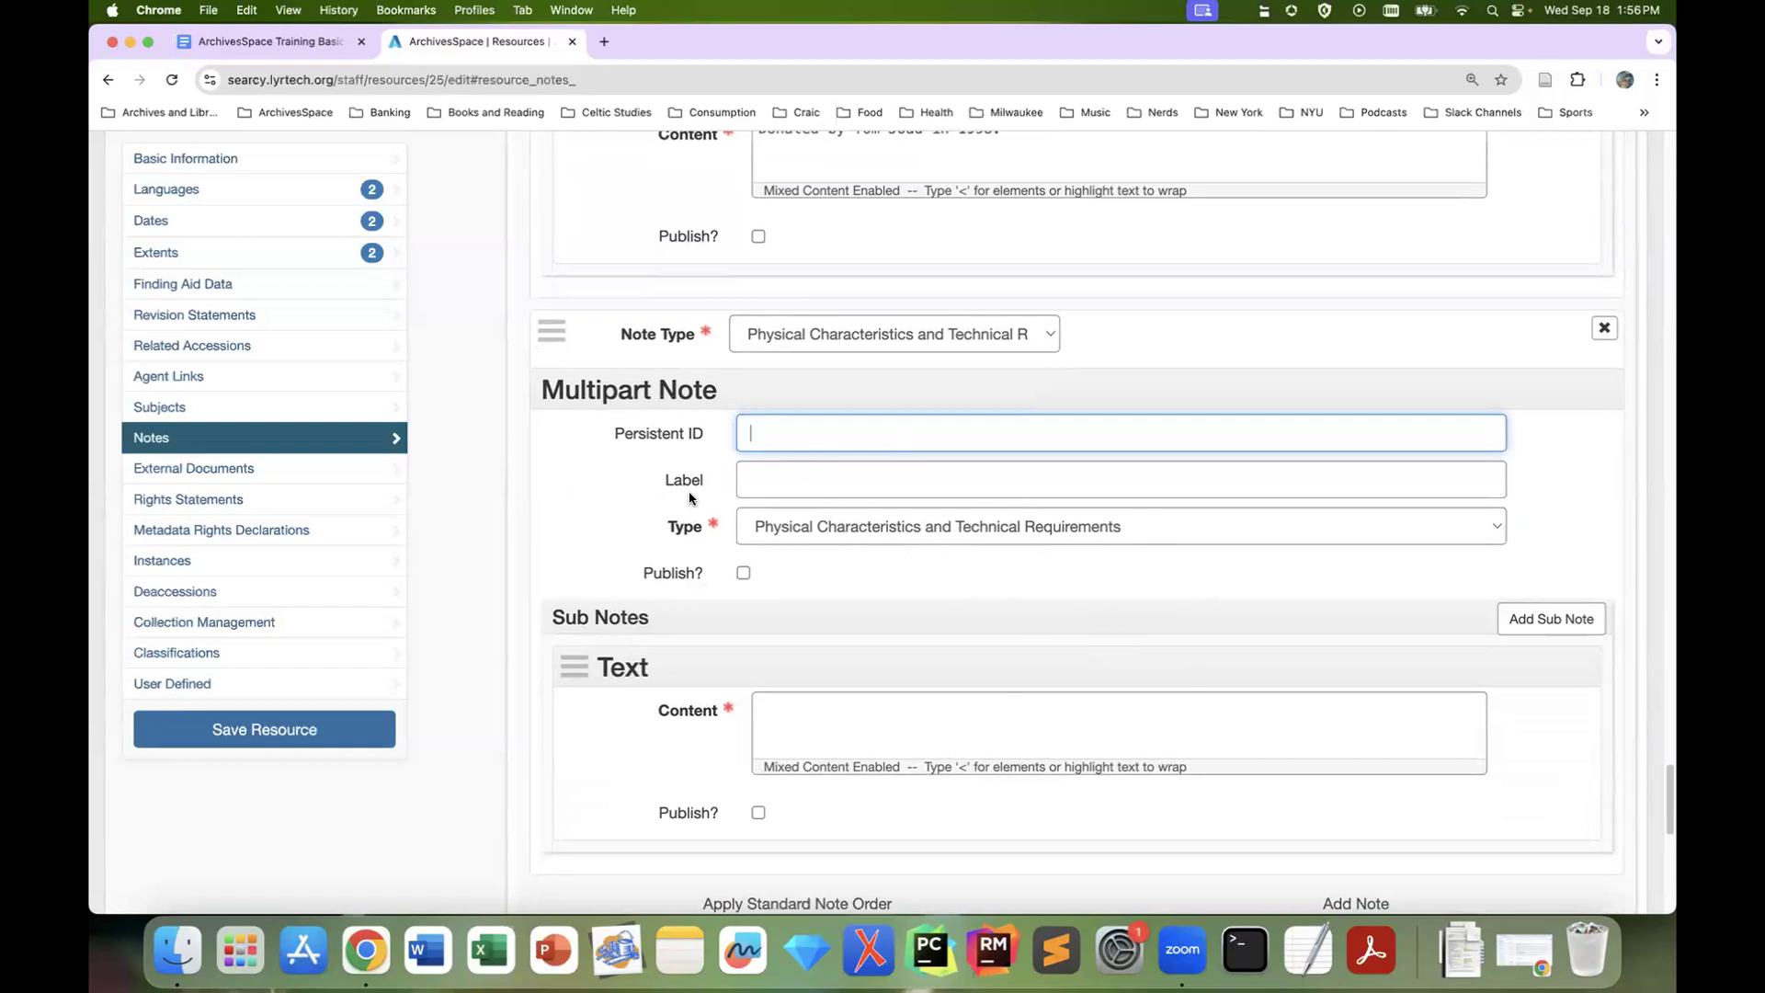
click(762, 486)
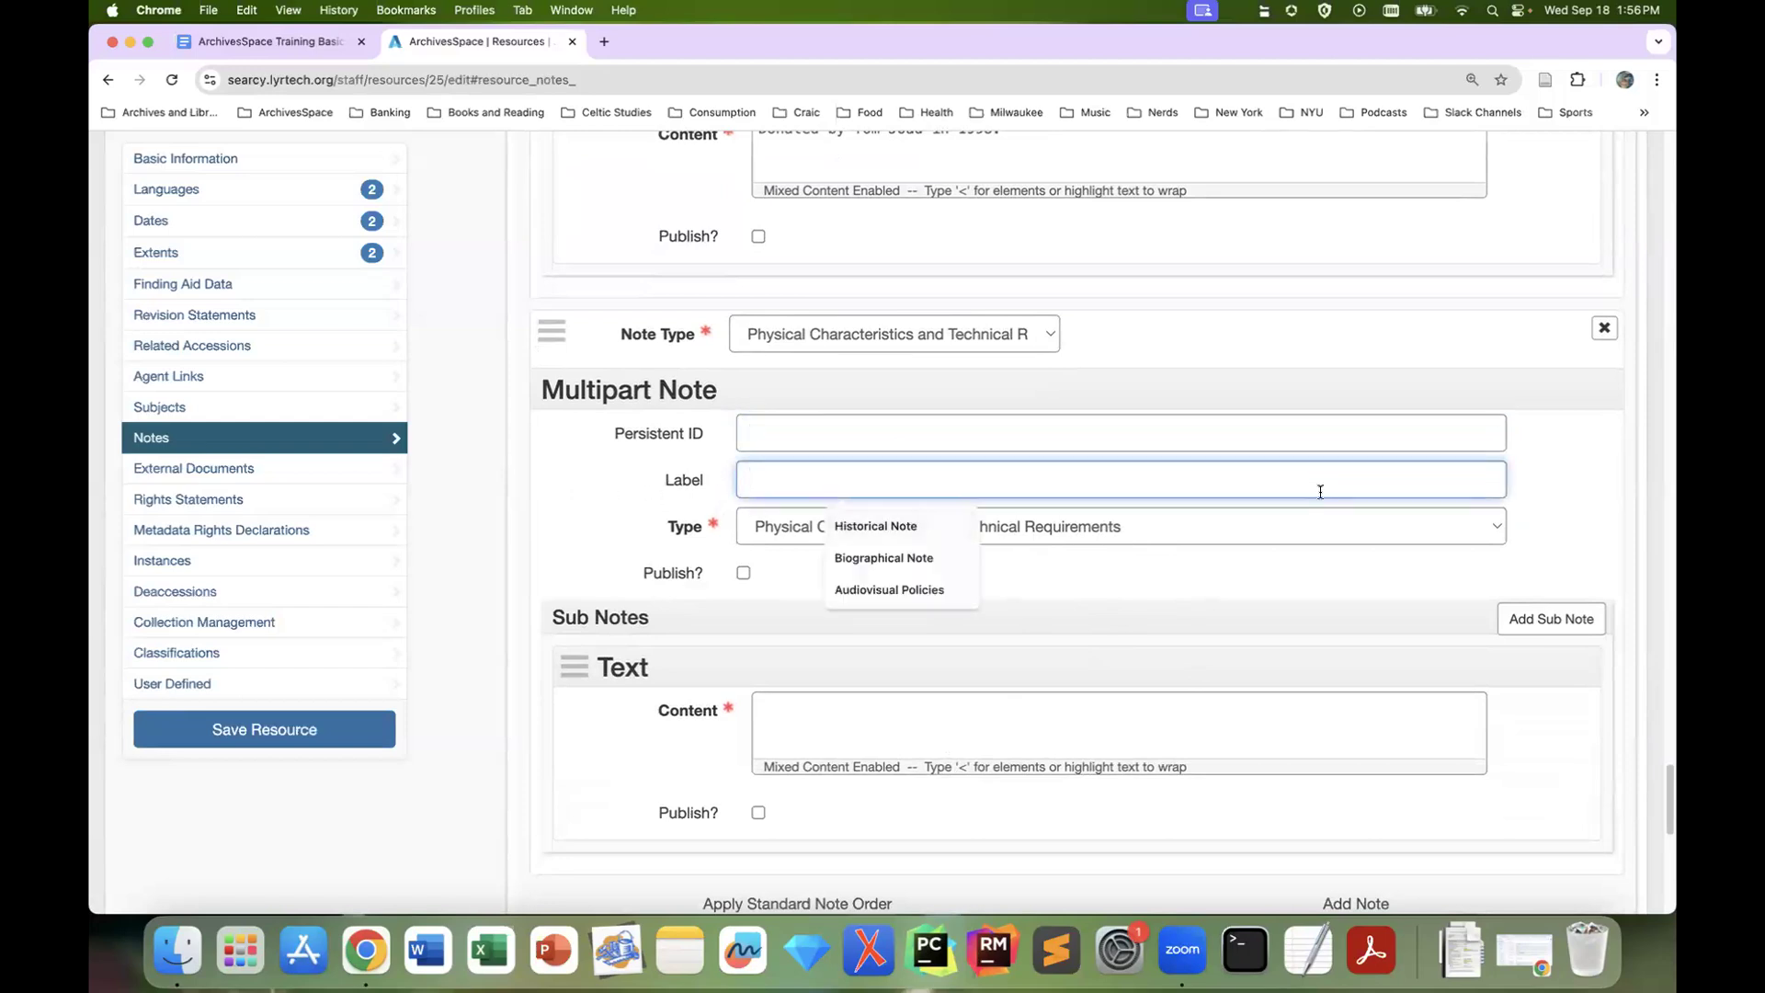
text(Audiovisual Policies)
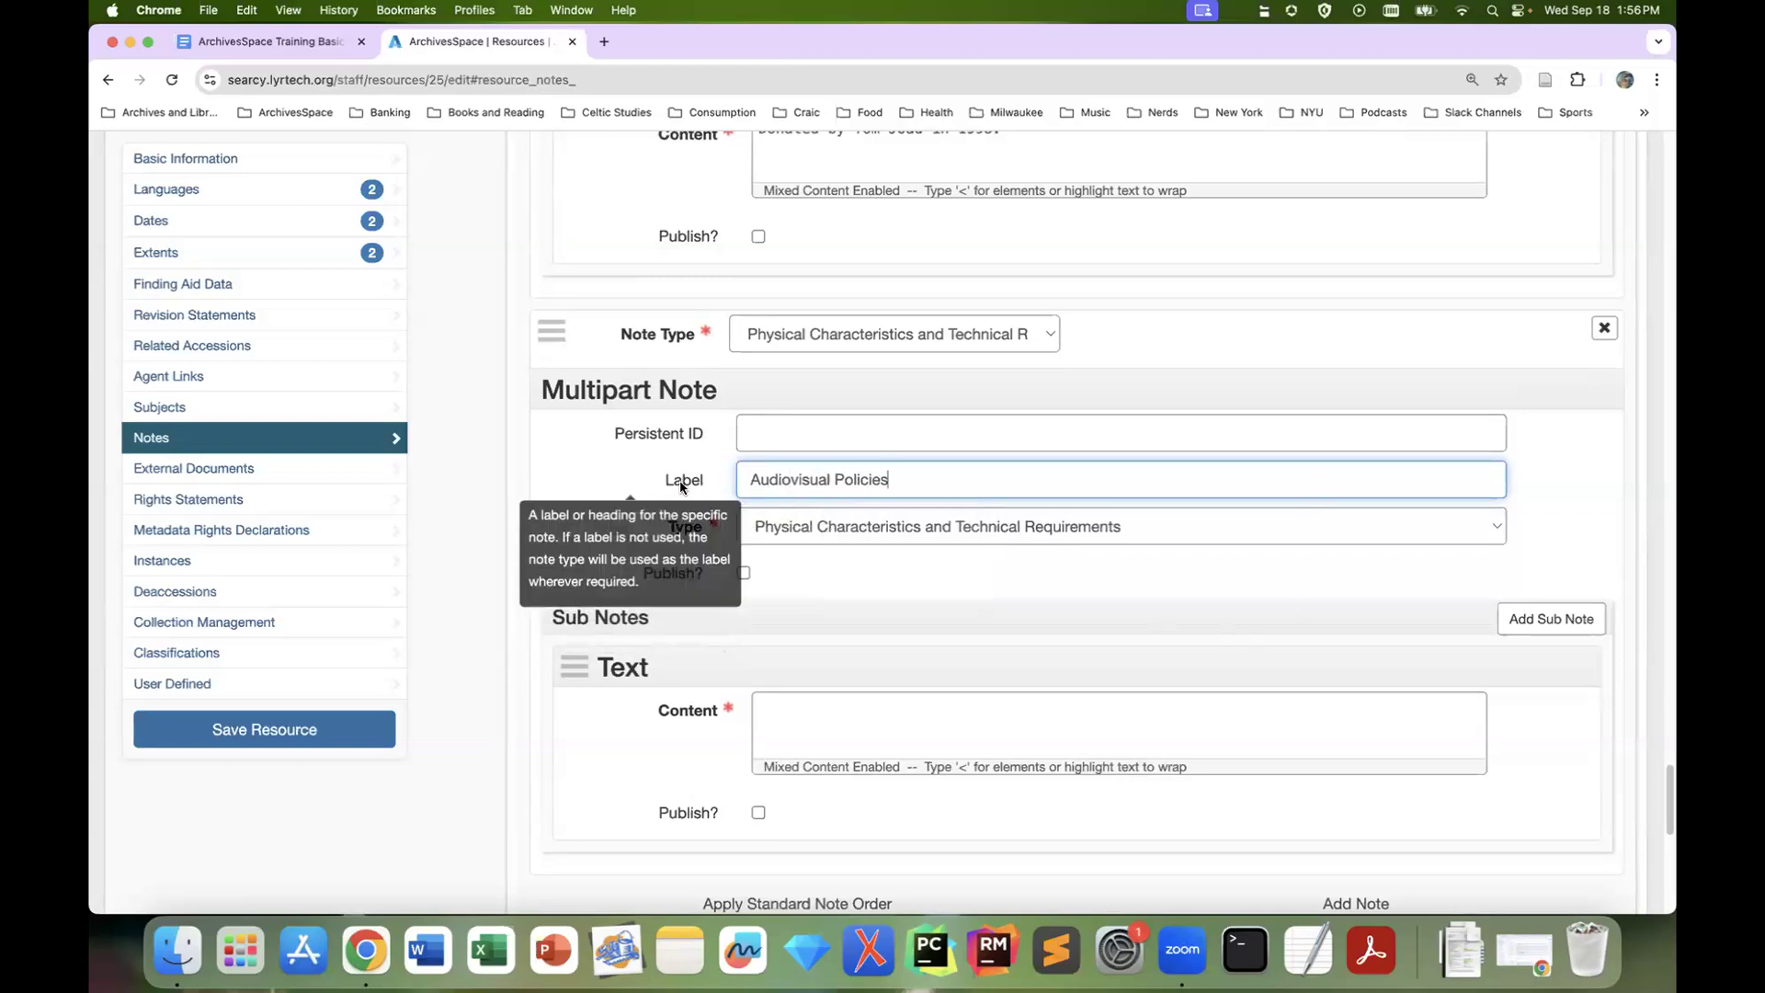
mouse_move(697, 494)
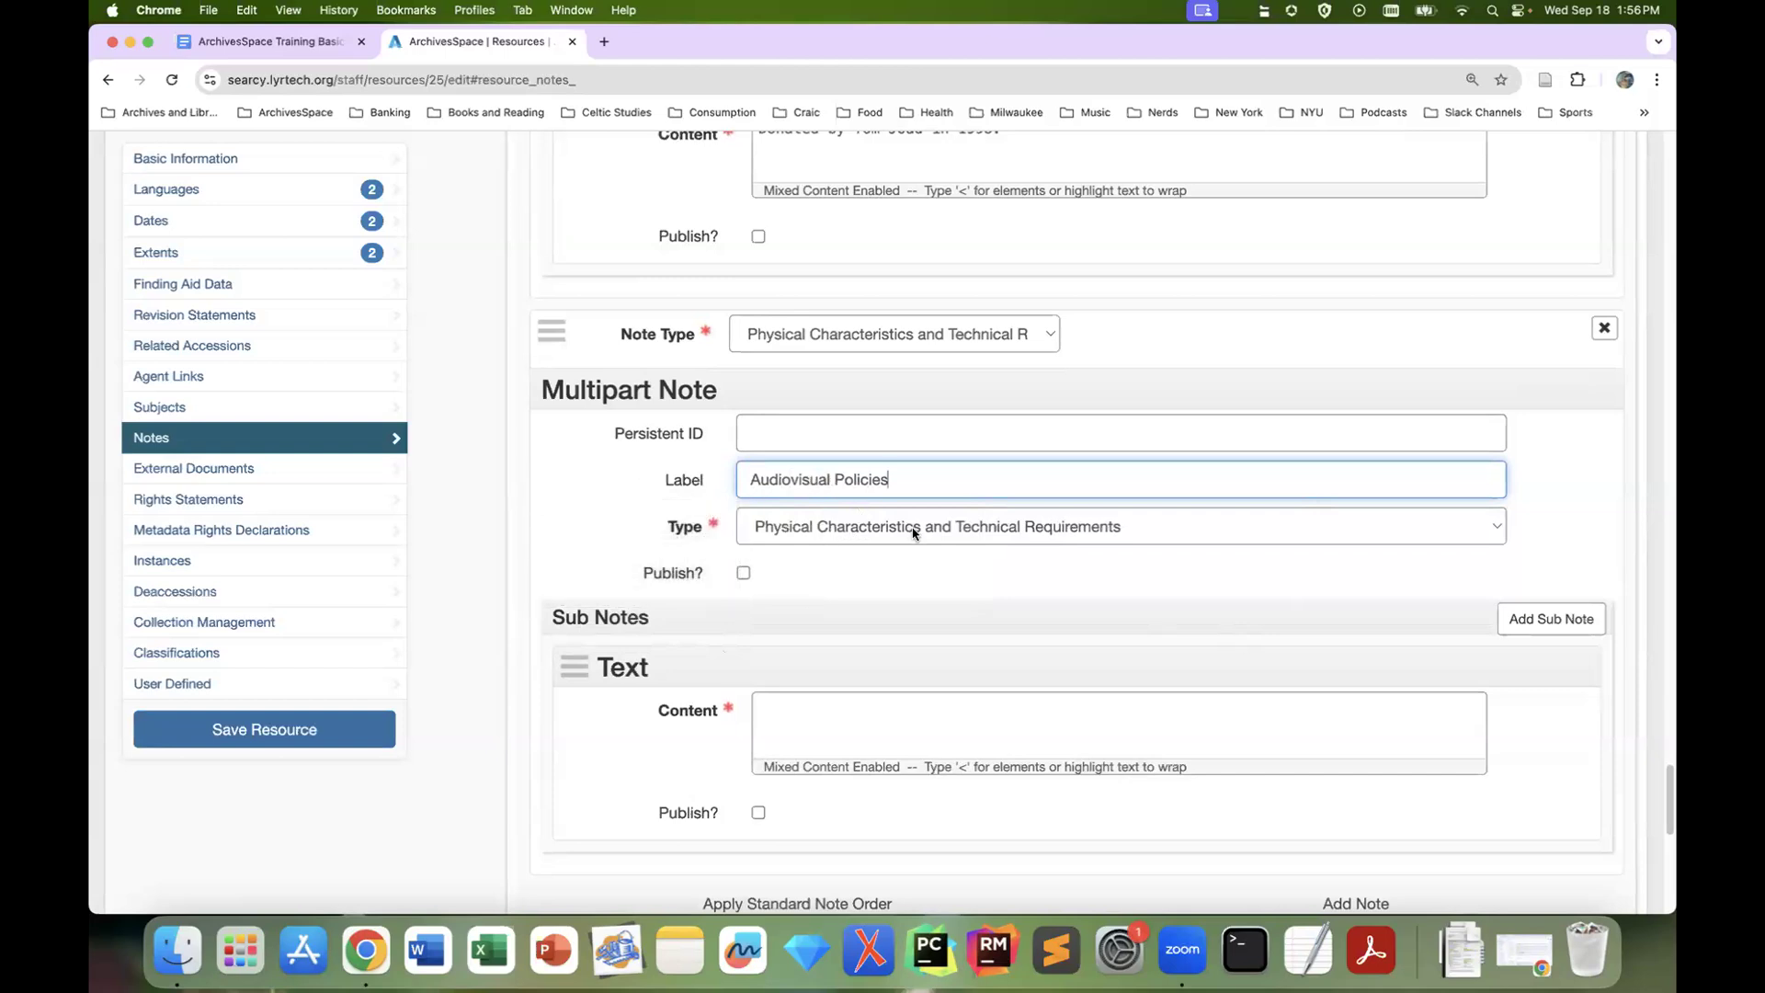
Enter the note's content as "Original audiovisual materials are not available for research. Users must request reformatted copies."
click(866, 719)
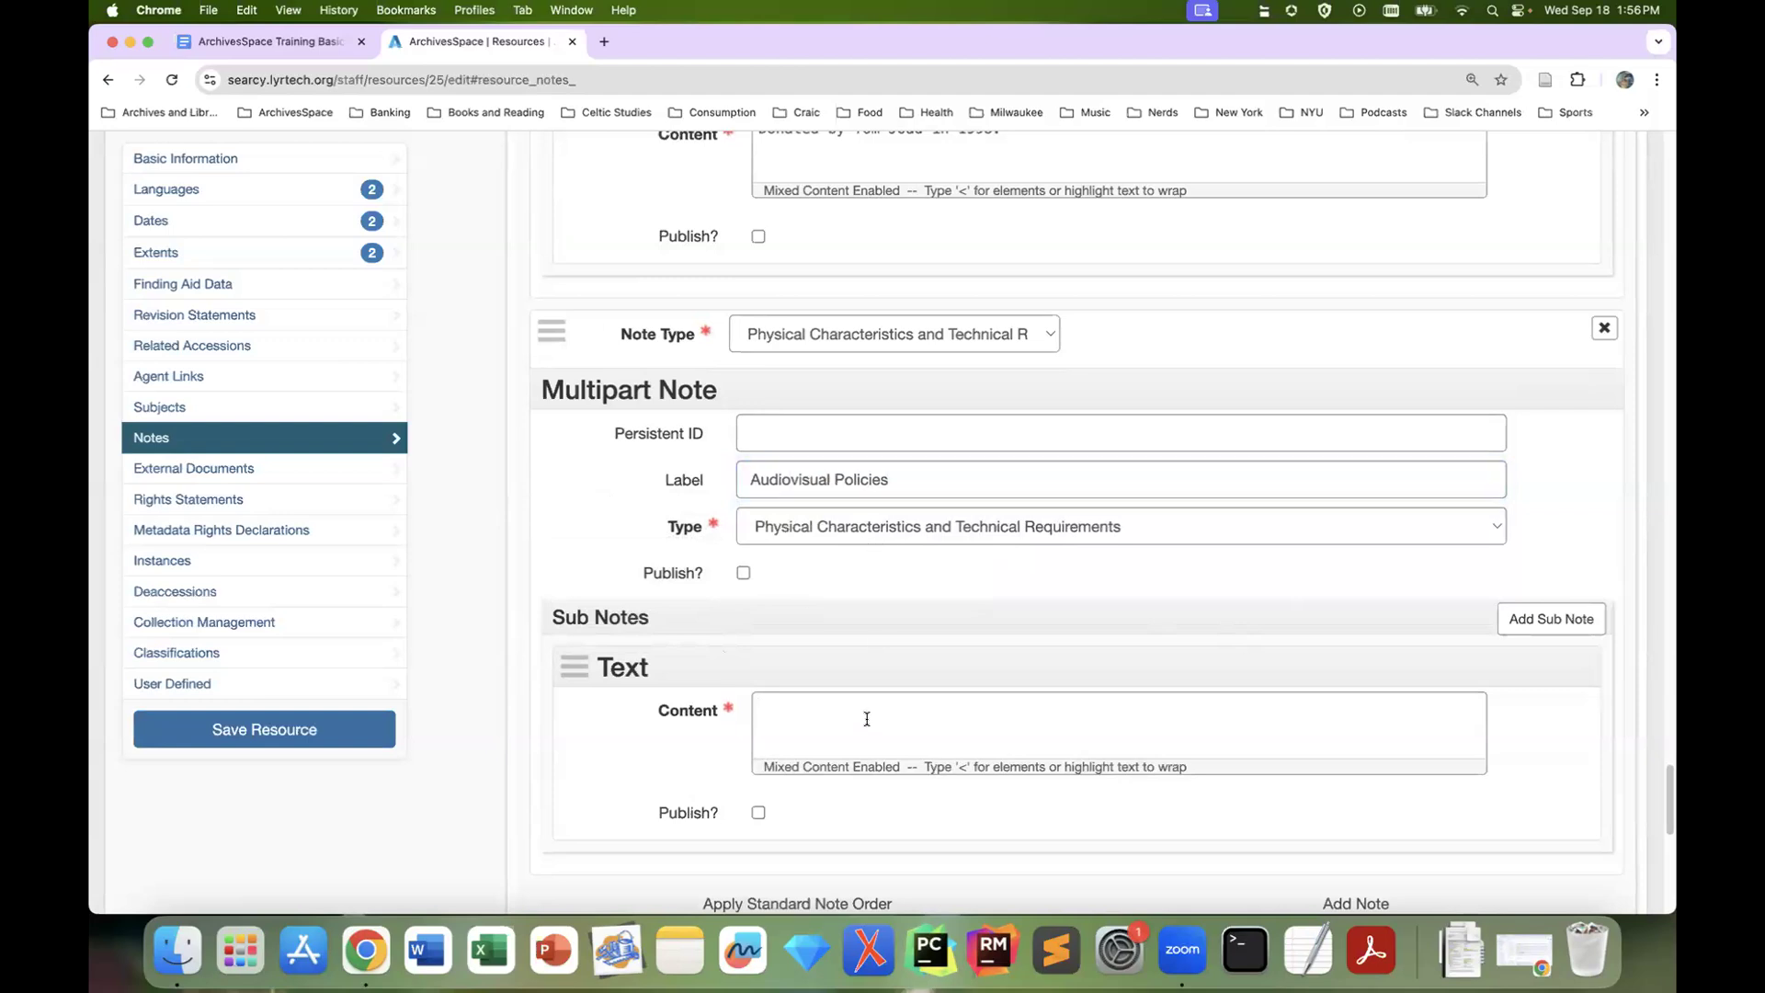
text(Users must use)
key(super+a)
text(Original audiovisual materials )
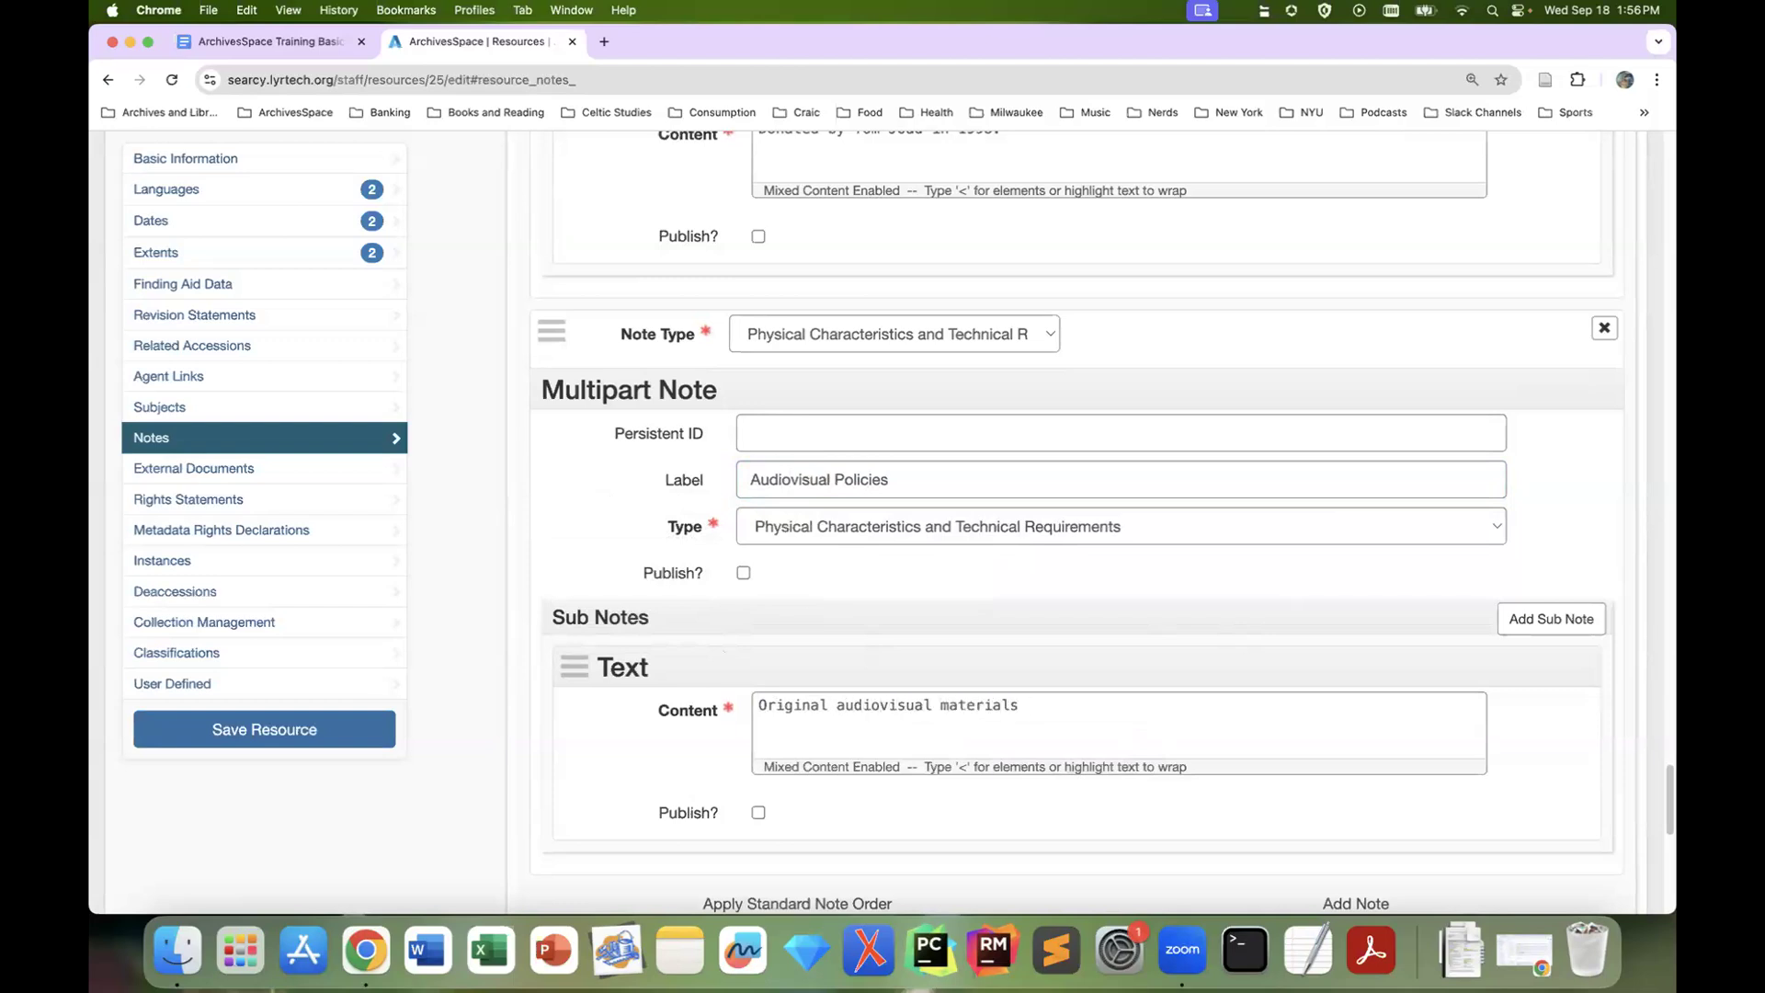
text(are not available for research. Users )
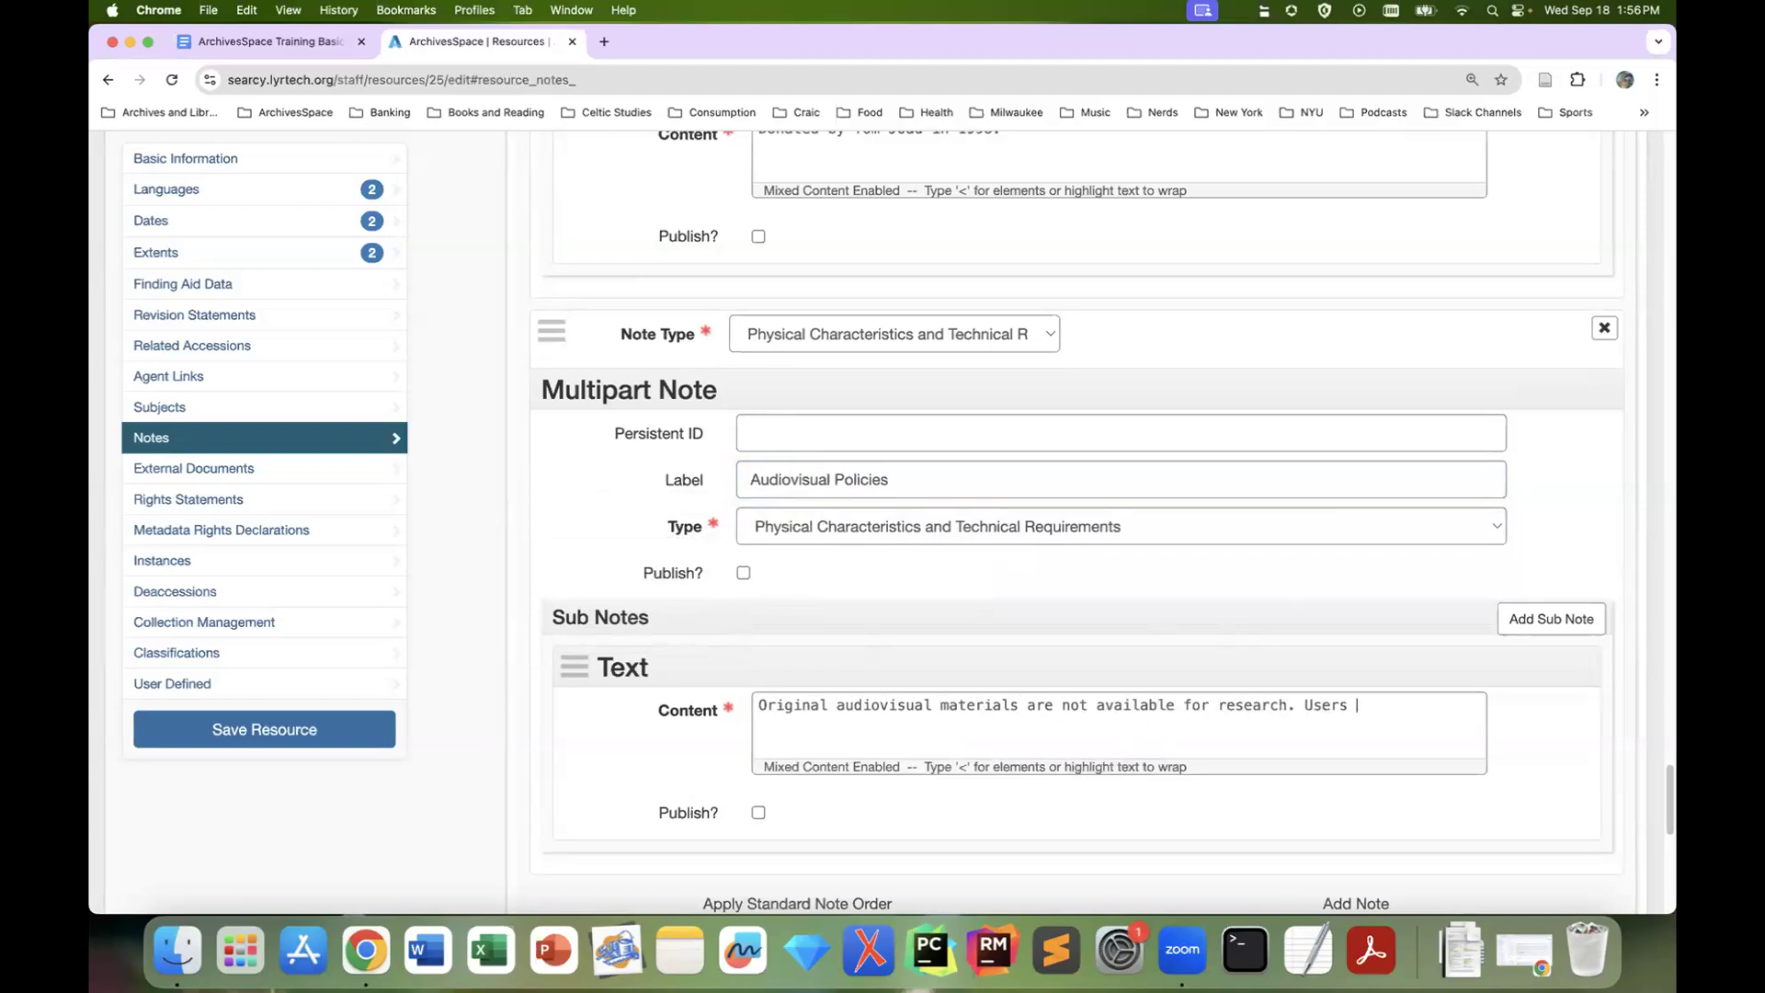
text(must request reformatted)
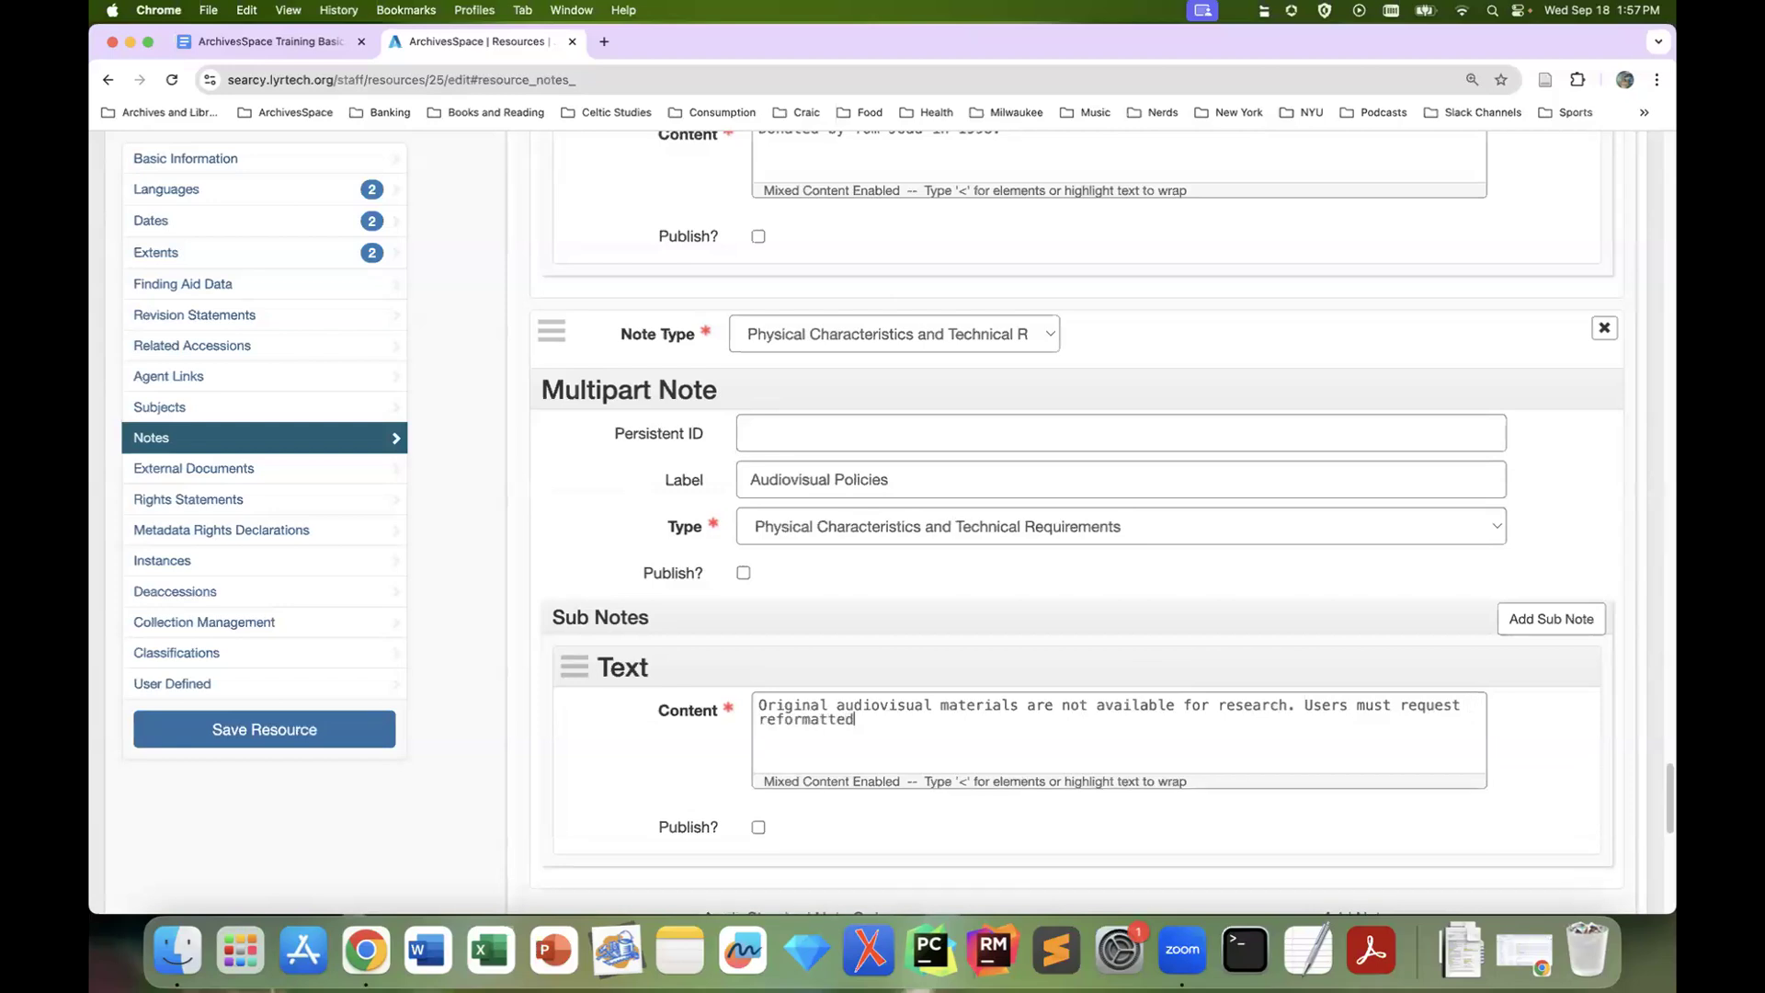
text( copies.)
Add a third note with the note type Conditions Governing Access
scroll(857, 690, down, 5)
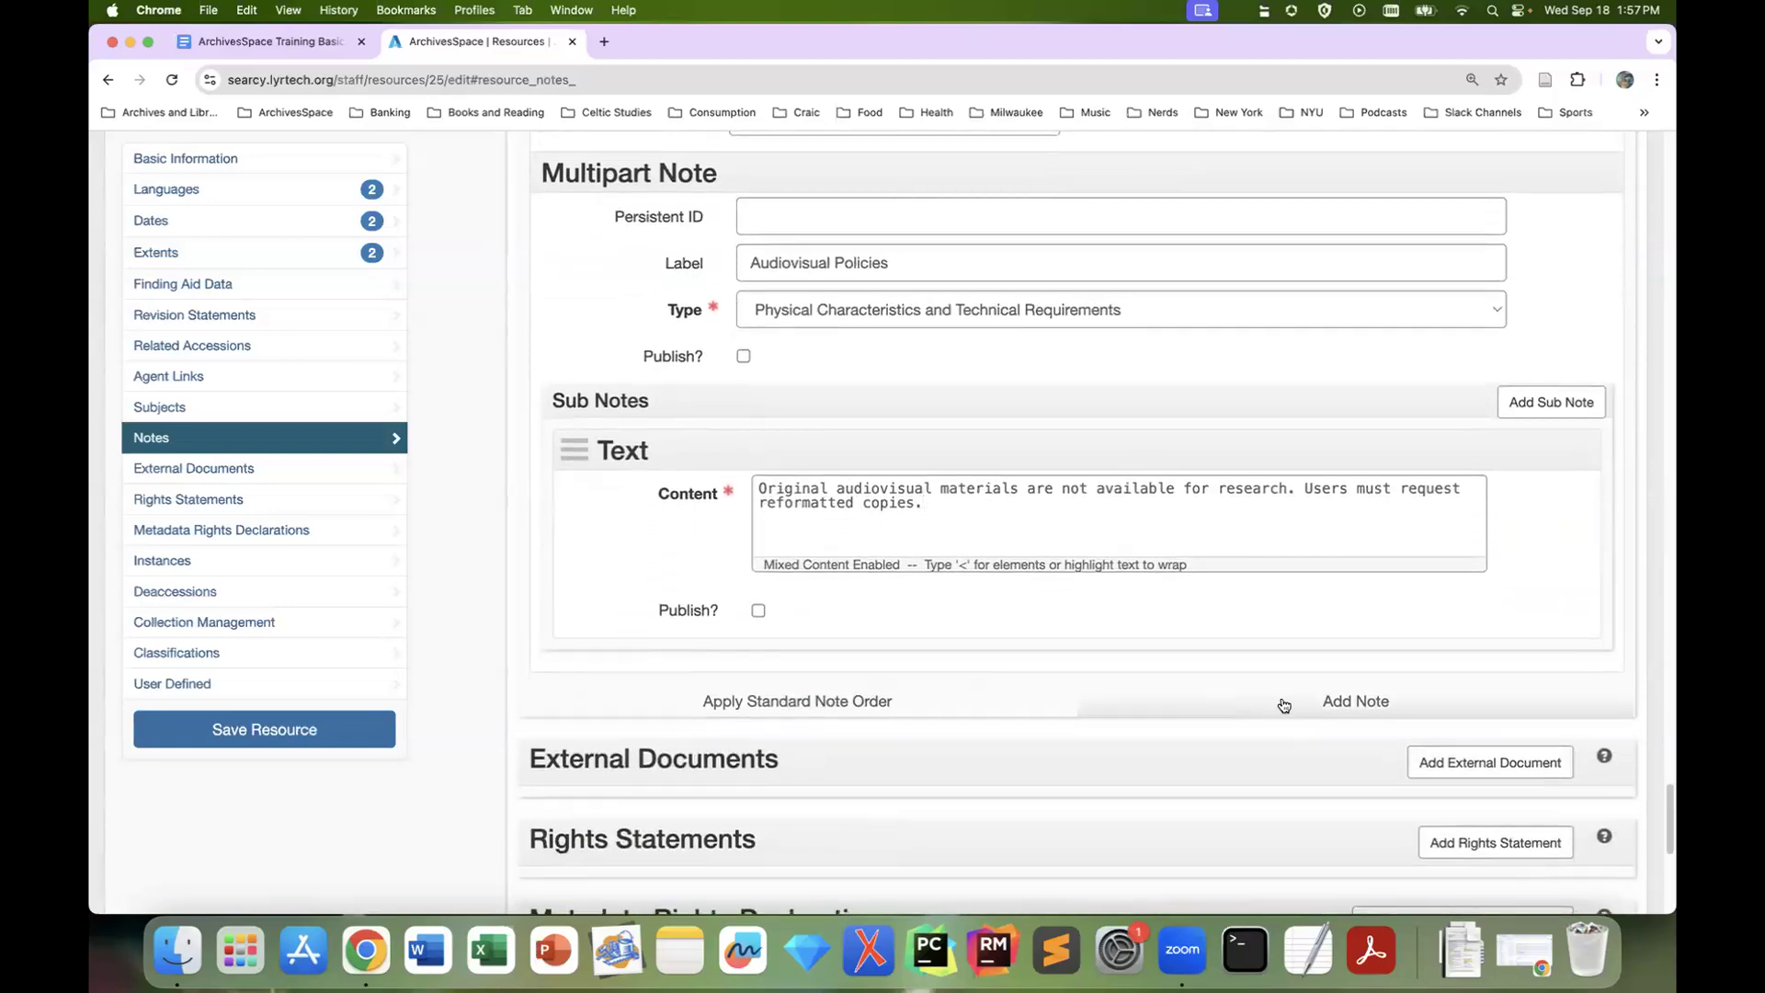
click(1351, 707)
scroll(1351, 708, down, 2)
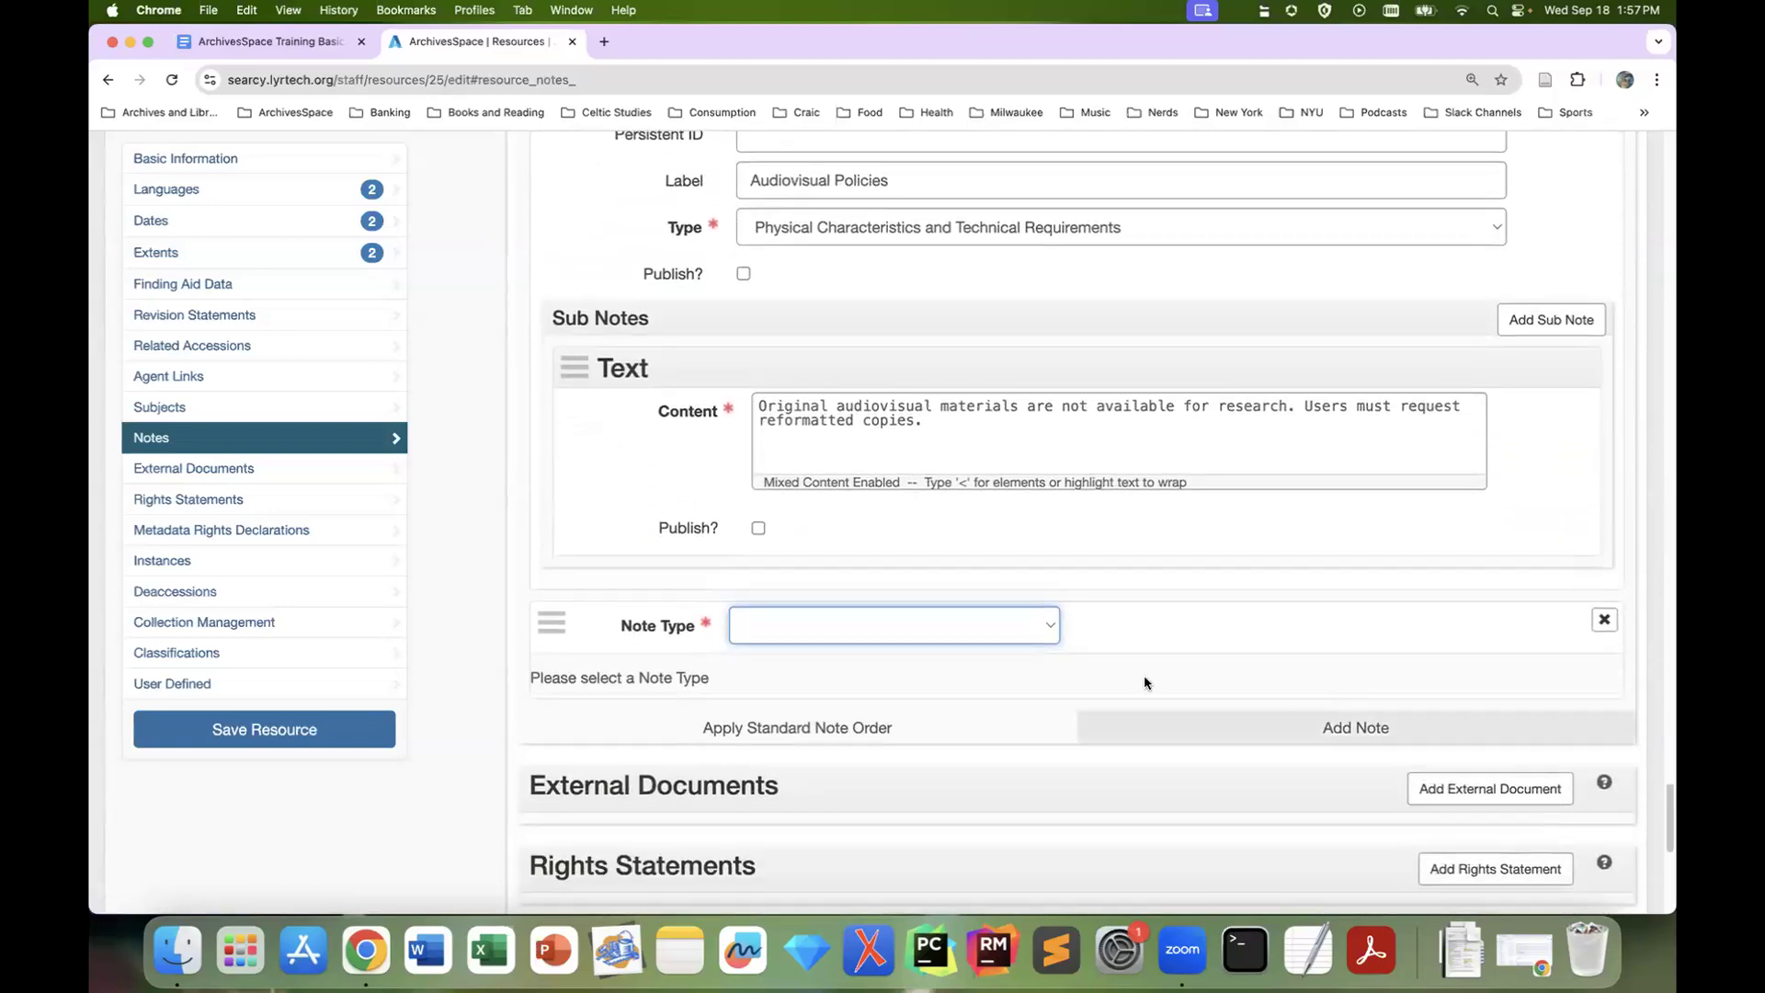
click(1039, 625)
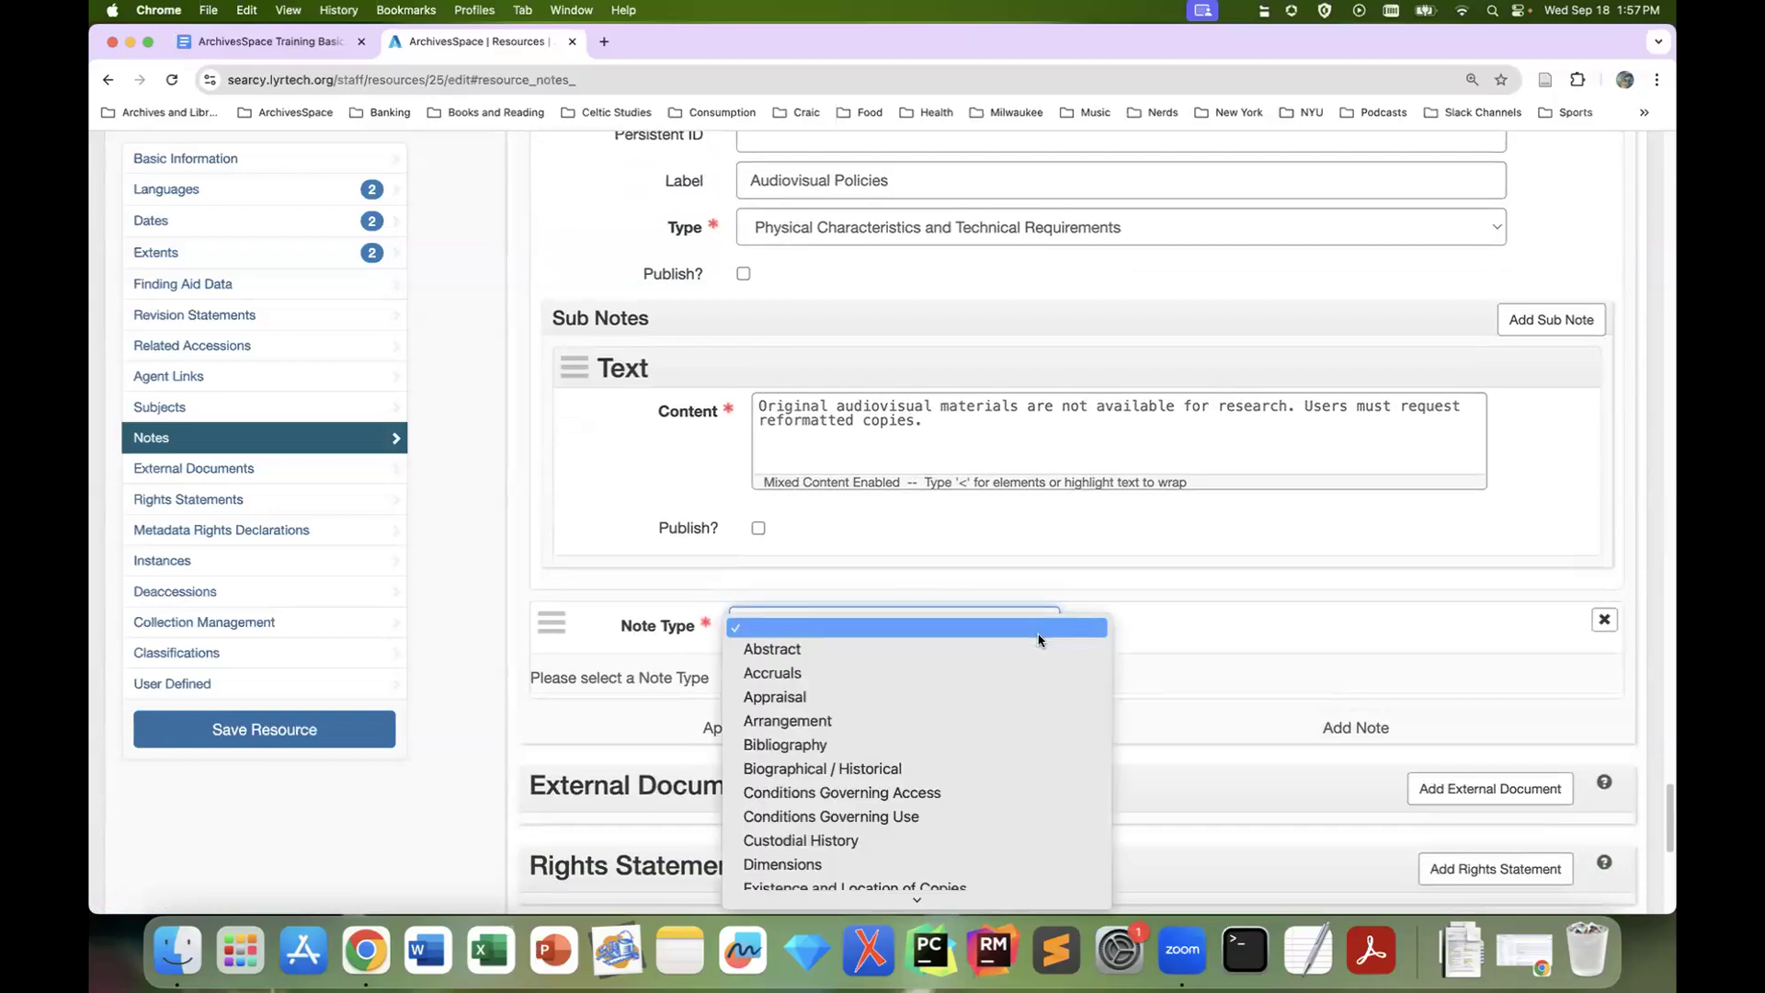
scroll(1039, 640, down, 5)
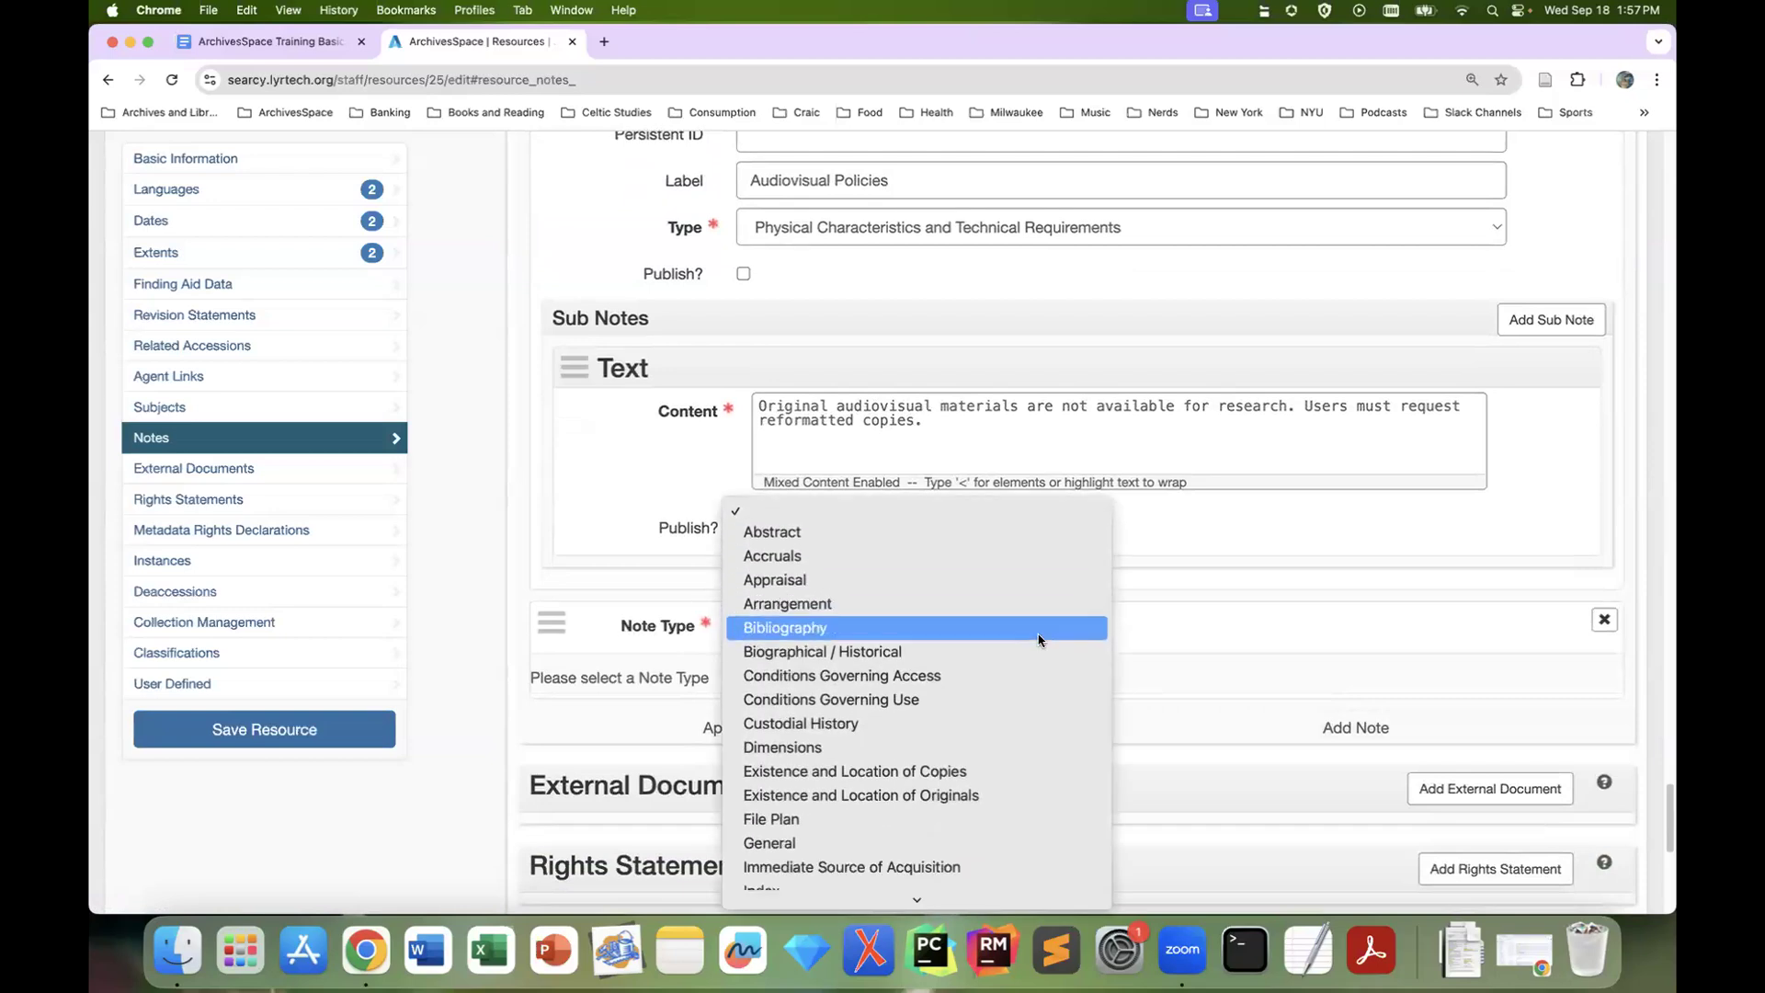
scroll(1039, 639, down, 2)
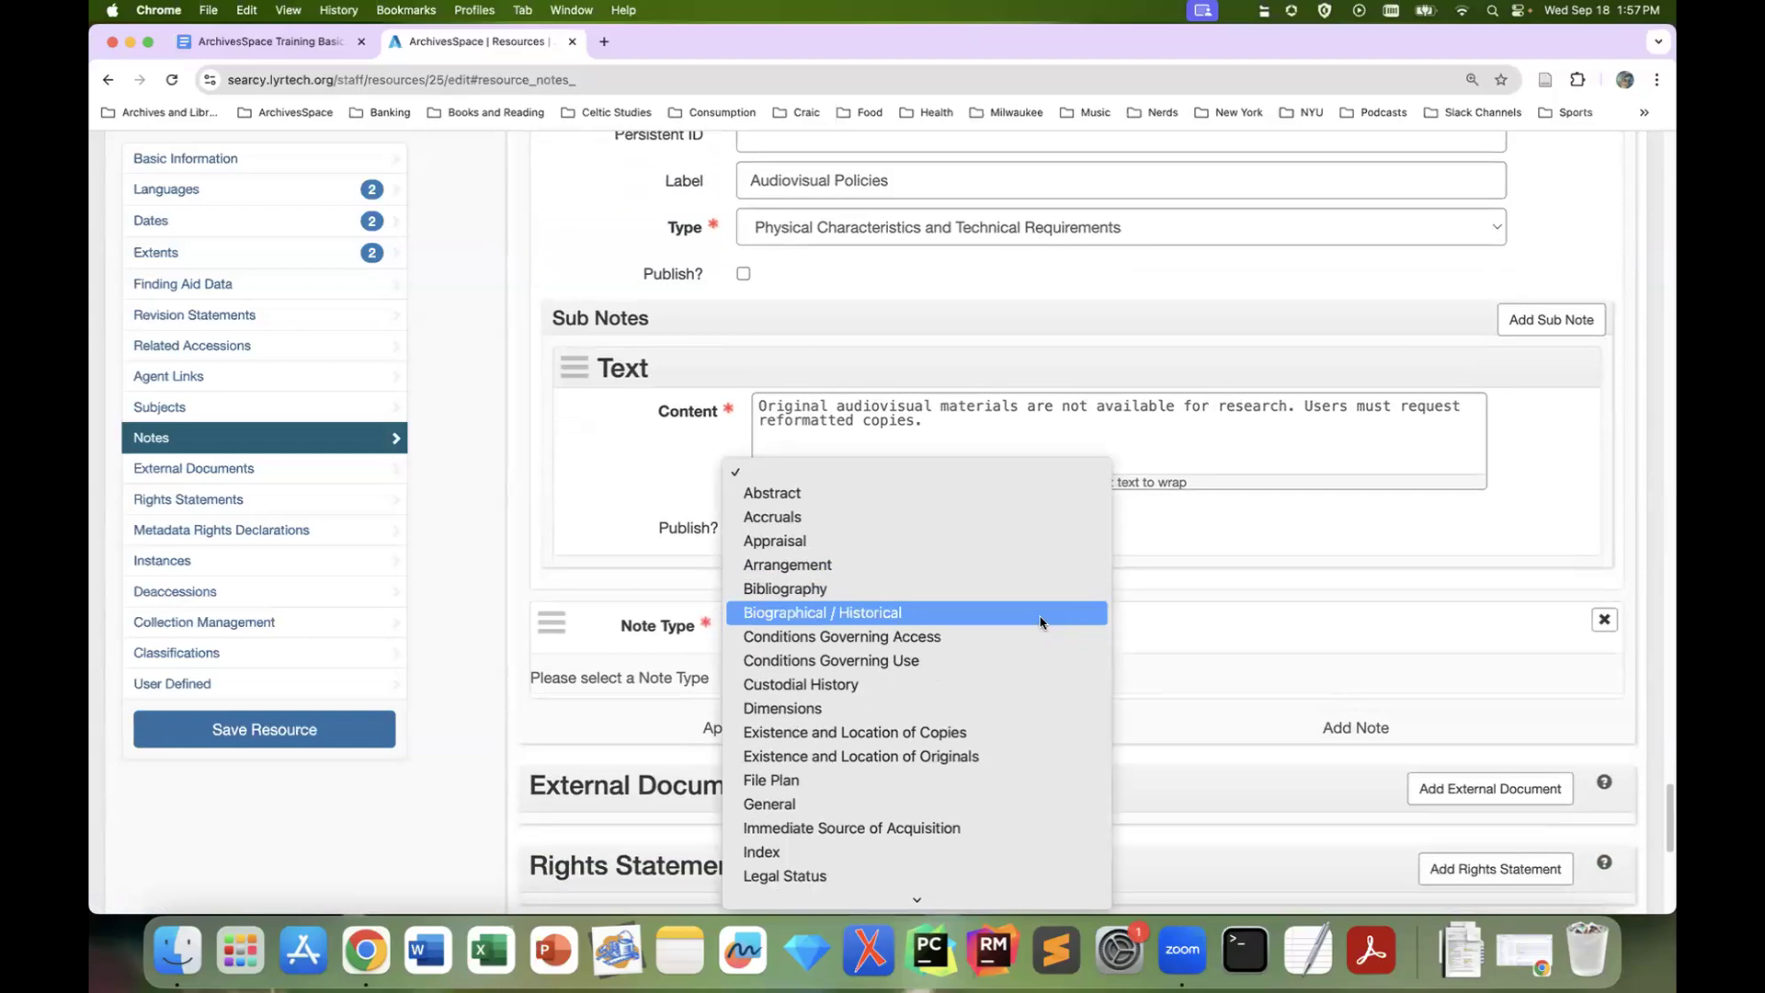
scroll(1043, 662, down, 2)
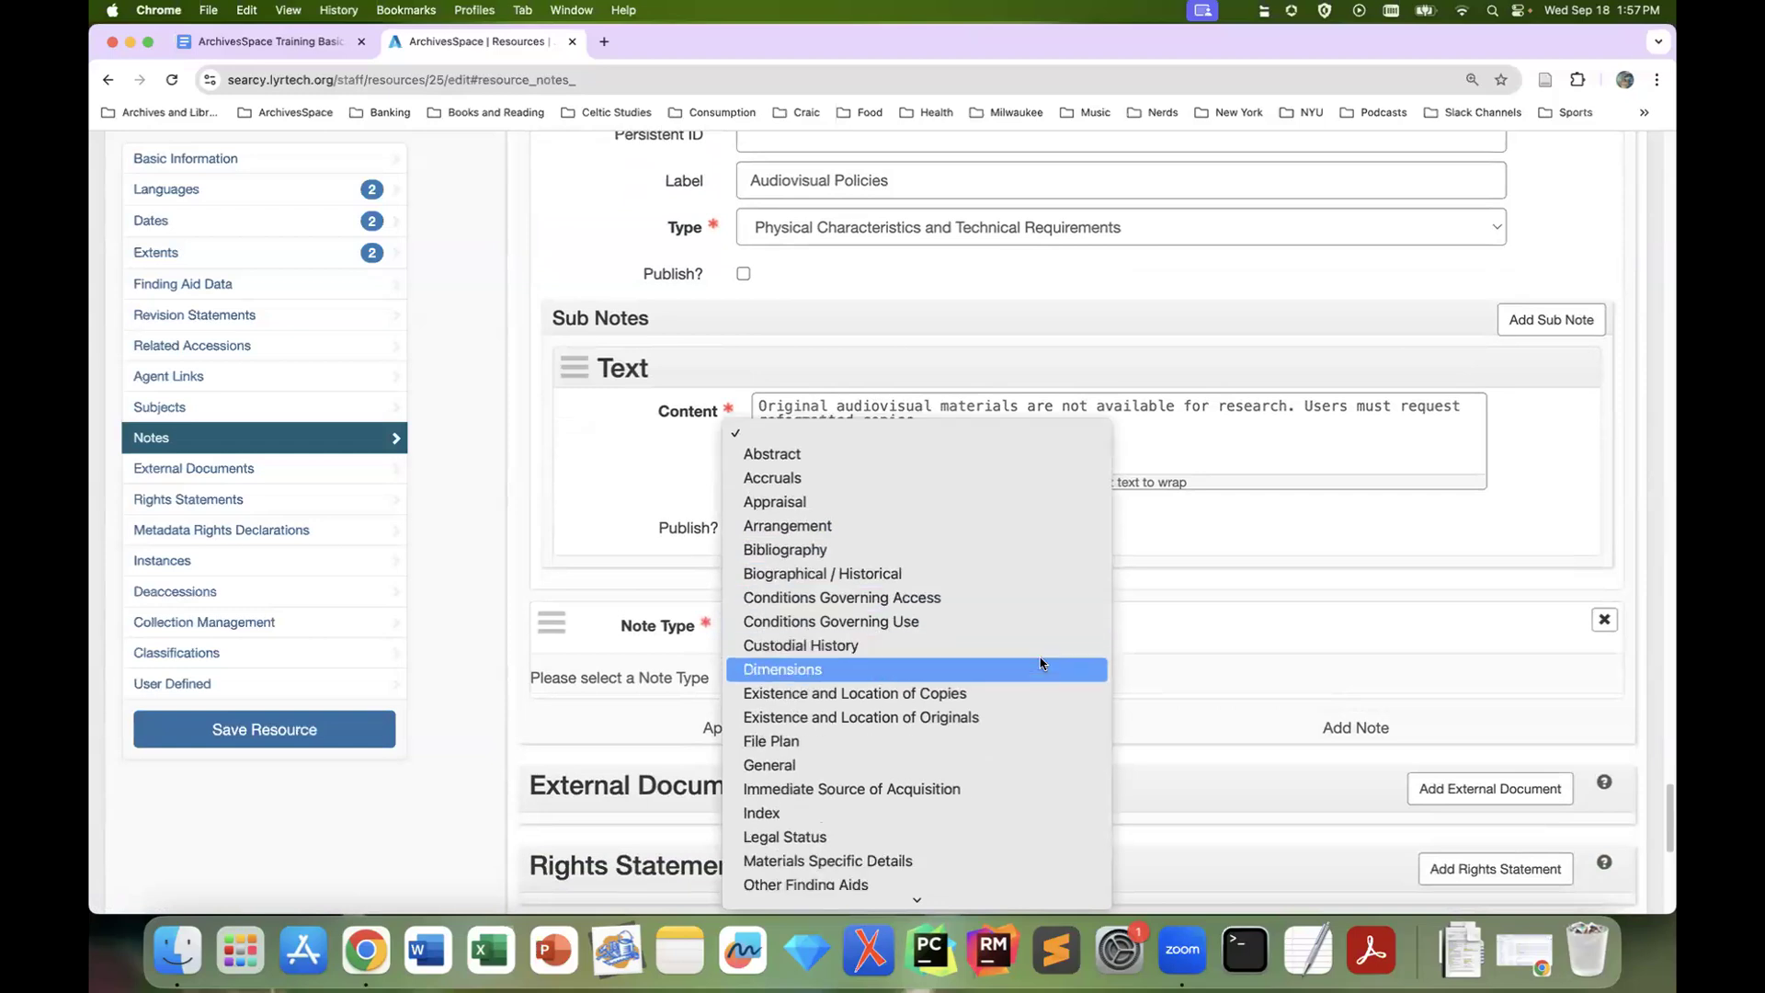
click(1042, 599)
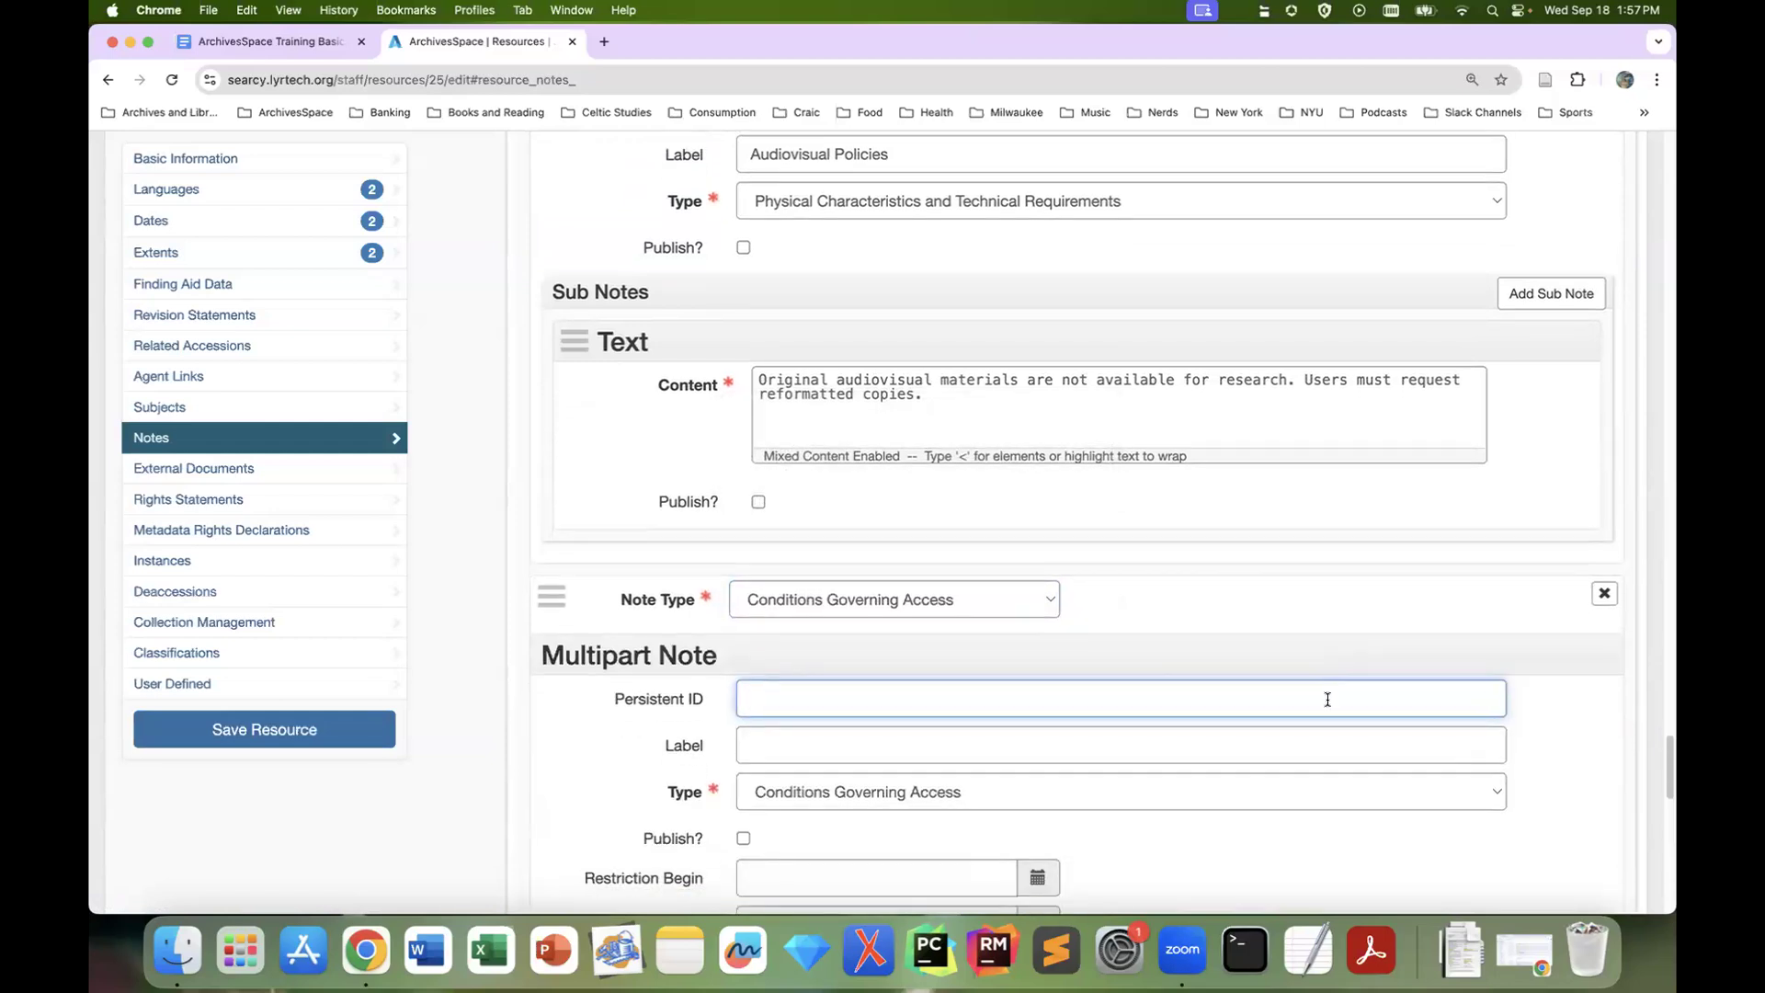
Enter the access note's content as "Diaries in Series I. are restricted until 2050."
scroll(1327, 700, down, 3)
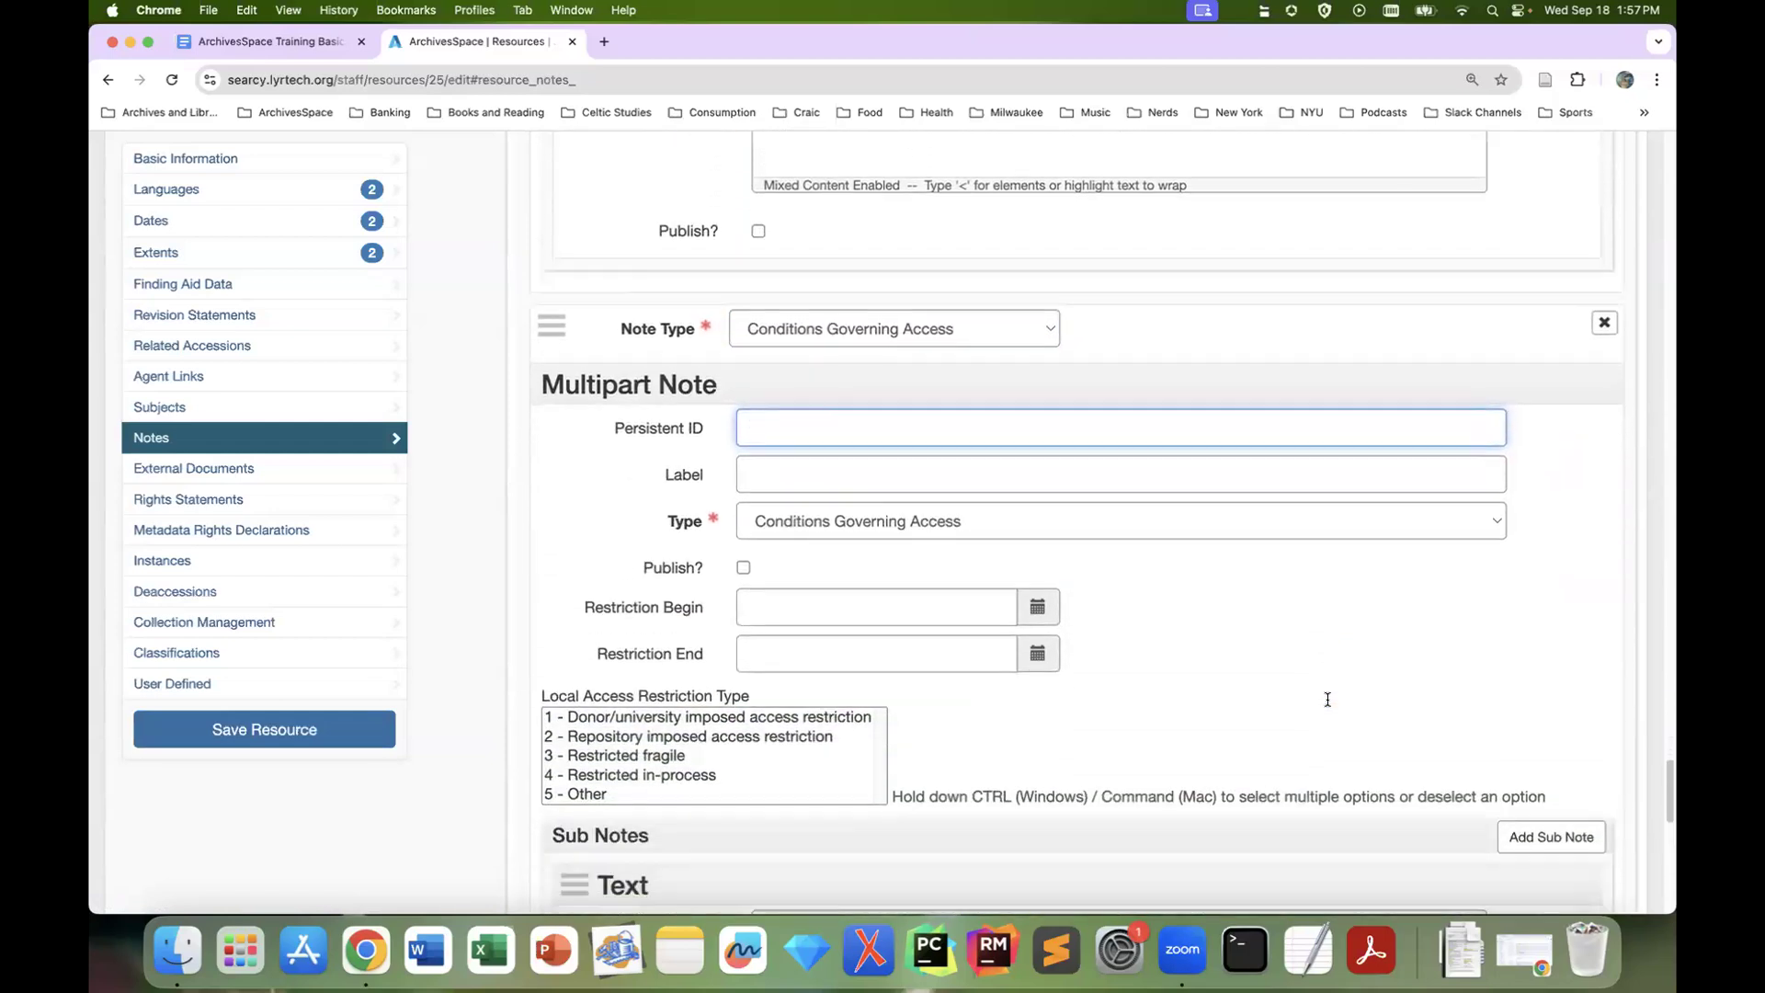
scroll(1327, 699, down, 2)
scroll(1327, 706, down, 2)
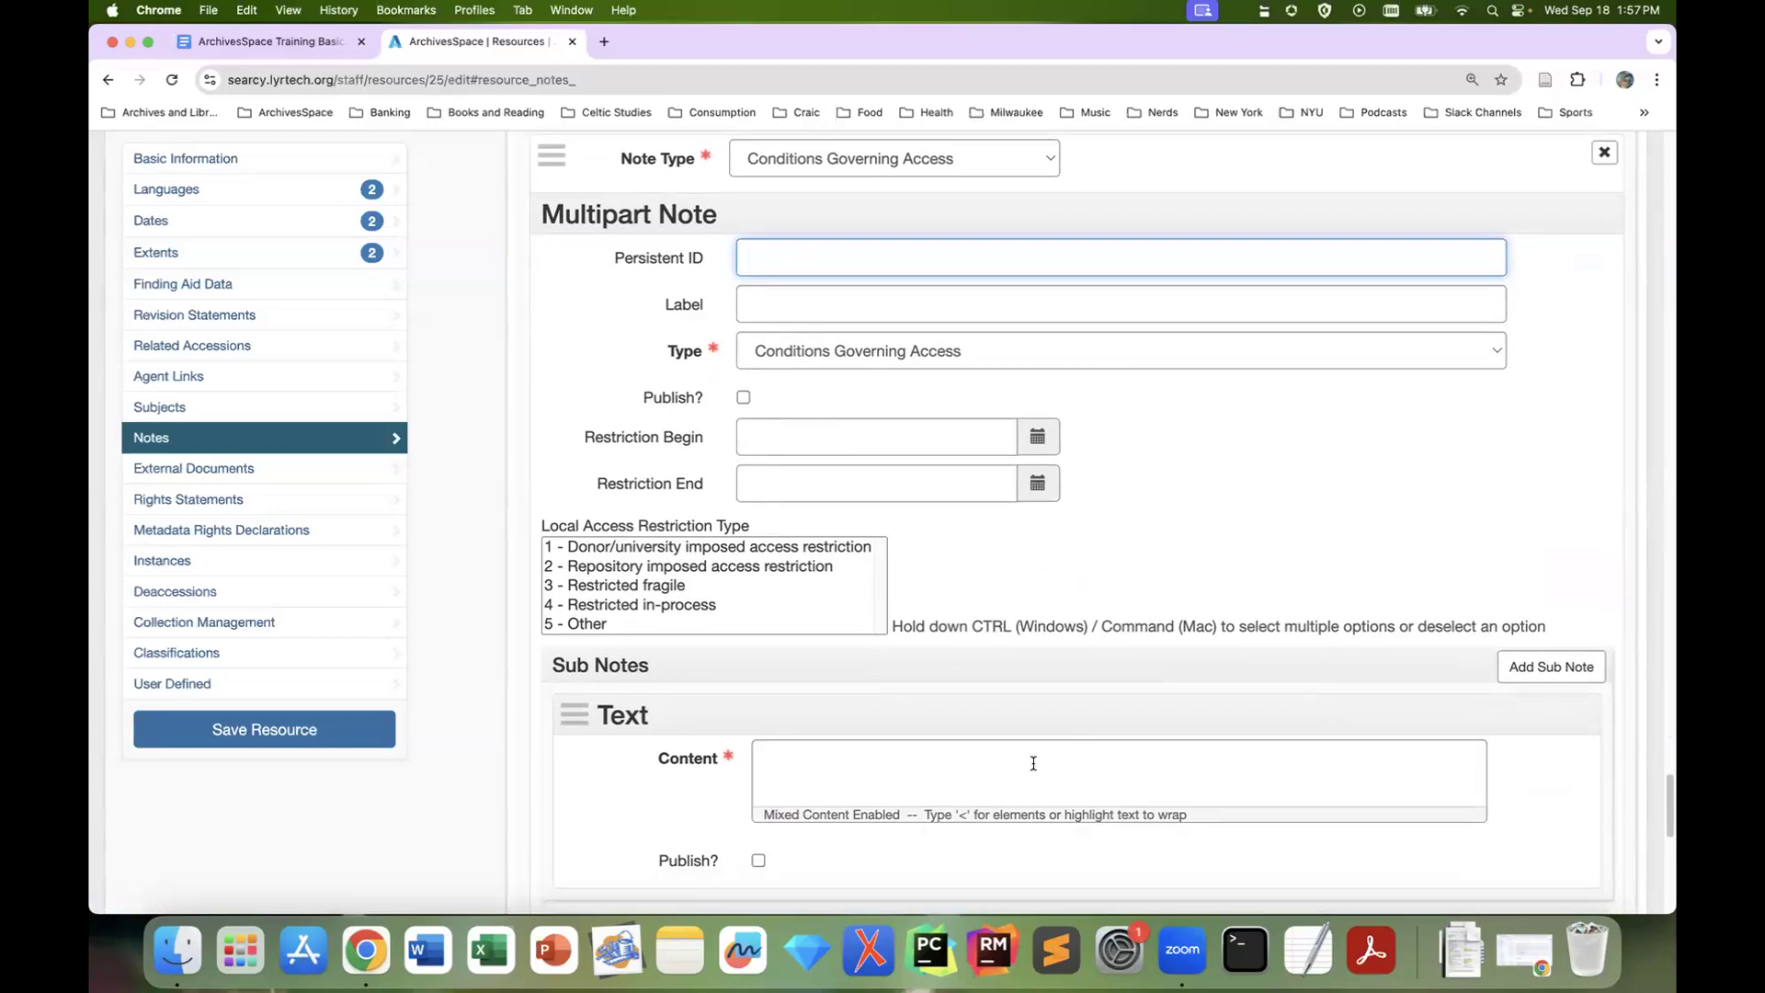
scroll(863, 533, down, 1)
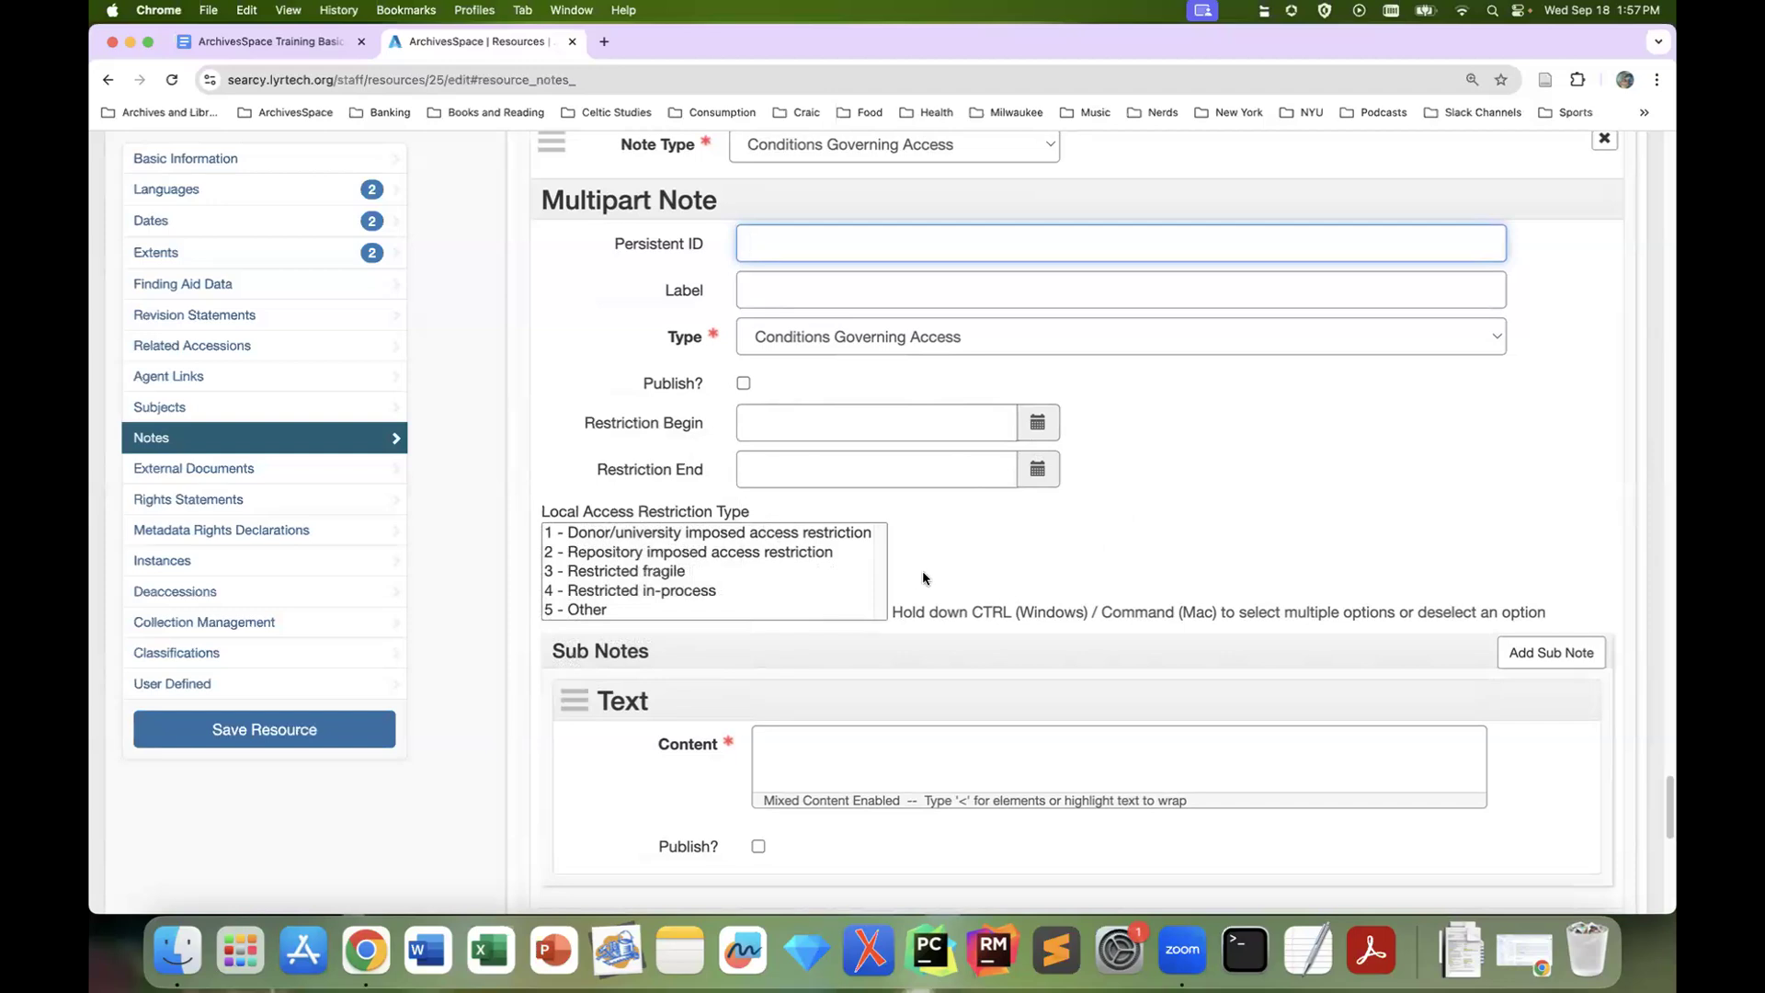
click(886, 755)
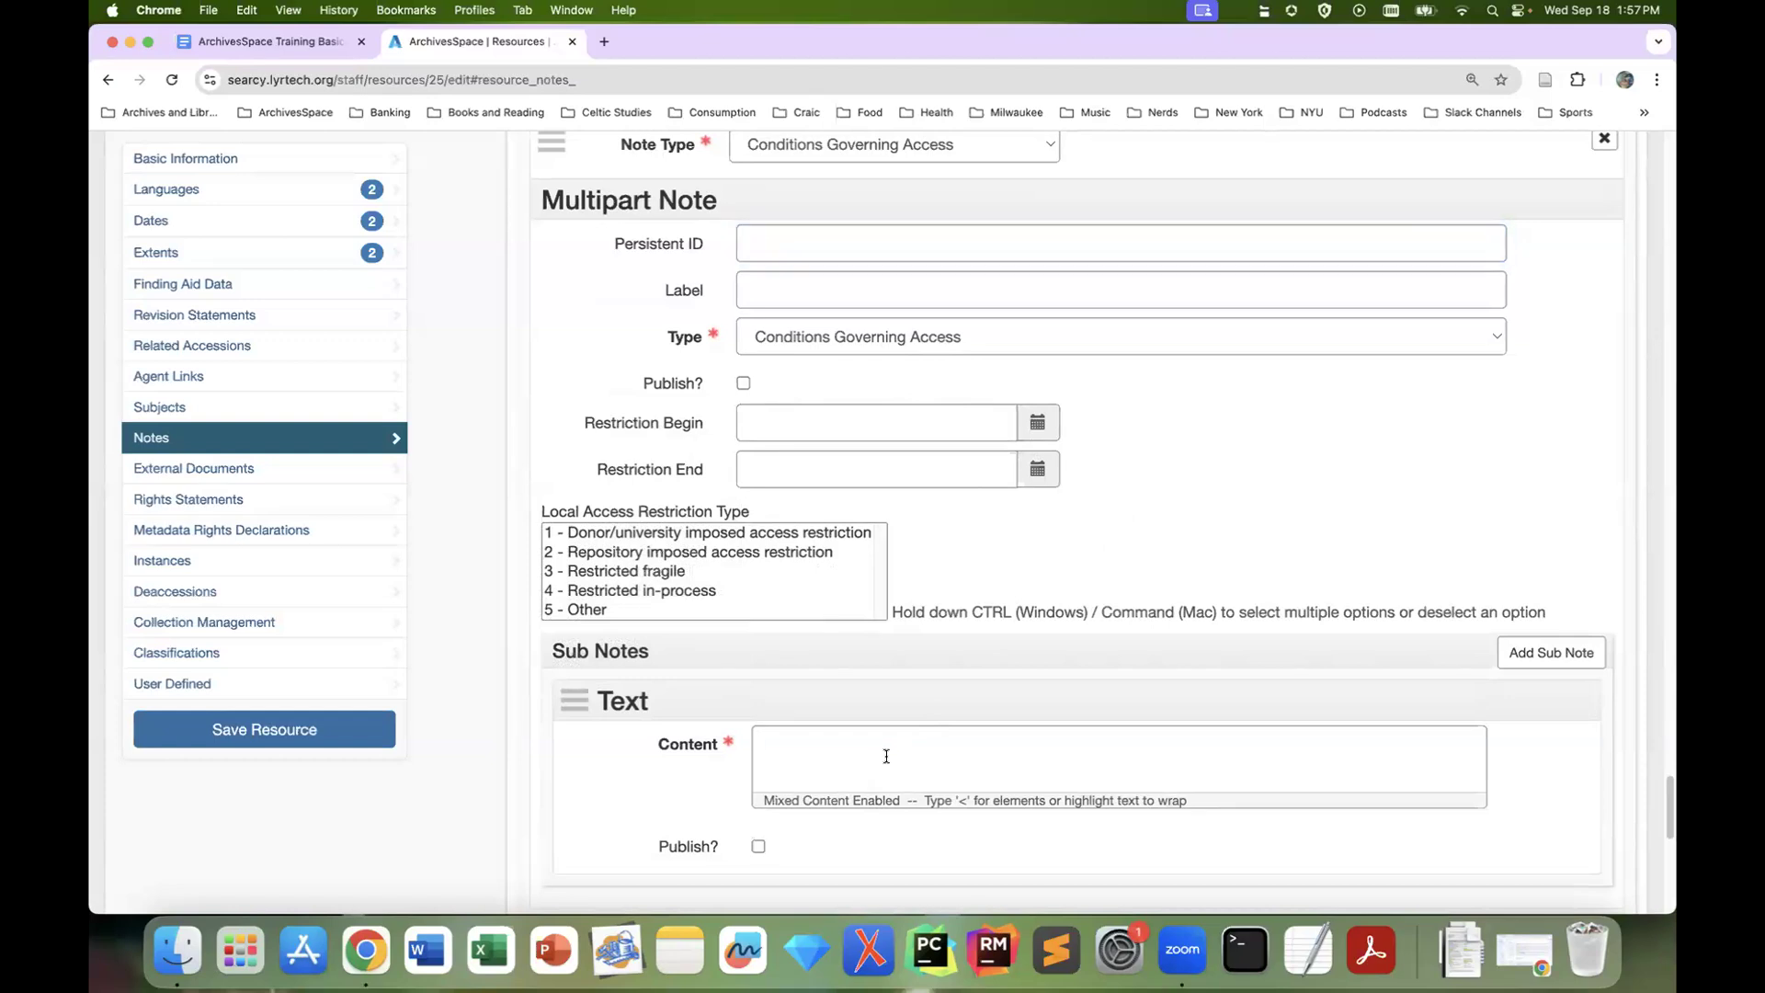
text(Diaries in Series I. are restricted until 2050.)
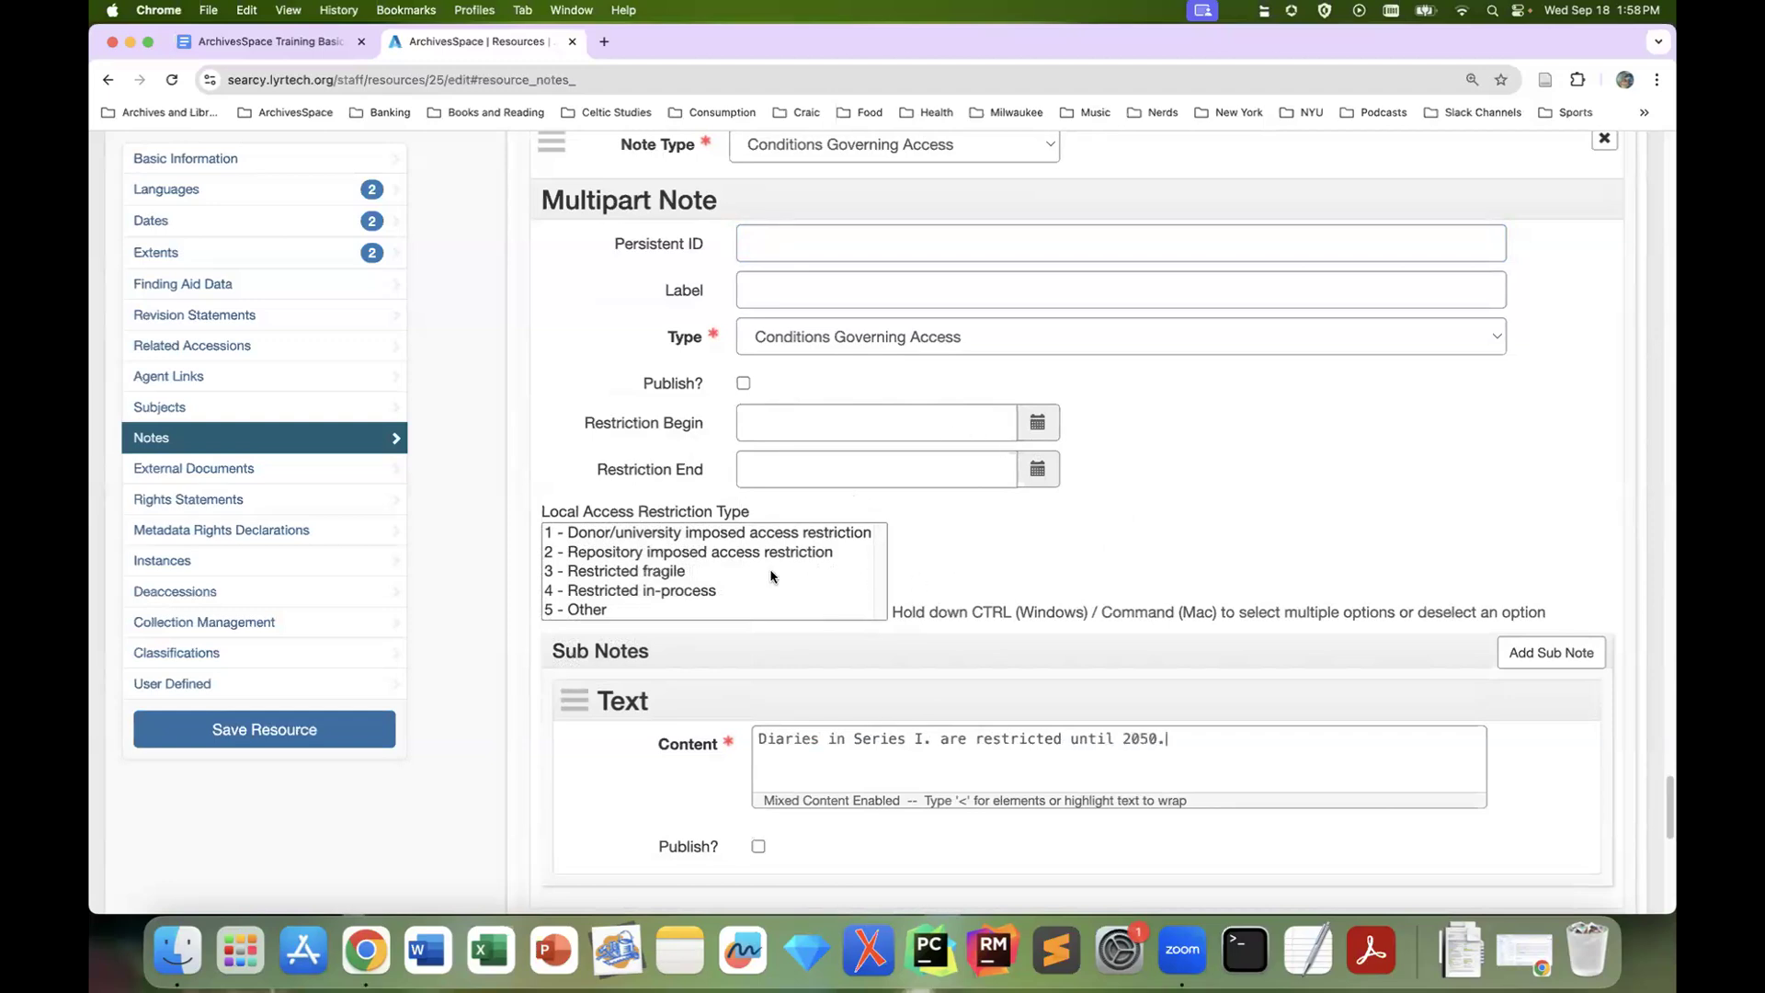
Set the access note's local restriction type to "1 - Donor/university imposed access restriction" and its Restriction End to 2050-01-01
click(735, 535)
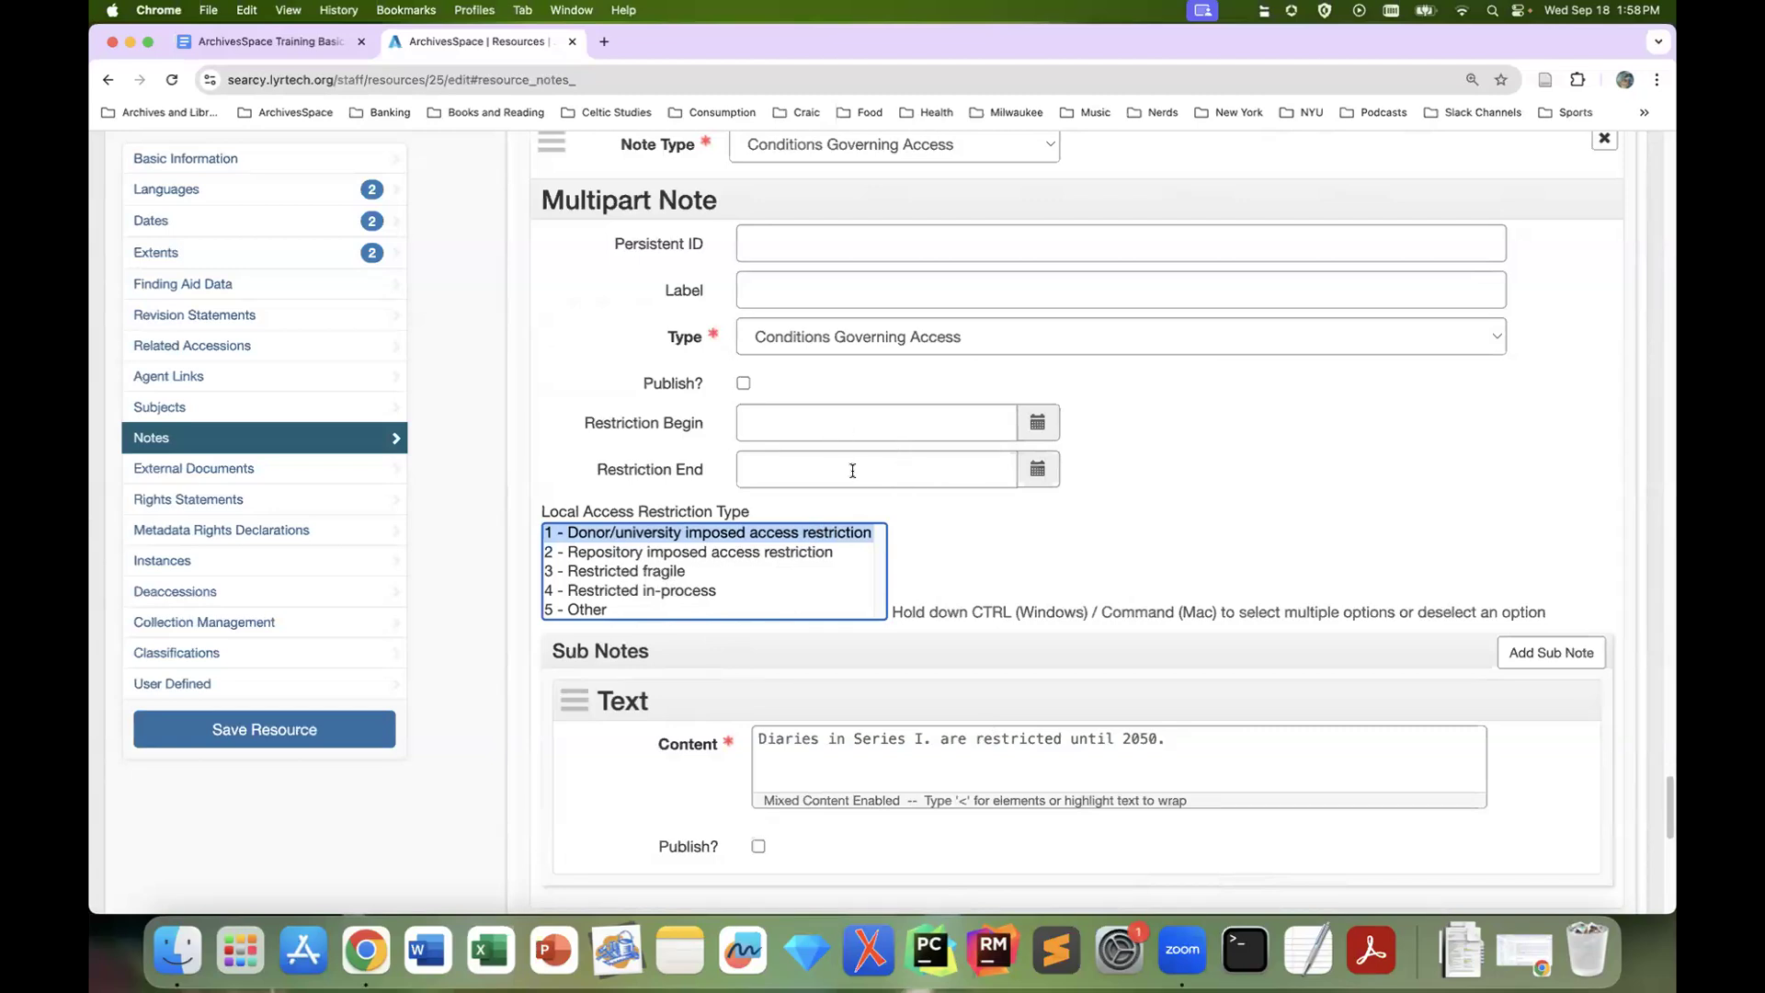
click(804, 461)
text(01-01-)
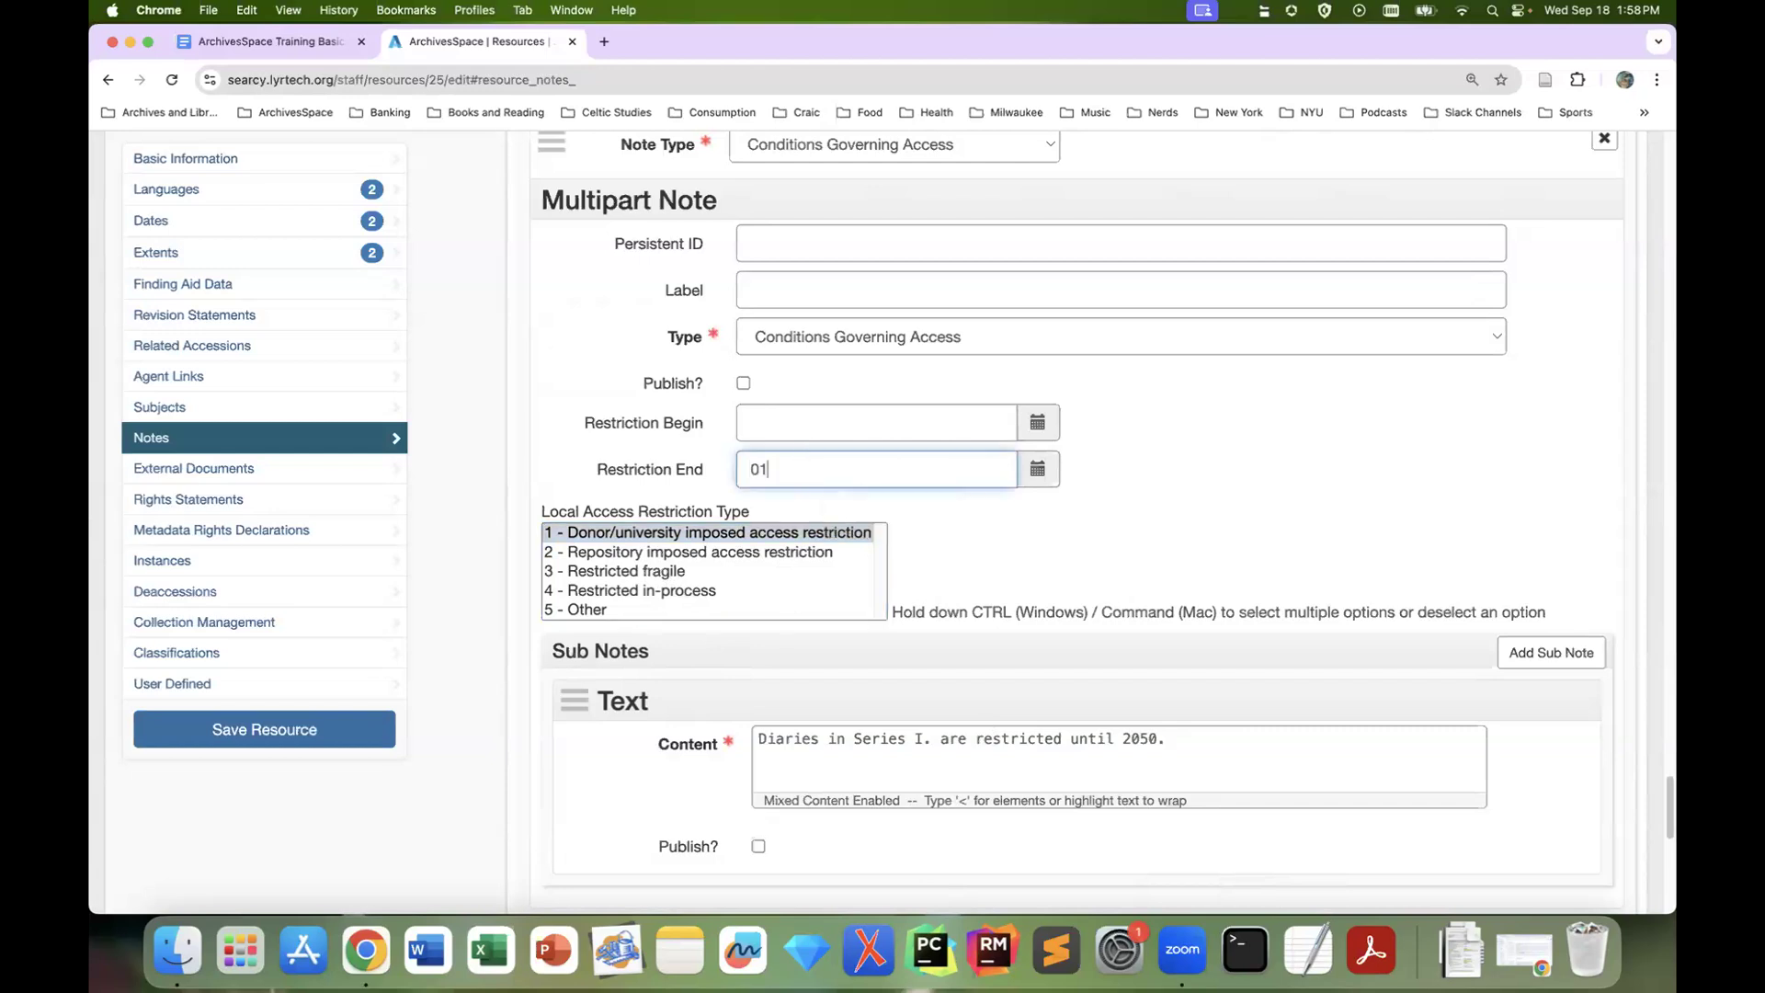
key(BackSpace)
key(BackSpace)
key(BackSpace)
key(BackSpace)
key(BackSpace)
text(20)
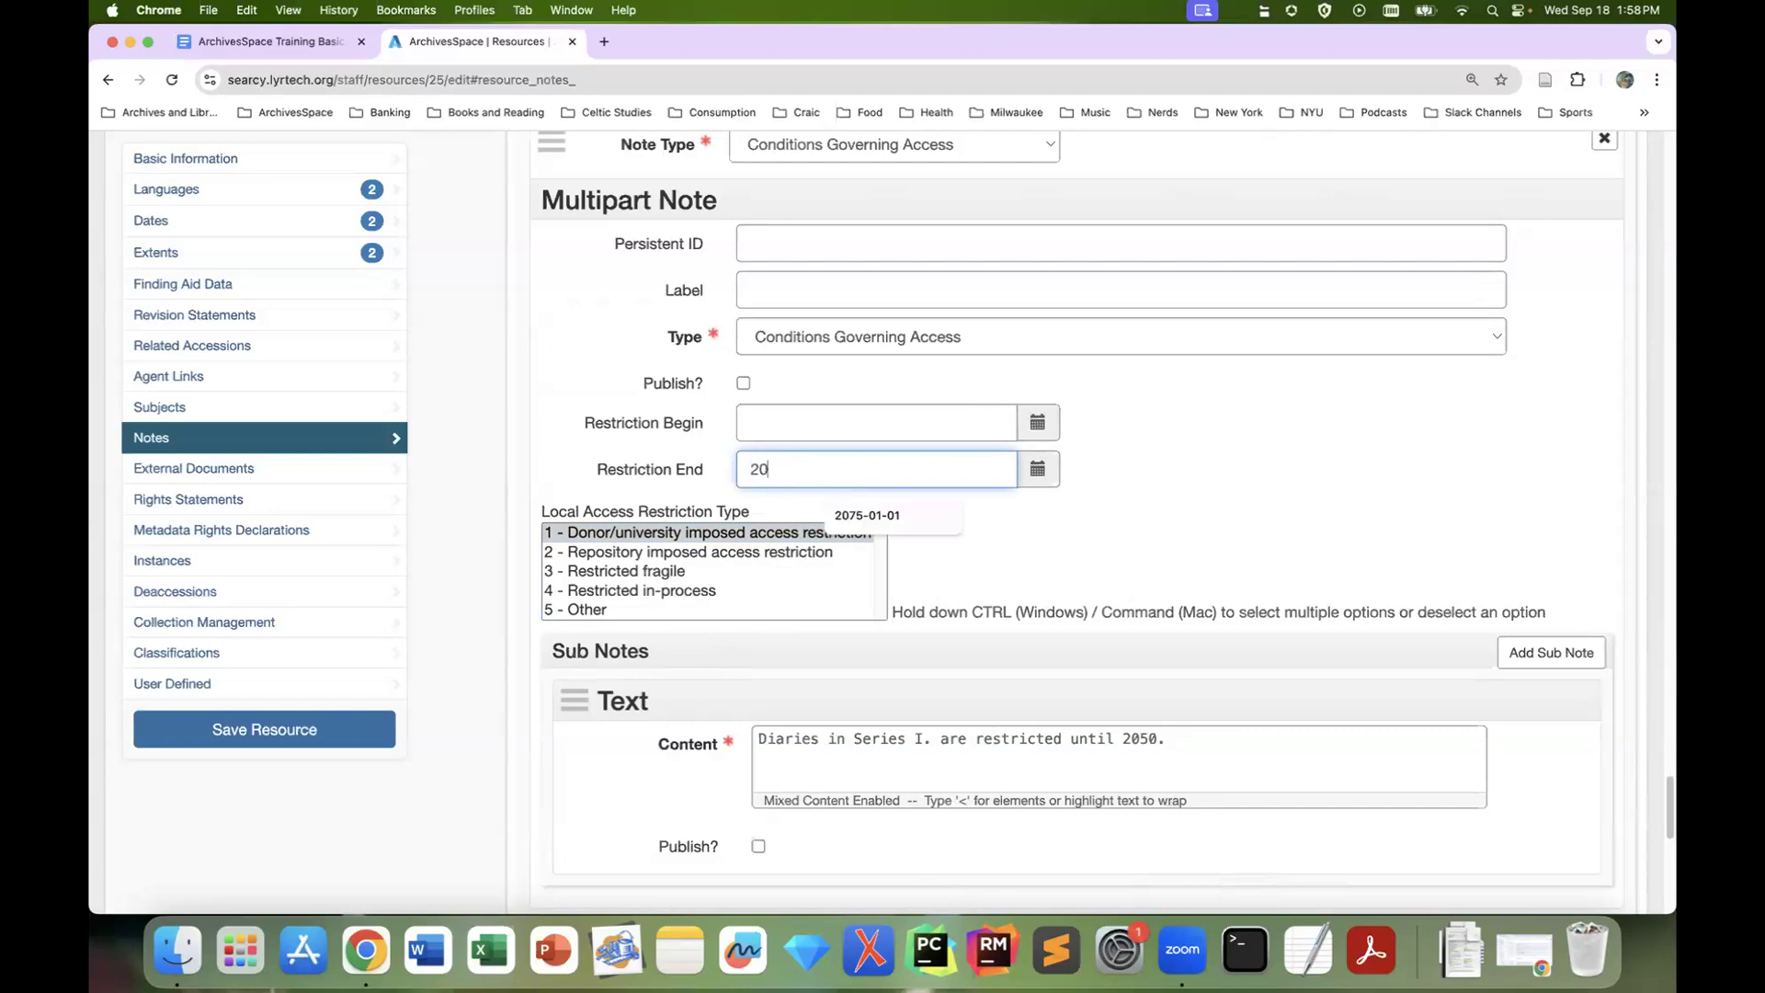
text(50-01-01)
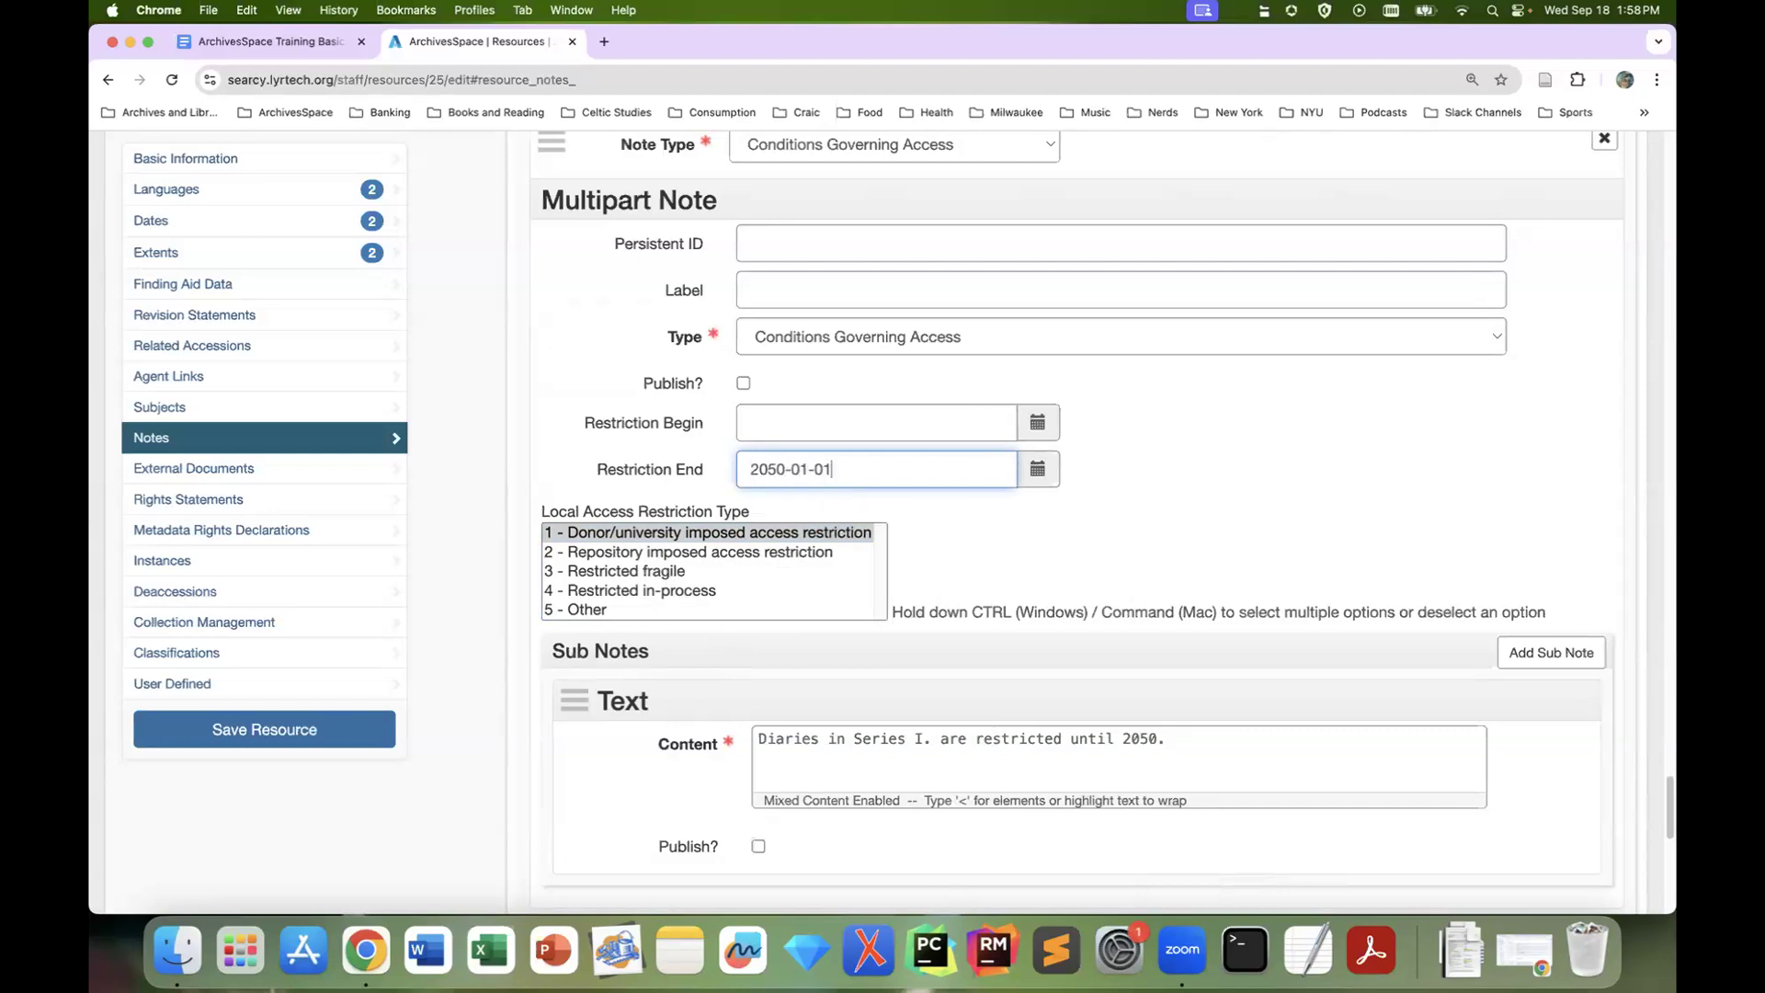
Set the access note's Restriction Begin date to 2024-09-18
click(821, 423)
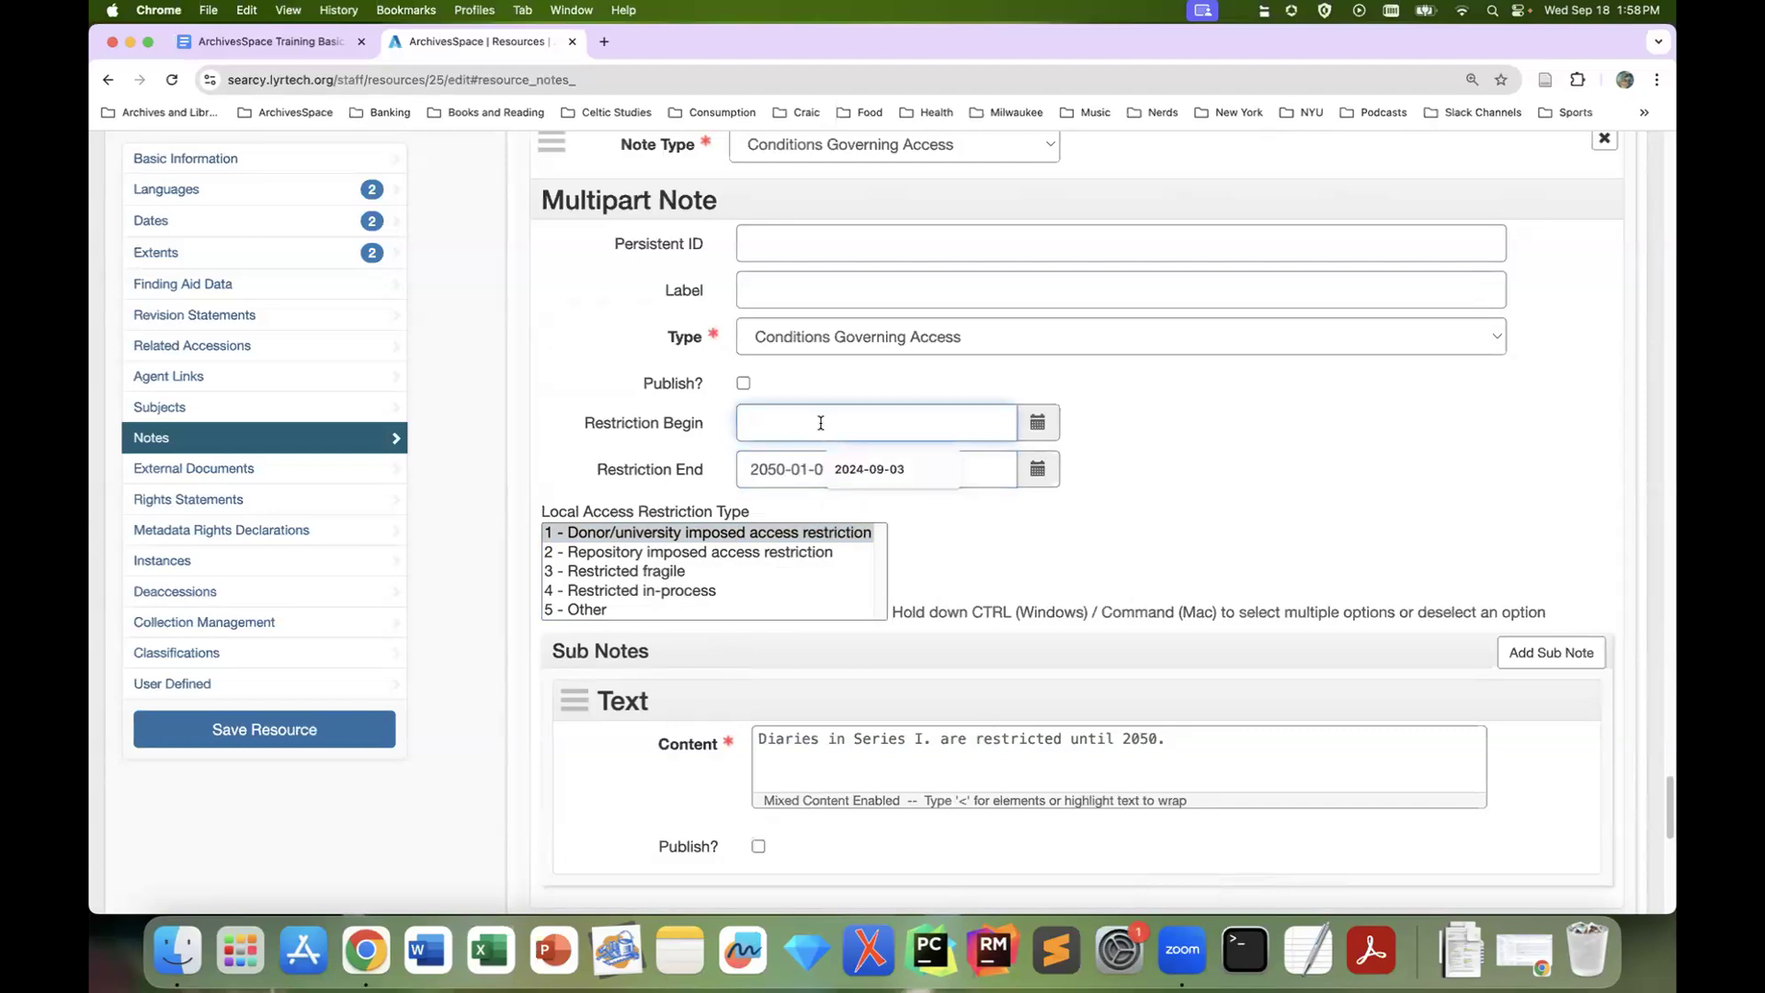
text(2024-09-18)
click(1216, 425)
Save the Joad Family Papers resource record with its new notes
scroll(1223, 500, down, 3)
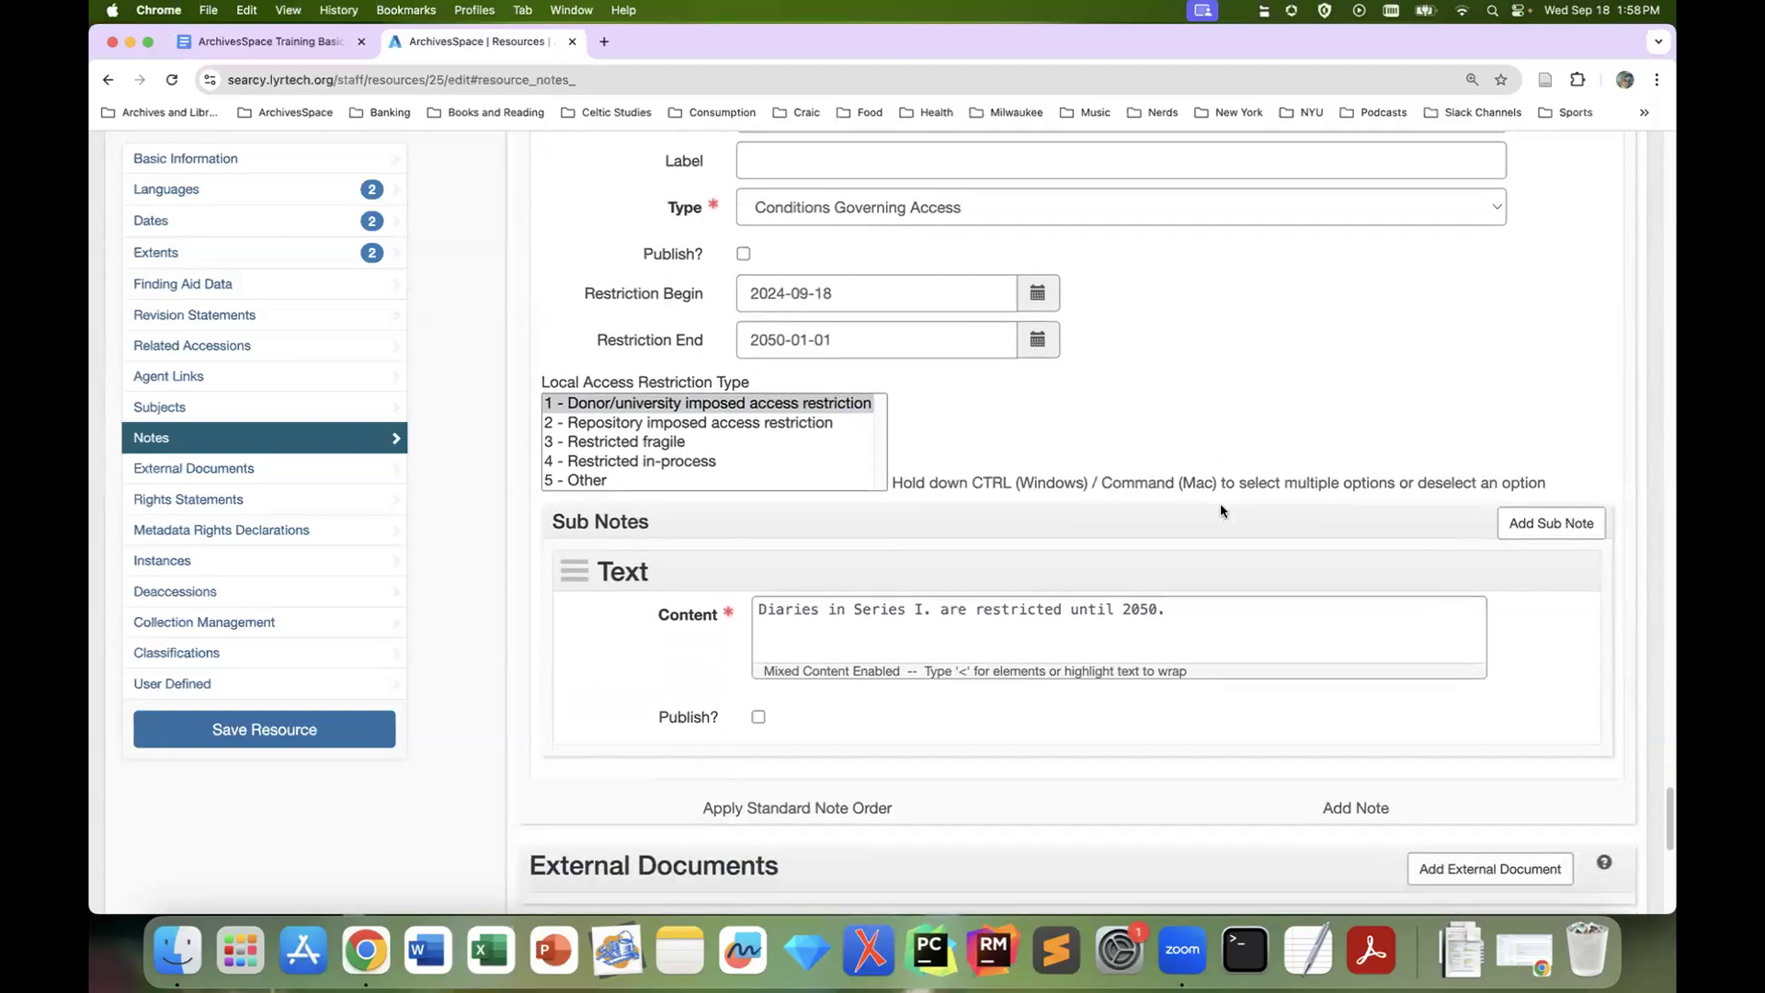
scroll(1221, 504, down, 2)
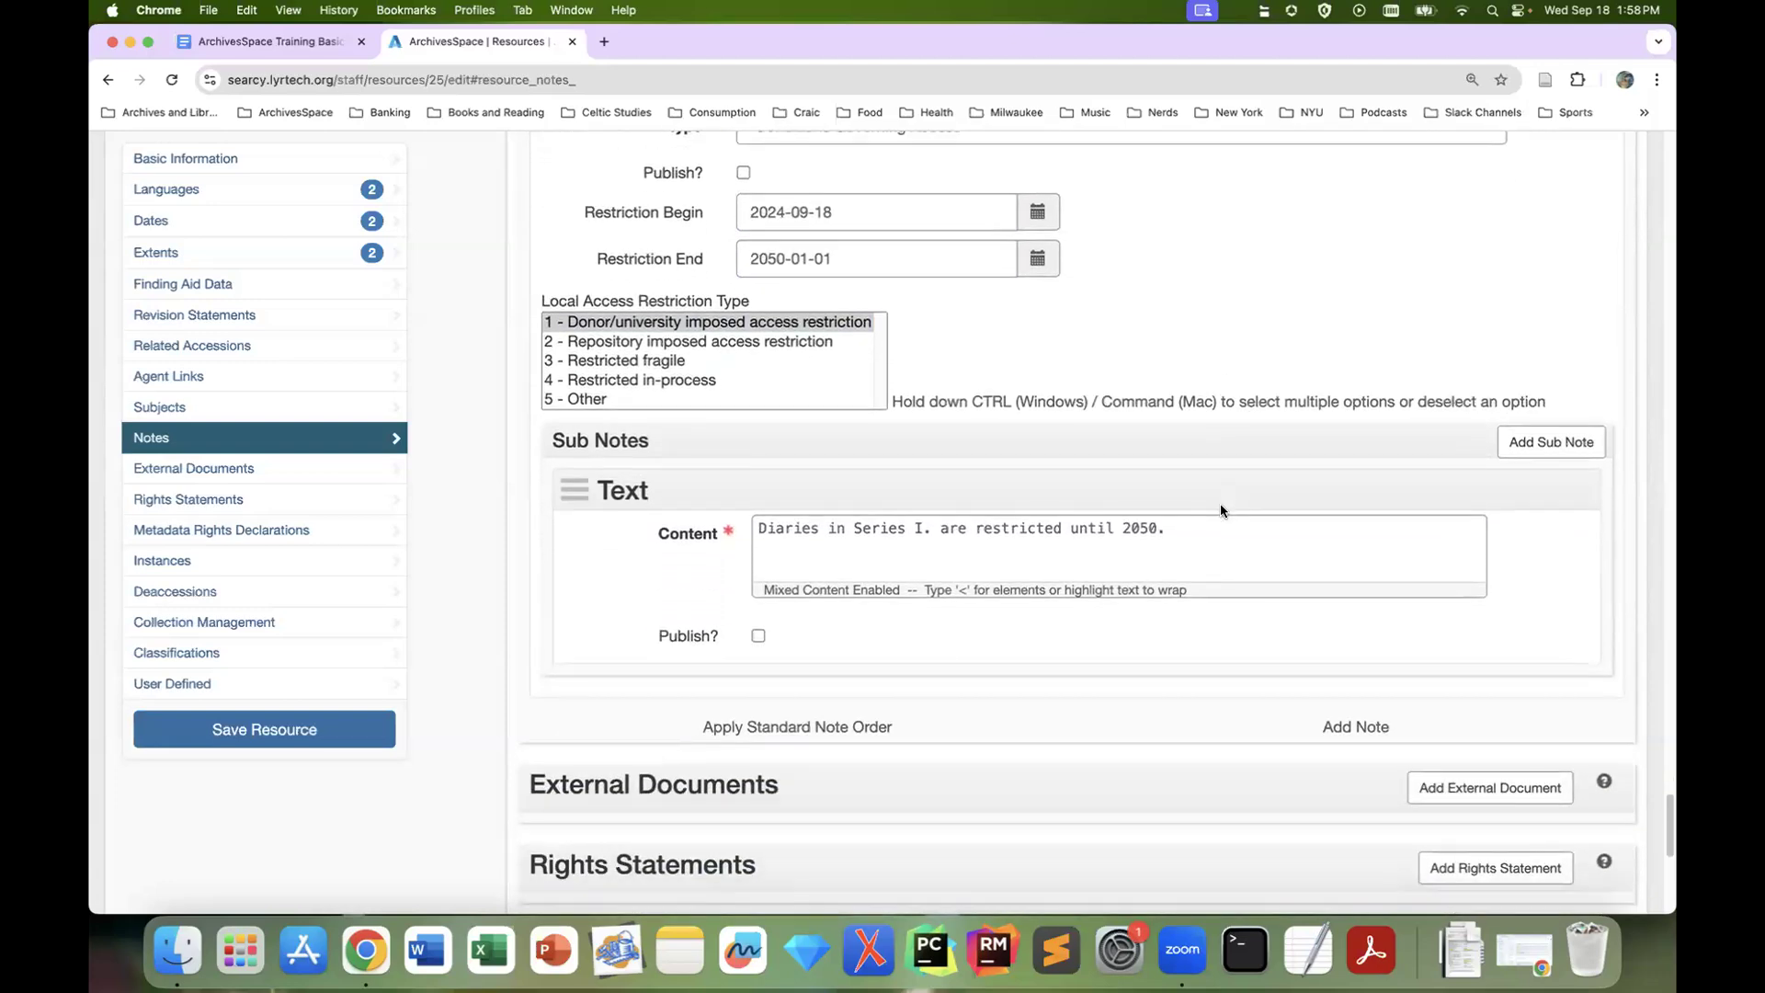
scroll(1260, 527, down, 2)
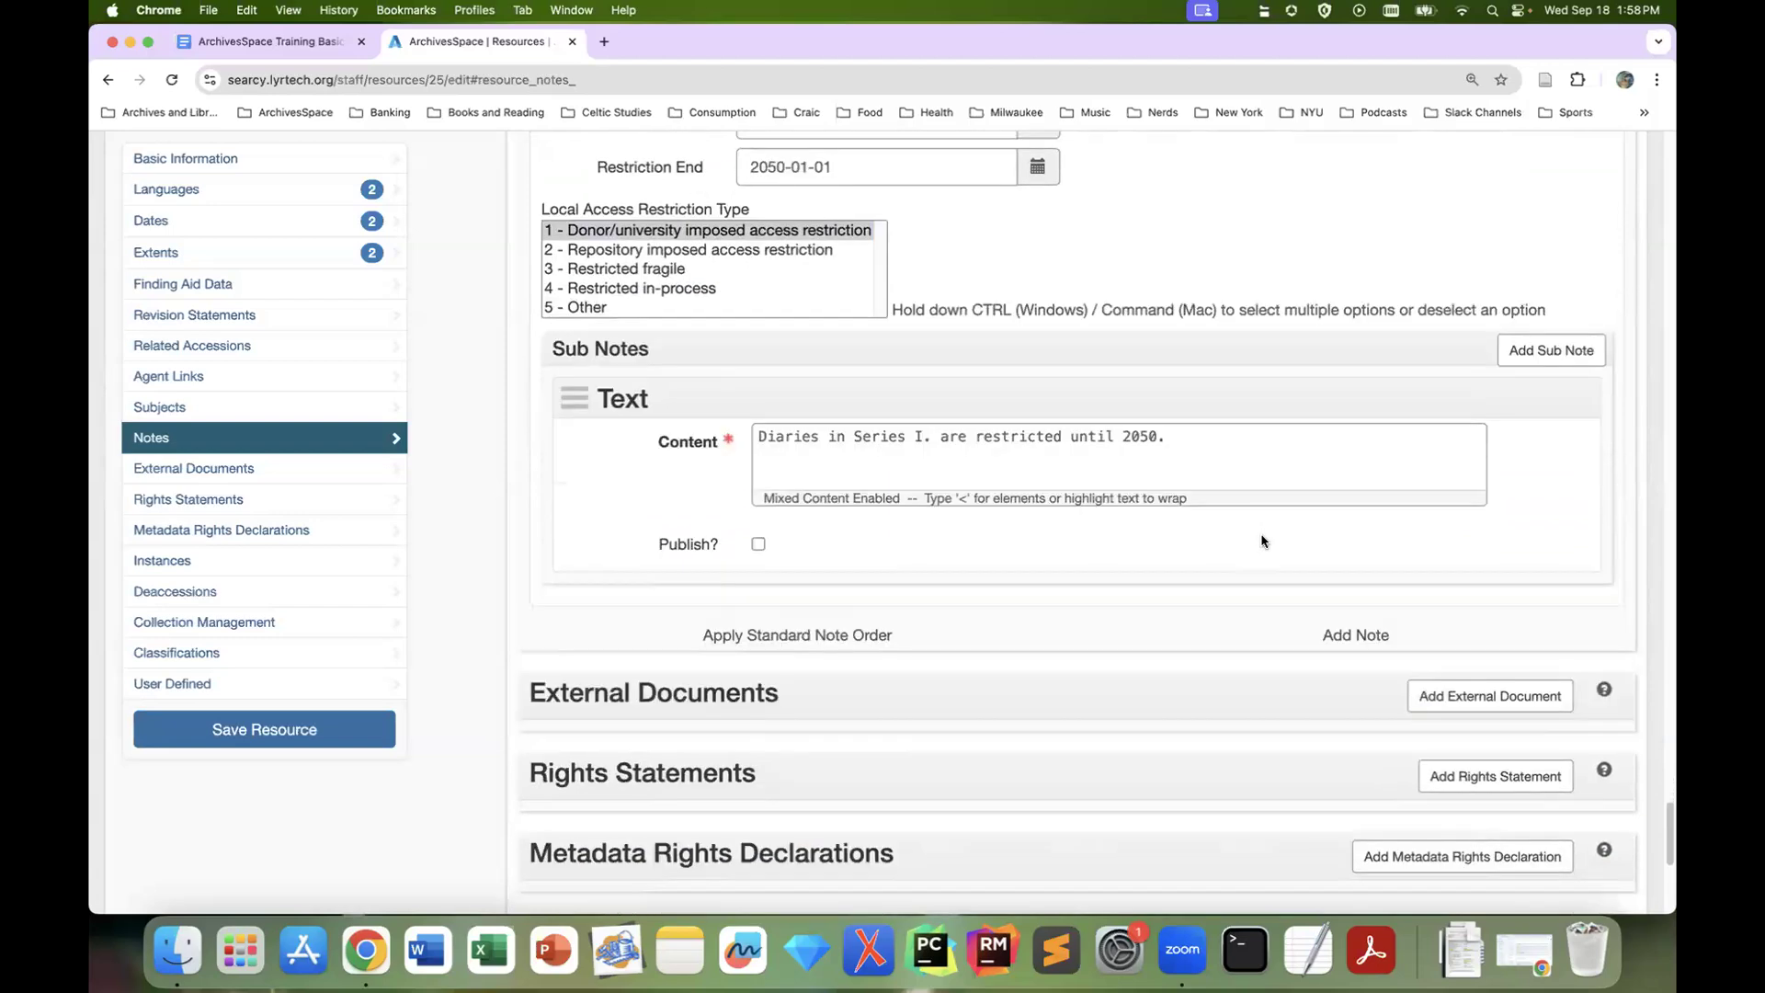
scroll(1261, 541, down, 1)
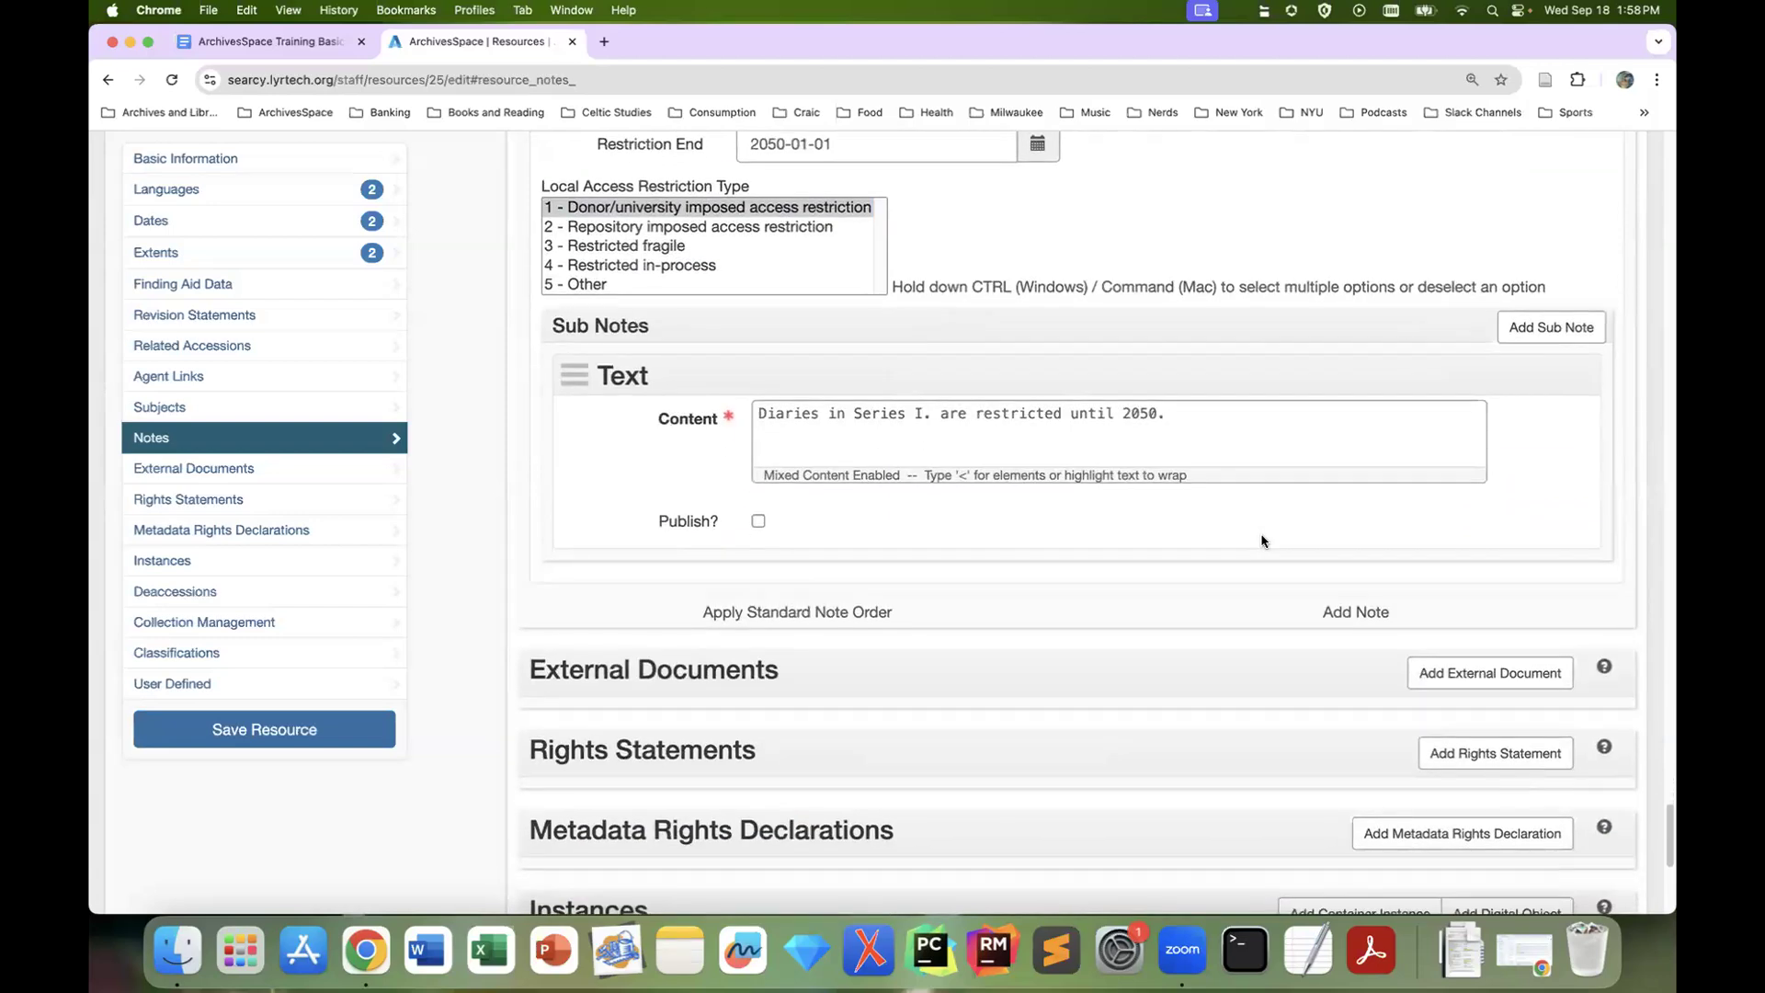
scroll(1261, 542, down, 1)
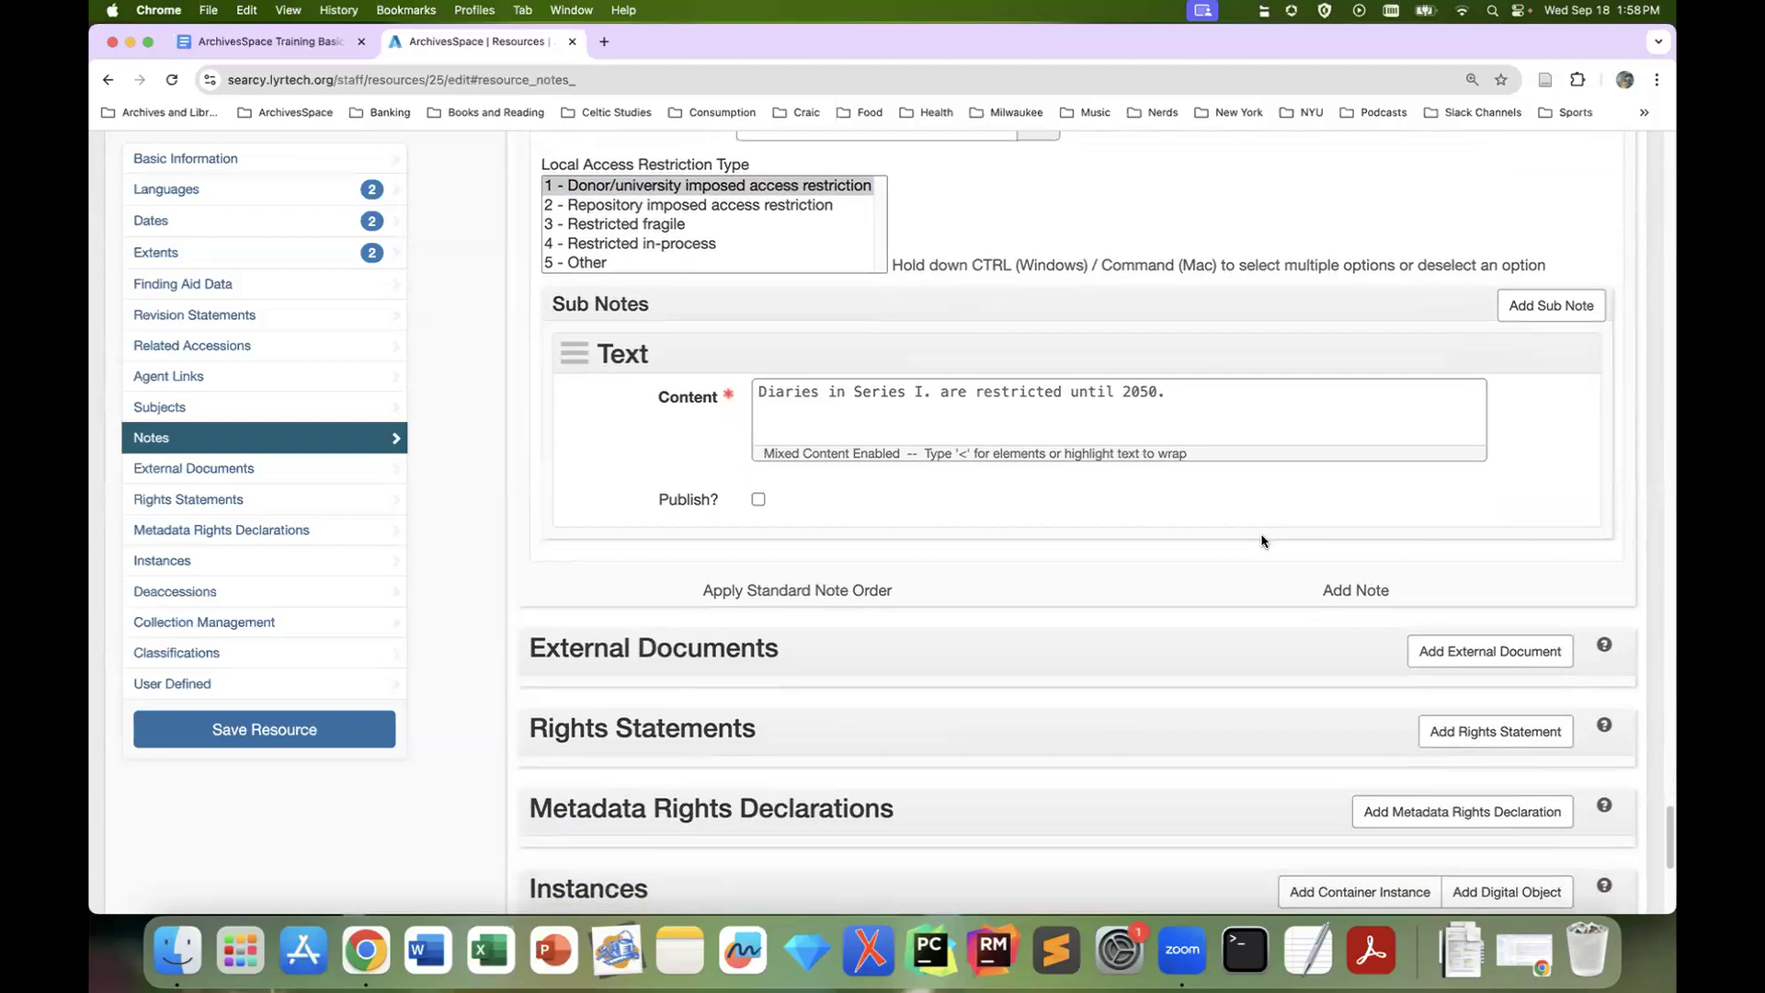
click(332, 735)
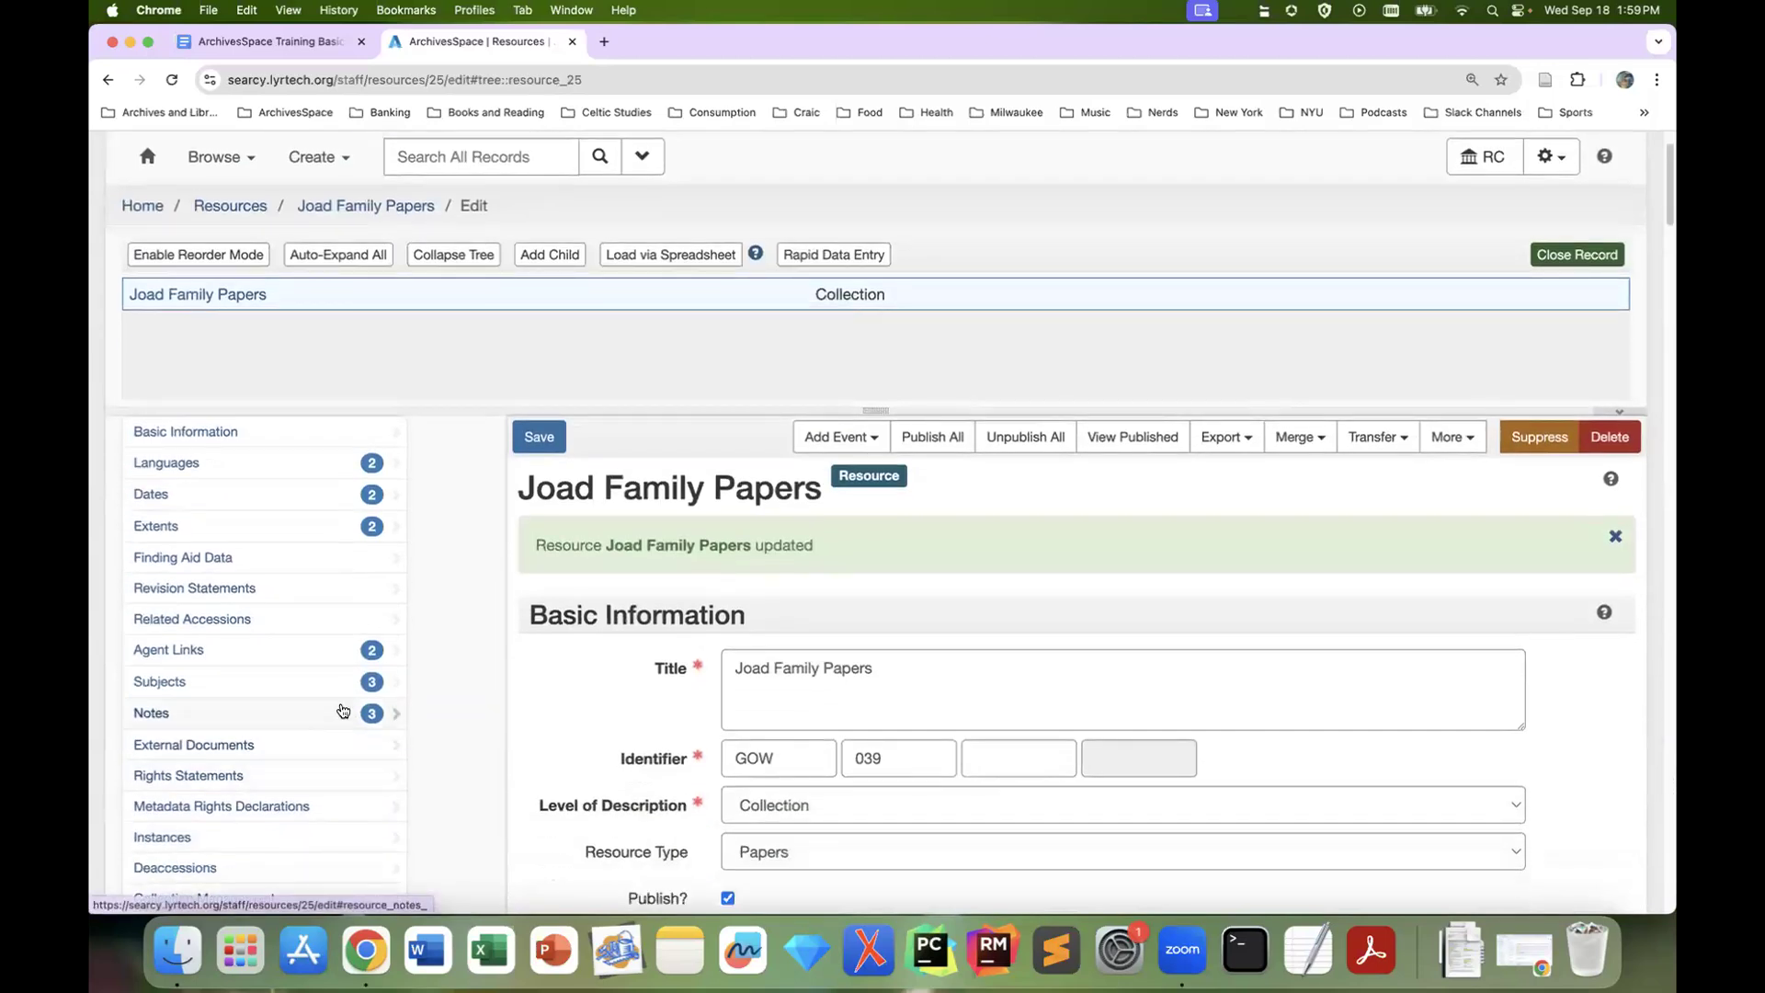
Review the saved record's Notes section and the remaining sections from External Documents to User Defined
scroll(393, 719, down, 1)
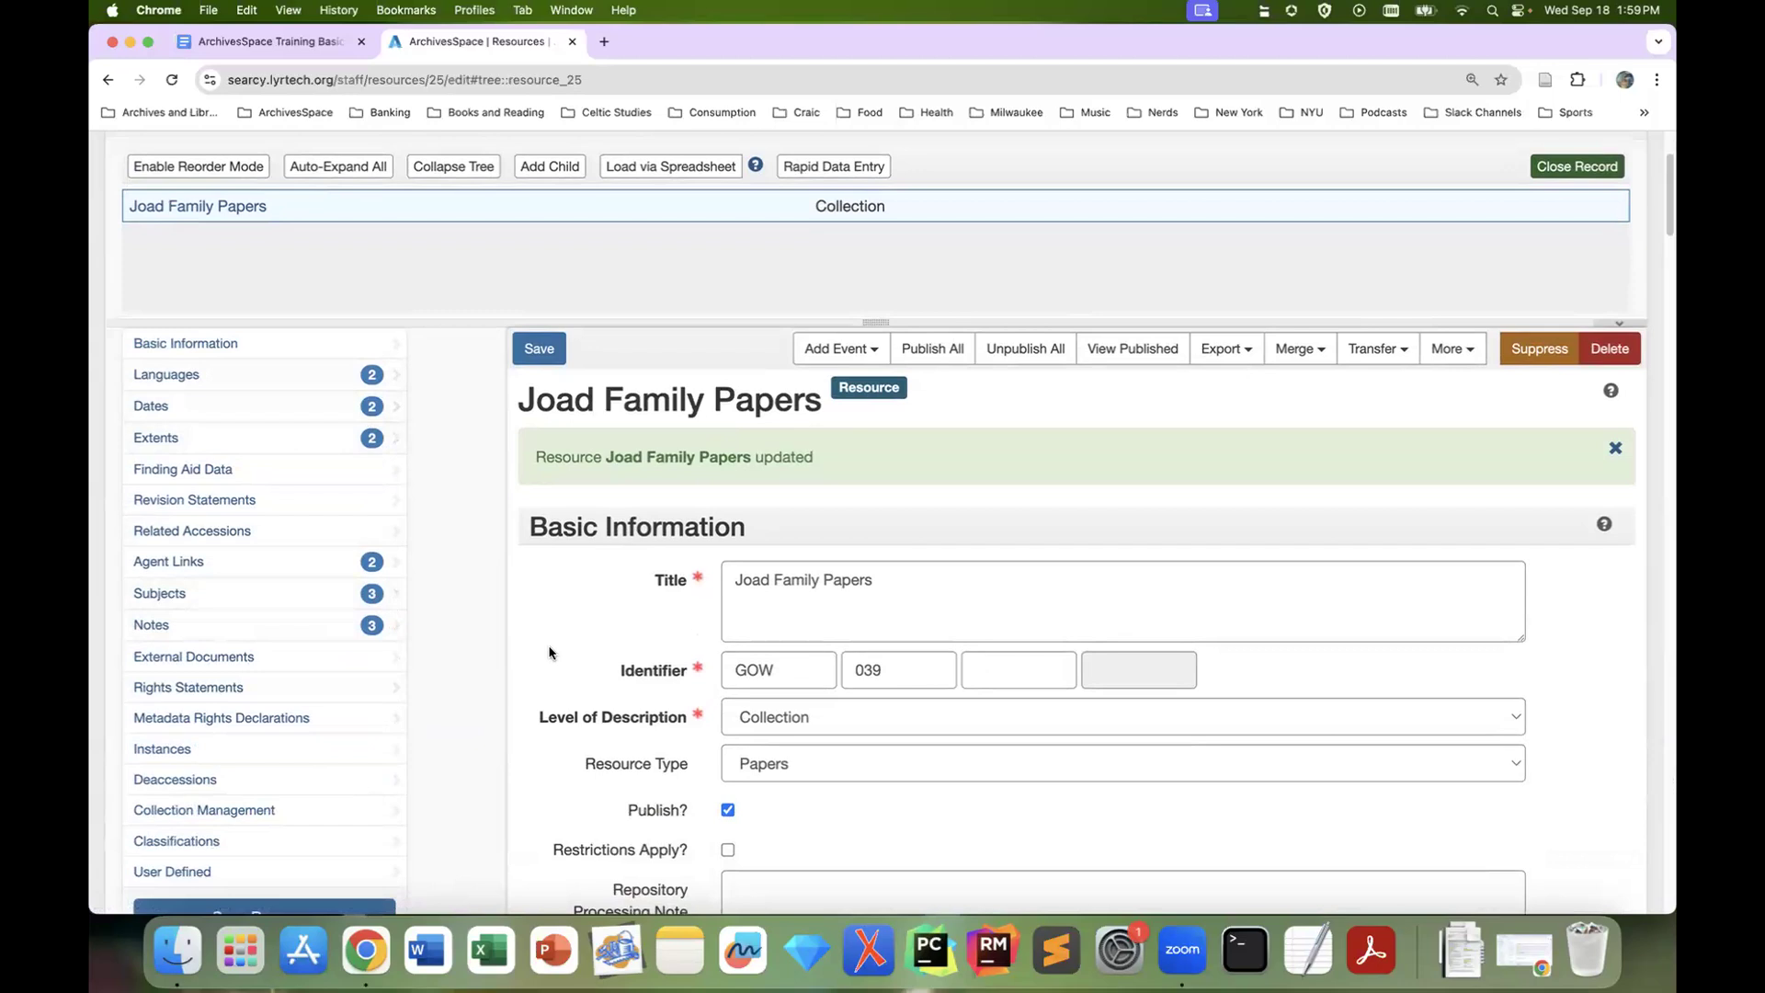
click(335, 628)
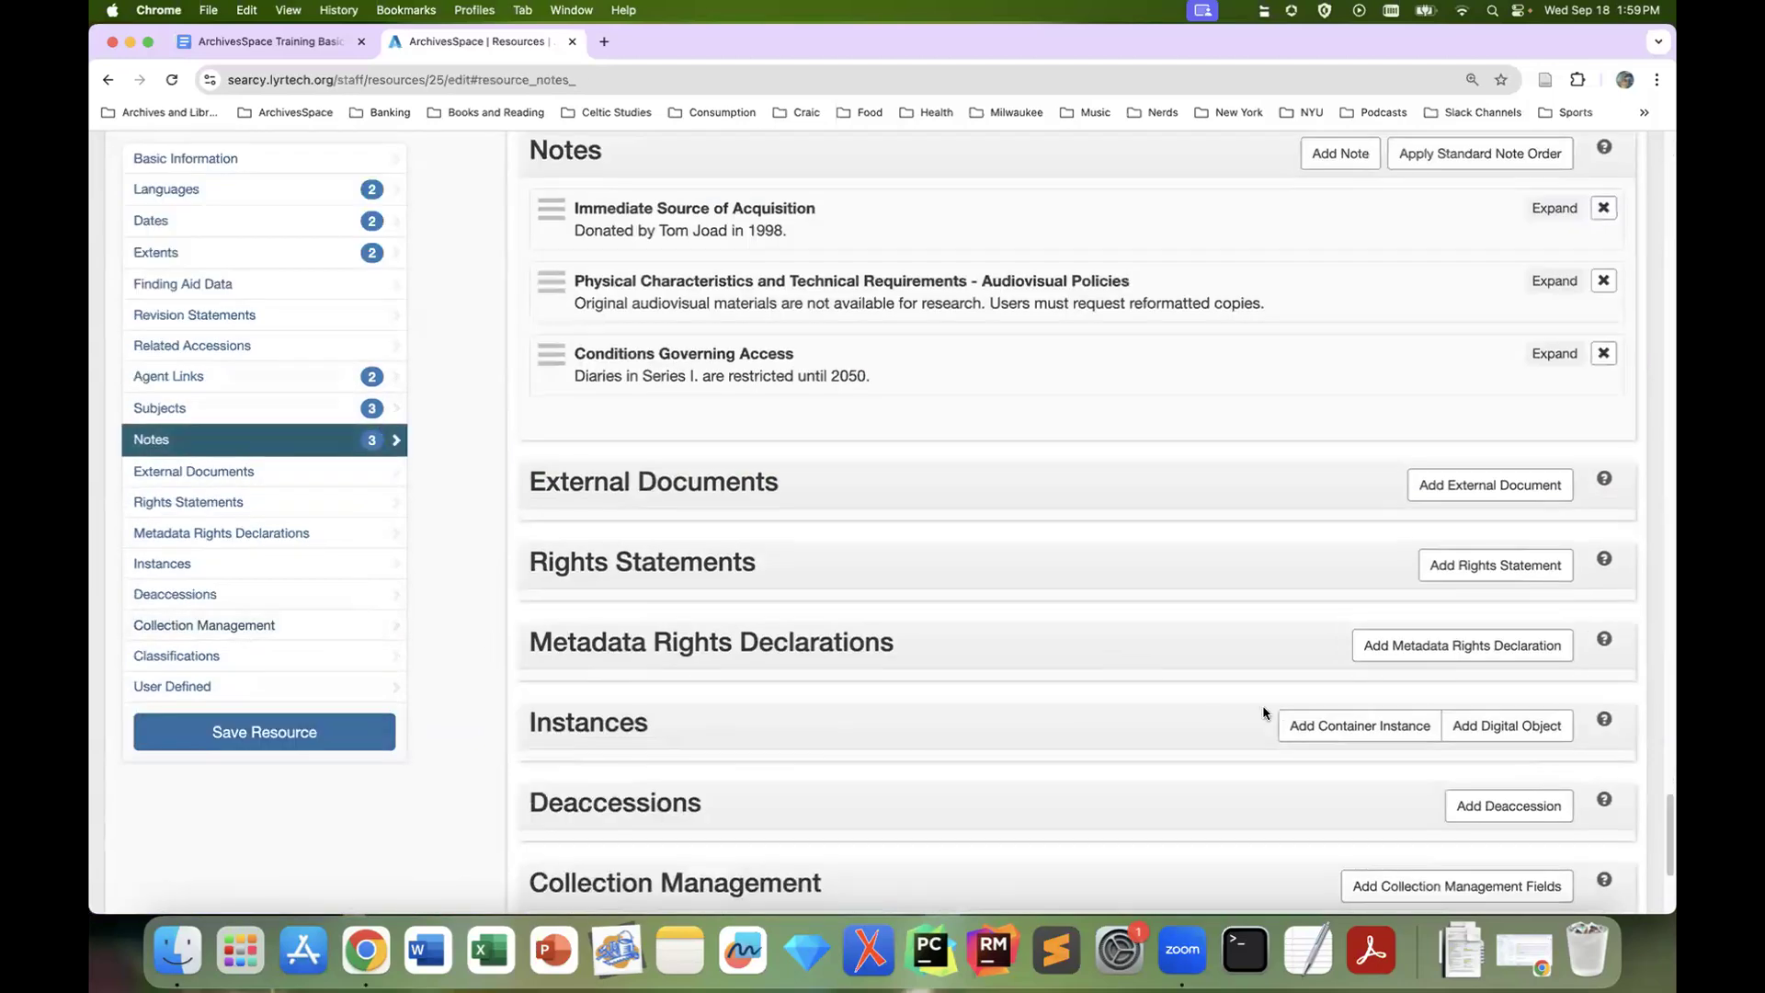
scroll(1269, 720, down, 3)
scroll(1263, 713, down, 2)
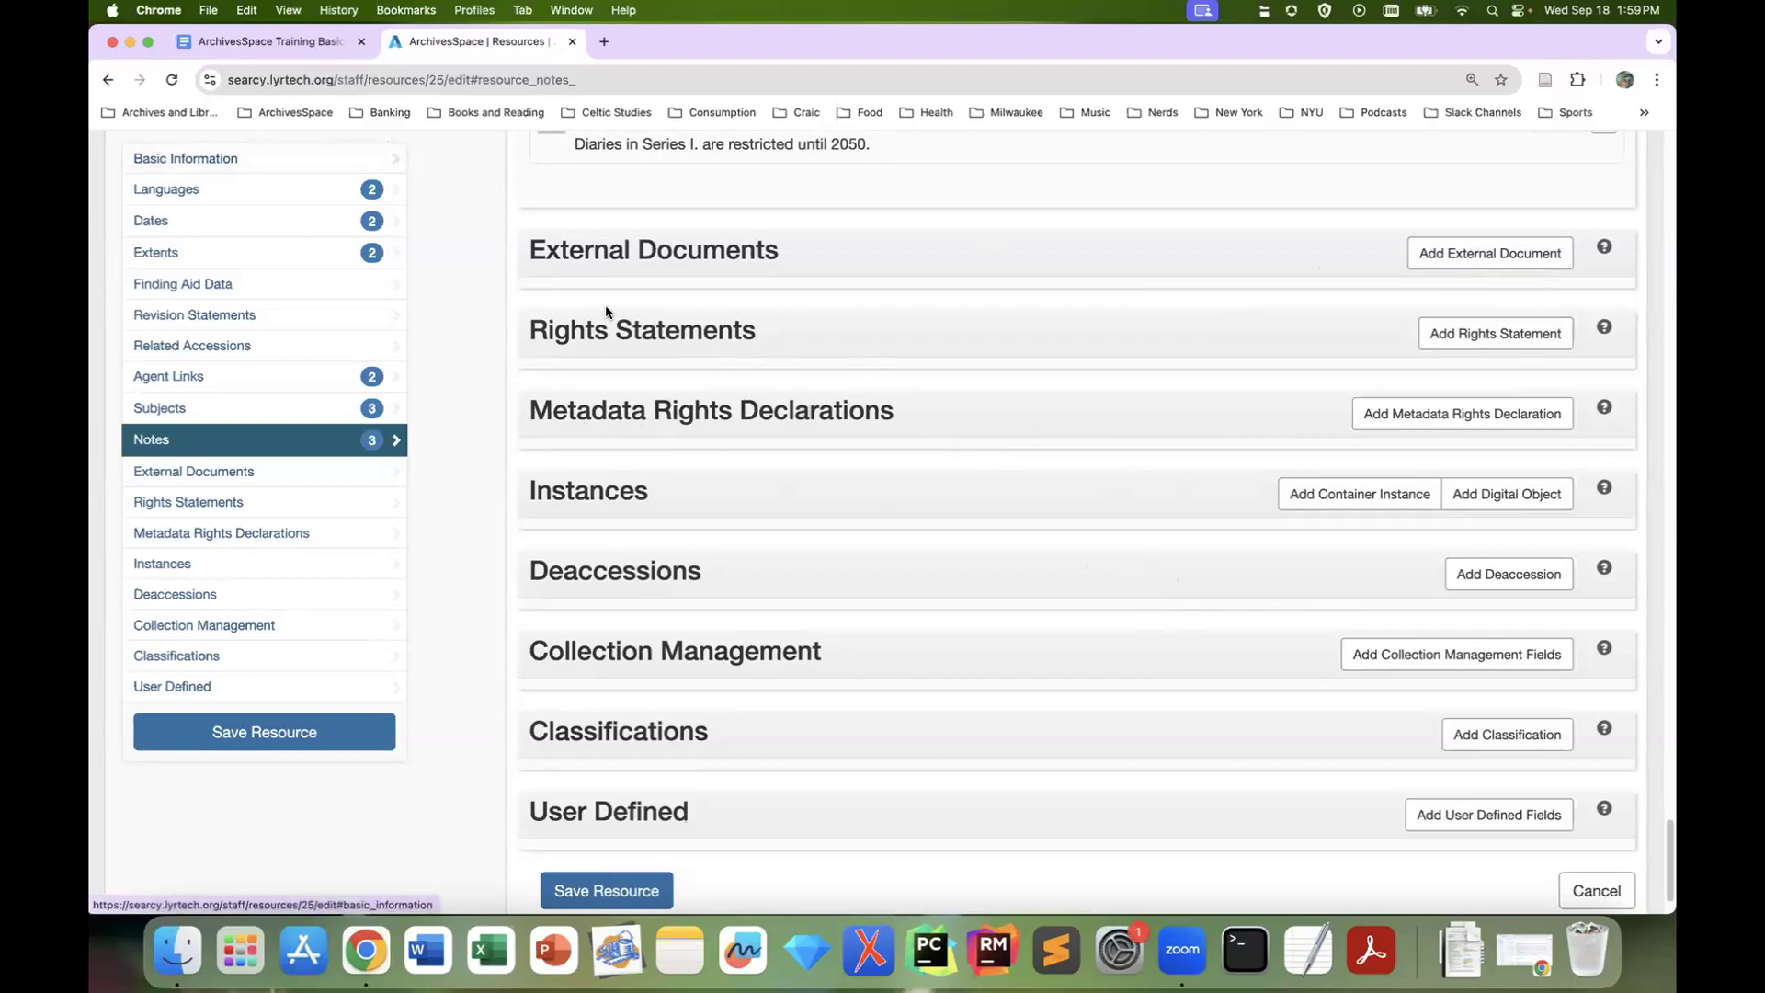
Return to the resource's basic information and look at the options for adding an event, without creating one
click(333, 164)
scroll(857, 443, up, 3)
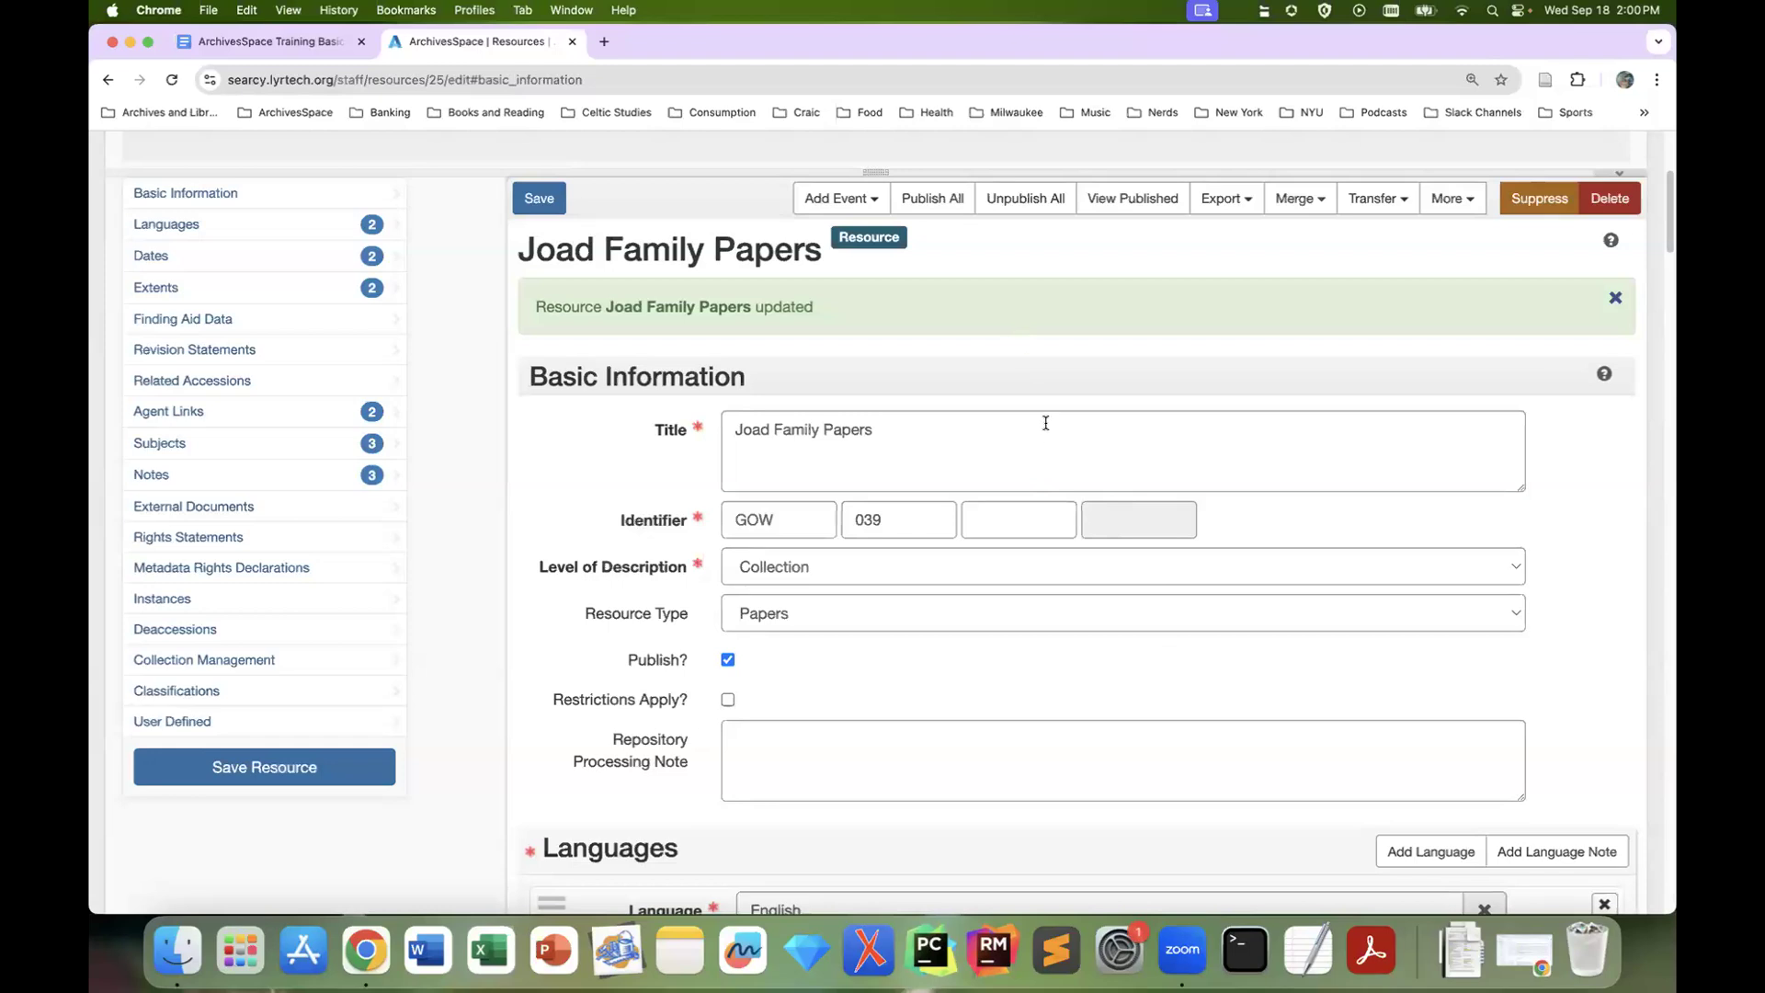
click(871, 200)
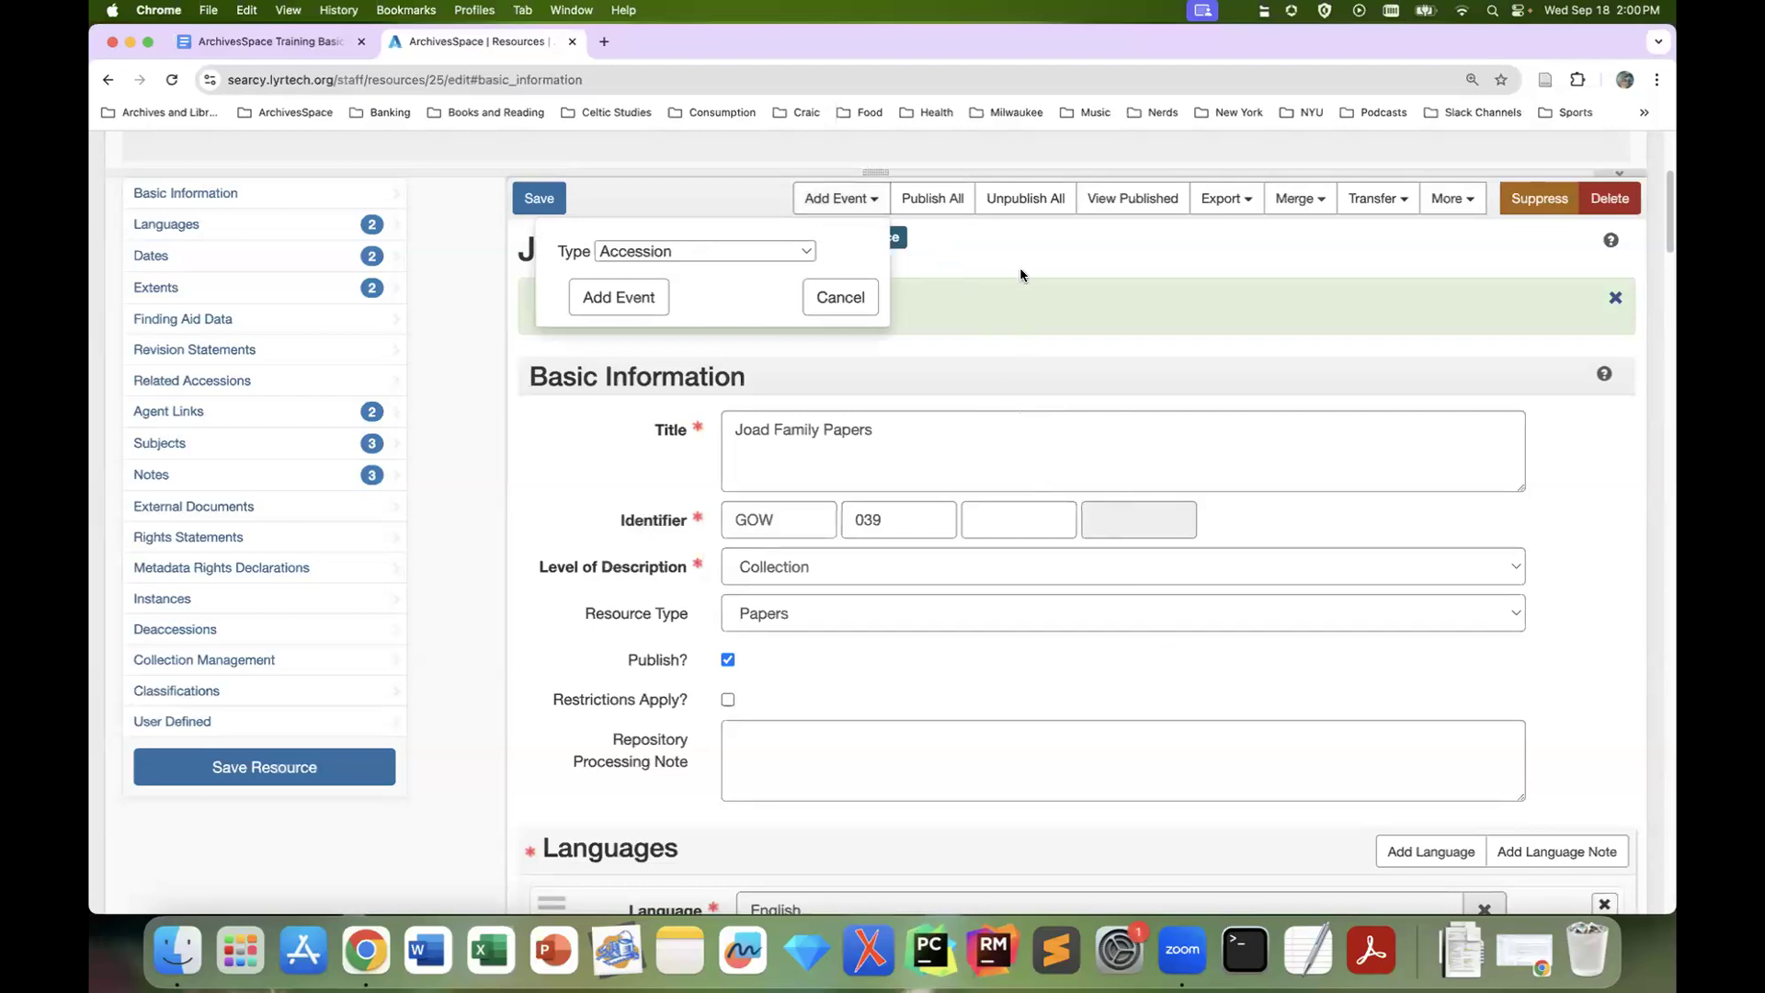
click(865, 309)
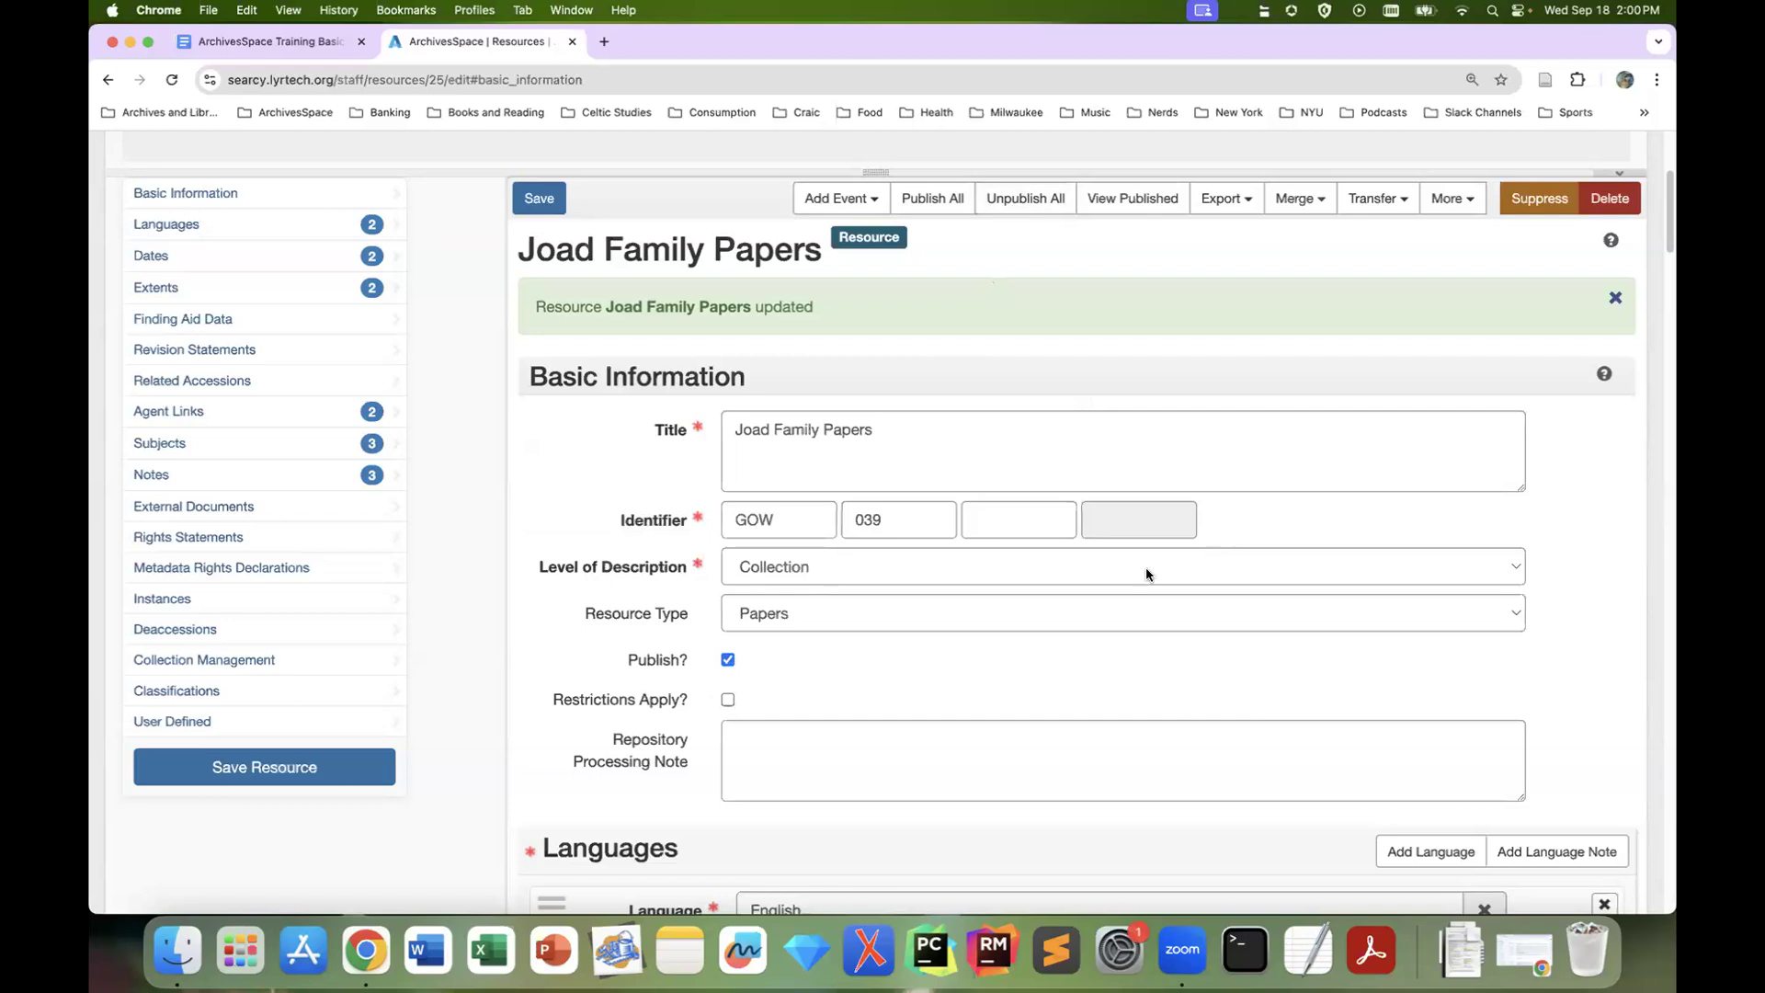
View the published version of the Joad Family Papers in a separate browser tab and return to the staff record
scroll(1131, 476, up, 1)
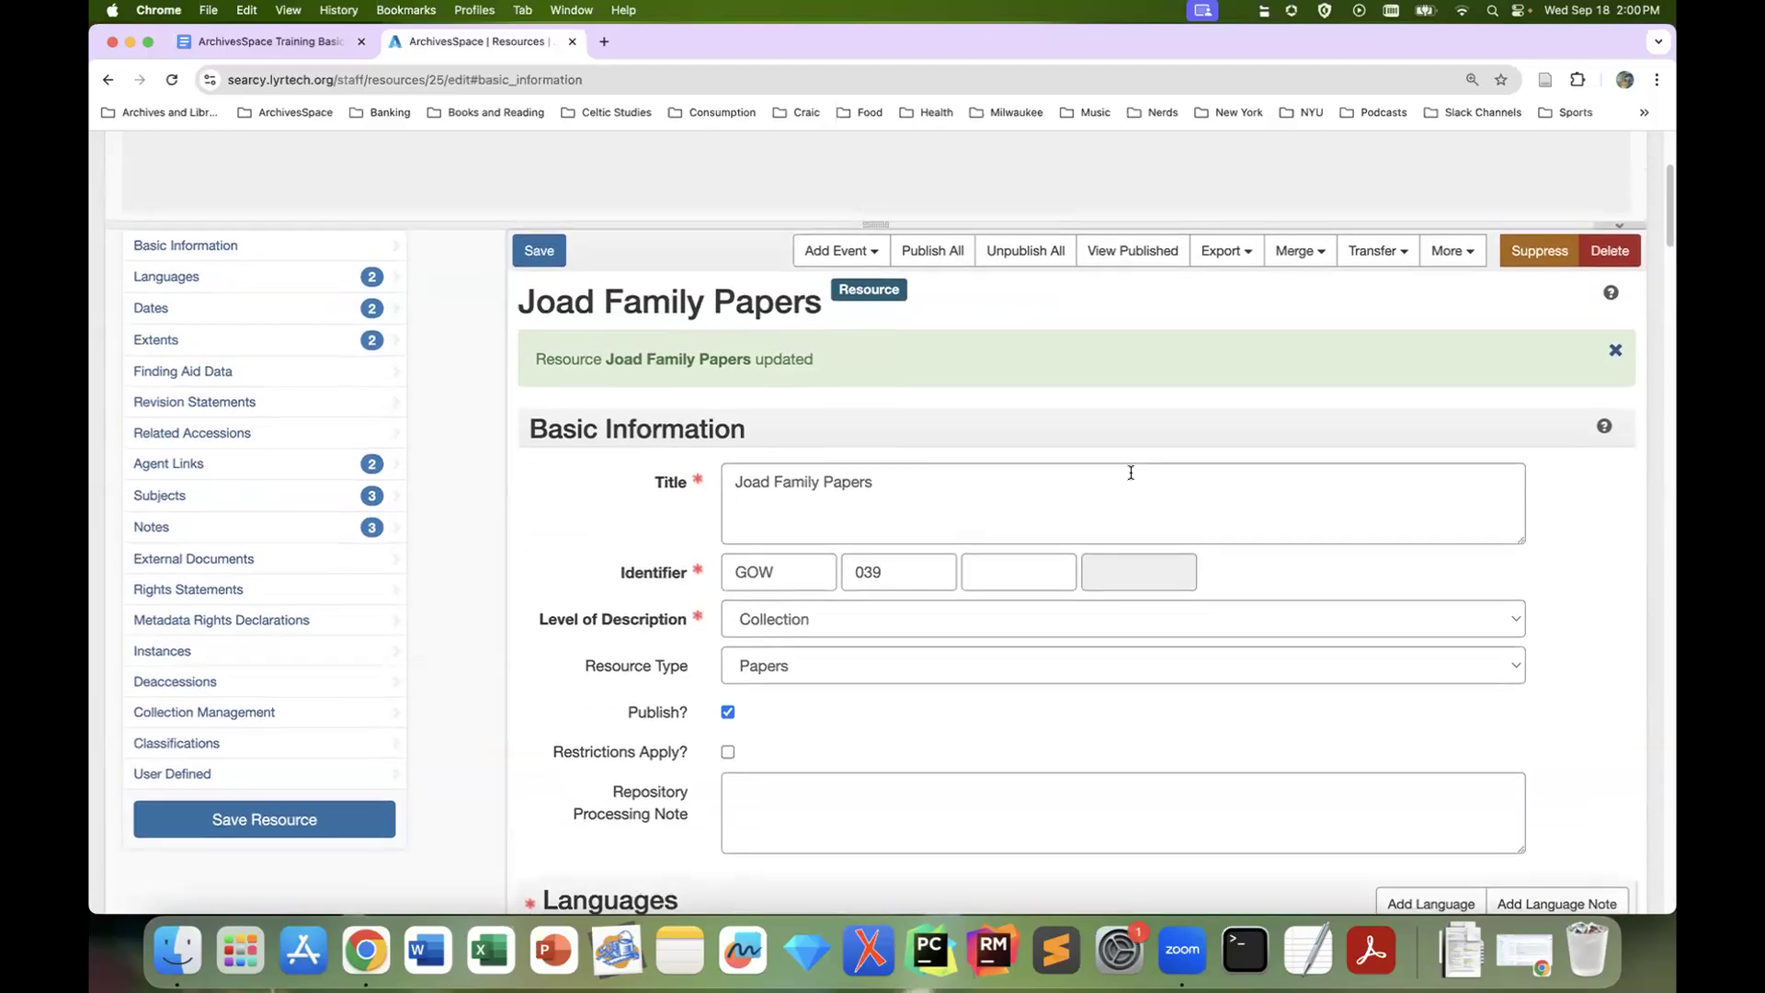
right_click(1155, 256)
key(Escape)
super+click(1154, 255)
click(678, 44)
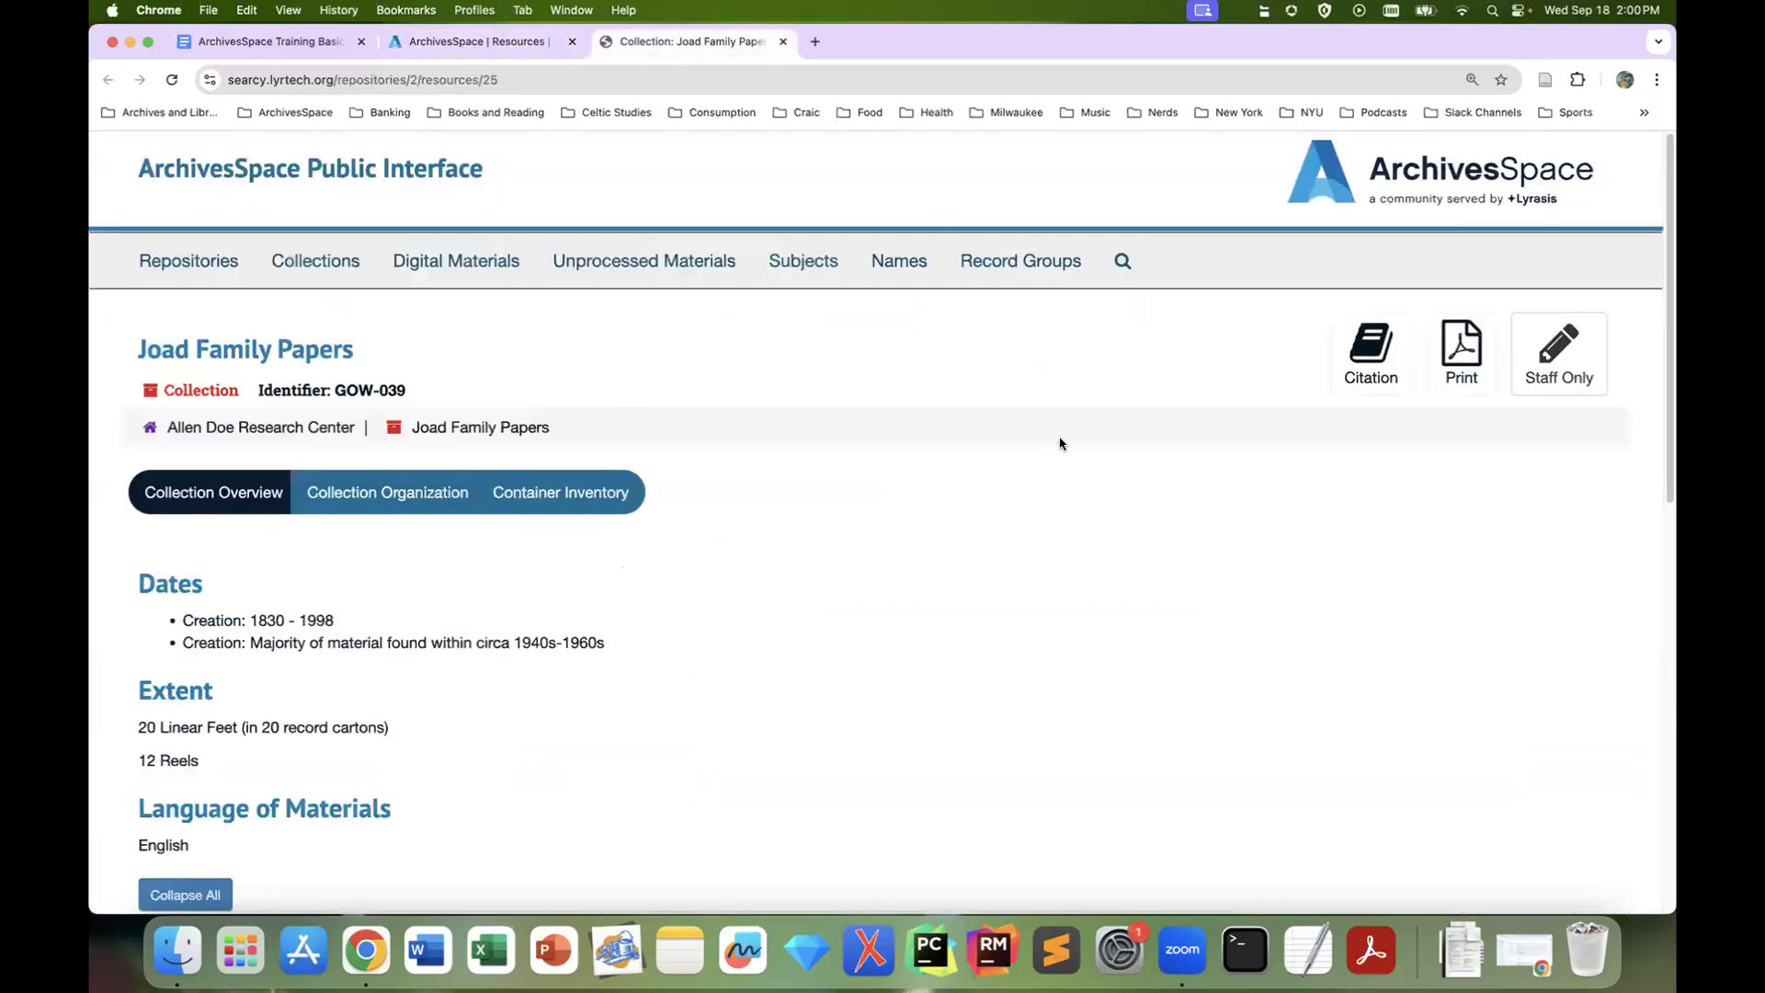
click(780, 41)
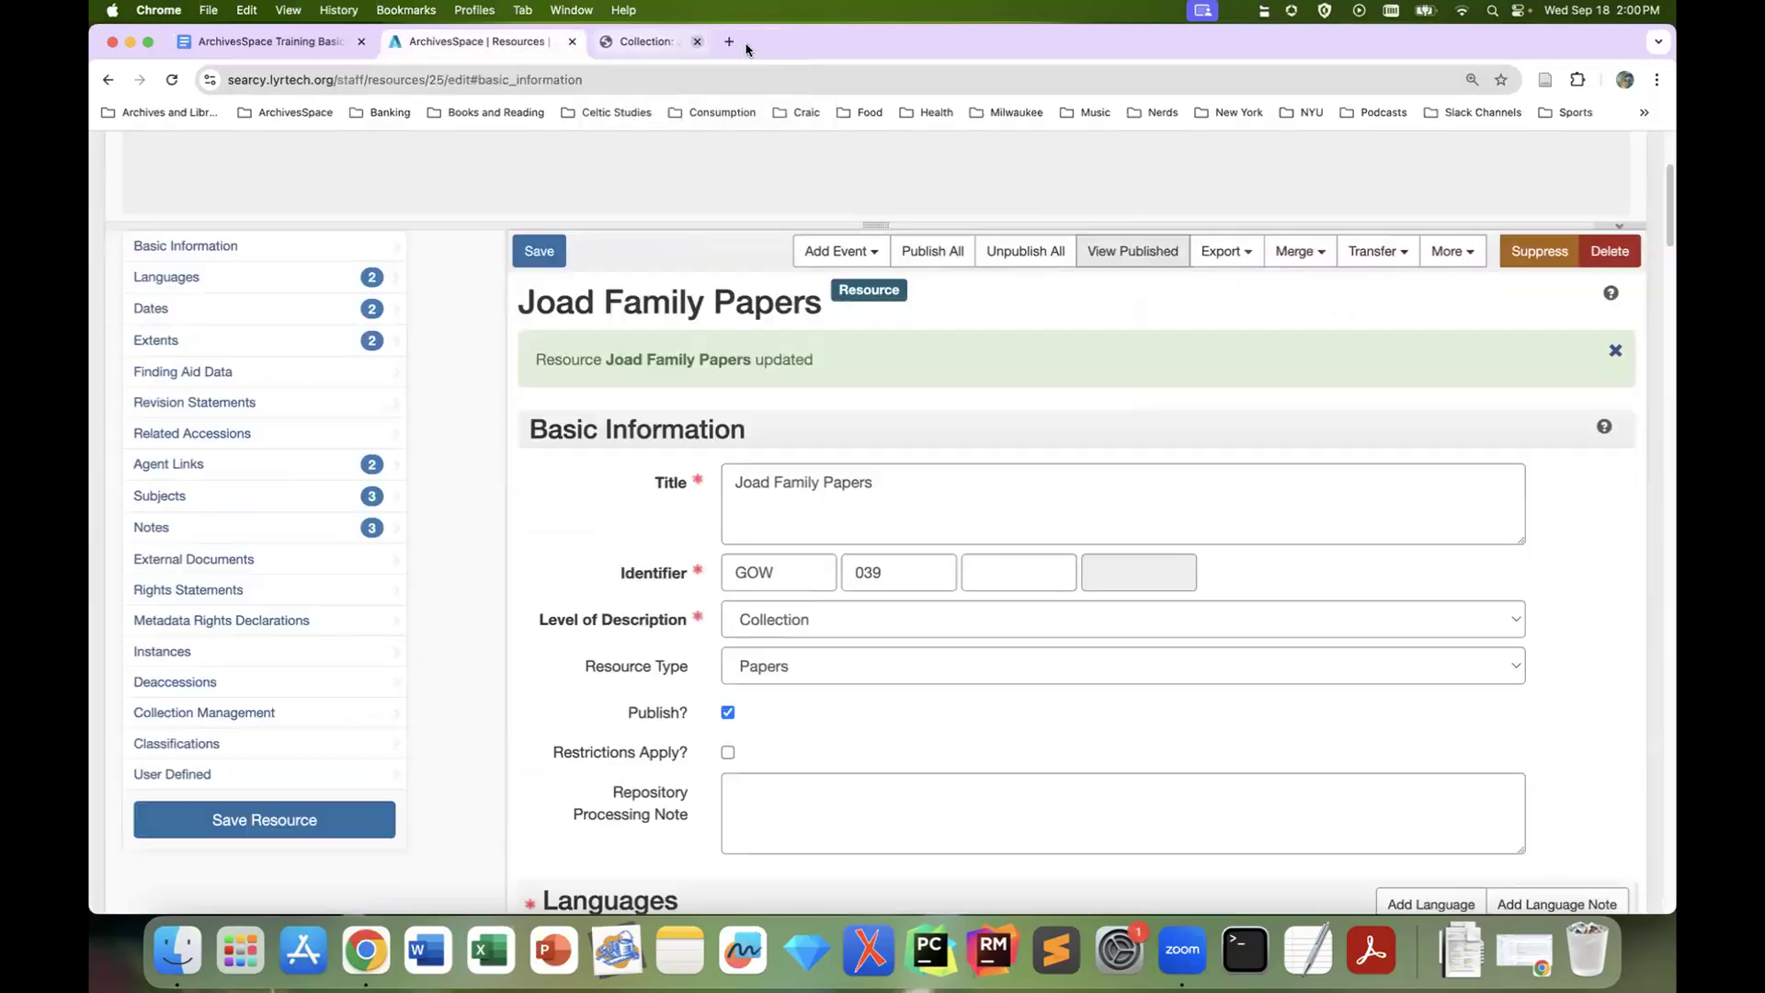
Examine the resource's export options, including EAD download and the PDF generation setting for unpublished content
click(1247, 251)
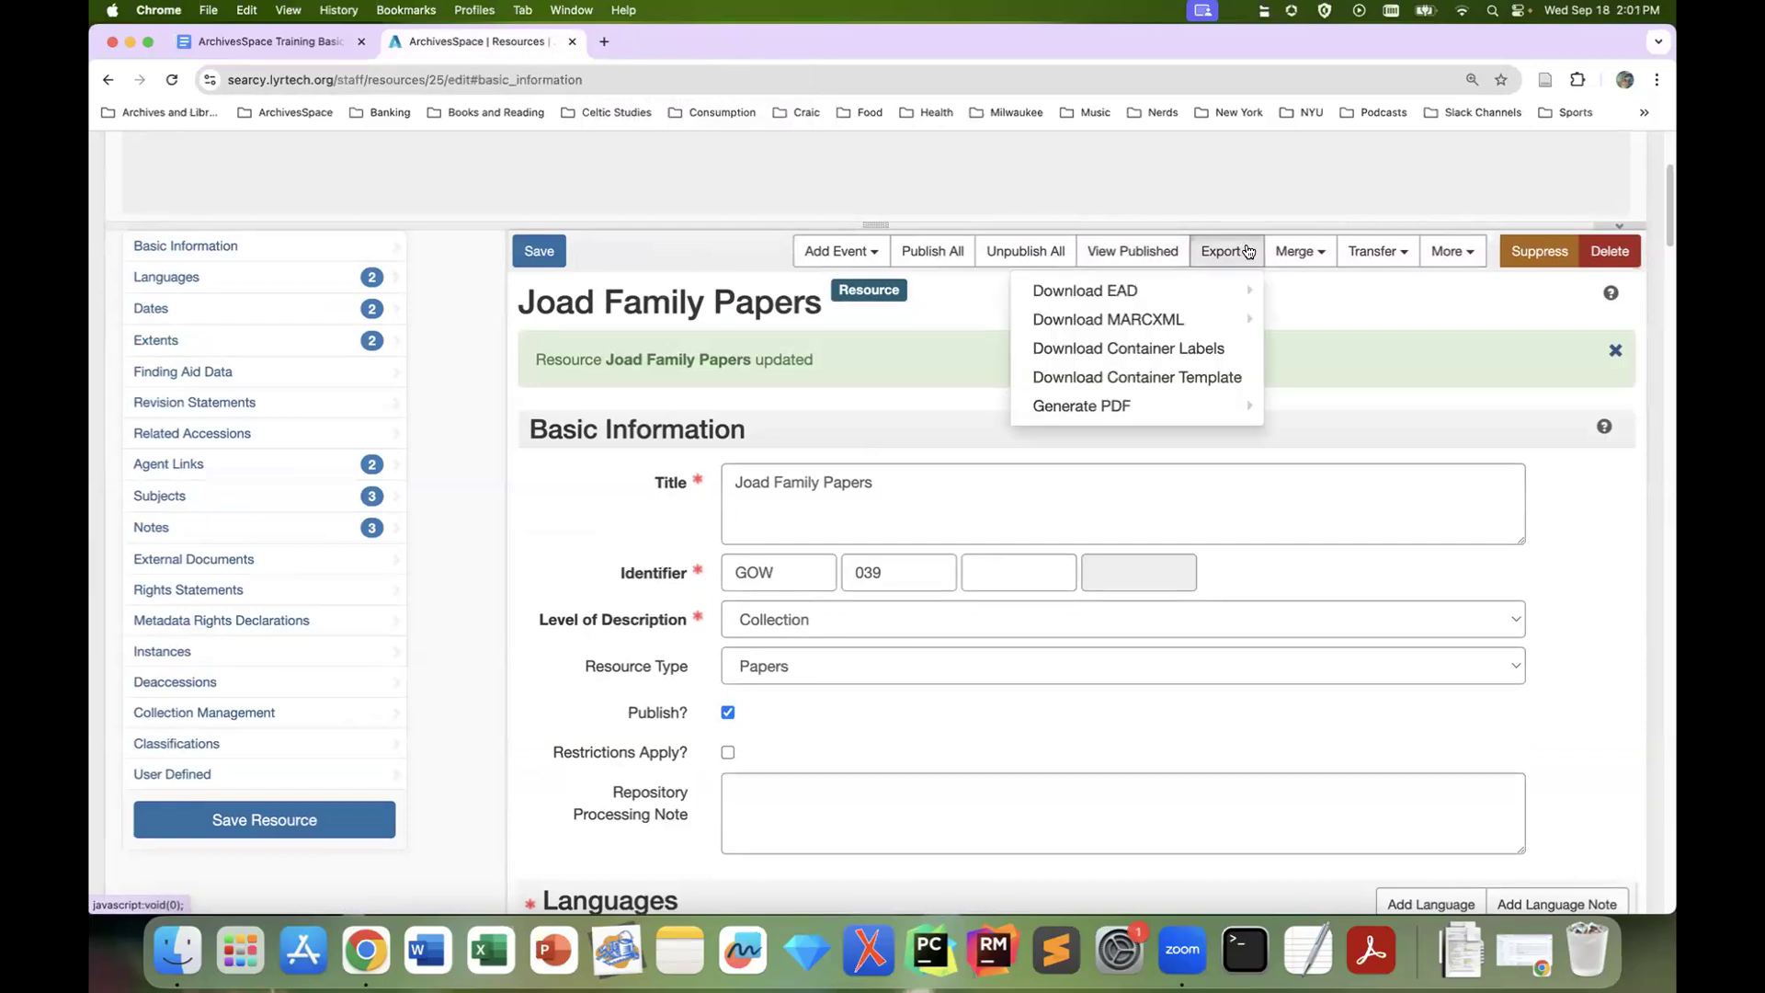
mouse_move(1218, 292)
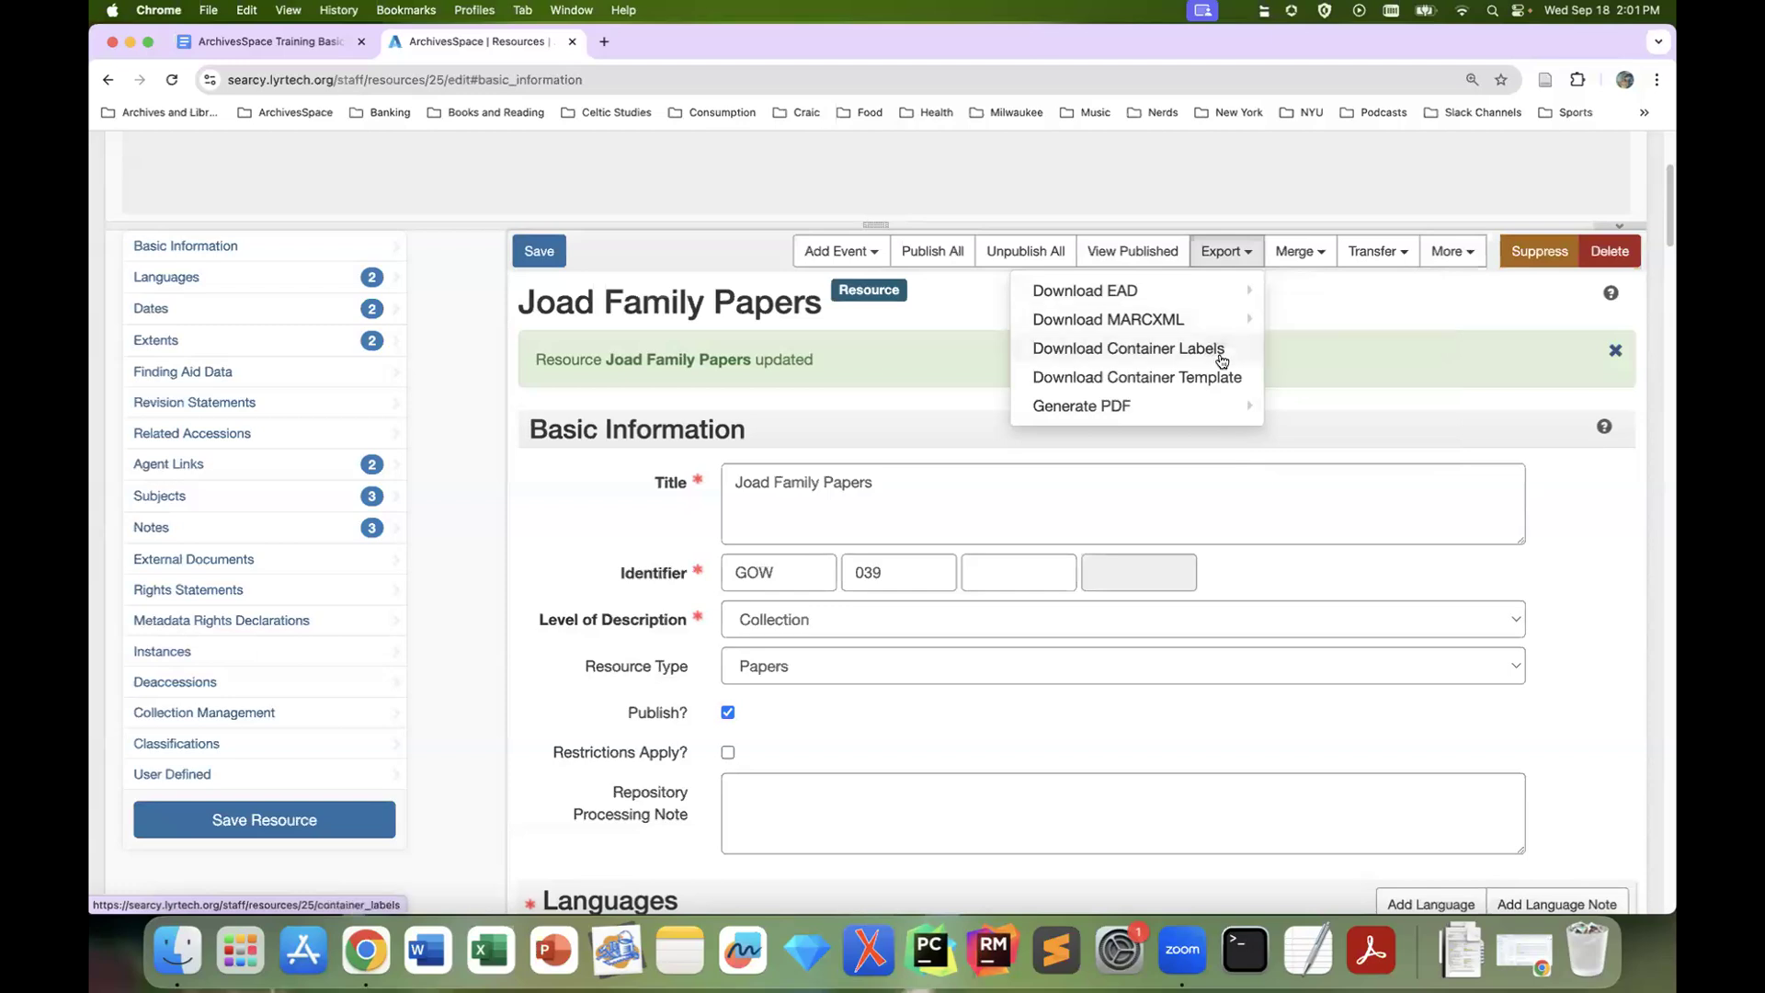
mouse_move(1244, 409)
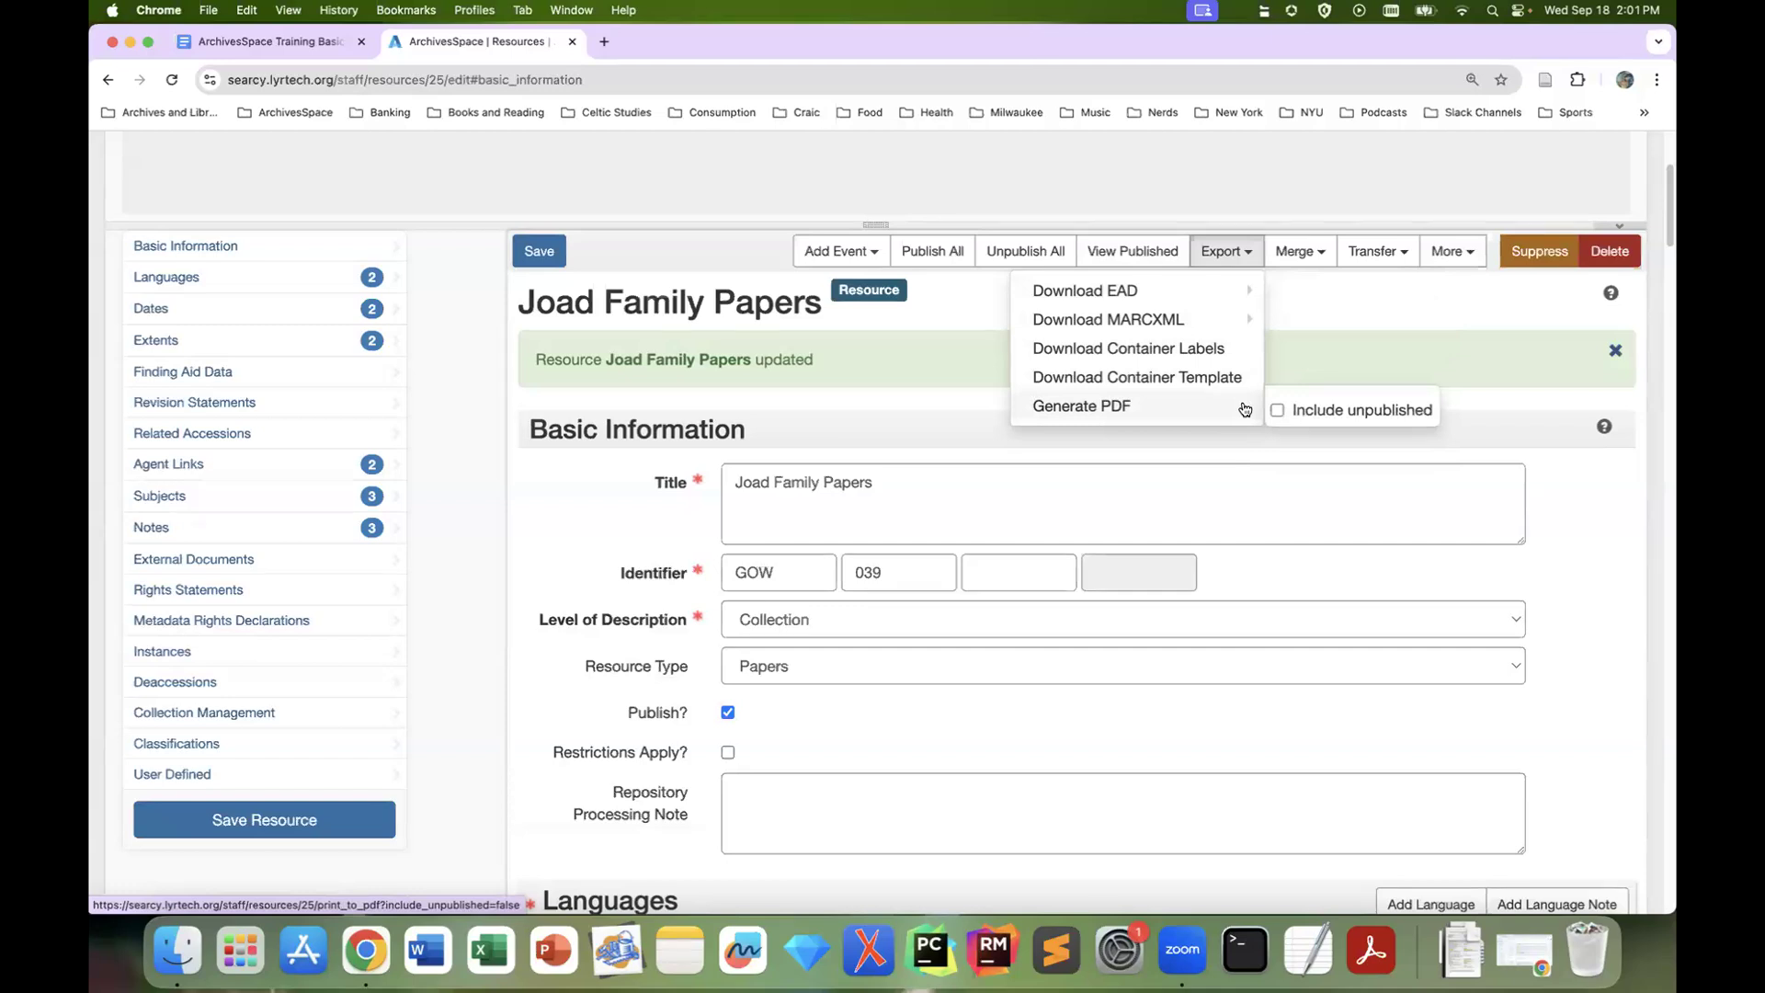
click(1399, 334)
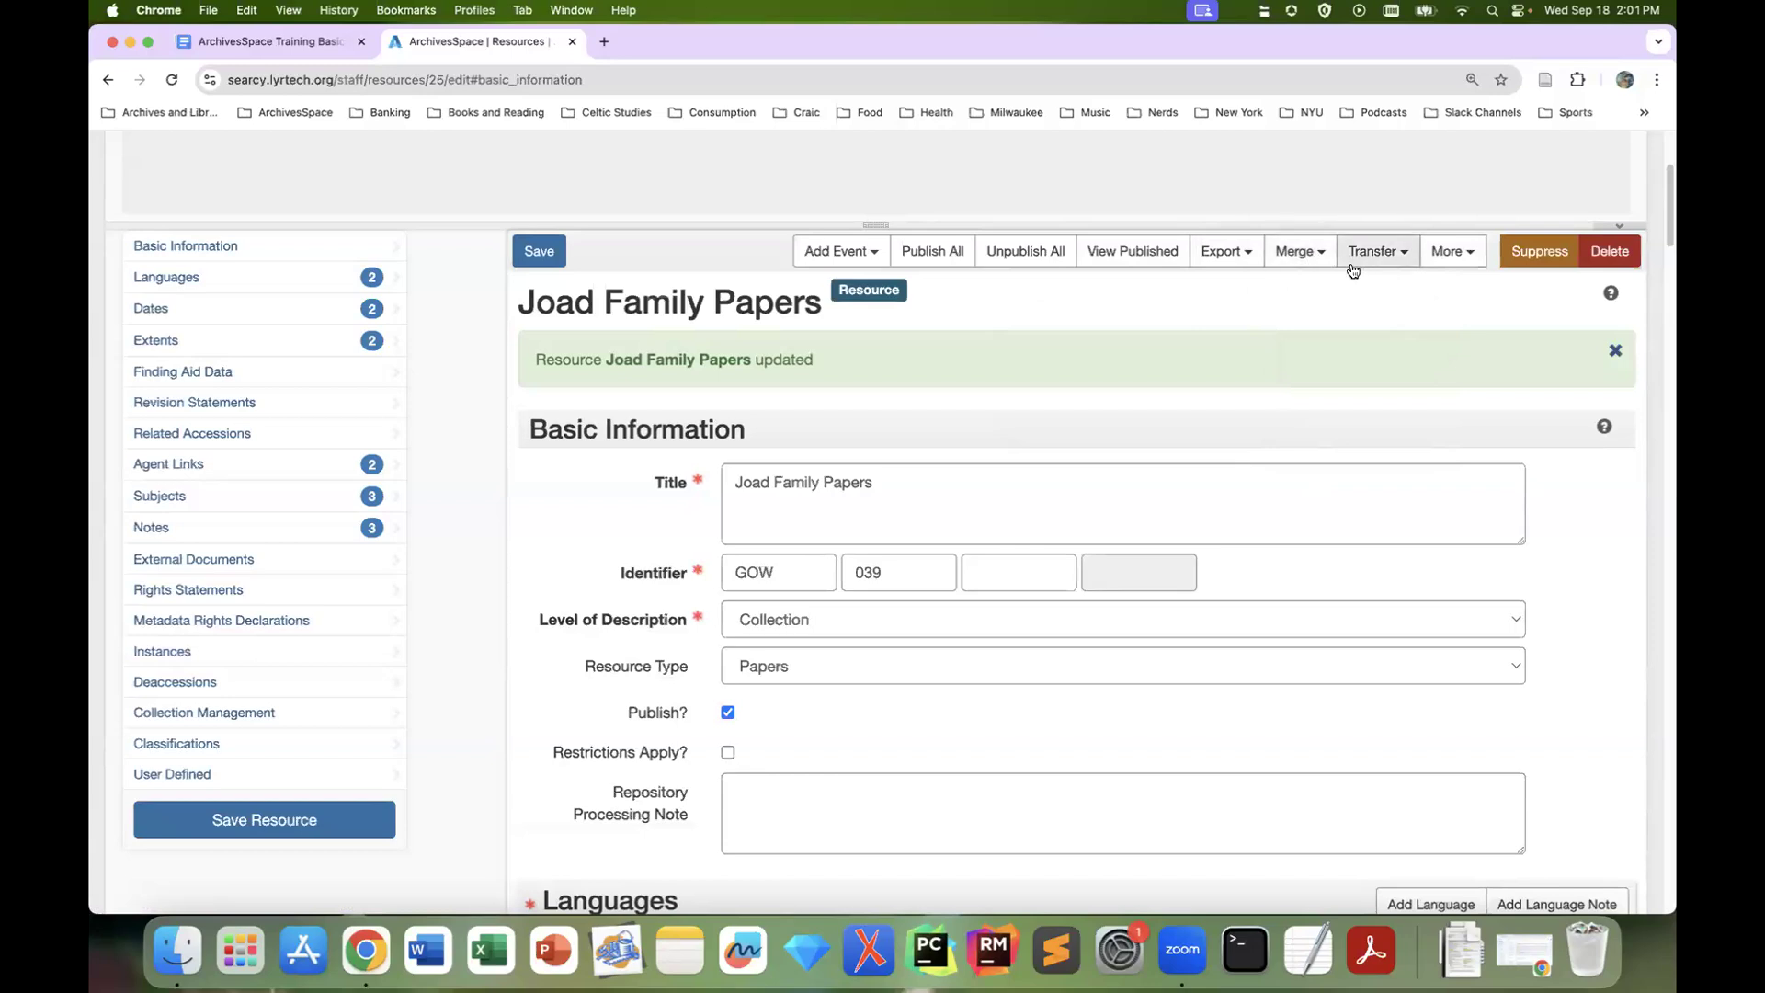
Review the additional actions available for the resource, such as calculating extent or dates and creating an assessment
click(1462, 259)
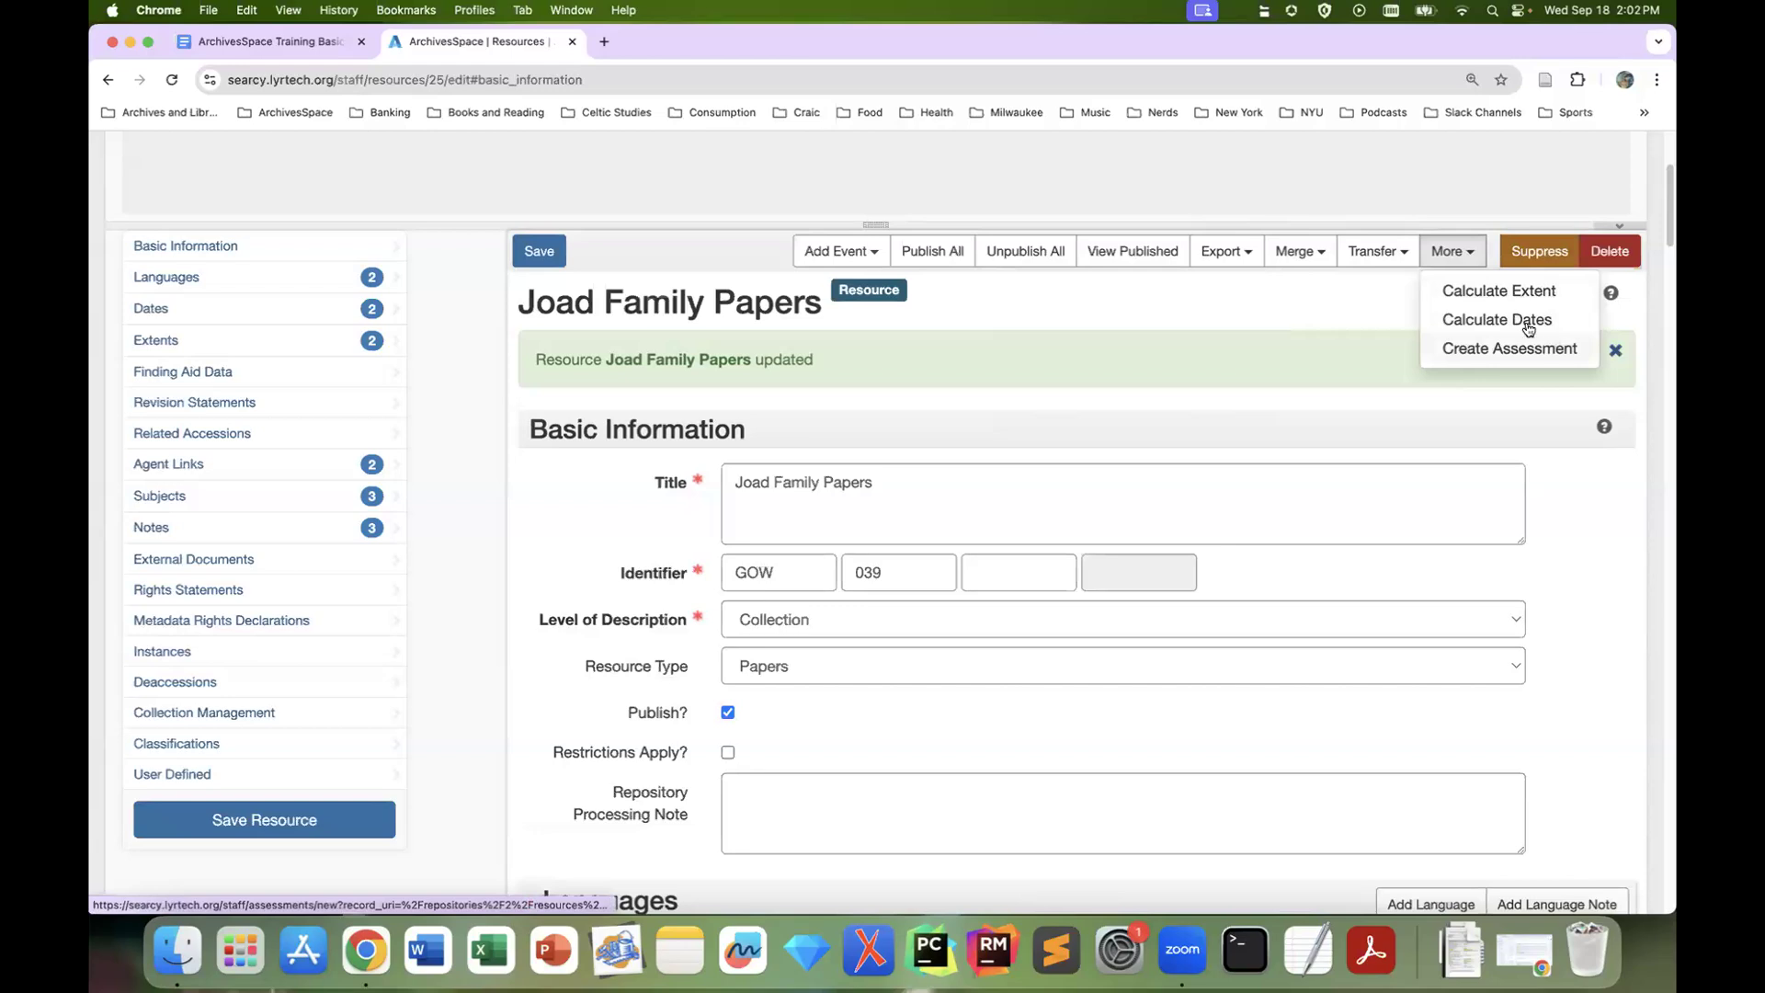
click(1655, 329)
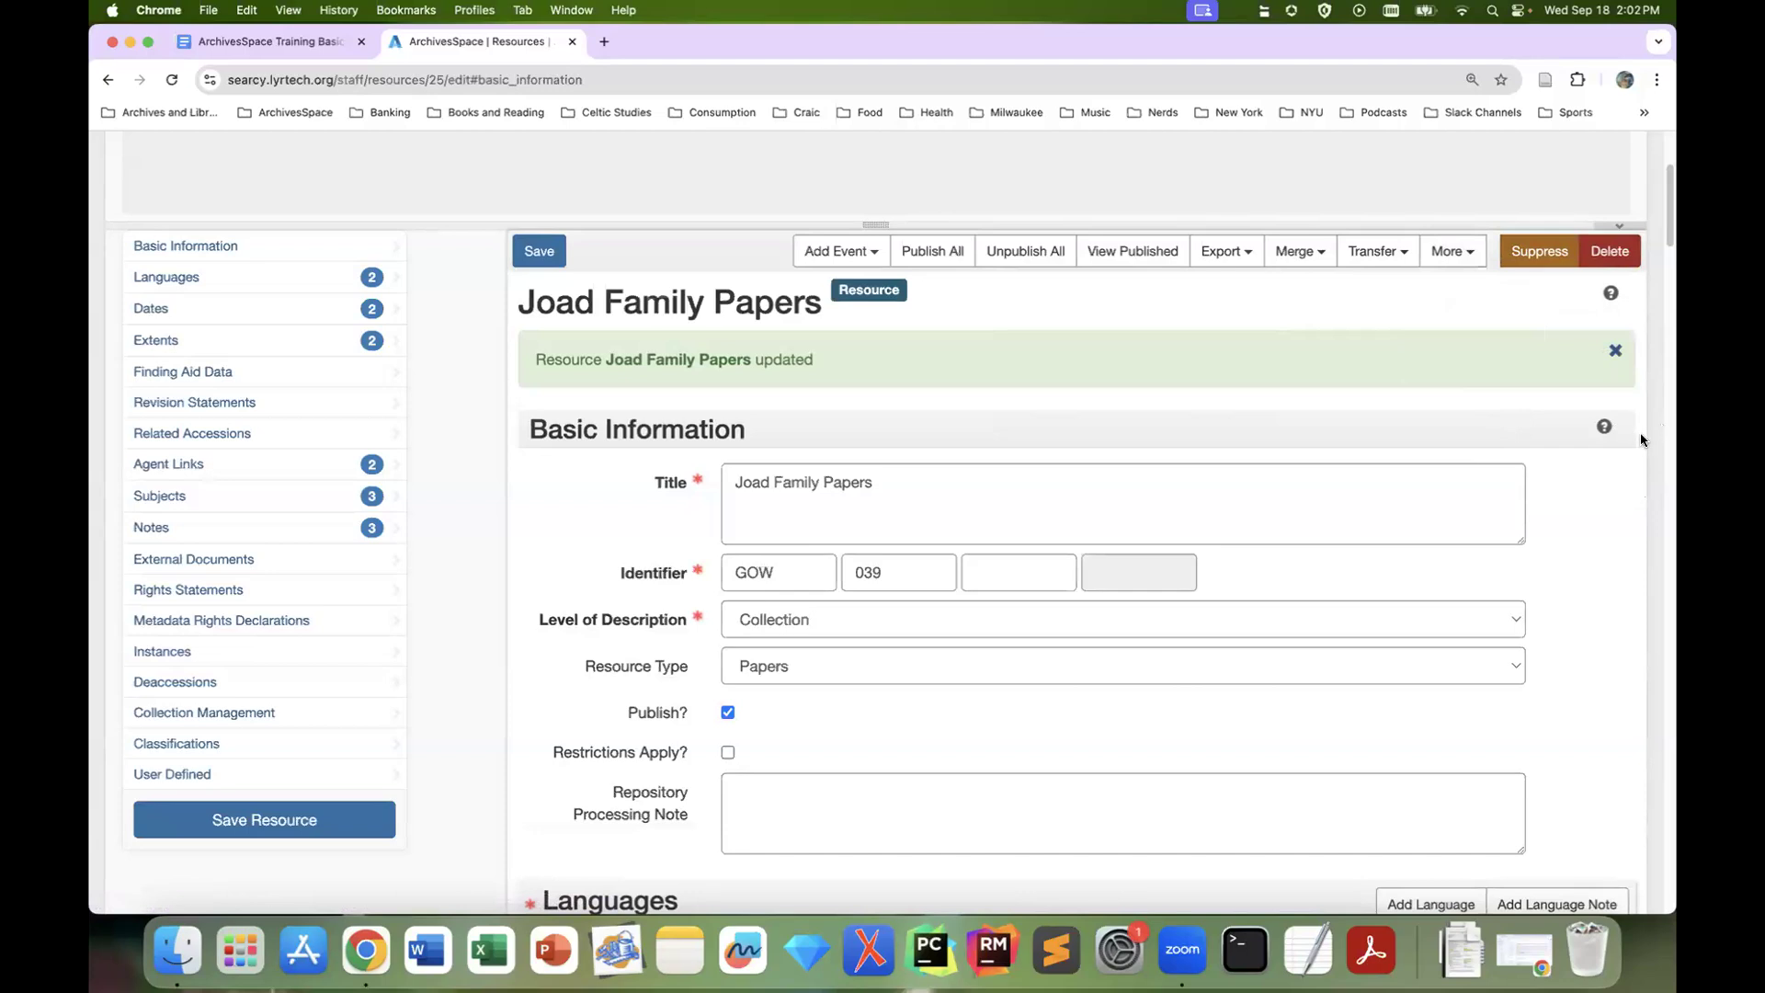
scroll(1651, 519, down, 2)
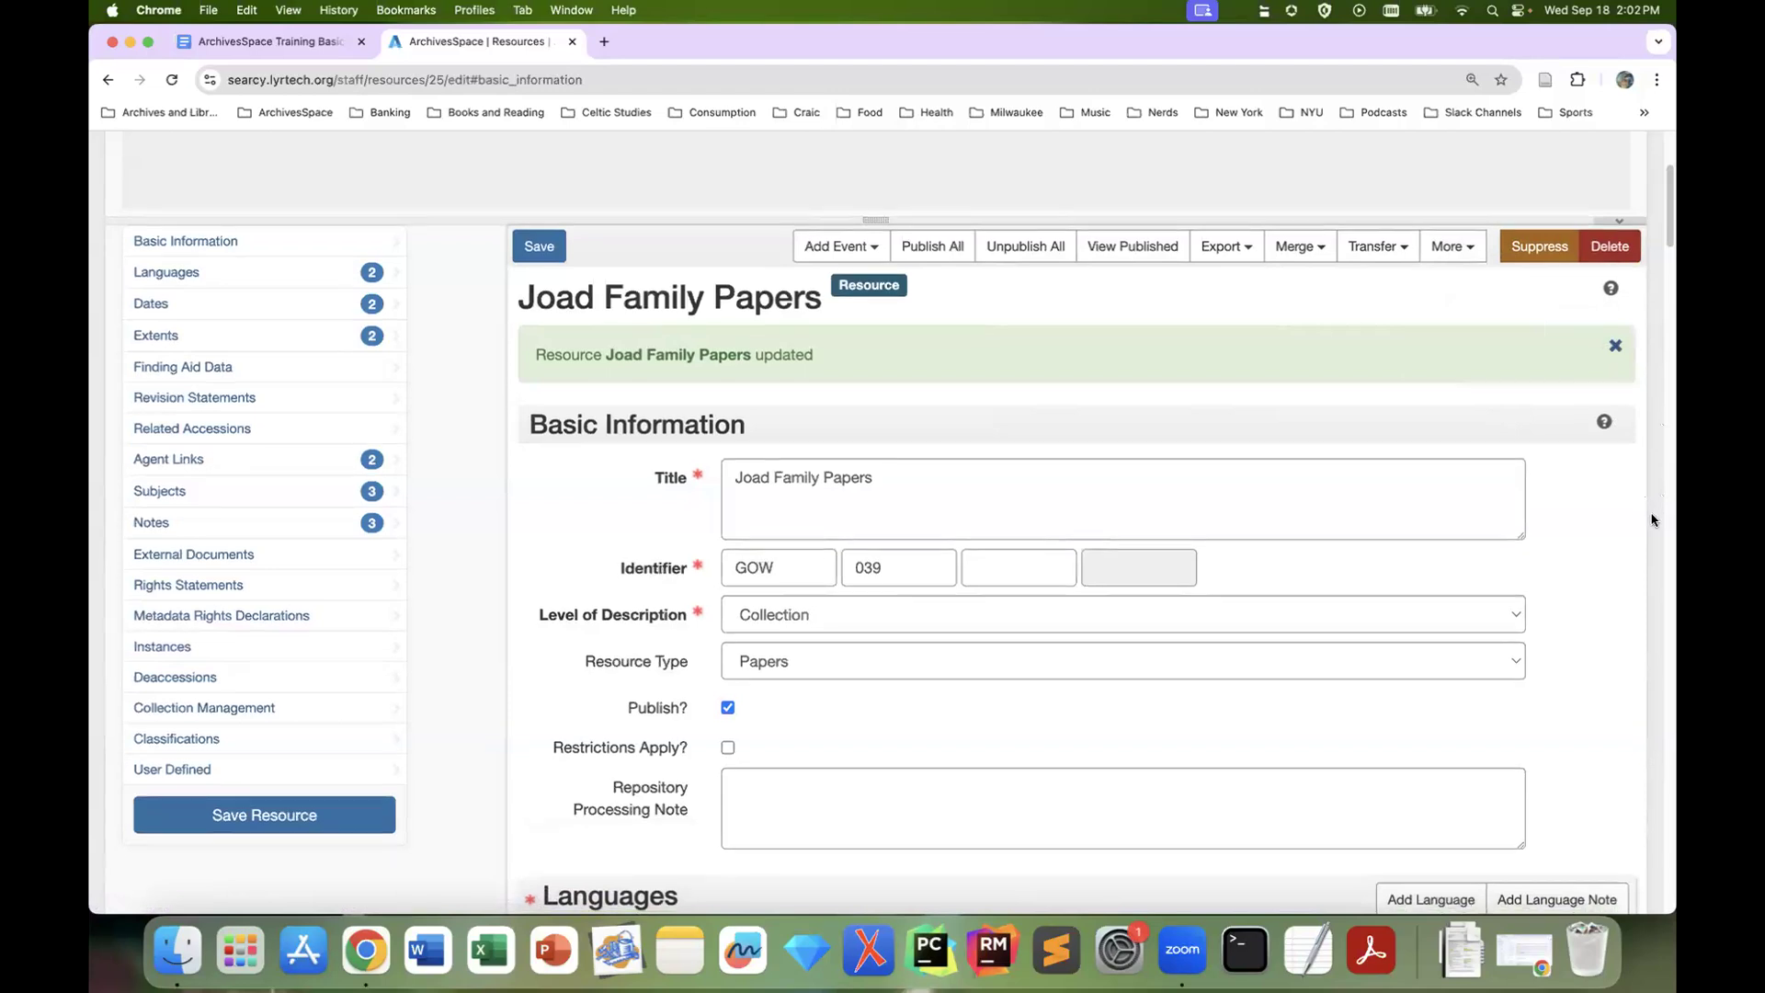
scroll(1651, 520, up, 1)
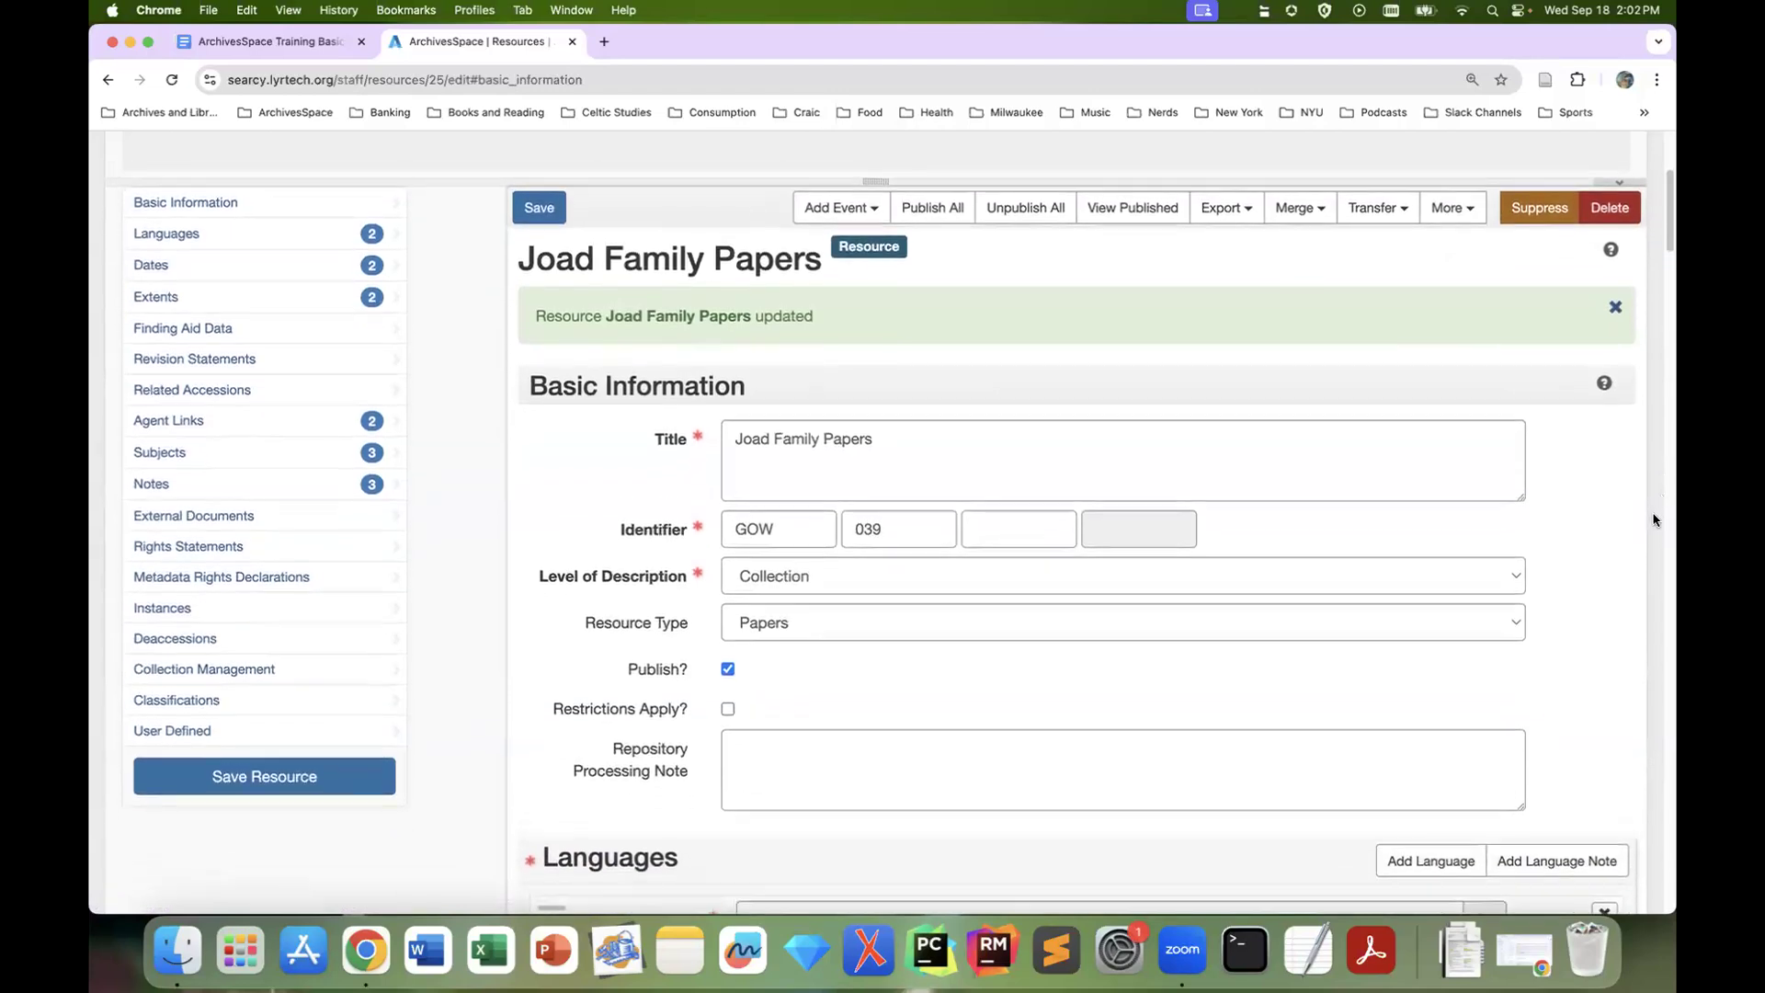
Add a child archival object under the Joad Family Papers titled "Series I. Oklahoma Family Papers"
scroll(1652, 519, up, 5)
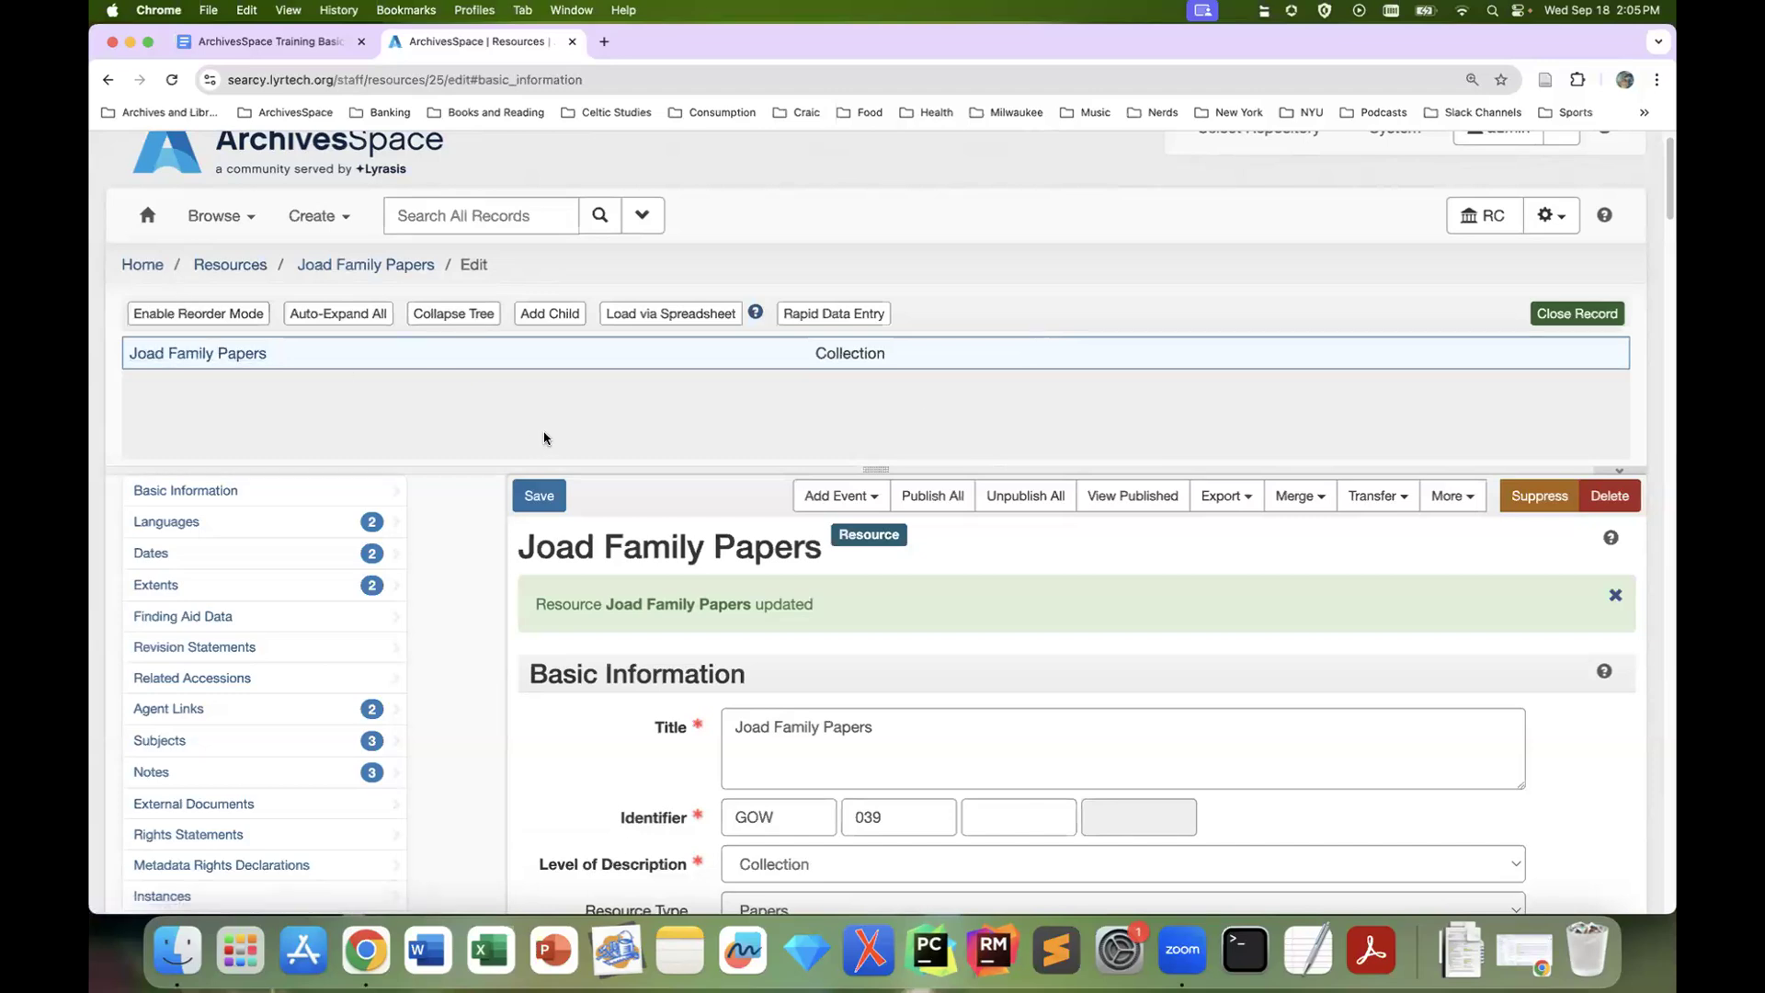
click(571, 317)
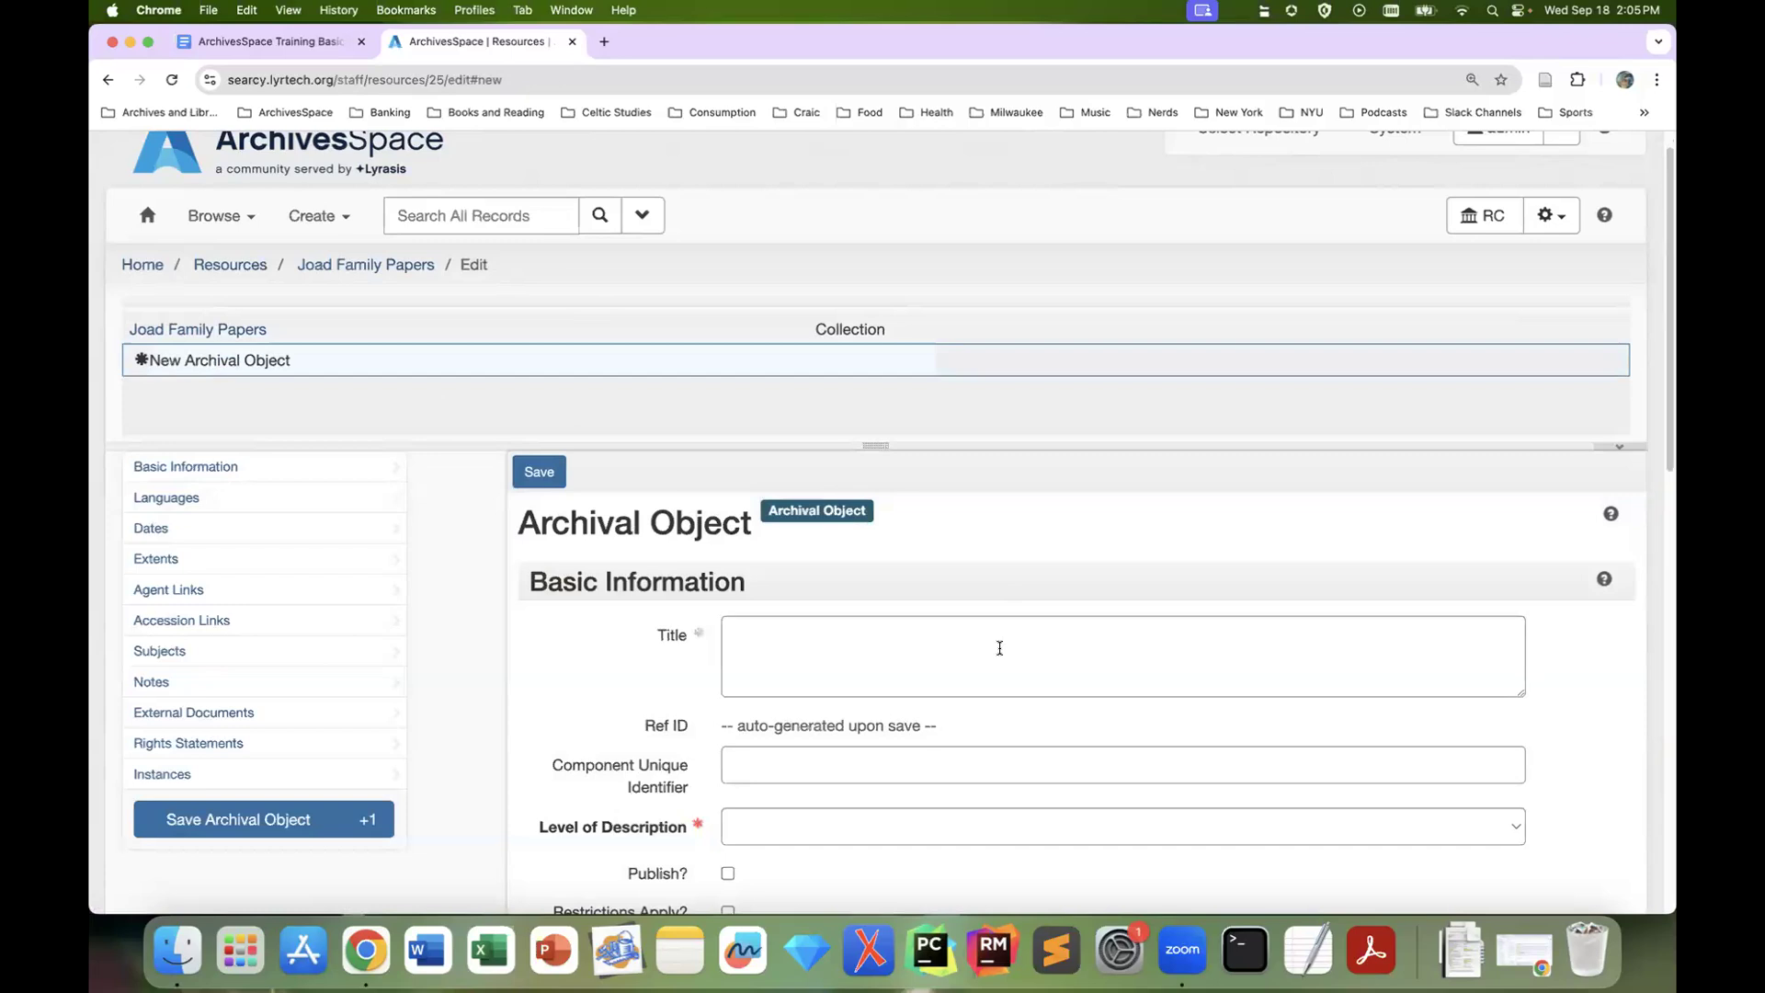
click(999, 648)
text(Series I. )
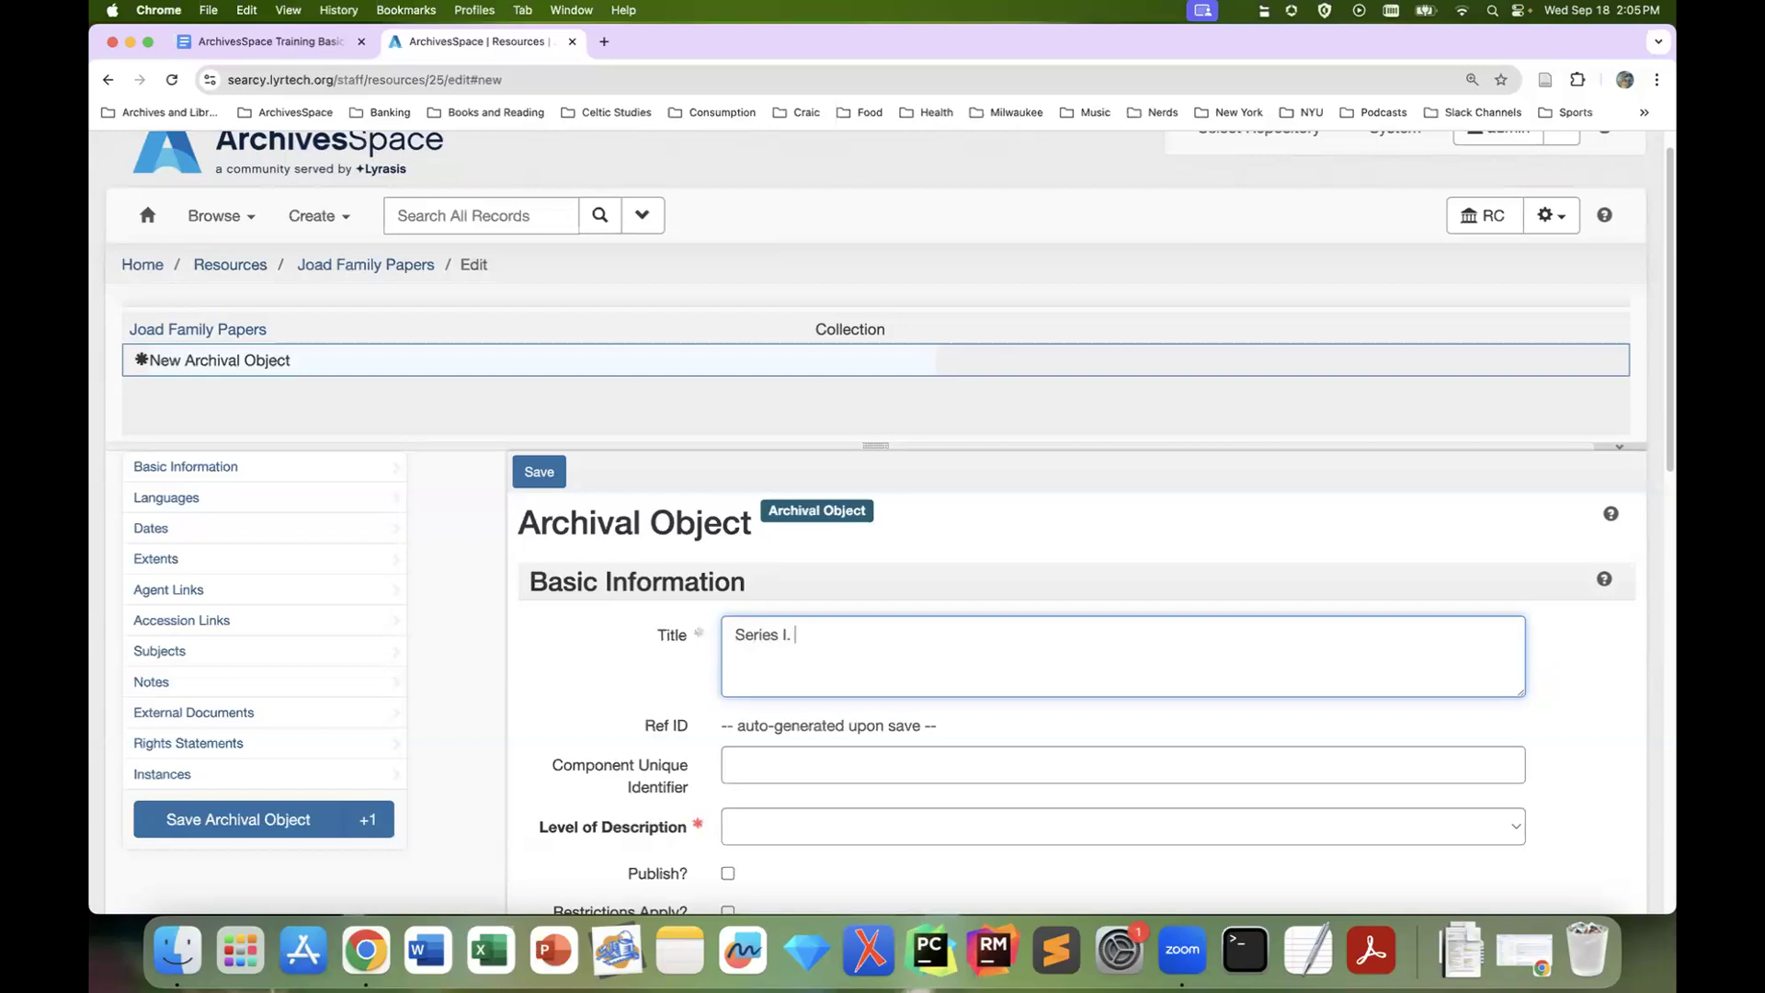
text(Oklahoma Family Papers)
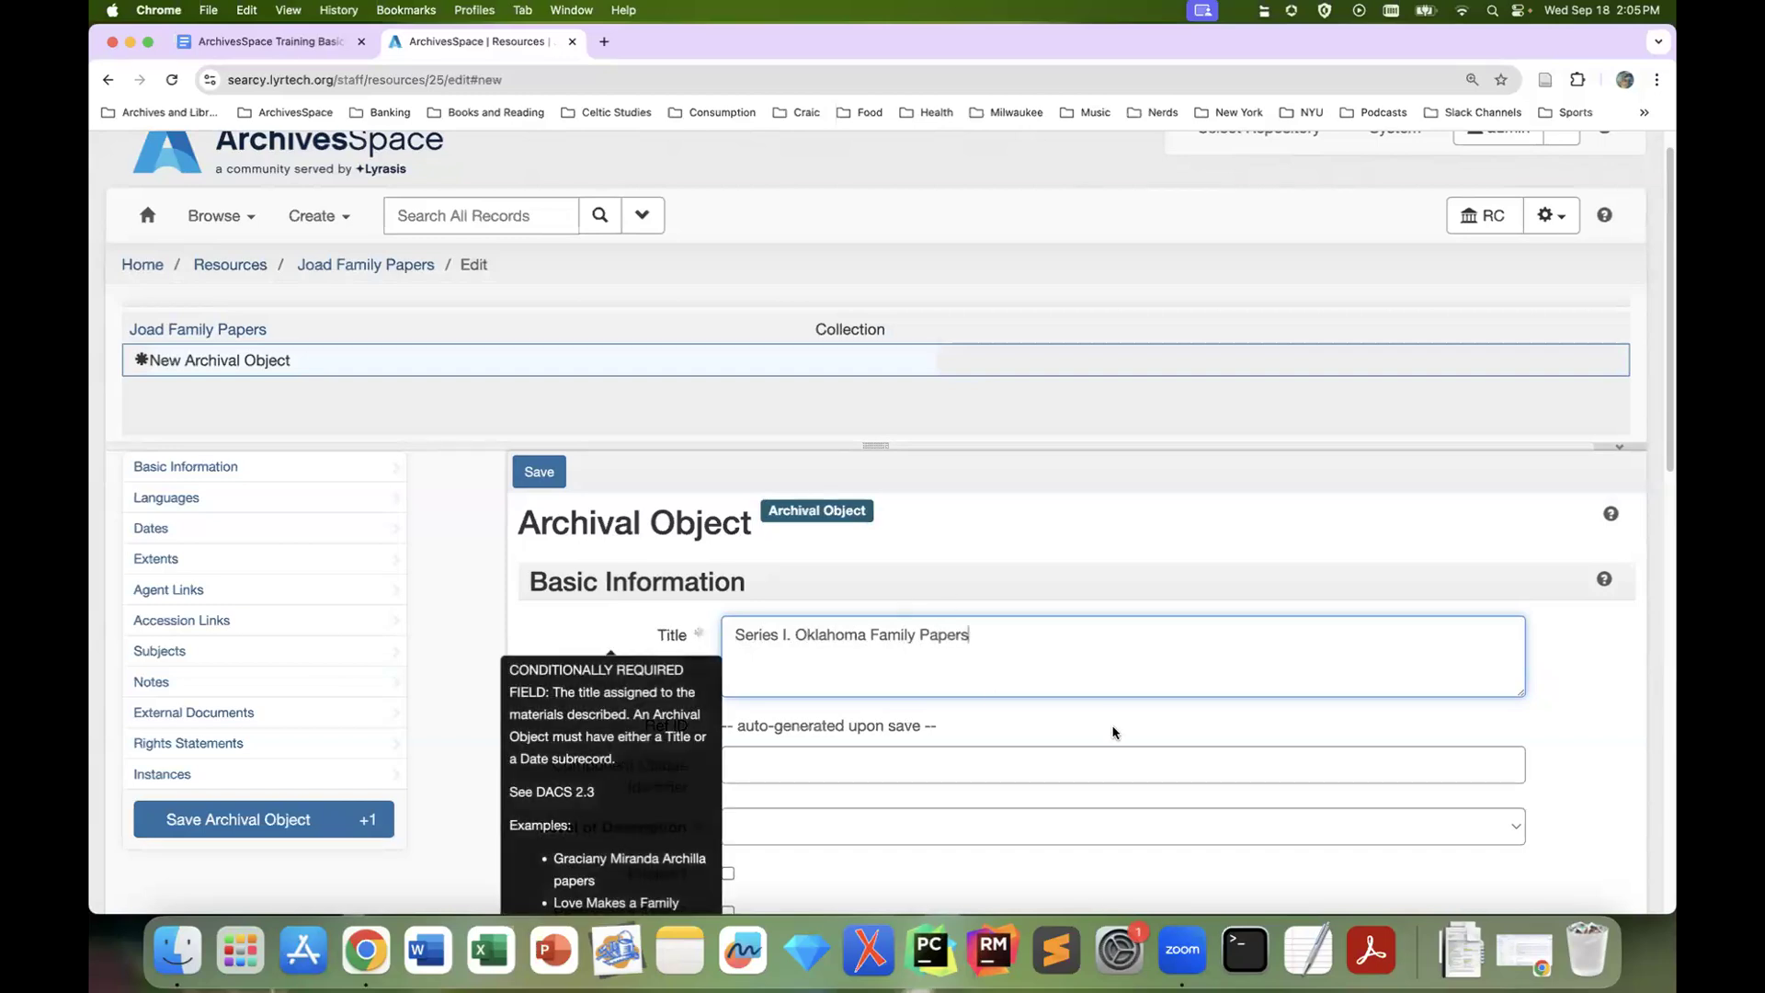
Set the level of description of the Series I archival object to Series
scroll(1112, 732, down, 2)
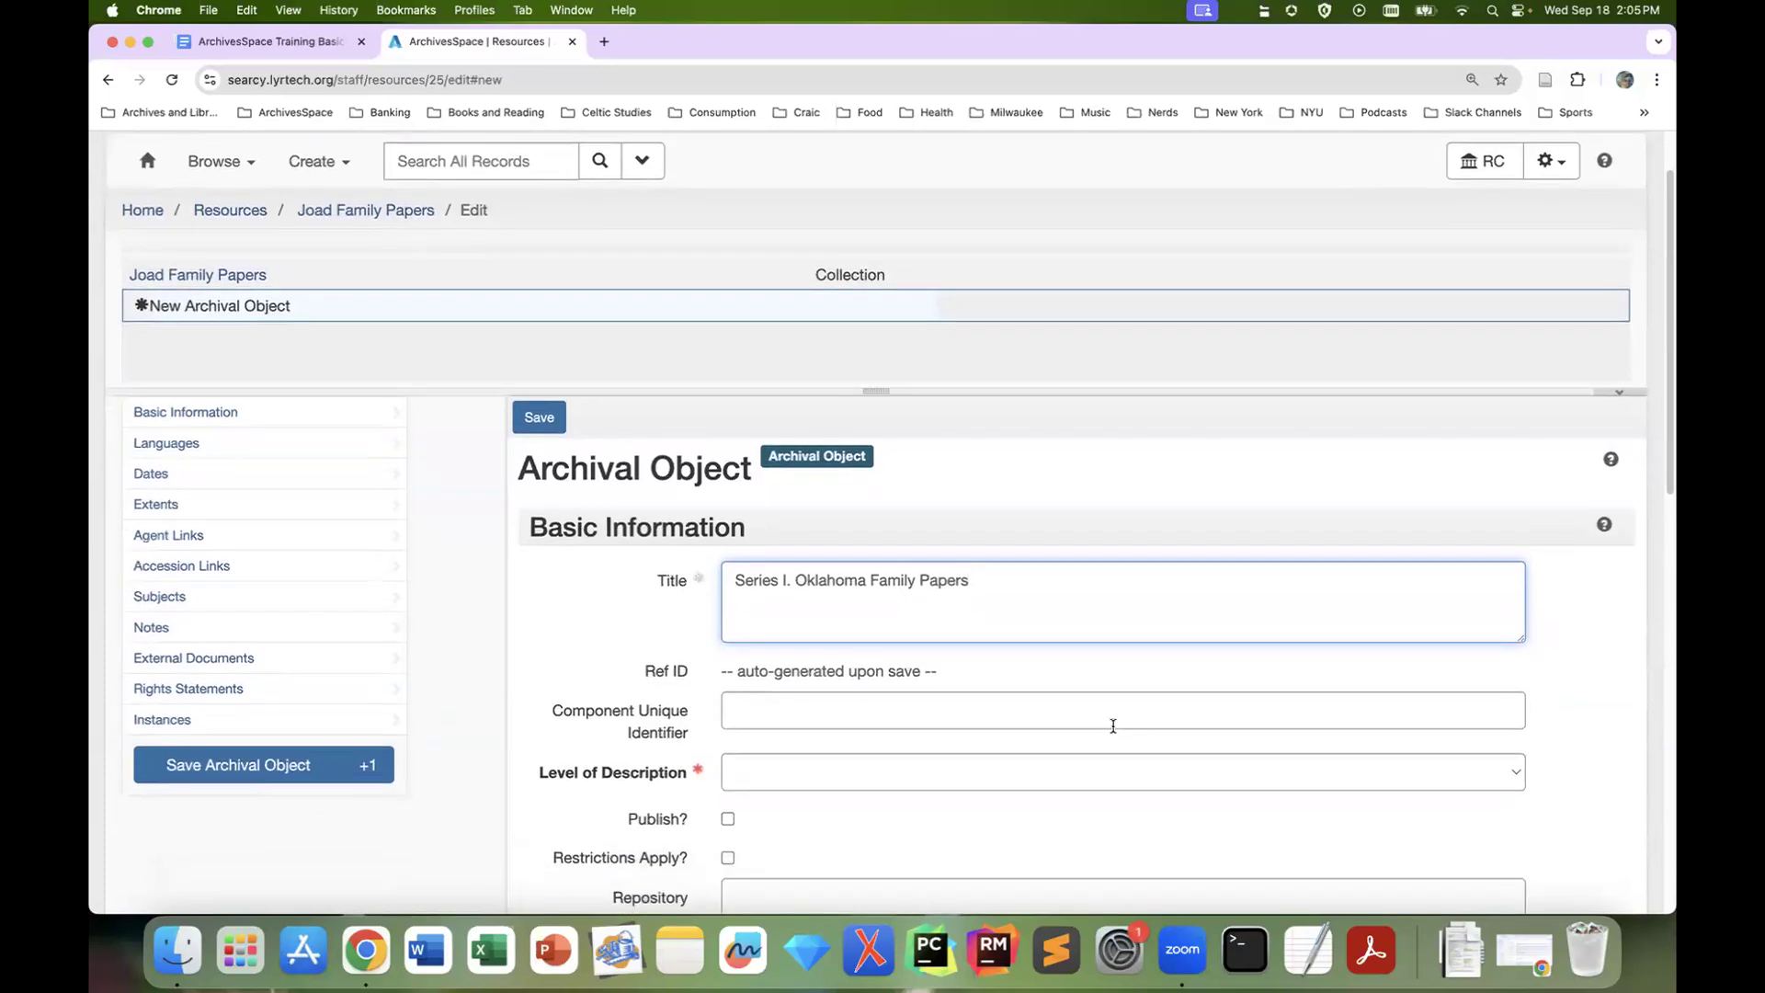
scroll(1107, 754, down, 1)
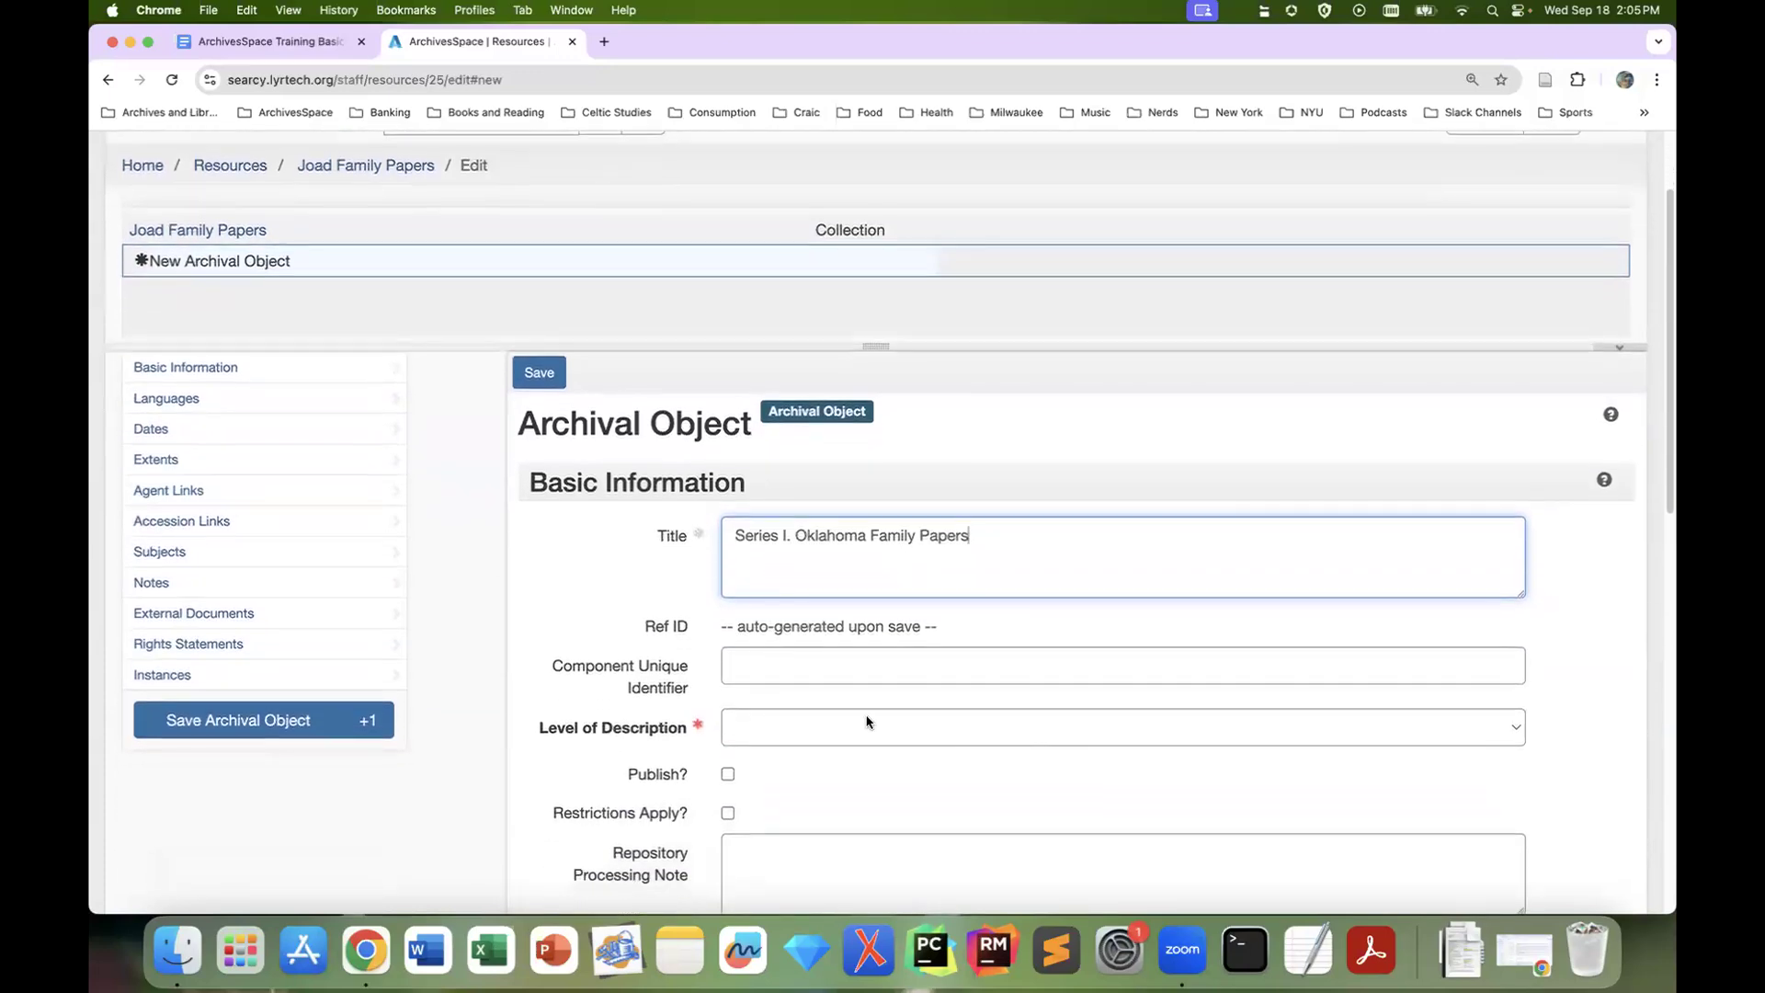
click(783, 728)
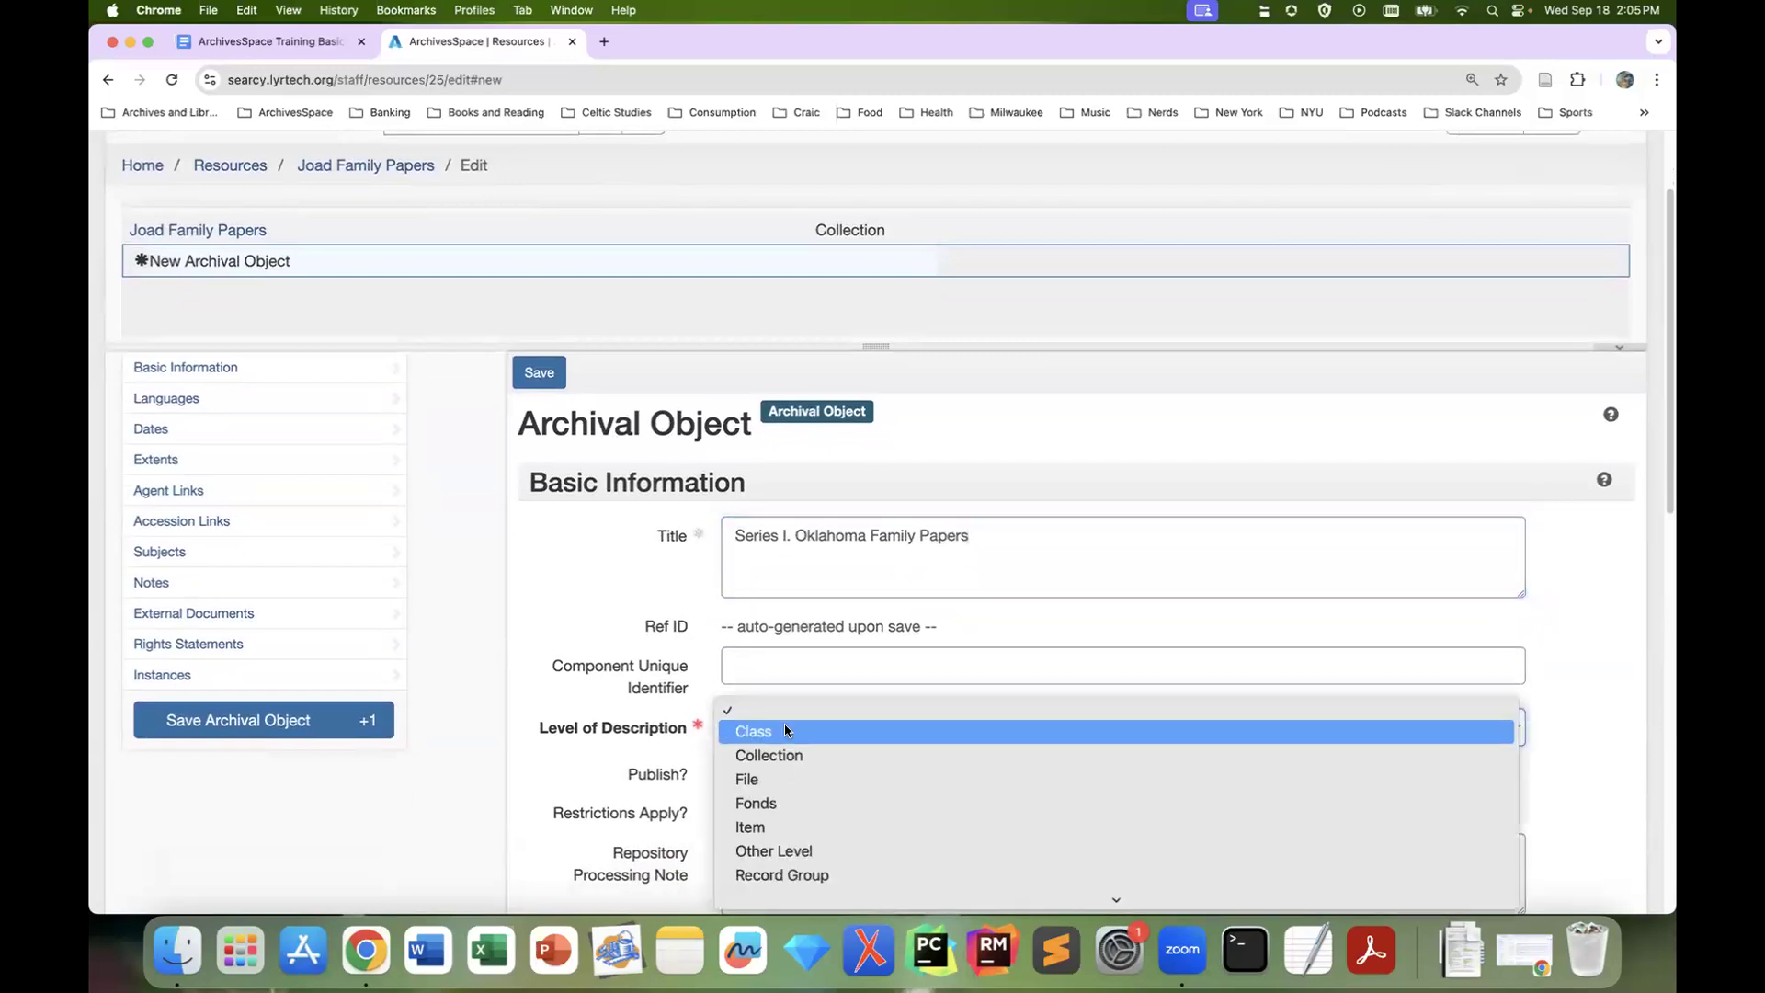
scroll(802, 730, down, 2)
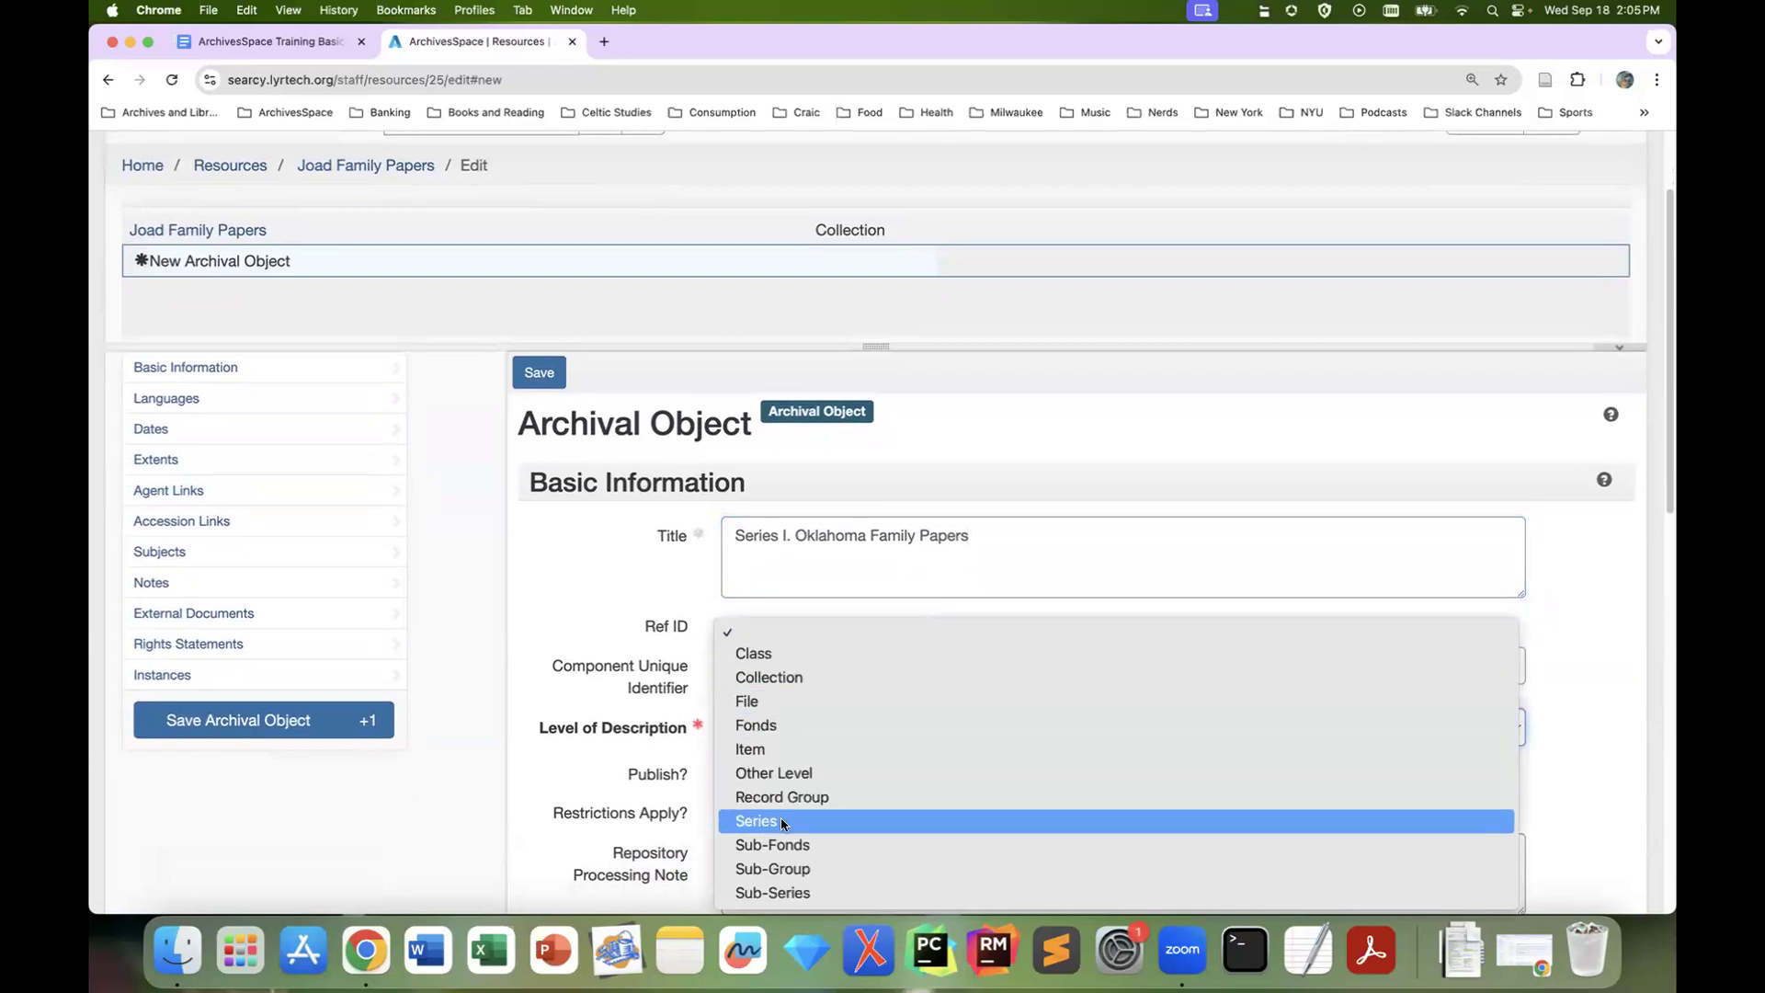
click(780, 821)
Save the Series I archival object and immediately start another one at the same level
scroll(924, 786, down, 5)
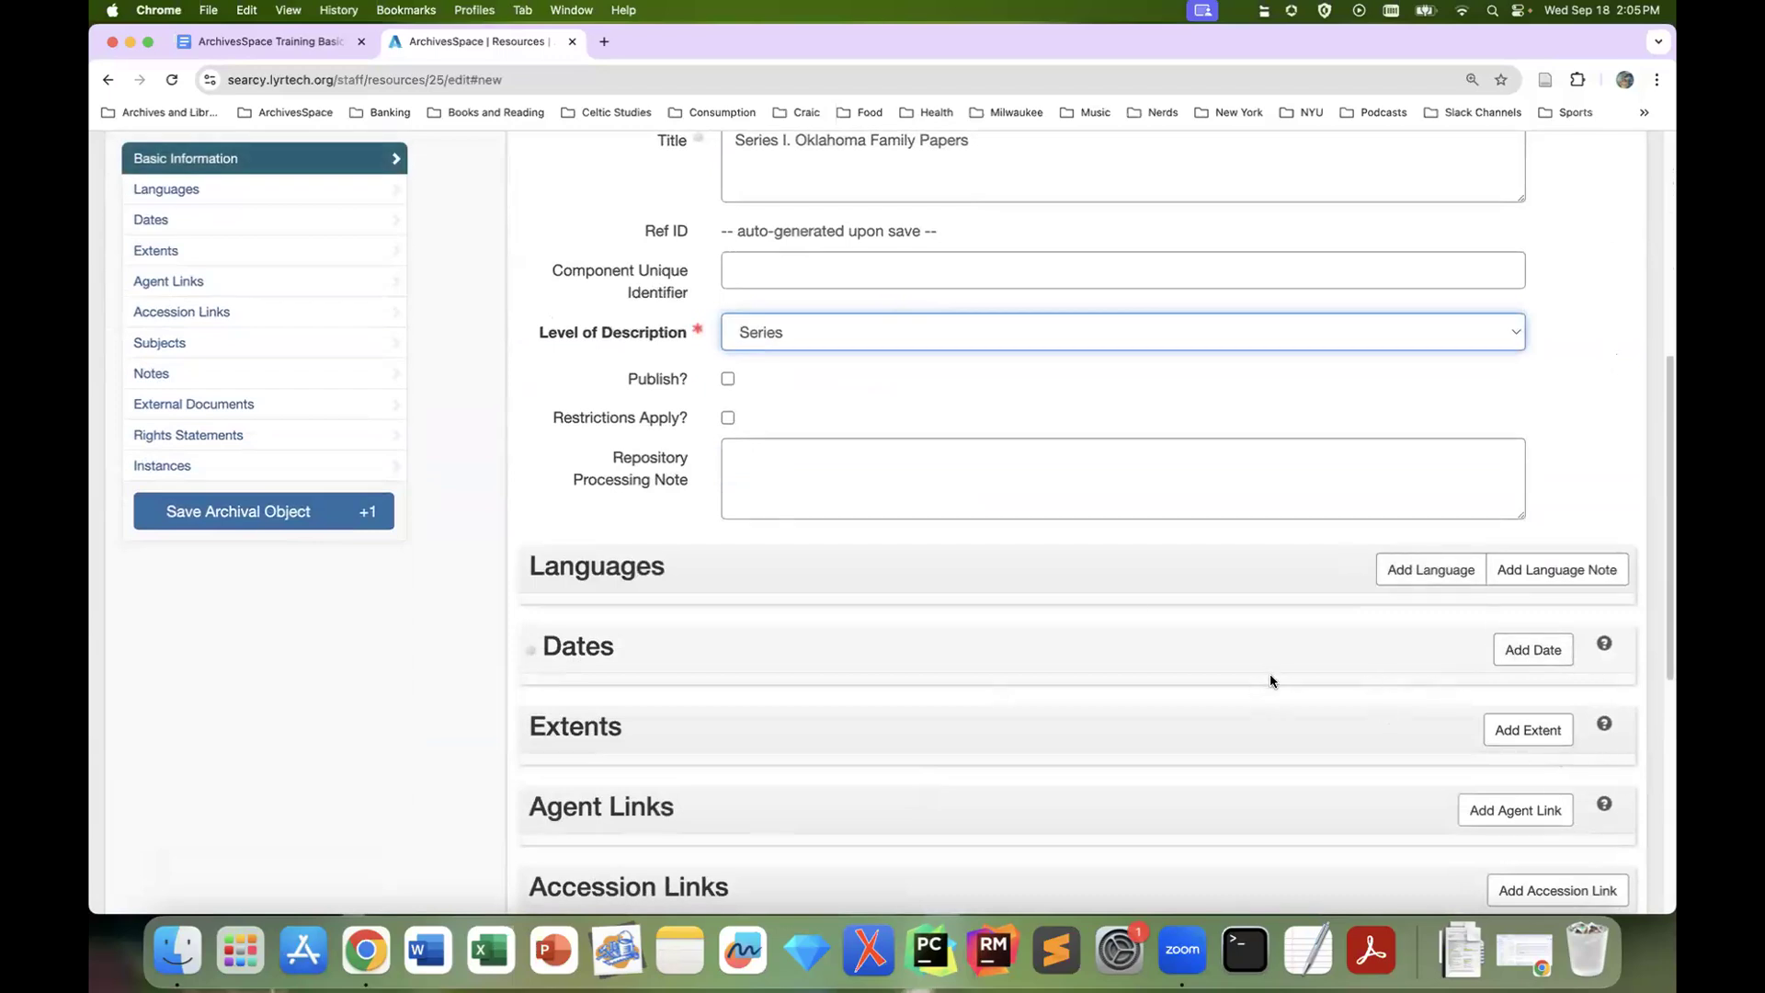
scroll(1259, 690, up, 2)
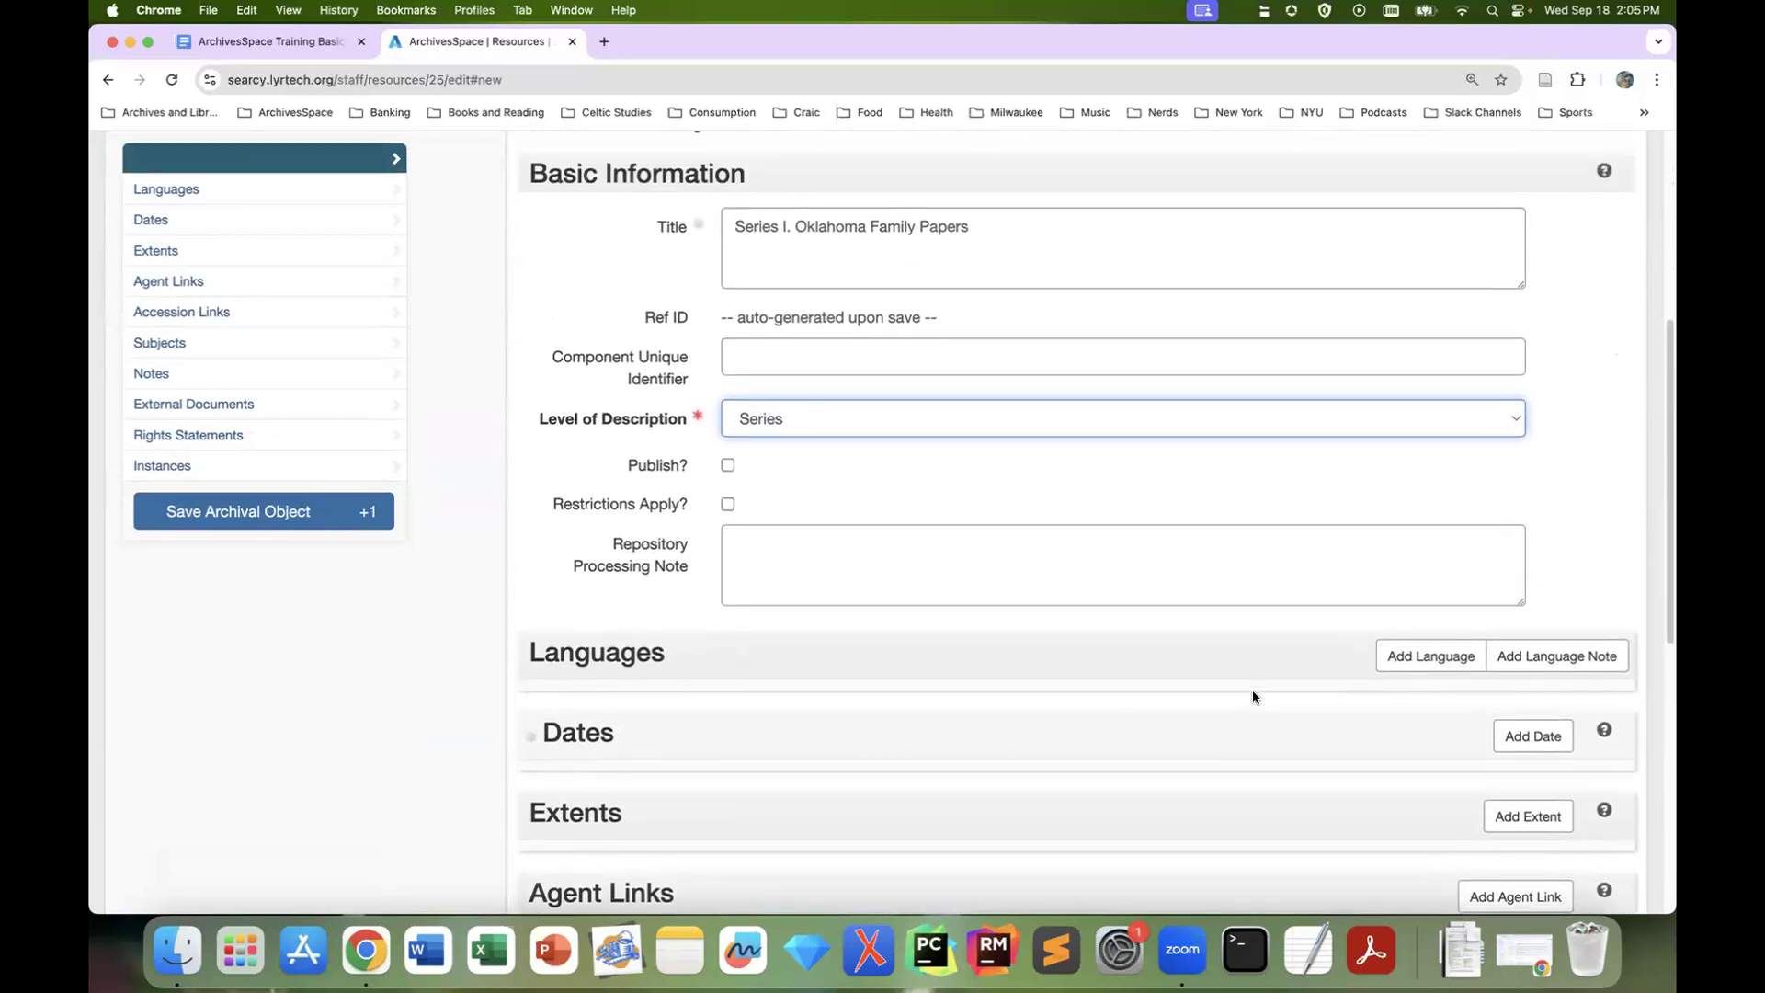
scroll(1251, 696, up, 1)
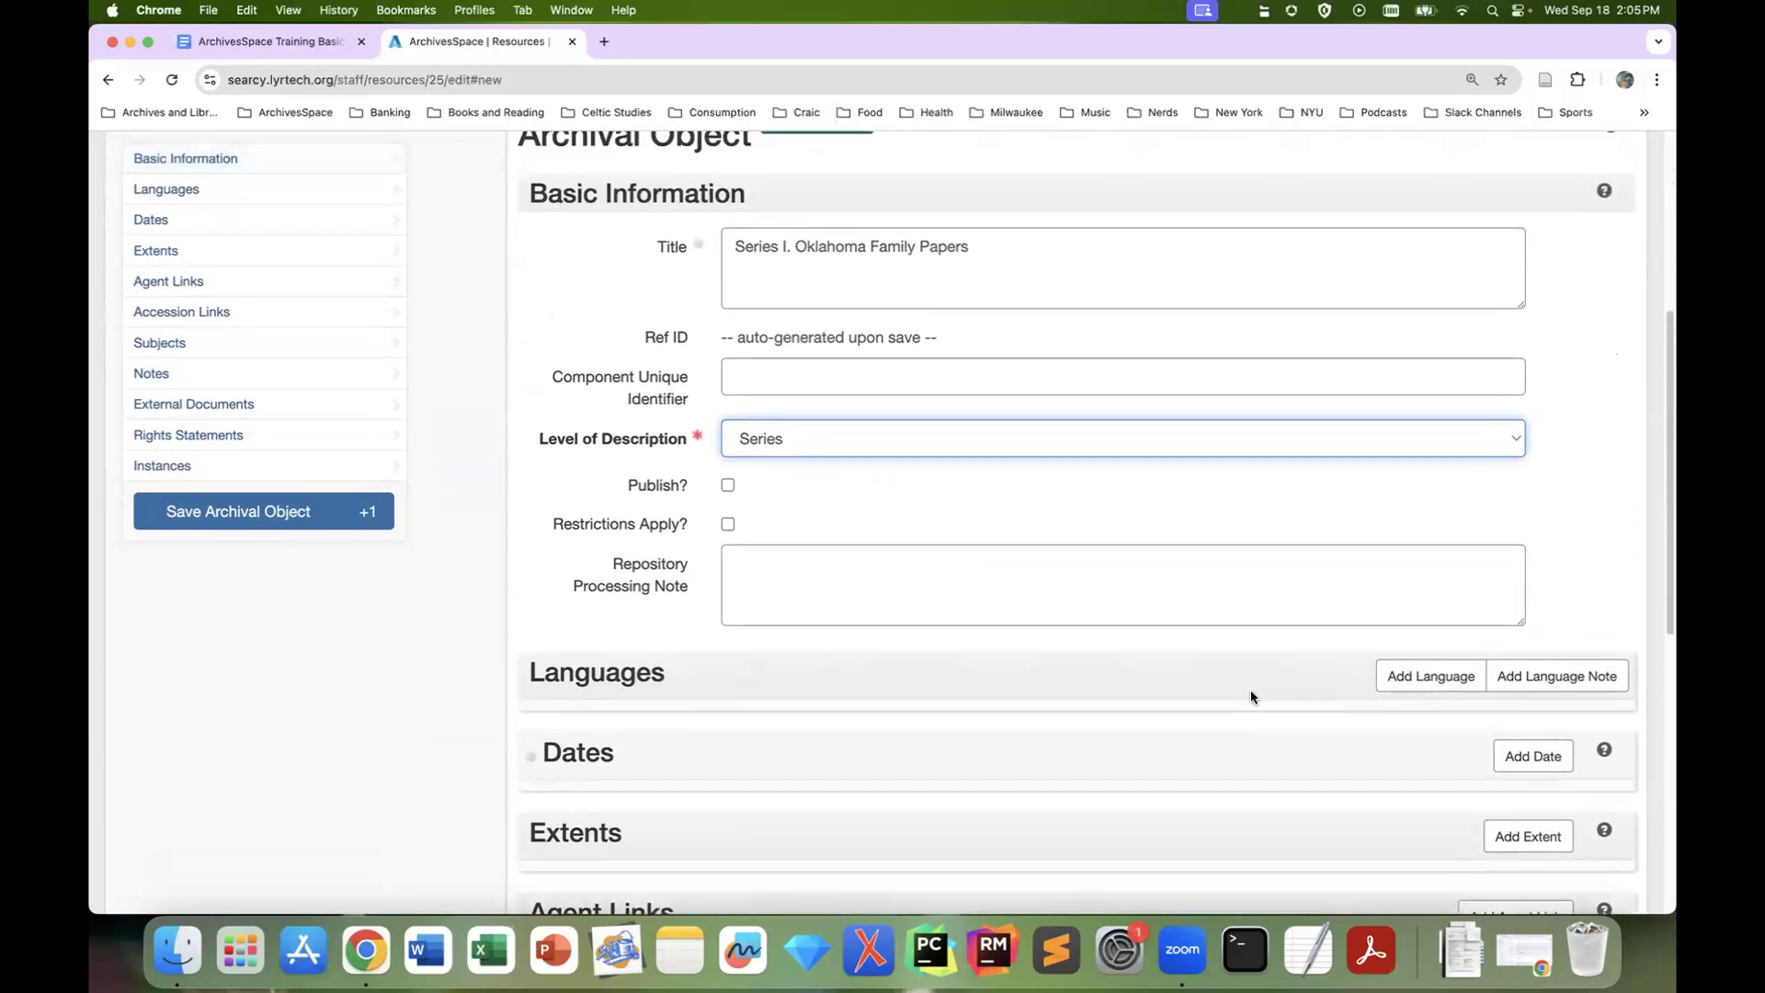
scroll(1123, 673, up, 3)
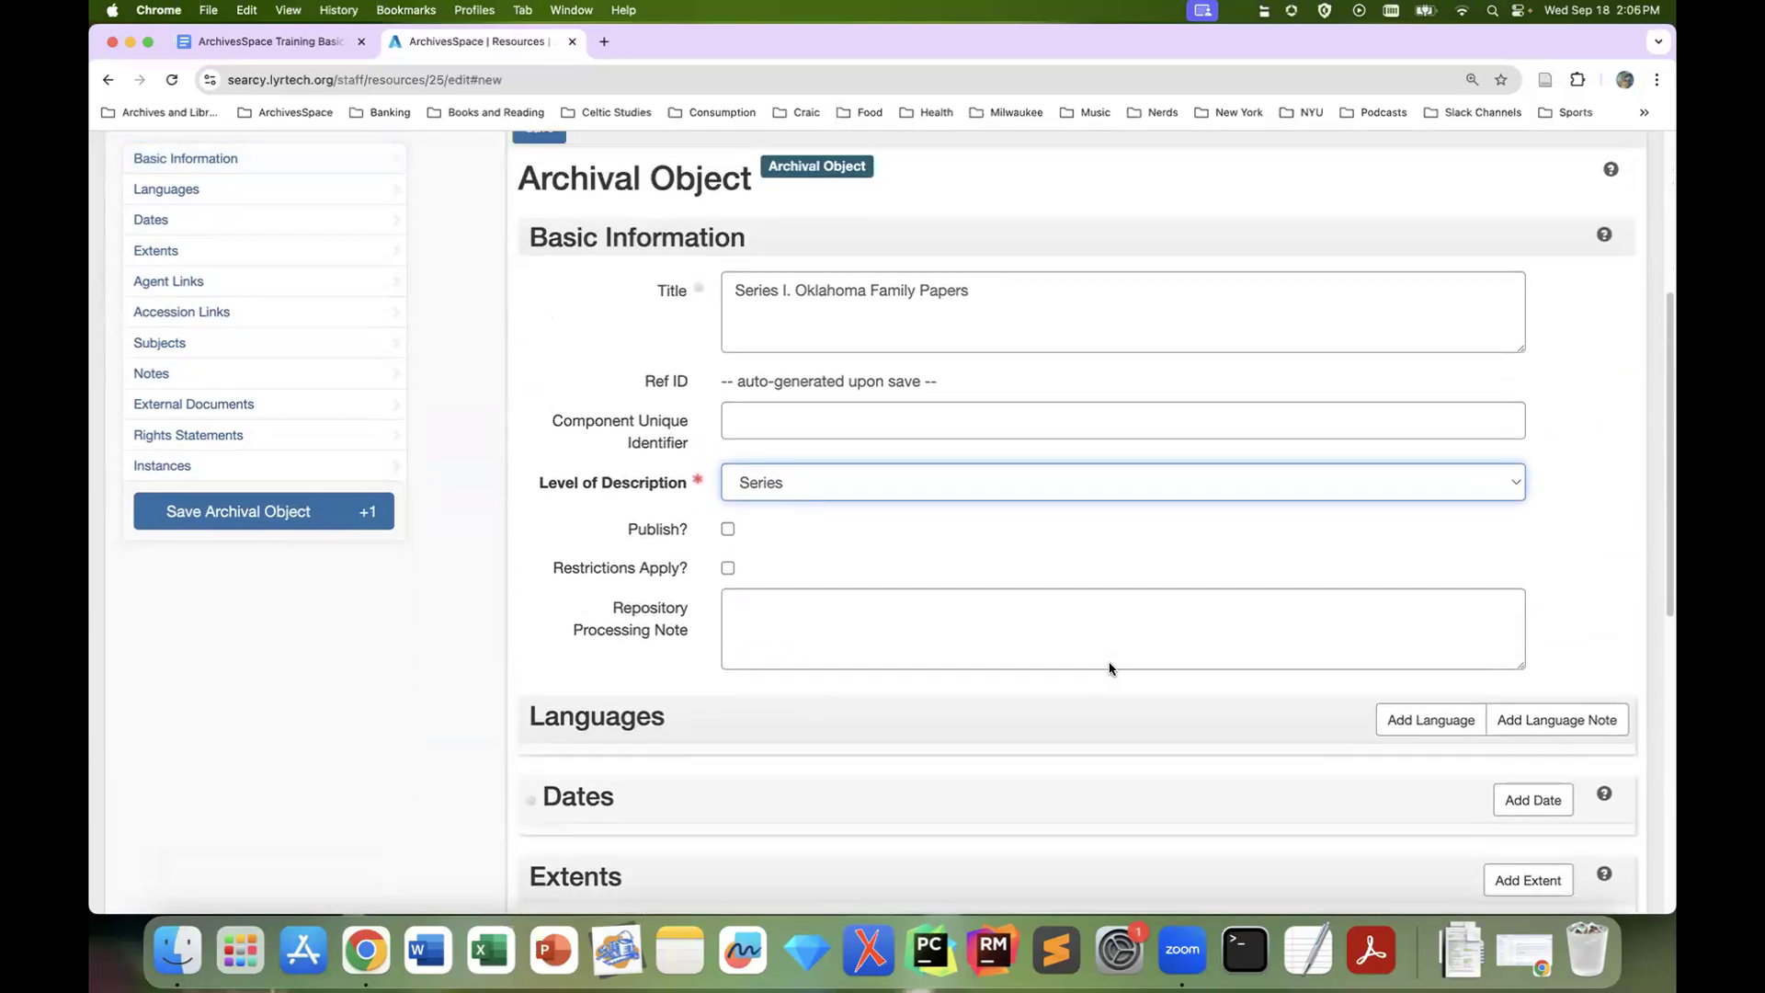
scroll(1111, 662, up, 2)
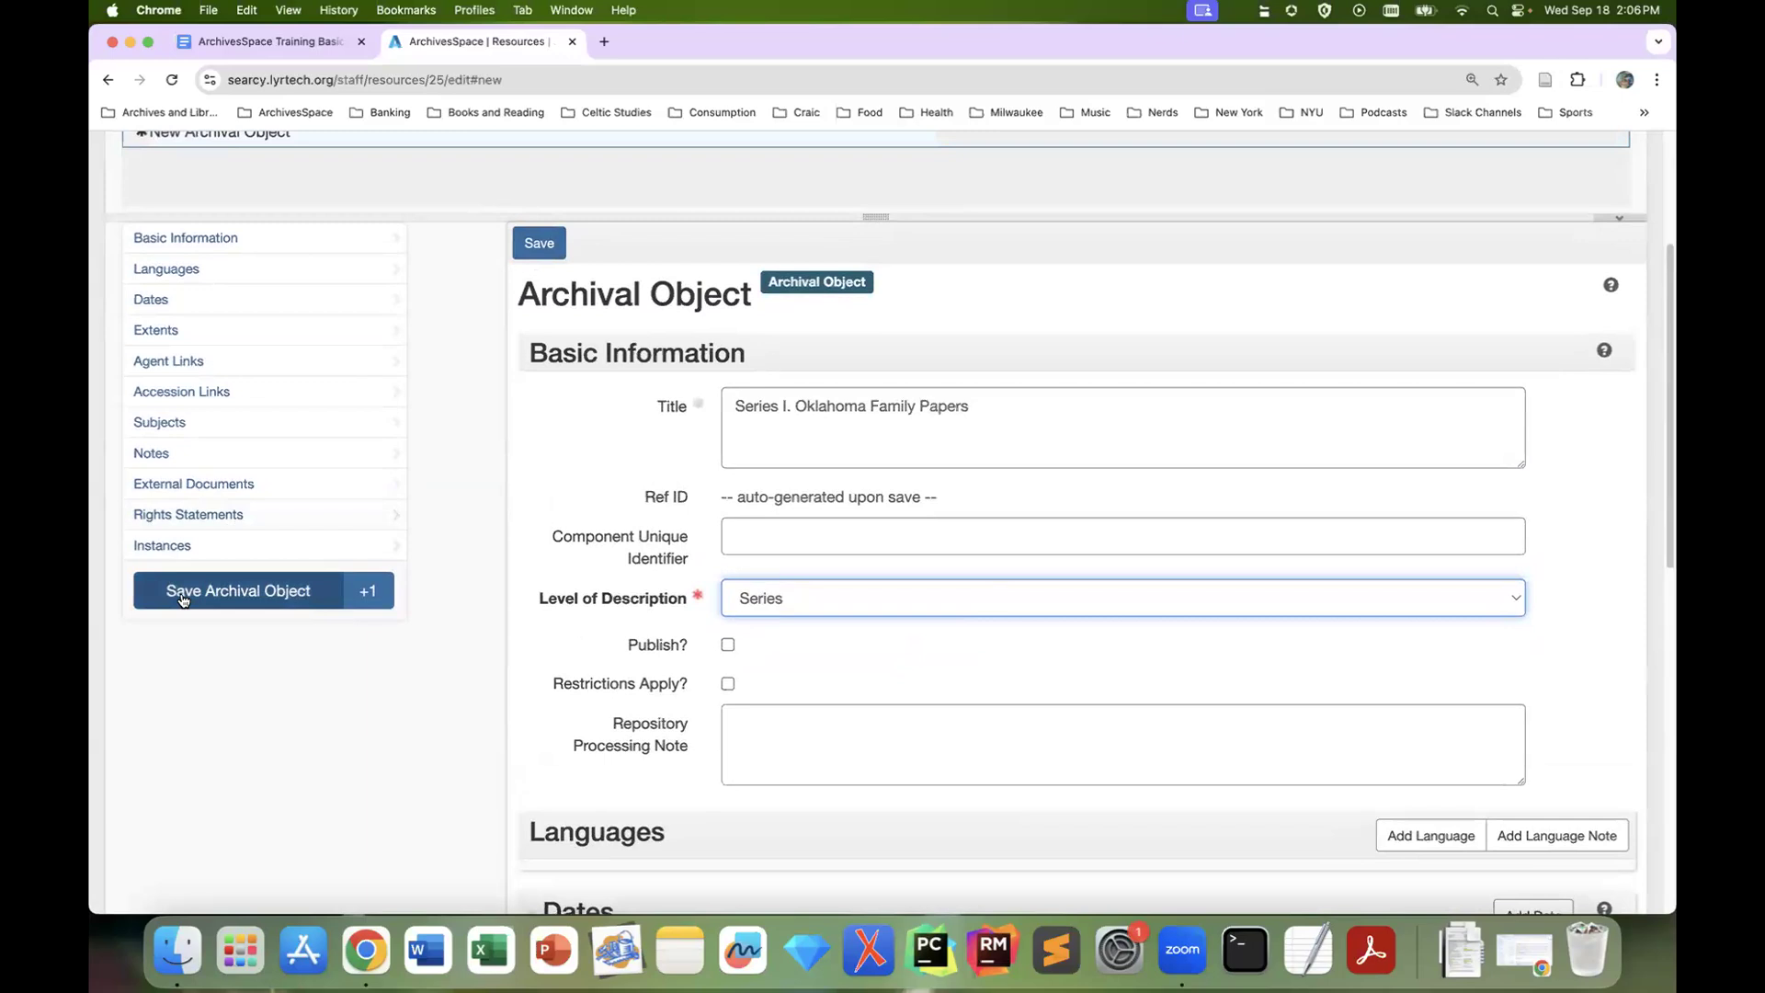
click(362, 594)
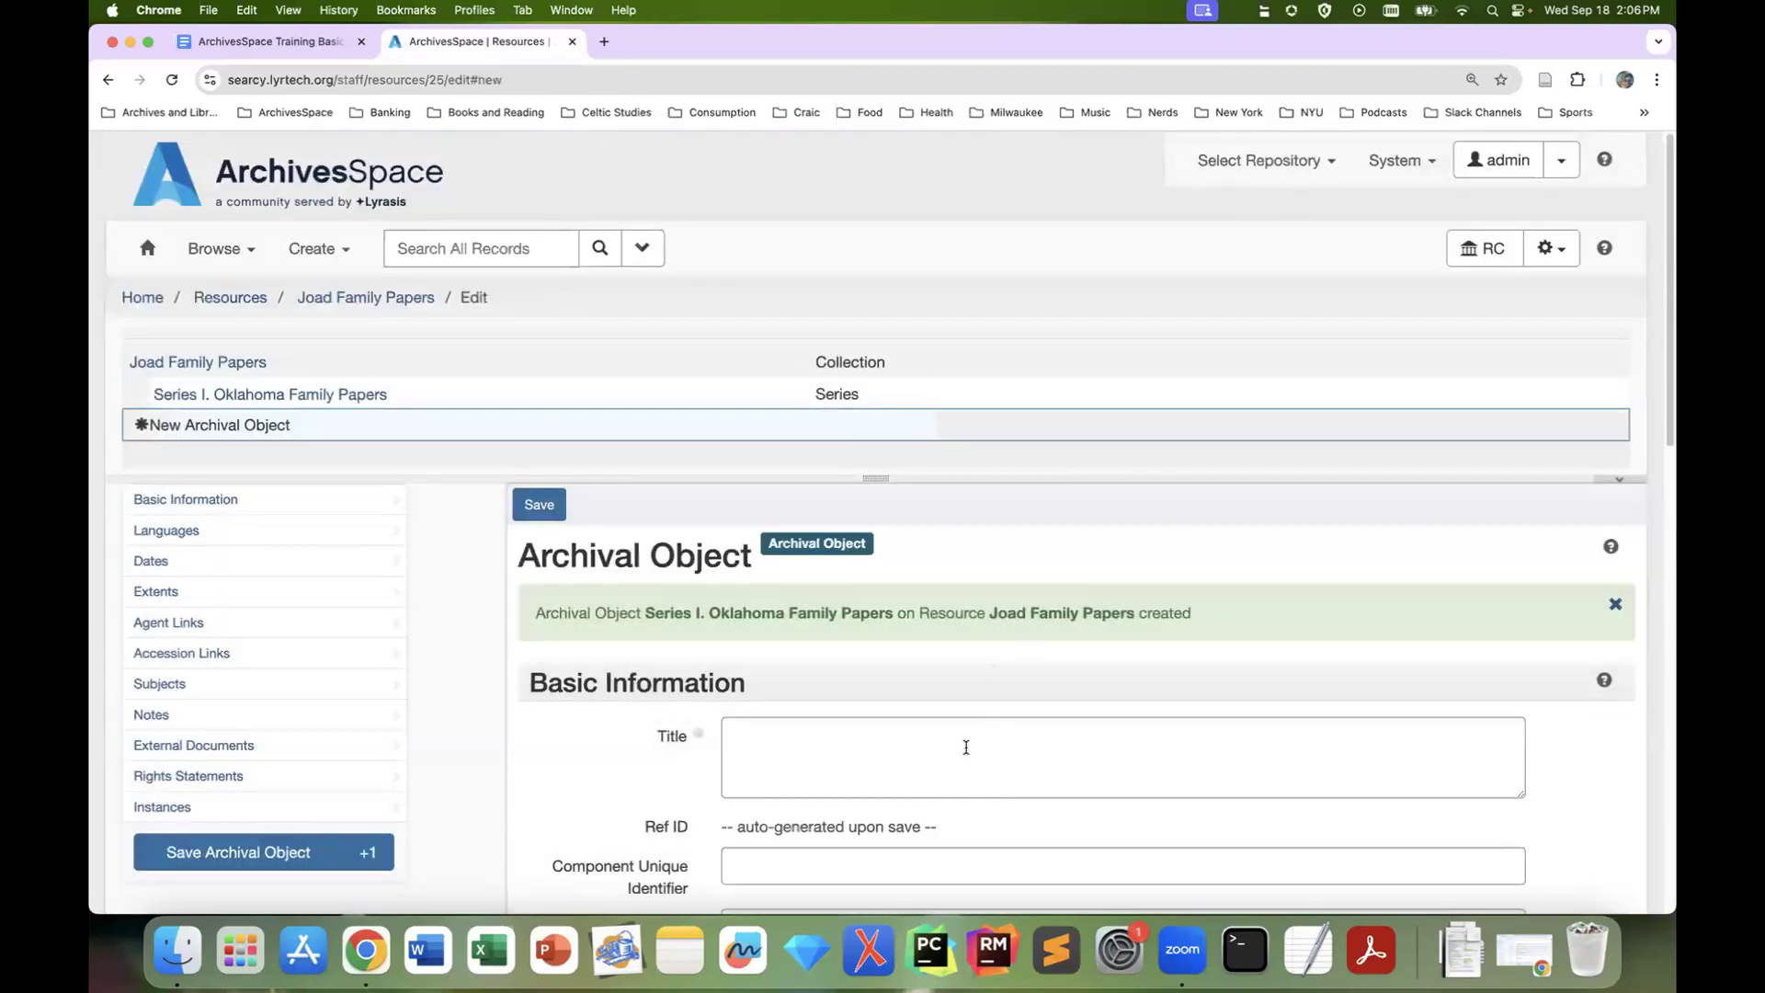
Title the new archival object "Series II. Great Depression Migration"
click(966, 746)
text(Series )
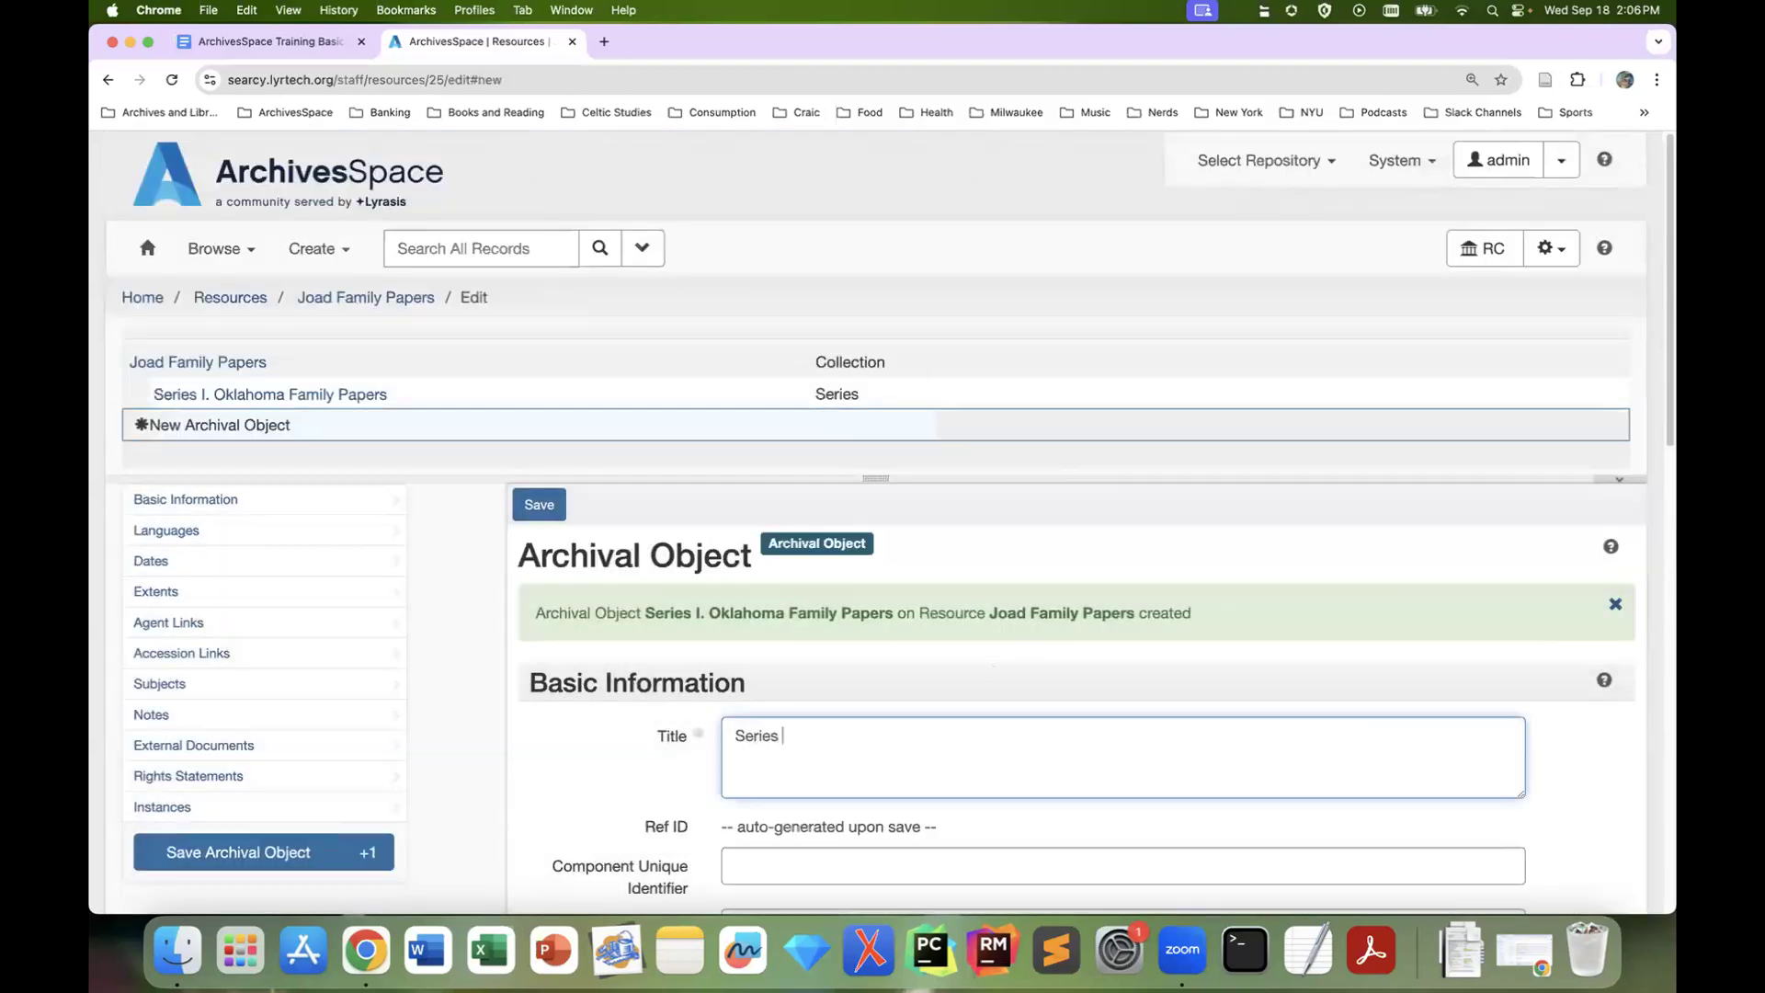
text(II. Great Depression Migration)
Set the Series II archival object's level of description to Series and save it without starting another
scroll(1027, 718, down, 1)
scroll(827, 772, down, 3)
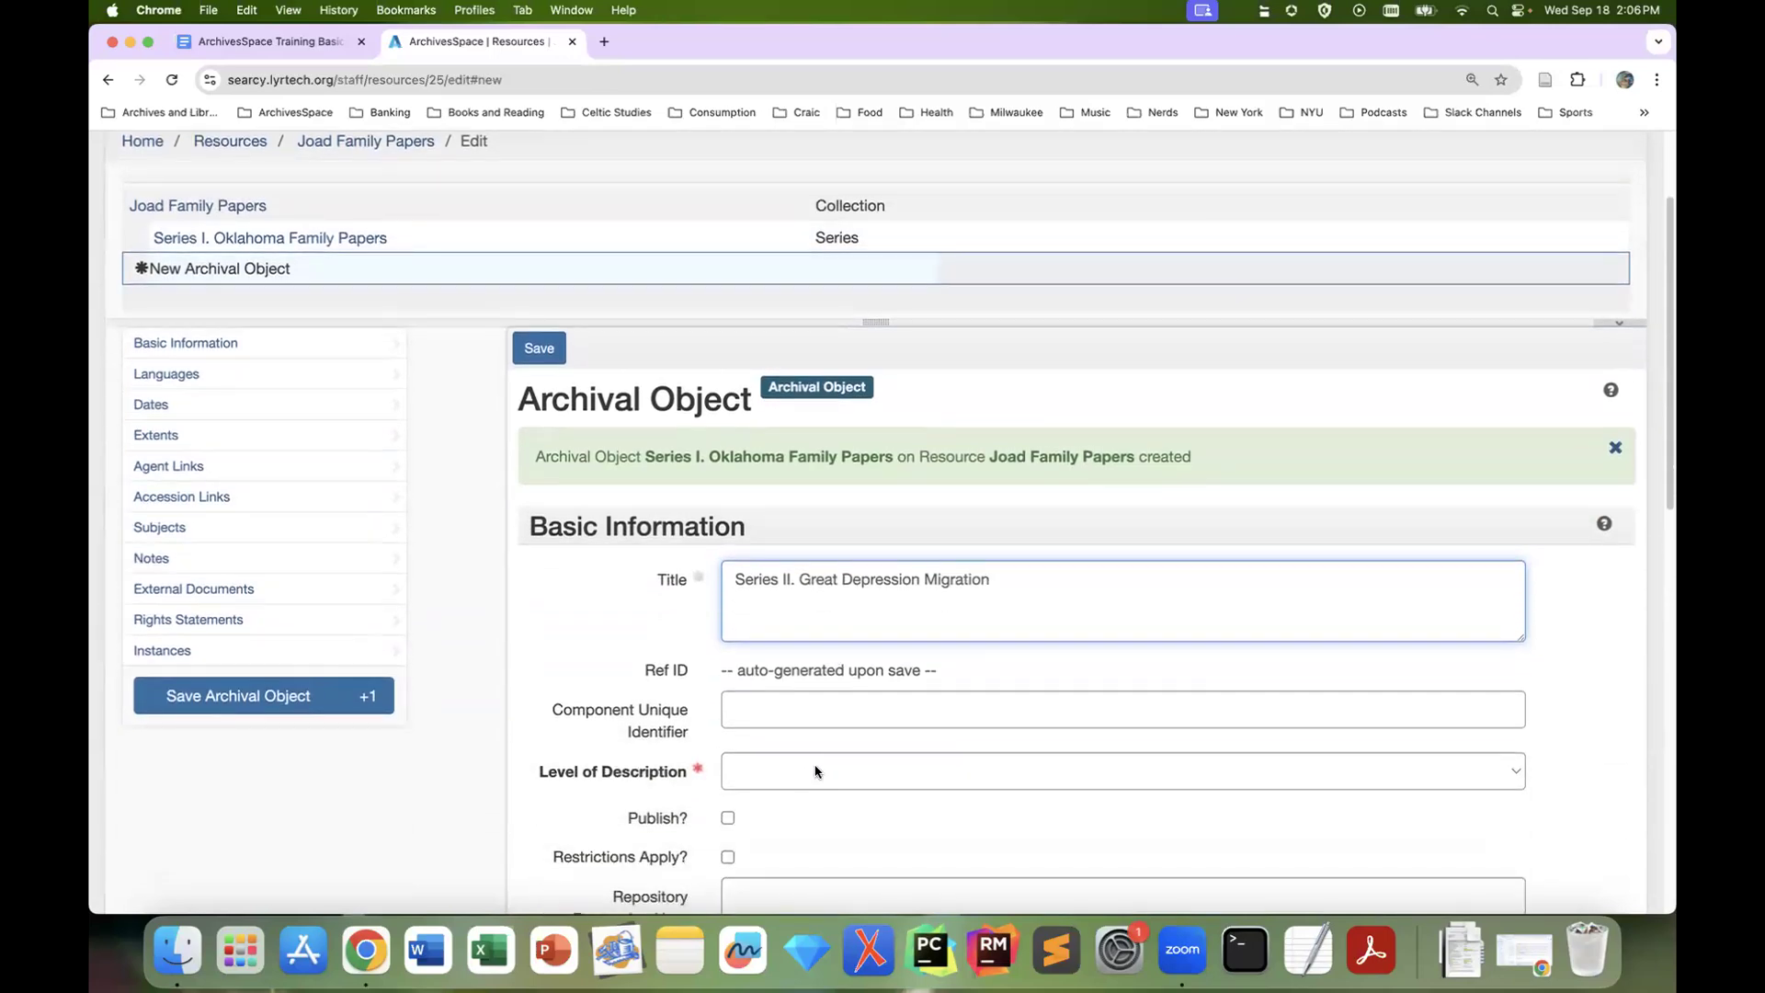
click(827, 771)
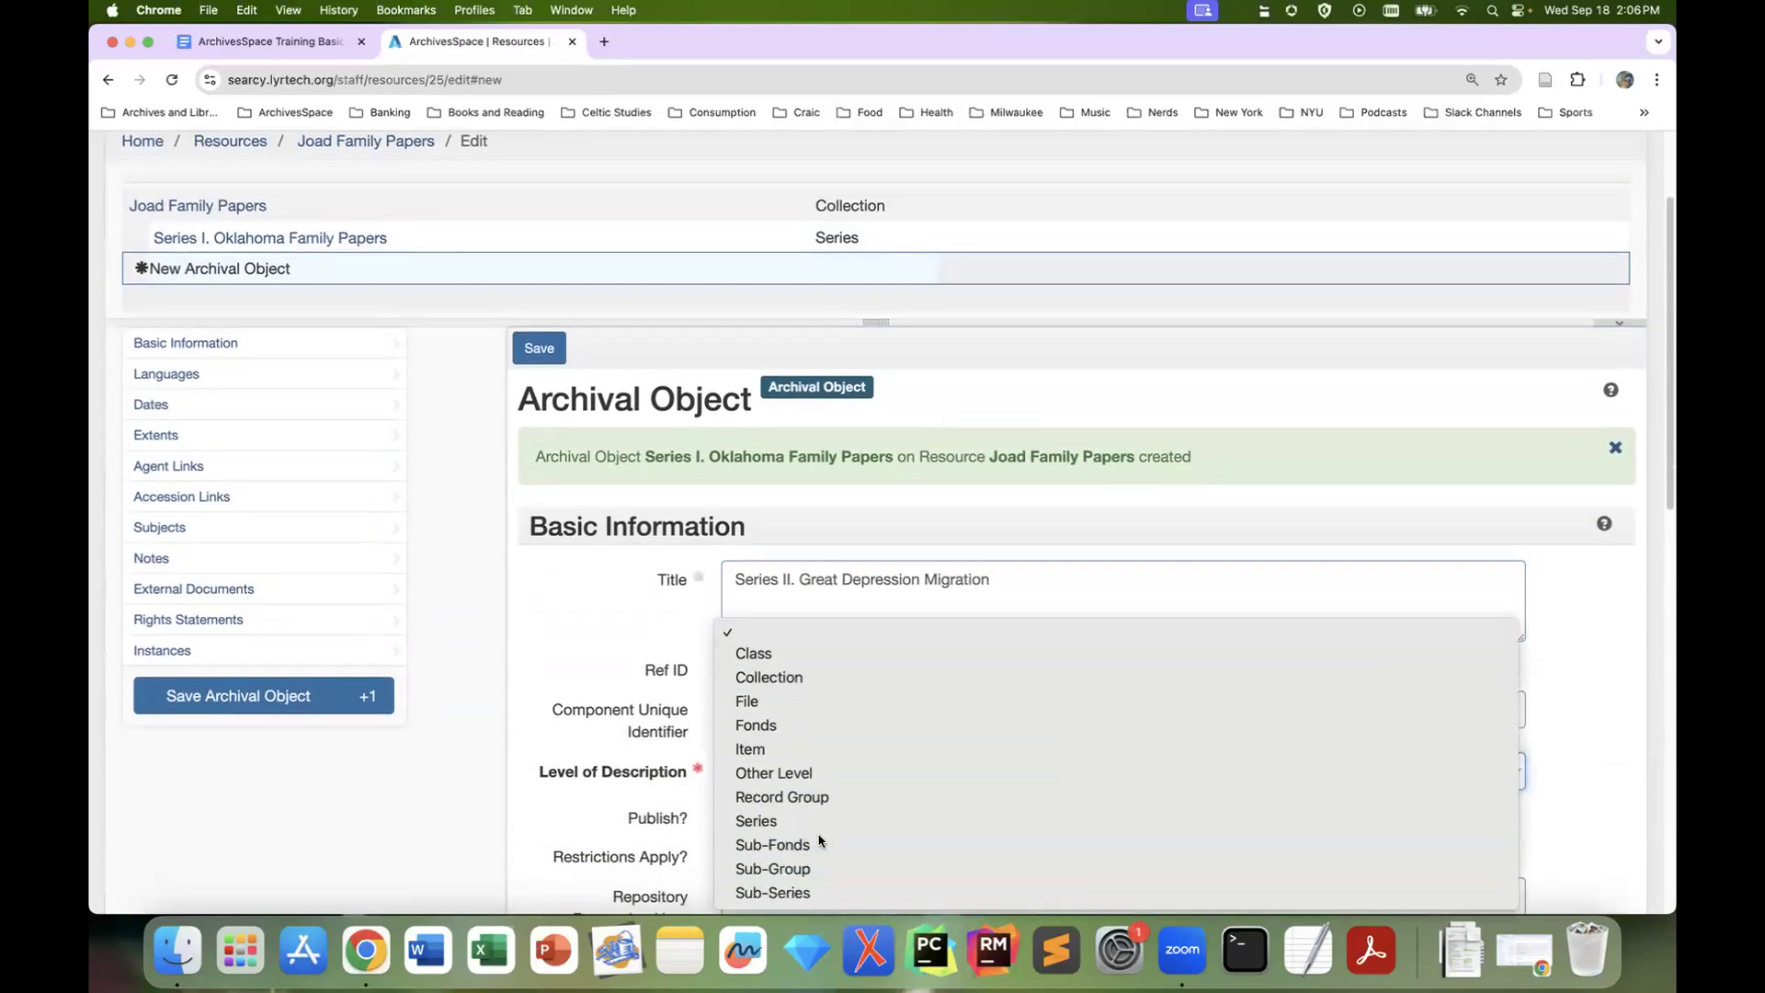
key(Return)
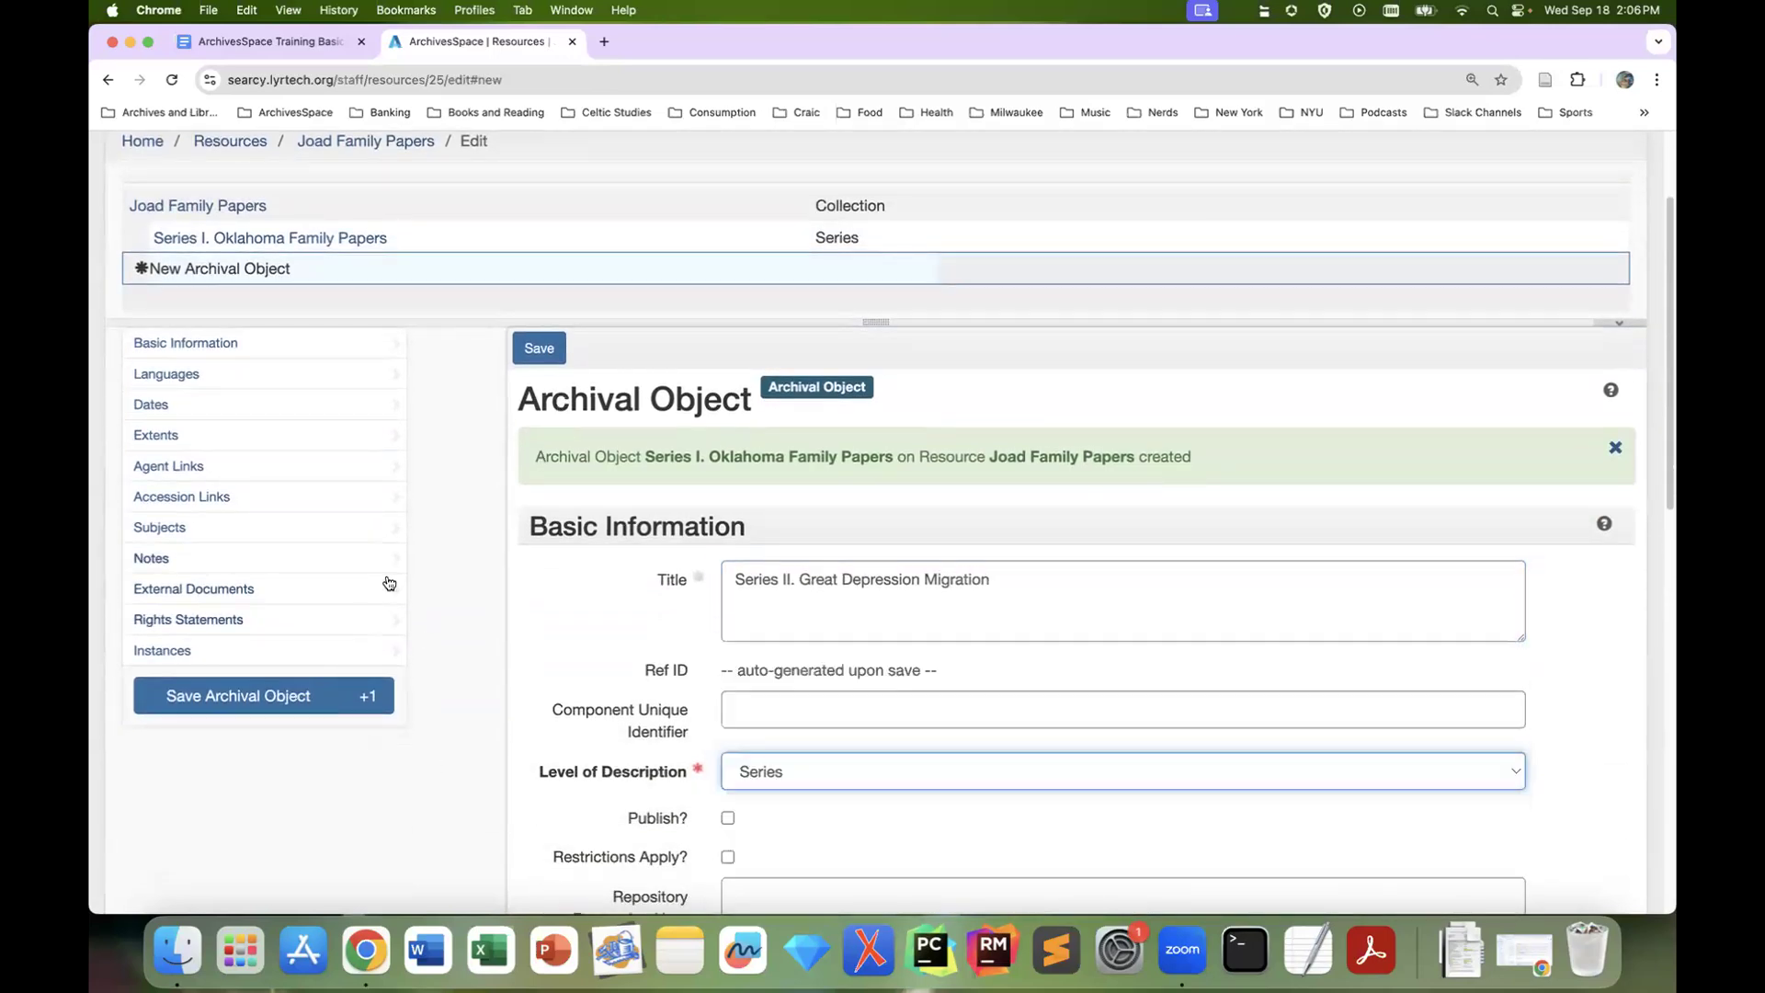
click(548, 355)
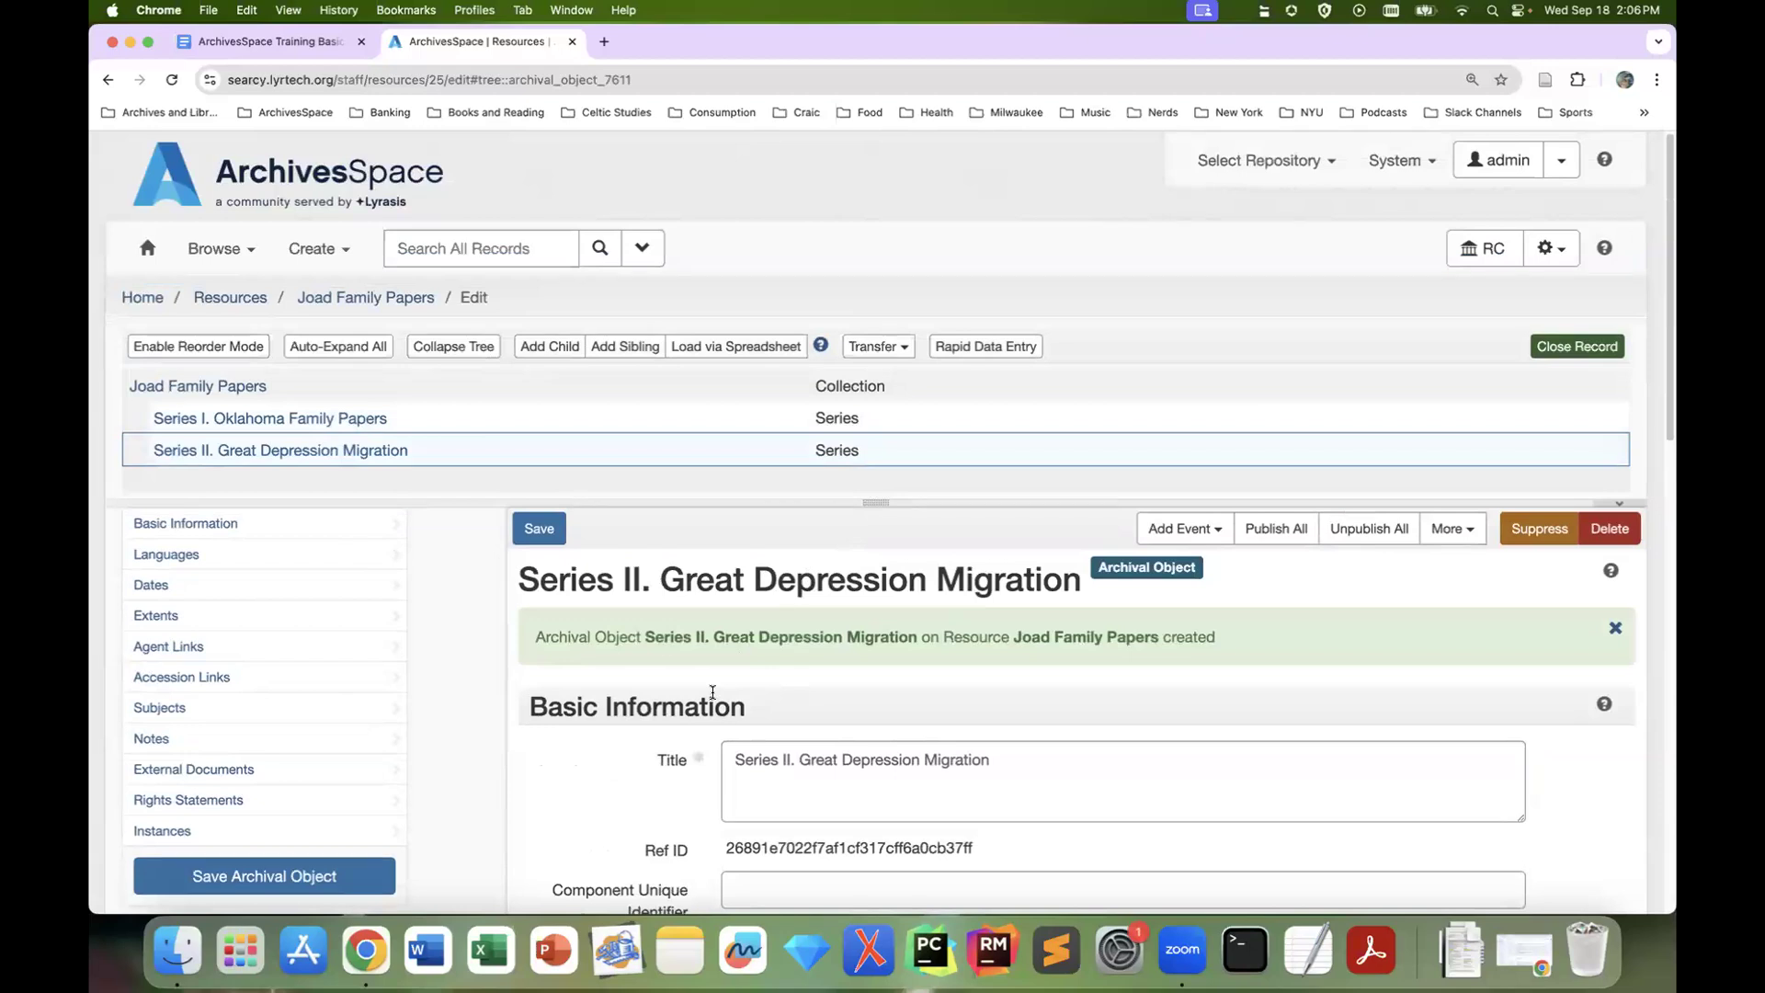
Add a sibling archival object after Series II and title it "Series III. Tom Joad Labor Organizing Papers"
scroll(712, 691, down, 1)
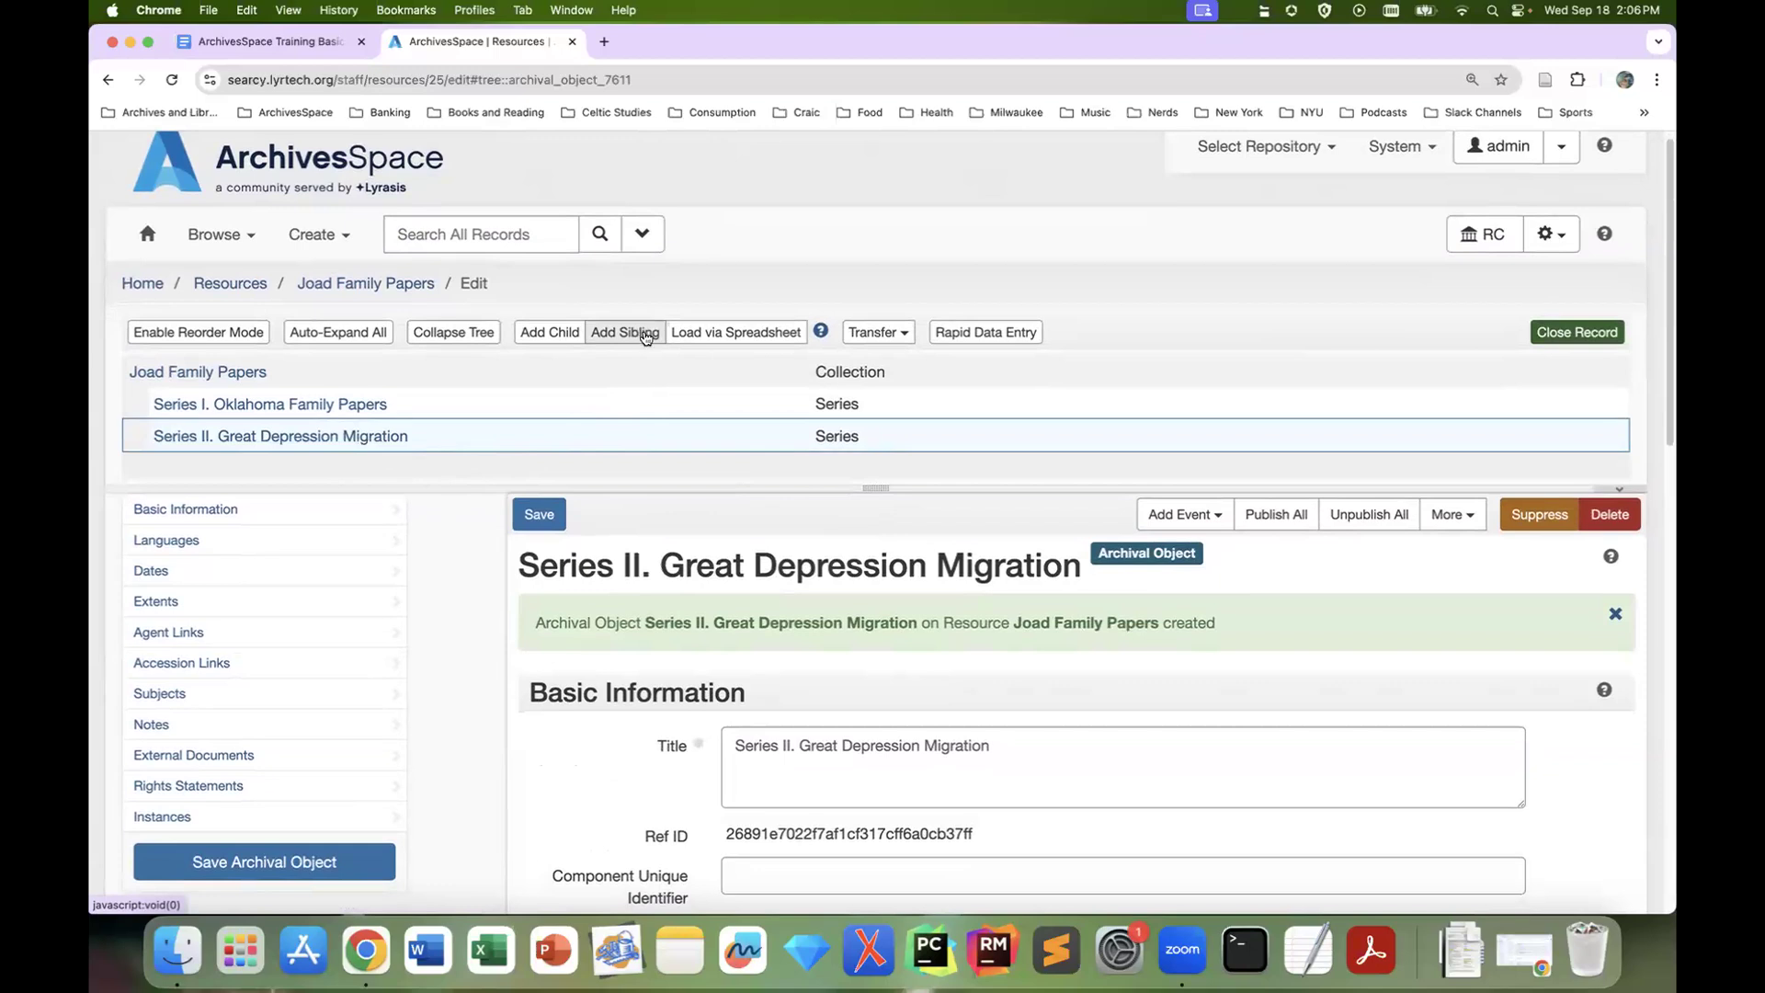
click(641, 334)
click(840, 698)
text(Series III)
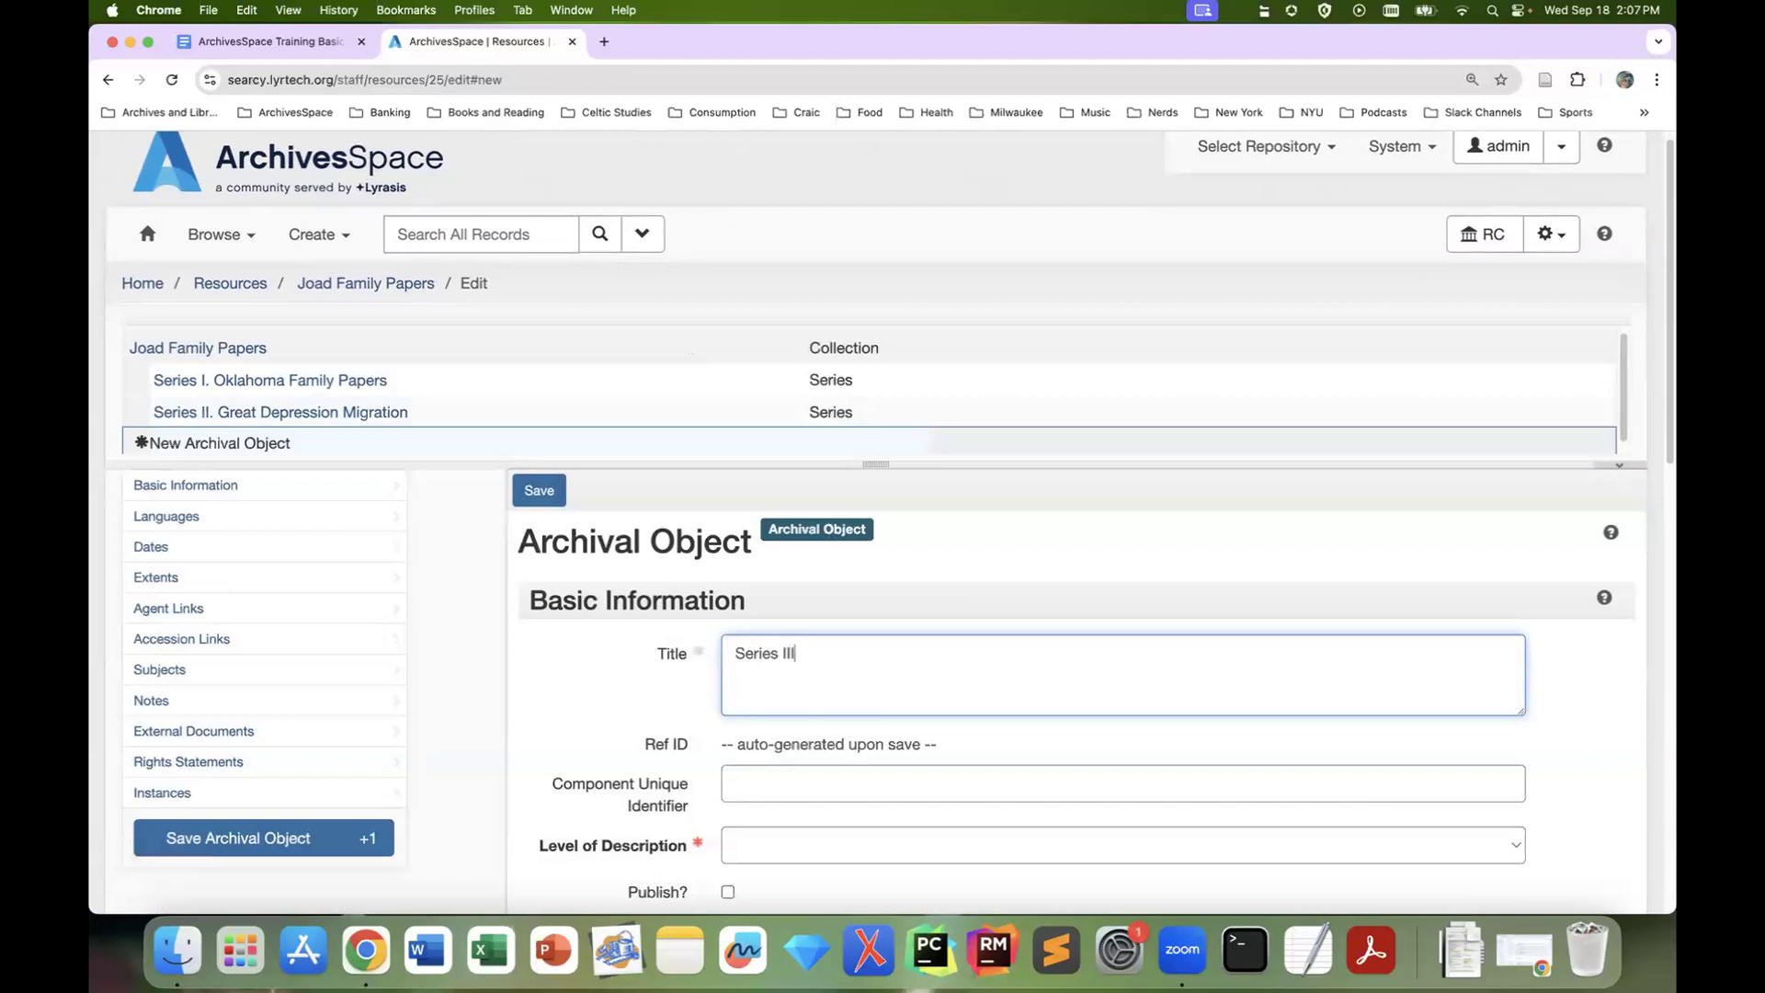
text(. Tom Joad Labor Organizing Papers)
Set the Series III archival object's level of description to Series and save it without starting another
scroll(816, 740, down, 3)
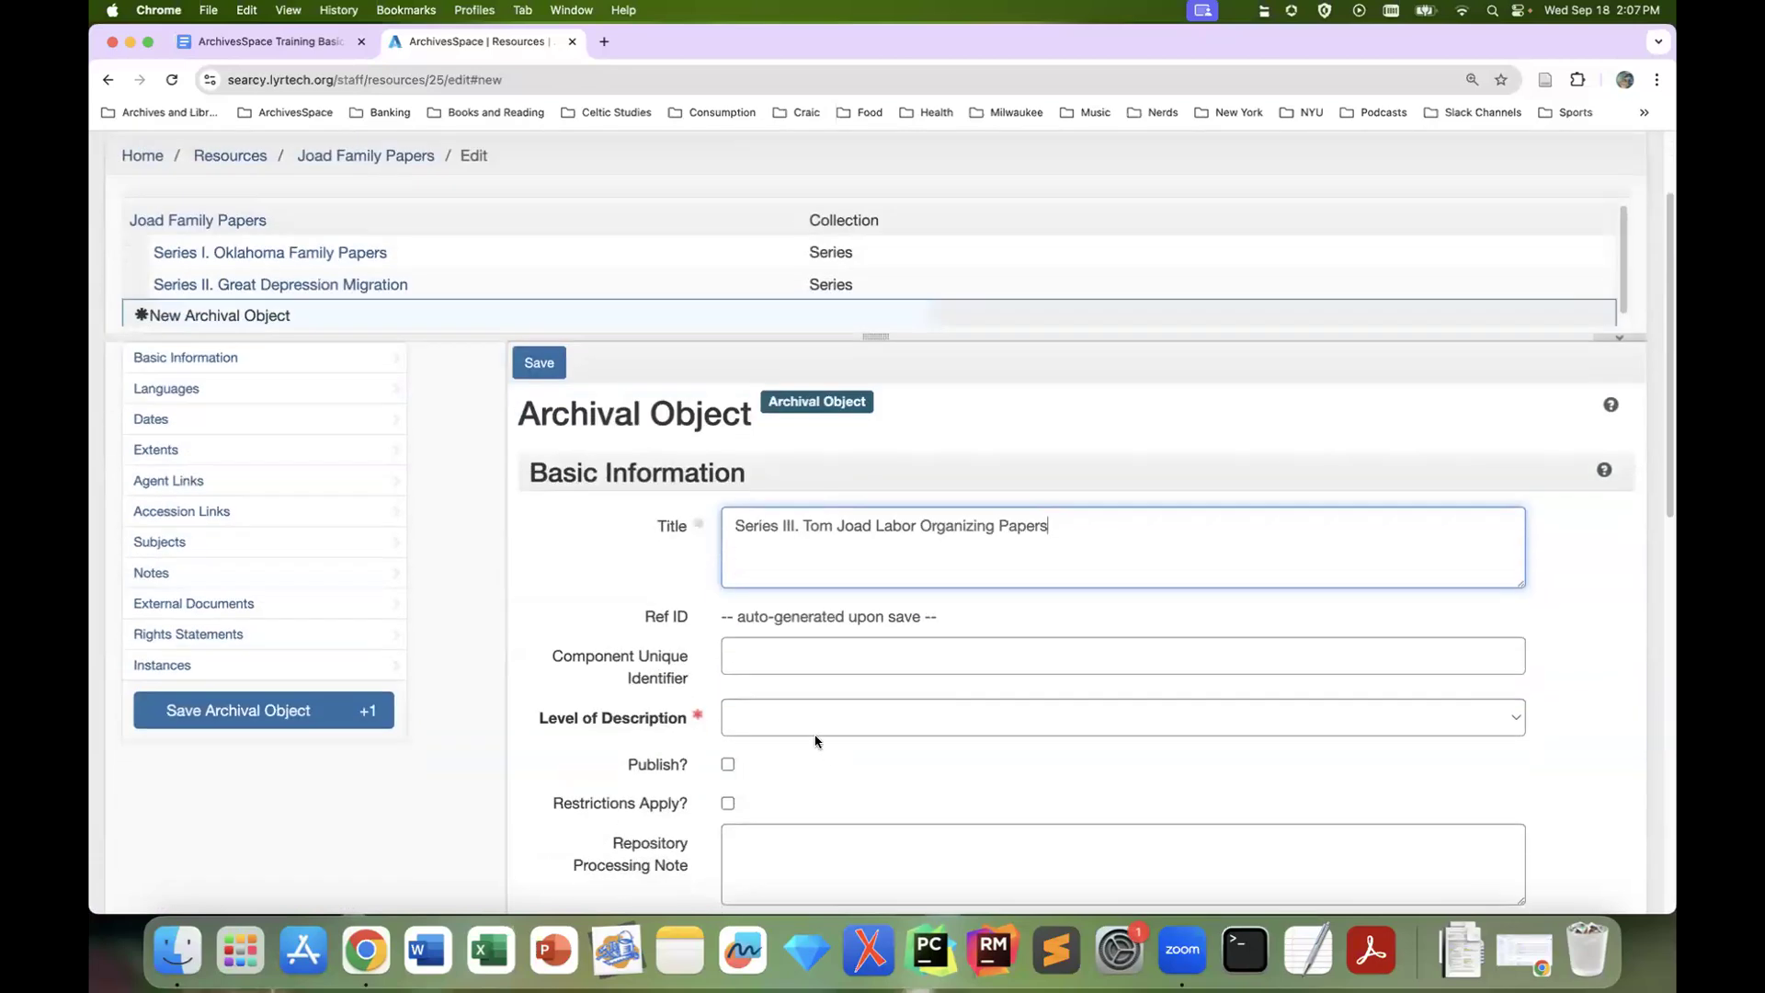
click(801, 719)
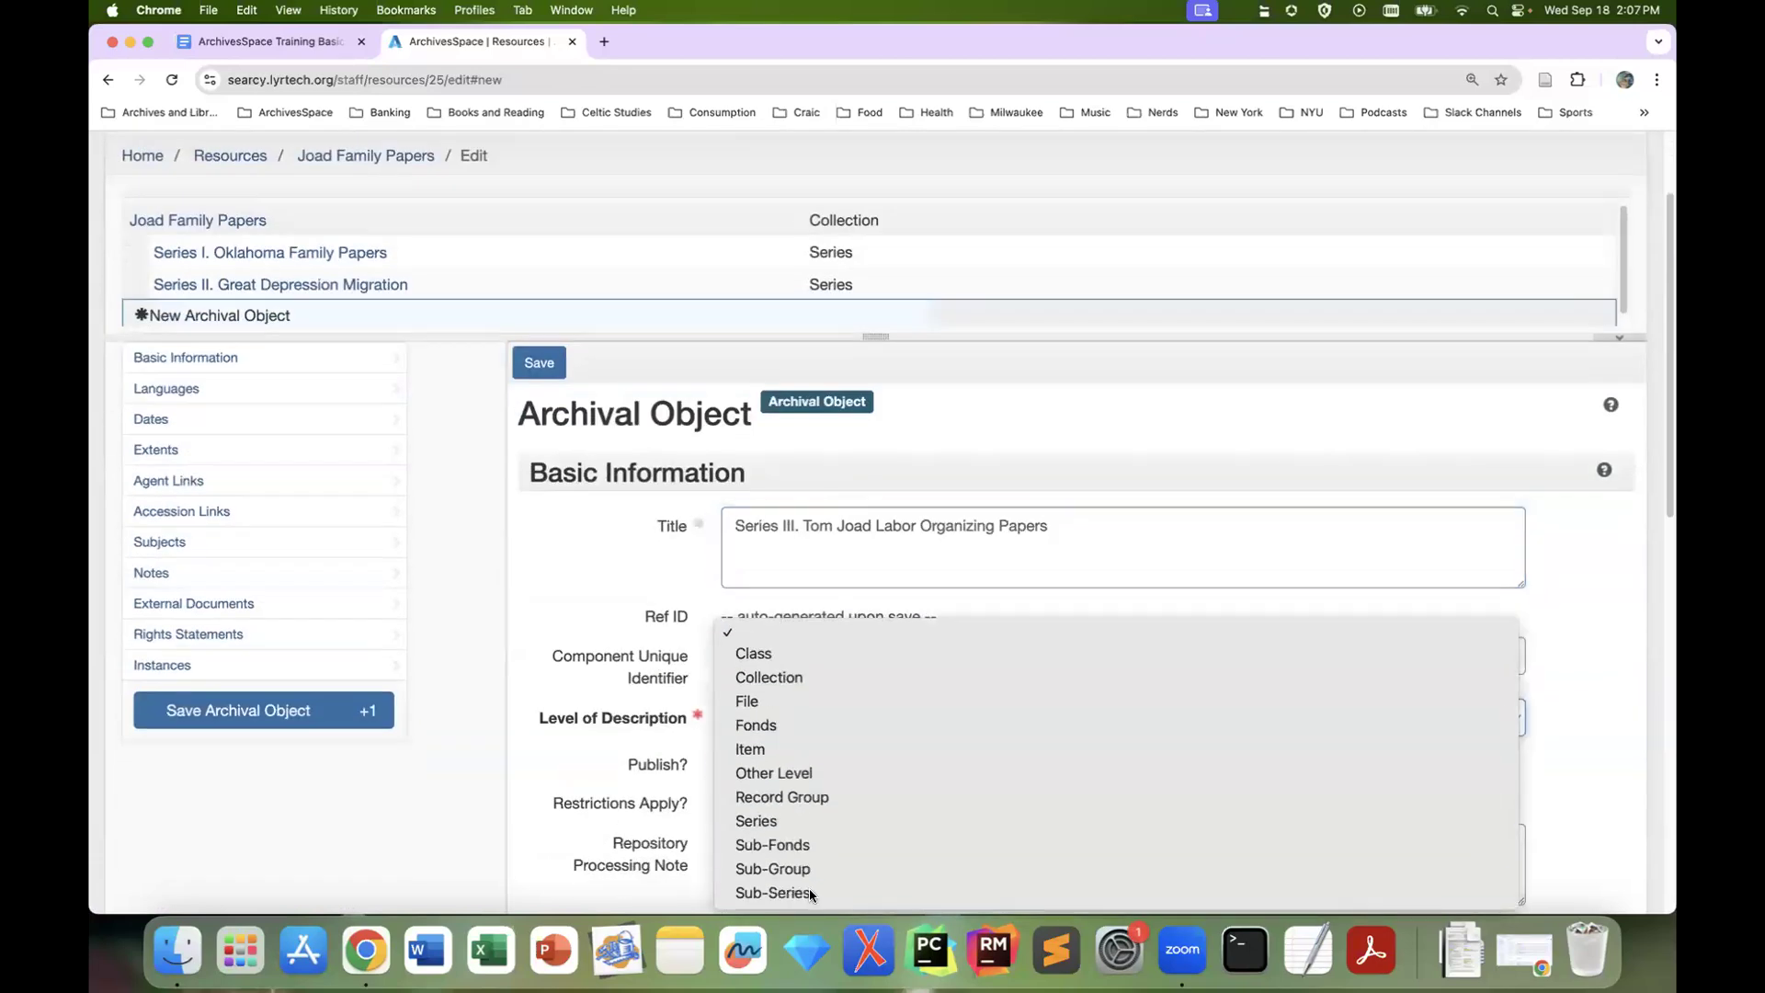
click(802, 820)
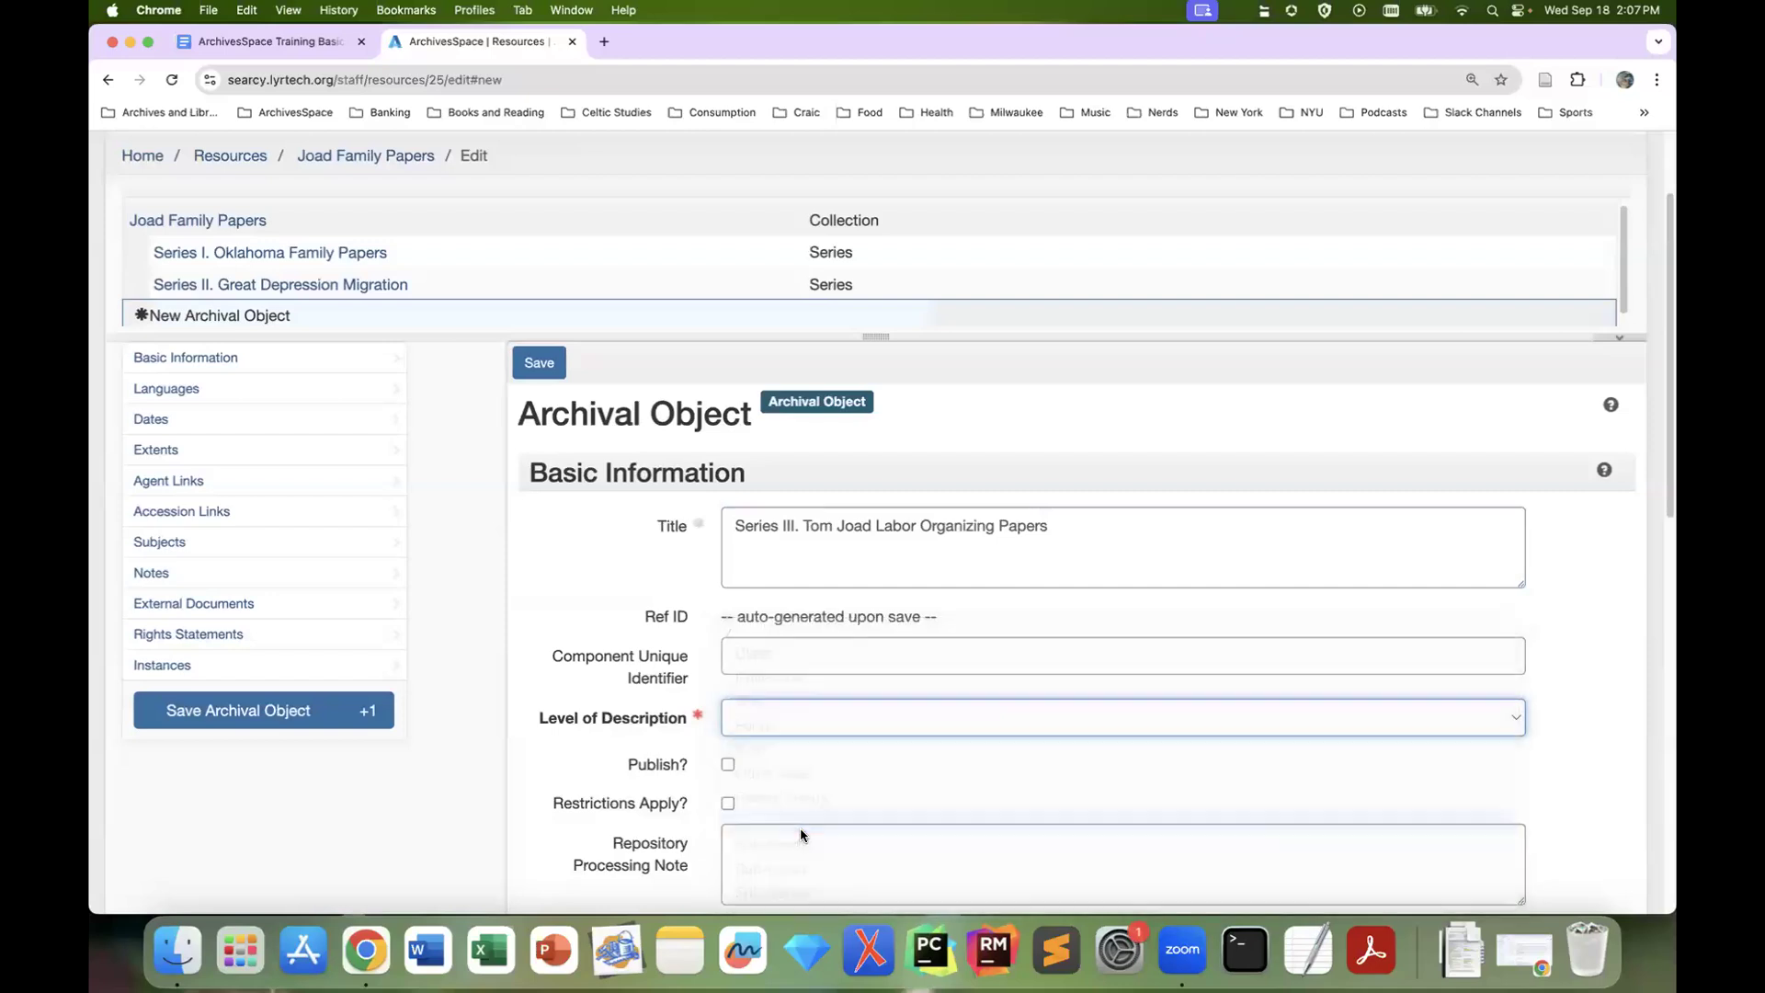
click(299, 708)
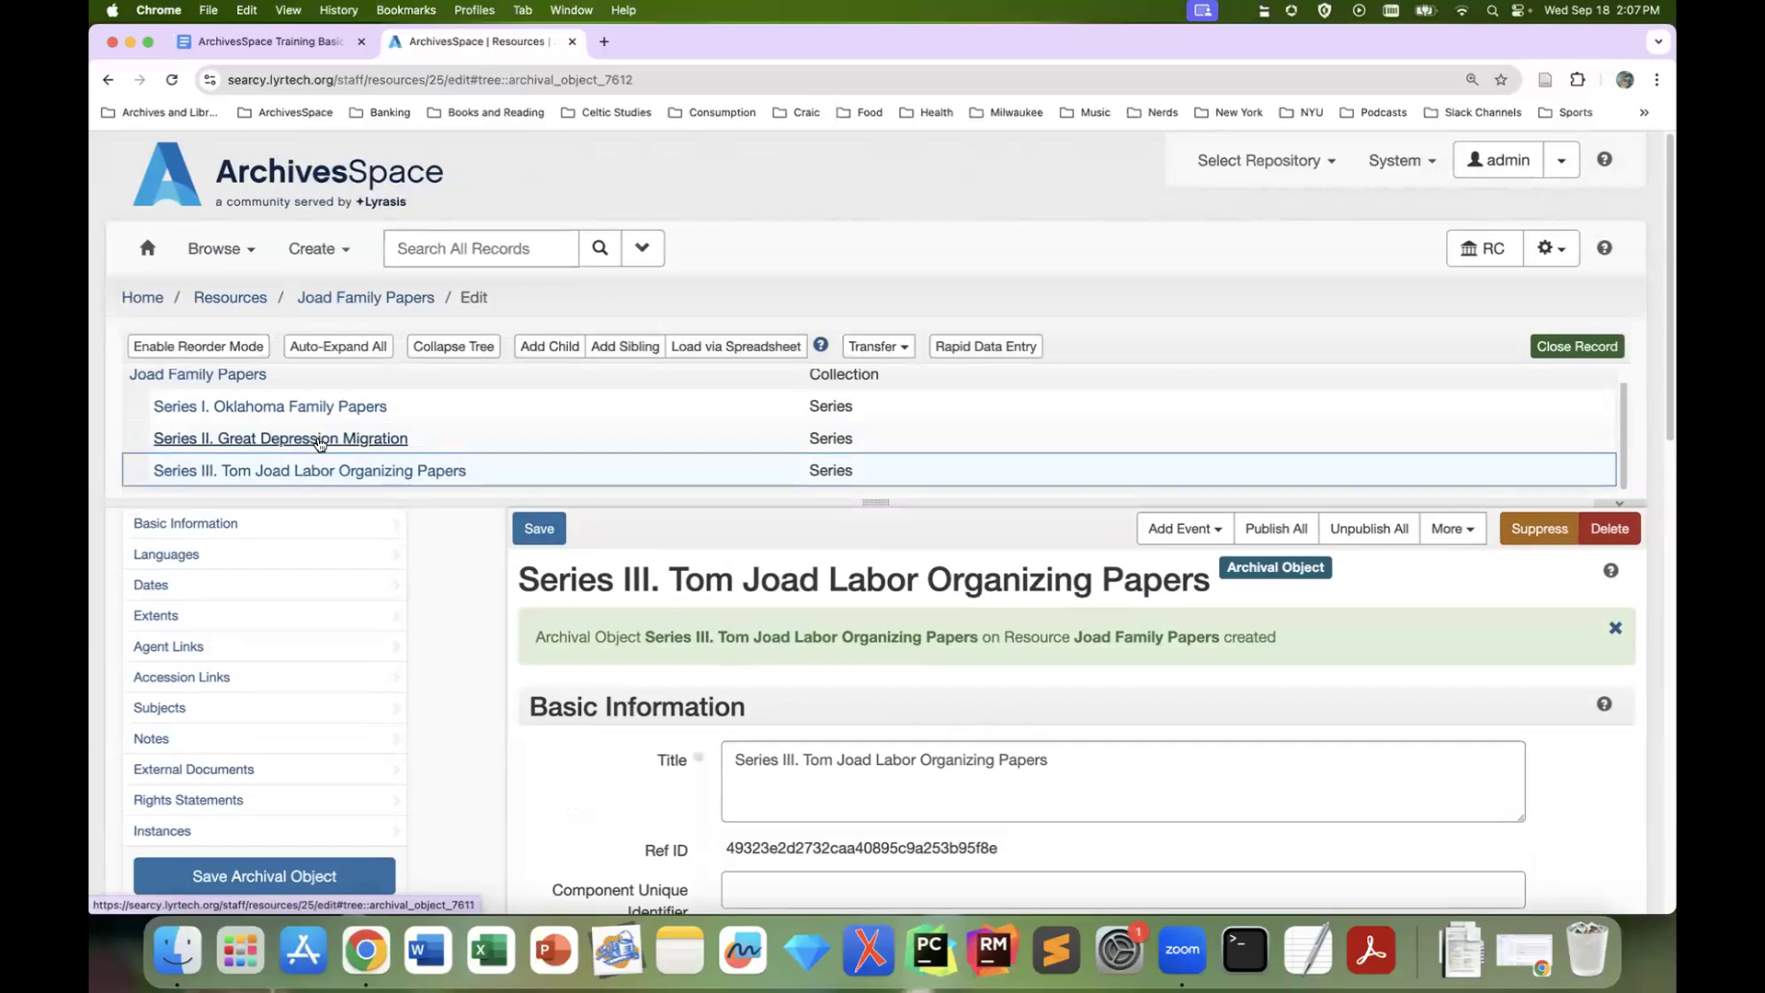
Add a child archival object under Series II. Great Depression Migration and title it "Subseries A. Route 66 Migration"
click(319, 442)
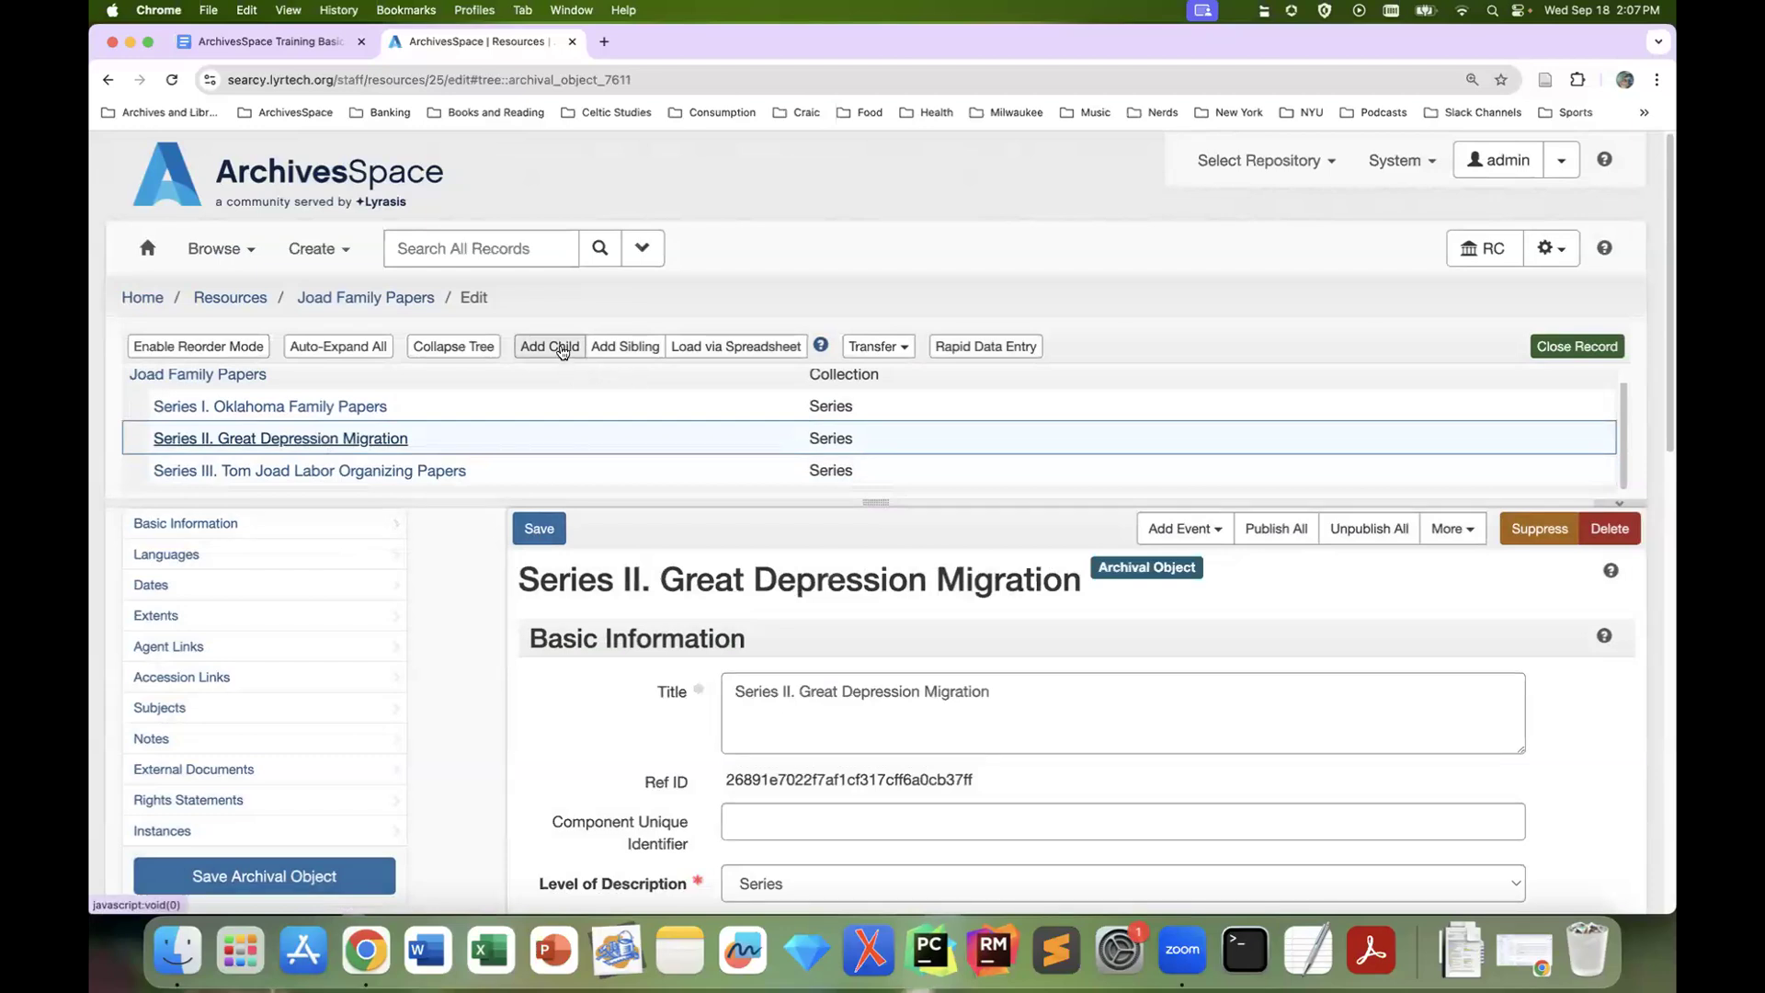
click(560, 347)
click(917, 698)
text(S)
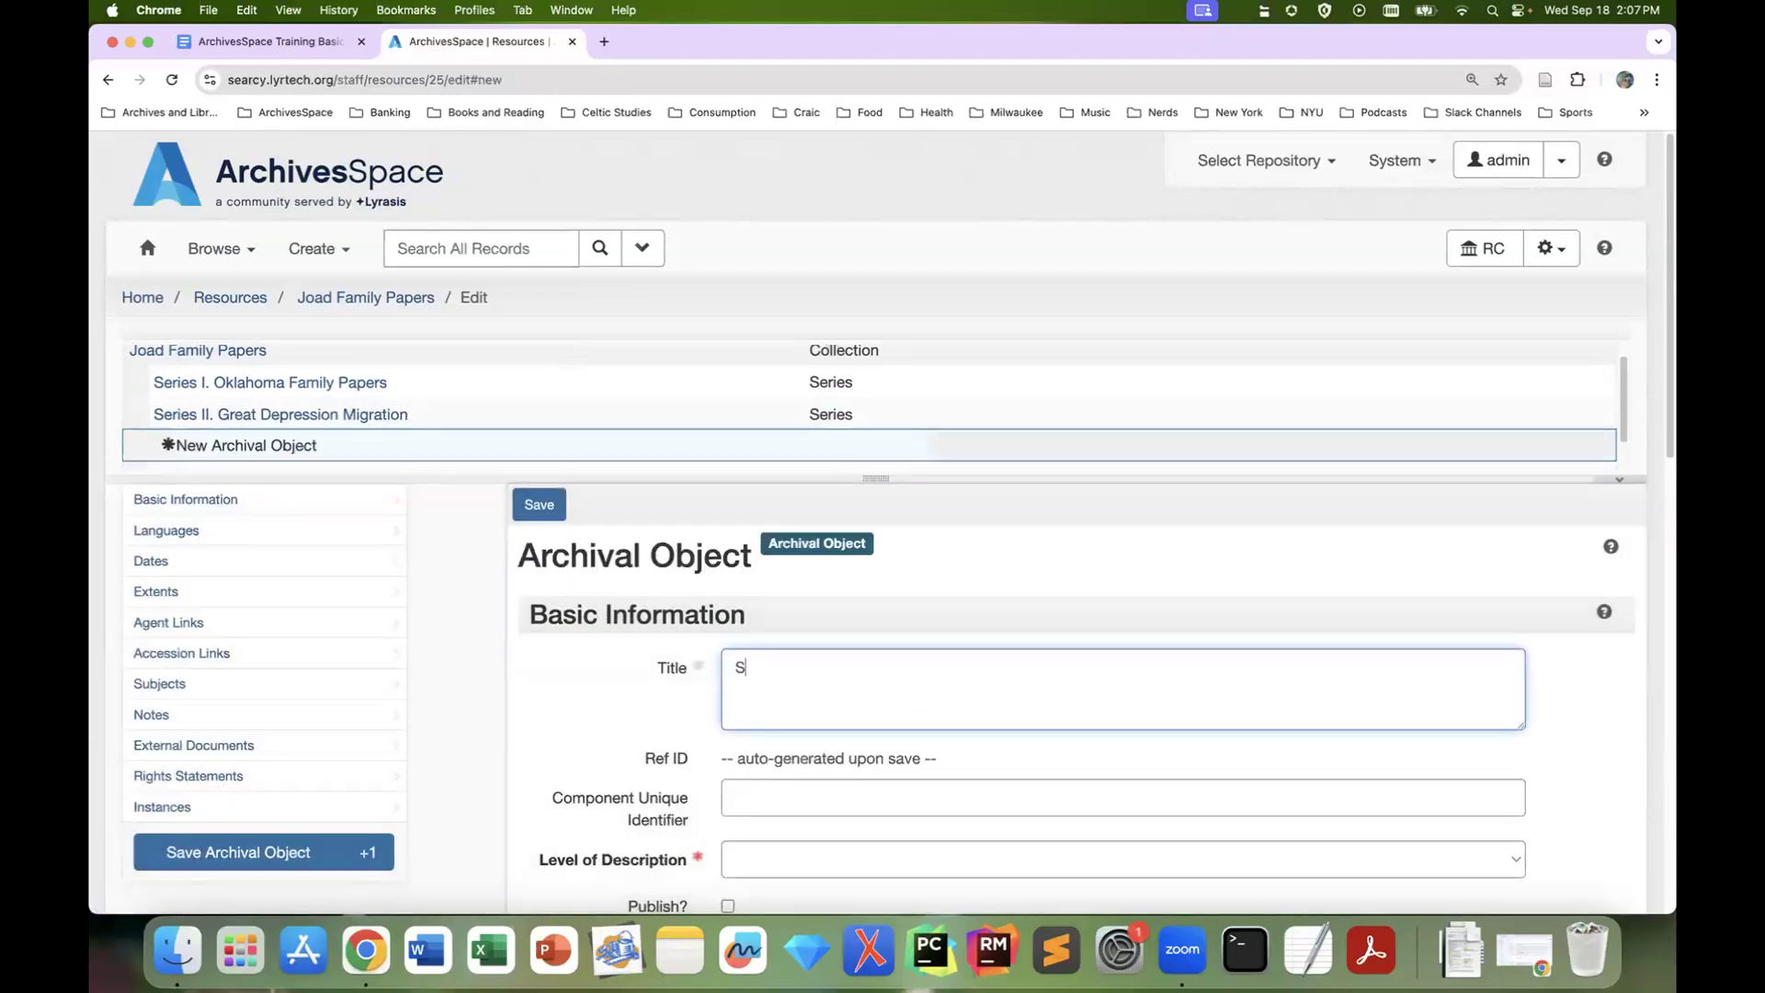
text(ubseries A. Route 66 Migration)
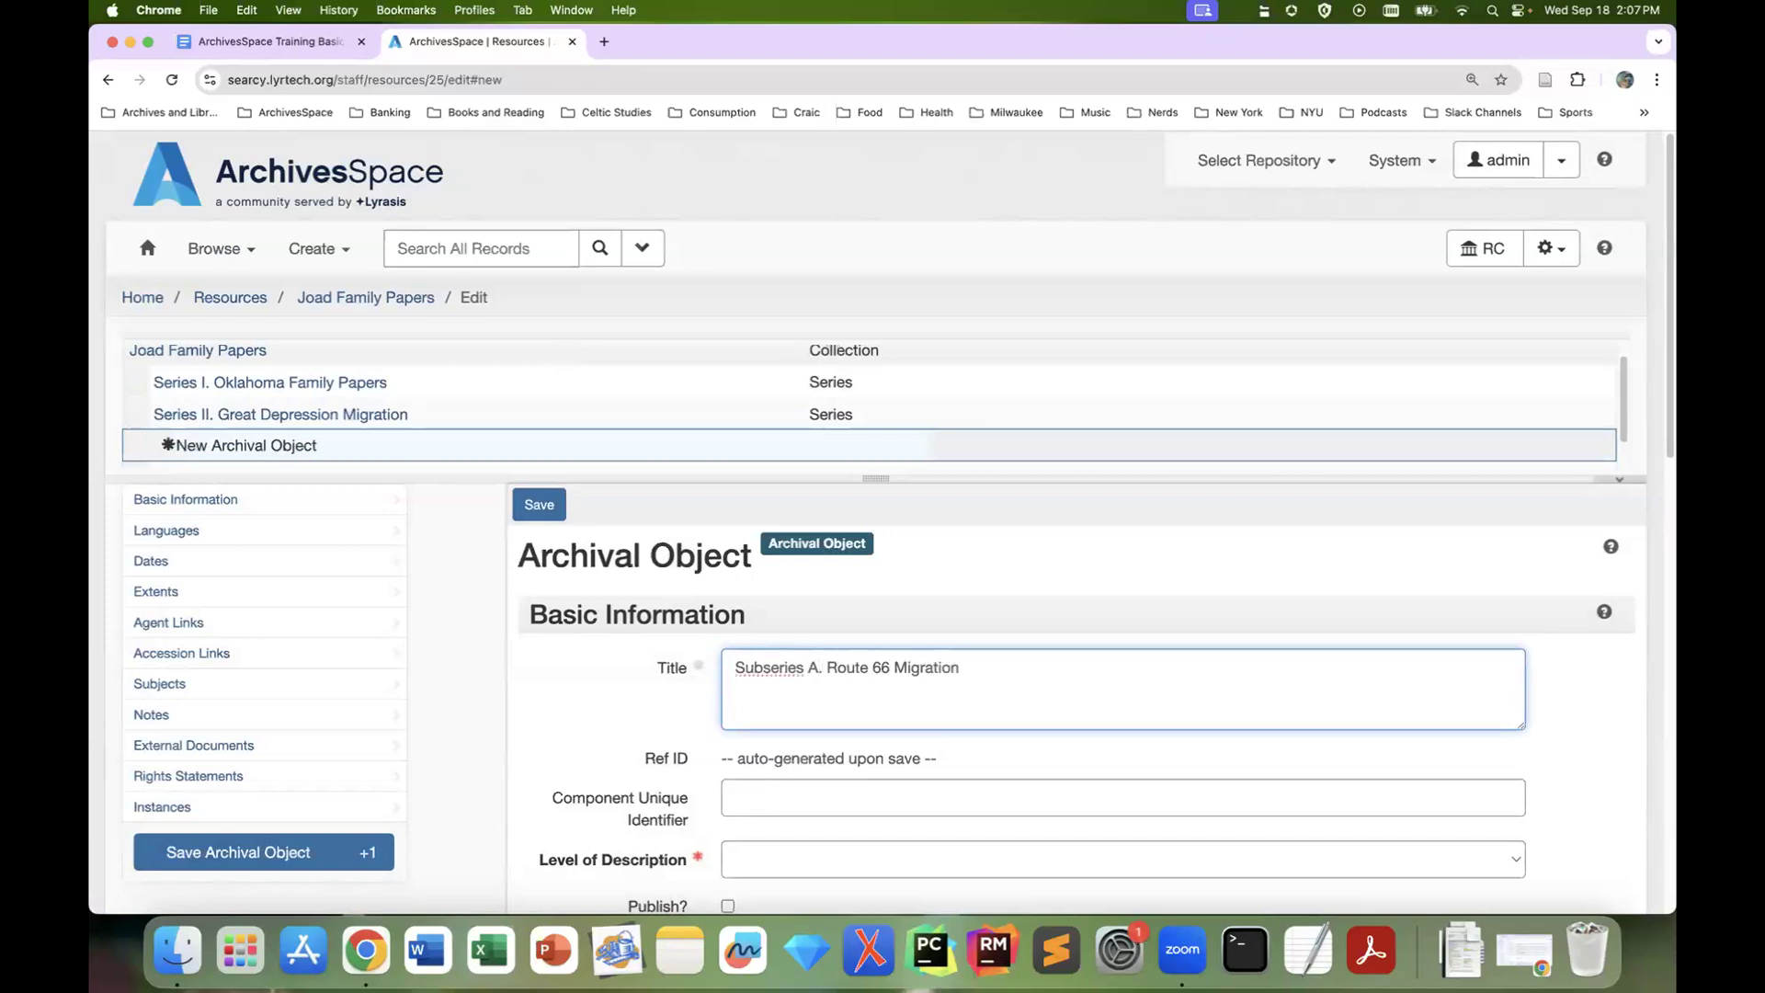
Set Subseries A's level of description to Sub-Series, then save it and immediately start another archival object at the same level
scroll(930, 678, down, 2)
click(783, 752)
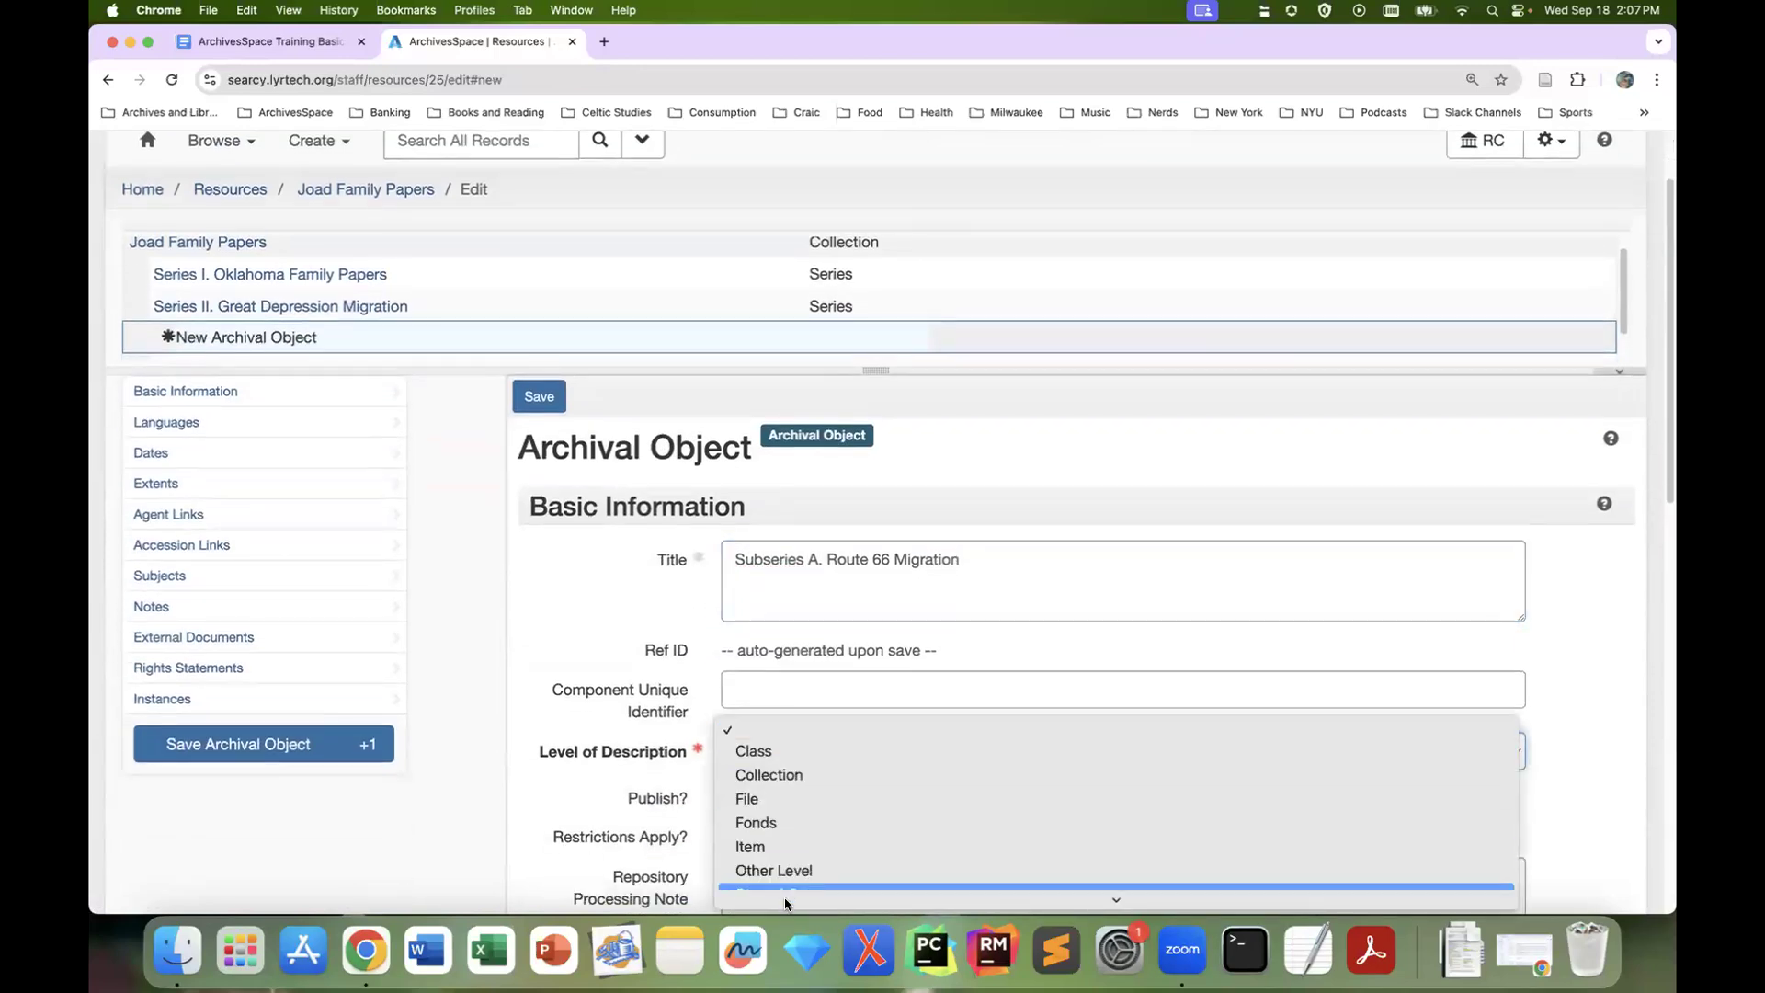
click(796, 892)
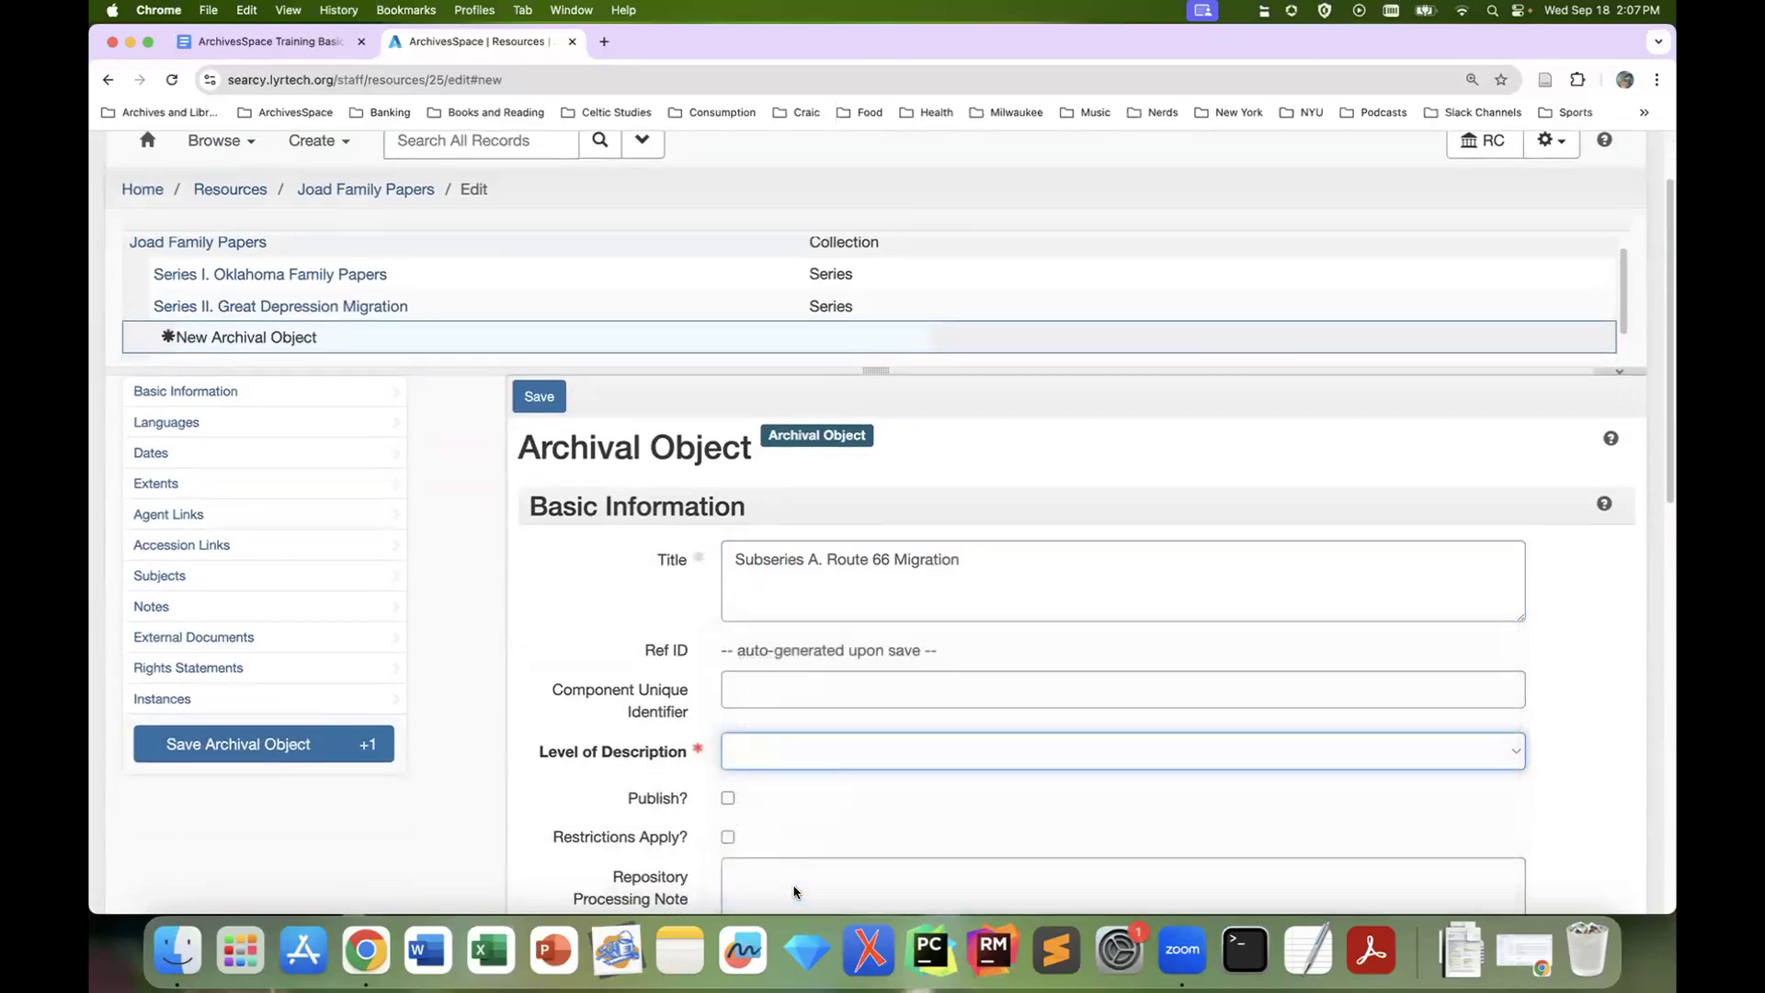
click(368, 744)
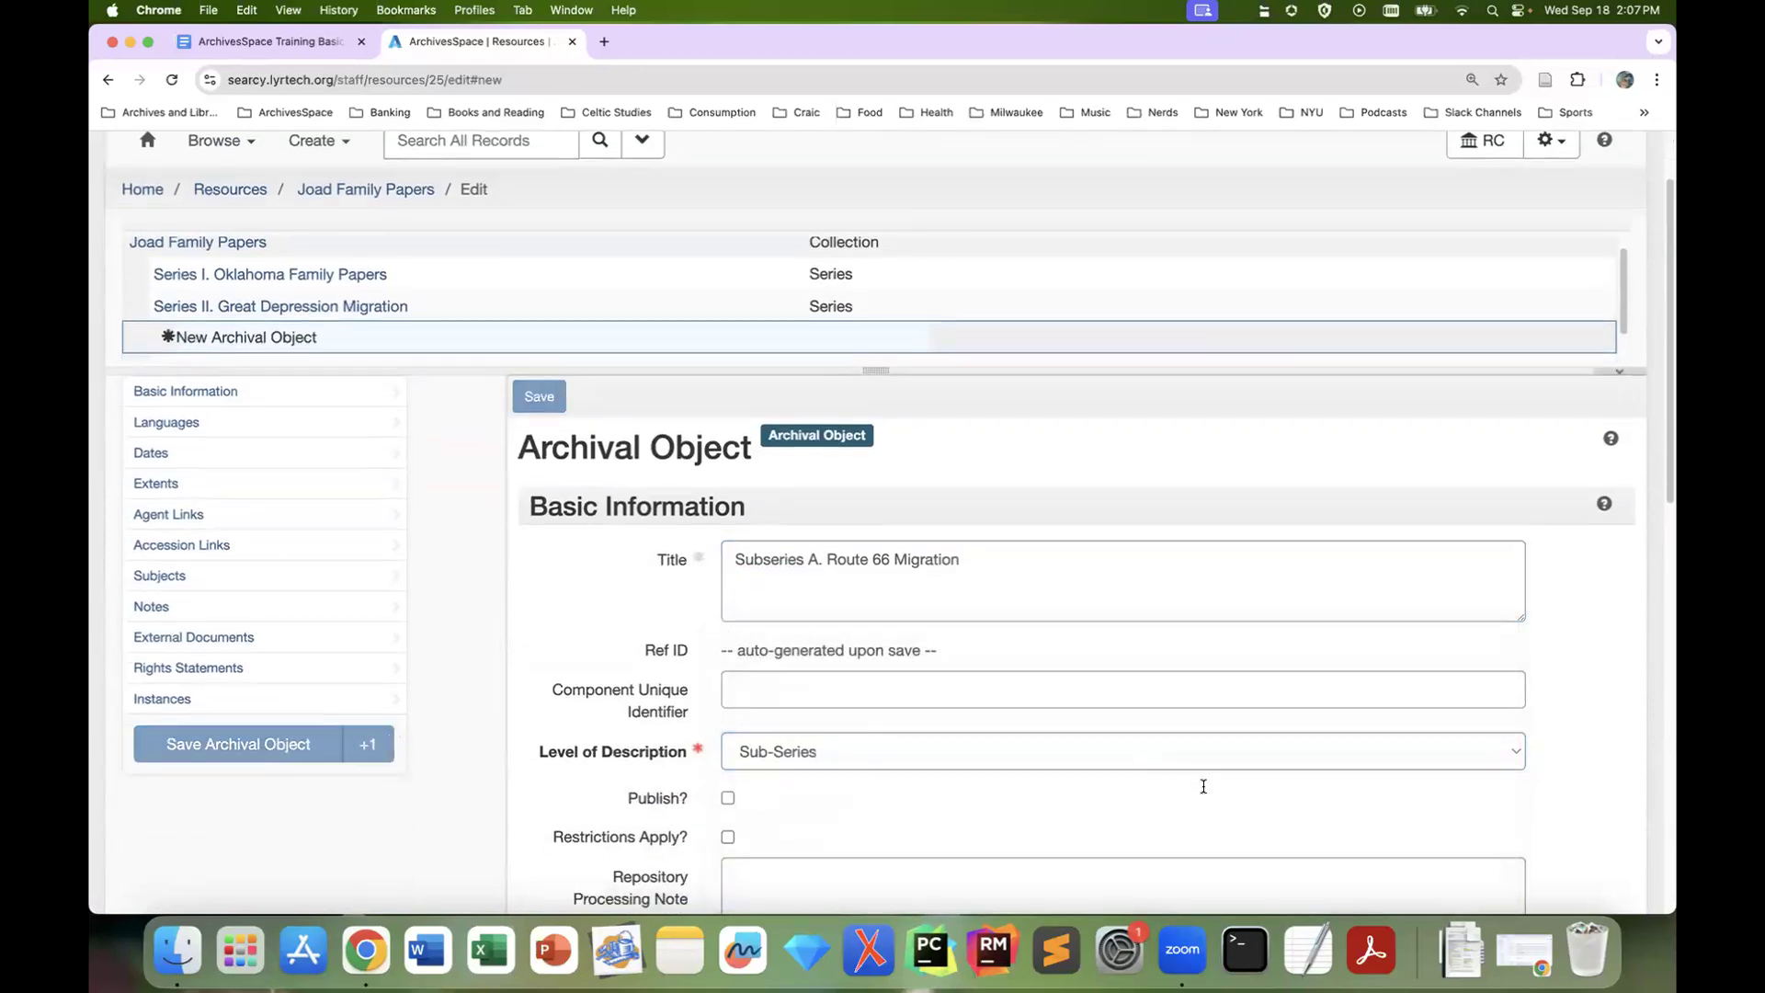
Fill in the new archival object as "Subseries B. Migrant Camps" with level Sub-Series and save it without starting another
text(Subseries )
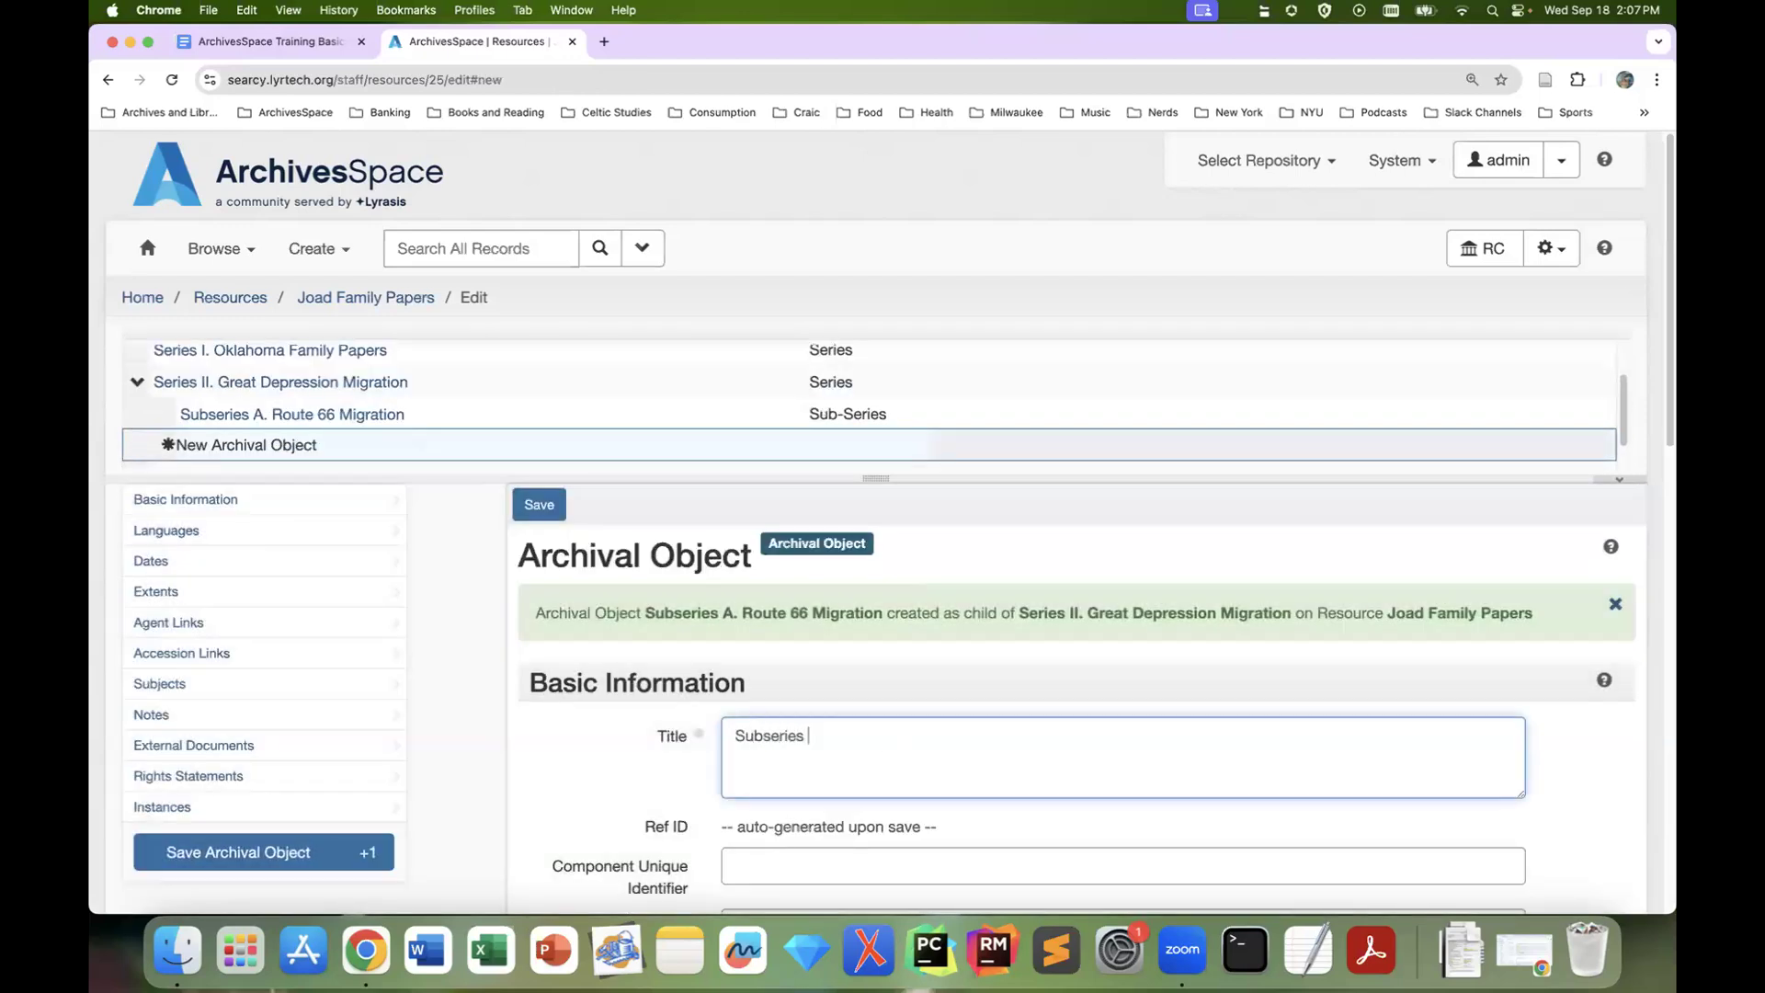
text(B. Migrant Camps)
scroll(909, 725, down, 5)
click(827, 721)
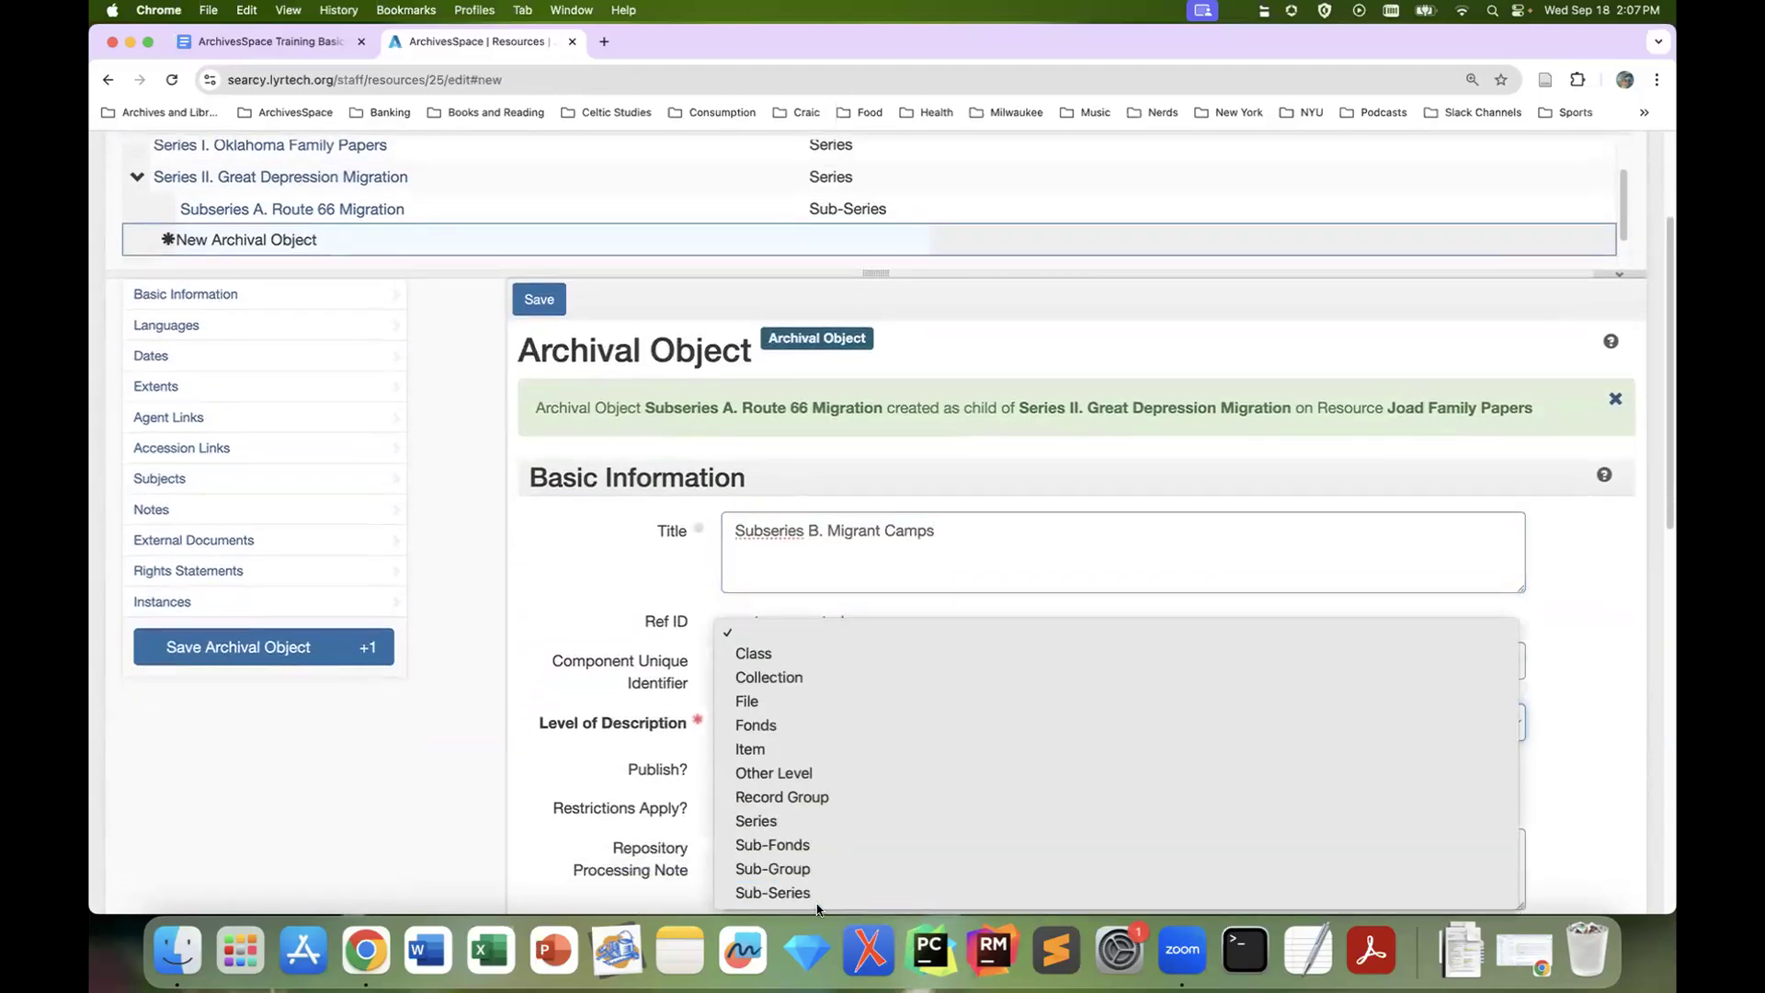
click(814, 893)
click(274, 648)
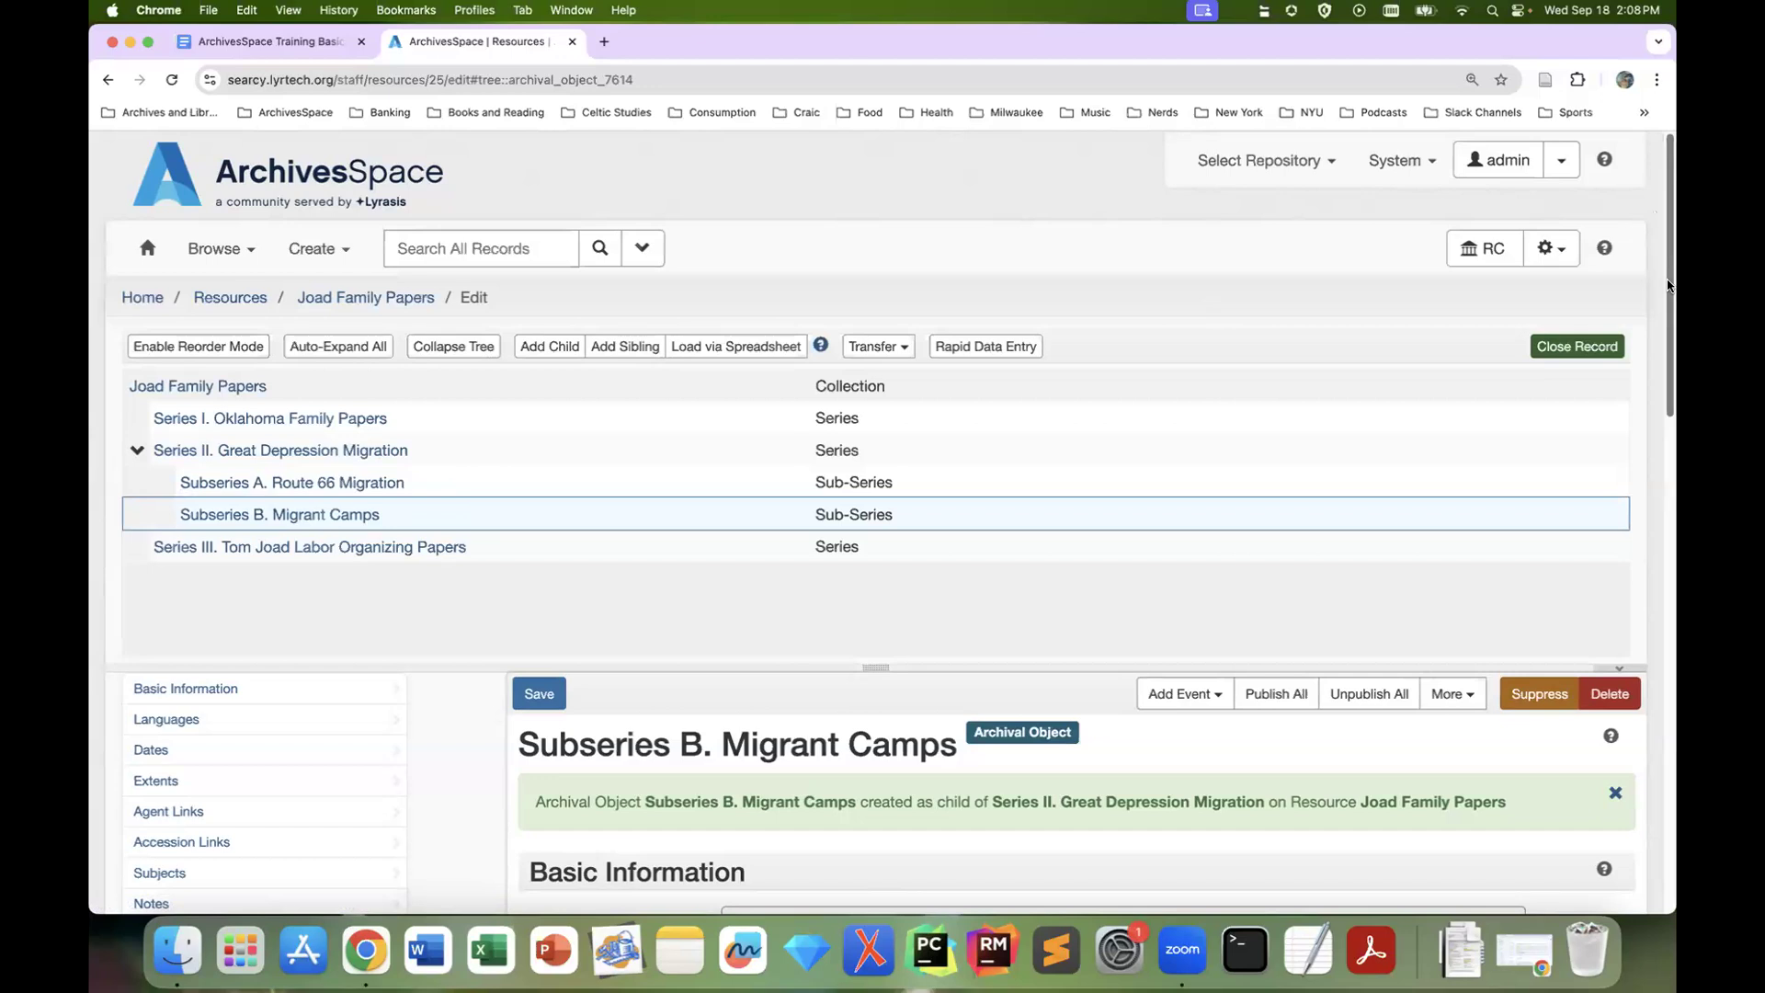
Add a child archival object under Series I. Oklahoma Family Papers and title it "Photographs"
click(340, 426)
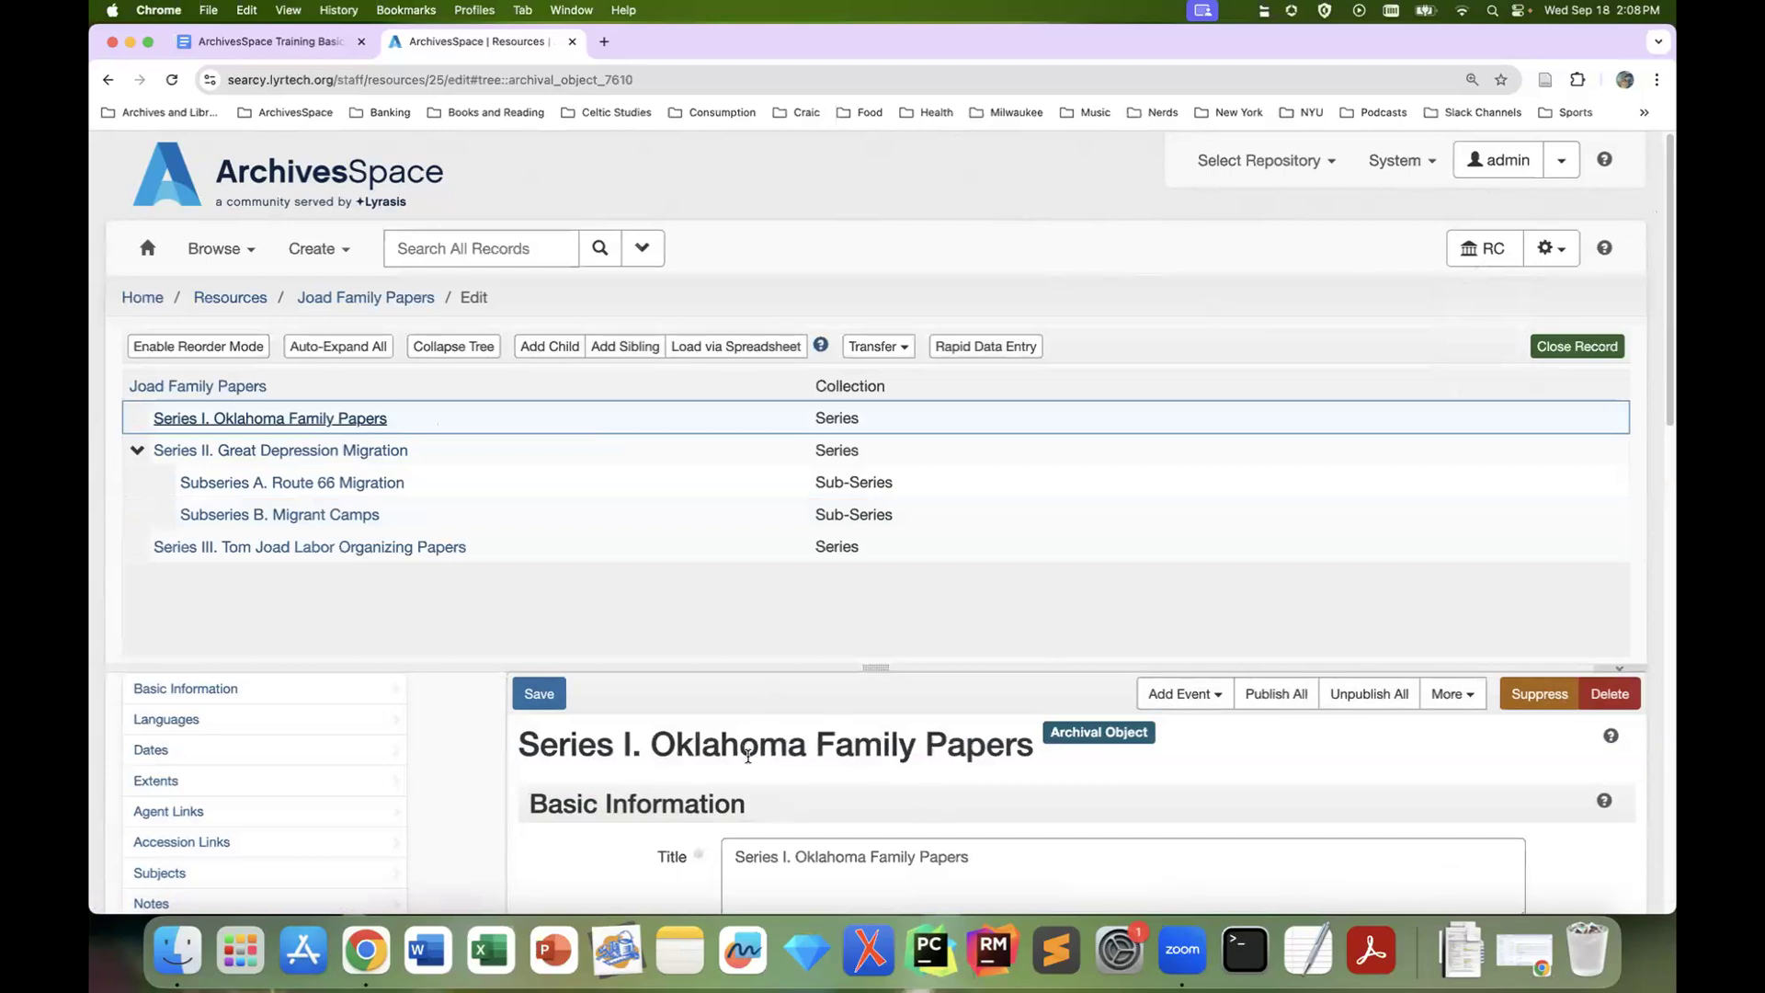
click(565, 349)
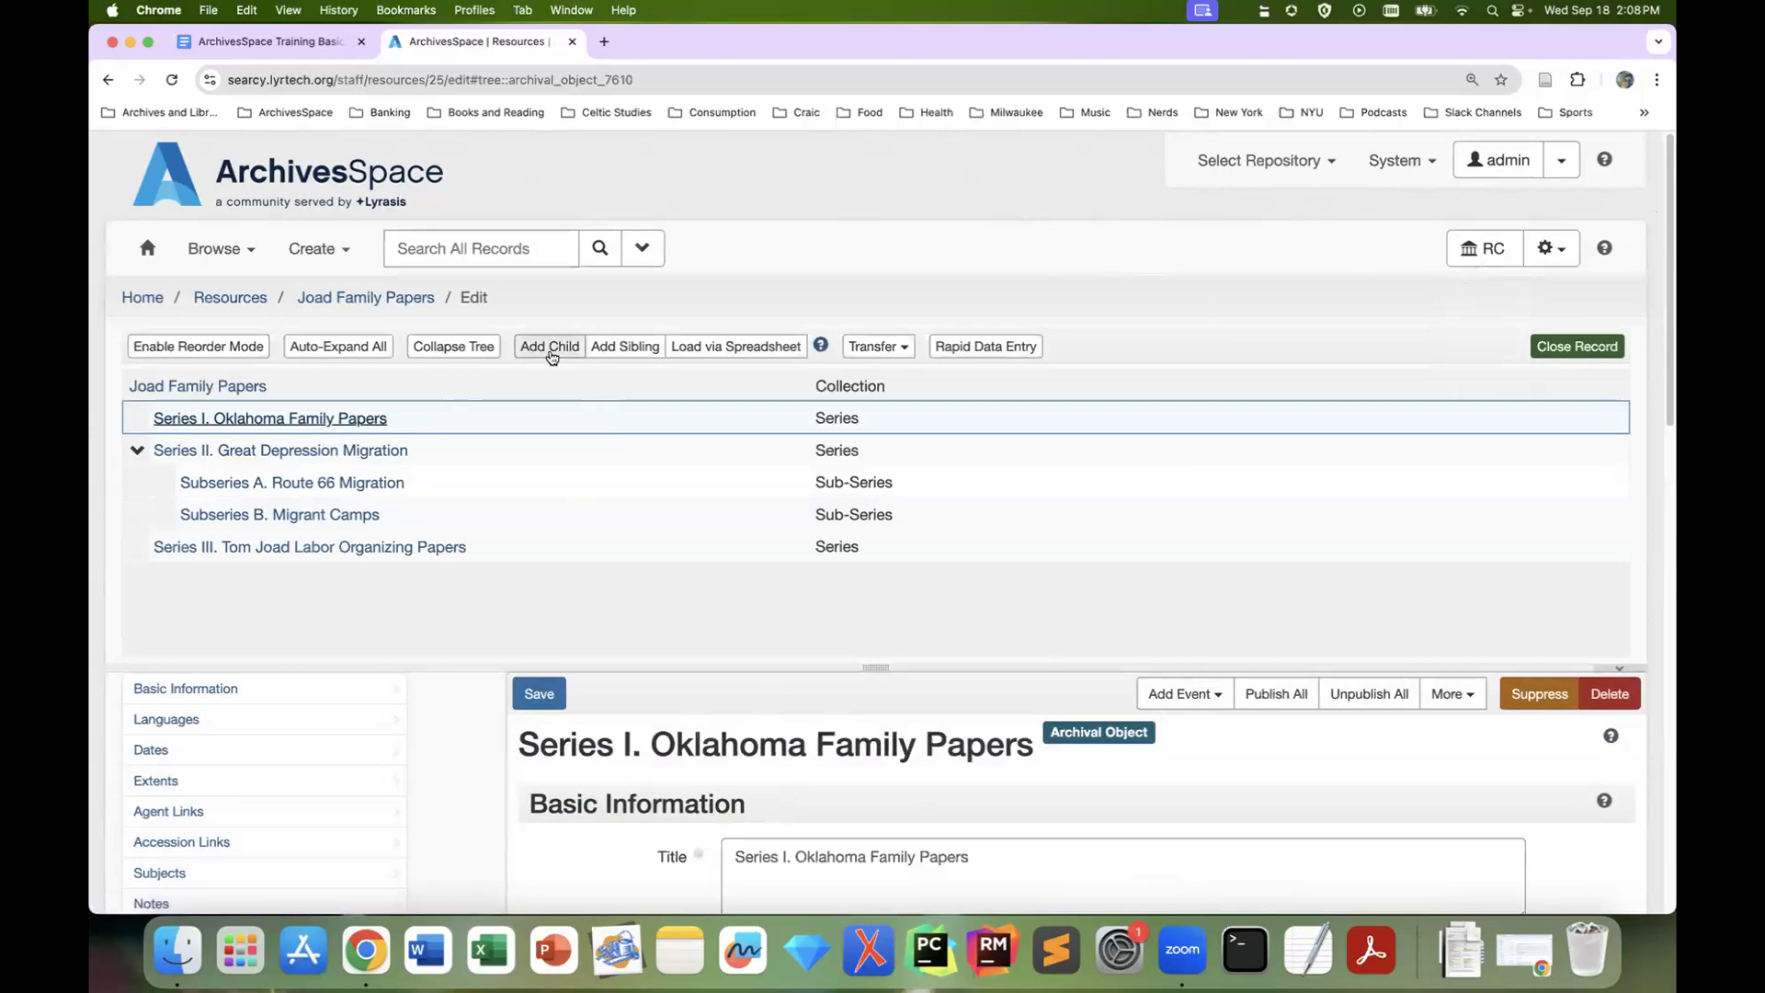
click(551, 349)
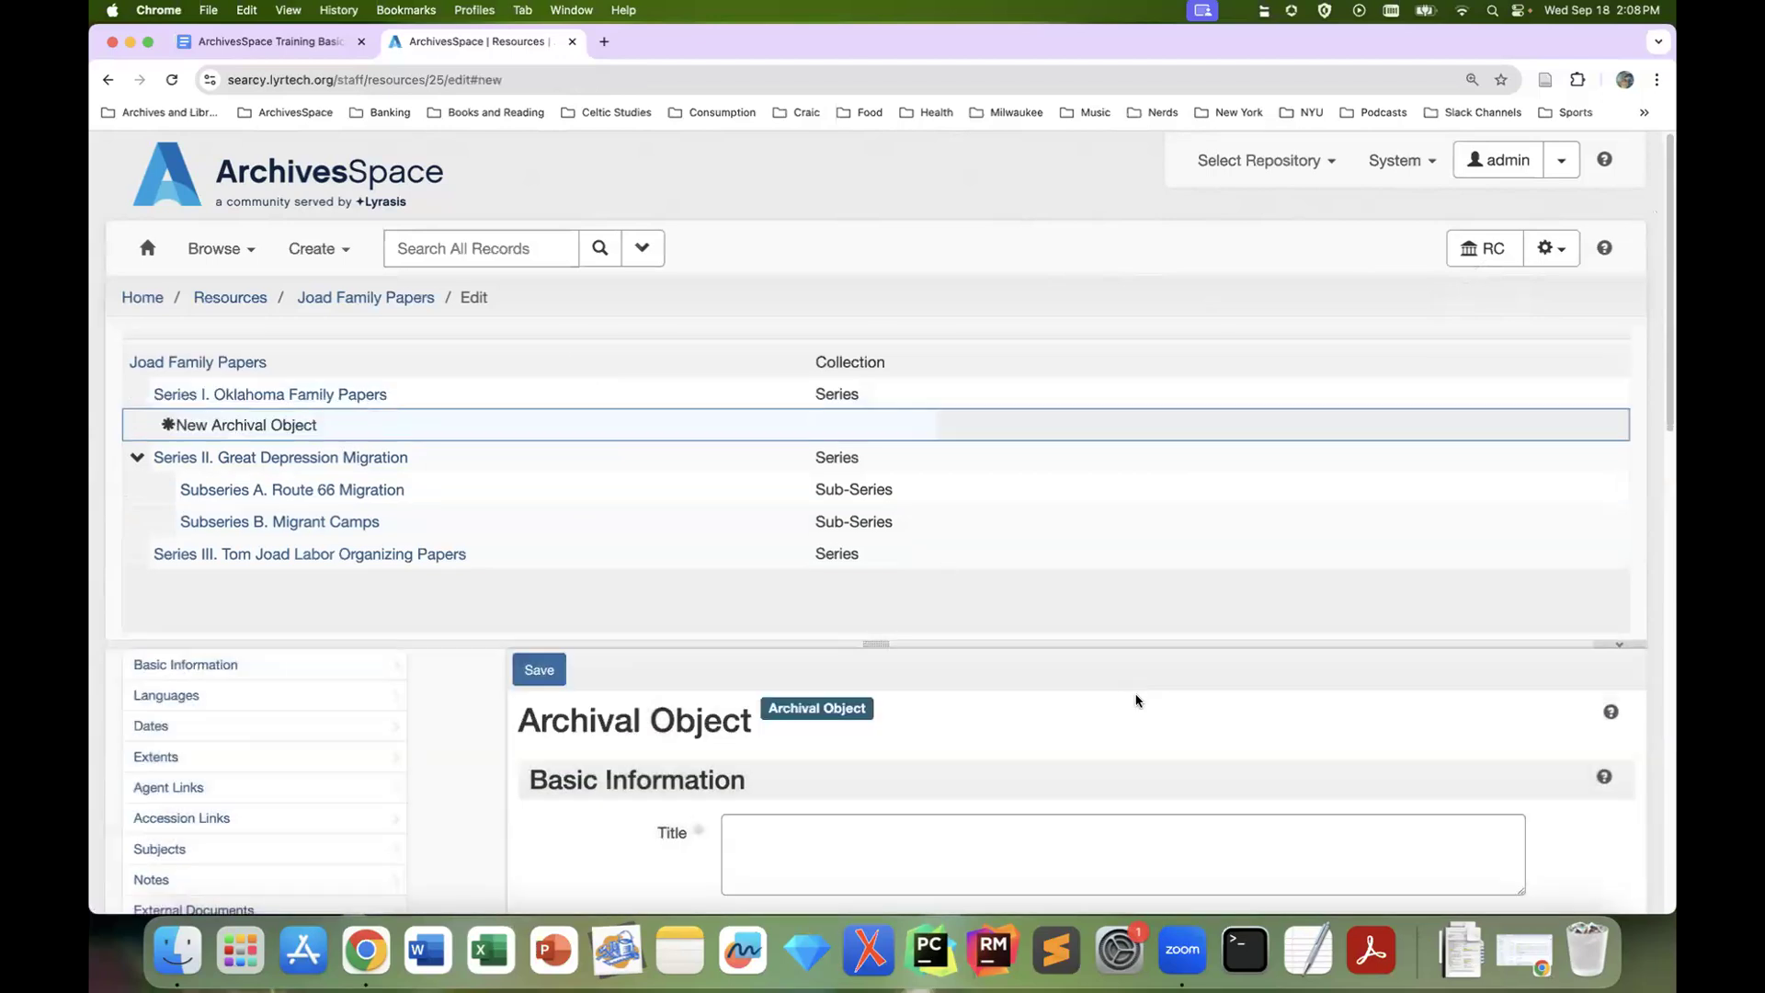
scroll(1137, 702, down, 1)
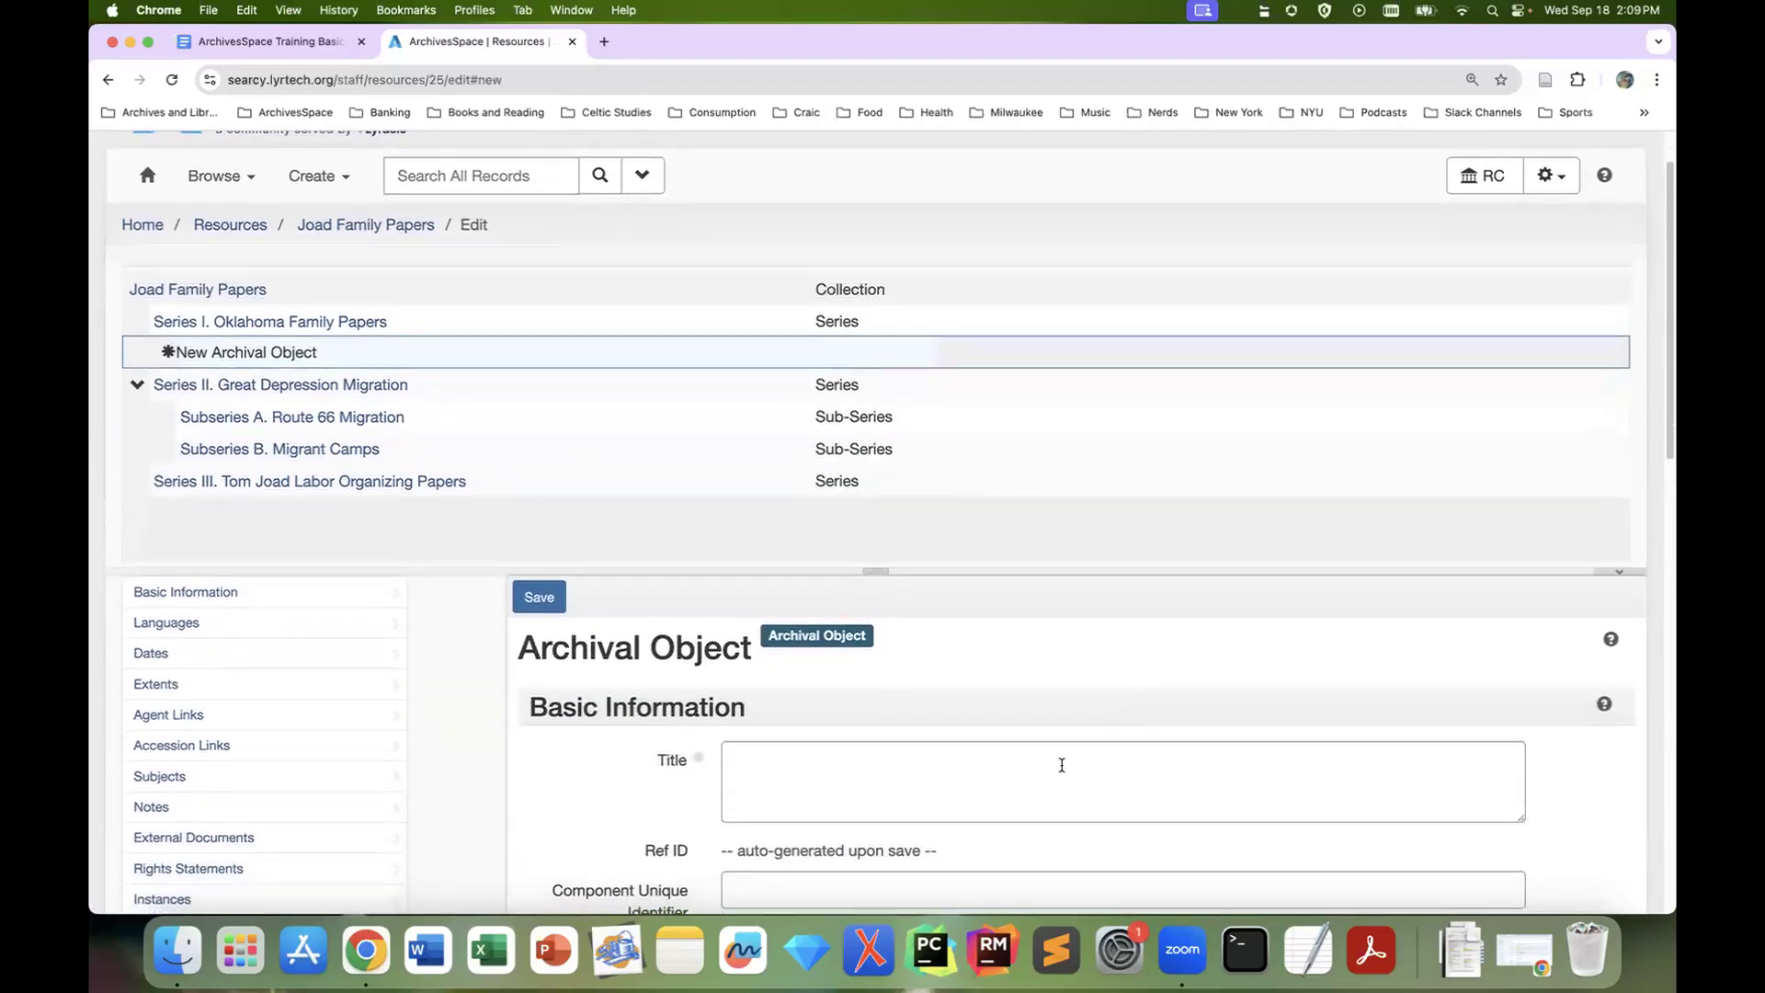
click(1061, 764)
text(P)
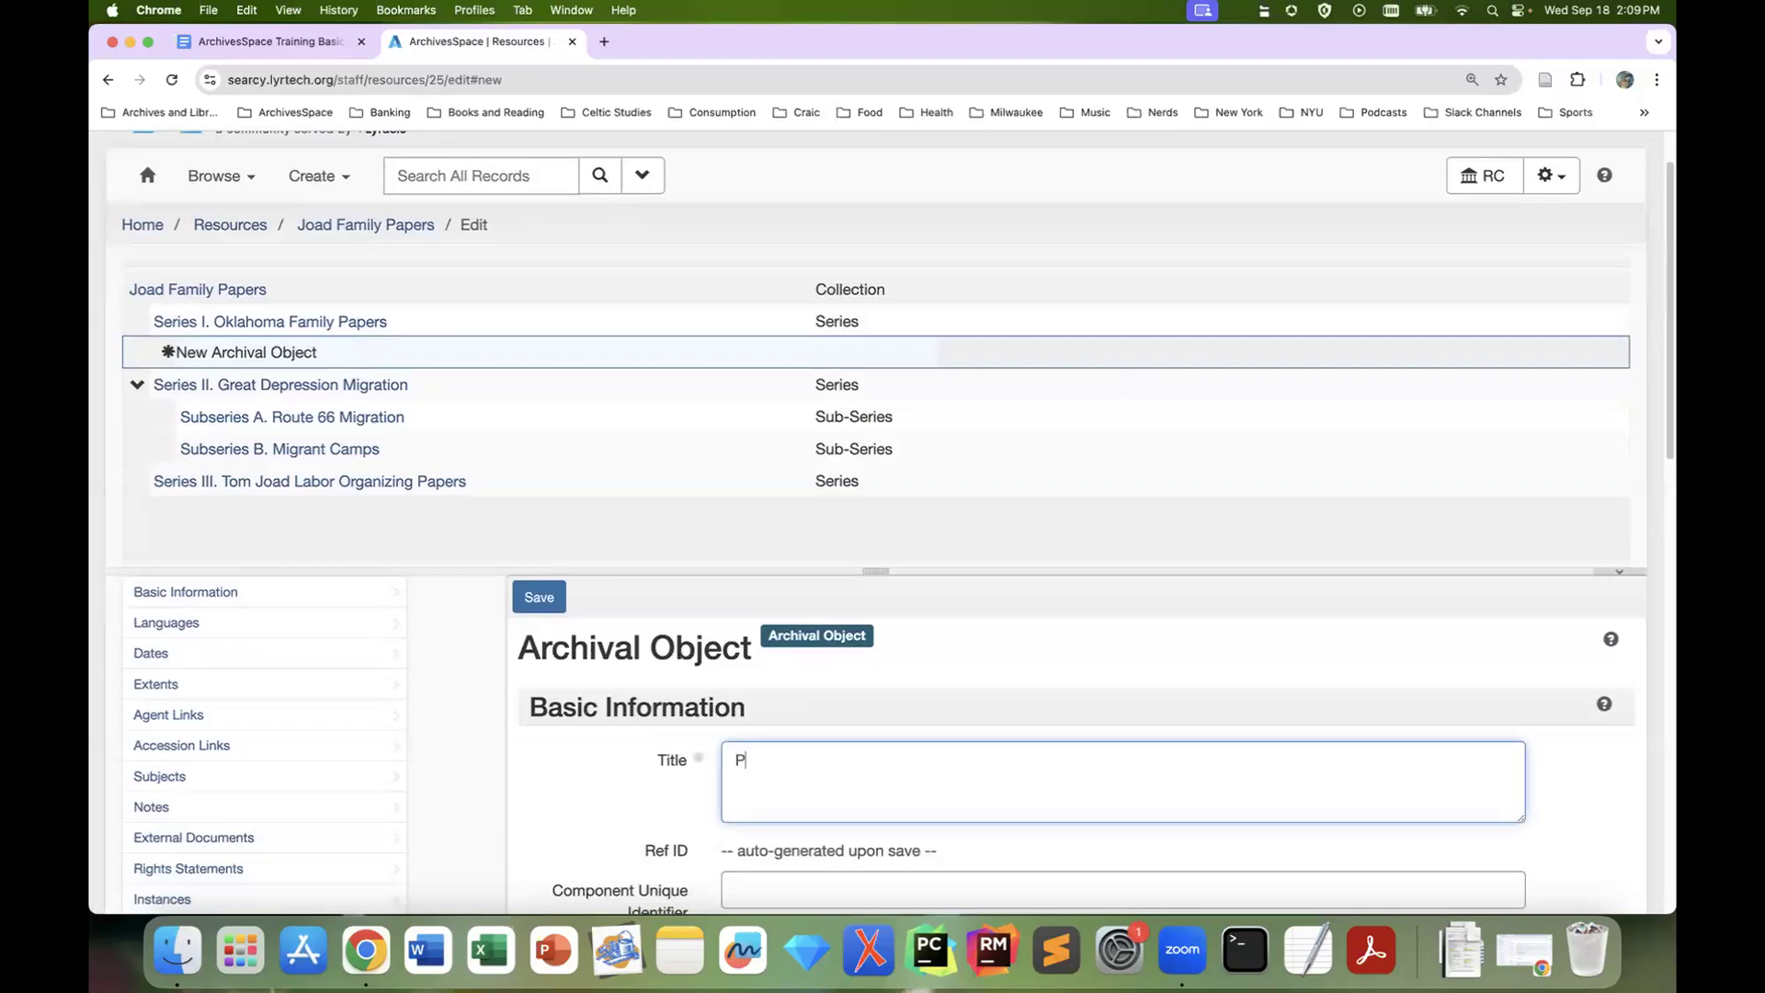
text(hotographs)
Set the Photographs object's level of description to File, then save it and immediately start another at the same level
scroll(888, 741, down, 3)
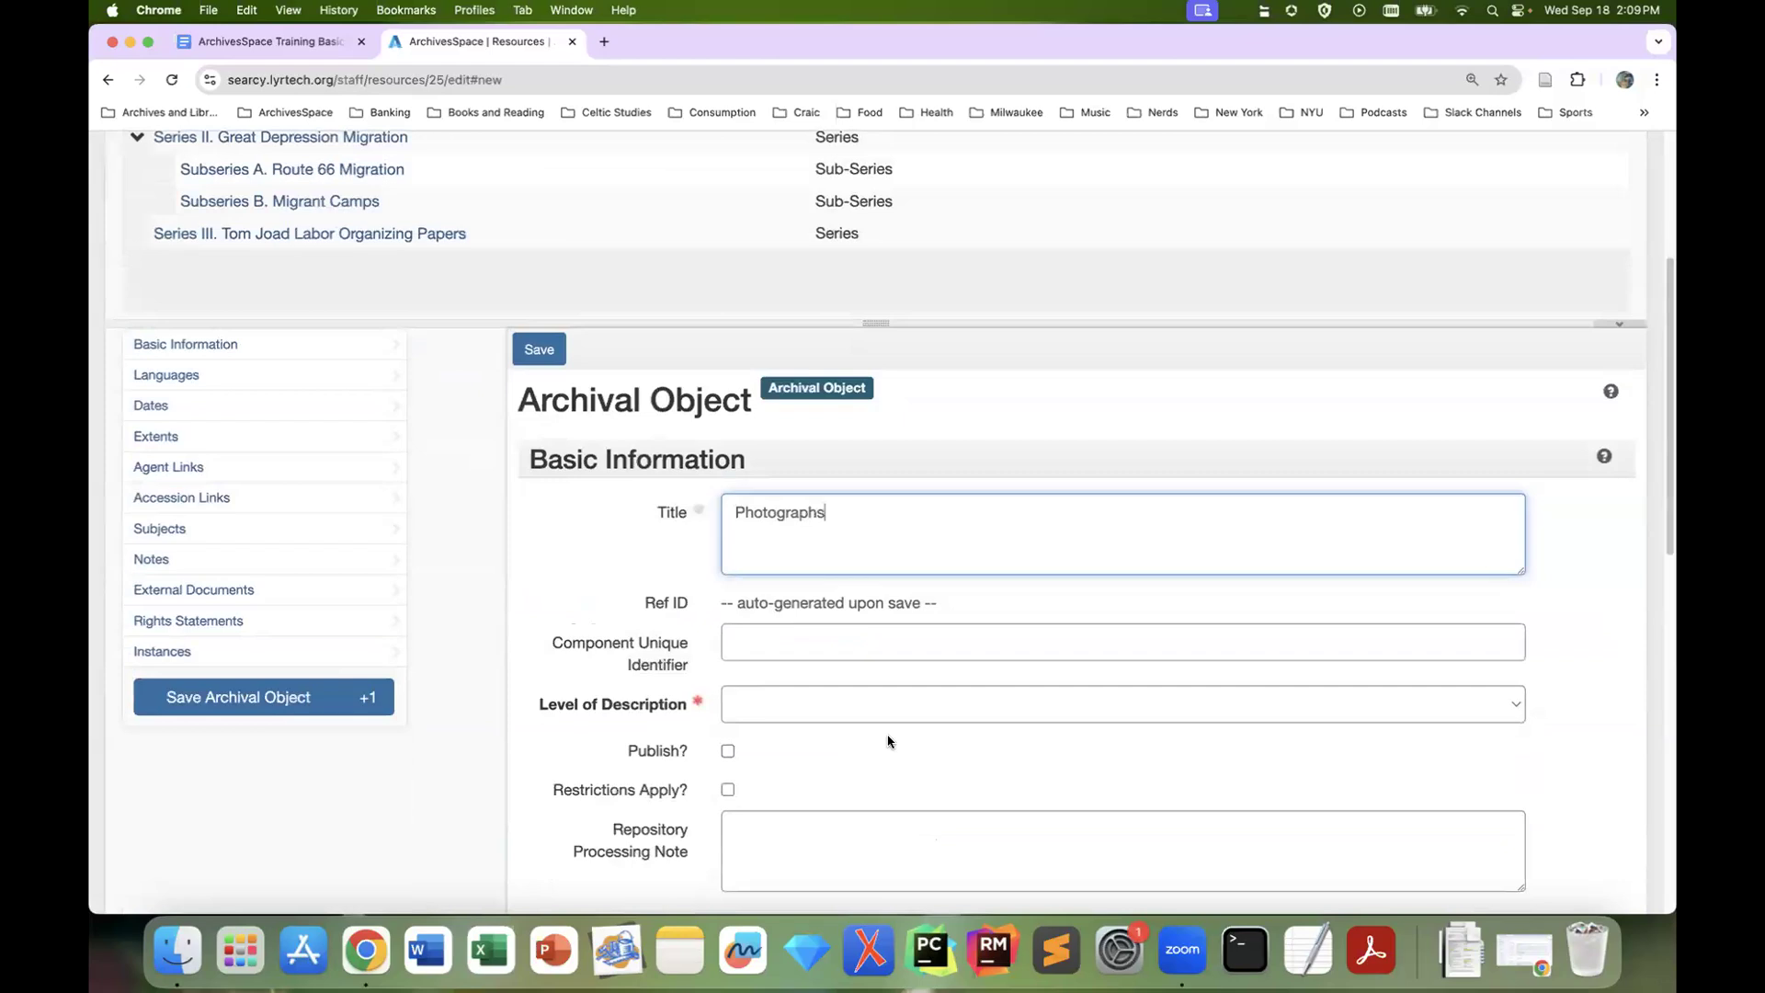
click(825, 714)
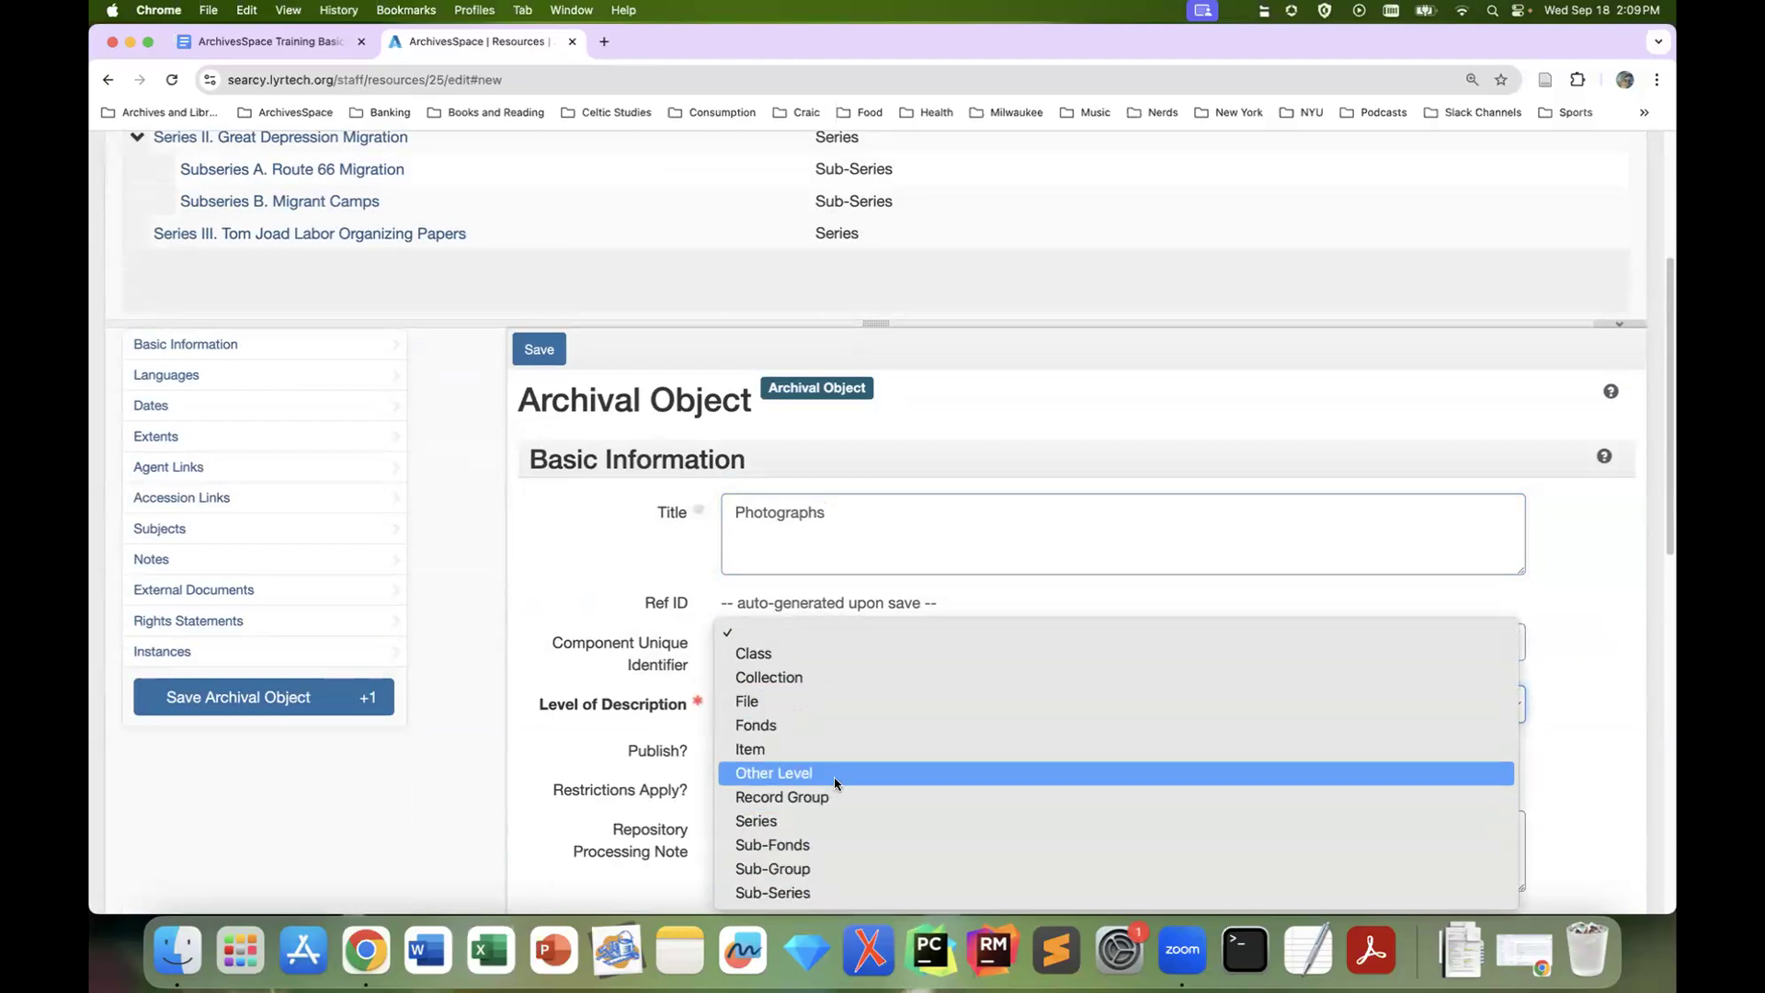
click(824, 708)
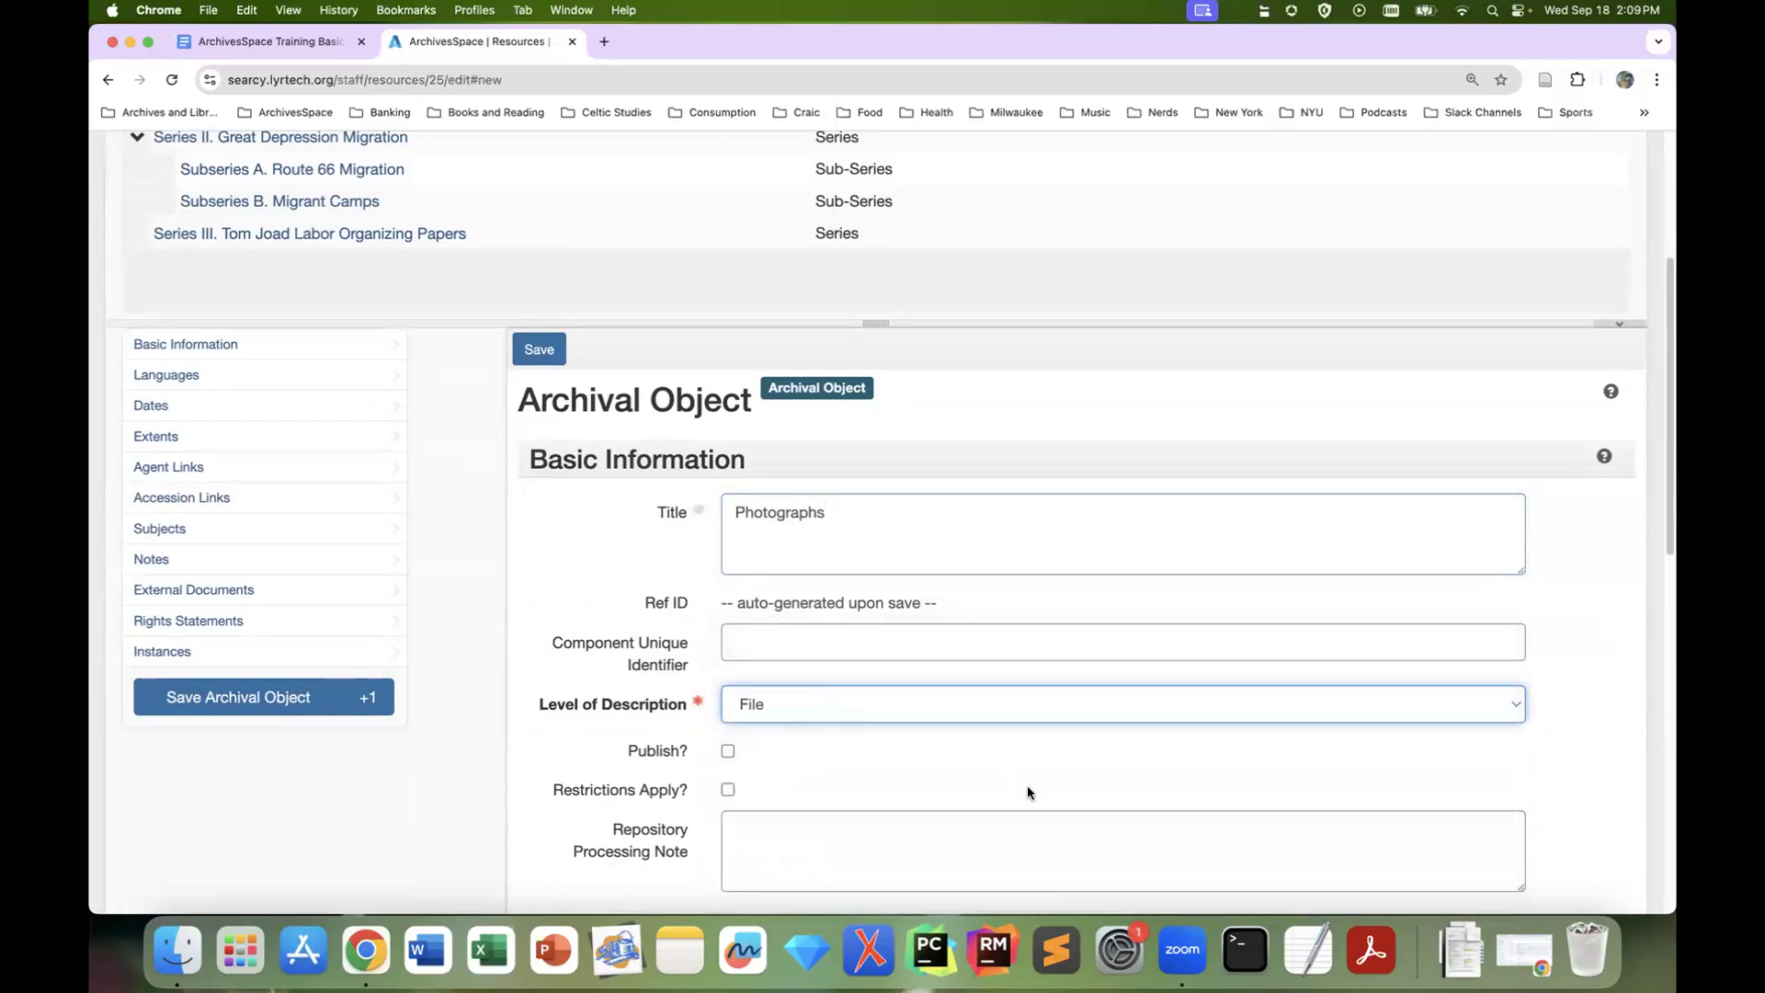
scroll(1028, 789, down, 3)
scroll(1027, 785, down, 1)
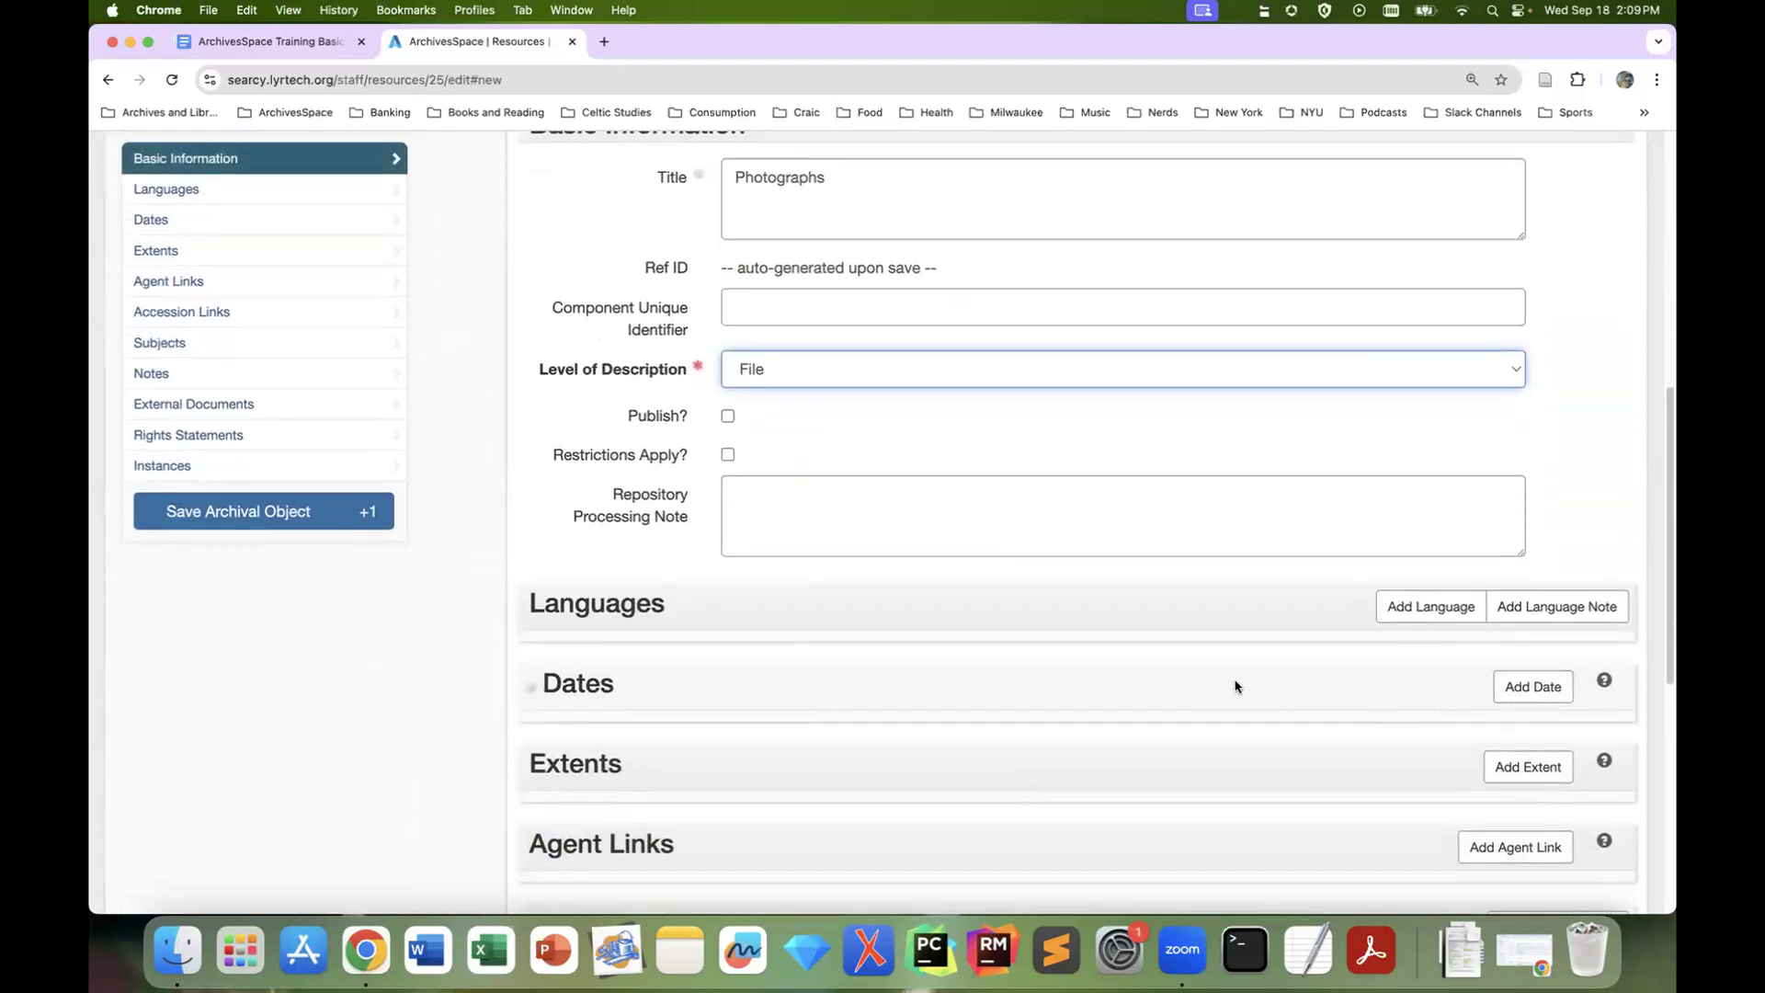
scroll(1234, 684, up, 1)
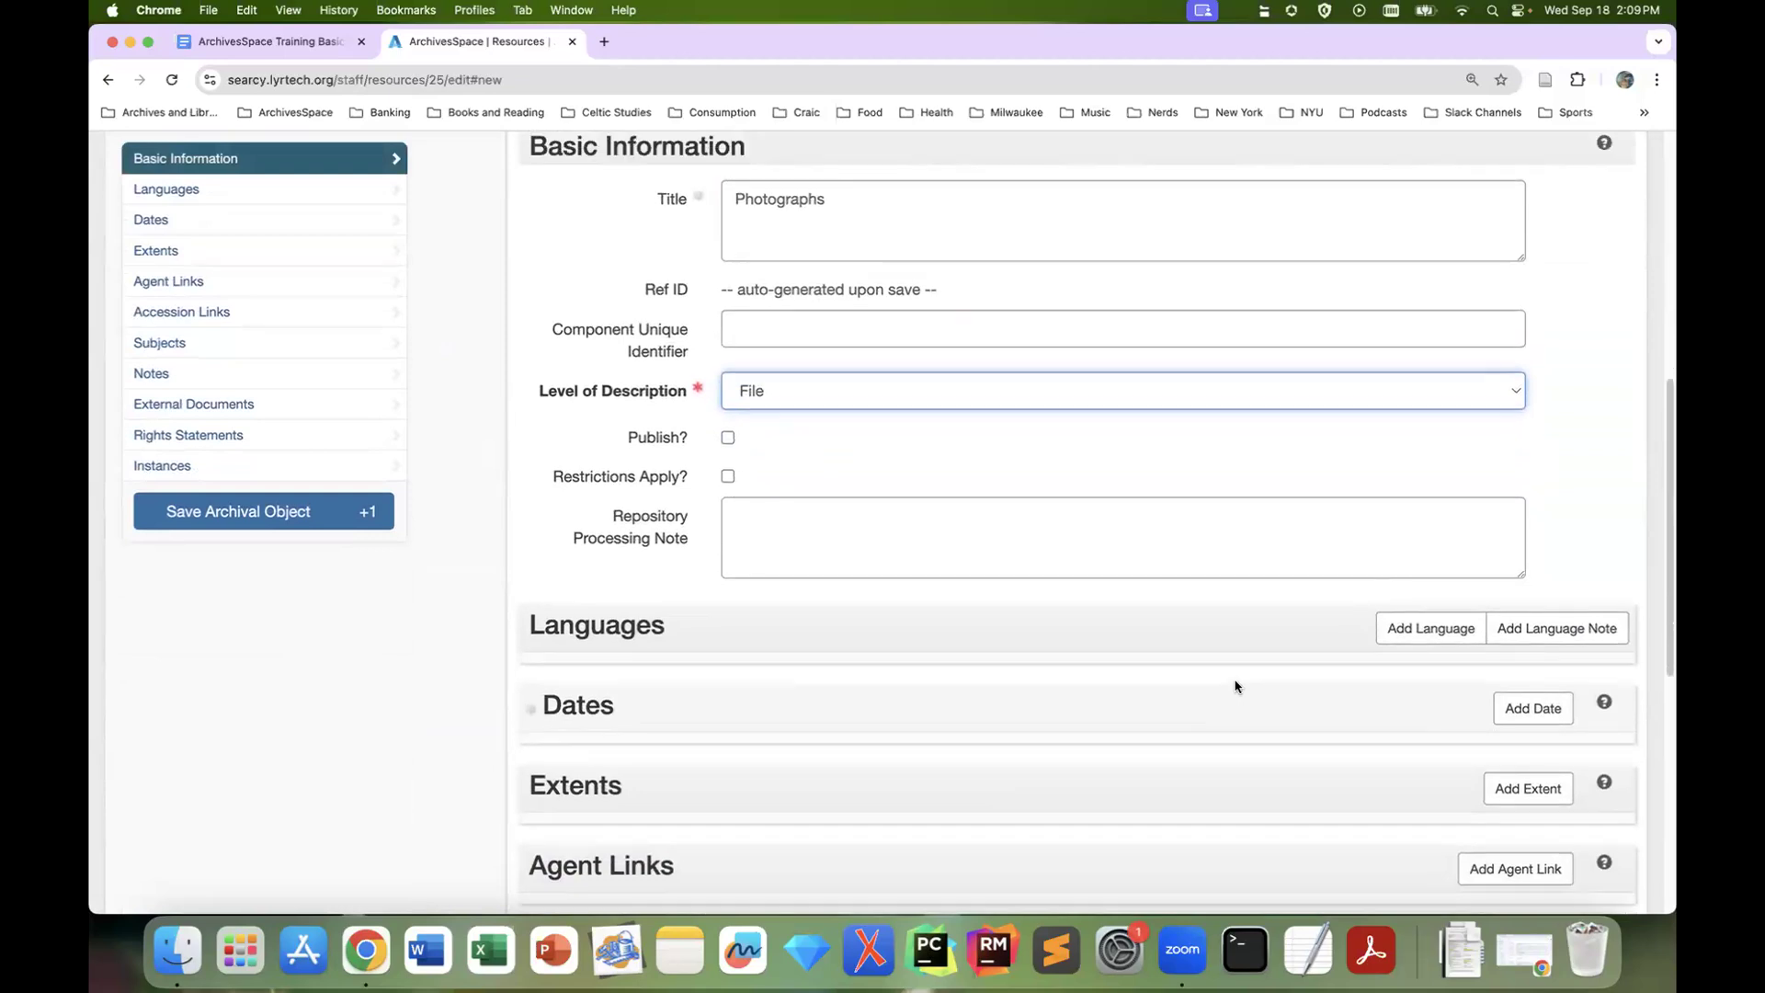
scroll(1250, 681, up, 4)
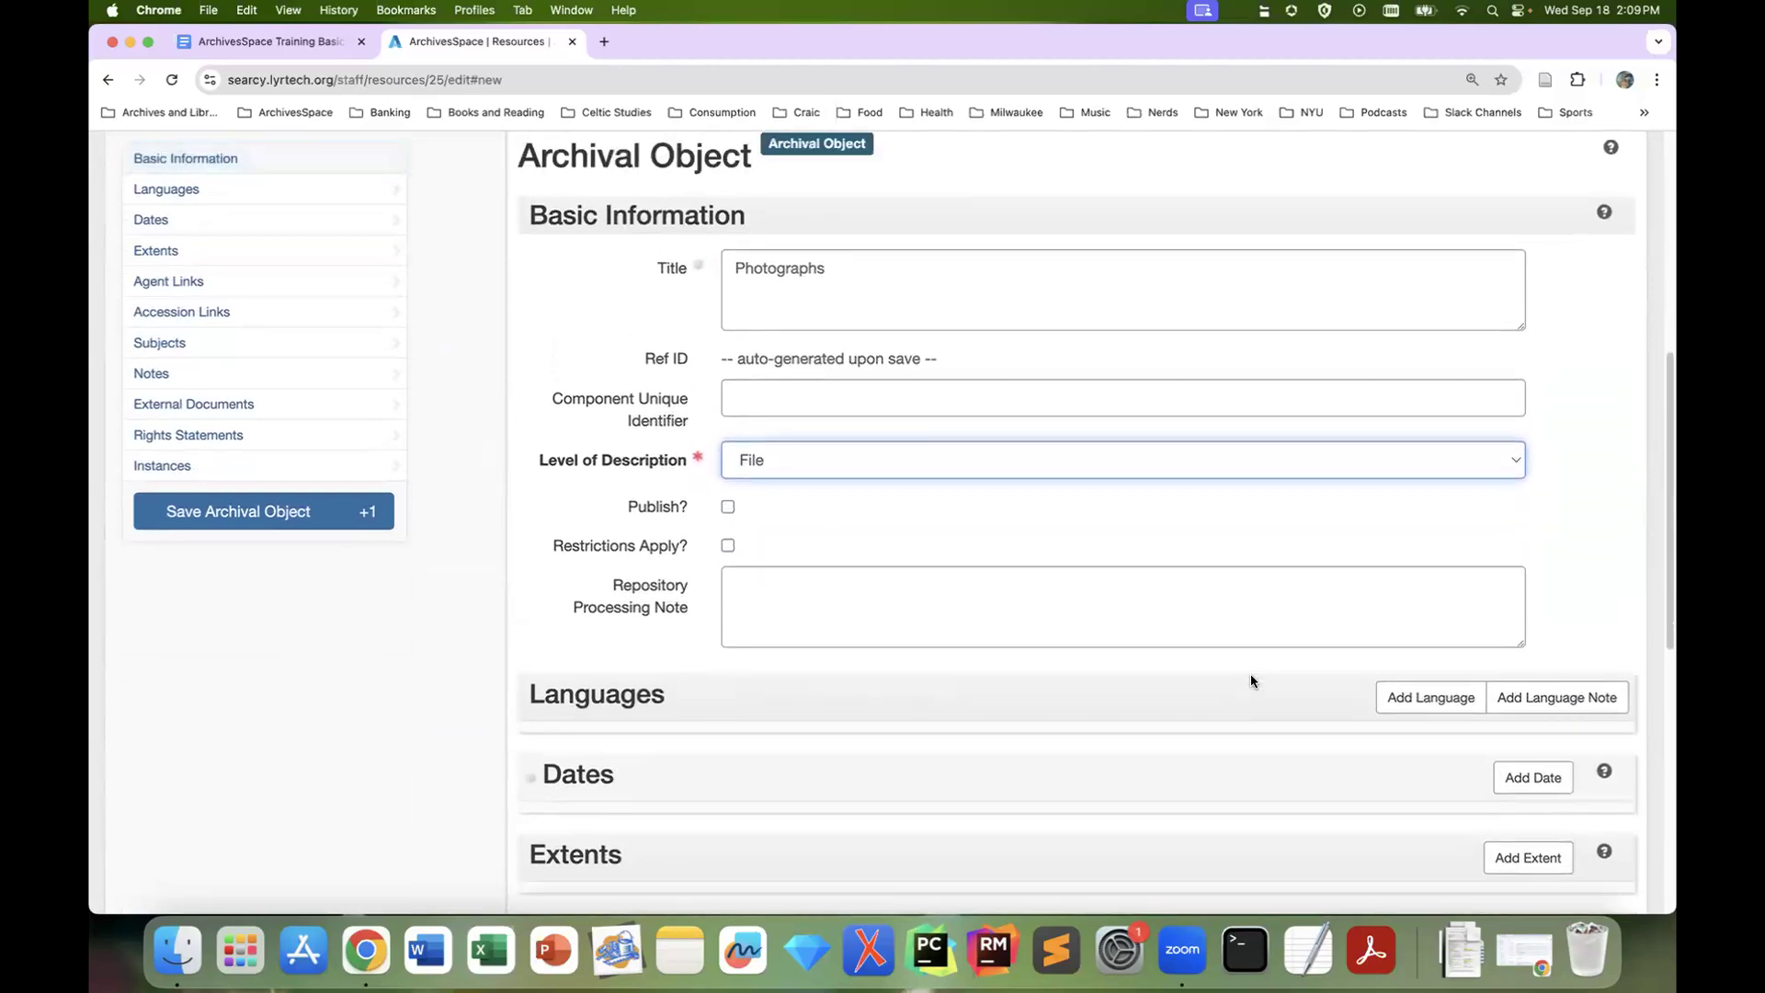
scroll(1251, 676, up, 6)
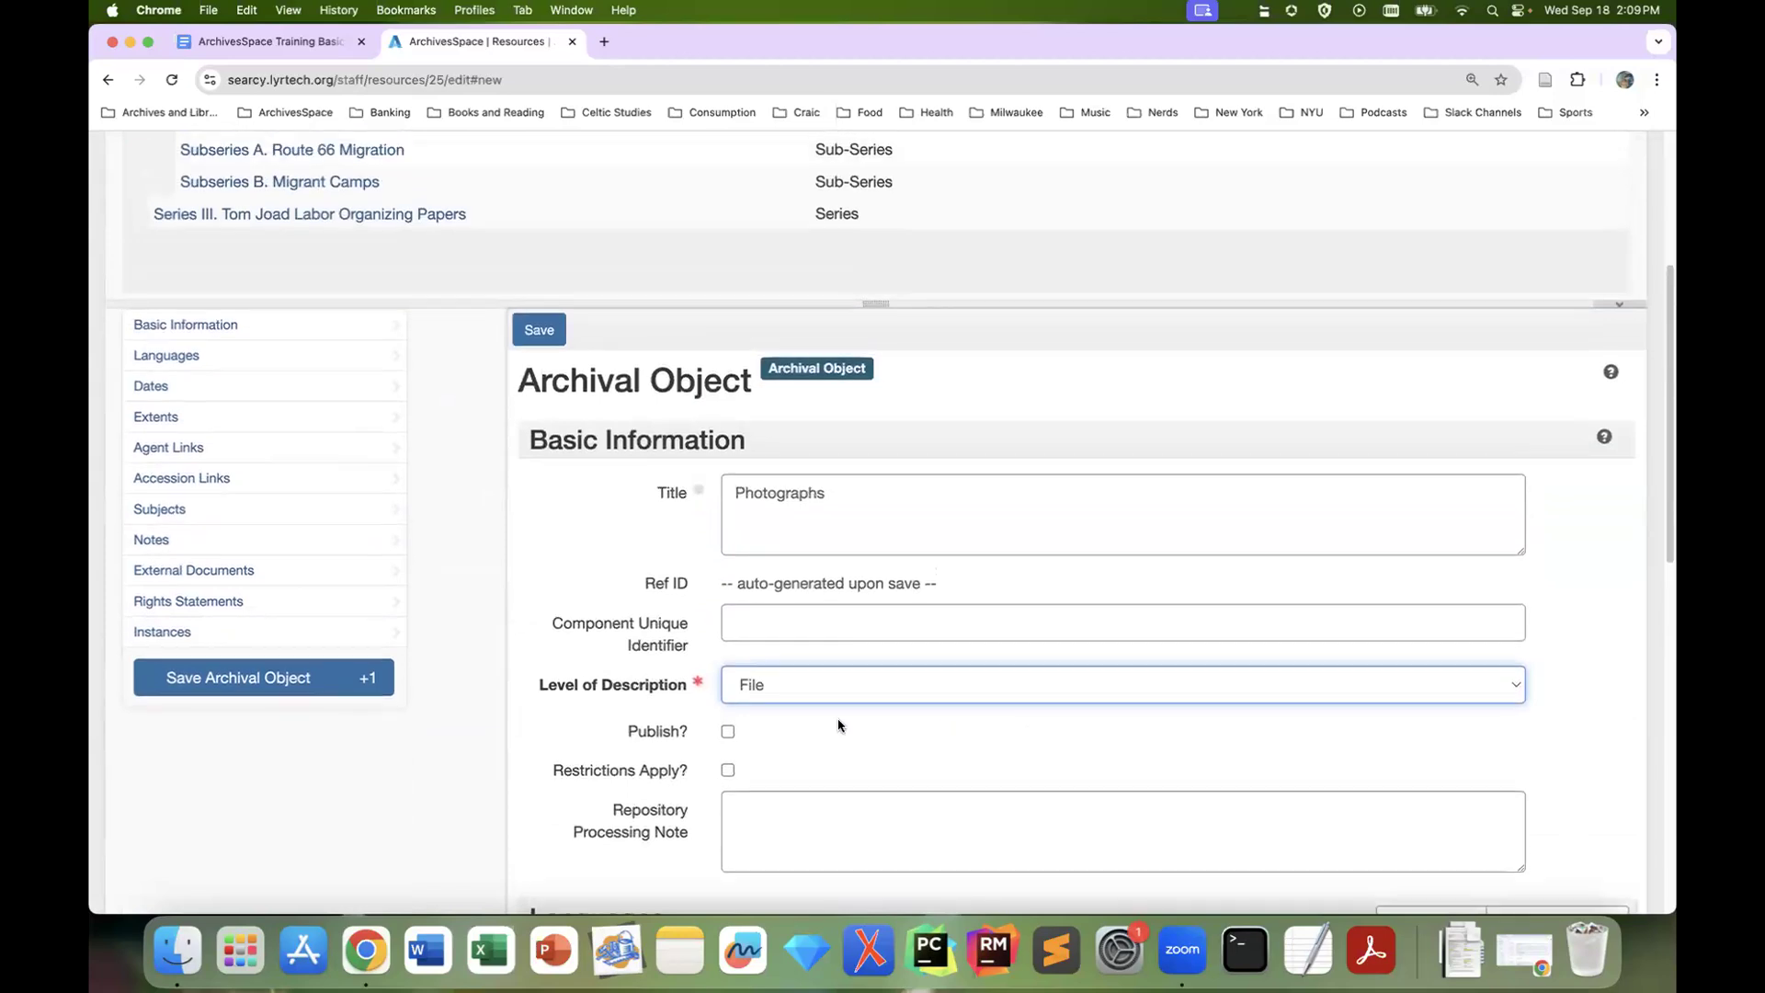
click(375, 677)
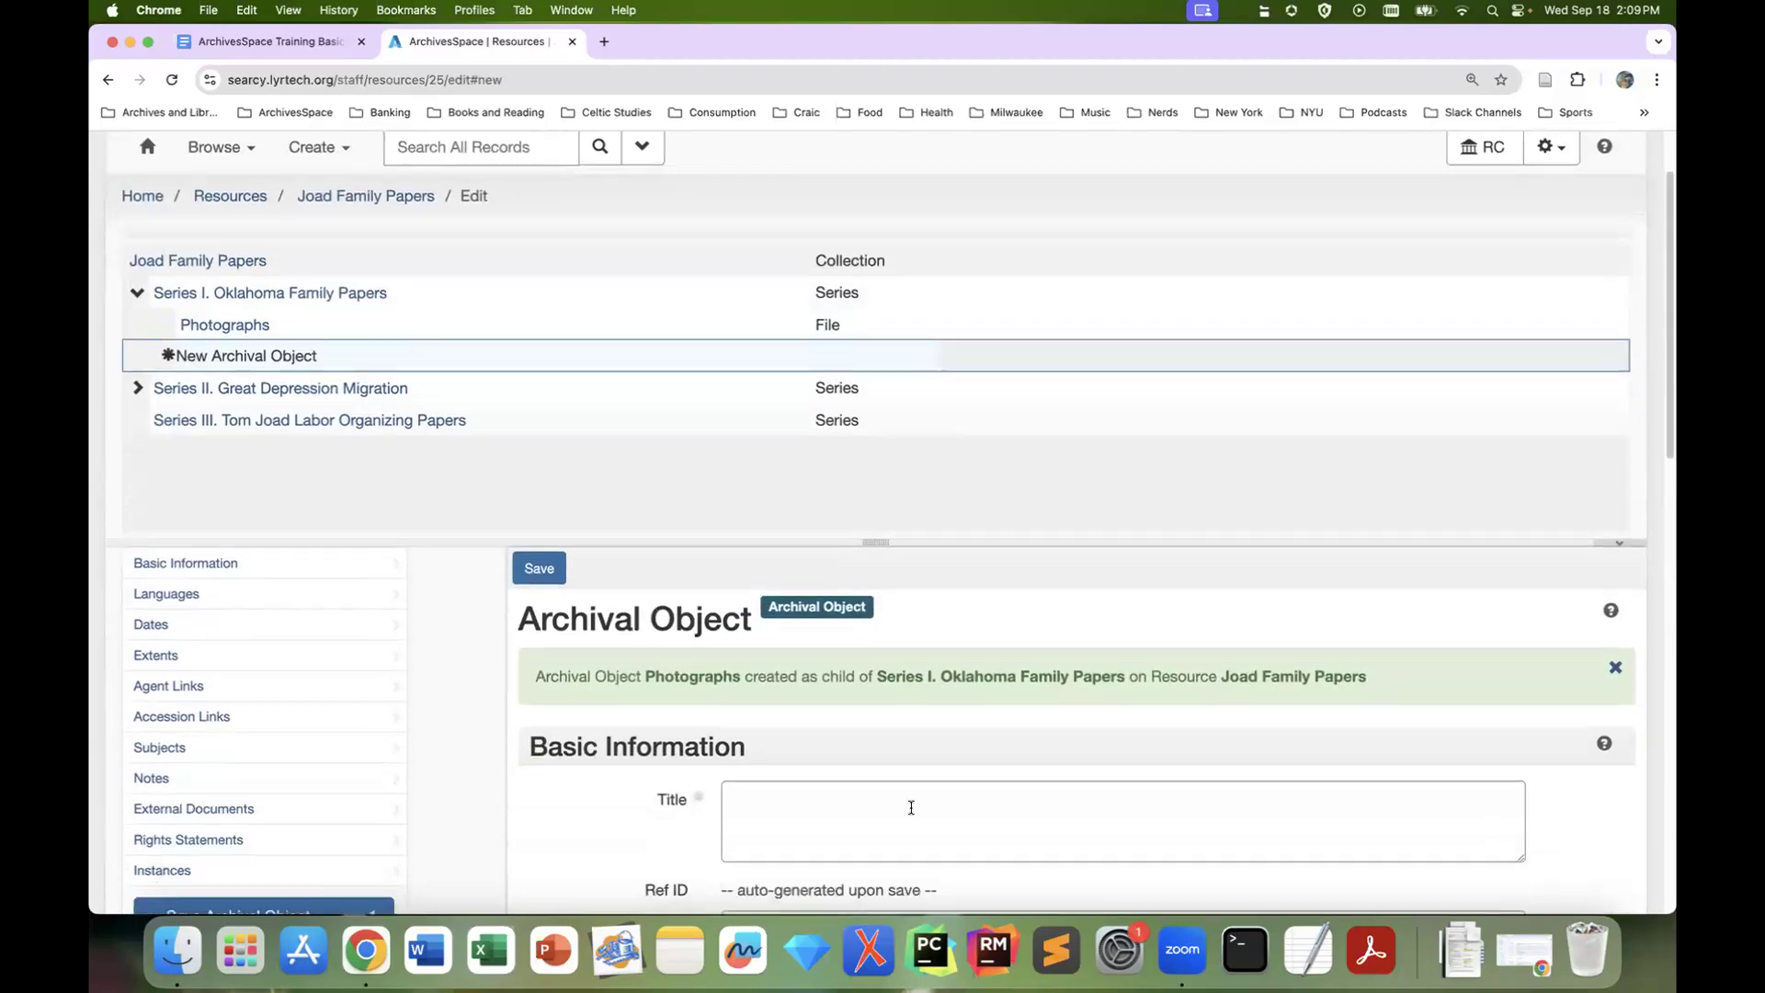
Fill in the new archival object as "Correspondence" with level File, then save it and start another at the same level
click(911, 807)
text(Corresp)
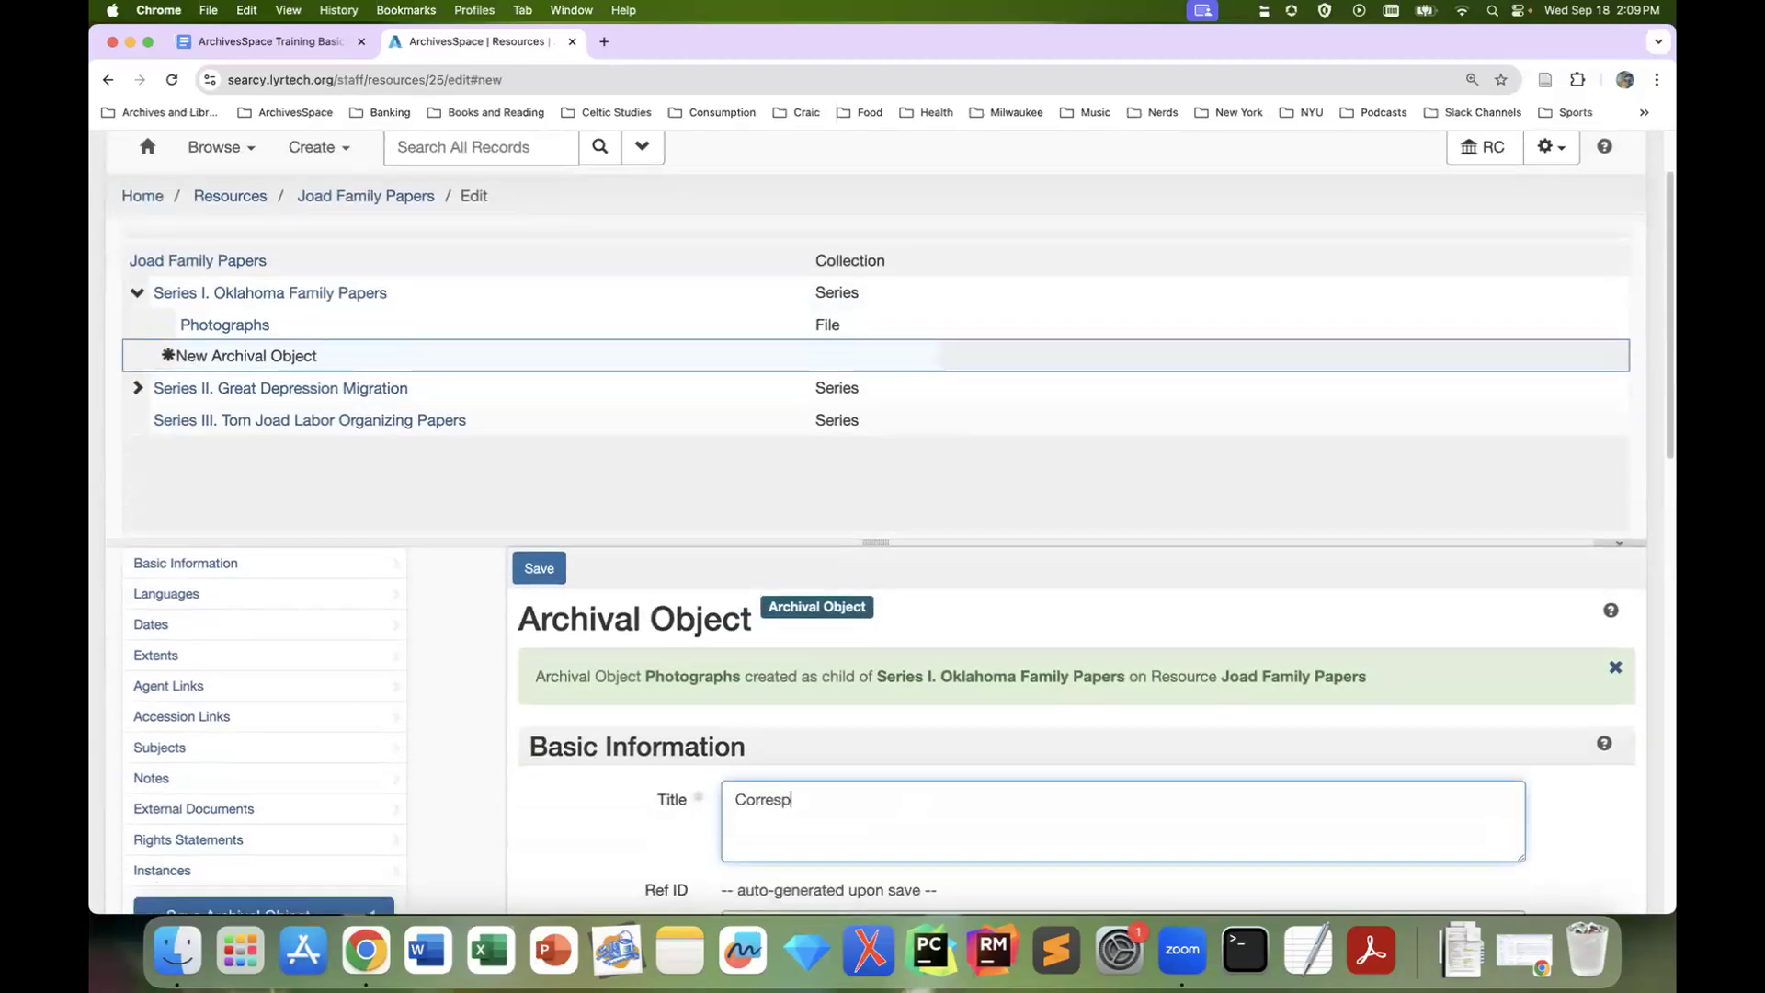
text(ondence)
scroll(946, 702, down, 5)
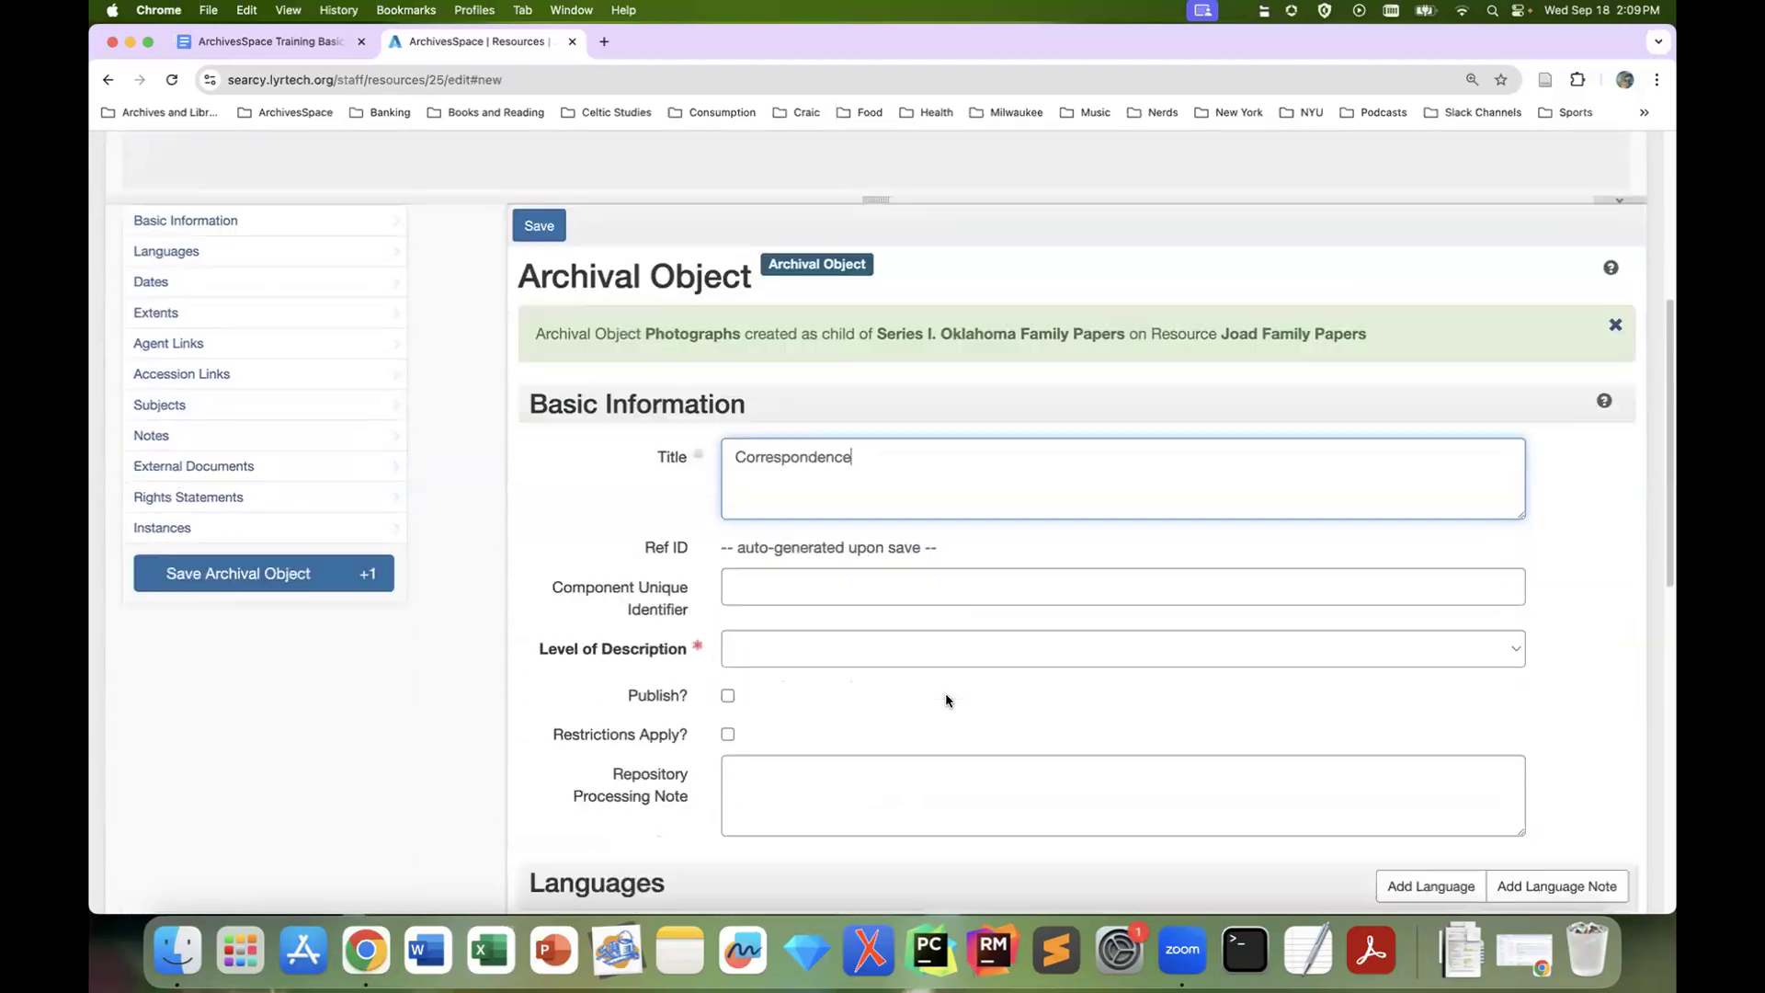
click(800, 609)
click(797, 681)
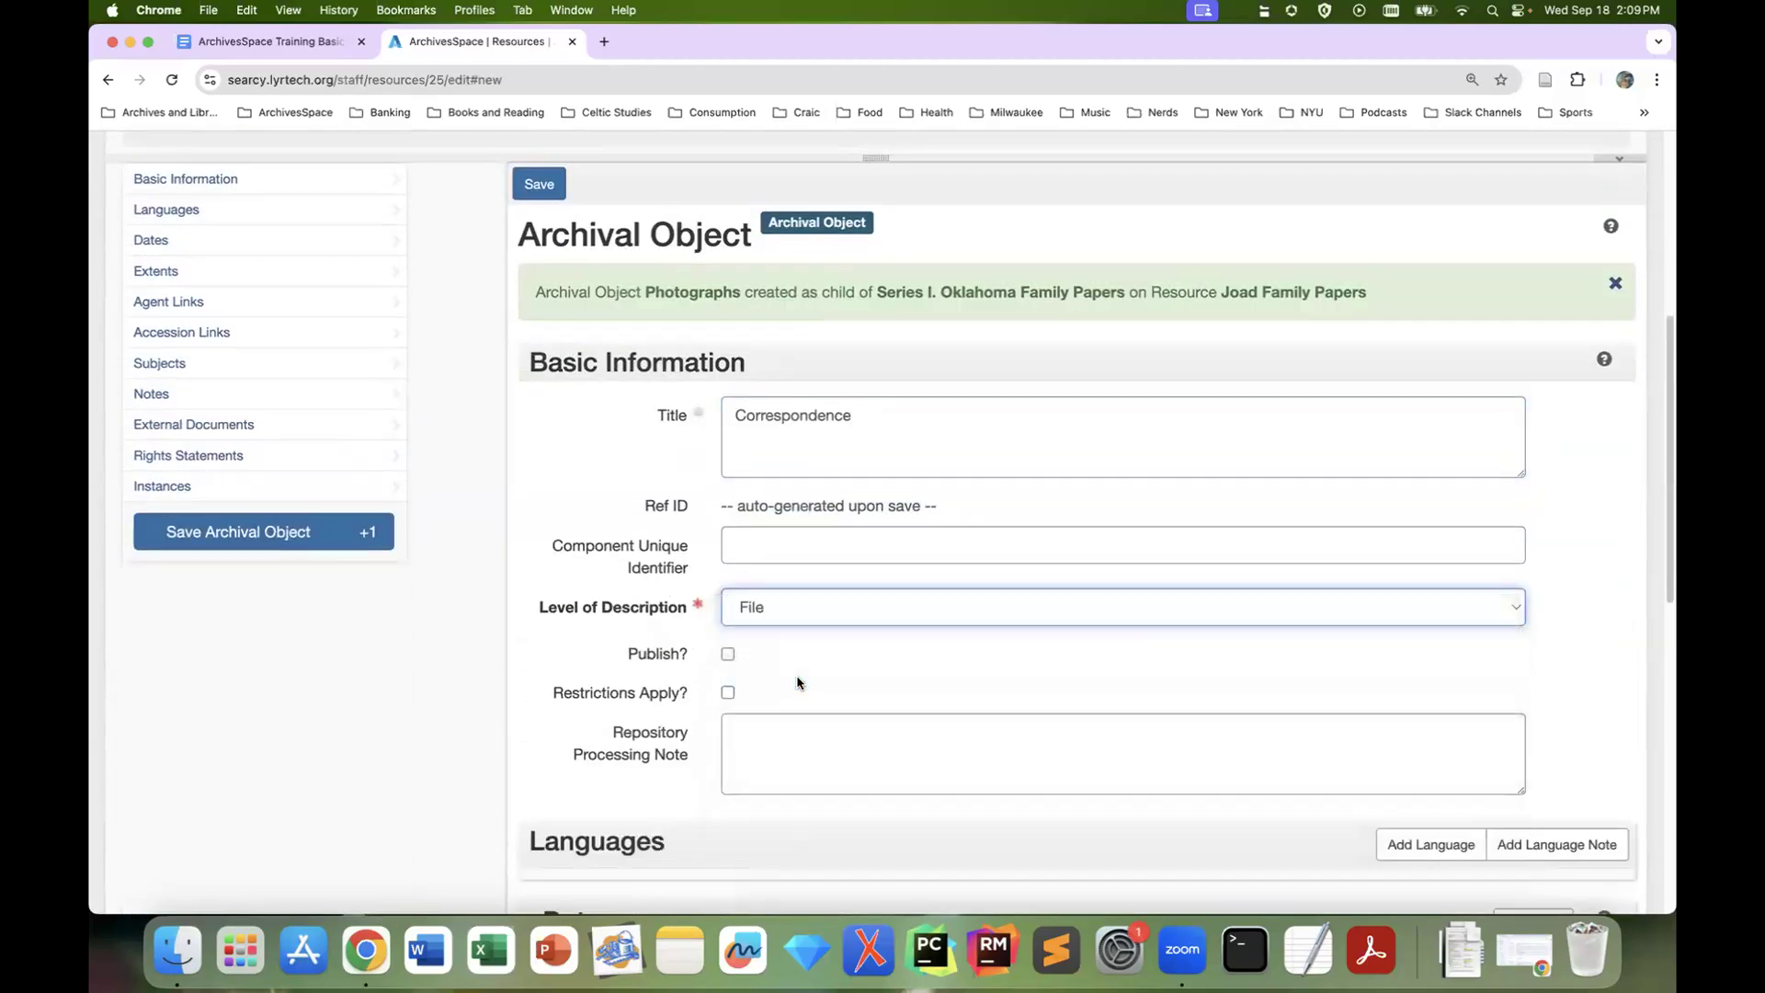
click(370, 533)
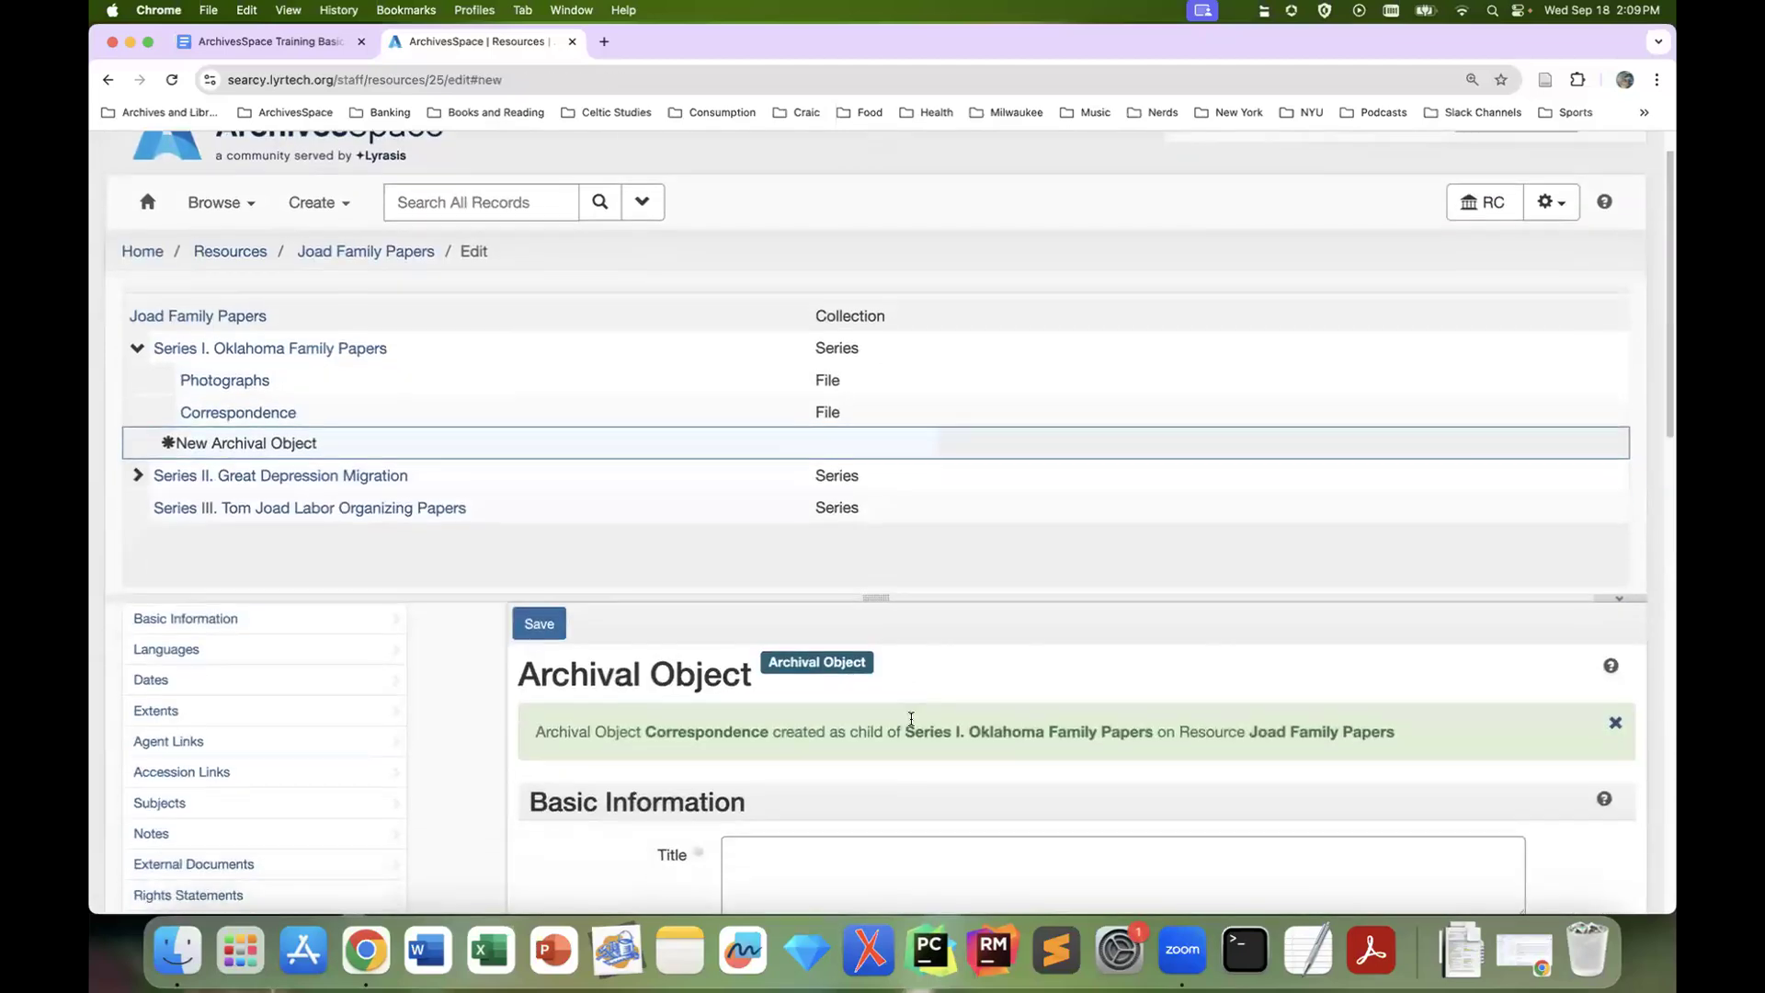
Fill in the new archival object as "Joad Family Farm" with level File and save it without starting another
click(898, 842)
text(Joad)
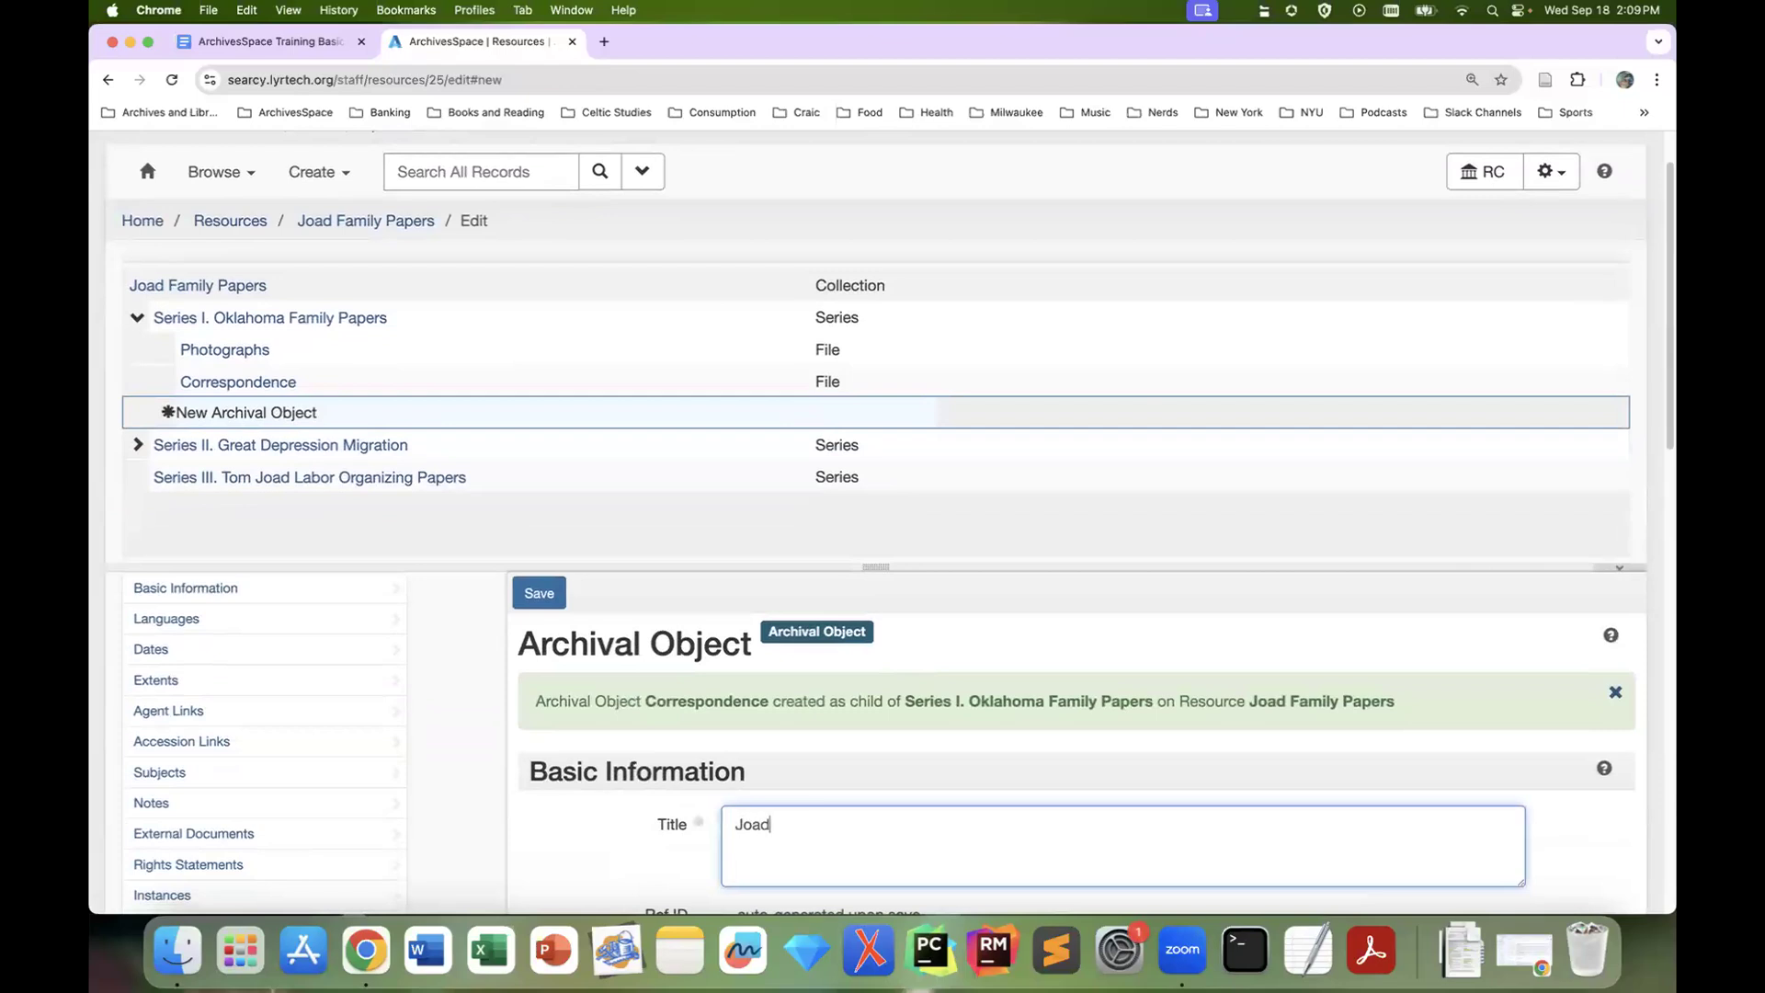
text( Family Farm)
scroll(923, 797, down, 5)
click(787, 643)
click(798, 720)
click(269, 572)
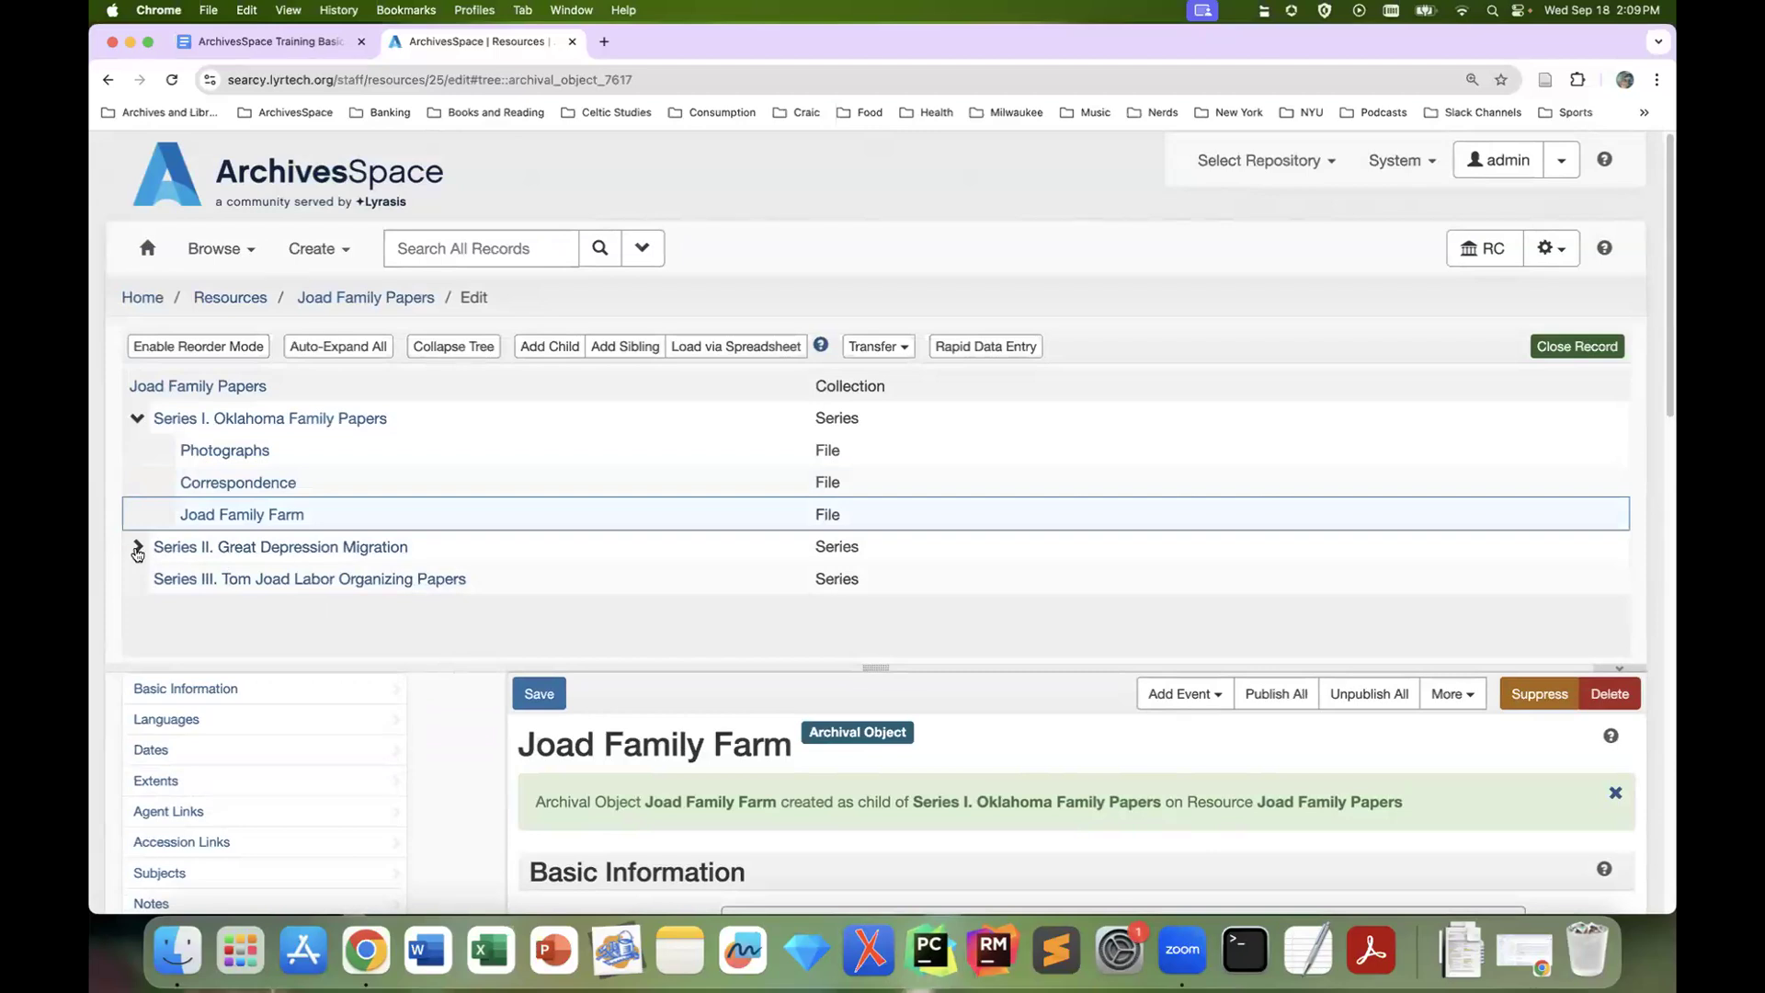
Add a child archival object under Subseries B. Migrant Camps titled "Weedpatch Camp Ephemera" with level File, and save it
click(137, 548)
click(332, 605)
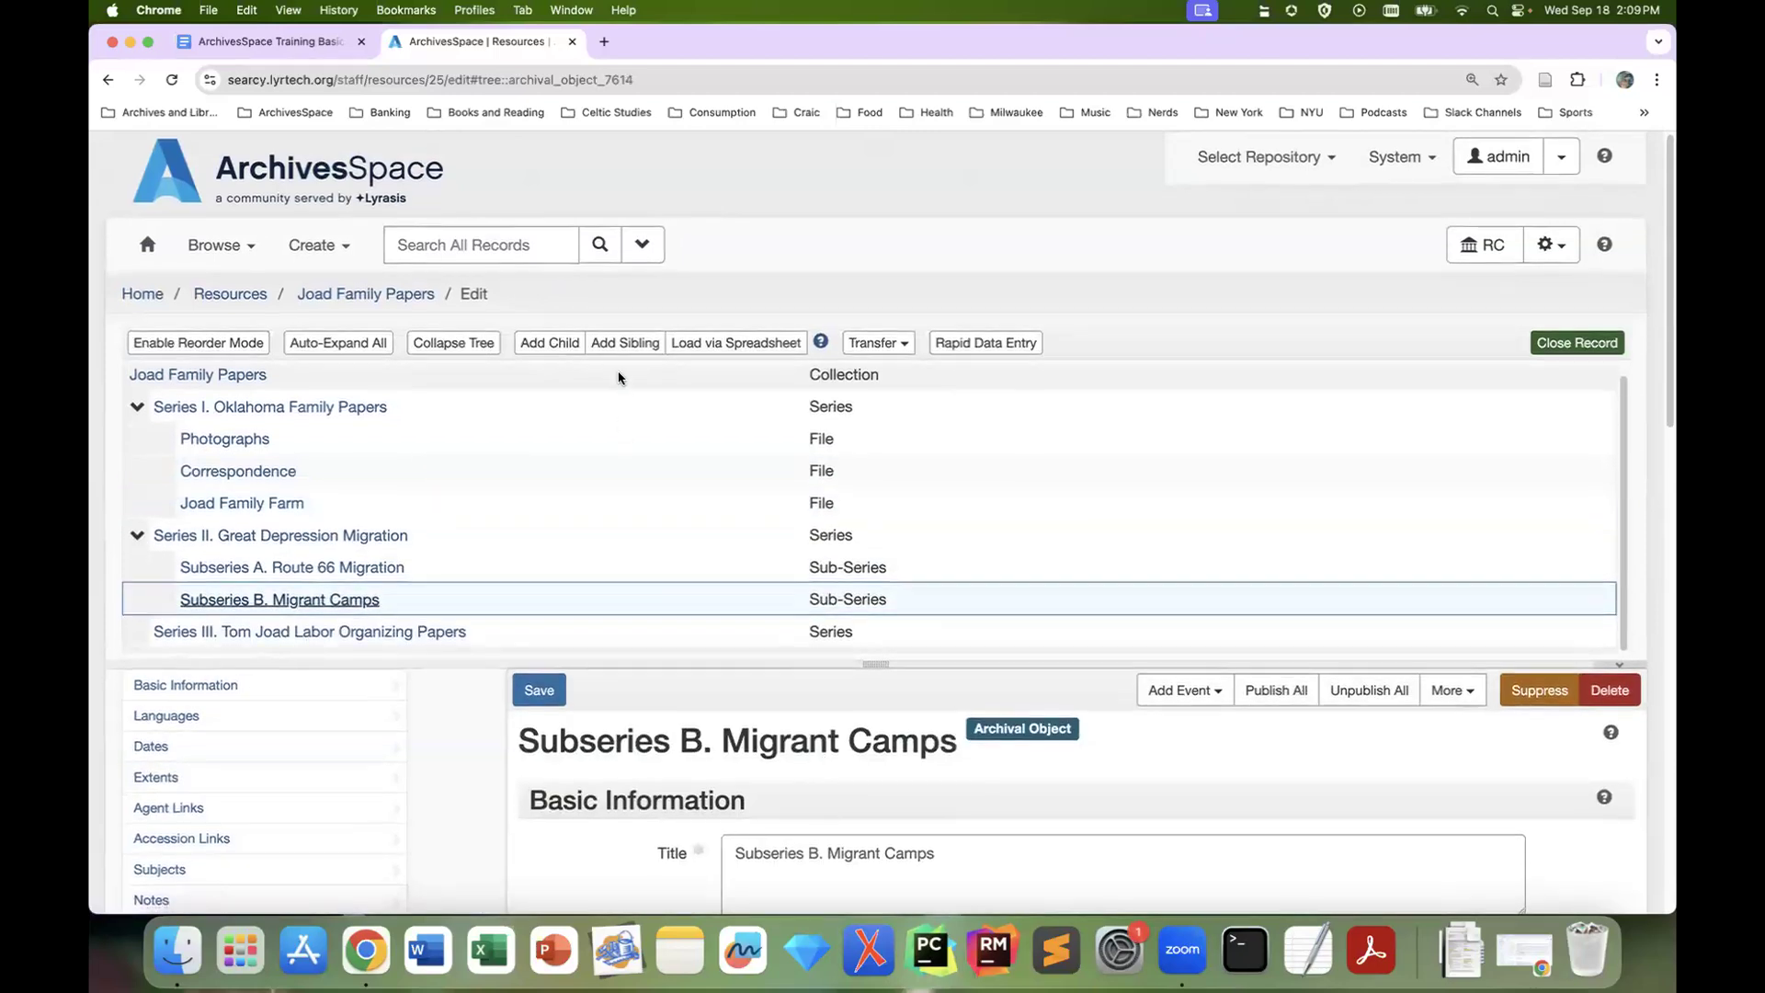
click(551, 343)
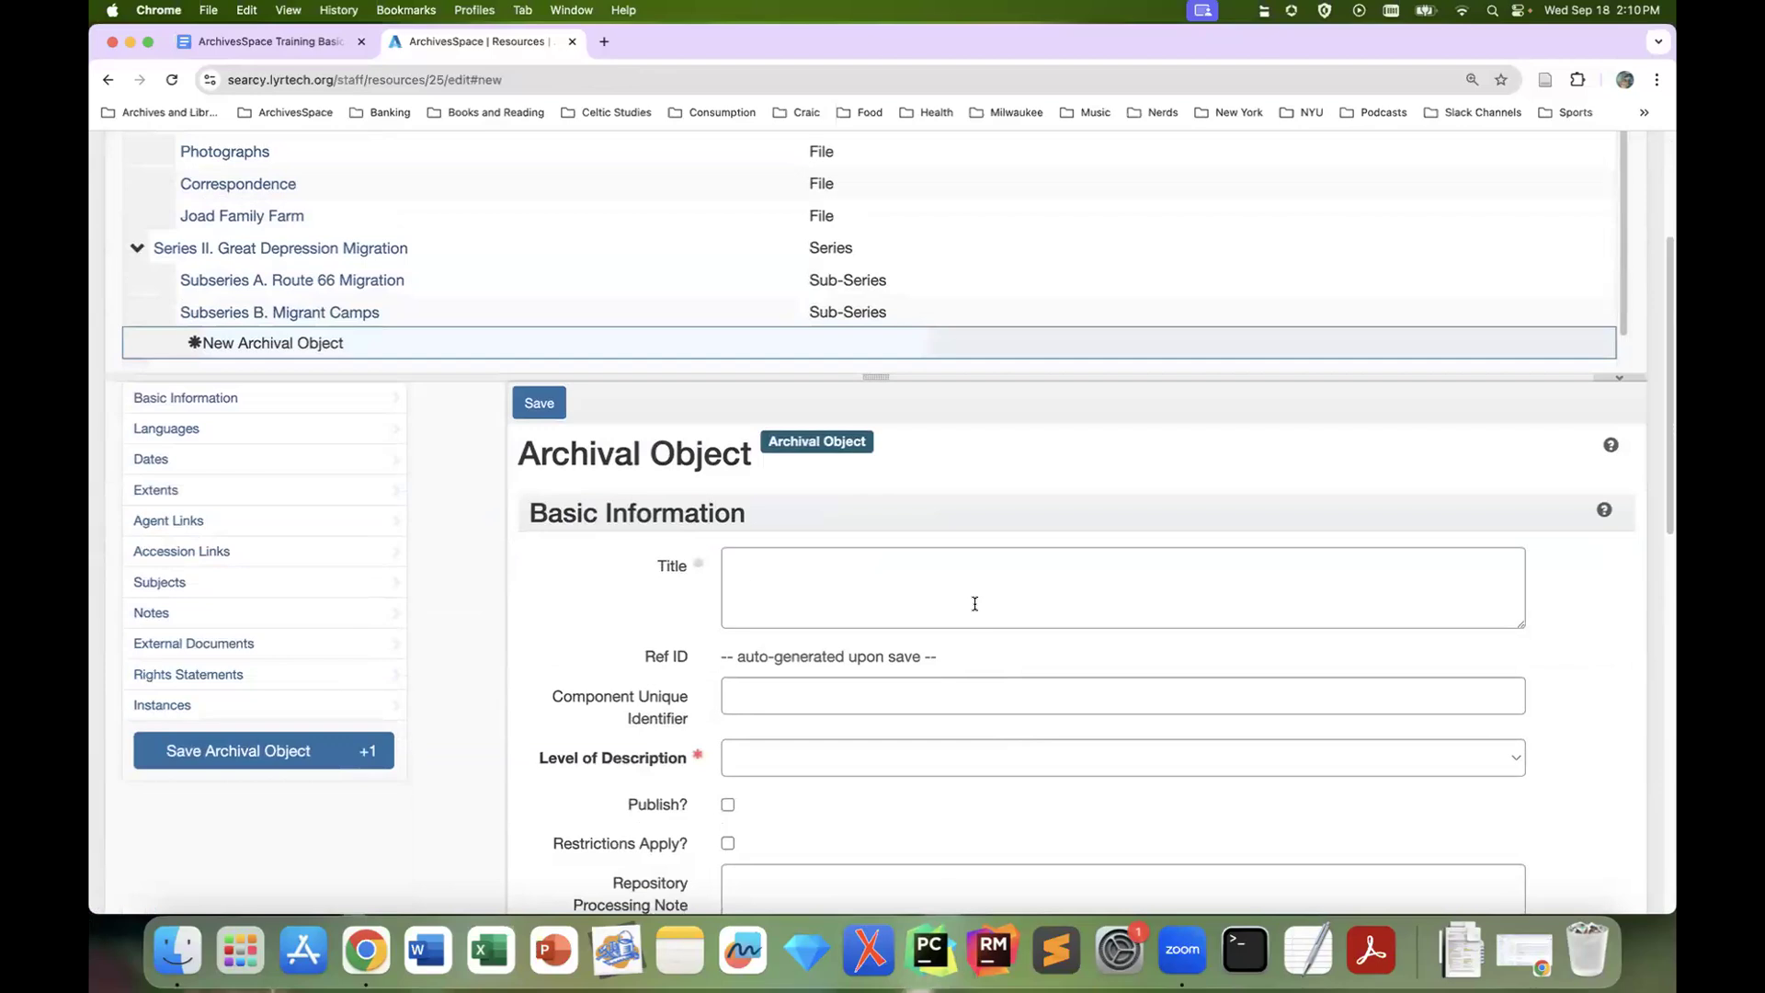
click(974, 604)
text(W)
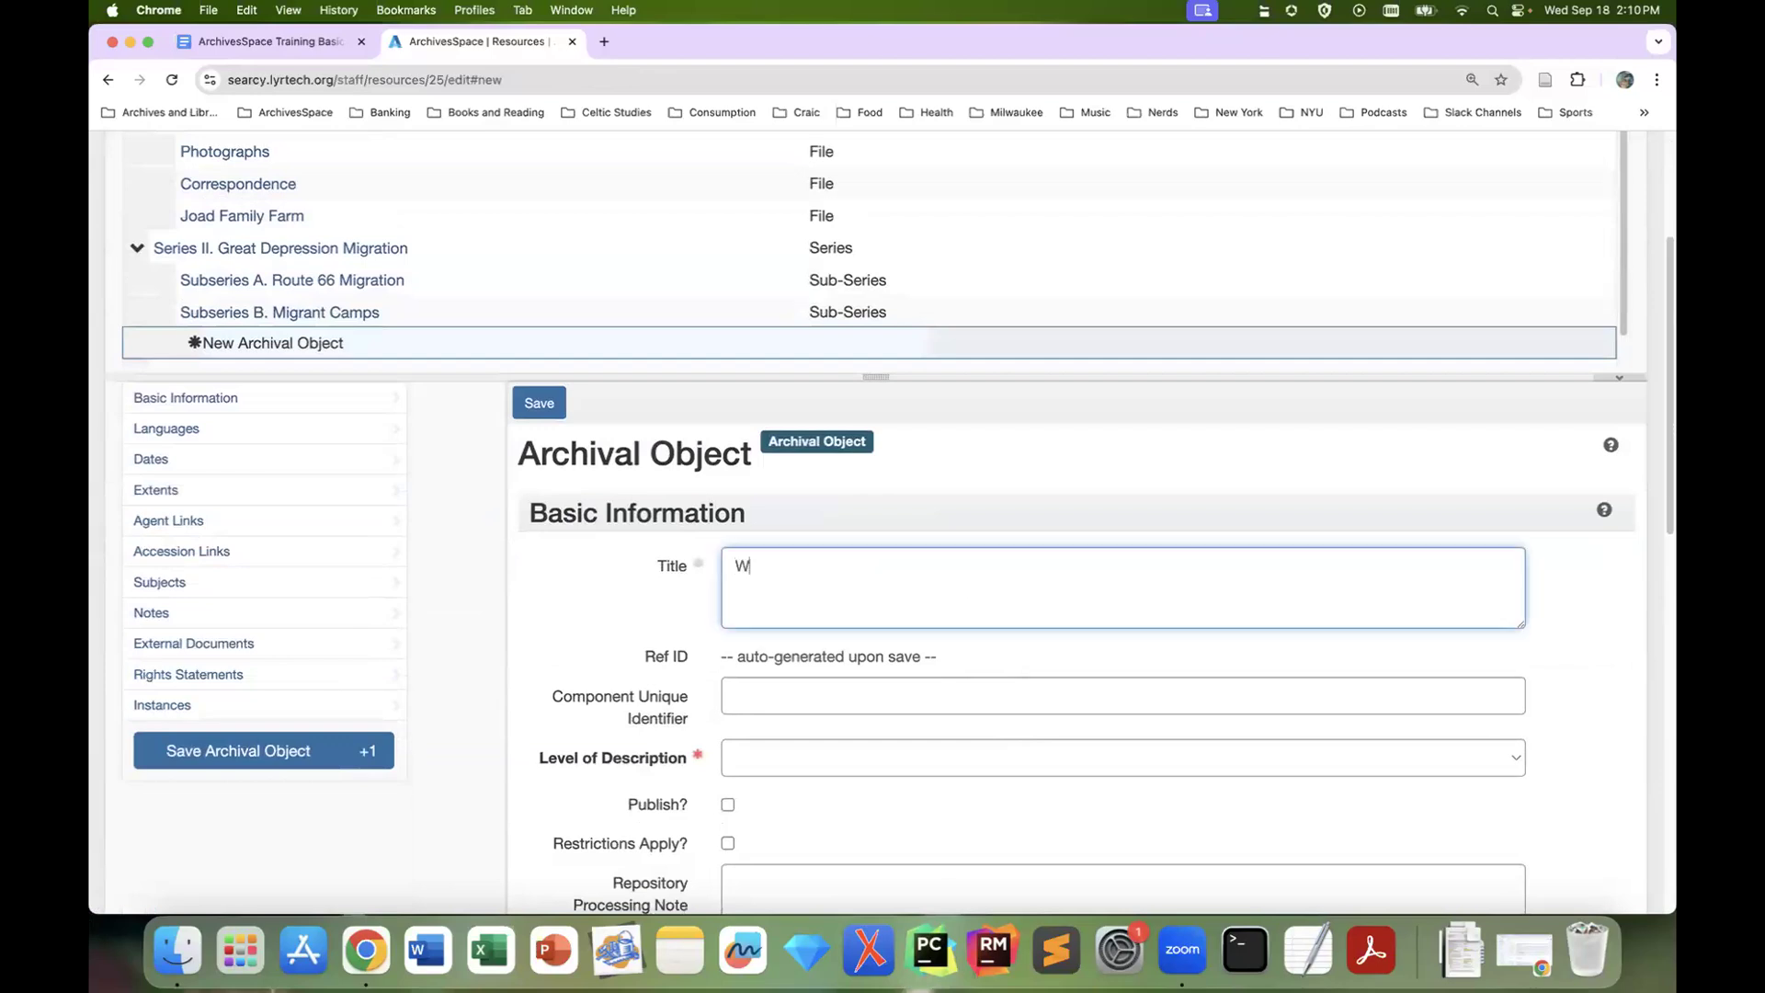
text(eedpatch Camp Ephemera)
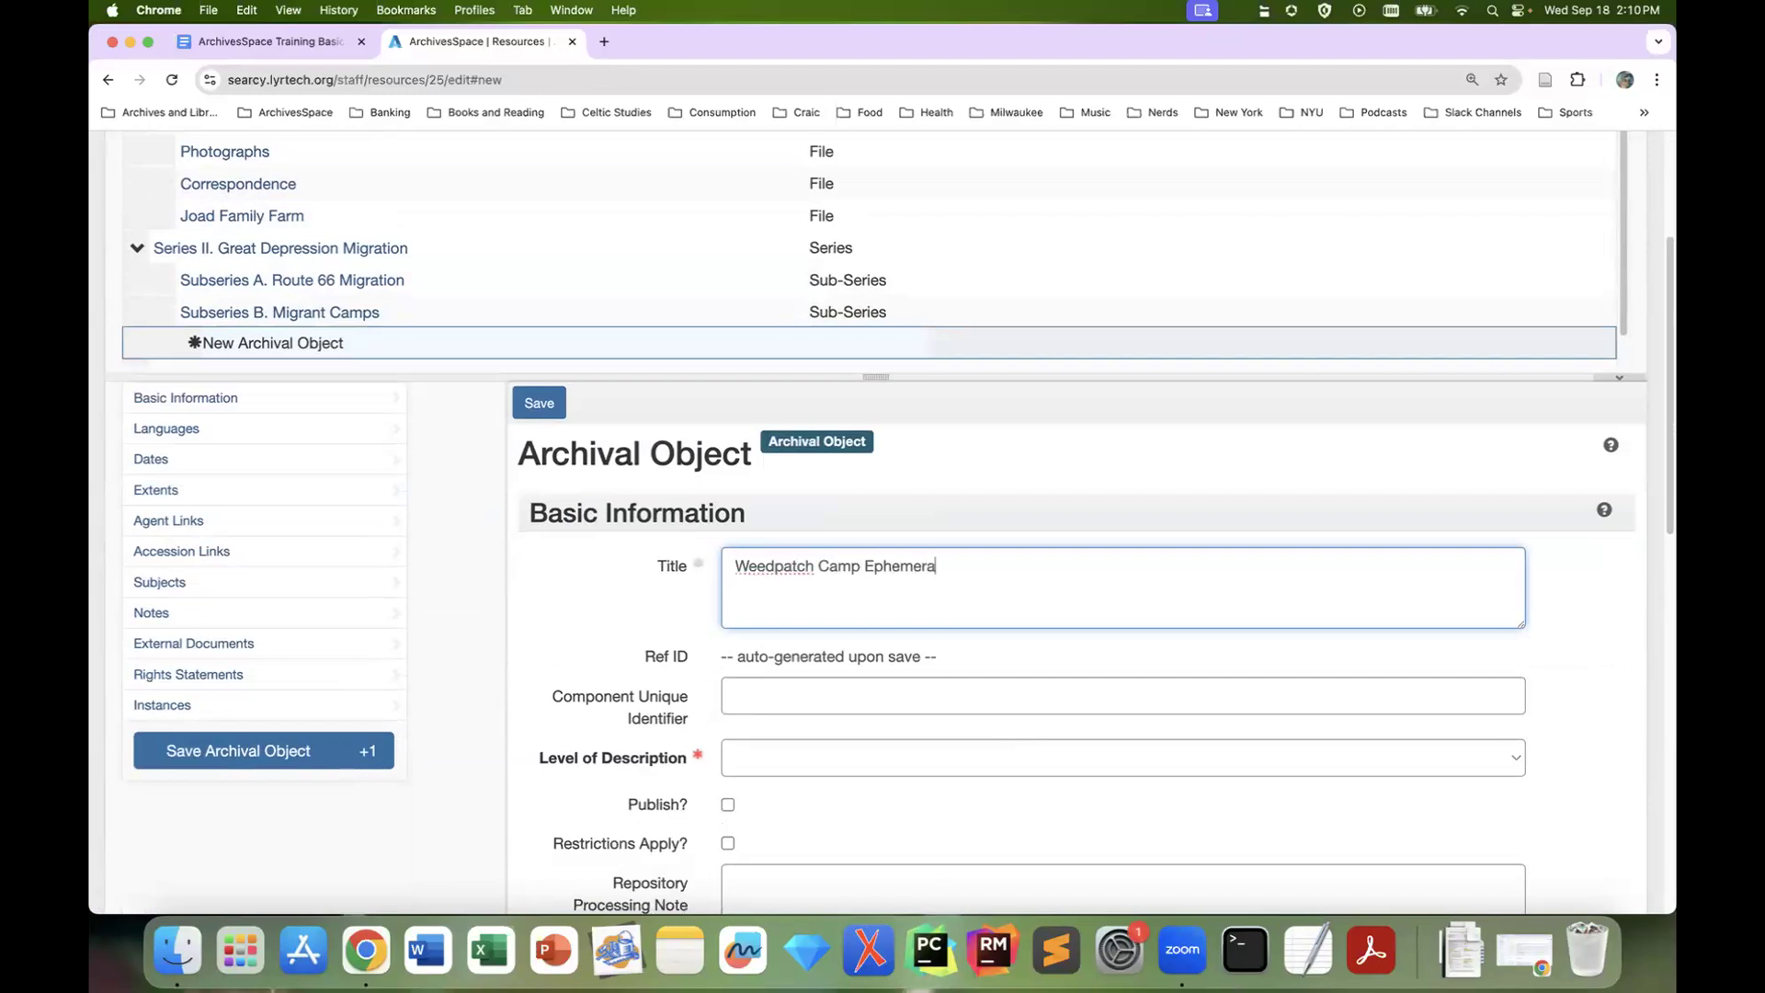
click(818, 756)
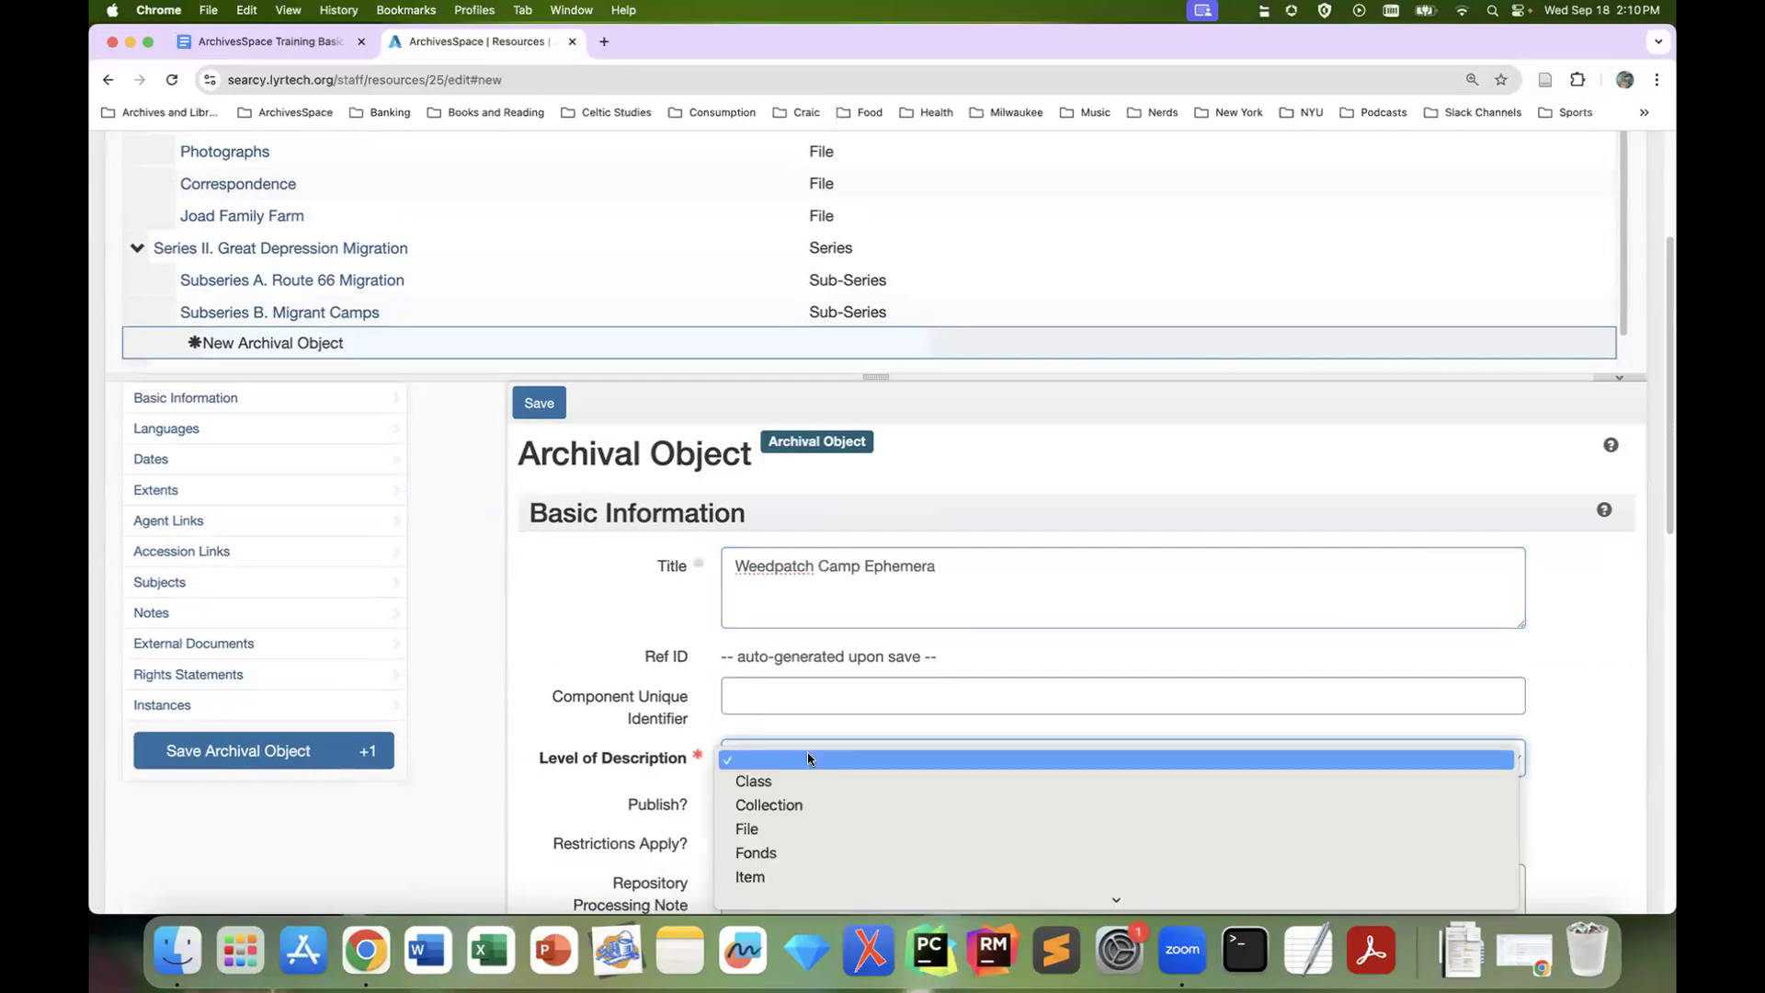
click(792, 827)
click(211, 761)
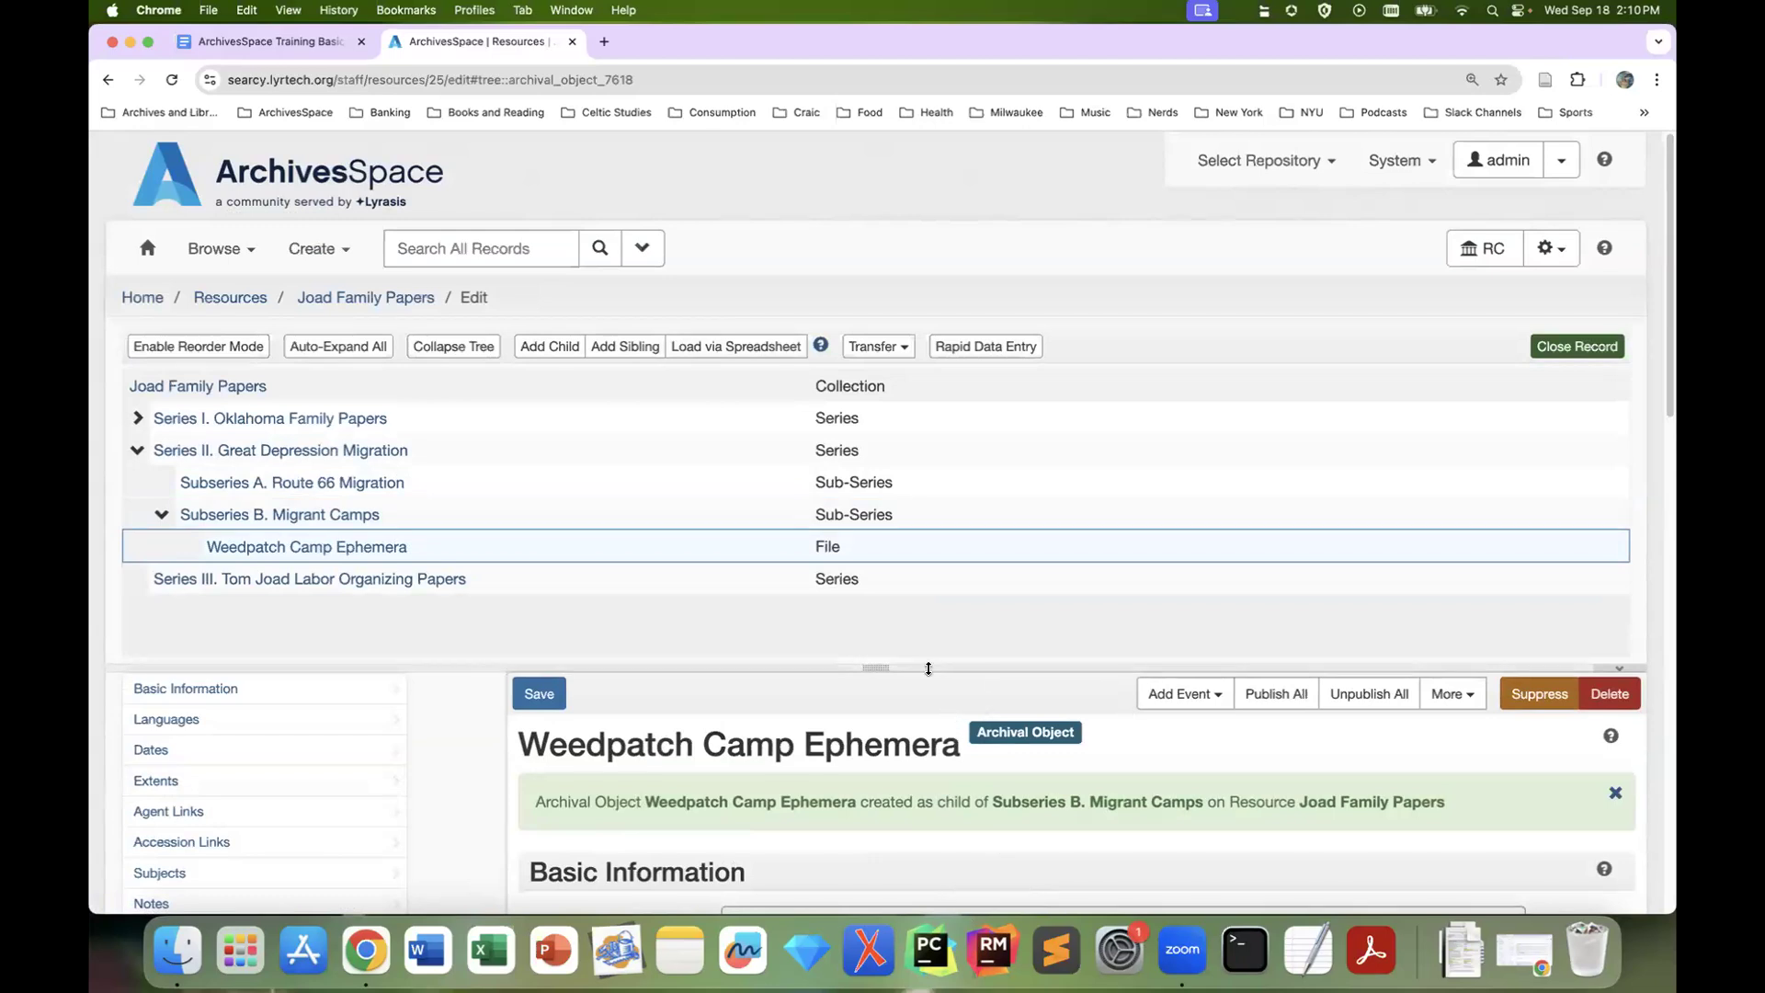
Expand Series I. Oklahoma Family Papers and enlarge the hierarchy pane to review the full collection tree
scroll(642, 714, down, 1)
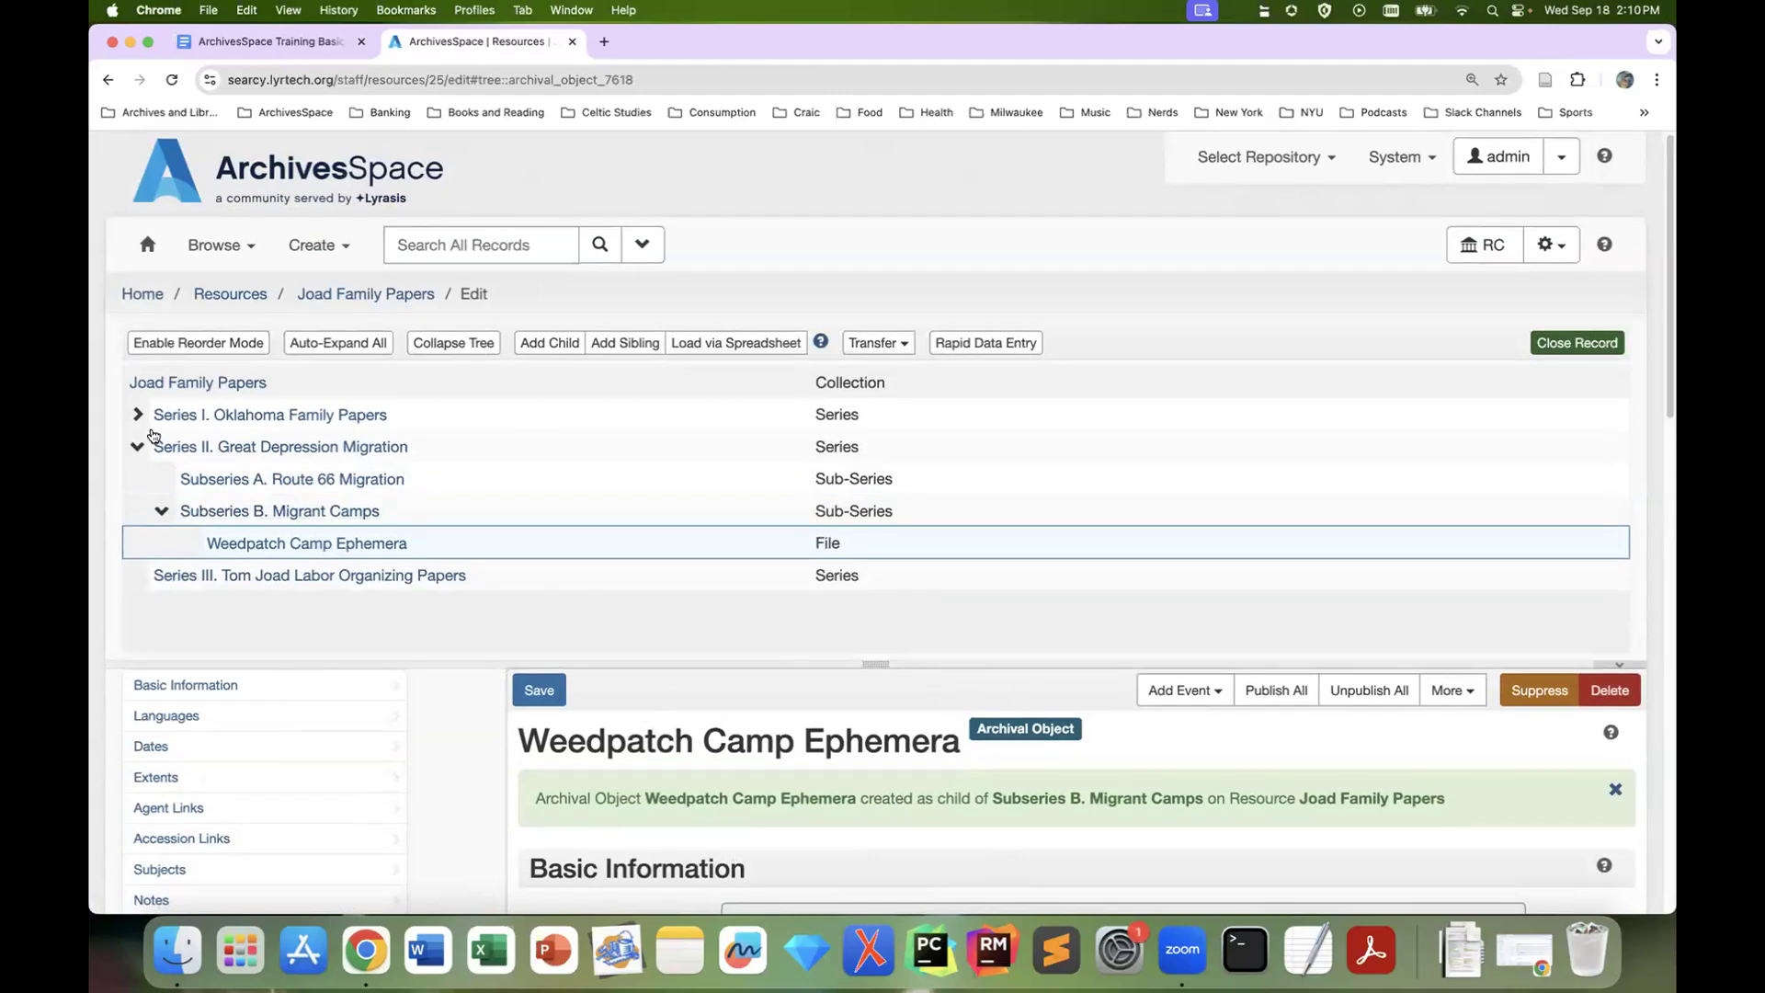
click(138, 415)
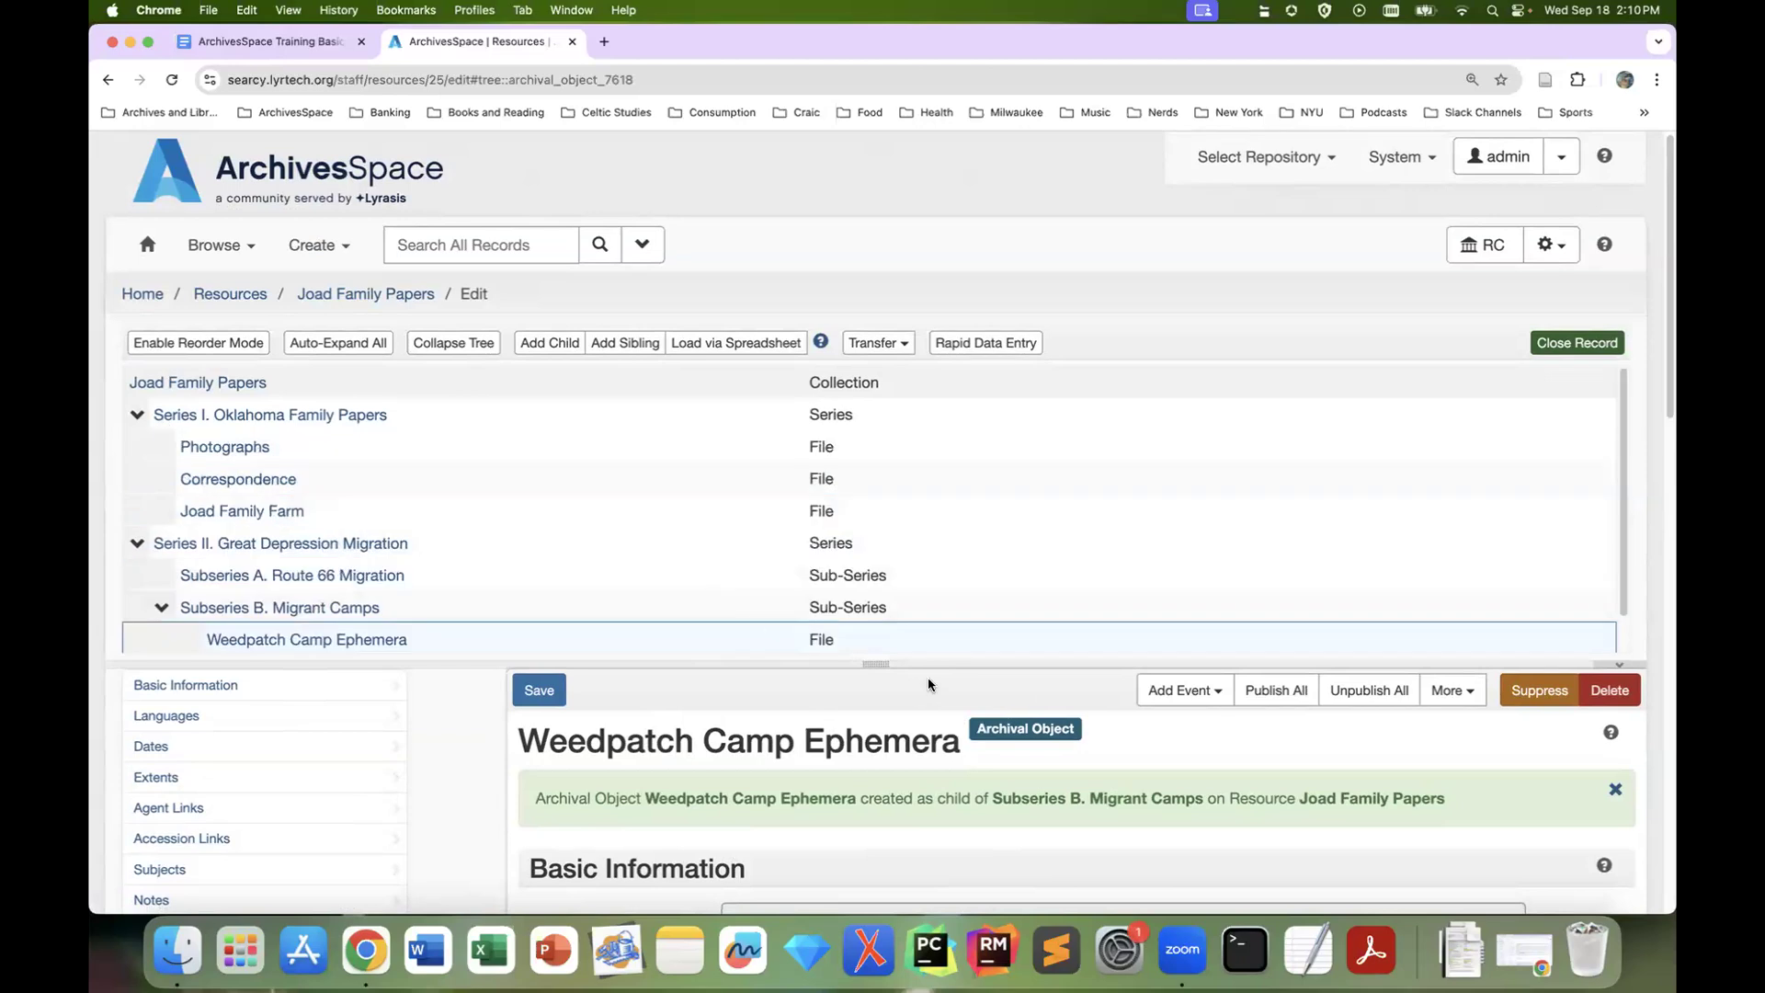
drag(889, 665, 884, 733)
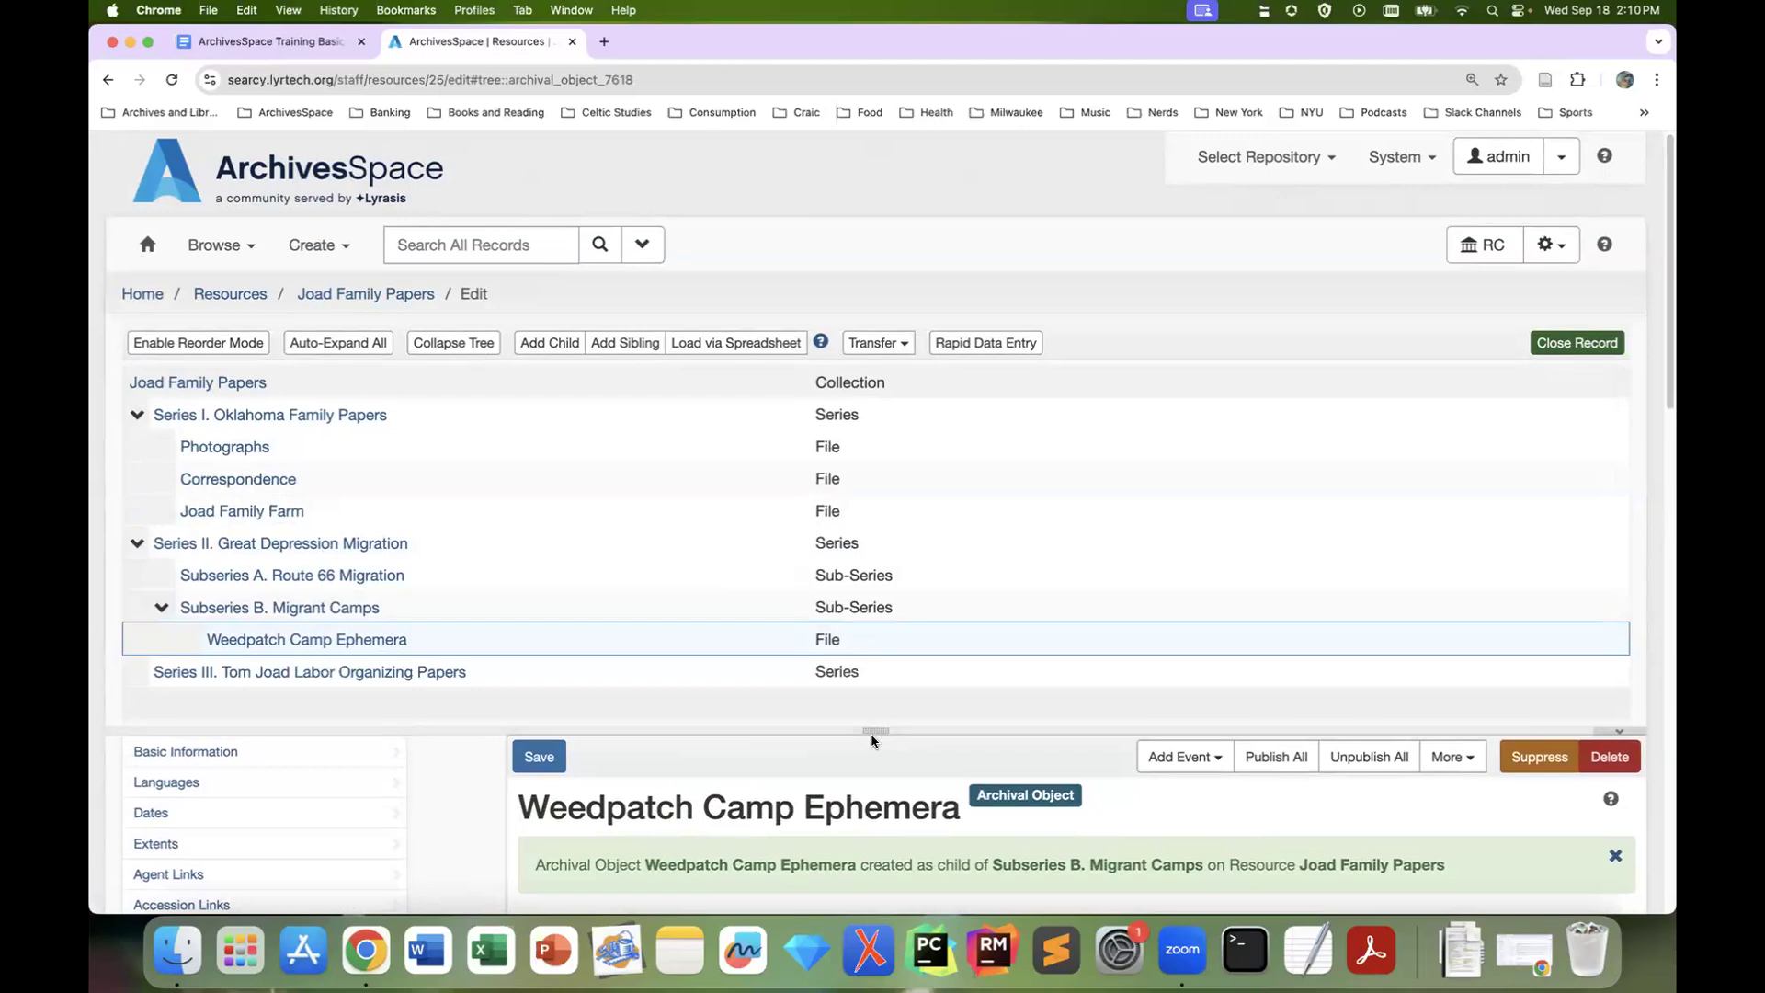
scroll(368, 597, down, 1)
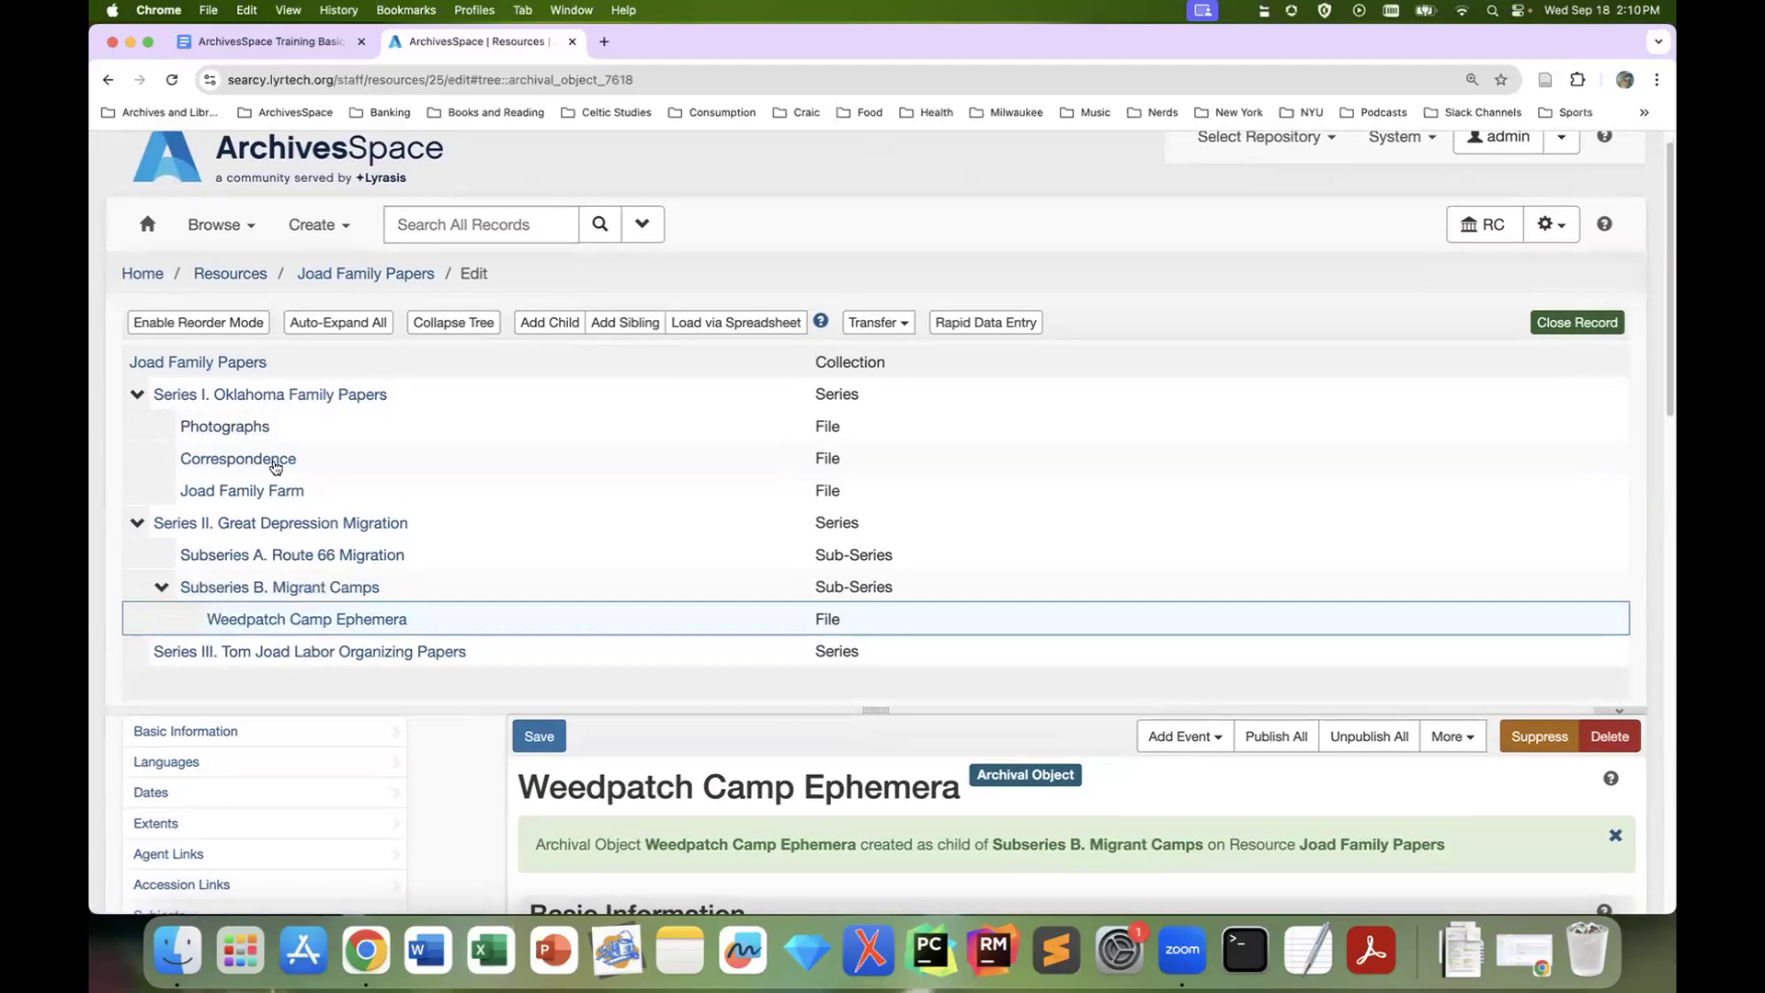
click(136, 398)
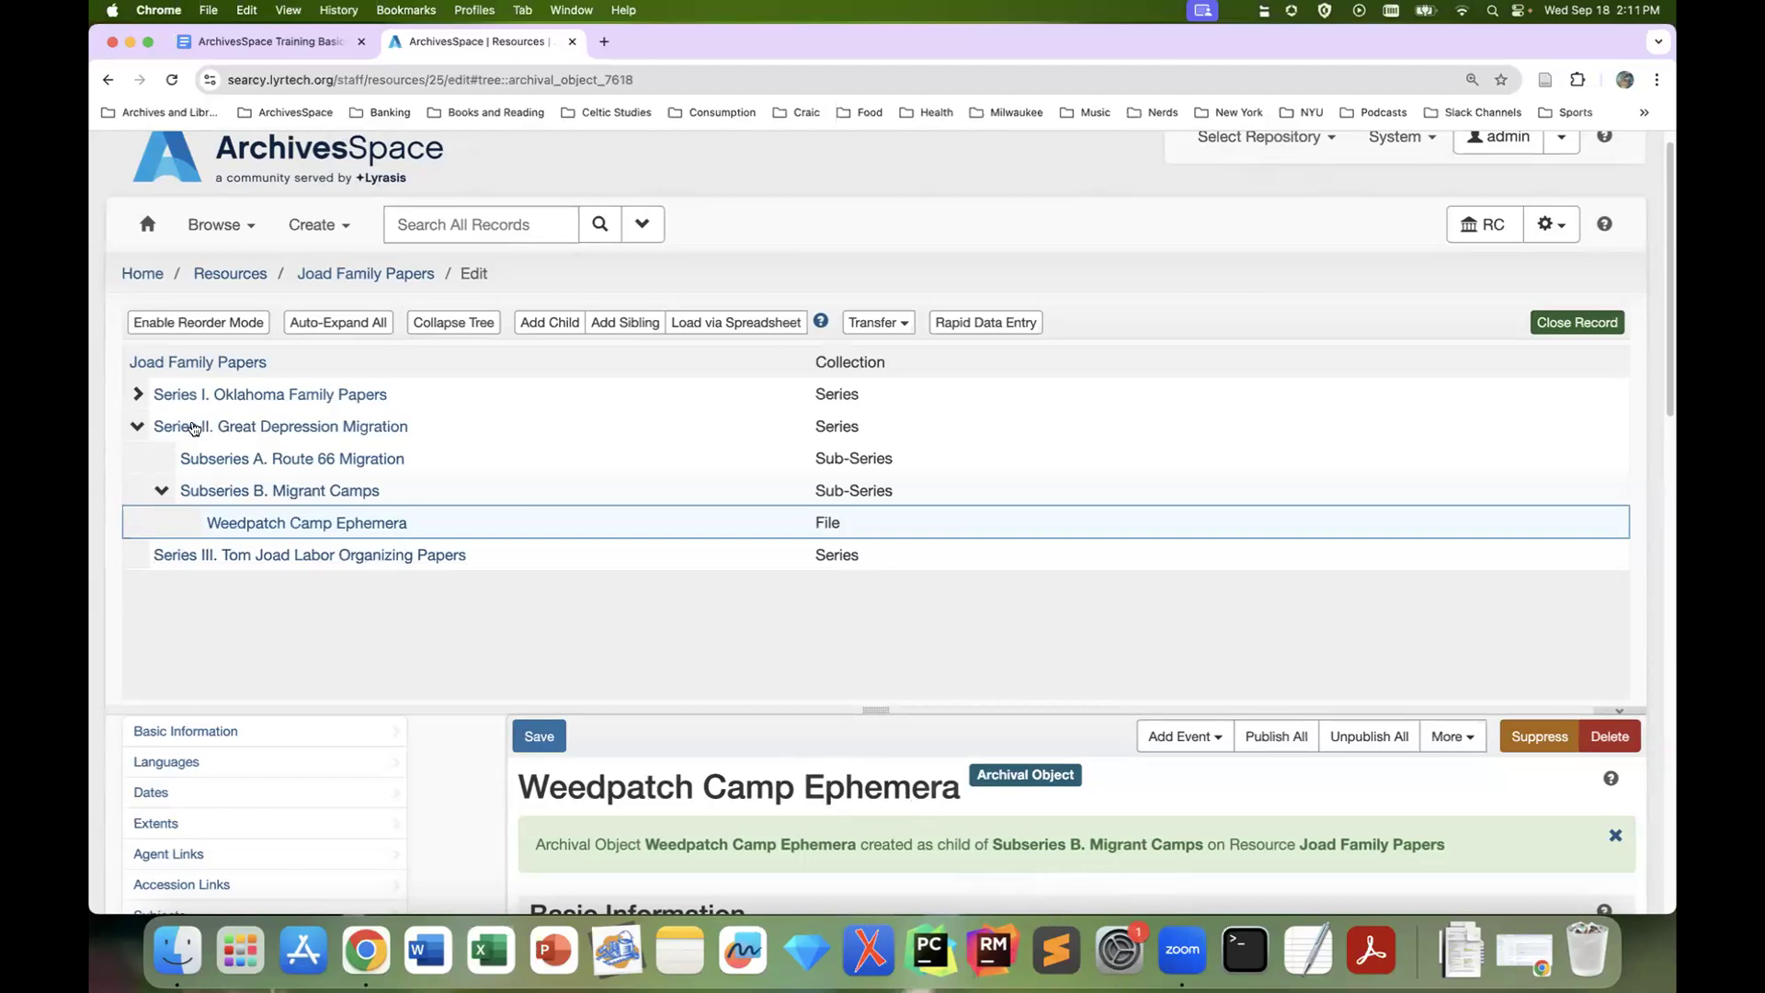
click(138, 393)
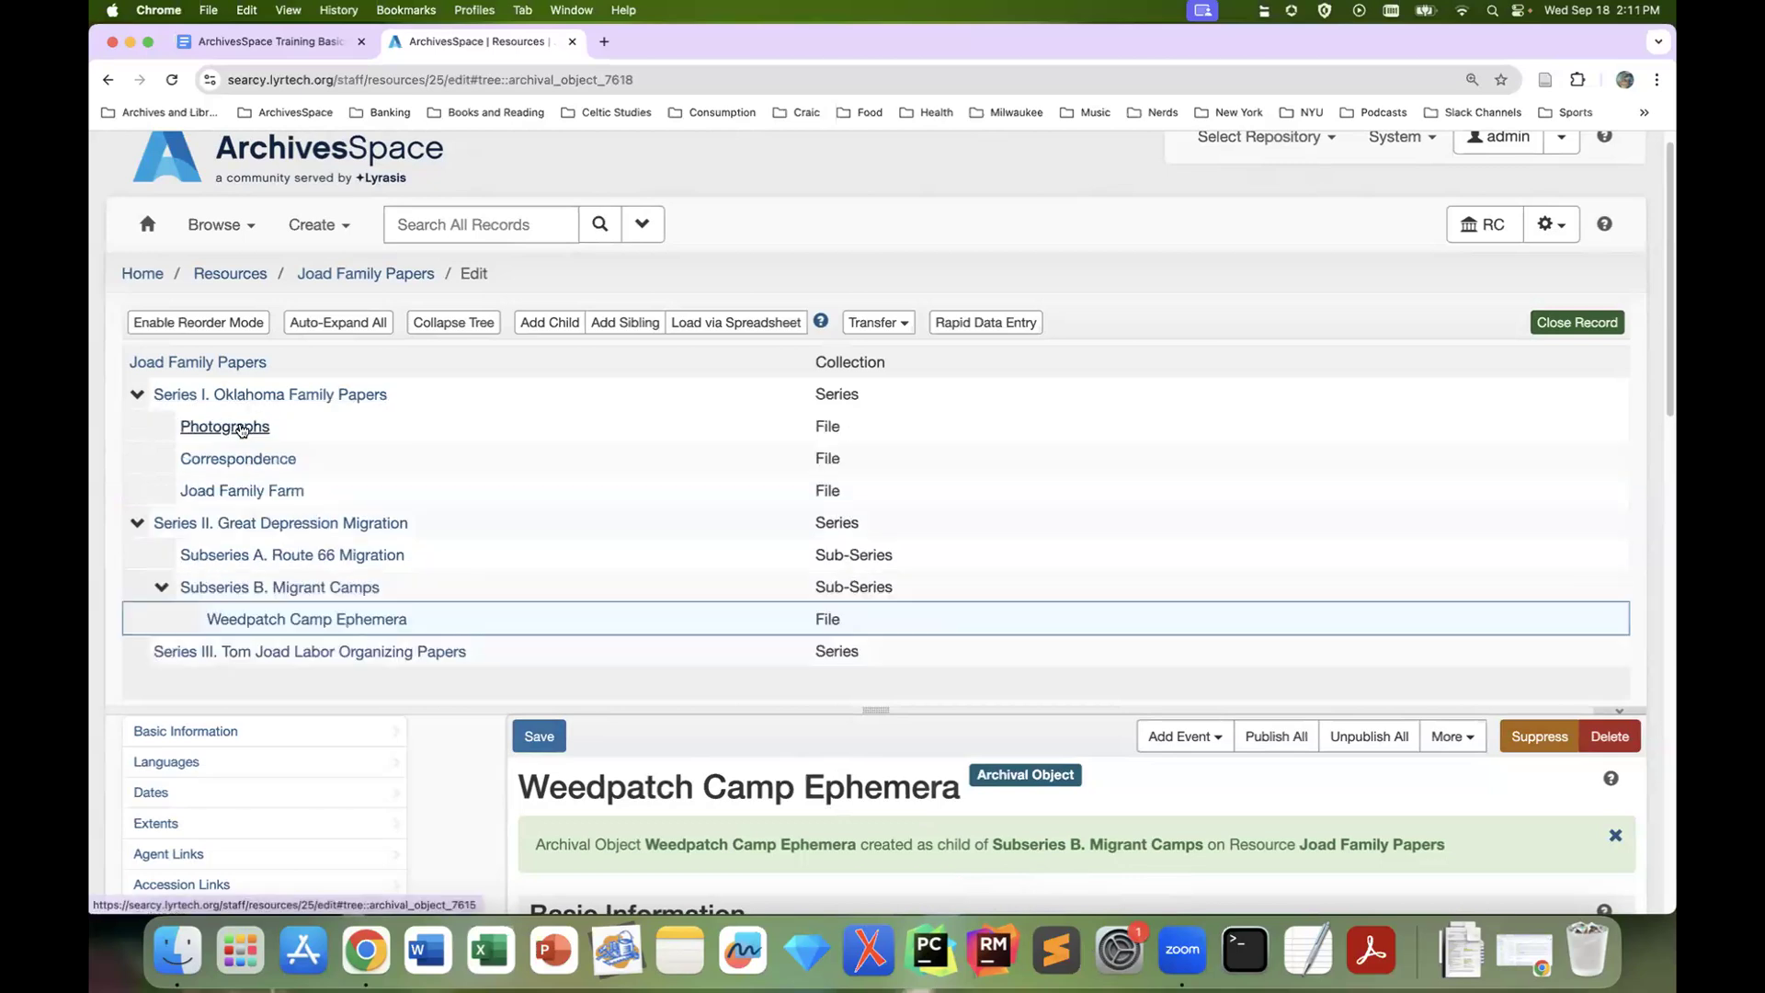
Open the Photographs file under Series I and add a container instance of type Mixed Materials
click(244, 429)
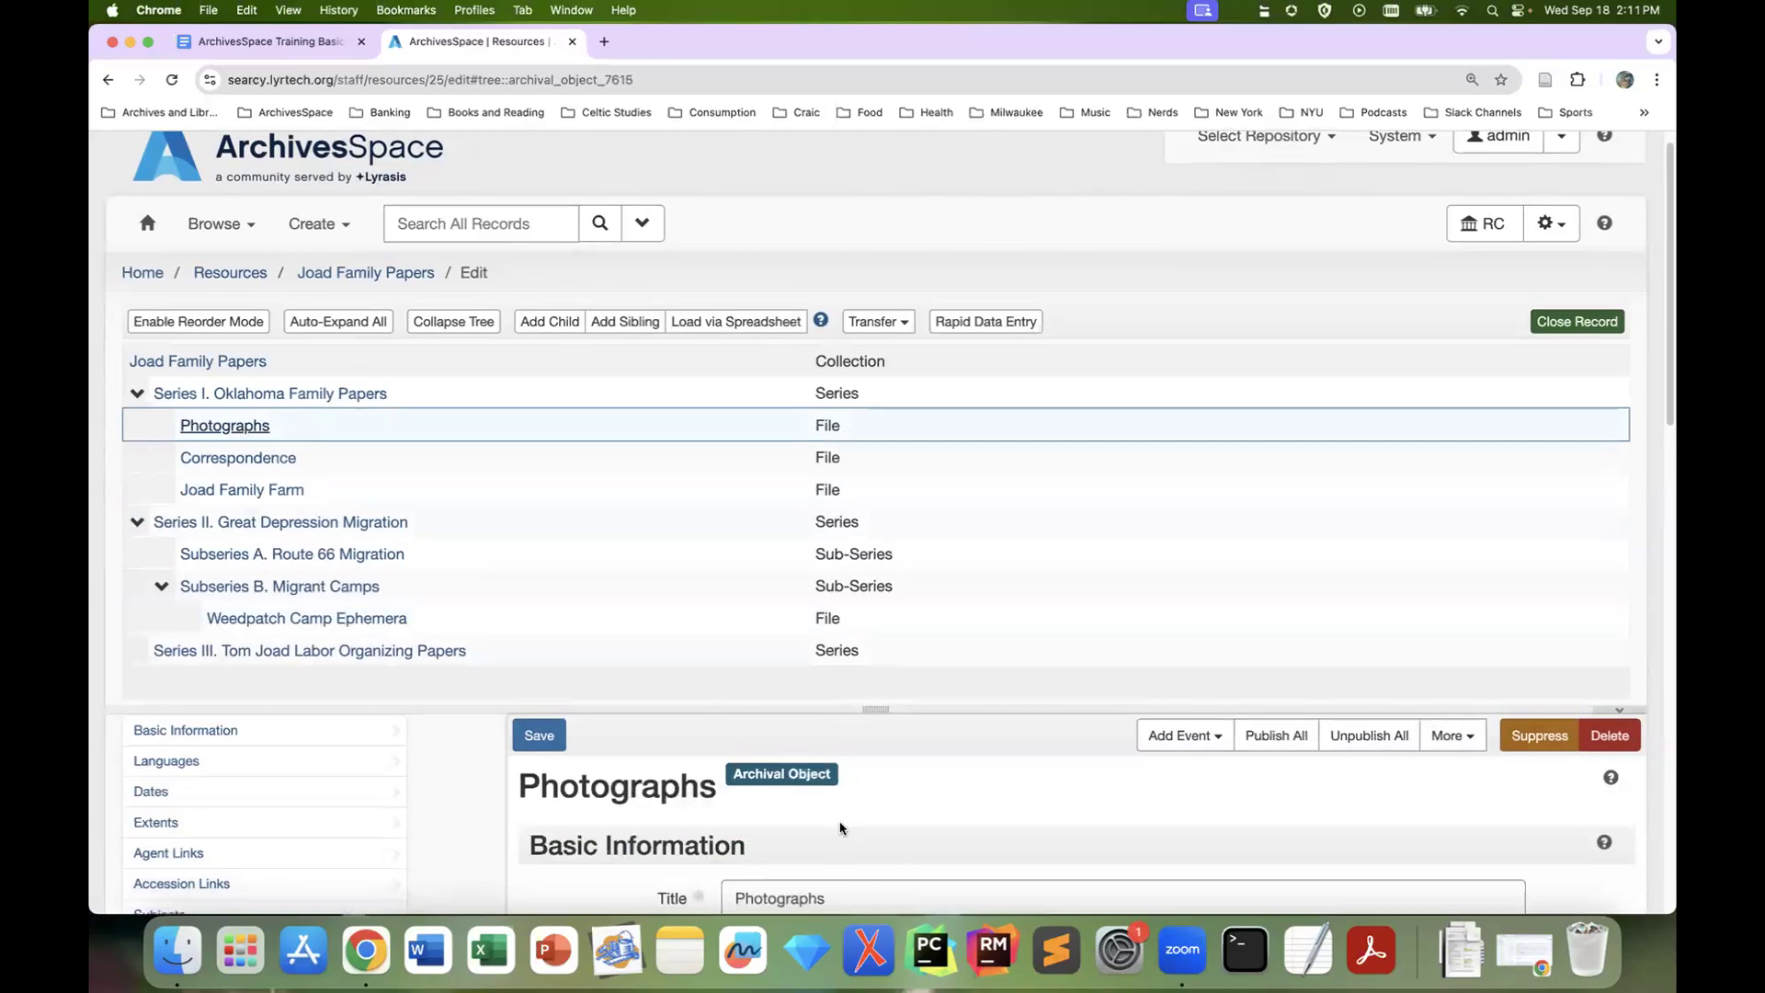
scroll(839, 827, down, 3)
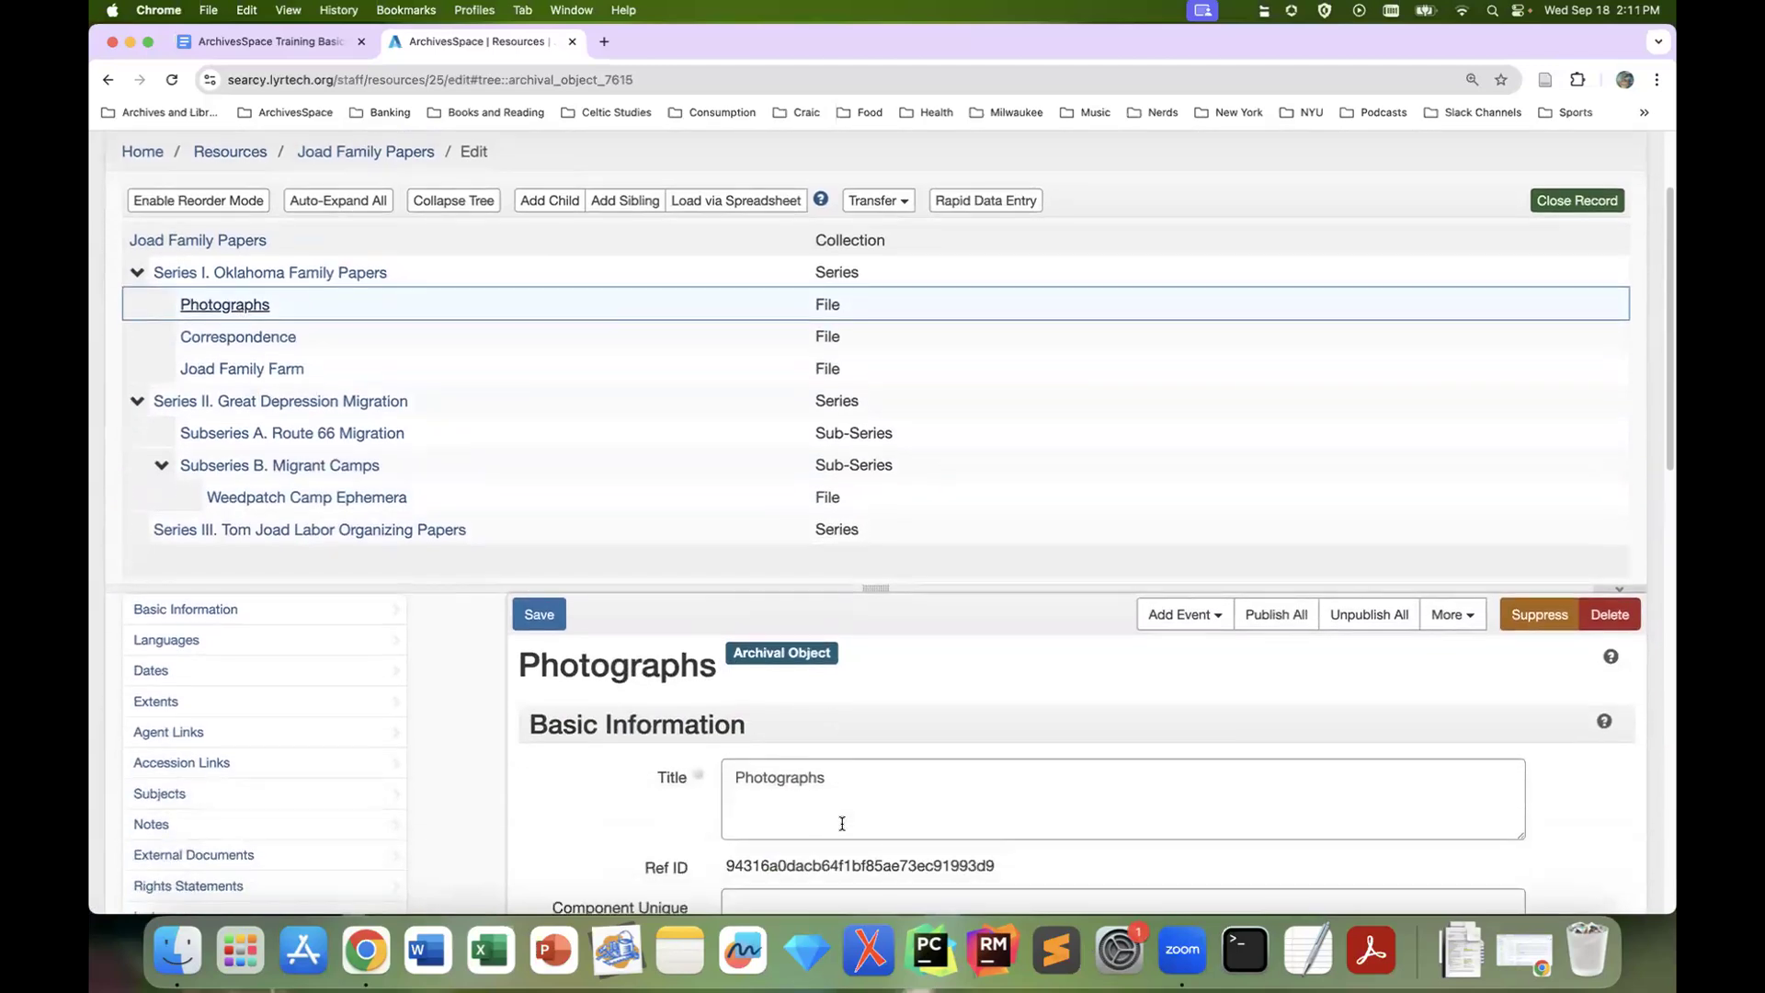
scroll(839, 823, down, 5)
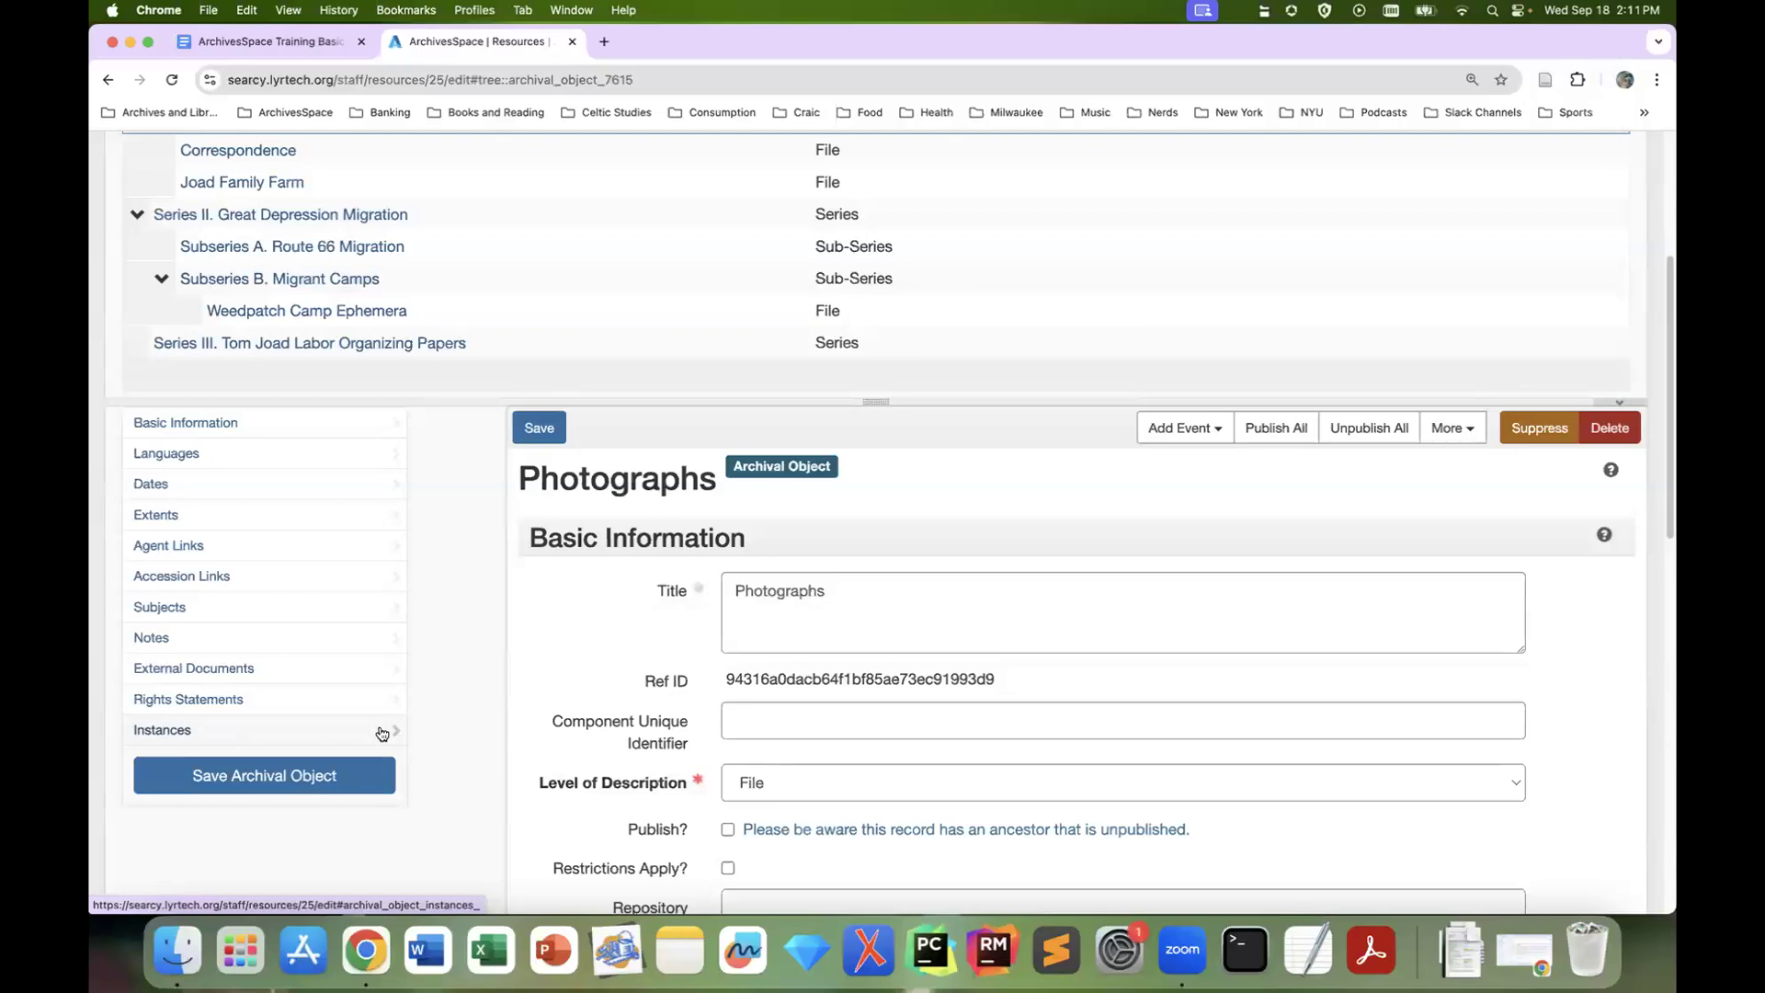
click(381, 731)
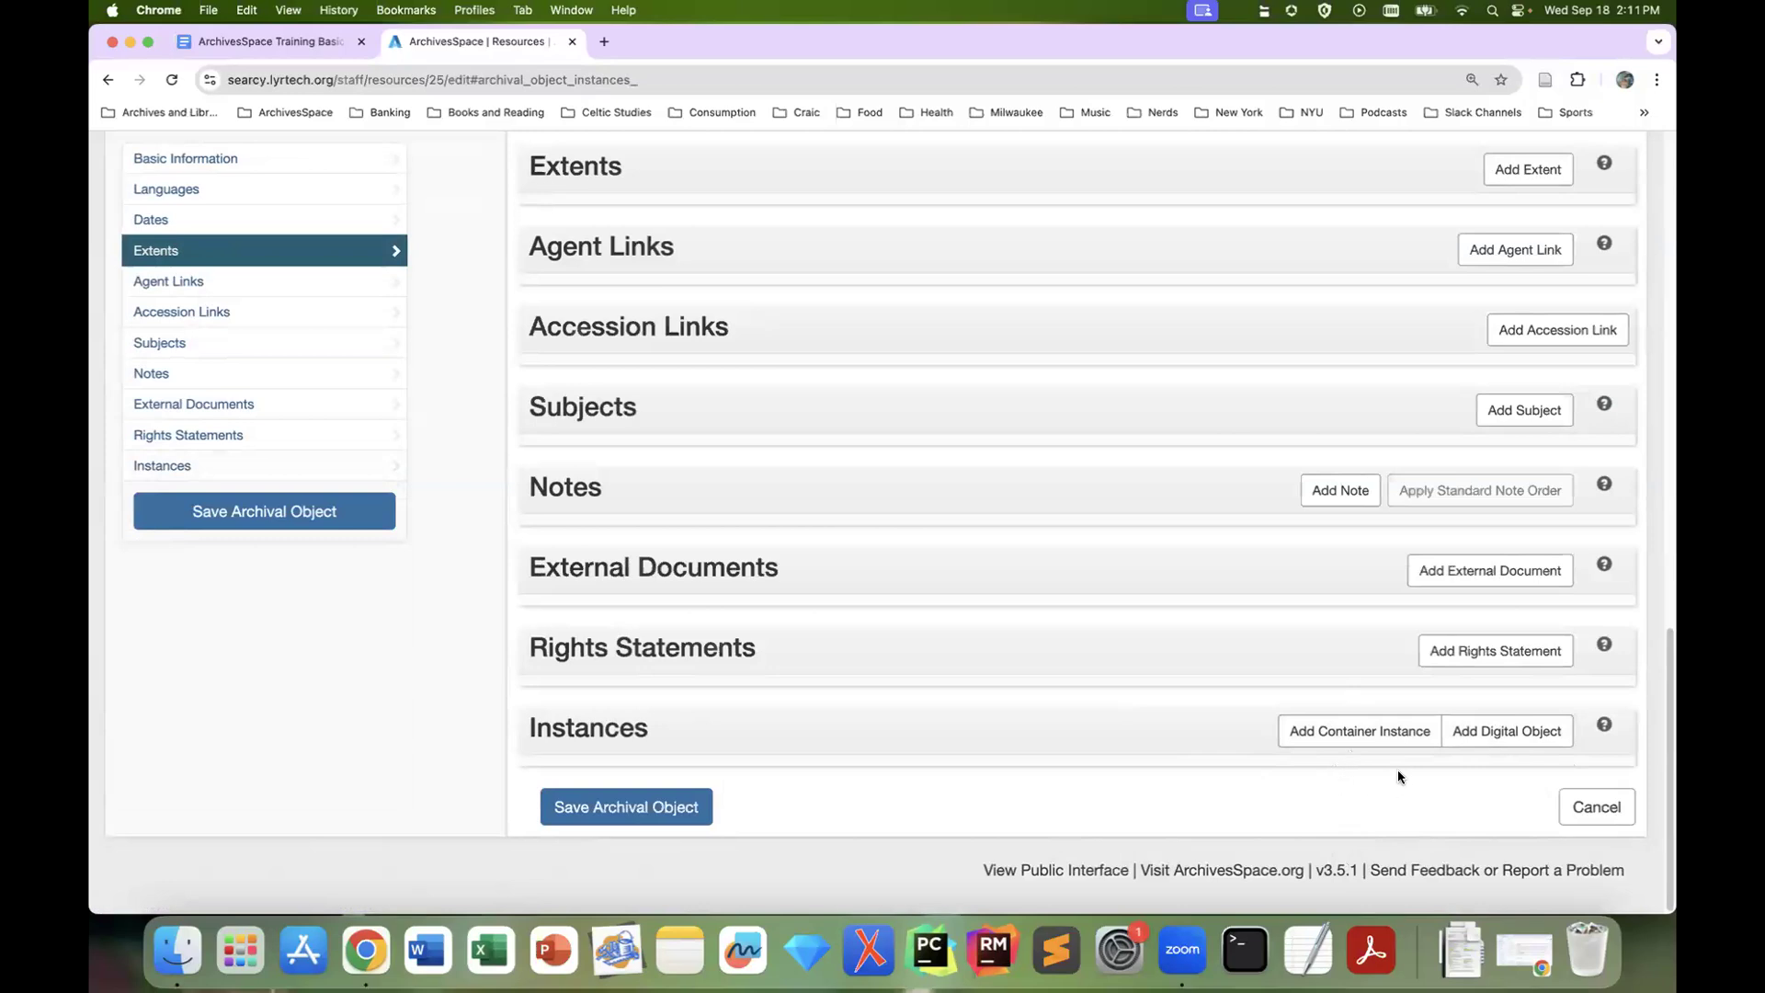
click(1403, 743)
scroll(1402, 740, down, 5)
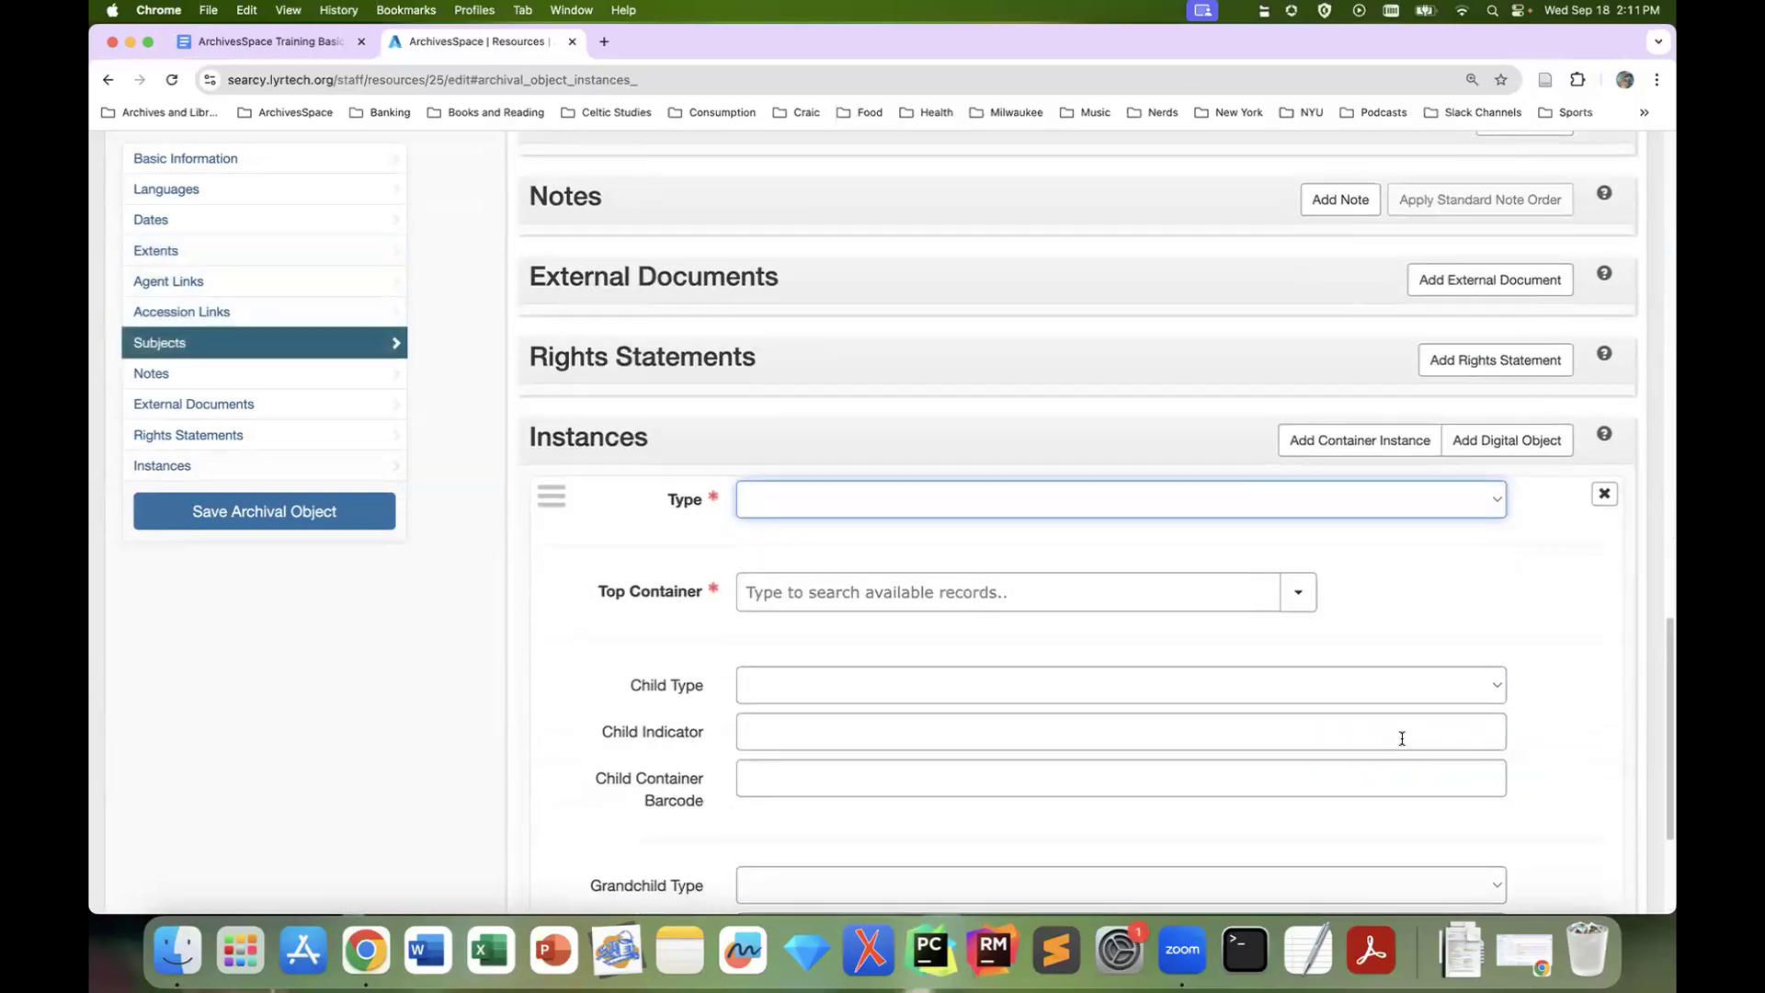
click(1422, 484)
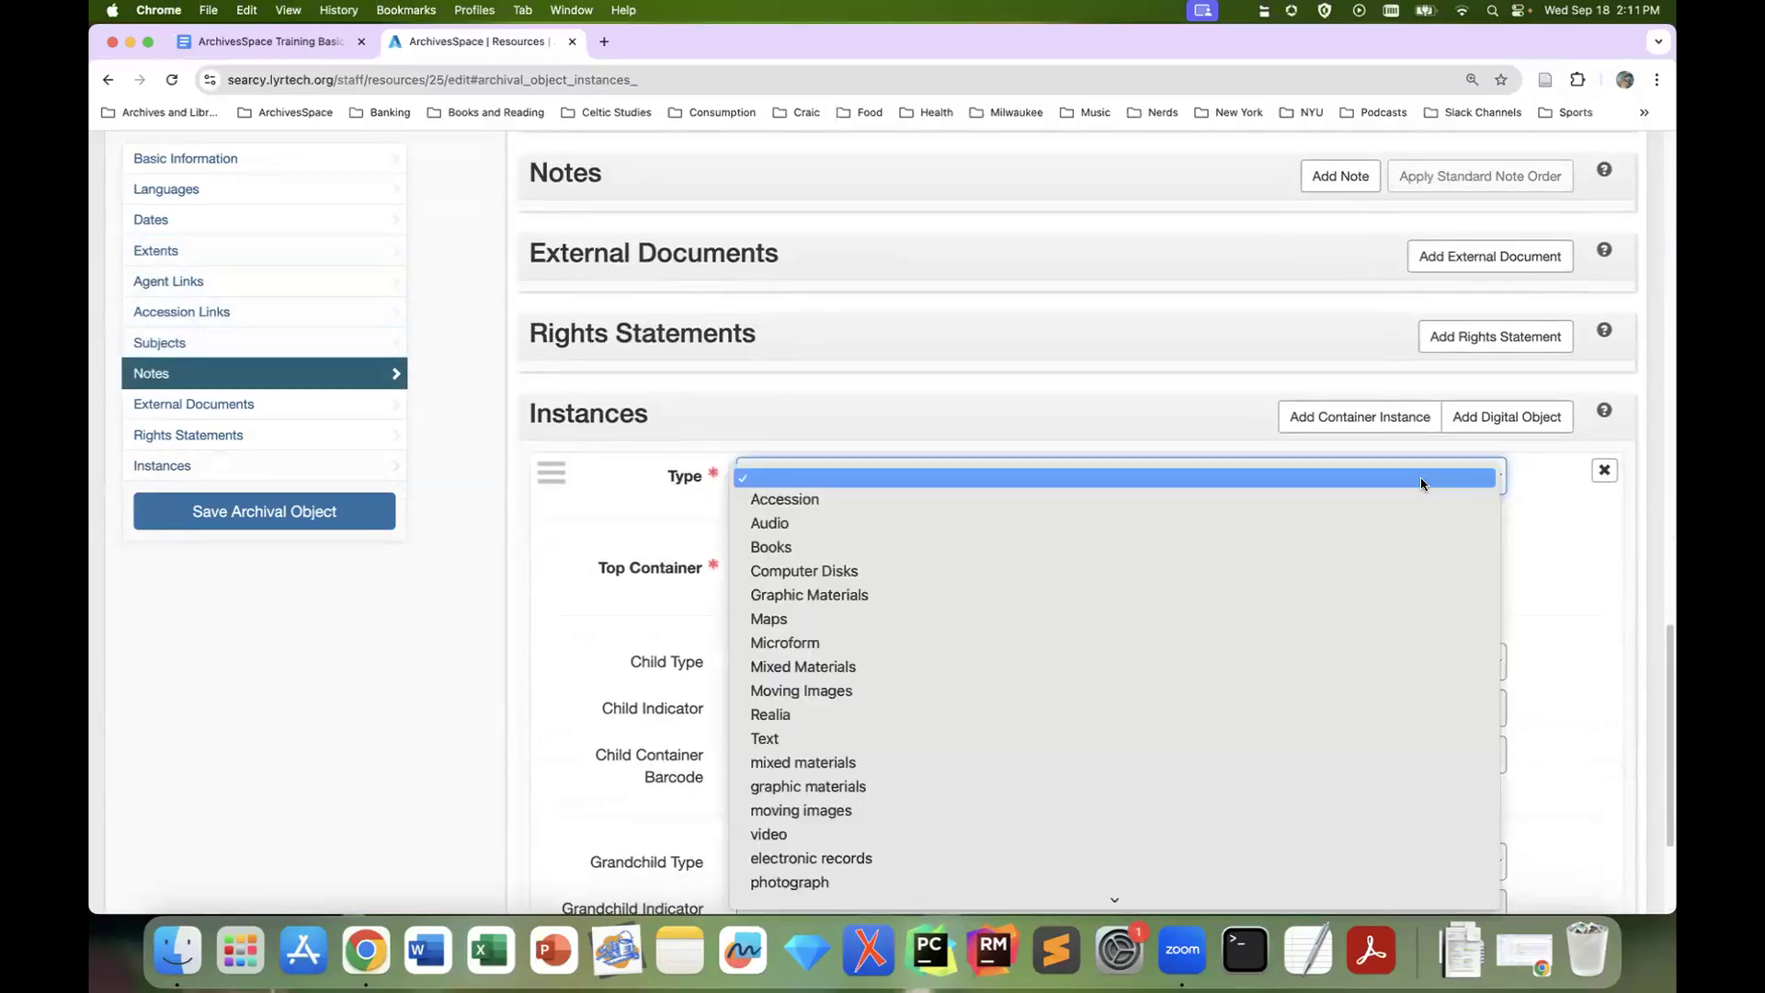
click(1303, 663)
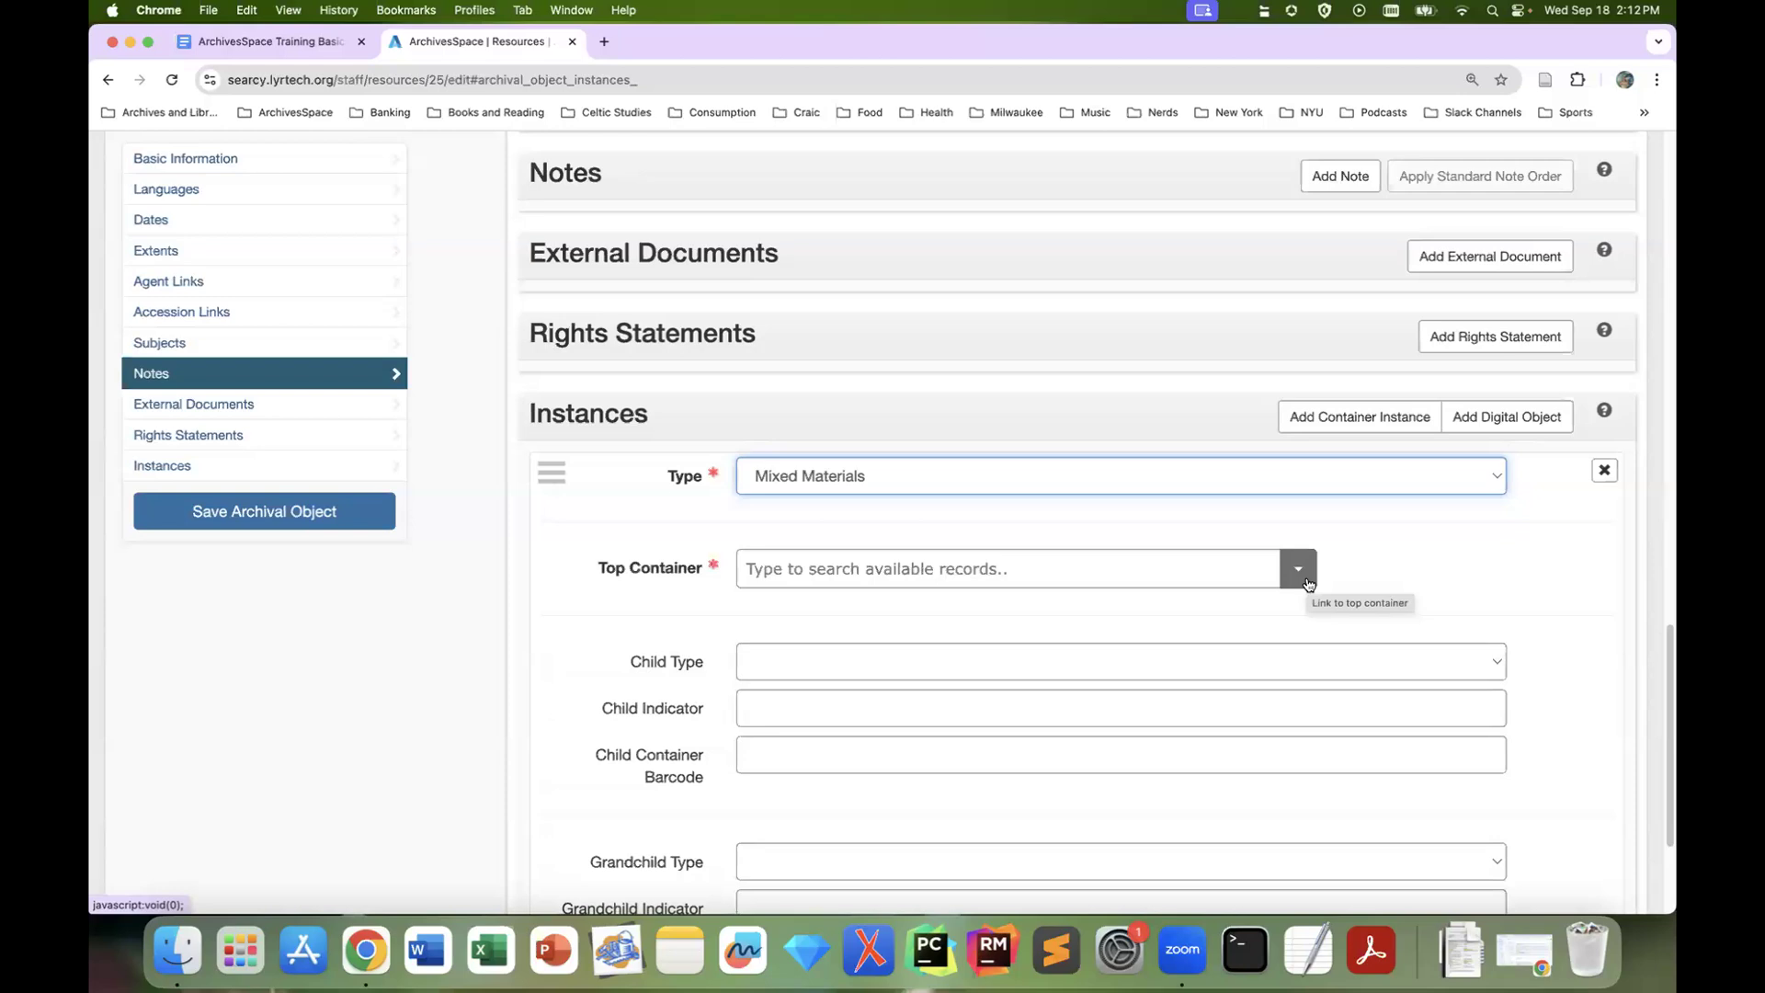
Create a new top container of type Box with indicator 1 and link it to the Photographs instance
click(1298, 570)
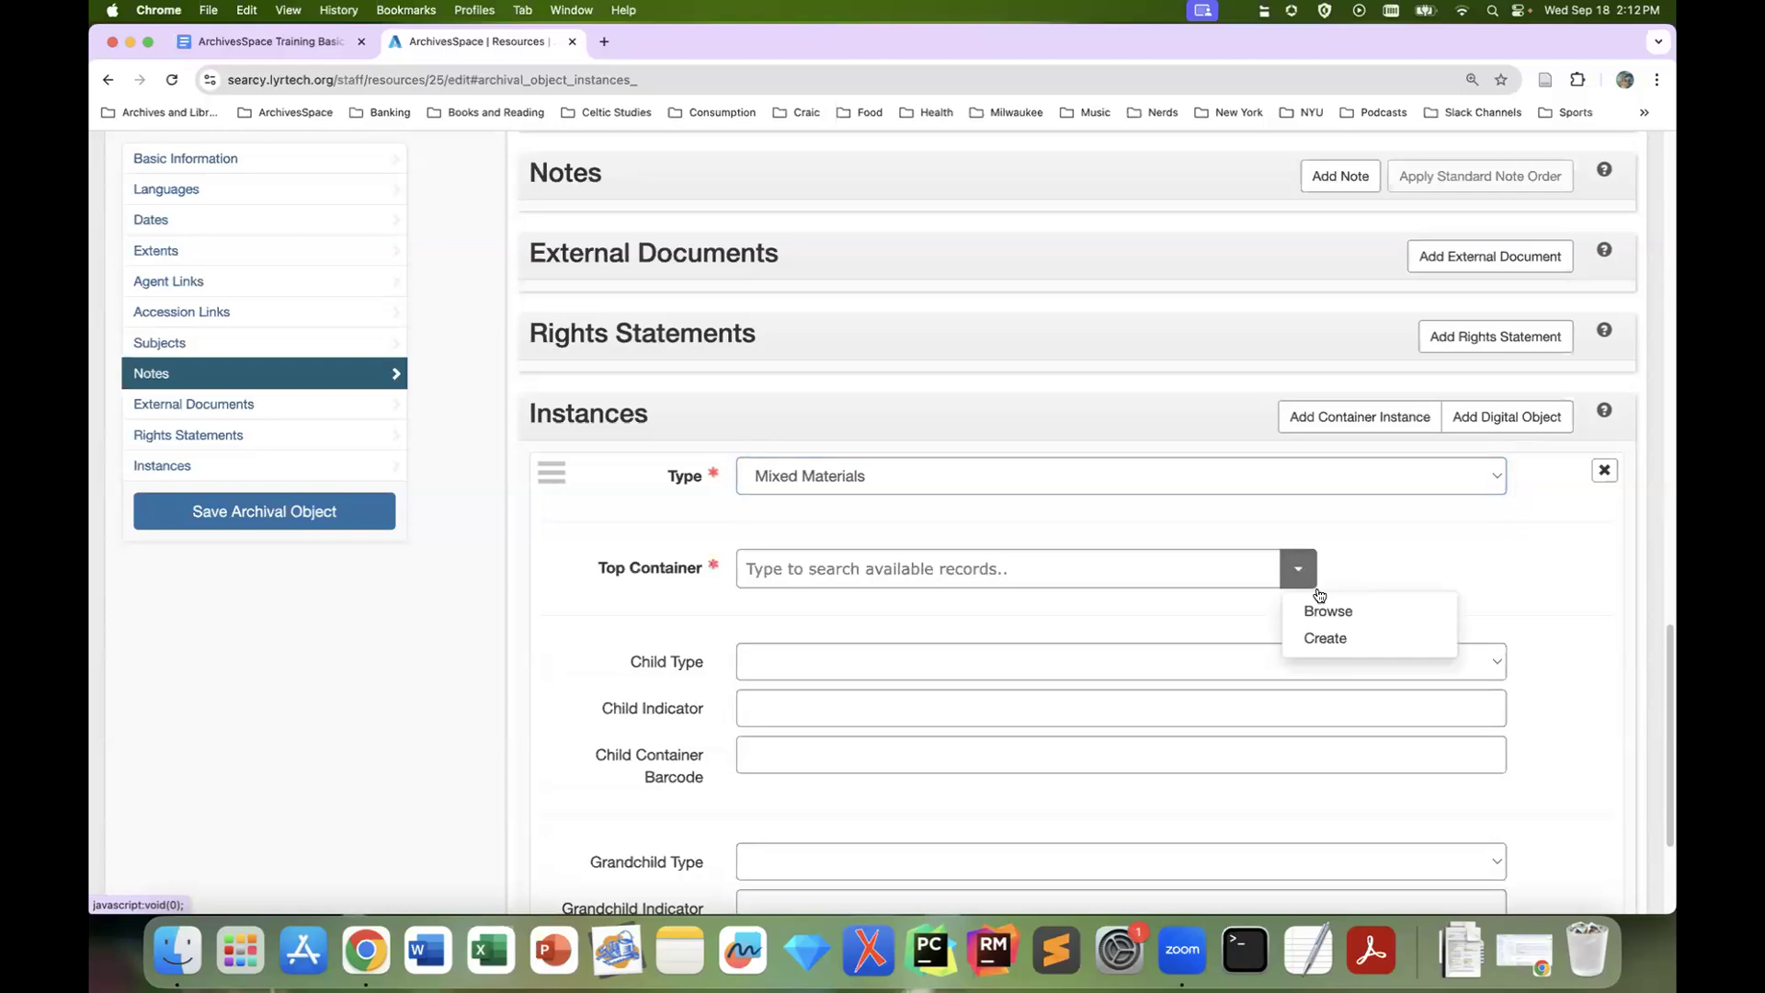
click(1338, 640)
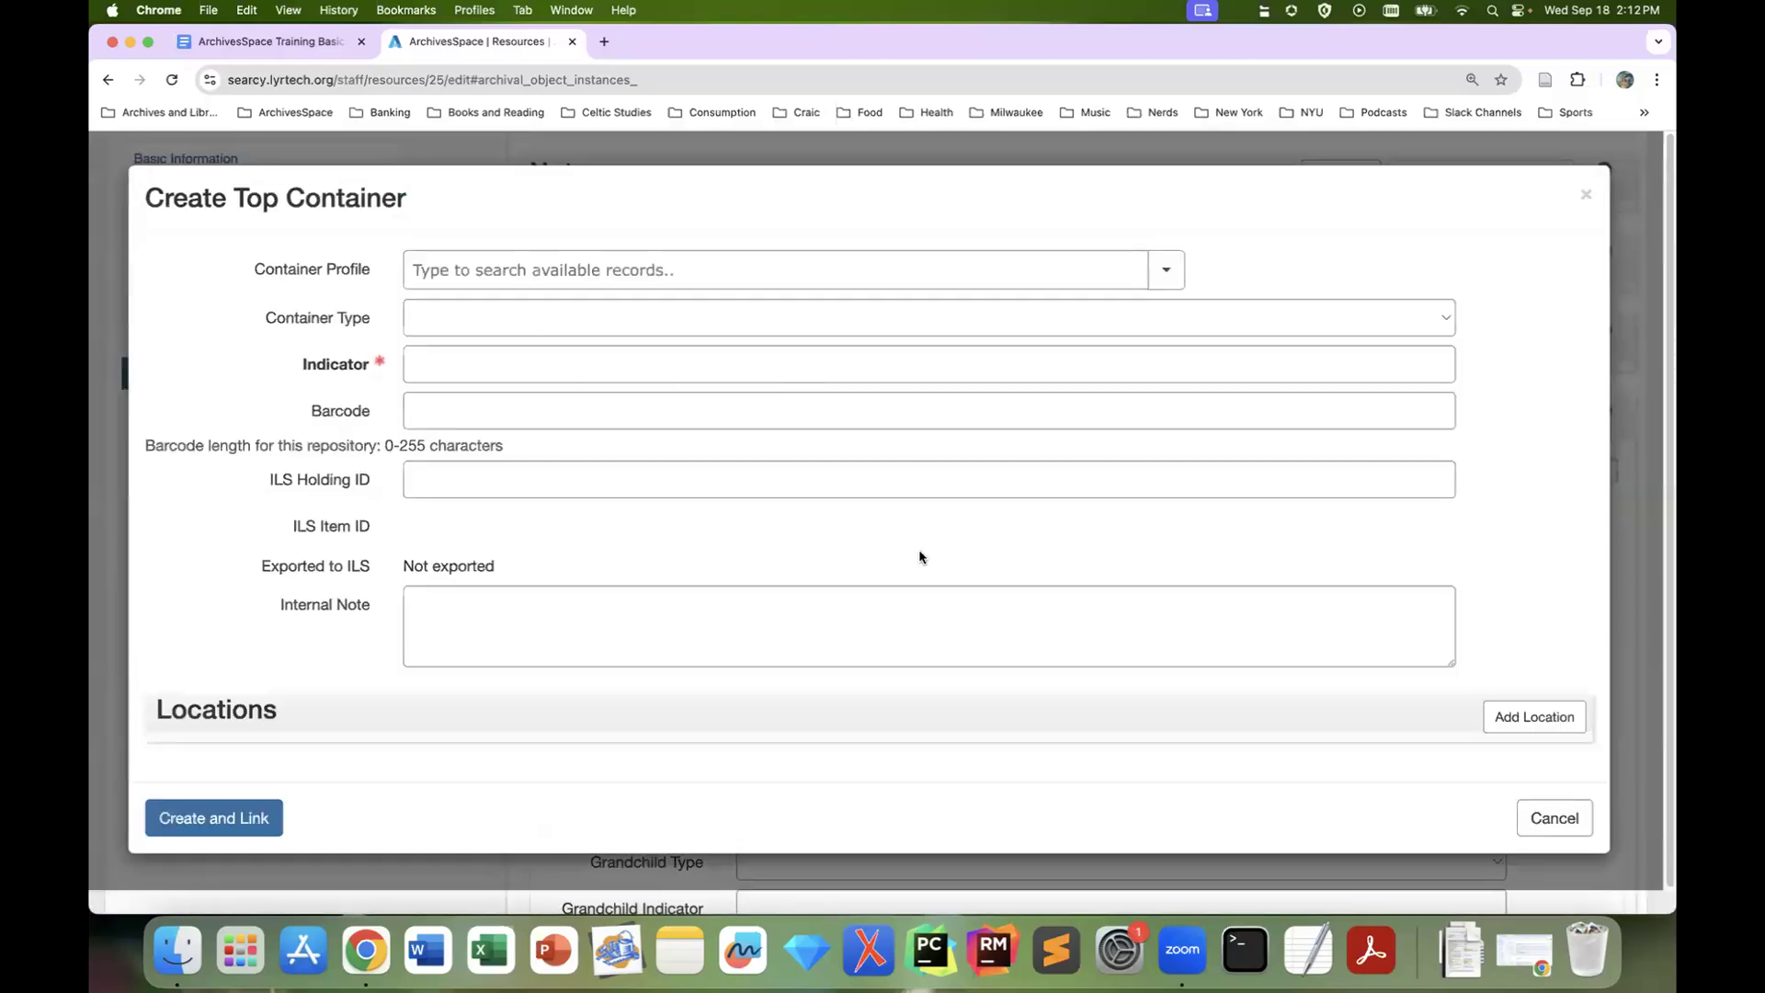
click(468, 368)
text(1)
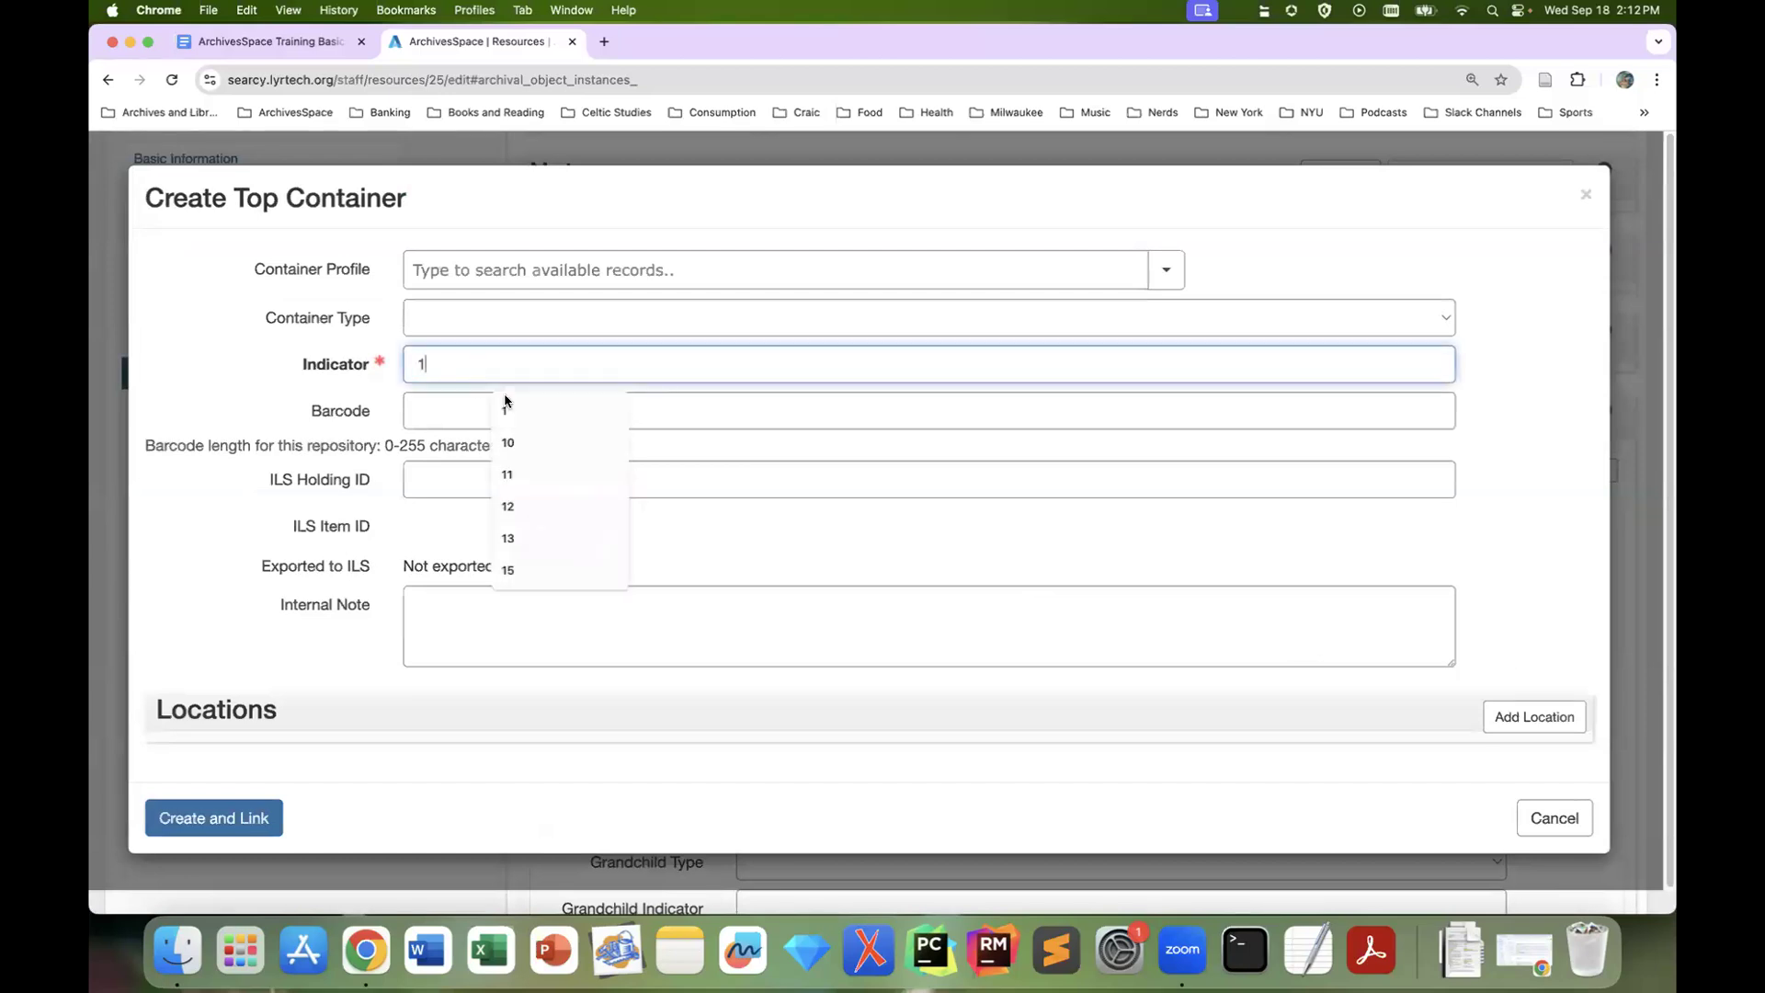
click(326, 378)
click(457, 322)
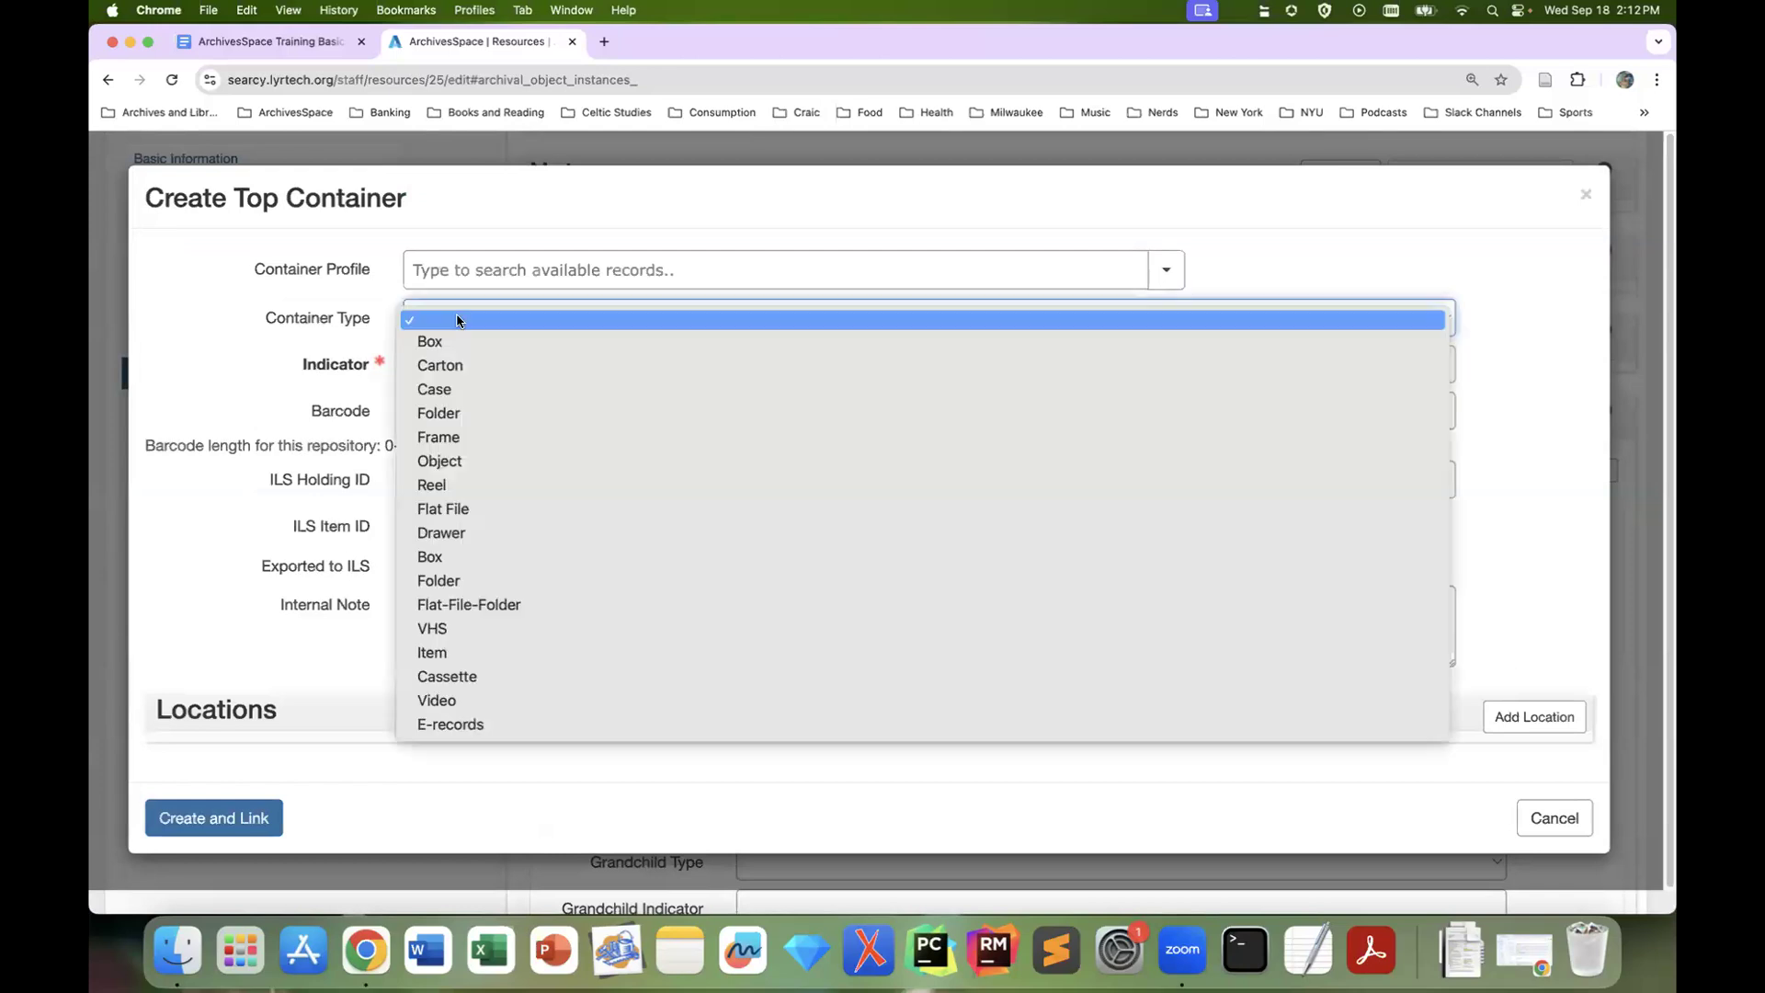
click(450, 344)
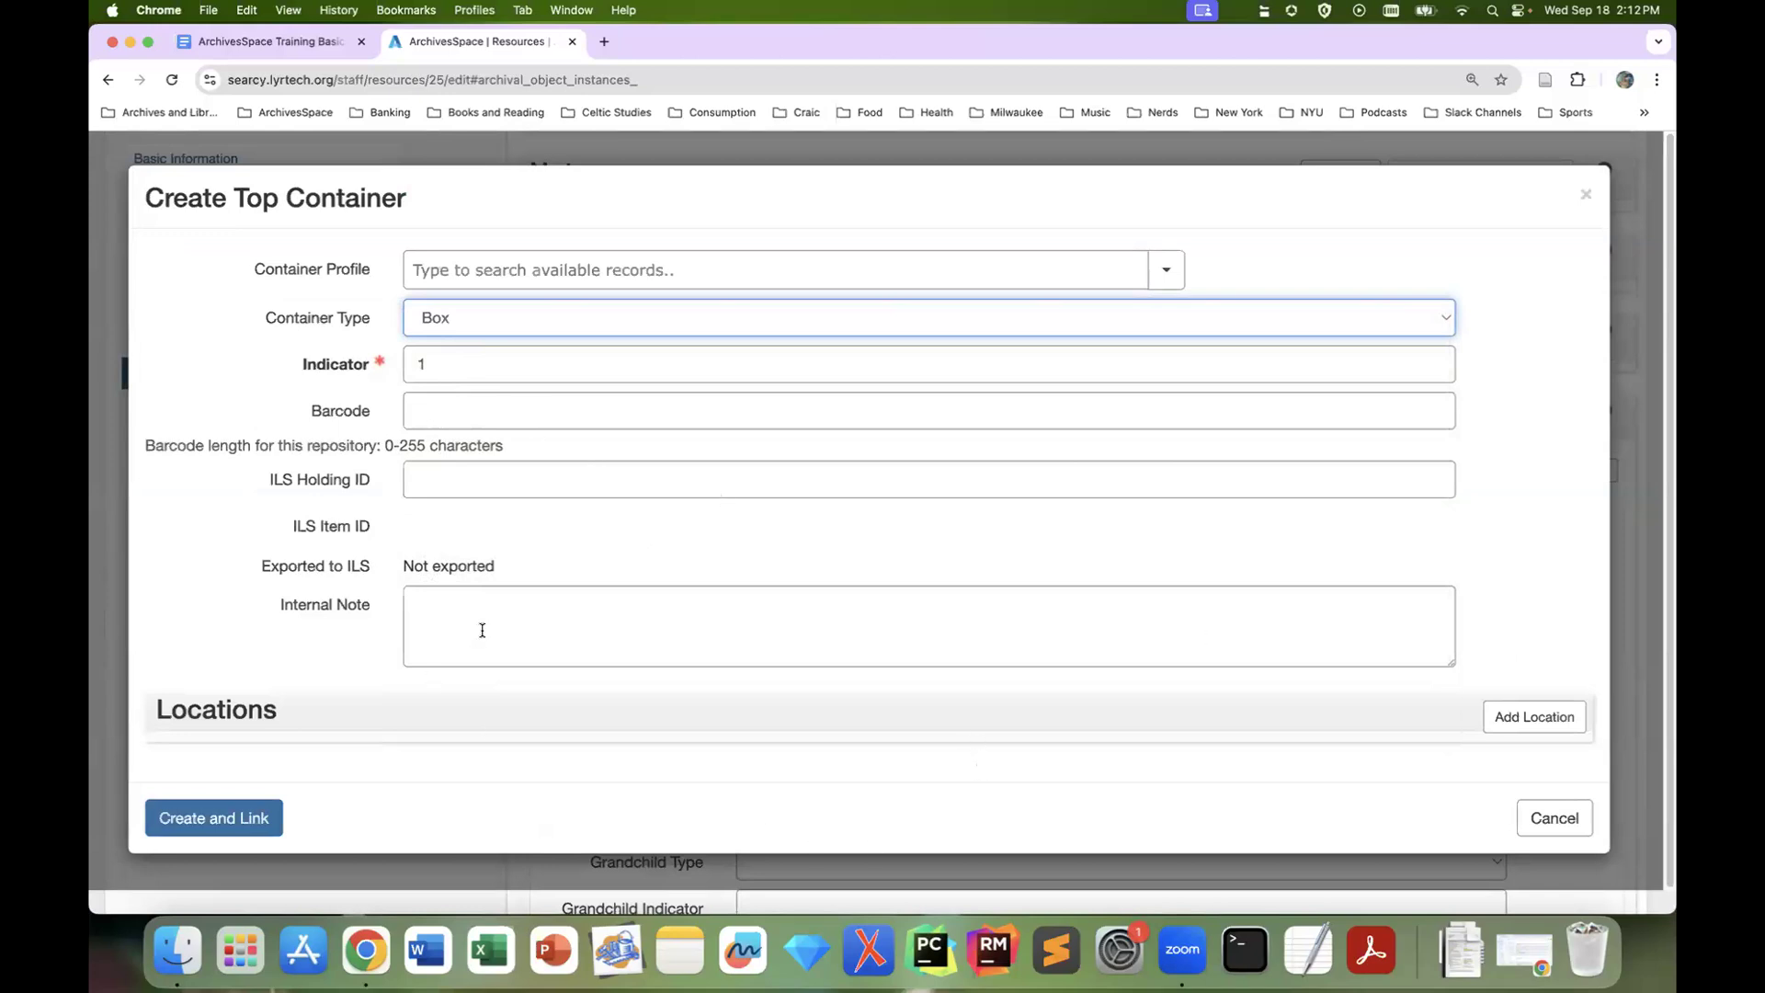
click(258, 825)
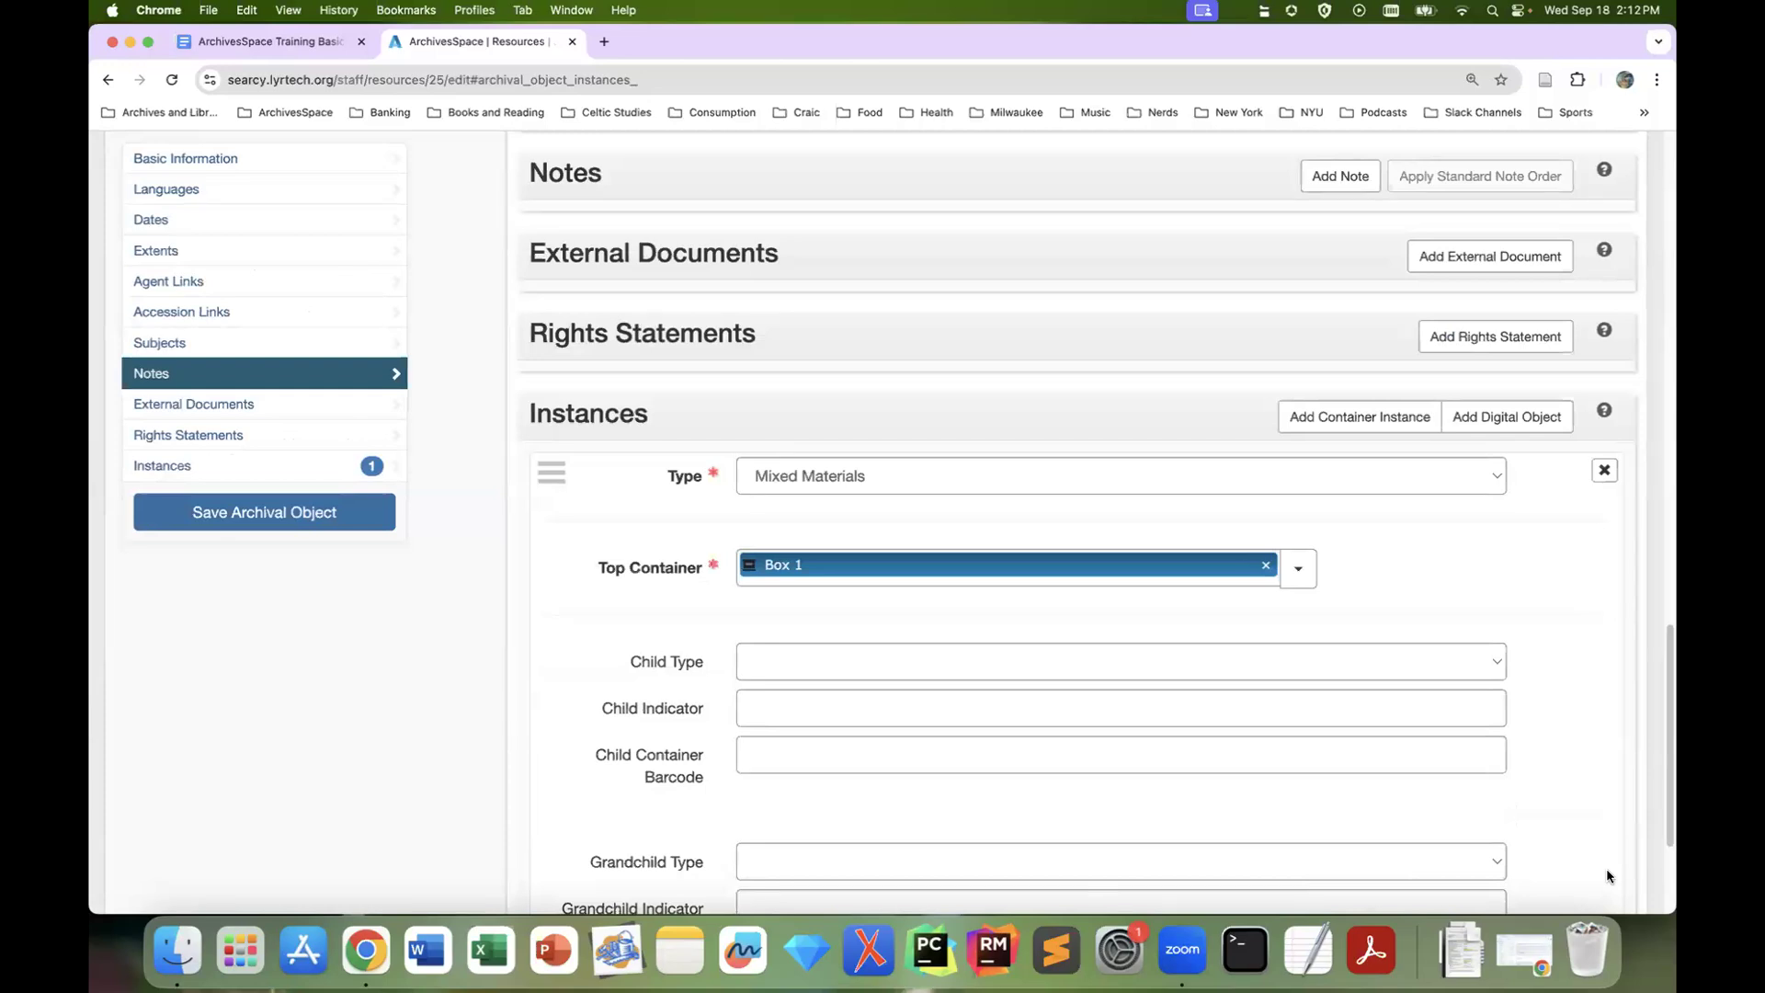
Set the Photographs instance's child type to Folder with child indicator 1-3, and save the archival object
scroll(1131, 749, down, 1)
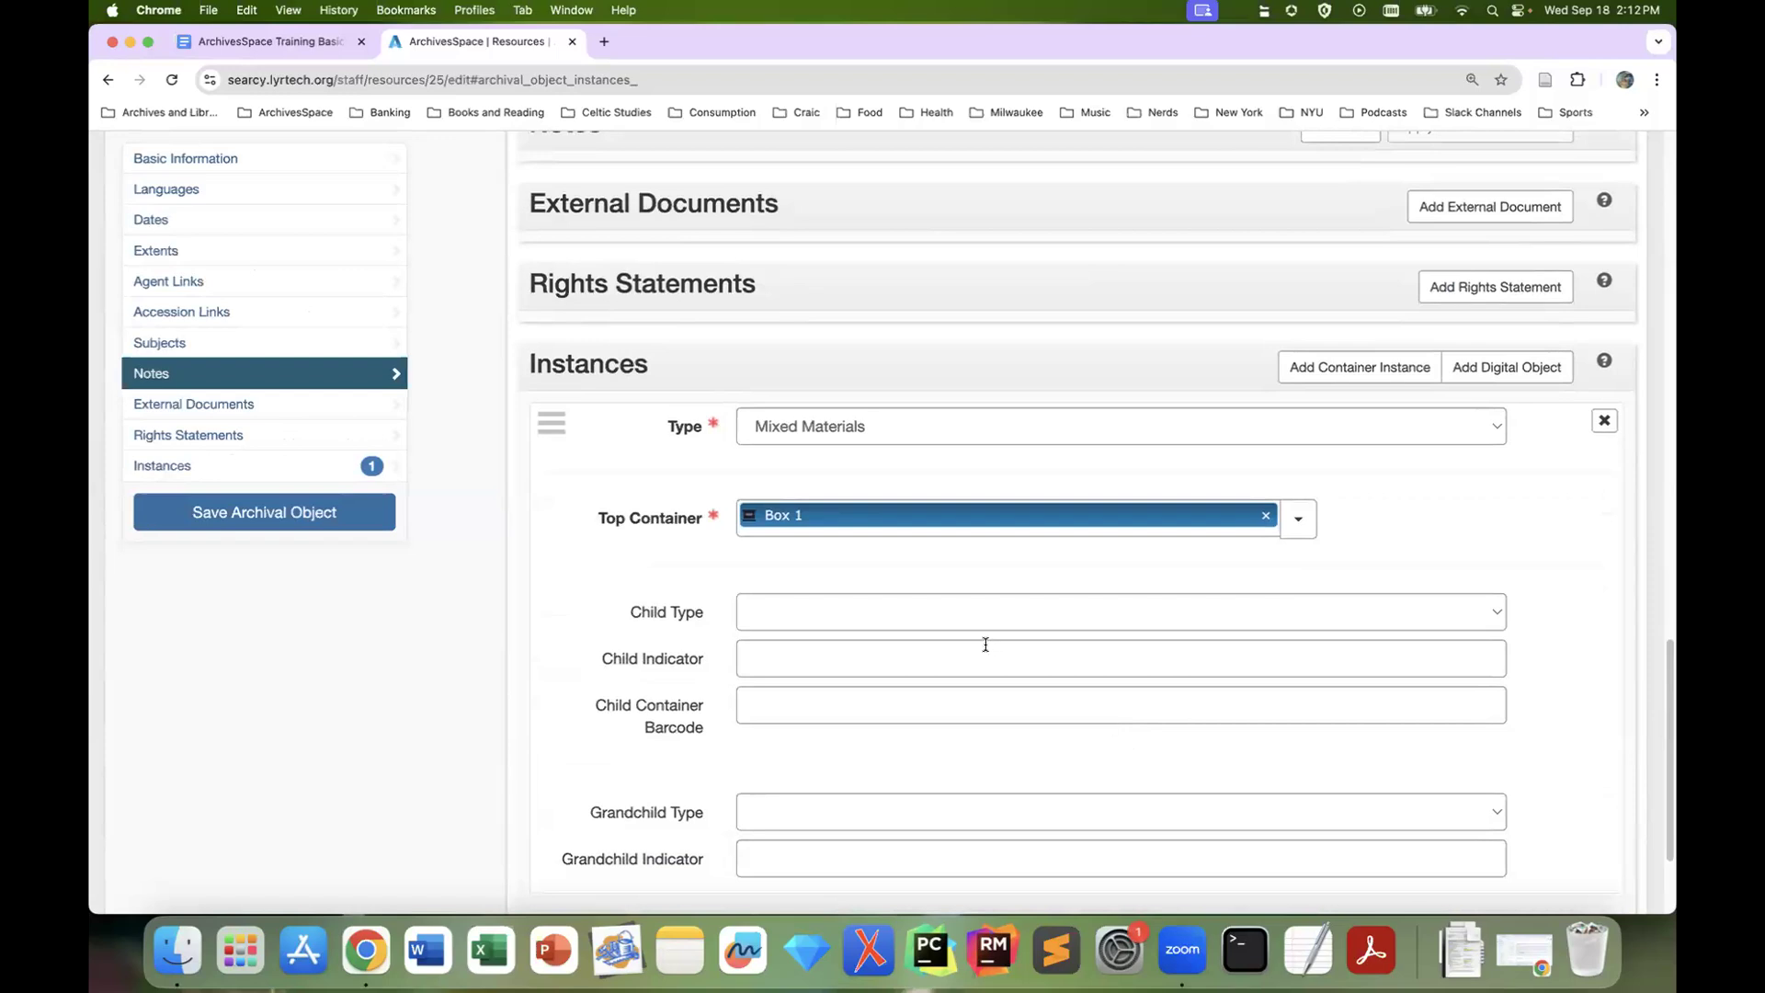
click(939, 619)
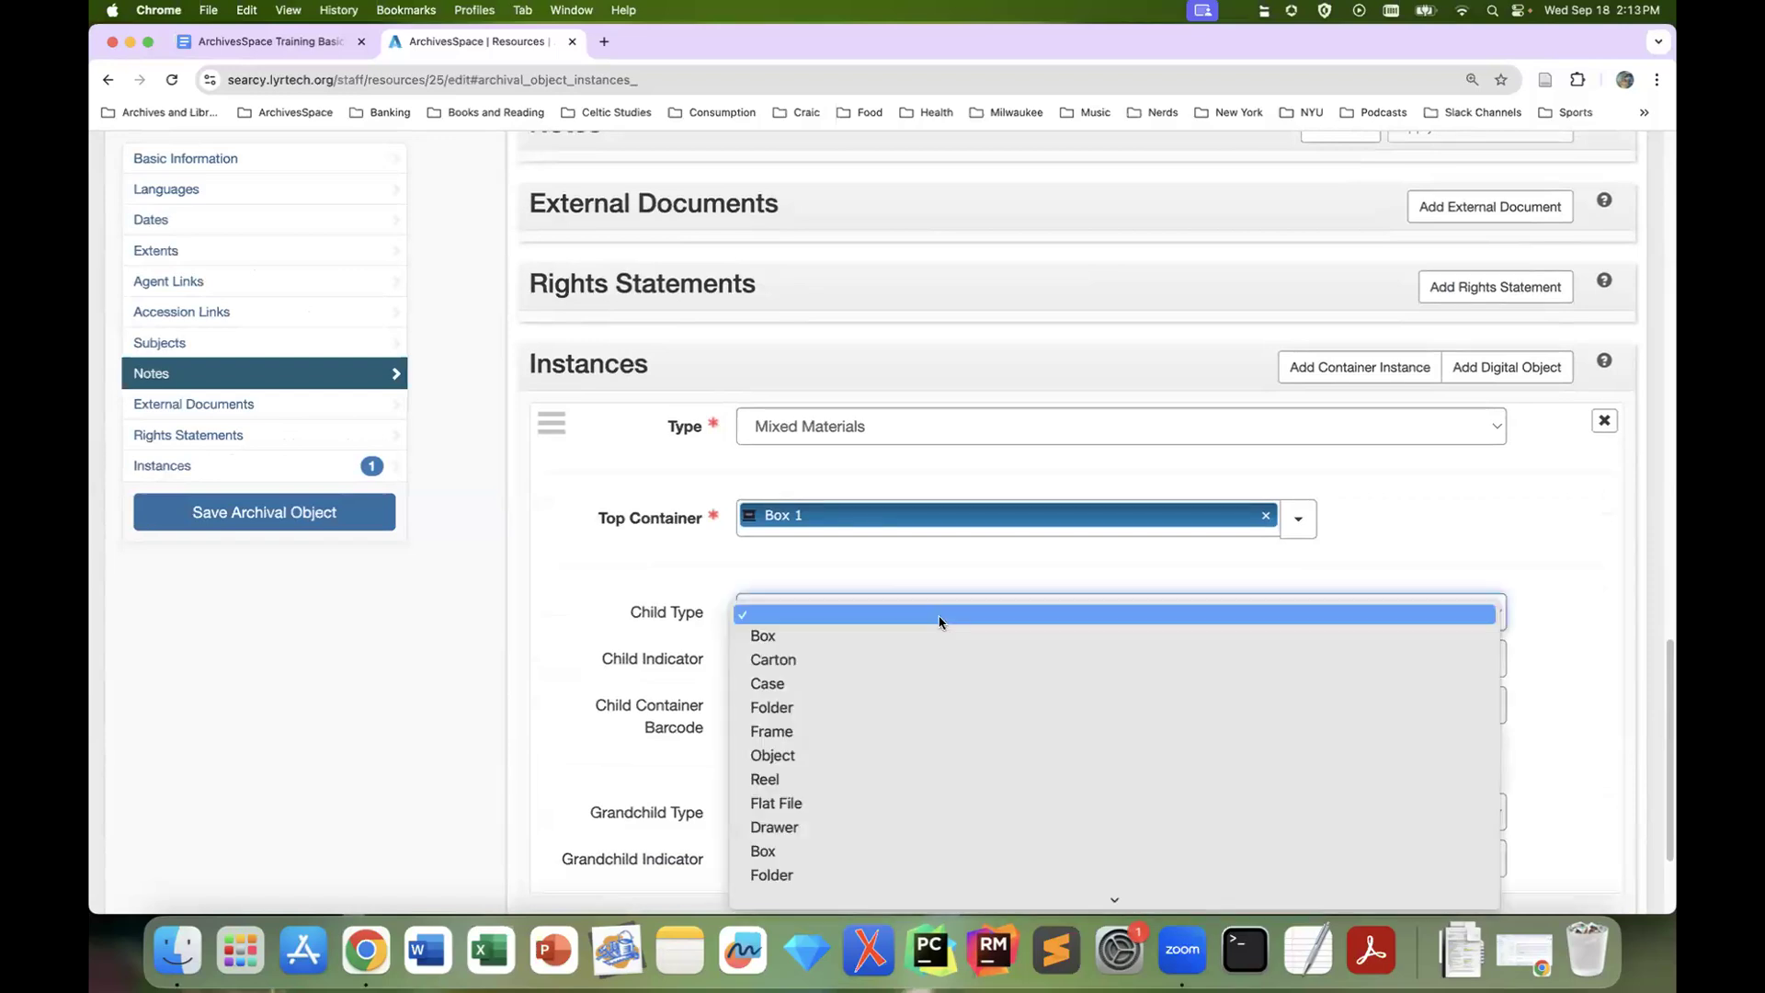
click(925, 700)
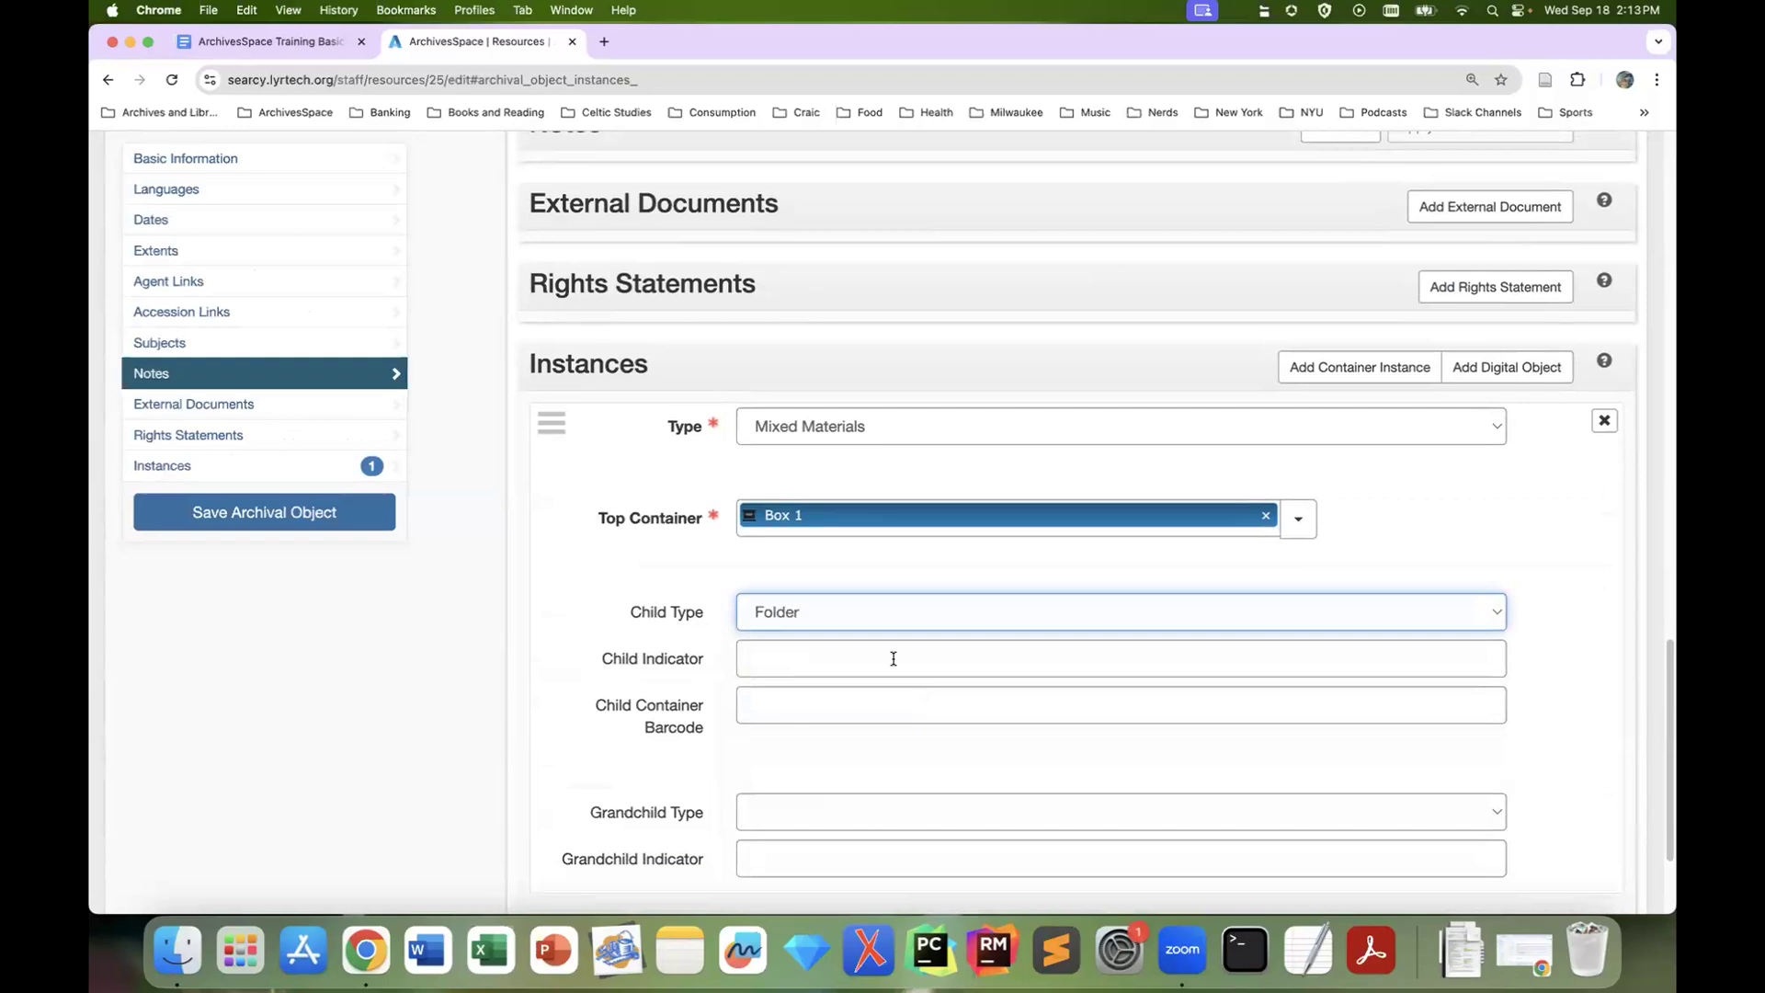
click(890, 660)
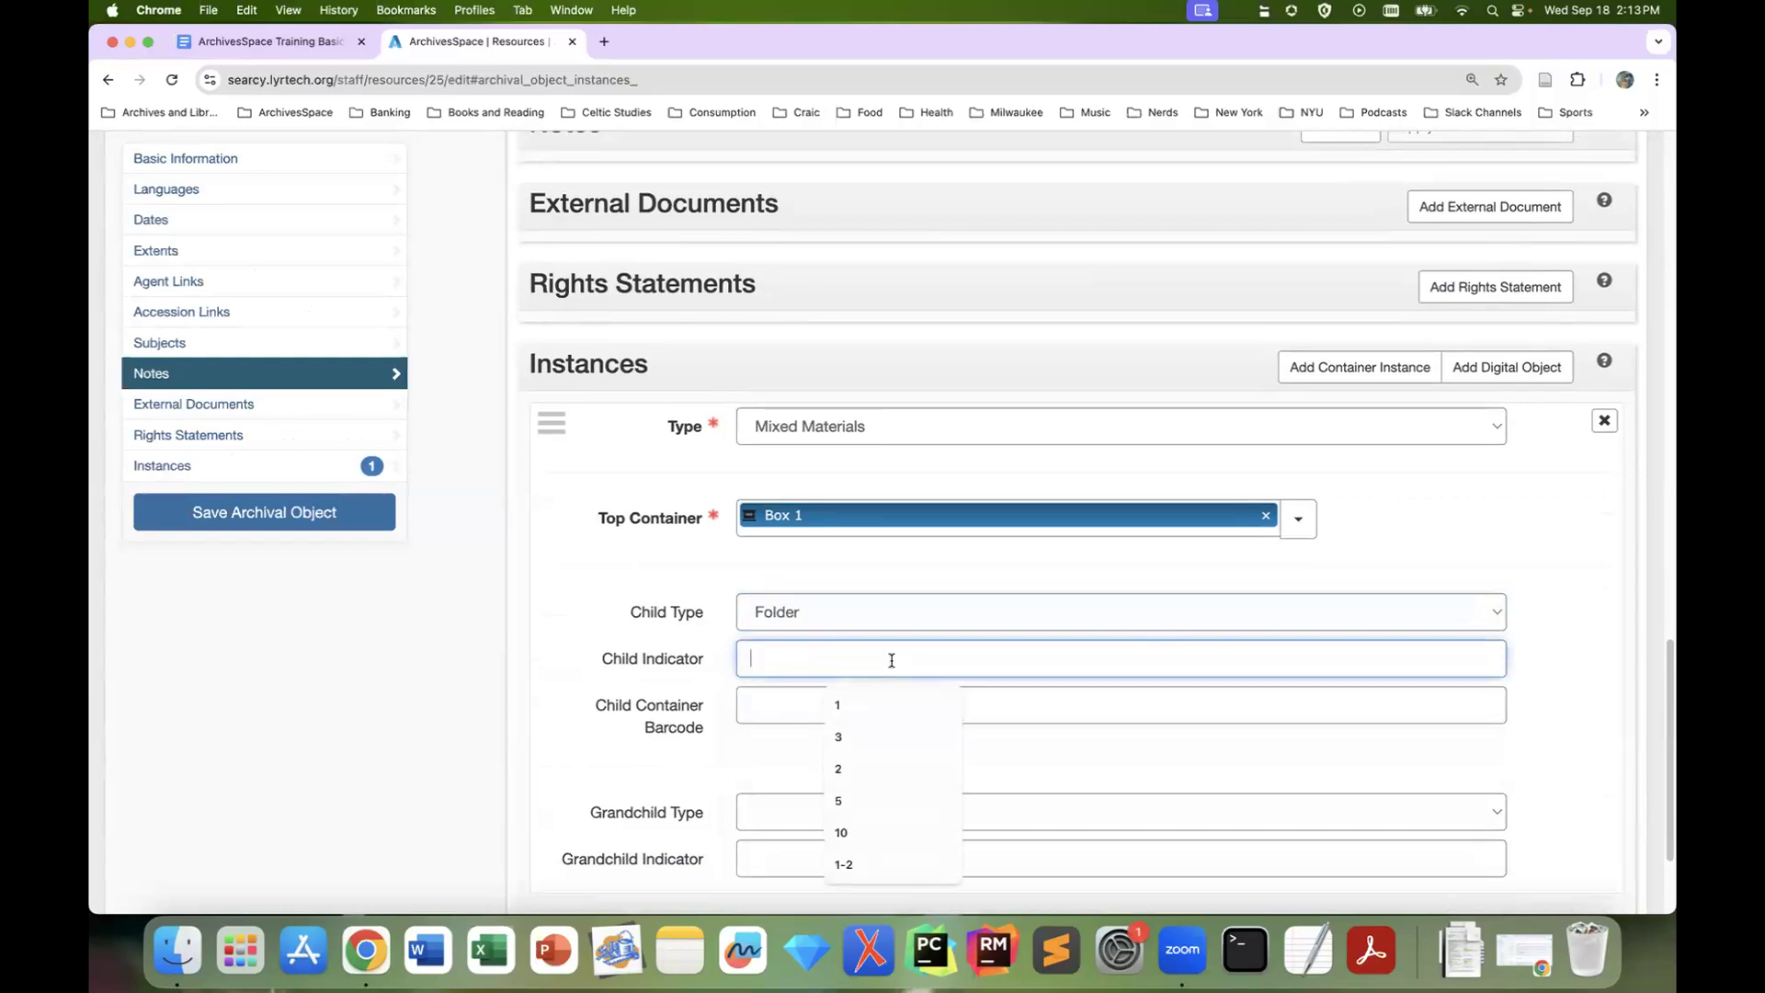
text(1-3)
click(288, 520)
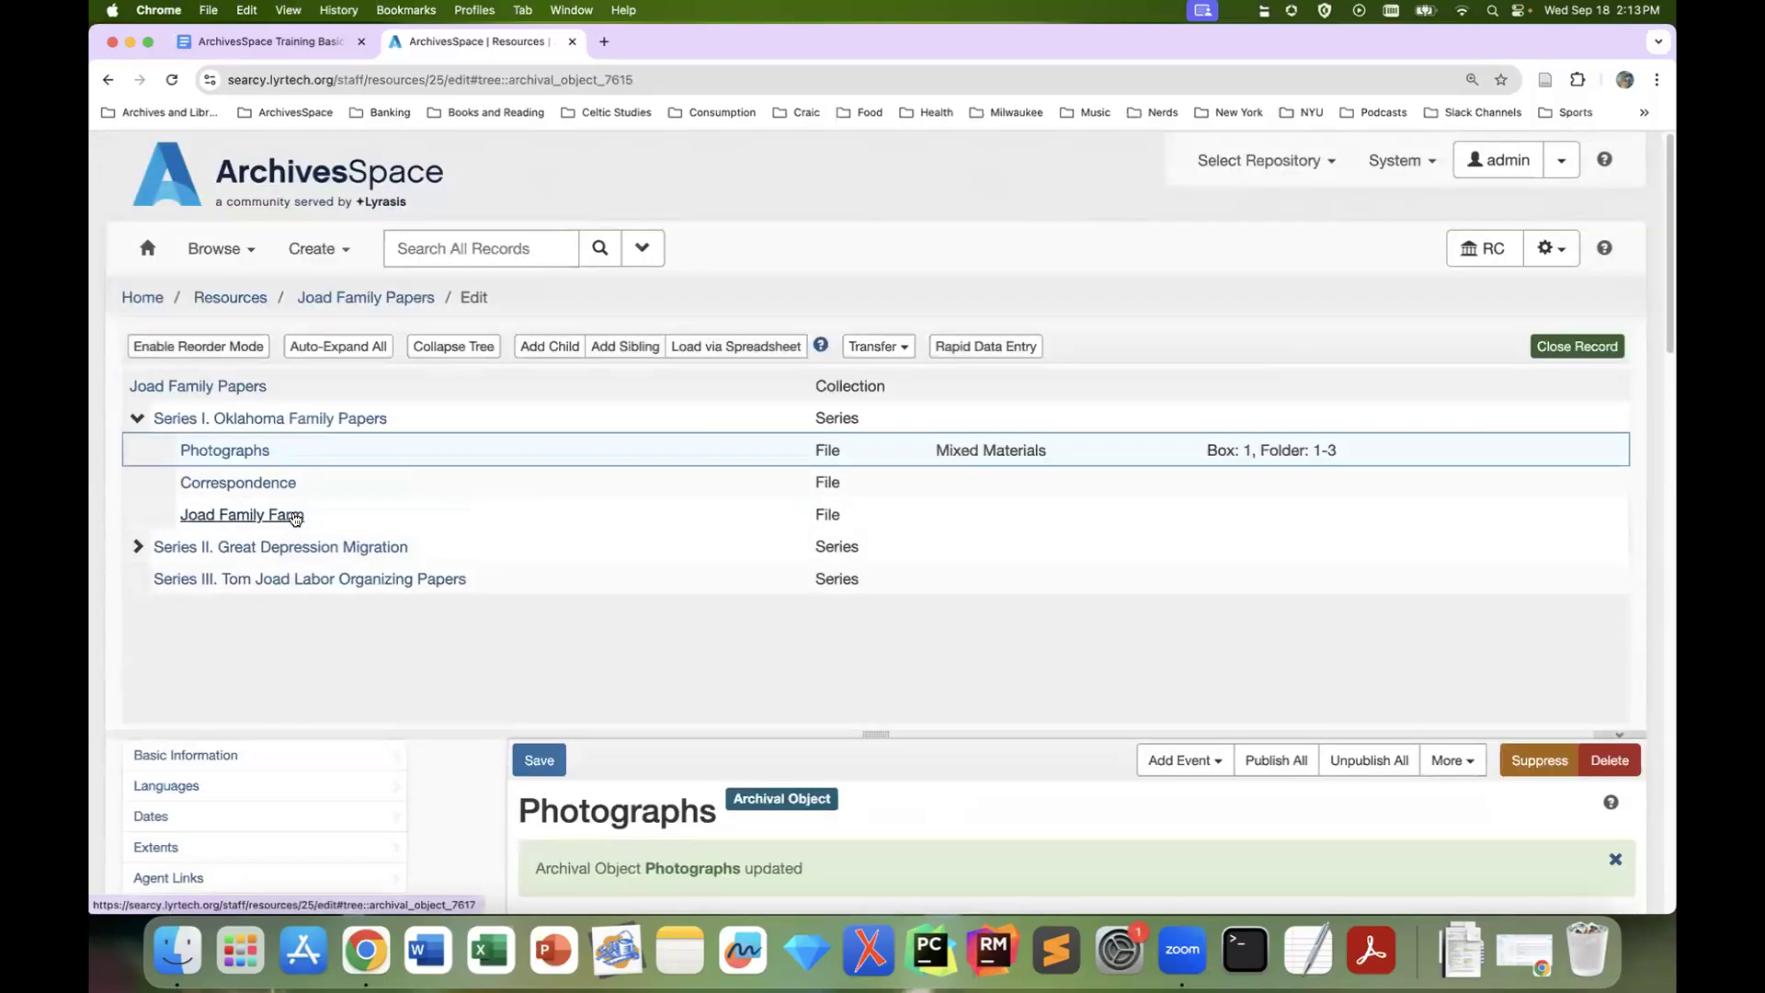
Open the Correspondence file under Series I and add a Mixed Materials container instance linked to the existing top container Box 1
click(243, 492)
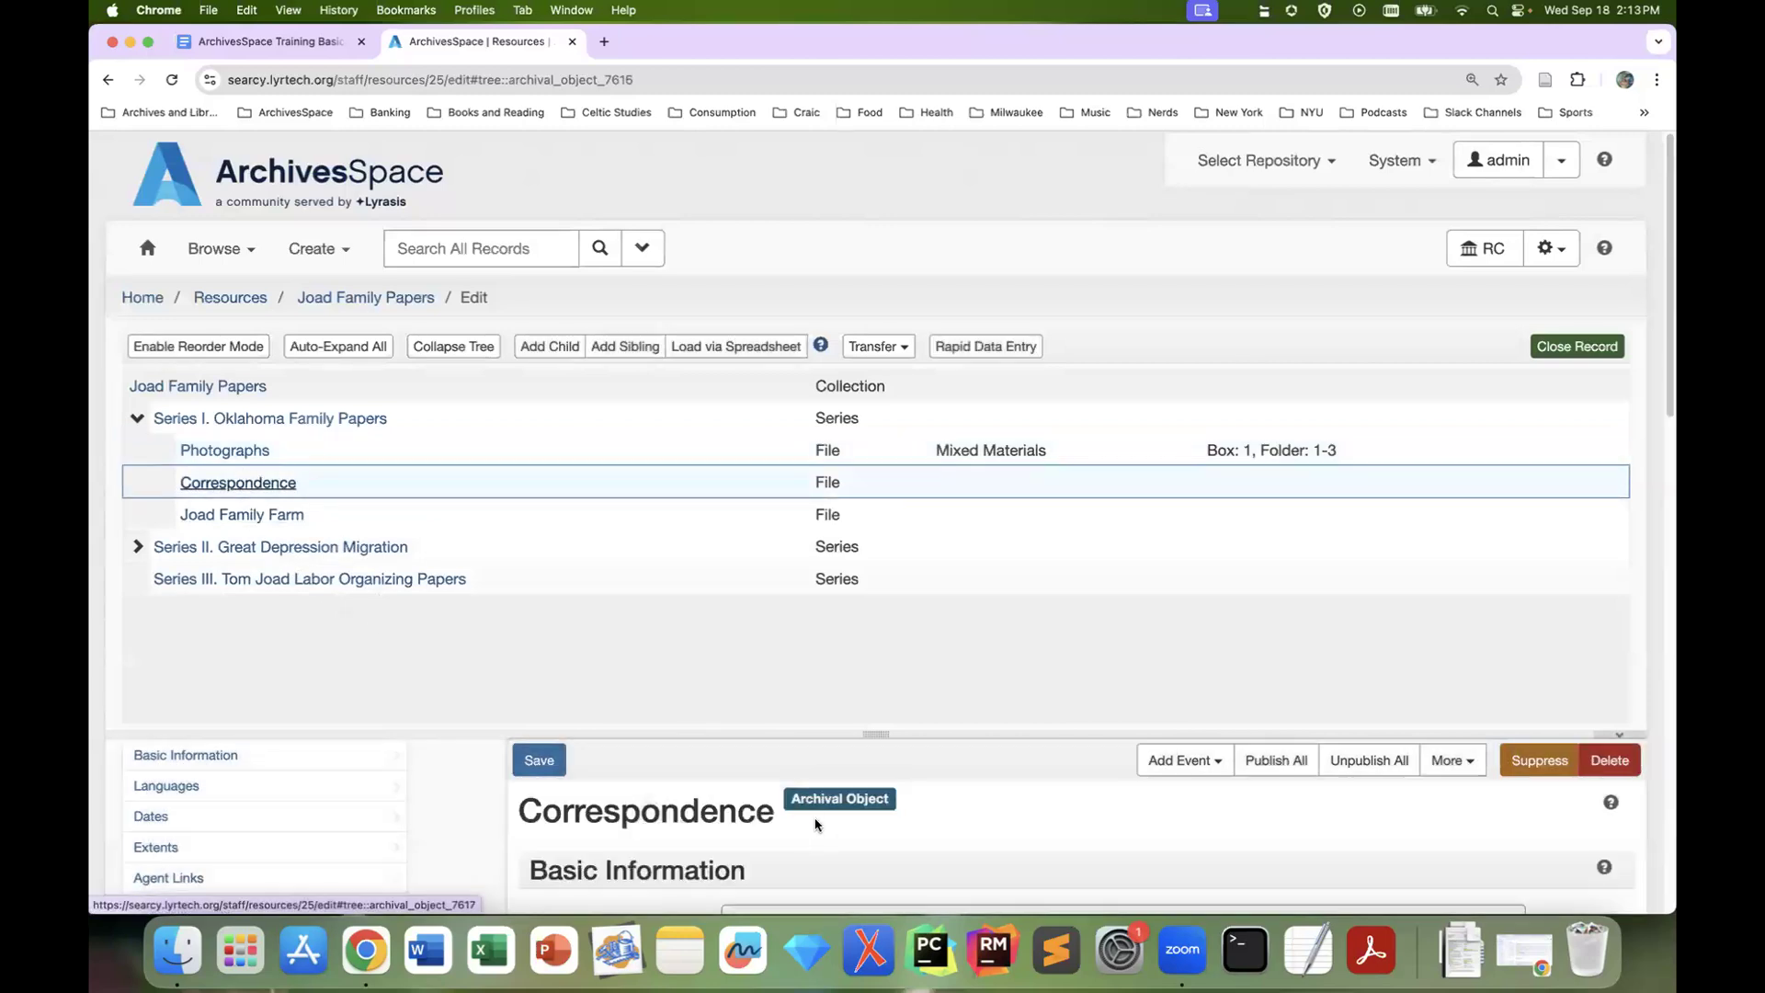
scroll(805, 815, down, 3)
scroll(806, 815, down, 4)
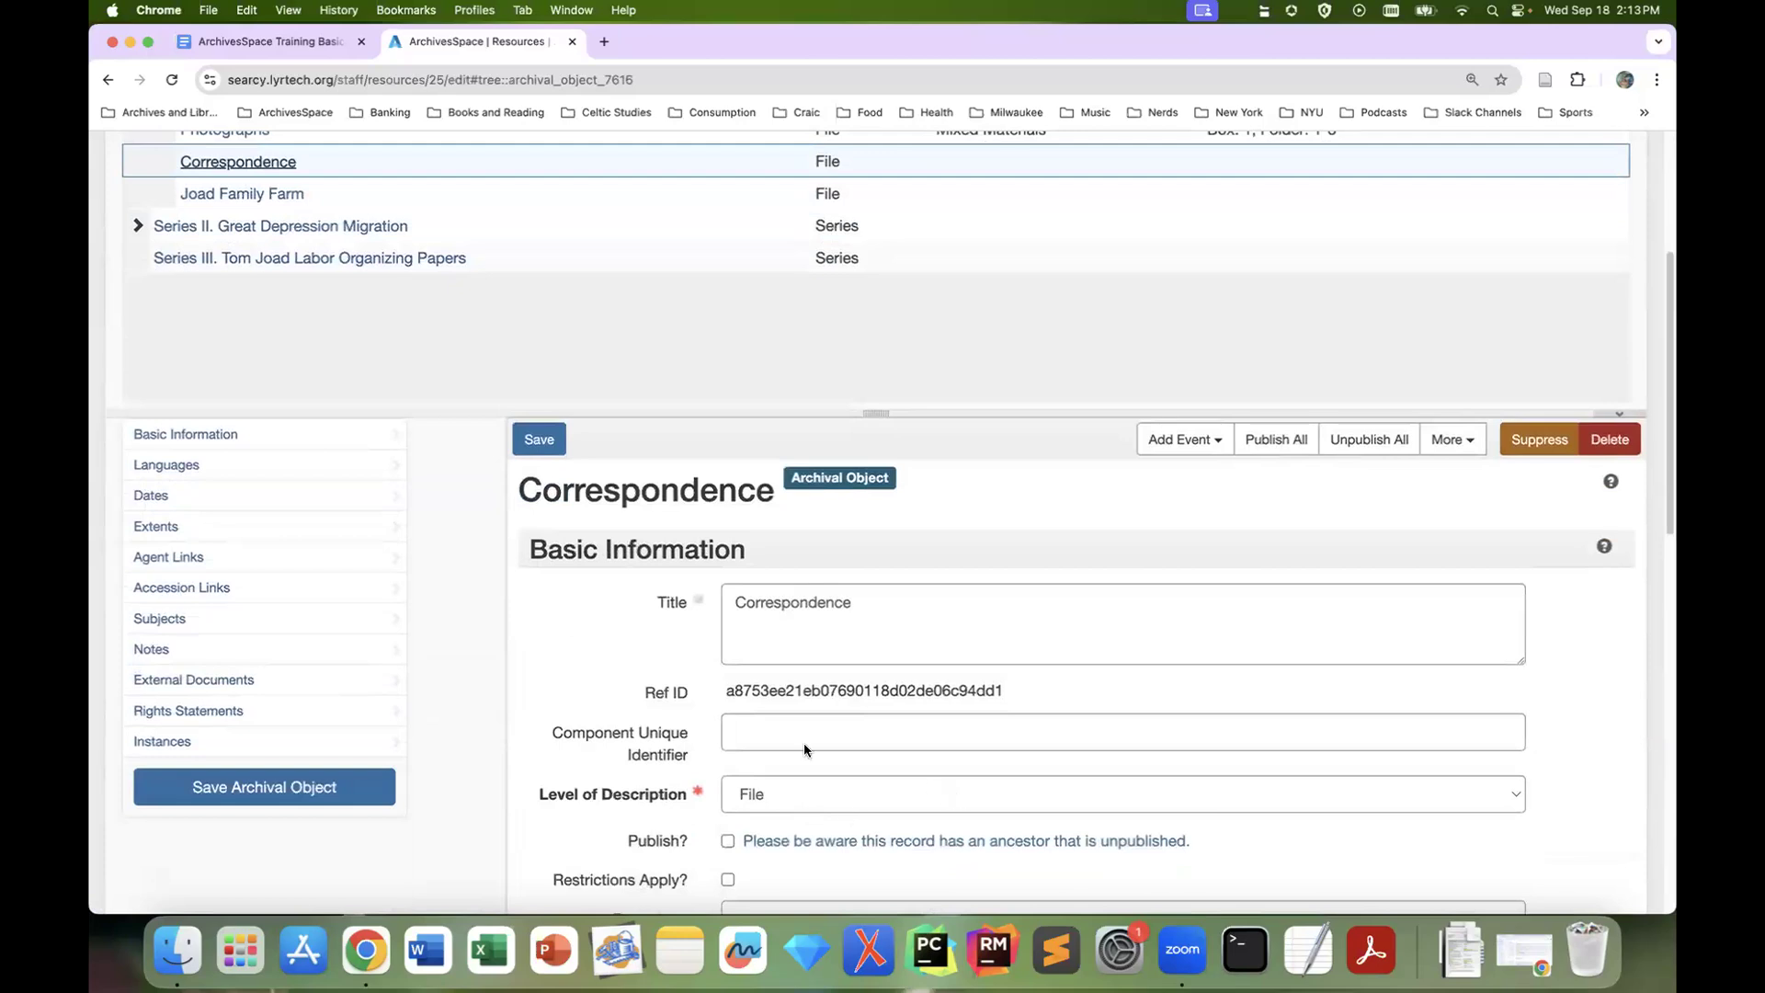
scroll(669, 692, up, 1)
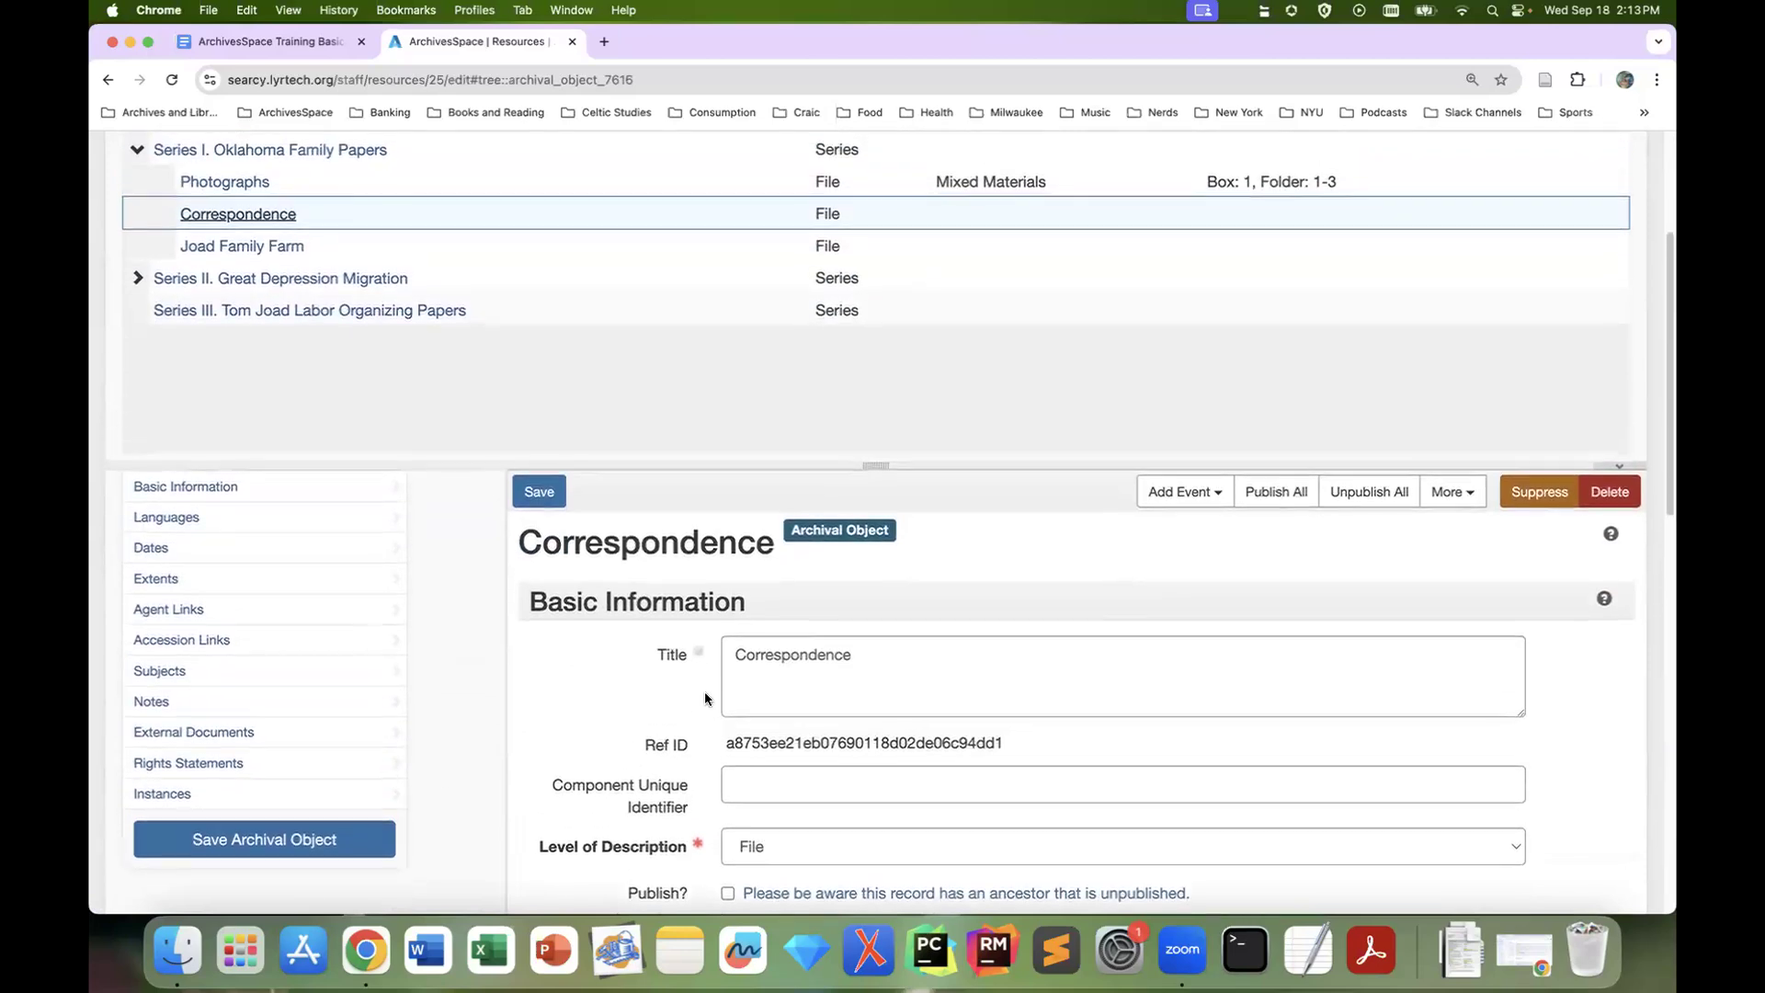
click(262, 792)
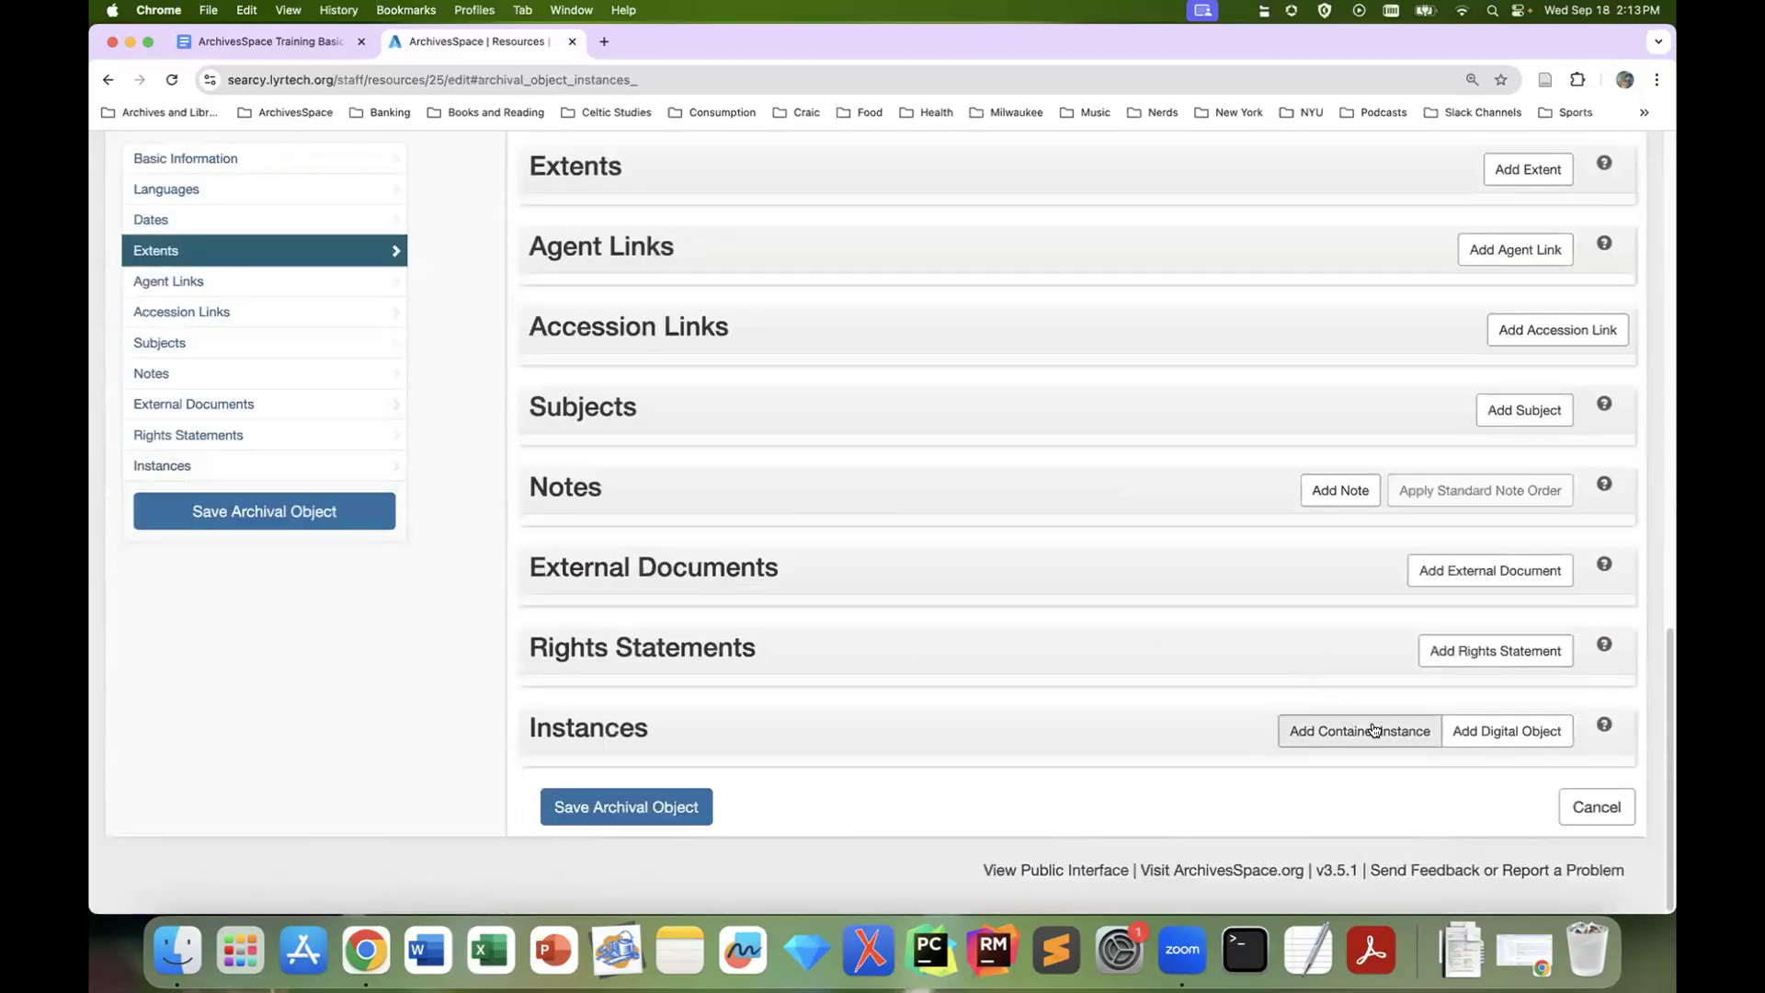
click(1375, 735)
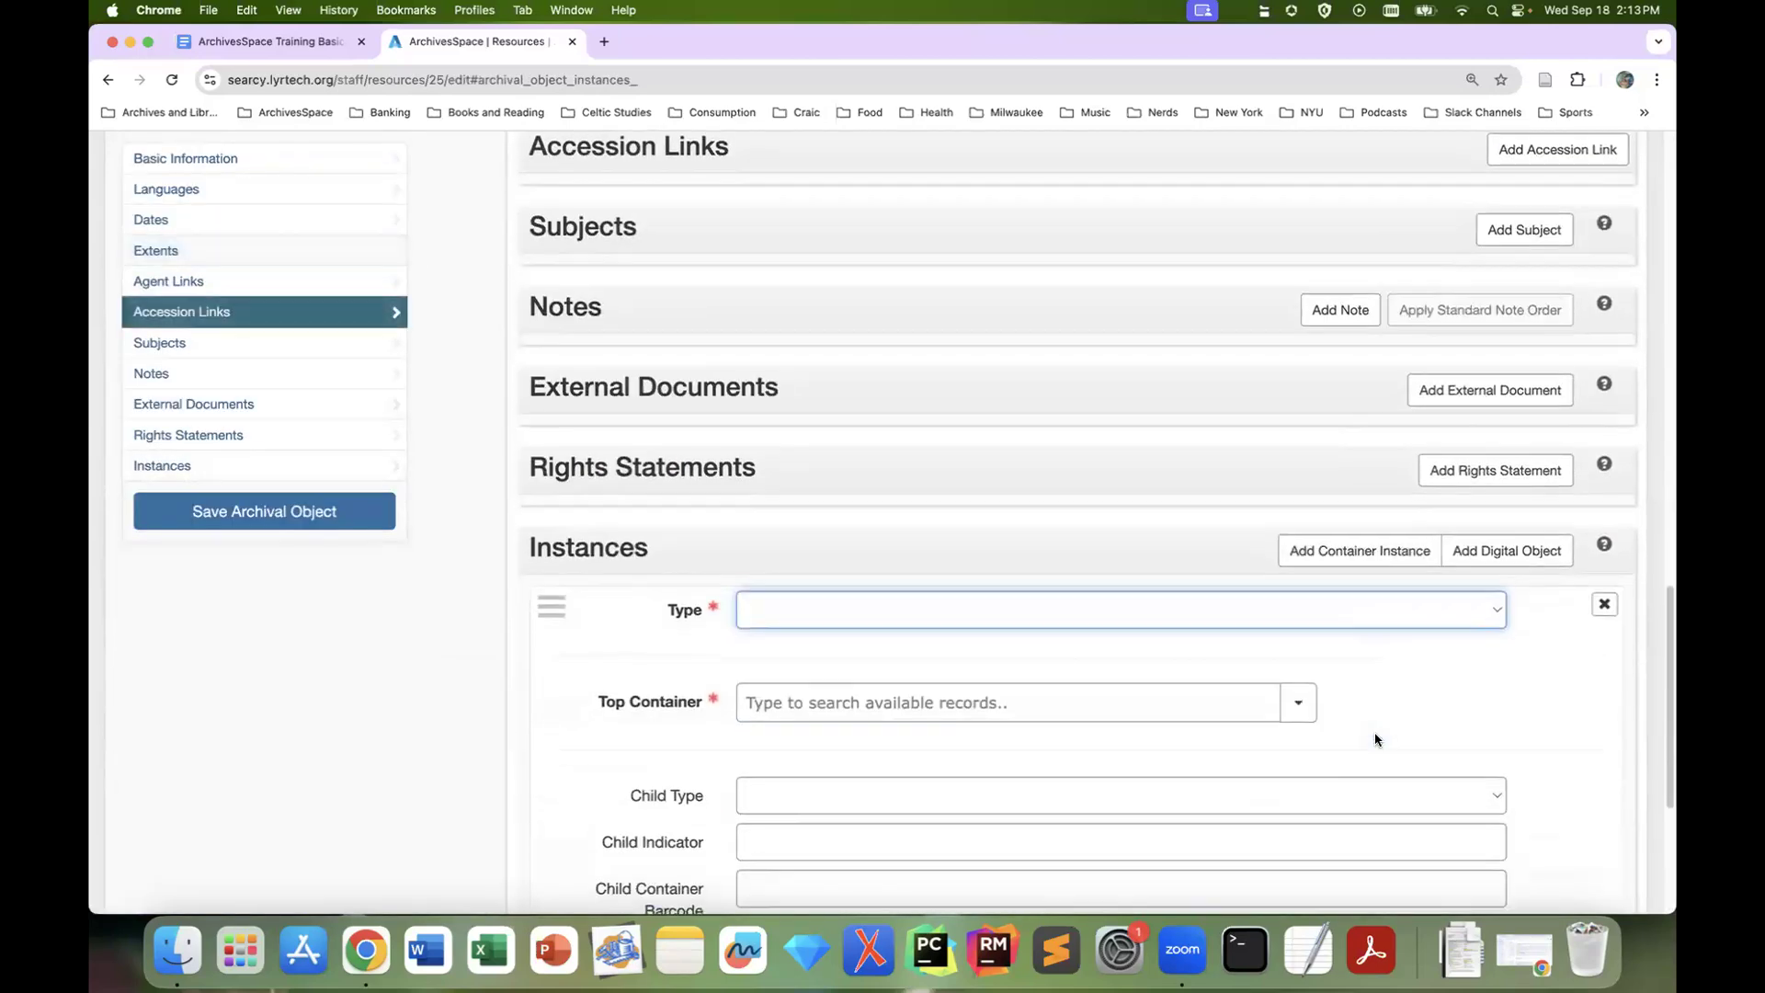
click(1086, 593)
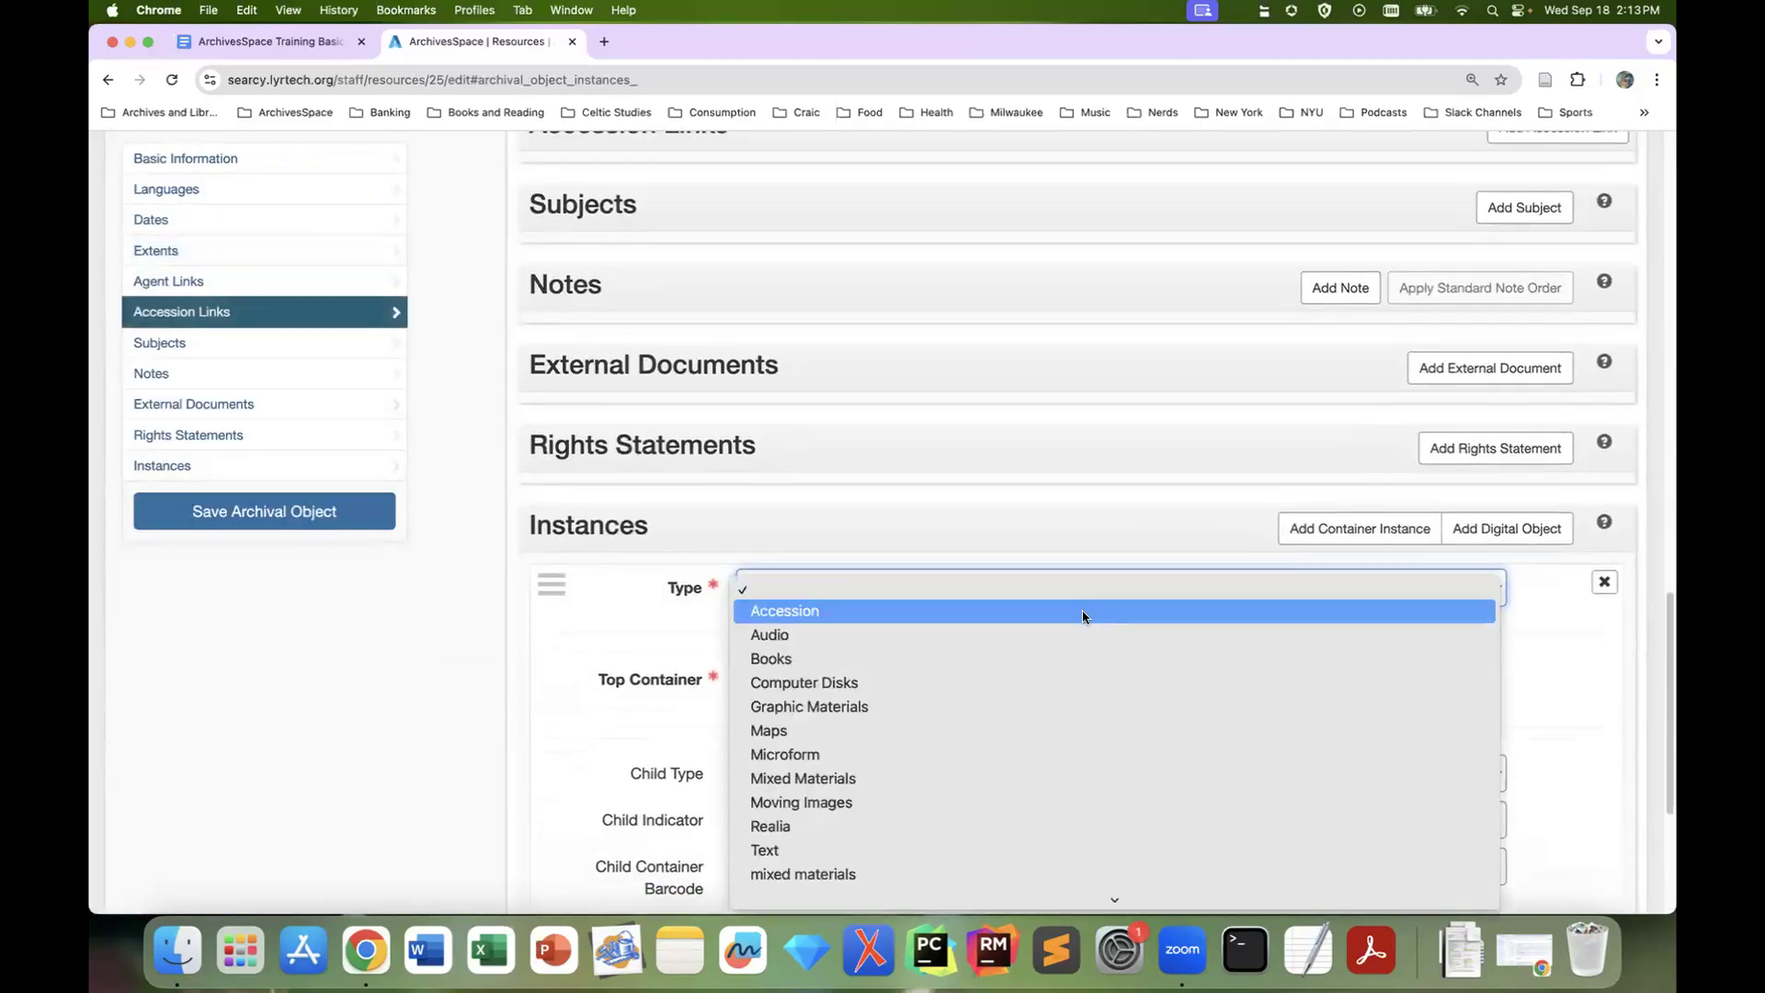
click(1080, 778)
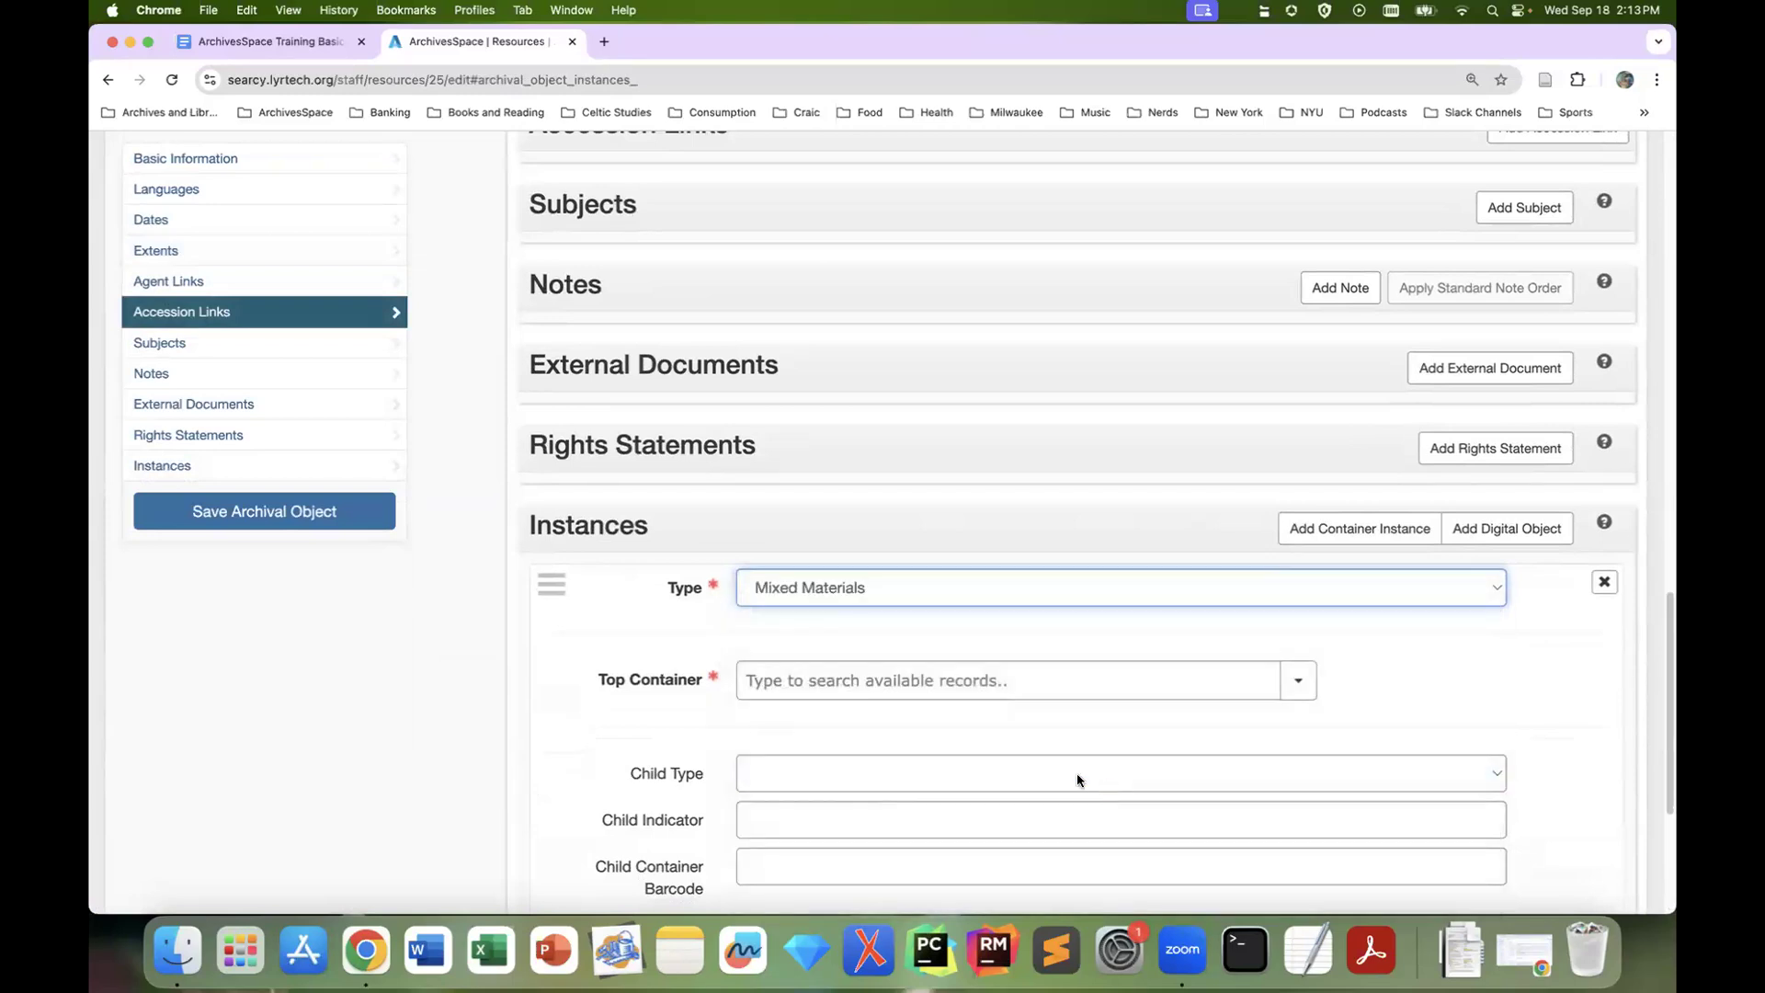
click(1024, 678)
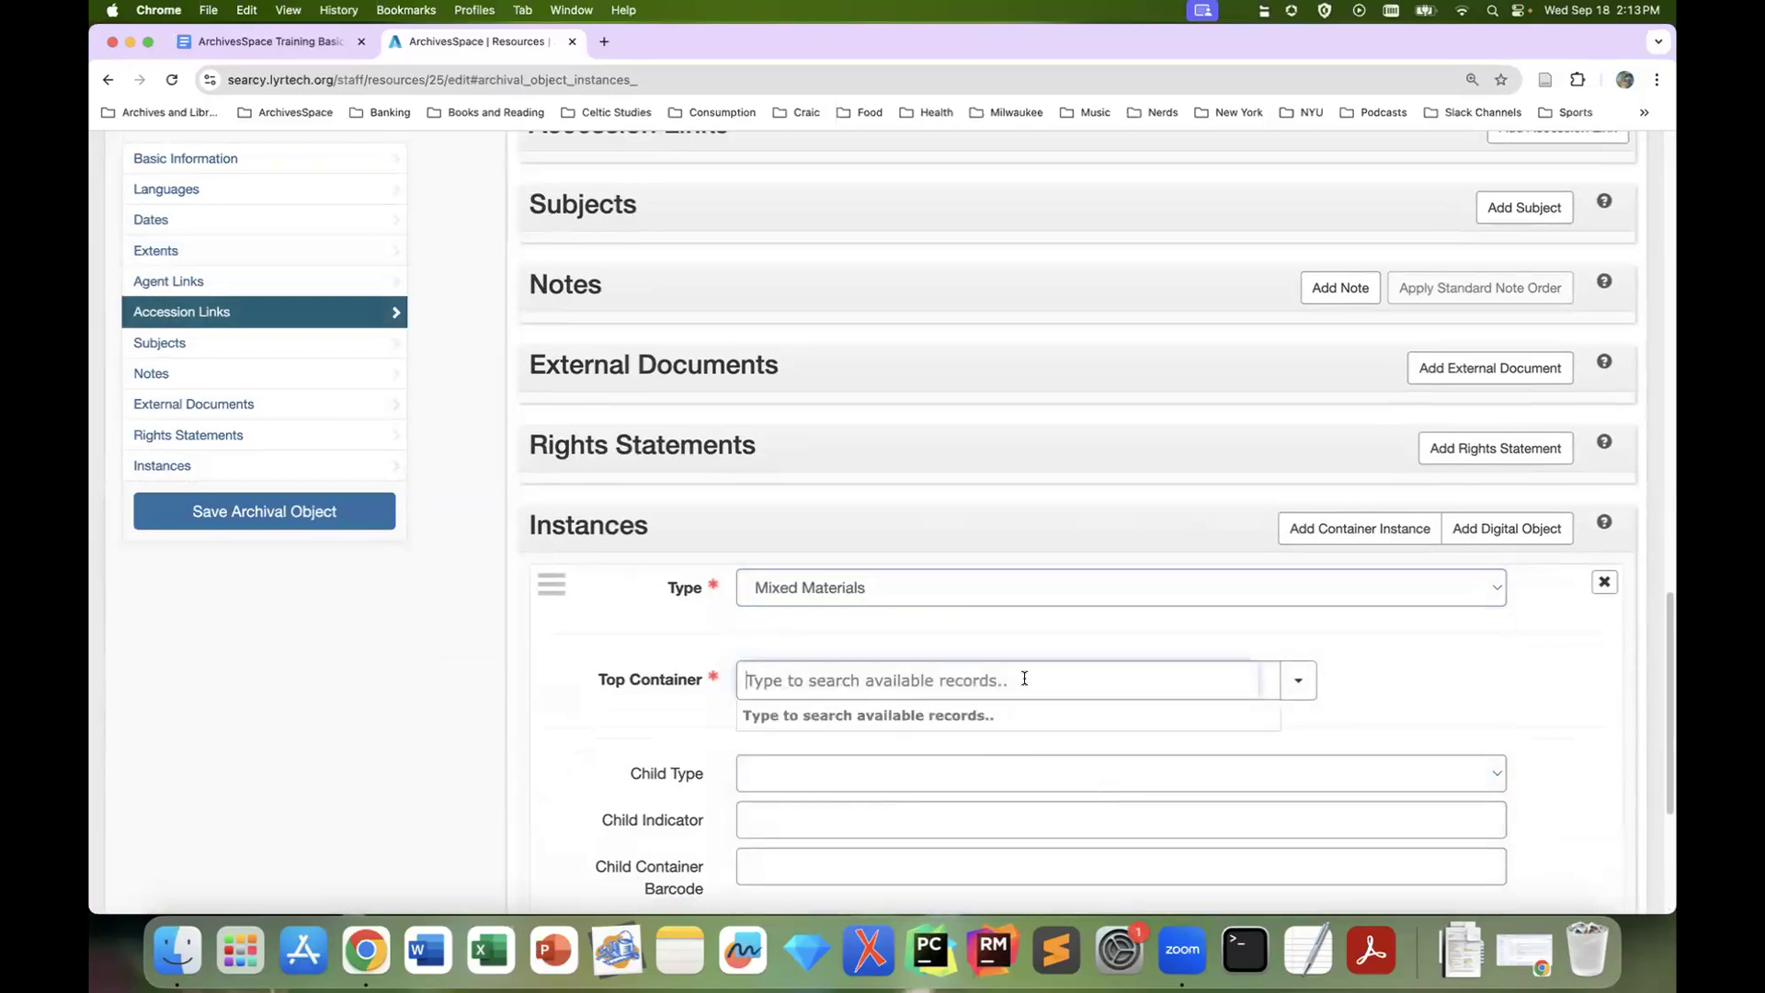
text(1)
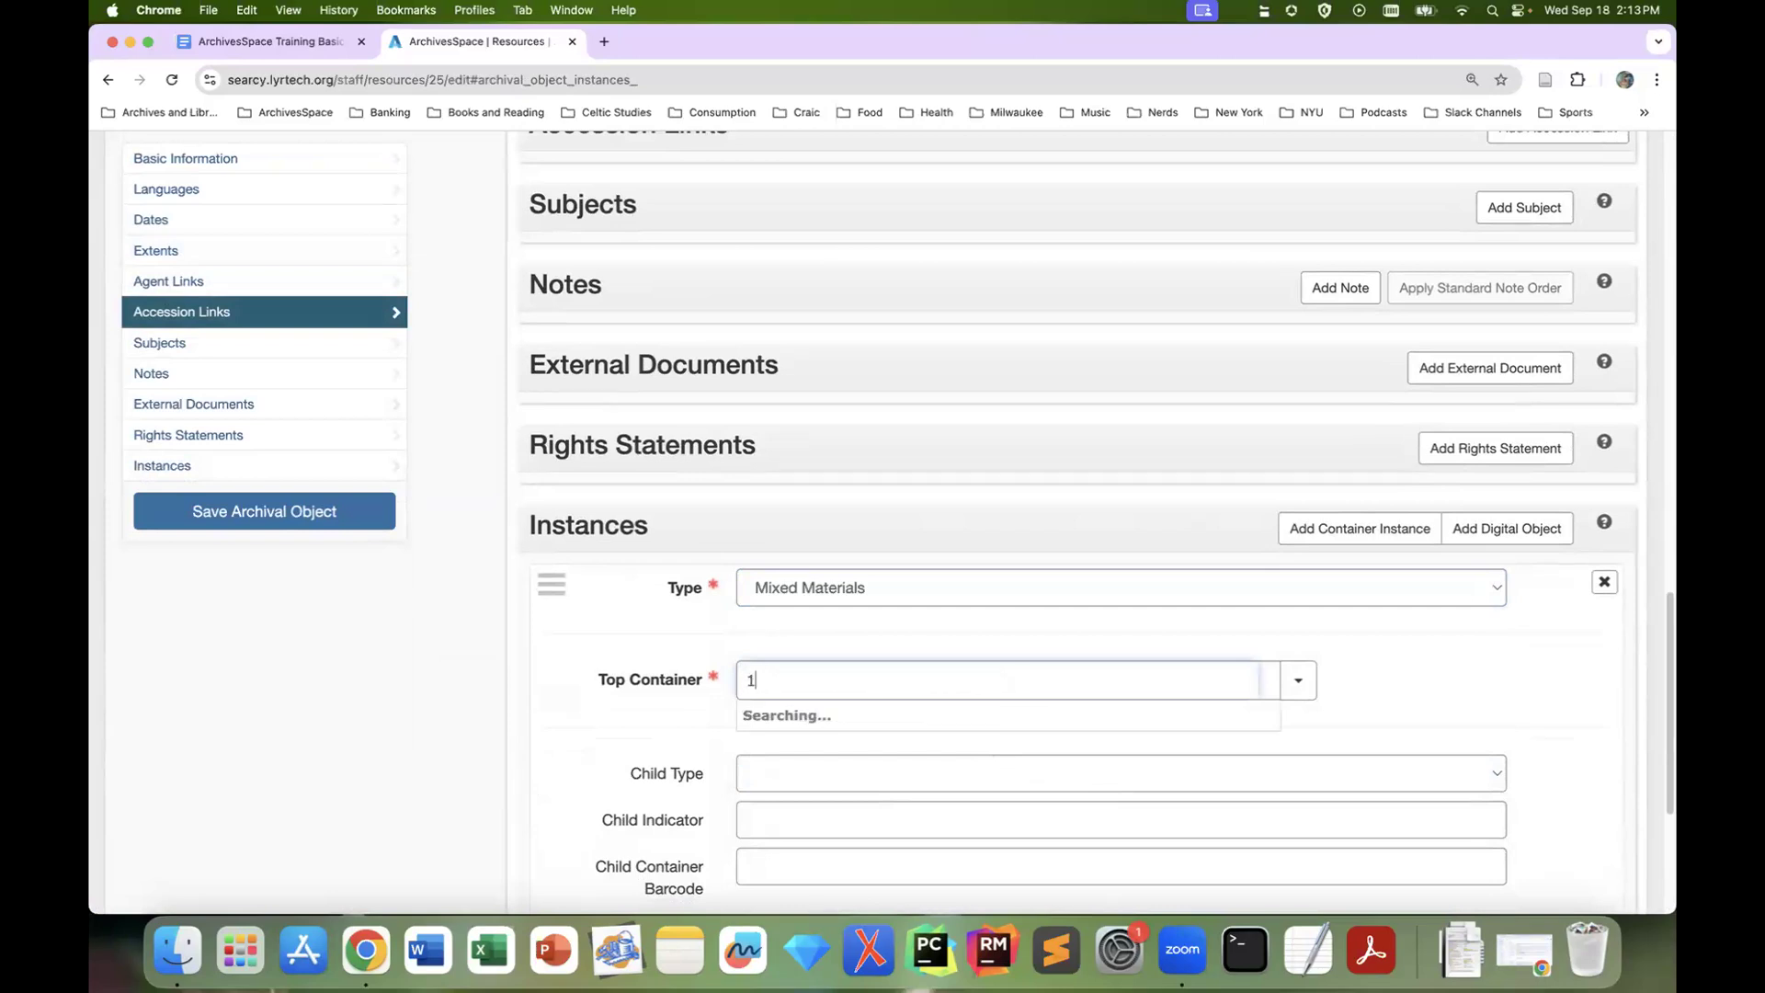
click(934, 714)
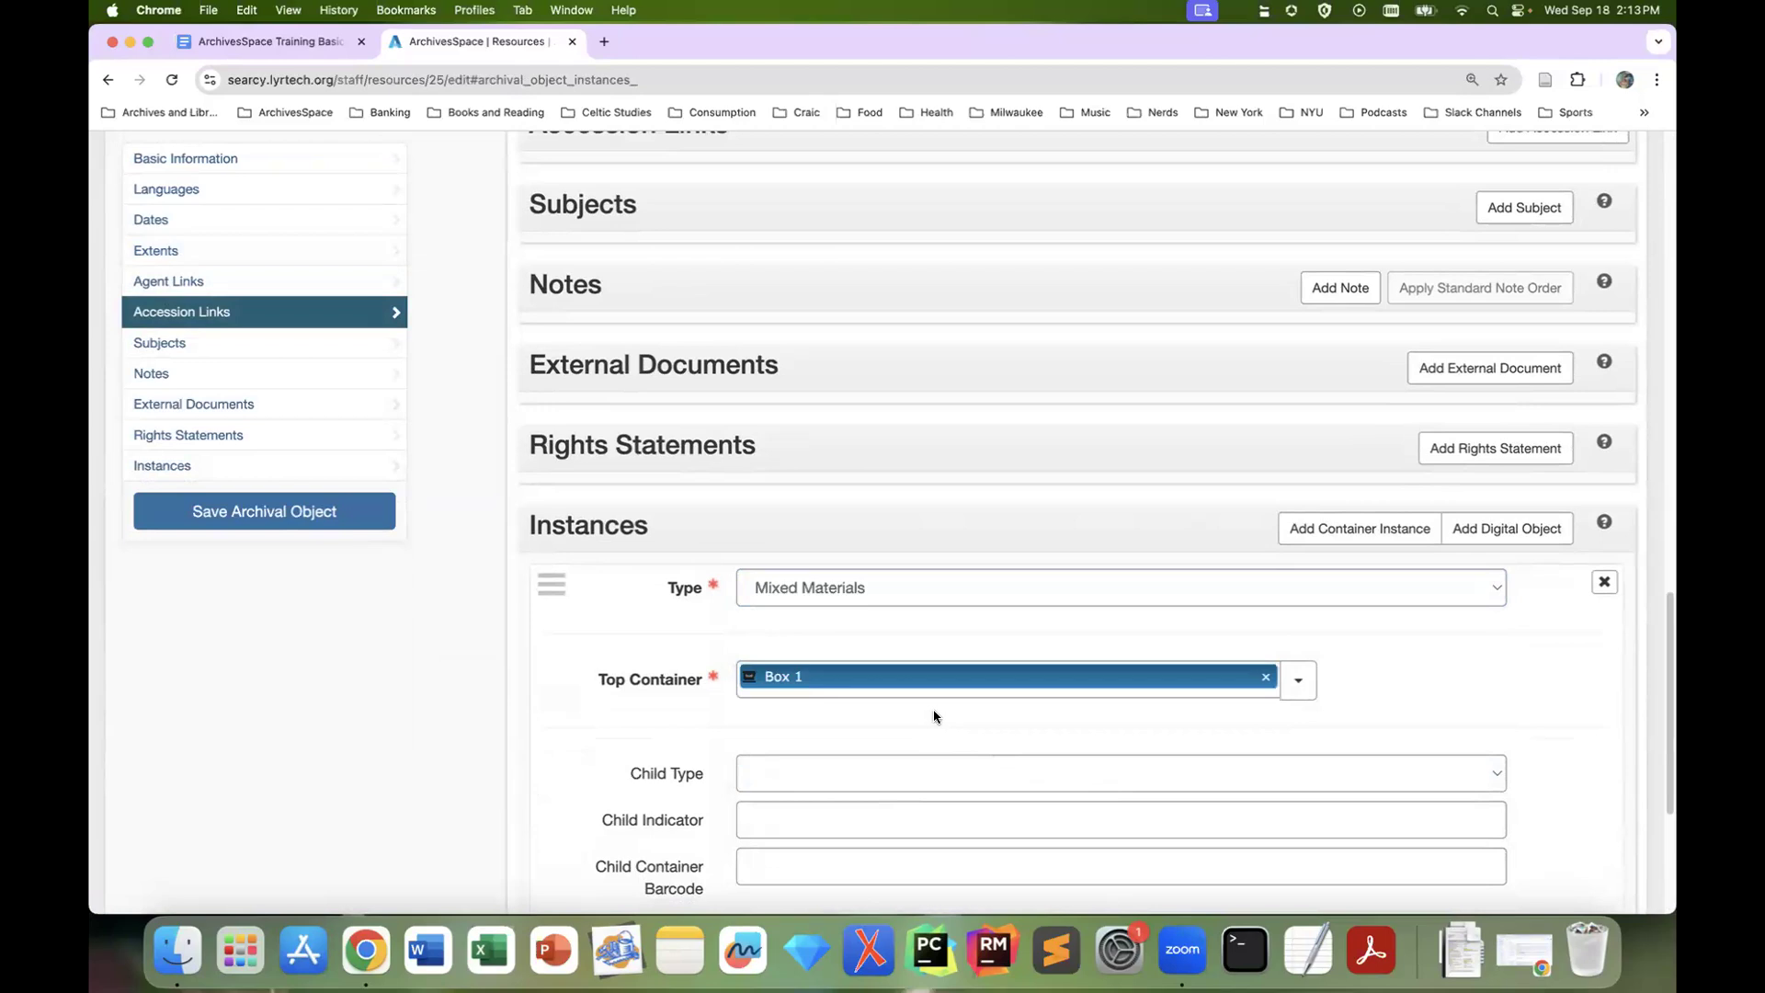
Set the Correspondence instance's child type to Folder with child indicator 4, and save the archival object
scroll(1014, 706, down, 3)
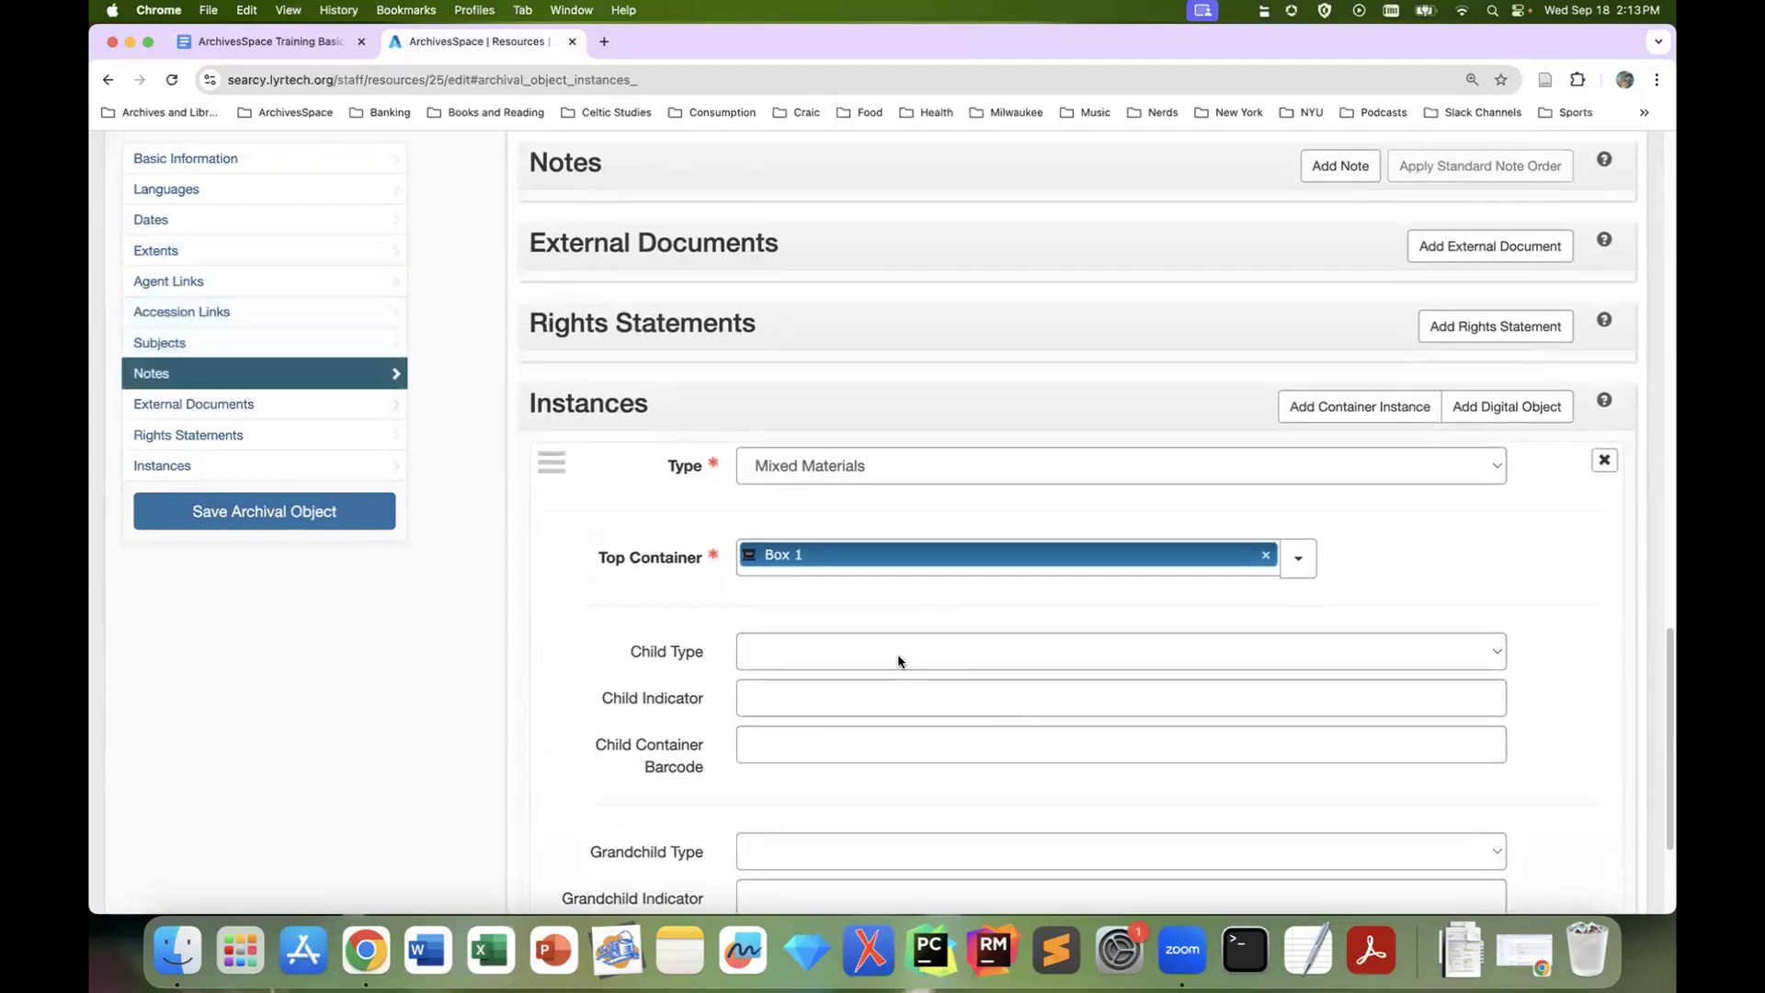
click(901, 655)
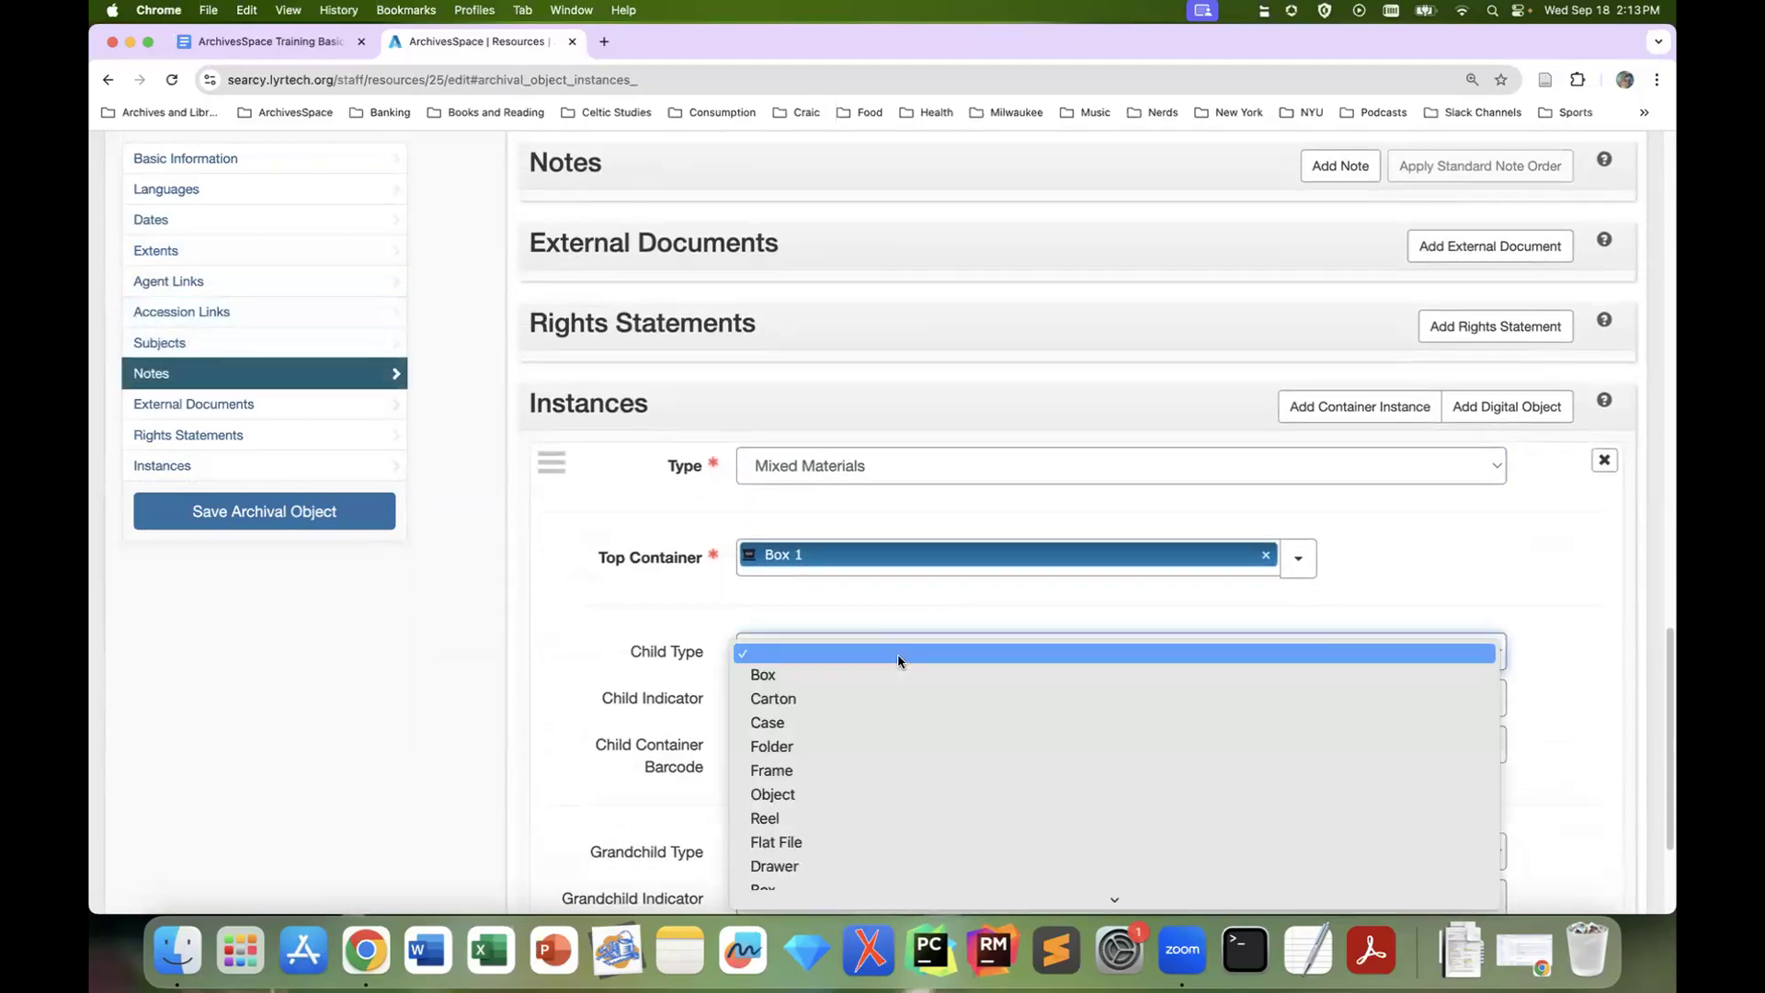
click(899, 746)
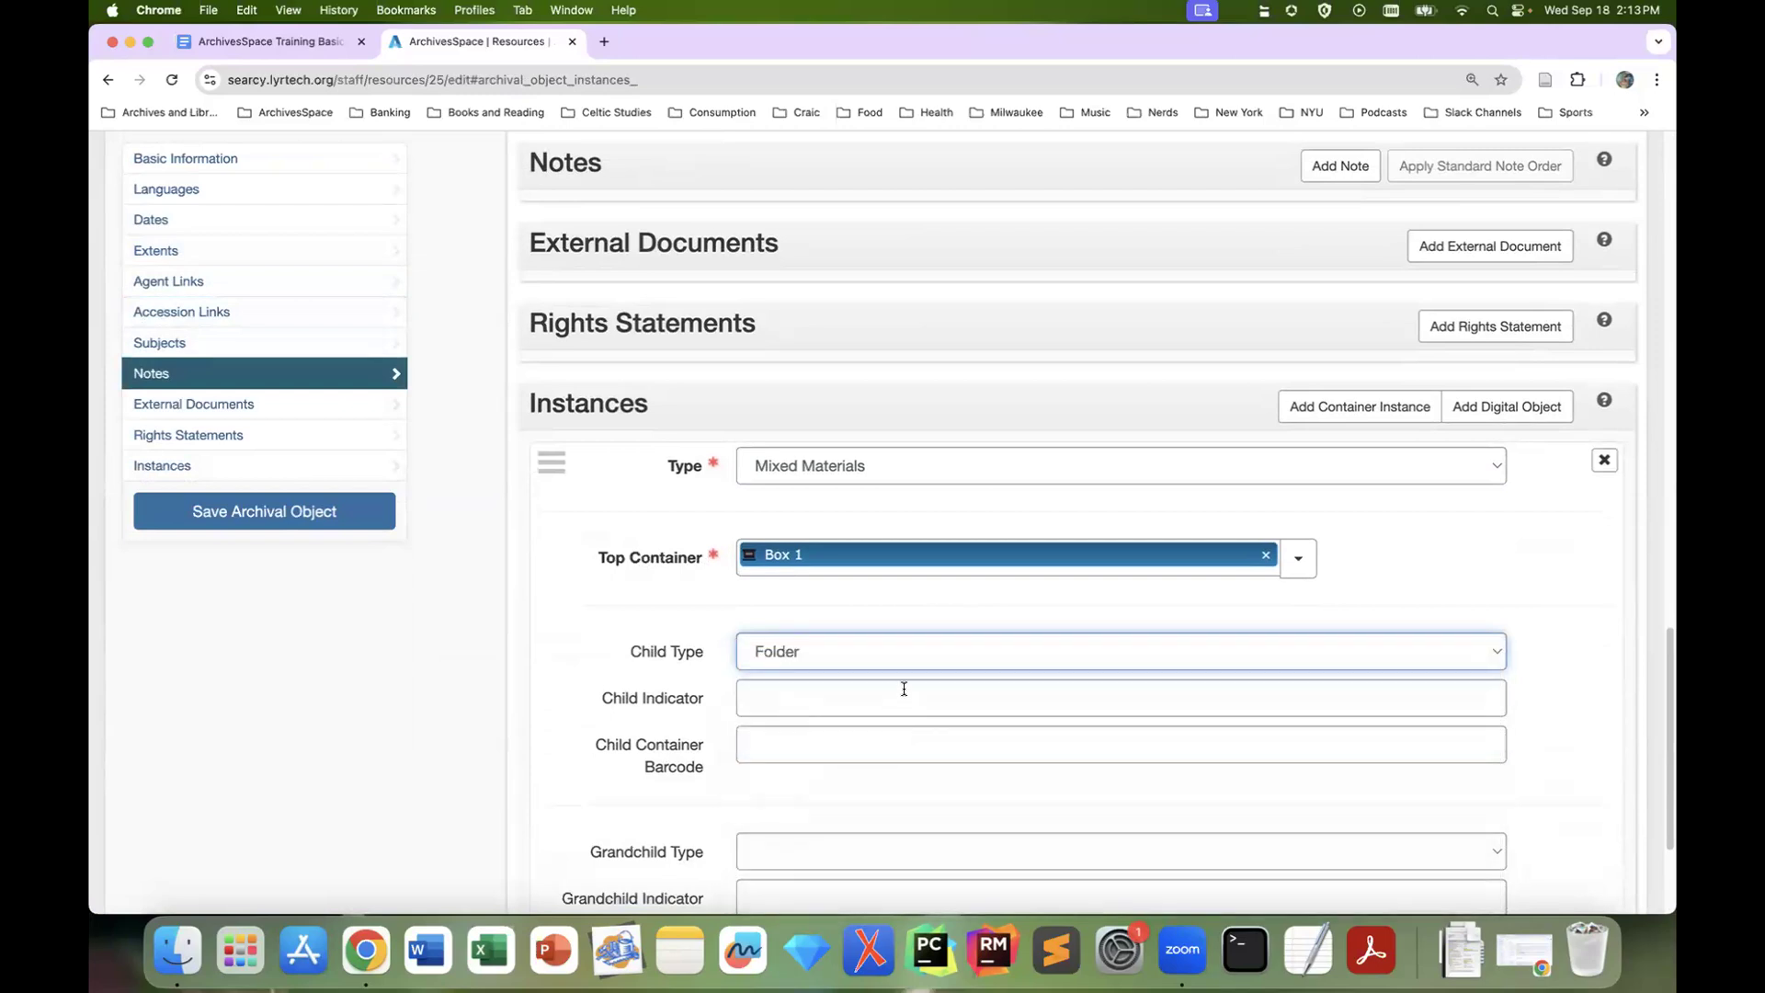
click(894, 700)
text(4)
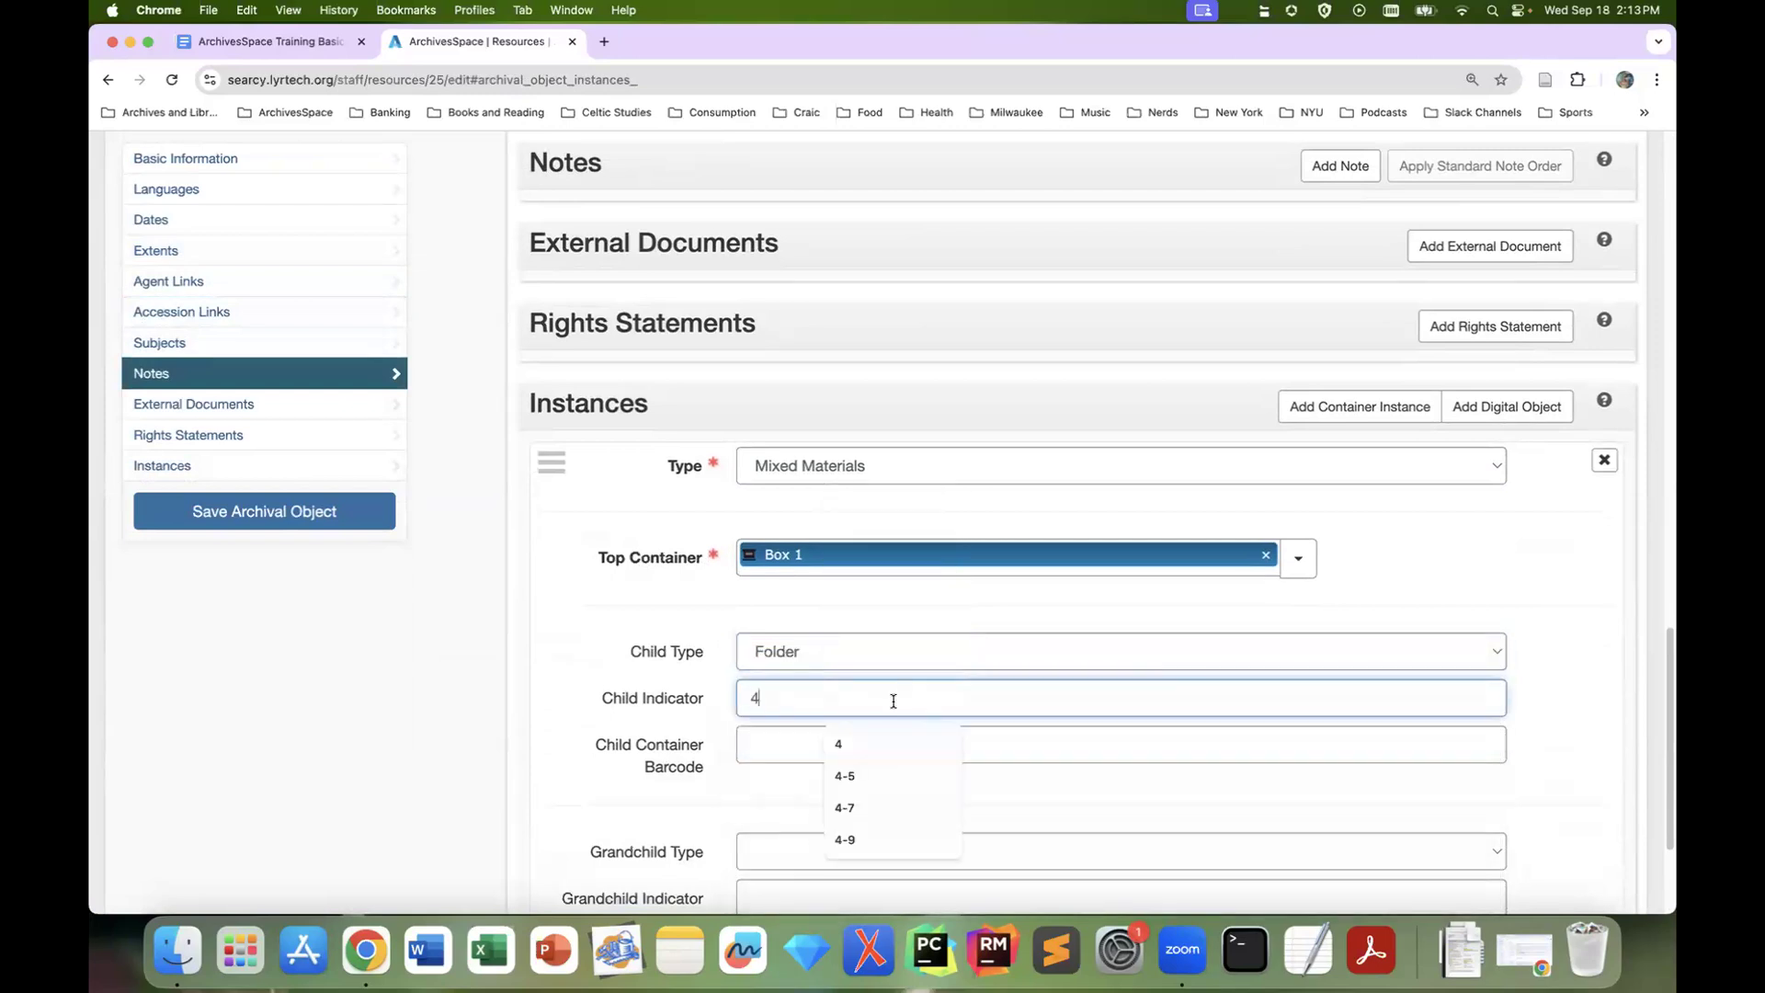
click(375, 517)
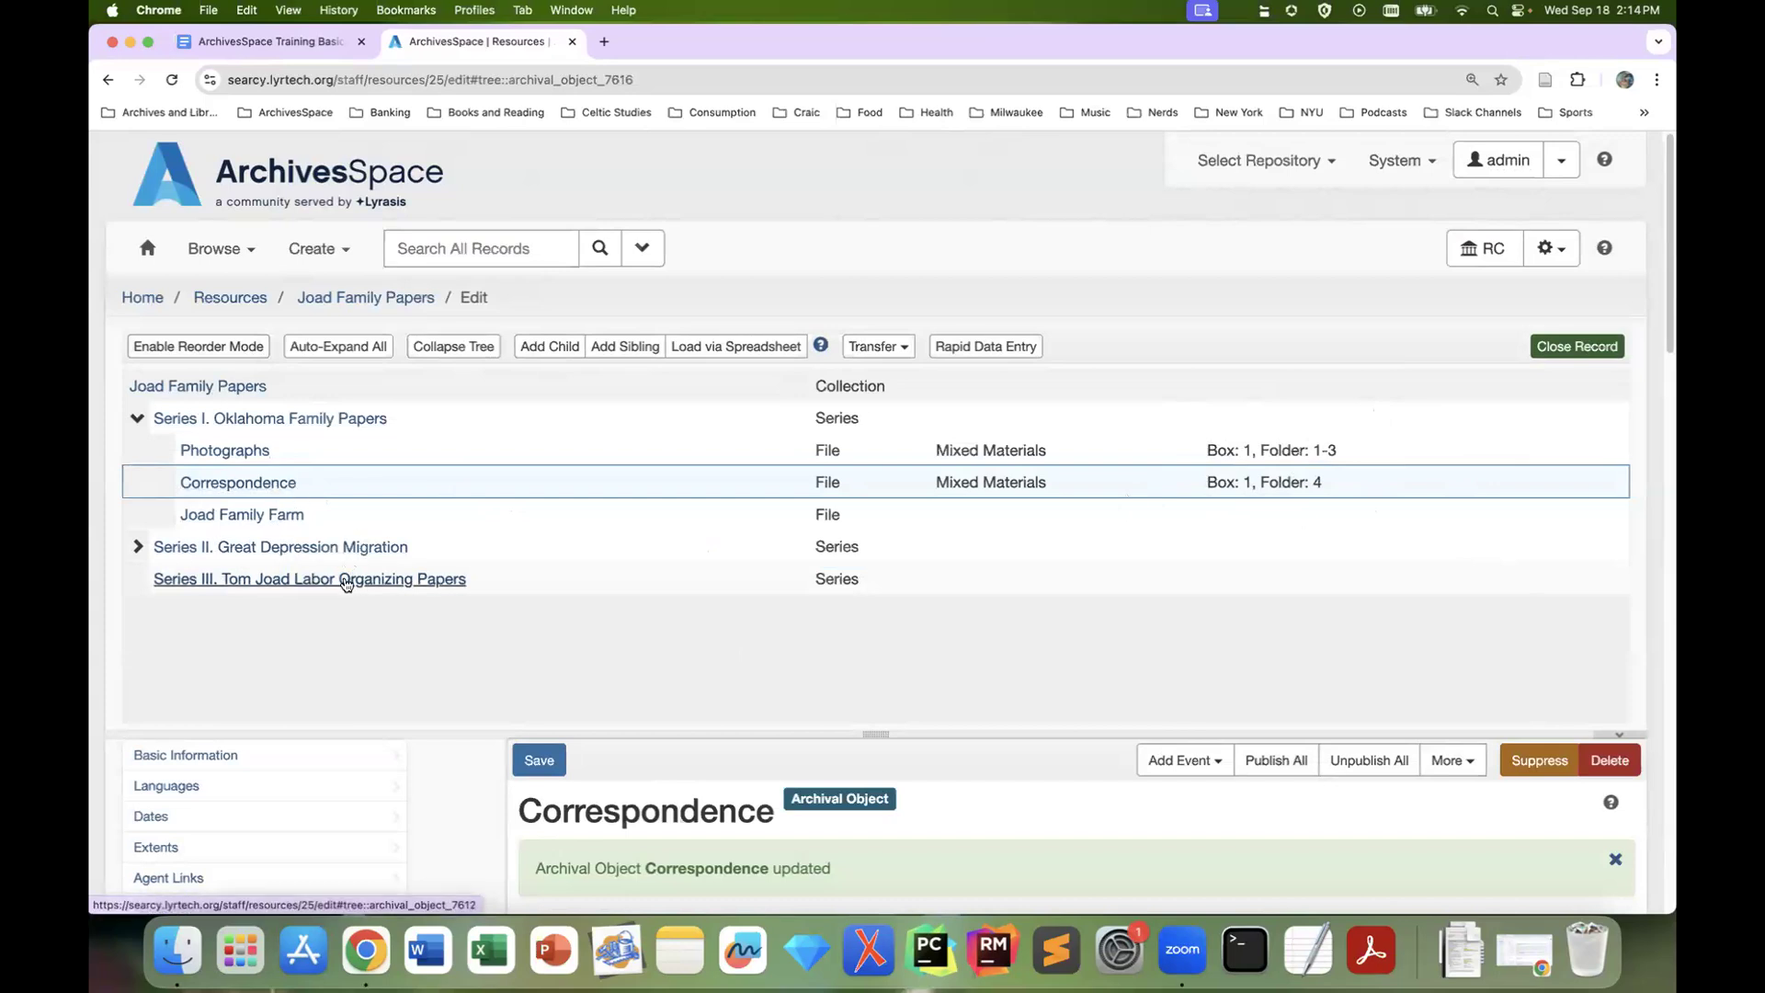
Enable reorder mode and move the Correspondence file out of Series I to directly before Series III
click(234, 350)
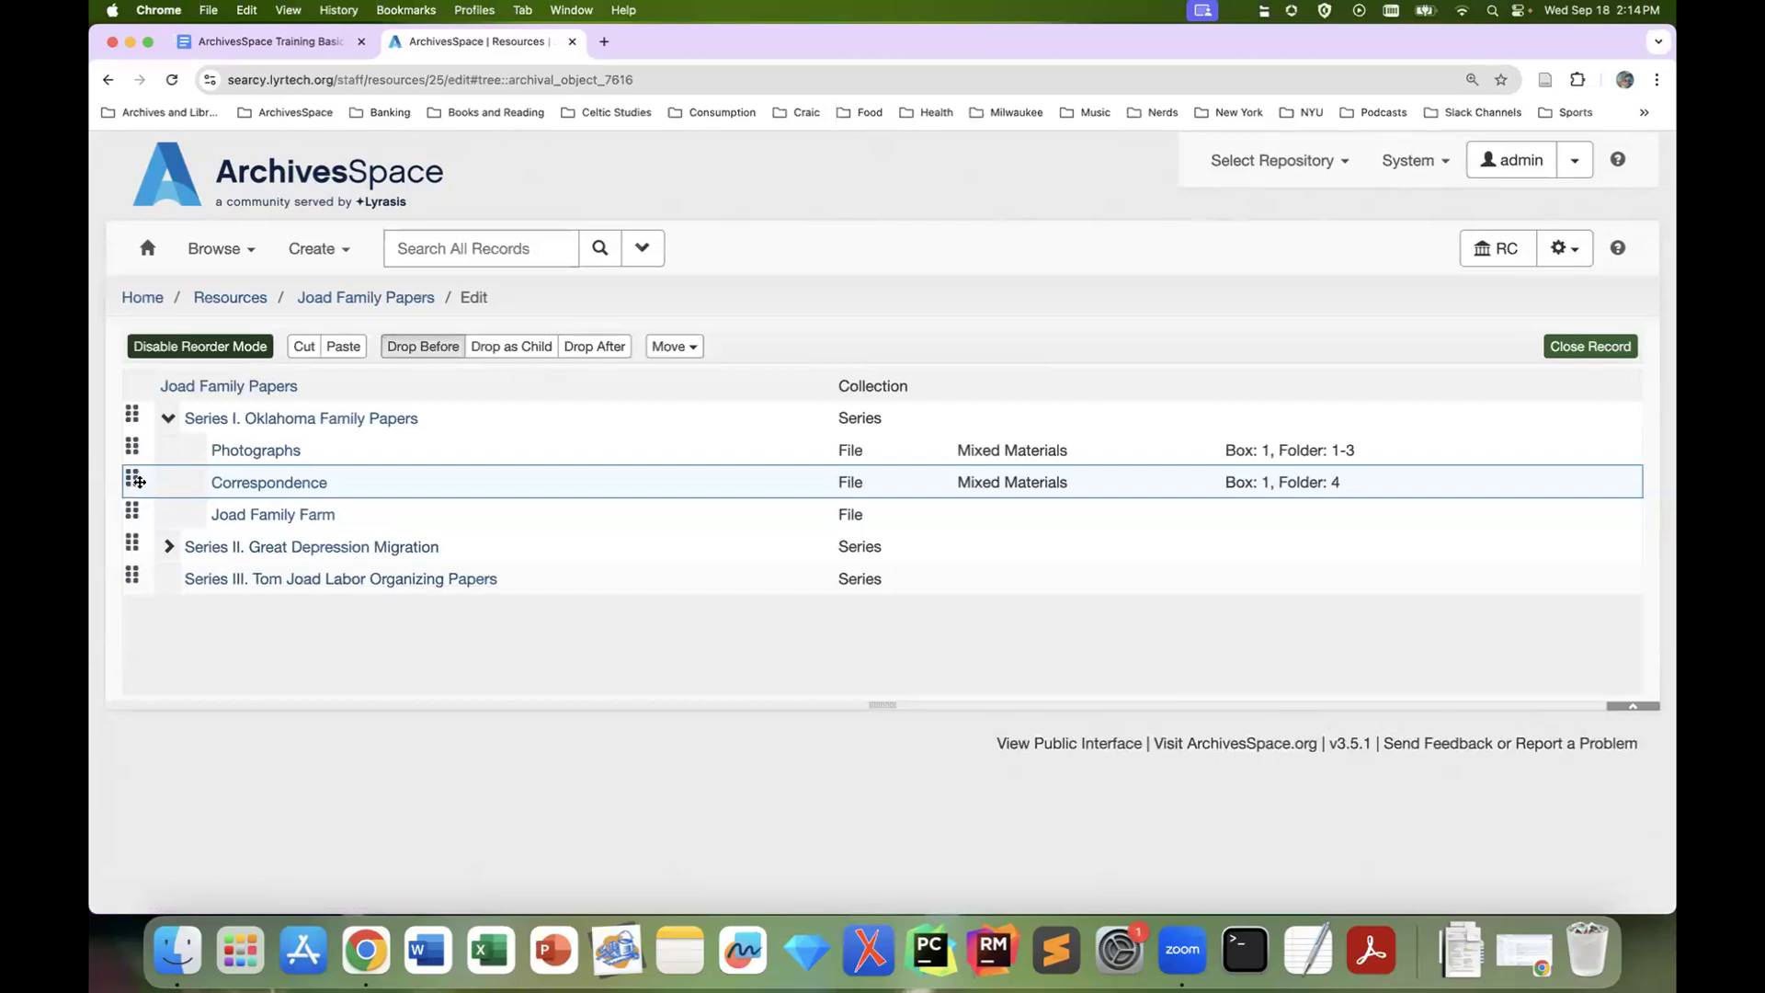
drag(136, 482, 136, 577)
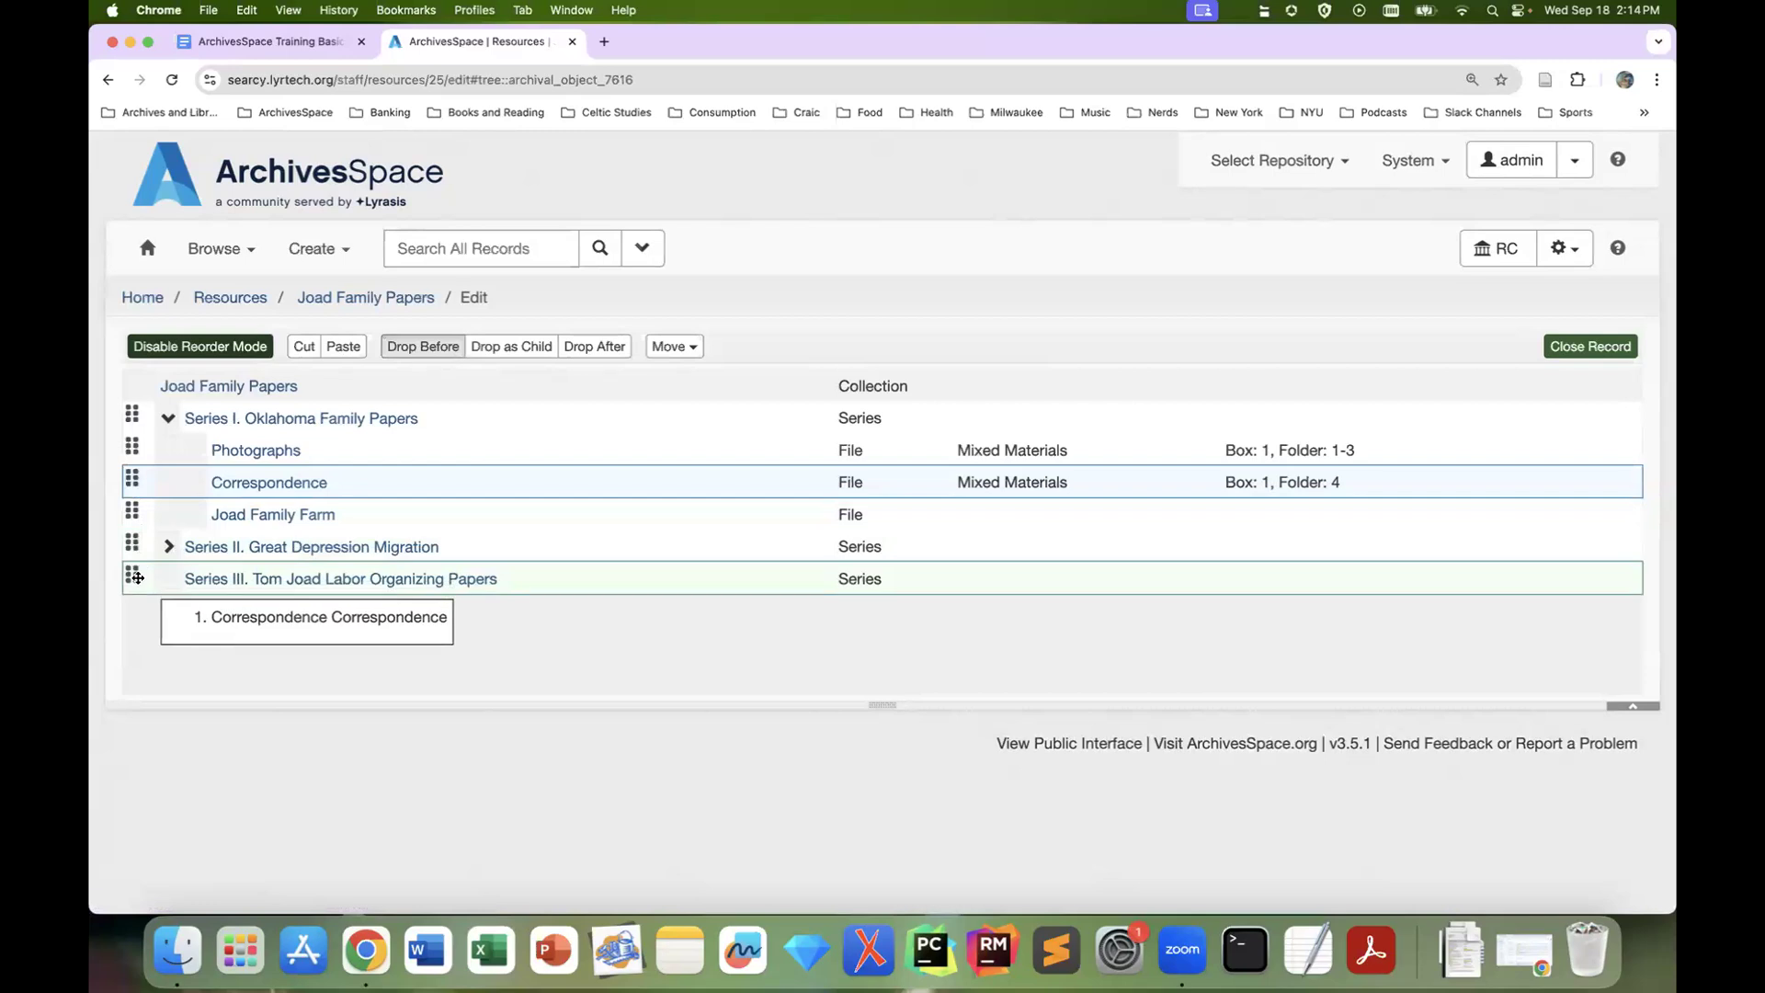
drag(137, 578, 137, 580)
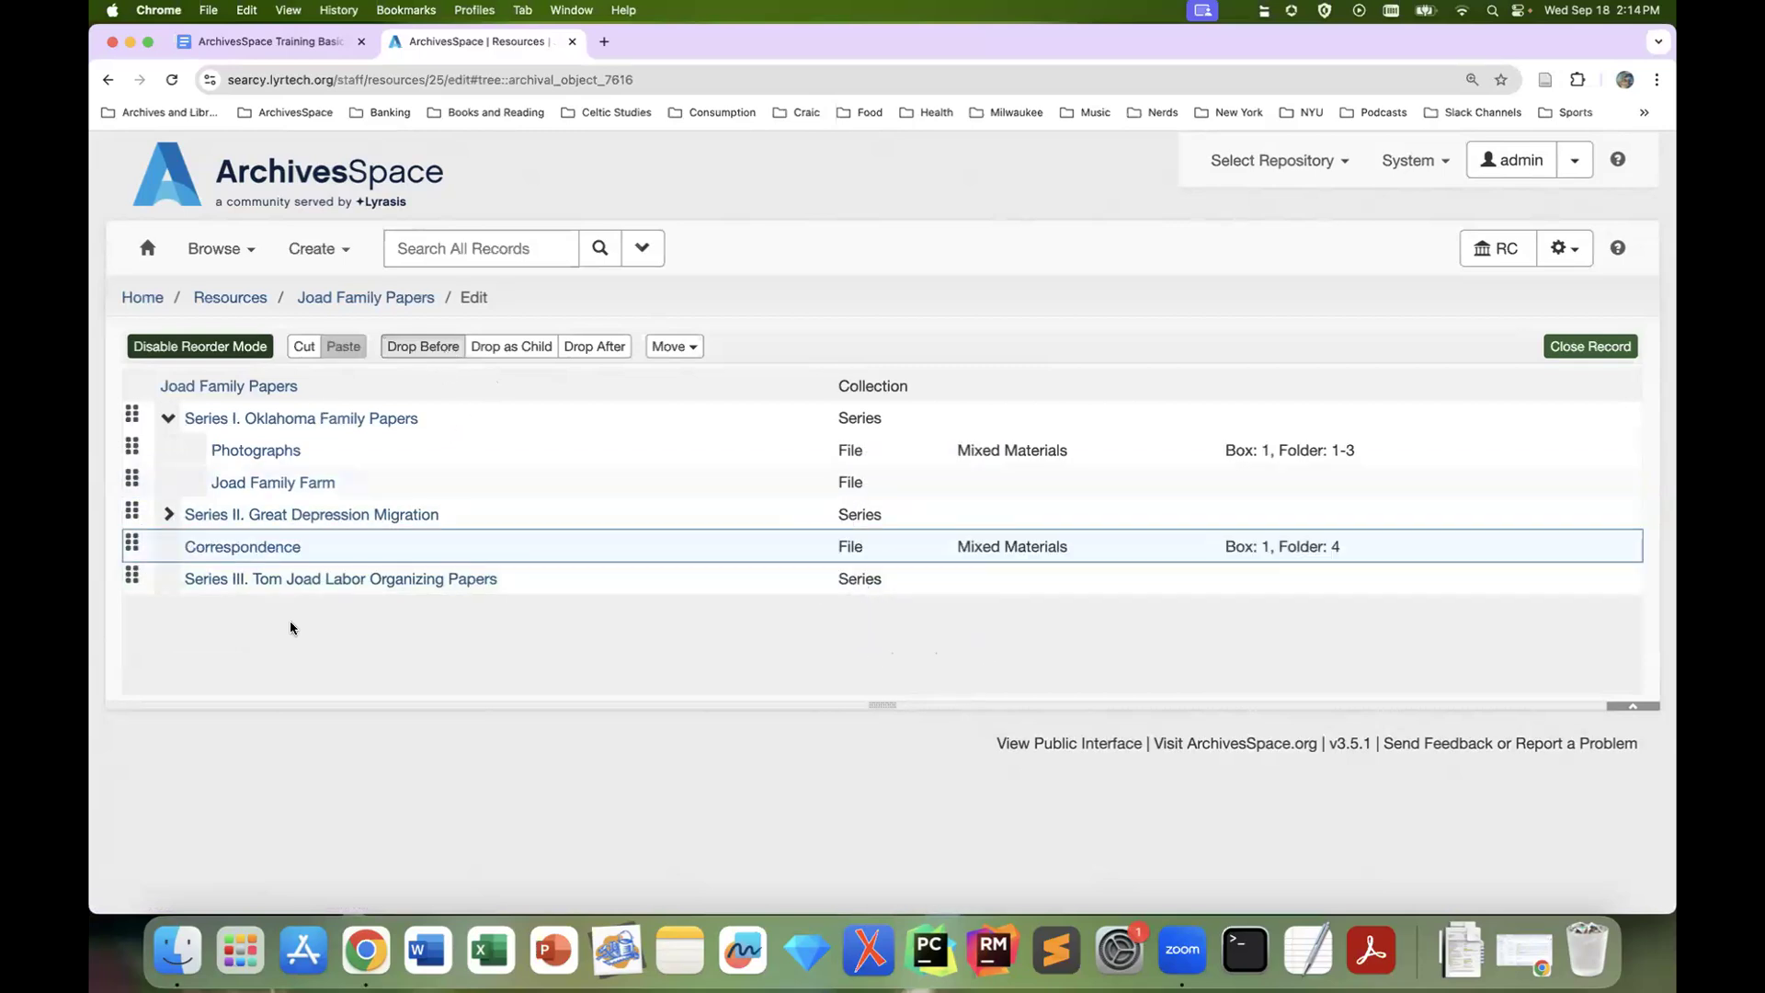
Move the Correspondence file into Series III. Tom Joad Labor Organizing Papers as a child, and leave reorder mode
click(531, 346)
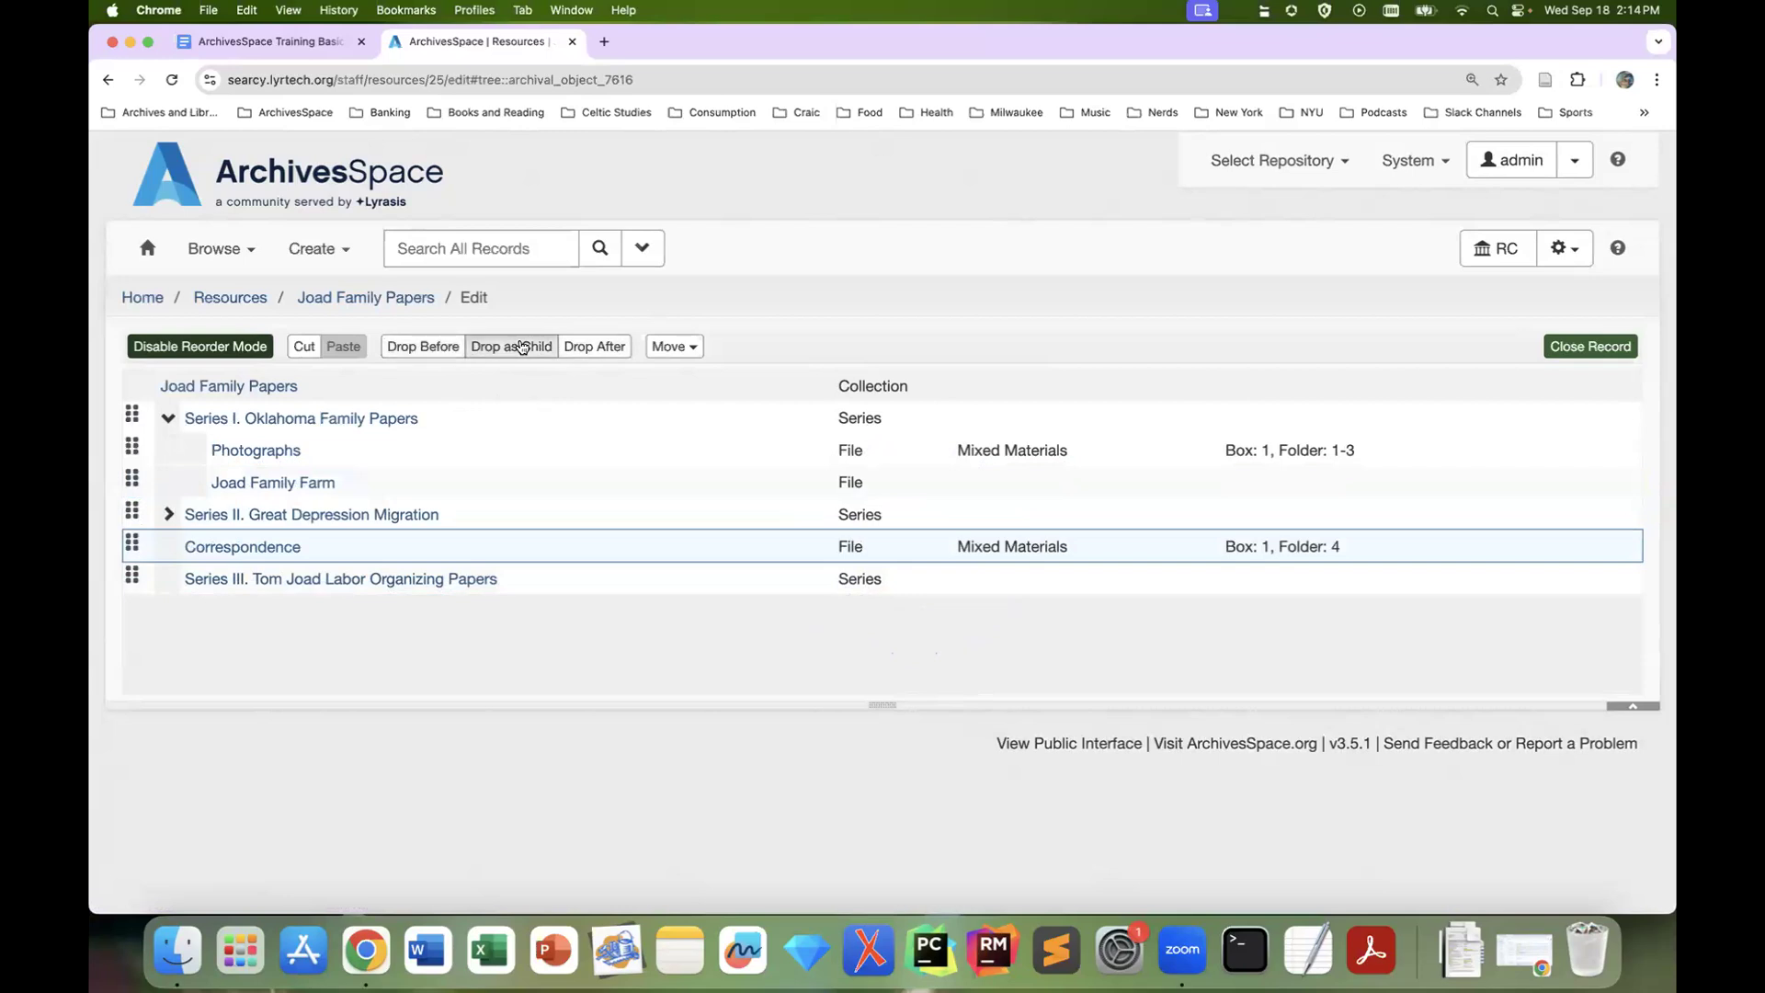
mouse_move(133, 545)
mouse_down()
mouse_move(188, 524)
mouse_move(134, 580)
mouse_up()
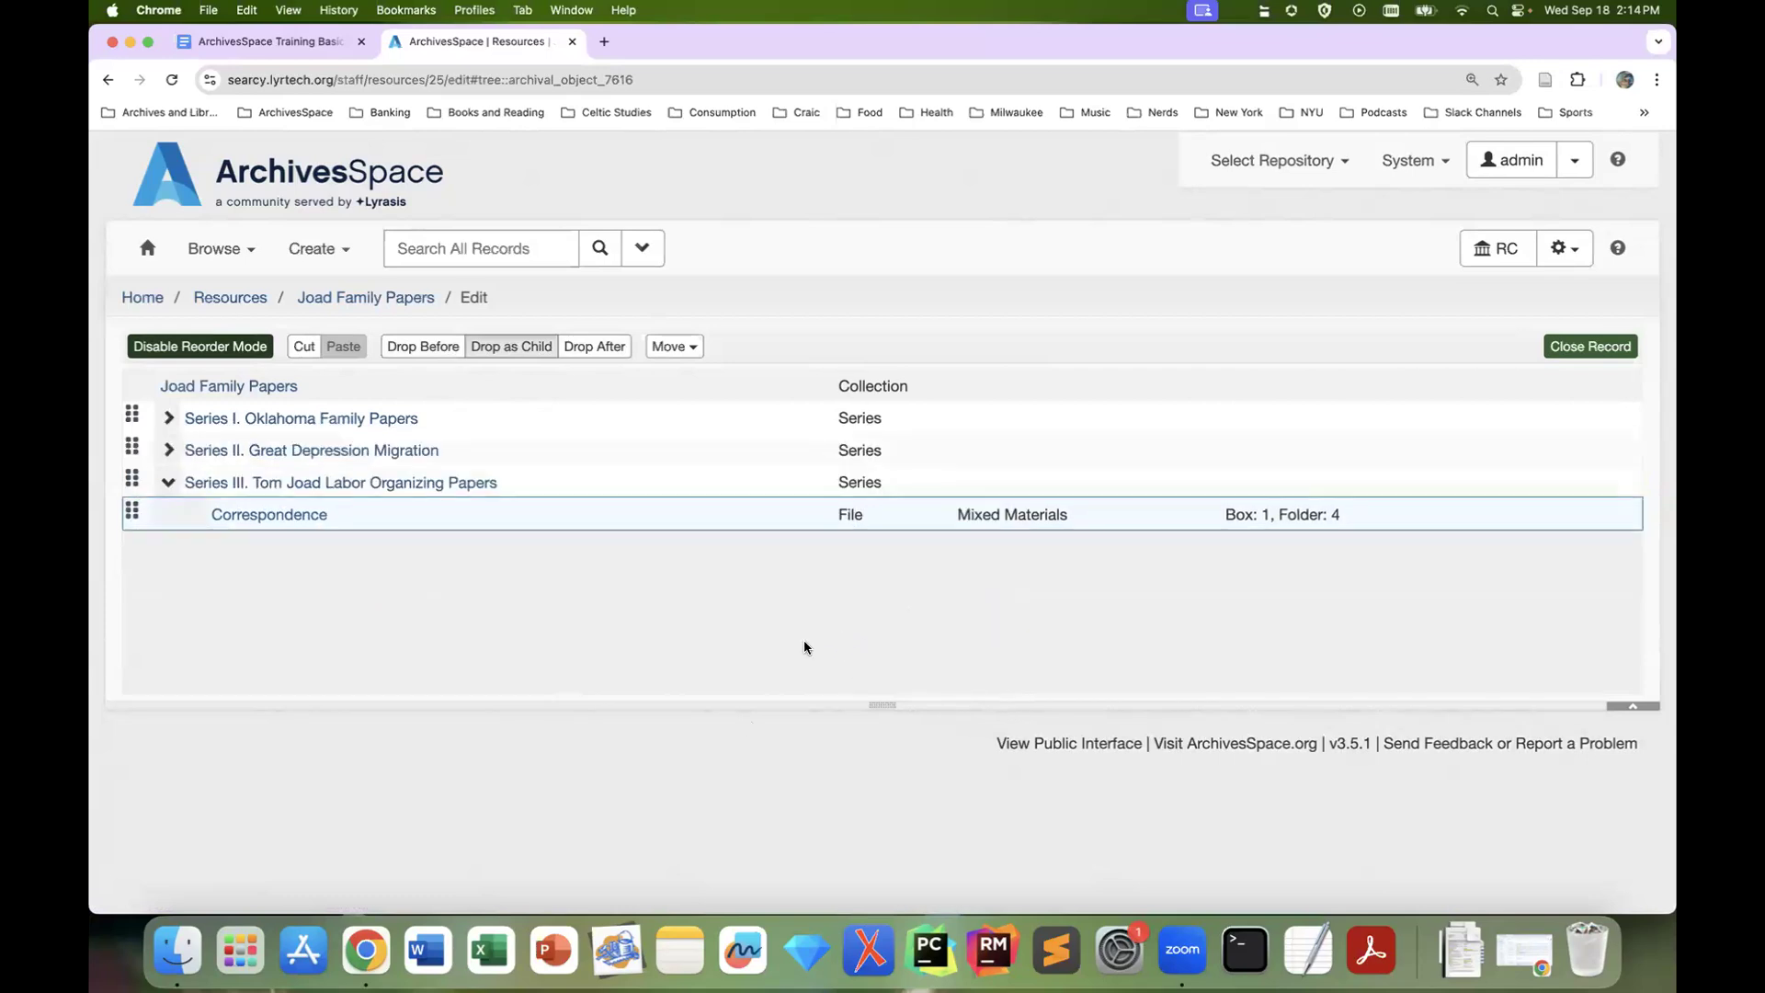
click(233, 346)
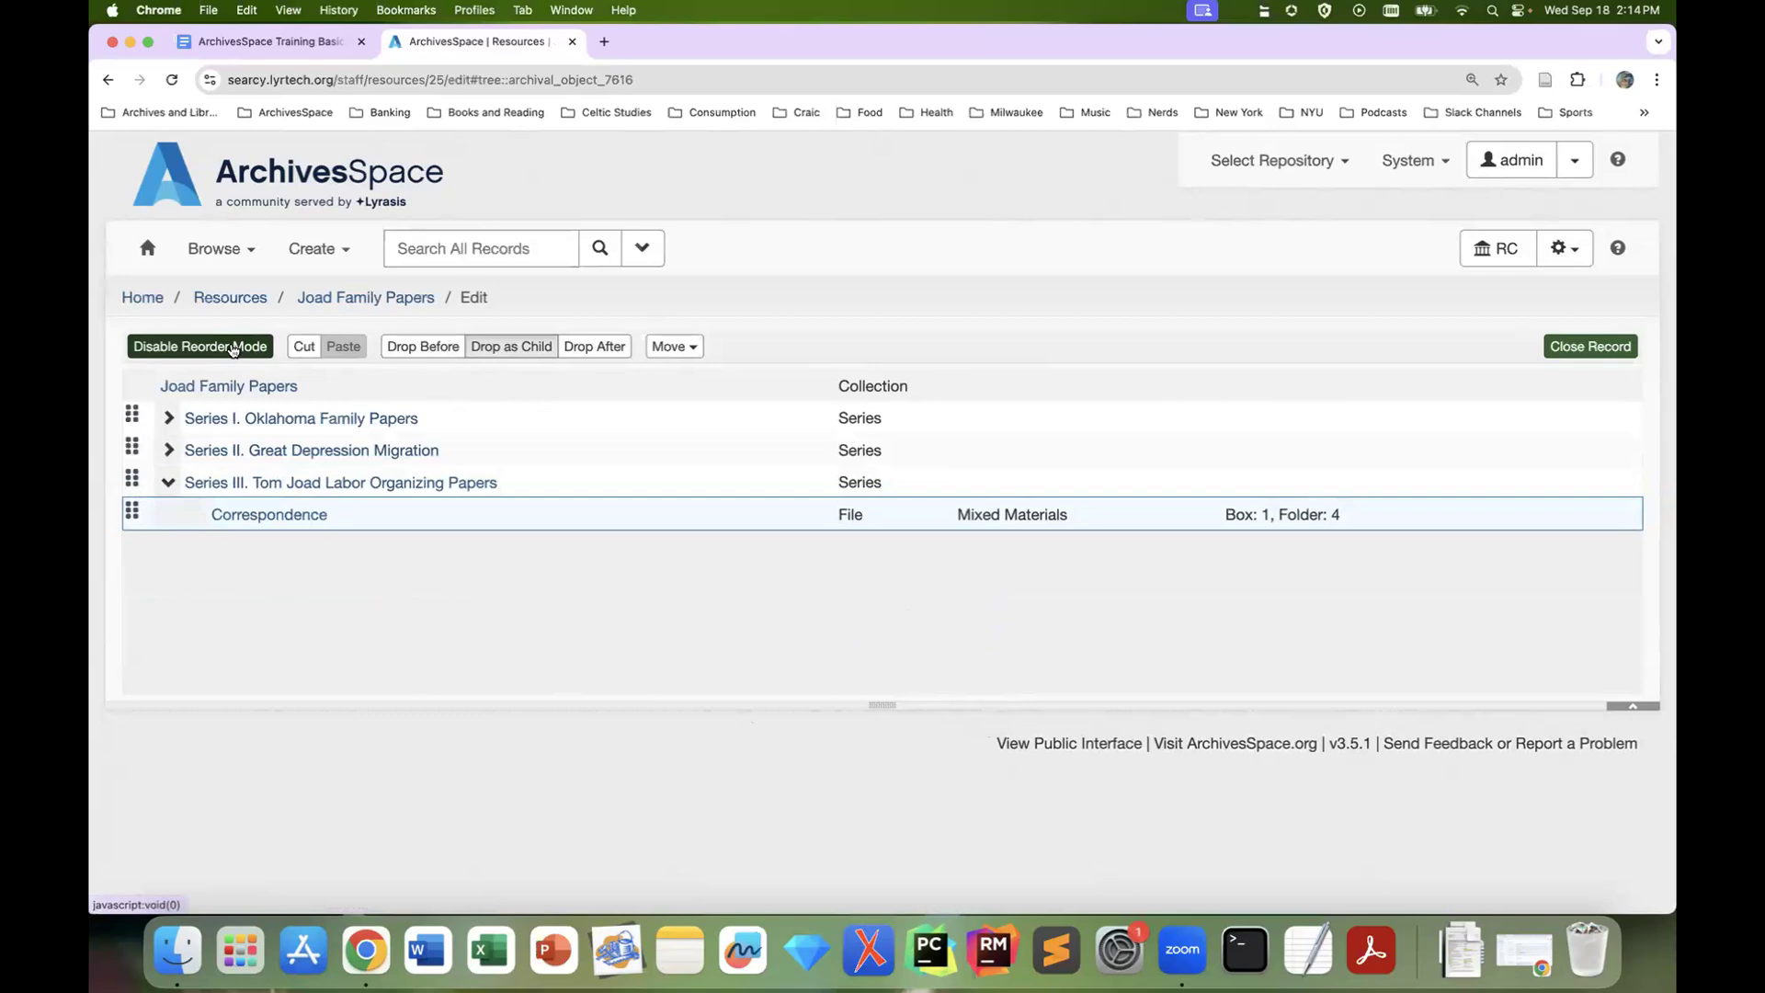
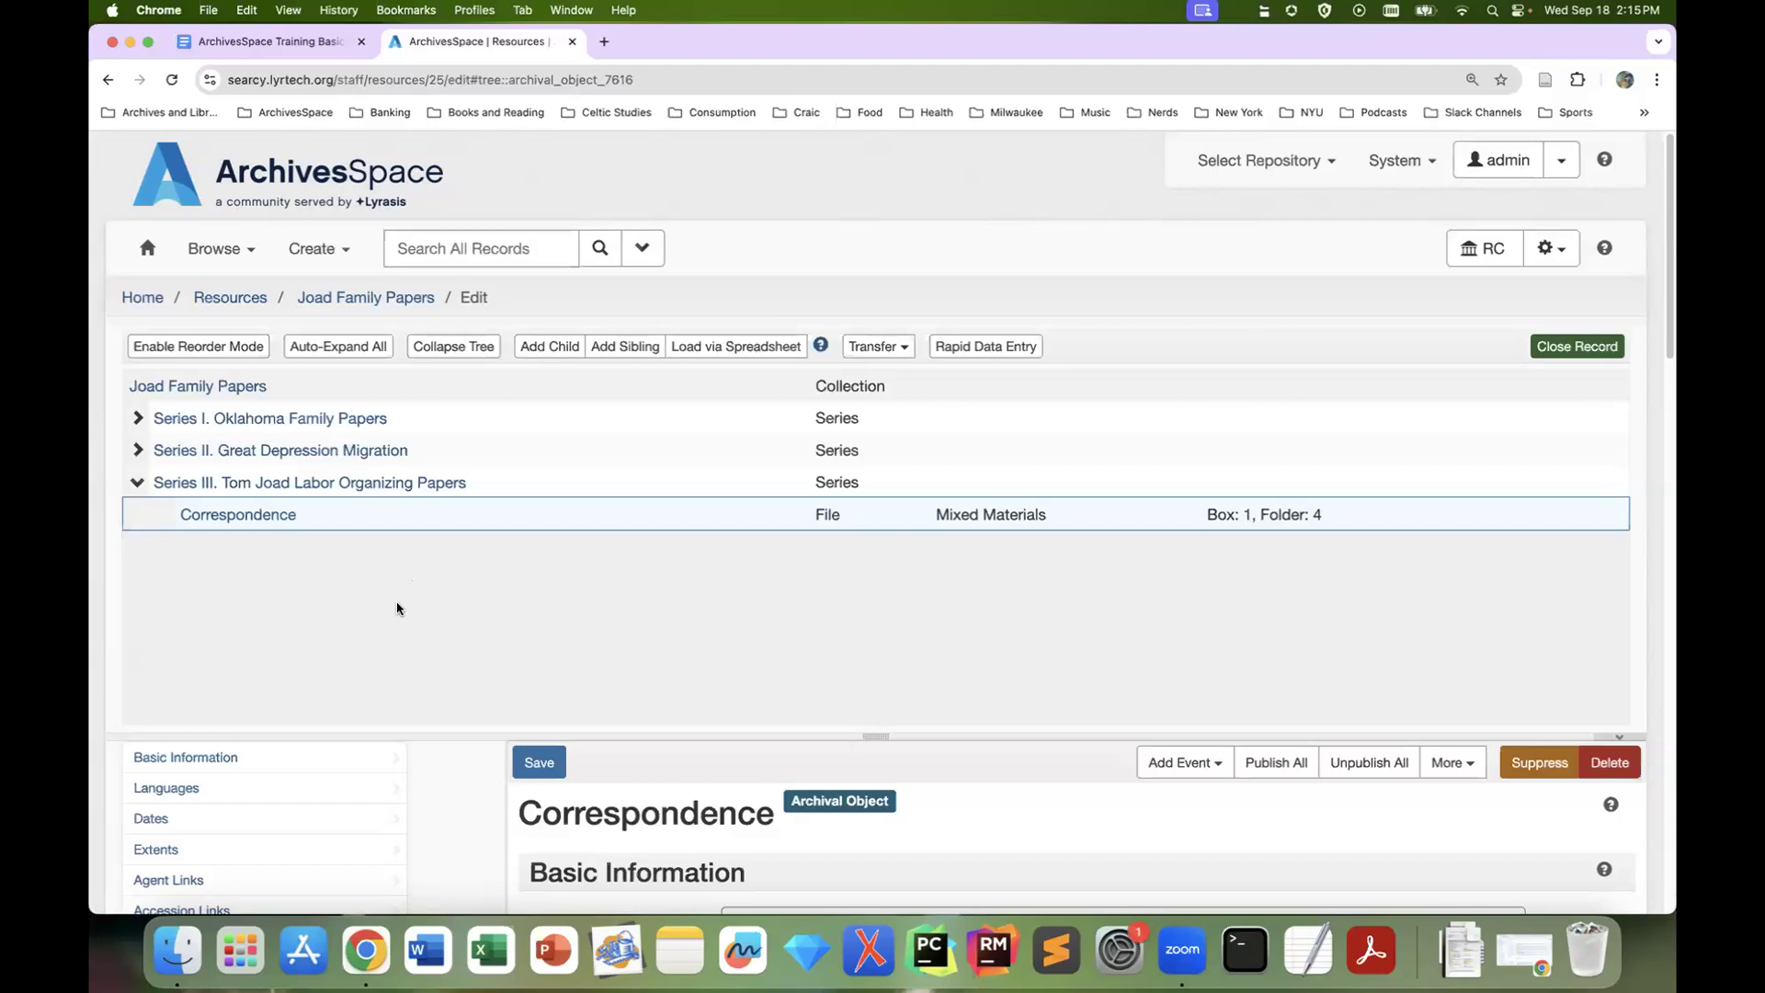
Open Rapid Data Entry for Series III and hide the Other Level, Component Unique Identifier, Language and Script columns
click(374, 486)
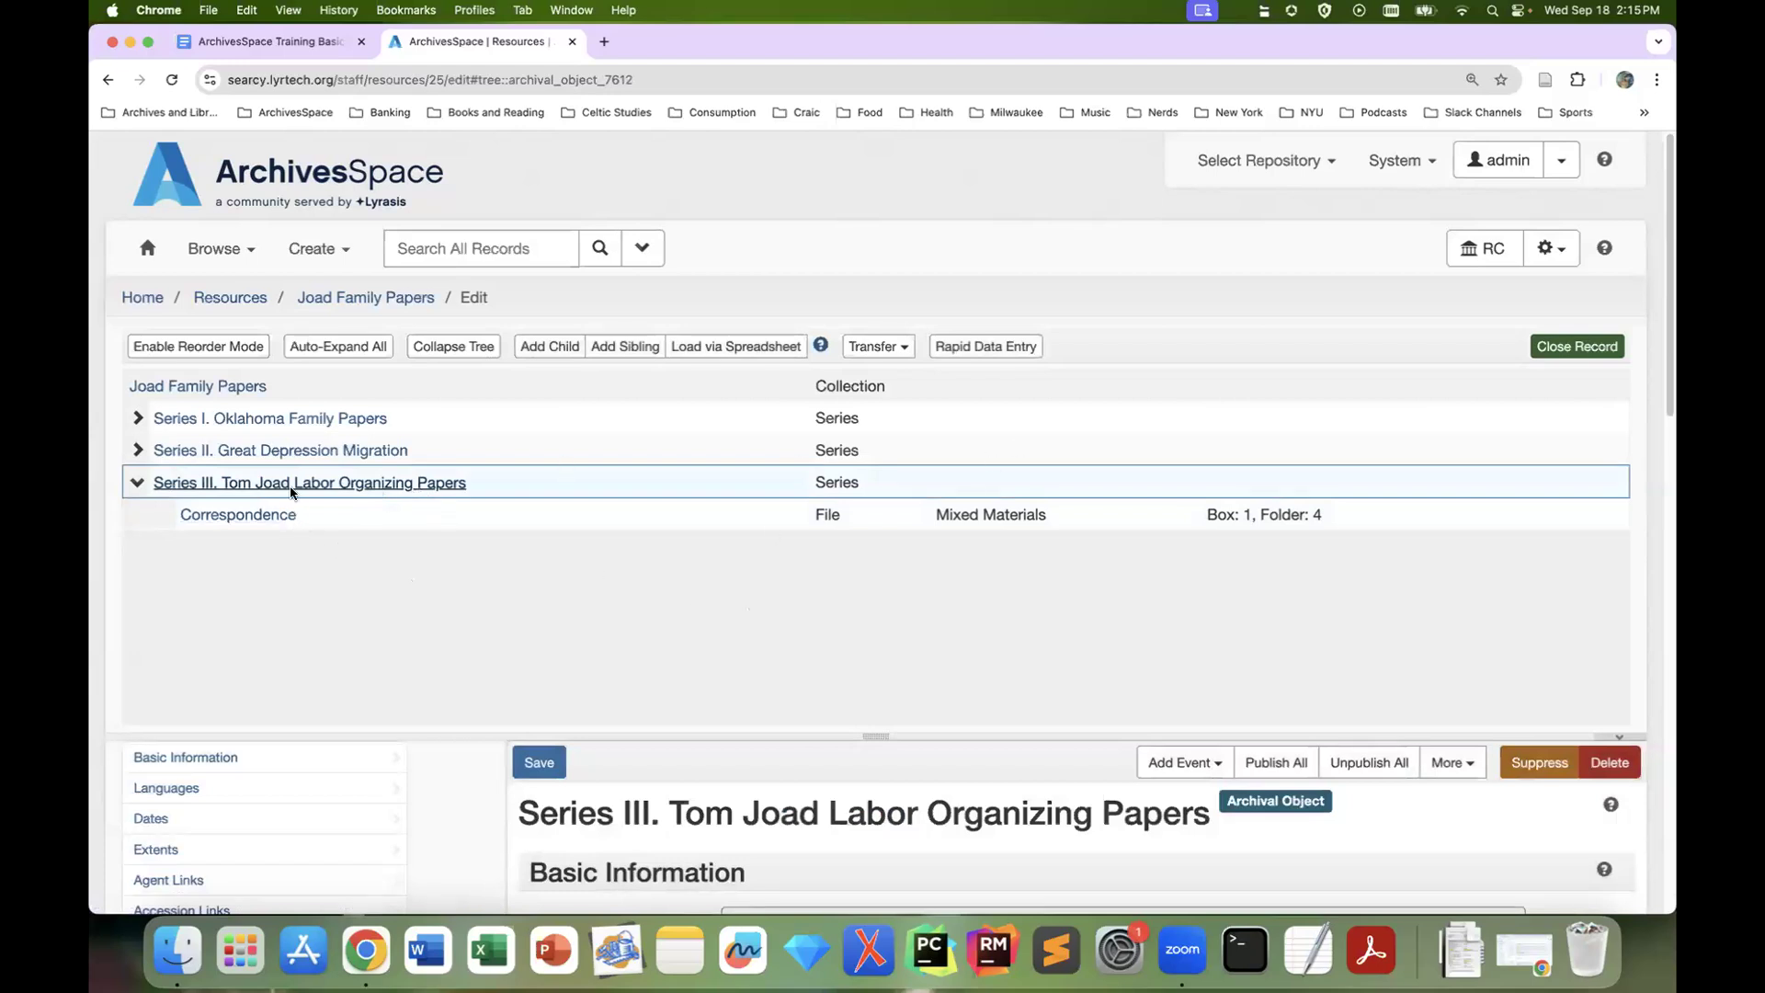
click(1027, 351)
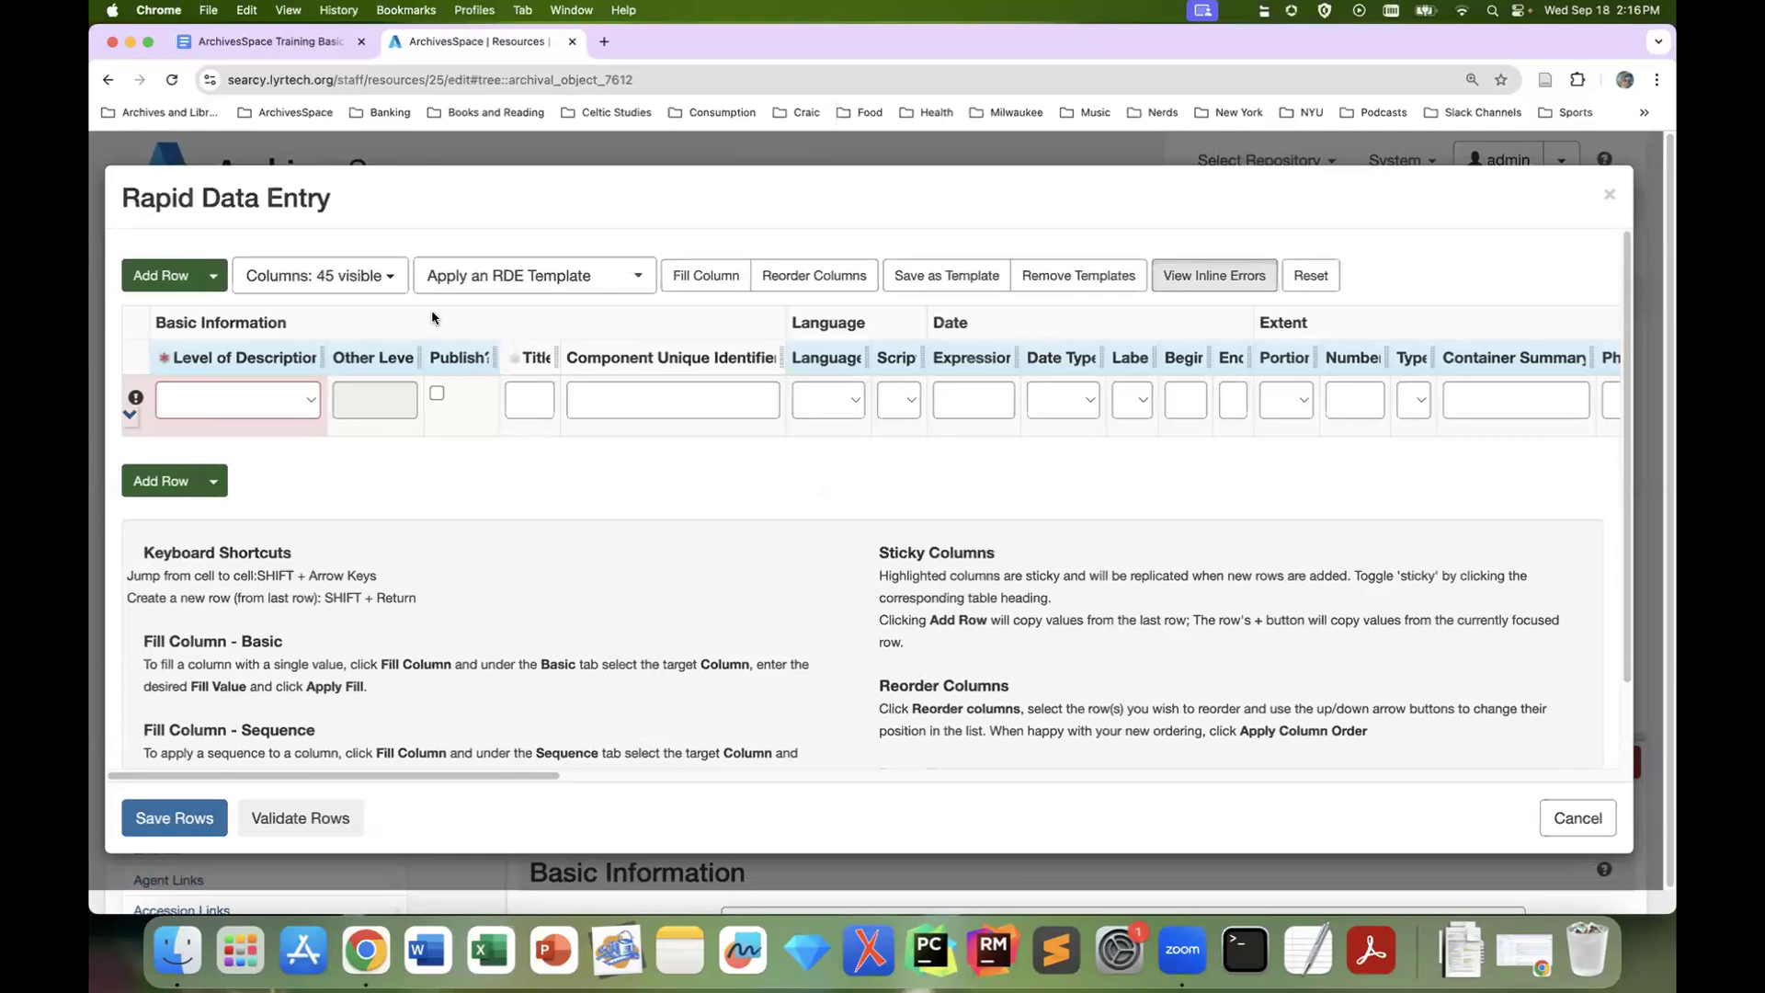
click(394, 277)
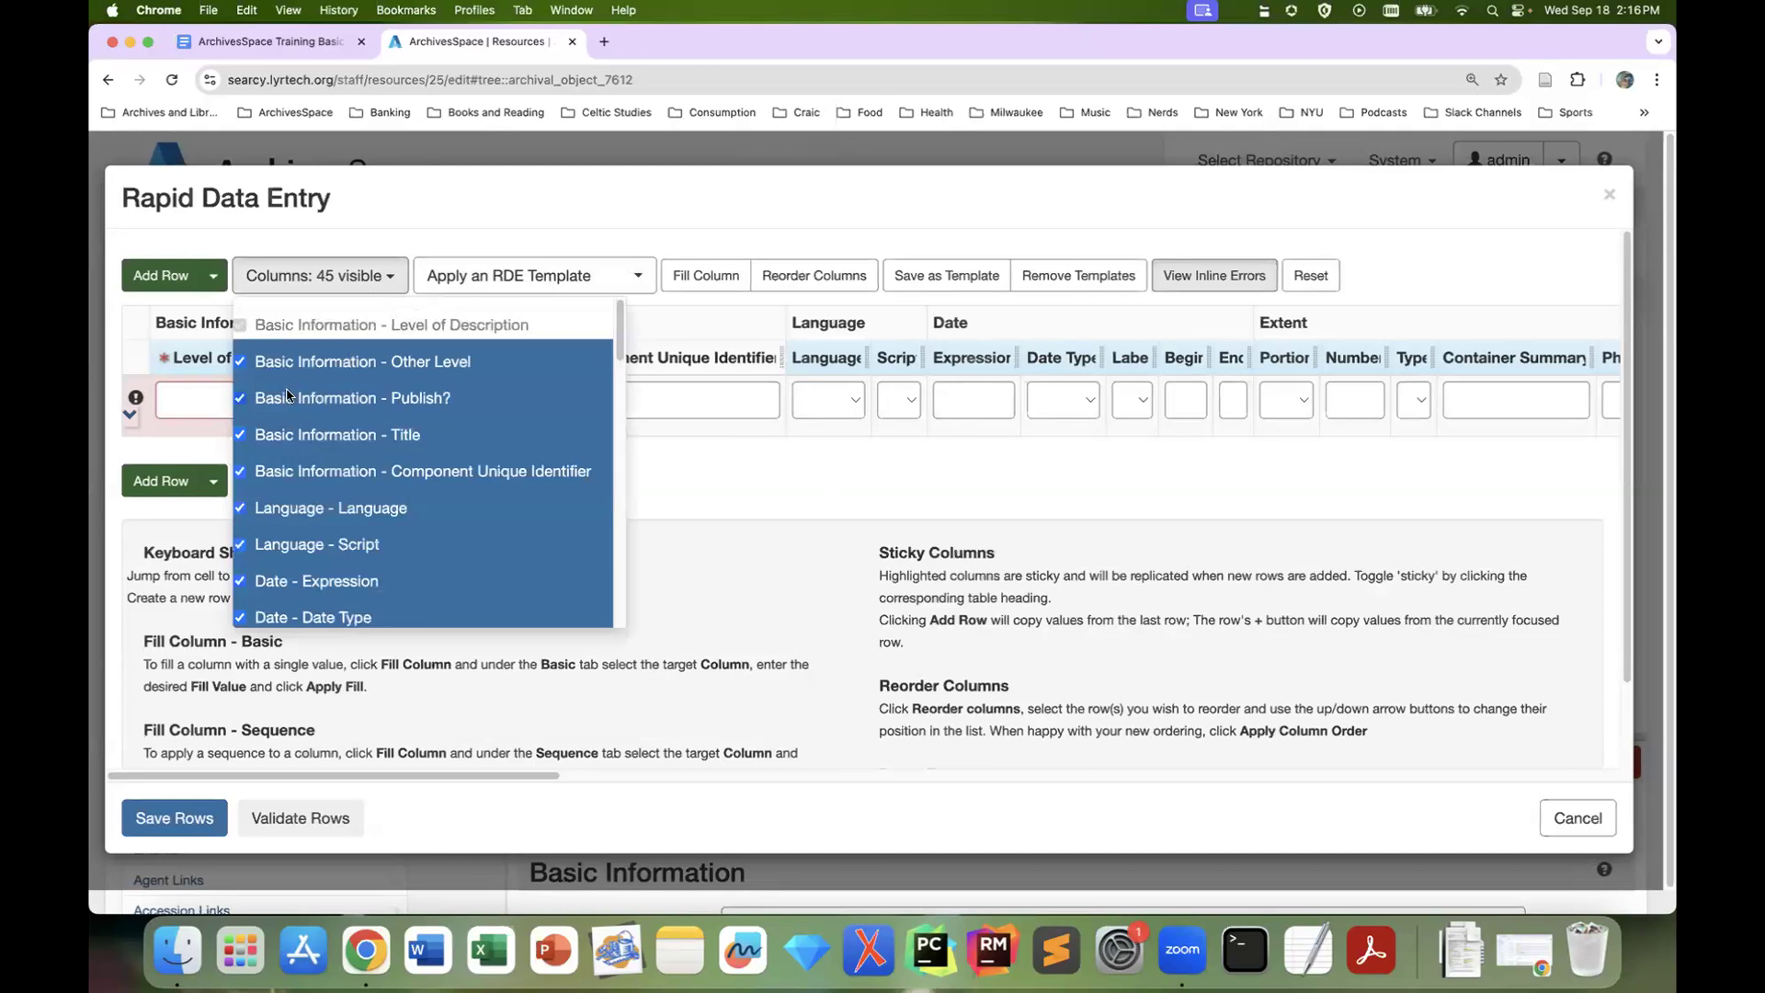
click(241, 362)
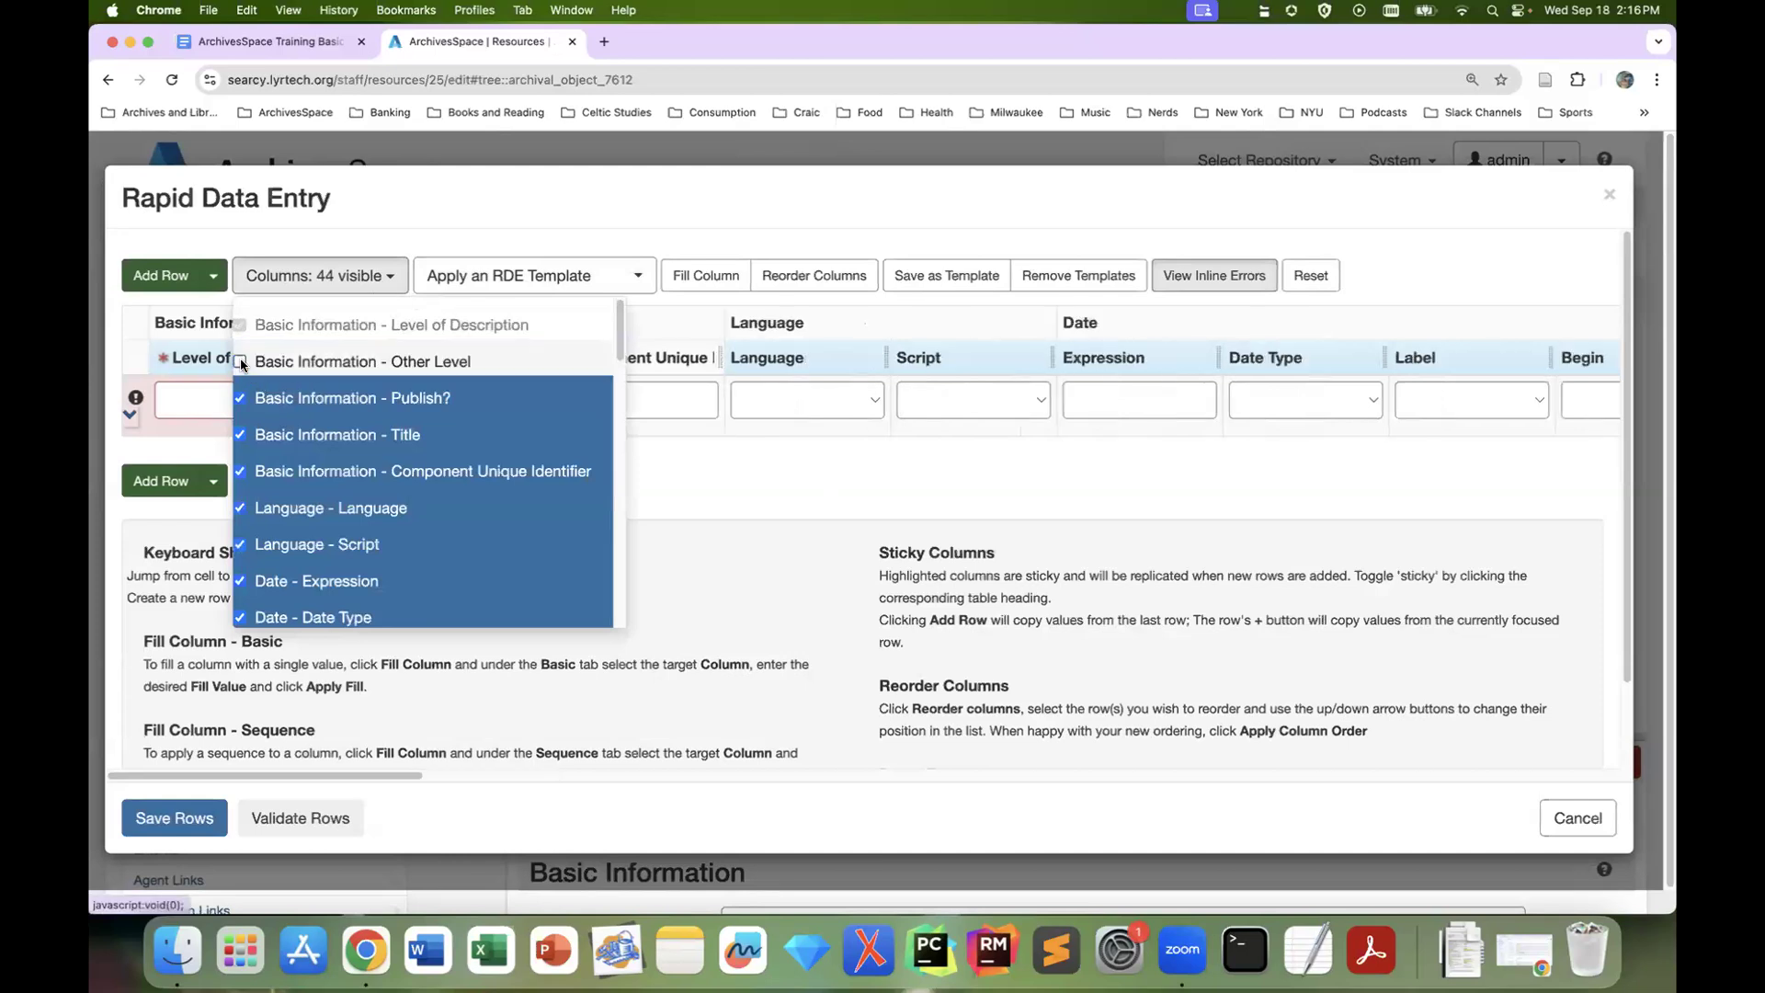
click(240, 471)
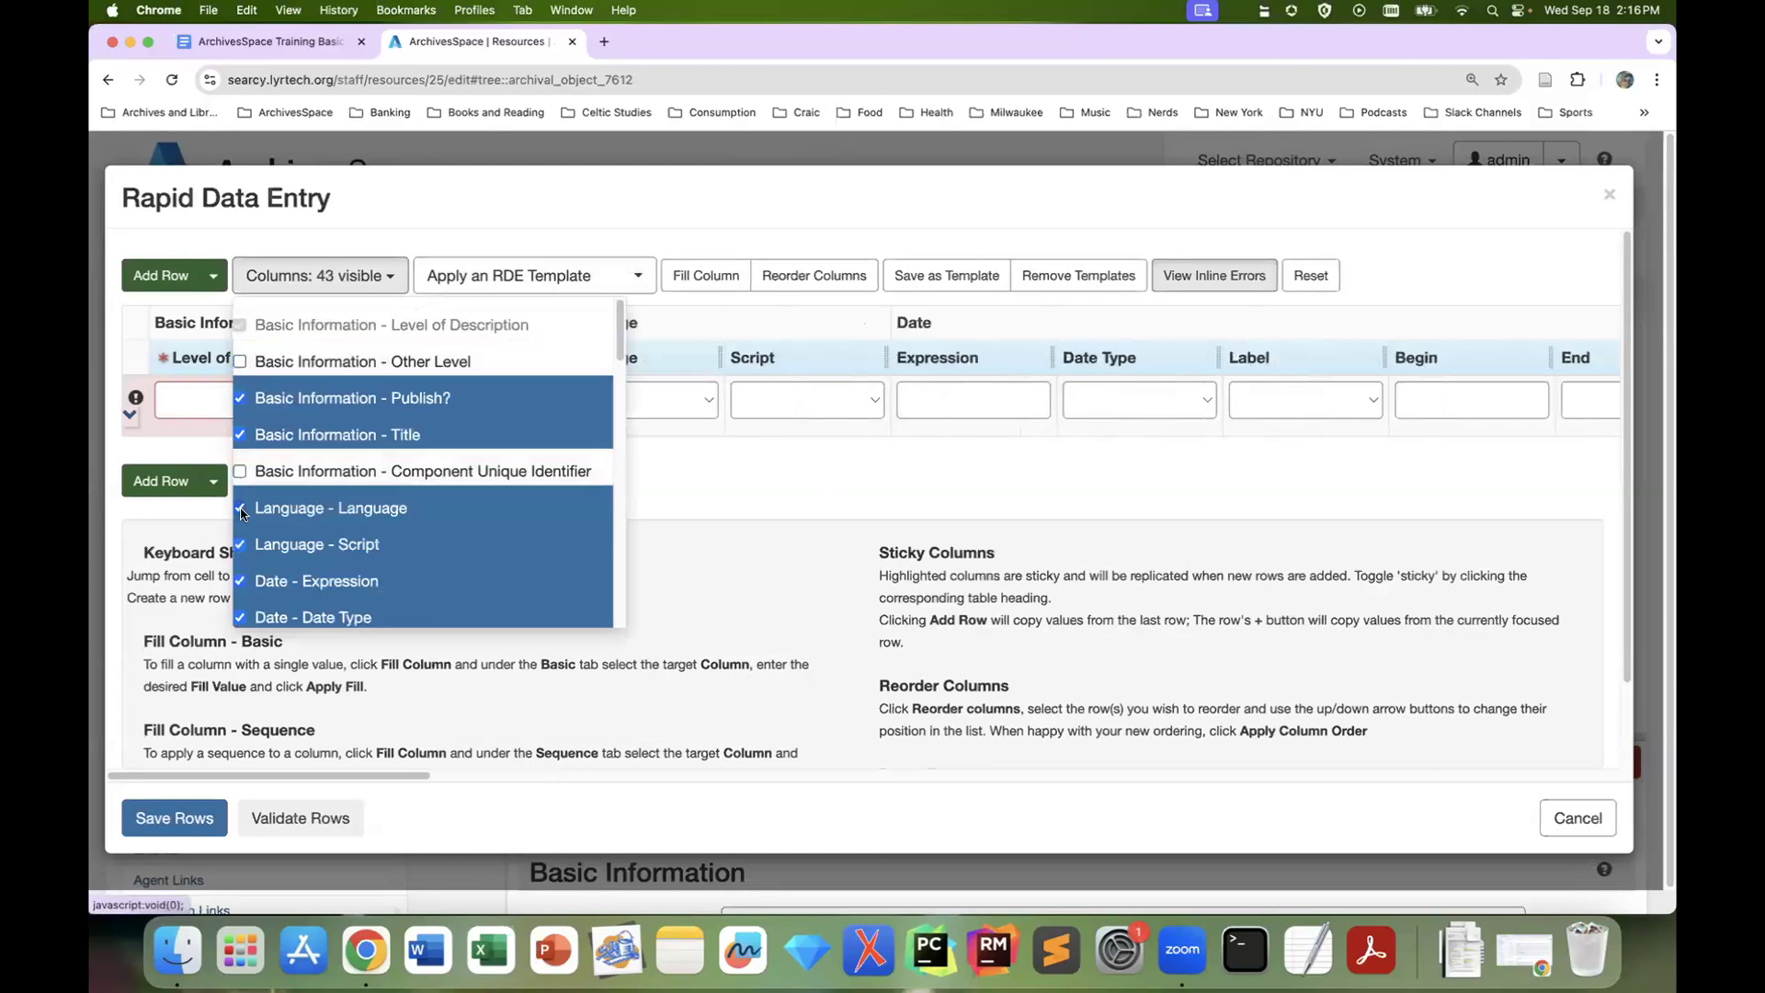
click(239, 508)
click(240, 545)
Hide the Extent columns Portion, Number, Type, Container Summary, Physical Details and Dimensions in the rapid entry table
scroll(318, 528, down, 5)
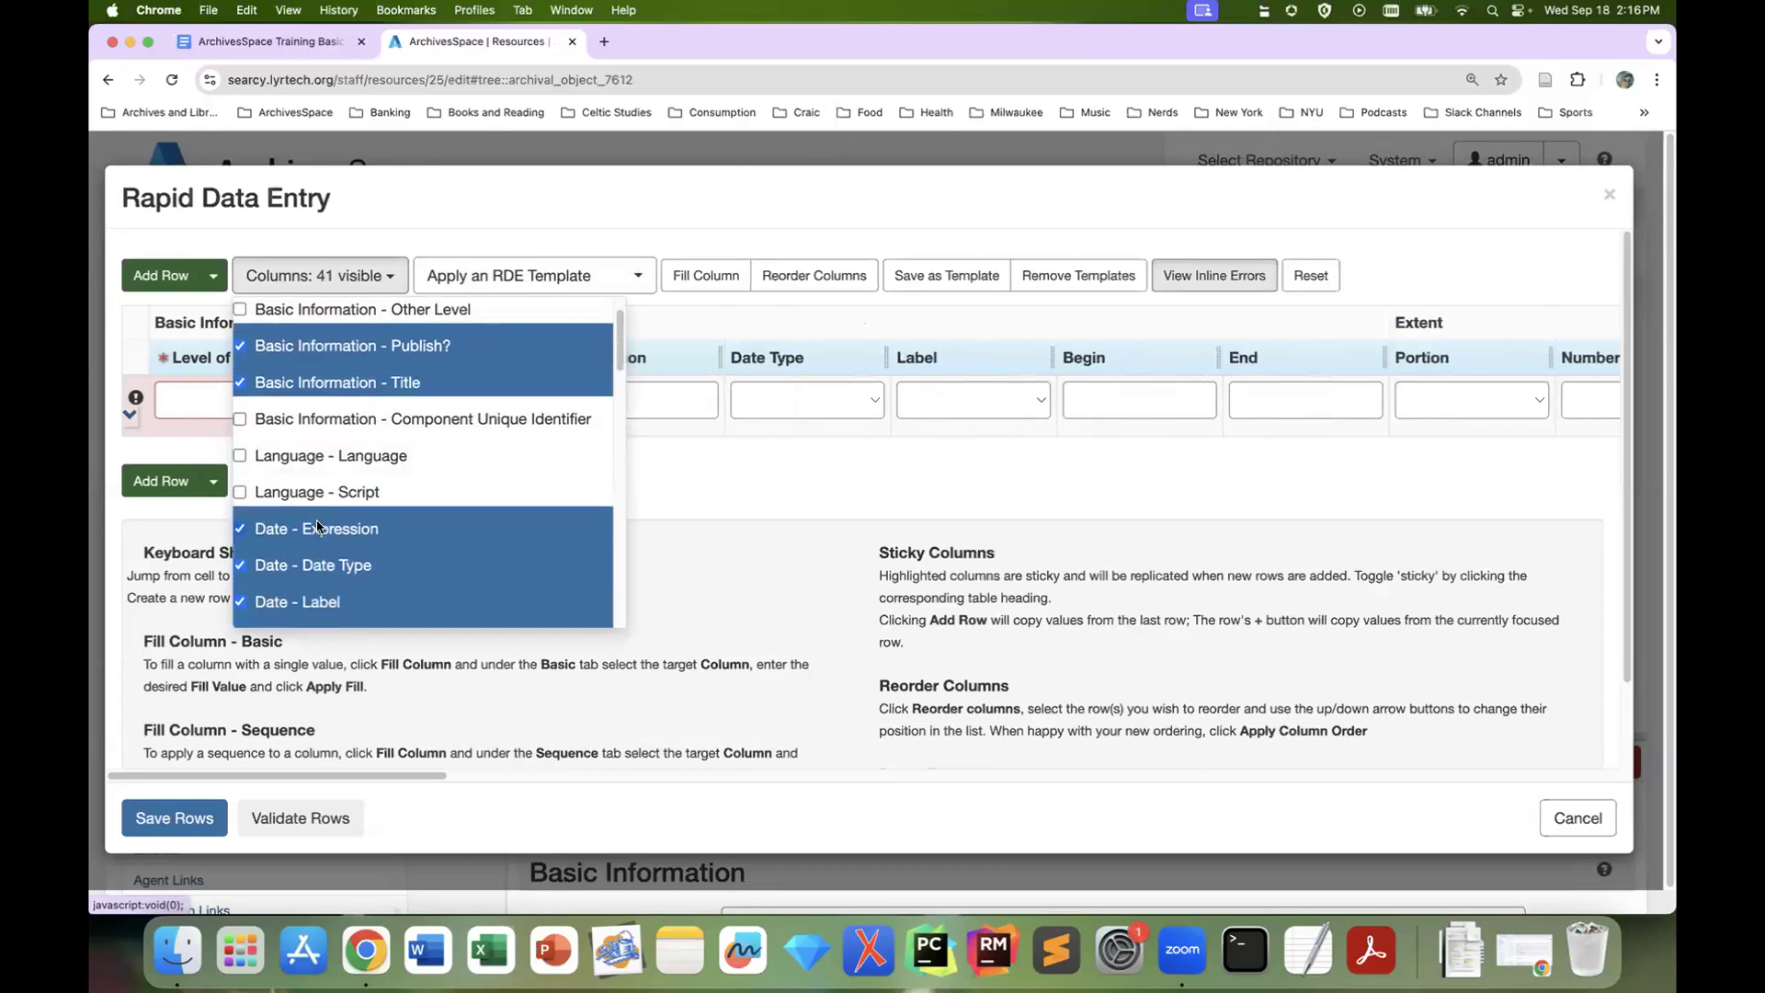
scroll(318, 528, down, 1)
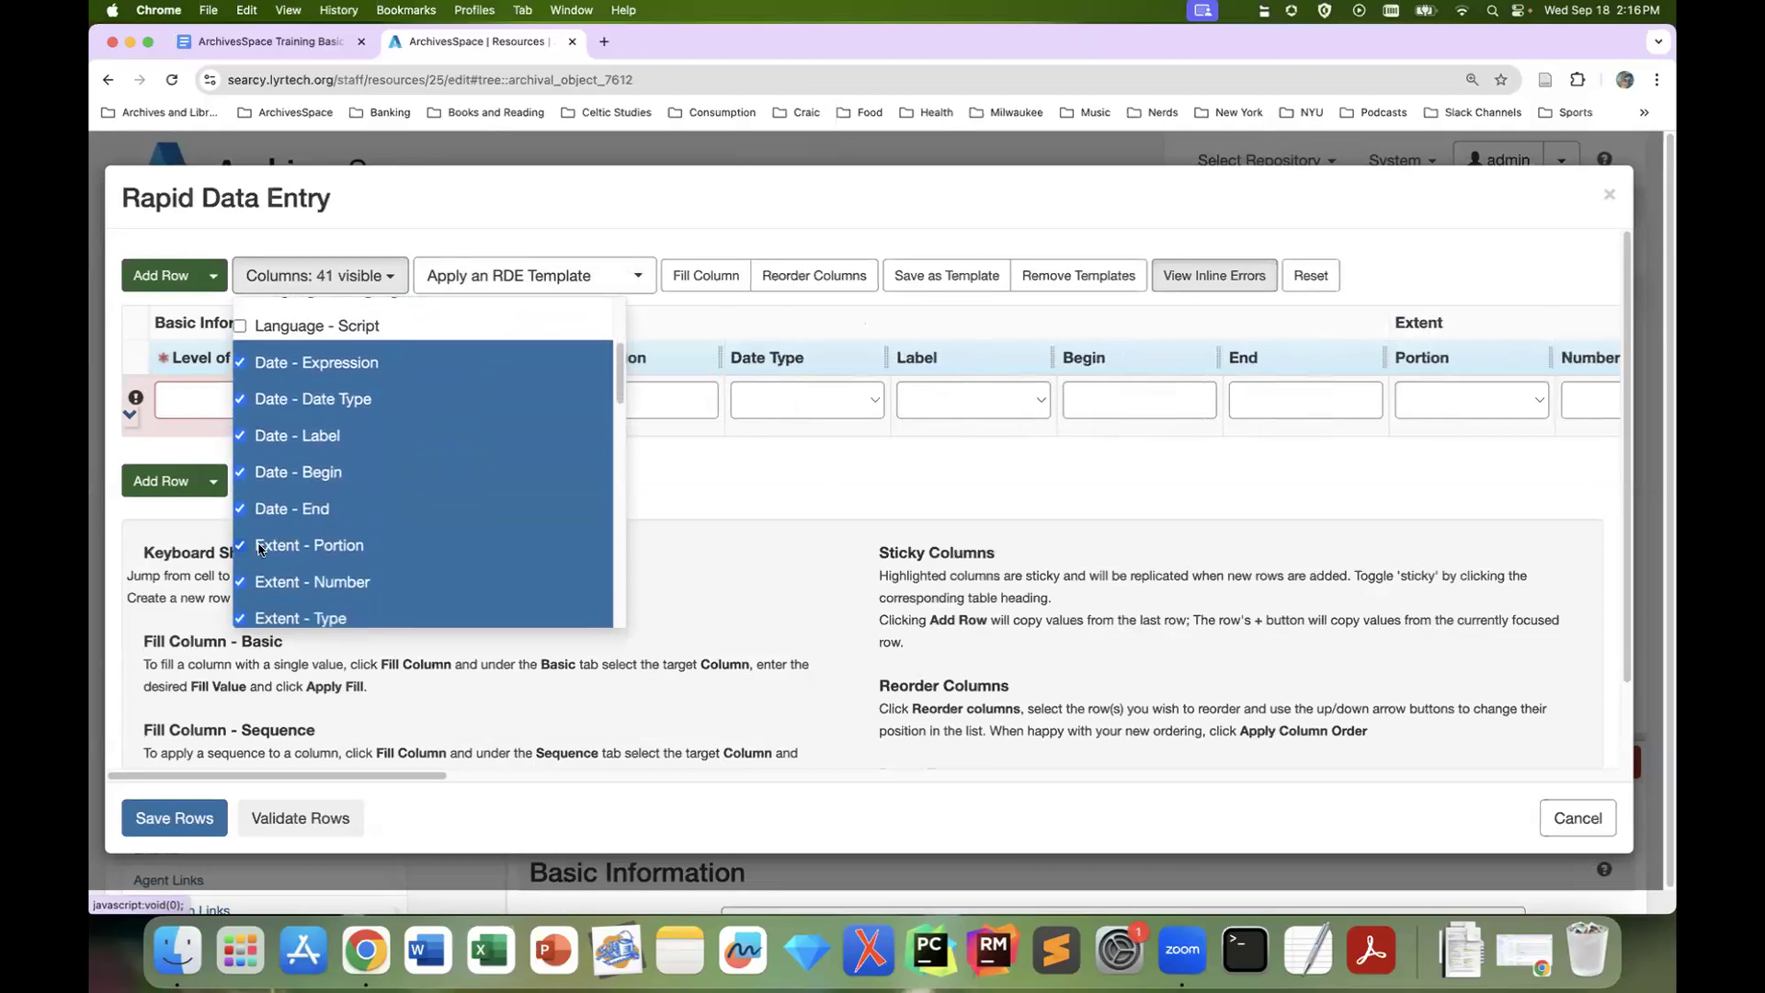
click(240, 545)
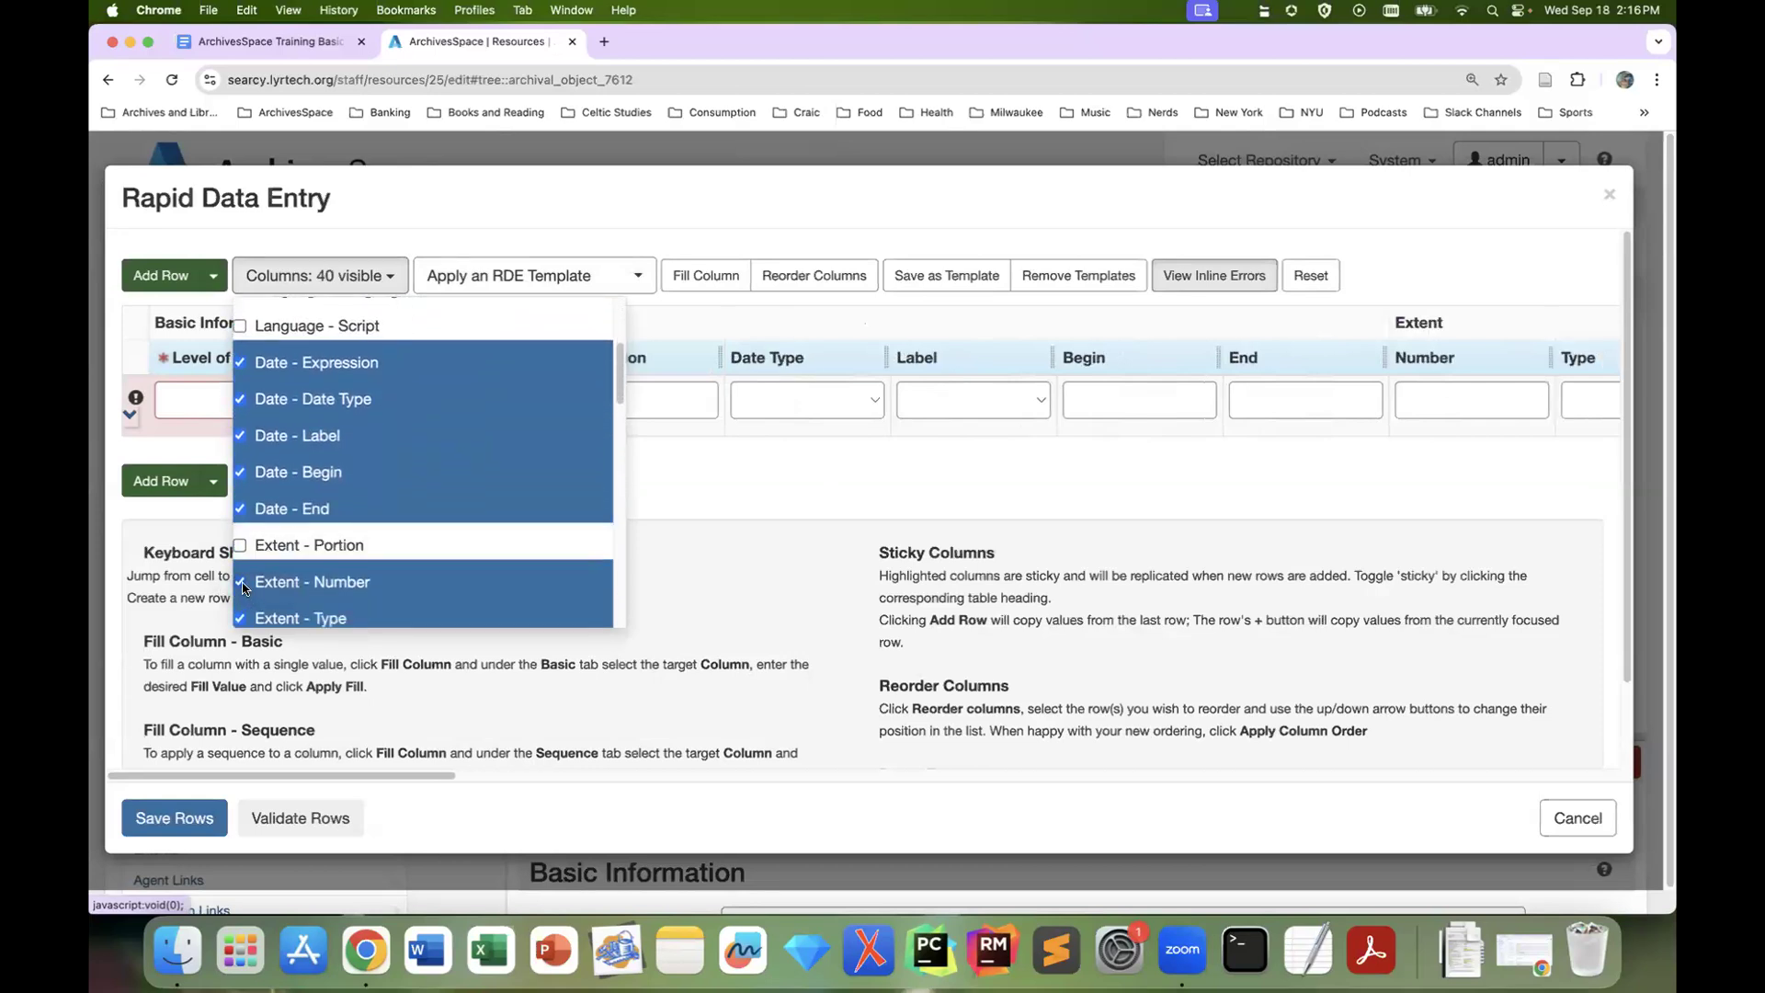
click(240, 582)
click(240, 618)
scroll(382, 526, down, 4)
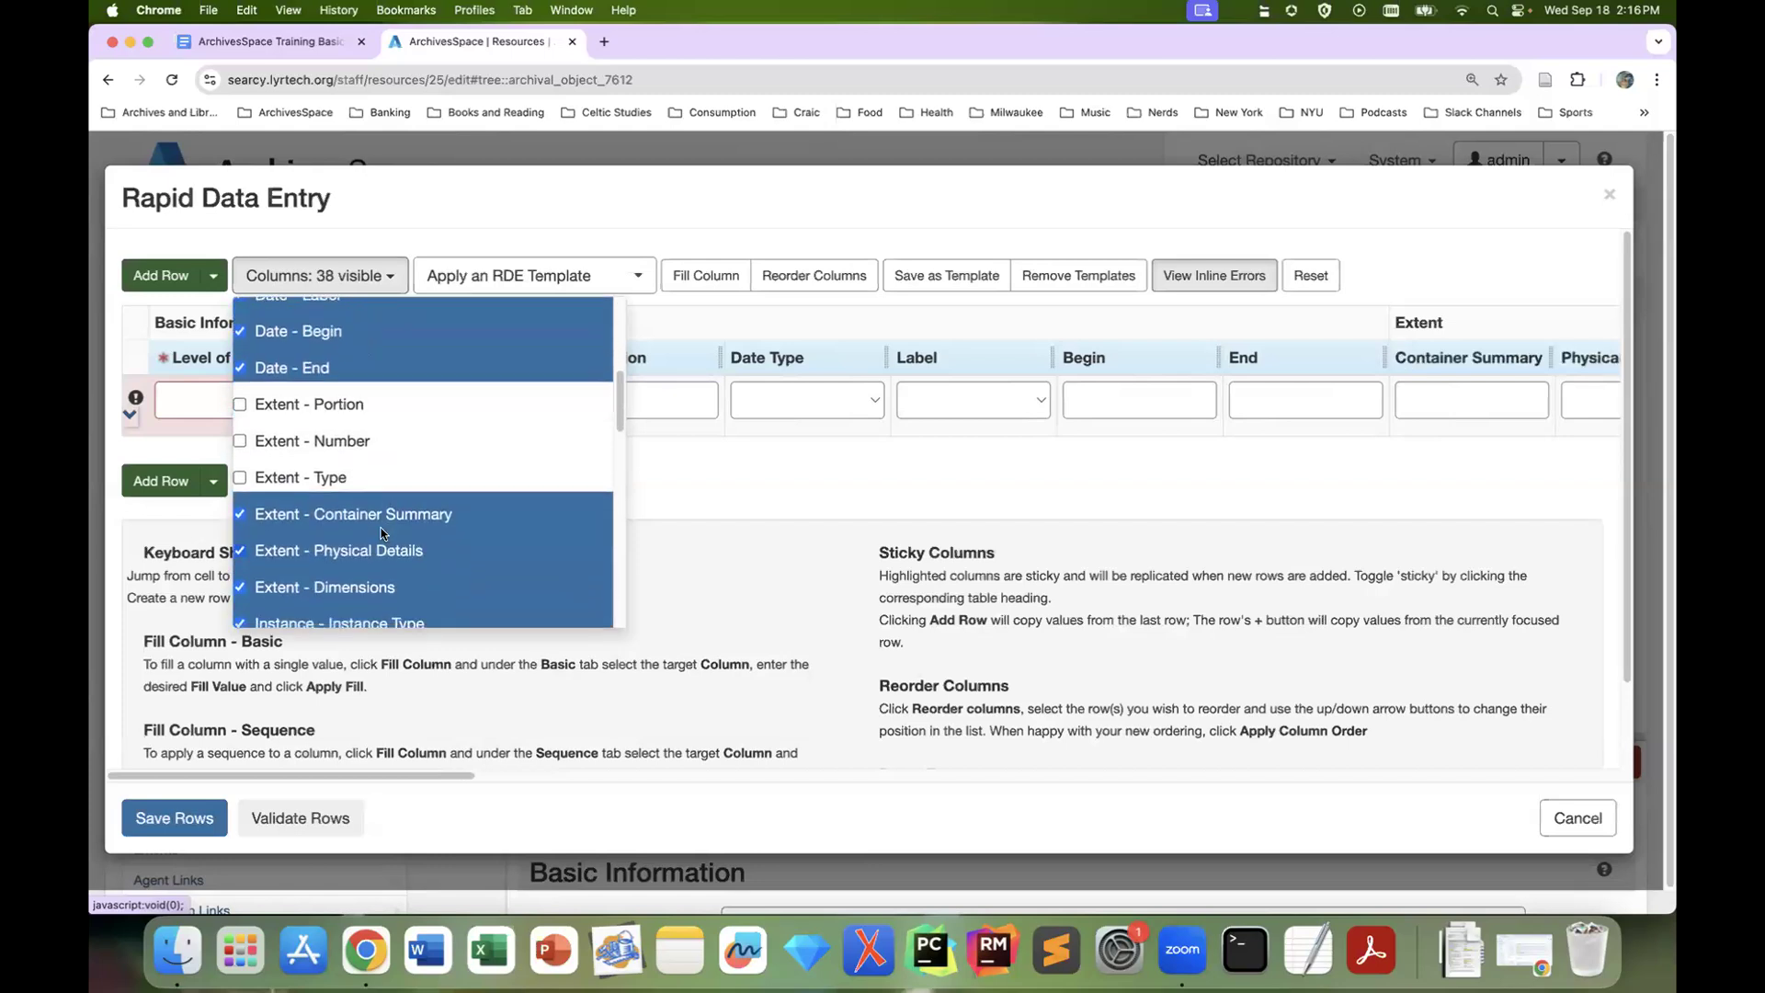
click(239, 513)
click(240, 549)
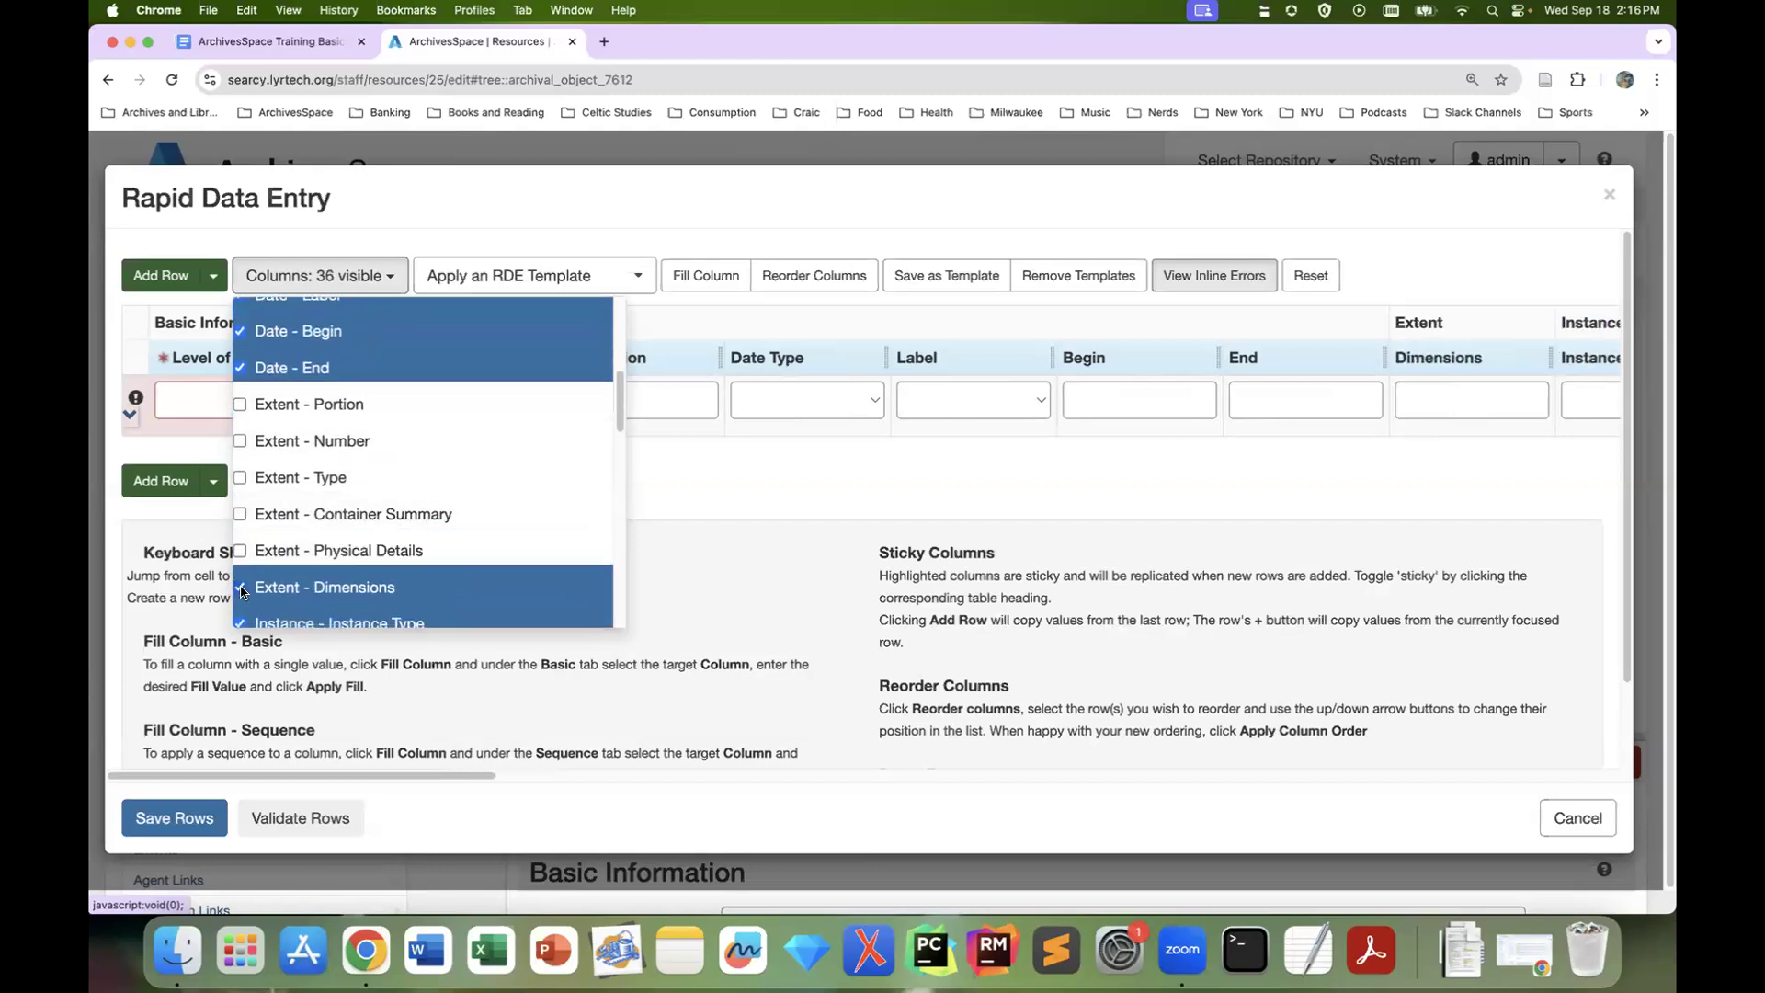
click(238, 586)
Hide the Instance columns Grandchild Type and Grandchild Indicator in the rapid entry table
scroll(377, 501, down, 3)
scroll(377, 500, down, 5)
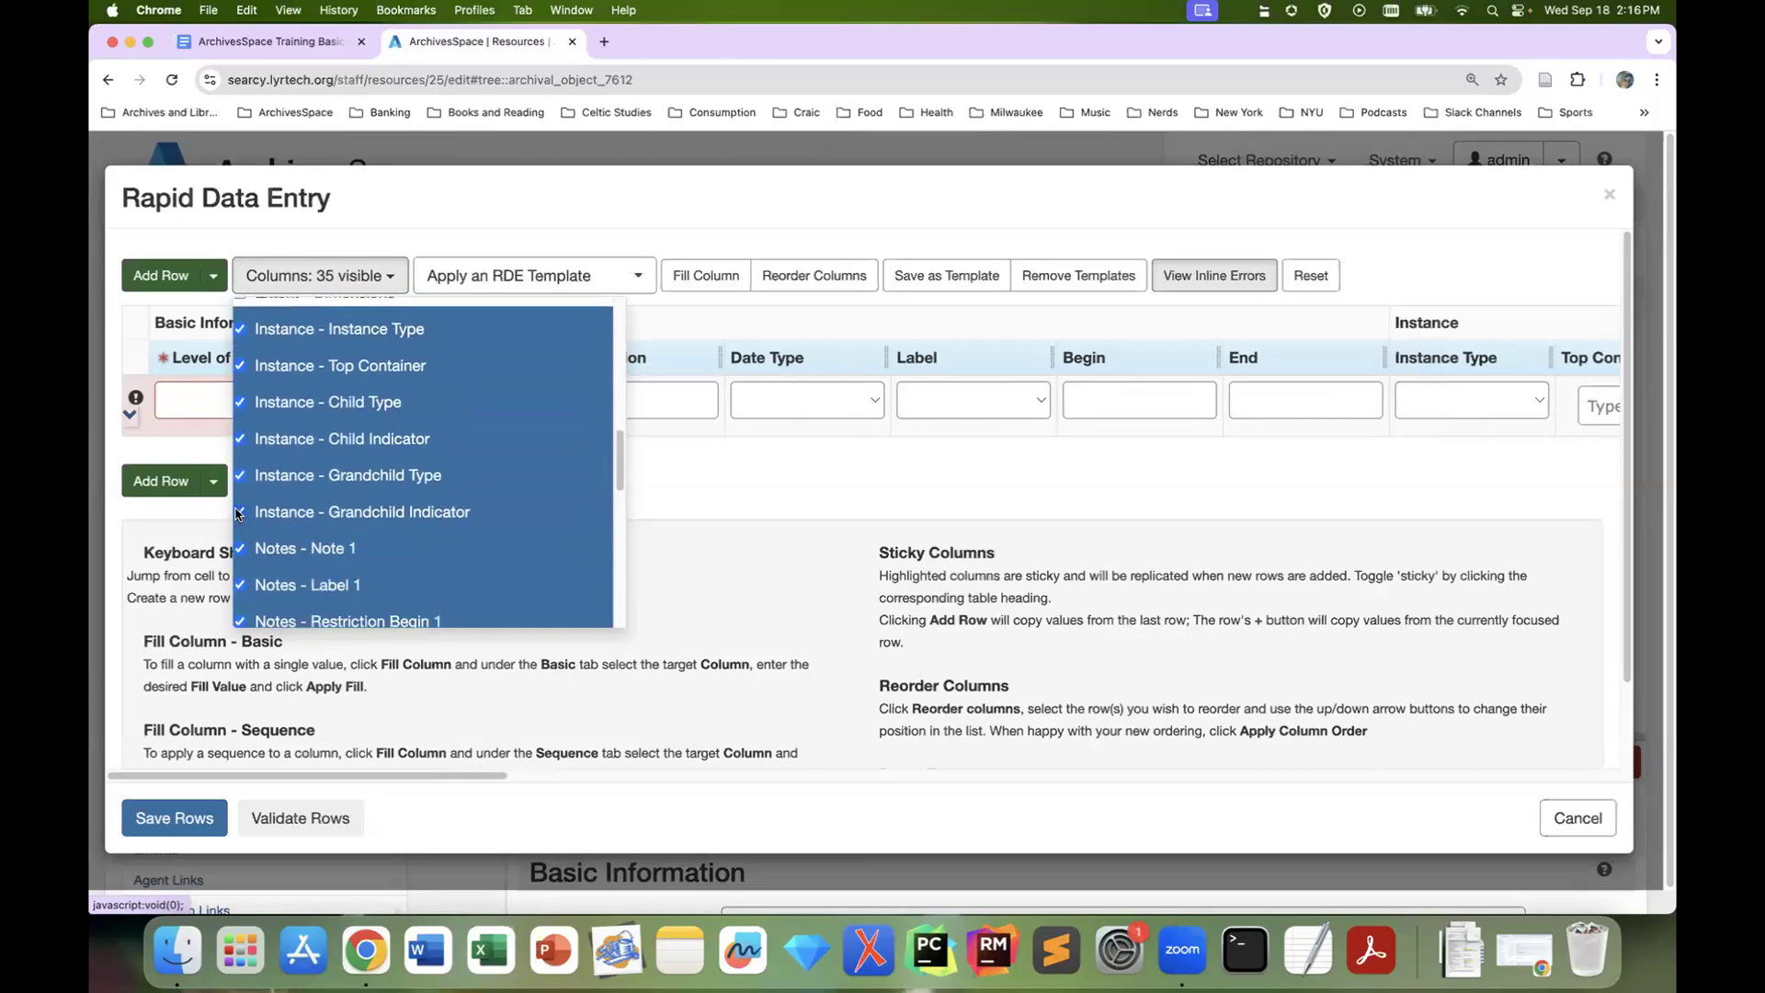
click(239, 512)
click(243, 478)
Hide all first-note columns: Note 1, Label 1, Restriction Begin 1, Restriction End 1, Local Access Restriction Type 1, Content 1 and Publish? 1
click(243, 552)
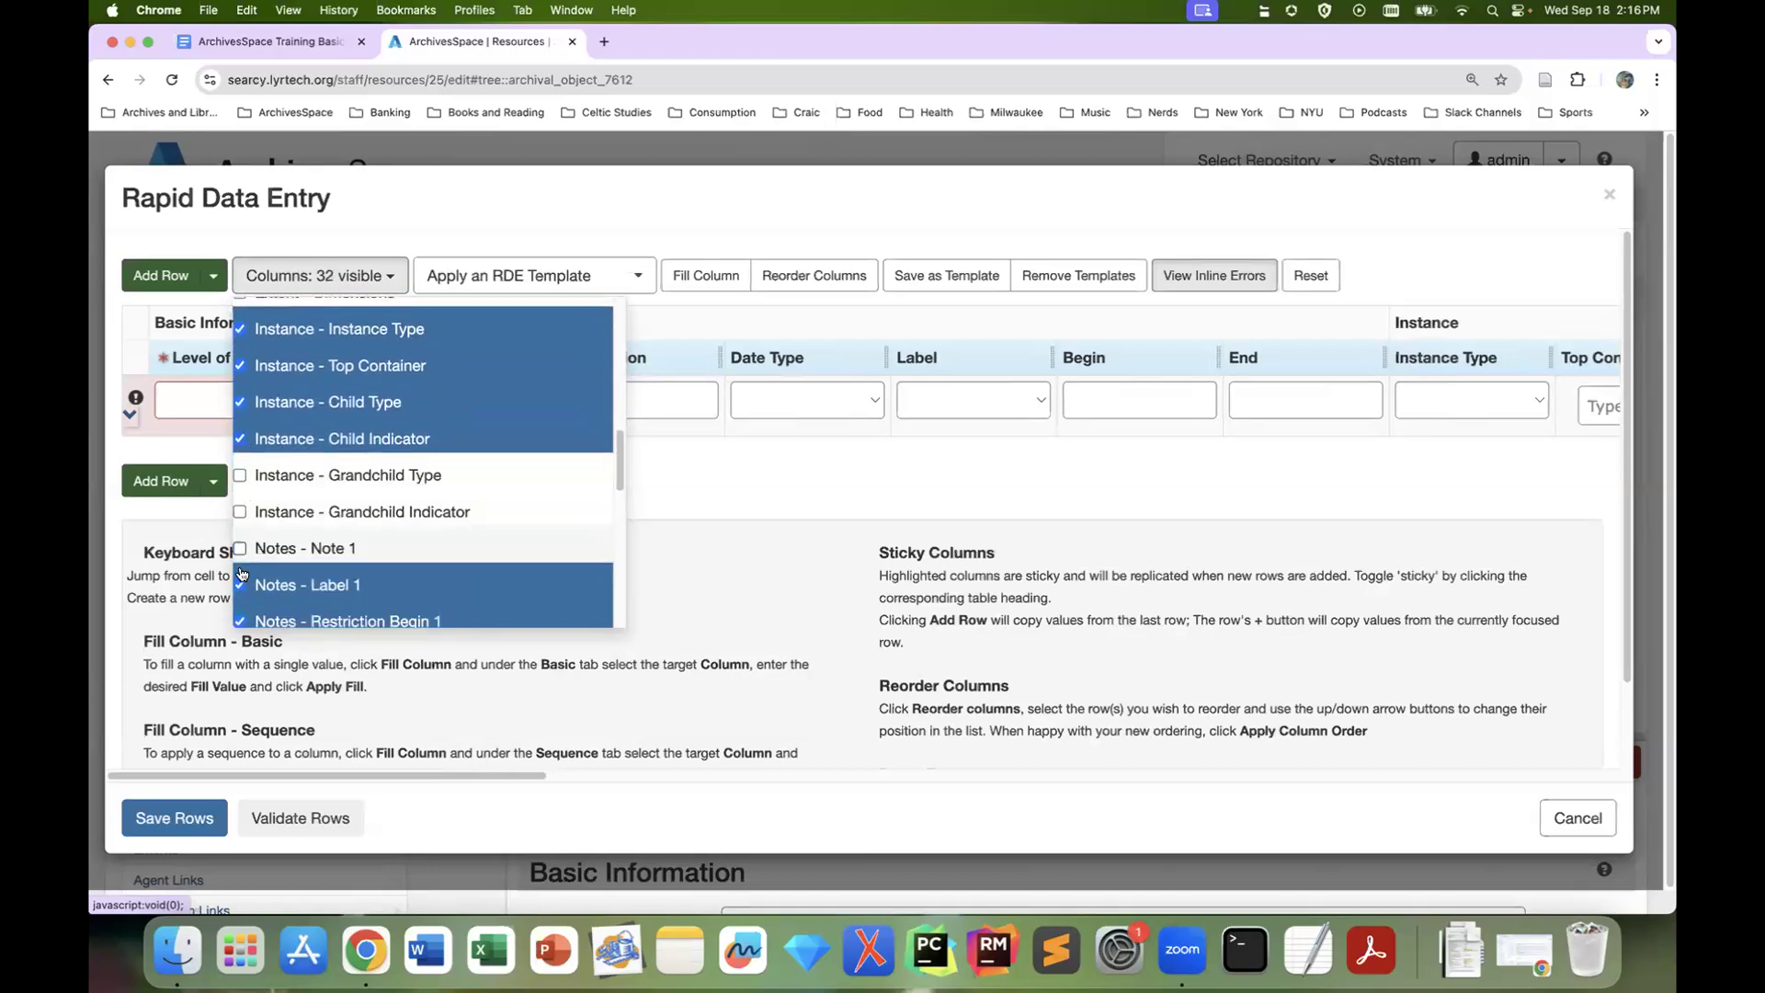
click(242, 586)
scroll(250, 564, down, 1)
scroll(250, 564, down, 2)
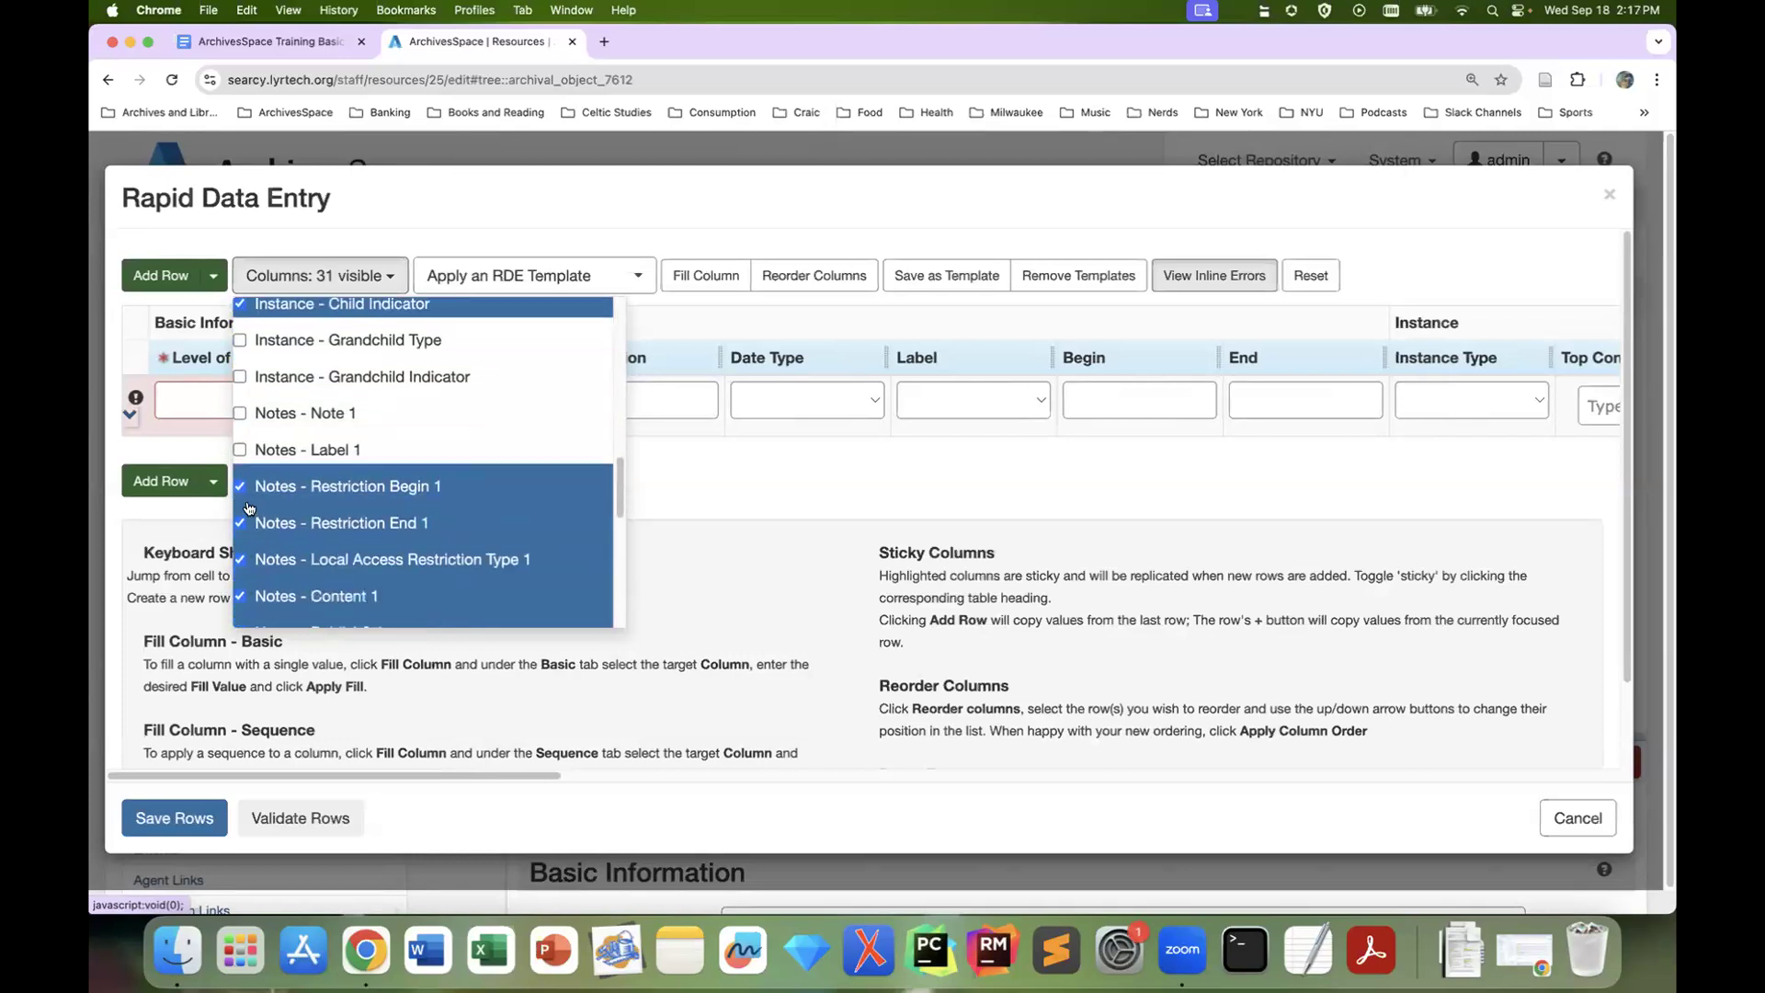
click(242, 488)
click(240, 524)
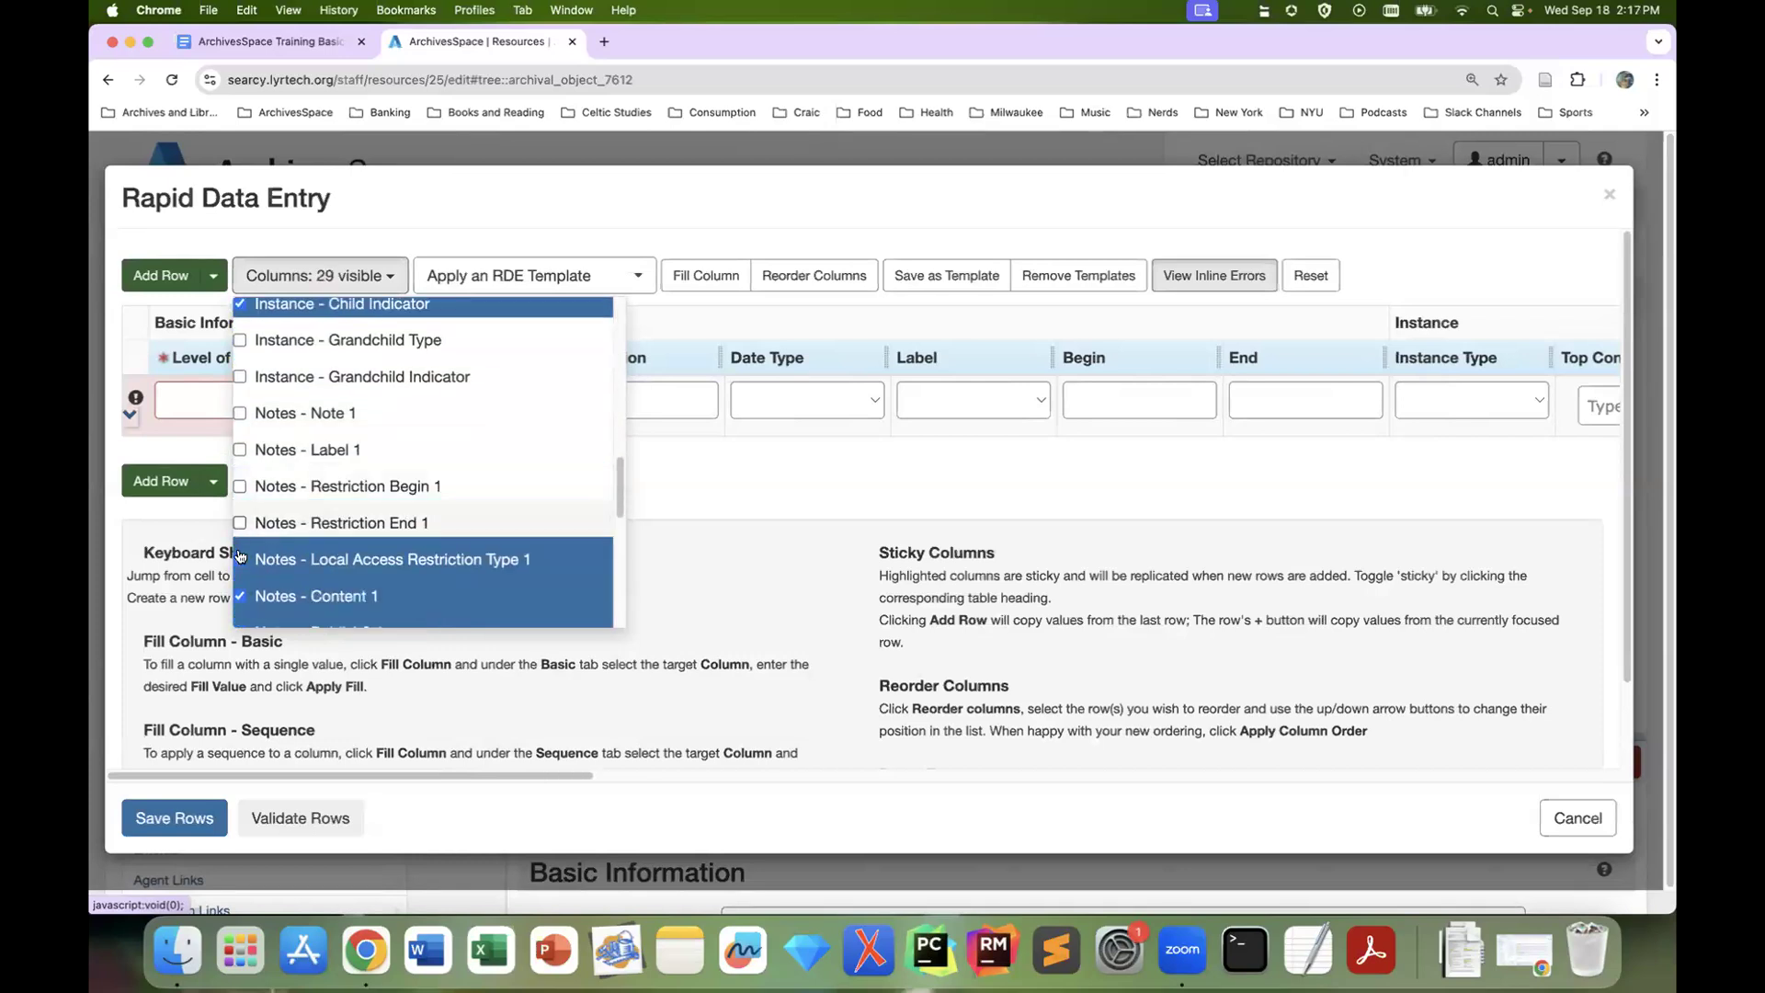
click(241, 560)
click(240, 596)
scroll(410, 525, down, 1)
scroll(409, 526, down, 3)
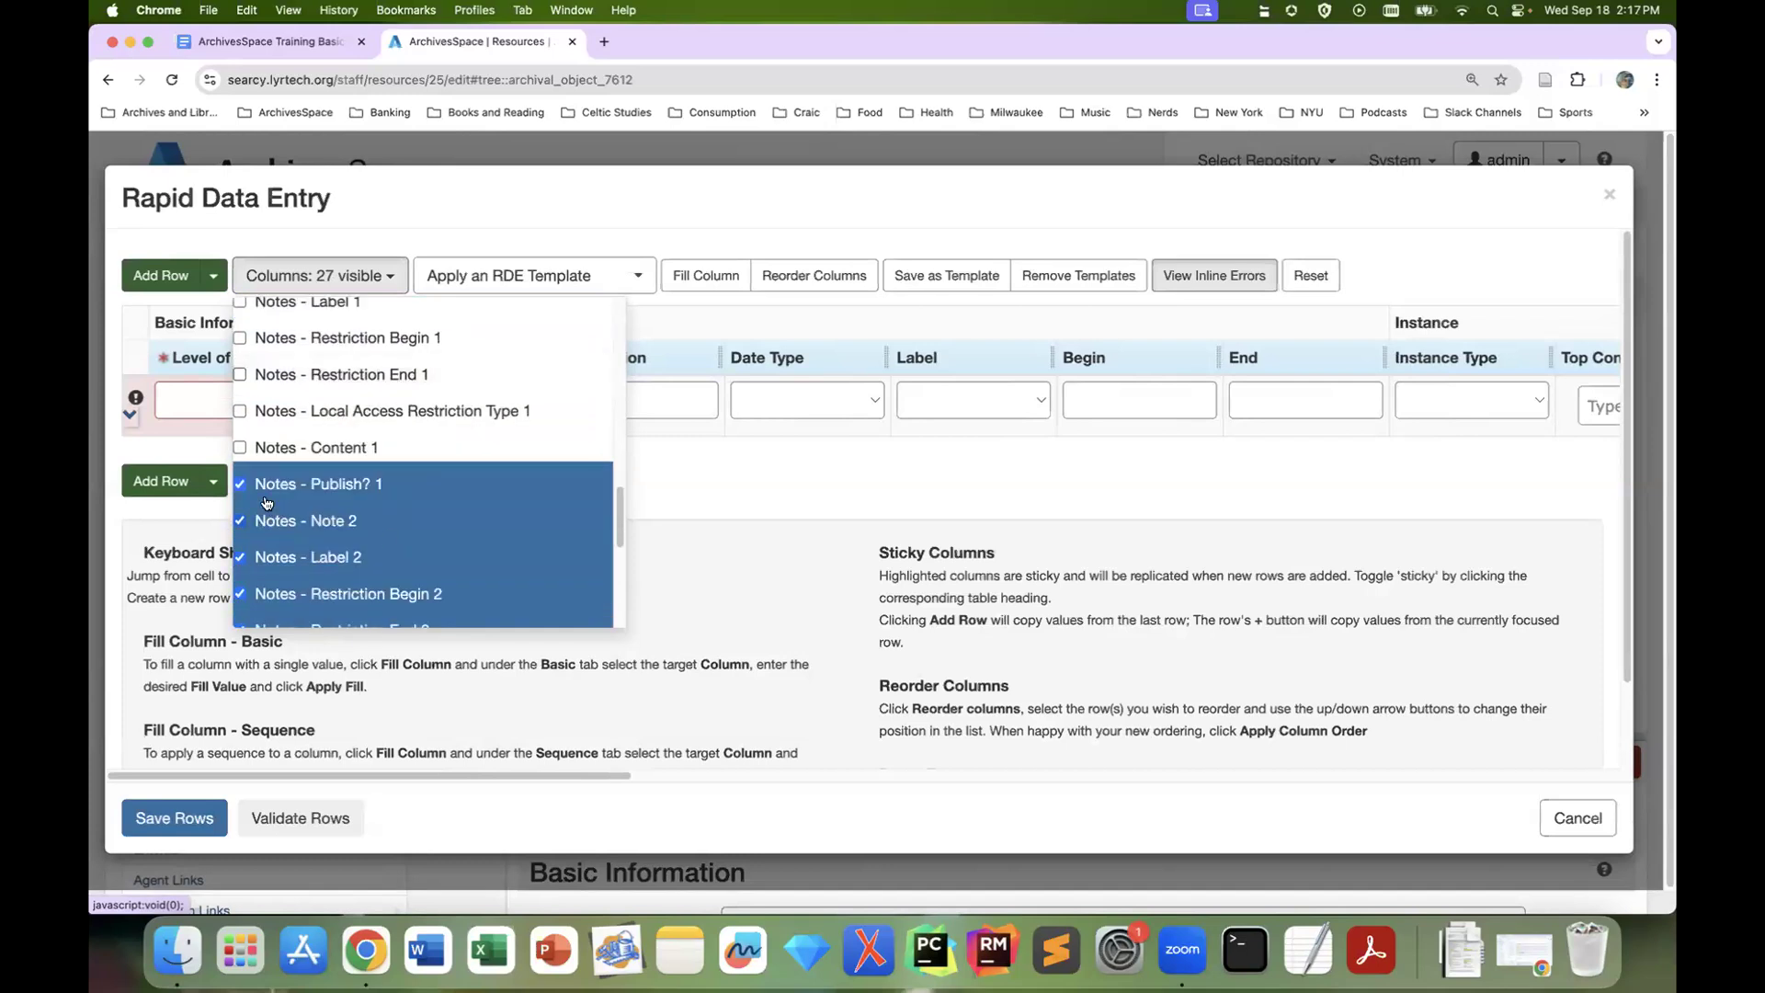
click(241, 484)
Hide all second-note columns, from Note 2 and Label 2 through the restriction fields, Content 2 and Publish? 2
click(241, 521)
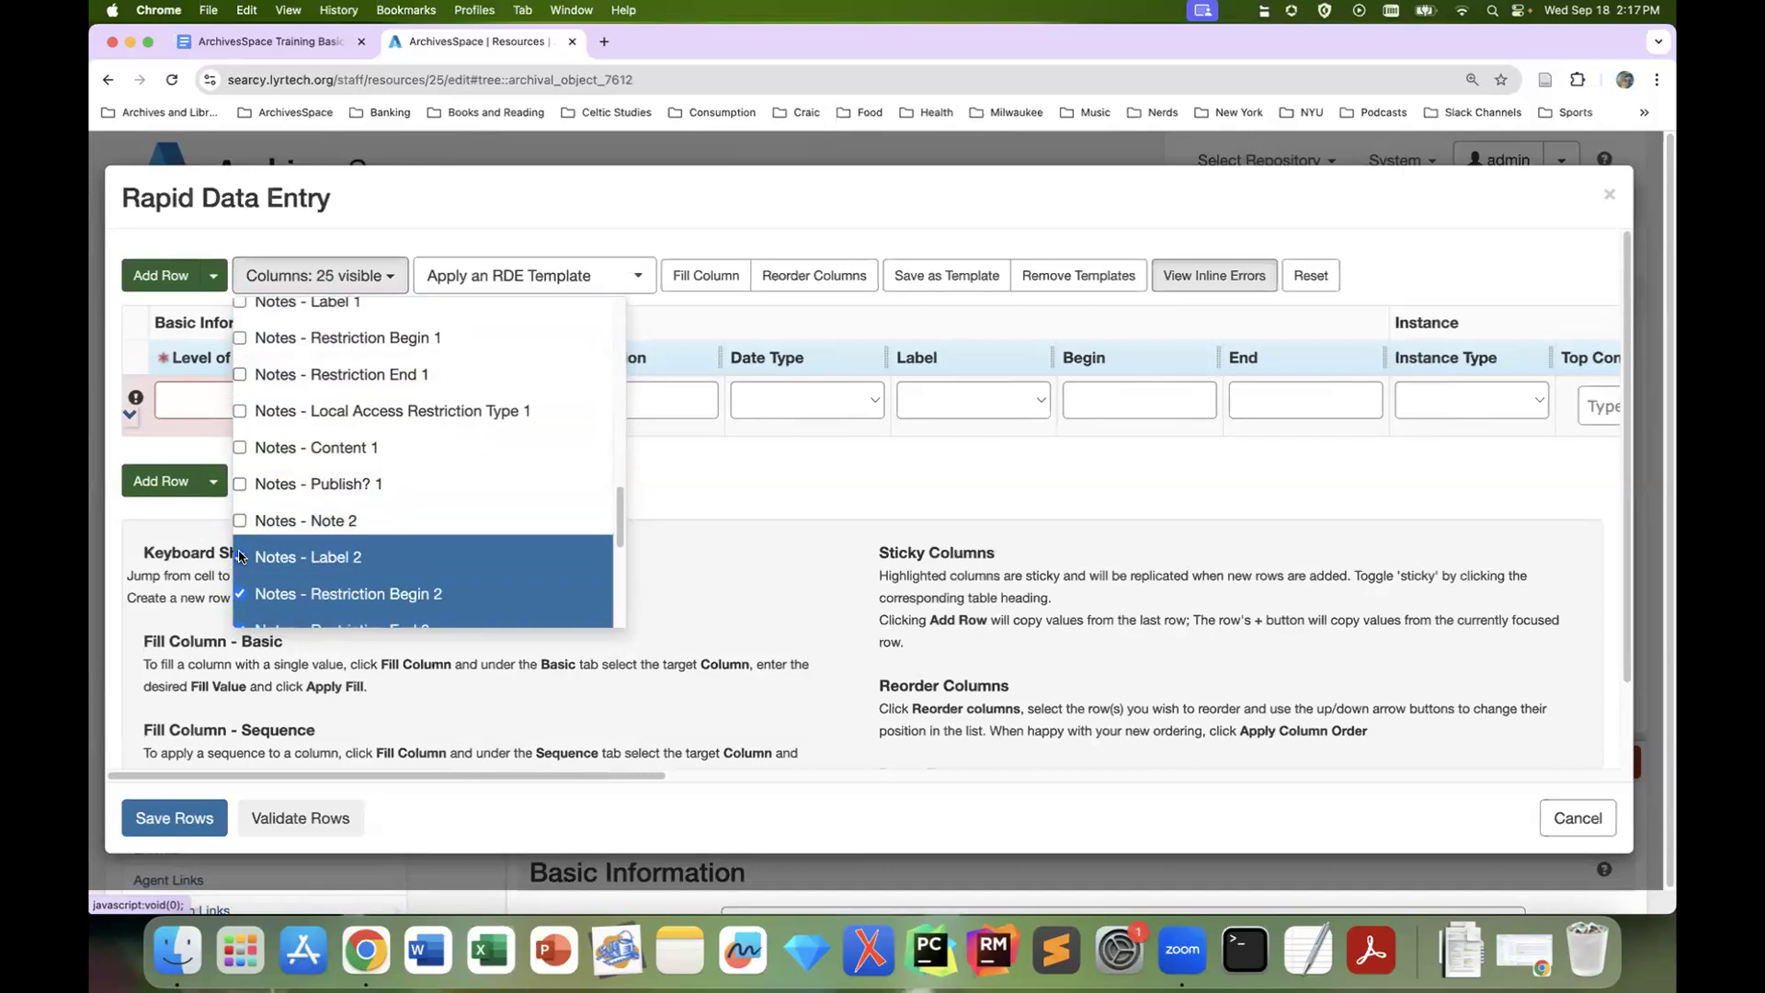
click(238, 557)
click(241, 594)
scroll(313, 514, down, 1)
scroll(275, 528, down, 2)
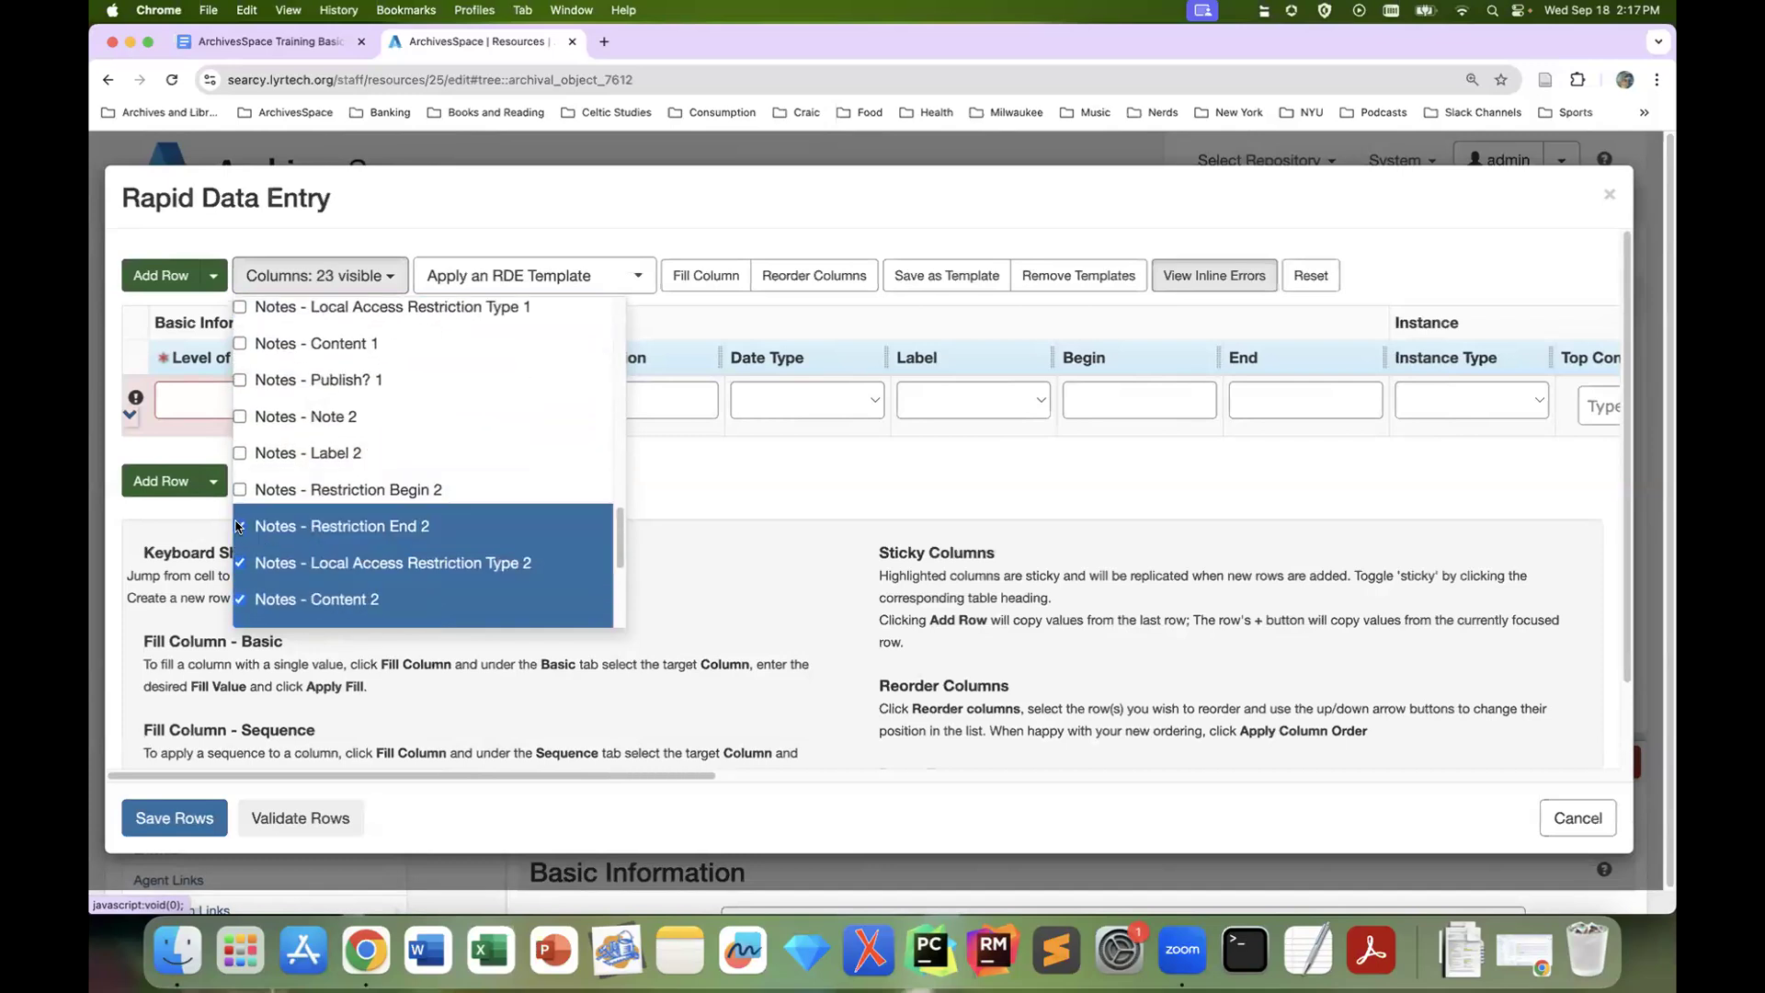
click(240, 526)
click(241, 562)
click(239, 599)
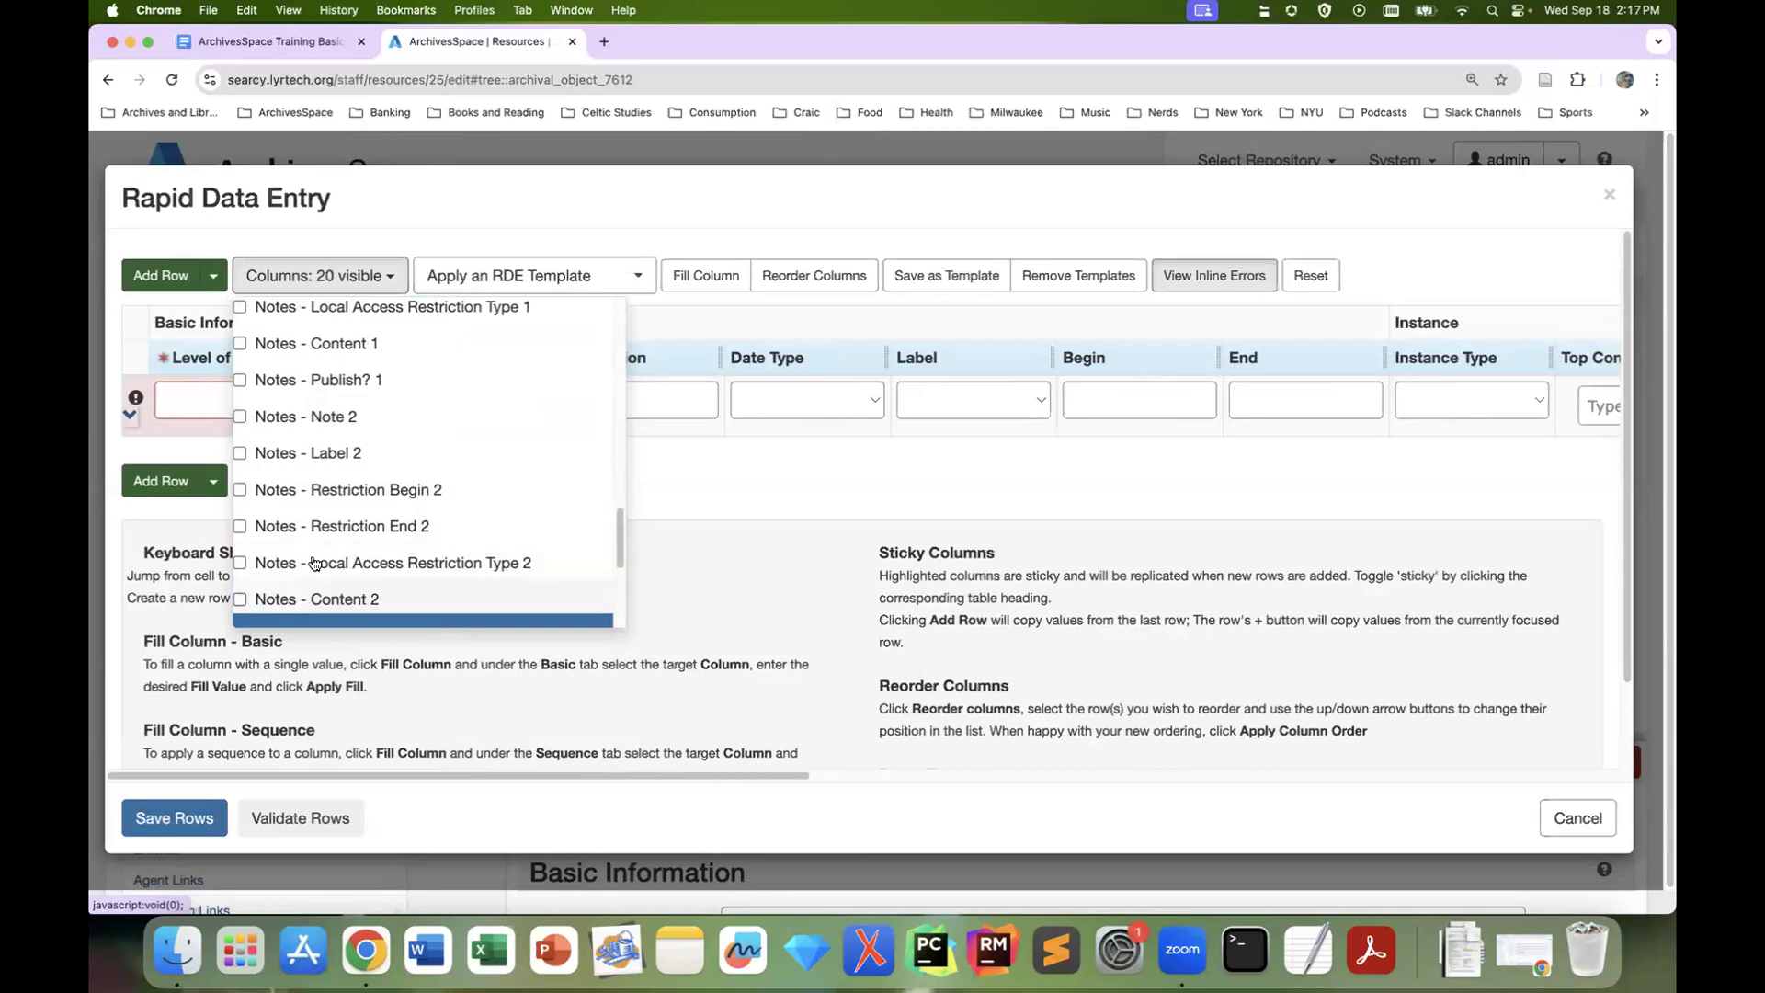
scroll(240, 533, down, 3)
click(240, 506)
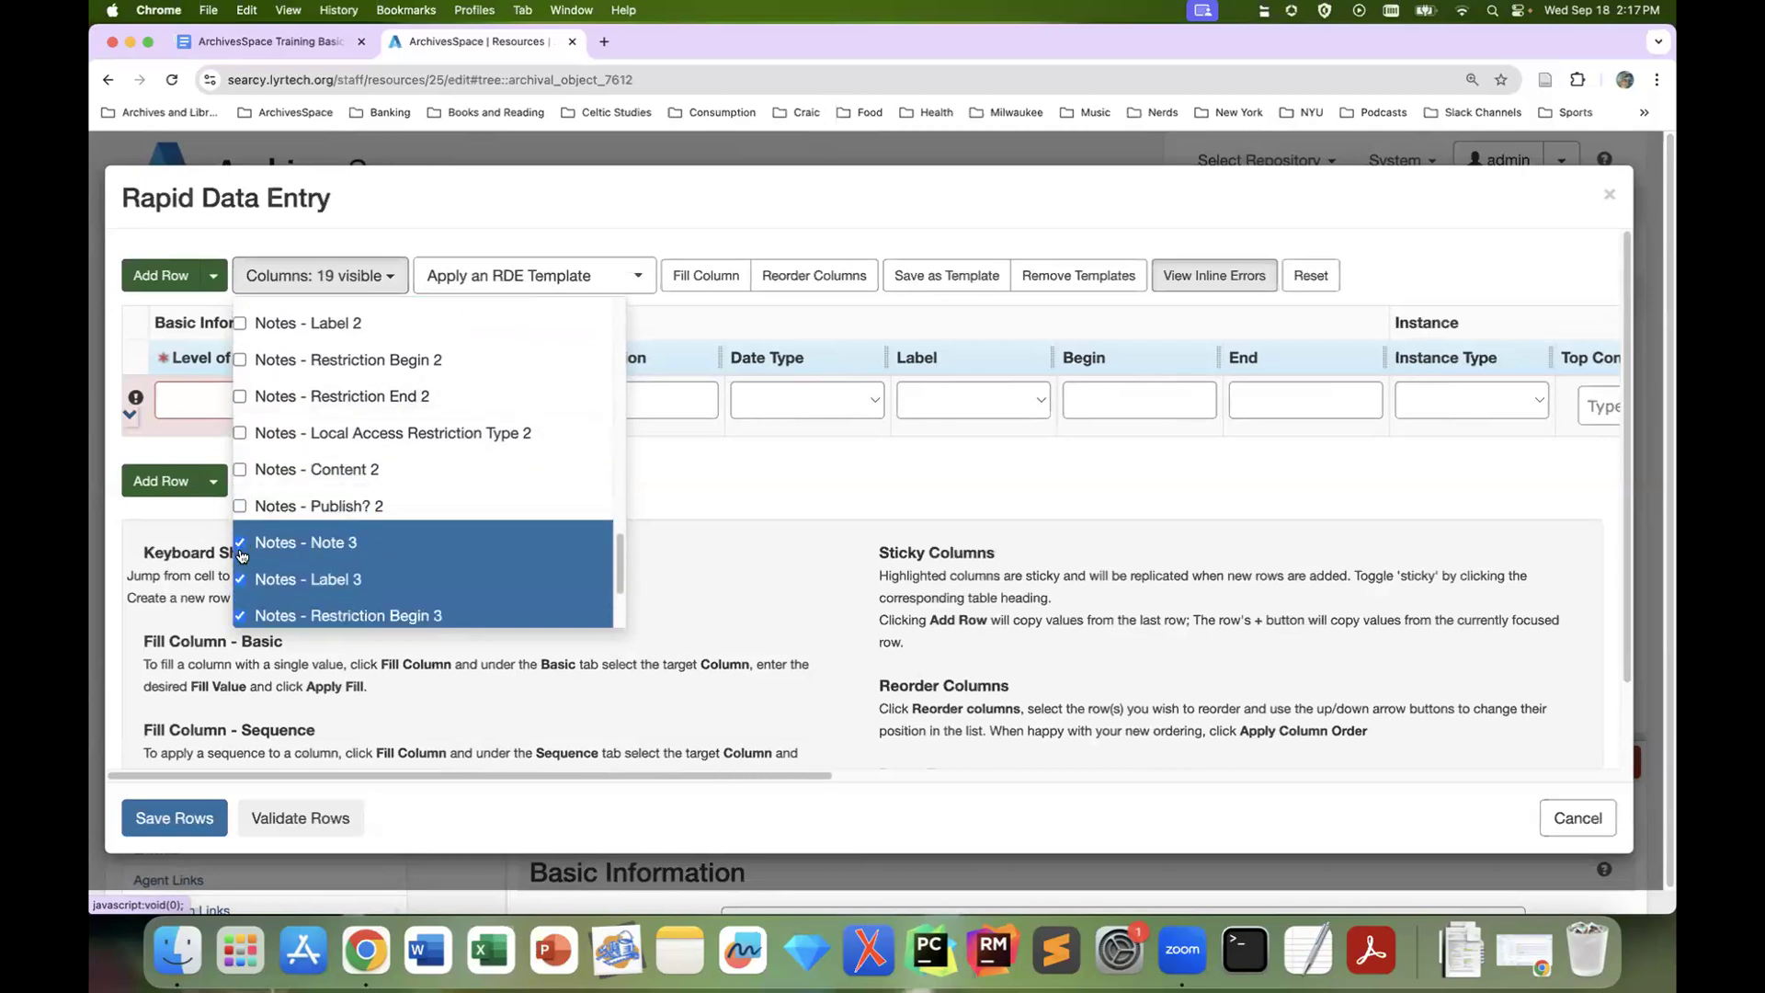
Hide all third-note columns, from Note 3 through Publish? 3, and close the column list
click(240, 542)
click(240, 579)
click(239, 613)
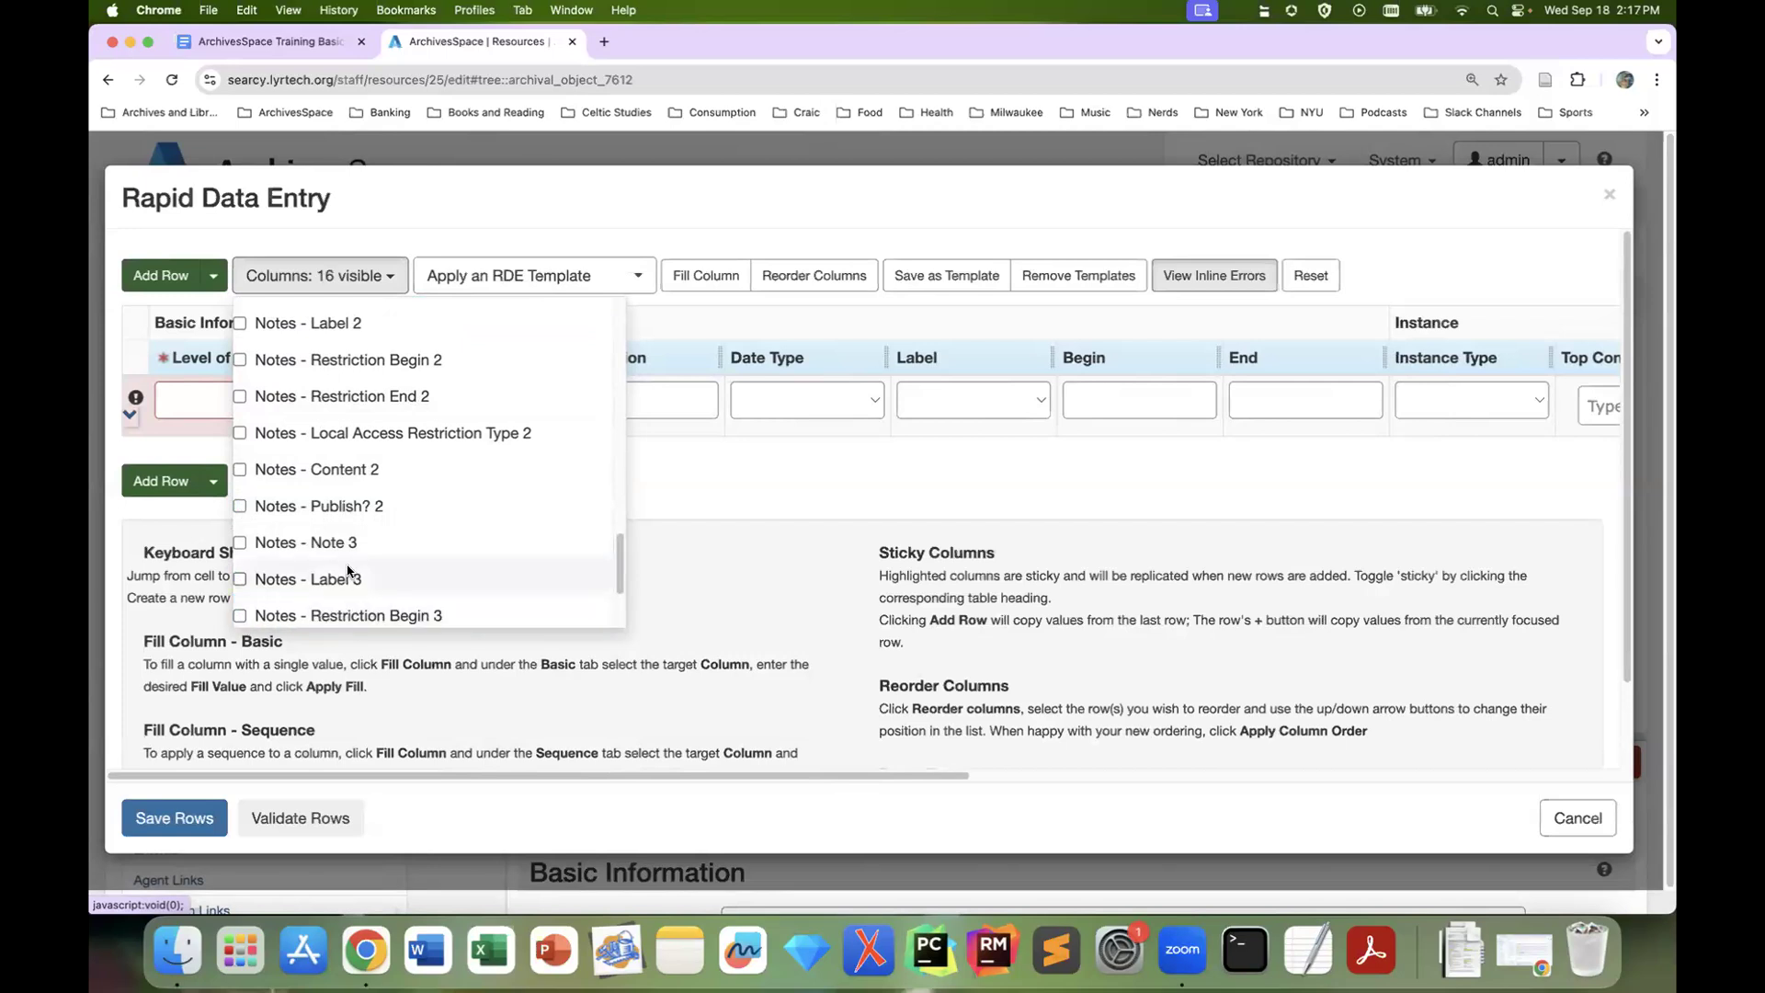
scroll(240, 588, down, 3)
click(240, 531)
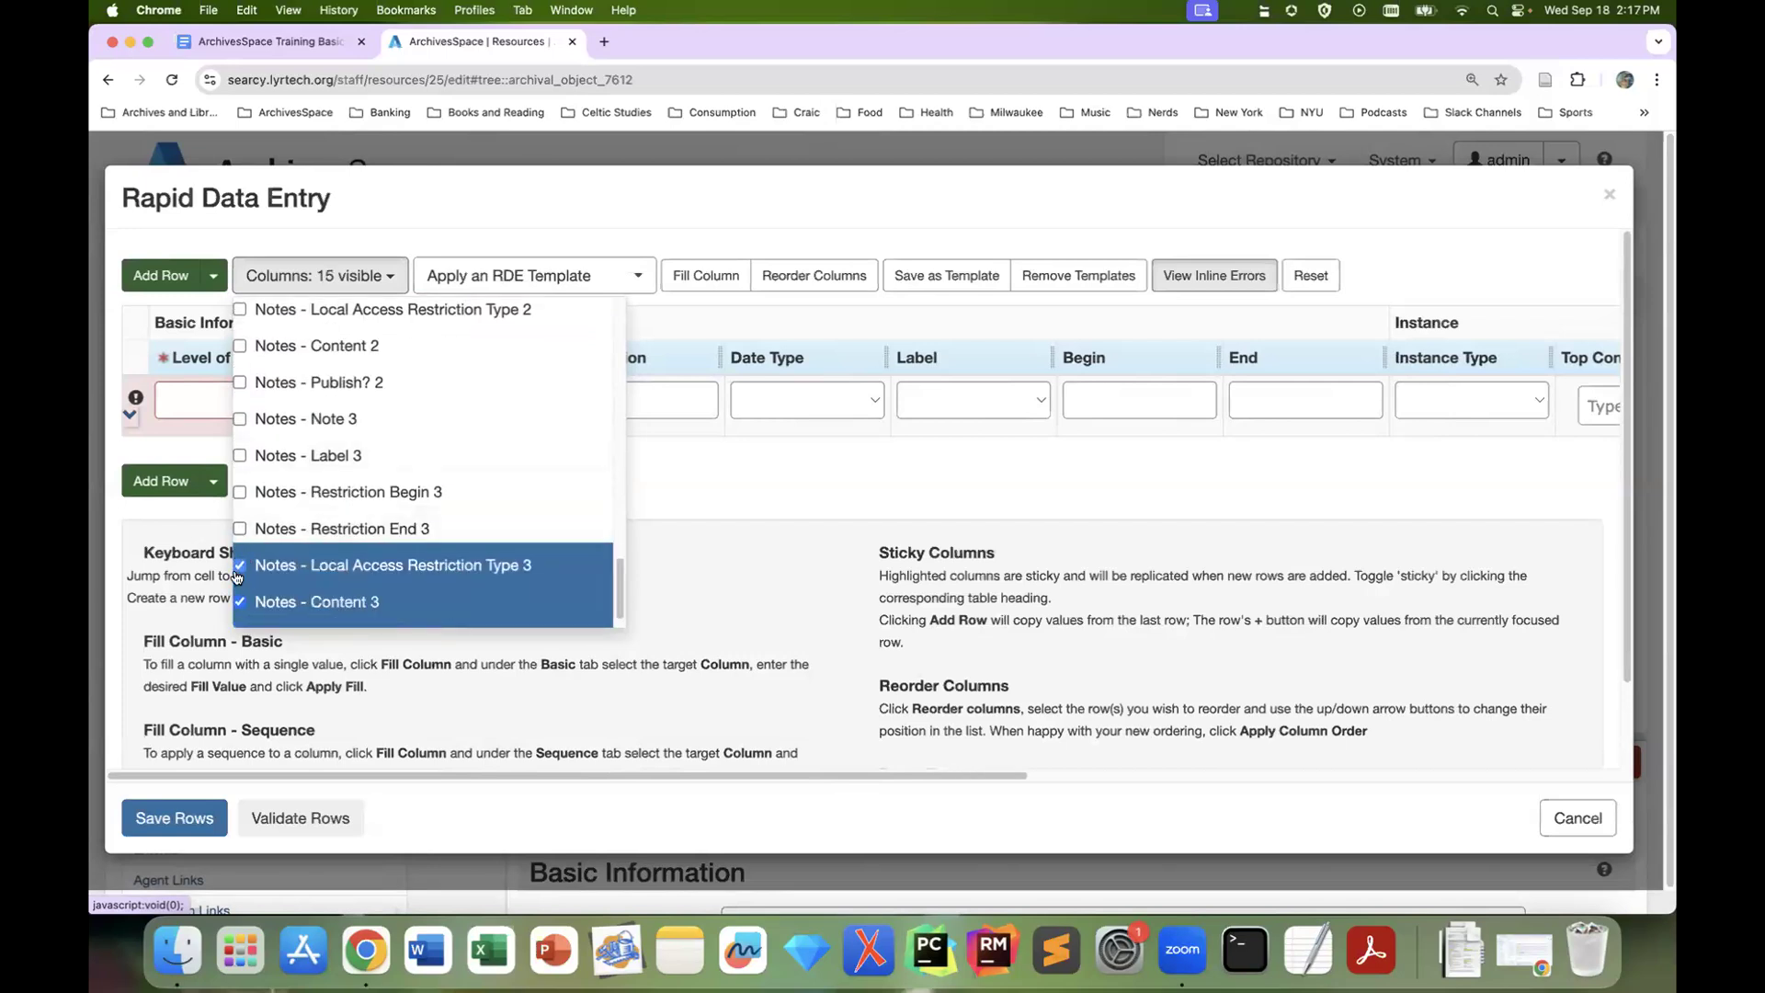
click(239, 565)
click(239, 601)
scroll(241, 598, down, 1)
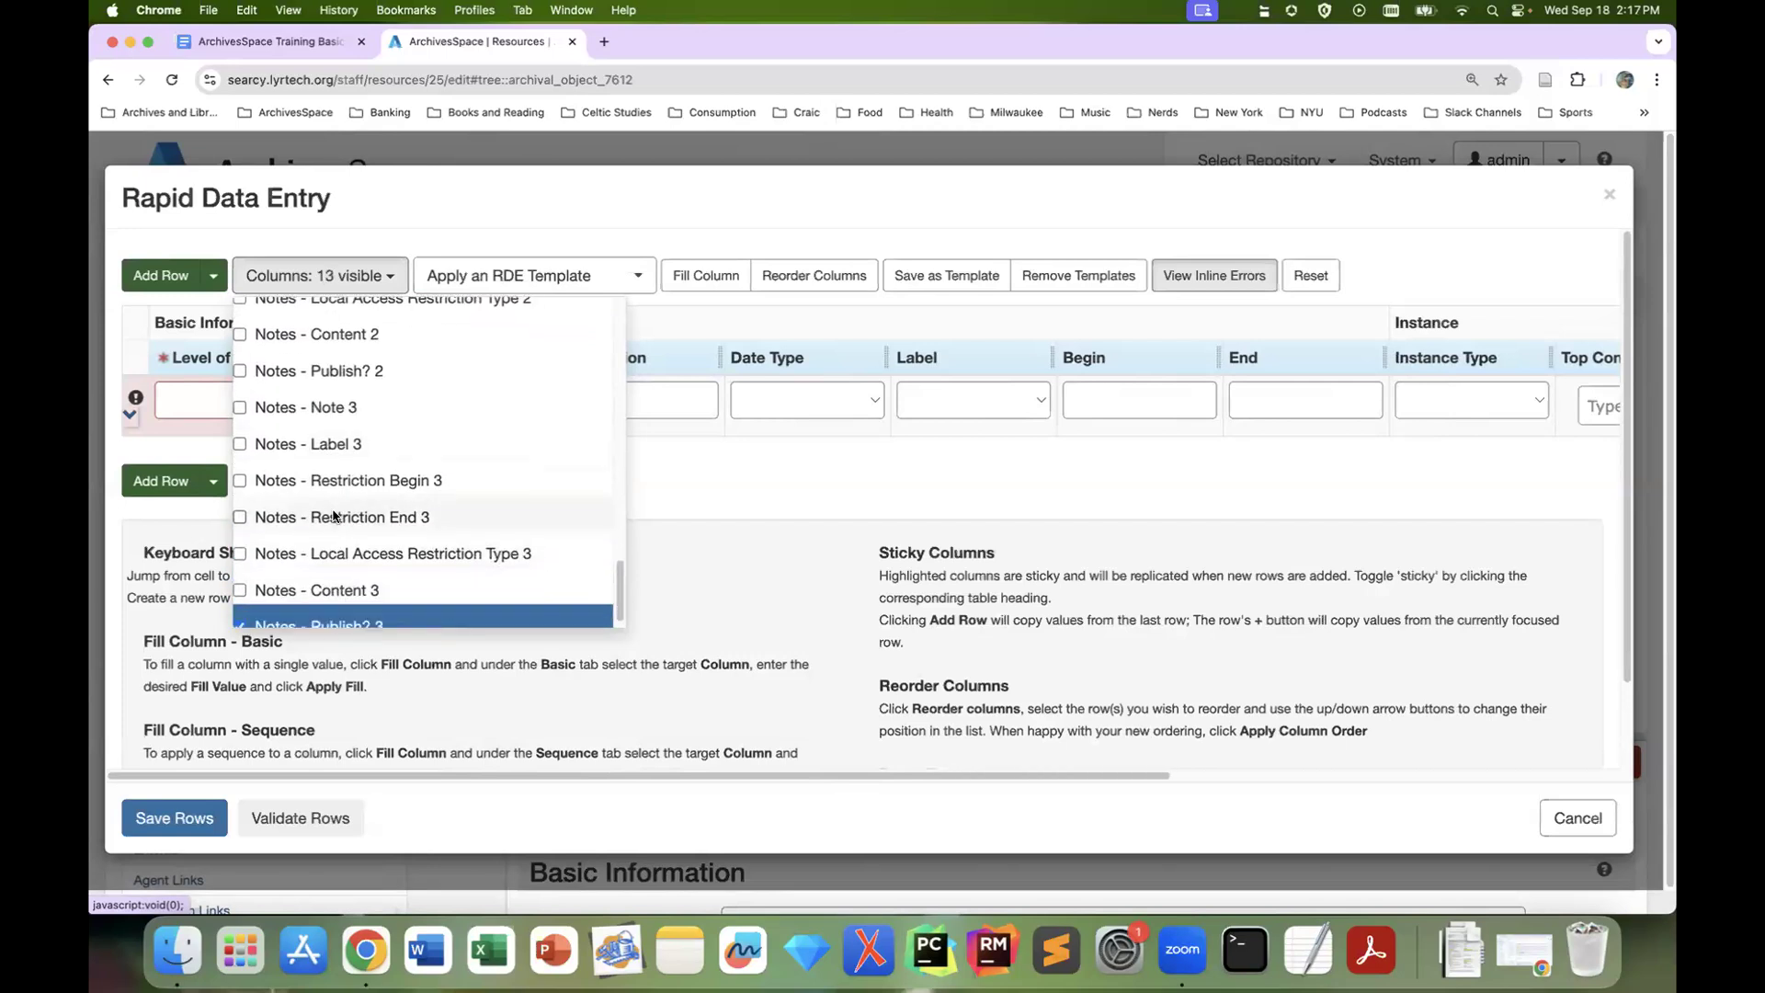
click(242, 606)
click(776, 494)
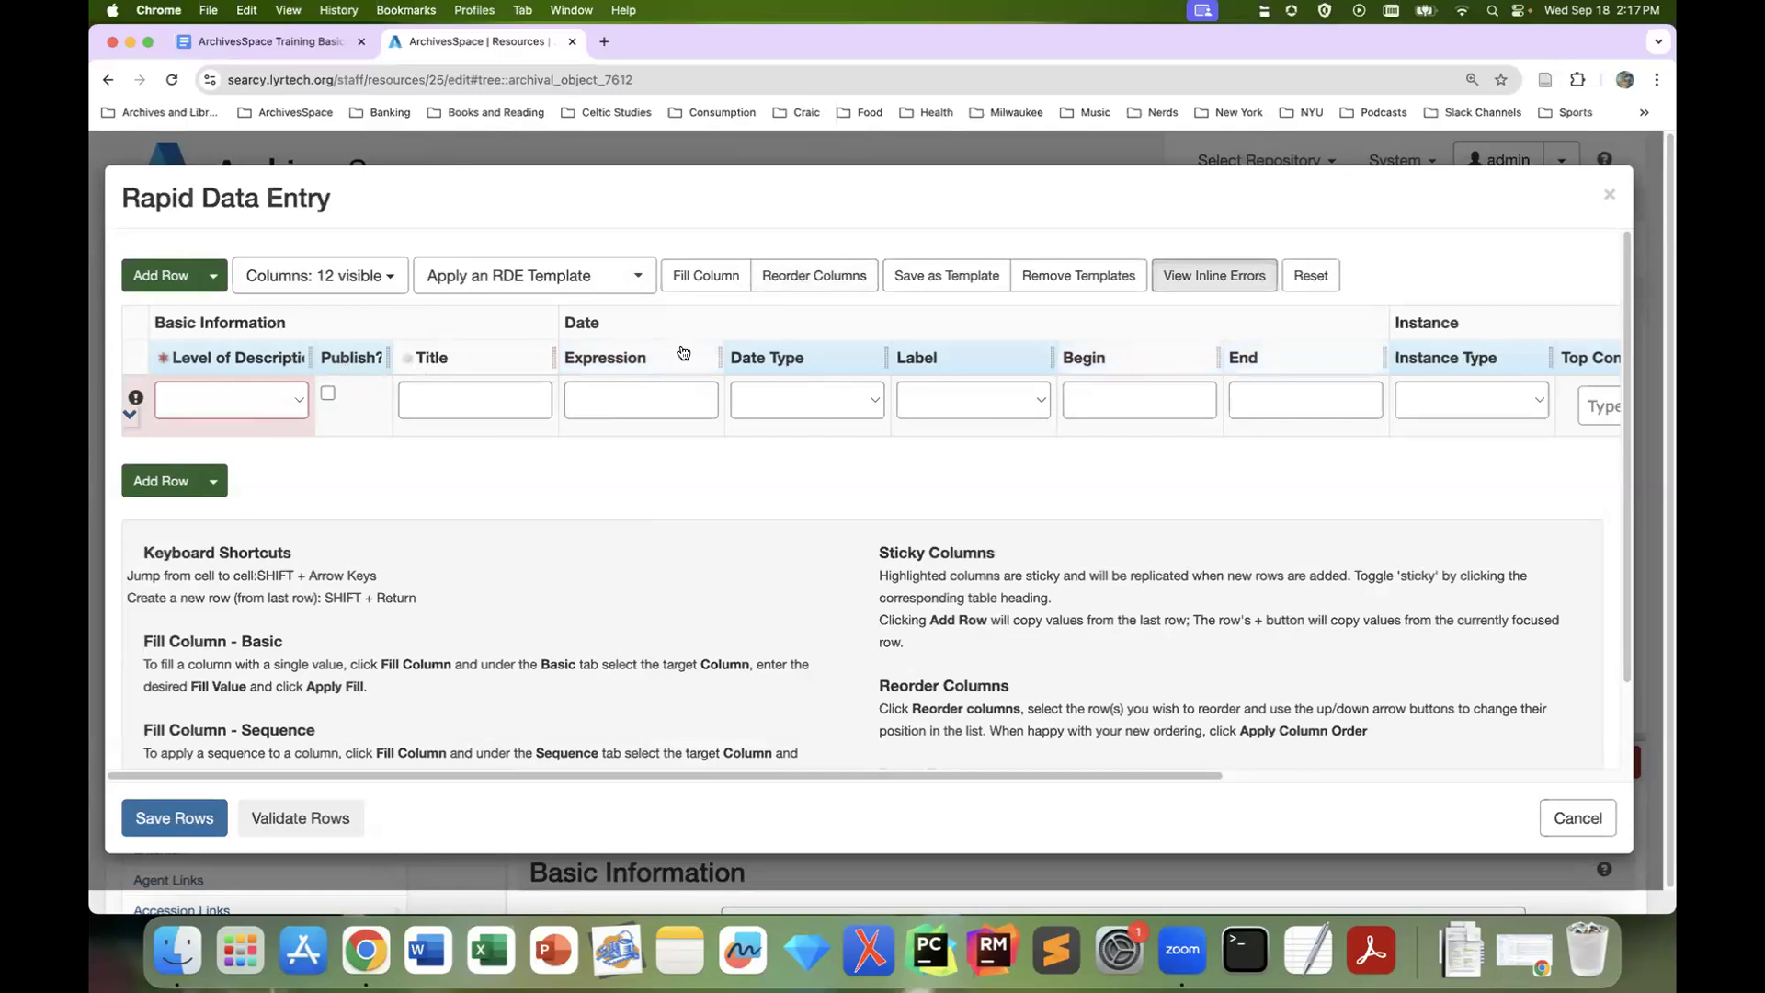
Set the first row's level of description to File and its title to "Local 100"
click(301, 404)
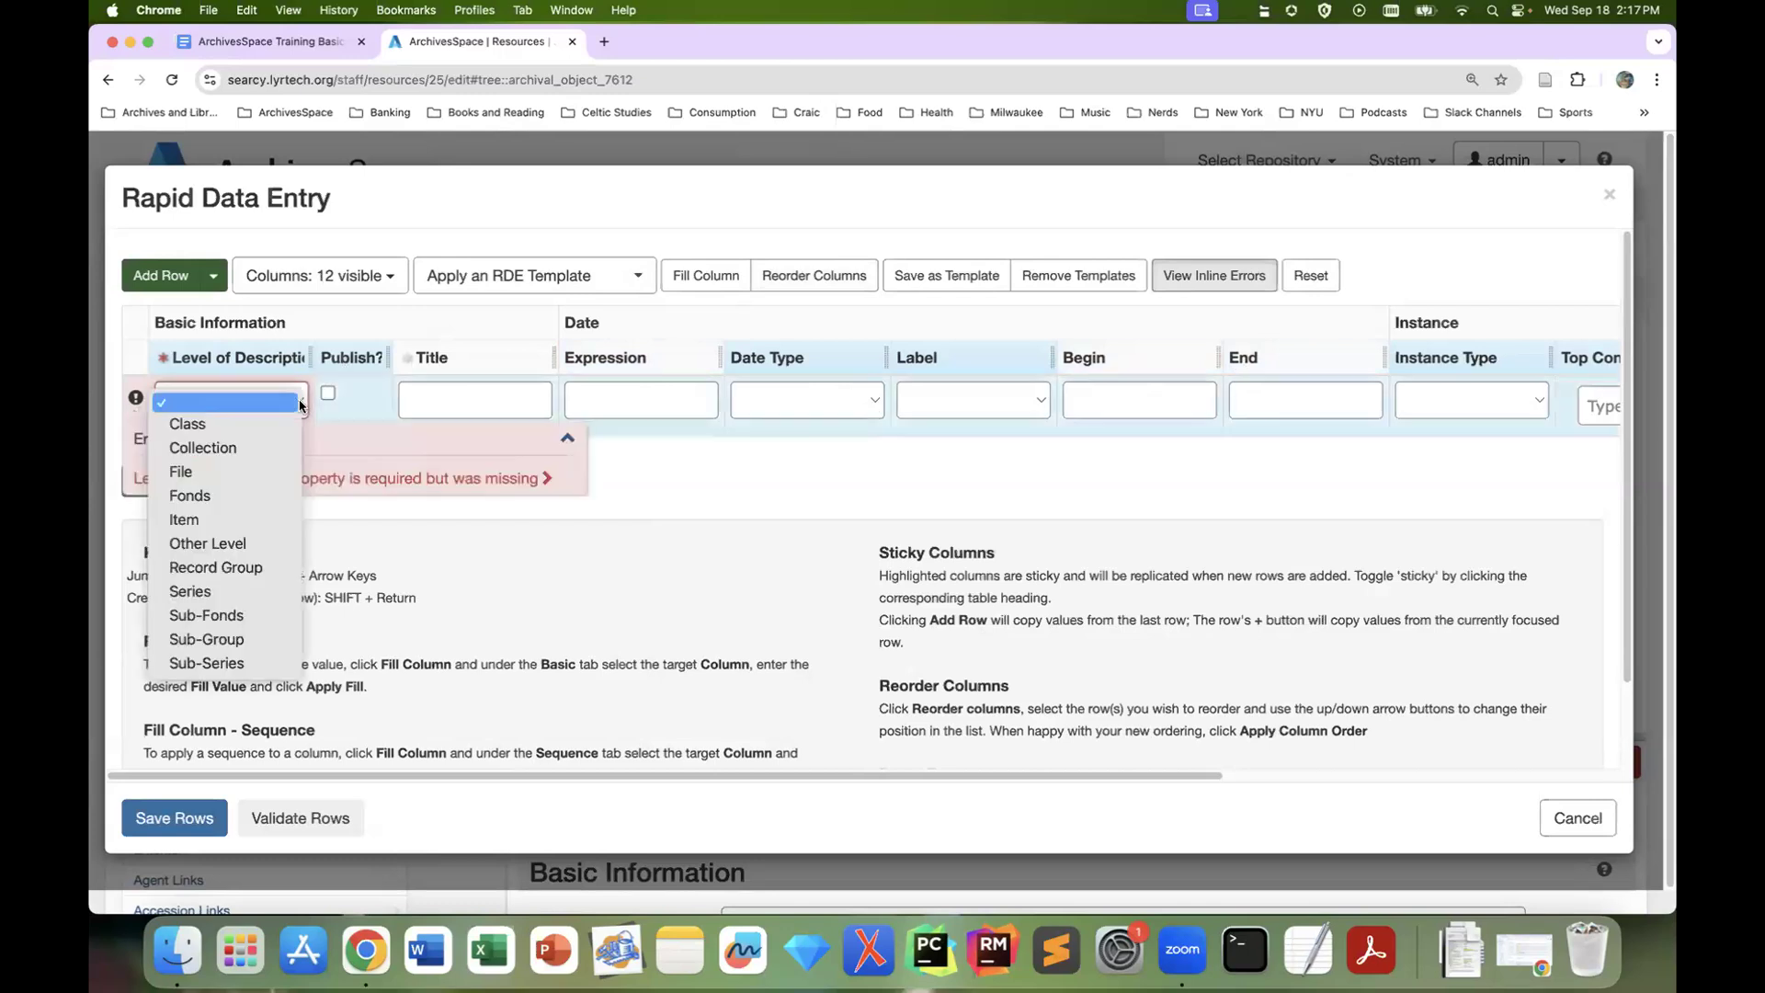
click(278, 472)
click(414, 400)
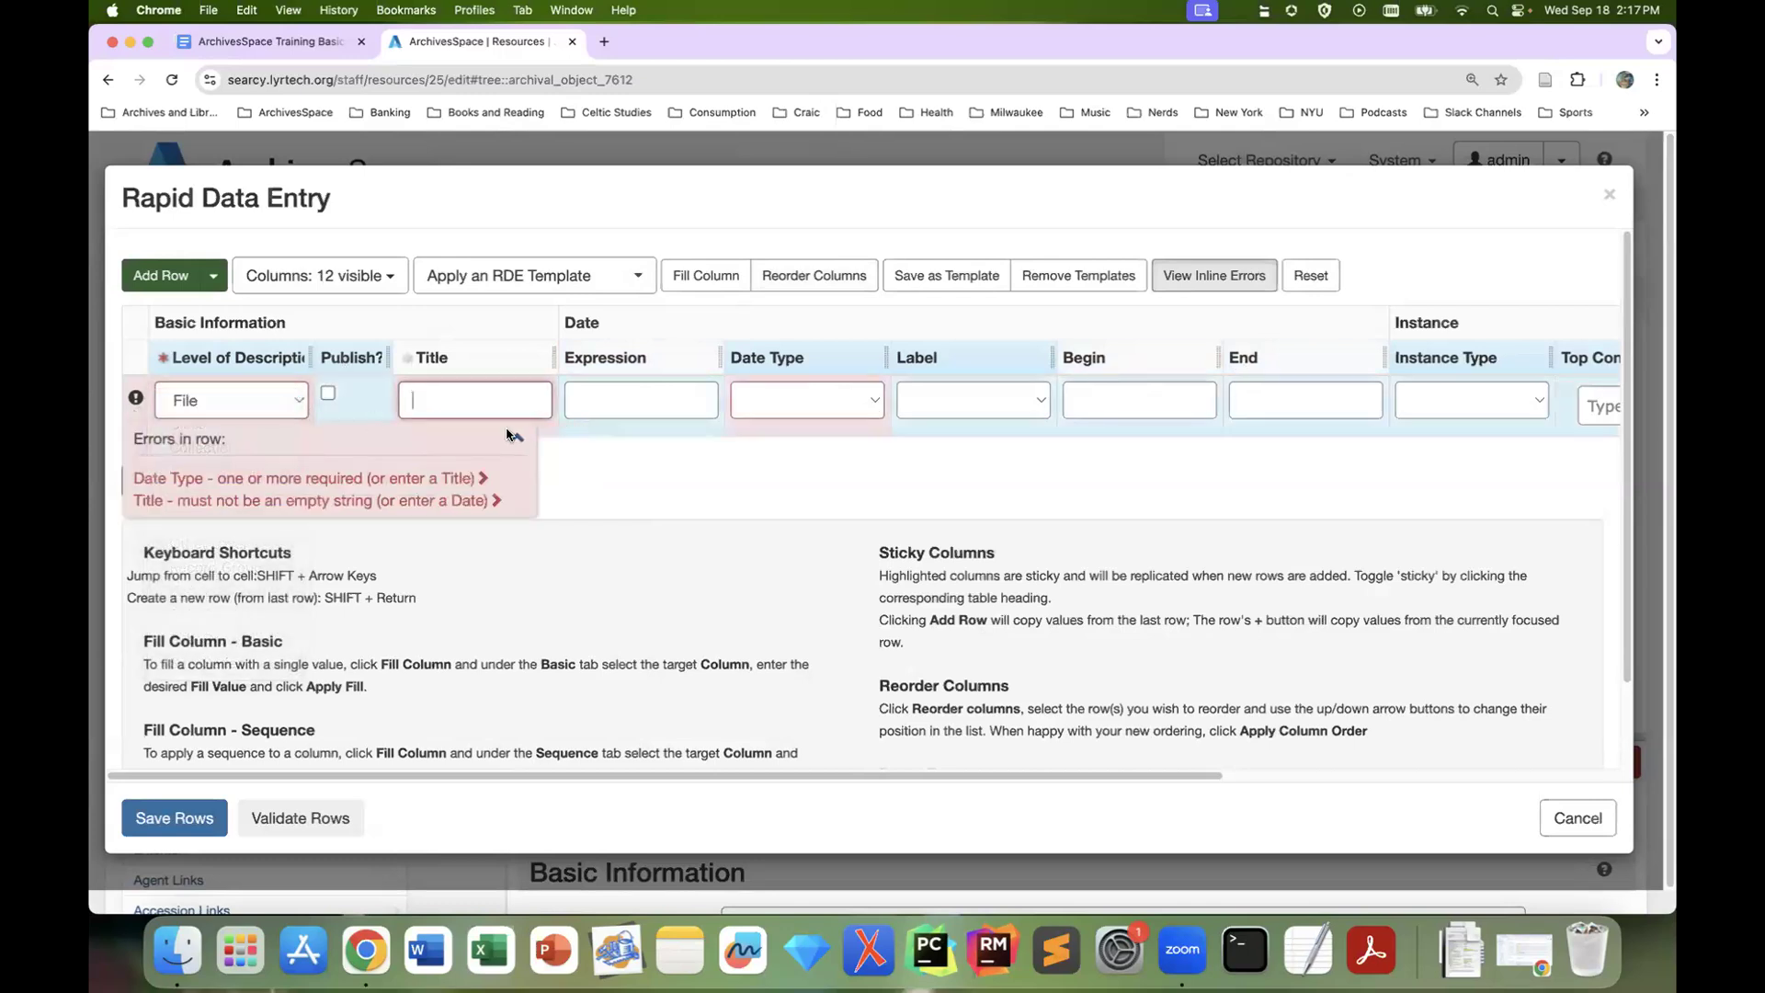
text(Local 100)
Give the Local 100 row Inclusive Dates with the label Creation, beginning 1900 and ending 2000
click(786, 390)
click(804, 448)
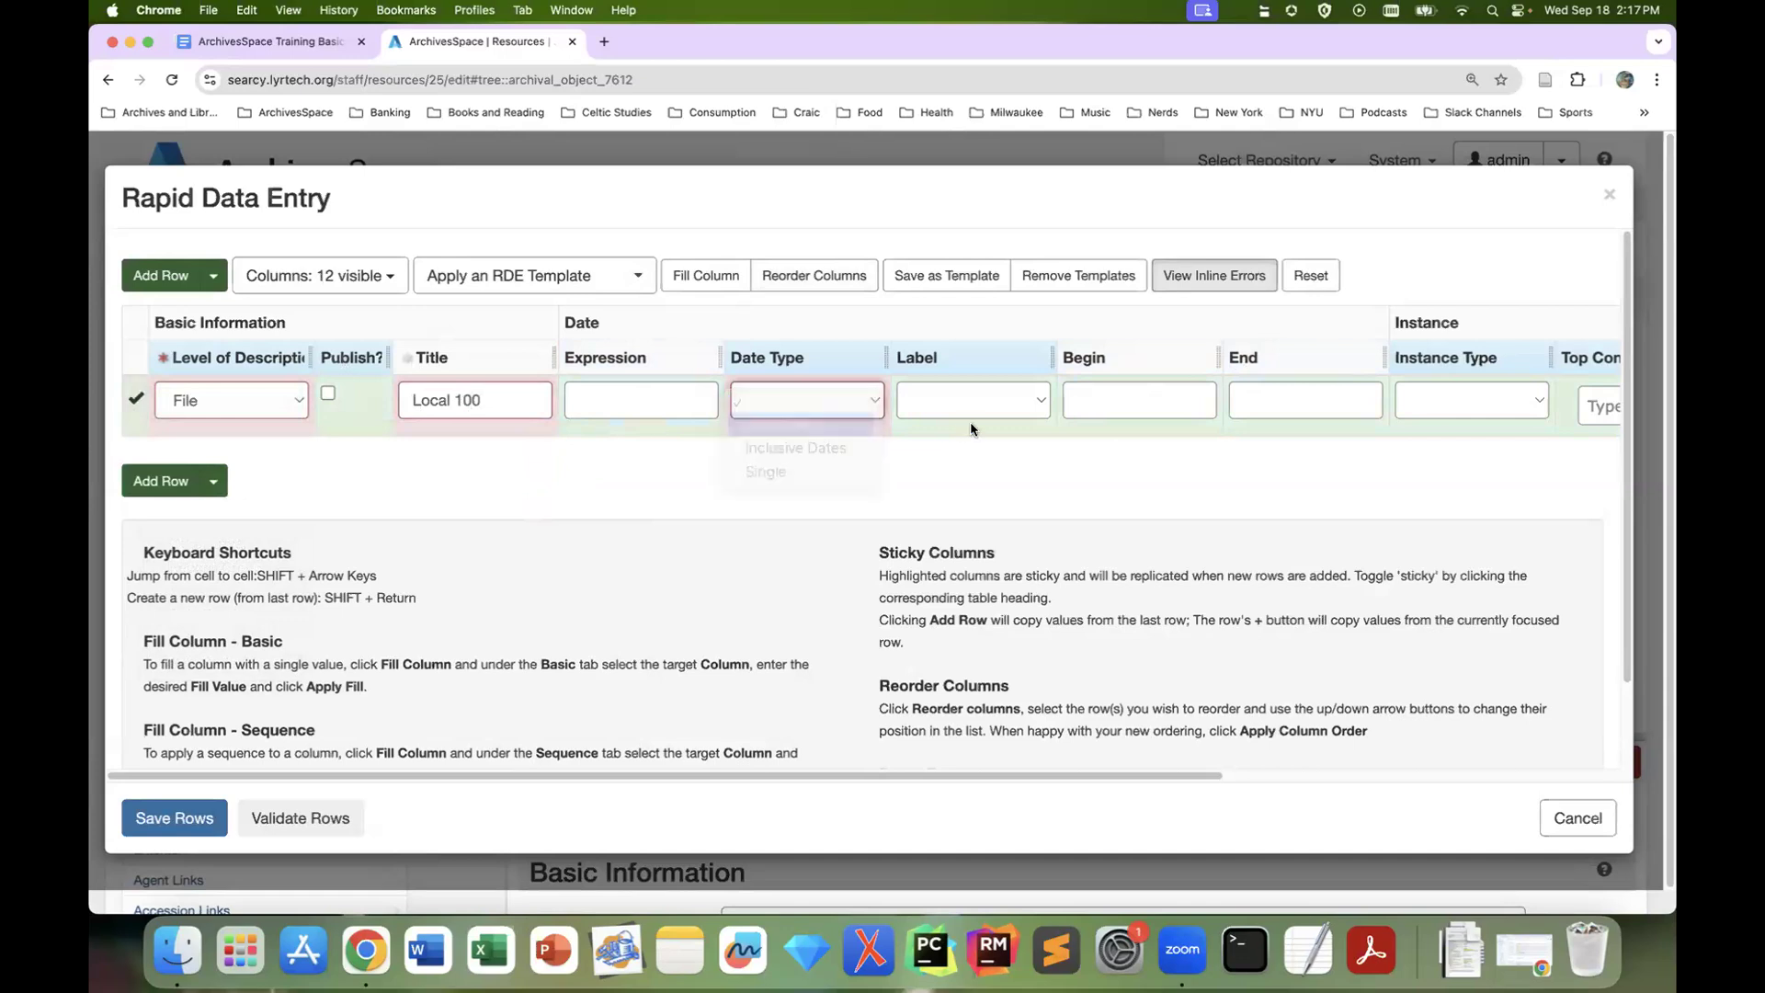
click(1011, 400)
click(1027, 489)
click(1103, 405)
text(1900)
key(Tab)
text(2000)
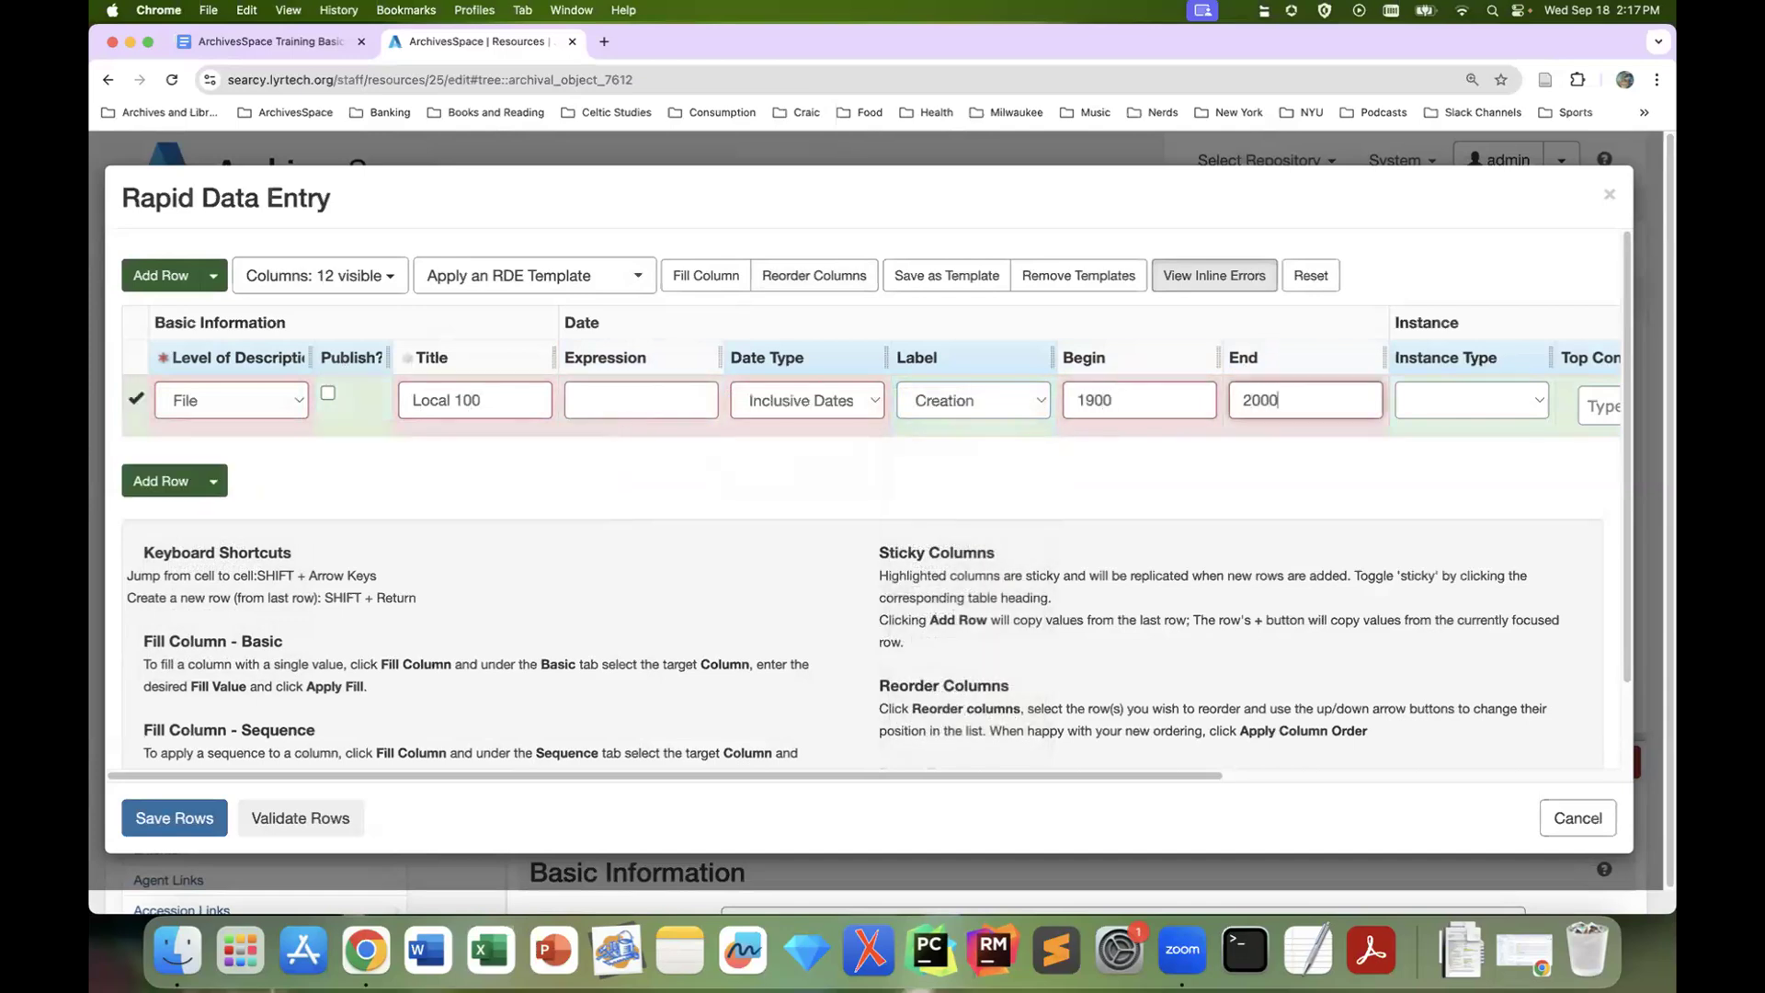
Set the Local 100 row's instance type to Mixed Materials and link the existing Box 1 as its top container
click(1465, 409)
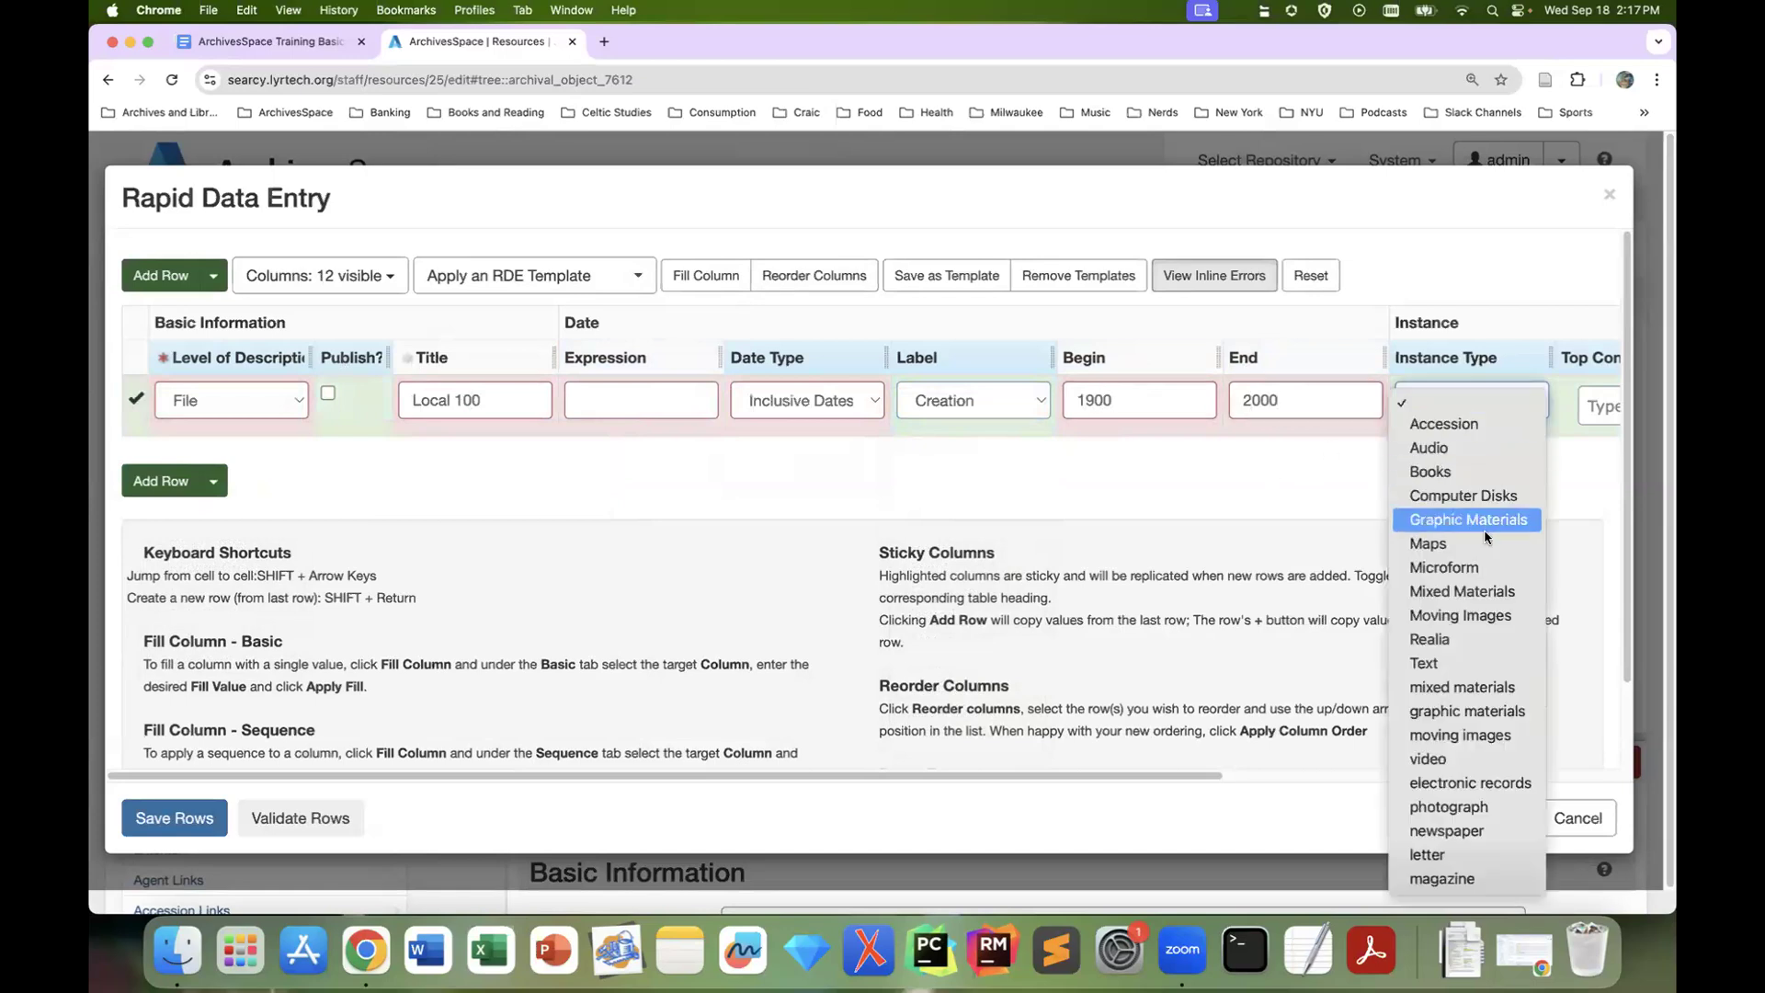
click(1479, 591)
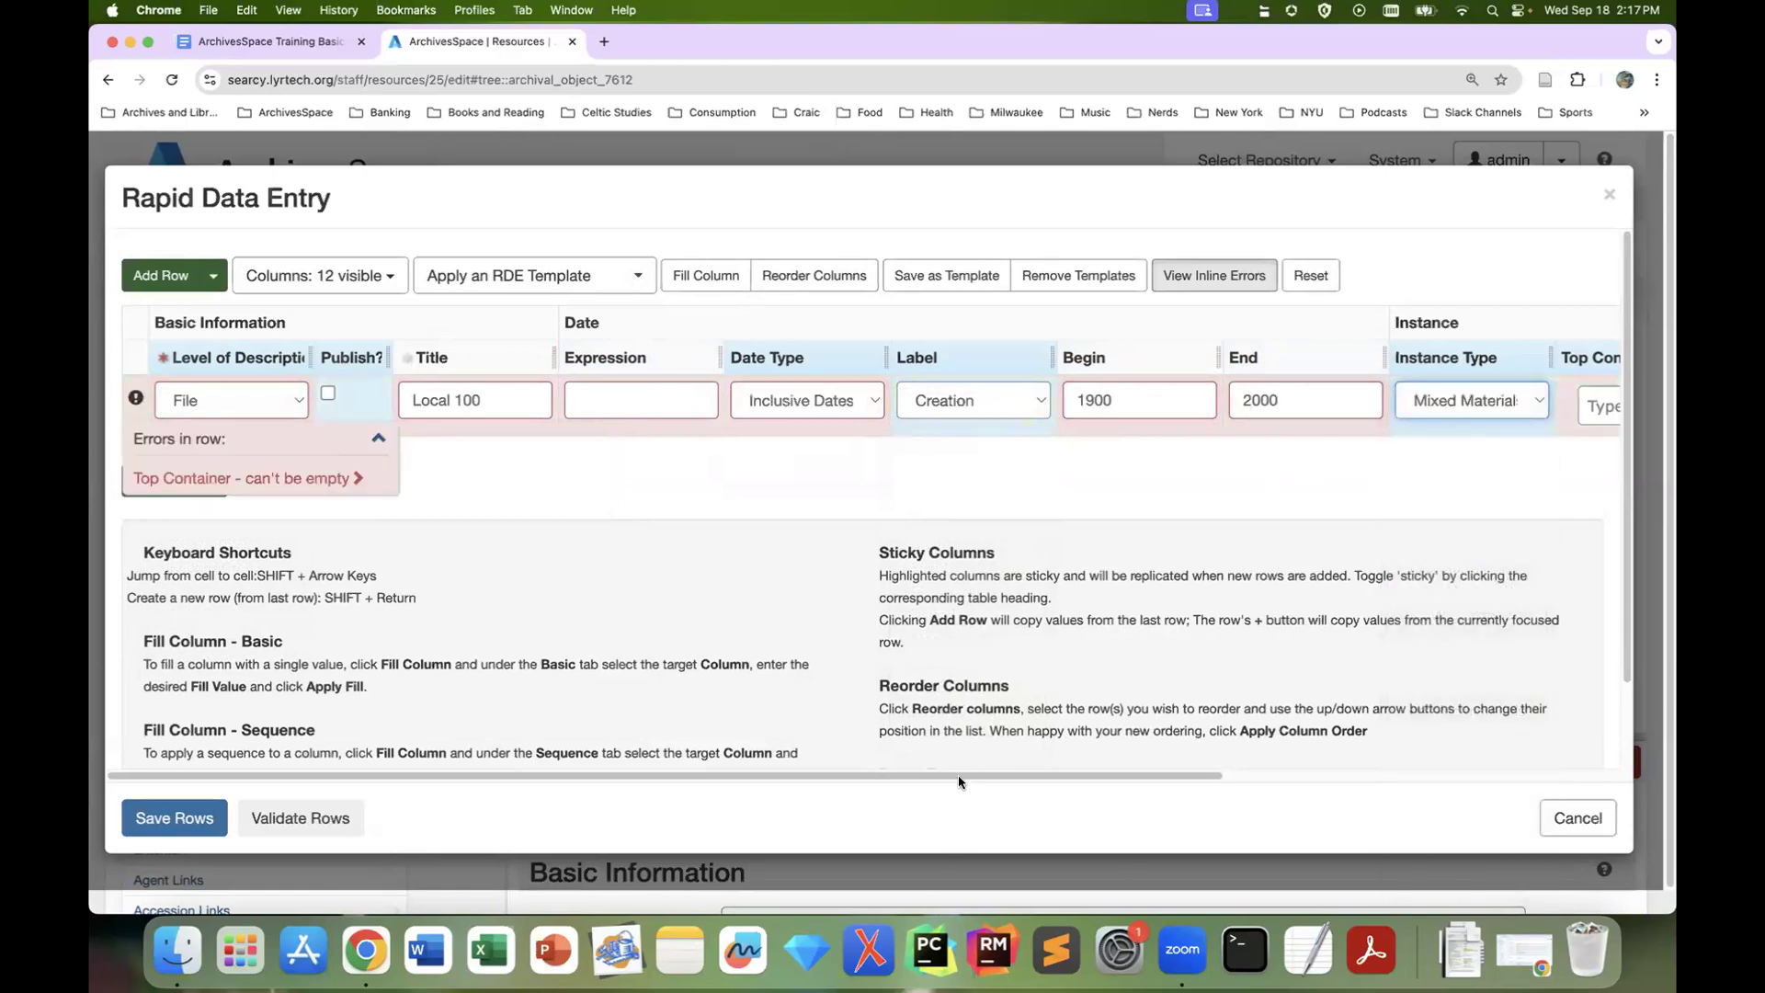
drag(1071, 779, 1313, 789)
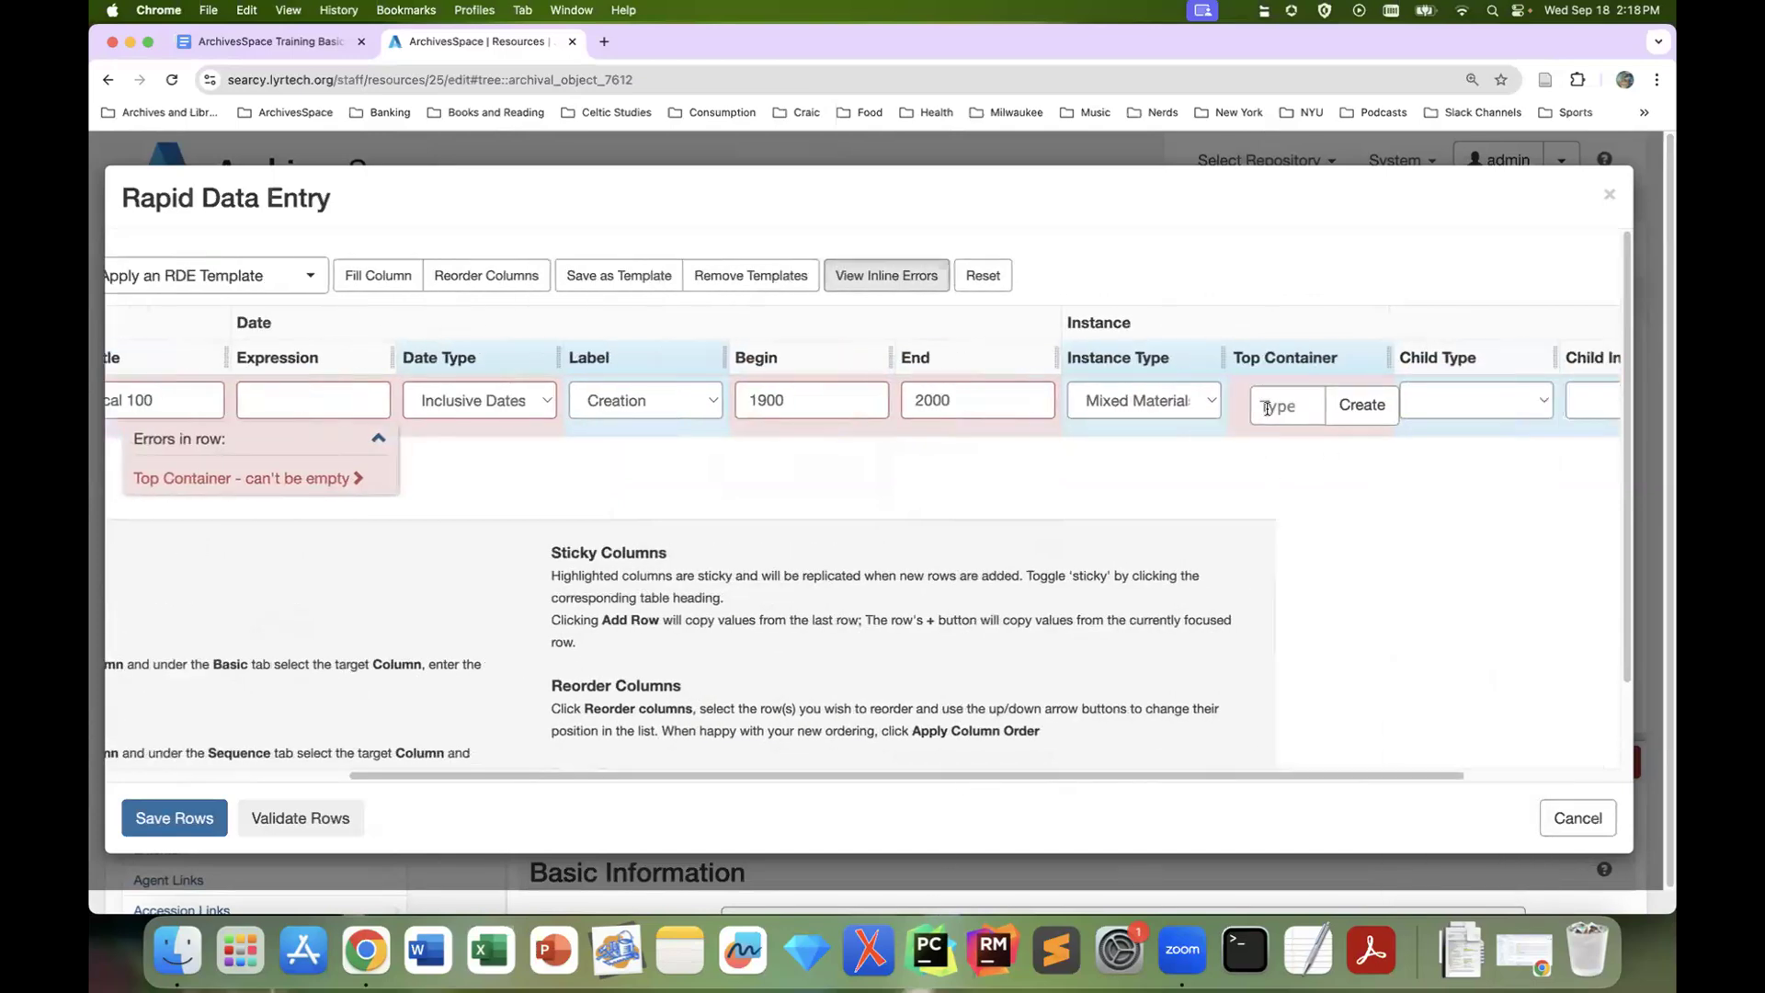
click(1362, 405)
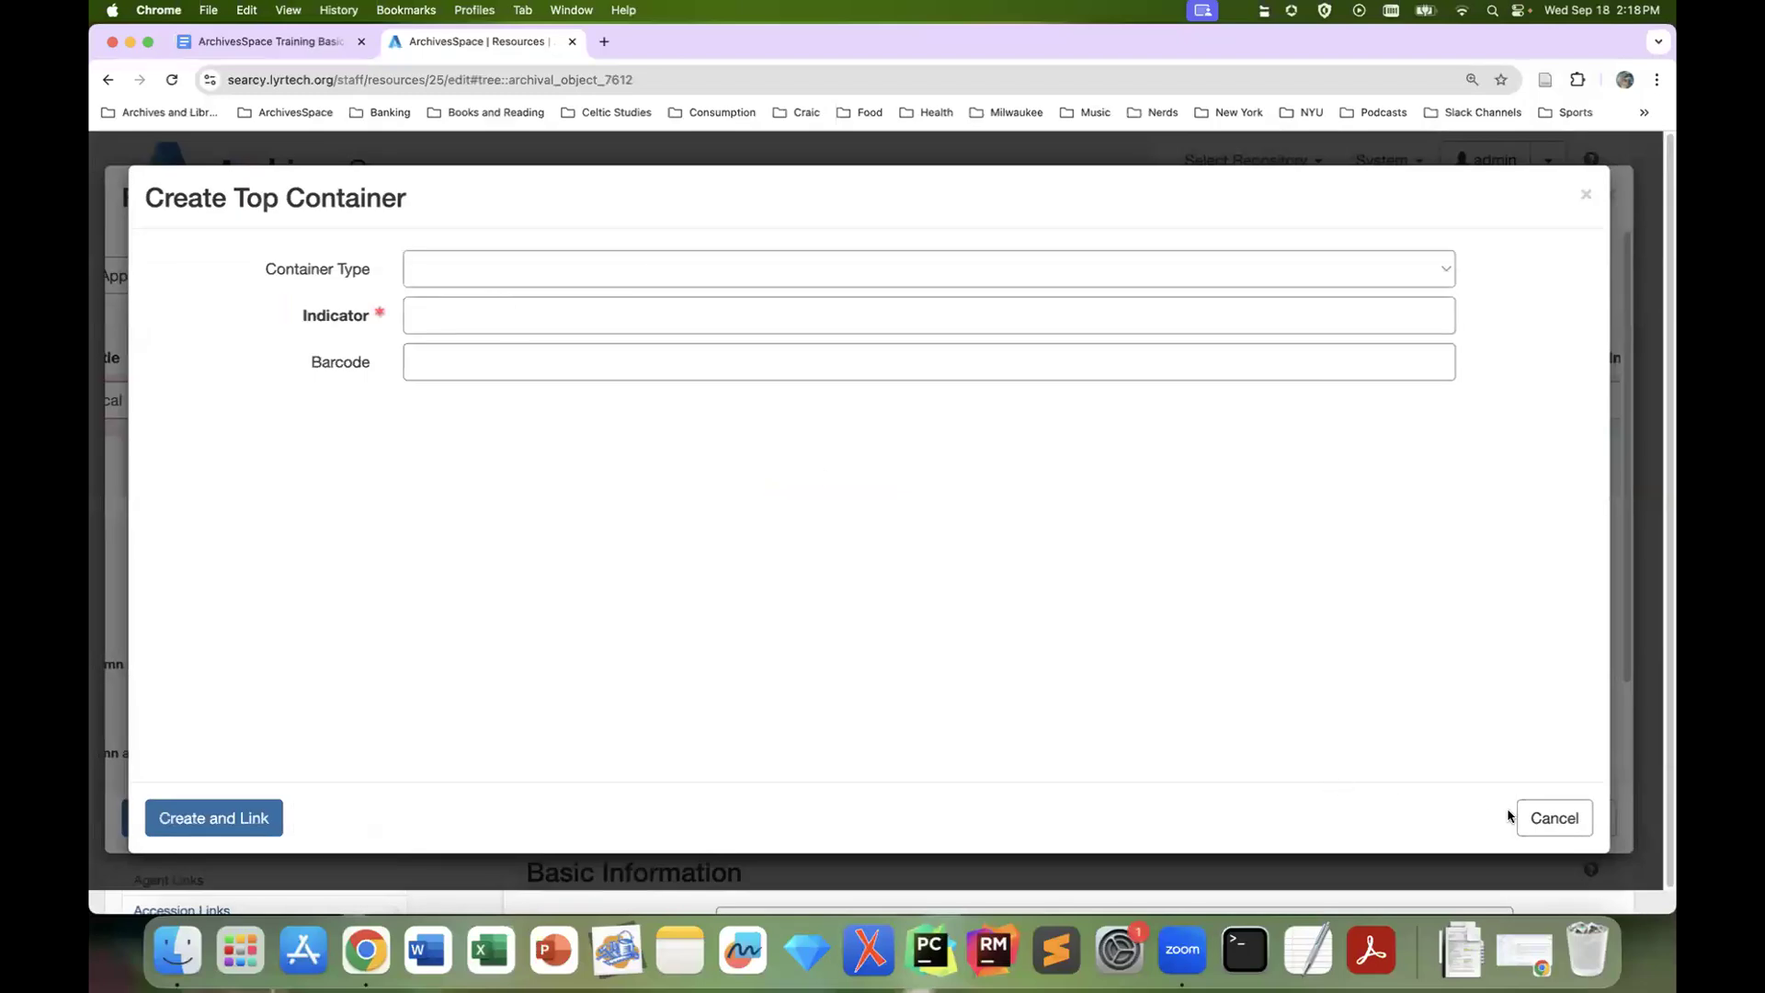
click(1524, 817)
click(1304, 404)
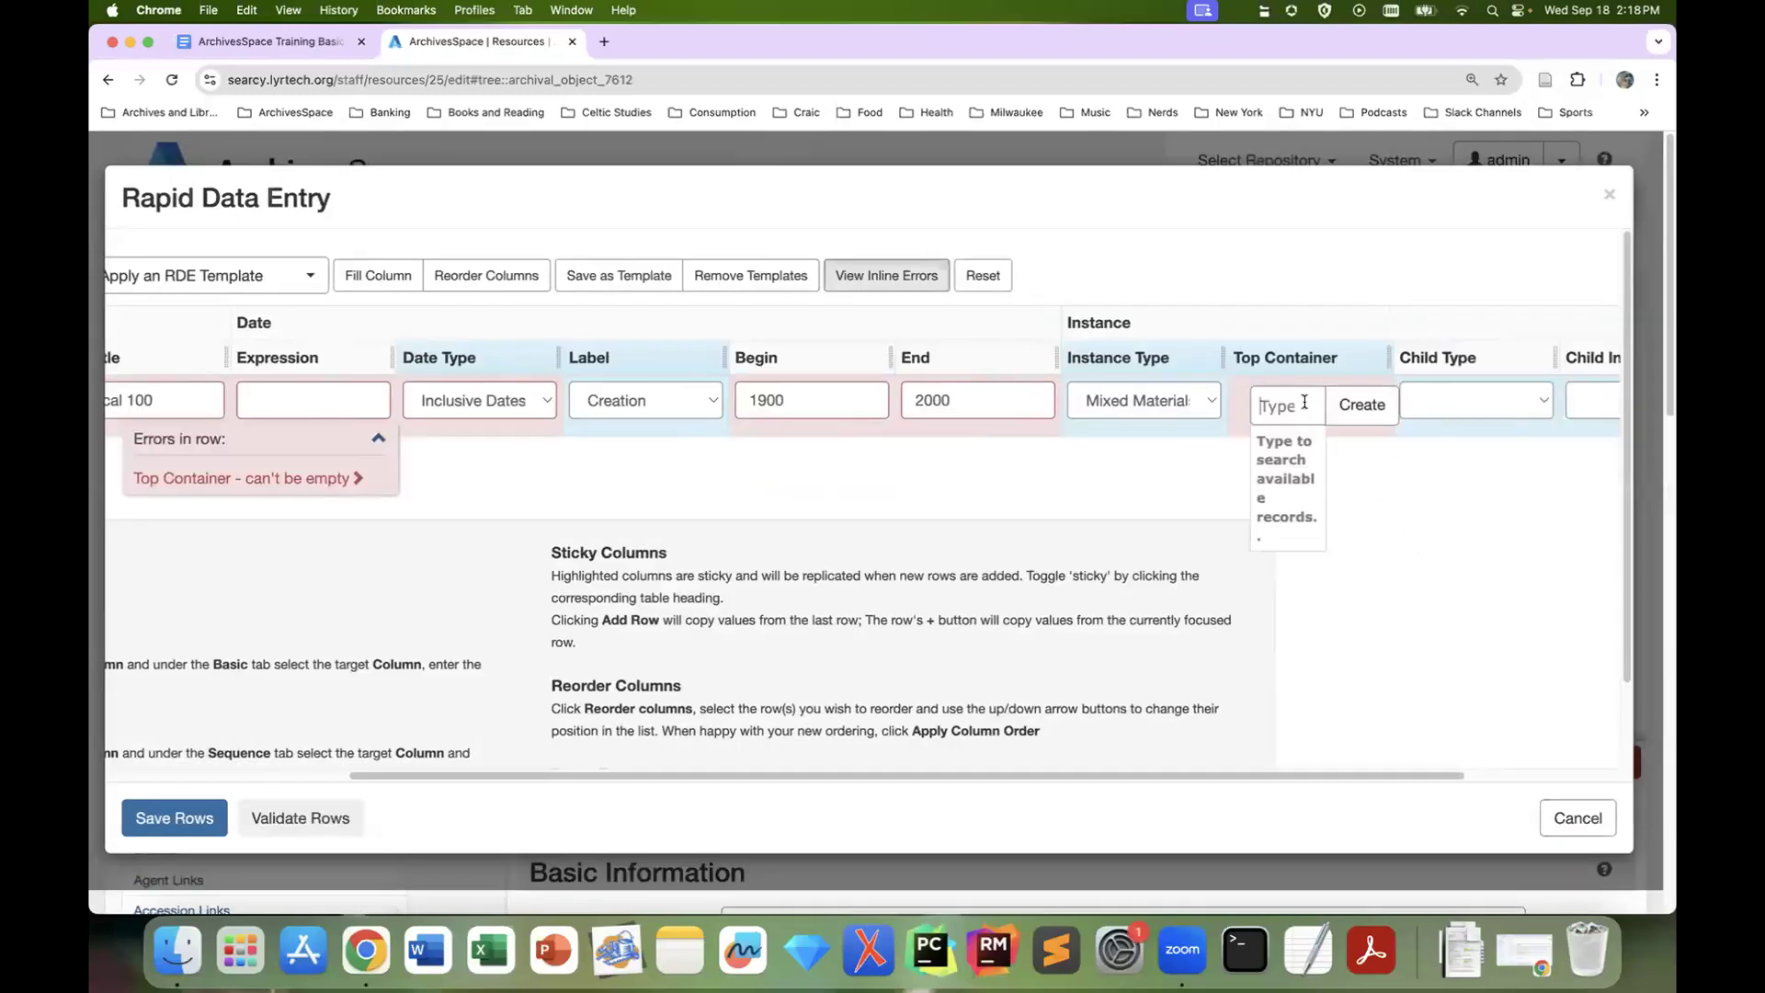
text(1)
click(1307, 439)
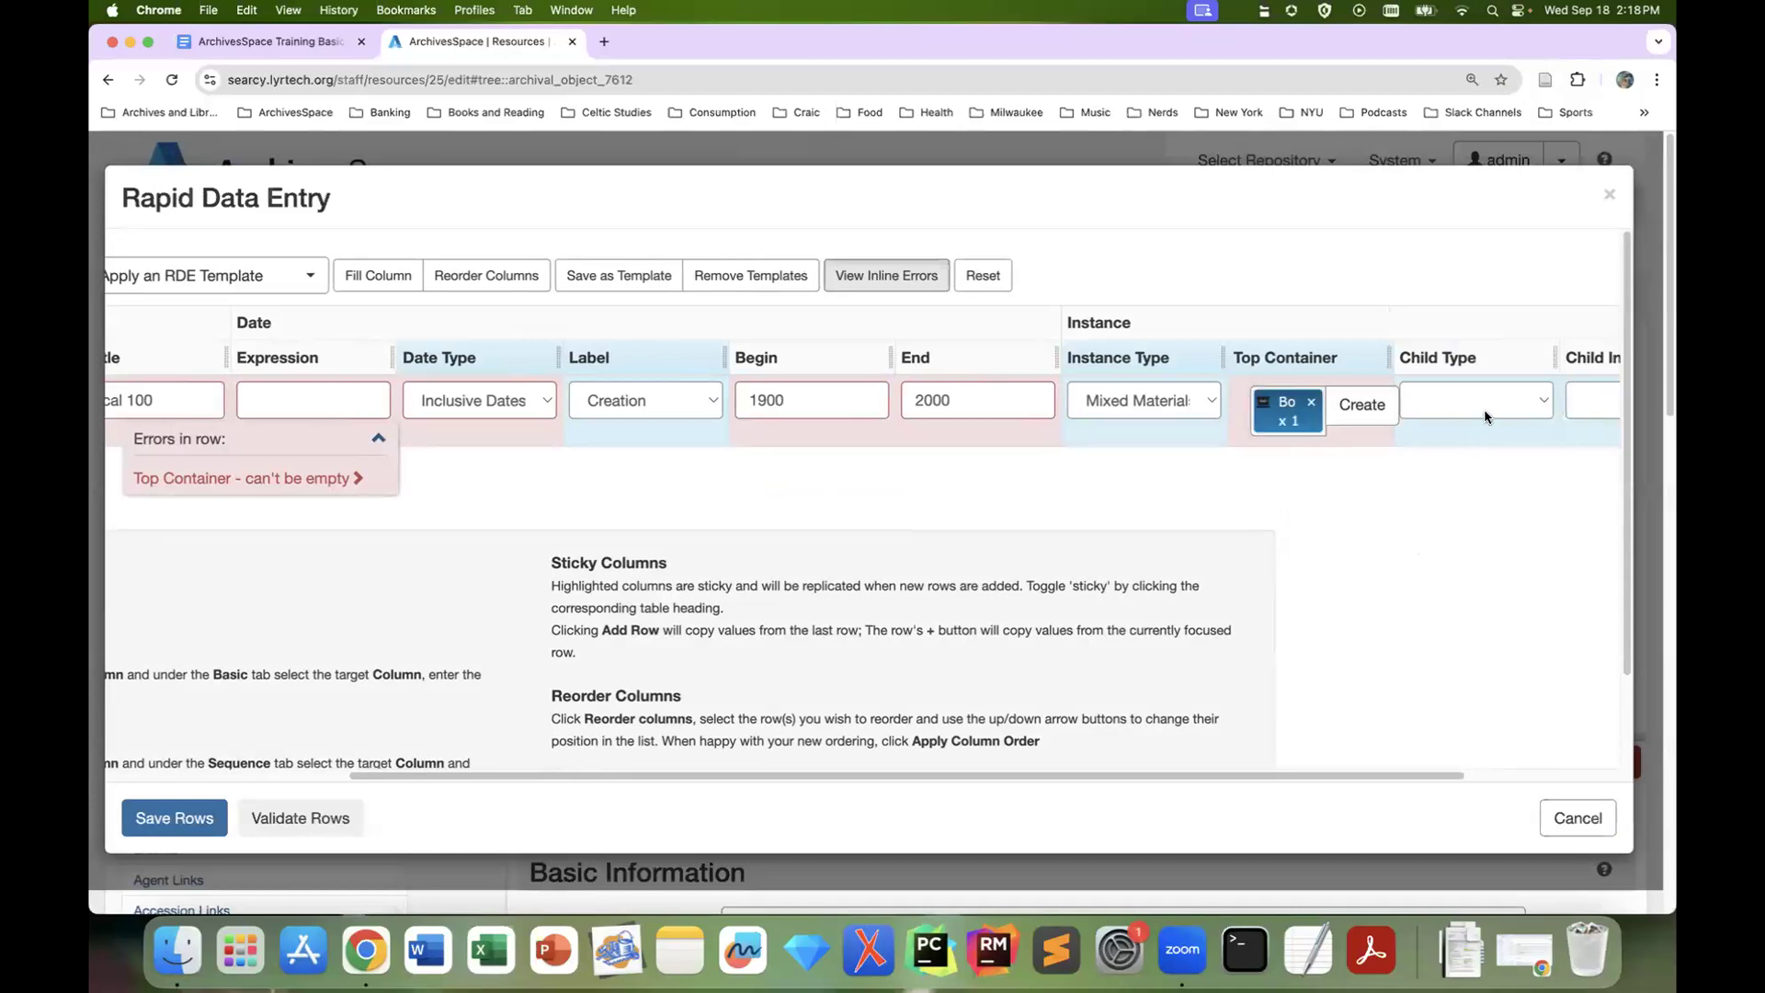
Add a second row titled "Union Elections" with begin date 1960 and end date 1997
drag(1442, 775, 562, 546)
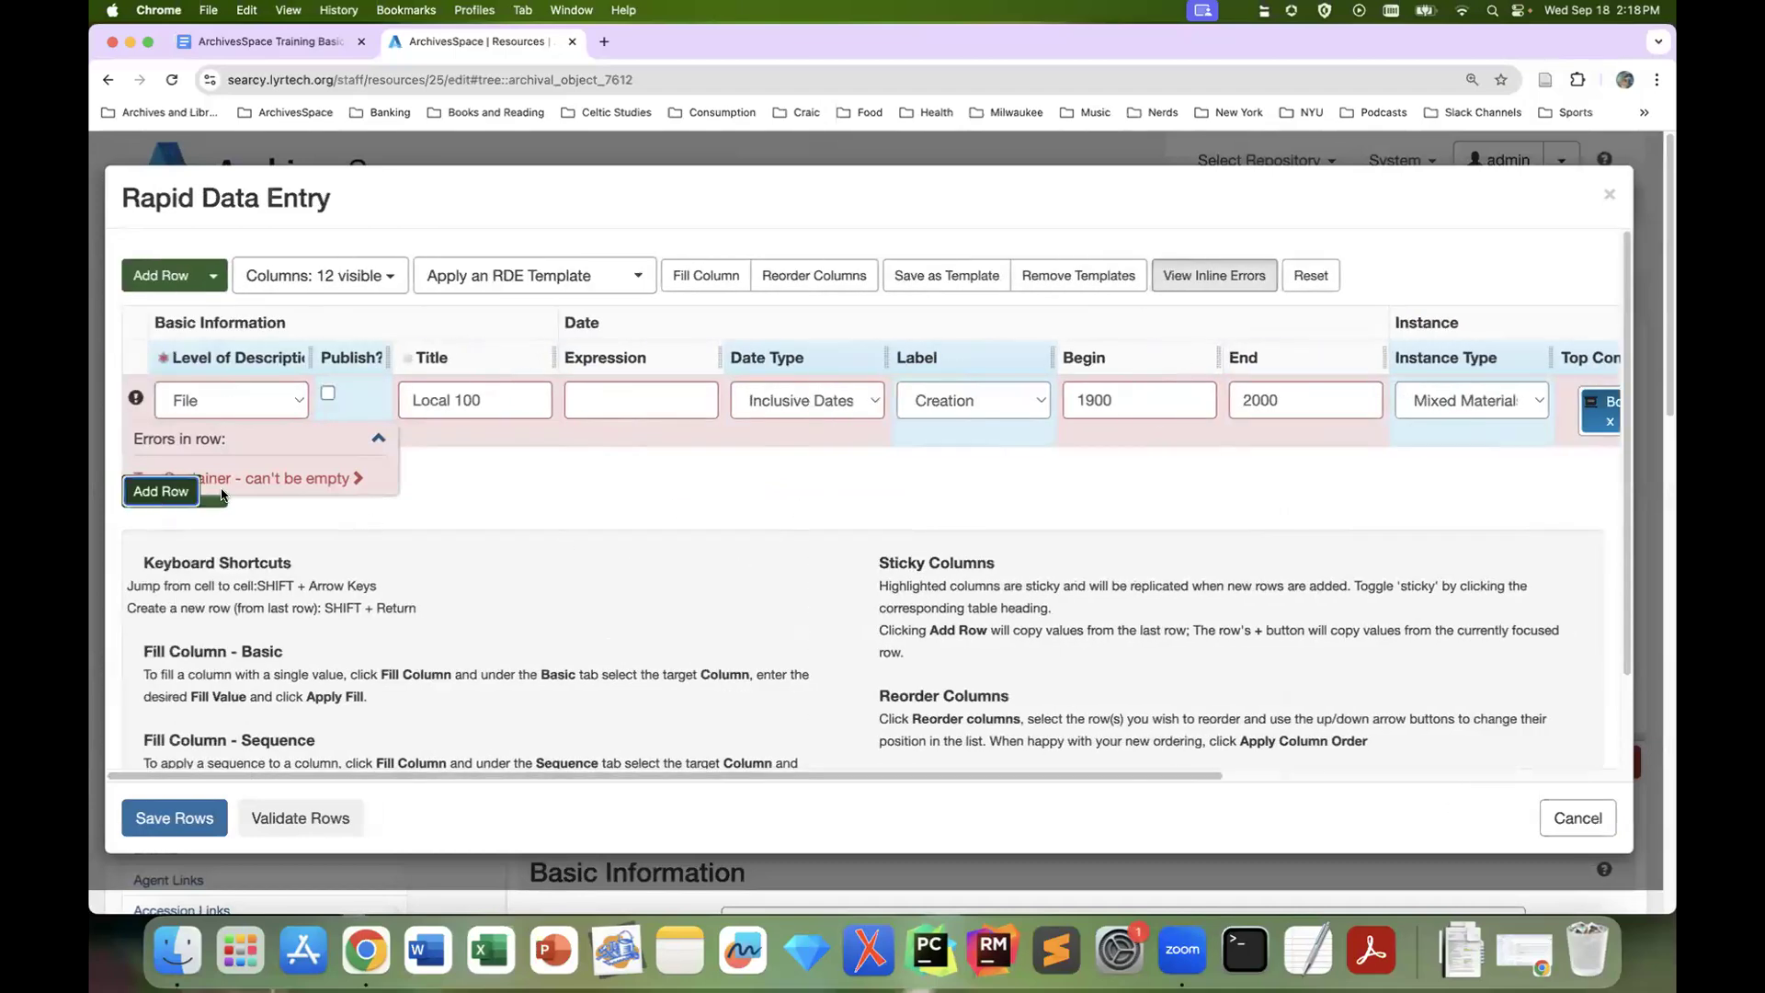
click(162, 491)
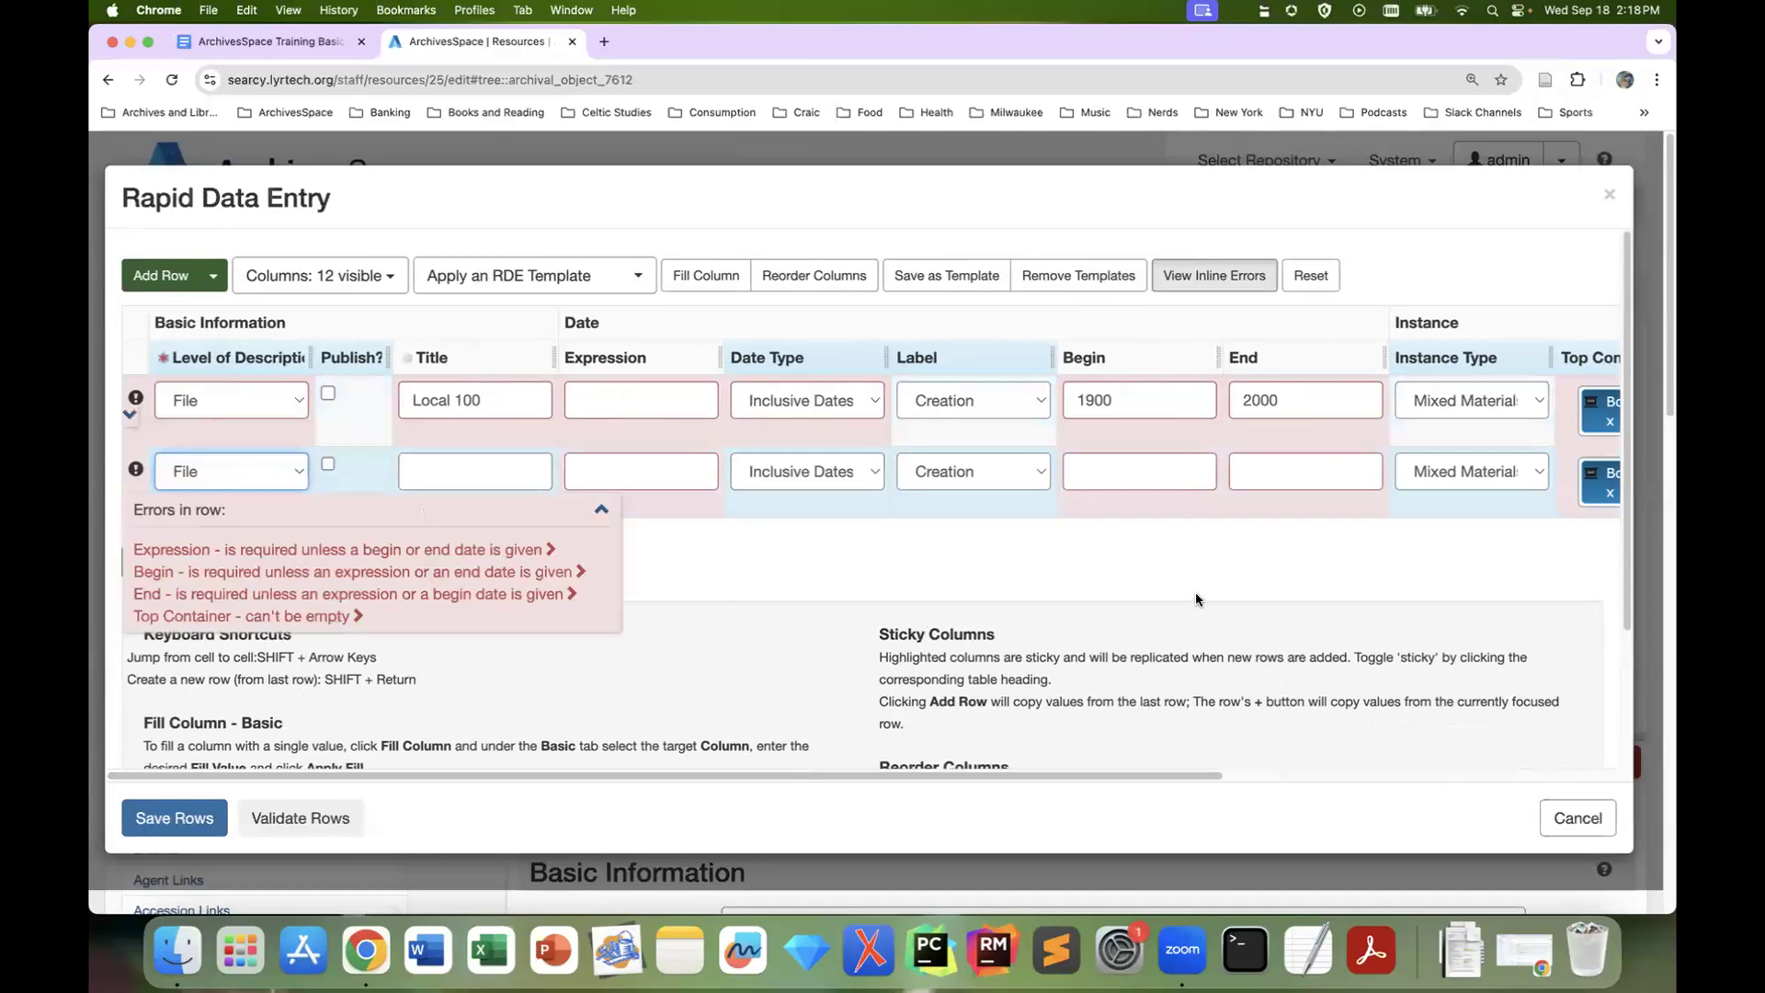
click(457, 475)
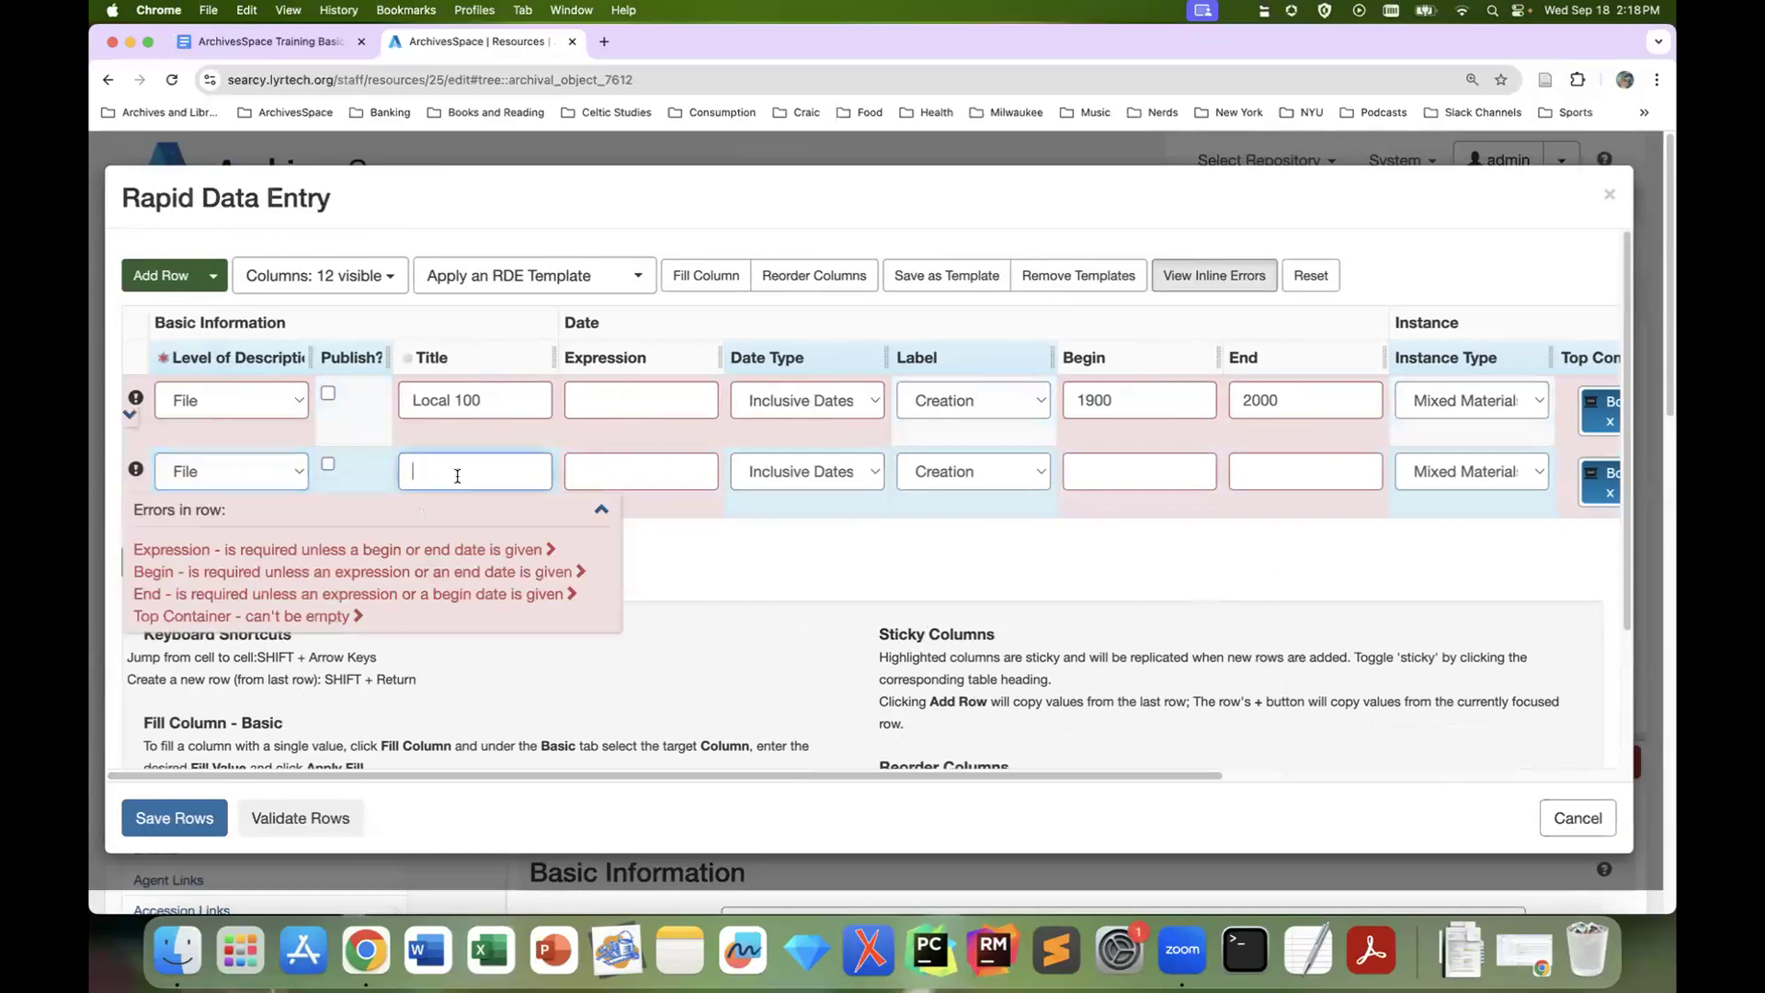
text(Union Elections)
click(1097, 456)
text(1960)
key(Tab)
text(1997)
Add a third row titled "Strikebreaking" dated 1930 to 1940, and save all the rows
click(161, 561)
click(441, 548)
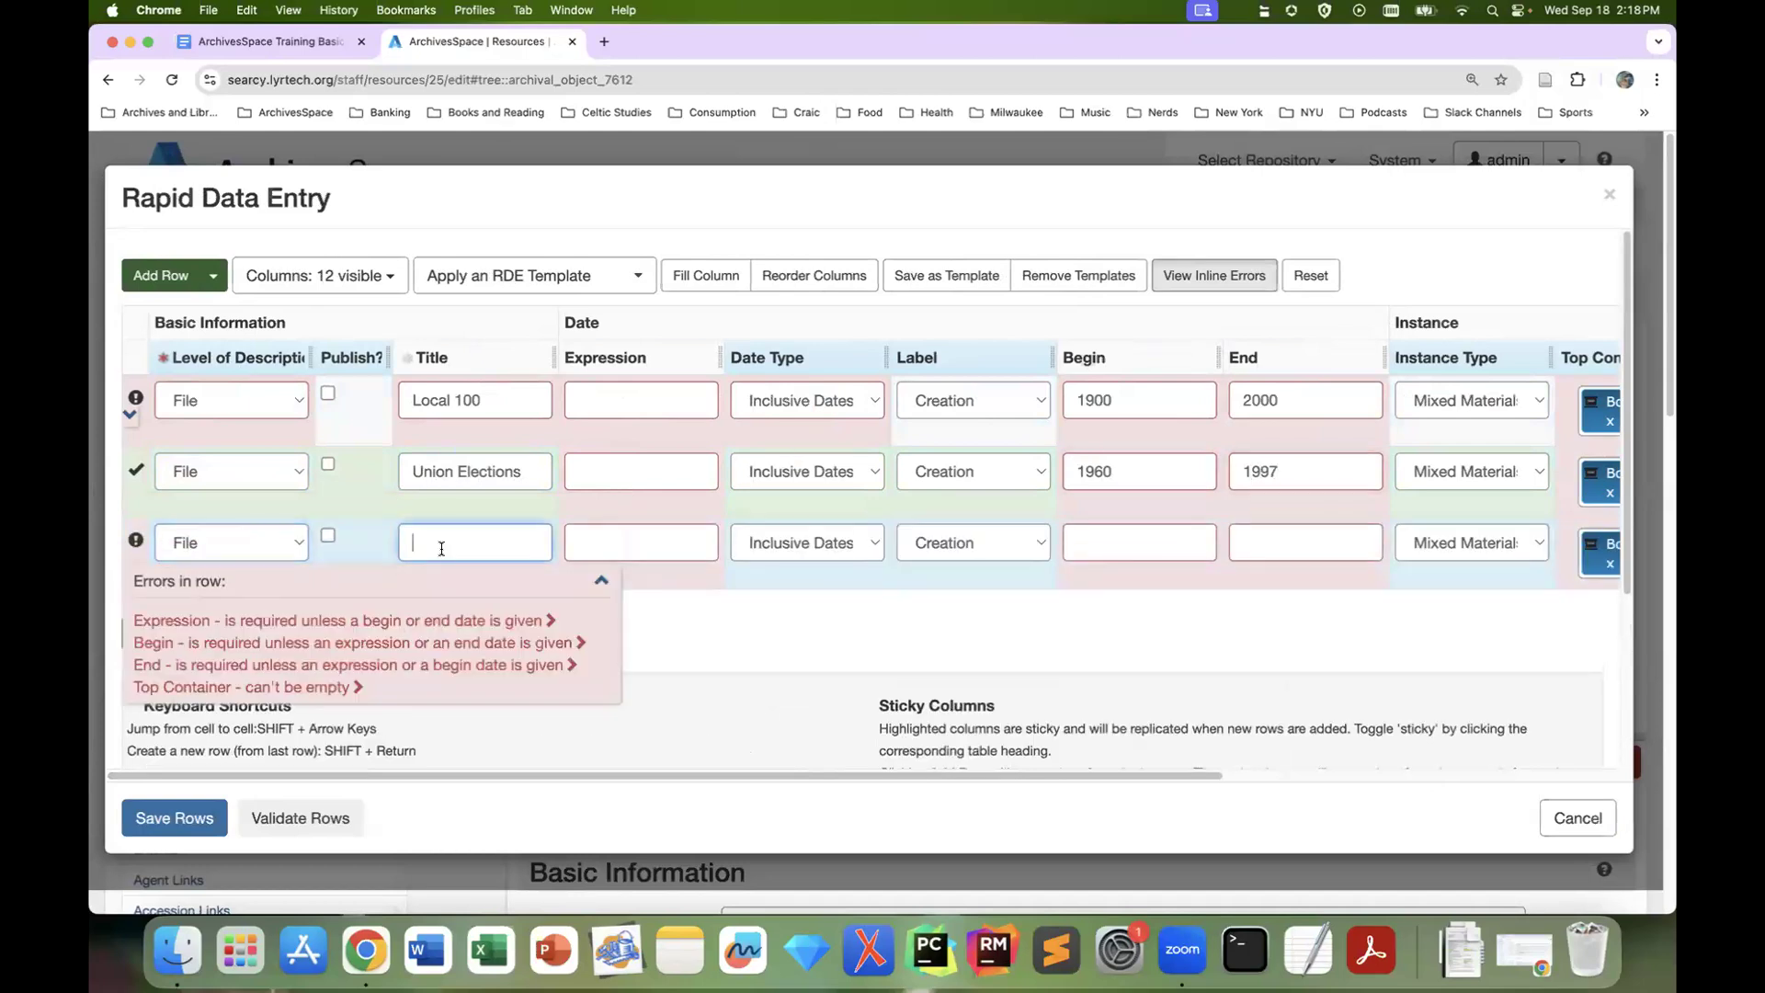
text(Strikebreaking)
click(1072, 537)
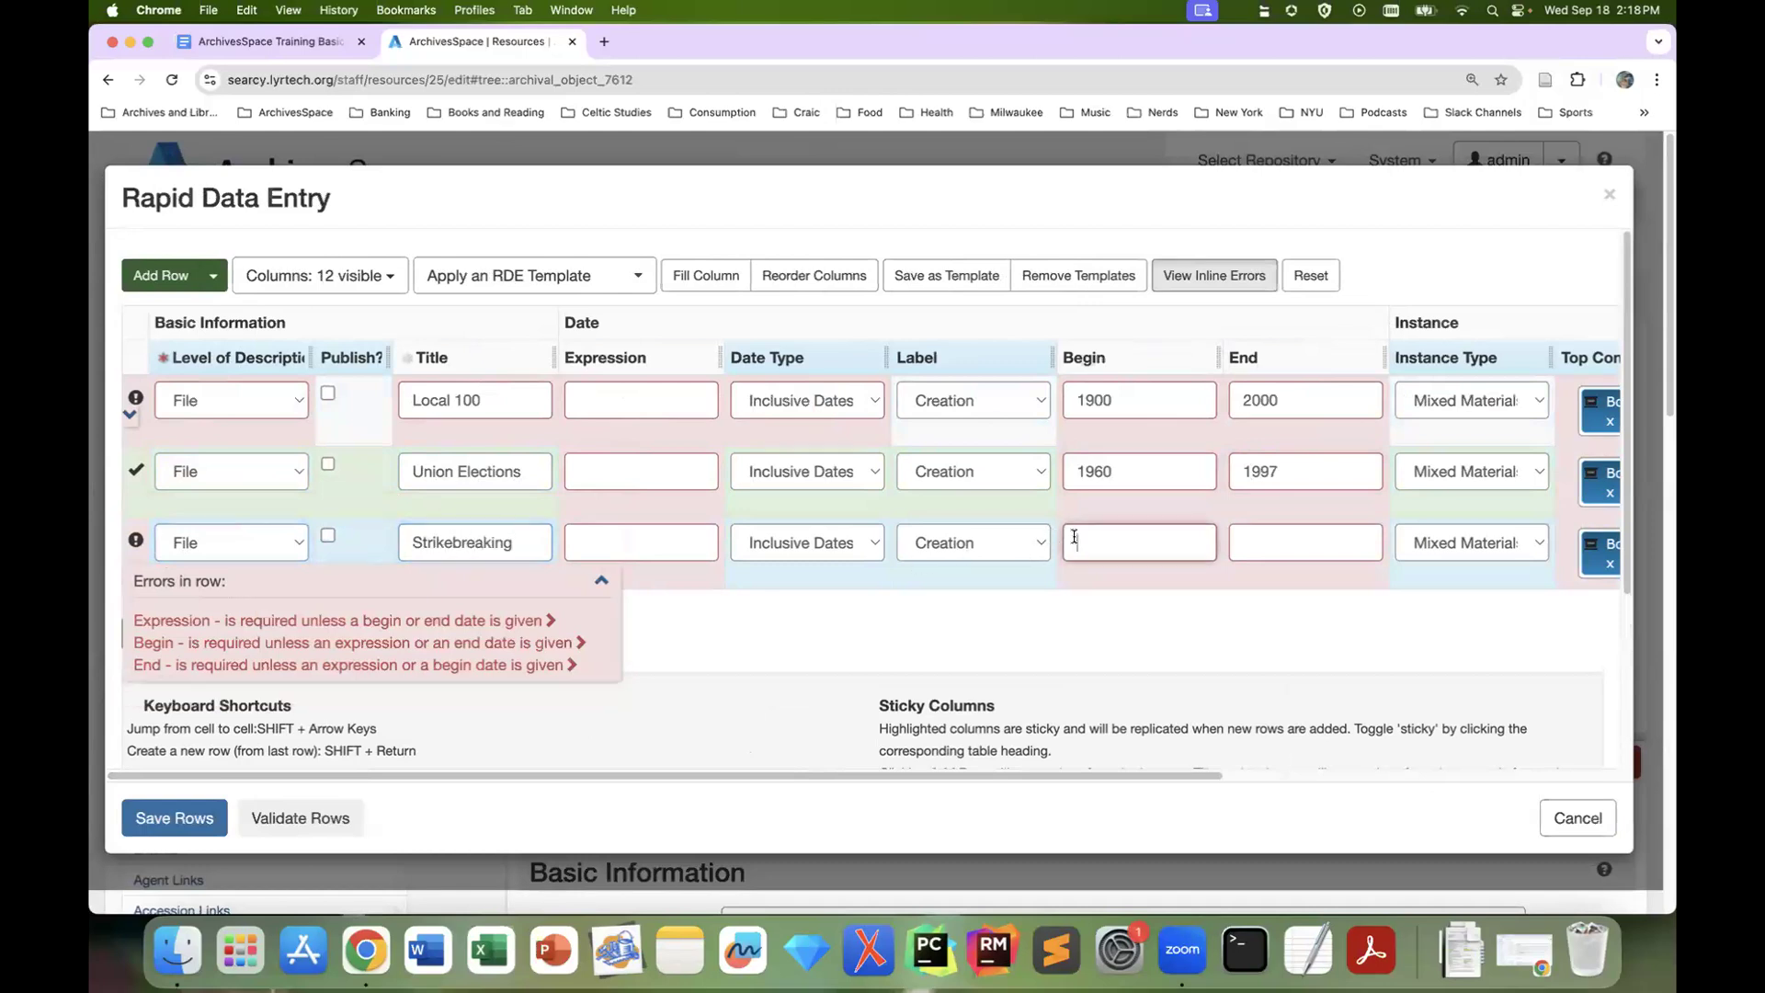
text(1930)
key(Tab)
text(1940)
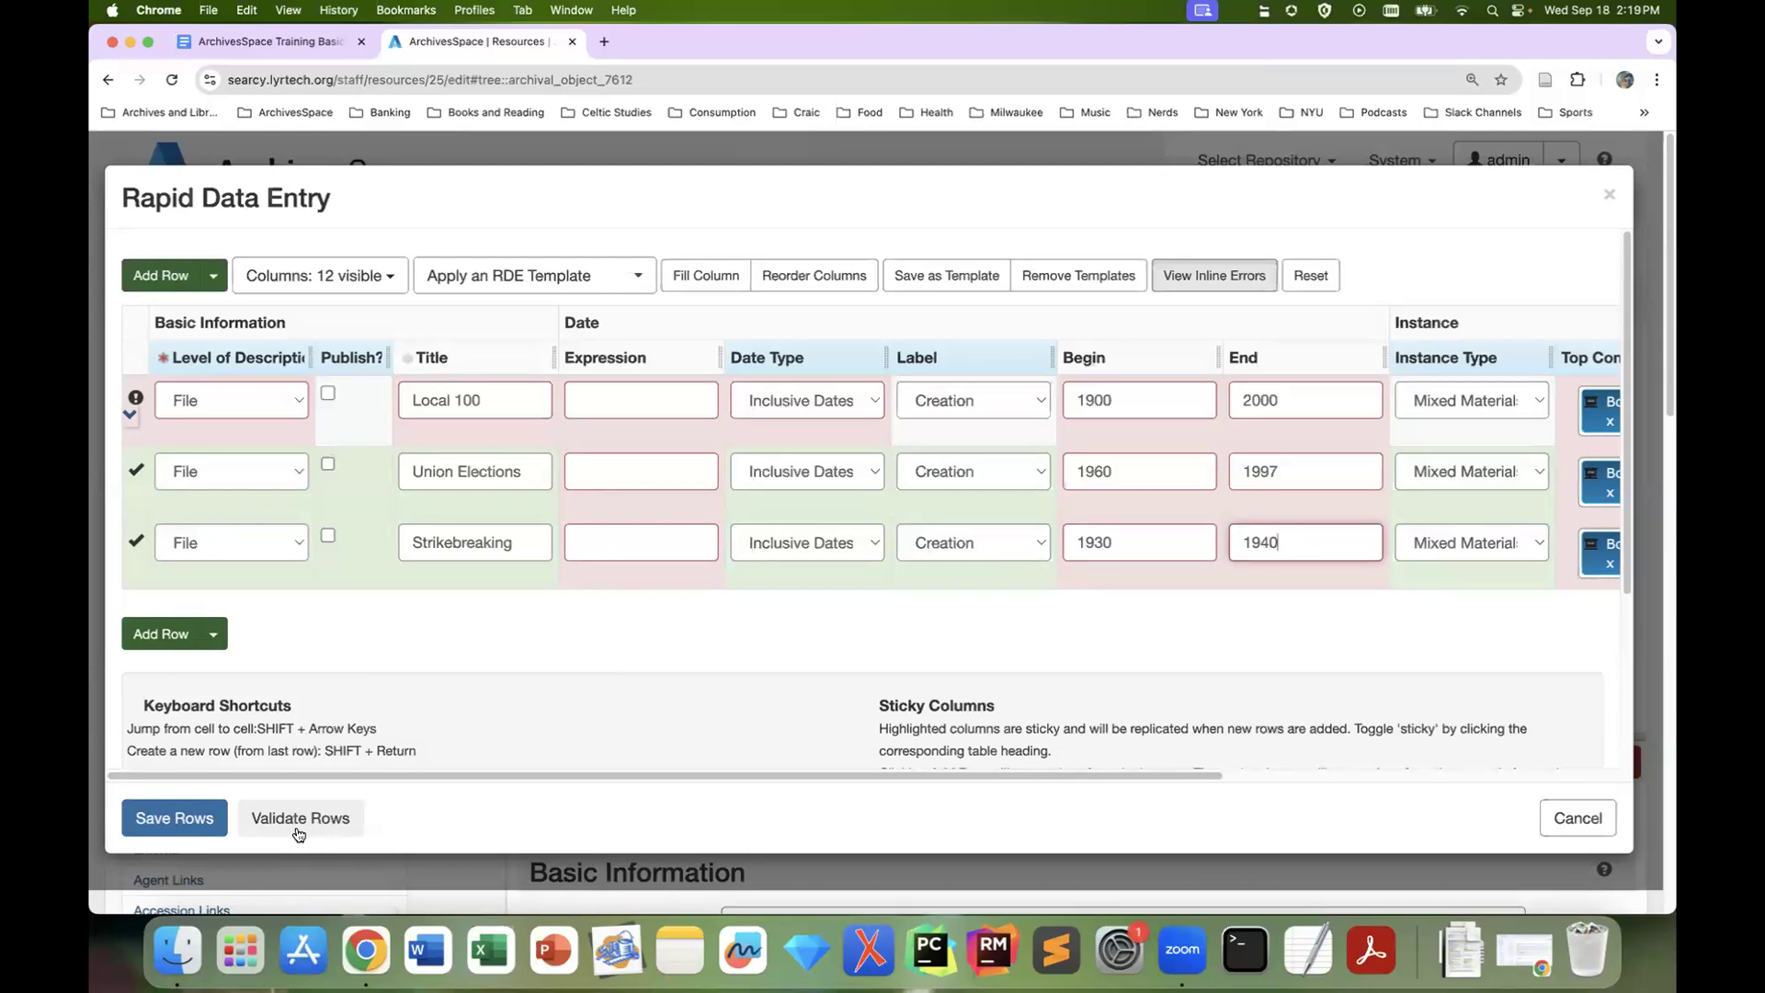
click(182, 820)
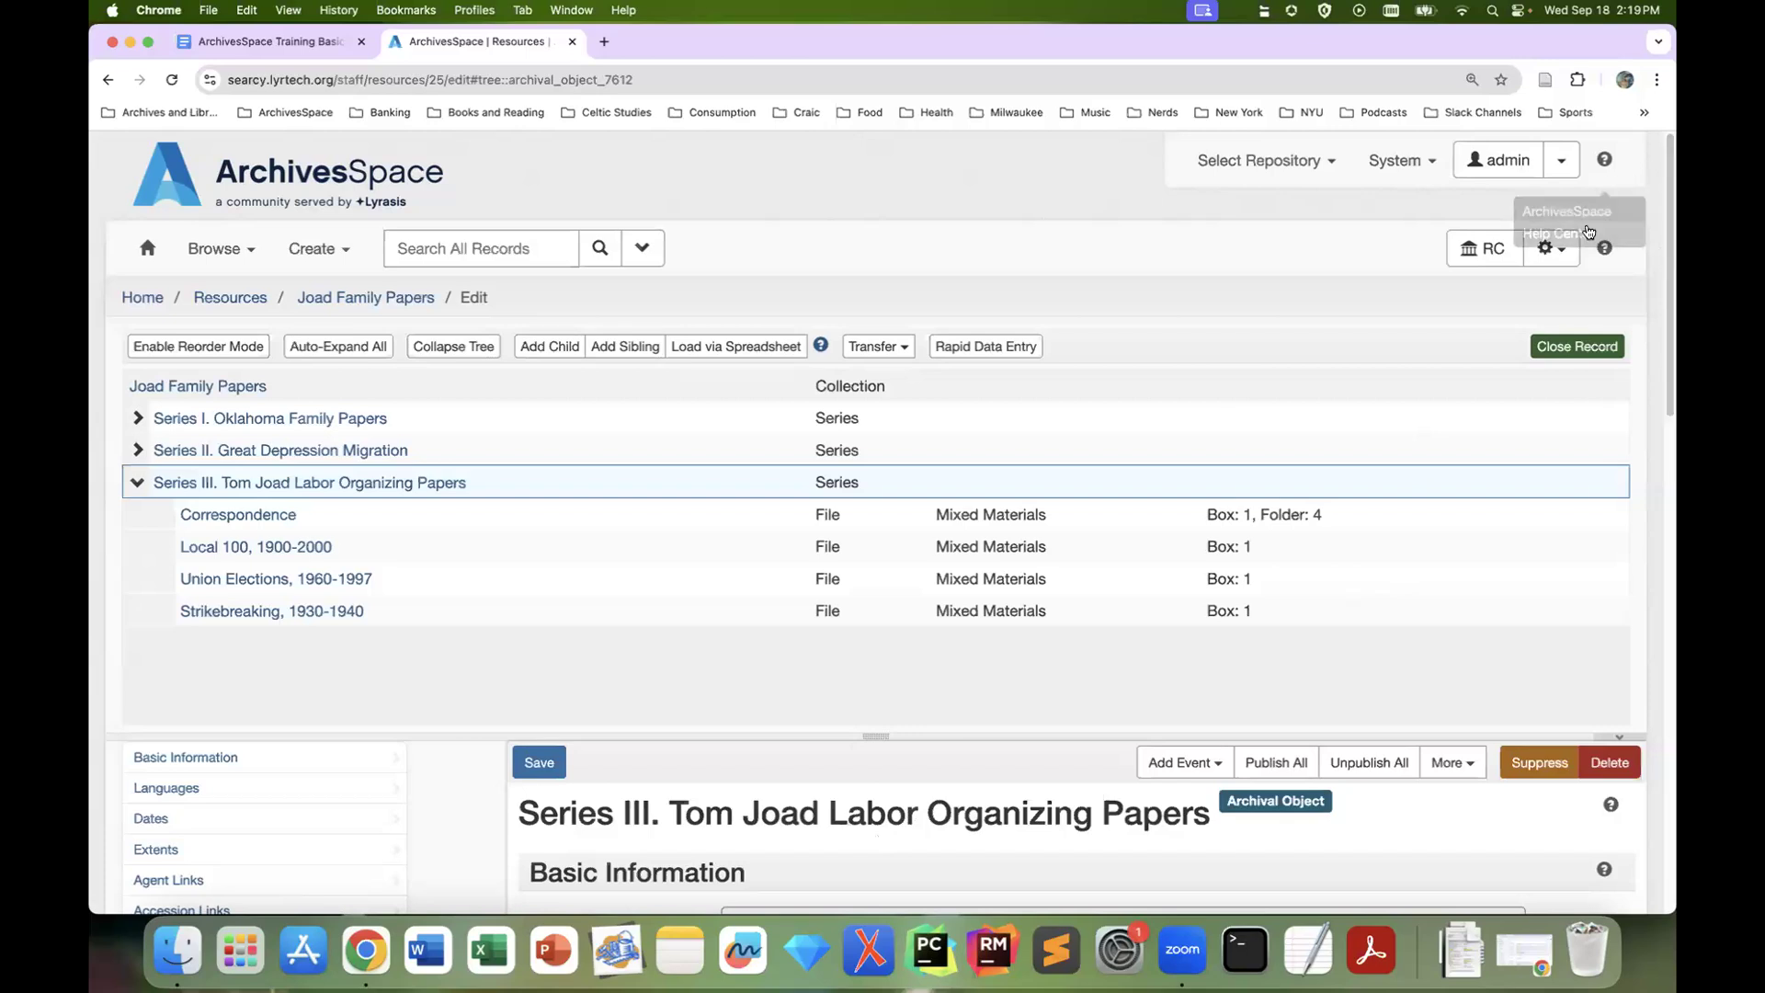
Open the Bulk Import Templates page and examine the Bulk Import AO CSV and XLSX template descriptions
click(1562, 254)
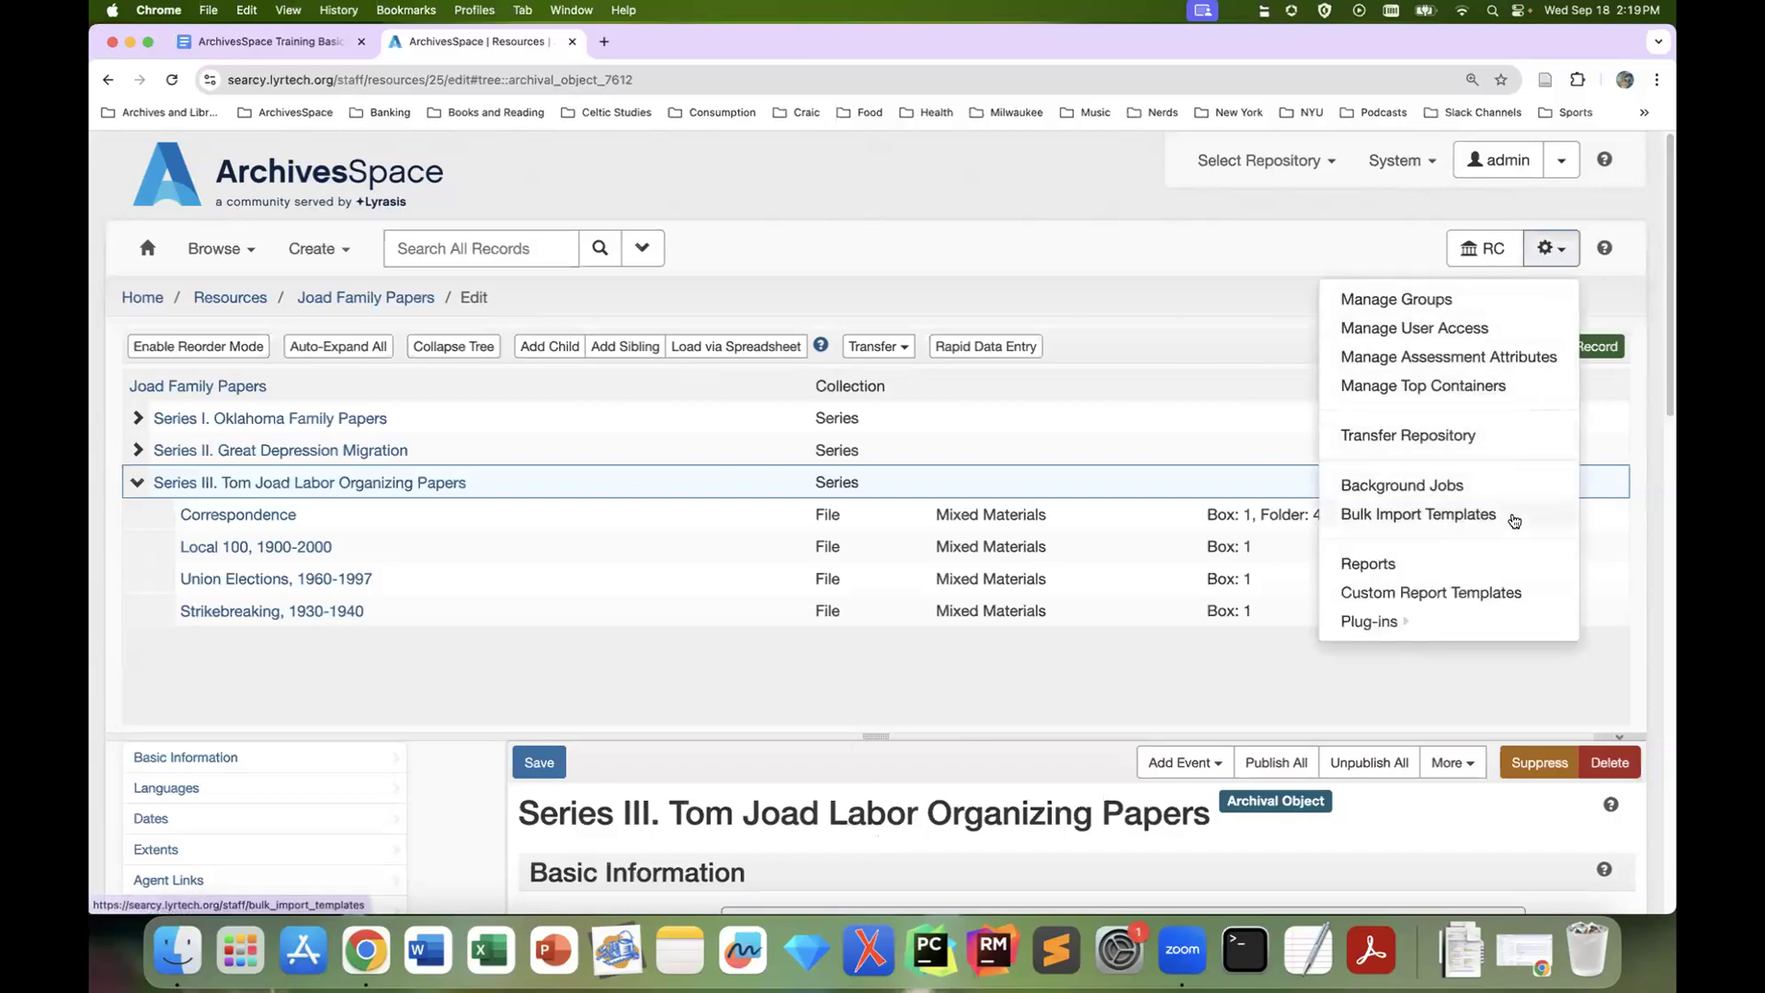
click(1514, 522)
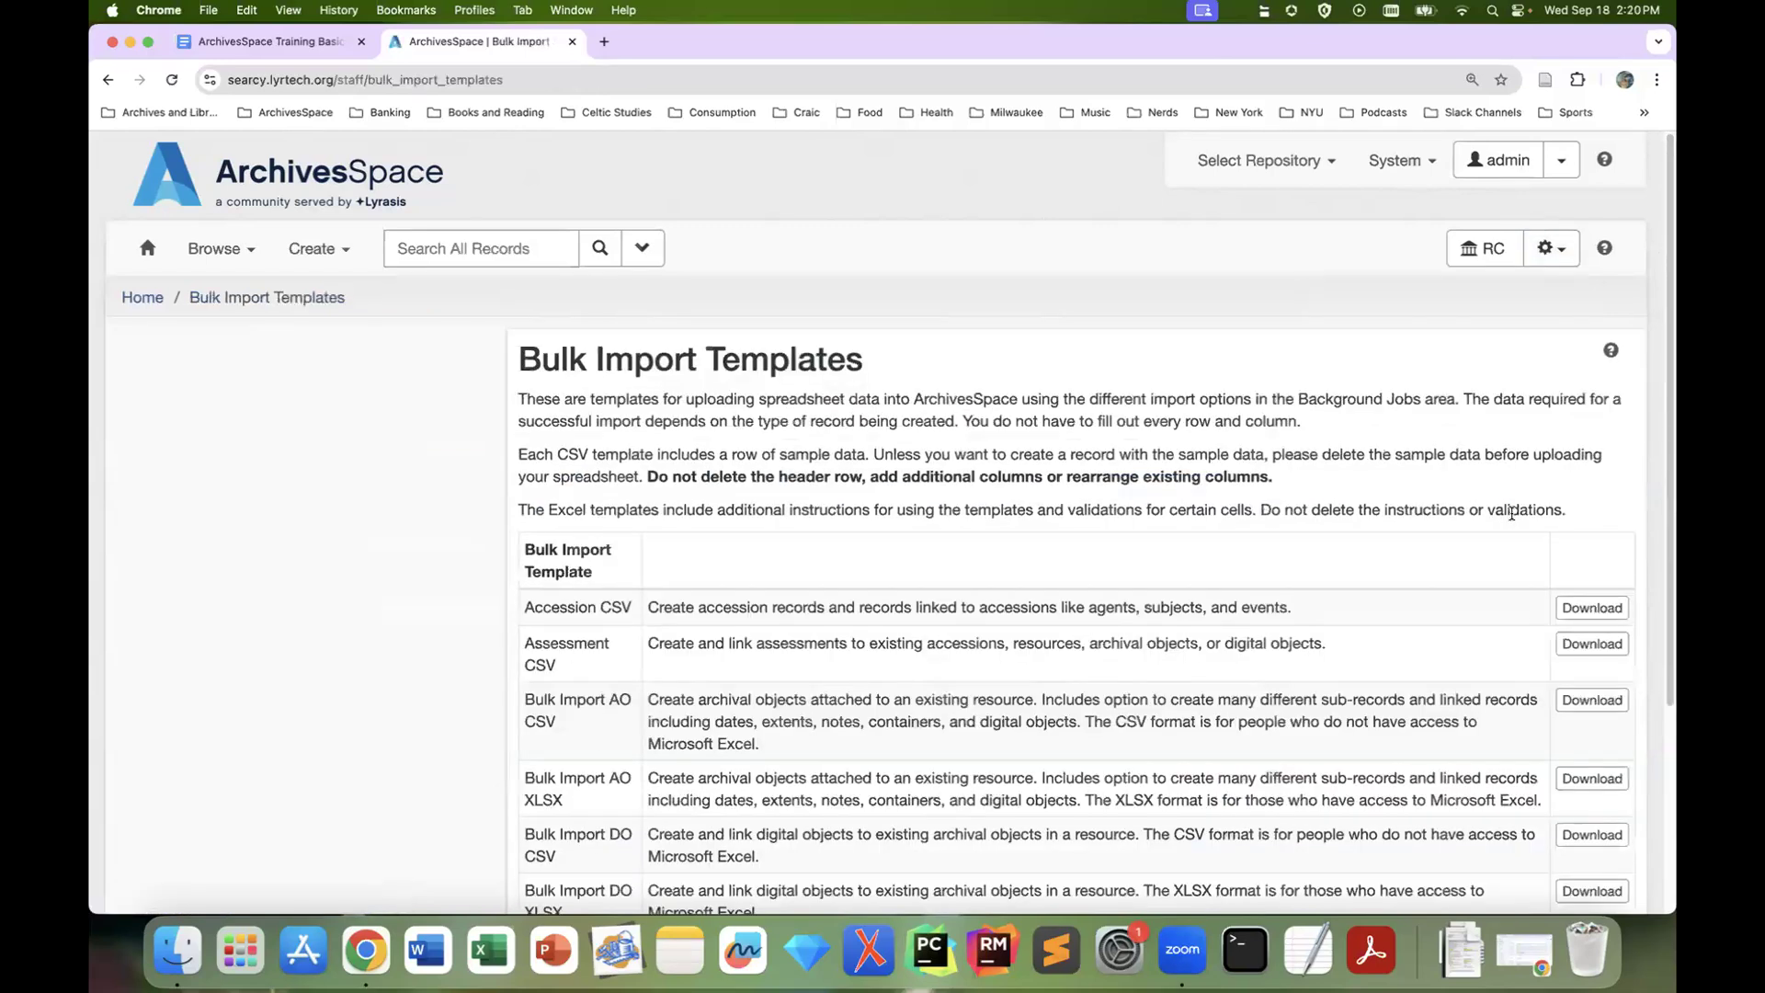
scroll(1512, 520, down, 5)
scroll(1513, 519, down, 1)
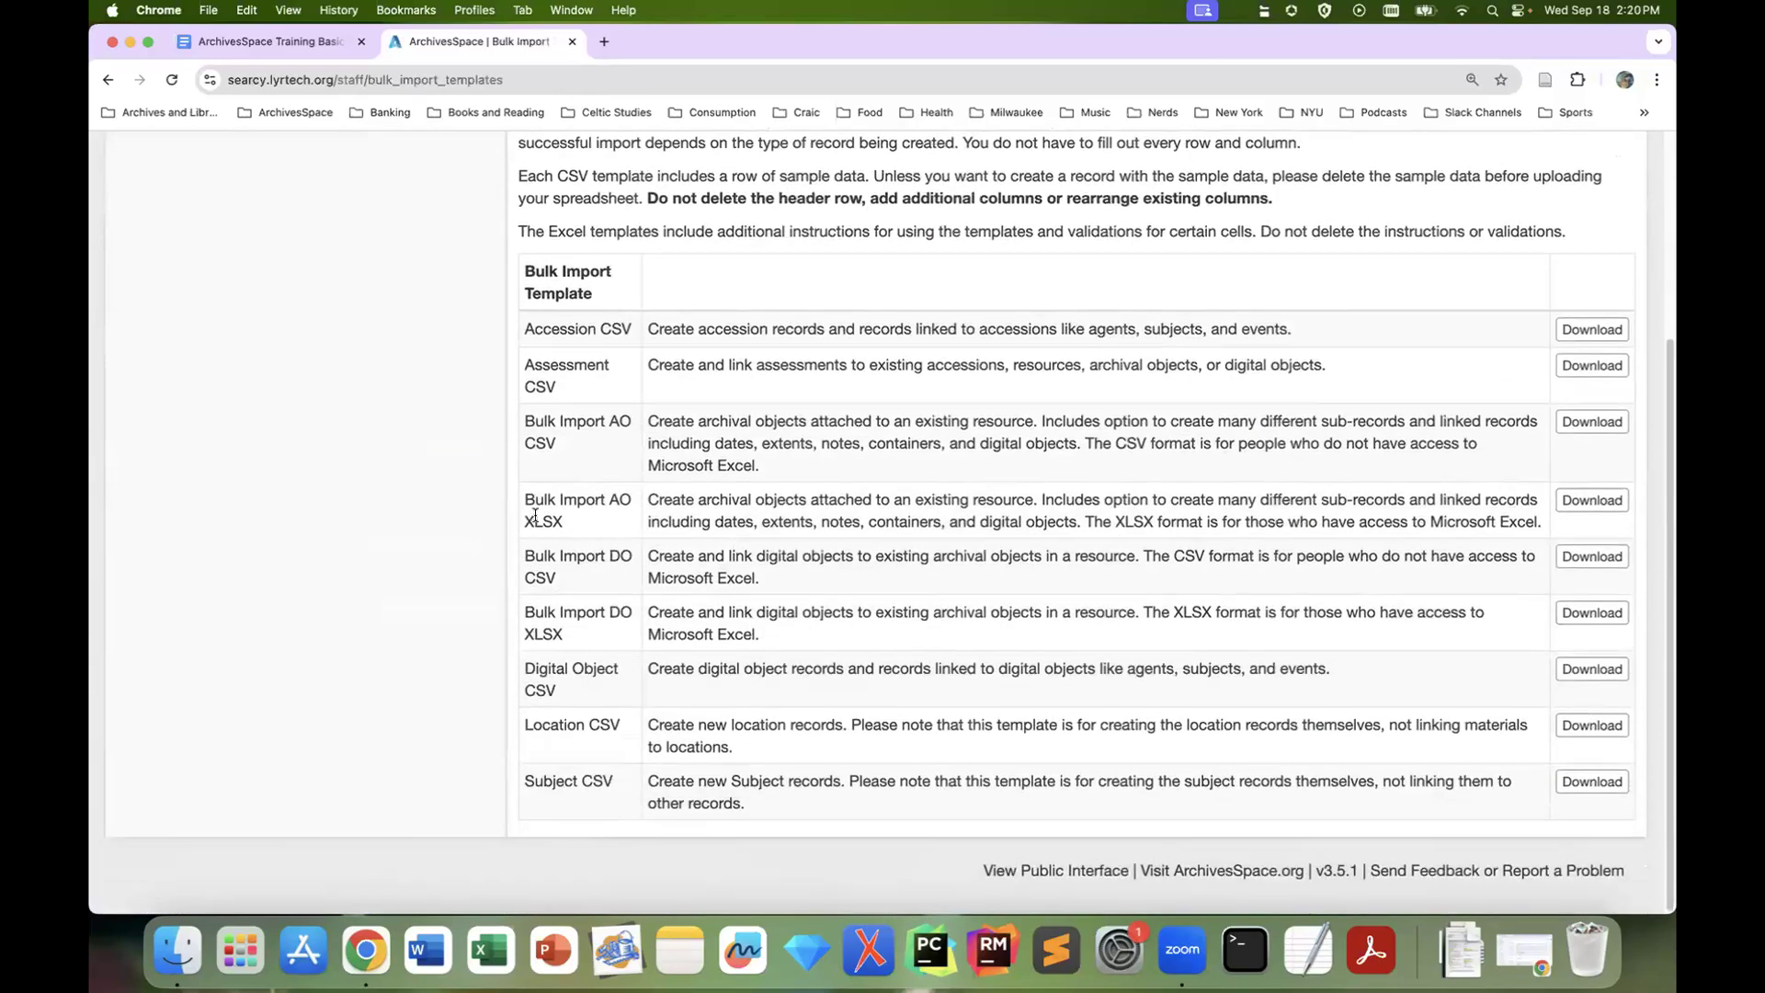
drag(531, 494, 1072, 577)
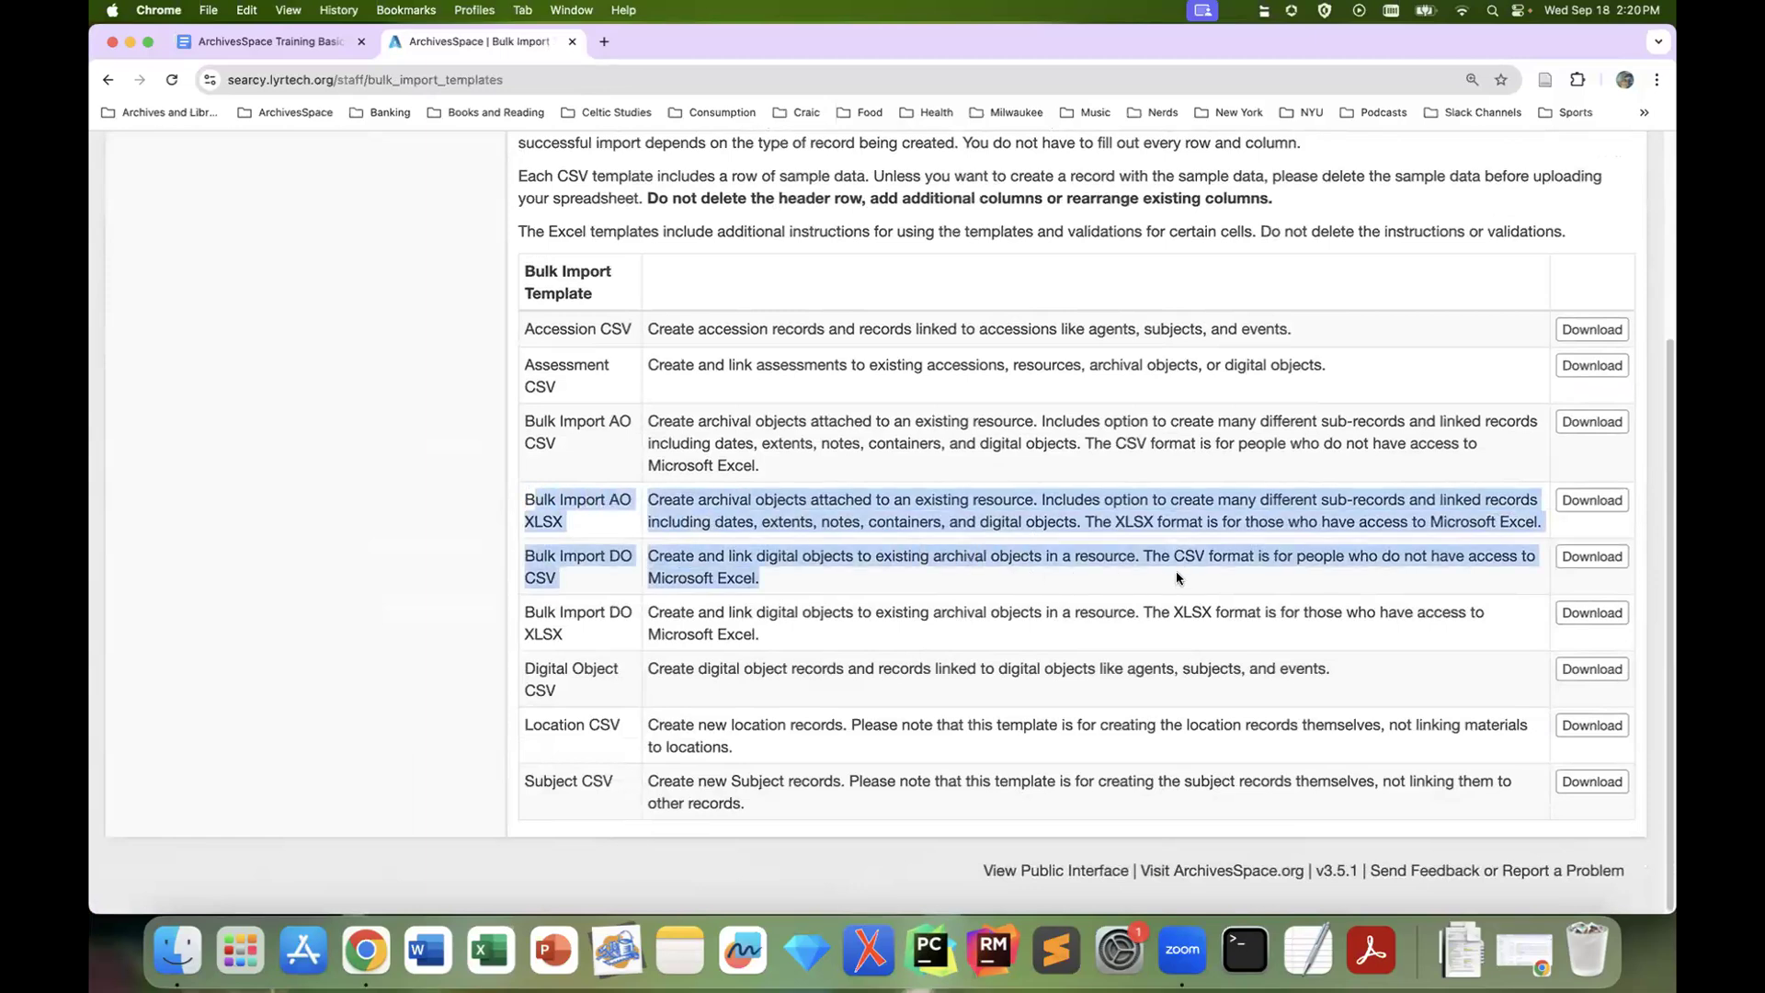
click(1003, 440)
drag(524, 421, 1537, 526)
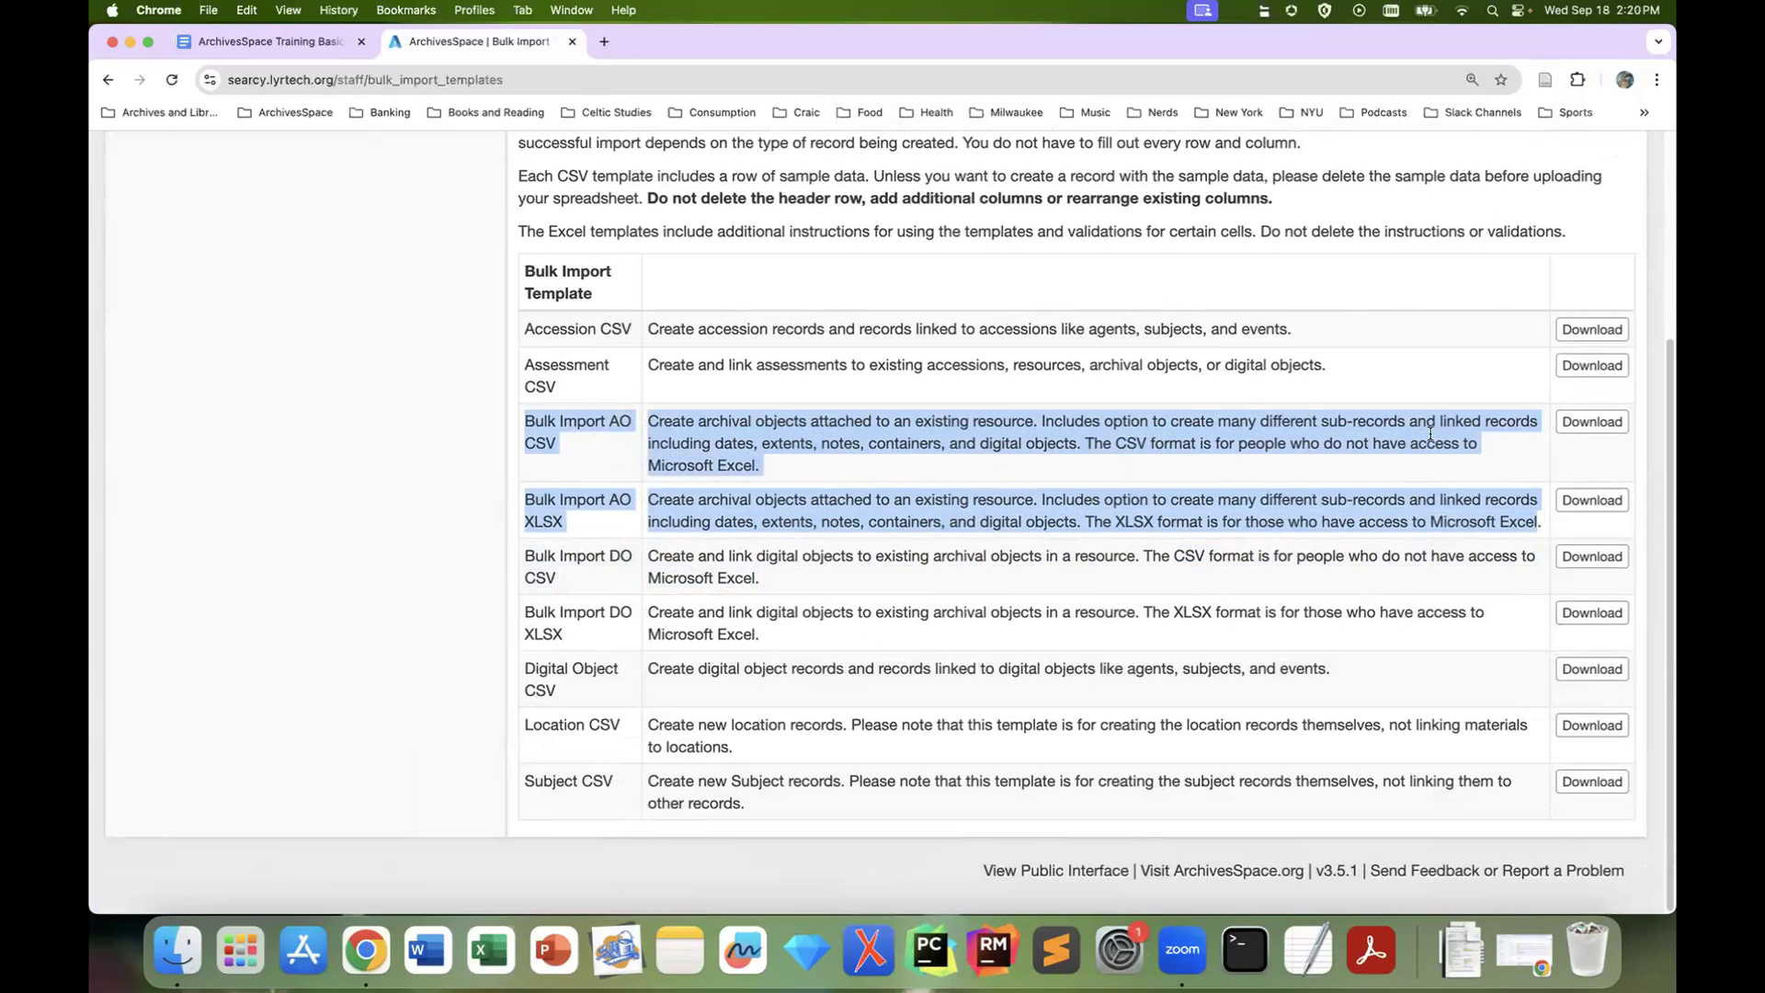
Download the Bulk Import AO XLSX template, open it in Excel, and view its Data sheet from the first columns in an enlarged window
click(1592, 500)
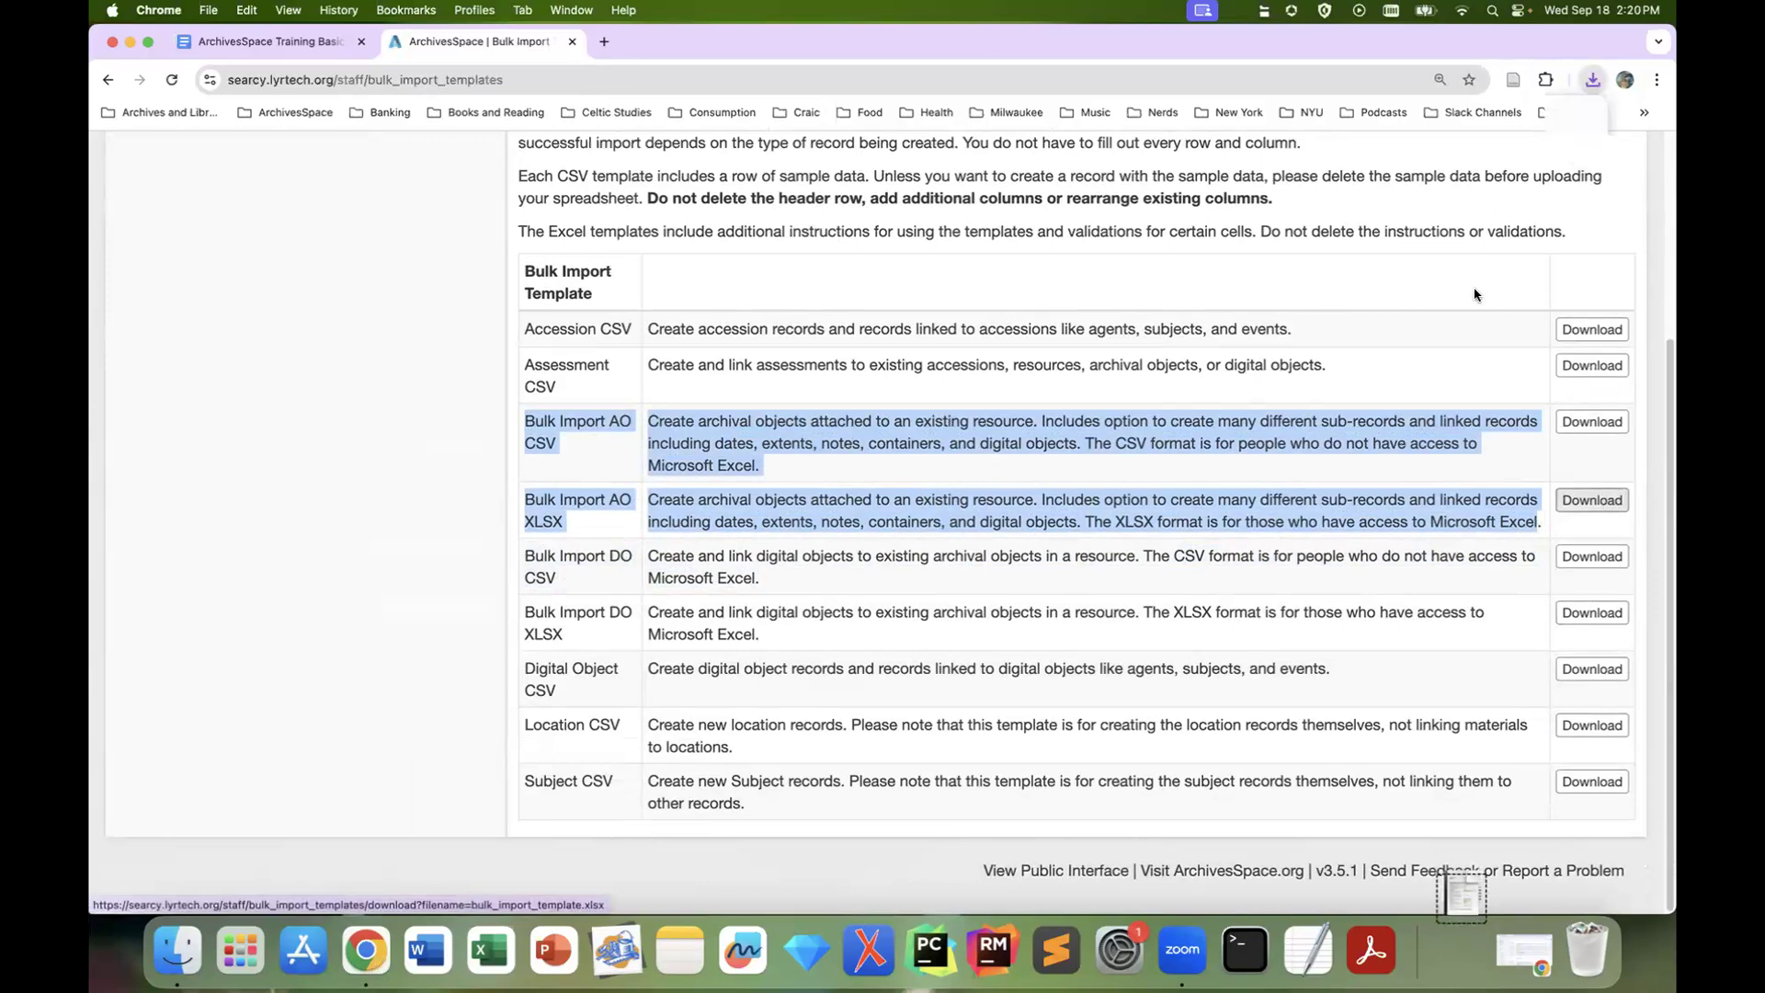
click(1466, 118)
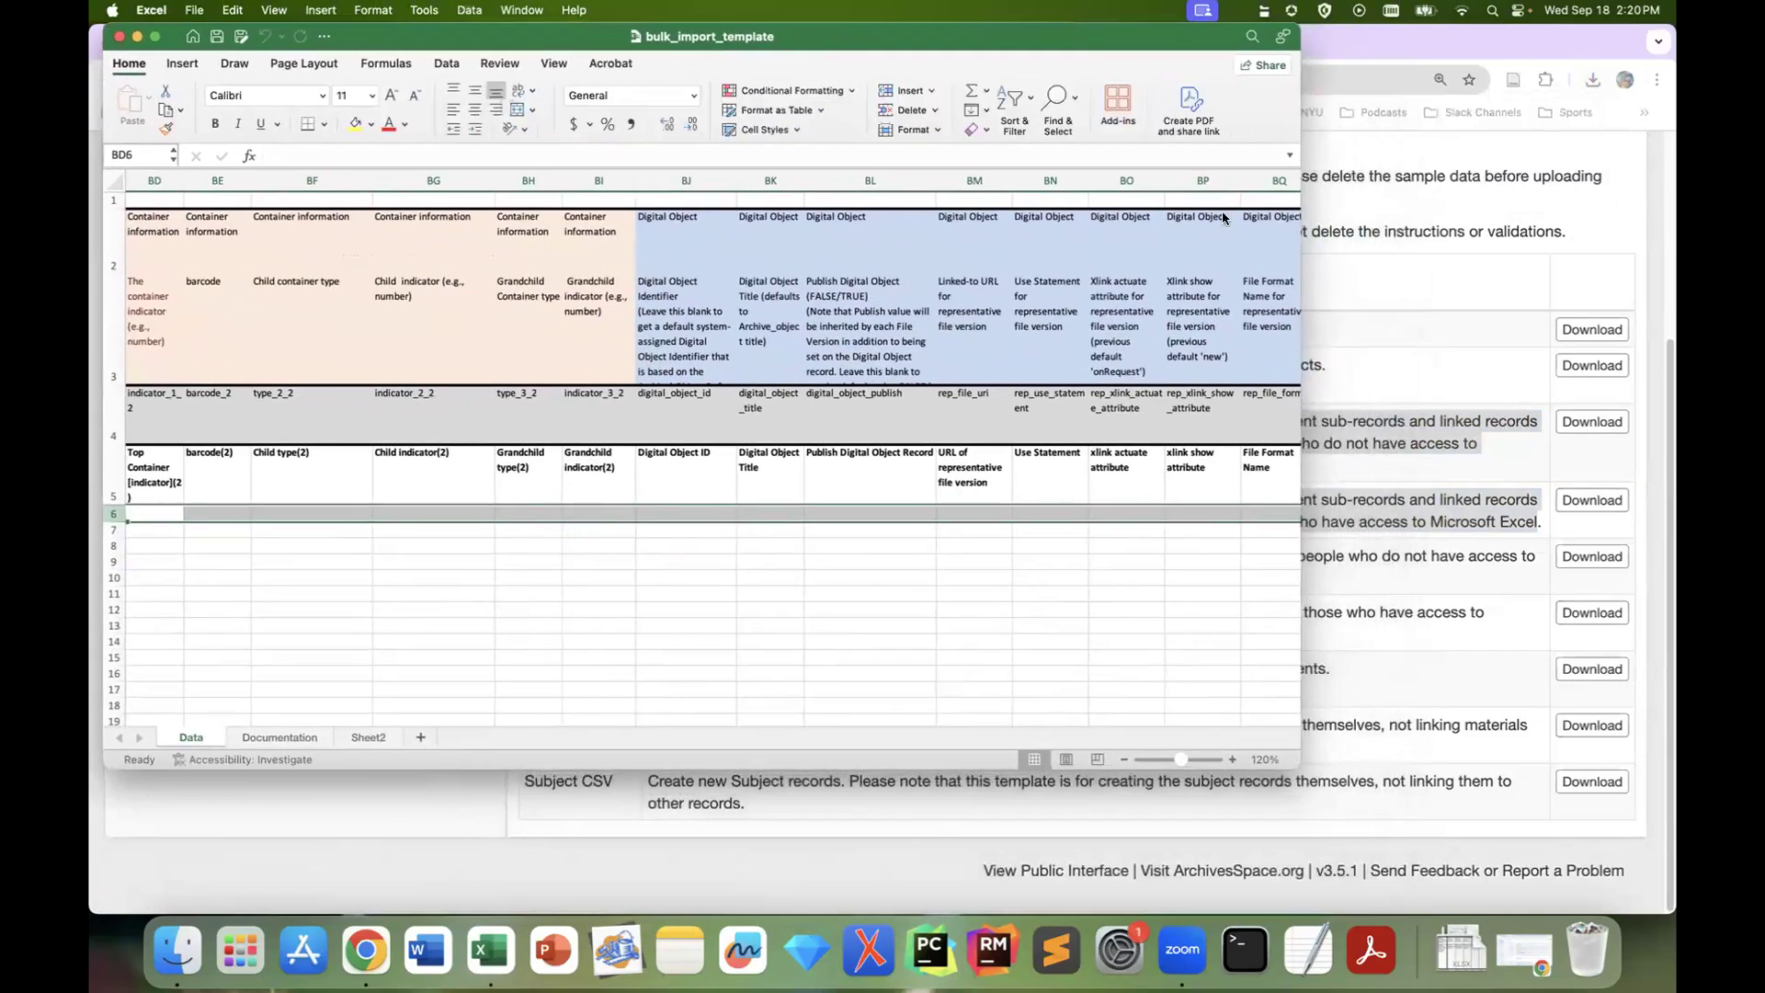
drag(1300, 770, 1676, 913)
drag(288, 870, 136, 875)
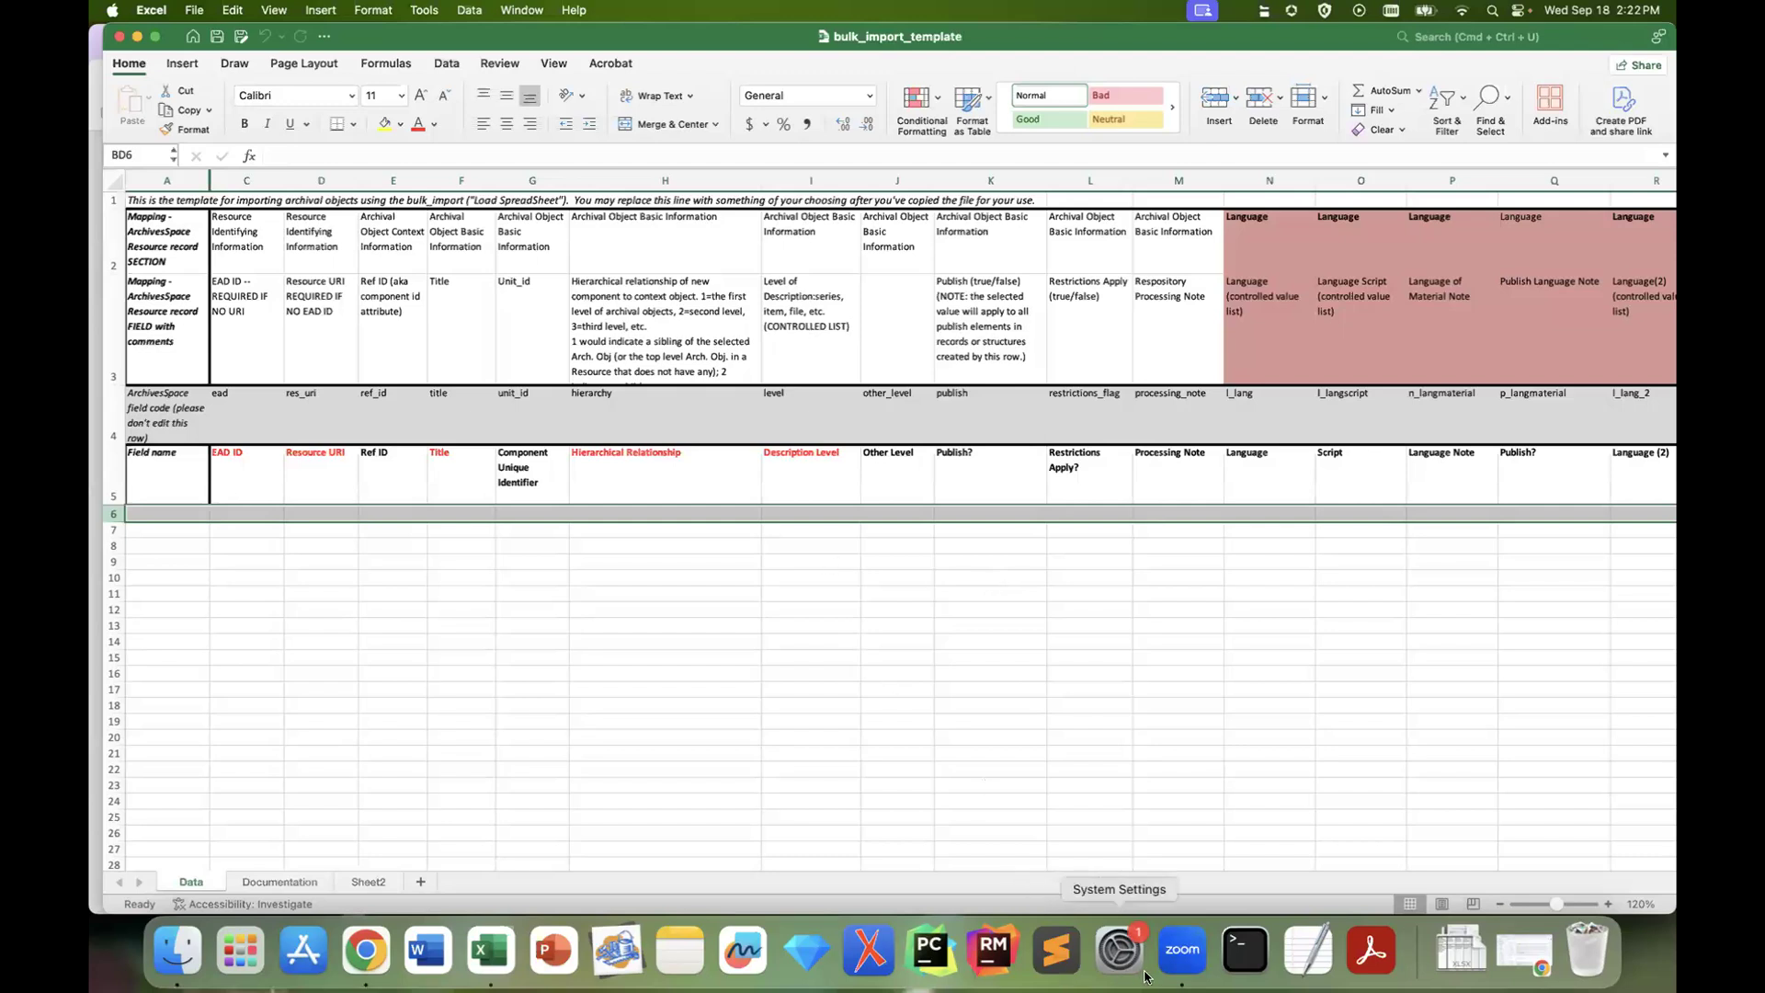
click(1183, 965)
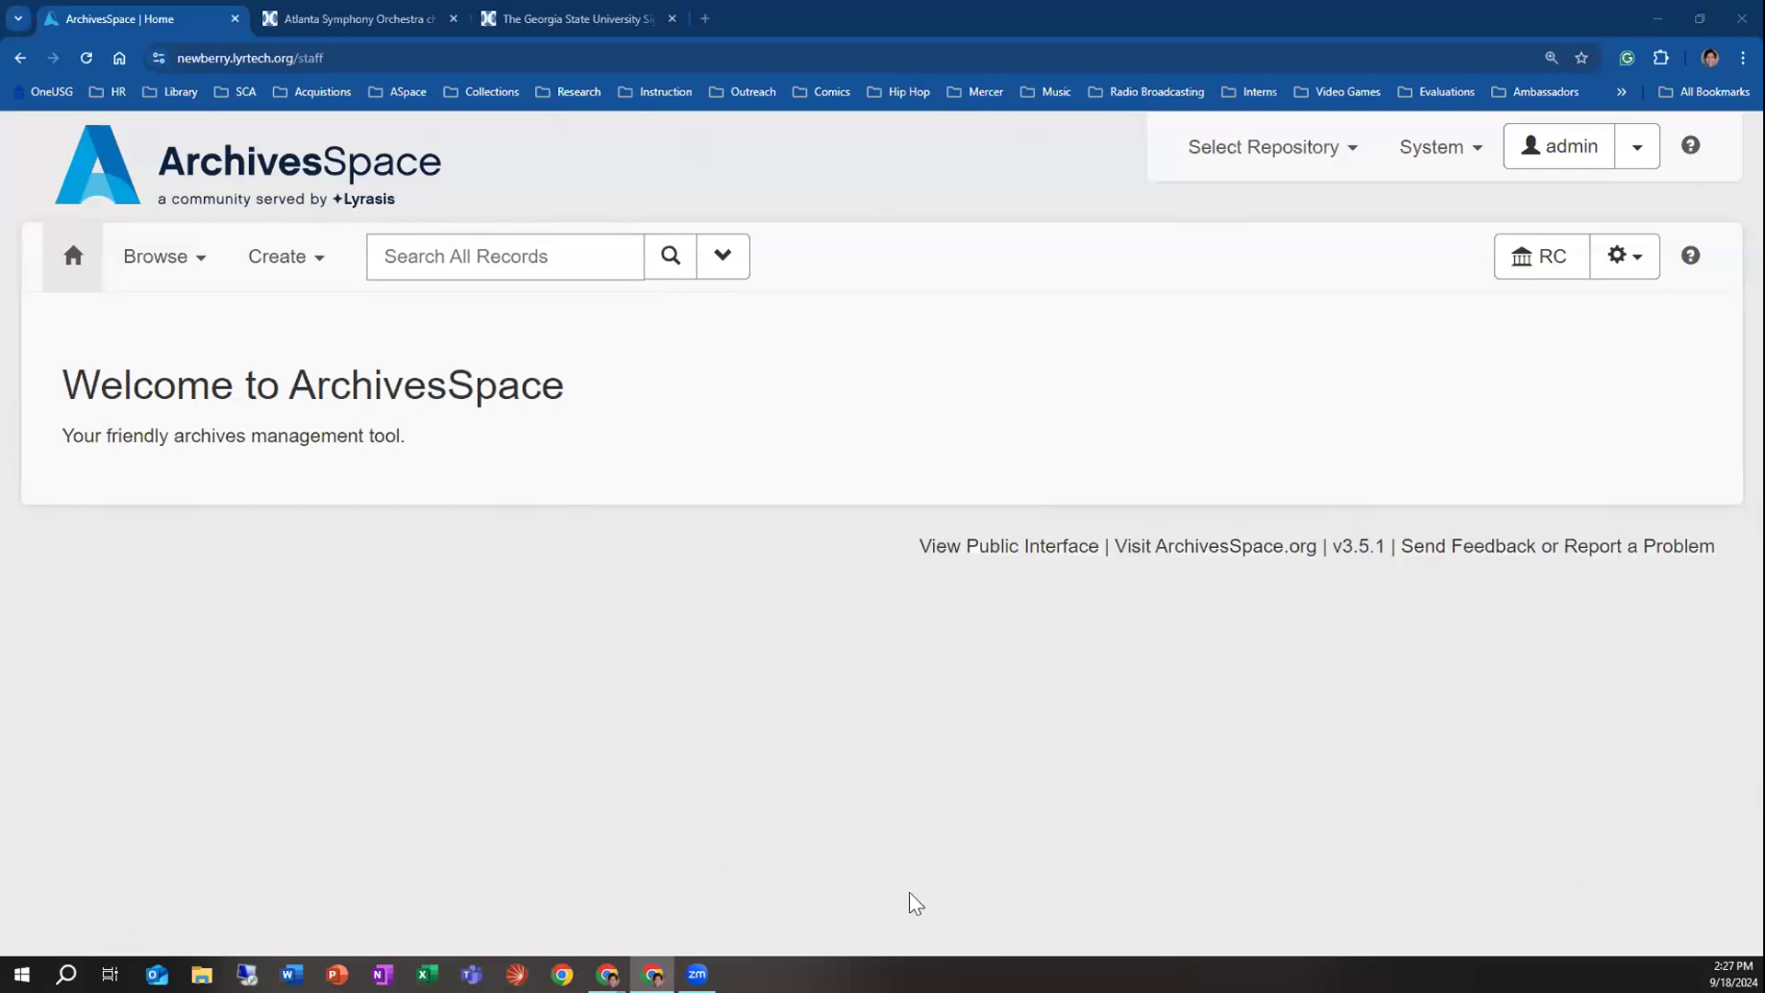
Open the Advertising record from the digital objects list and examine its basic information, file versions, record links and notes
click(148, 262)
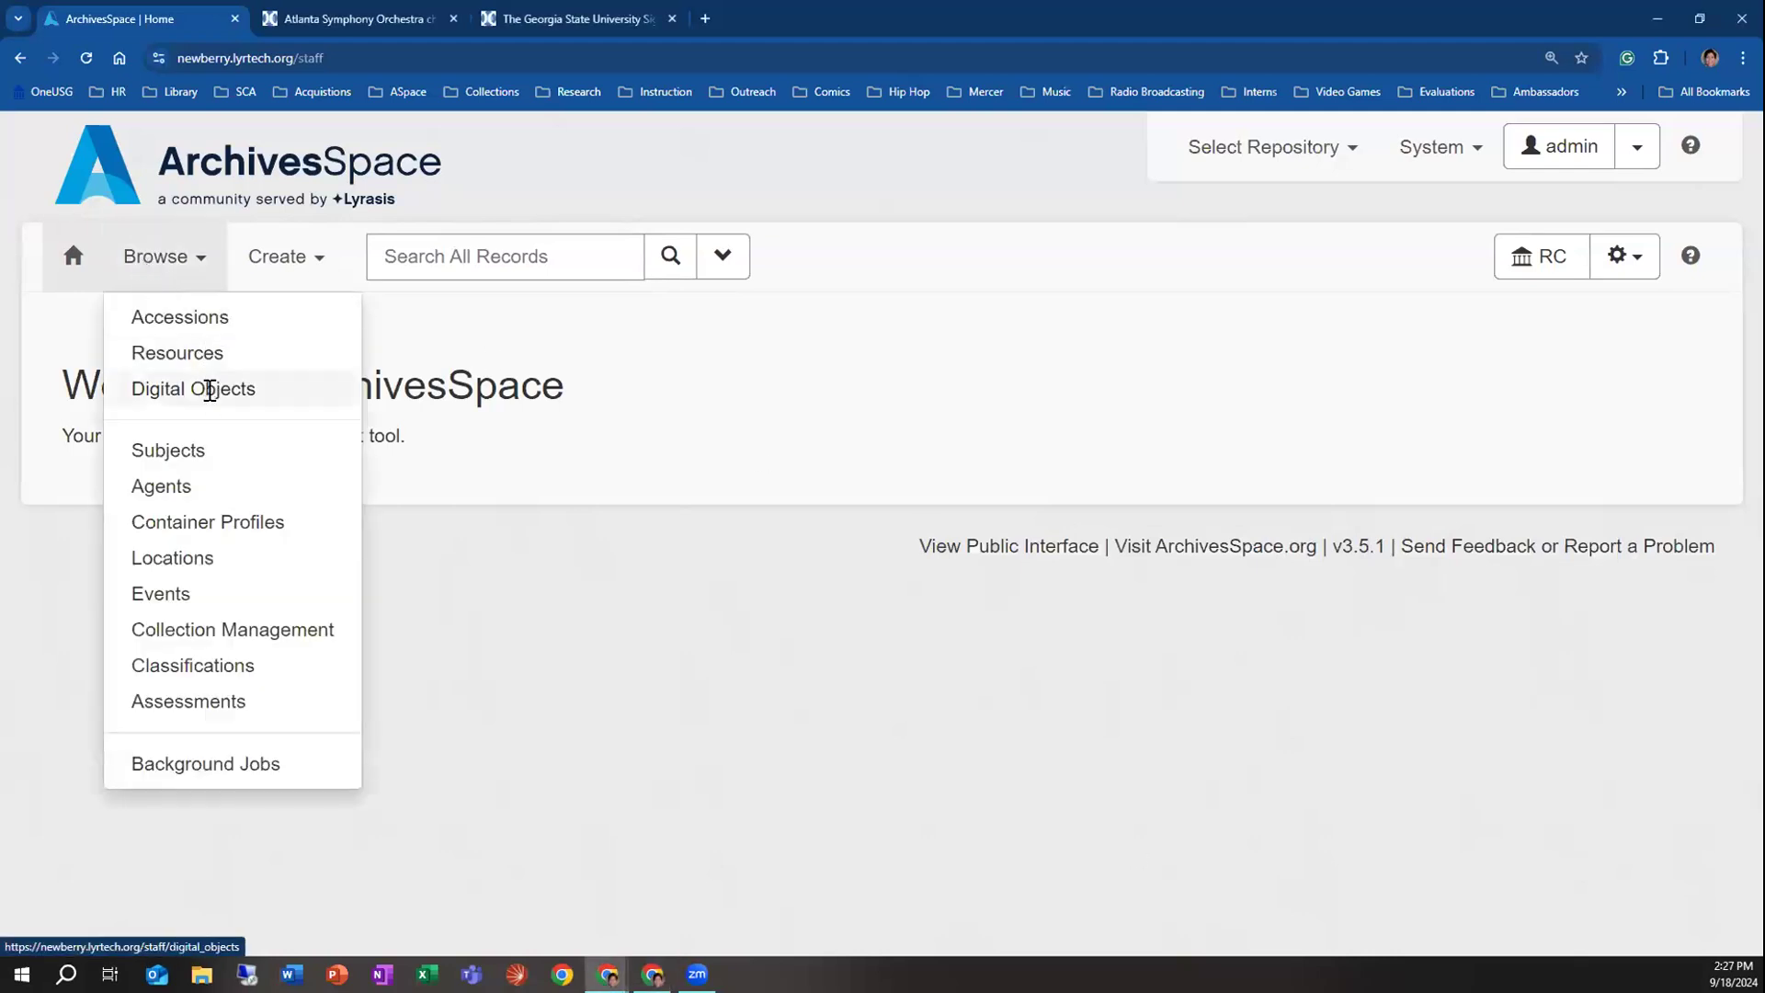
click(209, 388)
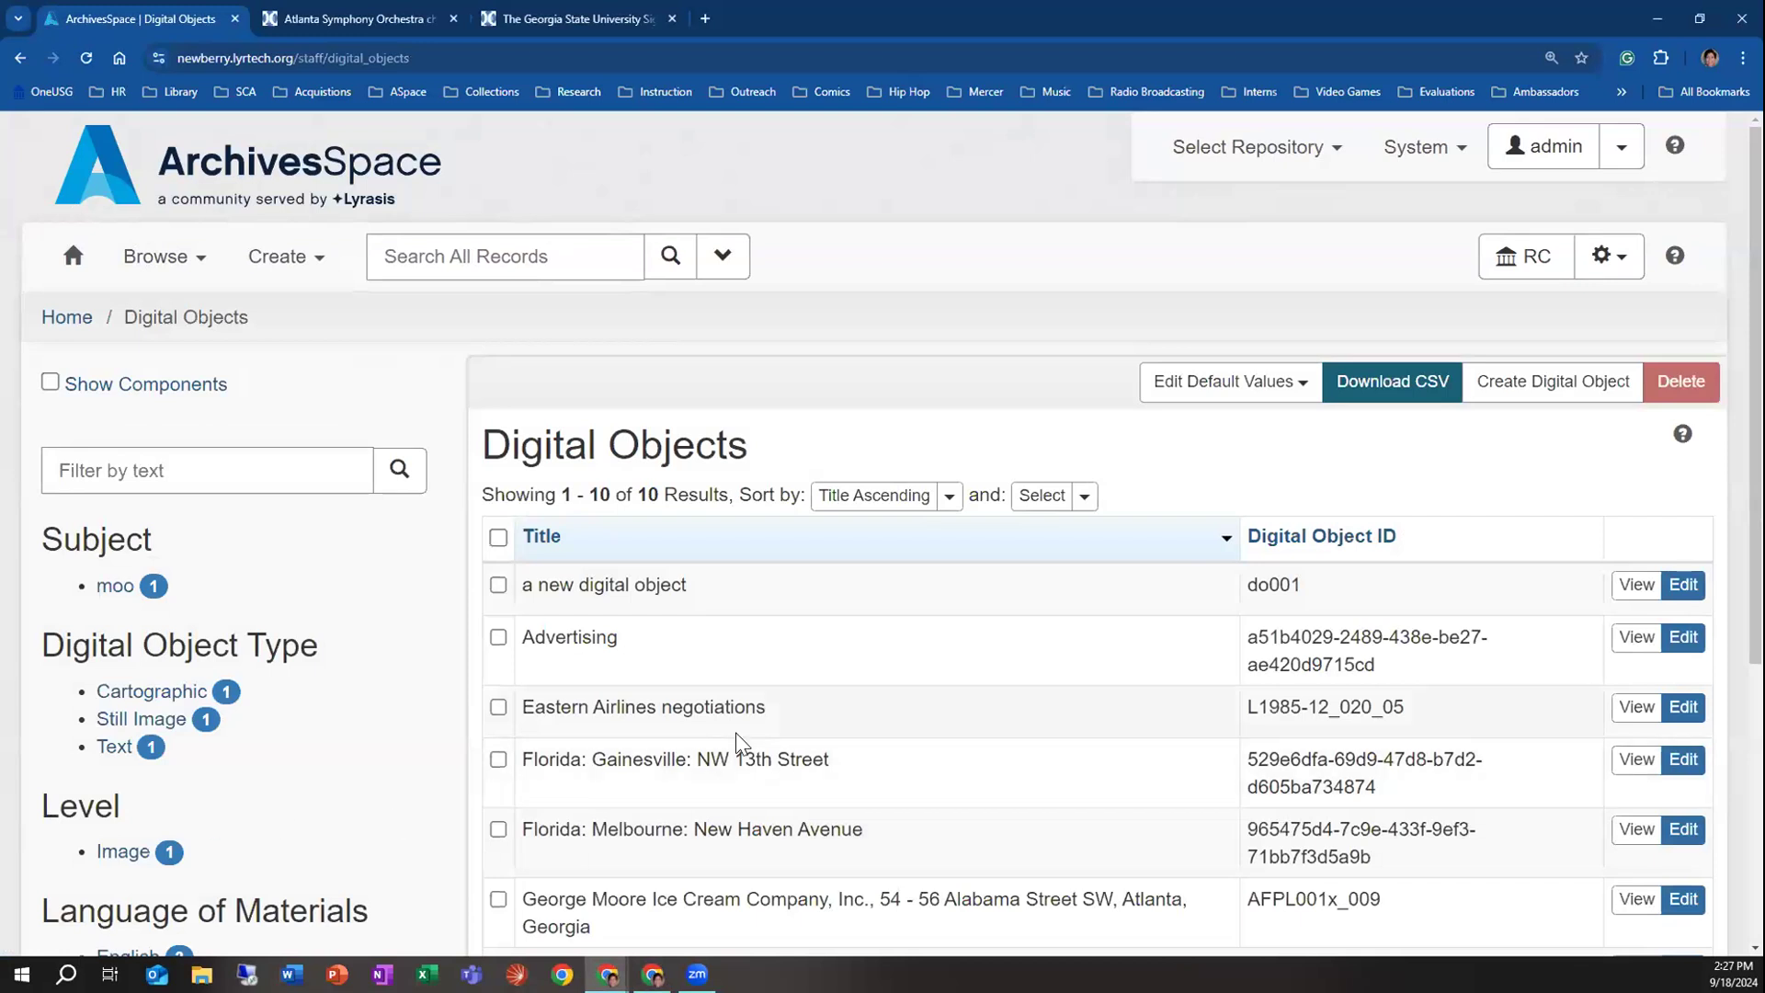
scroll(395, 821, down, 2)
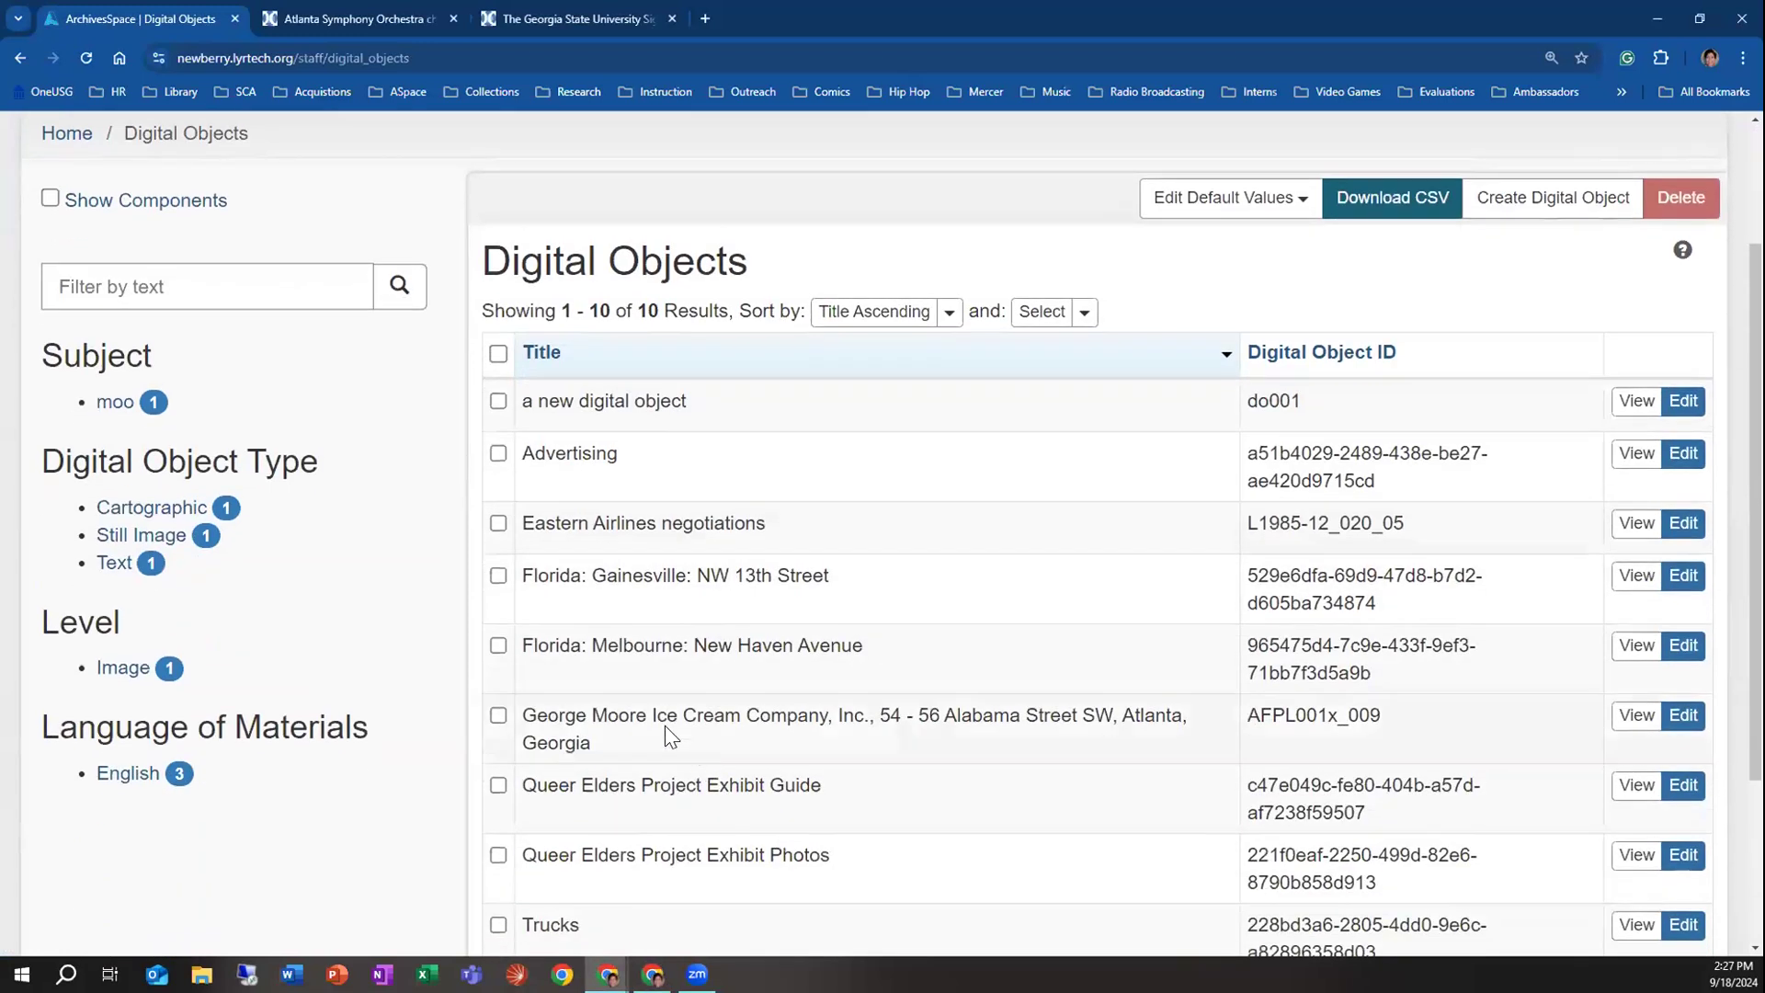
click(1635, 454)
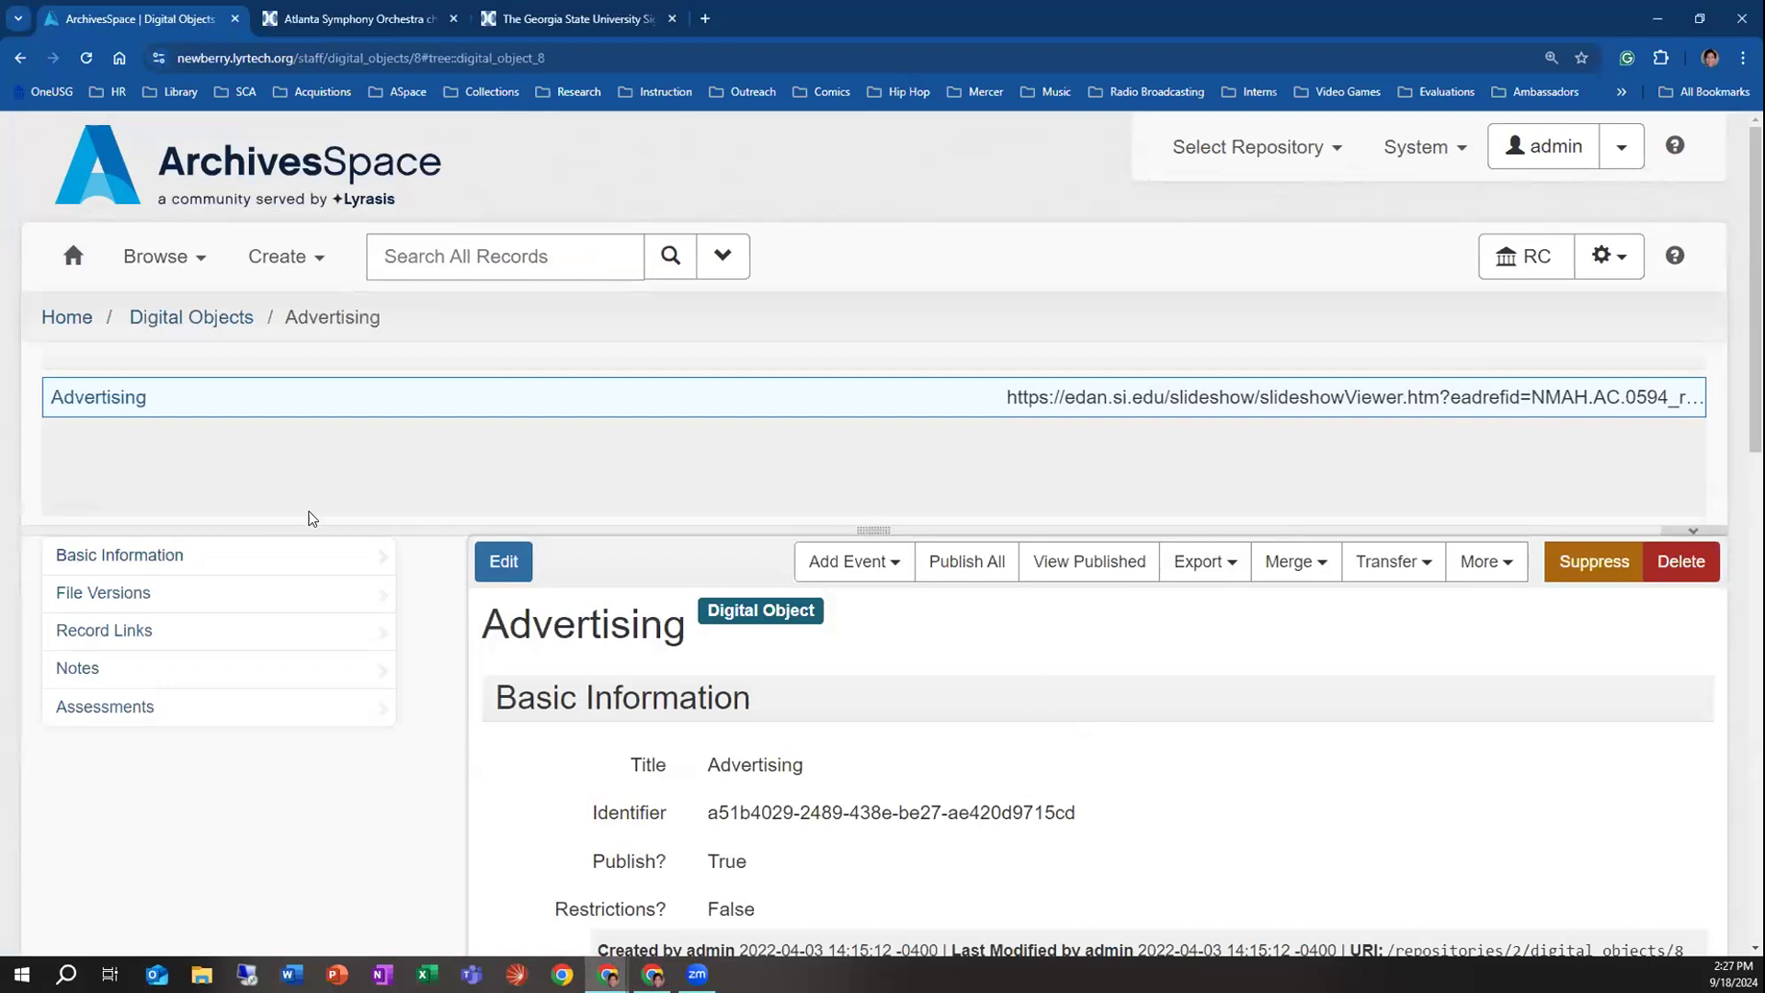
scroll(390, 676, down, 2)
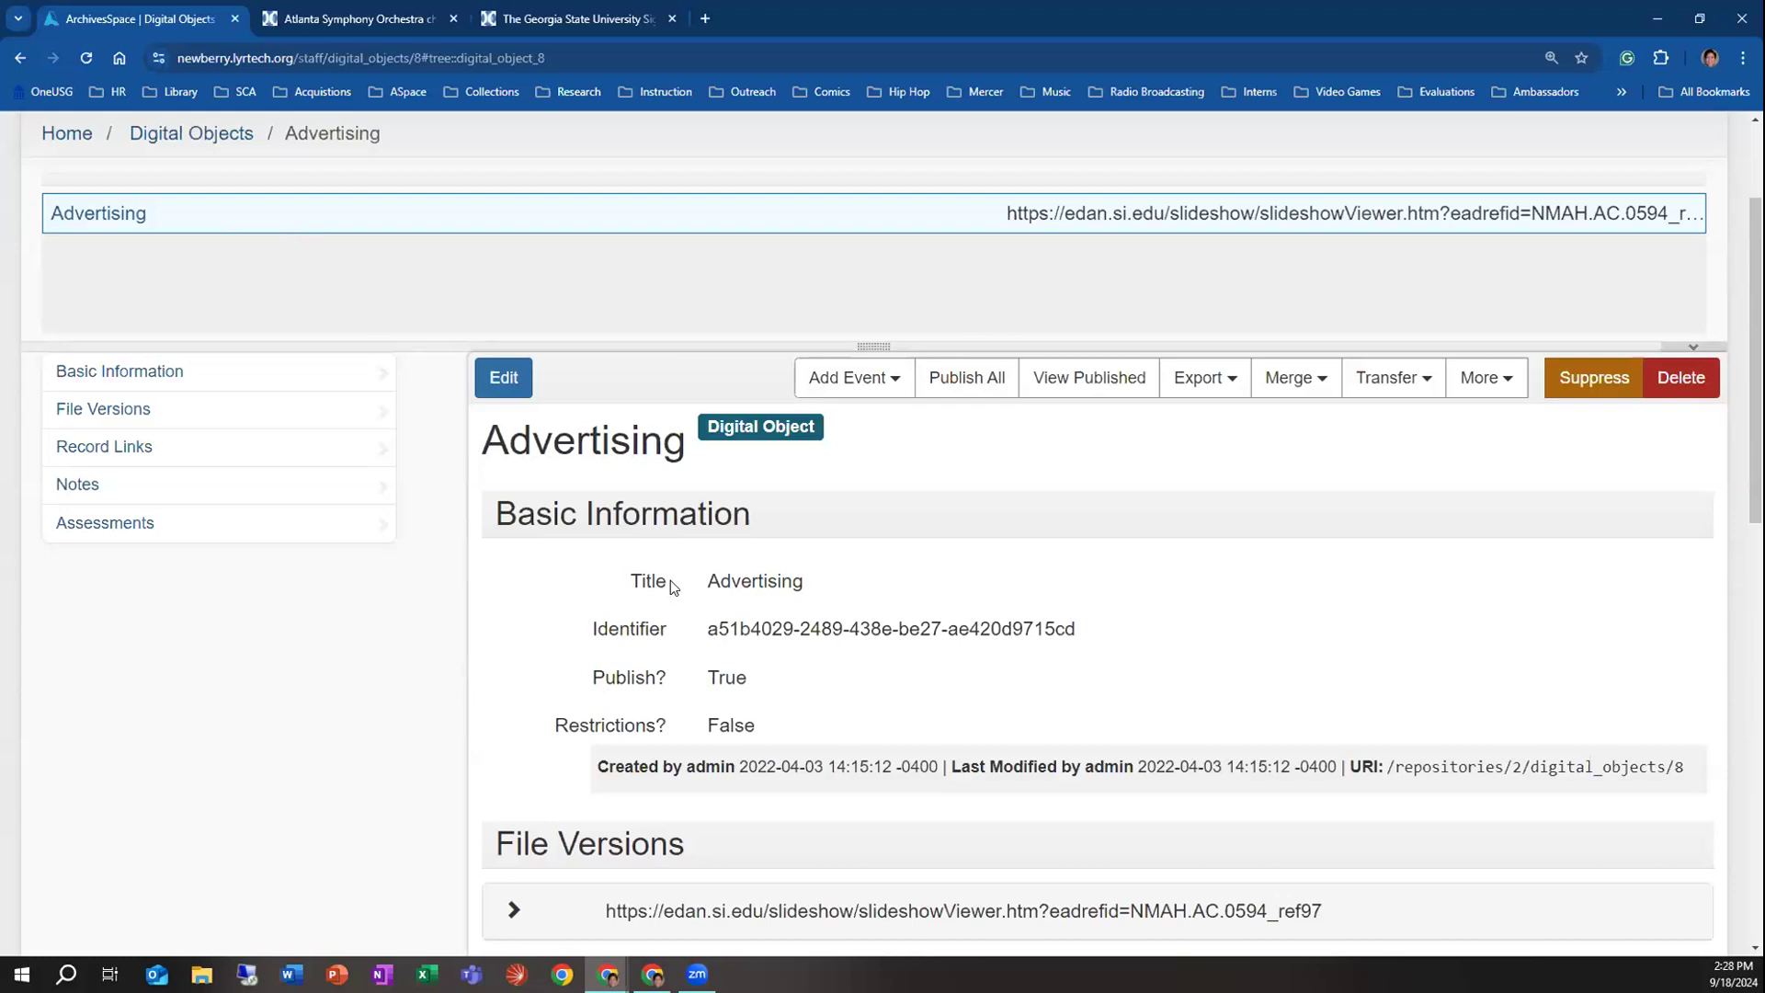
scroll(670, 581, down, 4)
scroll(591, 798, down, 8)
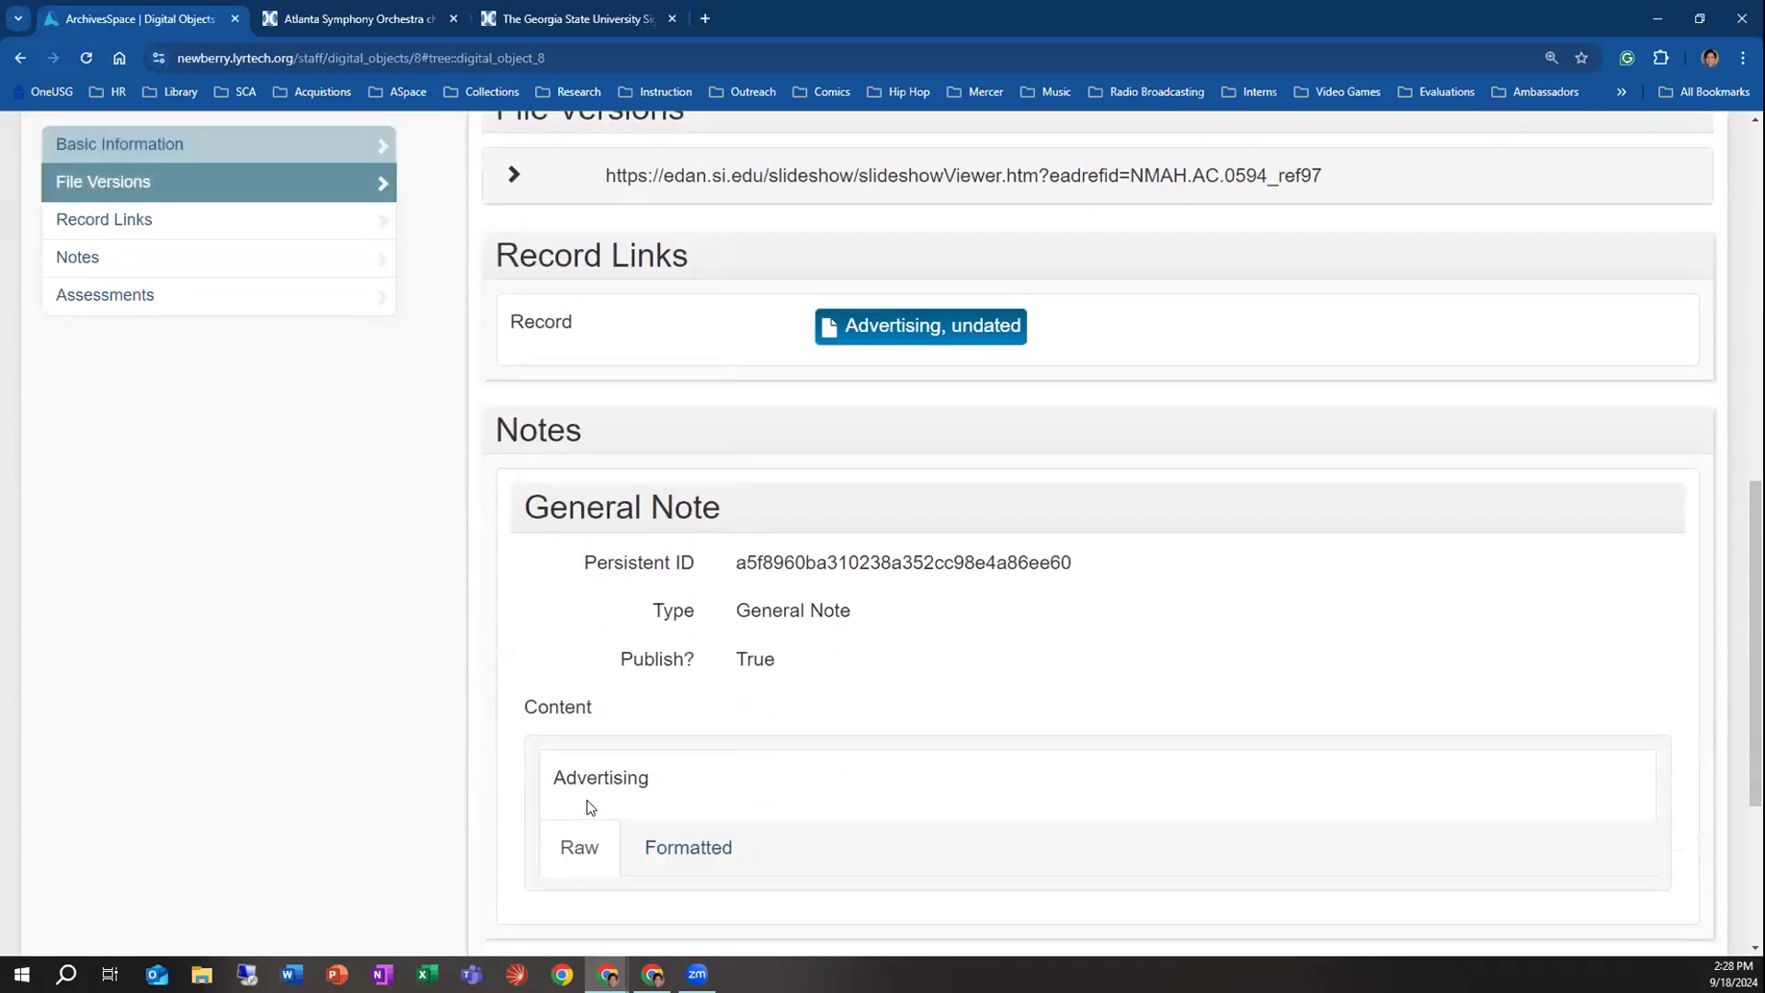
scroll(586, 800, up, 5)
scroll(589, 804, up, 4)
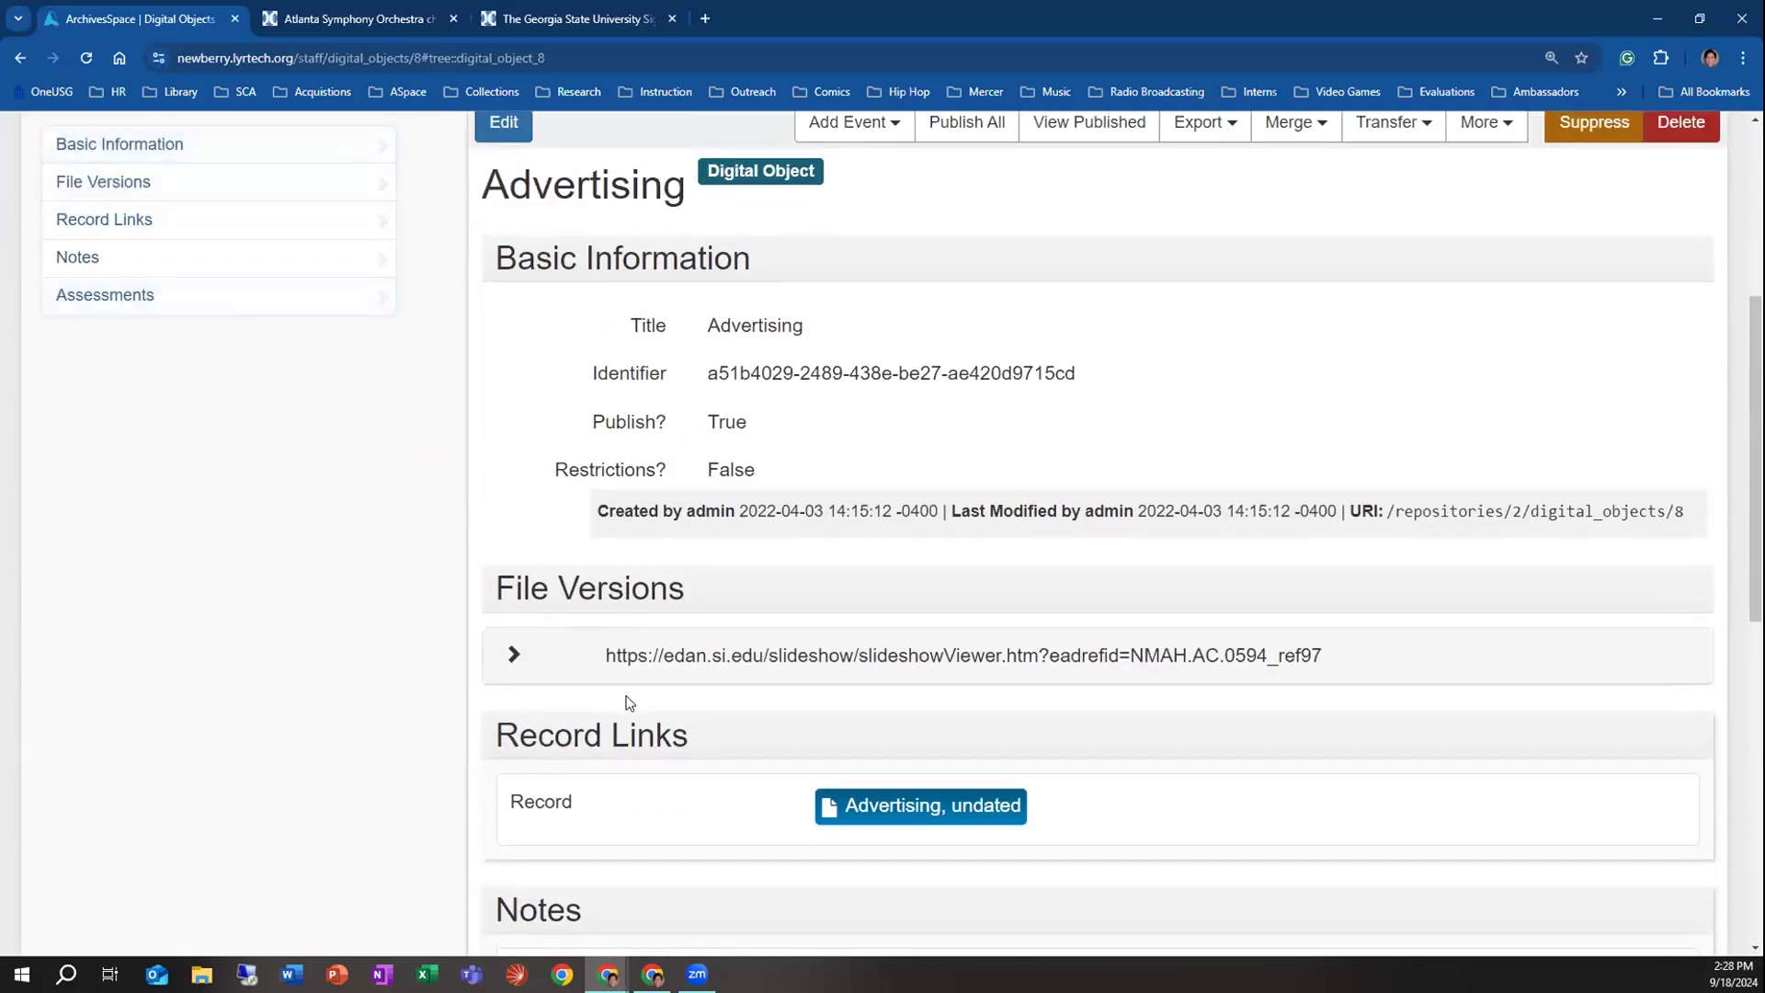
scroll(630, 713, up, 2)
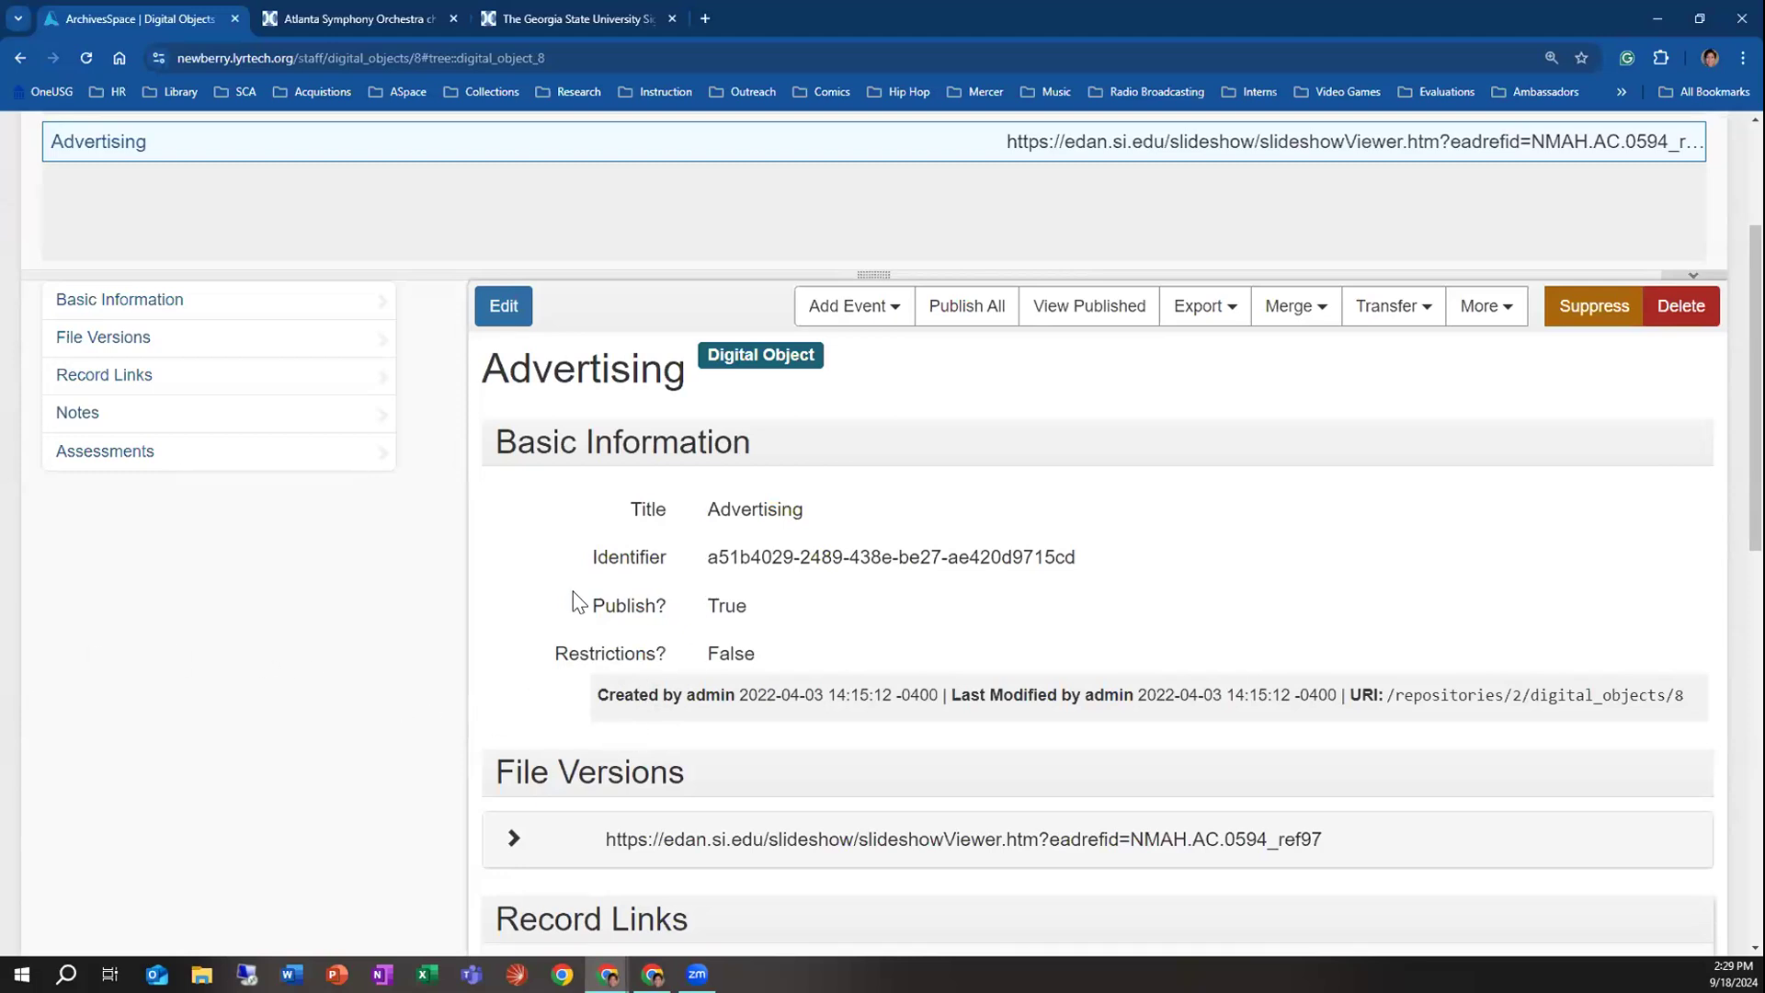
scroll(579, 602, up, 3)
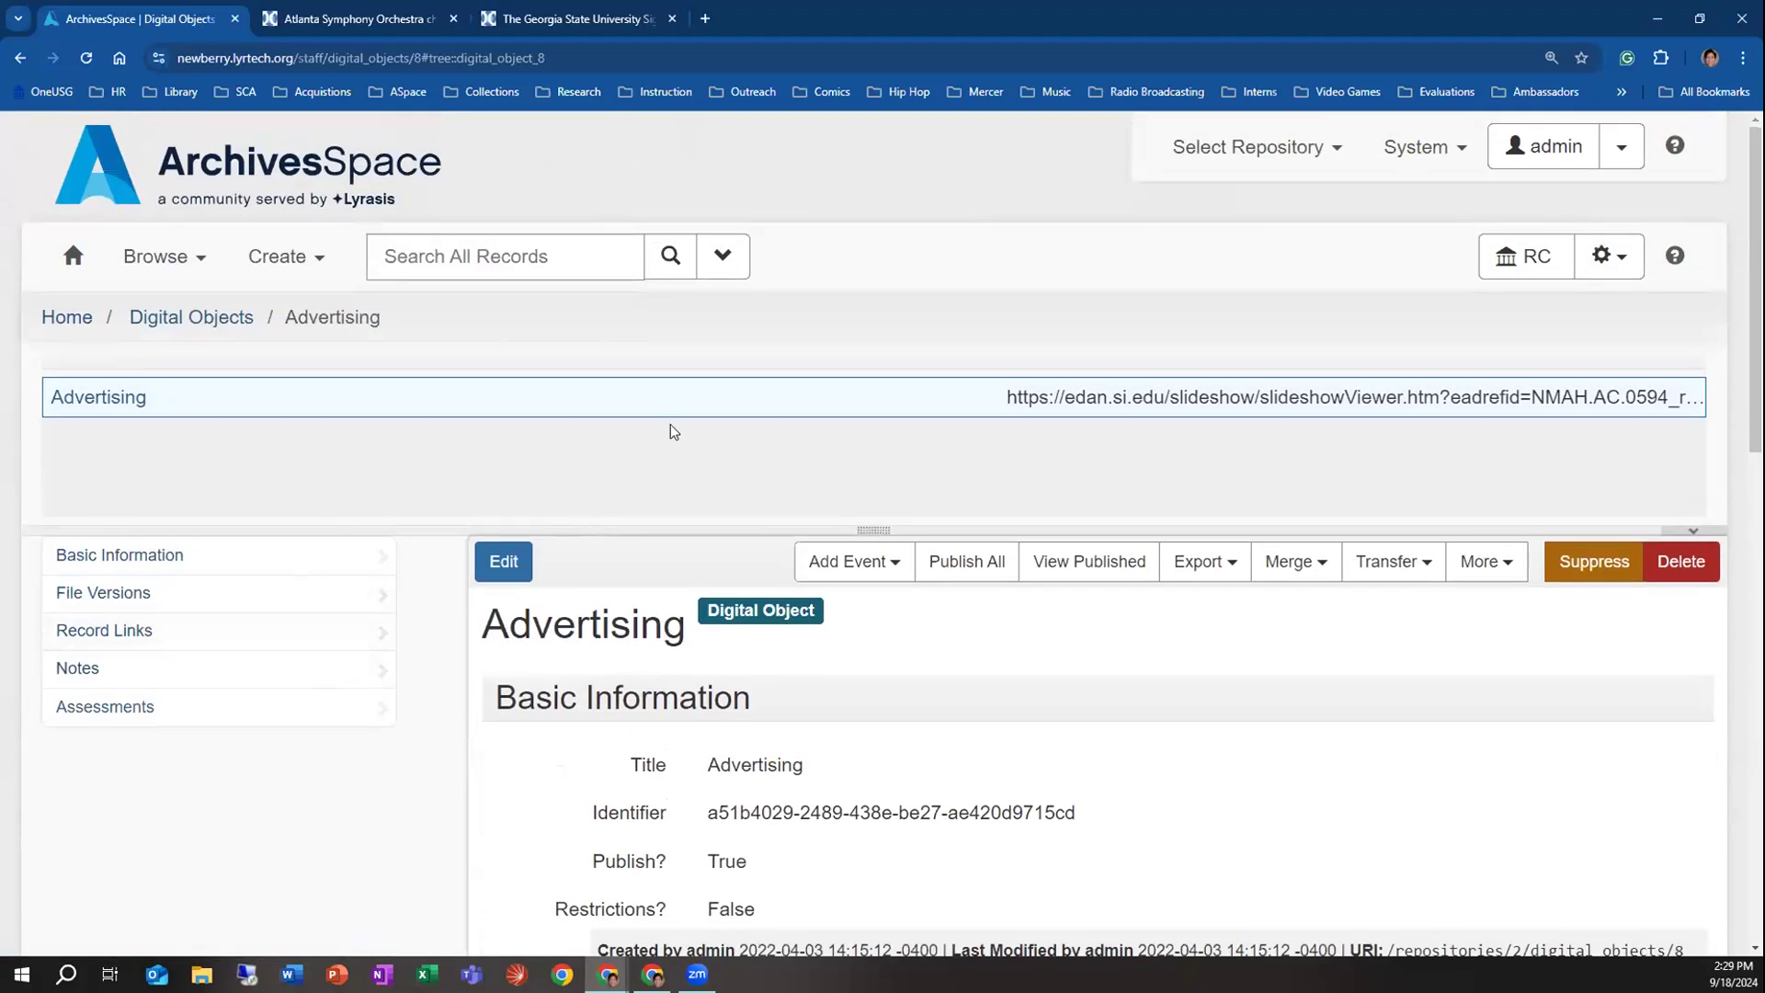
Examine the photograph and item description of the Atlanta Symphony Orchestra children's concert in the Georgia State University Digital Collections page
click(284, 261)
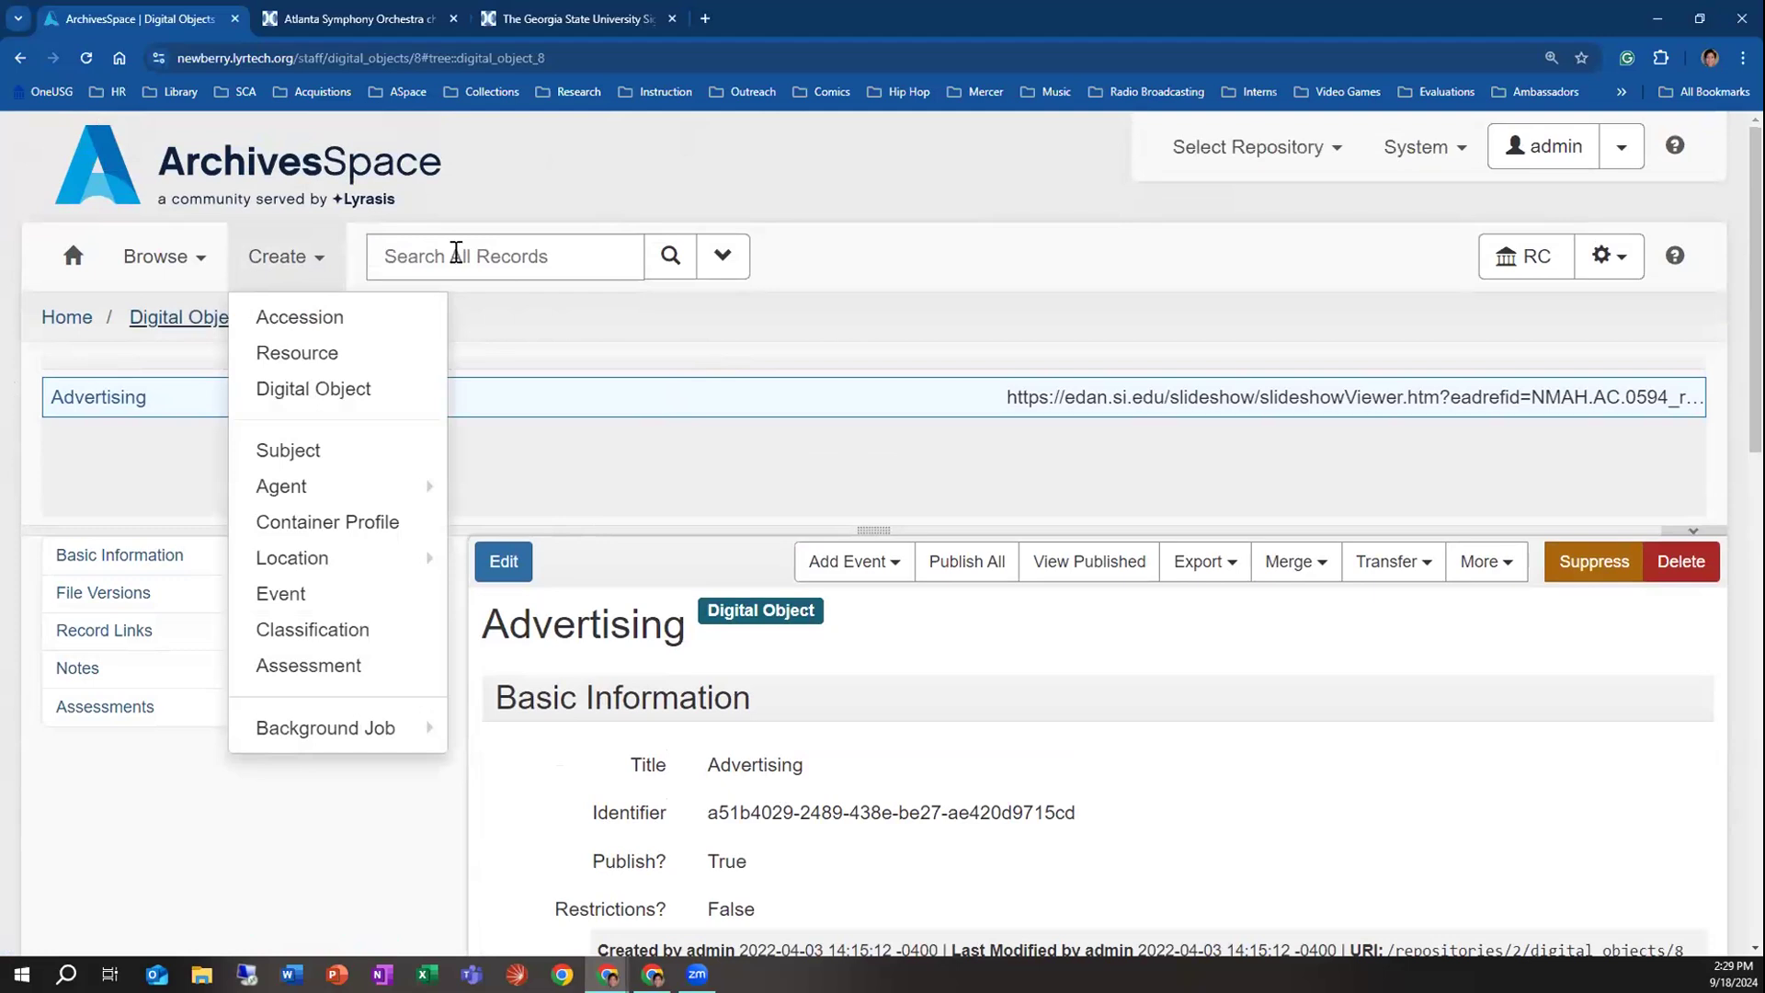
click(358, 19)
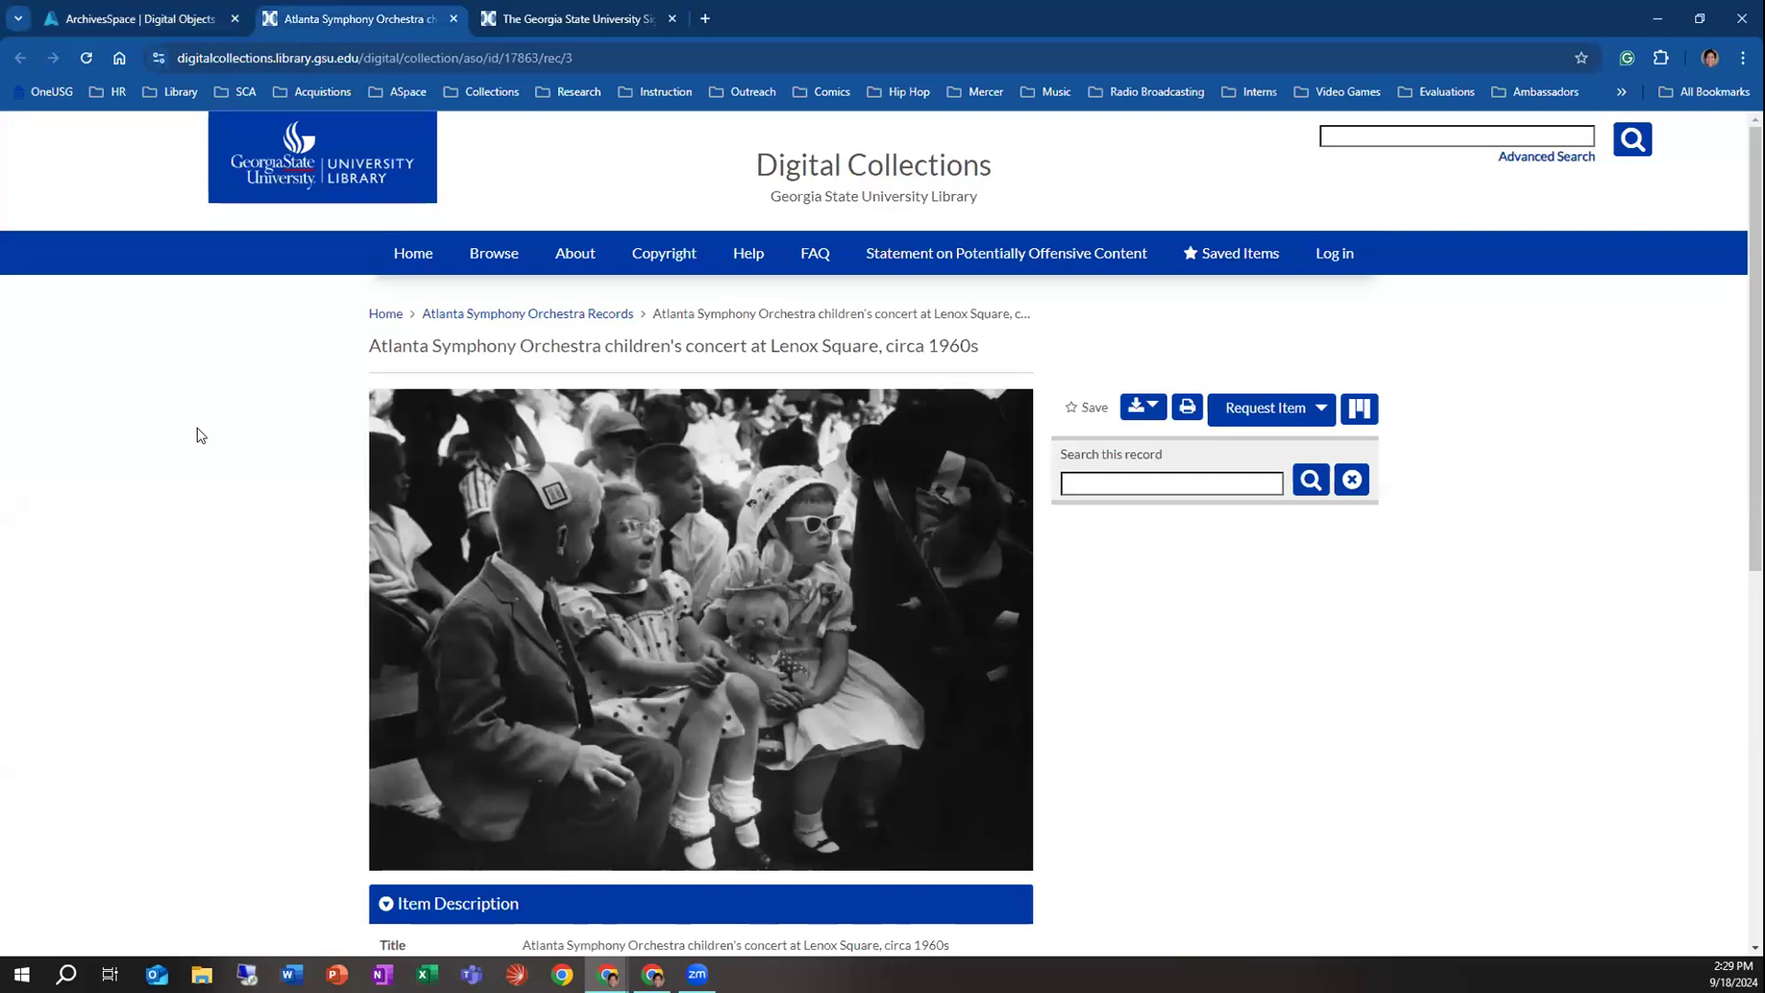
scroll(203, 475, down, 1)
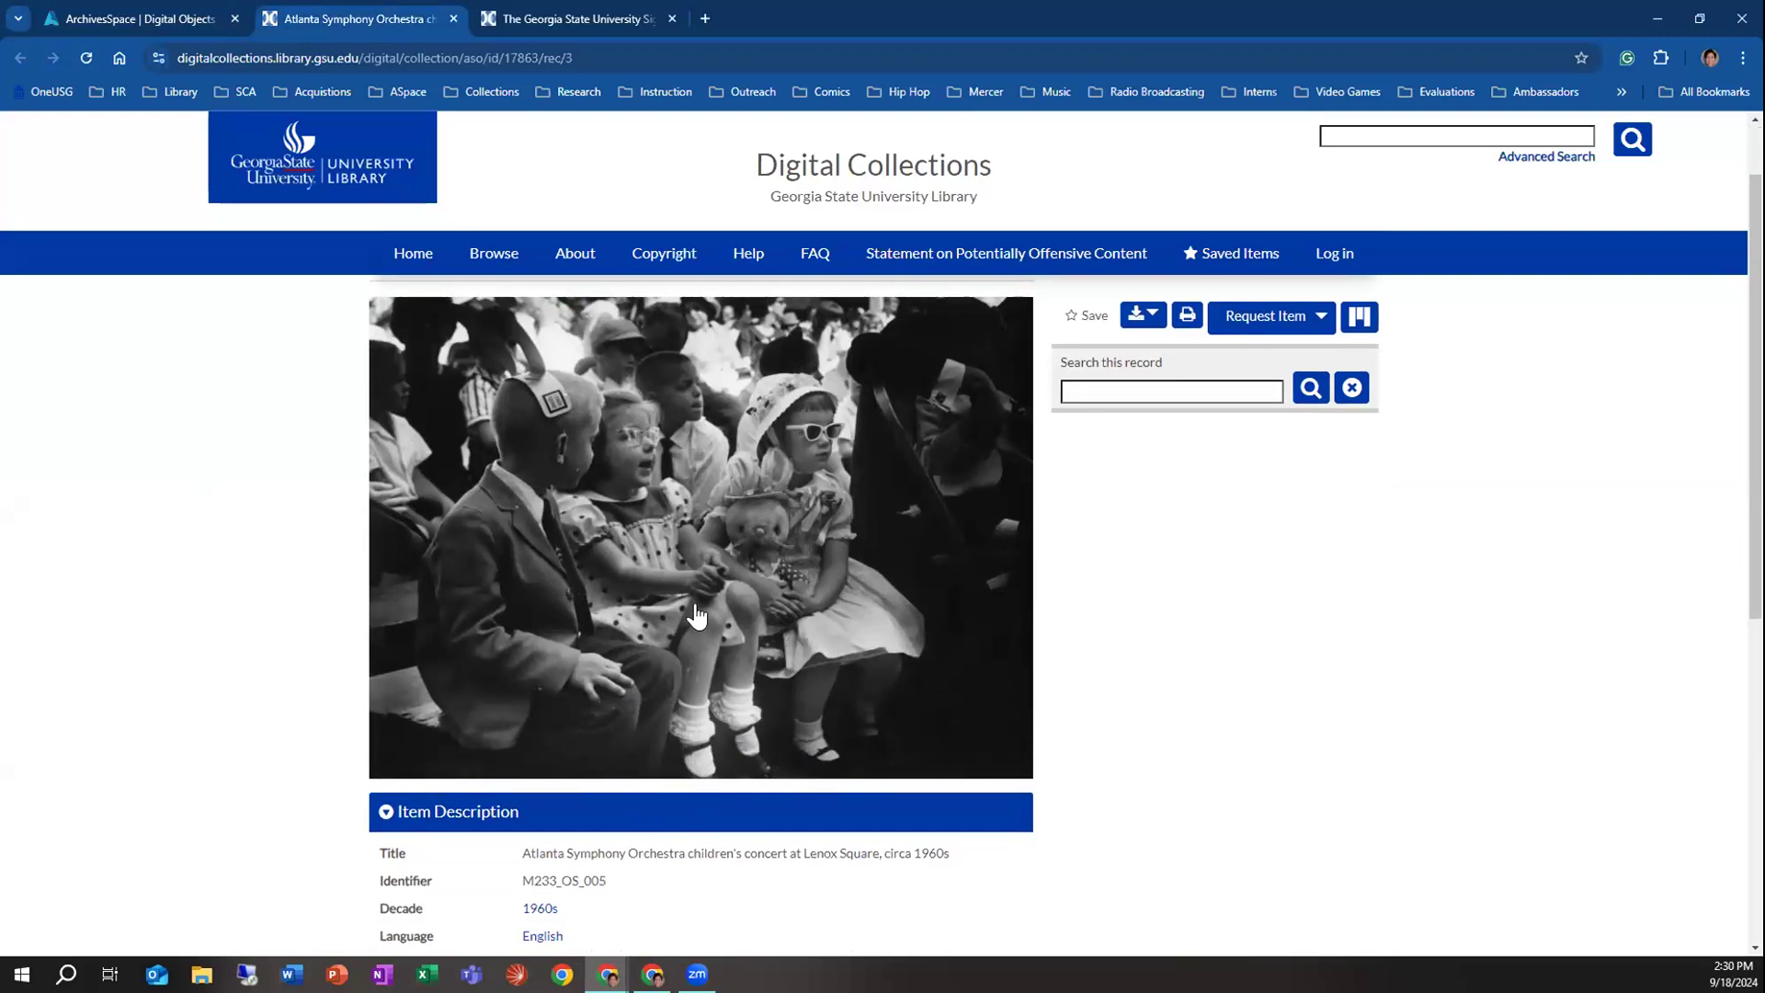
scroll(744, 668, down, 2)
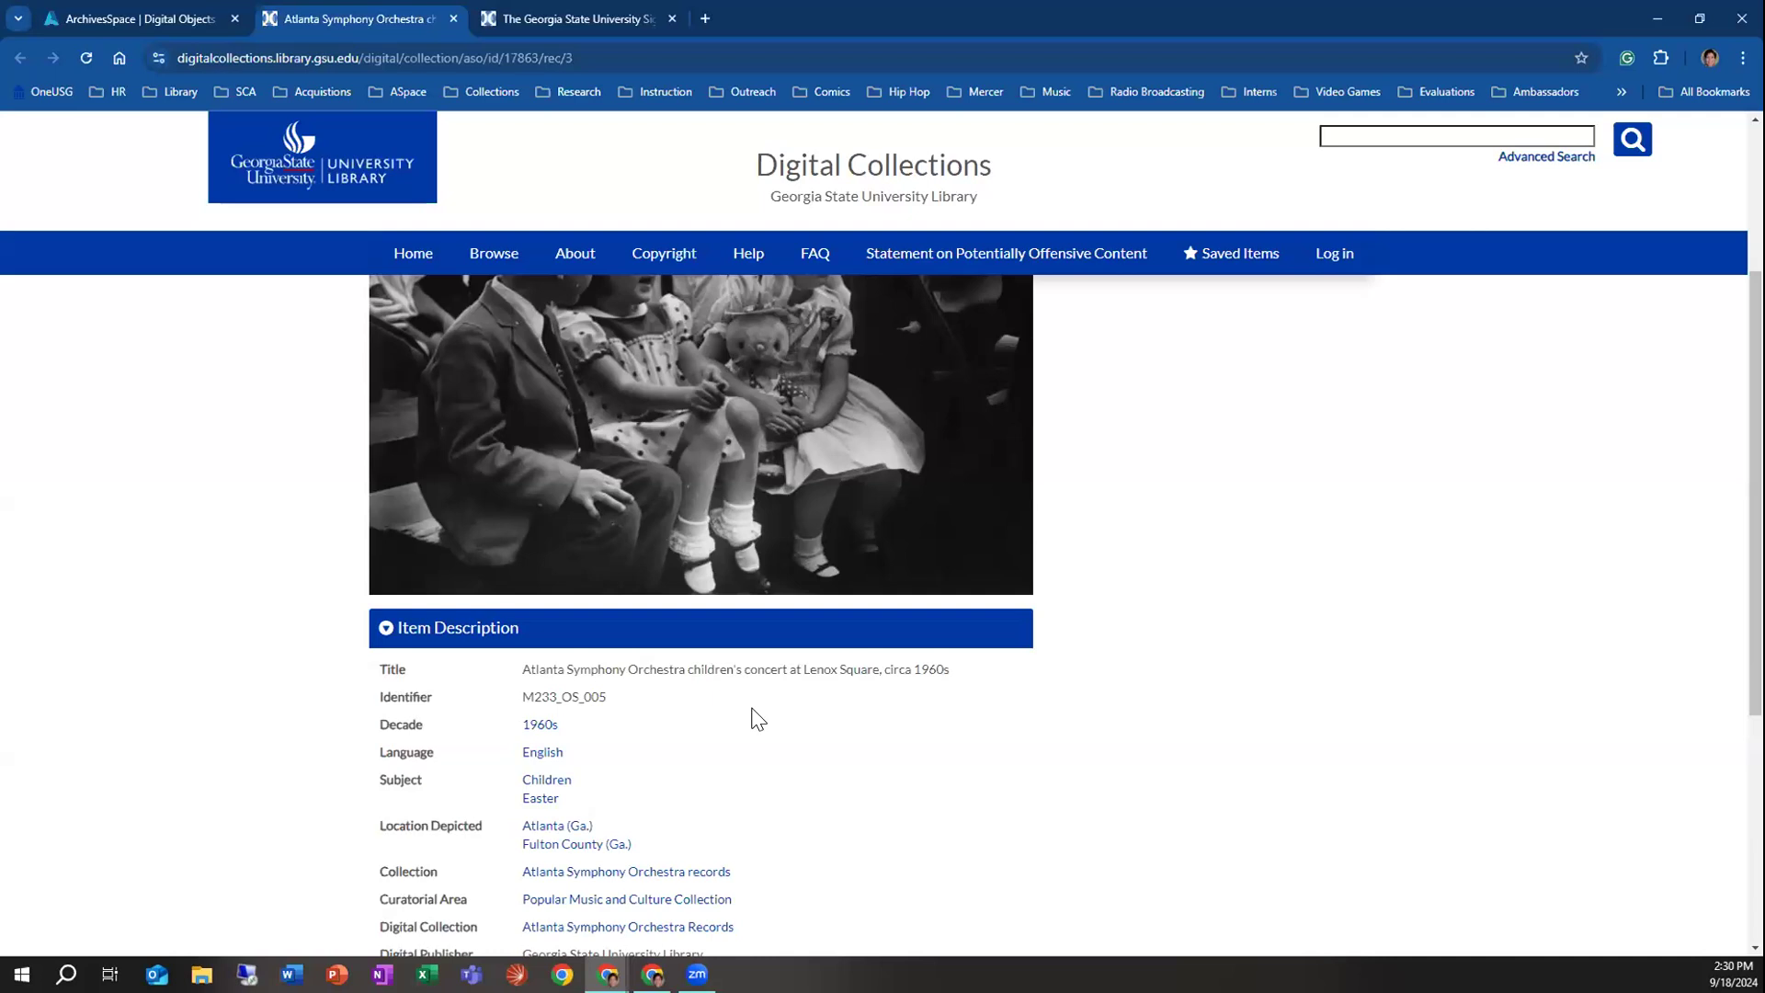
scroll(755, 717, up, 3)
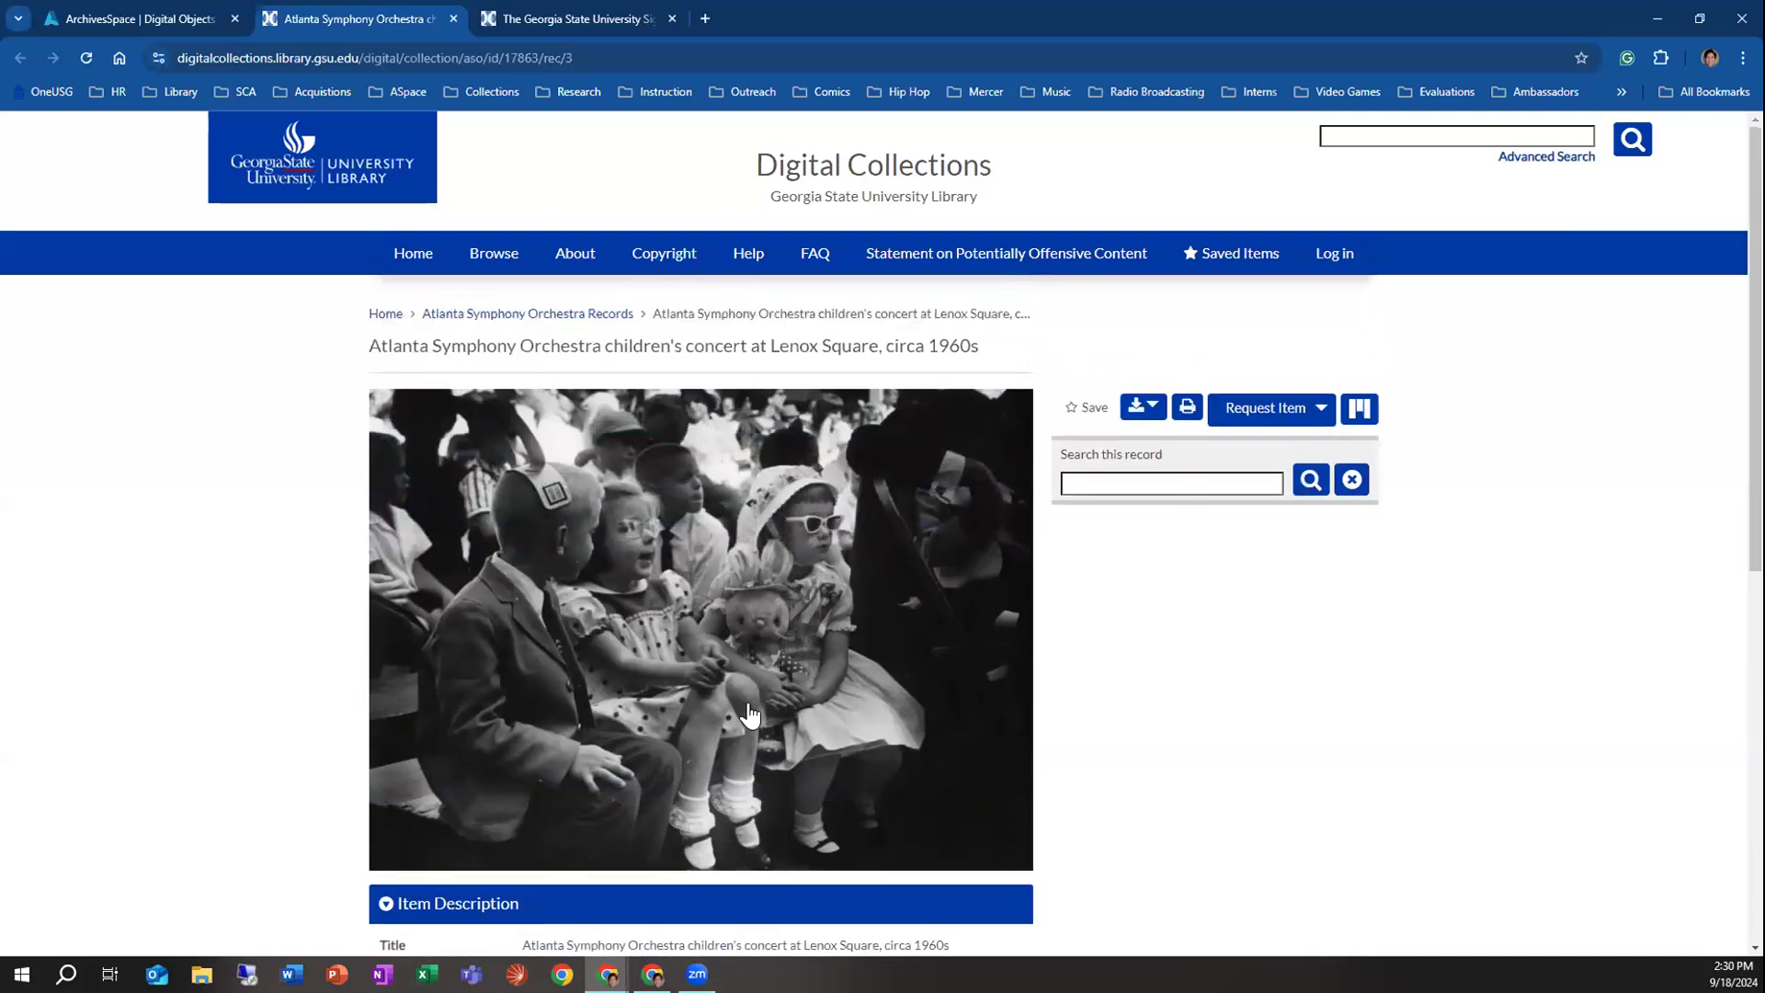
scroll(704, 743, down, 1)
scroll(704, 743, down, 7)
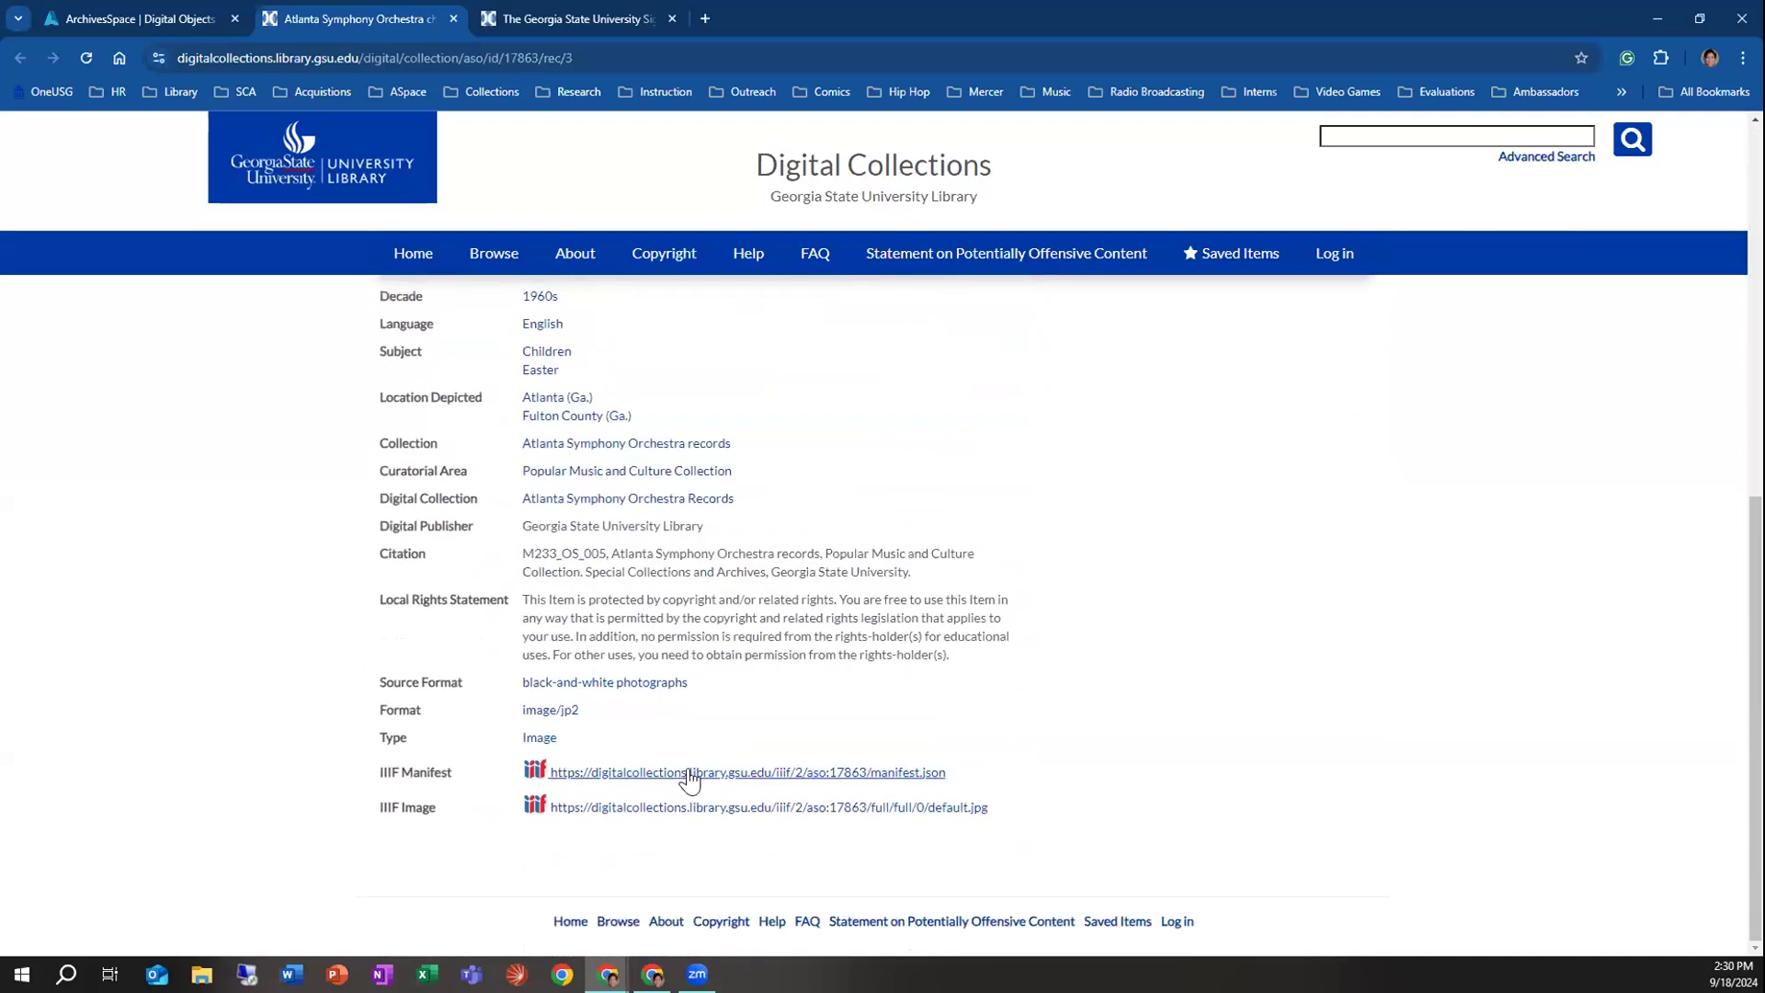
scroll(680, 749, up, 7)
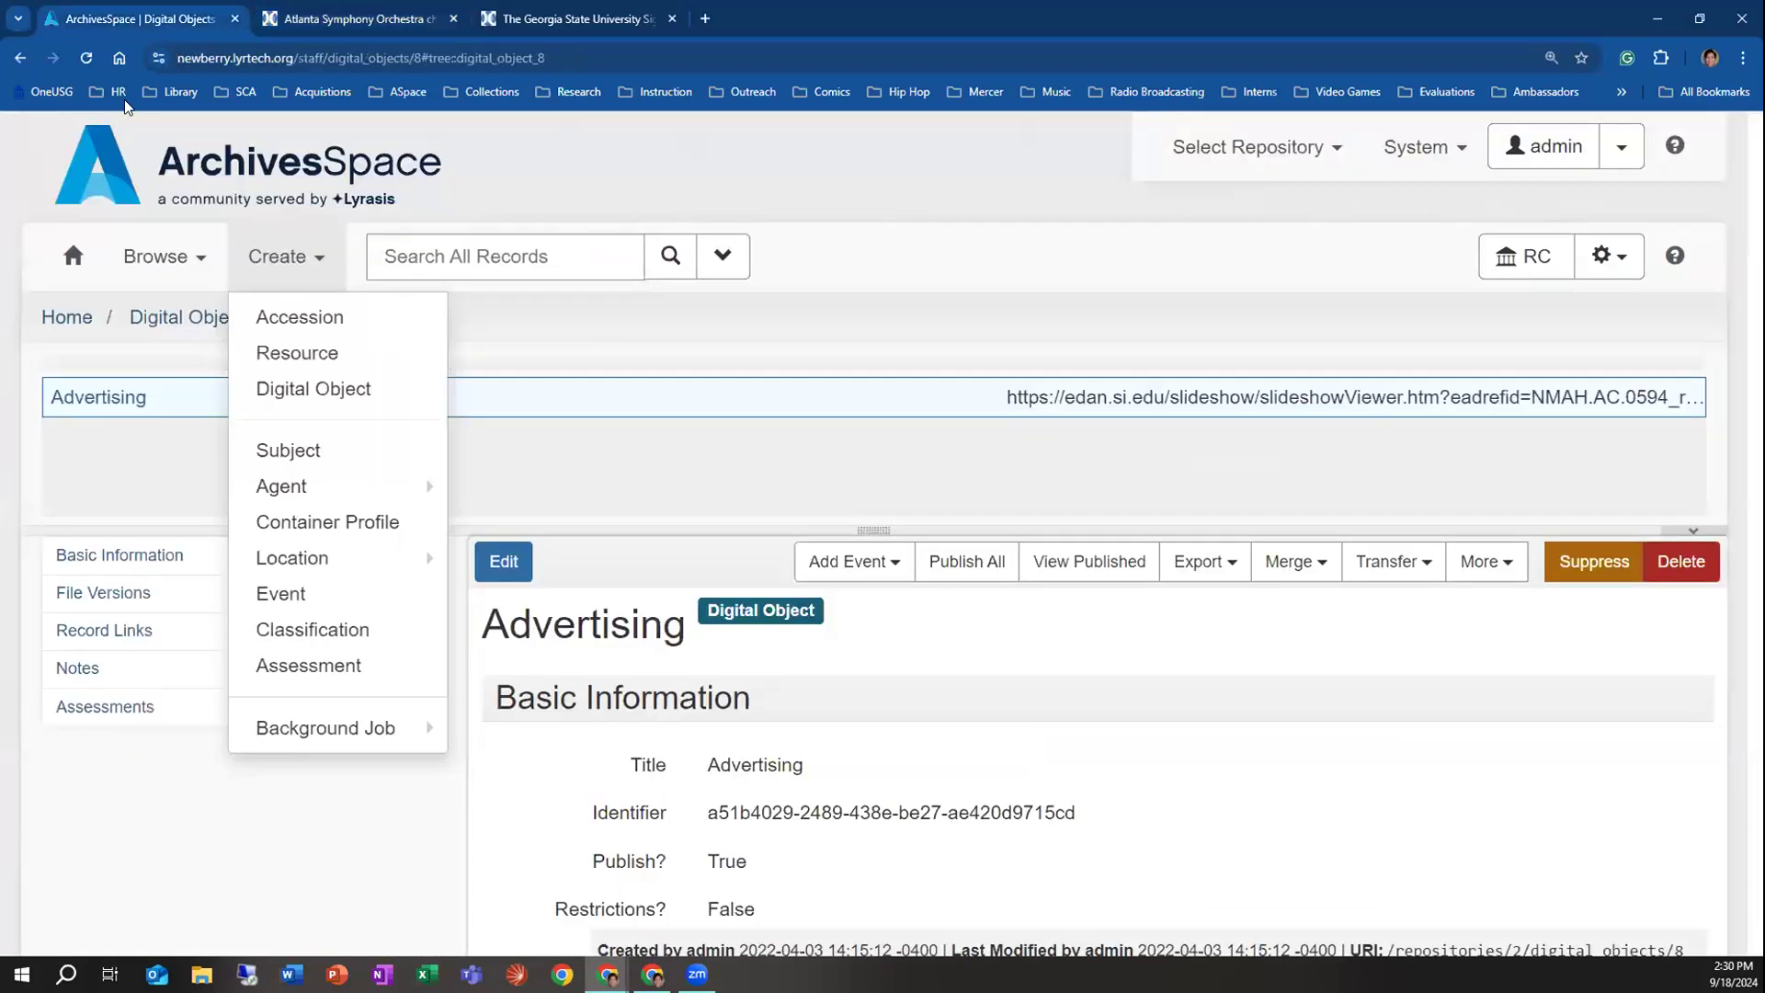
Start a new digital object record in ArchivesSpace and review its required Title and Identifier fields
click(129, 19)
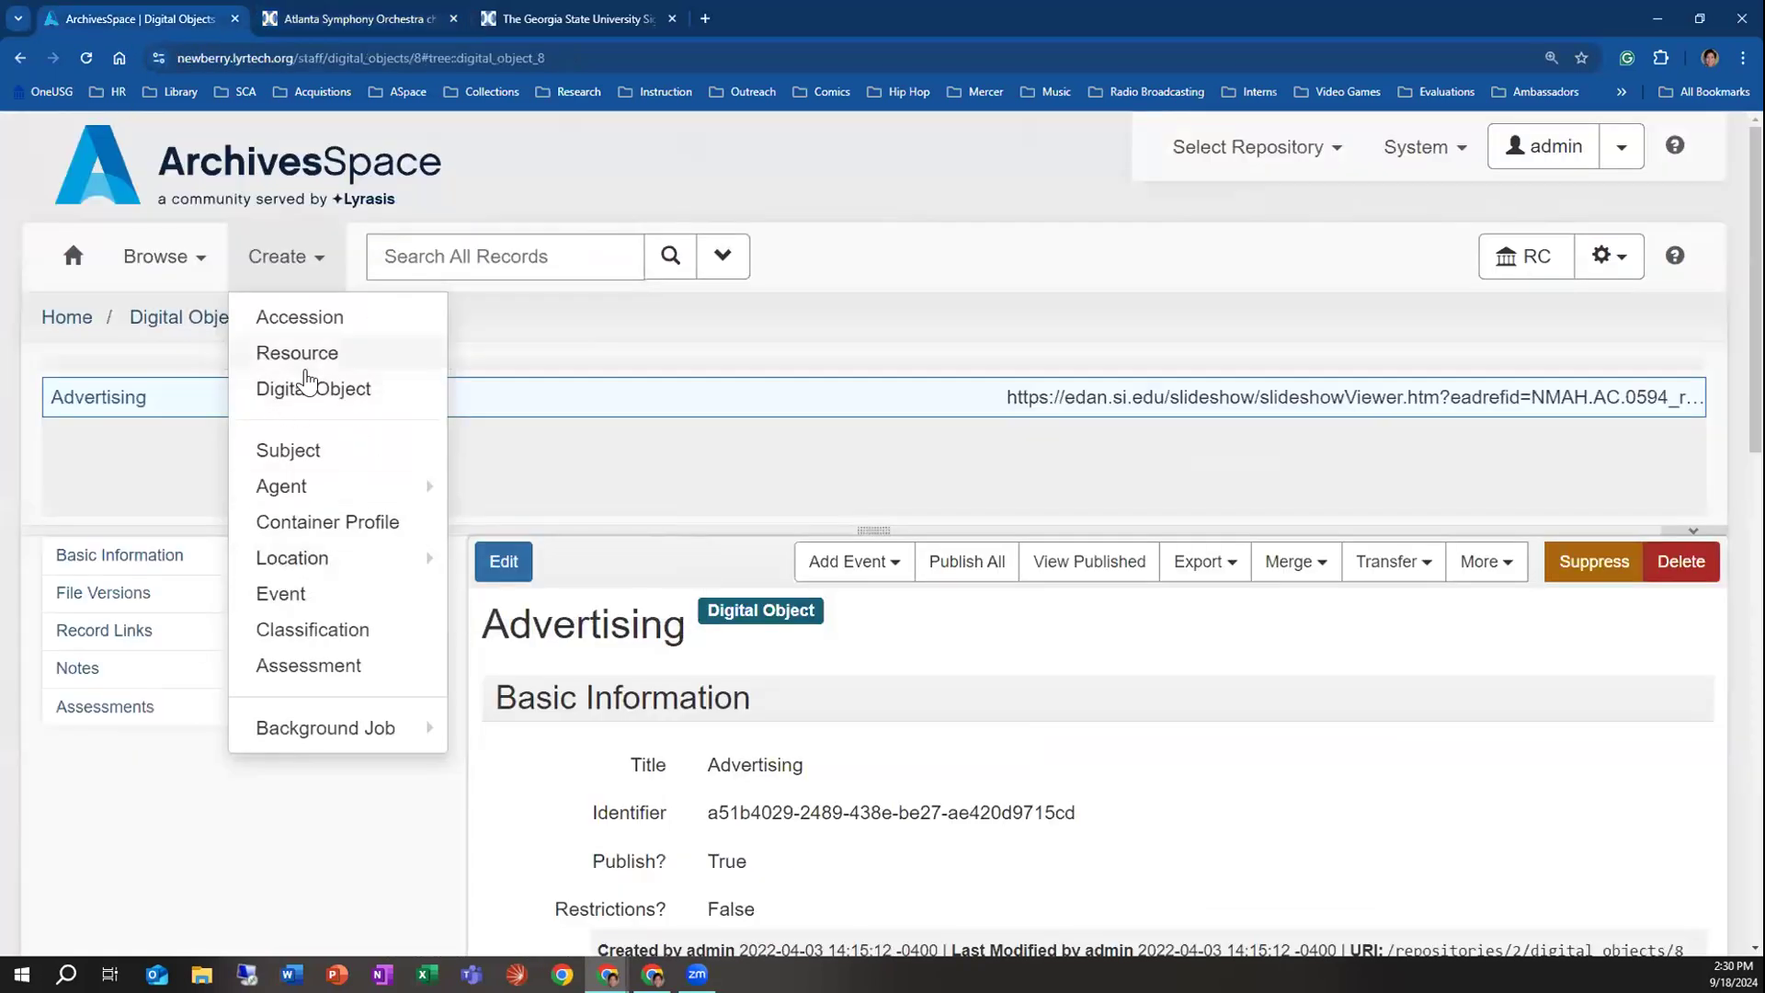
click(308, 391)
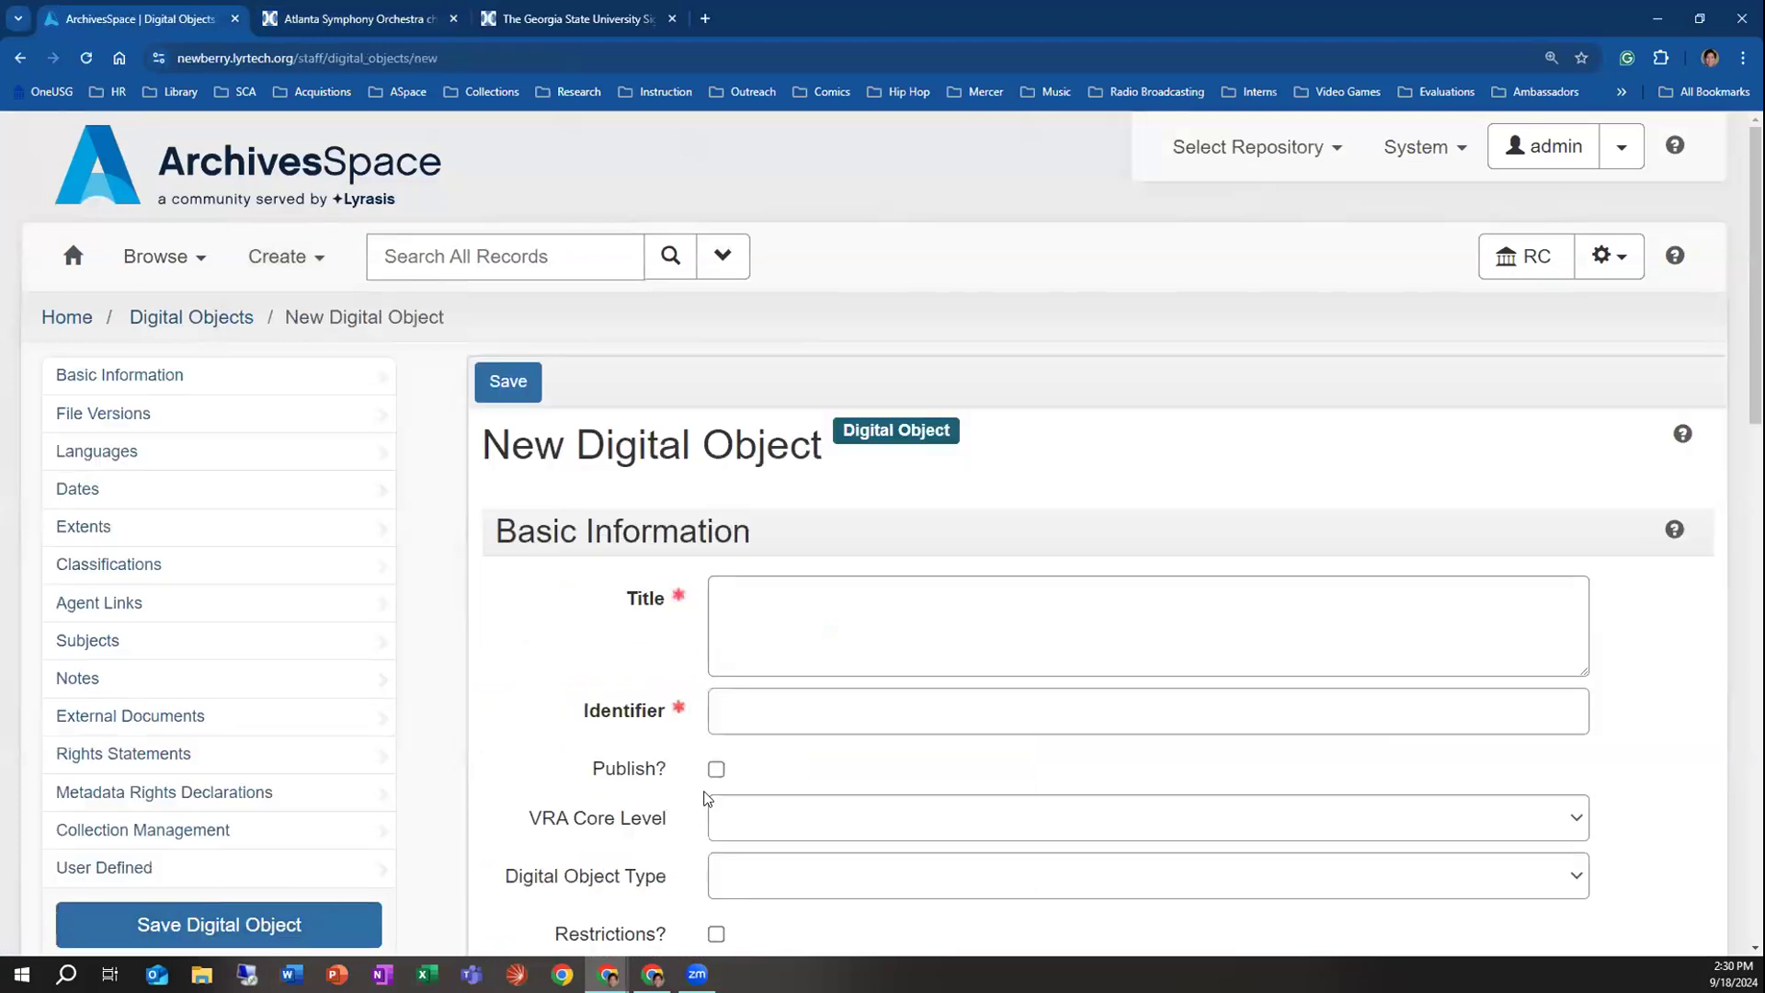
scroll(690, 775, down, 3)
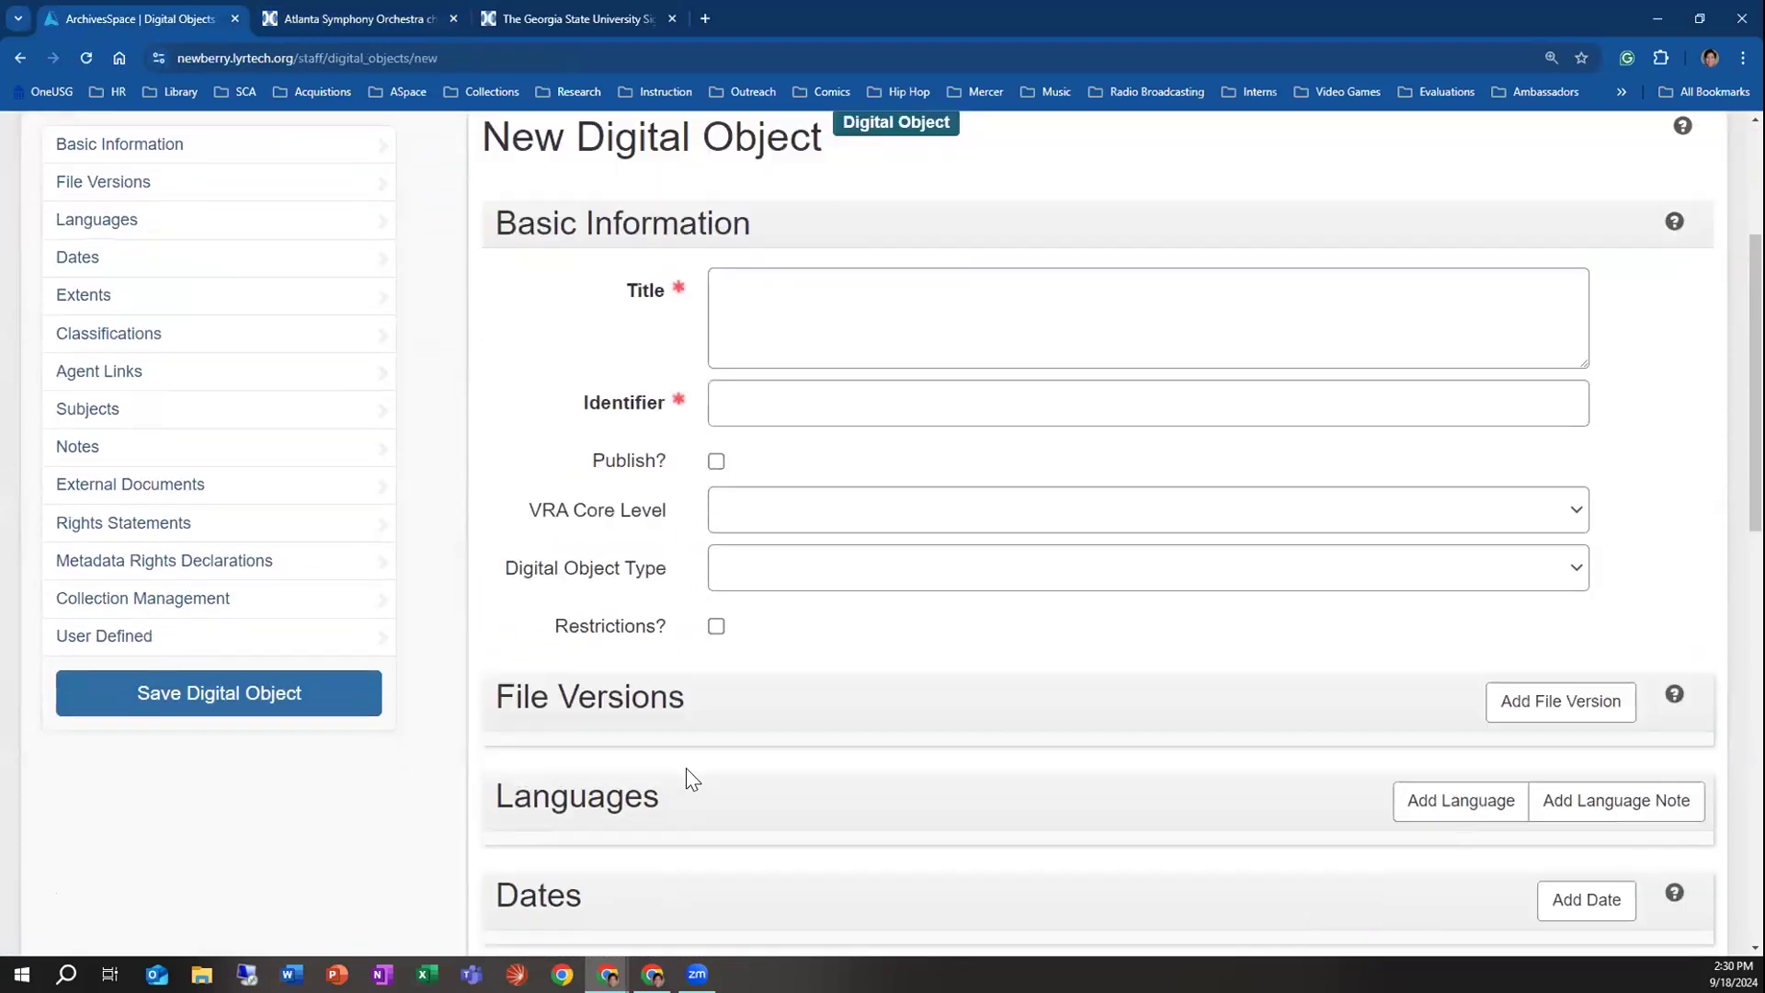
scroll(685, 765, up, 2)
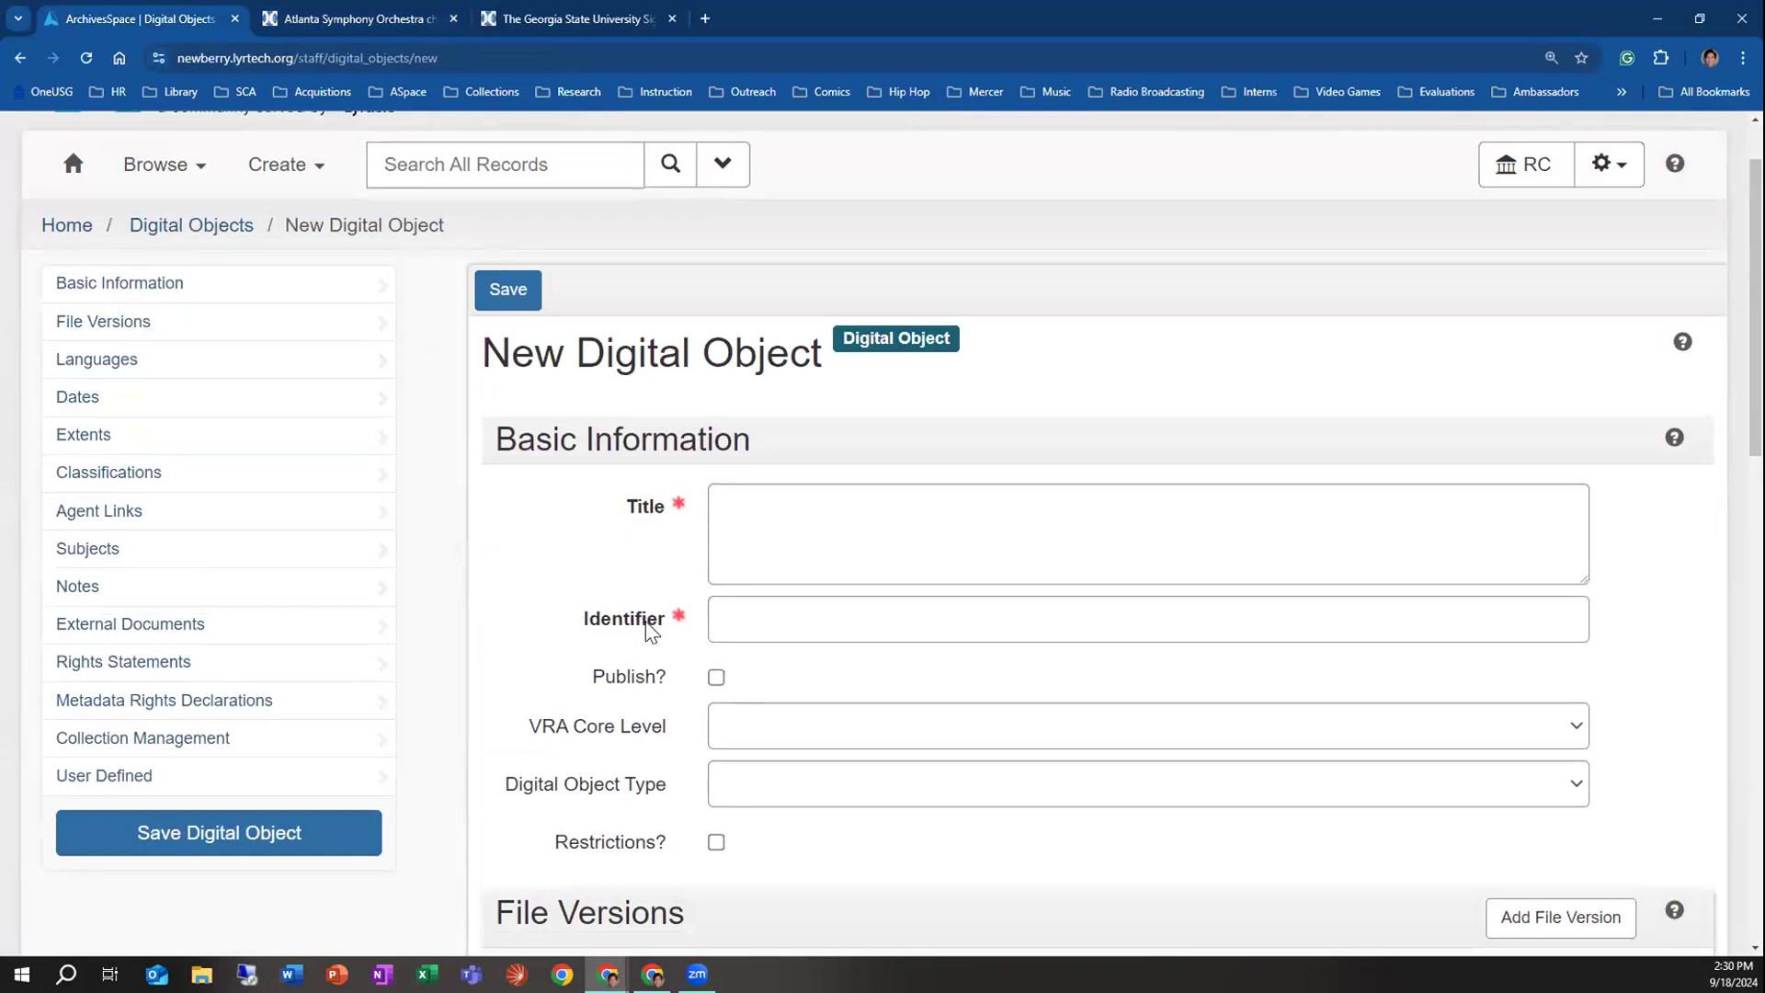
click(819, 513)
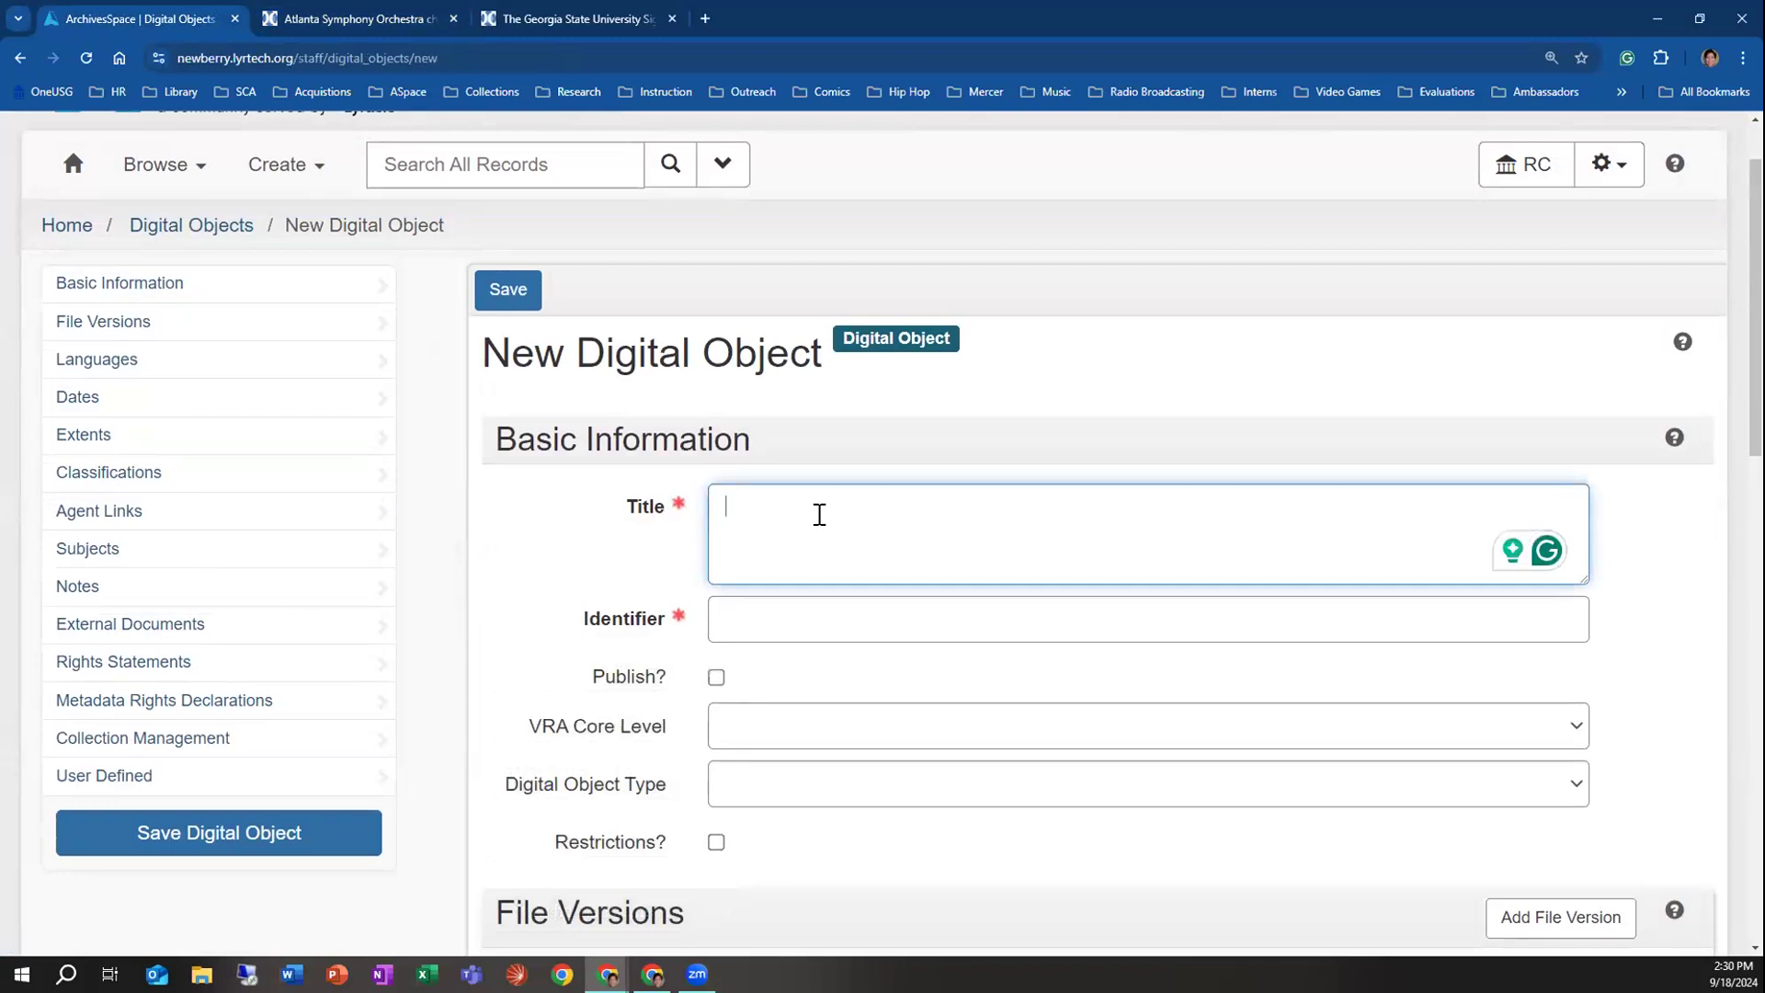
click(780, 623)
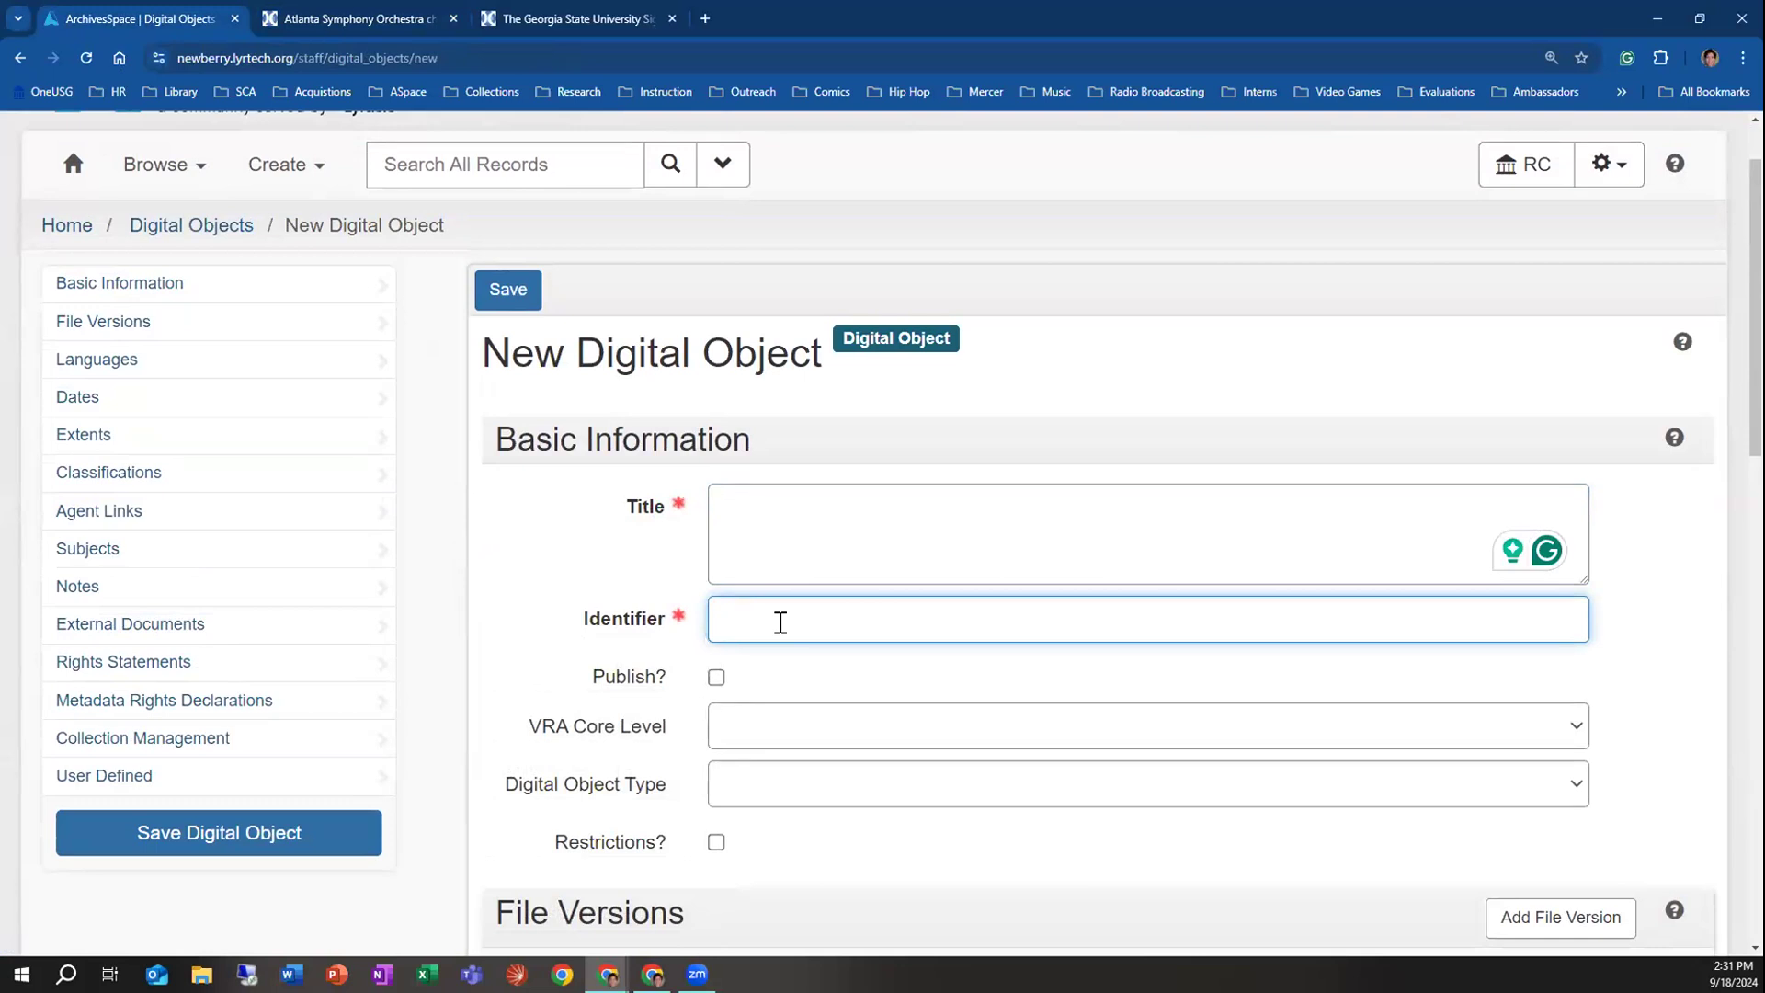
mouse_move(643, 631)
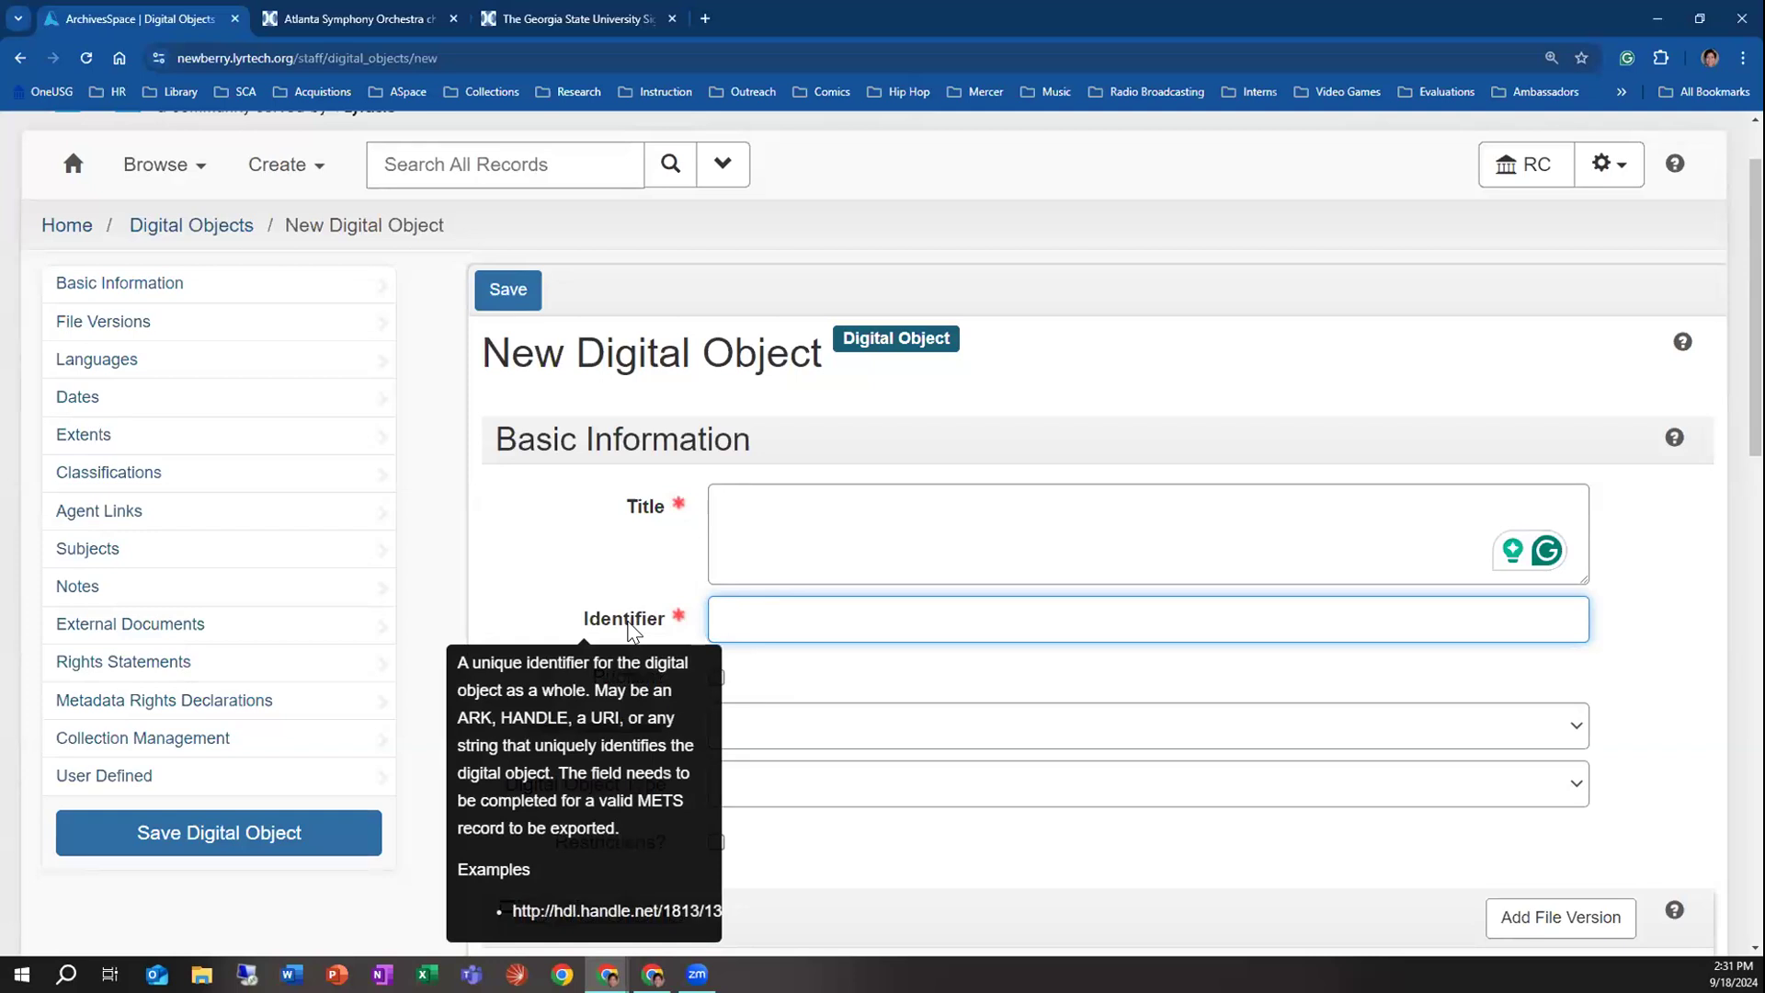
Copy the title "Atlanta Symphony Orchestra children's concert at Lenox Square" without its date from the Digital Collections item description
click(760, 543)
click(359, 18)
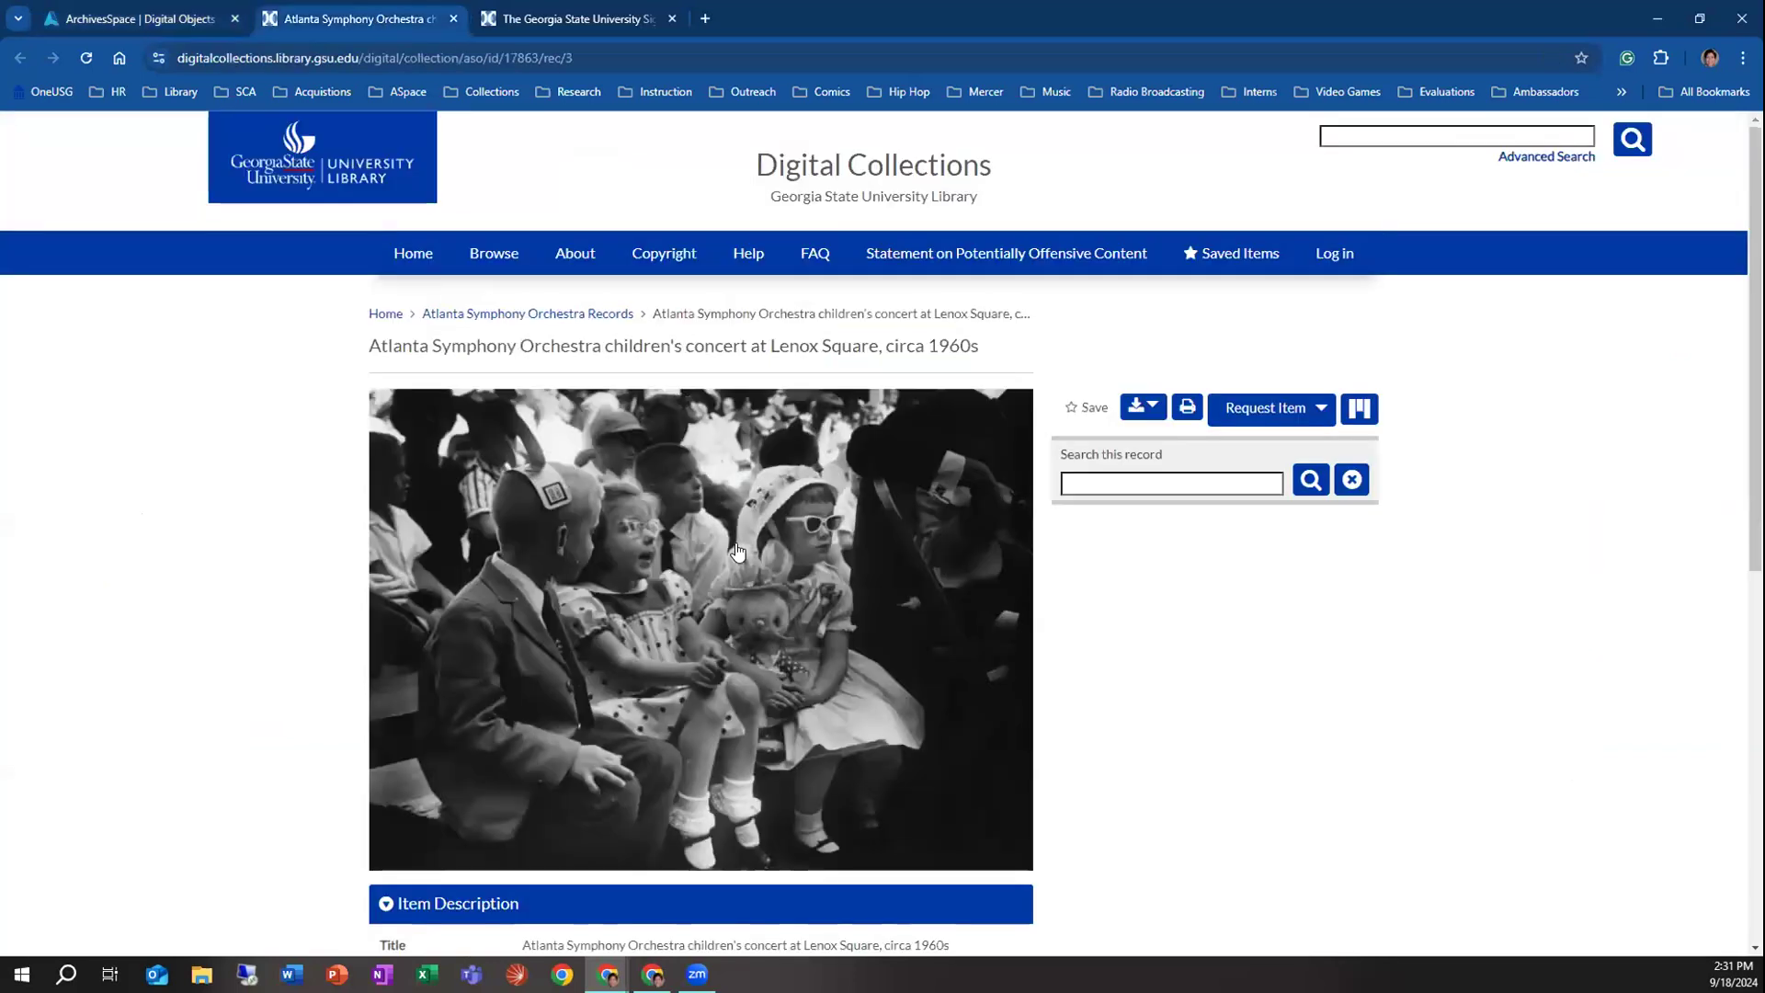
scroll(737, 551, down, 4)
drag(951, 581, 536, 584)
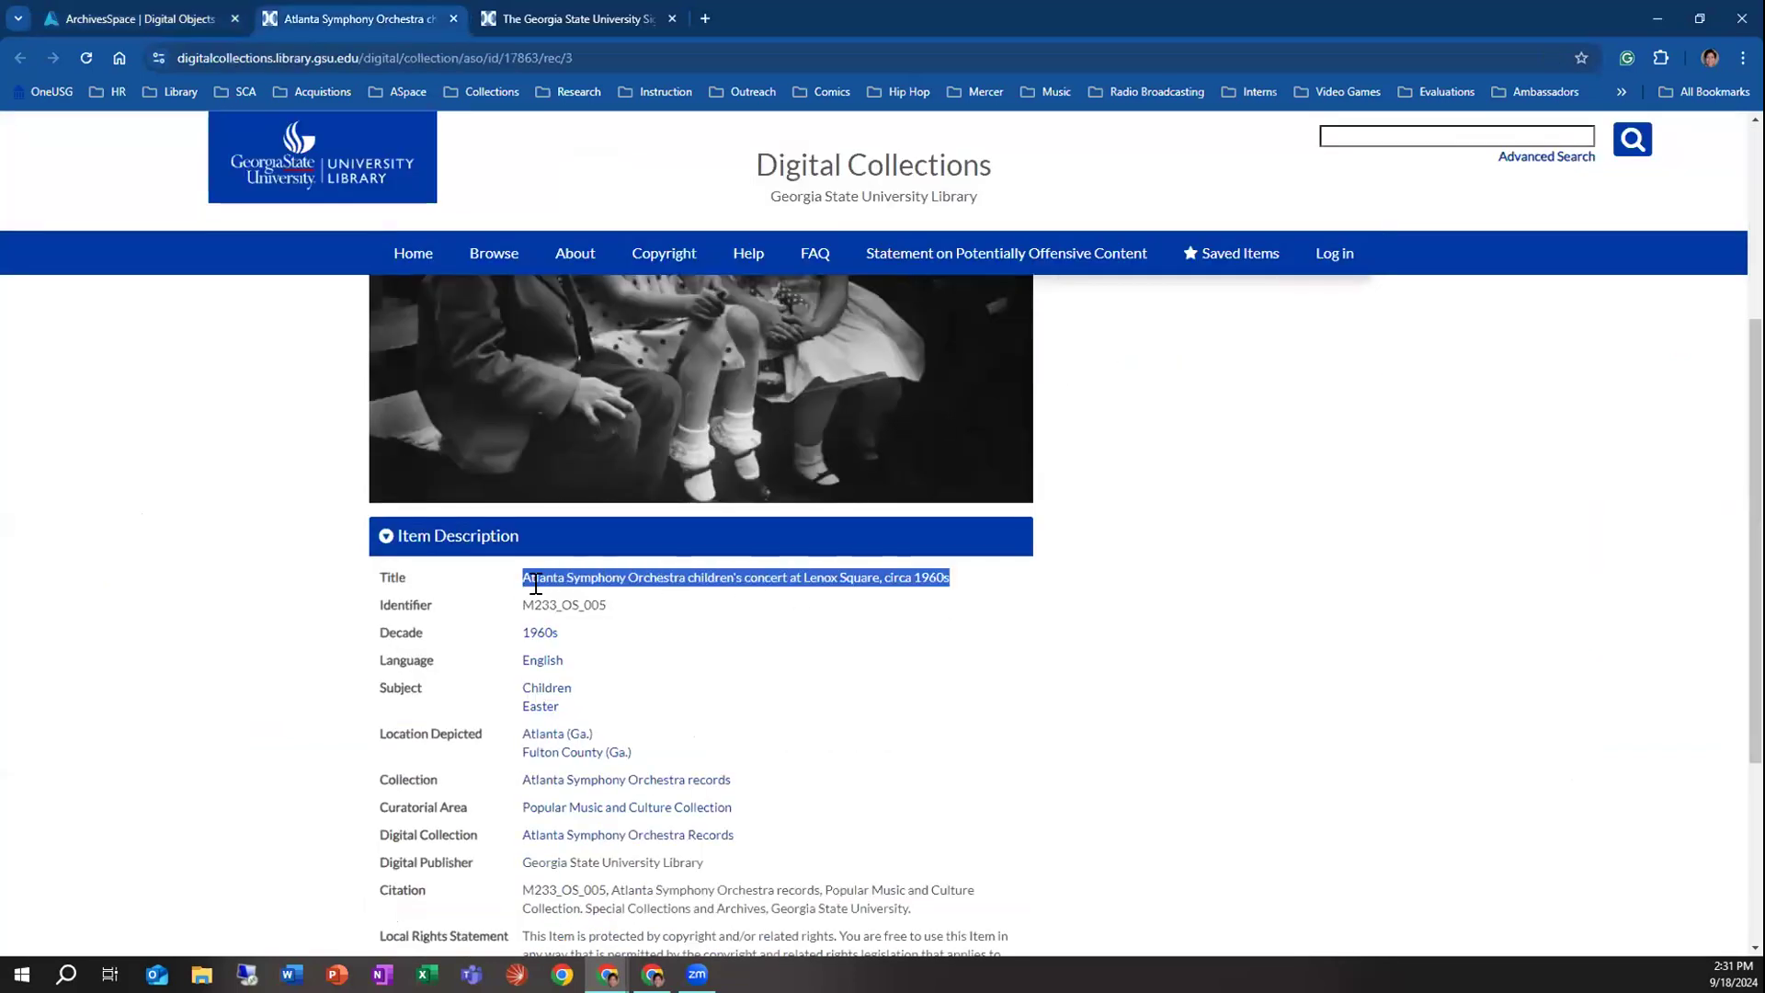
right_click(585, 590)
click(611, 601)
click(881, 572)
drag(882, 571, 546, 582)
right_click(556, 586)
click(584, 599)
Paste the copied title as plain text into the new digital object's Title and remove the extra space before it
click(138, 20)
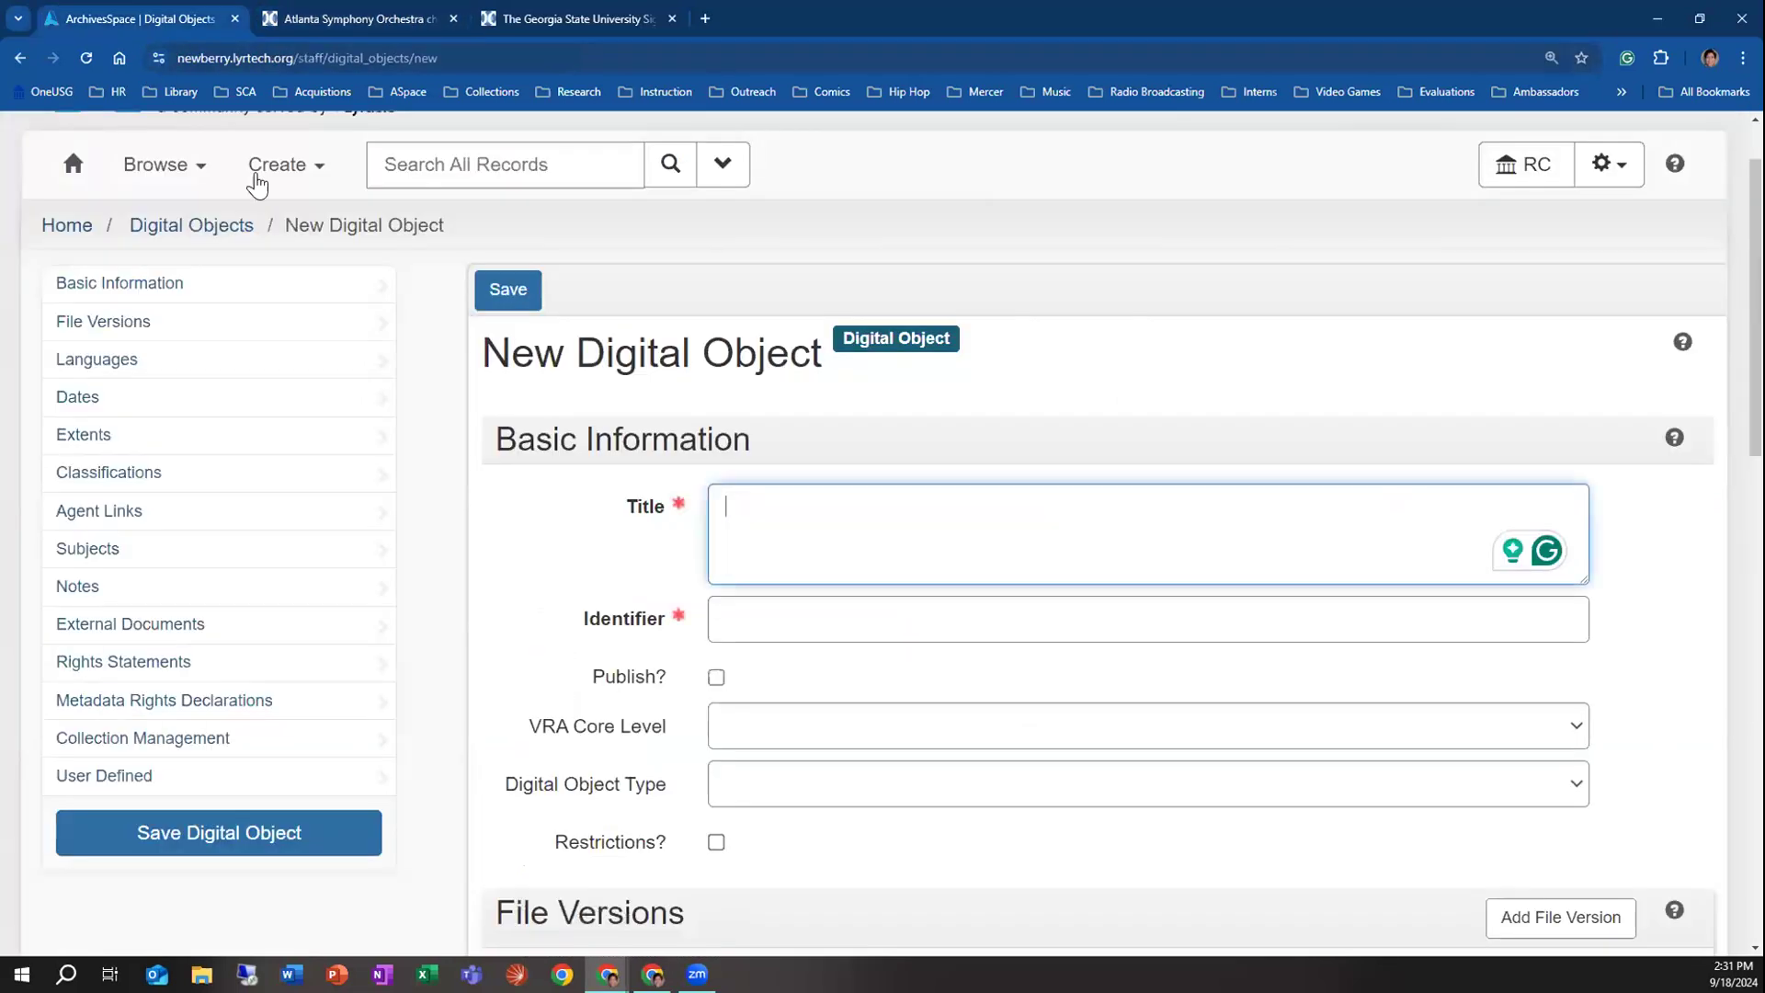
right_click(807, 510)
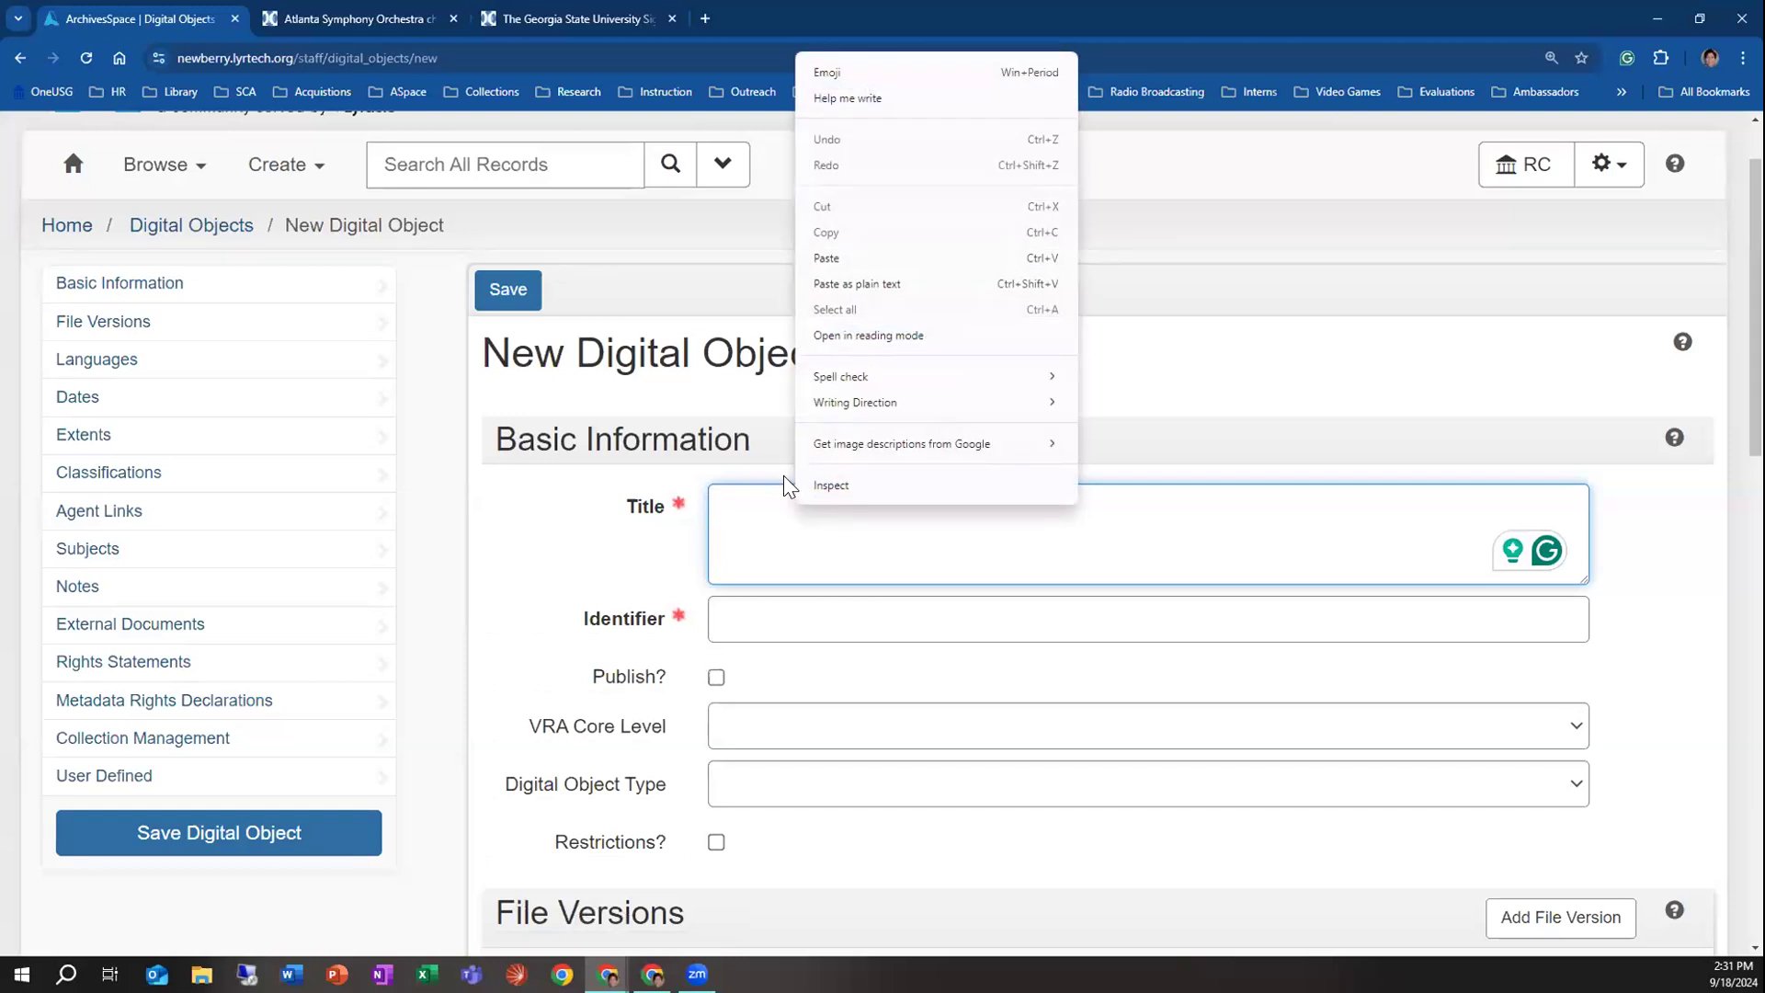
click(841, 284)
click(724, 535)
key(BackSpace)
key(BackSpace)
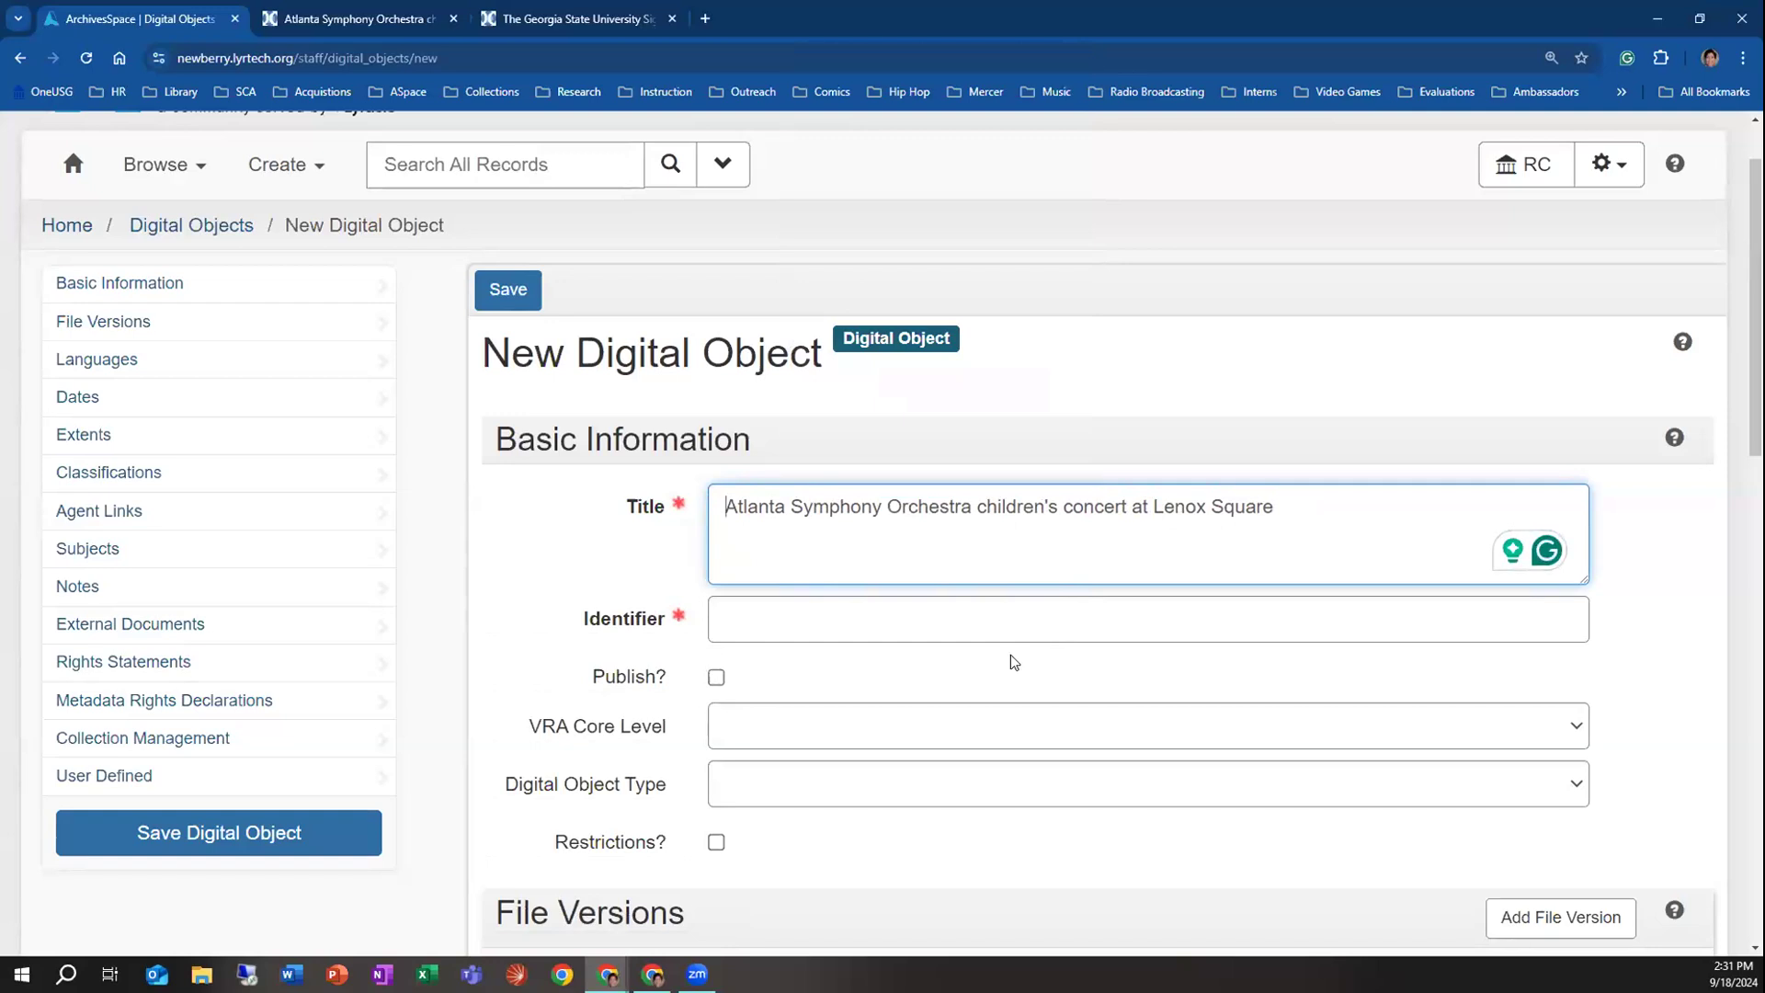
Copy the identifier M233_OS_005 from the Digital Collections item description and paste it into the new digital object's Identifier
click(869, 632)
click(338, 21)
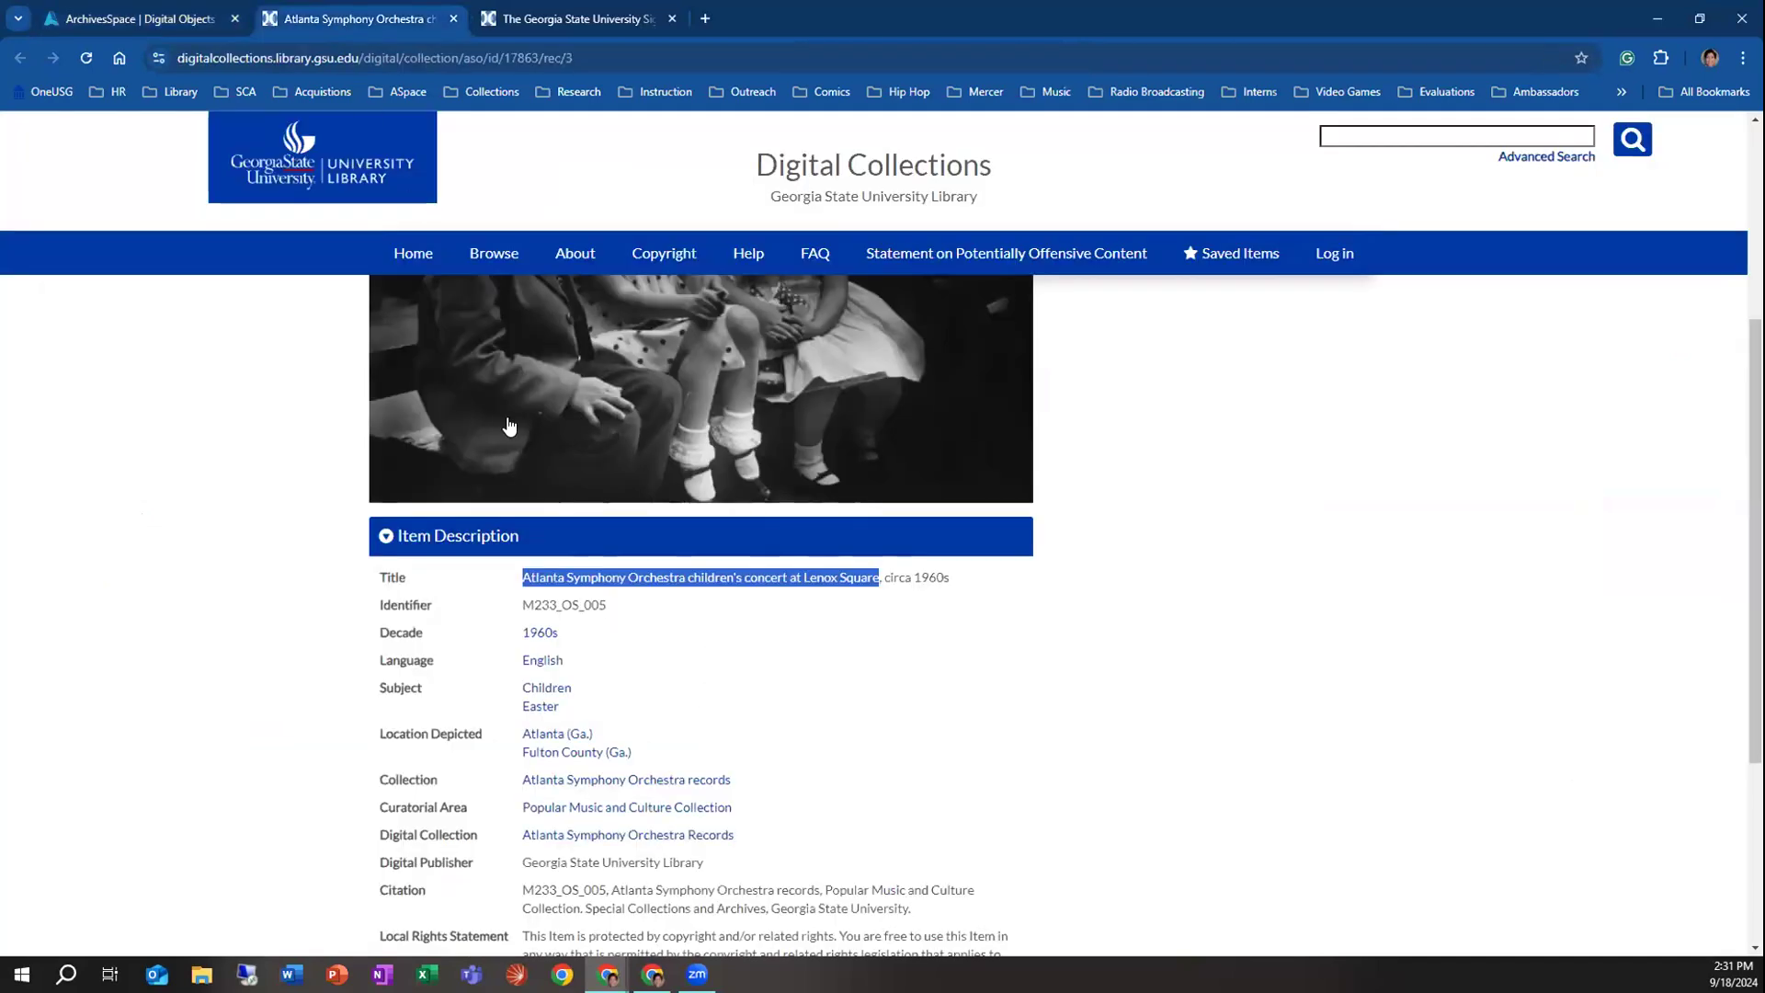
drag(607, 604, 520, 604)
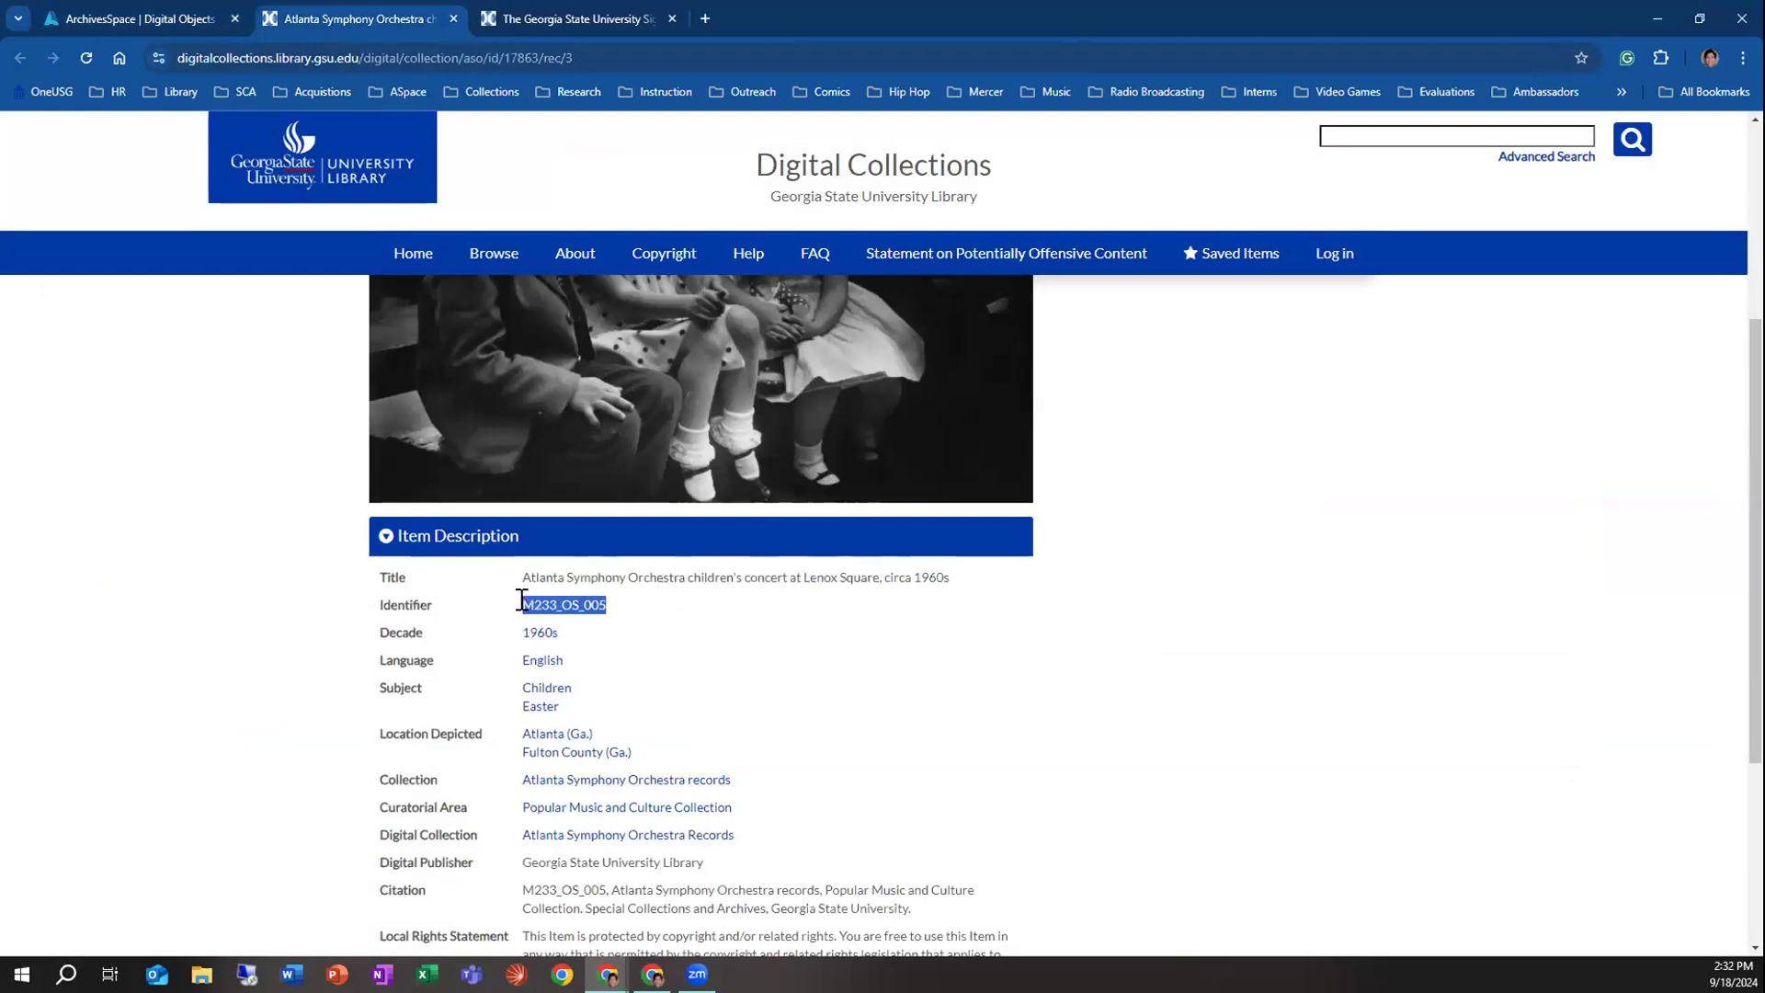
click(571, 604)
click(117, 7)
click(763, 620)
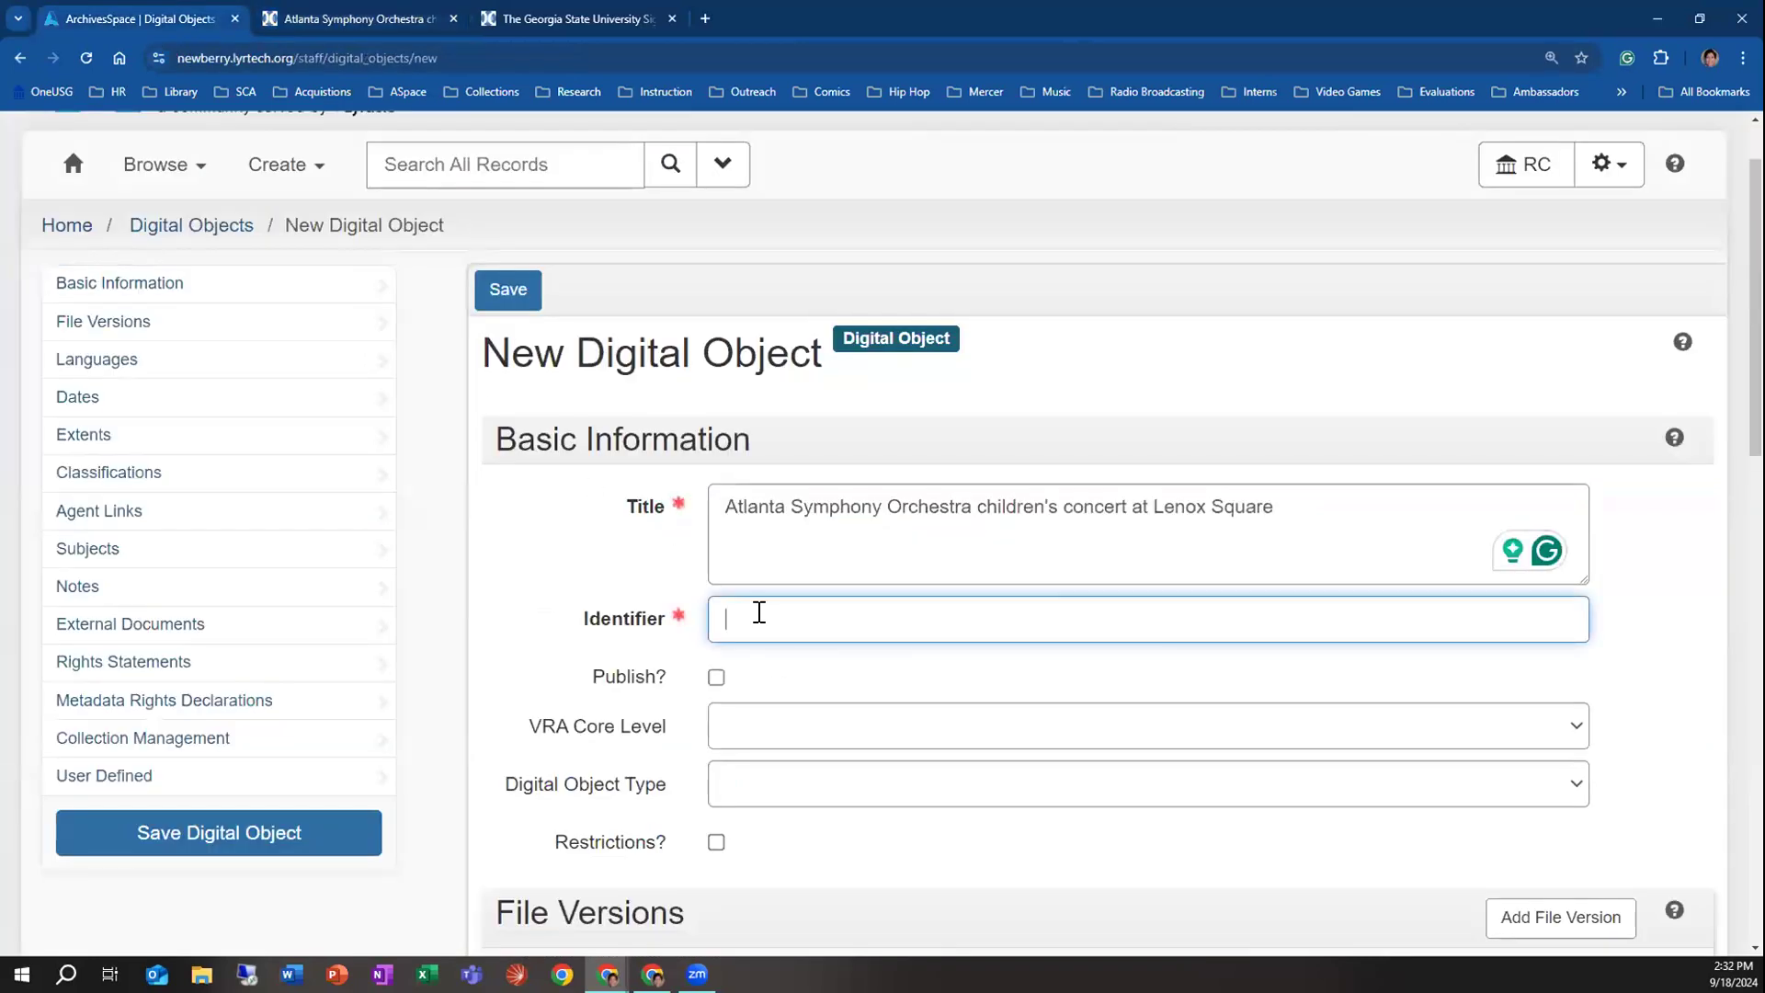
right_click(759, 611)
click(809, 392)
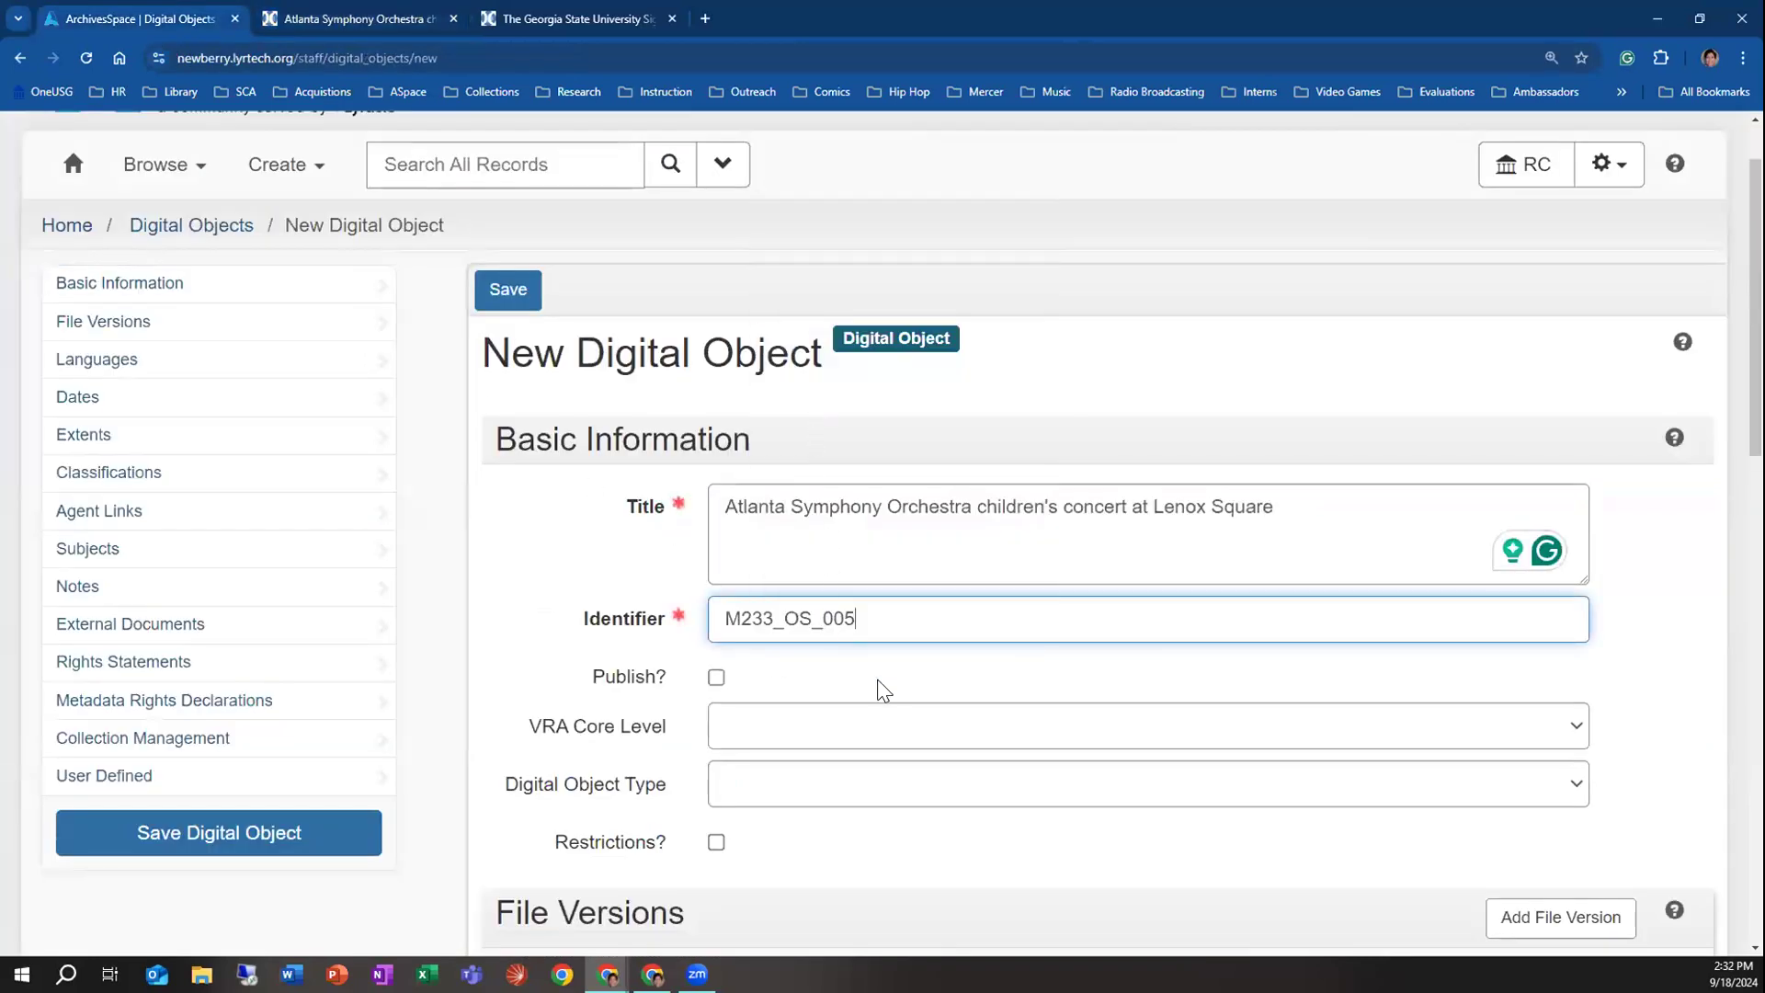
Review the VRA Core Level options without choosing one and set the Digital Object Type to Still Image
scroll(814, 687, down, 2)
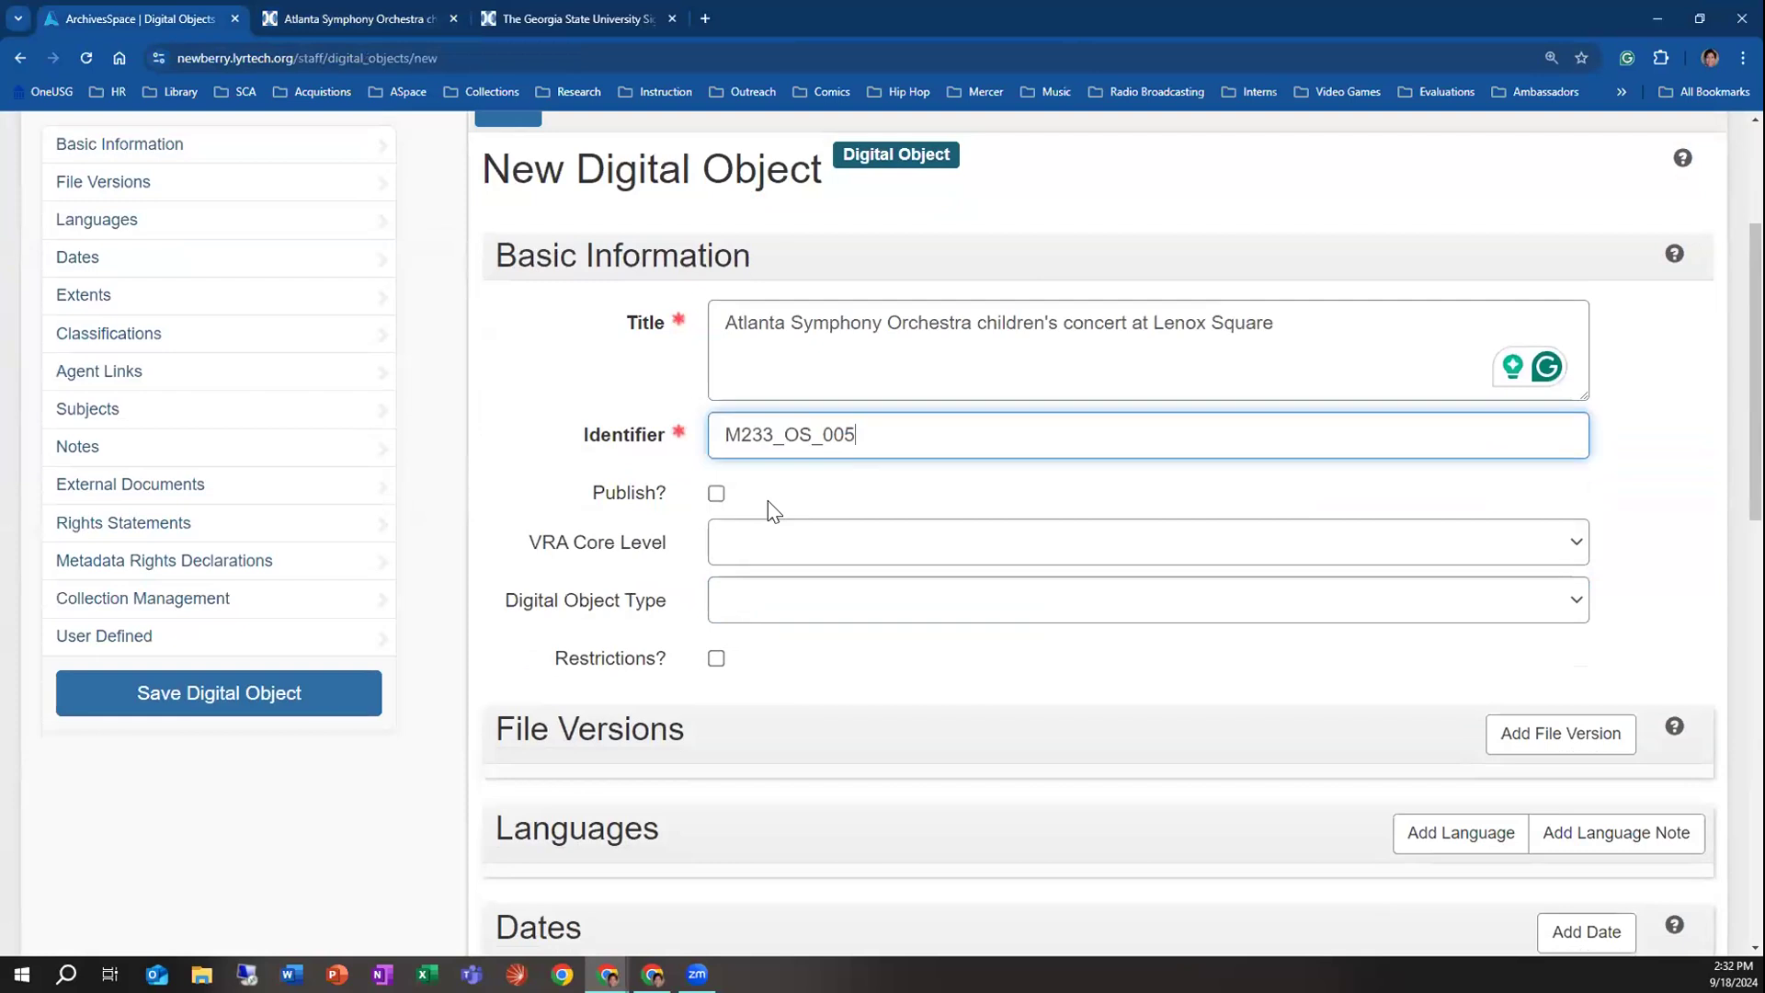
scroll(791, 515, up, 1)
scroll(800, 598, up, 2)
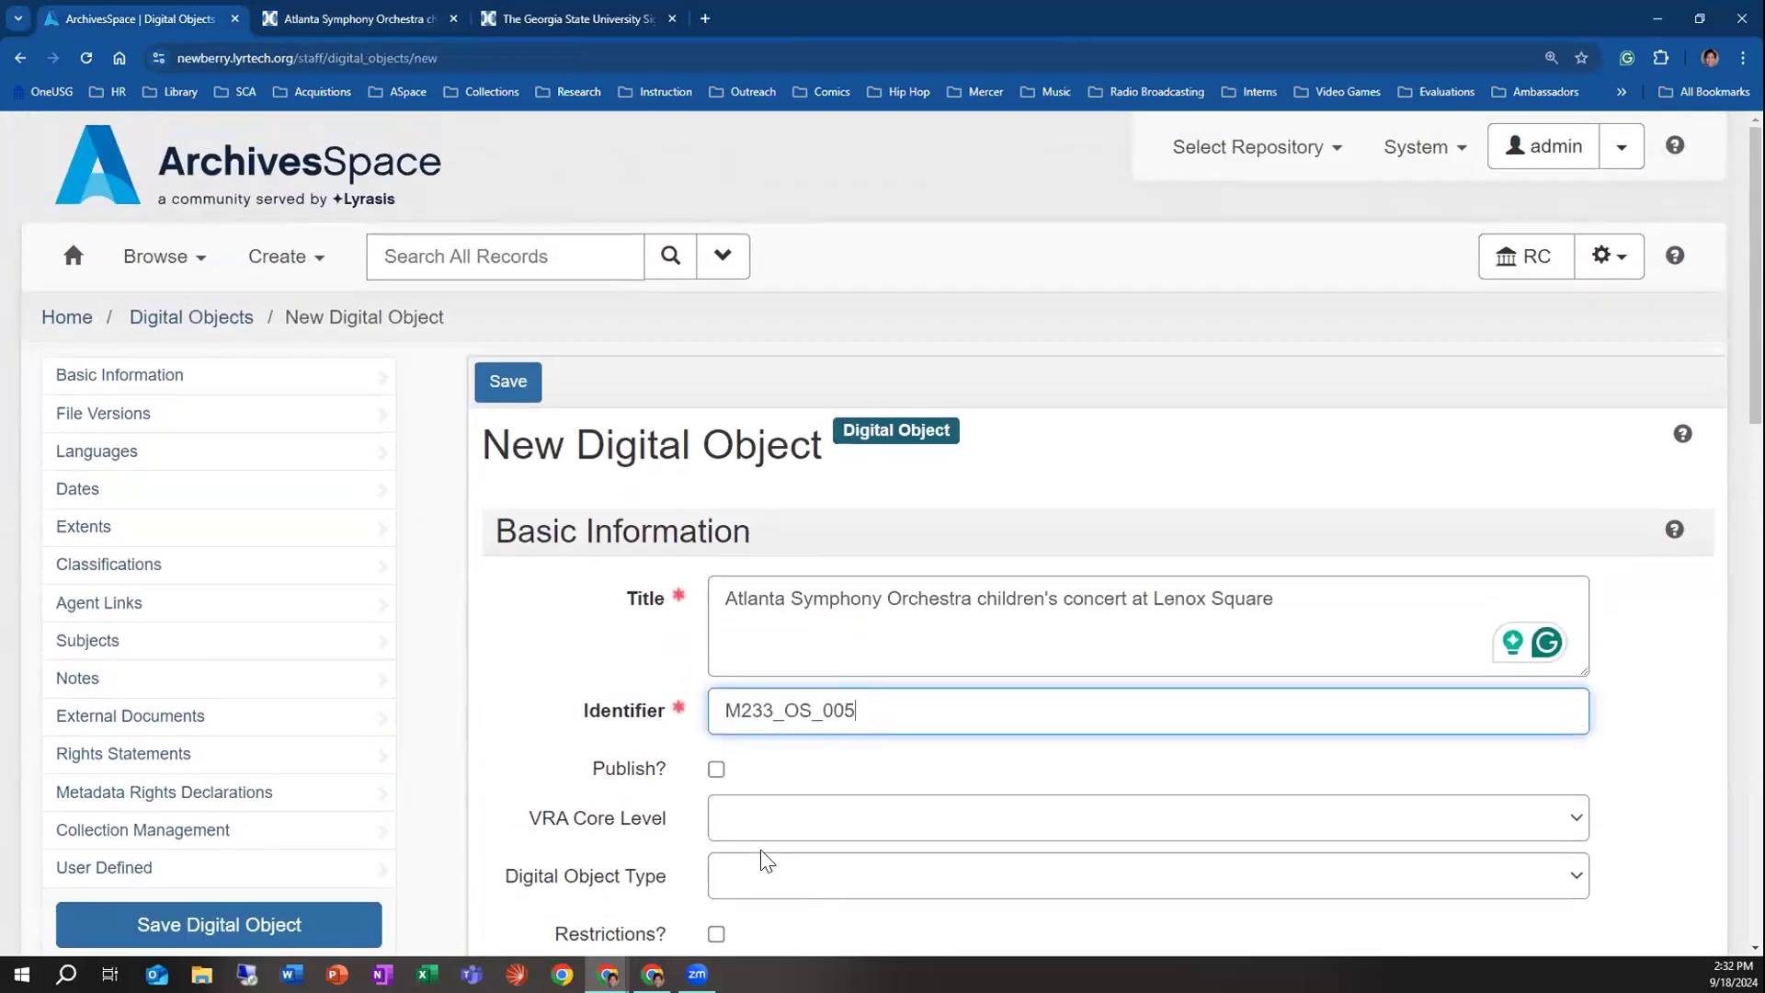
scroll(786, 809, down, 2)
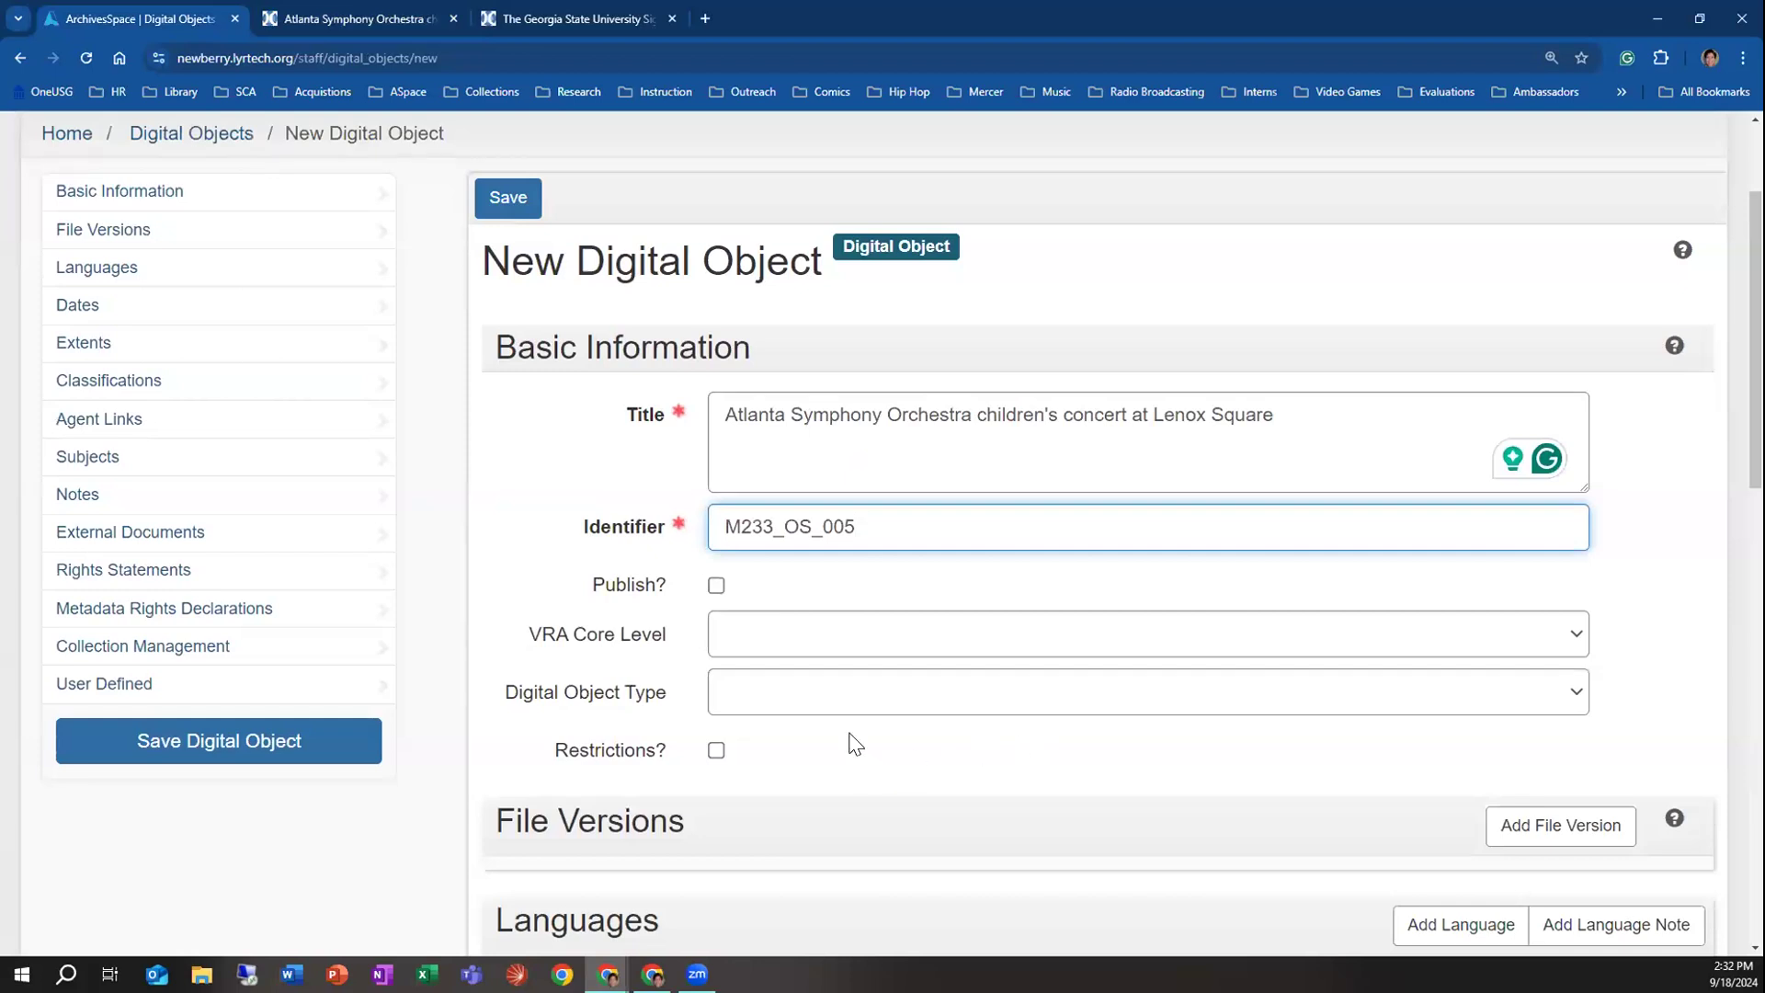
click(782, 634)
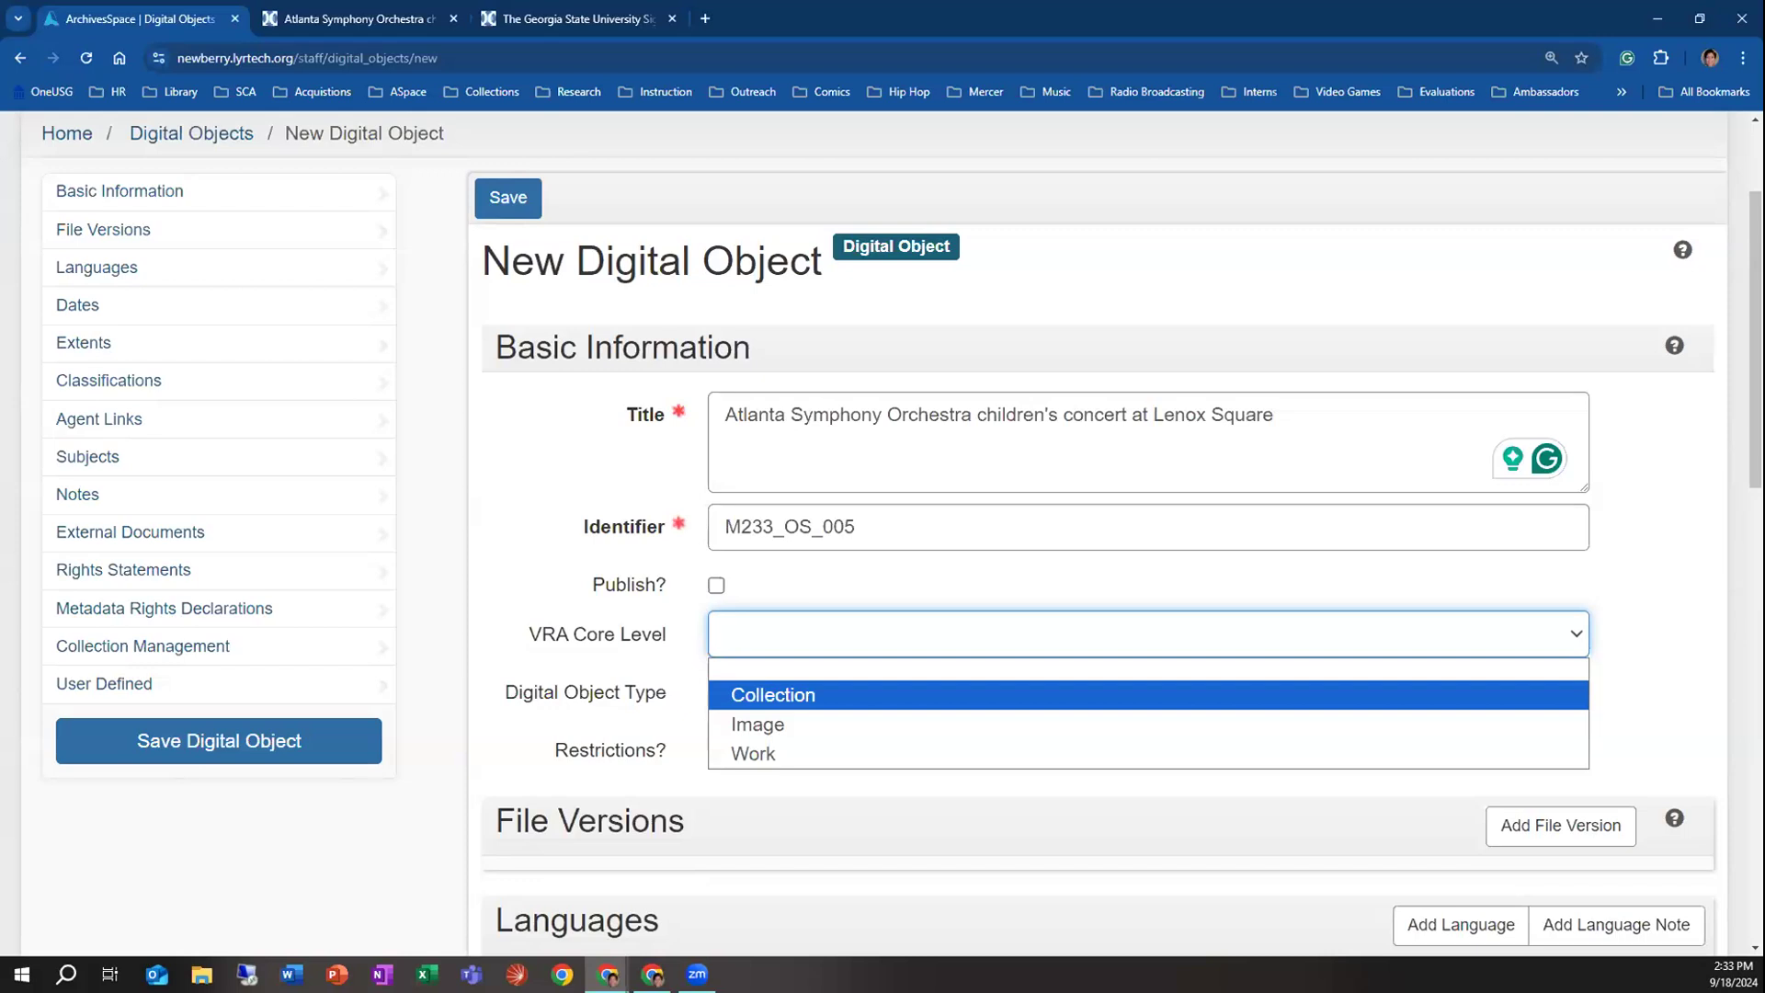
click(888, 640)
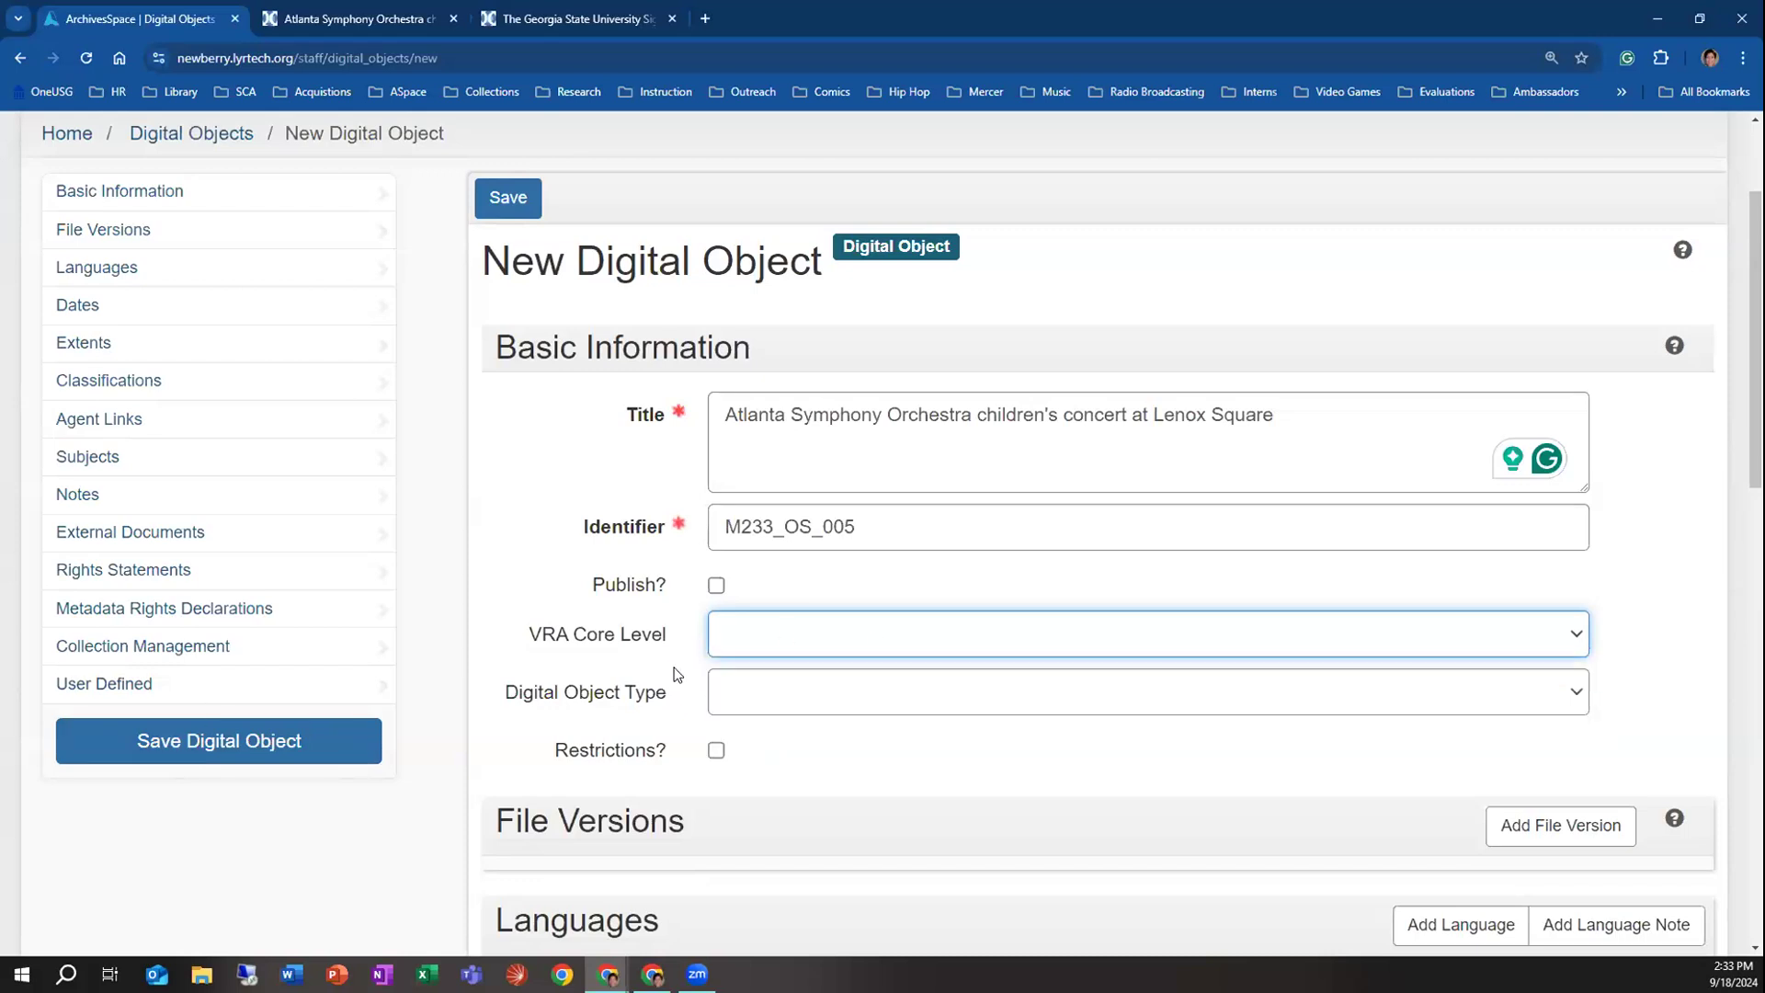
click(777, 708)
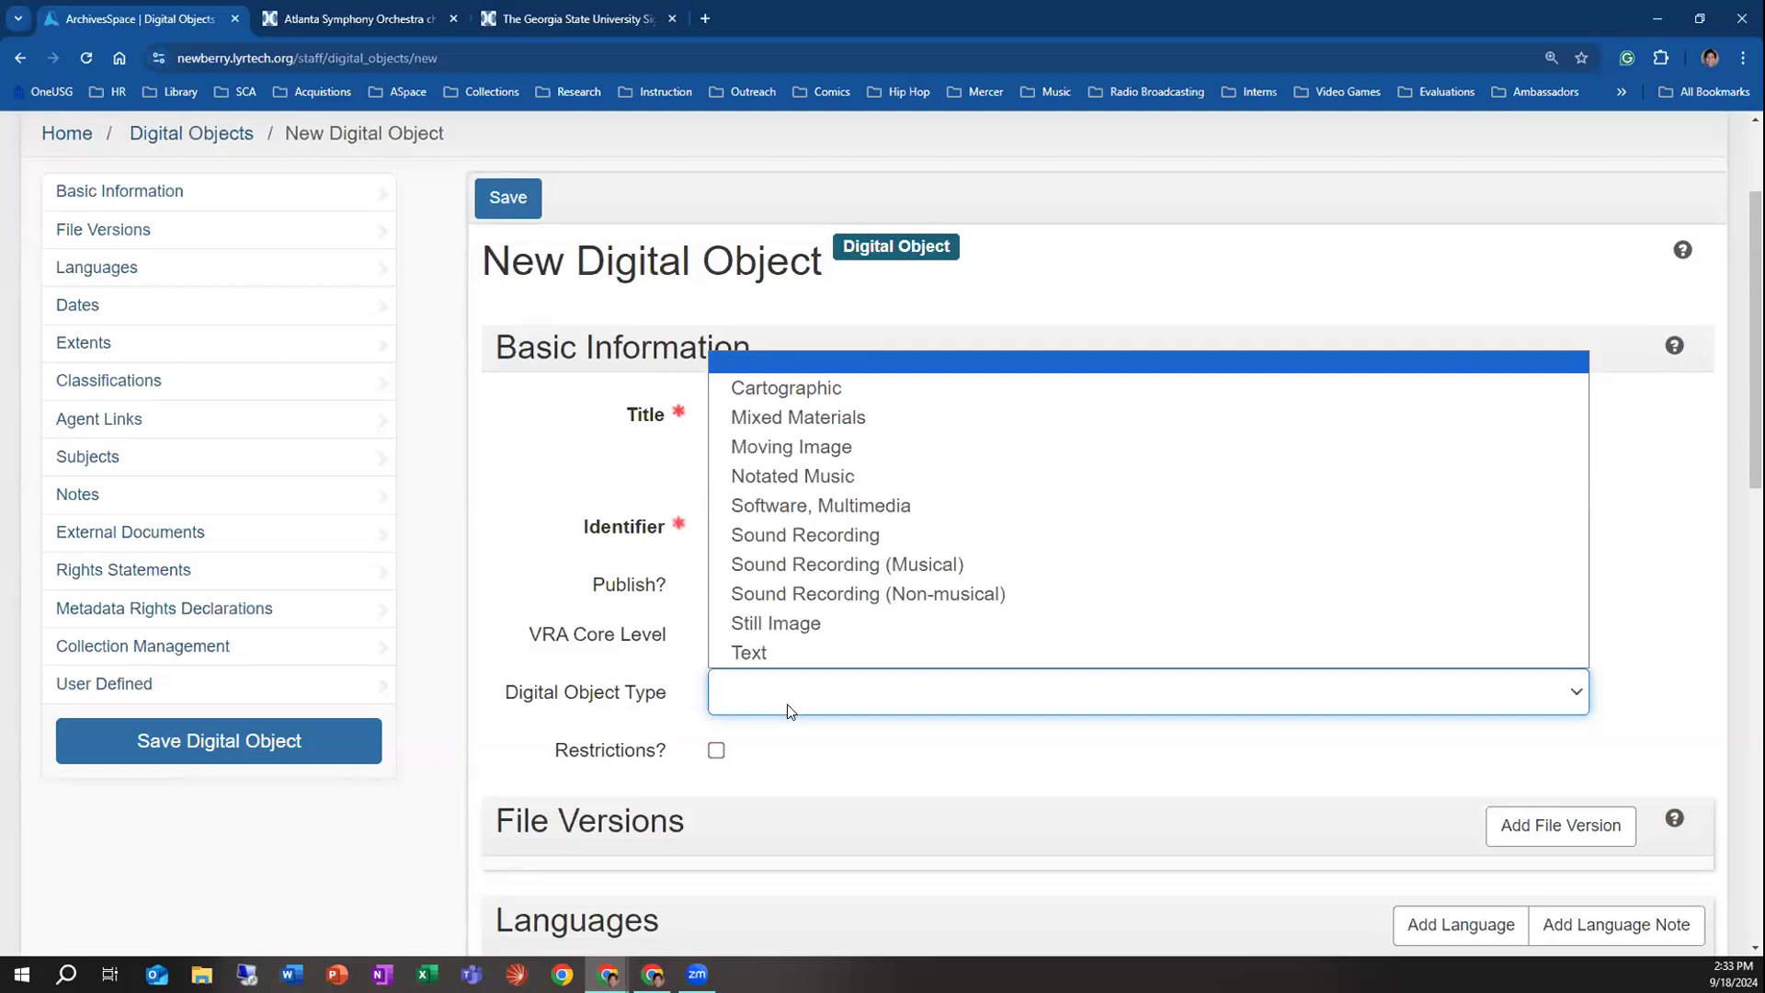
click(784, 625)
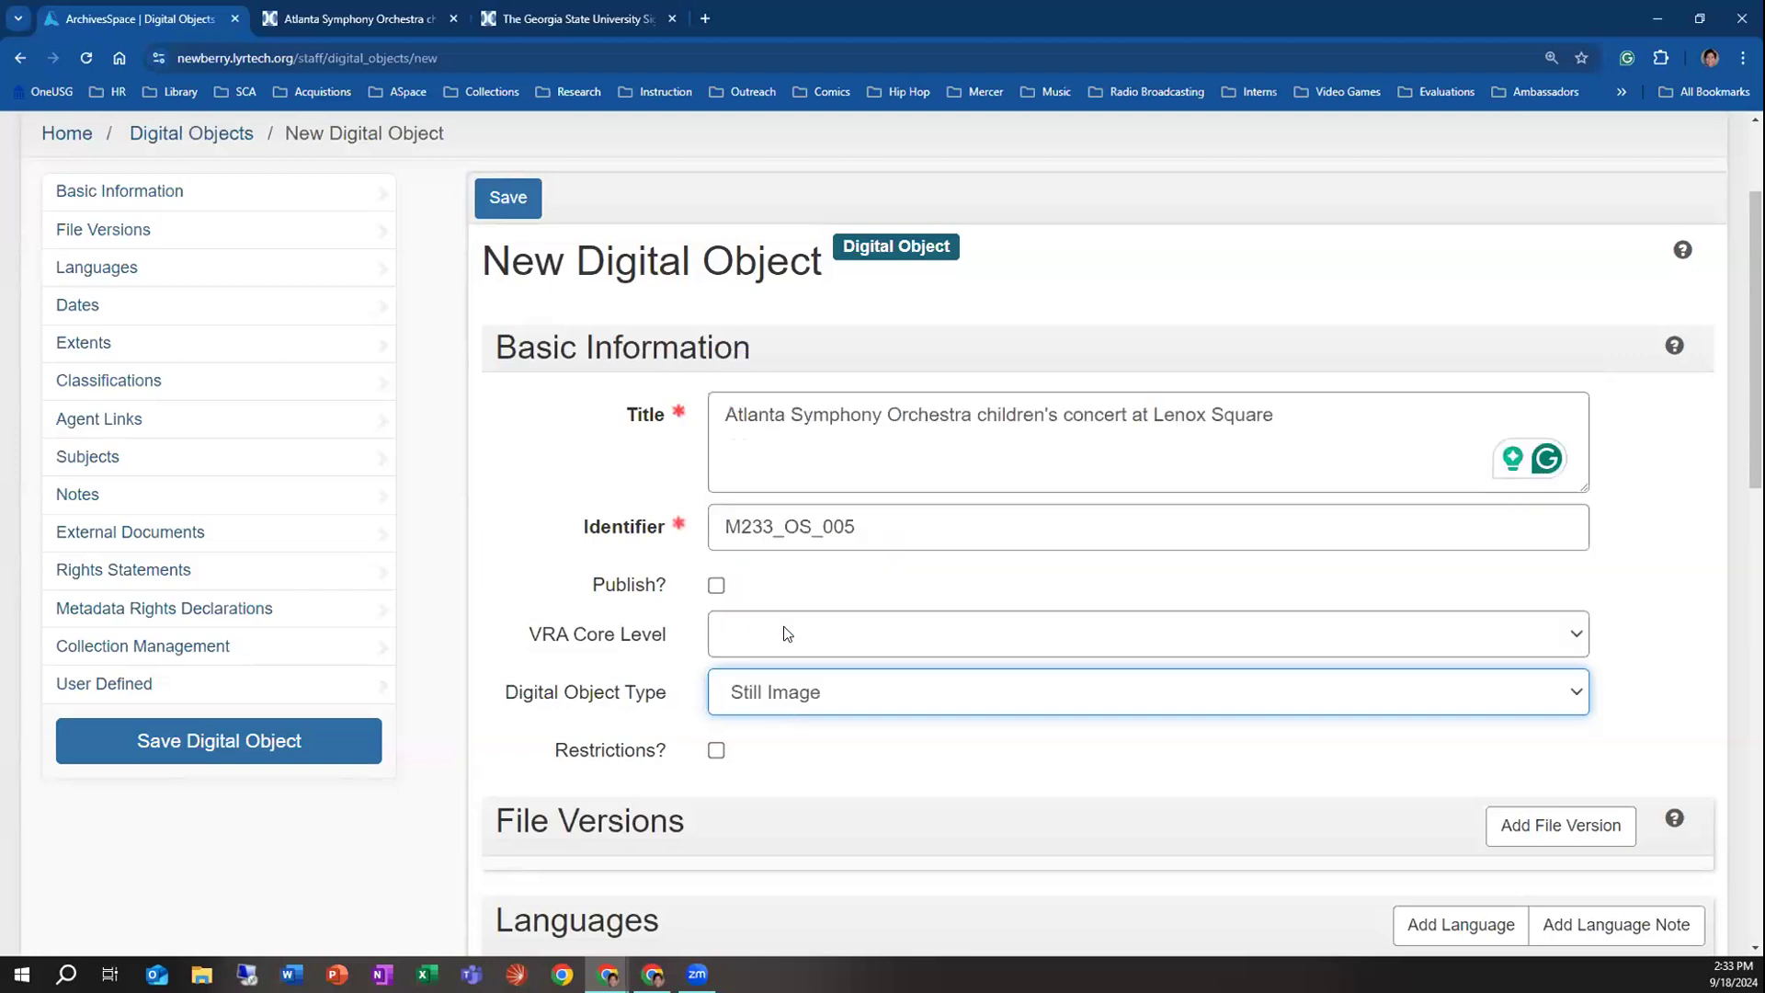
Add a file version to the digital object and read the description of its File URI field
scroll(788, 698, down, 2)
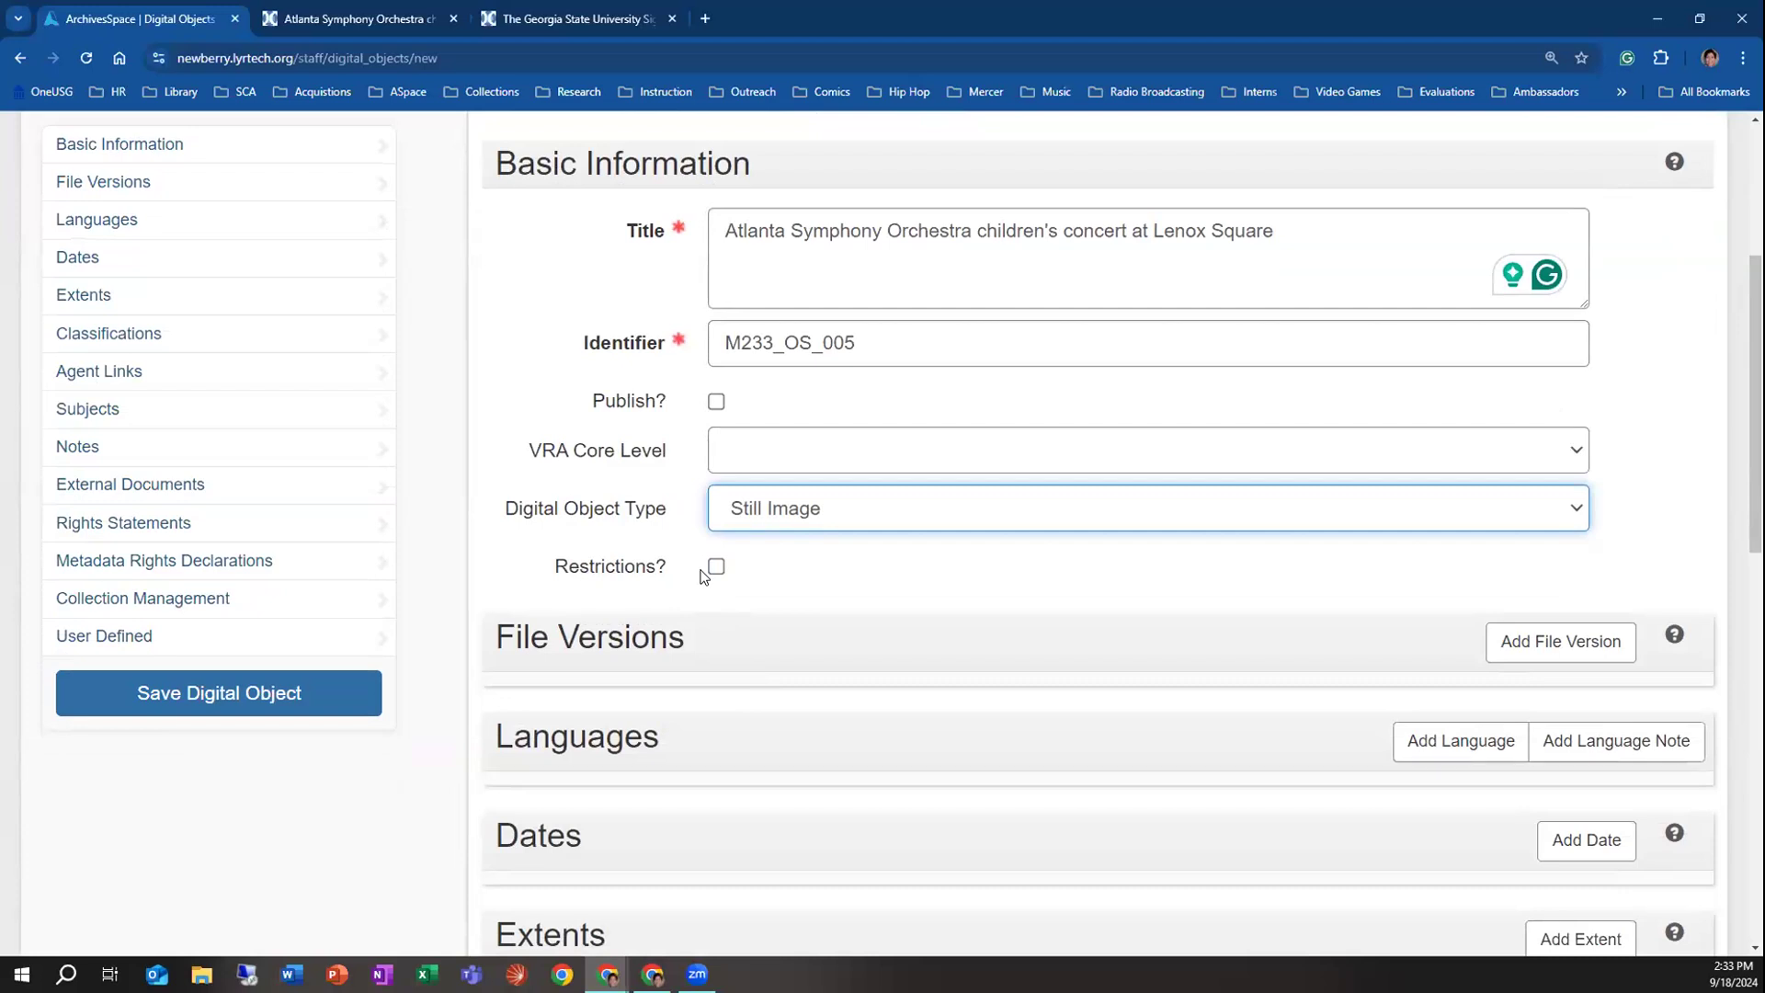
scroll(703, 576, down, 2)
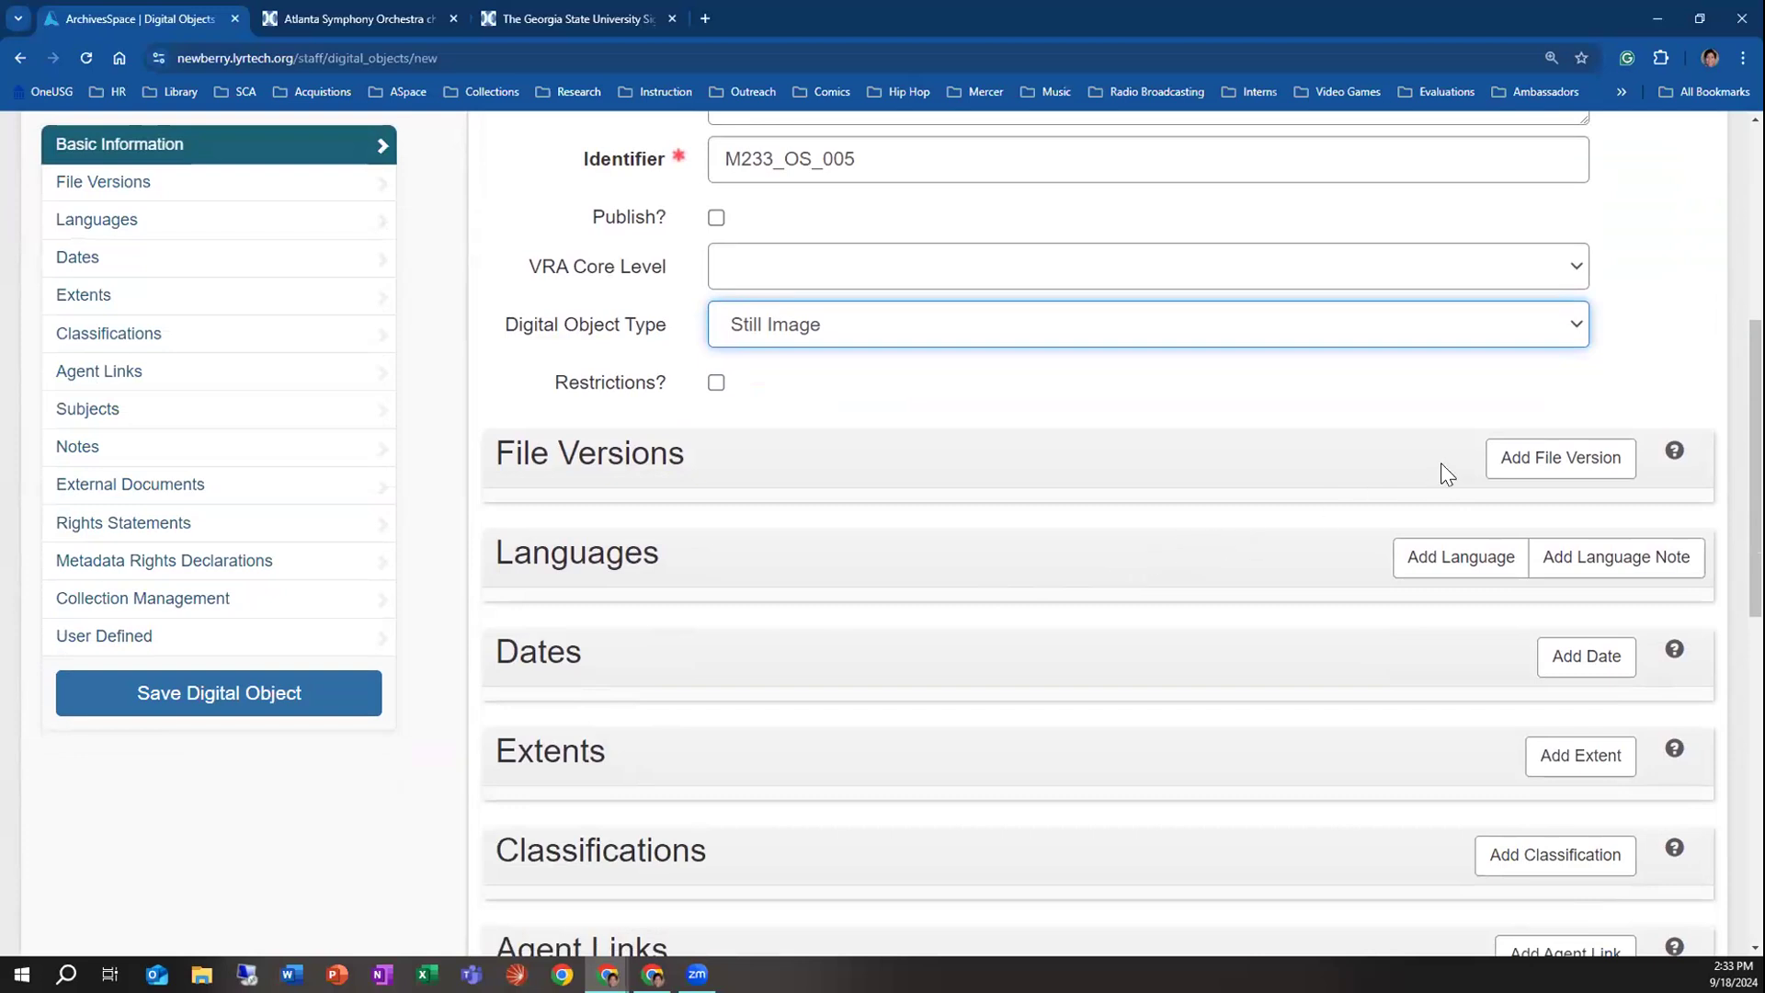
click(1498, 458)
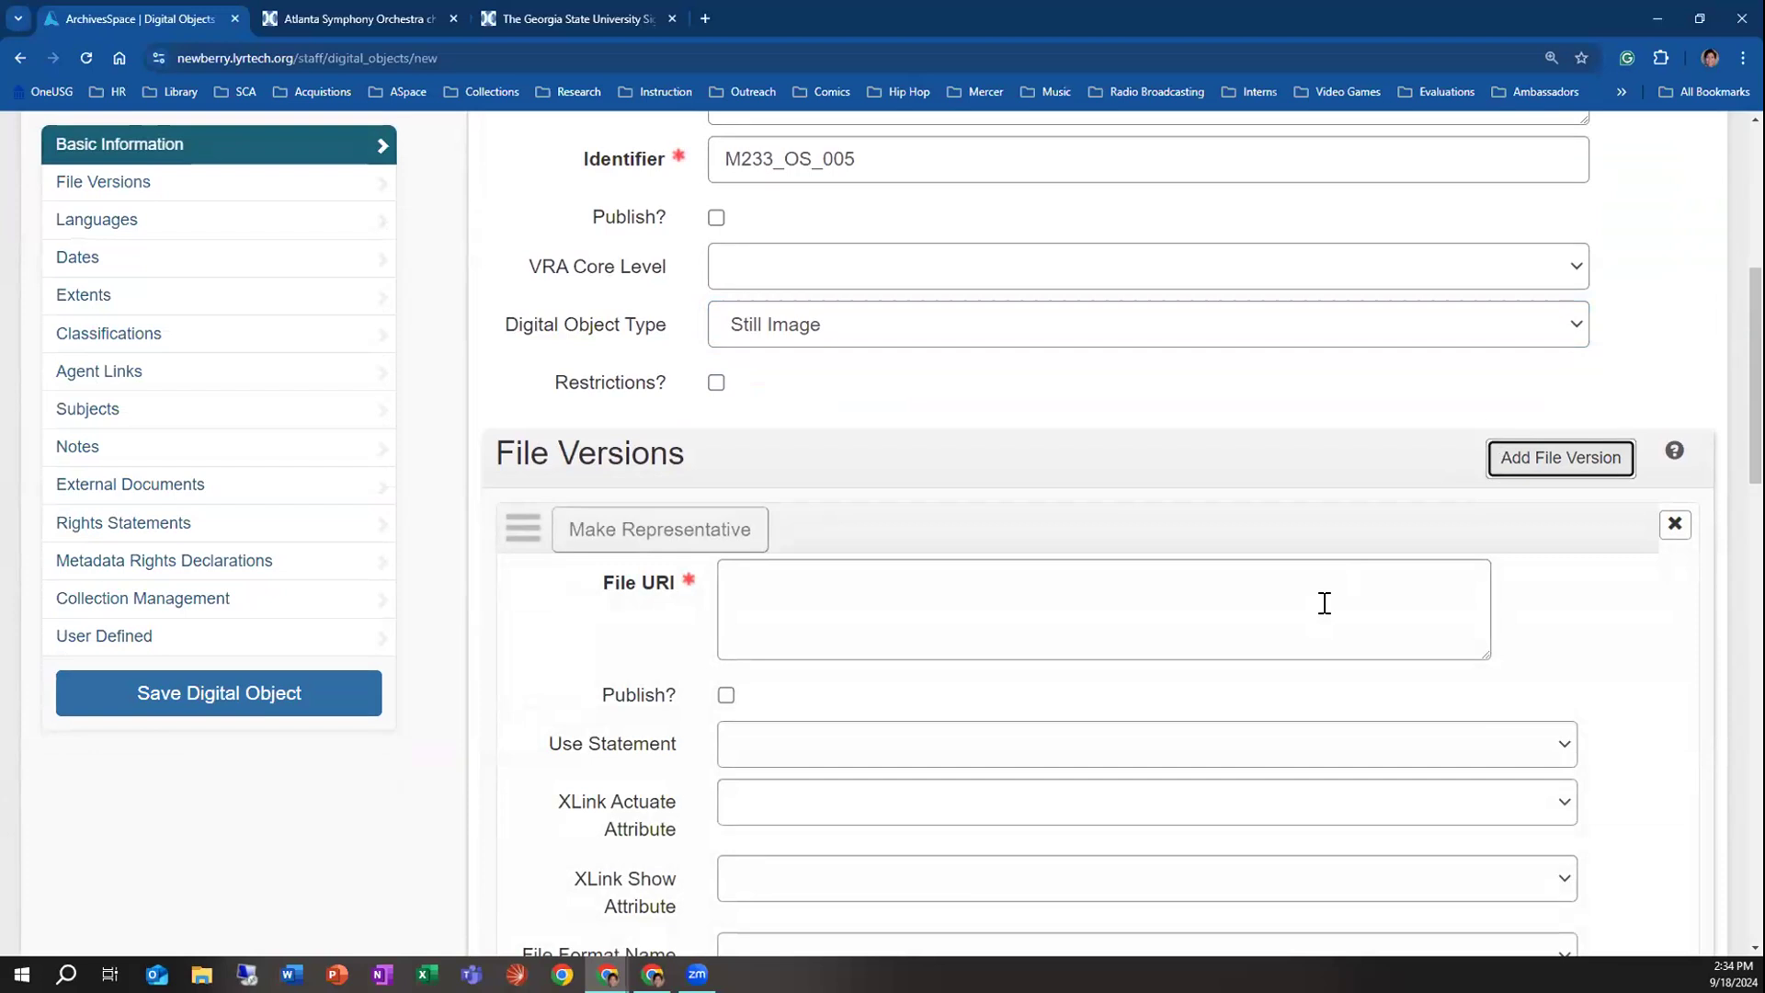
click(1036, 583)
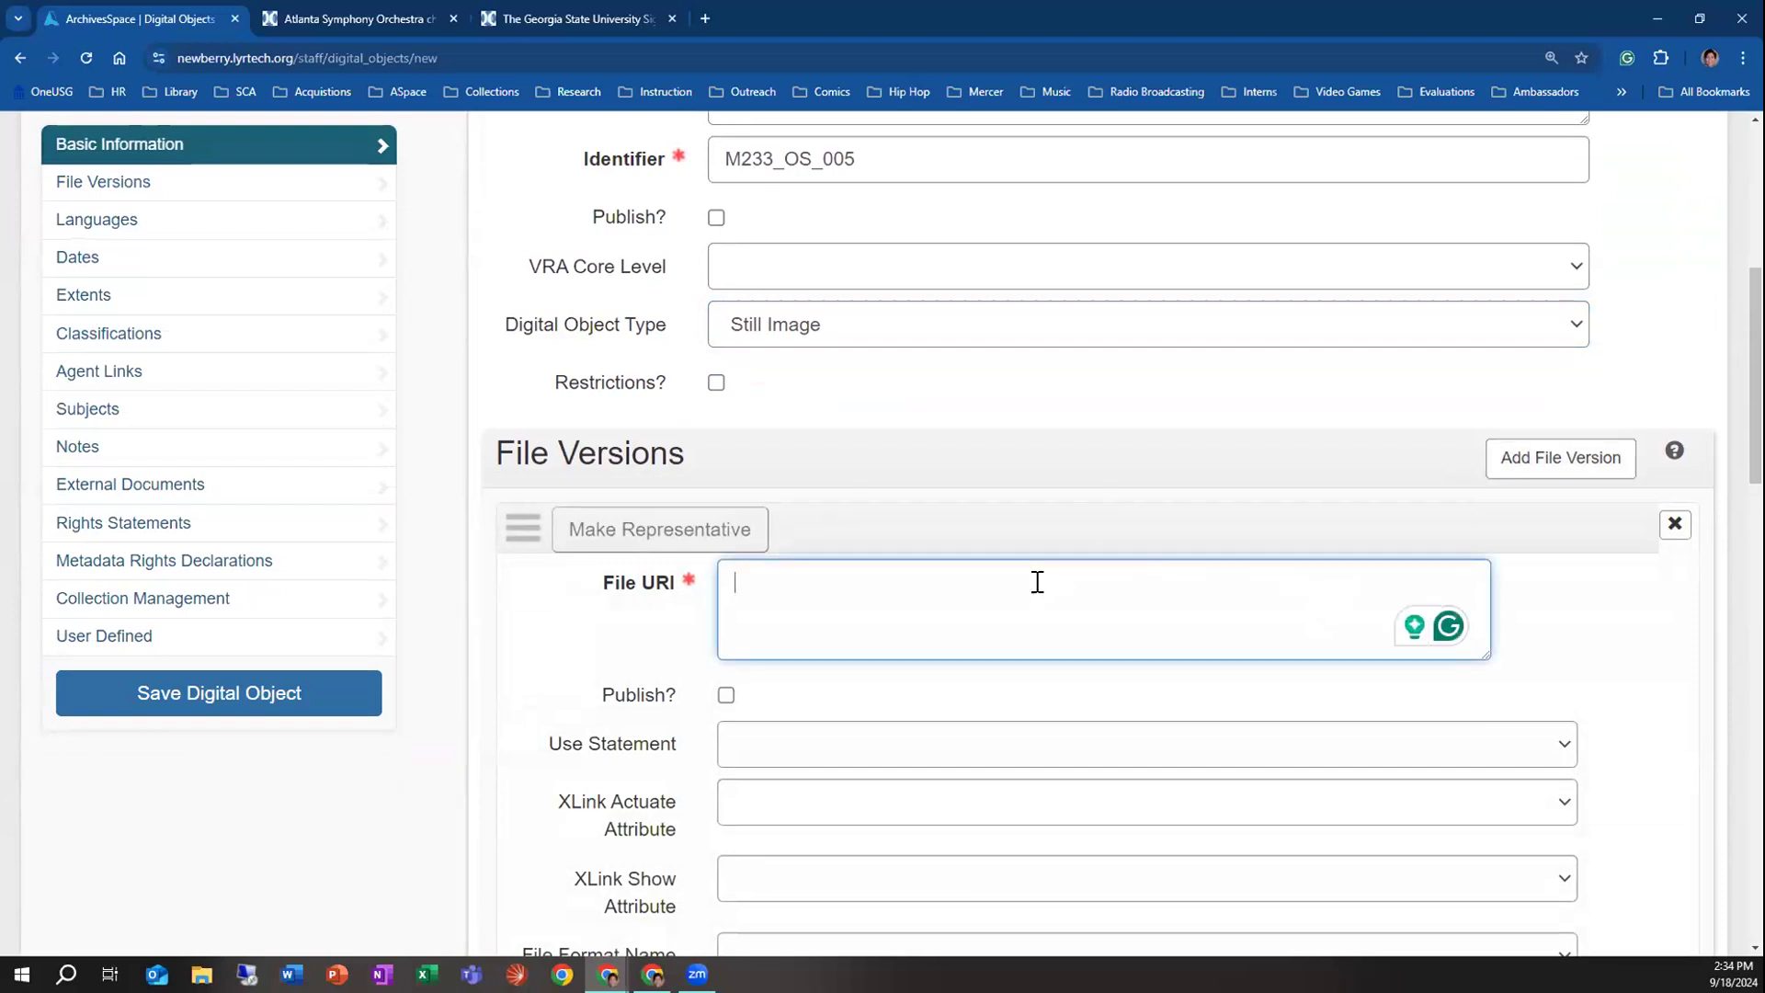
scroll(1037, 584, down, 2)
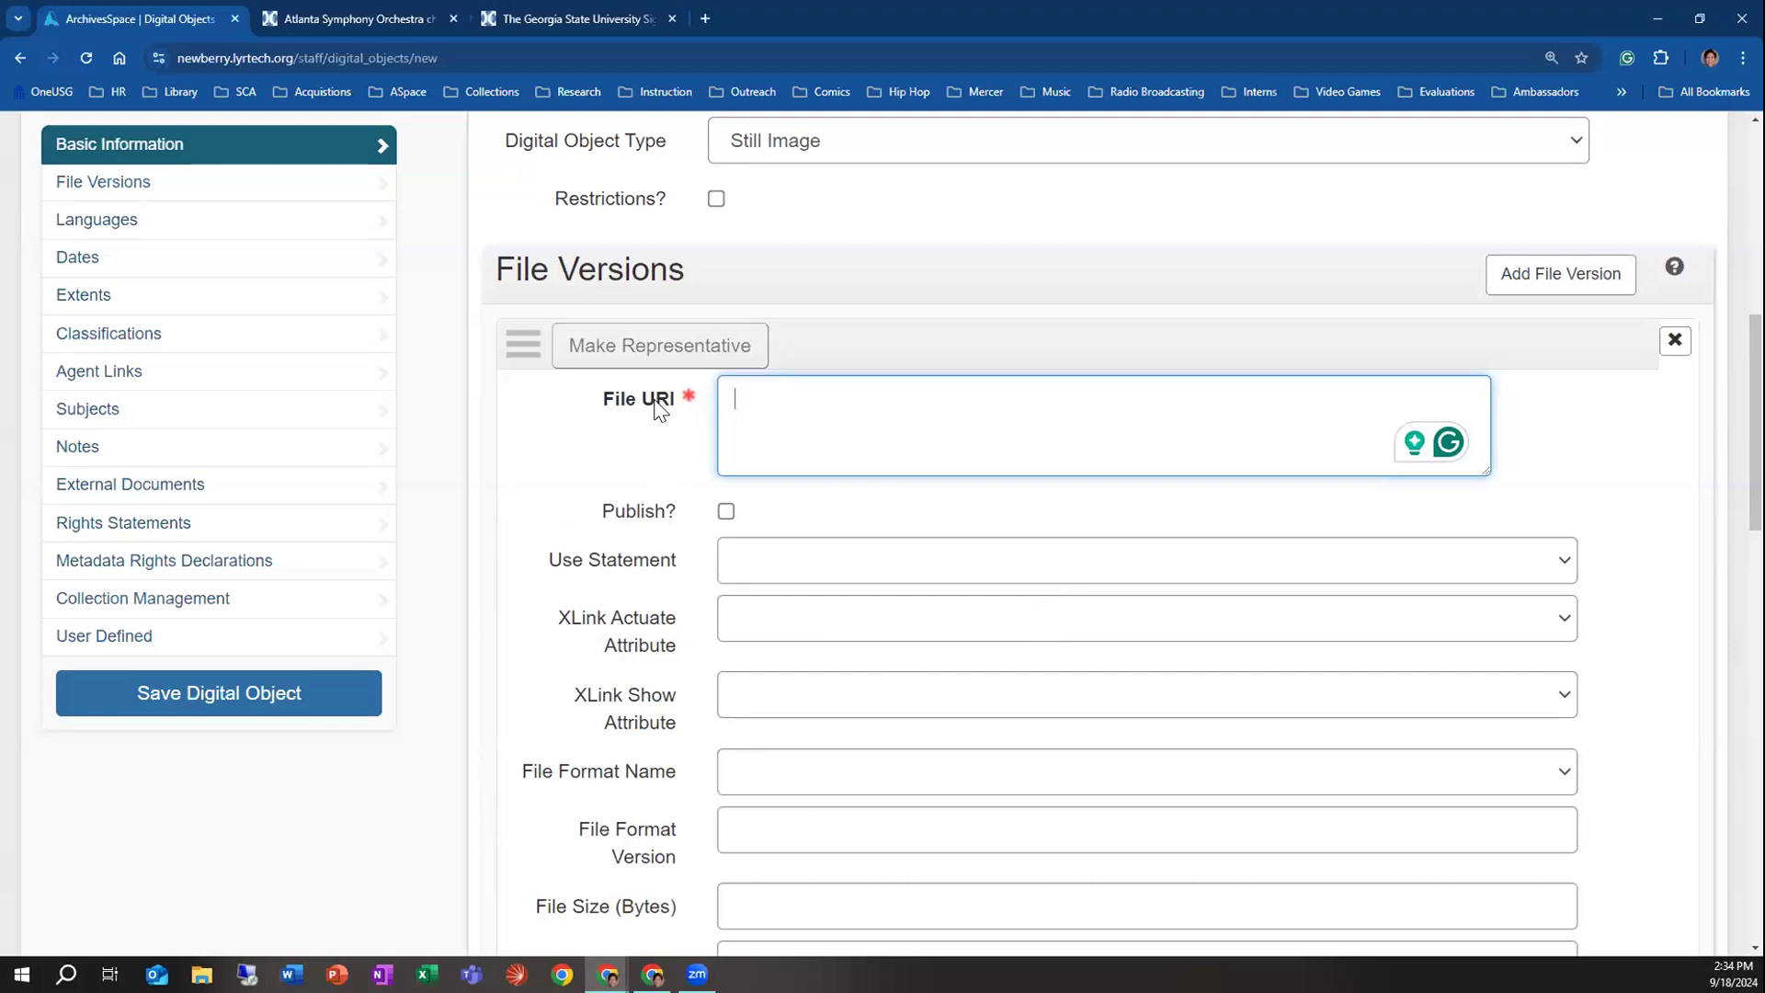
mouse_move(658, 407)
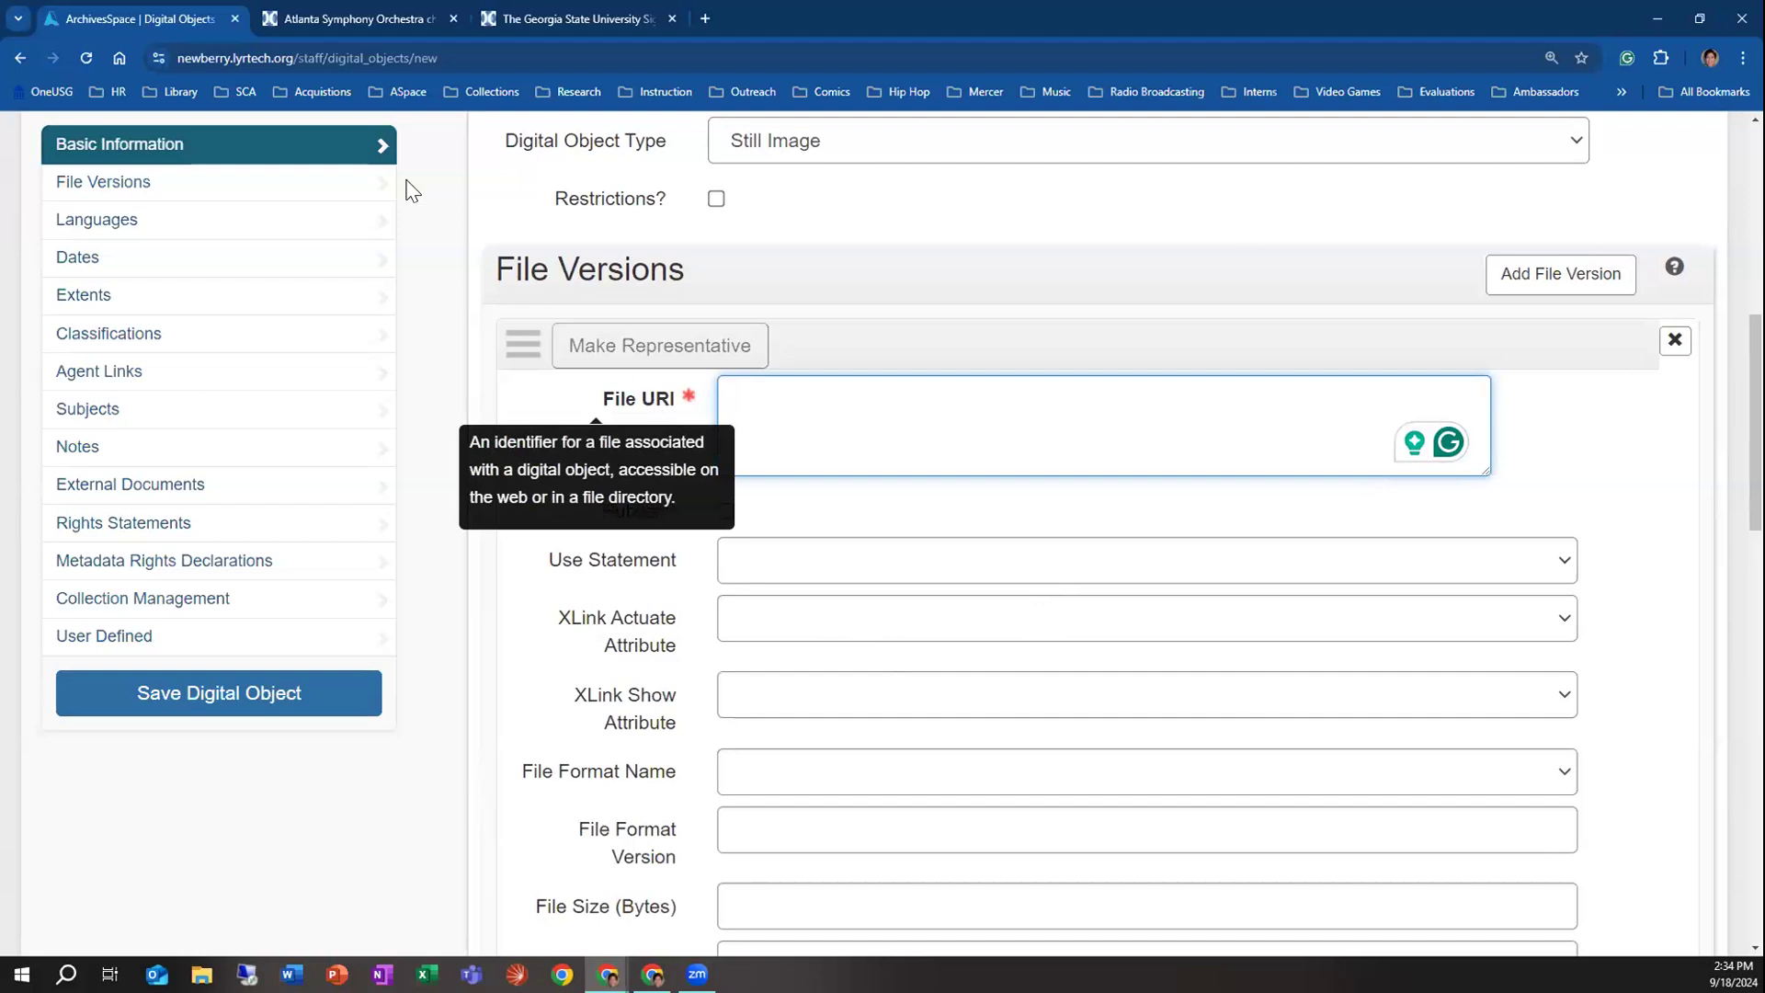
Copy the web address of the photograph's Digital Collections page and paste it as the file version's File URI
click(352, 19)
click(553, 59)
key(ctrl+c)
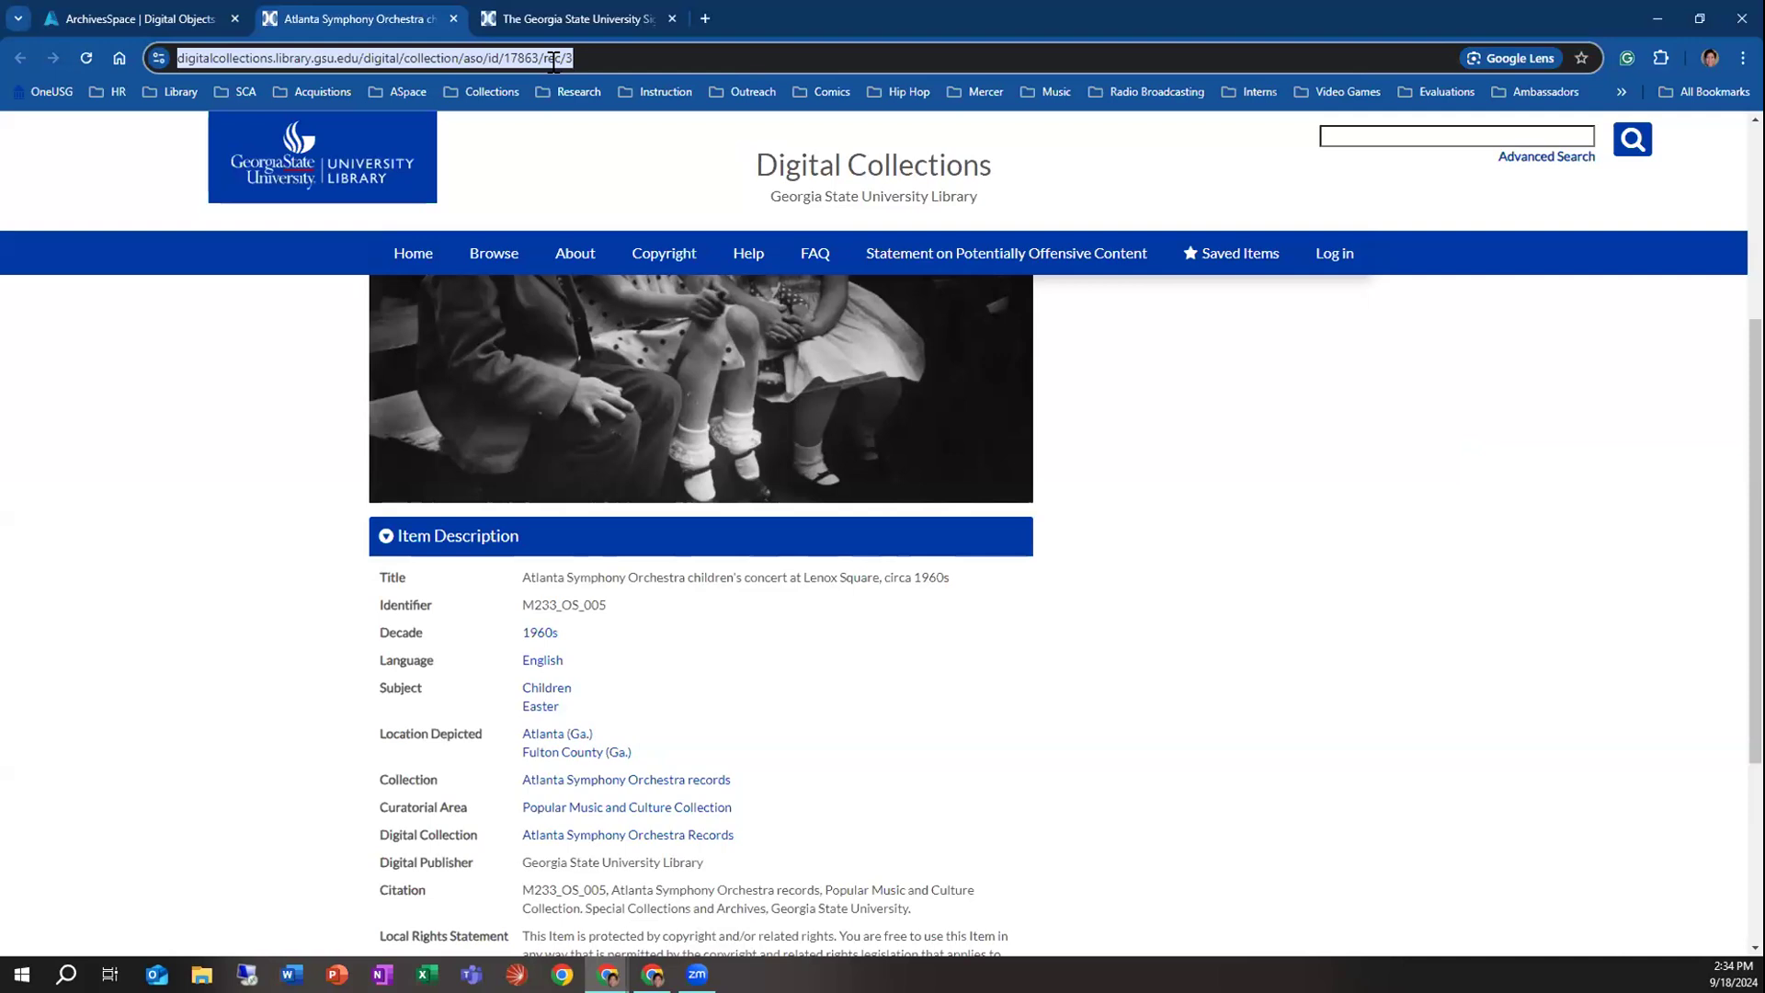
click(184, 19)
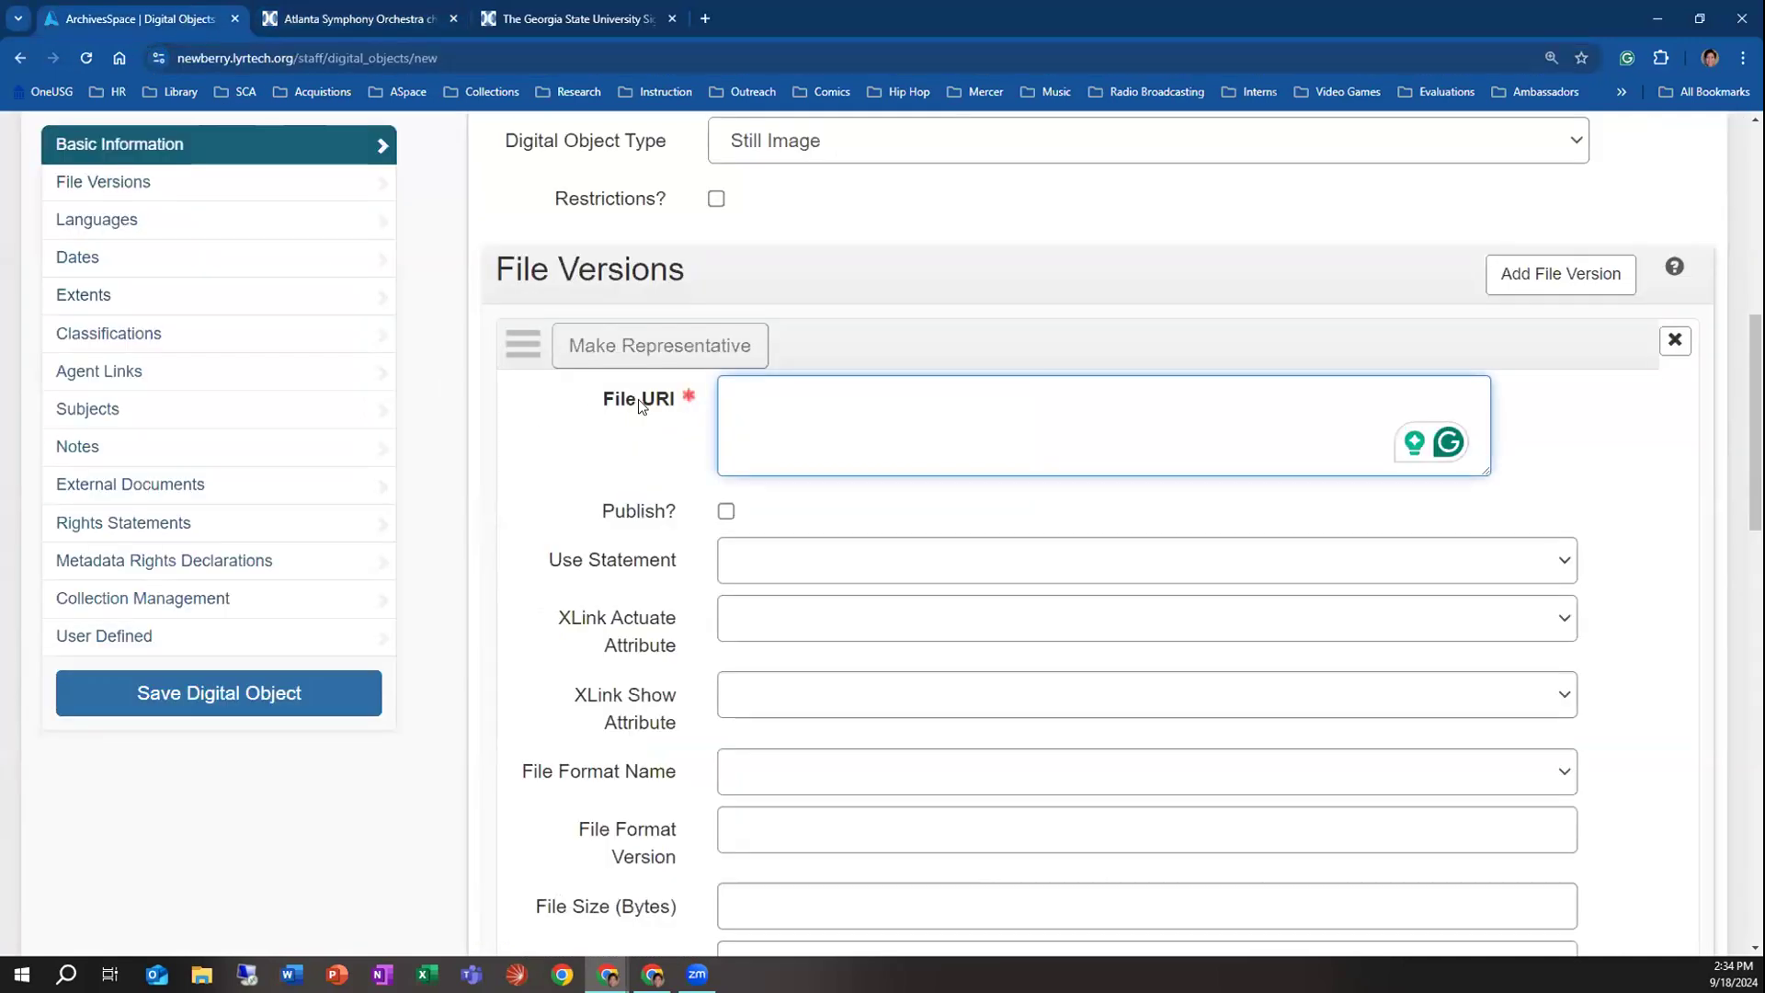
key(ctrl+v)
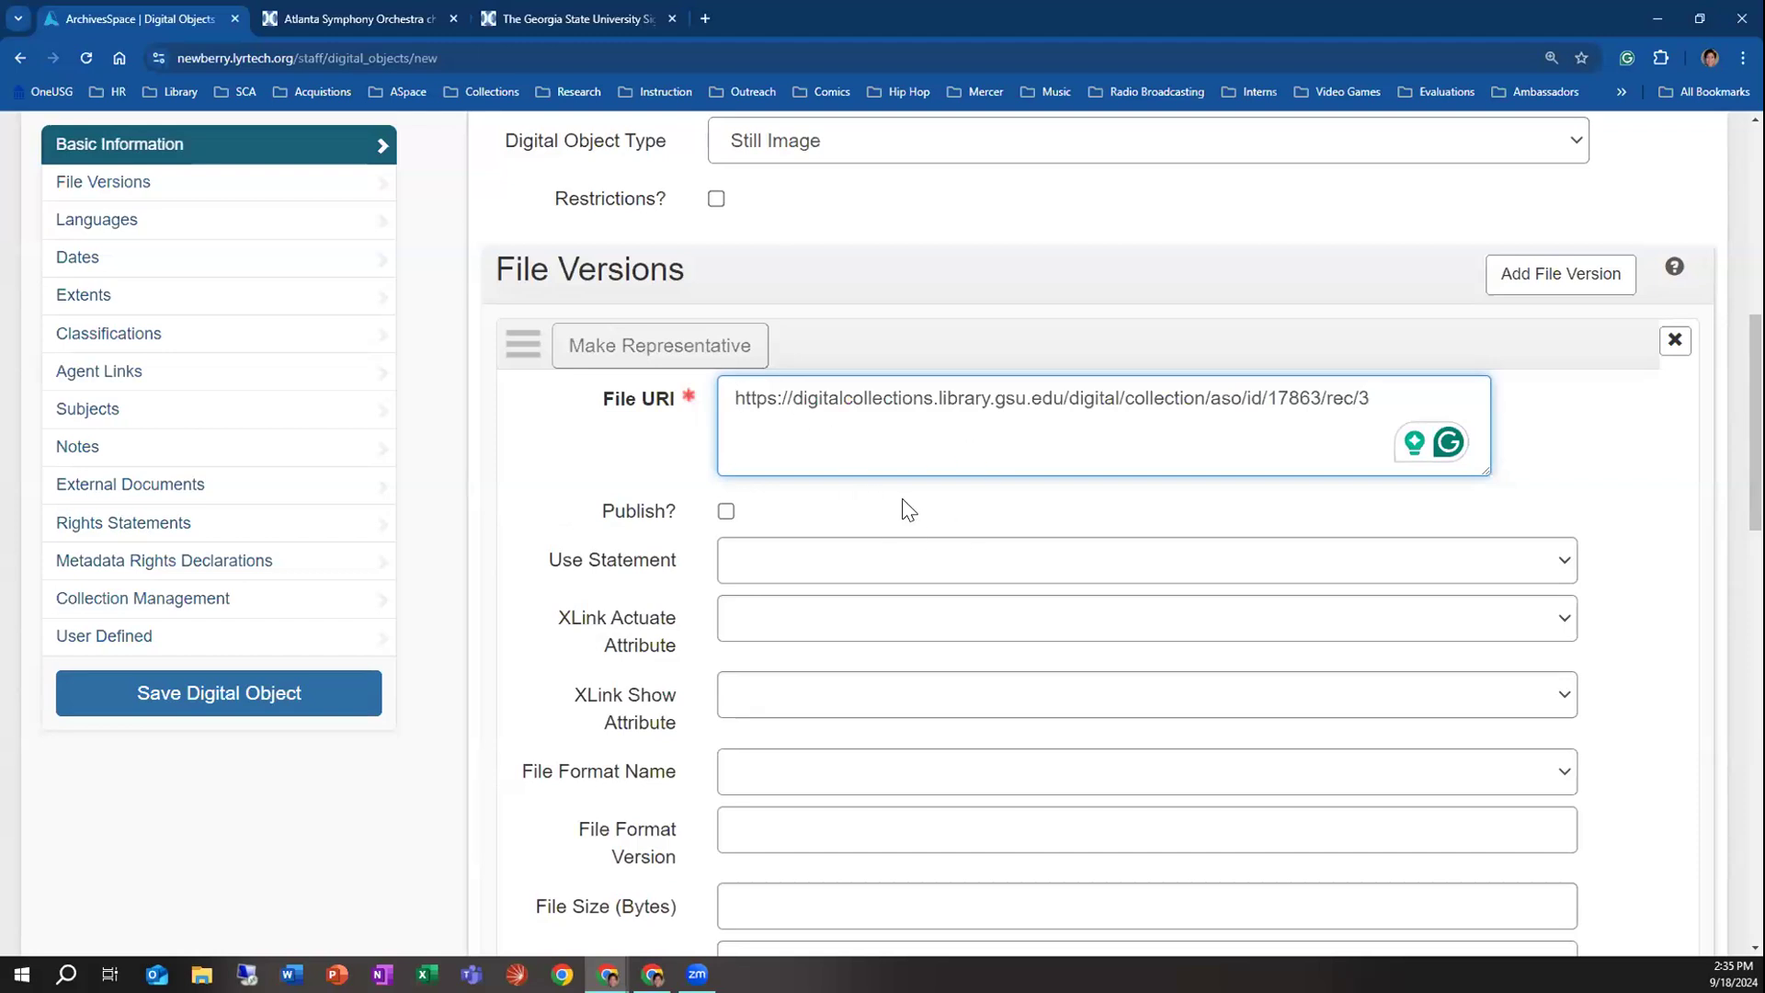
Review the Use Statement description and options for the file version and set it to Image-Service
scroll(916, 511, down, 1)
scroll(910, 515, down, 1)
scroll(896, 561, up, 1)
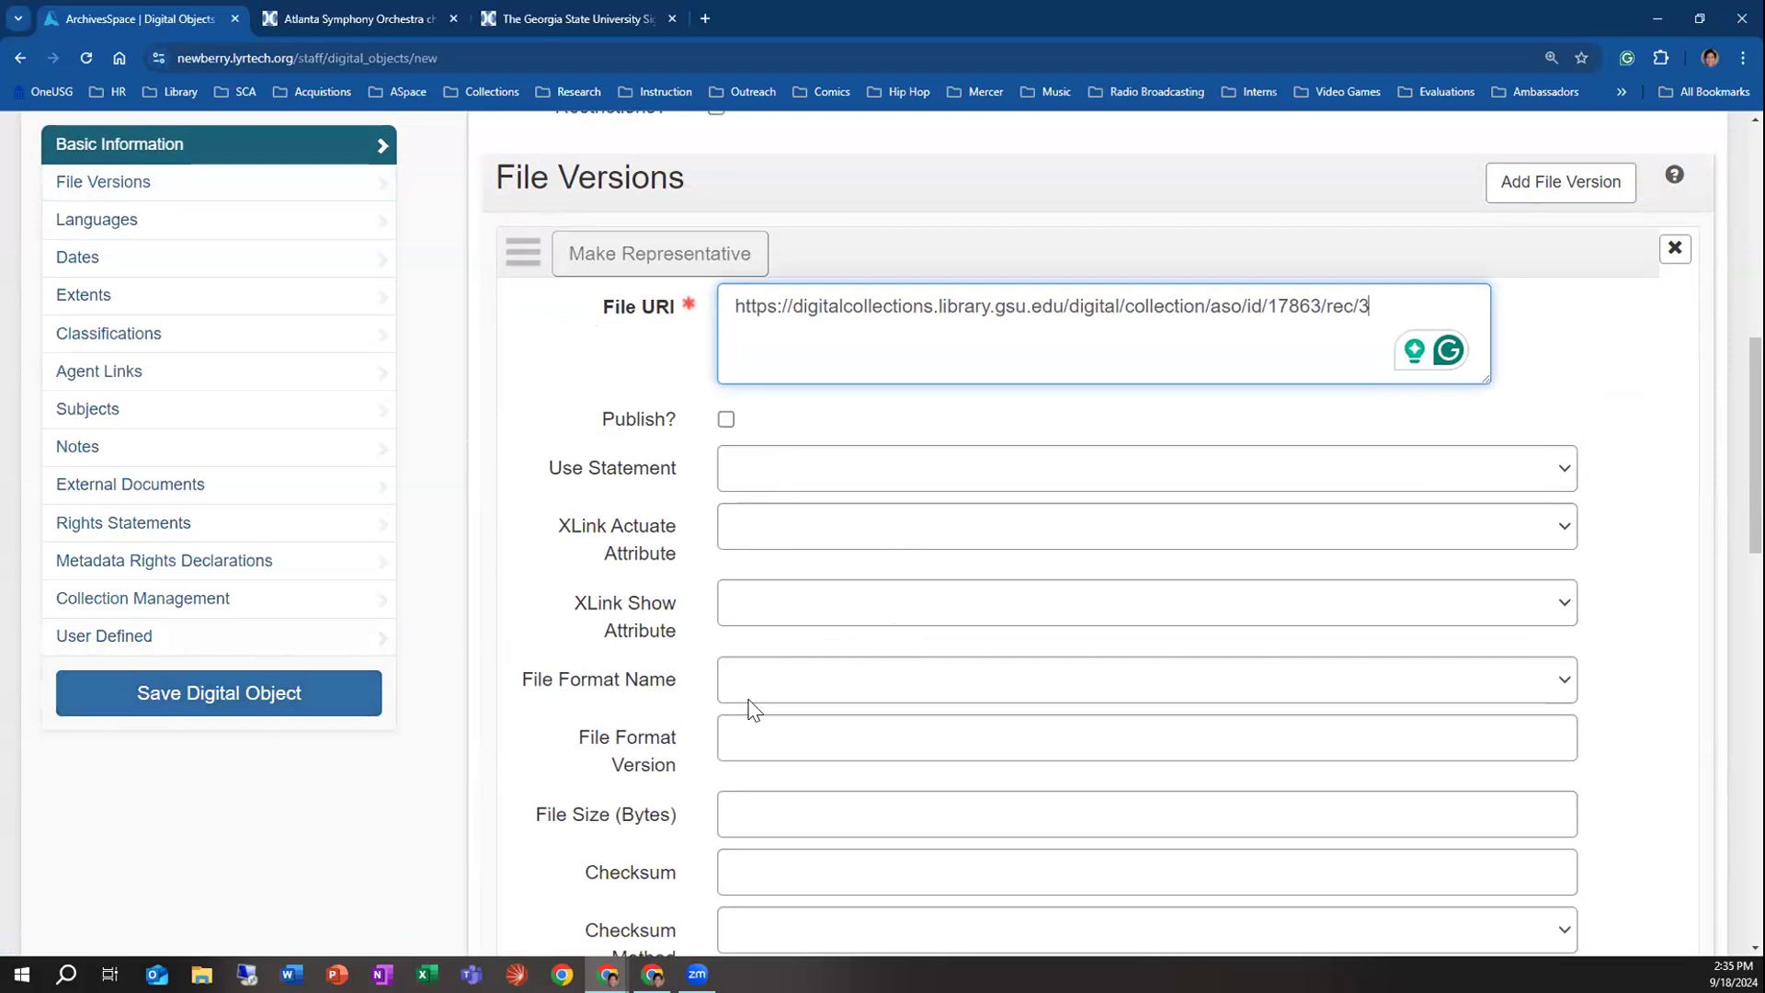
click(759, 466)
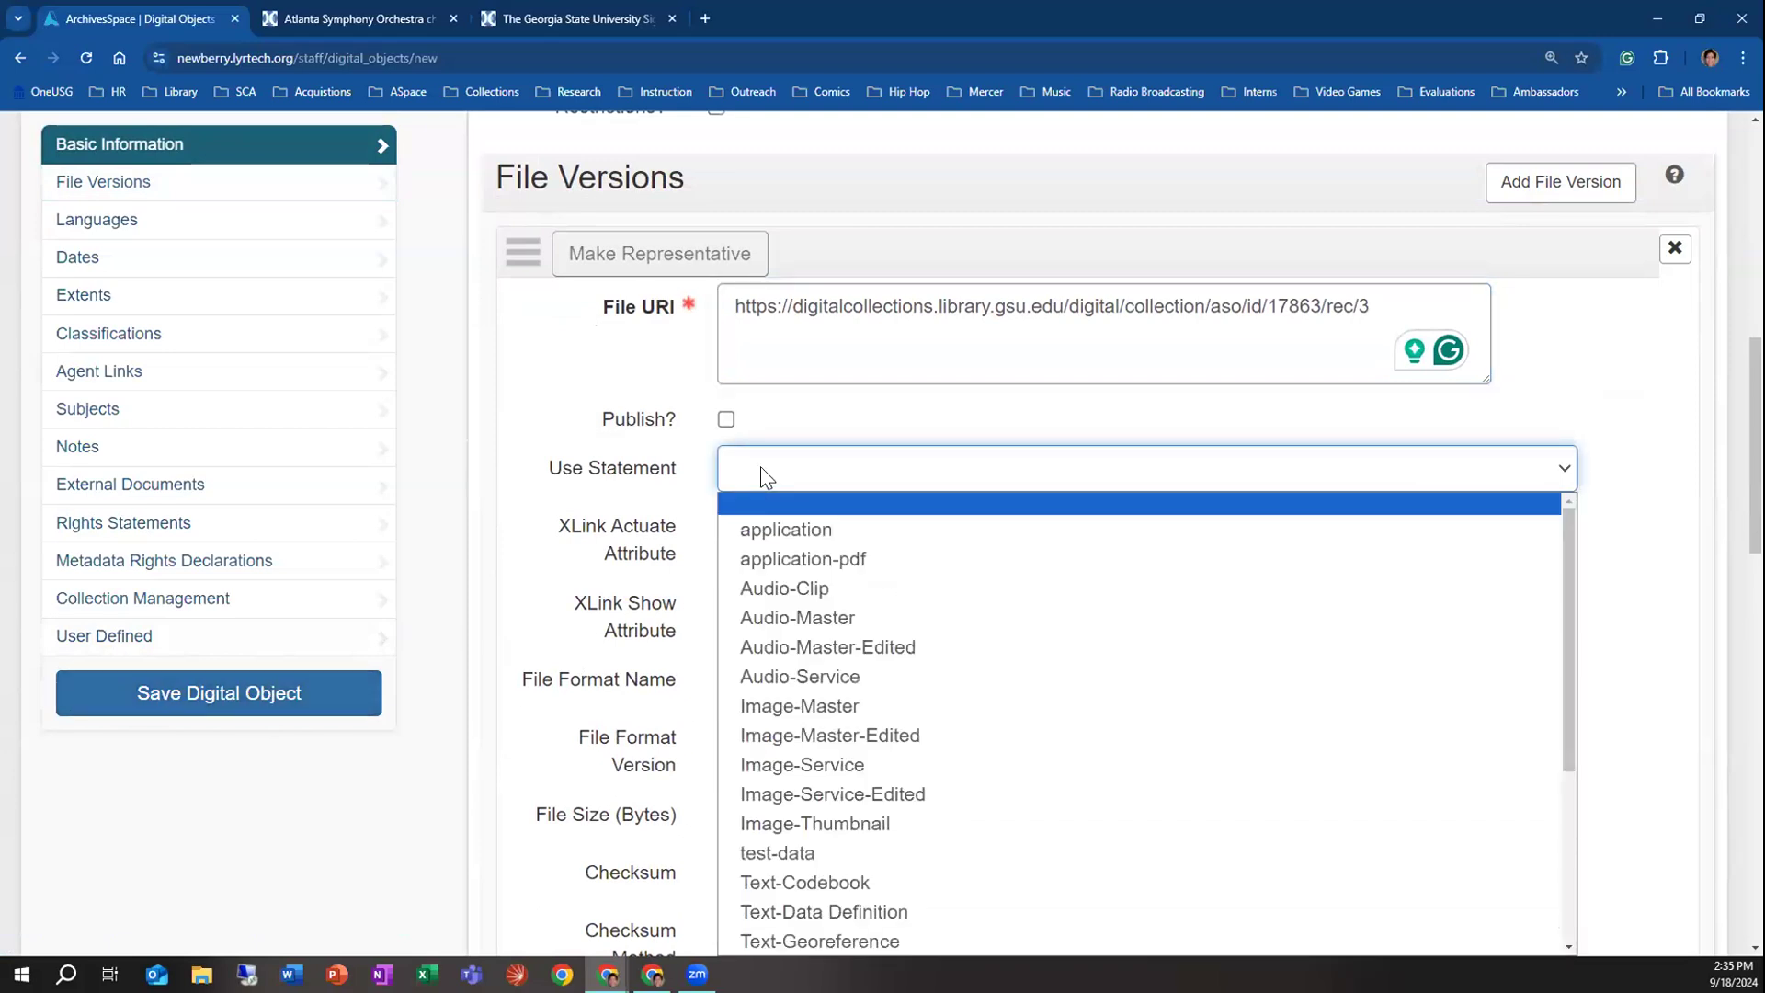
mouse_move(614, 476)
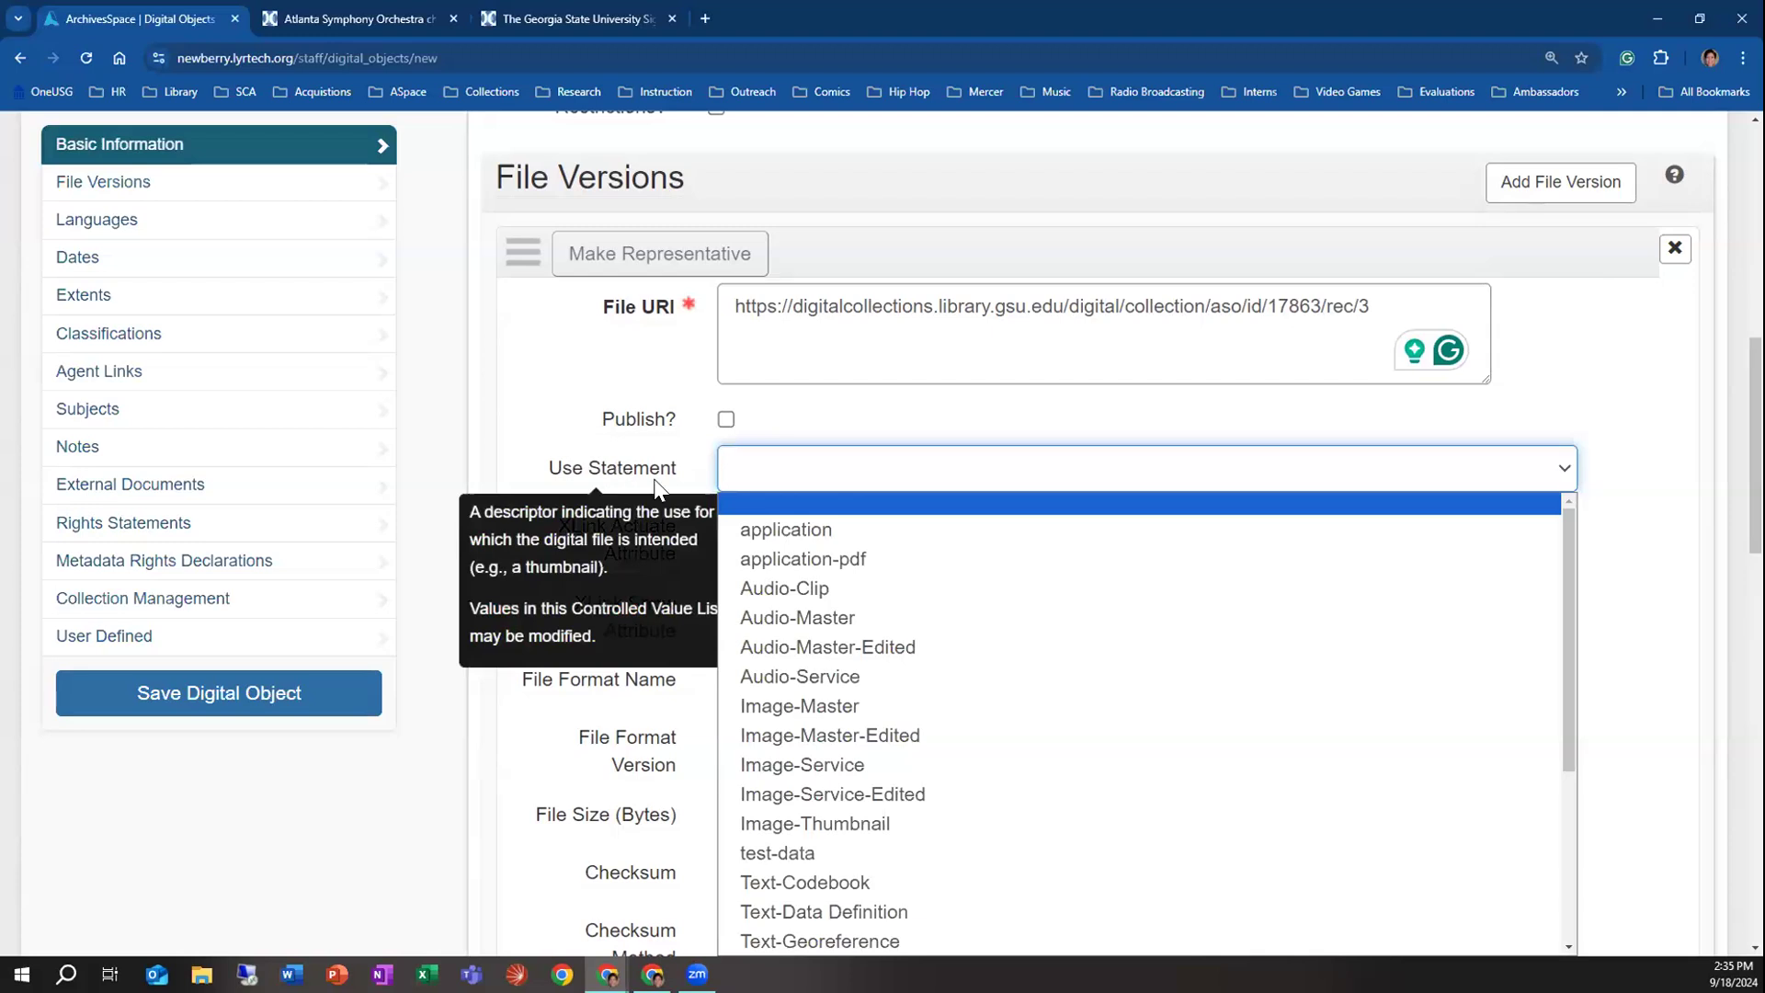
scroll(1334, 658, down, 2)
scroll(923, 620, up, 3)
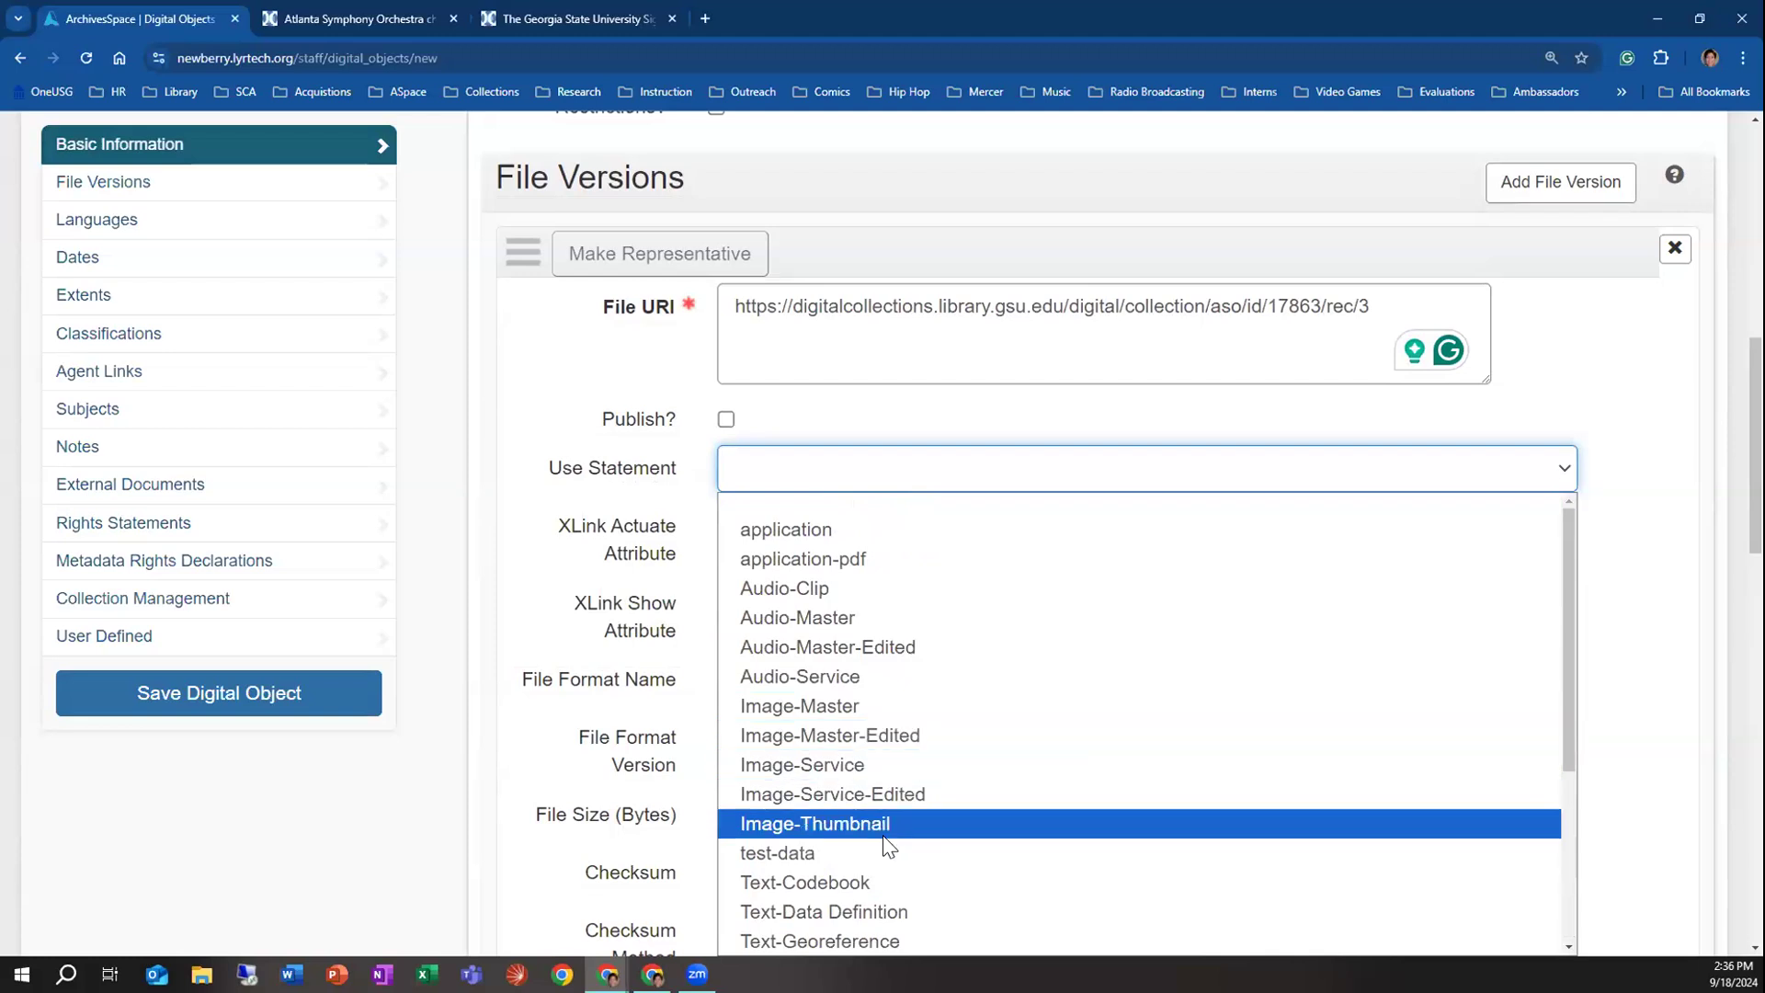
scroll(1667, 687, down, 1)
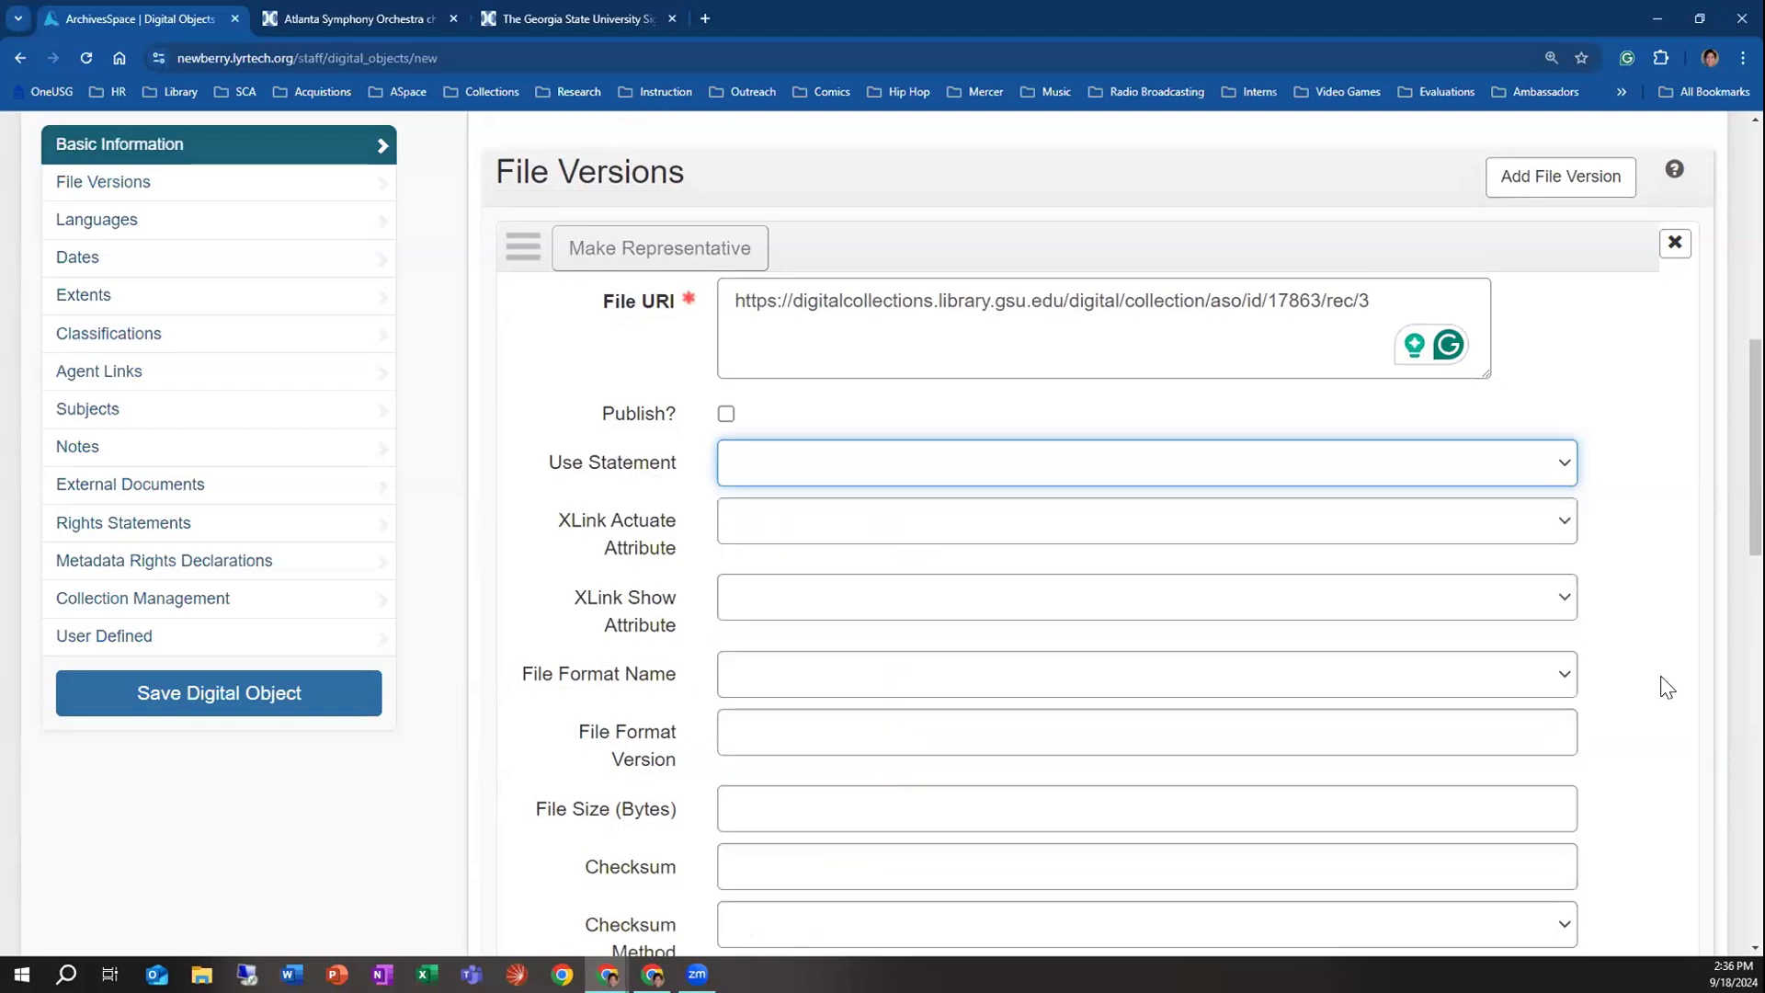
scroll(1667, 687, down, 2)
click(842, 294)
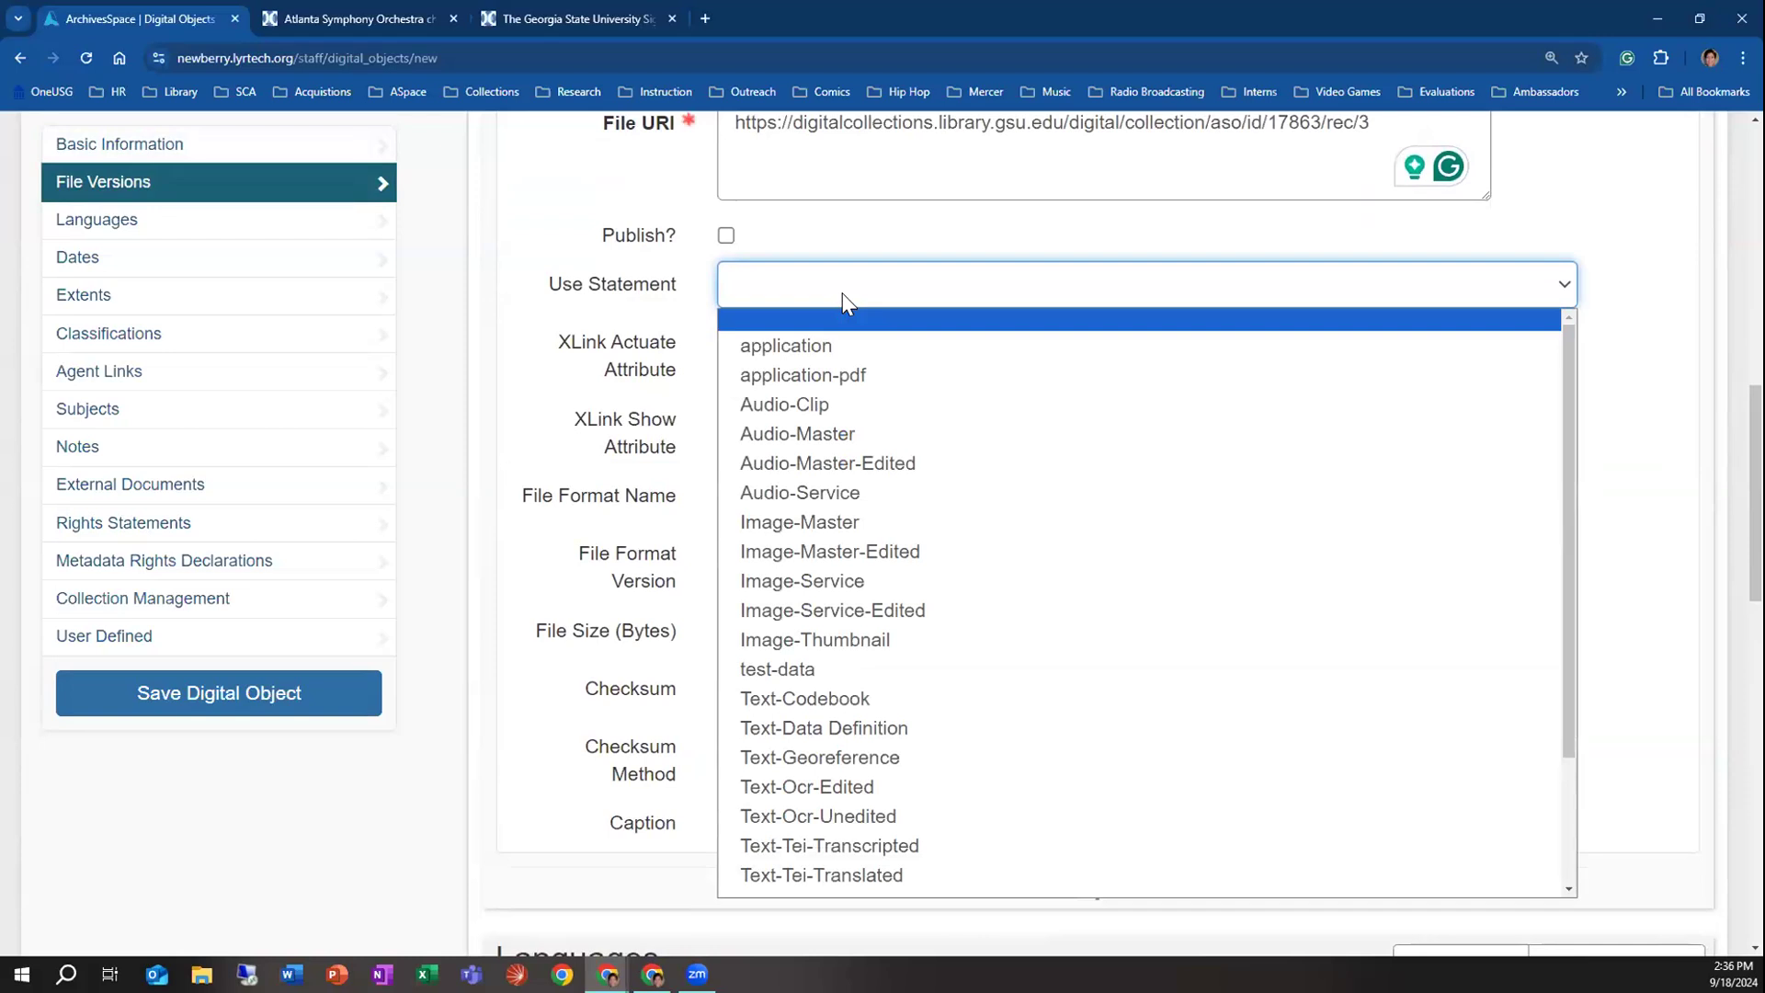
scroll(947, 698, down, 2)
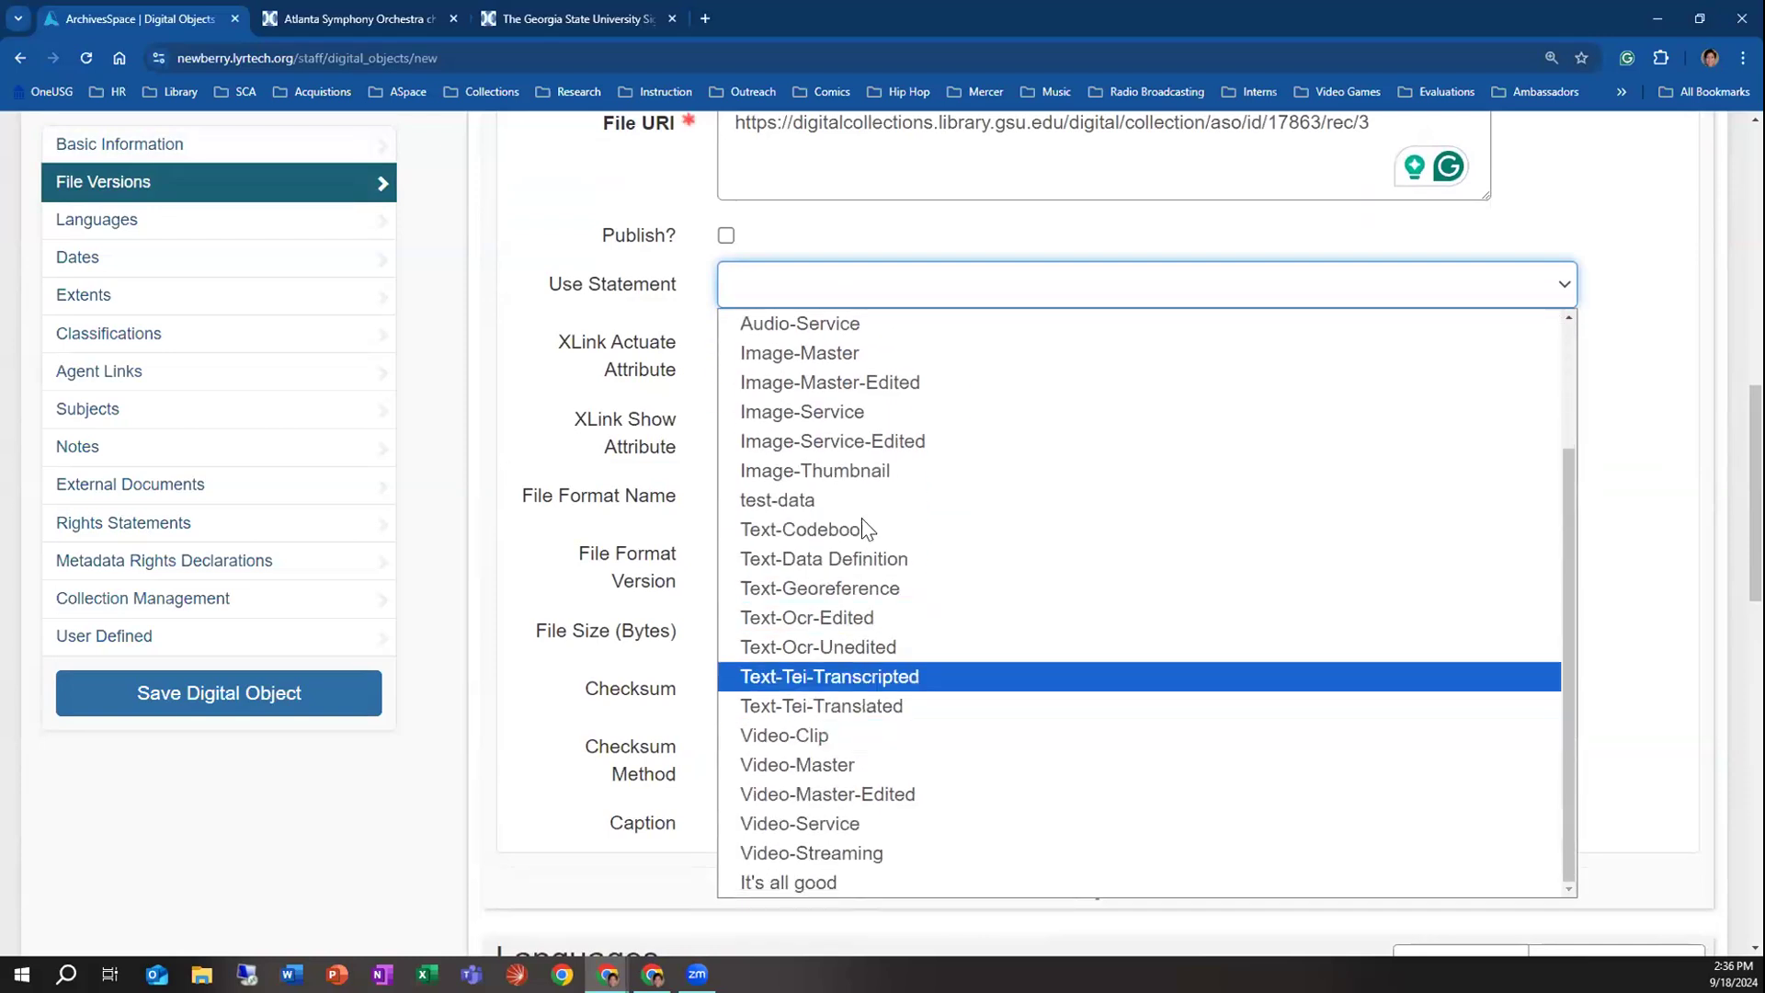
scroll(868, 570, up, 2)
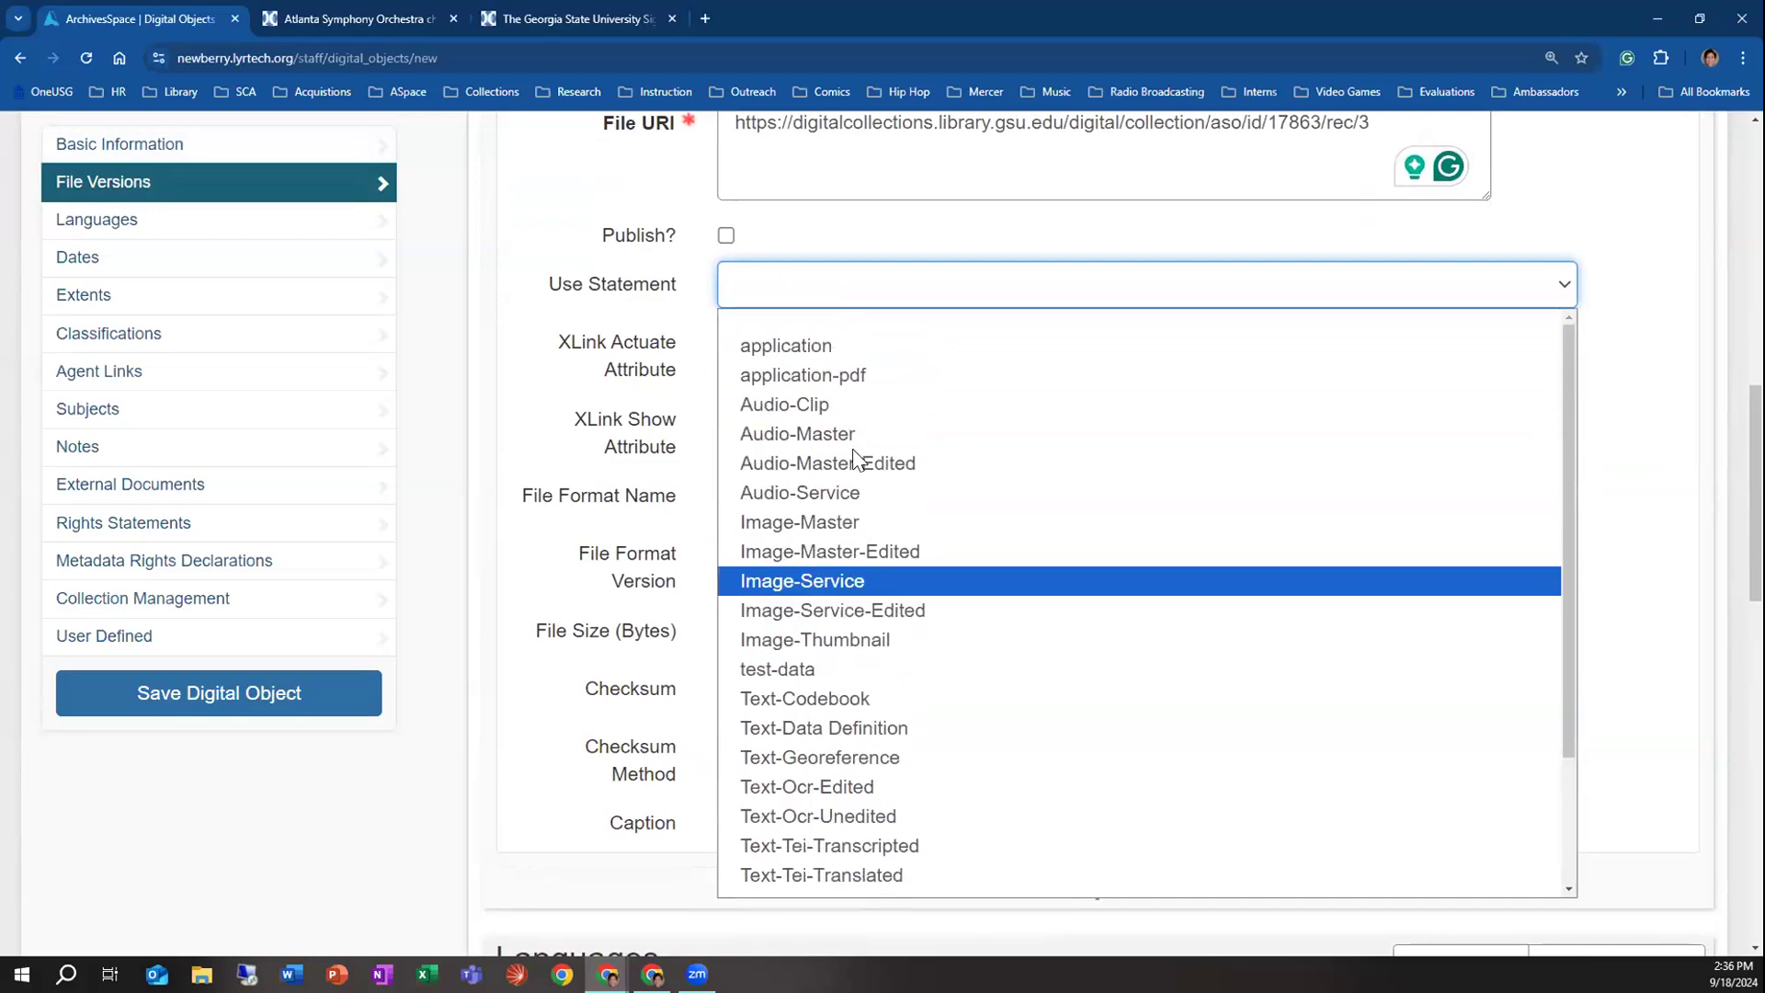
click(871, 583)
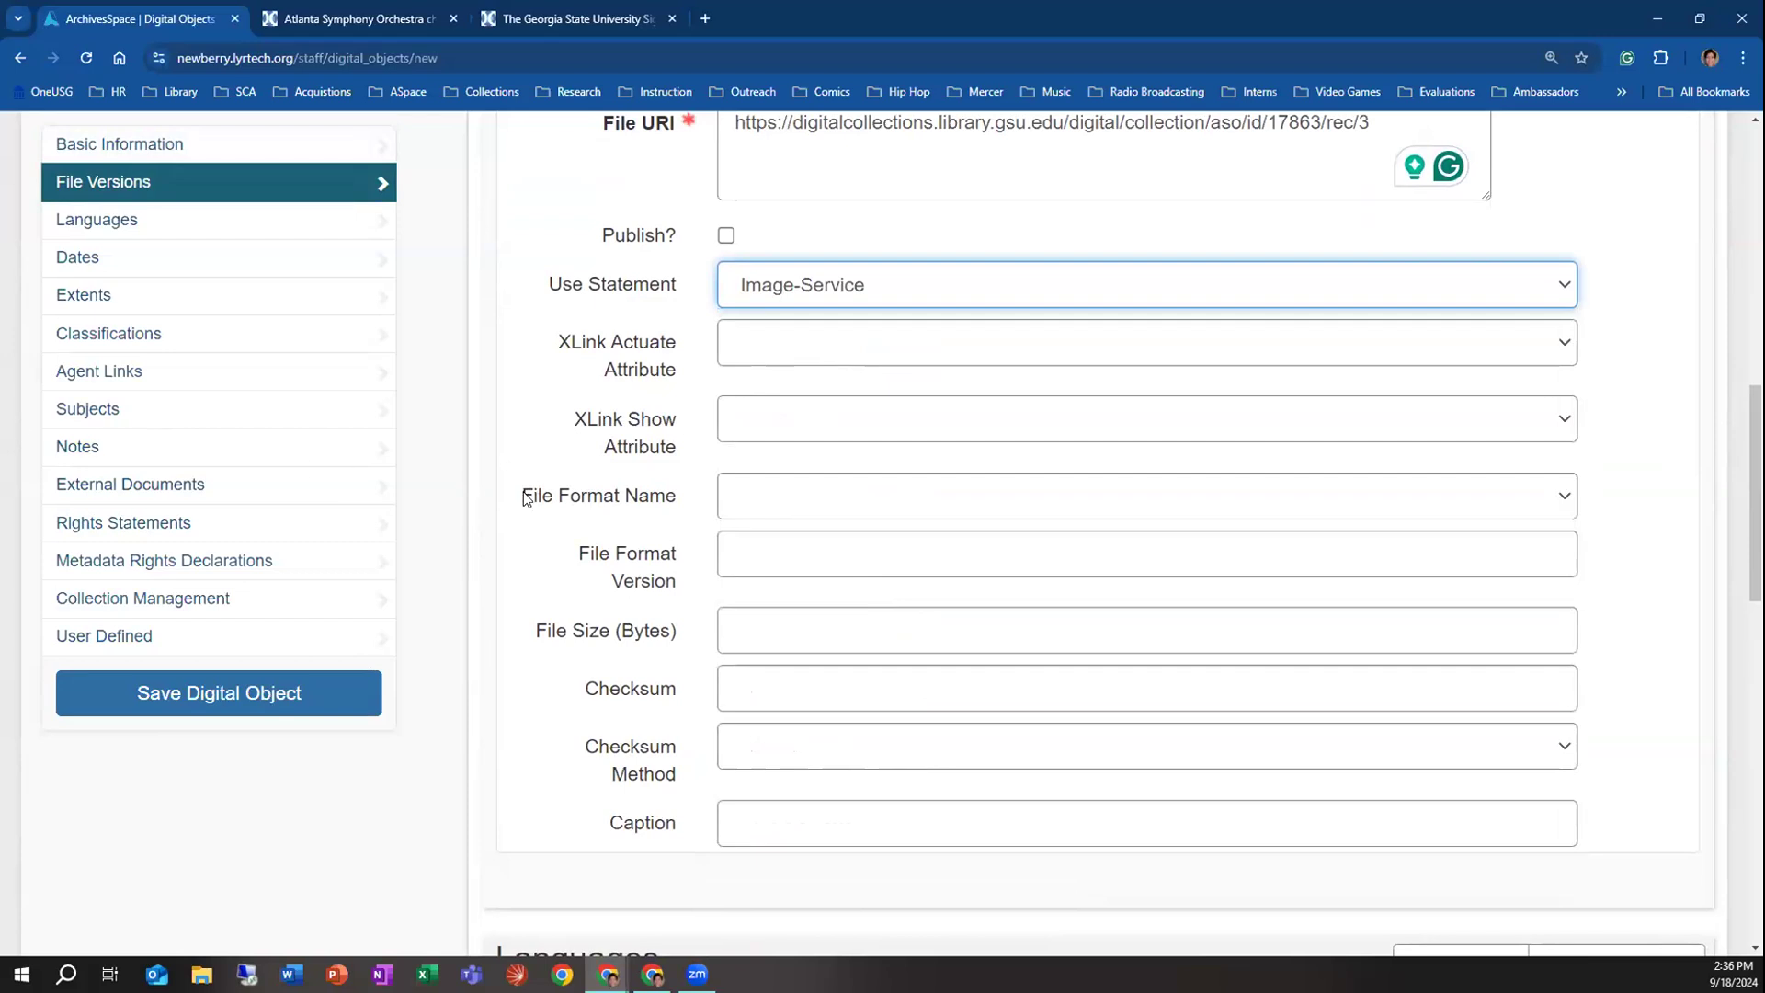
Compare the XLink Actuate and XLink Show options and set the file version's XLink Actuate Attribute to onLoad
click(763, 347)
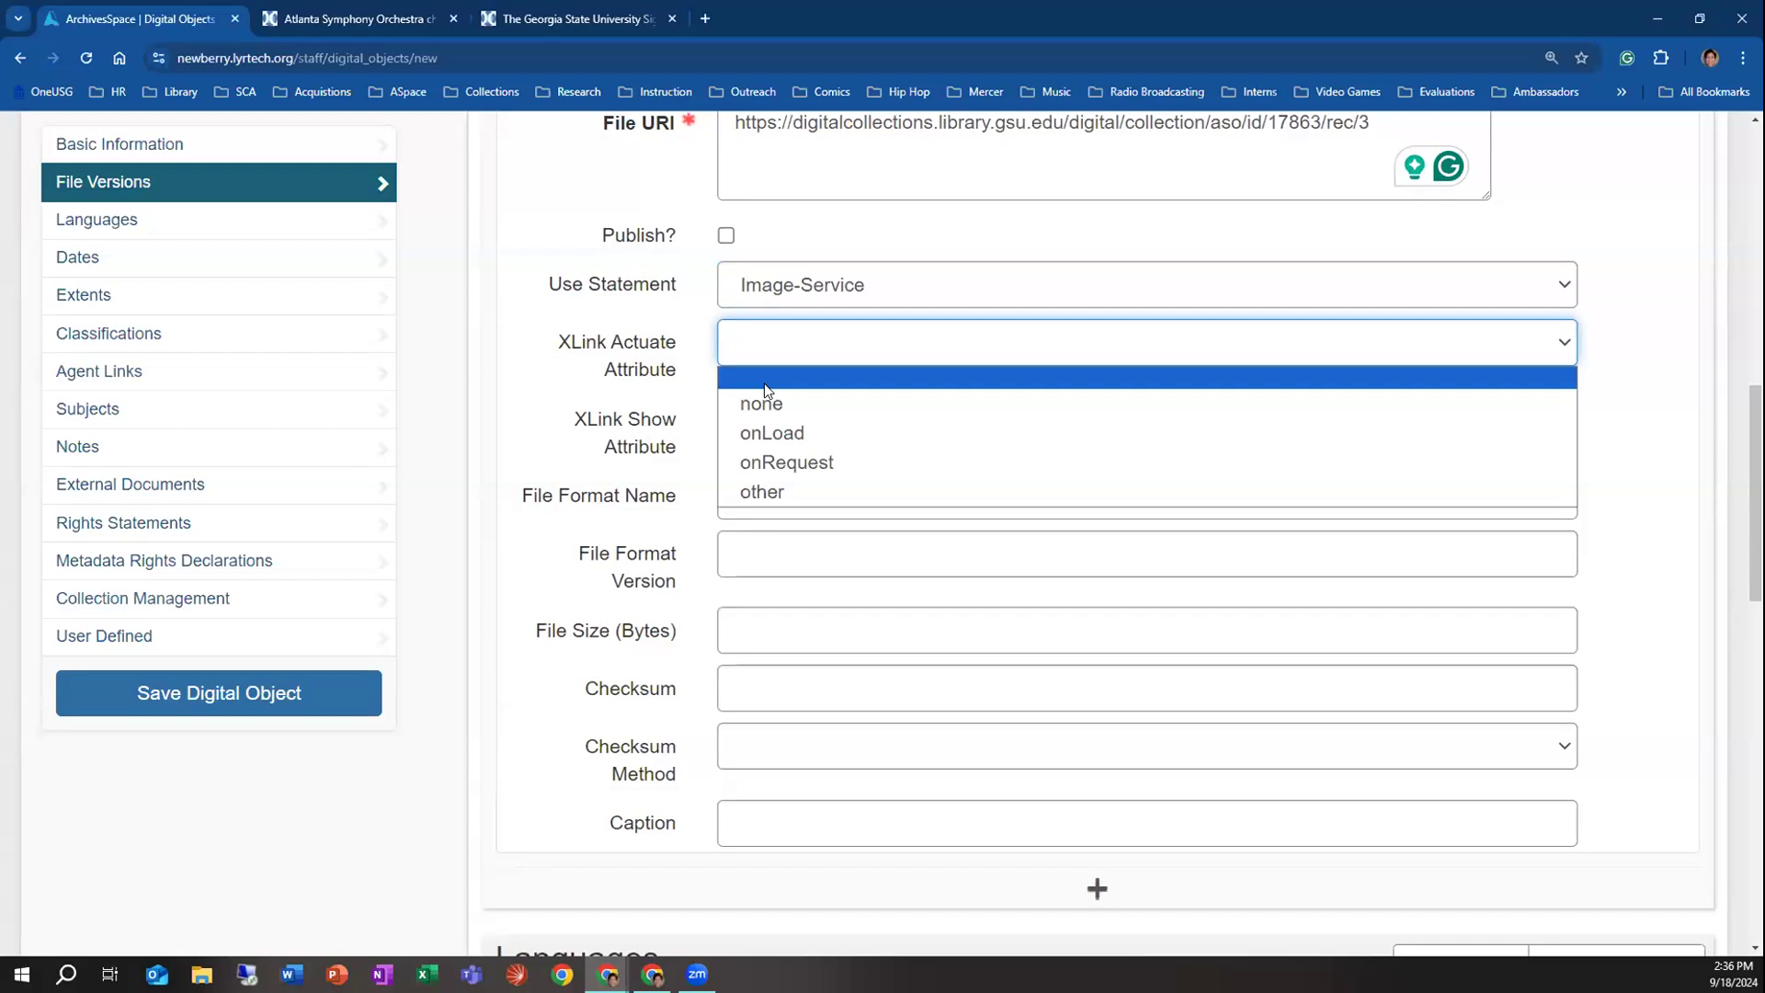
click(685, 454)
click(758, 438)
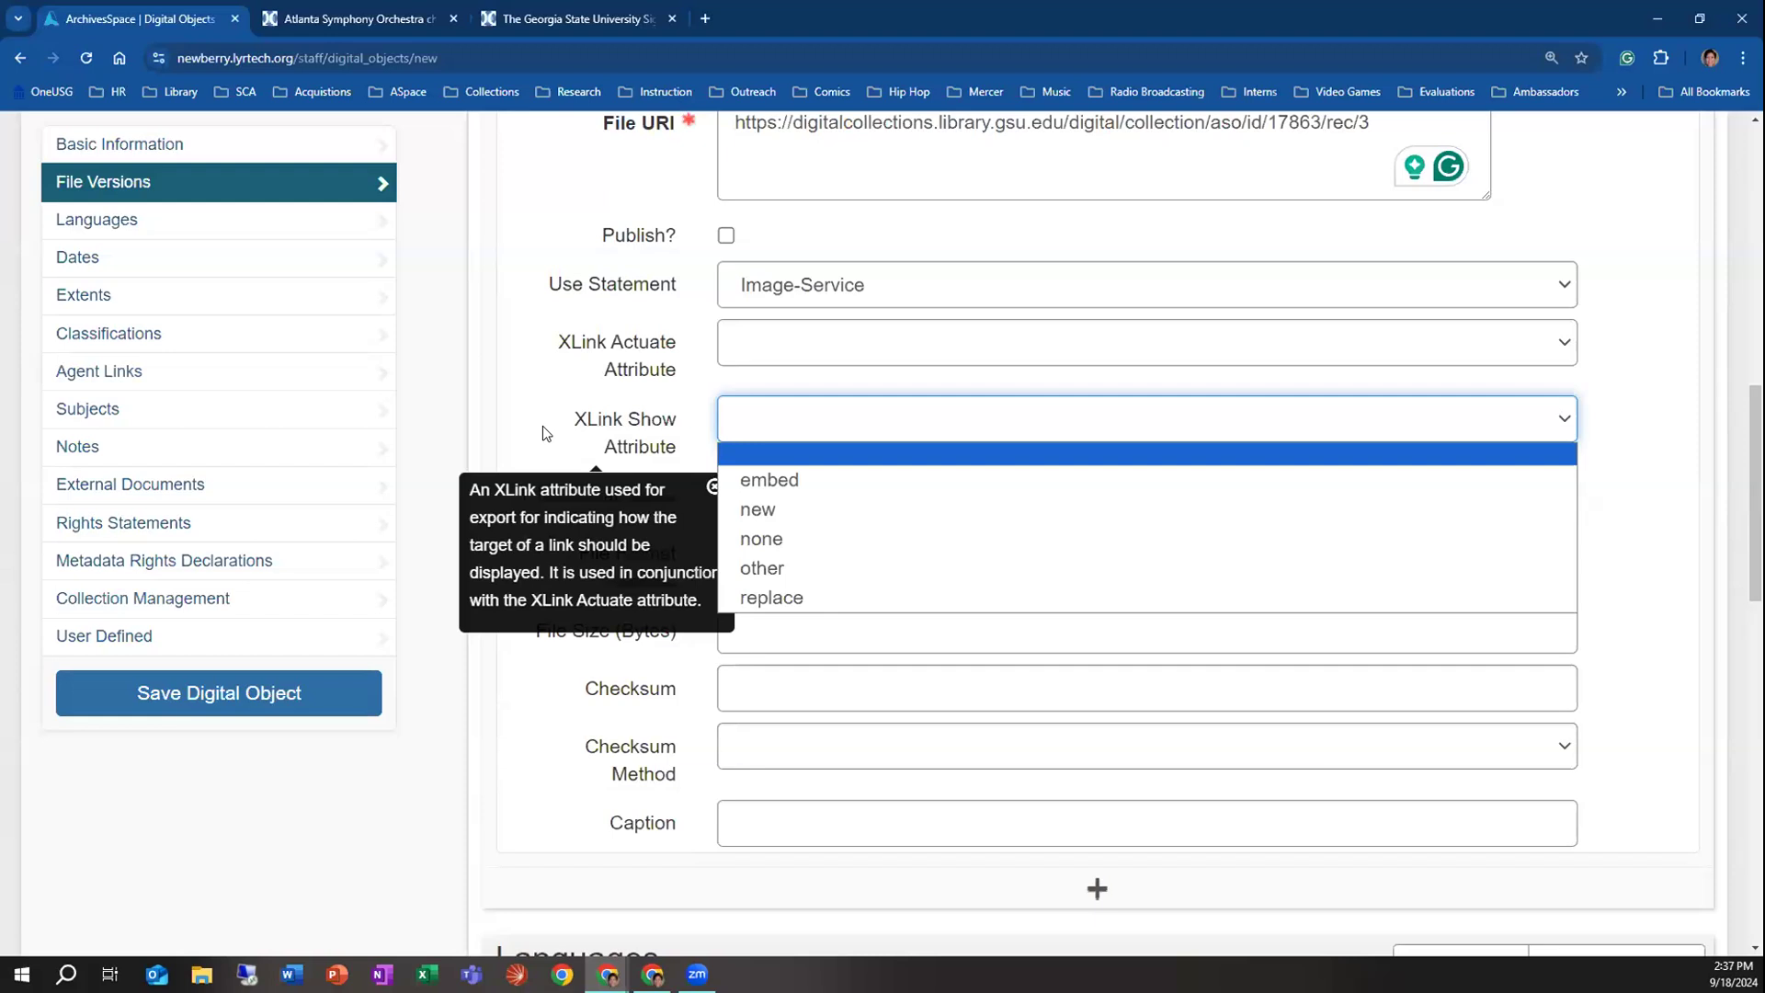
click(770, 356)
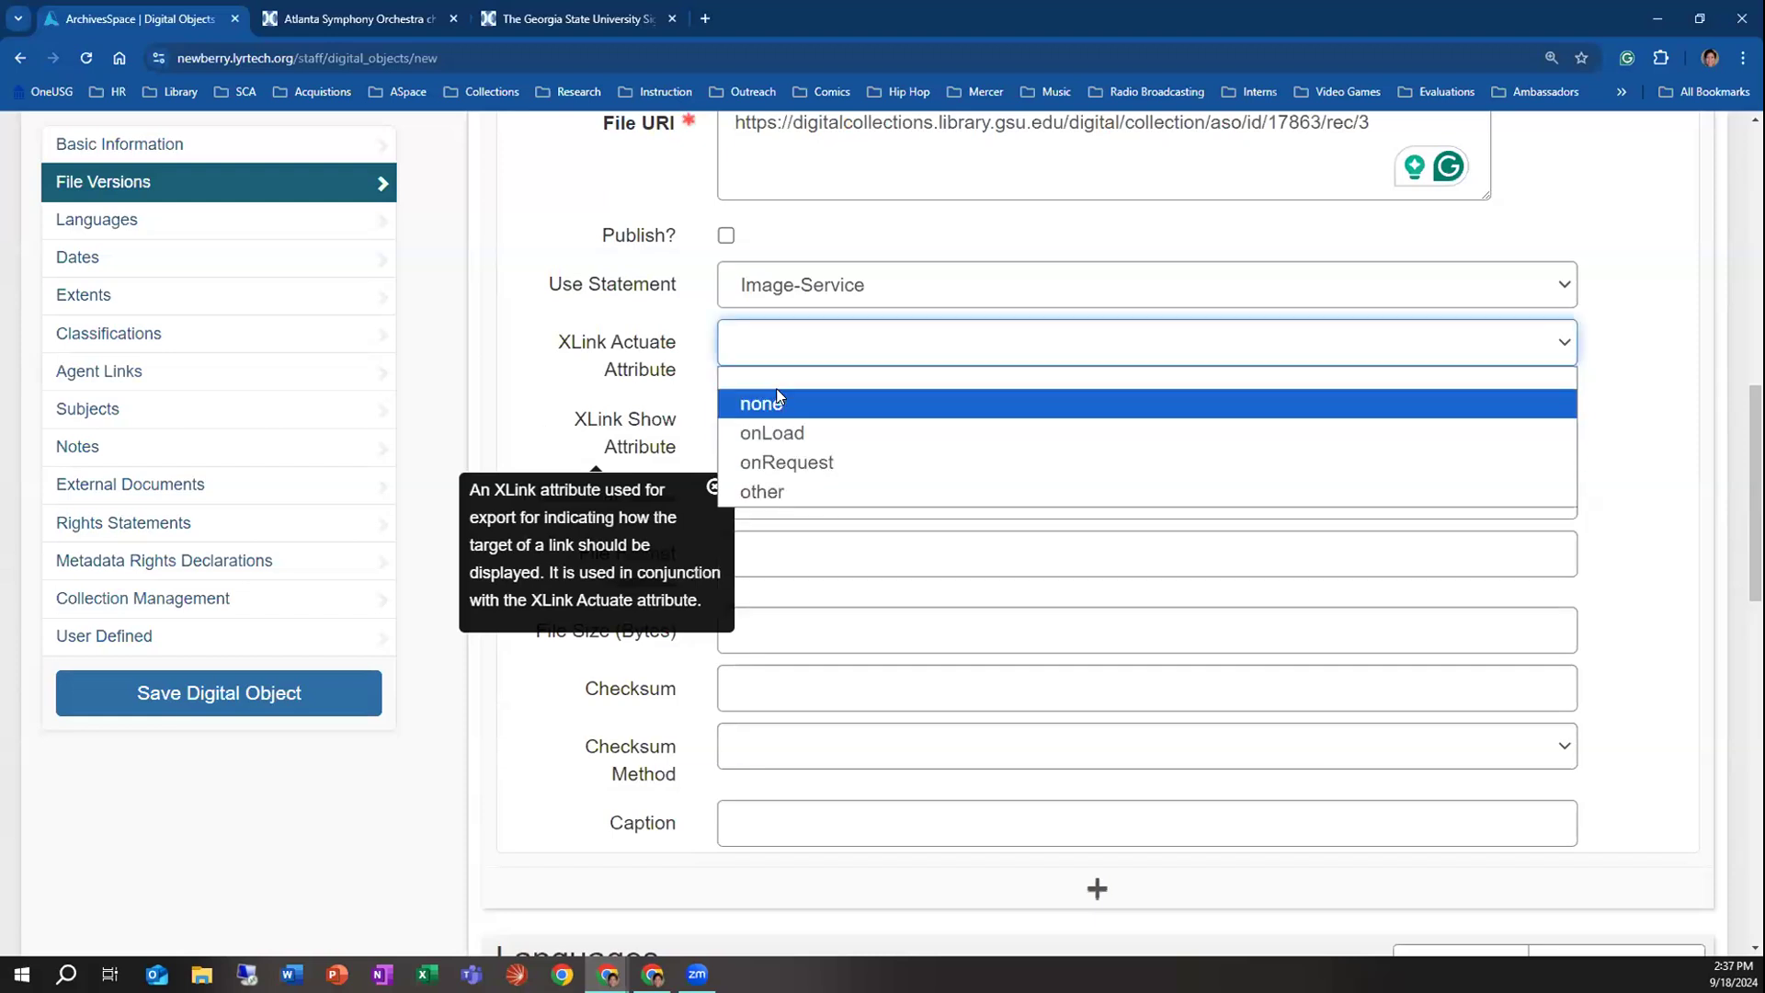
click(710, 487)
click(798, 352)
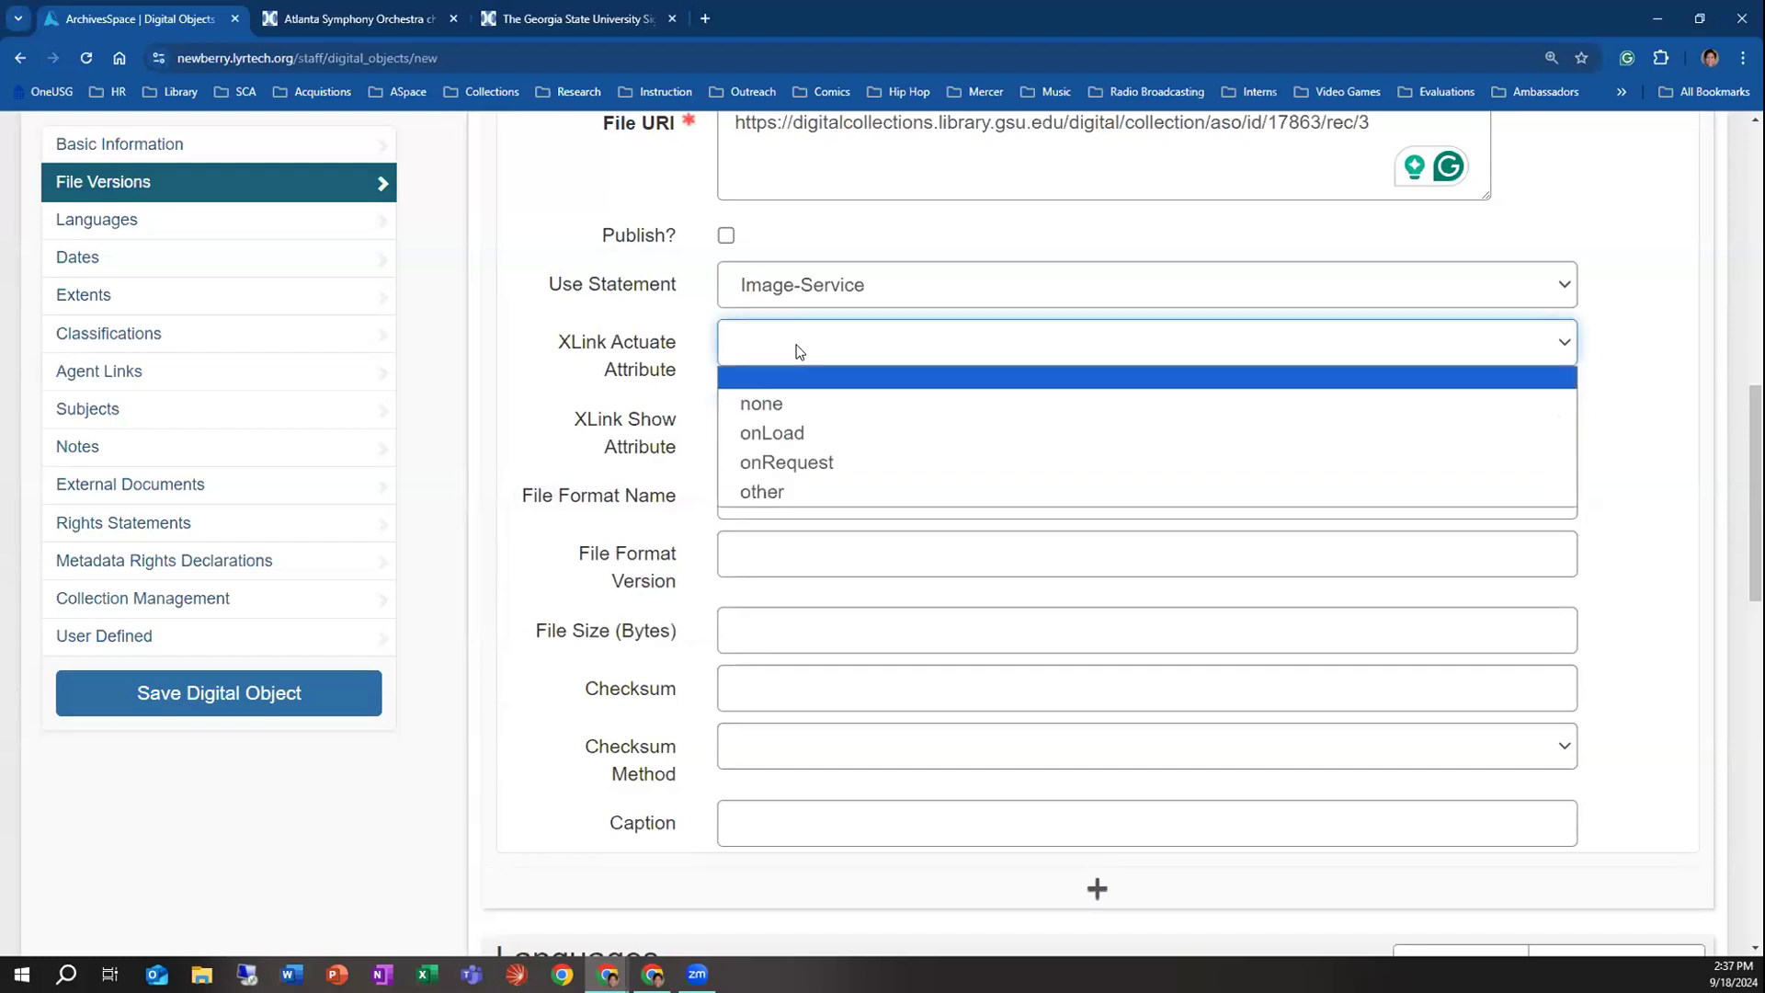
click(789, 431)
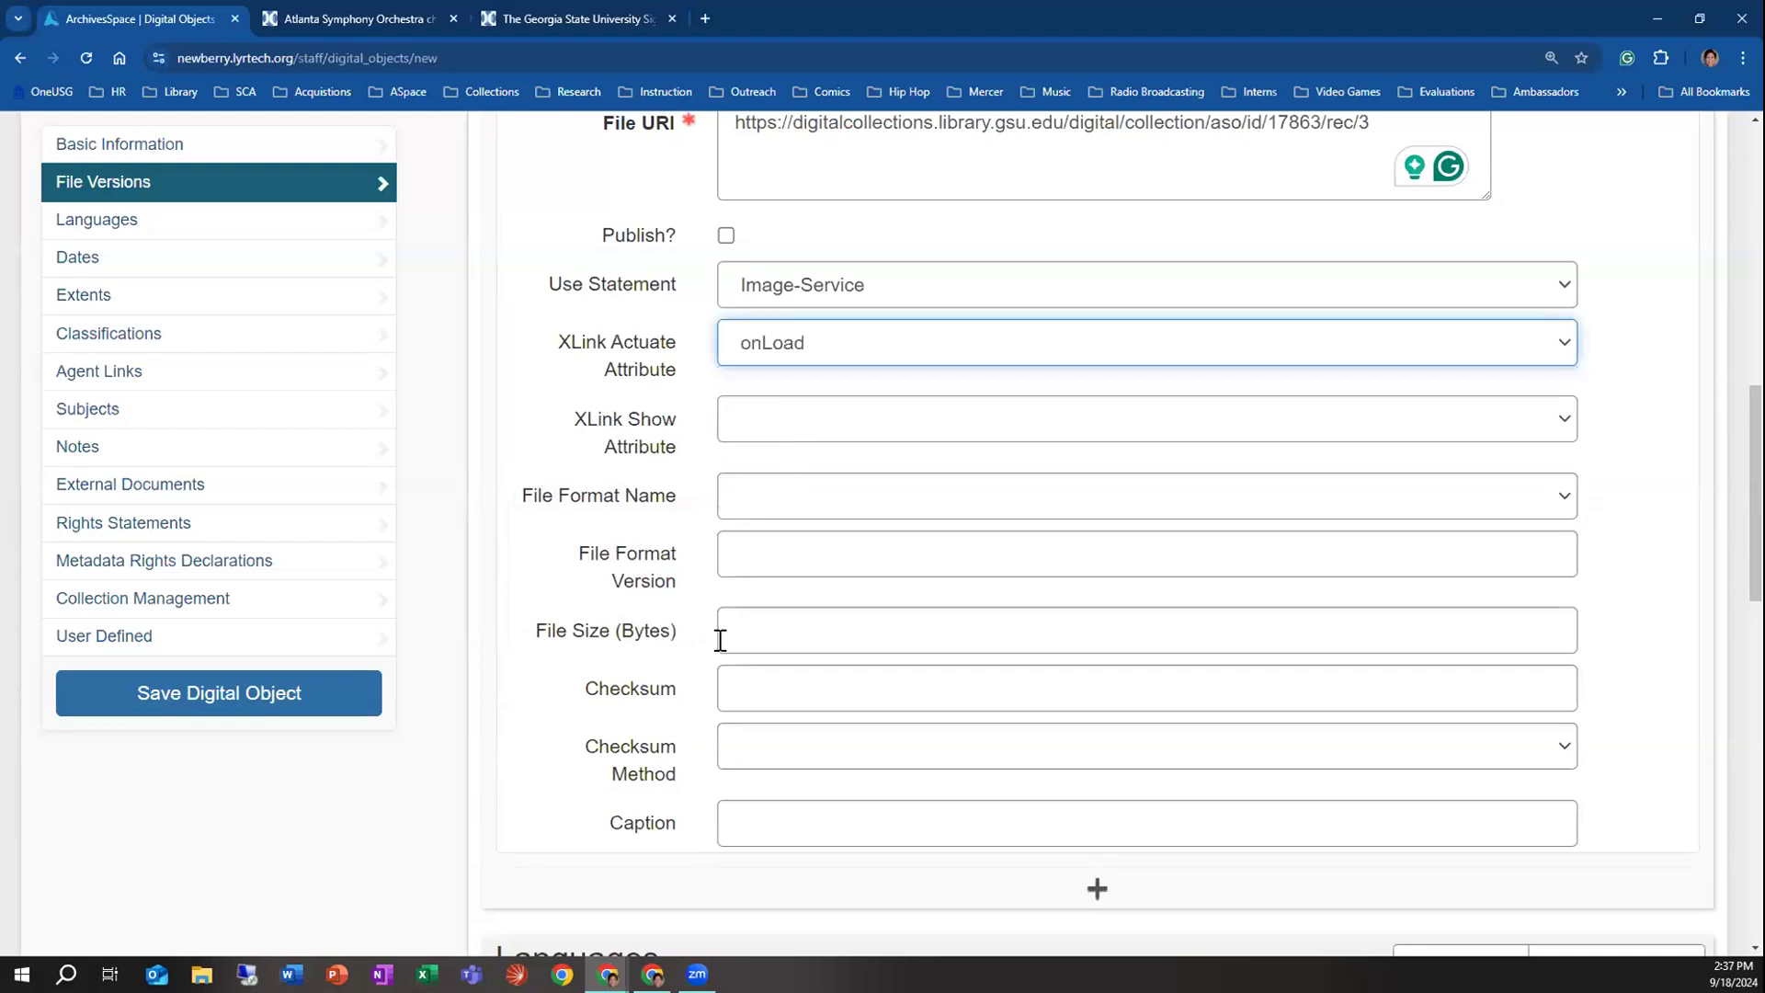
Set the file version's XLink Show Attribute to new and compare the XLink Actuate and XLink Show options
click(757, 436)
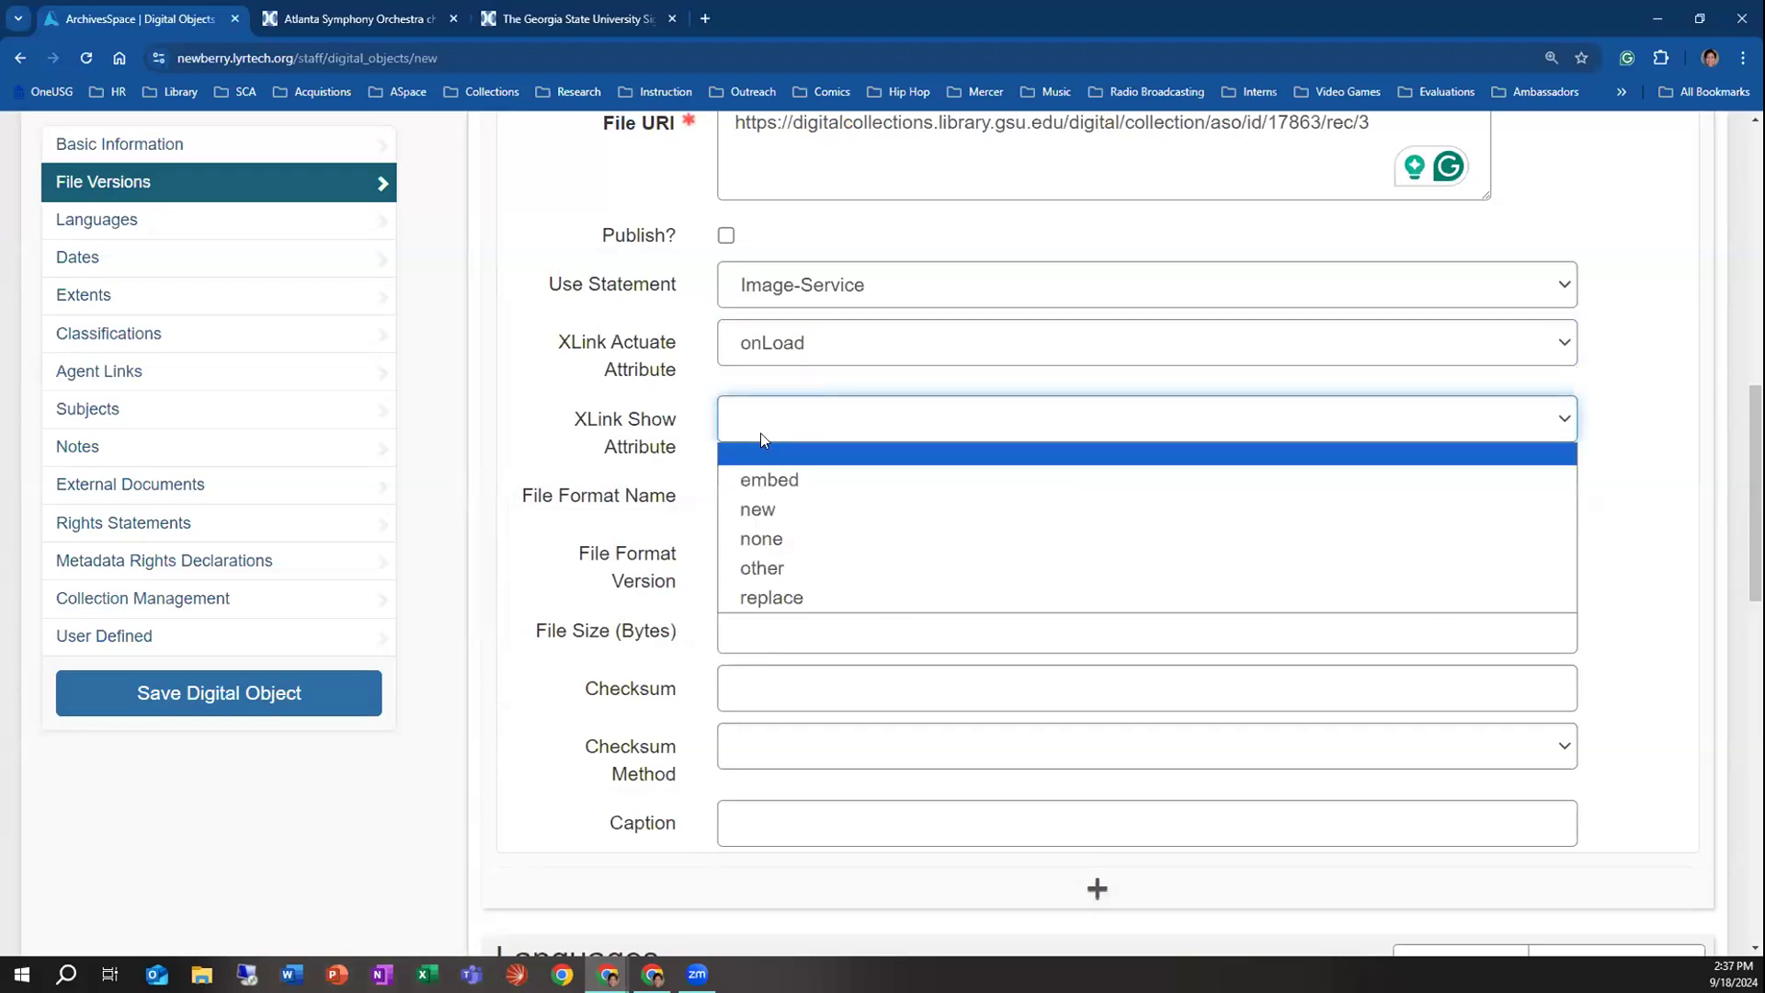
click(777, 501)
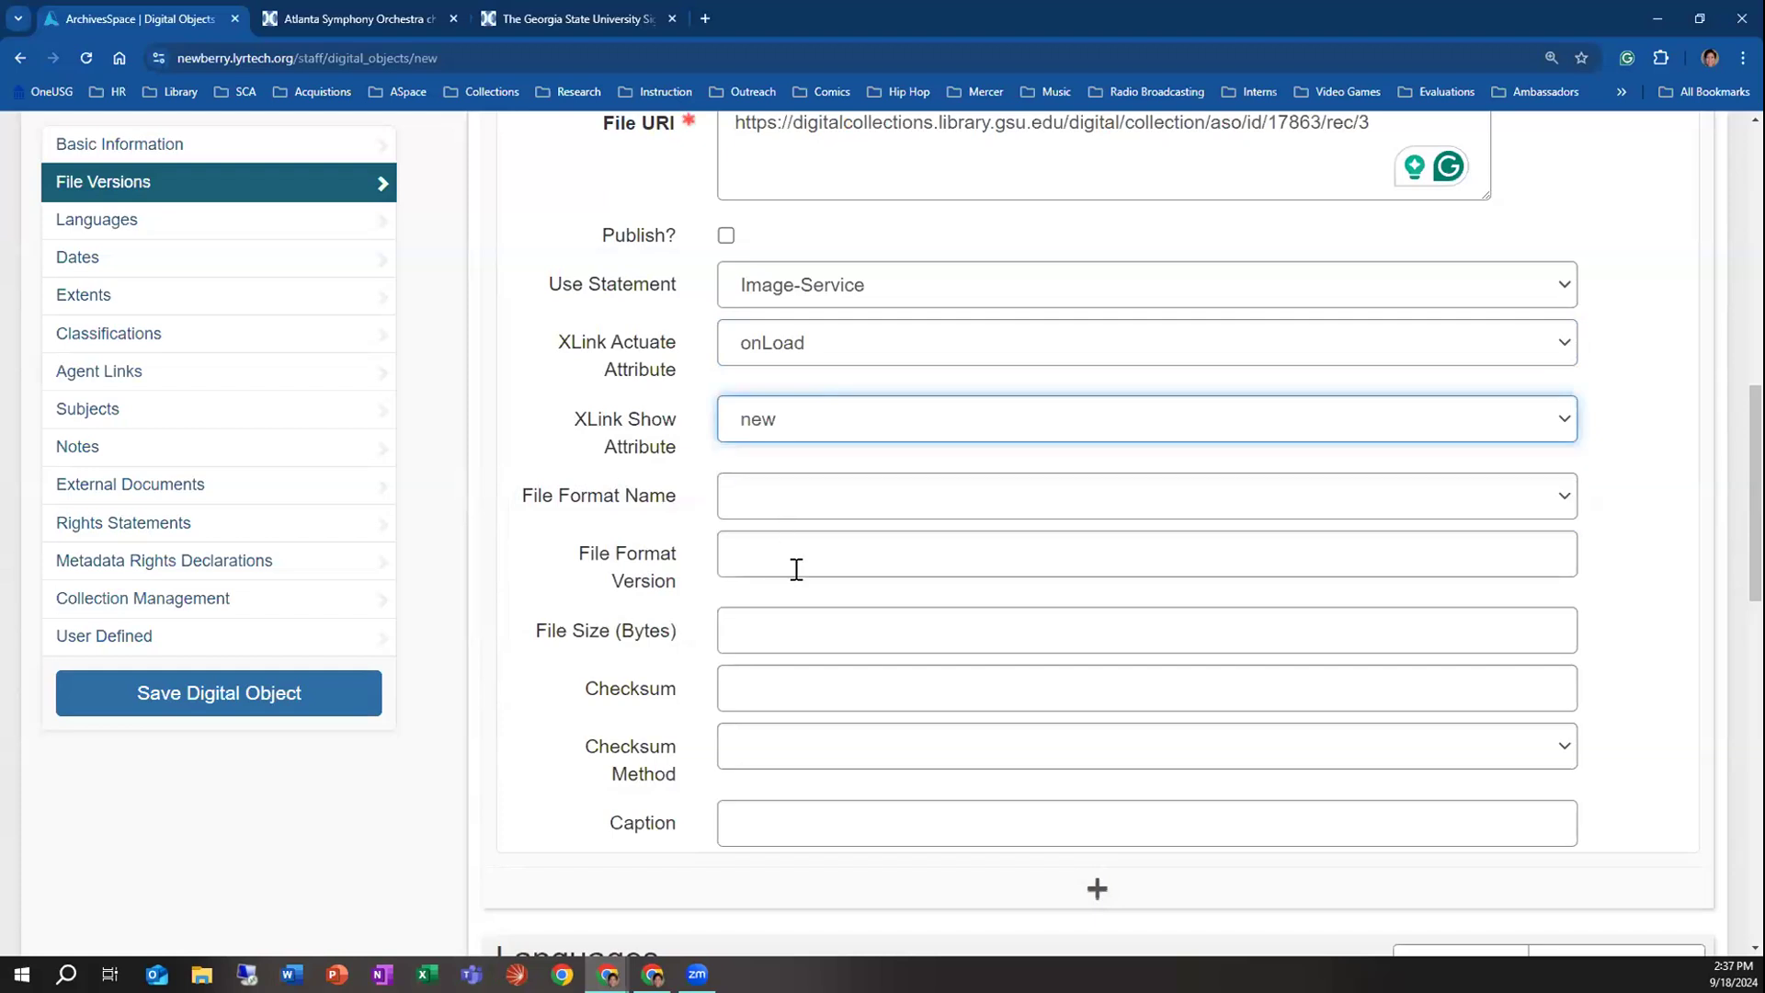
click(871, 356)
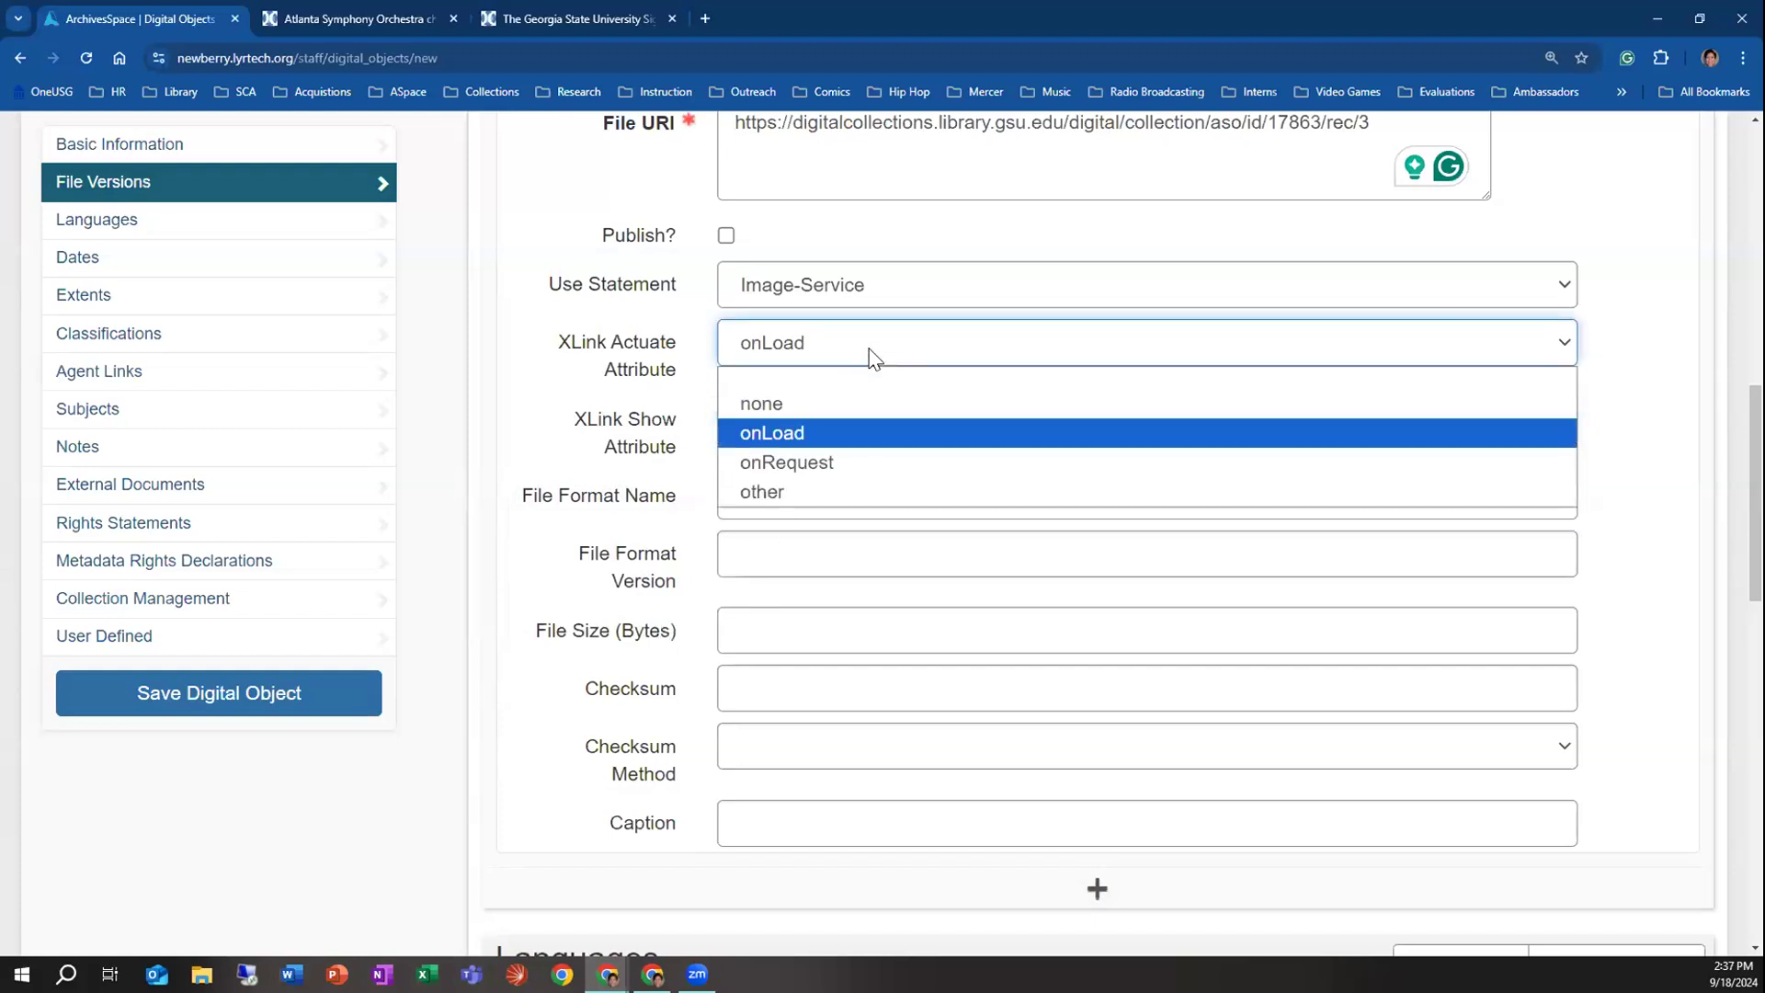
click(871, 354)
click(832, 423)
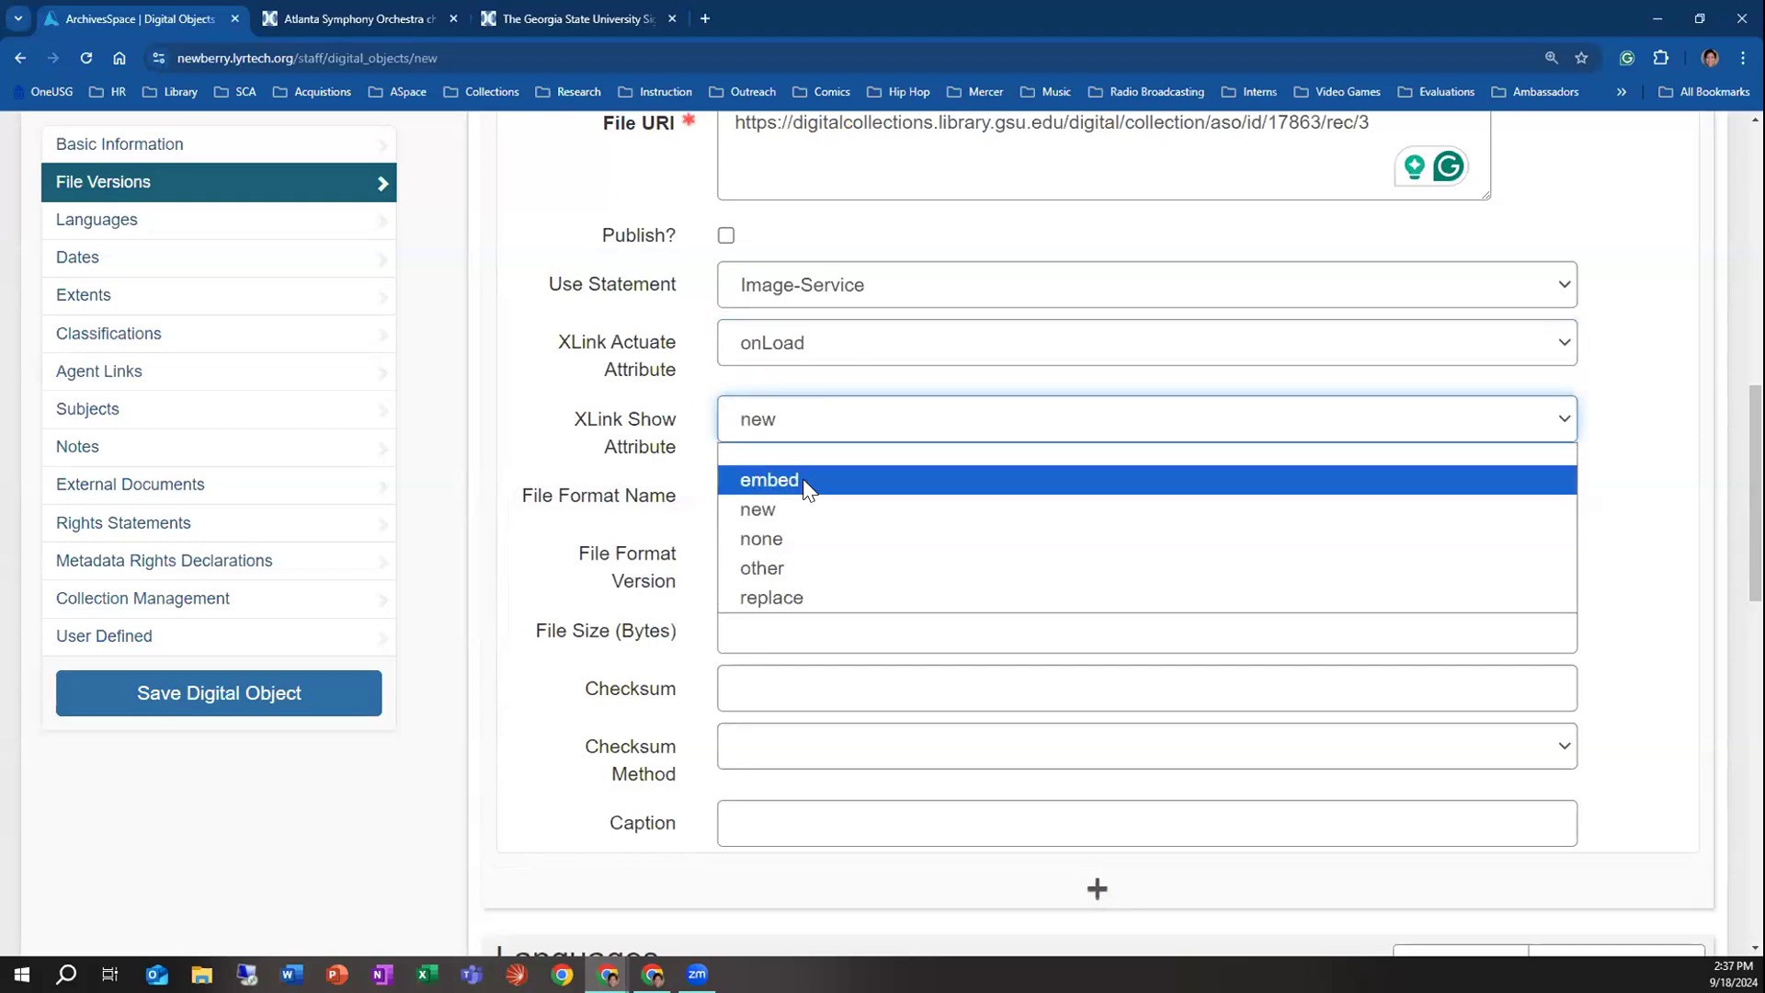
click(836, 420)
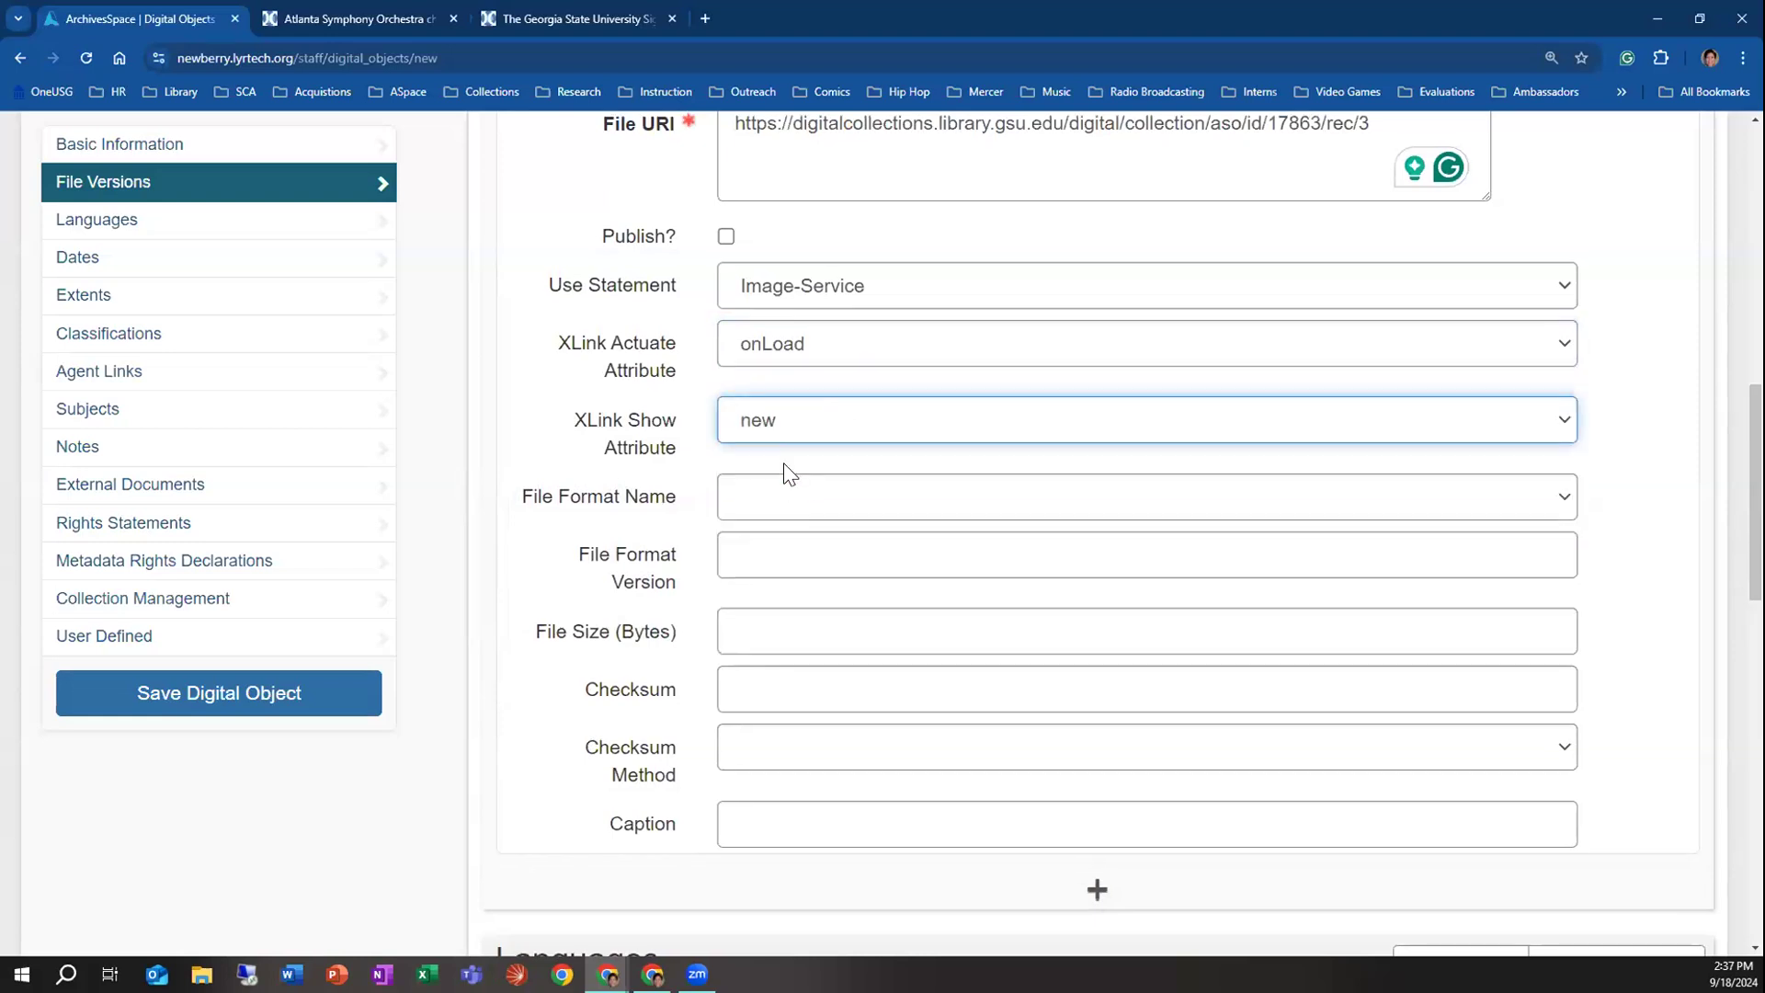
scroll(783, 478, up, 6)
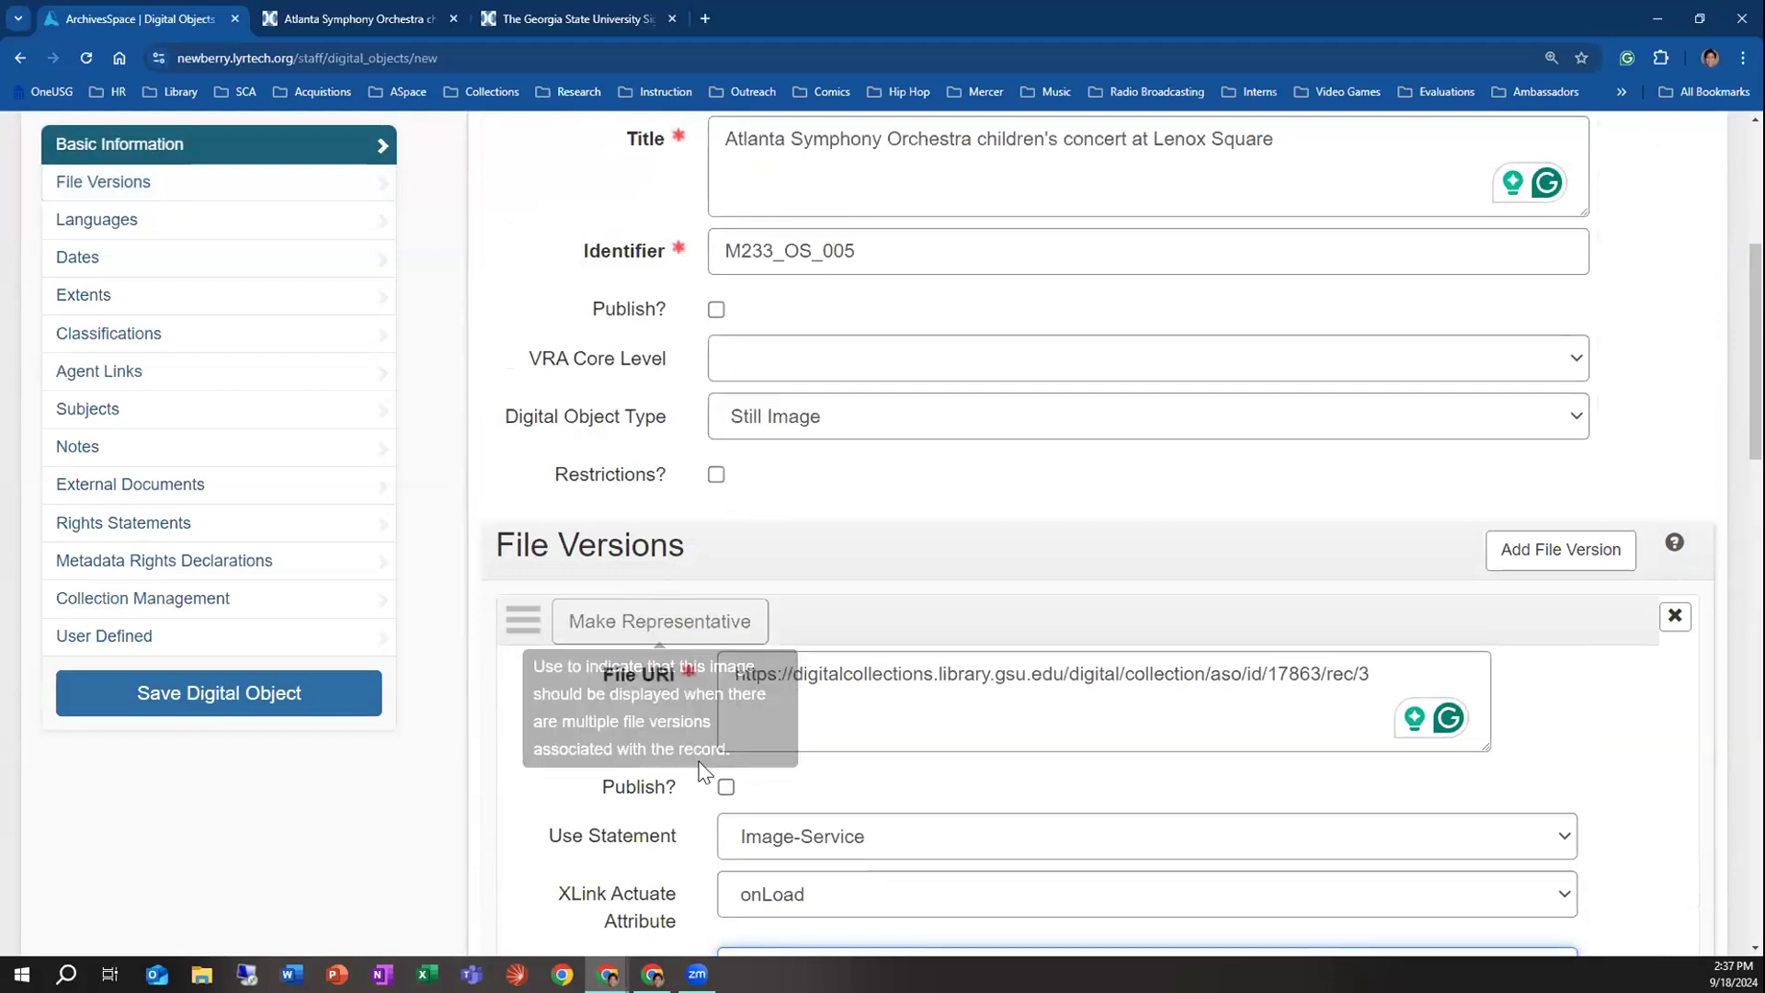
scroll(712, 772, down, 6)
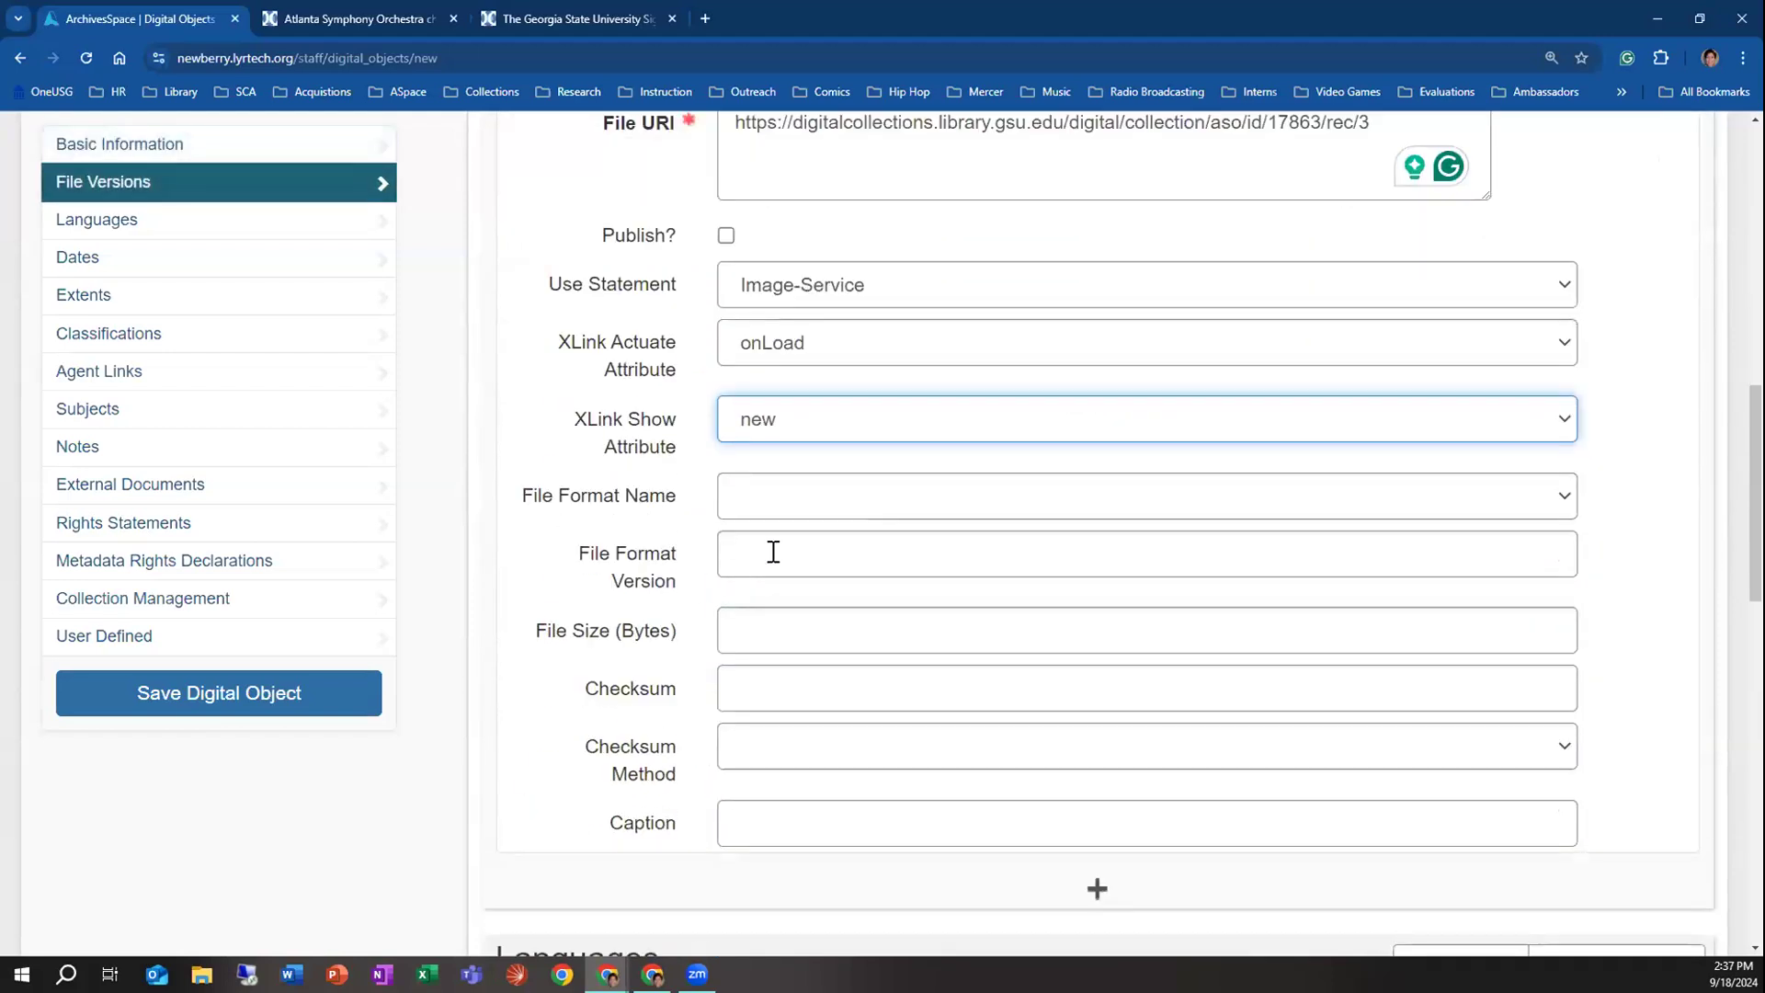
Read the File Format Name description and set the file version's format to JPEG File Interchange Format
mouse_move(655, 501)
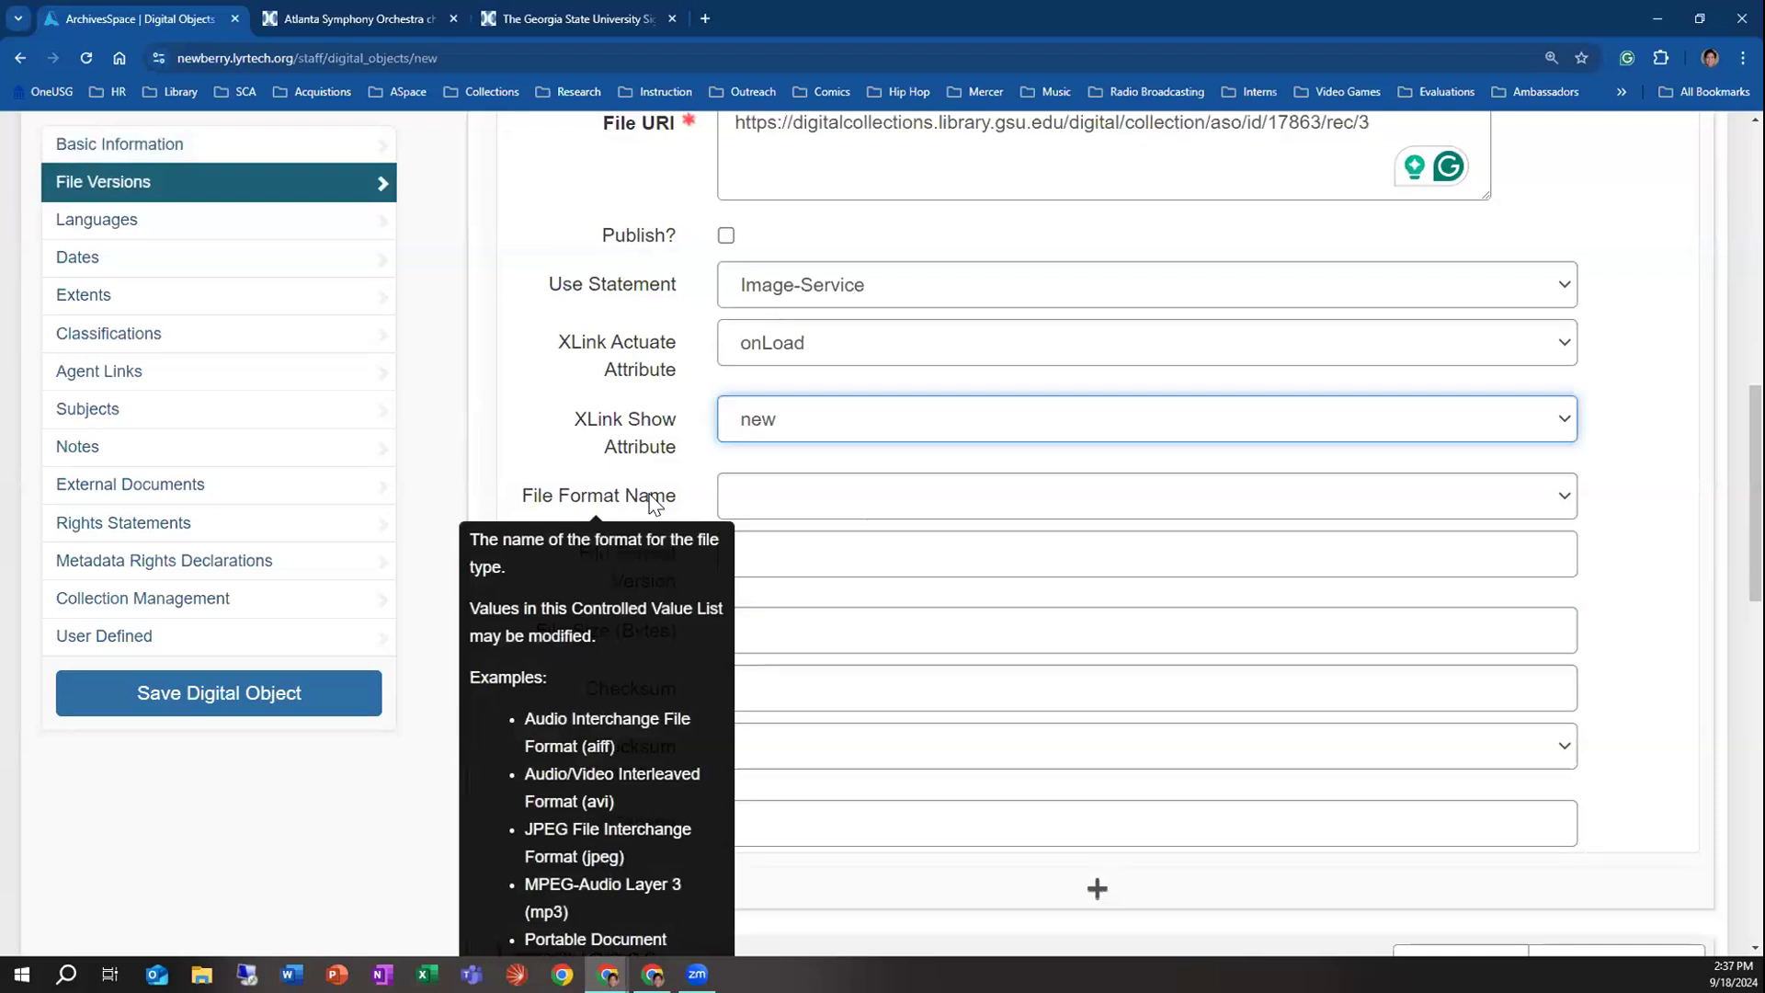
click(784, 506)
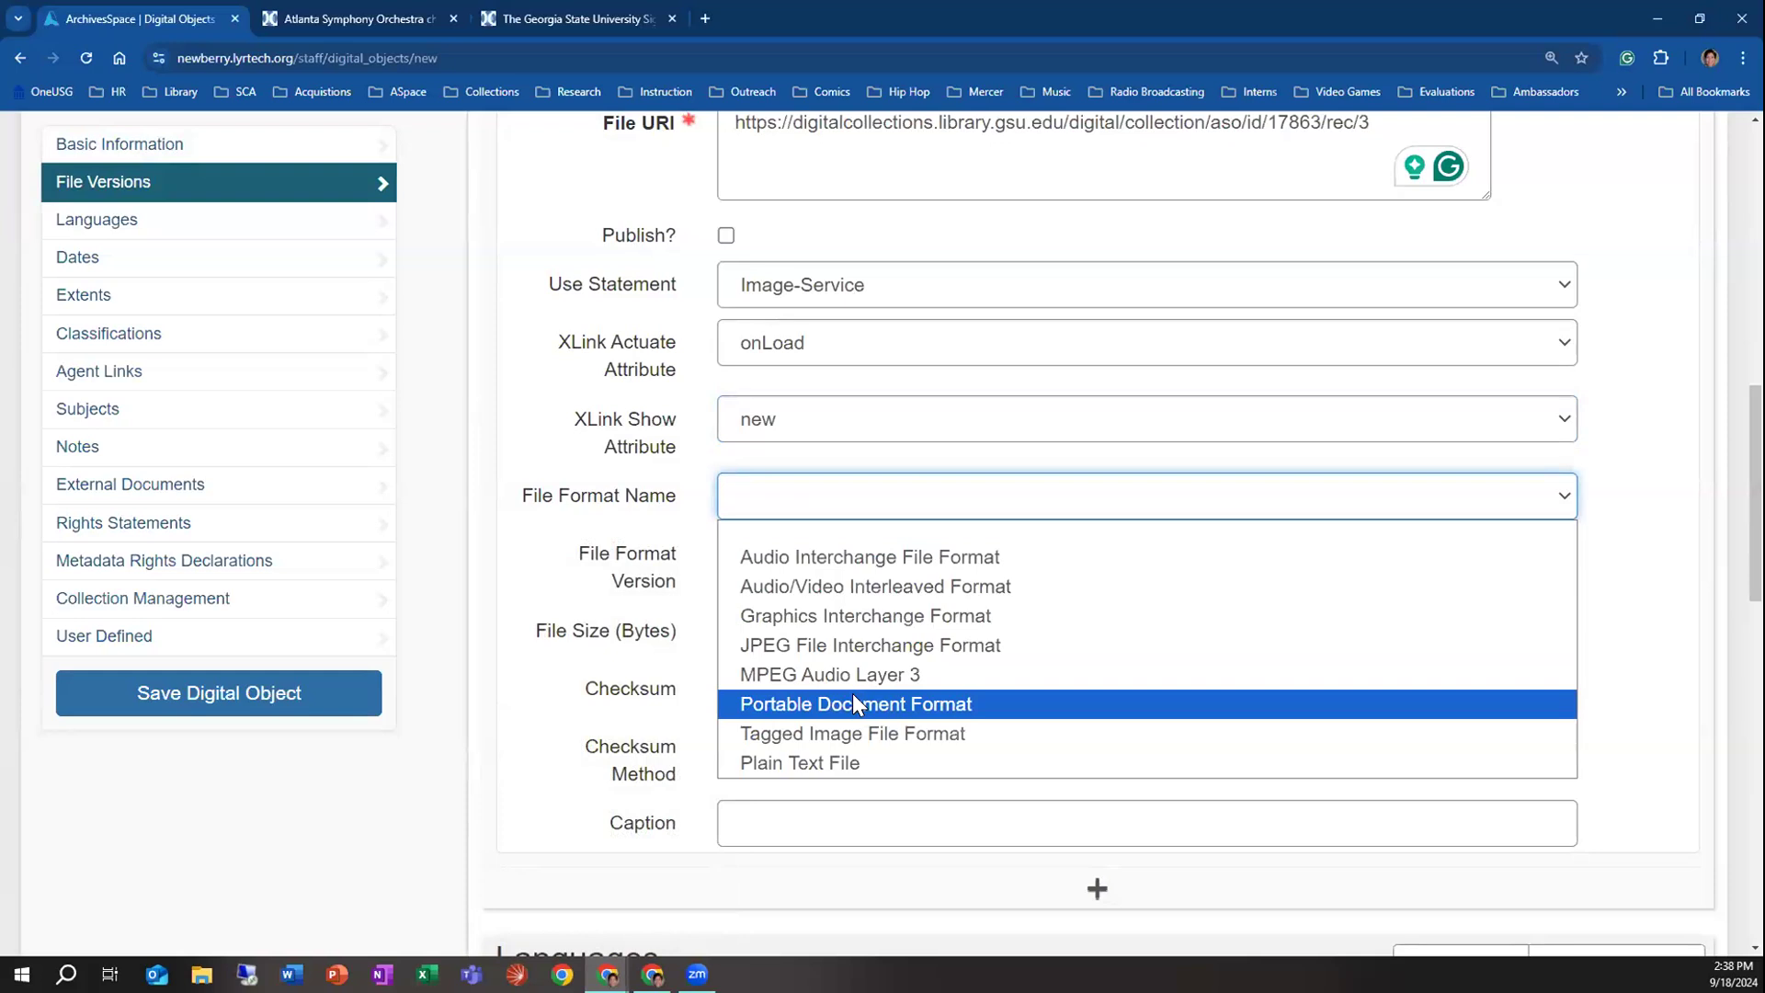
click(852, 650)
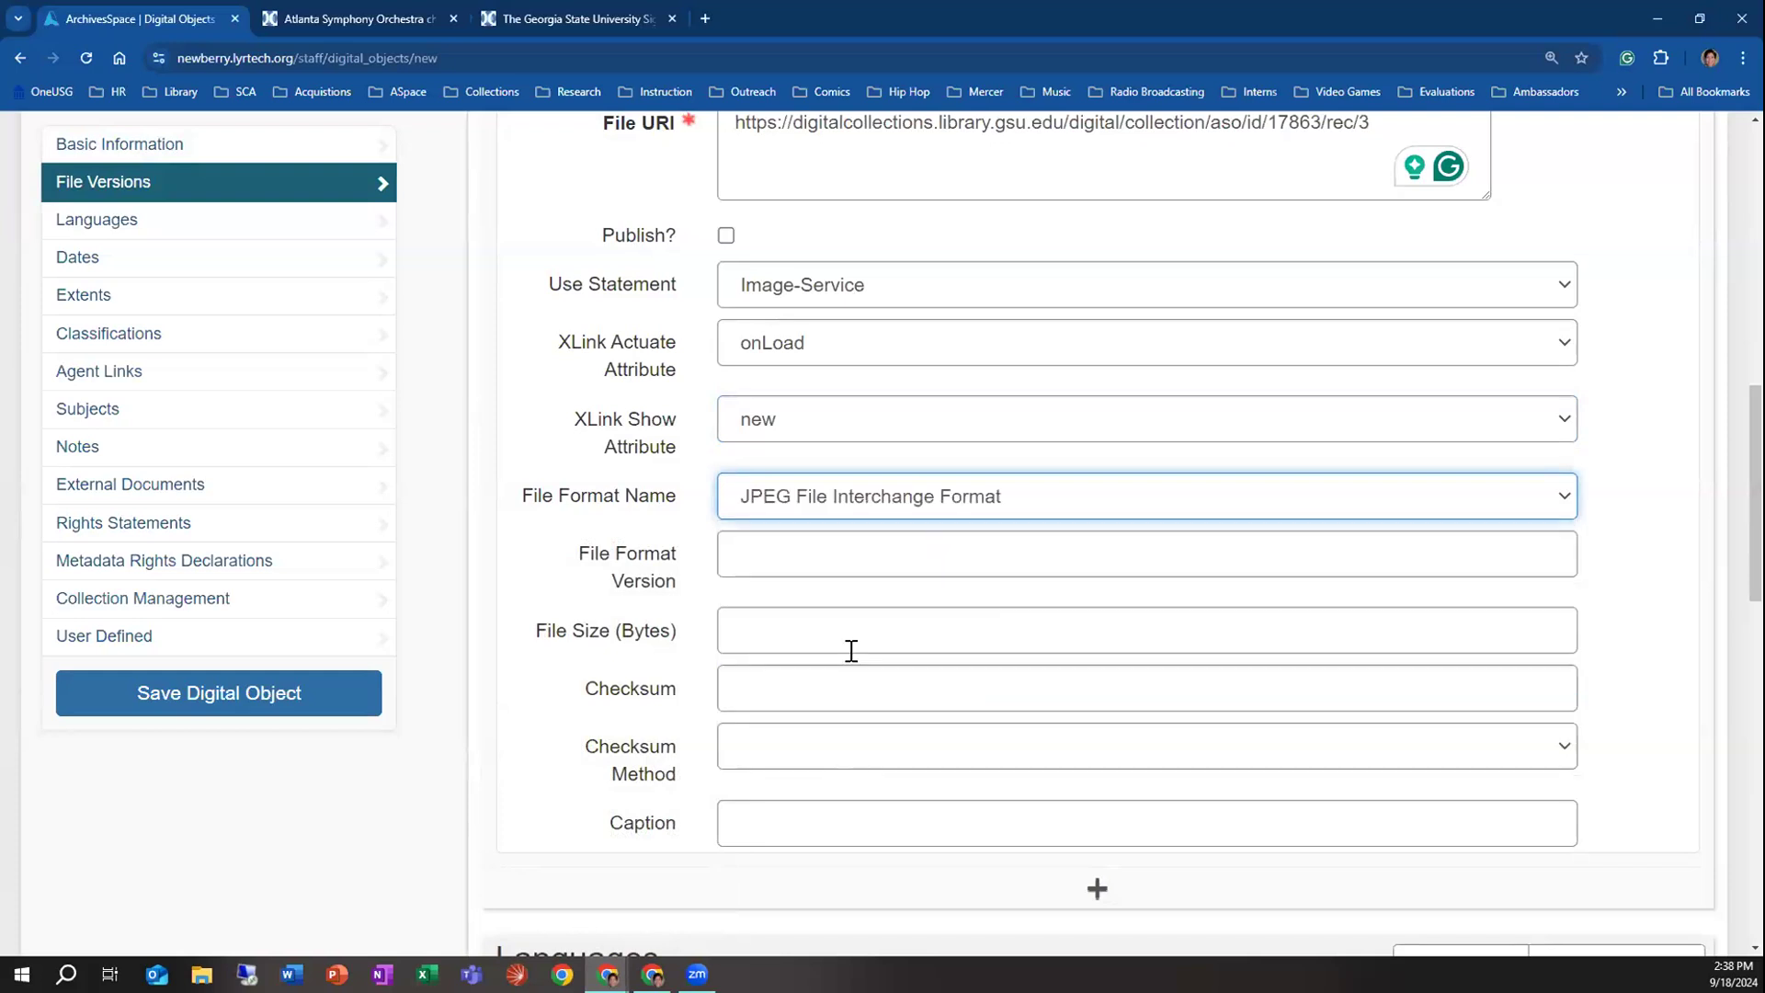
Examine the file version's remaining fields, including File Format Version, File Size, the Checksum Method options and Caption
mouse_move(637, 563)
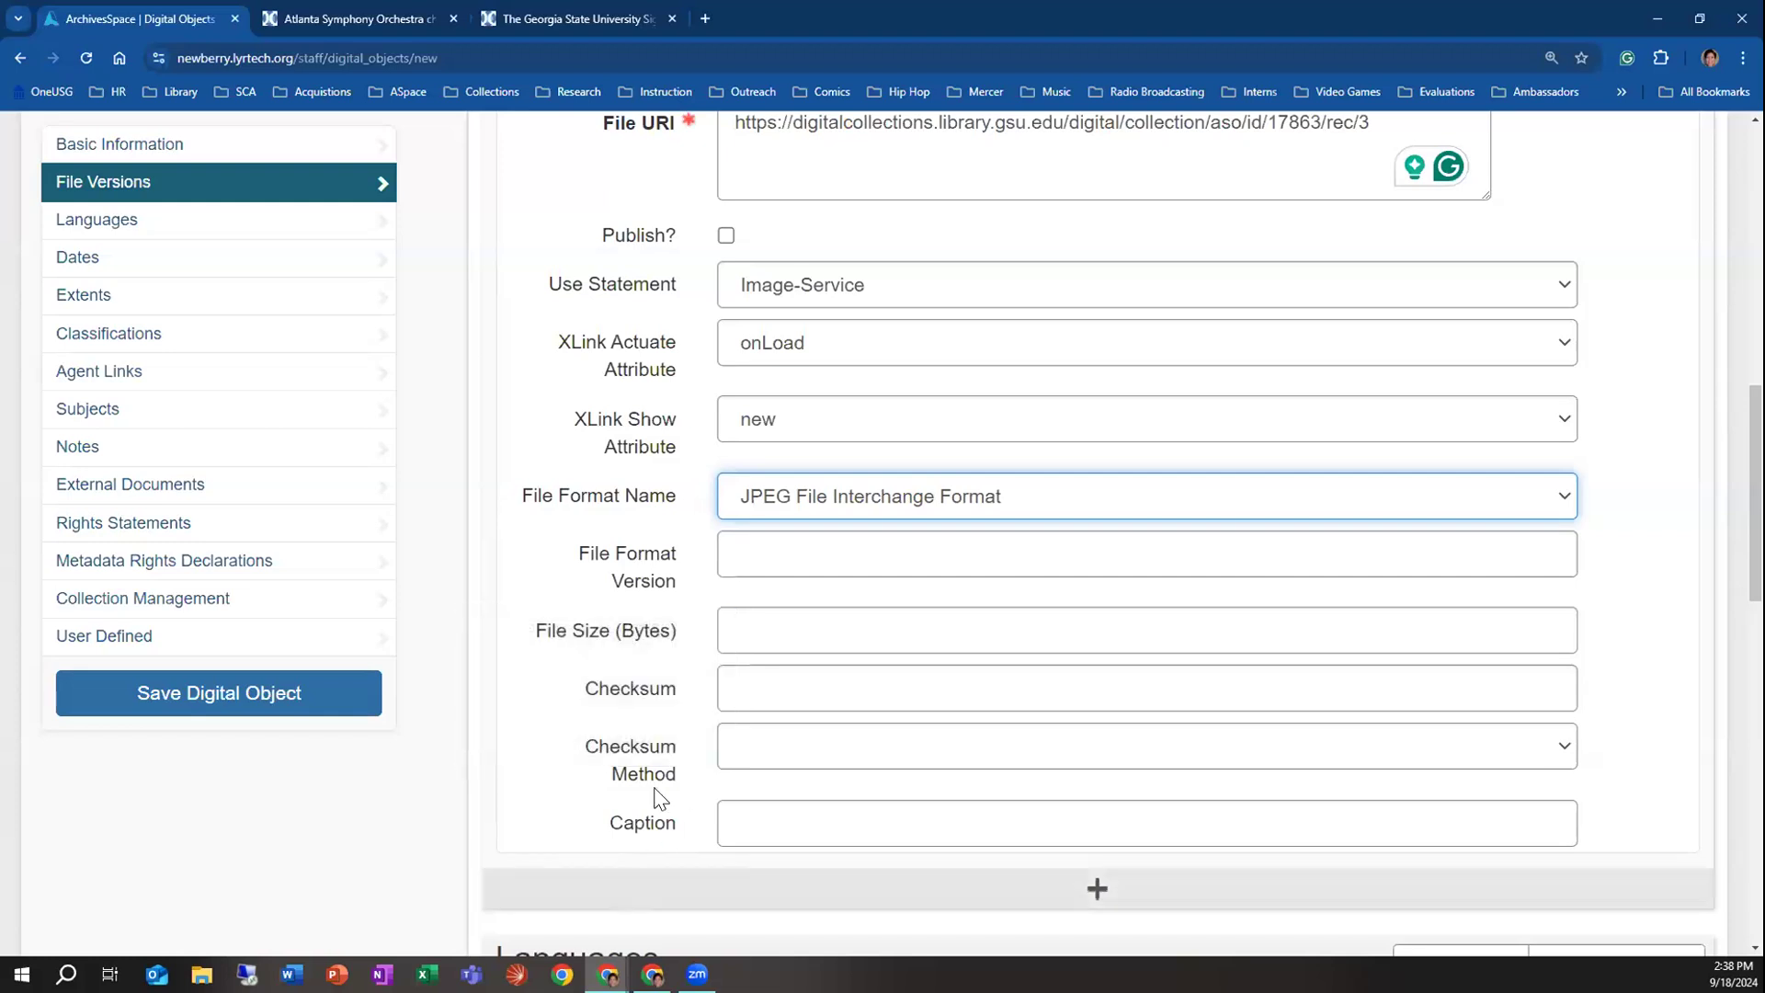
mouse_move(674, 640)
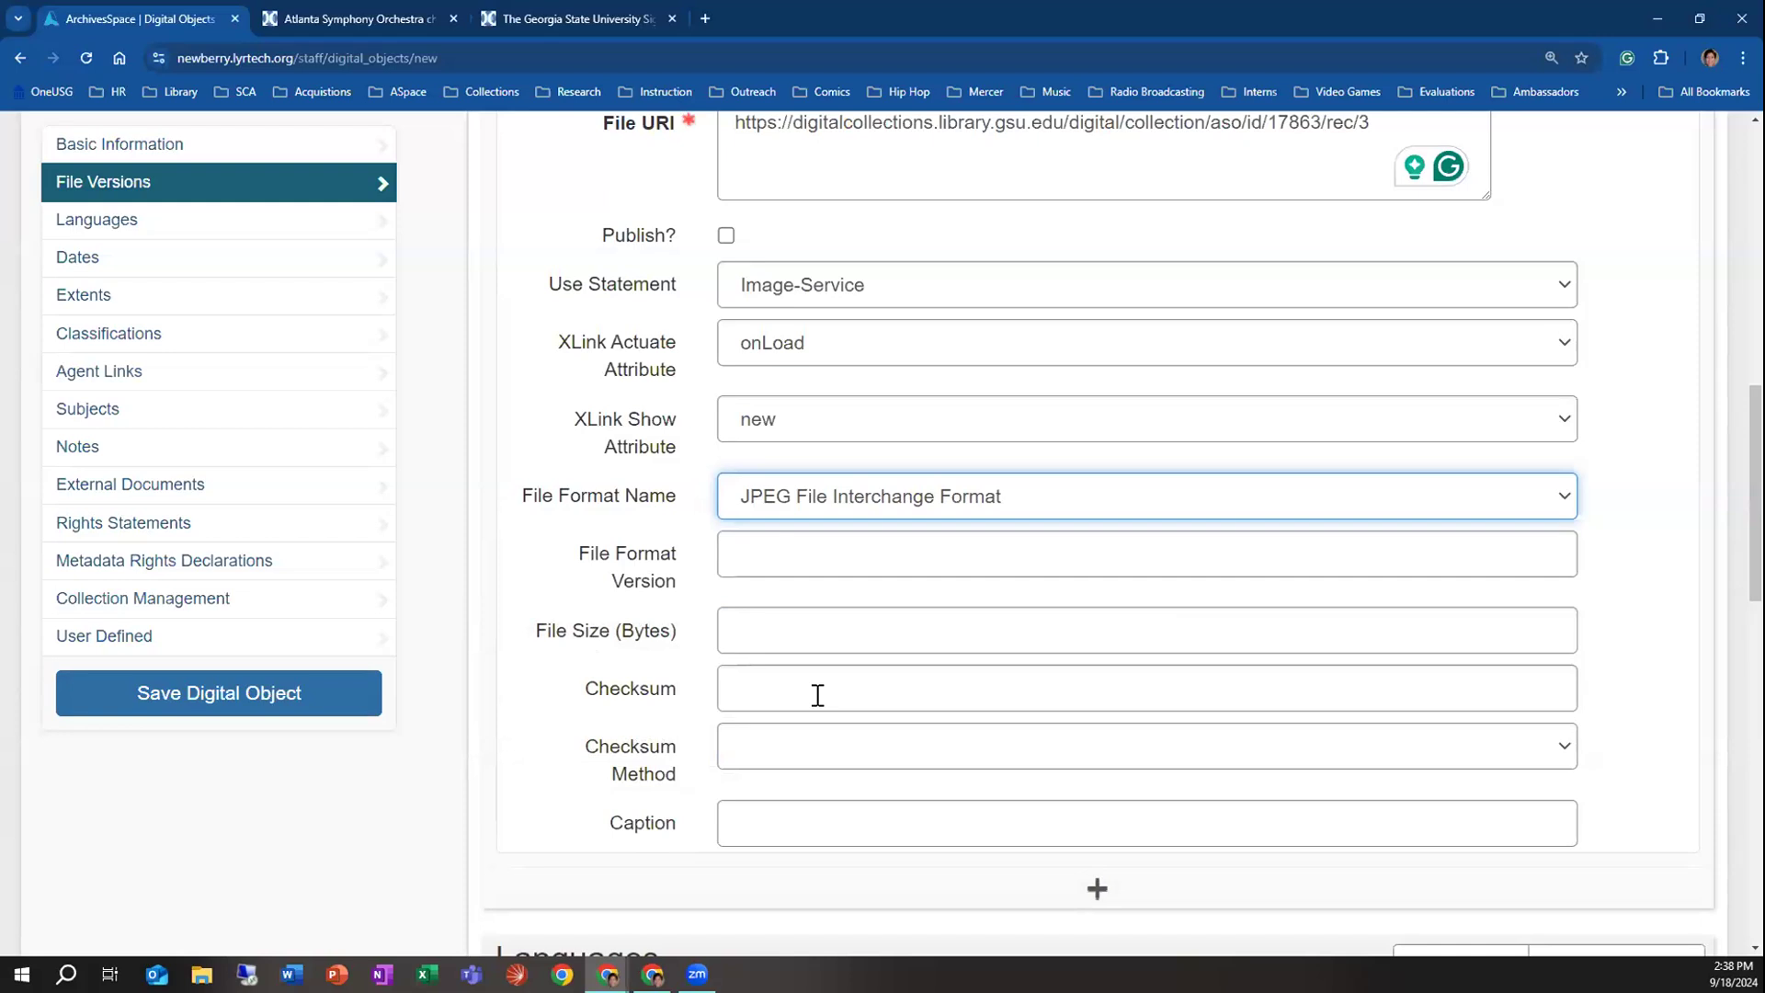
click(784, 749)
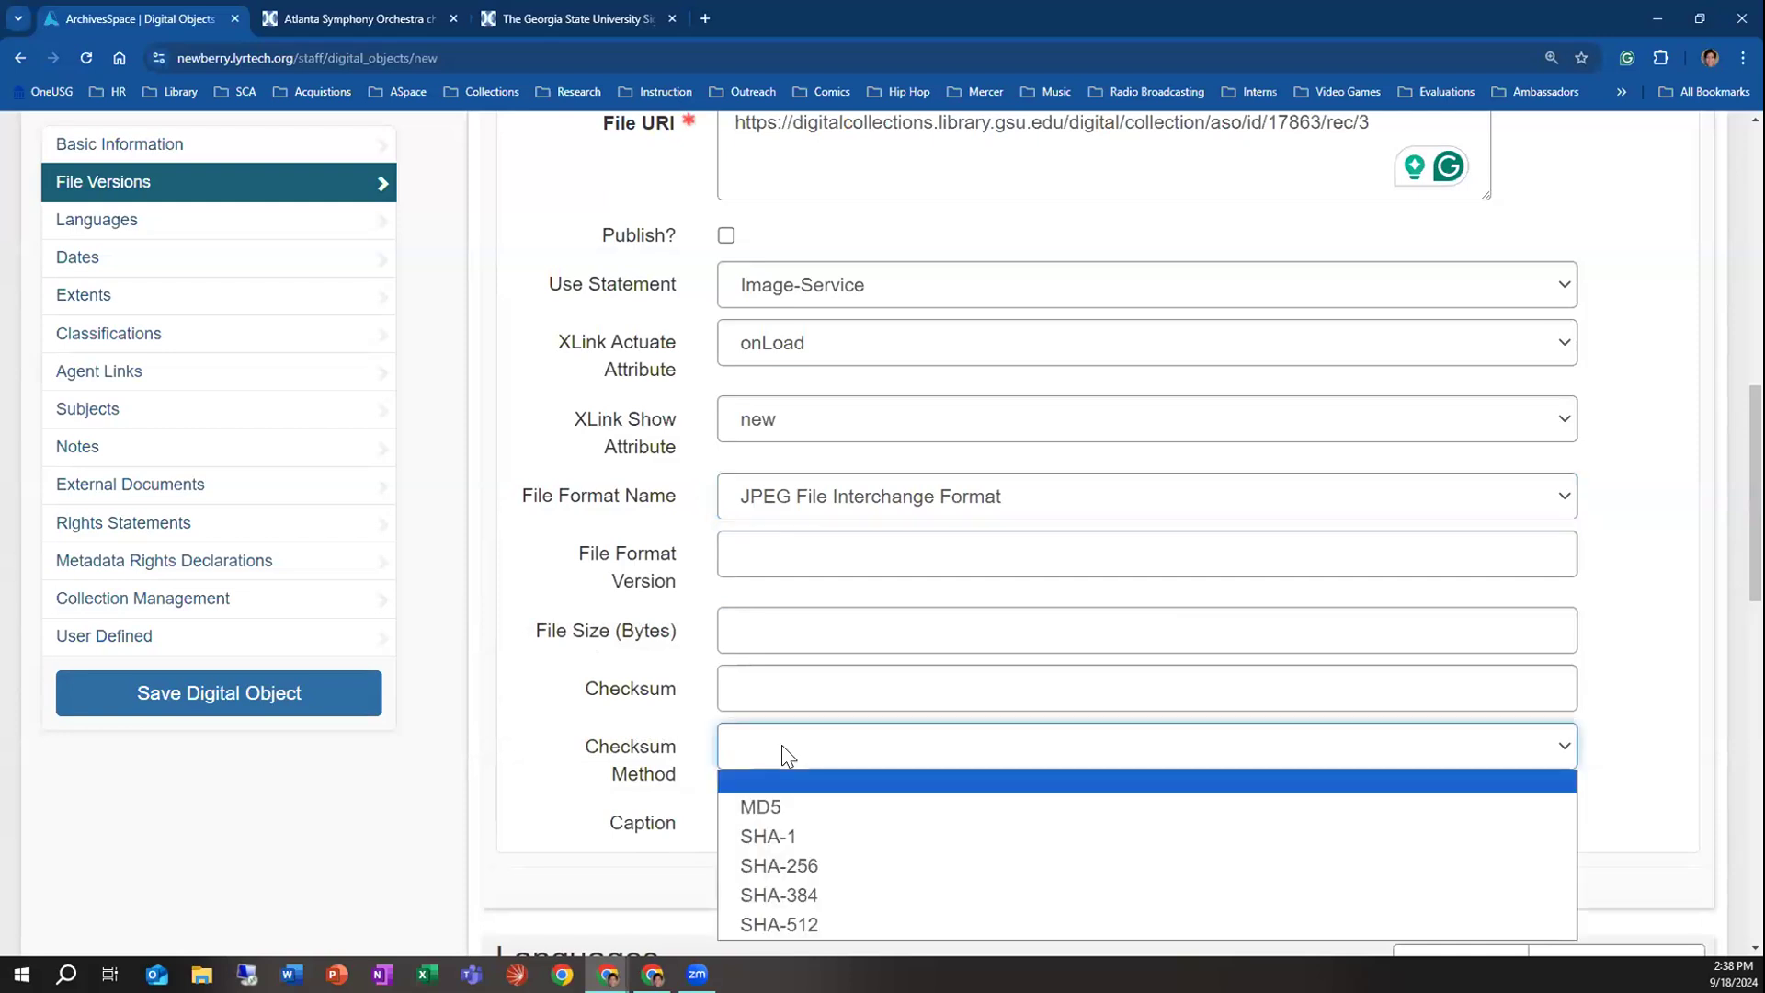
mouse_move(679, 761)
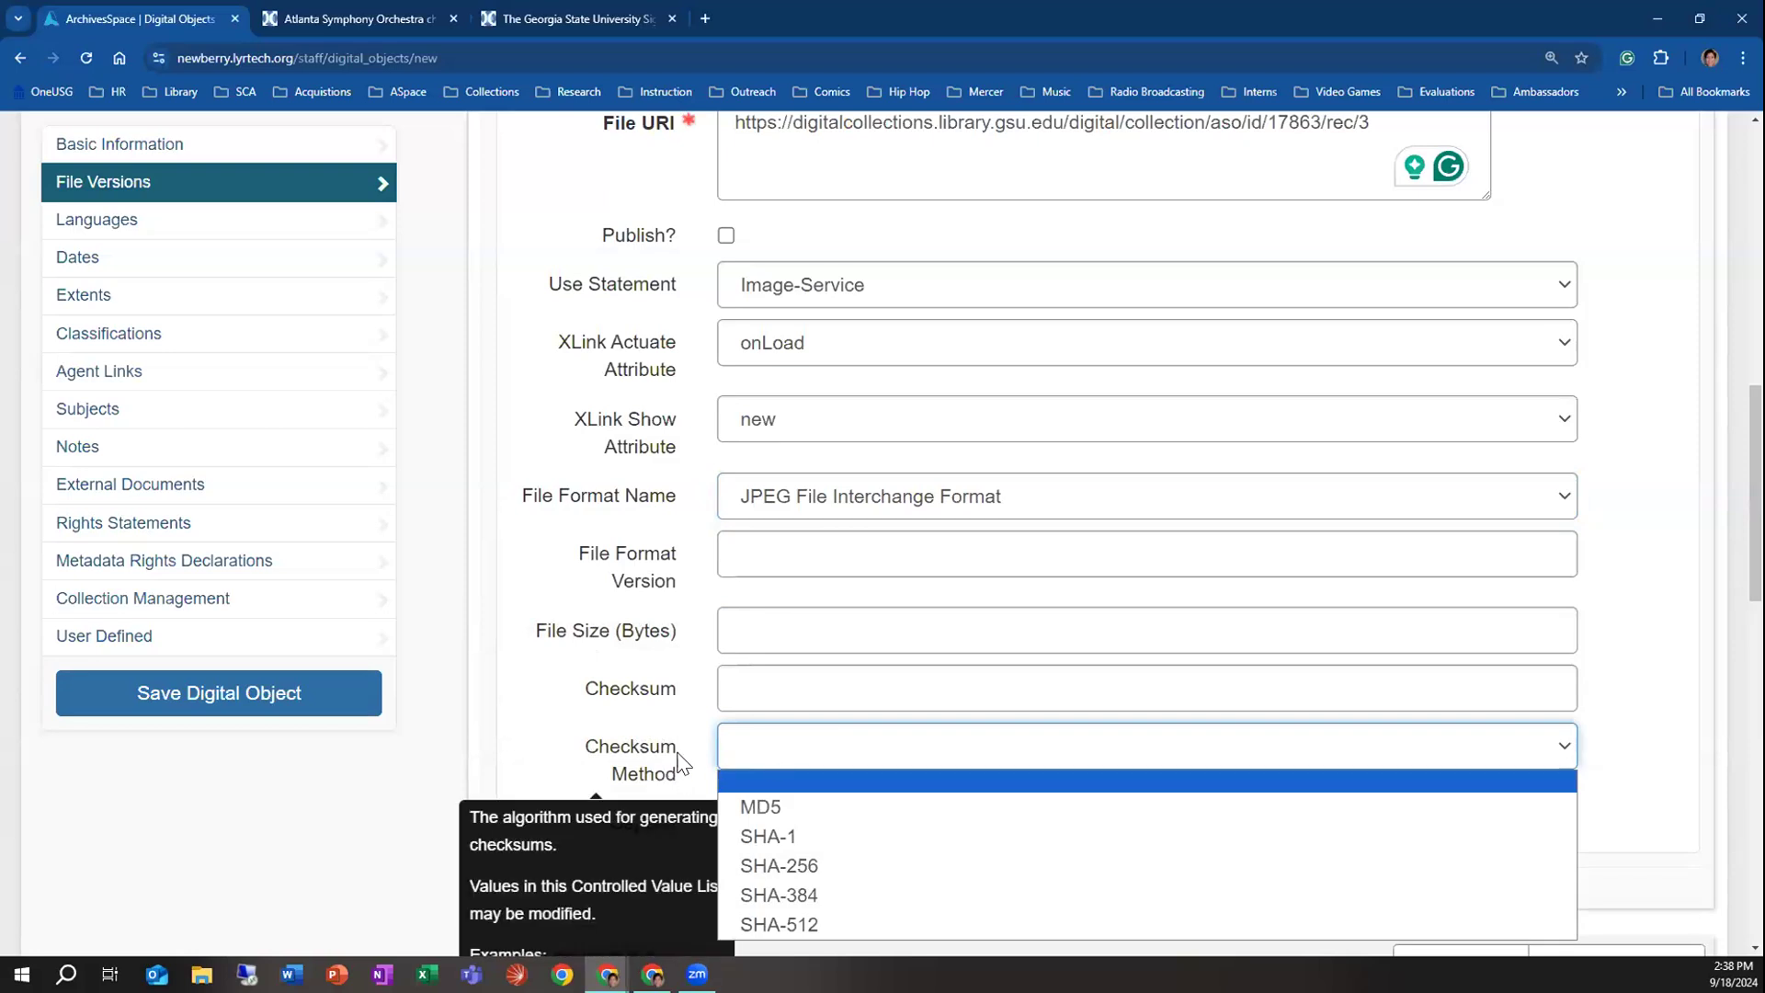
click(729, 748)
scroll(780, 768, down, 2)
click(767, 640)
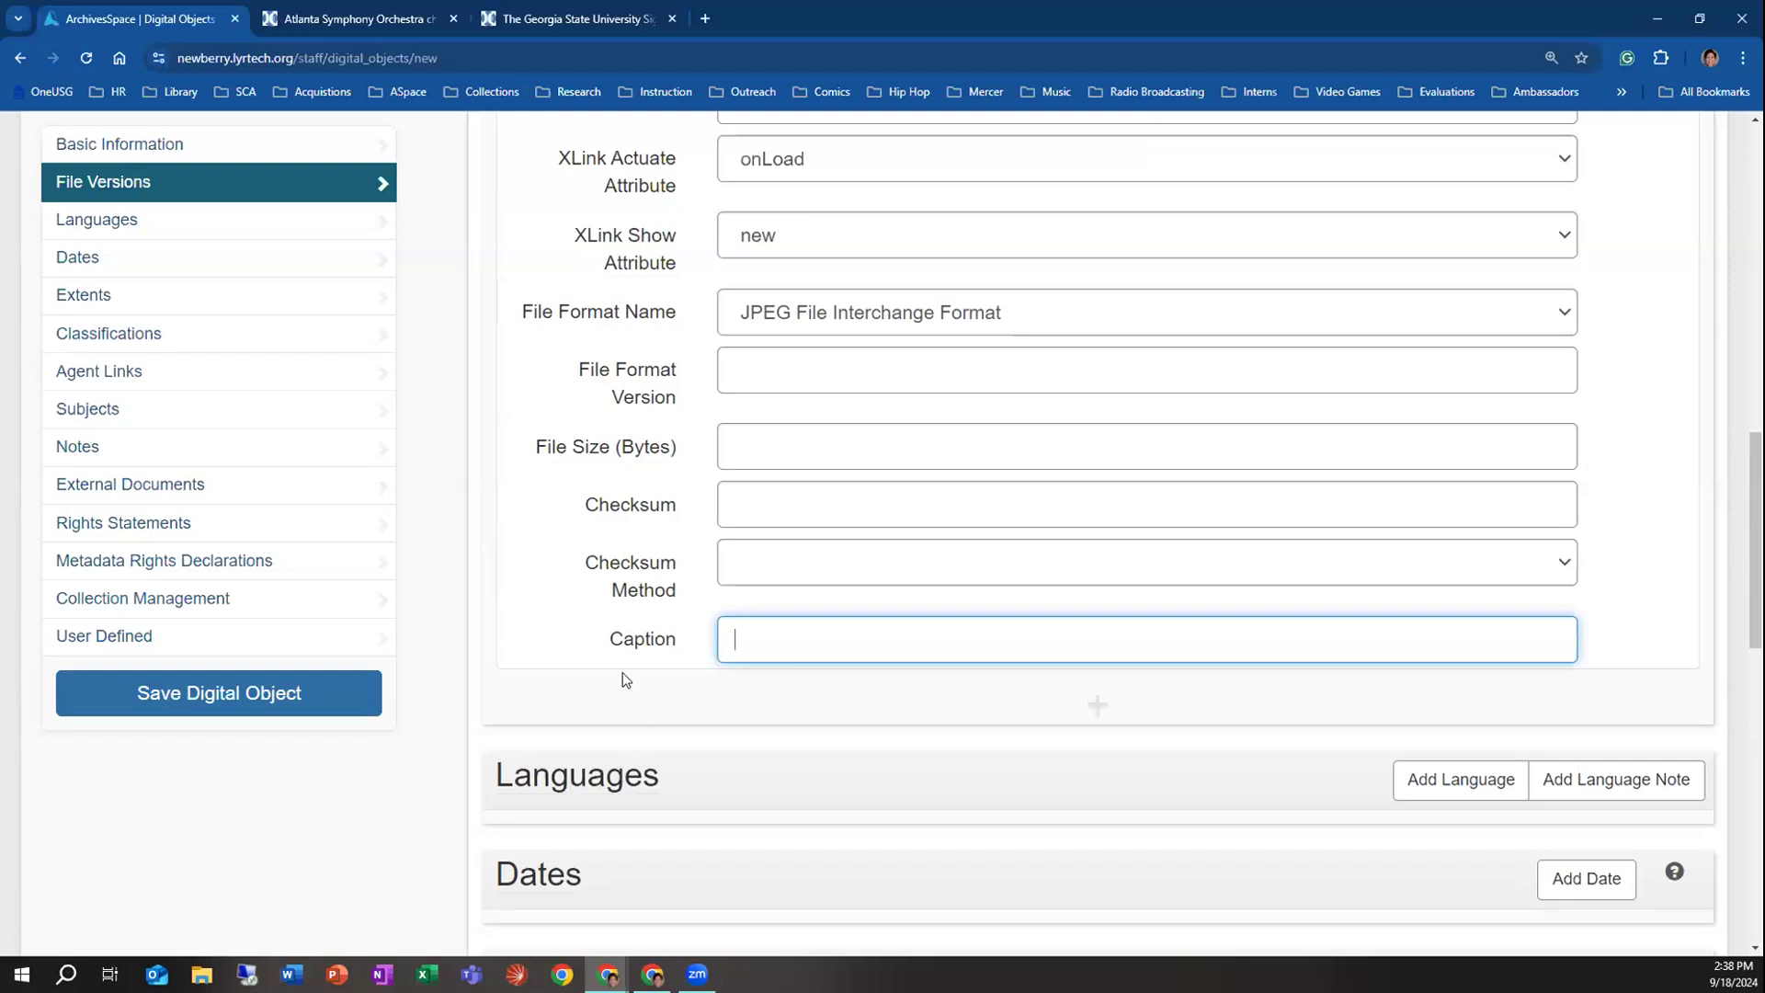
scroll(666, 703, up, 2)
scroll(671, 701, up, 3)
Check the photograph's date in Digital Collections and add a Creation date with expression circa 1960s and type Inclusive Dates
scroll(671, 701, down, 7)
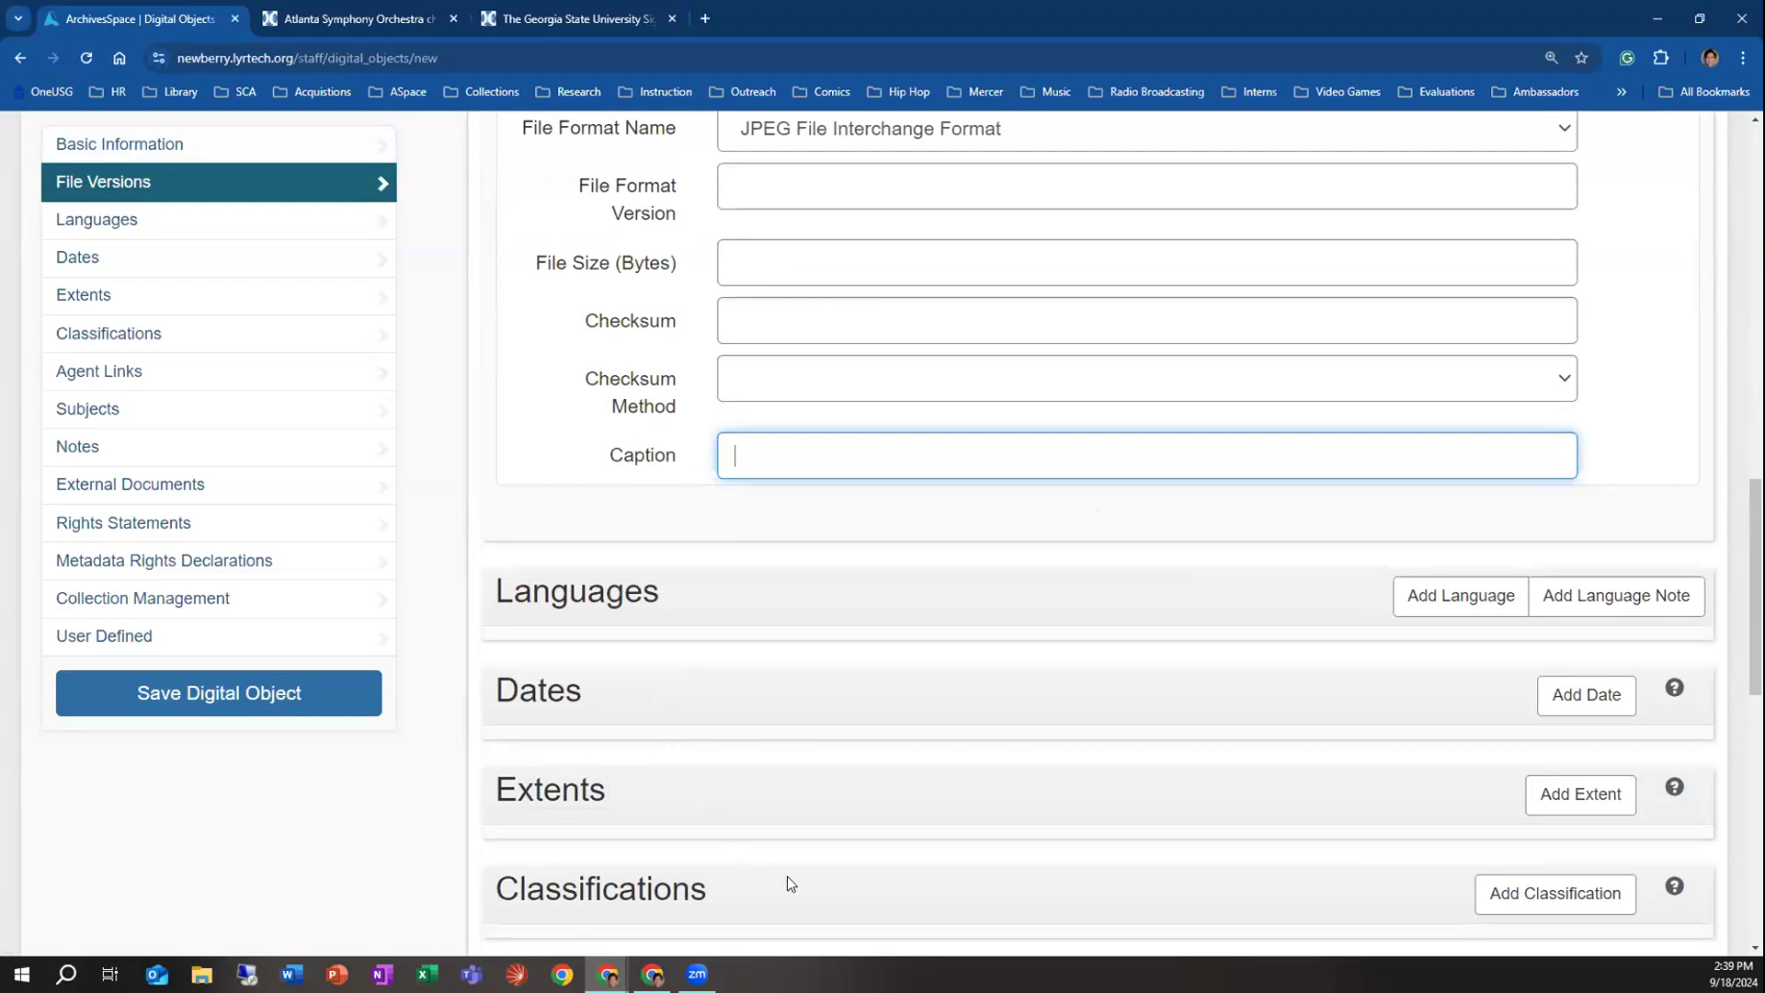
scroll(781, 745, down, 2)
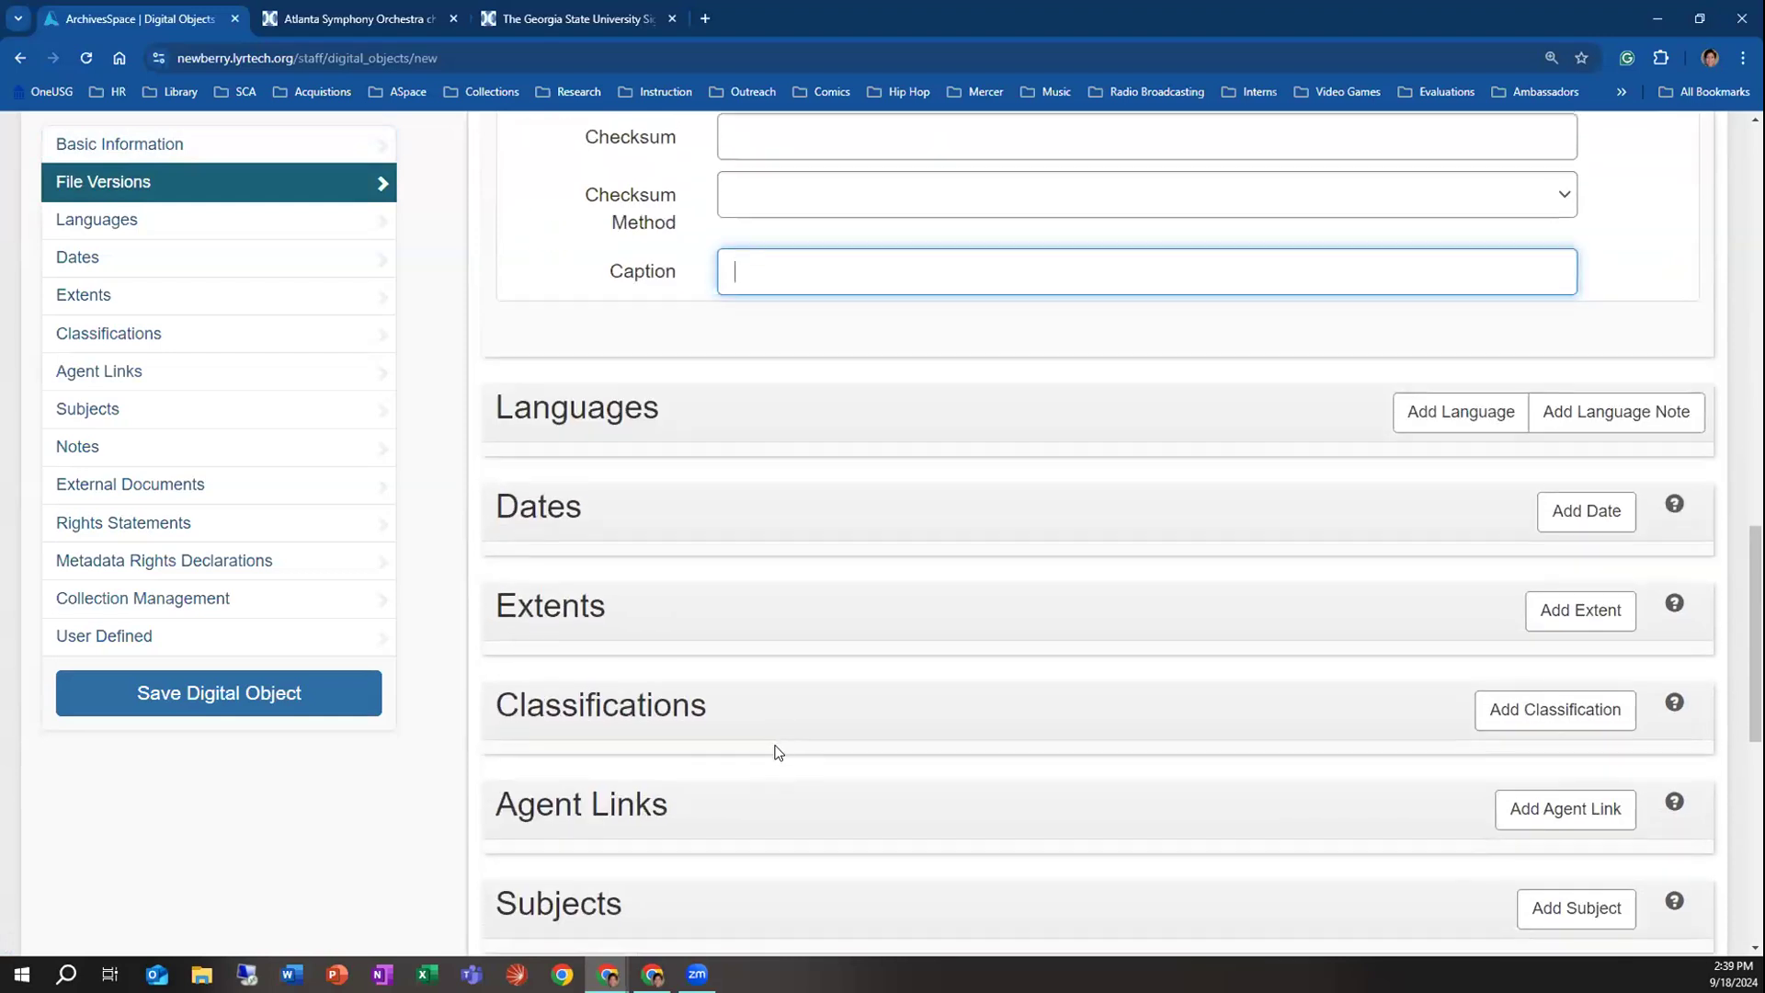
scroll(777, 751, down, 1)
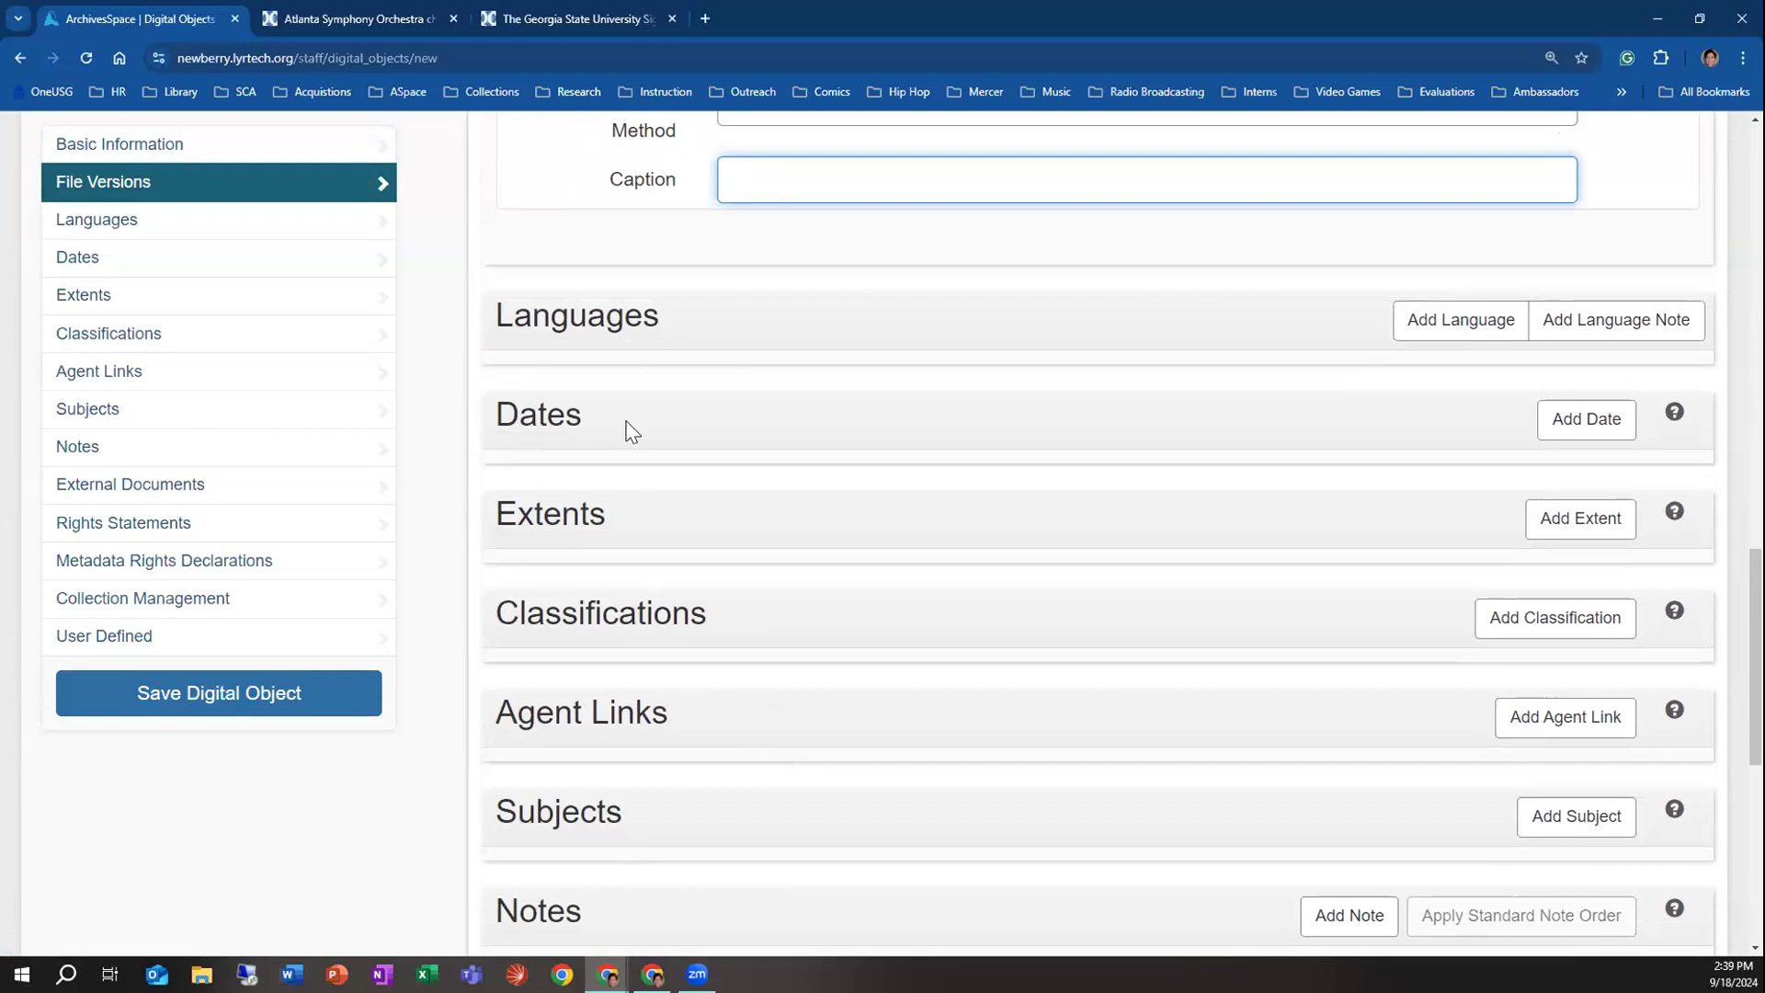
key(ctrl+Tab)
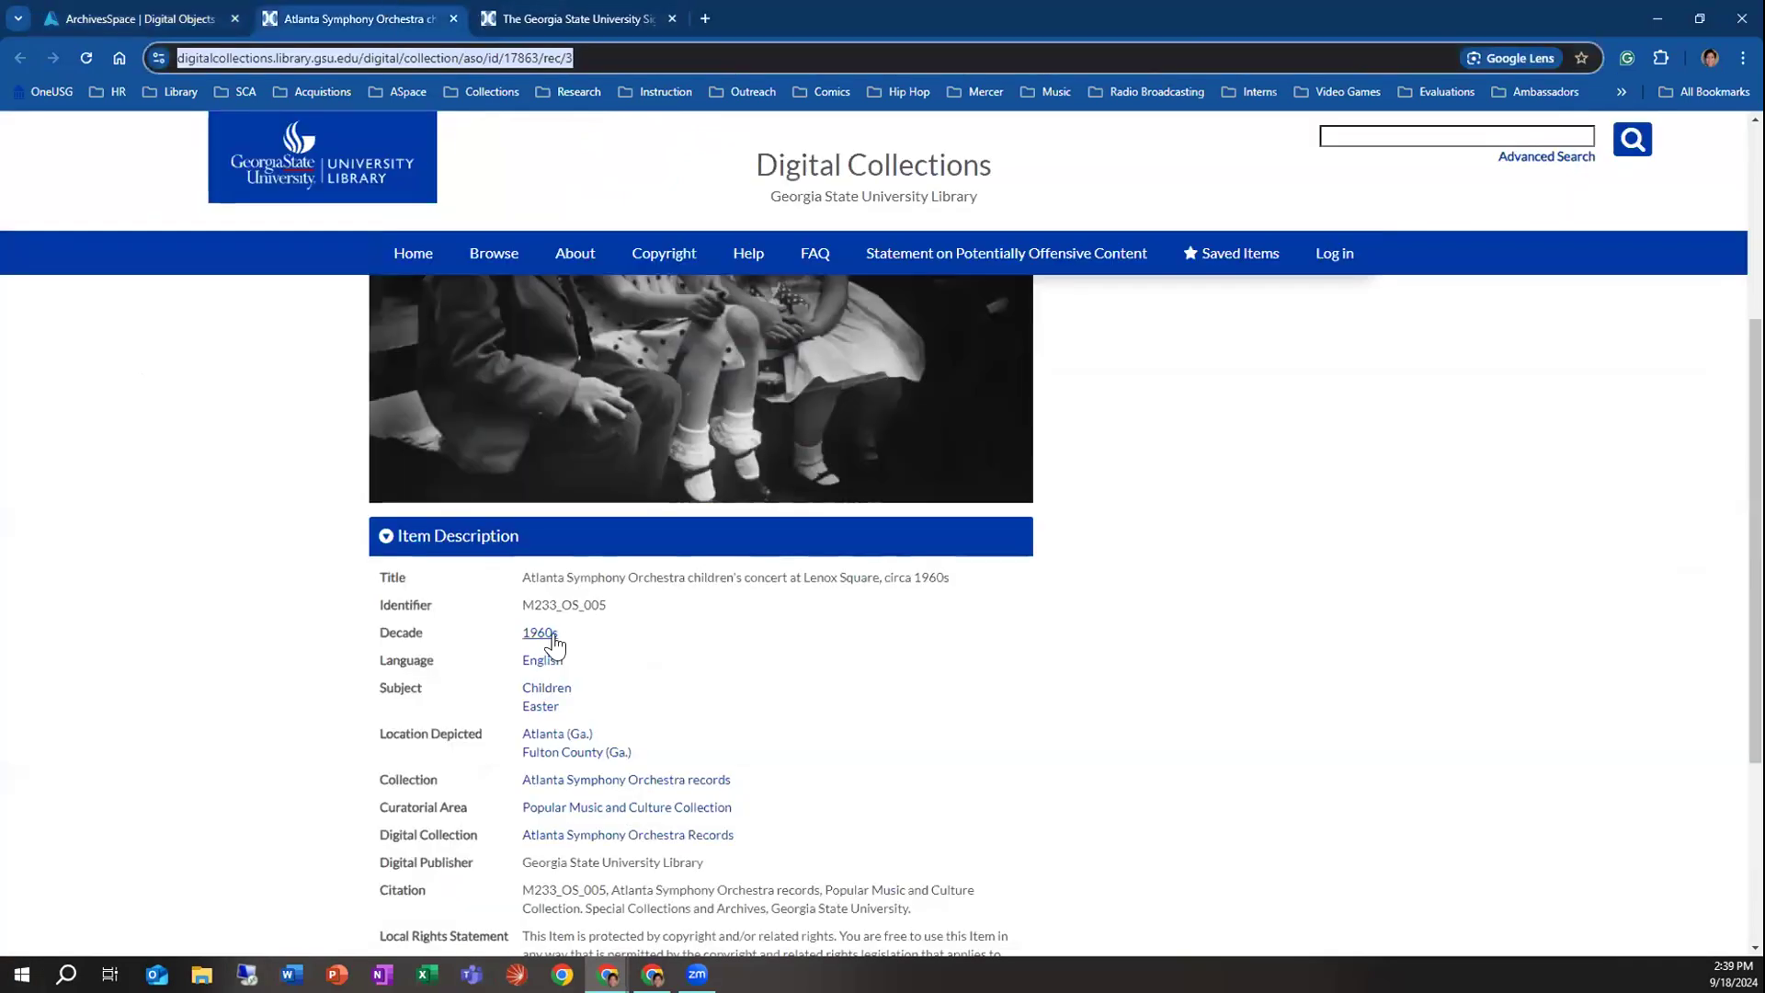
click(122, 25)
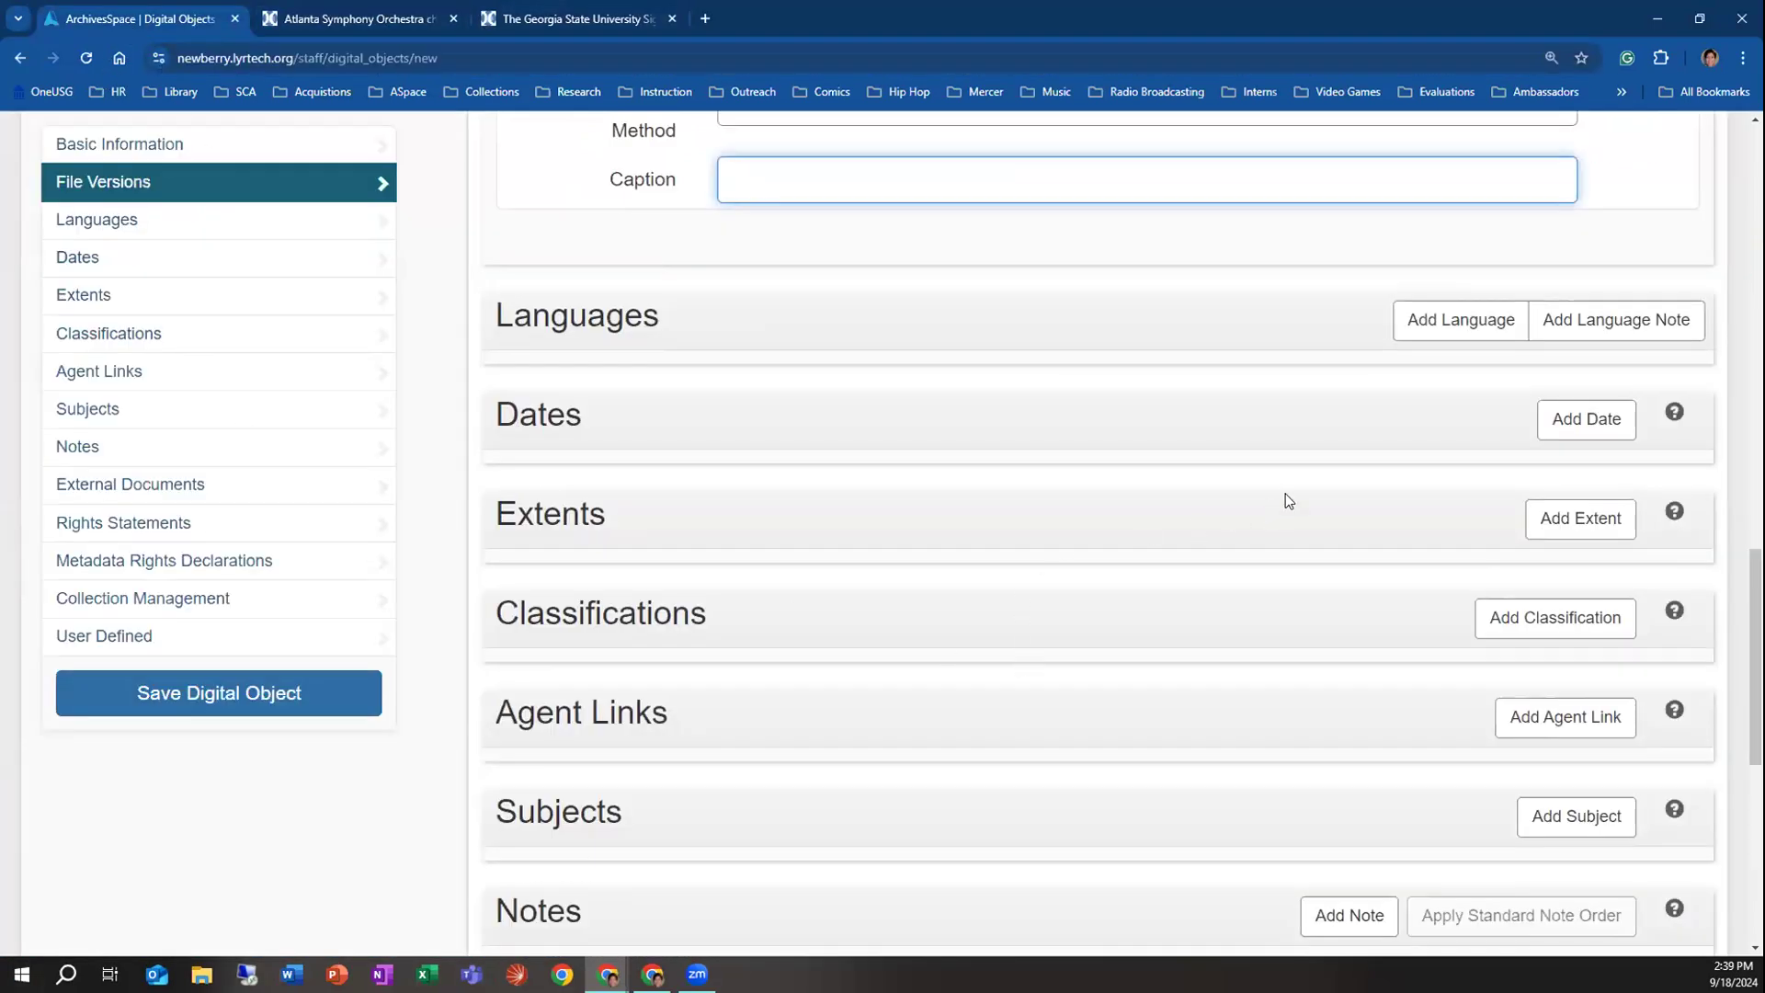
click(1581, 423)
click(1014, 567)
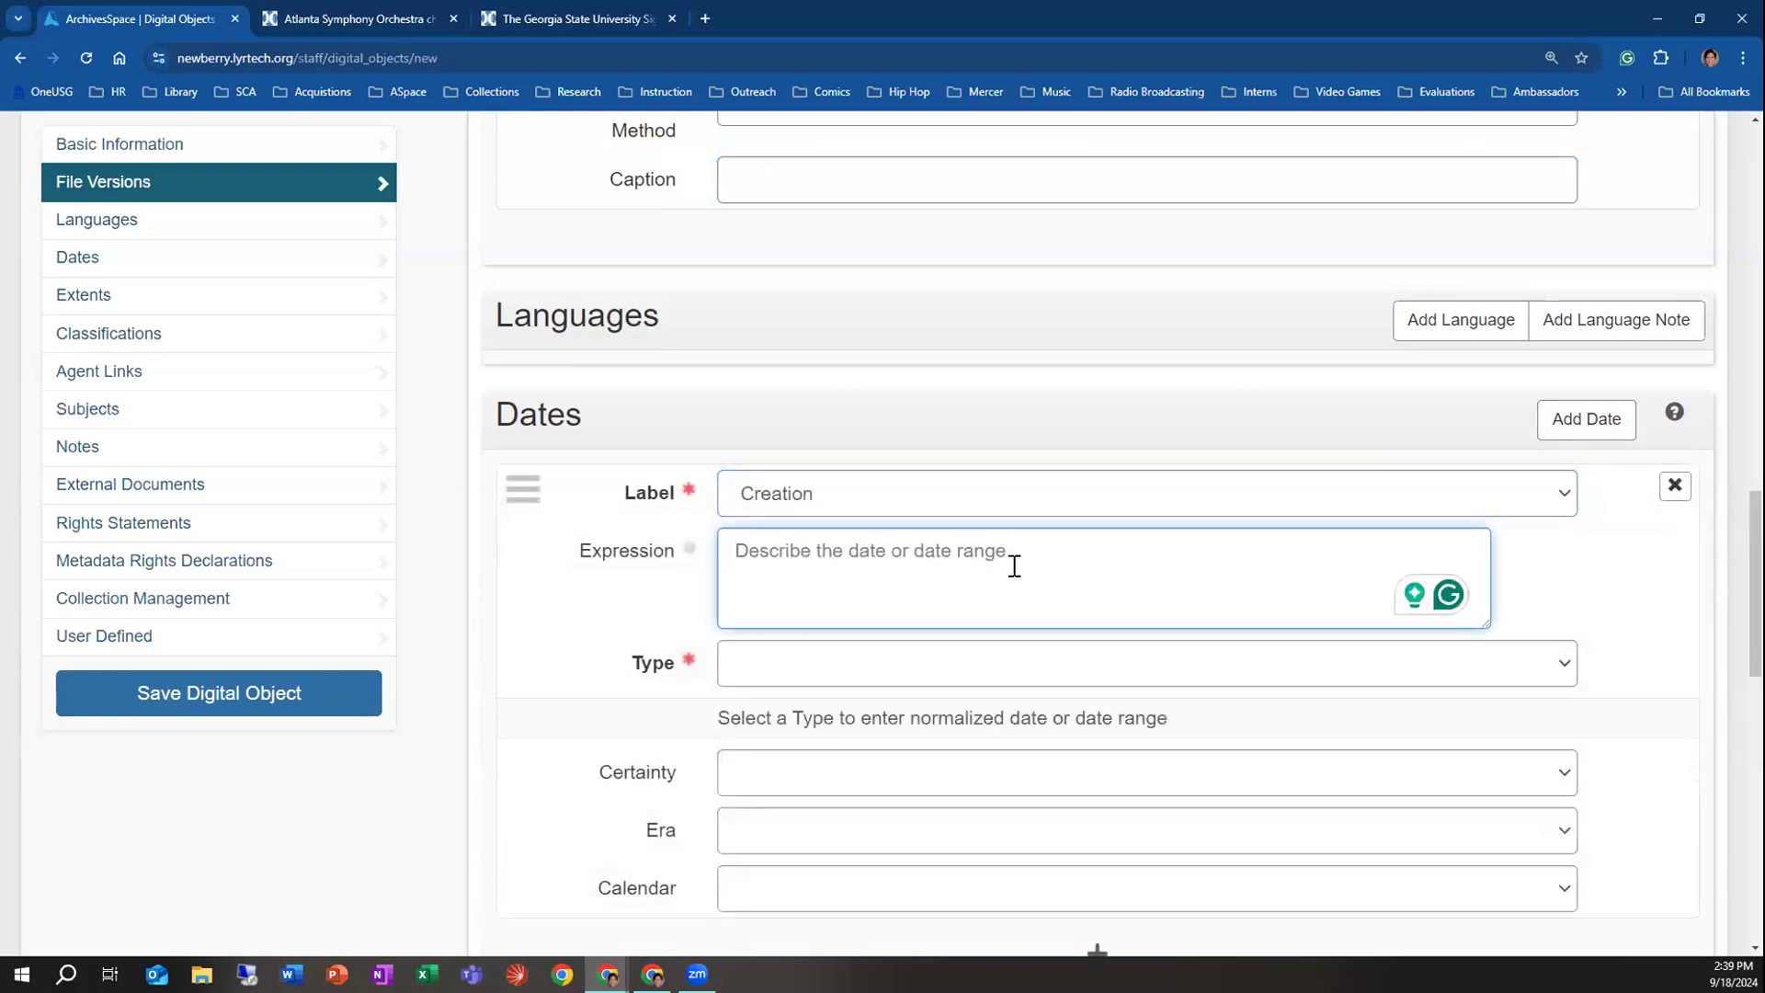
text(circa 1960)
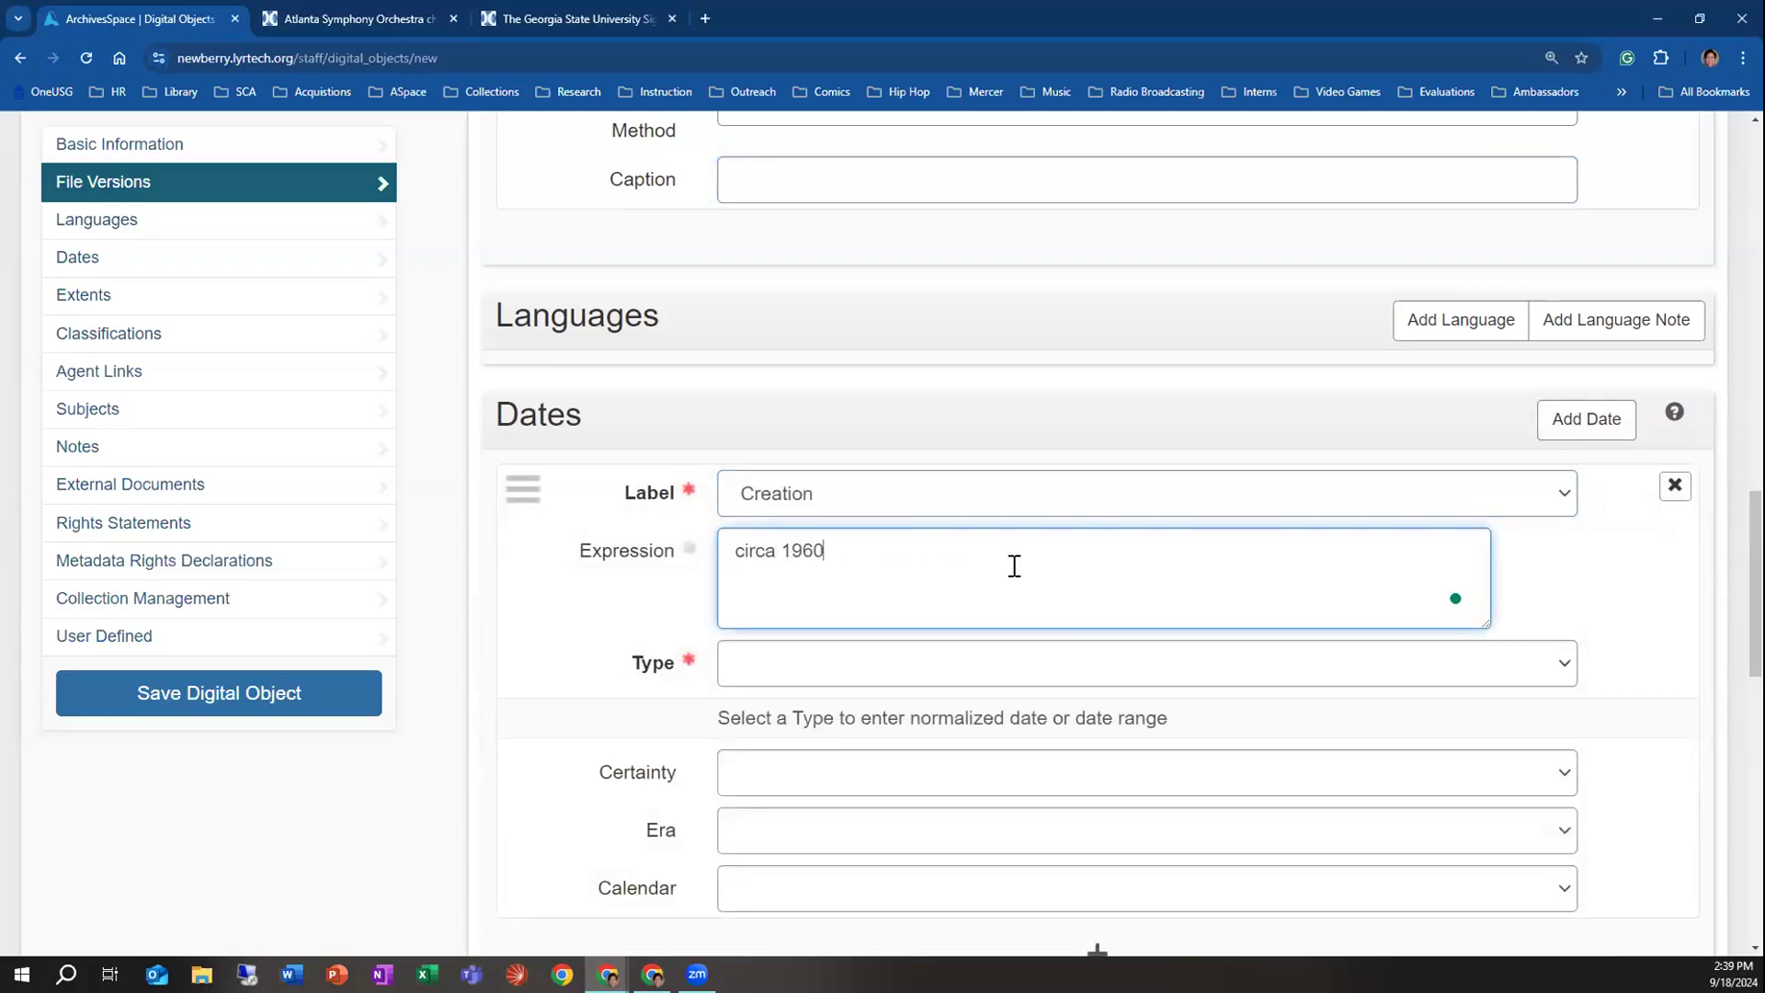
text(s)
click(937, 663)
click(884, 748)
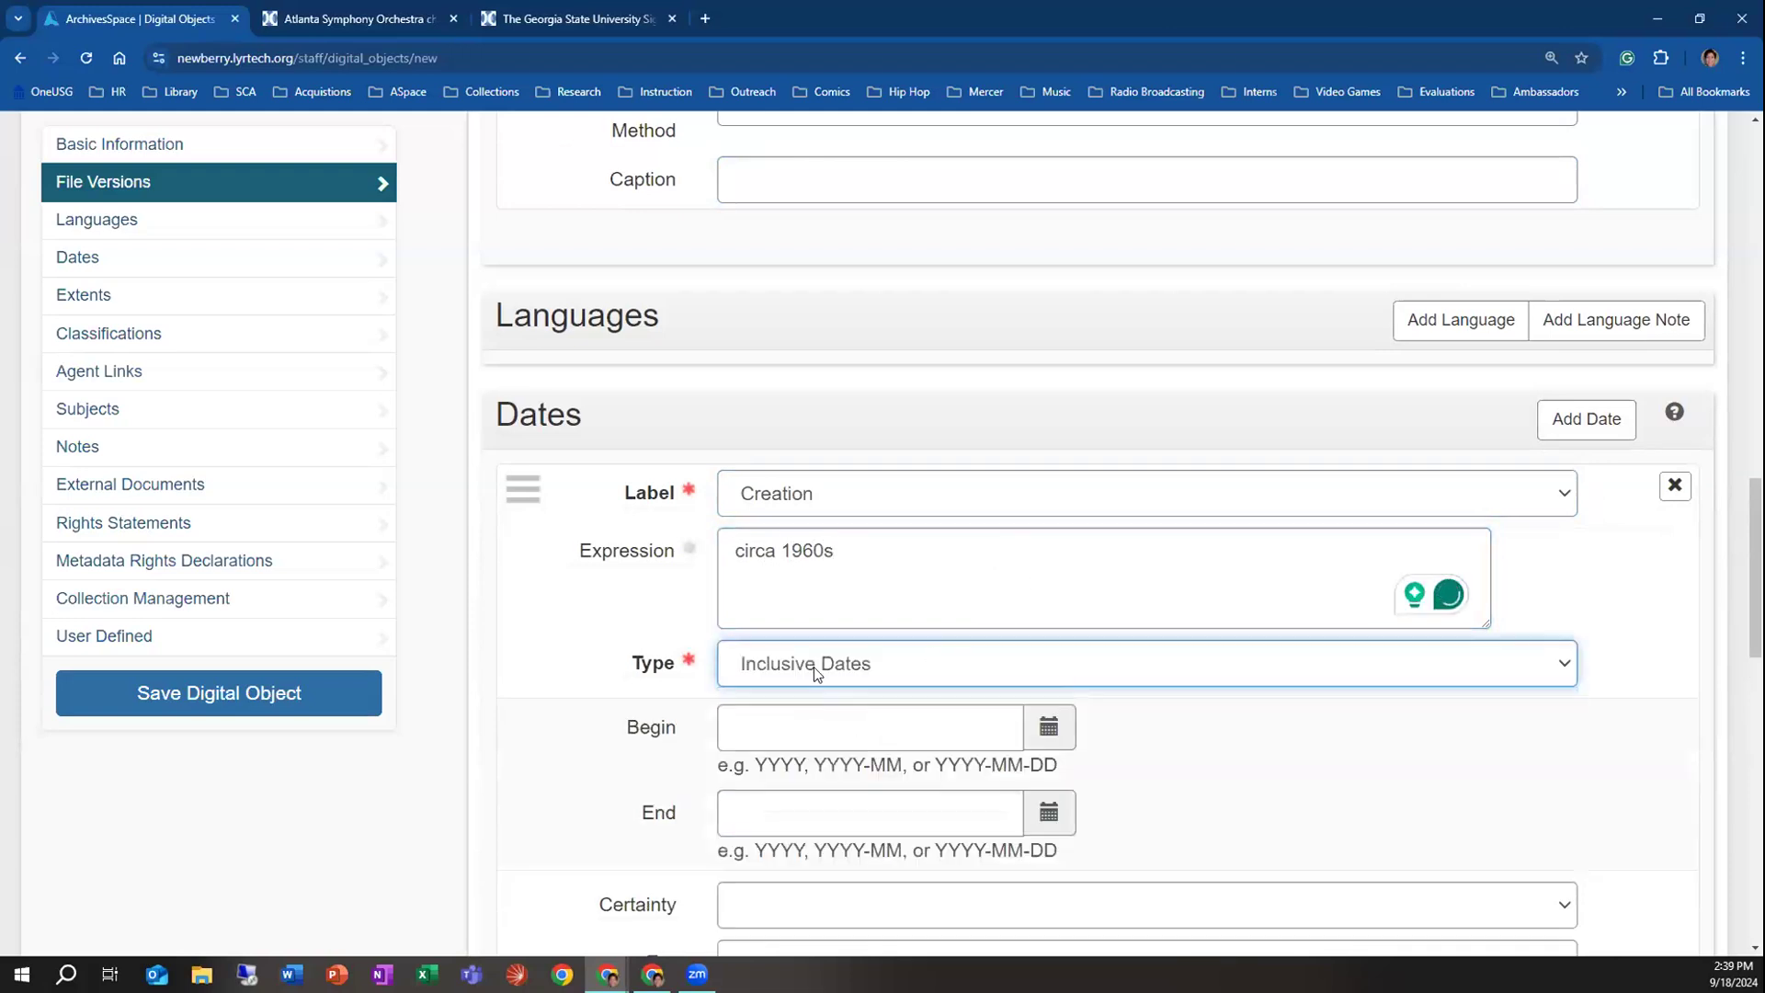
Review the date fields, the file version details and the remaining sections of the digital object form
scroll(937, 710, down, 2)
scroll(1001, 834, down, 2)
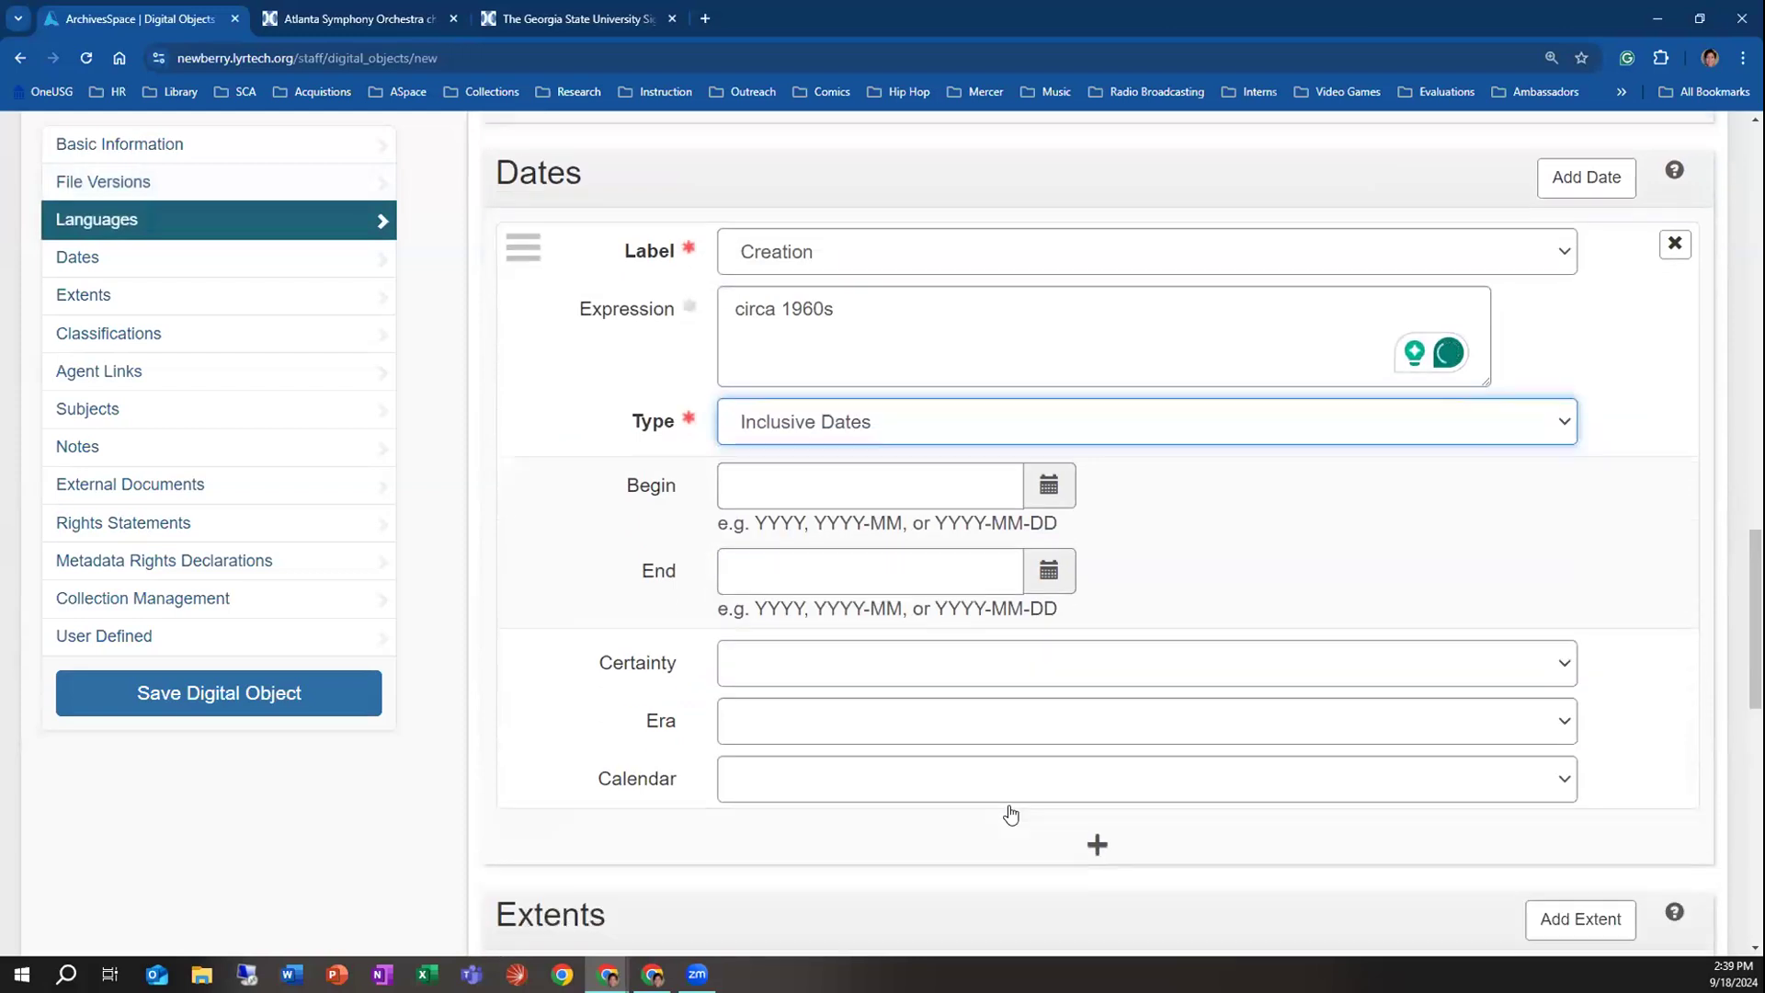
scroll(772, 726, down, 2)
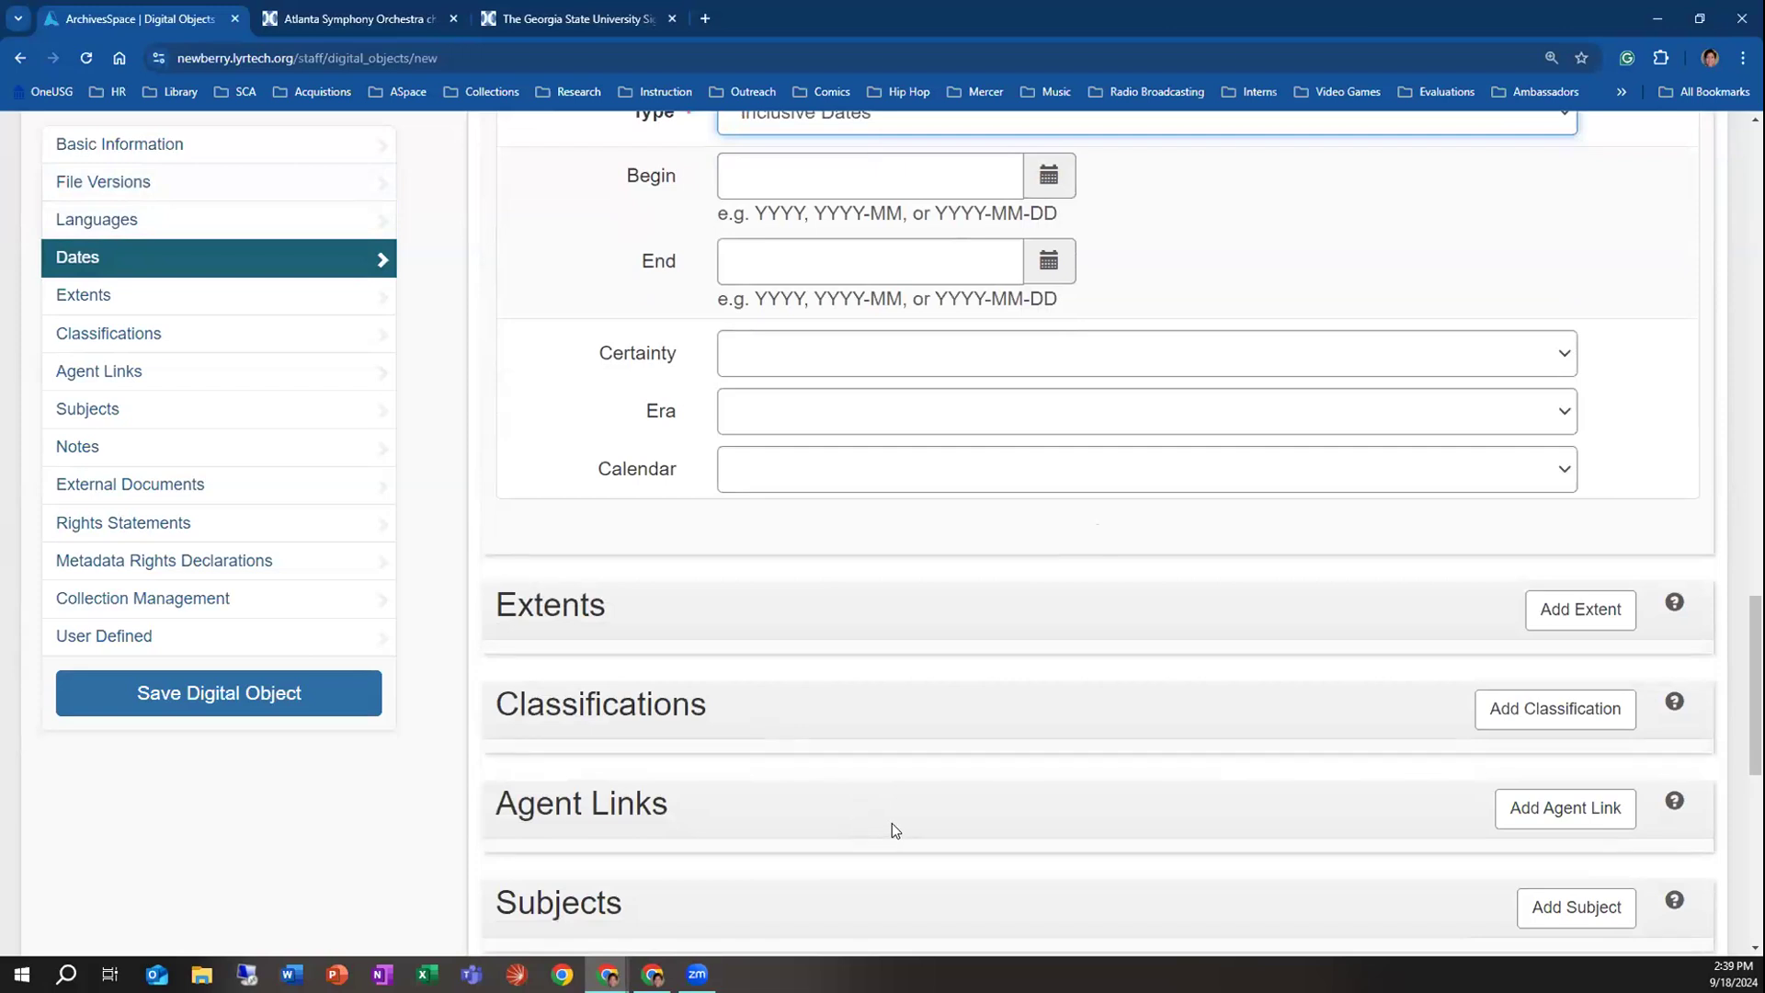
scroll(891, 838, up, 10)
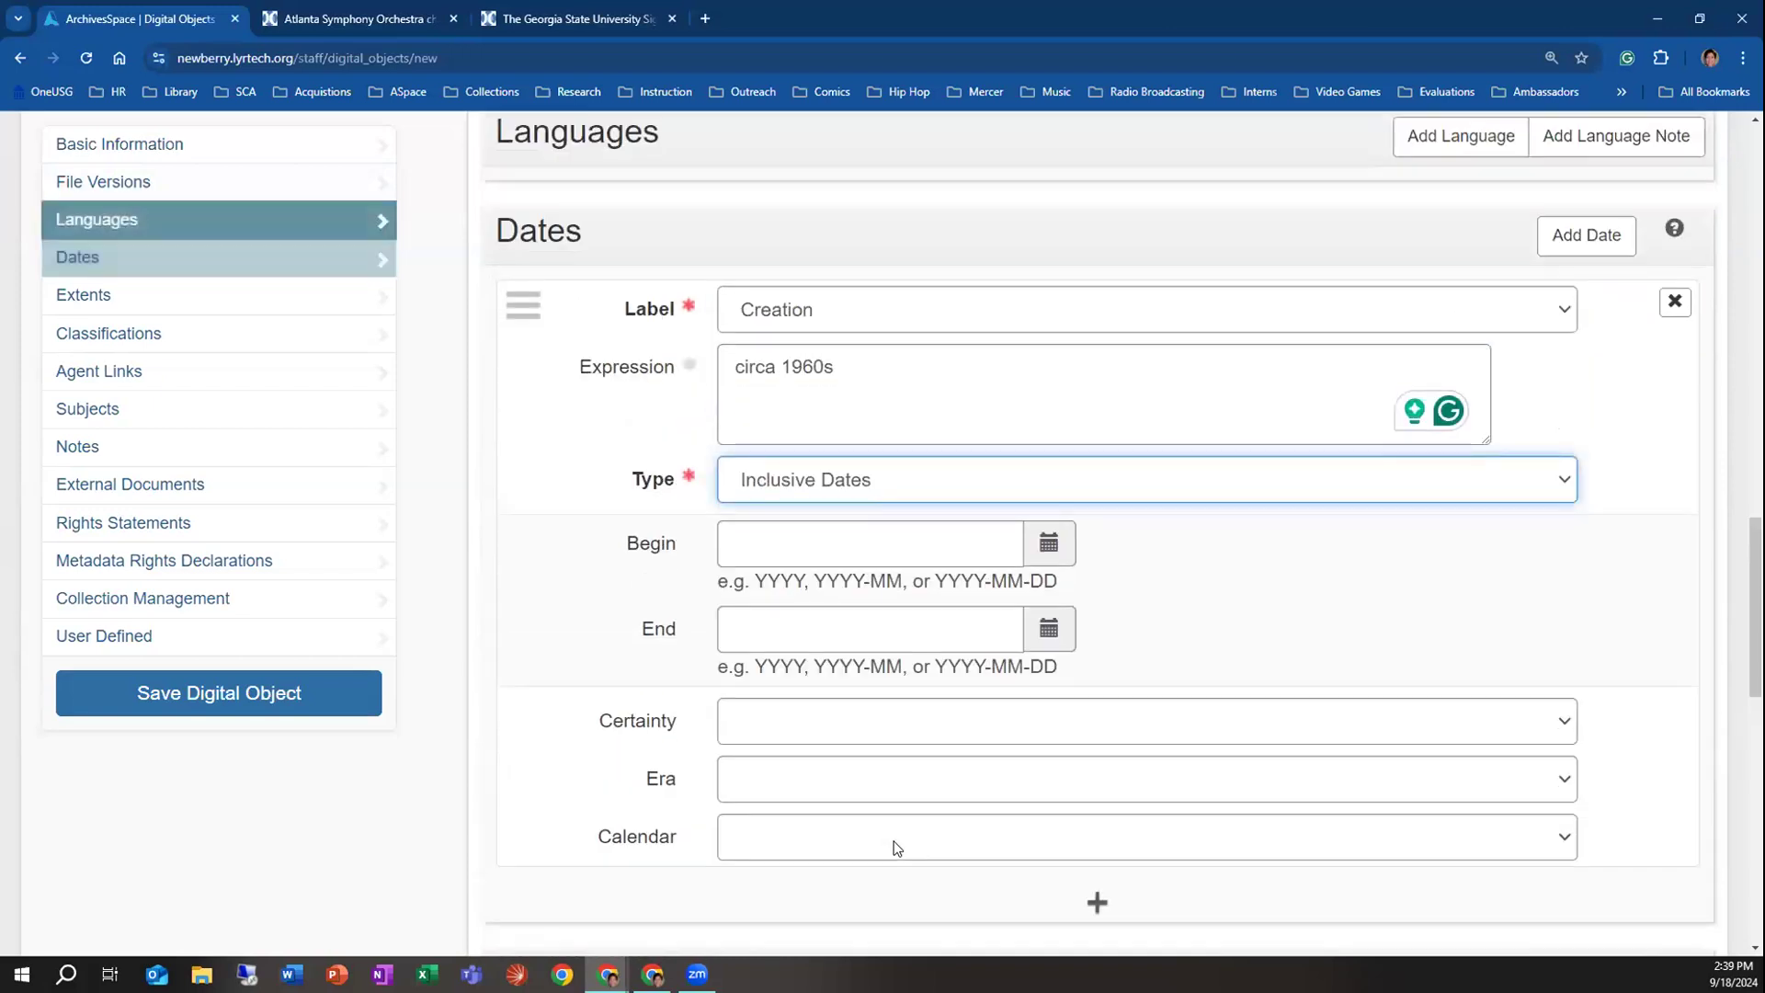
scroll(1122, 555, up, 5)
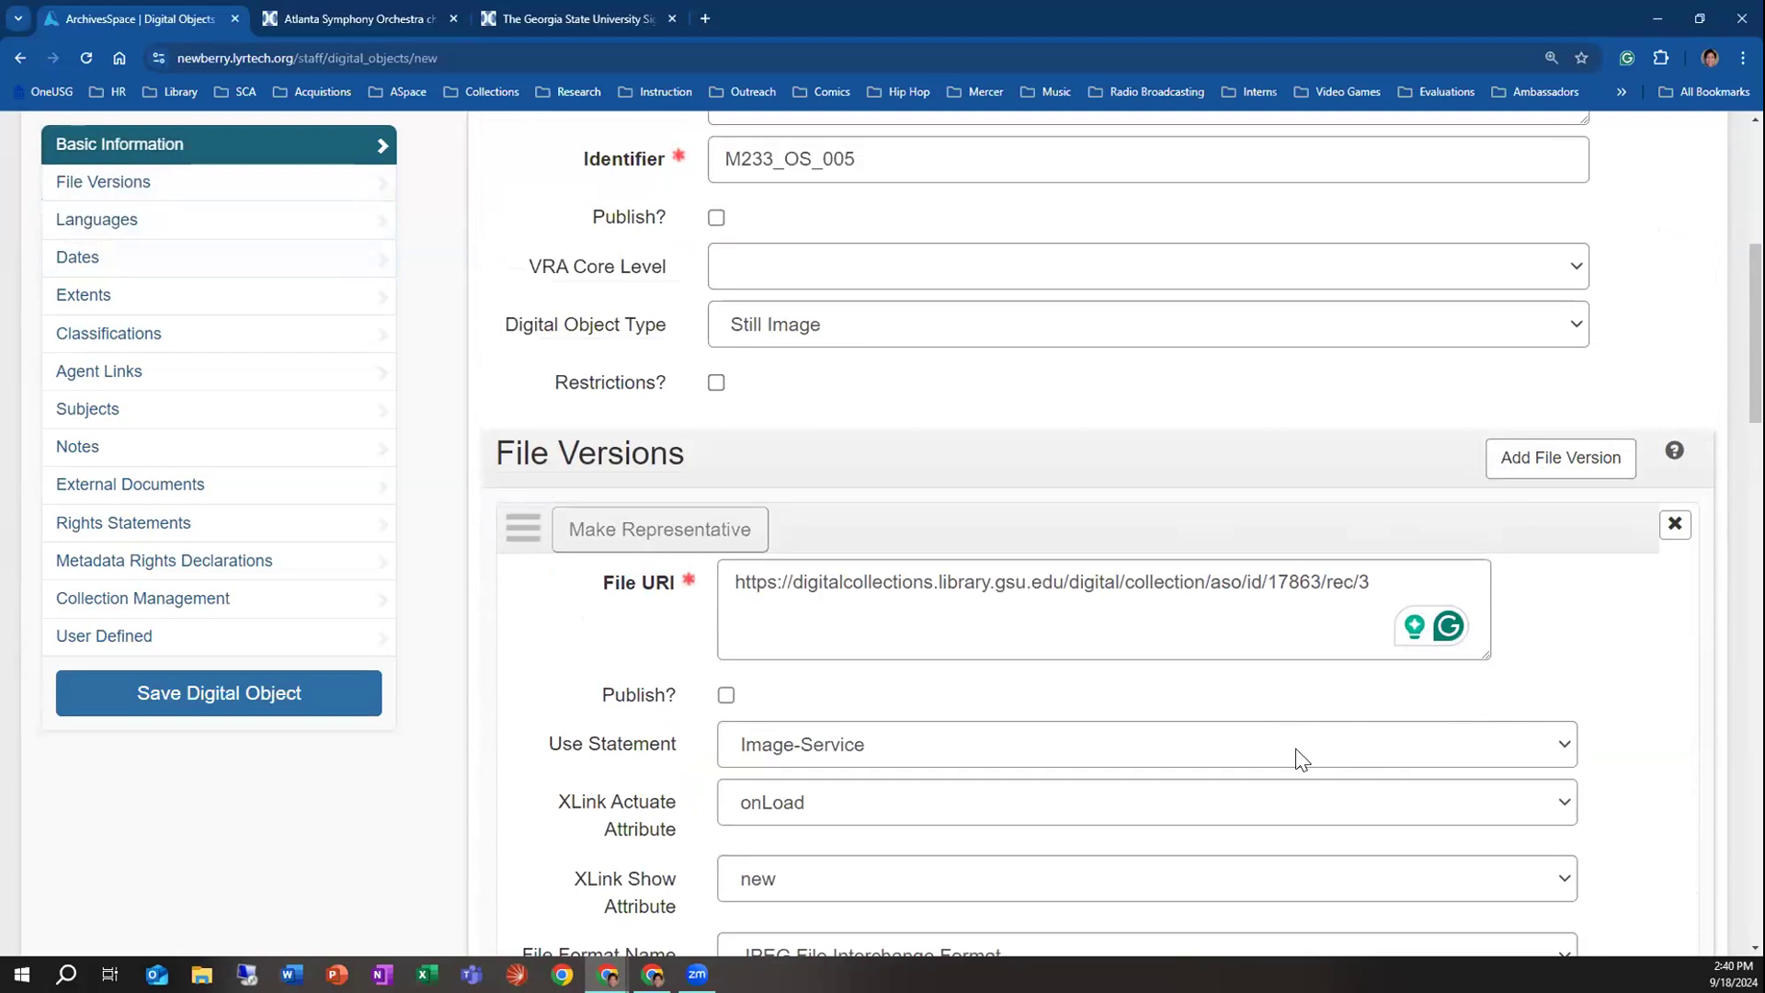
scroll(1116, 747, down, 8)
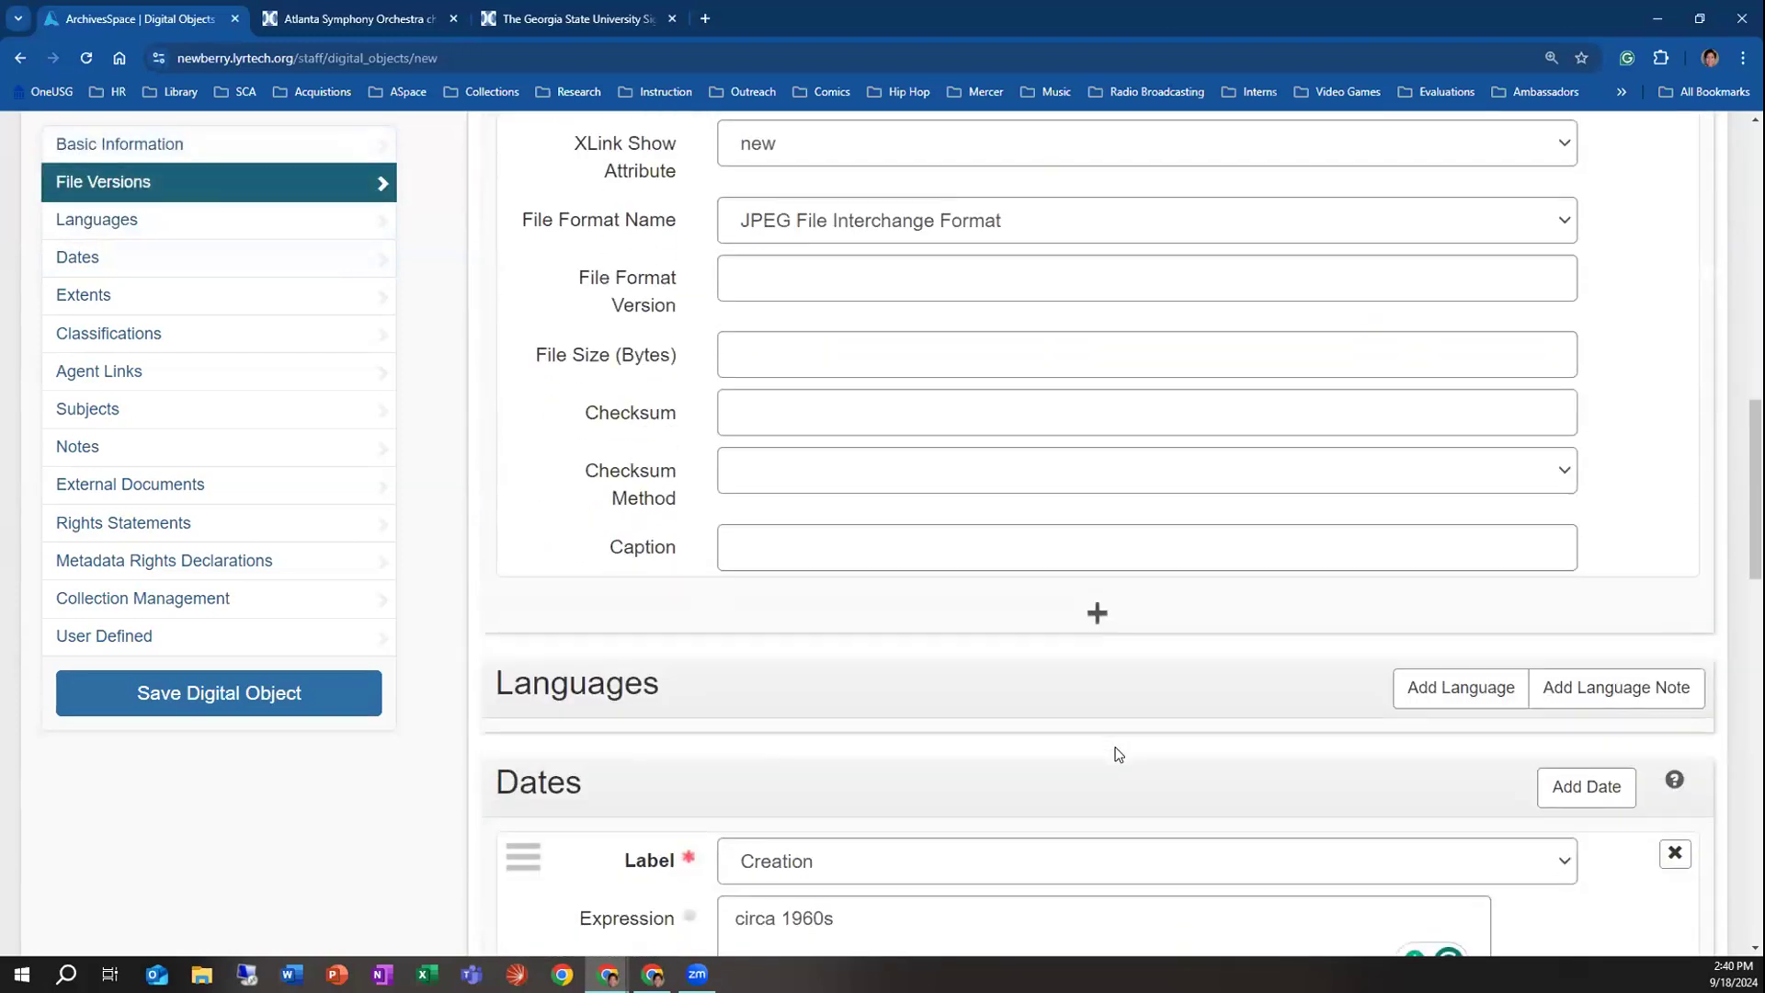
scroll(1116, 753, down, 12)
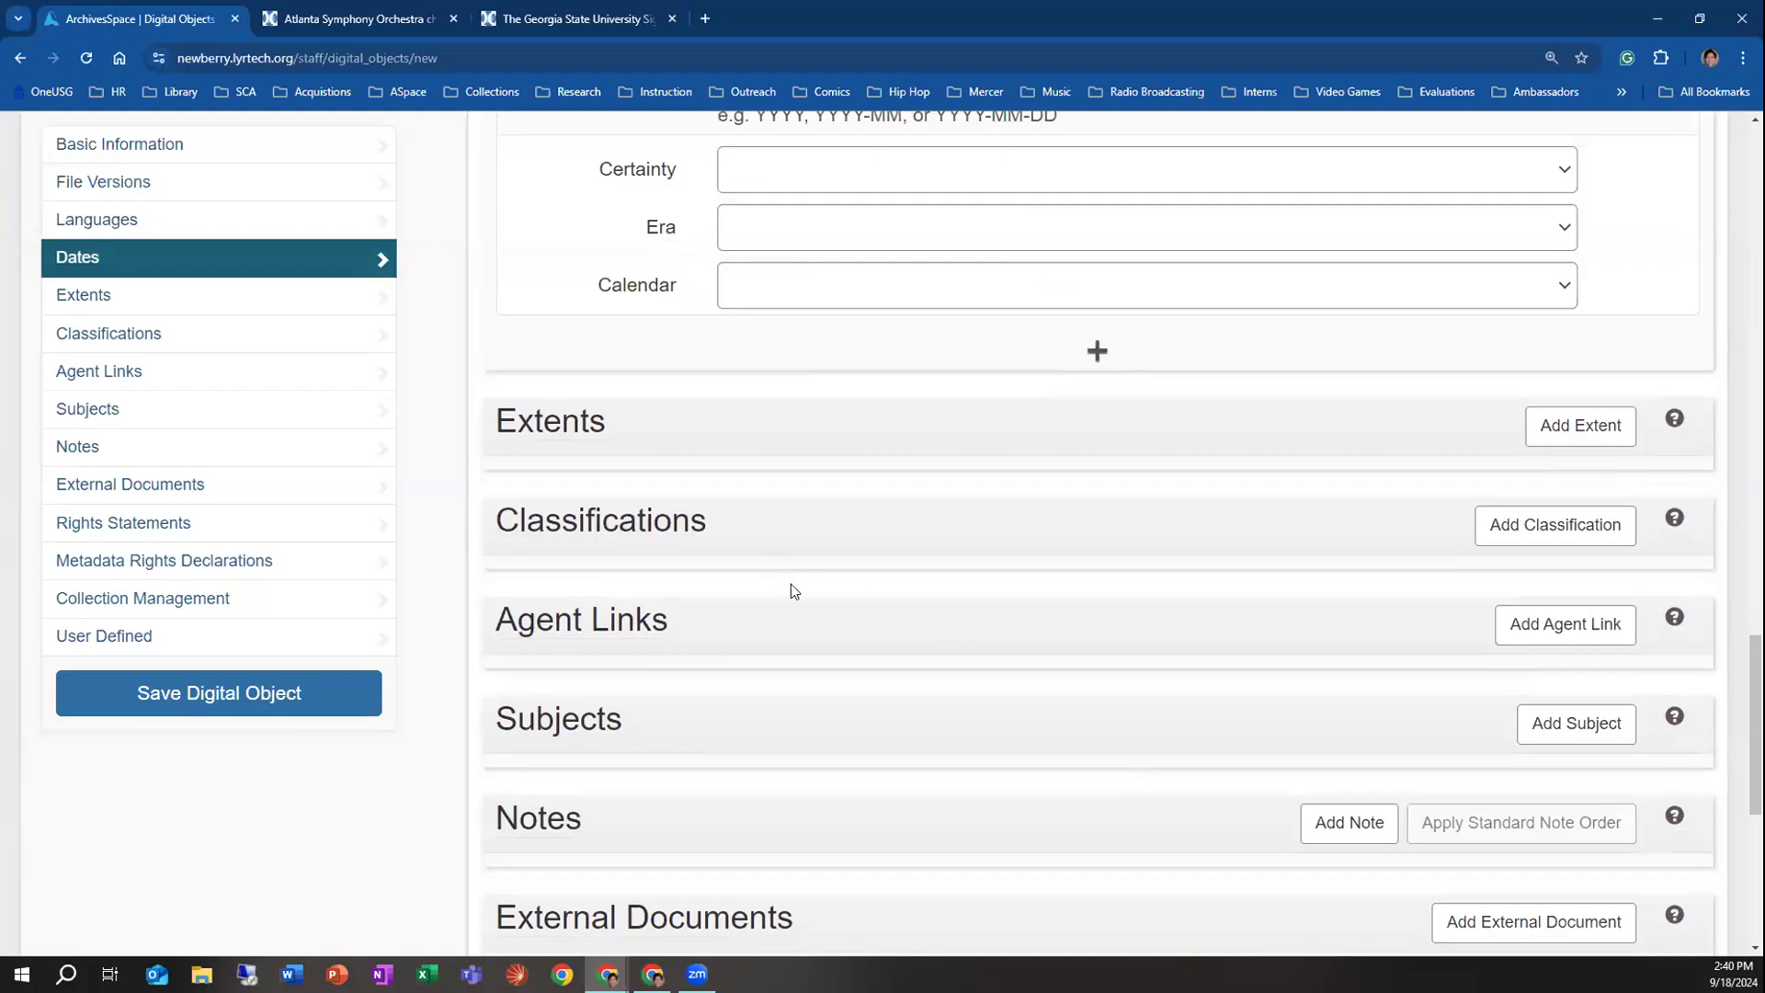
Add a note to the digital object, review the available Note Type options and remove the blank note
scroll(997, 726, down, 1)
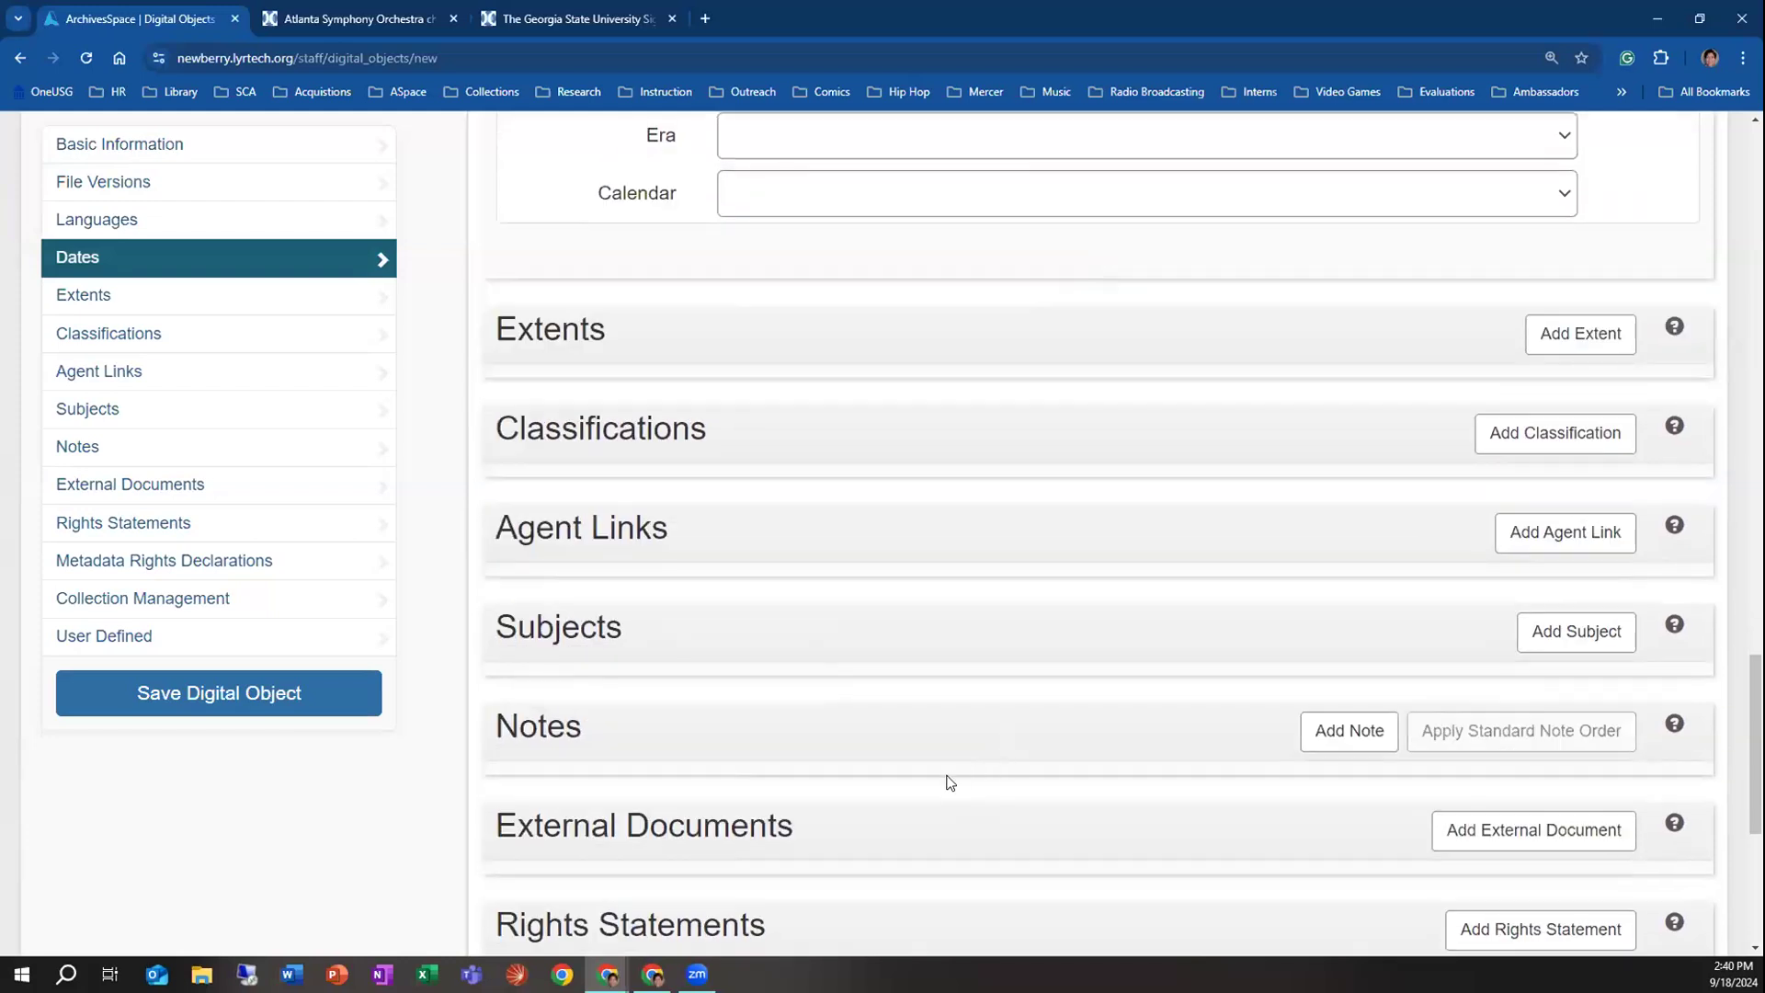
scroll(946, 780, down, 2)
click(1324, 554)
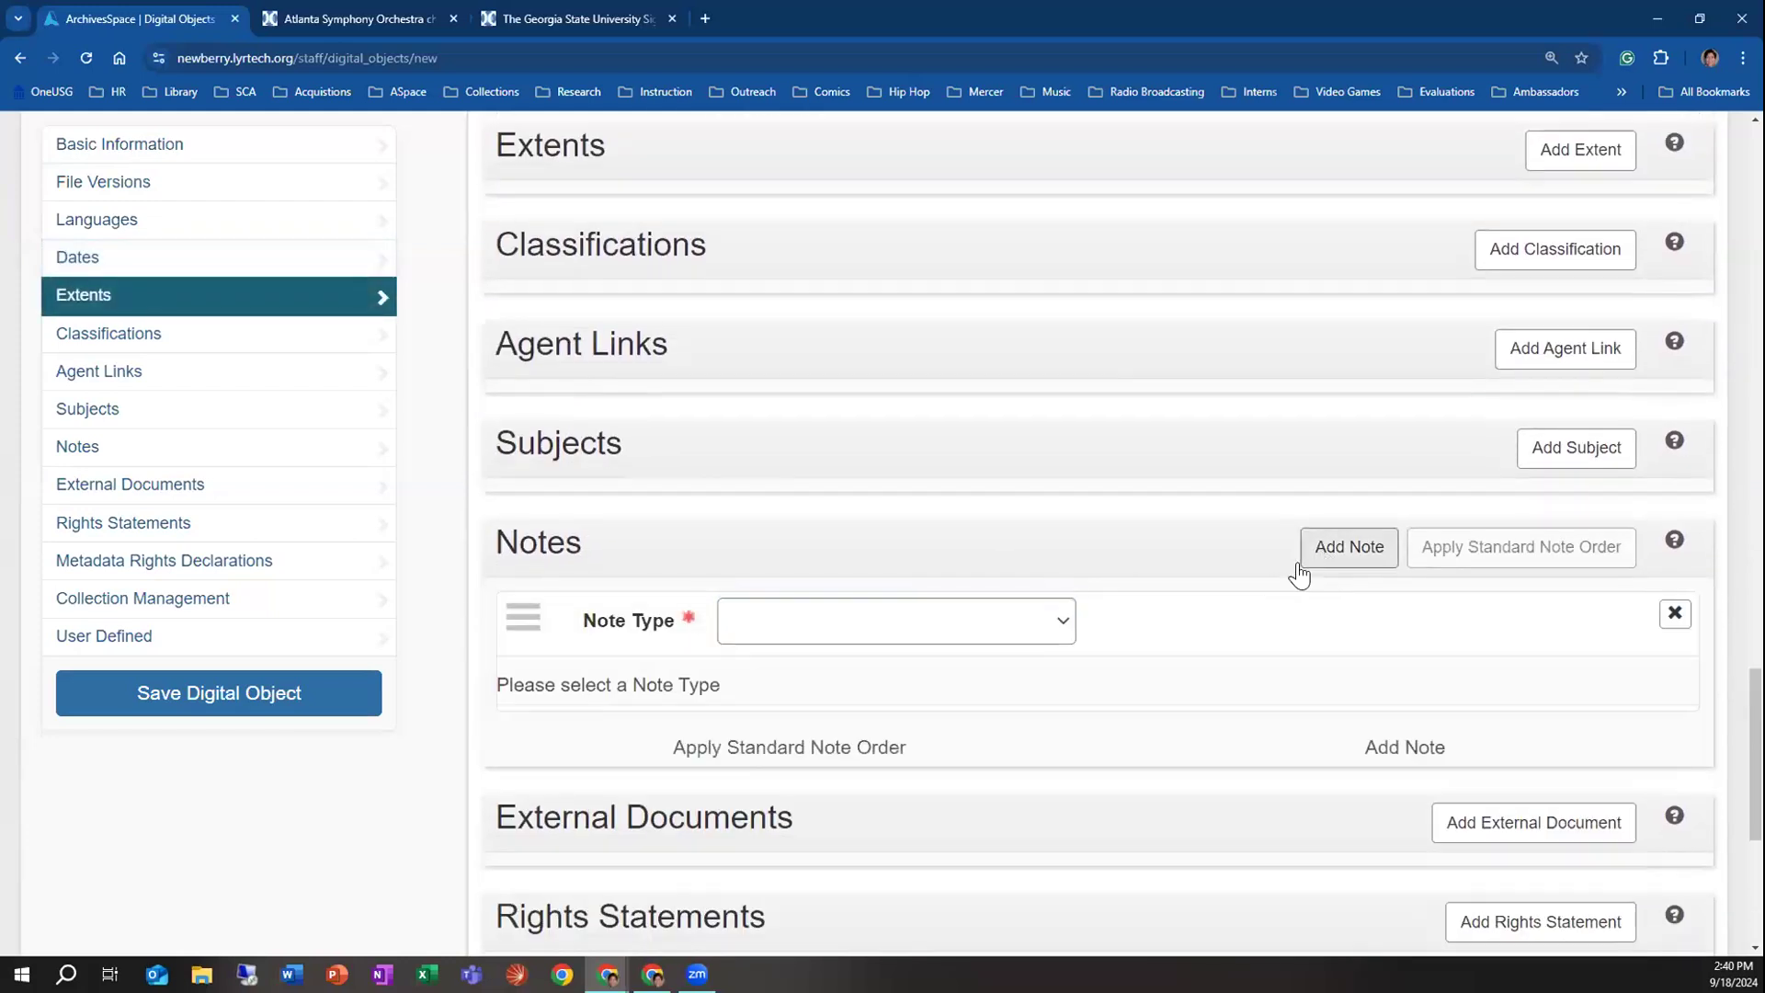
scroll(1103, 561, down, 3)
click(898, 349)
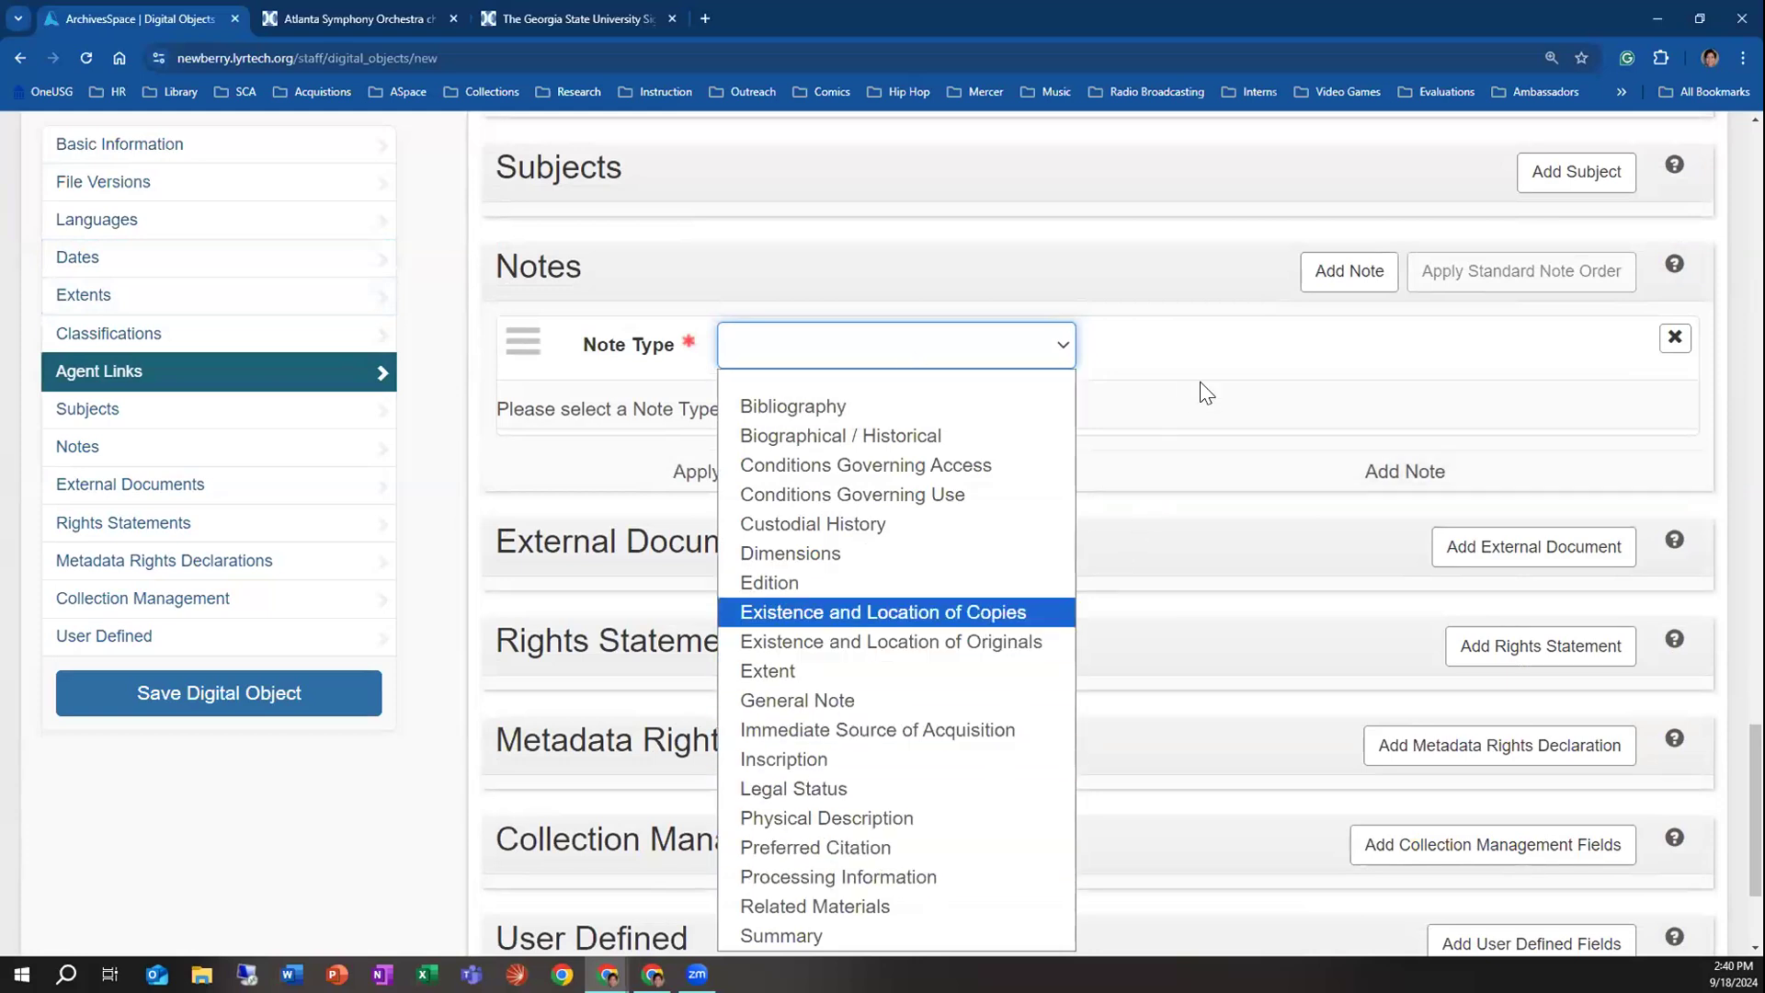
click(1233, 370)
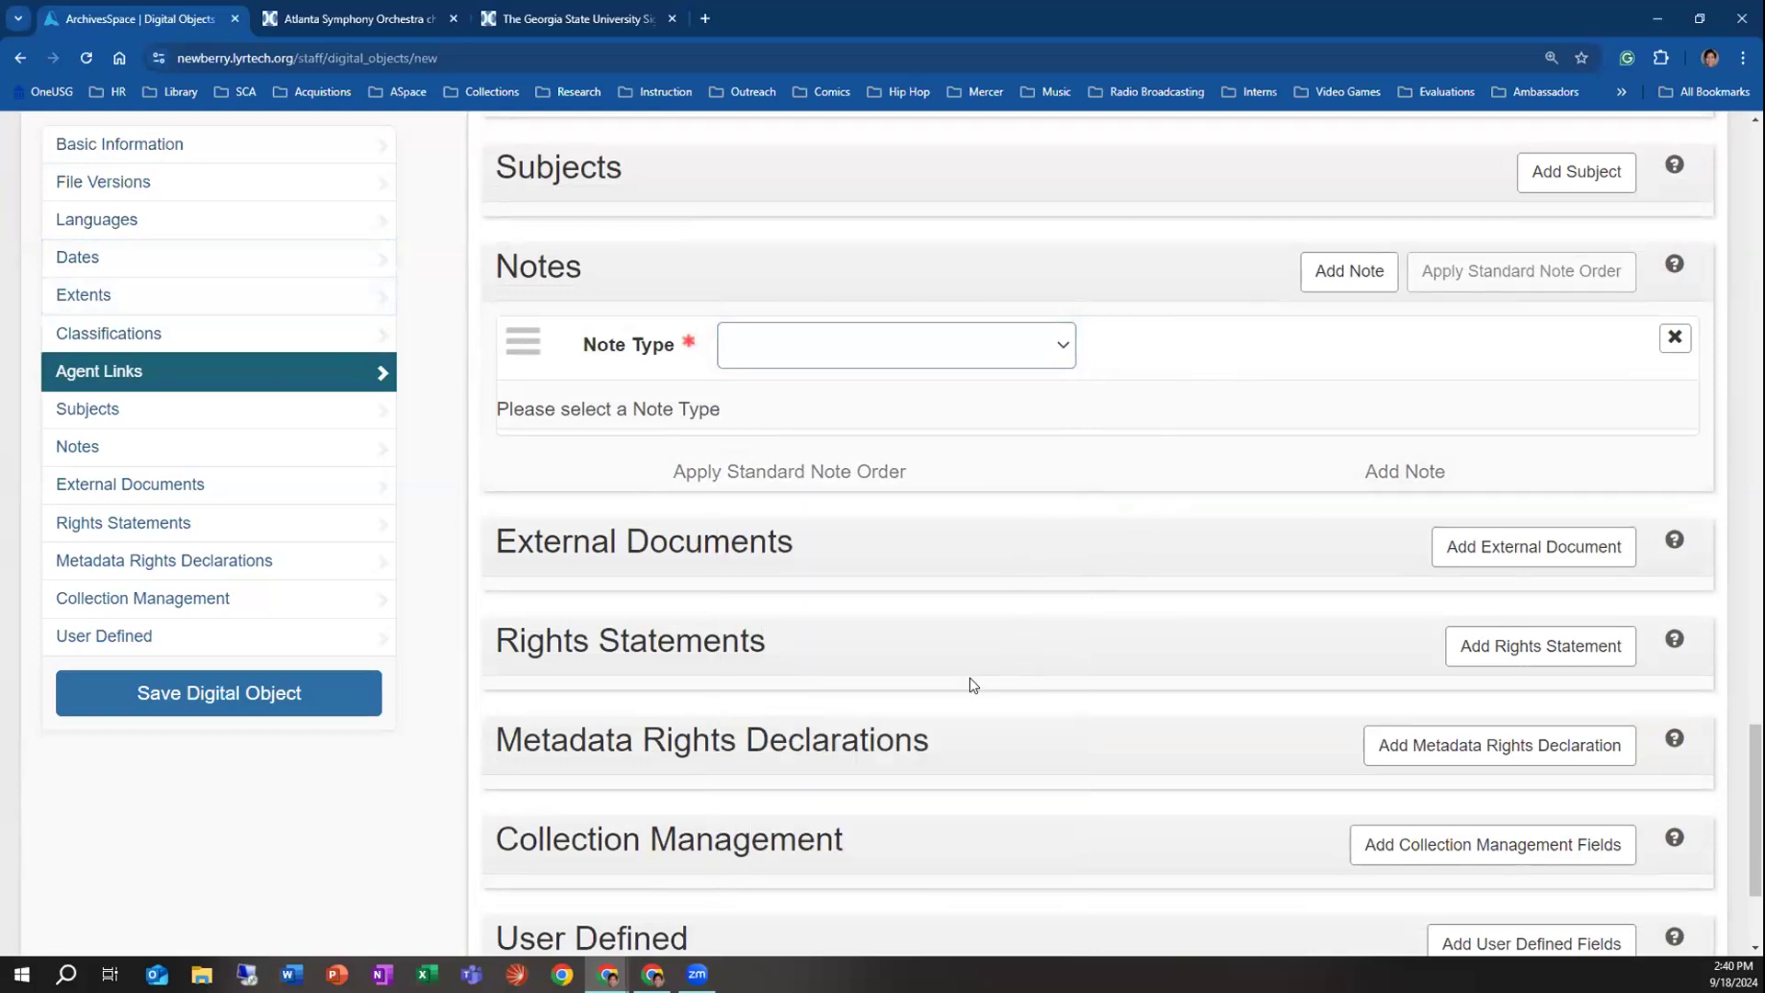
click(1668, 338)
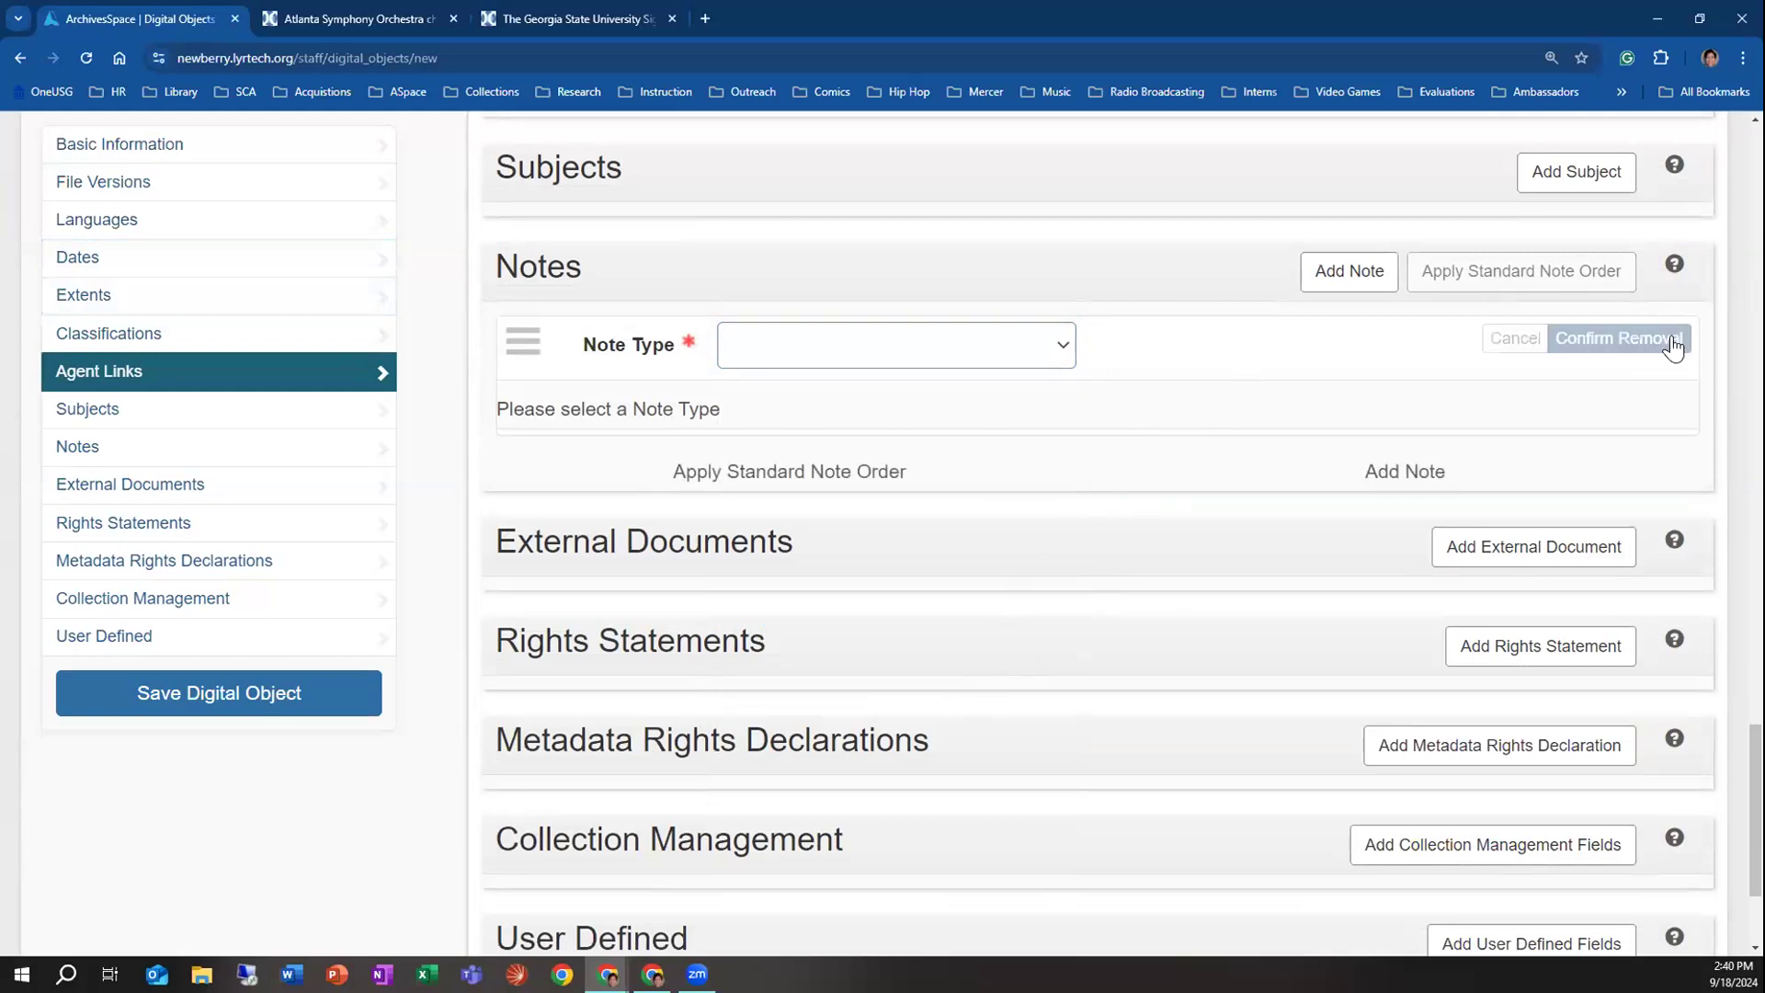
click(1669, 340)
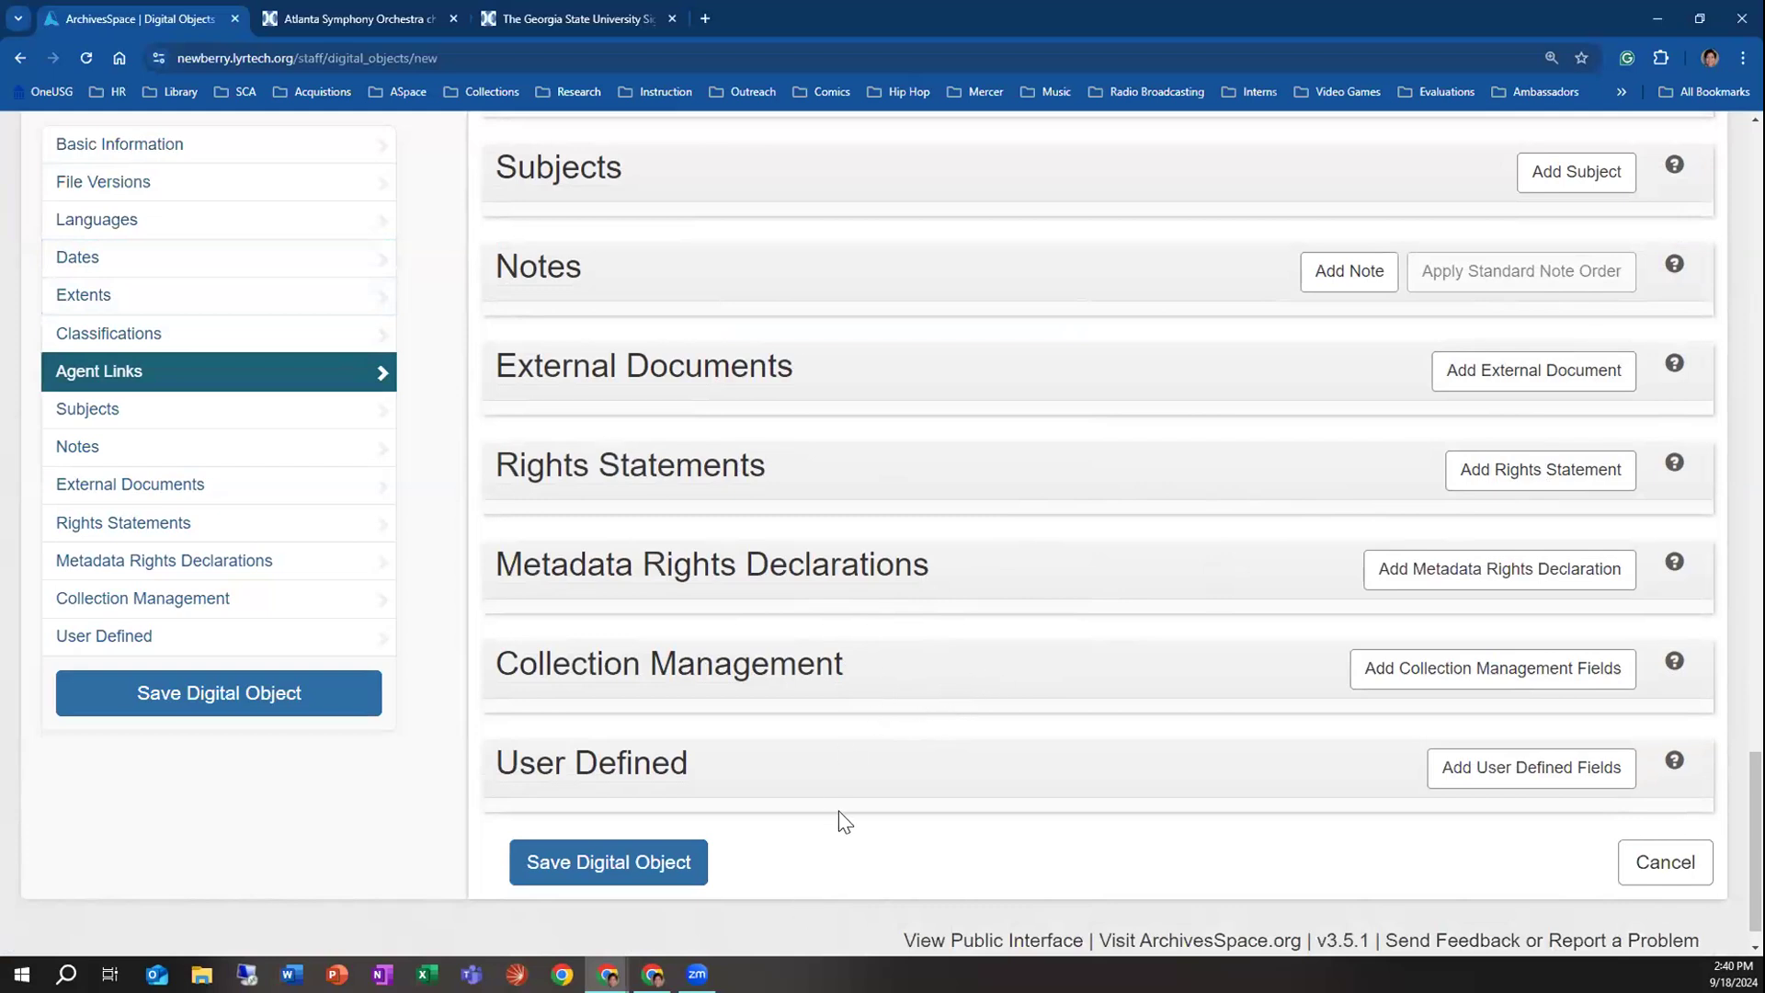
Save the new digital object record and publish it with all its subrecords and components
scroll(843, 803, up, 5)
scroll(844, 804, up, 13)
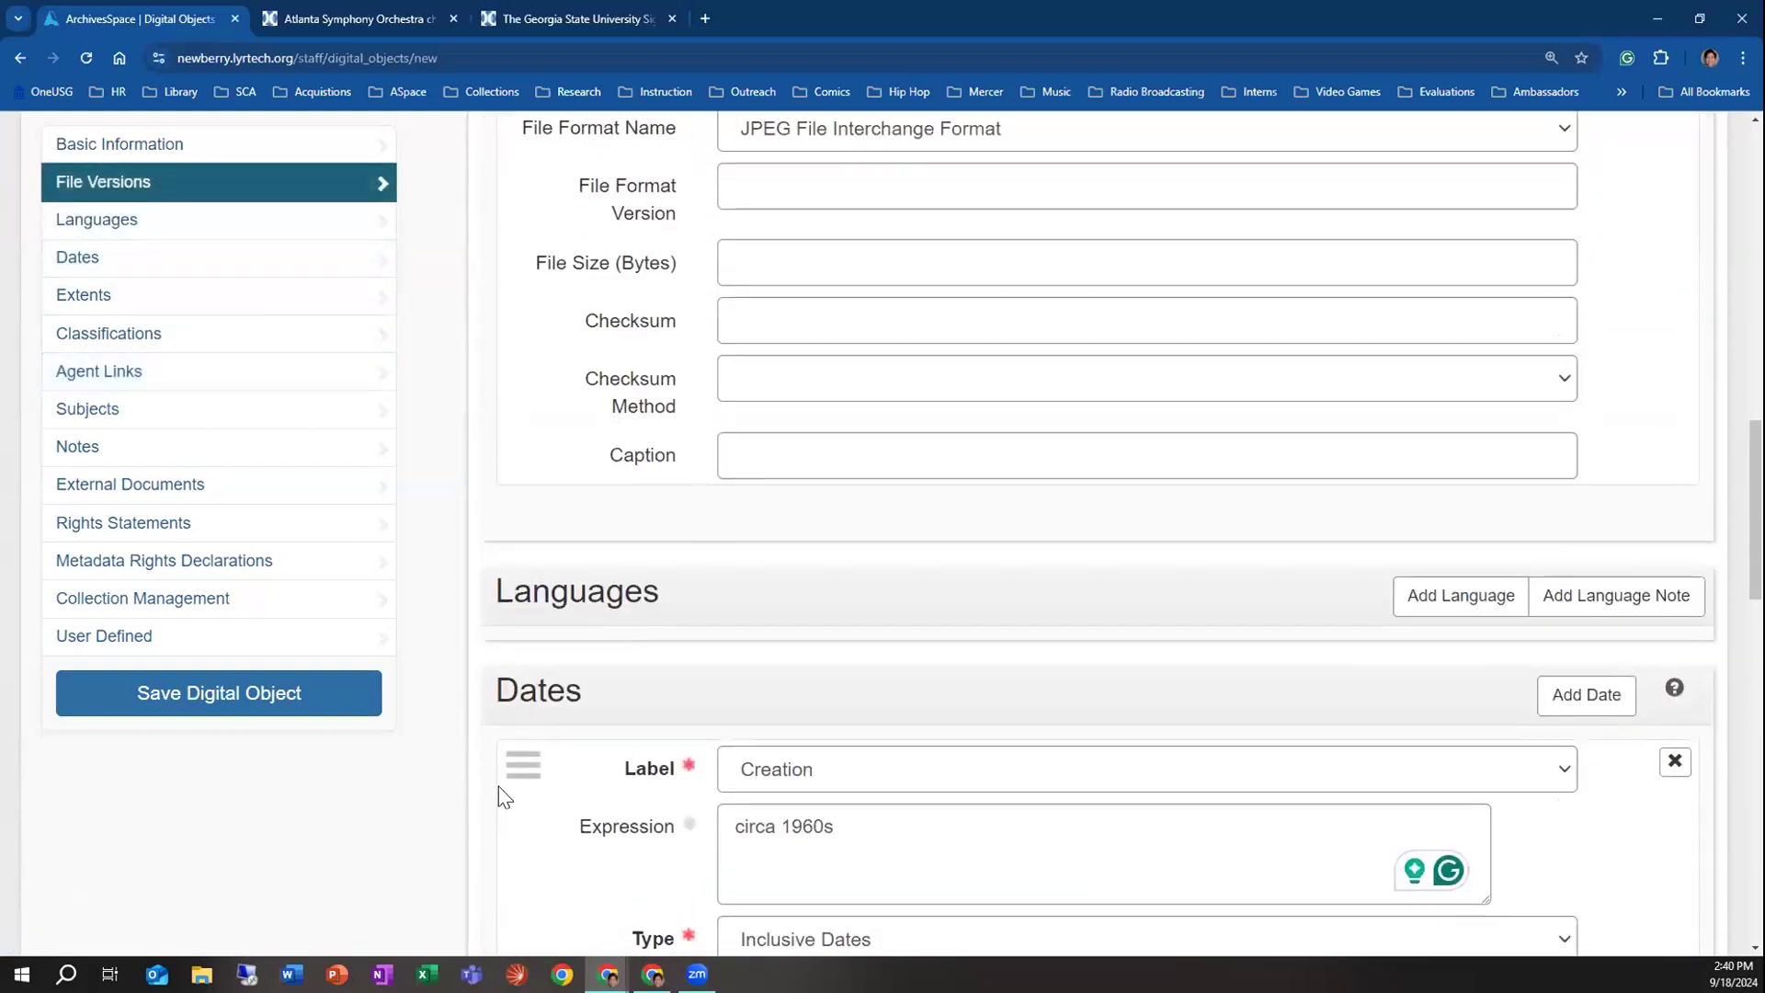
click(343, 710)
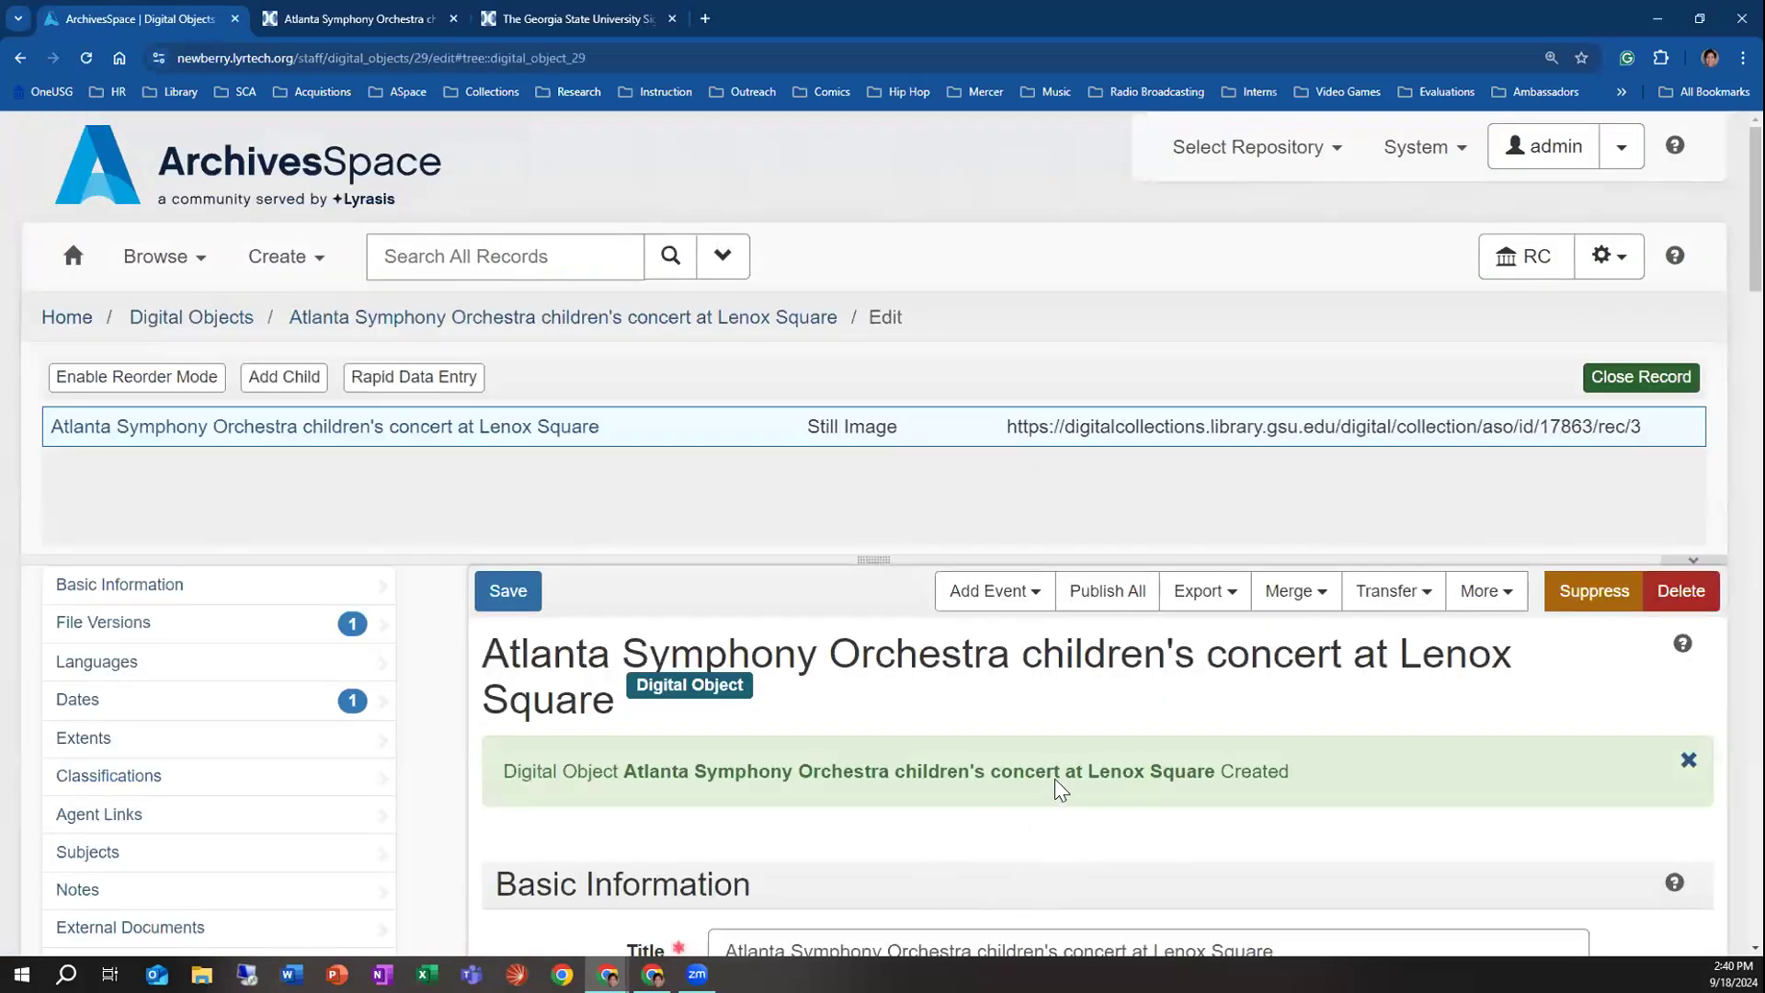
scroll(1069, 764, down, 1)
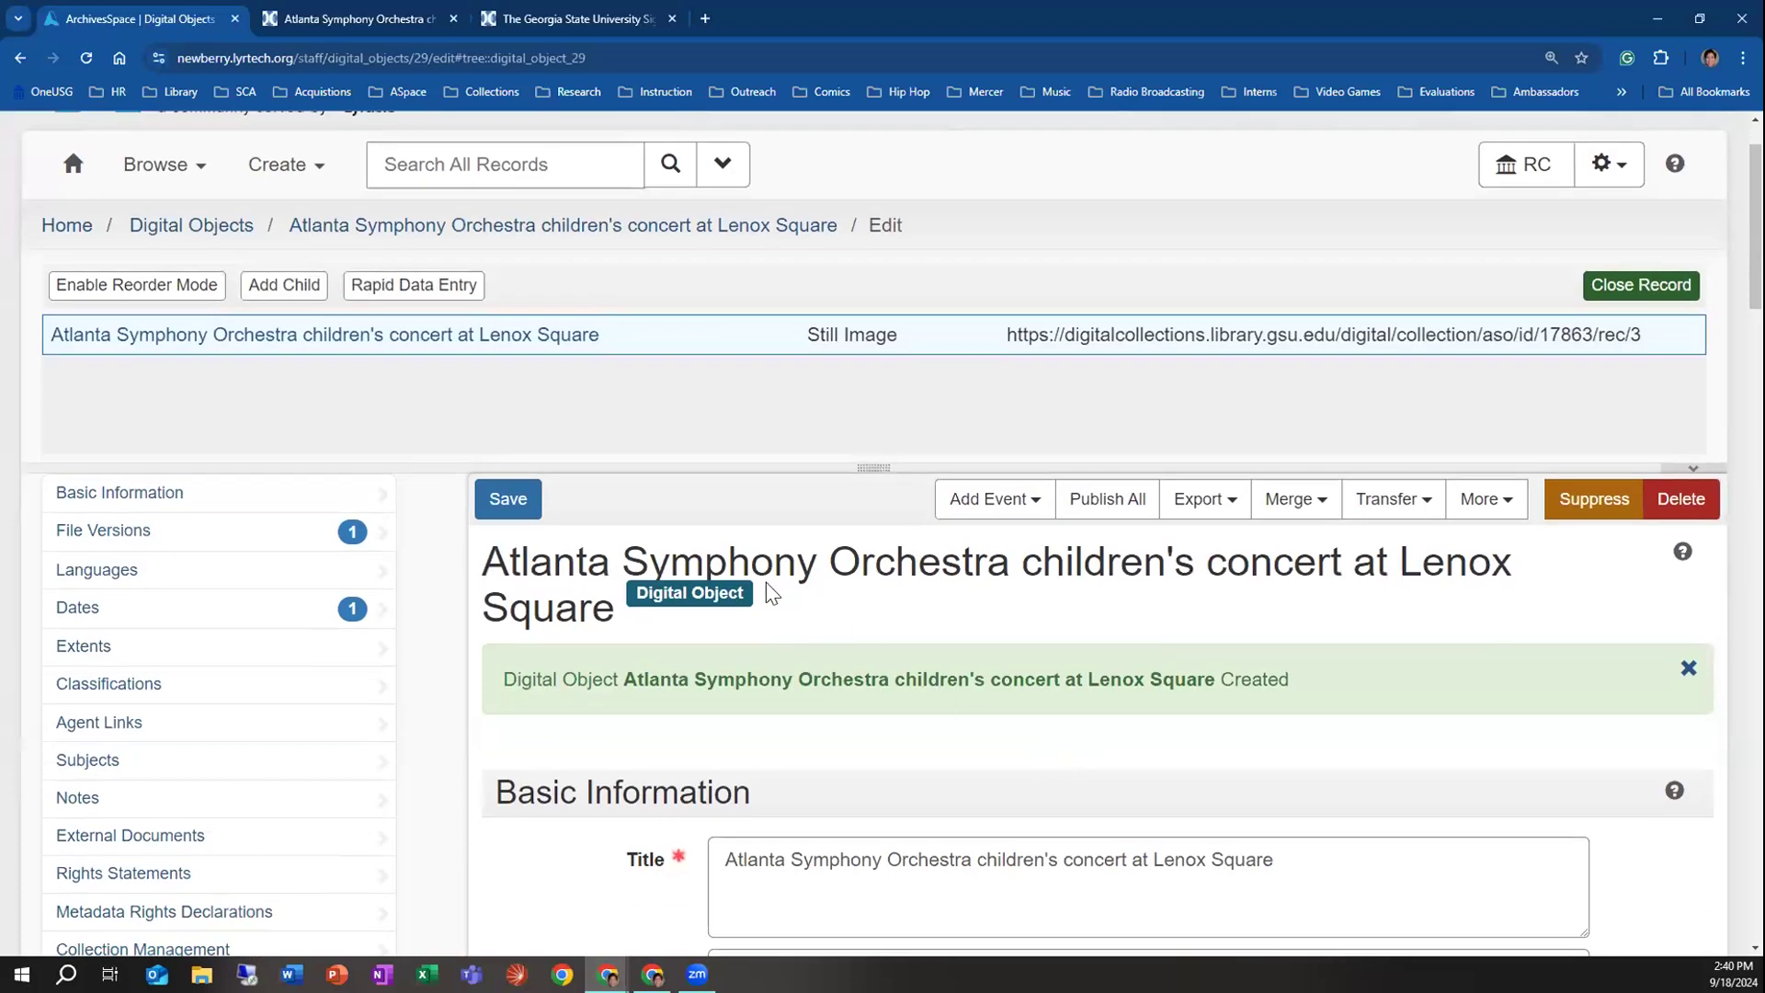
click(1106, 512)
click(324, 359)
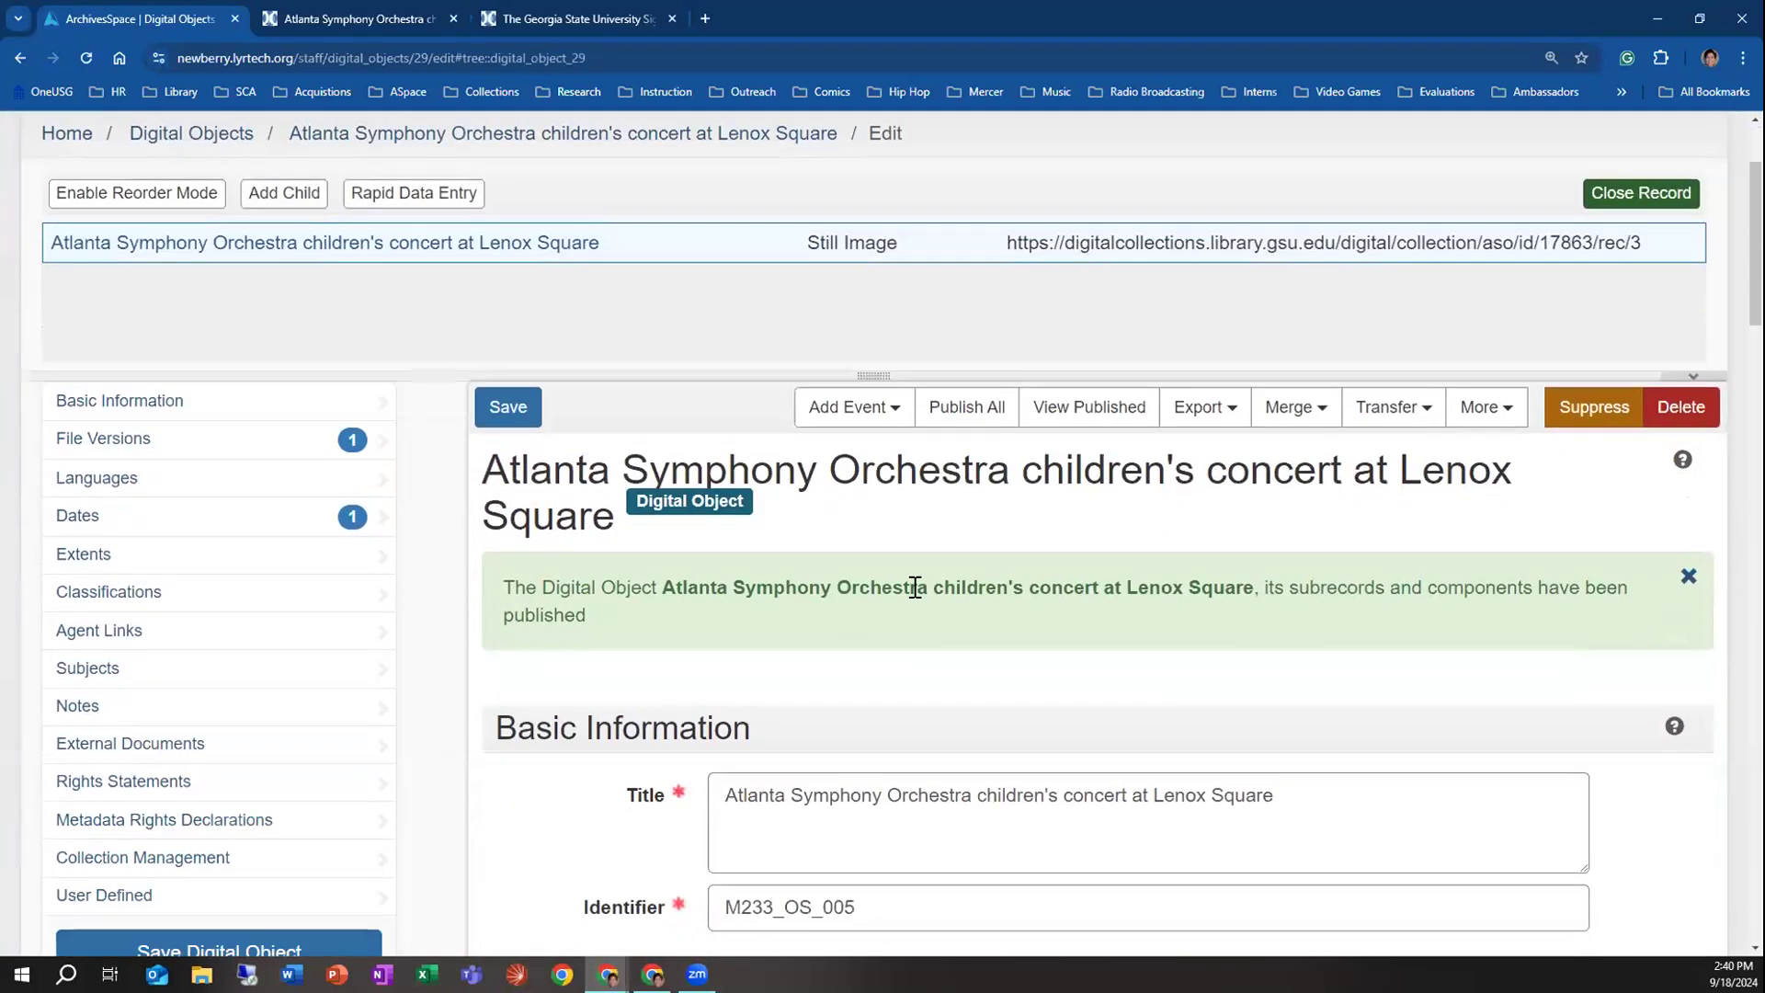
Examine the saved digital object's Merge, More and Export options, including the metadata choices for METS download
click(1284, 421)
click(1284, 421)
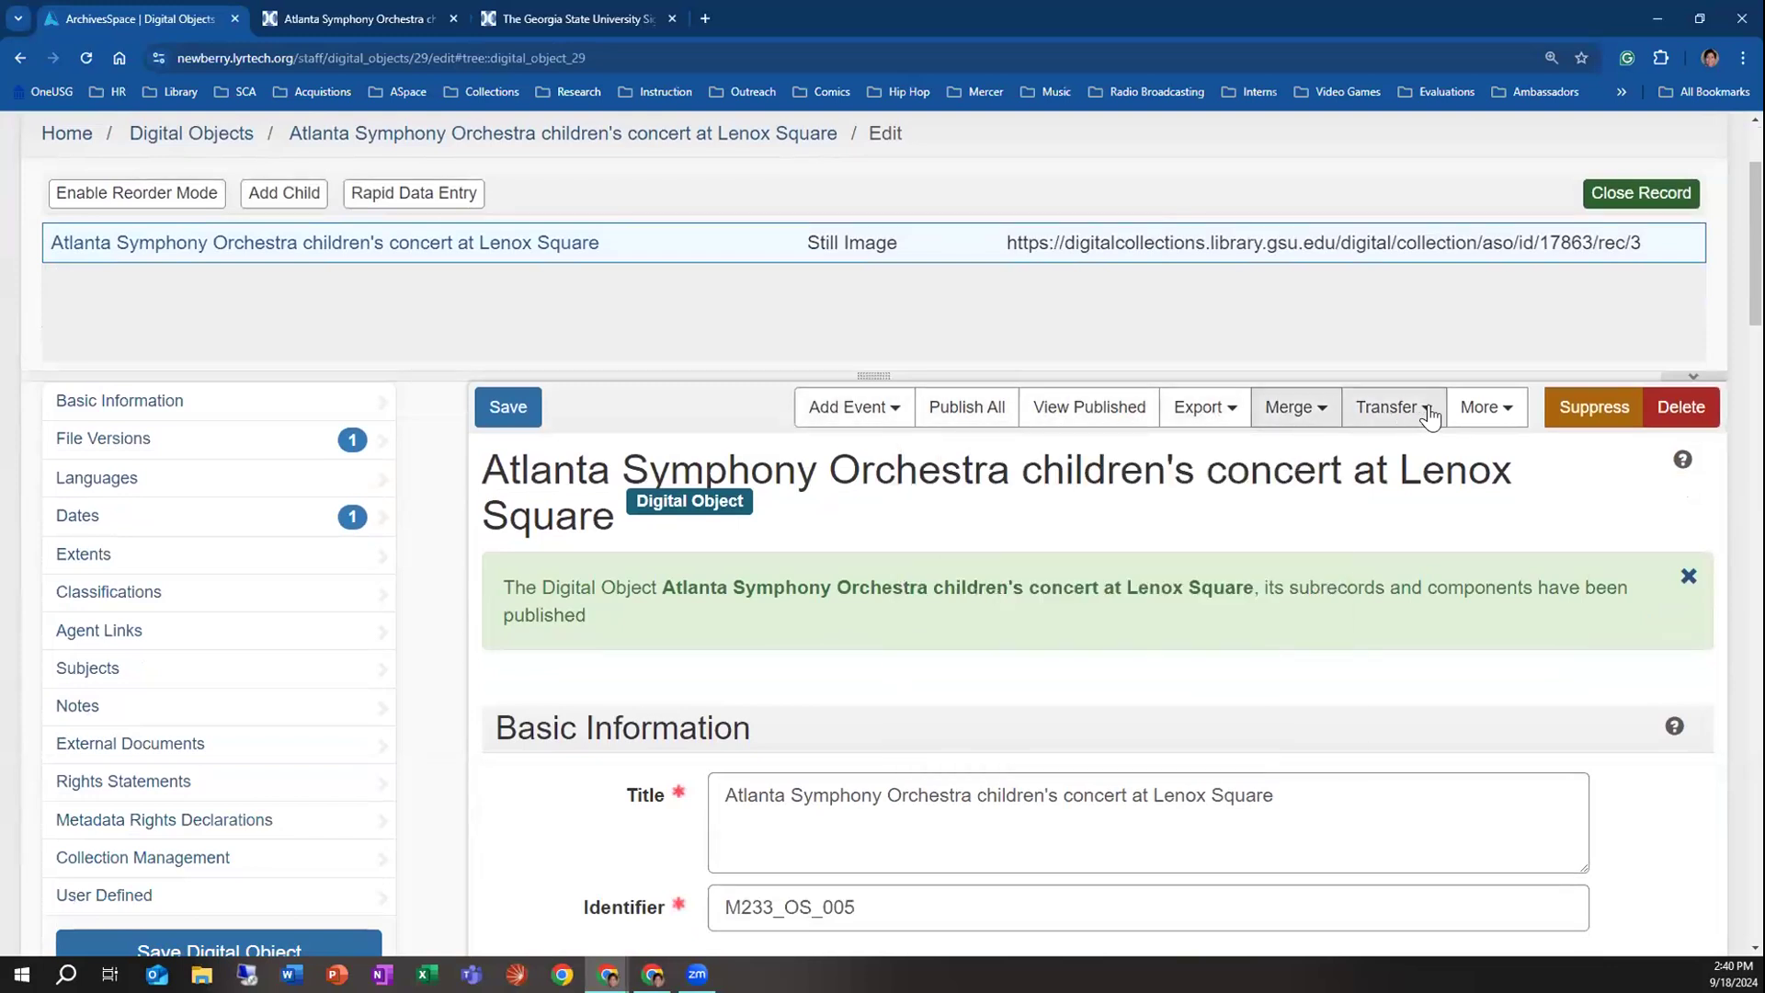
click(1494, 420)
click(1200, 411)
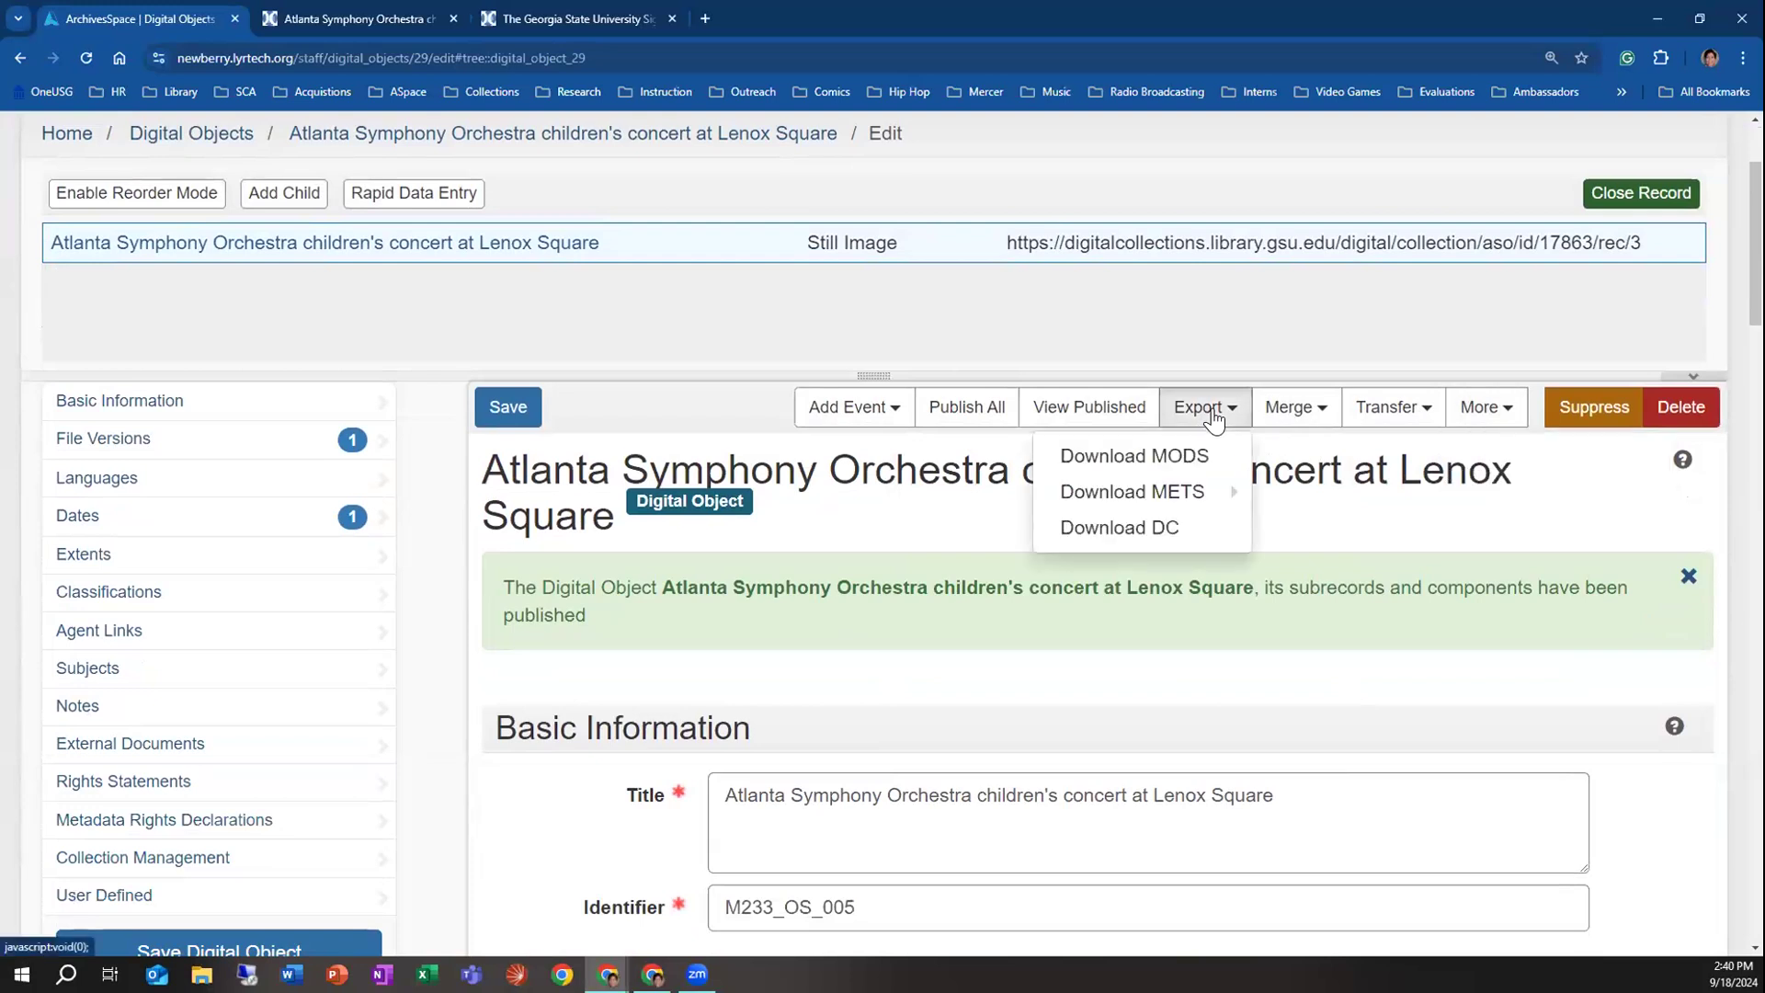
mouse_move(1259, 497)
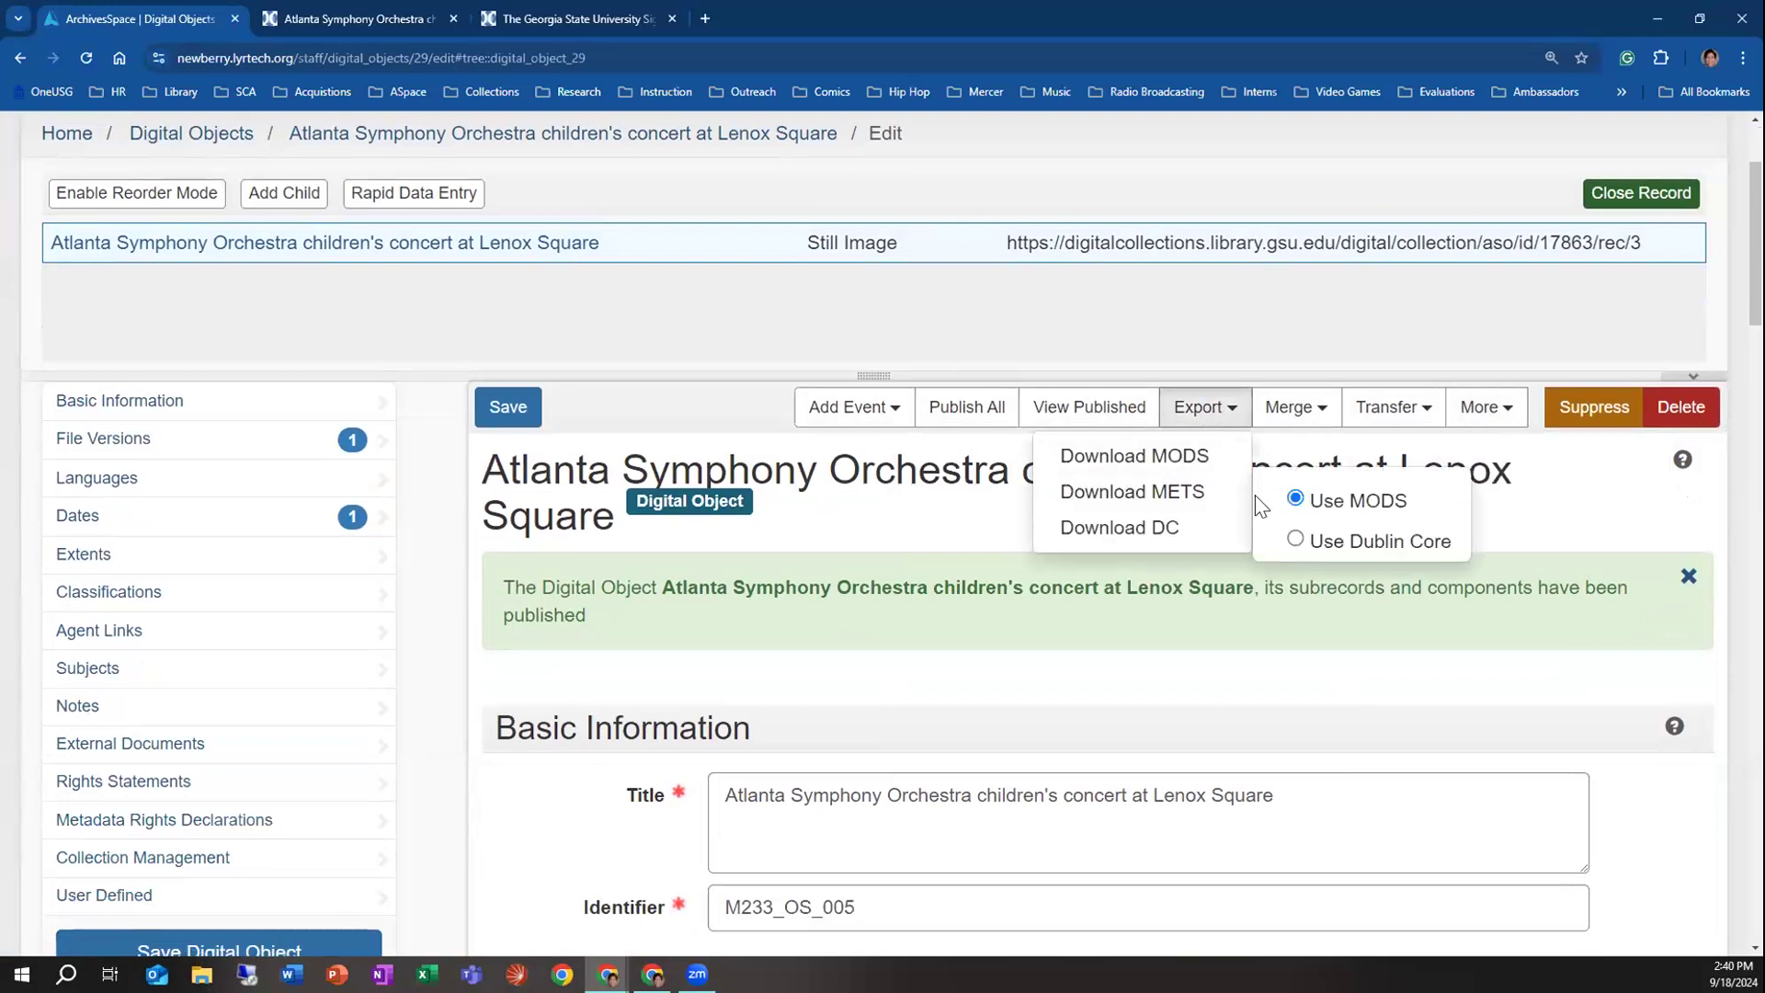
click(968, 457)
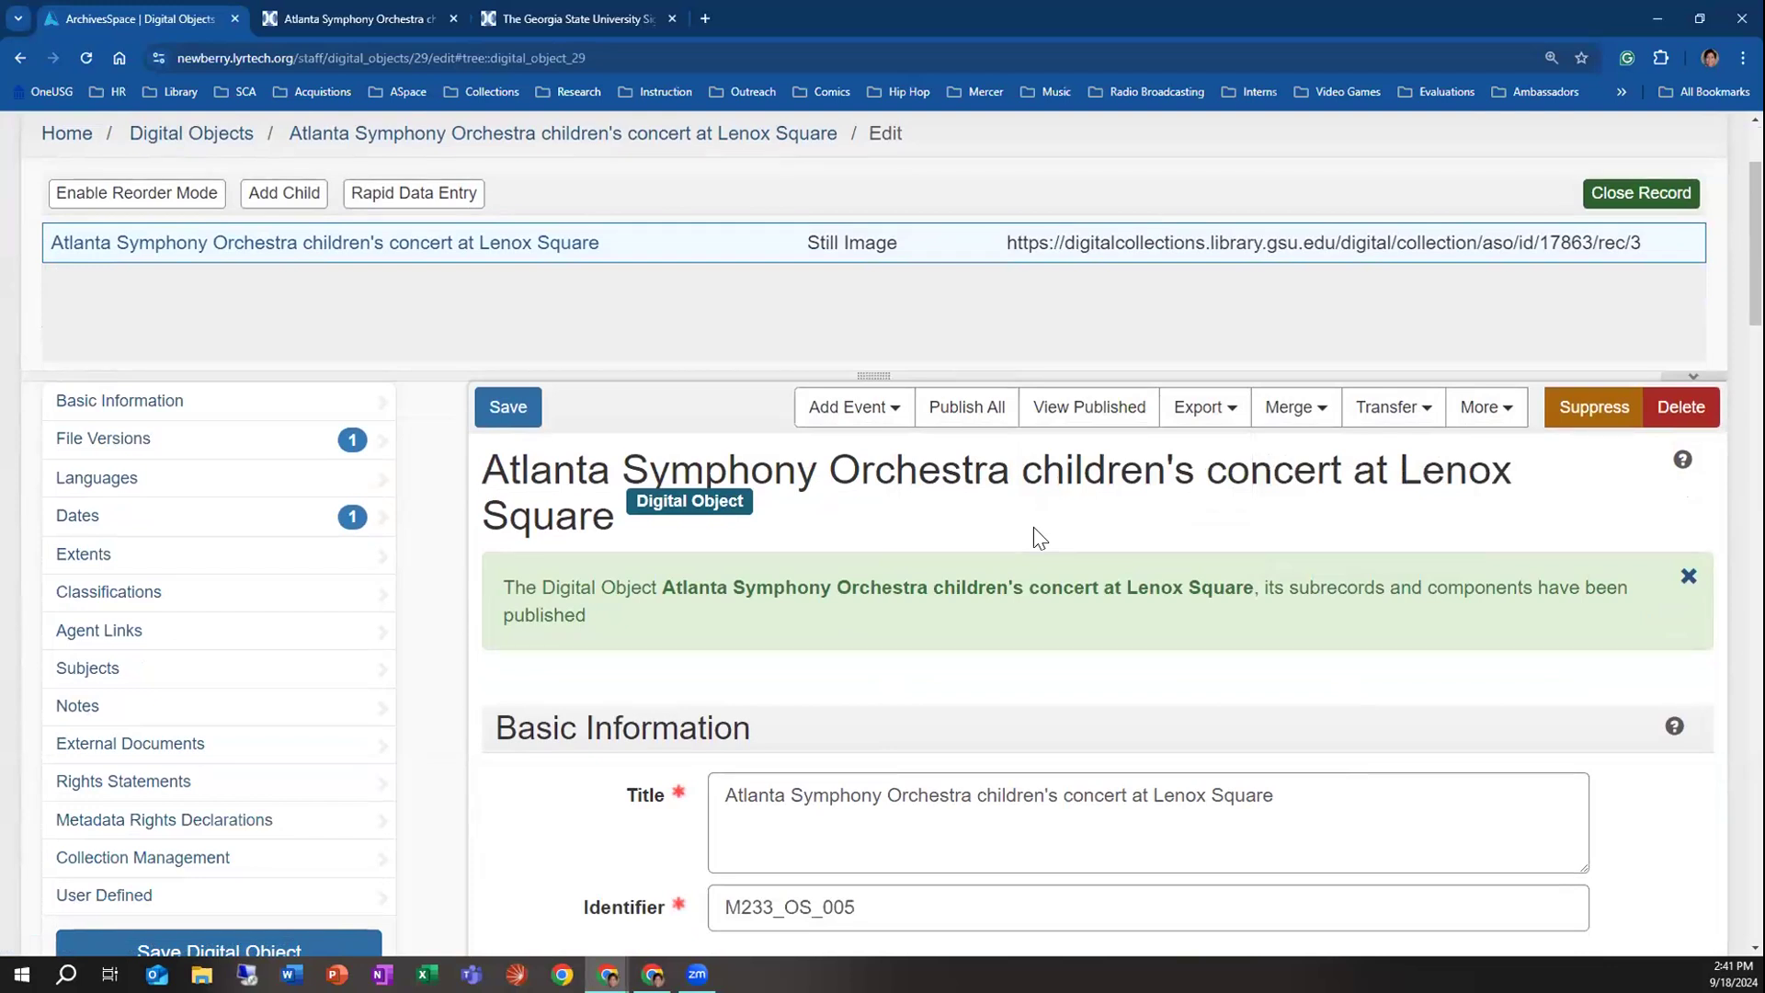
Search all records for krispy kreme and open the Krispy Kreme corporate records resource KR250 for editing
scroll(864, 675, up, 2)
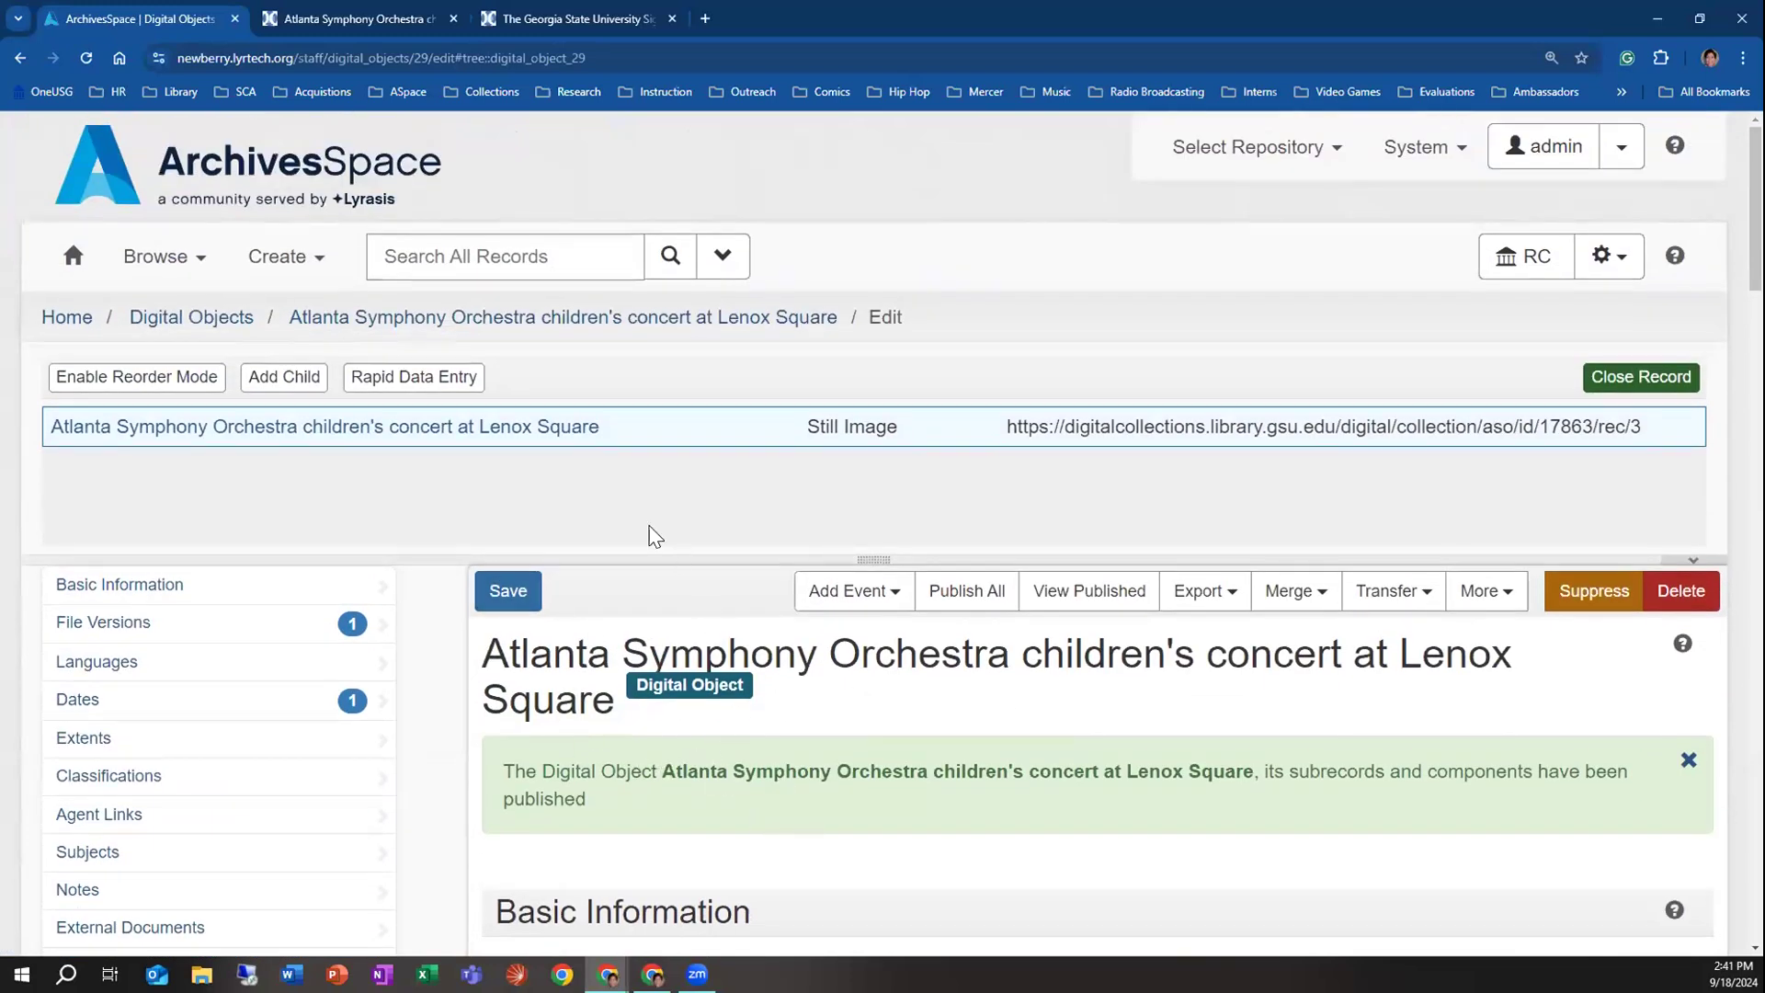
click(187, 259)
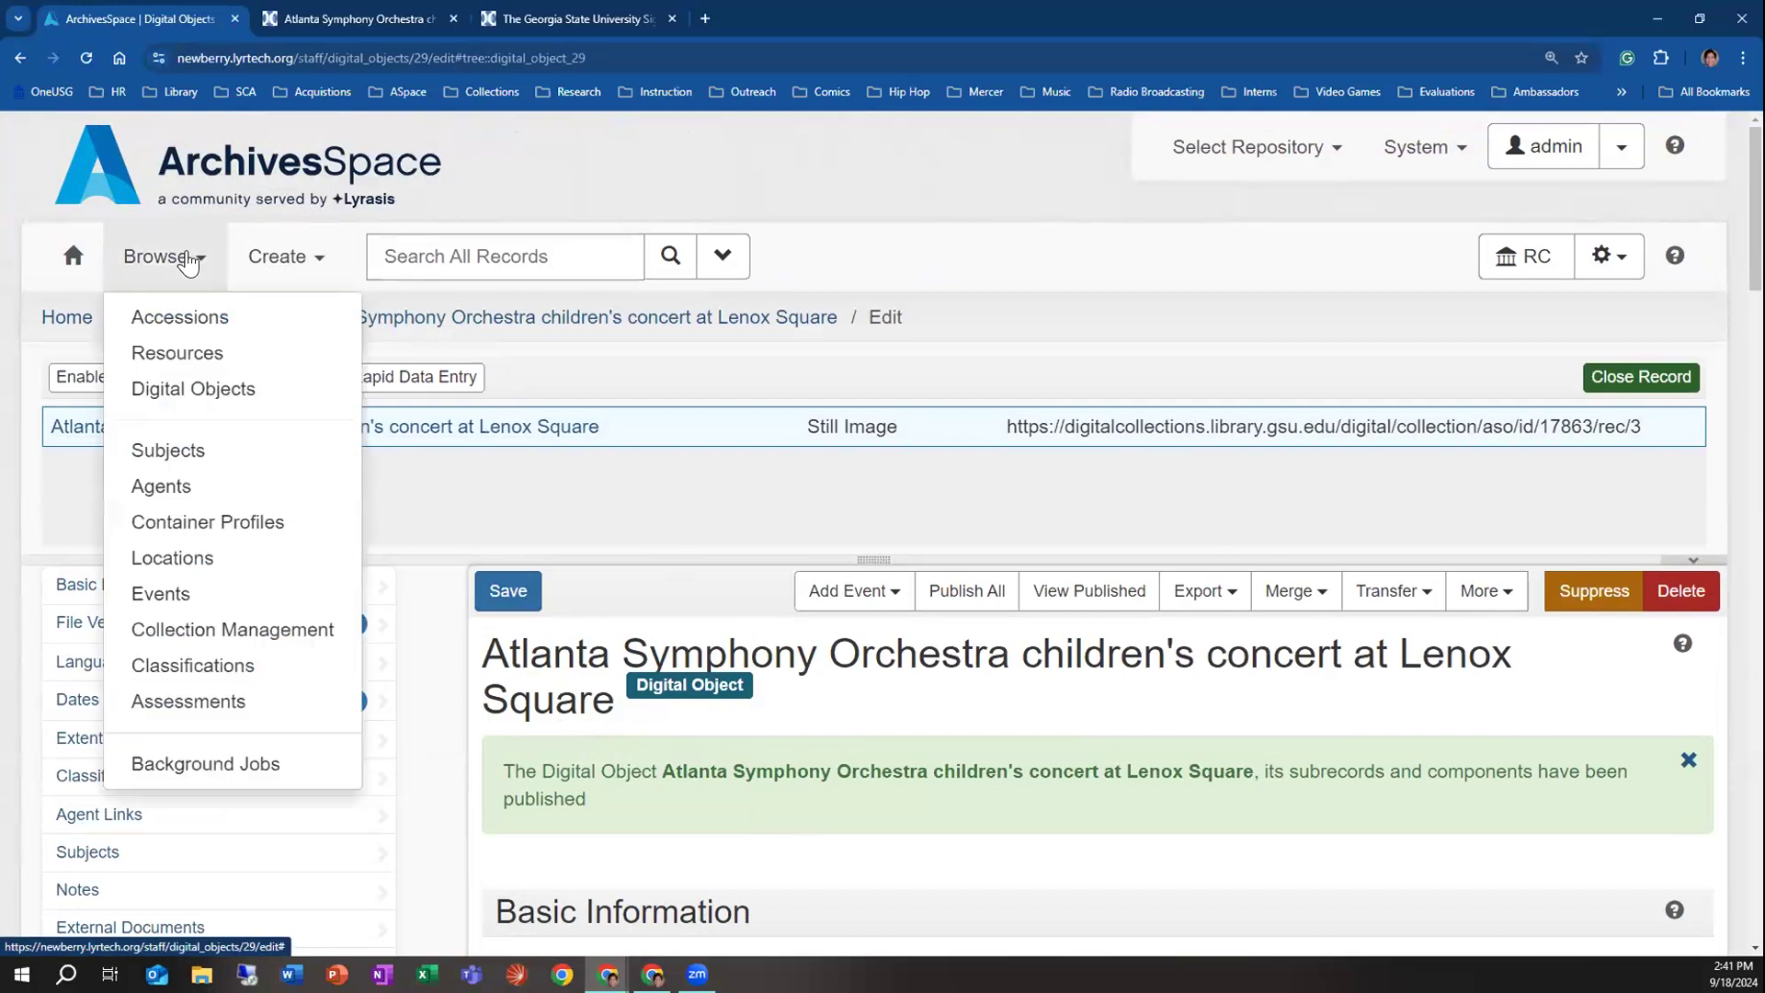
click(403, 261)
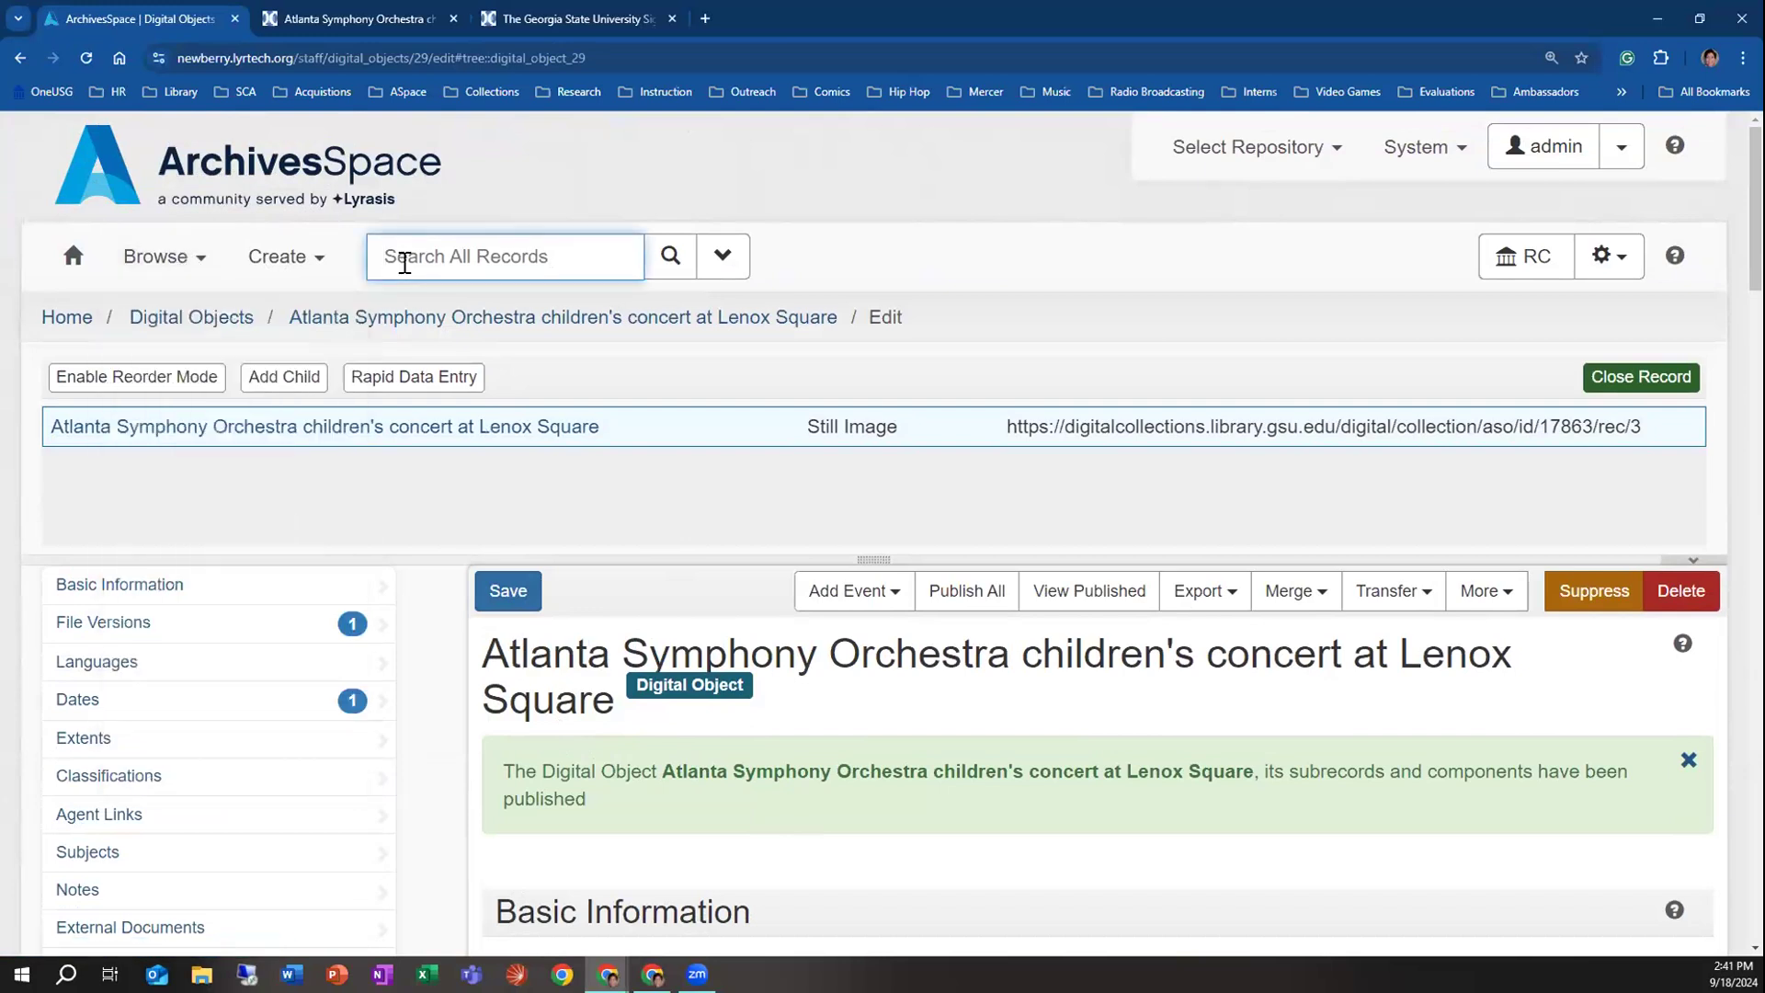
text(krispy kreme)
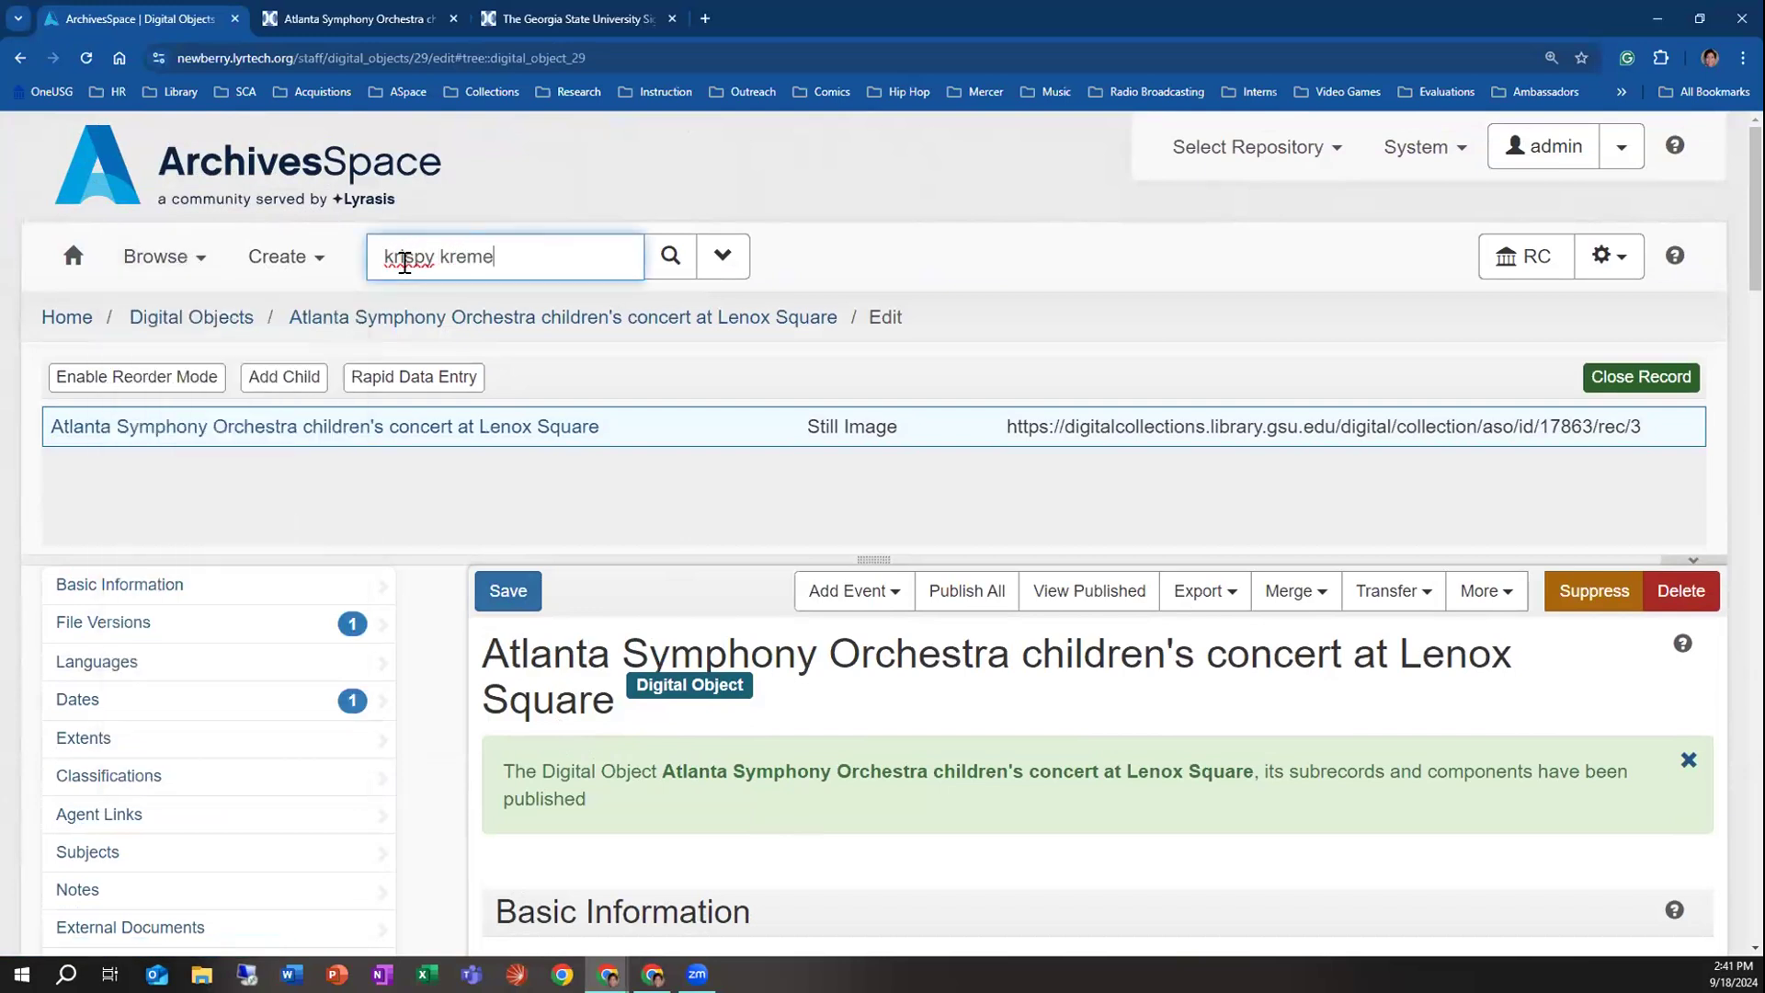
key(Return)
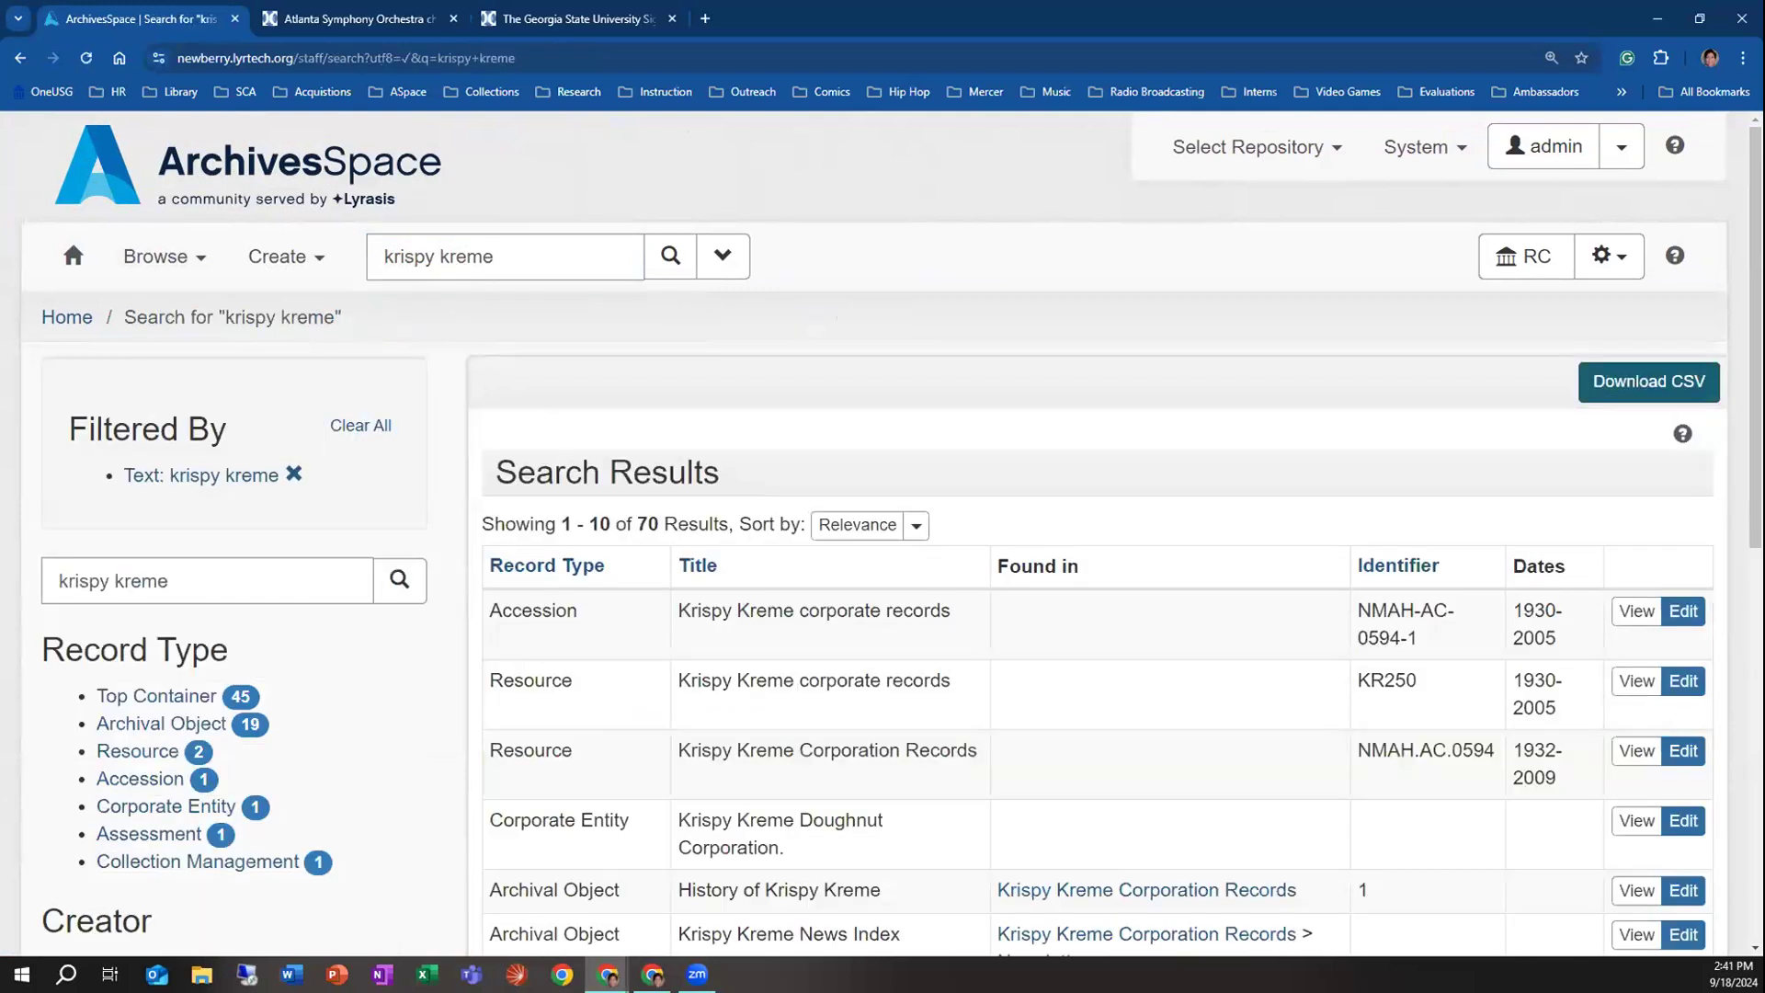
scroll(649, 801, down, 2)
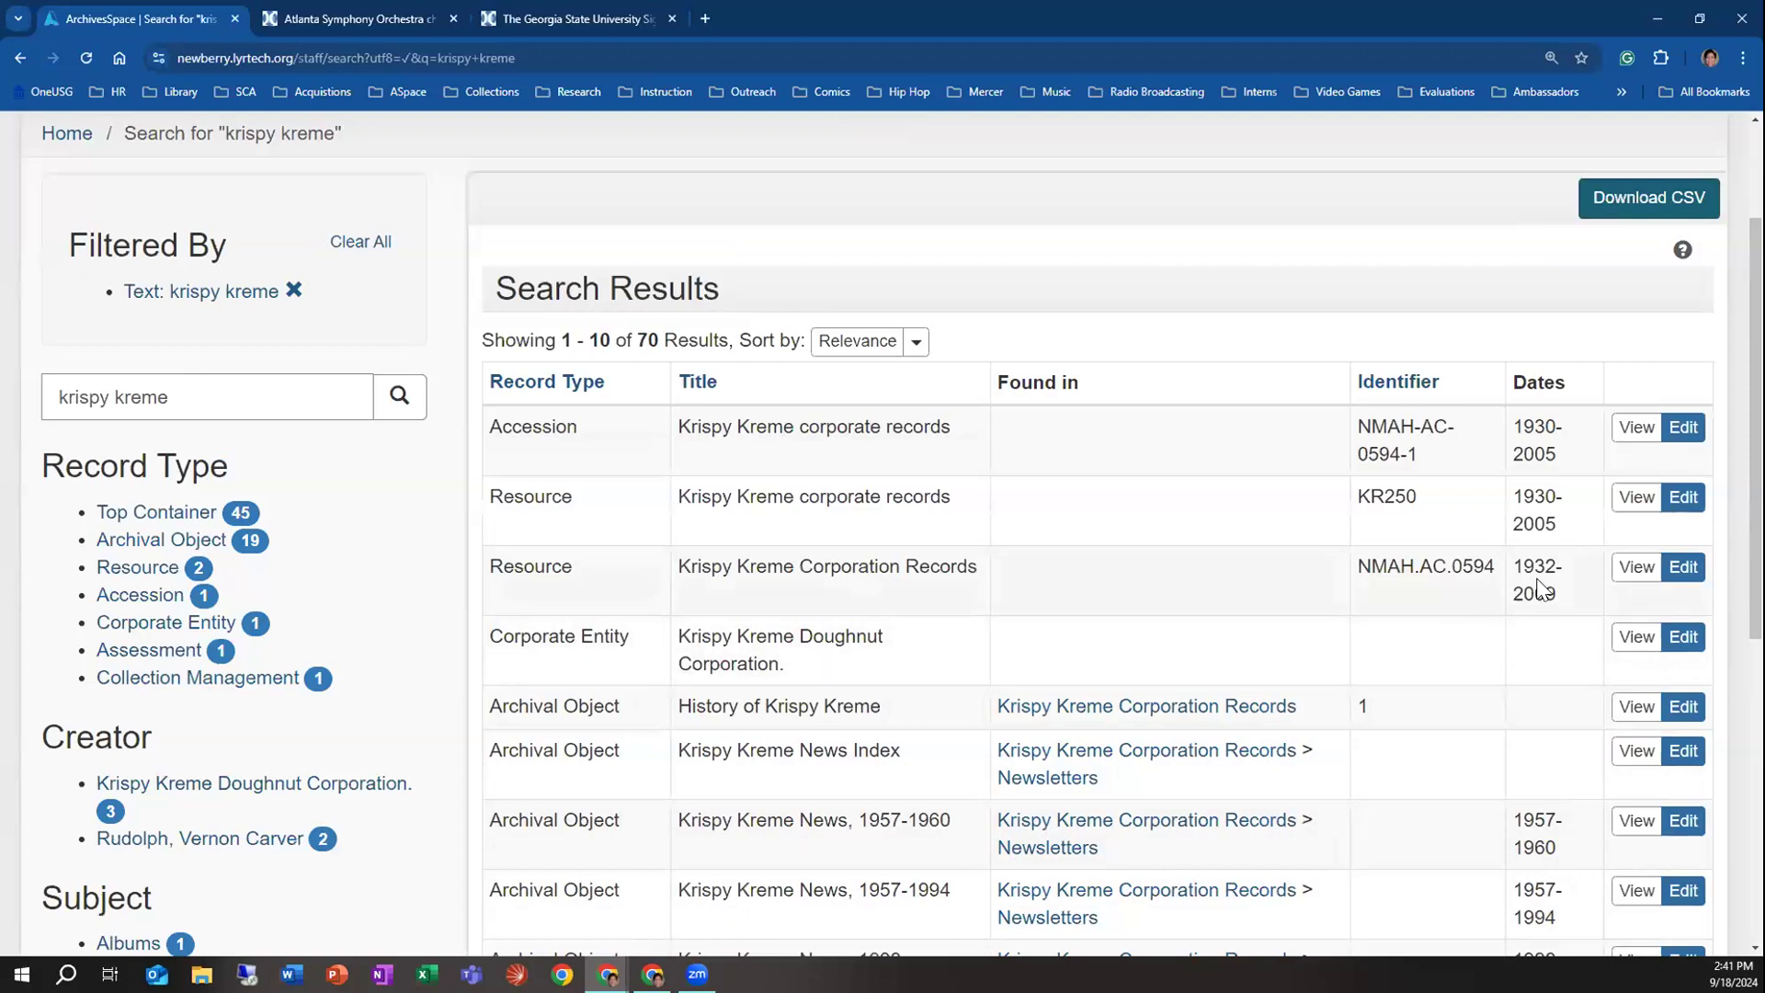
click(1685, 507)
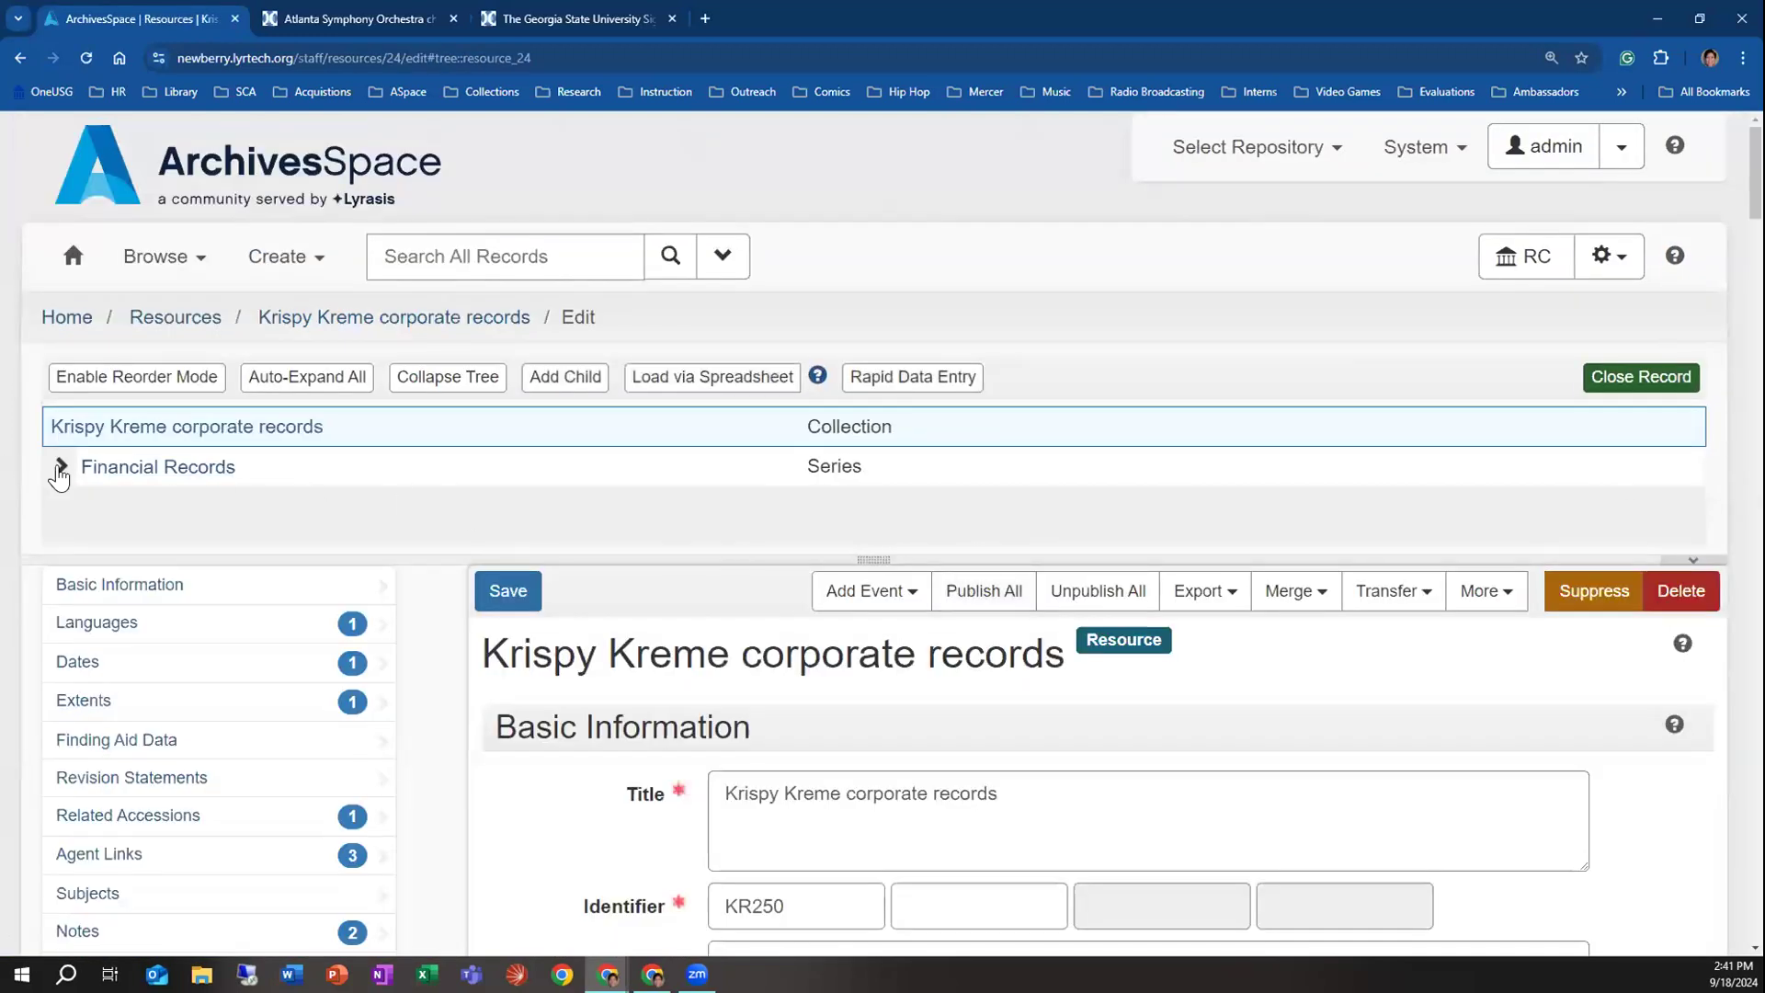
Expand the Financial Records series and go to the Instances of the file Receipts, 1975-1976
click(61, 466)
scroll(363, 492, down, 1)
click(252, 524)
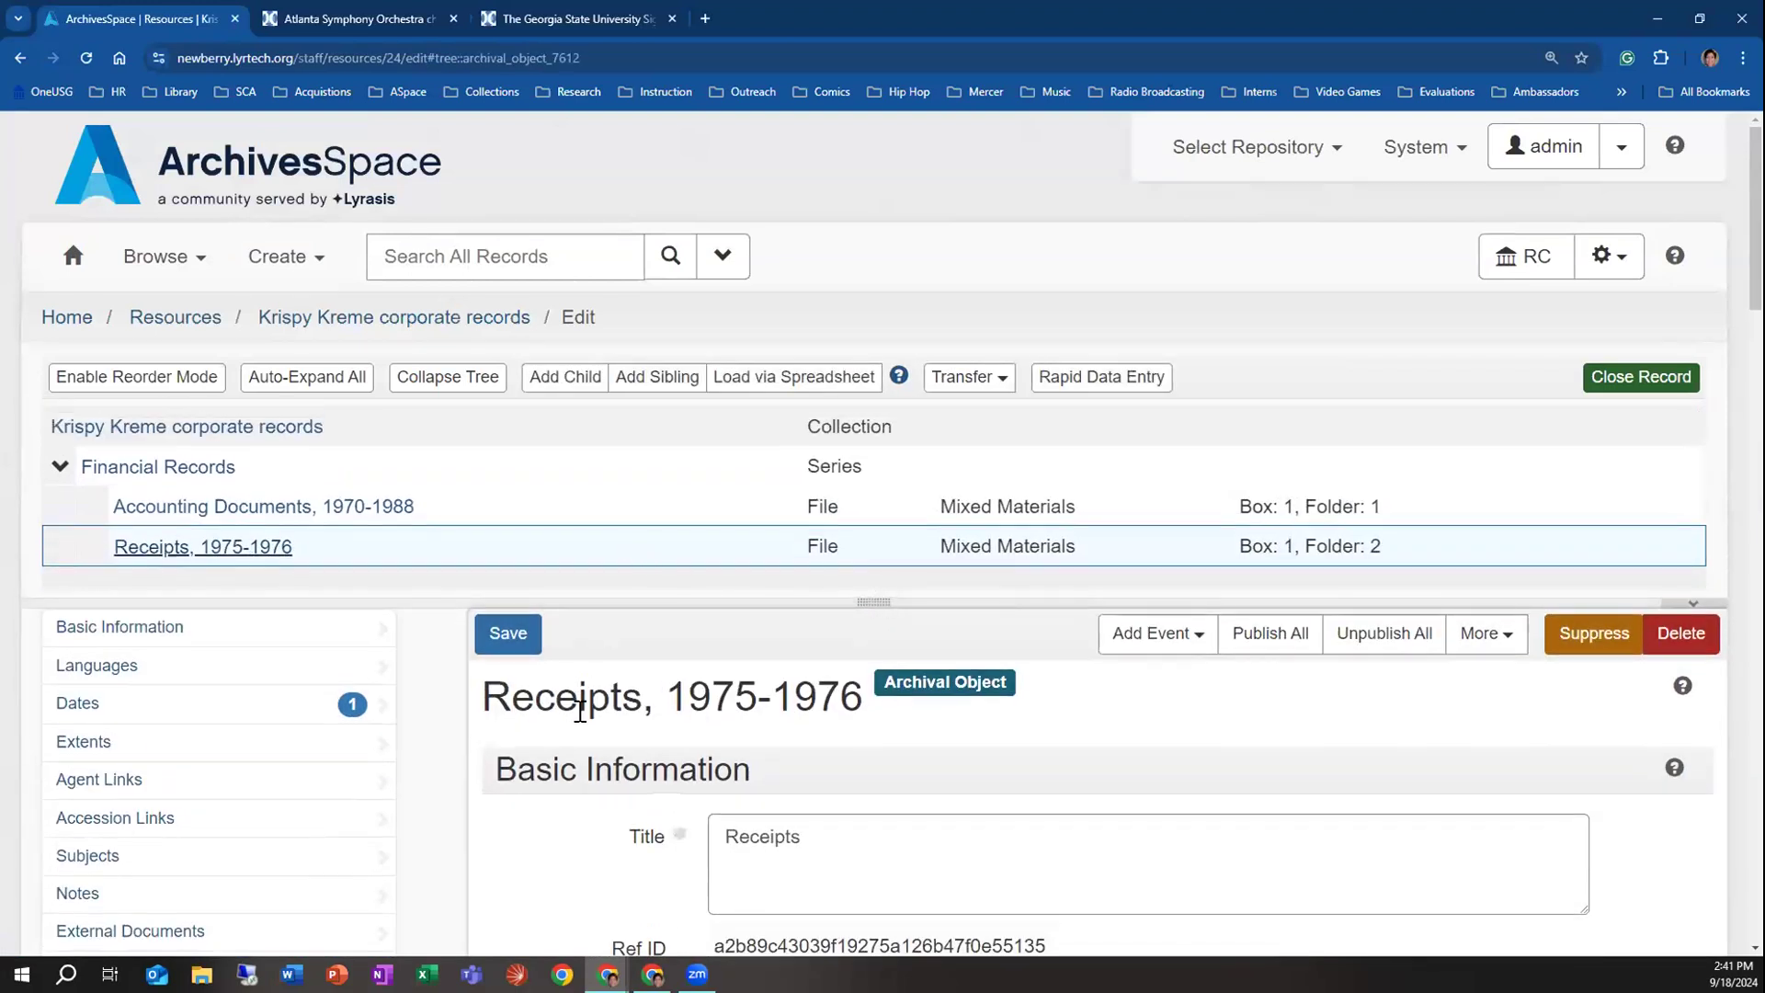
scroll(588, 680, down, 2)
click(262, 828)
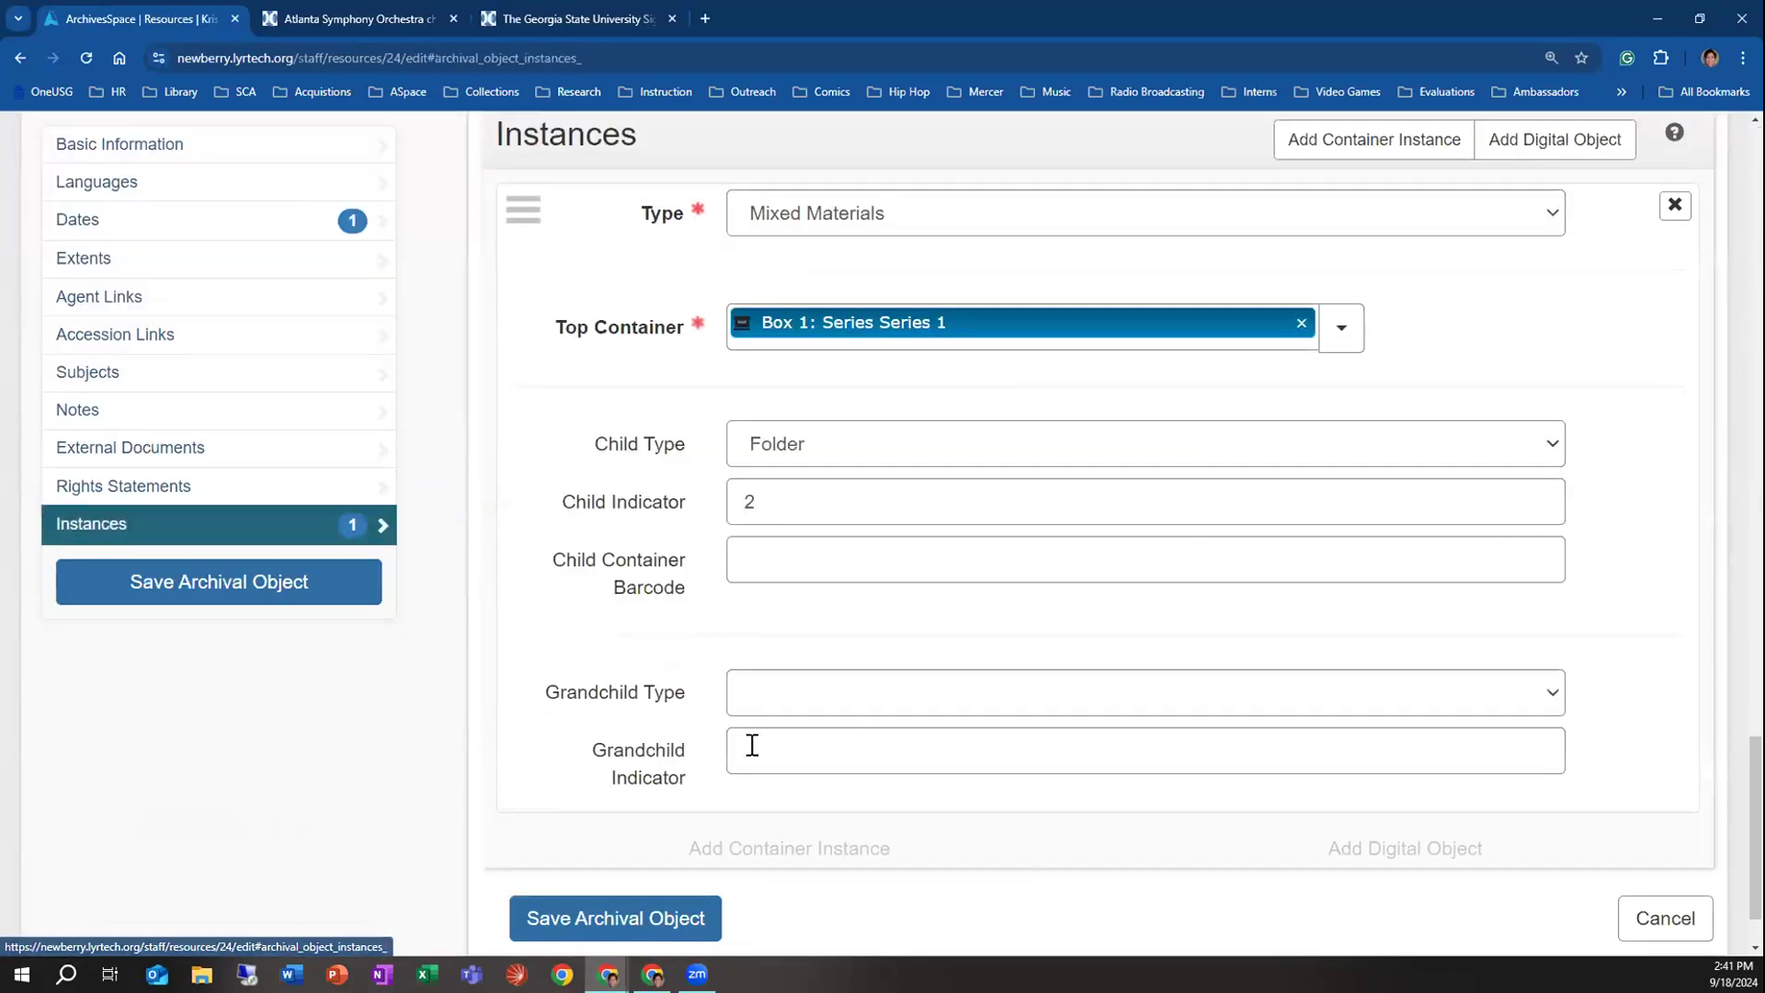
Add a digital object instance to the Receipts file below its existing container instance
scroll(1009, 710, down, 1)
scroll(1299, 725, up, 2)
scroll(1339, 736, down, 2)
click(1342, 749)
scroll(1195, 772, down, 2)
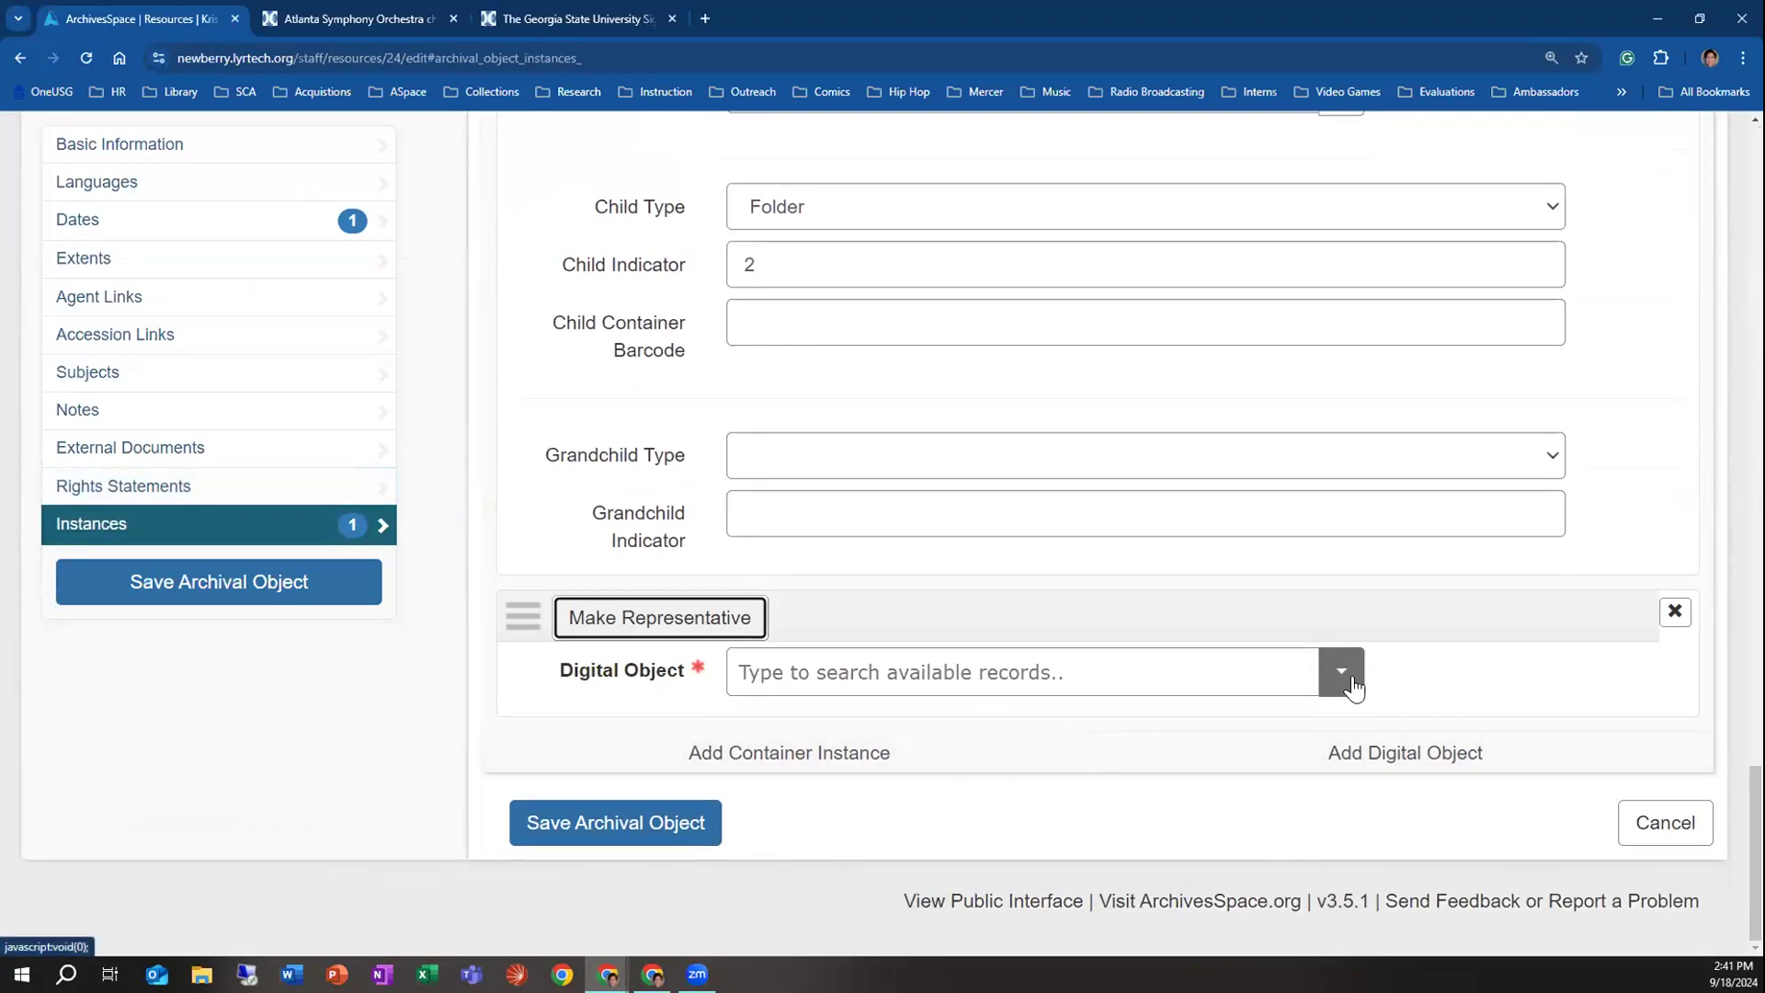
Review the form for creating a digital object directly from the instance and cancel it without entering anything
click(1351, 685)
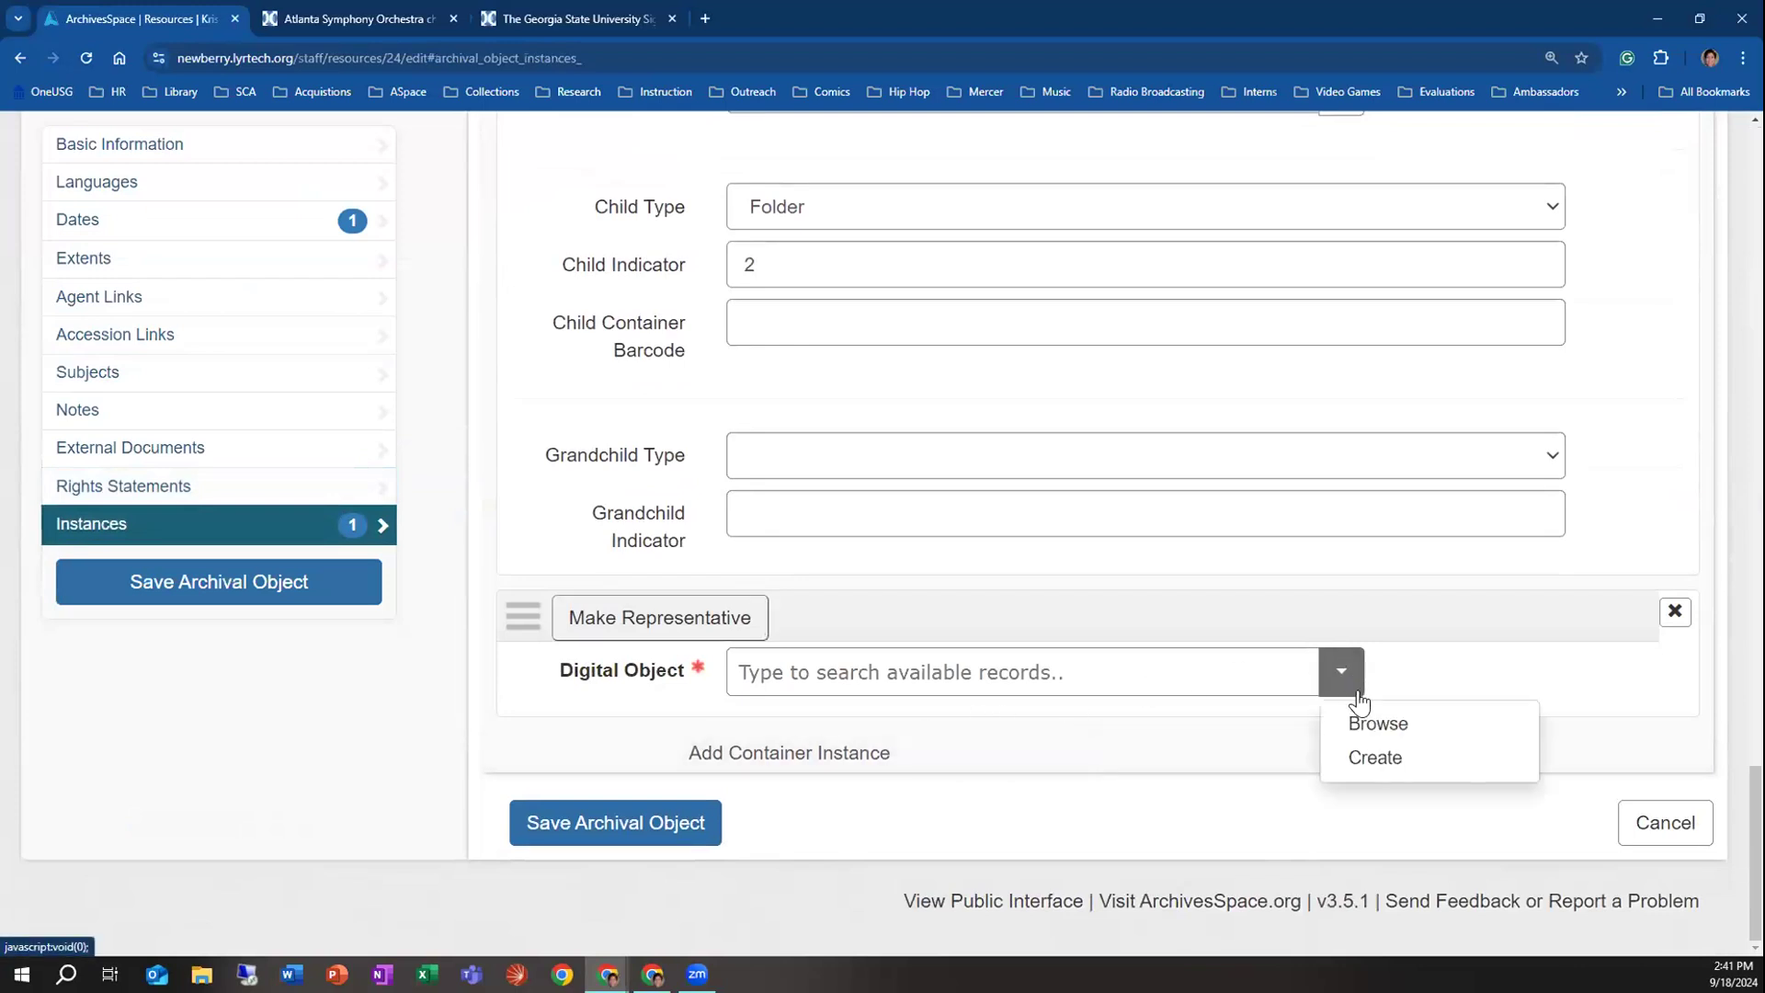
click(1355, 768)
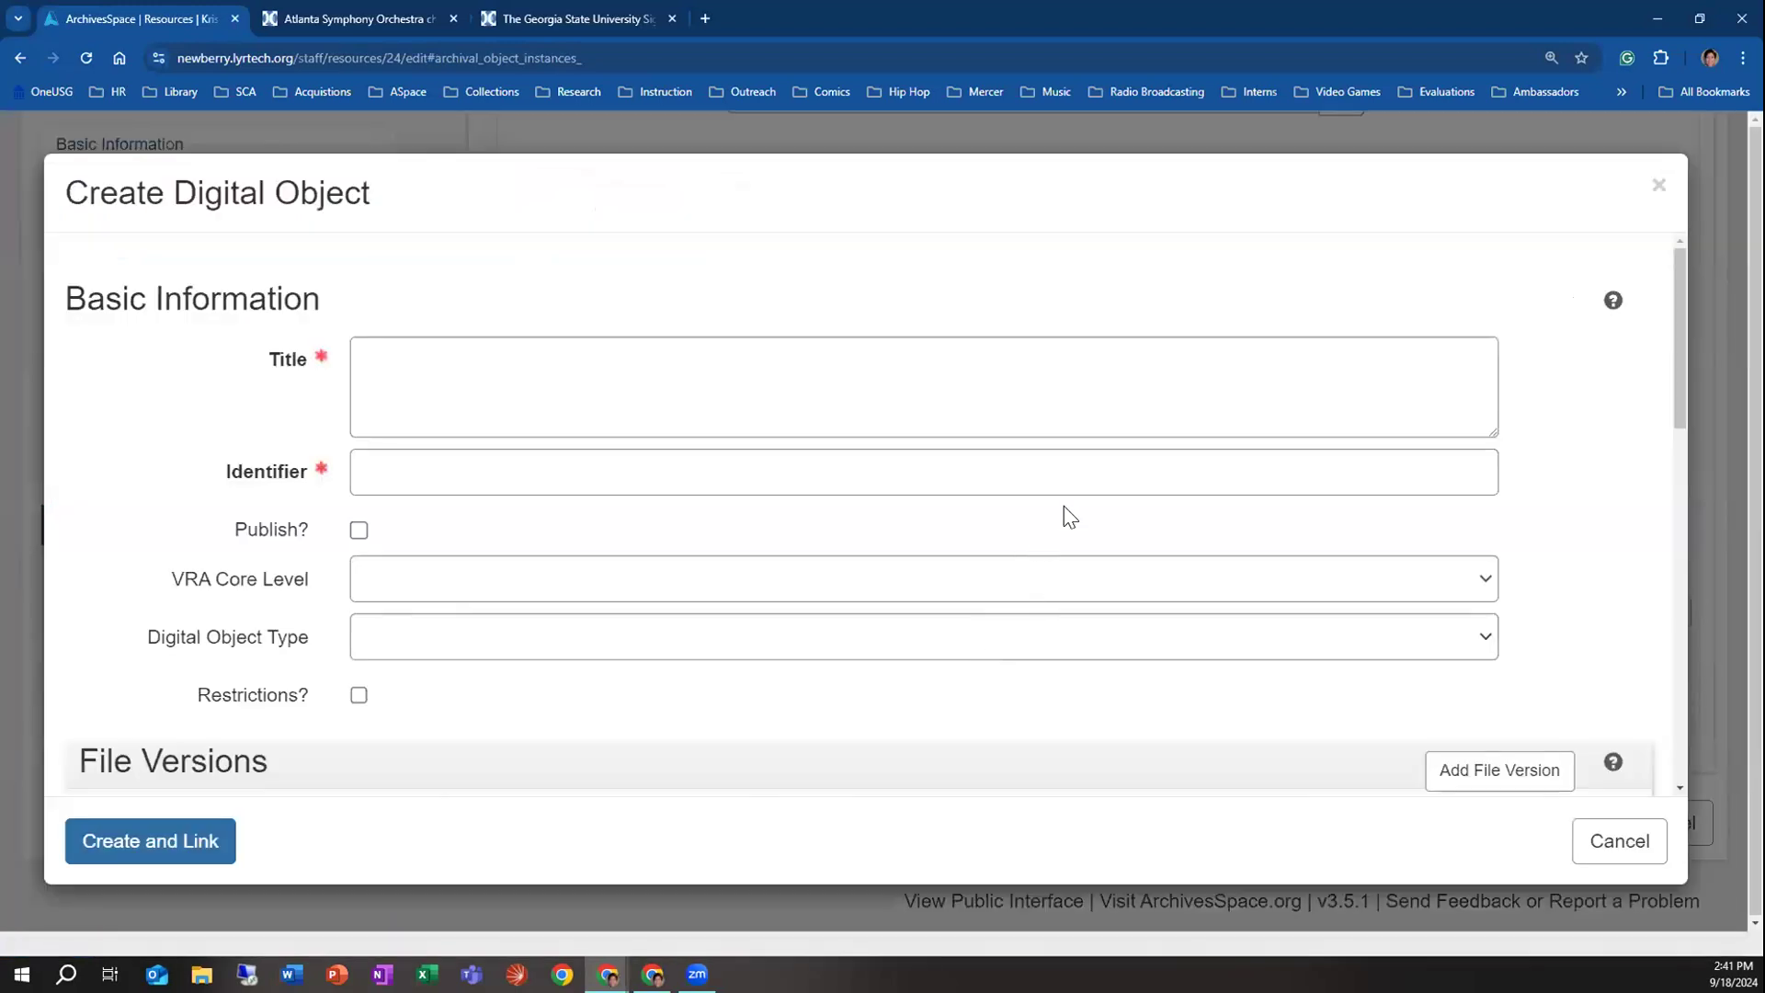
scroll(1063, 524, down, 7)
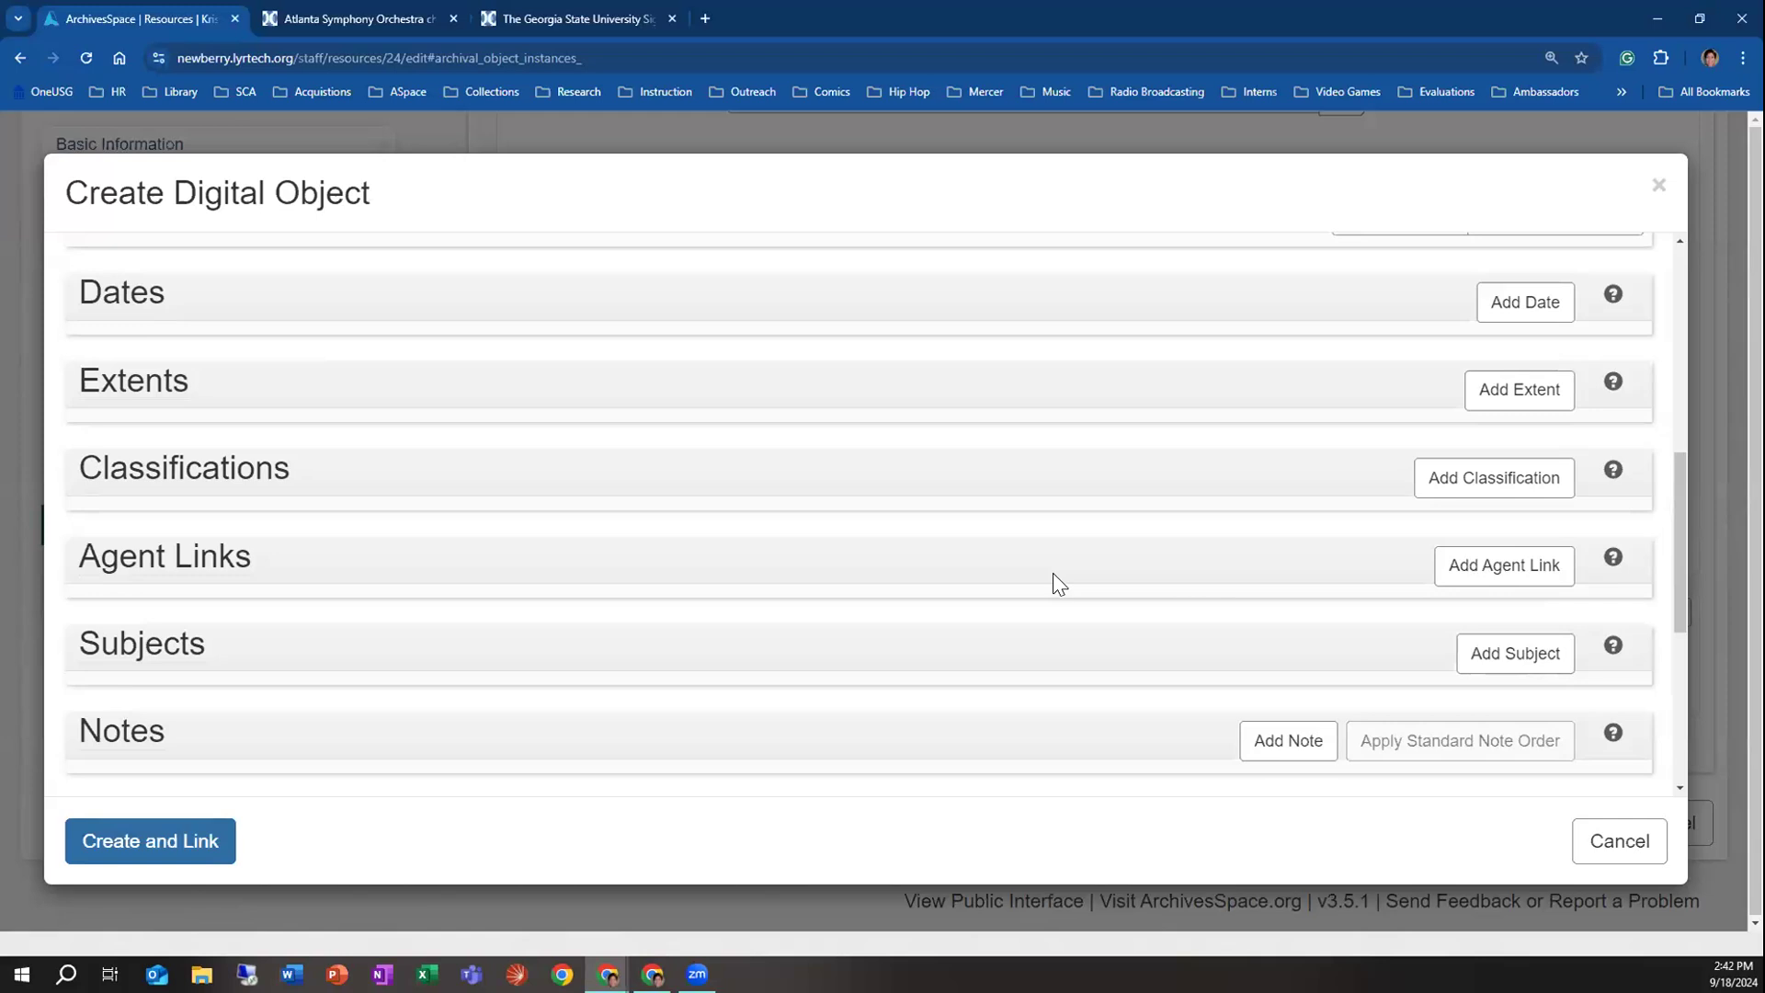
scroll(1167, 480, up, 8)
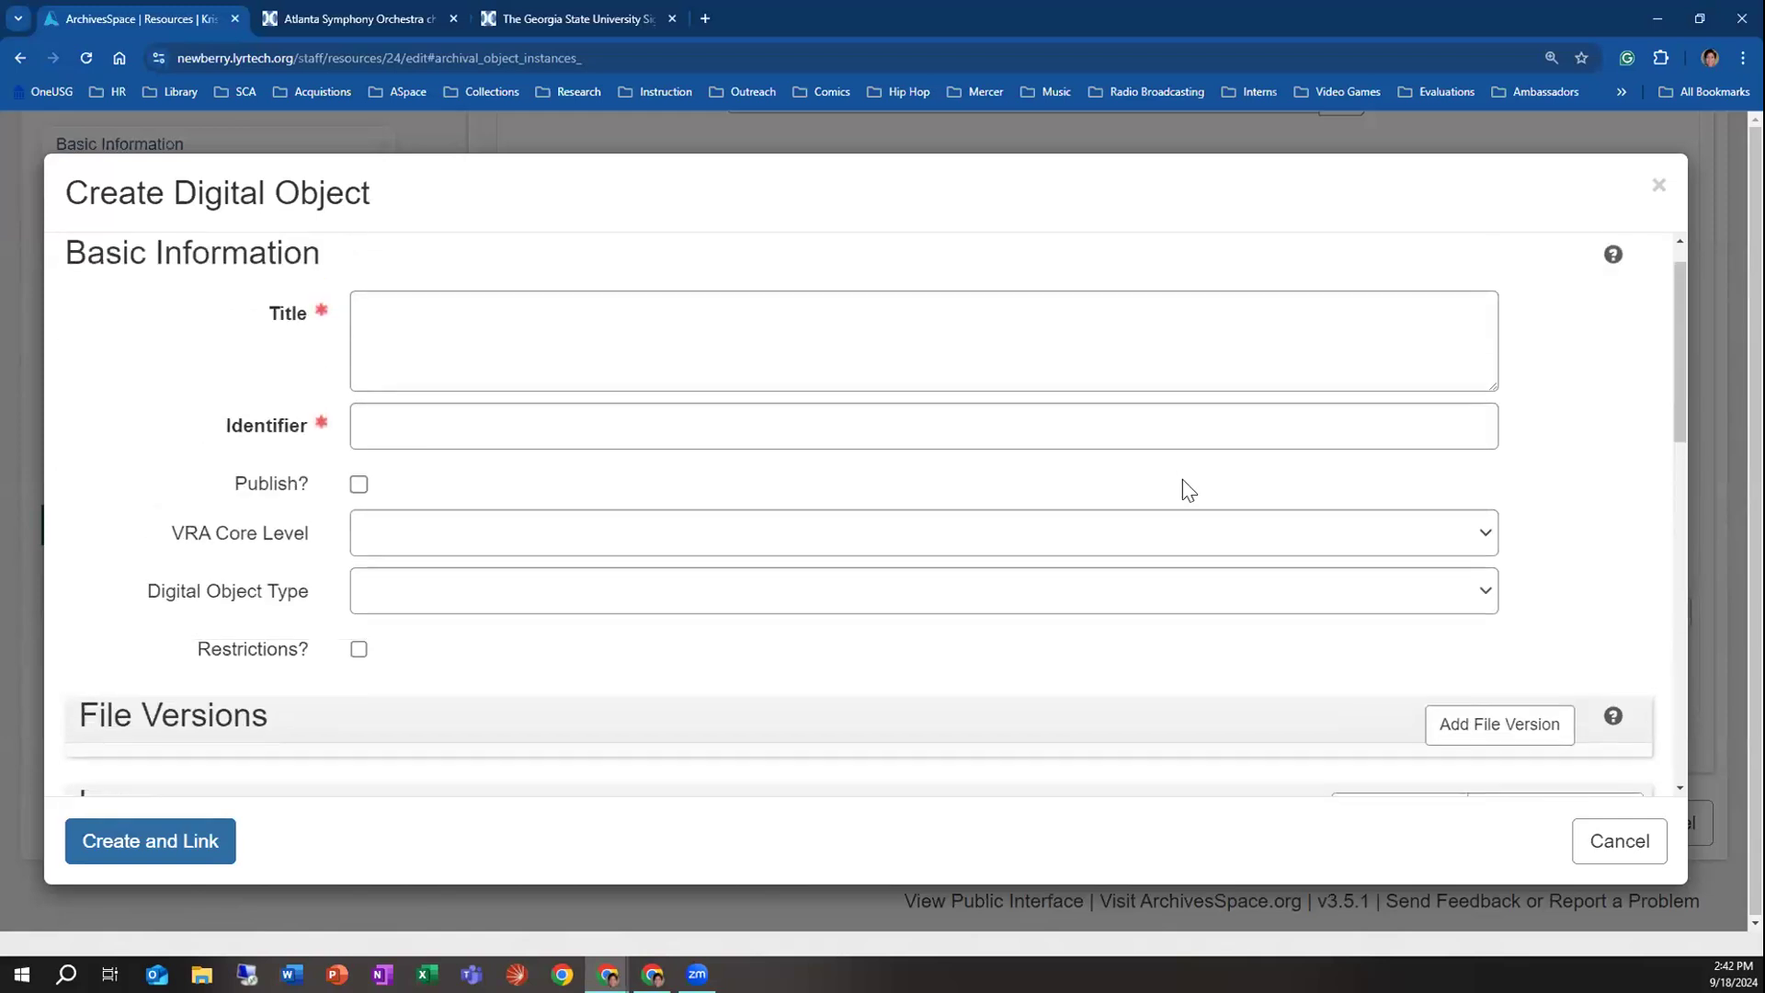
click(1597, 841)
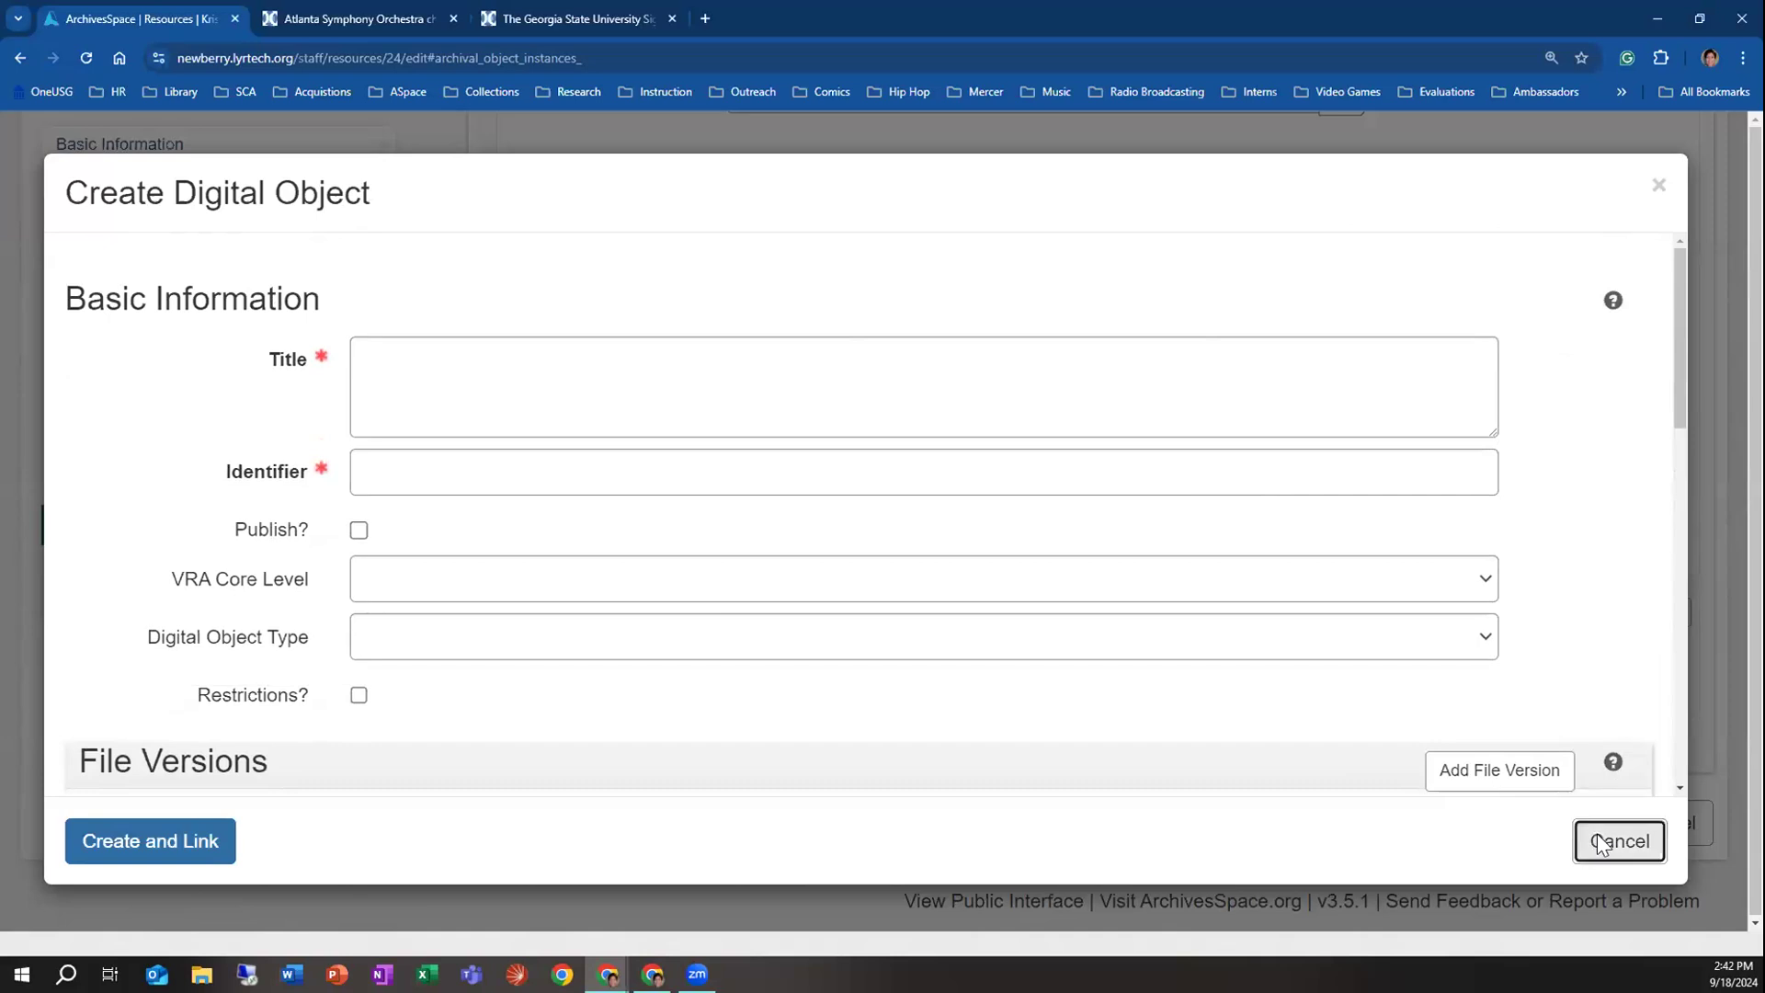
Copy identifier M233_OS_005 from Digital Collections, link the matching digital object to the instance, and remove that link
click(1195, 697)
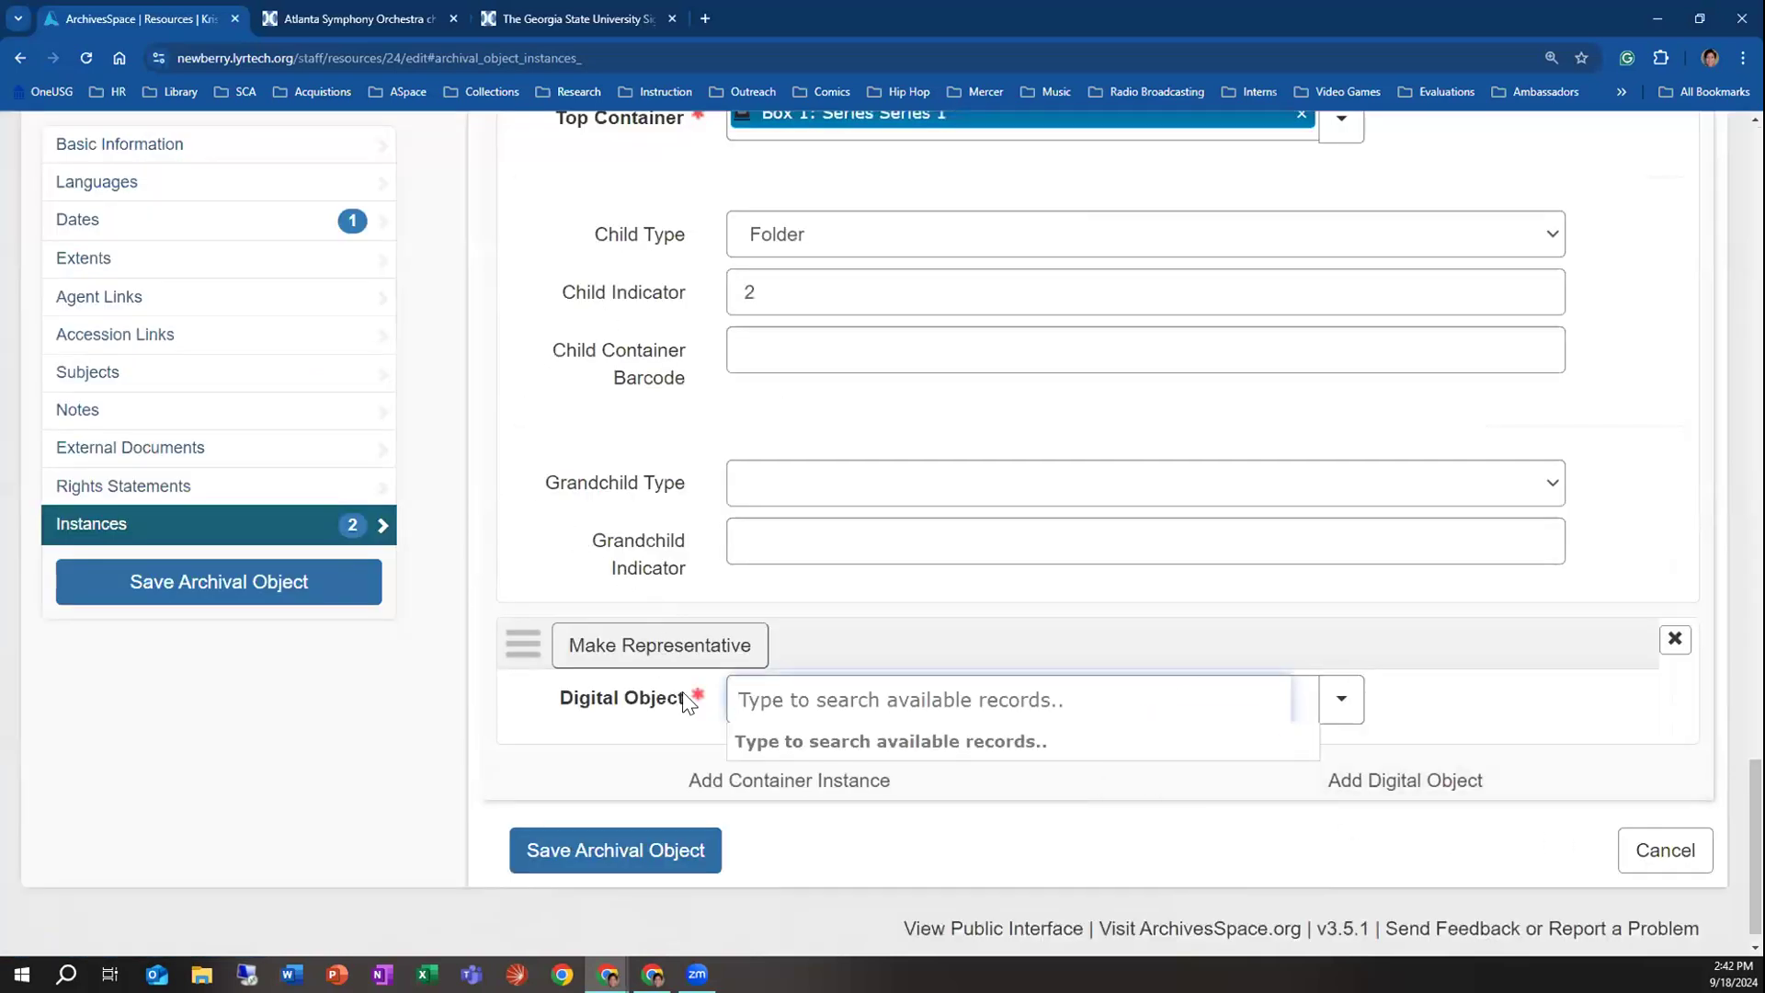
click(349, 18)
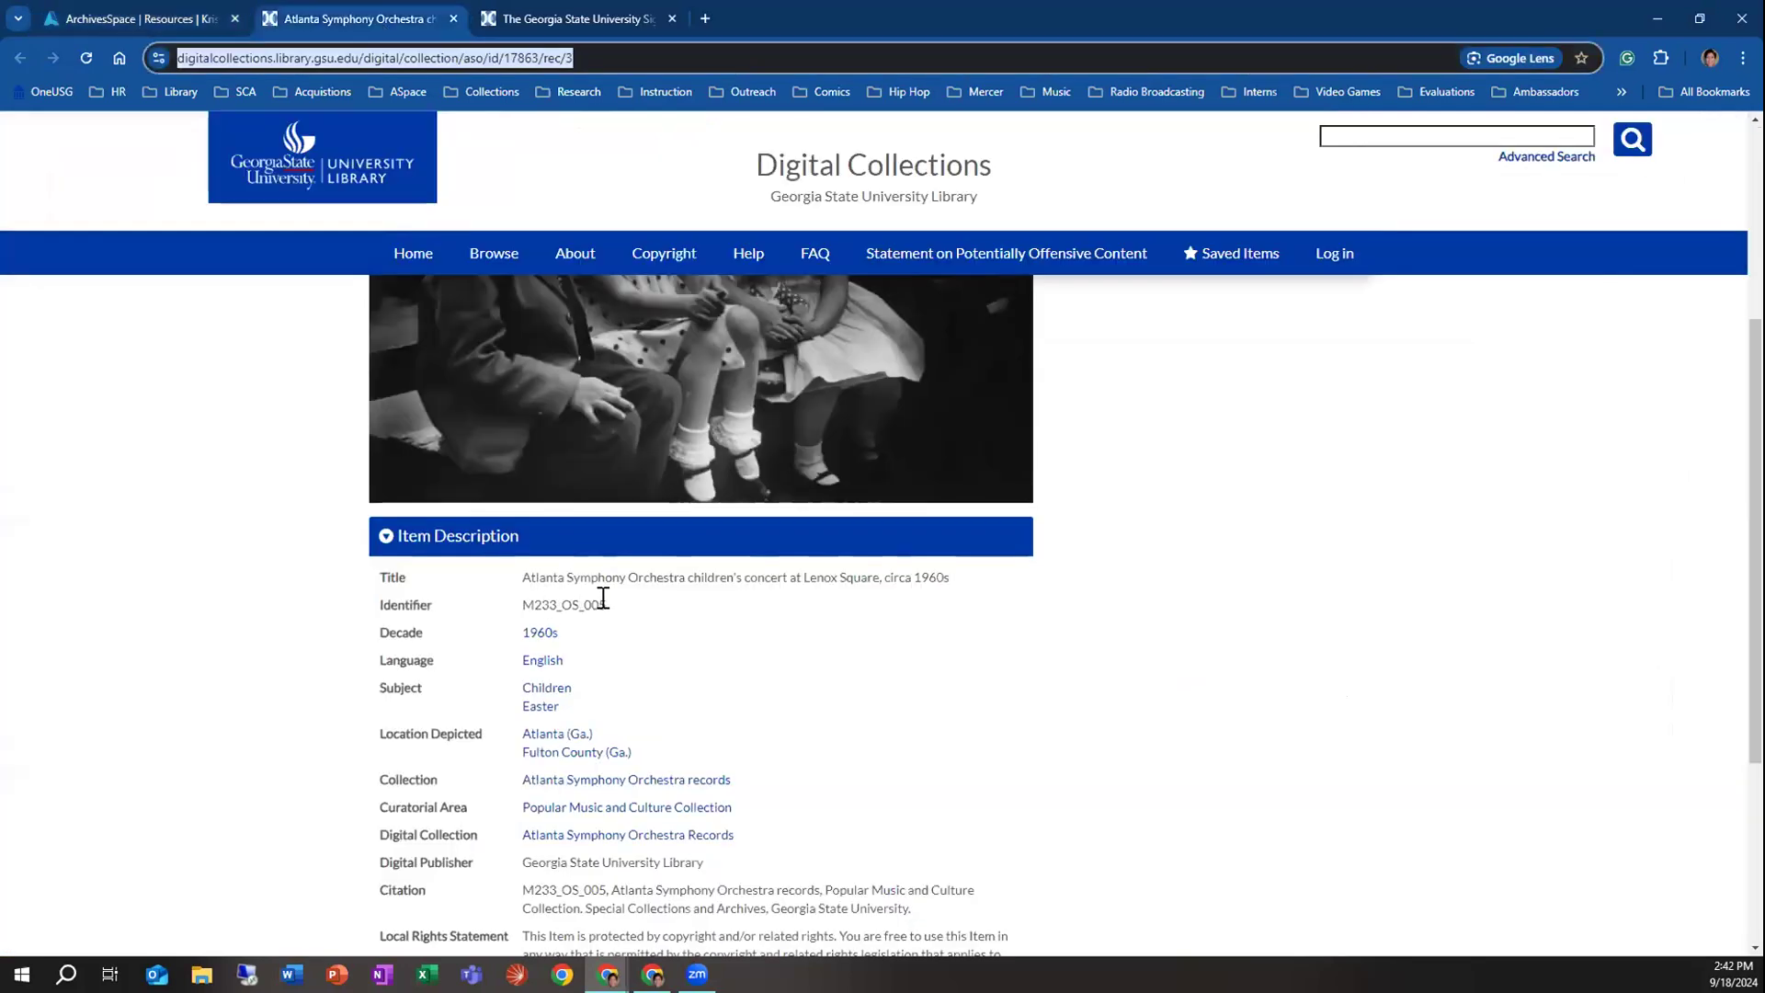
drag(606, 604, 530, 602)
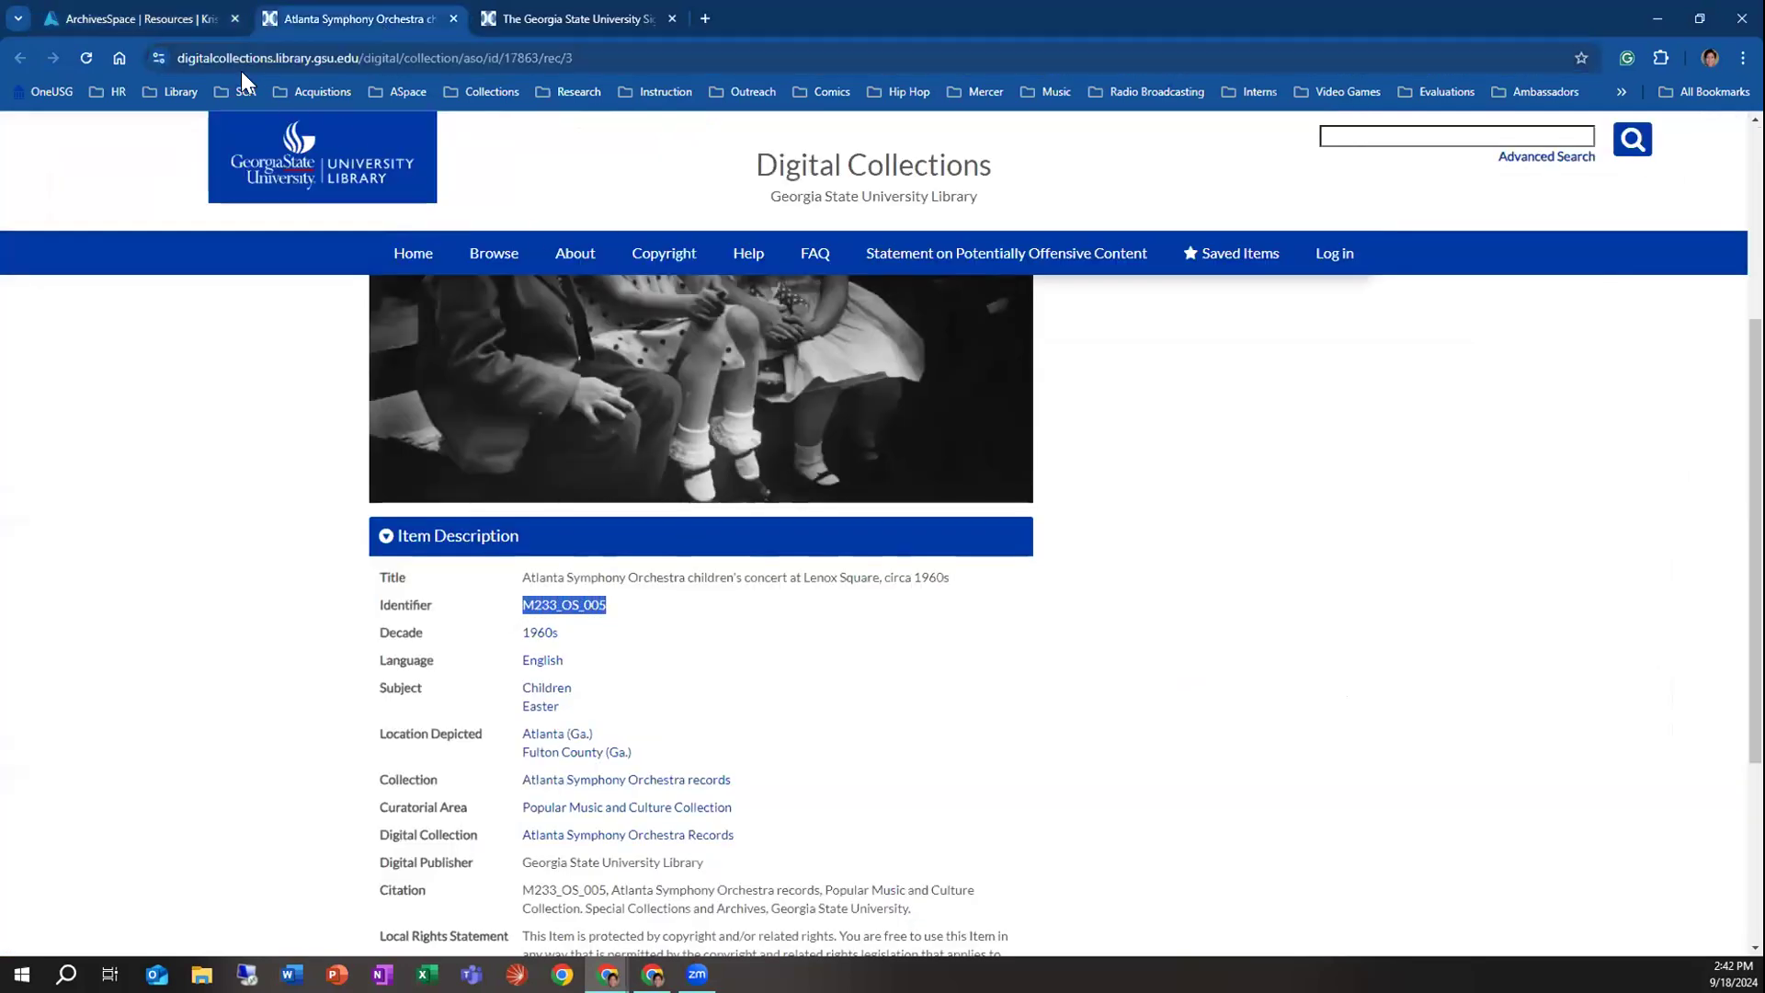
click(138, 19)
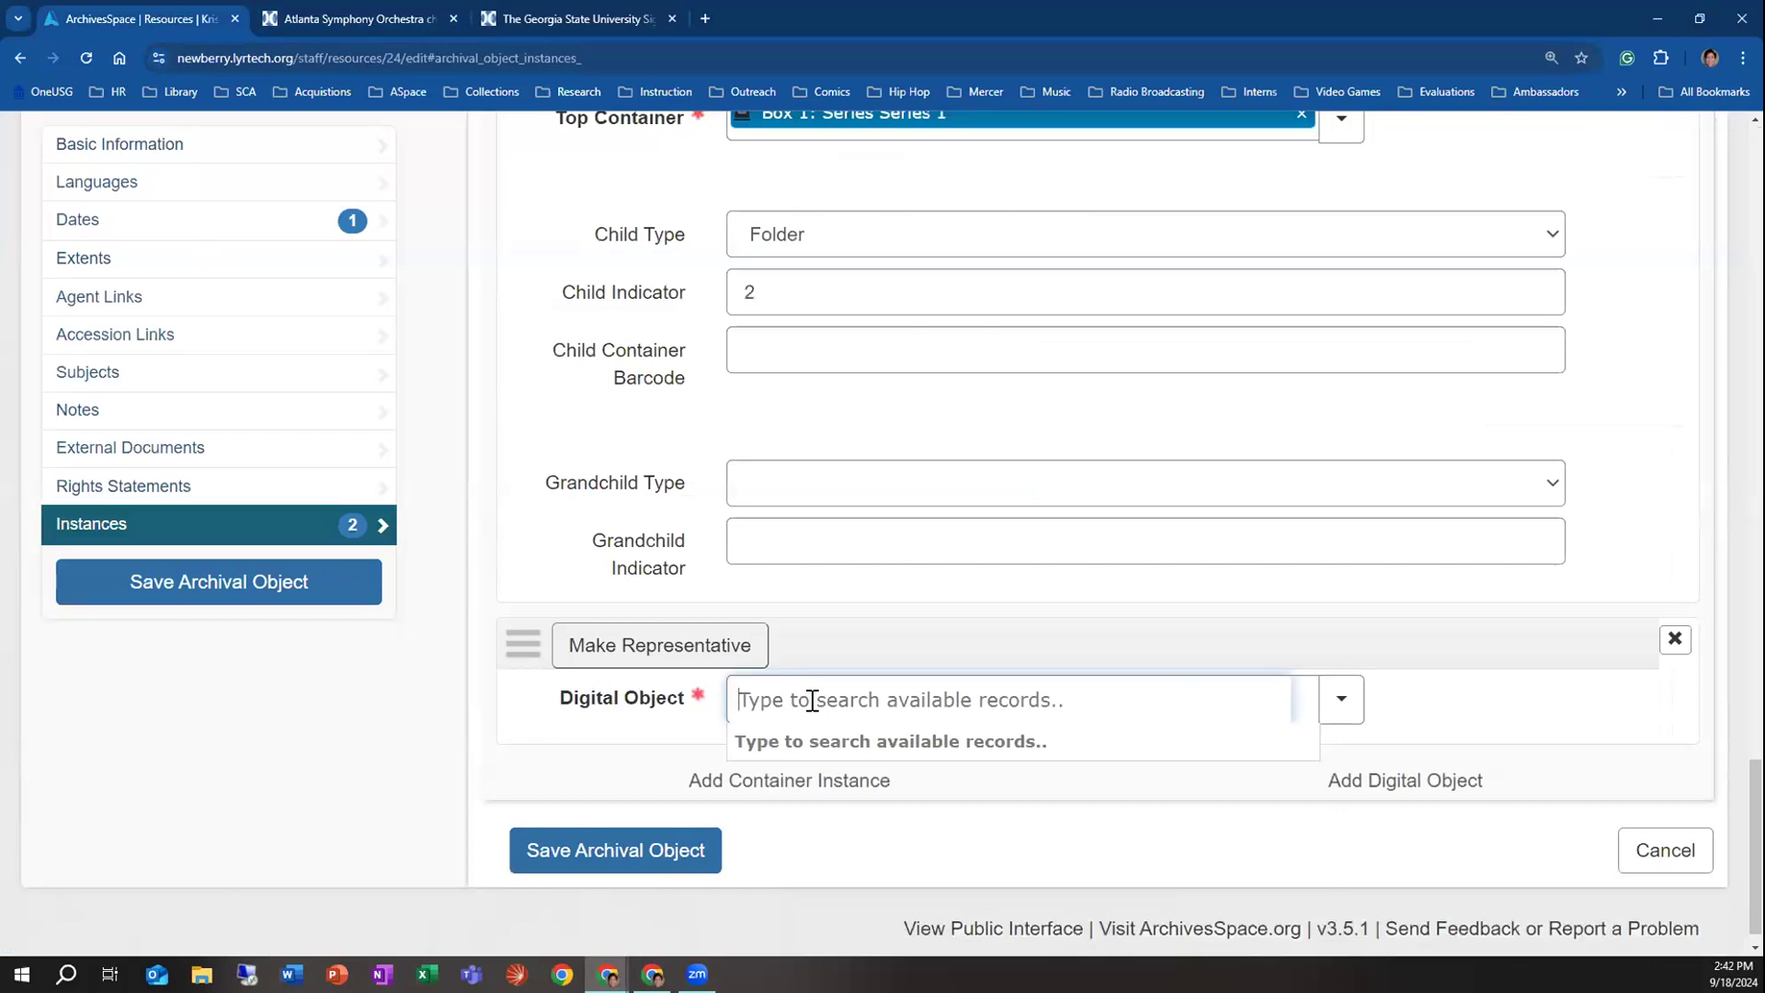
text(M233_OS_005)
key(BackSpace)
key(BackSpace)
key(BackSpace)
key(BackSpace)
key(BackSpace)
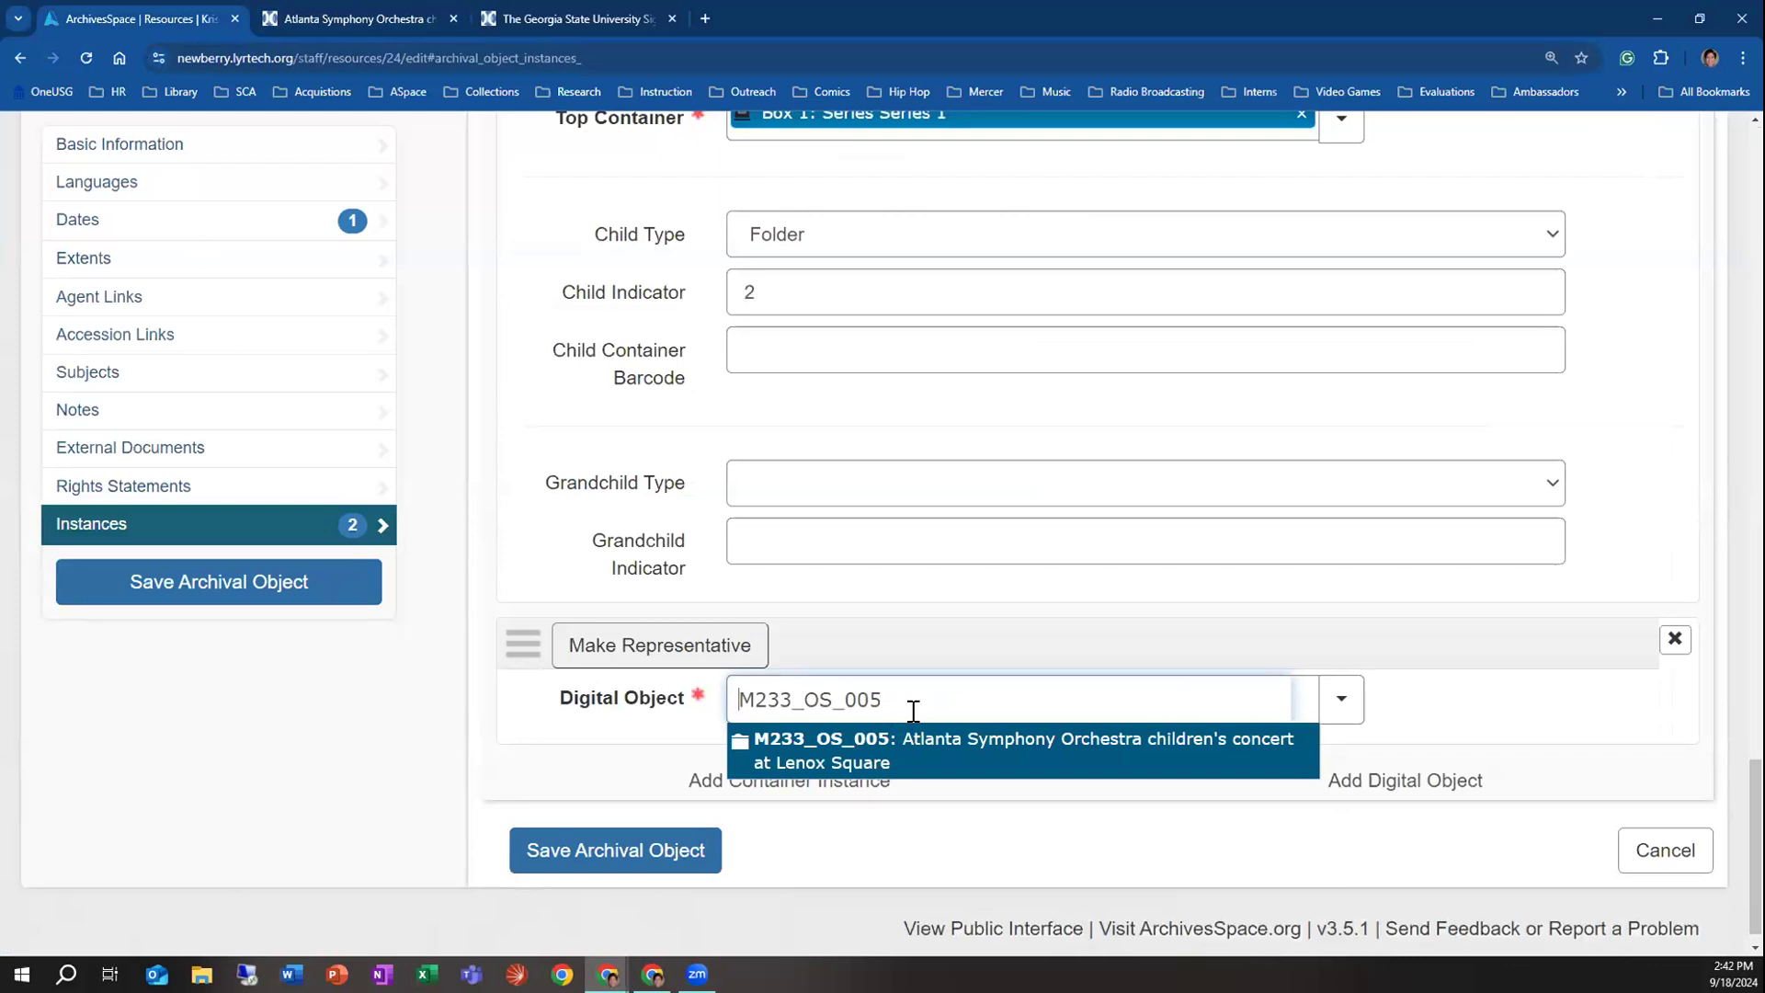
click(852, 742)
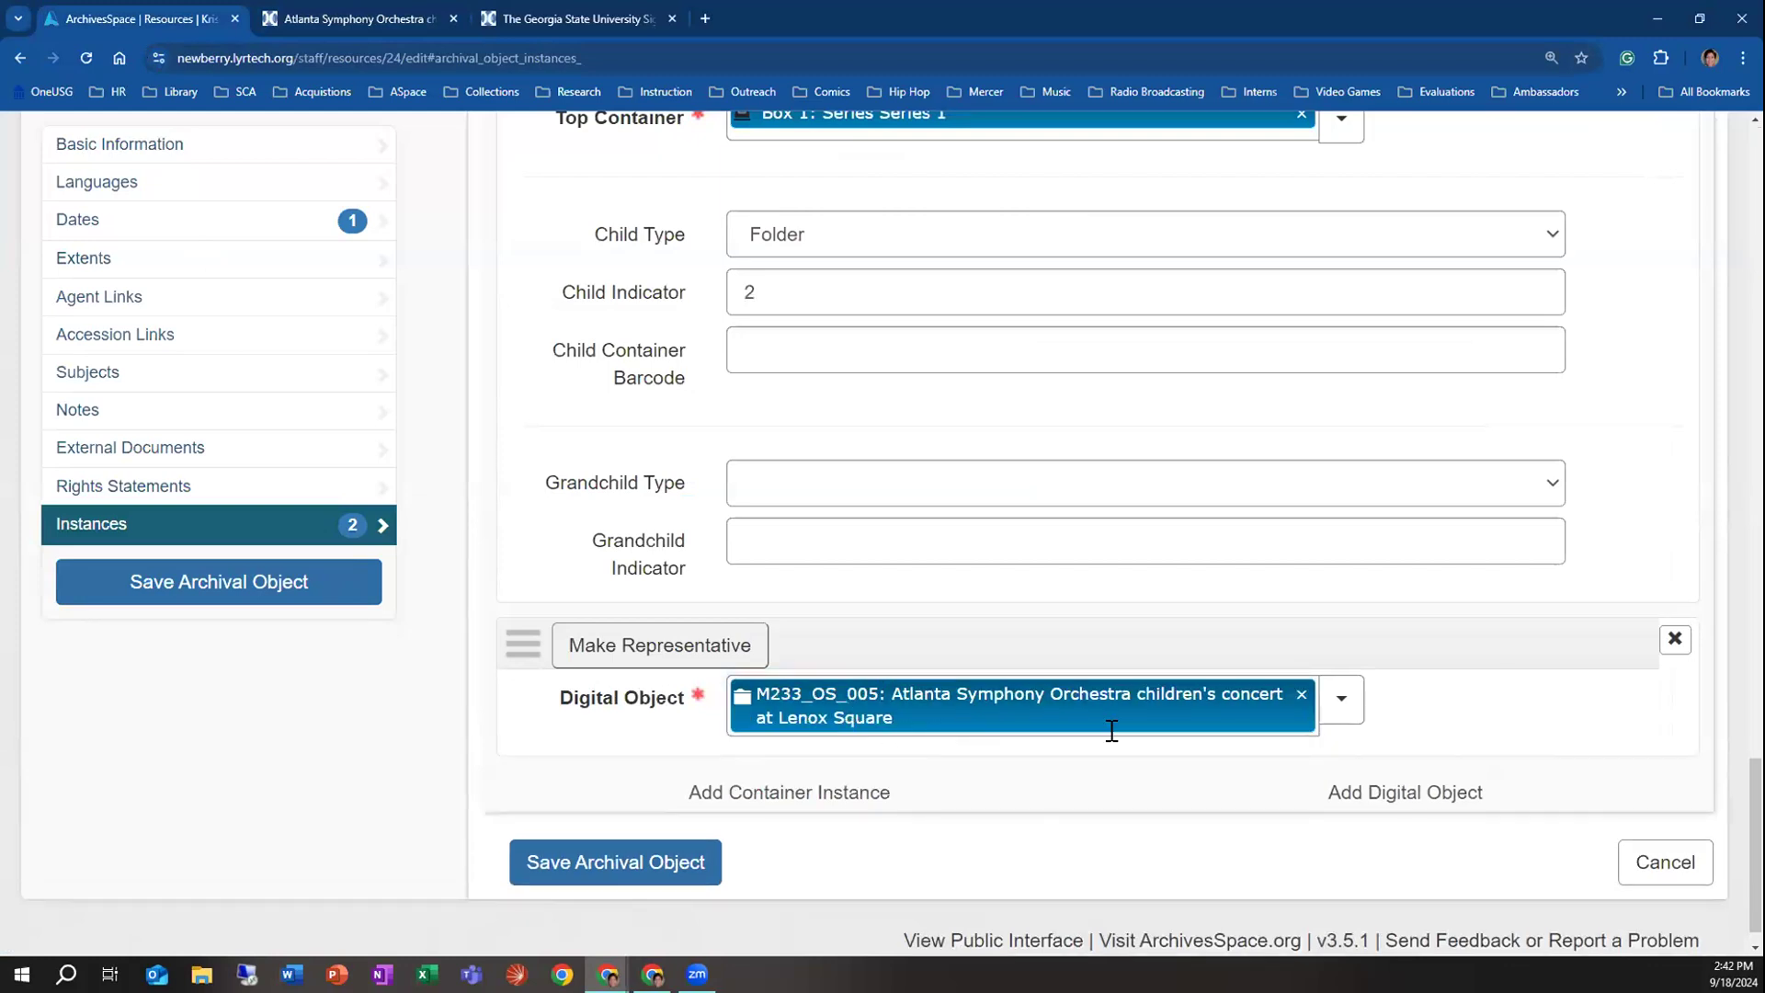
click(1300, 696)
Browse the existing digital objects and link "Atlanta Symphony Orchestra children's concert at Lenox Square" to the Receipts file's digital object instance
click(1341, 701)
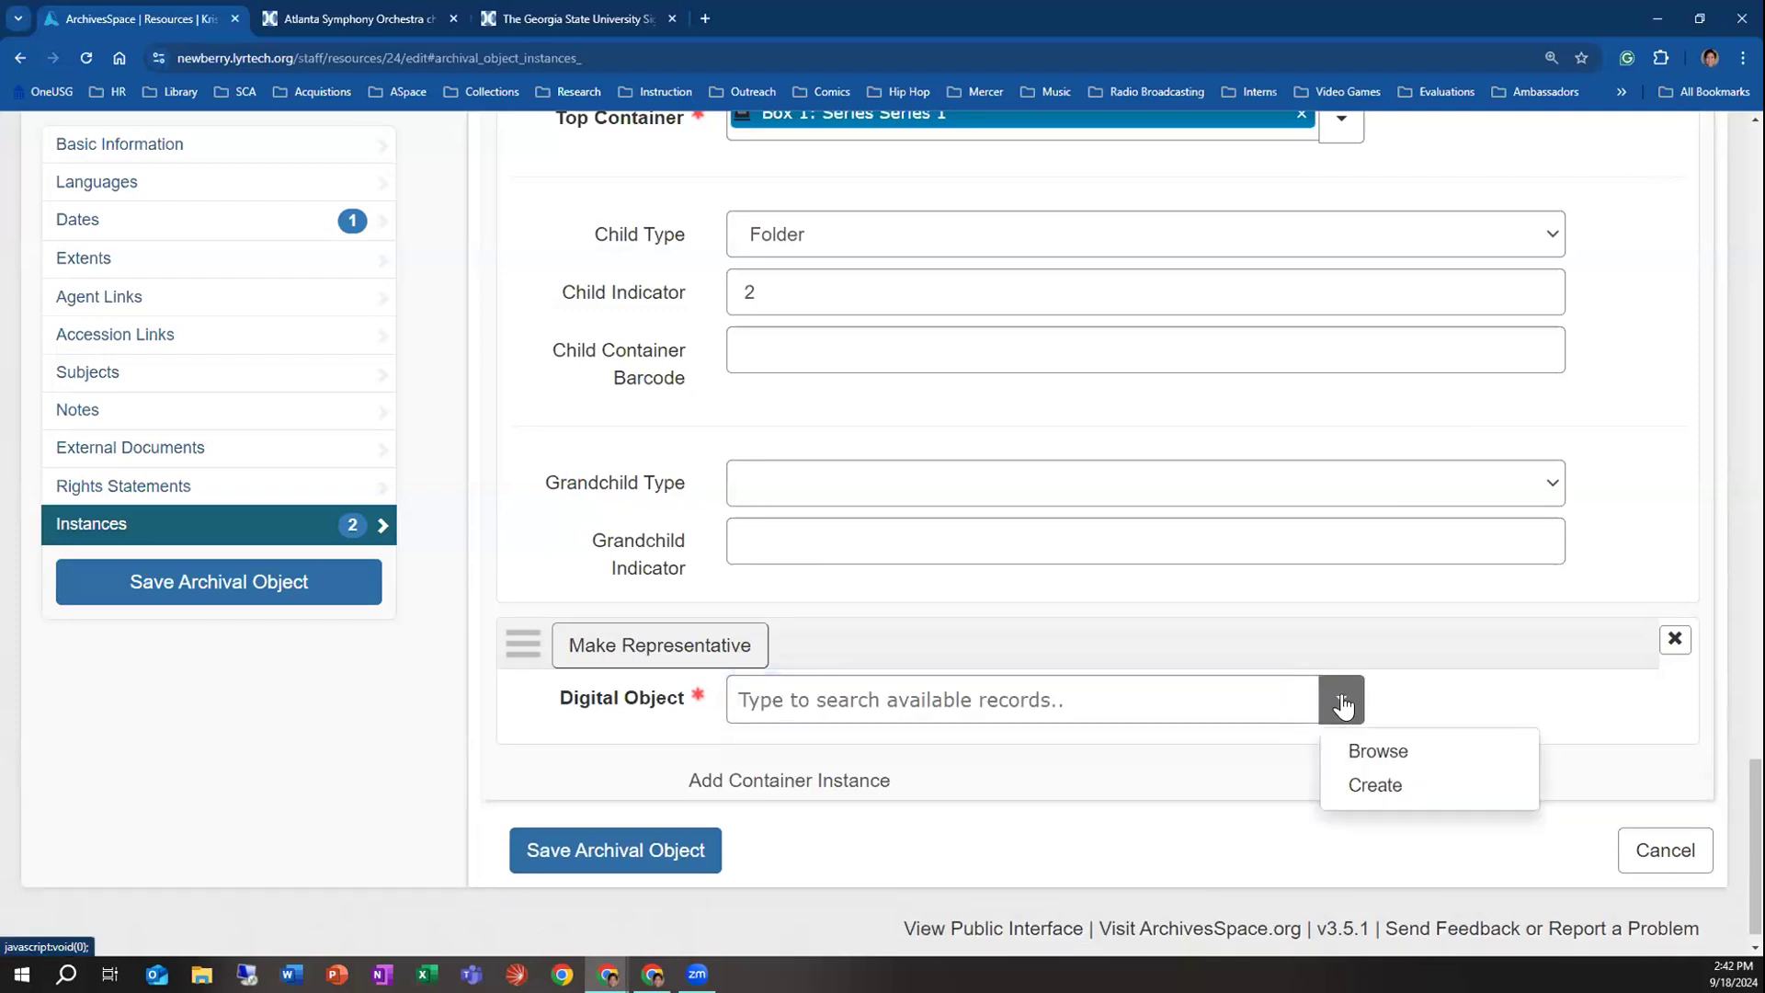
click(1374, 753)
click(224, 268)
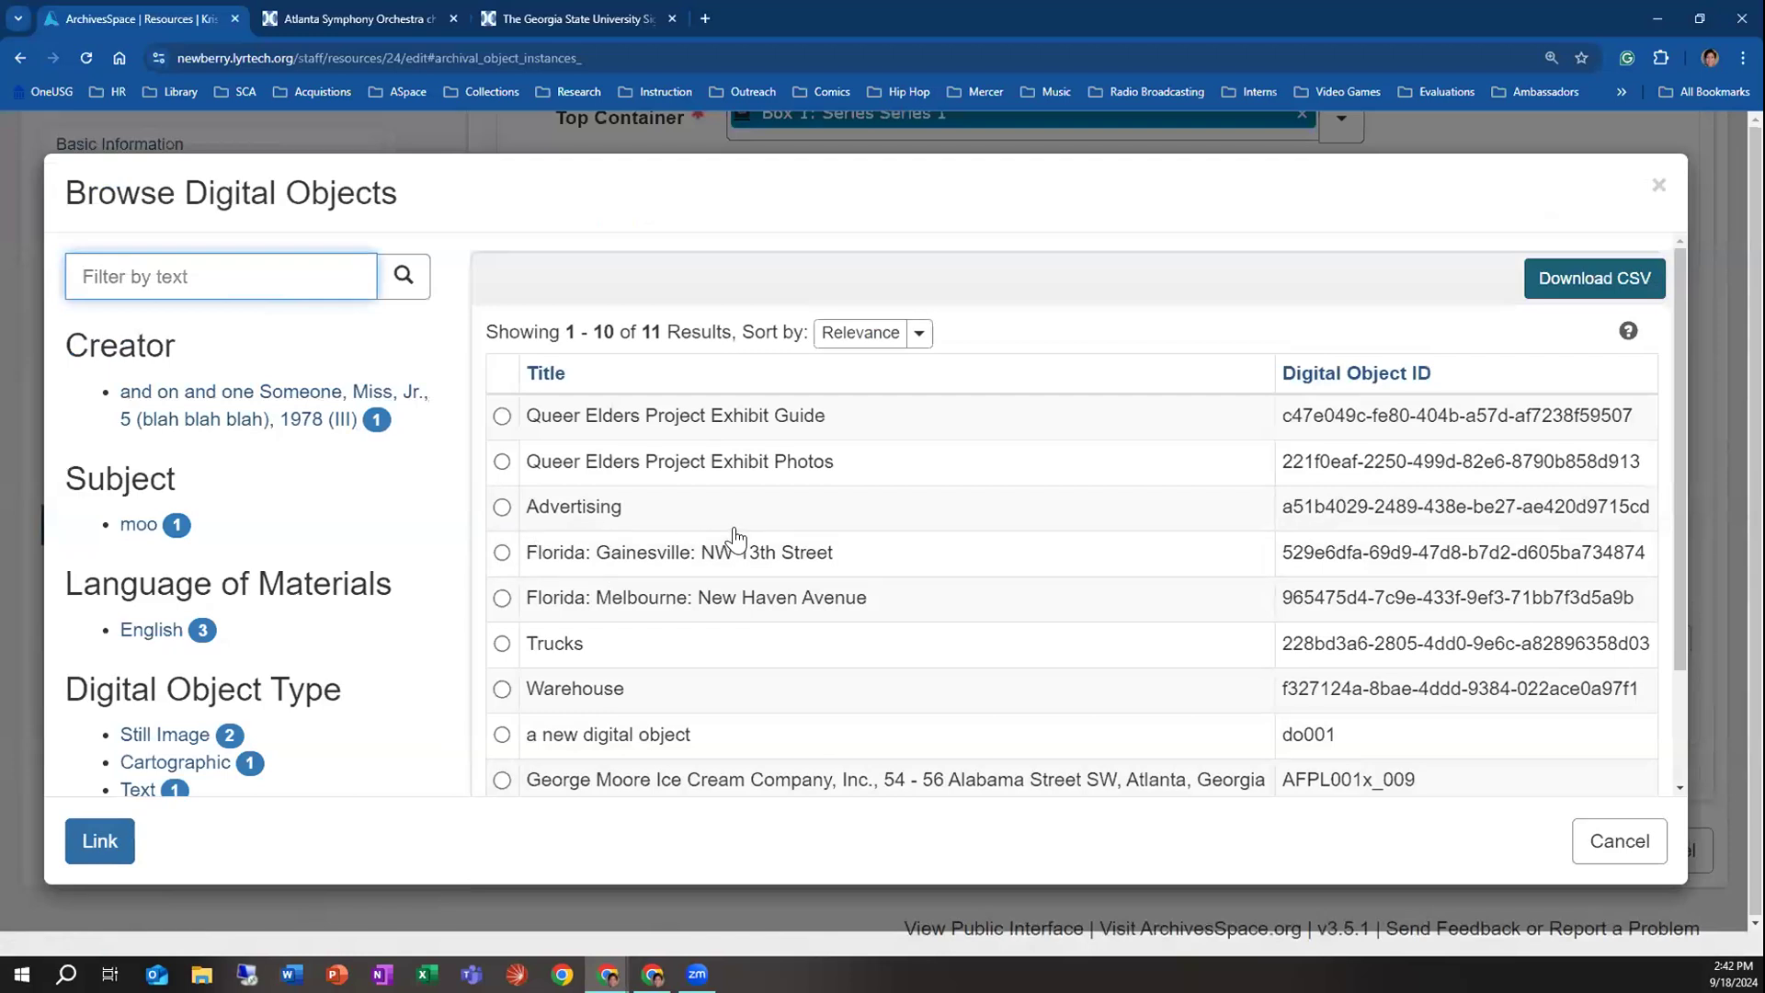
scroll(729, 531, down, 2)
scroll(265, 377, up, 1)
scroll(265, 377, up, 1)
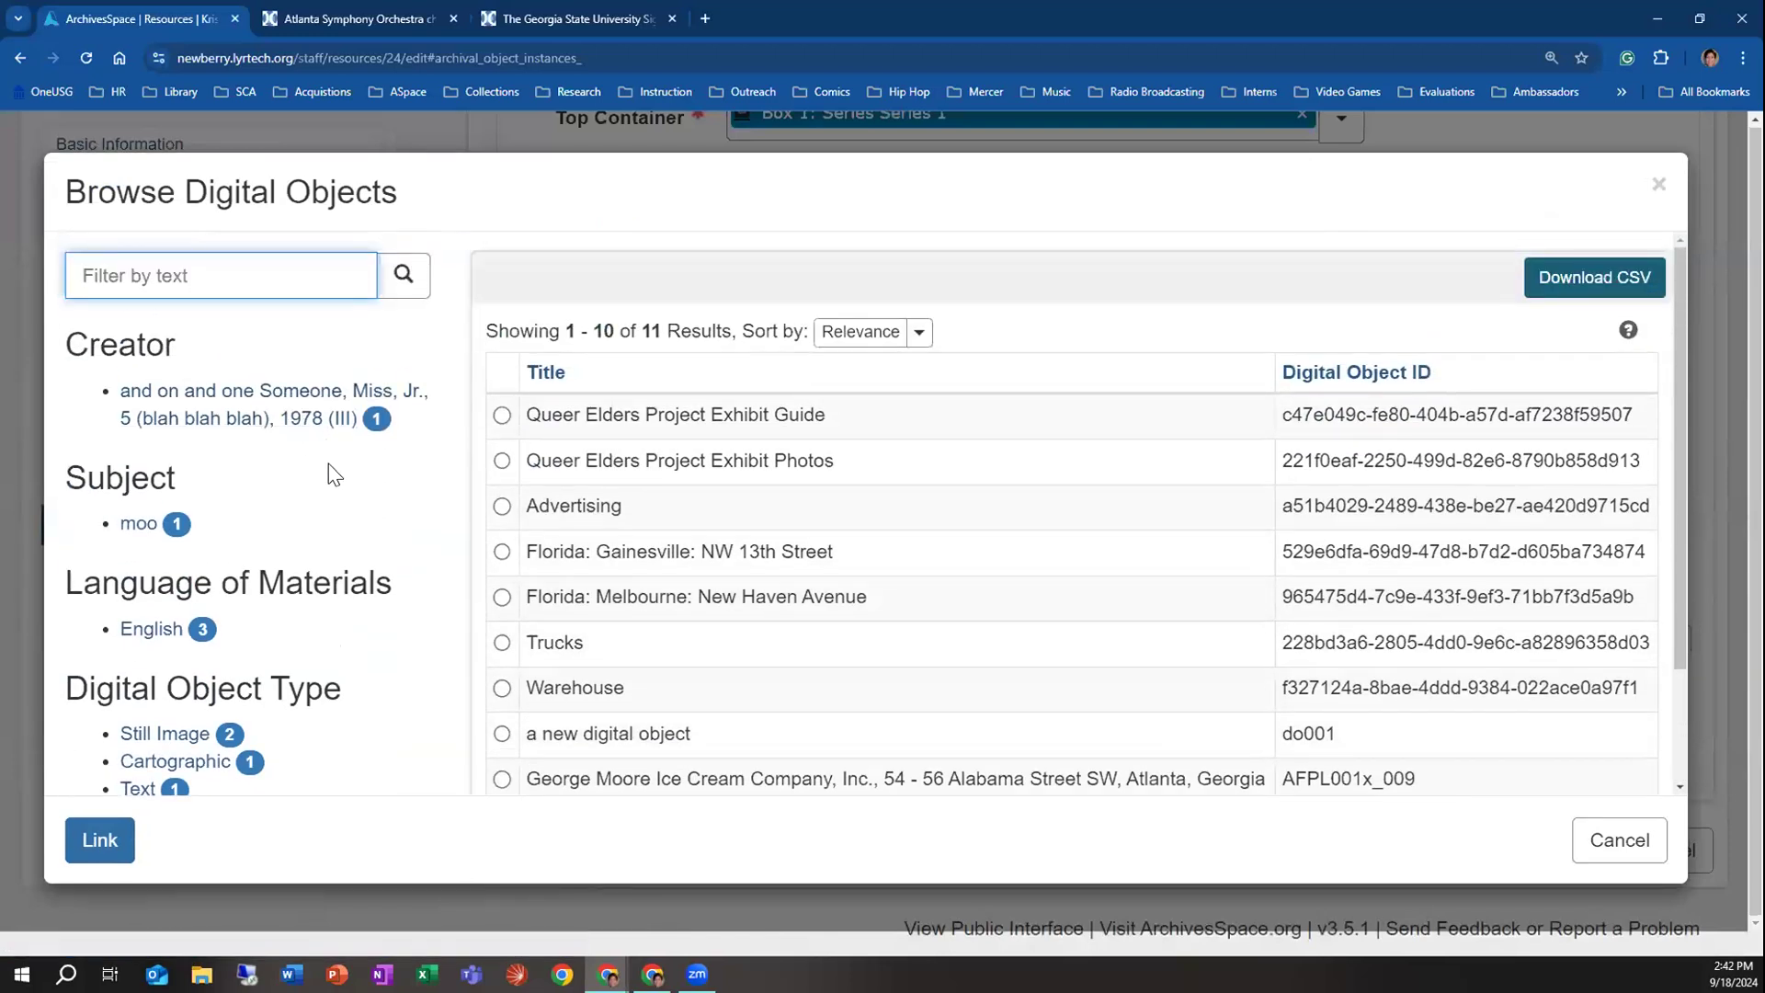
scroll(340, 496, down, 2)
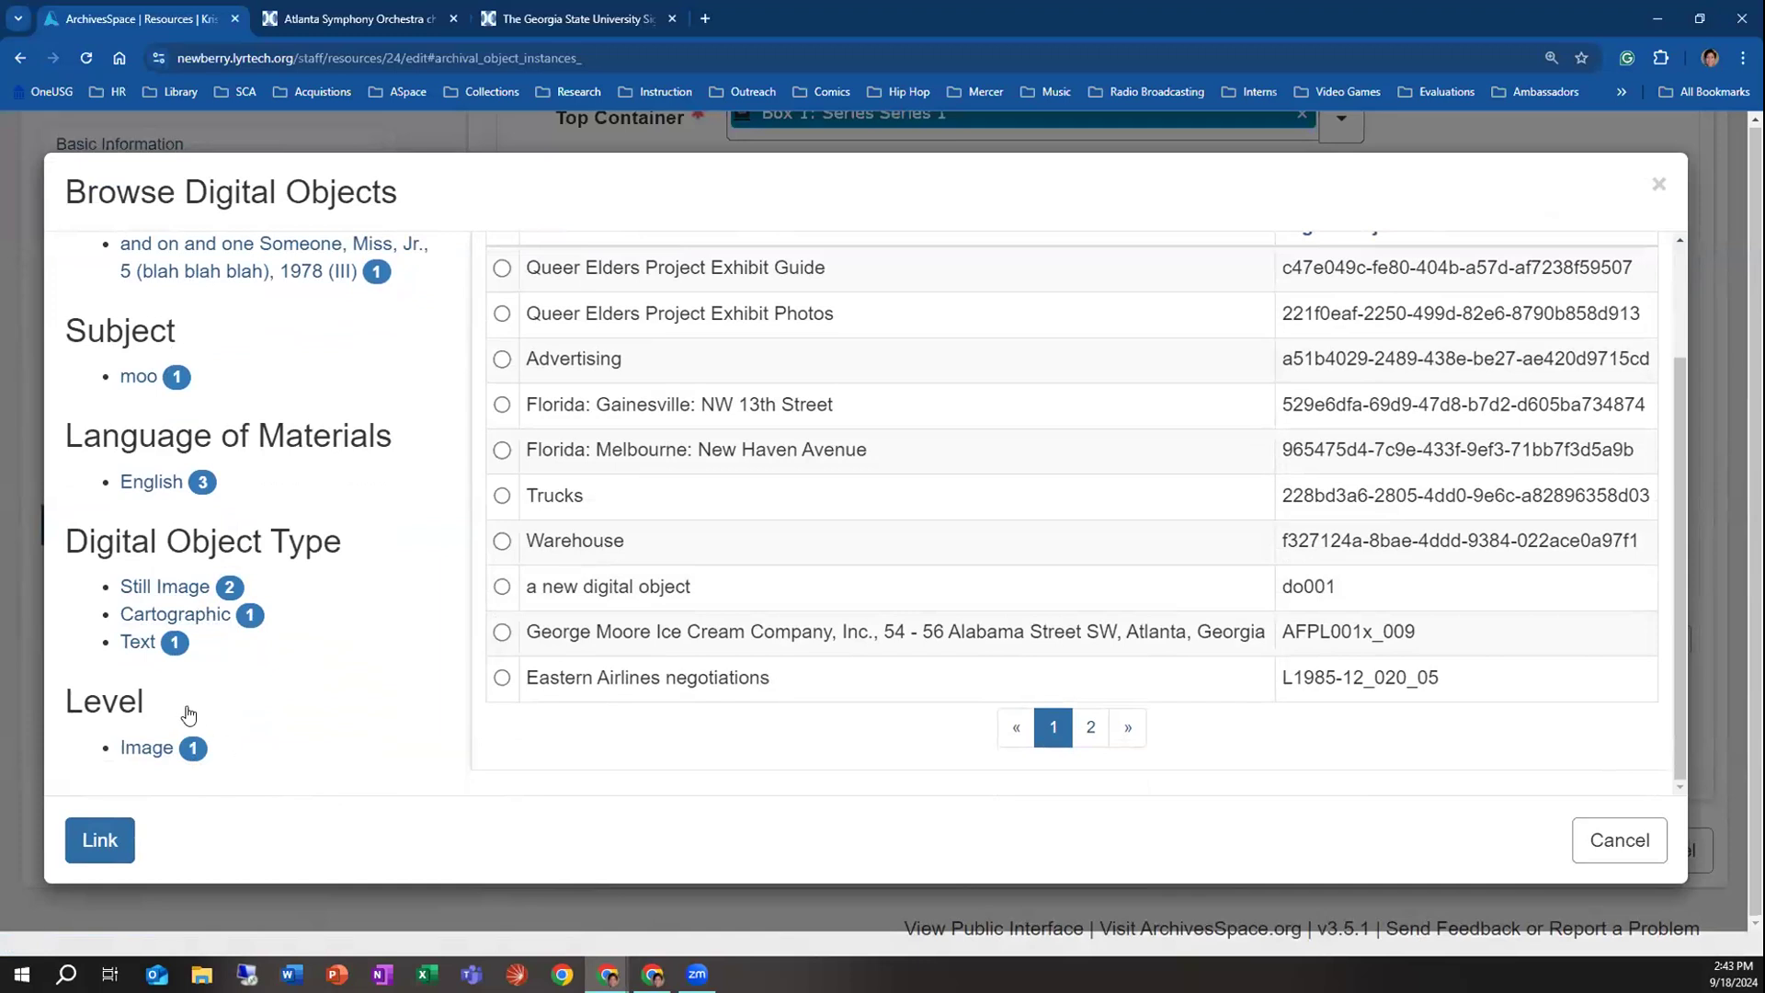
scroll(752, 768, up, 1)
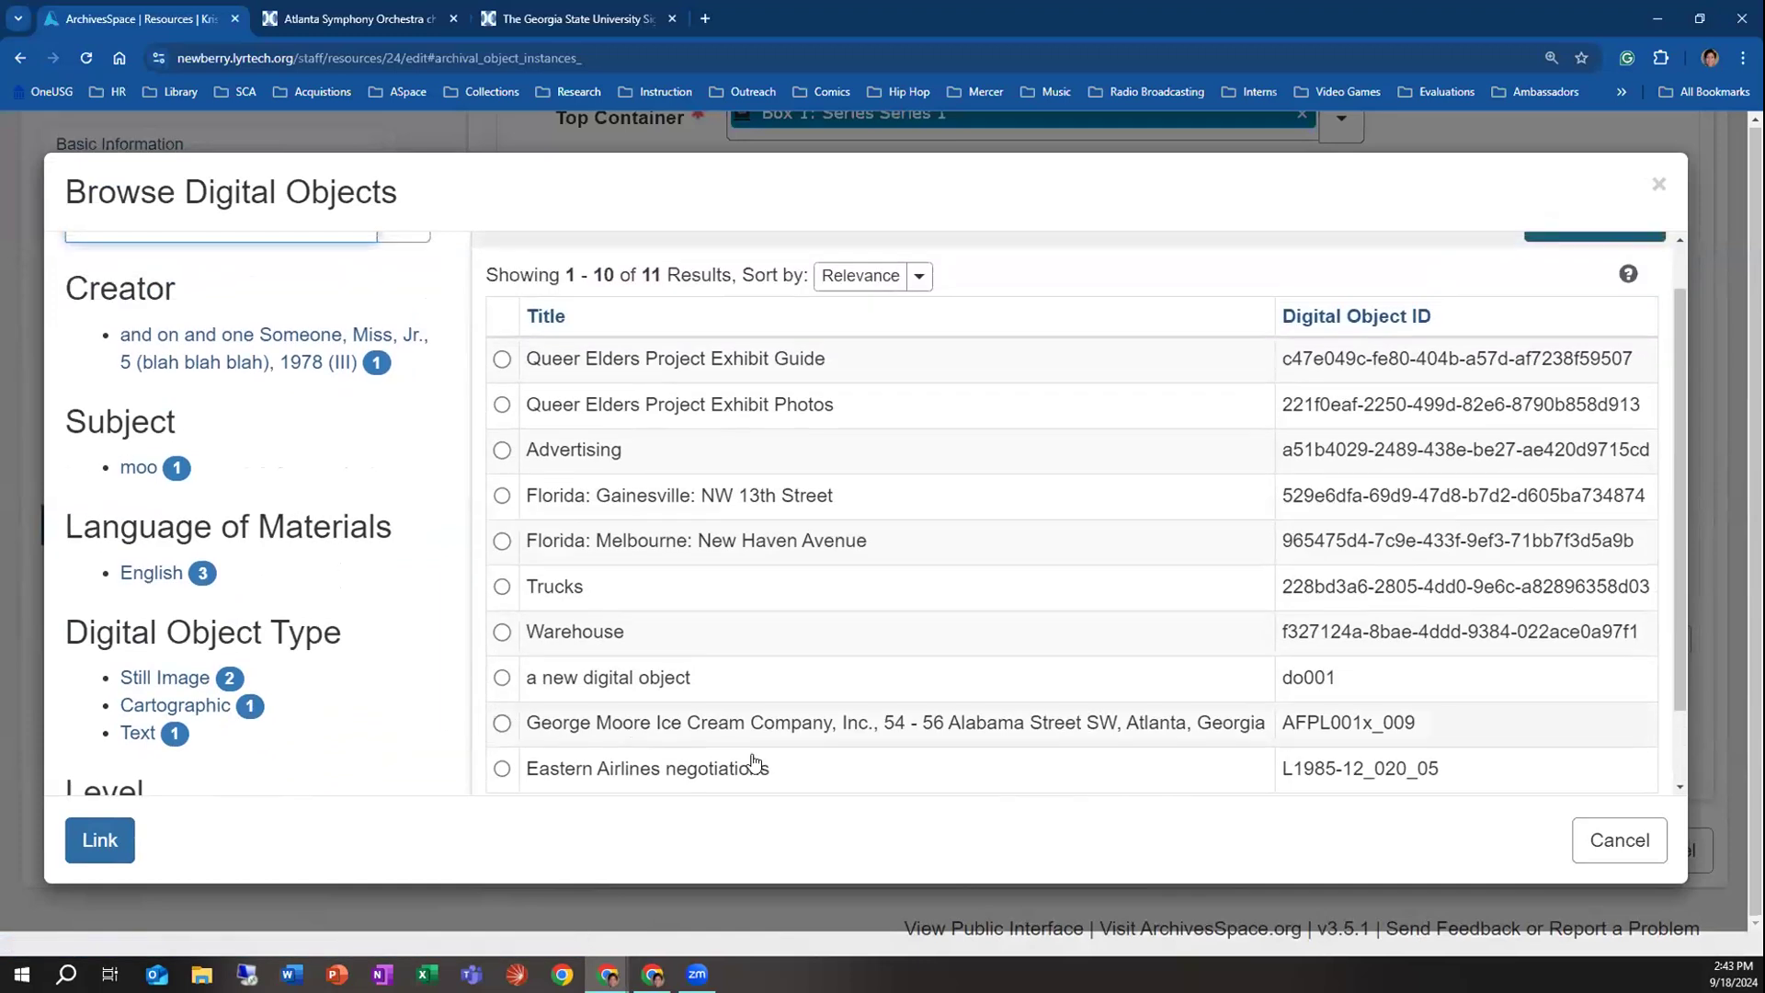
scroll(1011, 768, down, 1)
click(1083, 732)
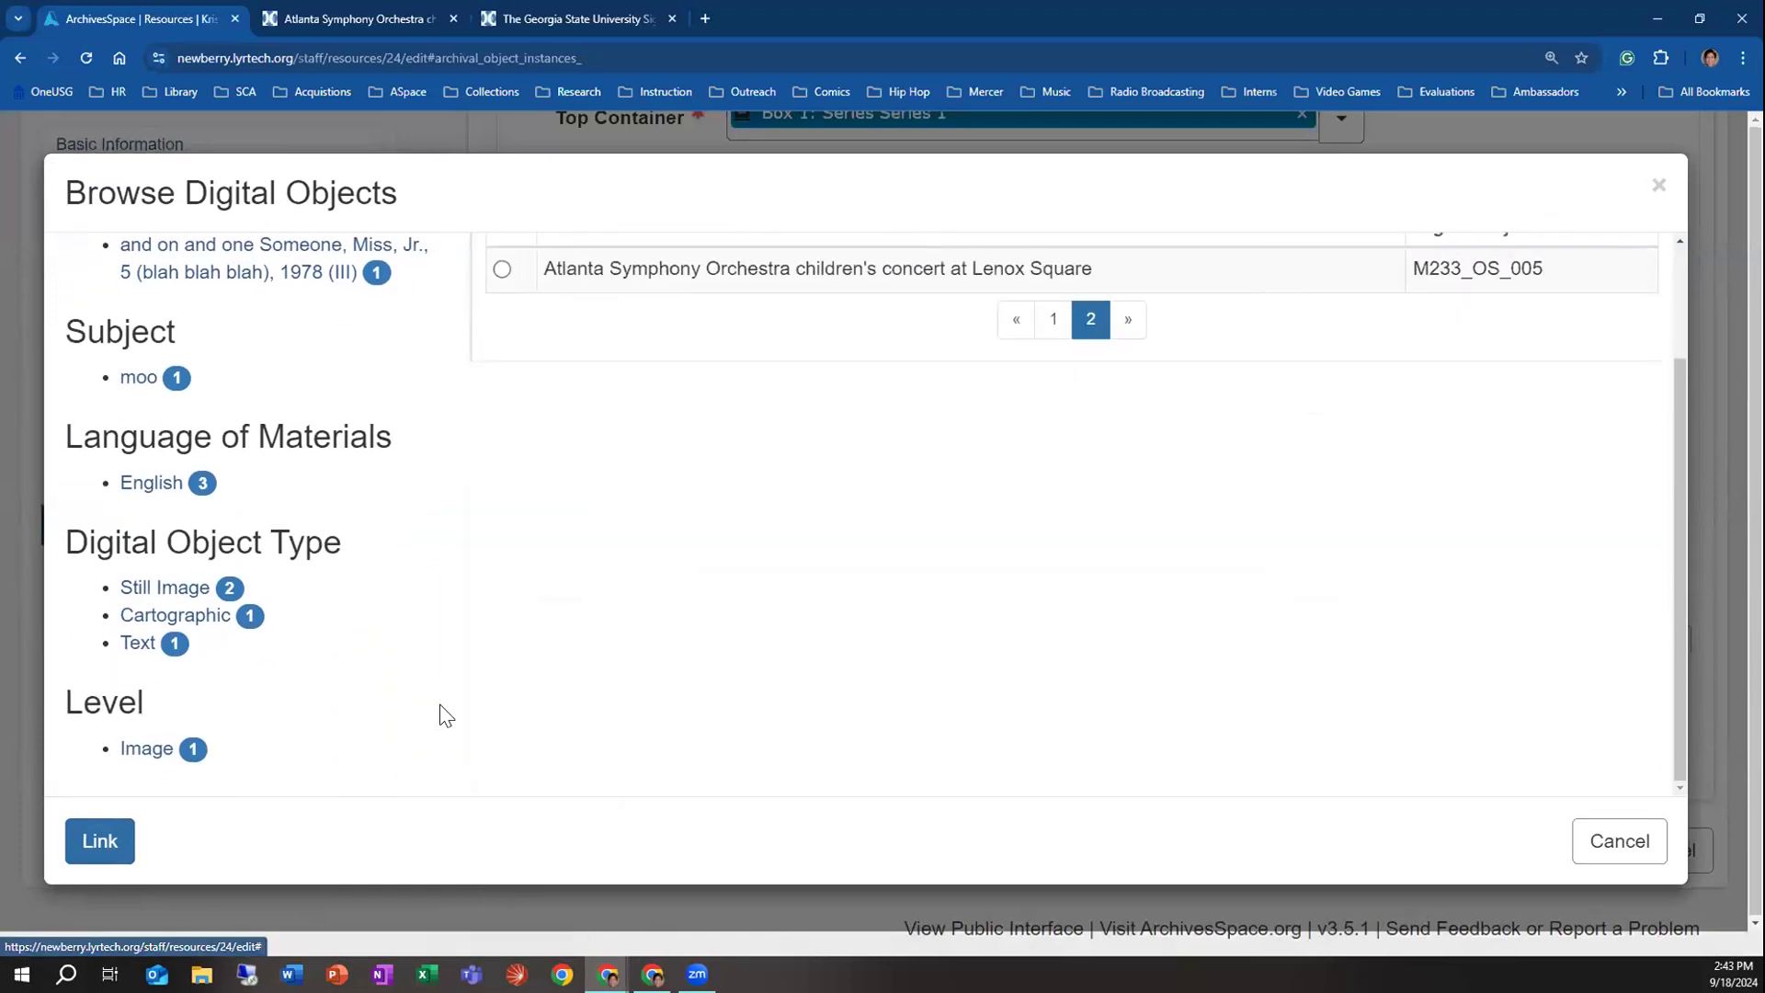
click(551, 282)
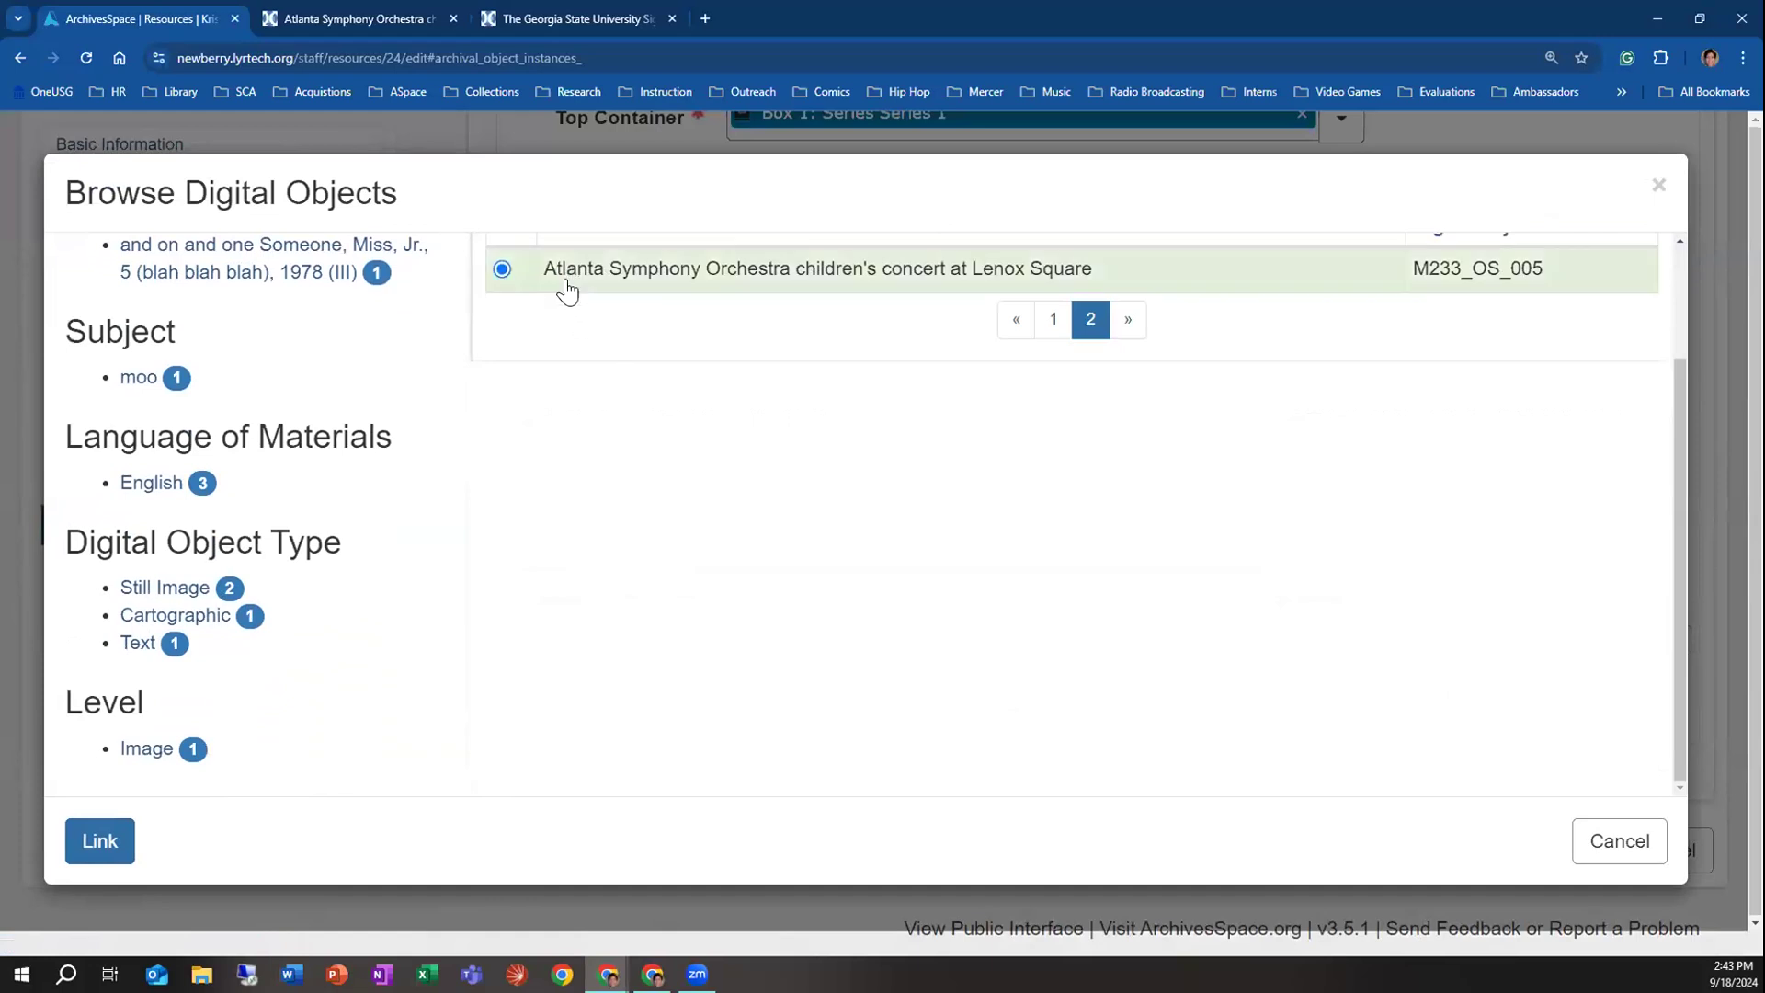
click(138, 842)
Save the Receipts, 1975-1976 archival object with its linked digital object instance
click(242, 582)
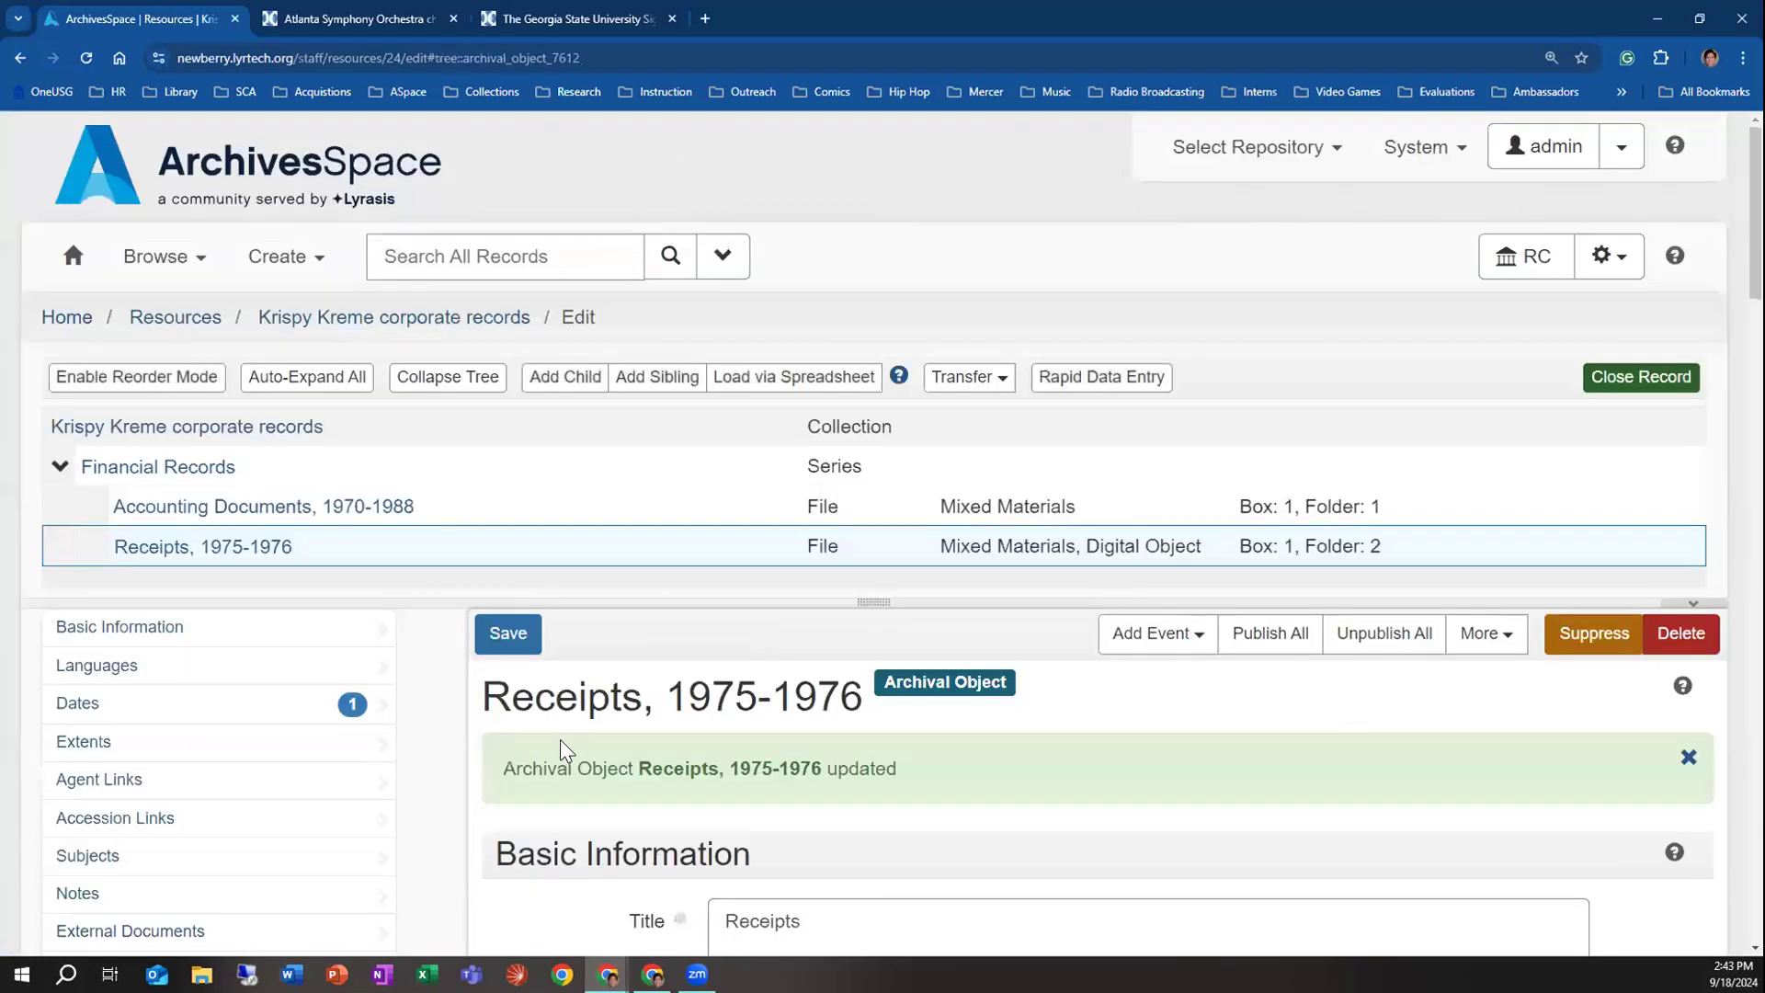
scroll(584, 738, down, 1)
scroll(584, 738, up, 1)
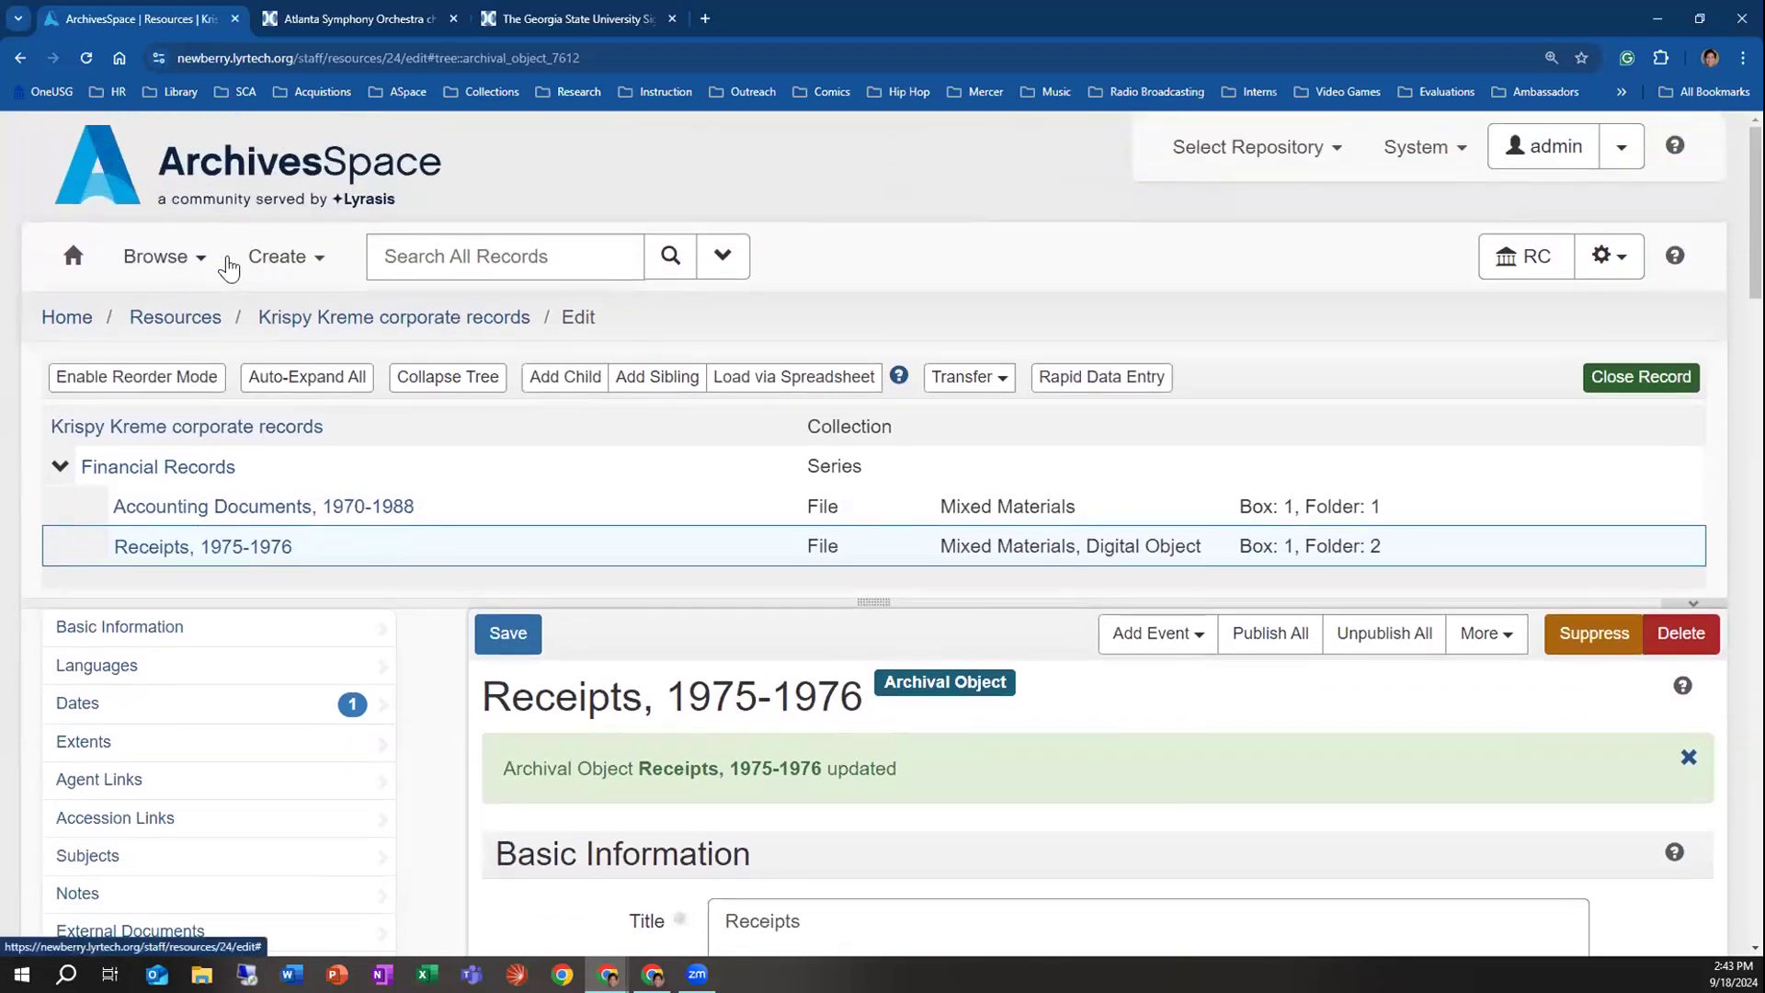
Start a new digital object record and review the Georgia State University Signal, 1980-01-15 item in Digital Collections
click(266, 261)
click(266, 391)
click(831, 618)
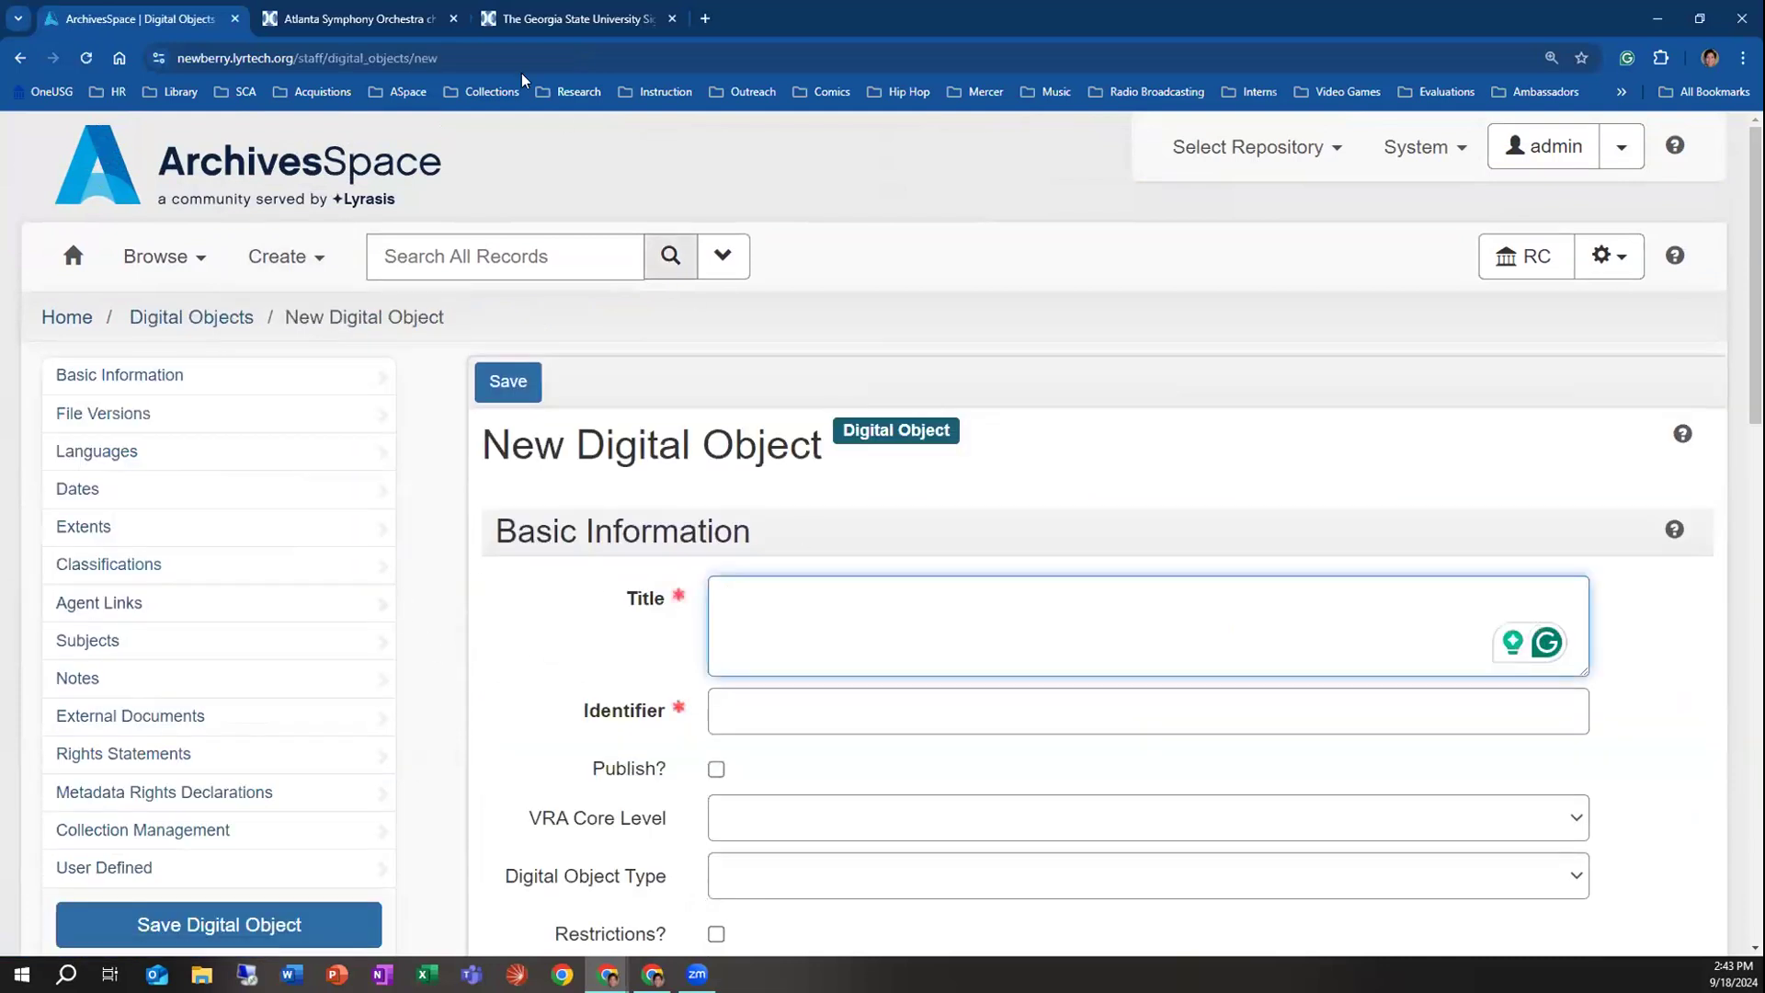
click(542, 20)
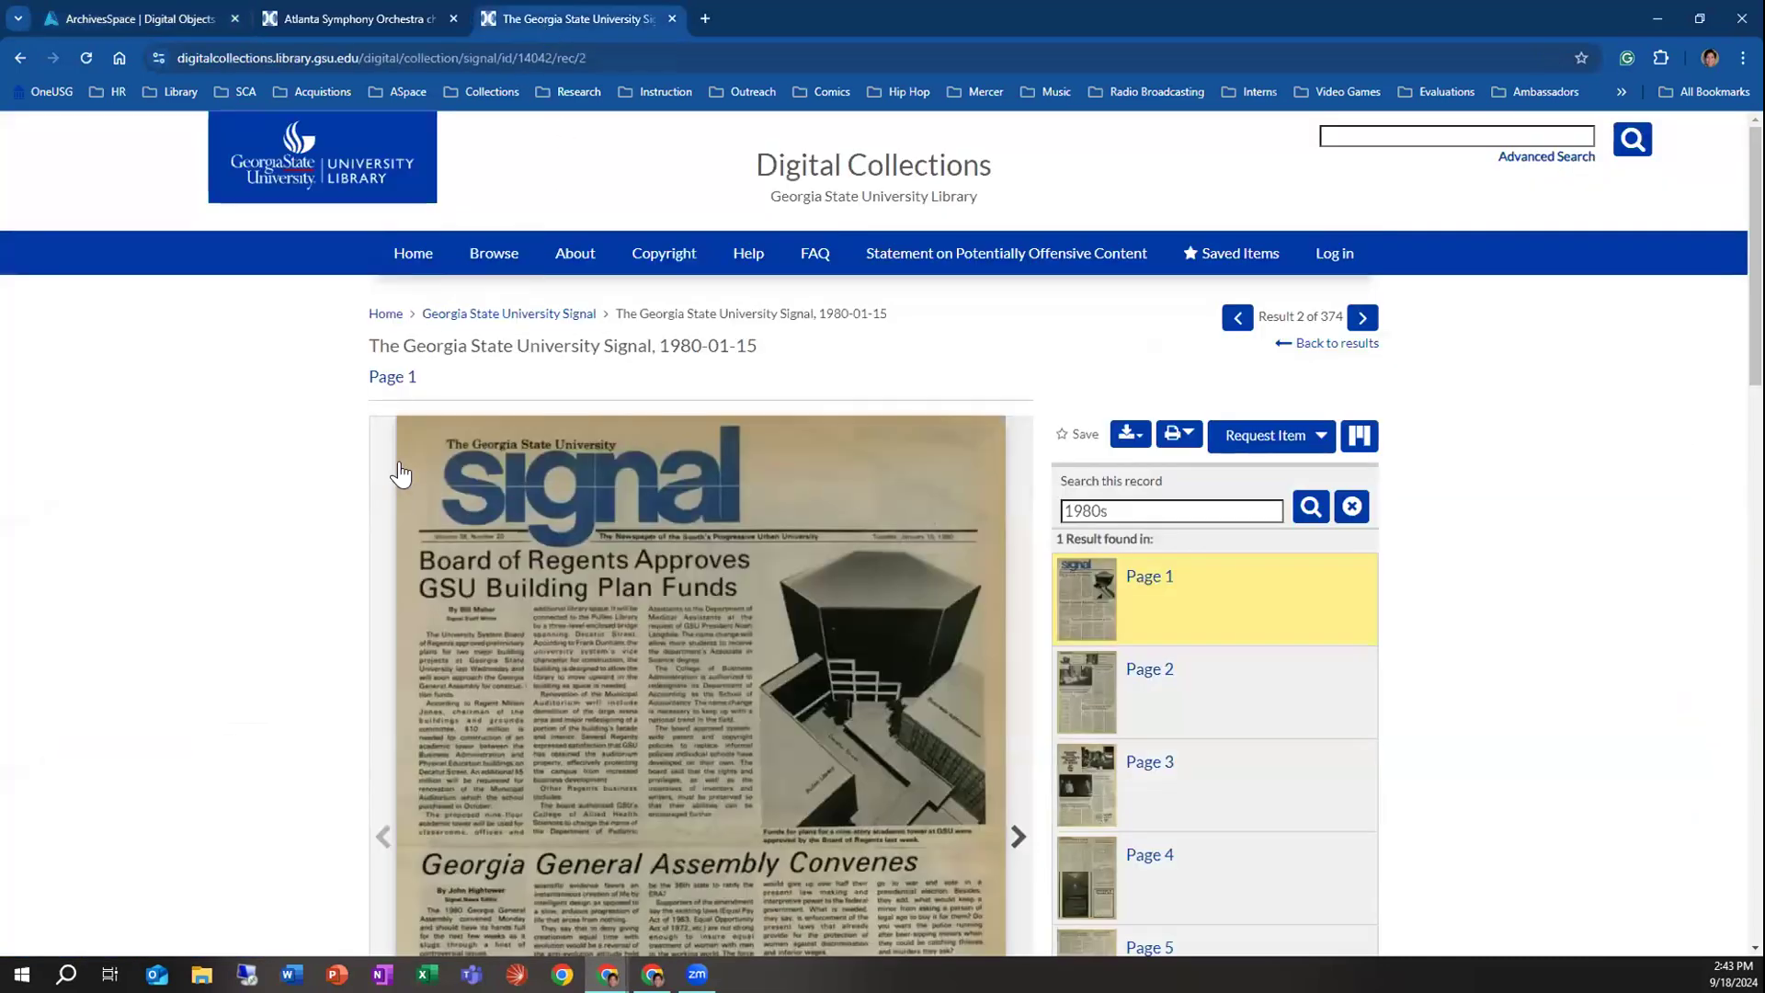
scroll(244, 657, down, 2)
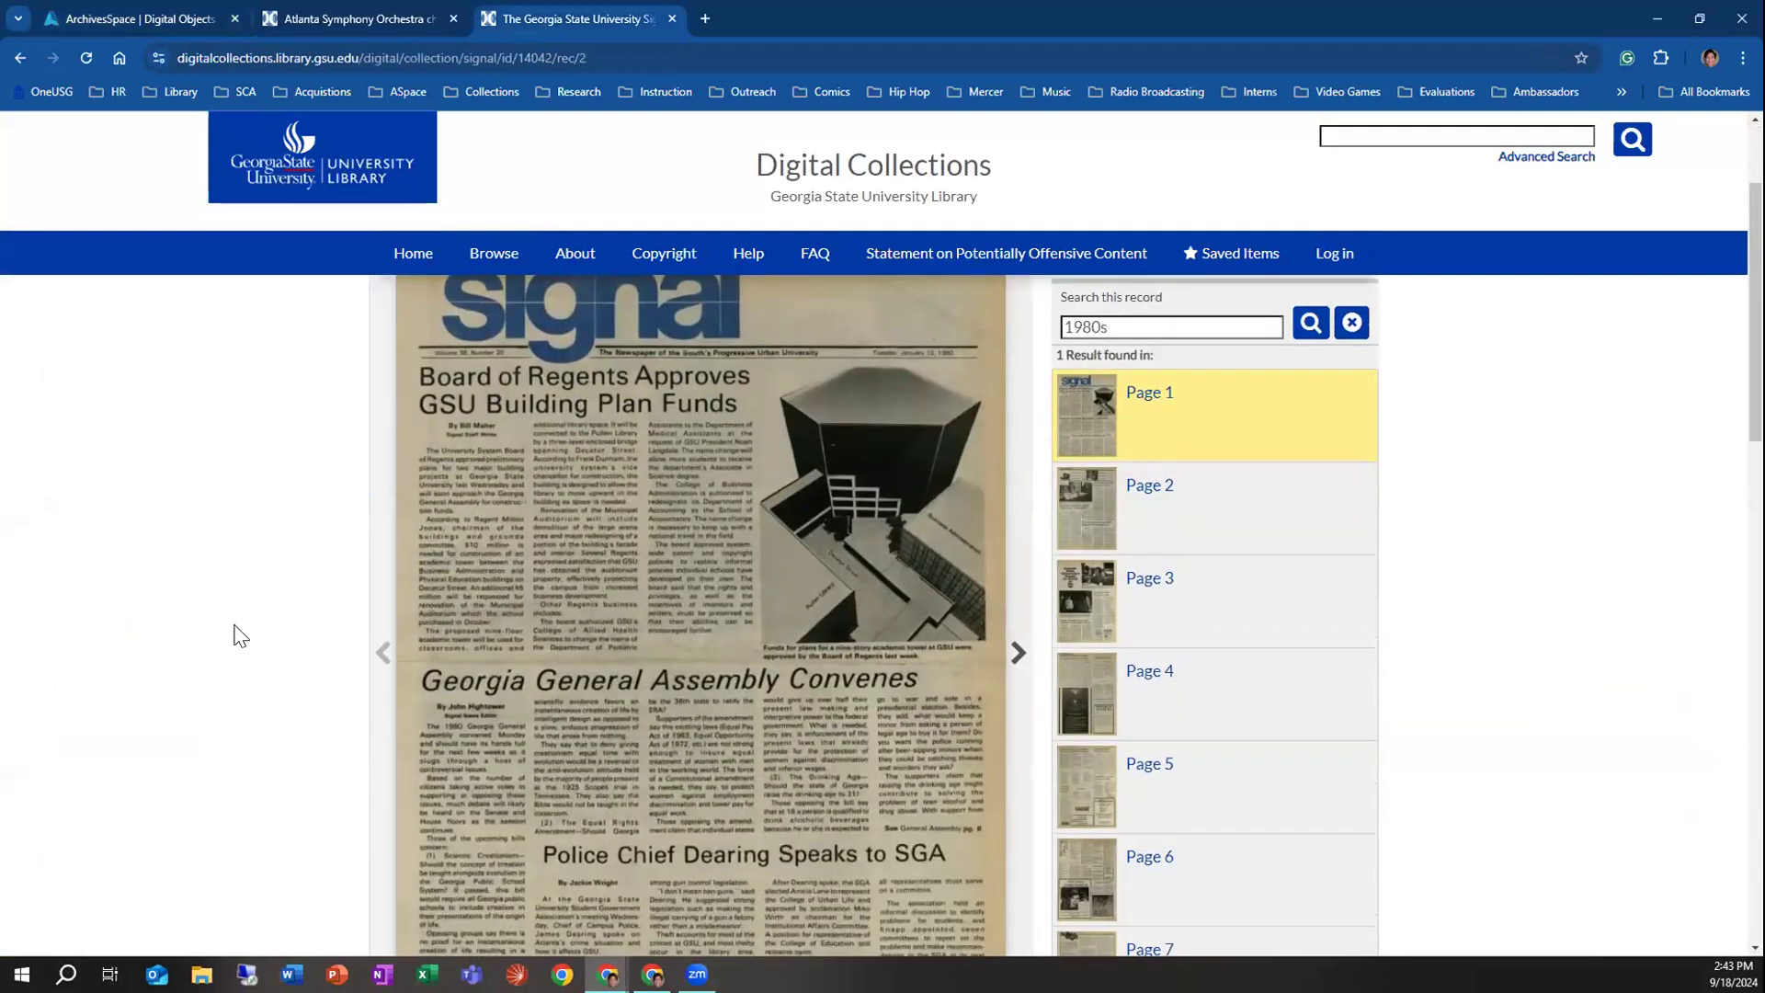
scroll(241, 634, down, 4)
scroll(236, 630, up, 6)
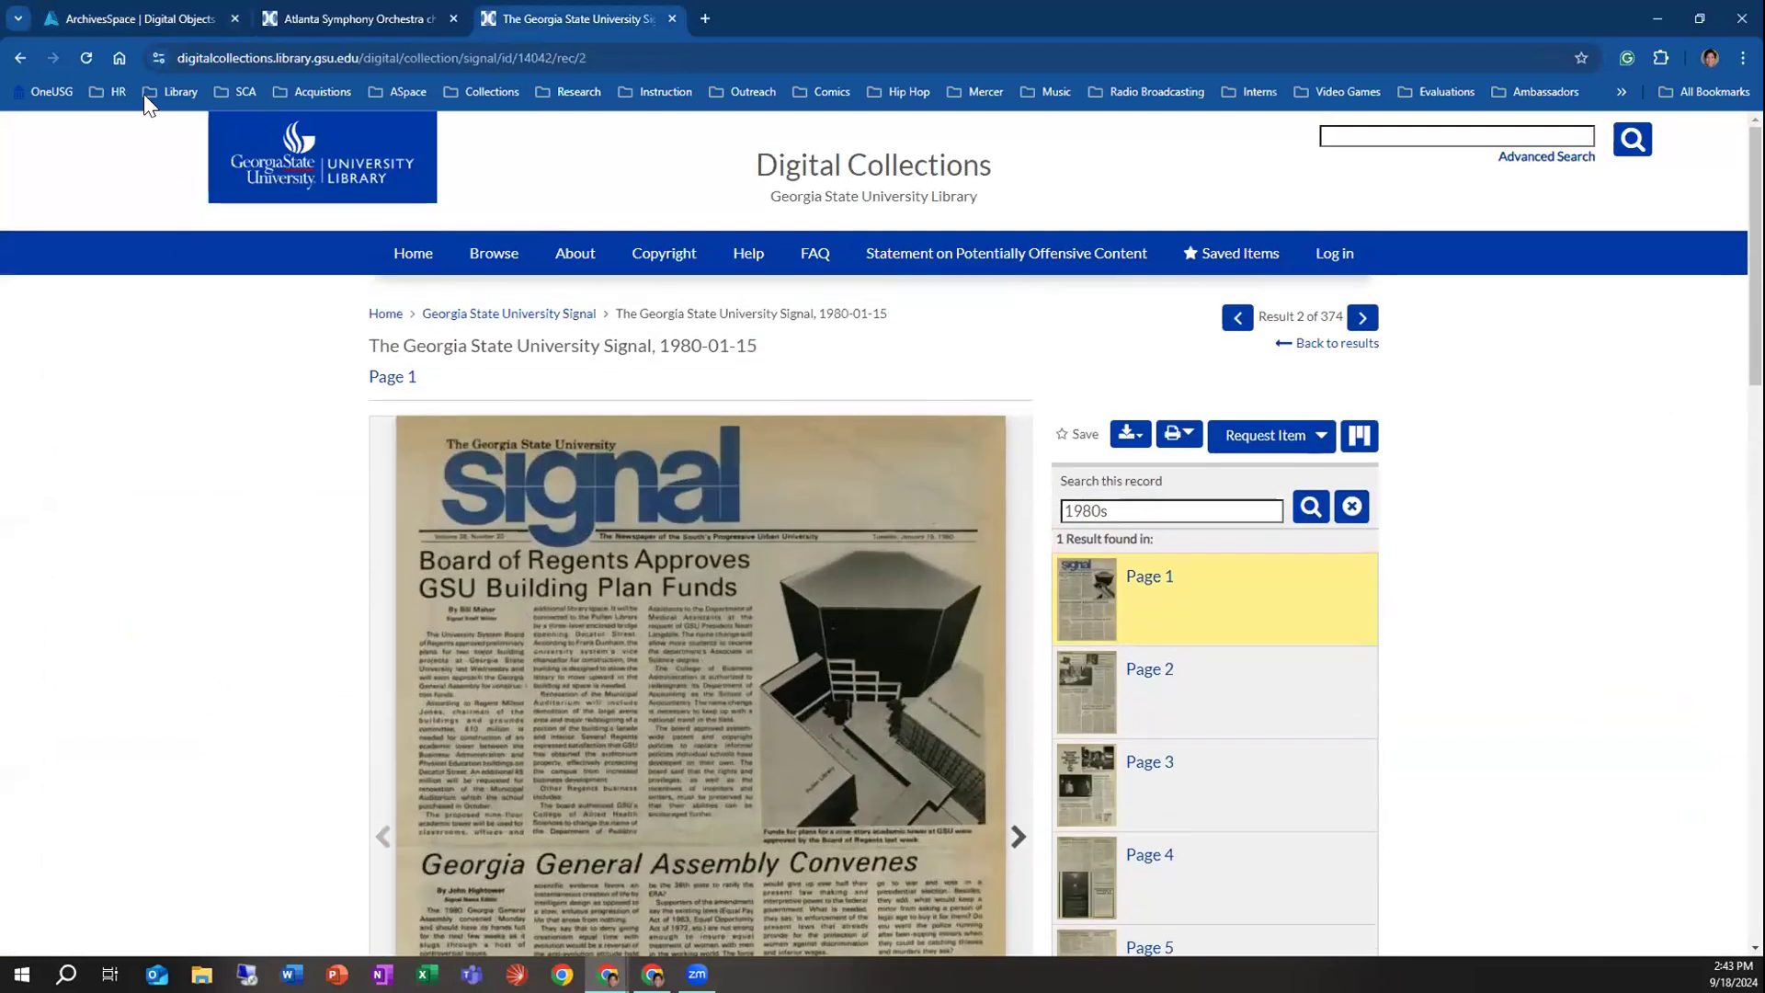
click(135, 5)
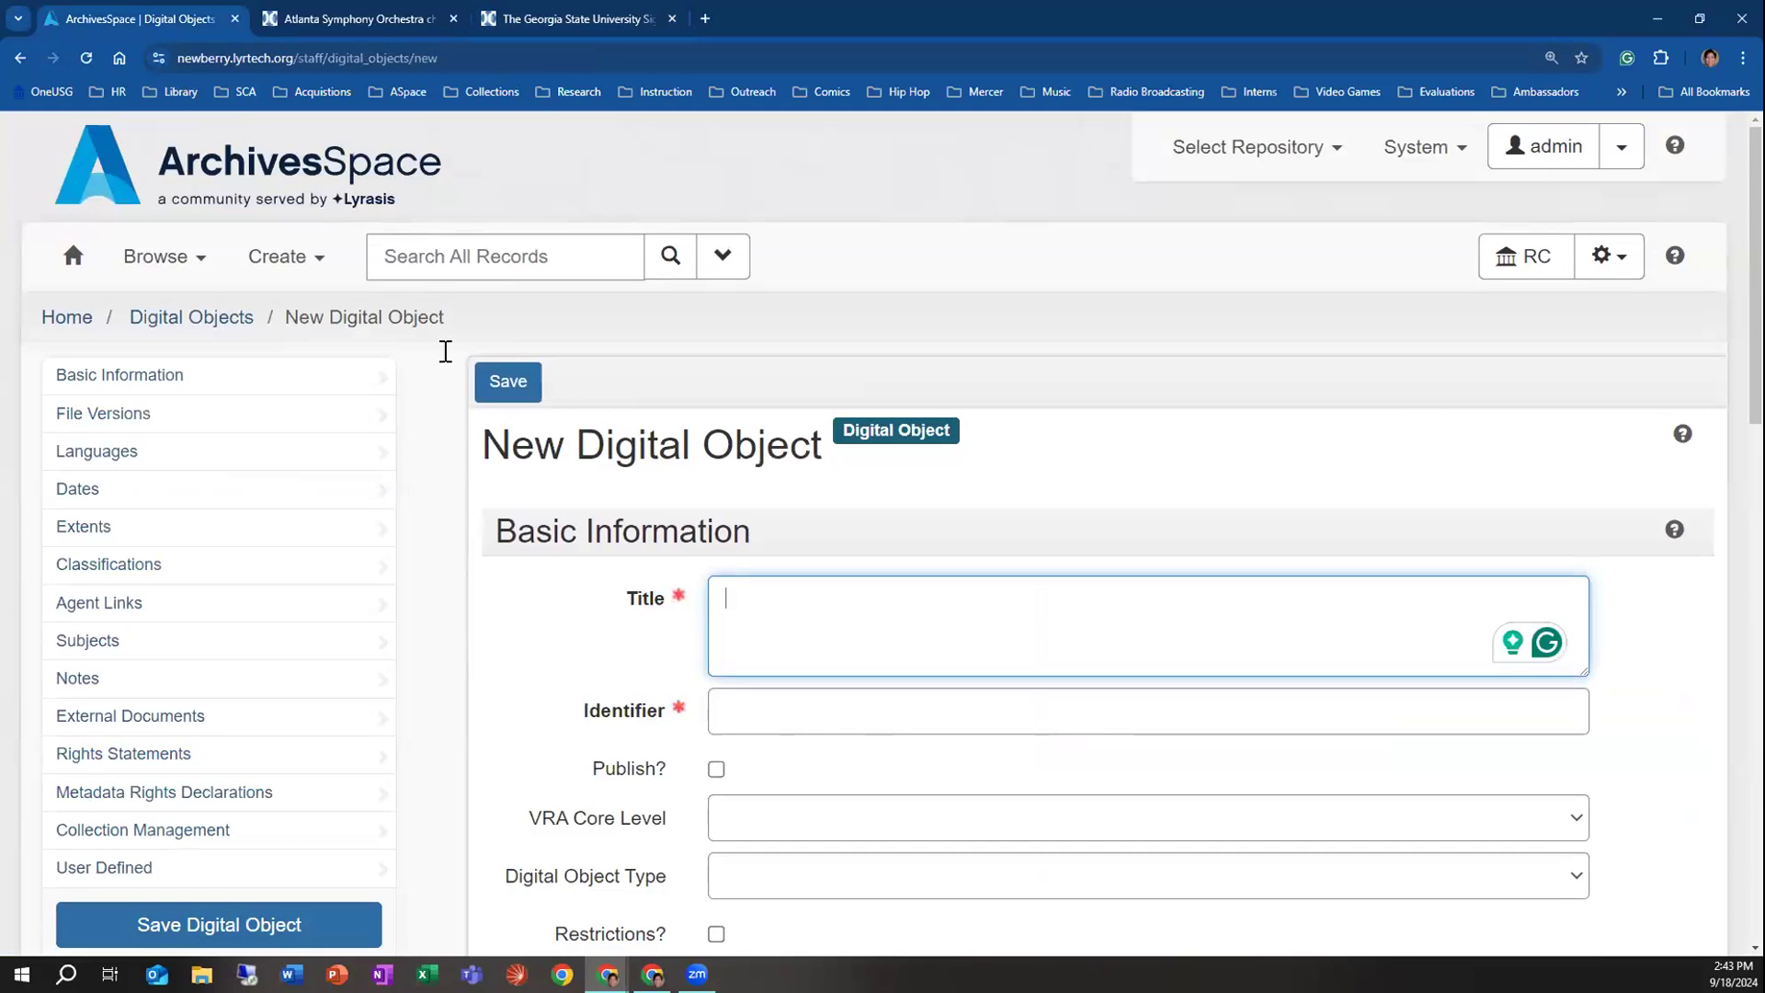
Title the new digital object "The Georgia State University Signal"
click(796, 597)
text(The Geo)
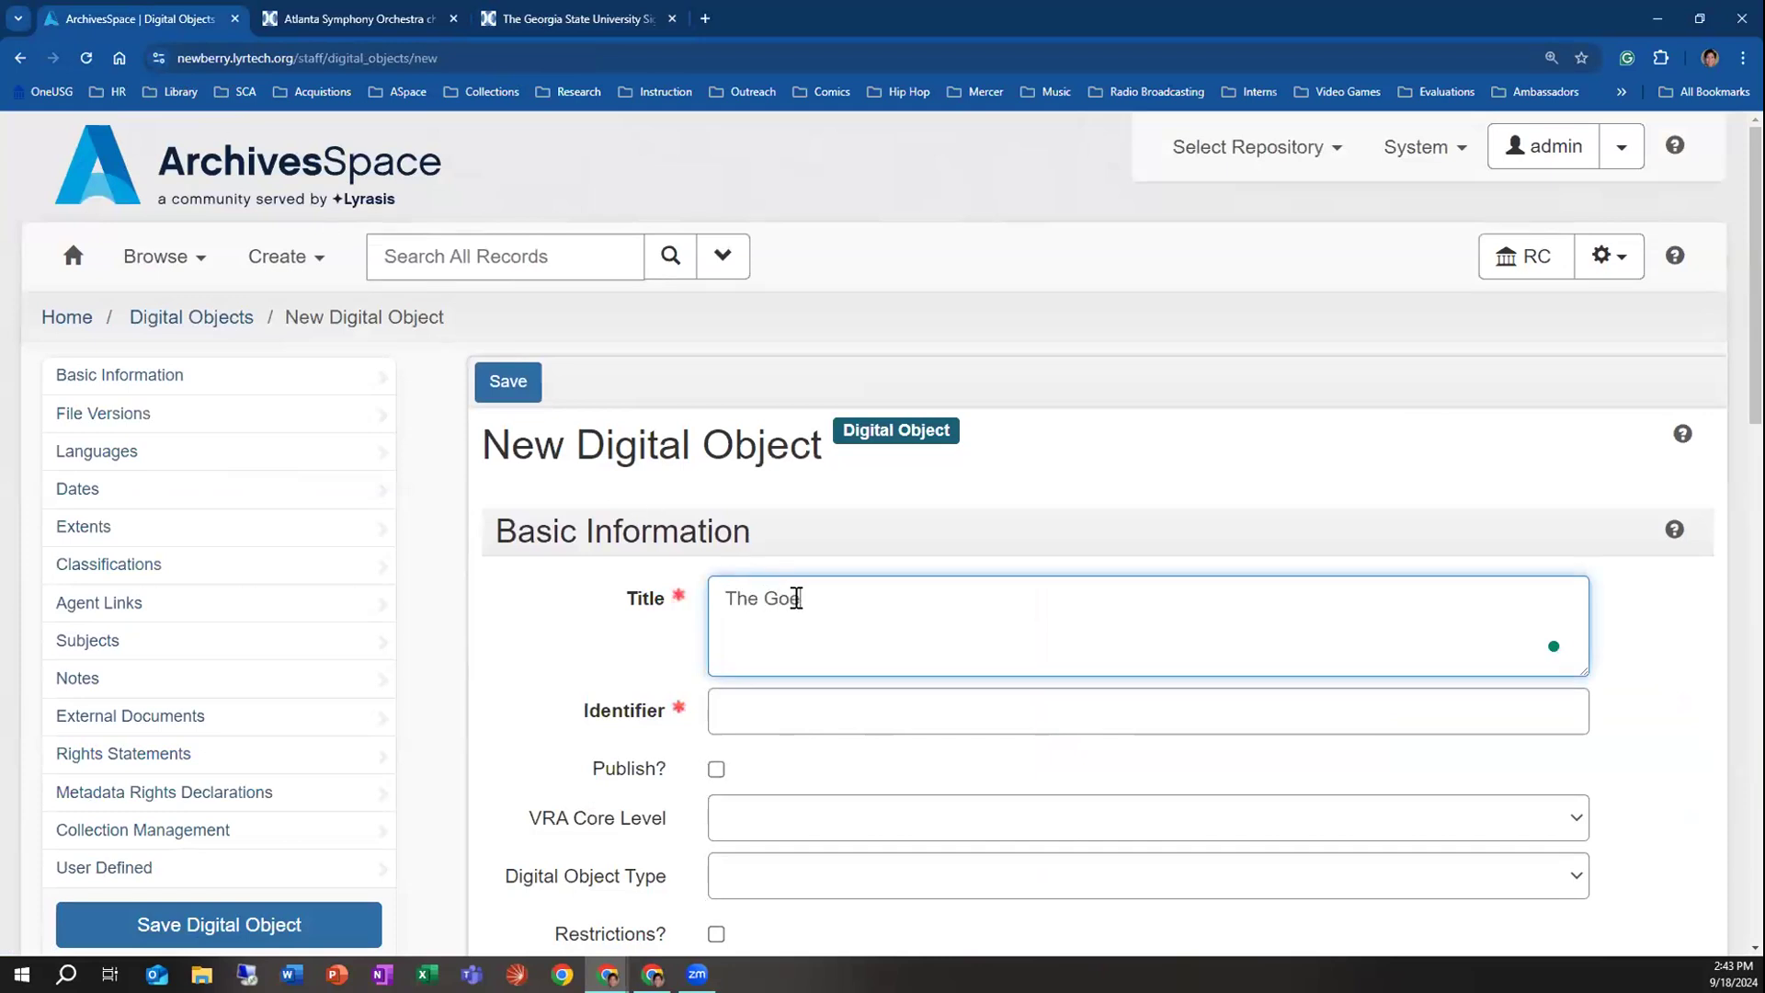
key(BackSpace)
key(BackSpace)
text(orgia Stae )
text(e n)
text(Univet)
key(BackSpace)
text(sity Signal)
Copy the identifier GSUS1980-01-15 from the newspaper's Digital Collections description into the new digital object's Identifier
click(738, 708)
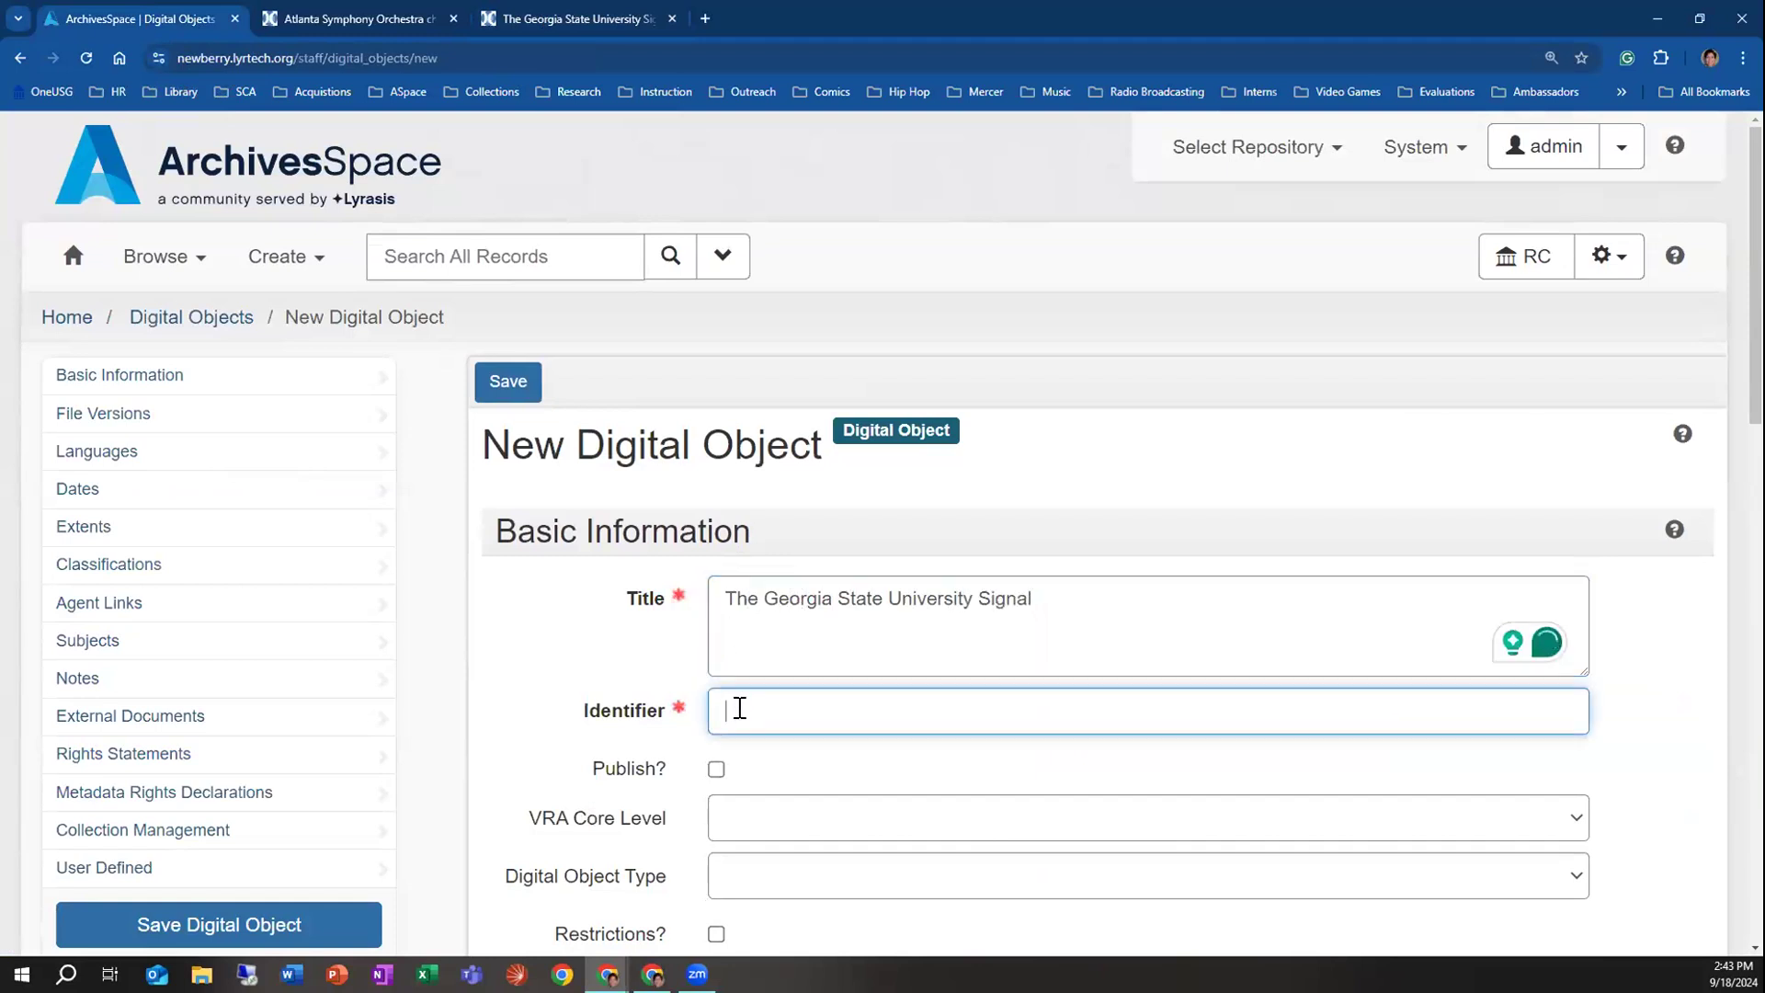
click(570, 18)
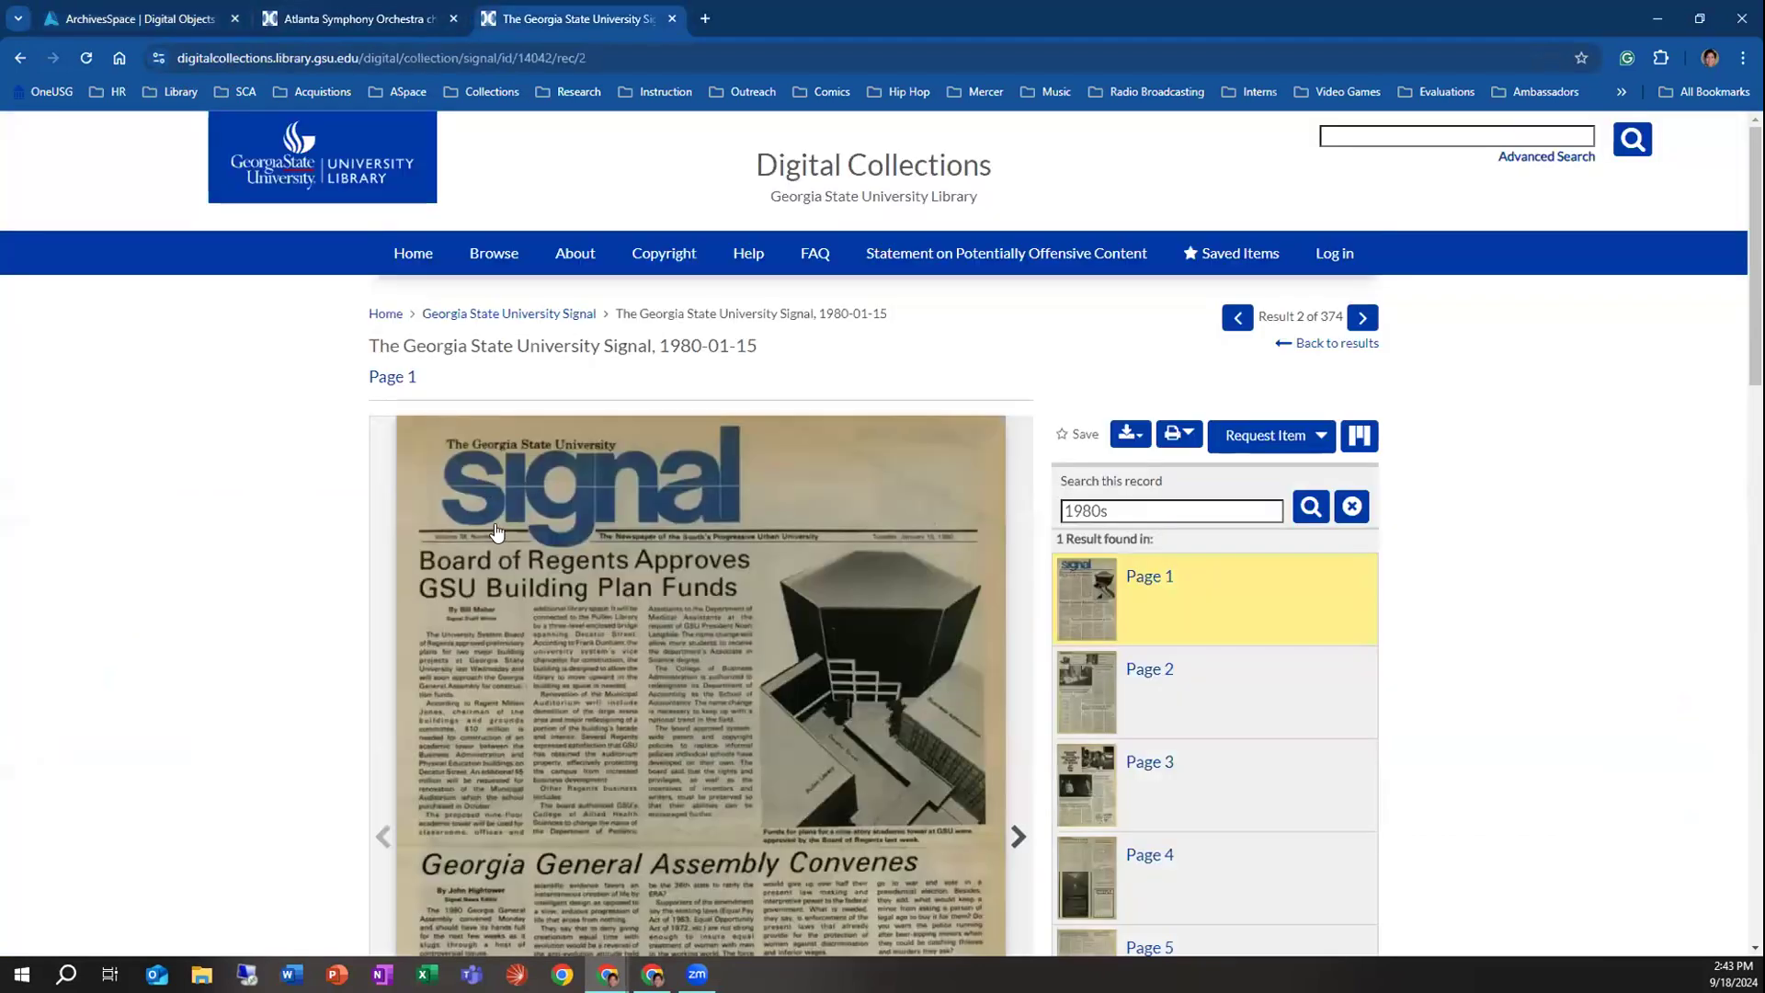
scroll(614, 422, down, 10)
drag(600, 385, 506, 392)
key(ctrl+c)
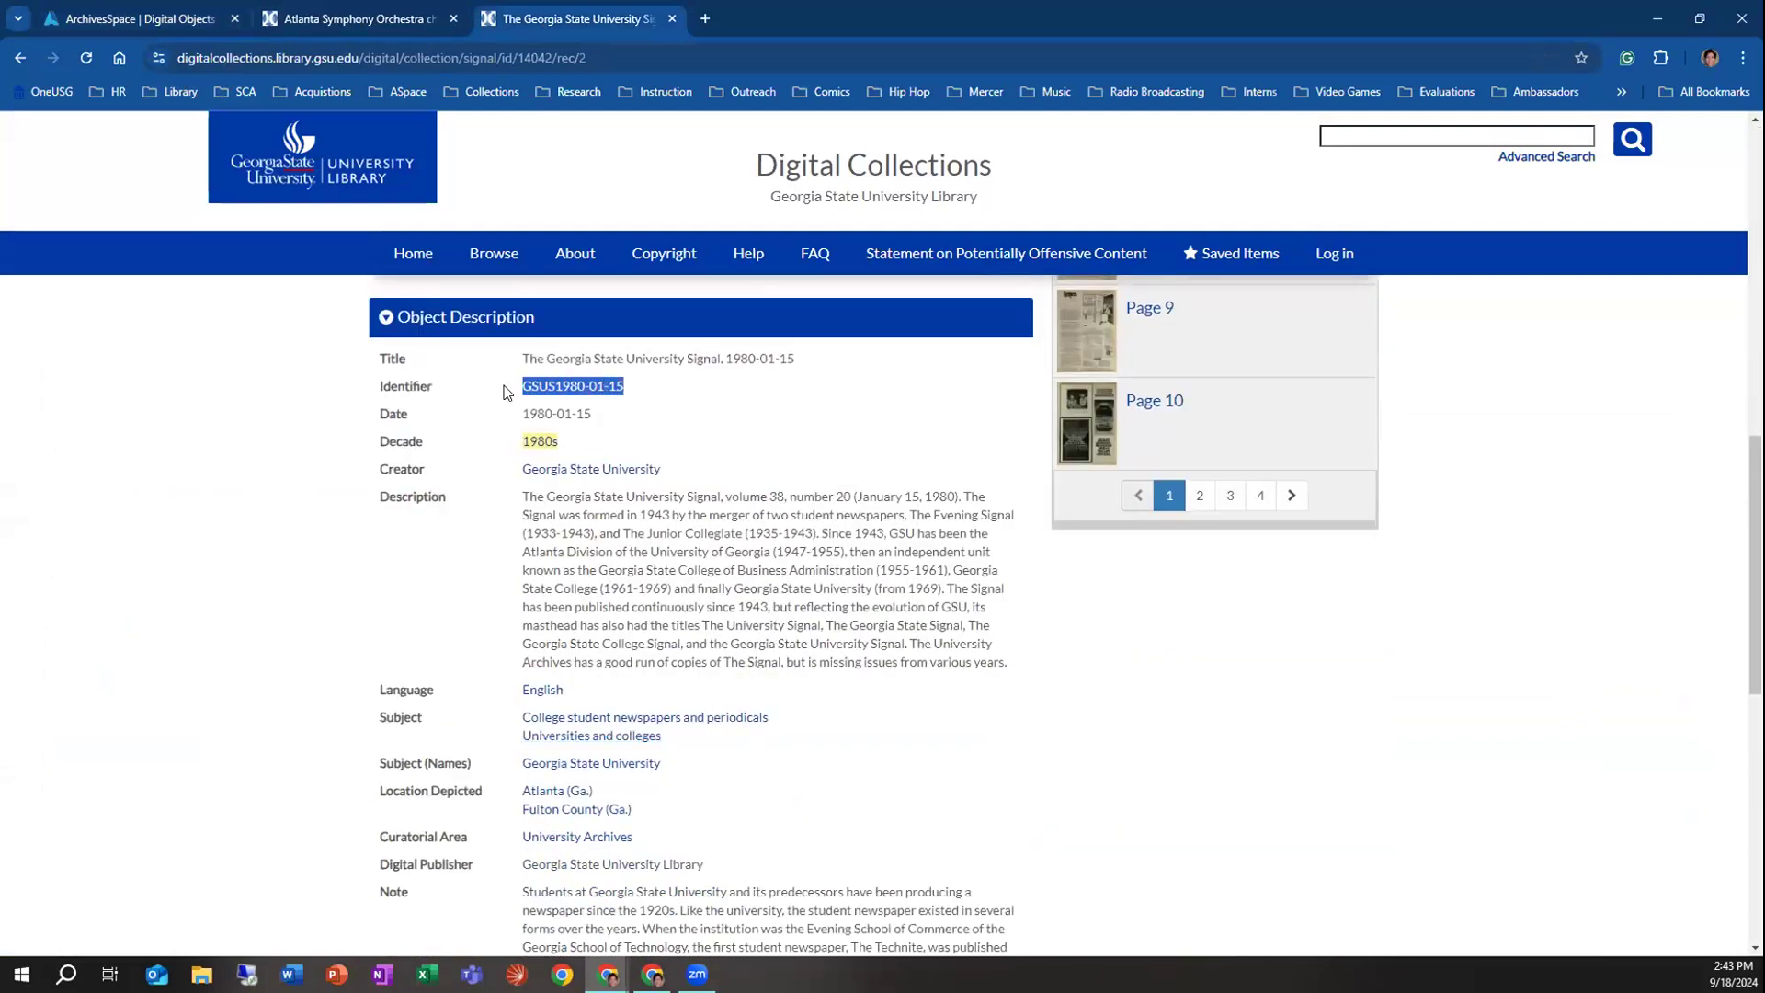
scroll(1129, 481, up, 2)
scroll(1129, 481, up, 10)
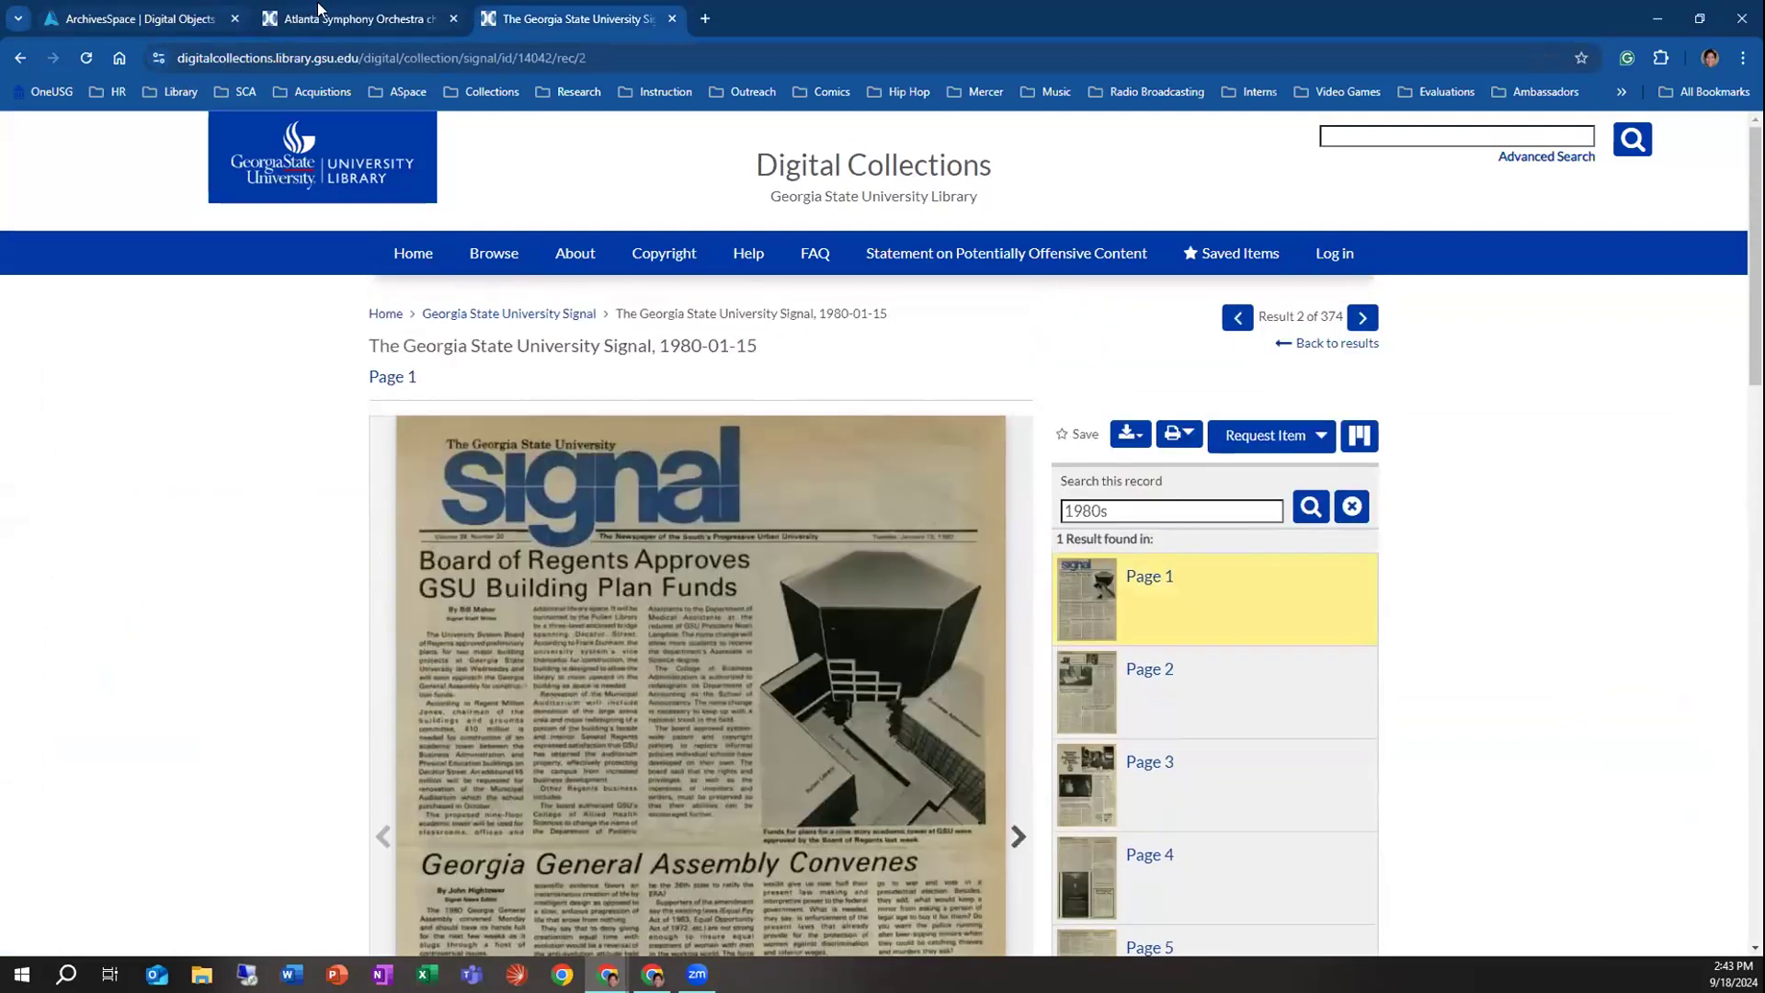
click(138, 18)
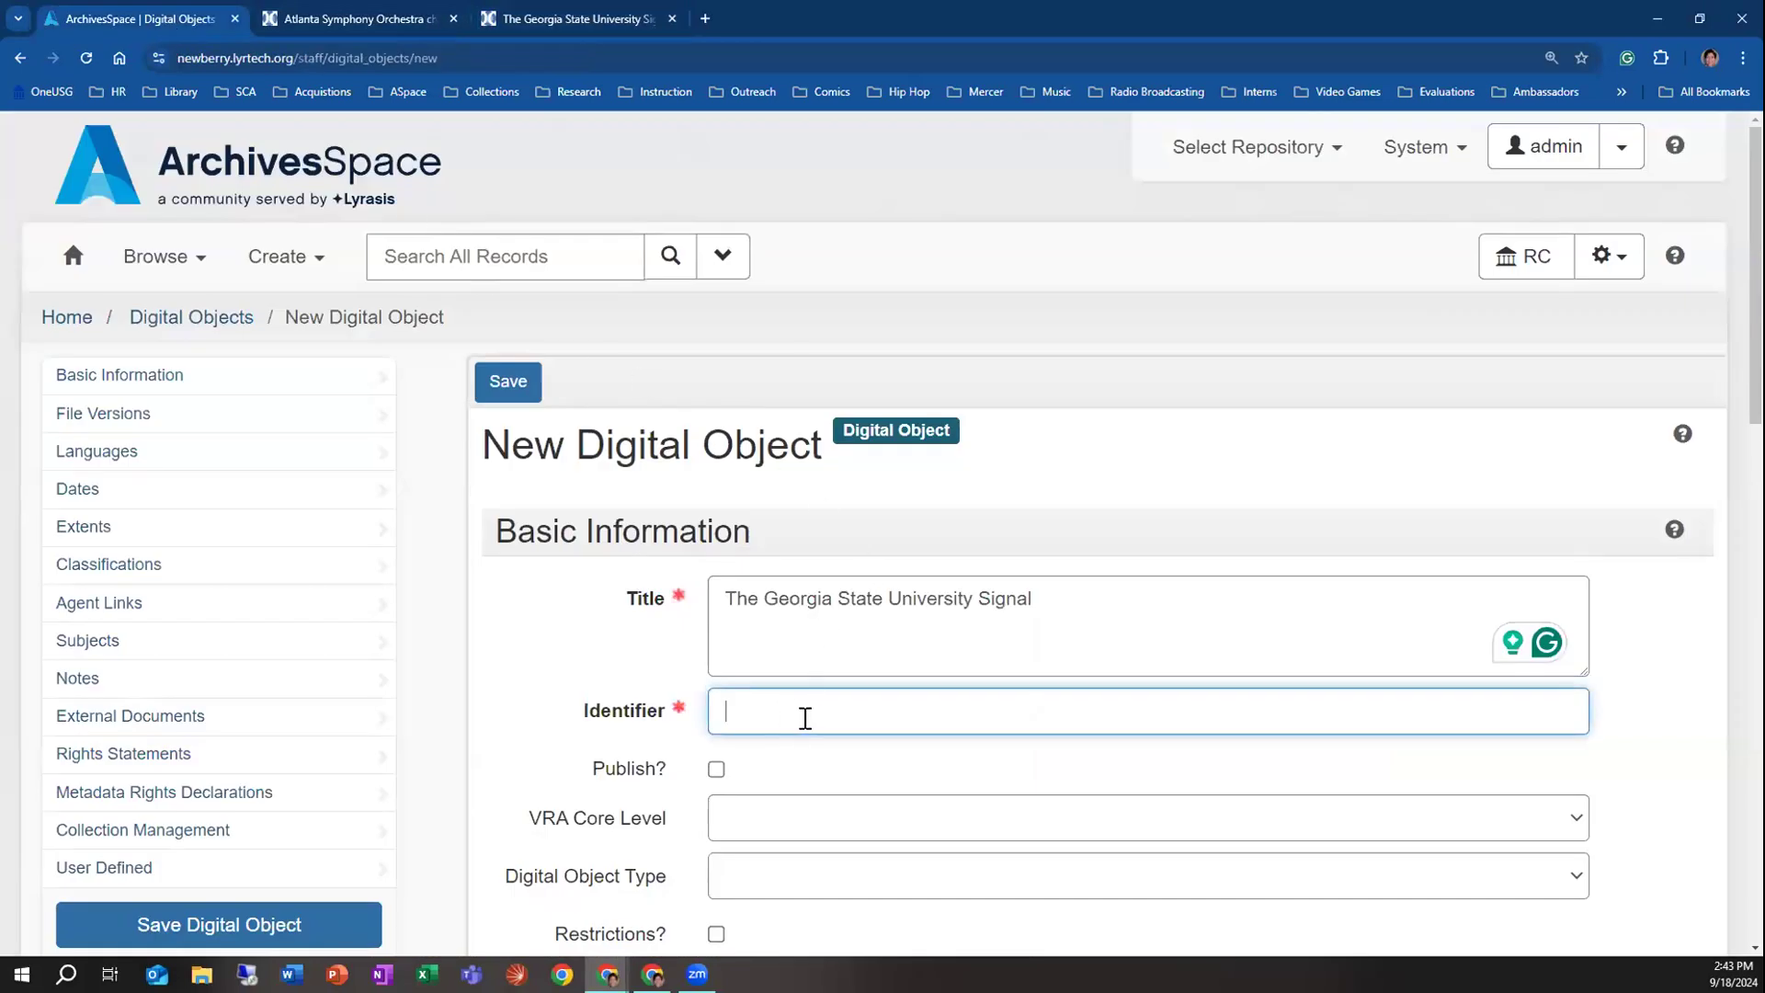
key(ctrl+v)
key(BackSpace)
key(BackSpace)
key(BackSpace)
key(BackSpace)
key(BackSpace)
key(BackSpace)
key(BackSpace)
key(BackSpace)
key(BackSpace)
Mark the Georgia State University Signal digital object for publishing and save the record
scroll(827, 781, down, 2)
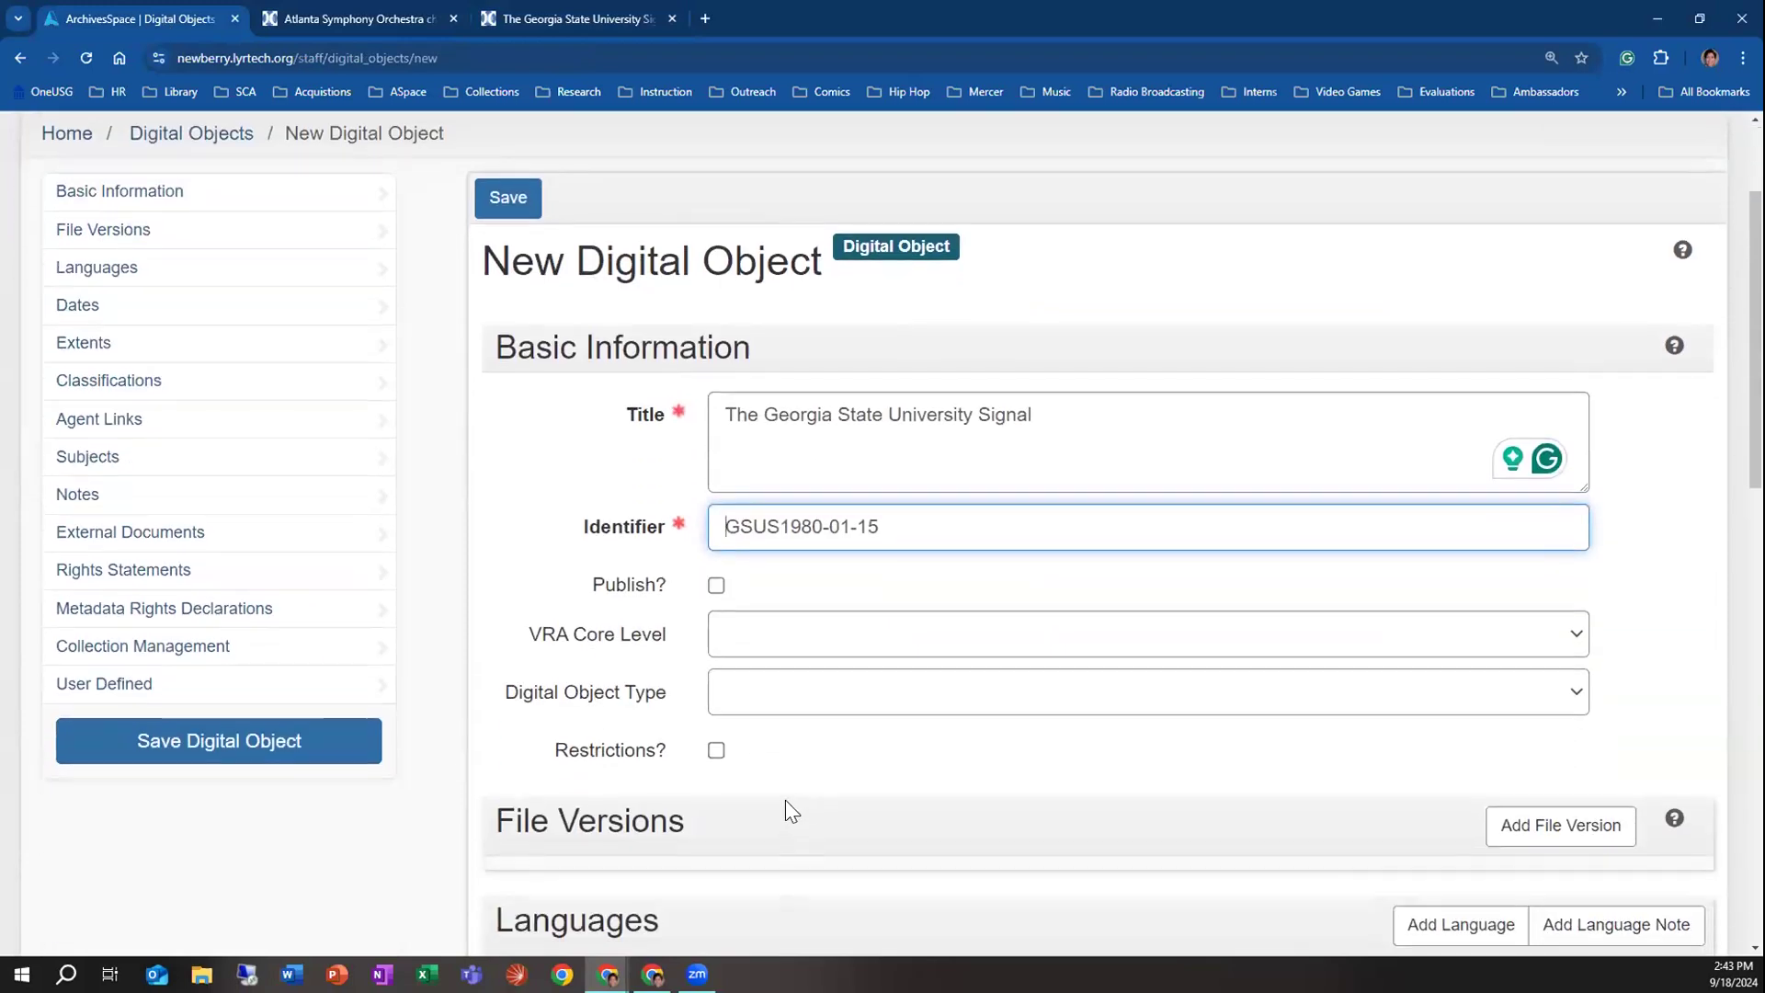
click(716, 585)
scroll(542, 736, up, 2)
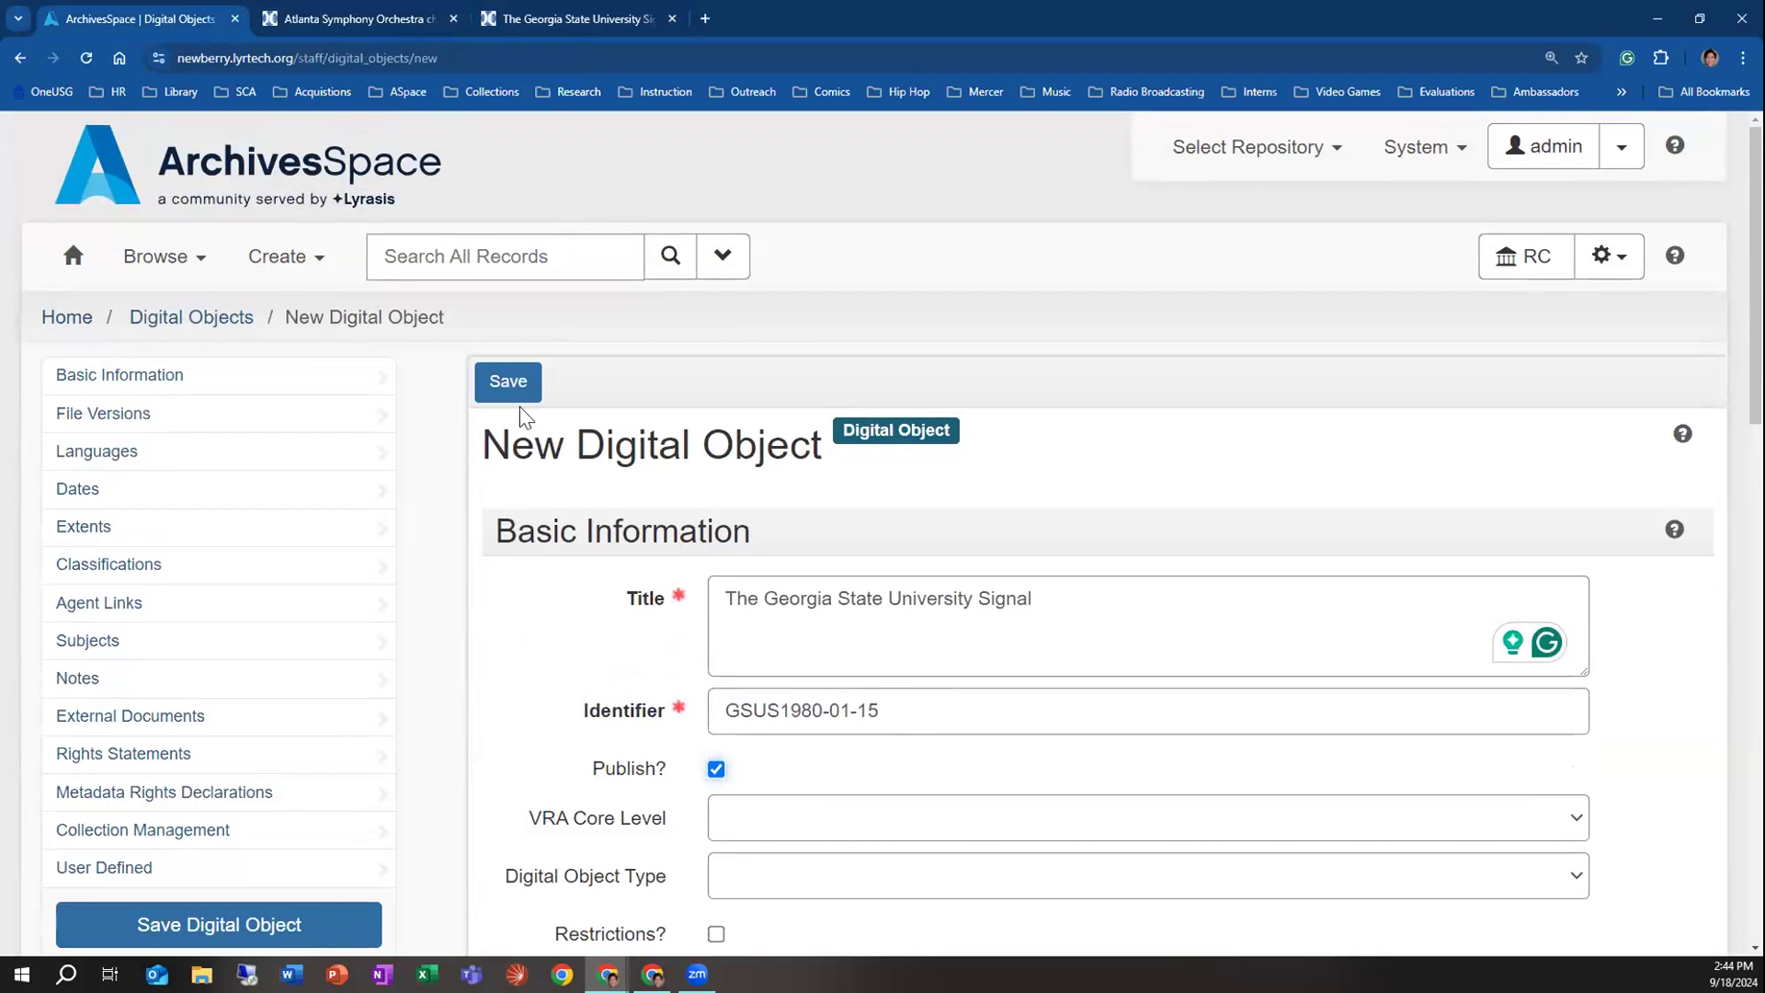
scroll(599, 660, down, 5)
scroll(600, 659, down, 2)
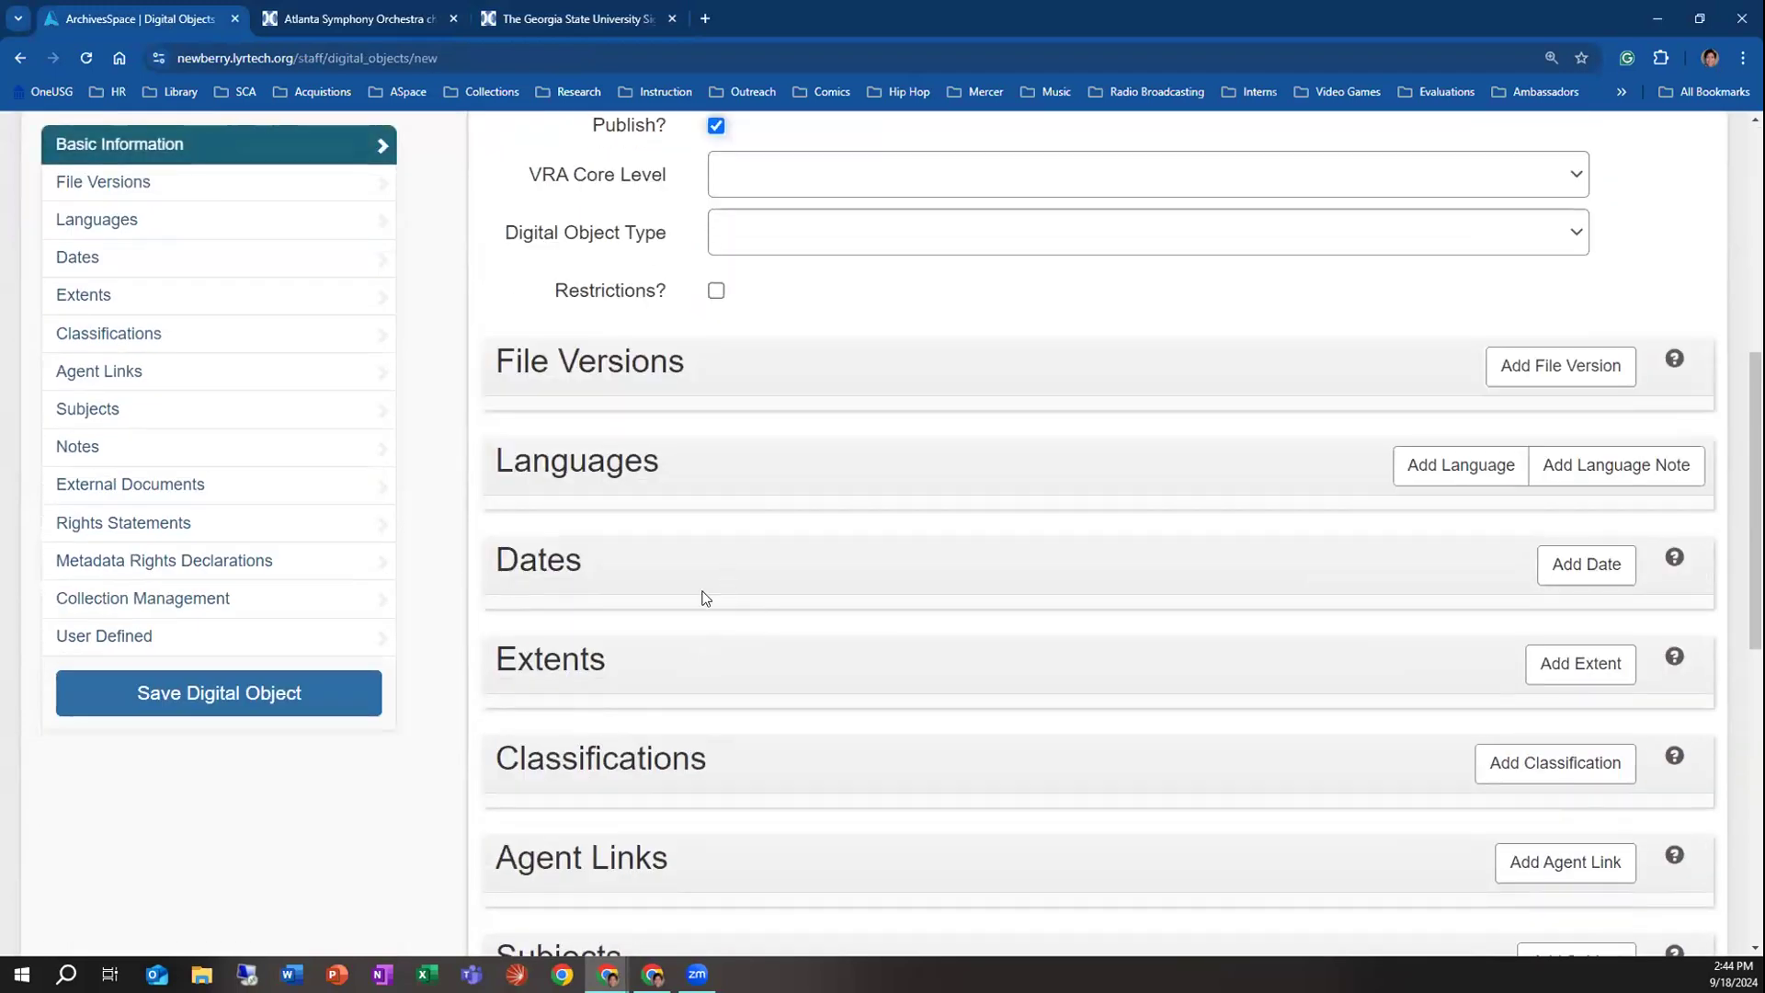
scroll(625, 625, up, 5)
scroll(620, 611, up, 3)
click(502, 384)
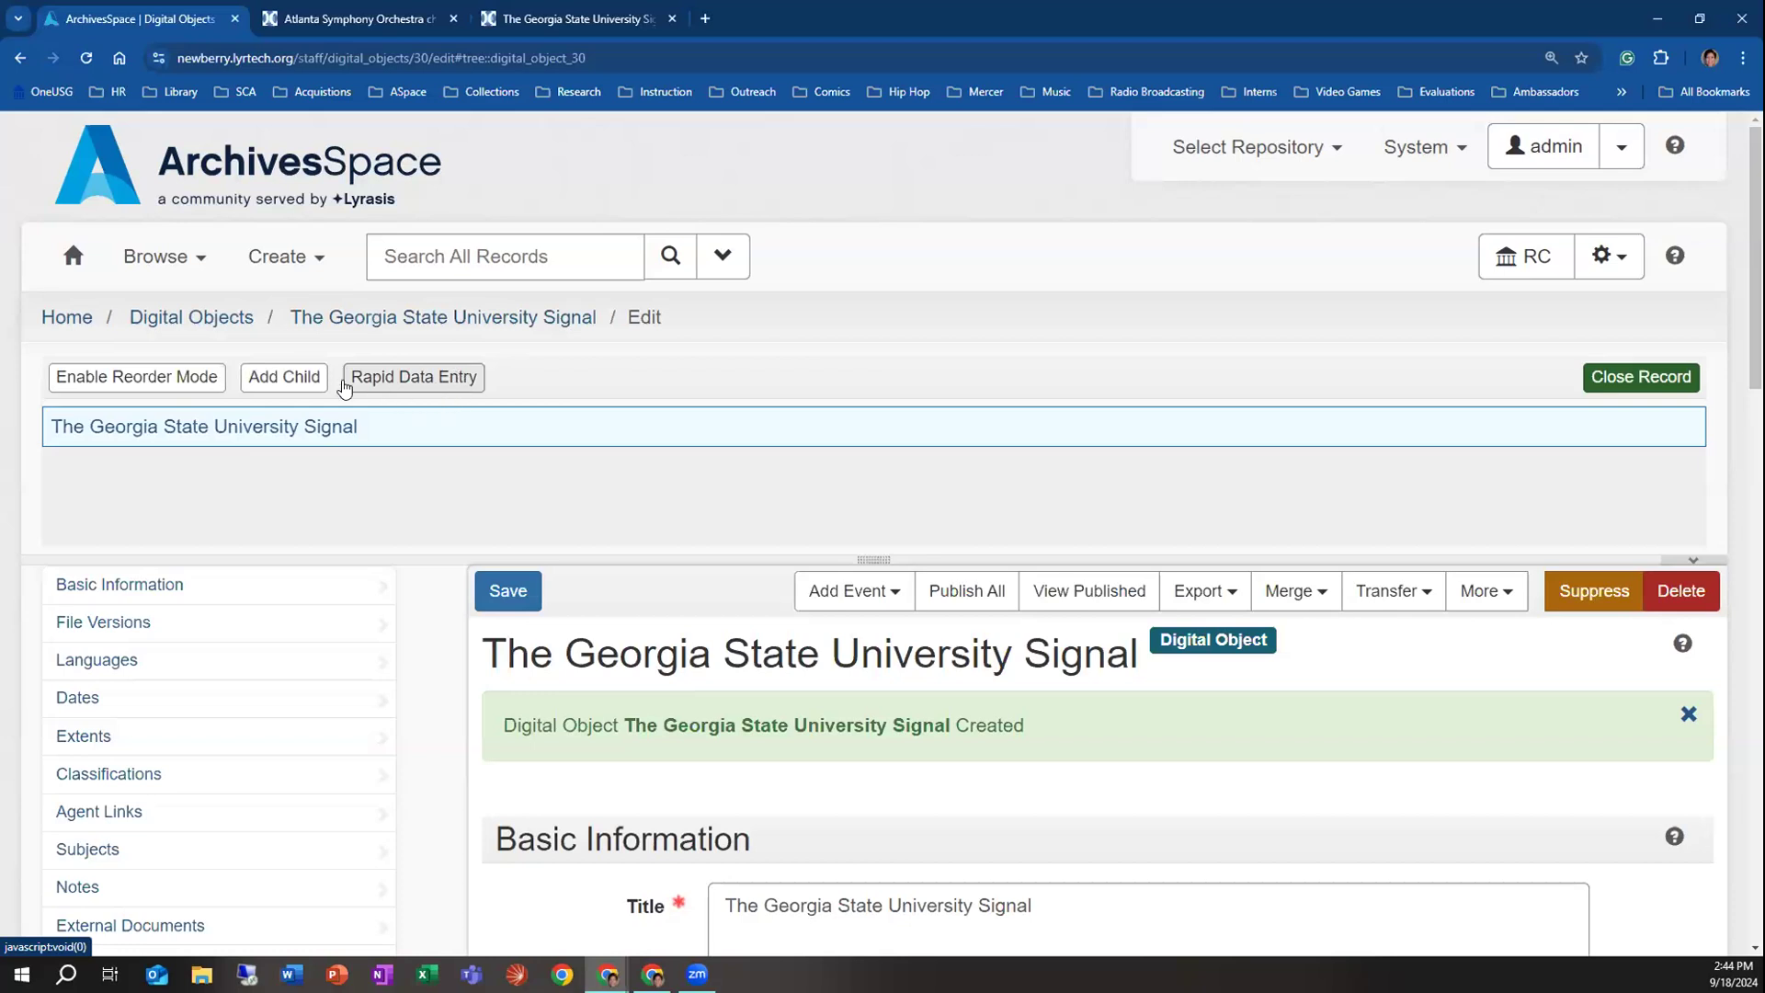
Add a child component labelled "Page 1" to the Signal digital object, with publishing switched off
click(276, 381)
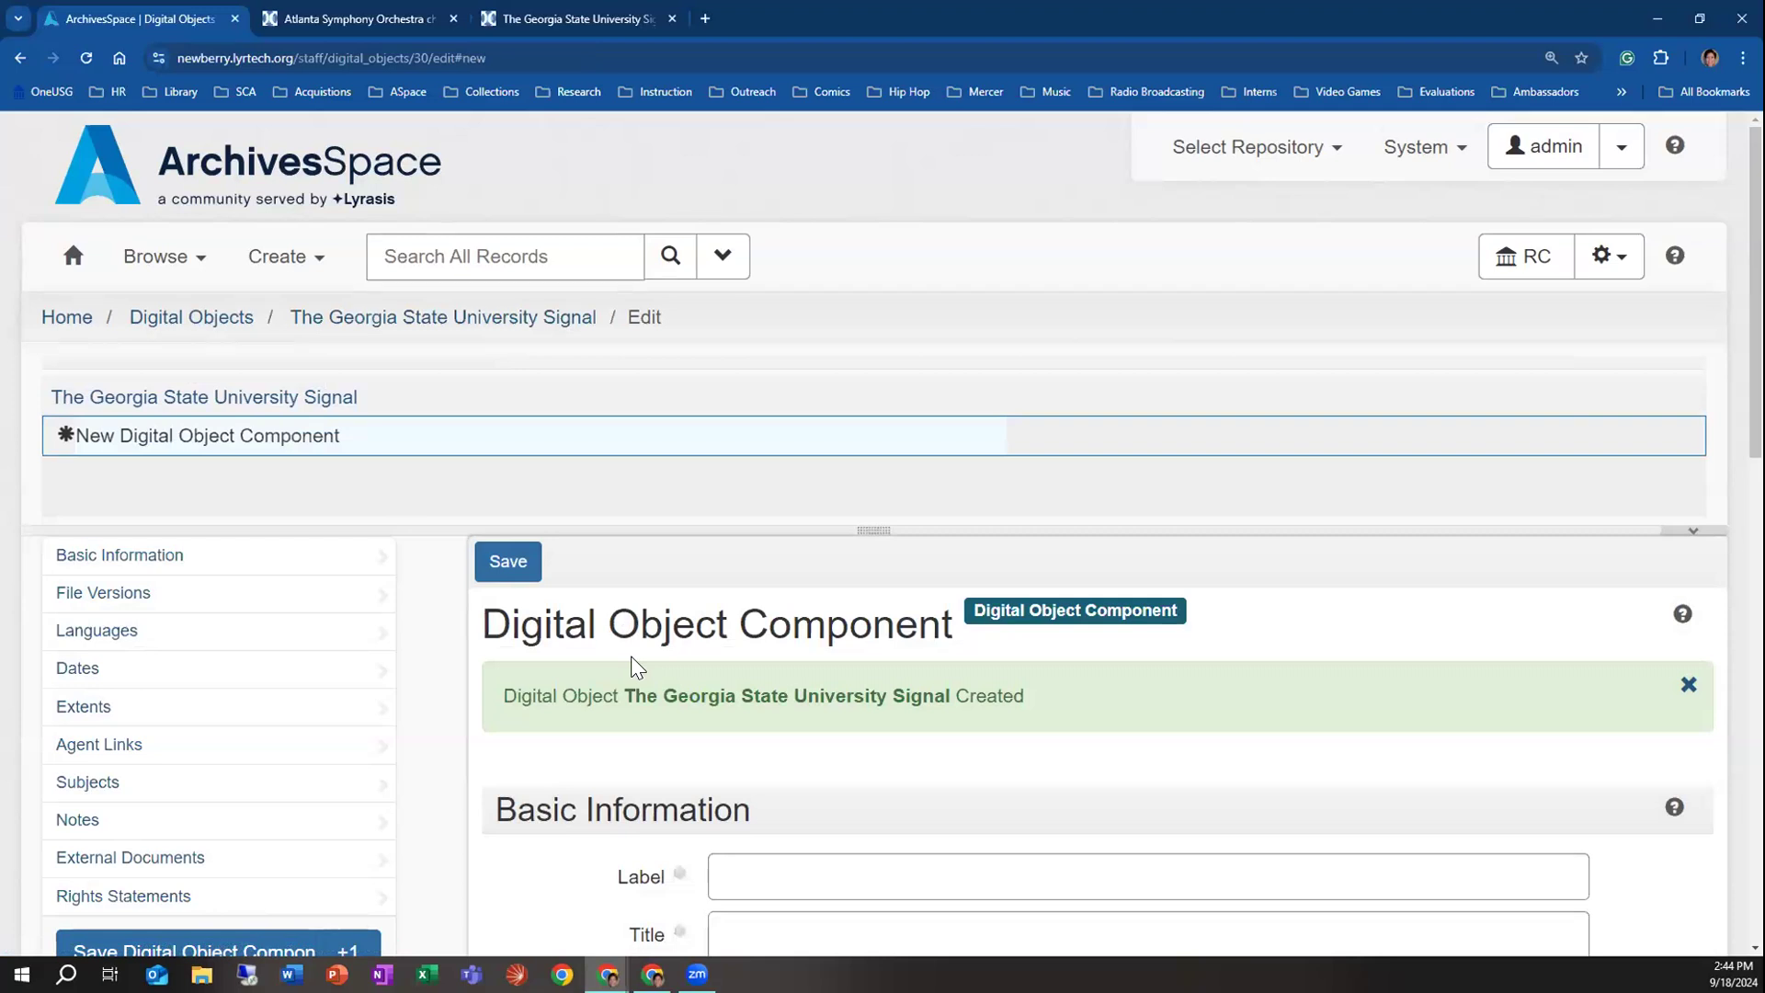
scroll(643, 669, down, 3)
click(811, 610)
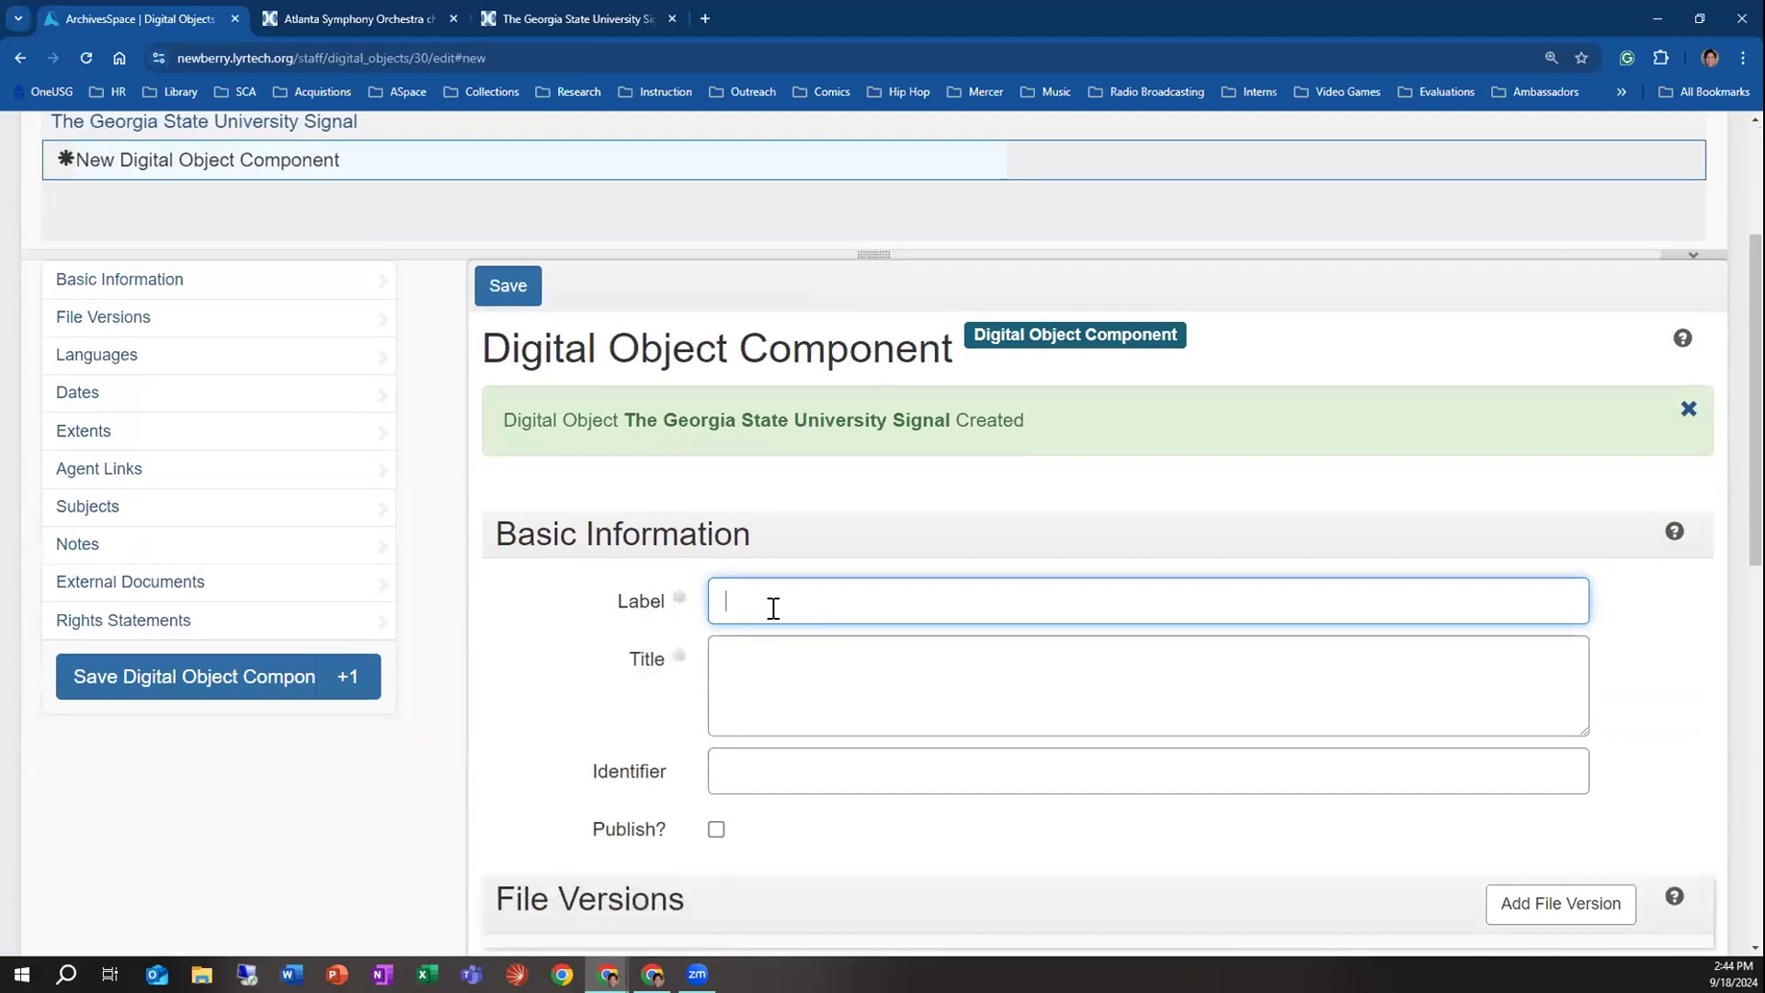
text(Page 1)
scroll(771, 621, down, 2)
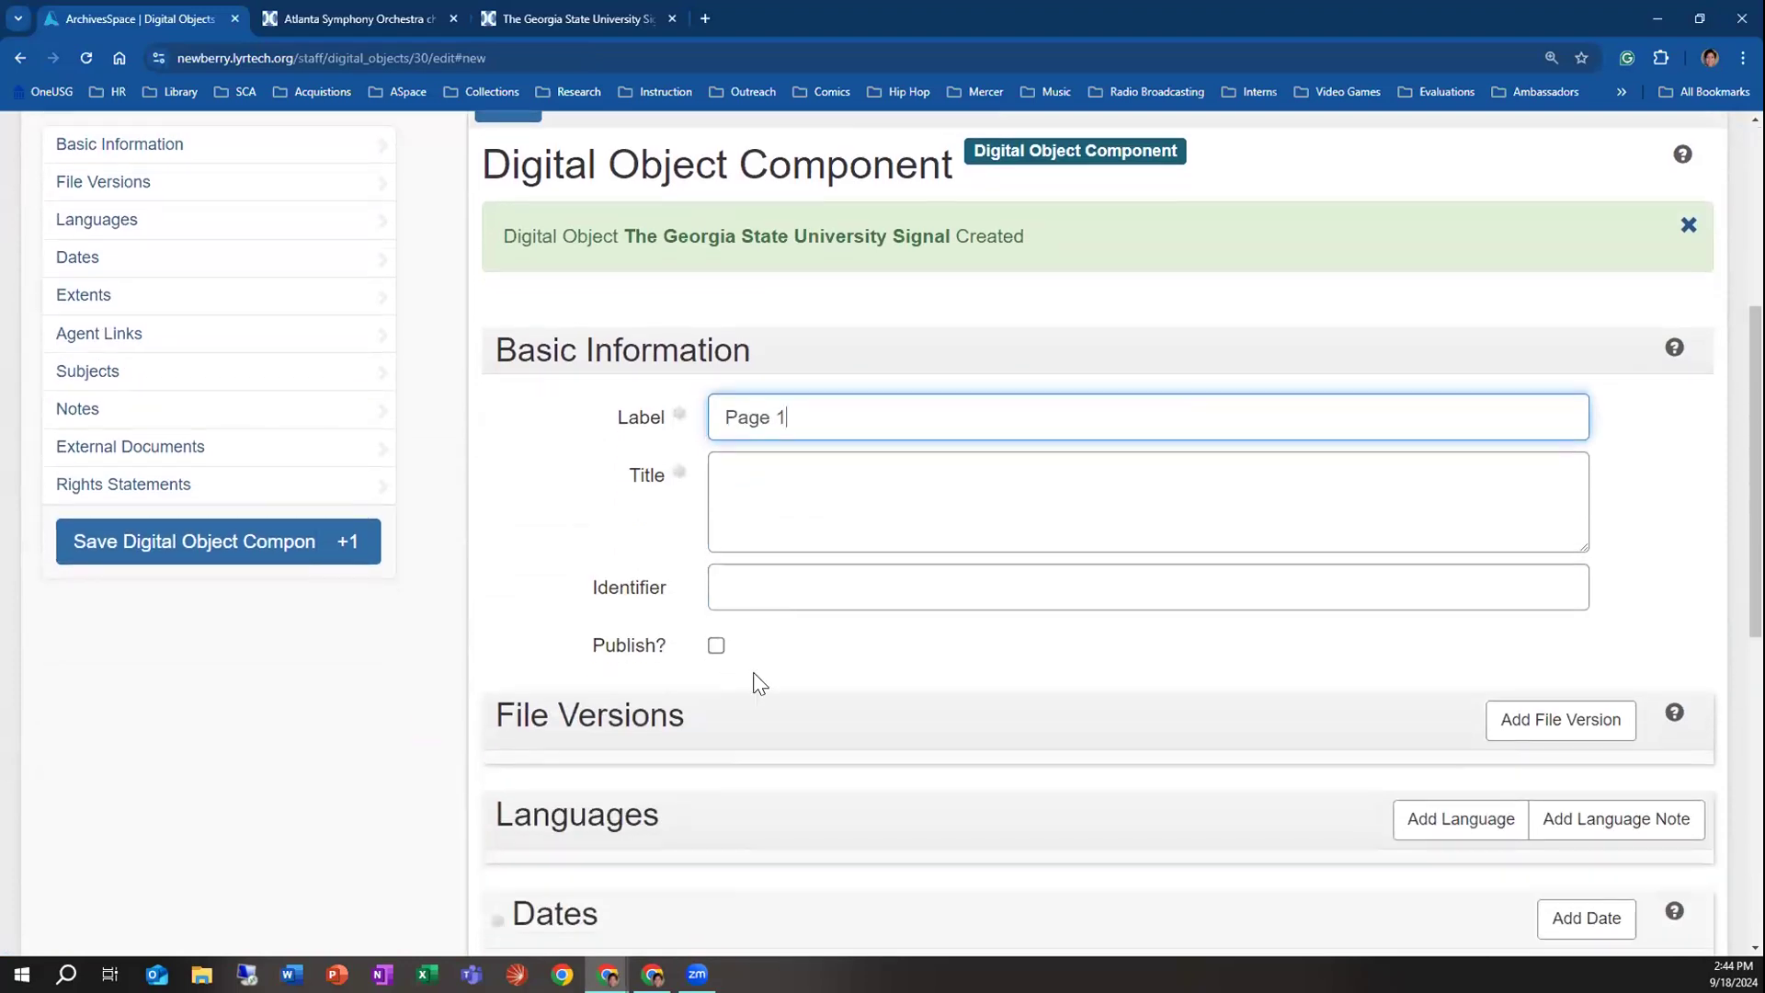
click(715, 647)
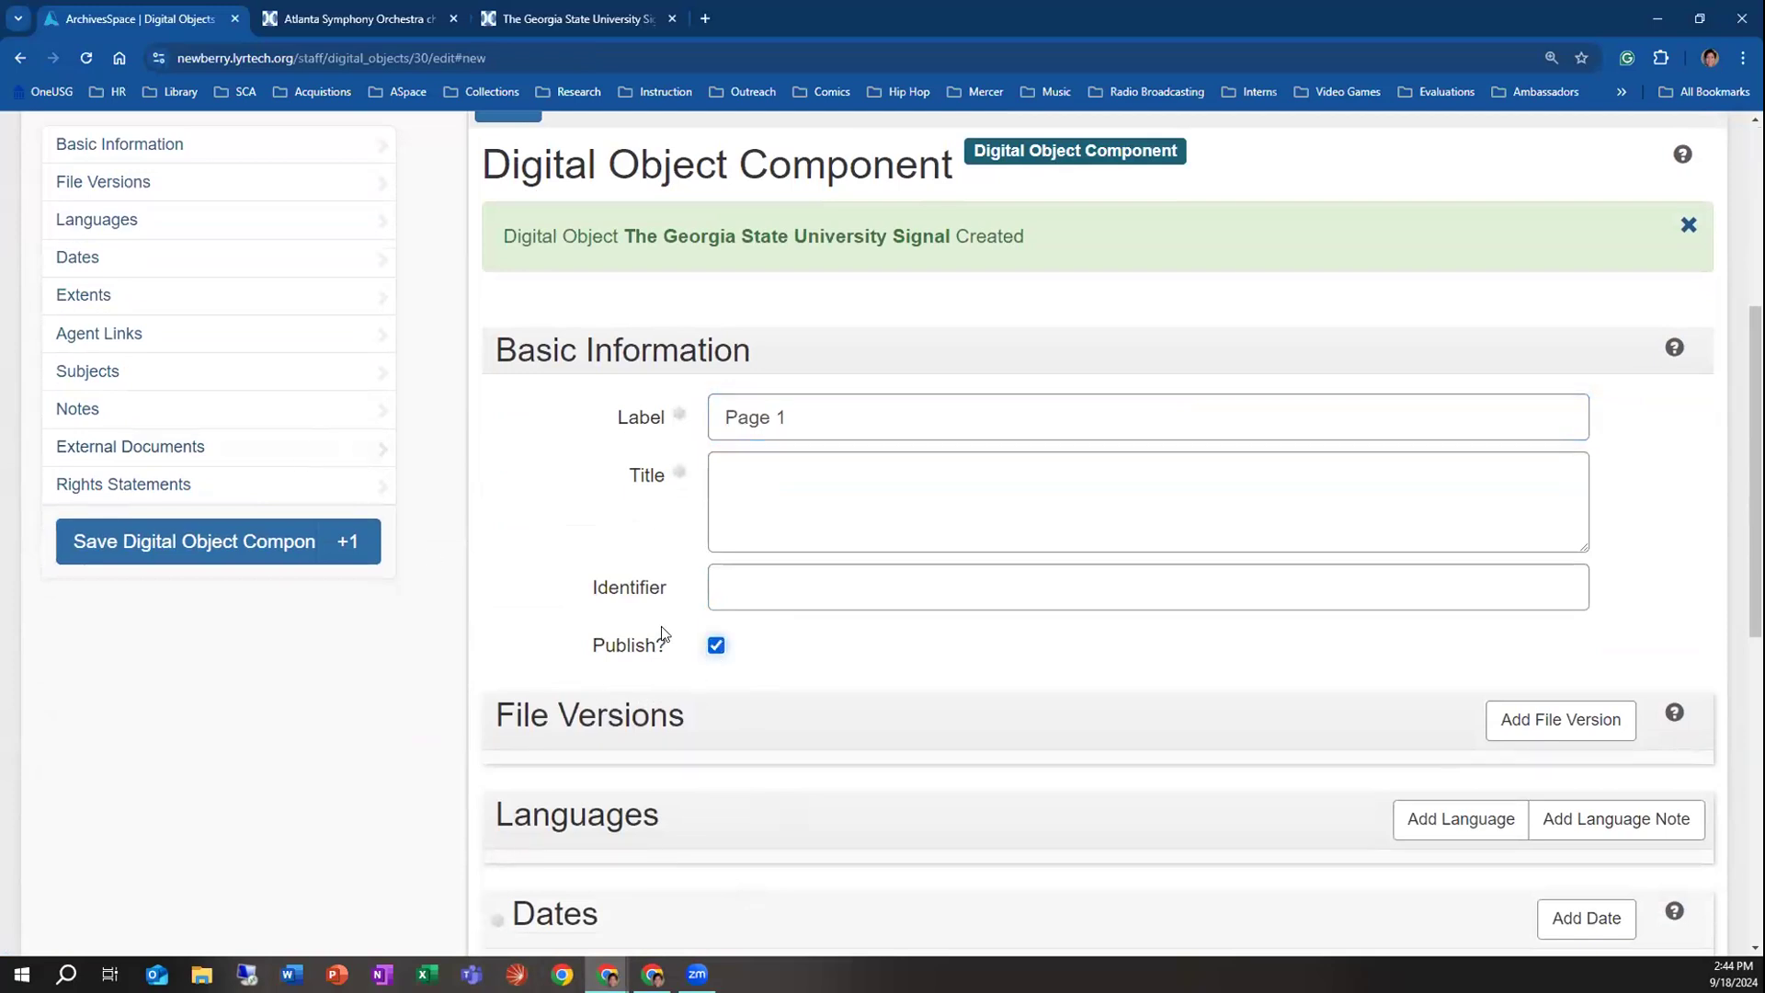
click(716, 645)
Add a file version to the Page 1 component, using the newspaper's Digital Collections page URL as its File URI
scroll(1172, 643, down, 2)
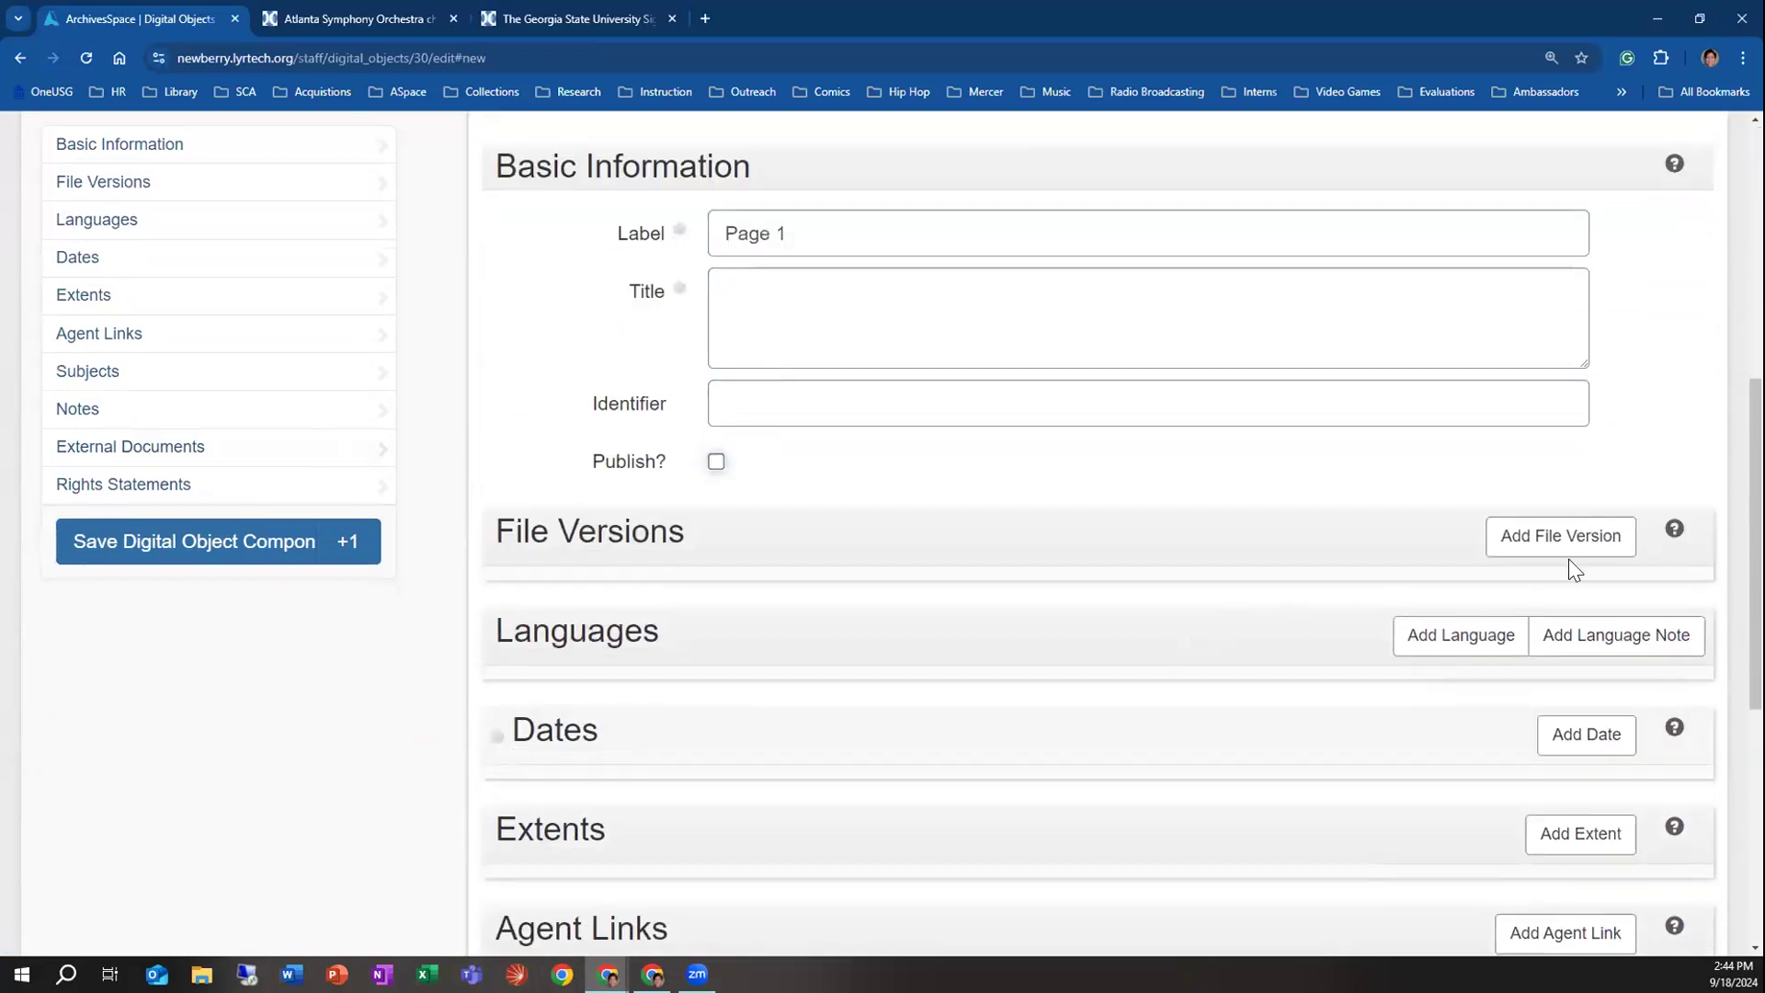
click(1571, 551)
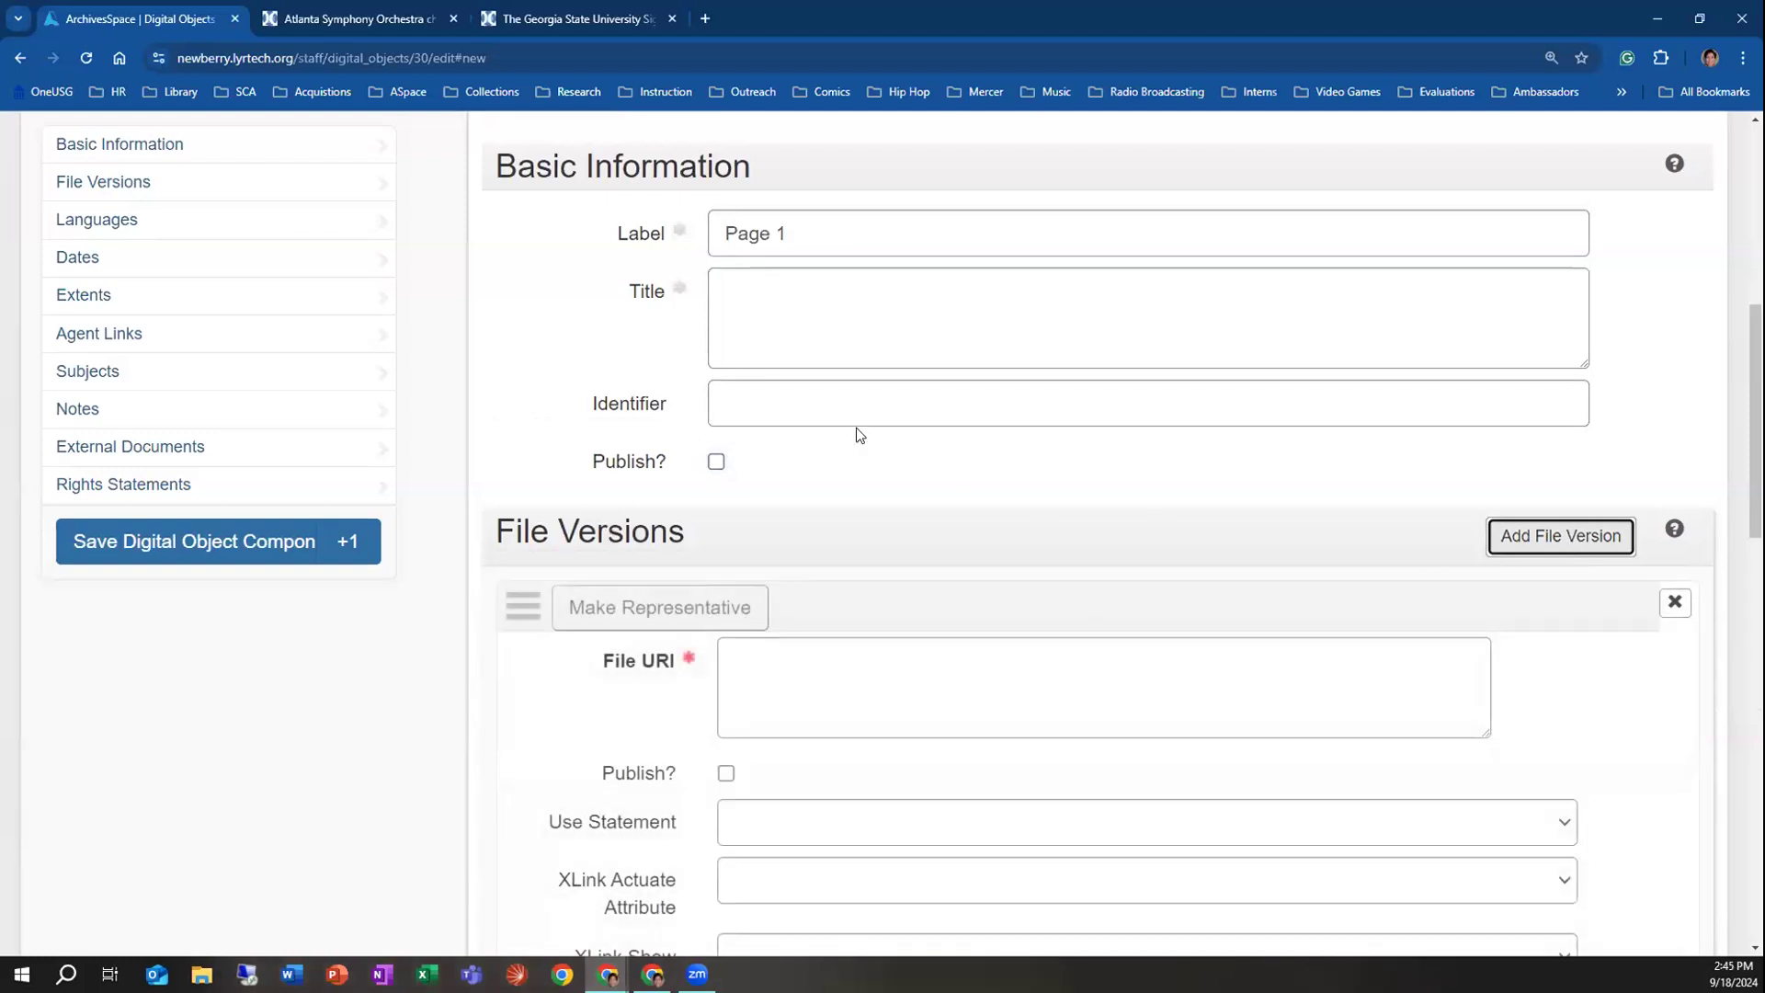
click(552, 20)
click(544, 57)
key(ctrl+c)
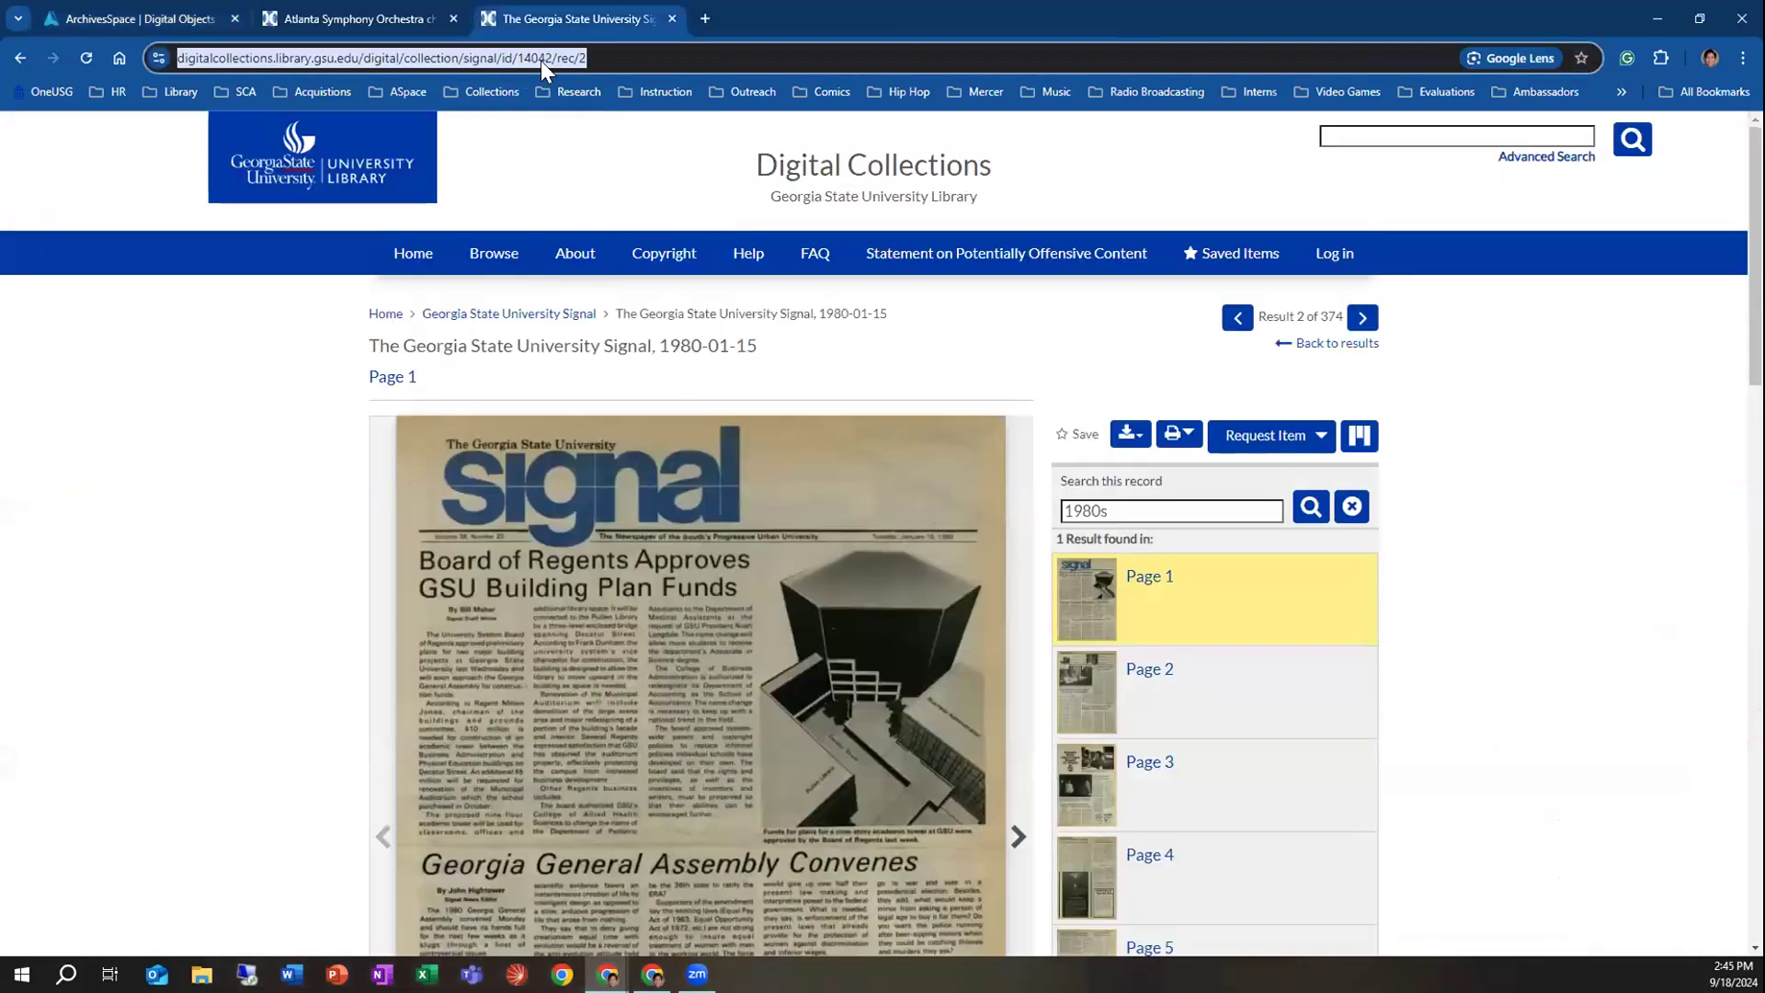
click(177, 32)
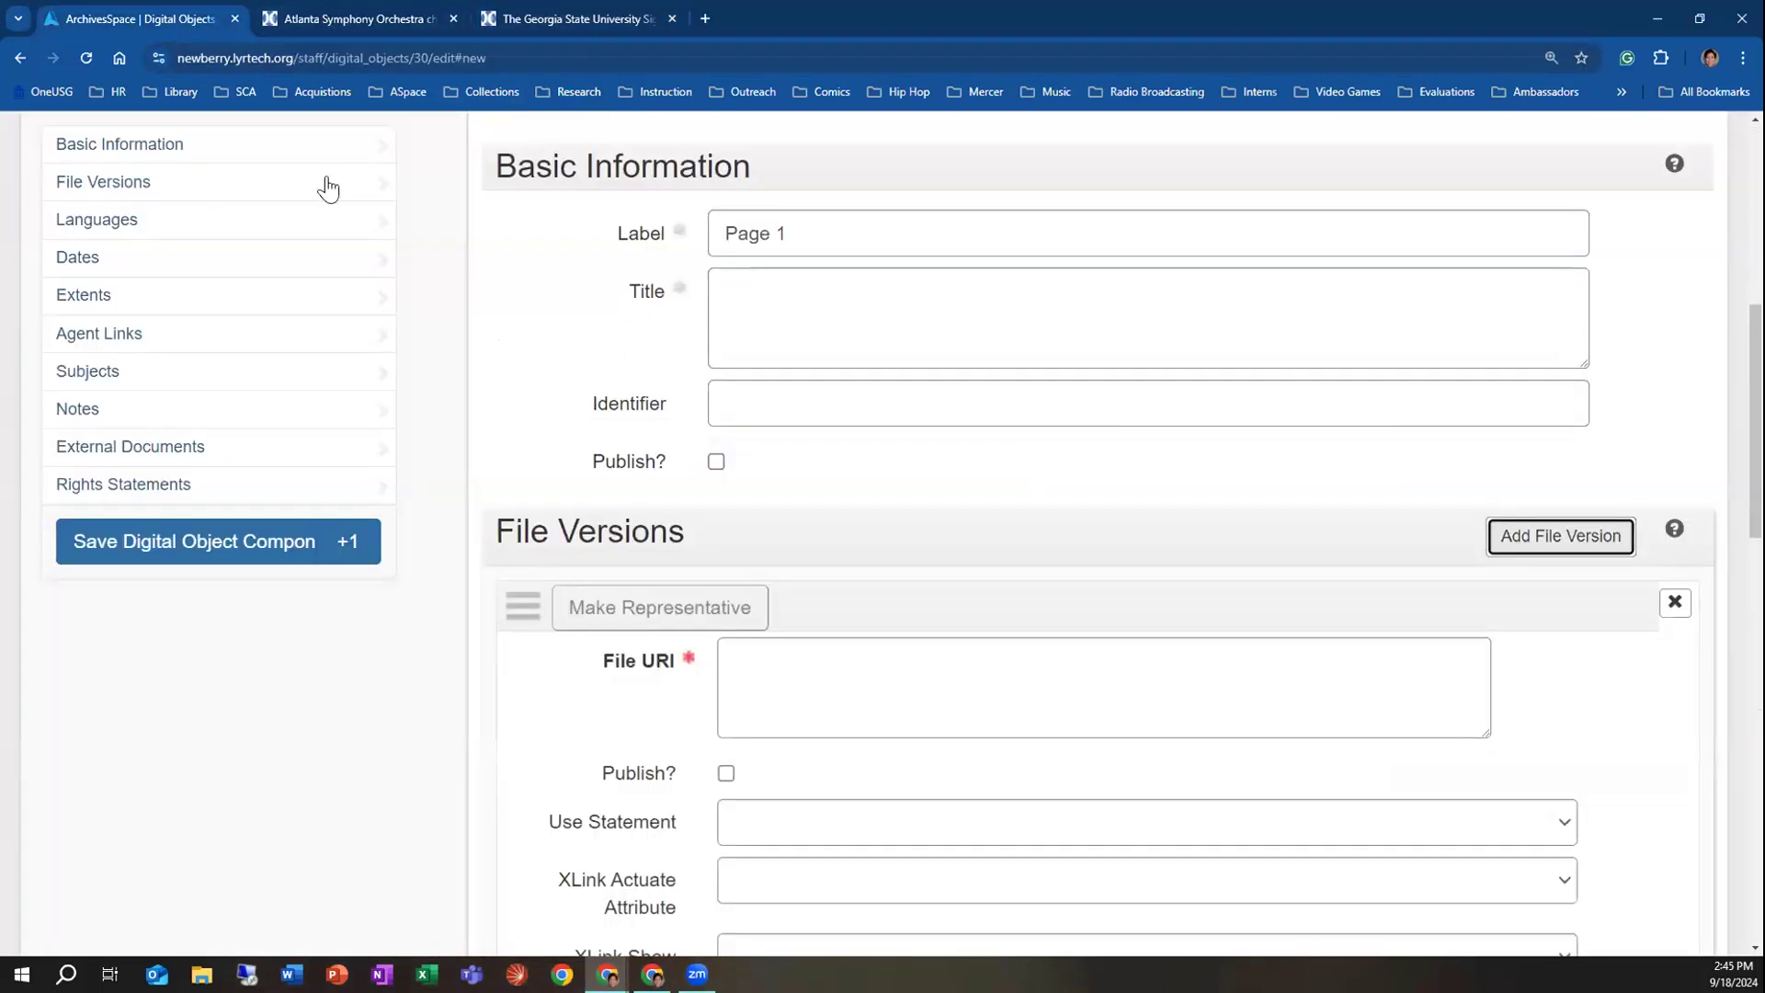
click(843, 679)
key(ctrl+v)
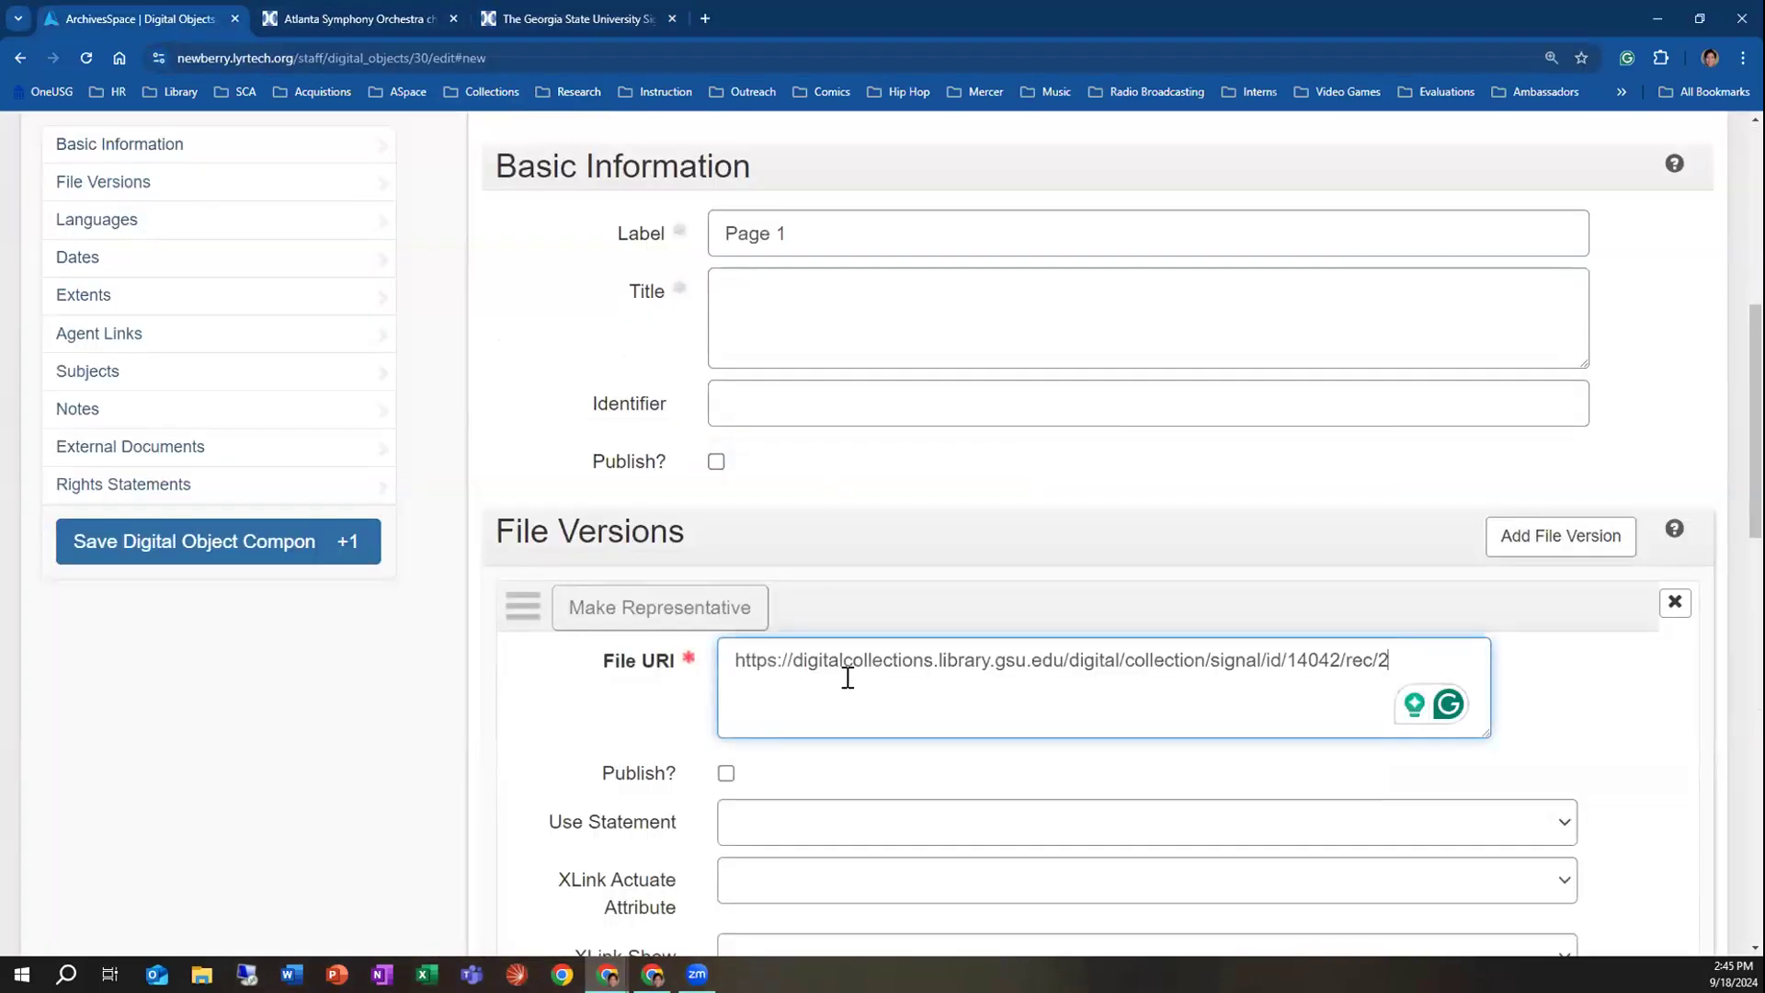
scroll(809, 698, down, 2)
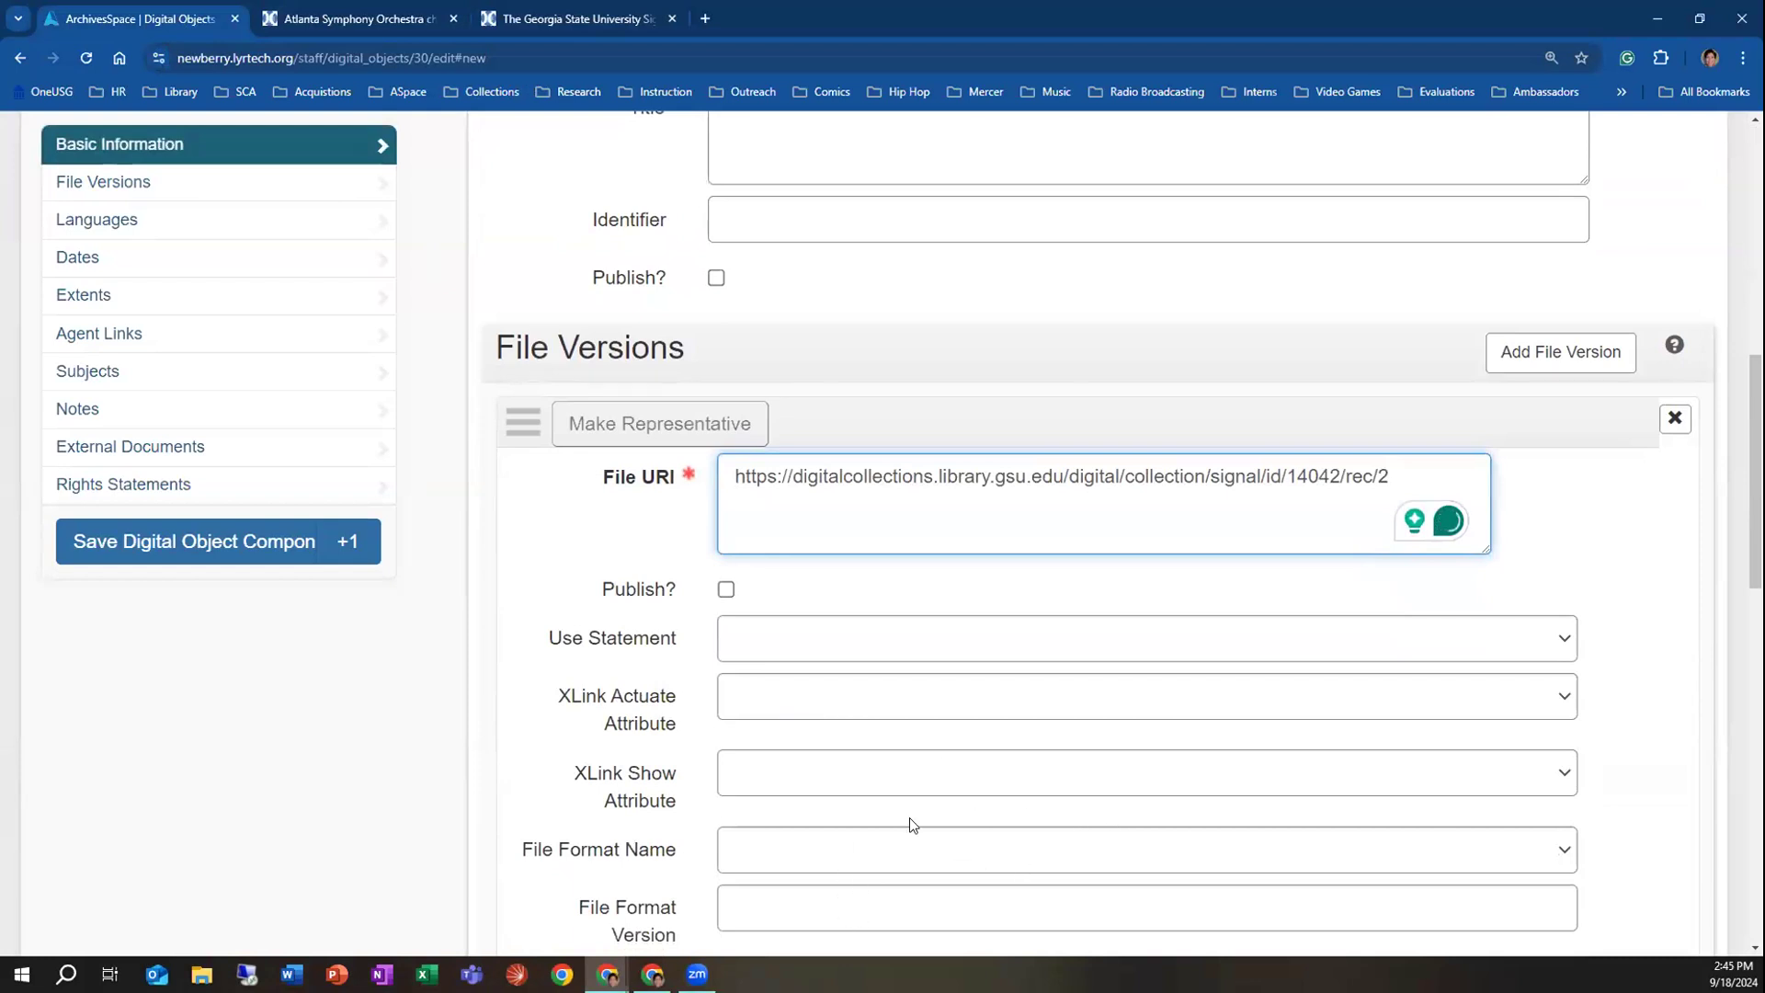
scroll(908, 822, down, 1)
scroll(902, 821, down, 1)
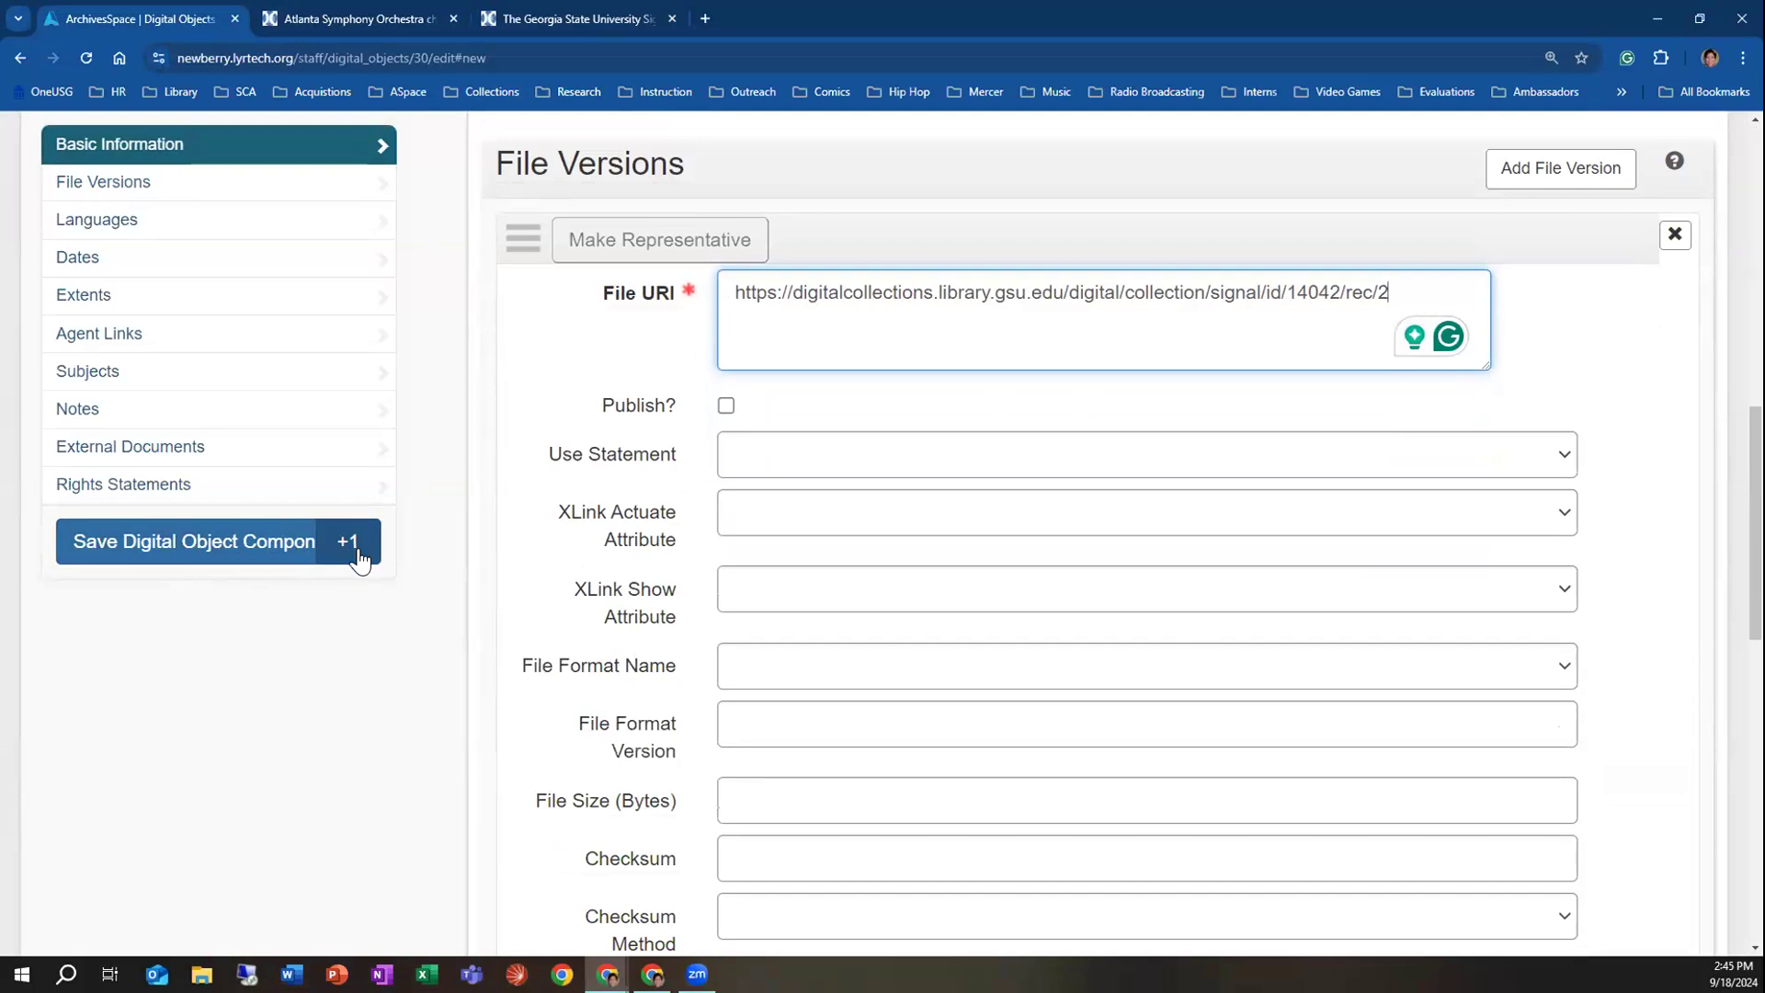
Save the Page 1 component of the Signal digital object and start a new sibling component beside it
click(245, 548)
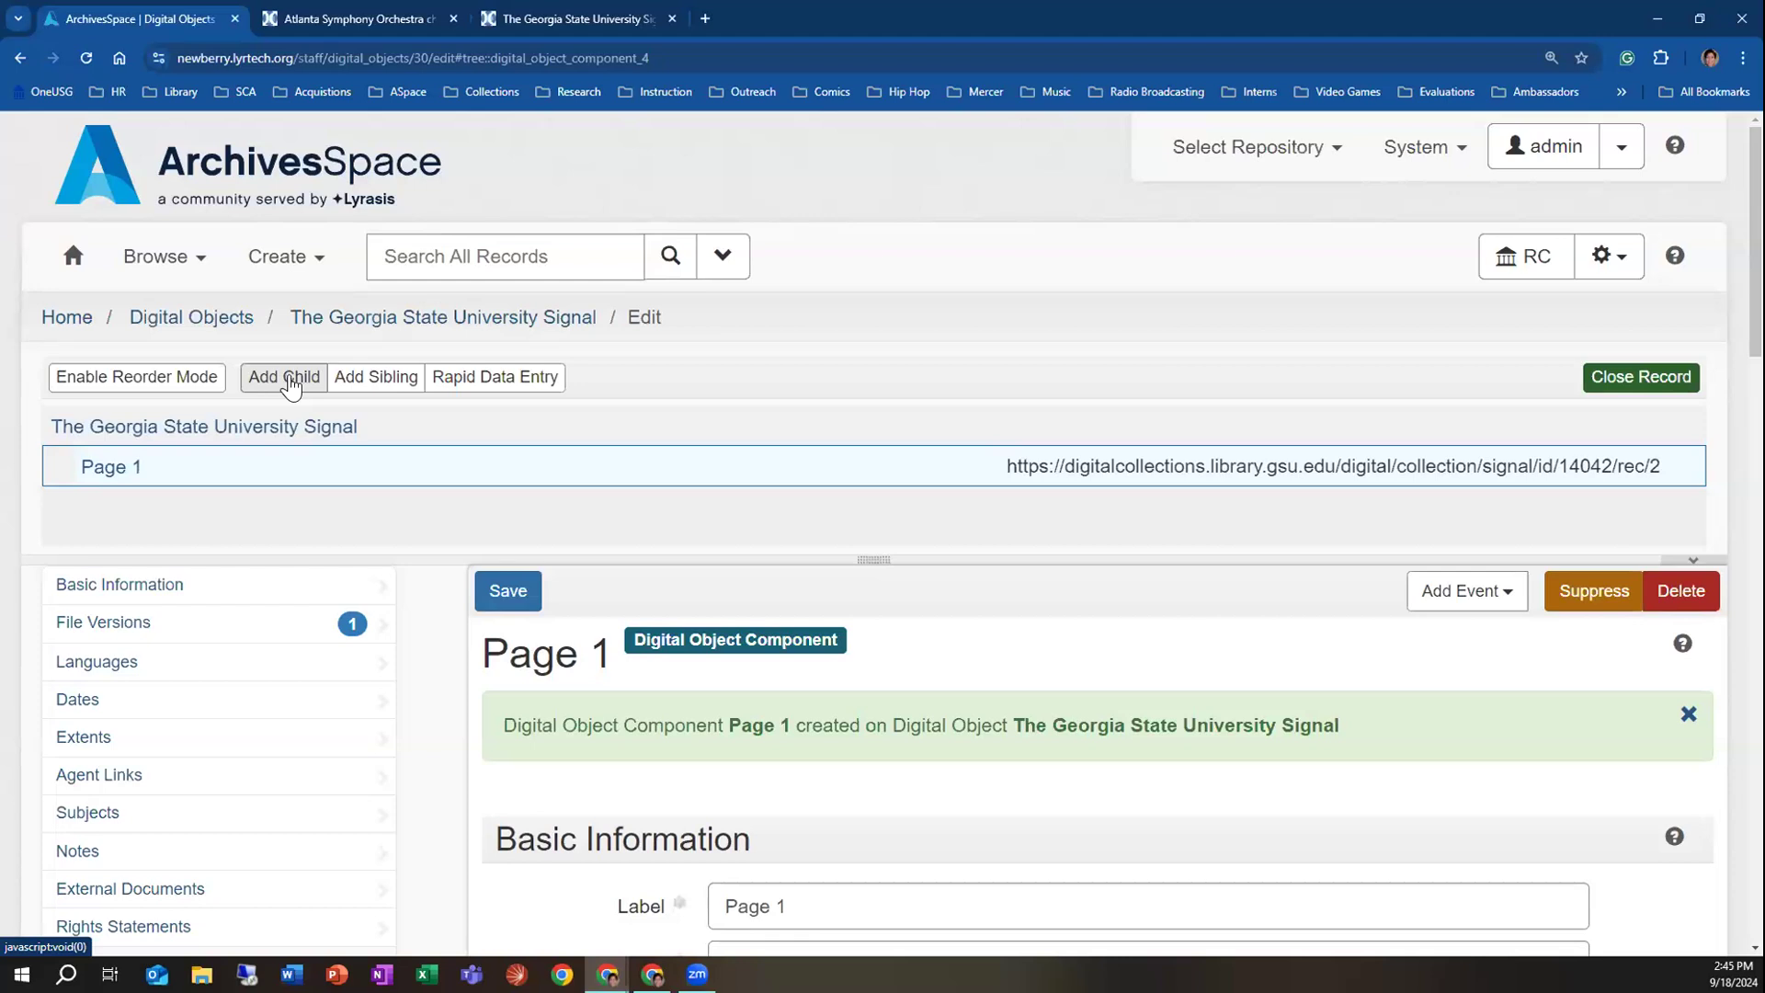
click(358, 378)
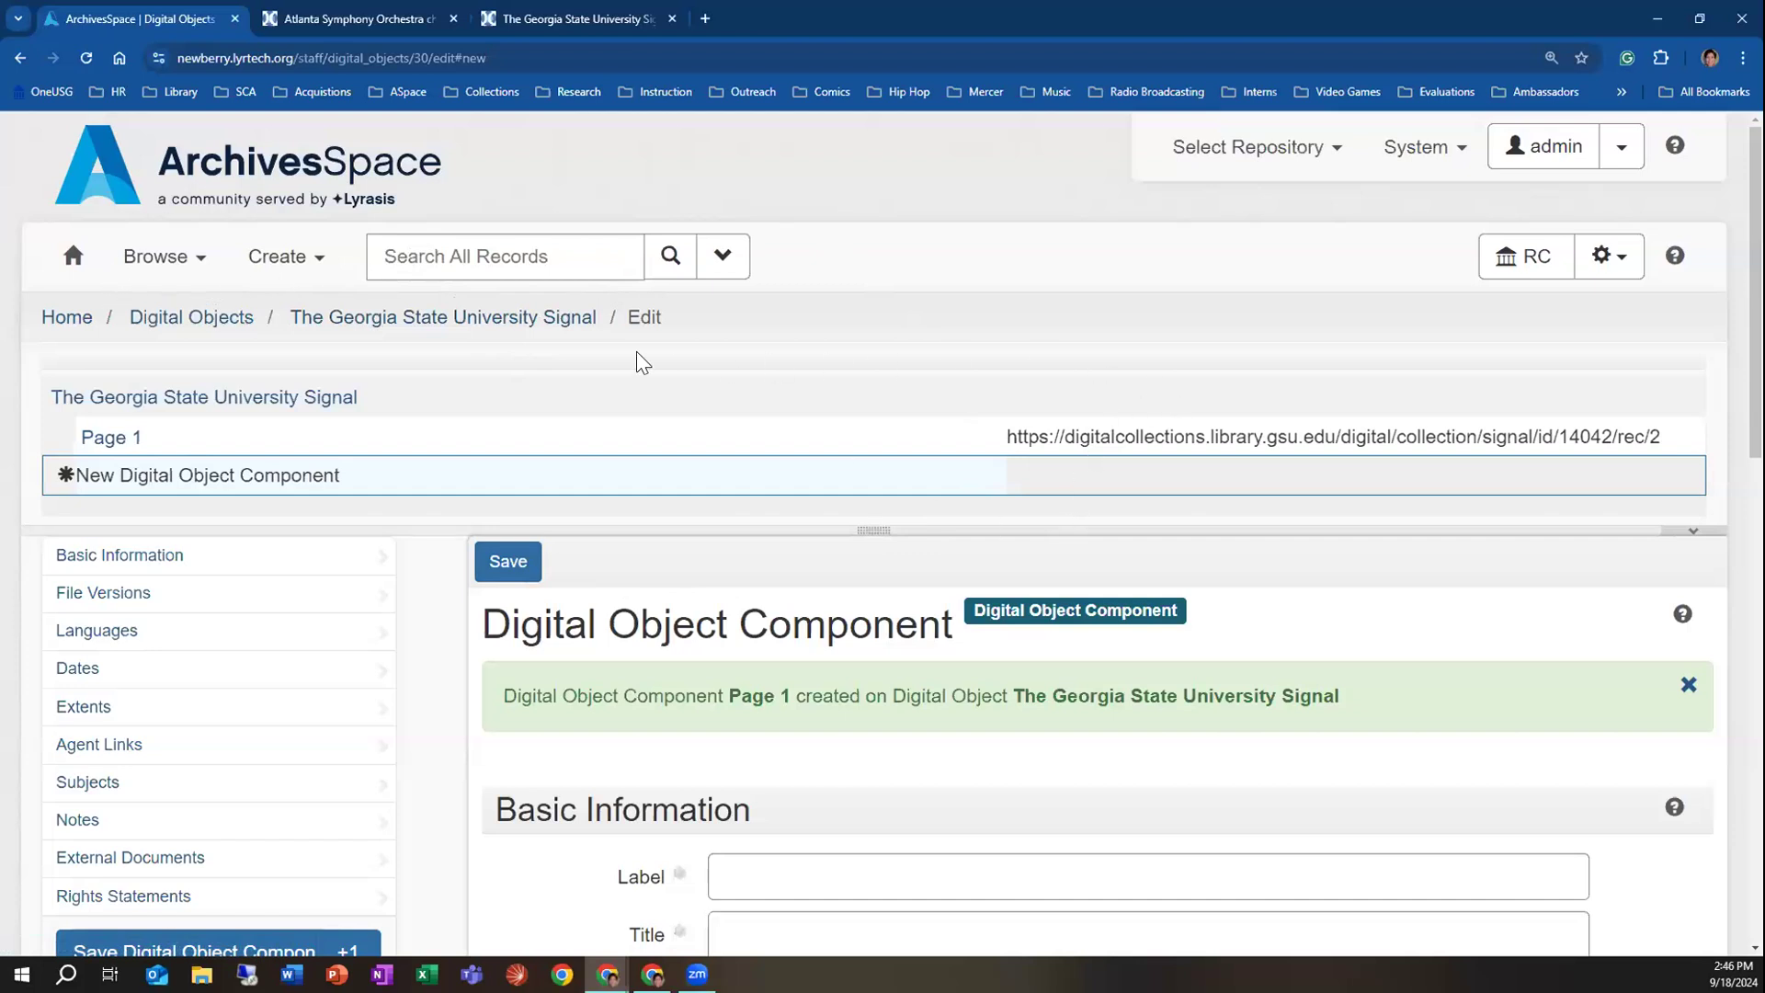
Leave the unsaved sibling component and open the Digital Materials listing in the ArchivesSpace Public Interface
scroll(735, 598, down, 10)
click(1016, 901)
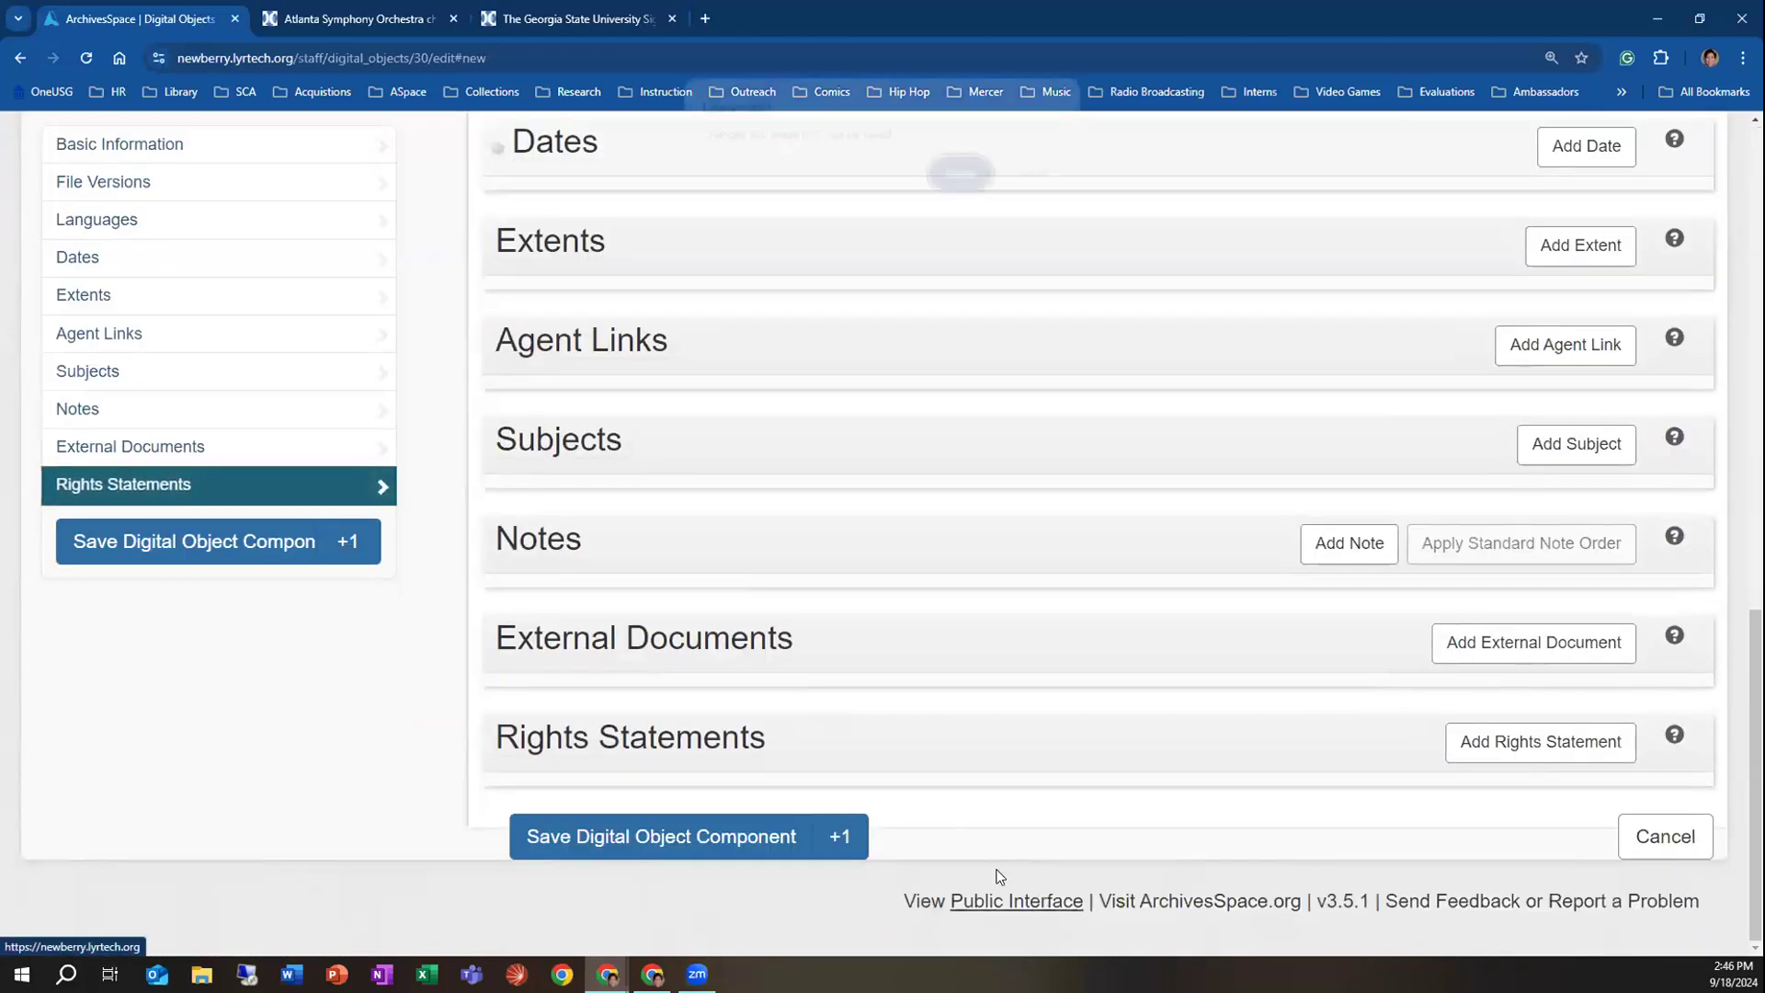
click(961, 174)
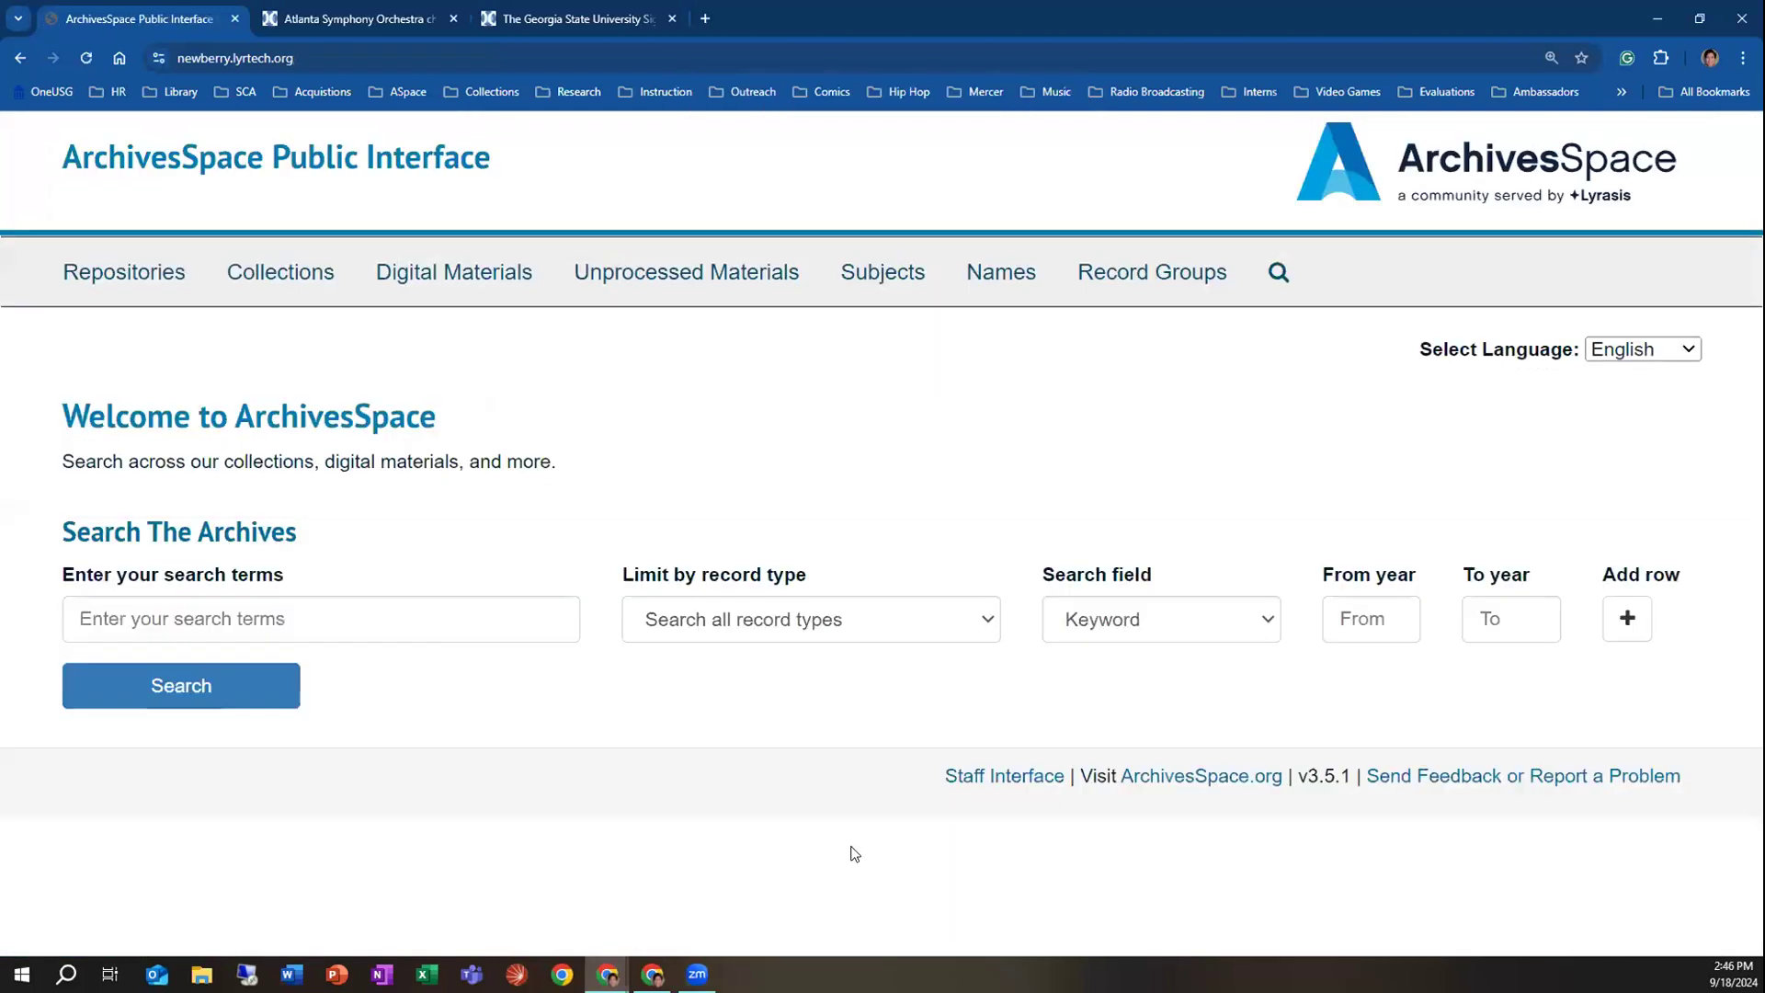
click(465, 268)
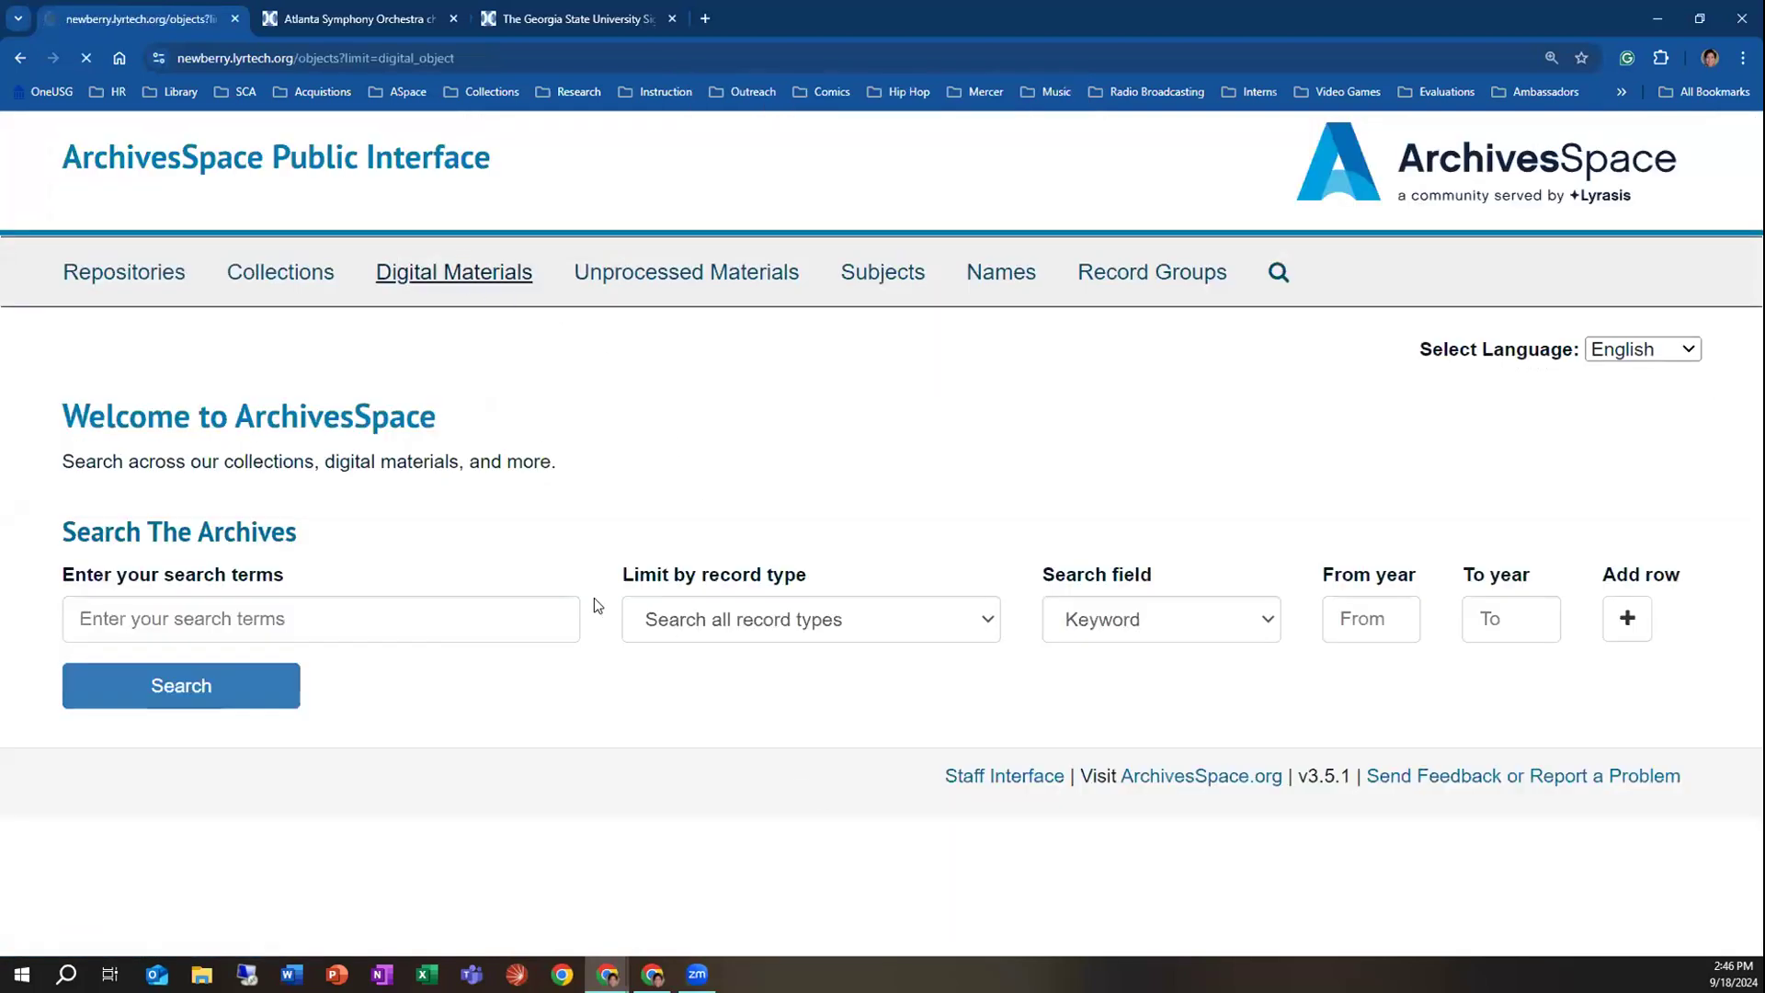
Open the George Moore Ice Cream Company digital record and review its image, additional file versions, linked records and repository details
scroll(708, 550, down, 12)
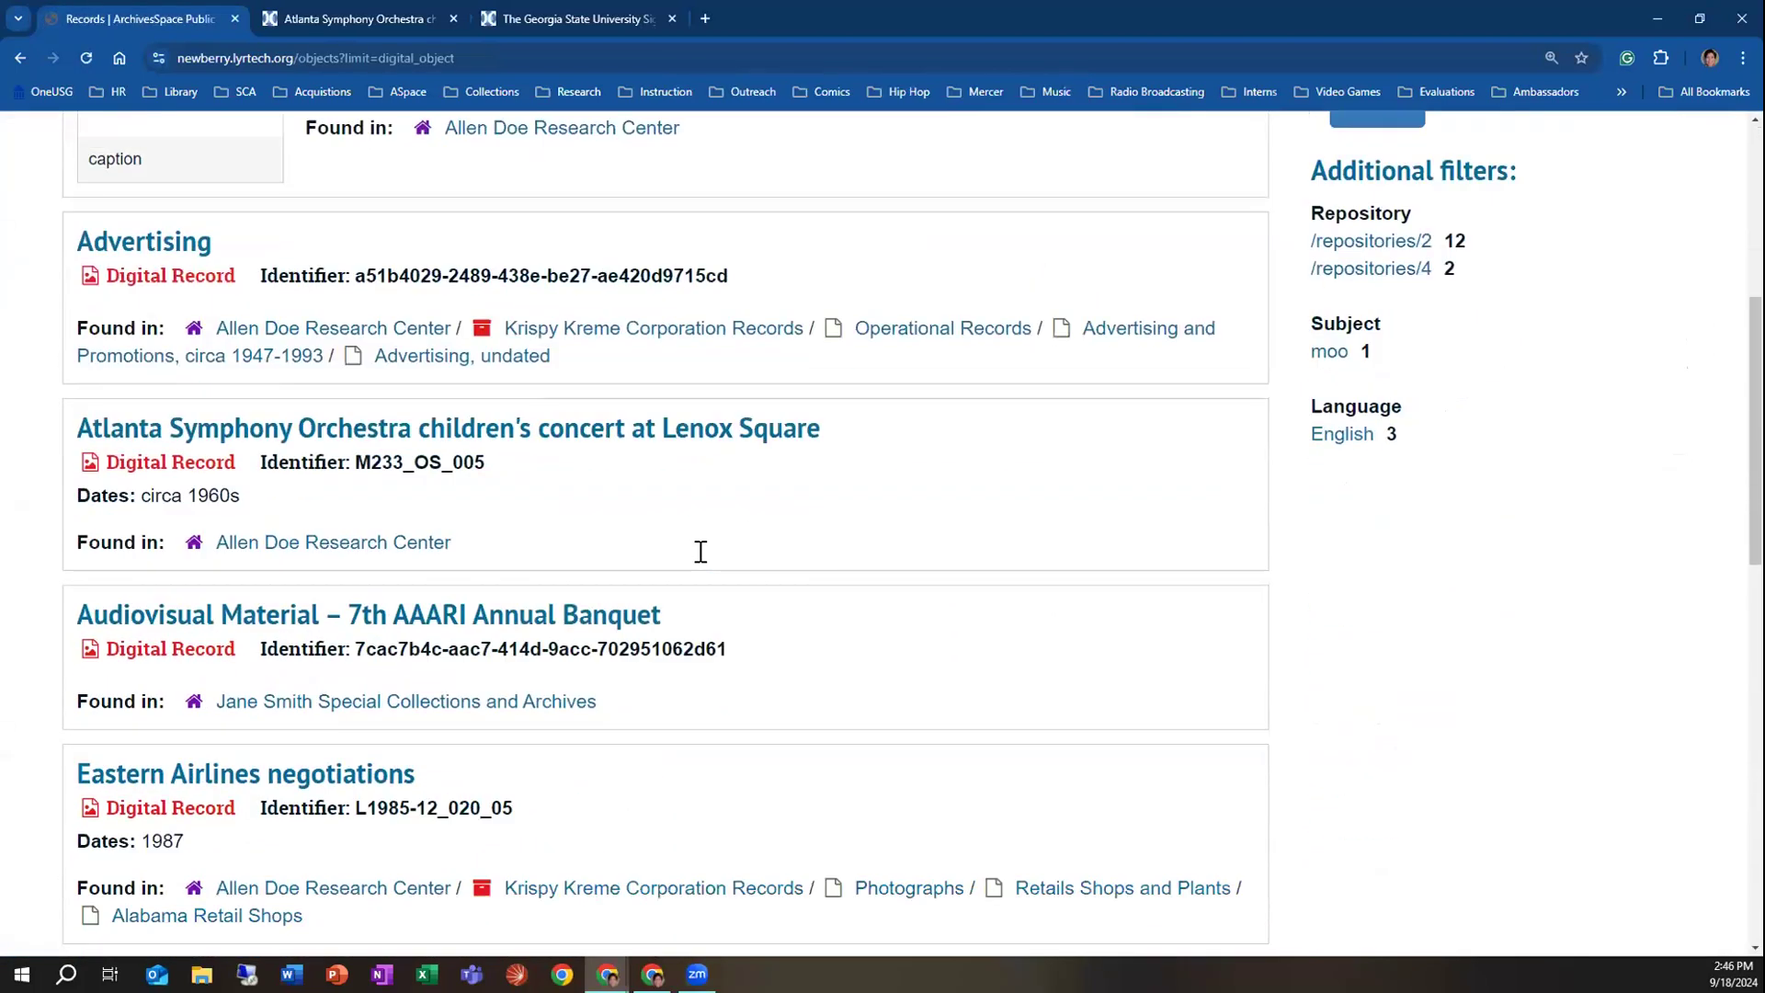
scroll(649, 611, down, 3)
click(543, 442)
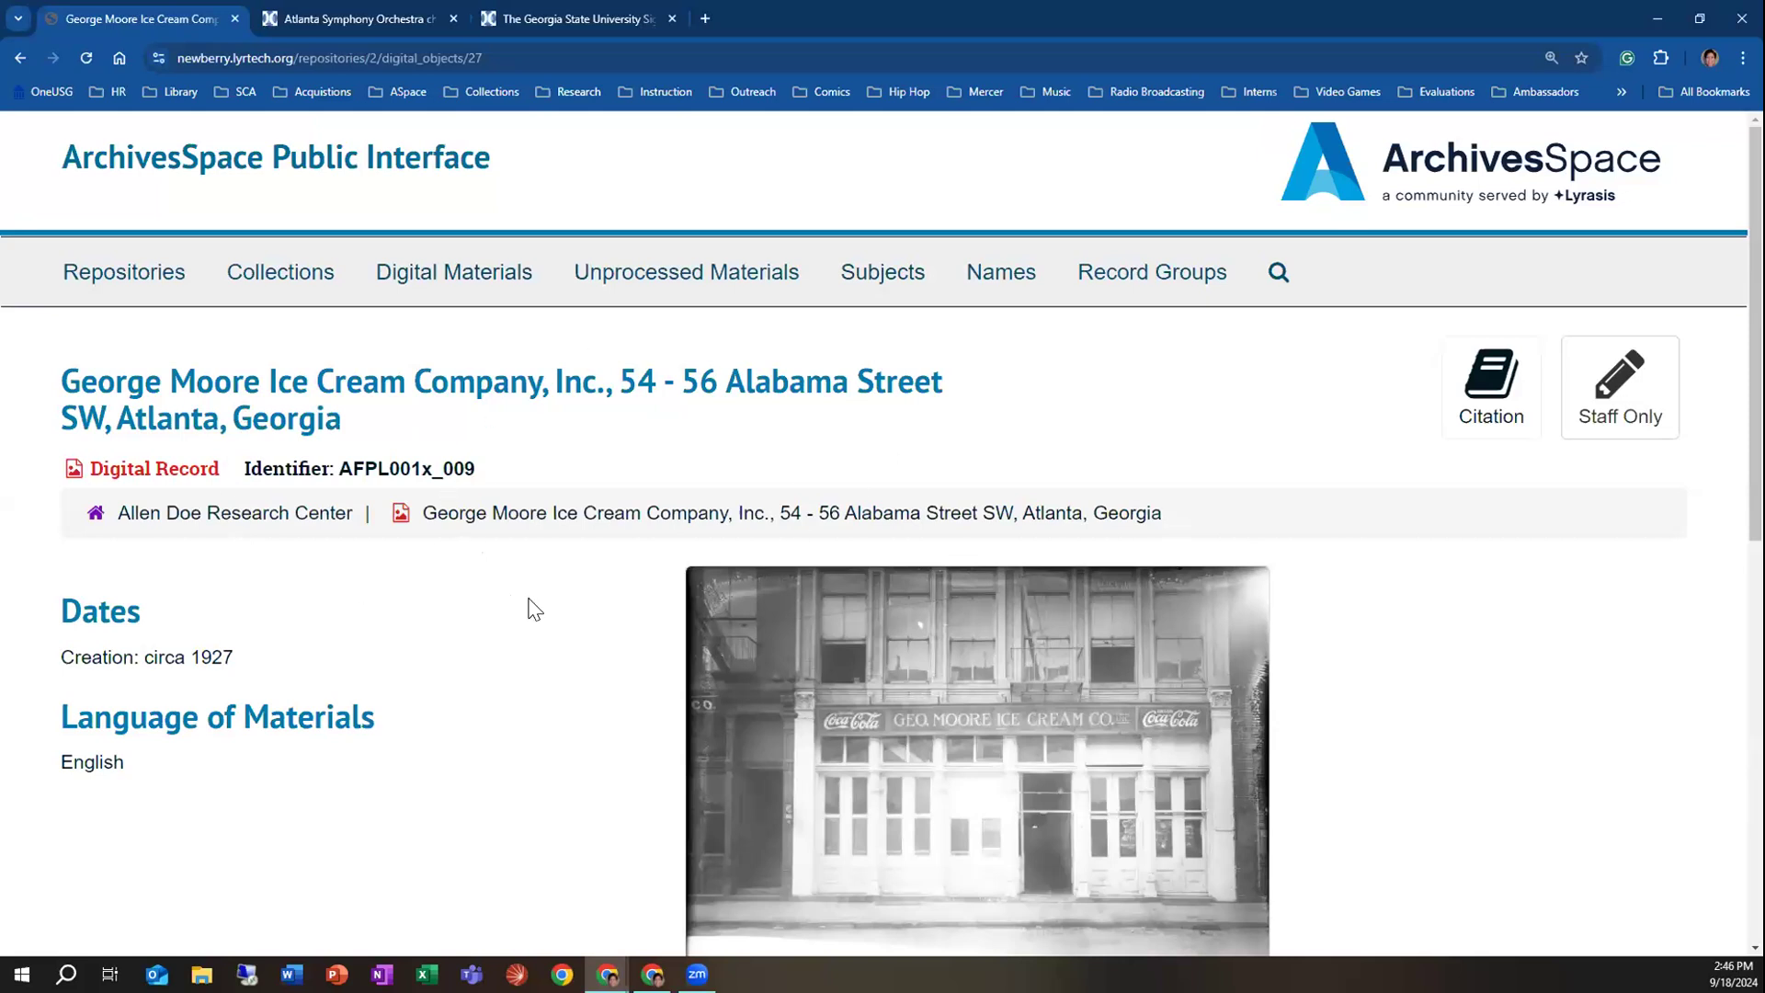
scroll(538, 606, down, 3)
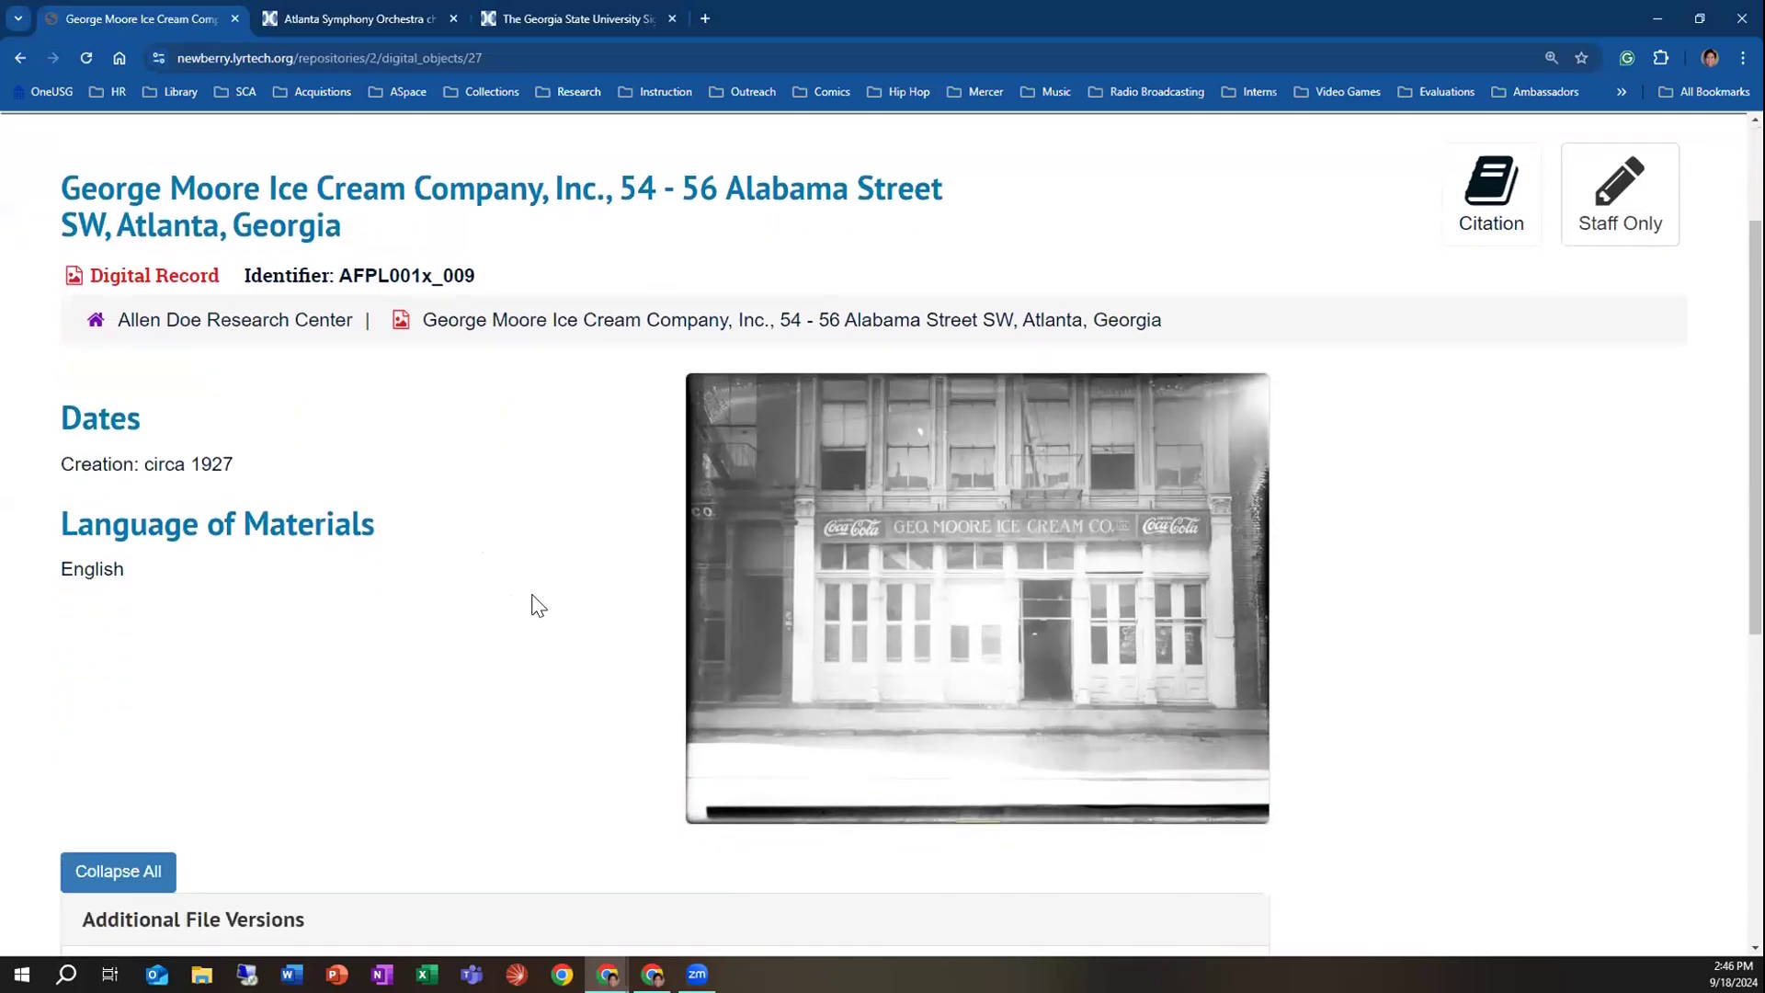
scroll(937, 710, down, 2)
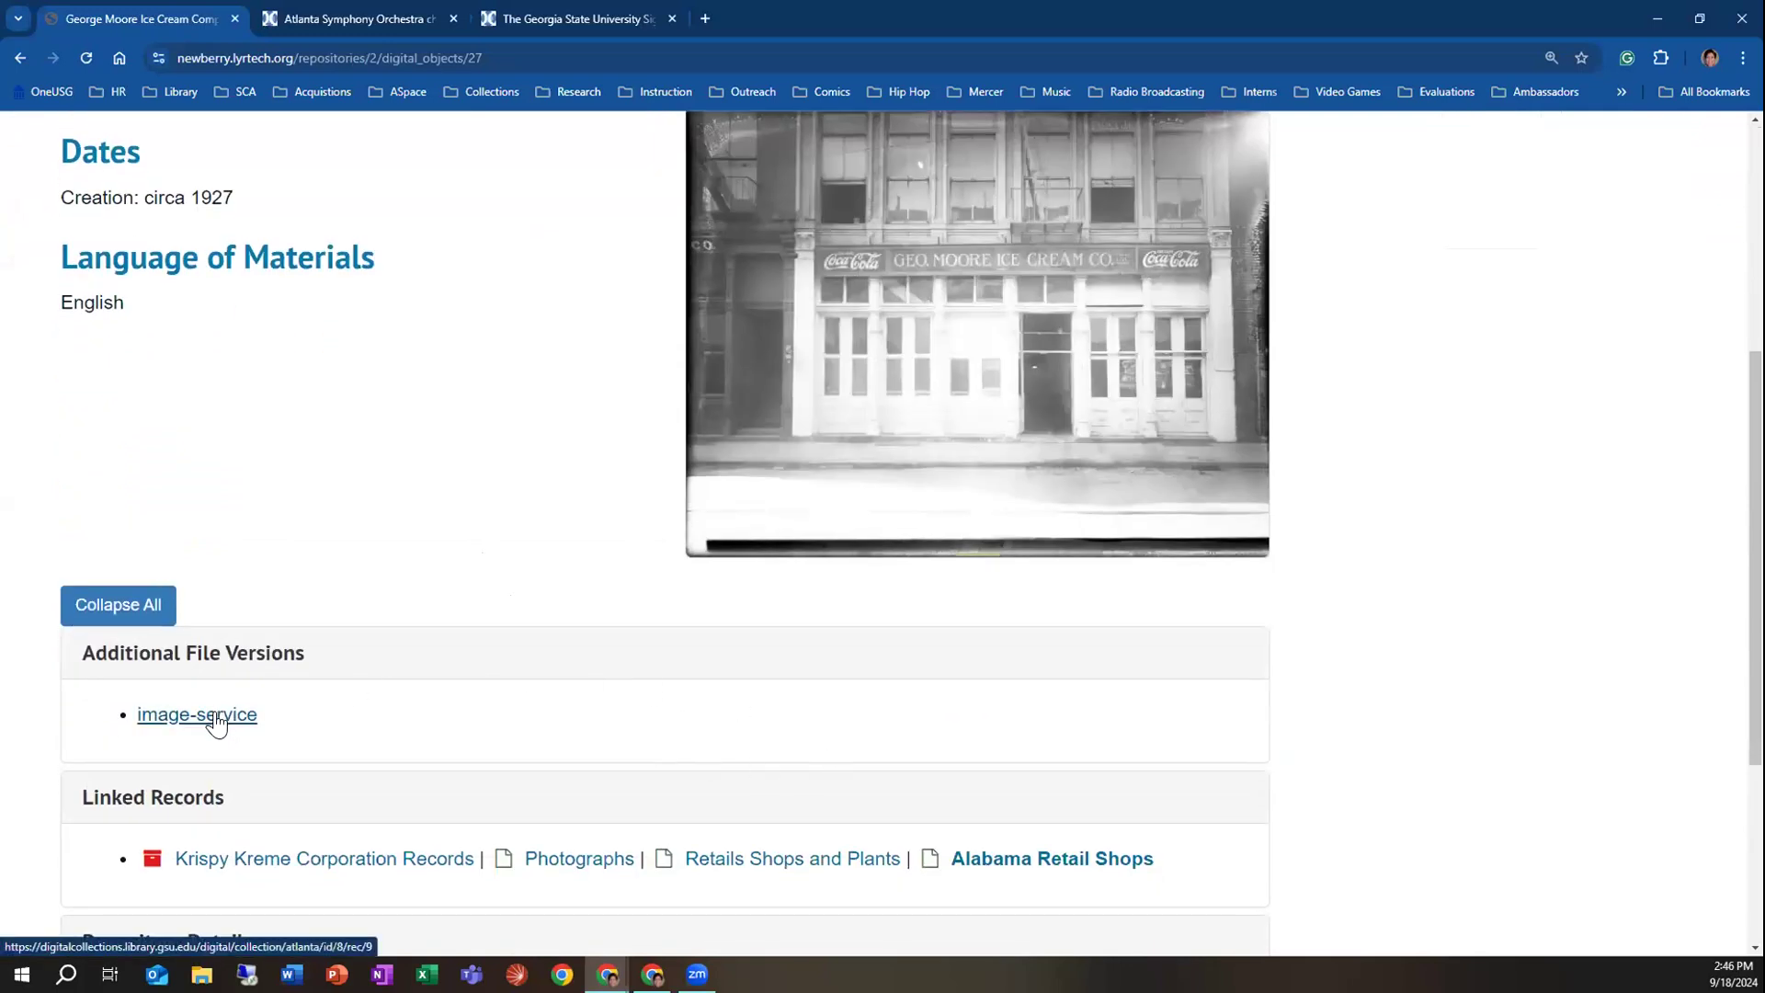
scroll(217, 723, down, 2)
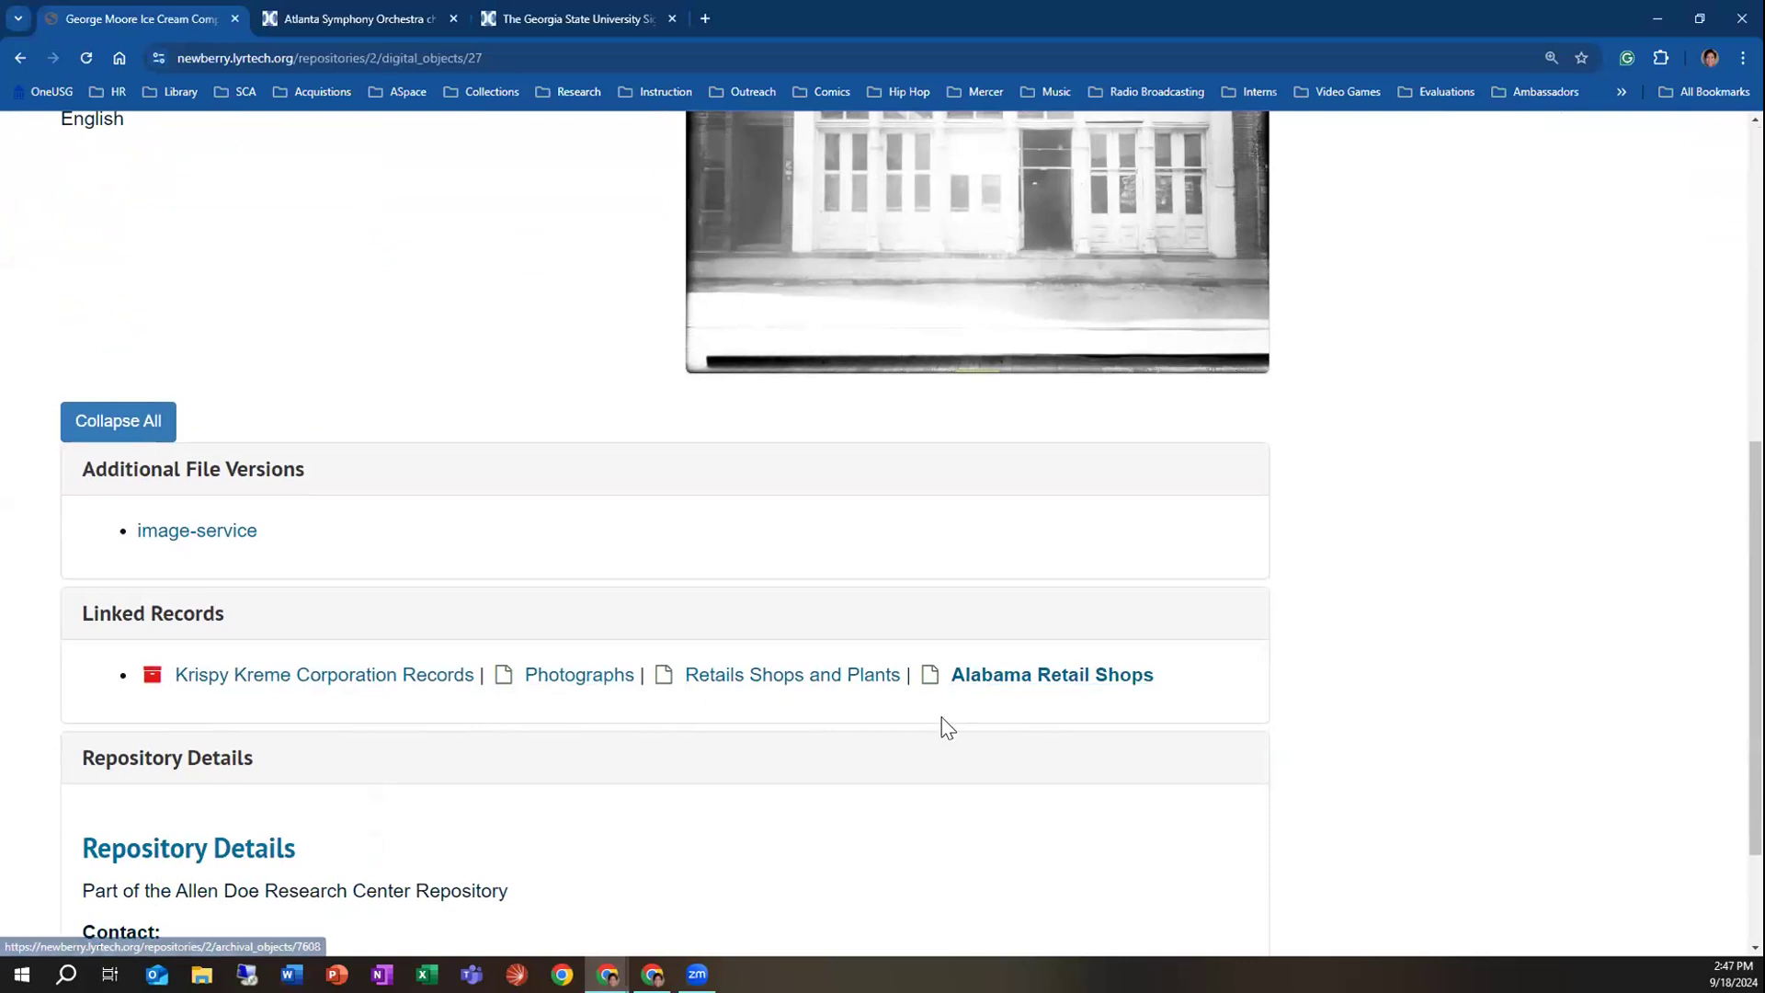
scroll(947, 727, down, 2)
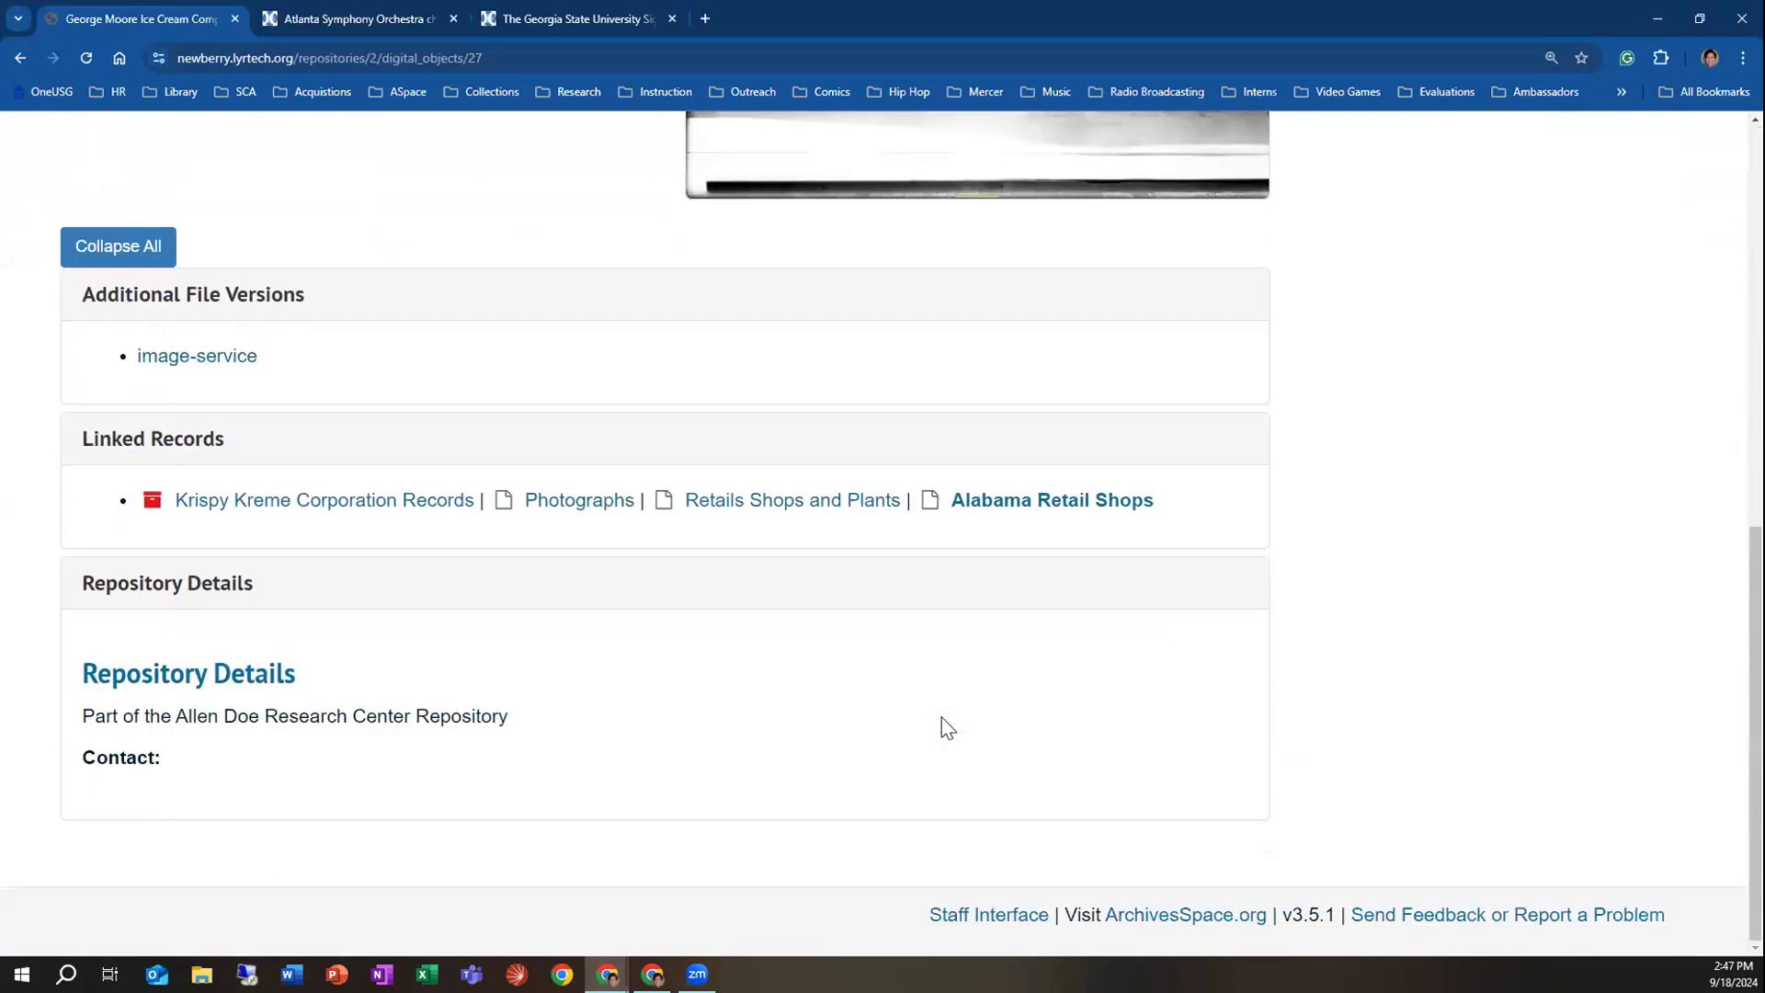
Open the linked Alabama Retail Shops archival object and examine how its attached digital objects are displayed to the public
click(1024, 507)
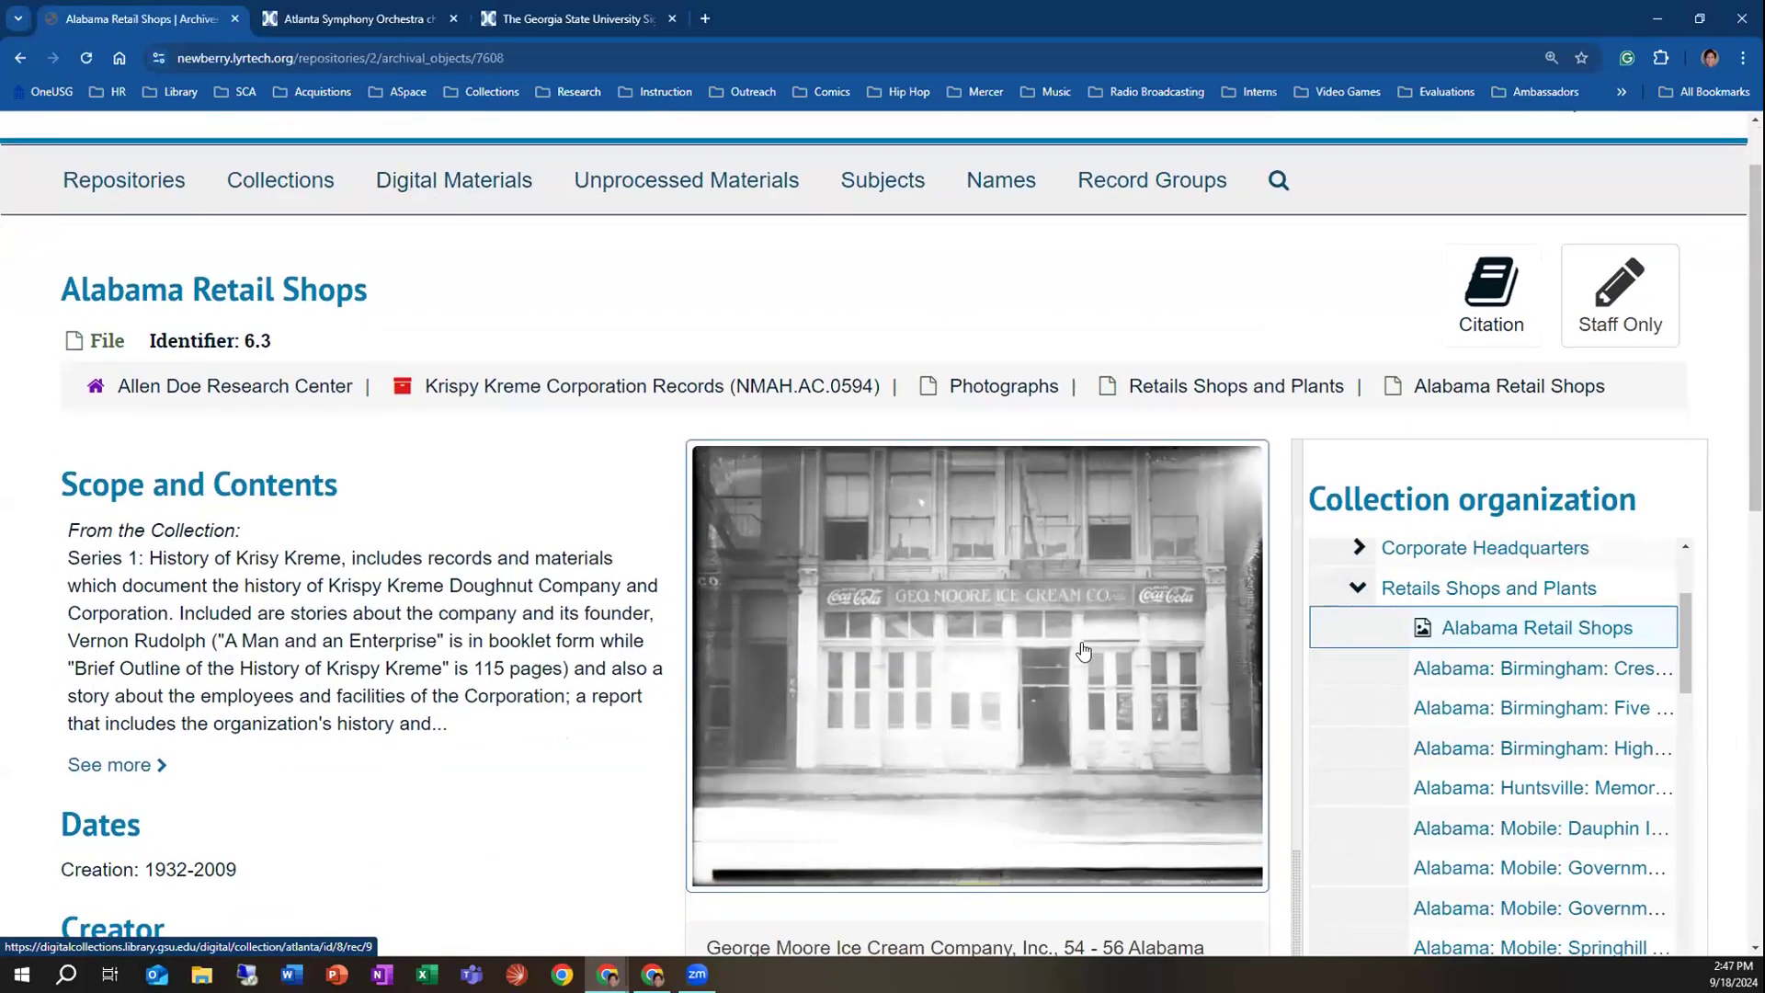
scroll(903, 690, down, 2)
scroll(903, 689, down, 2)
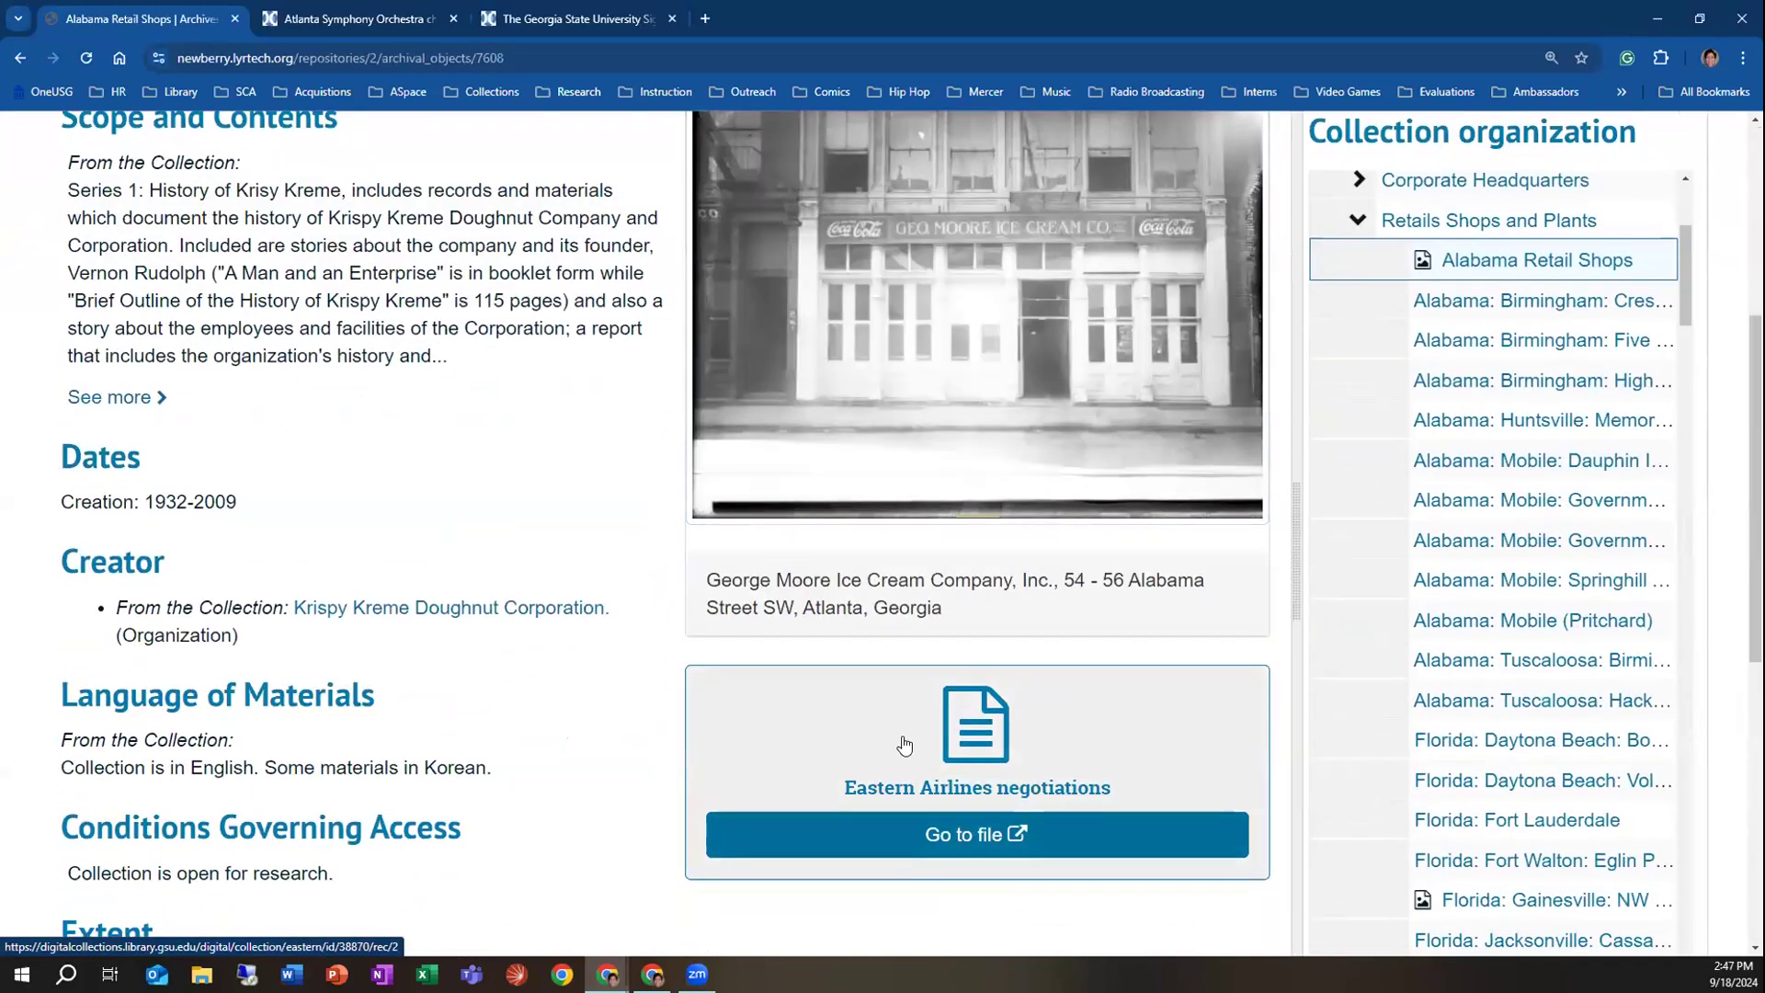
scroll(1090, 777, down, 4)
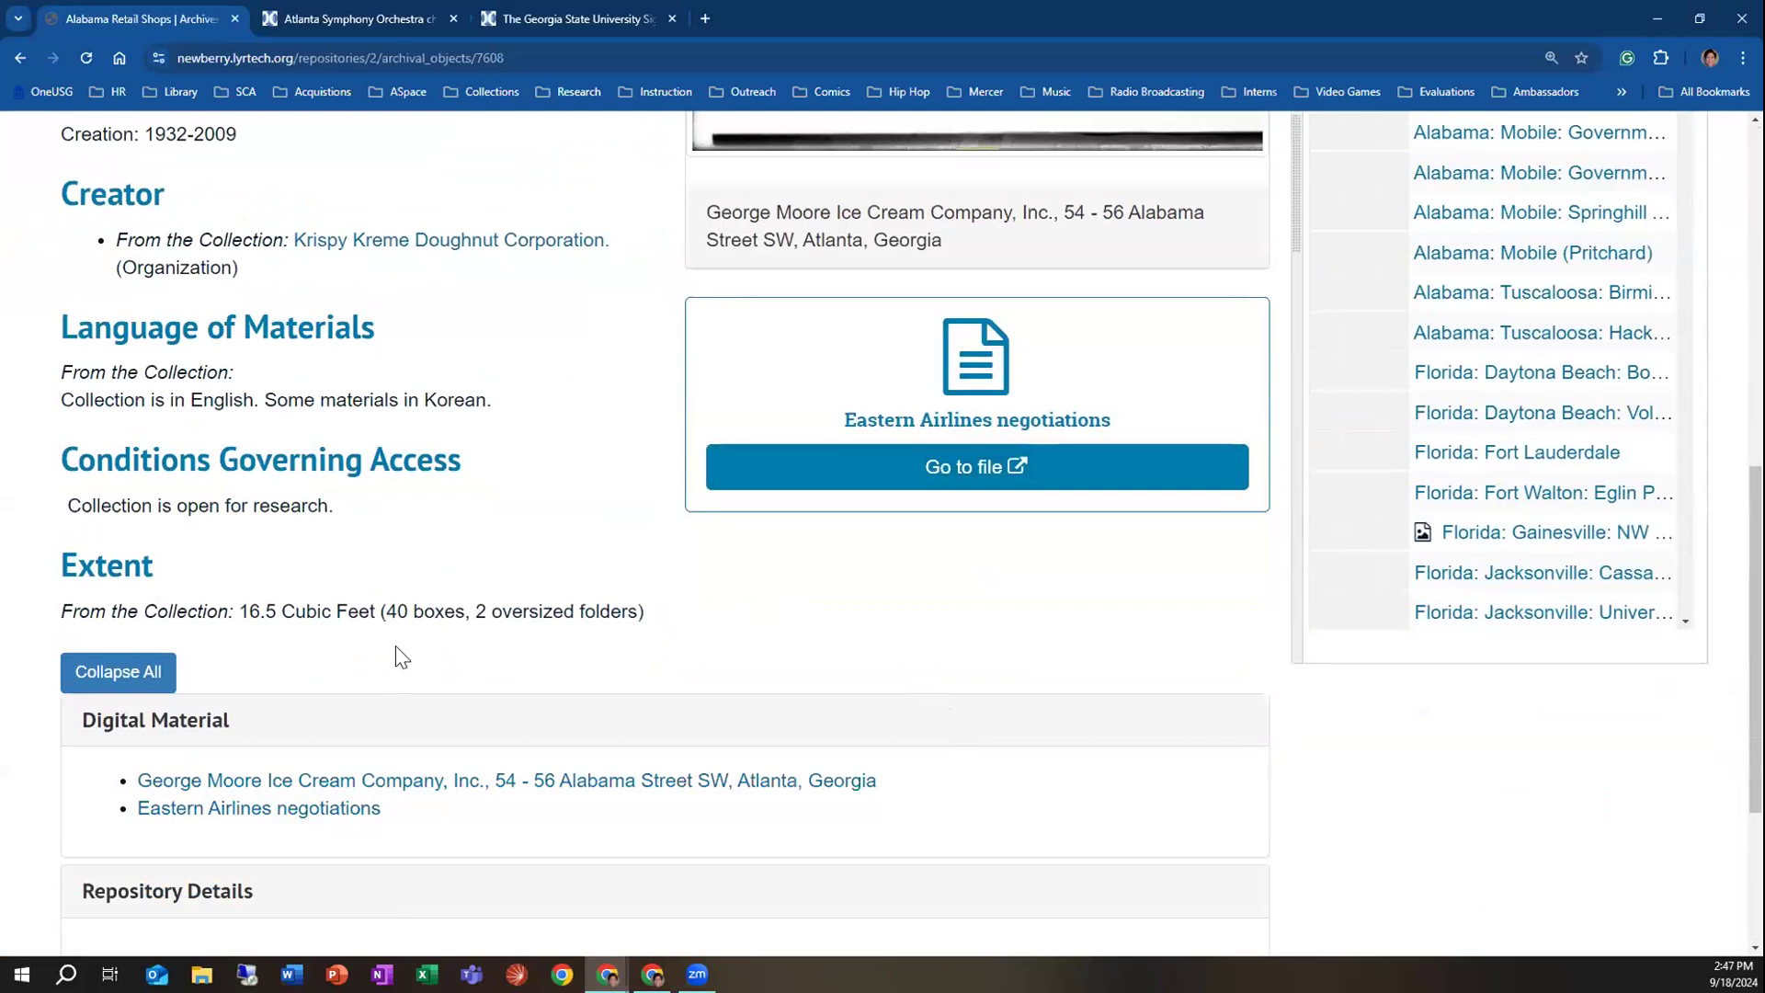
scroll(395, 707, down, 1)
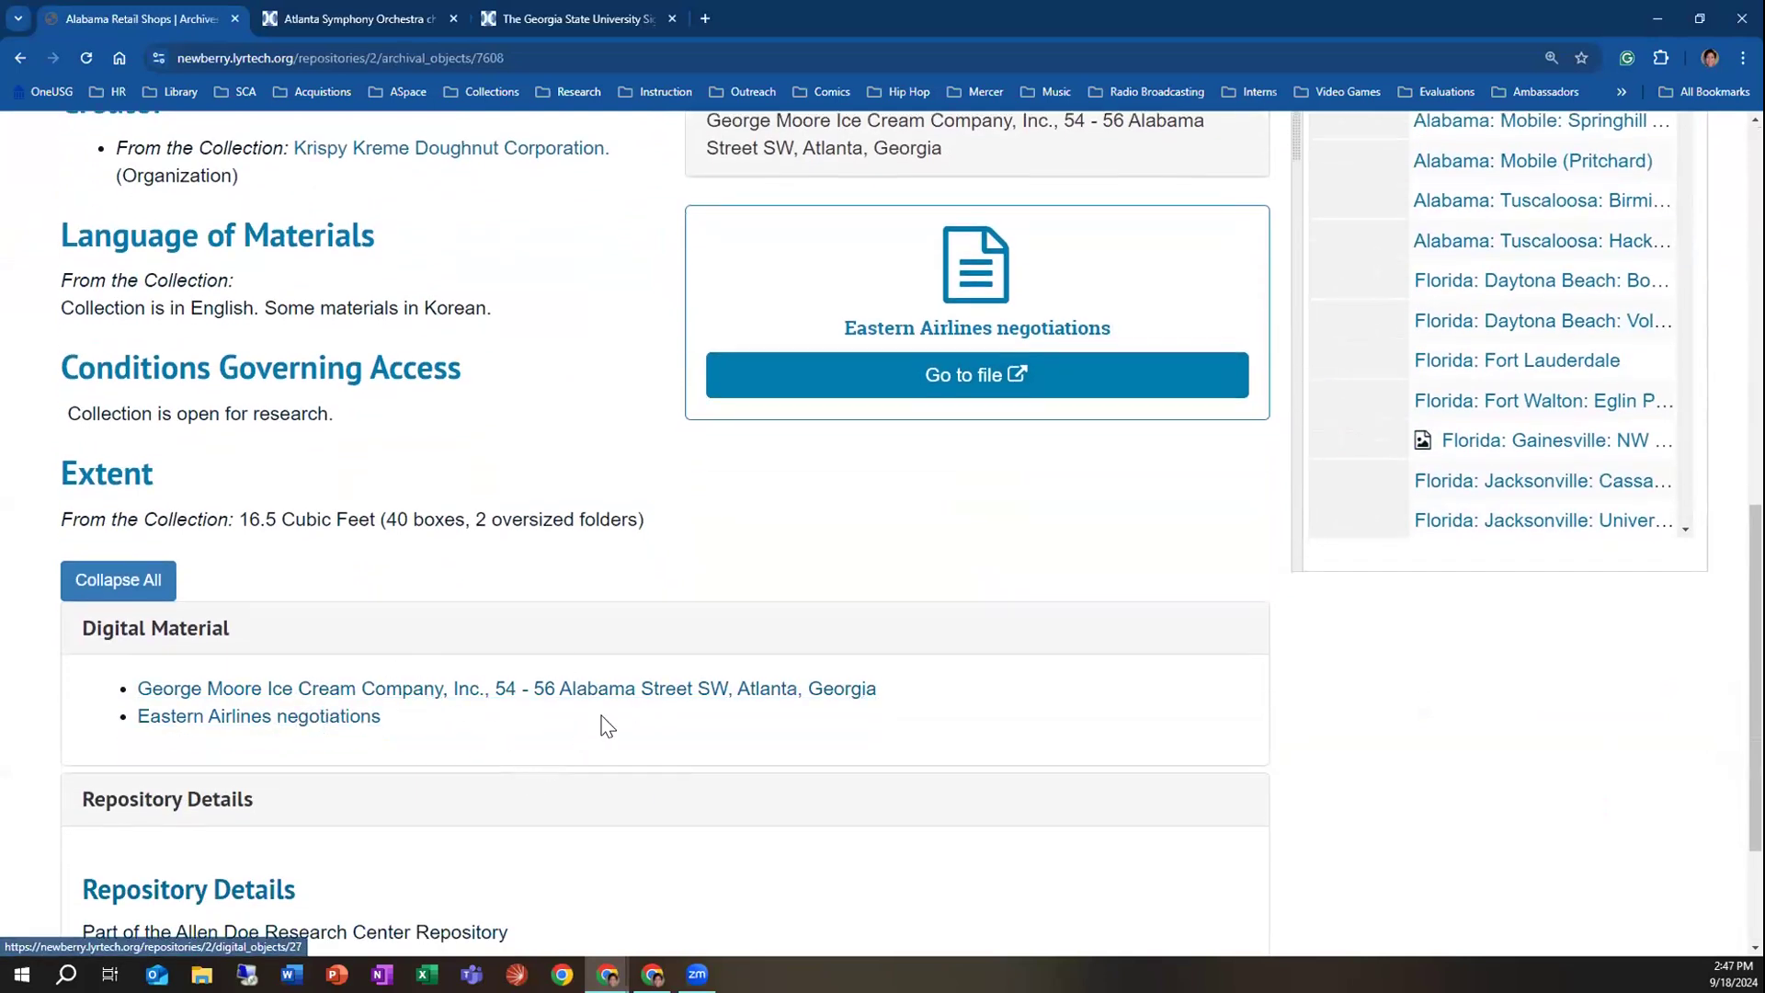
scroll(1027, 557, up, 4)
scroll(1026, 557, down, 4)
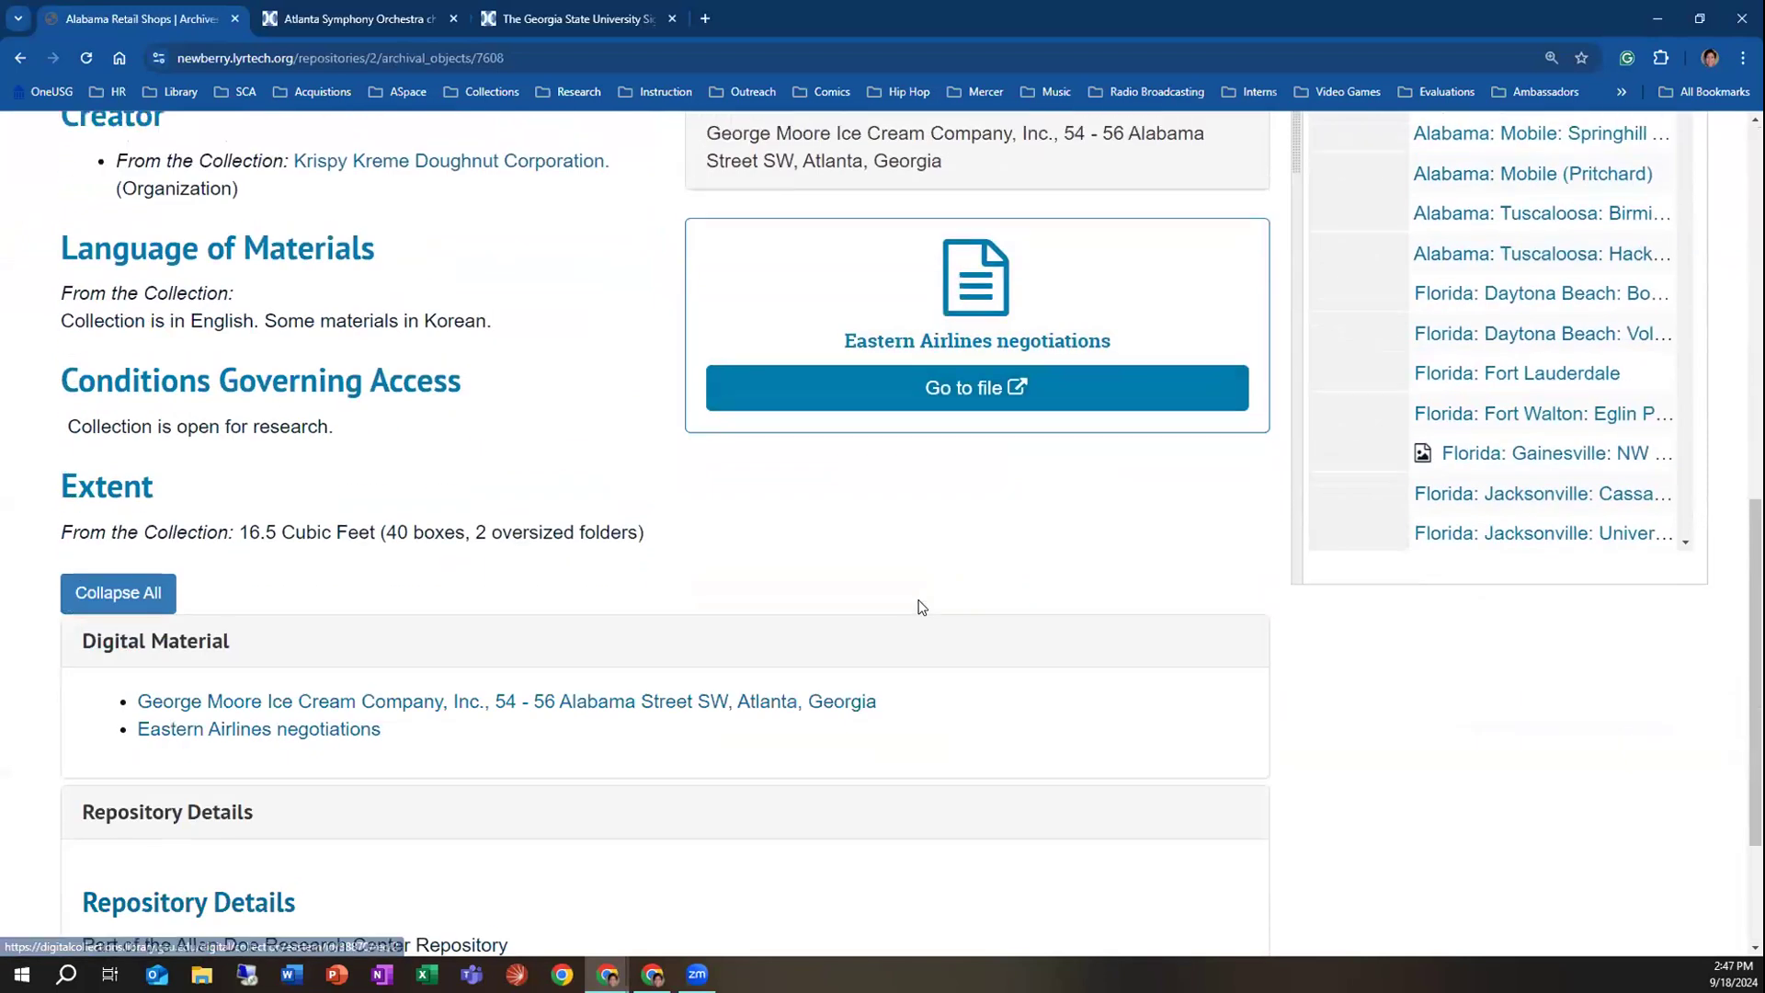
scroll(919, 603, up, 9)
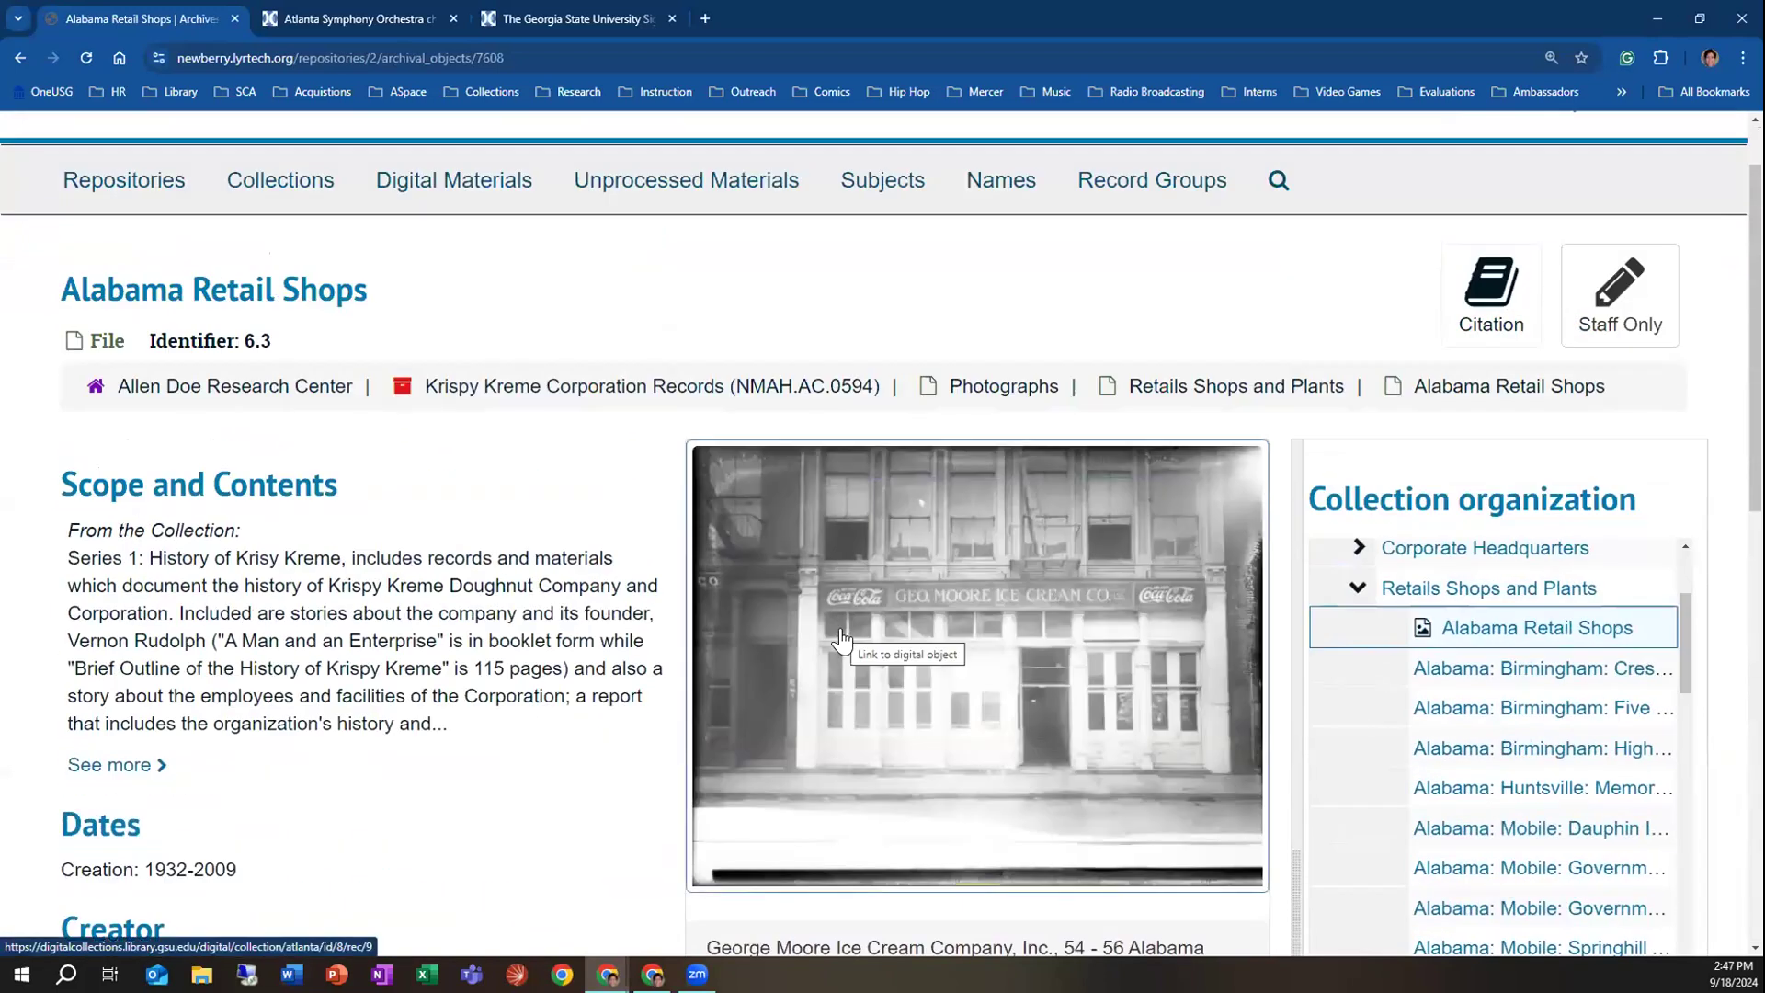